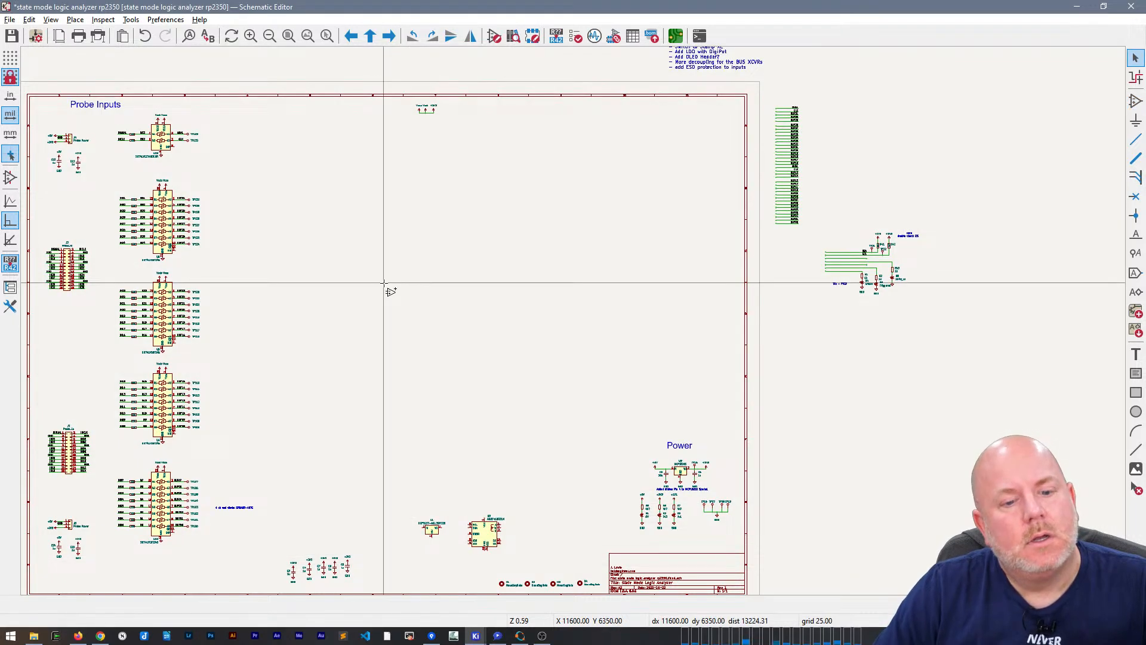
pyautogui.click(385, 283)
pyautogui.write('stamp')
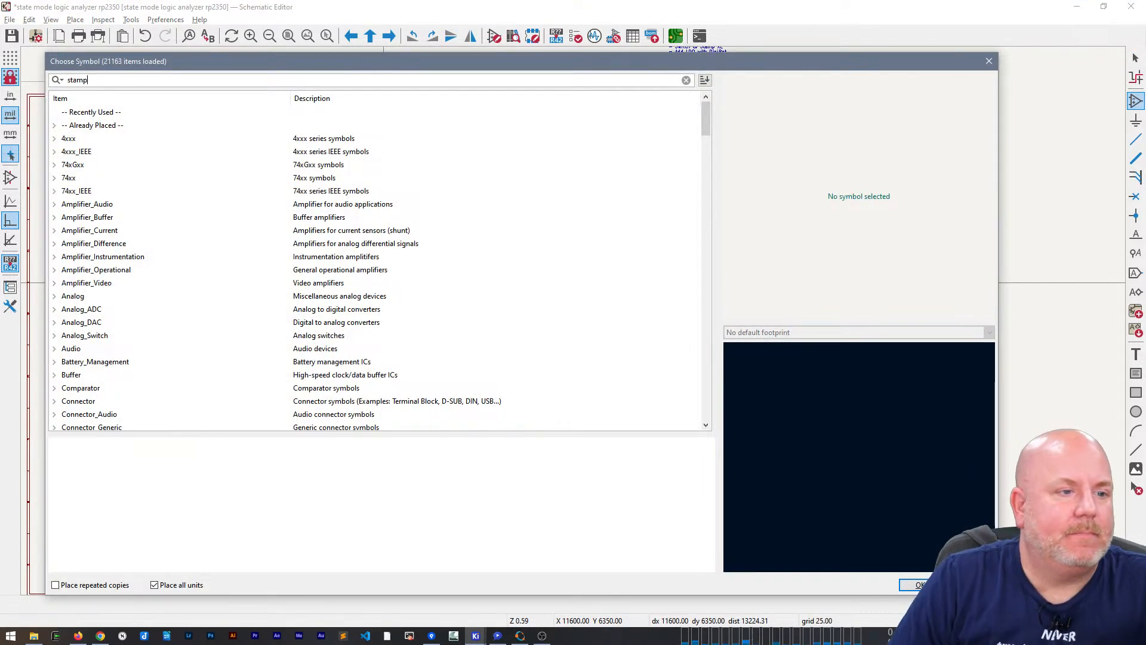
pyautogui.doubleClick(129, 153)
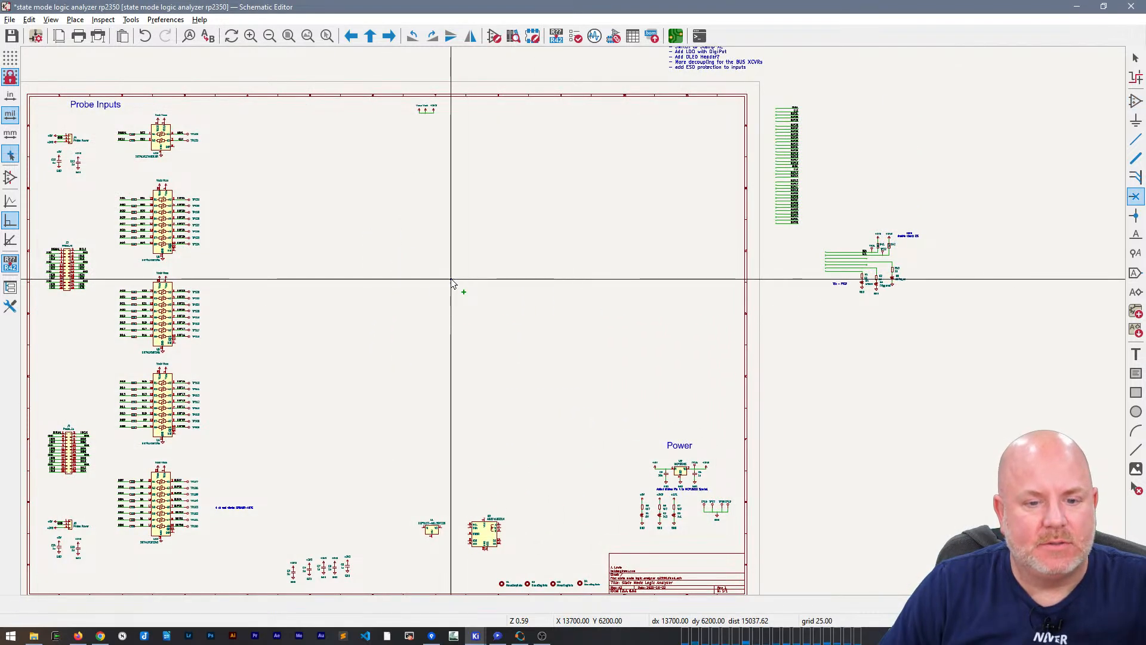
# Step: Search the symbols for "stamp" and place only Unit A of RP2350_Stamp_XL in the empty middle of the sheet
pyautogui.click(457, 320)
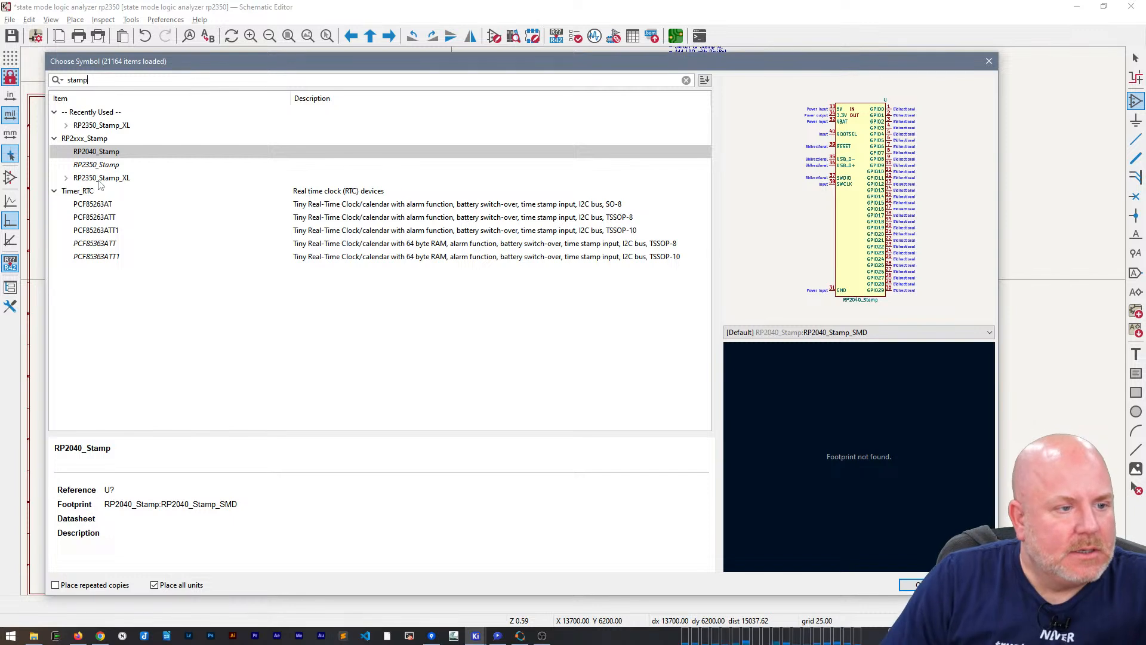
pyautogui.click(66, 179)
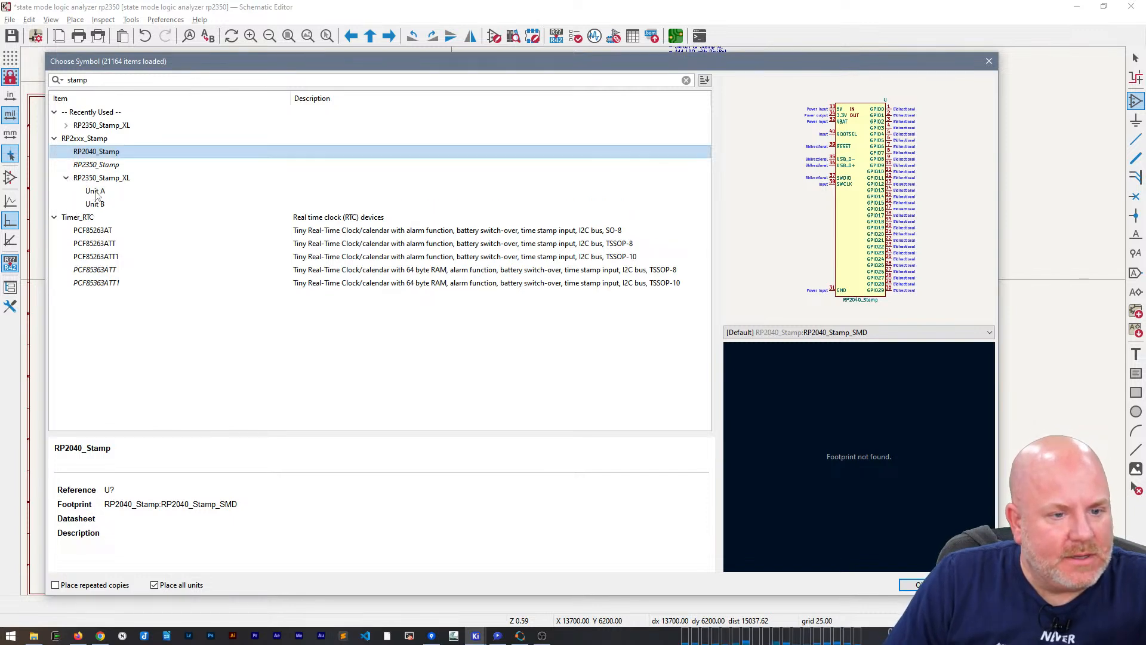
pyautogui.click(95, 191)
pyautogui.click(96, 204)
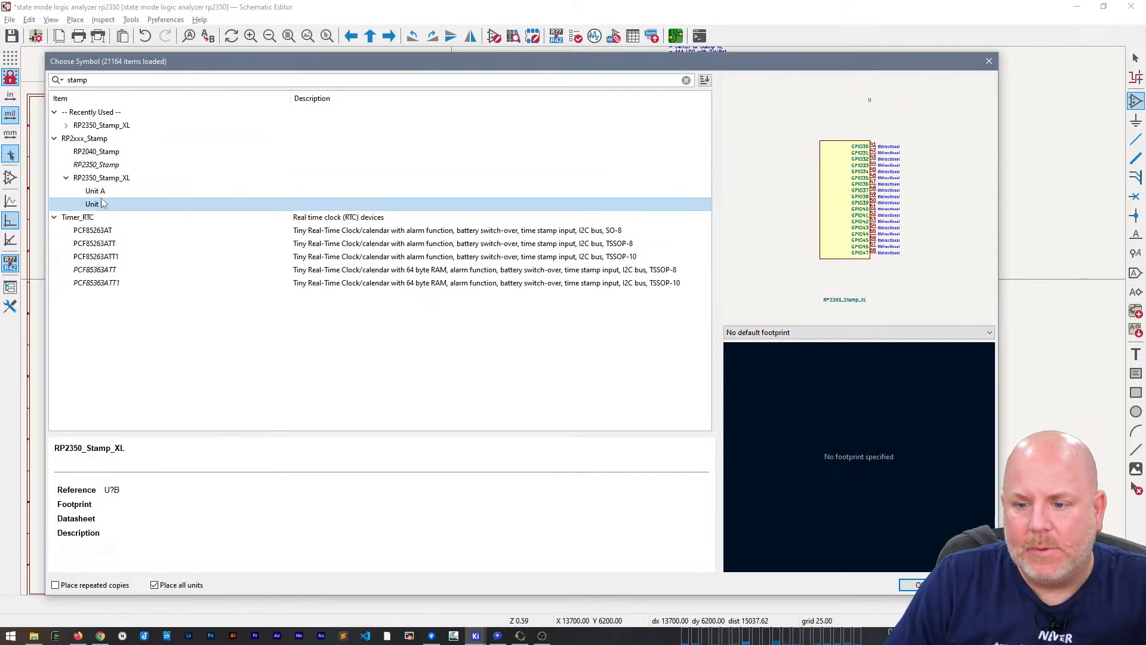
pyautogui.click(100, 193)
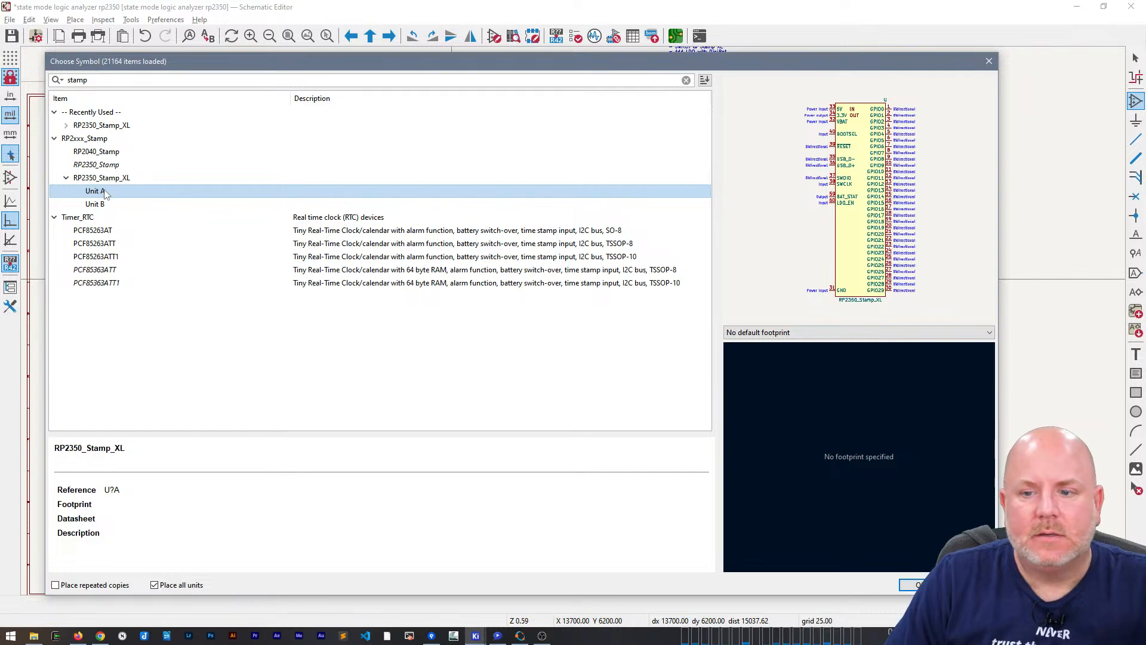
pyautogui.doubleClick(97, 192)
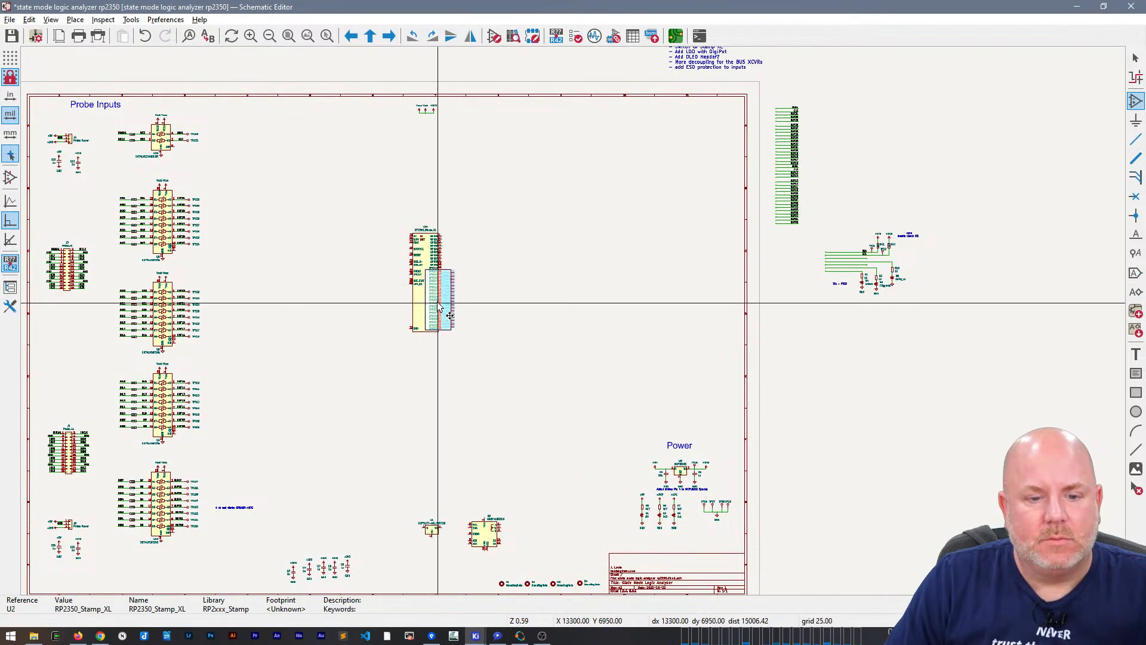
pyautogui.click(435, 302)
pyautogui.scroll(4, 550, 293)
pyautogui.press('Escape')
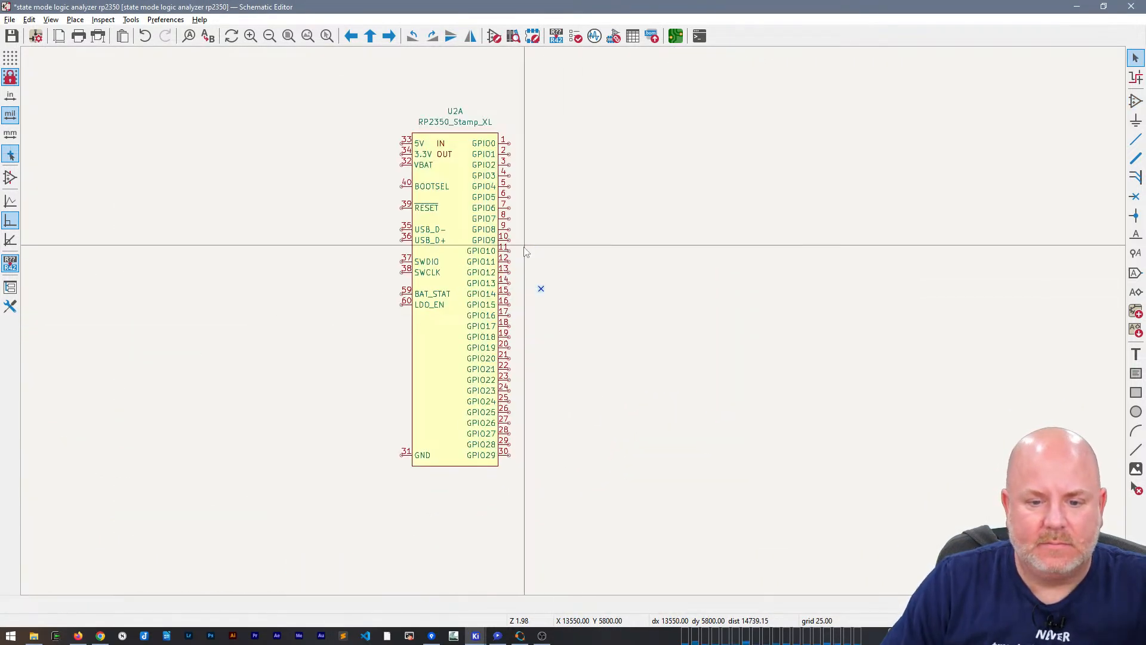
# Step: Delete the placed Unit A of the RP2350_Stamp_XL symbol
pyautogui.click(434, 310)
pyautogui.click(455, 342)
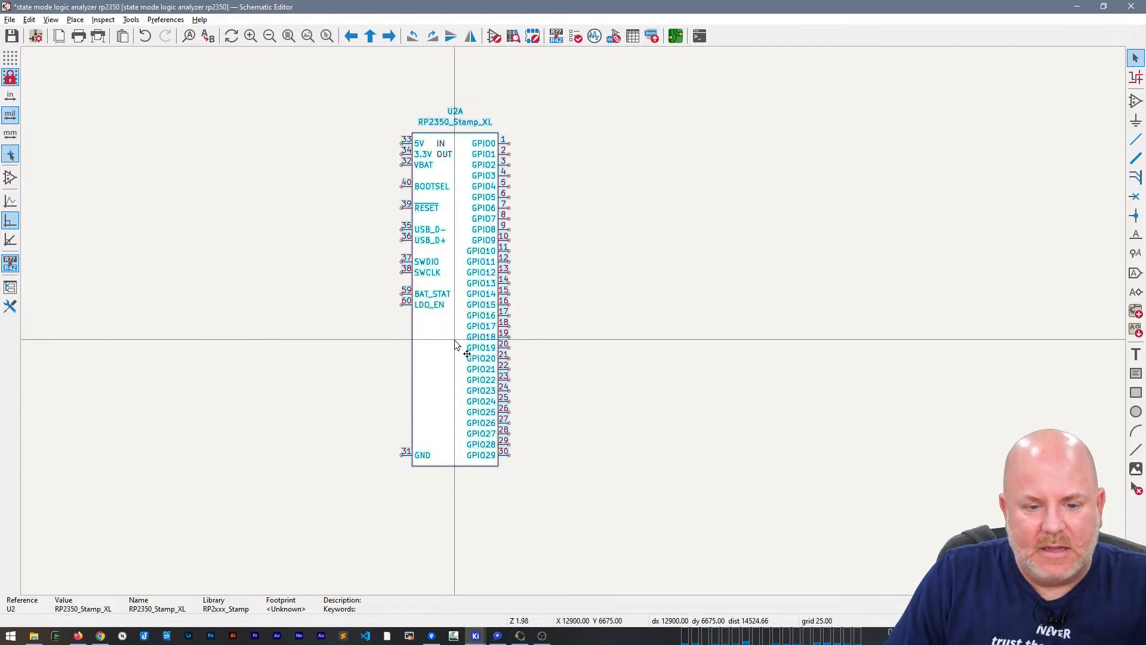
pyautogui.press('Delete')
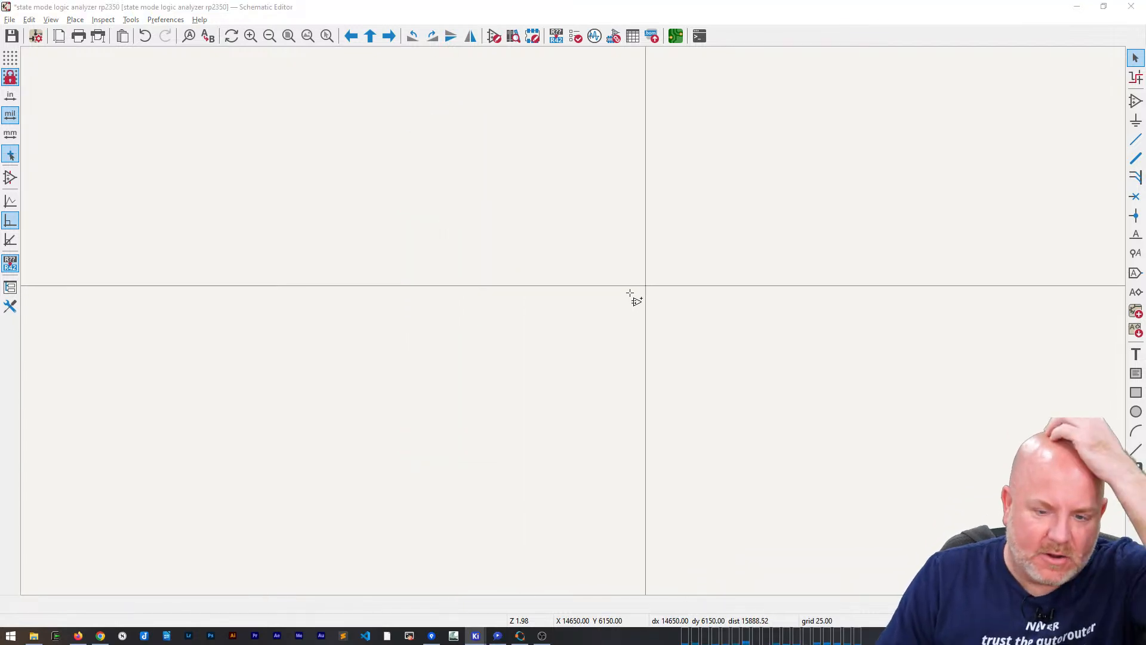
# Step: Place both units of the RP2350_Stamp_XL symbol in the middle of the sheet, with Unit B to the right of Unit A
pyautogui.press('a')
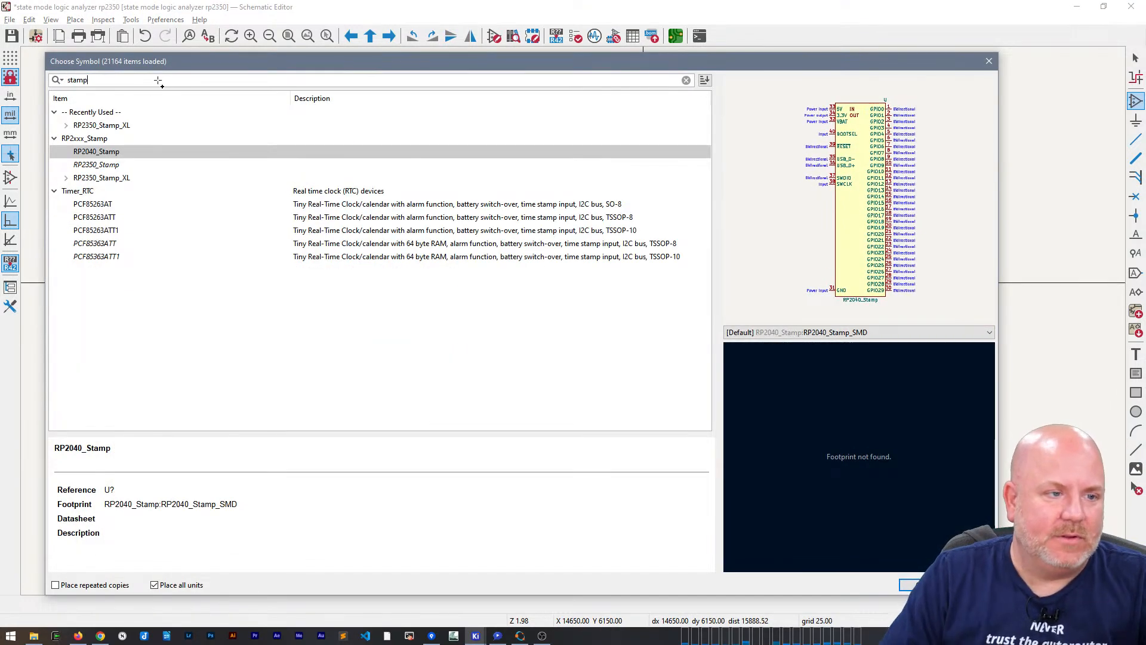
pyautogui.click(108, 179)
pyautogui.doubleClick(111, 182)
pyautogui.doubleClick(112, 183)
pyautogui.press('Return')
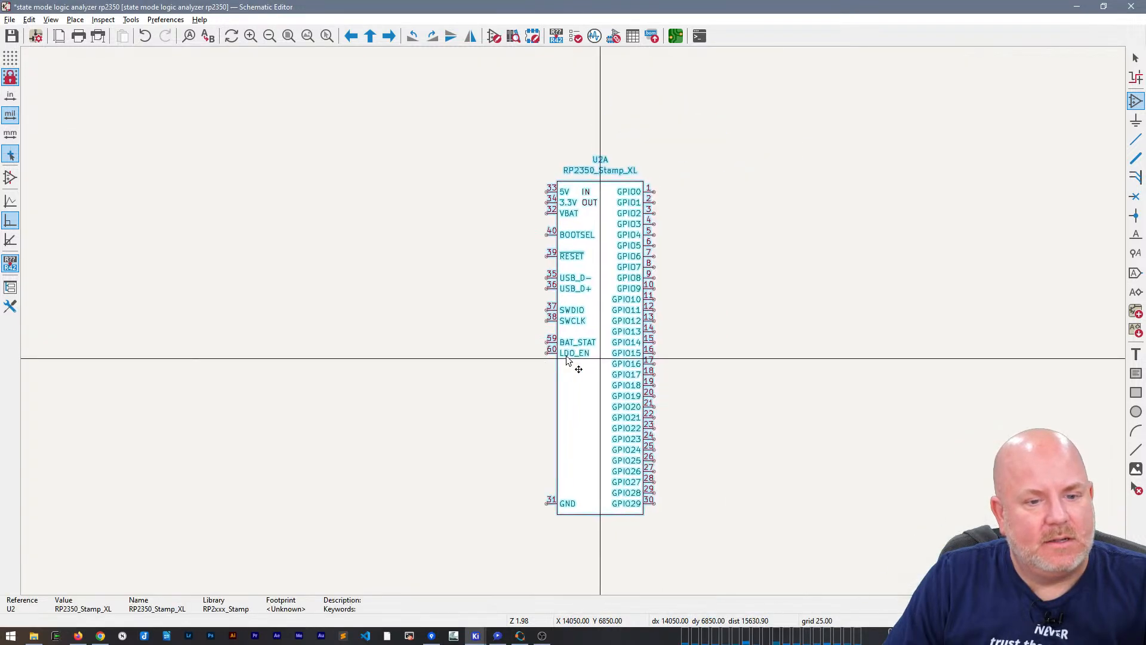
pyautogui.click(509, 336)
pyautogui.click(740, 343)
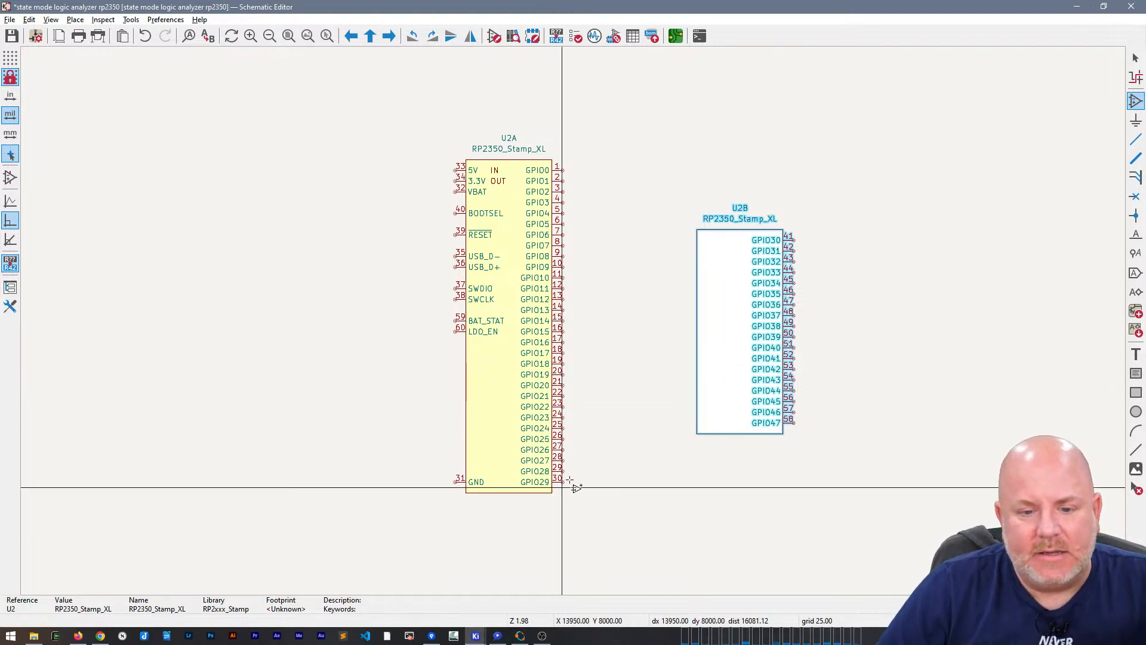
pyautogui.scroll(-2, 551, 497)
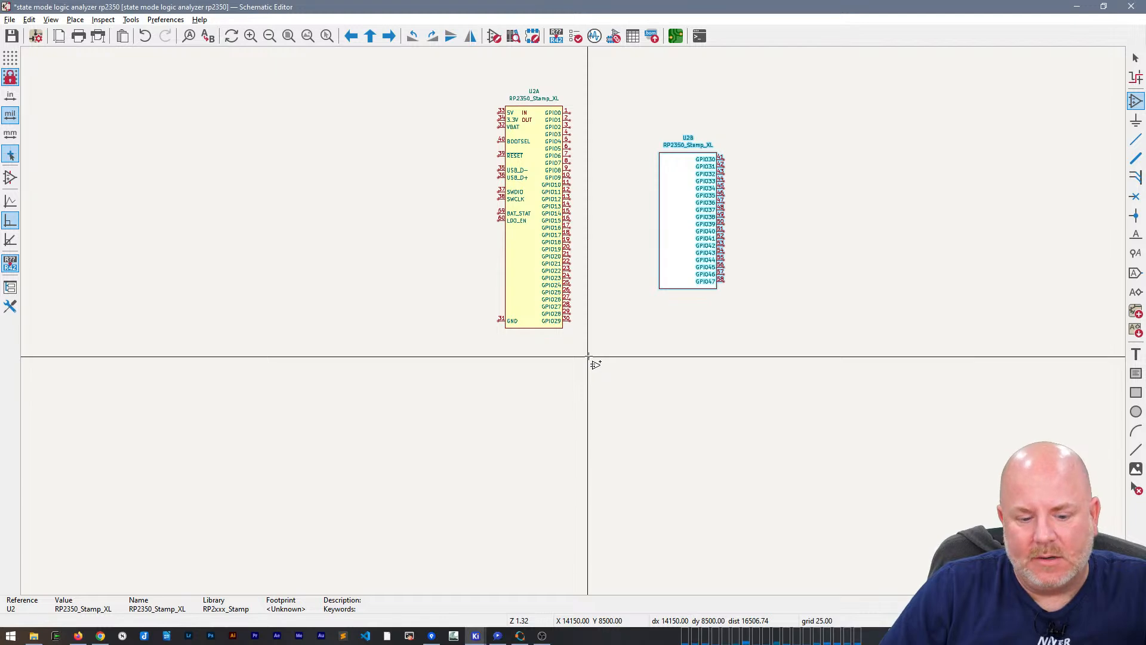
pyautogui.scroll(-4, 590, 357)
pyautogui.scroll(4, 574, 307)
pyautogui.scroll(-1, 574, 323)
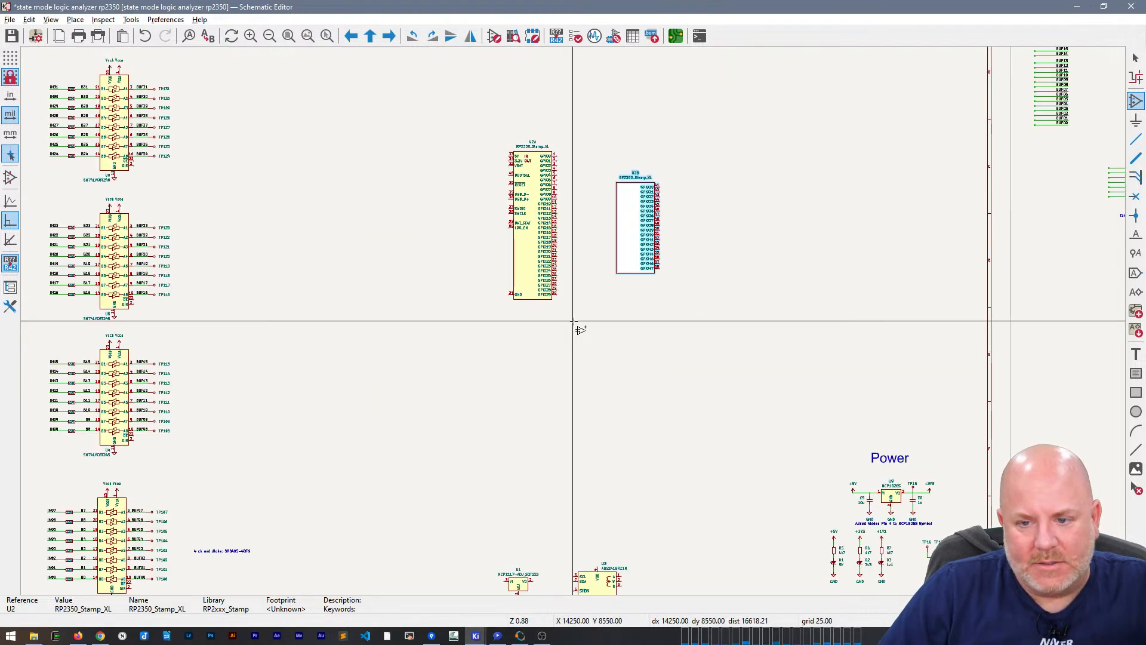
pyautogui.moveTo(742, 249); pyautogui.dragTo(673, 350, button='middle')
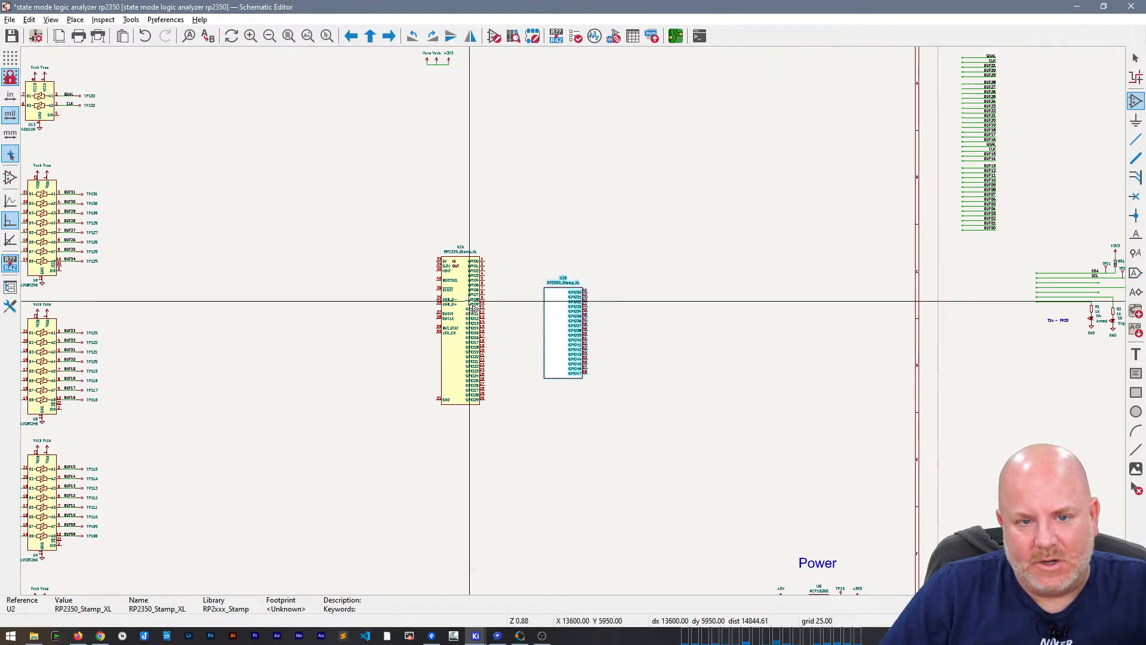
pyautogui.press('Escape')
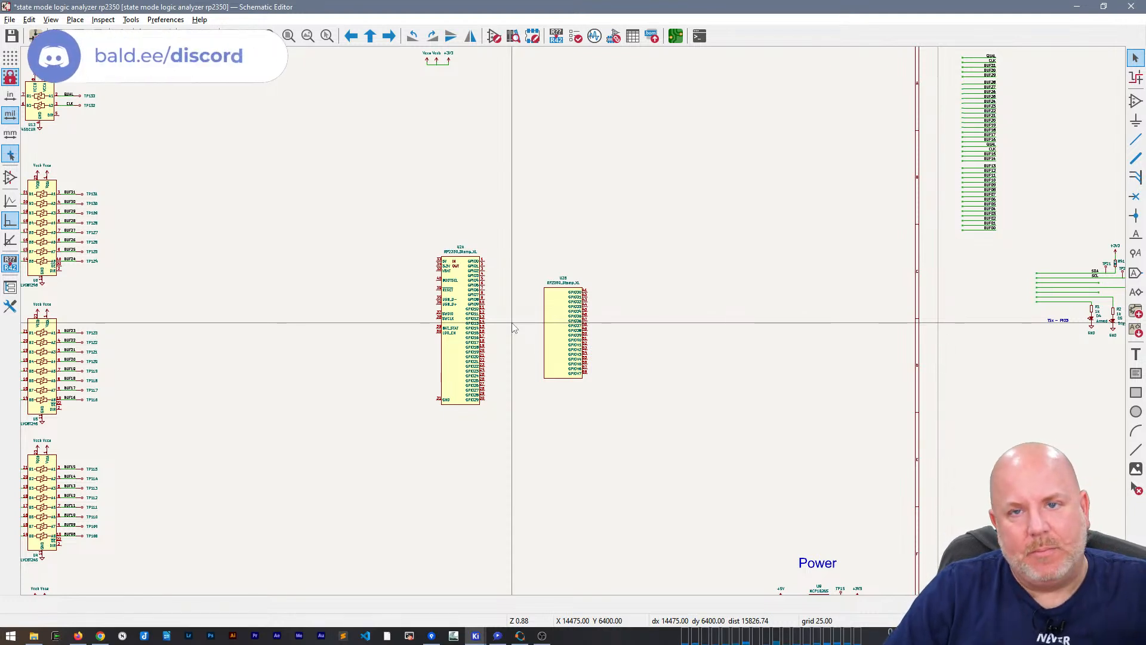
pyautogui.scroll(3, 514, 327)
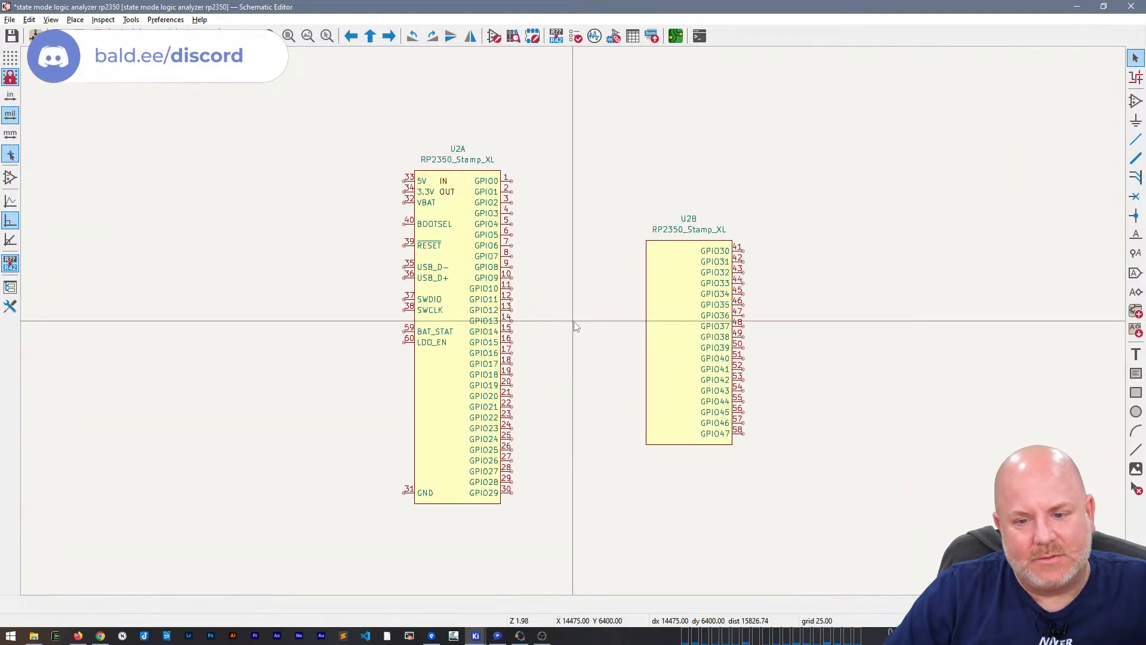
pyautogui.rightClick(575, 274)
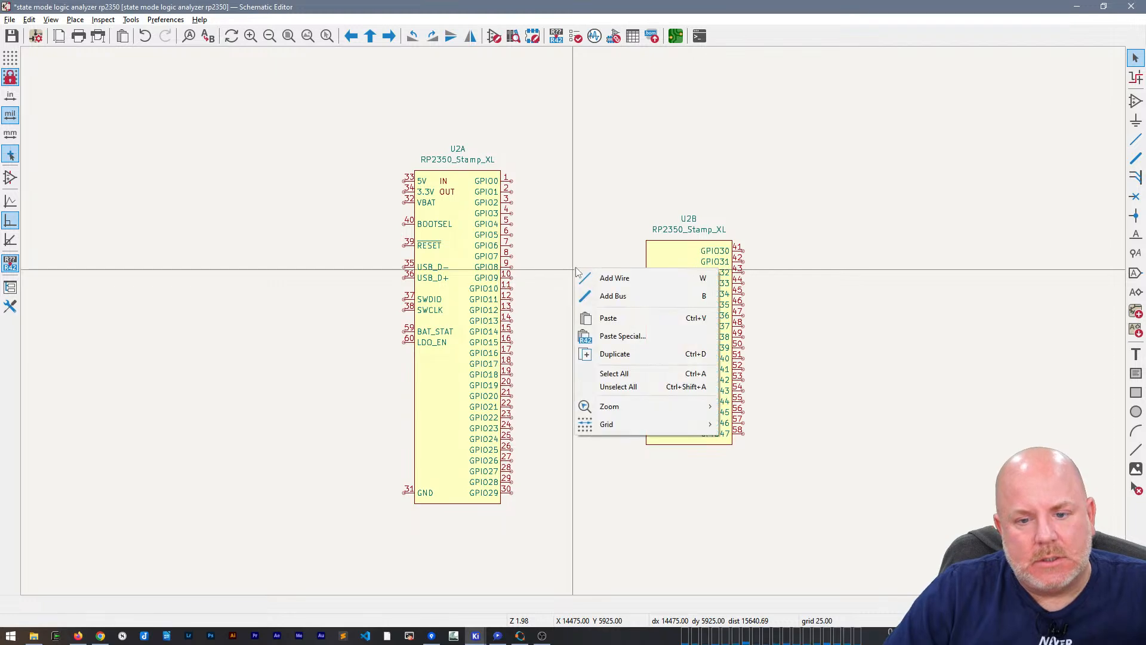
pyautogui.scroll(-6, 575, 271)
pyautogui.scroll(5, 576, 327)
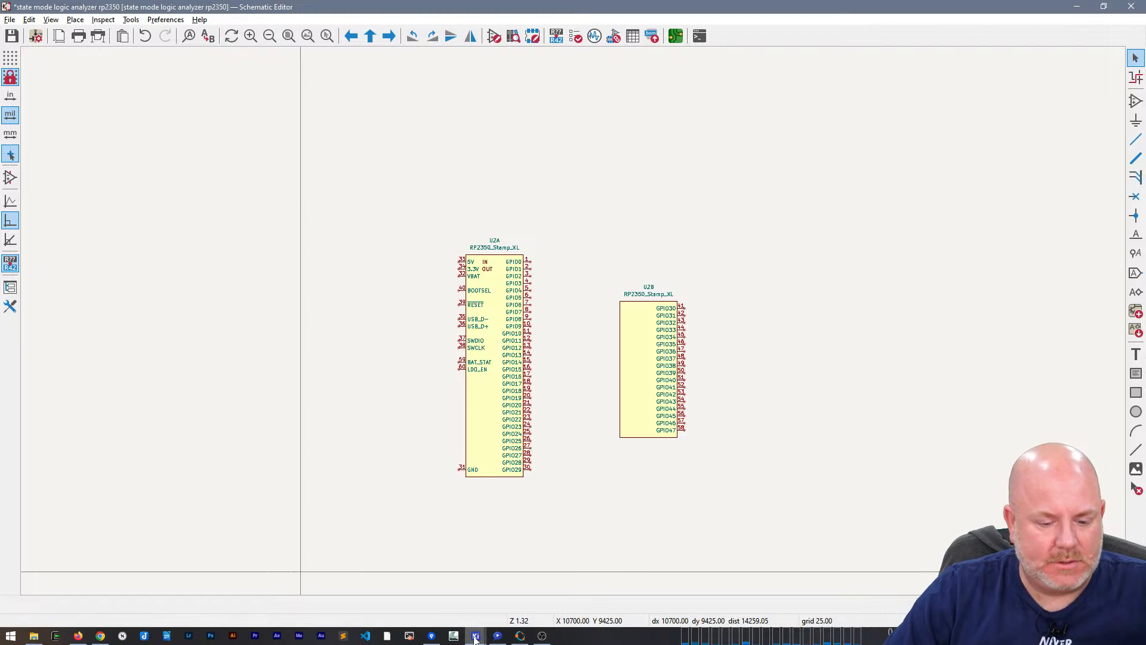
# Step: Switch to the KiCad project manager and open the project-specific footprint libraries
pyautogui.moveTo(476, 636)
pyautogui.click(361, 601)
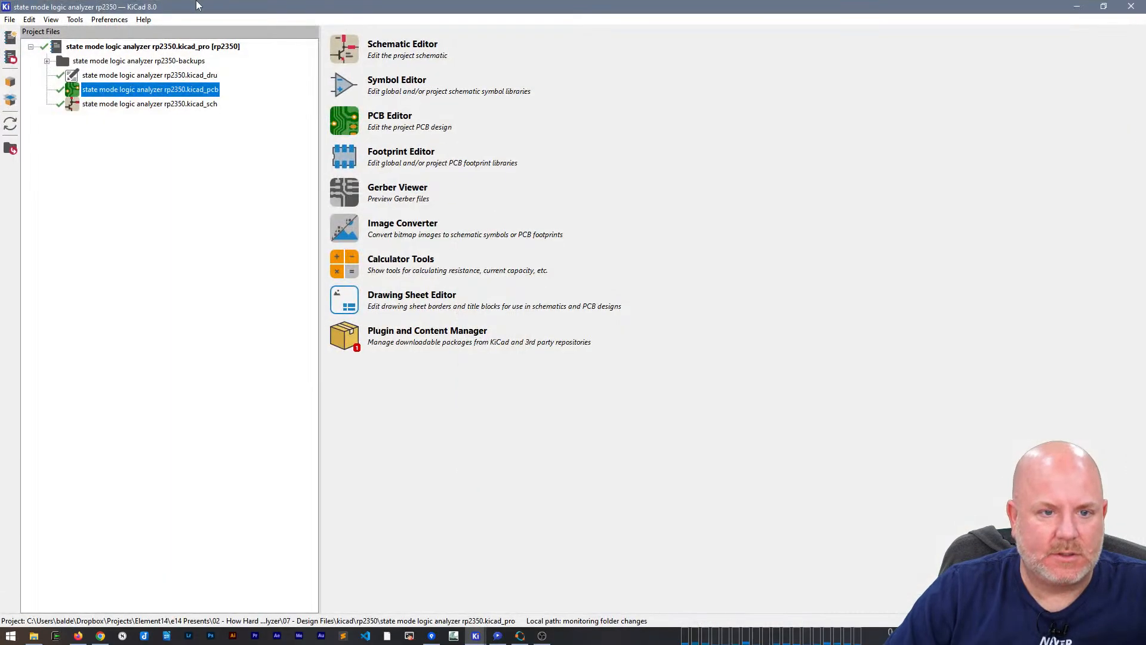
pyautogui.click(109, 19)
pyautogui.click(173, 69)
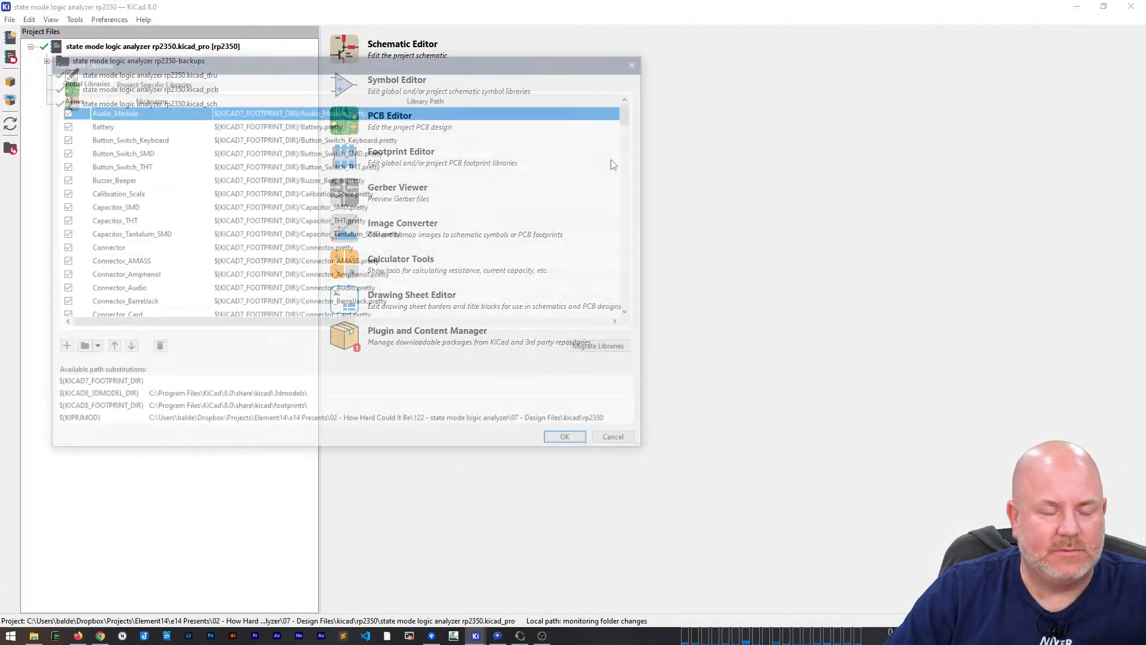
pyautogui.click(157, 82)
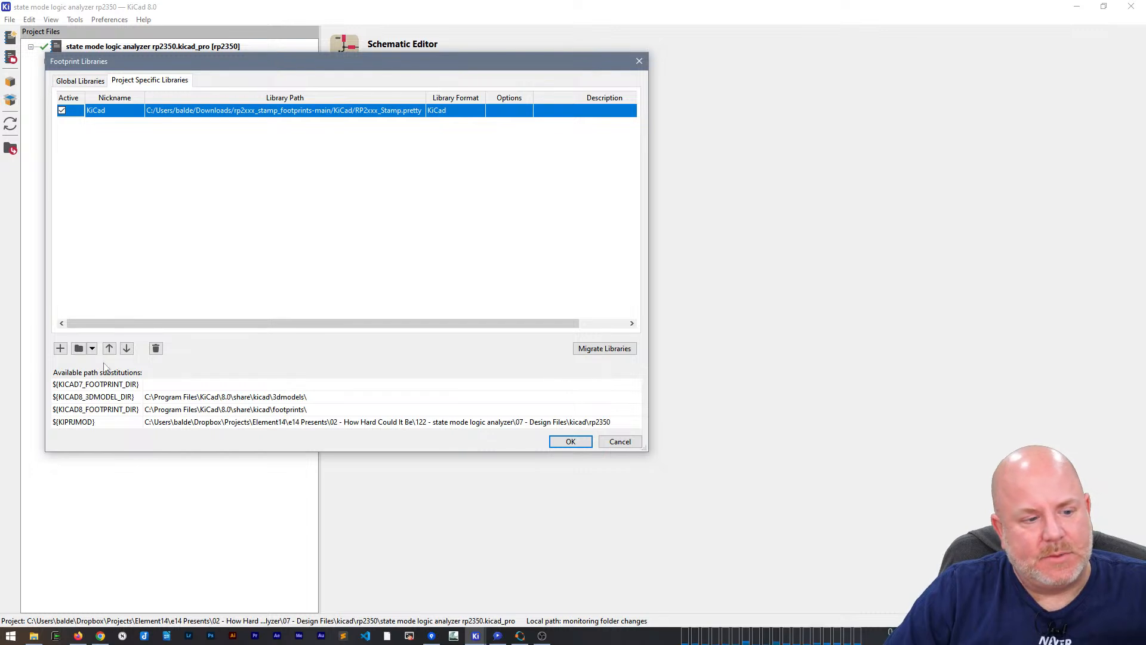
# Step: Add RP2xxx_Stamp.pretty from Dropbox\KiCad\Downloaded Libraries\rp2xxx_stamp_footprints-main\KiCad as a project footprint library
pyautogui.click(78, 348)
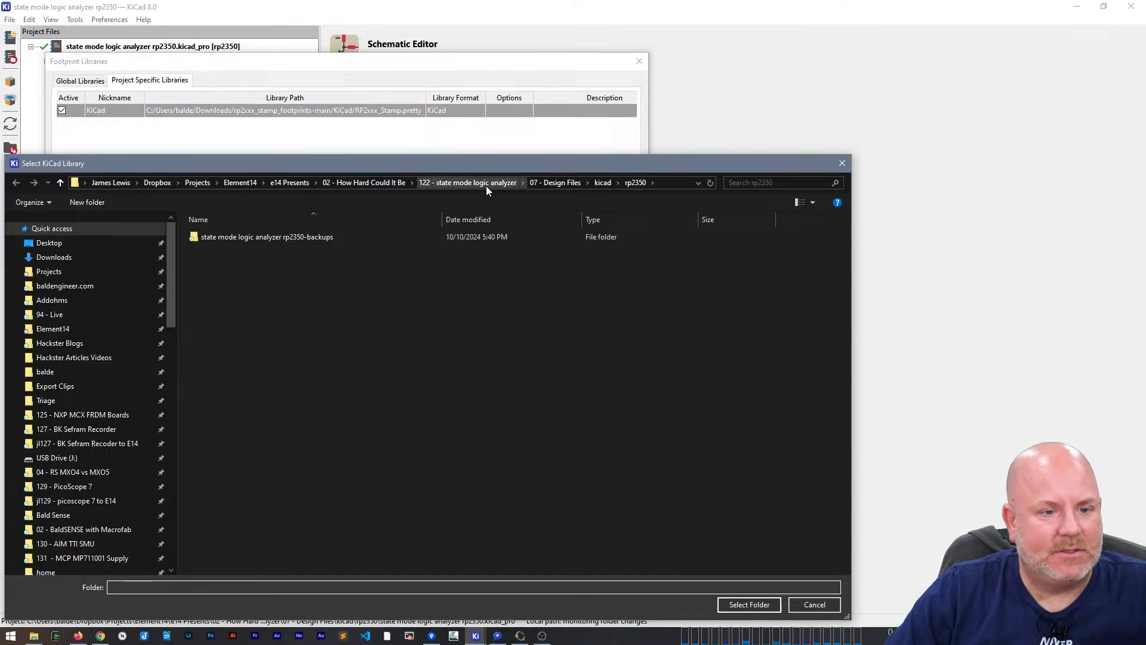
pyautogui.click(670, 182)
pyautogui.write('C:\\Users\\balde\\Dropbox\\KiCad\\Downloaded Libraries\\rp2xxx_stamp_footprints-main')
pyautogui.press('Return')
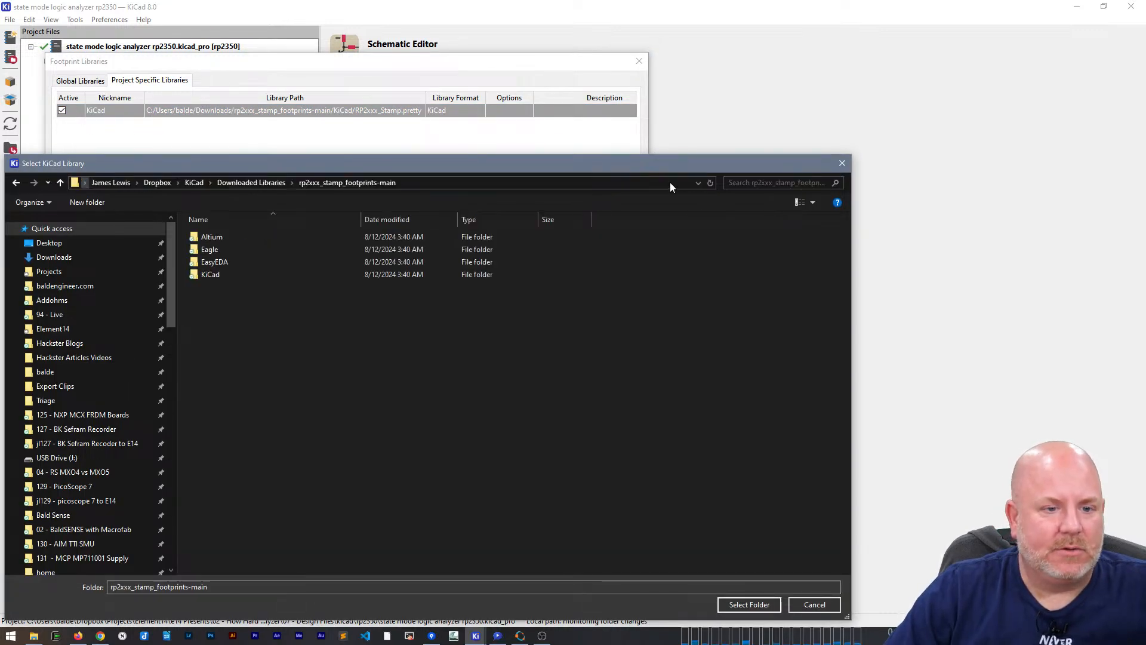
pyautogui.doubleClick(203, 274)
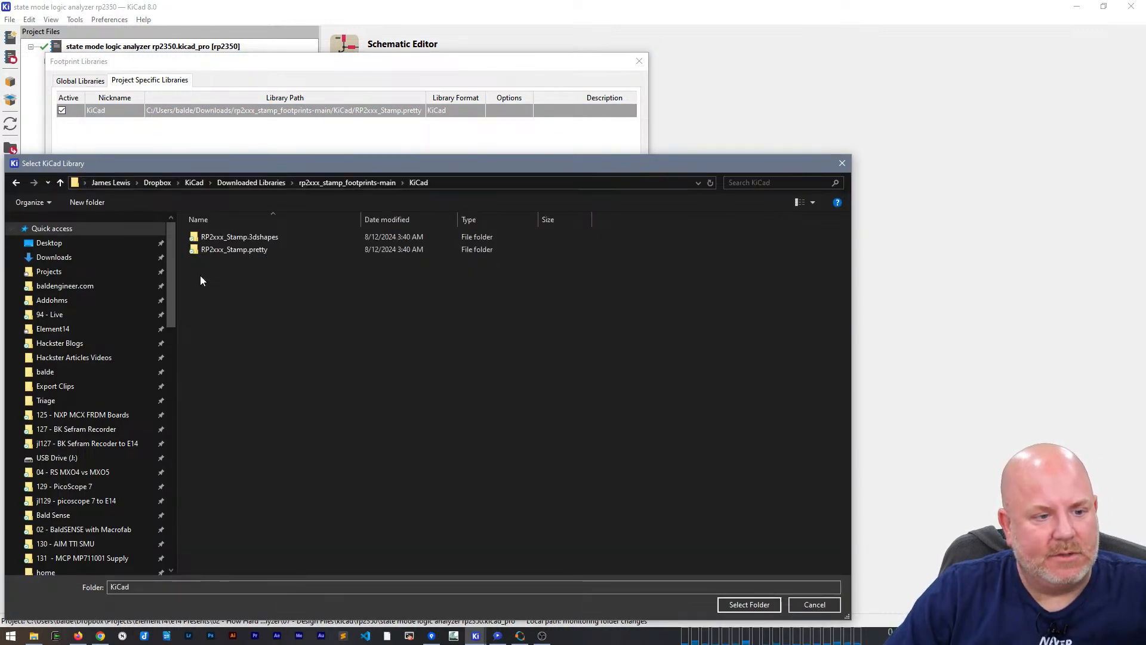
pyautogui.doubleClick(235, 251)
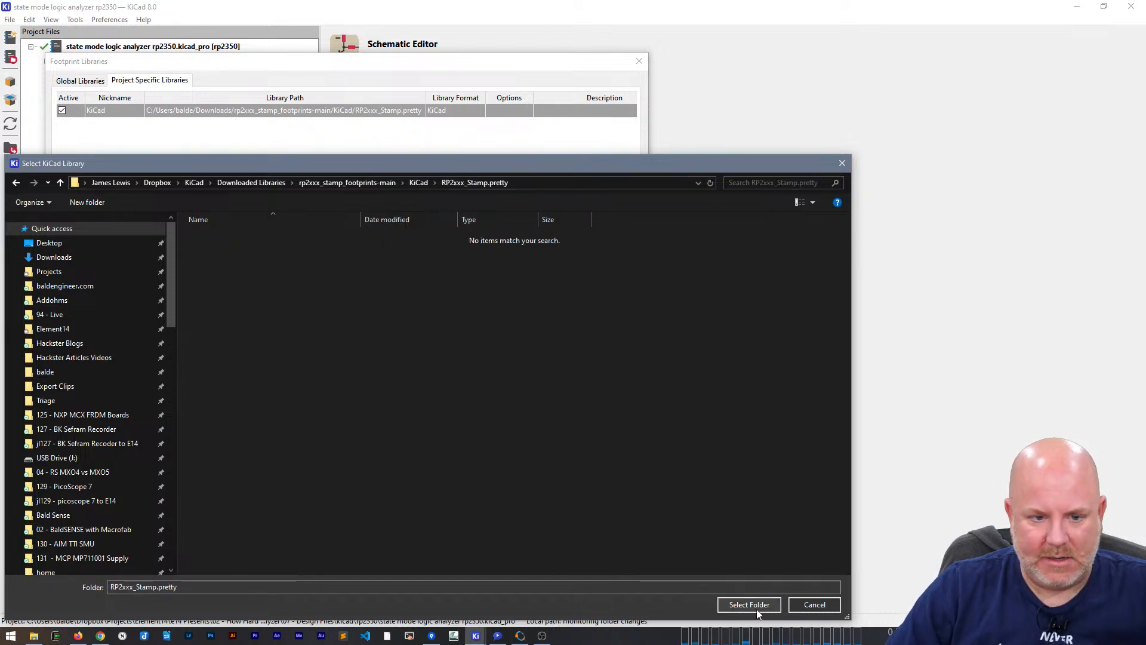
pyautogui.click(418, 183)
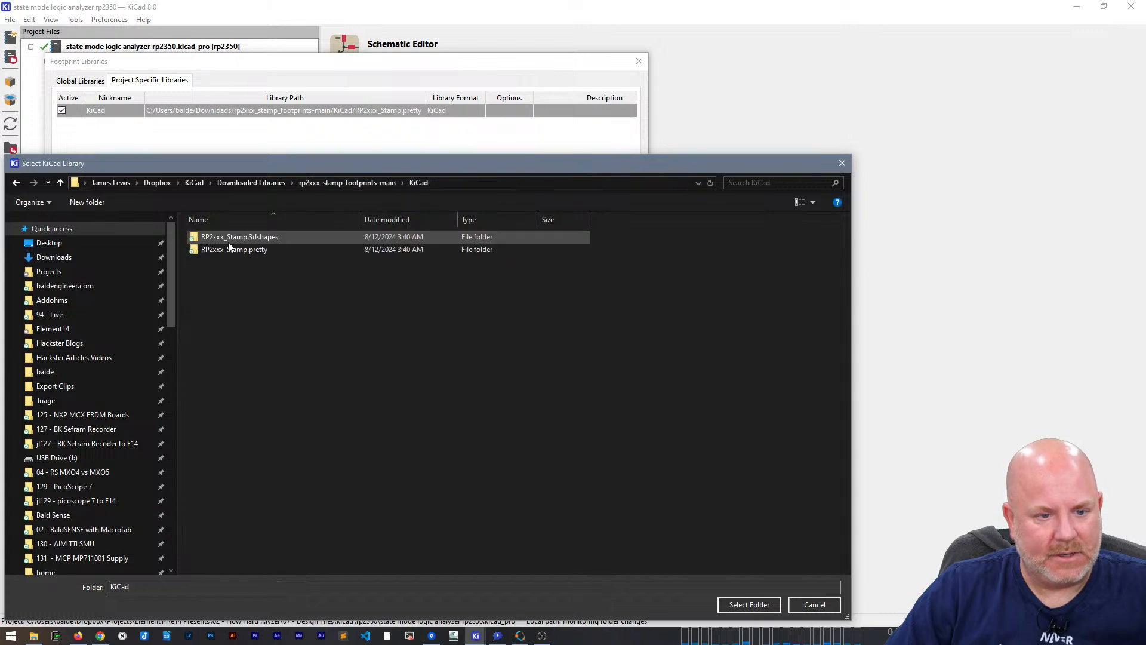
pyautogui.click(232, 250)
pyautogui.click(749, 605)
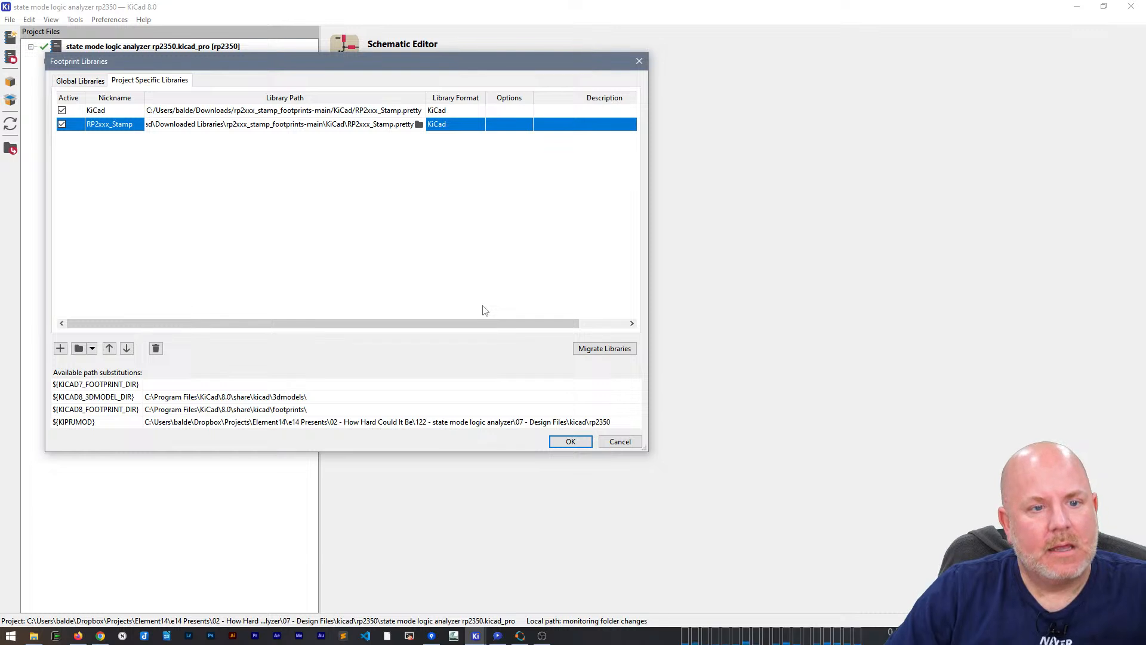
# Step: Try to reuse the RP2xxx_Stamp nickname and library path for the existing KiCad footprint library entry
pyautogui.click(203, 112)
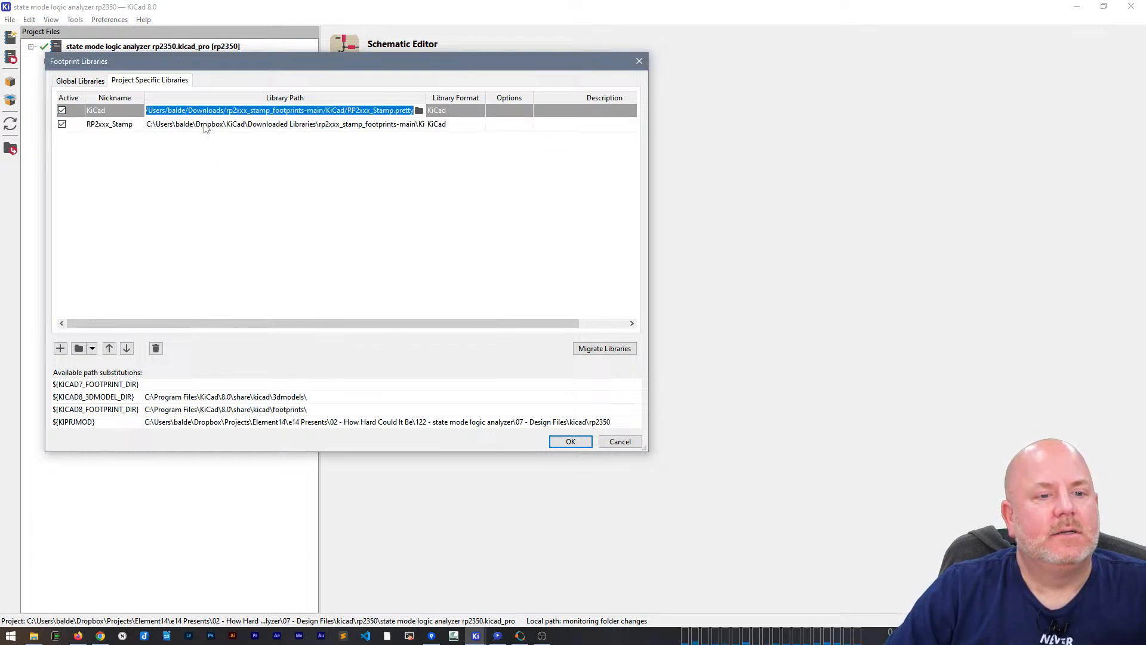
pyautogui.click(203, 128)
pyautogui.click(118, 127)
pyautogui.hotkey('ctrl', 'c')
pyautogui.click(118, 113)
pyautogui.hotkey('ctrl', 'v')
pyautogui.click(106, 148)
pyautogui.click(202, 126)
pyautogui.press('Return')
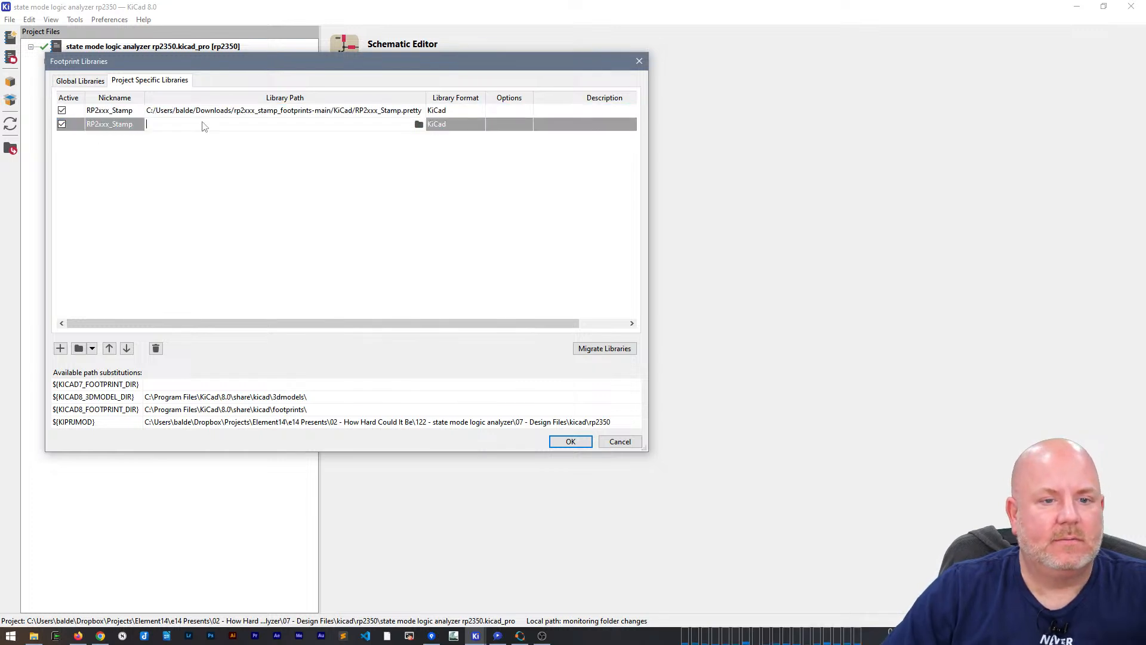
pyautogui.press('Return')
# Step: Reopen the footprint library manager and remove the project-specific entry named KiCad
pyautogui.click(108, 20)
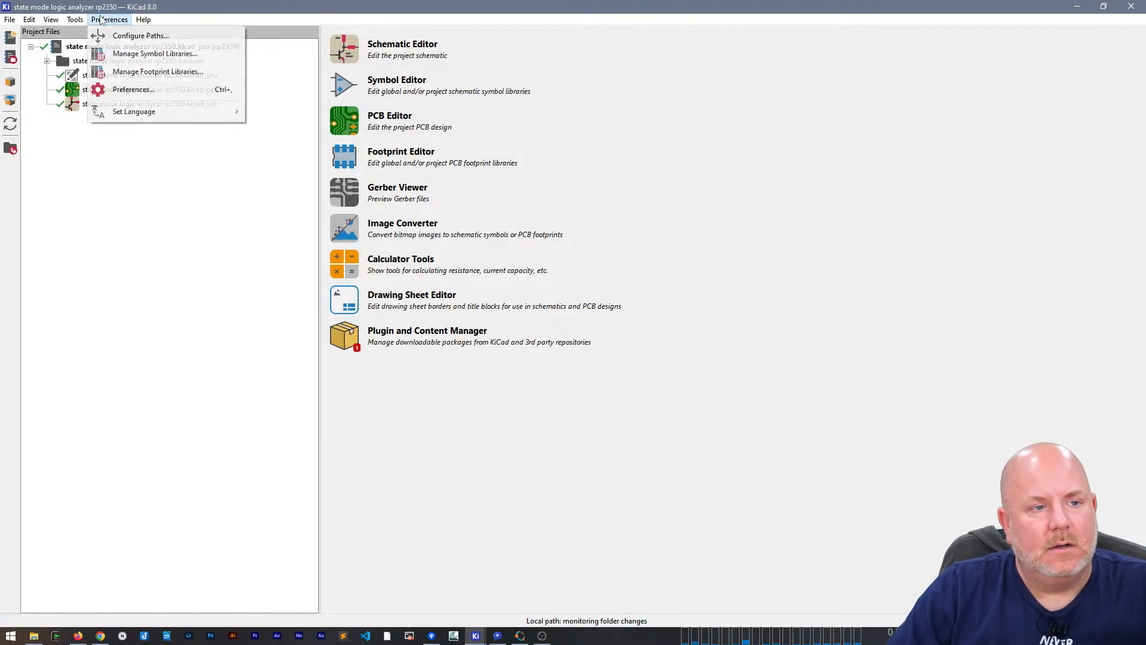
pyautogui.click(117, 74)
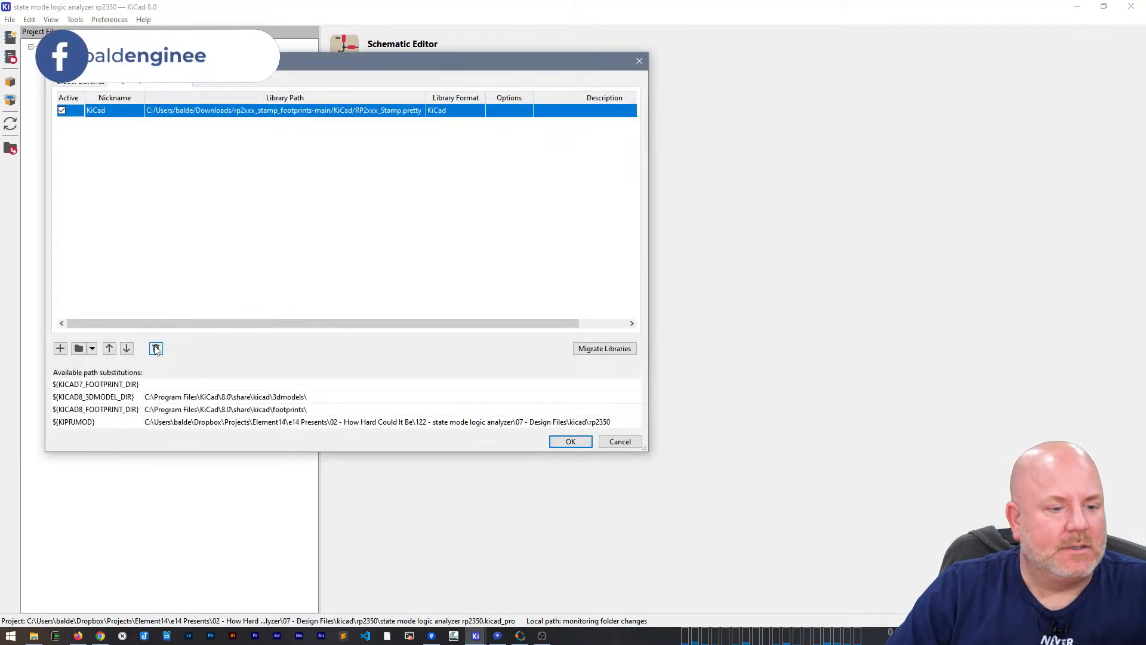
pyautogui.click(156, 348)
# Step: Browse for an existing library folder to add to the project-specific footprint libraries
pyautogui.click(78, 348)
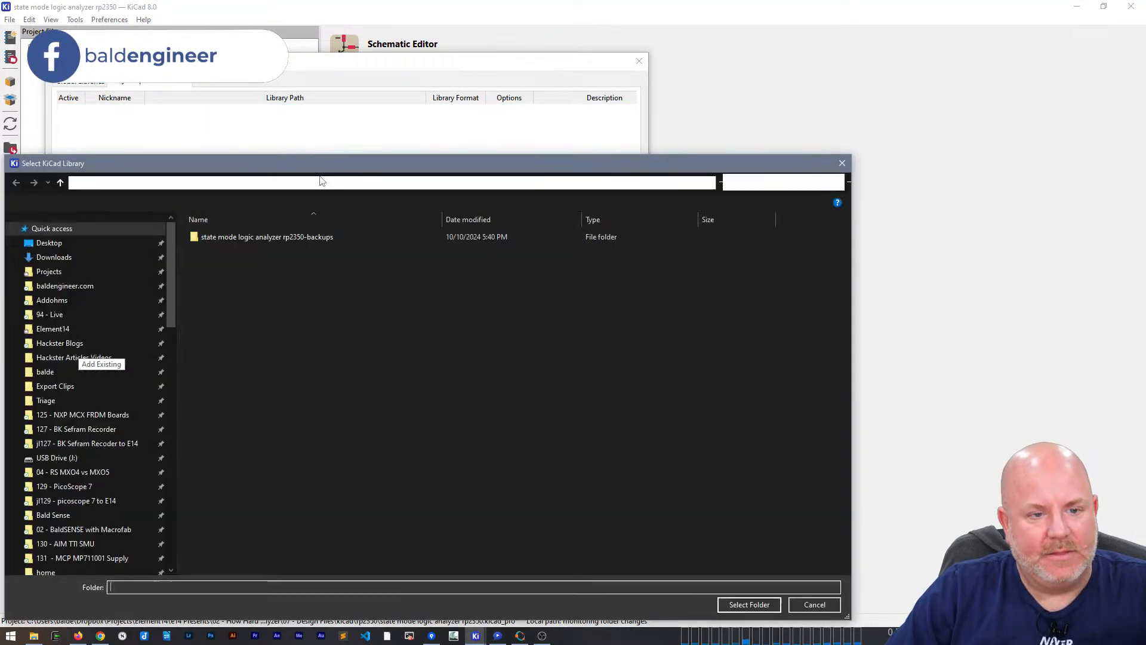
pyautogui.click(674, 182)
pyautogui.hotkey('ctrl', 'v')
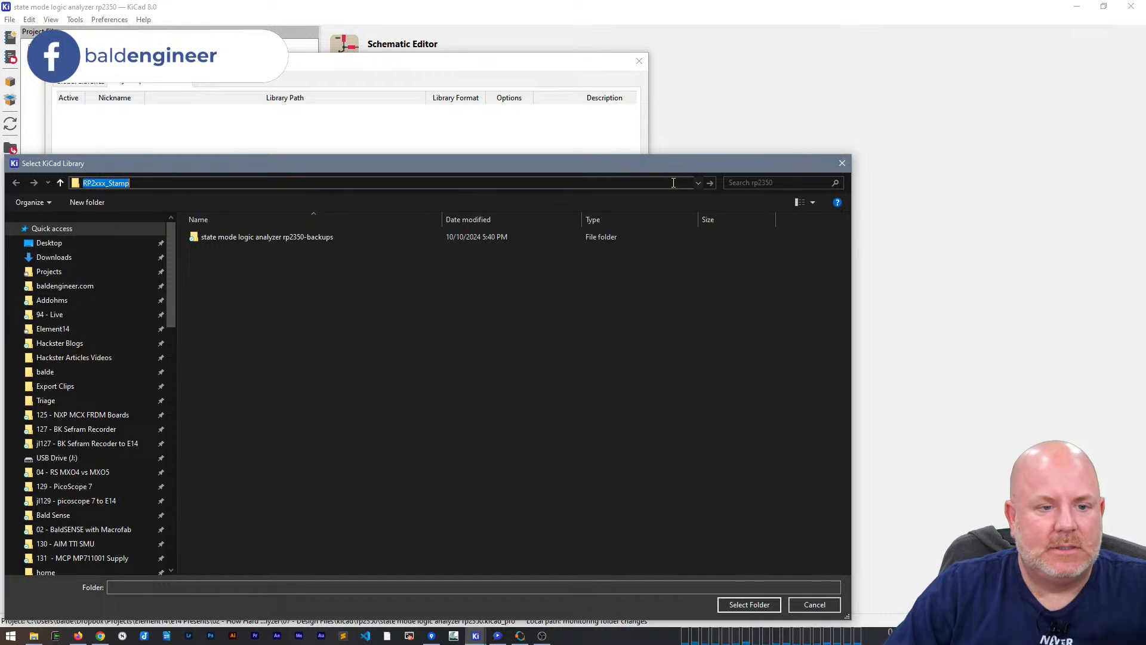
pyautogui.hotkey('ctrl', 'z')
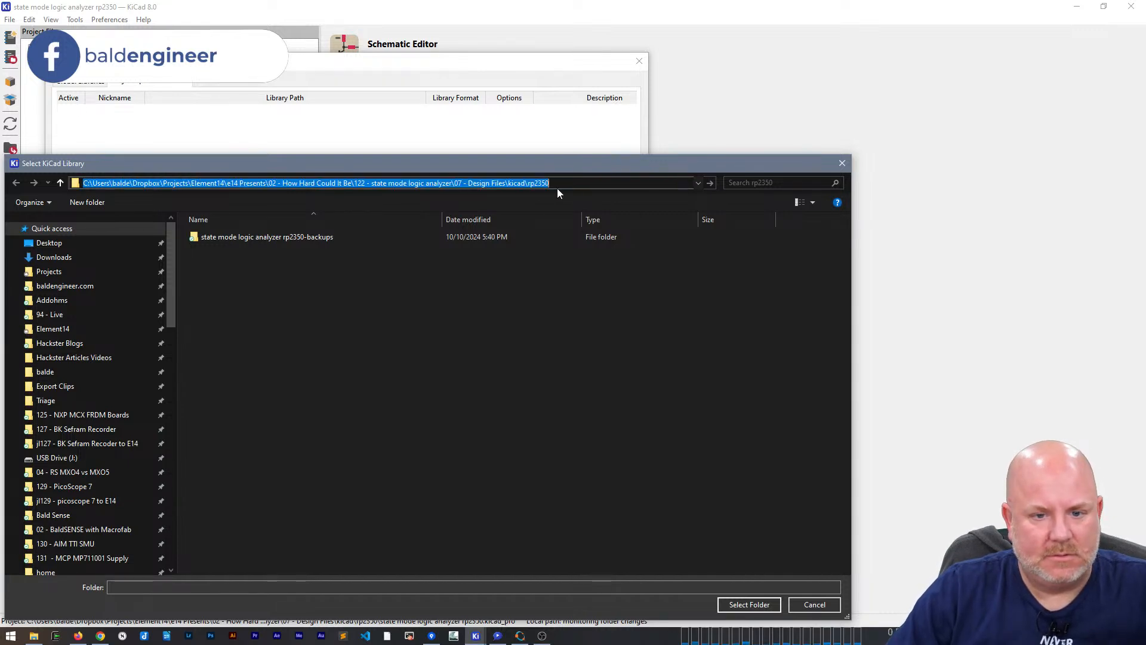
pyautogui.click(579, 183)
pyautogui.hotkey('ctrl', 'a')
pyautogui.hotkey('ctrl', 'v')
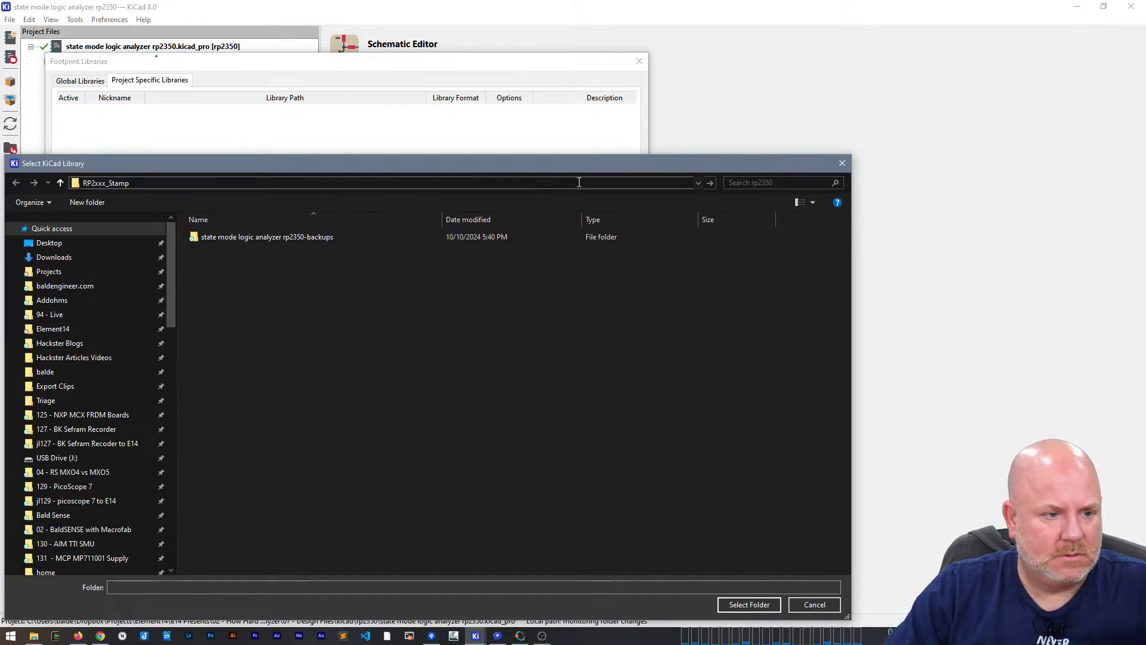
pyautogui.hotkey('ctrl', 'z')
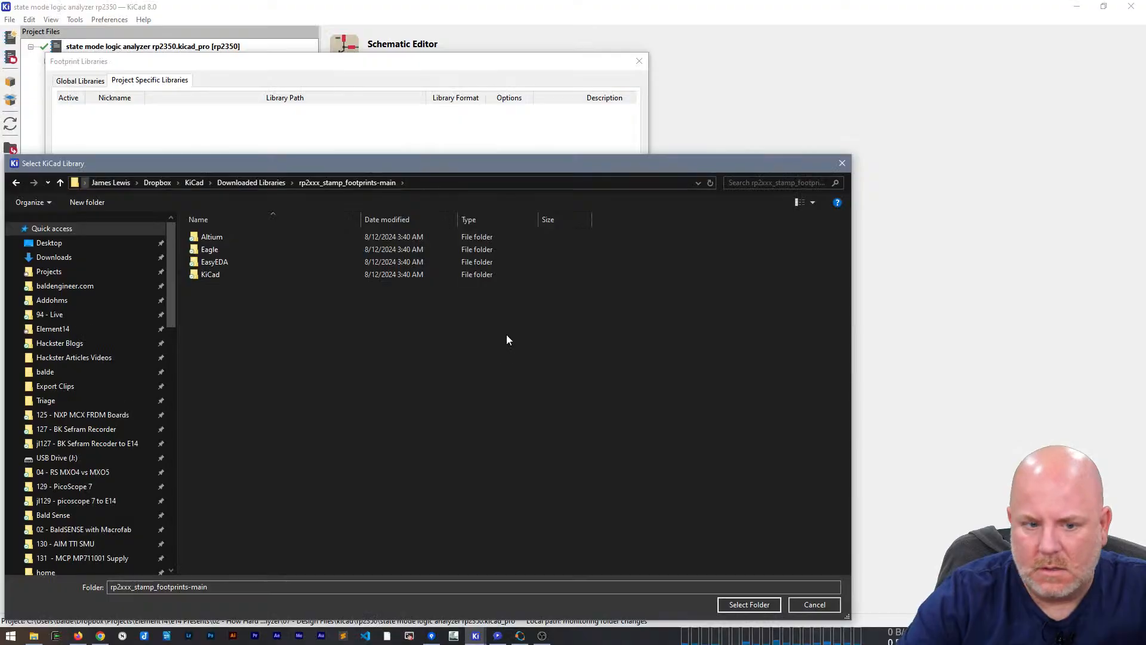
# Step: Add RP2xxx_Stamp.pretty from the KiCad folder in Dropbox's rp2xxx_stamp_footprints-main as a project footprint library and save the library table
pyautogui.doubleClick(209, 274)
pyautogui.click(213, 250)
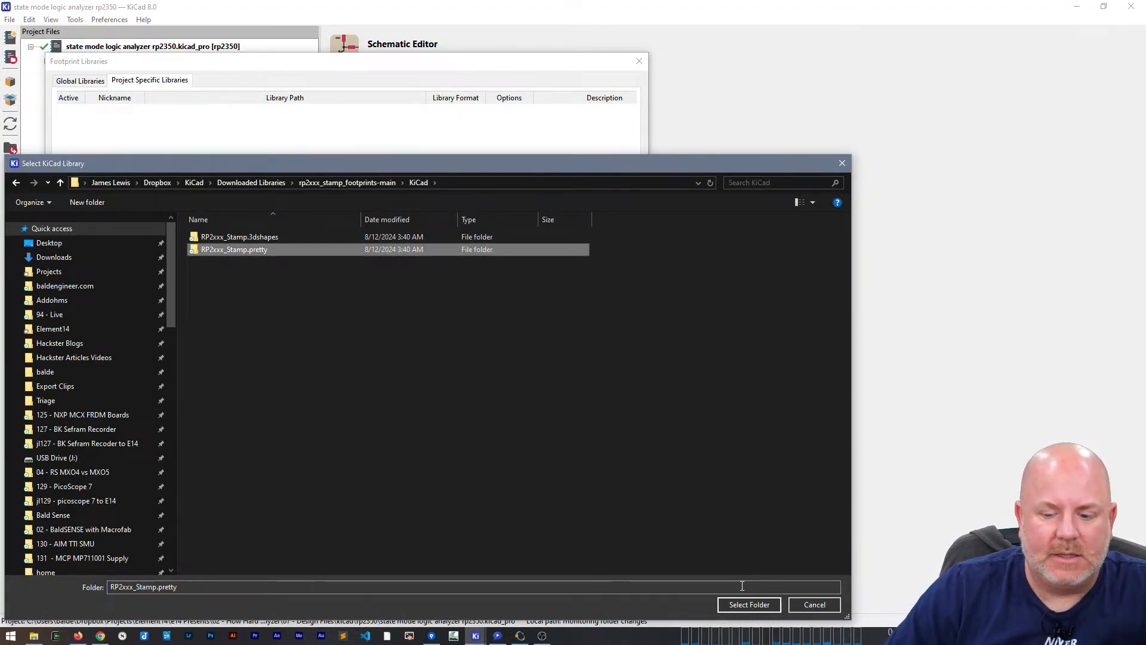
pyautogui.click(750, 604)
pyautogui.click(567, 438)
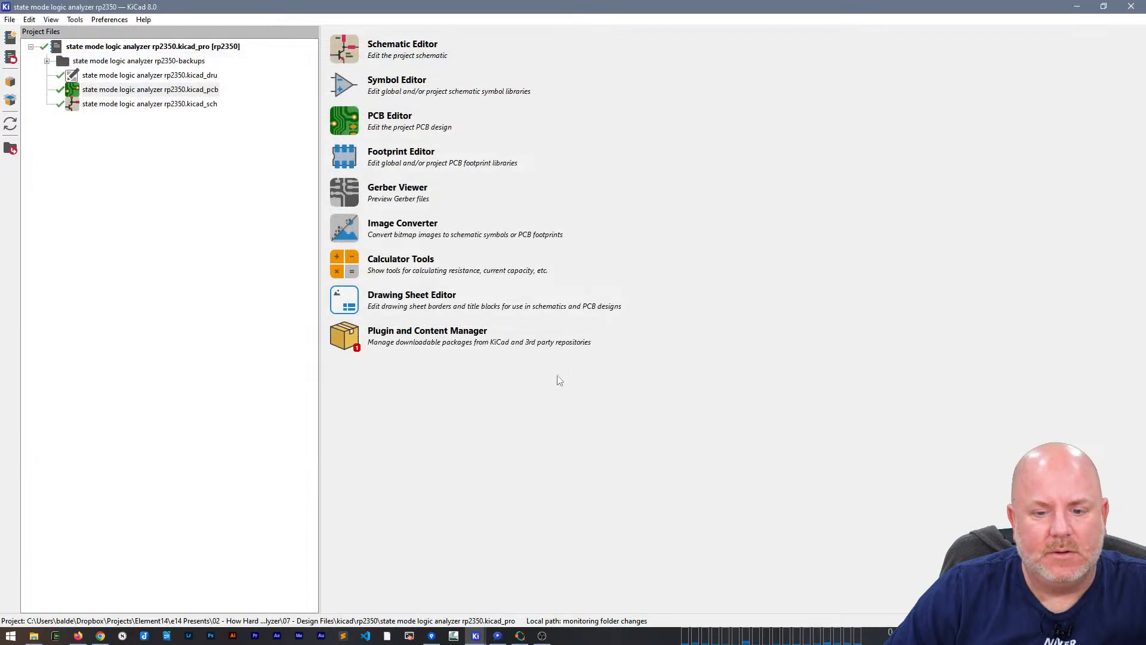
# Step: Return to the schematic editor and browse footprints for the Footprint field of RP2350_Stamp_XL unit U2A
pyautogui.click(83, 89)
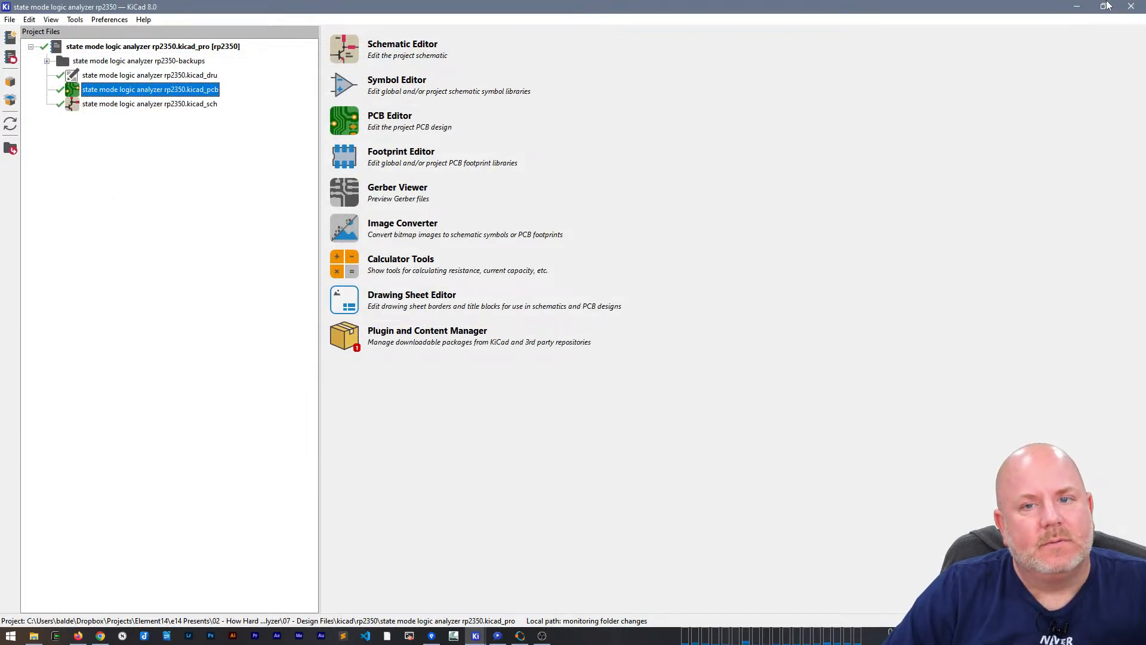
pyautogui.click(1076, 7)
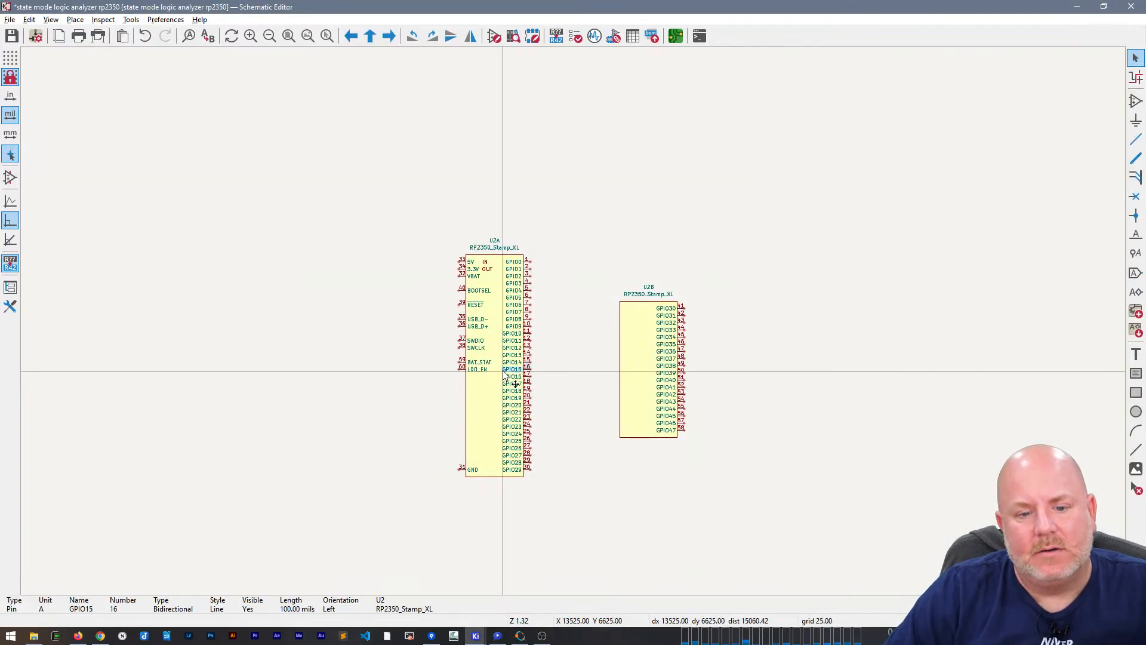
pyautogui.doubleClick(489, 405)
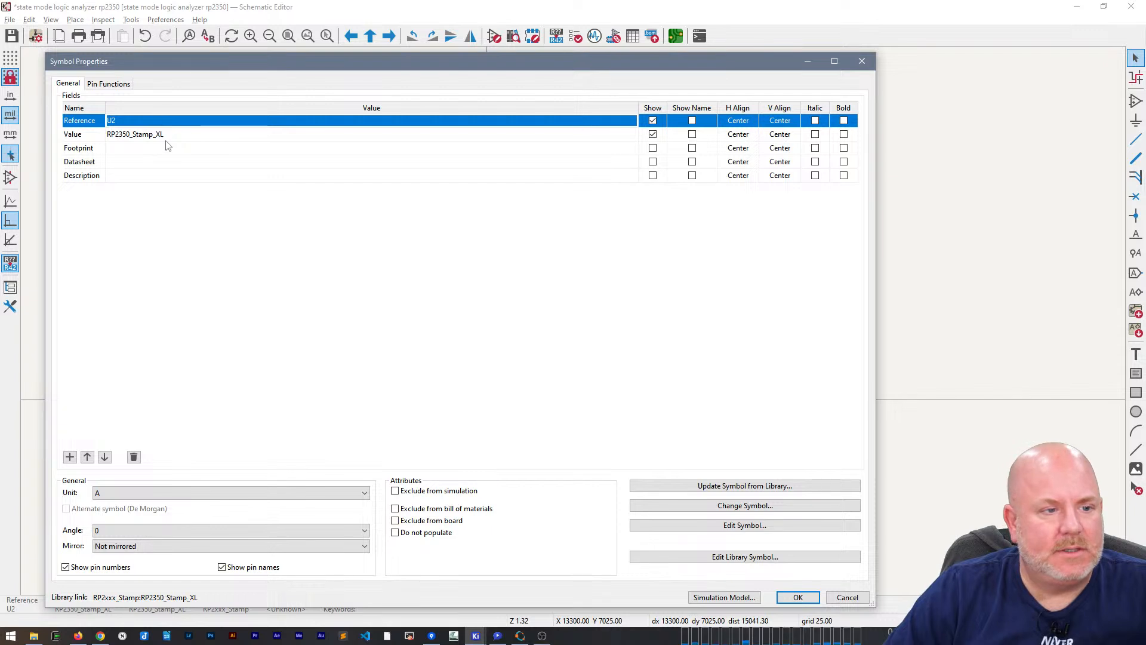
pyautogui.click(242, 150)
pyautogui.click(631, 148)
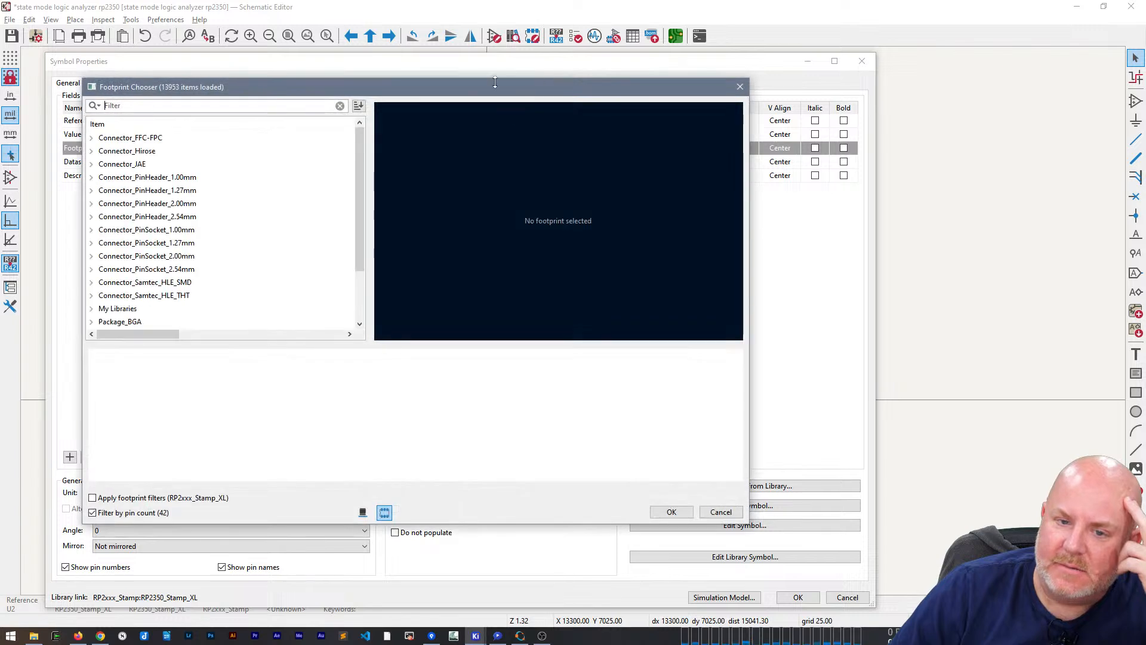
# Step: Filter the footprints by "stamp", compare the XL variants, and assign RP2xxx_Stamp_XL_THT to U2
pyautogui.write('stamp')
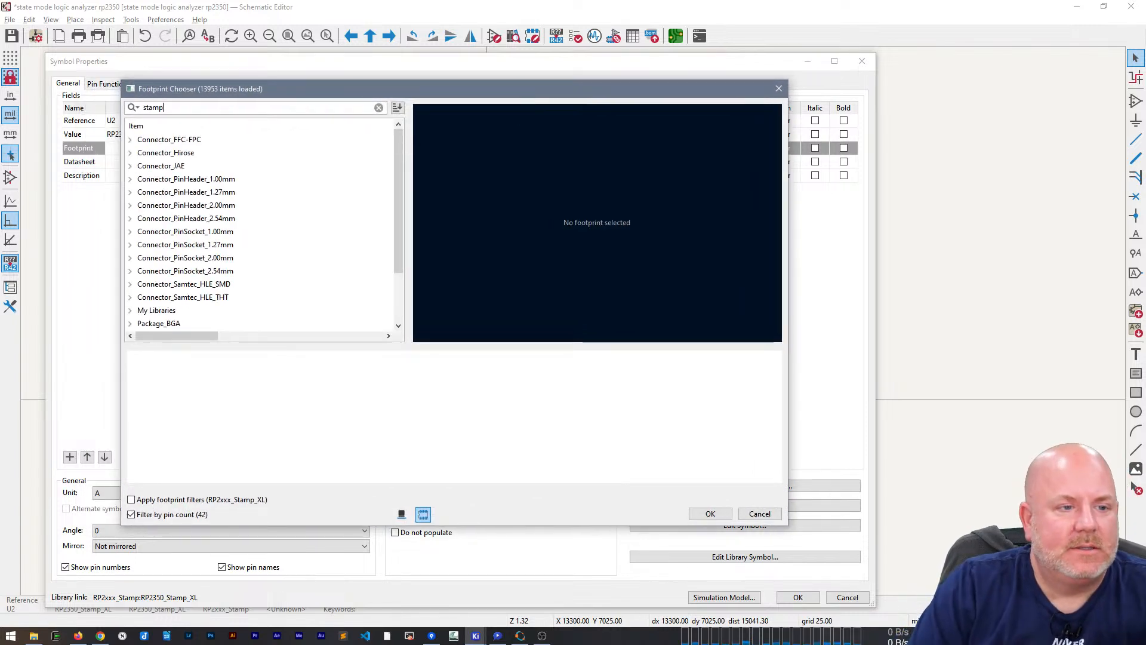
pyautogui.click(130, 140)
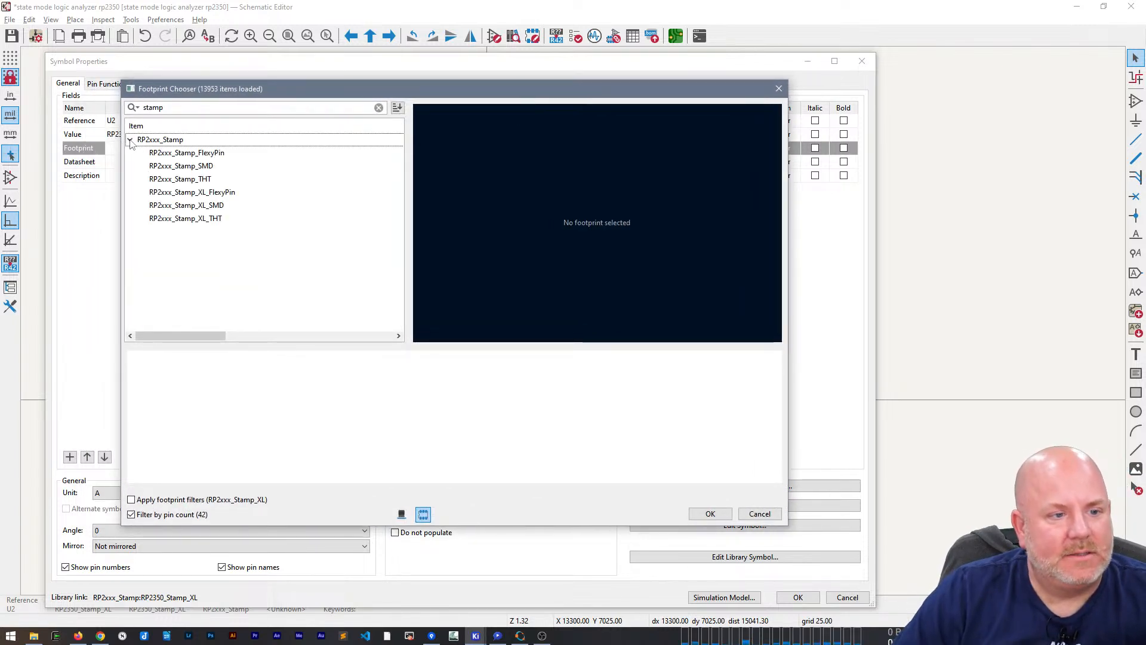
pyautogui.click(205, 206)
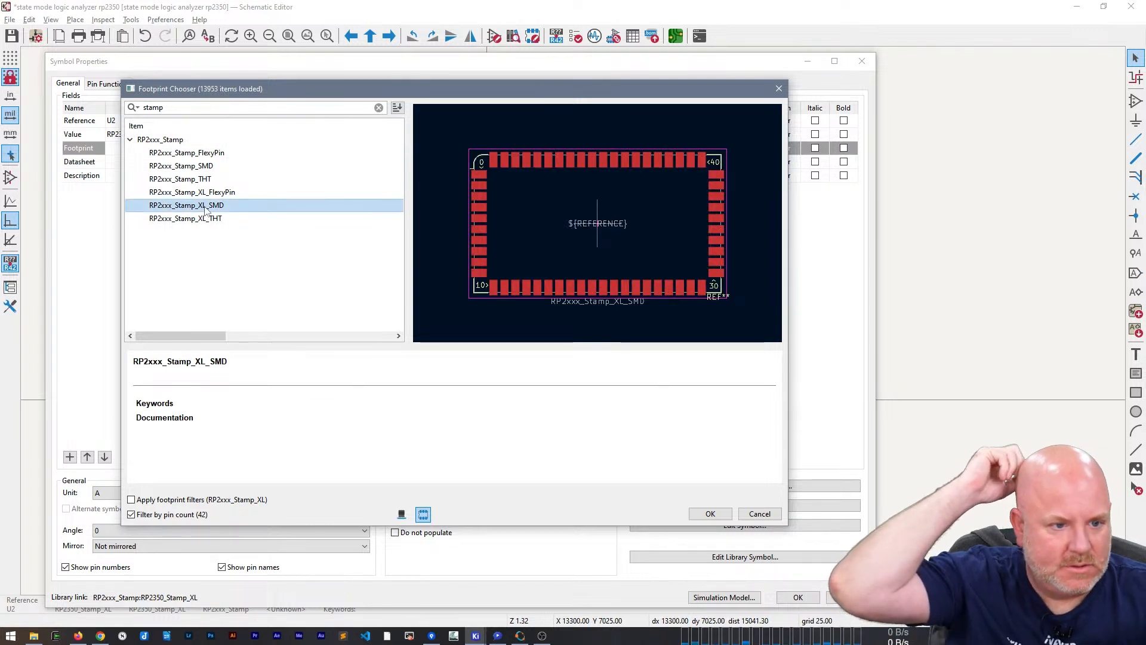
pyautogui.click(207, 192)
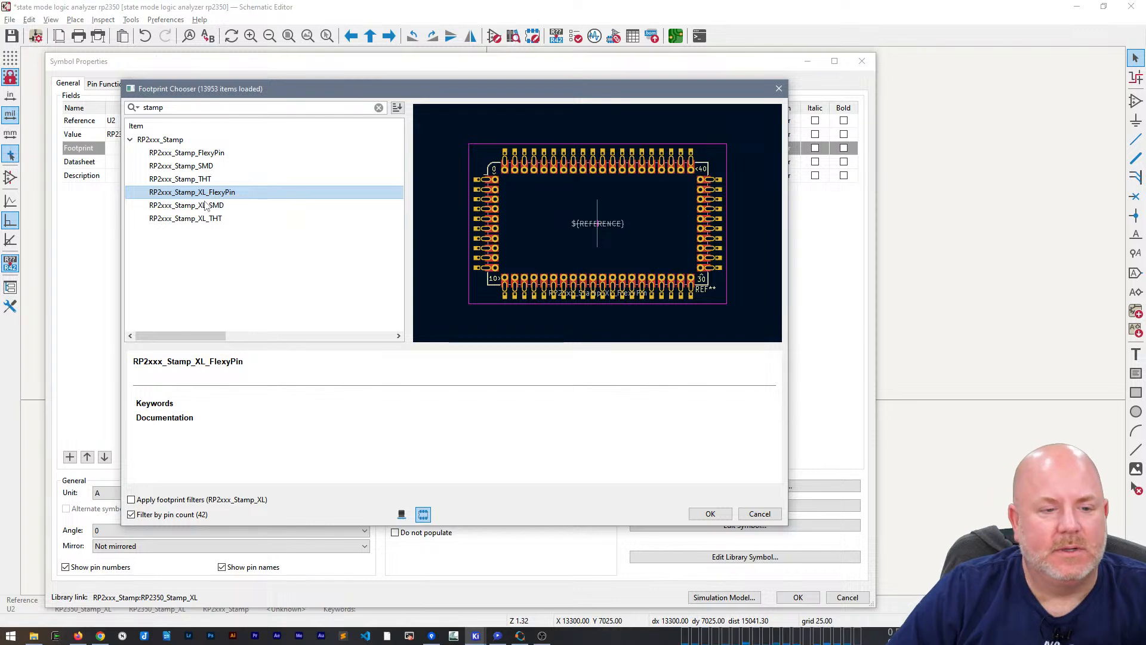
pyautogui.click(192, 219)
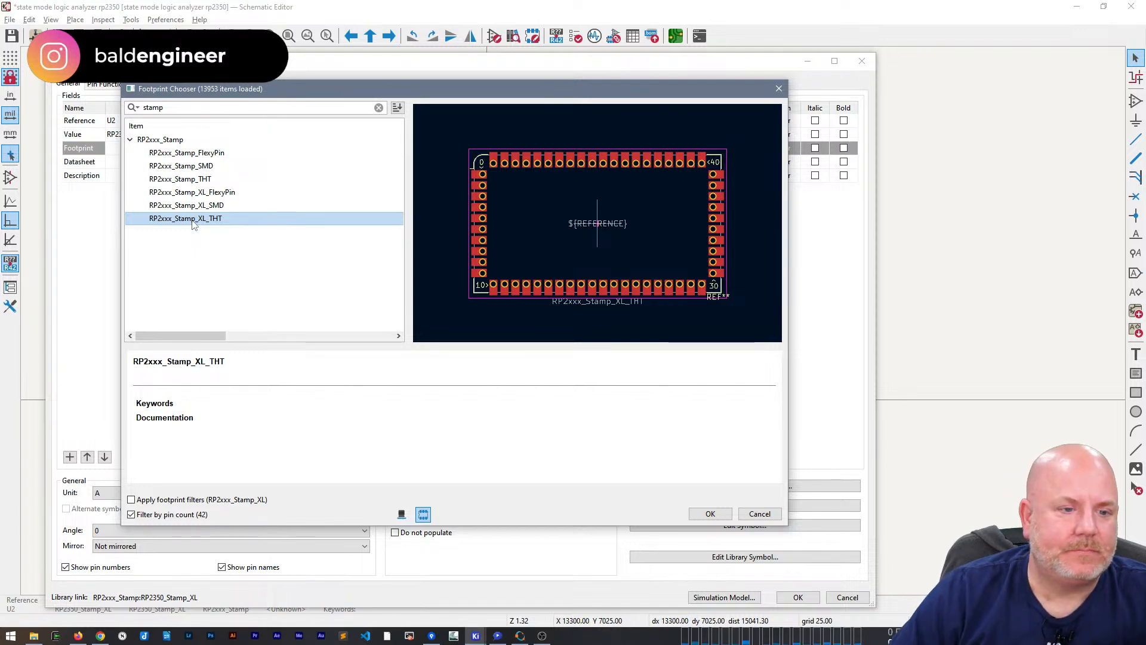
pyautogui.doubleClick(192, 218)
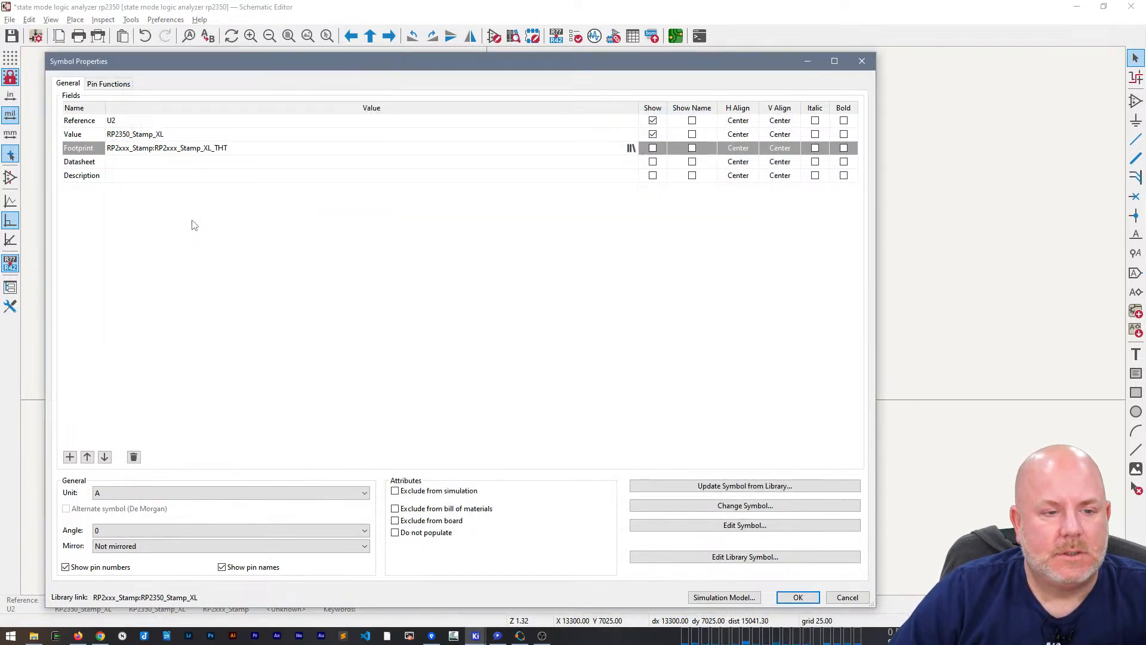
pyautogui.click(798, 598)
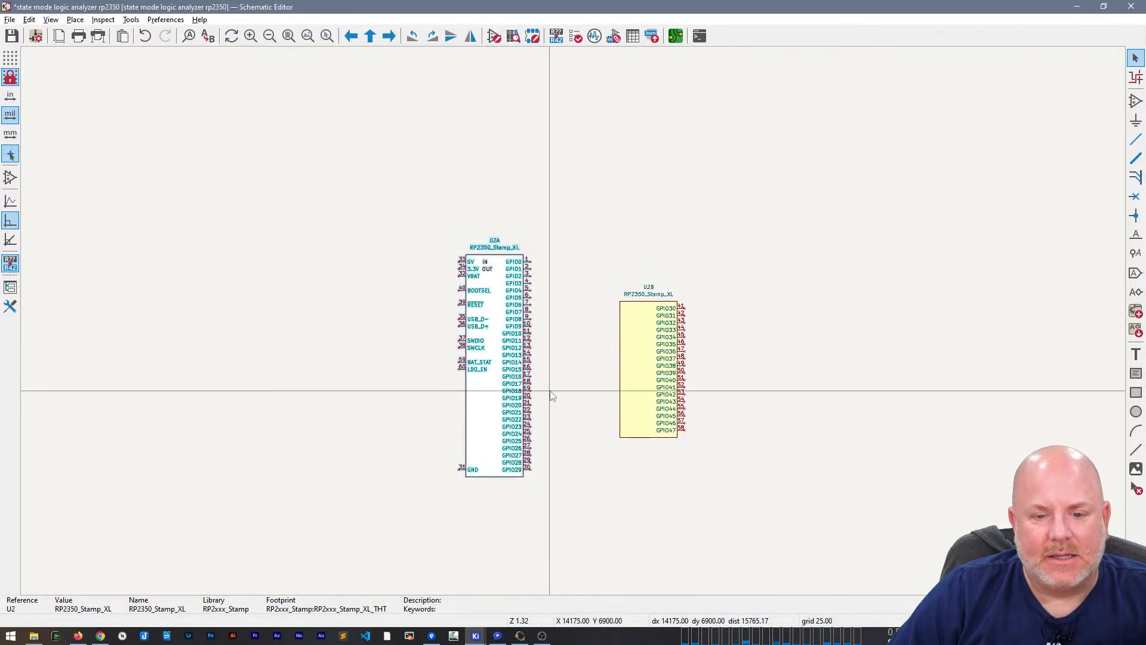
# Step: Inspect the footprint assignment of unit U2B in its symbol properties without changing anything
pyautogui.scroll(2, 552, 396)
pyautogui.scroll(-1, 573, 322)
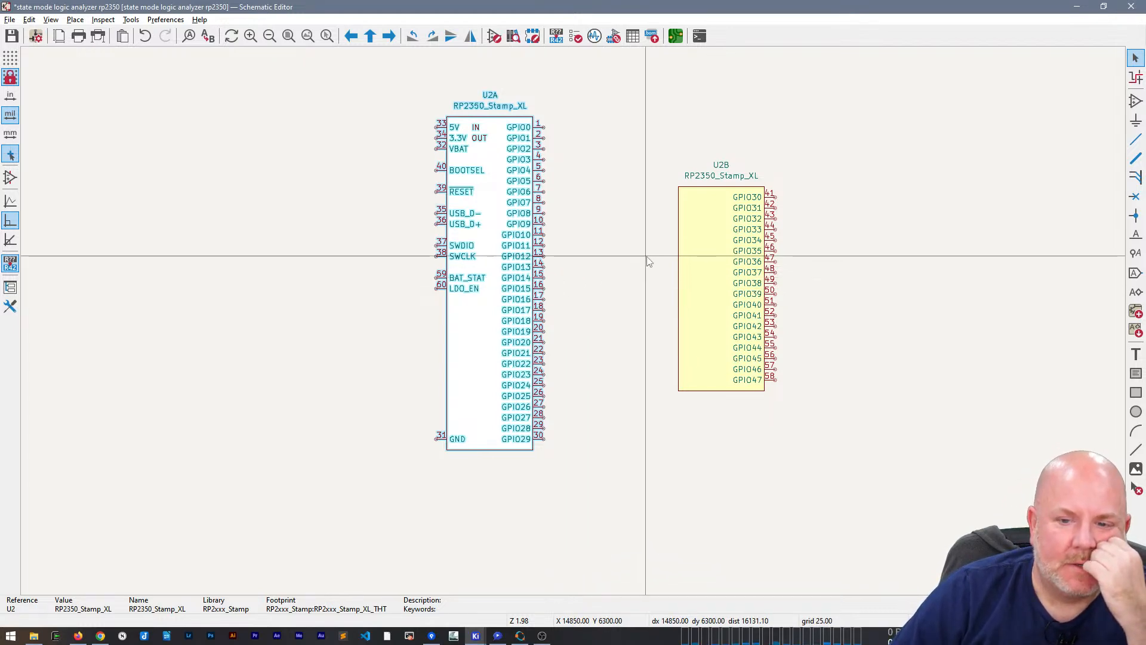
pyautogui.scroll(-5, 627, 254)
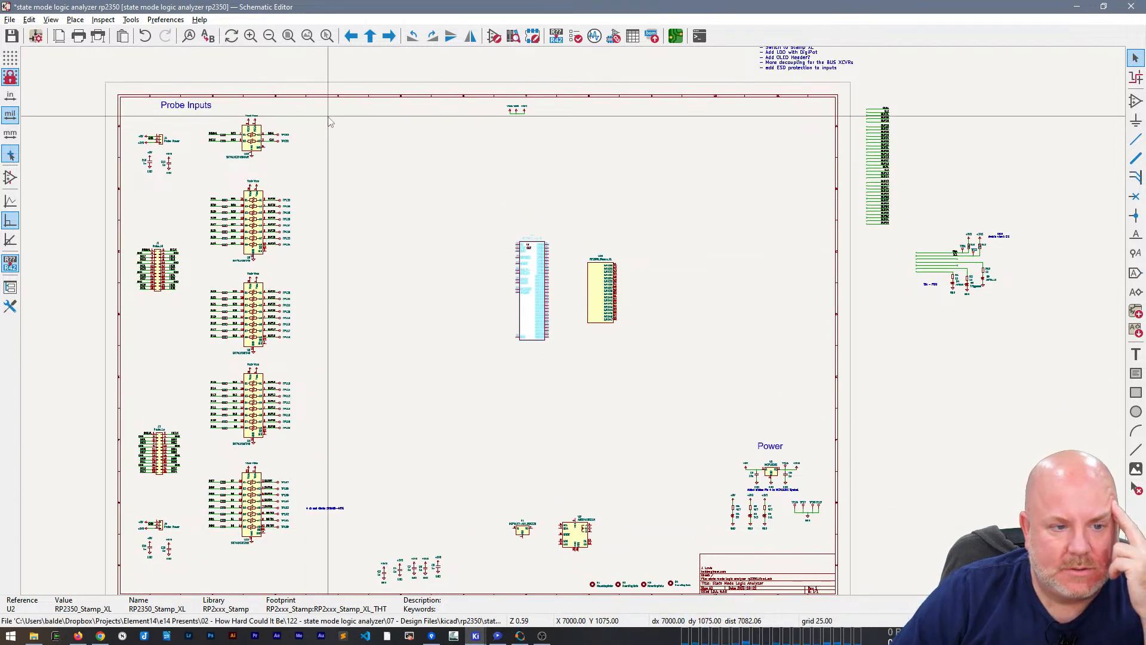
pyautogui.scroll(4, 604, 244)
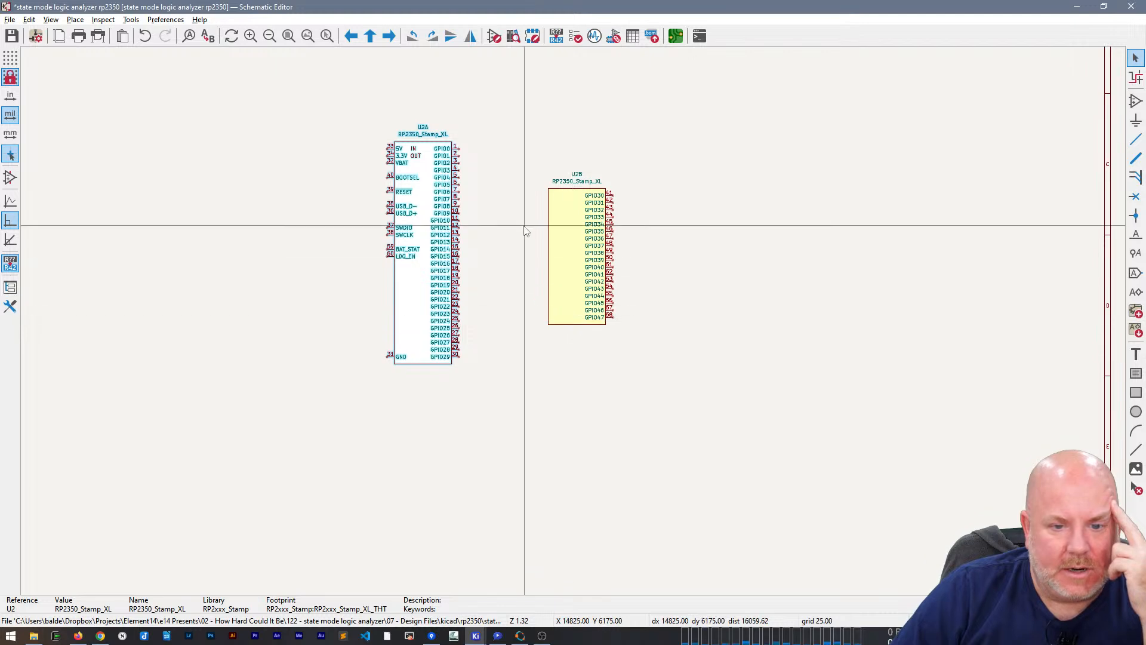
pyautogui.moveTo(515, 404); pyautogui.dragTo(556, 381, button='middle')
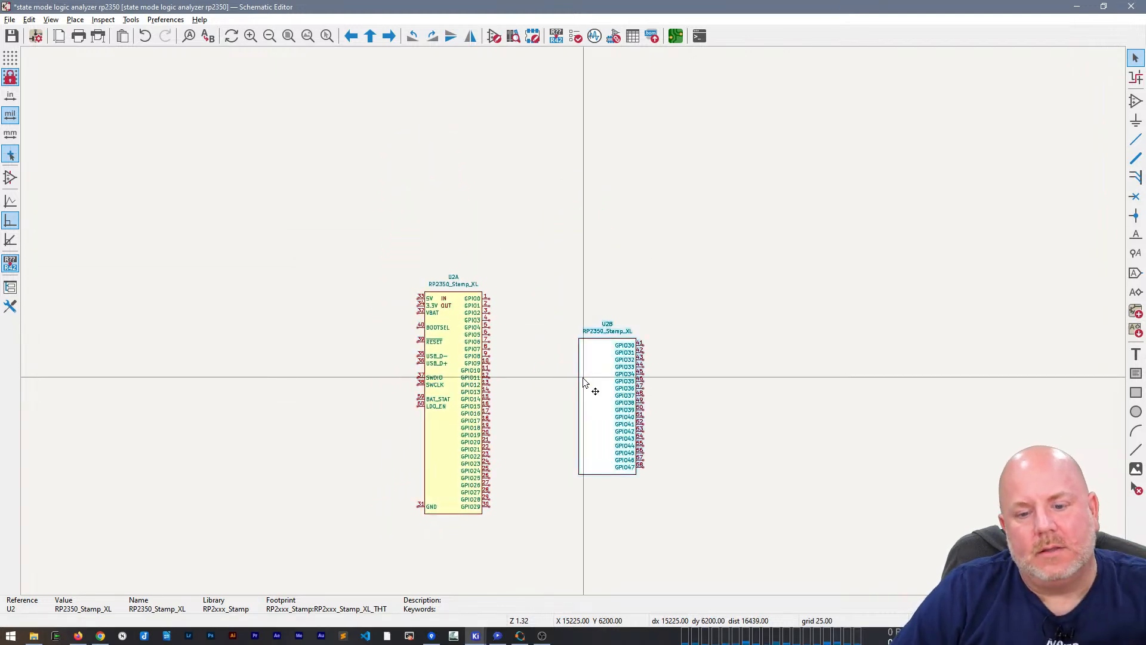
pyautogui.doubleClick(604, 385)
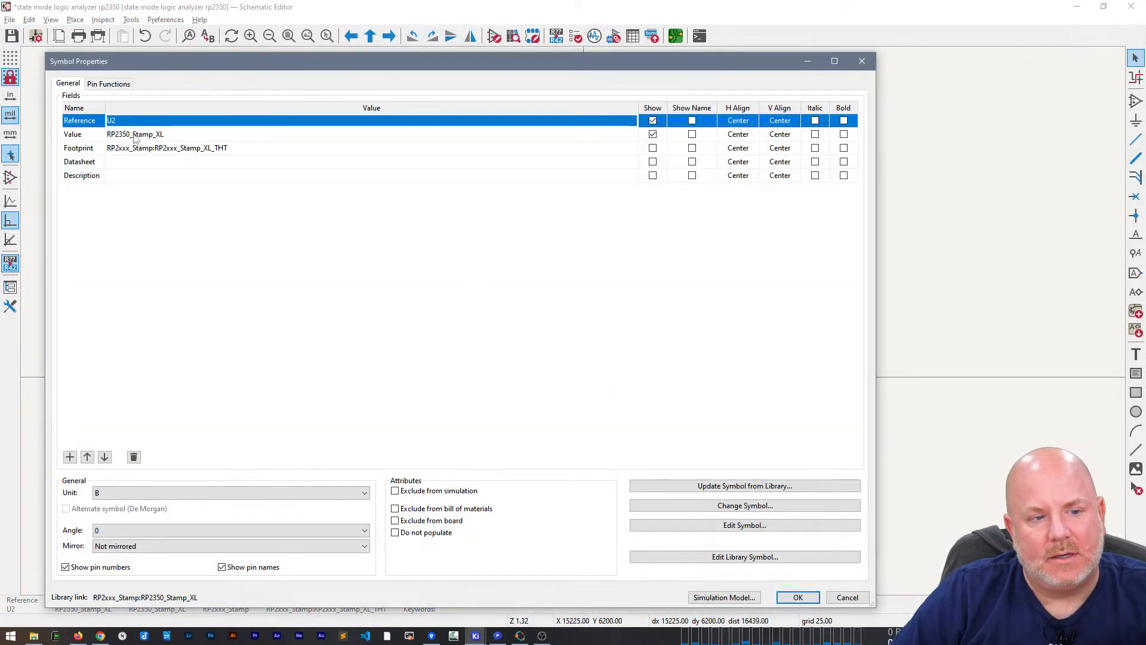
pyautogui.press('Escape')
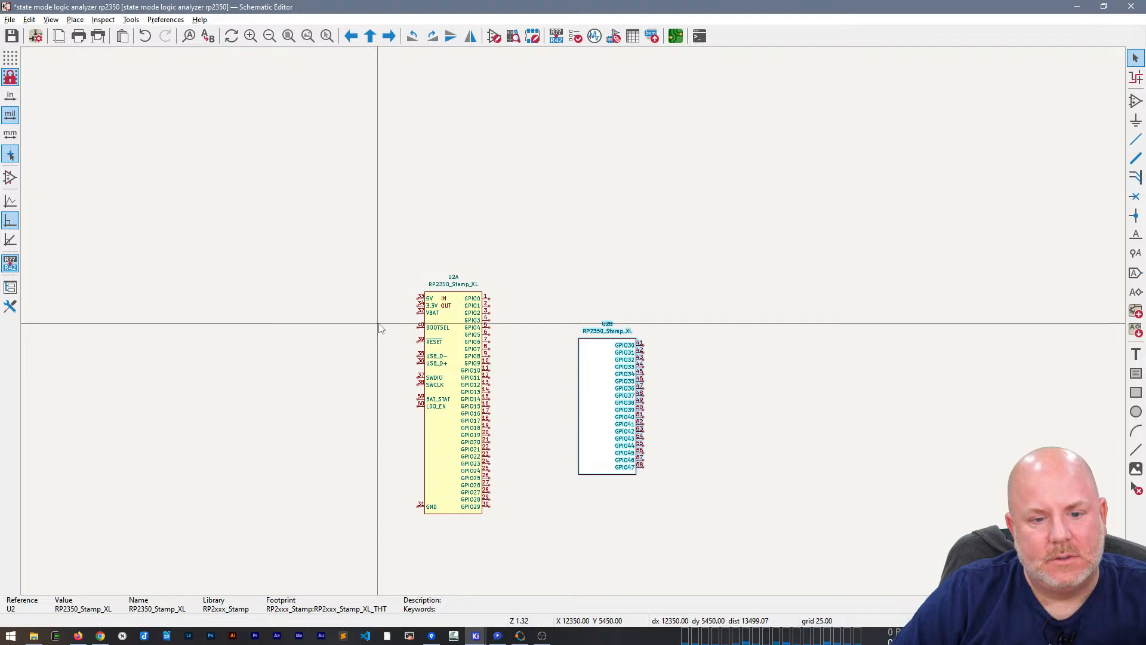
# Step: Move unit U2B farther to the right of U2A, leaving a wide gap between the two units
pyautogui.click(457, 346)
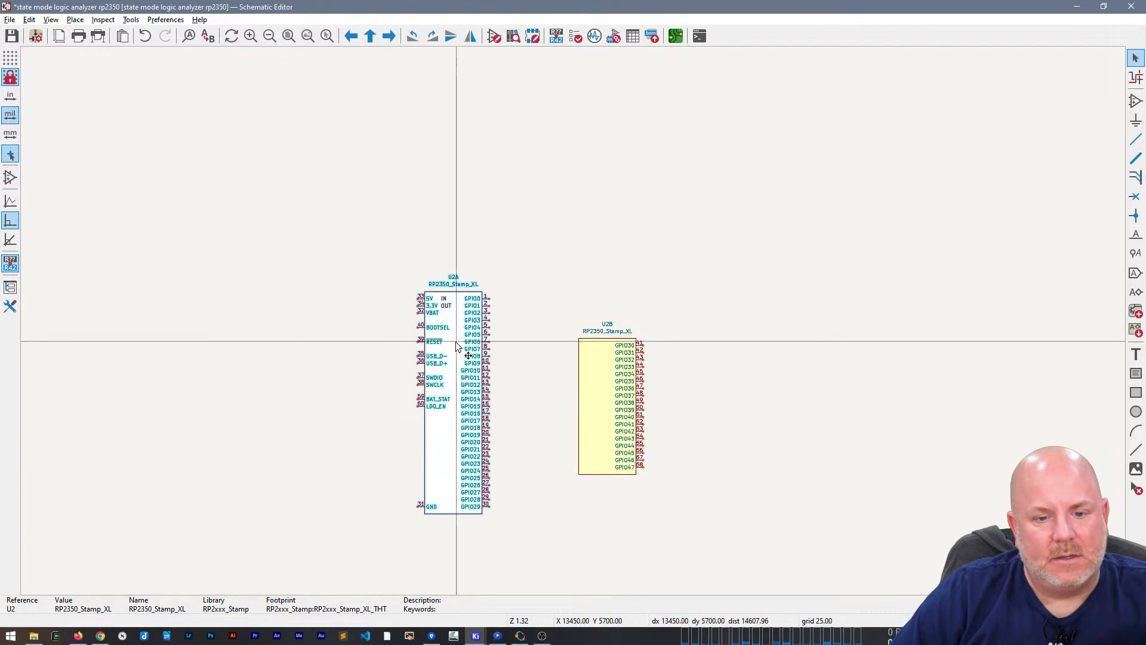
pyautogui.scroll(-5, 458, 346)
pyautogui.scroll(7, 678, 434)
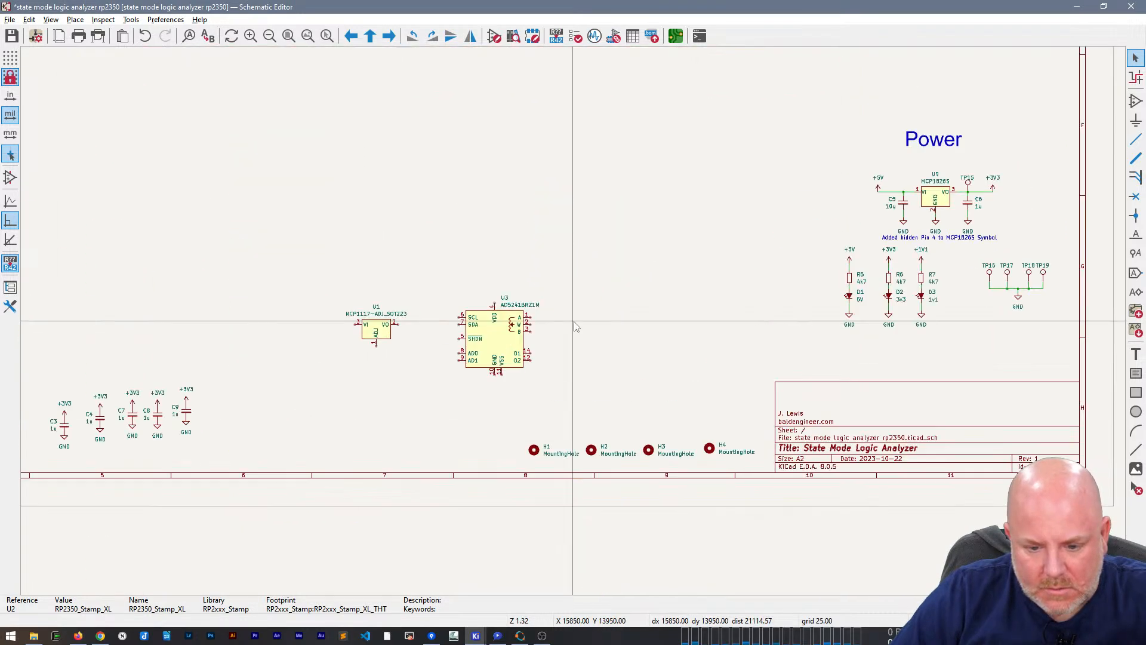
pyautogui.scroll(-5, 576, 327)
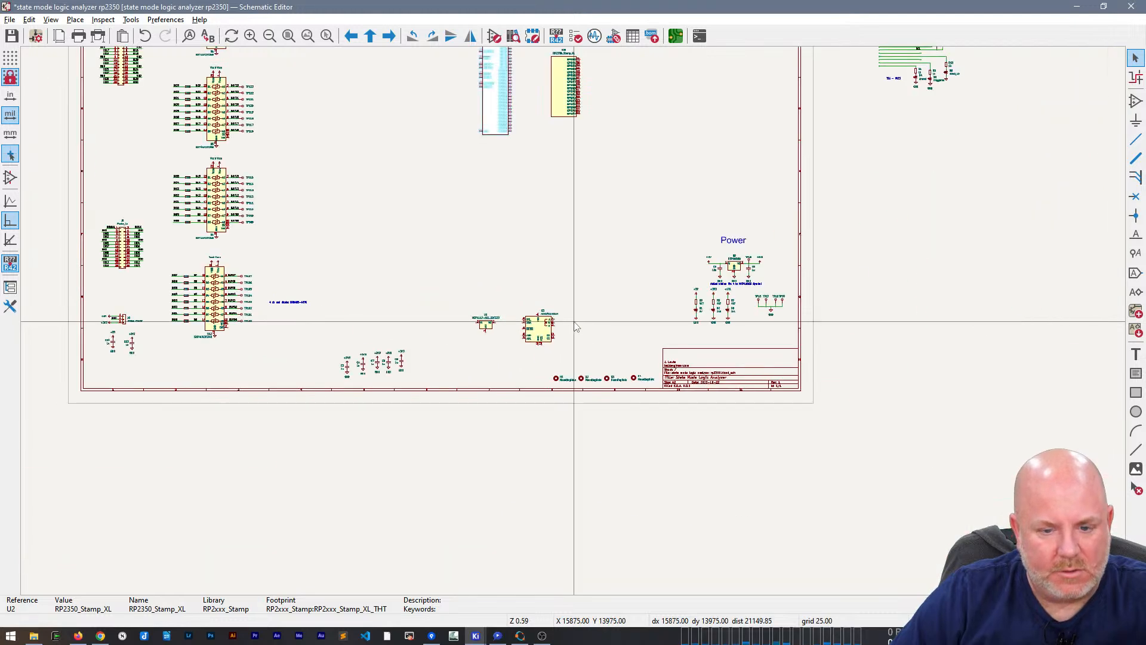
pyautogui.scroll(4, 652, 149)
pyautogui.click(600, 327)
pyautogui.moveTo(733, 278); pyautogui.dragTo(623, 279, button='middle')
pyautogui.moveTo(633, 413); pyautogui.dragTo(485, 246)
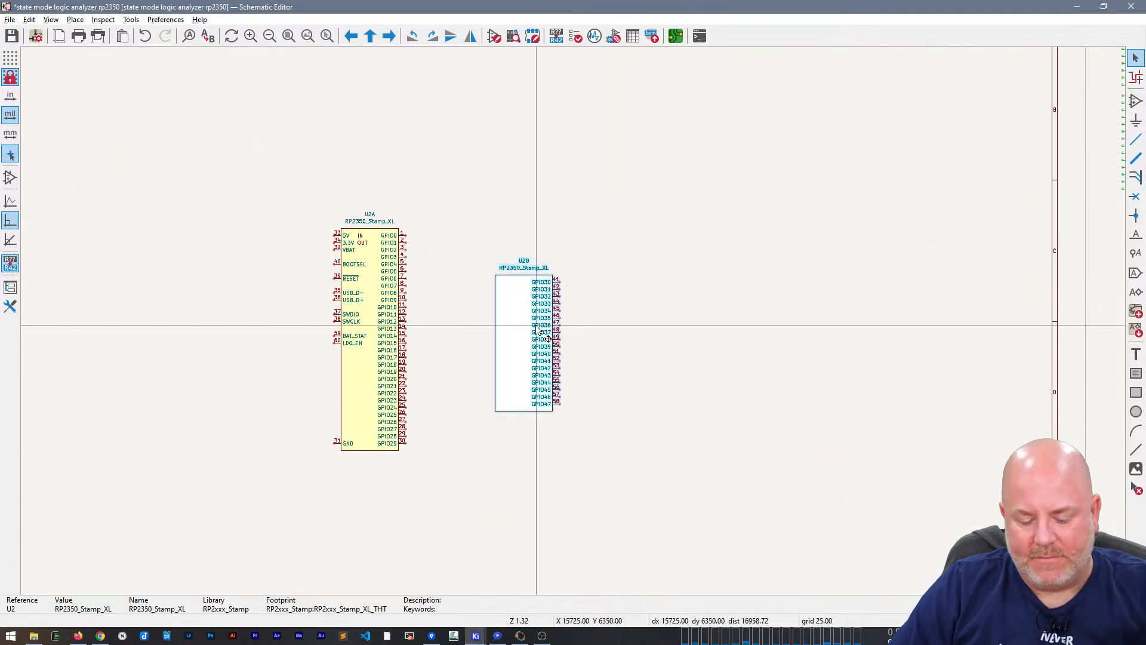
pyautogui.press('m')
pyautogui.click(797, 317)
pyautogui.click(471, 258)
# Step: Place a GND power symbol just below and to the left of U2A's GND pin 31
pyautogui.moveTo(855, 190); pyautogui.dragTo(812, 192, button='middle')
pyautogui.moveTo(461, 253); pyautogui.dragTo(650, 233, button='middle')
pyautogui.scroll(-1, 434, 357)
pyautogui.scroll(1, 575, 319)
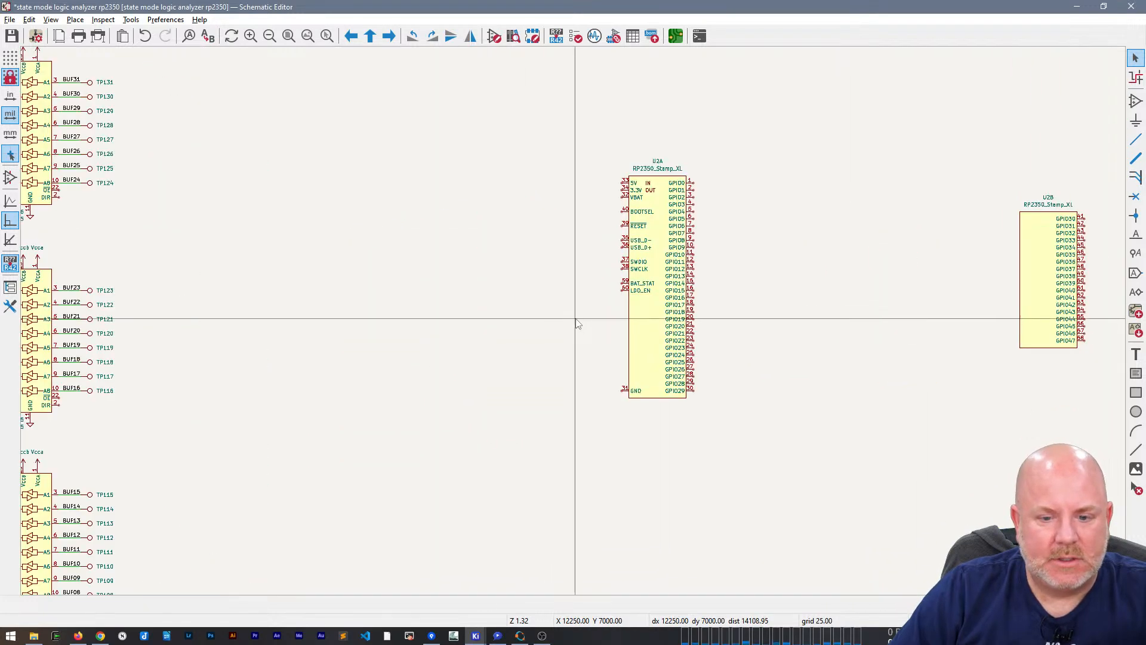
pyautogui.write('GND')
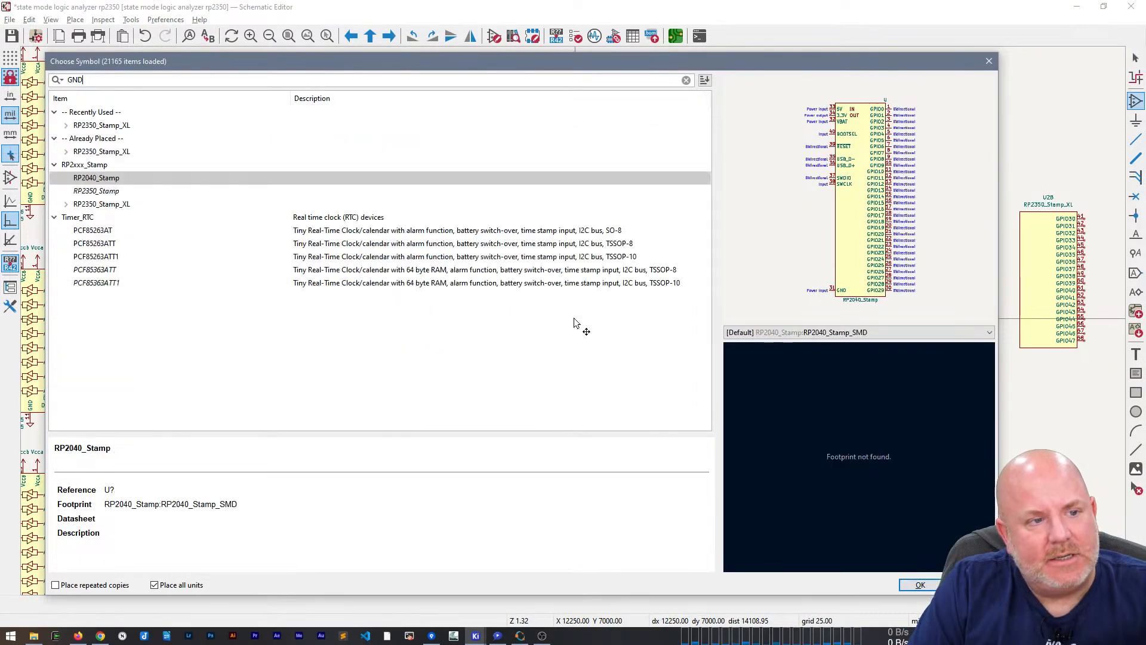
pyautogui.press('Return')
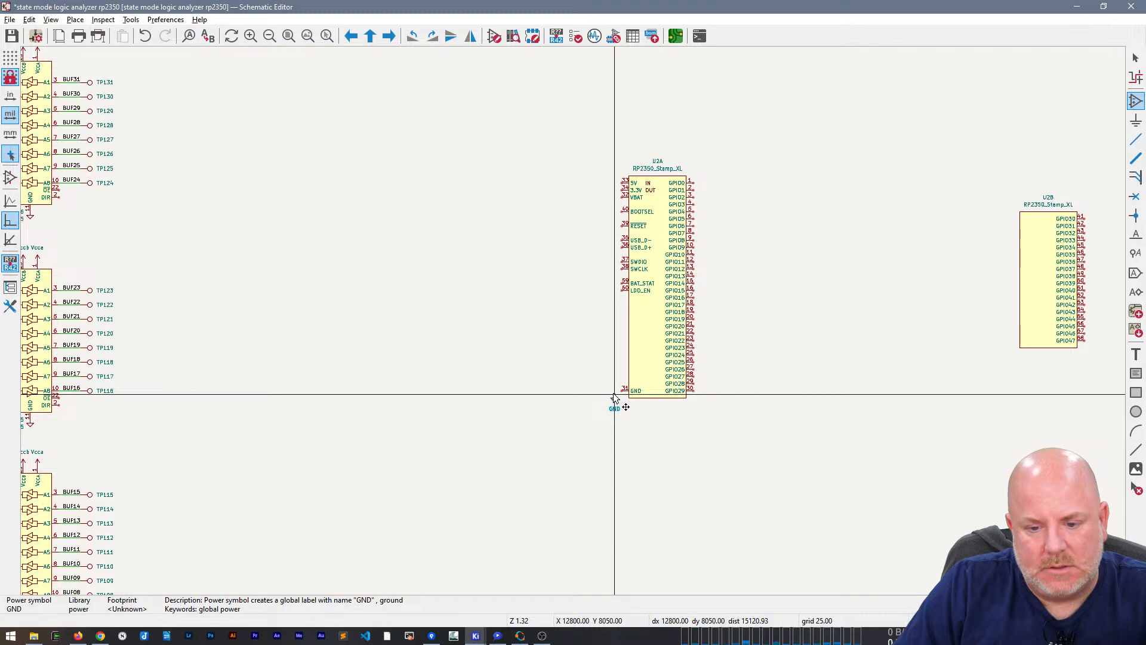
pyautogui.click(615, 398)
pyautogui.press('Escape')
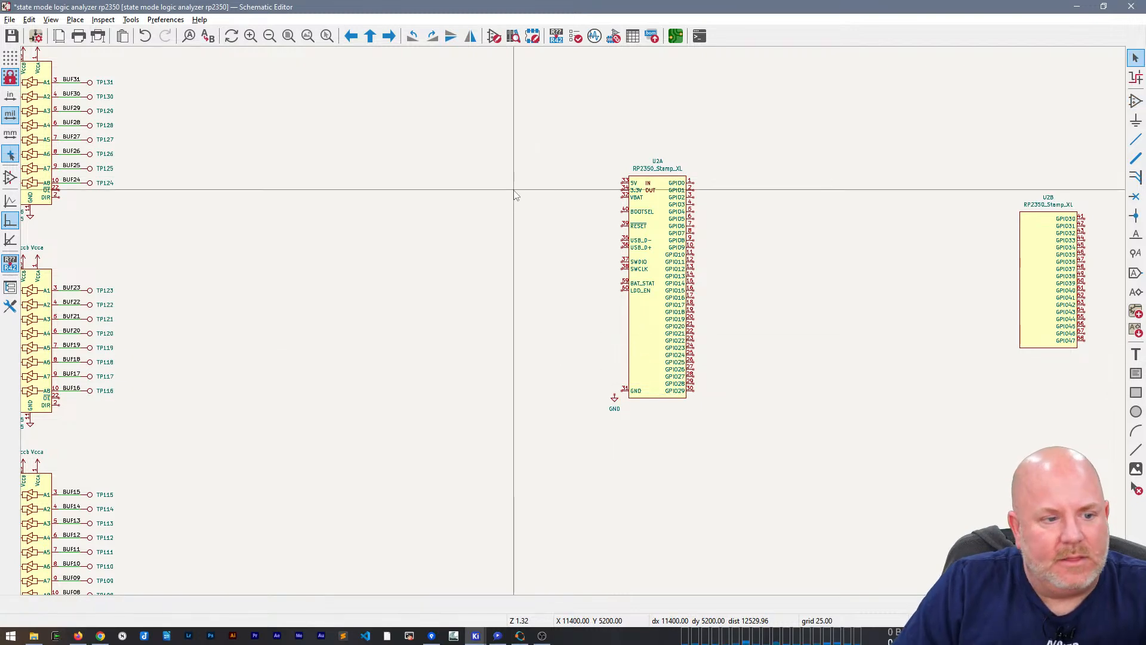
pyautogui.scroll(6, 568, 269)
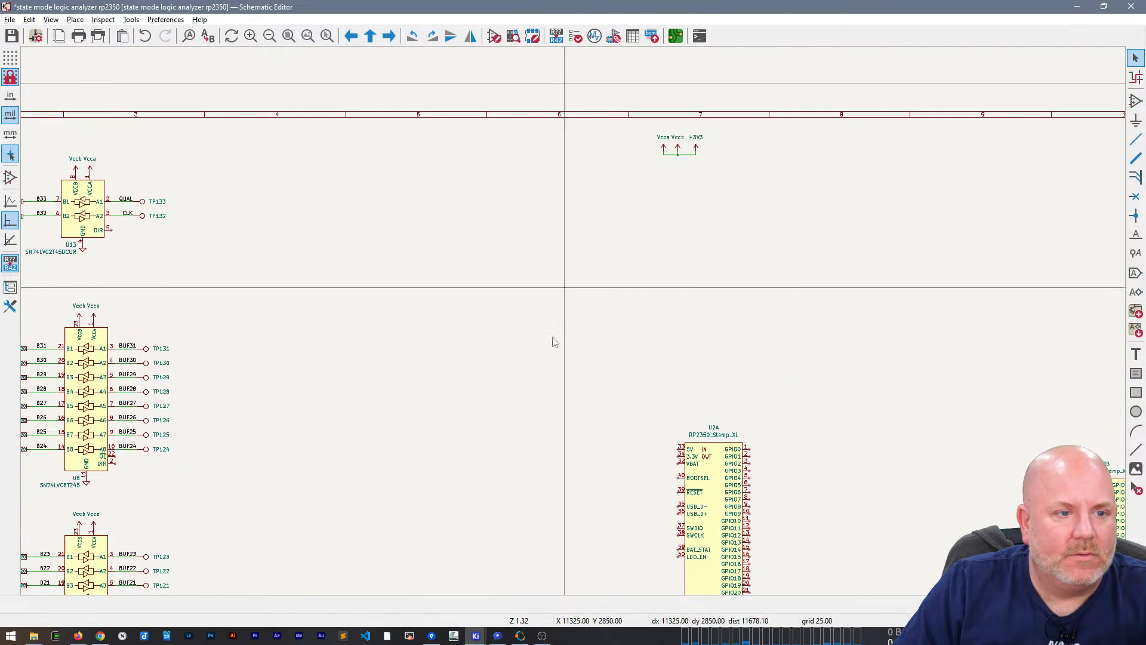
pyautogui.moveTo(545, 378); pyautogui.dragTo(331, 290, button='middle')
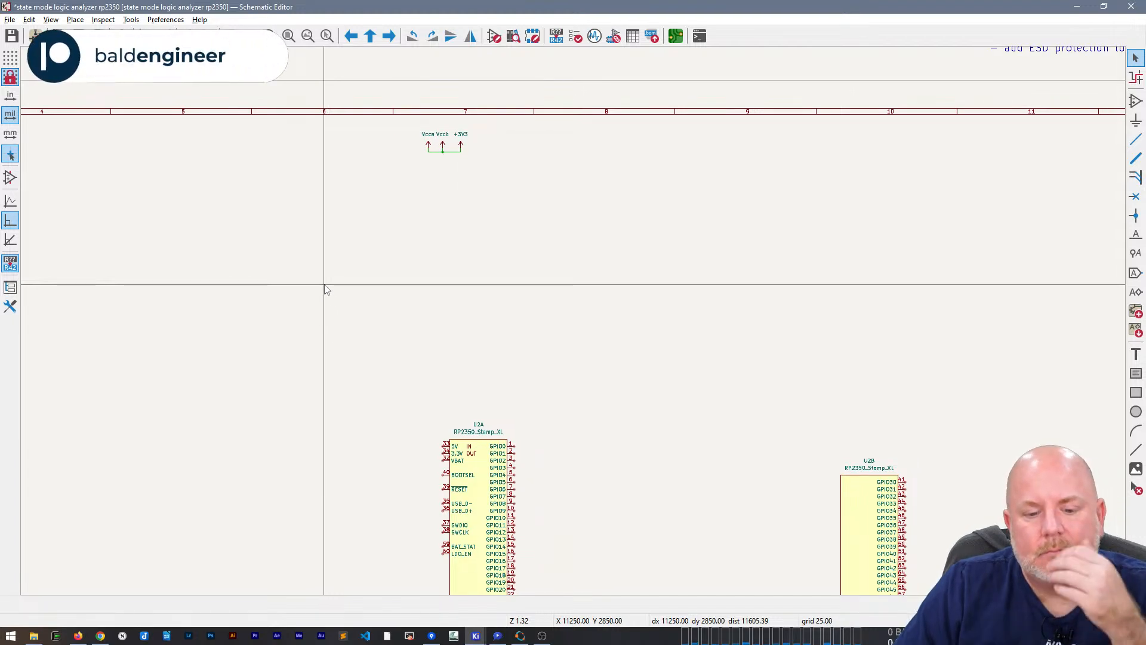
pyautogui.moveTo(657, 439); pyautogui.dragTo(622, 569, button='middle')
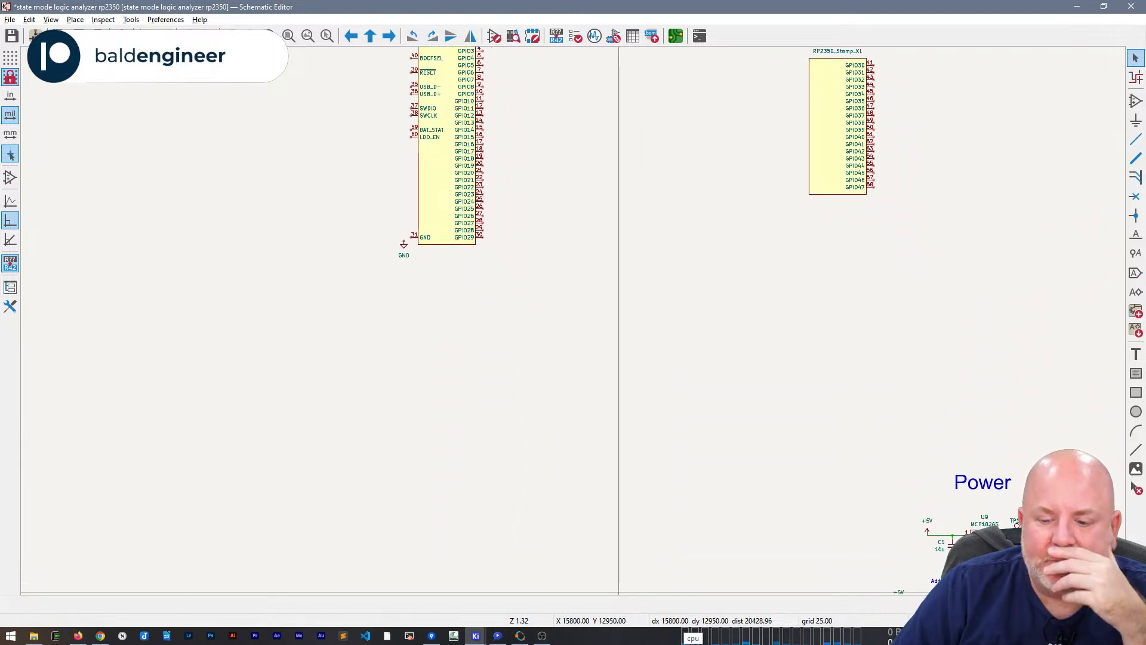
# Step: Save the RP2350 logic analyzer schematic
pyautogui.scroll(-4, 601, 460)
pyautogui.scroll(4, 575, 324)
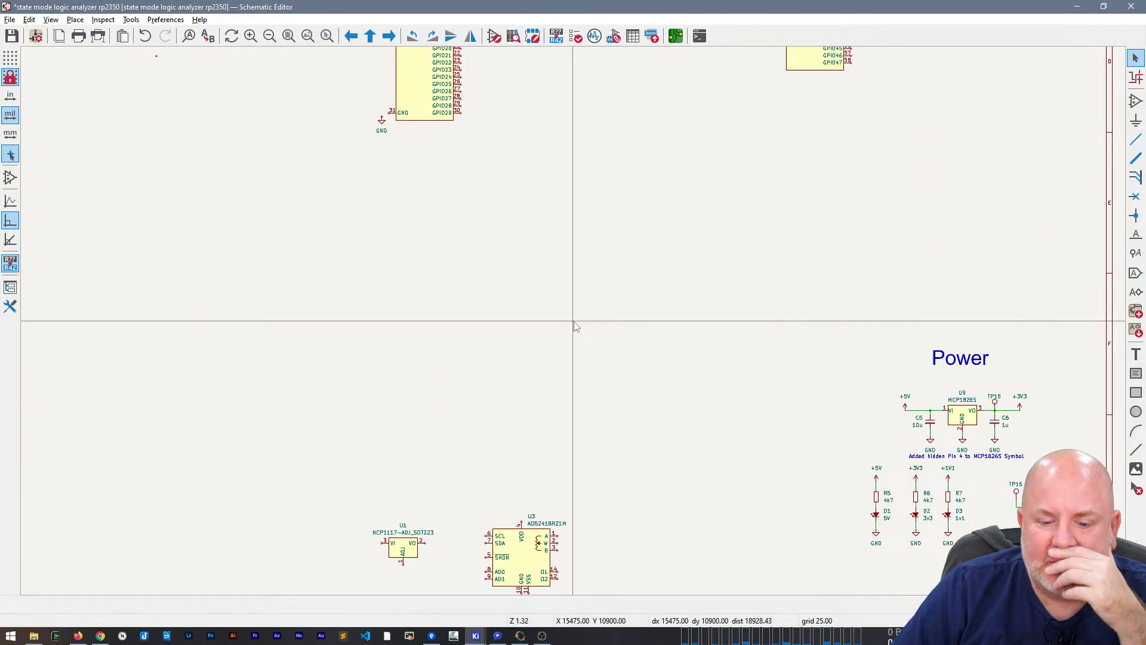
pyautogui.scroll(-2, 574, 322)
pyautogui.moveTo(604, 235); pyautogui.dragTo(559, 346, button='middle')
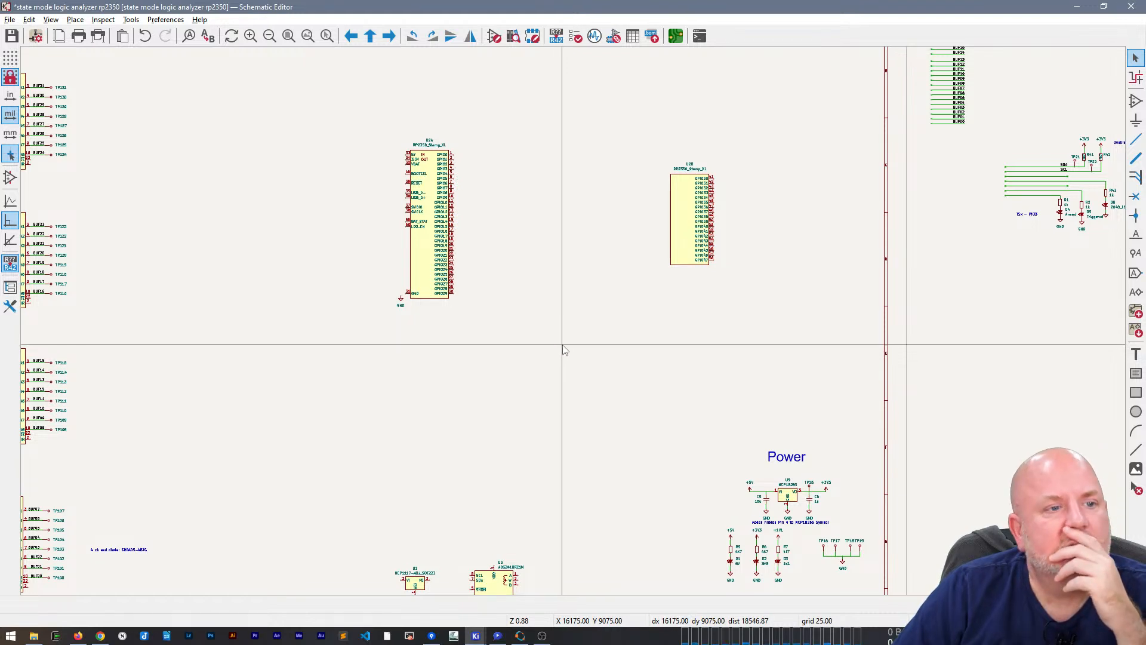
pyautogui.hotkey('ctrl', 's')
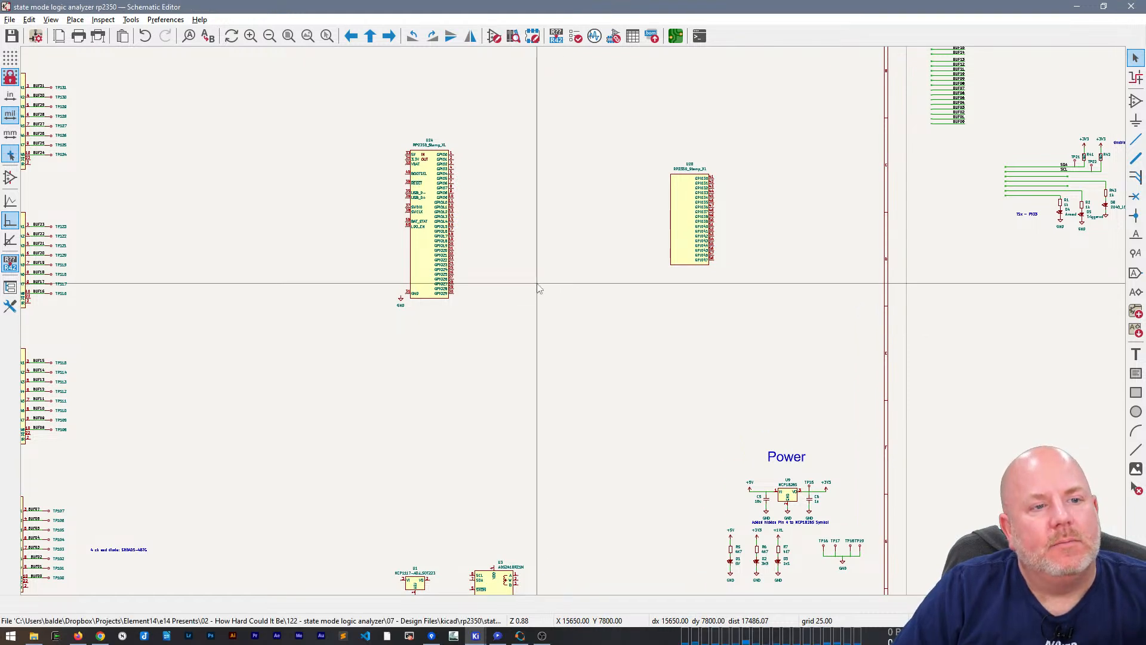
# Step: Start a second KiCad instance and begin opening an existing project
pyautogui.press('super')
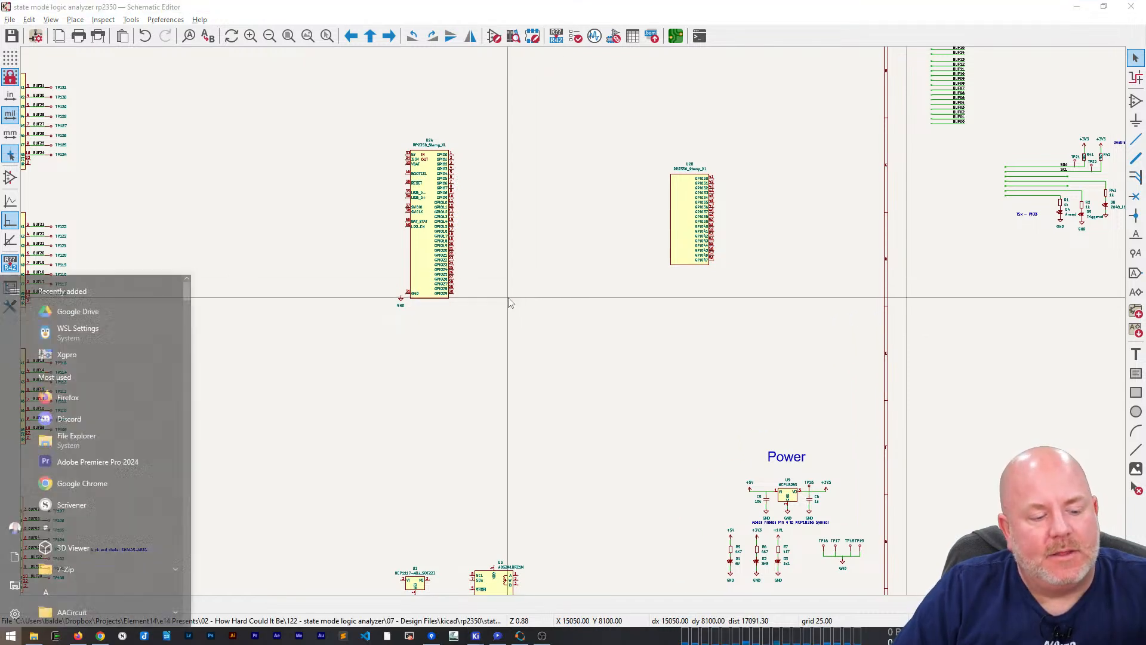
pyautogui.write('kica')
pyautogui.press('Return')
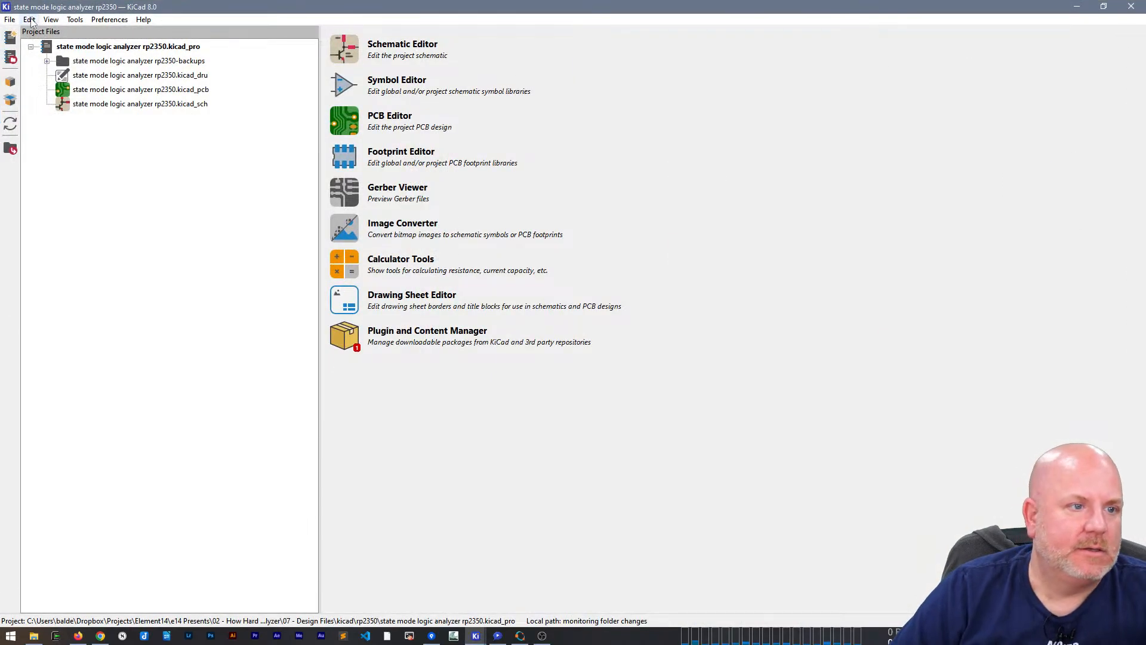
pyautogui.click(10, 20)
pyautogui.moveTo(89, 125)
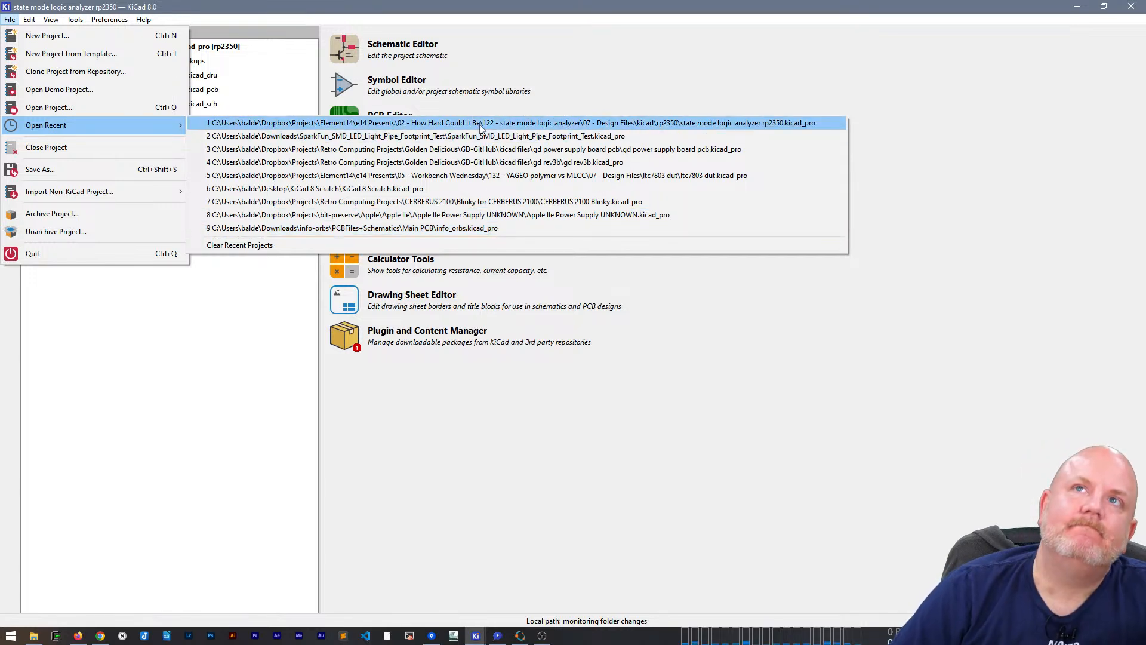
pyautogui.click(42, 112)
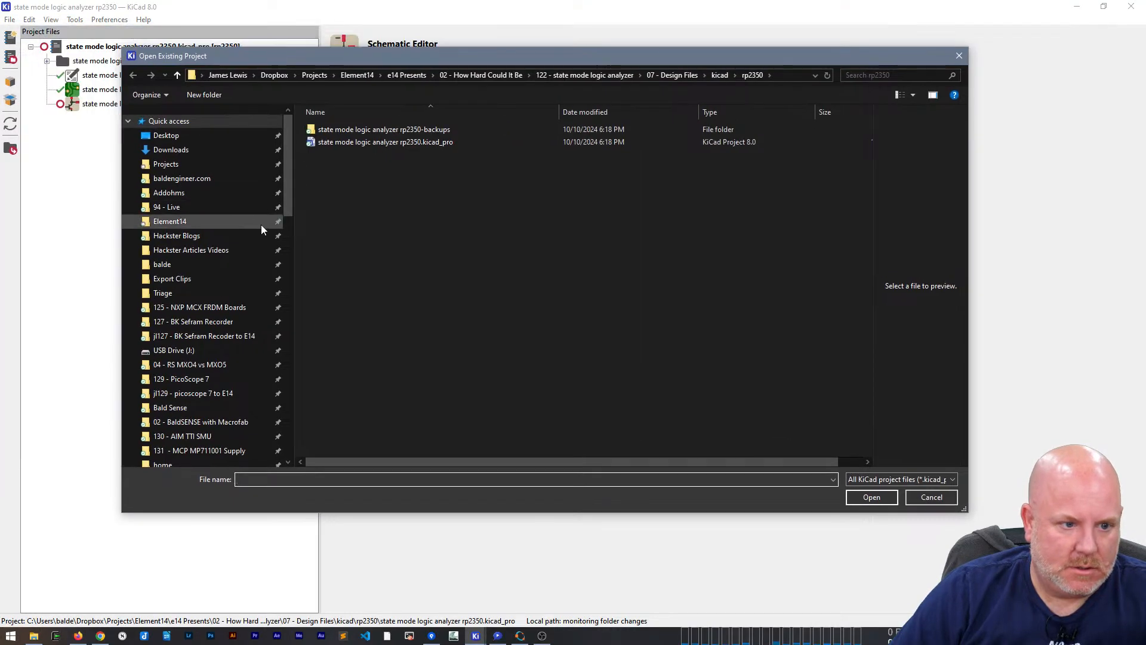
# Step: Open state mode logic analyzer.kicad_pro from the kicad/rp2040 folder inside 122 - state mode logic analyzer, 07 - Design Files
pyautogui.click(201, 221)
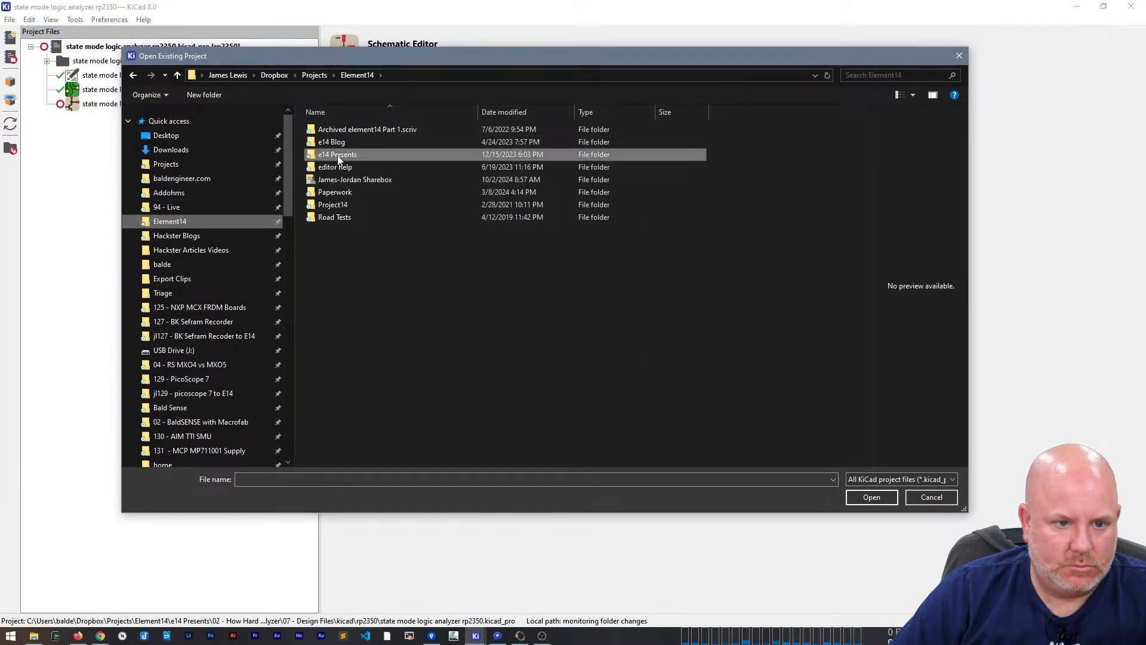
pyautogui.doubleClick(342, 153)
pyautogui.doubleClick(343, 142)
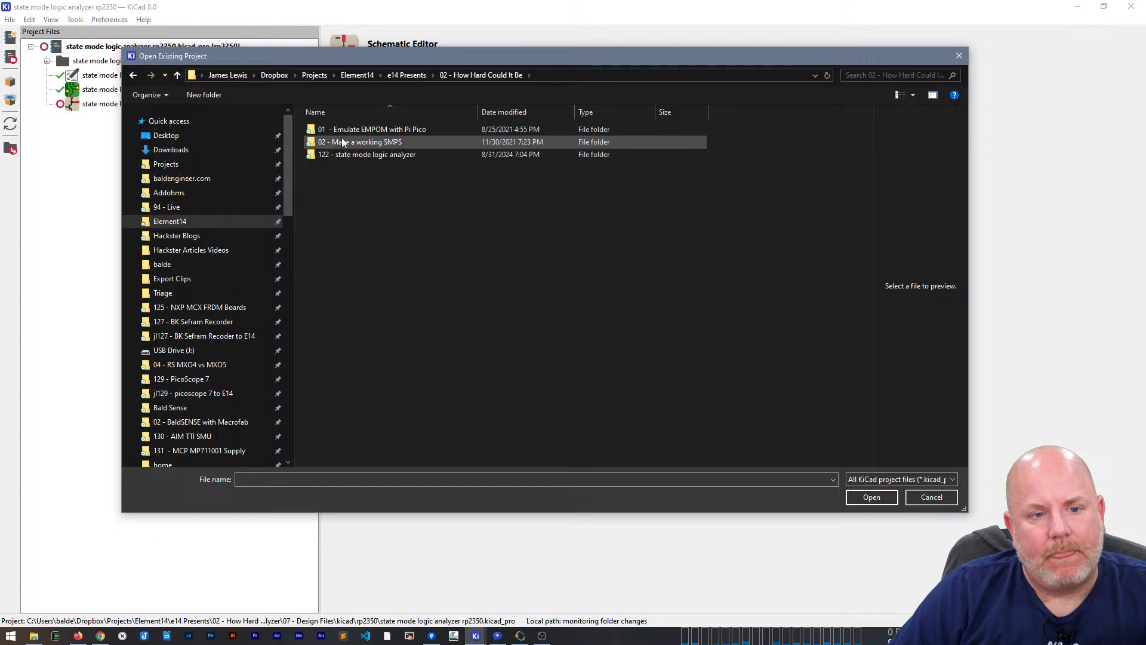
pyautogui.doubleClick(347, 154)
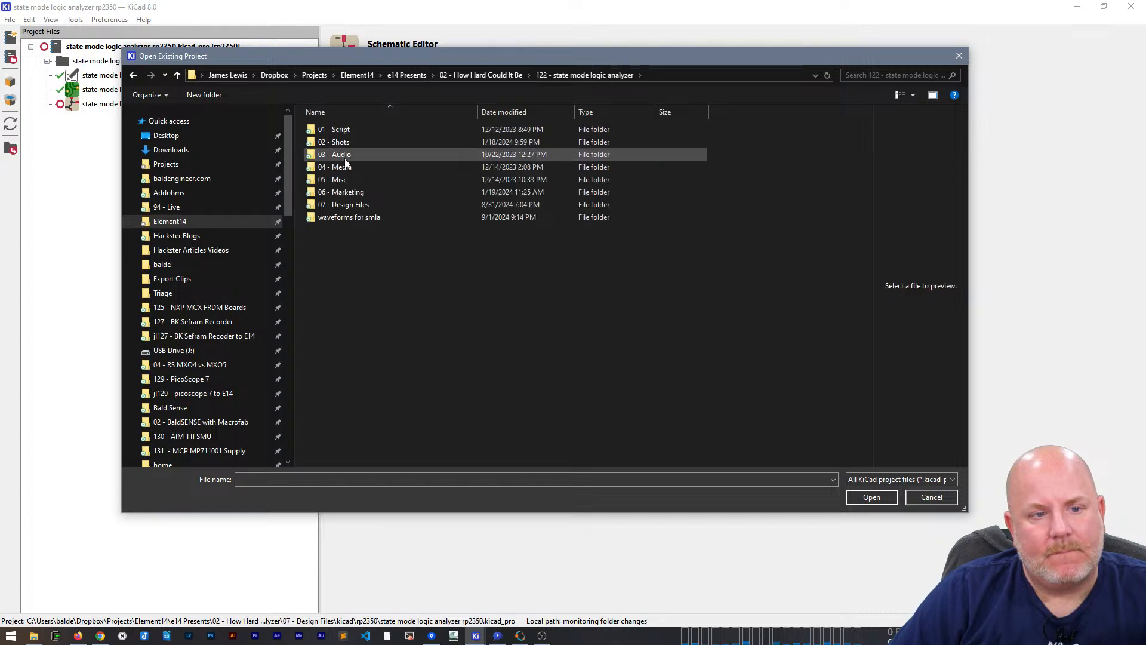
pyautogui.doubleClick(341, 204)
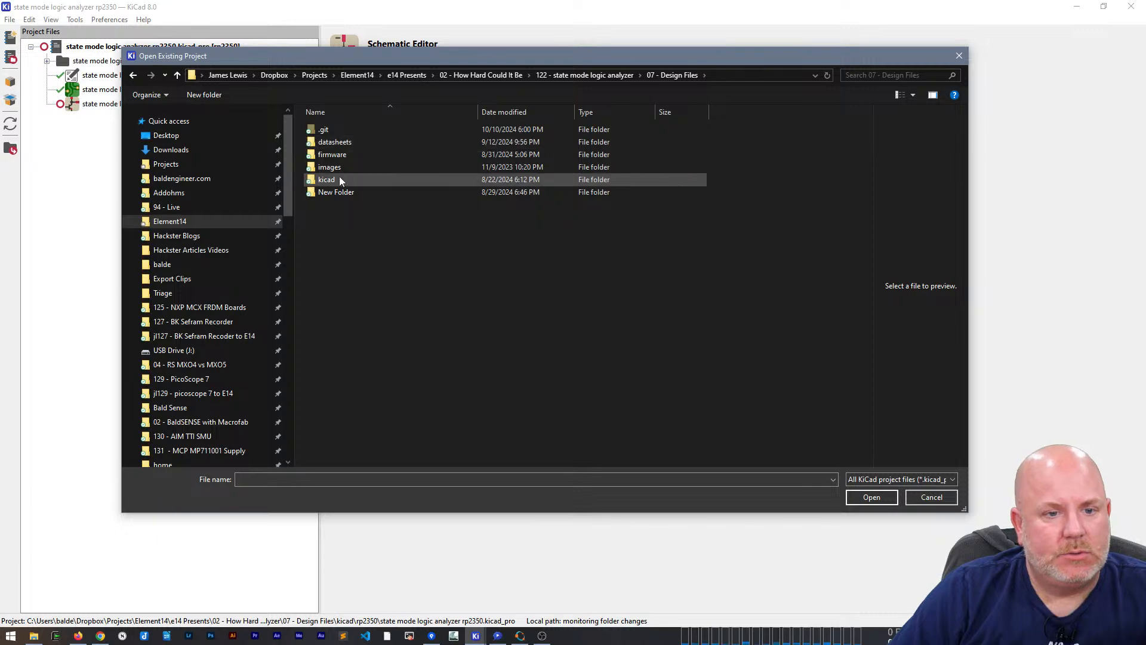
pyautogui.doubleClick(339, 179)
pyautogui.doubleClick(341, 133)
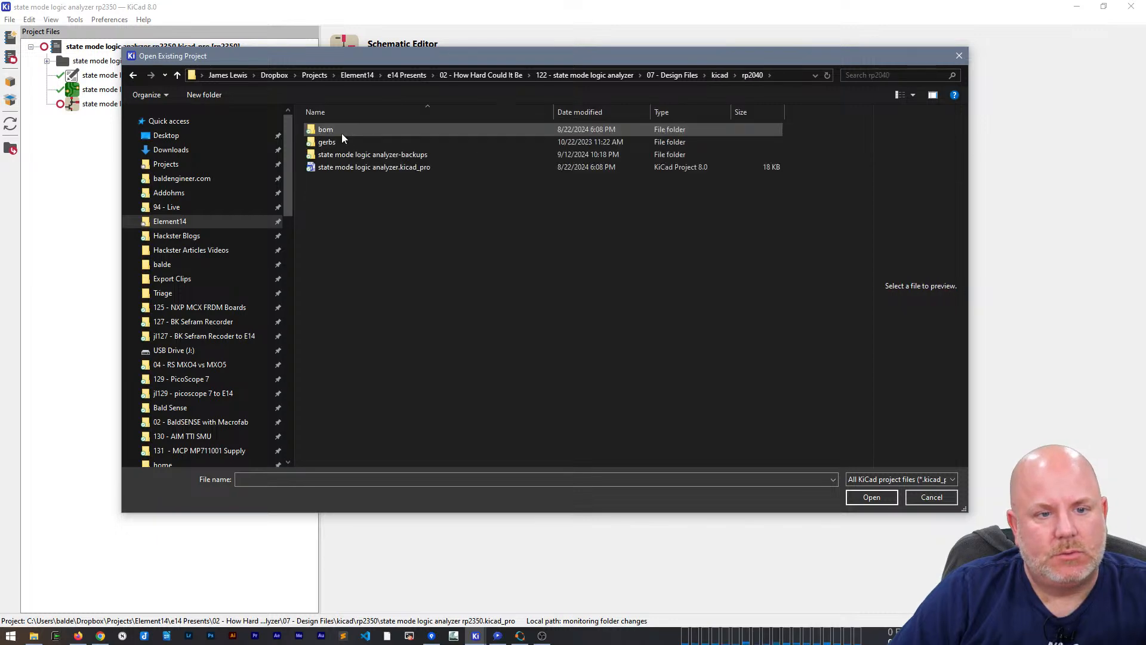
pyautogui.doubleClick(344, 168)
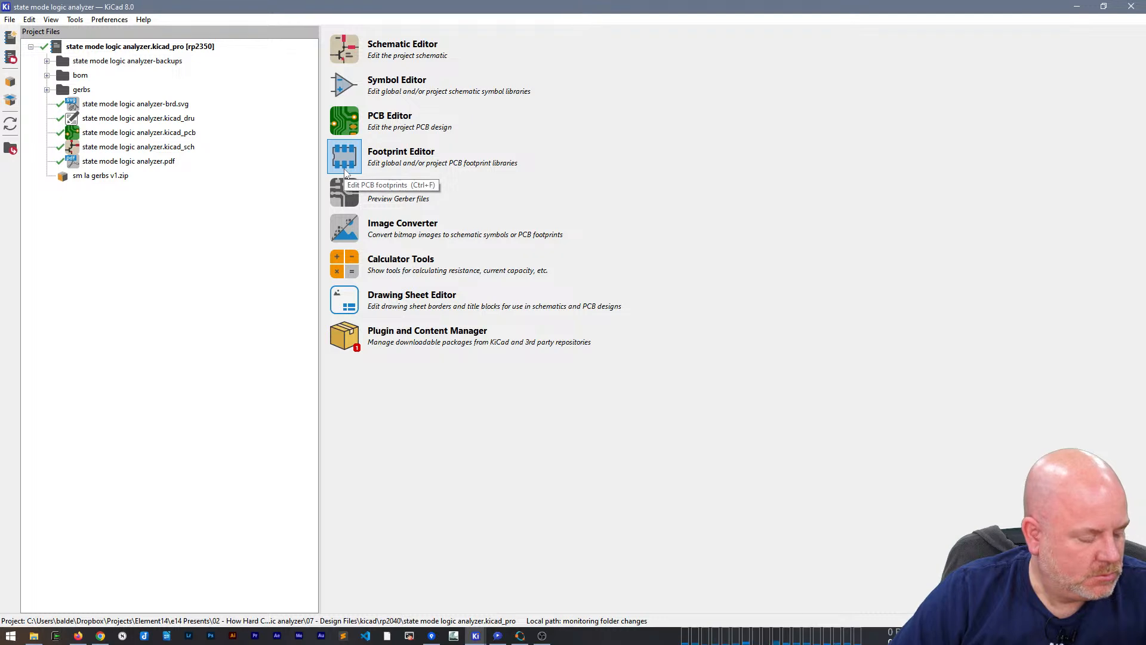
# Step: Open the RP2040 project's schematic, copy its whole USB-C block, and return to the RP2350 schematic
pyautogui.doubleClick(156, 148)
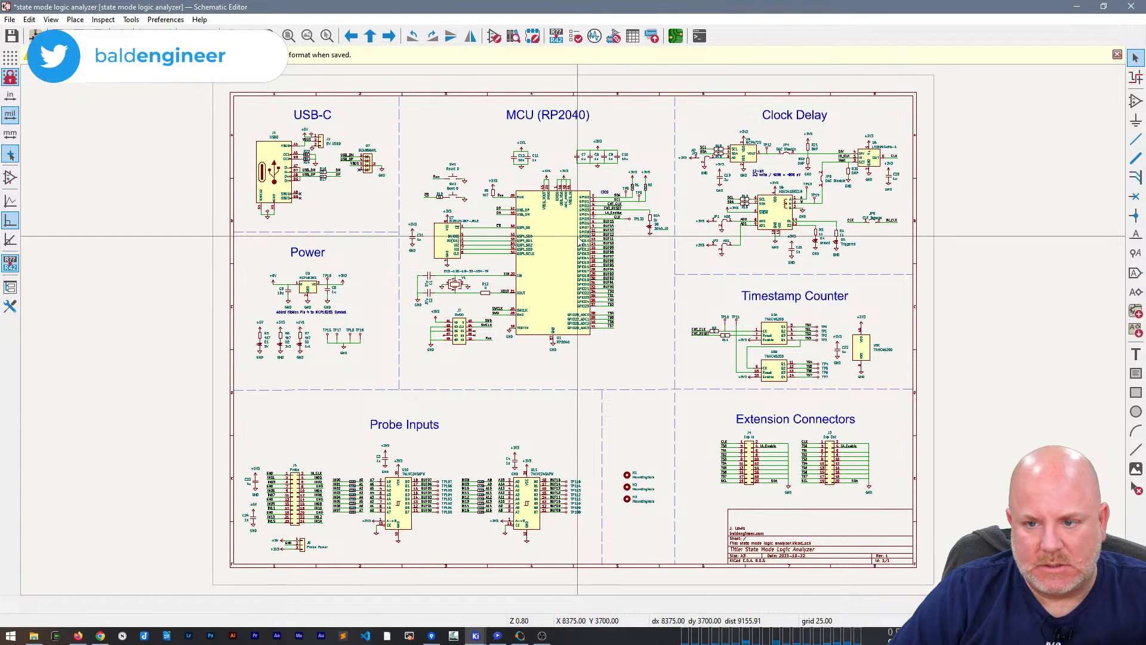
pyautogui.moveTo(388, 231); pyautogui.dragTo(258, 102)
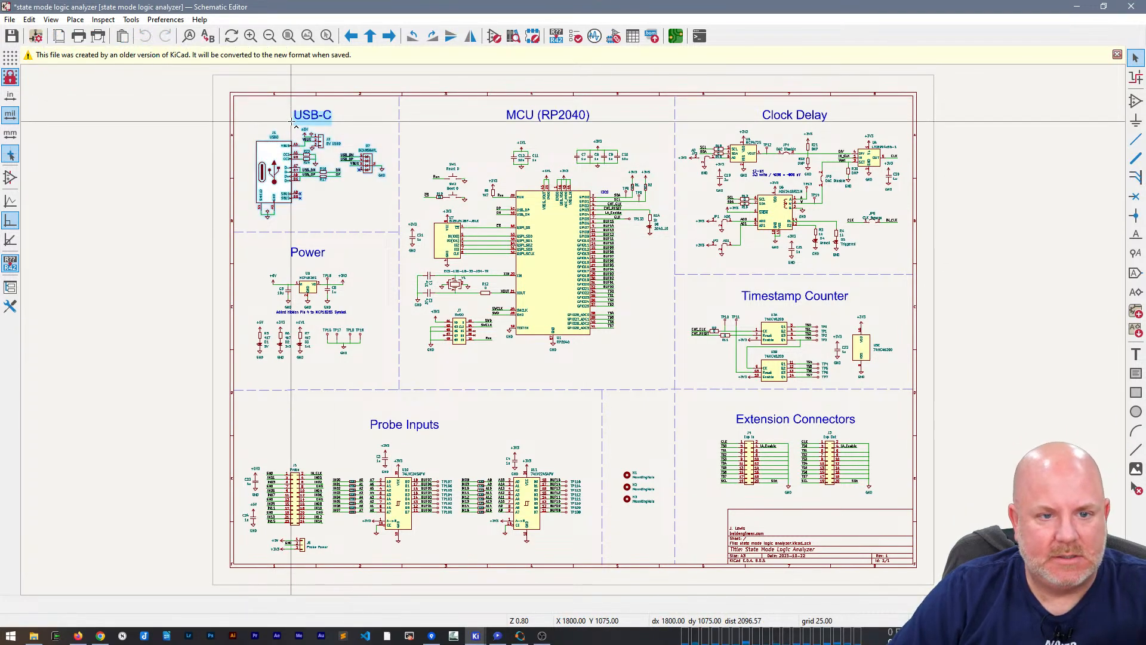
pyautogui.click(1077, 6)
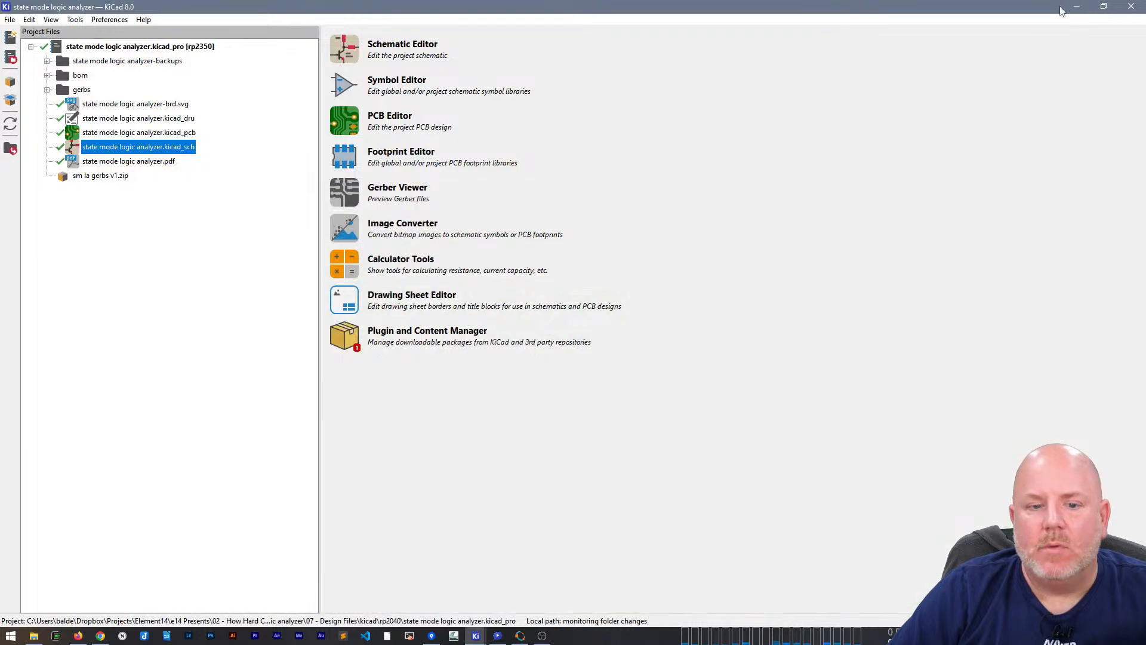
pyautogui.click(1077, 6)
# Step: Paste the USB-C block into the free area directly to the left of the Power section
pyautogui.scroll(-2, 577, 328)
pyautogui.scroll(2, 570, 349)
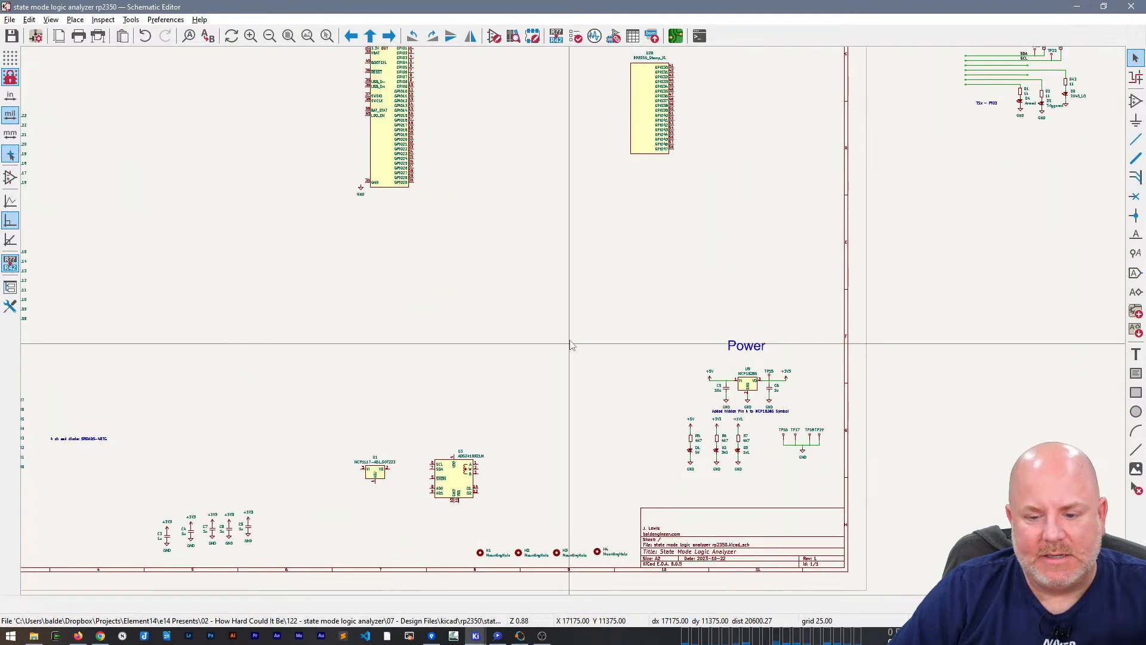
pyautogui.hotkey('ctrl', 'v')
pyautogui.click(528, 444)
pyautogui.moveTo(612, 245); pyautogui.dragTo(579, 348, button='middle')
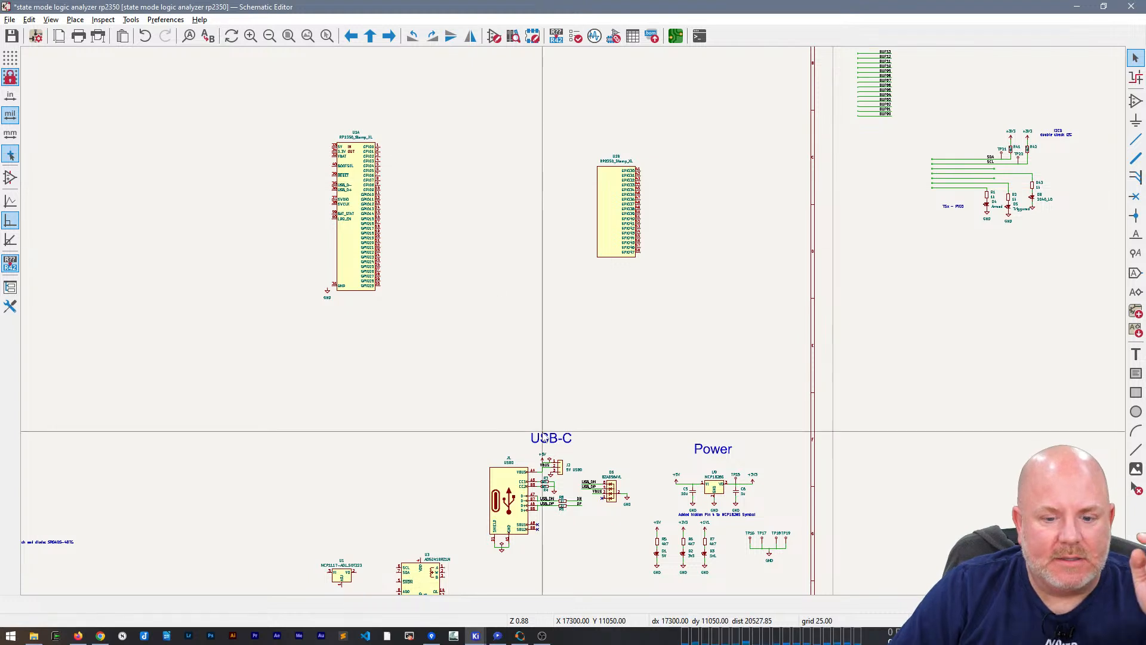
# Step: Delete the Power heading with its MCP1826S regulator circuit and the +1V1 indicator LED branch, keeping the +5V and +3V3 LED branches
pyautogui.moveTo(655, 399); pyautogui.dragTo(796, 443)
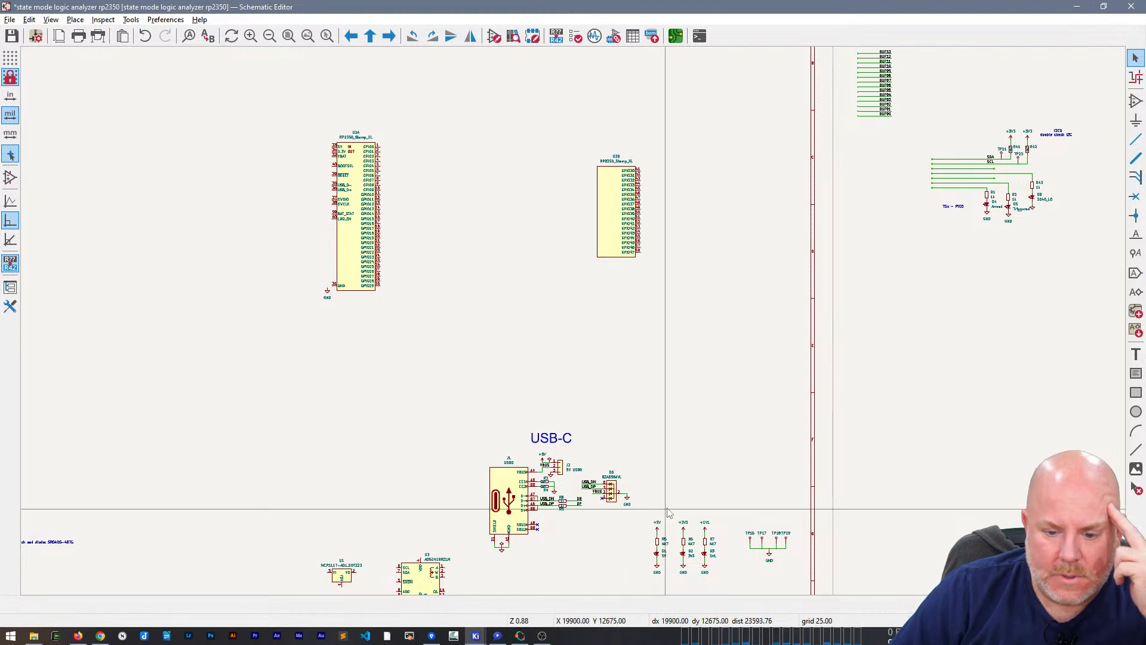
pyautogui.moveTo(674, 507); pyautogui.dragTo(721, 577)
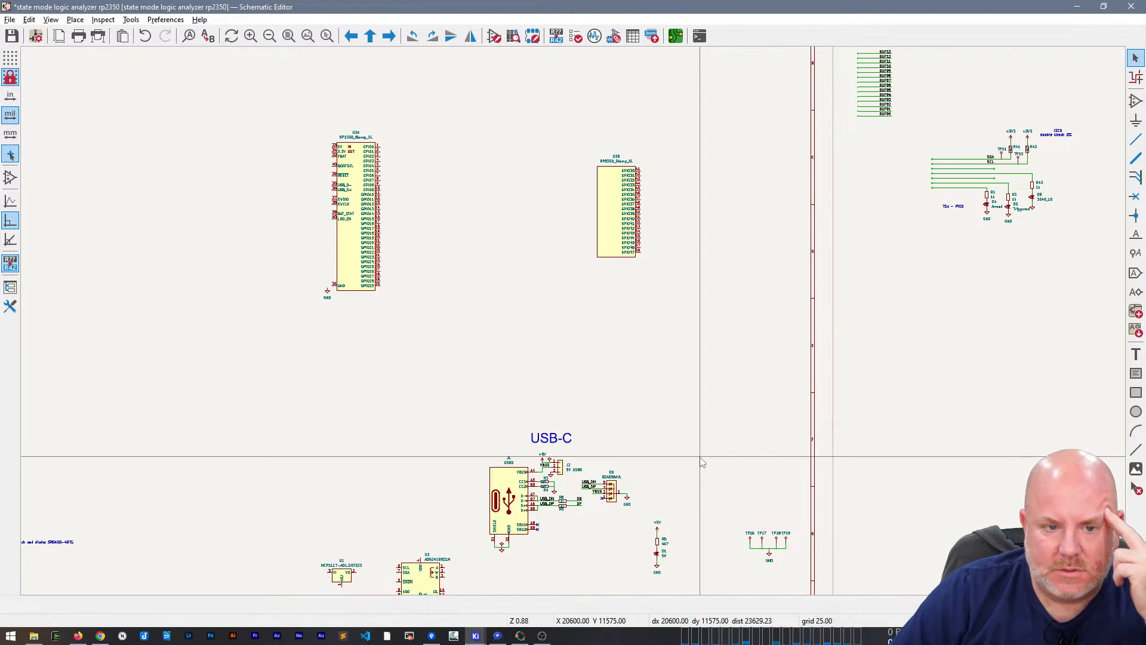
pyautogui.hotkey('ctrl', 'z')
pyautogui.moveTo(691, 499); pyautogui.dragTo(721, 568)
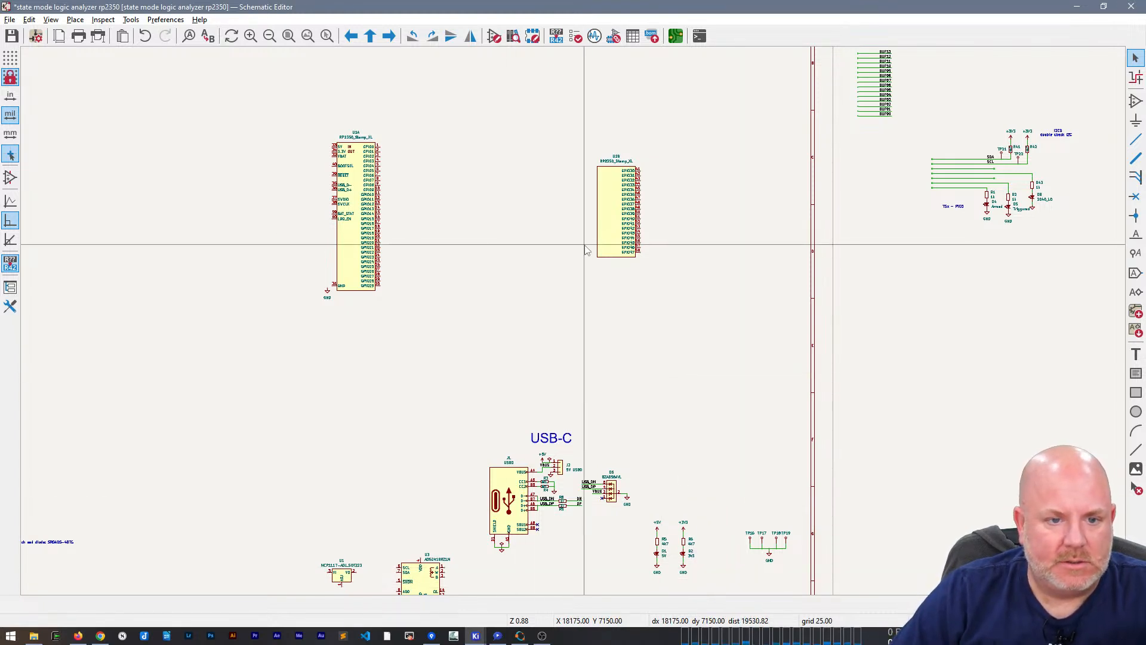
# Step: Switch to the RP2040 schematic, copy its Reset and Boot switch circuits, and return to U2A in the RP2350 schematic
pyautogui.moveTo(490, 328); pyautogui.dragTo(632, 343, button='middle')
pyautogui.scroll(6, 570, 316)
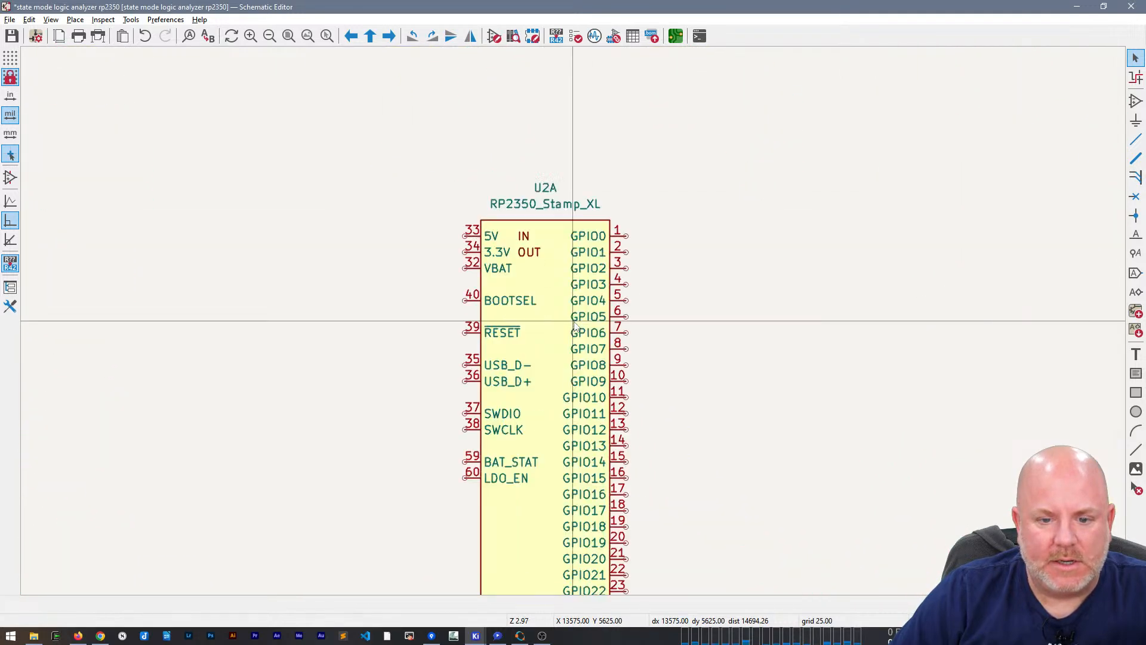
pyautogui.scroll(-1, 573, 322)
pyautogui.moveTo(791, 332); pyautogui.dragTo(619, 281, button='middle')
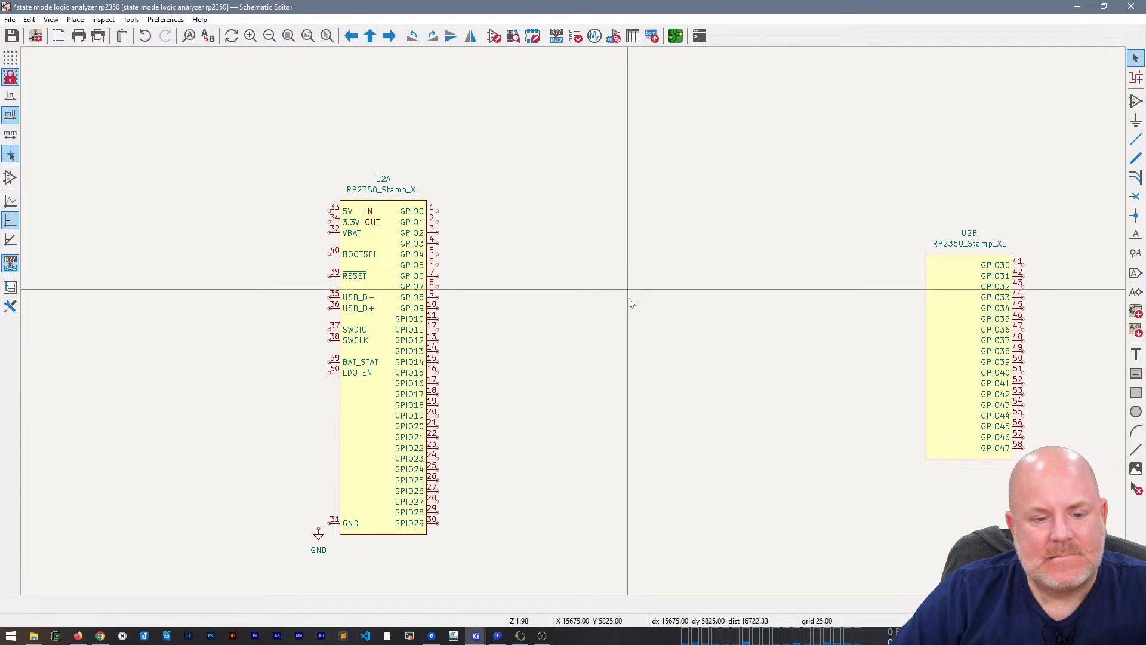
pyautogui.hotkey('alt', 'Tab')
pyautogui.hotkey('alt', 'Tab')
pyautogui.hotkey('alt', 'Tab')
pyautogui.press('Tab')
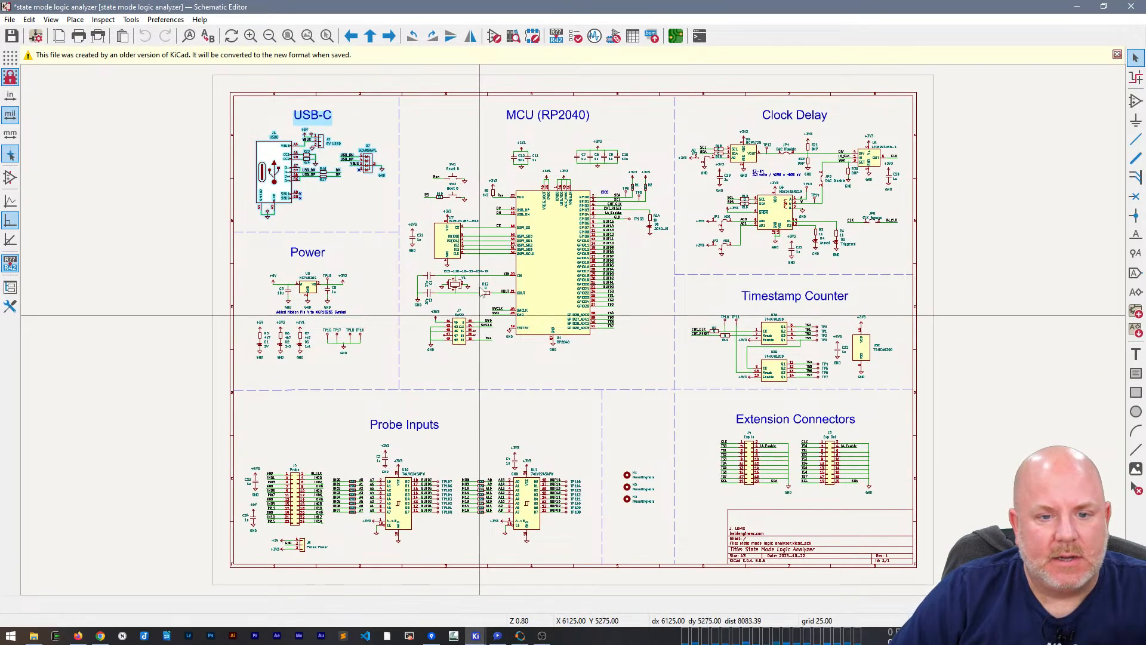
pyautogui.scroll(2, 480, 314)
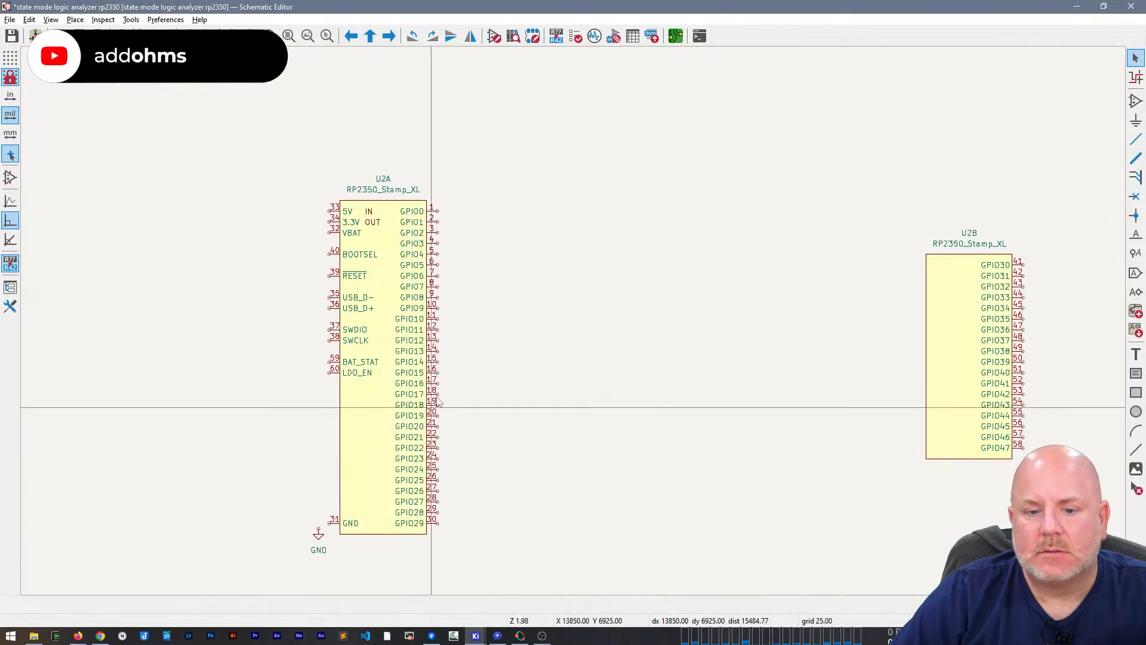
# Step: Paste the Reset and Boot switch circuits to the left of U2A, mirrored so their grounds face away from the chip
pyautogui.scroll(1, 431, 411)
pyautogui.hotkey('ctrl', 'v')
pyautogui.press('y')
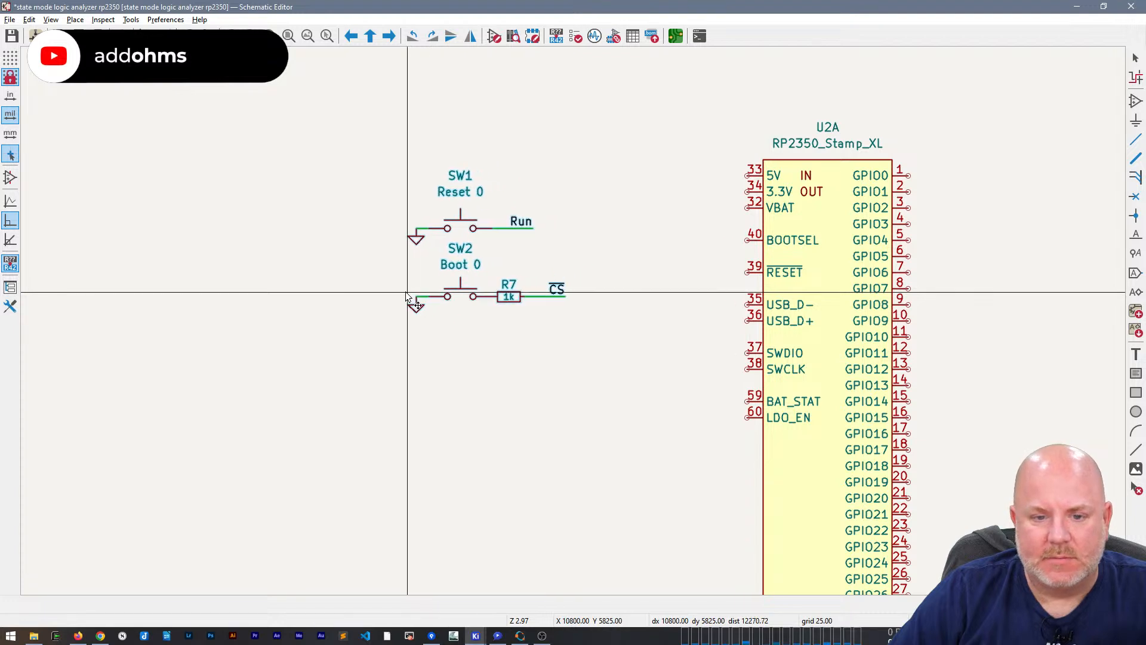
pyautogui.click(366, 311)
# Step: Connect the SW2 boot circuit to U2A's BOOTSEL pin 40 without its CS label, leaving a longer wire between R7 and the pin
pyautogui.moveTo(564, 354); pyautogui.dragTo(311, 272)
pyautogui.moveTo(401, 319); pyautogui.dragTo(606, 243)
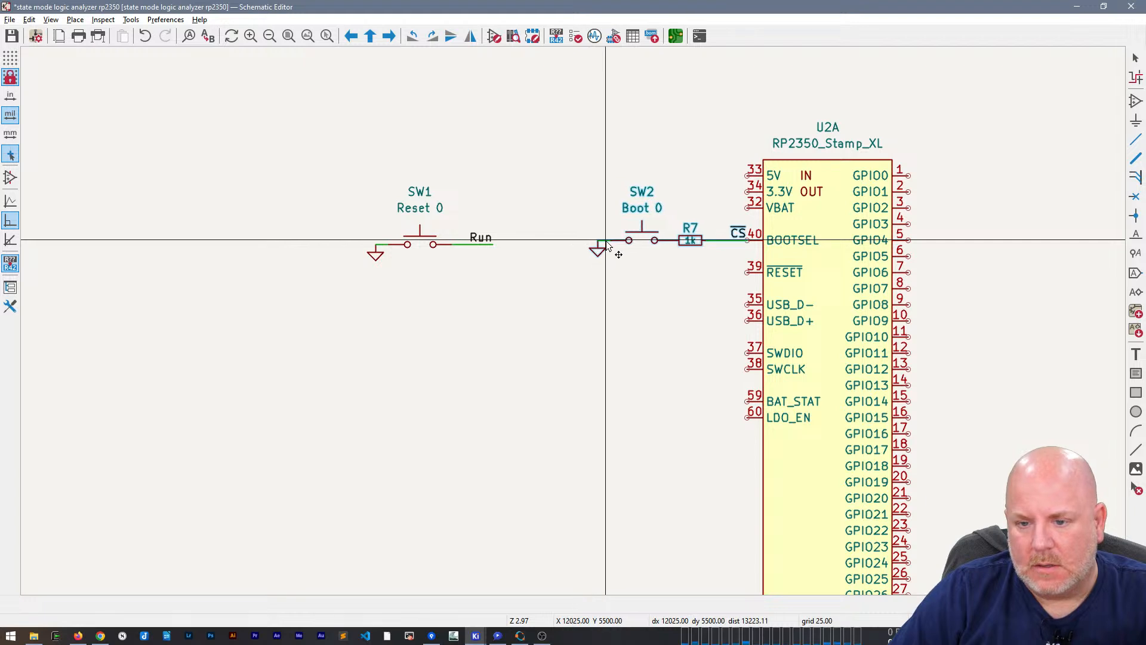
pyautogui.click(729, 239)
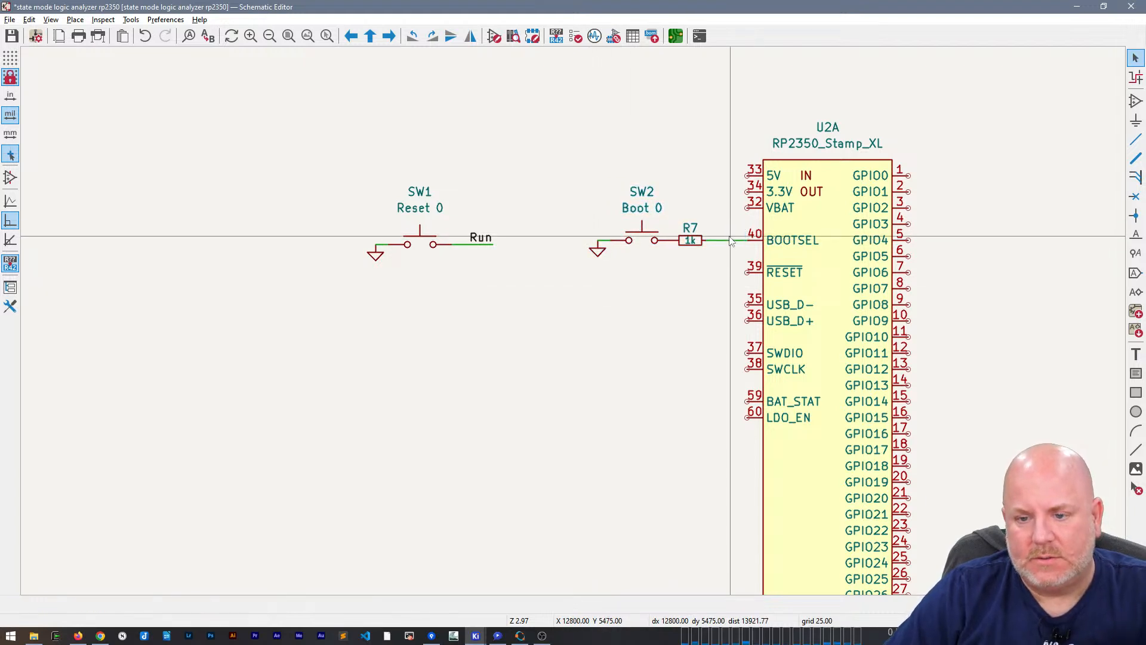
pyautogui.moveTo(708, 277); pyautogui.dragTo(588, 143)
pyautogui.moveTo(638, 219); pyautogui.dragTo(561, 222)
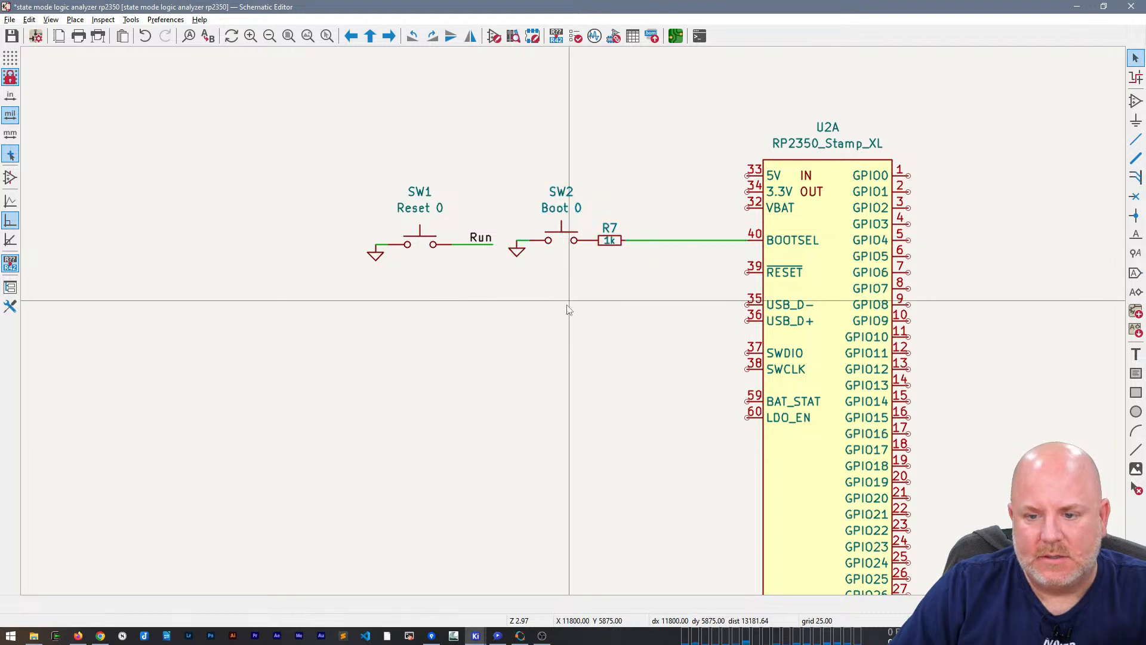
# Step: Align the SW1 reset circuit with U2A's RESET pin 39 and wire it to the pin, without its Run label
pyautogui.moveTo(500, 273); pyautogui.dragTo(322, 132)
pyautogui.moveTo(410, 231)
pyautogui.mouseDown()
pyautogui.moveTo(597, 335)
pyautogui.moveTo(476, 263)
pyautogui.moveTo(535, 294)
pyautogui.moveTo(422, 281)
pyautogui.moveTo(416, 248)
pyautogui.mouseUp()
pyautogui.moveTo(633, 276); pyautogui.dragTo(538, 323)
pyautogui.moveTo(419, 235); pyautogui.dragTo(469, 278)
pyautogui.click(535, 272)
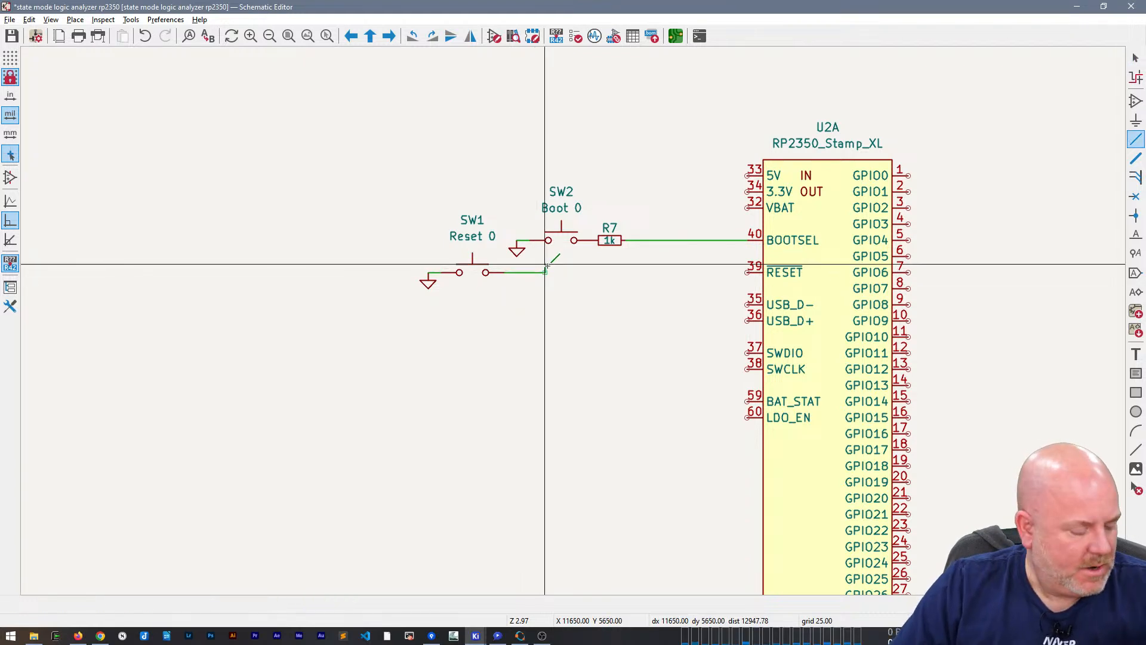
pyautogui.click(746, 272)
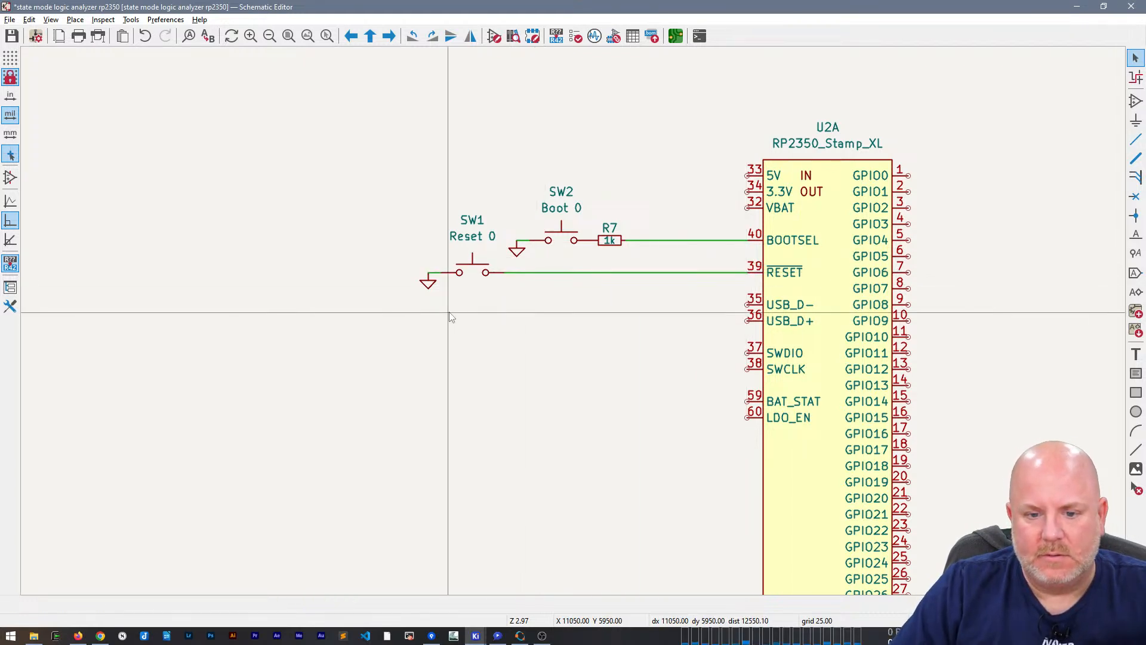
# Step: Change SW1's value to Reset and SW2's value to Boot
pyautogui.doubleClick(466, 240)
pyautogui.press('BackSpace')
pyautogui.press('BackSpace')
pyautogui.press('Return')
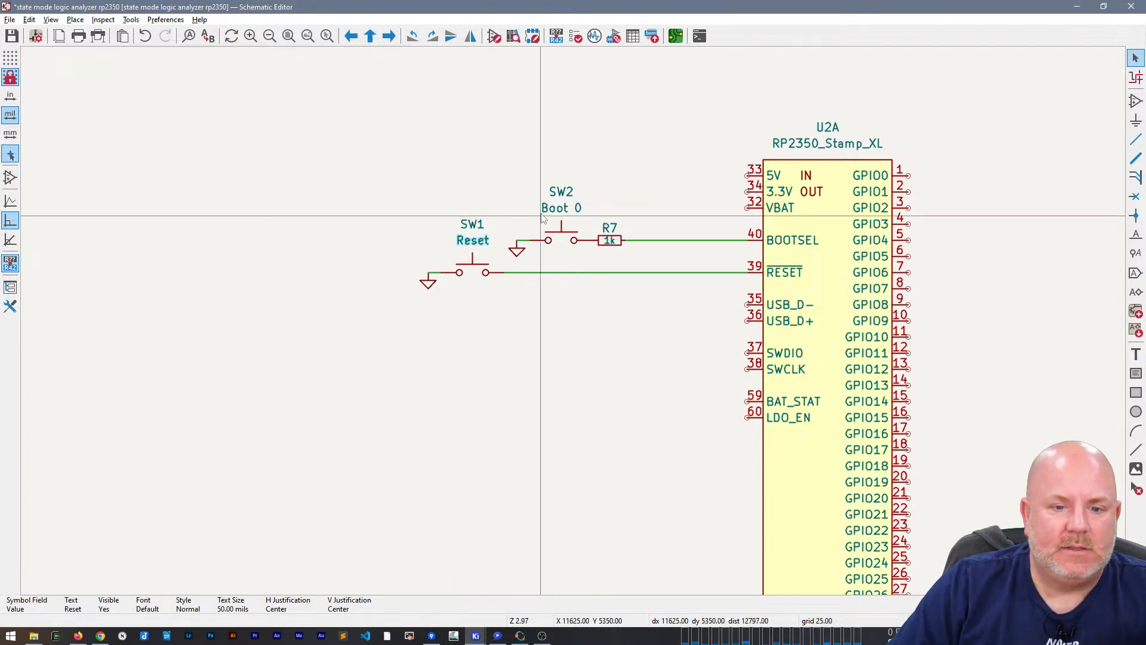
pyautogui.click(558, 208)
pyautogui.doubleClick(559, 209)
pyautogui.press('BackSpace')
pyautogui.press('BackSpace')
pyautogui.press('Return')
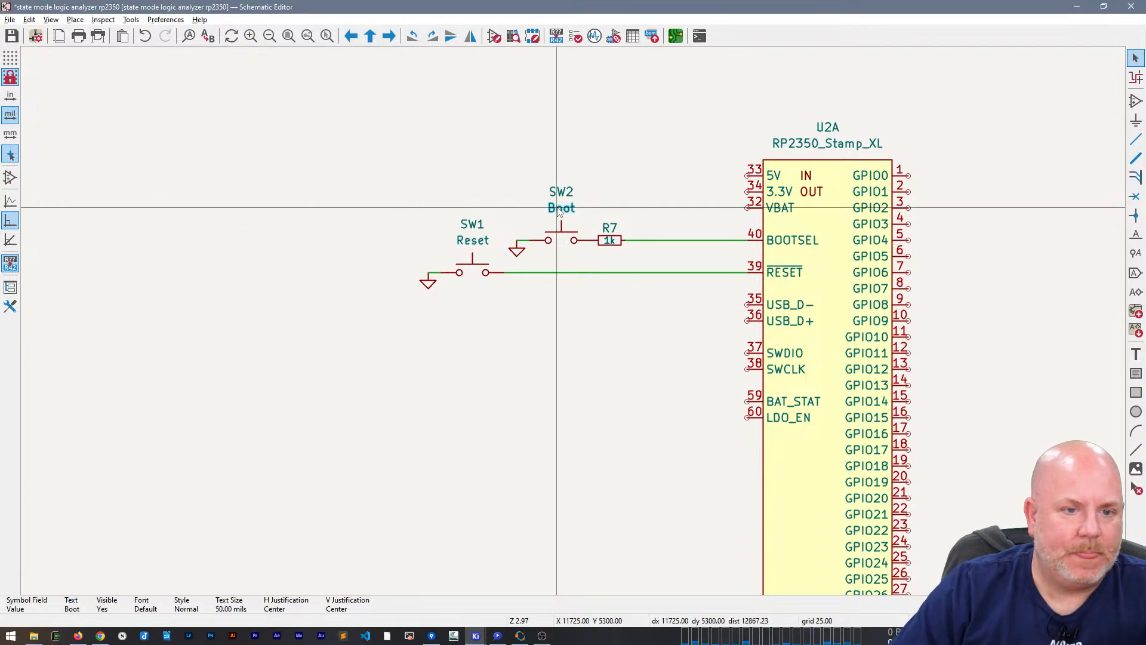
pyautogui.scroll(-5, 618, 439)
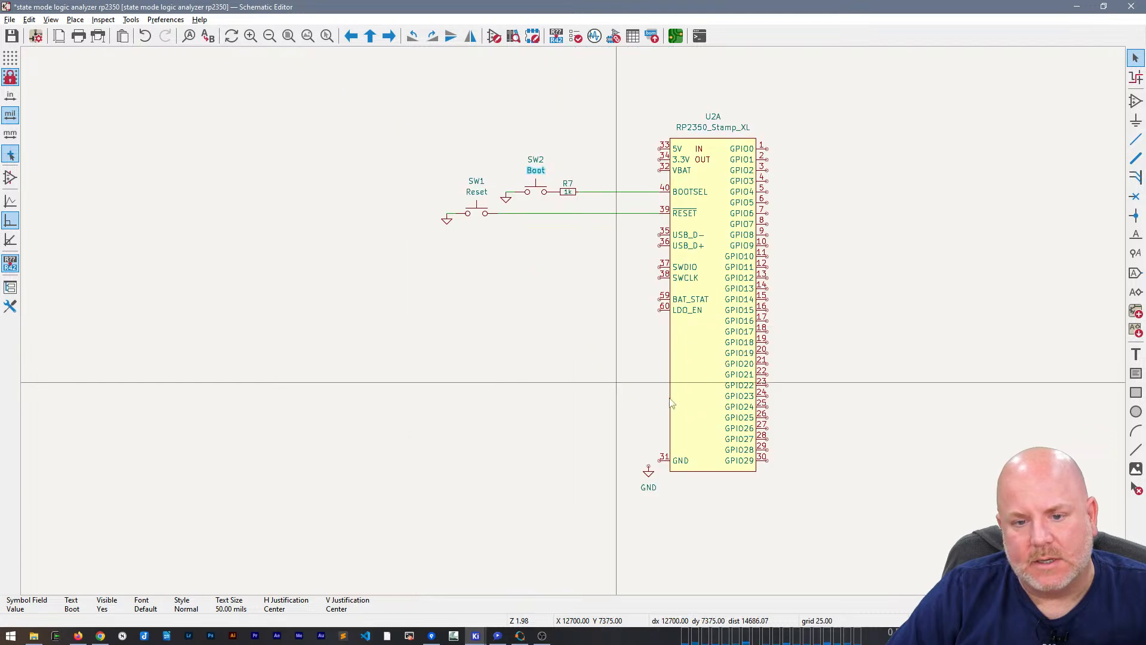
pyautogui.scroll(5, 657, 550)
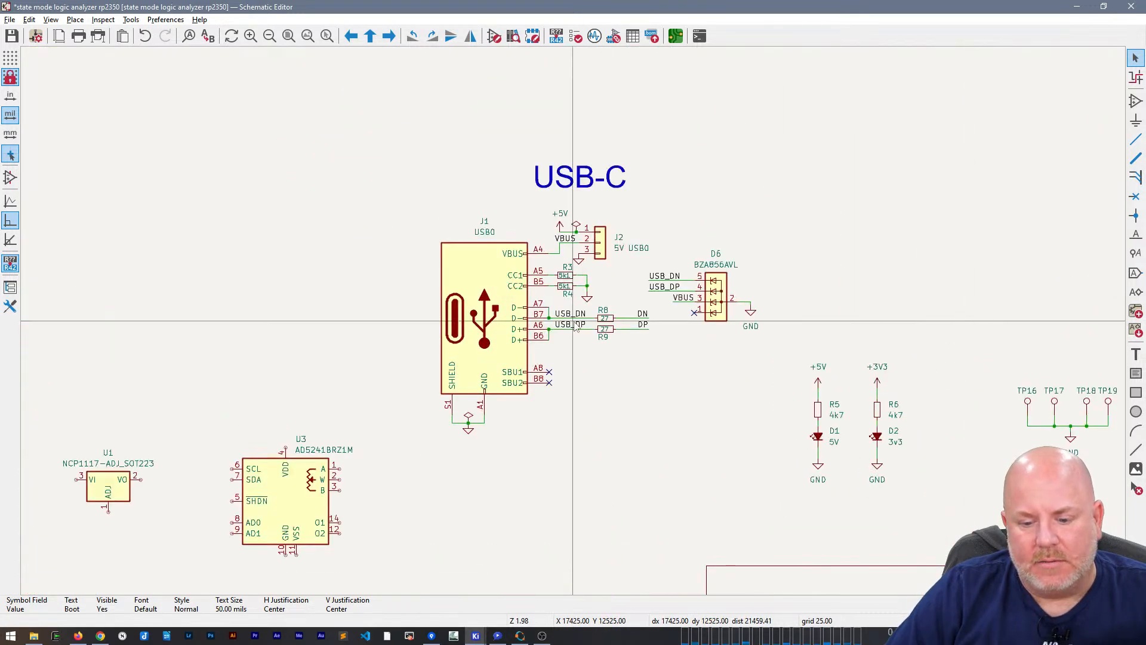
# Step: Copy the DN and DP labelled wires from the USB-C circuit onto U2A's USB_D- pin 35 and USB_D+ pin 36
pyautogui.click(671, 294)
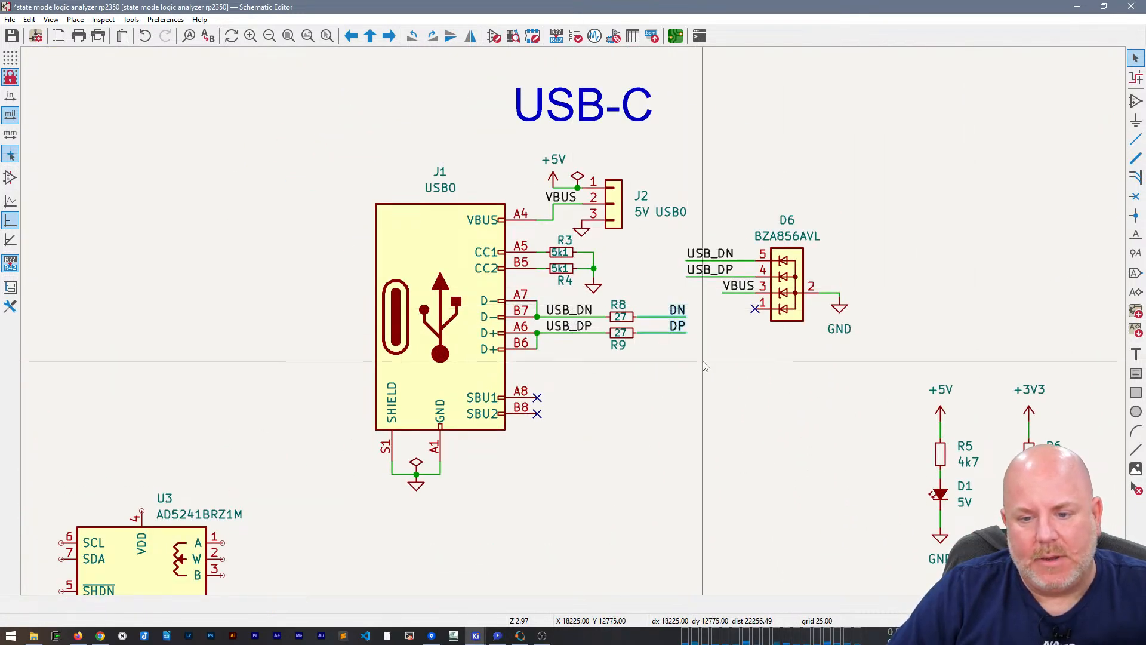
pyautogui.scroll(-6, 555, 301)
pyautogui.scroll(5, 524, 175)
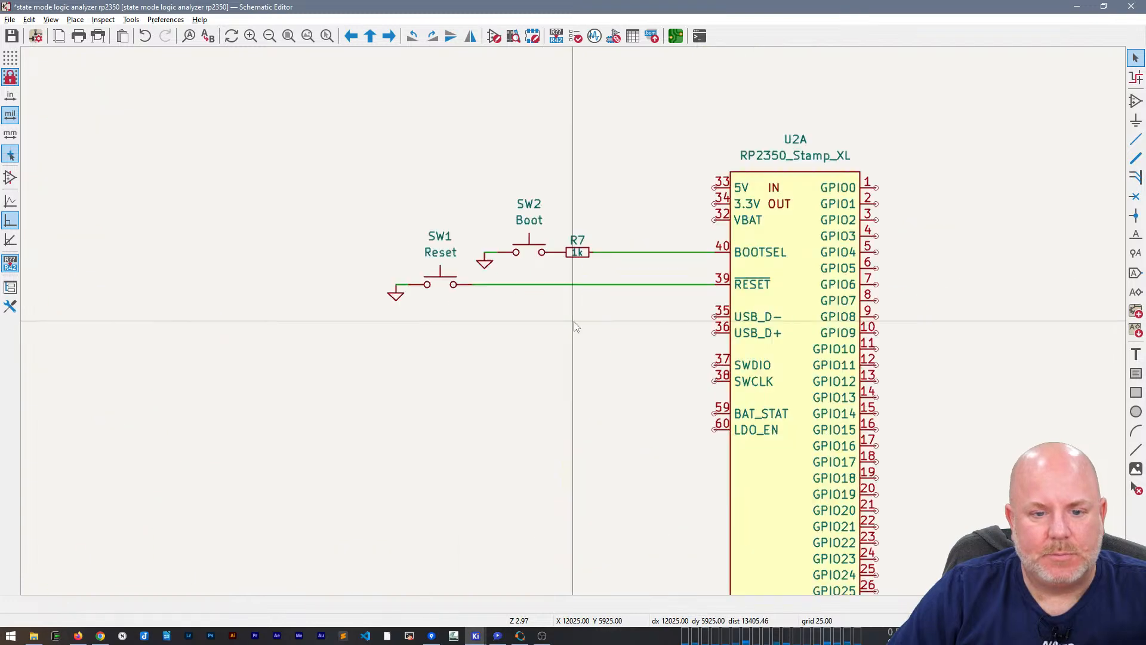
pyautogui.hotkey('ctrl', 'v')
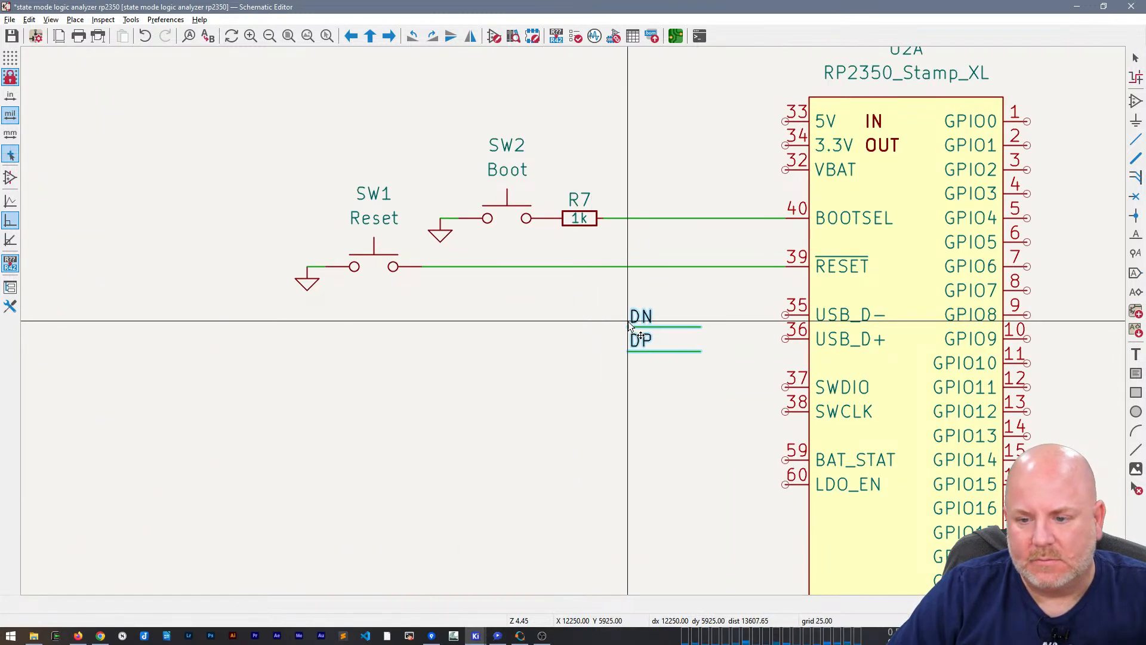
pyautogui.click(717, 313)
pyautogui.hscroll(1, 538, 365)
pyautogui.scroll(-2, 537, 365)
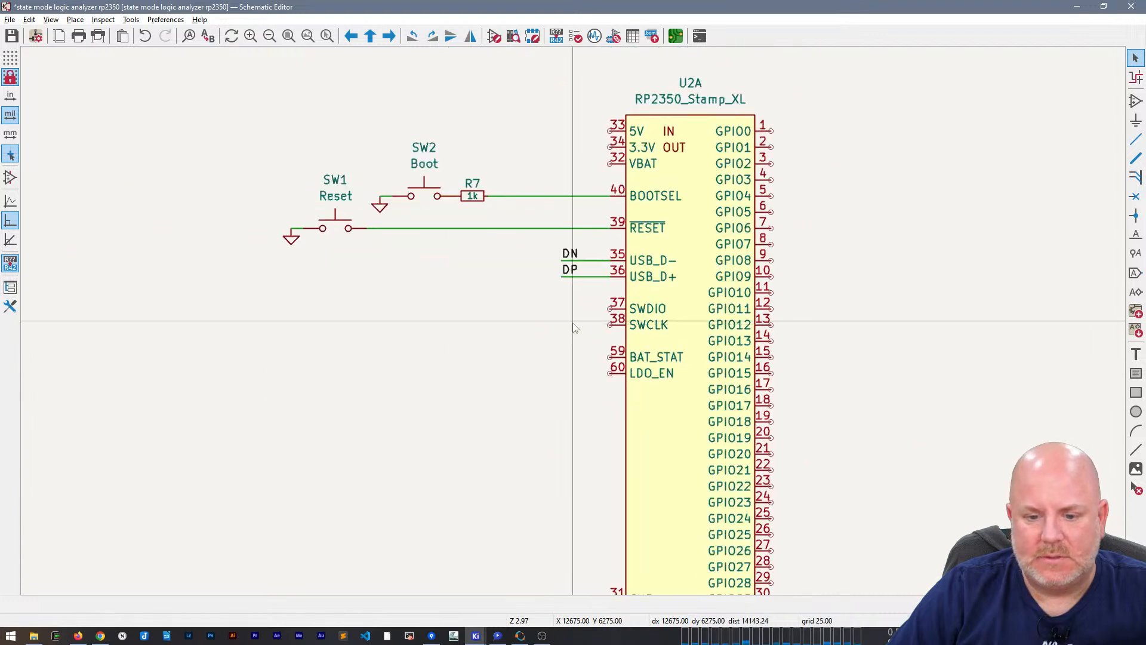
pyautogui.moveTo(524, 403); pyautogui.dragTo(404, 383, button='middle')
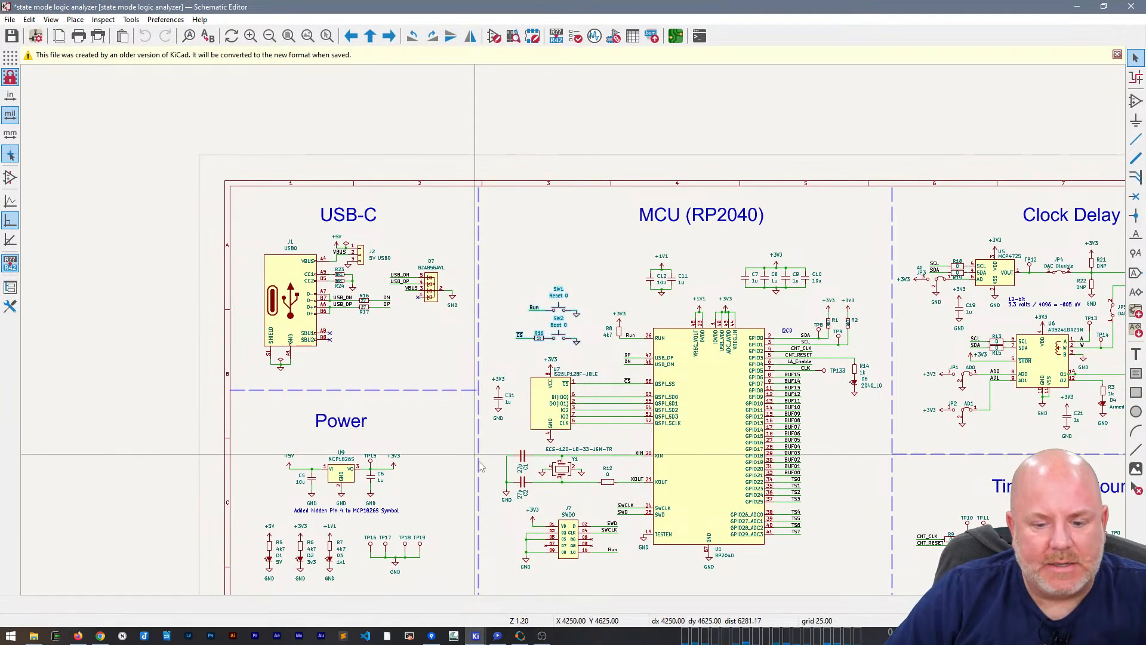
# Step: Copy the J7 SWD connector circuit from the RP2040 schematic and place it beside U2A, below the Reset switch
pyautogui.scroll(3, 572, 265)
pyautogui.moveTo(621, 327); pyautogui.dragTo(399, 196)
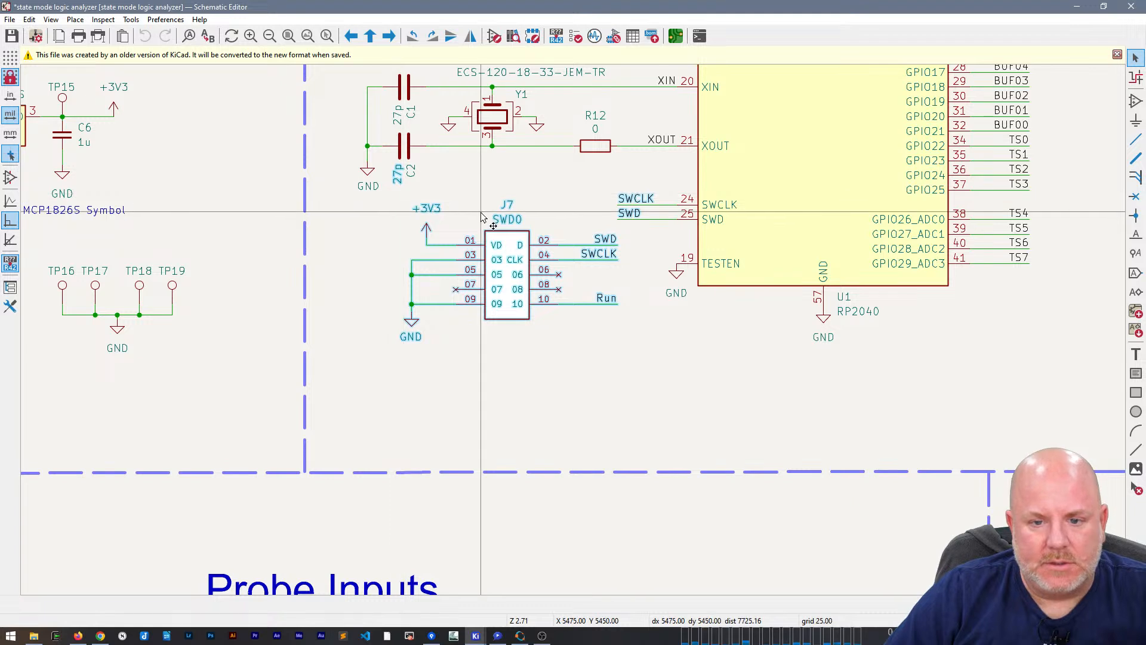
pyautogui.moveTo(603, 338); pyautogui.dragTo(426, 203)
pyautogui.hotkey('alt', 'Tab')
pyautogui.hotkey('ctrl', 'v')
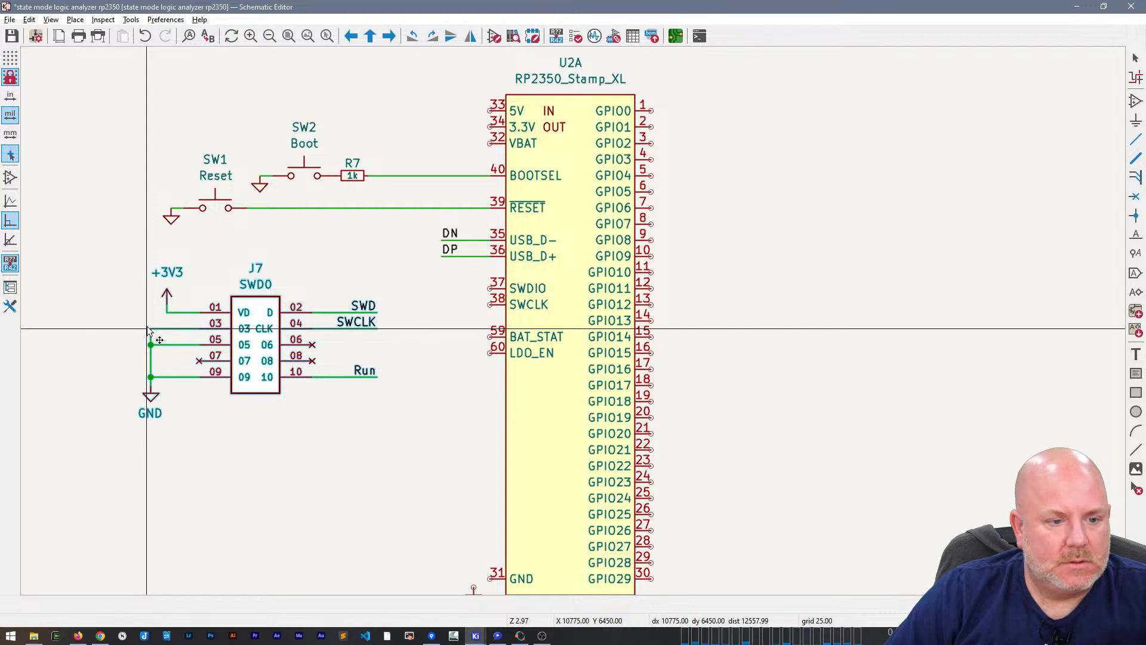
pyautogui.moveTo(148, 330); pyautogui.dragTo(299, 340, button='middle')
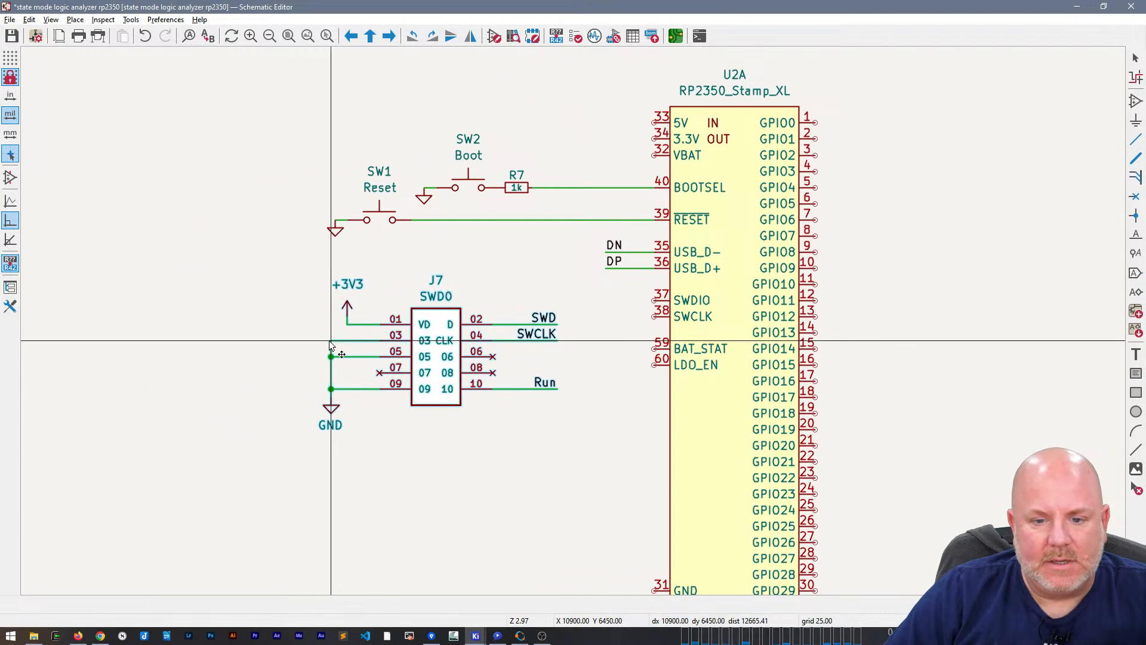
pyautogui.click(317, 339)
pyautogui.moveTo(512, 299); pyautogui.dragTo(353, 291, button='middle')
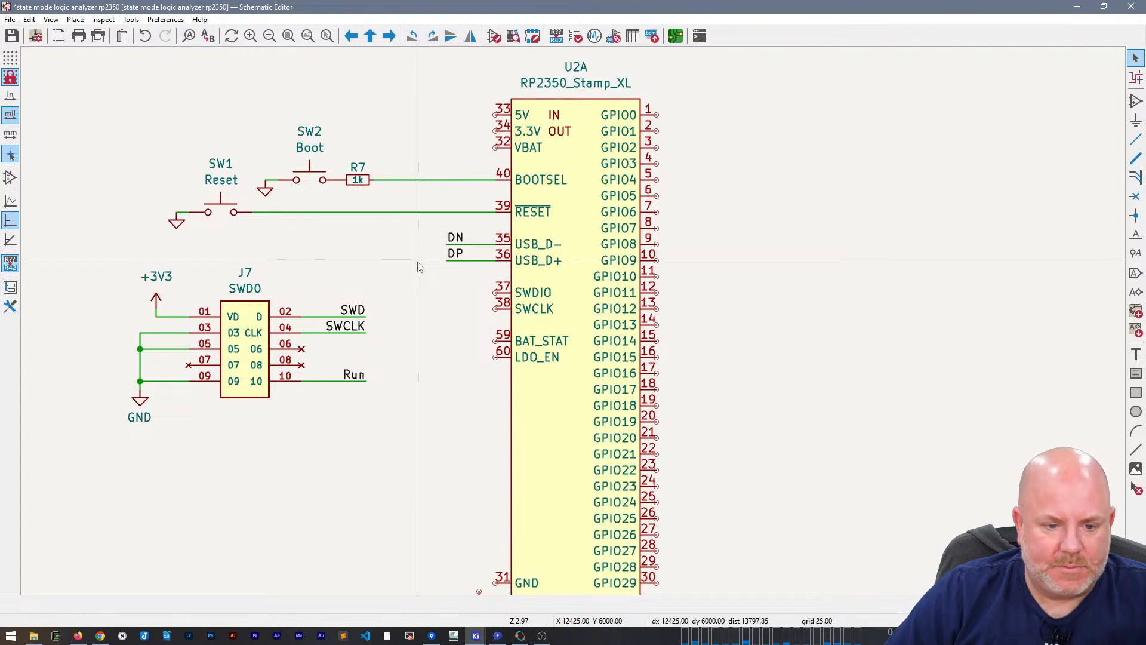
pyautogui.moveTo(376, 356); pyautogui.dragTo(328, 301)
pyautogui.hotkey('ctrl', 'c')
pyautogui.hotkey('ctrl', 'v')
pyautogui.press('x')
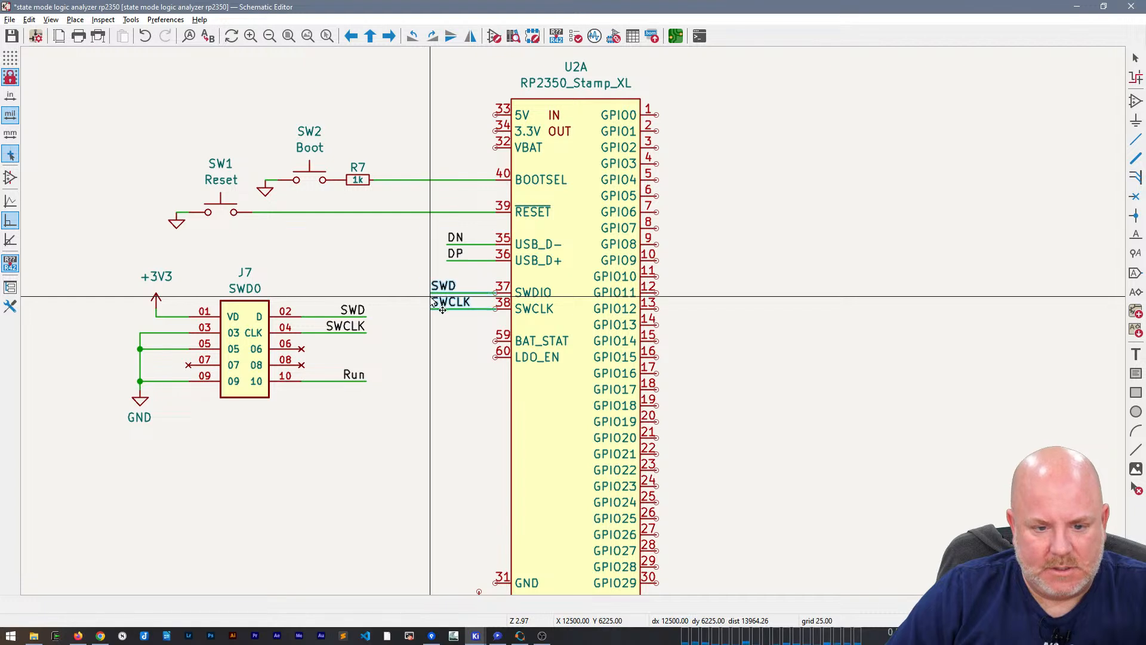
pyautogui.press('Escape')
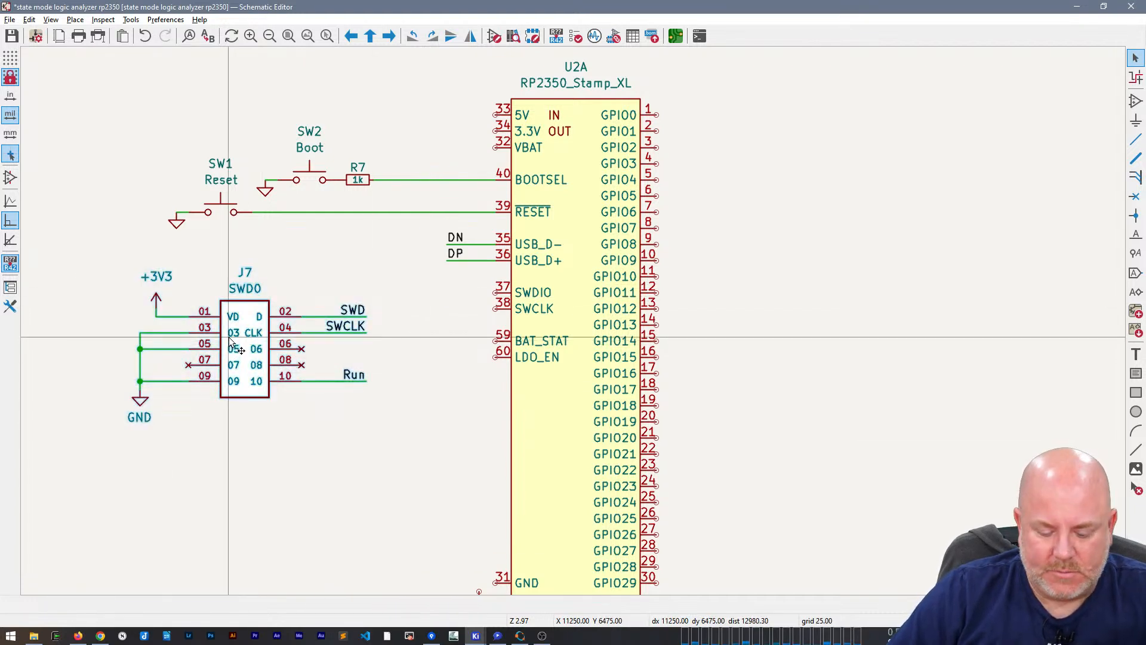
# Step: Align the J7 circuit with U2A's debug pins and wire SWD to SWDIO pin 37 and SWCLK to SWCLK pin 38
pyautogui.press('m')
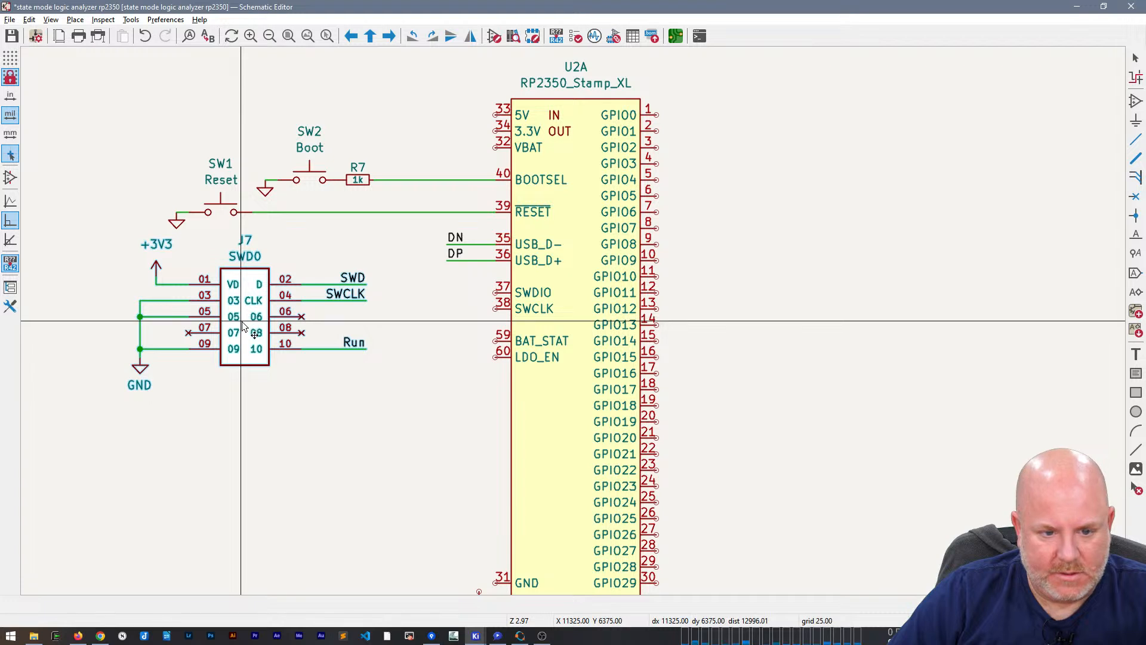
pyautogui.click(241, 324)
pyautogui.click(361, 289)
pyautogui.press('Escape')
pyautogui.press('w')
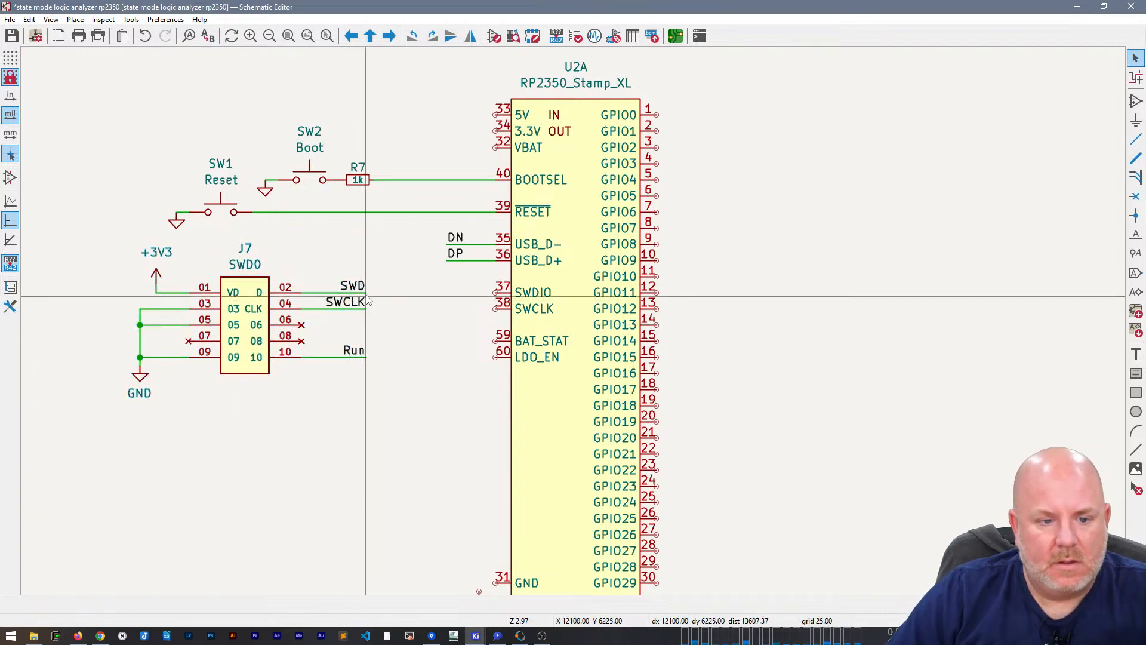
pyautogui.click(494, 292)
pyautogui.click(365, 308)
pyautogui.click(494, 308)
pyautogui.press('Escape')
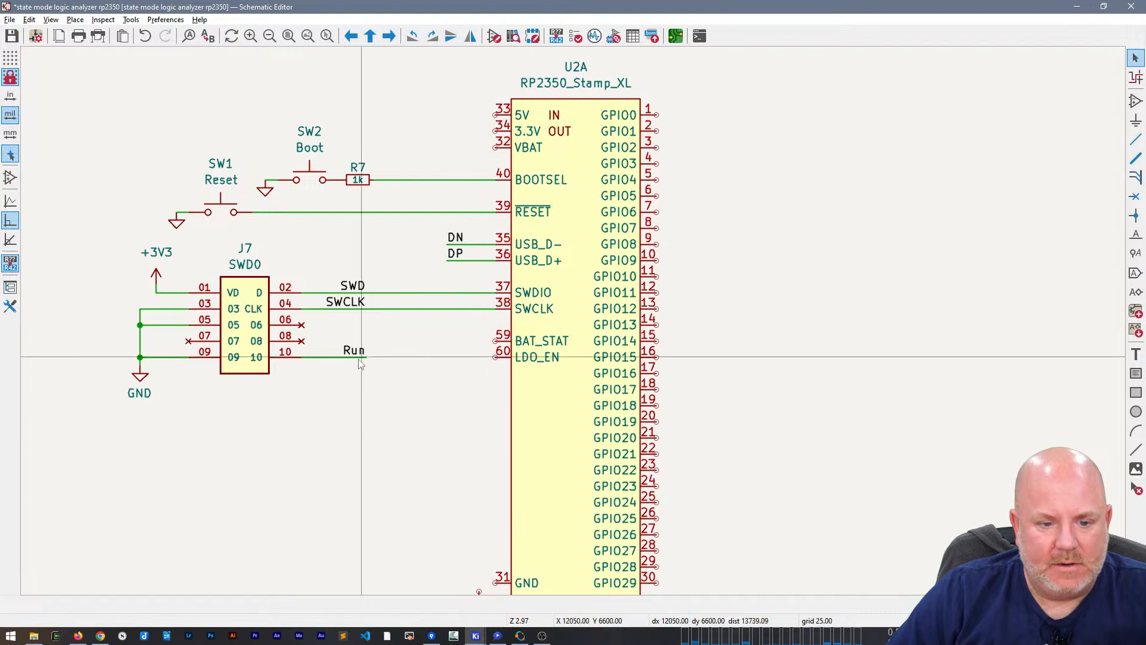
# Step: Rename J7's Run label to Reset and place a duplicate of it on the wire from SW1 to pin 39
pyautogui.click(354, 351)
pyautogui.doubleClick(355, 356)
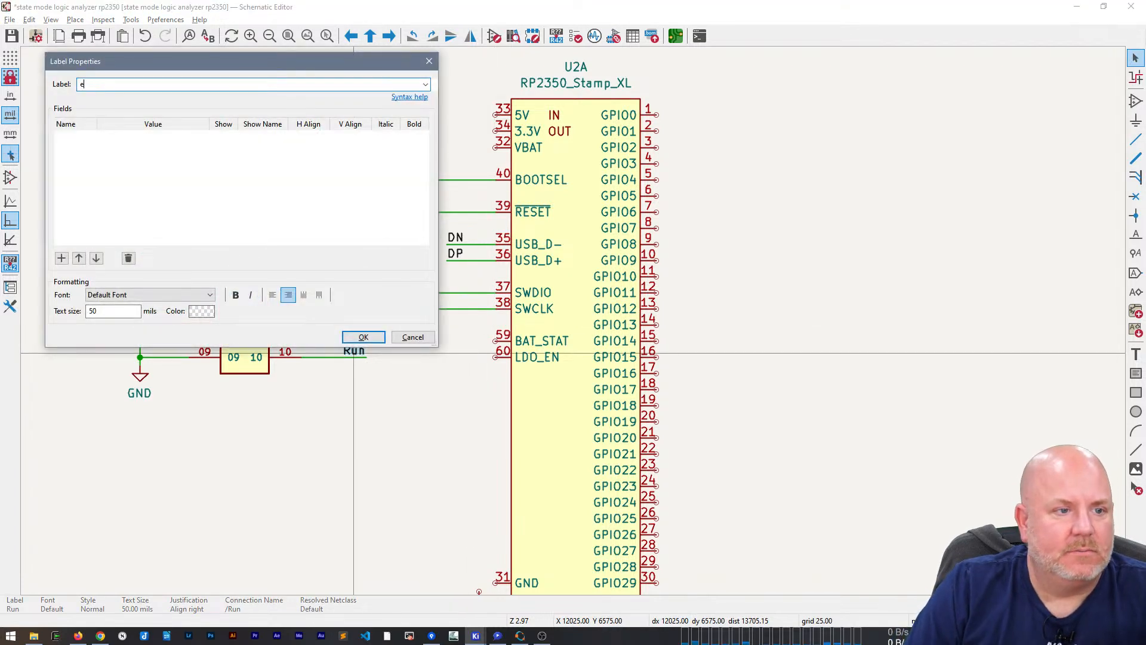
pyautogui.write('Reset')
pyautogui.press('Return')
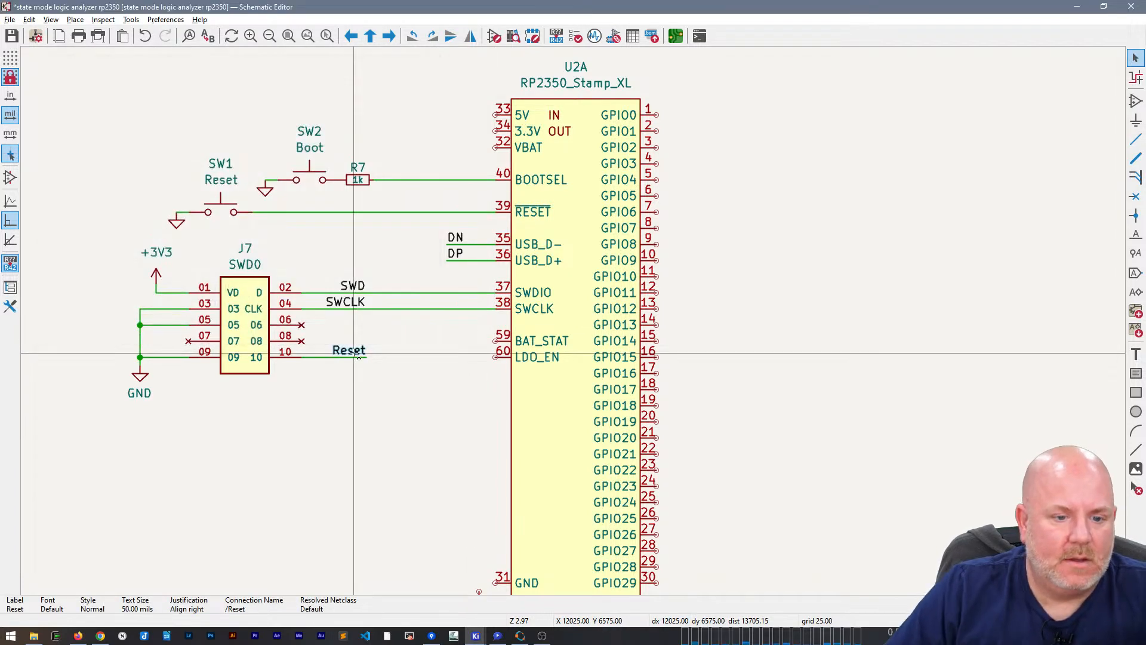
pyautogui.hotkey('ctrl', 'd')
pyautogui.click(375, 214)
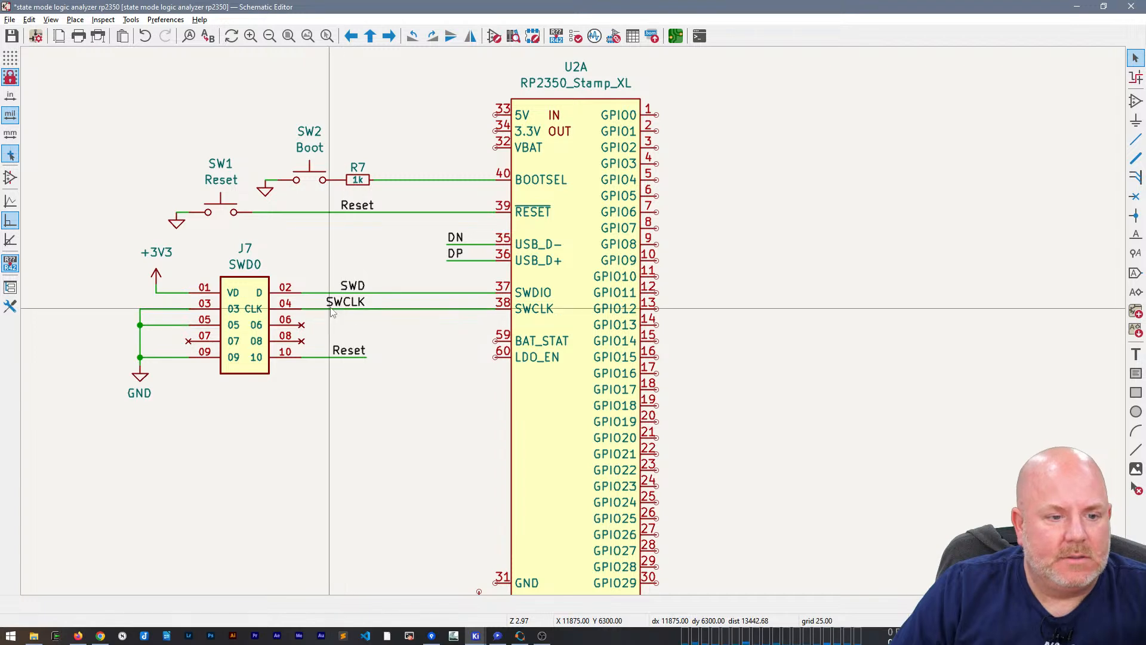
# Step: Place a copy of J7's GND symbol beside U2A's GND pin 31 and wire it to the pin
pyautogui.moveTo(140, 375); pyautogui.dragTo(155, 324)
pyautogui.scroll(-1, 391, 471)
pyautogui.scroll(1, 573, 325)
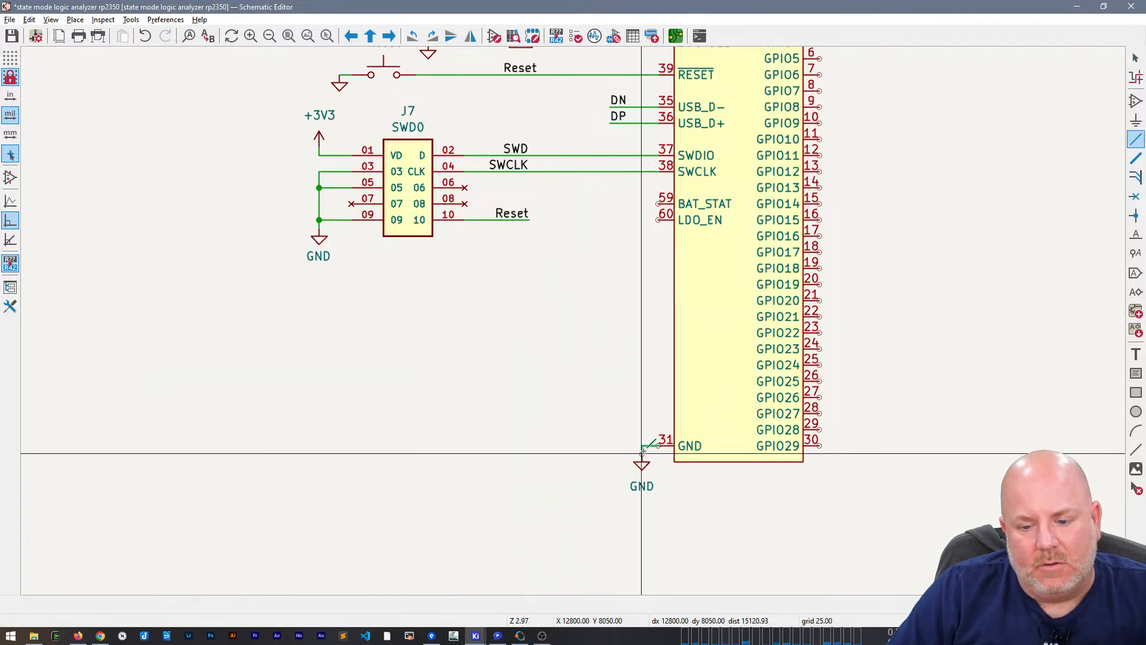
pyautogui.moveTo(633, 307); pyautogui.dragTo(399, 358, button='middle')
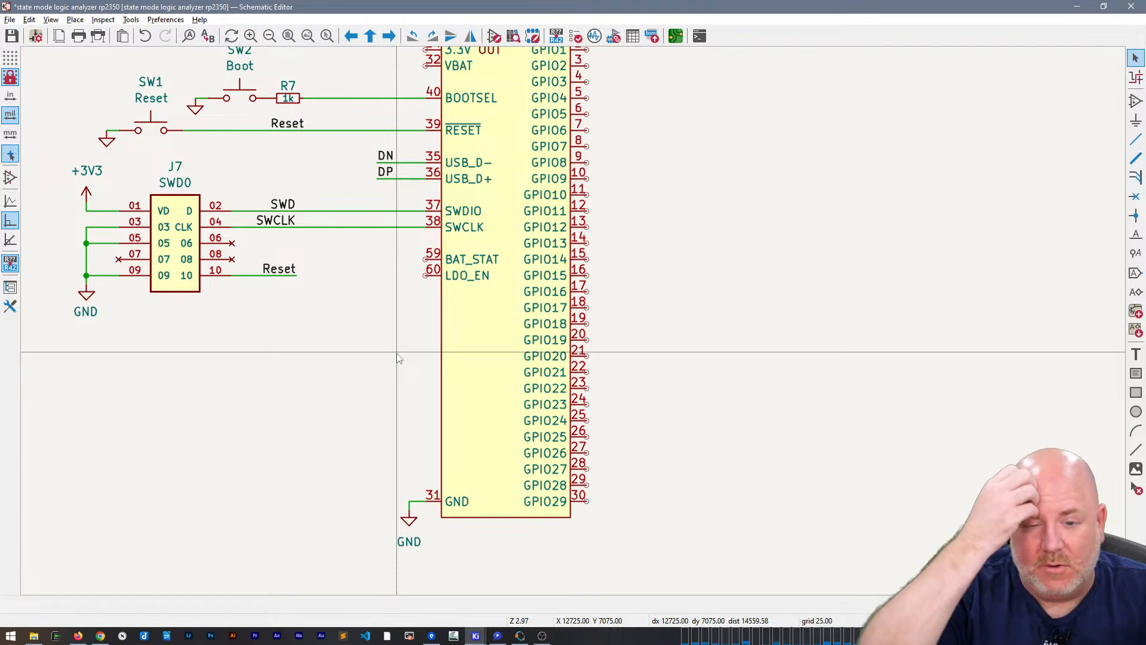
# Step: Place a duplicate of J7's +3V3 power symbol near U2A and wire it to the 3.3V OUT pin 34
pyautogui.moveTo(691, 229); pyautogui.dragTo(765, 523, button='middle')
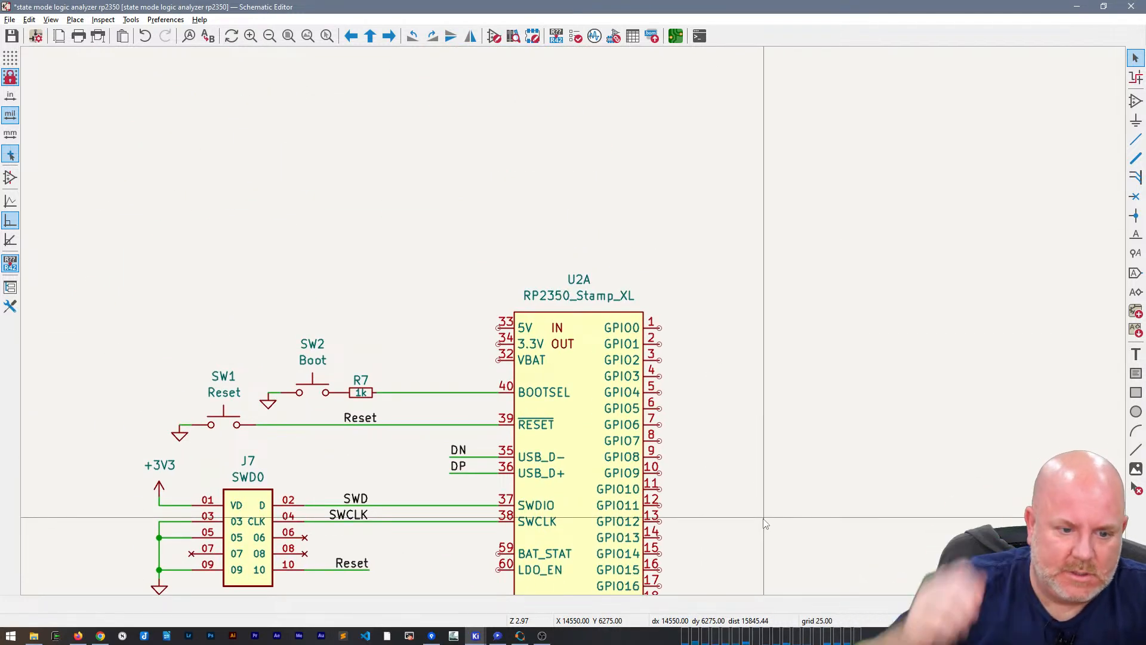
pyautogui.scroll(-2, 348, 454)
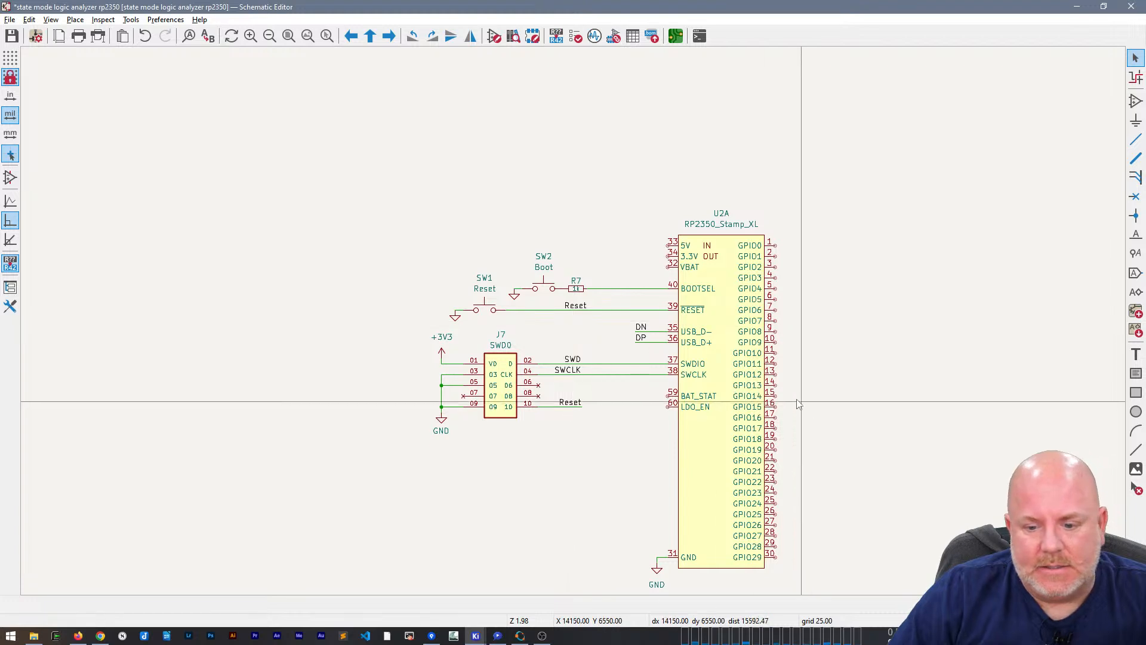
pyautogui.hotkey('ctrl', 'd')
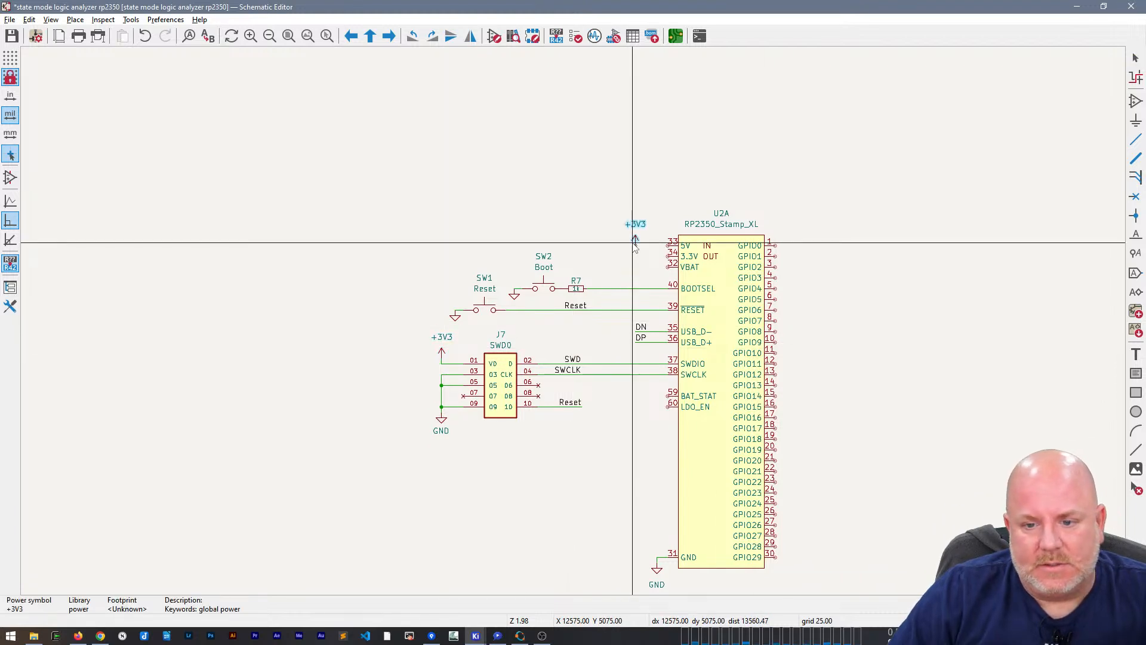
pyautogui.click(627, 251)
pyautogui.press('w')
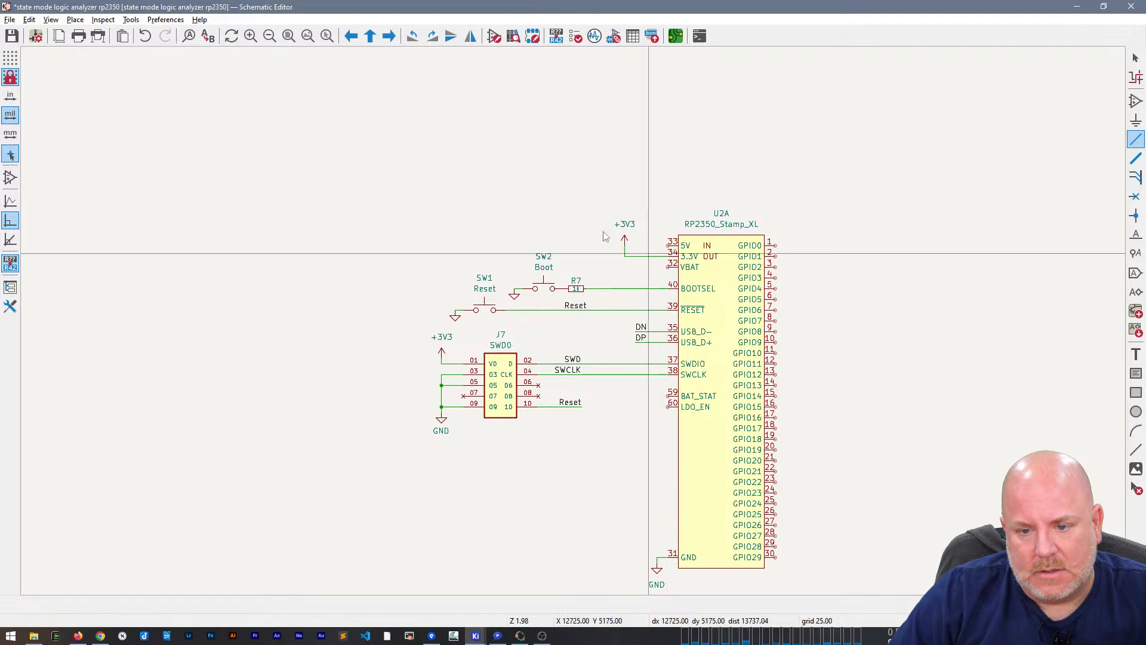
pyautogui.click(640, 255)
pyautogui.press('Escape')
# Step: Copy the +5V power symbol from the USB-C circuit next to U2A and wire it to the 5V IN pin 33
pyautogui.scroll(-2, 624, 241)
pyautogui.moveTo(624, 238); pyautogui.dragTo(388, 123, button='middle')
pyautogui.moveTo(688, 520); pyautogui.dragTo(612, 208, button='middle')
pyautogui.moveTo(760, 462); pyautogui.dragTo(810, 311, button='middle')
pyautogui.scroll(2, 676, 279)
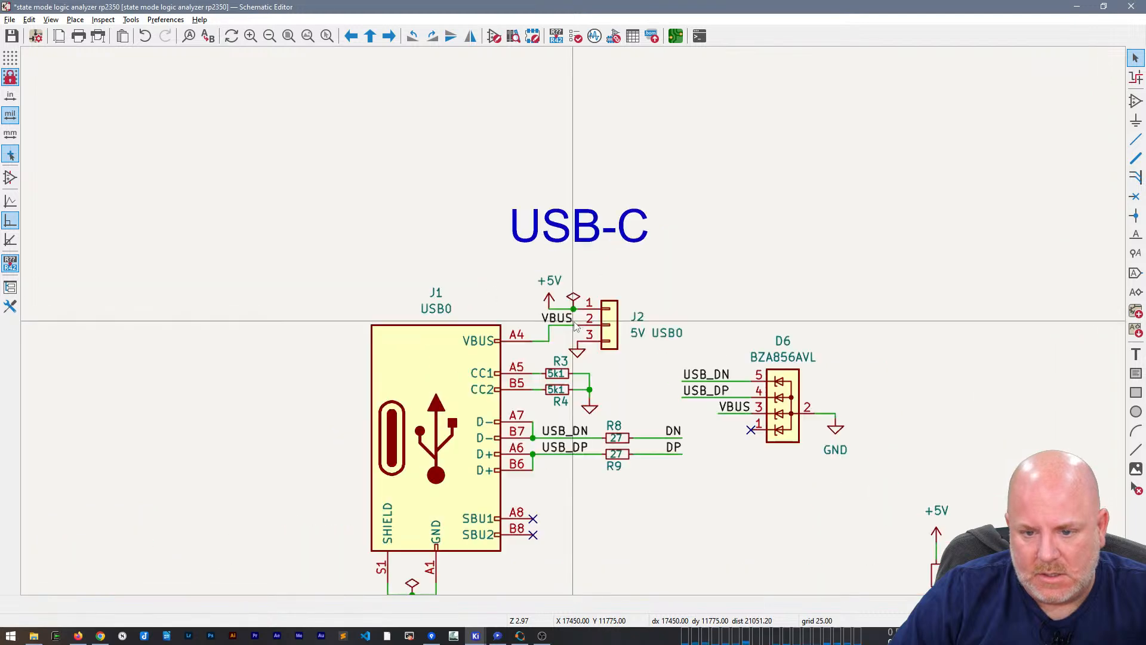
pyautogui.click(548, 296)
pyautogui.scroll(-3, 548, 295)
pyautogui.moveTo(492, 188); pyautogui.dragTo(548, 451, button='middle')
pyautogui.scroll(3, 382, 290)
pyautogui.hotkey('ctrl', 'v')
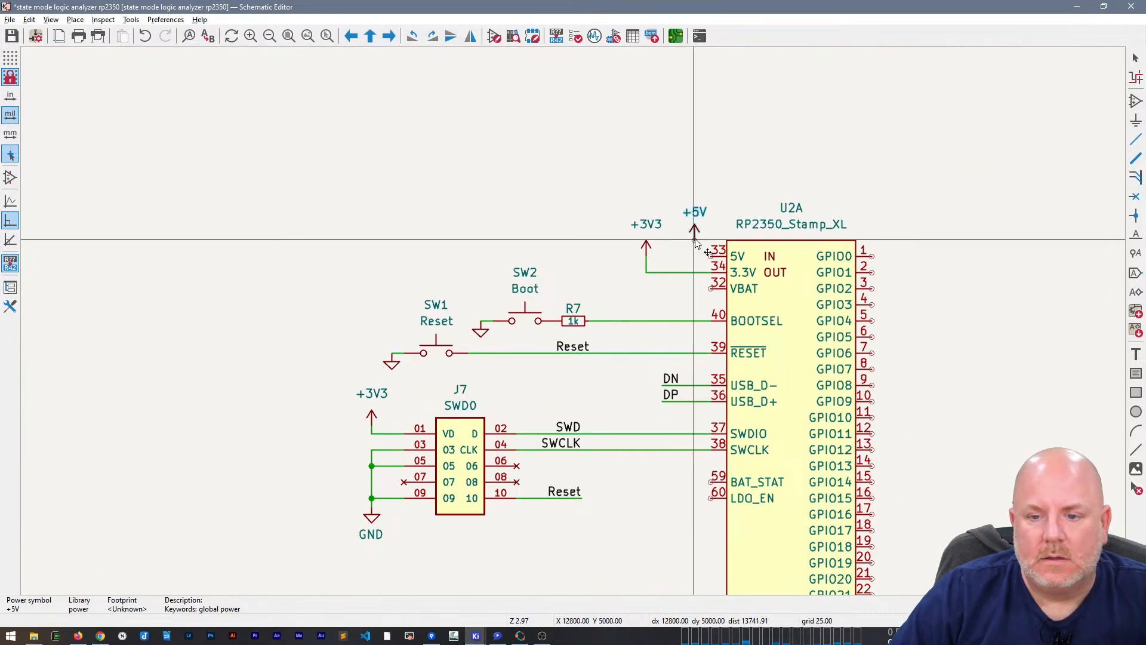
pyautogui.click(685, 249)
pyautogui.press('w')
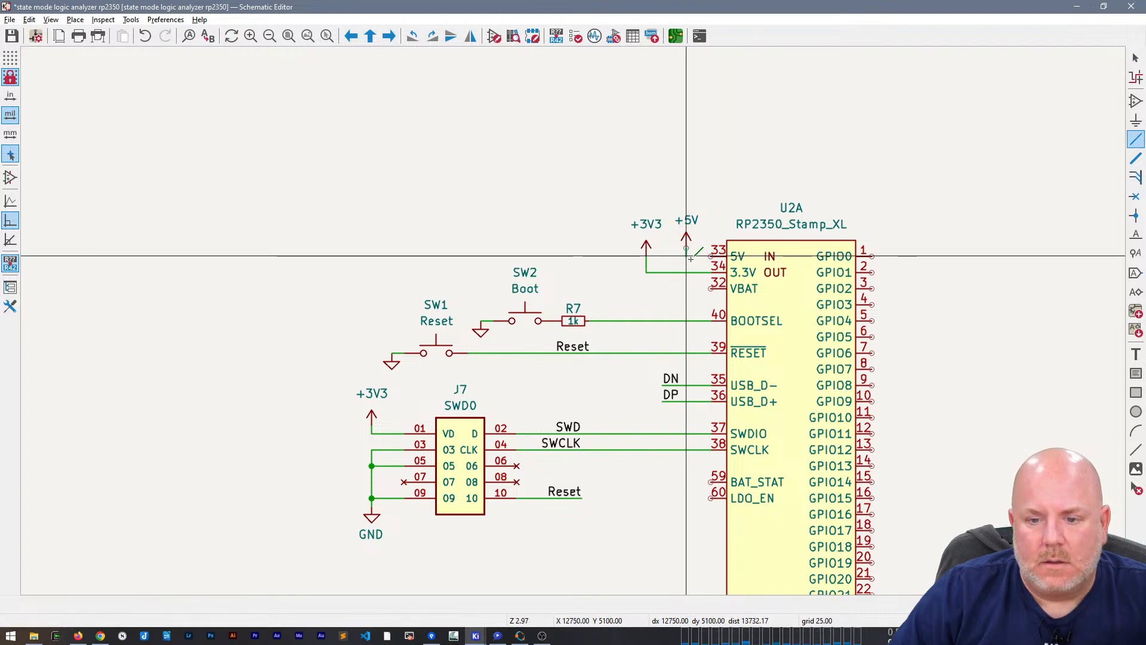
pyautogui.click(711, 257)
pyautogui.press('Escape')
# Step: Try marking U2A's VBAT pin 32 with a no-connect flag
pyautogui.moveTo(1015, 387); pyautogui.dragTo(837, 277, button='middle')
pyautogui.press('q')
pyautogui.click(533, 177)
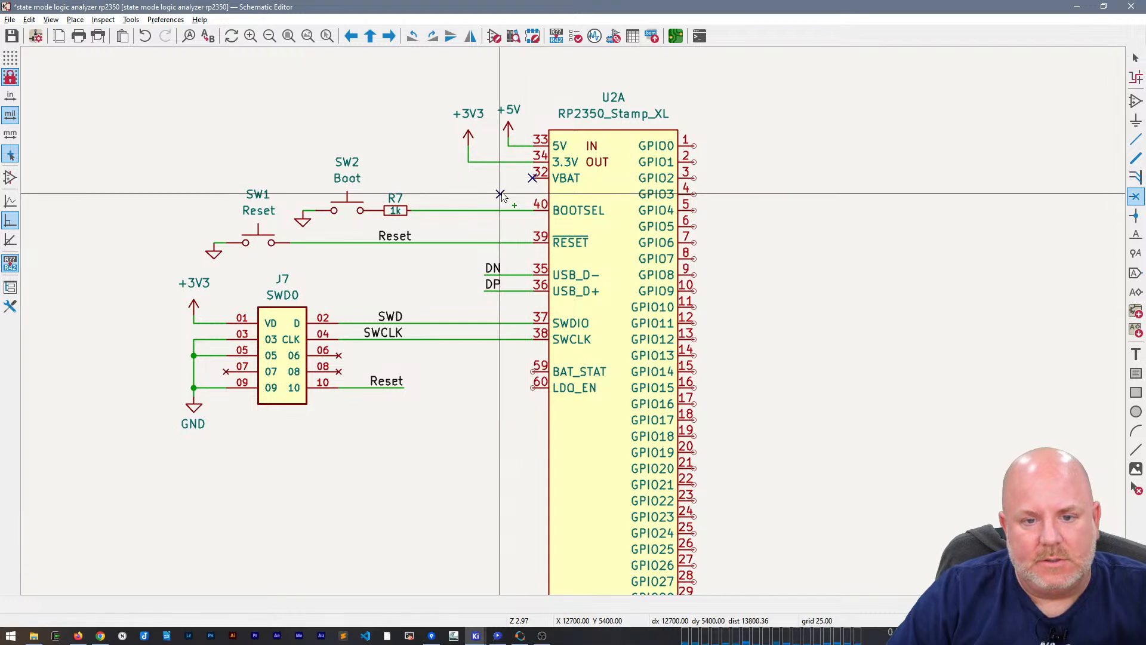
pyautogui.press('Escape')
# Step: Duplicate a test point from the BUF outputs, rotate it towards U2A and attach it to VBAT pin 32
pyautogui.scroll(-3, 503, 197)
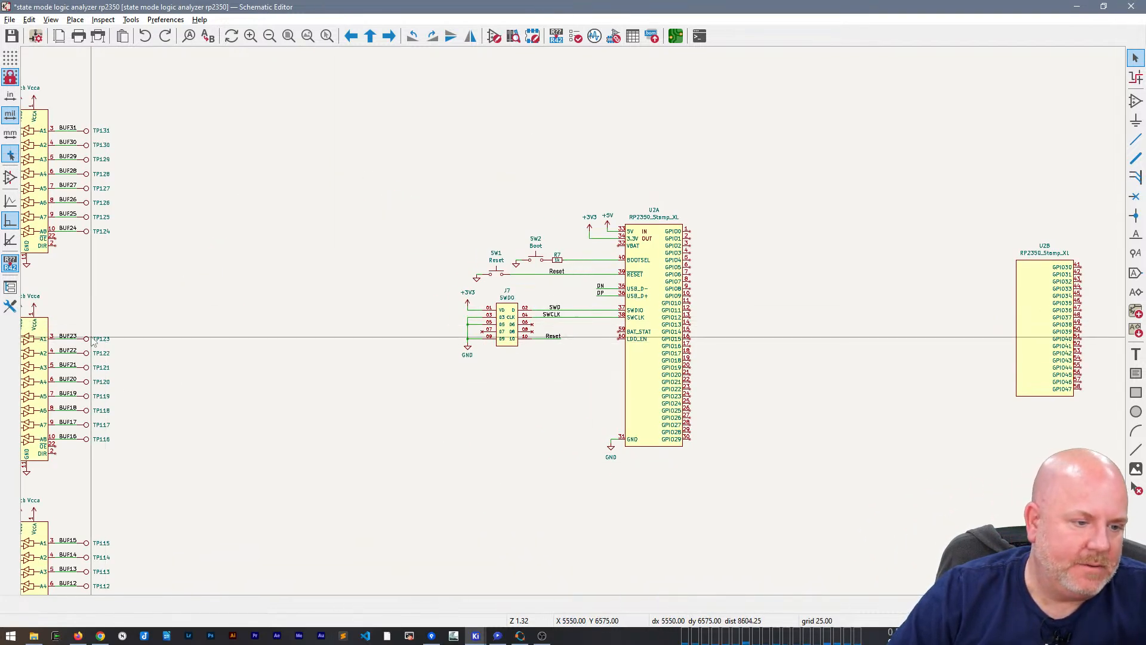
pyautogui.click(87, 339)
pyautogui.hotkey('ctrl', 'd')
pyautogui.press('r')
pyautogui.scroll(3, 605, 247)
pyautogui.press('r')
pyautogui.click(597, 327)
pyautogui.click(582, 312)
pyautogui.press('m')
pyautogui.click(556, 325)
pyautogui.moveTo(508, 489); pyautogui.dragTo(430, 365, button='middle')
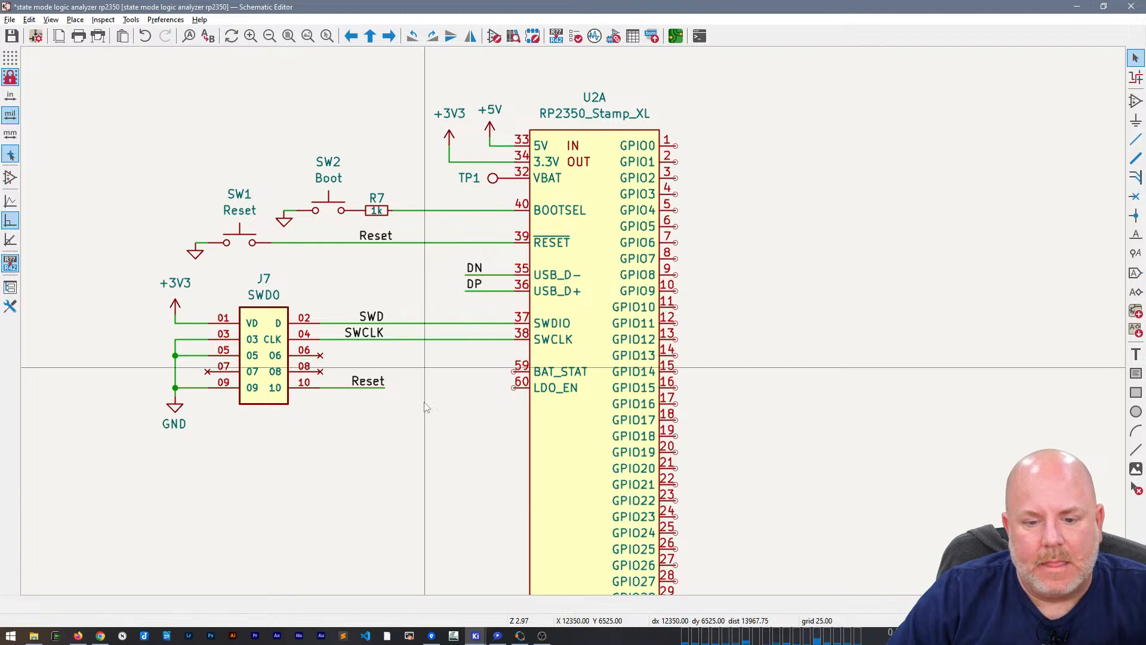
# Step: Remove the test point from U2A's VBAT pin 32
pyautogui.hotkey('ctrl', 'd')
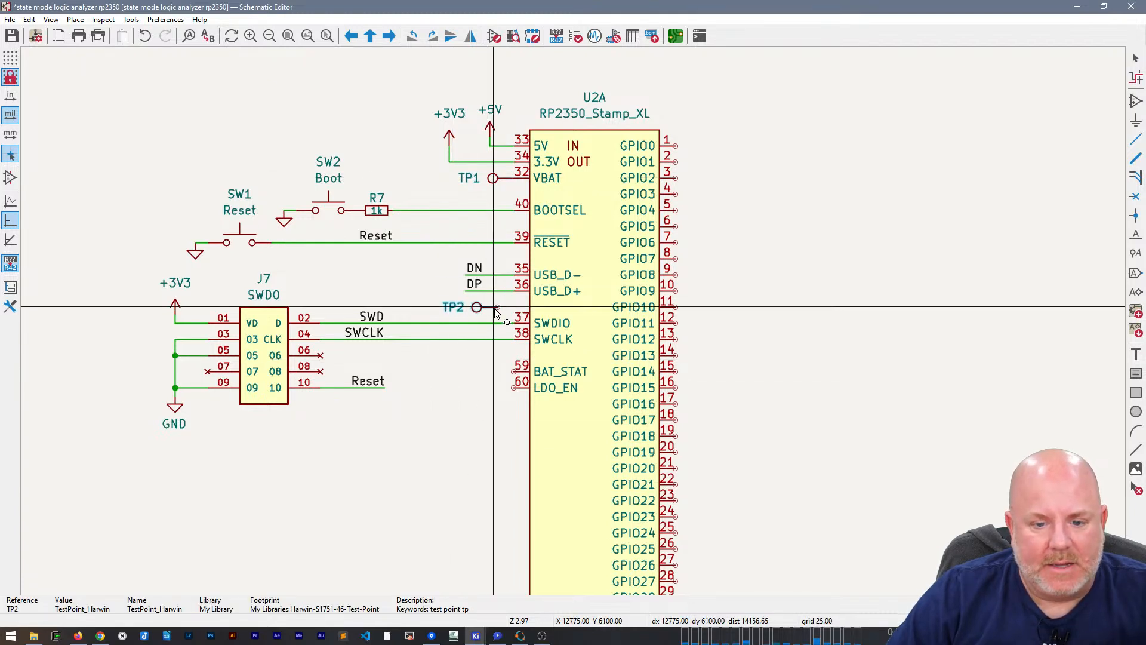
pyautogui.press('Escape')
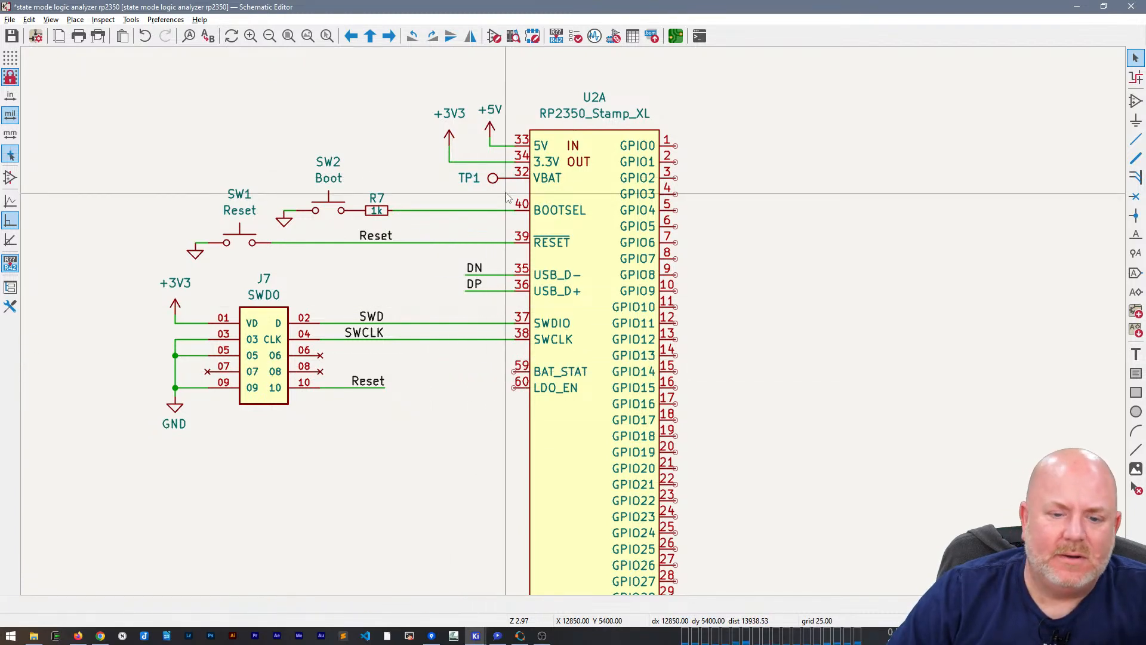
pyautogui.press('Delete')
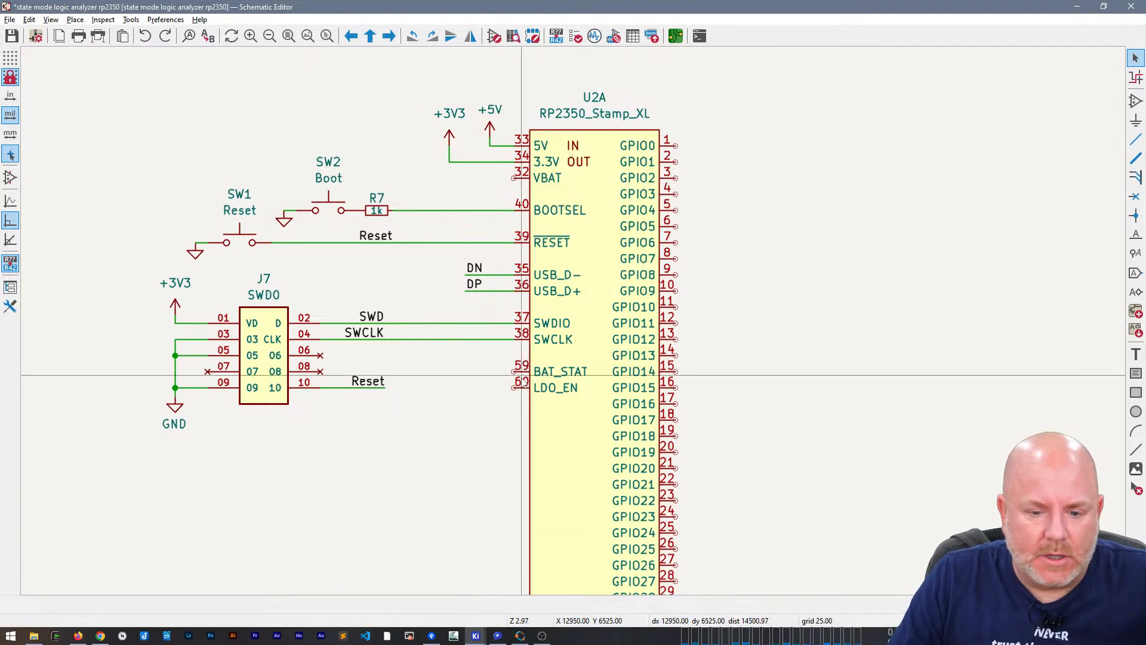
# Step: Switch to Firefox and search the web for "rp2350 stamp xl"
pyautogui.moveTo(78, 637)
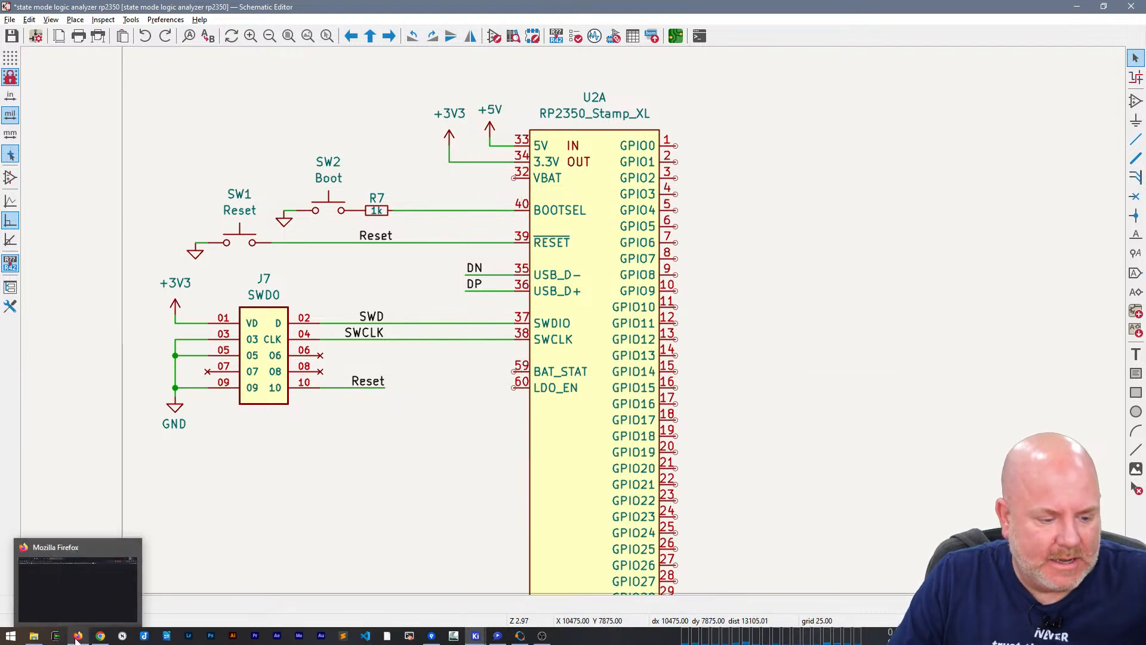
pyautogui.click(86, 595)
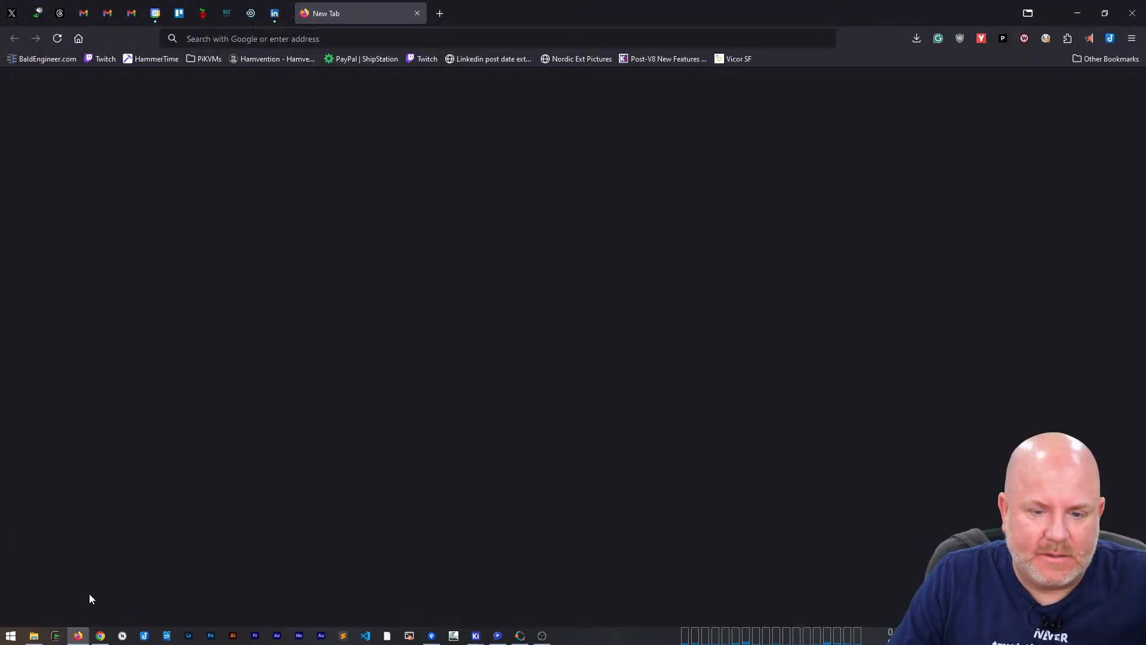
pyautogui.click(366, 38)
pyautogui.write('rp2350')
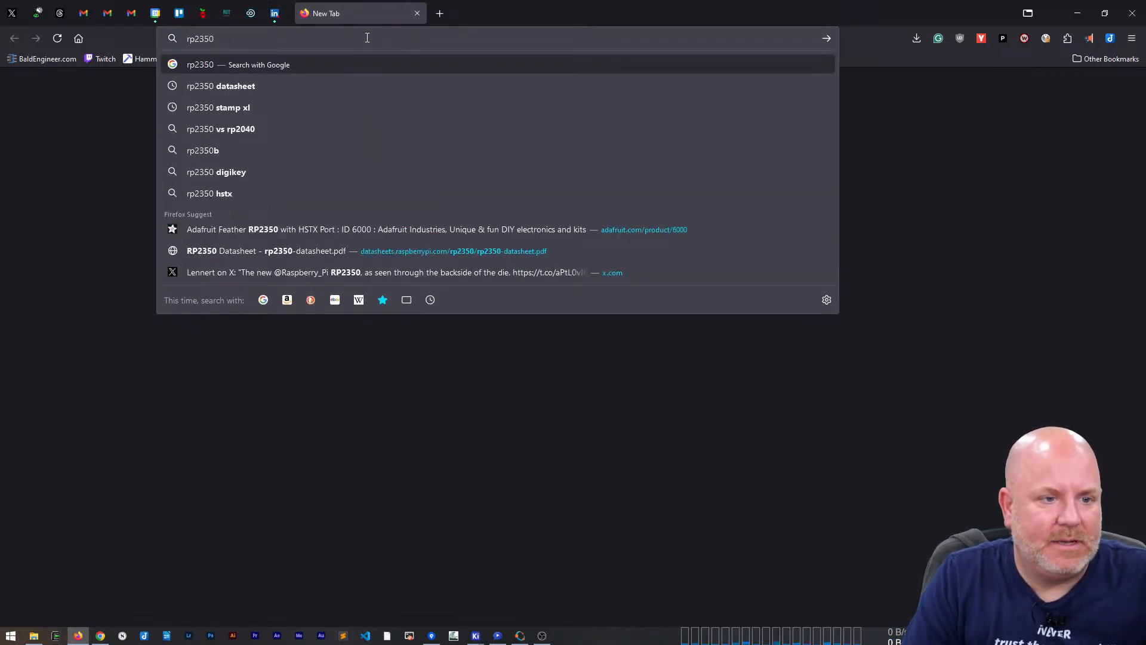
pyautogui.press('Down')
pyautogui.press('Down')
pyautogui.press('Return')
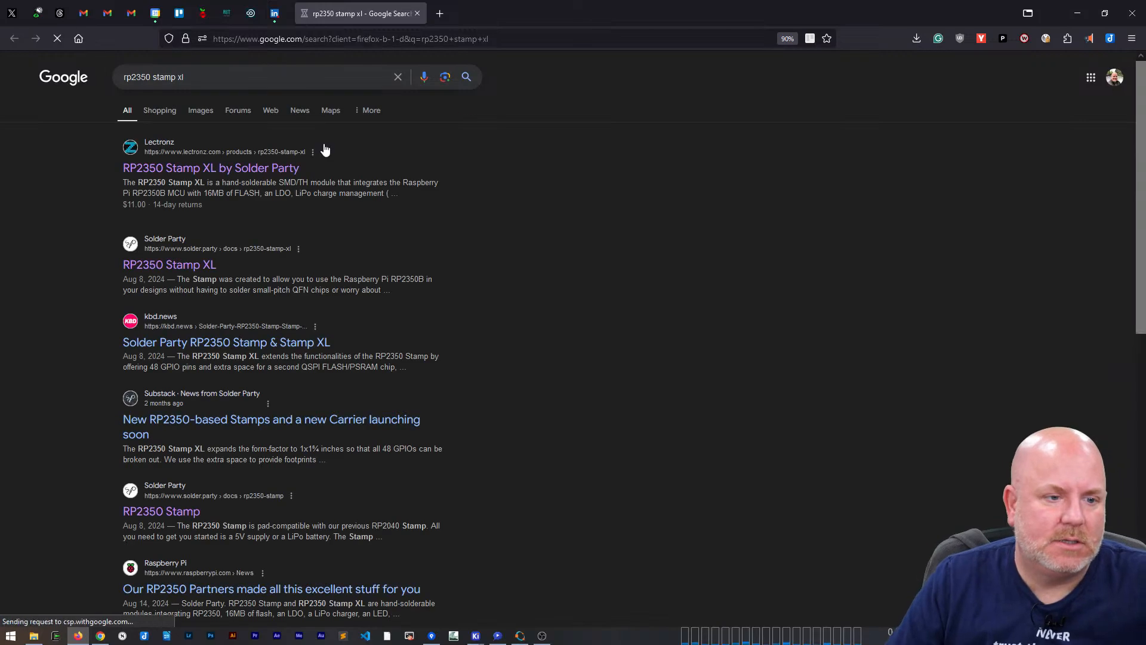
# Step: Open the Lectronz product page and the Solder Party RP2350 Stamp XL documentation in new tabs, and bring up the documentation
pyautogui.rightClick(262, 169)
pyautogui.click(288, 180)
pyautogui.rightClick(210, 267)
pyautogui.click(250, 279)
pyautogui.click(621, 13)
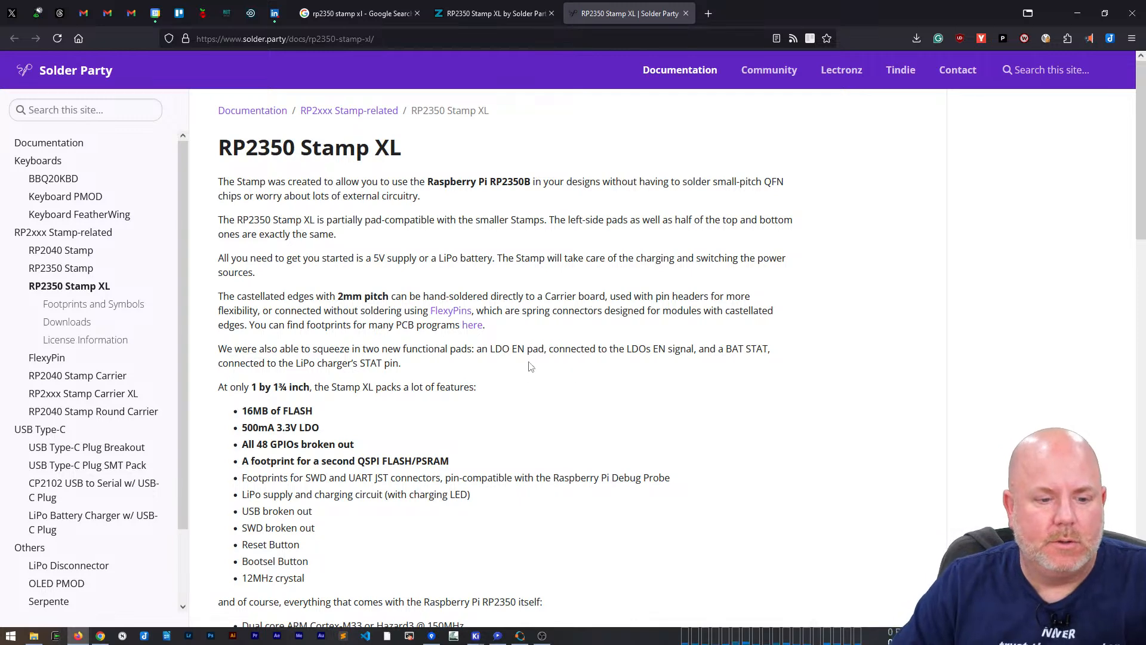
# Step: Examine the RP2350 Stamp XL documentation for its feature list, the LDO EN and BAT STAT pads, and the board photo
pyautogui.scroll(-4, 589, 331)
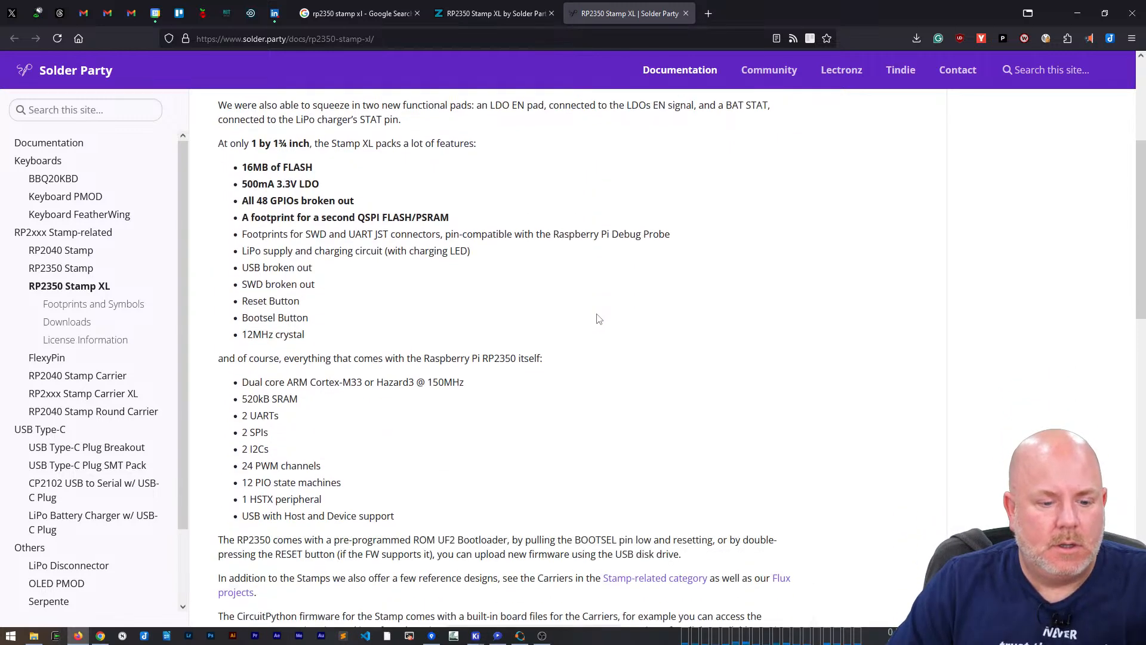
pyautogui.scroll(-7, 599, 318)
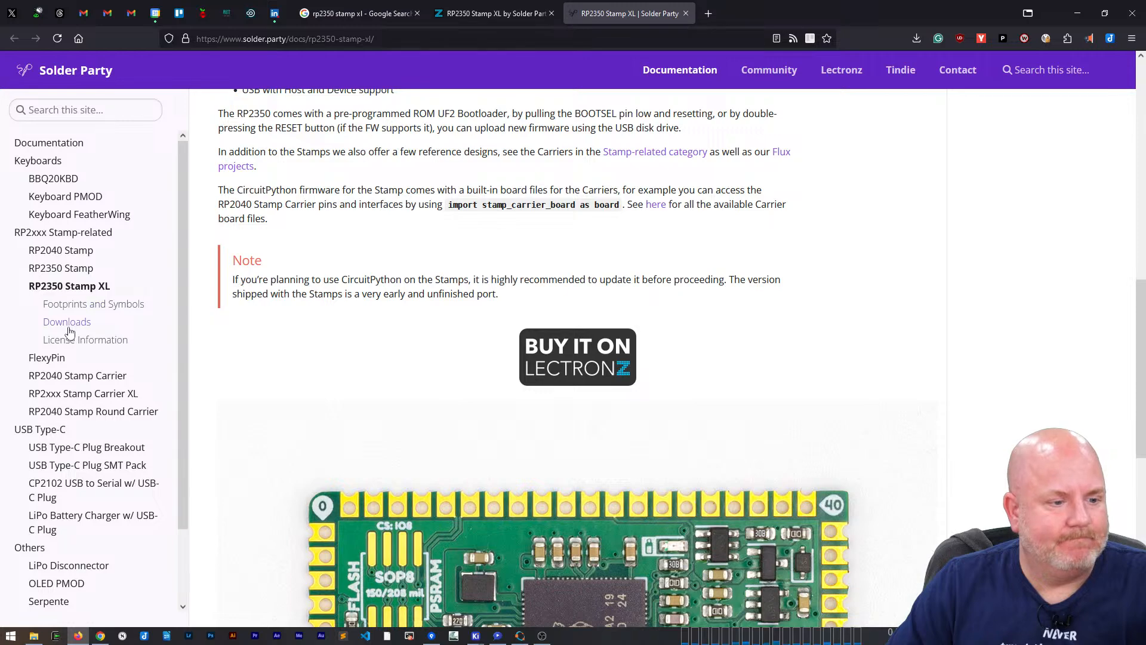
pyautogui.scroll(-9, 411, 365)
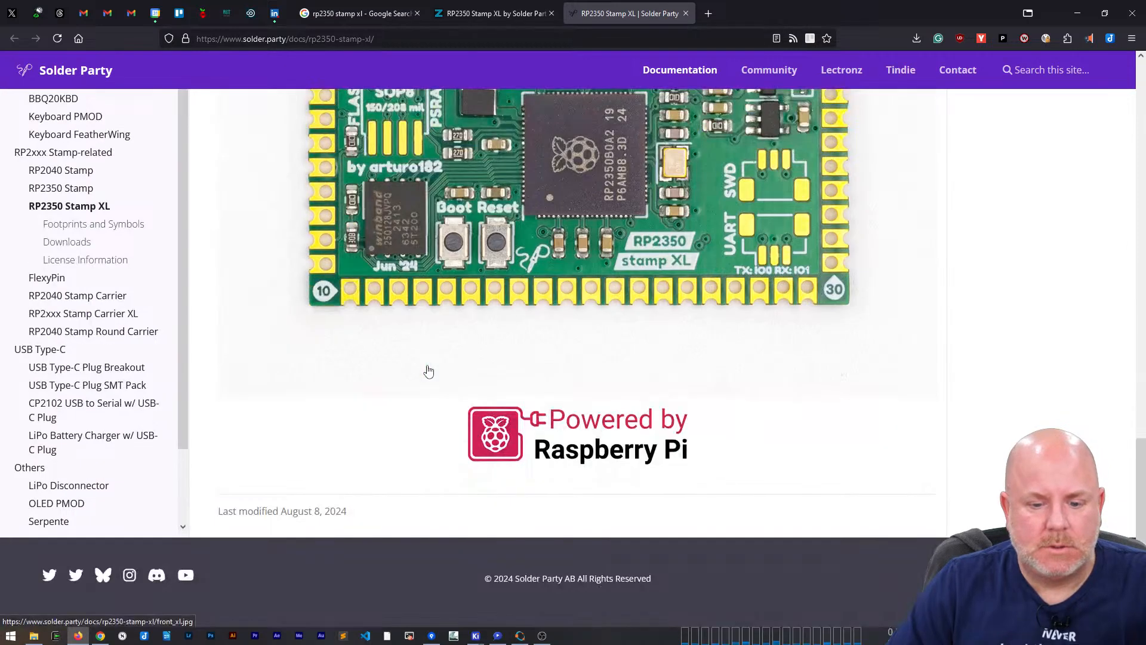
pyautogui.scroll(20, 428, 370)
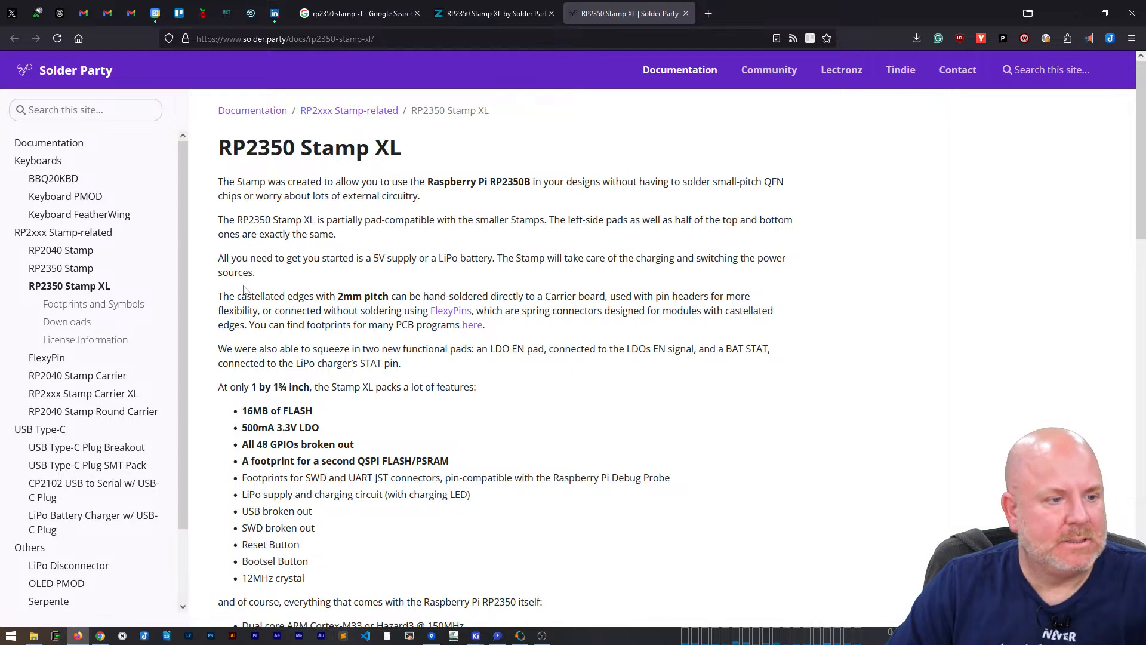
pyautogui.scroll(-4, 244, 291)
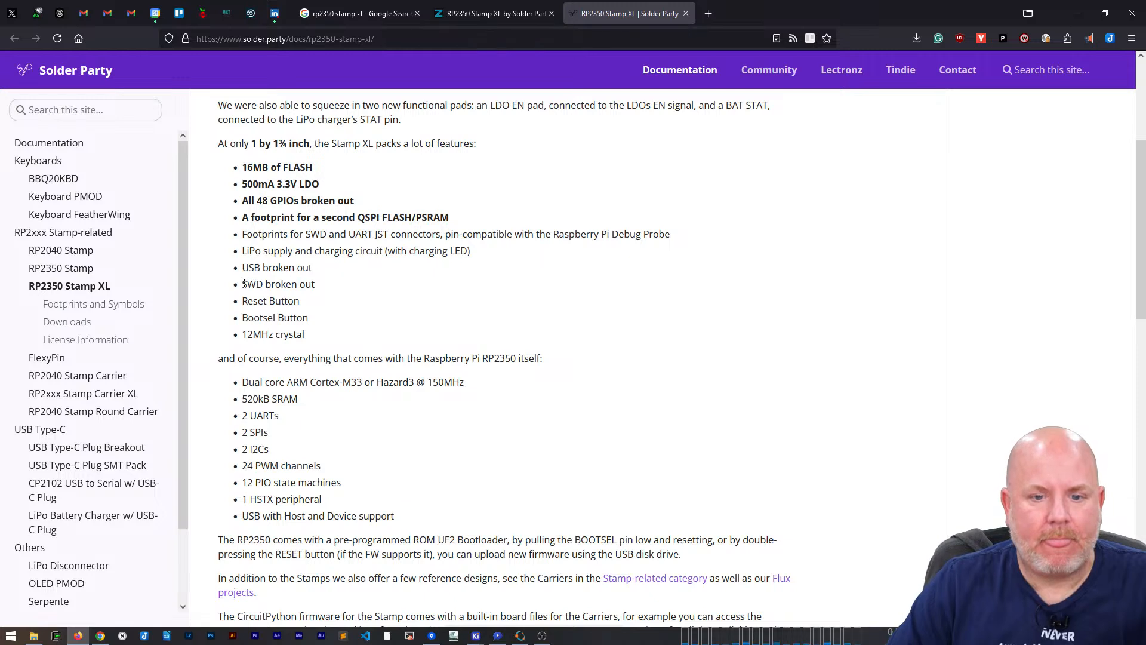
pyautogui.scroll(-1, 244, 285)
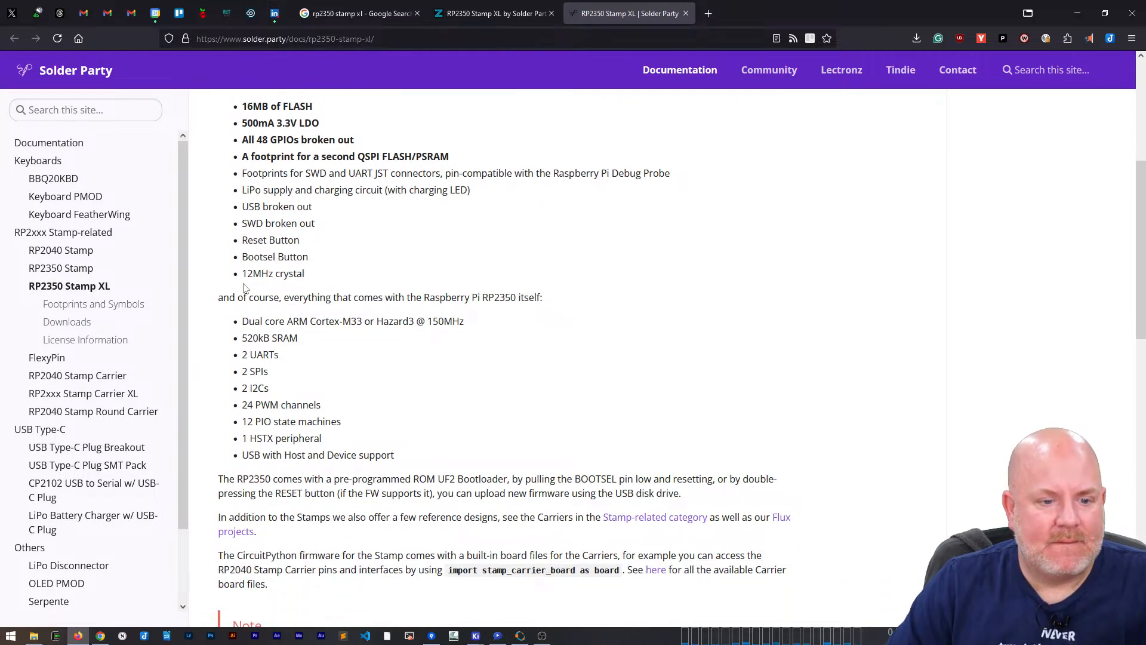
pyautogui.scroll(-2, 244, 289)
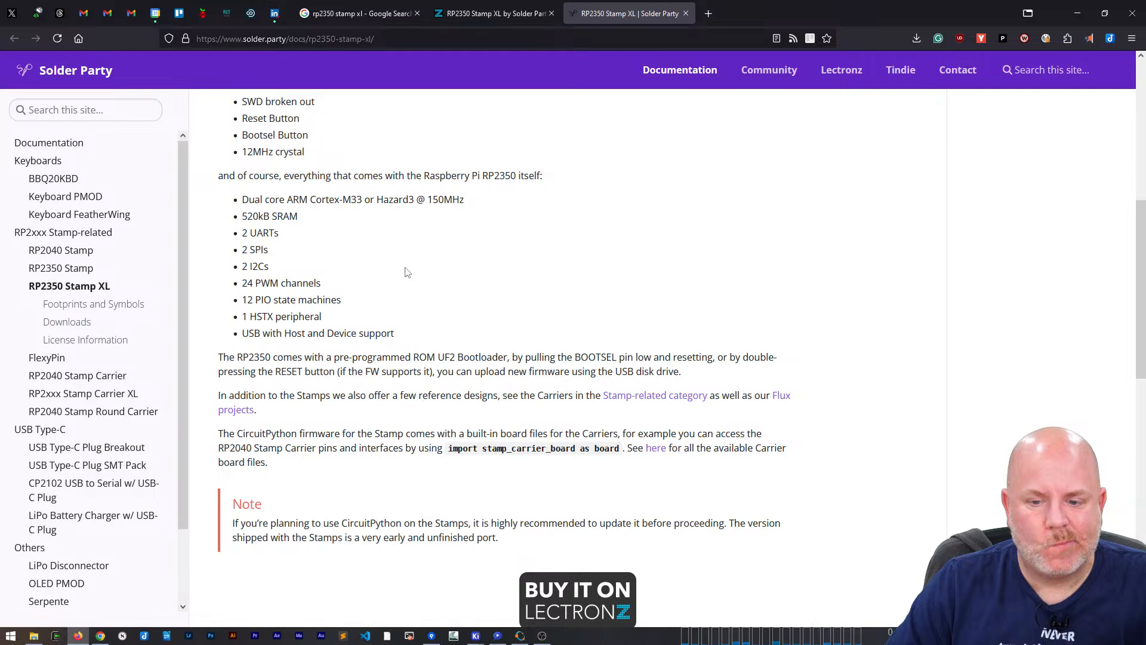
pyautogui.scroll(-1, 406, 273)
pyautogui.scroll(-1, 406, 272)
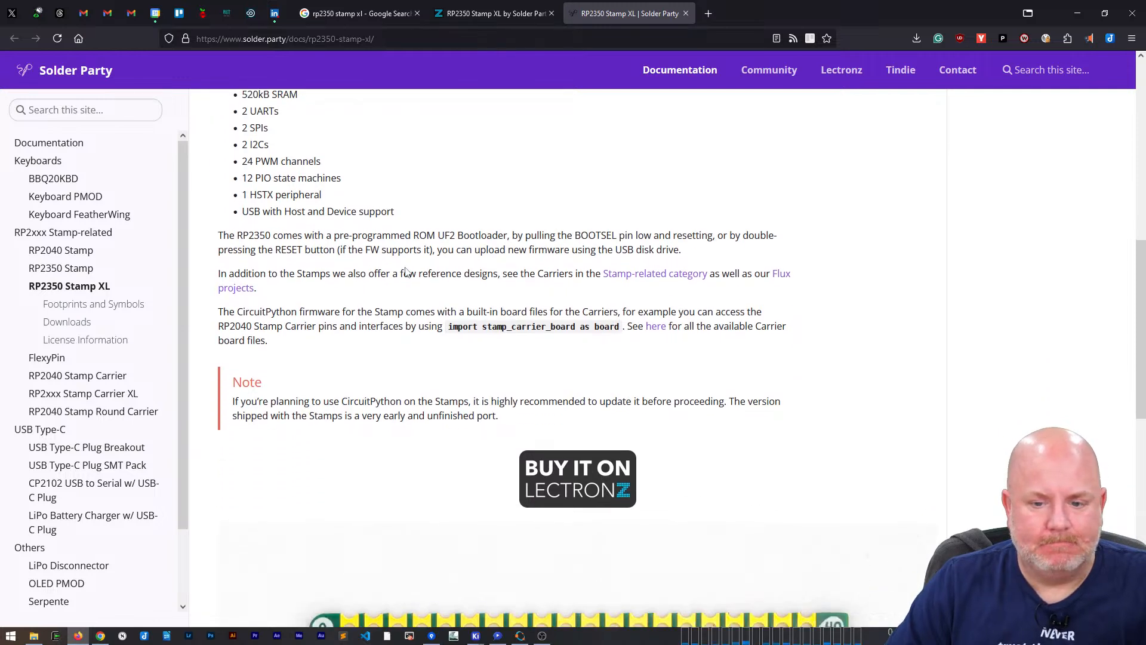
pyautogui.scroll(-6, 406, 269)
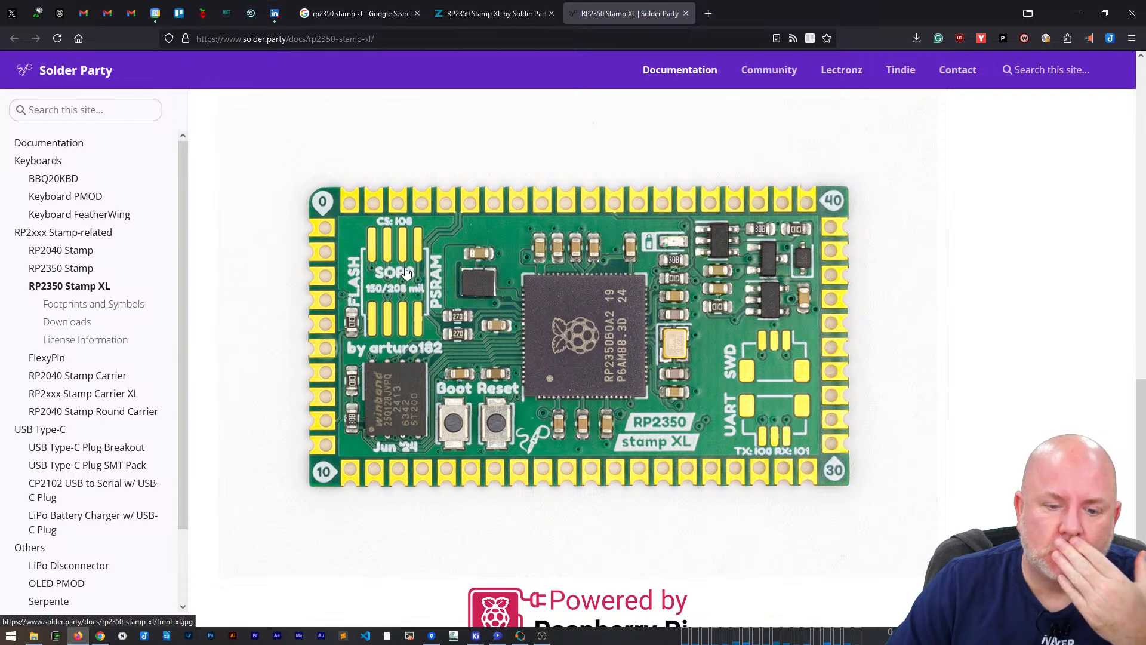
pyautogui.scroll(-3, 406, 271)
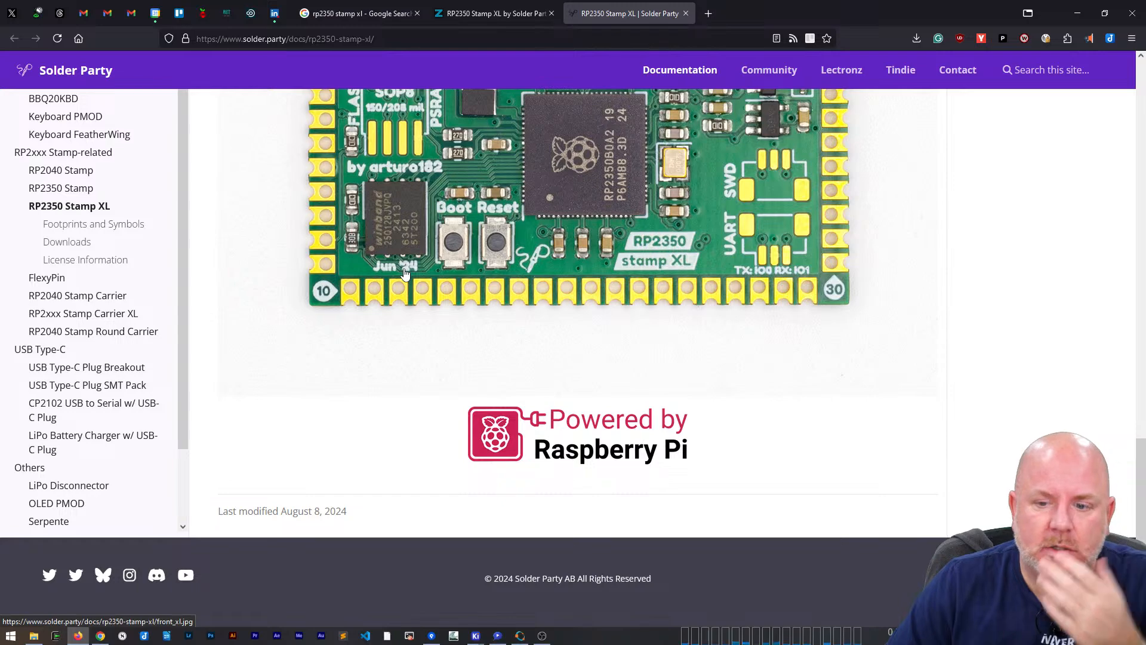
pyautogui.scroll(10, 404, 272)
pyautogui.scroll(1, 404, 273)
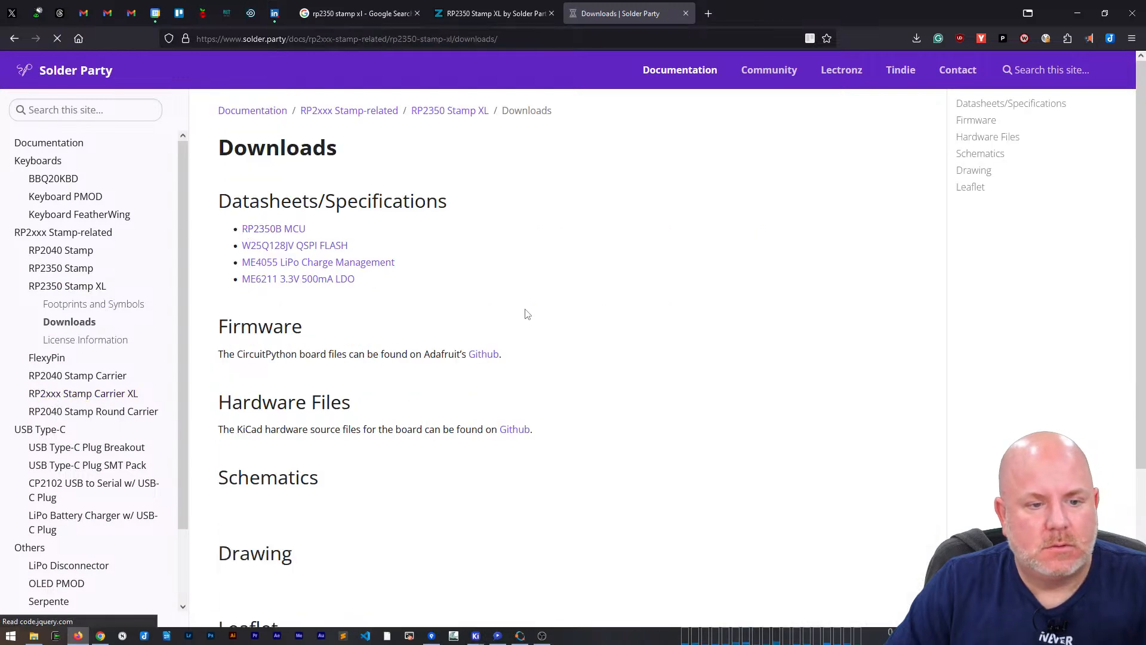
# Step: Open the Stamp XL downloads page and review its schematic, drawing and leaflet for the BAT STAT and LDO EN pins
pyautogui.scroll(-2, 494, 330)
pyautogui.scroll(2, 494, 330)
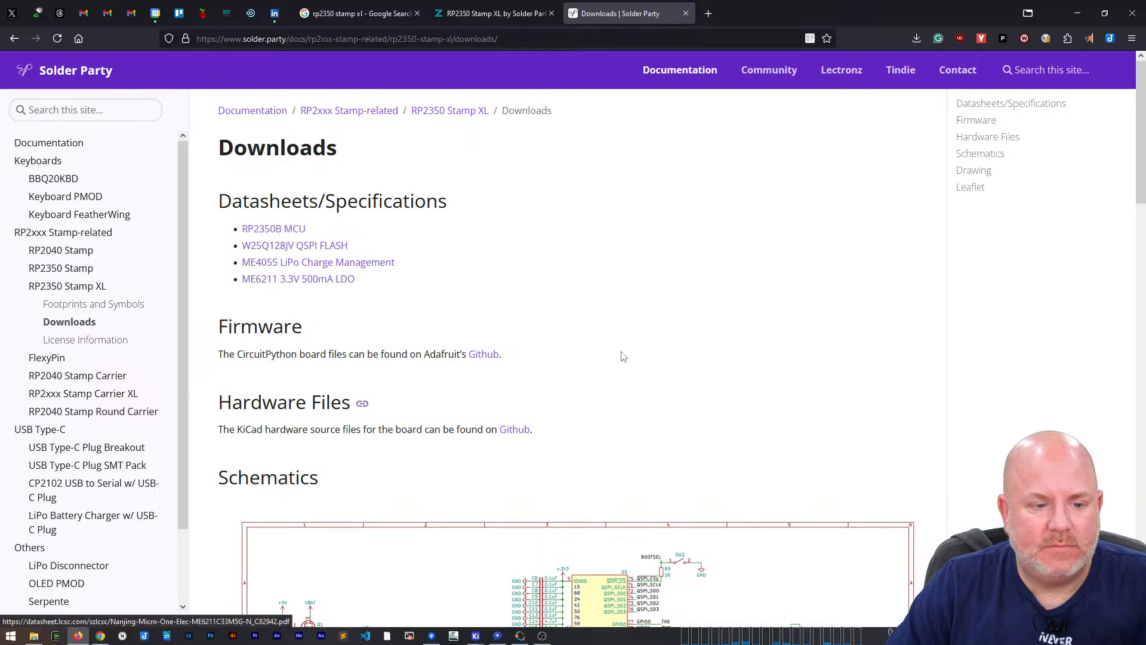
pyautogui.scroll(-7, 621, 356)
pyautogui.scroll(-4, 621, 355)
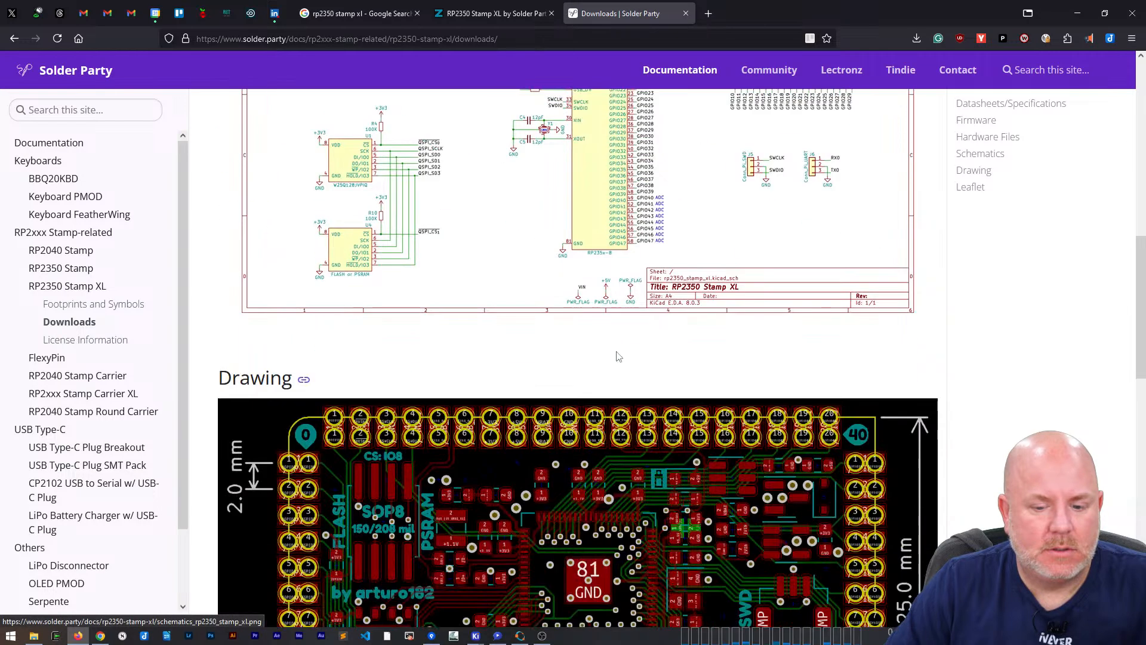
pyautogui.scroll(-10, 615, 358)
pyautogui.scroll(-8, 610, 362)
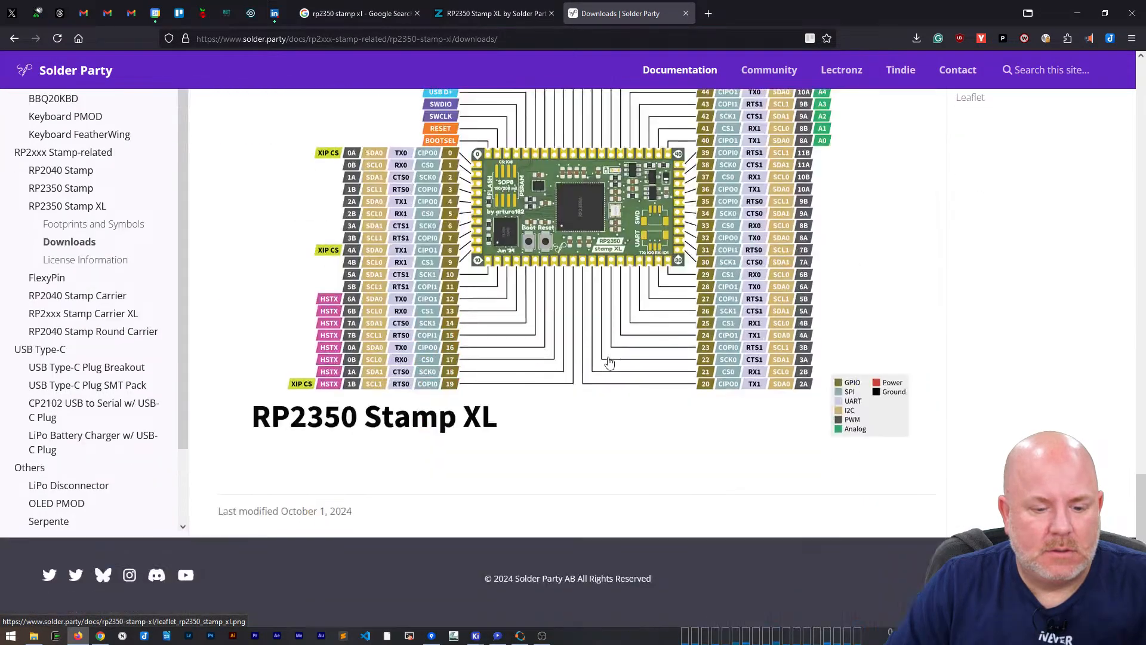
pyautogui.scroll(7, 610, 362)
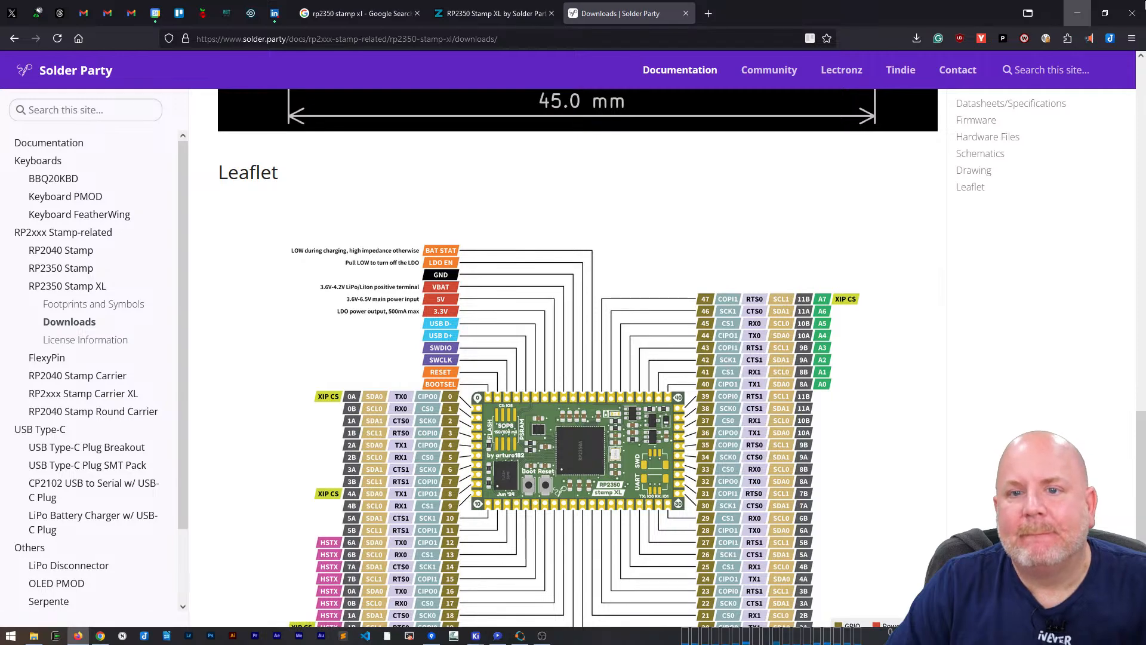
pyautogui.click(1080, 8)
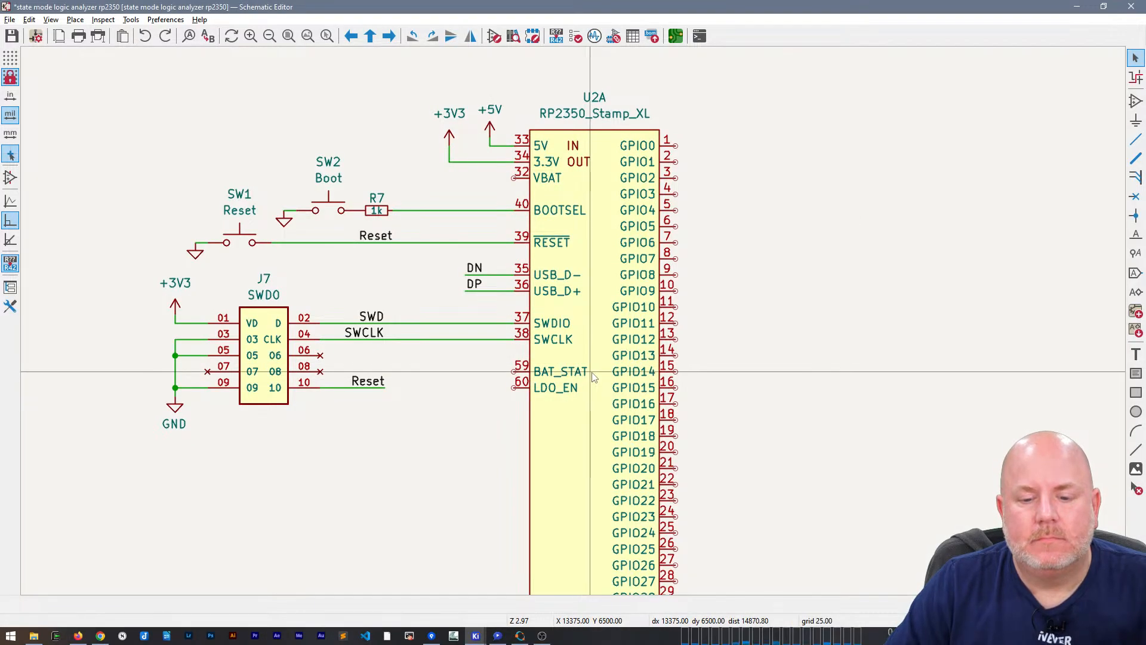
# Step: Check the Stamp XL reference schematic in Firefox for how LDO_EN and BAT_STAT are wired, and return to the schematic editor
pyautogui.hotkey('alt', 'Tab')
pyautogui.scroll(10, 582, 418)
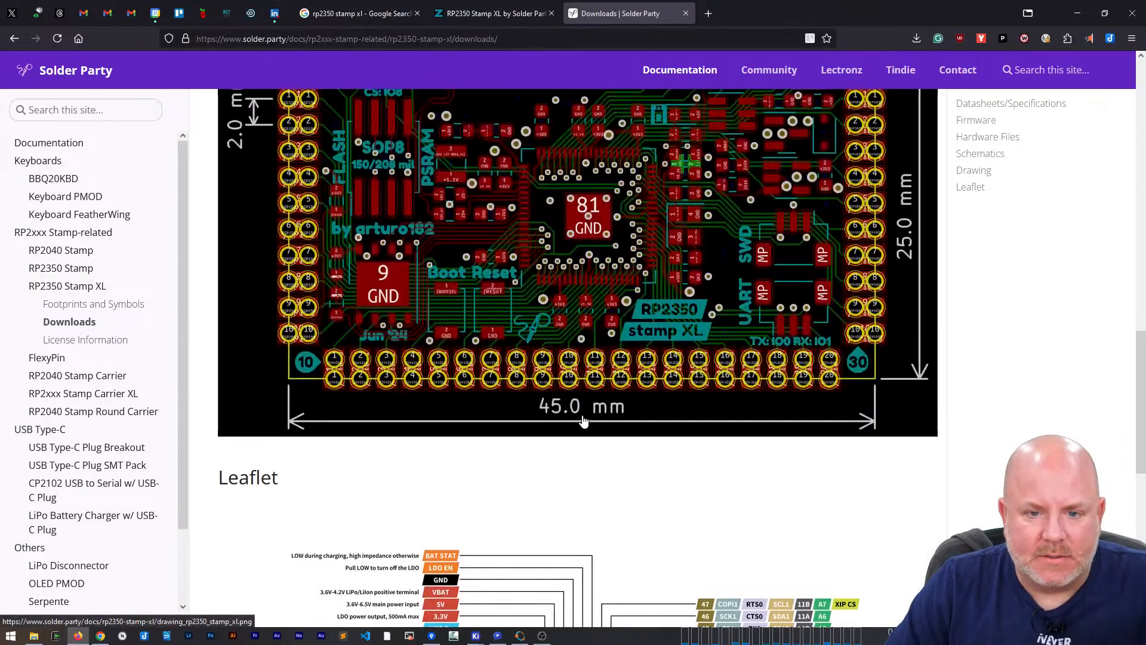
pyautogui.scroll(4, 582, 418)
pyautogui.scroll(-2, 582, 419)
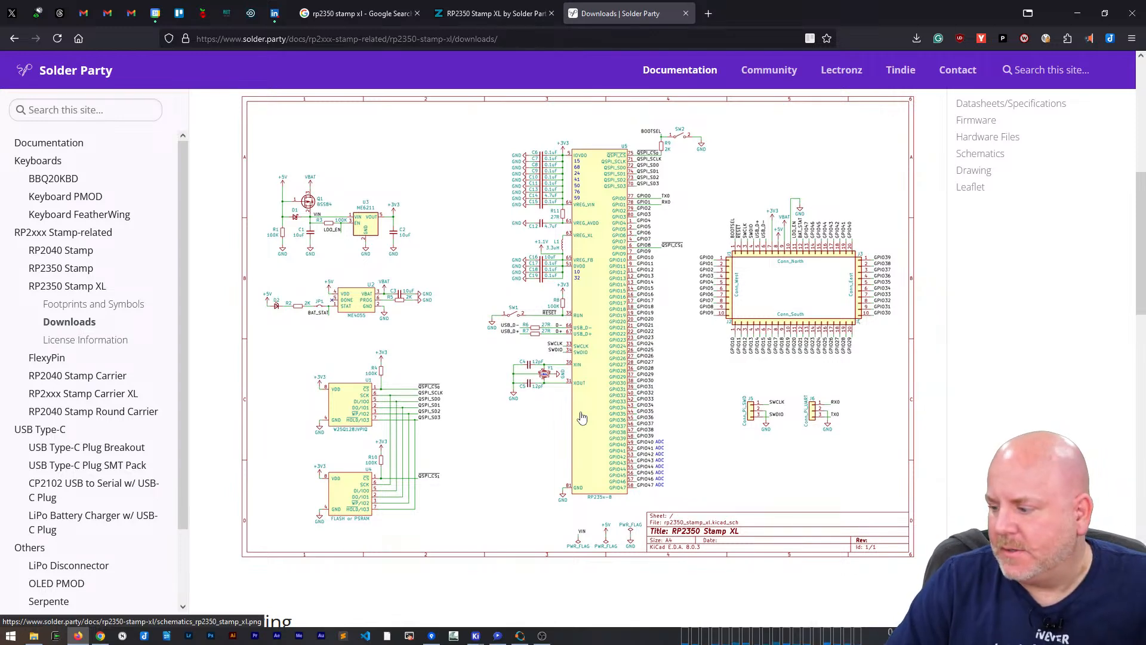
pyautogui.hotkey('alt', 'Tab')
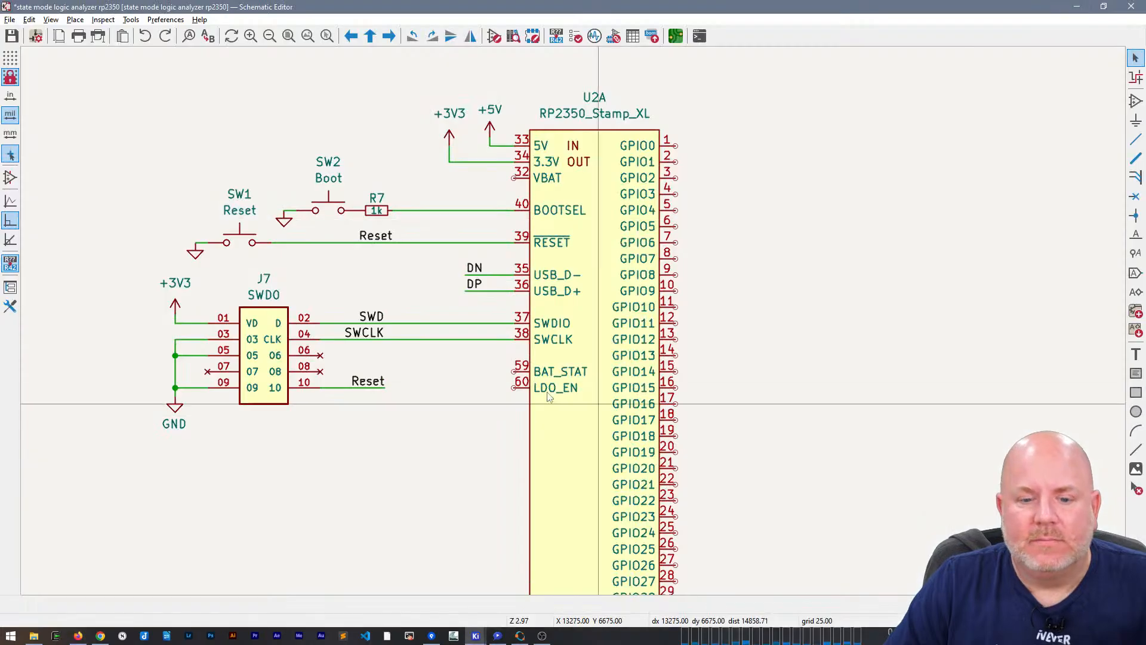
# Step: Place no-connect flags on U2A's BAT_STAT pin 59, LDO_EN pin 60 and VBAT pin 32
pyautogui.press('q')
pyautogui.click(513, 371)
pyautogui.click(513, 388)
pyautogui.click(521, 174)
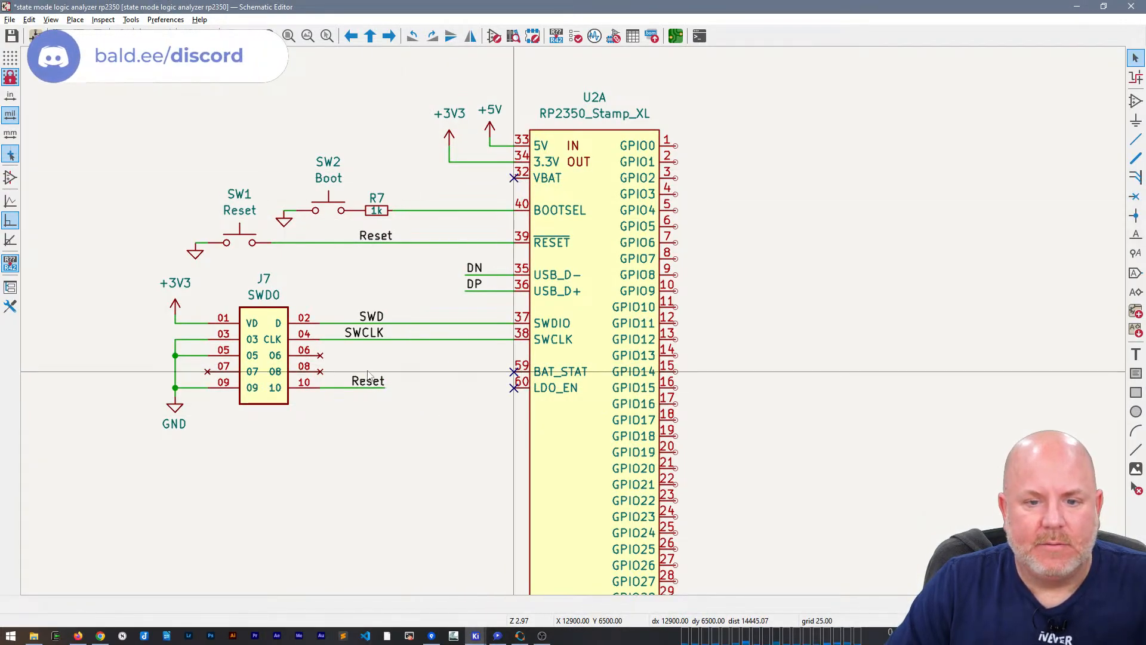
pyautogui.press('Escape')
# Step: Return to the Stamp XL downloads page in Firefox and find the leaflet pinout diagram
pyautogui.moveTo(807, 517); pyautogui.dragTo(707, 538, button='middle')
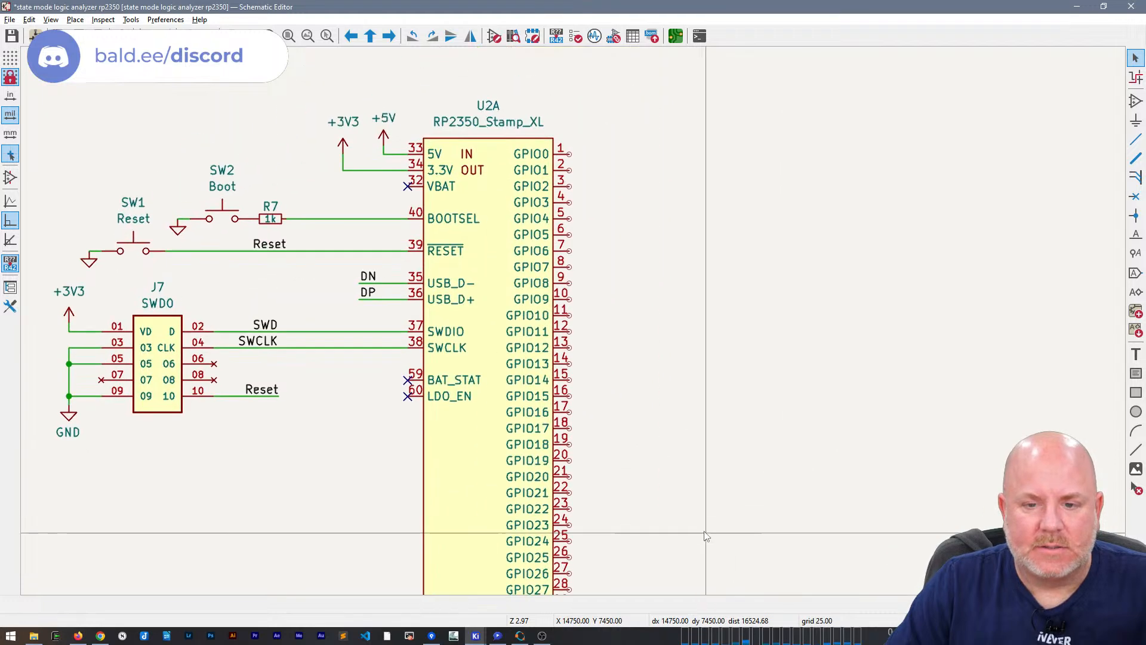
pyautogui.scroll(-1, 707, 538)
pyautogui.moveTo(574, 259); pyautogui.dragTo(589, 346, button='middle')
pyautogui.moveTo(719, 269); pyautogui.dragTo(659, 265, button='middle')
pyautogui.hotkey('alt', 'Tab')
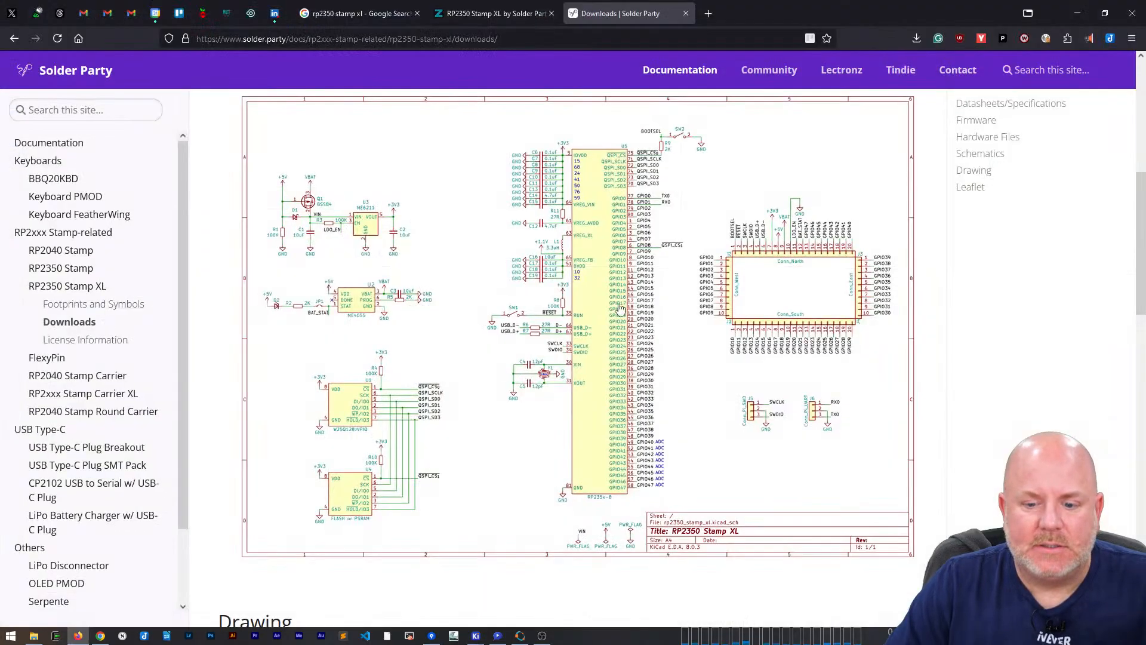
pyautogui.click(543, 4)
pyautogui.click(626, 5)
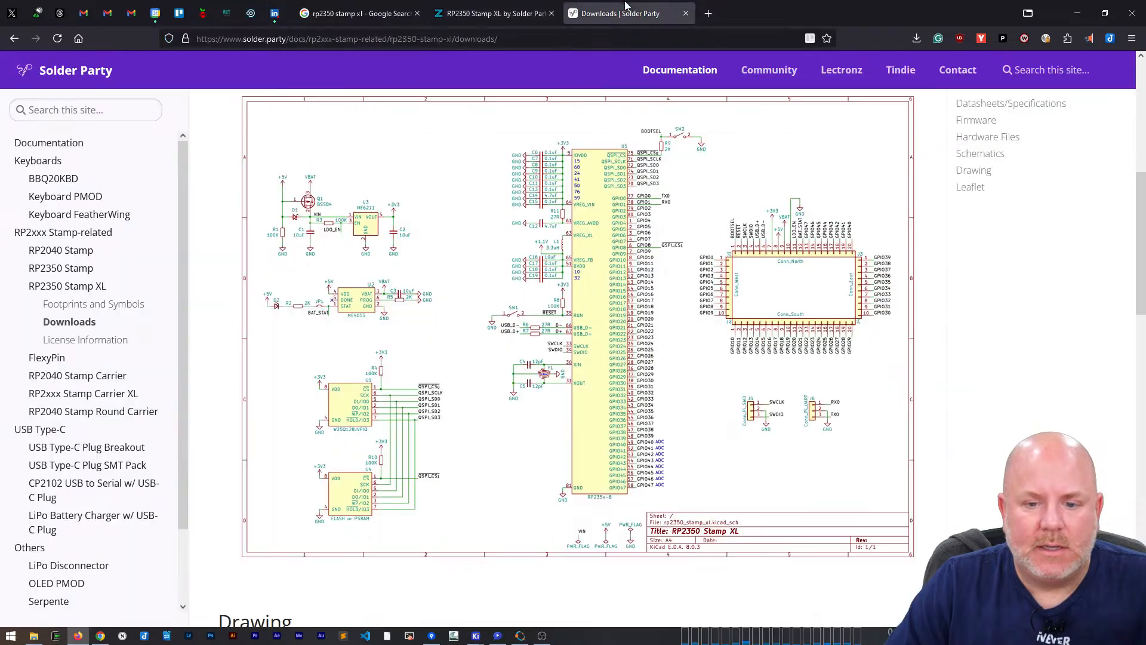
pyautogui.scroll(6, 639, 478)
pyautogui.scroll(-12, 638, 472)
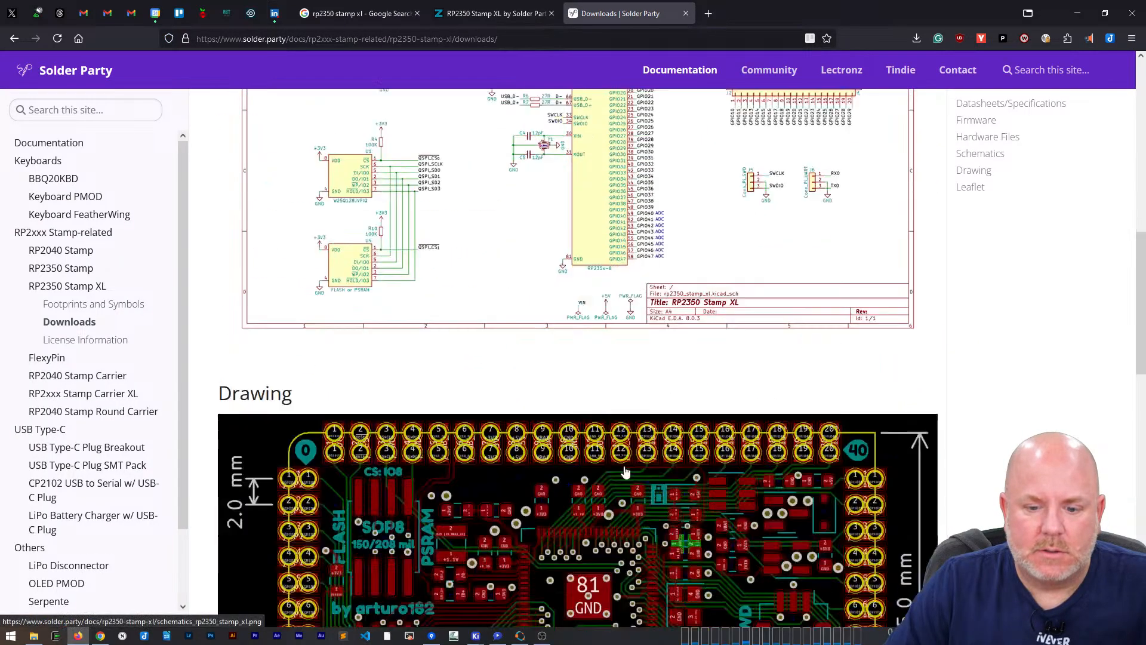
pyautogui.scroll(-6, 624, 476)
pyautogui.scroll(-5, 619, 471)
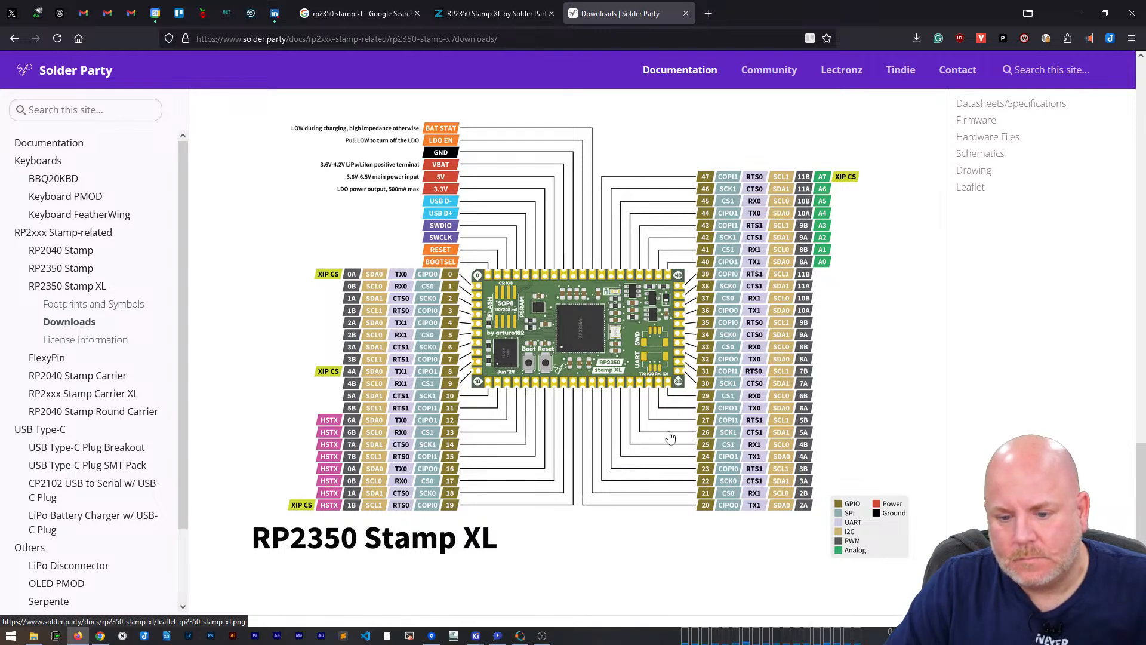
# Step: Open the leaflet pinout image at full size, inspect the board's UART pads, and switch back to the schematic editor
pyautogui.scroll(1, 658, 399)
pyautogui.scroll(-3, 660, 379)
pyautogui.keyDown('ctrl'); pyautogui.scroll(3, 655, 332); pyautogui.keyUp('ctrl')
pyautogui.keyDown('ctrl'); pyautogui.scroll(-3, 655, 332); pyautogui.keyUp('ctrl')
pyautogui.click(644, 425)
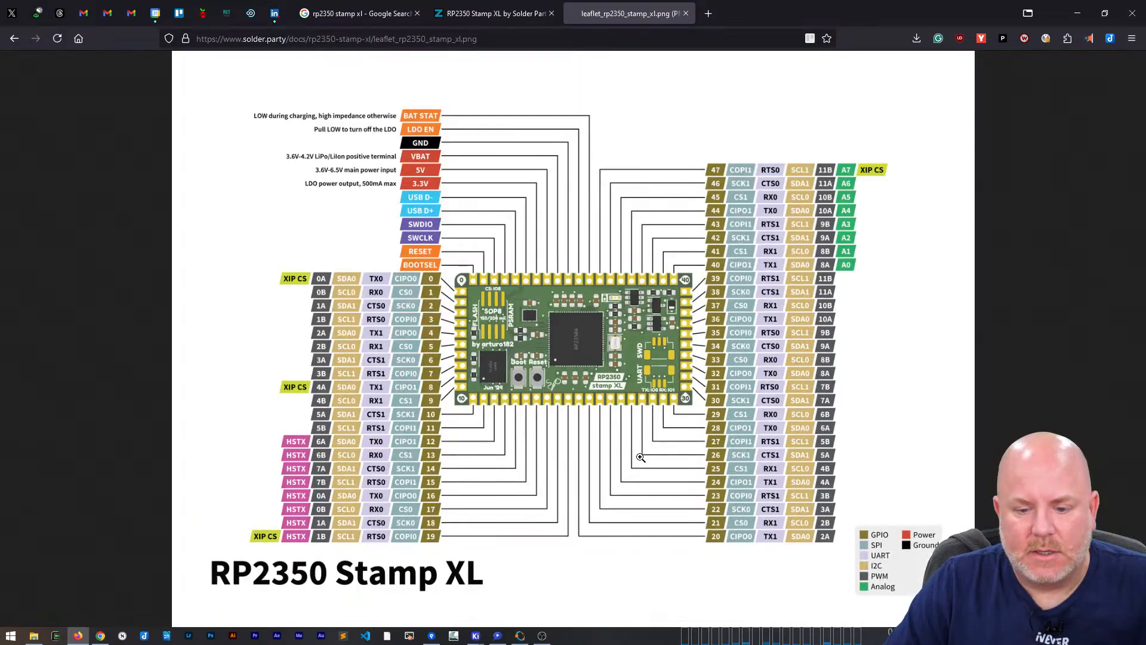
pyautogui.click(687, 443)
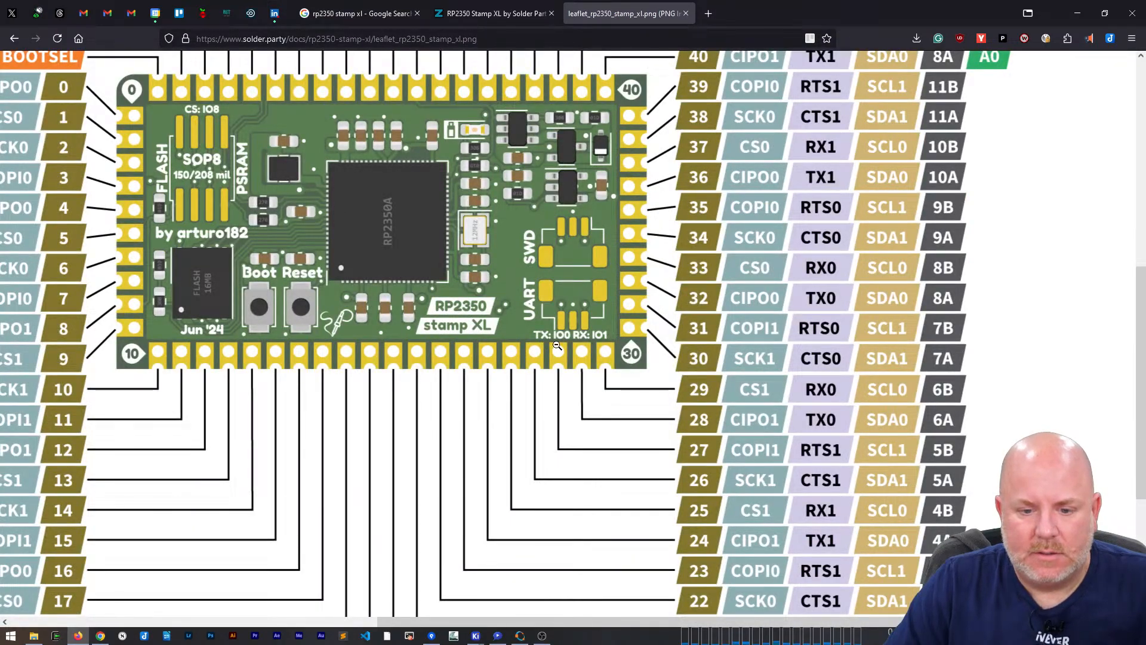
pyautogui.click(493, 13)
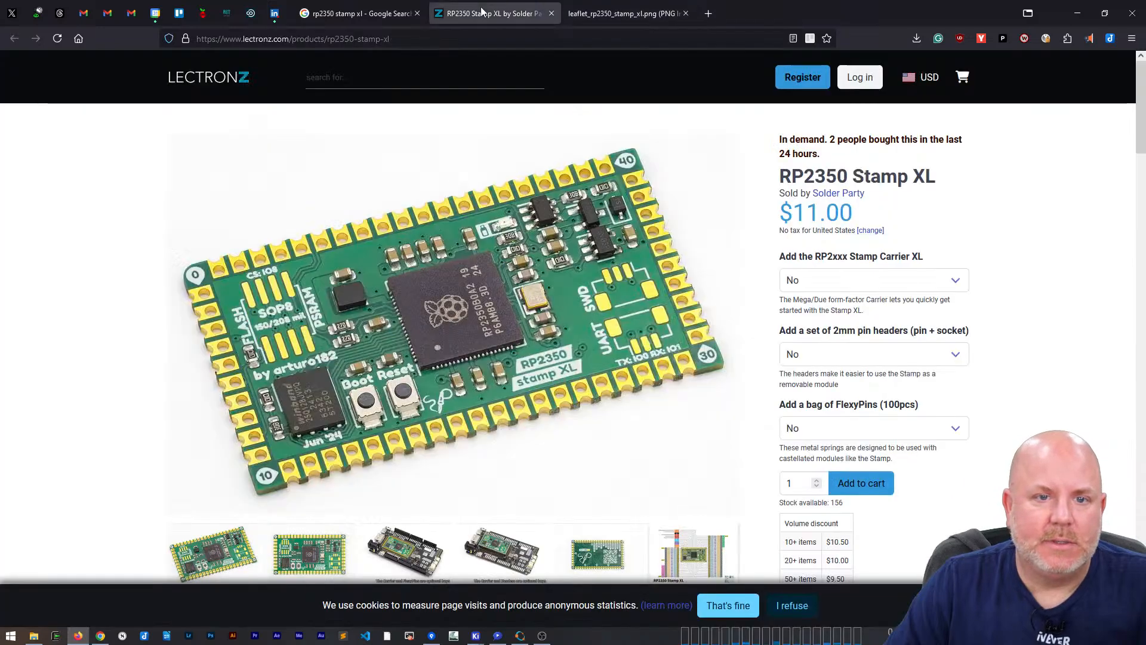
pyautogui.click(624, 14)
pyautogui.hotkey('alt', 'Tab')
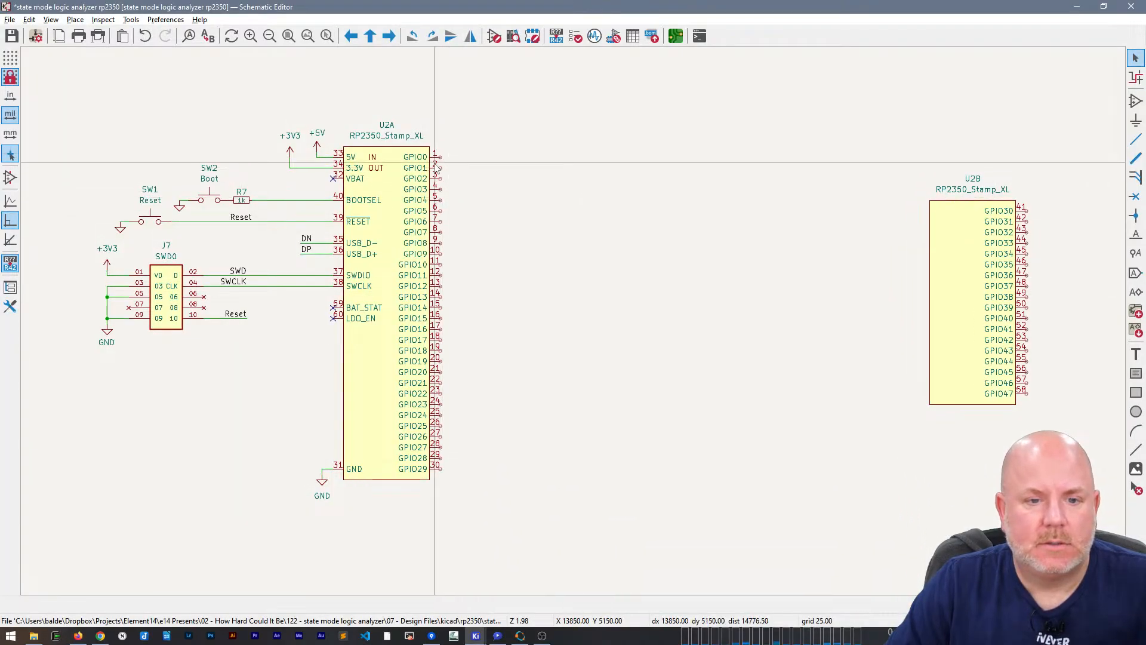
# Step: Place a net label UART_TX beside U2A's GPIO0 pin 1 and wire it to the pin
pyautogui.scroll(4, 445, 154)
pyautogui.click(545, 338)
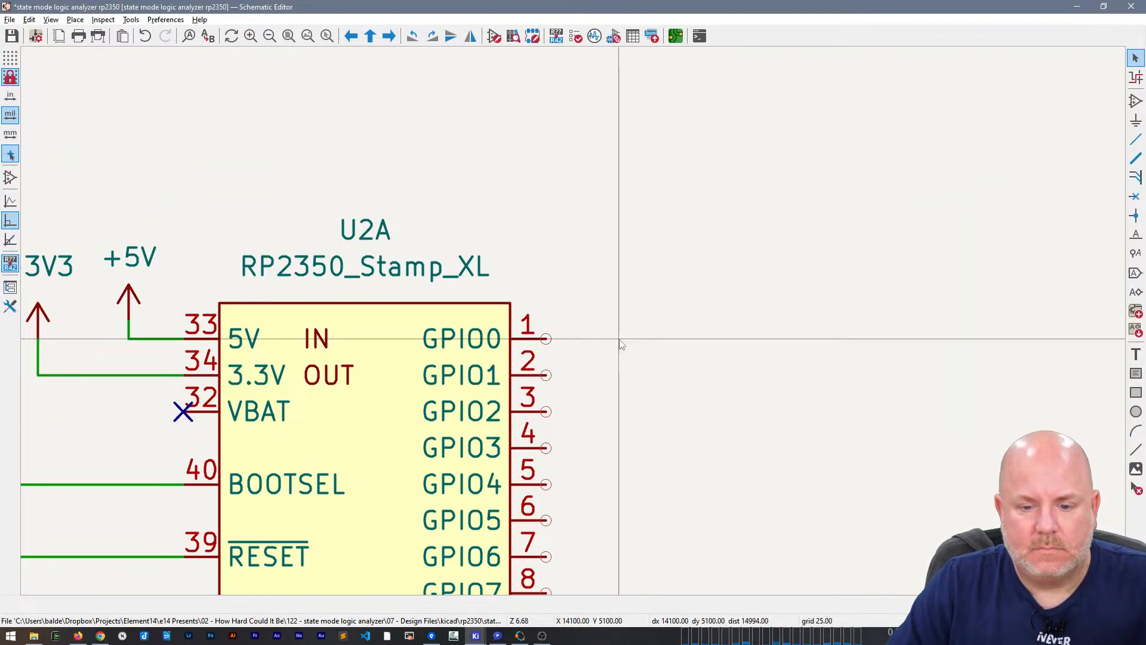
pyautogui.press('Escape')
pyautogui.press('l')
pyautogui.click(623, 339)
pyautogui.write('UART_TX')
pyautogui.press('Return')
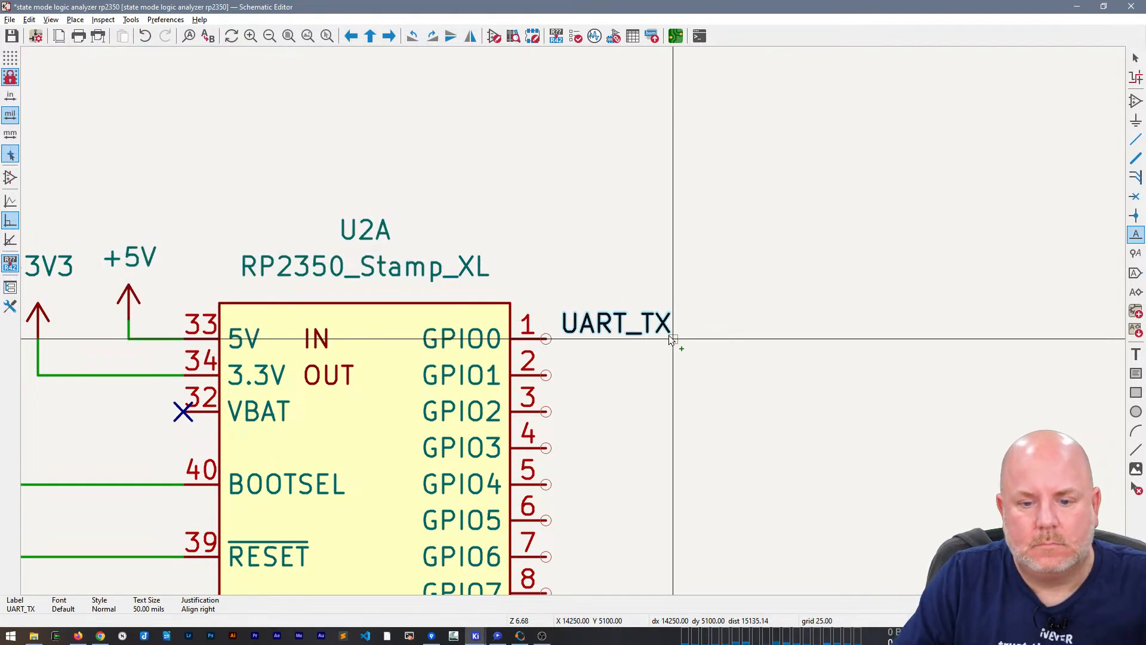
pyautogui.click(673, 339)
pyautogui.press('Escape')
pyautogui.click(545, 339)
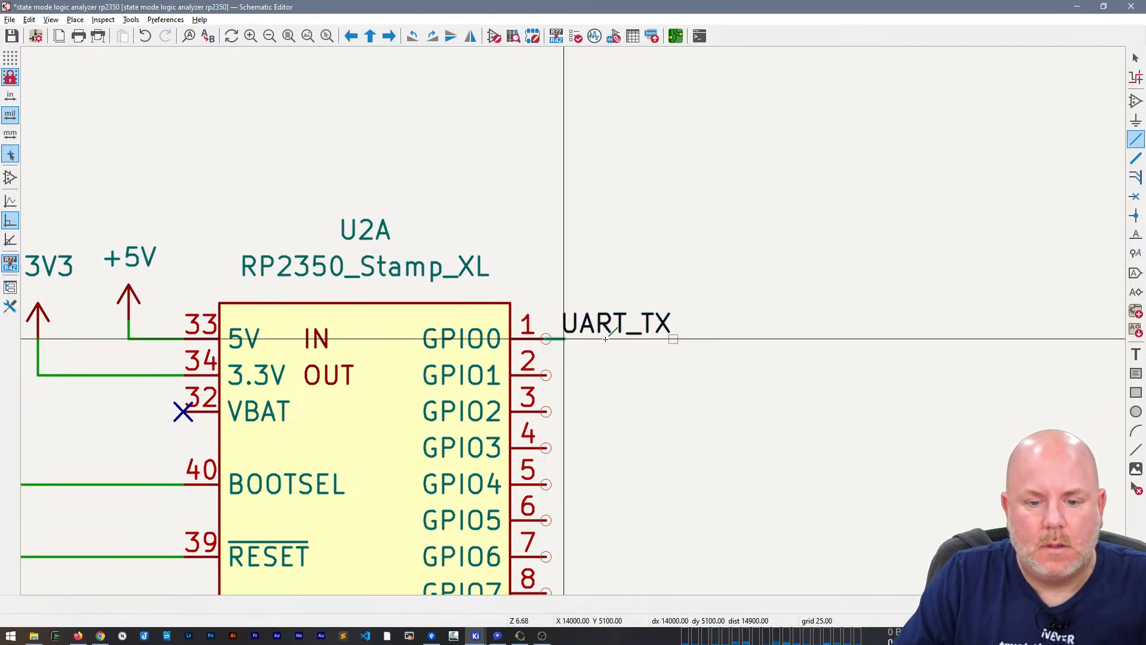
pyautogui.click(674, 338)
# Step: Duplicate the UART_TX label and wire onto GPIO1 pin 2 and rename the copied label UART_RX
pyautogui.moveTo(691, 369); pyautogui.dragTo(617, 286)
pyautogui.hotkey('ctrl', 'd')
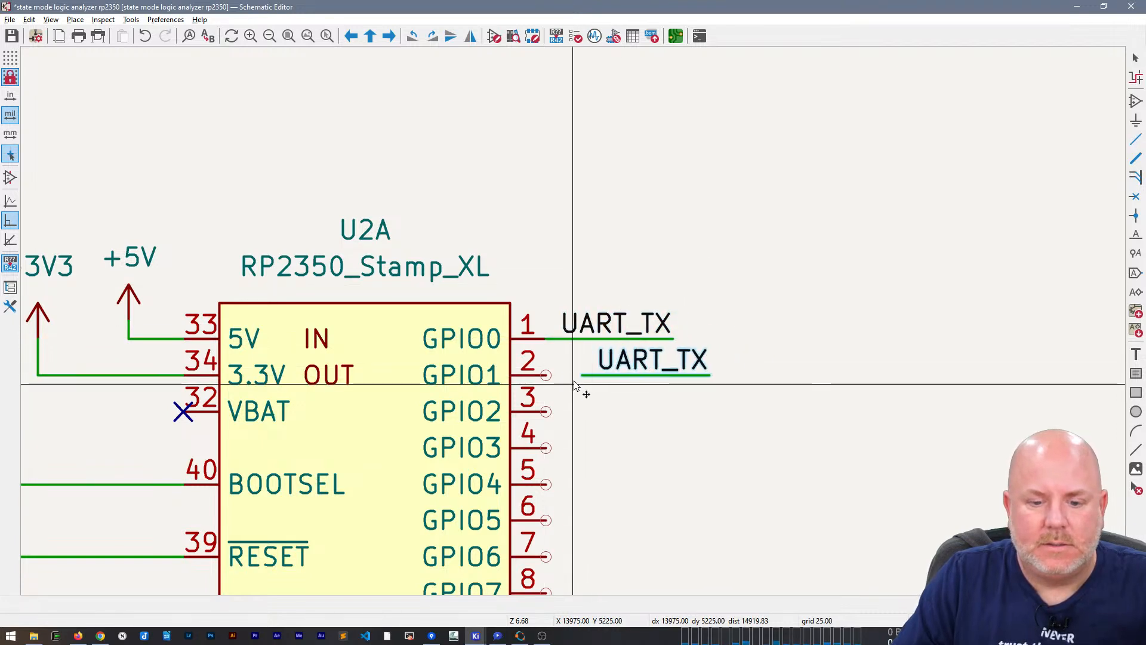
pyautogui.click(555, 384)
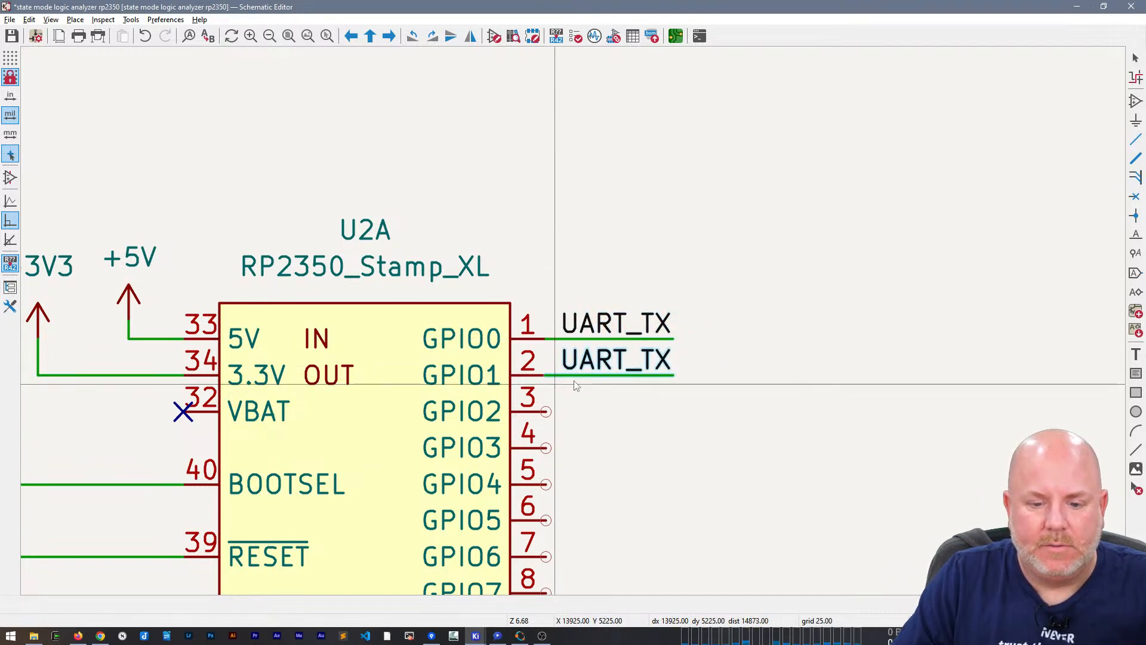
pyautogui.doubleClick(664, 358)
pyautogui.press('BackSpace')
pyautogui.press('BackSpace')
pyautogui.write('RX')
pyautogui.press('Return')
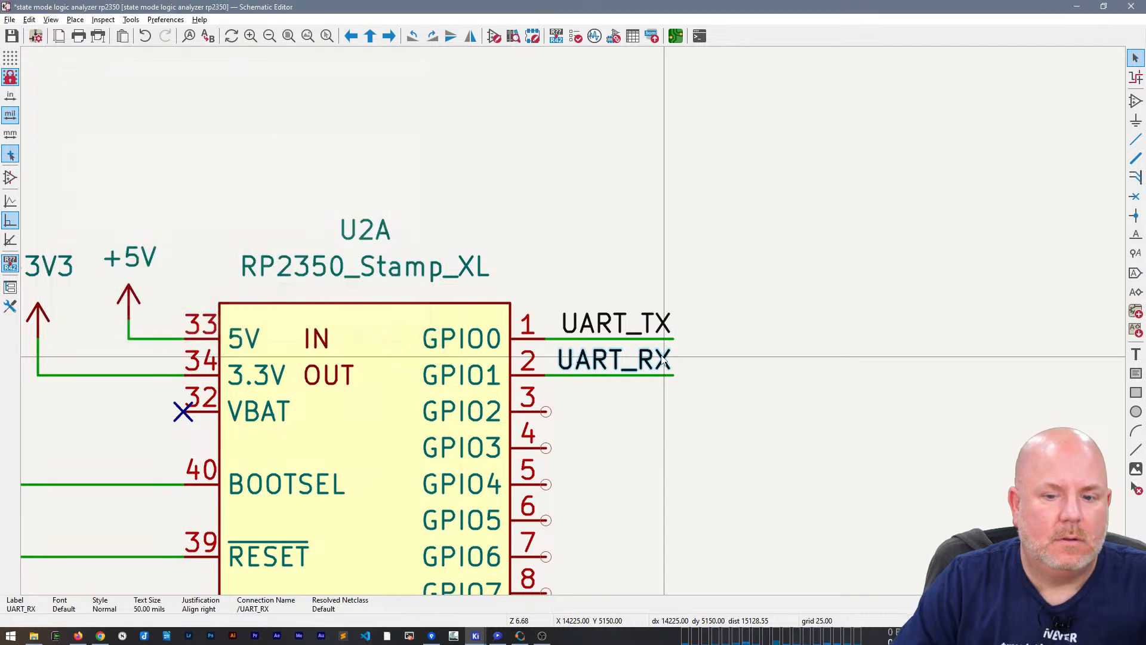
# Step: Move the ends of both UART wires with their labels about 50 mil further away from U2A
pyautogui.scroll(-1, 647, 385)
pyautogui.moveTo(603, 333); pyautogui.dragTo(578, 290)
pyautogui.press('g')
pyautogui.click(609, 293)
pyautogui.scroll(-2, 744, 281)
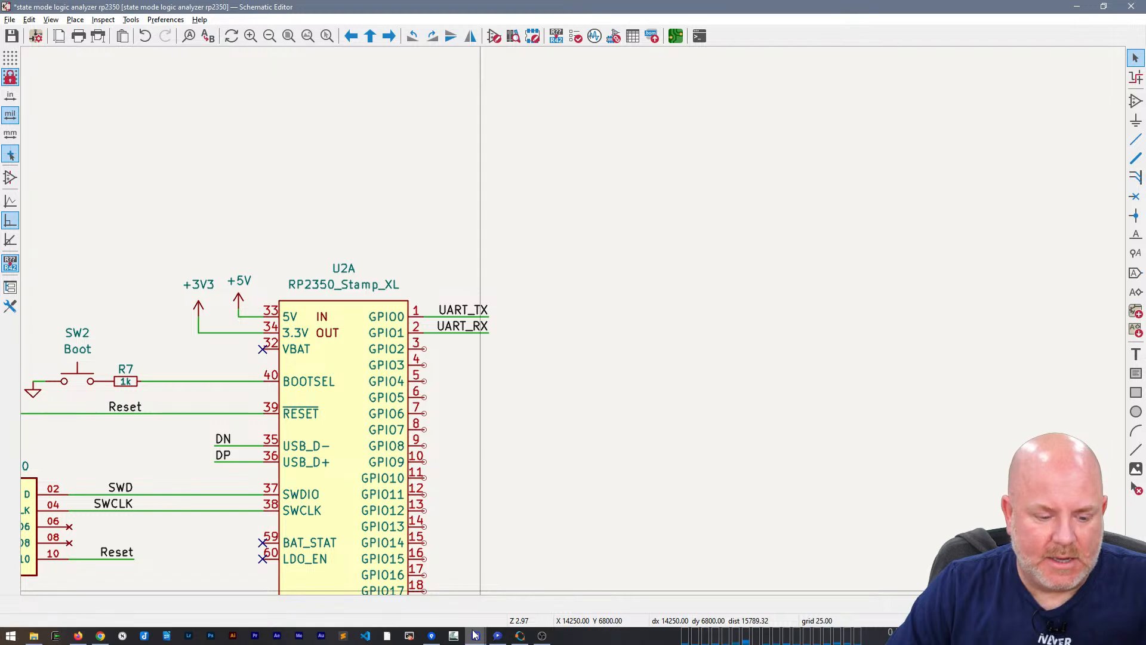
# Step: Look through the original RP2040 logic analyzer schematic, including its connectors, then close that schematic and return to the RP2350 one
pyautogui.moveTo(475, 634)
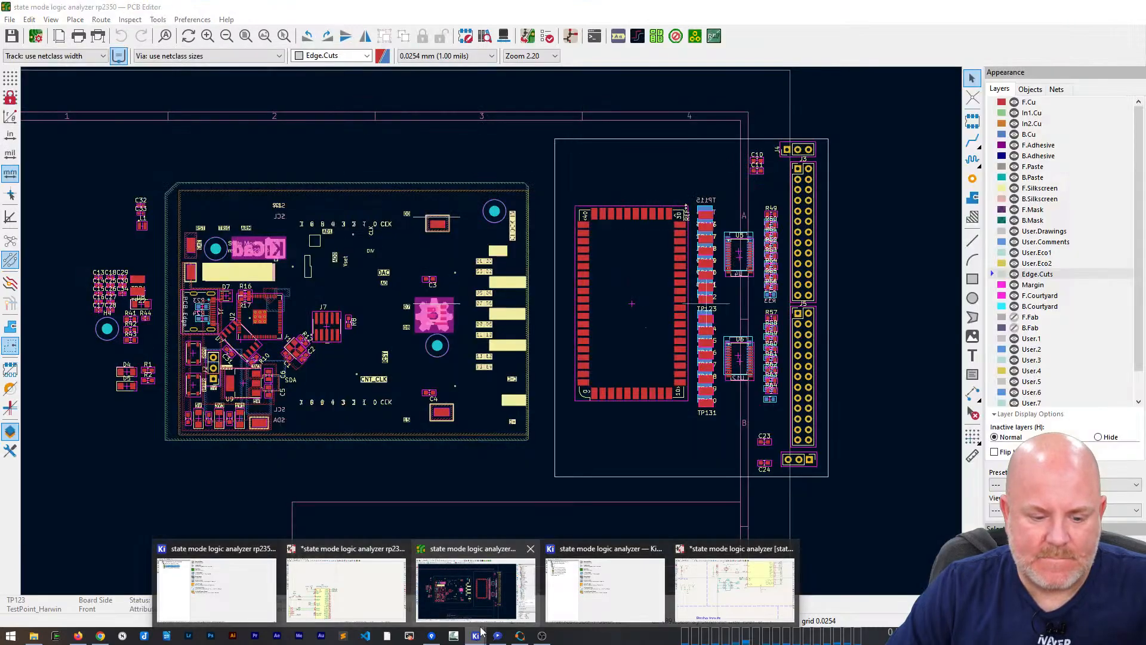
pyautogui.moveTo(349, 605)
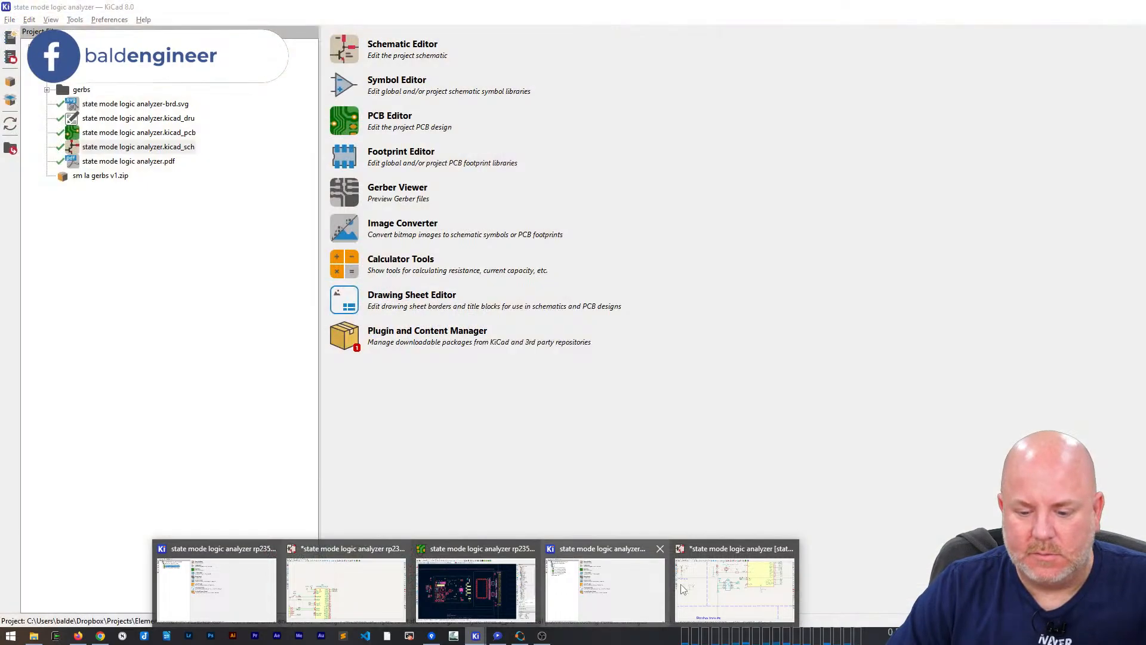
pyautogui.click(734, 588)
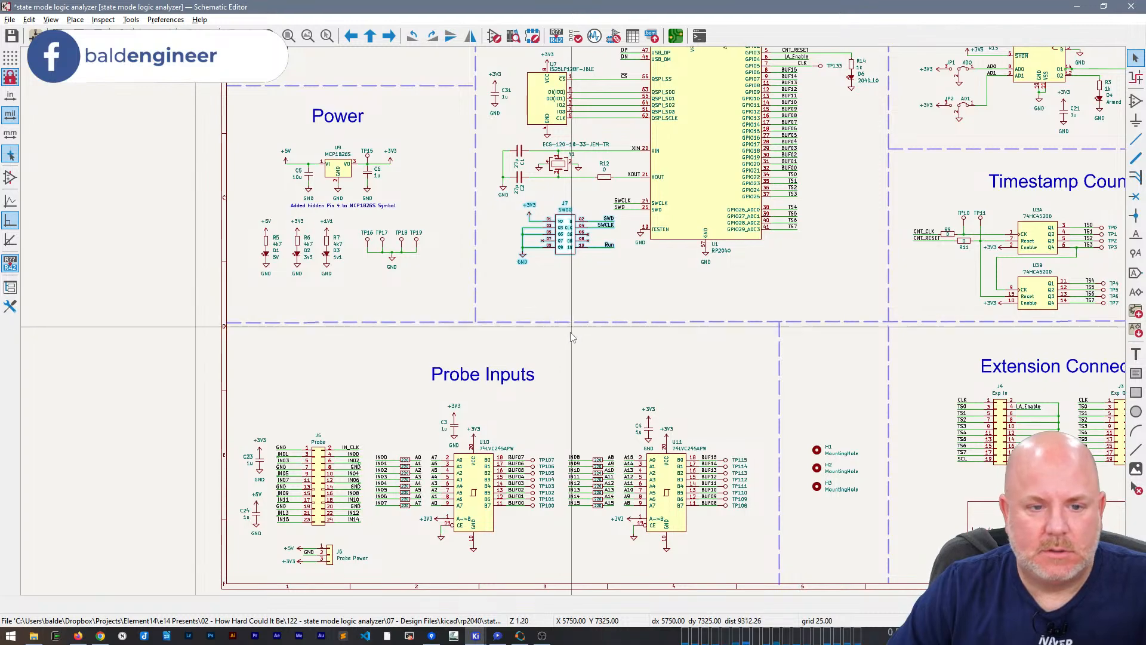
pyautogui.moveTo(852, 406); pyautogui.dragTo(380, 364, button='middle')
pyautogui.moveTo(423, 263); pyautogui.dragTo(390, 402, button='middle')
pyautogui.moveTo(404, 292); pyautogui.dragTo(834, 239, button='middle')
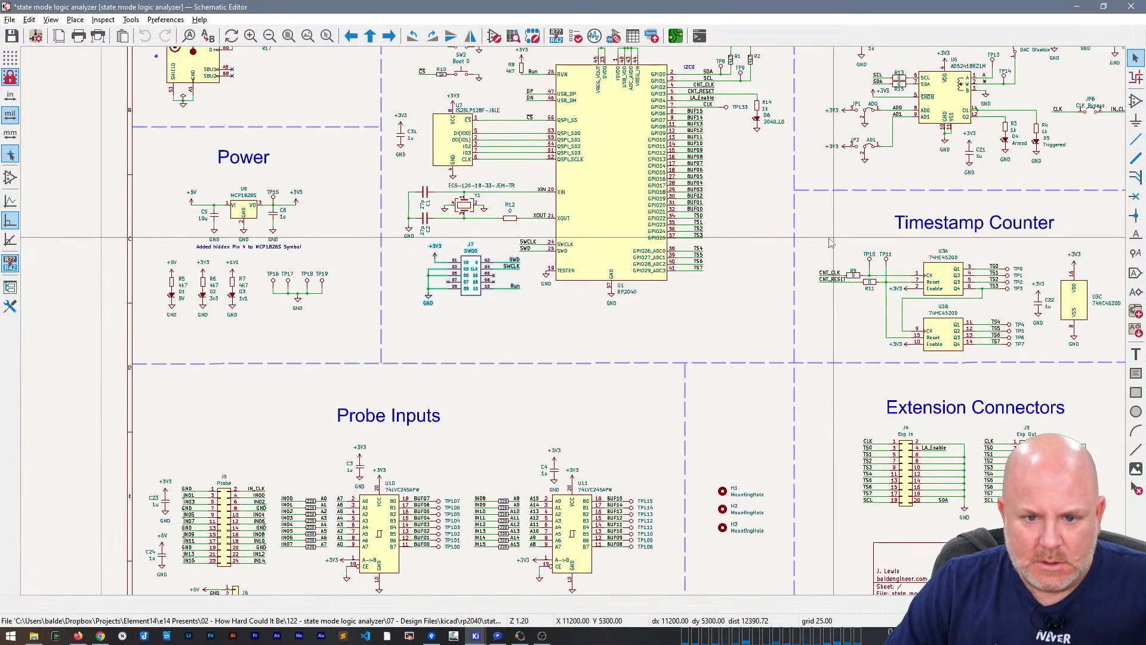
pyautogui.moveTo(658, 308); pyautogui.dragTo(380, 374, button='middle')
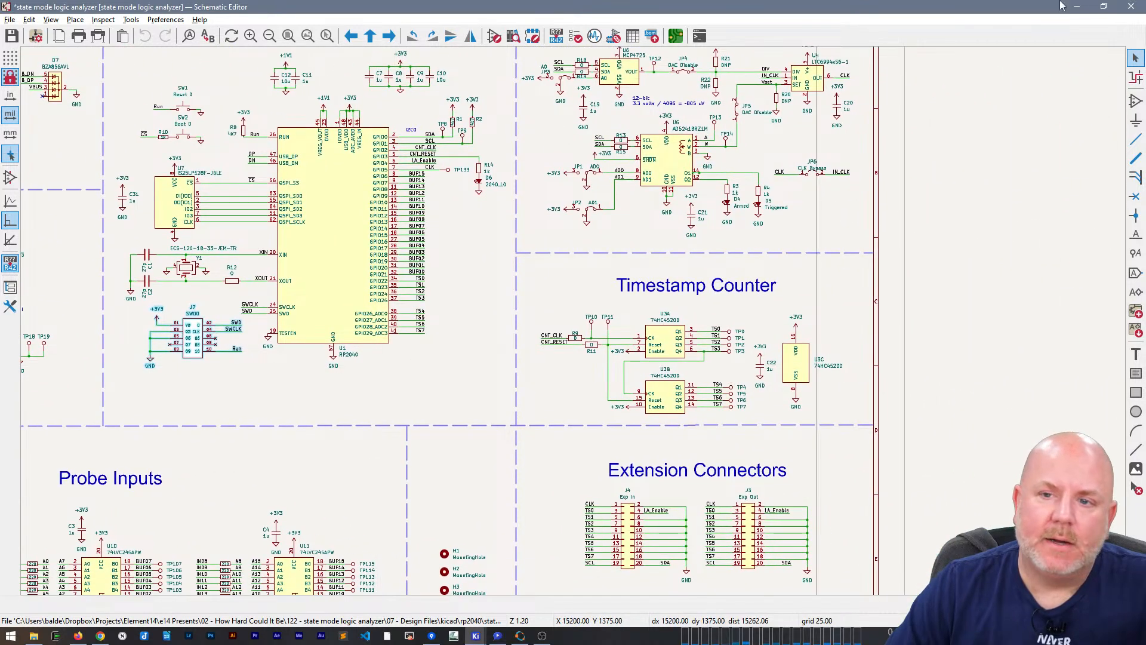
pyautogui.click(1132, 7)
pyautogui.click(585, 334)
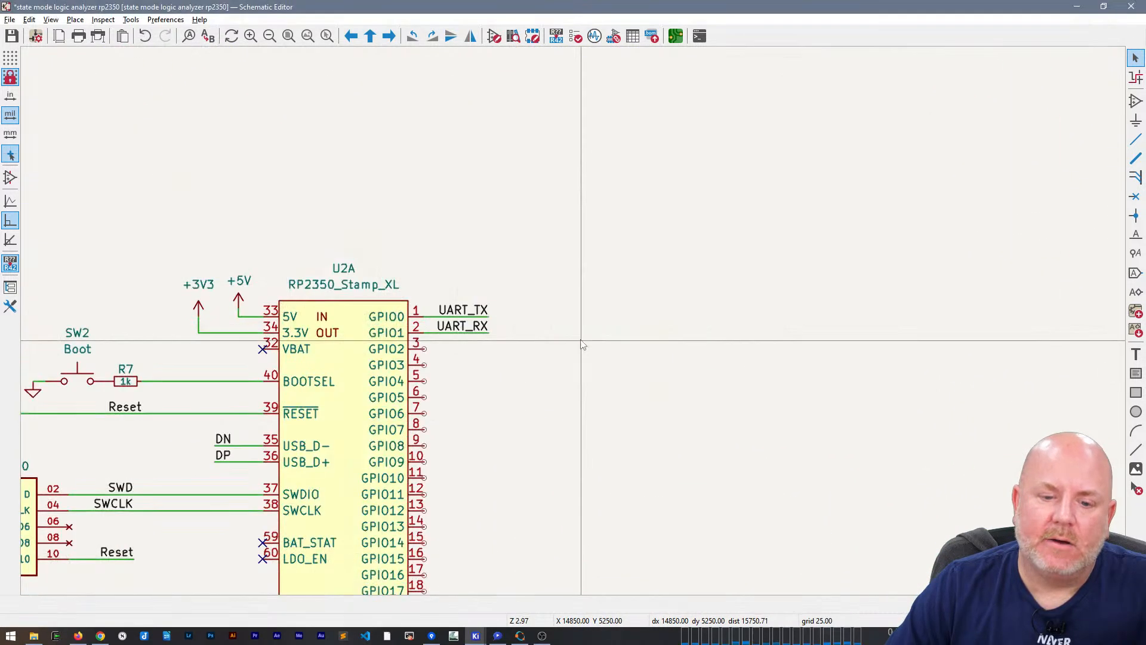
# Step: In the second KiCad project window, start opening an existing project and browse to the Golden Delicious project's GD-GitHub kicad files folder
pyautogui.click(475, 636)
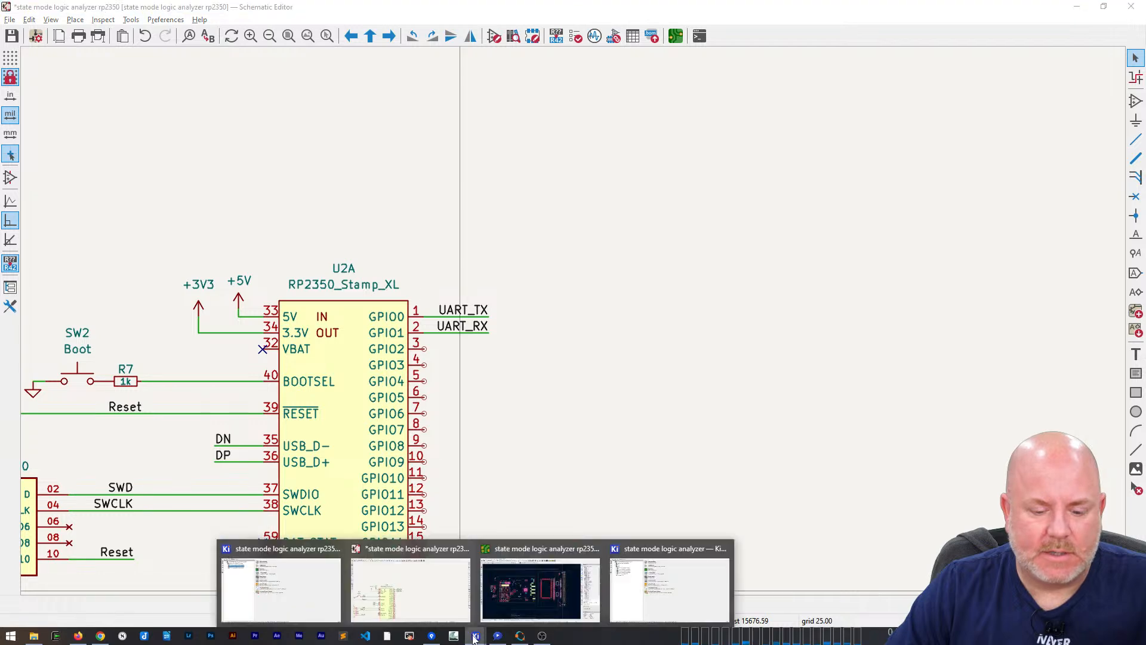
pyautogui.click(692, 597)
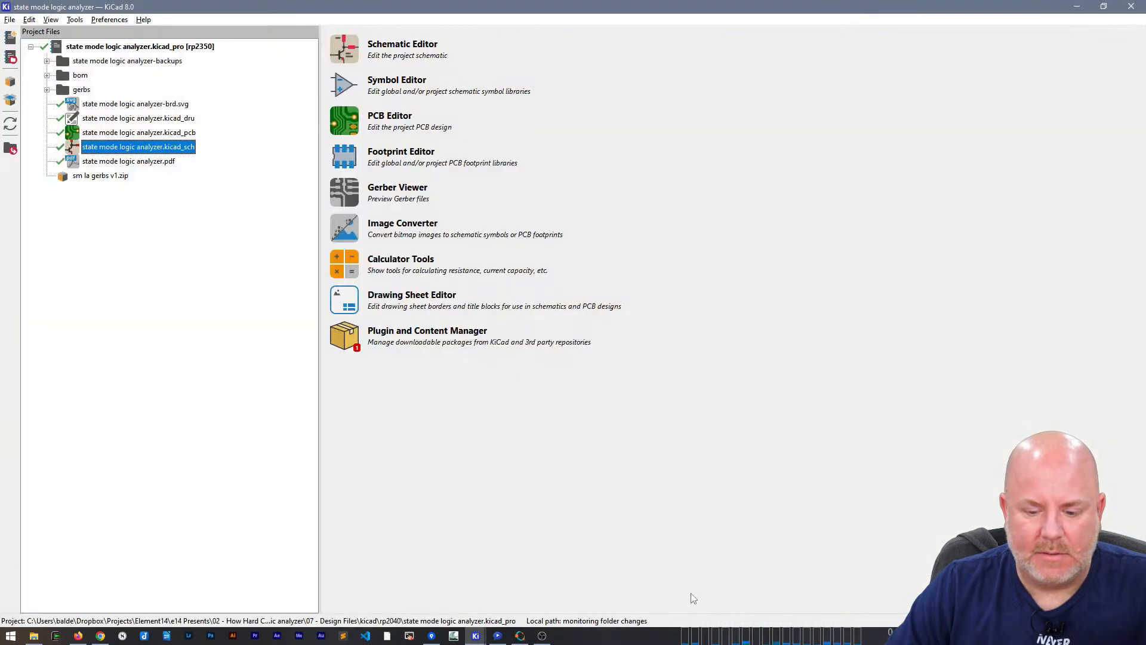
pyautogui.click(16, 21)
pyautogui.click(46, 114)
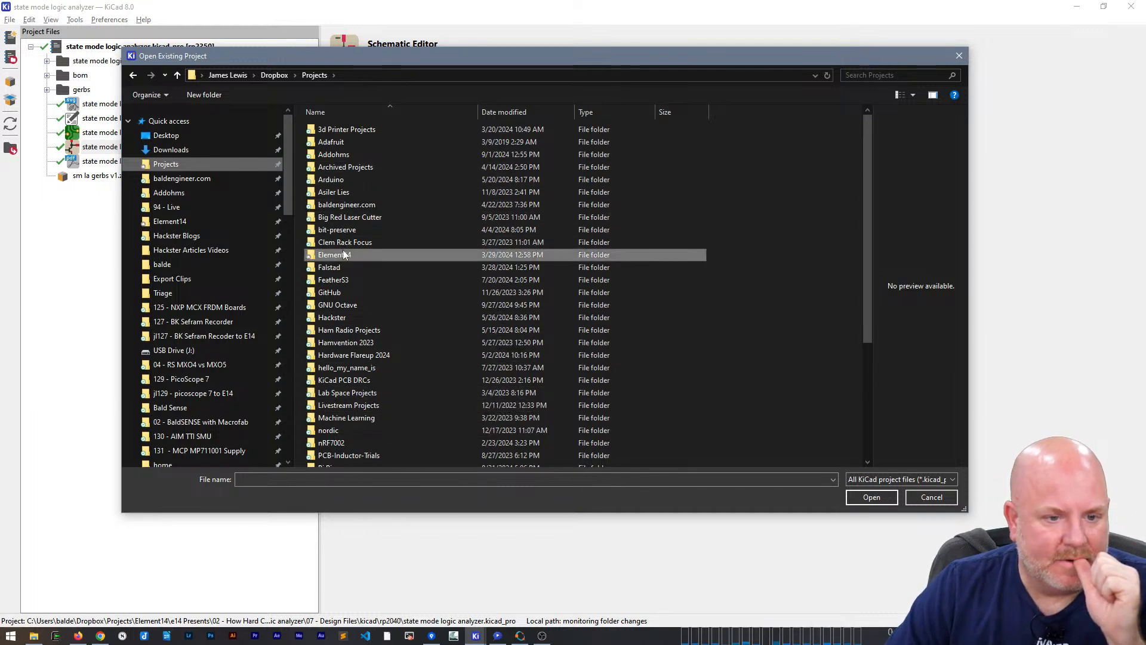
pyautogui.scroll(-5, 353, 305)
pyautogui.doubleClick(354, 335)
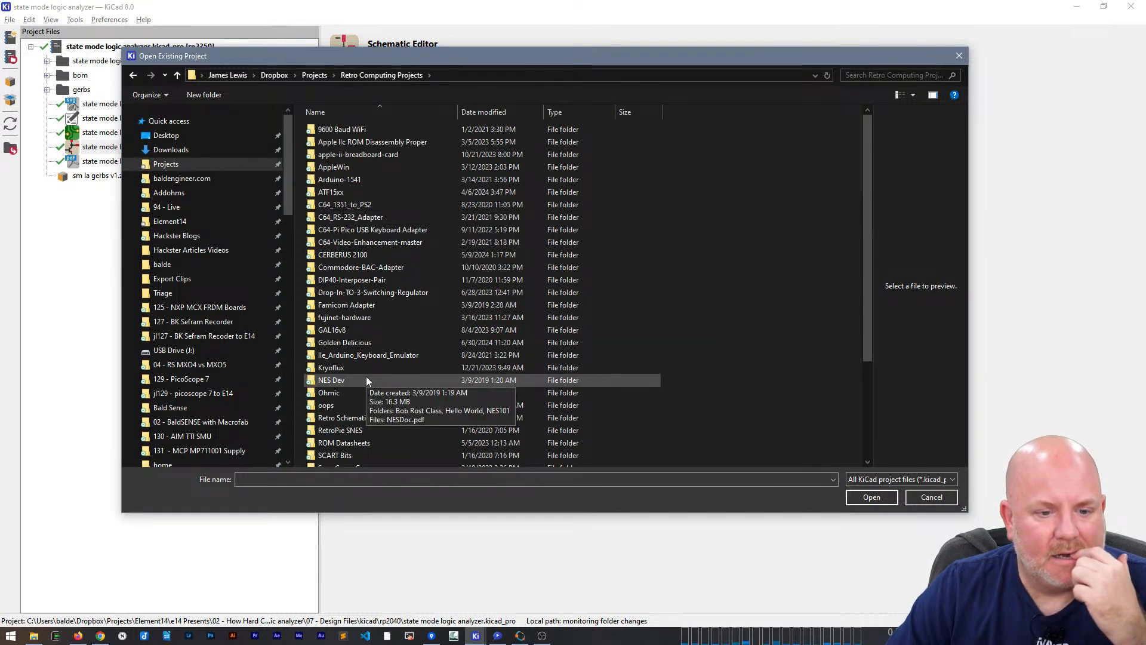
pyautogui.doubleClick(356, 338)
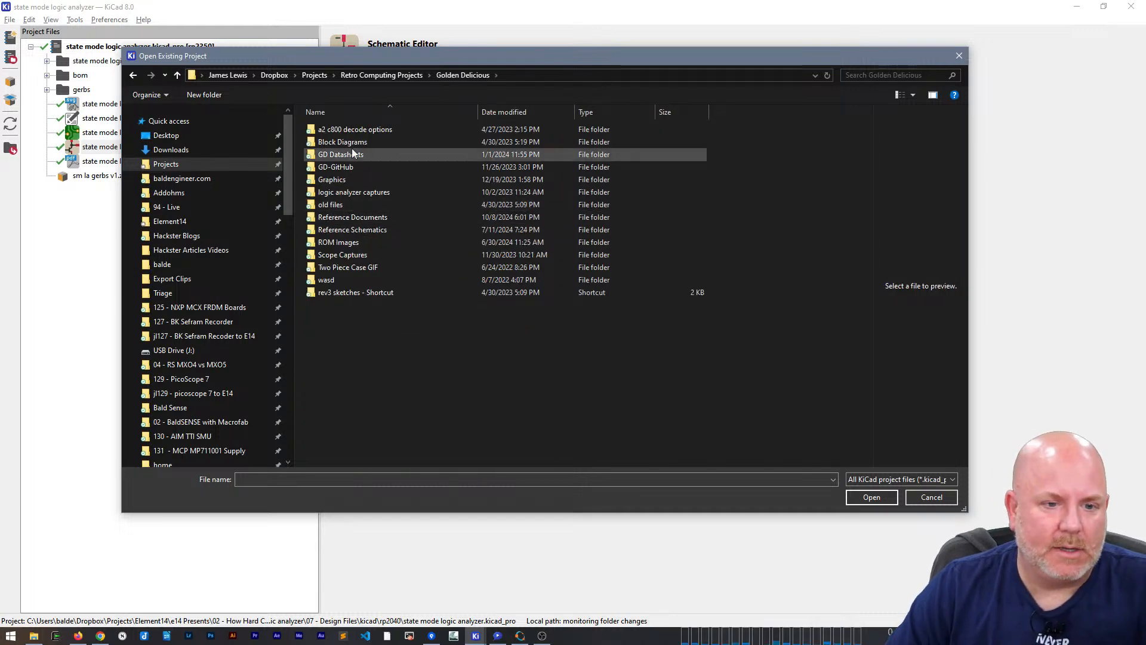
pyautogui.doubleClick(344, 167)
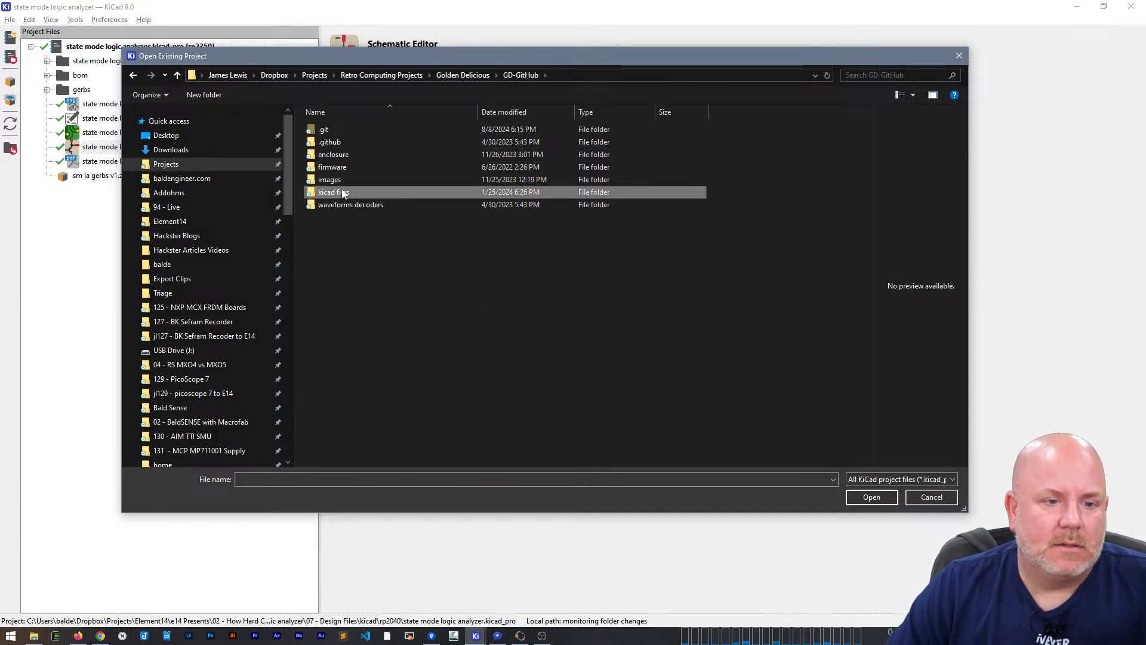
pyautogui.doubleClick(343, 192)
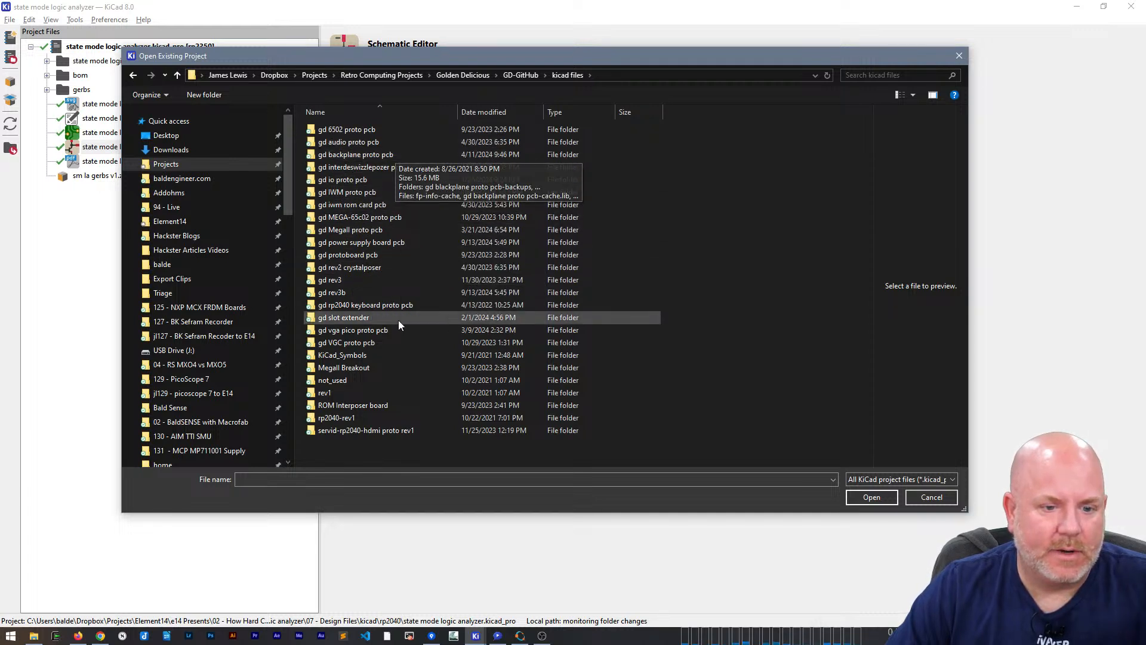
# Step: Find the gd rp2040 keyboard proto pcb folder and open the project gd rp2040 keyboard proto pcb.pro from its kicad subfolder
pyautogui.click(396, 268)
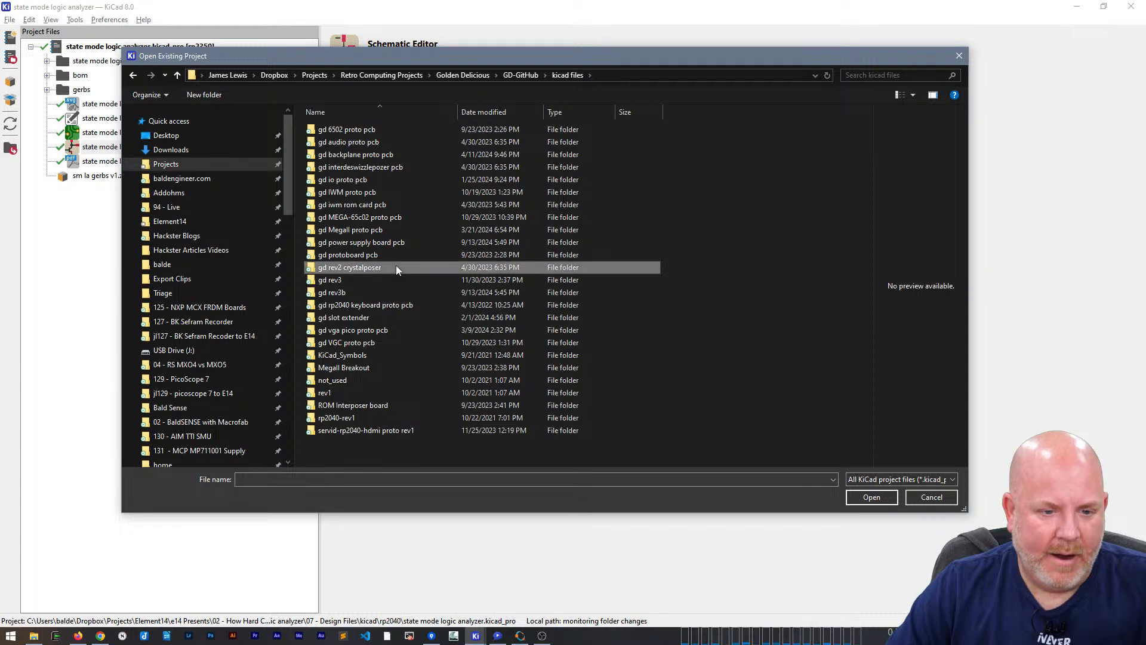
pyautogui.click(360, 256)
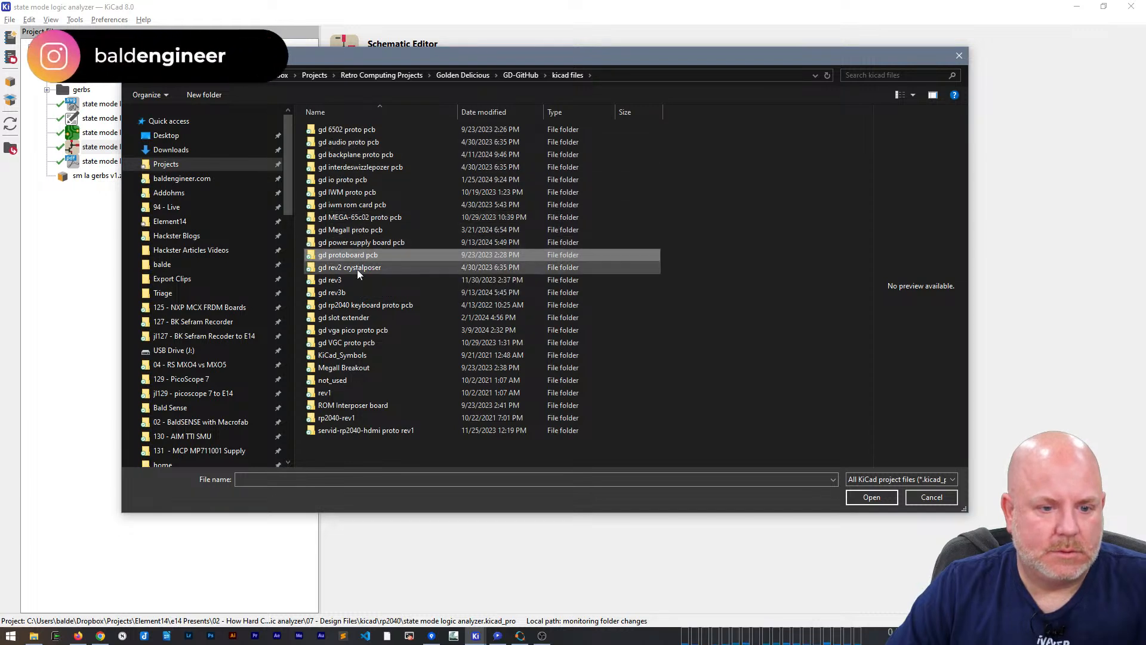
pyautogui.click(358, 305)
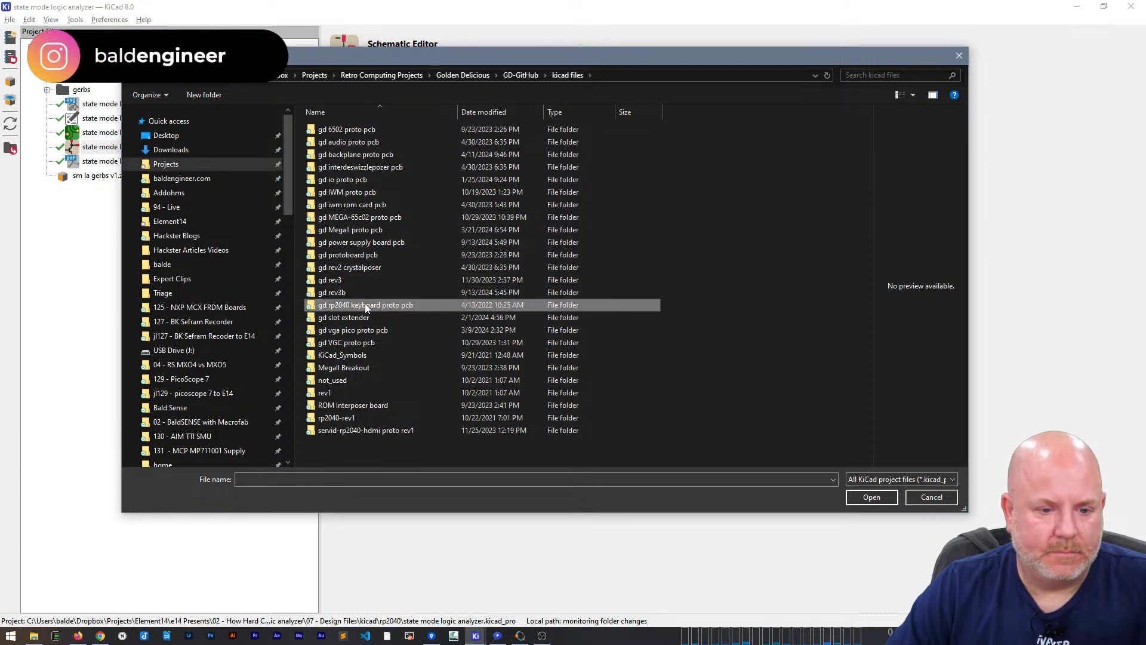
pyautogui.doubleClick(366, 306)
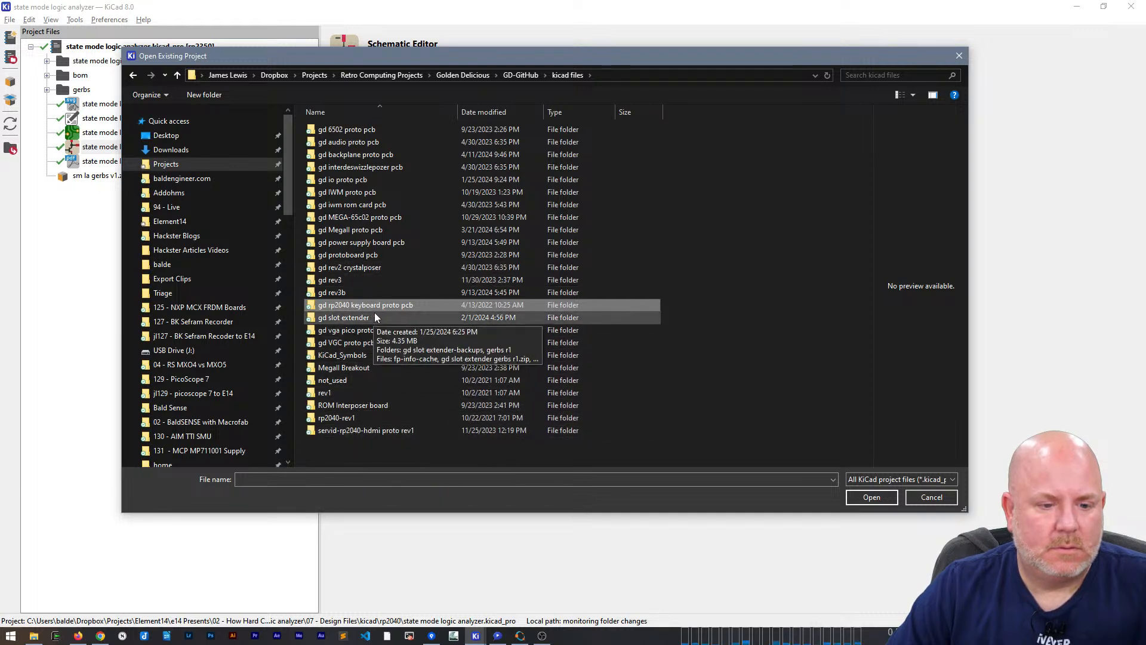
pyautogui.click(330, 419)
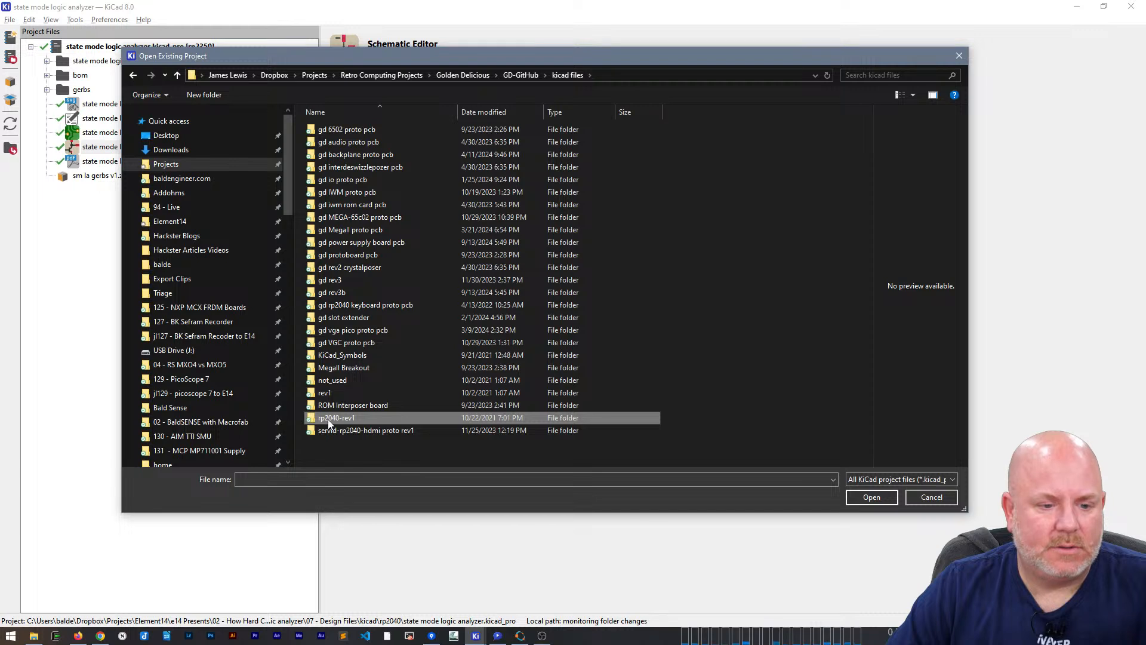
pyautogui.click(343, 293)
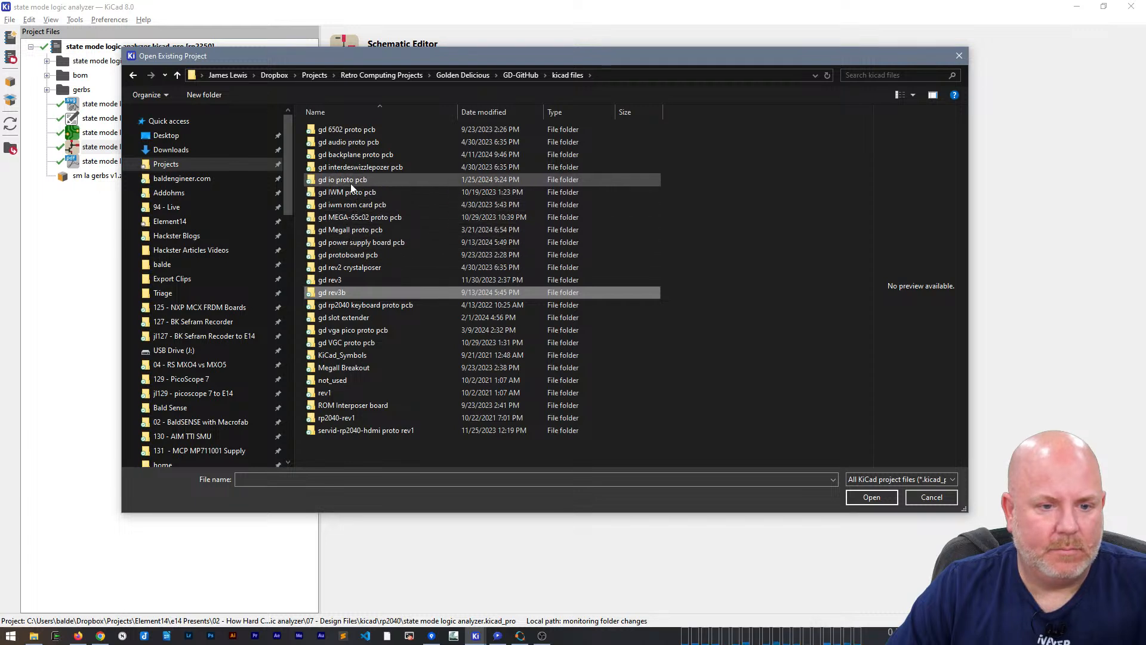
pyautogui.doubleClick(366, 305)
pyautogui.doubleClick(336, 130)
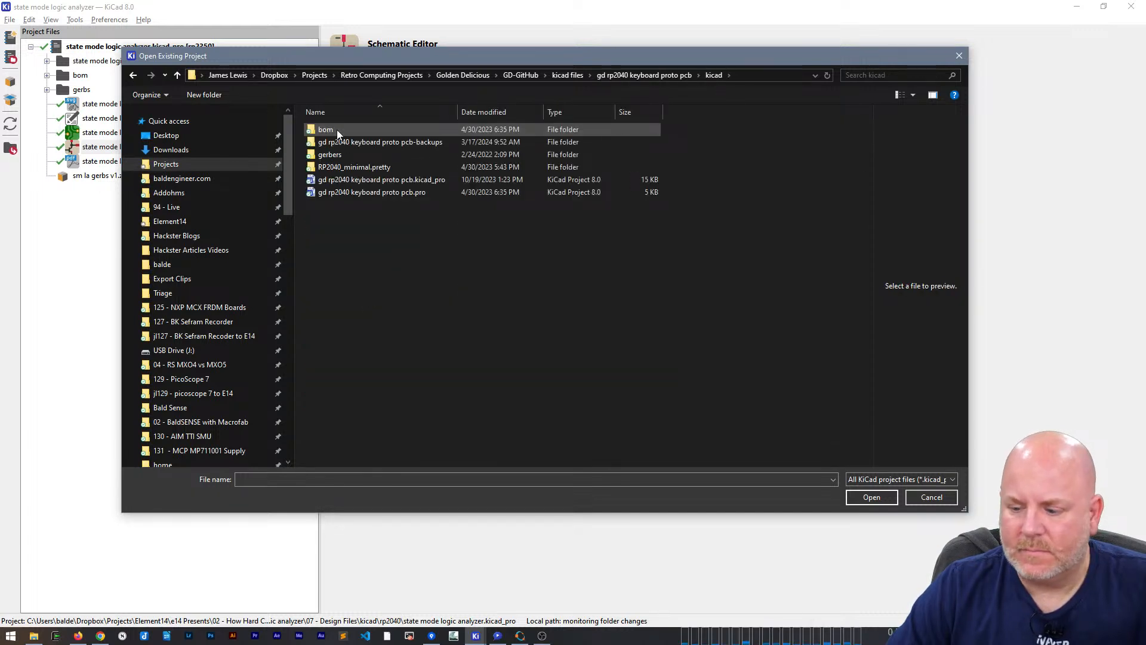
pyautogui.doubleClick(346, 192)
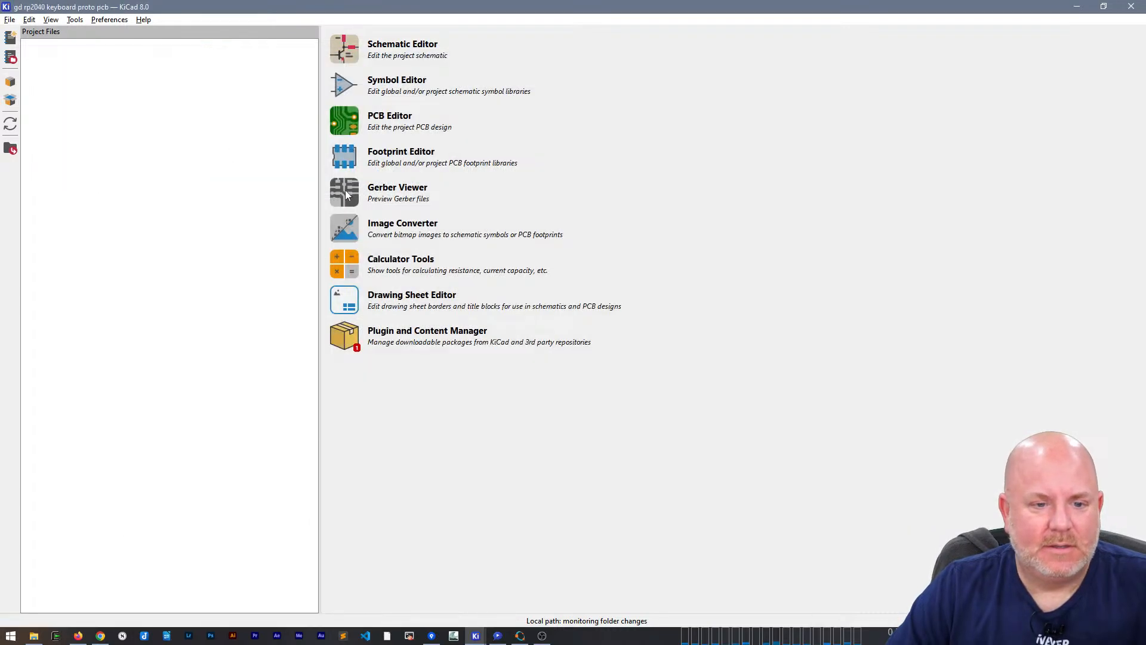
# Step: Open the keyboard project's schematic and copy the six-pin FTDI header J4 with its net labels and IOs heading
pyautogui.doubleClick(154, 161)
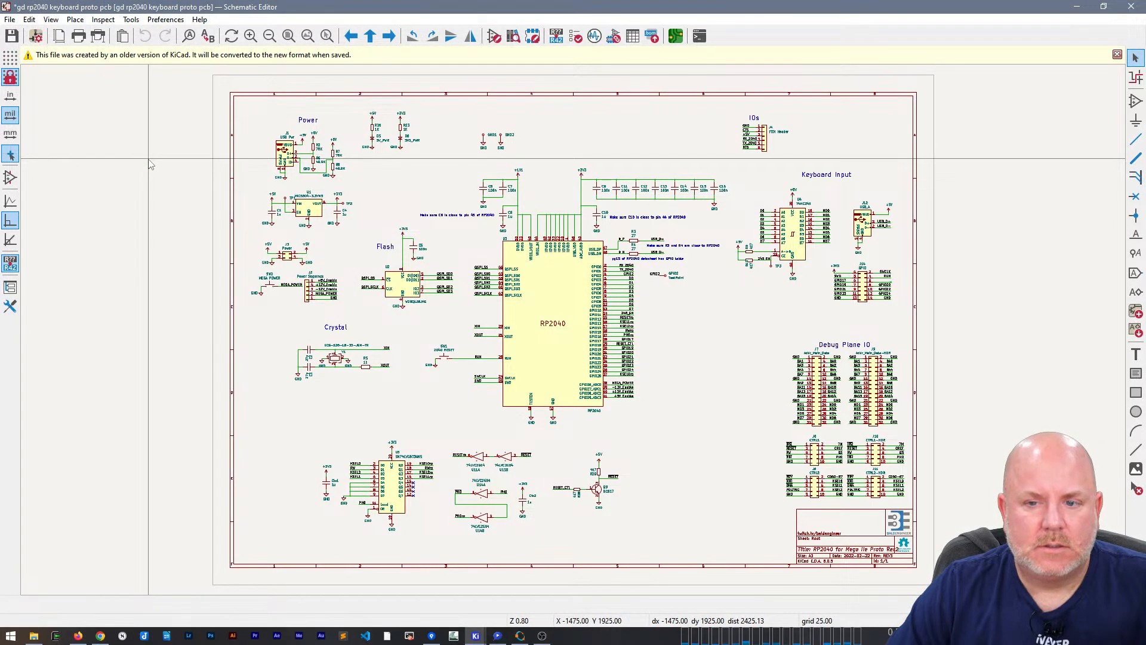
pyautogui.scroll(7, 784, 139)
pyautogui.moveTo(586, 368); pyautogui.dragTo(152, 154)
pyautogui.click(609, 397)
pyautogui.moveTo(653, 427); pyautogui.dragTo(206, 142)
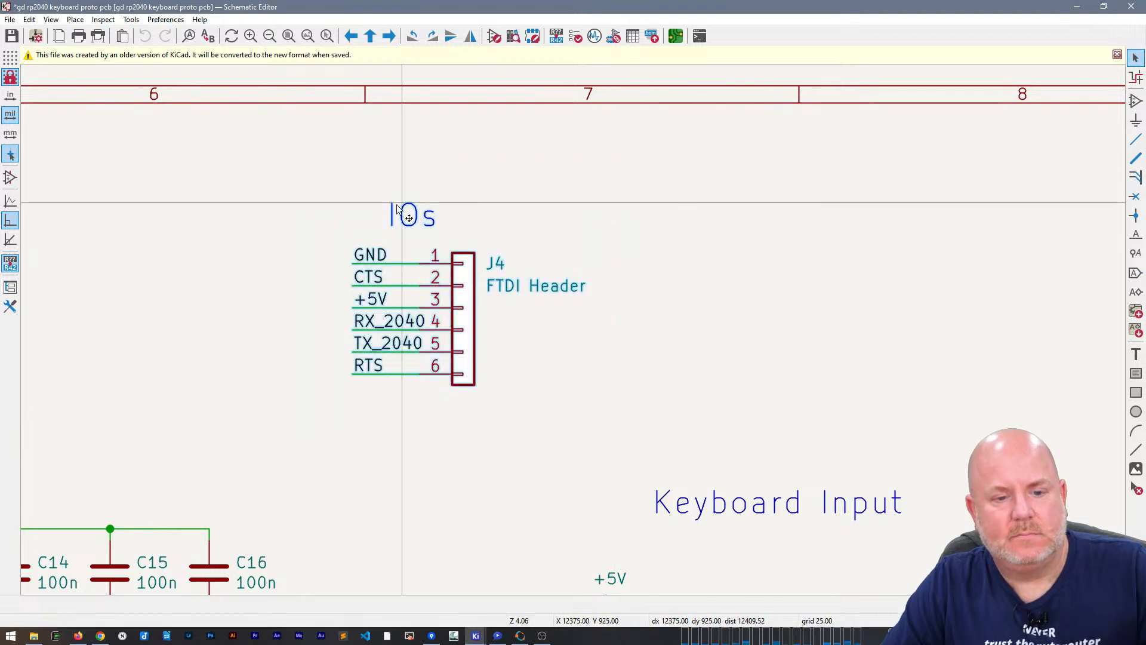
# Step: Close the keyboard schematic and return to the RP2350 logic analyzer schematic
pyautogui.click(1131, 7)
pyautogui.click(606, 332)
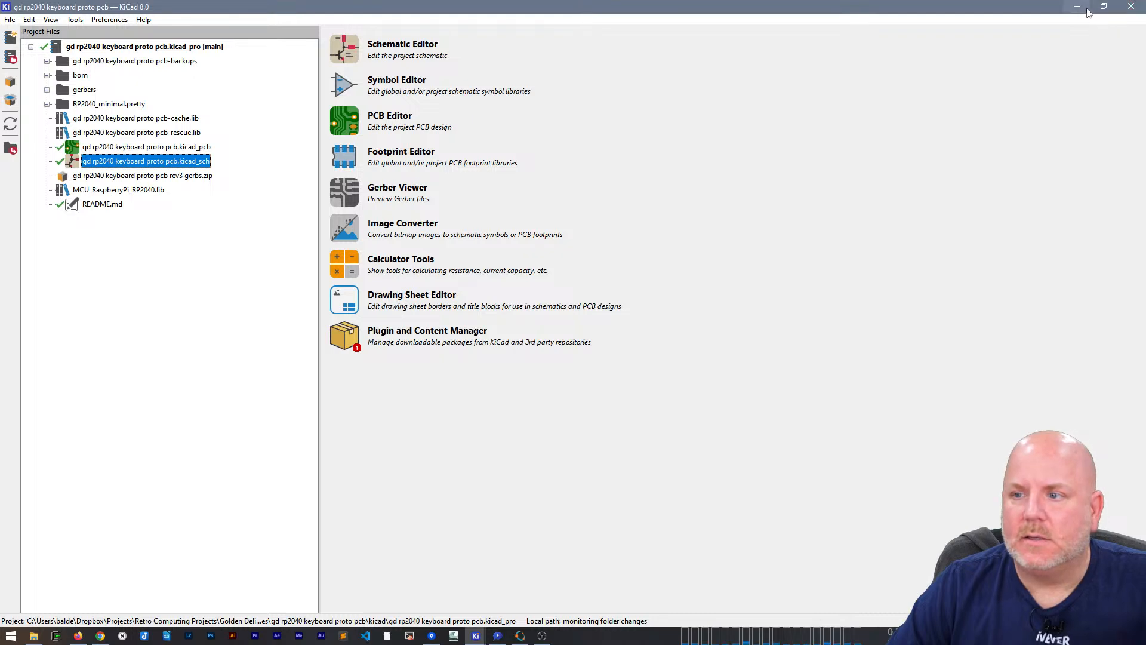
pyautogui.click(11, 20)
pyautogui.click(27, 145)
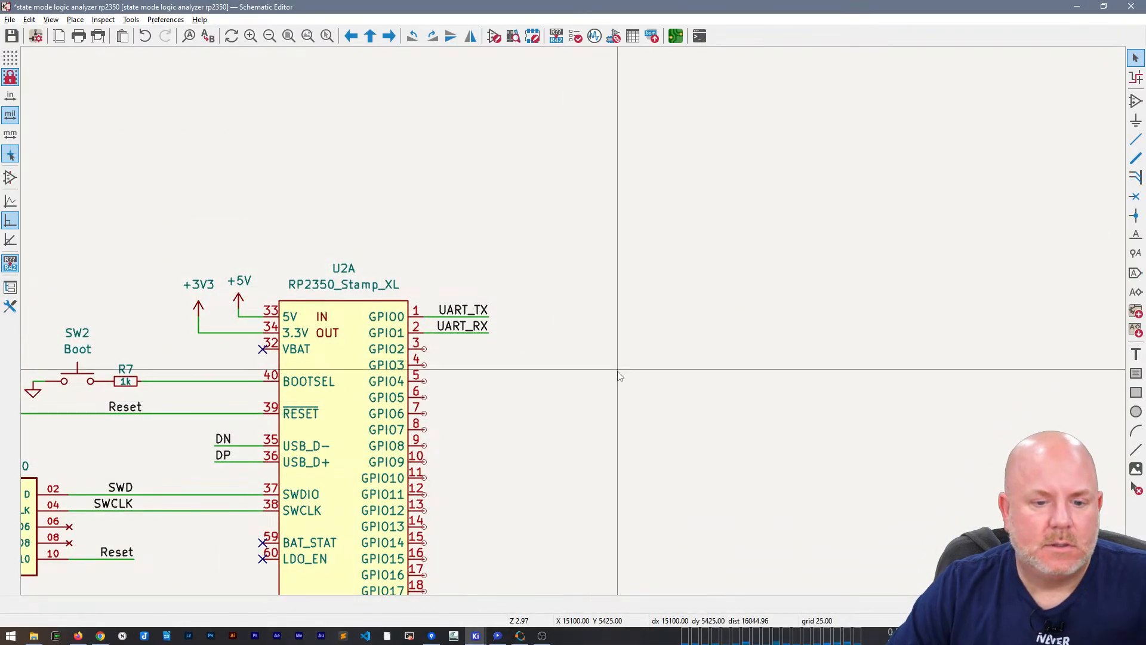
# Step: Paste the copied FTDI header with its labels below connector J7 and remove the pasted IOs heading
pyautogui.hotkey('ctrl', 'v')
pyautogui.scroll(-3, 525, 387)
pyautogui.click(292, 472)
pyautogui.scroll(5, 291, 472)
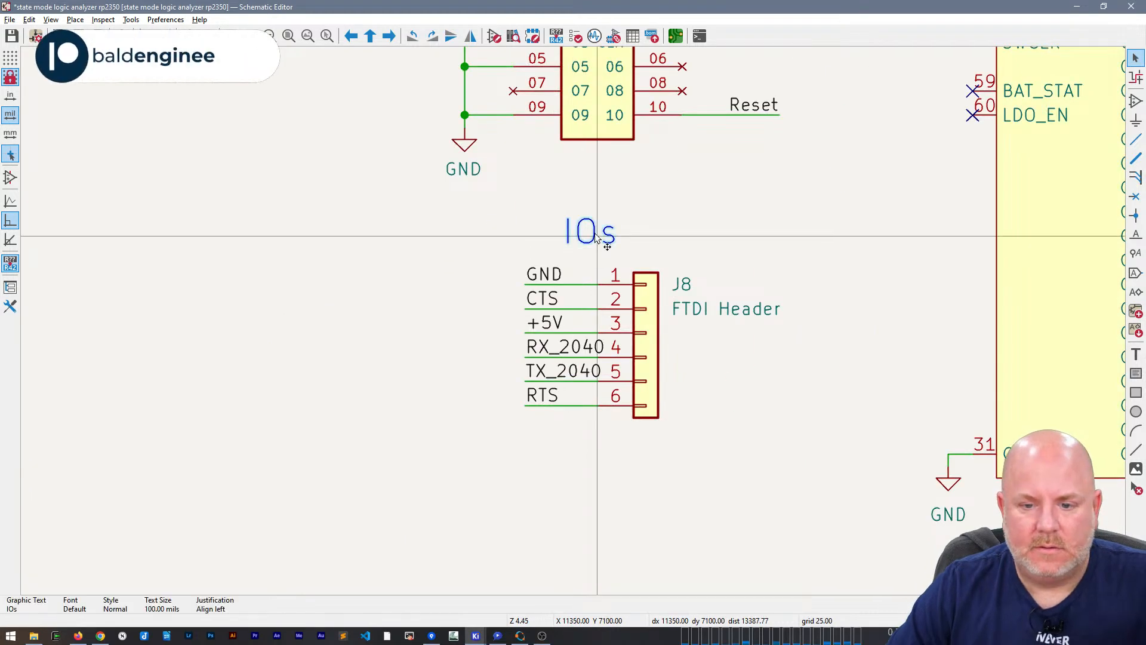
pyautogui.moveTo(588, 242); pyautogui.dragTo(428, 263, button='middle')
# Step: Replace the CTS and RTS labels on pins 2 and 6 of FTDI header J8 with no-connect flags, removing the stray flag
pyautogui.click(384, 323)
pyautogui.press('Delete')
pyautogui.press('q')
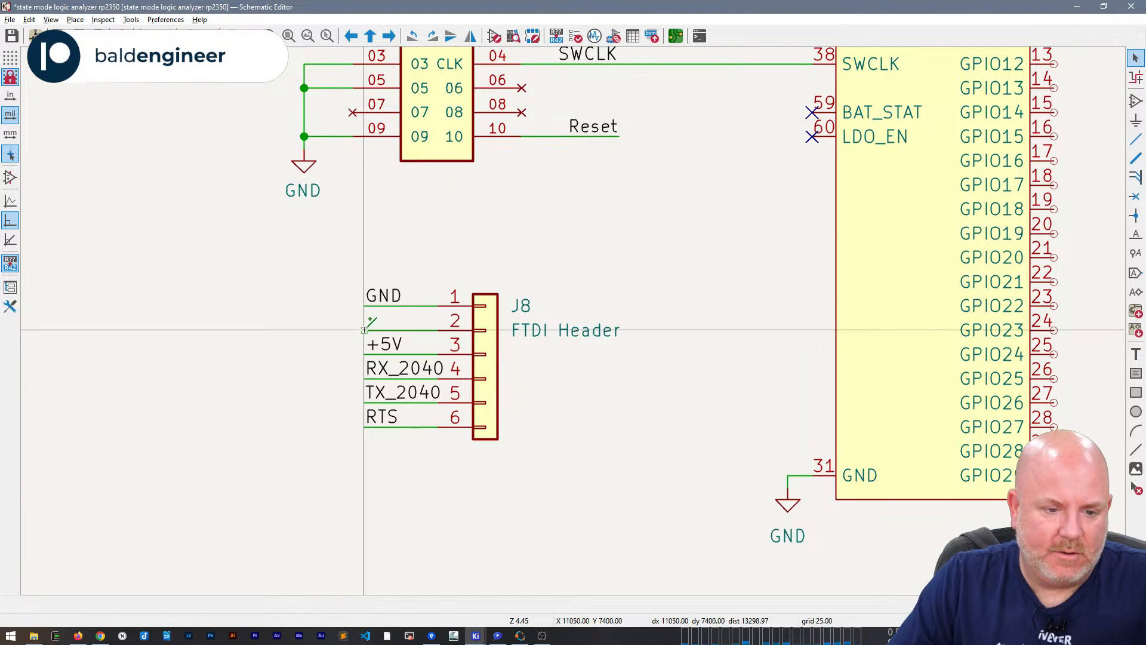
pyautogui.click(364, 330)
pyautogui.click(375, 415)
pyautogui.press('Delete')
pyautogui.press('q')
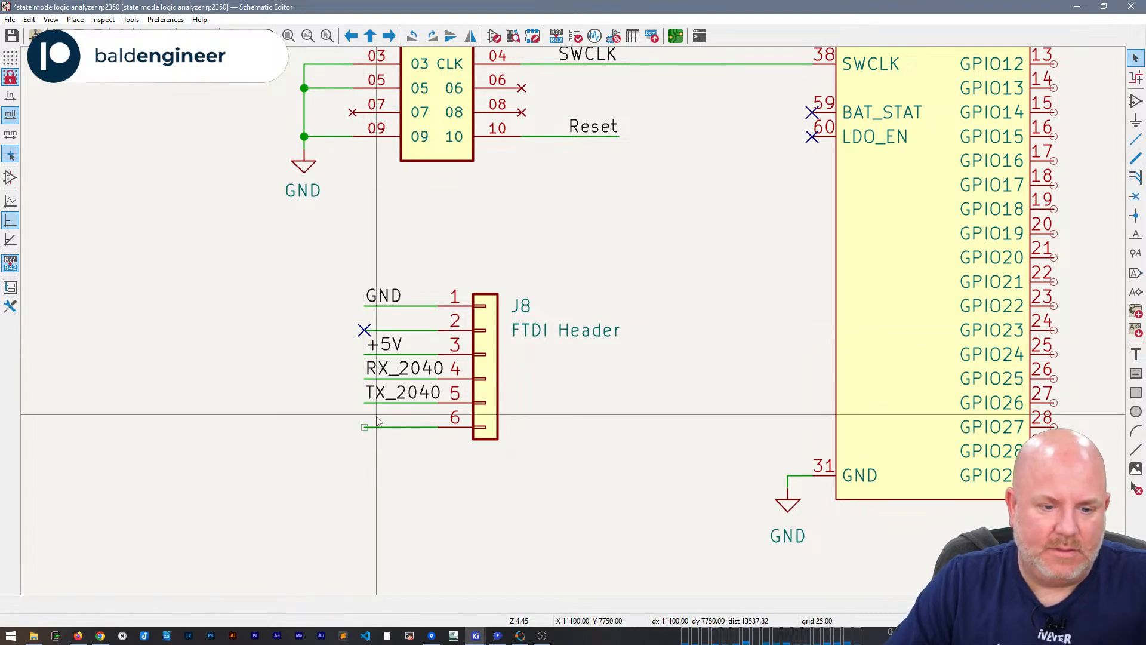
pyautogui.click(364, 427)
pyautogui.press('Escape')
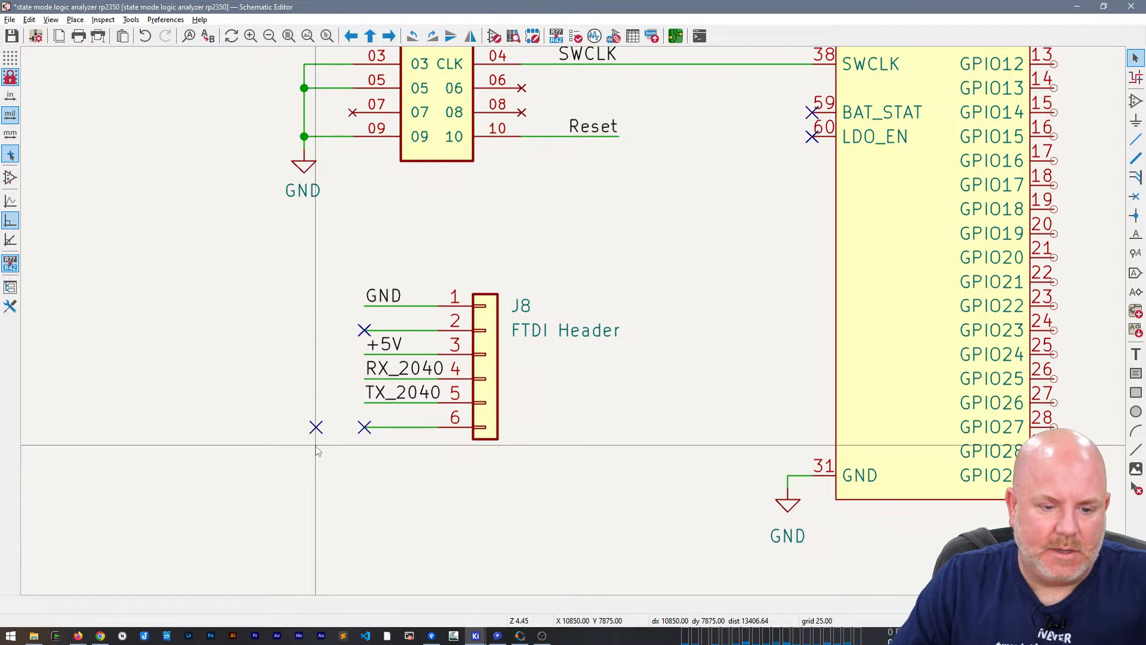
pyautogui.moveTo(336, 451); pyautogui.dragTo(280, 367)
pyautogui.press('Delete')
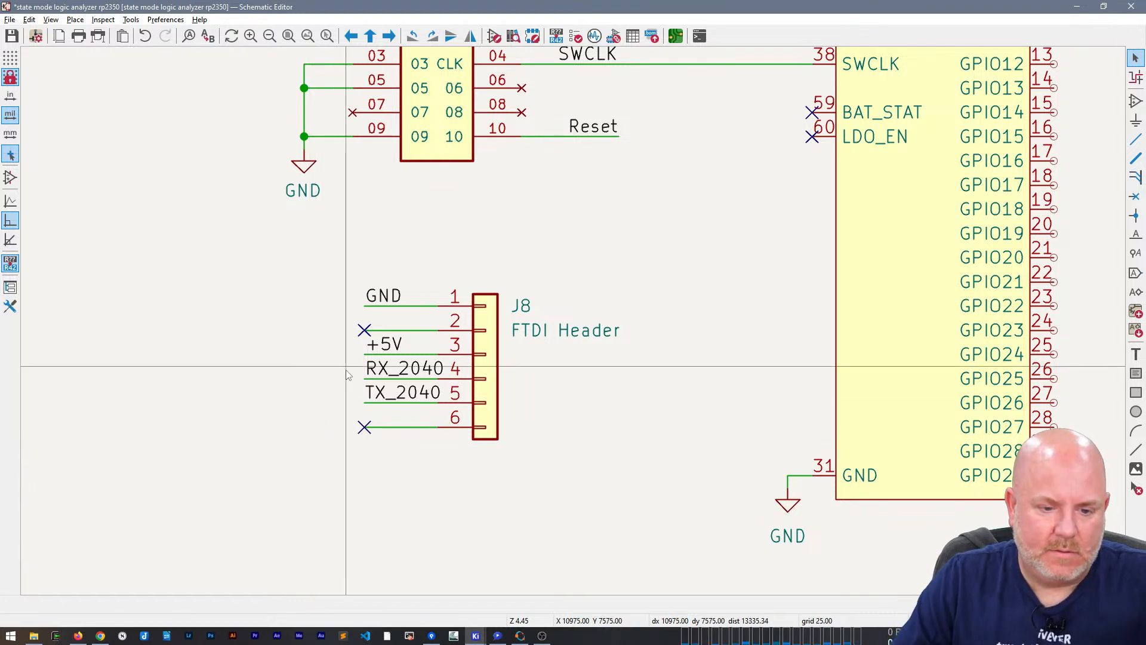
# Step: Rename the header's RX_2040 label to UART_RX and its TX_2040 label to UART_TX
pyautogui.click(393, 364)
pyautogui.click(388, 369)
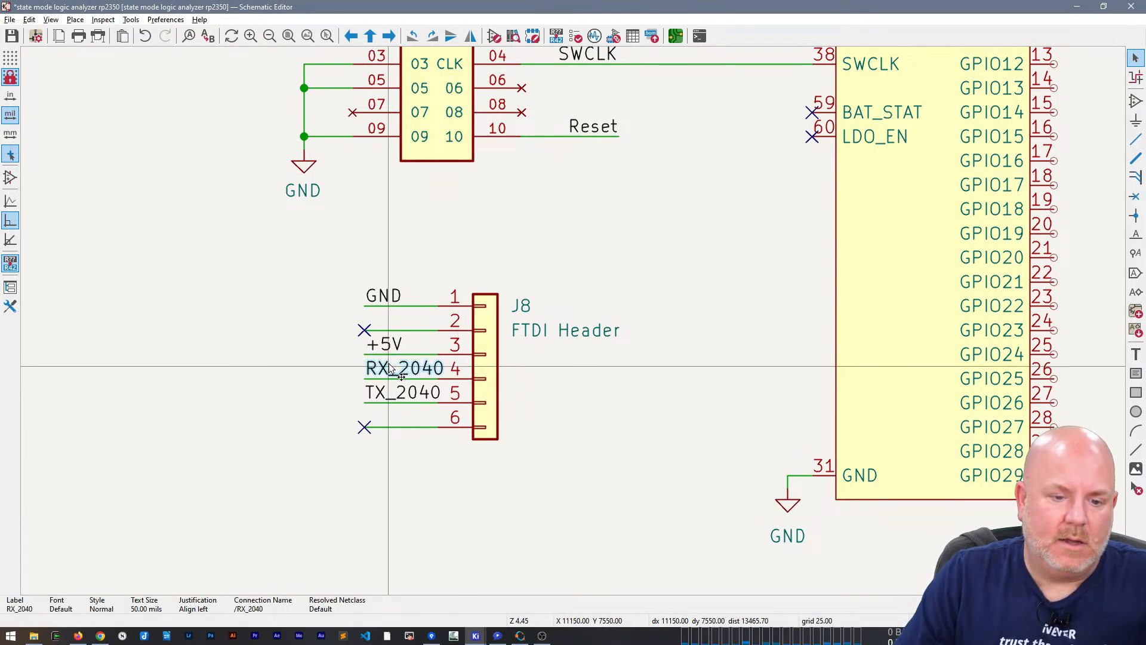
pyautogui.doubleClick(389, 368)
pyautogui.write('UART_RX')
pyautogui.press('Return')
pyautogui.click(427, 392)
pyautogui.doubleClick(427, 391)
pyautogui.write('UART')
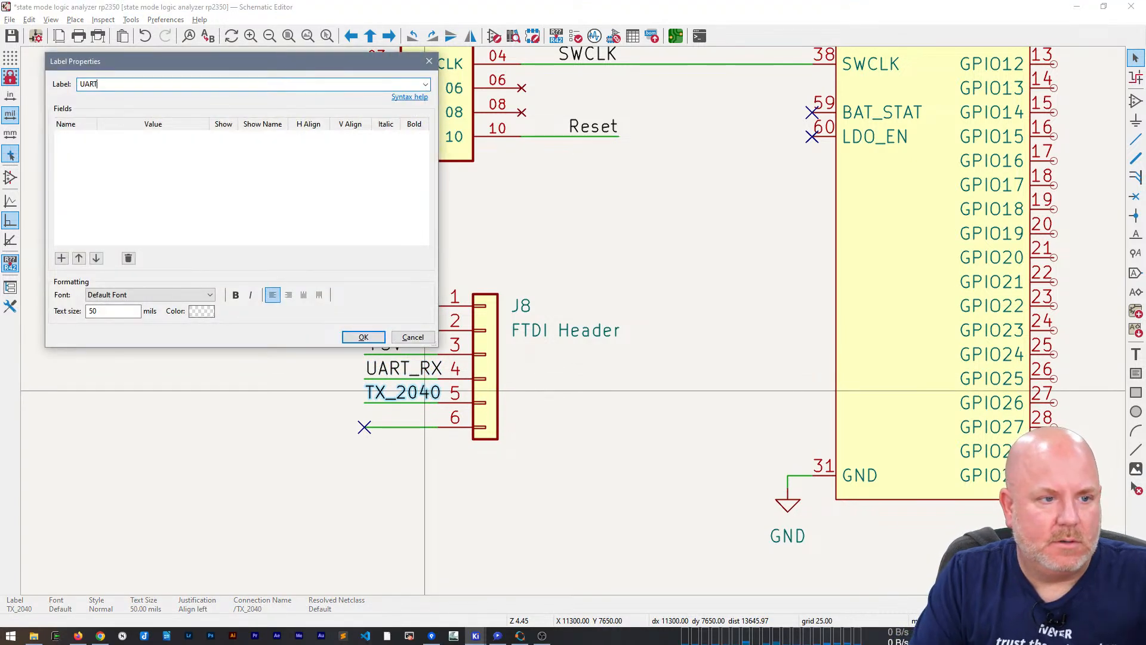
pyautogui.write('_TX')
pyautogui.press('Return')
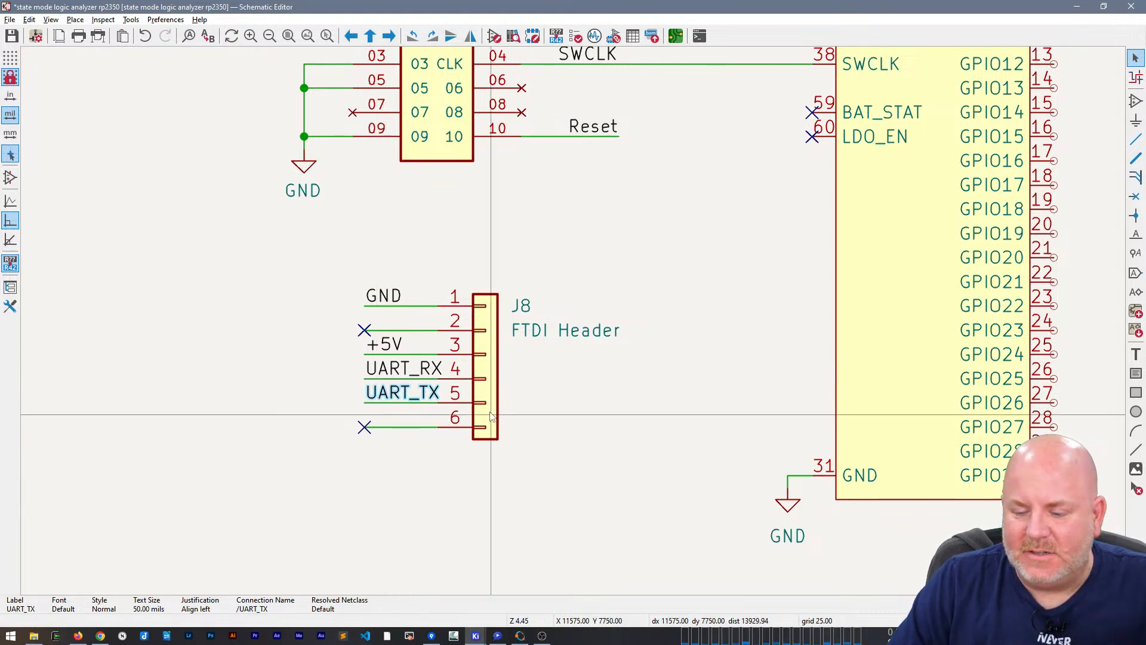
# Step: Look over the FTDI header beside the RP2350 stamp symbol and save the schematic
pyautogui.scroll(-1, 492, 410)
pyautogui.click(737, 203)
pyautogui.moveTo(738, 203); pyautogui.dragTo(476, 463, button='middle')
pyautogui.moveTo(775, 366); pyautogui.dragTo(805, 317, button='middle')
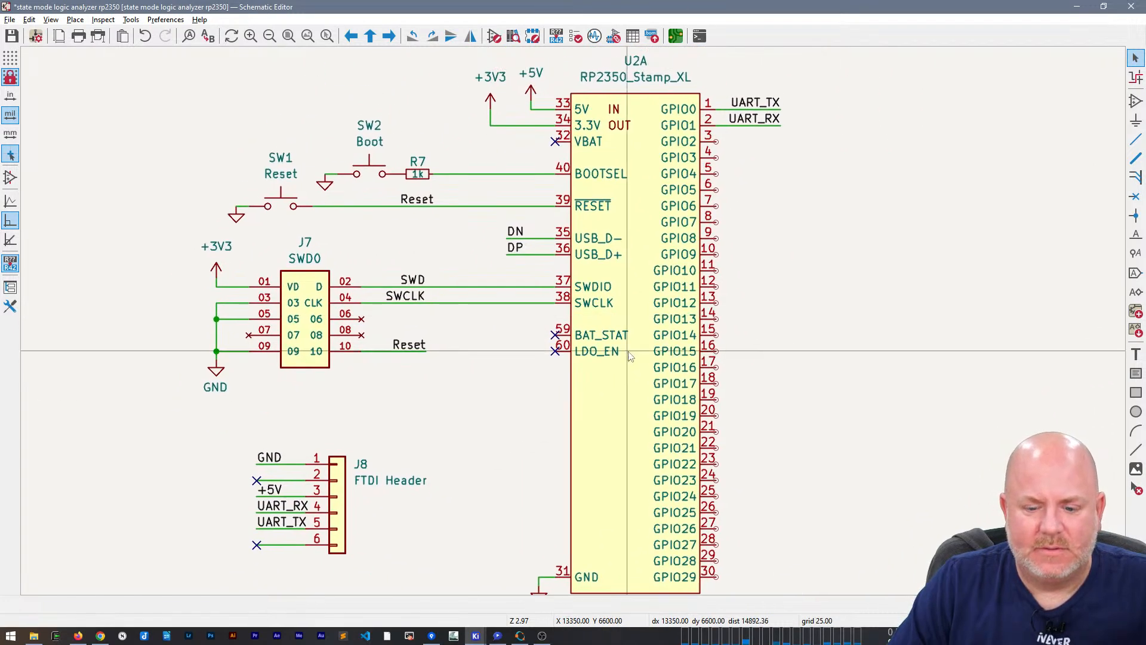
pyautogui.scroll(-1, 629, 351)
pyautogui.scroll(1, 574, 323)
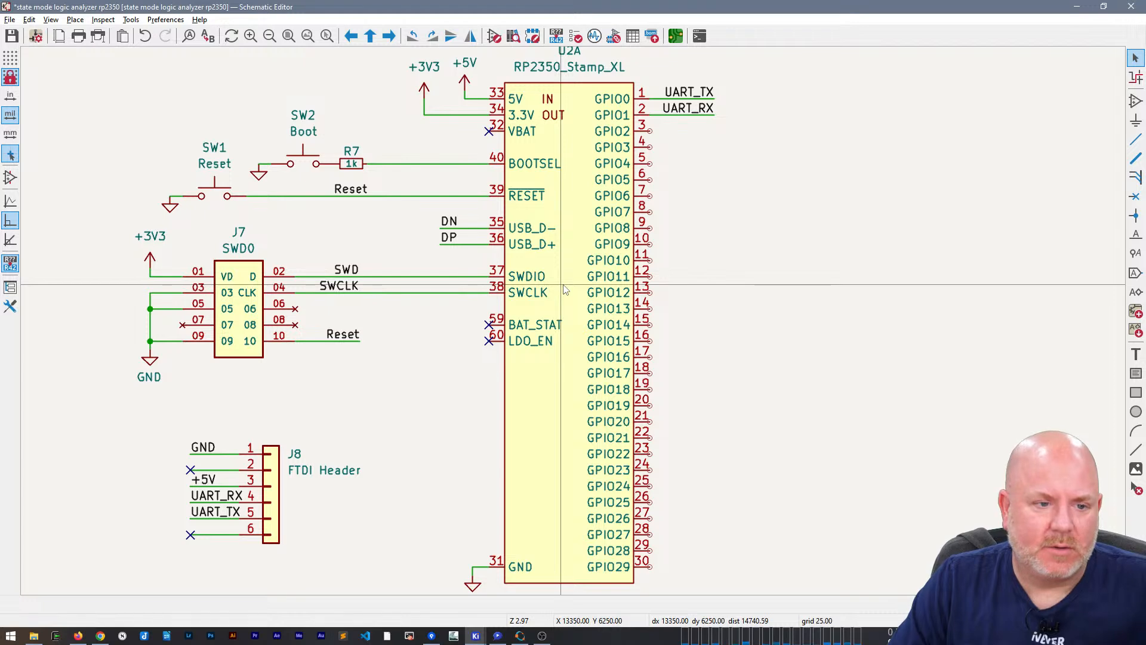
pyautogui.scroll(-1, 566, 285)
pyautogui.scroll(1, 567, 316)
pyautogui.scroll(-1, 567, 316)
pyautogui.moveTo(733, 405); pyautogui.dragTo(723, 372, button='middle')
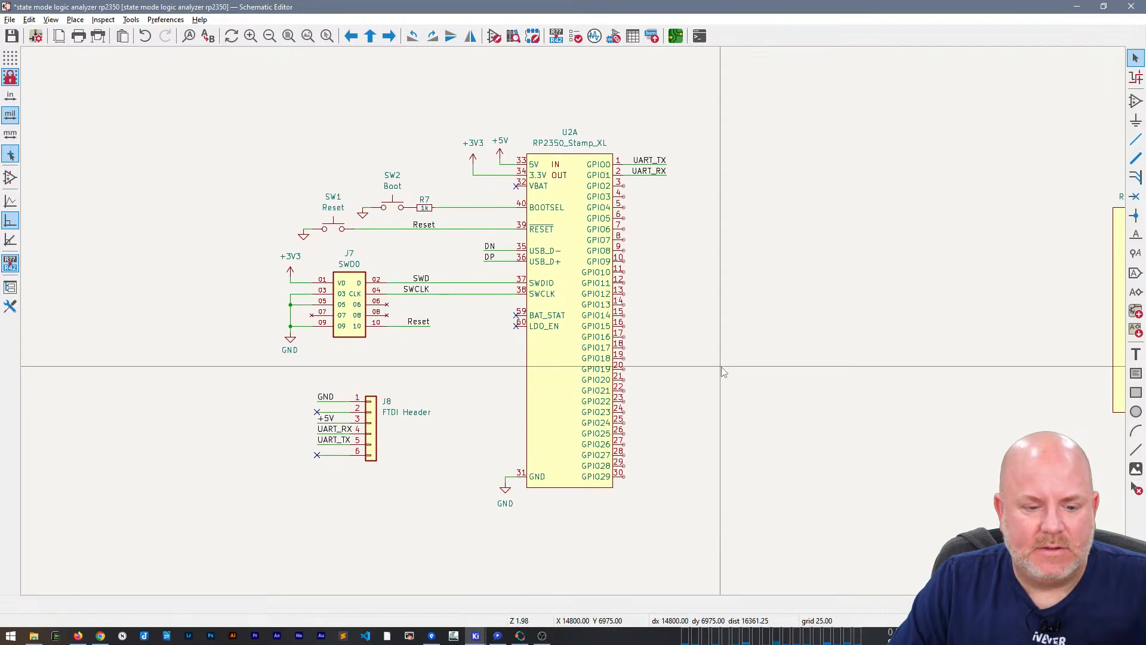
pyautogui.hotkey('ctrl', 's')
# Step: Duplicate the stamp's +5V power symbol, rotate it and attach it to the pin 3 wire of header J8
pyautogui.click(500, 154)
pyautogui.hotkey('ctrl', 'd')
pyautogui.press('r')
pyautogui.click(300, 426)
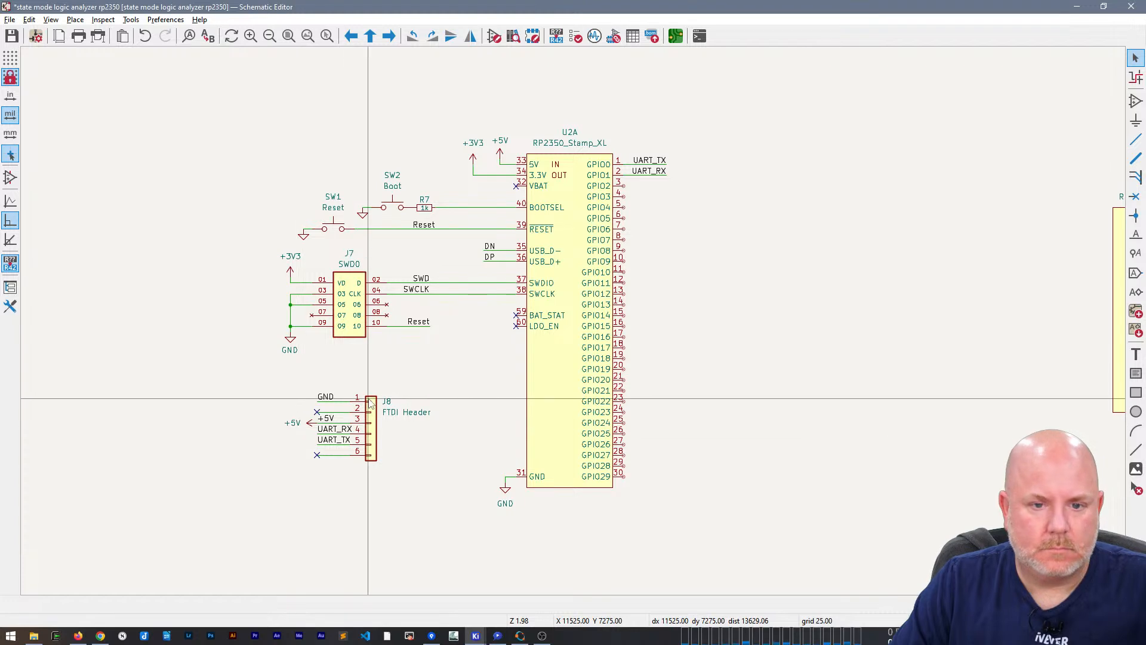
# Step: Shift the GND symbol at stamp pin 31 slightly left and place a copy of the header's GND label on its wire
pyautogui.moveTo(511, 489); pyautogui.dragTo(497, 489)
pyautogui.click(496, 487)
pyautogui.click(326, 394)
pyautogui.hotkey('ctrl', 'd')
pyautogui.click(495, 480)
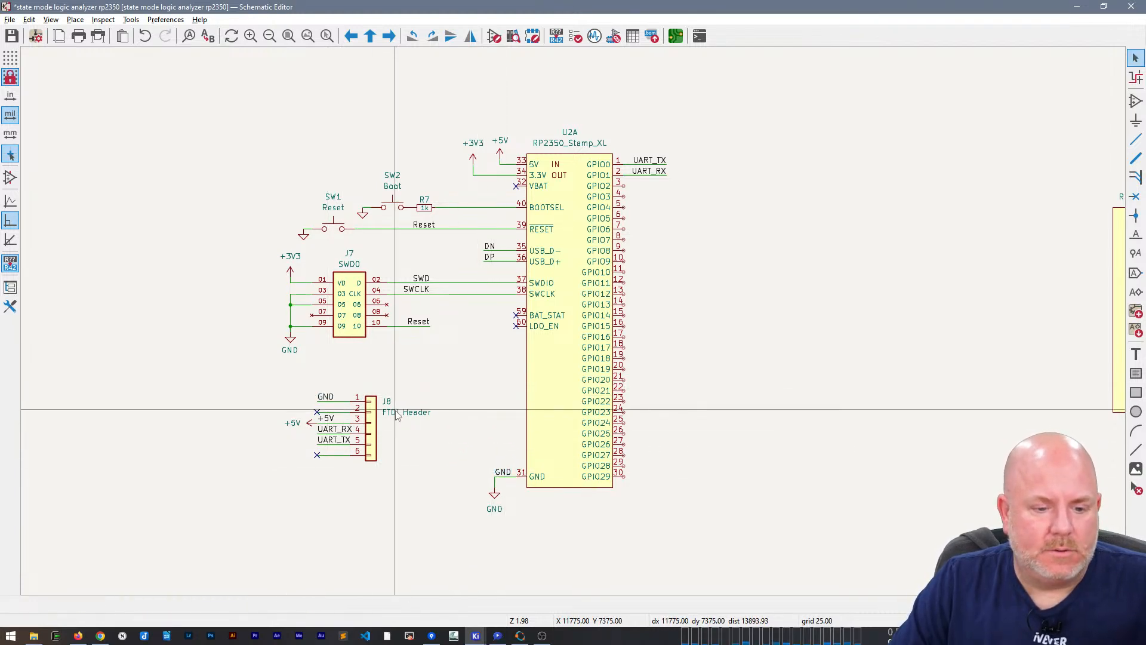
pyautogui.click(327, 420)
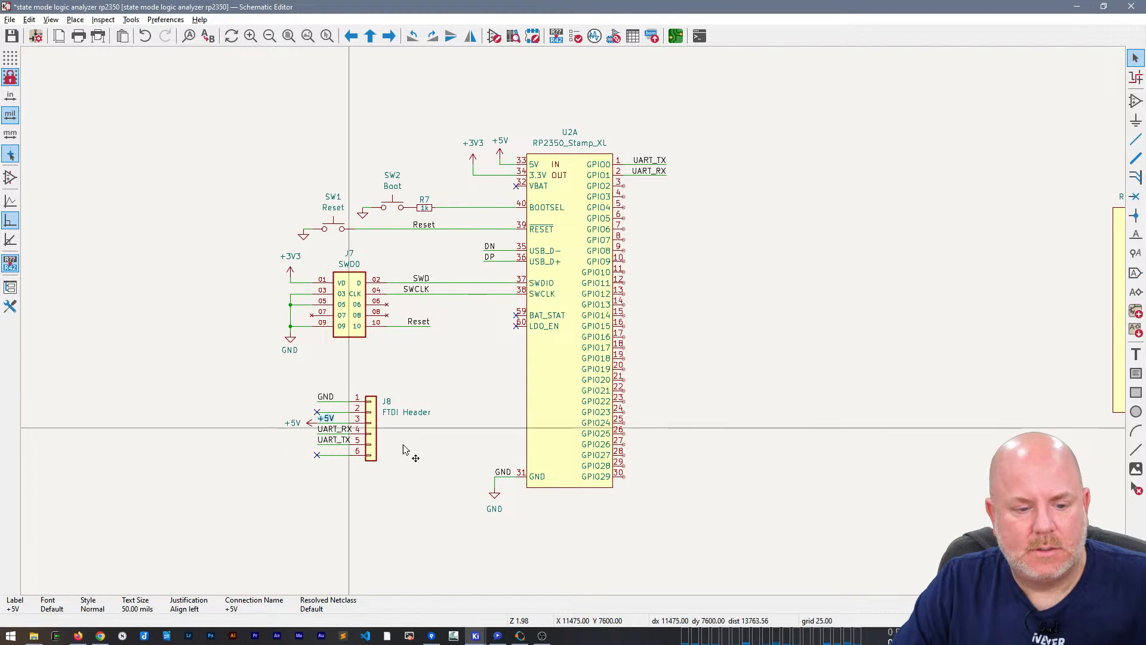
pyautogui.click(475, 429)
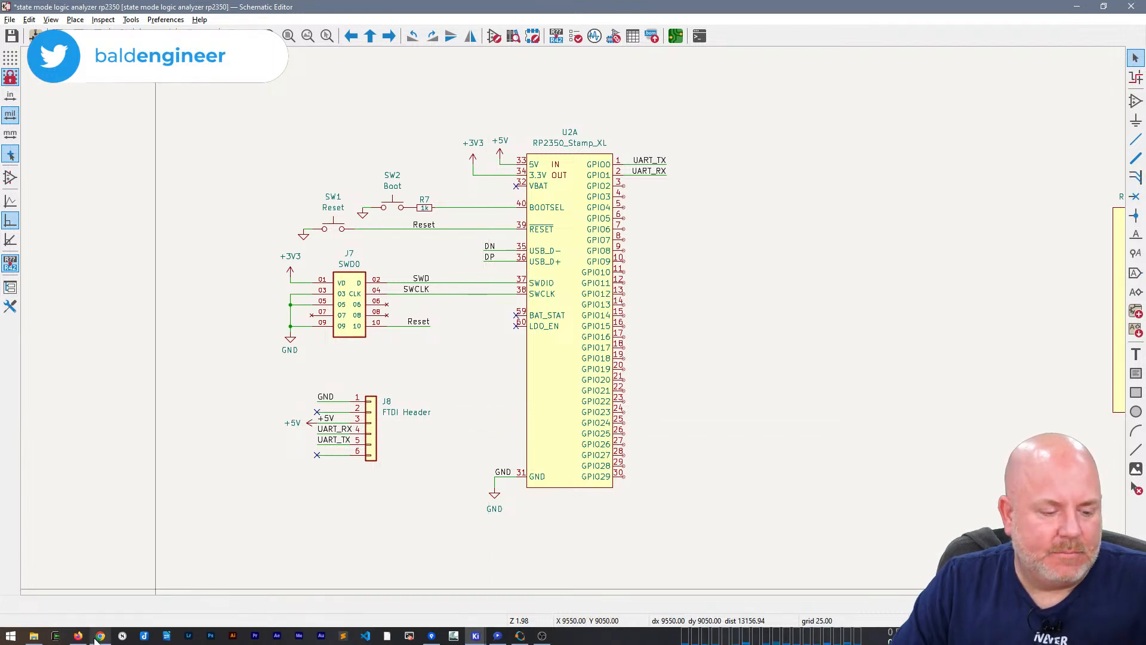
# Step: Switch to the empty KiCad project window and reopen the gd rp2040 keyboard proto pcb project and its schematic
pyautogui.moveTo(475, 635)
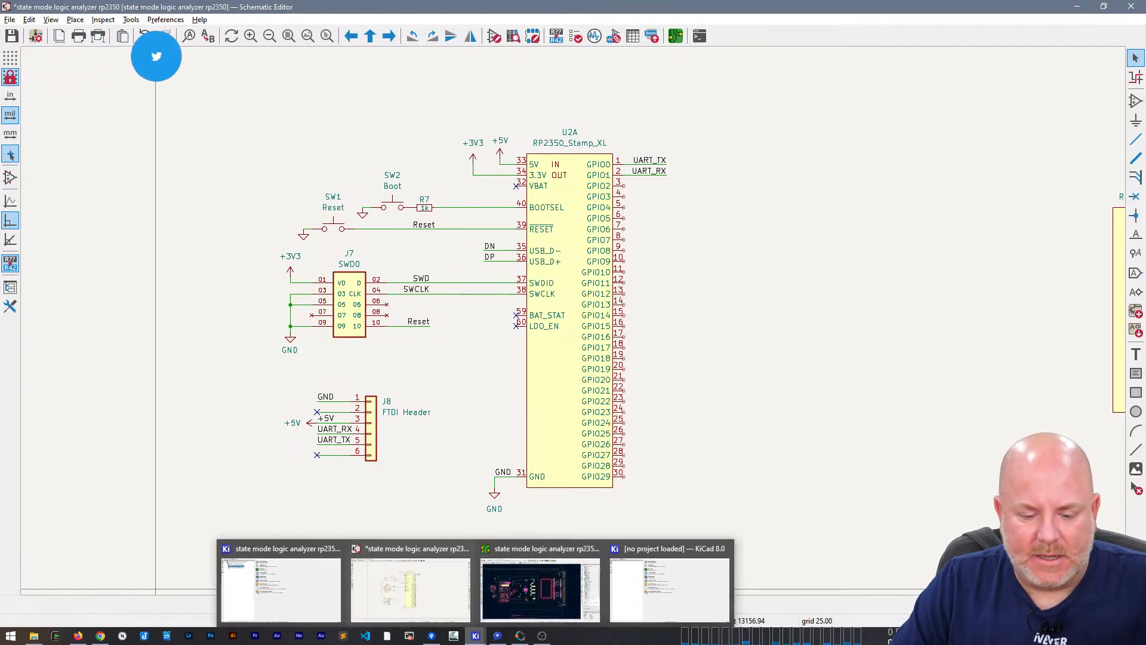
pyautogui.click(639, 598)
pyautogui.click(7, 20)
pyautogui.moveTo(101, 133)
pyautogui.click(350, 125)
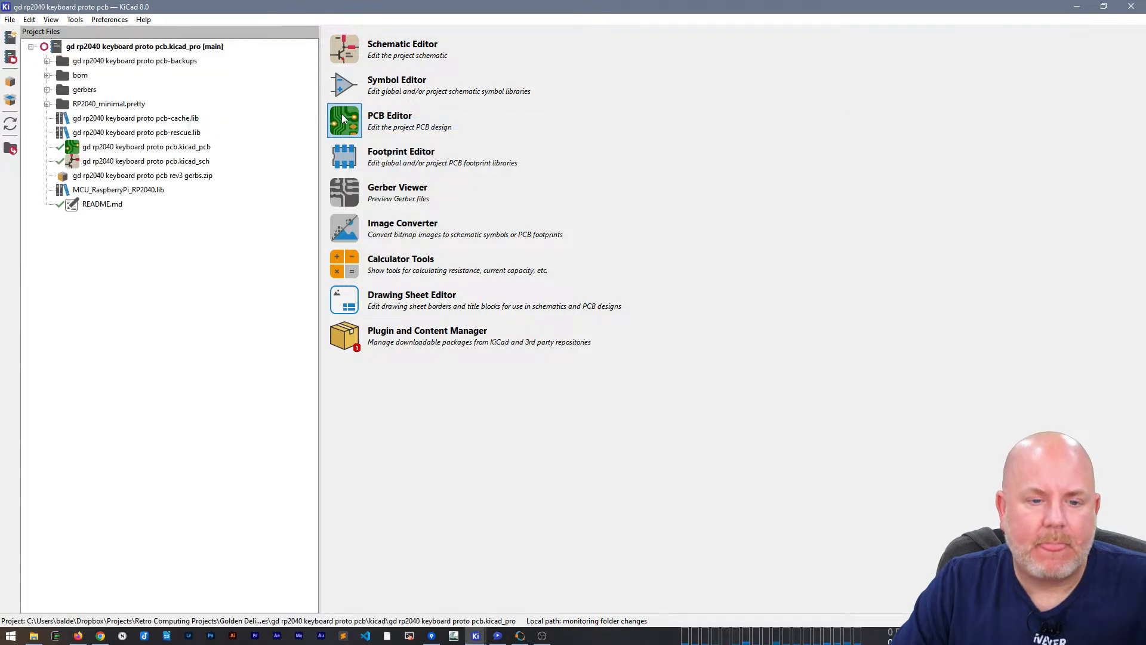
pyautogui.doubleClick(145, 162)
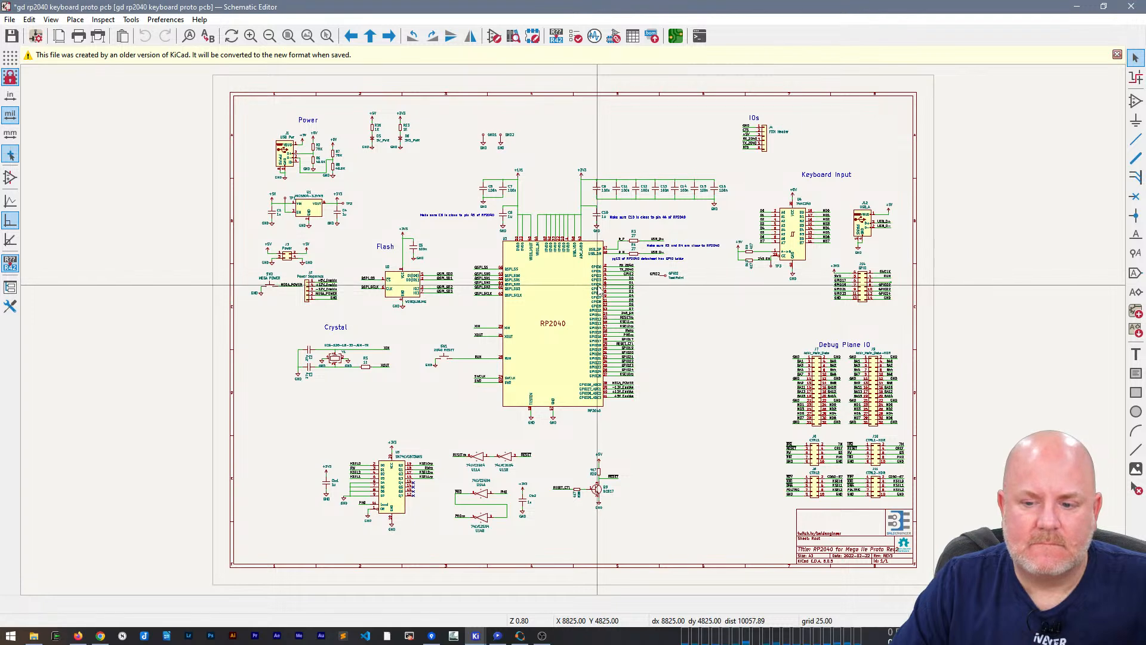
# Step: Compare the GPIO0 and GPIO1 labels of the keyboard schematic's RP2040 with those of the RP2350 Stamp XL in the logic analyzer schematic
pyautogui.scroll(6, 411, 459)
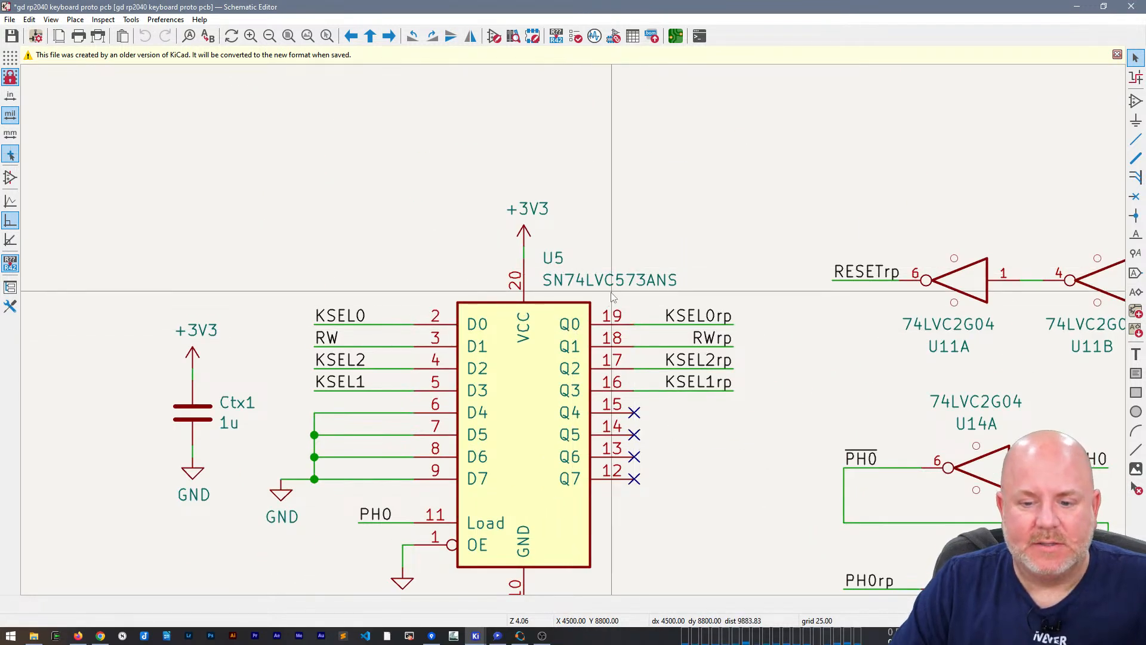
pyautogui.scroll(-6, 614, 297)
pyautogui.scroll(6, 818, 83)
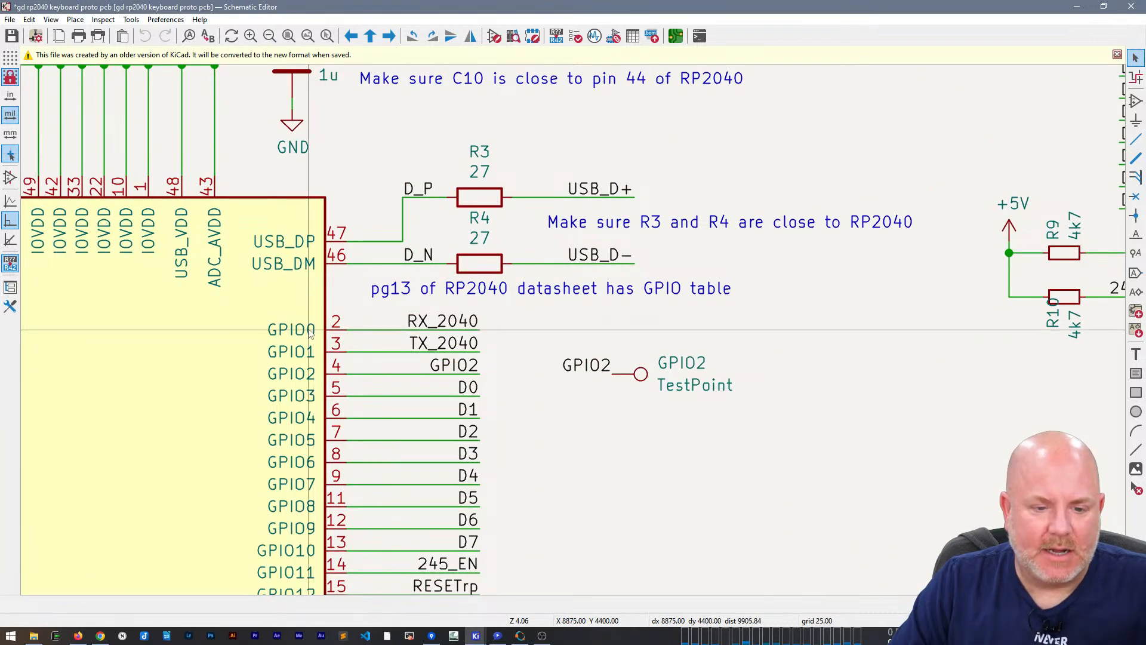
pyautogui.hotkey('alt', 'Tab')
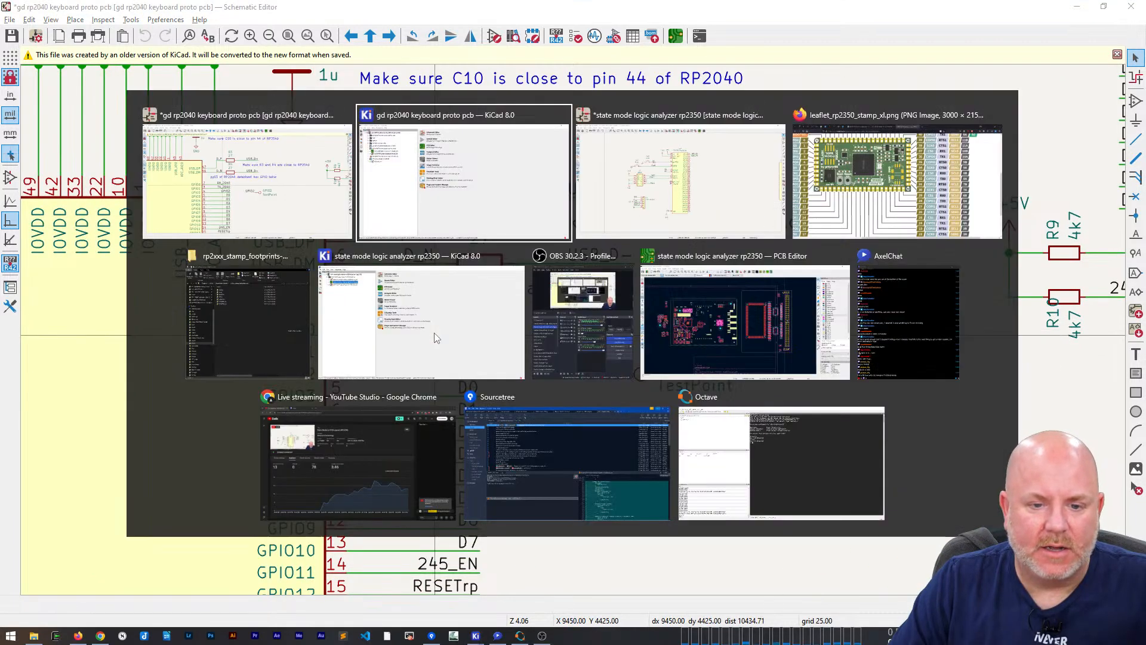
pyautogui.click(669, 169)
pyautogui.scroll(3, 669, 169)
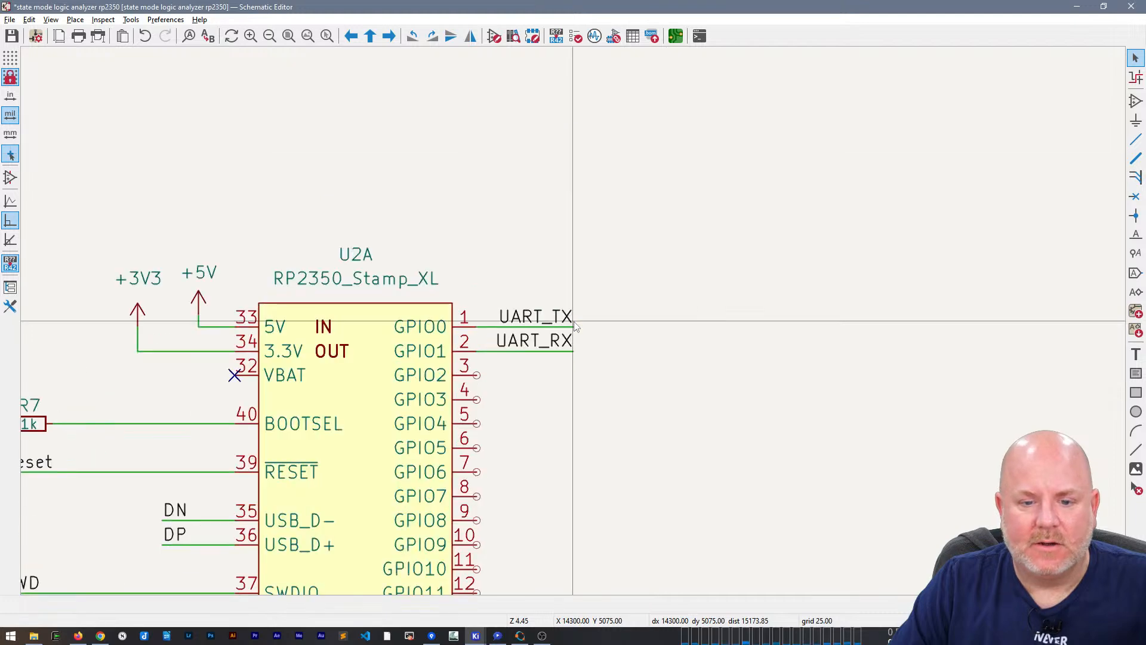
pyautogui.scroll(-3, 573, 322)
pyautogui.scroll(1, 573, 322)
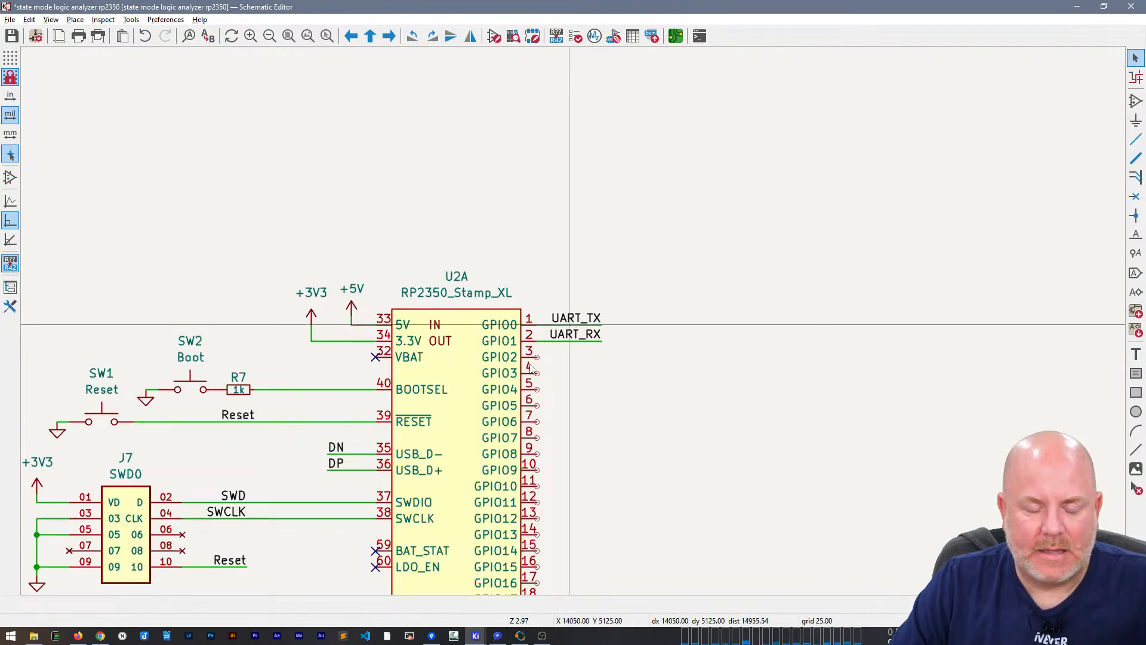
# Step: Check the UART TX and RX pin markings in the RP2350 Stamp XL leaflet in Firefox against the keyboard schematic's labels
pyautogui.moveTo(77, 637)
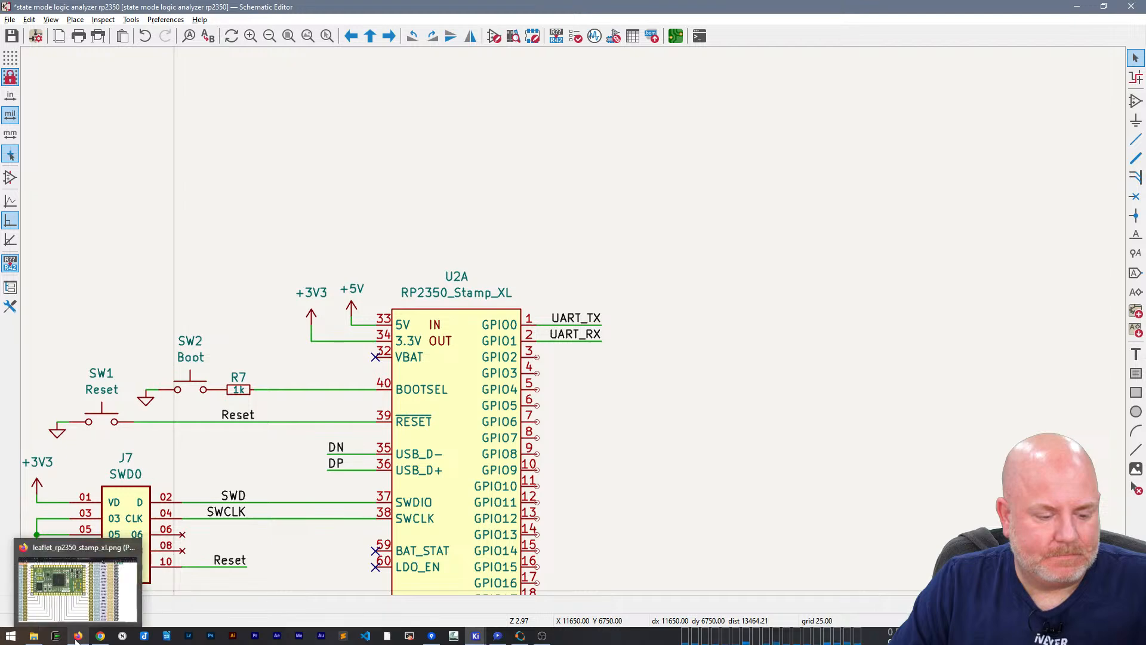
pyautogui.click(67, 605)
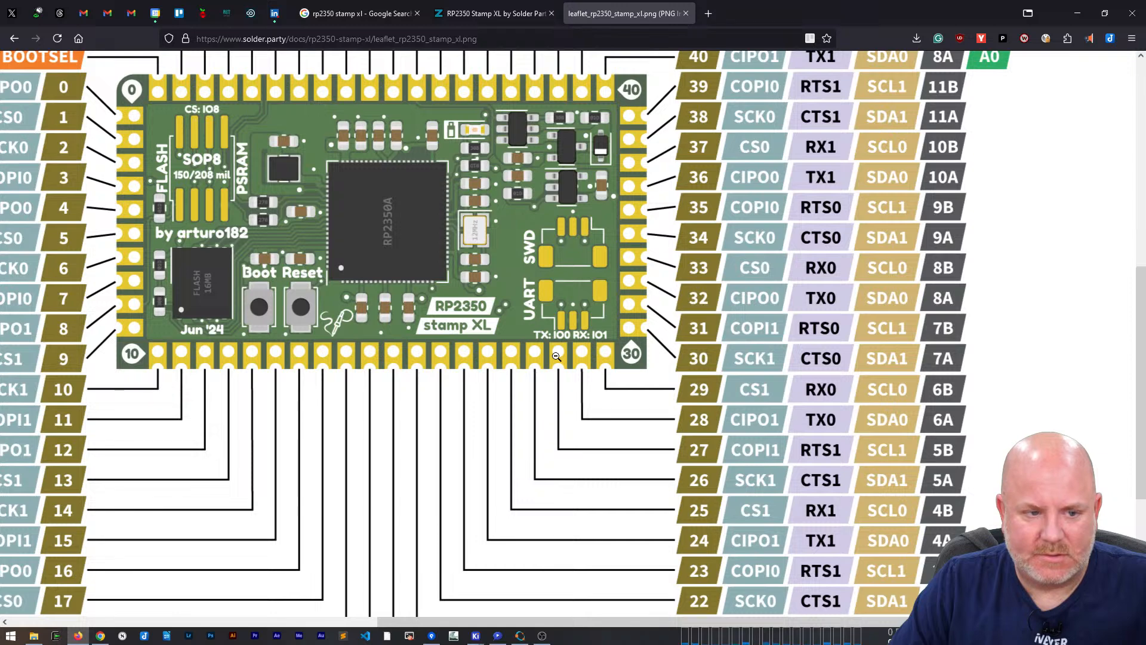
pyautogui.hotkey('alt', 'Tab')
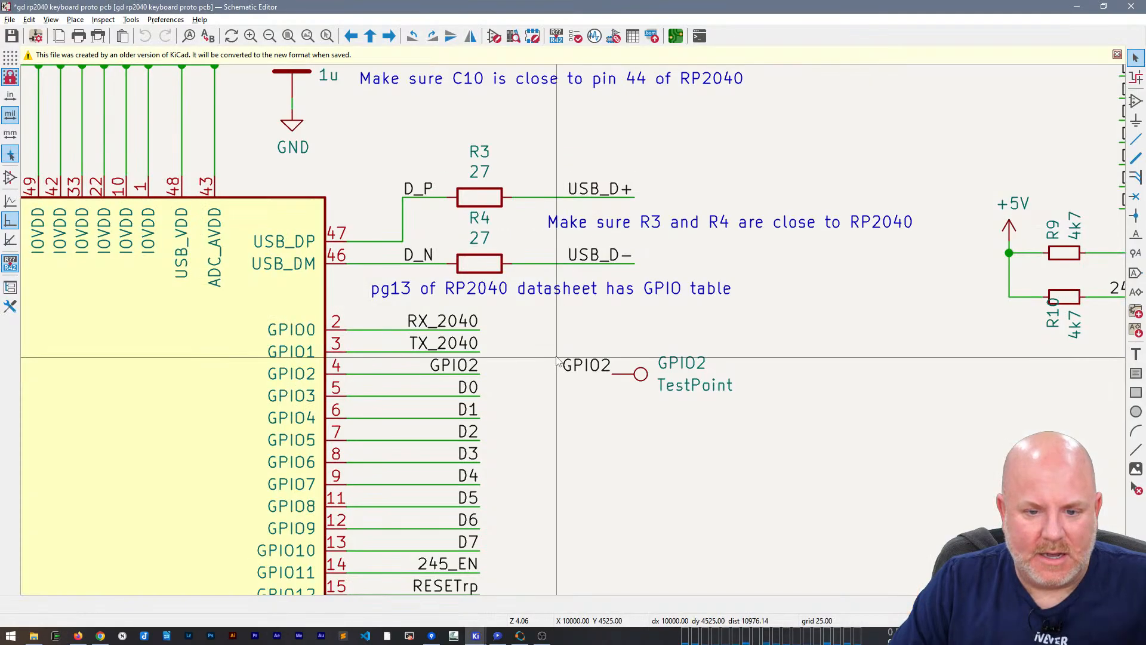
pyautogui.scroll(-8, 574, 333)
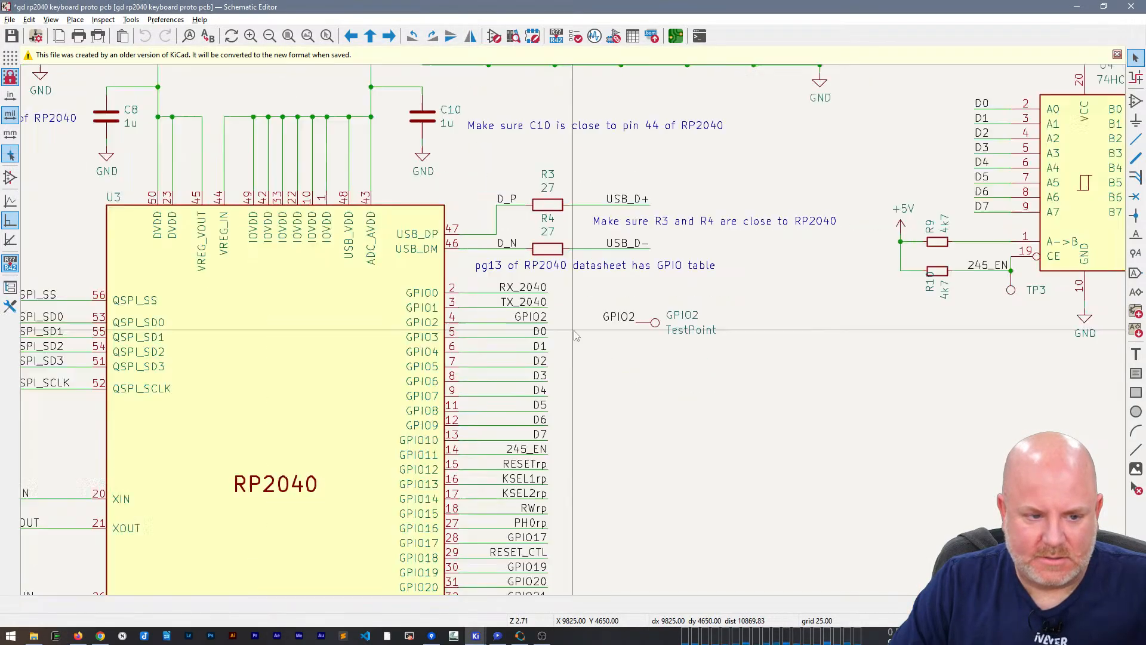
pyautogui.scroll(6, 304, 500)
pyautogui.hotkey('alt', 'Tab')
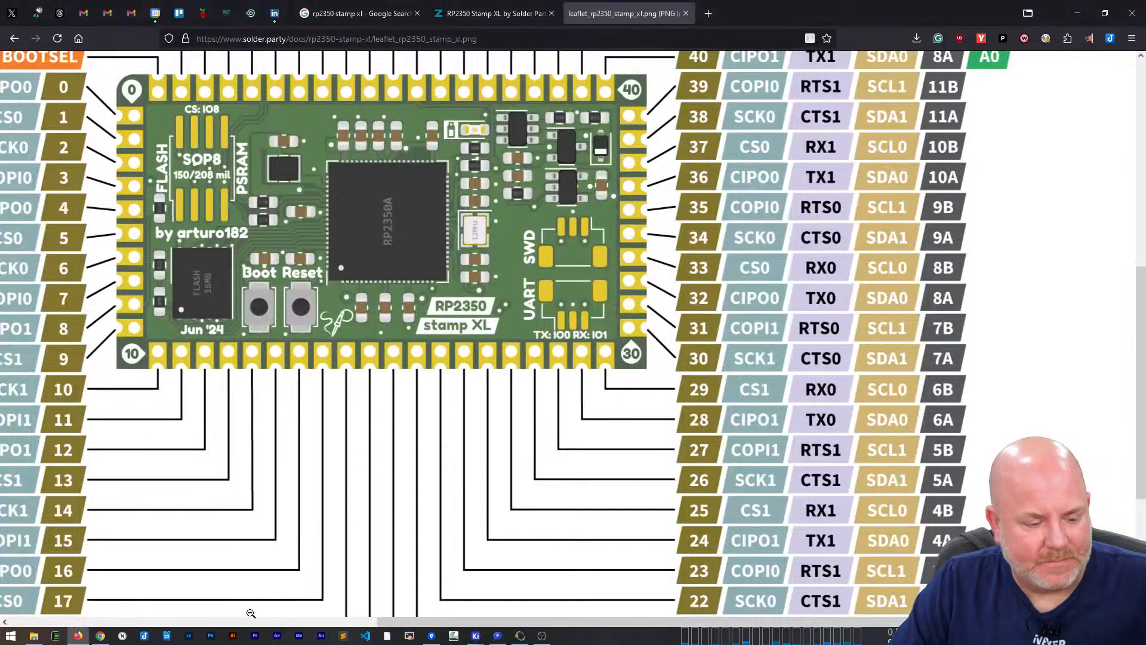
# Step: Search the web for "rp2350 datasheet" in a new browser tab and open the Raspberry Pi RP2350 Datasheet PDF
pyautogui.click(710, 14)
pyautogui.write('rp')
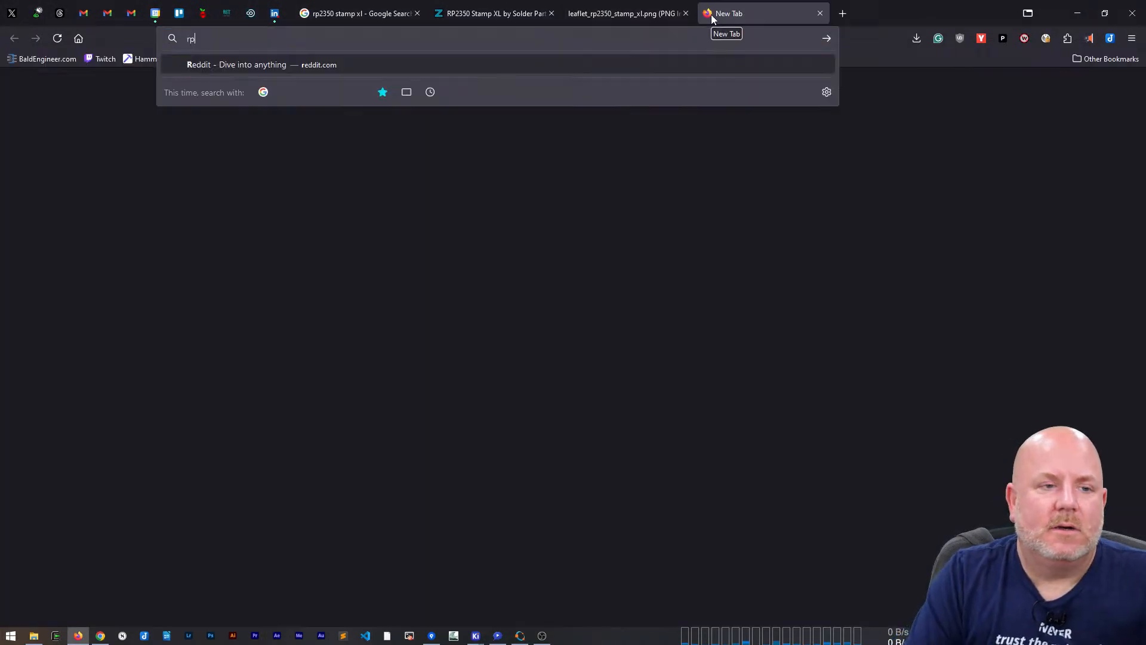
pyautogui.write('2350 datasheet')
pyautogui.press('Return')
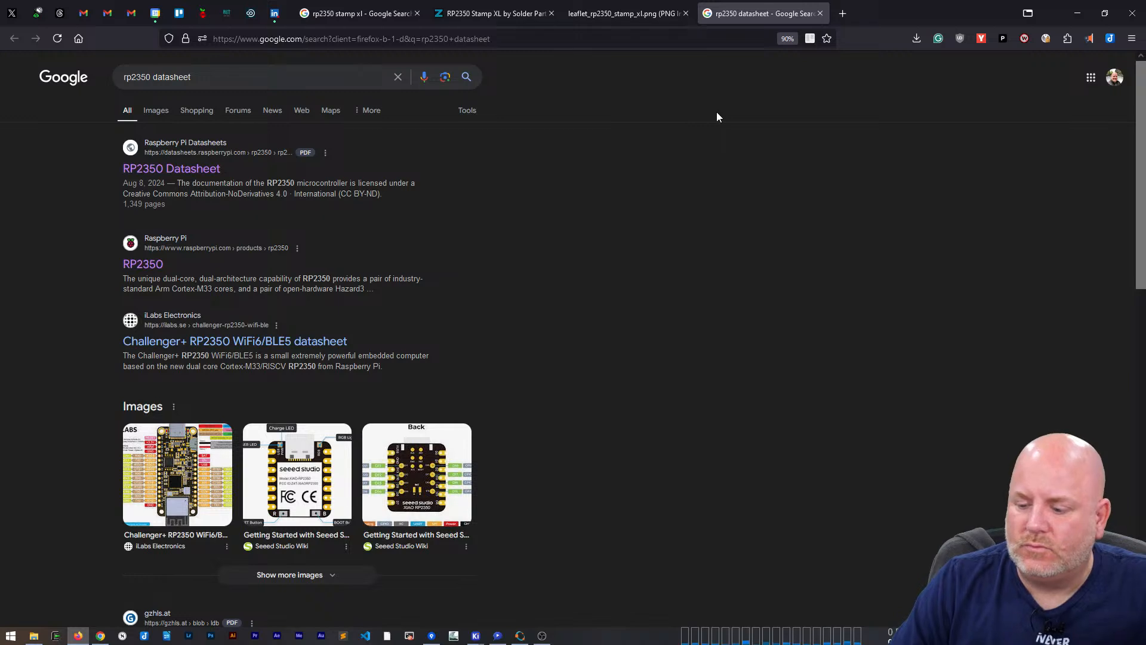
pyautogui.rightClick(181, 174)
pyautogui.click(192, 176)
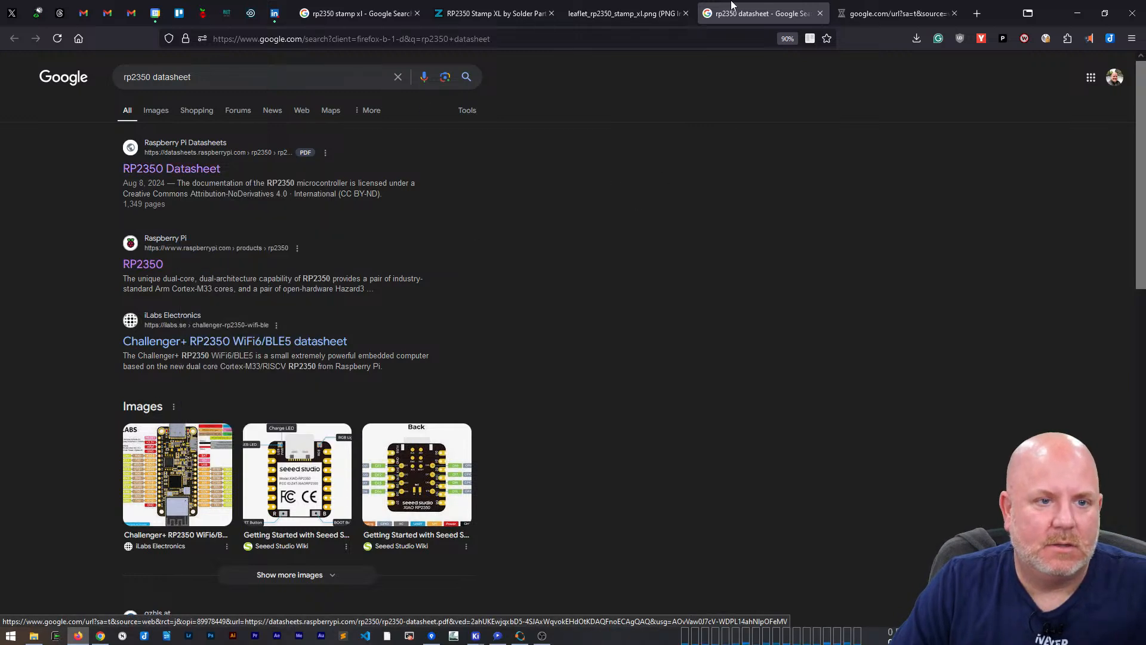
pyautogui.click(895, 13)
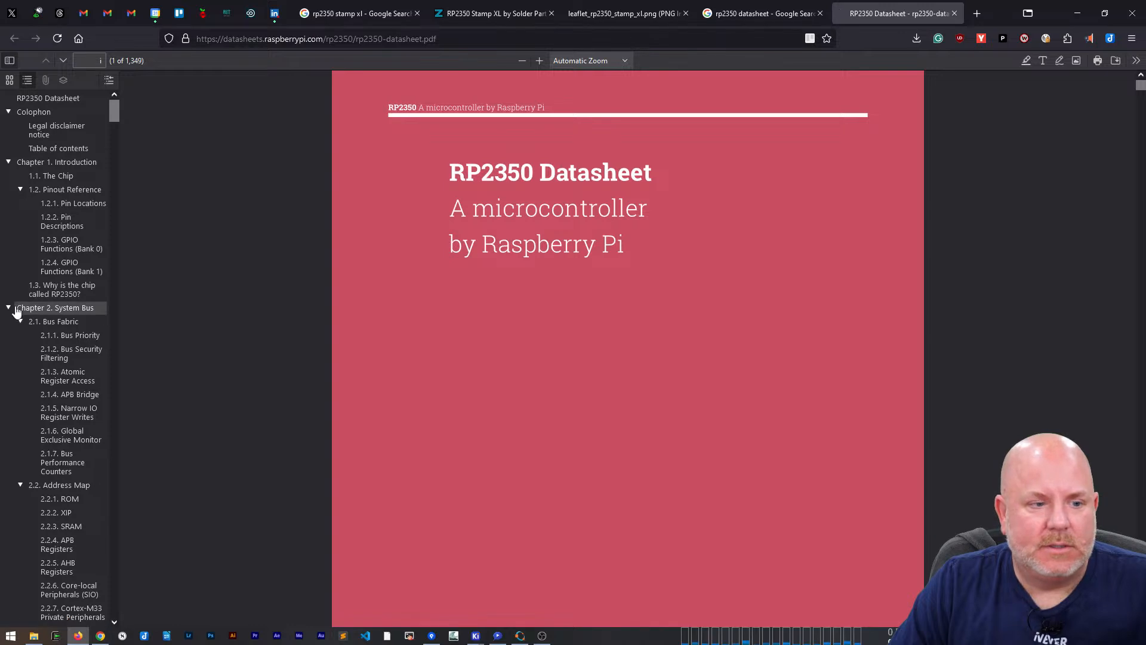
# Step: Go through the datasheet's pinout reference to the Bank 0 GPIO functions table and check the UART function of GPIO 0
pyautogui.click(74, 203)
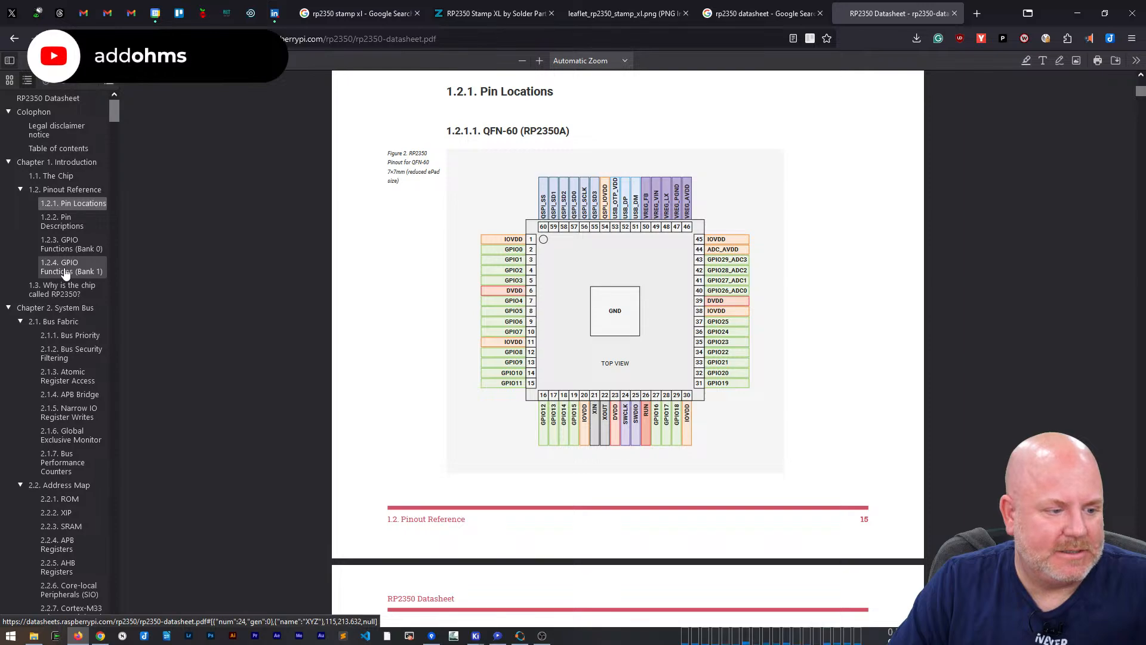
pyautogui.scroll(-5, 65, 273)
pyautogui.scroll(-20, 500, 508)
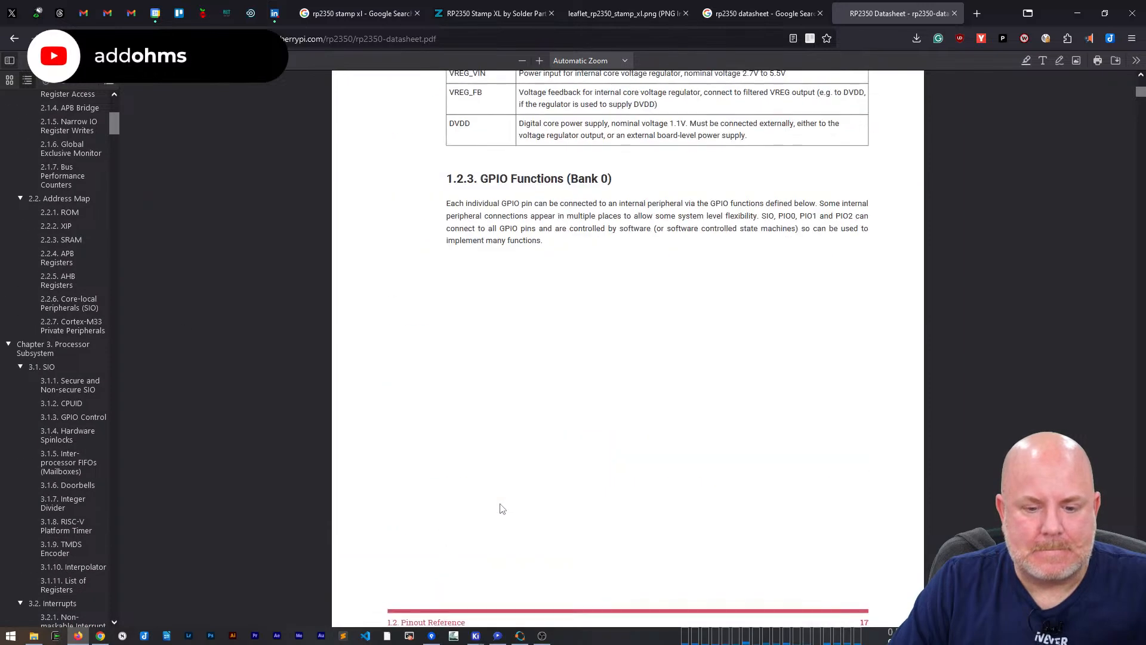
pyautogui.scroll(-6, 499, 496)
pyautogui.scroll(6, 499, 496)
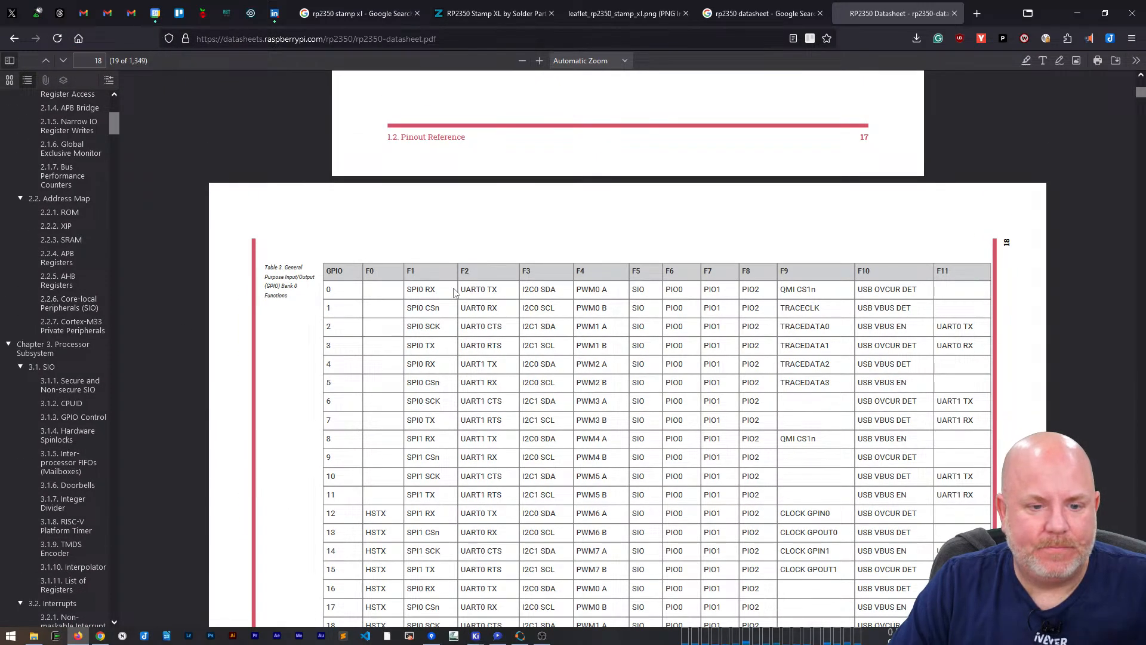
pyautogui.moveTo(326, 293); pyautogui.dragTo(491, 291)
pyautogui.click(490, 291)
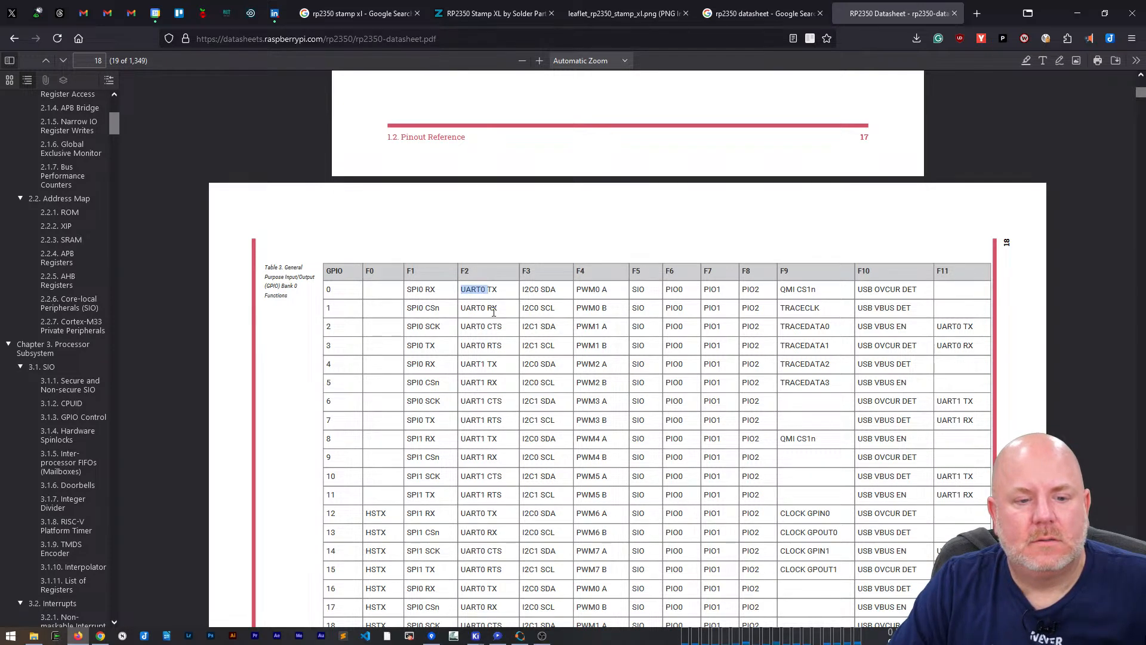
# Step: Search the web for "rp2040 datasheet" in a new browser tab and open the Raspberry Pi PDF at section 1.4.3 GPIO Functions
pyautogui.hotkey('ctrl', 't')
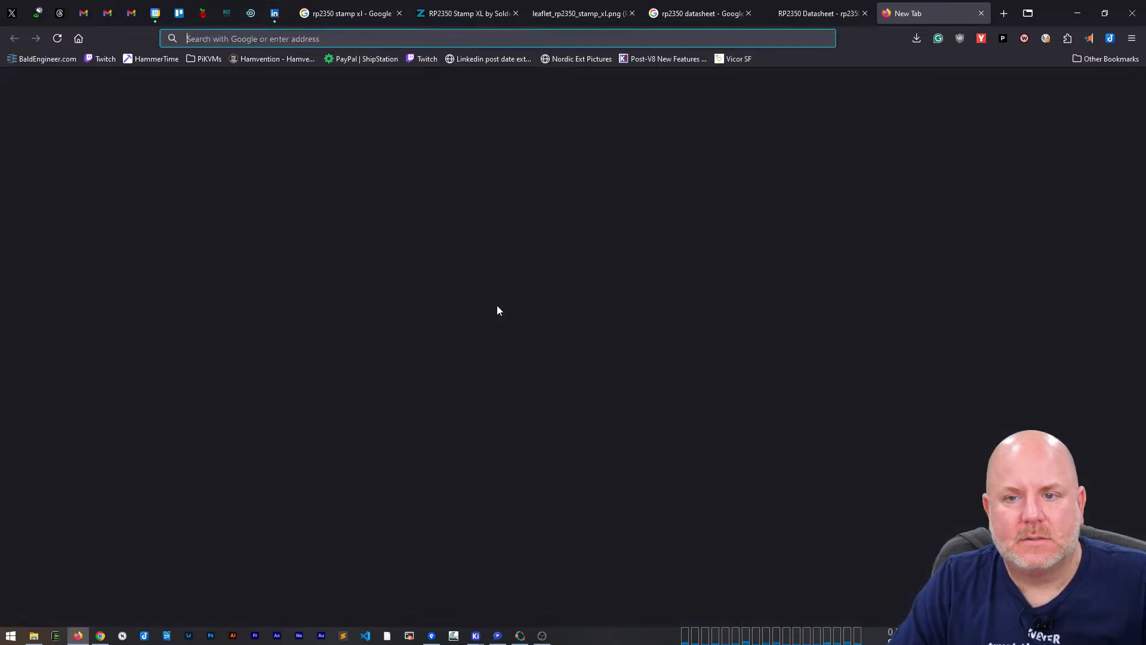
pyautogui.write('rp2040 datasheet')
pyautogui.press('Return')
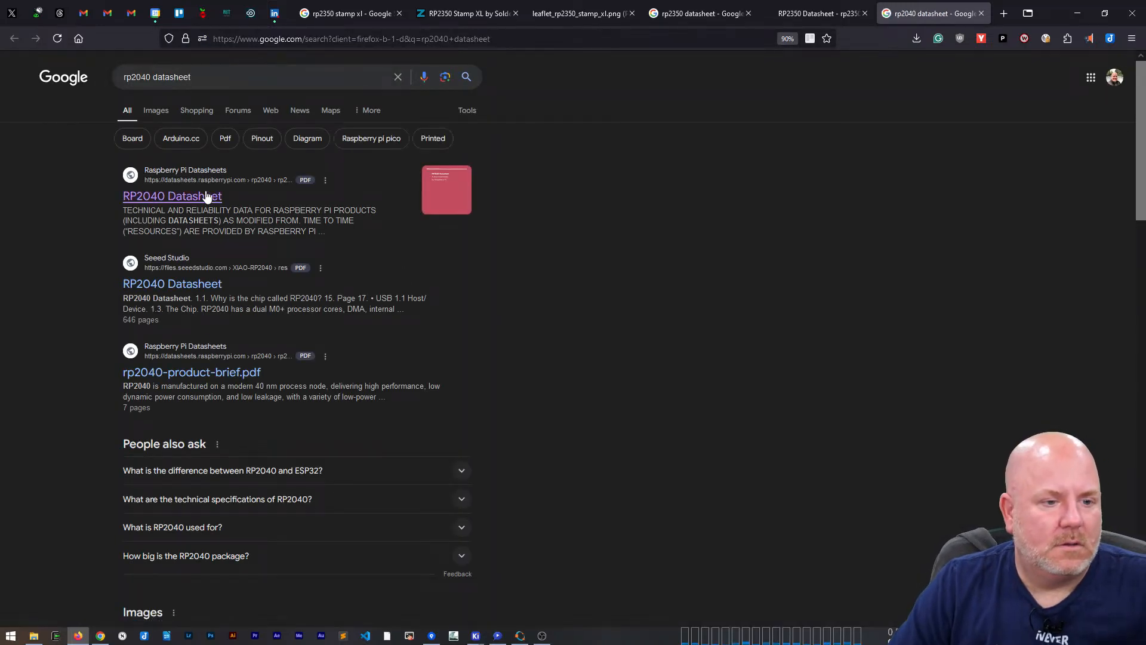
pyautogui.click(339, 232)
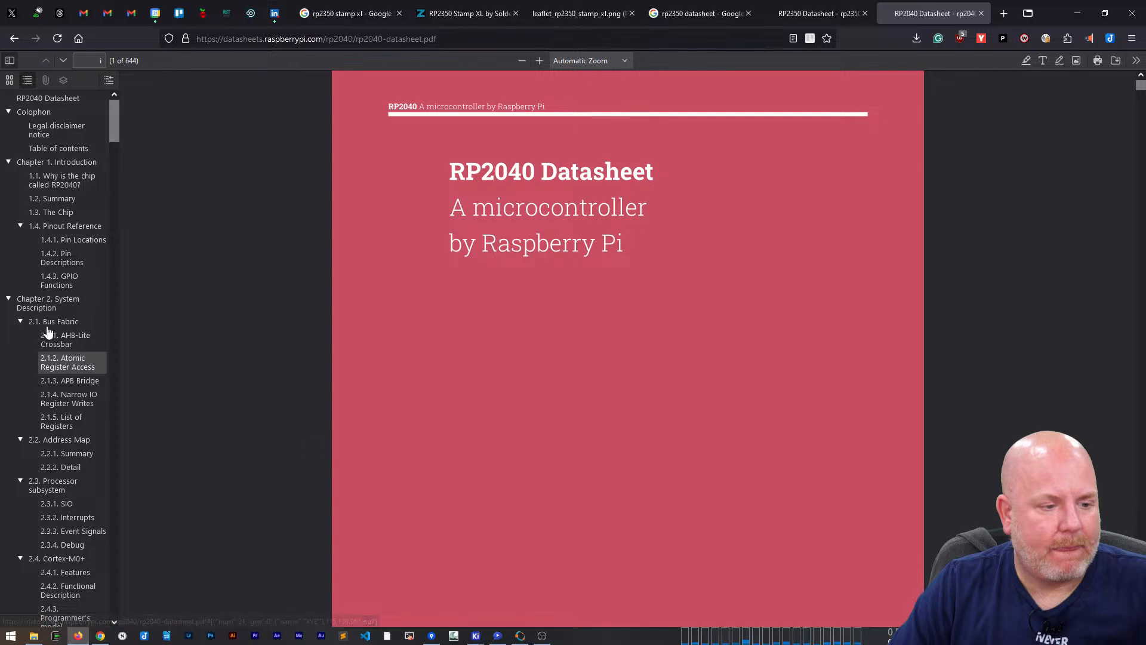
pyautogui.click(46, 278)
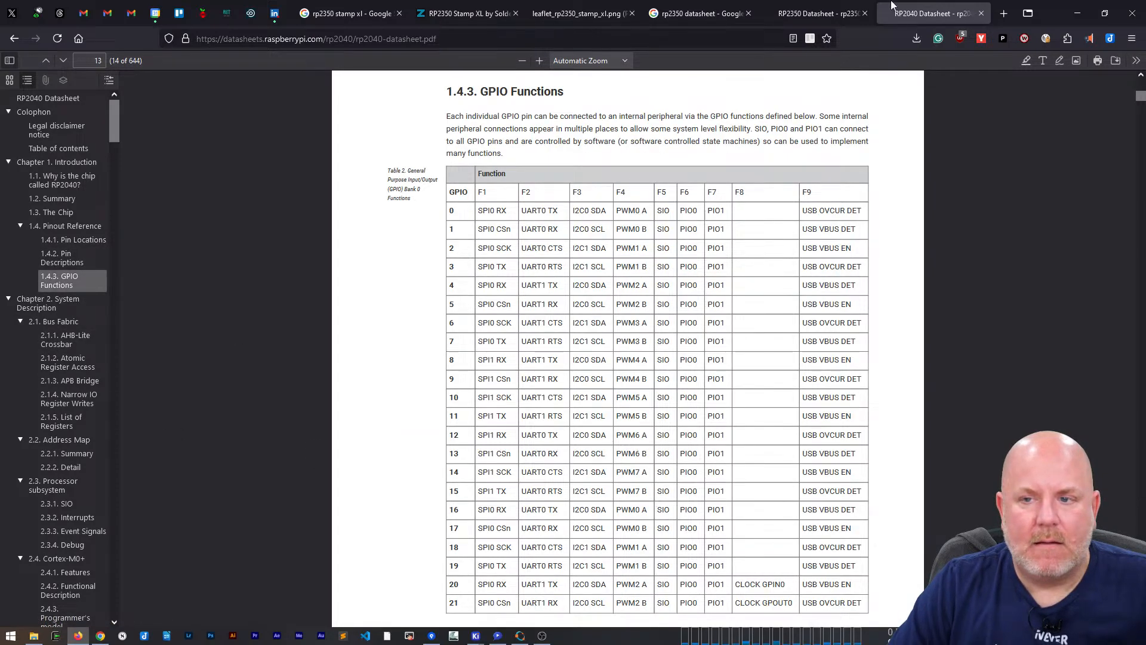
# Step: Compare the GPIO 0 and GPIO 1 UART functions in the RP2040 and RP2350 datasheets with the keyboard schematic's RP2040 labels
pyautogui.click(818, 13)
pyautogui.click(935, 5)
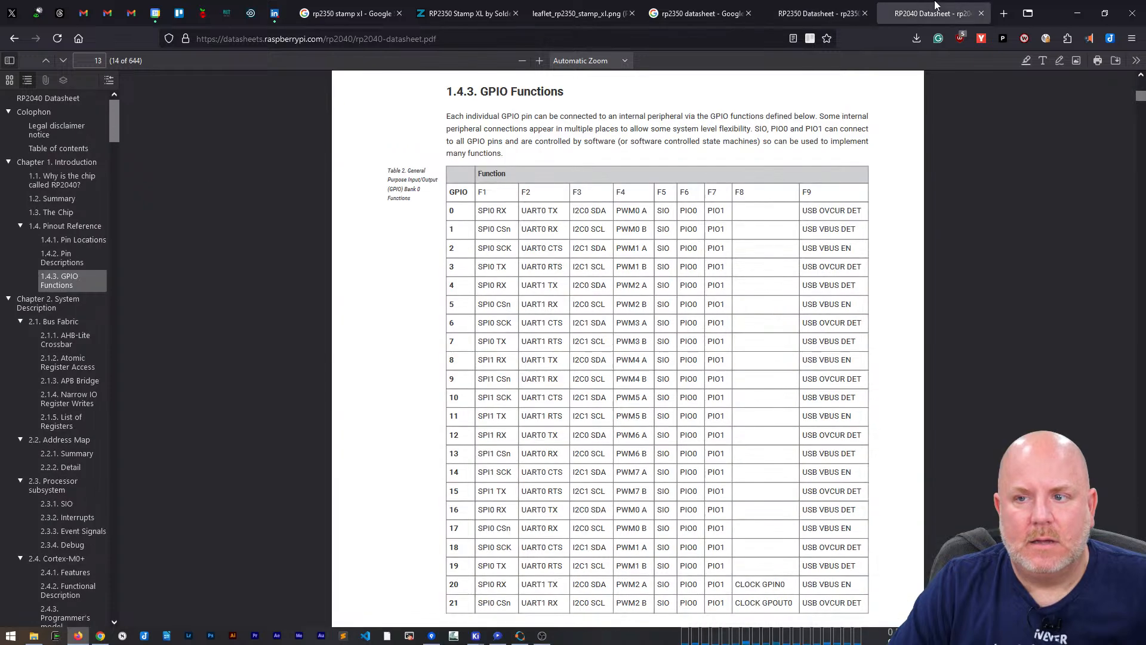
pyautogui.hotkey('alt', 'Tab')
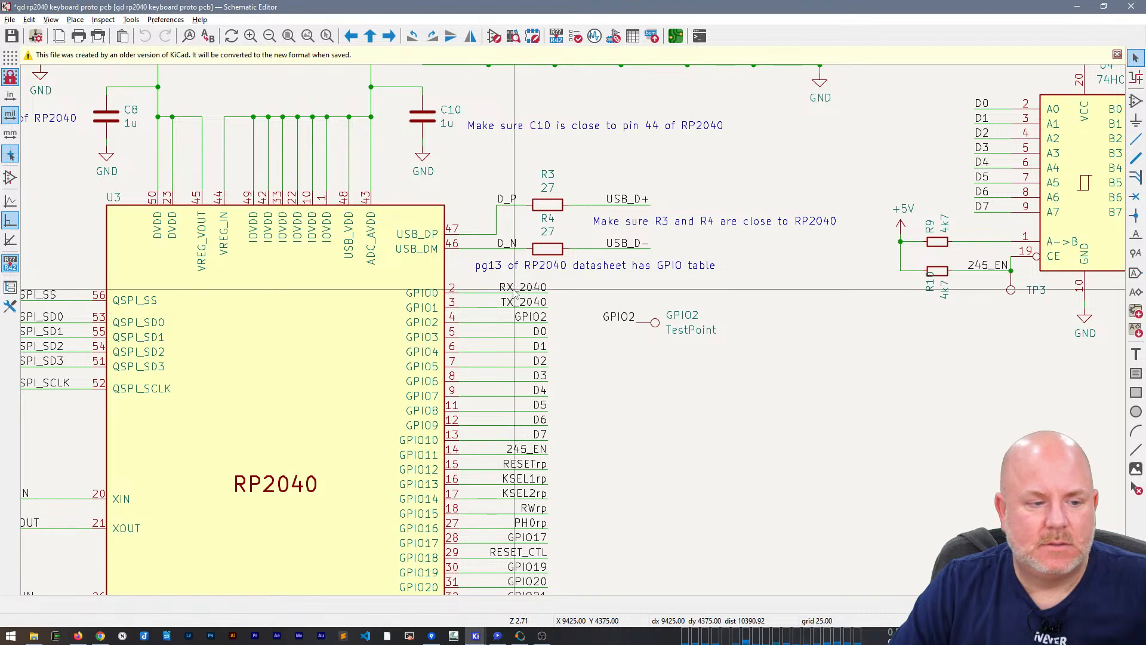
pyautogui.scroll(-2, 514, 281)
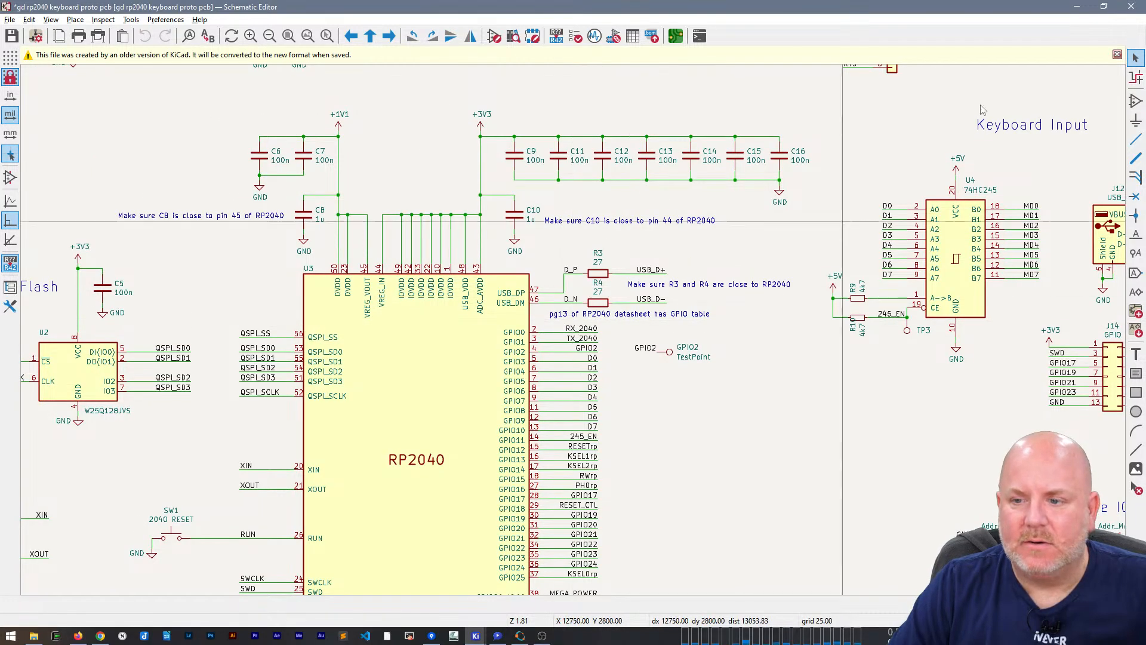
pyautogui.hotkey('alt', 'Tab')
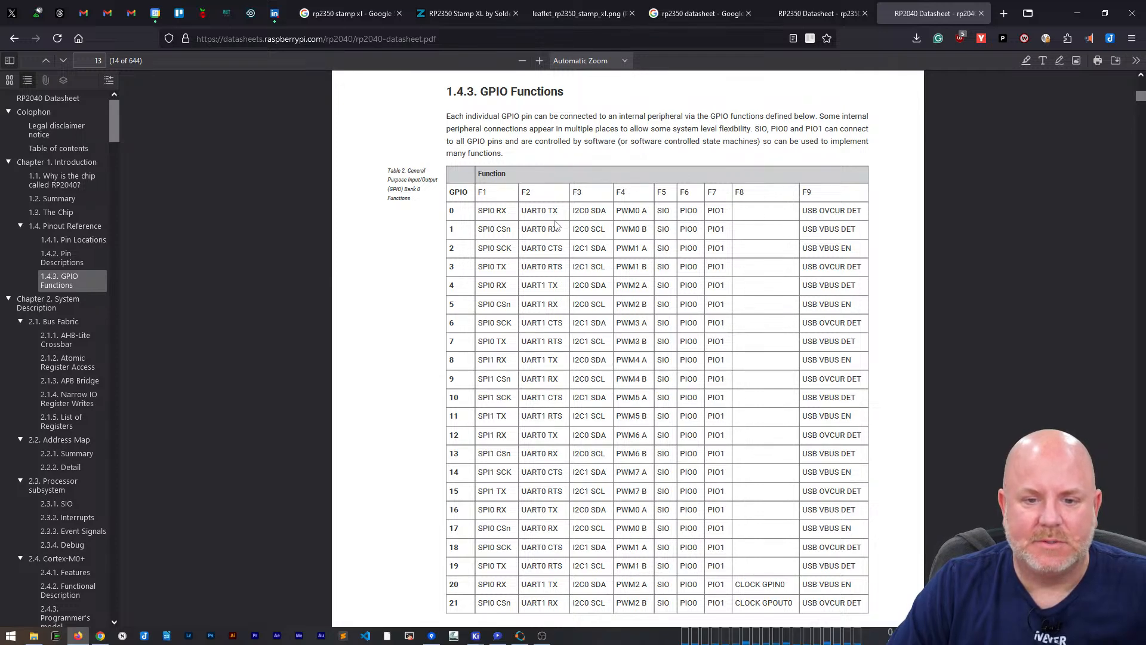
# Step: Check both datasheets' UART0 TX and RX functions against the logic analyzer schematic's GPIO0 and GPIO1 labels, and close the RP2040 datasheet
pyautogui.click(825, 15)
pyautogui.click(934, 8)
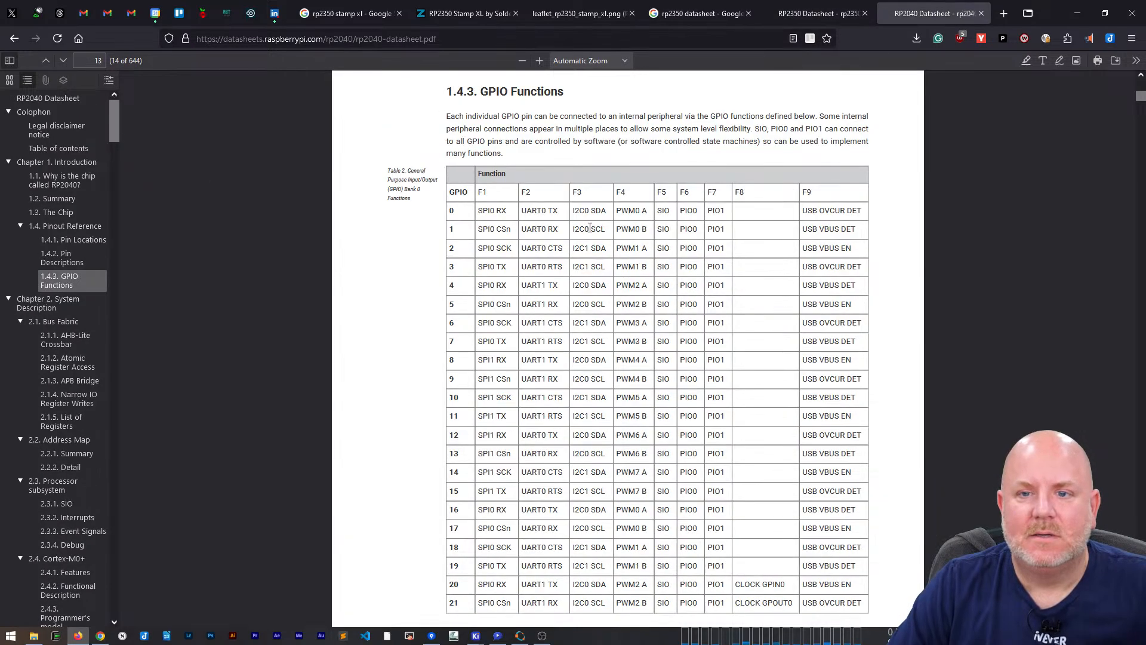
pyautogui.hotkey('alt', 'Tab')
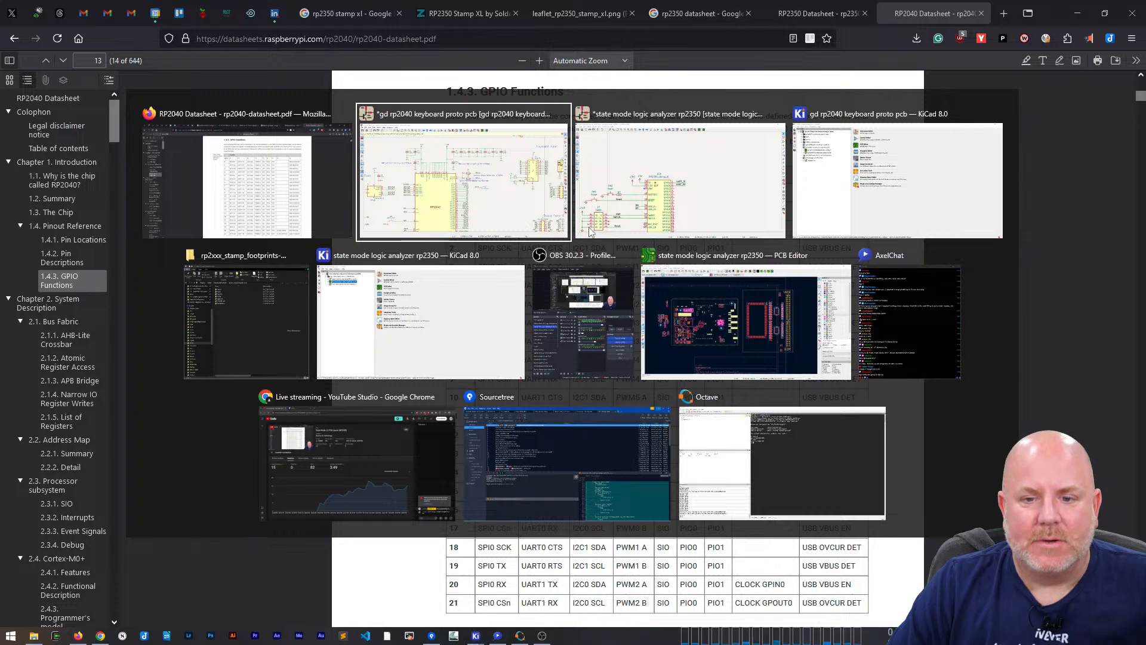
pyautogui.click(591, 230)
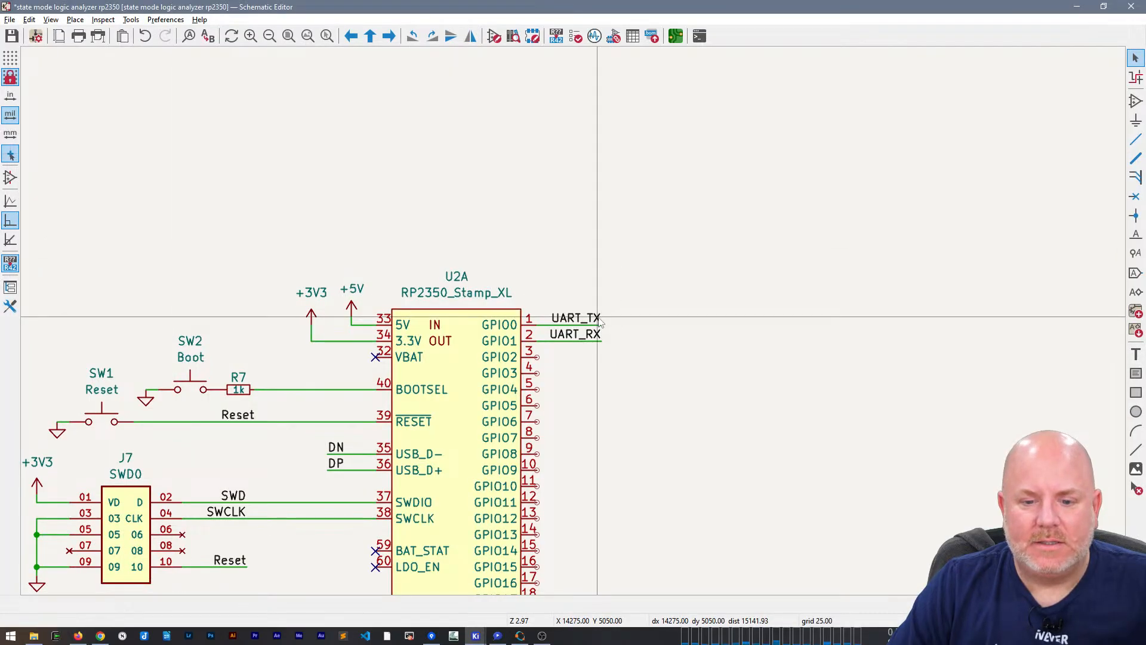
pyautogui.hotkey('alt', 'Tab')
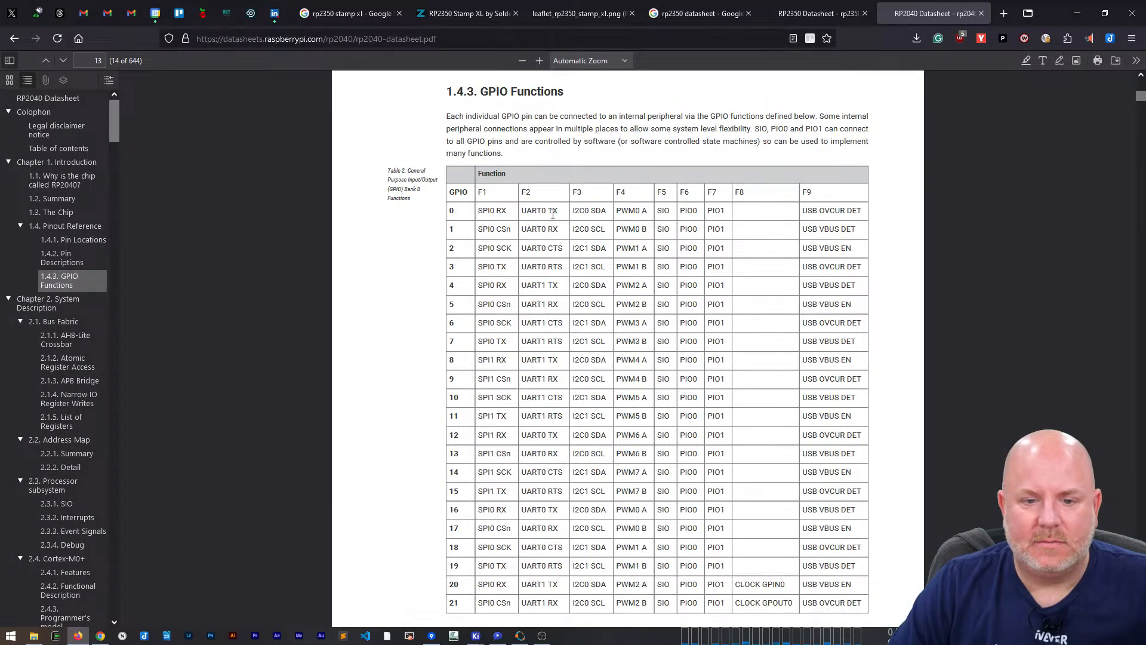
pyautogui.click(981, 13)
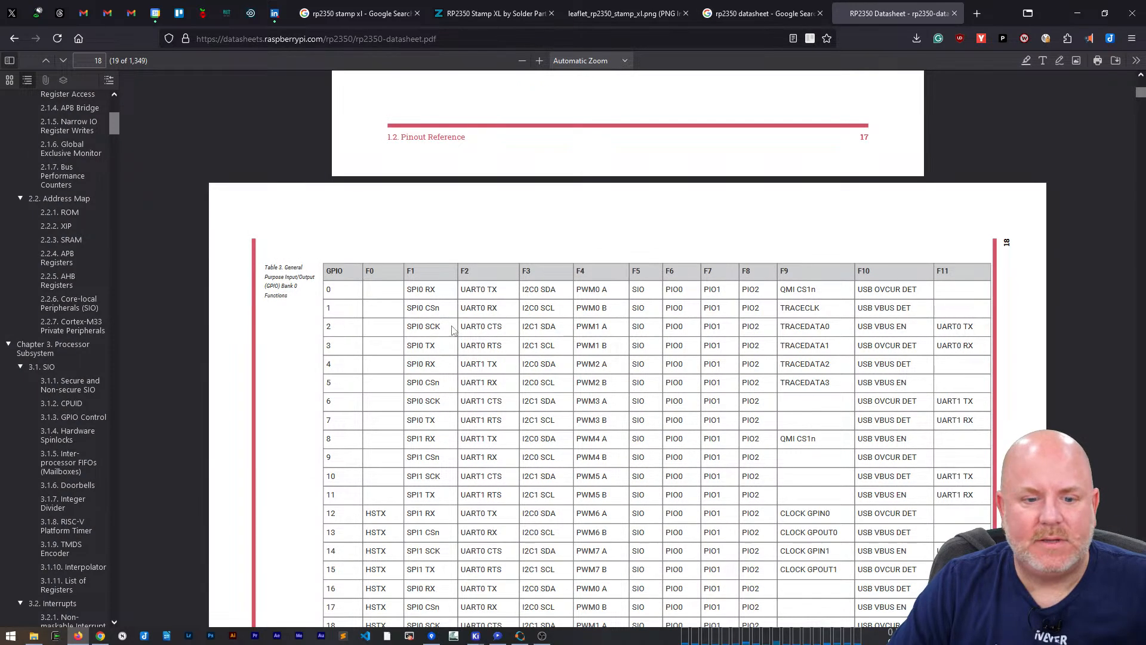
# Step: Search the web for "FTDI pinout" in a new browser tab and preview the Microcontrollers Lab module image
pyautogui.click(977, 13)
pyautogui.write('FTD')
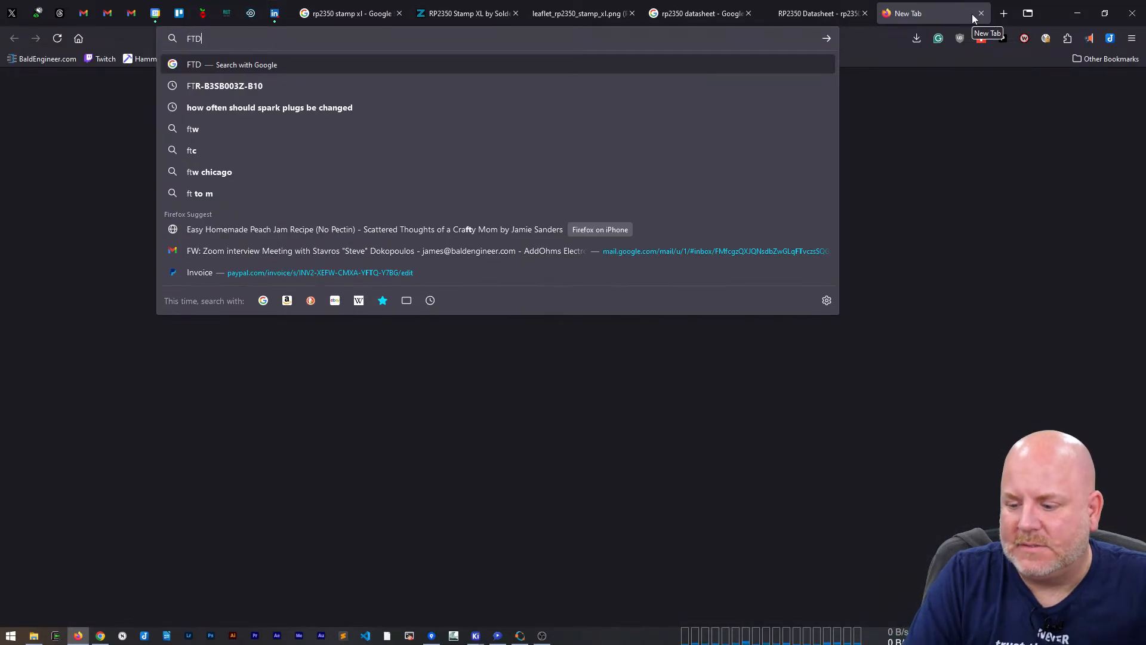
pyautogui.write('I pinout')
pyautogui.press('Return')
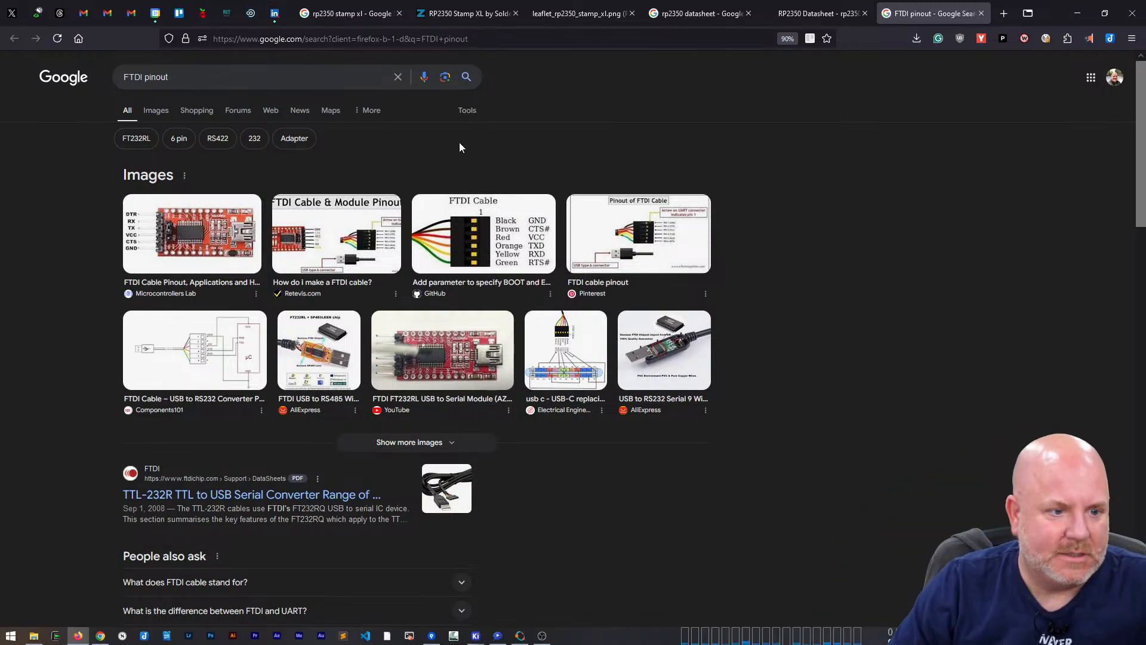
pyautogui.click(218, 231)
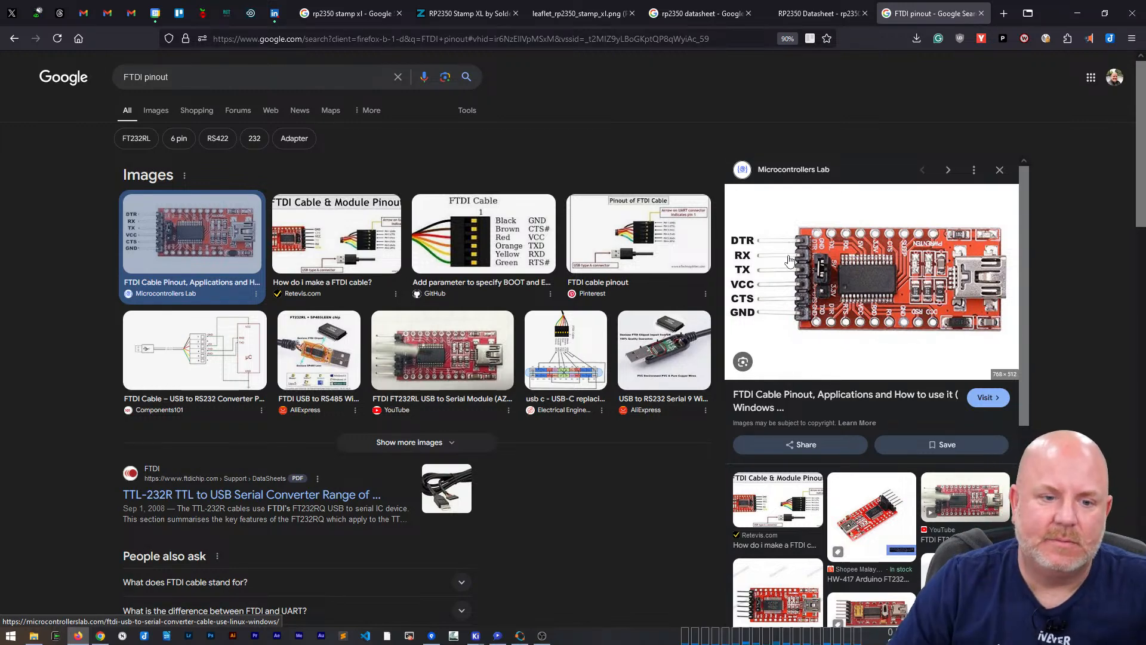
# Step: Detach the FTDI pinout results into their own small browser window over the logic analyzer schematic and minimize the main Firefox window
pyautogui.moveTo(948, 15); pyautogui.dragTo(947, 111)
pyautogui.press('super+Left')
pyautogui.press('super+Right')
pyautogui.click(281, 125)
pyautogui.click(1078, 10)
pyautogui.scroll(-4, 257, 329)
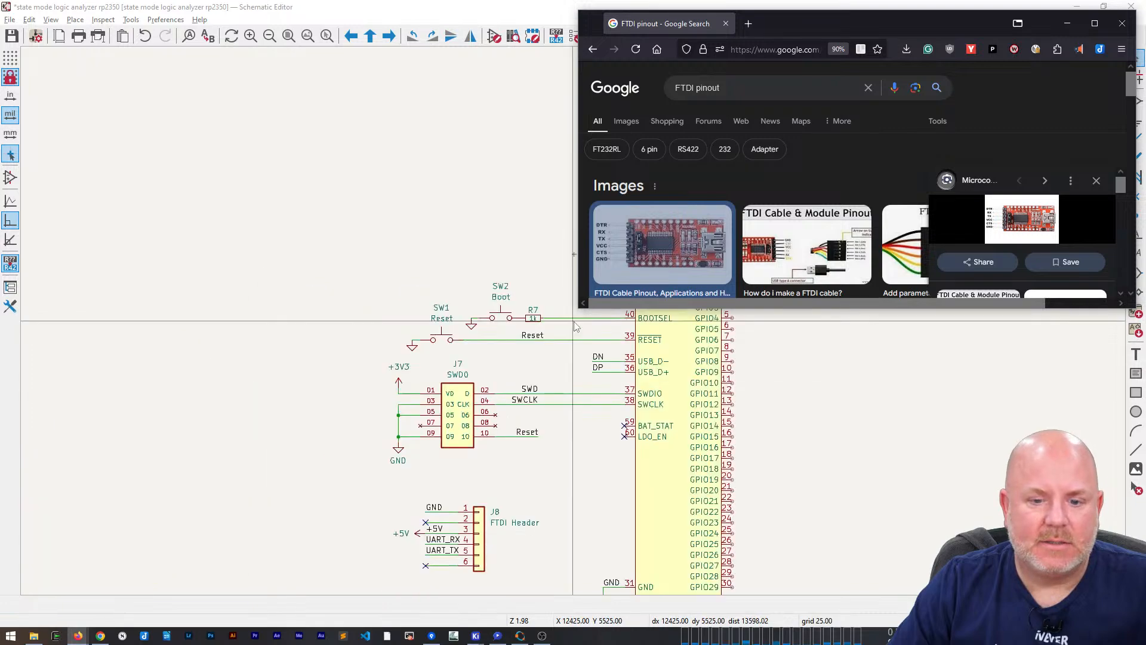
# Step: Shrink the logic analyzer's Schematic Editor window and arrange it beside the FTDI pinout browser window, extending it to nearly full height
pyautogui.scroll(5, 524, 325)
pyautogui.click(523, 326)
pyautogui.hscroll(6, 384, 225)
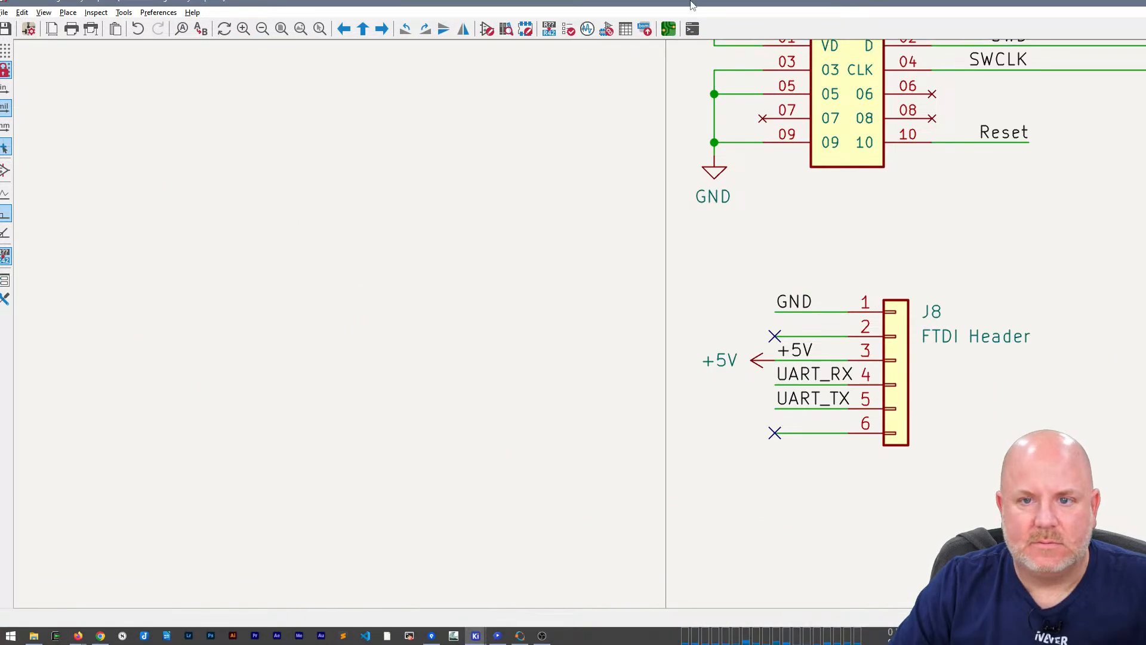
pyautogui.doubleClick(691, 3)
pyautogui.doubleClick(956, 10)
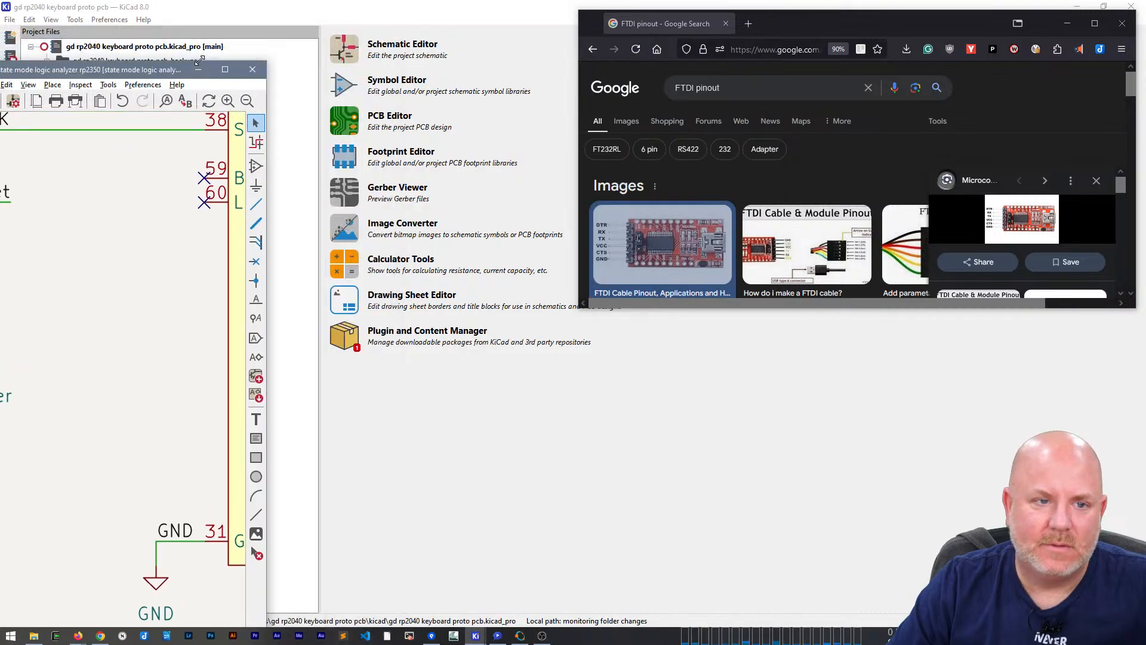
pyautogui.moveTo(268, 46); pyautogui.dragTo(296, 44)
pyautogui.keyDown('shift'); pyautogui.moveTo(126, 49); pyautogui.dragTo(420, 74); pyautogui.keyUp('shift')
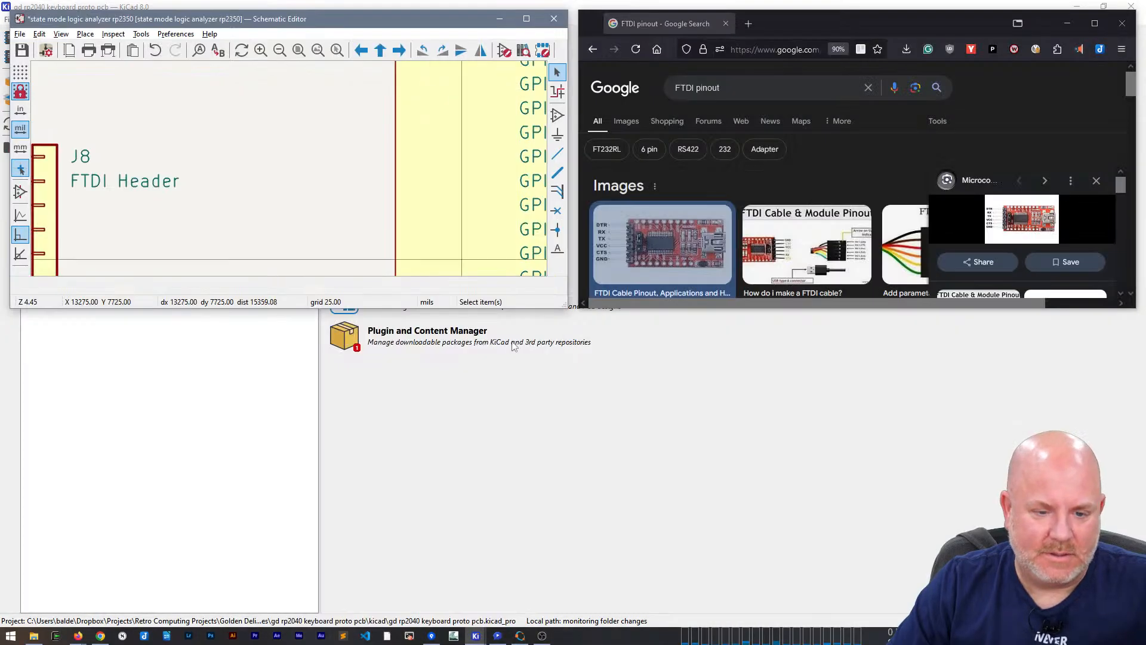
pyautogui.moveTo(506, 310); pyautogui.dragTo(486, 610)
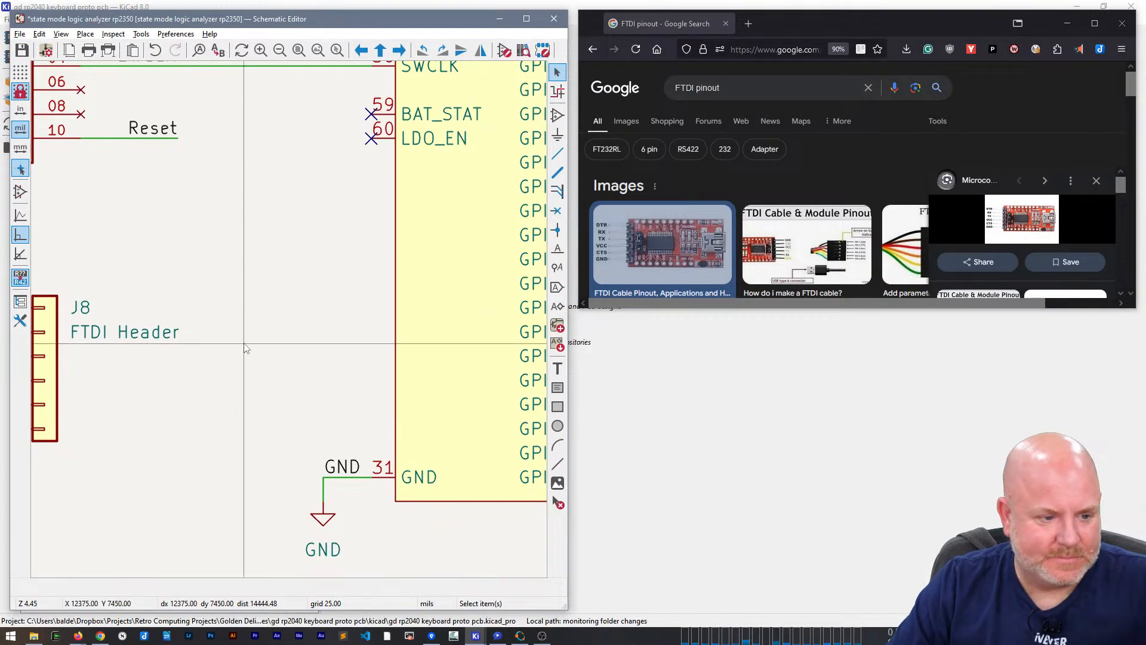
# Step: Open the Microcontrollers Lab FTDI cable article and compare its module pin order with the J8 FTDI header
pyautogui.scroll(-1, 247, 346)
pyautogui.scroll(3, 135, 338)
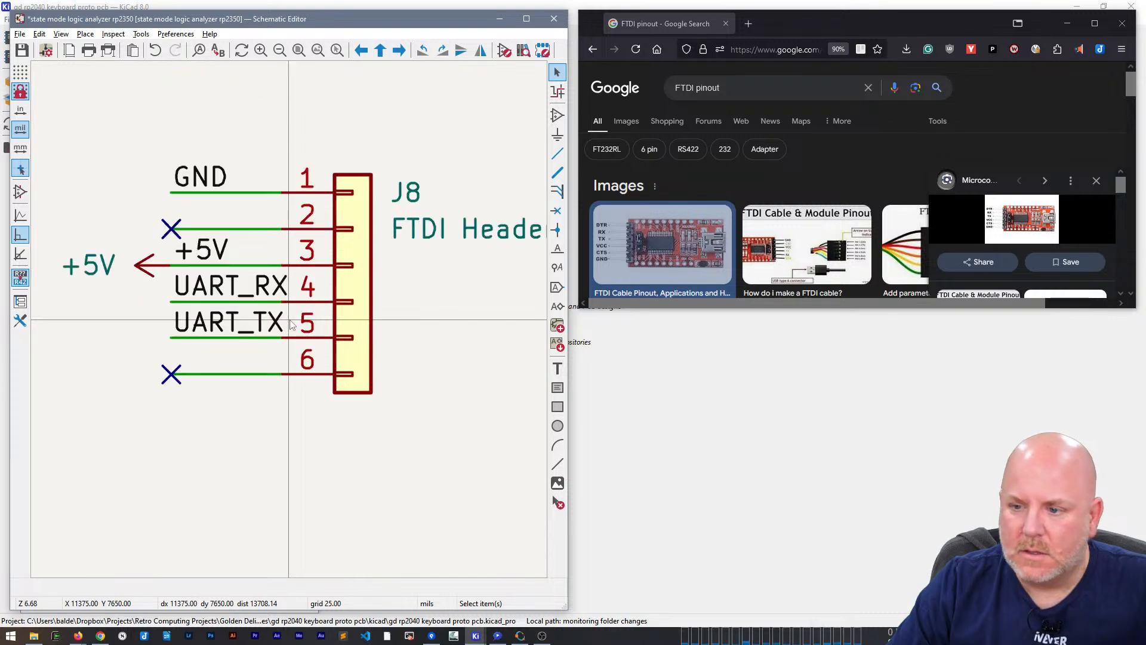
pyautogui.click(1023, 226)
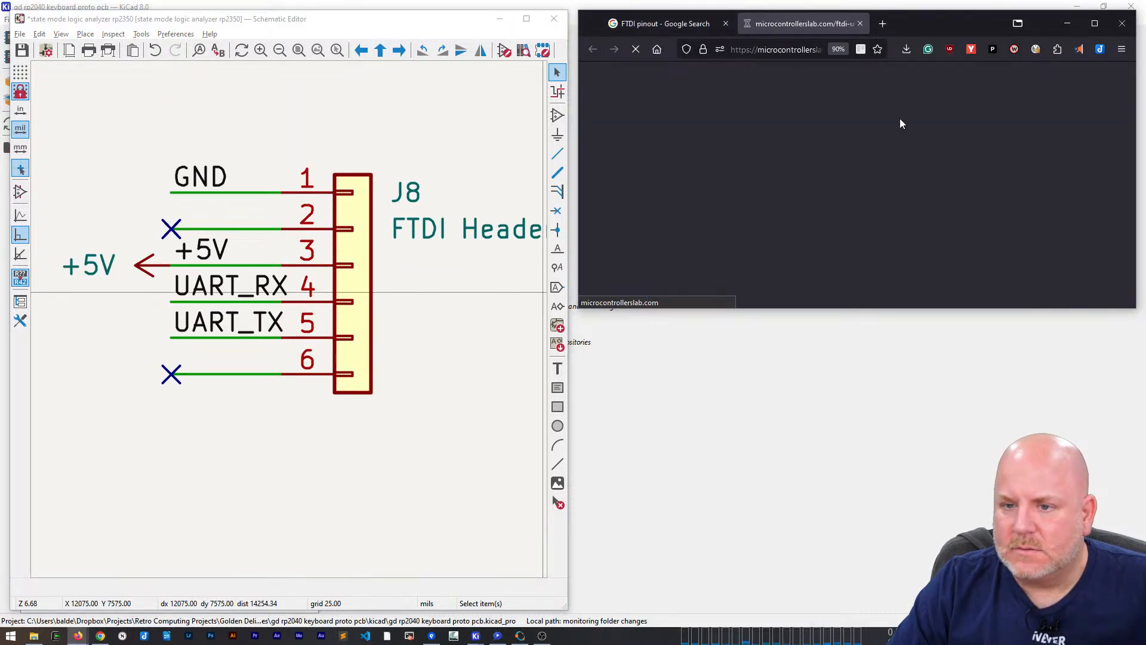
pyautogui.scroll(-10, 830, 227)
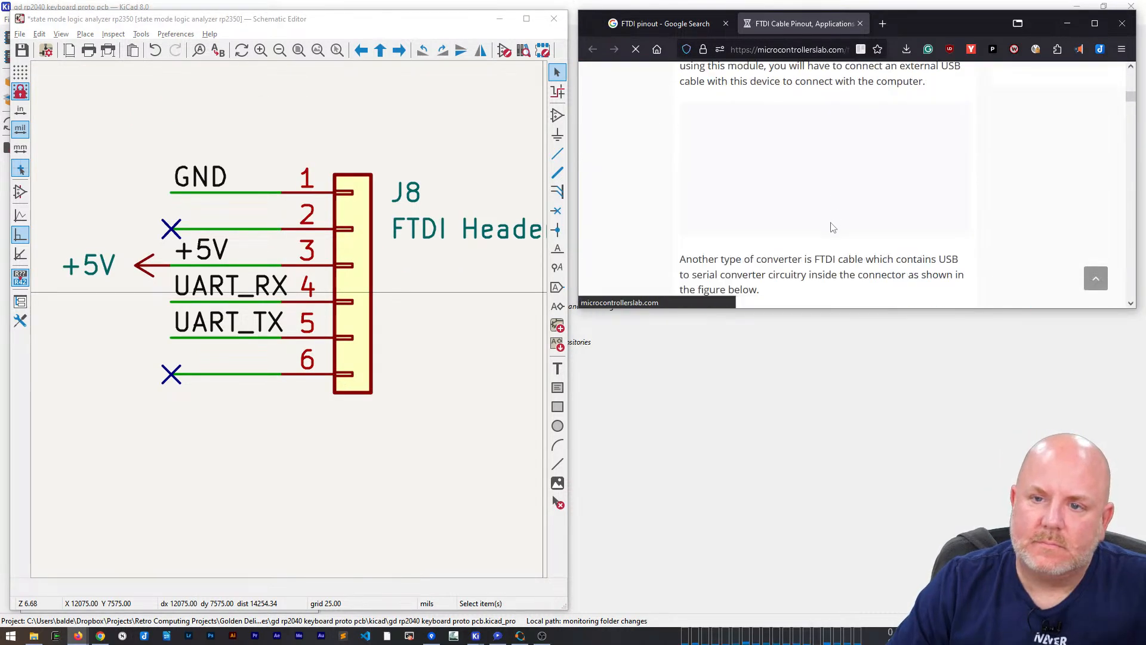
pyautogui.scroll(-12, 829, 224)
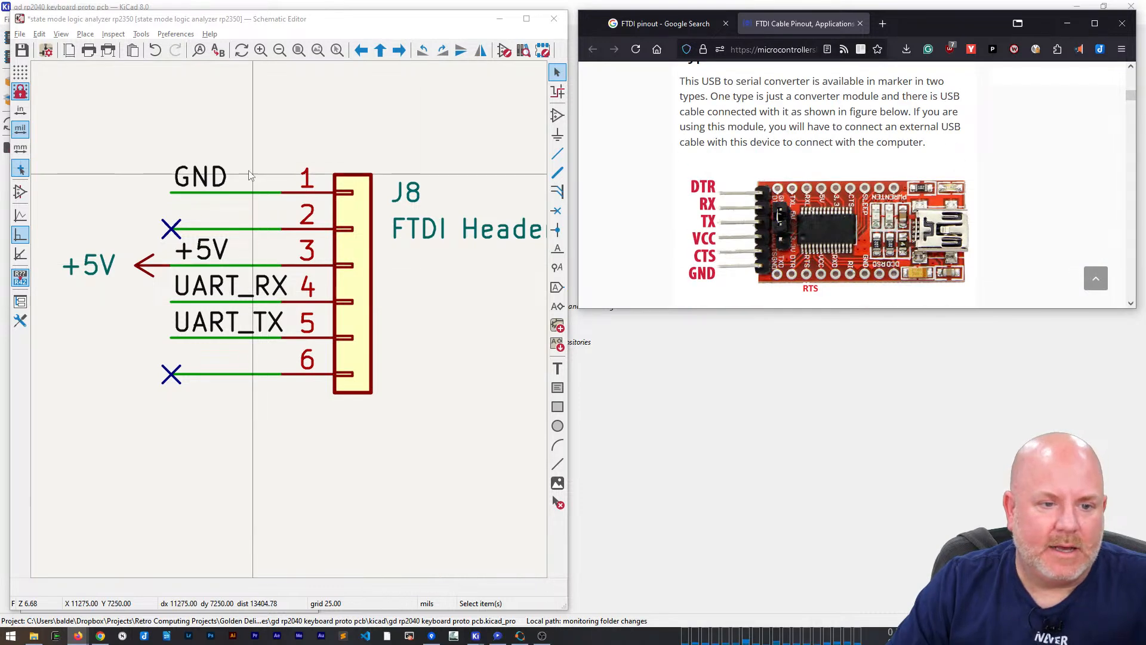
# Step: Mirror the J8 FTDI header with its wires and labels vertically, and move its reference and value text beside the uppermost pins
pyautogui.moveTo(442, 451); pyautogui.dragTo(94, 104)
pyautogui.press('x')
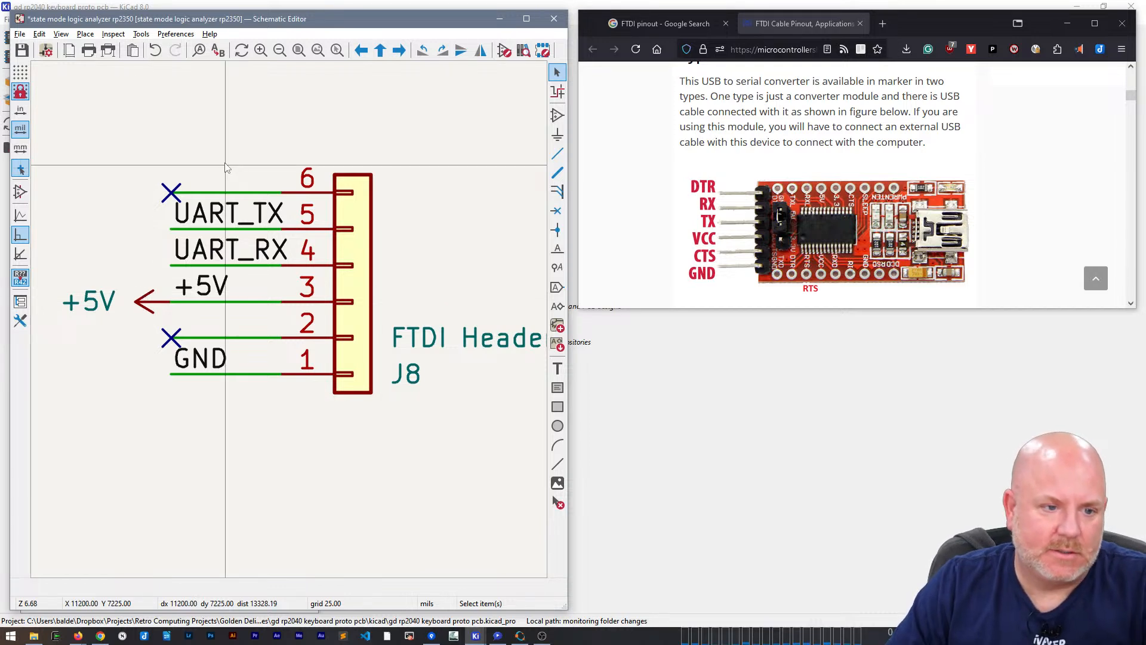
pyautogui.scroll(-3, 226, 169)
pyautogui.moveTo(386, 342); pyautogui.dragTo(347, 354, button='middle')
pyautogui.click(344, 425)
pyautogui.click(309, 439)
pyautogui.press('m')
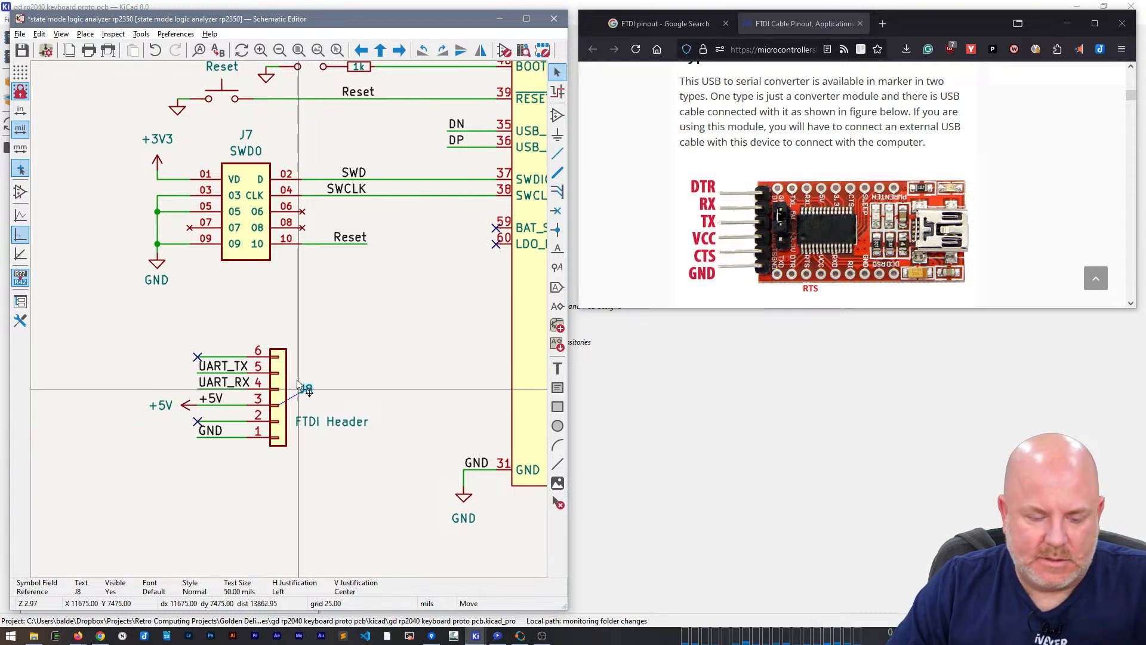
pyautogui.click(307, 353)
pyautogui.click(304, 422)
pyautogui.press('m')
pyautogui.click(300, 368)
pyautogui.click(313, 432)
# Step: Close the FTDI article and the FTDI pinout search results
pyautogui.scroll(-1, 290, 432)
pyautogui.moveTo(350, 258); pyautogui.dragTo(263, 332, button='middle')
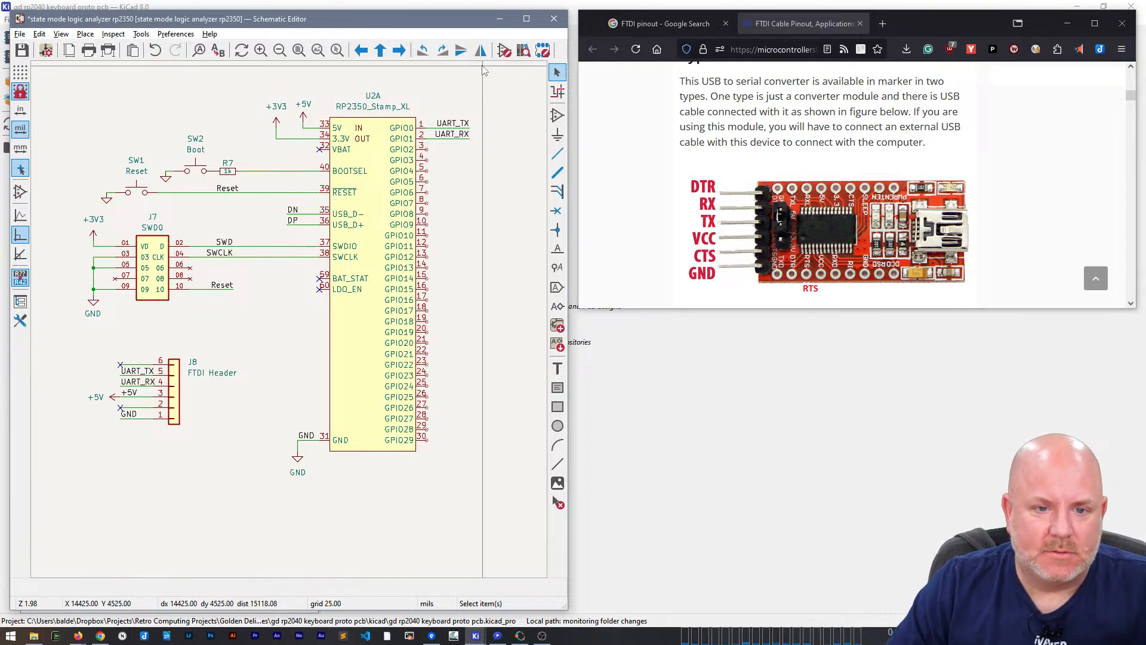
pyautogui.scroll(3, 686, 90)
pyautogui.click(860, 24)
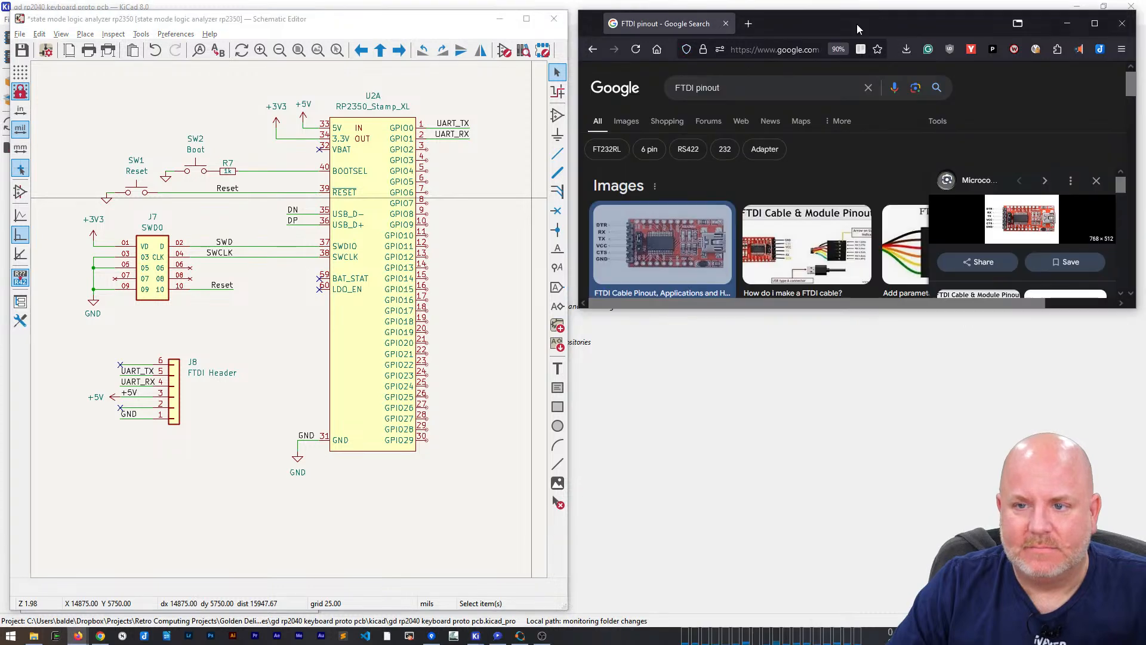
pyautogui.click(725, 24)
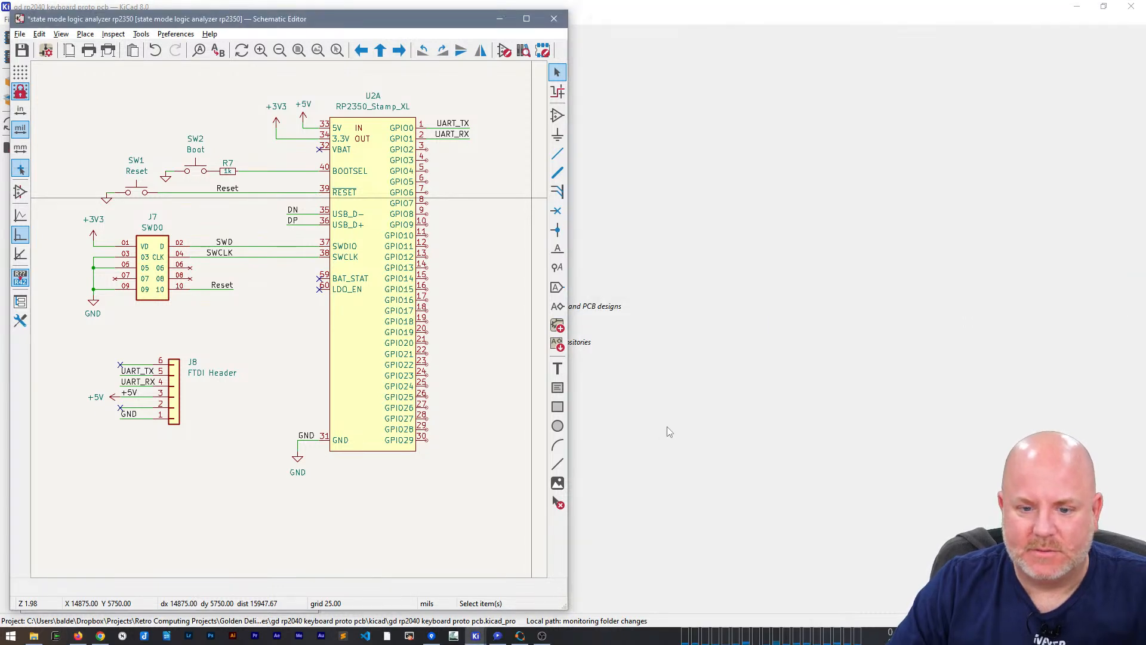
# Step: Switch through the open project windows back to the RP2350 Datasheet's Bank 0 GPIO functions table in Firefox
pyautogui.click(712, 215)
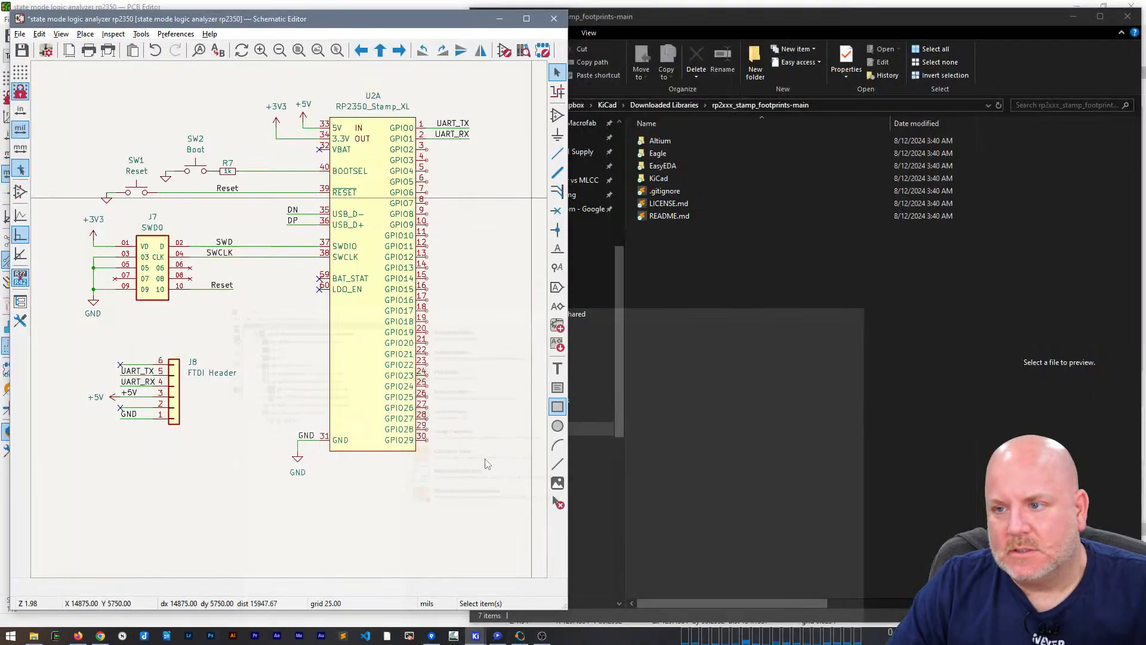
pyautogui.moveTo(1013, 21)
pyautogui.mouseDown()
pyautogui.moveTo(1030, 75)
pyautogui.moveTo(1016, 39)
pyautogui.mouseUp()
pyautogui.click(836, 11)
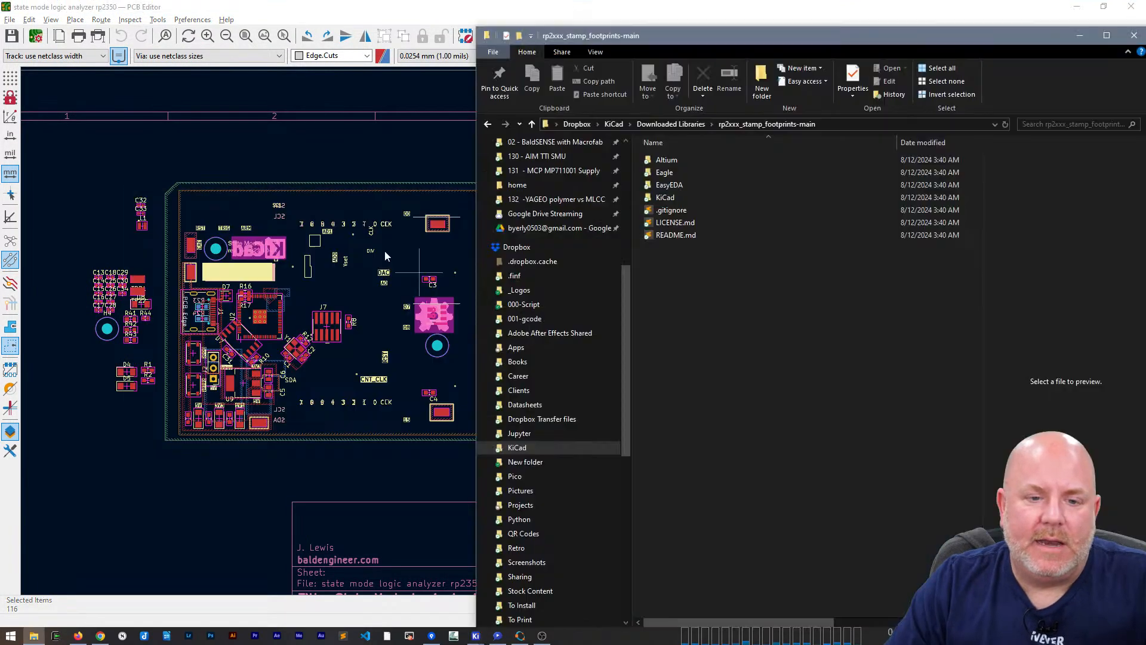
pyautogui.hotkey('alt', 'Tab')
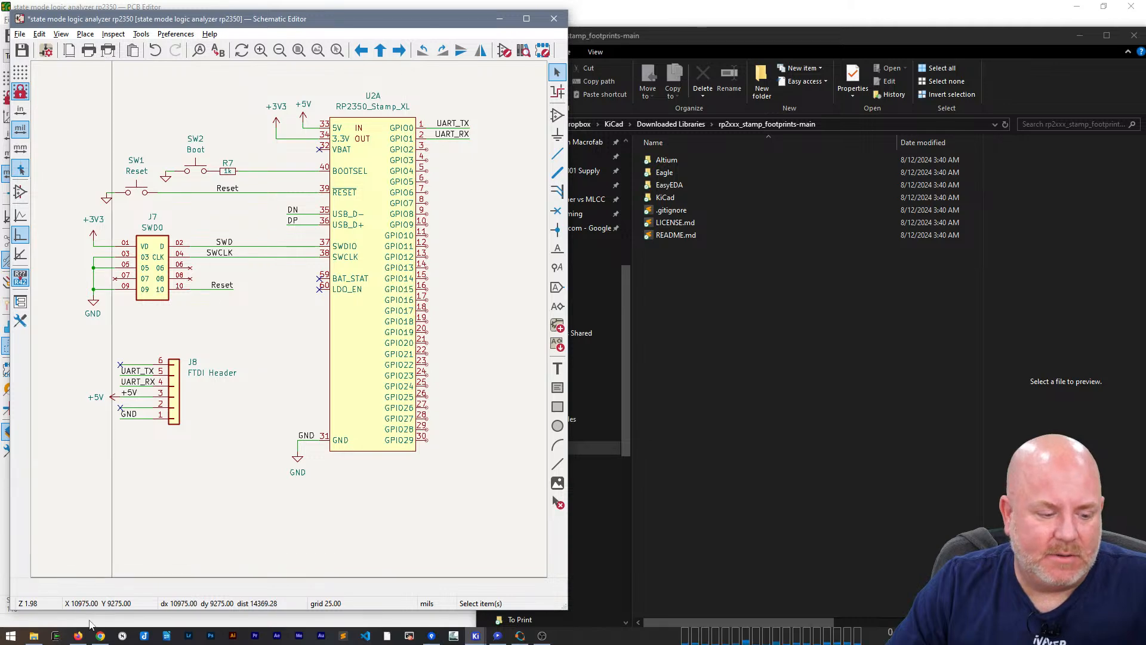
pyautogui.moveTo(78, 637)
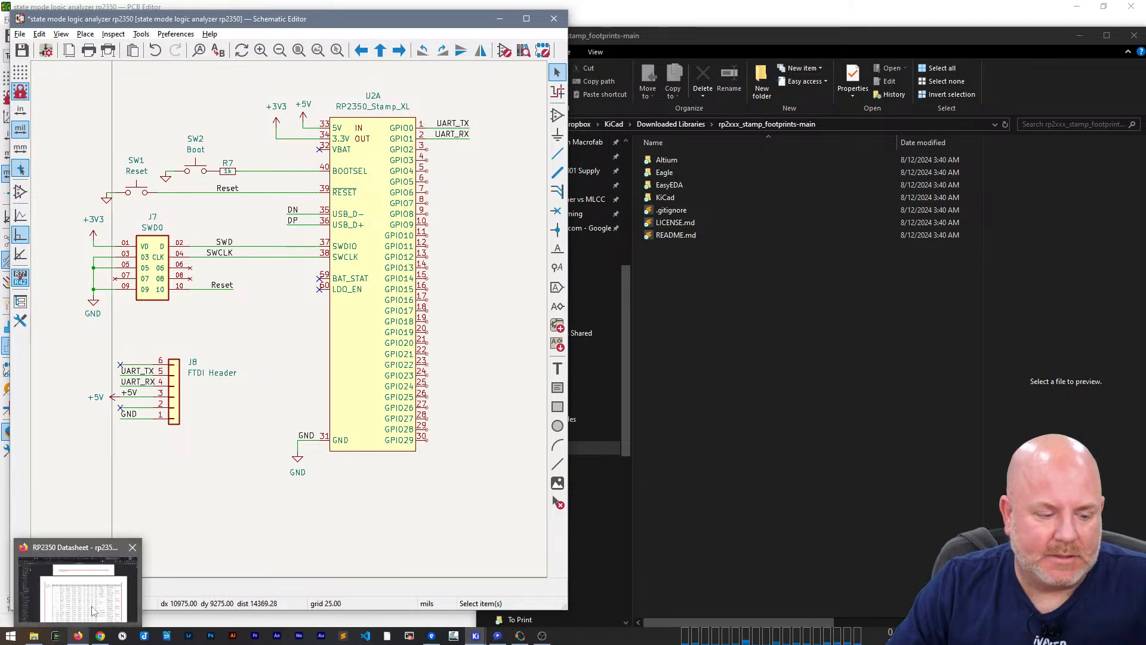
pyautogui.click(126, 599)
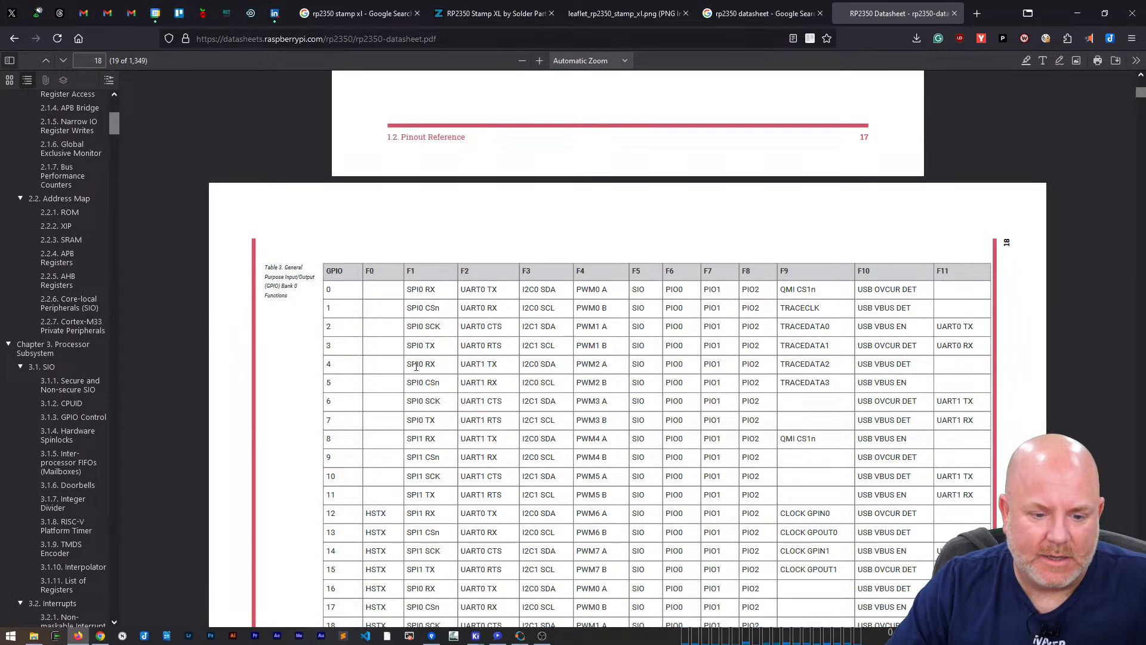
# Step: Check the UART functions in the datasheet's GPIO table, return to the logic analyzer schematic and save it
pyautogui.scroll(-5, 416, 367)
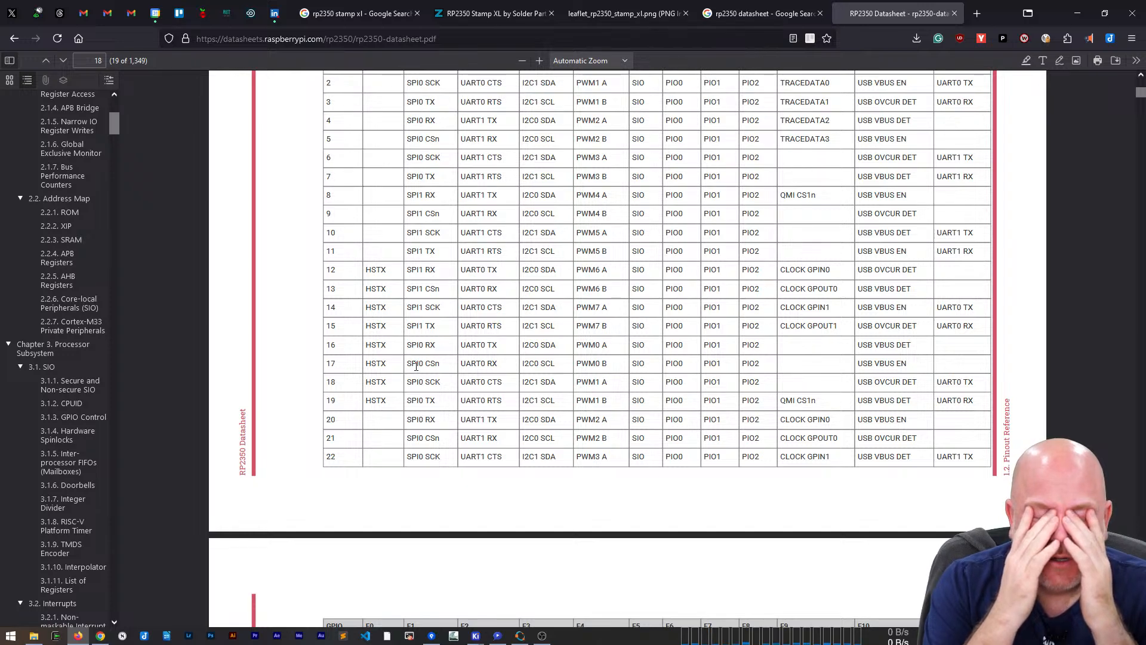
pyautogui.scroll(4, 398, 381)
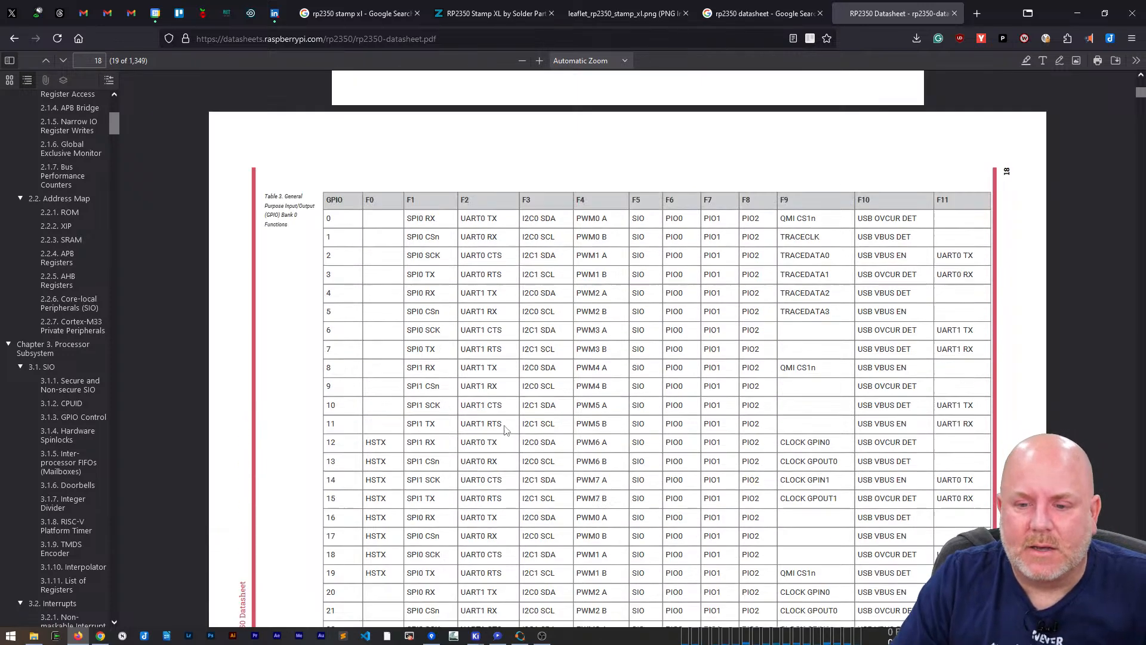
pyautogui.scroll(-2, 680, 105)
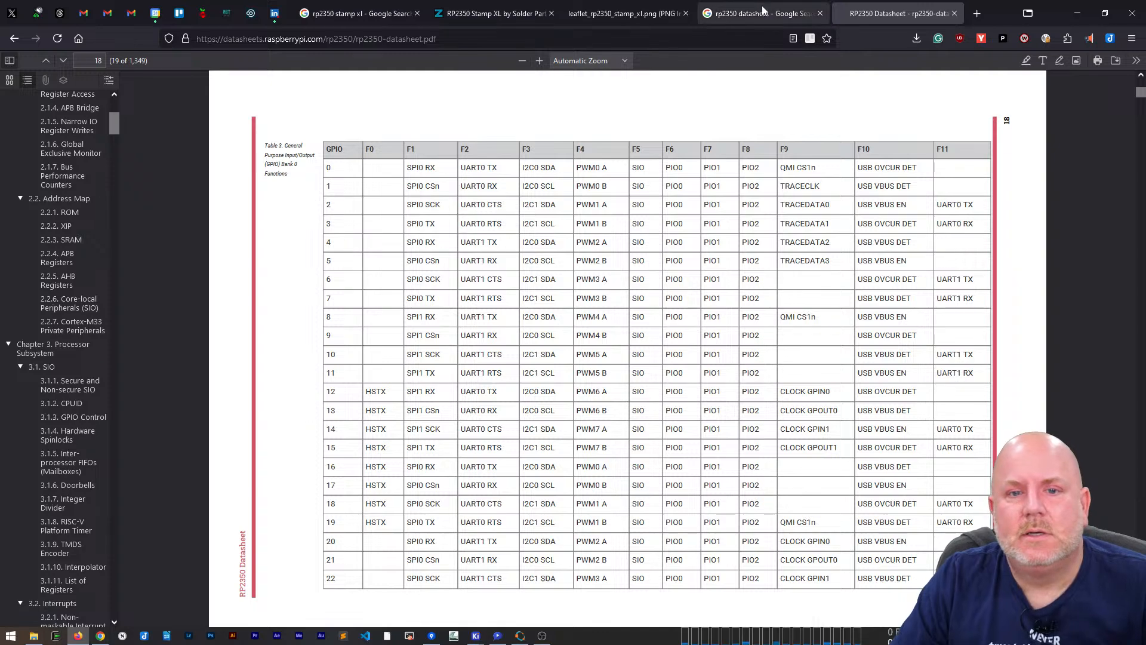
pyautogui.click(1085, 16)
pyautogui.click(527, 16)
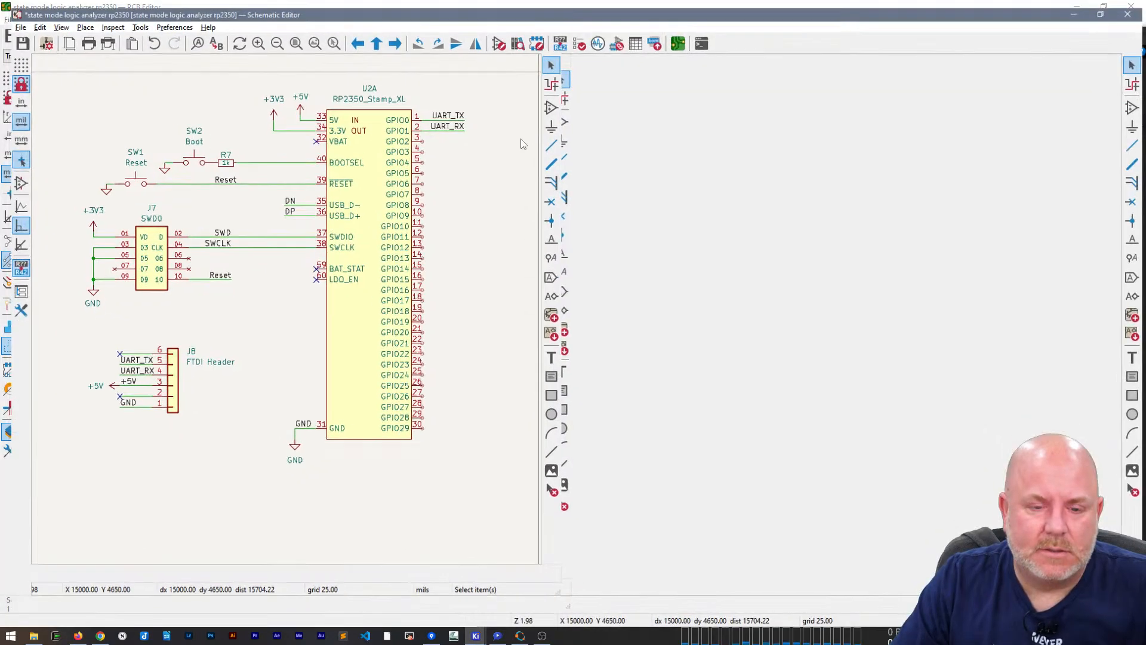
pyautogui.moveTo(941, 304); pyautogui.dragTo(648, 365, button='middle')
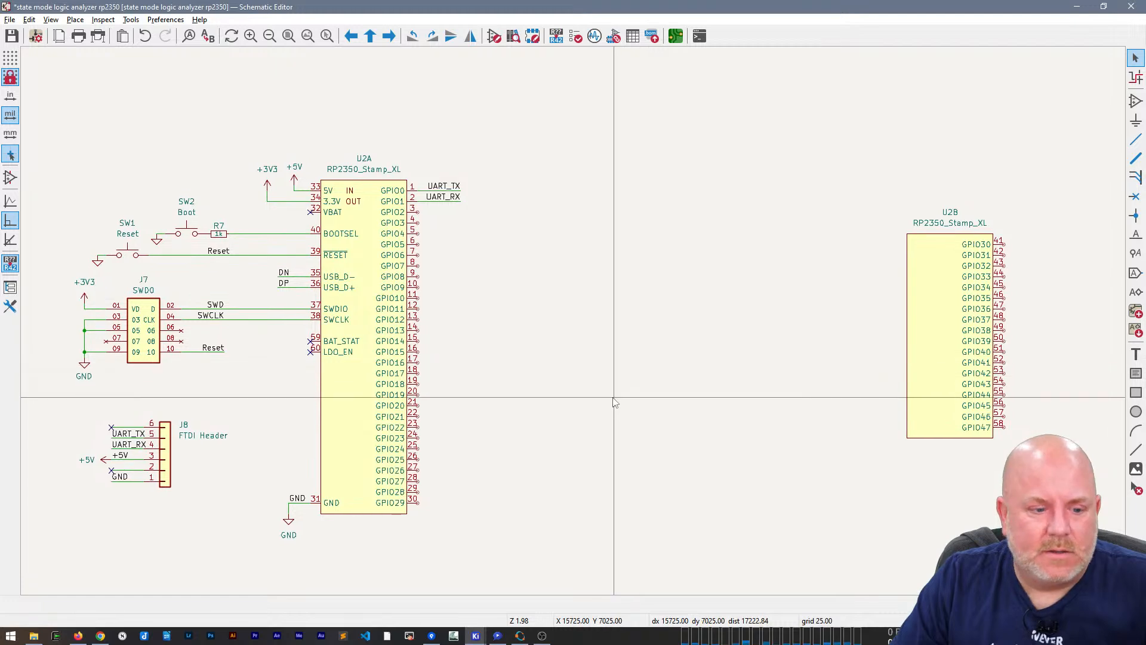
pyautogui.scroll(-2, 614, 402)
pyautogui.hotkey('ctrl', 's')
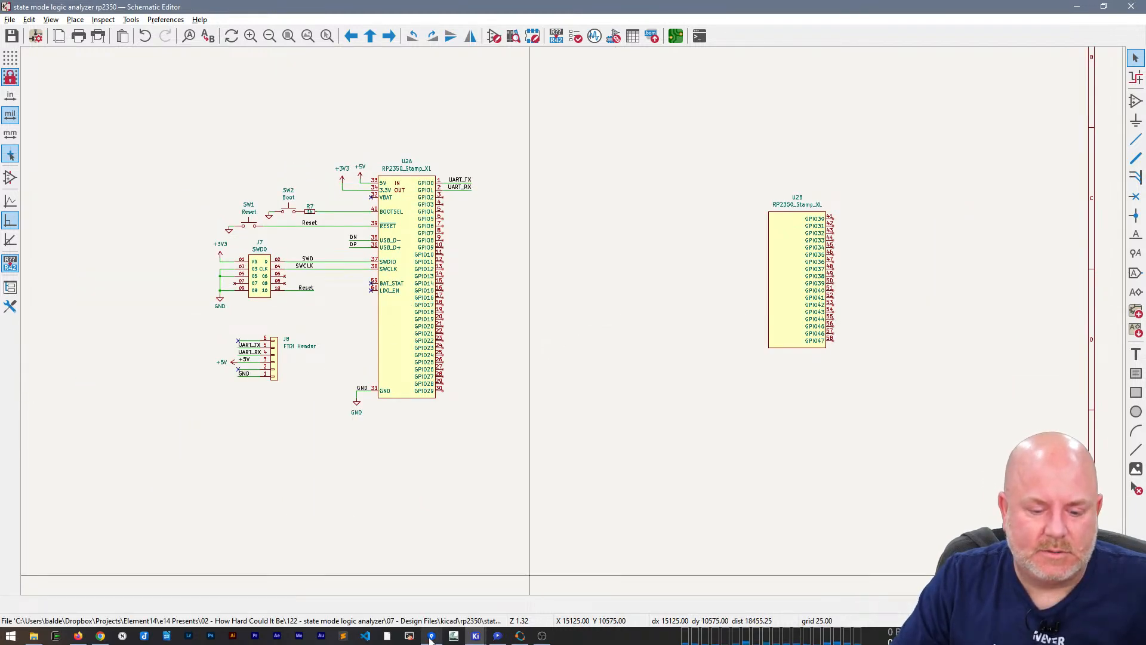
# Step: In Sourcetree, stage both changed KiCad files, commit and push them as "replaced discrete rp2350 with stampxl (schematic only)", and return to the schematic
pyautogui.click(432, 635)
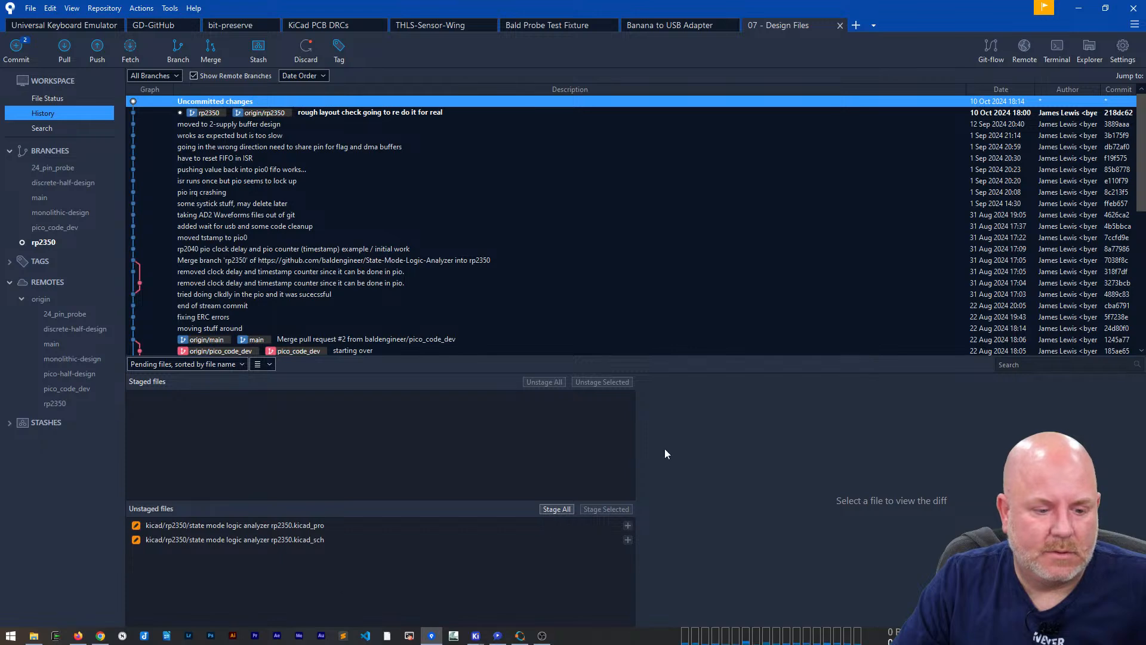
pyautogui.click(563, 507)
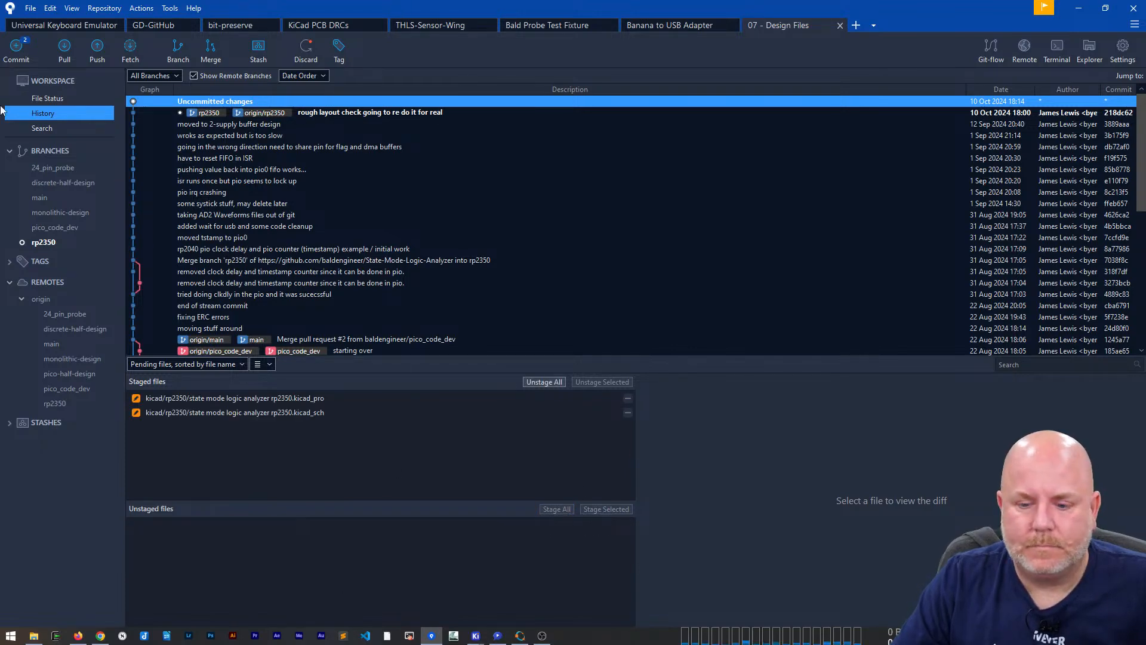
pyautogui.click(55, 98)
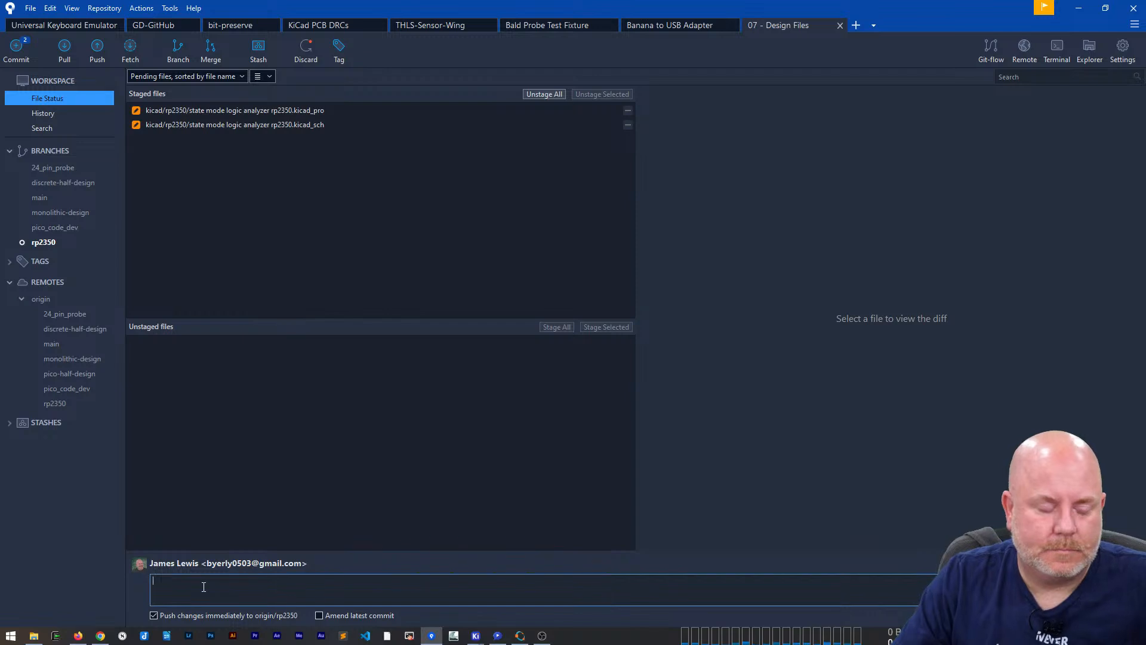
pyautogui.write('repalced')
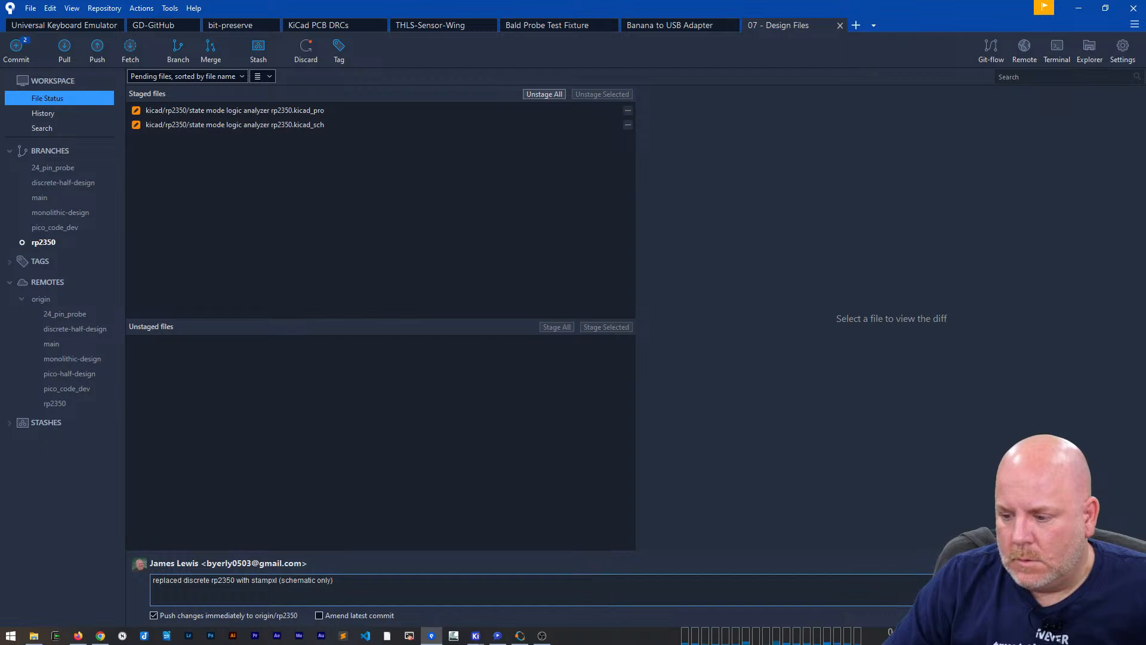
pyautogui.hotkey('ctrl', 'Return')
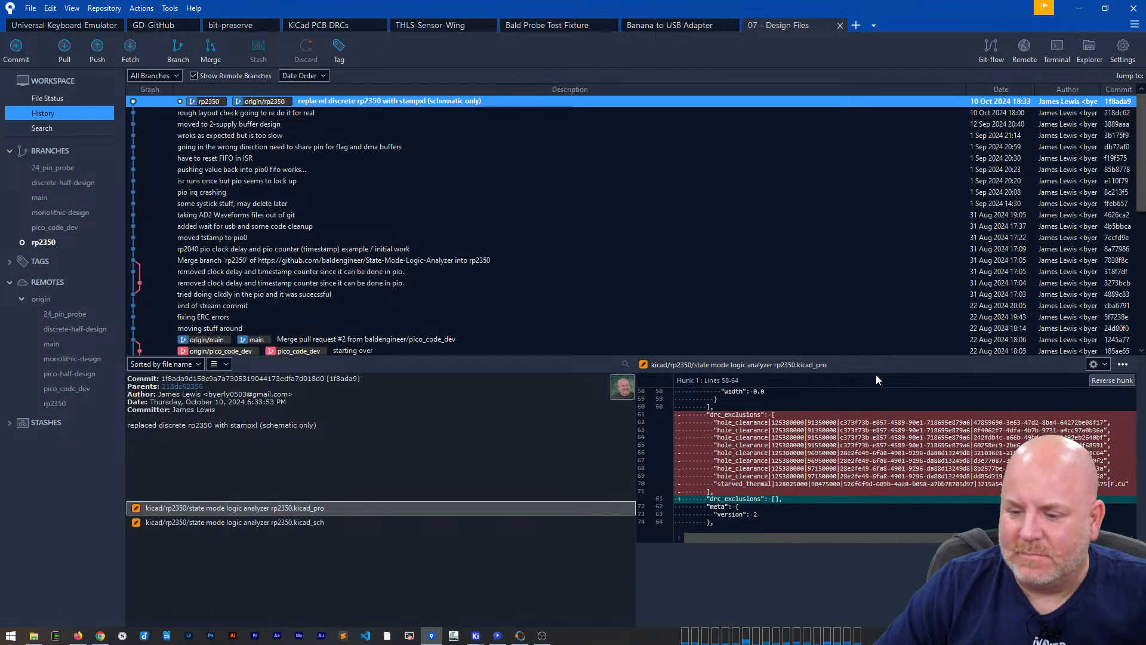
pyautogui.click(1080, 9)
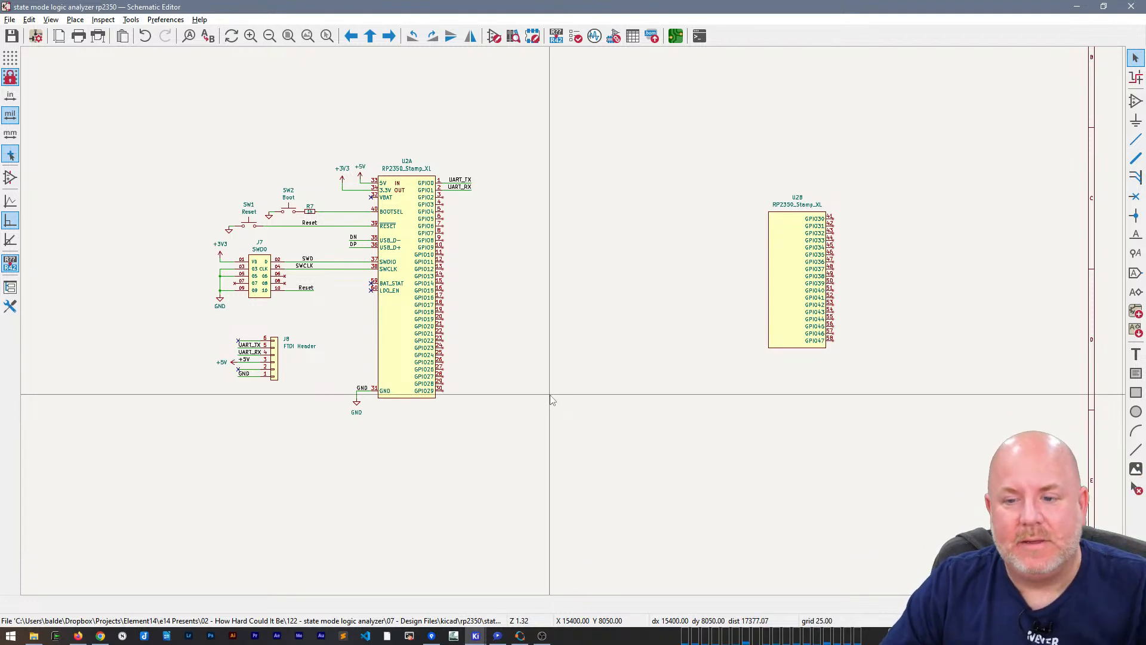
pyautogui.scroll(3, 552, 399)
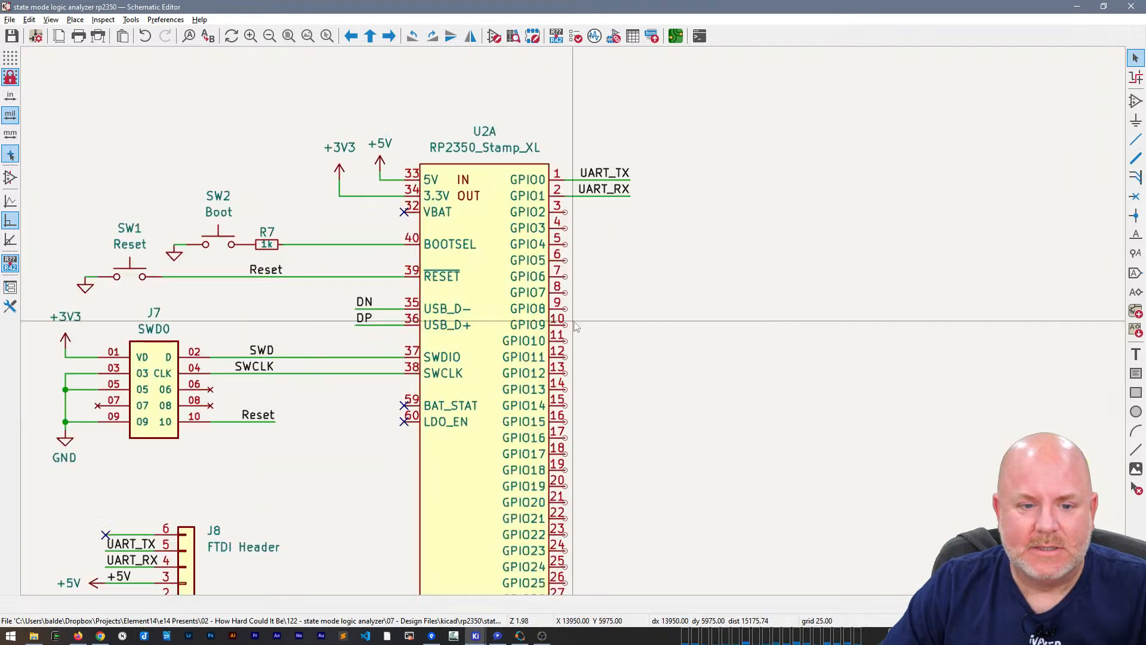
pyautogui.moveTo(678, 453); pyautogui.dragTo(690, 369, button='middle')
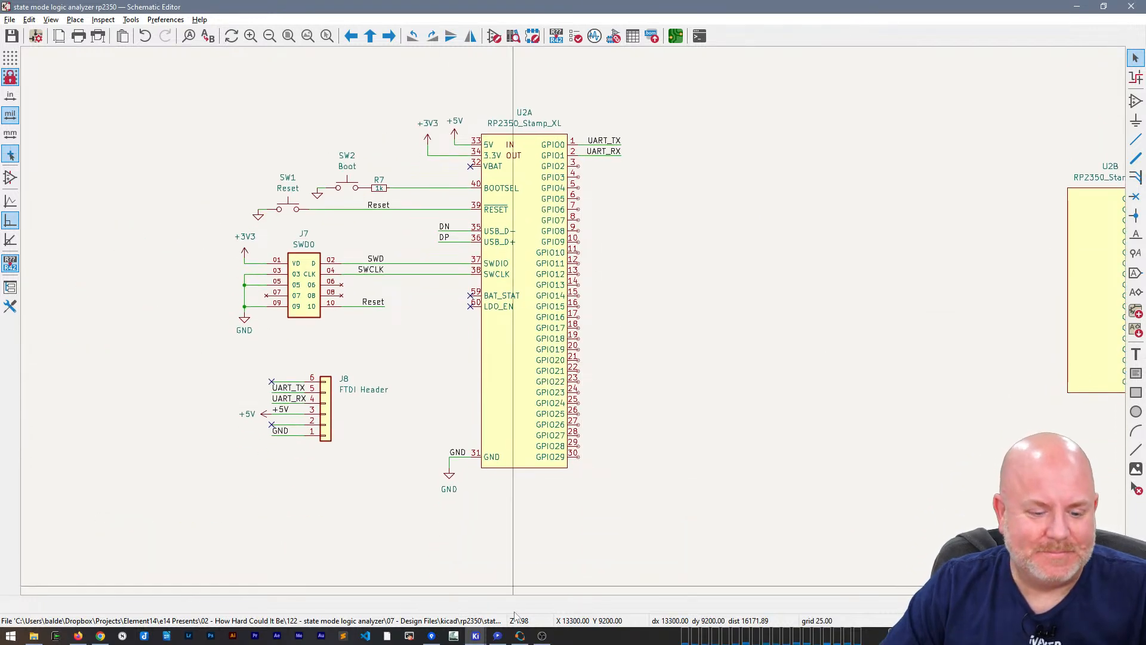
pyautogui.moveTo(482, 634)
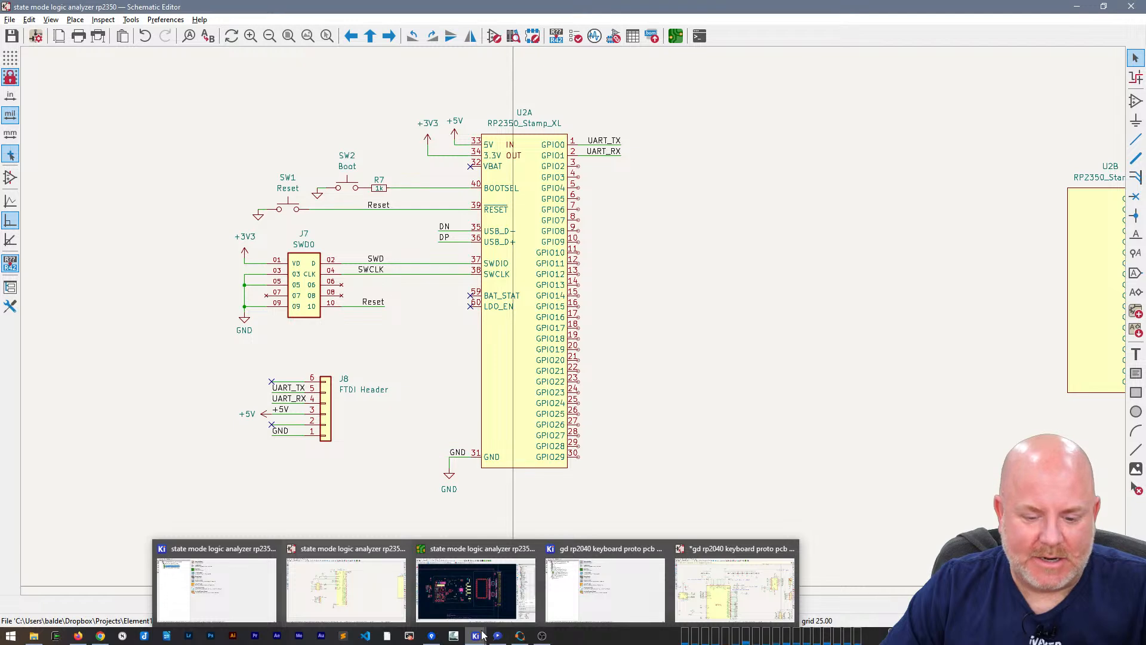
pyautogui.moveTo(623, 593)
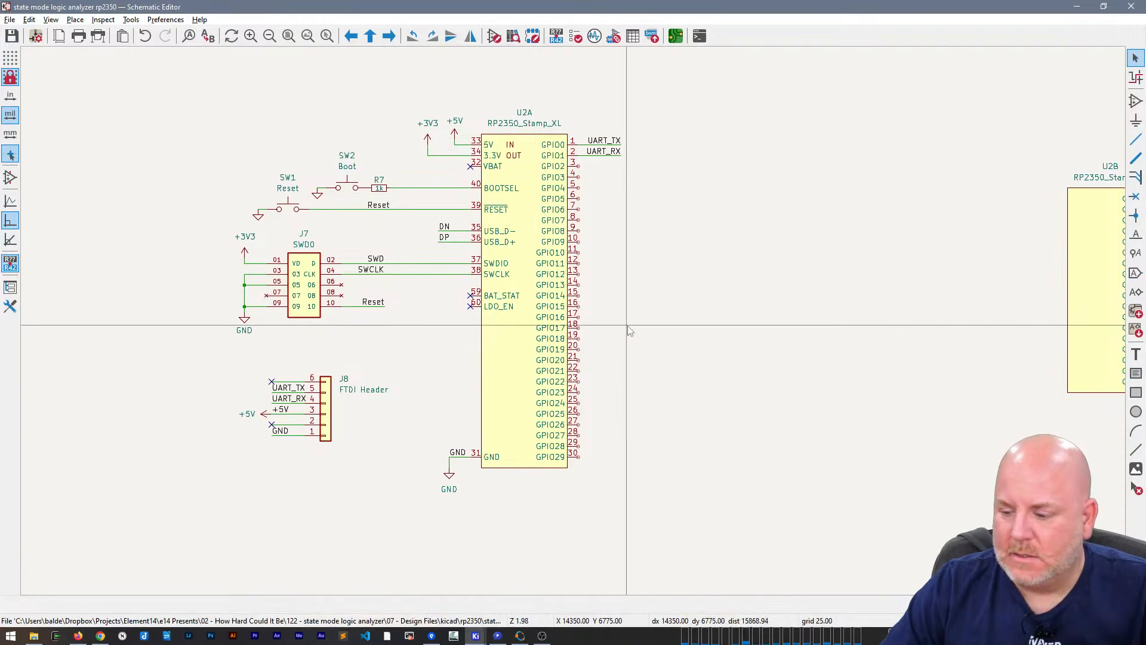
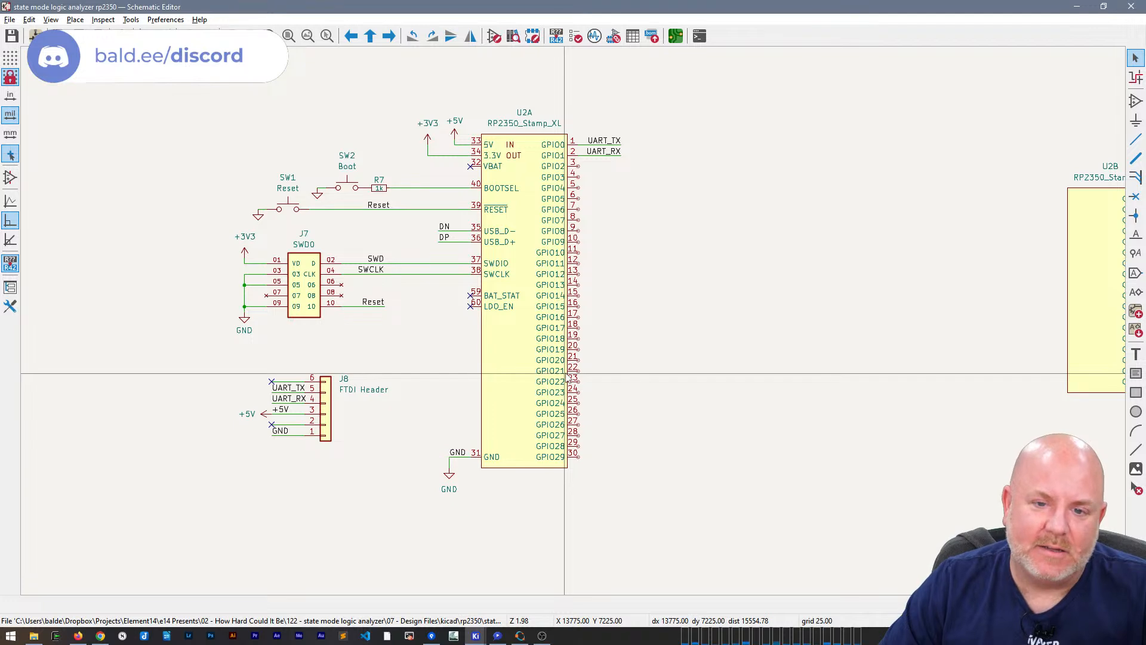
pyautogui.scroll(2, 566, 375)
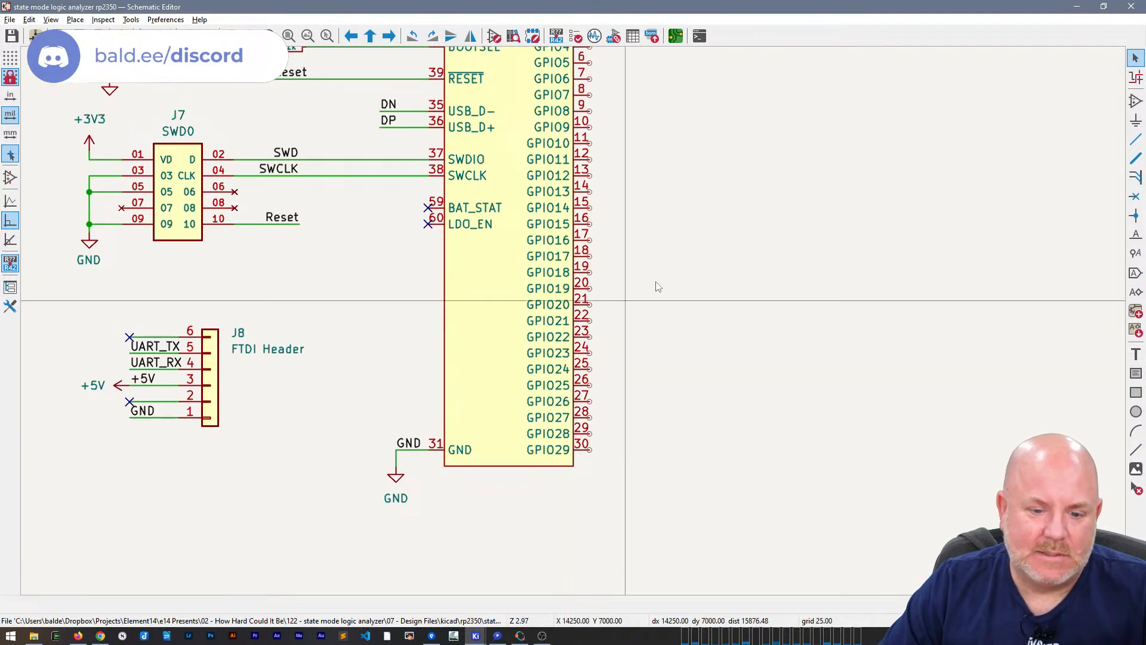
pyautogui.moveTo(694, 250); pyautogui.dragTo(712, 382, button='middle')
pyautogui.scroll(-1, 715, 384)
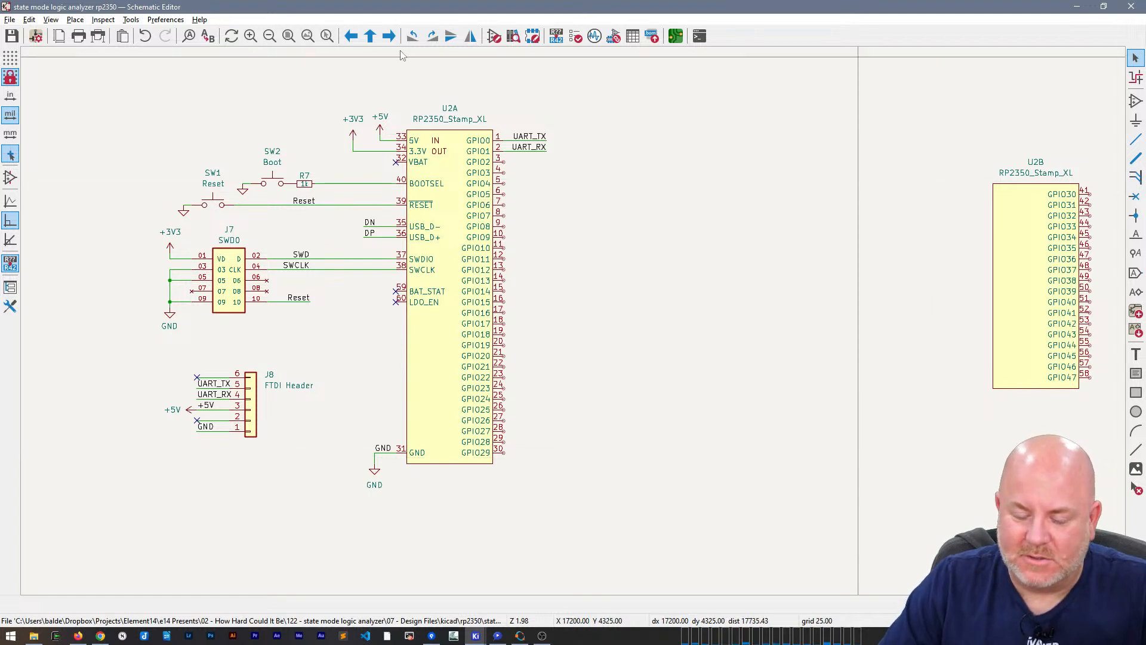
pyautogui.moveTo(589, 230); pyautogui.dragTo(584, 250, button='middle')
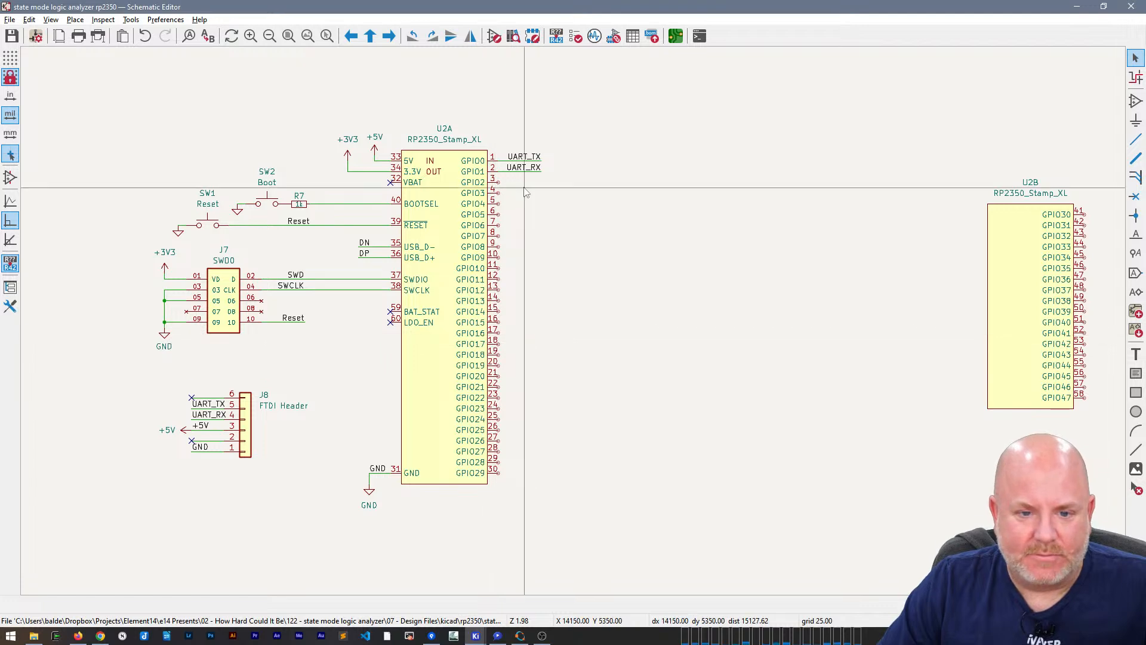
# Step: Move the block of QUAL, CLK and BUF31 to BUF00 labelled wires from outside the sheet to beside U2A's GPIO pins
pyautogui.scroll(-3, 736, 255)
pyautogui.moveTo(736, 255); pyautogui.dragTo(595, 342, button='middle')
pyautogui.moveTo(907, 307); pyautogui.dragTo(839, 78)
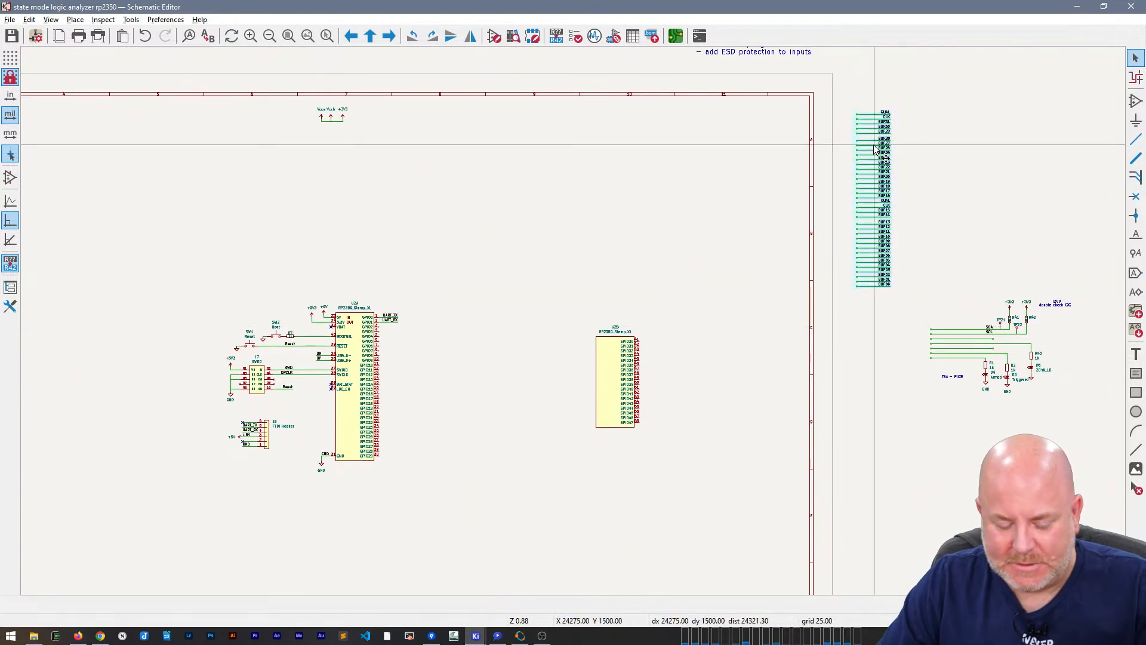
pyautogui.press('m')
pyautogui.click(401, 333)
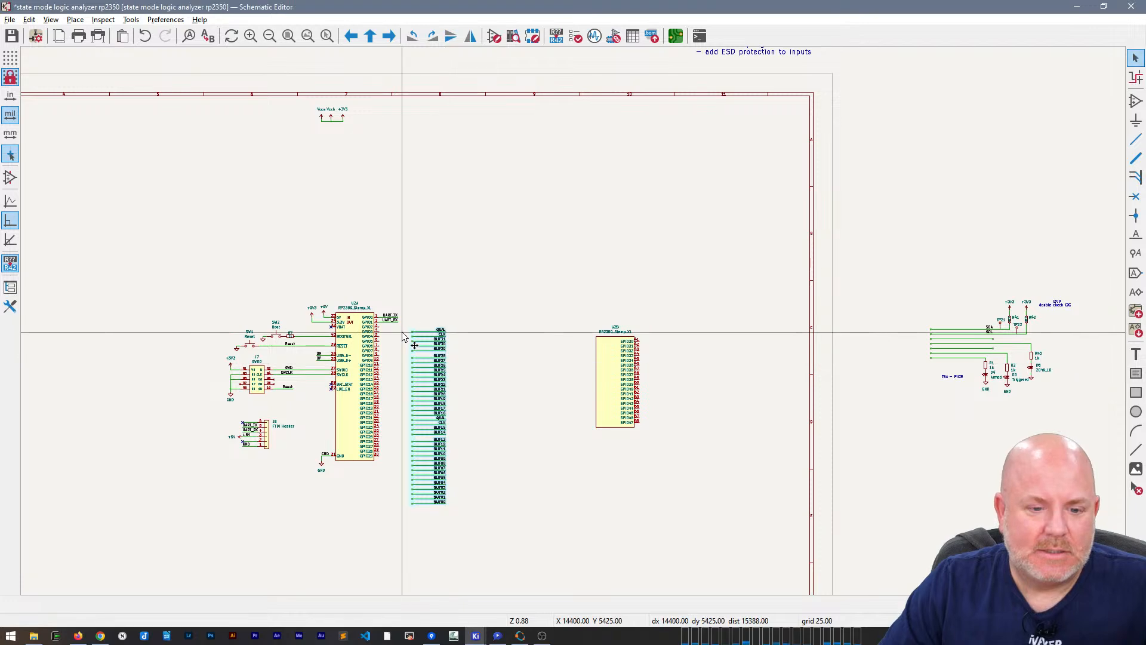
pyautogui.scroll(4, 400, 333)
pyautogui.click(670, 231)
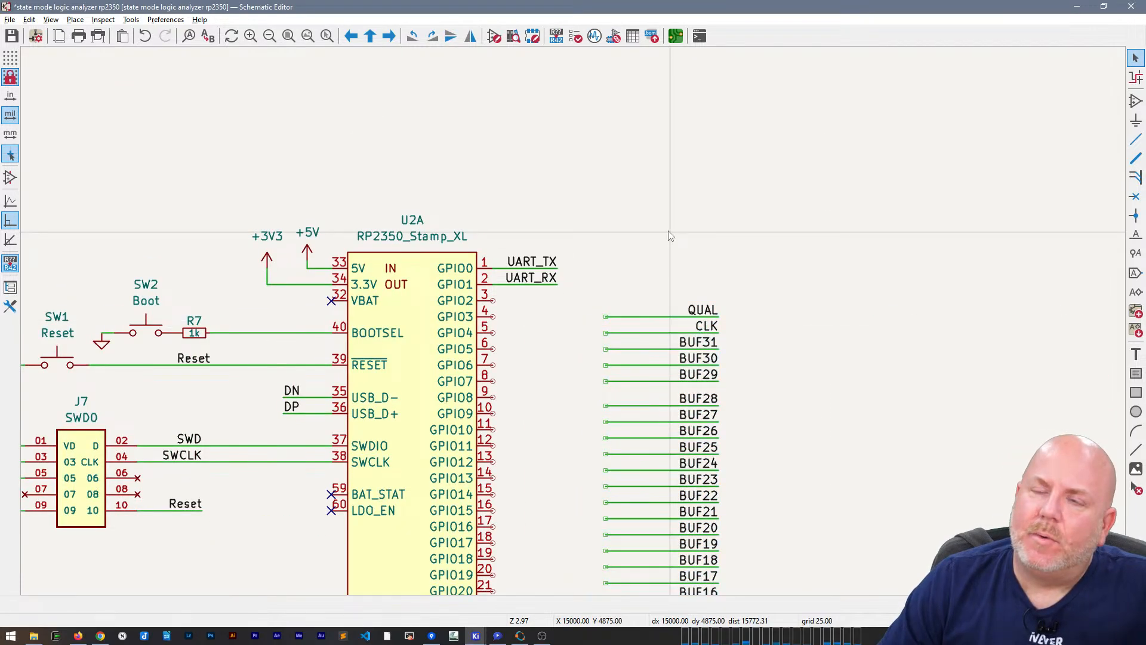
# Step: Move the U2B unit of the RP2350_Stamp_XL directly below U2A
pyautogui.moveTo(667, 235); pyautogui.dragTo(691, 137, button='middle')
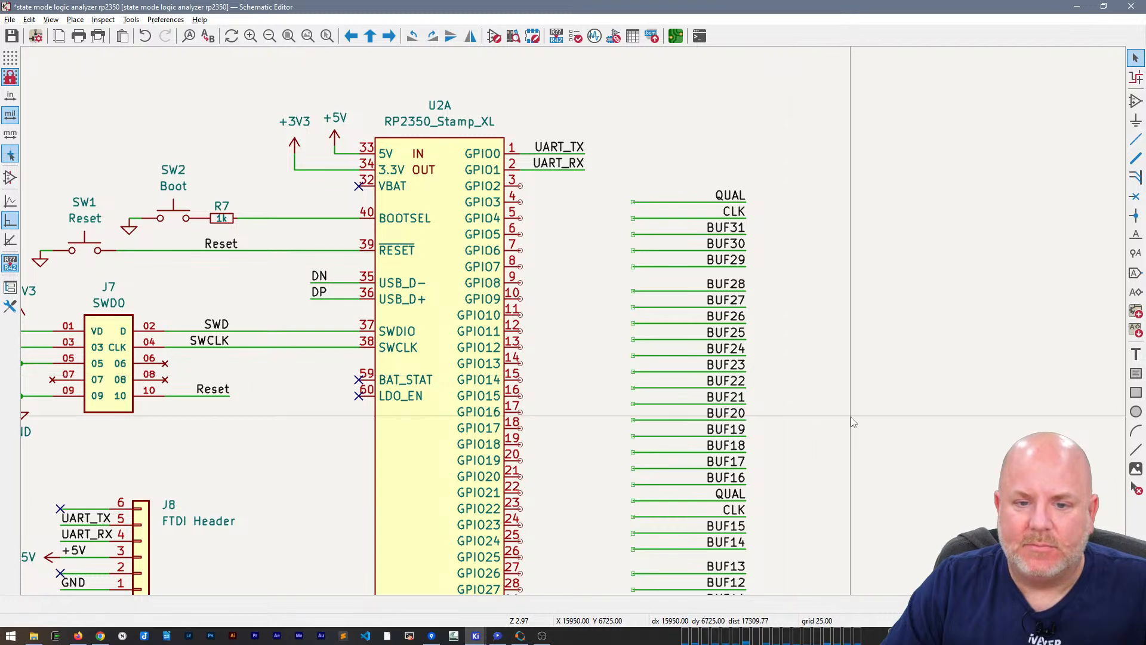
pyautogui.scroll(-3, 853, 422)
pyautogui.moveTo(606, 293); pyautogui.dragTo(589, 289, button='middle')
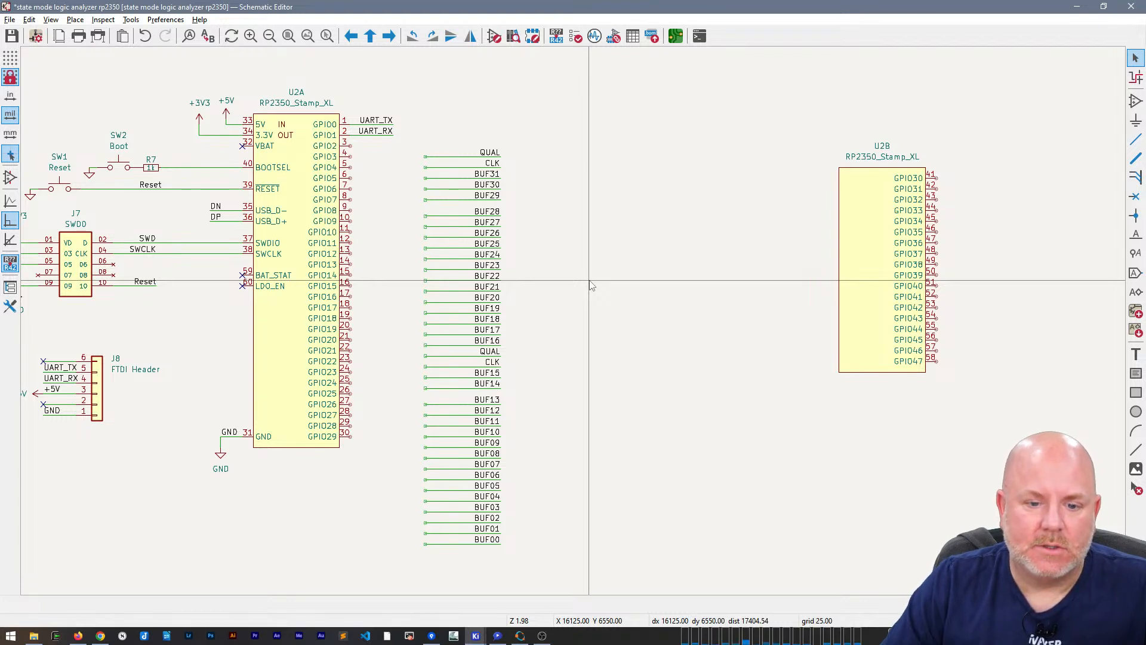
pyautogui.moveTo(652, 229); pyautogui.dragTo(772, 231, button='middle')
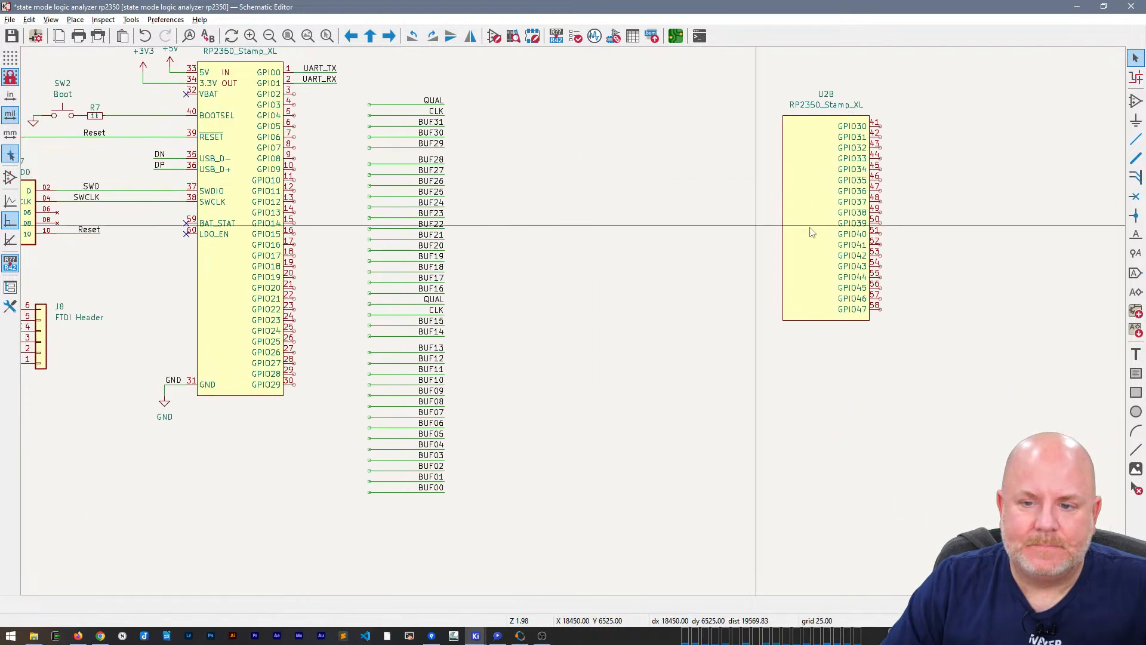
pyautogui.click(839, 225)
pyautogui.moveTo(836, 224); pyautogui.dragTo(239, 542)
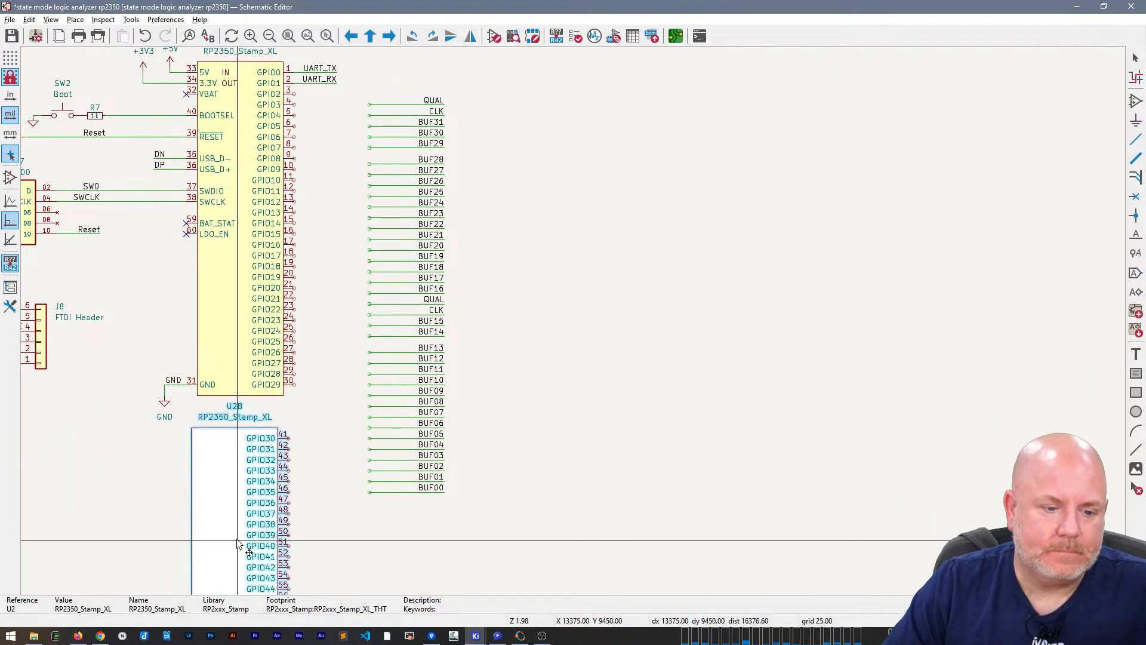
pyautogui.click(505, 458)
# Step: Set the UART_TX and UART_RX wires aside in empty space and attach the QUAL, CLK and BUF wire block to U2A starting at GPIO0
pyautogui.moveTo(520, 481); pyautogui.dragTo(636, 490, button='middle')
pyautogui.moveTo(484, 135); pyautogui.dragTo(692, 154)
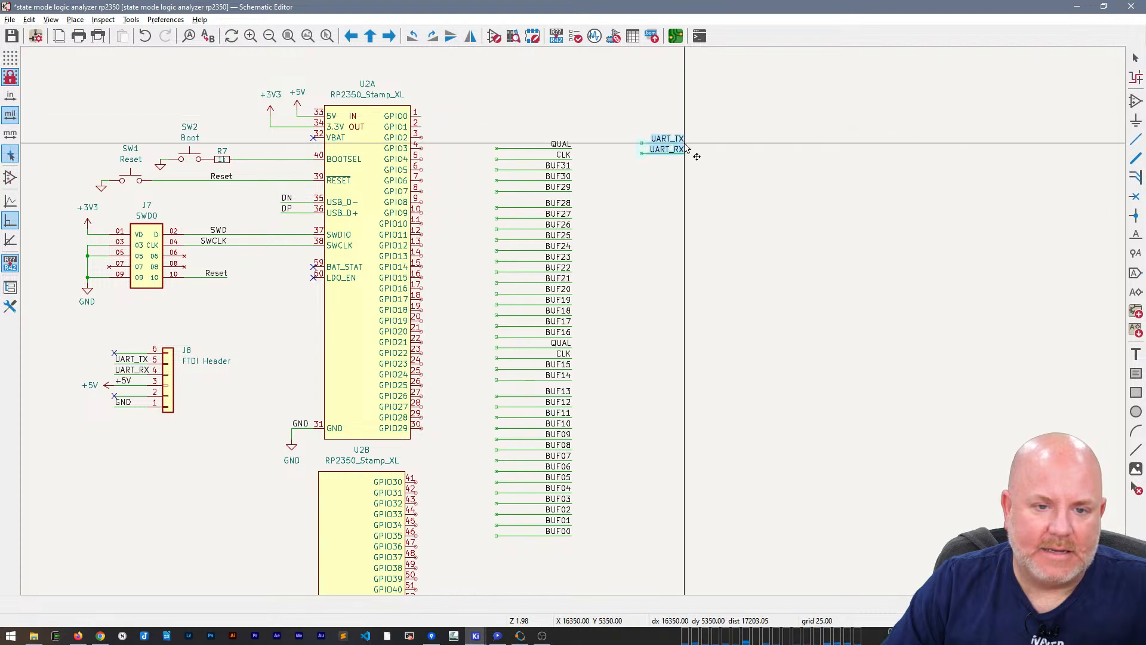
pyautogui.moveTo(583, 557); pyautogui.dragTo(448, 52)
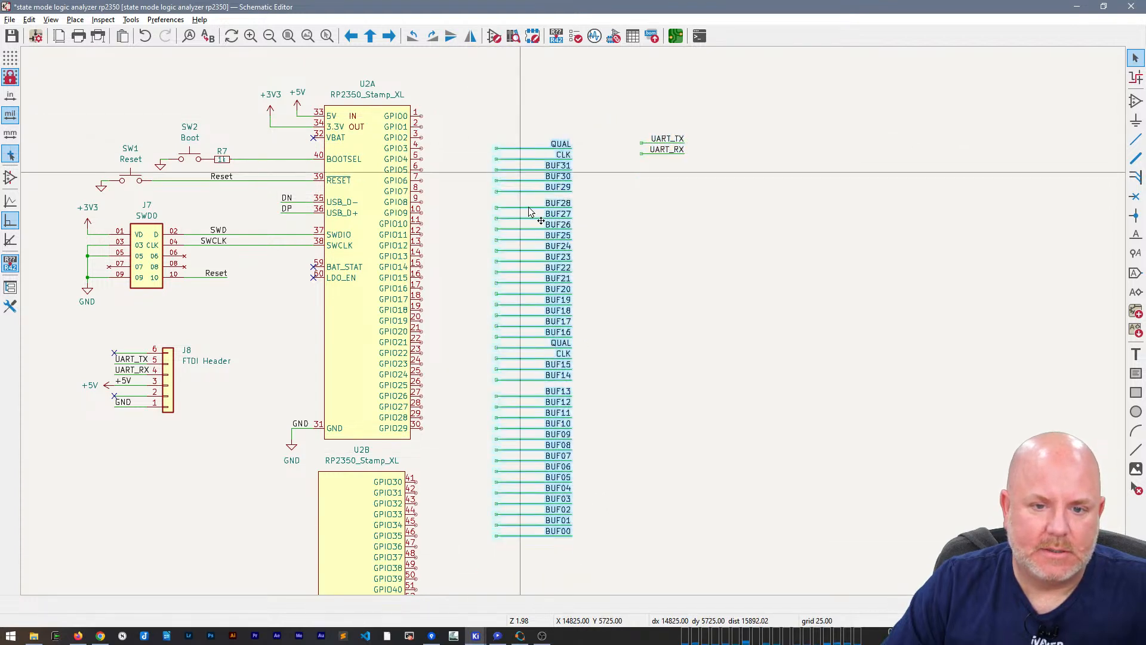
pyautogui.moveTo(564, 395); pyautogui.dragTo(497, 367)
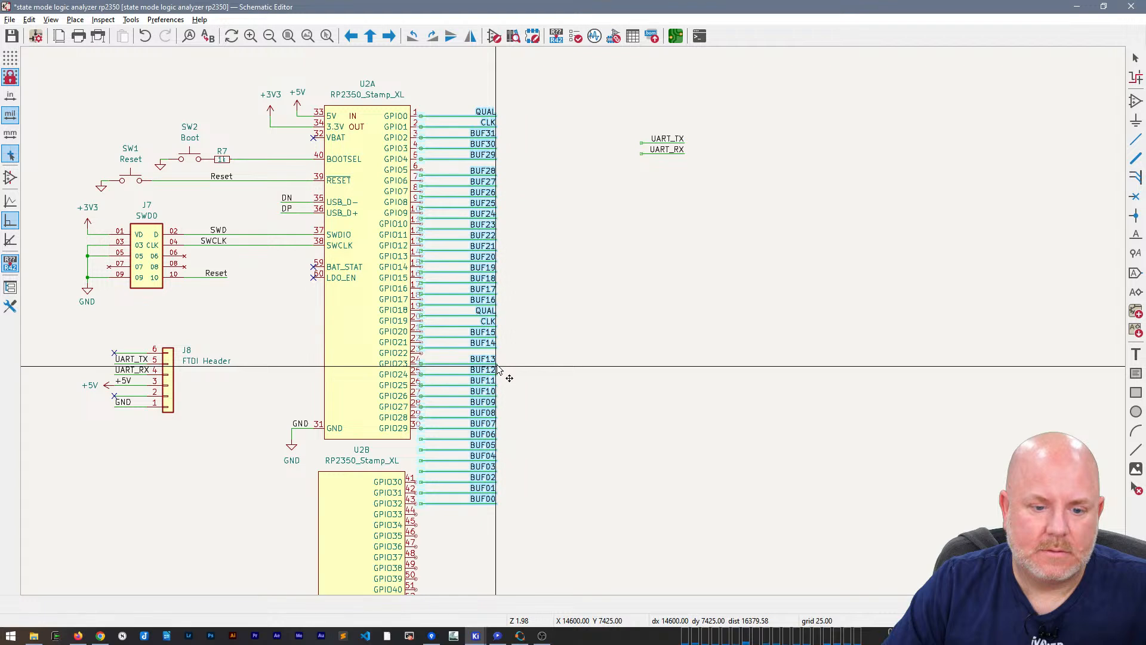
pyautogui.click(497, 366)
pyautogui.scroll(-1, 597, 430)
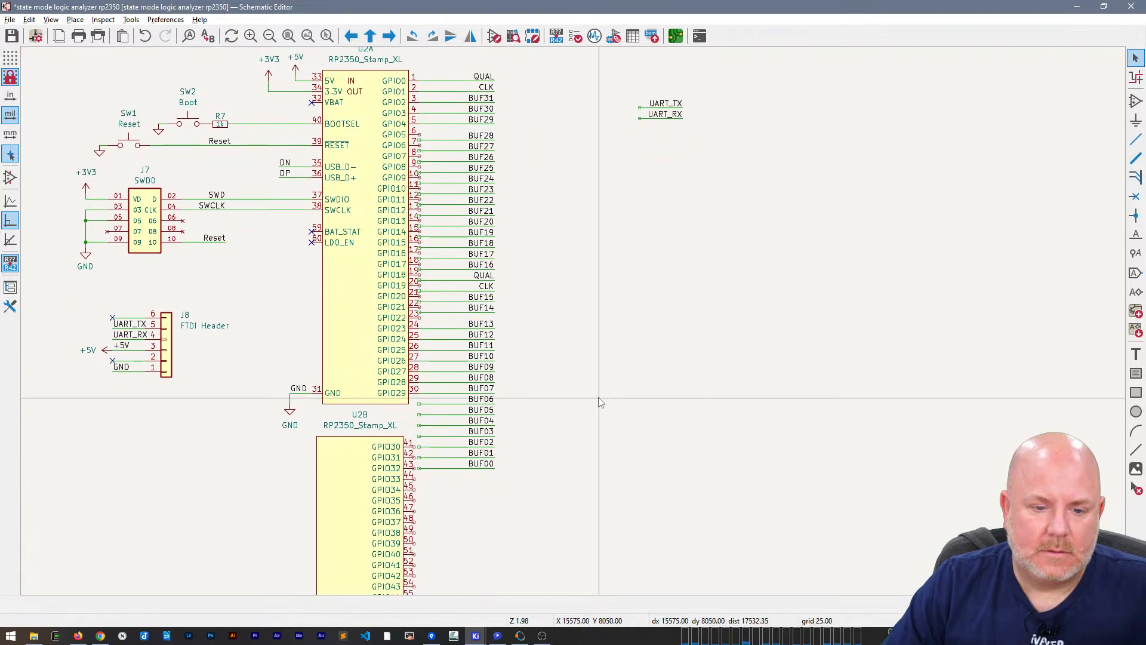
# Step: Close the gaps in the wire block by shifting BUF28 and below, plus BUF13 and below, up onto consecutive GPIO pins
pyautogui.moveTo(532, 481); pyautogui.dragTo(452, 135)
pyautogui.click(583, 264)
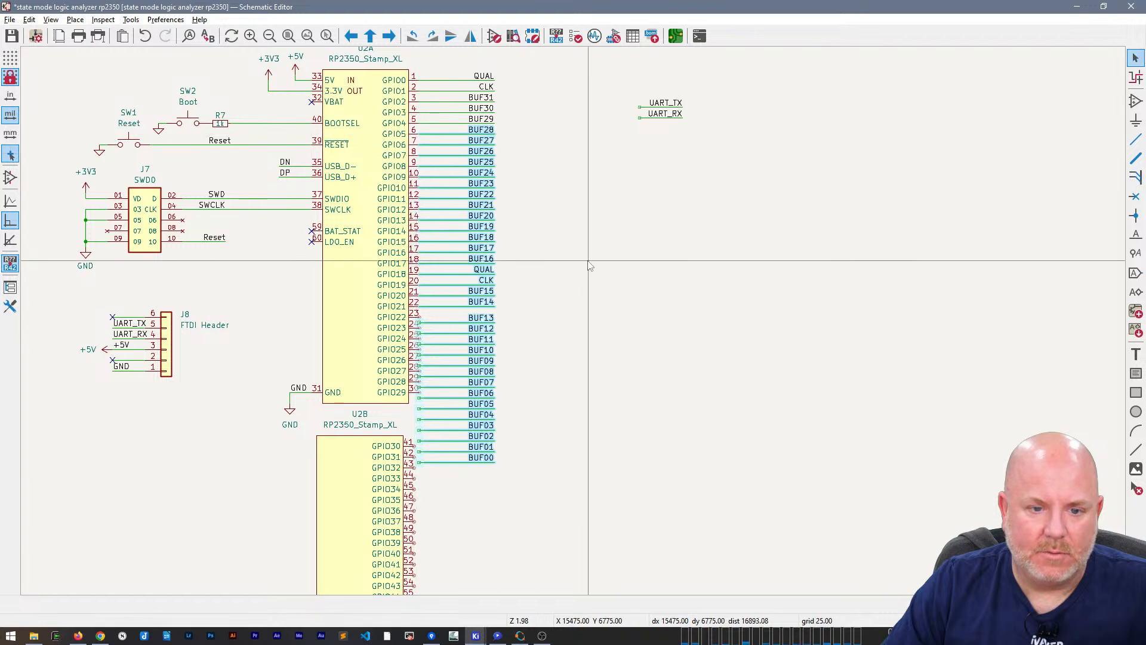
pyautogui.moveTo(519, 505); pyautogui.dragTo(418, 325)
pyautogui.click(588, 394)
# Step: Attach the BUF05 to BUF00 wires to U2B's GPIO30 to GPIO35, and shift U2B with these wires to align with U2A
pyautogui.moveTo(508, 480); pyautogui.dragTo(487, 446)
pyautogui.click(586, 381)
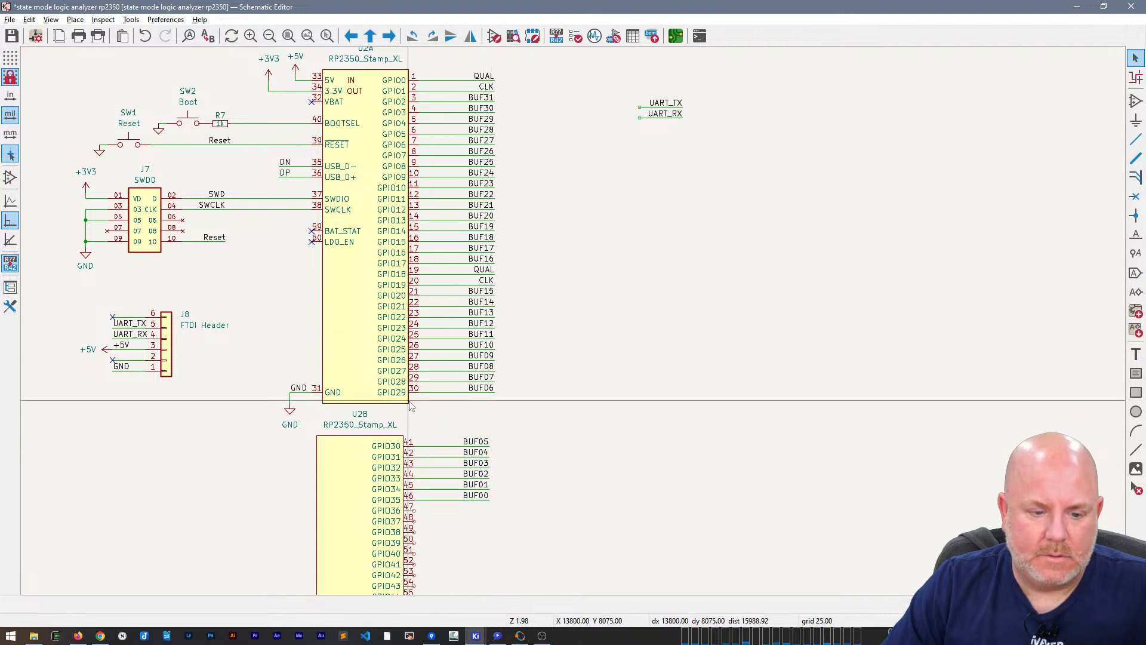
pyautogui.moveTo(528, 541); pyautogui.dragTo(347, 435)
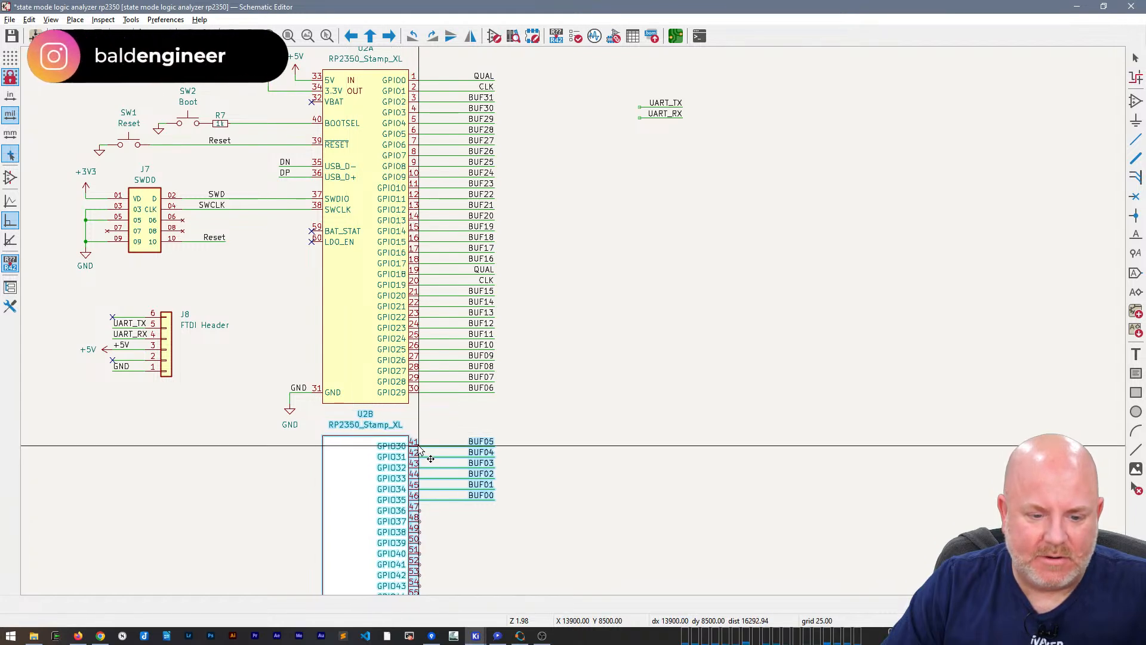
pyautogui.press('Escape')
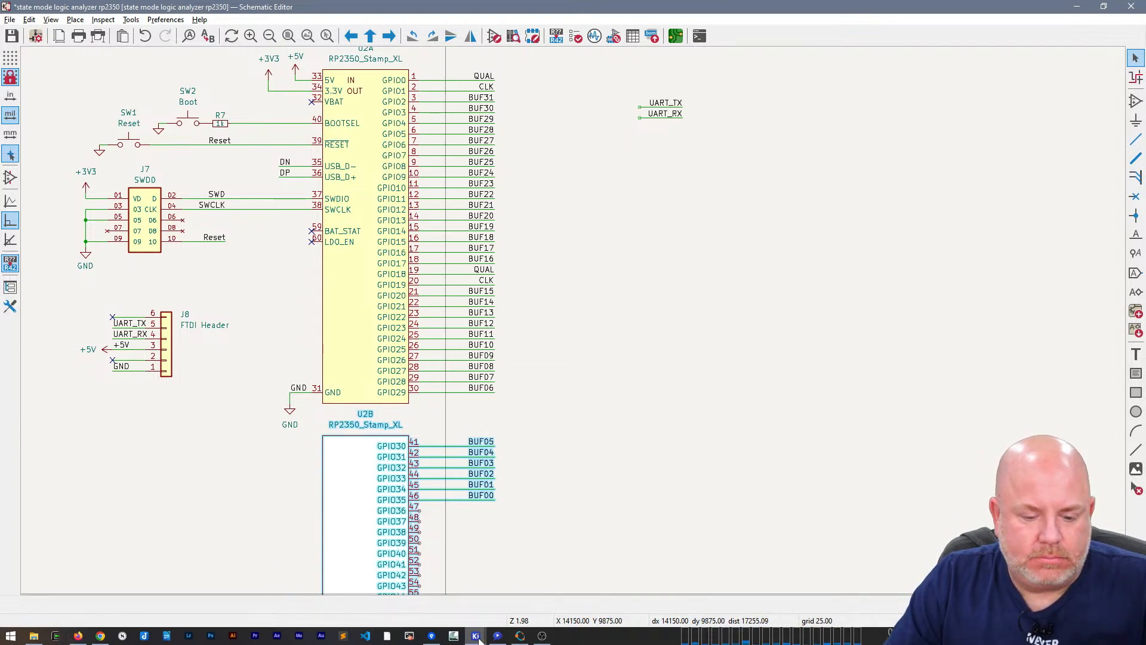
# Step: Switch to the RP2350 datasheet in the browser and look up which GPIOs from 30 to 47 support UART TX and RX
pyautogui.moveTo(479, 639)
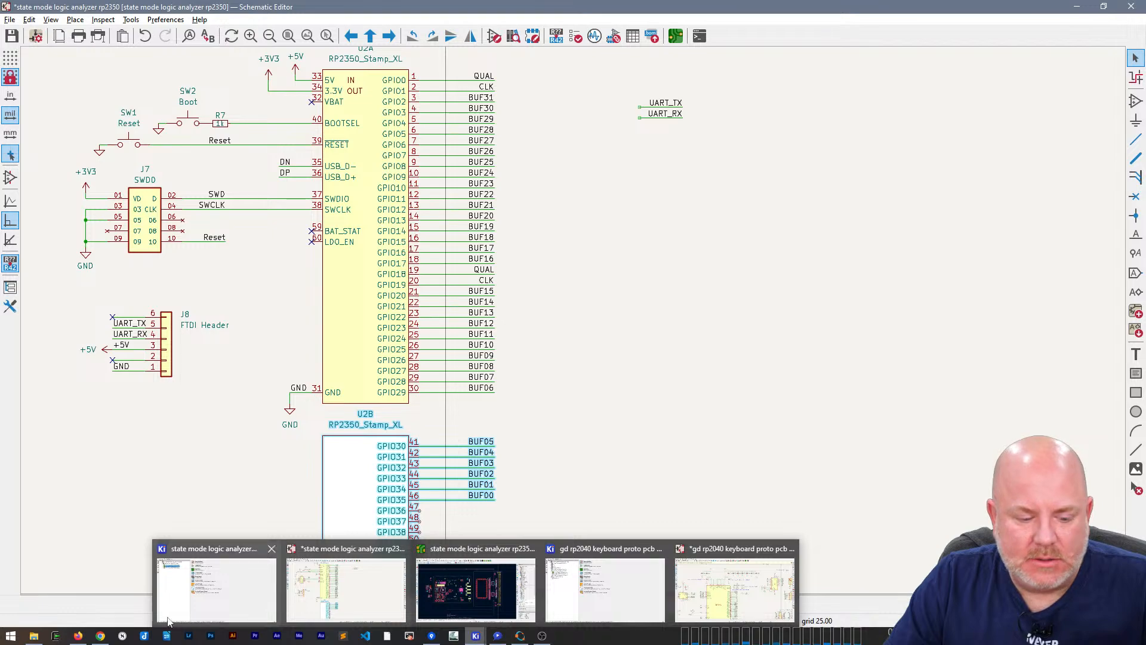
pyautogui.moveTo(78, 635)
pyautogui.click(111, 592)
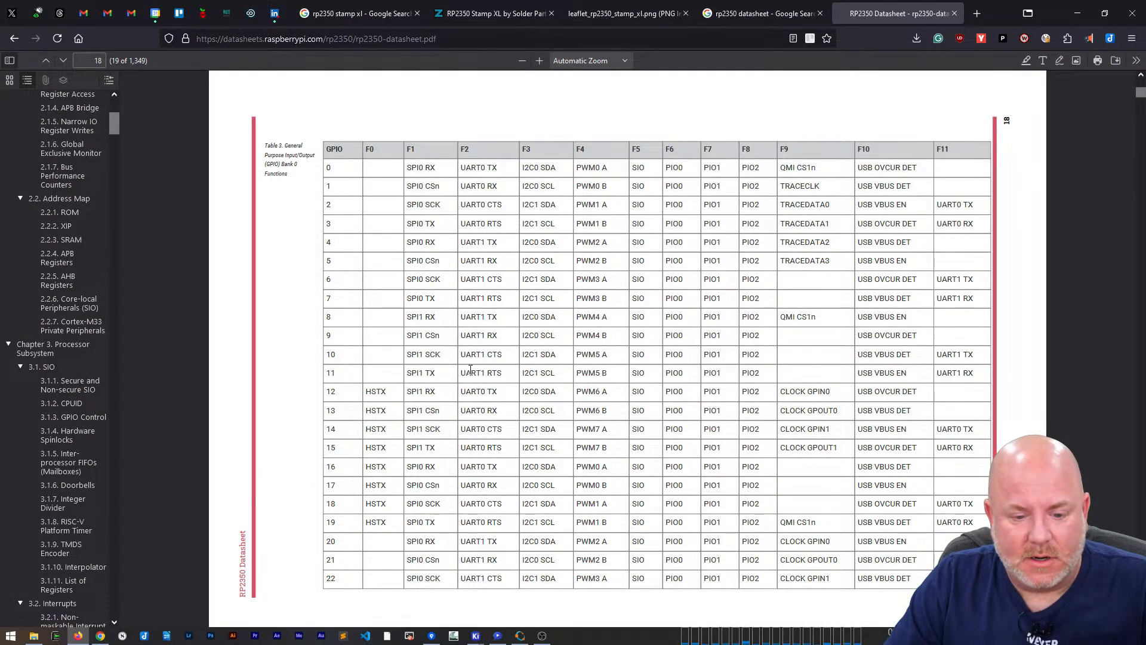
pyautogui.scroll(-10, 471, 368)
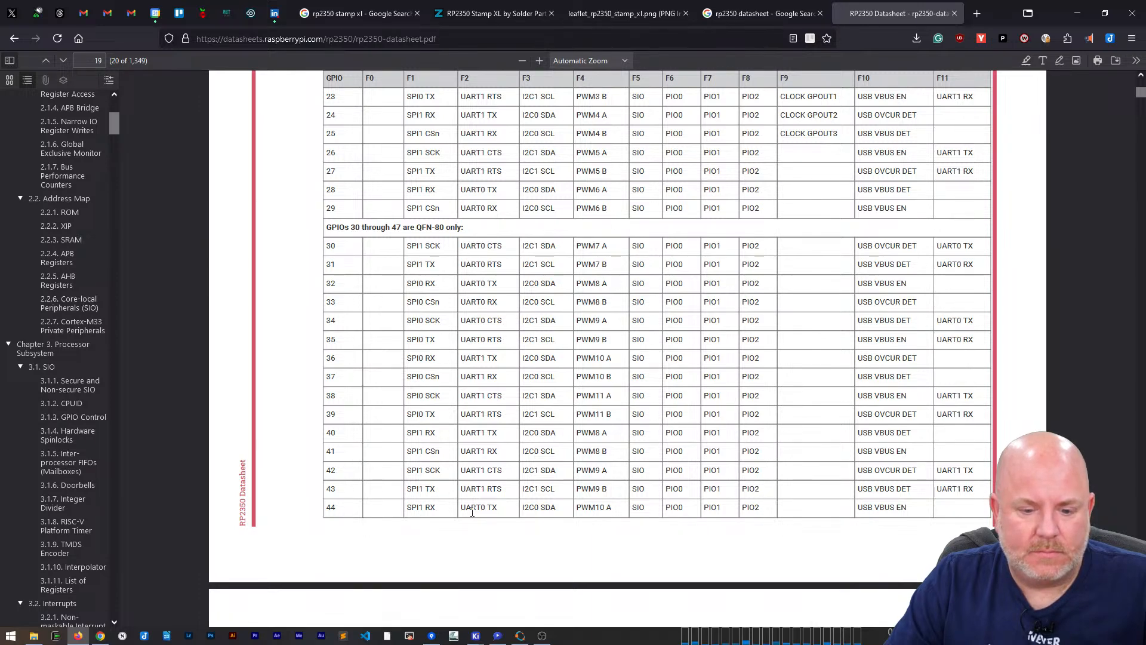
pyautogui.scroll(-4, 474, 534)
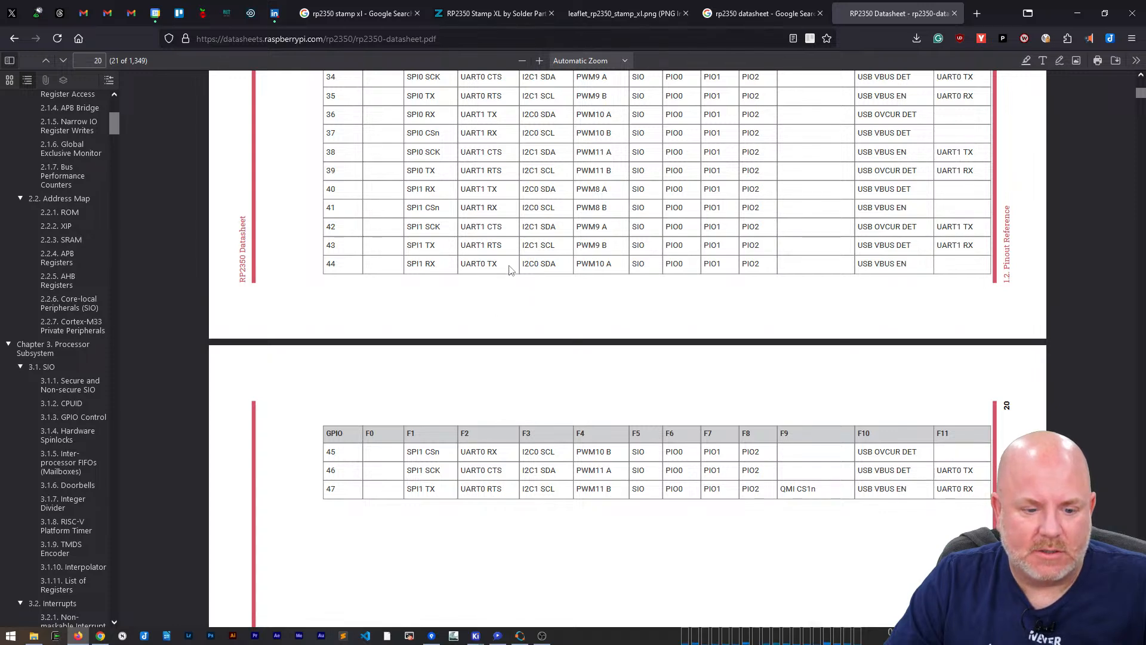
pyautogui.hotkey('alt', 'Tab')
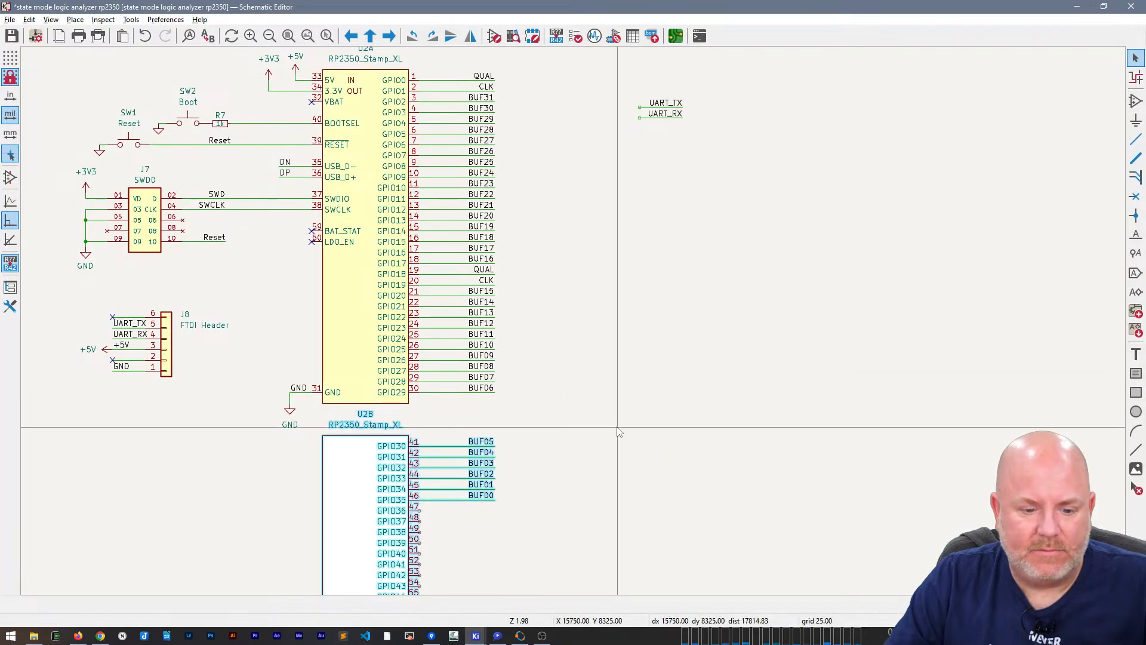
# Step: Move the UART_TX and UART_RX wires onto U2B's GPIO44 and GPIO45 pins
pyautogui.moveTo(703, 189); pyautogui.dragTo(645, 89)
pyautogui.press('m')
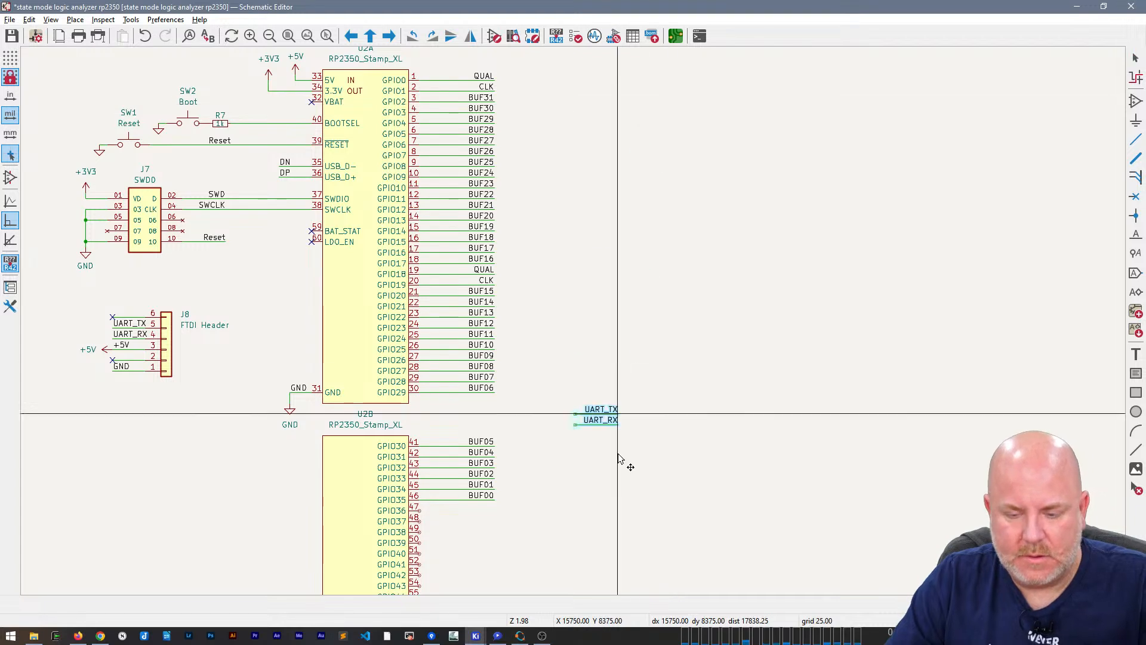
pyautogui.moveTo(615, 500); pyautogui.dragTo(656, 319, button='middle')
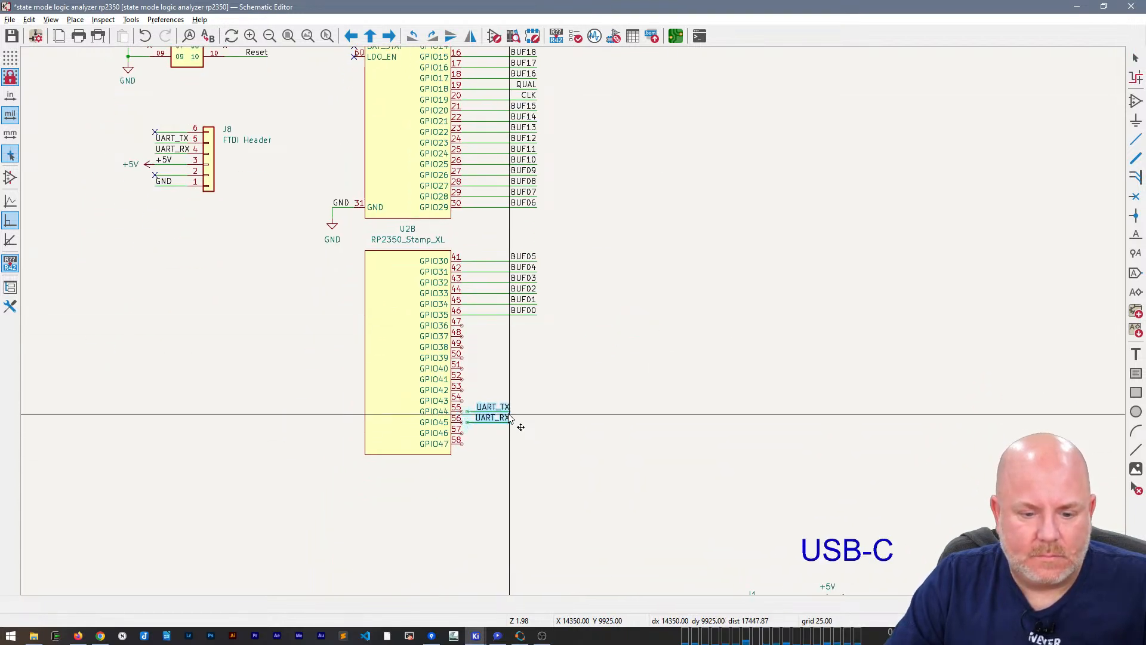
pyautogui.click(508, 418)
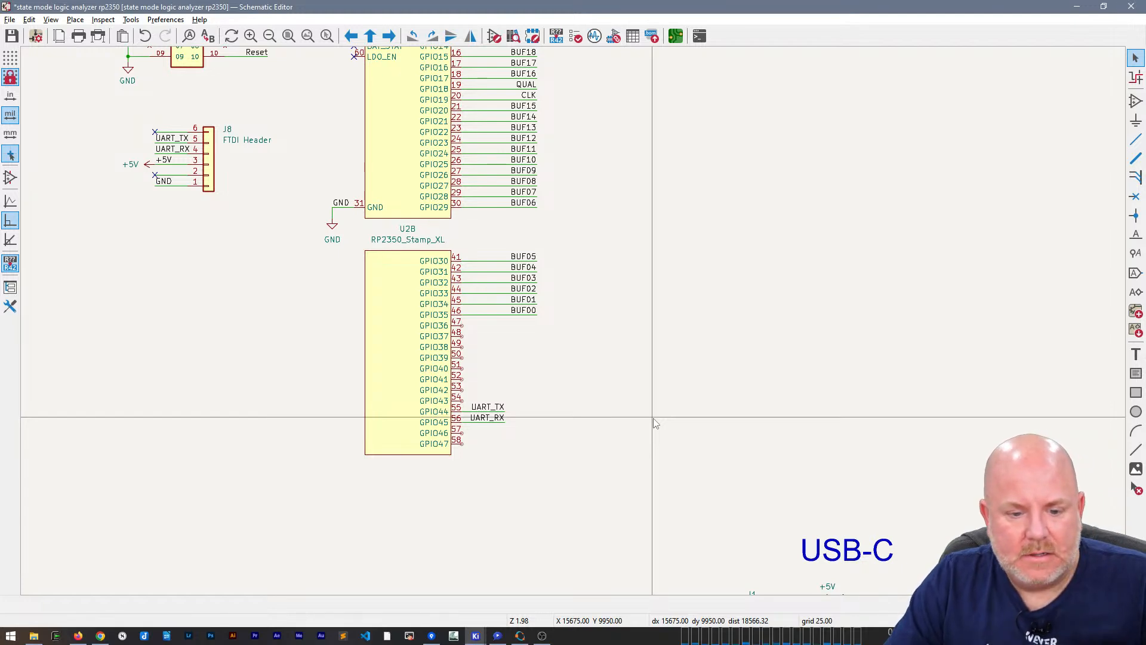
# Step: Check the datasheet's GPIO function table for the I2C functions available on GPIO46 and GPIO47
pyautogui.hotkey('alt', 'Tab')
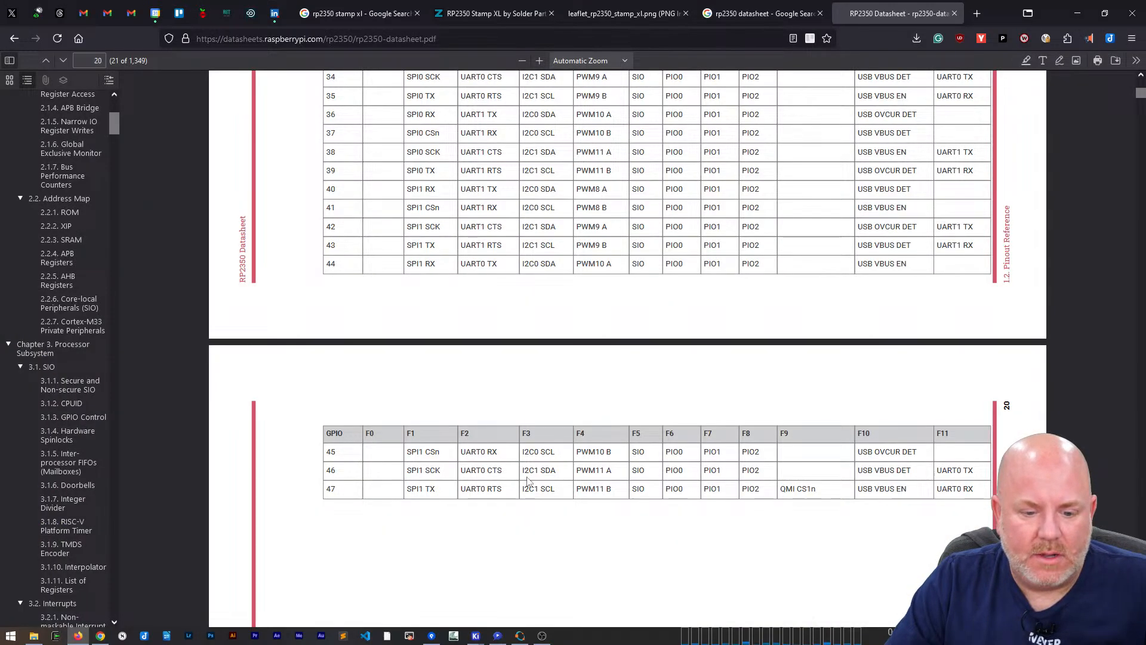
pyautogui.scroll(2, 496, 470)
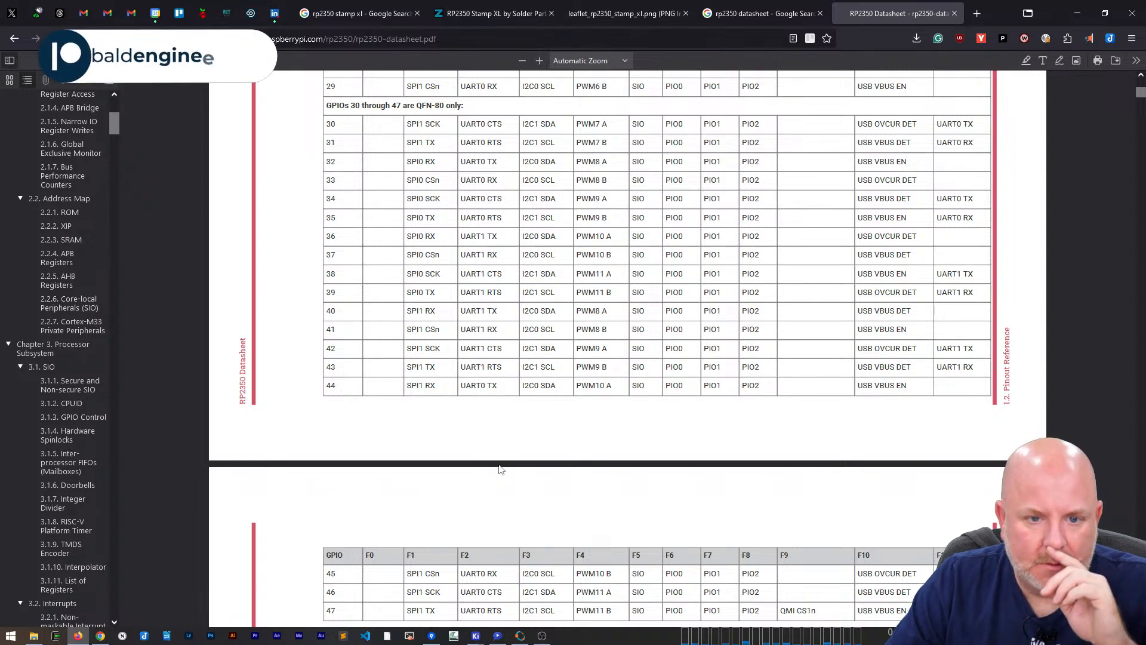
pyautogui.scroll(-2, 501, 470)
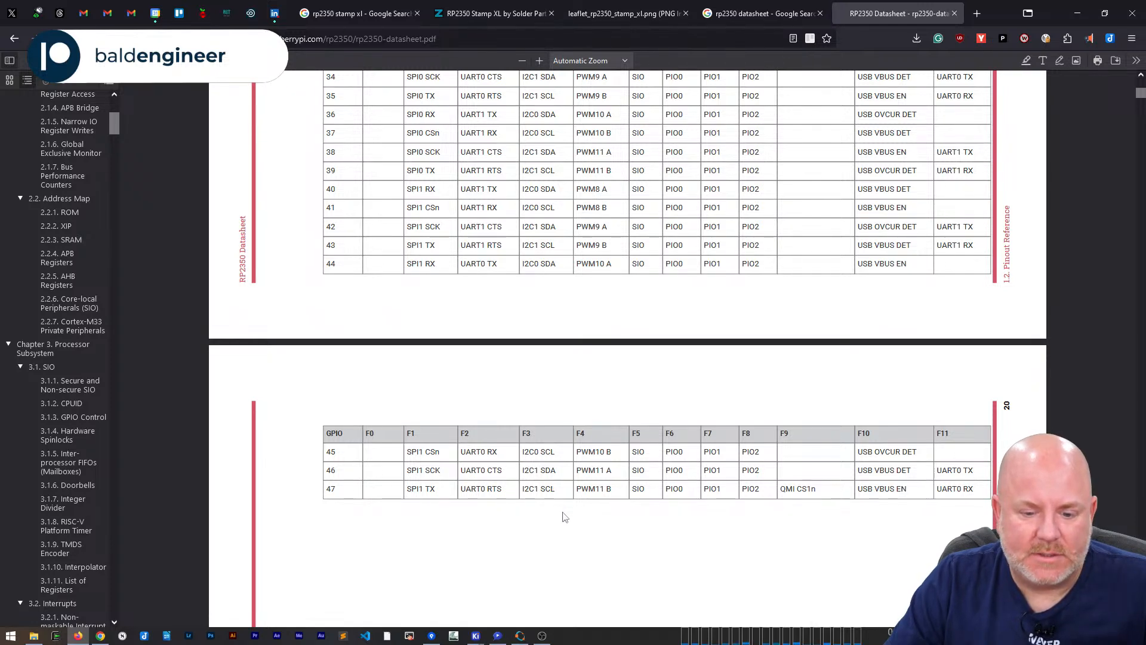
pyautogui.moveTo(531, 471); pyautogui.dragTo(528, 471)
pyautogui.click(527, 472)
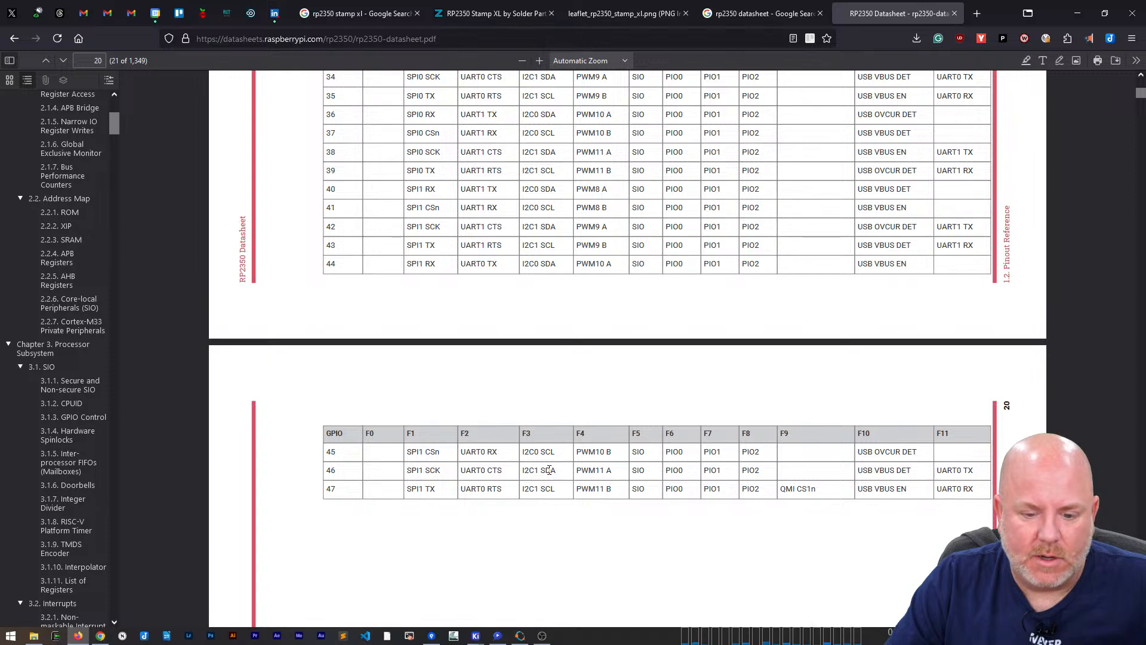
pyautogui.hotkey('alt', 'Tab')
# Step: Add a net label I2C1_SDA, mirror it to right alignment, and place it beside U2B's GPIO46 pin
pyautogui.rightClick(543, 428)
pyautogui.click(542, 417)
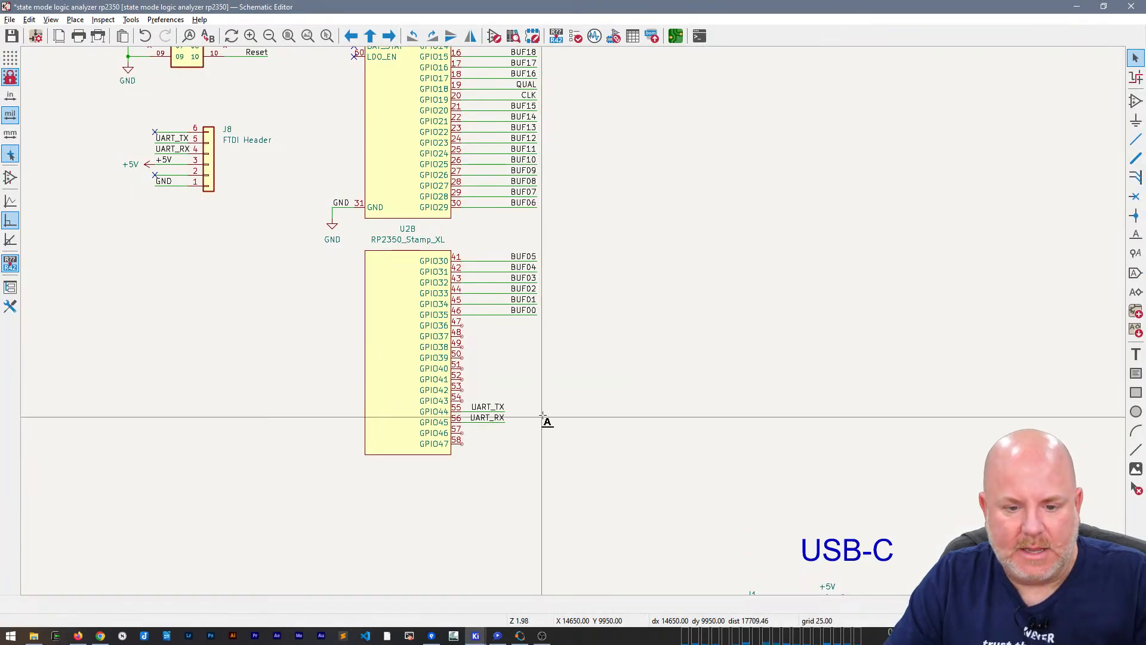
pyautogui.write('l')
pyautogui.write('I2C1 SDA')
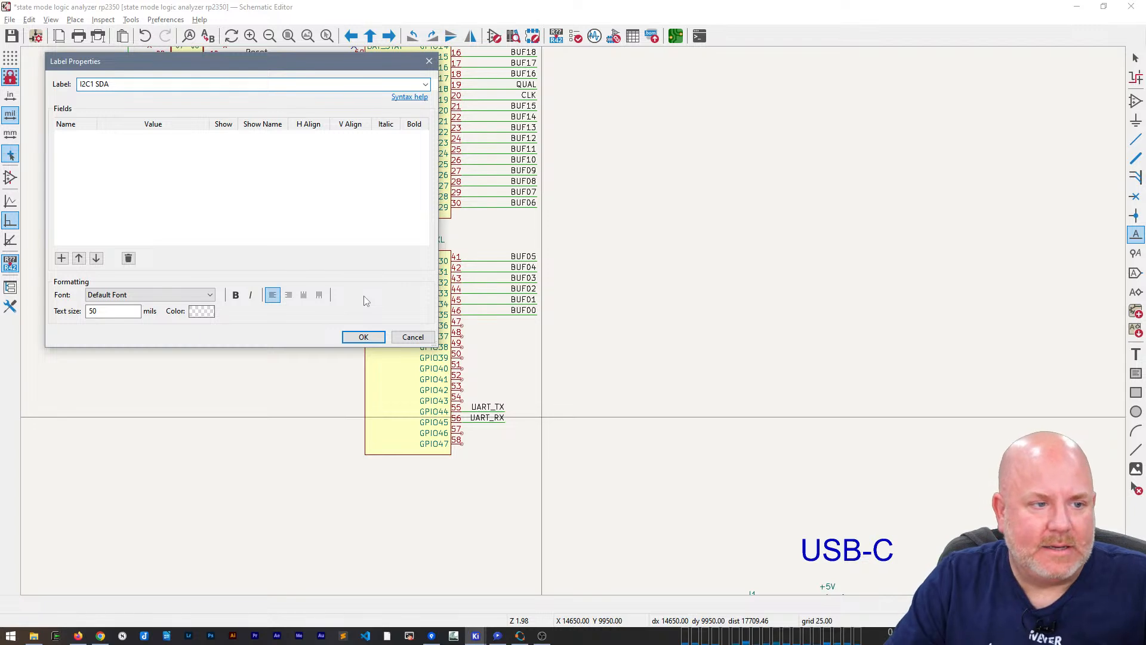
pyautogui.press('Left')
pyautogui.press('Left')
pyautogui.press('Left')
pyautogui.press('Left')
pyautogui.press('Delete')
pyautogui.write('_')
pyautogui.press('Return')
pyautogui.press('x')
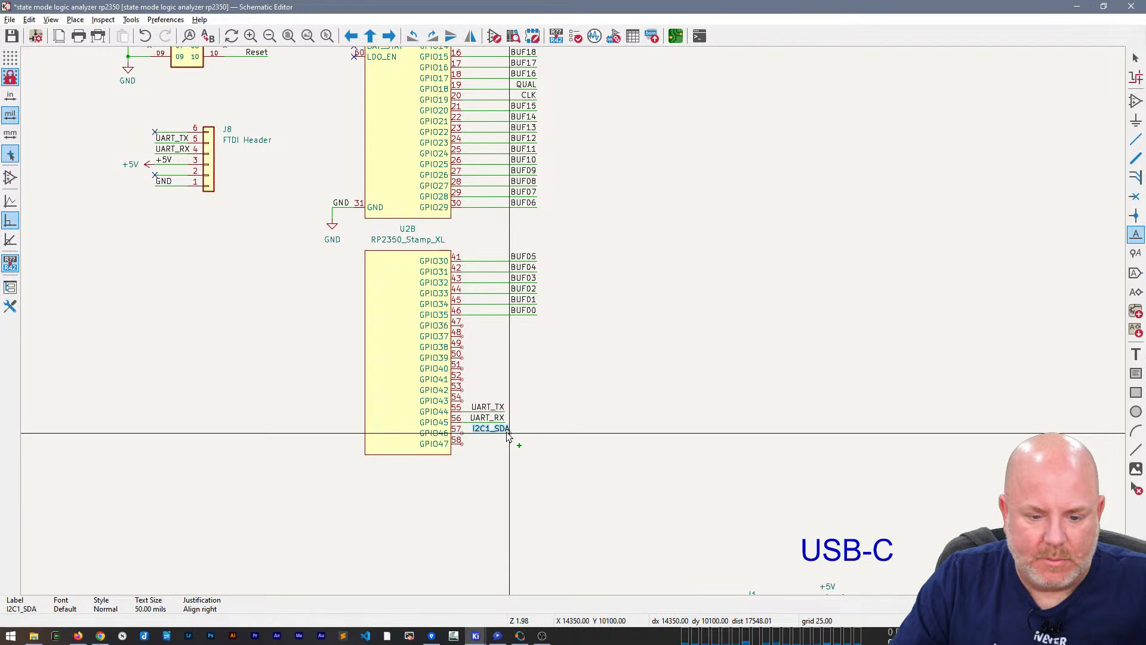
pyautogui.click(504, 433)
# Step: Wire the I2C1_SDA label to GPIO46 and duplicate the labelled wire onto GPIO47
pyautogui.press('w')
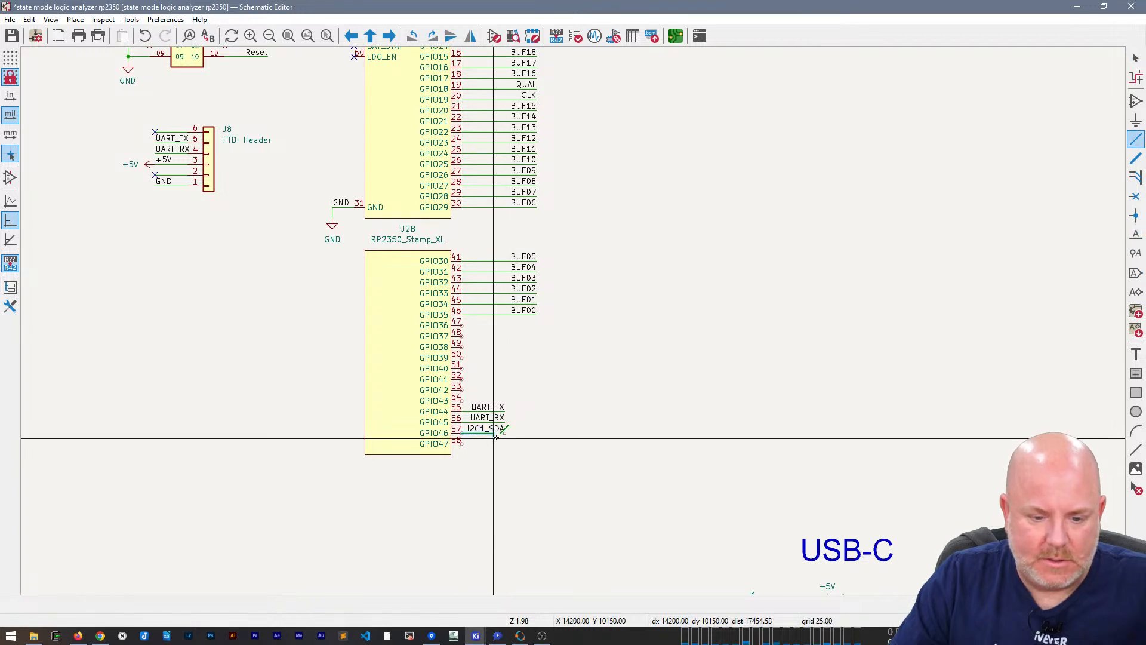
pyautogui.press('Escape')
pyautogui.hotkey('ctrl', 'd')
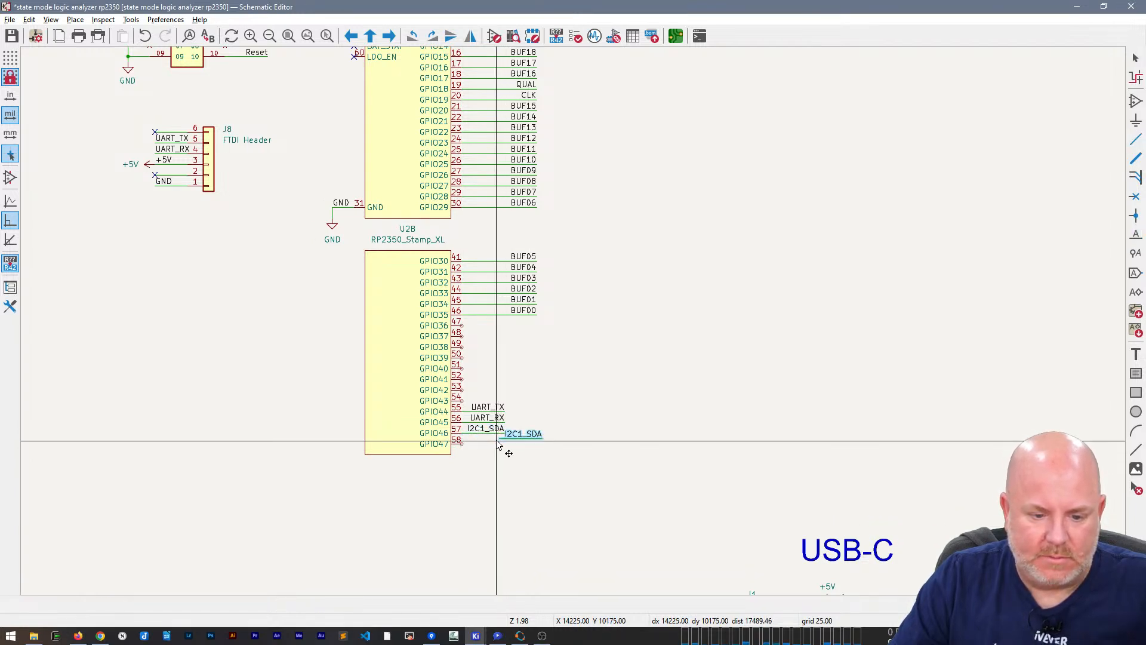
pyautogui.click(464, 446)
pyautogui.press('super')
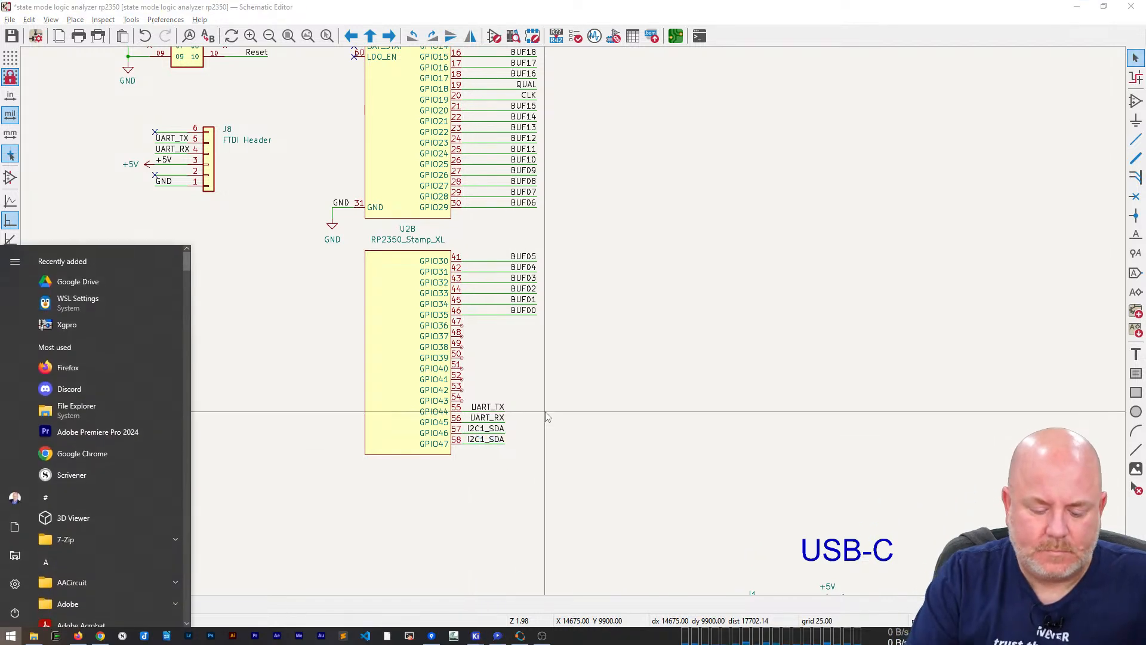
pyautogui.write('key')
pyautogui.press('BackSpace')
pyautogui.press('BackSpace')
pyautogui.write('ov')
pyautogui.press('BackSpace')
pyautogui.press('BackSpace')
pyautogui.press('BackSpace')
pyautogui.write('overla')
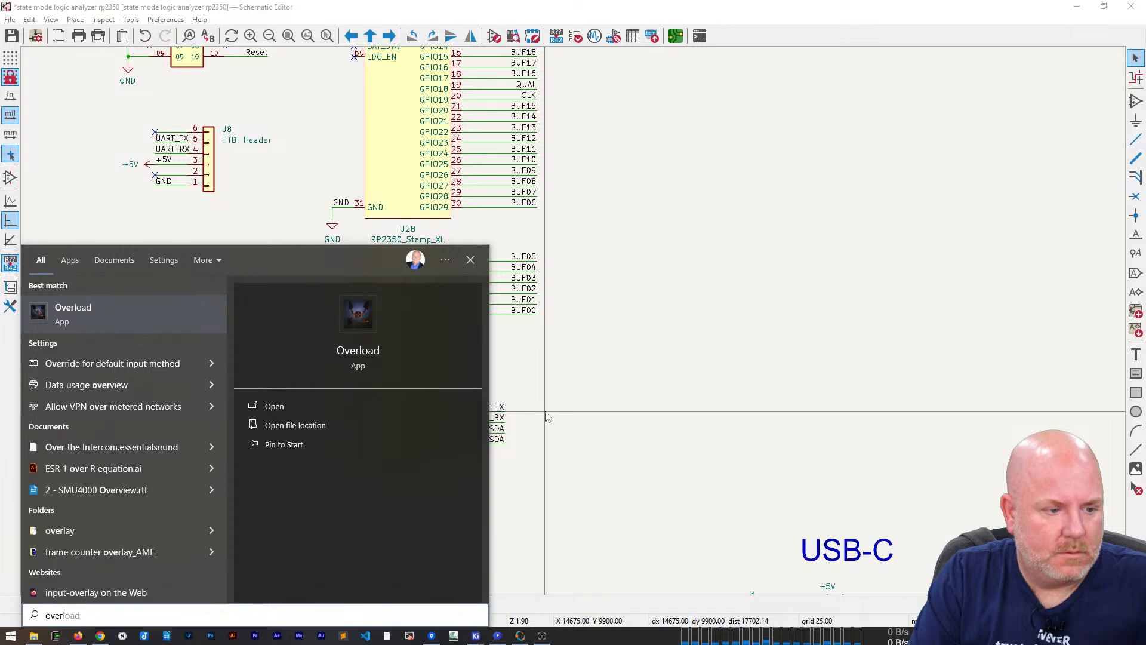
pyautogui.press('BackSpace')
pyautogui.press('BackSpace')
pyautogui.press('BackSpace')
pyautogui.press('BackSpace')
pyautogui.press('BackSpace')
pyautogui.press('BackSpace')
pyautogui.write('input')
pyautogui.press('BackSpace')
pyautogui.press('BackSpace')
pyautogui.press('BackSpace')
pyautogui.press('BackSpace')
pyautogui.press('BackSpace')
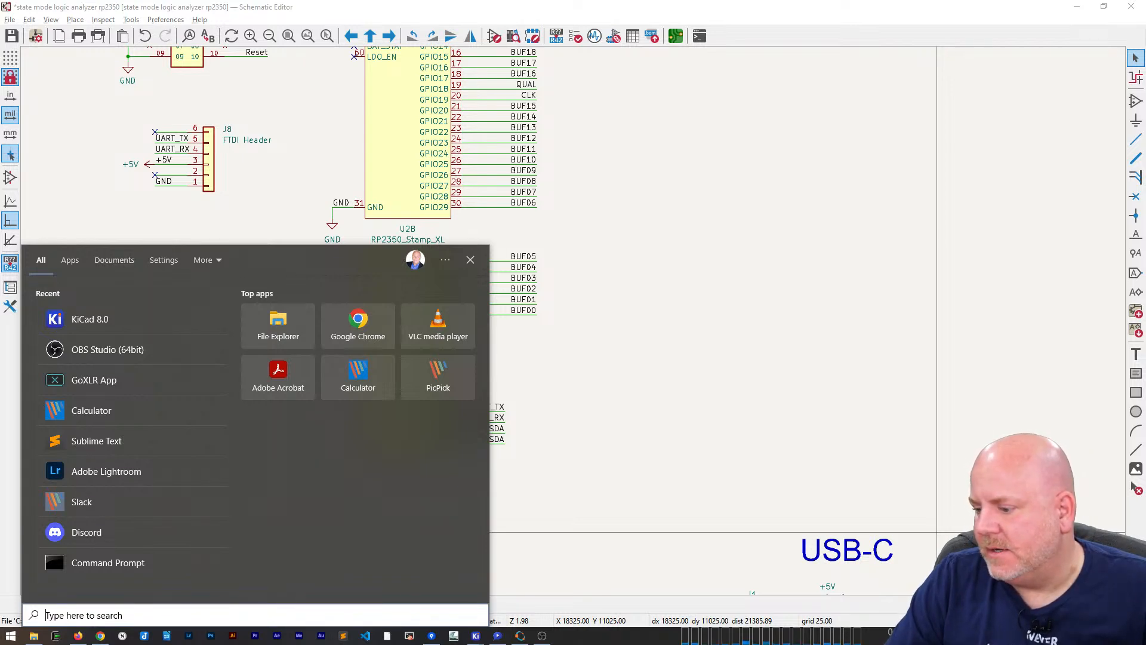
pyautogui.press('Escape')
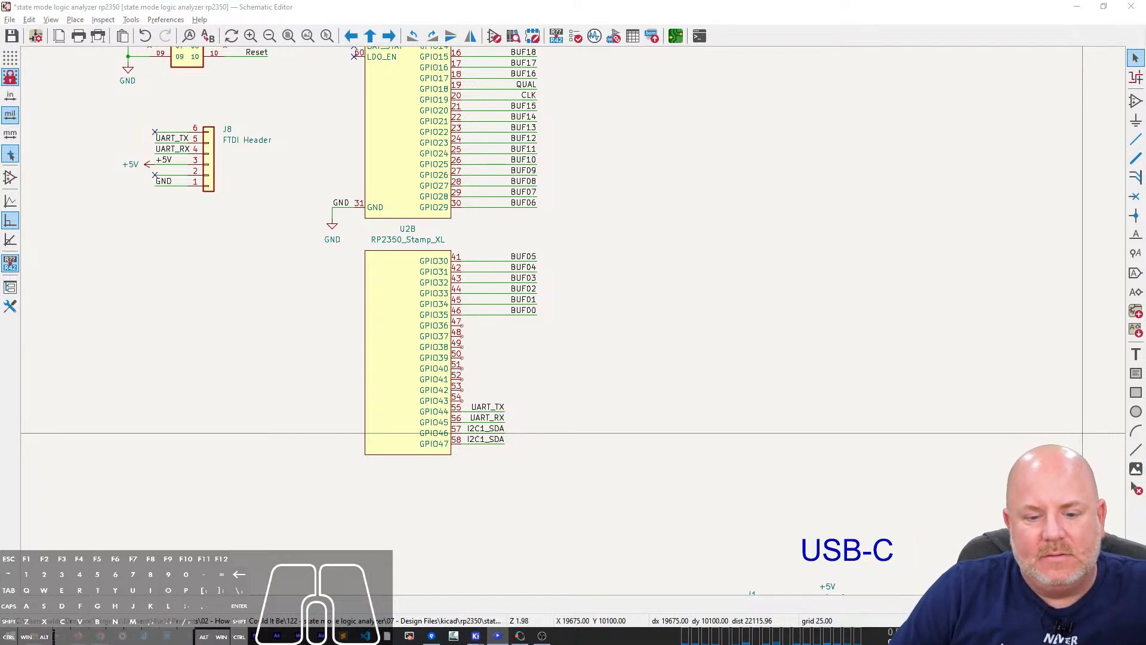
# Step: Extend the UART and I2C wires on GPIO44 to GPIO47 so their labels line up with the BUF labels above
pyautogui.moveTo(519, 410); pyautogui.dragTo(492, 383)
pyautogui.moveTo(539, 470); pyautogui.dragTo(491, 403)
pyautogui.press('g')
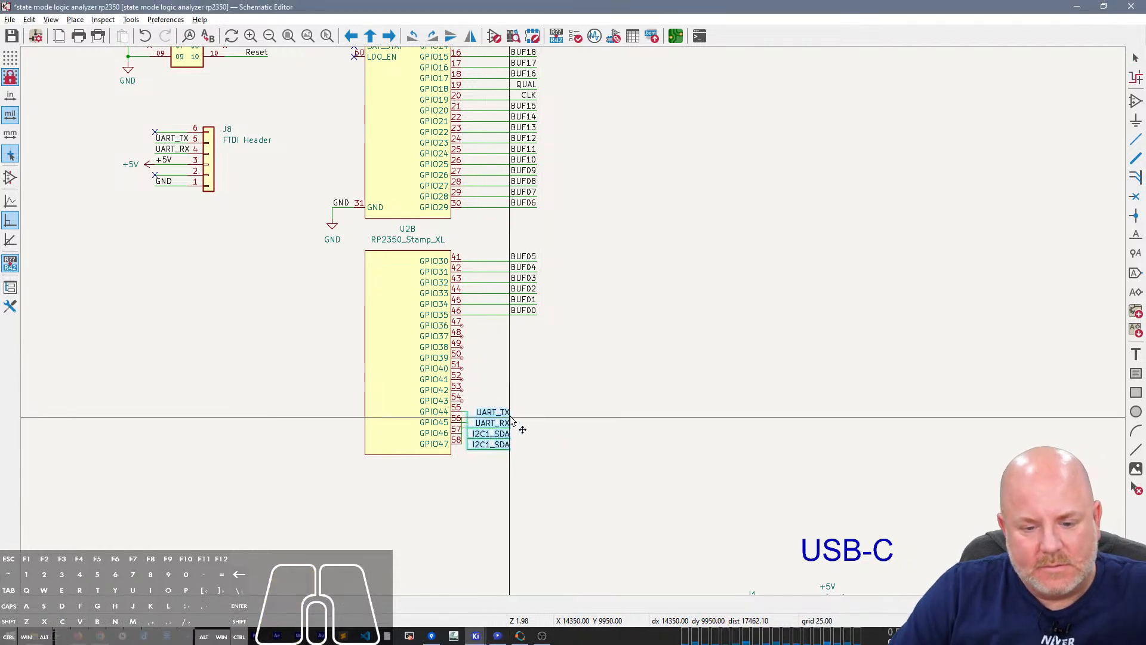
pyautogui.click(509, 416)
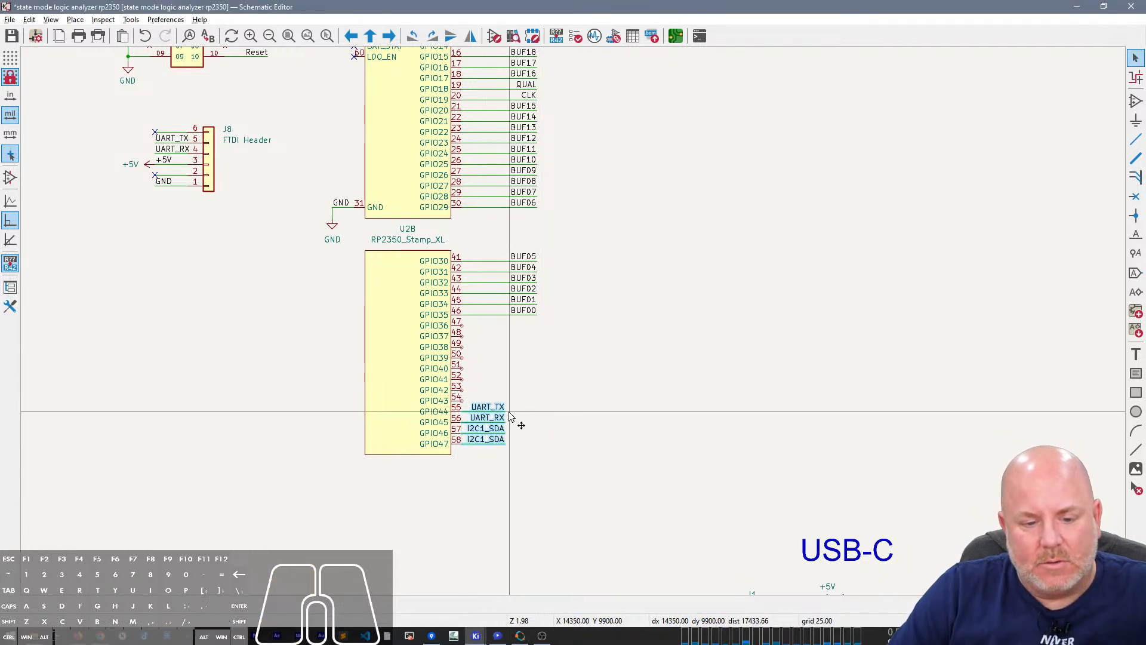
pyautogui.press('g')
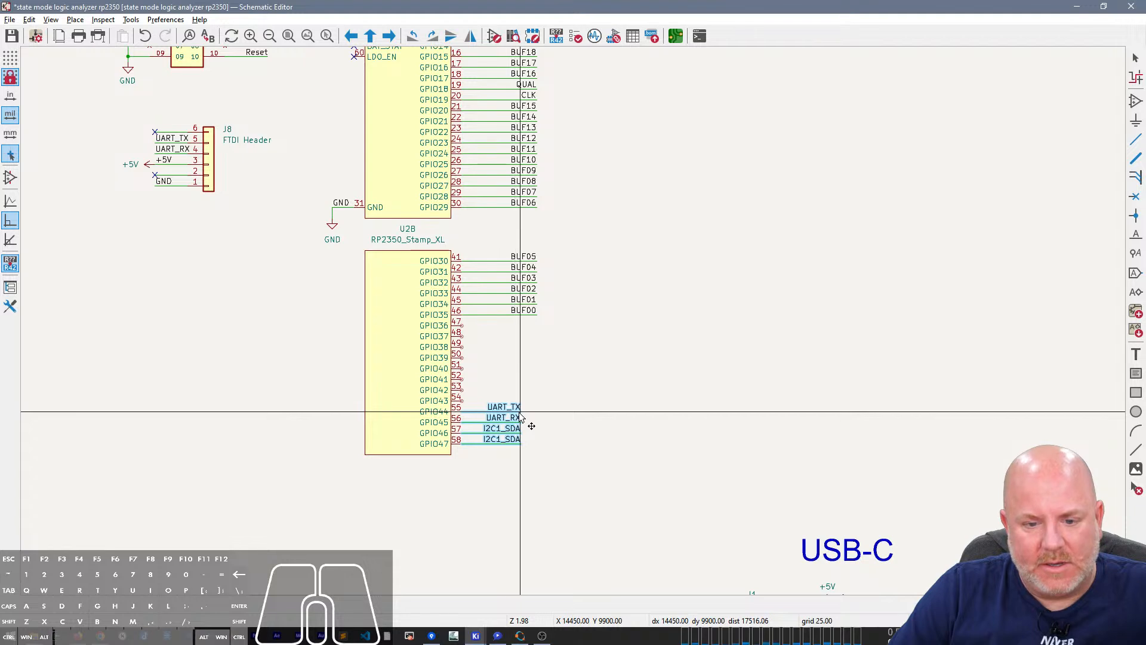
pyautogui.click(541, 424)
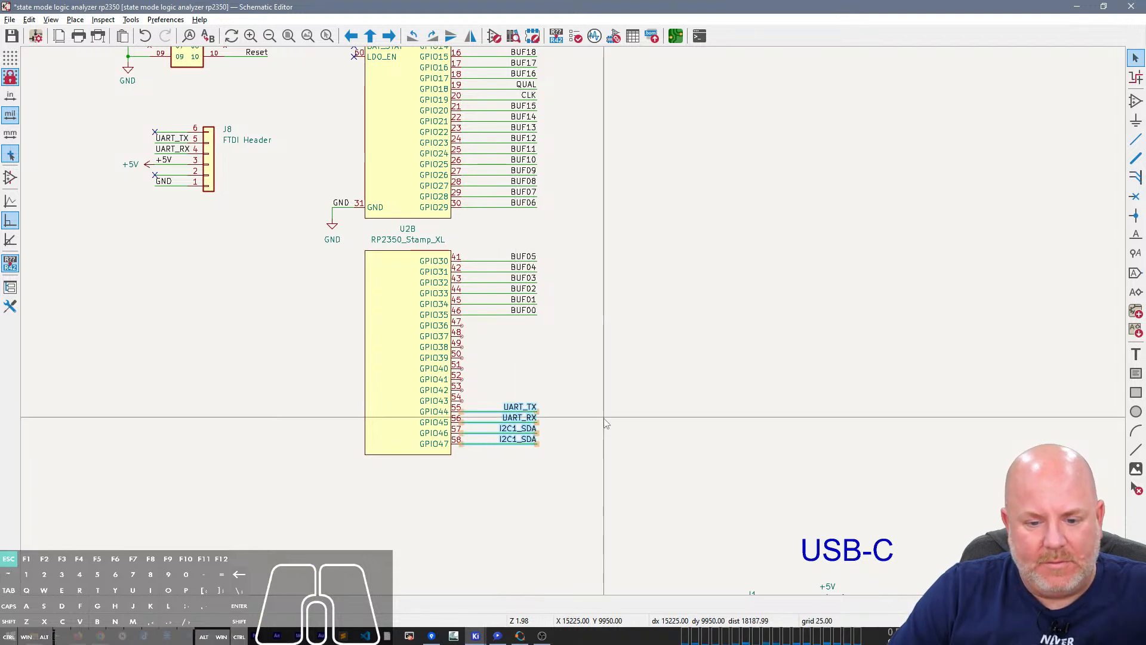
pyautogui.click(606, 423)
# Step: Move the I2C pull-up and status LED circuit from outside the sheet to beside U2B, and delete its "I2C0 double check I2C" note
pyautogui.scroll(2, 805, 346)
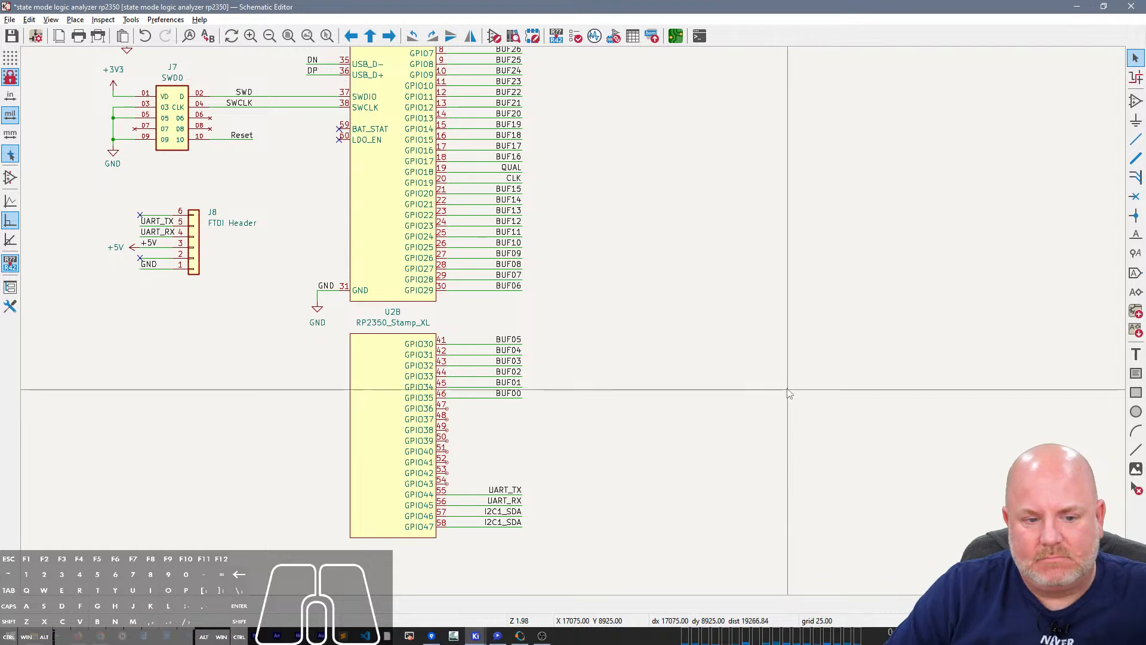
pyautogui.scroll(5, 749, 400)
pyautogui.scroll(-5, 576, 326)
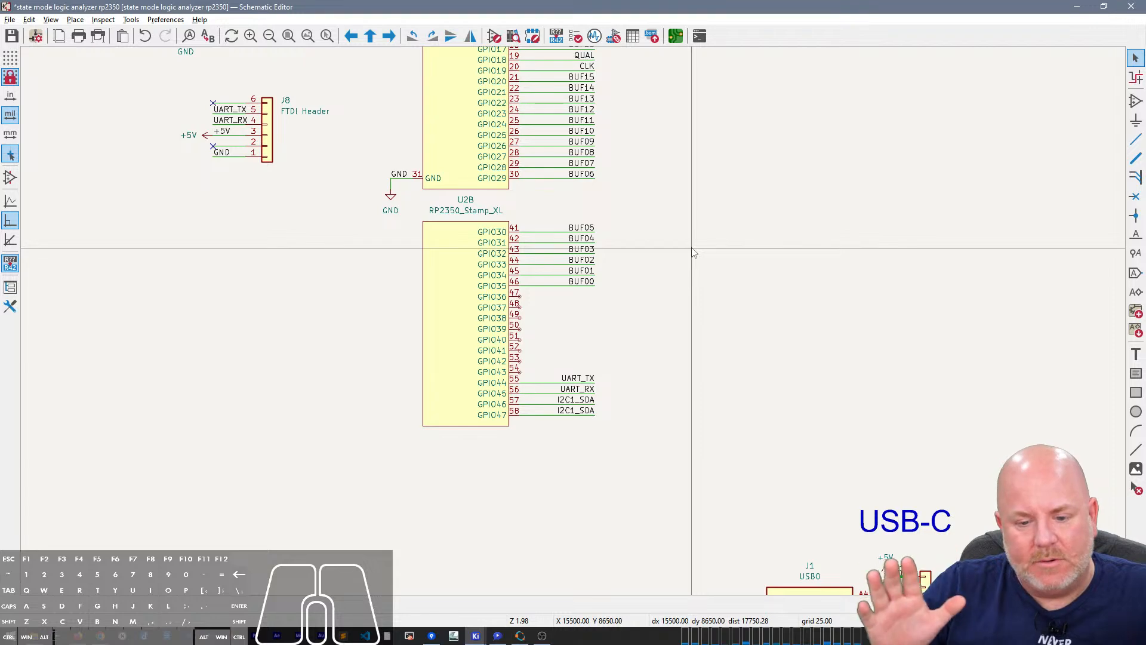
pyautogui.scroll(-3, 693, 252)
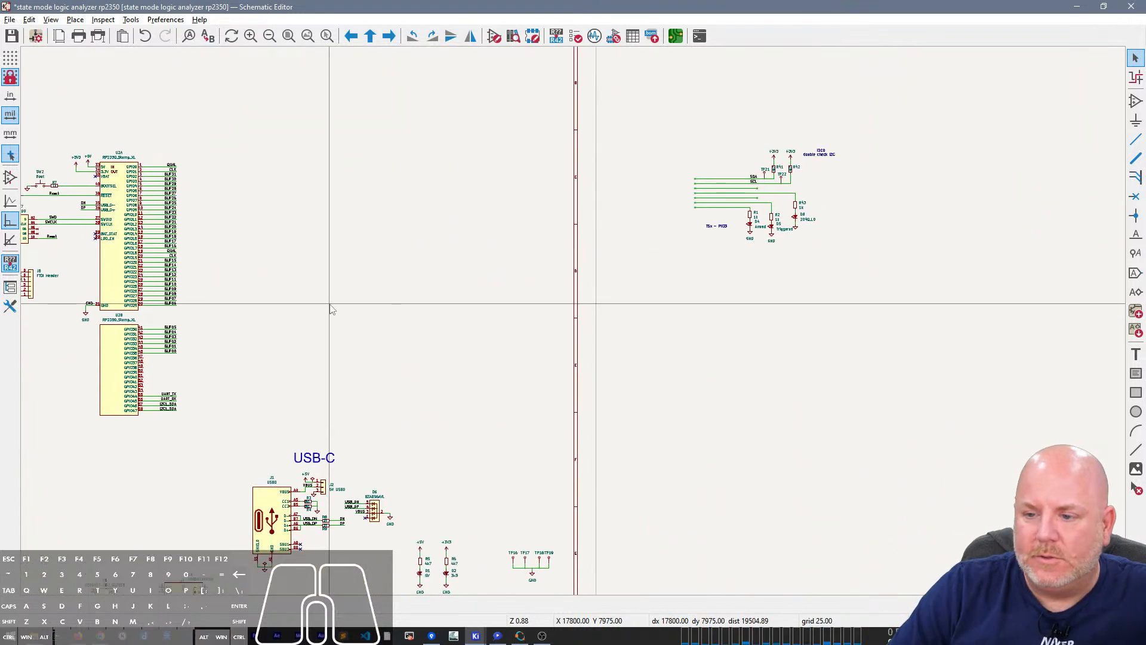
pyautogui.moveTo(880, 274); pyautogui.dragTo(596, 110)
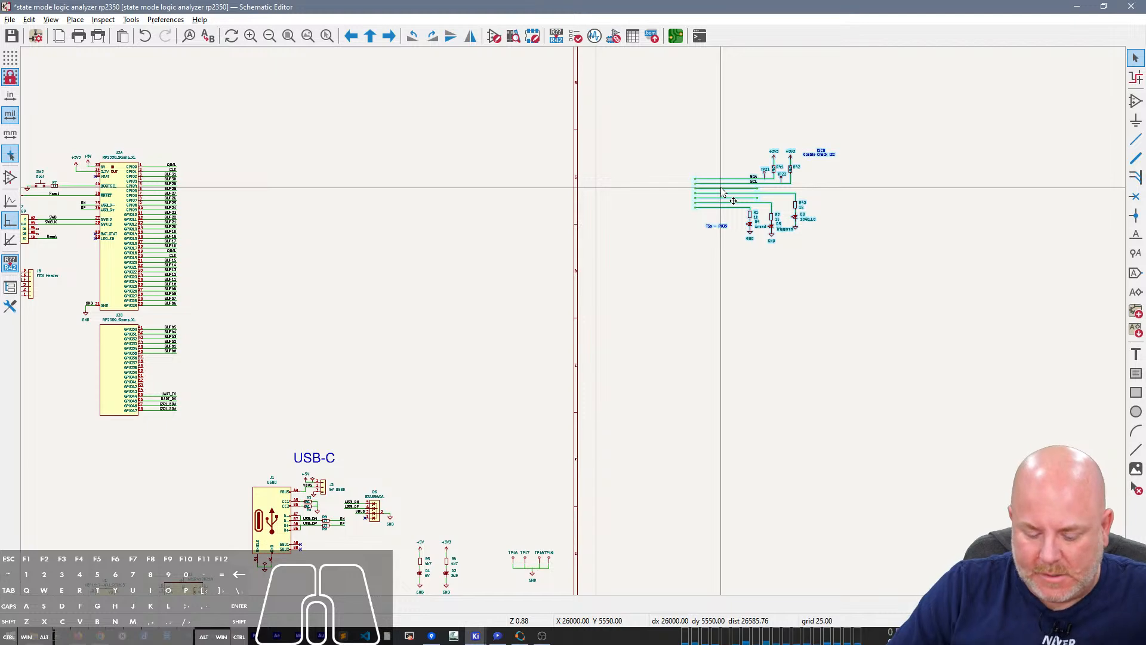
pyautogui.press('m')
pyautogui.moveTo(251, 382); pyautogui.dragTo(442, 363, button='right')
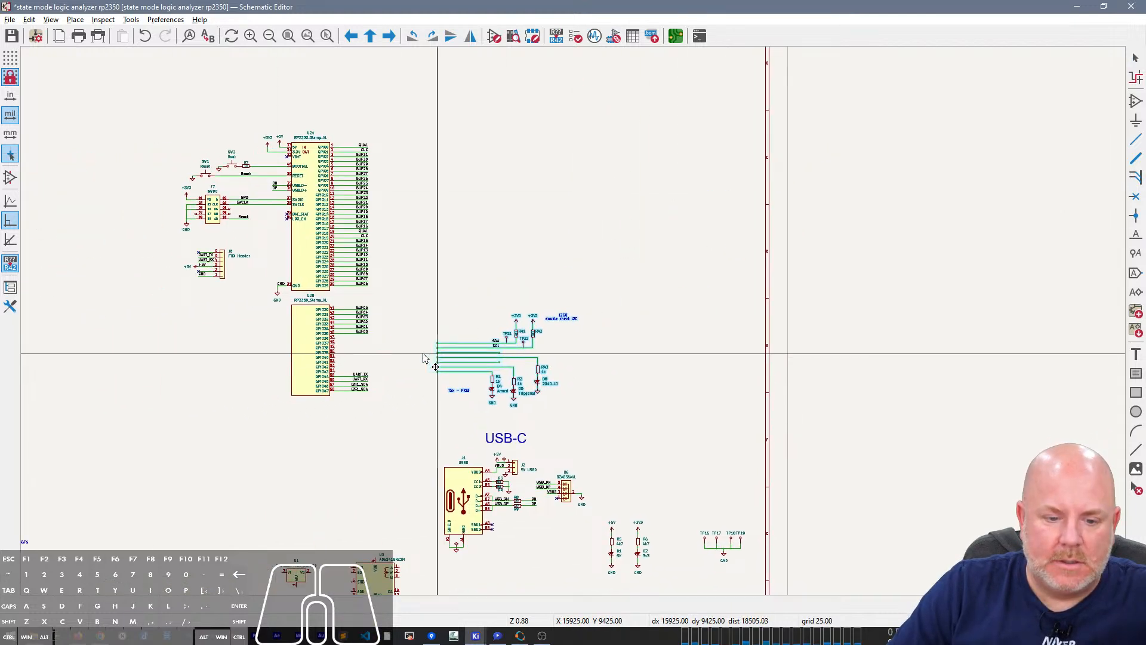
pyautogui.scroll(3, 412, 352)
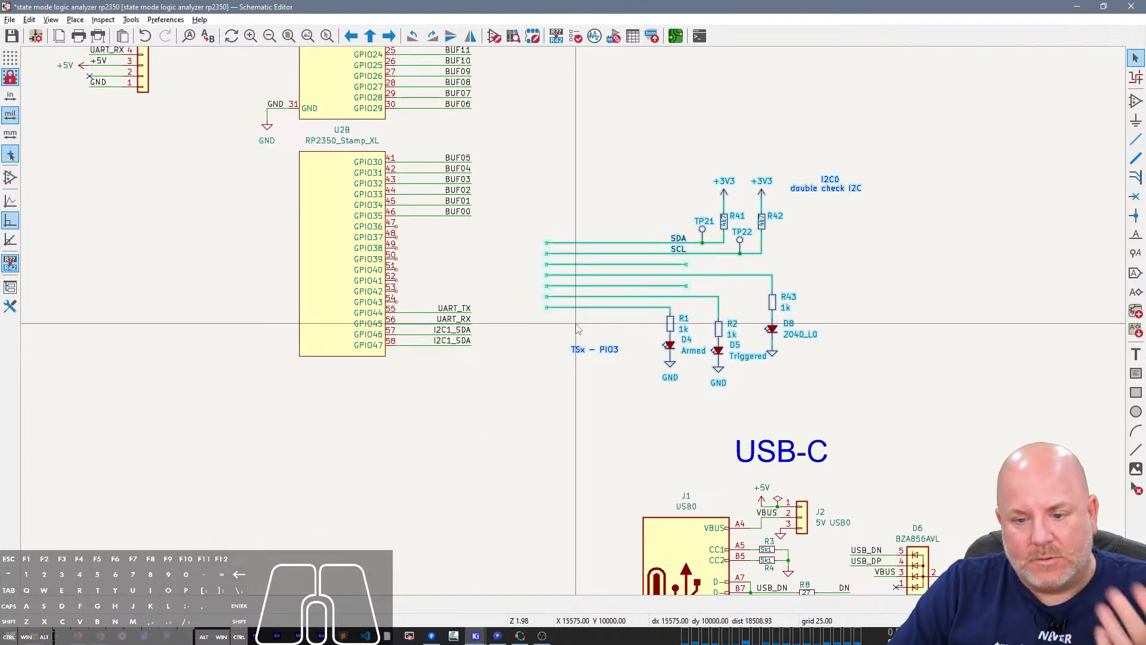
pyautogui.click(776, 265)
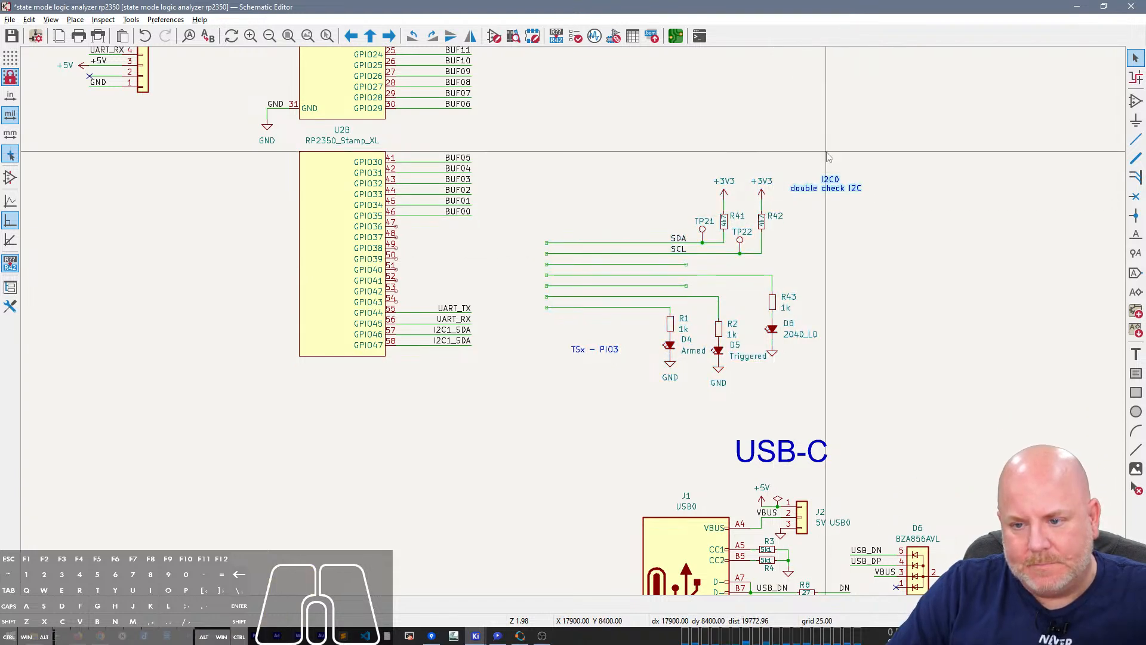
pyautogui.press('Delete')
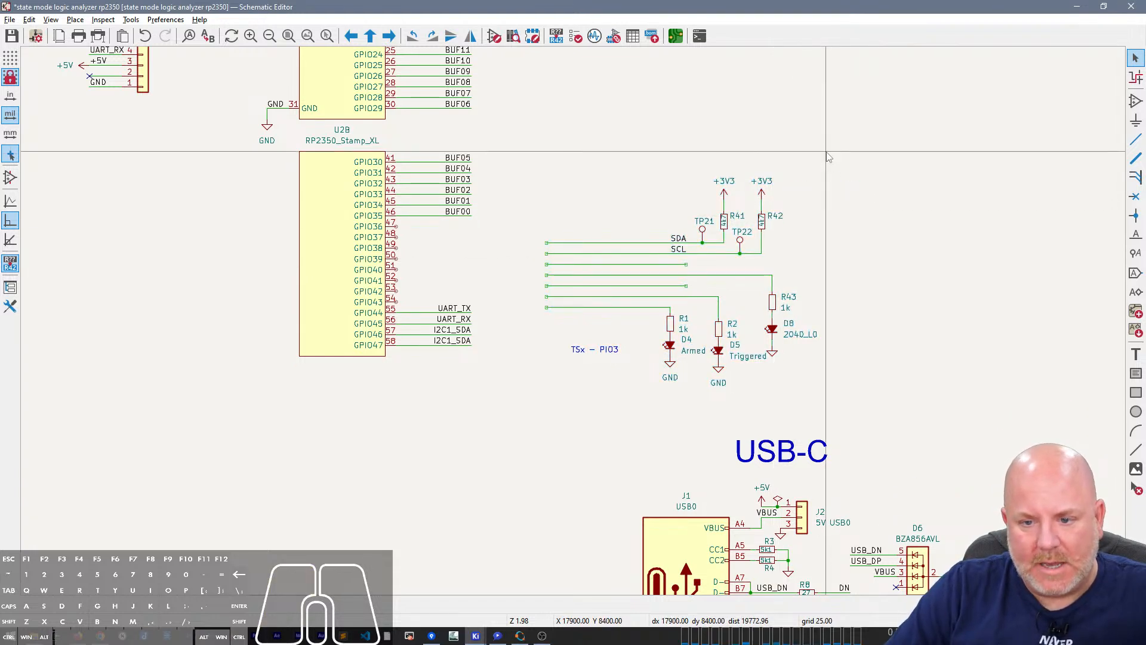
# Step: Move the whole I2C pull-up and status LED circuit, including its TSx - PIO3 note, to the free area below U2B
pyautogui.moveTo(785, 259); pyautogui.dragTo(519, 146)
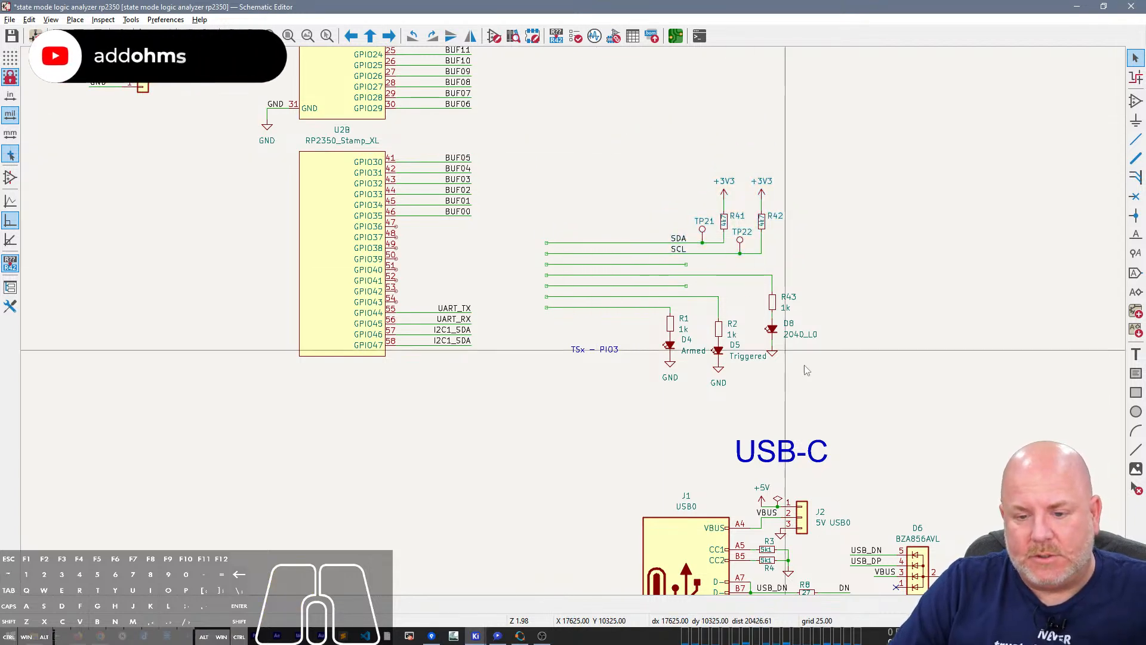
pyautogui.moveTo(834, 390); pyautogui.dragTo(528, 146)
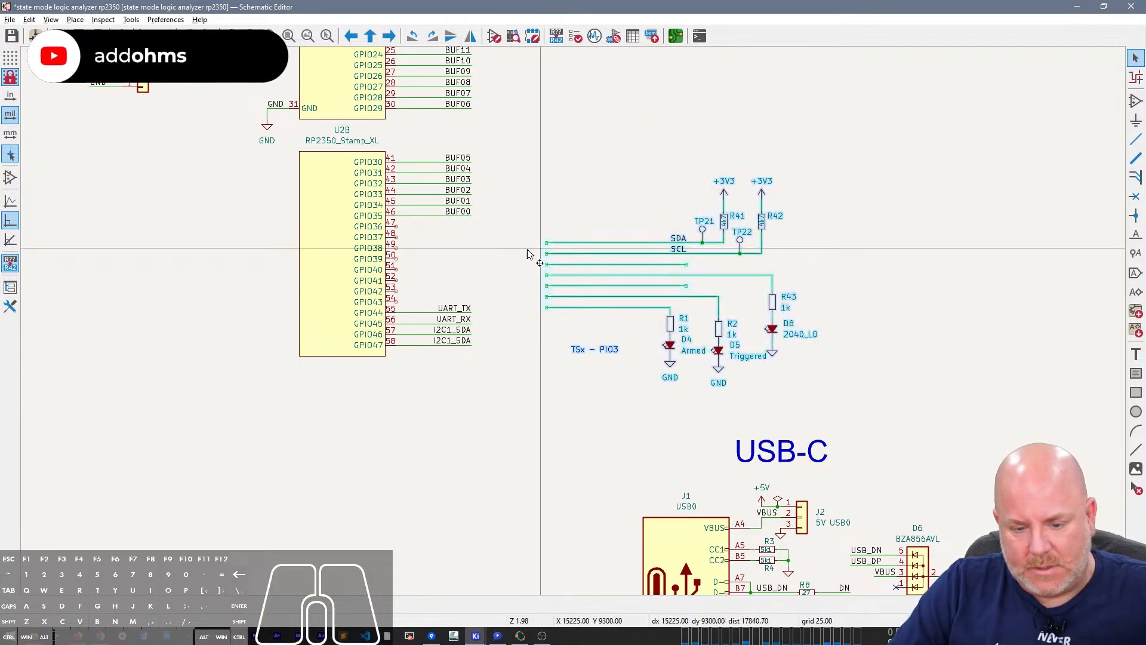
pyautogui.press('m')
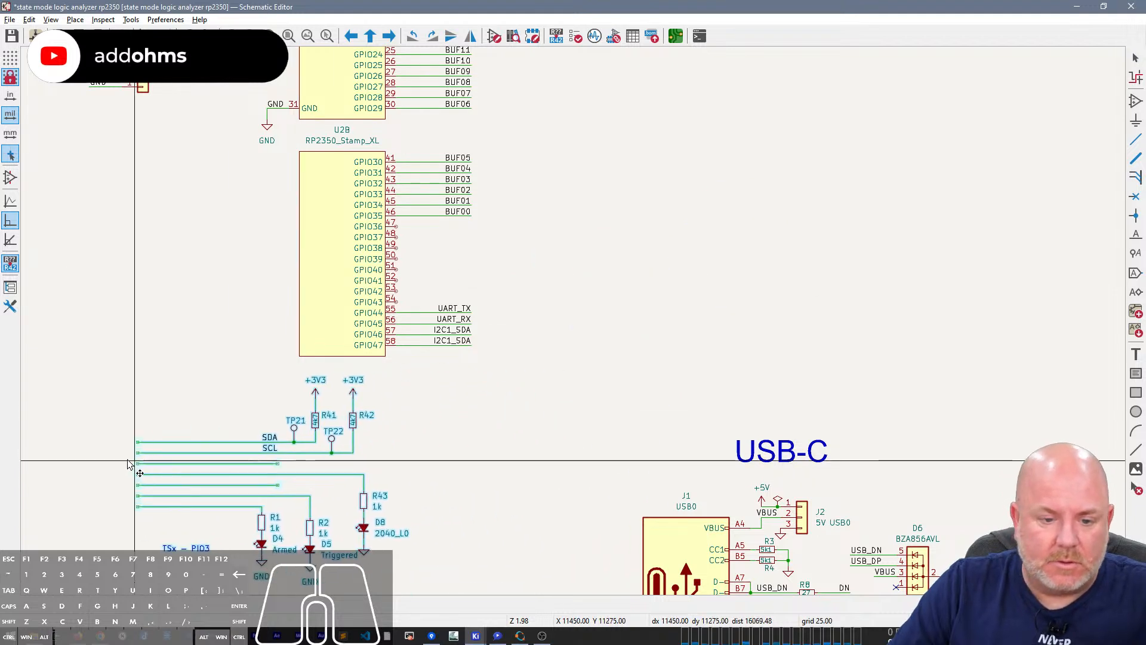
pyautogui.click(185, 459)
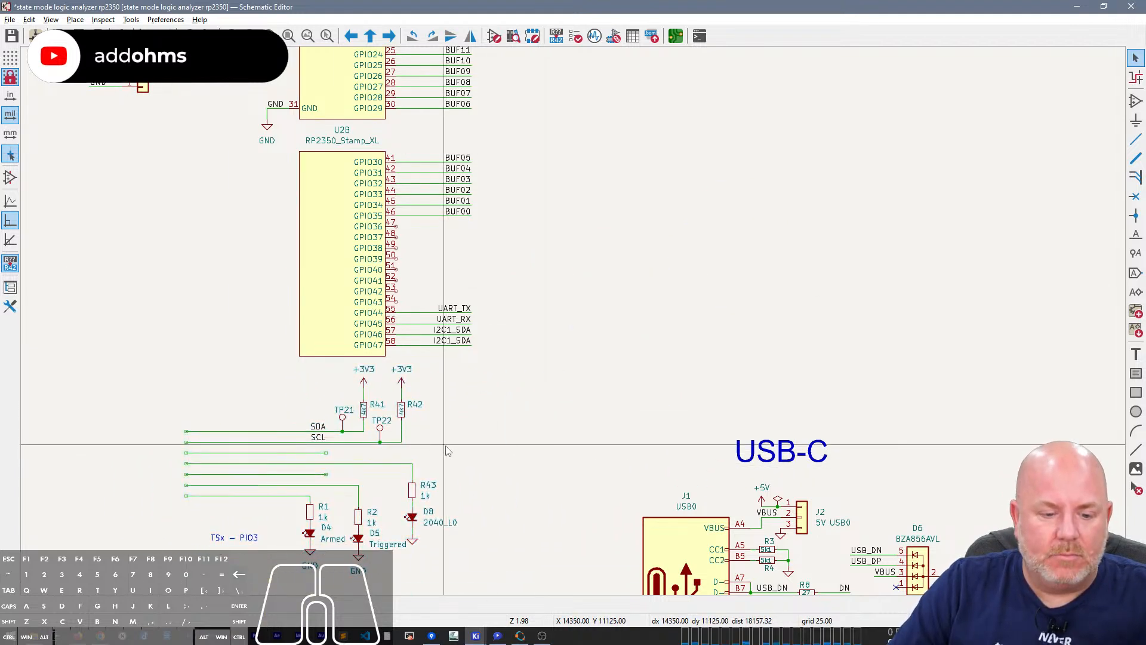
# Step: Move the R41/R42 pull-ups with TP21 and TP22 onto the GPIO46 and GPIO47 wires, and delete their old SDA and SCL labels
pyautogui.moveTo(446, 447); pyautogui.dragTo(155, 364)
pyautogui.press('m')
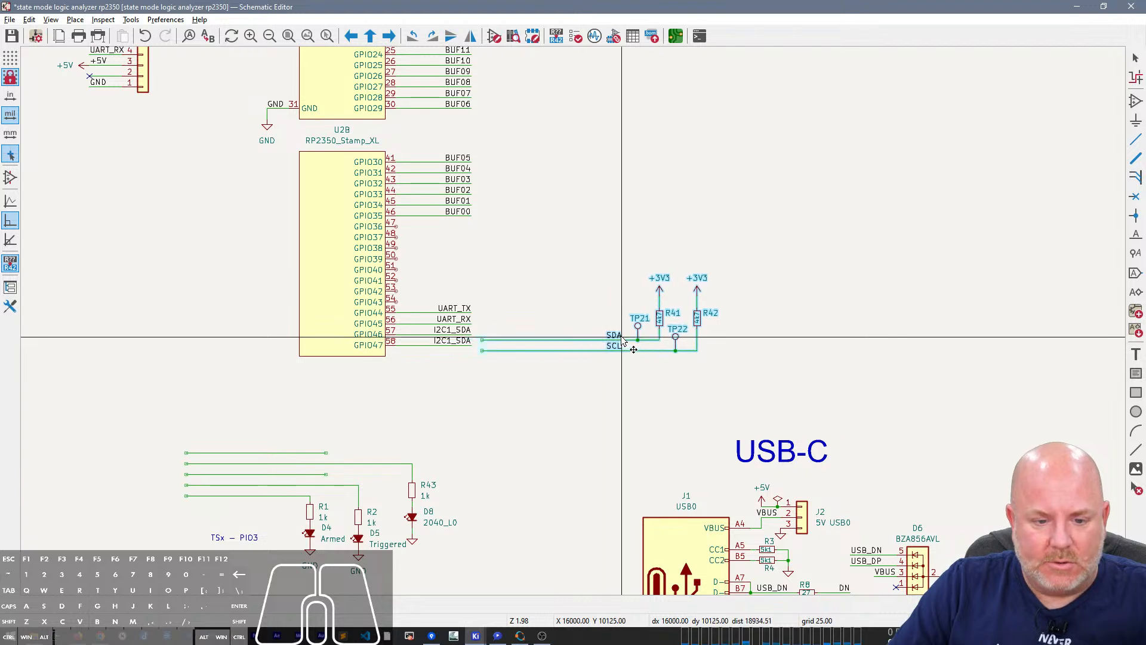
pyautogui.click(603, 340)
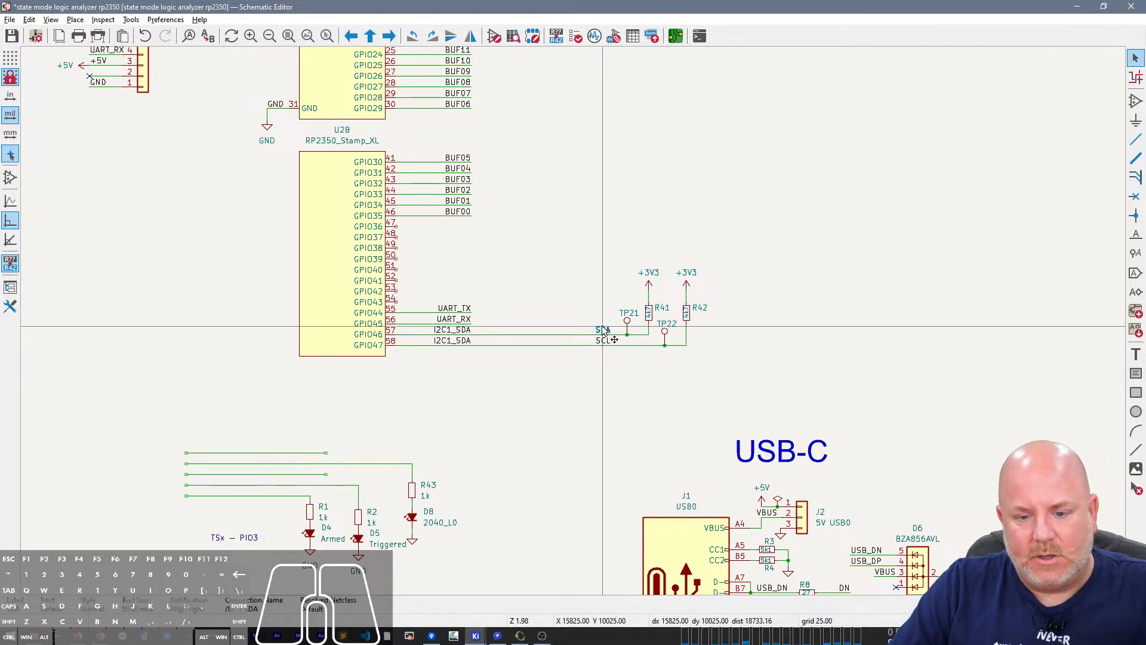
pyautogui.press('Delete')
pyautogui.press('Delete')
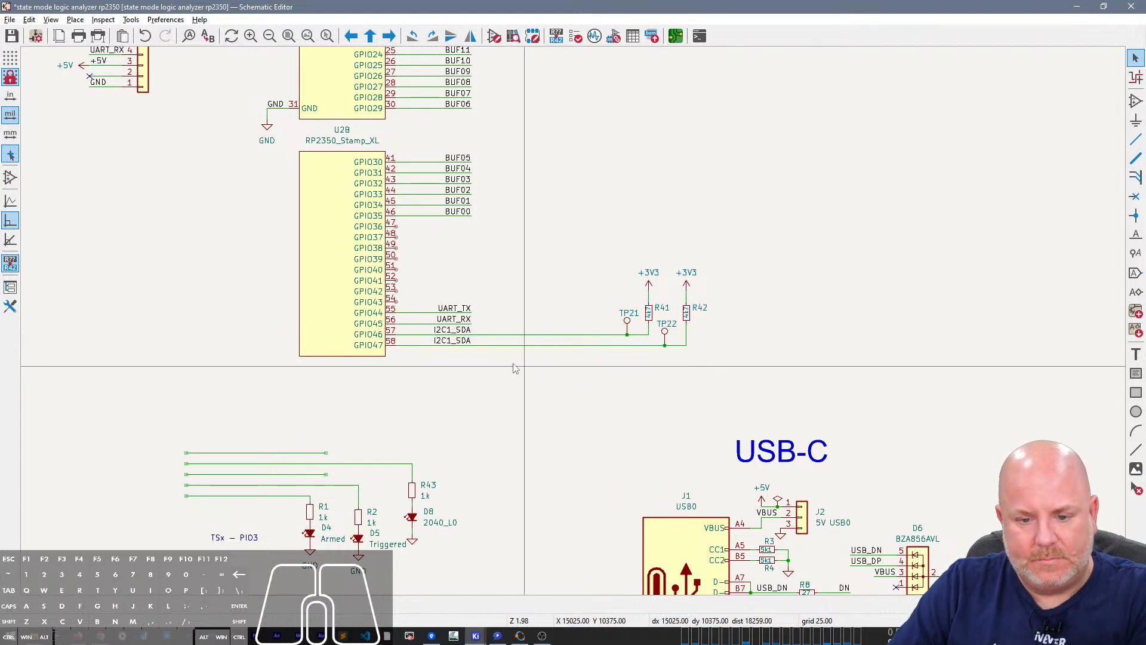
# Step: Rename the net label on U2B's GPIO47 wire to I2C1_SCL
pyautogui.click(467, 344)
pyautogui.press('e')
pyautogui.press('End')
pyautogui.press('BackSpace')
pyautogui.press('BackSpace')
pyautogui.write('CL')
pyautogui.press('Return')
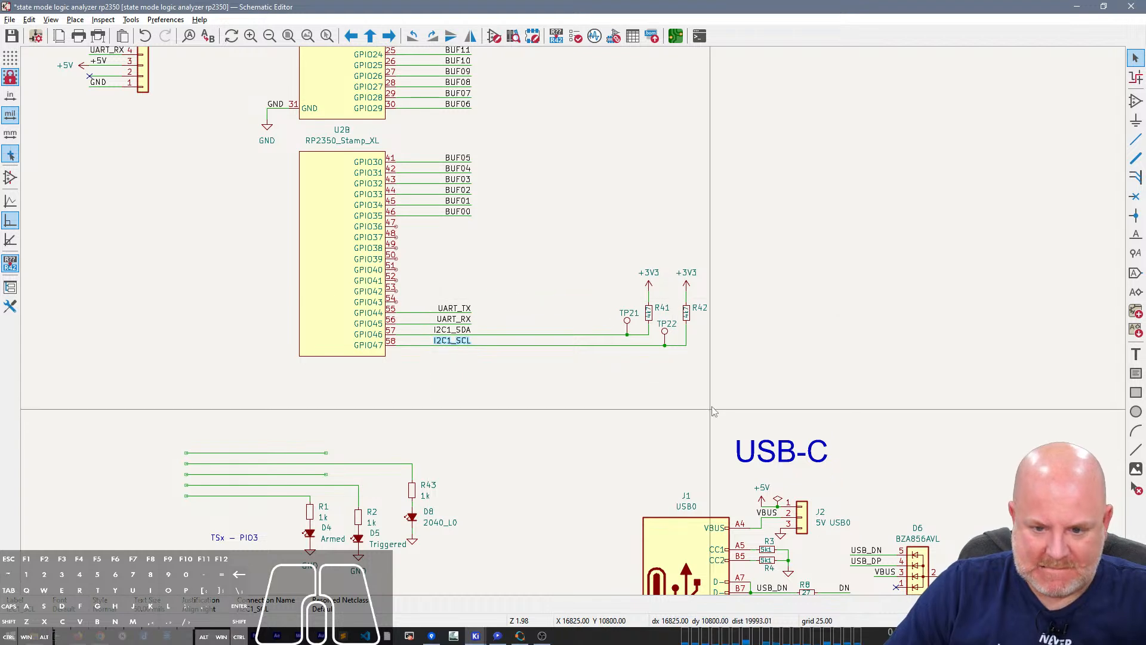
pyautogui.click(591, 484)
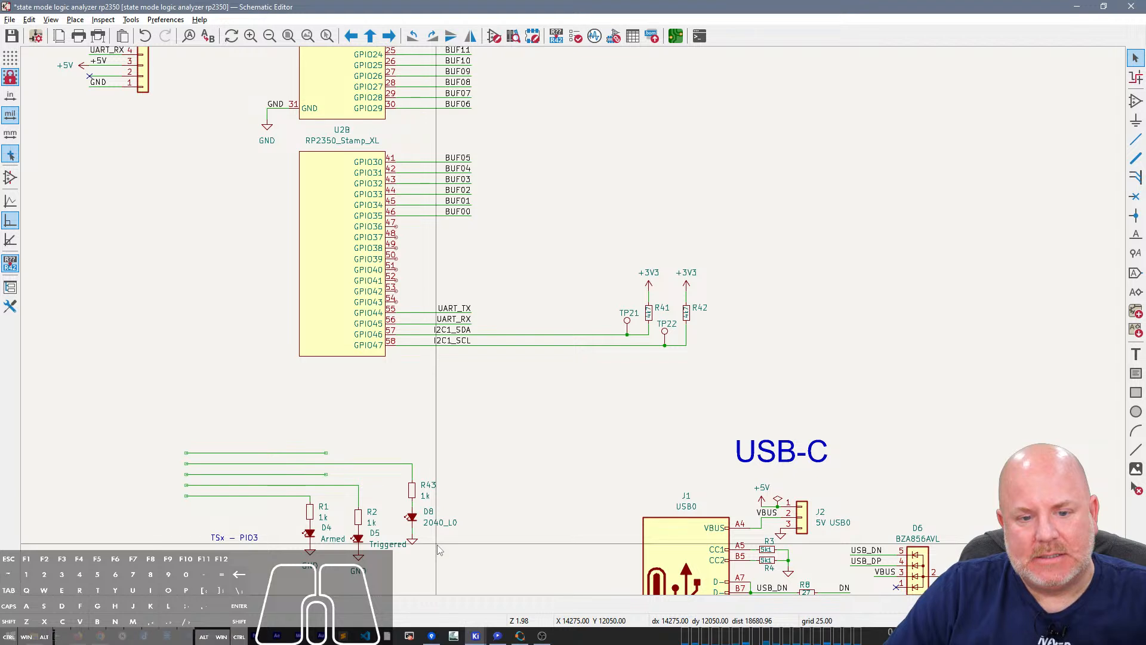
# Step: Move the four loose horizontal wires from the LED circuit onto U2B's GPIO40 to GPIO43 pins
pyautogui.moveTo(264, 500); pyautogui.dragTo(398, 270)
pyautogui.click(397, 270)
pyautogui.press('Escape')
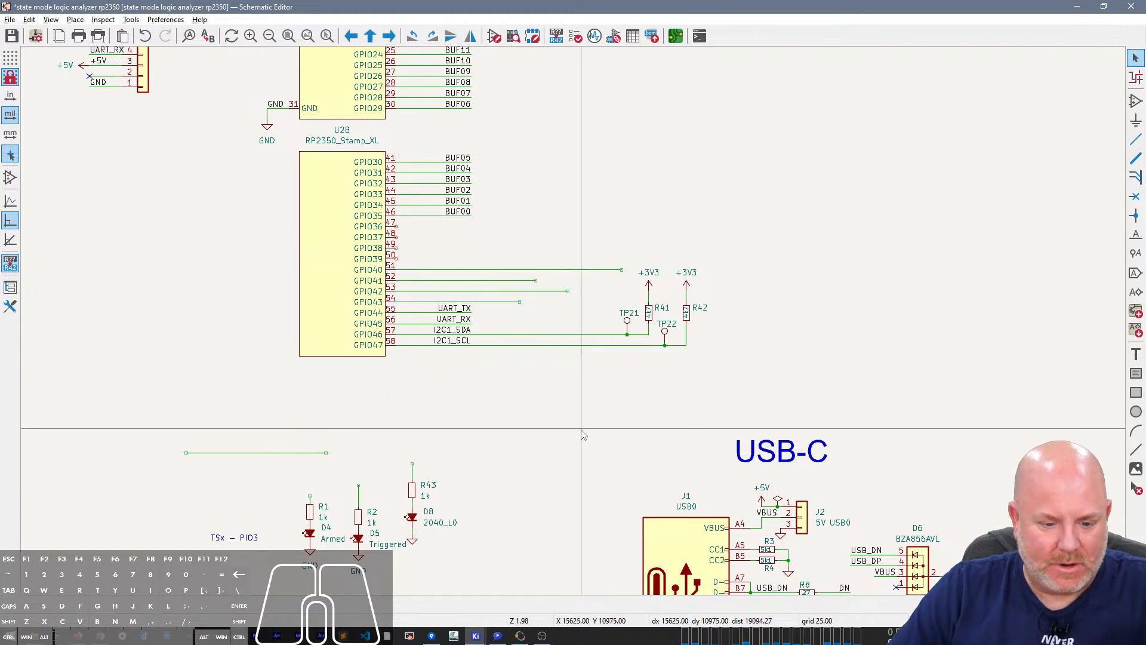
# Step: Move the R1, R2 and R43 LED branches above the I2C pull-ups and spread them out with wider gaps
pyautogui.moveTo(460, 574); pyautogui.dragTo(578, 184)
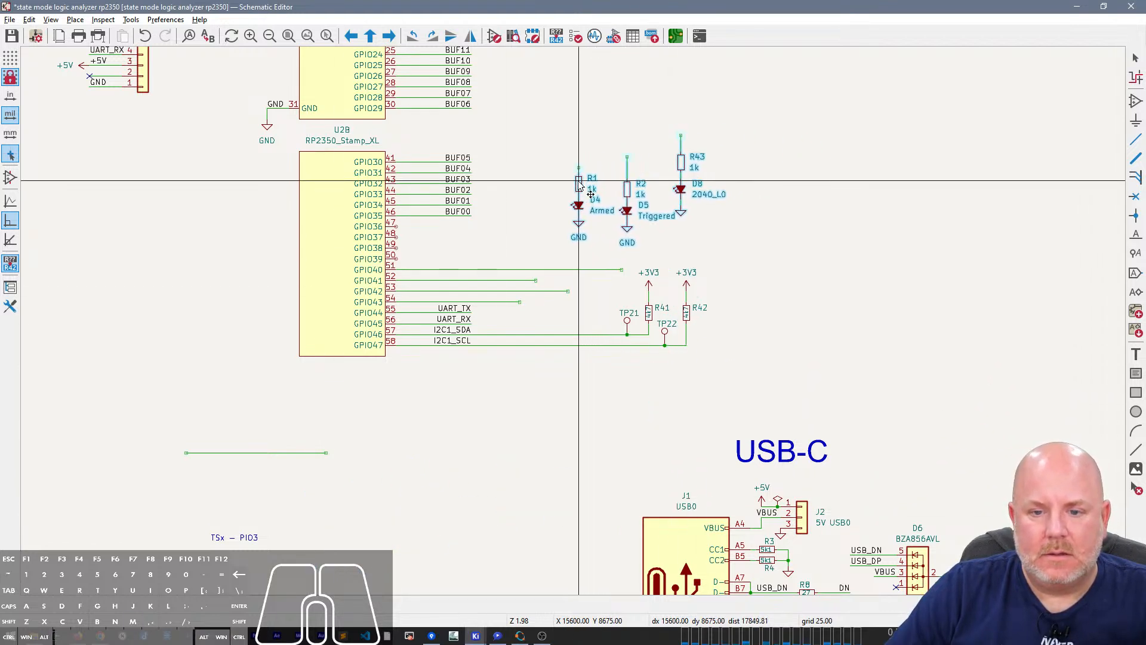
pyautogui.moveTo(743, 229); pyautogui.dragTo(679, 133)
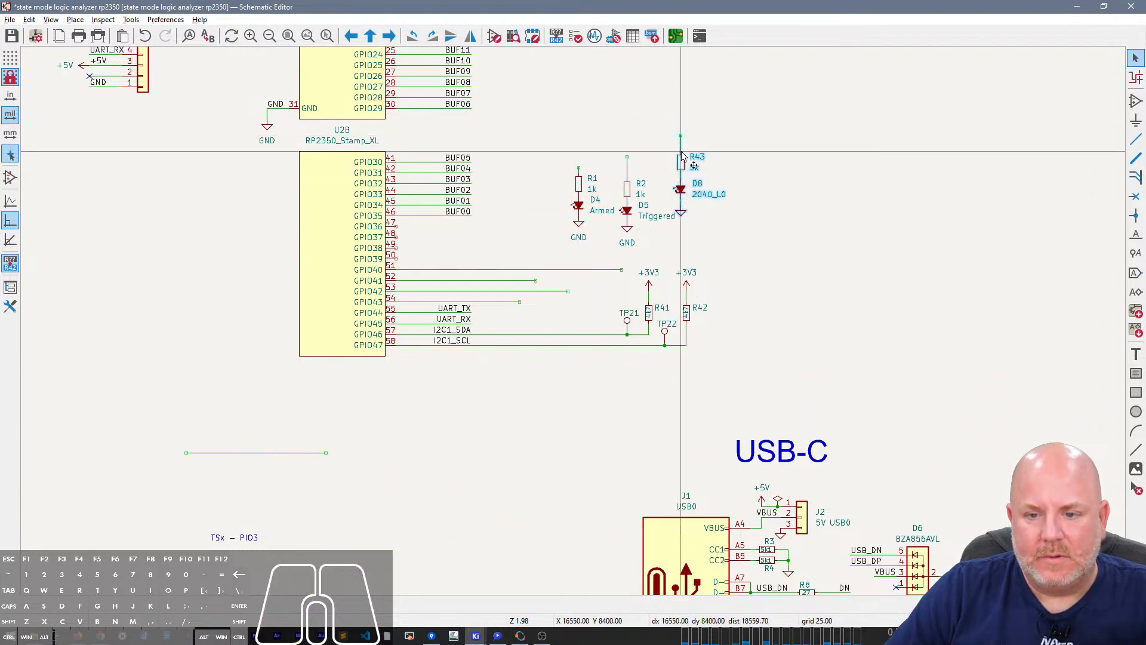
pyautogui.press('m')
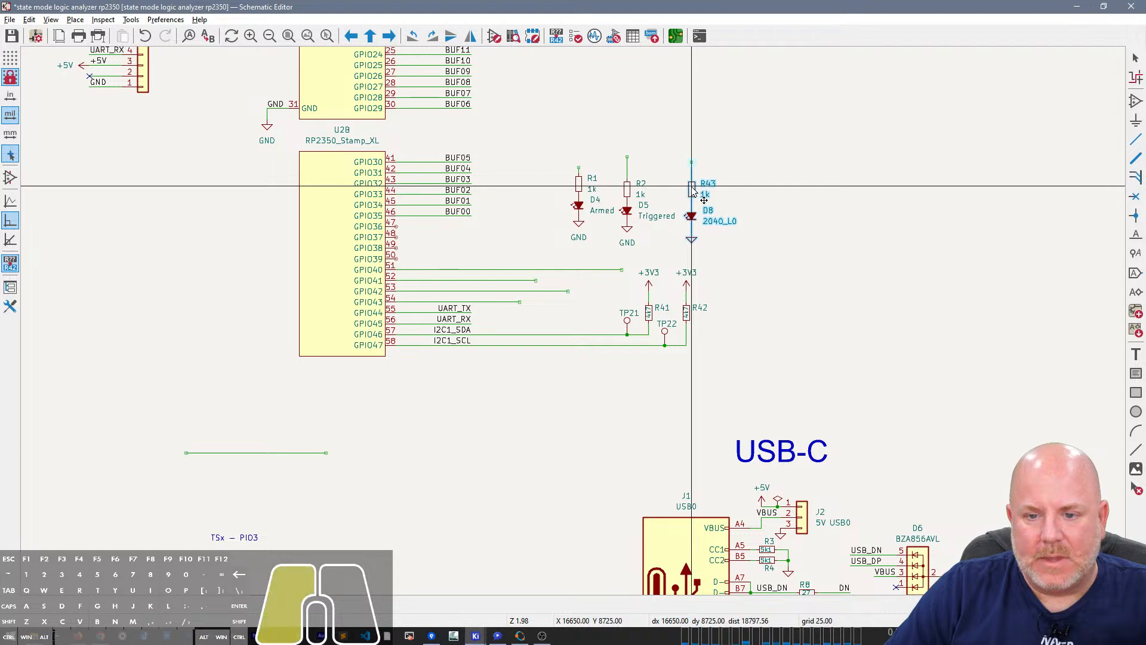
pyautogui.click(691, 192)
pyautogui.moveTo(745, 246); pyautogui.dragTo(626, 145)
pyautogui.press('m')
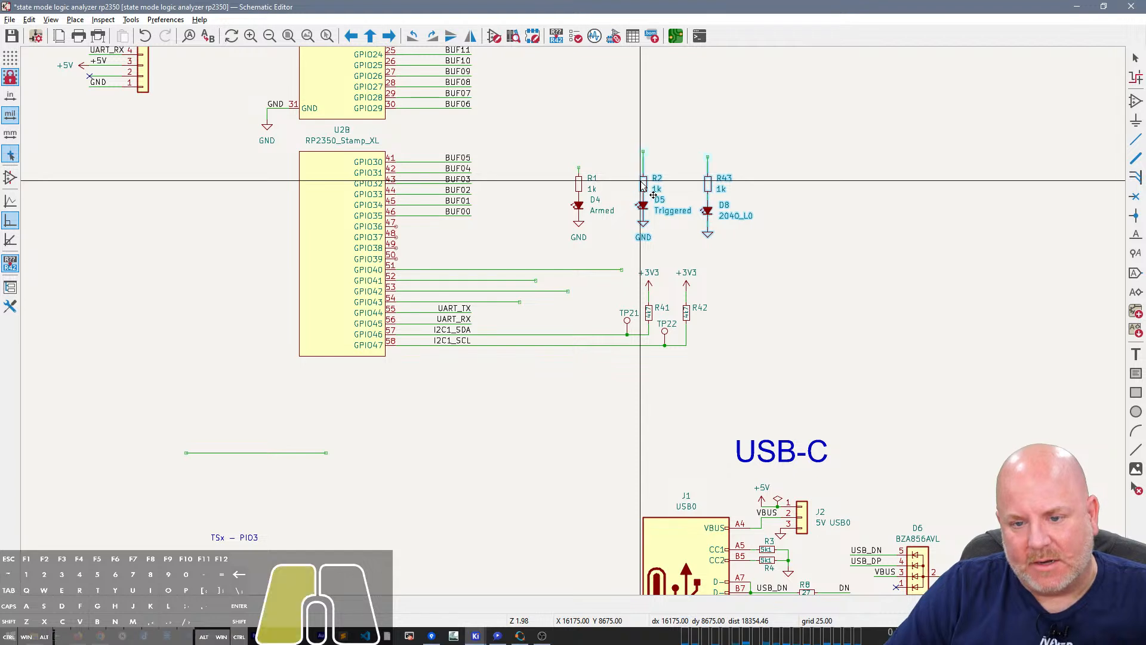
pyautogui.click(645, 186)
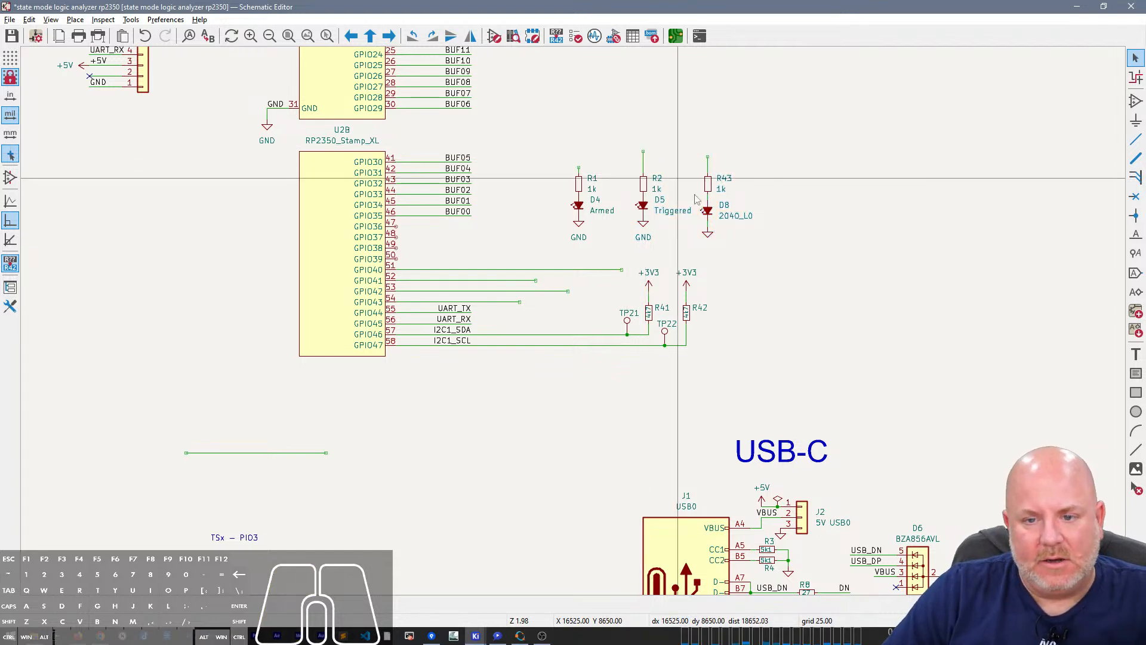
pyautogui.moveTo(769, 246); pyautogui.dragTo(544, 142)
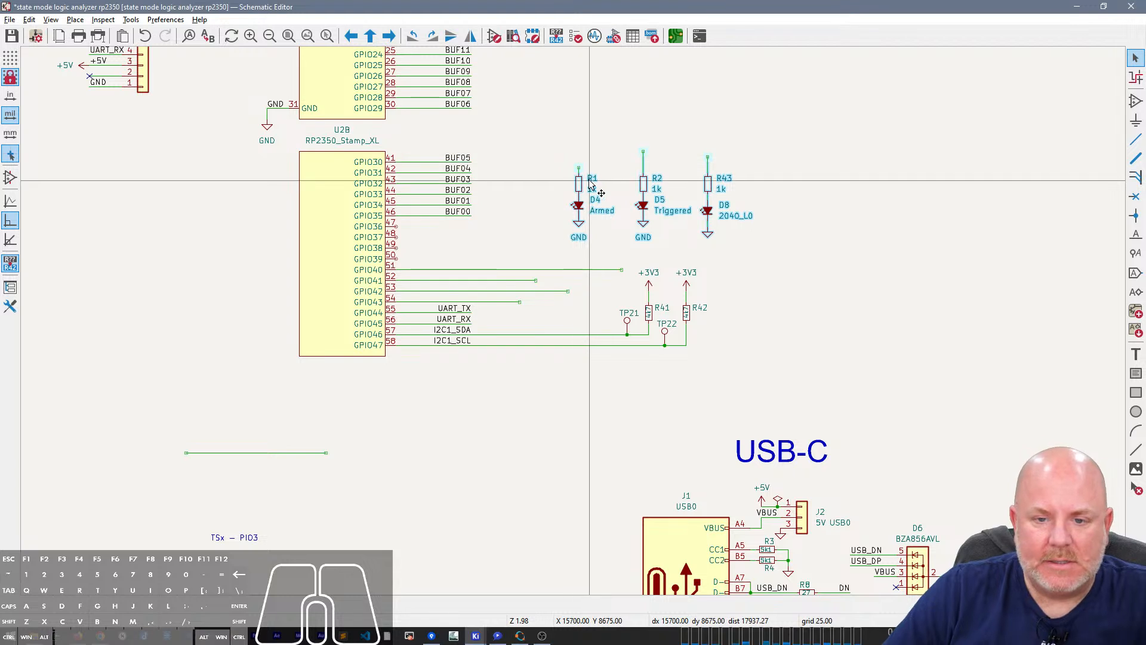
pyautogui.moveTo(580, 187); pyautogui.dragTo(606, 183)
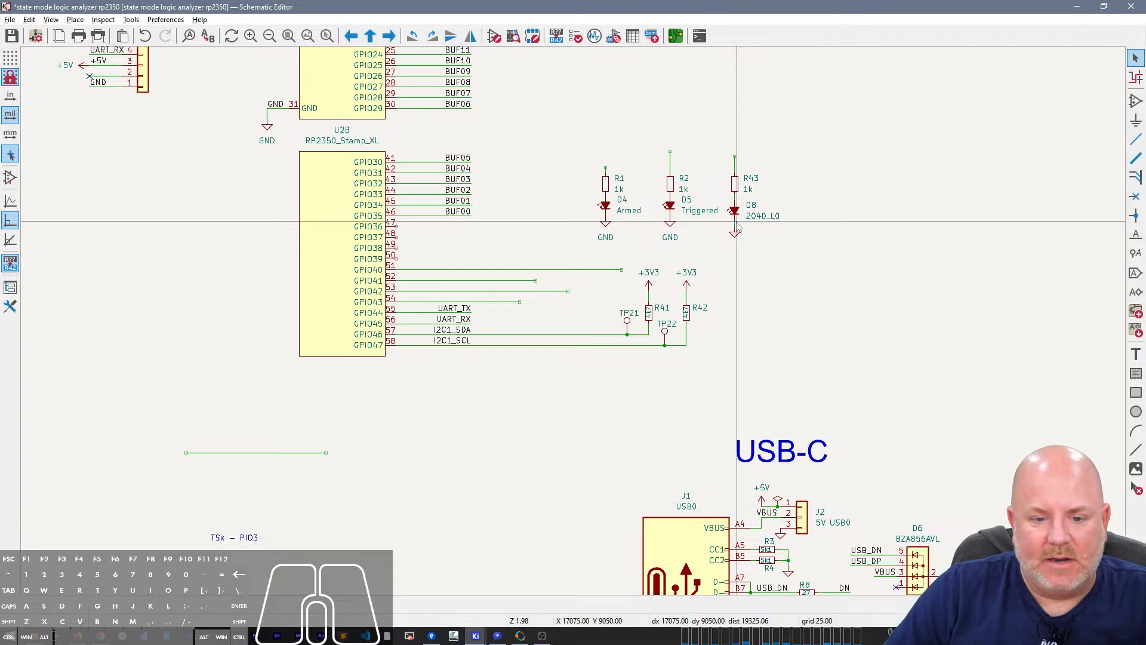
# Step: Duplicate the UART_TX label onto the GPIO40 wire and rename the copy Armed
pyautogui.click(459, 309)
pyautogui.hotkey('ctrl', 'd')
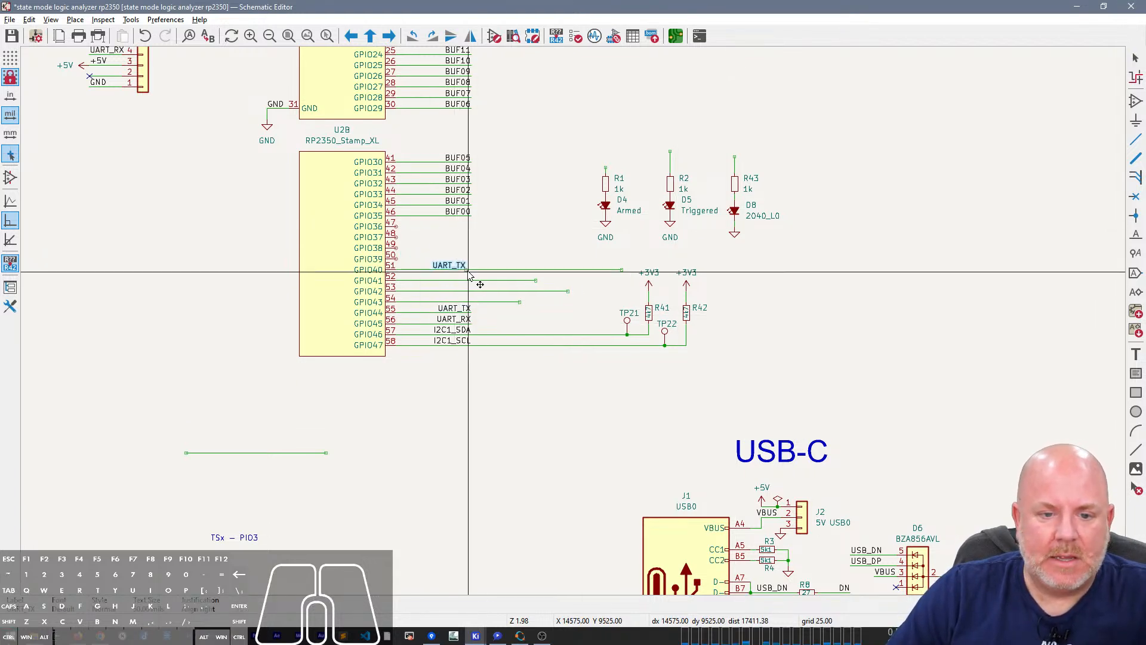
pyautogui.click(457, 272)
pyautogui.doubleClick(457, 272)
pyautogui.write('Armed')
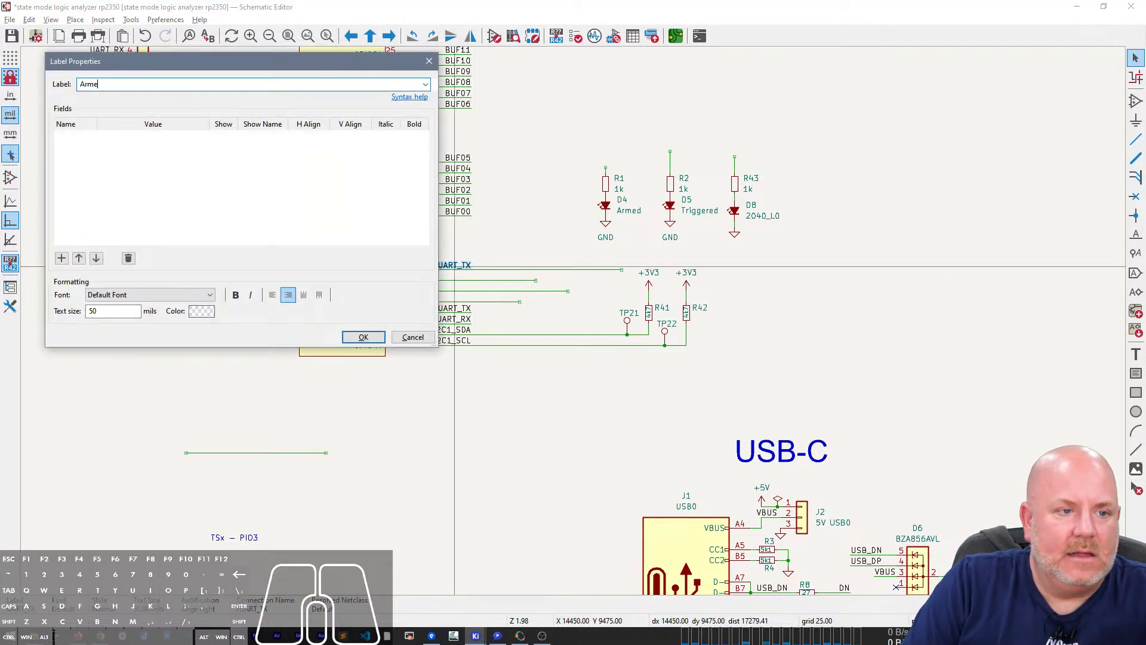
pyautogui.press('Return')
# Step: Place a copy of the Armed label on the GPIO41 wire and rename it Triggered
pyautogui.hotkey('ctrl', 'v')
pyautogui.click(471, 280)
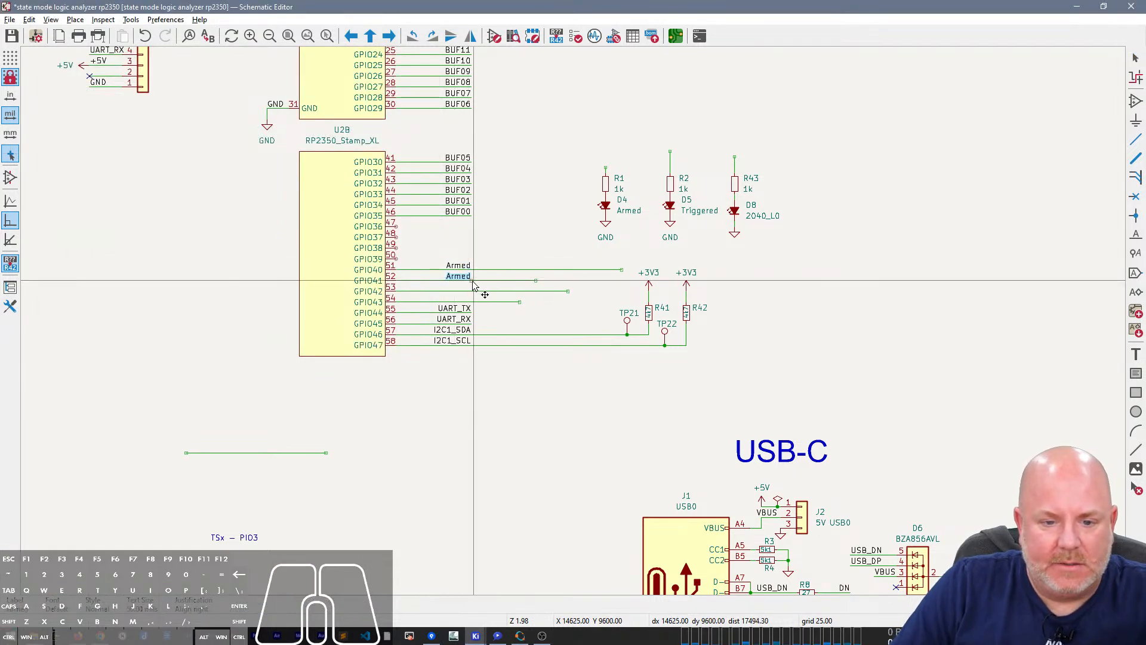
pyautogui.doubleClick(466, 277)
pyautogui.write('Triggered')
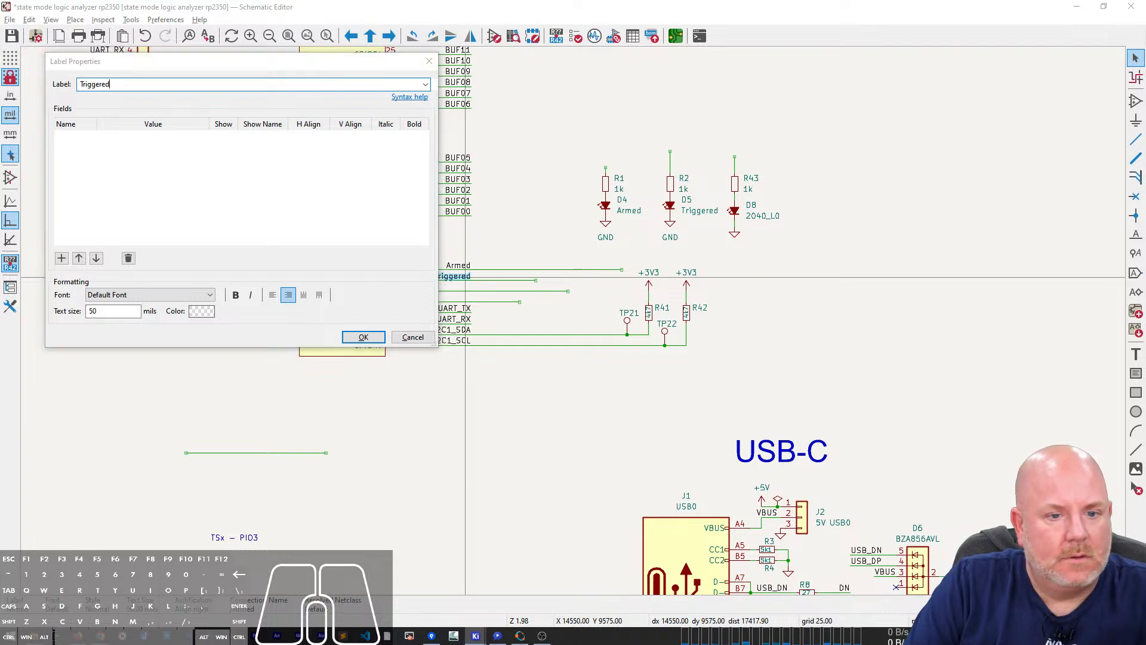
pyautogui.press('Return')
# Step: Place another Armed label copy on the GPIO42 wire and rename it 2350_LED
pyautogui.hotkey('ctrl', 'v')
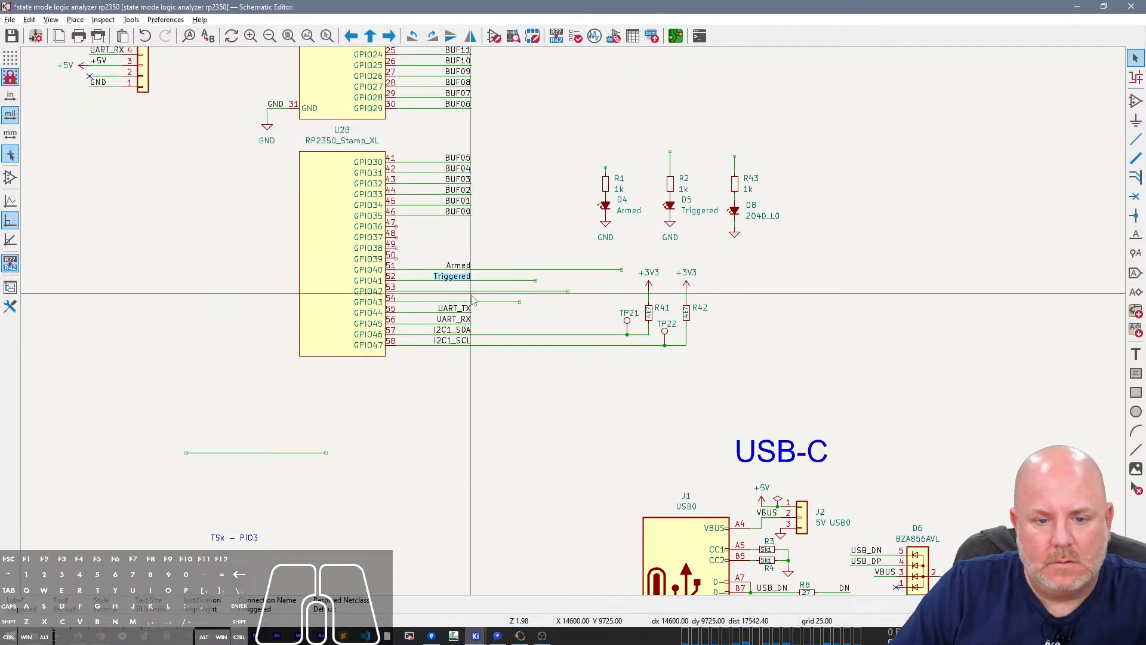
pyautogui.click(469, 291)
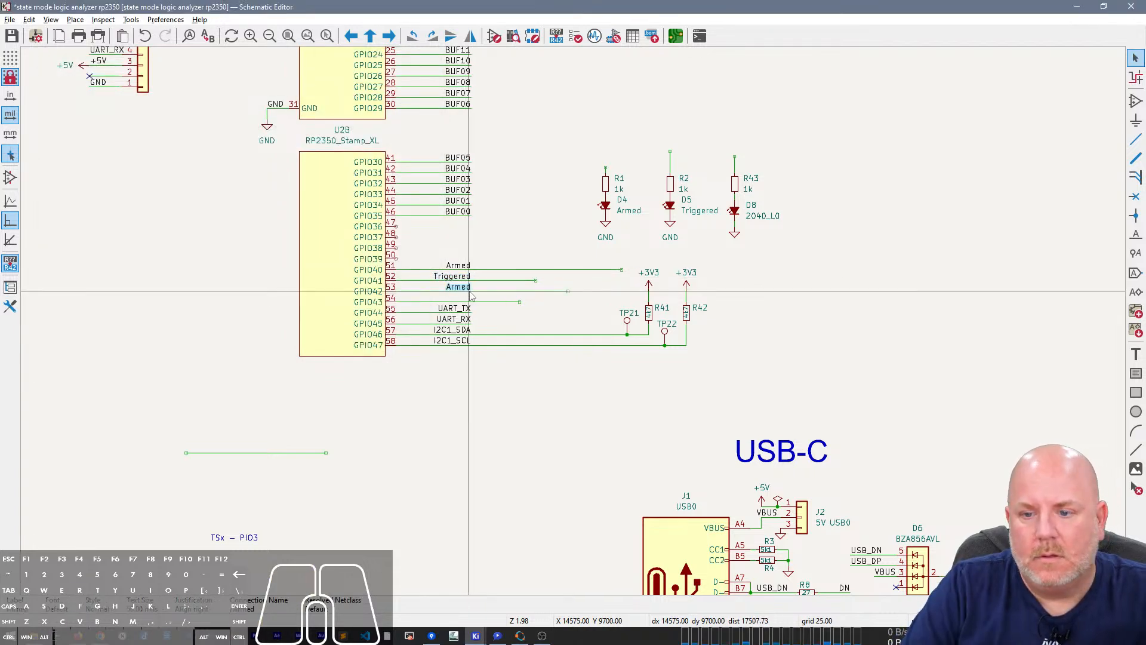
pyautogui.doubleClick(470, 291)
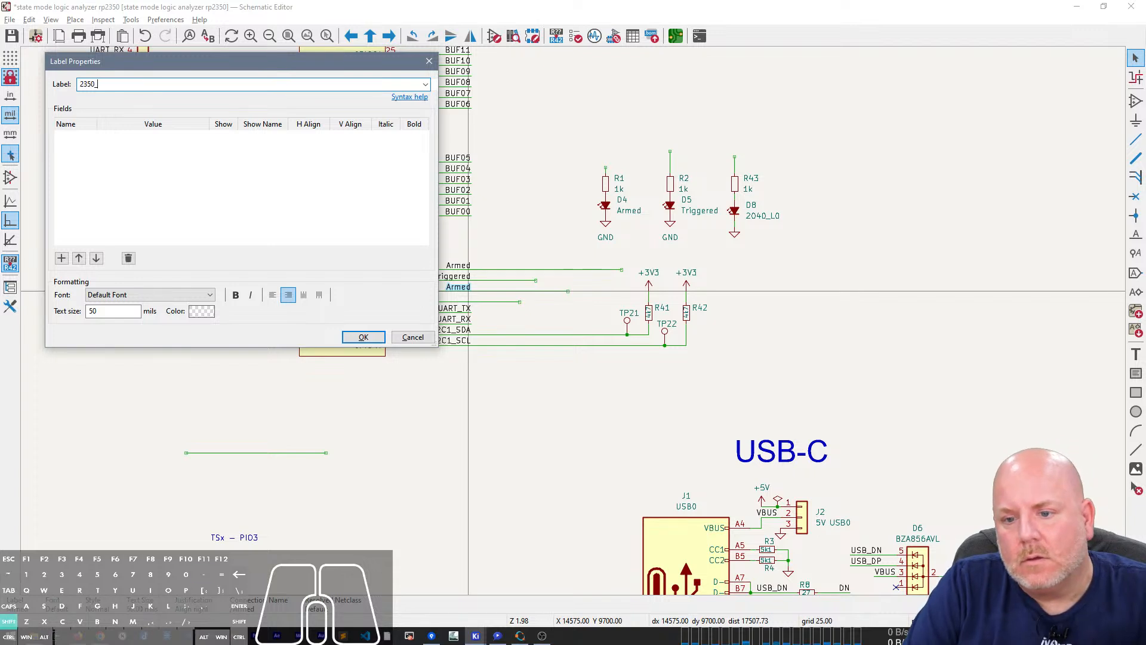
pyautogui.write('2350_LED')
pyautogui.press('Return')
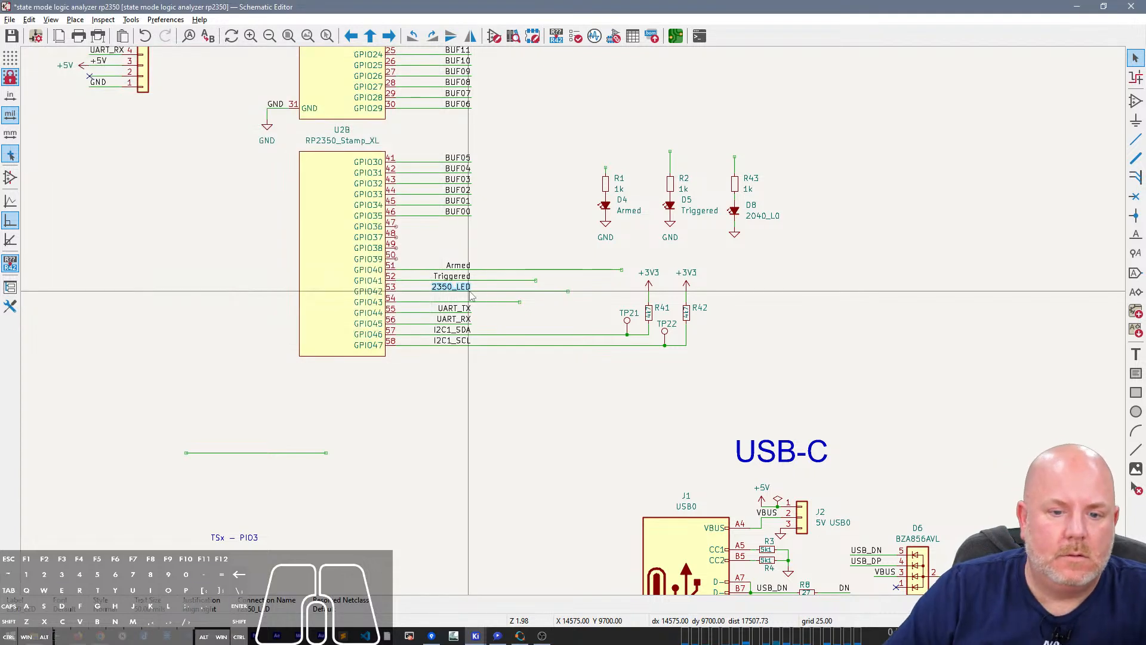
# Step: Delete the leftover wire and the TSx - PIO3 note below U2B
pyautogui.moveTo(379, 569); pyautogui.dragTo(151, 420)
pyautogui.press('Delete')
pyautogui.scroll(-2, 361, 448)
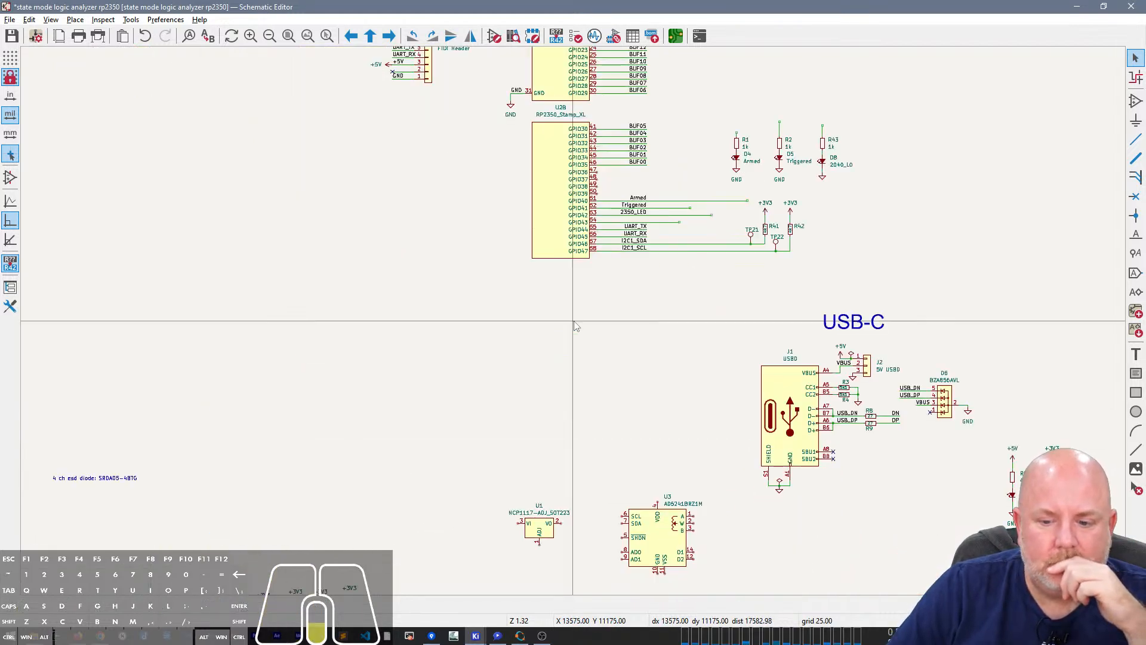
pyautogui.moveTo(628, 360); pyautogui.dragTo(389, 452, button='right')
pyautogui.moveTo(628, 269); pyautogui.dragTo(485, 177)
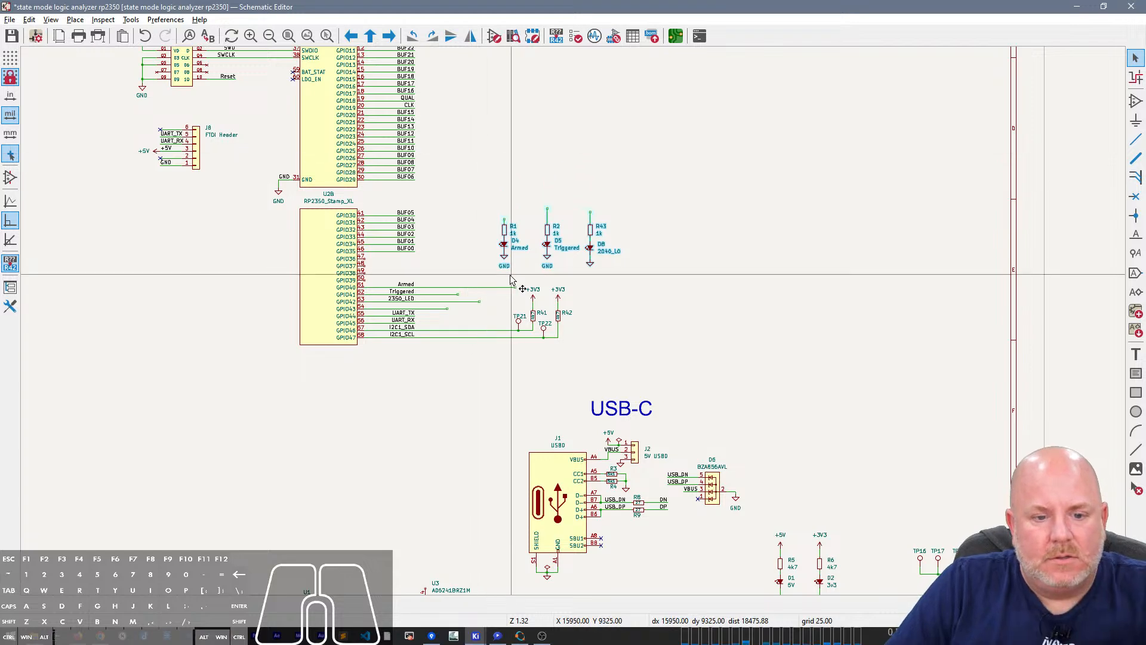
pyautogui.scroll(3, 507, 286)
# Step: Move the Armed, Triggered and 2350_LED labels to the outer ends of their GPIO40 to GPIO42 wires
pyautogui.click(345, 345)
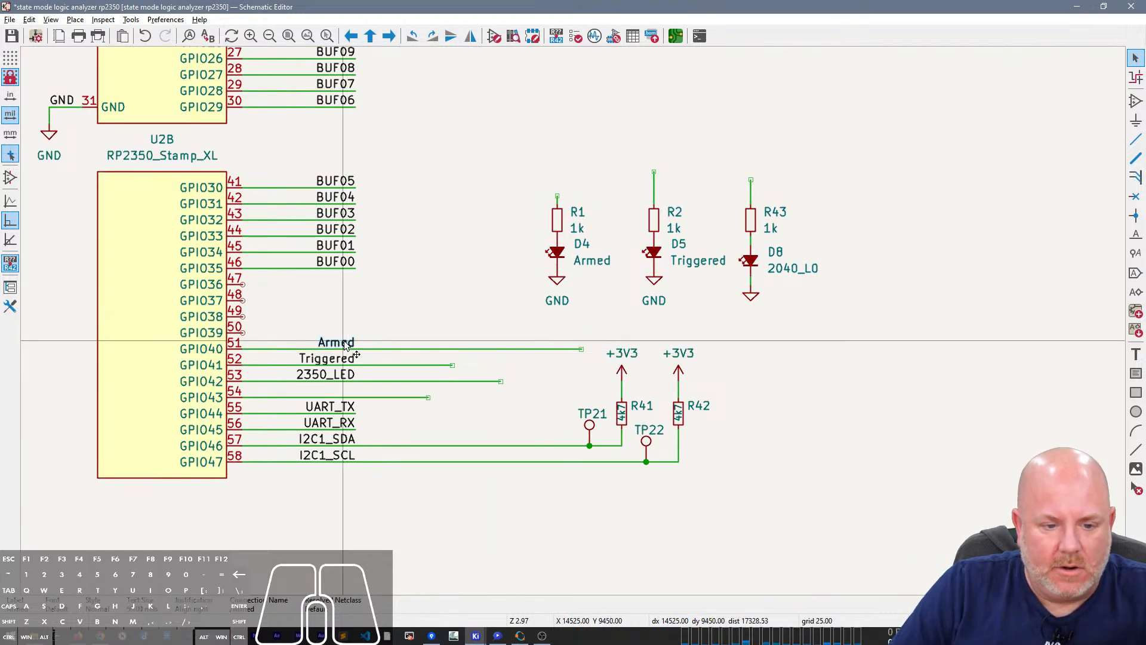
pyautogui.press('m')
pyautogui.click(573, 348)
pyautogui.click(334, 360)
pyautogui.press('m')
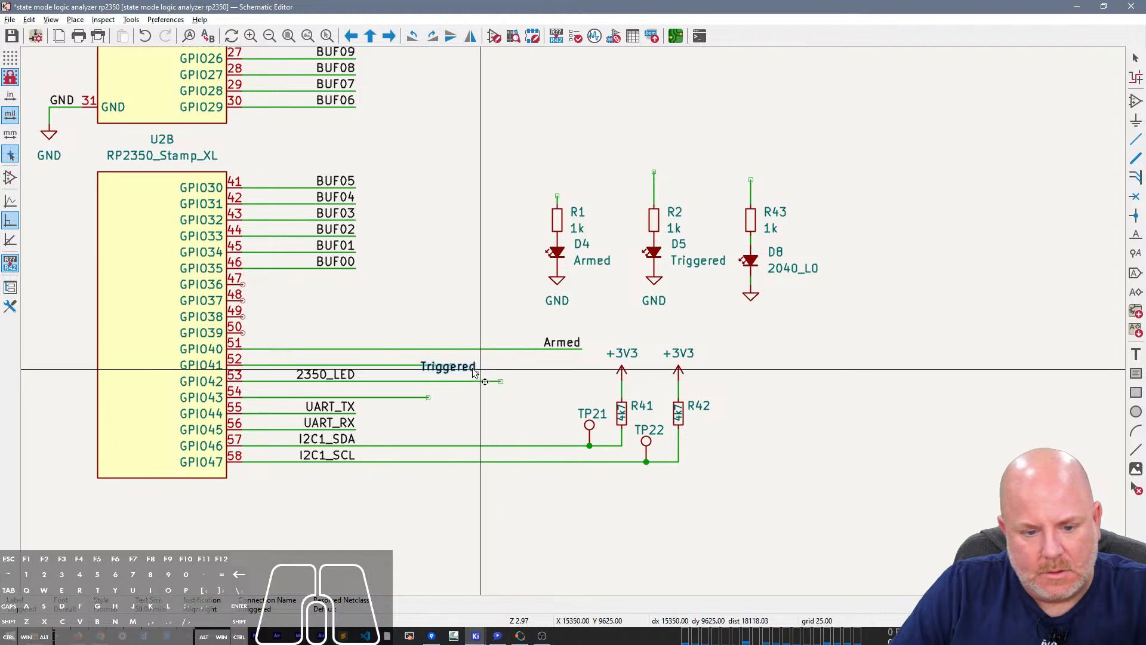
pyautogui.click(452, 367)
pyautogui.click(325, 374)
pyautogui.press('m')
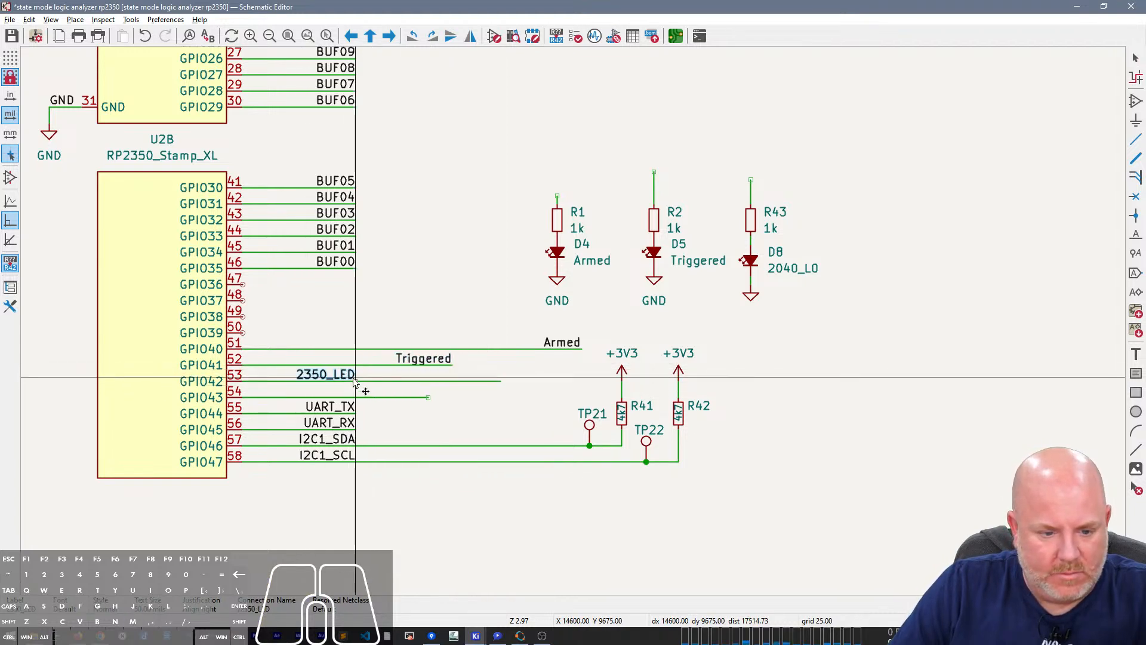
pyautogui.click(489, 376)
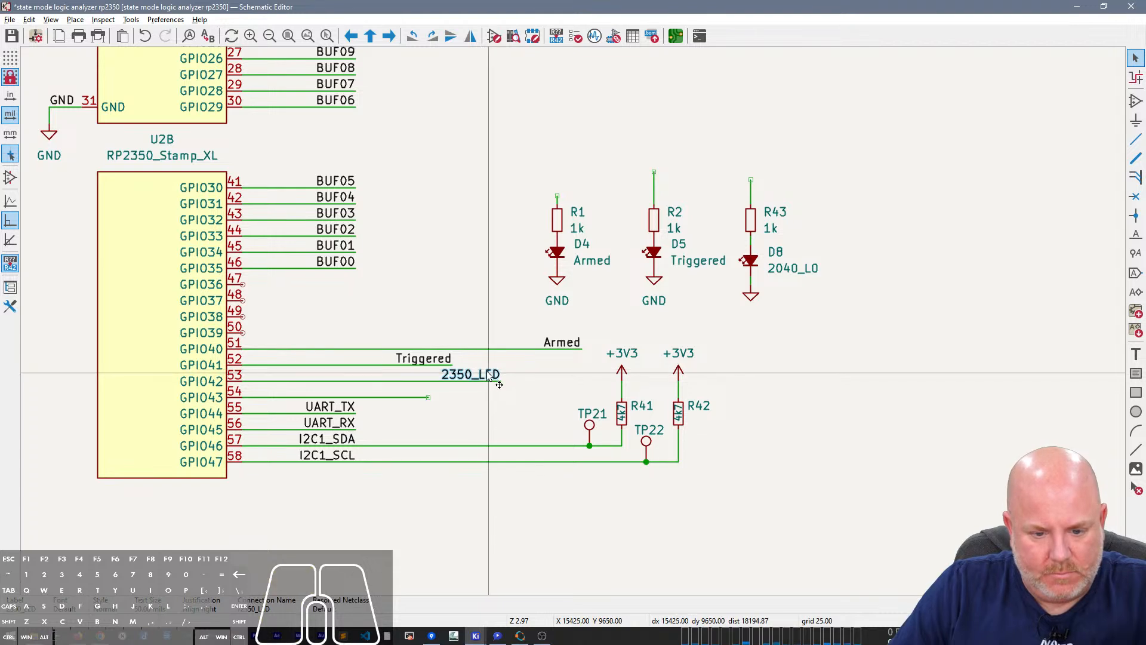
# Step: Shorten the GPIO40 to GPIO42 wires so their labels align with the UART labels, and delete the unused GPIO43 wire
pyautogui.click(352, 376)
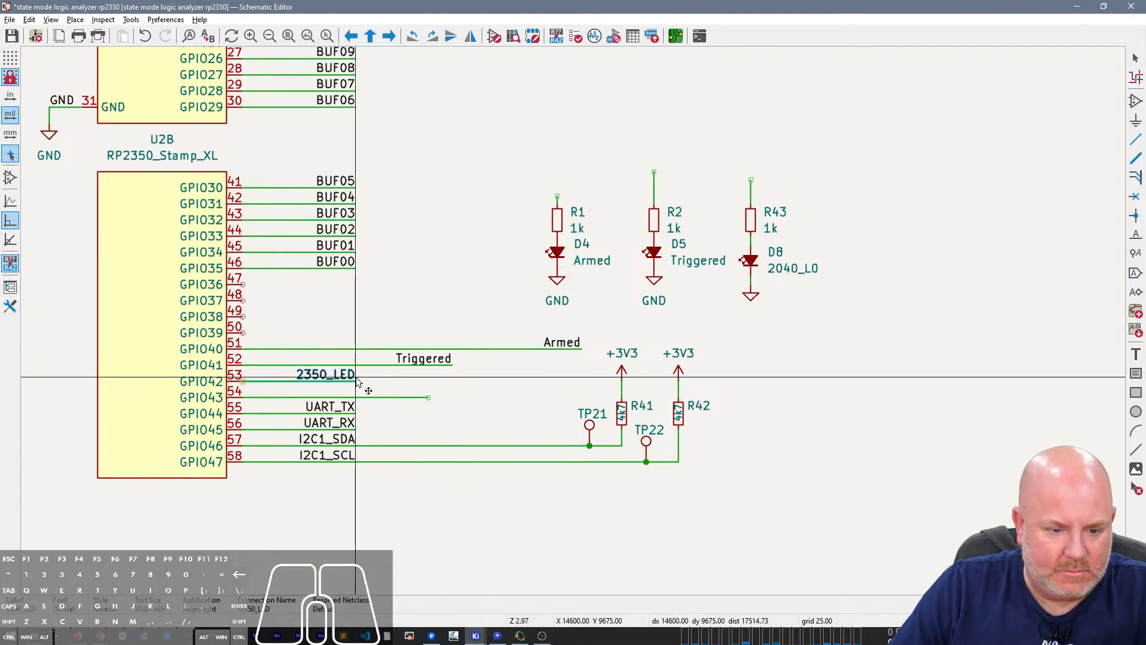
pyautogui.click(452, 365)
pyautogui.press('g')
pyautogui.click(356, 365)
pyautogui.click(575, 348)
pyautogui.press('g')
pyautogui.click(353, 354)
pyautogui.click(355, 352)
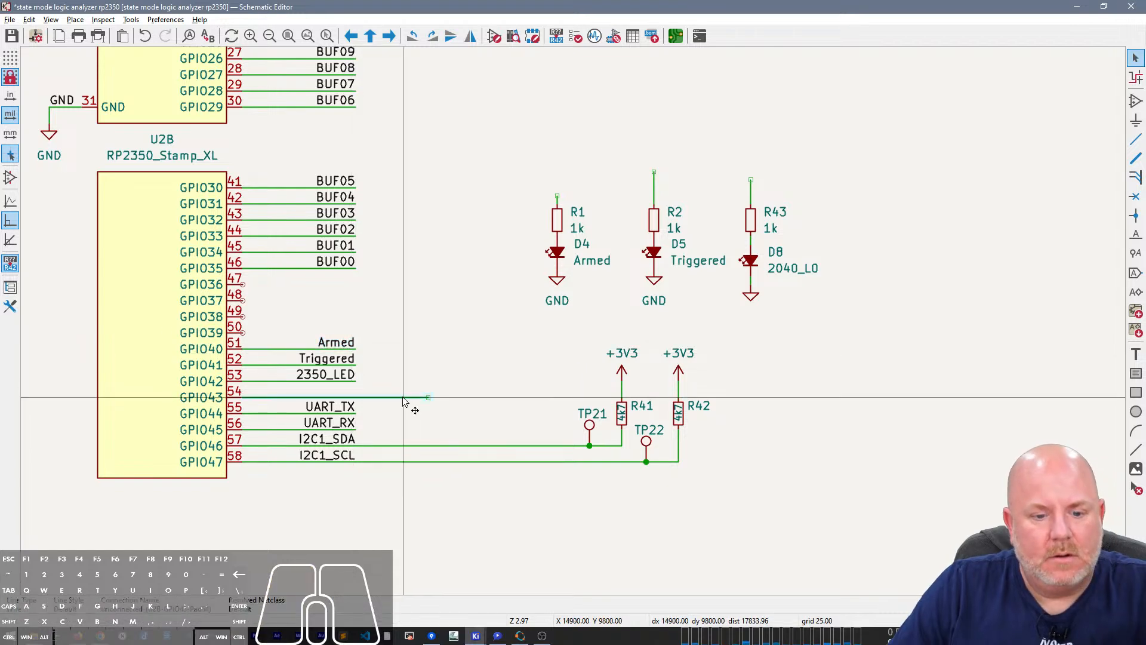
pyautogui.press('Delete')
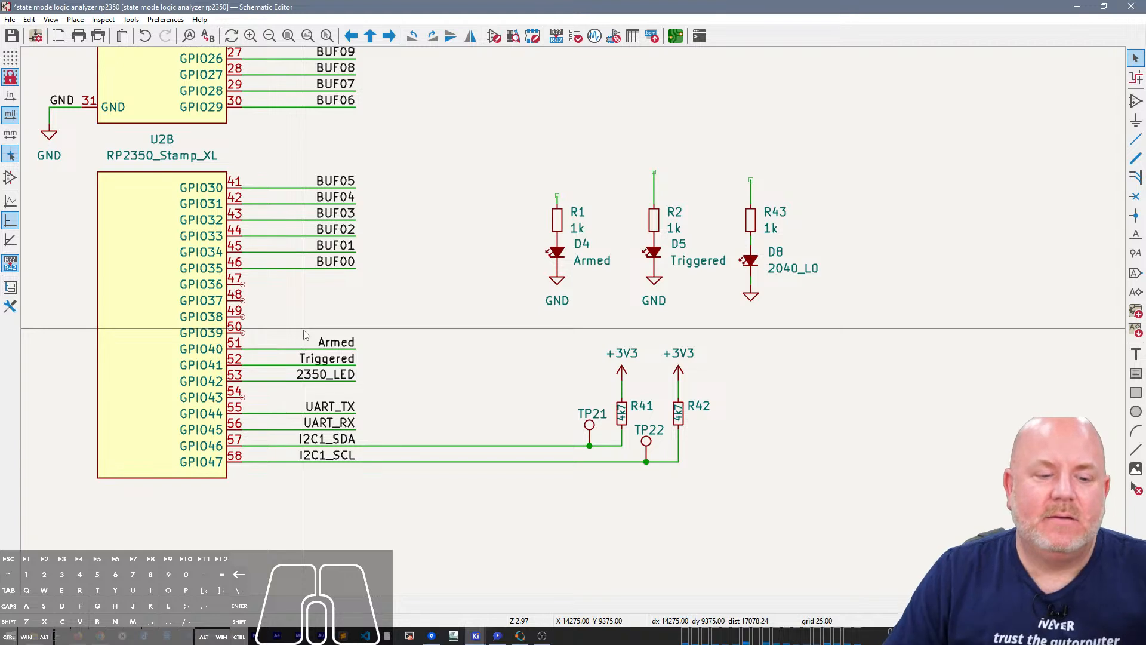
# Step: Duplicate the Armed, Triggered and 2350_LED labels, rotate the copies vertical, and place them beside the open ends above R1, R2 and R43
pyautogui.keyDown('ctrl'); pyautogui.click(343, 345); pyautogui.keyUp('ctrl')
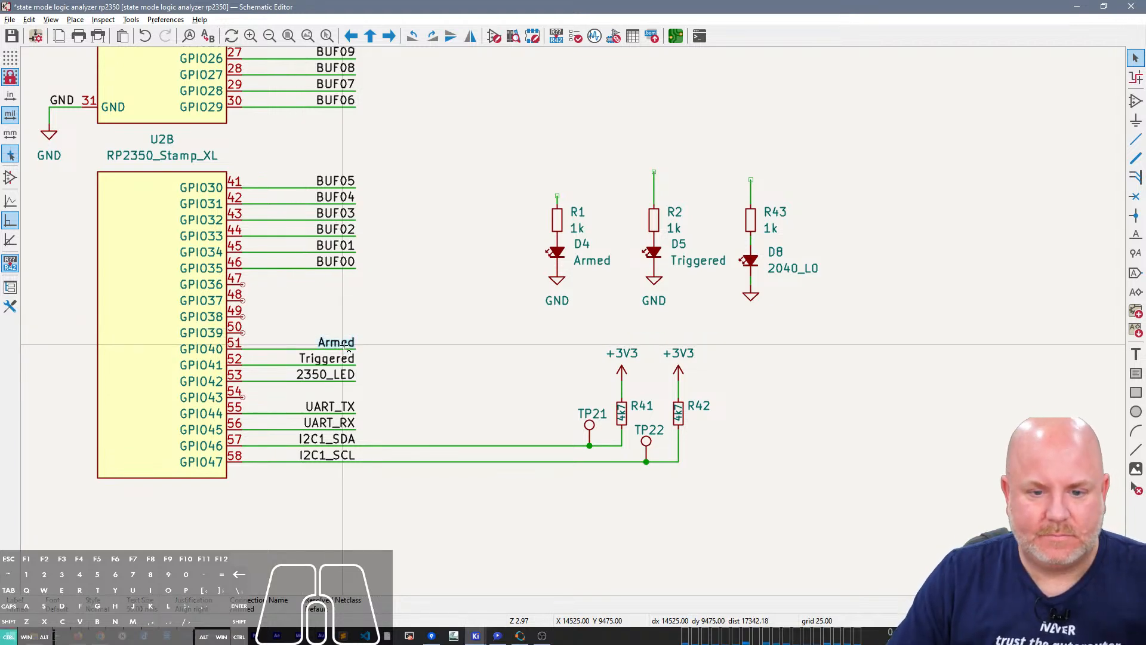
pyautogui.hotkey('ctrl', 'd')
pyautogui.press('r')
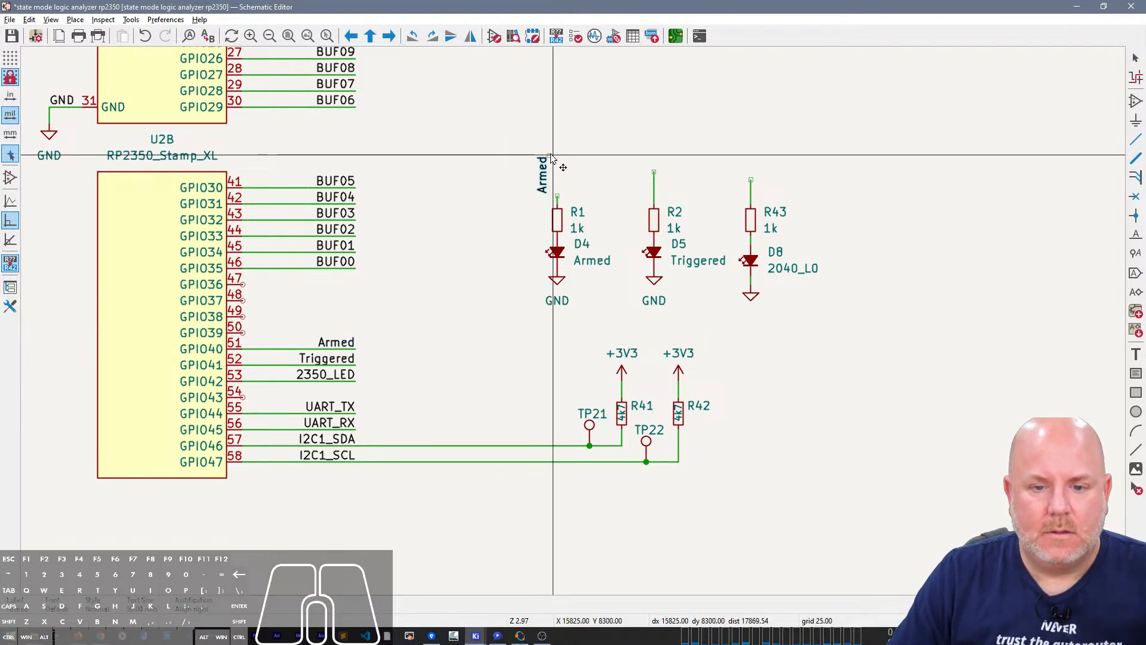
pyautogui.click(552, 157)
pyautogui.keyDown('ctrl'); pyautogui.click(327, 358); pyautogui.keyUp('ctrl')
pyautogui.hotkey('ctrl', 'd')
pyautogui.press('r')
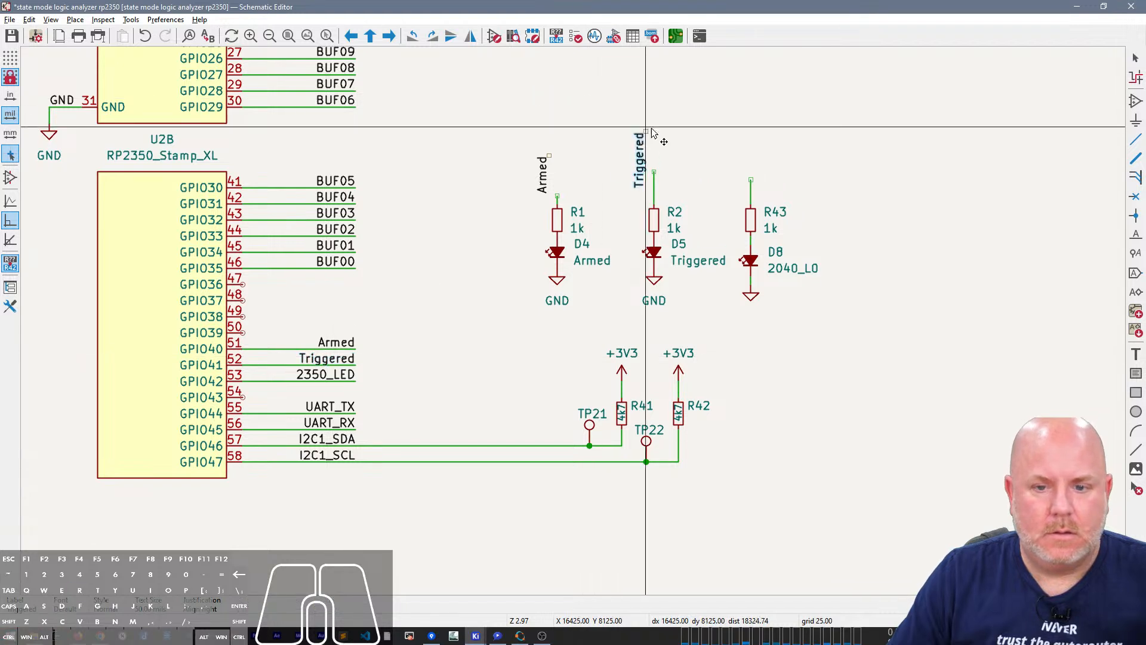
pyautogui.click(646, 153)
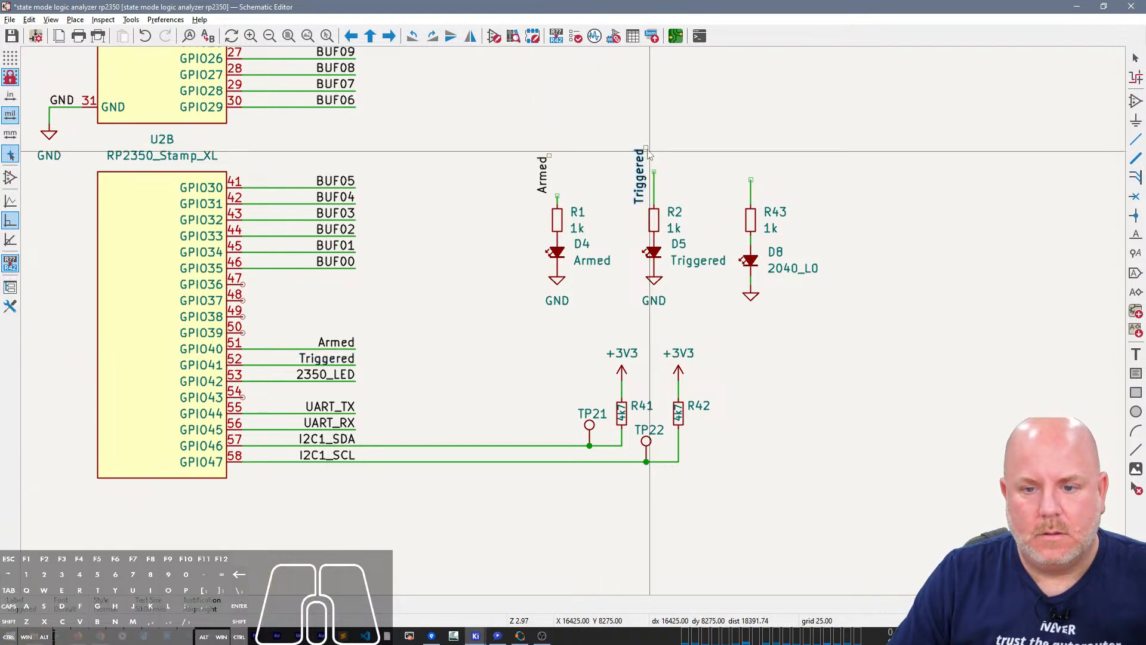
pyautogui.keyDown('ctrl'); pyautogui.click(334, 375); pyautogui.keyUp('ctrl')
pyautogui.hotkey('ctrl', 'd')
pyautogui.press('r')
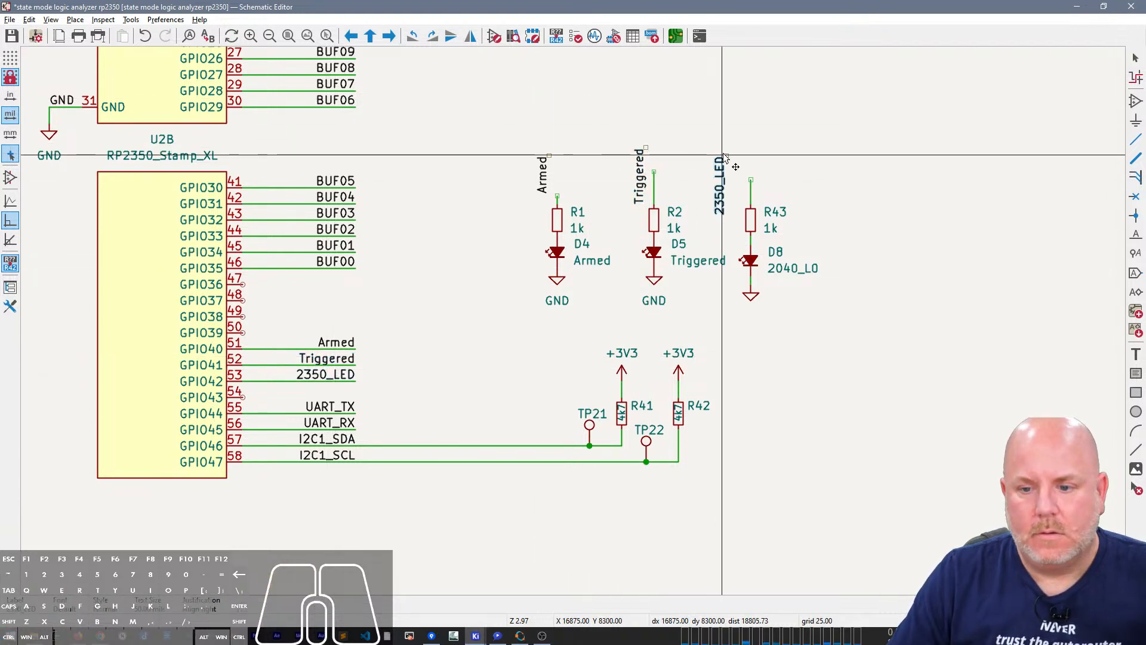
pyautogui.click(743, 141)
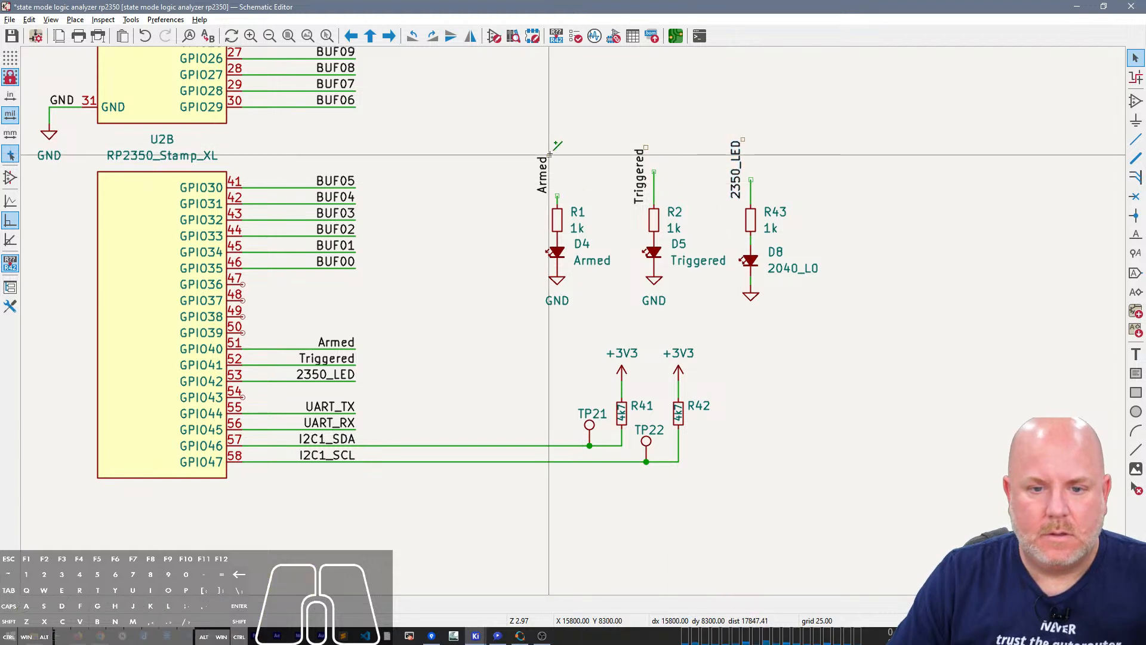
# Step: Draw vertical wires upward from resistors R1, R2 and R43 to the level of the Armed, Triggered and 2350_LED labels
pyautogui.press('w')
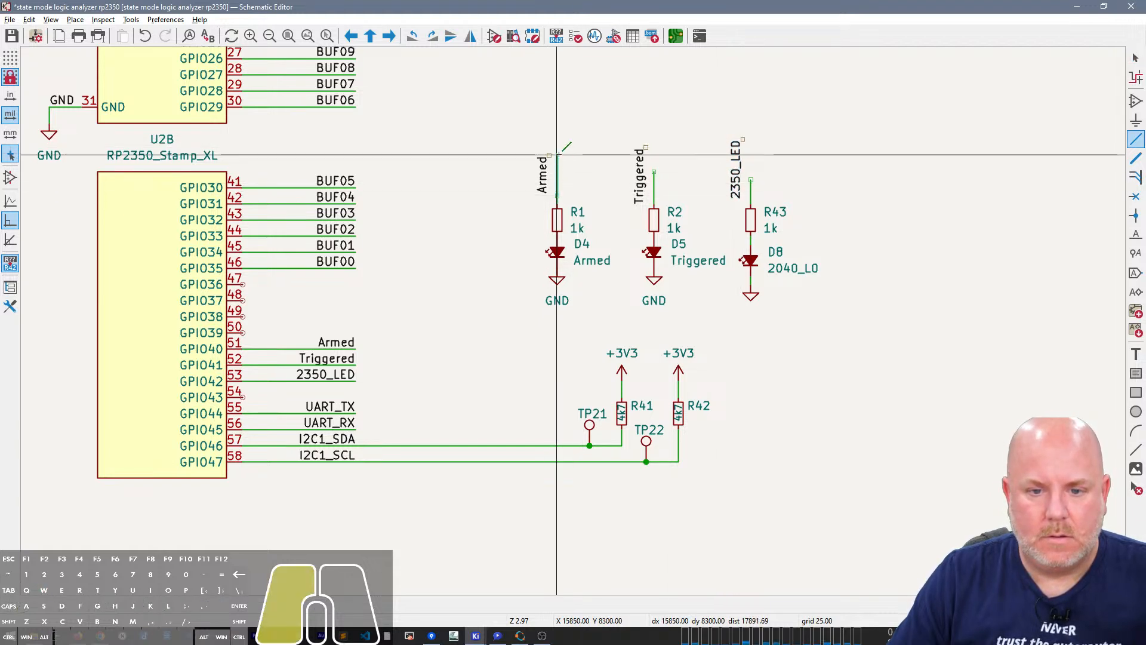
pyautogui.click(557, 154)
pyautogui.click(654, 172)
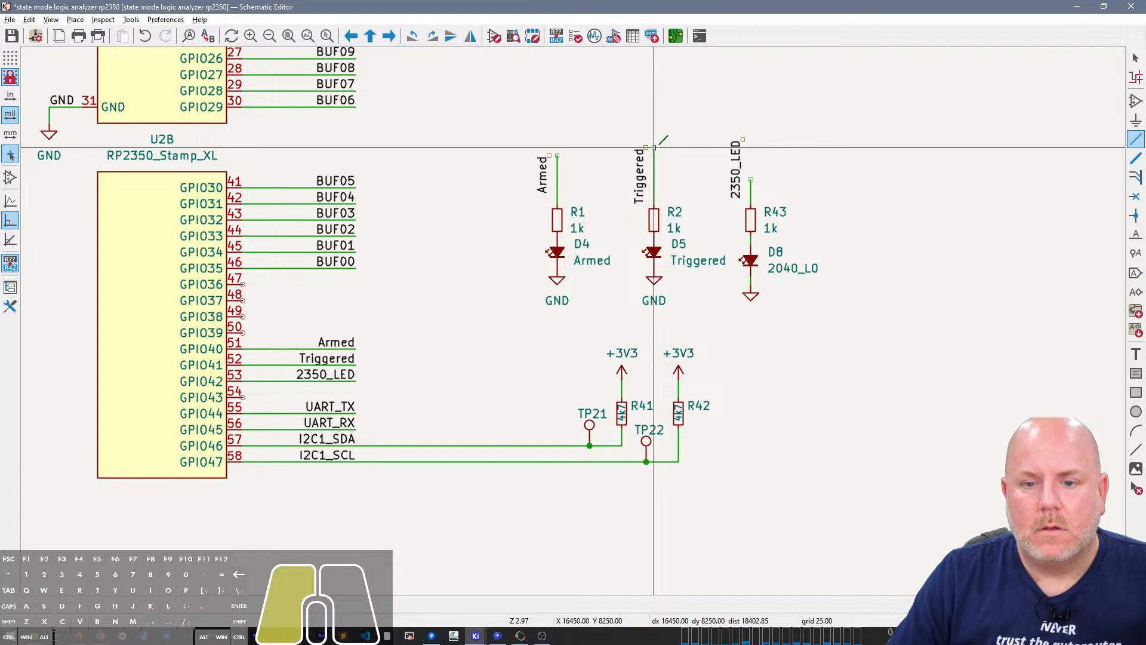
pyautogui.click(653, 147)
pyautogui.click(751, 179)
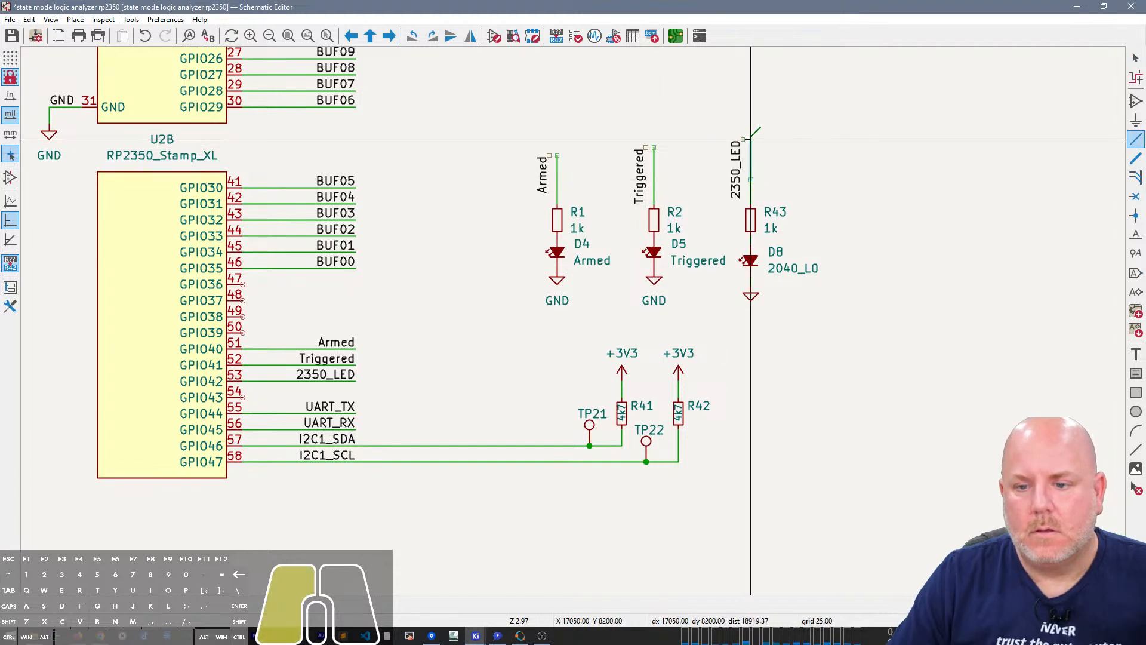
pyautogui.doubleClick(750, 139)
pyautogui.press('Escape')
# Step: Move the 2350_LED, Triggered and Armed labels onto their LED wires, with all three wire ends aligned at the same height
pyautogui.click(739, 156)
pyautogui.press('m')
pyautogui.click(750, 139)
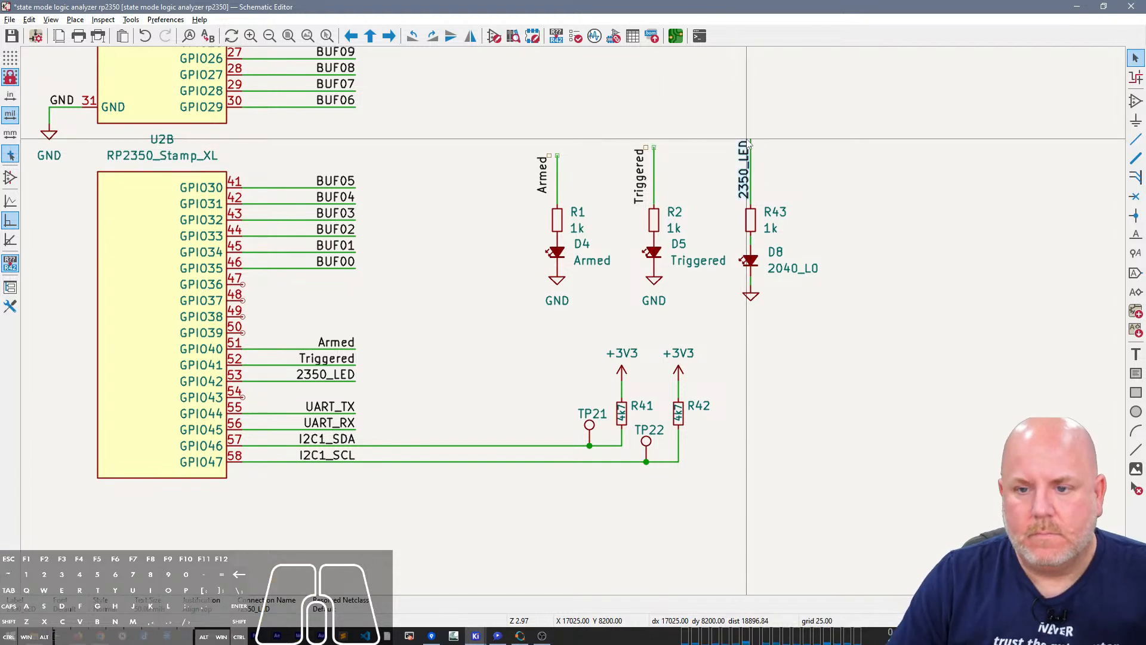
pyautogui.click(643, 175)
pyautogui.press('m')
pyautogui.click(650, 148)
pyautogui.press('m')
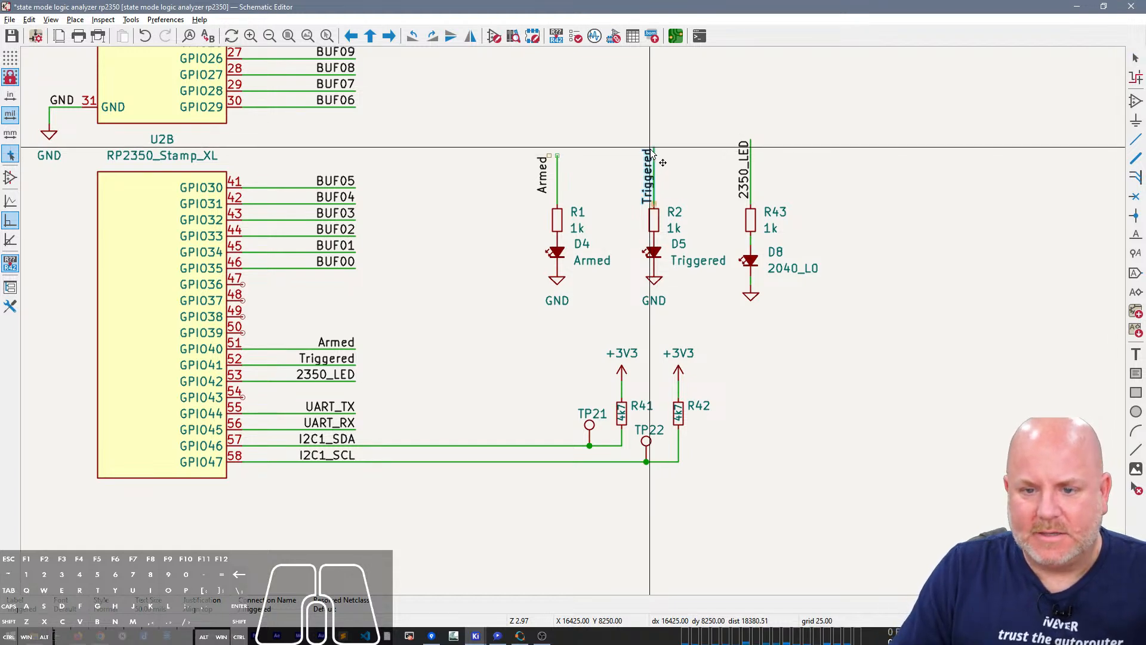
pyautogui.click(655, 141)
pyautogui.click(543, 177)
pyautogui.press('m')
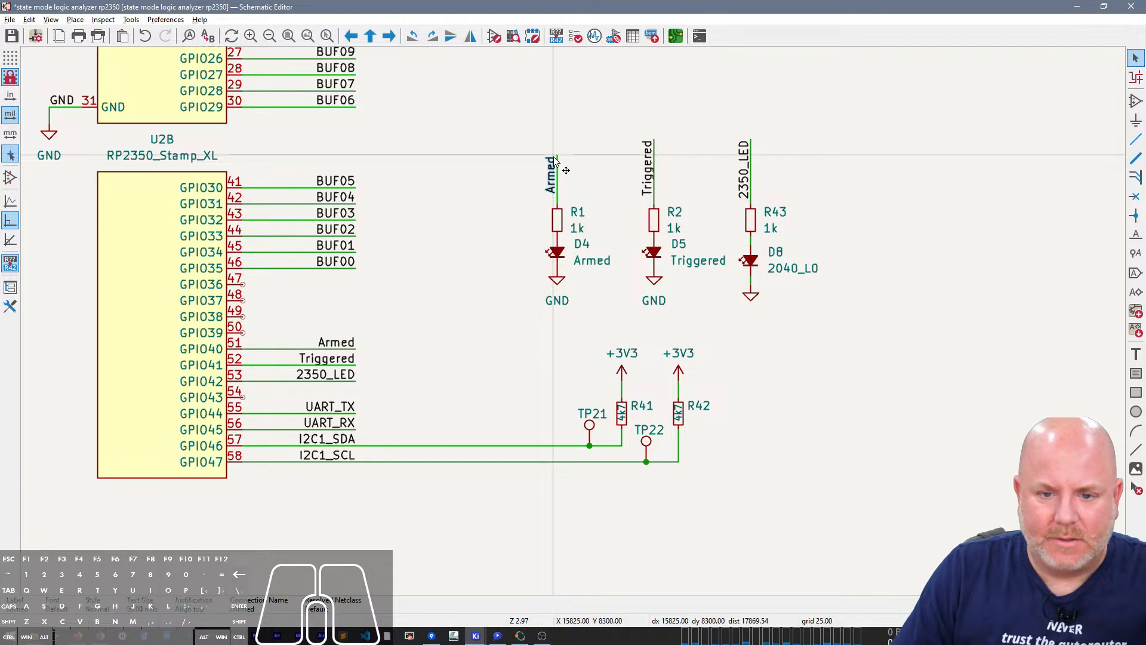
pyautogui.click(555, 144)
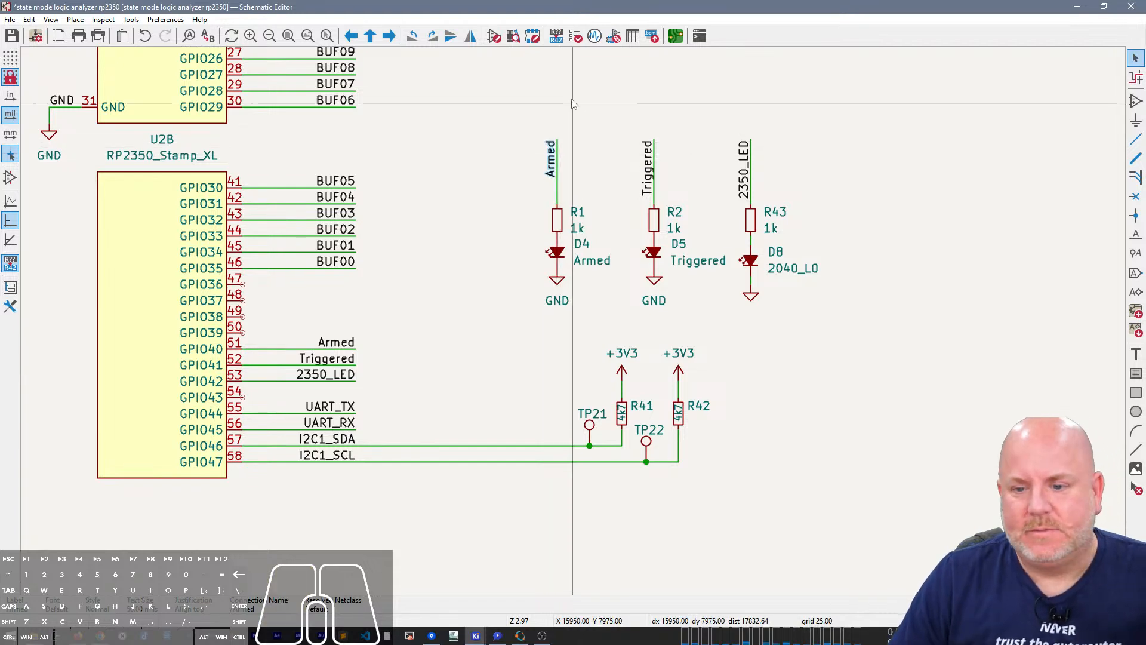
# Step: Change the value of LED D8 to 2350_LED
pyautogui.click(803, 270)
pyautogui.press('m')
pyautogui.press('e')
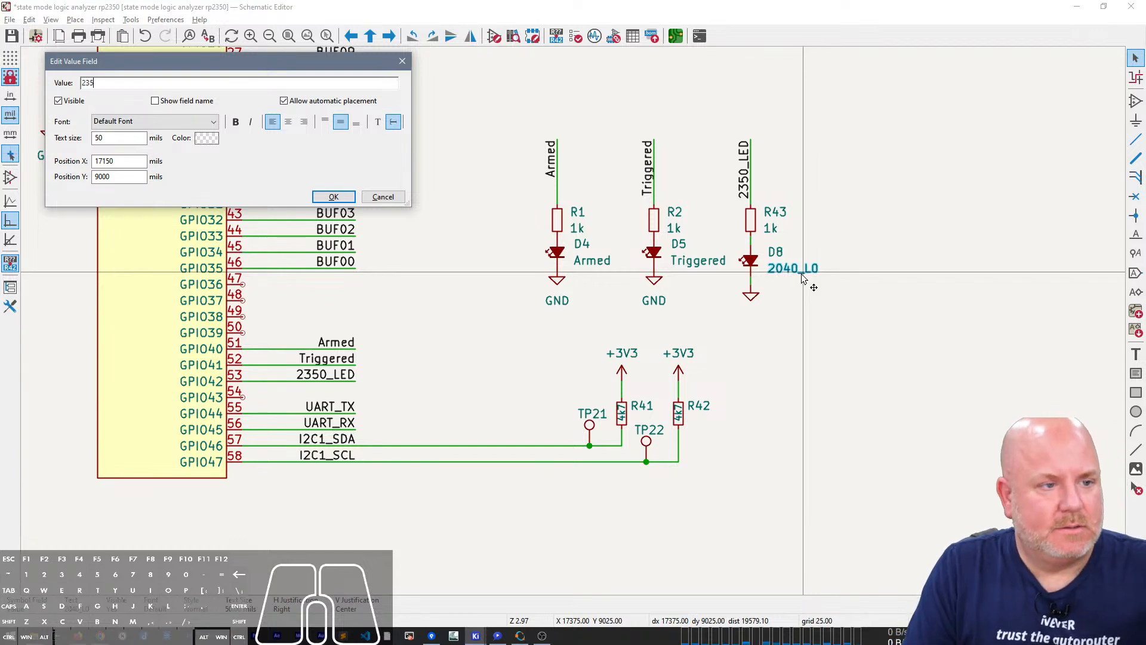
pyautogui.write('LED')
pyautogui.press('Return')
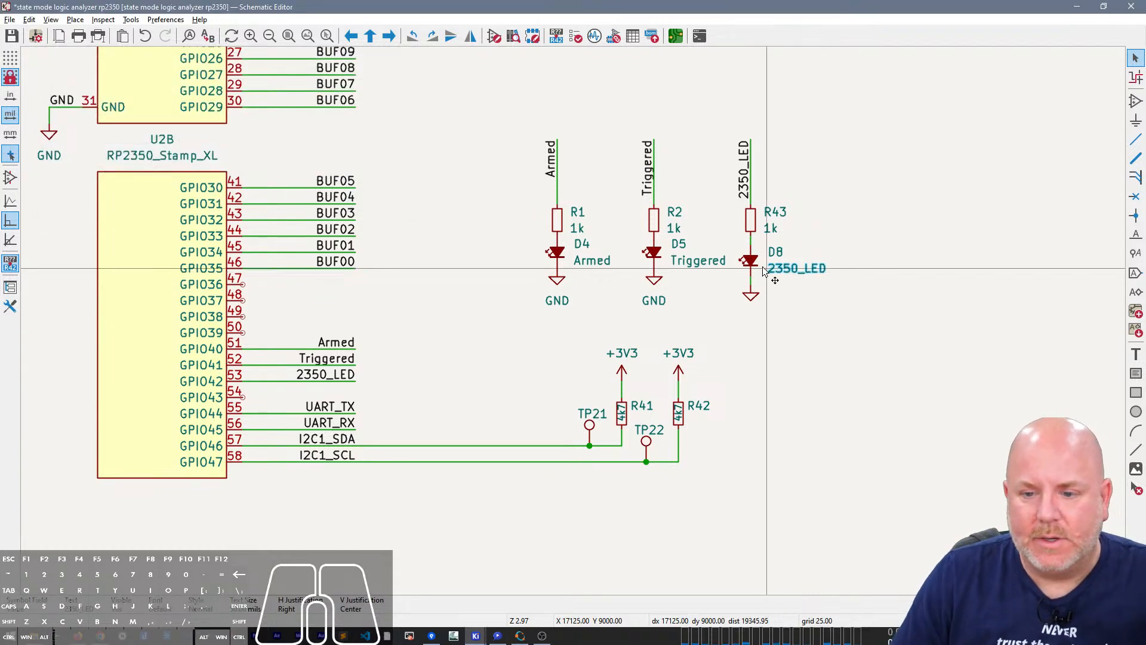
# Step: Shift LED D8 and its ground symbol up, keeping them connected, to align with the neighbouring LED circuits
pyautogui.press('g')
pyautogui.click(751, 252)
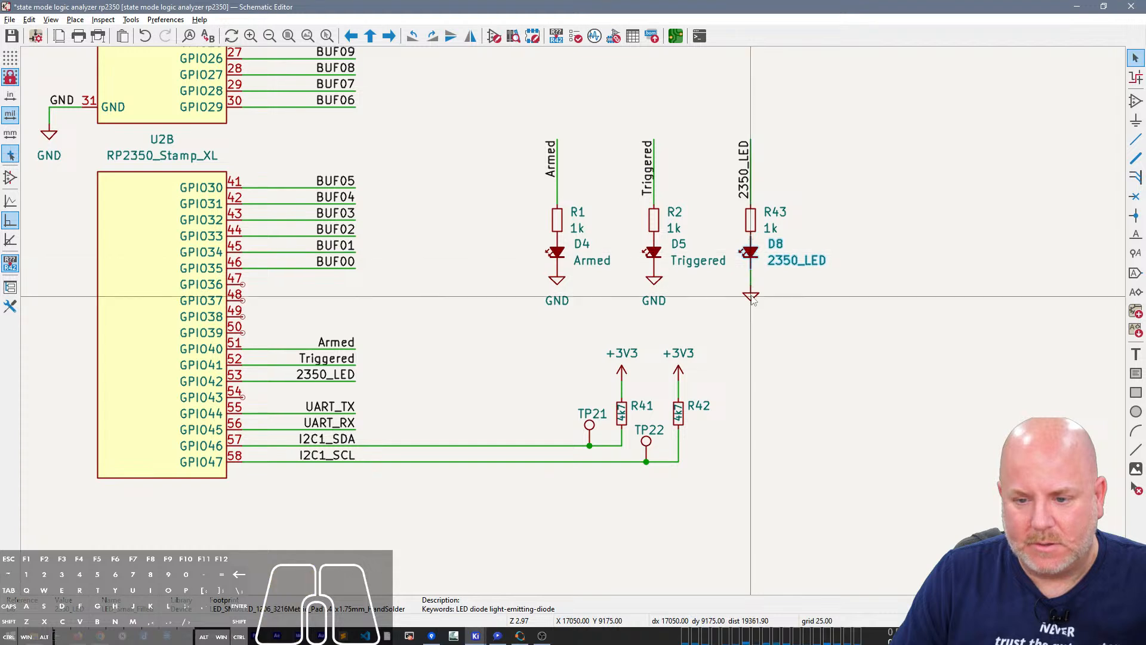
pyautogui.press('g')
pyautogui.click(753, 274)
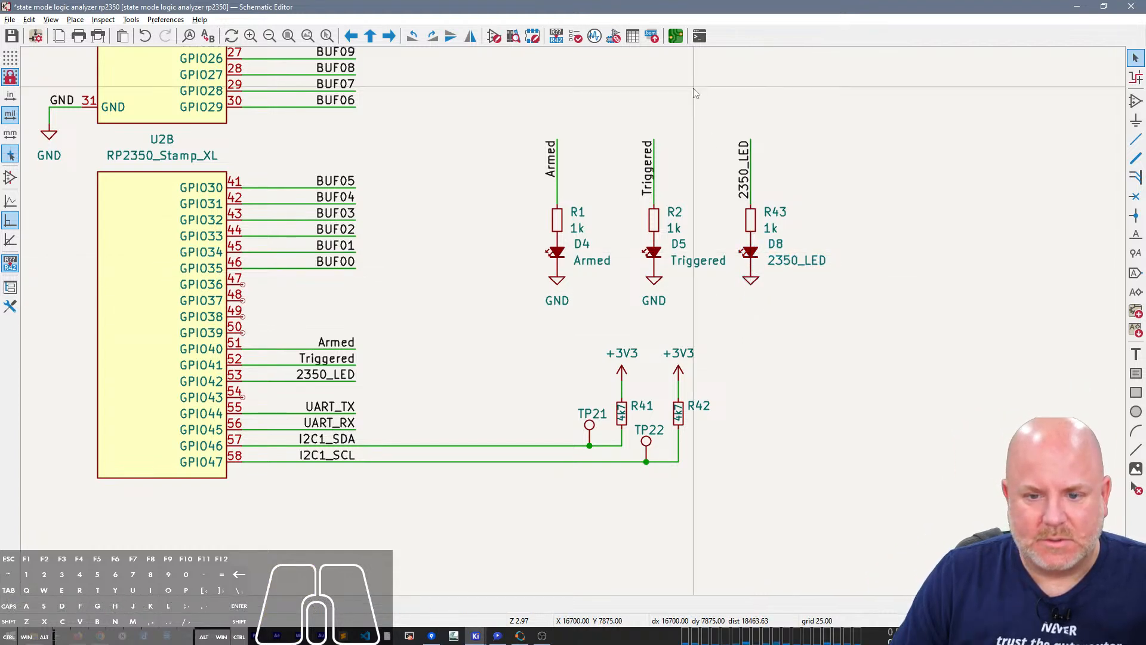
# Step: Show the GND value text on the ground symbol below LED D8
pyautogui.doubleClick(751, 278)
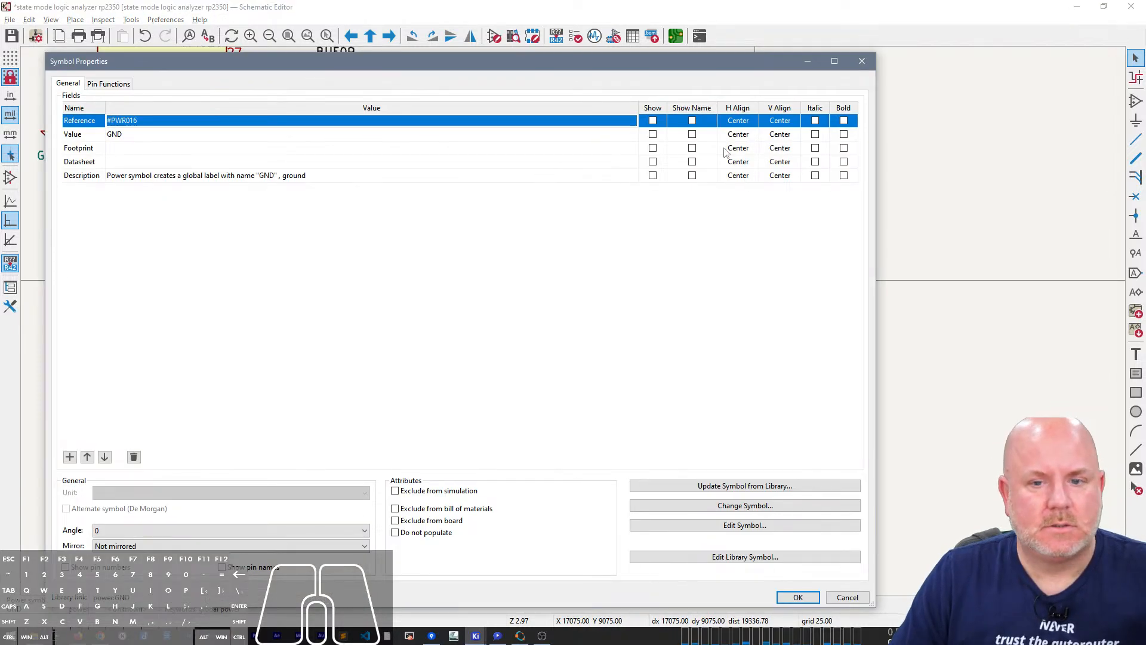
pyautogui.click(653, 134)
pyautogui.click(800, 597)
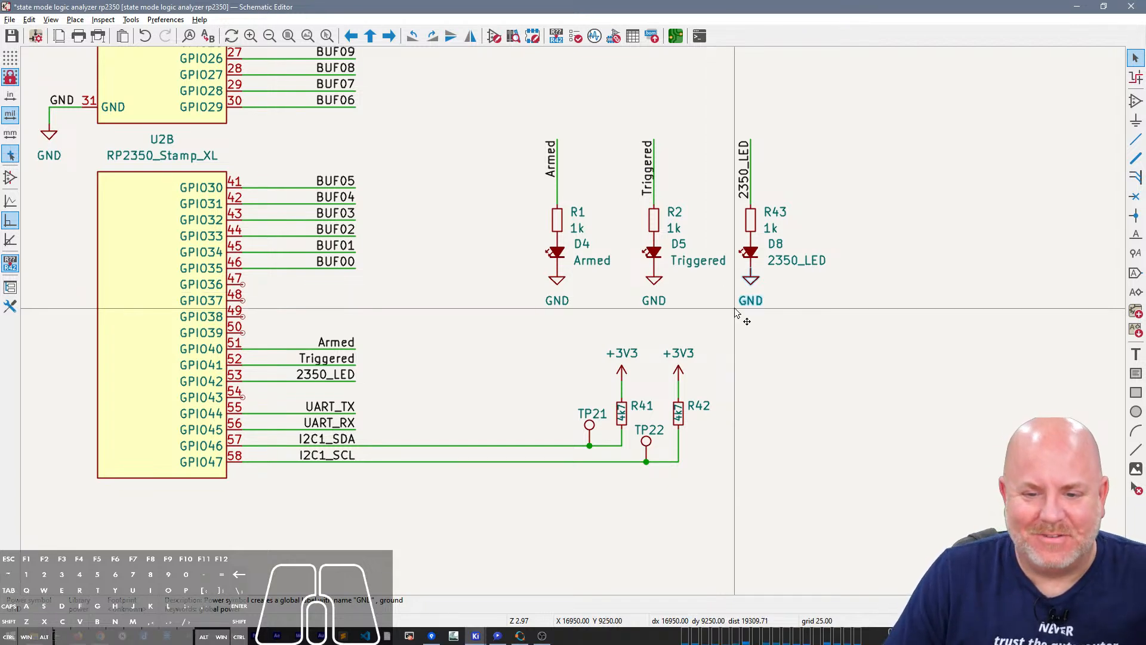
pyautogui.moveTo(803, 319); pyautogui.dragTo(514, 128)
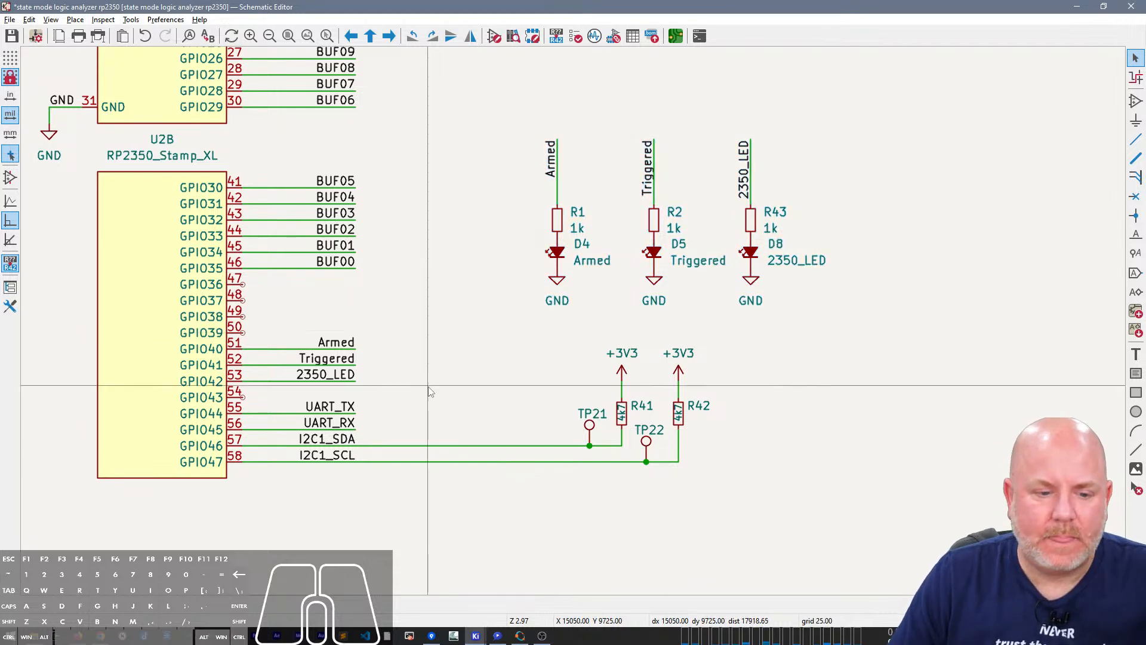
pyautogui.scroll(-5, 429, 391)
pyautogui.scroll(2, 576, 326)
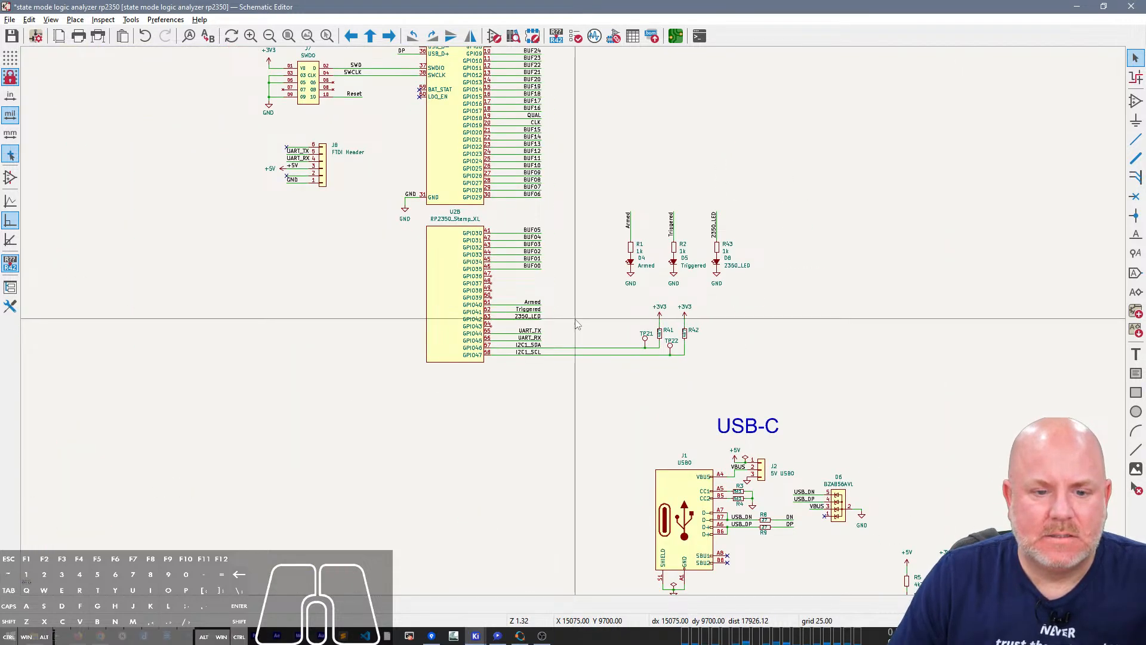
pyautogui.moveTo(775, 306); pyautogui.dragTo(582, 159)
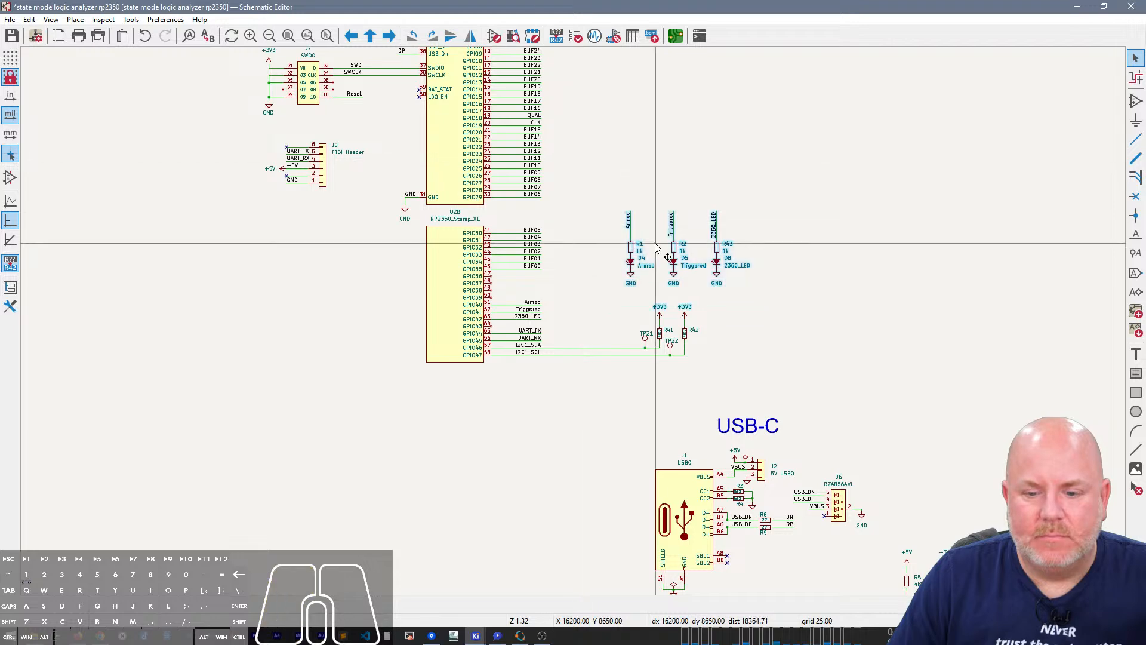
pyautogui.press('g')
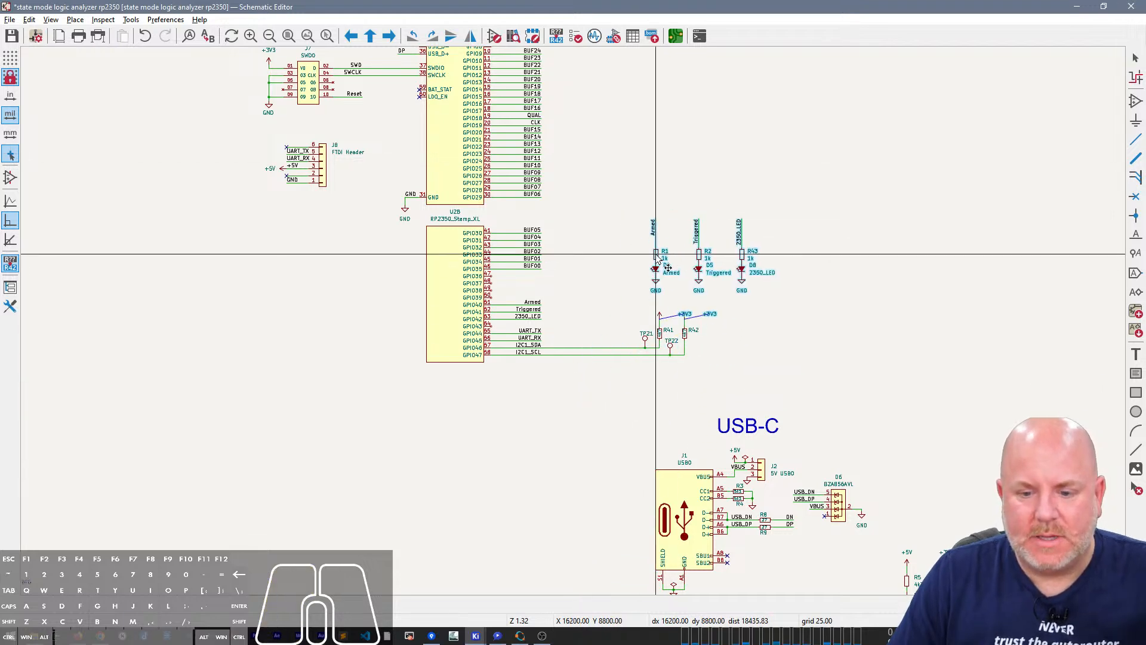
pyautogui.press('Escape')
pyautogui.press('Escape')
pyautogui.moveTo(747, 302); pyautogui.dragTo(648, 281)
pyautogui.press('Escape')
# Step: Move the whole RP2350_Stamp_XL block, including its connectors, LED circuits and I2C pull-ups, higher on the sheet above the USB-C section
pyautogui.scroll(3, 583, 306)
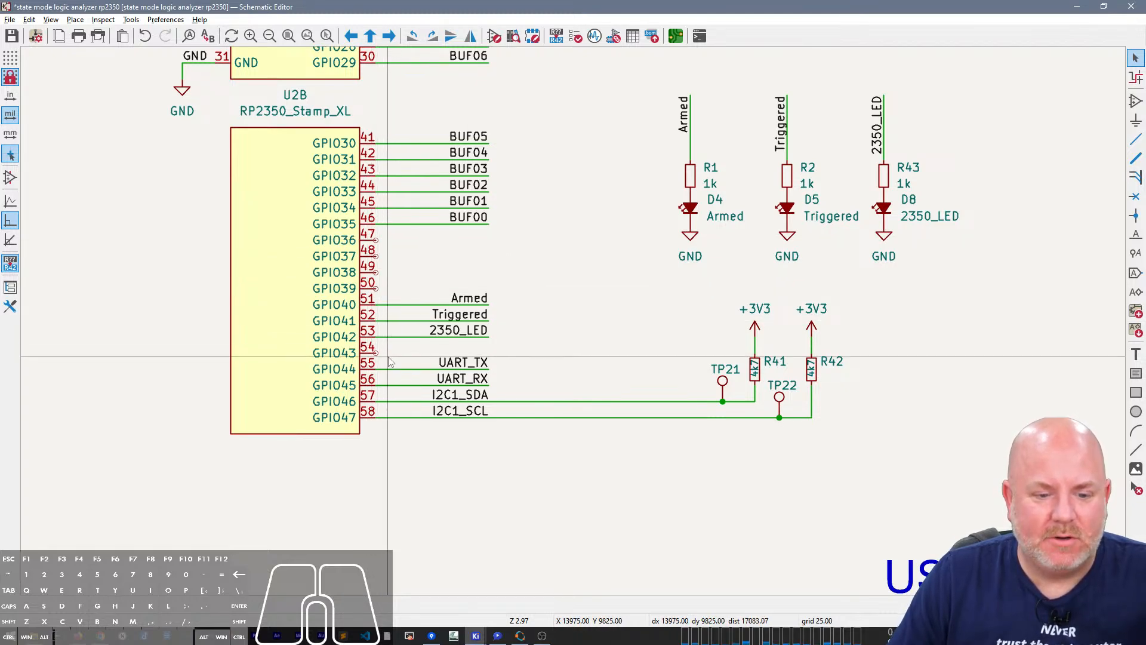
pyautogui.scroll(-3, 388, 358)
pyautogui.moveTo(772, 128); pyautogui.dragTo(632, 256, button='right')
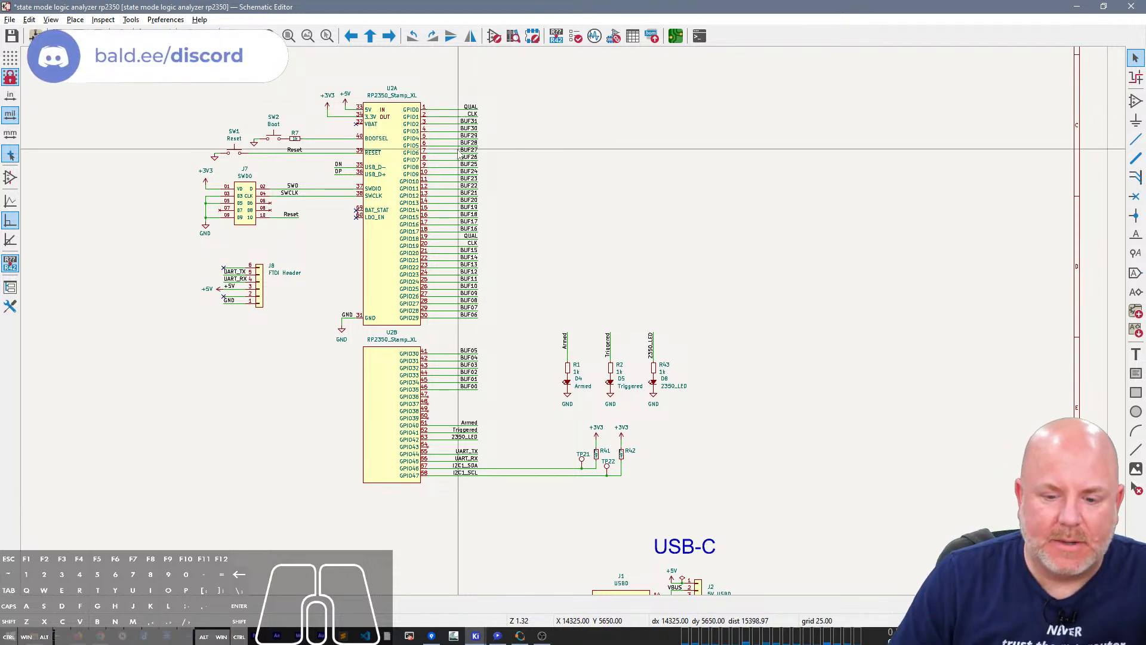
pyautogui.scroll(-3, 776, 475)
pyautogui.scroll(3, 571, 319)
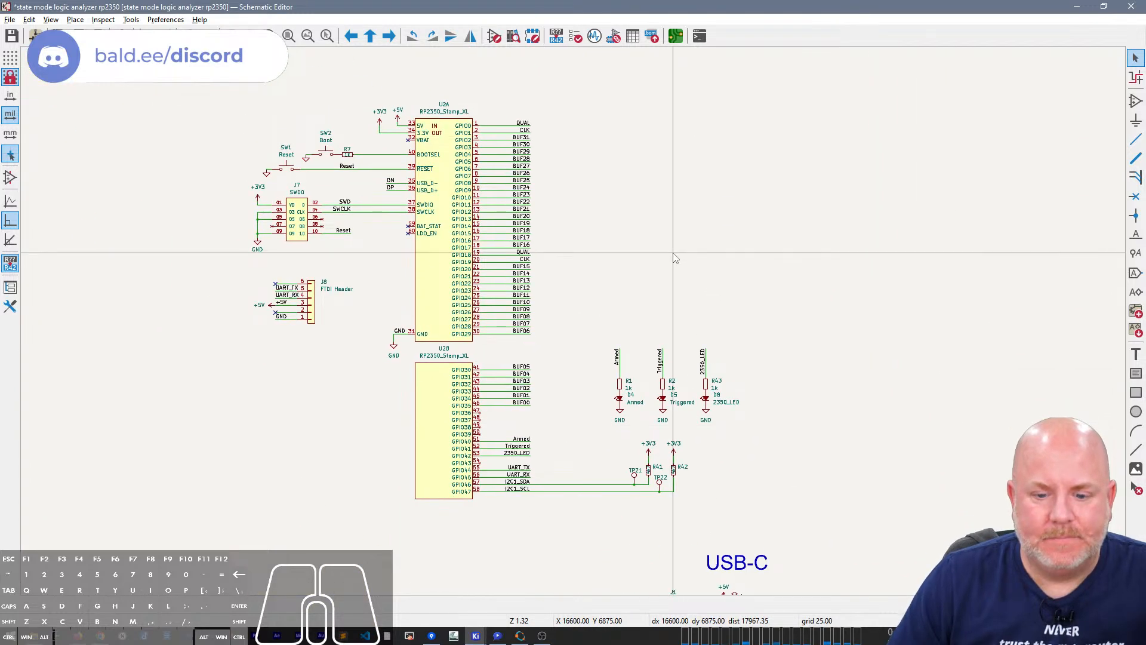
pyautogui.moveTo(760, 520); pyautogui.dragTo(214, 76)
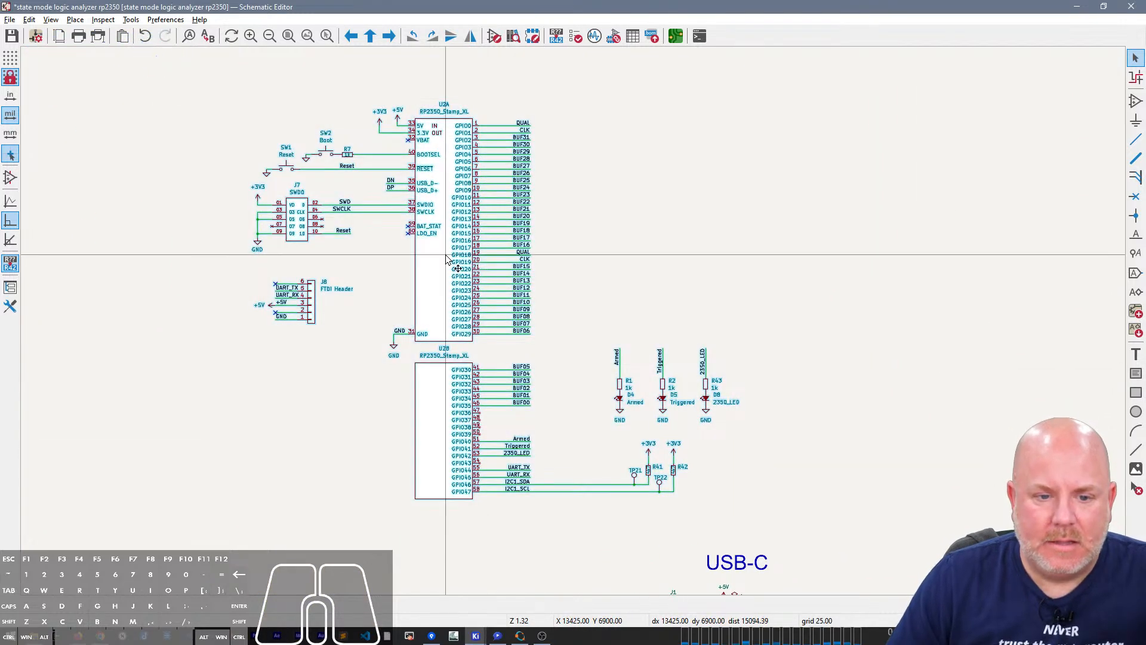
pyautogui.scroll(-2, 446, 255)
pyautogui.scroll(1, 604, 320)
pyautogui.press('m')
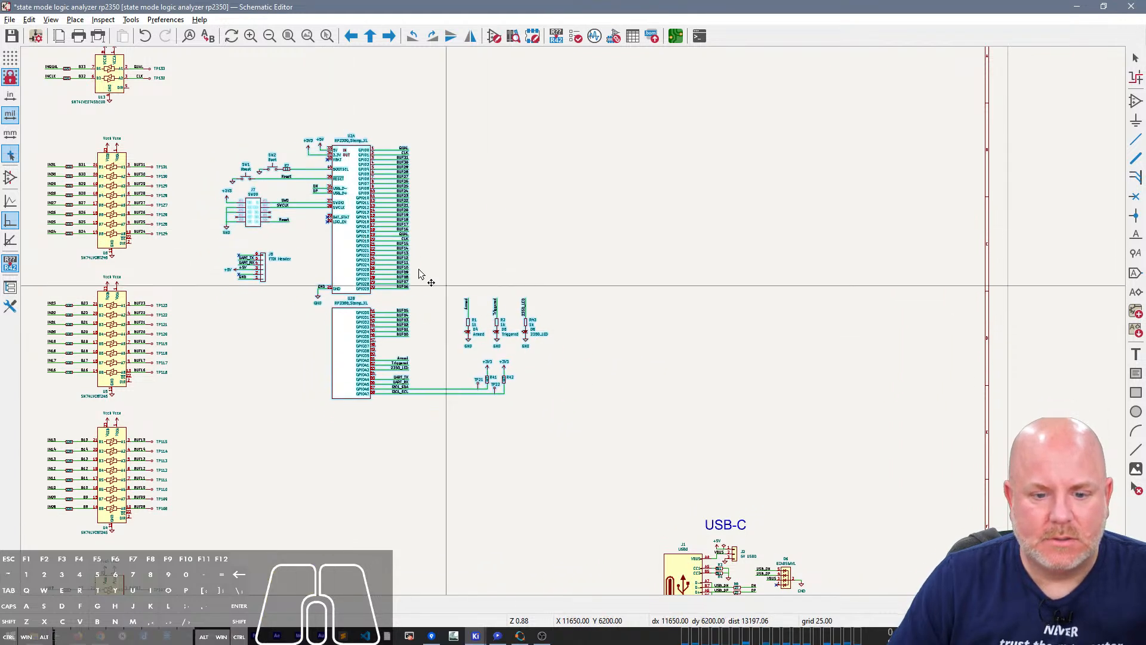
pyautogui.click(378, 230)
pyautogui.moveTo(378, 230); pyautogui.dragTo(524, 223)
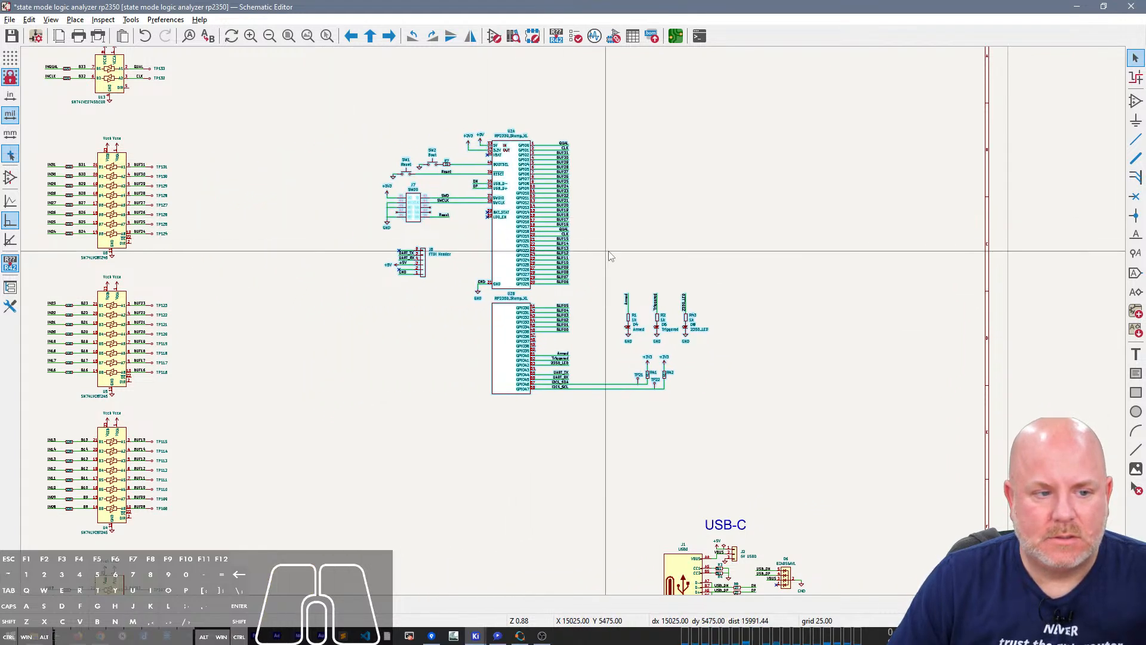
# Step: Place no-connect flags on the unused GPIO36, GPIO37, GPIO38, GPIO39 and GPIO43 pins of U2B
pyautogui.scroll(-3, 610, 256)
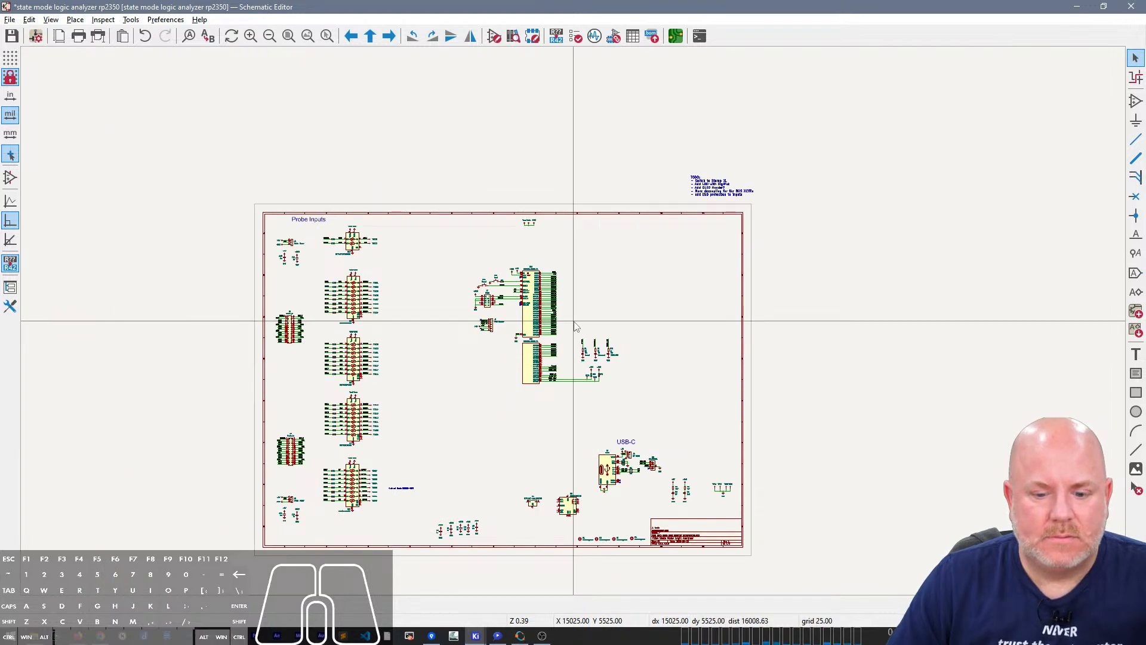
pyautogui.scroll(5, 575, 325)
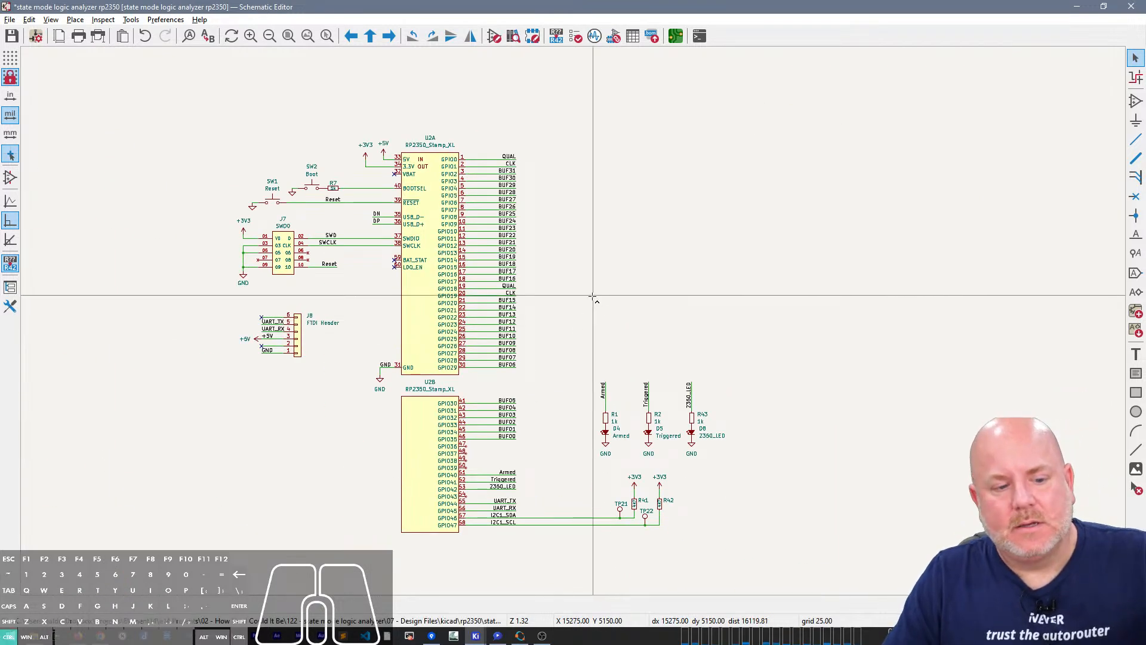
pyautogui.scroll(3, 576, 322)
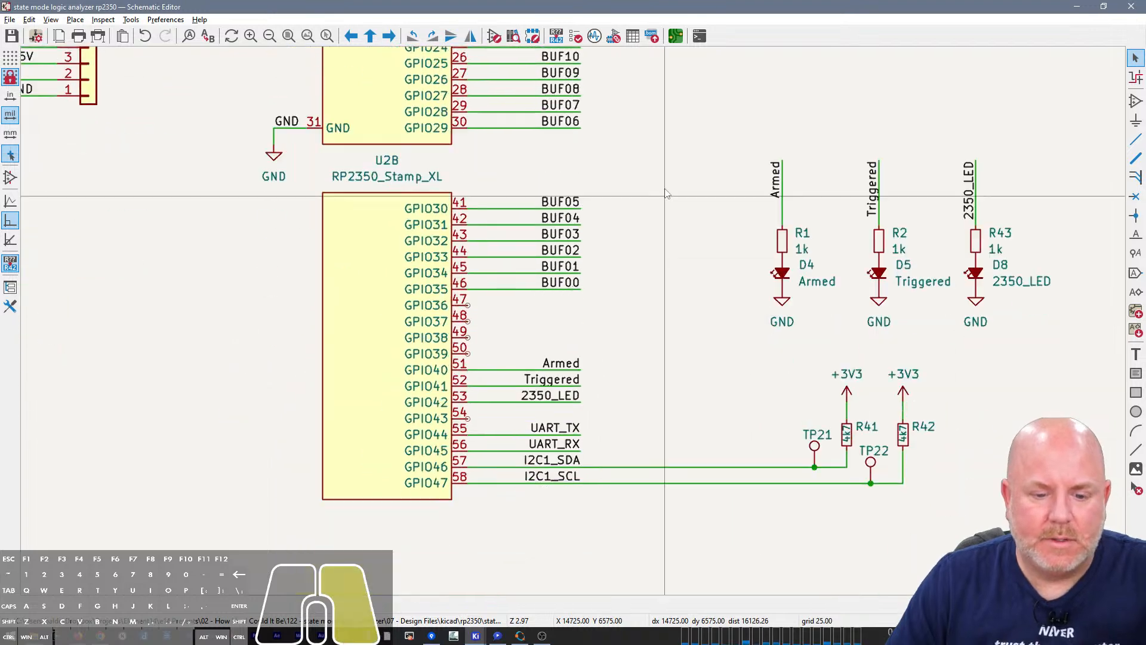
pyautogui.scroll(-3, 454, 305)
pyautogui.scroll(3, 573, 325)
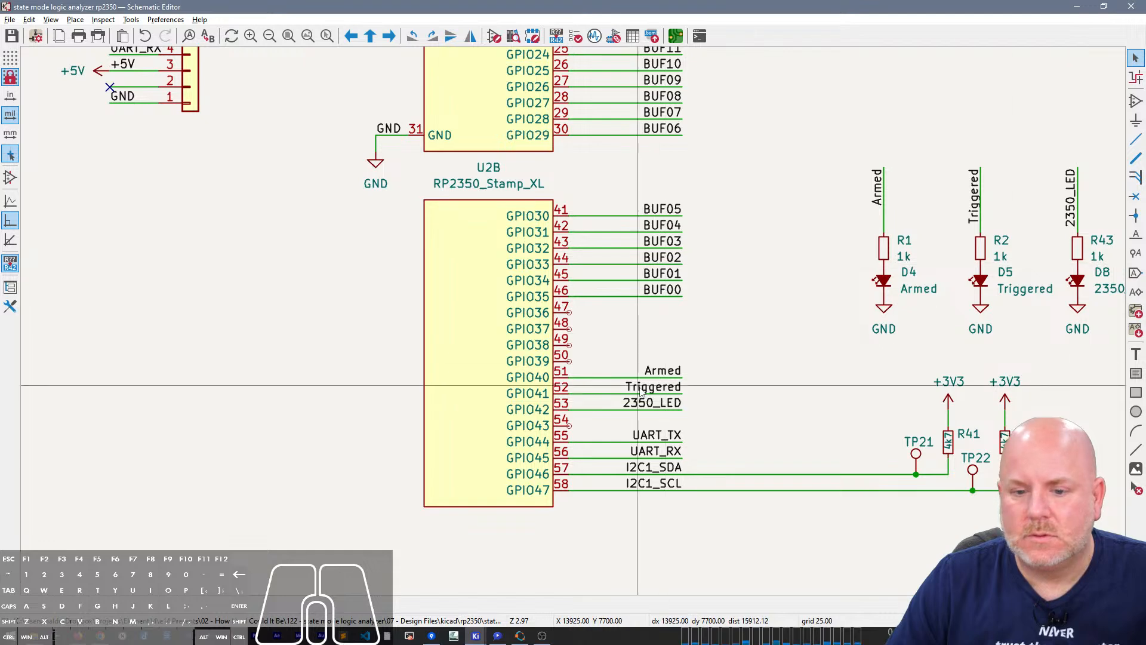
pyautogui.press('q')
pyautogui.click(569, 313)
pyautogui.click(569, 329)
pyautogui.click(569, 346)
pyautogui.click(569, 362)
pyautogui.click(569, 426)
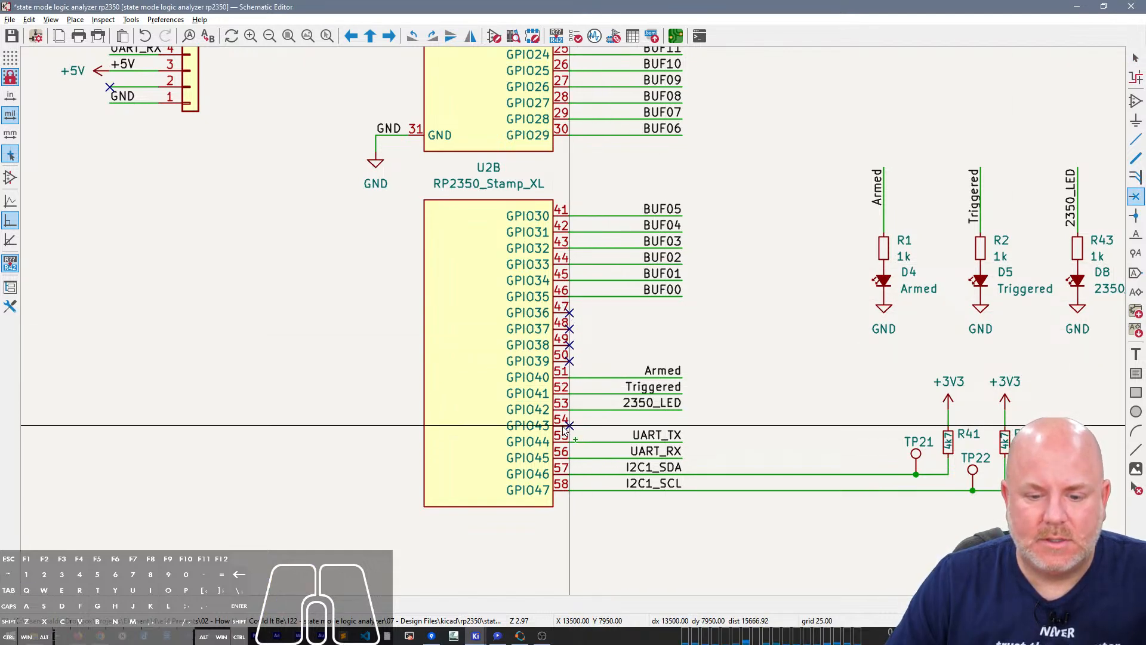
pyautogui.press('Escape')
# Step: Move the 5V and 3V3 power LED circuits (D1 and D2) up beside the 2350_LED circuit, to the right of D8
pyautogui.scroll(-5, 597, 358)
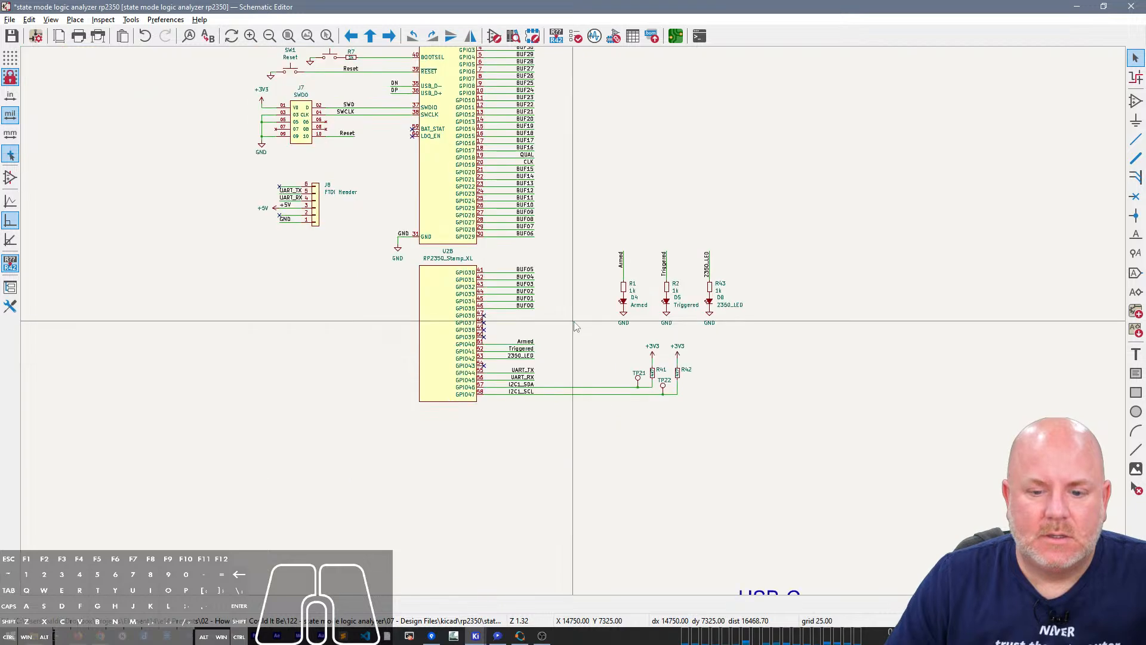
pyautogui.moveTo(670, 502); pyautogui.dragTo(717, 252, button='right')
pyautogui.moveTo(781, 352); pyautogui.dragTo(447, 181, button='right')
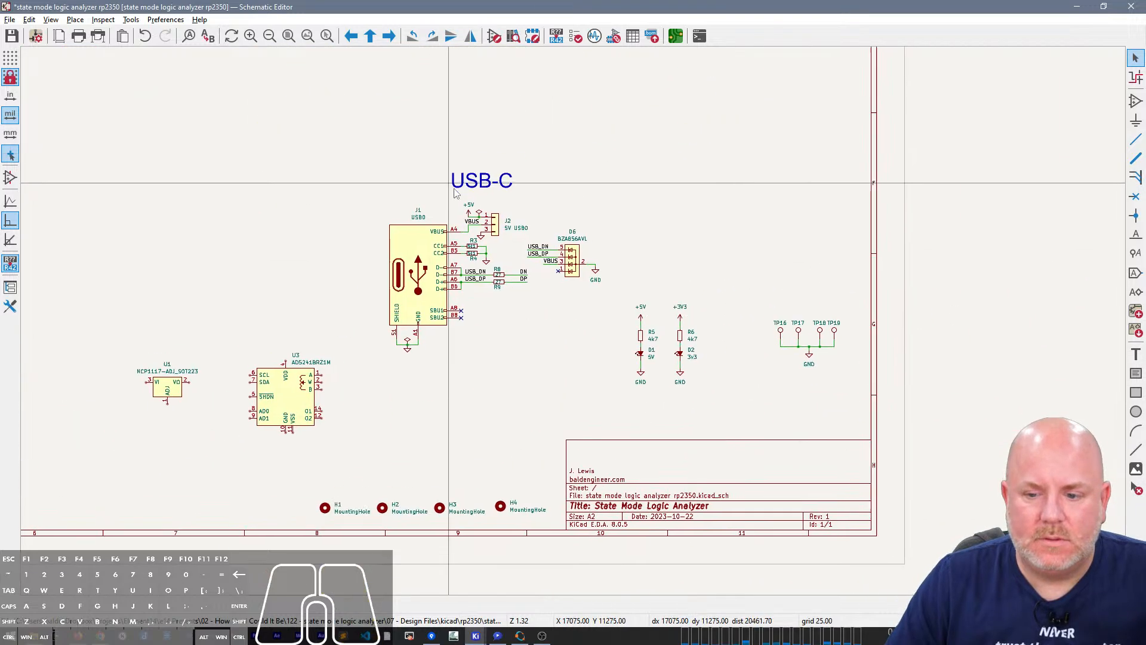
pyautogui.moveTo(634, 289); pyautogui.dragTo(722, 412)
pyautogui.press('m')
pyautogui.moveTo(707, 174); pyautogui.dragTo(678, 577, button='right')
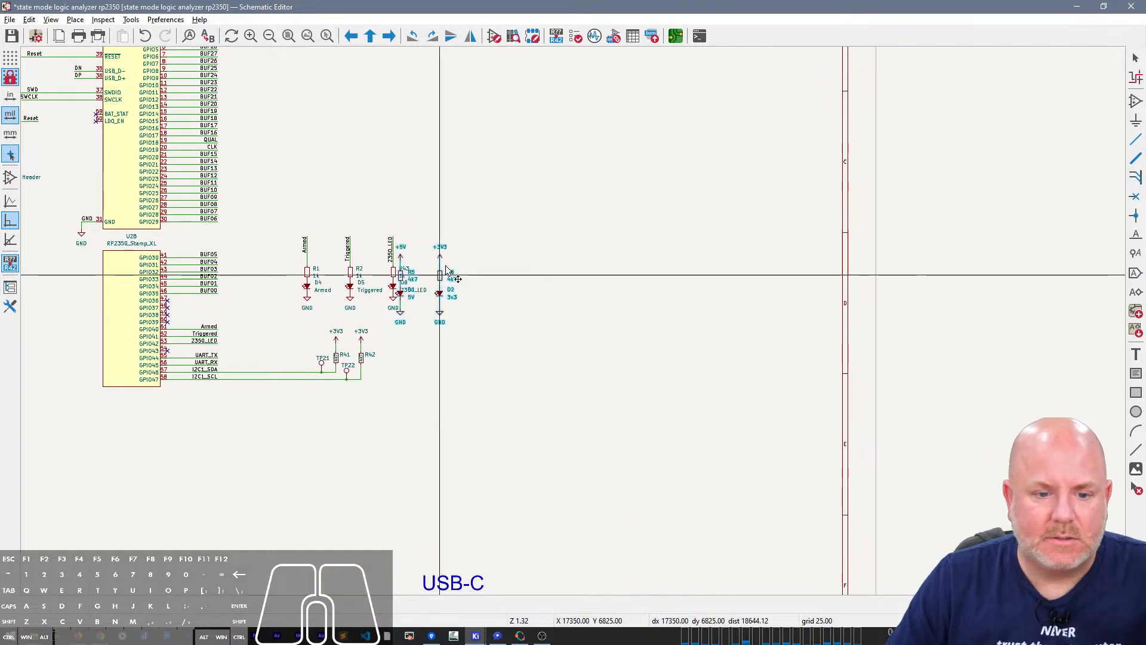
pyautogui.click(487, 268)
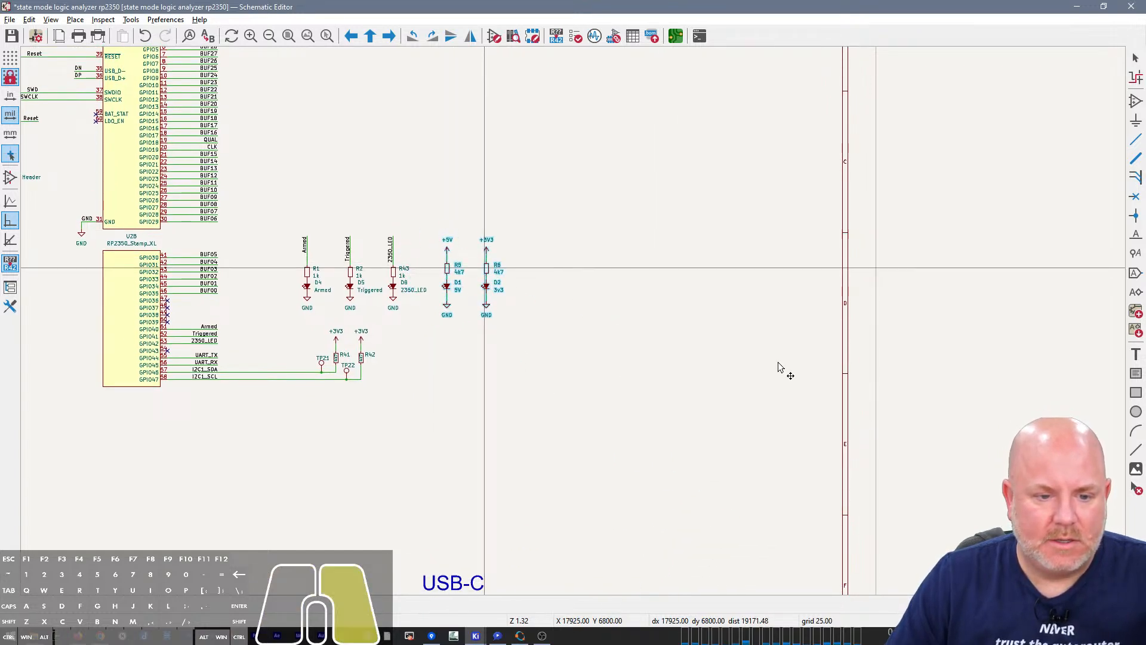
pyautogui.moveTo(283, 205); pyautogui.dragTo(439, 308)
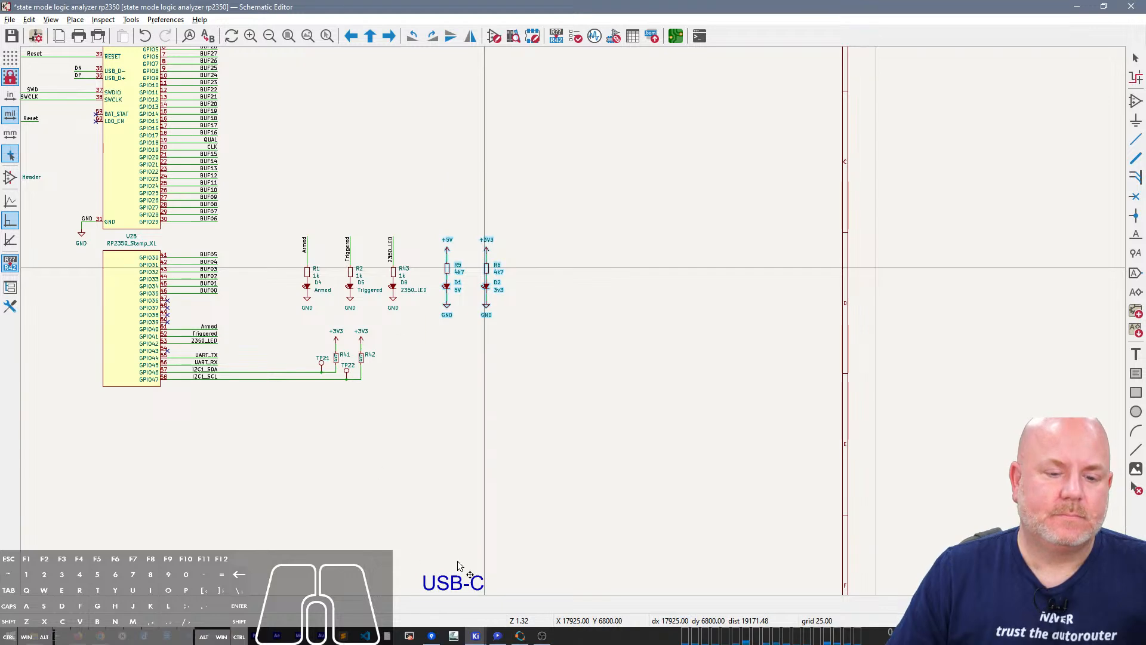
# Step: Switch to the browser and view the GPIO function table in the RP2350 datasheet
pyautogui.hotkey('alt', 'Tab')
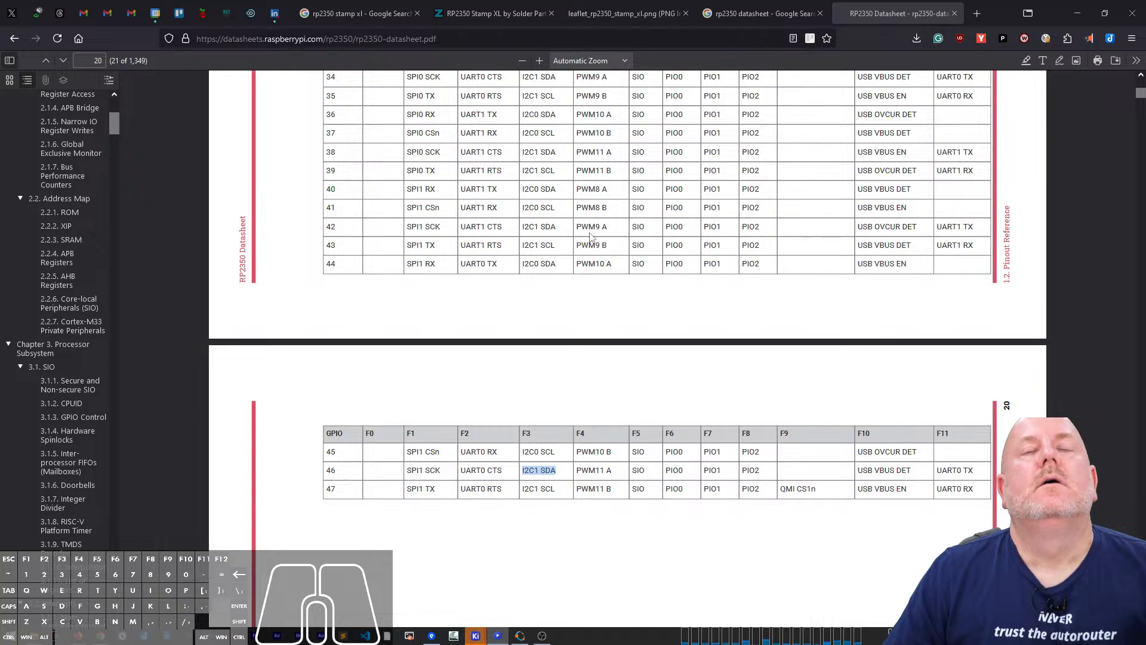
pyautogui.click(531, 322)
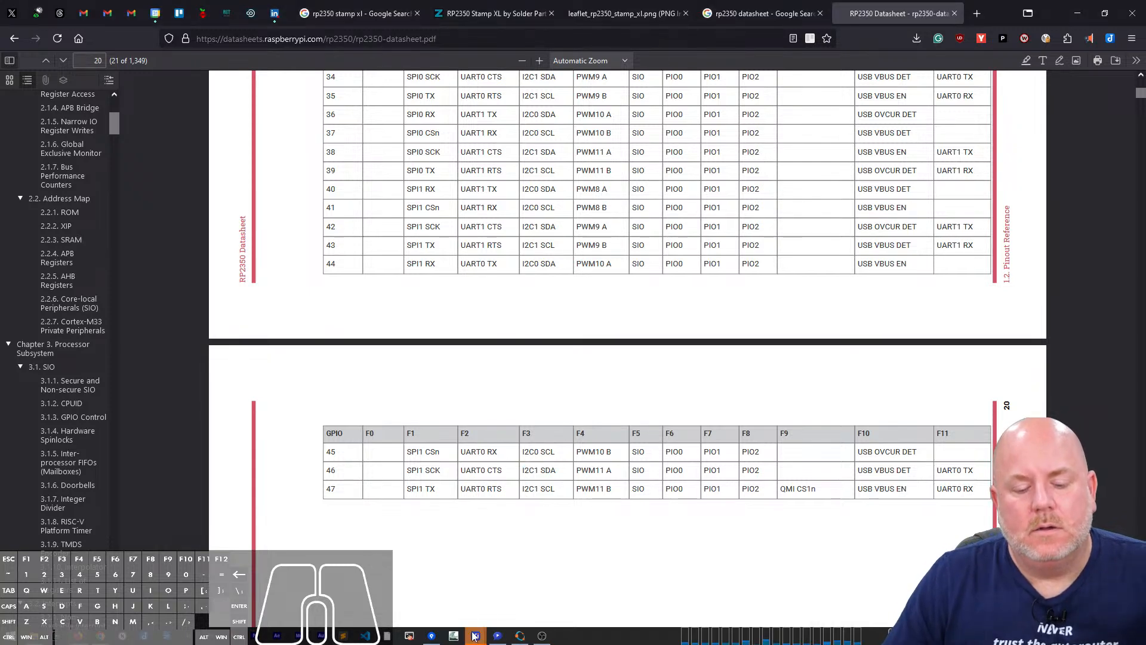
# Step: Switch back to KiCad and close the gd rp2040 keyboard proto pcb project, discarding its schematic changes
pyautogui.moveTo(474, 637)
pyautogui.click(595, 604)
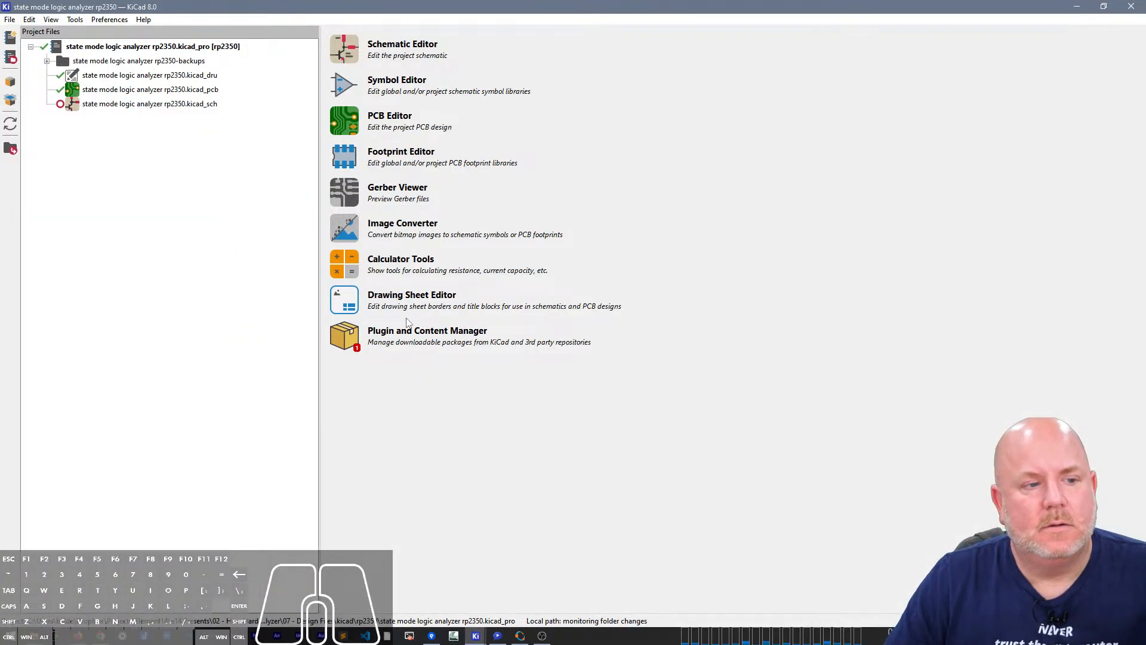
pyautogui.moveTo(478, 636)
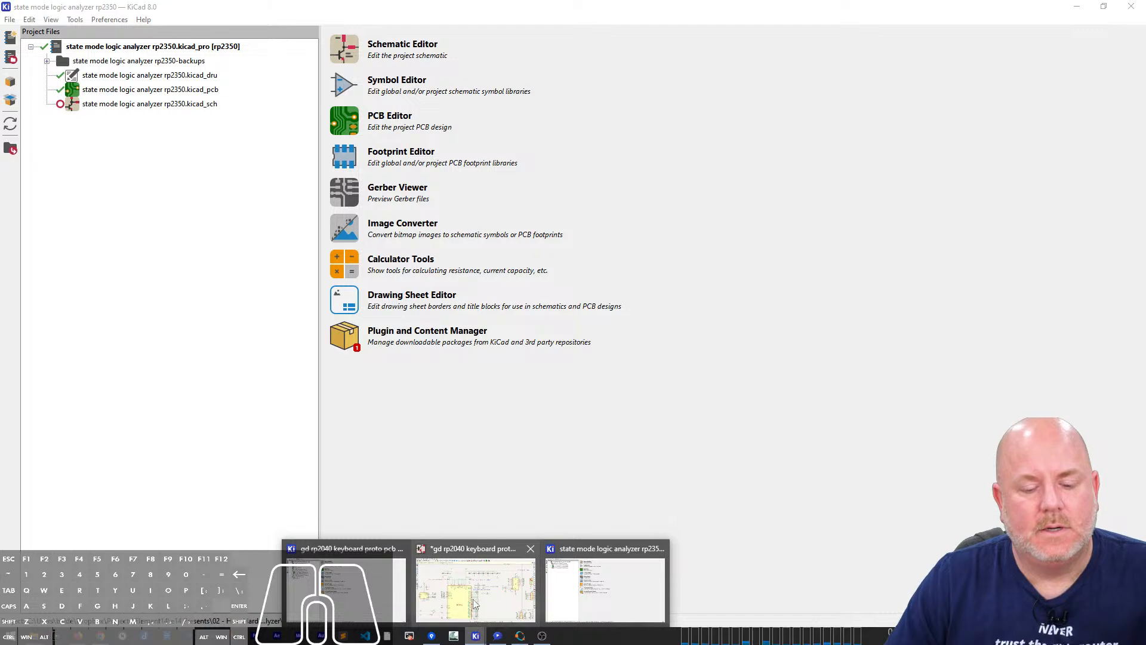
pyautogui.click(475, 604)
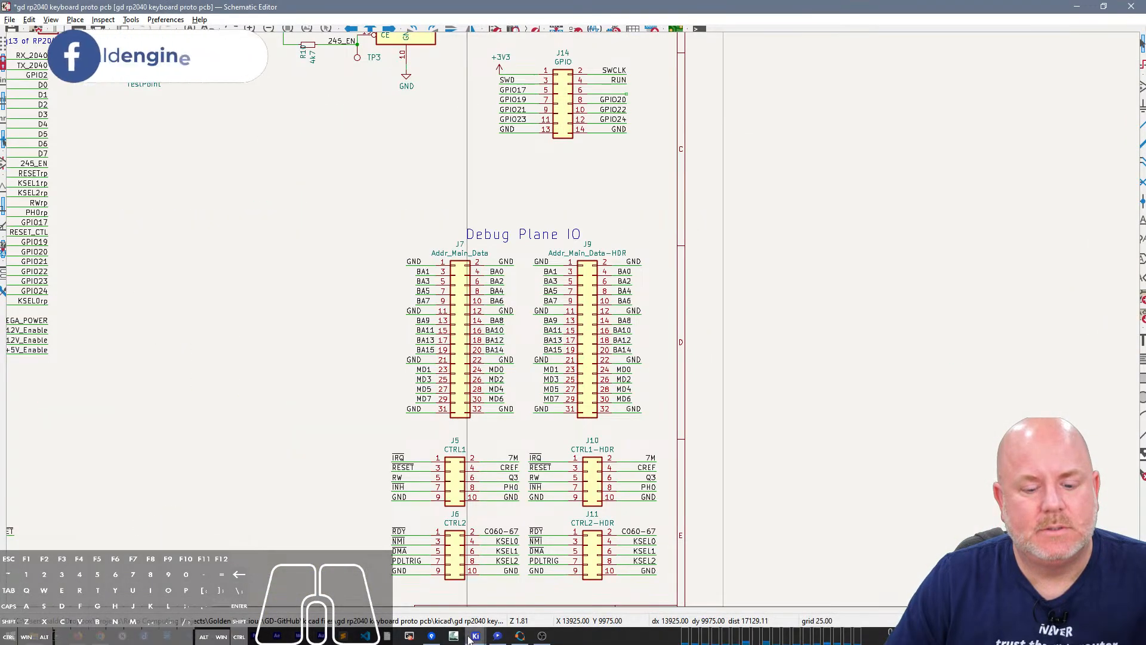
pyautogui.moveTo(475, 636)
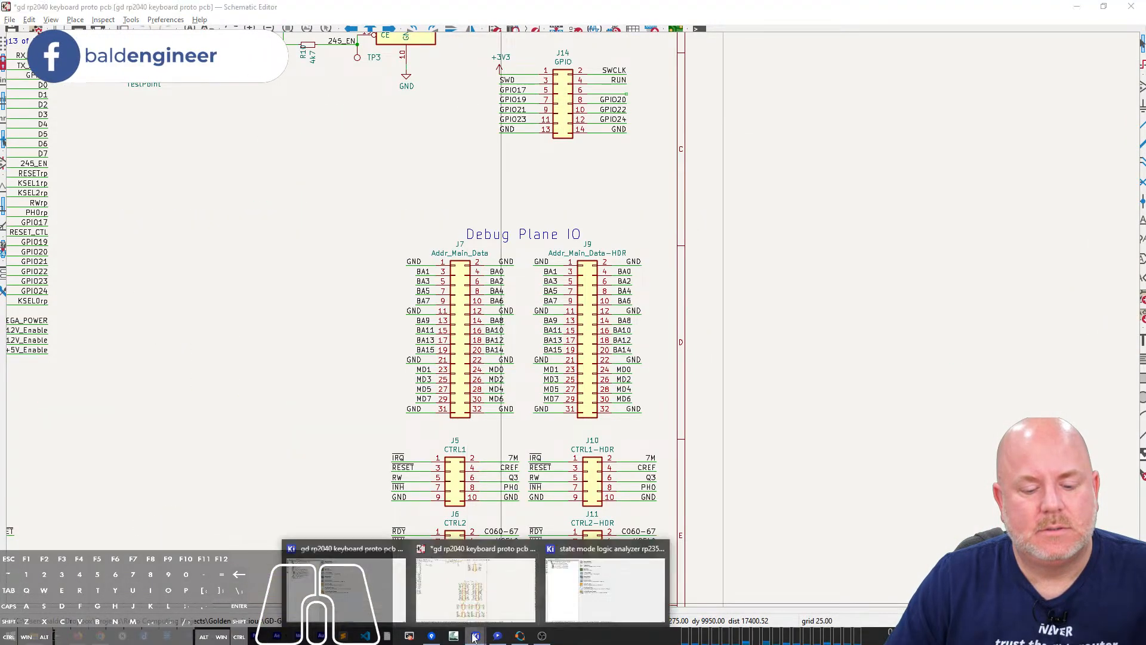
pyautogui.click(594, 601)
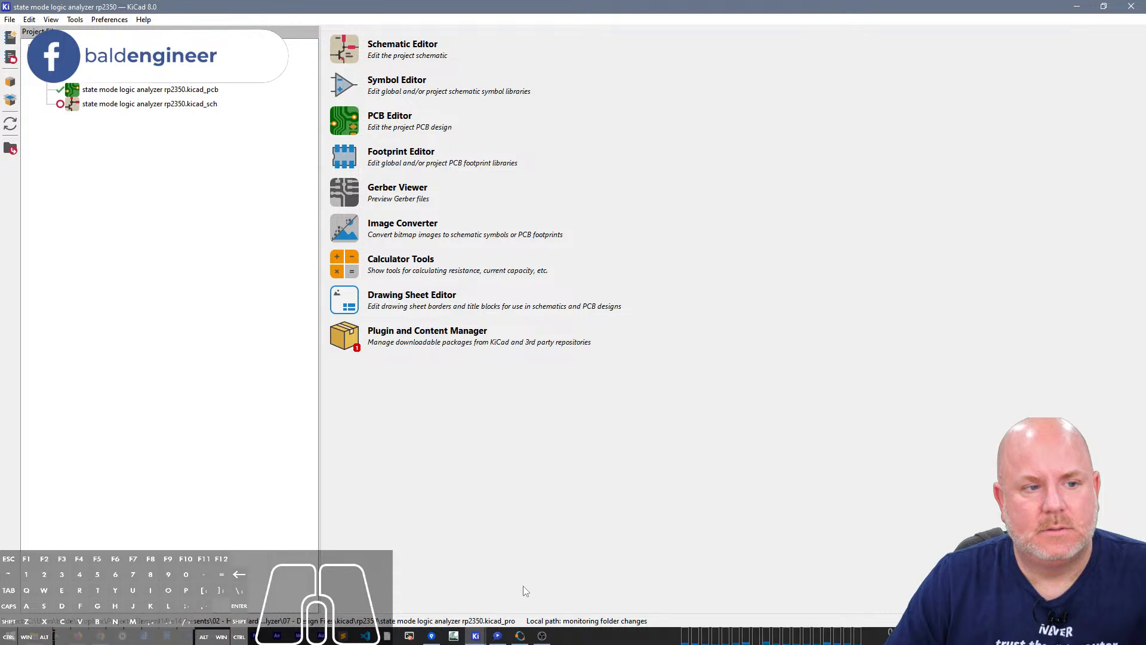
pyautogui.moveTo(473, 637)
pyautogui.click(356, 597)
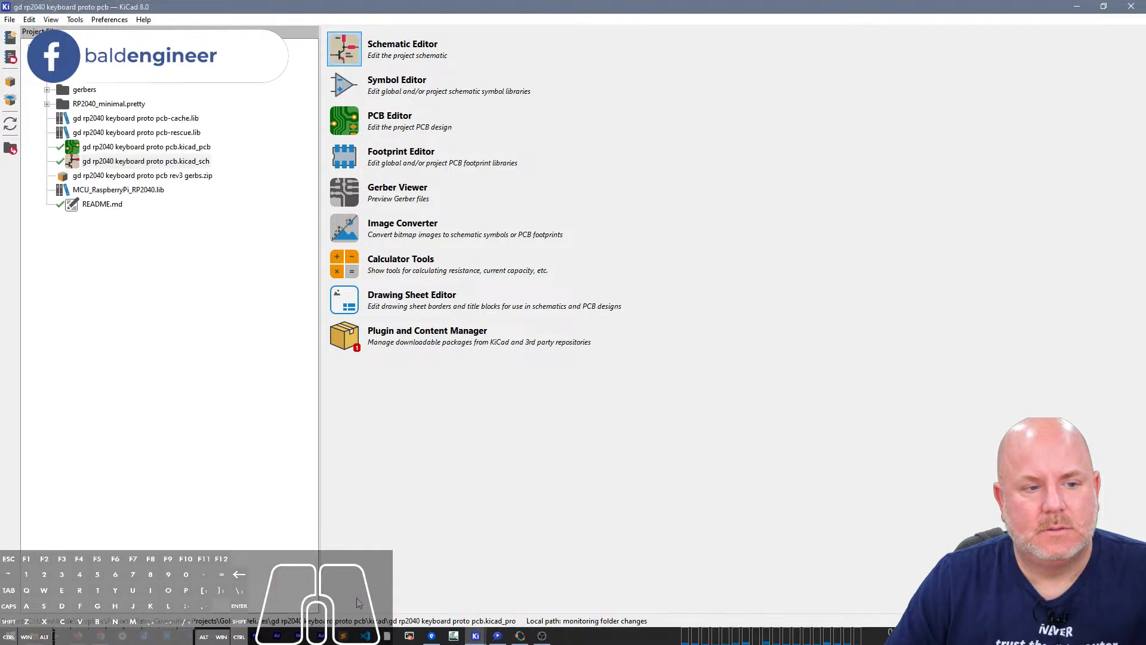
pyautogui.click(1131, 6)
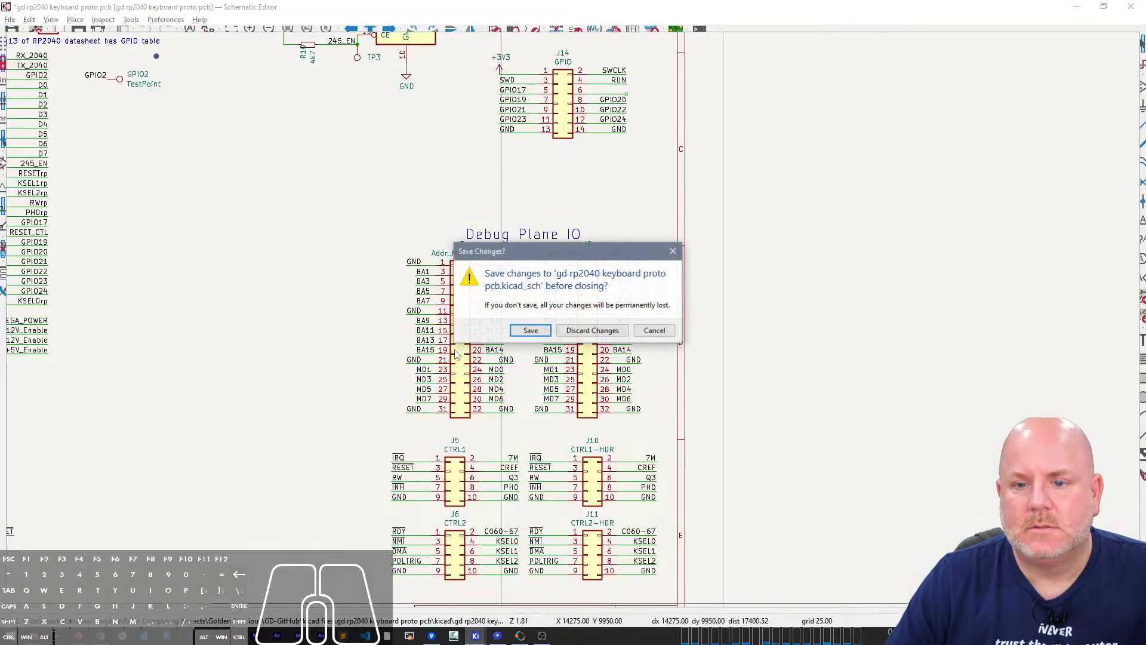
pyautogui.click(584, 329)
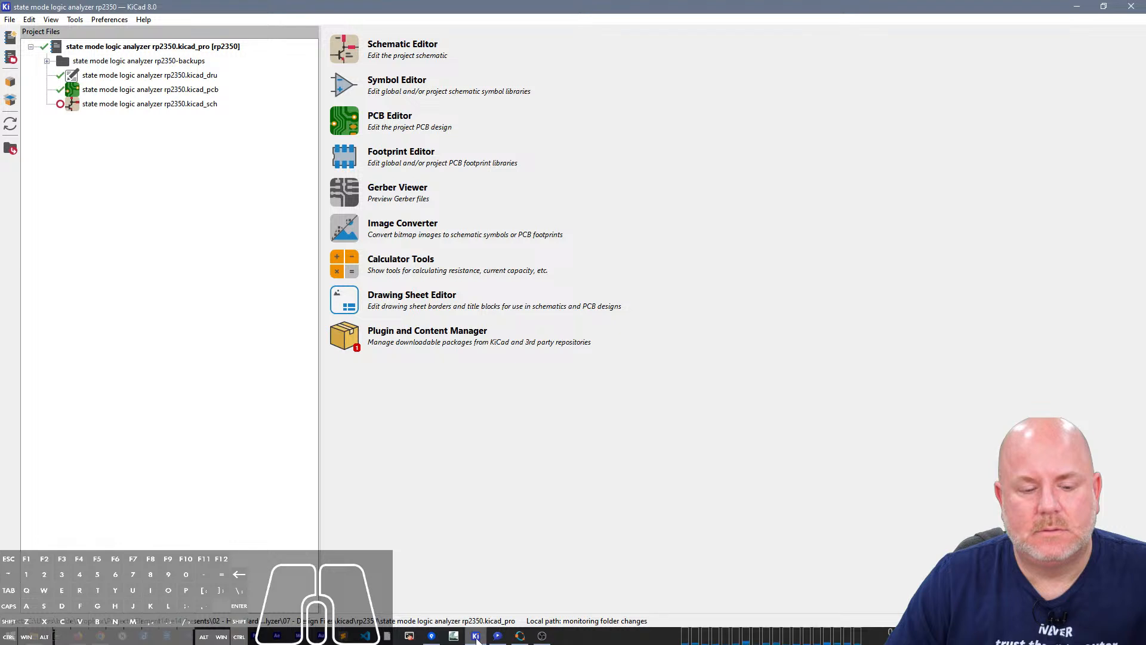
# Step: Reopen the state mode logic analyzer rp2350 schematic, overriding the file lock and attempting to restore the last saved edits
pyautogui.moveTo(477, 637)
pyautogui.click(163, 233)
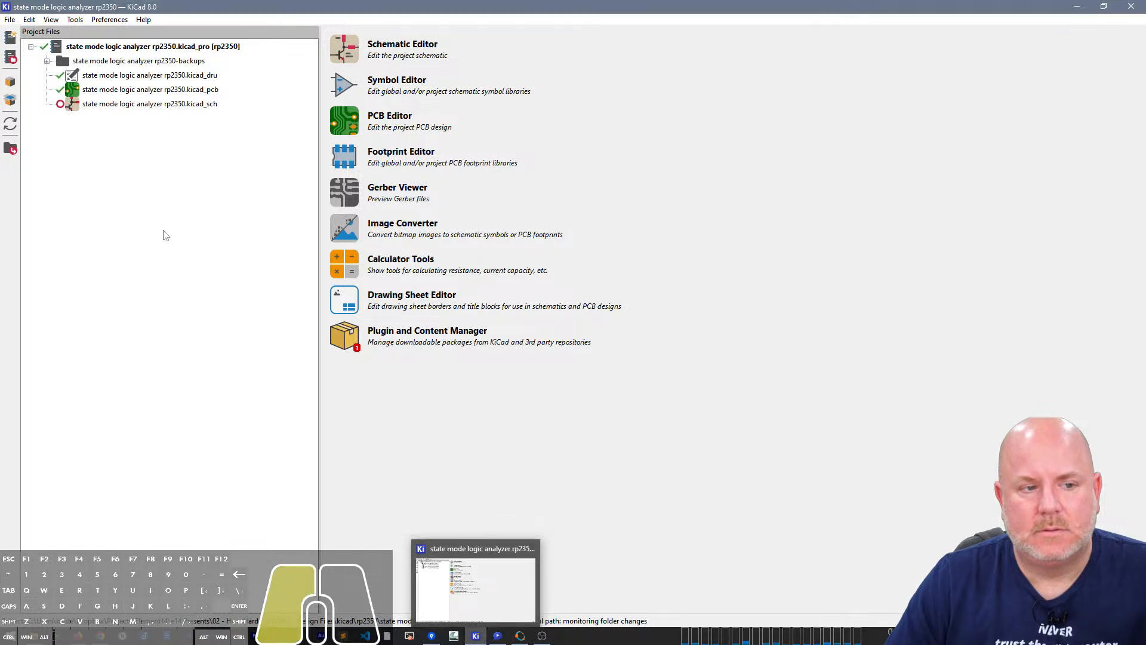
pyautogui.doubleClick(185, 105)
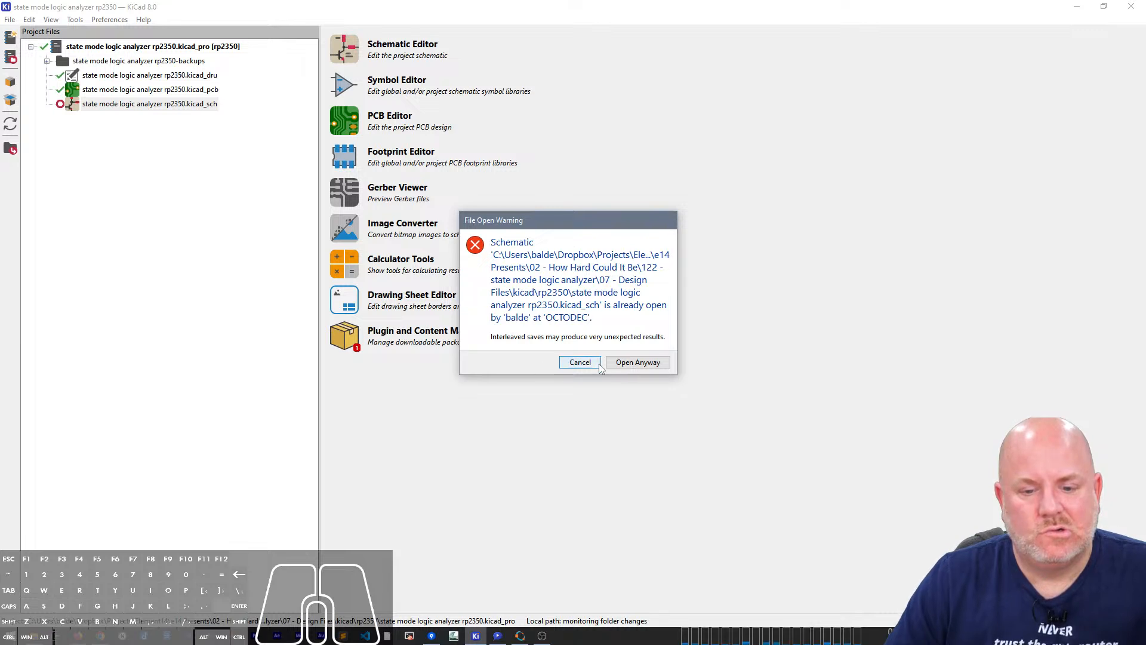
pyautogui.click(638, 362)
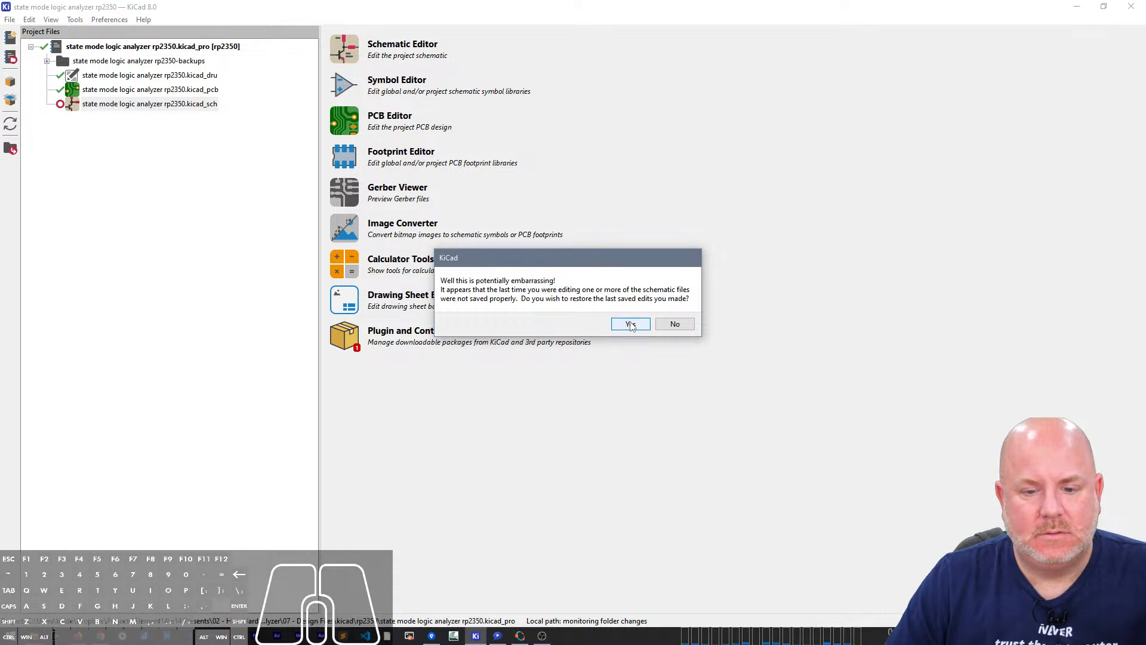
pyautogui.click(630, 324)
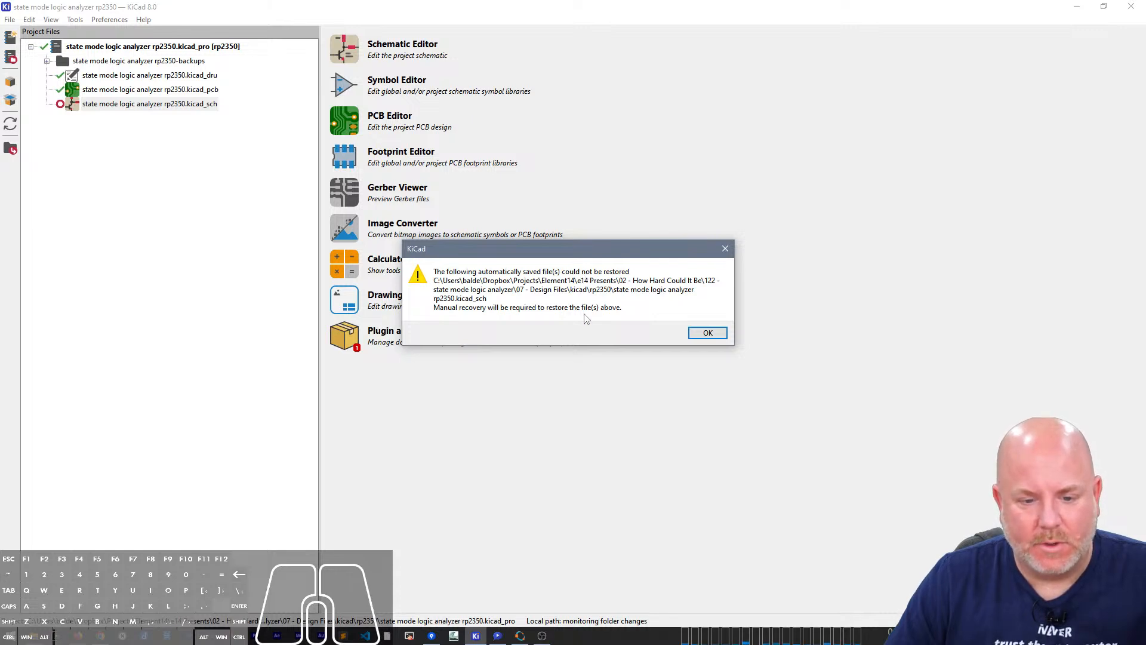
pyautogui.click(703, 333)
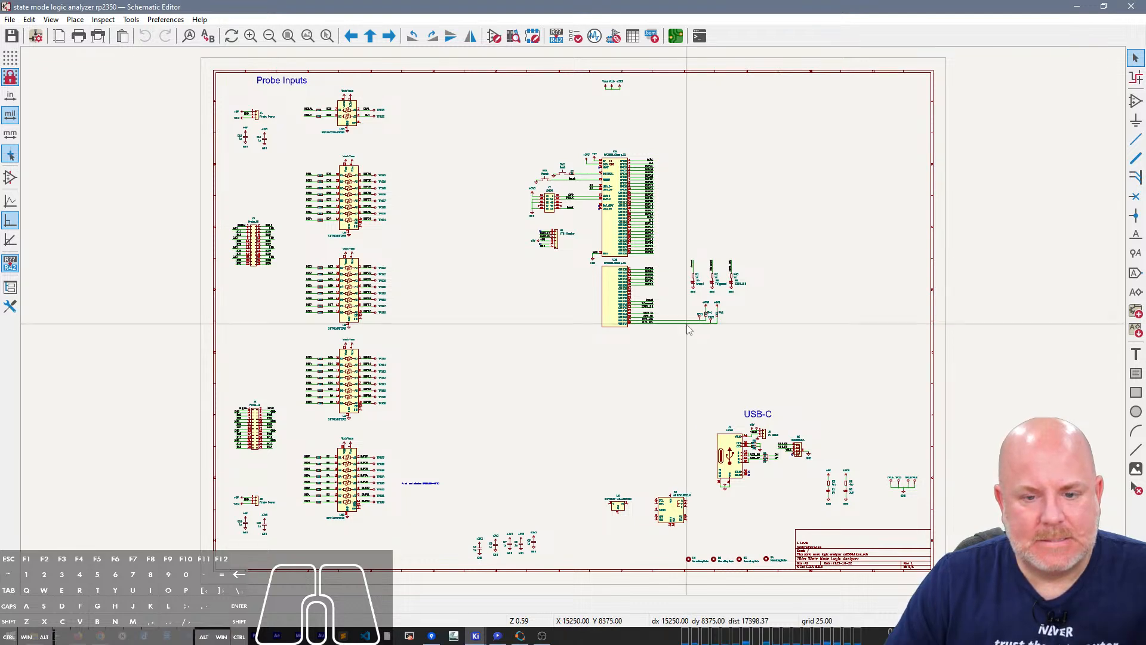
# Step: Place no-connect flags on the unused GPIO36, GPIO37, GPIO38, GPIO39 and GPIO43 pins of U2B
pyautogui.scroll(3, 690, 329)
pyautogui.scroll(2, 575, 326)
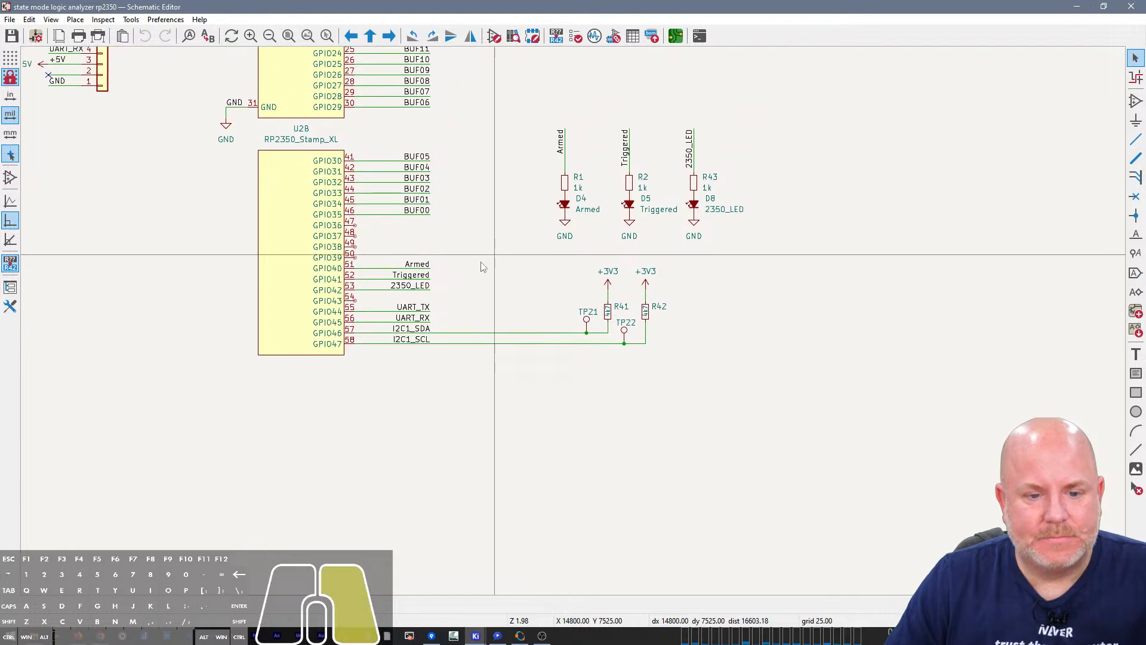
pyautogui.moveTo(575, 326); pyautogui.dragTo(487, 334, button='right')
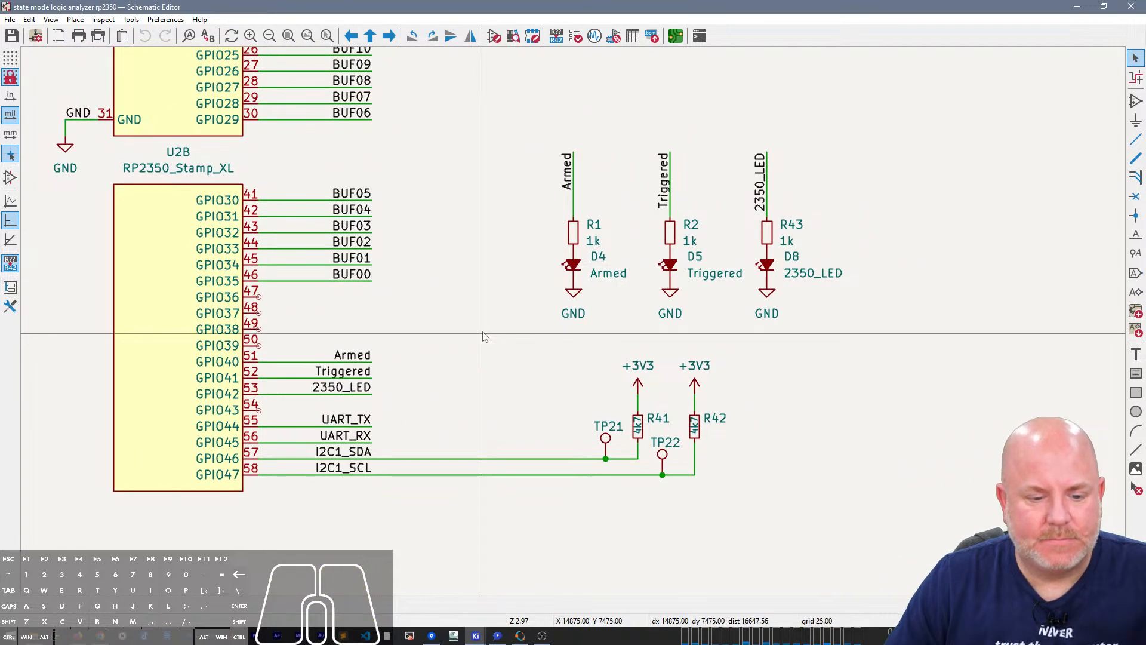
pyautogui.press('q')
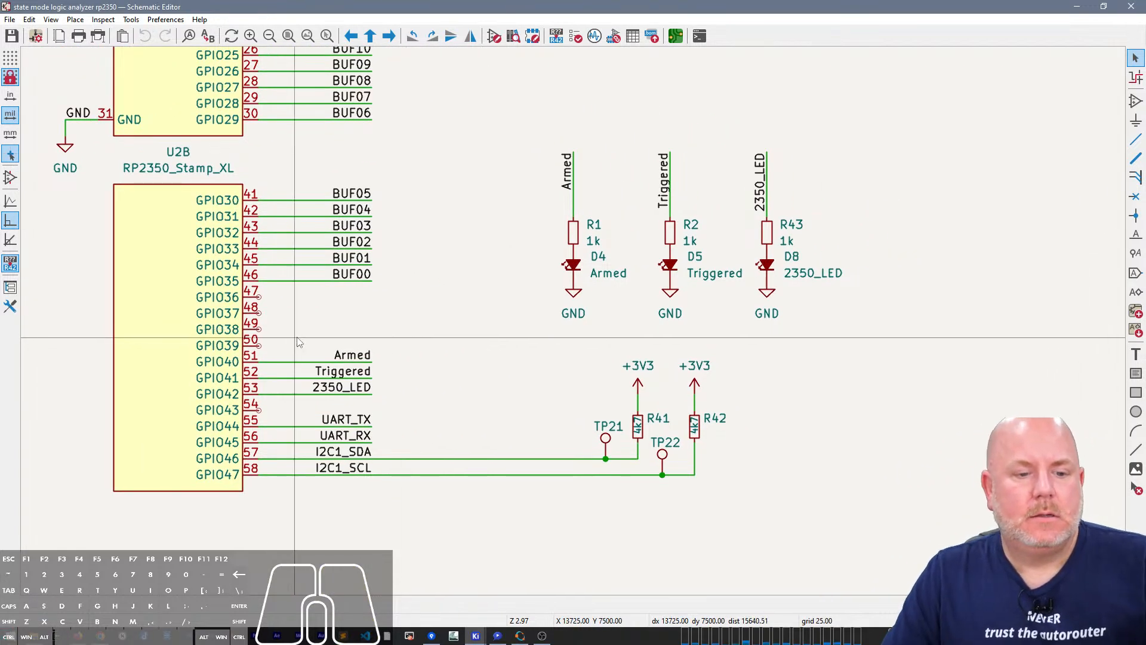
pyautogui.click(259, 296)
pyautogui.click(258, 314)
pyautogui.click(259, 329)
pyautogui.click(259, 346)
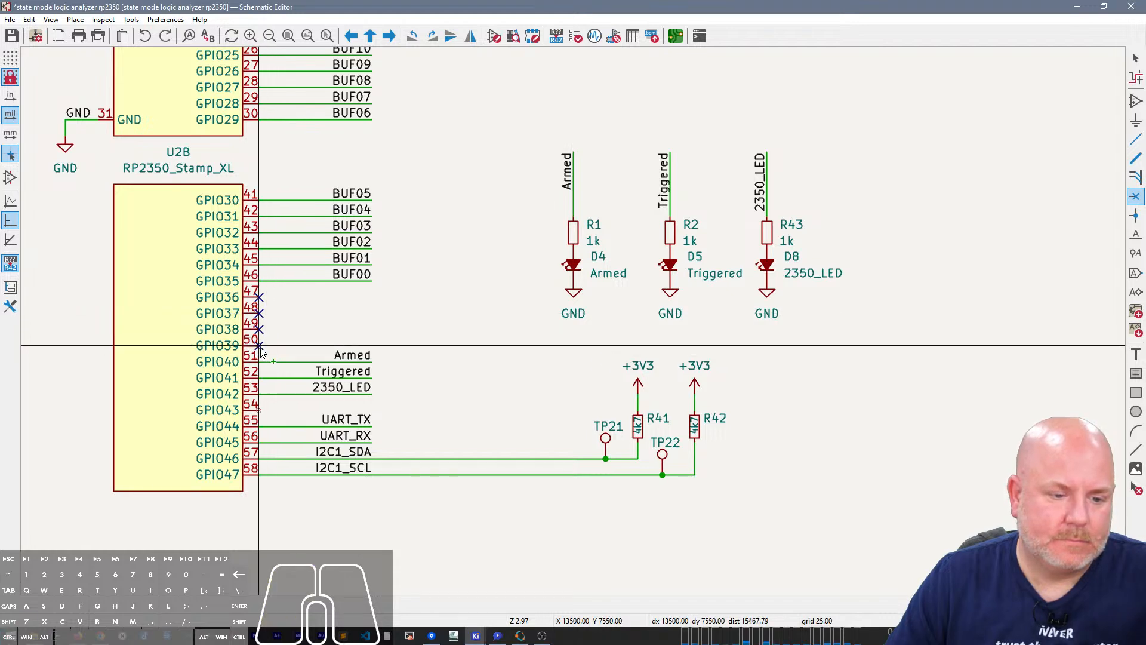
pyautogui.click(258, 409)
pyautogui.press('Escape')
# Step: Move the 5V and 3V3 power LED circuits (D1 and D2) up beside D8, in line with the other LED circuits
pyautogui.scroll(-3, 617, 317)
pyautogui.moveTo(915, 315); pyautogui.dragTo(782, 319, button='right')
pyautogui.press('Escape')
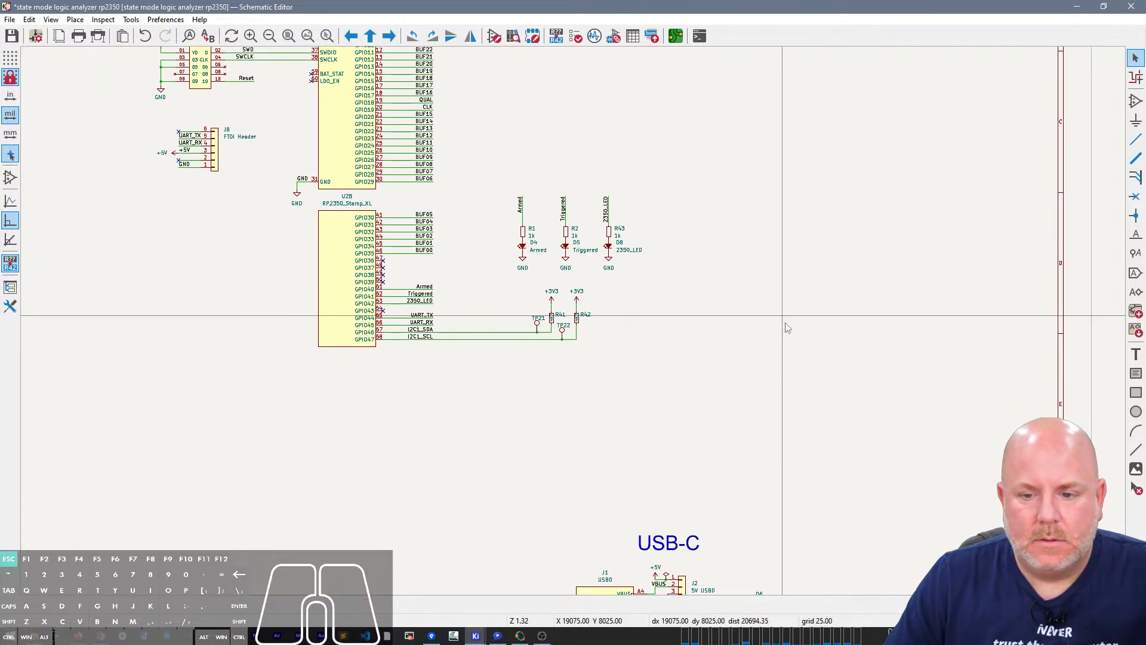
pyautogui.moveTo(842, 481); pyautogui.dragTo(743, 275, button='right')
pyautogui.moveTo(717, 452); pyautogui.dragTo(799, 548)
pyautogui.press('m')
pyautogui.moveTo(735, 220); pyautogui.dragTo(808, 457, button='right')
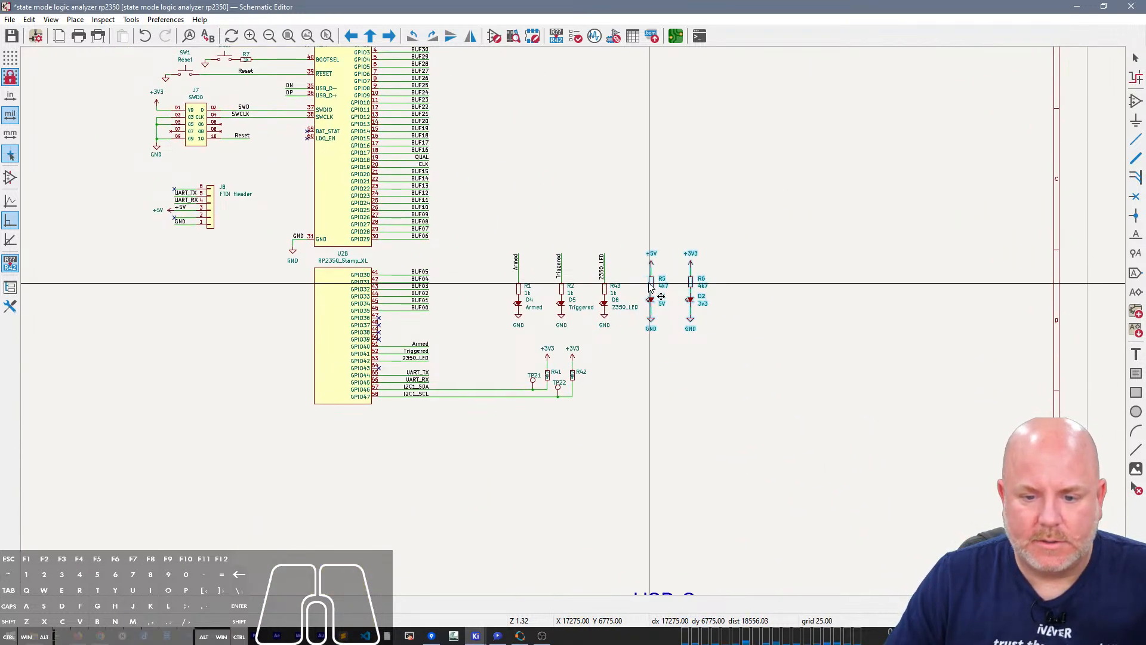
pyautogui.click(648, 291)
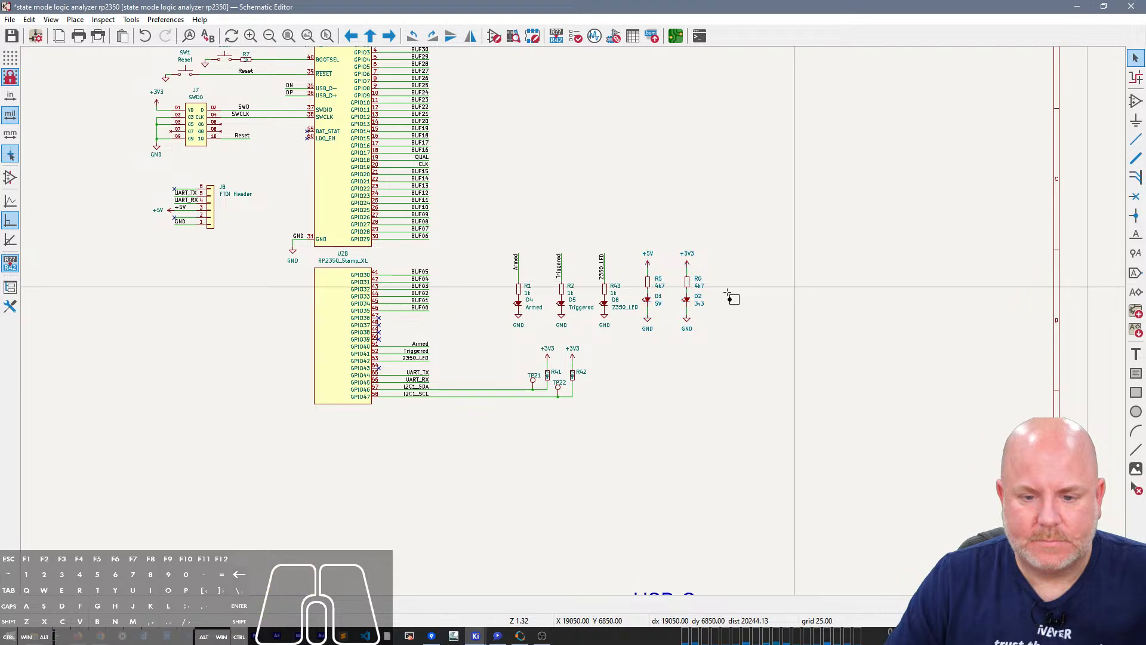
# Step: Move the row of all five LED circuits (D4, D5, D8, D1 and D2) directly below U2B
pyautogui.moveTo(486, 223); pyautogui.dragTo(750, 335)
pyautogui.press('m')
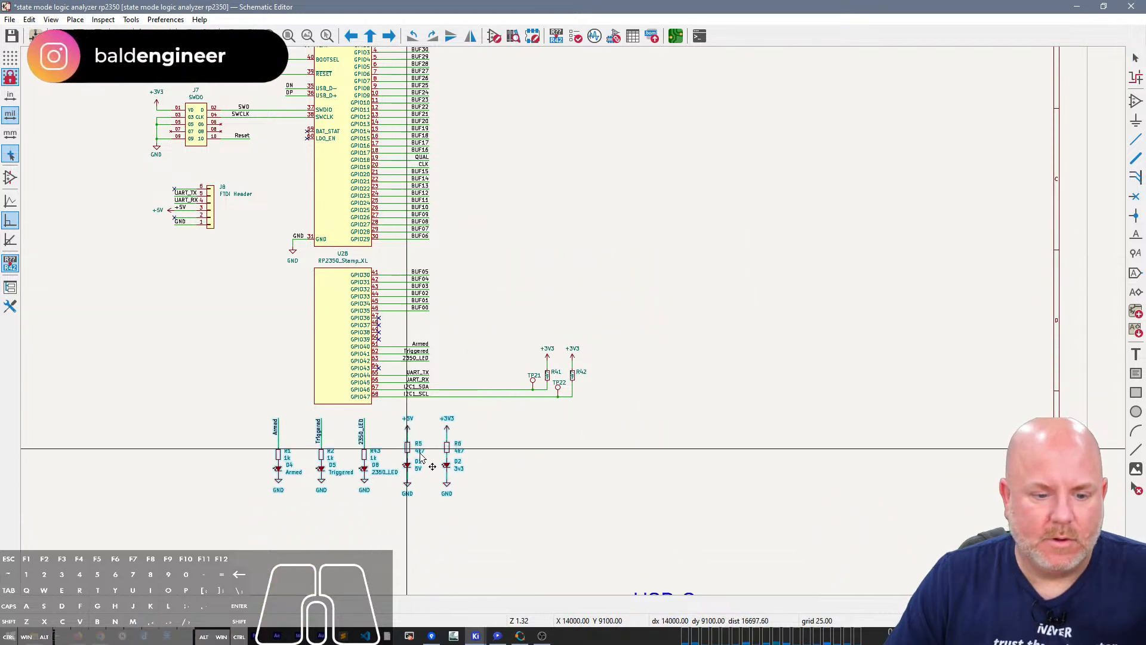
pyautogui.click(452, 465)
# Step: Move the whole USB-C section, including its heading, to the sheet's upper-right area beside the RP2350_Stamp_XL block
pyautogui.scroll(-1, 630, 472)
pyautogui.moveTo(705, 340); pyautogui.dragTo(660, 274, button='right')
pyautogui.moveTo(453, 310); pyautogui.dragTo(651, 461)
pyautogui.press('m')
pyautogui.scroll(-4, 533, 358)
pyautogui.click(576, 229)
# Step: Move the group of ground test points to just left of the title block, above the mounting holes
pyautogui.moveTo(597, 417); pyautogui.dragTo(688, 464)
pyautogui.press('m')
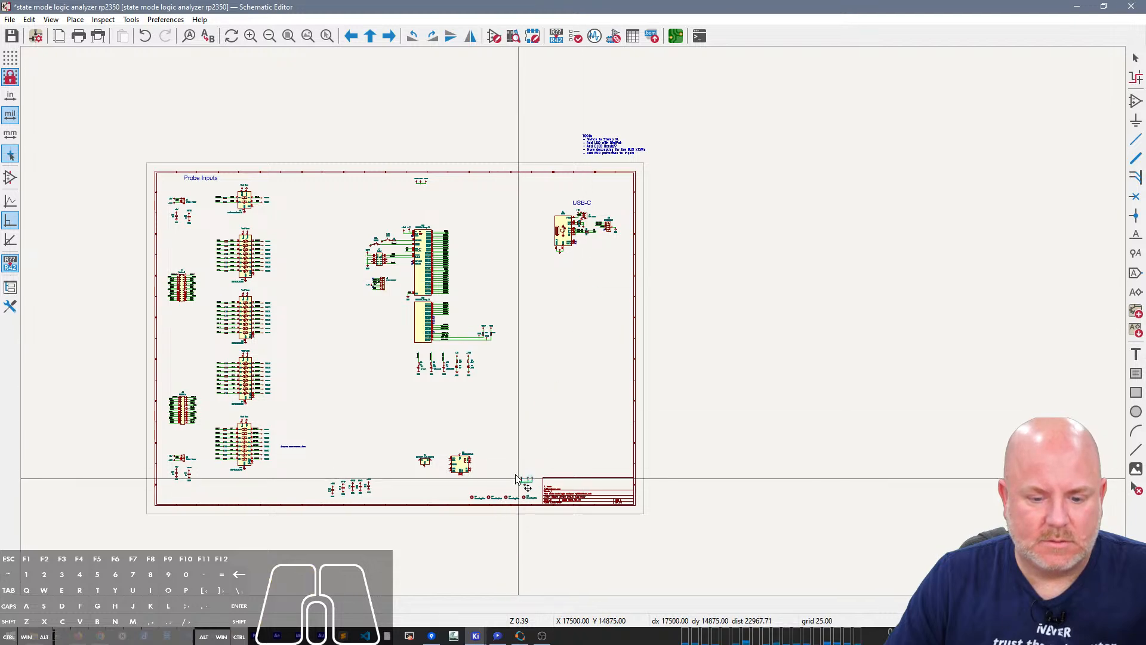
pyautogui.scroll(3, 340, 481)
pyautogui.moveTo(621, 333); pyautogui.dragTo(529, 337, button='middle')
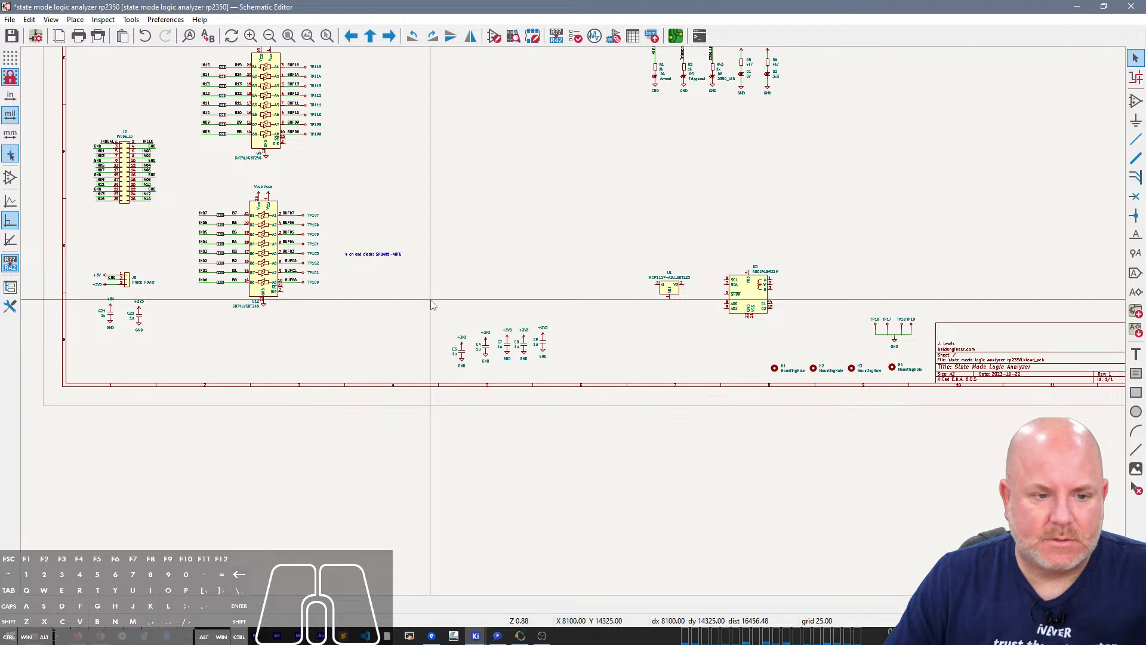
# Step: Align decoupling capacitors C3 and C4 in one row with C7, C8 and C9, closing the gaps between them
pyautogui.scroll(-4, 575, 327)
pyautogui.scroll(4, 575, 326)
pyautogui.scroll(4, 613, 431)
pyautogui.click(635, 373)
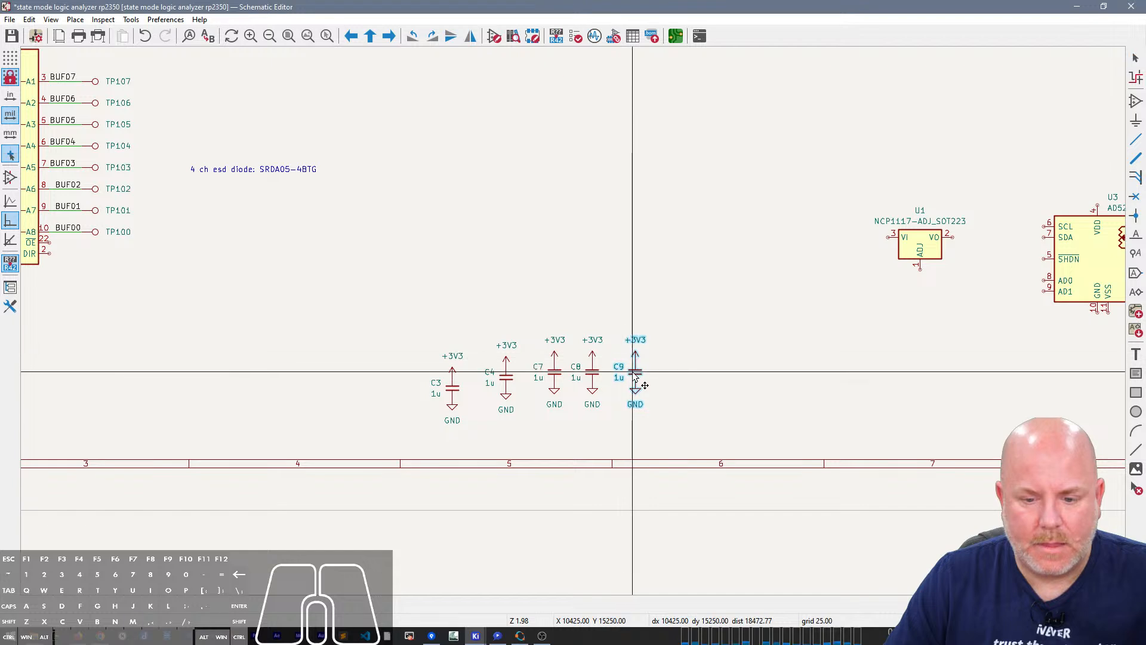
pyautogui.click(506, 388)
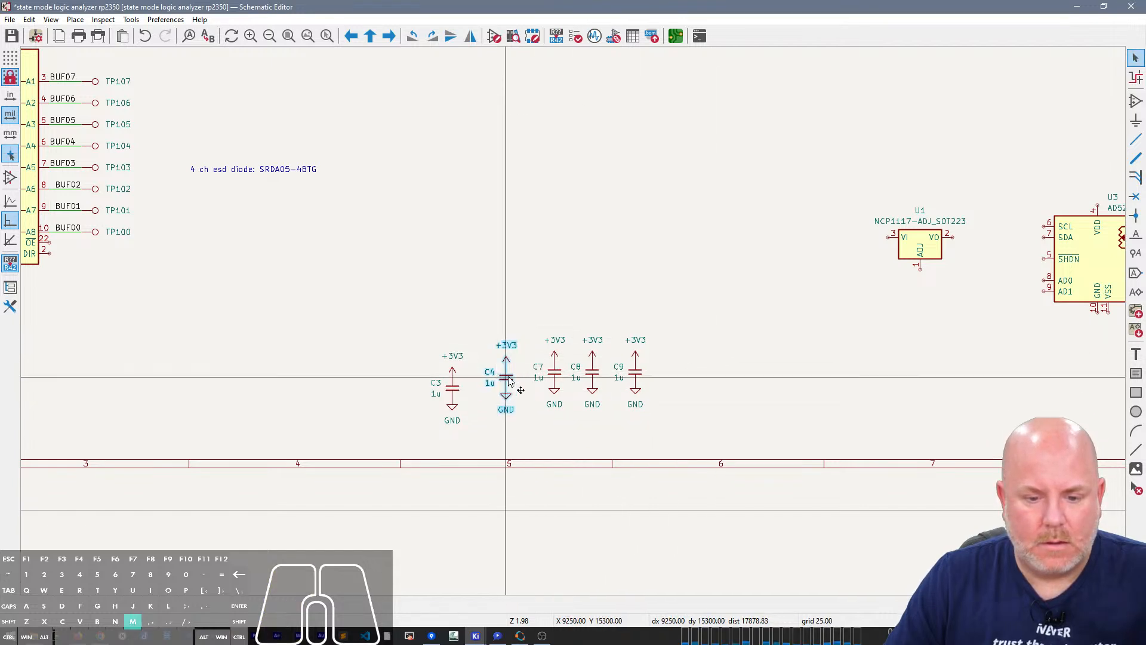
pyautogui.click(511, 376)
pyautogui.click(439, 370)
pyautogui.press('m')
pyautogui.click(480, 372)
# Step: Move the row of decoupling capacitors C3, C4, C7, C8 and C9 to directly below buffer U12
pyautogui.moveTo(694, 425); pyautogui.dragTo(277, 286)
pyautogui.press('m')
pyautogui.moveTo(291, 350); pyautogui.dragTo(787, 384, button='right')
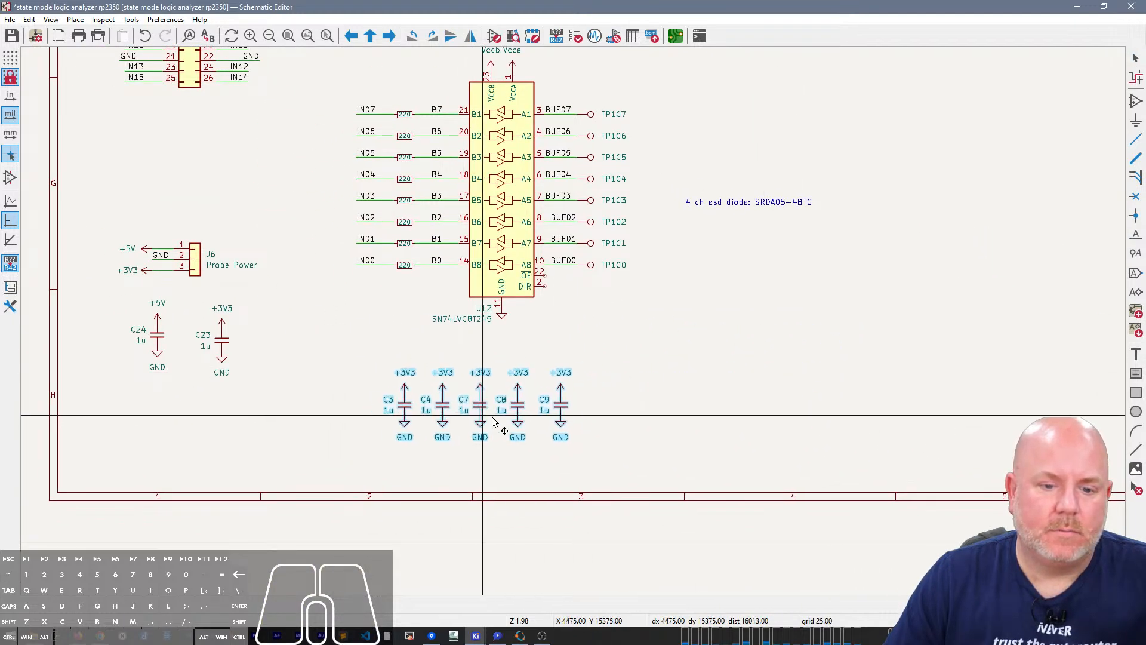
pyautogui.click(517, 421)
# Step: Align capacitor C23 level beside C24 and move the pair under the lower Probe Power connector J6
pyautogui.scroll(-2, 575, 325)
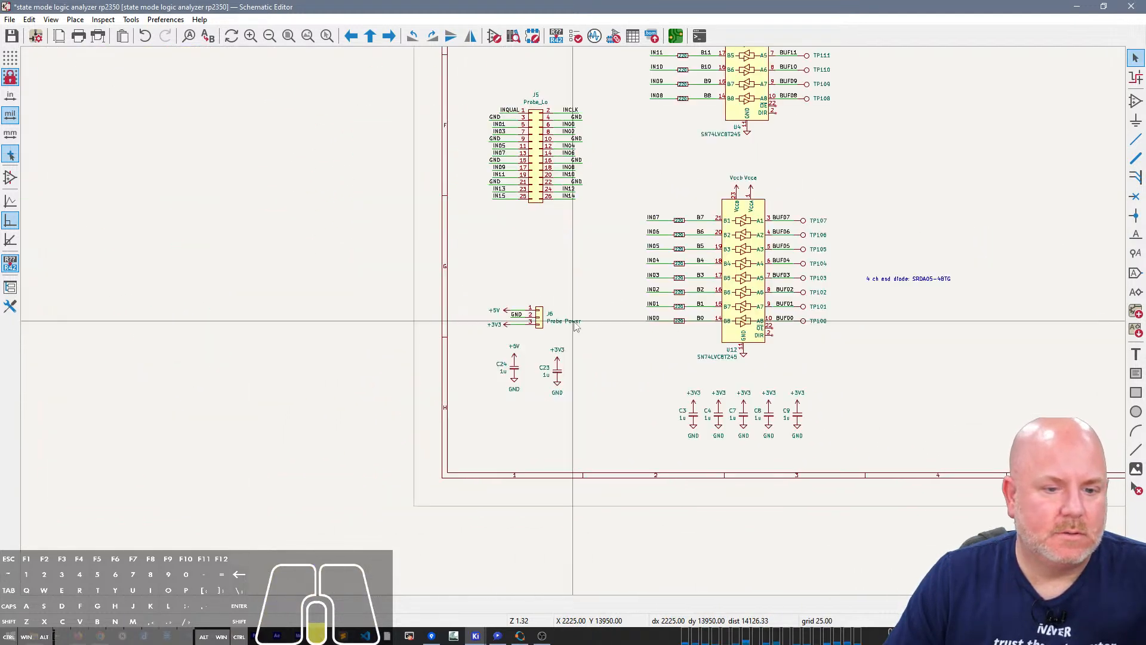
pyautogui.moveTo(584, 404); pyautogui.dragTo(550, 347)
pyautogui.press('m')
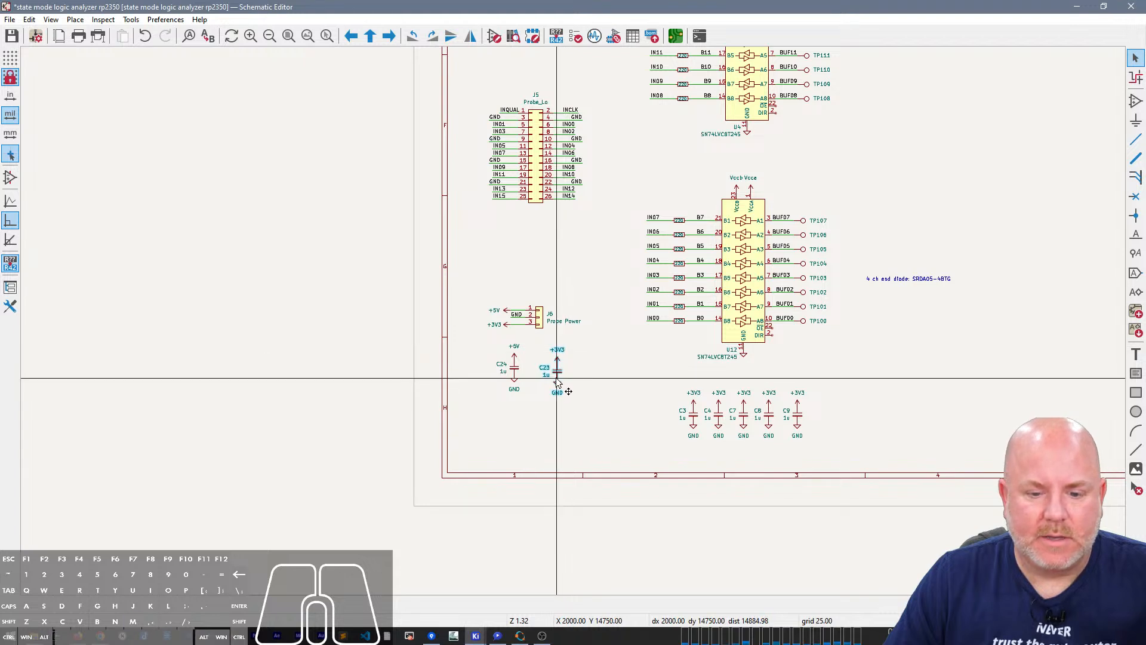
pyautogui.click(542, 376)
pyautogui.moveTo(565, 411); pyautogui.dragTo(508, 356)
pyautogui.press('m')
pyautogui.click(536, 364)
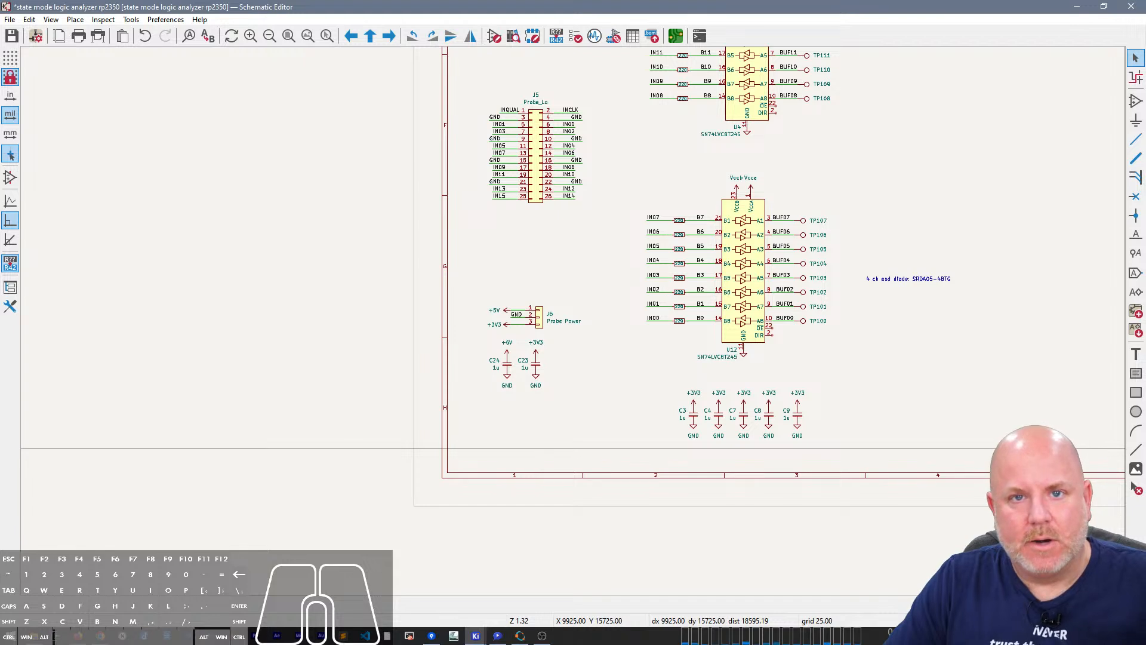
# Step: Nudge C24 and C23 closer beneath J6, and shift the lower Probe Power connector and both capacitors slightly to the right
pyautogui.moveTo(569, 403); pyautogui.dragTo(487, 338)
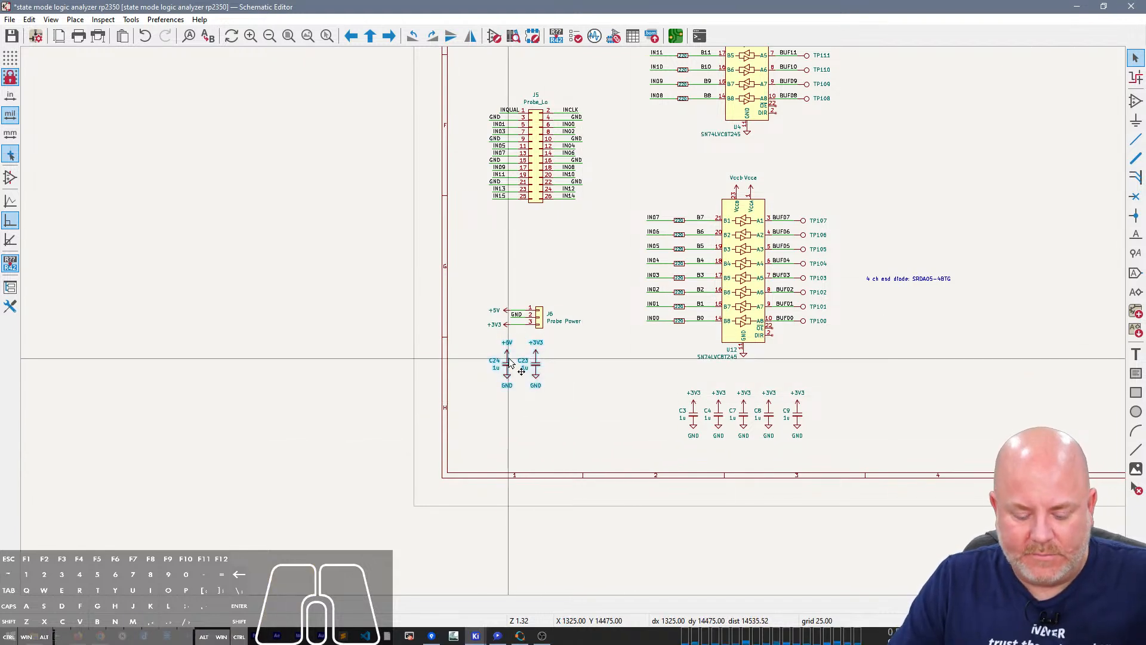
pyautogui.press('m')
pyautogui.click(524, 367)
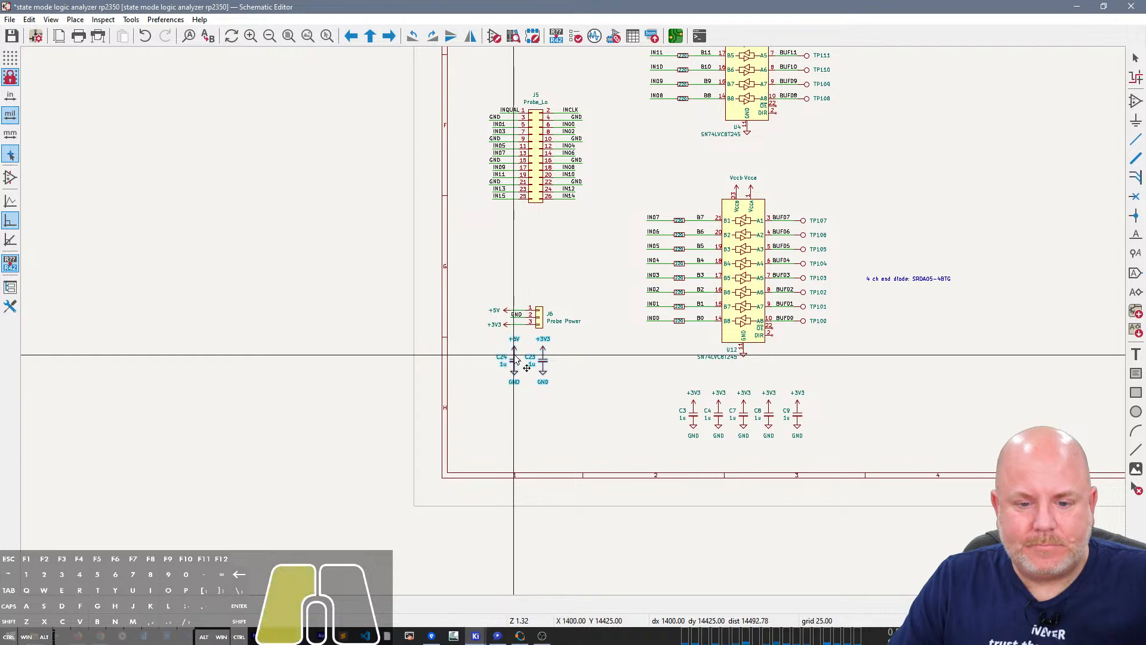
pyautogui.press('m')
pyautogui.click(561, 332)
pyautogui.moveTo(582, 268); pyautogui.dragTo(441, 463, button='right')
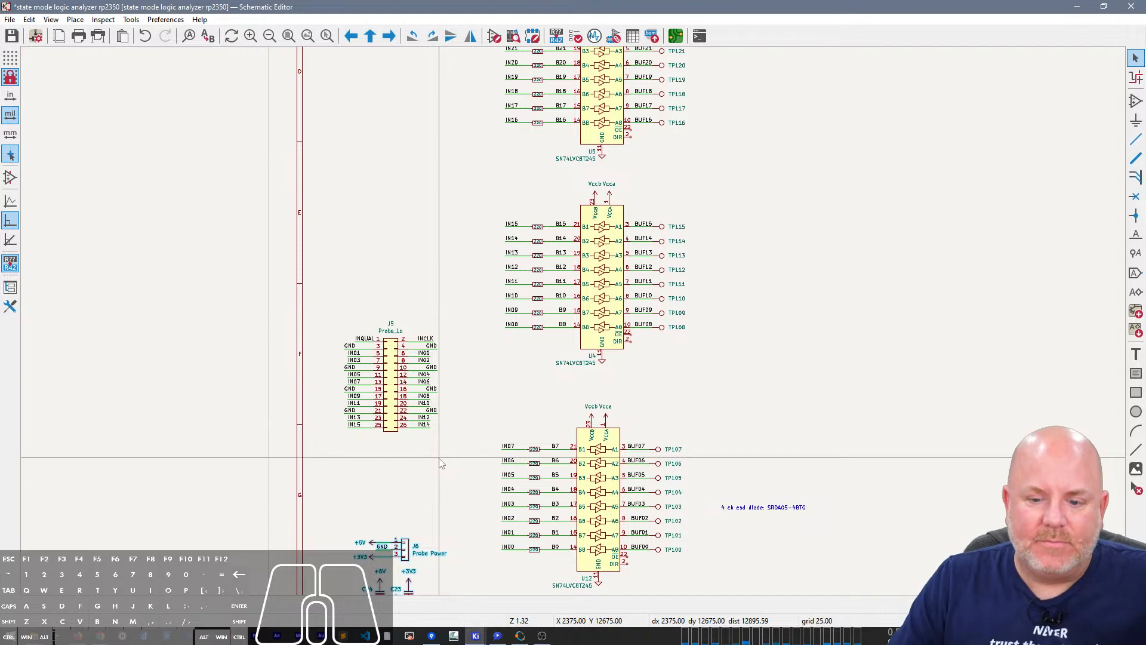
pyautogui.scroll(-3, 627, 361)
pyautogui.scroll(-1, 574, 321)
pyautogui.scroll(1, 574, 321)
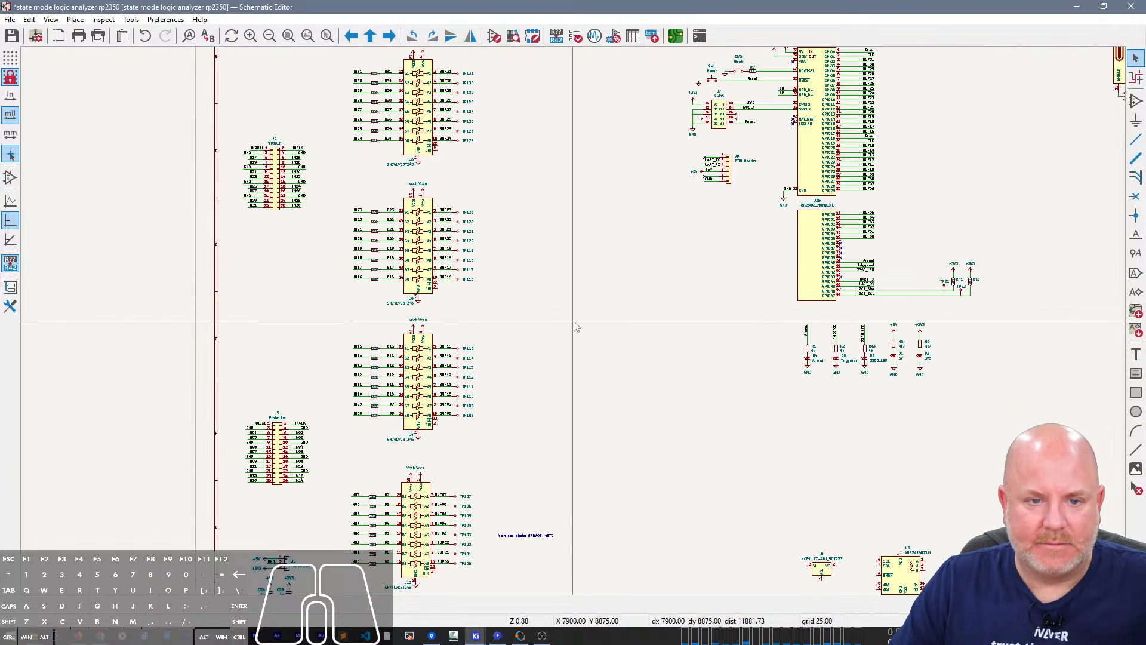
pyautogui.moveTo(605, 230); pyautogui.dragTo(682, 216, button='right')
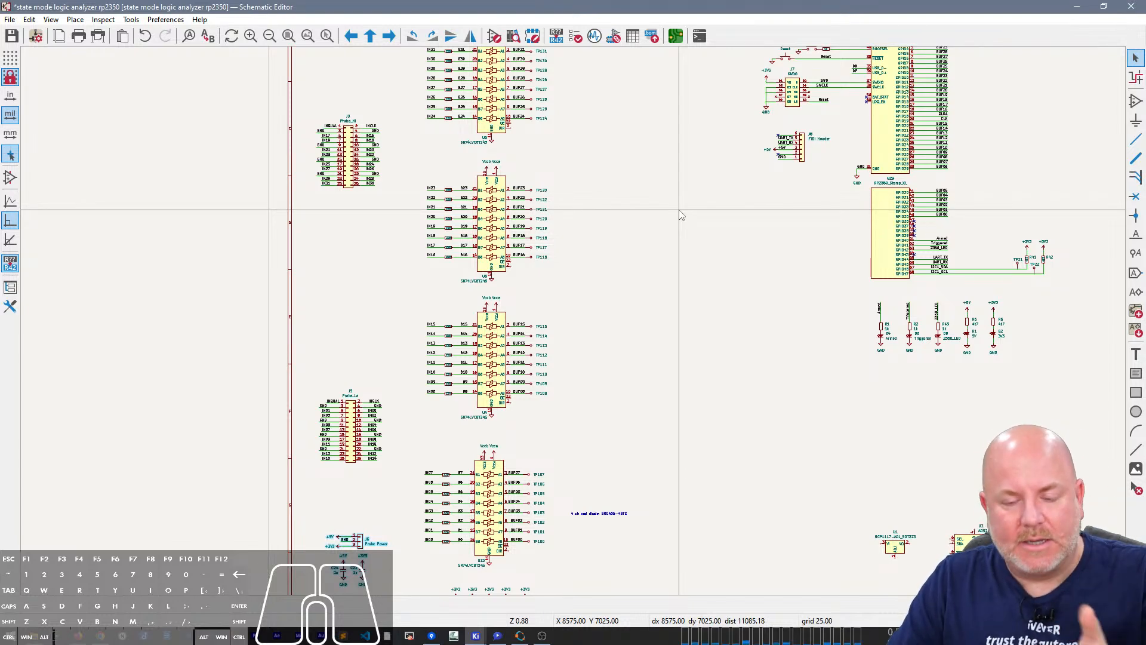
pyautogui.moveTo(691, 281); pyautogui.dragTo(485, 439, button='right')
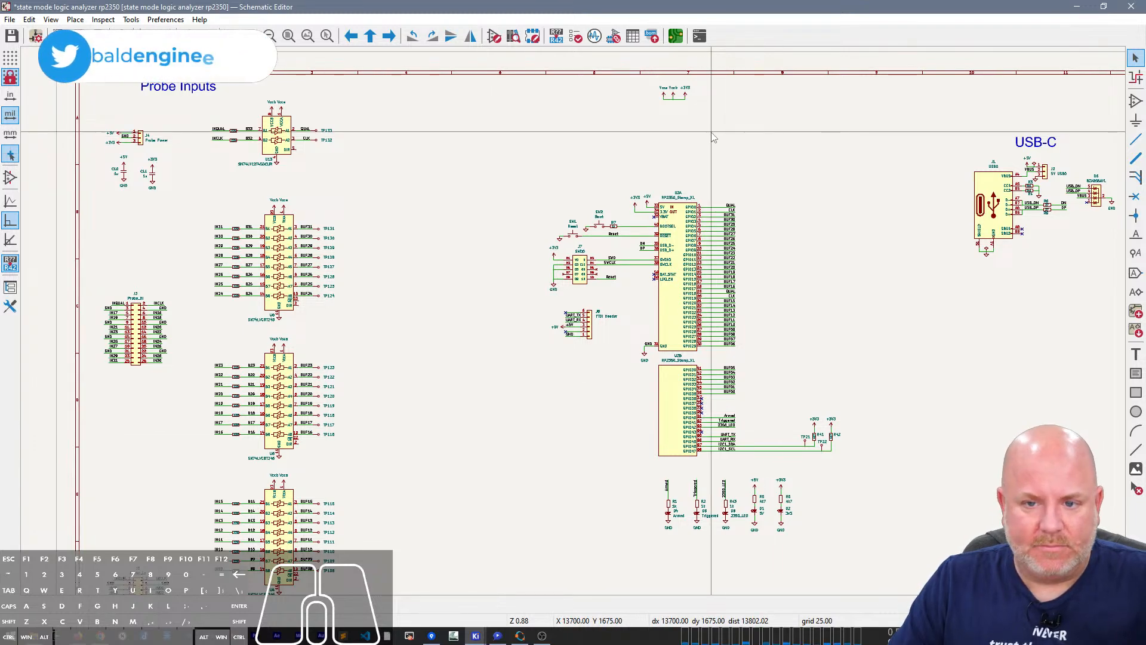
# Step: Examine the unconnected regulator U1 and digital potentiometer U3 near the mounting holes
pyautogui.scroll(3, 471, 430)
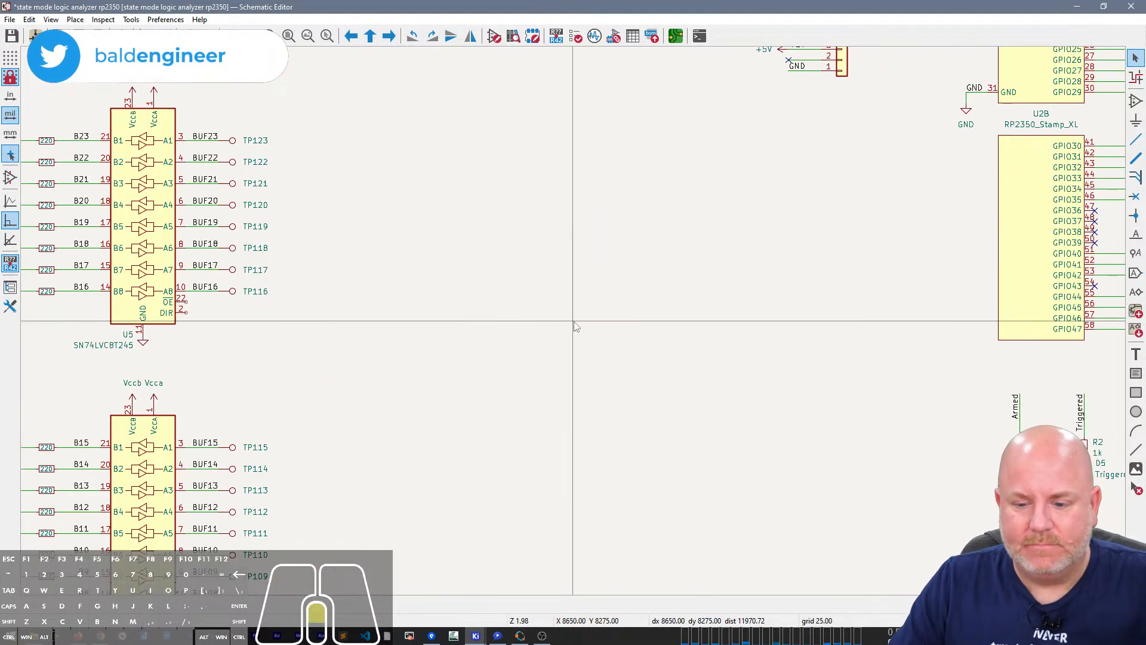
pyautogui.moveTo(749, 386); pyautogui.dragTo(345, 268, button='right')
pyautogui.scroll(-3, 637, 317)
pyautogui.moveTo(722, 476); pyautogui.dragTo(571, 256, button='right')
pyautogui.scroll(3, 573, 322)
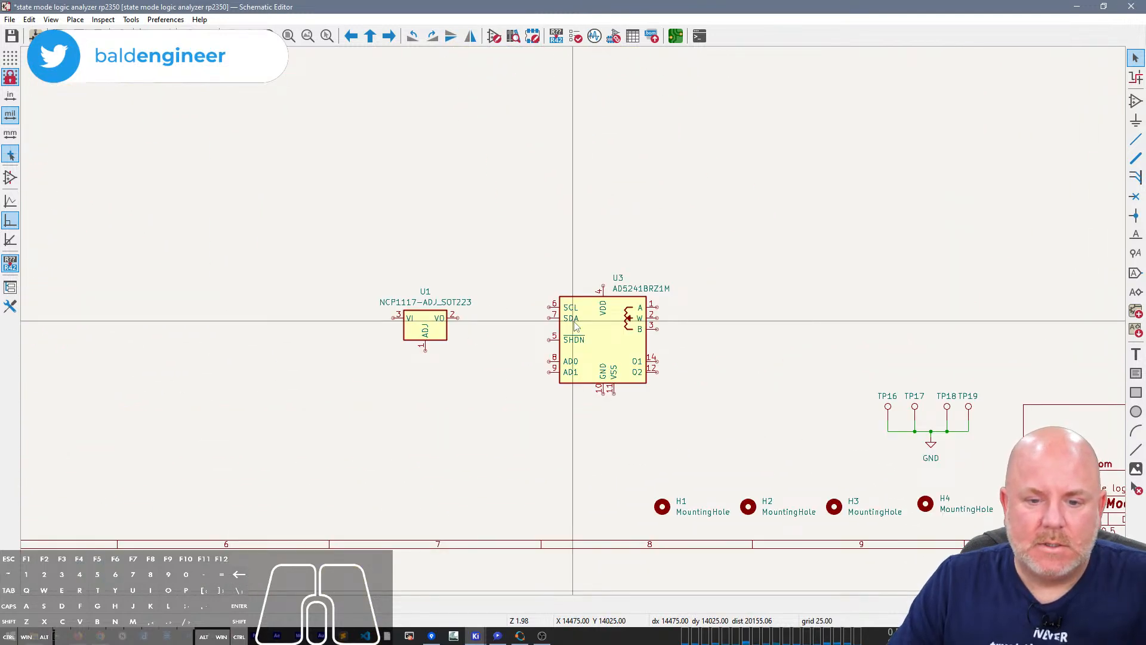
pyautogui.scroll(1, 464, 361)
pyautogui.moveTo(632, 170); pyautogui.dragTo(423, 192, button='right')
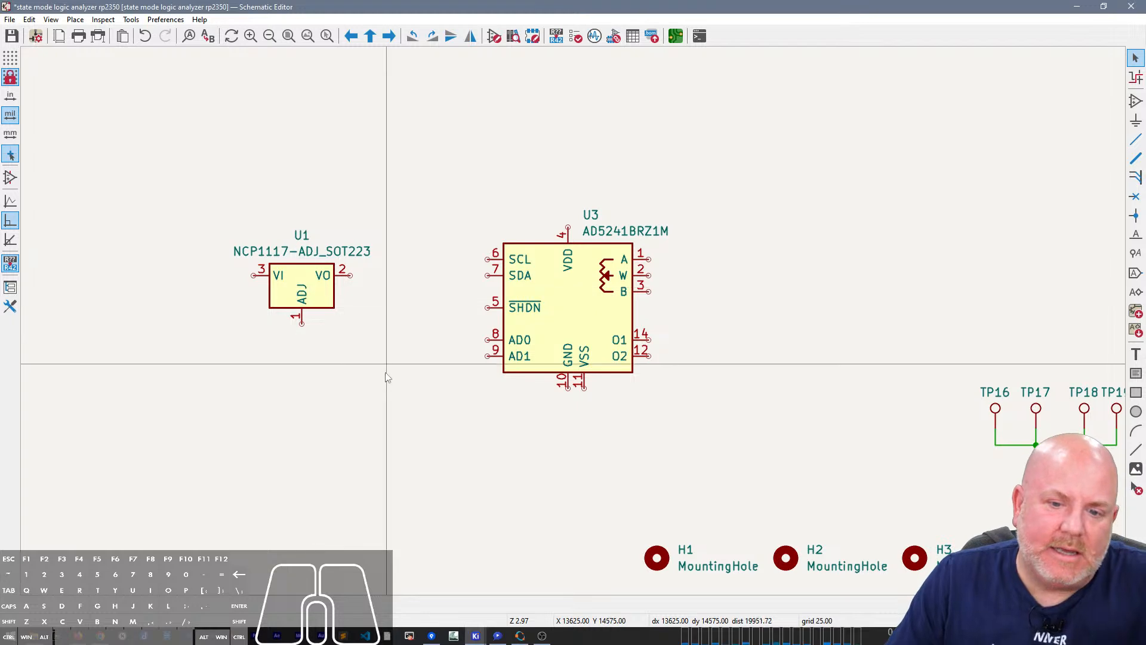
# Step: Review the overall sheet layout, the buffers U4 and U12, and the ESD diode note beside them
pyautogui.scroll(-5, 575, 326)
pyautogui.scroll(-3, 575, 323)
pyautogui.moveTo(525, 244); pyautogui.dragTo(701, 384, button='right')
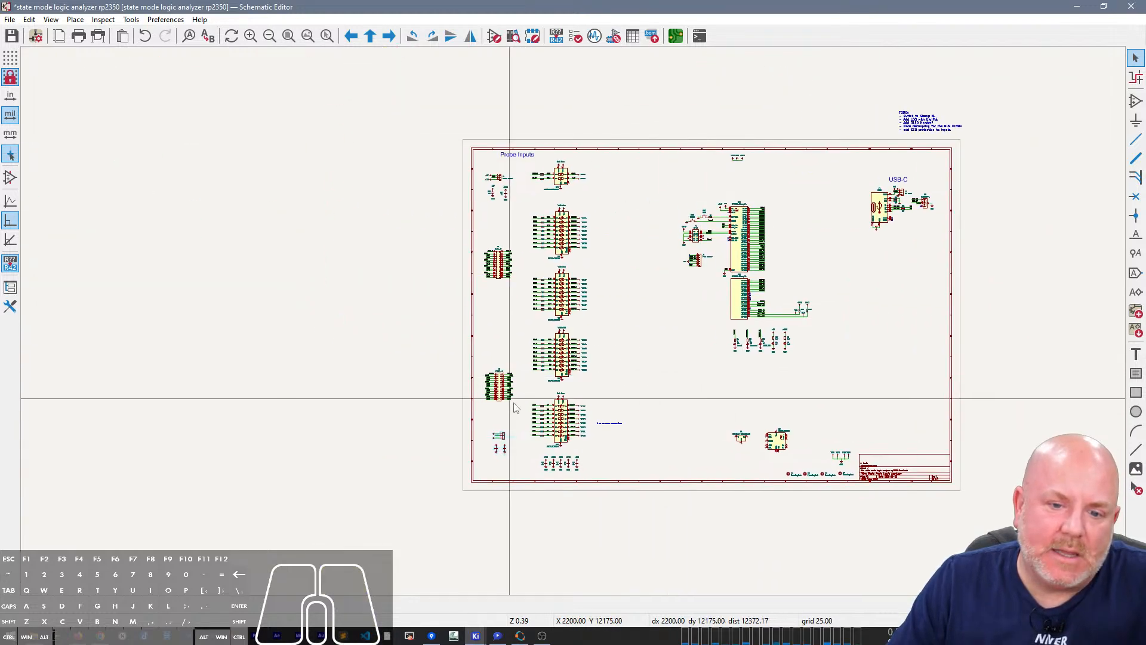
pyautogui.scroll(3, 550, 389)
pyautogui.scroll(3, 575, 326)
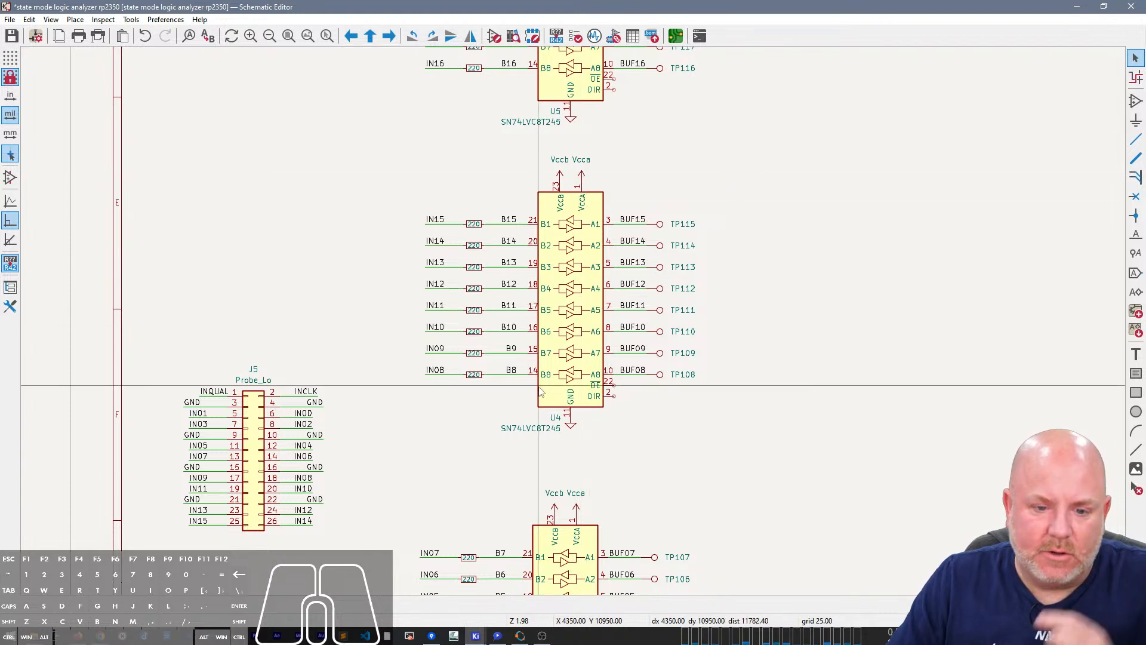
pyautogui.moveTo(833, 324); pyautogui.dragTo(638, 356, button='right')
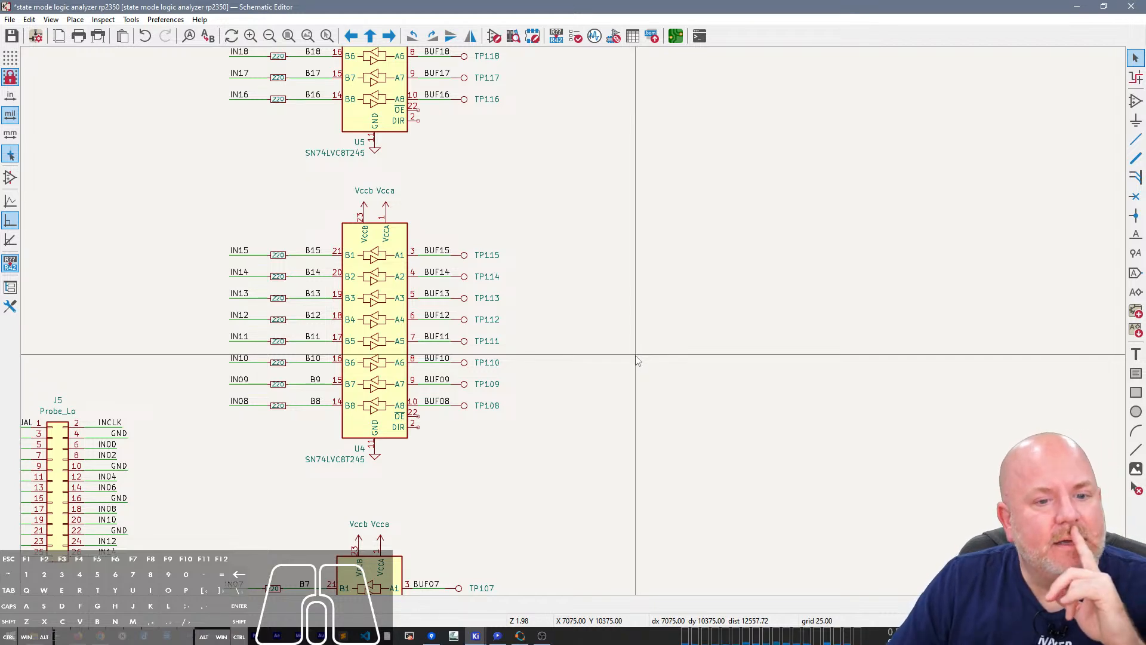
pyautogui.scroll(-1, 635, 365)
pyautogui.moveTo(846, 461); pyautogui.dragTo(526, 308, button='middle')
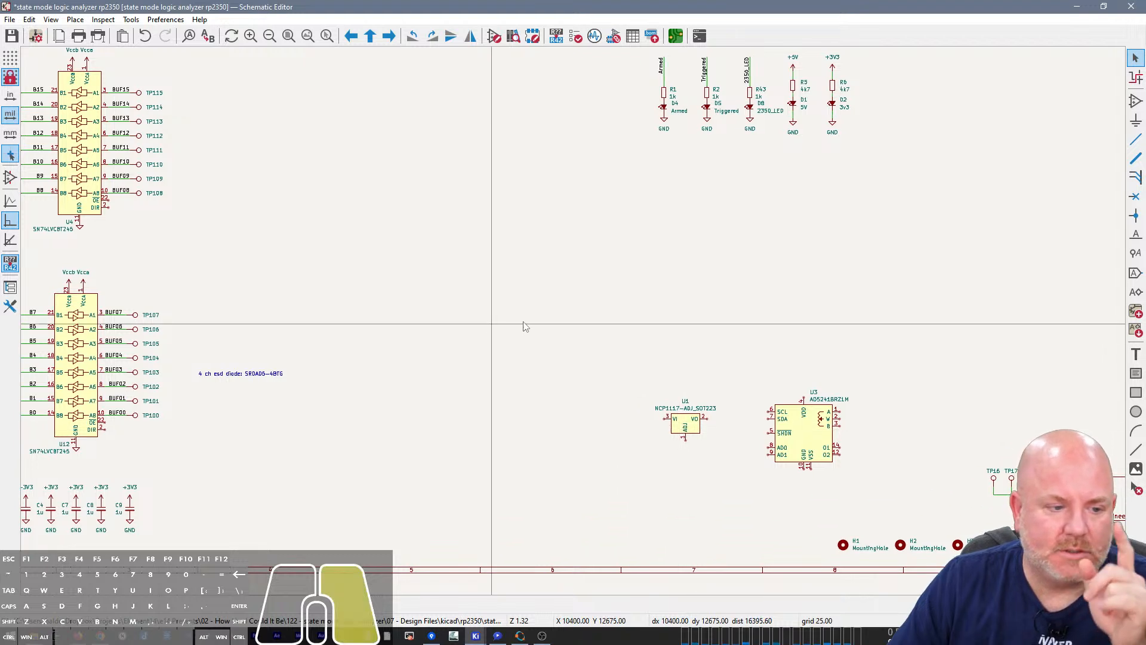
pyautogui.keyDown('ctrl'); pyautogui.hscroll(-3, 679, 332); pyautogui.keyUp('ctrl')
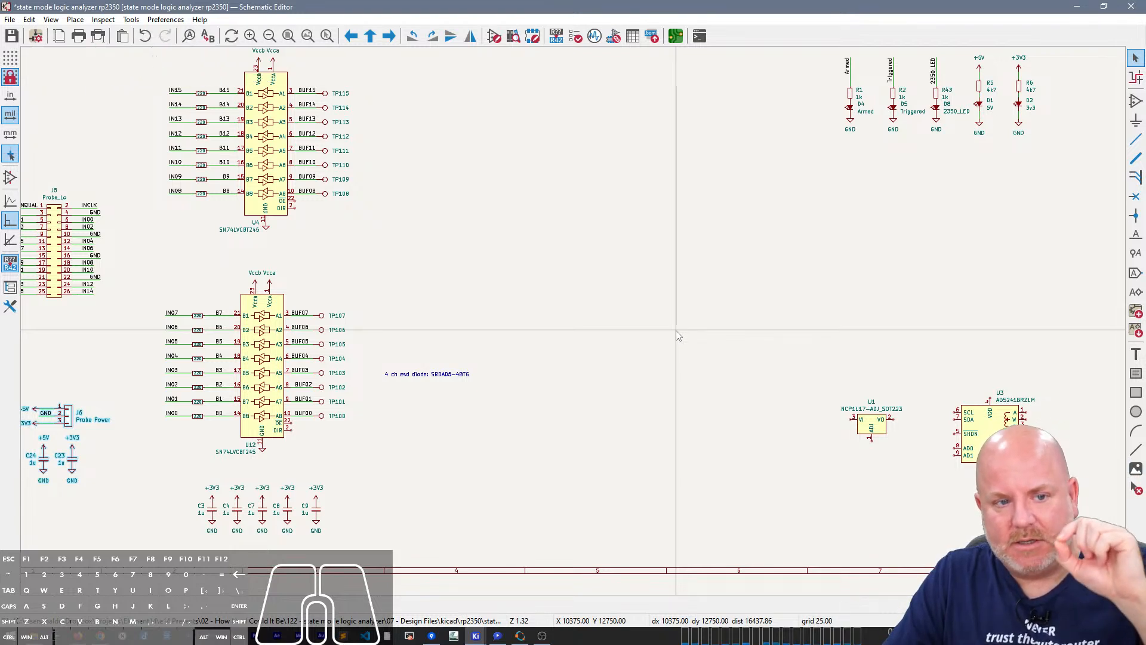
# Step: Search the computer for ncp1117, open the NCP1117-D.pdf datasheet in PDFgear and hide its bookmark list
pyautogui.moveTo(914, 353); pyautogui.dragTo(566, 243, button='right')
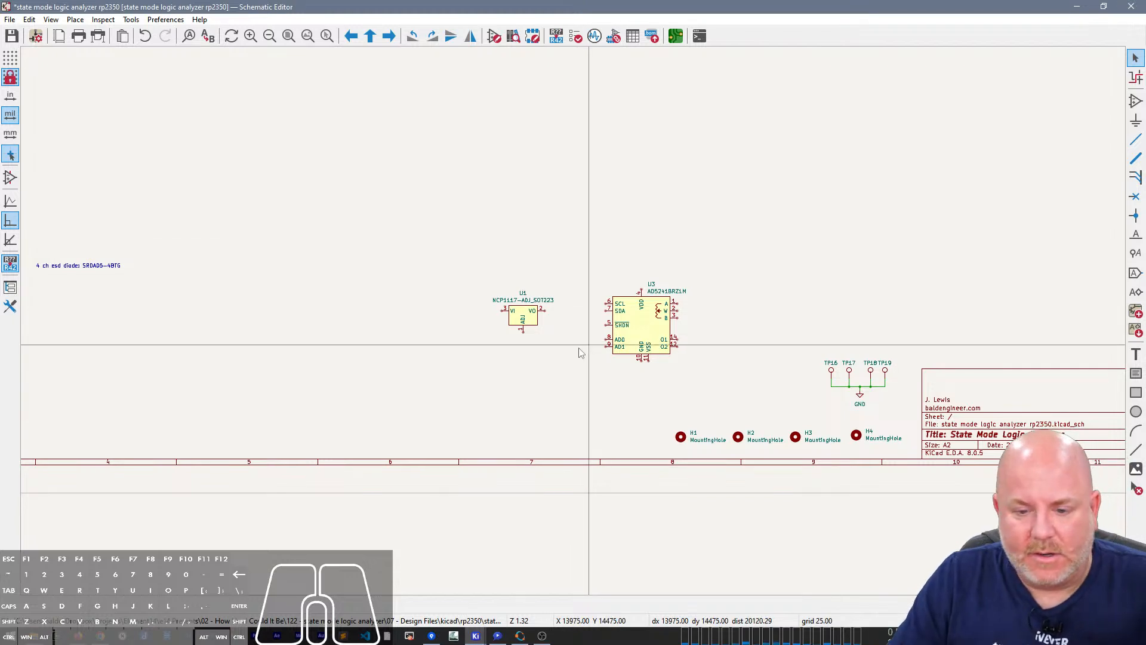
pyautogui.scroll(2, 576, 325)
pyautogui.scroll(1, 578, 323)
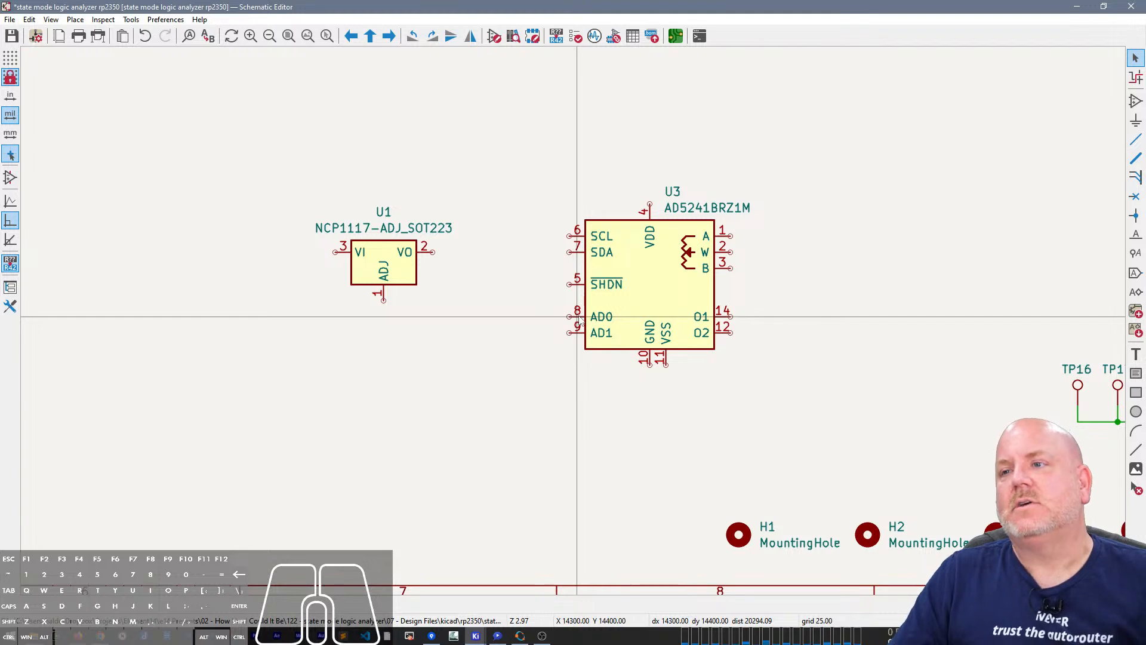
pyautogui.scroll(-1, 574, 323)
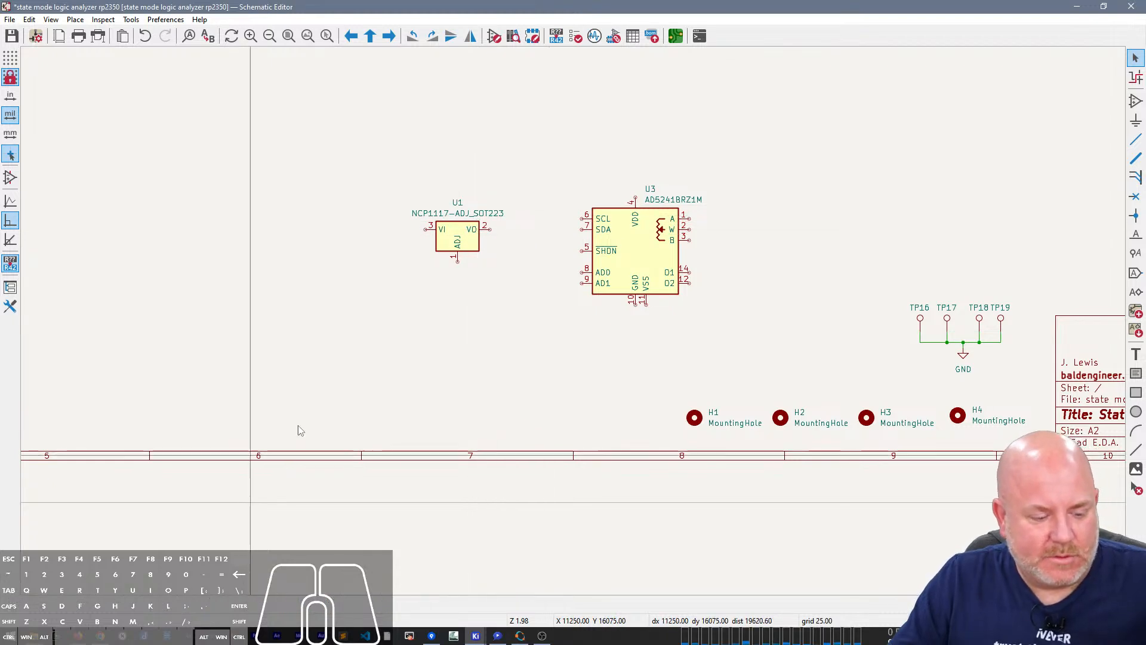
pyautogui.press('super')
pyautogui.write('ncp1117')
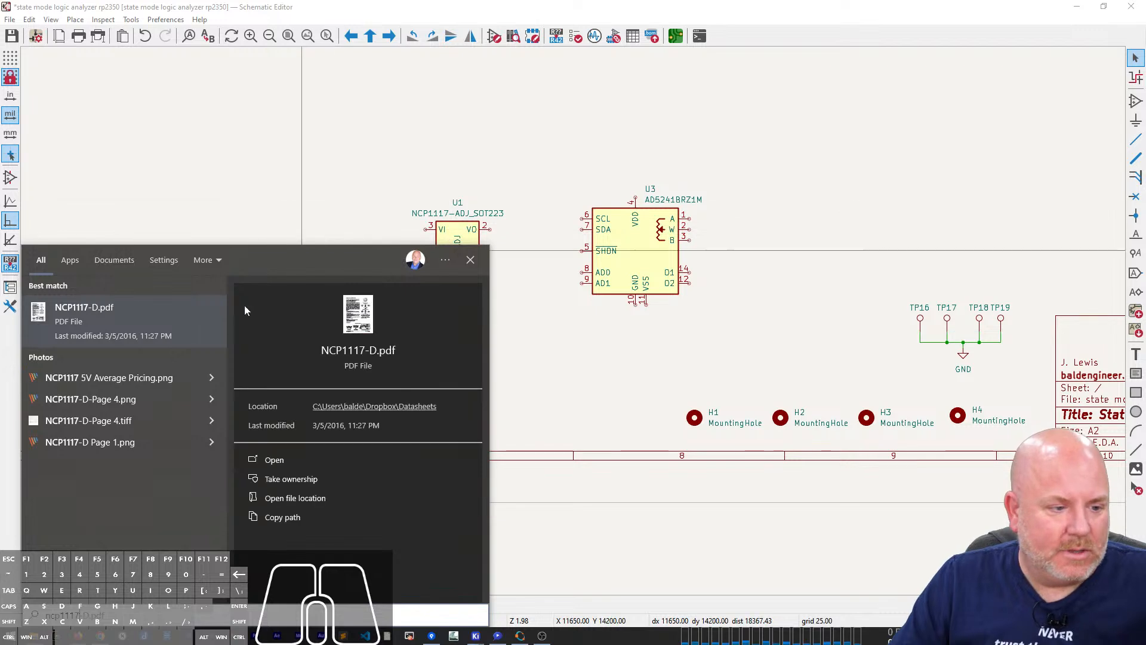
pyautogui.click(100, 328)
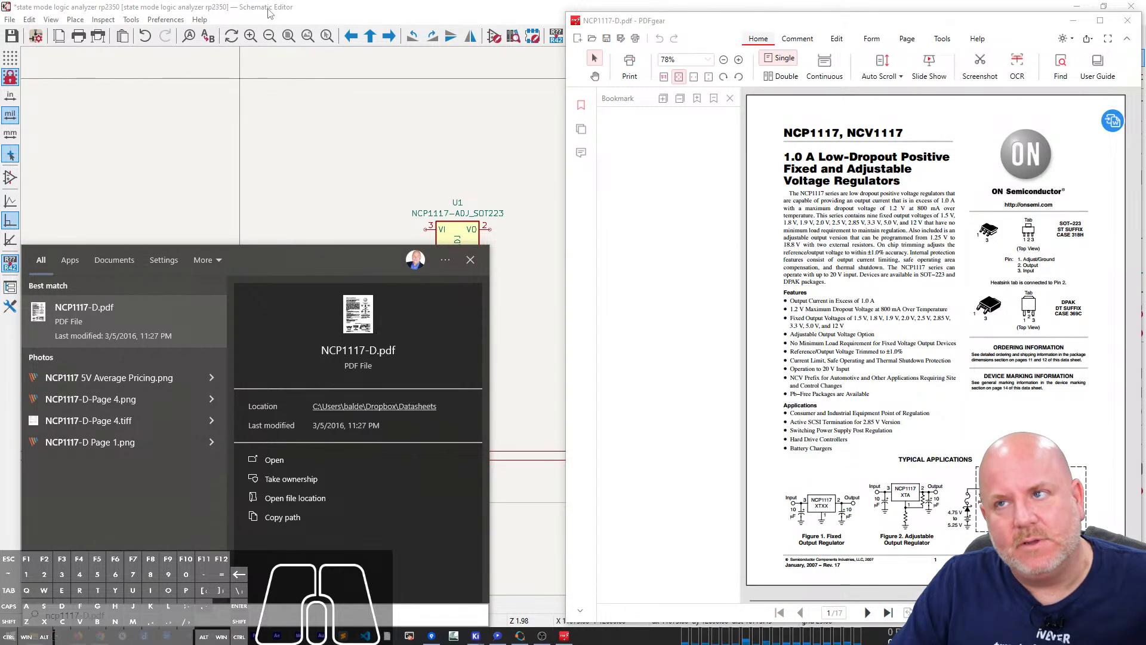
pyautogui.click(730, 98)
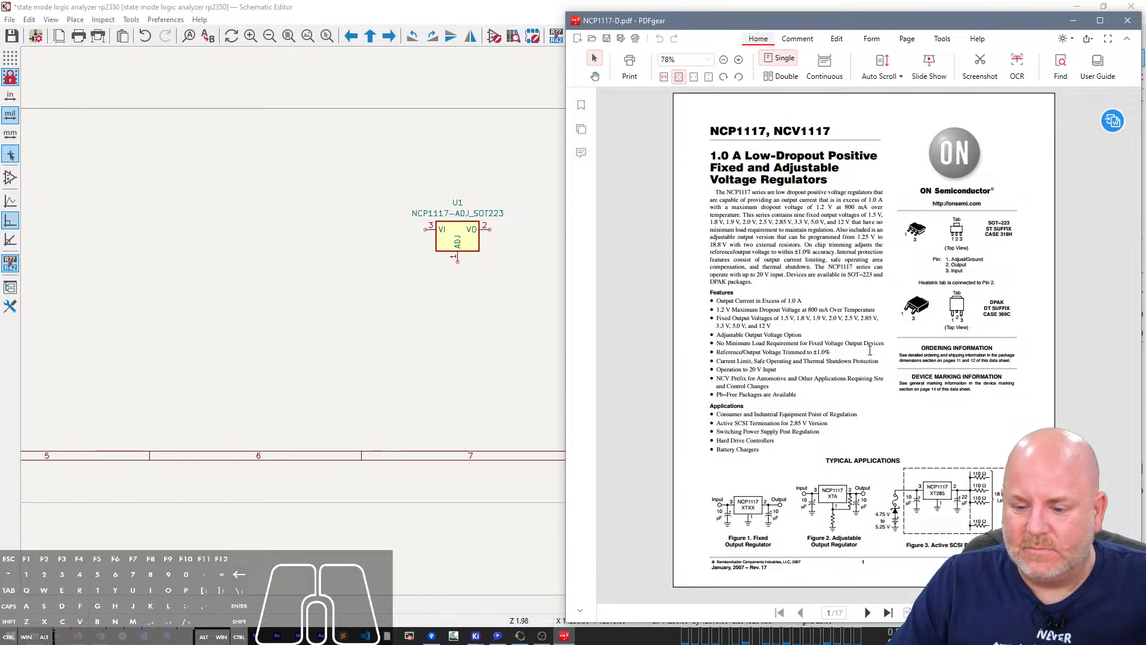
# Step: Enlarge the NCP1117 datasheet and find the adjustable output regulator circuit under Typical Applications on page 1
pyautogui.scroll(-1, 960, 400)
pyautogui.scroll(1, 959, 400)
pyautogui.click(739, 60)
pyautogui.click(739, 60)
pyautogui.scroll(-3, 923, 483)
pyautogui.scroll(-5, 922, 482)
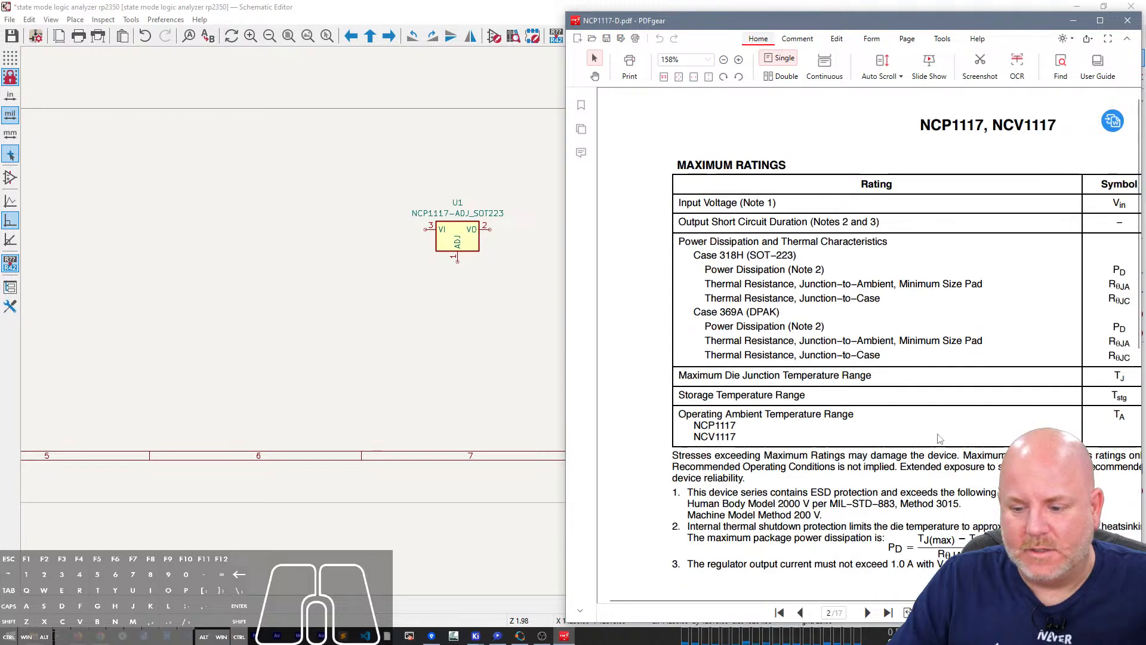
pyautogui.scroll(5, 949, 427)
pyautogui.scroll(-4, 950, 424)
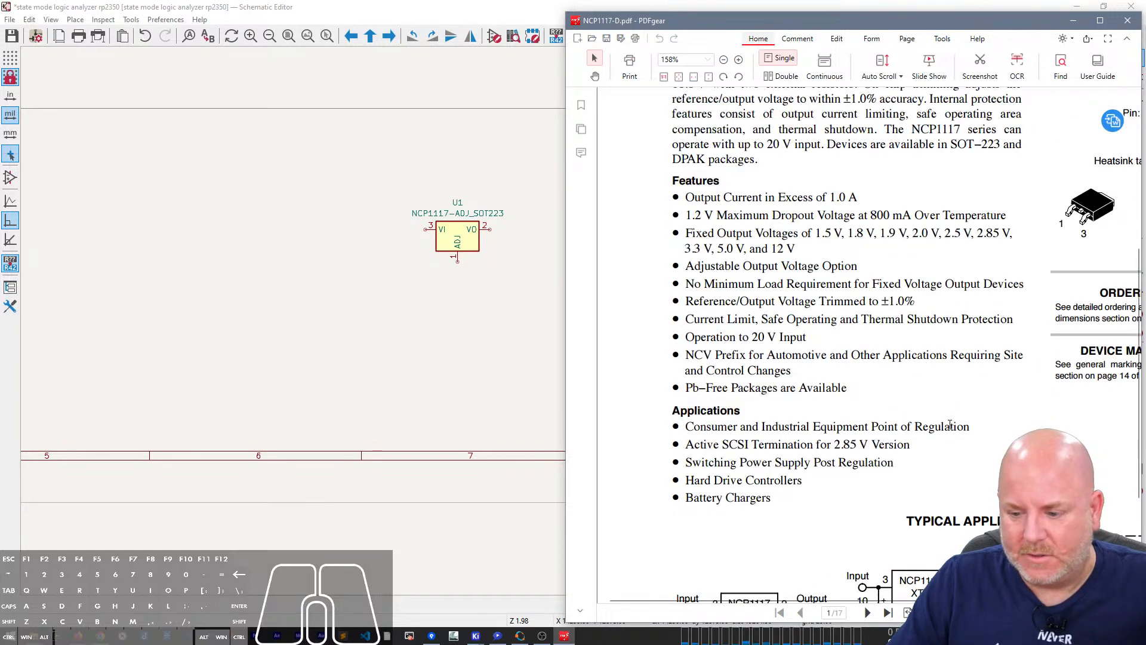
pyautogui.scroll(-5, 885, 177)
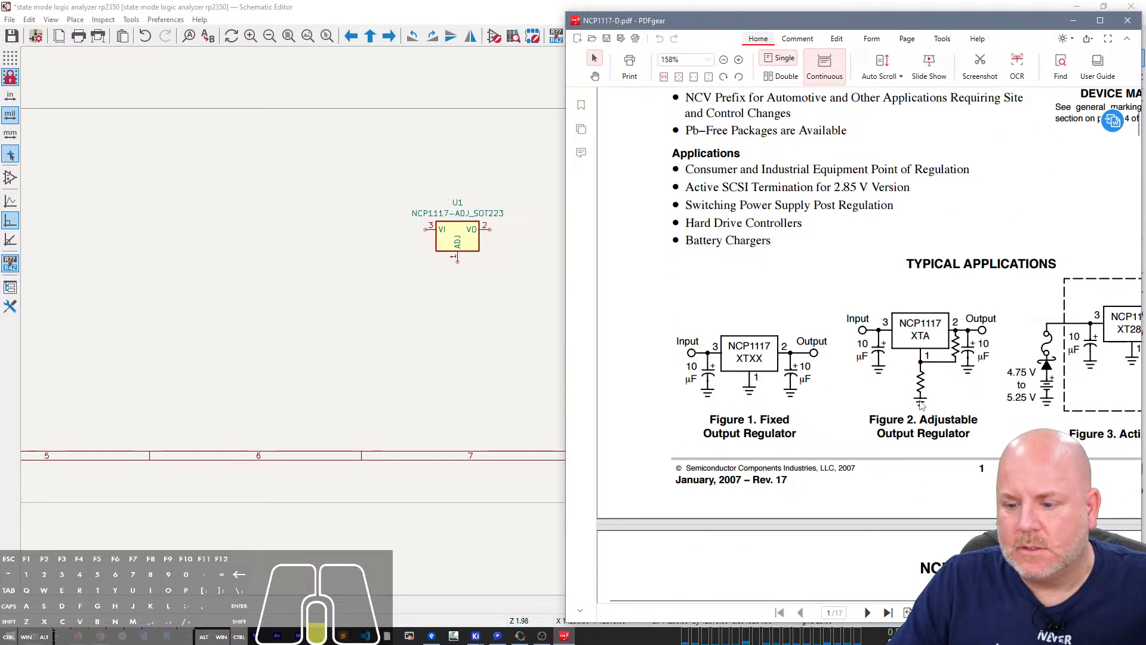
# Step: Switch to the KiCad Schematic Editor, restore it to a window beside the datasheet and extend its height
pyautogui.doubleClick(532, 6)
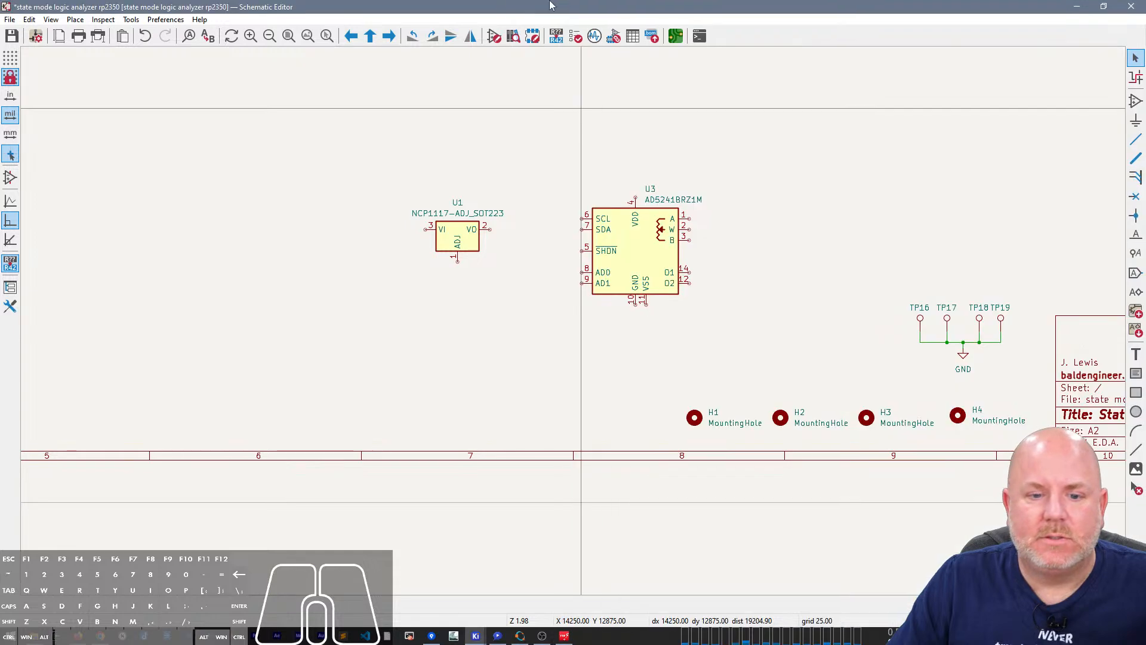
pyautogui.doubleClick(537, 6)
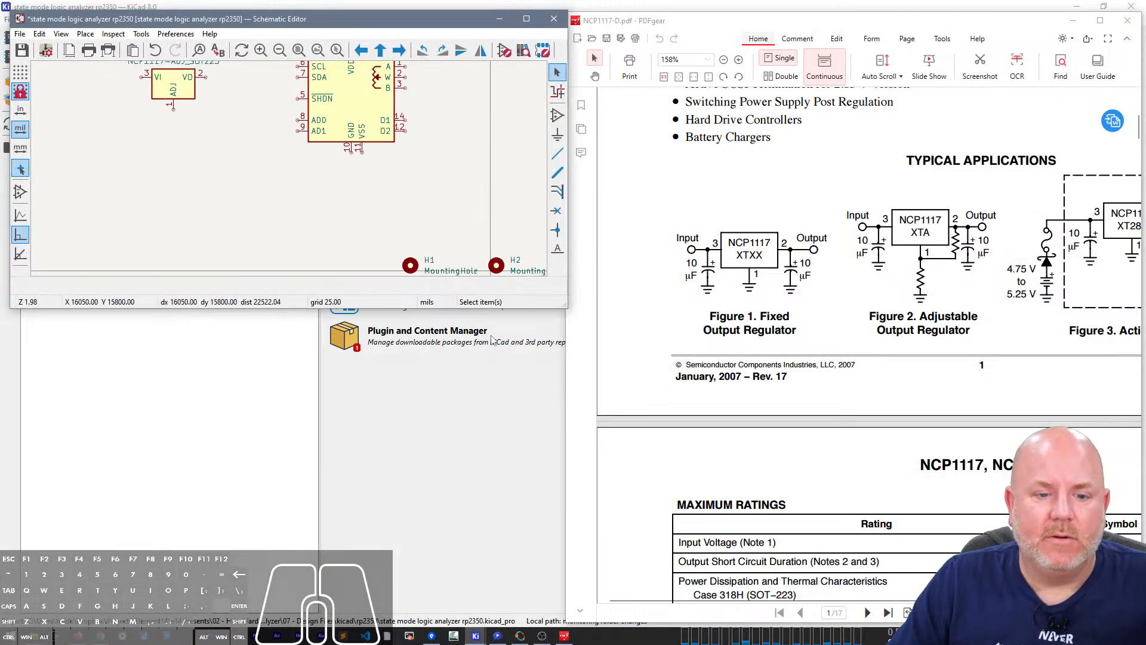
pyautogui.moveTo(504, 310); pyautogui.dragTo(505, 616)
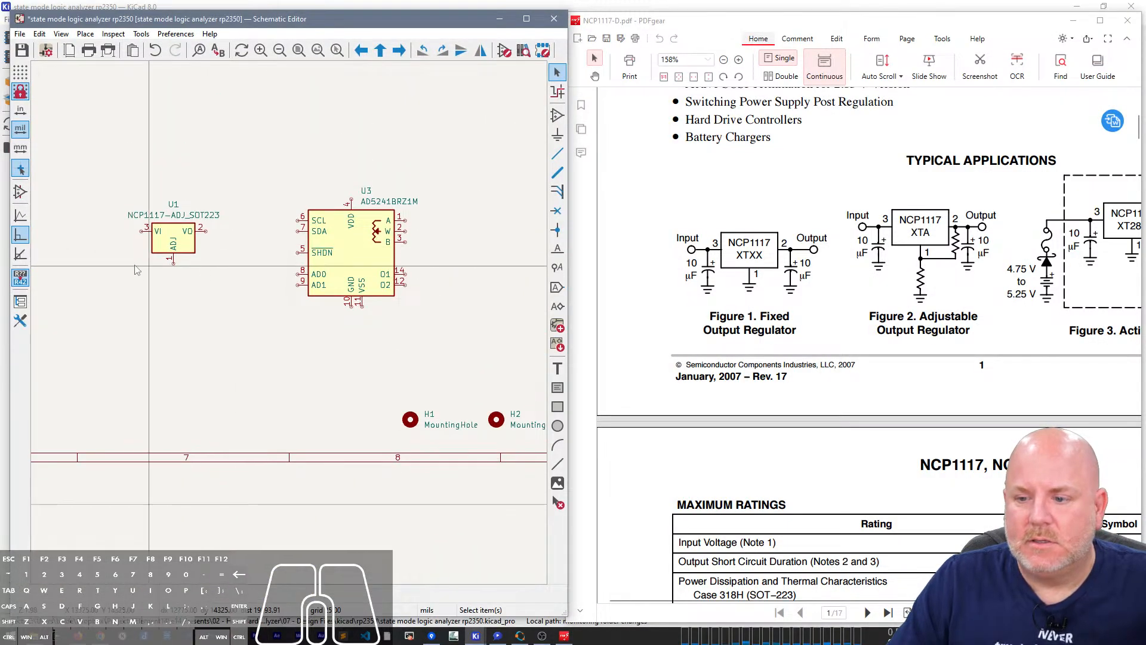
# Step: Place an R_Small resistor directly below the ADJ pin of regulator U1
pyautogui.press('a')
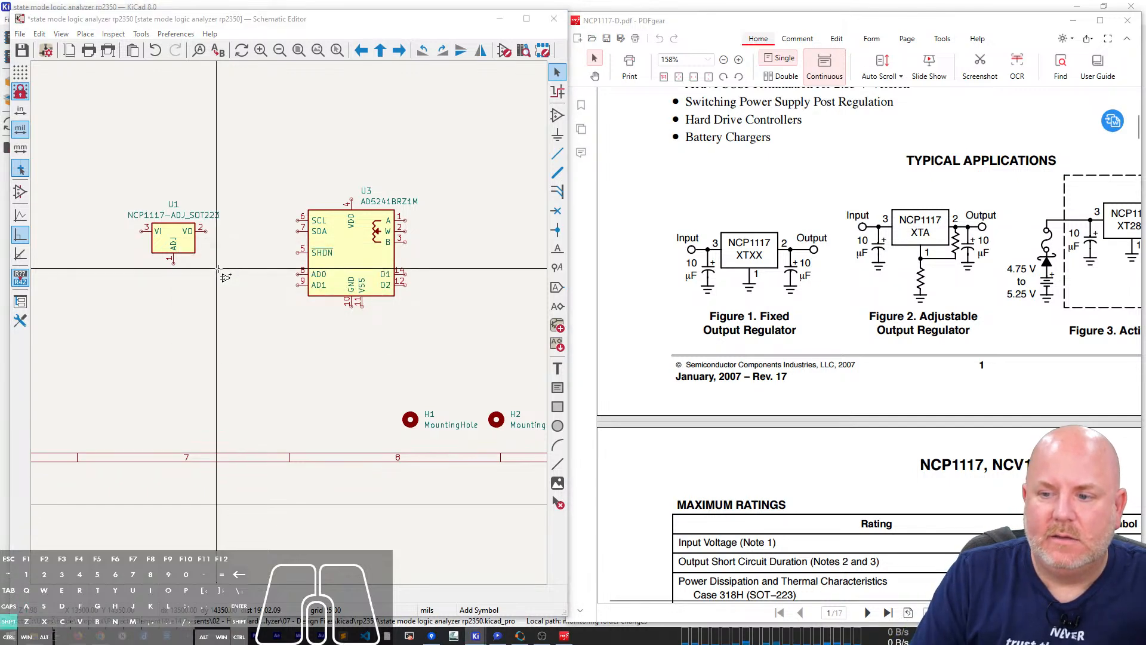
pyautogui.write('R_Small')
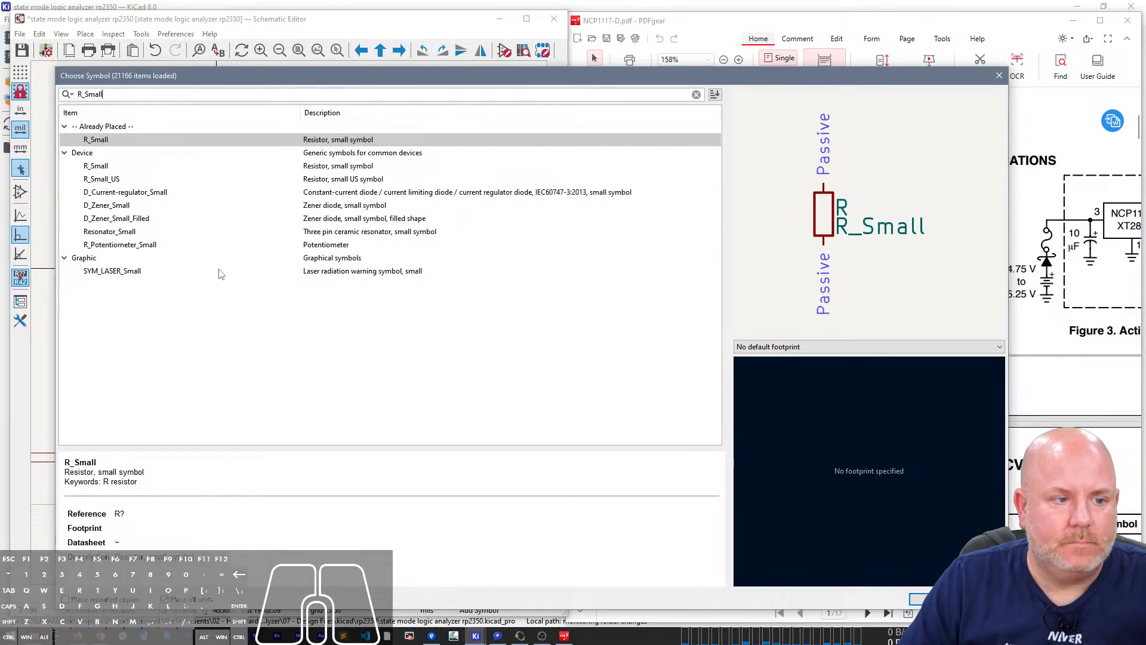
pyautogui.press('Return')
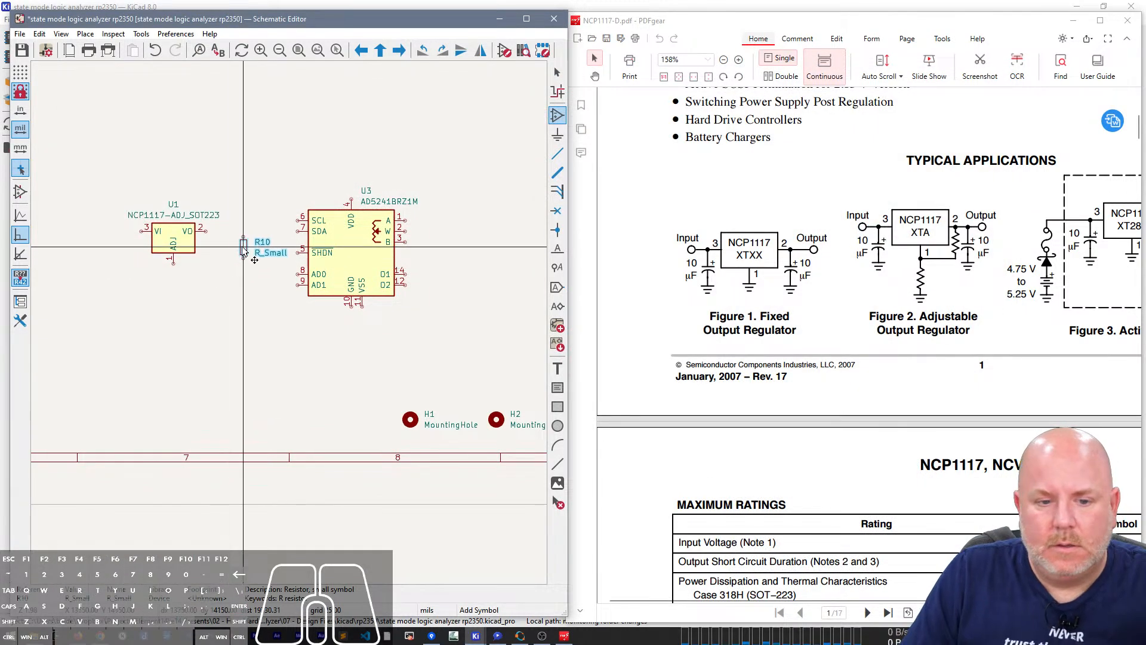
pyautogui.click(173, 292)
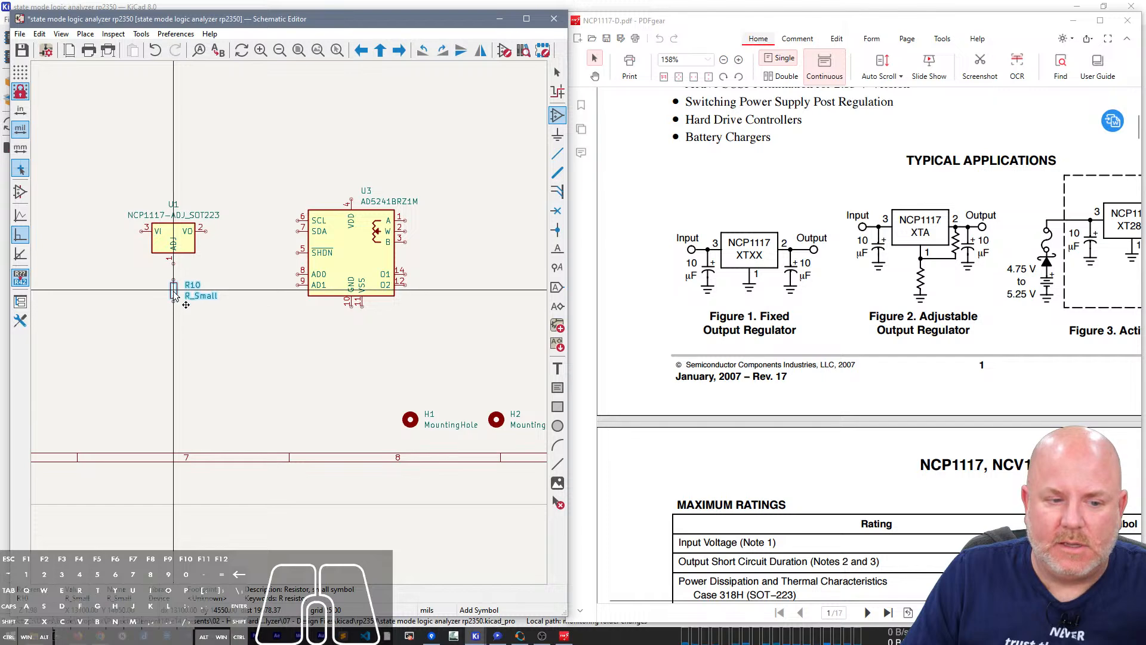
pyautogui.press('Escape')
pyautogui.moveTo(154, 221); pyautogui.dragTo(268, 248, button='middle')
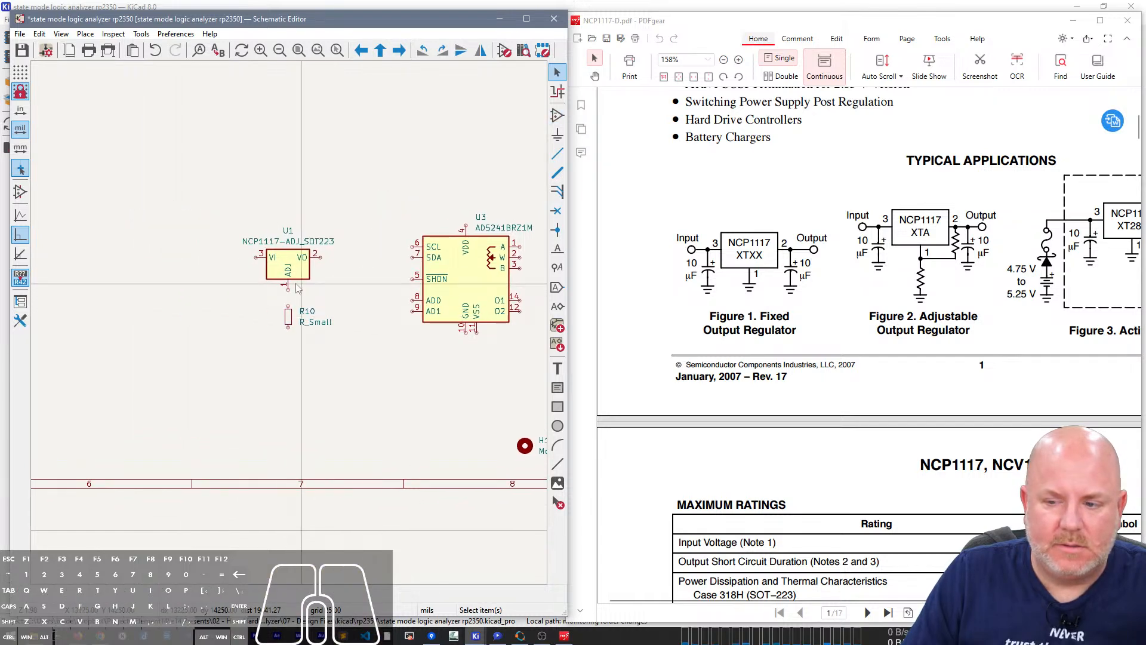
# Step: Place two C_Small capacitors, one below the VI side and one below the VO side of U1
pyautogui.press('a')
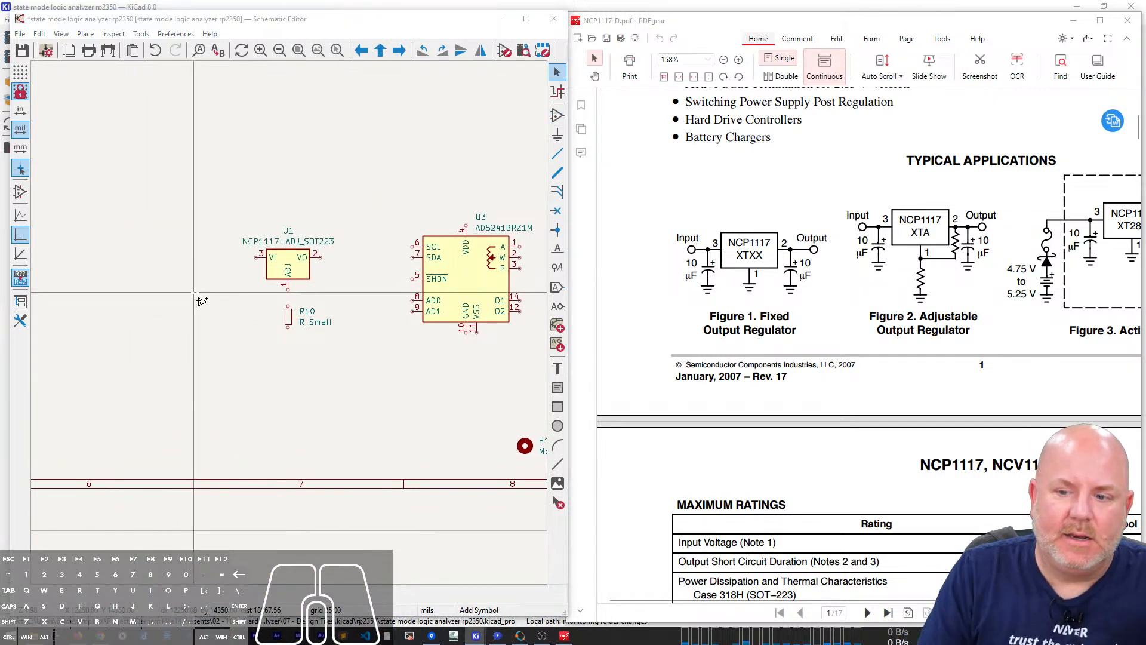
pyautogui.click(195, 292)
pyautogui.write('C_Small')
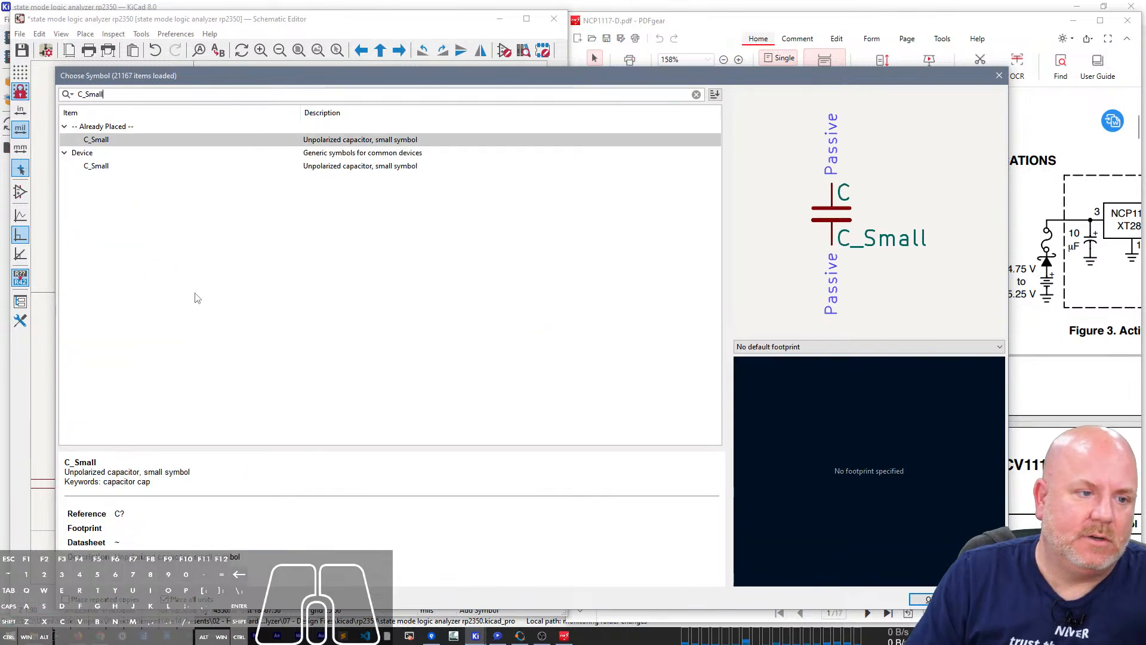
pyautogui.click(93, 143)
pyautogui.doubleClick(94, 141)
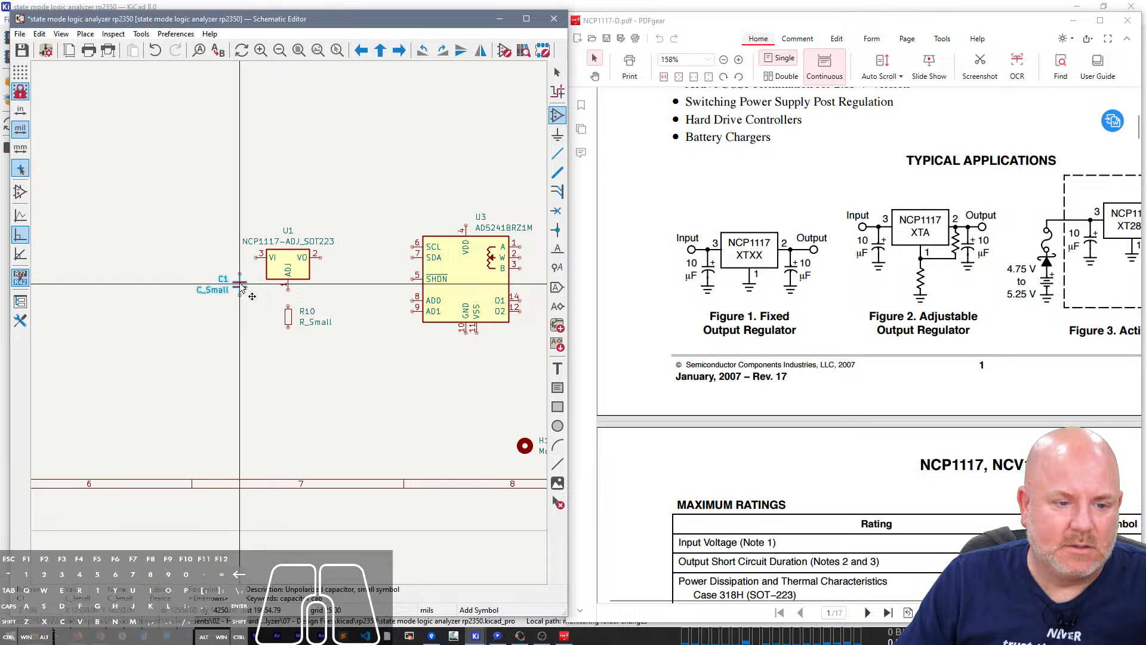
pyautogui.click(244, 293)
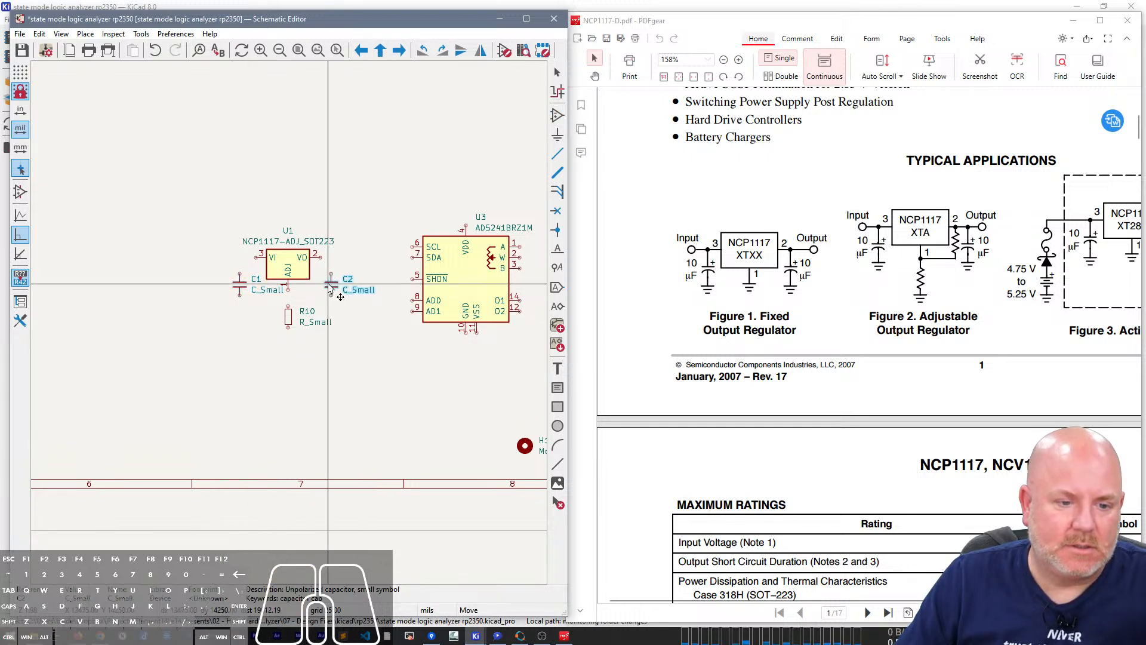
pyautogui.click(330, 285)
# Step: Mirror C1 horizontally and shift it outward, then wire C1 to U1's VI pin and C2 to its VO pin
pyautogui.scroll(2, 334, 287)
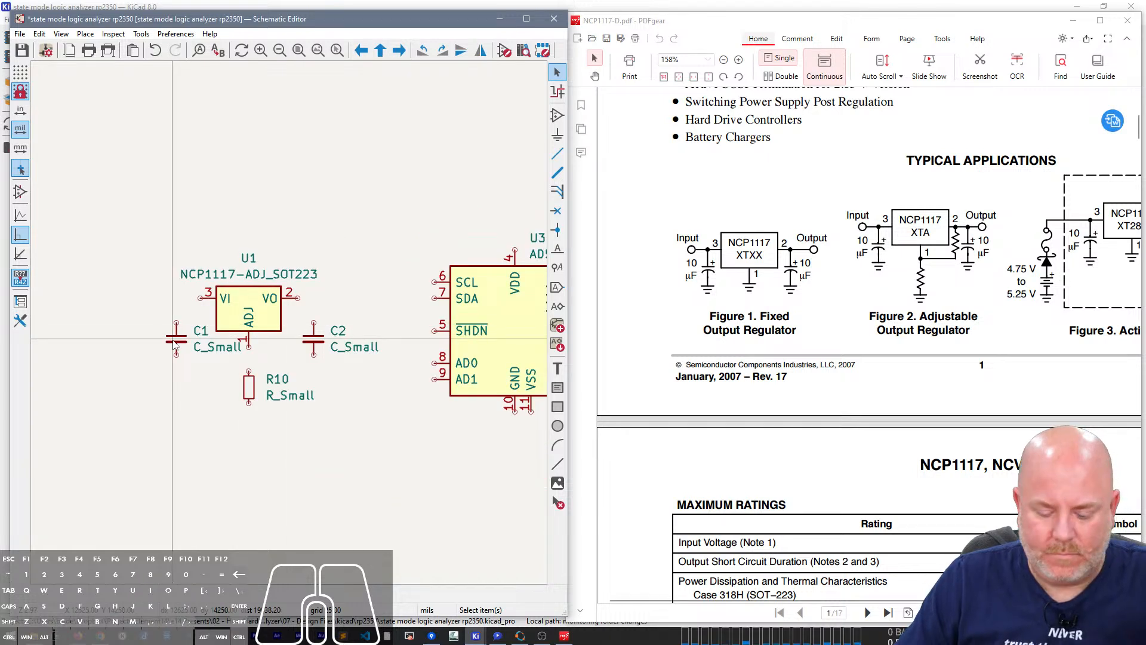
pyautogui.press('m')
pyautogui.press('x')
pyautogui.click(161, 336)
pyautogui.press('w')
pyautogui.click(160, 315)
pyautogui.click(298, 298)
pyautogui.click(314, 321)
pyautogui.press('Escape')
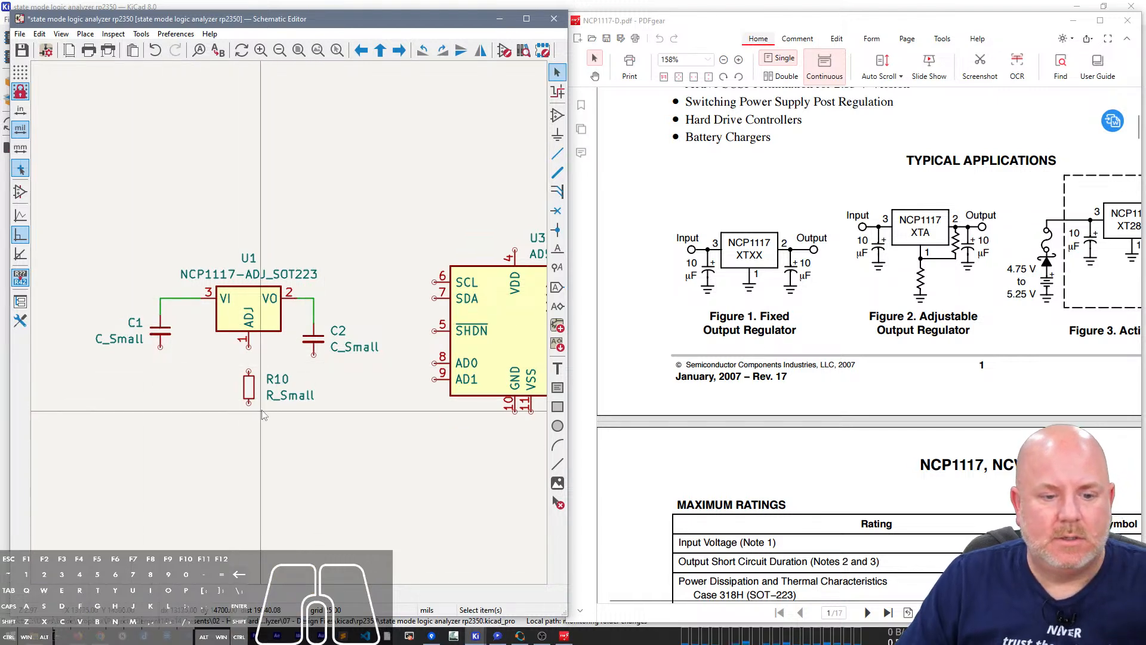
# Step: Move resistor R10 slightly closer to U1 and wire its upper end to the ADJ pin
pyautogui.moveTo(261, 430); pyautogui.dragTo(234, 445)
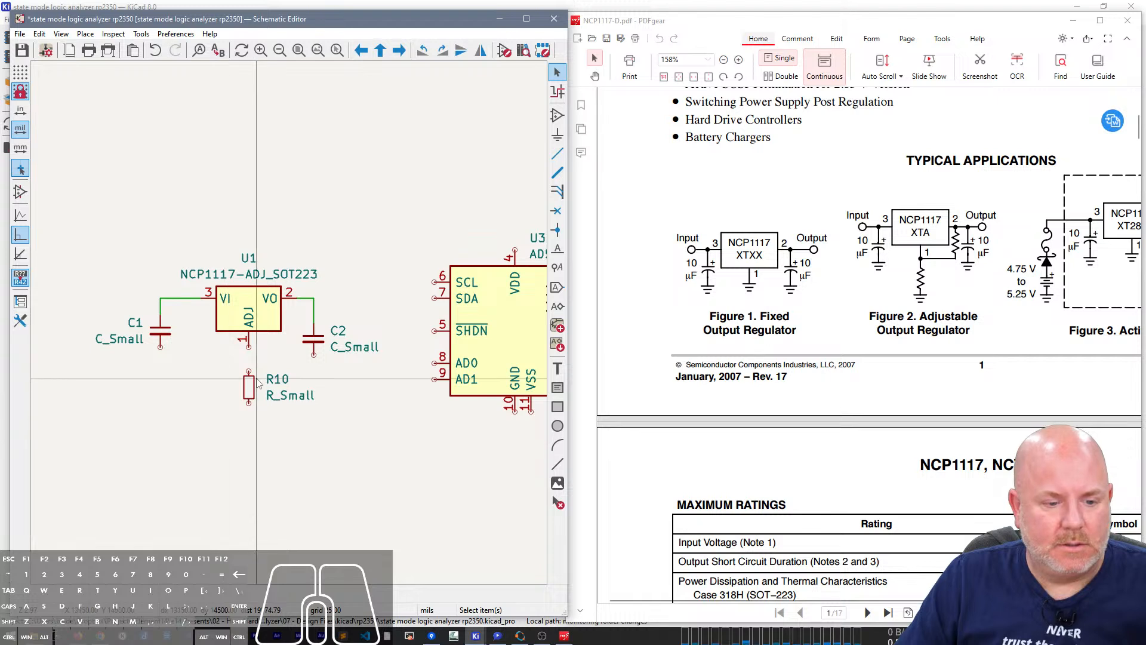
pyautogui.click(251, 386)
pyautogui.press('m')
pyautogui.click(249, 380)
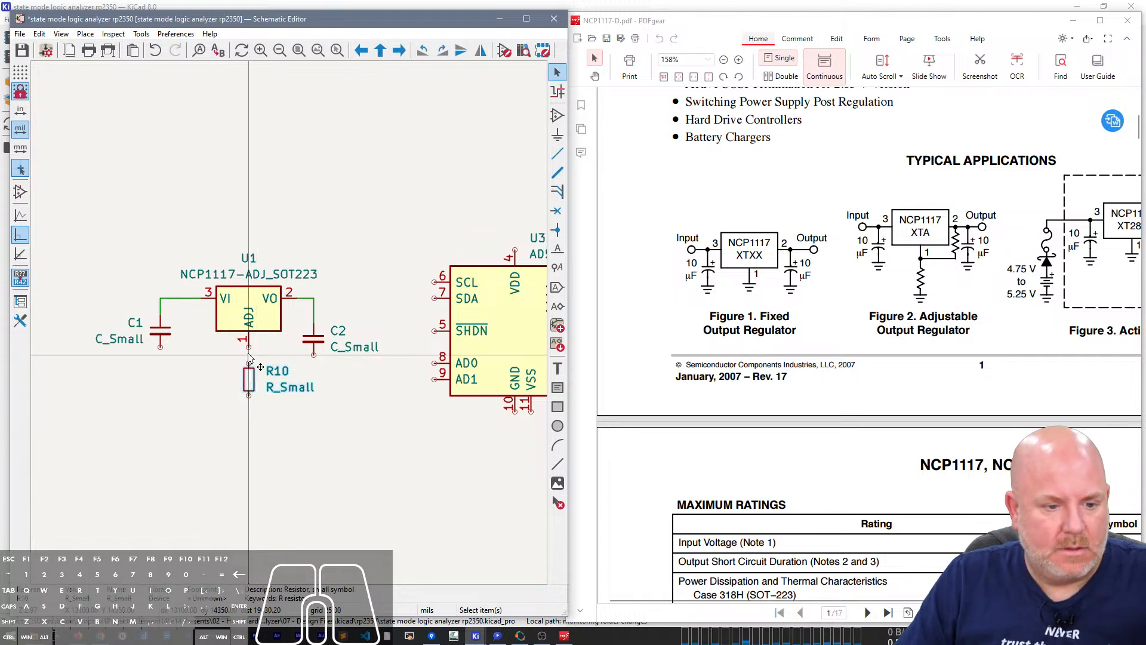
pyautogui.press('w')
pyautogui.click(249, 363)
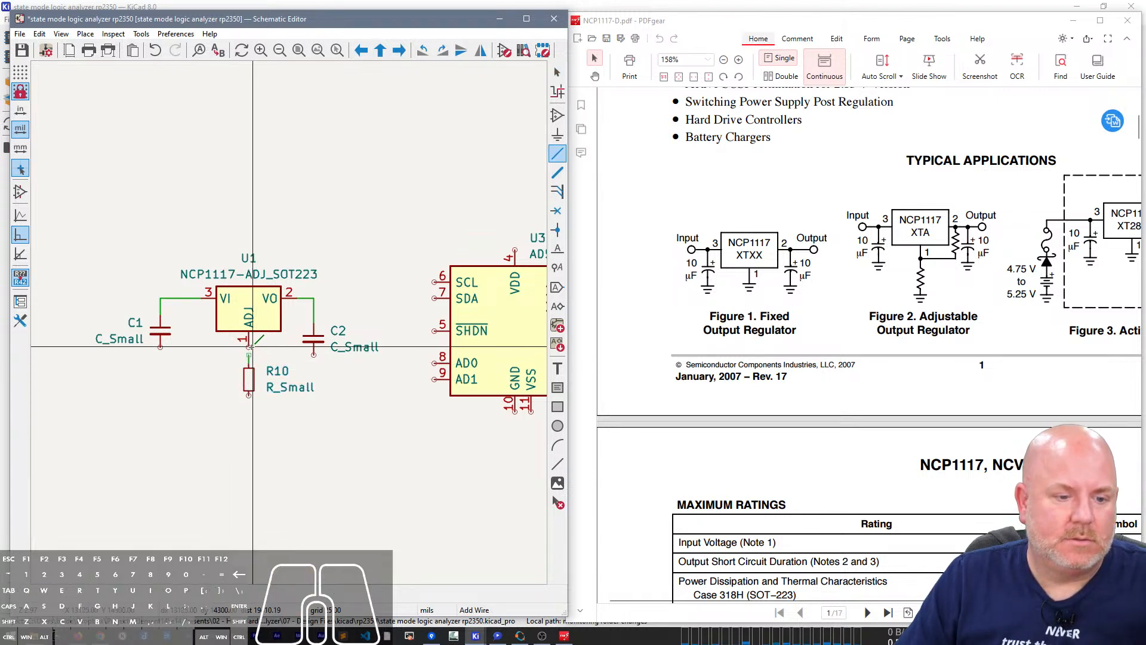
pyautogui.press('Escape')
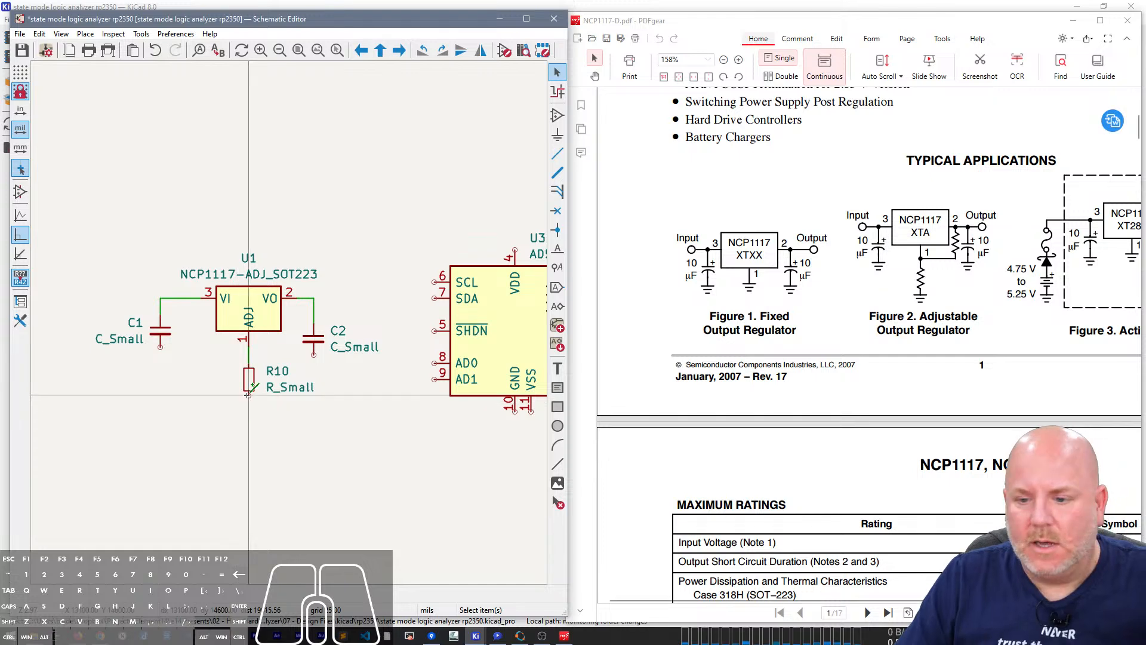
# Step: Lower R10 slightly with its ADJ wire attached, then copy an existing GND symbol and place it at R10's lower end
pyautogui.press('g')
pyautogui.click(249, 395)
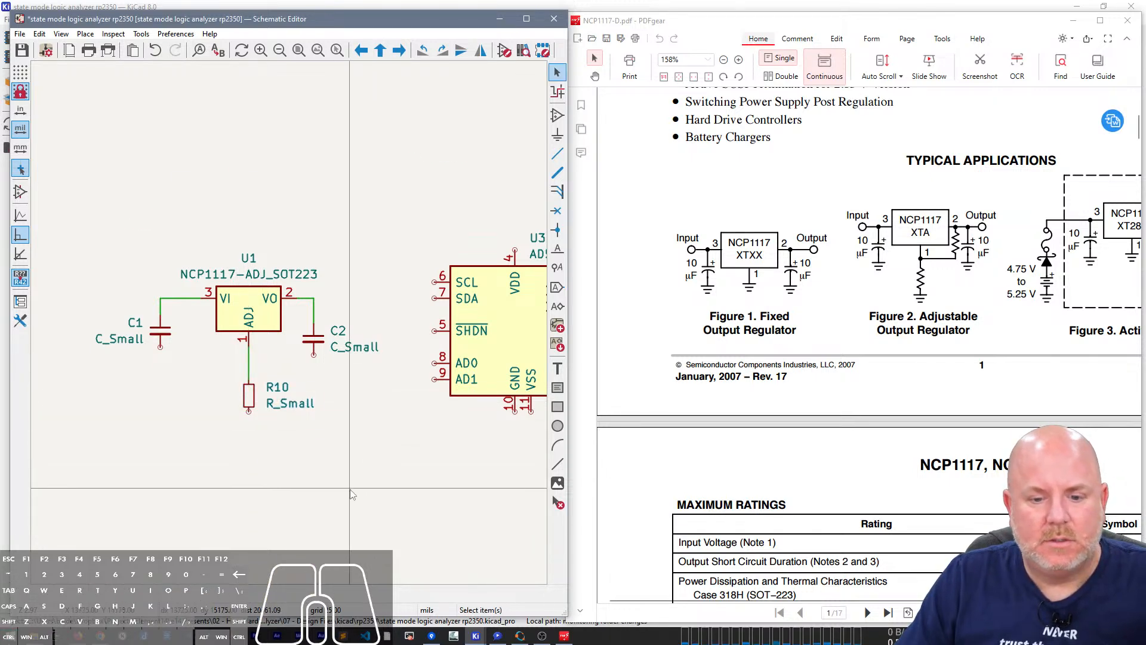
pyautogui.scroll(-1, 353, 487)
pyautogui.moveTo(317, 126); pyautogui.dragTo(289, 323, button='right')
pyautogui.scroll(-3, 289, 323)
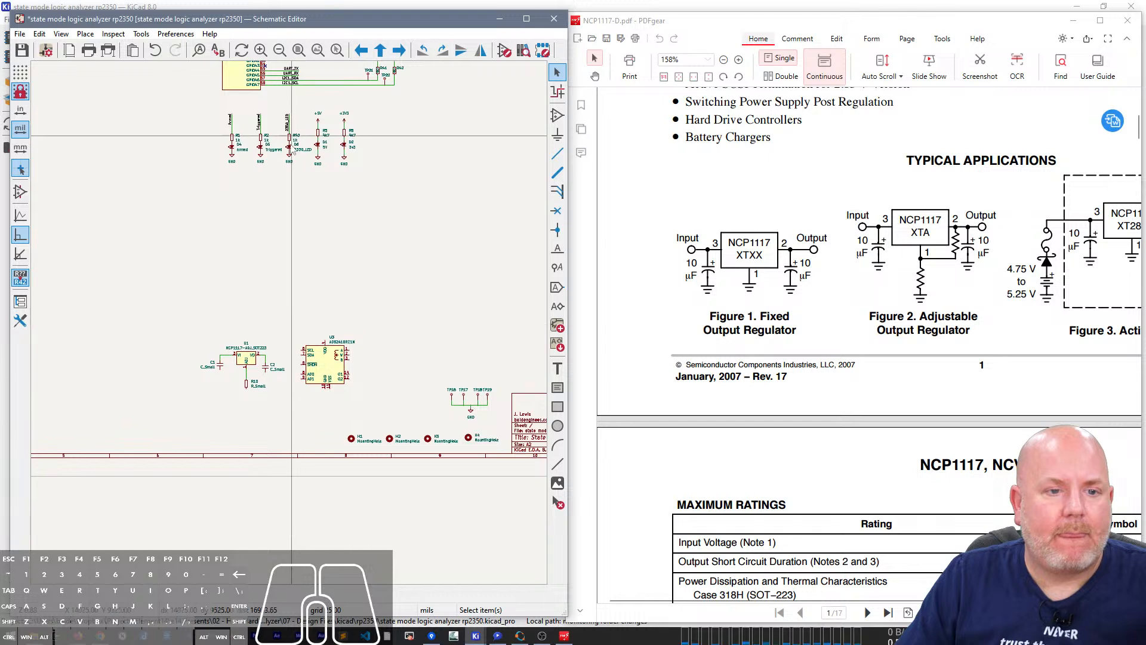
pyautogui.hotkey('ctrl', 'c')
pyautogui.scroll(5, 251, 418)
pyautogui.hotkey('ctrl', 'v')
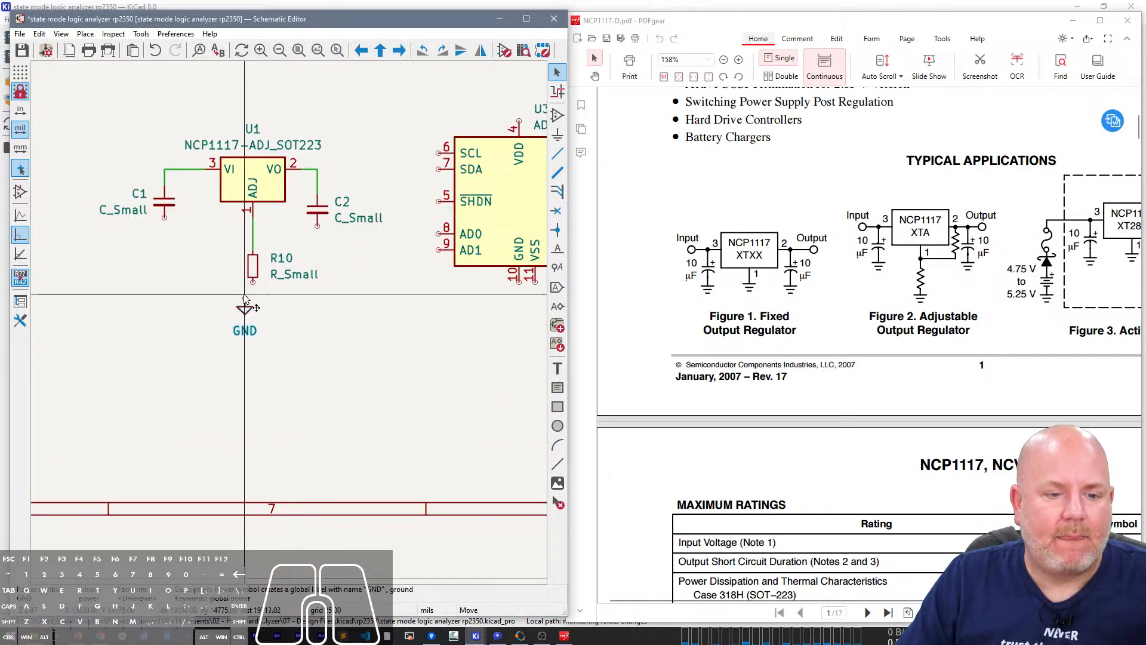
pyautogui.click(253, 291)
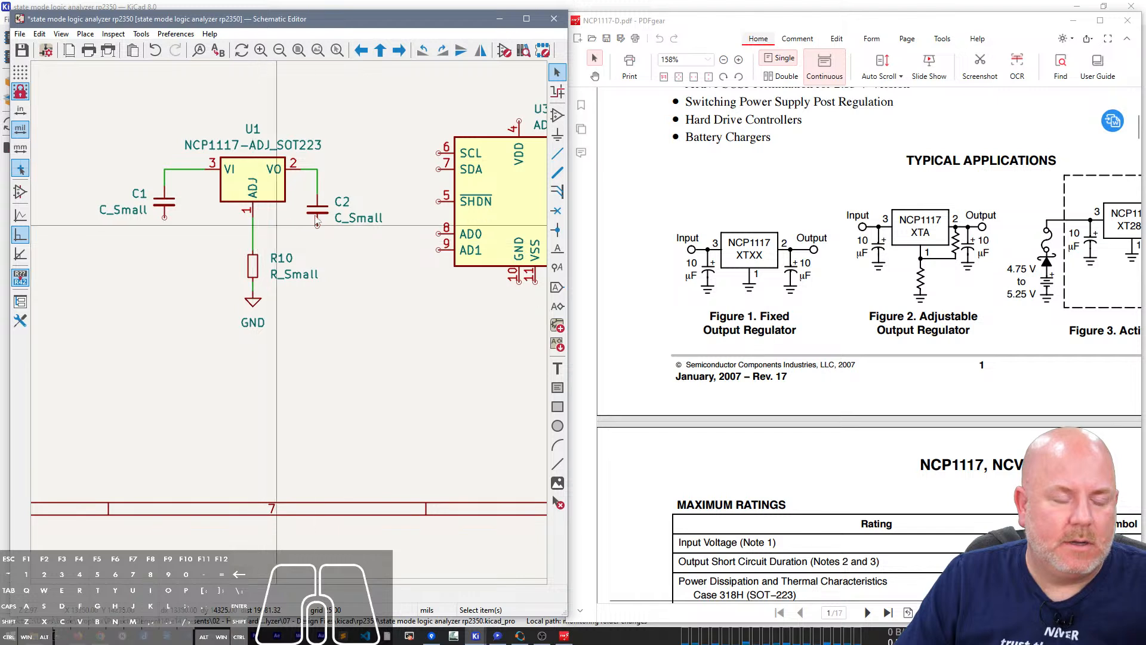
# Step: Place copies of the GND symbol at the lower ends of C1 and C2
pyautogui.click(253, 307)
pyautogui.hotkey('ctrl', 'v')
pyautogui.click(164, 219)
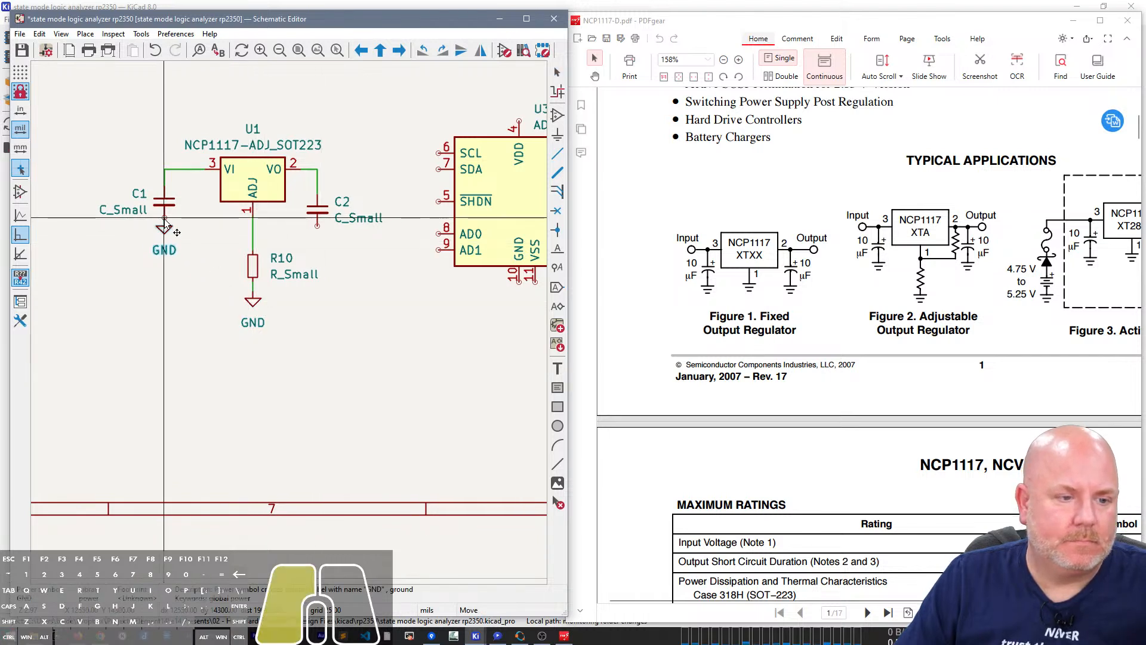
pyautogui.hotkey('ctrl', 'v')
pyautogui.click(317, 226)
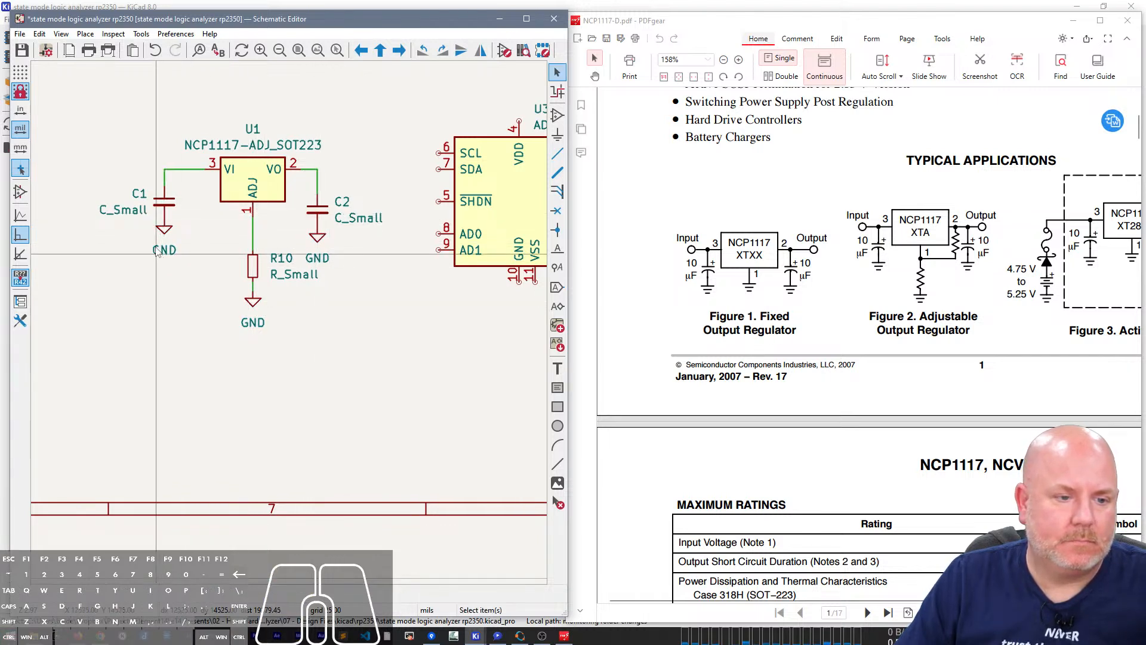
# Step: Set the values of C1 and C2 to 10u
pyautogui.click(132, 213)
pyautogui.doubleClick(133, 214)
pyautogui.write('10u')
pyautogui.press('Return')
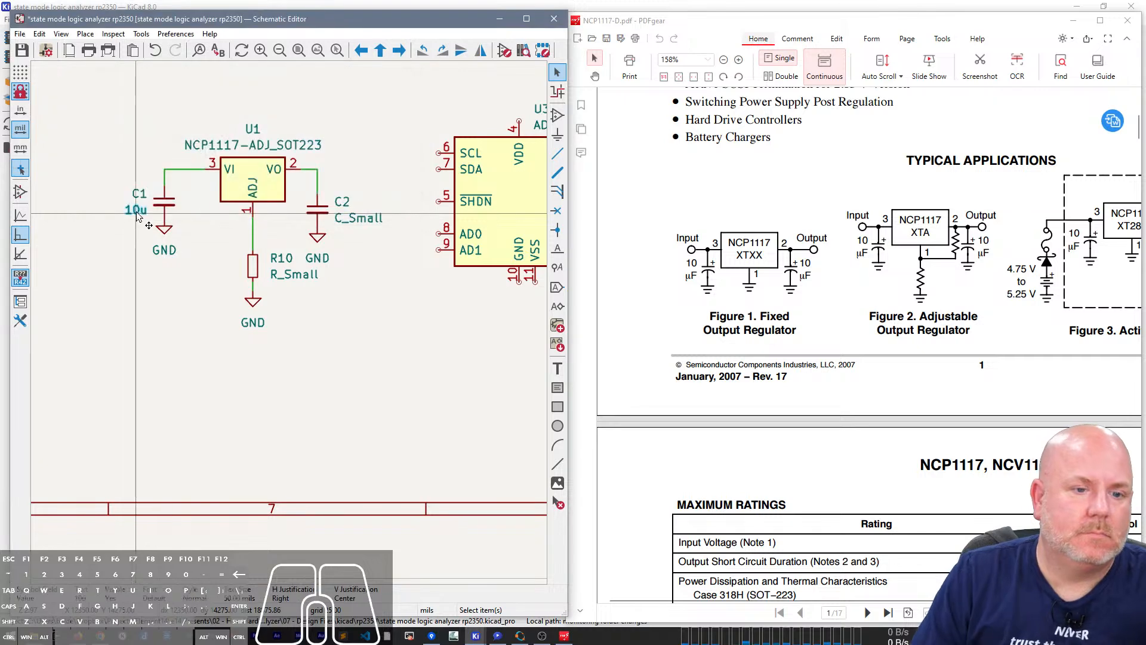
pyautogui.click(369, 219)
pyautogui.doubleClick(368, 219)
pyautogui.write('1')
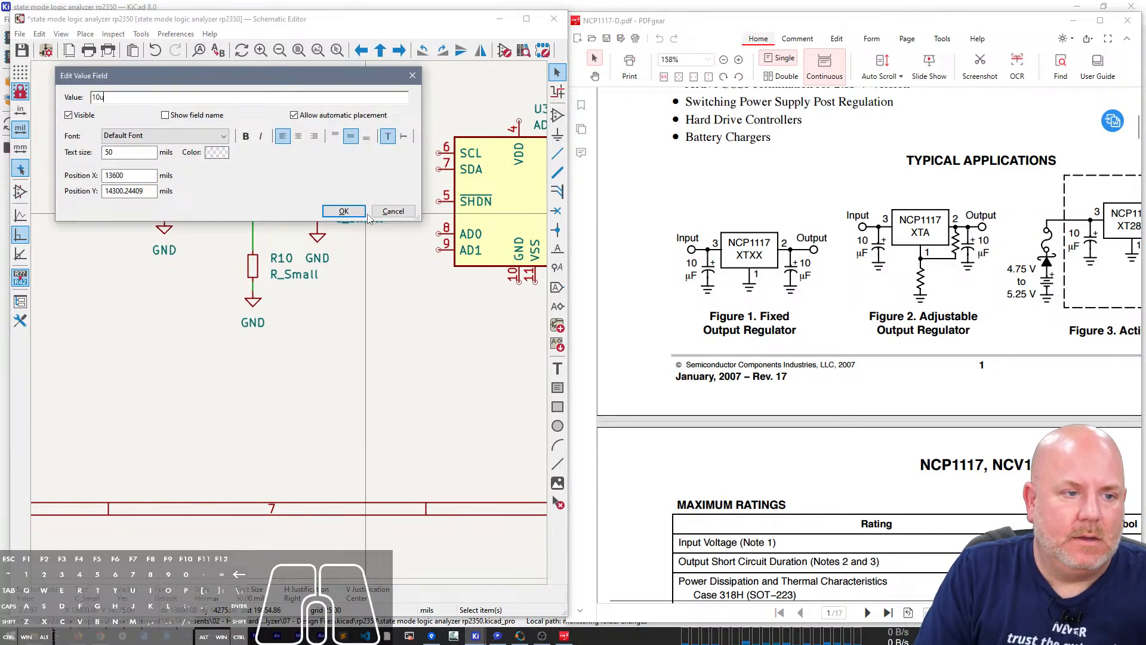
pyautogui.write('0u')
pyautogui.press('Return')
# Step: Search the NCP1117 datasheet for "capacitor" and read the External Capacitors section on the input bypass capacitor
pyautogui.click(926, 325)
pyautogui.hotkey('ctrl', 'f')
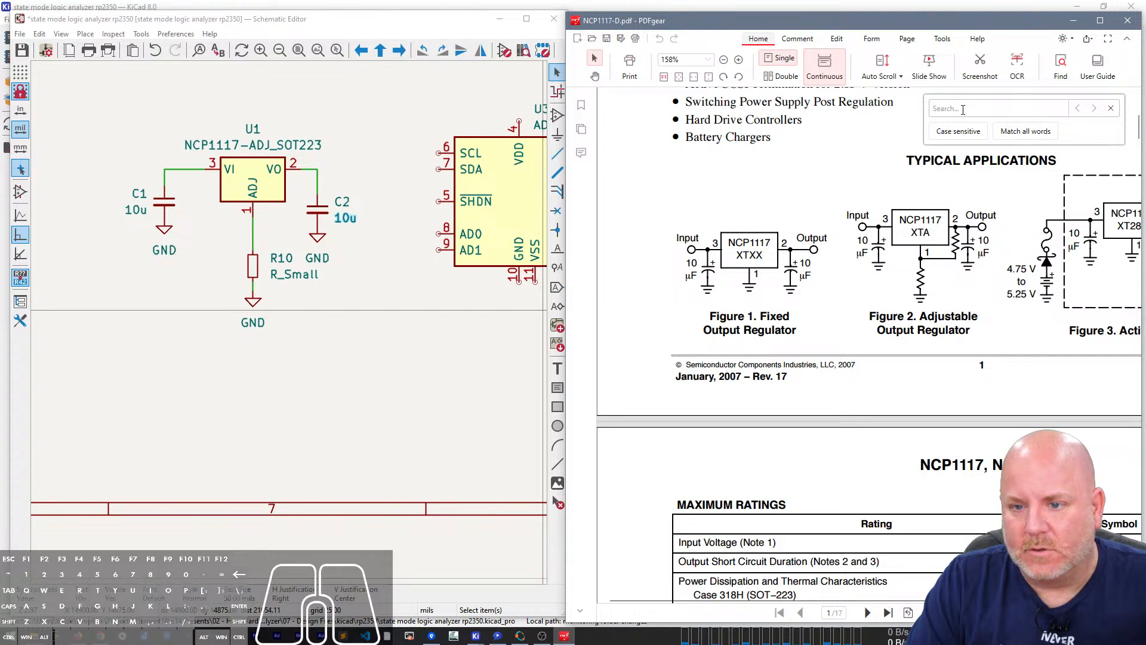
pyautogui.write('capacitor')
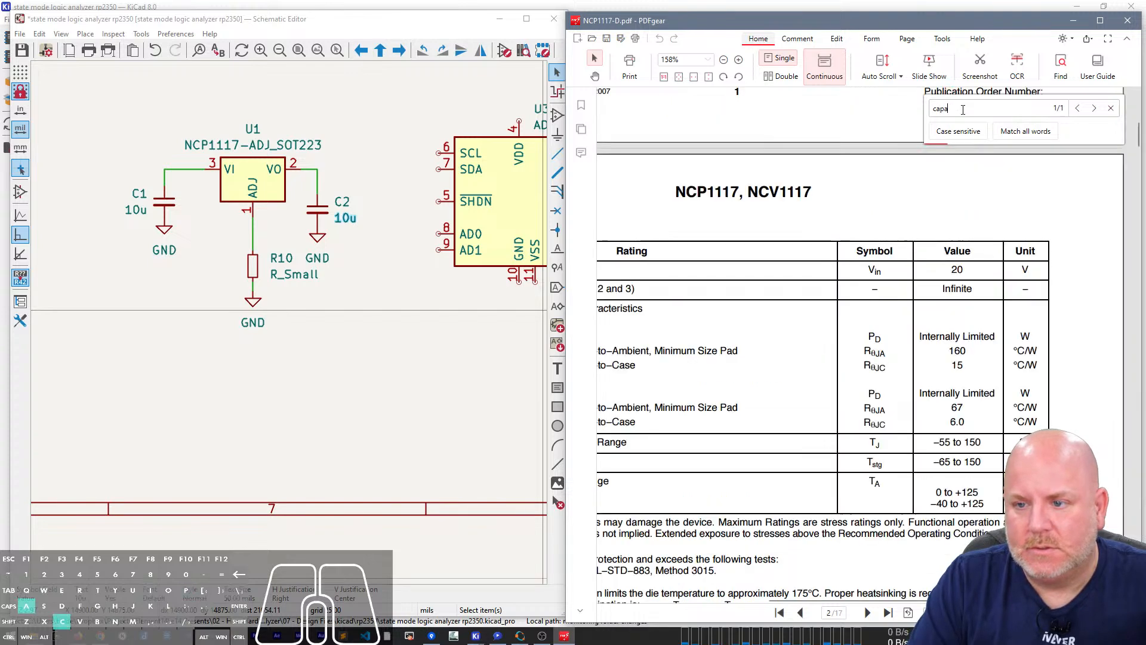
pyautogui.press('Return')
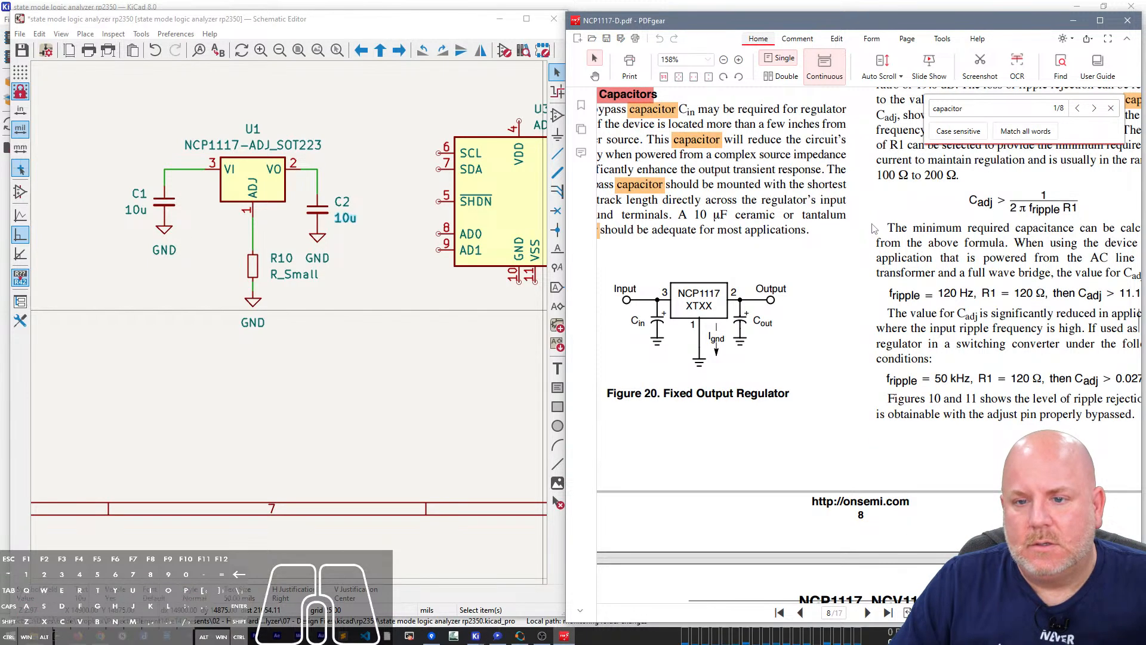
pyautogui.scroll(1, 873, 228)
pyautogui.moveTo(844, 599); pyautogui.dragTo(792, 609)
pyautogui.moveTo(756, 269); pyautogui.dragTo(791, 283)
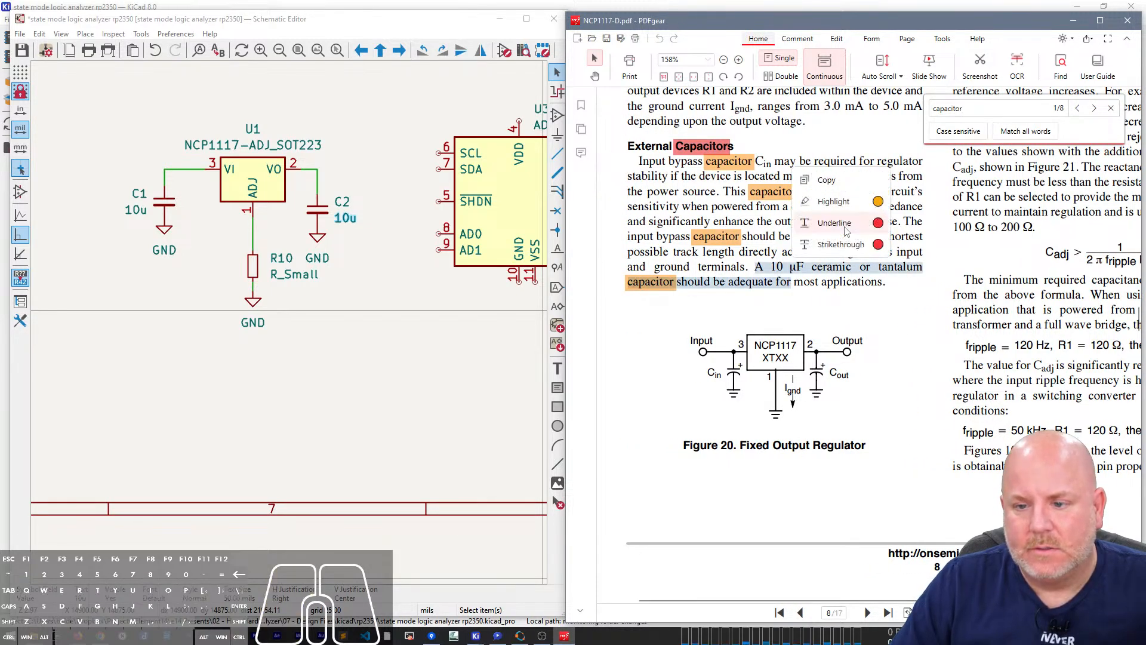
pyautogui.moveTo(638, 162); pyautogui.dragTo(719, 192)
pyautogui.moveTo(723, 191); pyautogui.dragTo(920, 267)
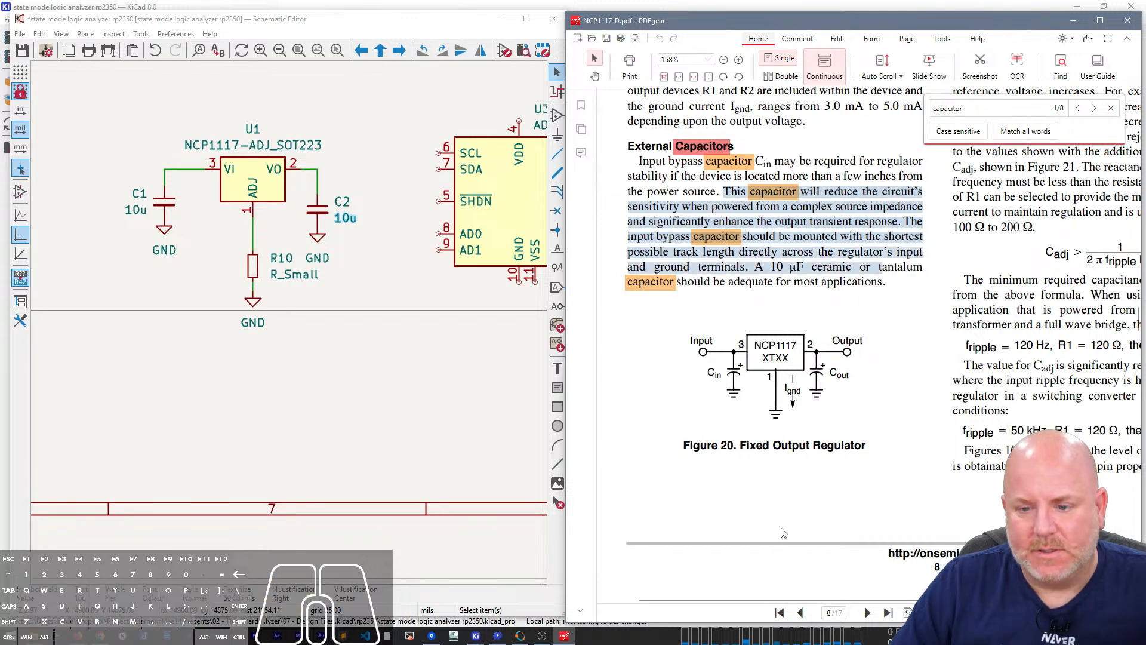
pyautogui.moveTo(755, 266); pyautogui.dragTo(844, 266)
pyautogui.click(842, 271)
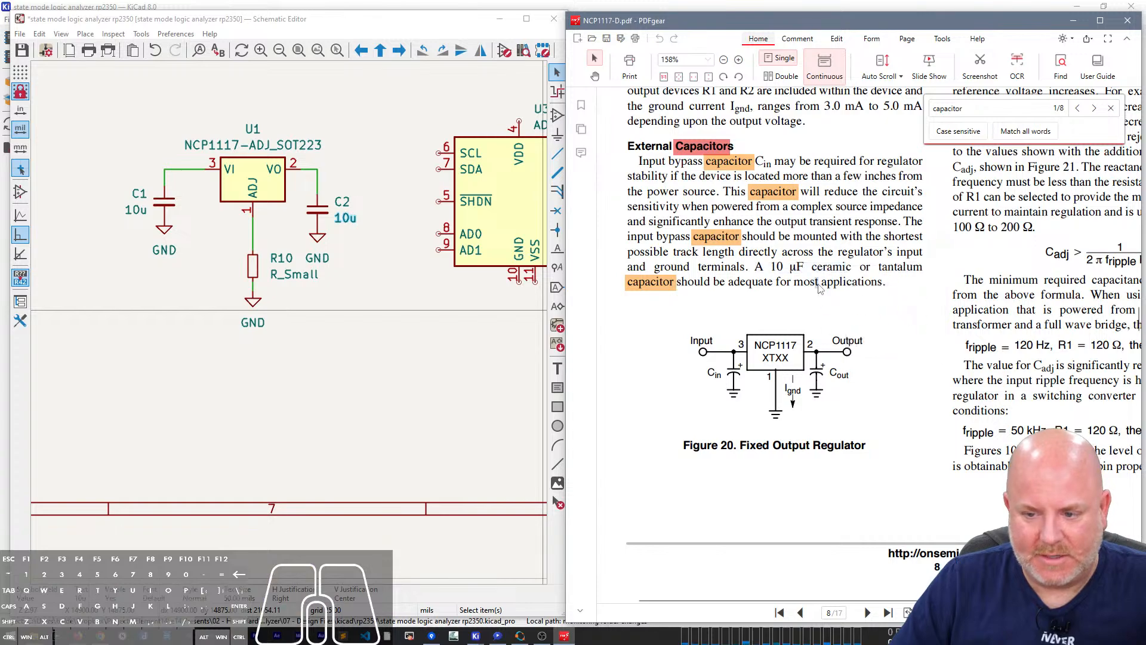
# Step: Read the datasheet's minimum capacitance, ESR and type requirements for output capacitor Cout
pyautogui.click(786, 602)
pyautogui.moveTo(786, 602); pyautogui.dragTo(890, 602)
pyautogui.scroll(5, 974, 394)
pyautogui.scroll(3, 975, 394)
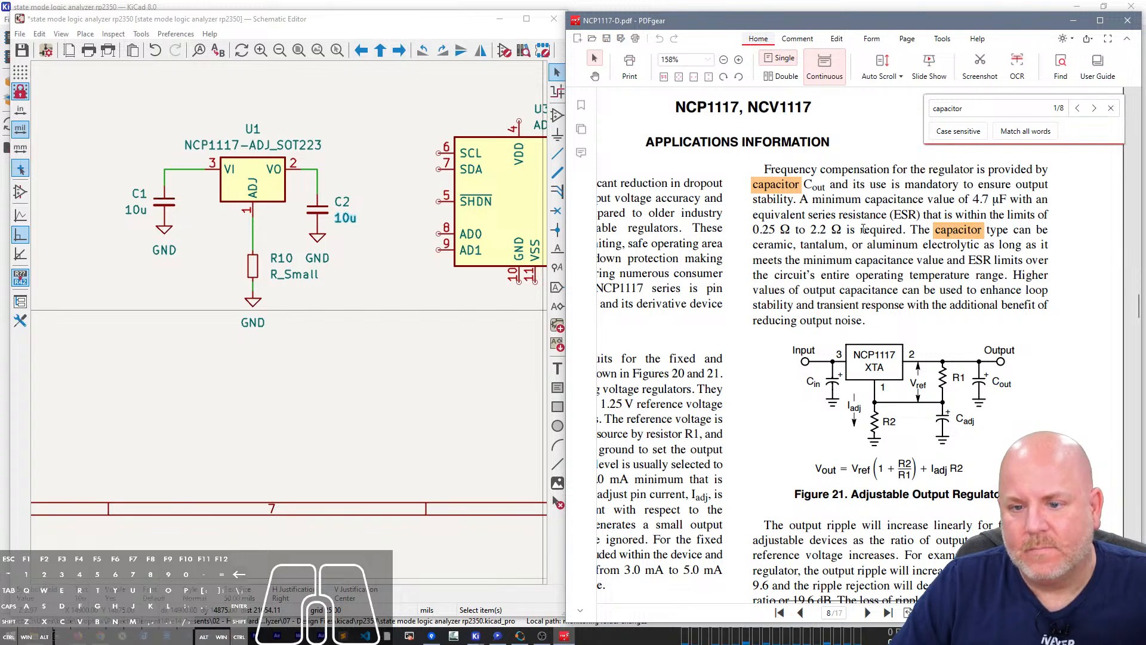
pyautogui.moveTo(907, 232)
pyautogui.mouseDown()
pyautogui.moveTo(801, 202)
pyautogui.moveTo(901, 235)
pyautogui.mouseUp()
pyautogui.click(801, 202)
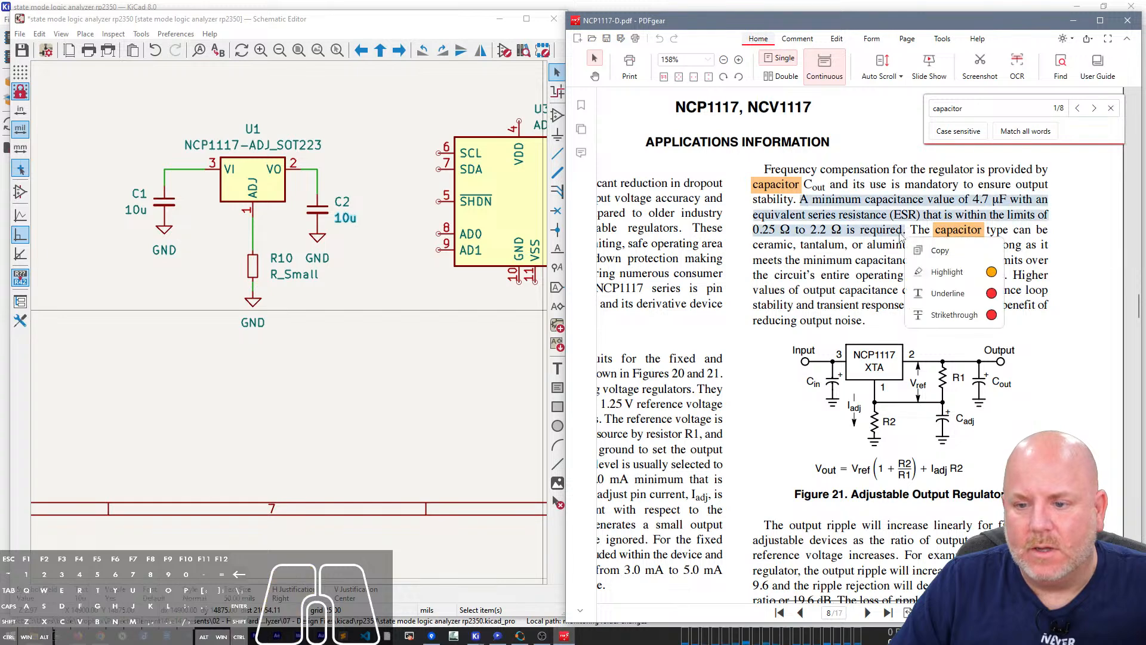
pyautogui.click(869, 280)
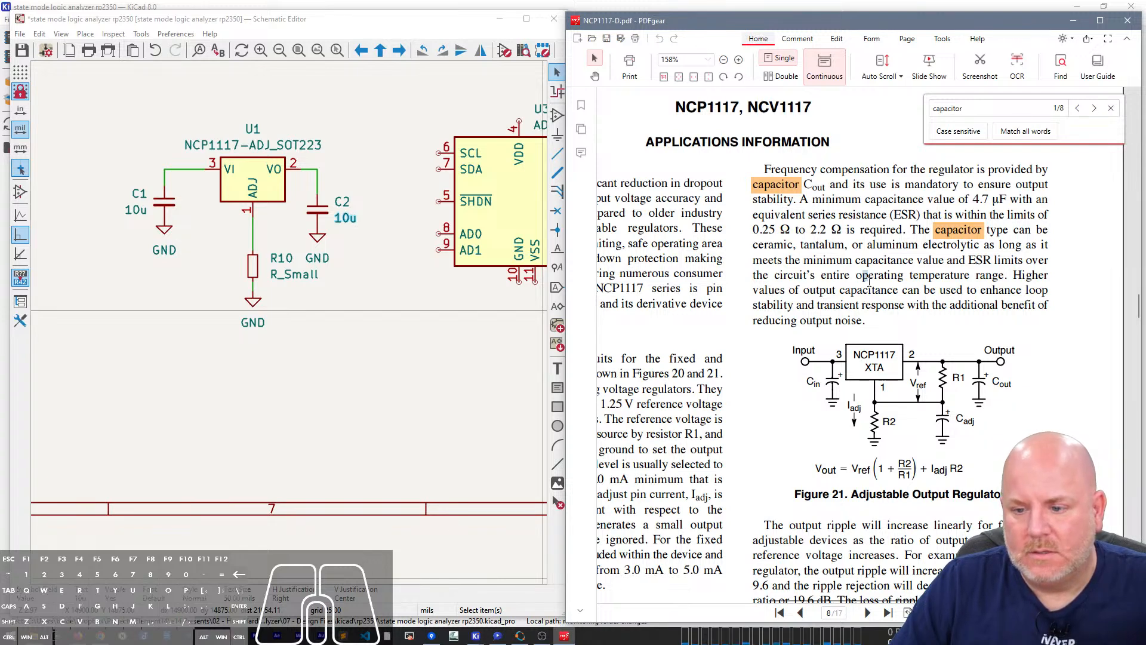
# Step: Examine the datasheet's Figure 21 adjustable regulator circuit and the guidance on choosing Cadj and R1
pyautogui.scroll(-3, 870, 279)
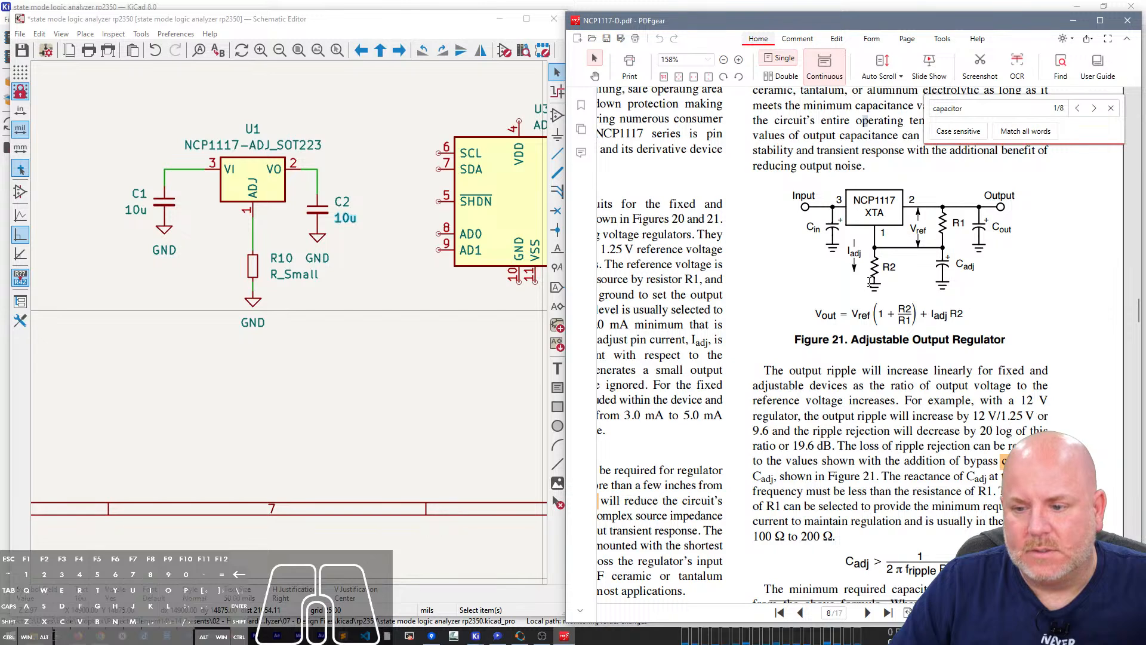
pyautogui.scroll(-1, 870, 282)
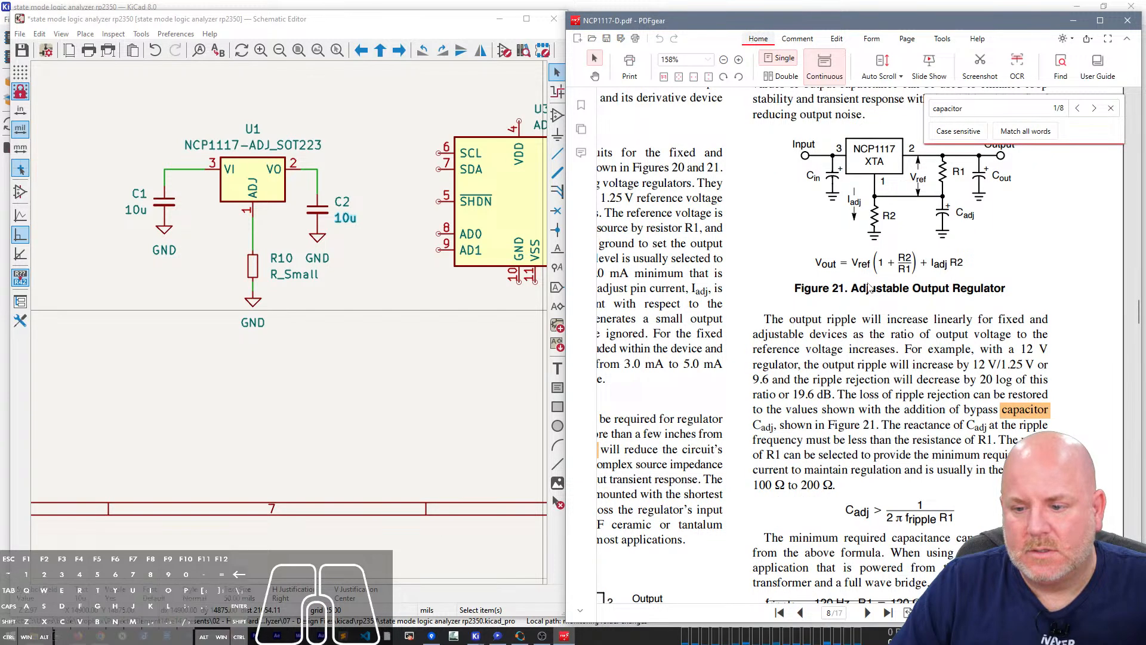
pyautogui.scroll(-1, 870, 288)
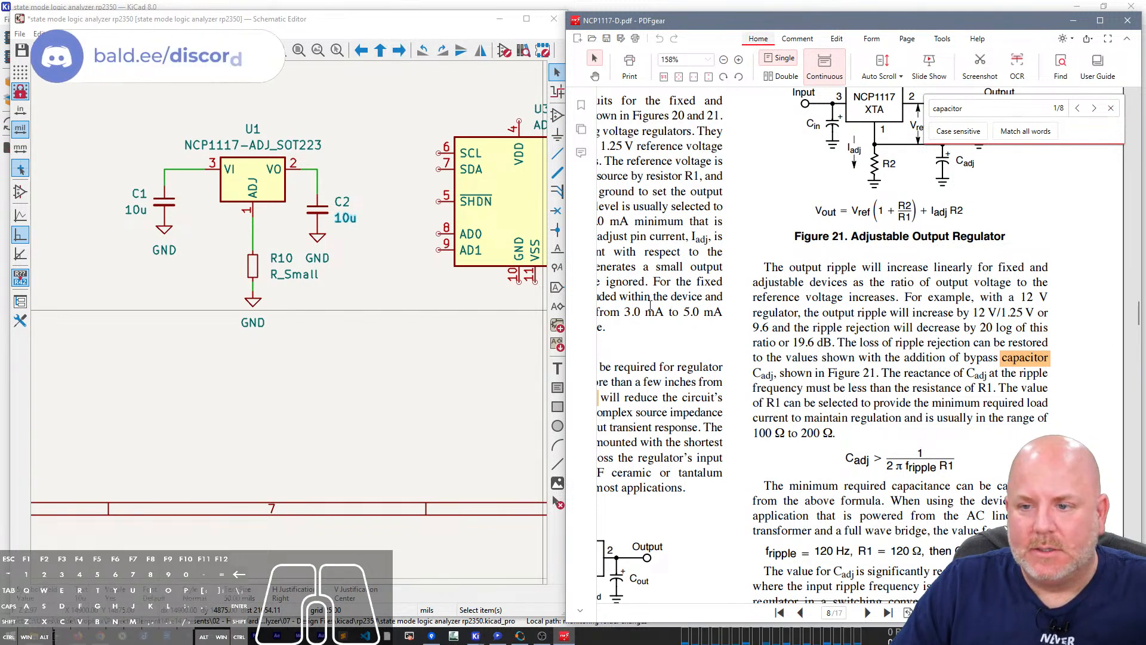
pyautogui.scroll(-3, 839, 338)
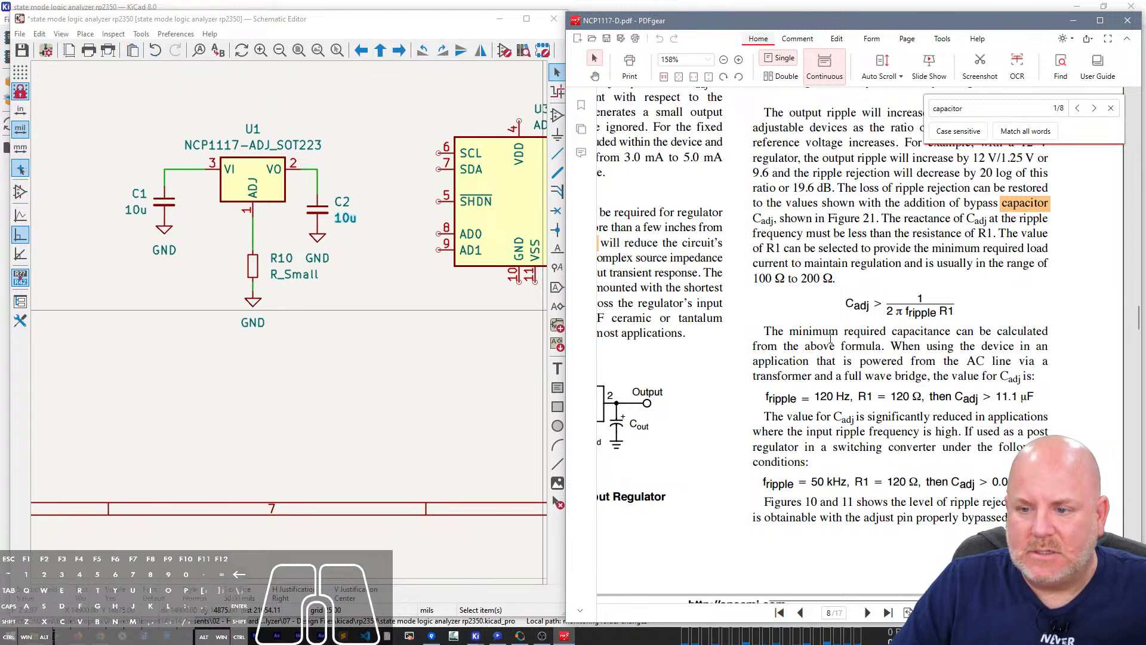
pyautogui.moveTo(882, 219); pyautogui.dragTo(984, 288)
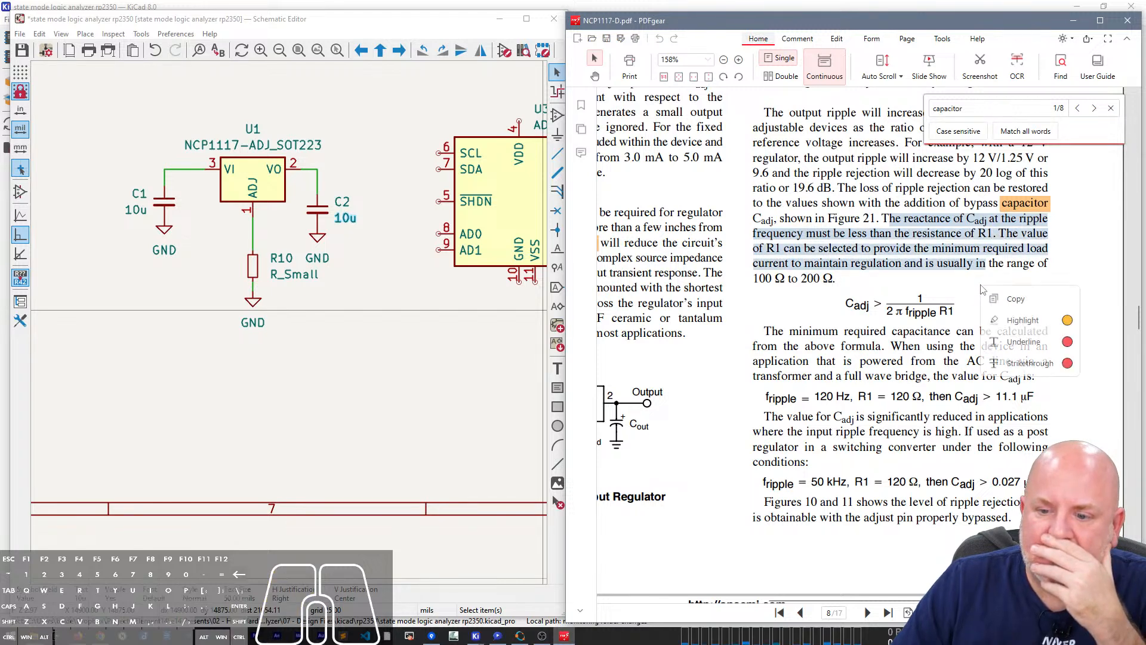
pyautogui.click(925, 339)
pyautogui.scroll(-3, 895, 348)
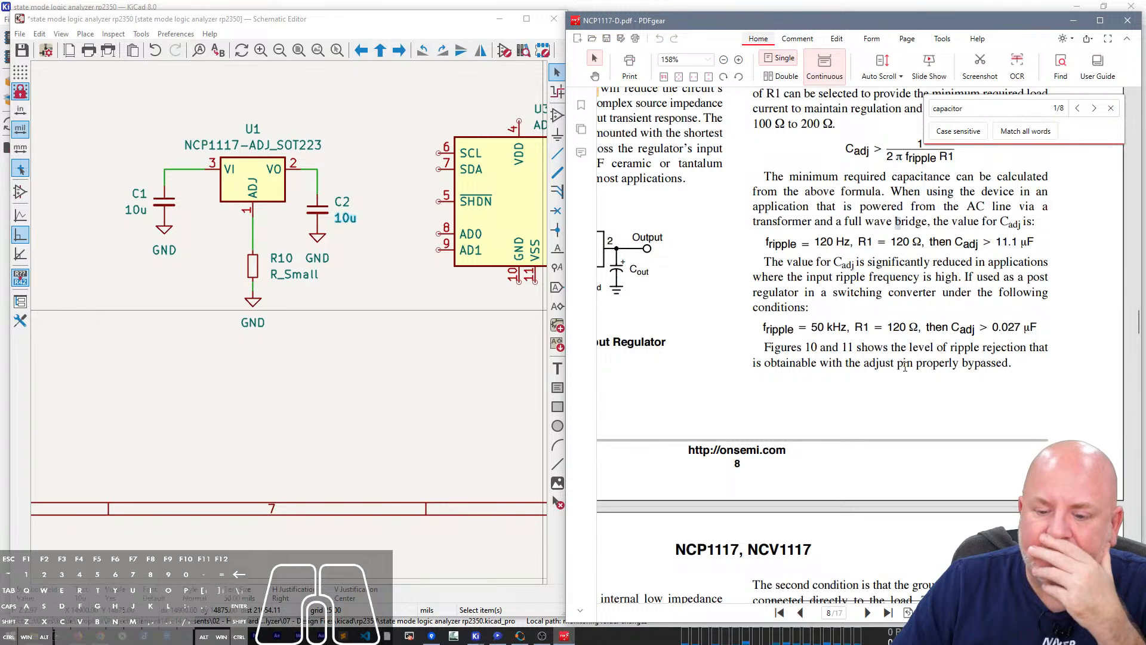
pyautogui.scroll(7, 896, 348)
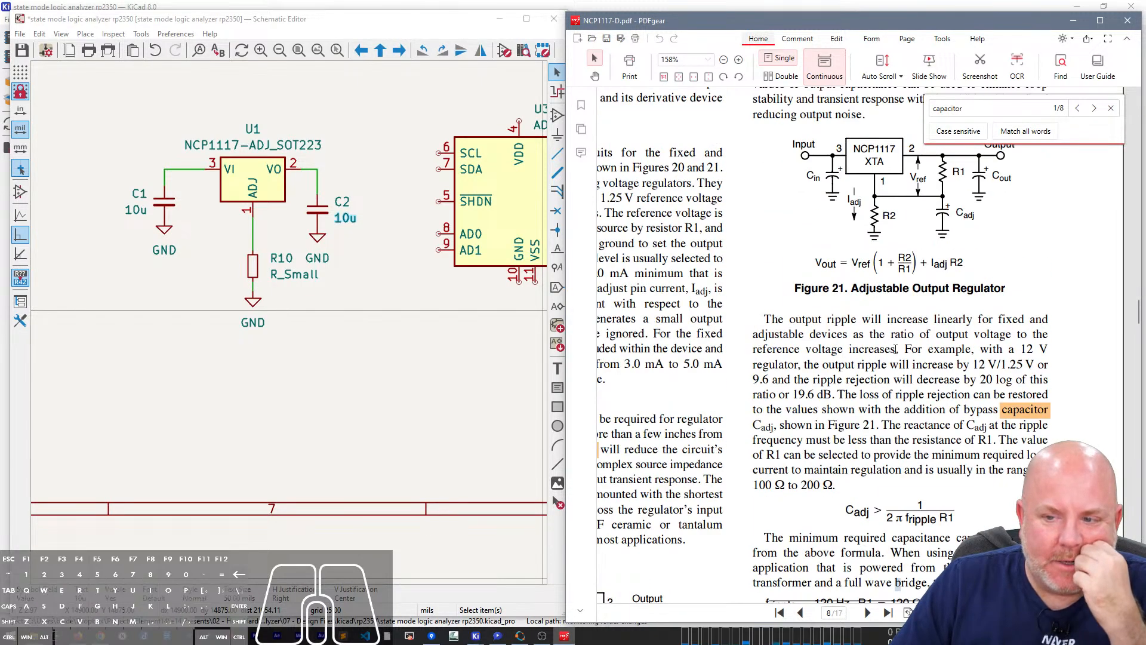
pyautogui.scroll(1, 895, 350)
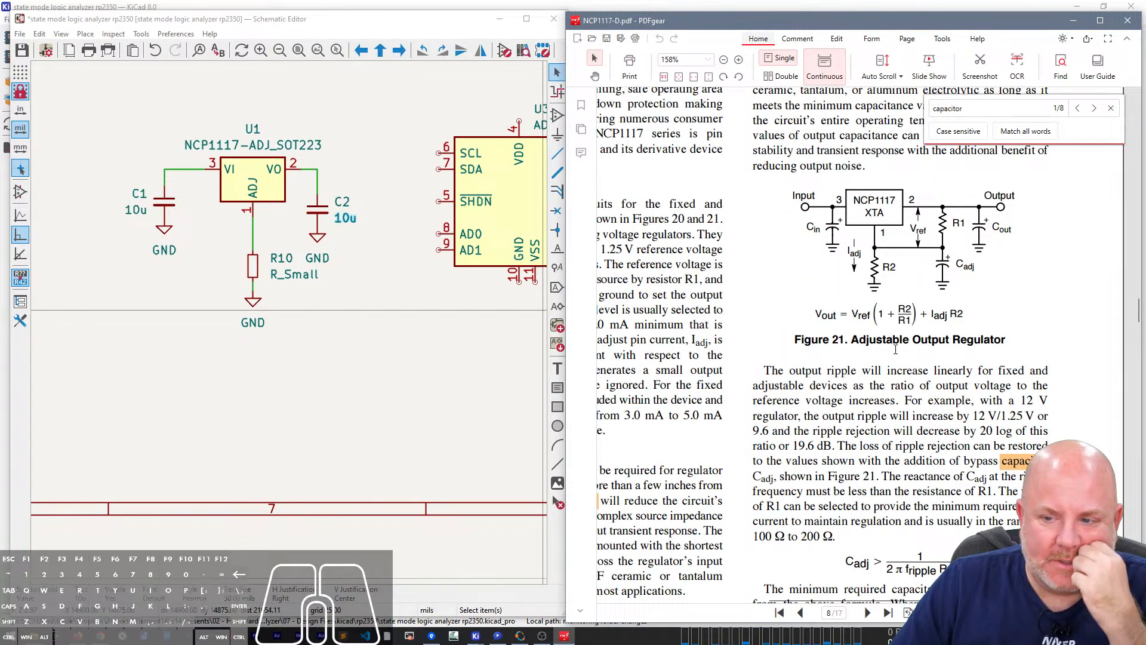
pyautogui.scroll(3, 896, 349)
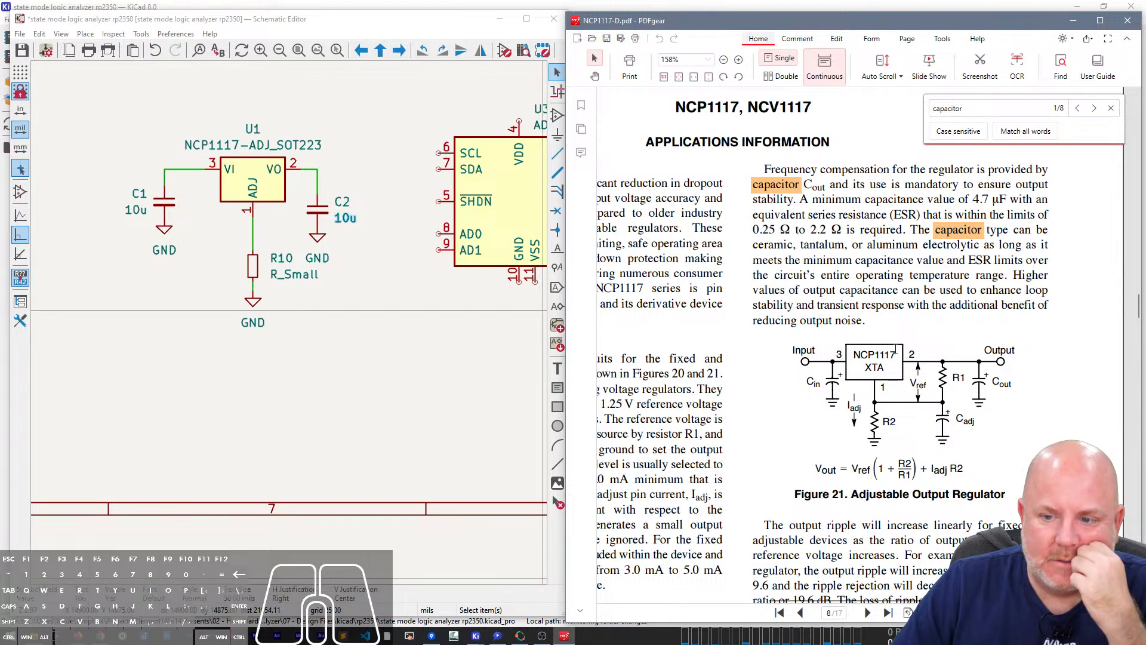
pyautogui.scroll(-3, 896, 350)
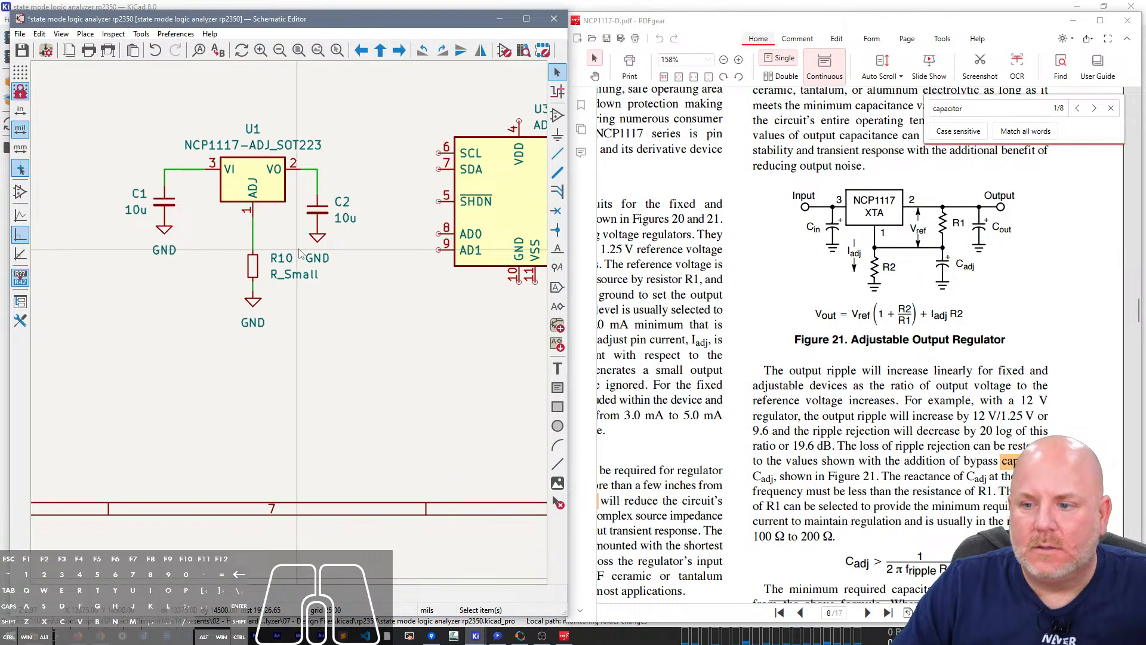
# Step: Move C2 and its GND symbol farther from U1, keeping C2 wired to the VO pin
pyautogui.moveTo(317, 212); pyautogui.dragTo(375, 211)
pyautogui.click(374, 210)
pyautogui.press('g')
pyautogui.click(374, 231)
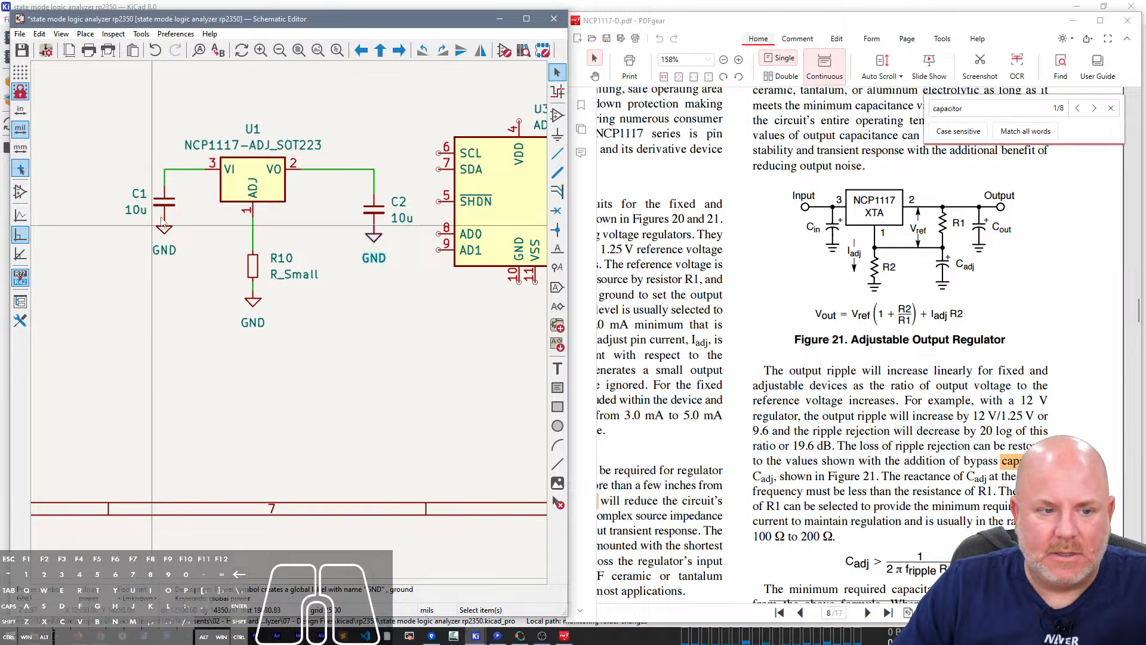
# Step: Move R10 and its GND symbol farther below U1 and wire R10's upper end back to the ADJ line
pyautogui.moveTo(298, 345); pyautogui.dragTo(253, 358)
pyautogui.click(253, 365)
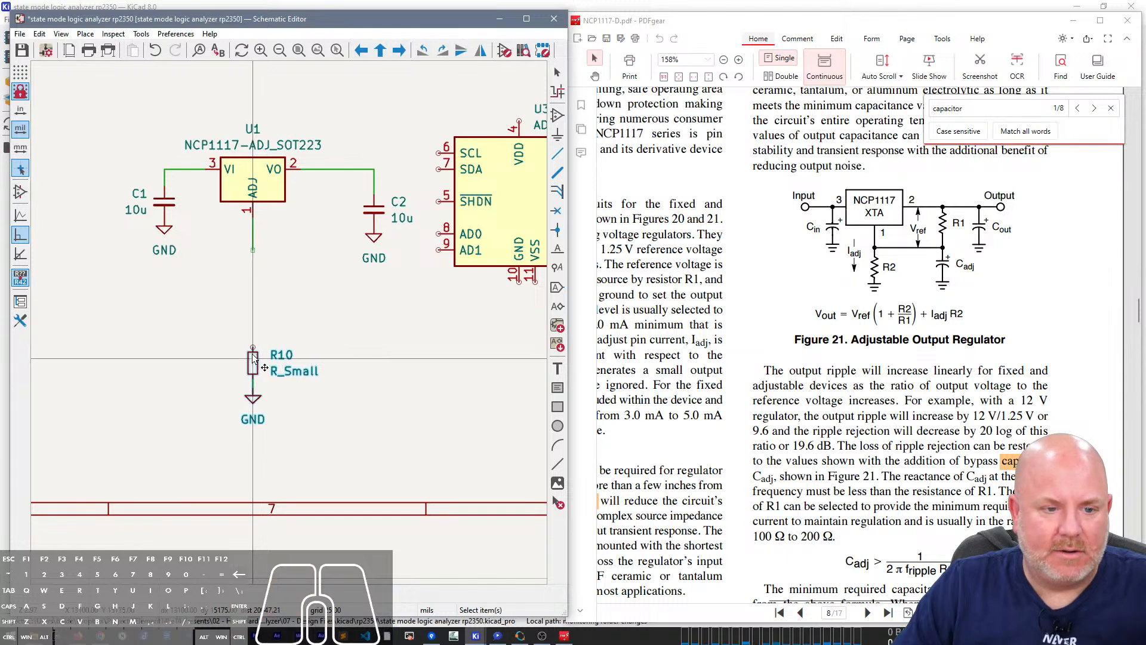
pyautogui.press('w')
pyautogui.click(253, 347)
pyautogui.press('Escape')
# Step: Mirror digital potentiometer U3 horizontally and place it below and outward of C2, with its A, W and B pins facing R10
pyautogui.moveTo(425, 375); pyautogui.dragTo(289, 356, button='right')
pyautogui.click(372, 185)
pyautogui.press('m')
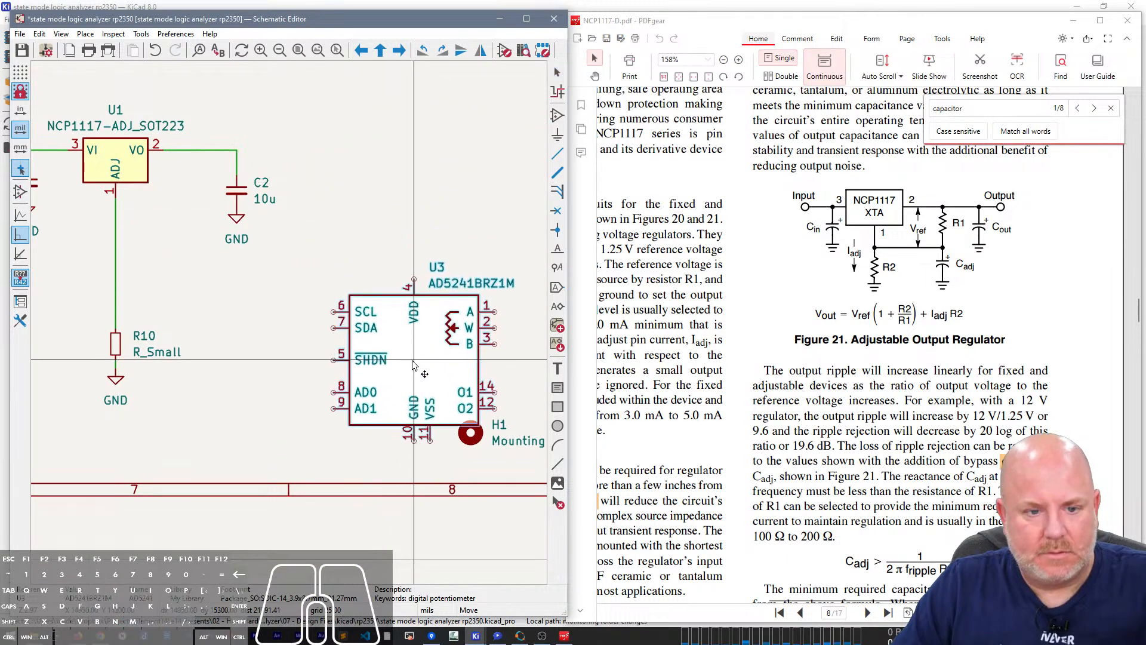
pyautogui.press('x')
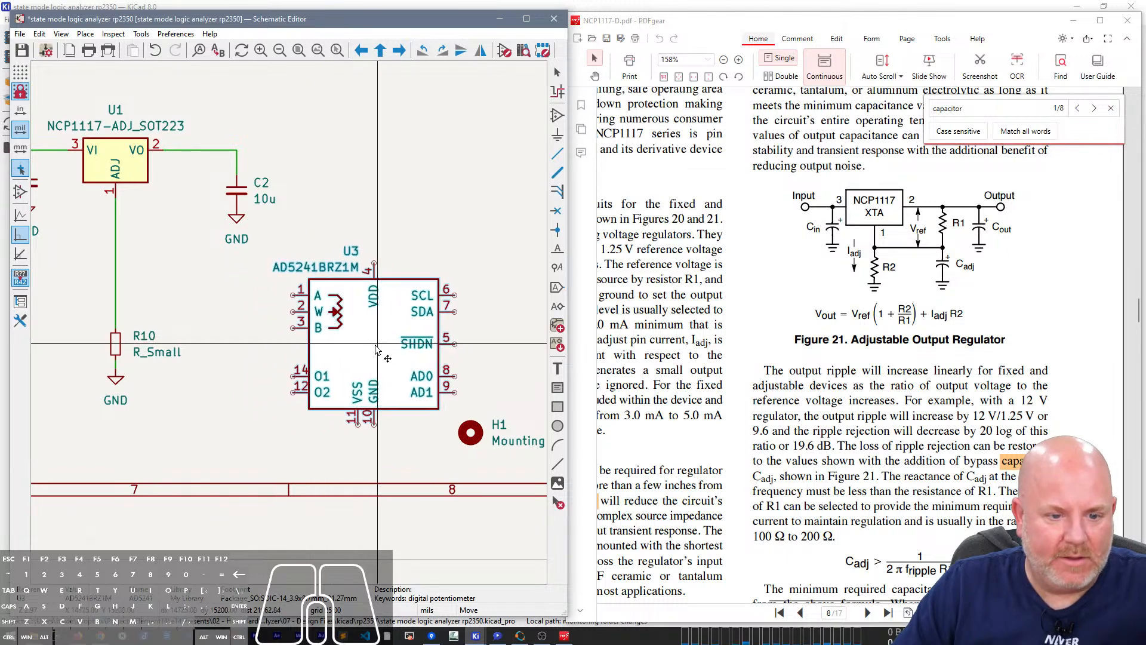
pyautogui.click(375, 346)
# Step: Wire the line between U1's VO pin and C2 to the A pin of digital potentiometer U3
pyautogui.moveTo(227, 326); pyautogui.dragTo(237, 303, button='right')
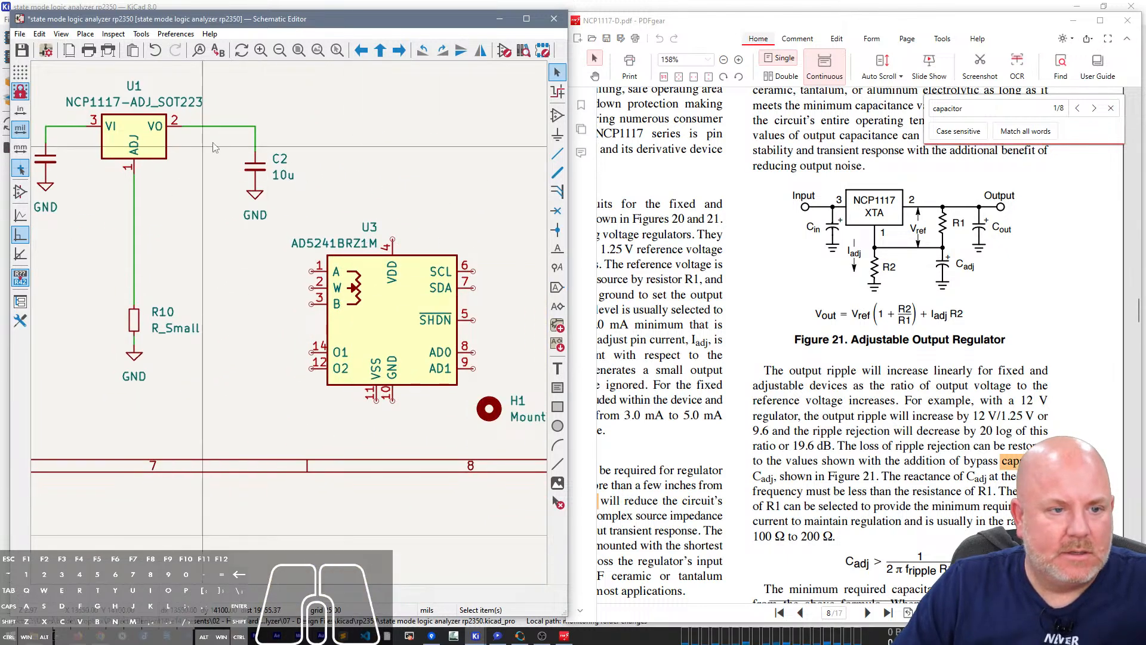
pyautogui.press('Delete')
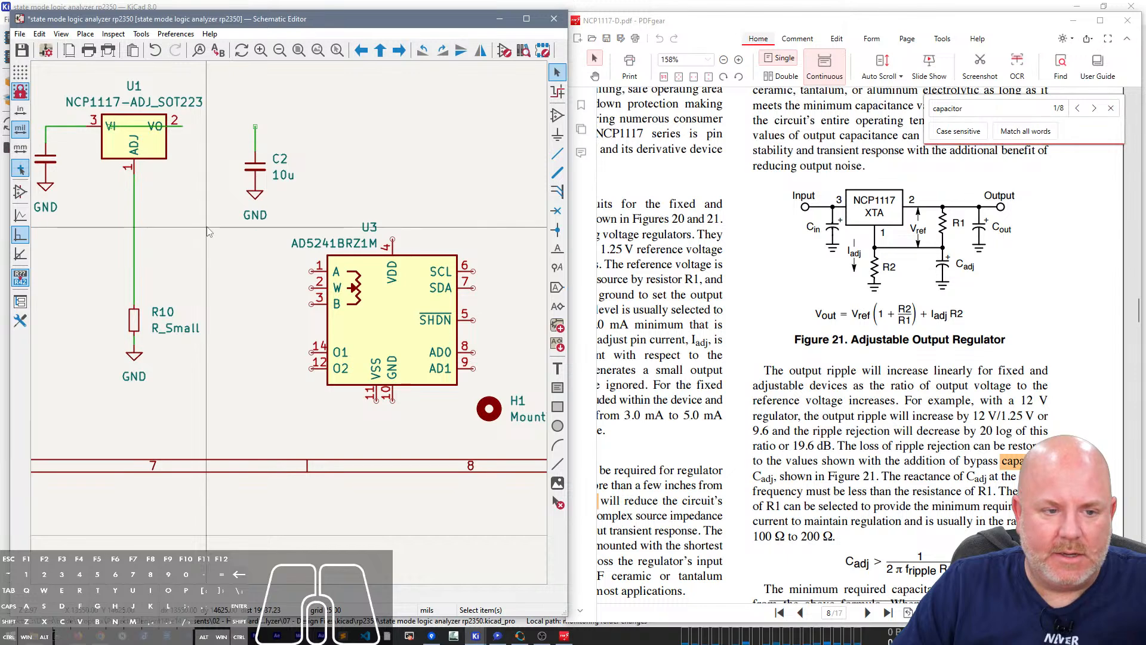
pyautogui.hotkey('ctrl', 'z')
pyautogui.press('w')
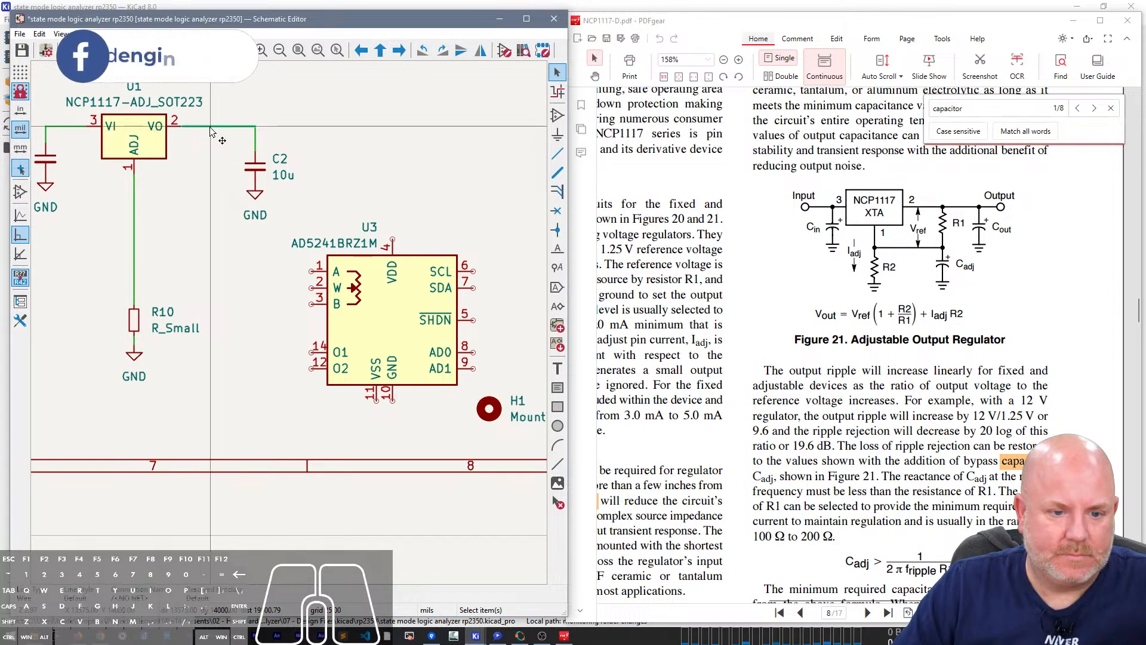
pyautogui.click(311, 288)
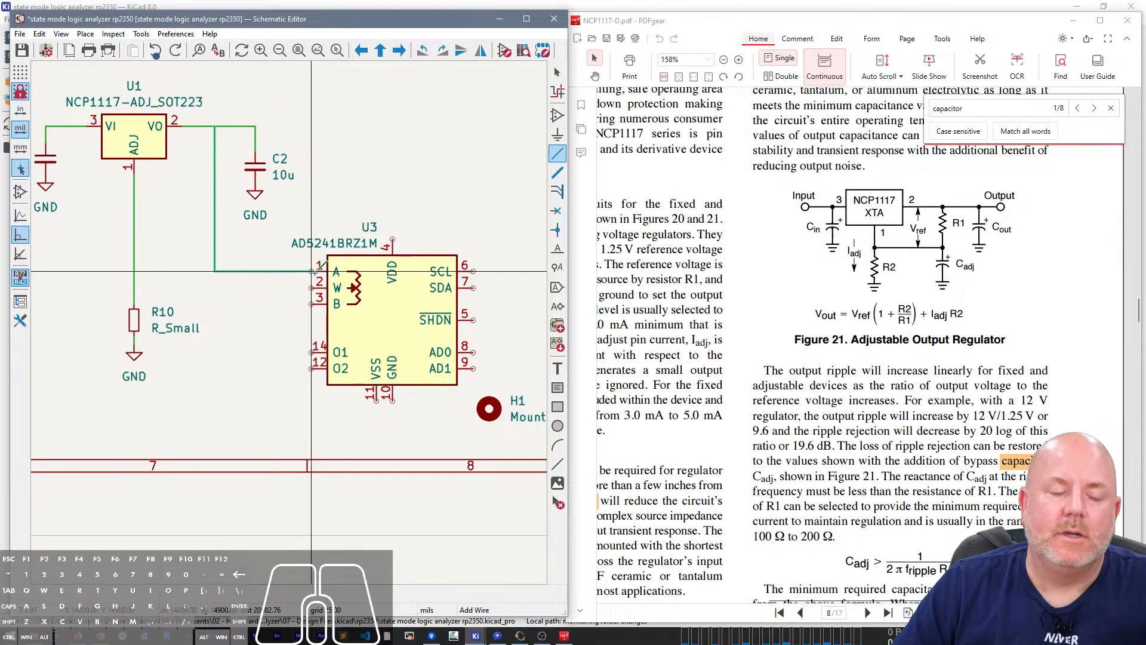
pyautogui.click(311, 271)
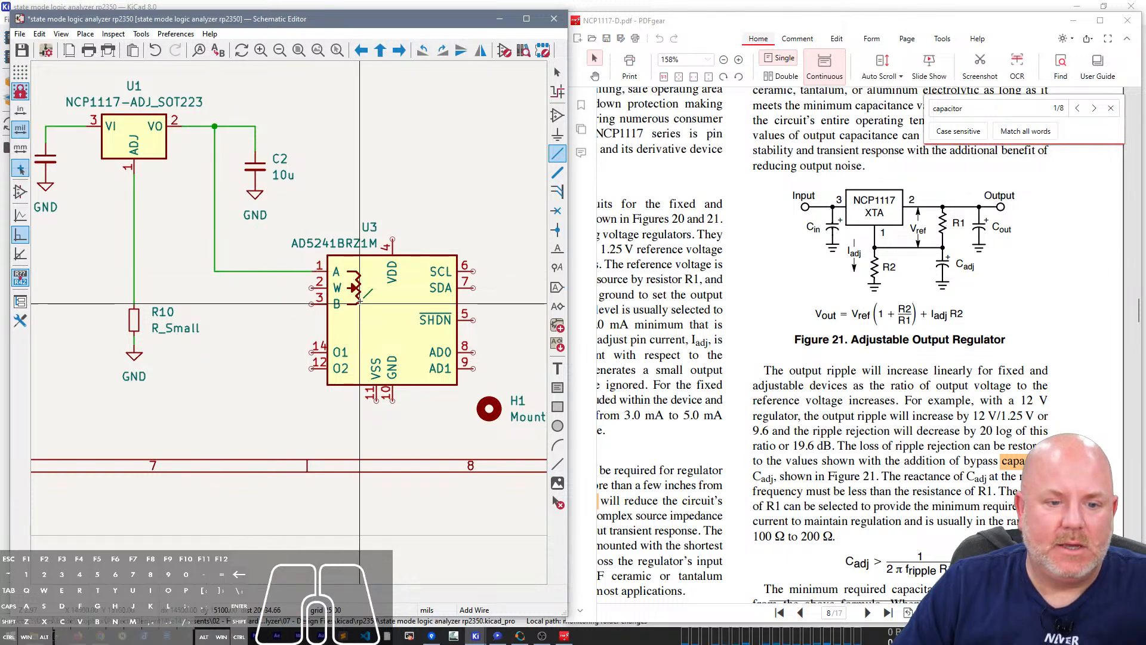
# Step: Wire U3's W pin to the ADJ line just above R10
pyautogui.click(310, 287)
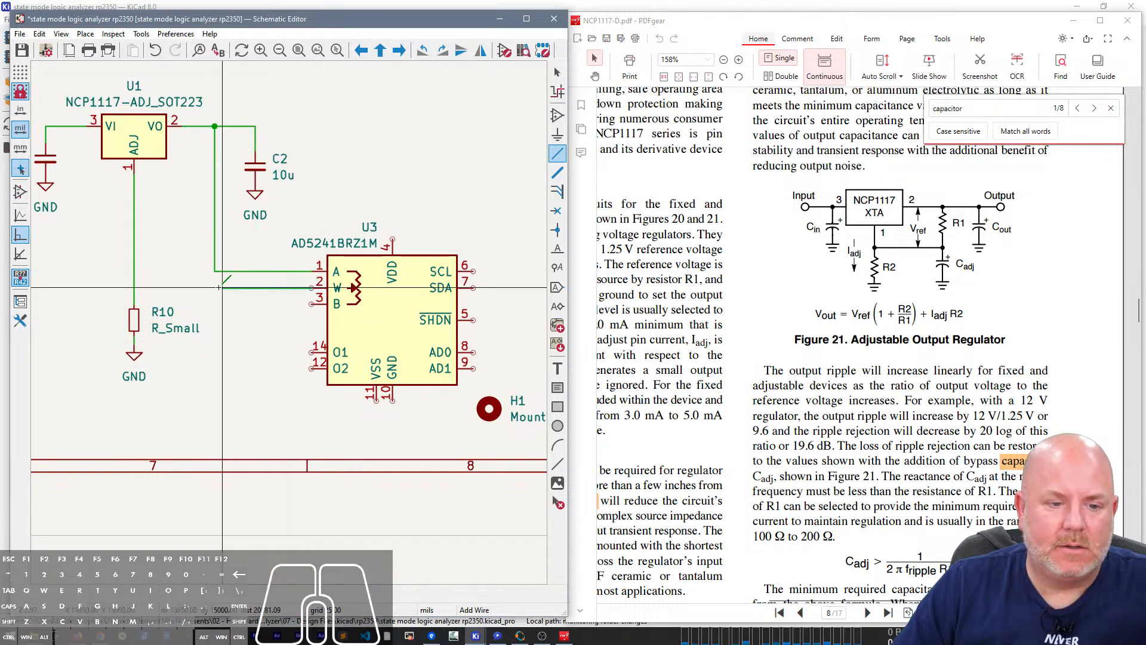
pyautogui.click(134, 288)
pyautogui.press('Escape')
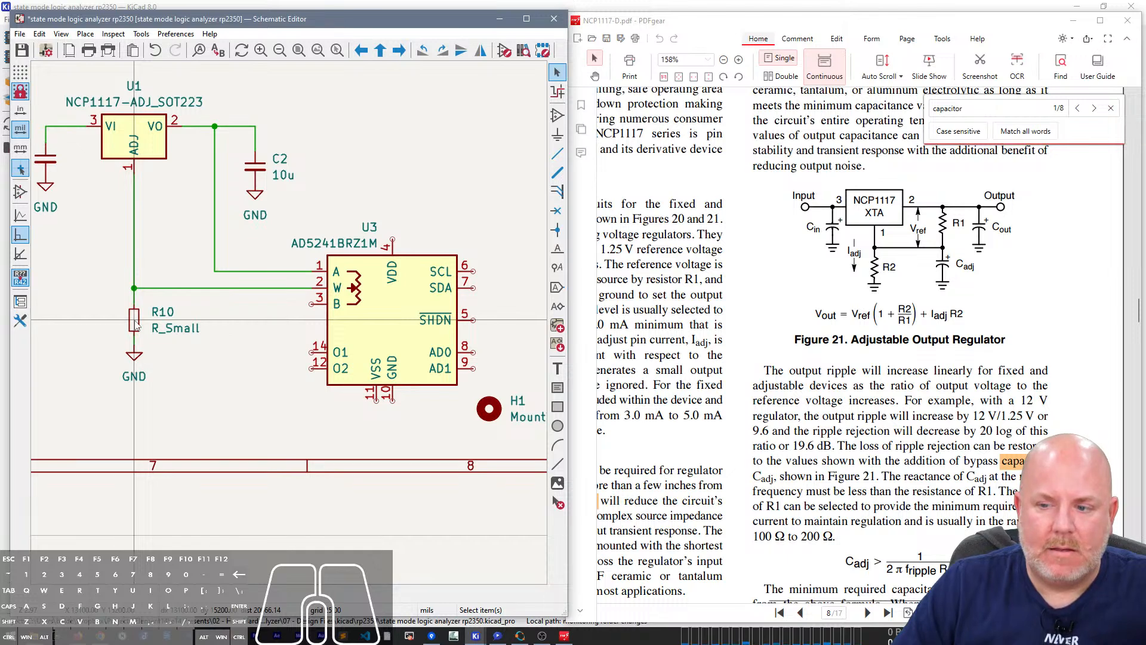
# Step: Add a 10u capacitor with a GND symbol beneath the ADJ-to-W wire, between R10 and U3, and lower it level with R10
pyautogui.hotkey('ctrl', 'v')
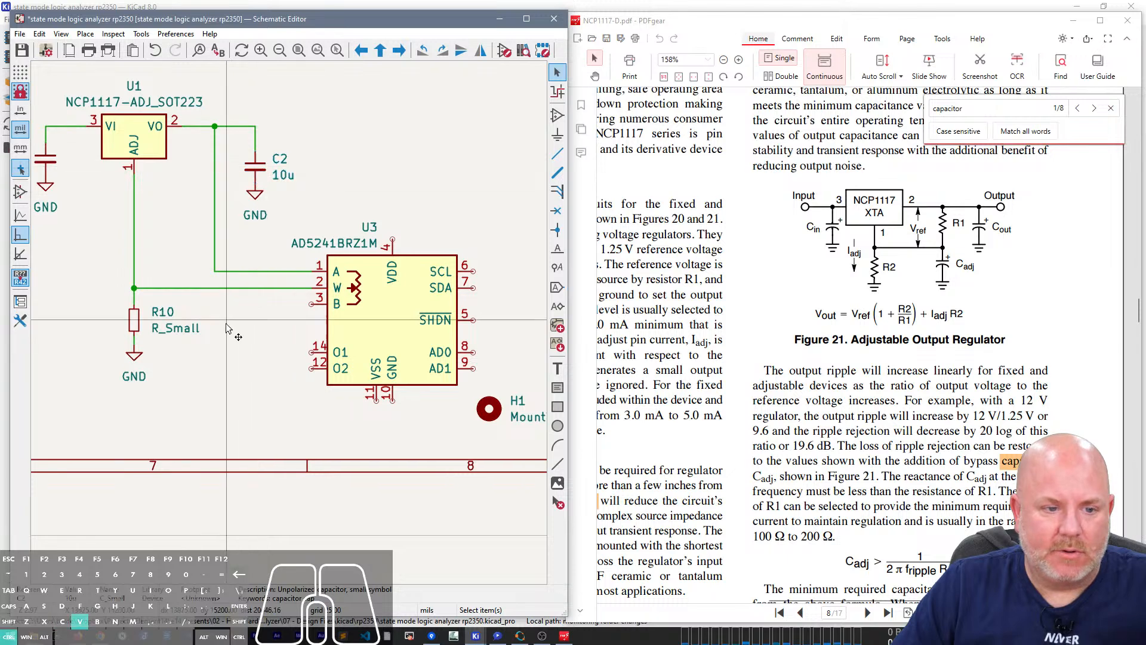
pyautogui.click(231, 289)
pyautogui.click(138, 357)
pyautogui.hotkey('ctrl', 'c')
pyautogui.hotkey('ctrl', 'v')
pyautogui.click(231, 326)
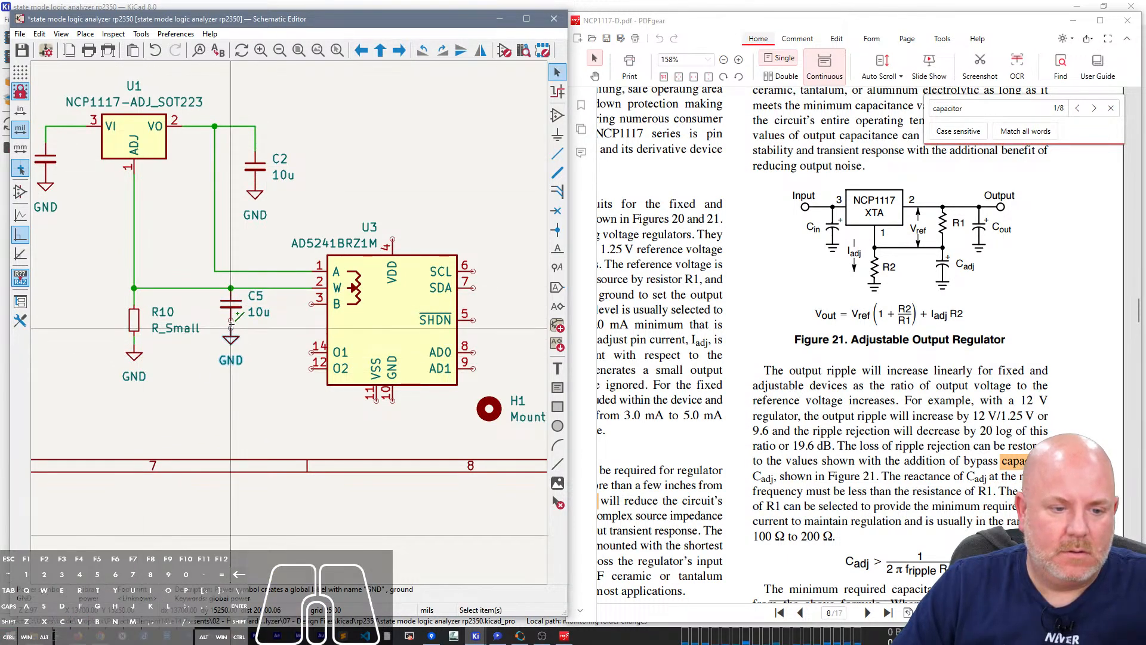
pyautogui.click(231, 321)
pyautogui.click(231, 327)
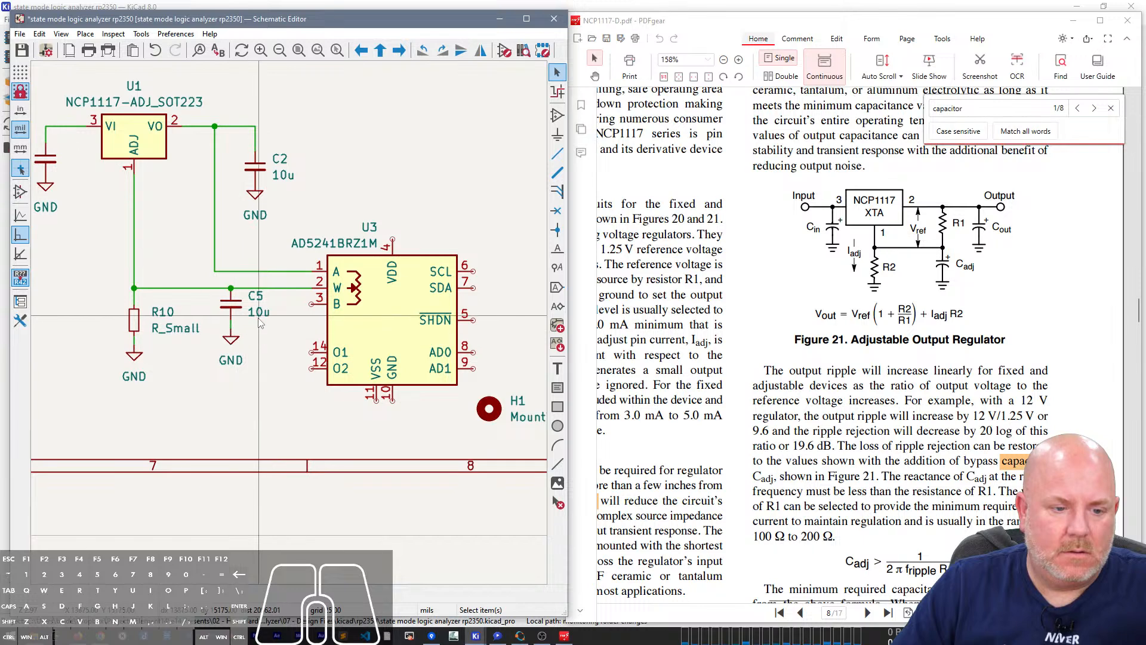
pyautogui.click(237, 311)
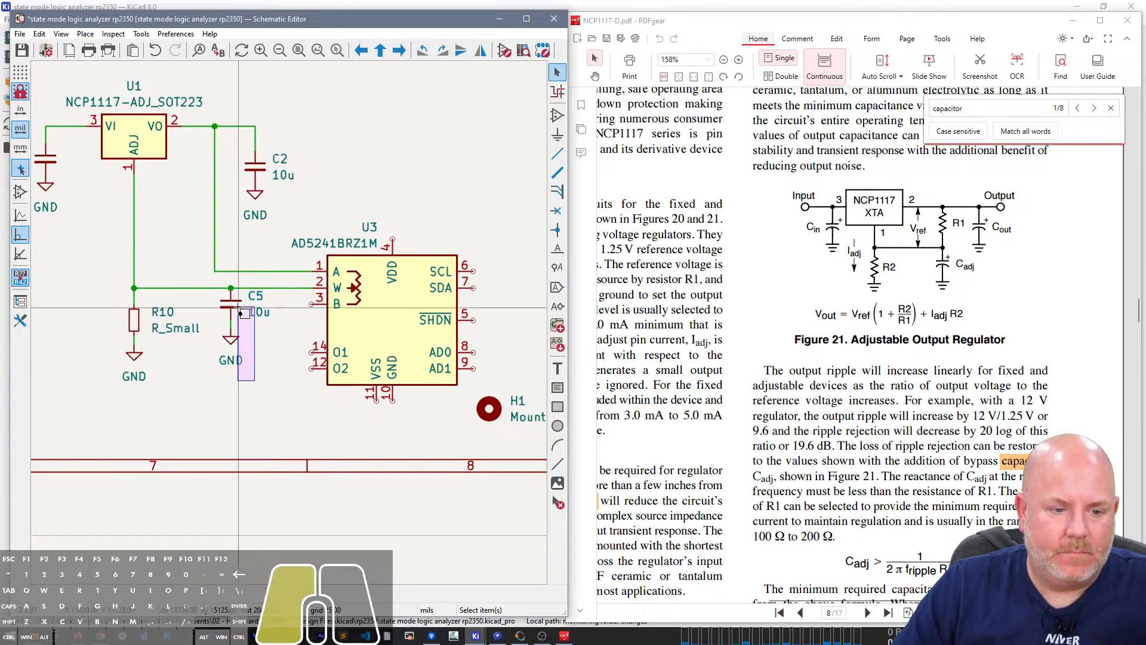
pyautogui.moveTo(237, 311); pyautogui.dragTo(231, 321)
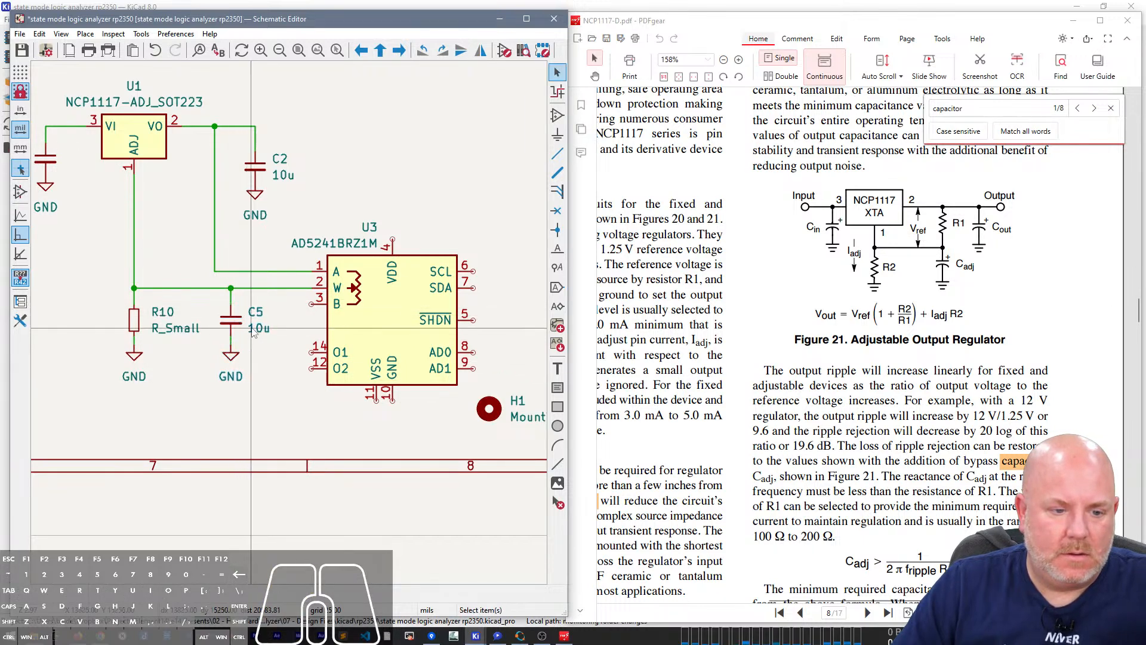
# Step: Mark capacitor C5 as Do not populate and set its value to 1u
pyautogui.click(236, 325)
pyautogui.doubleClick(237, 328)
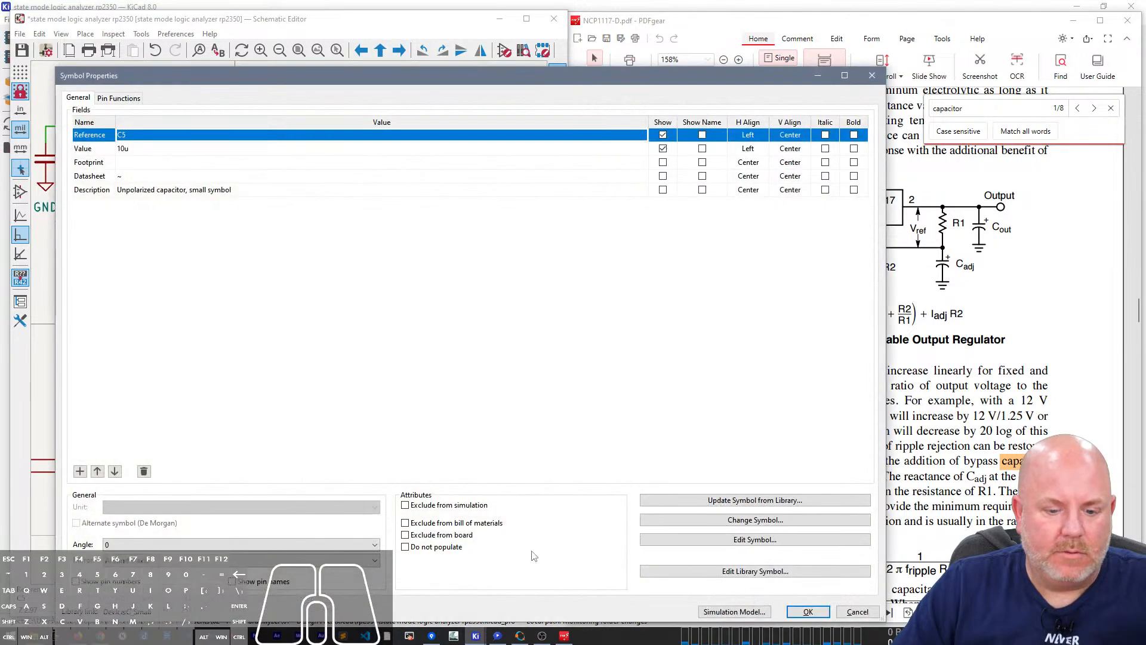
pyautogui.click(439, 547)
pyautogui.click(808, 611)
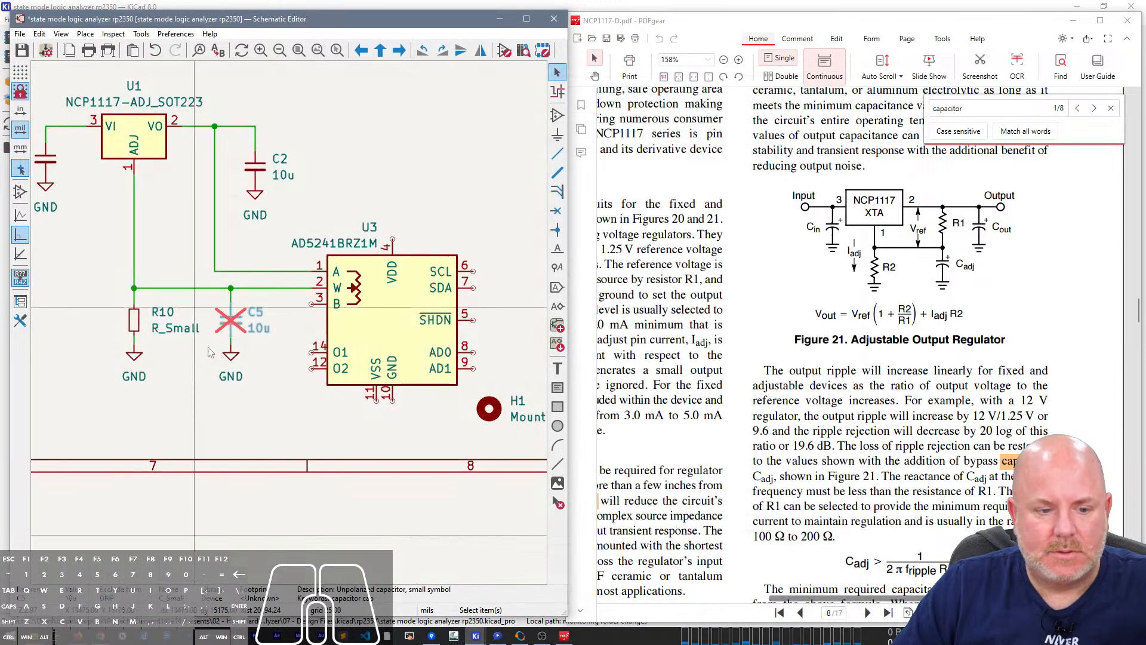
pyautogui.write('e1u')
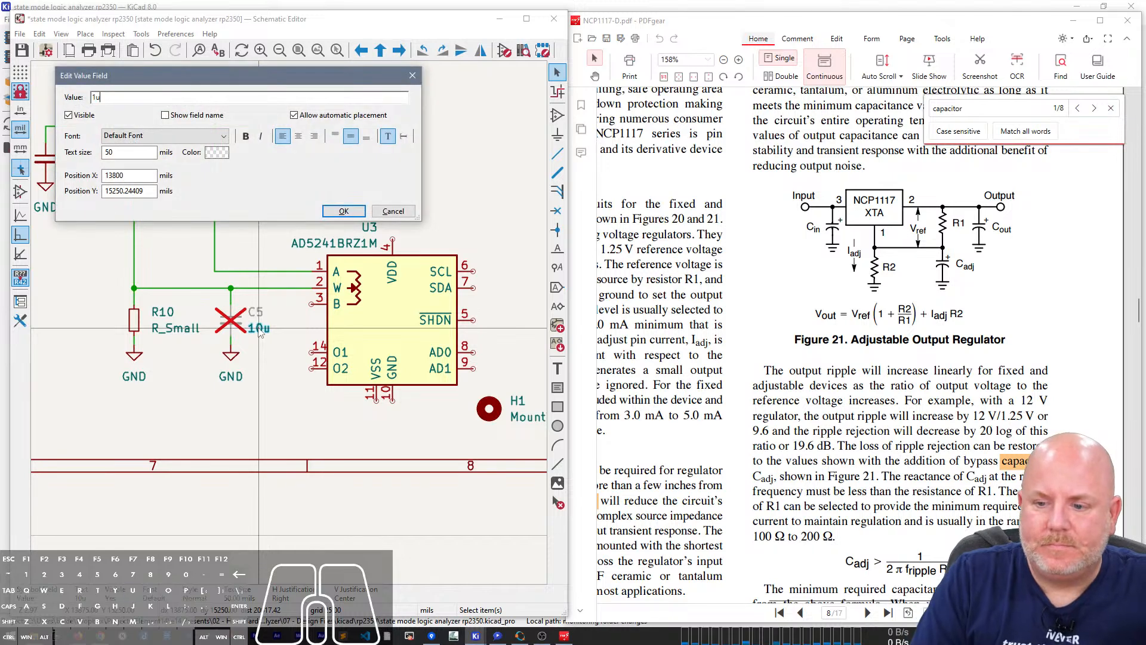
pyautogui.press('Return')
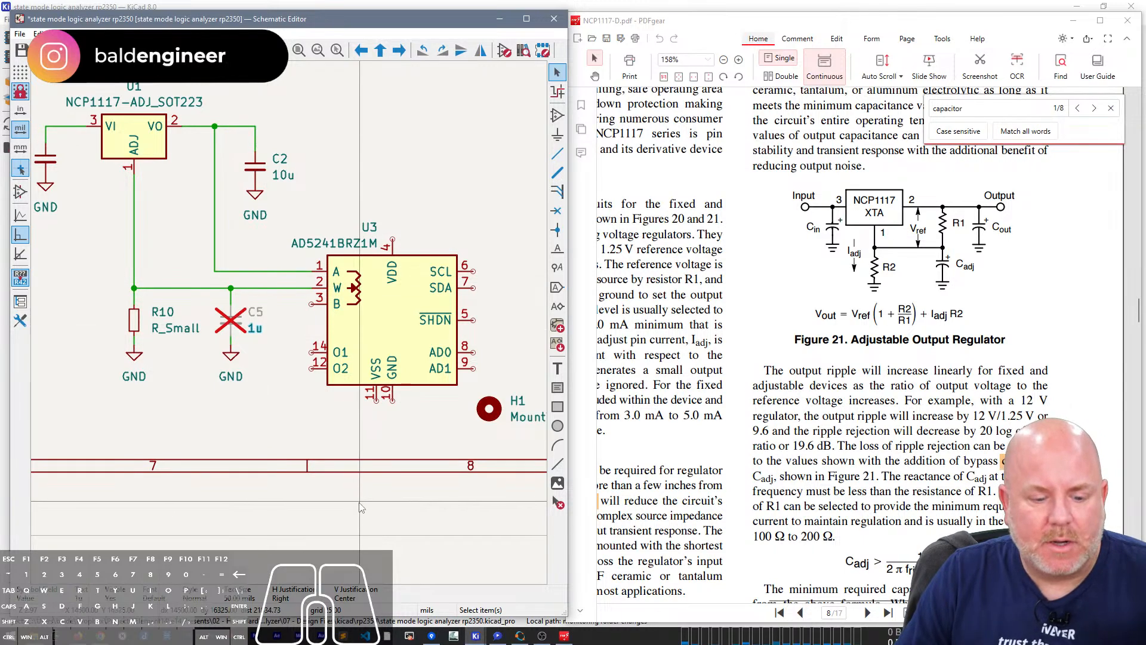
# Step: Duplicate output capacitor C2 twice, placing the copies in a row beside it above U3
pyautogui.moveTo(259, 408); pyautogui.dragTo(362, 424, button='right')
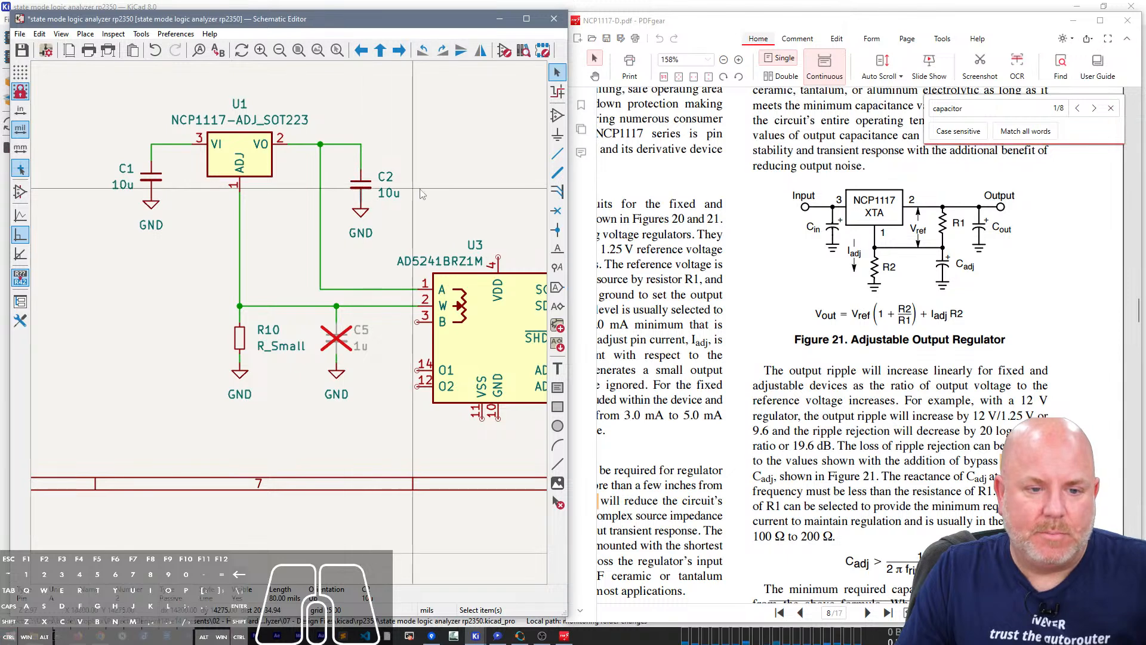
pyautogui.click(364, 191)
pyautogui.hotkey('ctrl', 'd')
pyautogui.click(428, 189)
pyautogui.hotkey('ctrl', 'd')
pyautogui.click(486, 189)
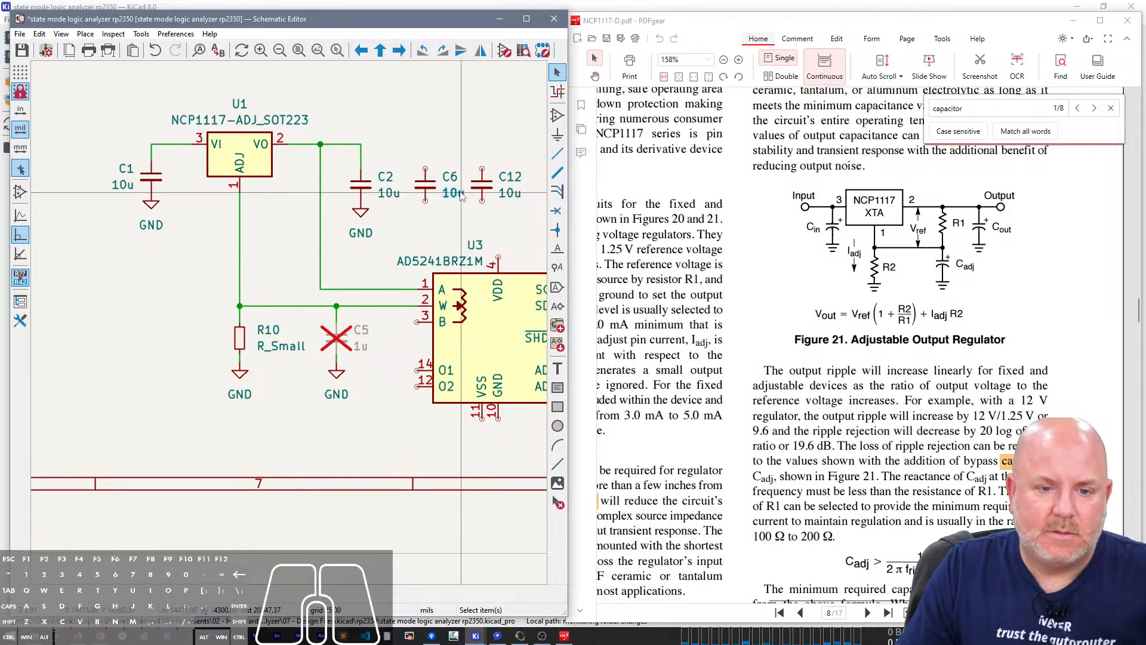
# Step: Set the values of the copied capacitors C6 and C12 to 1u and 100n, and delete both copies
pyautogui.doubleClick(454, 193)
pyautogui.write('1u')
pyautogui.press('Return')
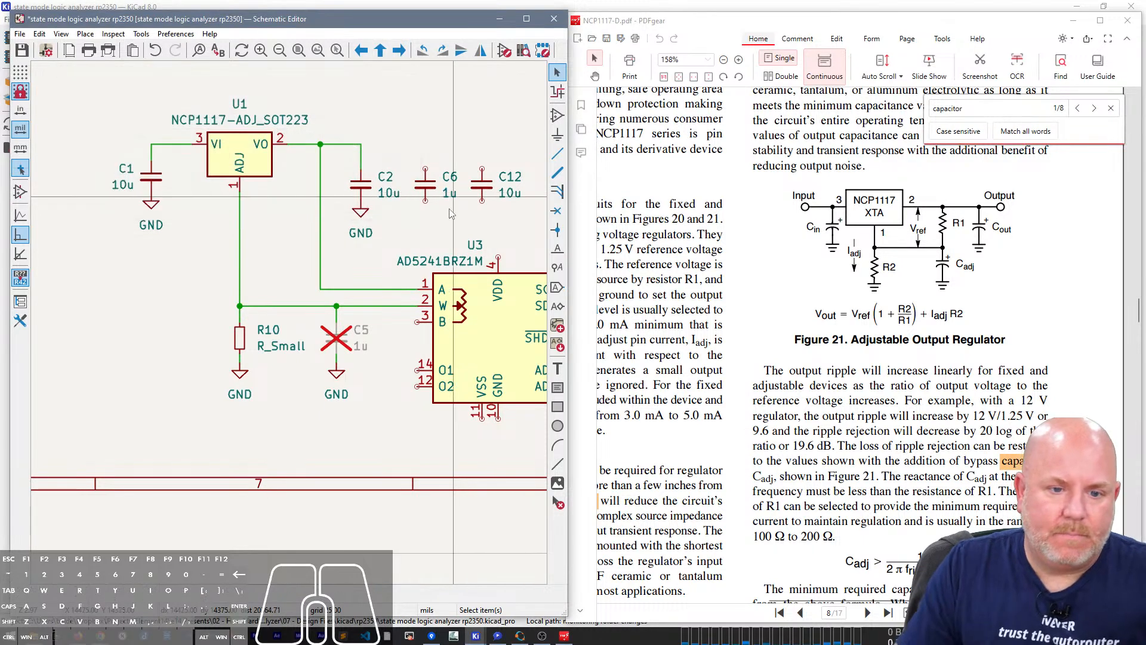
pyautogui.doubleClick(505, 194)
pyautogui.write('100n')
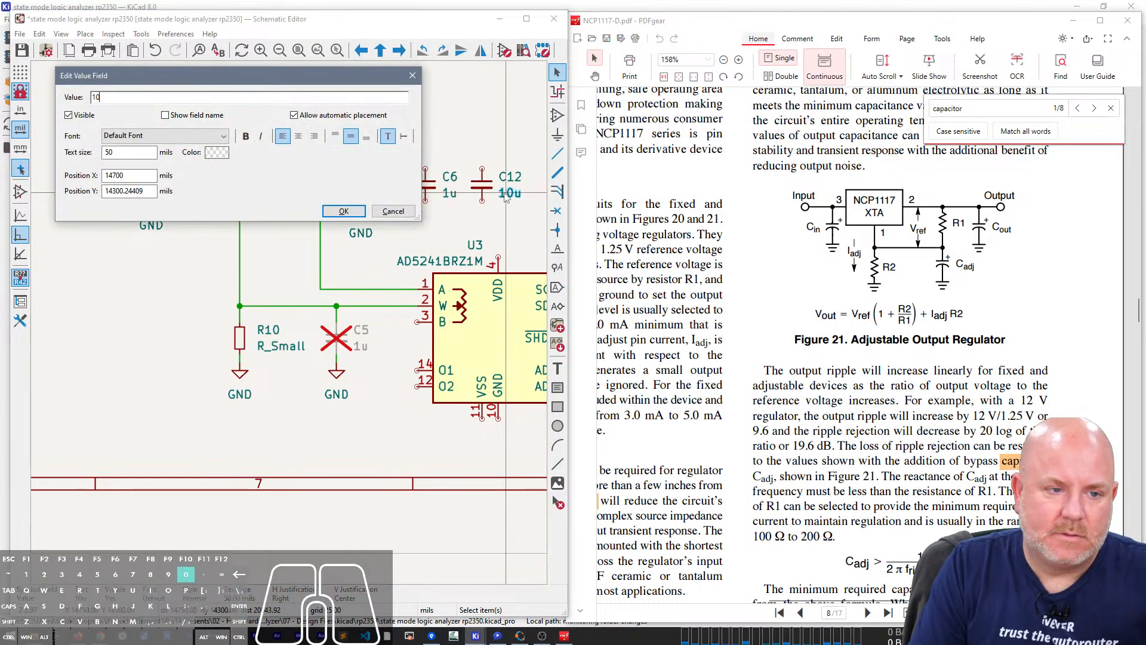
pyautogui.press('Return')
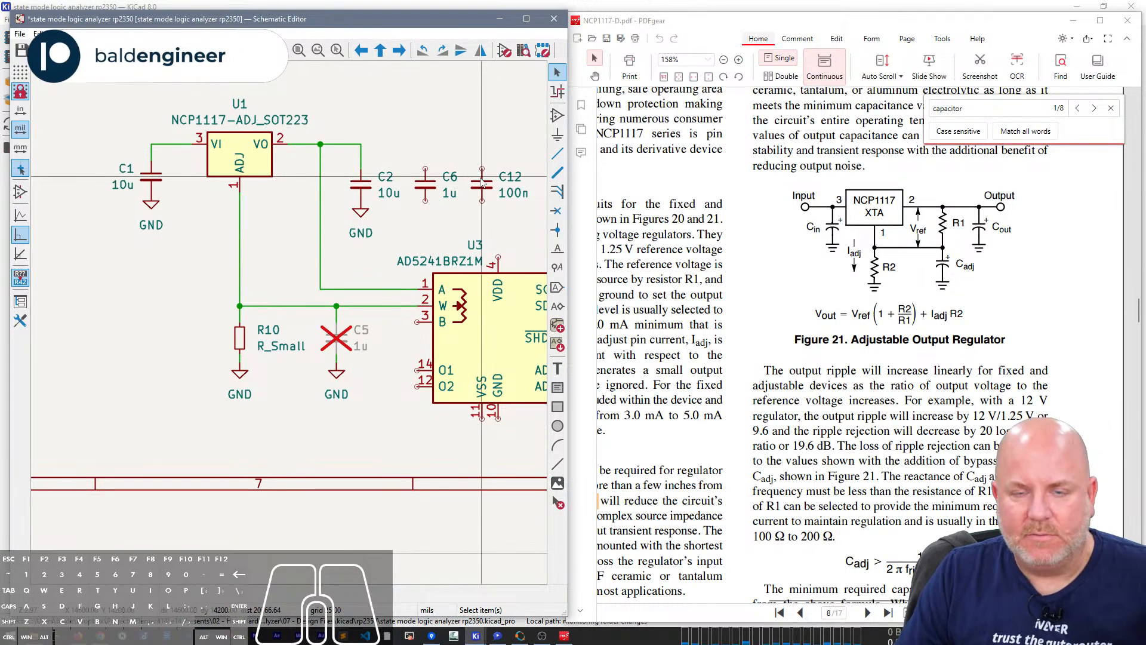
pyautogui.moveTo(509, 219); pyautogui.dragTo(366, 130)
pyautogui.press('Delete')
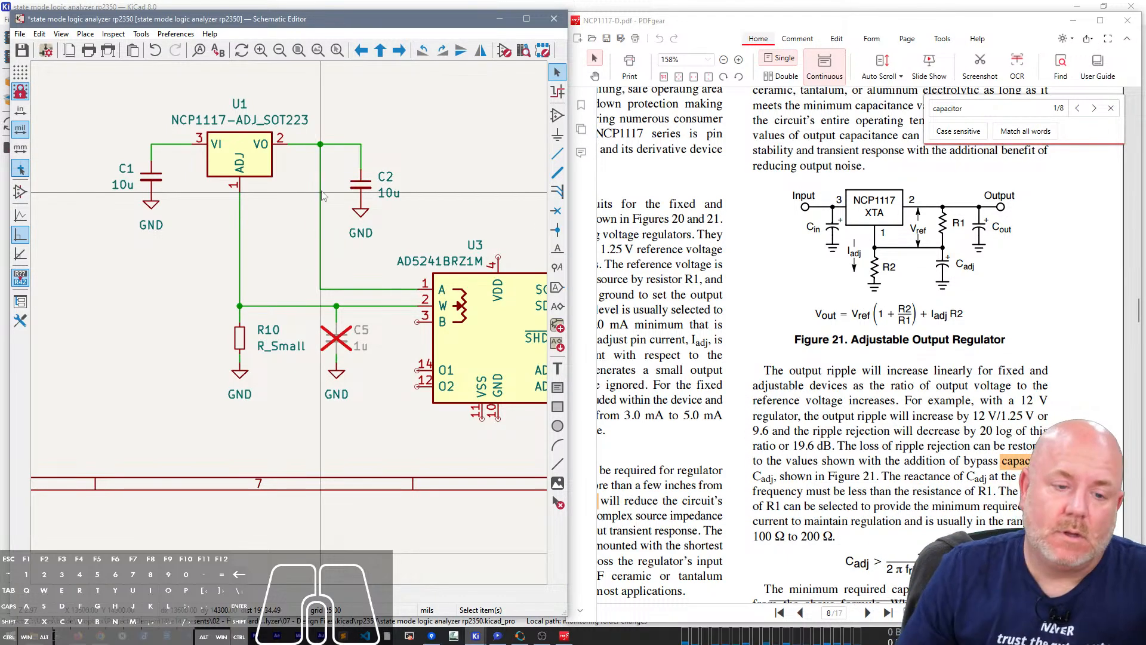
# Step: Copy an existing +3V3 power symbol from elsewhere on the sheet and place it just above U3's VDD pin
pyautogui.scroll(-4, 253, 304)
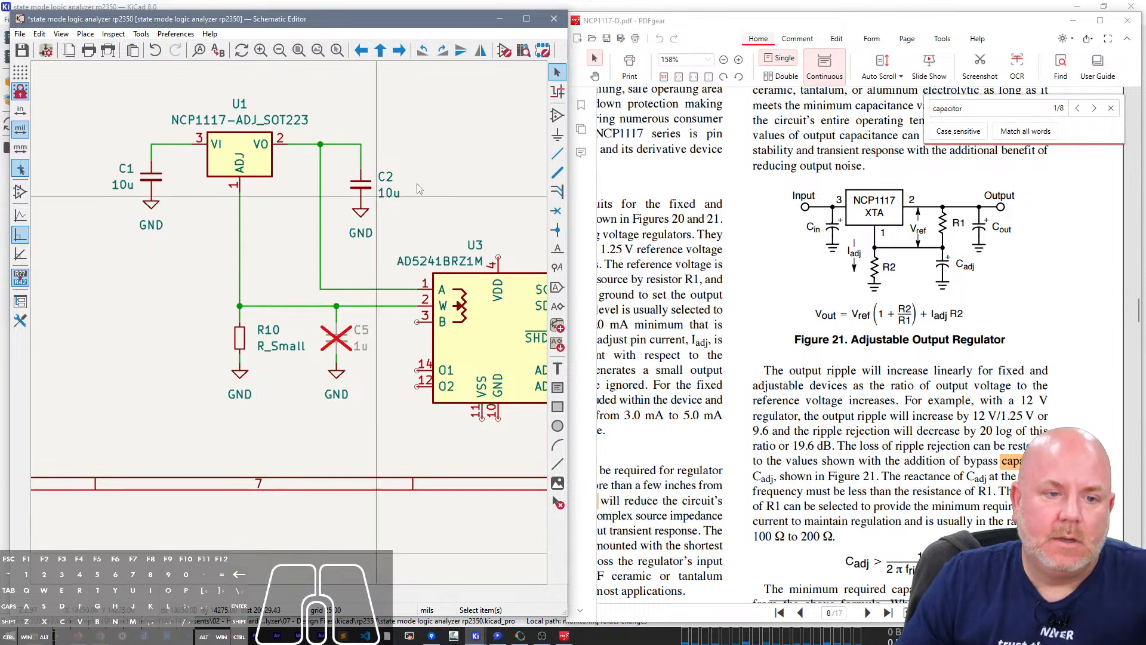
pyautogui.scroll(3, 291, 325)
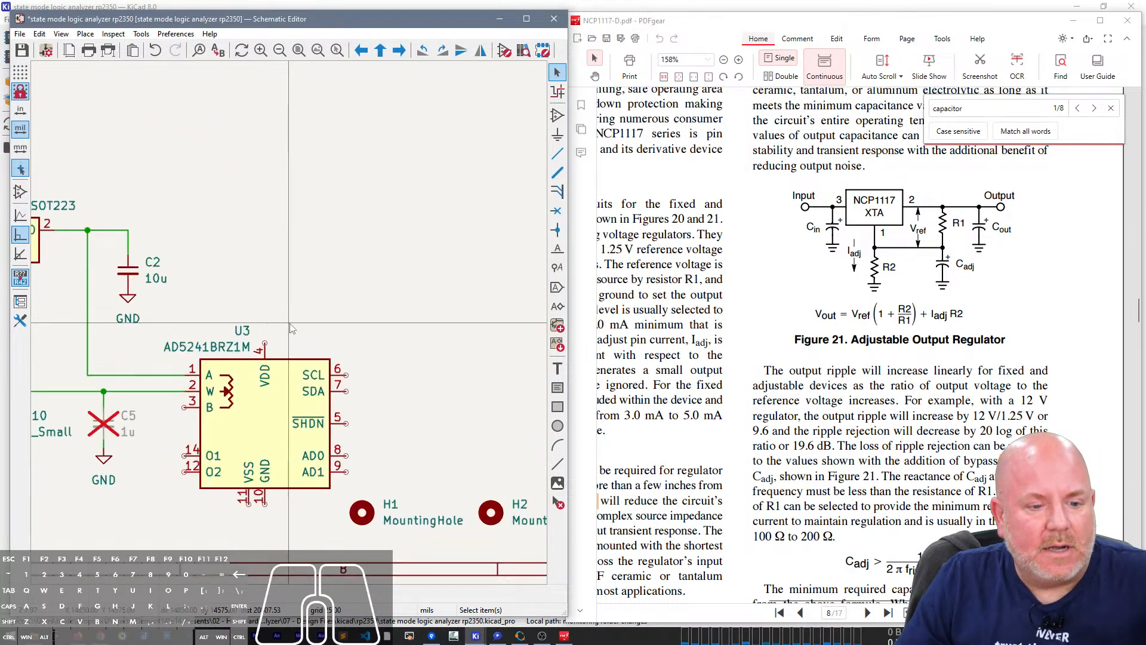
pyautogui.scroll(-2, 291, 317)
pyautogui.scroll(1, 293, 308)
pyautogui.moveTo(292, 308); pyautogui.dragTo(384, 422, button='middle')
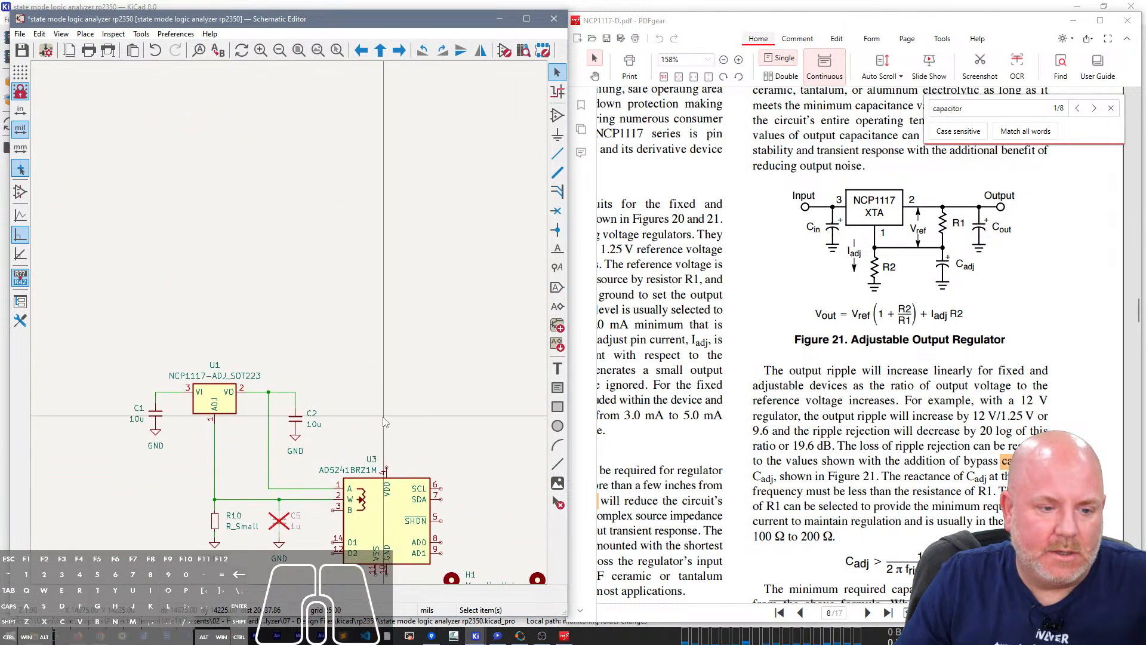
pyautogui.scroll(-4, 383, 421)
pyautogui.moveTo(289, 327); pyautogui.dragTo(384, 535, button='right')
pyautogui.scroll(4, 314, 277)
pyautogui.moveTo(369, 327); pyautogui.dragTo(53, 289, button='right')
pyautogui.click(402, 435)
pyautogui.hotkey('ctrl', 'c')
pyautogui.scroll(-8, 403, 436)
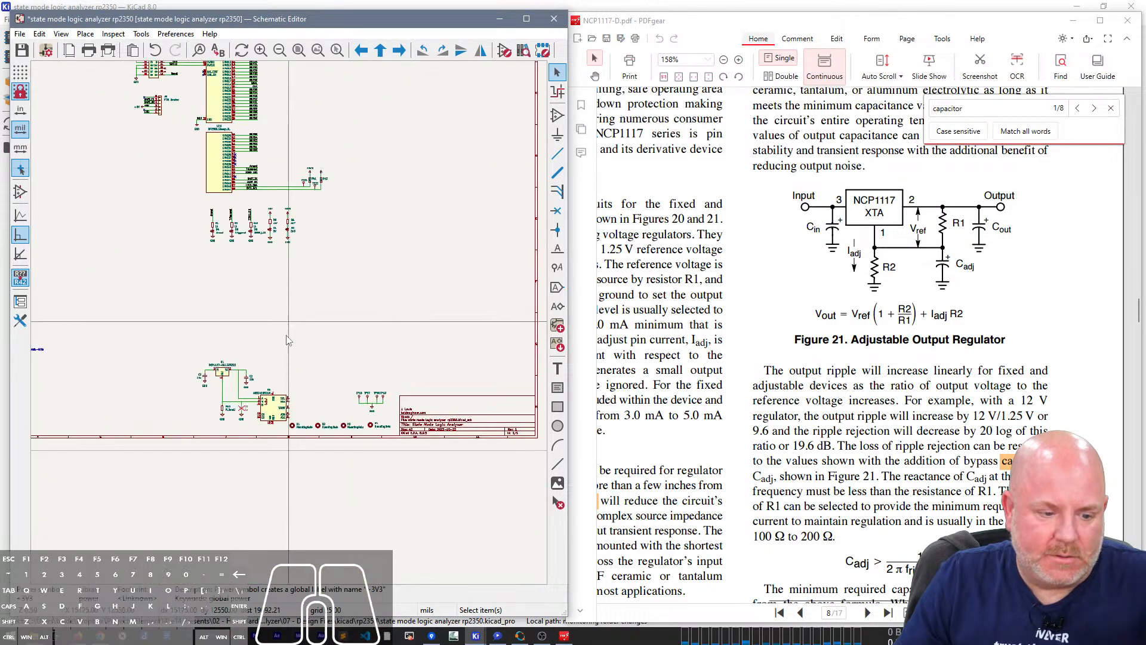
pyautogui.scroll(5, 236, 316)
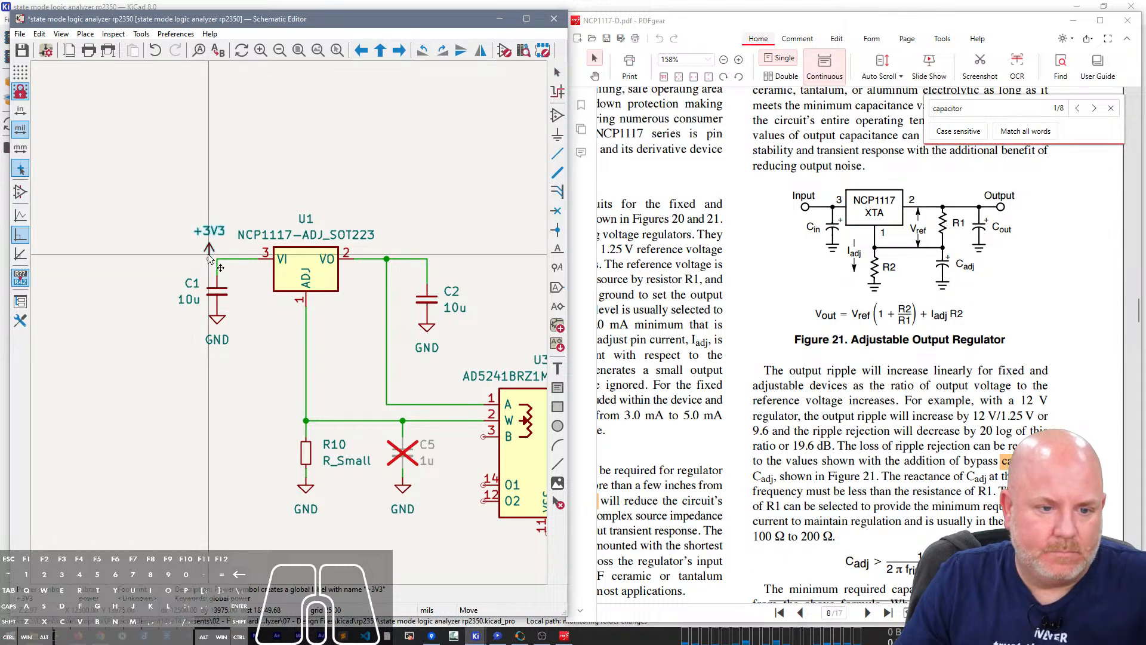
pyautogui.moveTo(523, 289); pyautogui.dragTo(411, 270, button='right')
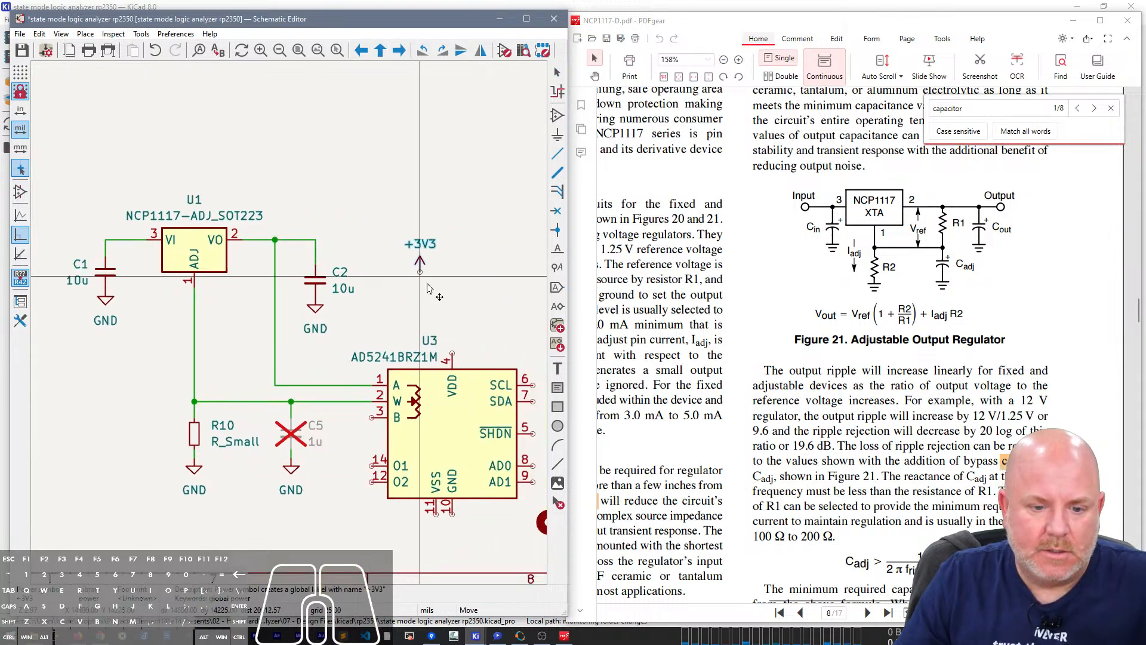
pyautogui.click(453, 338)
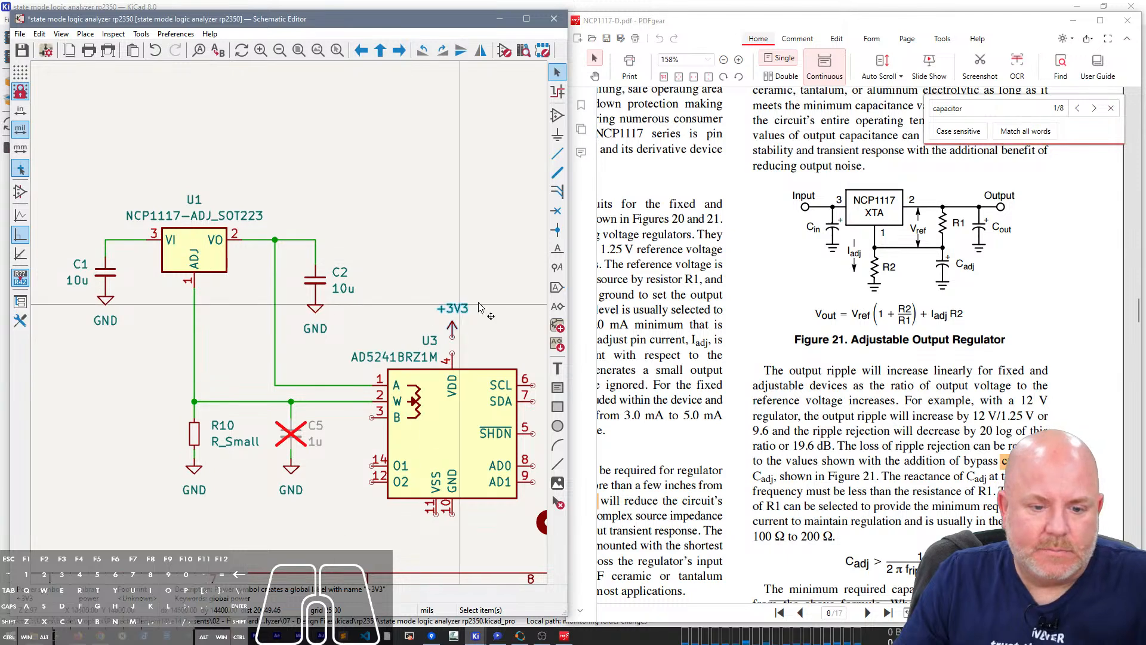
# Step: Wire U3's VDD pin to the +3V3 symbol above it
pyautogui.moveTo(473, 332); pyautogui.dragTo(418, 311, button='middle')
pyautogui.press('w')
pyautogui.click(397, 332)
pyautogui.press('Escape')
pyautogui.press('Escape')
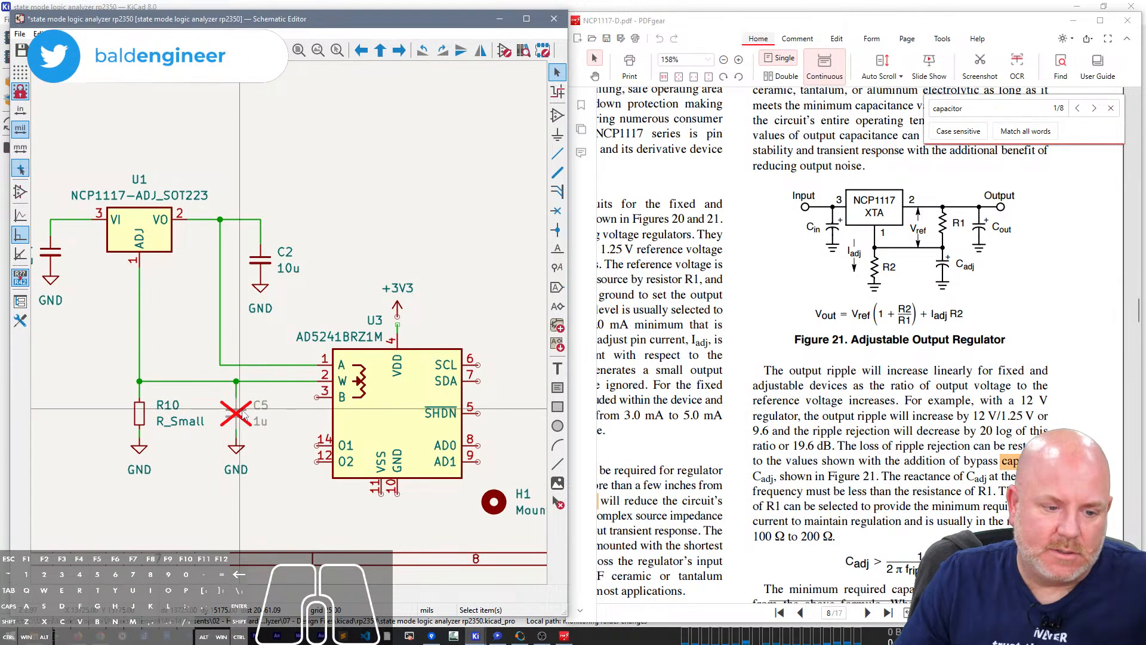
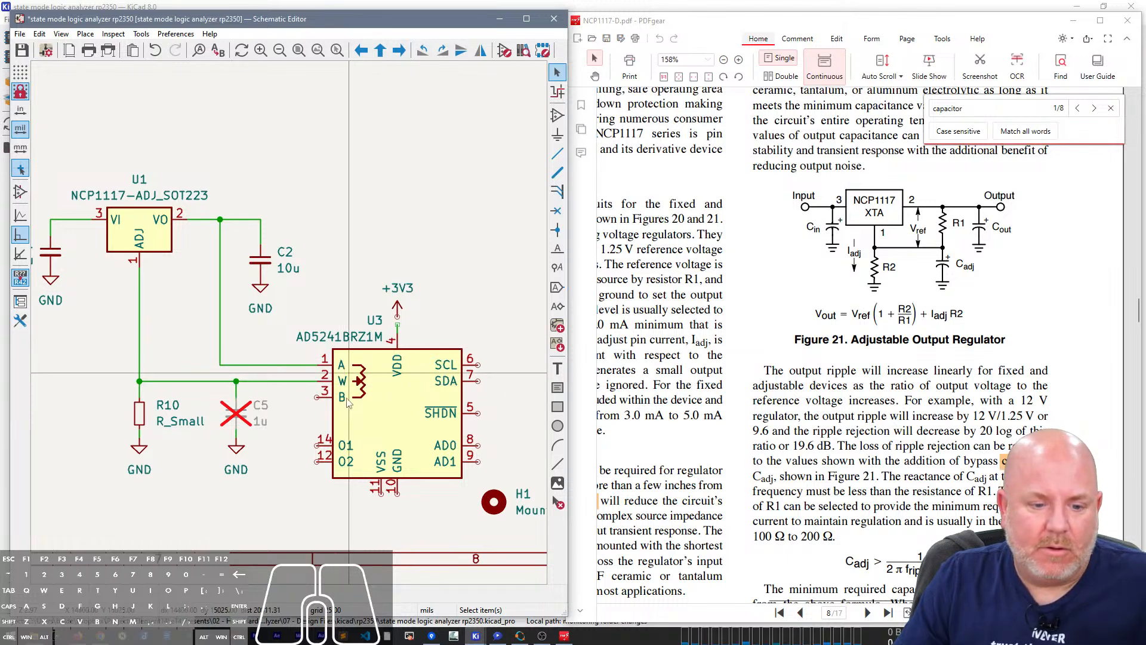
pyautogui.click(397, 317)
pyautogui.click(397, 324)
# Step: Duplicate C2's GND symbol below U3 and connect both the GND and VSS pins to it
pyautogui.moveTo(449, 326); pyautogui.dragTo(442, 287, button='right')
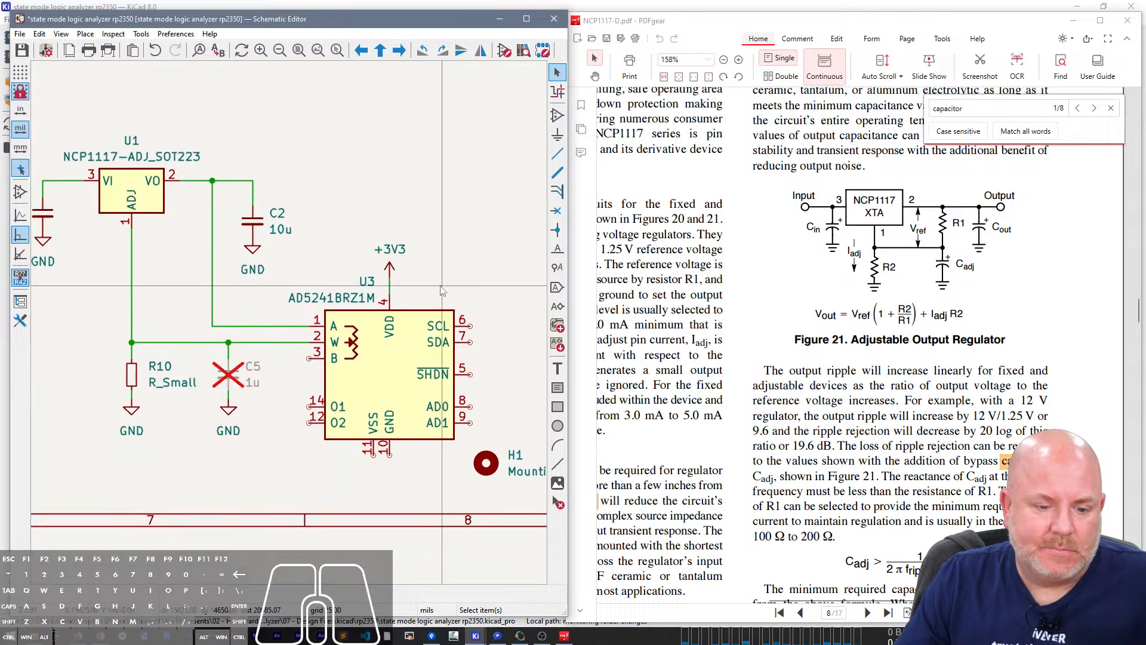
pyautogui.scroll(-2, 283, 365)
pyautogui.click(263, 288)
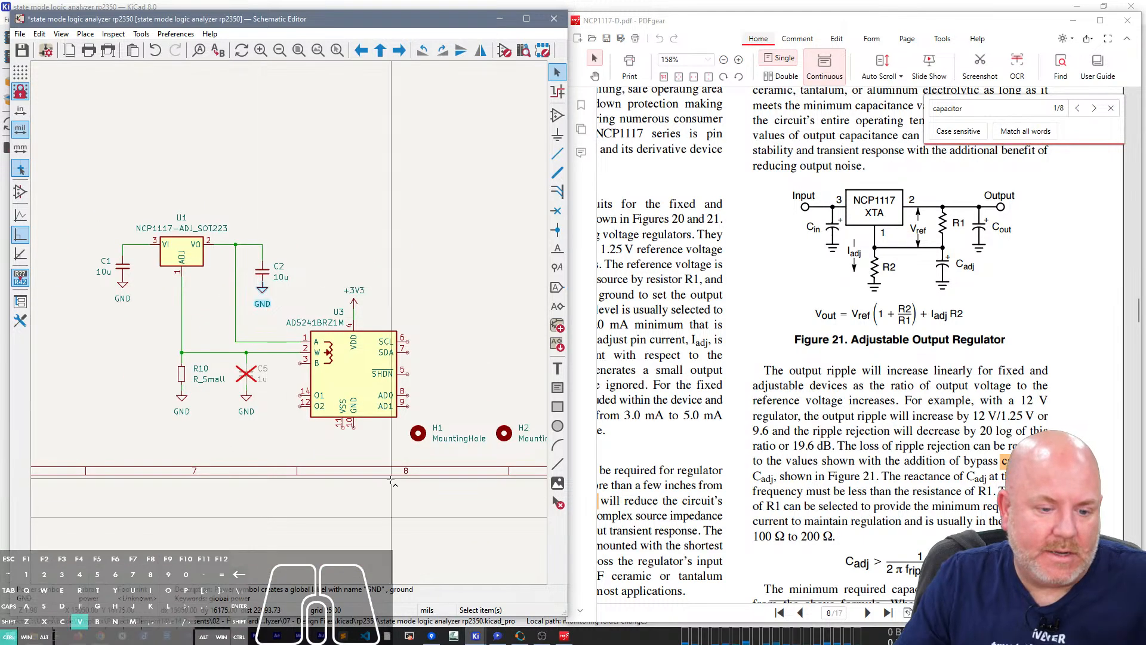
pyautogui.hotkey('ctrl', 'd')
pyautogui.click(353, 443)
pyautogui.scroll(2, 345, 441)
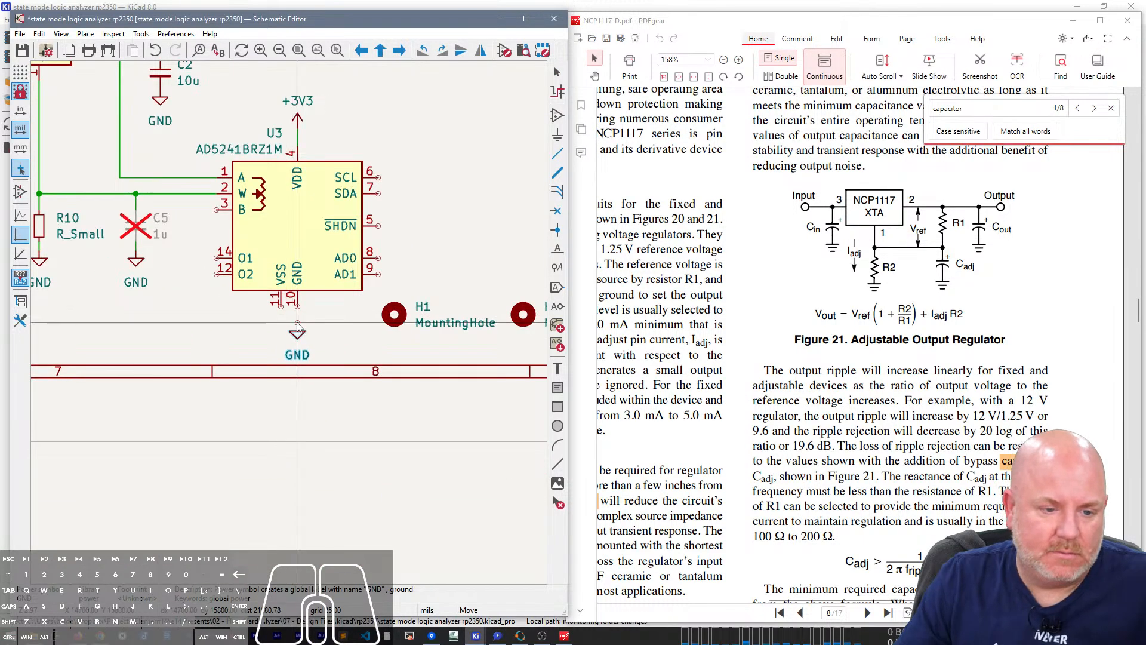
pyautogui.click(280, 306)
pyautogui.click(298, 323)
pyautogui.moveTo(359, 331); pyautogui.dragTo(376, 337, button='right')
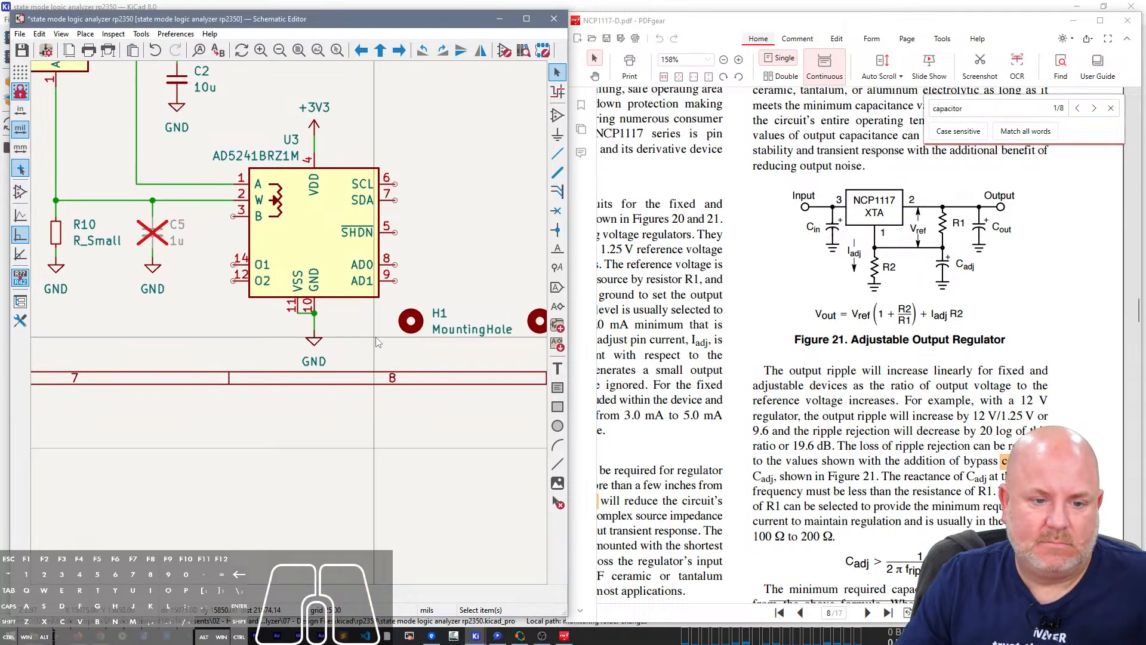
pyautogui.moveTo(410, 266); pyautogui.dragTo(372, 263, button='right')
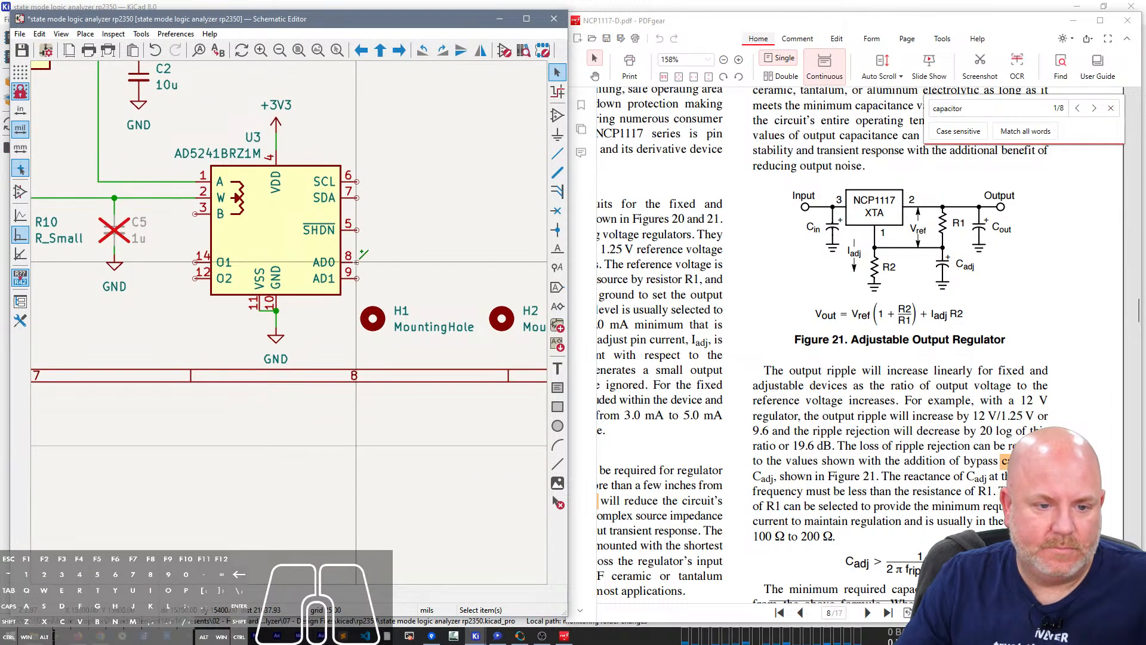
pyautogui.click(357, 262)
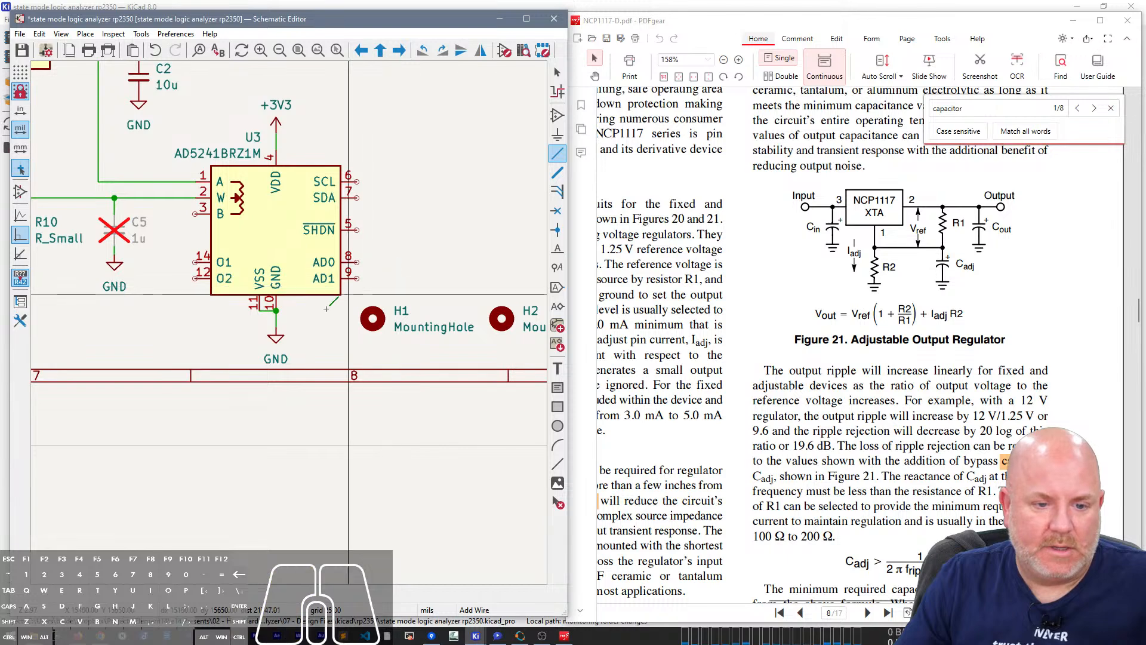
pyautogui.press('Escape')
# Step: Move the whole U1 regulator and U3 circuit up and to the left, clear of the mounting holes and sheet border
pyautogui.scroll(-1, 350, 290)
pyautogui.moveTo(275, 342); pyautogui.dragTo(484, 367, button='right')
pyautogui.moveTo(502, 405); pyautogui.dragTo(43, 96)
pyautogui.scroll(2, 460, 326)
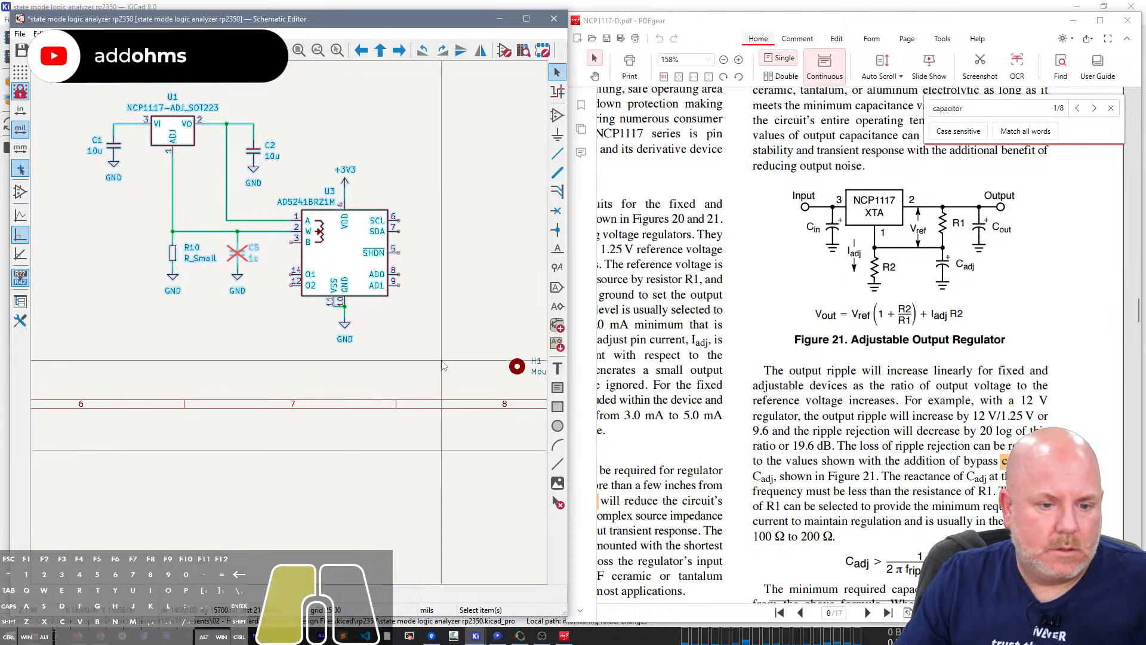
# Step: Duplicate a GND symbol beside U3's address pins and wire both AD0 and AD1 to it
pyautogui.click(225, 351)
pyautogui.hotkey('ctrl', 'd')
pyautogui.click(318, 315)
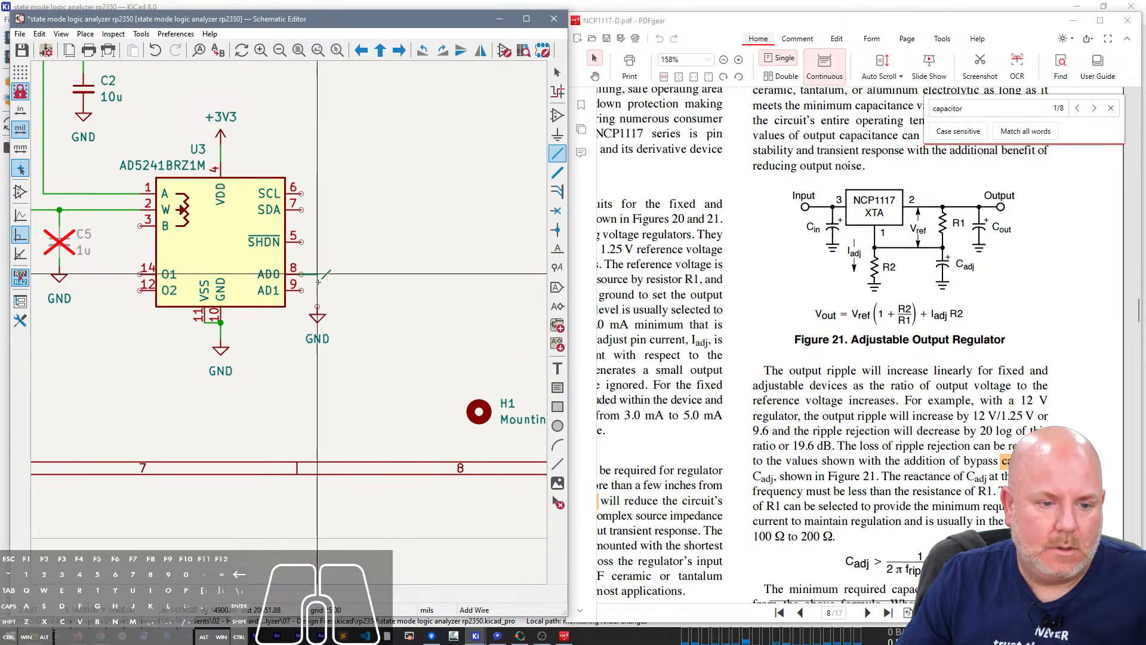
pyautogui.press('w')
pyautogui.press('Escape')
pyautogui.press('Escape')
# Step: Copy the 1u capacitor C6 with its +3V3 and GND symbols and place the copy to the right of U3
pyautogui.scroll(-4, 317, 289)
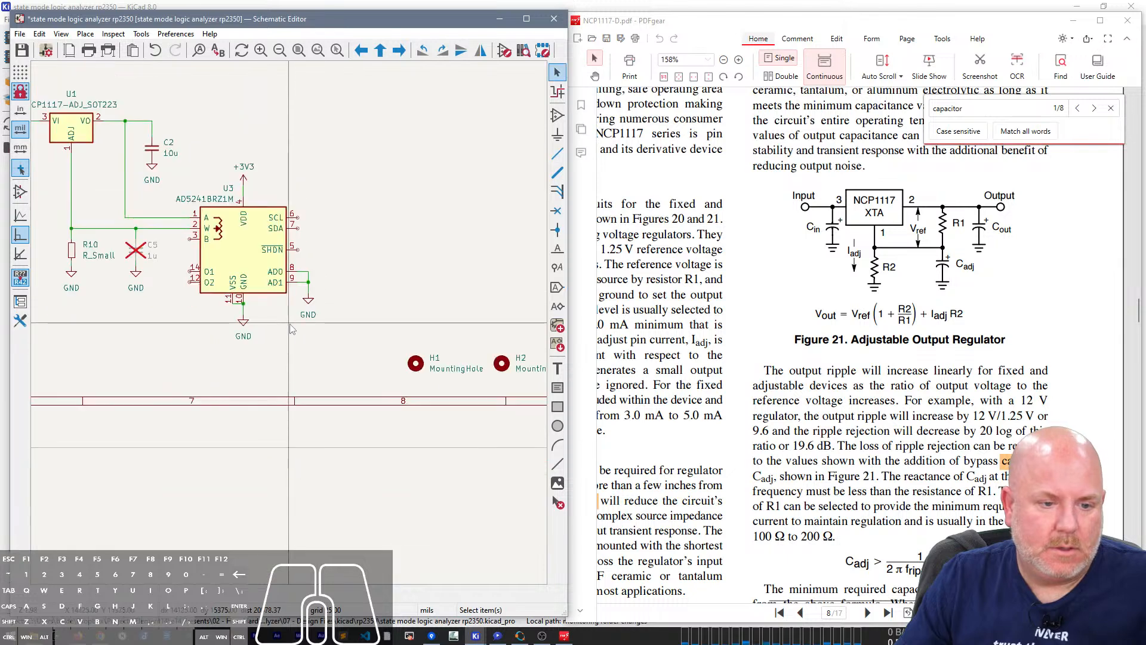
pyautogui.scroll(-3, 292, 327)
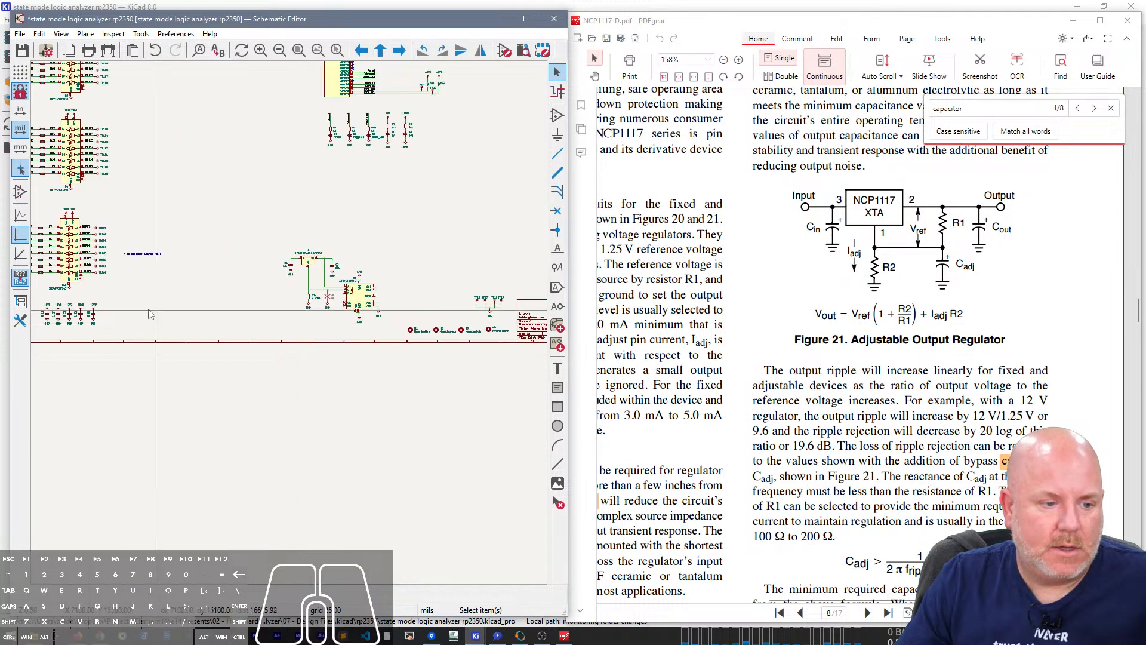
pyautogui.hotkey('ctrl', 'c')
pyautogui.moveTo(232, 315); pyautogui.dragTo(128, 317, button='right')
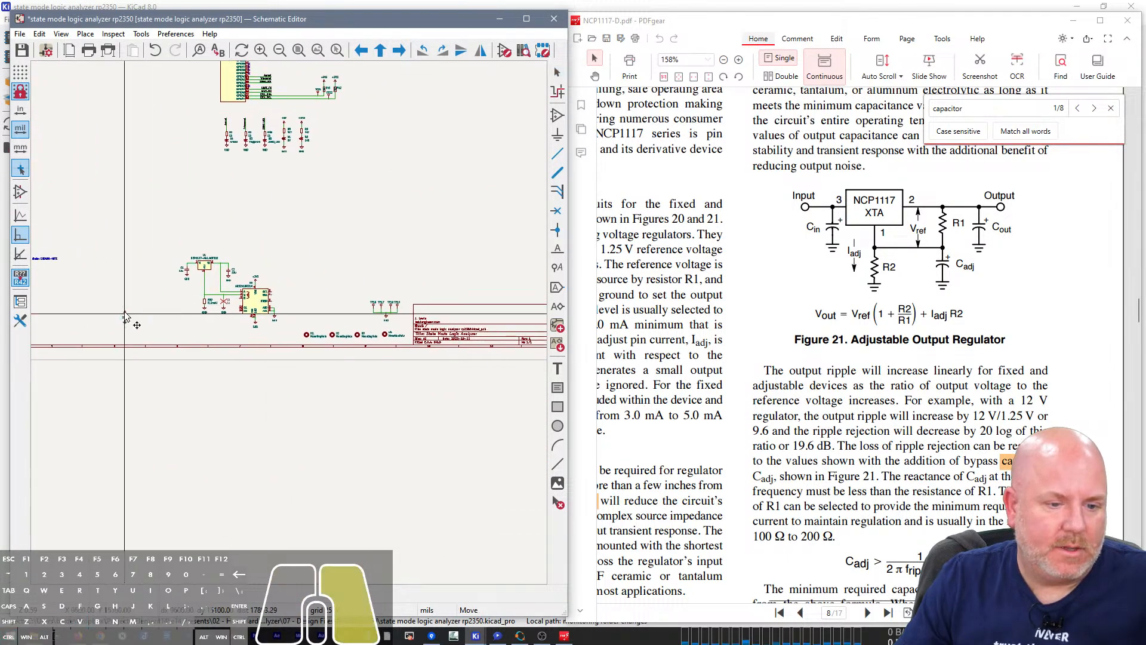
pyautogui.scroll(4, 240, 279)
pyautogui.hotkey('ctrl', 'v')
pyautogui.click(418, 296)
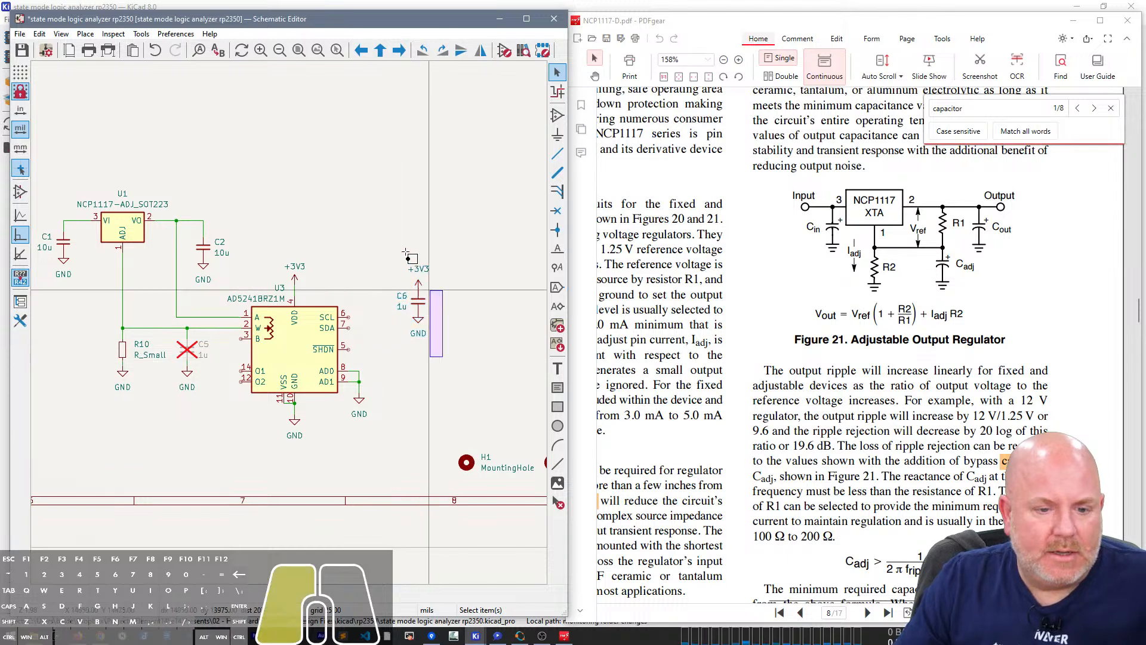
# Step: Copy the existing I2C1_SDA and I2C1_SCL labelled wires and place the copies below C6
pyautogui.scroll(-4, 376, 430)
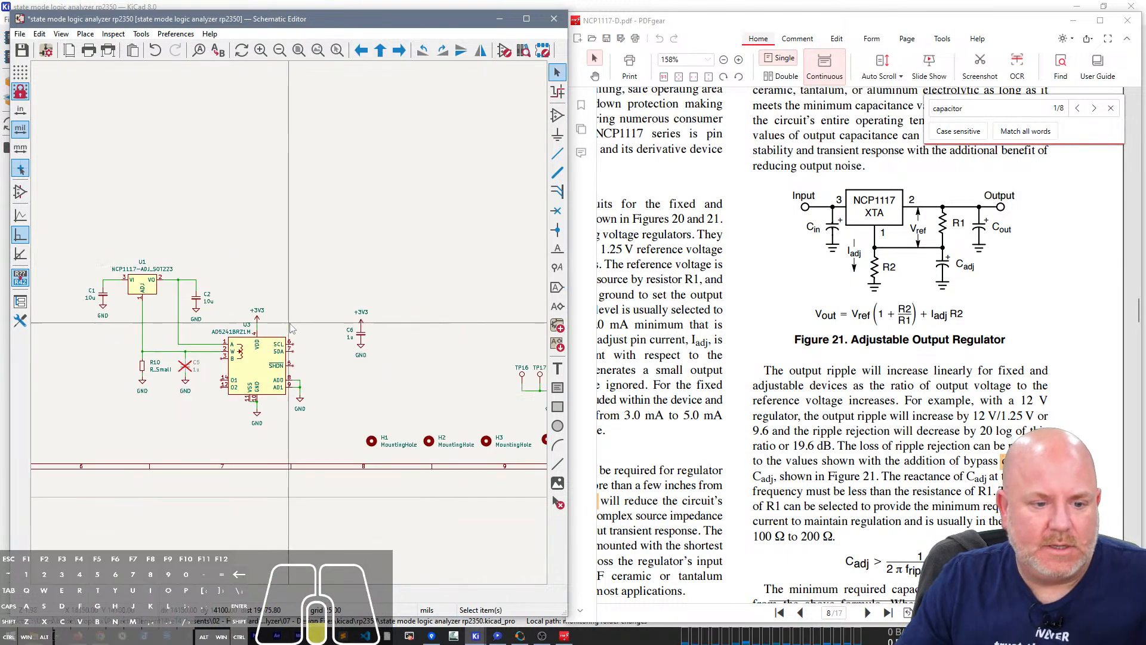
pyautogui.moveTo(320, 266); pyautogui.dragTo(326, 274)
pyautogui.hotkey('ctrl', 'c')
pyautogui.hotkey('ctrl', 'v')
pyautogui.moveTo(391, 505); pyautogui.dragTo(406, 325, button='right')
pyautogui.scroll(3, 365, 370)
# Step: Delete the two copied I2C wires below C6, keeping only their I2C1_SDA and I2C1_SCL labels
pyautogui.click(260, 323)
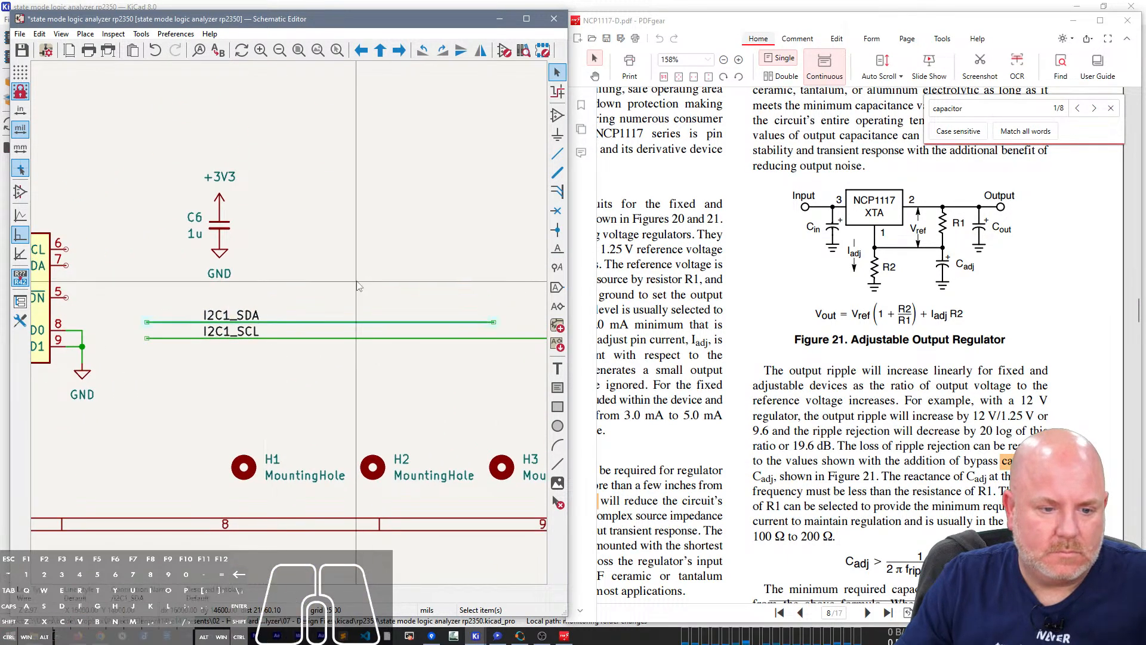
pyautogui.press('Delete')
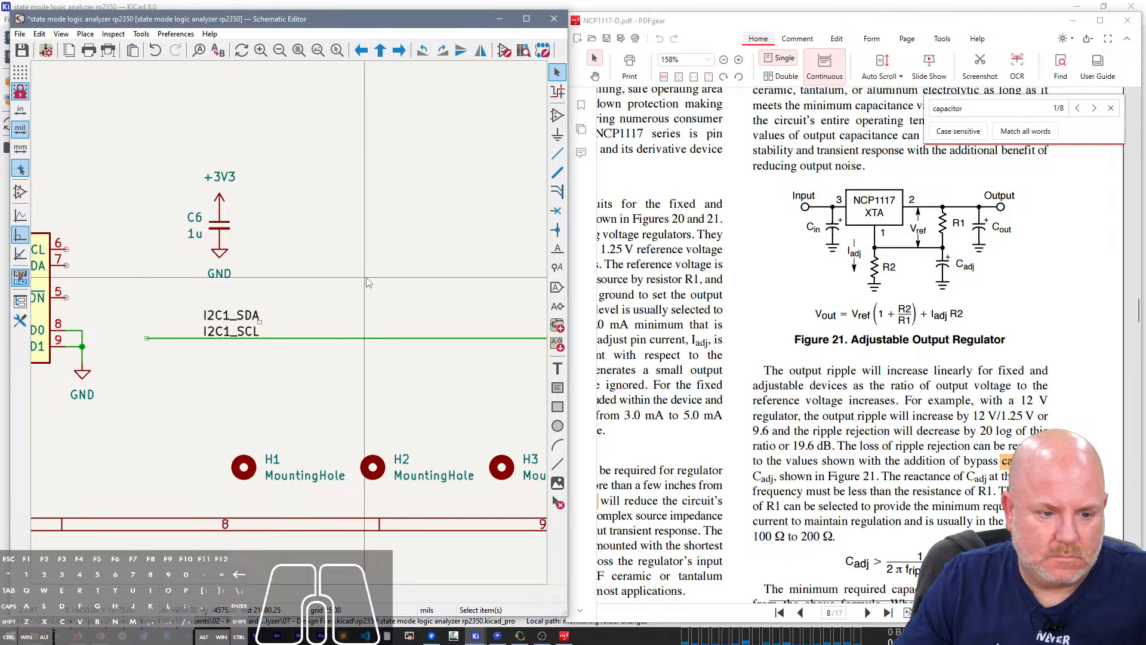
pyautogui.press('Delete')
pyautogui.press('h')
pyautogui.press('Escape')
pyautogui.moveTo(178, 282); pyautogui.dragTo(223, 285, button='right')
pyautogui.press('Escape')
pyautogui.moveTo(160, 161); pyautogui.dragTo(294, 180, button='middle')
# Step: Move the I2C1_SCL label beside U3's SCL pin and wire the pin to it
pyautogui.click(425, 355)
pyautogui.press('m')
pyautogui.click(306, 271)
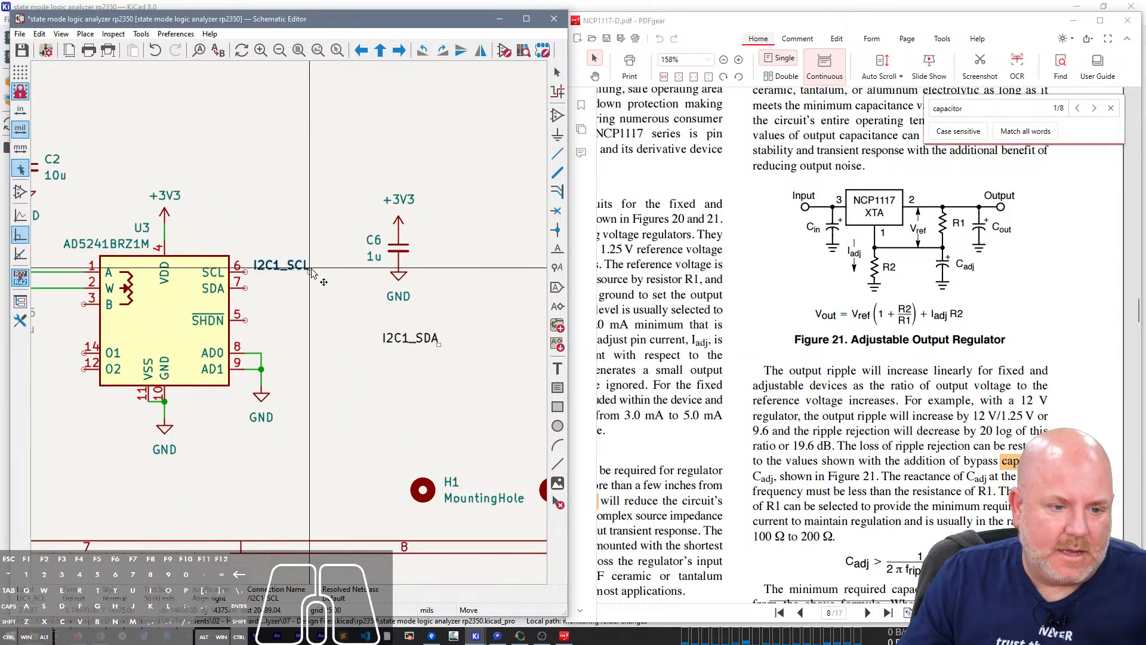
pyautogui.press('w')
pyautogui.click(307, 272)
pyautogui.press('Escape')
pyautogui.press('Escape')
# Step: Move the I2C1_SDA label beside U3's SDA pin and wire the pin to it
pyautogui.click(406, 342)
pyautogui.press('m')
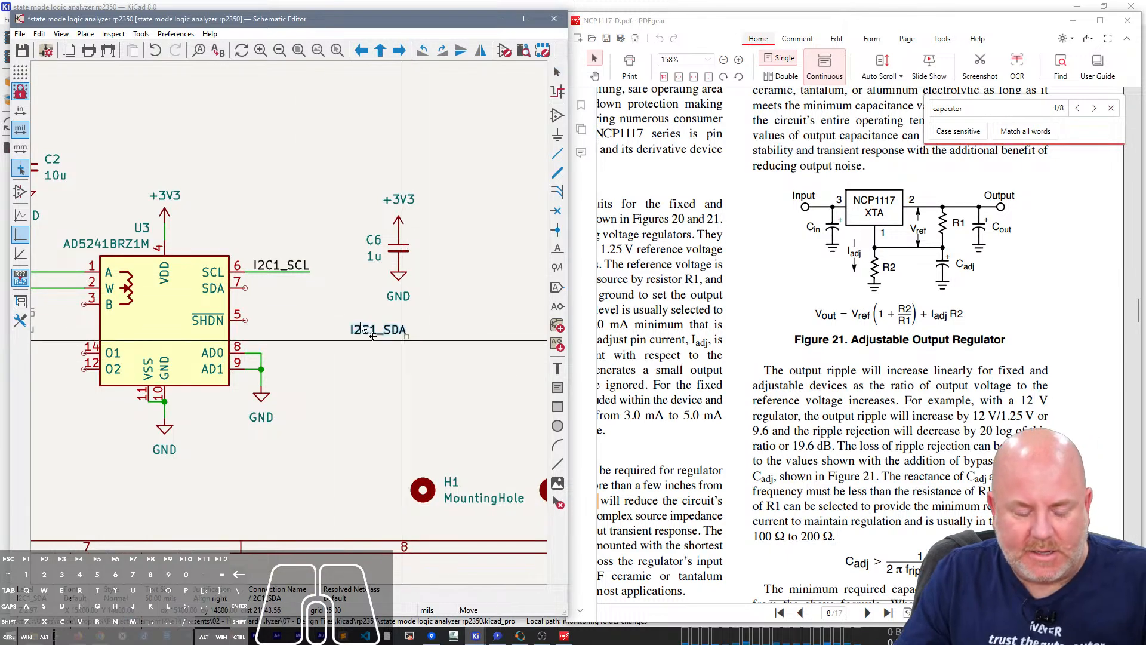
pyautogui.click(278, 295)
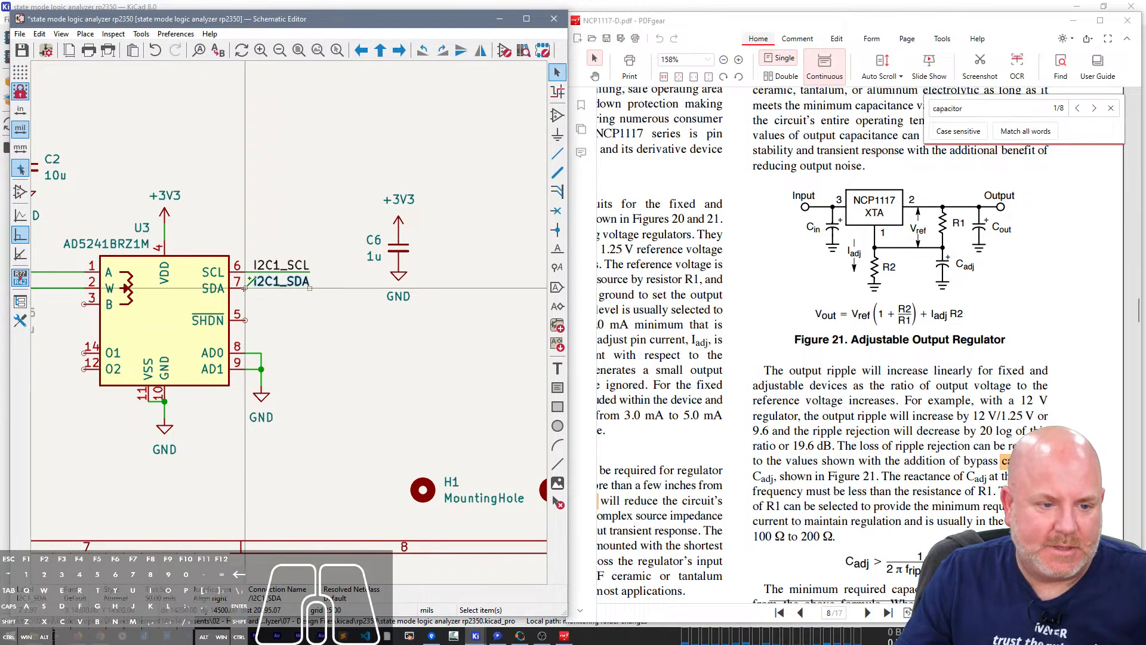
pyautogui.press('w')
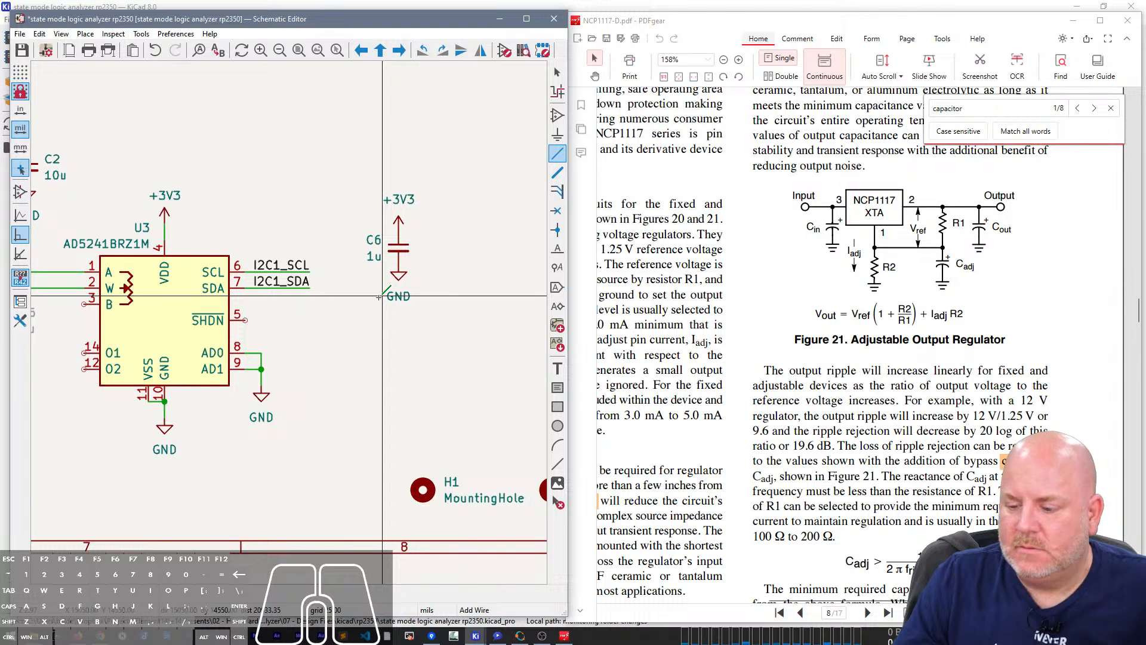
pyautogui.scroll(-3, 379, 297)
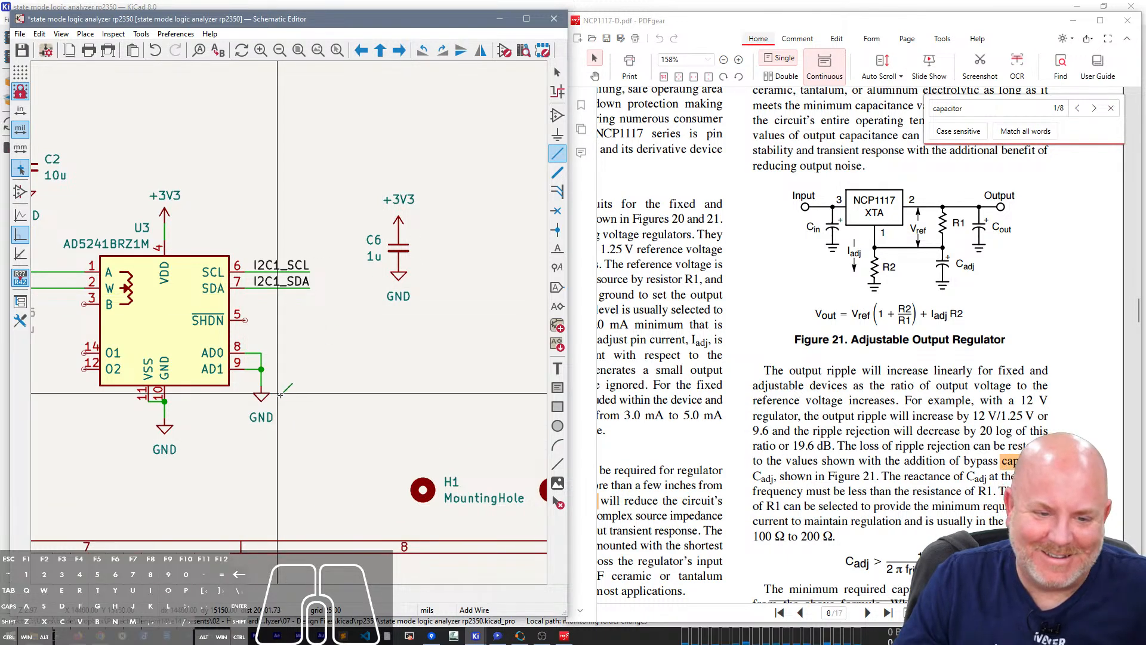
pyautogui.scroll(-2, 292, 317)
pyautogui.scroll(3, 291, 317)
pyautogui.press('Escape')
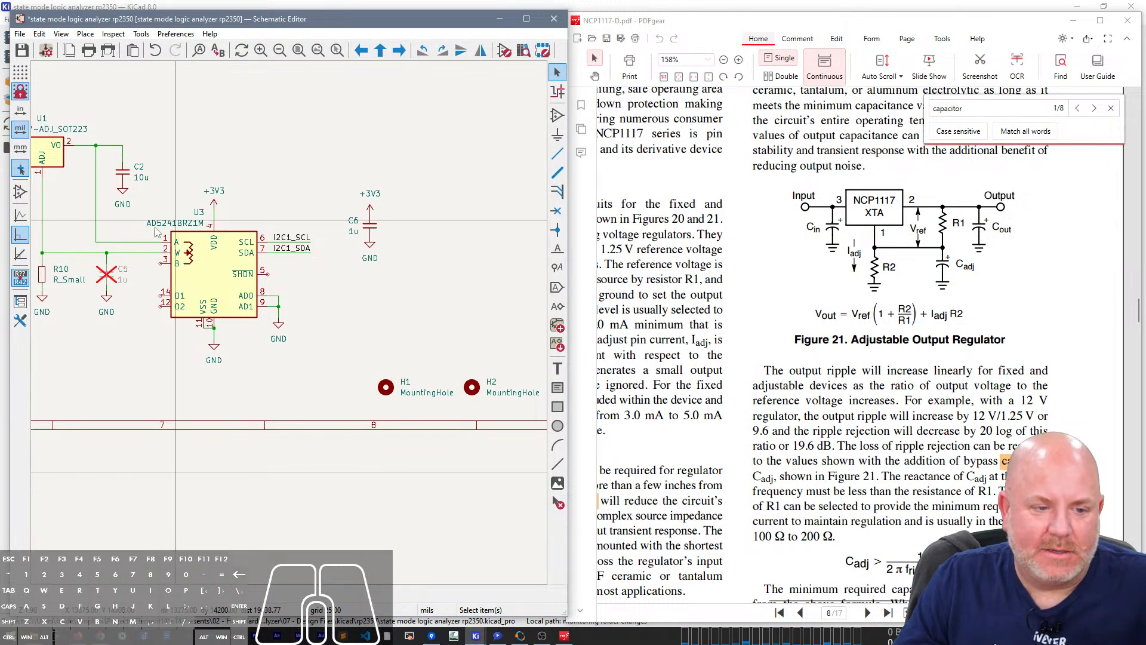
# Step: Close the text search in the NCP1117 datasheet and review the application notes around the adjustable output regulator figure
pyautogui.scroll(2, 175, 224)
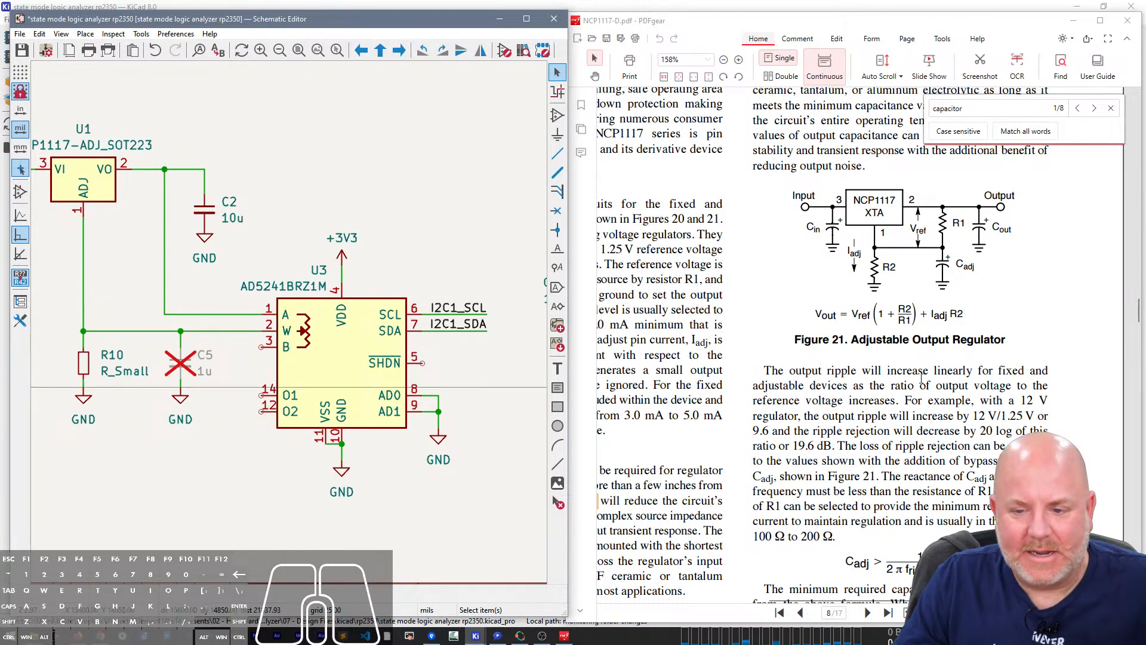
pyautogui.click(803, 371)
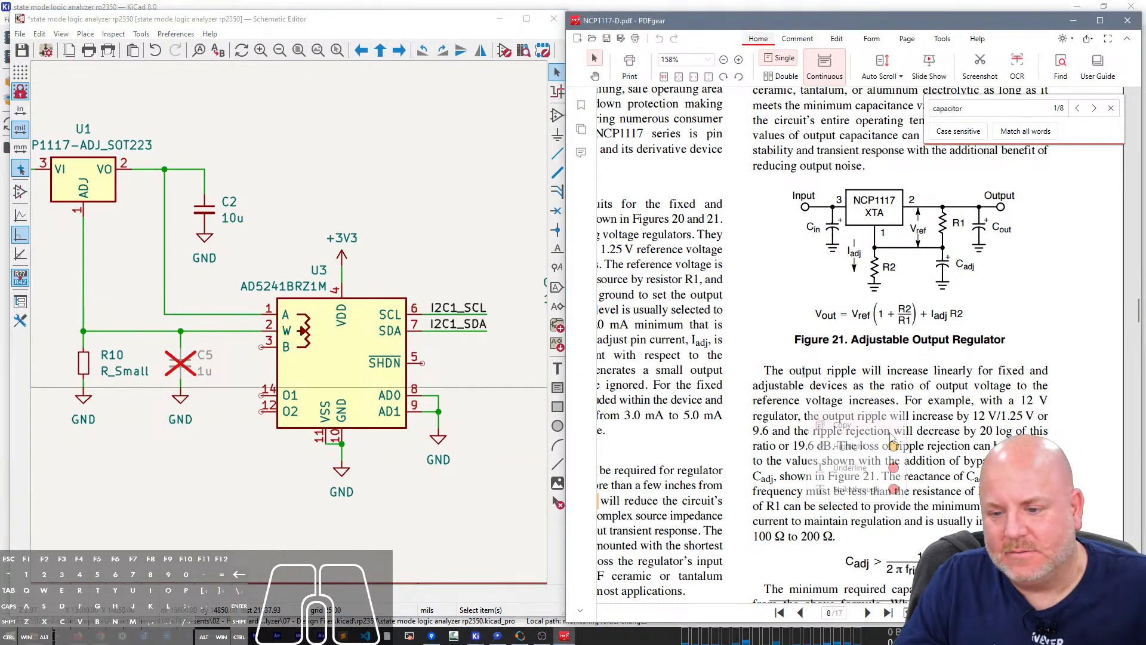
pyautogui.click(1111, 108)
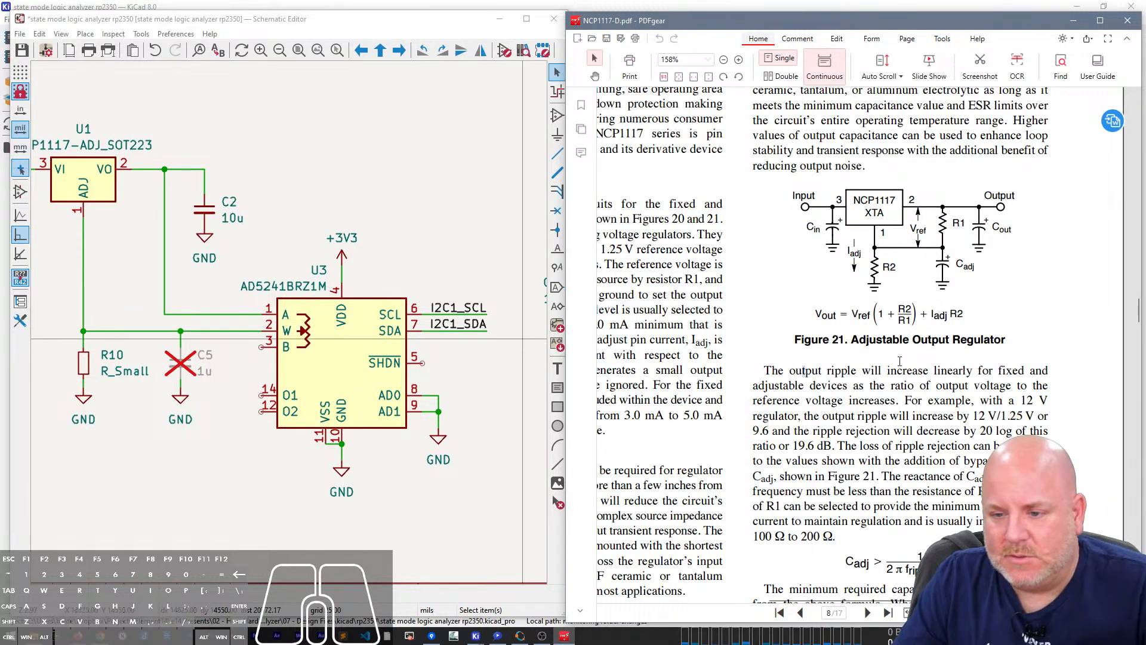
pyautogui.scroll(3, 896, 364)
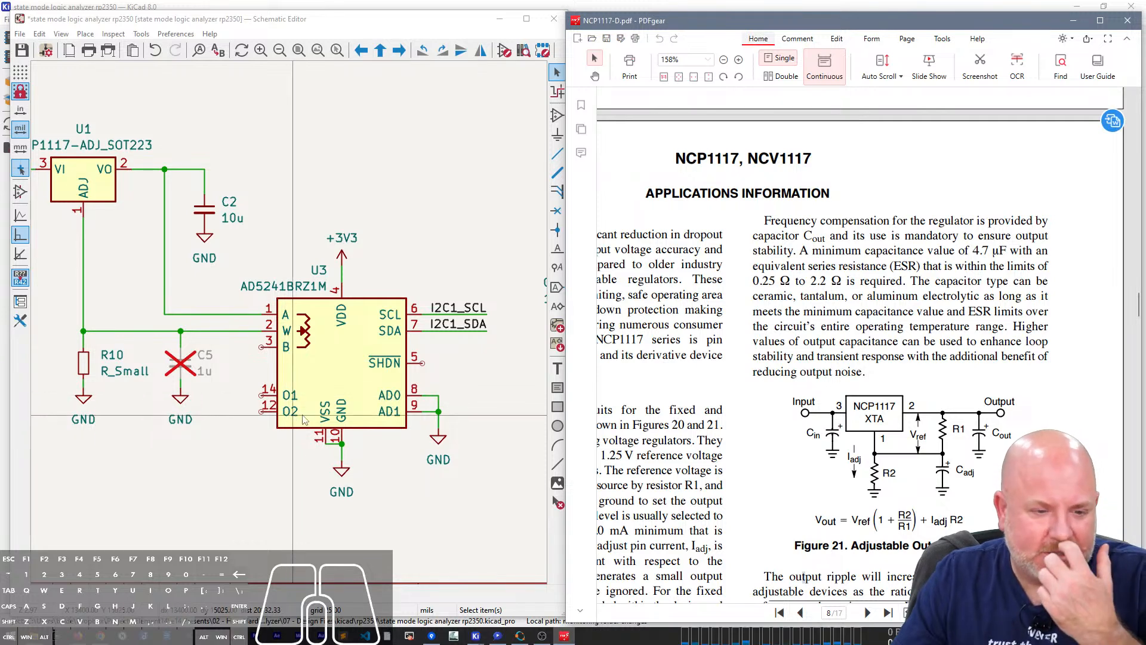
# Step: Check the part number in U3's value field
pyautogui.doubleClick(285, 287)
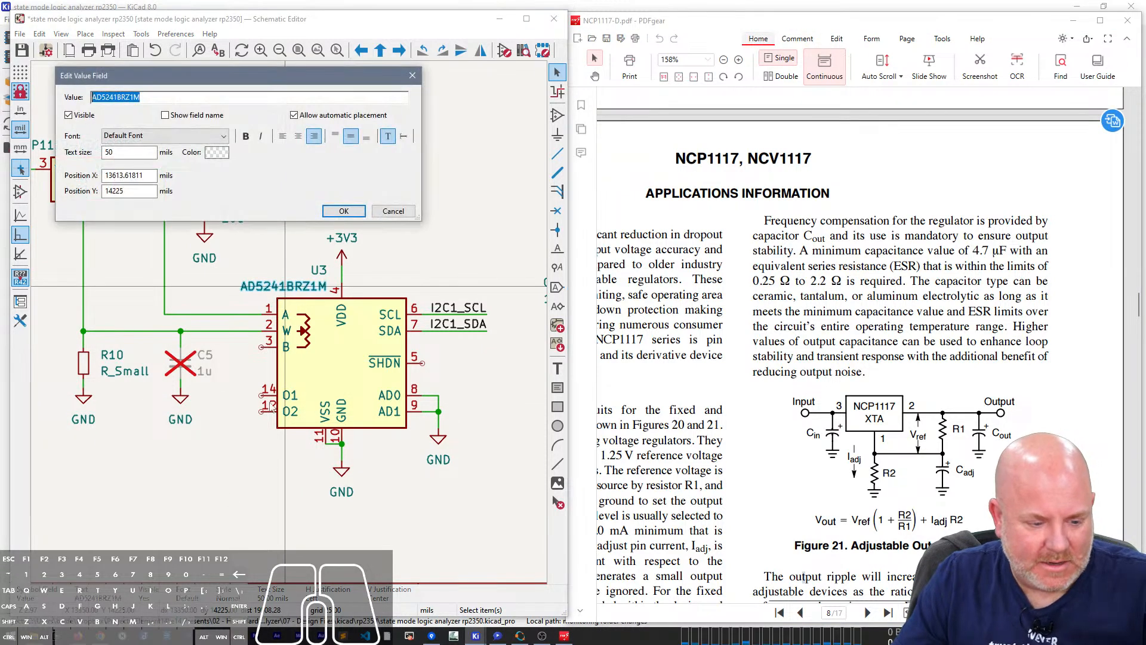
pyautogui.click(118, 97)
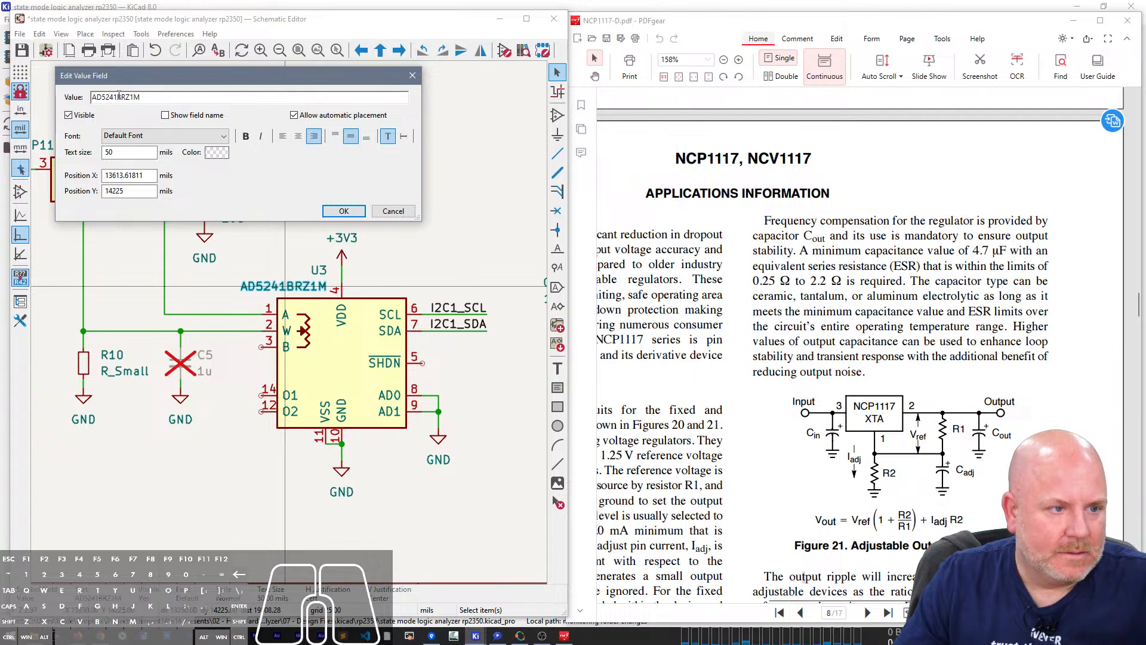
pyautogui.click(344, 211)
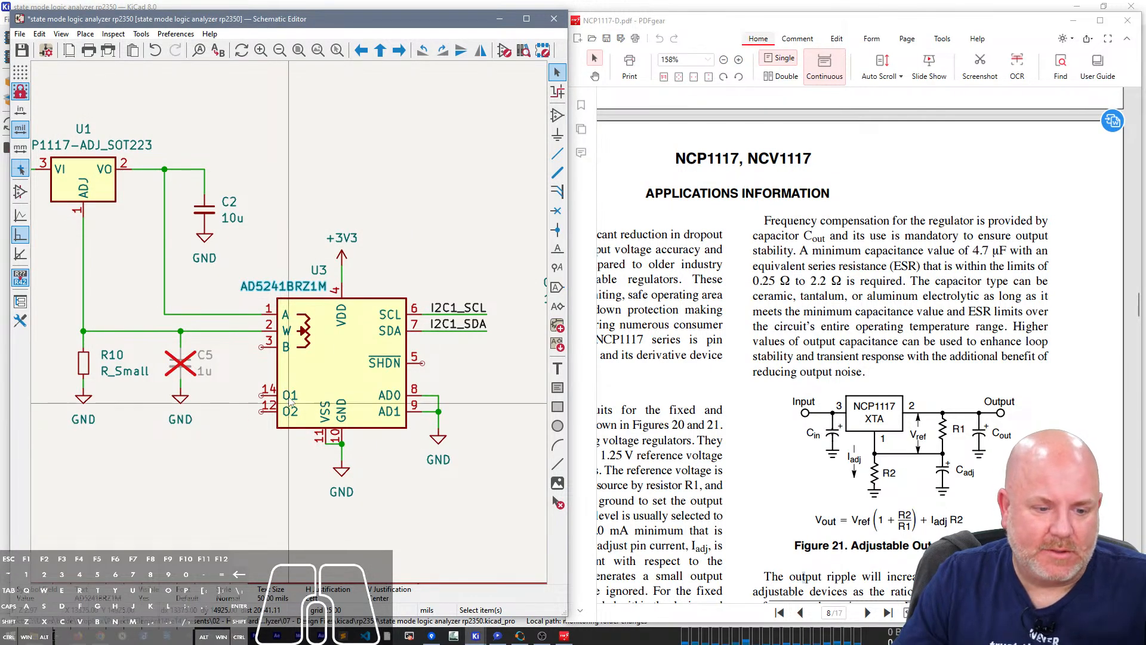
pyautogui.press('super')
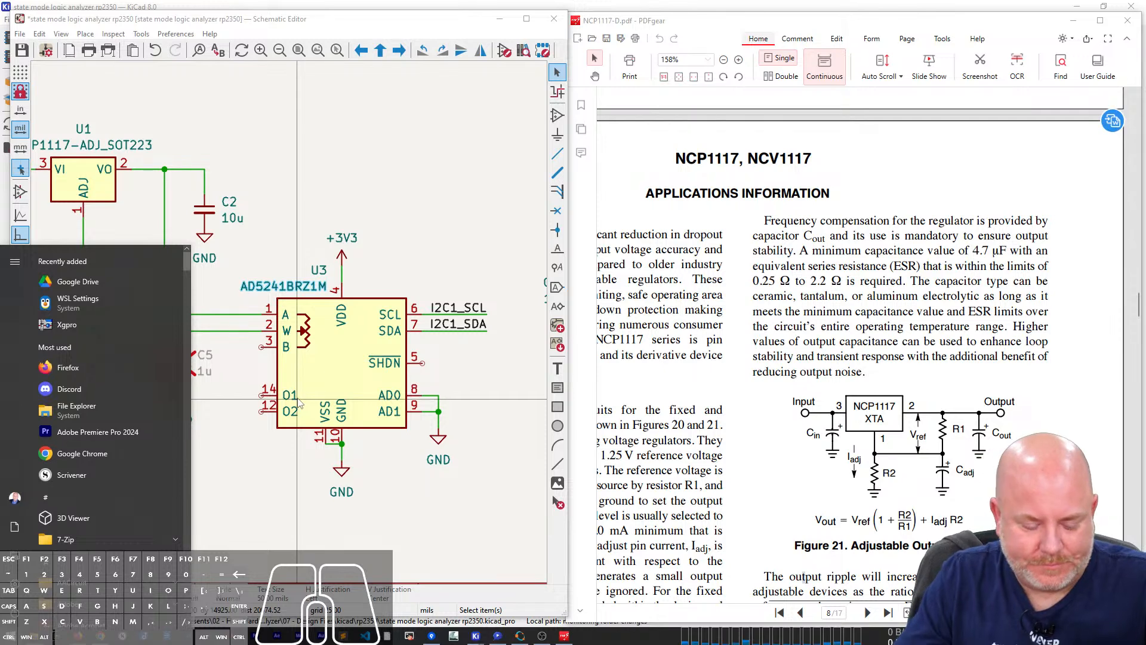
pyautogui.write('AD5241')
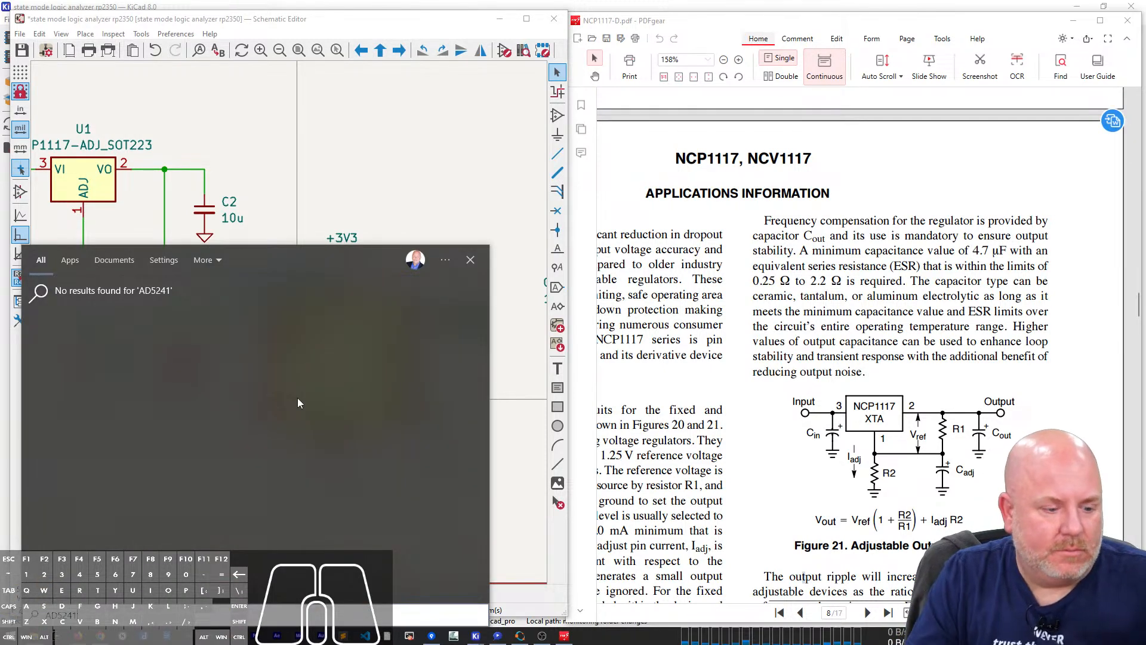
pyautogui.press('Escape')
# Step: Switch to Firefox and search the web for AD5241 in a new tab
pyautogui.moveTo(76, 638)
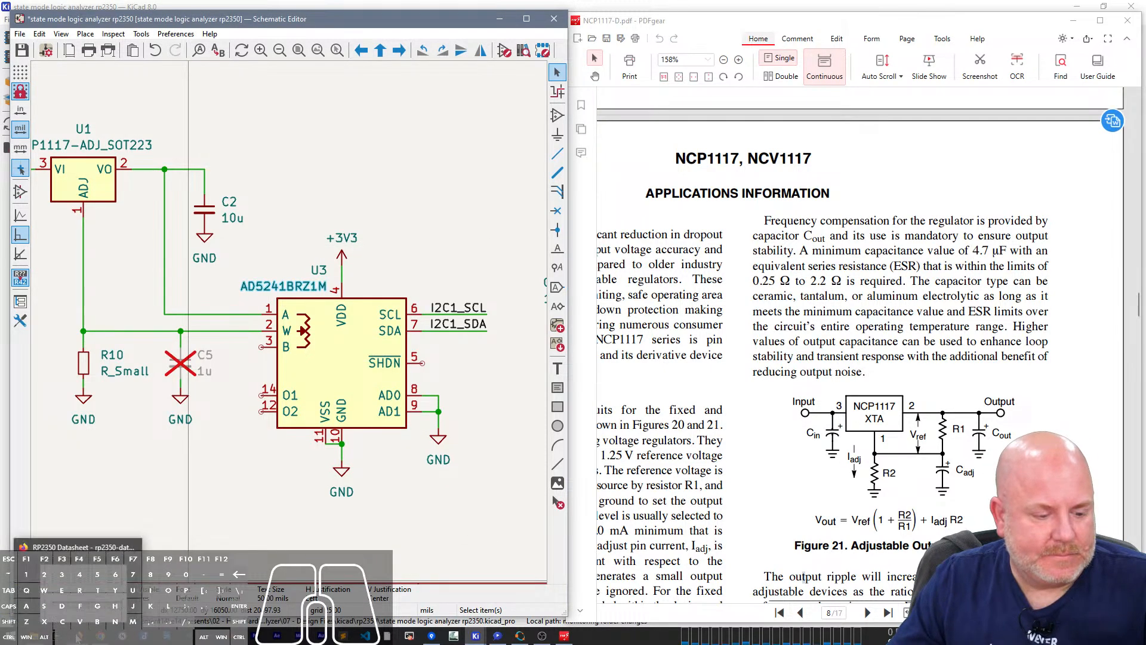
pyautogui.click(80, 588)
pyautogui.click(977, 14)
pyautogui.hotkey('ctrl', 'v')
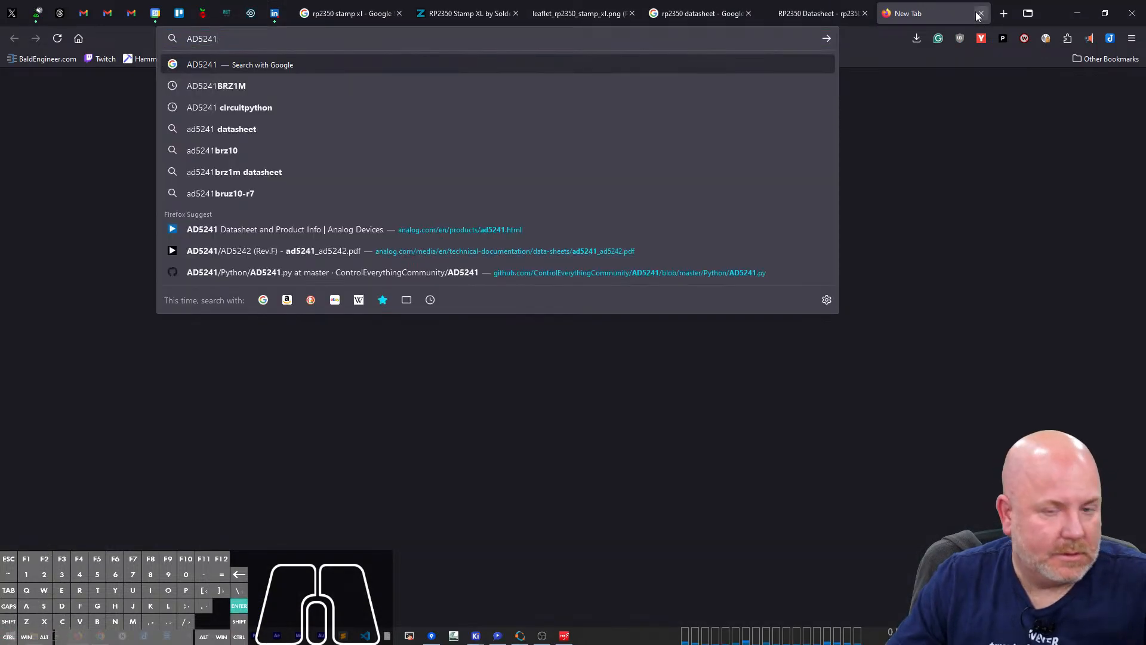
pyautogui.press('Return')
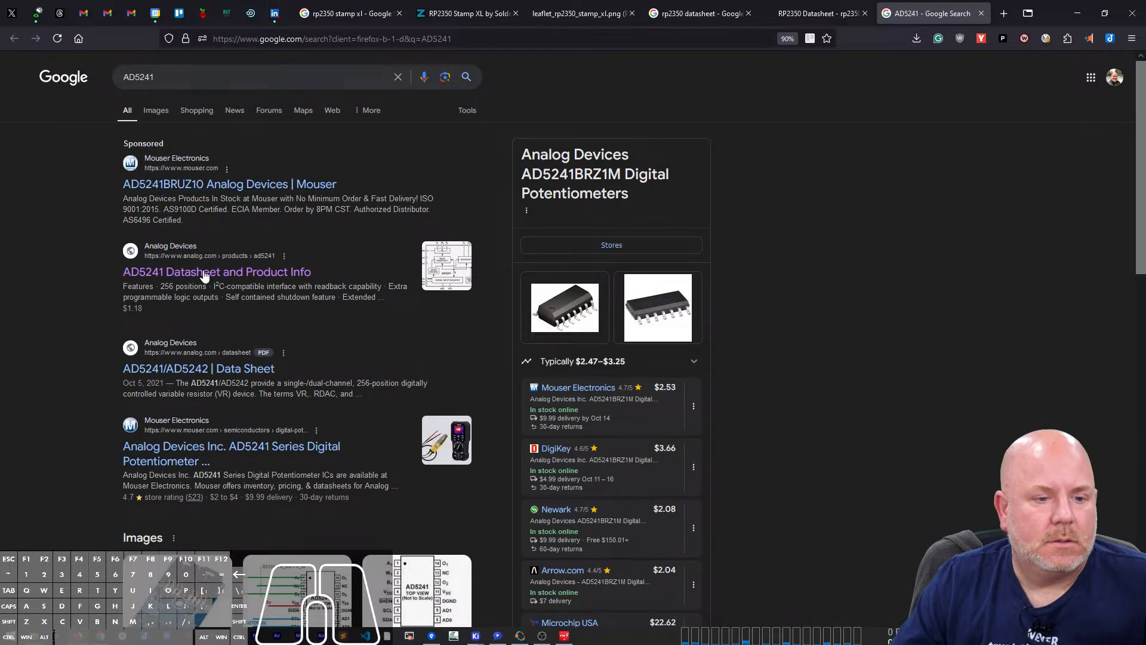
# Step: Open the AD5241/AD5242 data sheet PDF from Analog Devices and enlarge it to 160%
pyautogui.click(226, 357)
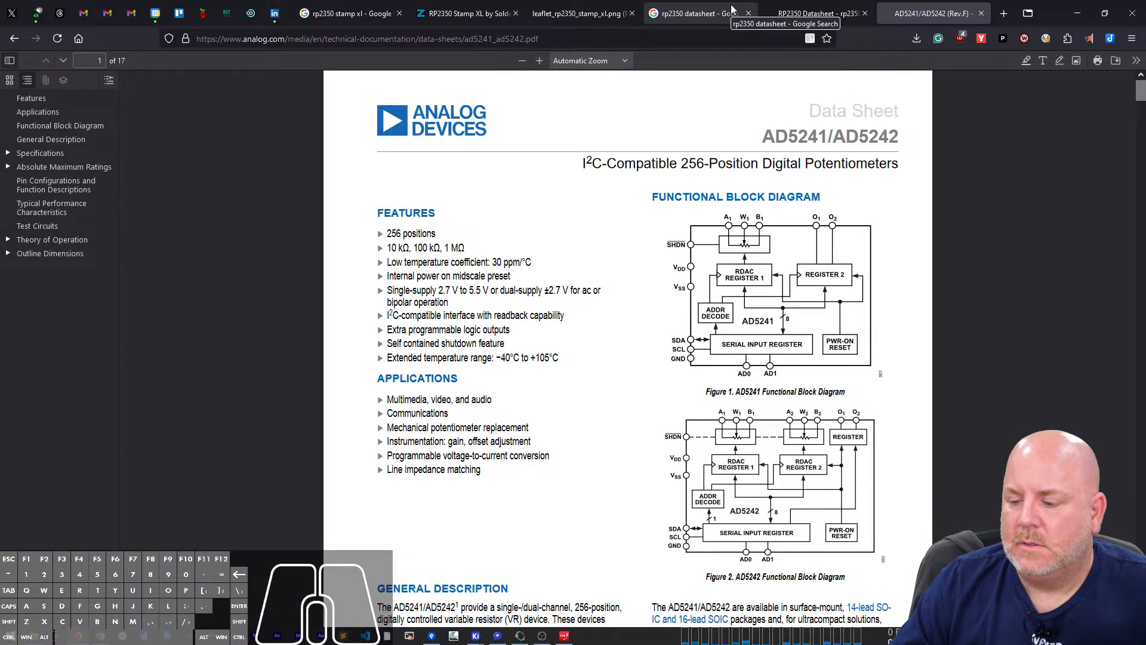
pyautogui.click(539, 61)
pyautogui.click(539, 60)
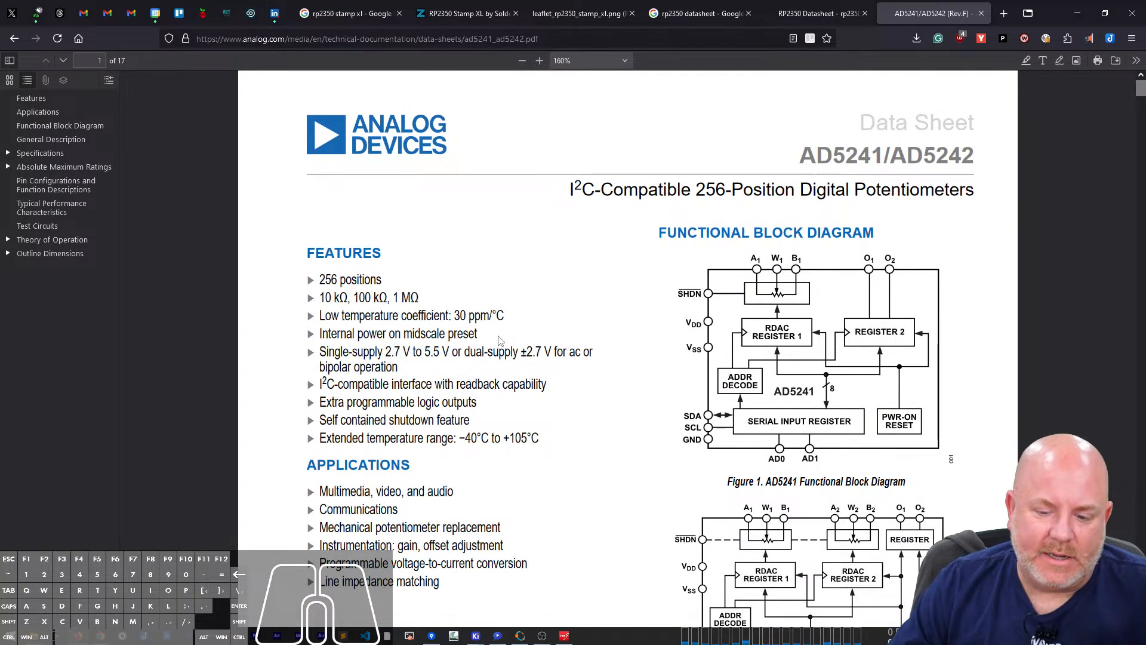
# Step: Look through the AD5241/AD5242 data sheet and go to its Absolute Maximum Ratings section to examine the ratings table
pyautogui.scroll(-2, 500, 341)
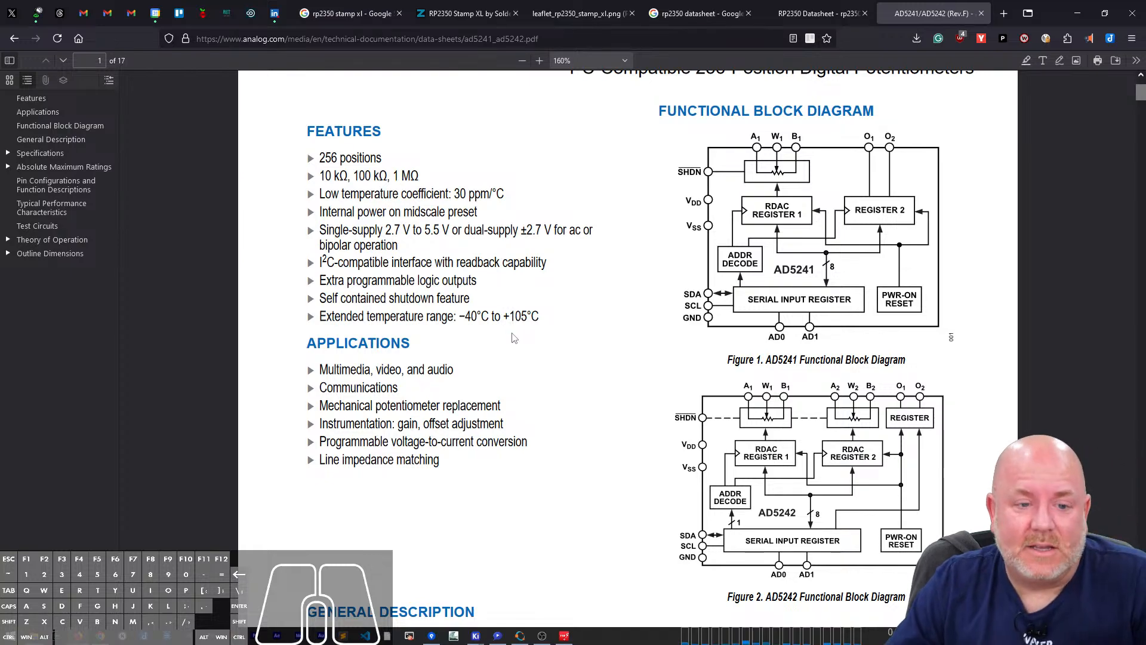
pyautogui.scroll(-10, 516, 393)
pyautogui.scroll(-20, 516, 392)
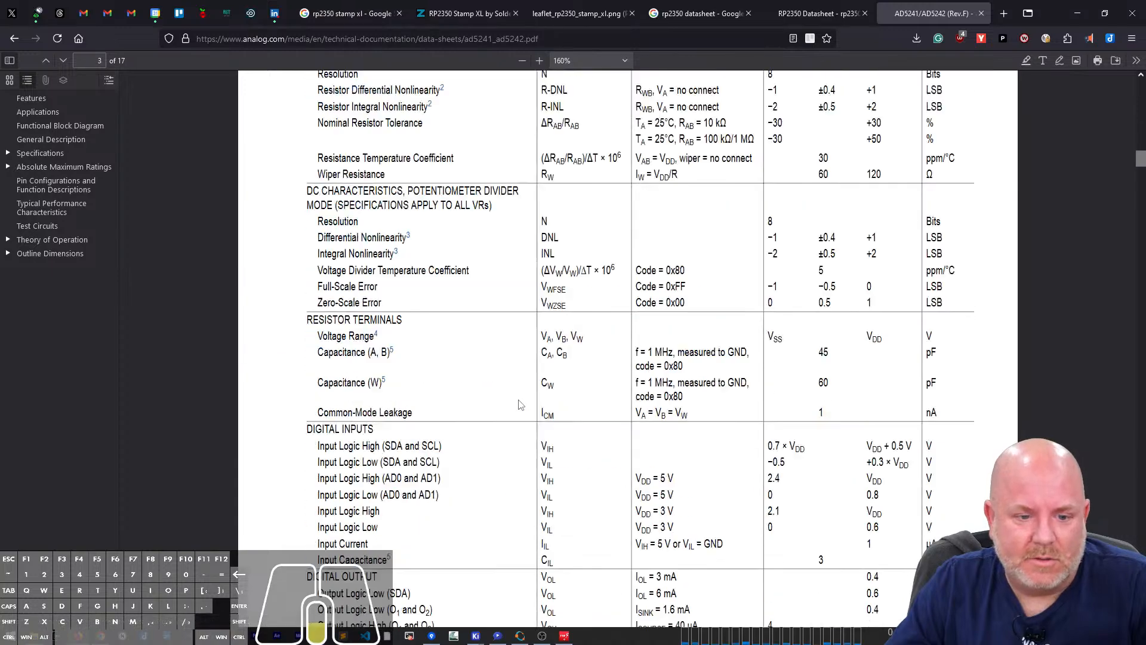
pyautogui.scroll(10, 519, 405)
pyautogui.scroll(12, 519, 405)
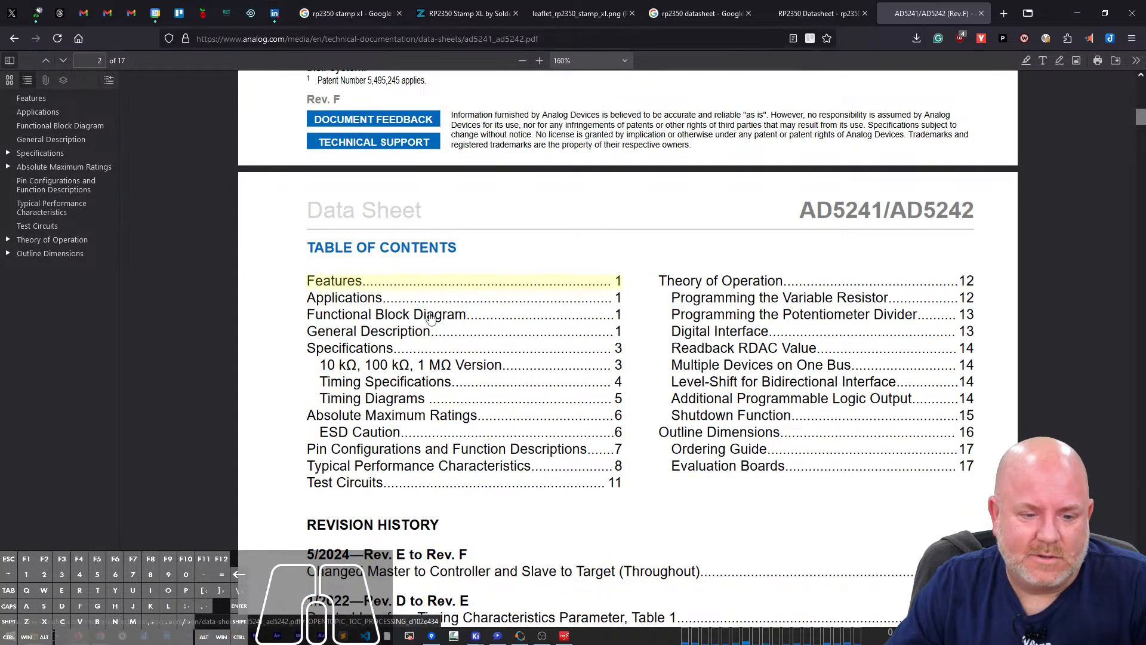
pyautogui.click(410, 421)
pyautogui.scroll(2, 507, 441)
pyautogui.scroll(-1, 516, 370)
pyautogui.moveTo(308, 107); pyautogui.dragTo(578, 528)
pyautogui.click(573, 481)
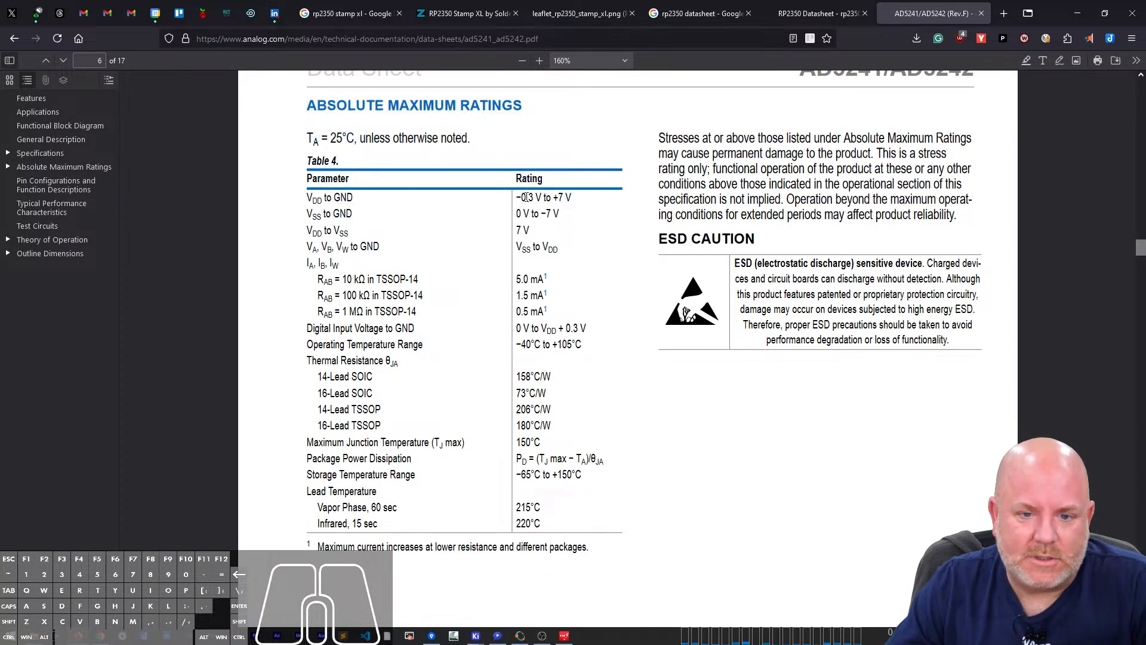
# Step: Examine the VDD to GND rating and its stress note, the specification tables, and the front page's features and block diagrams
pyautogui.moveTo(526, 197); pyautogui.dragTo(573, 200)
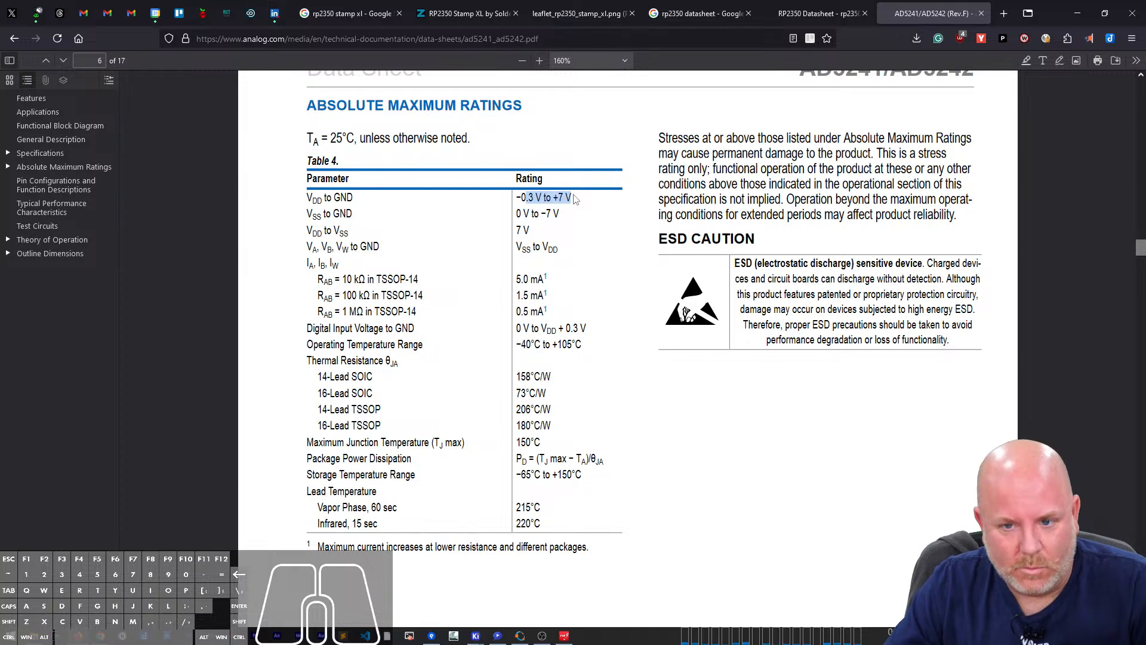
pyautogui.moveTo(661, 137); pyautogui.dragTo(983, 147)
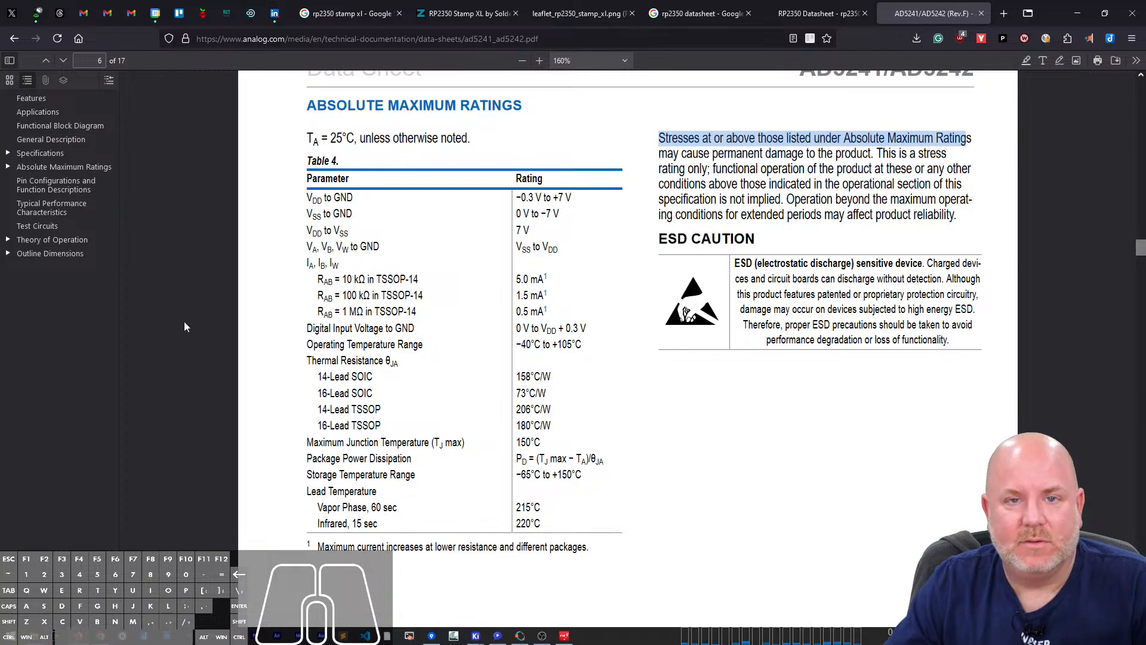
pyautogui.scroll(20, 457, 425)
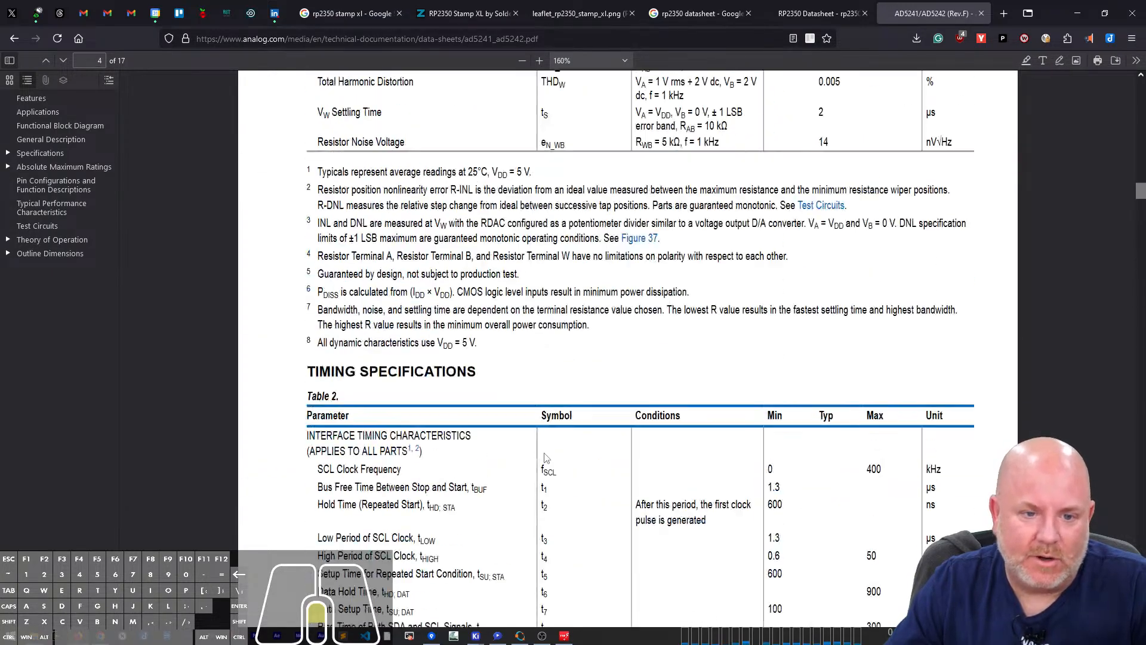
pyautogui.scroll(20, 543, 452)
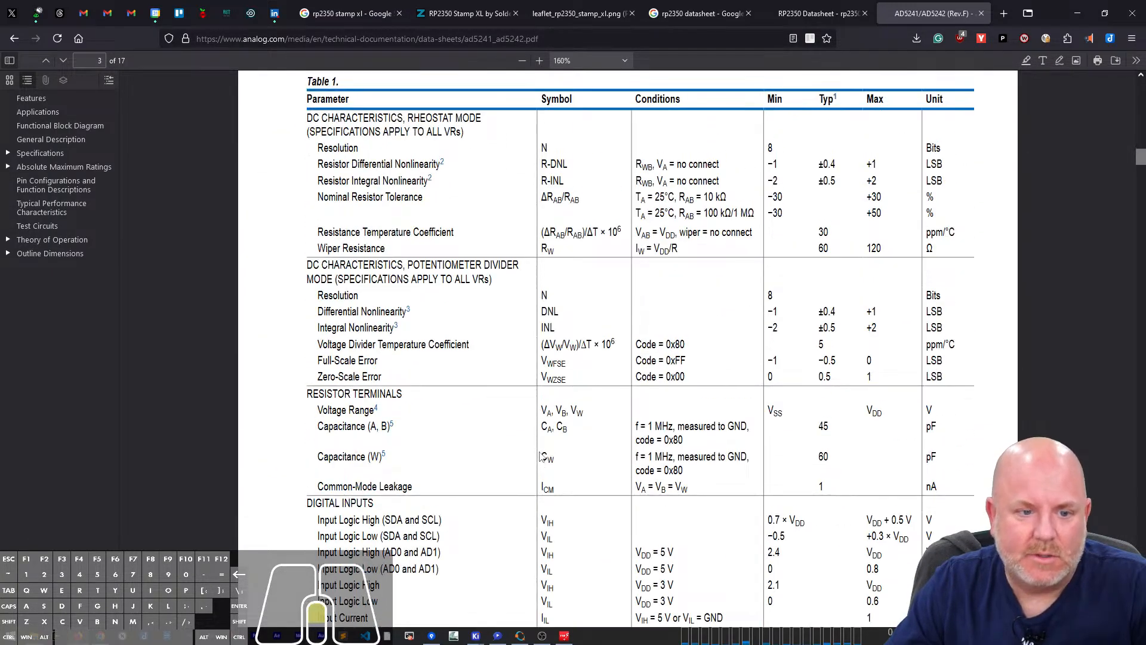
pyautogui.scroll(5, 541, 456)
pyautogui.scroll(-20, 541, 455)
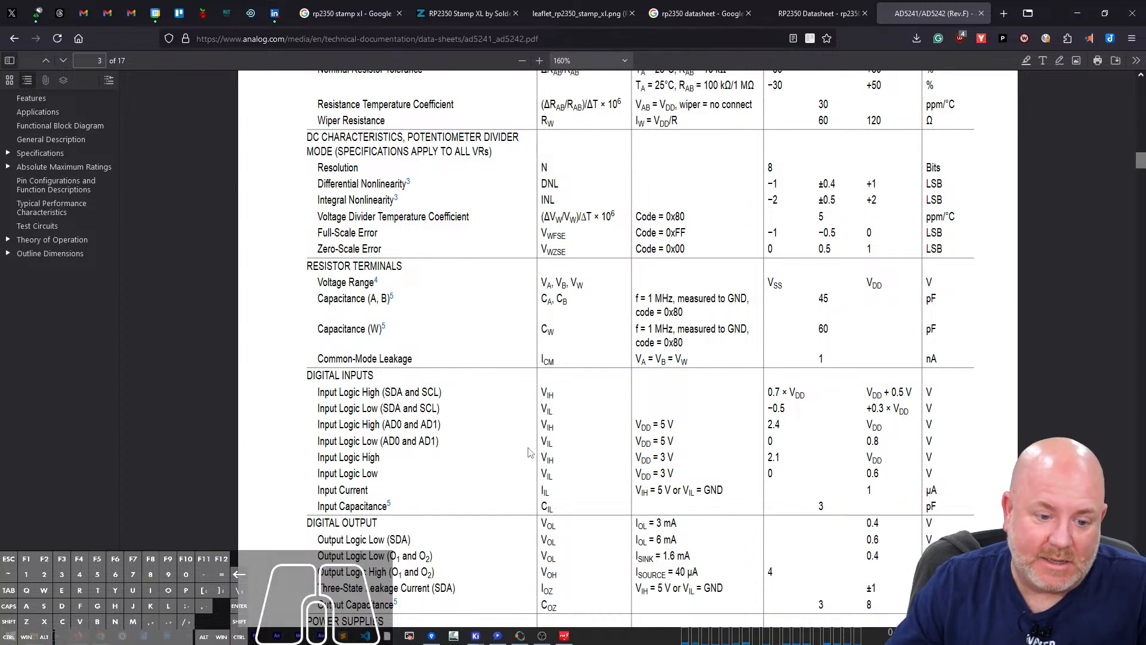
pyautogui.scroll(20, 534, 464)
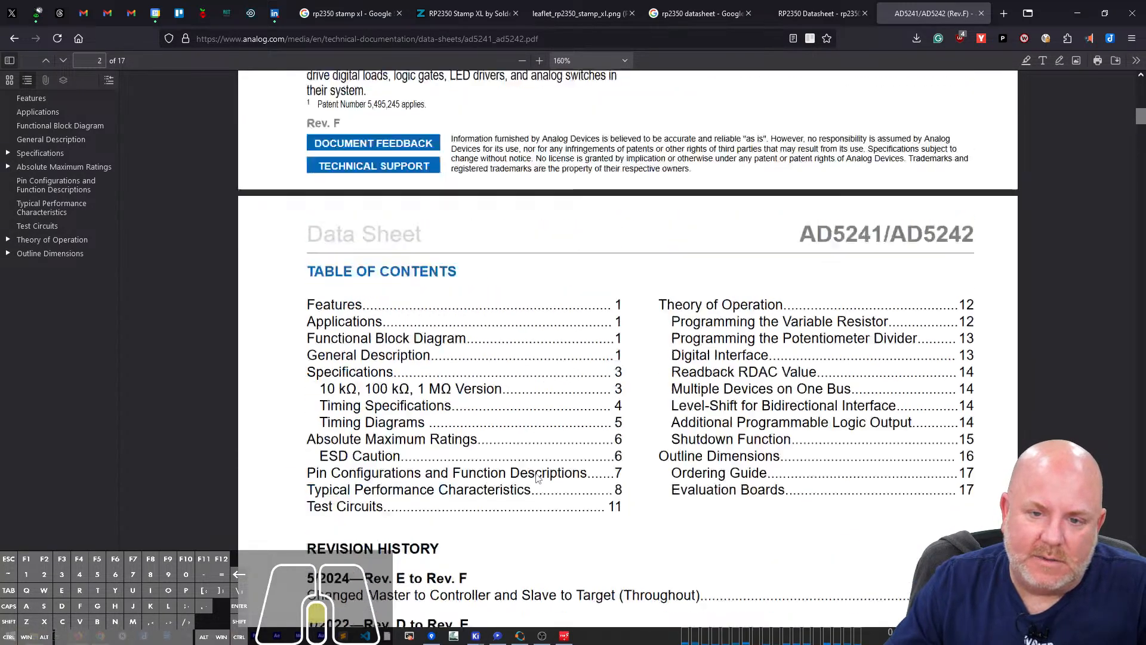
pyautogui.scroll(-4, 556, 418)
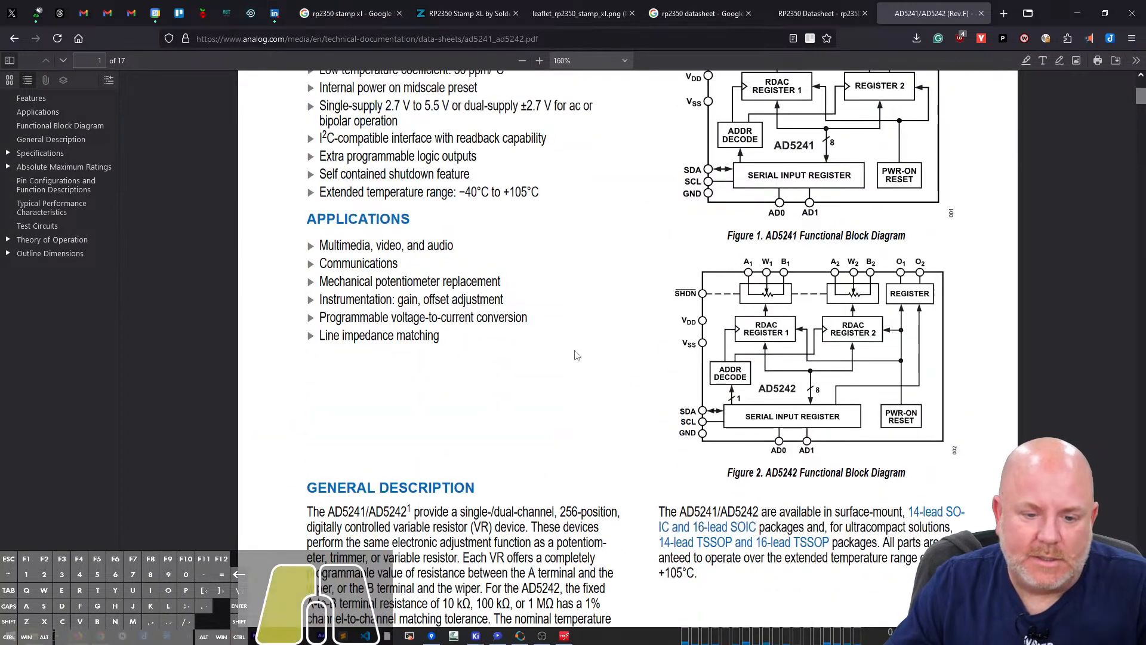
# Step: Search the data sheet for SHDN and examine the AD5241 pin 5 description, including how to tie it if not used
pyautogui.hotkey('ctrl', 'f')
pyautogui.write('S')
pyautogui.press('BackSpace')
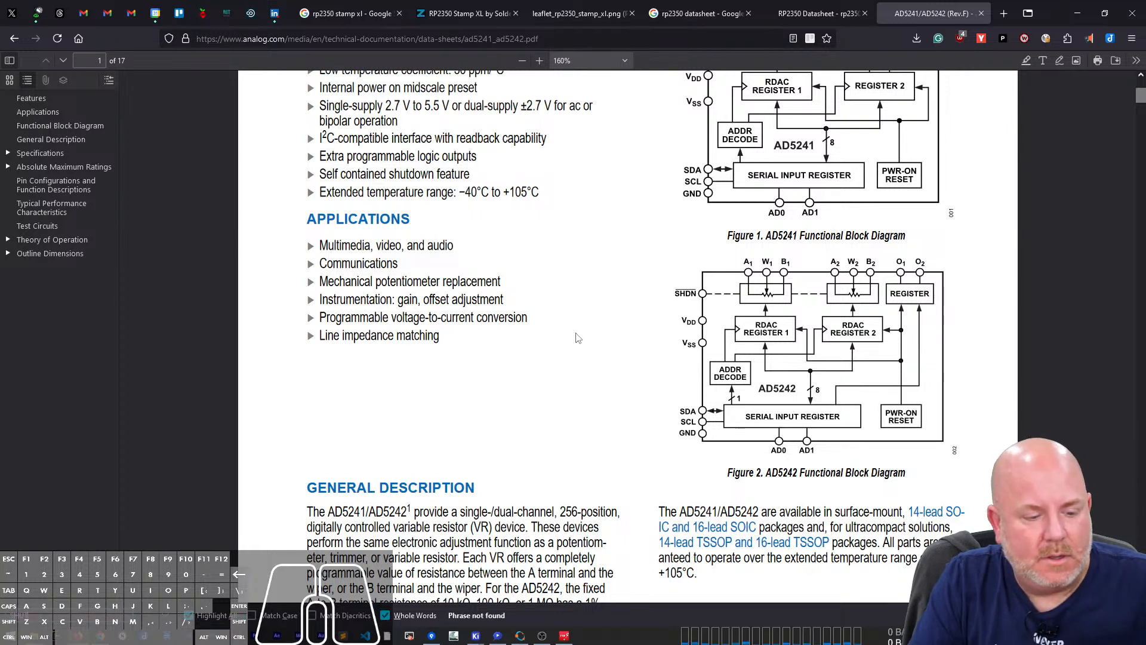
pyautogui.press('BackSpace')
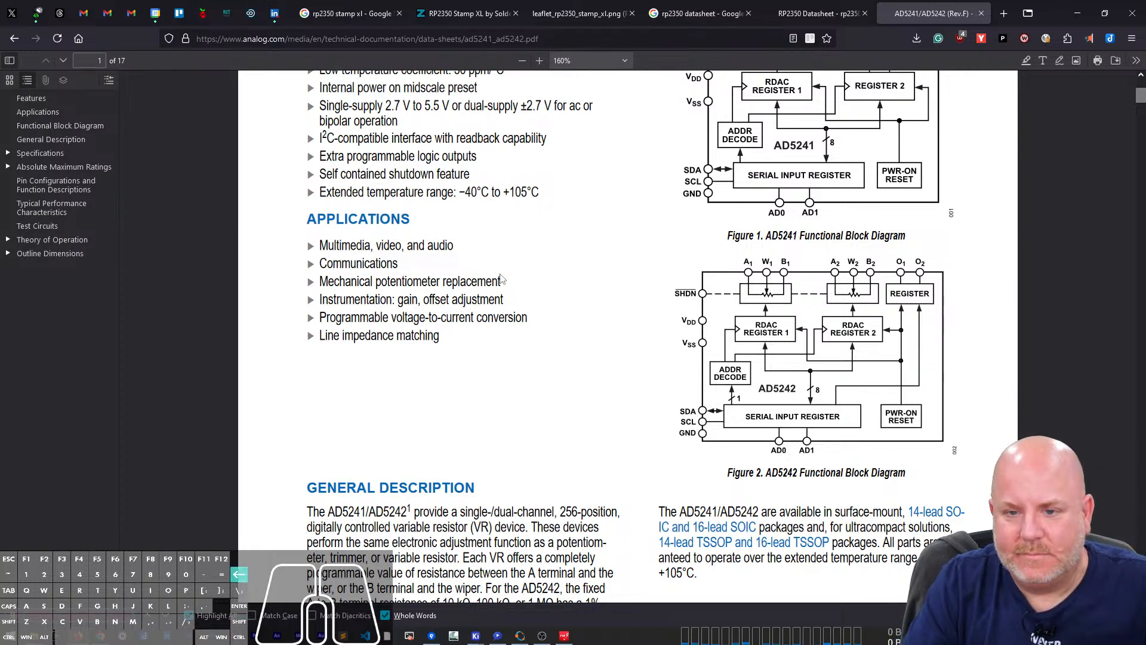
pyautogui.write('S')
pyautogui.press('BackSpace')
pyautogui.write('SHDN')
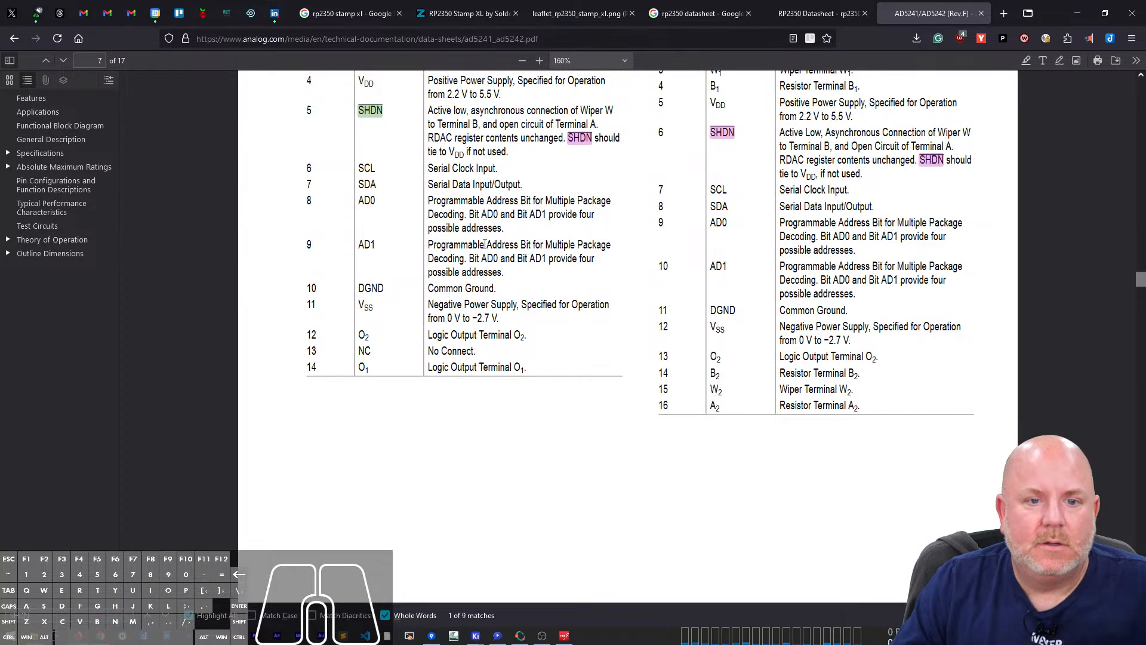
pyautogui.scroll(3, 485, 244)
pyautogui.moveTo(436, 293); pyautogui.dragTo(534, 308)
pyautogui.moveTo(456, 335); pyautogui.dragTo(497, 336)
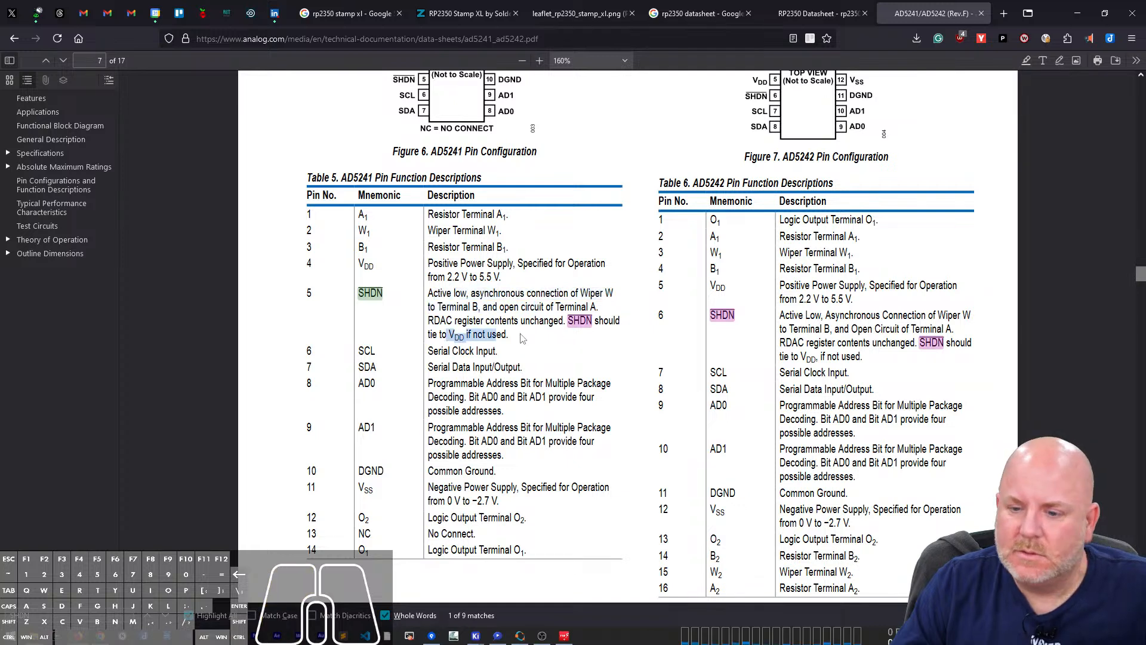
pyautogui.click(365, 312)
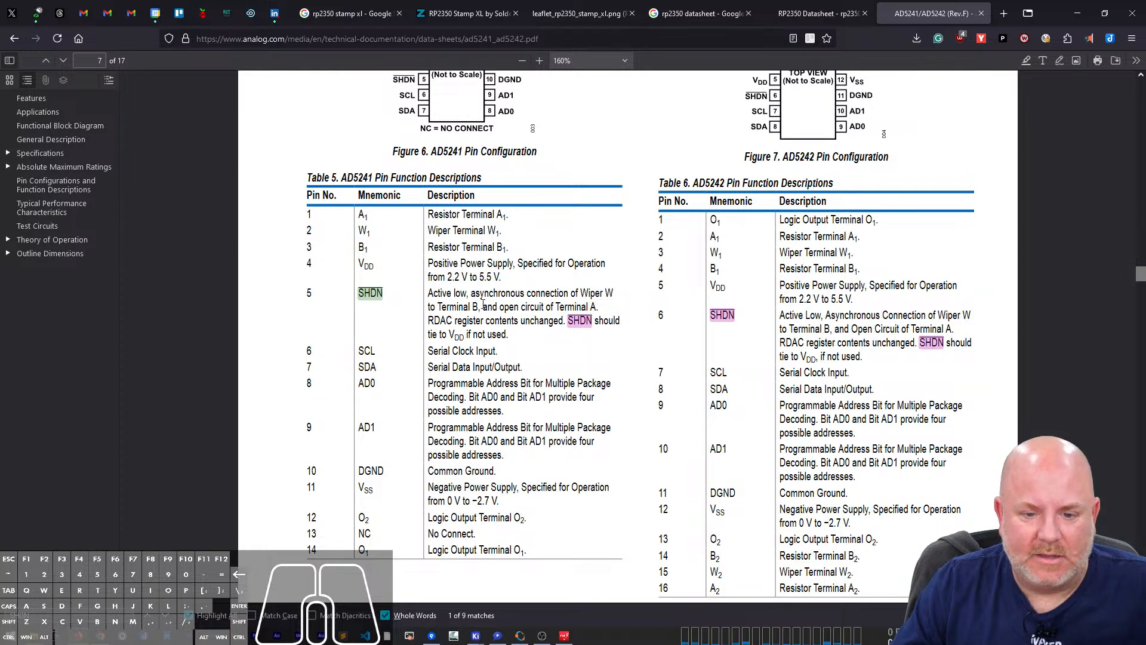
# Step: Go through the SHDN matches to the Shutdown Function section and examine it along with the logic output and level-shift sections
pyautogui.click(147, 616)
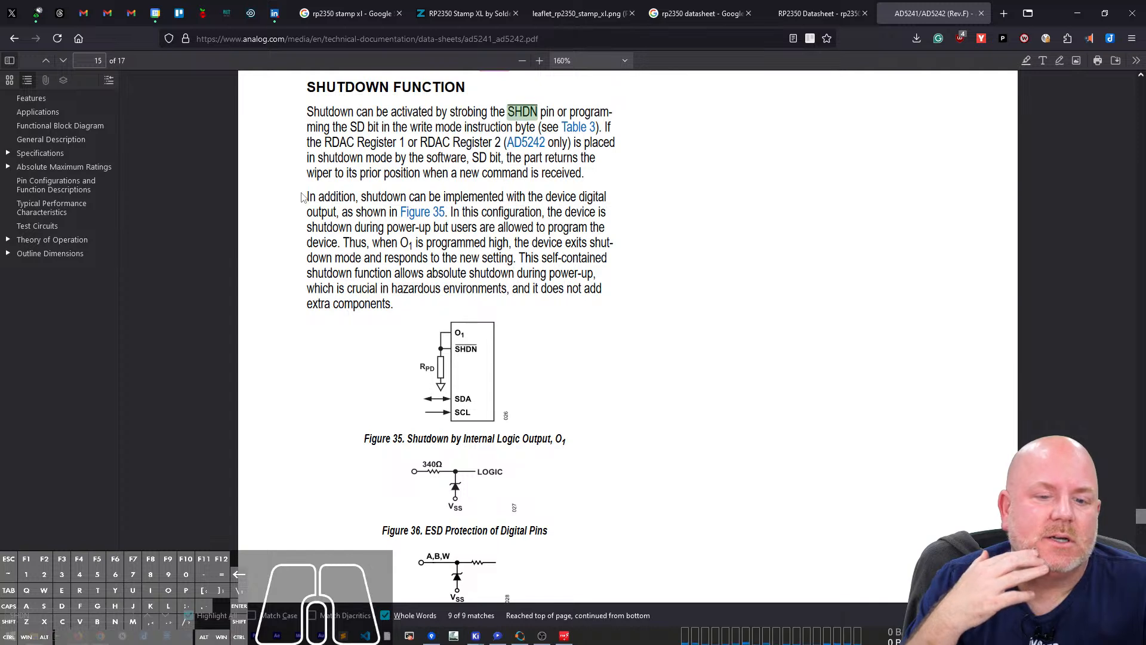
pyautogui.scroll(-1, 301, 226)
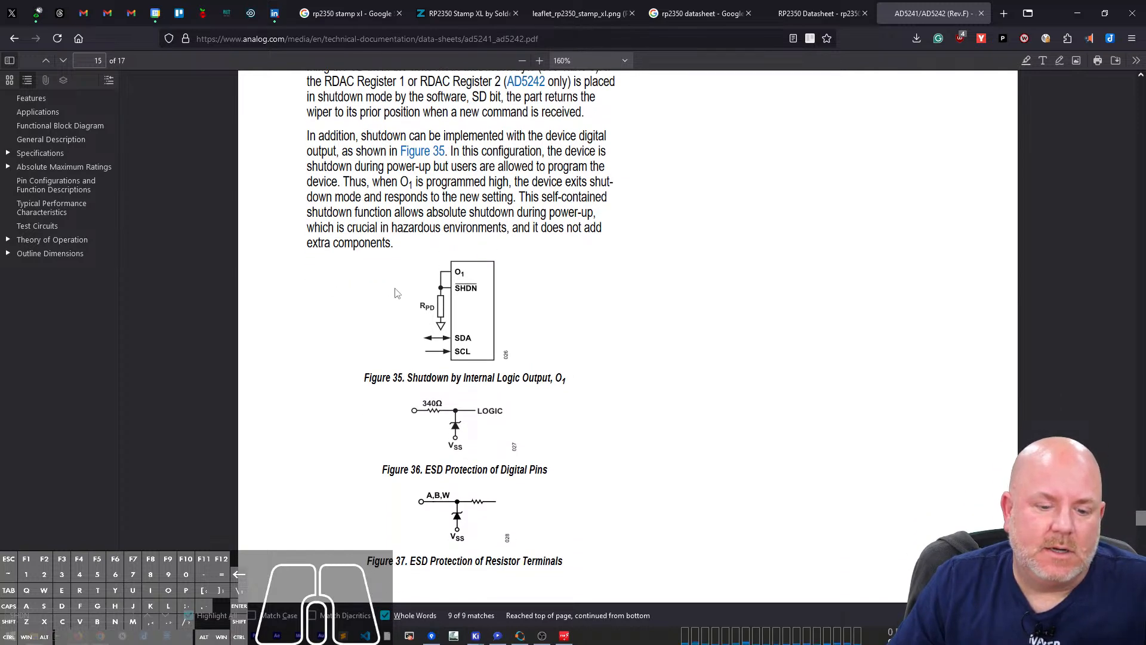
pyautogui.scroll(-10, 395, 293)
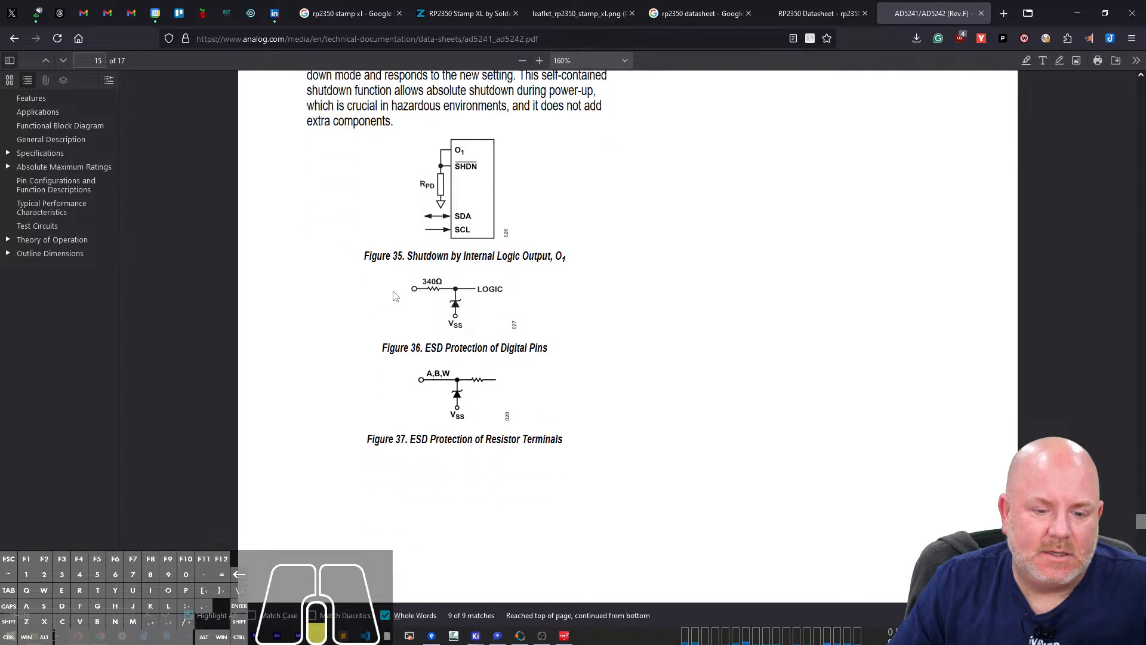
pyautogui.scroll(10, 389, 302)
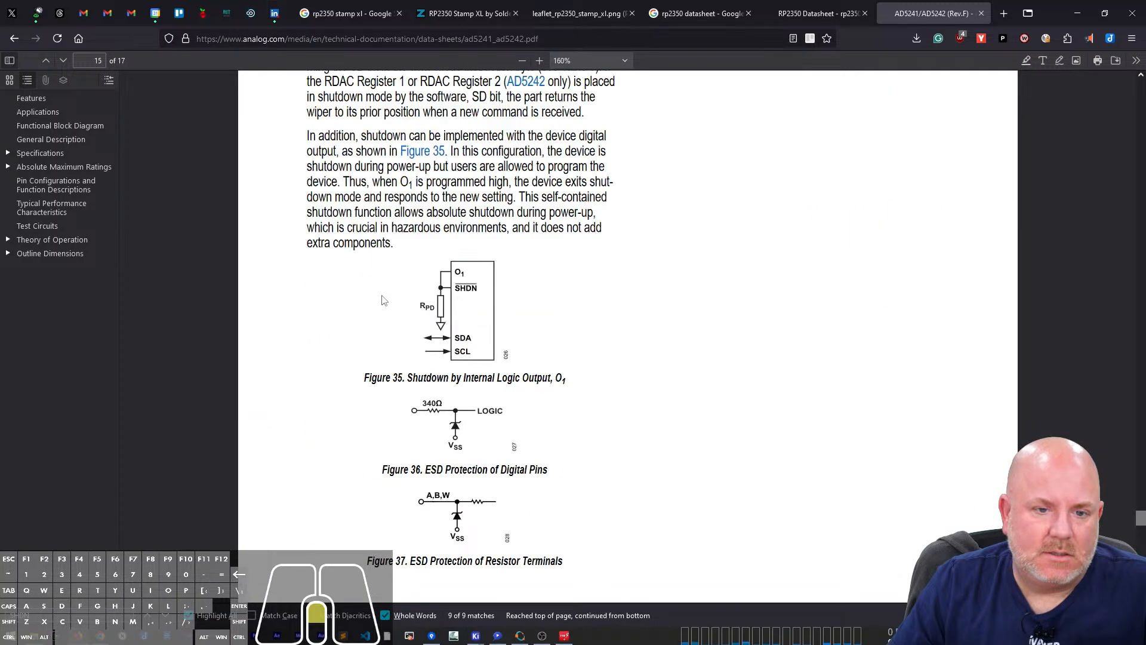
pyautogui.scroll(-1, 376, 300)
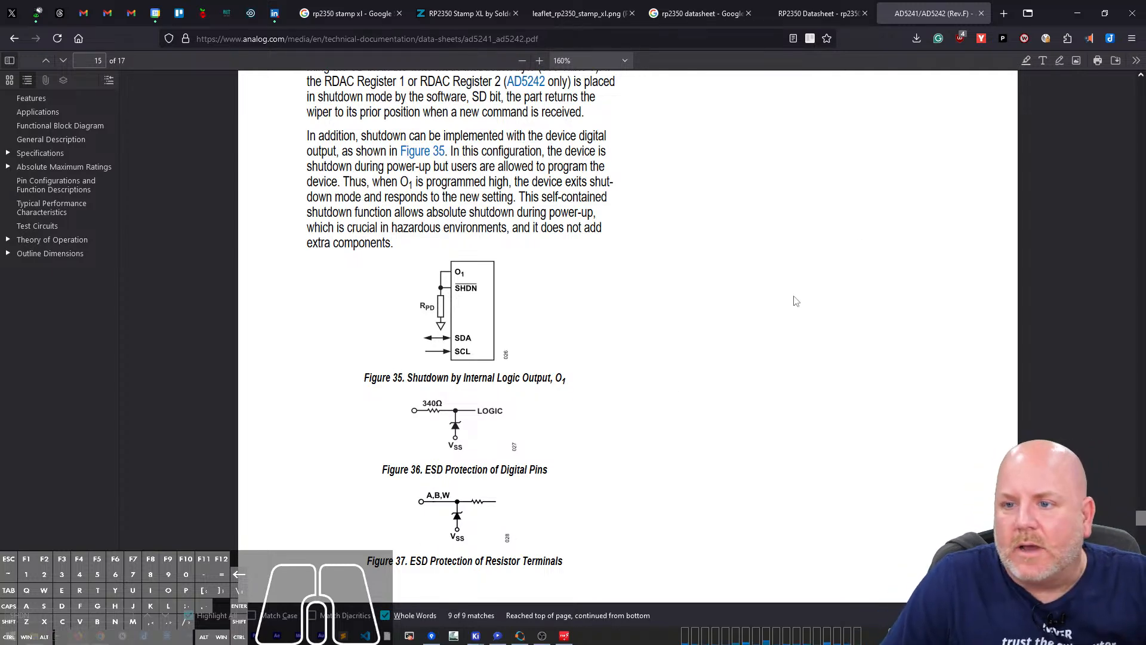
pyautogui.scroll(4, 677, 416)
pyautogui.scroll(5, 677, 416)
pyautogui.scroll(4, 677, 416)
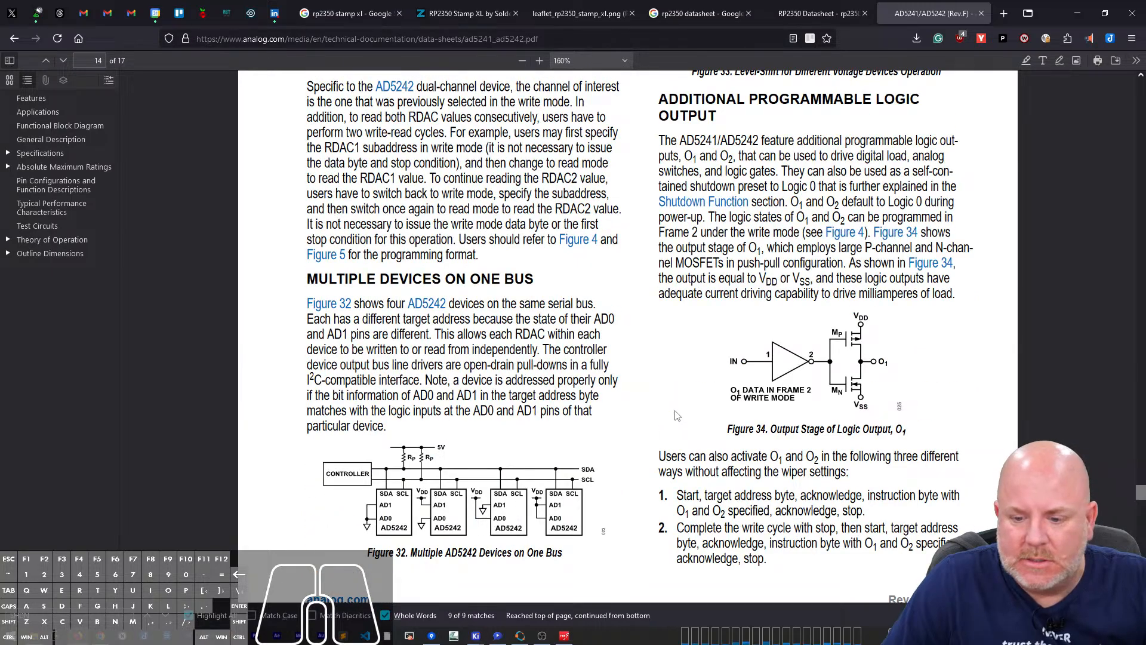
pyautogui.scroll(5, 677, 416)
pyautogui.scroll(11, 675, 412)
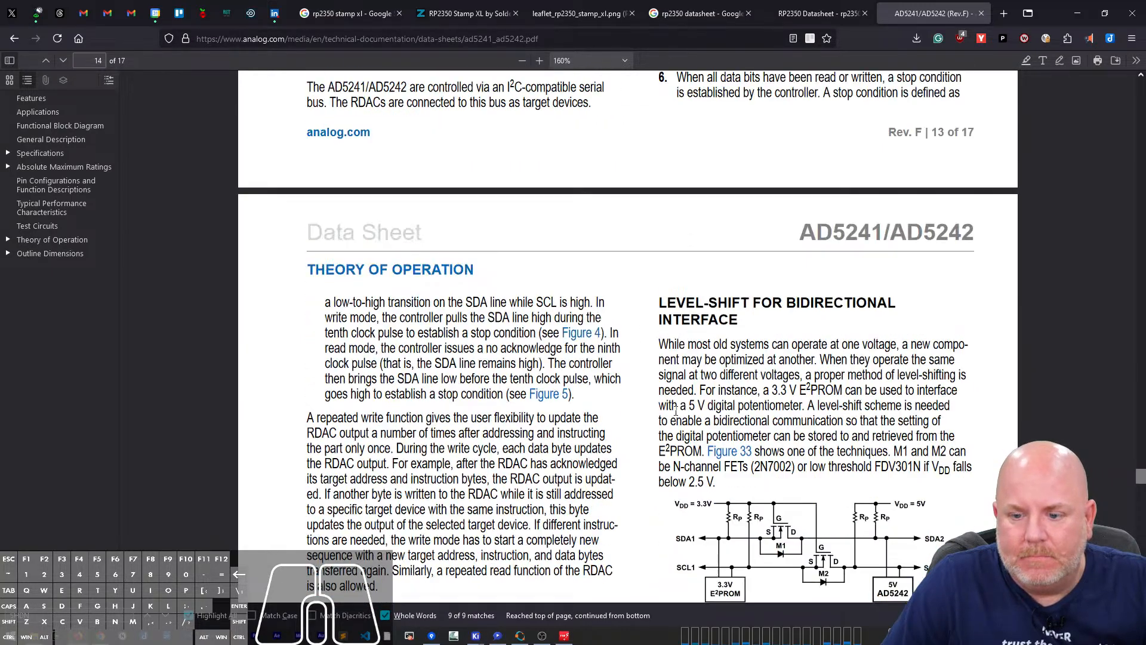
# Step: Switch back to the KiCad schematic and place a duplicate of U3's +3V3 power symbol, rotated sideways, beside the SHDN pin
pyautogui.click(1078, 12)
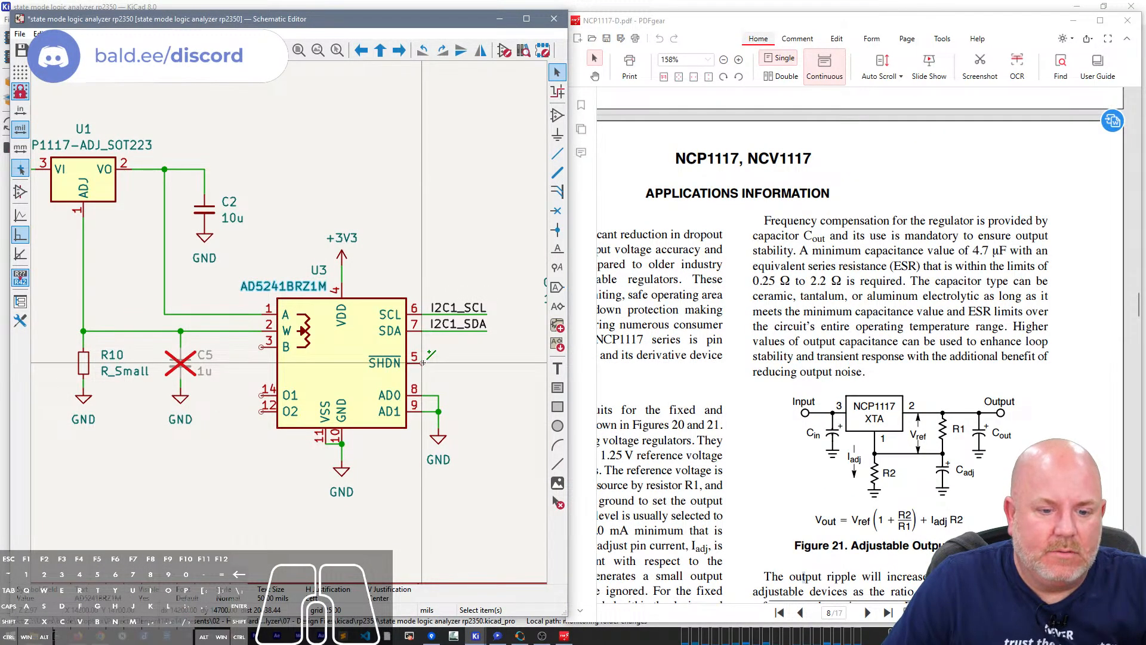
pyautogui.press('Escape')
pyautogui.hotkey('ctrl', 'd')
pyautogui.press('r')
pyautogui.press('r')
pyautogui.press('r')
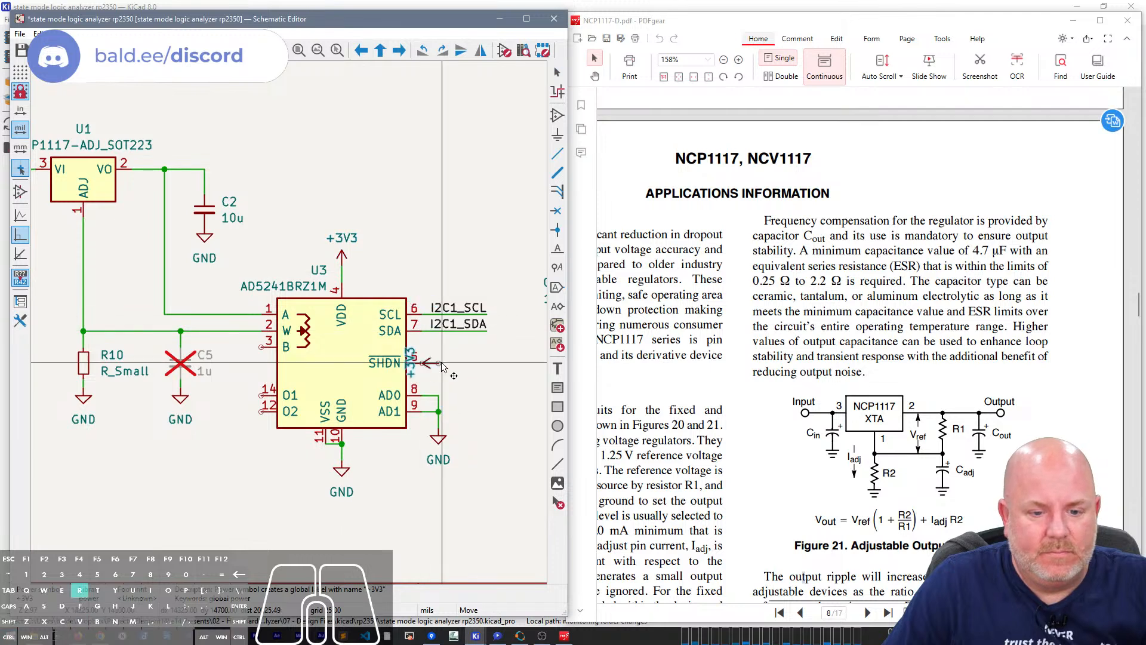
pyautogui.click(464, 365)
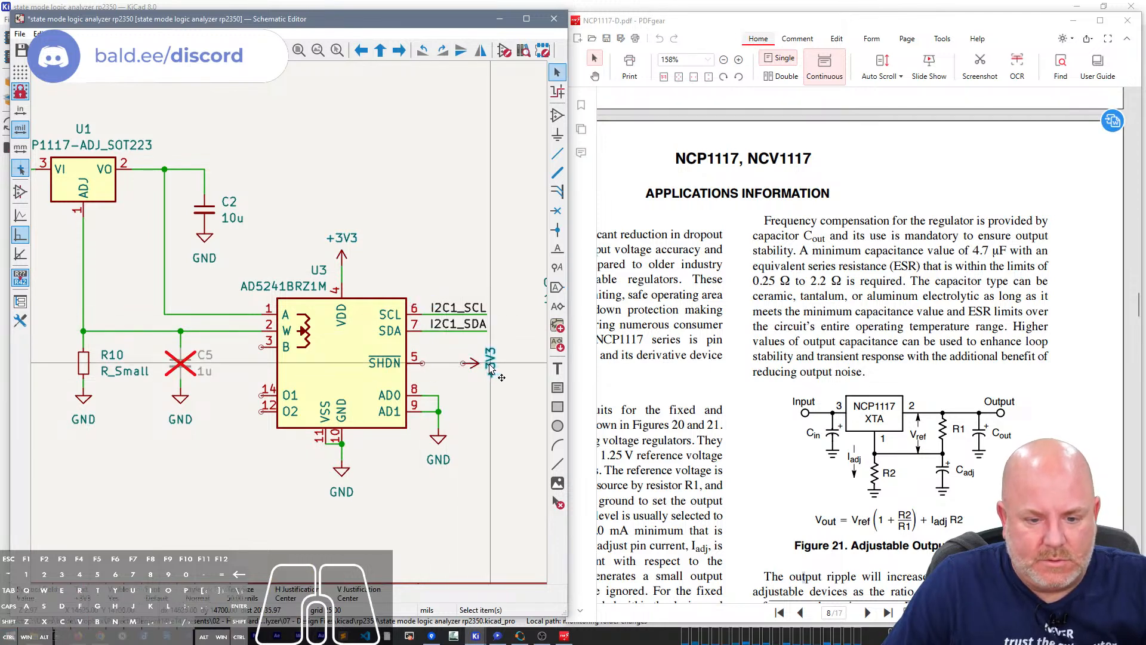
# Step: Turn the new +3V3 label horizontal beyond its arrow and wire the power symbol to U3's SHDN pin
pyautogui.press('m')
pyautogui.click(499, 368)
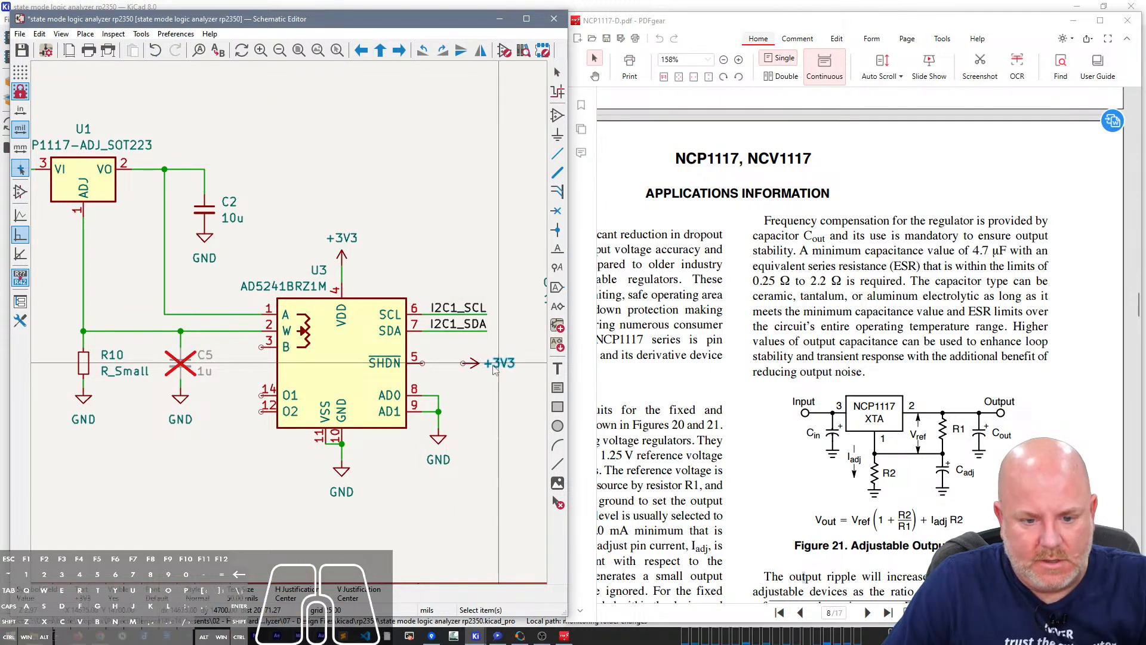
pyautogui.press('Escape')
pyautogui.click(464, 363)
pyautogui.click(422, 363)
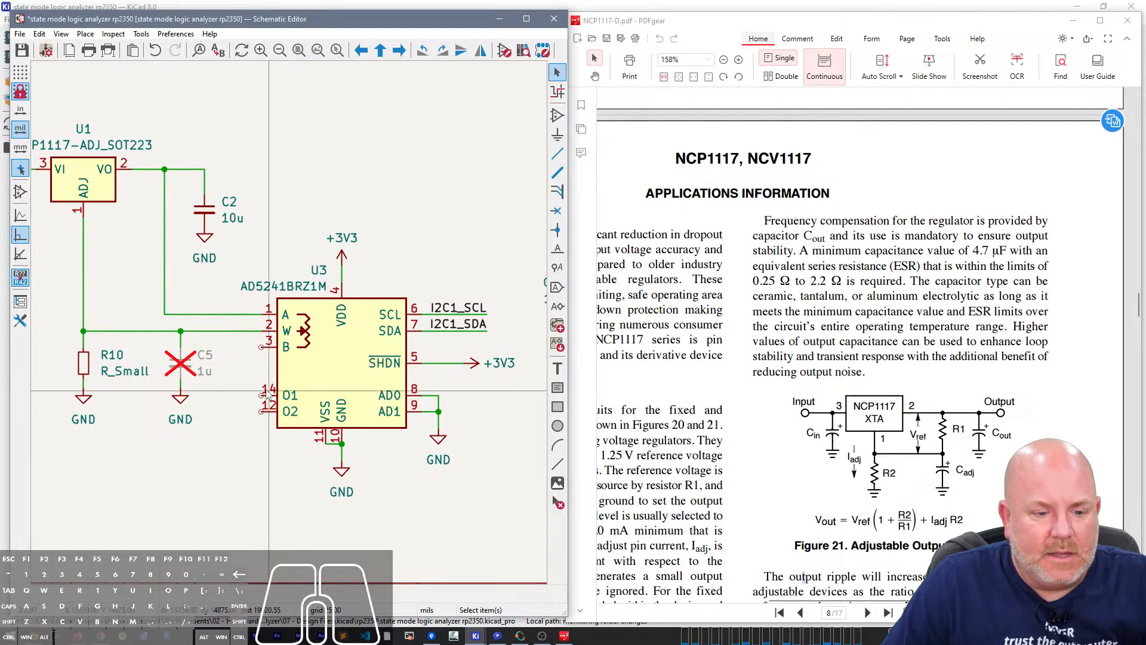
# Step: Copy test point TP16 from the ground test points and paste rotated copies onto U3's O1 and O2 pins
pyautogui.scroll(-5, 261, 394)
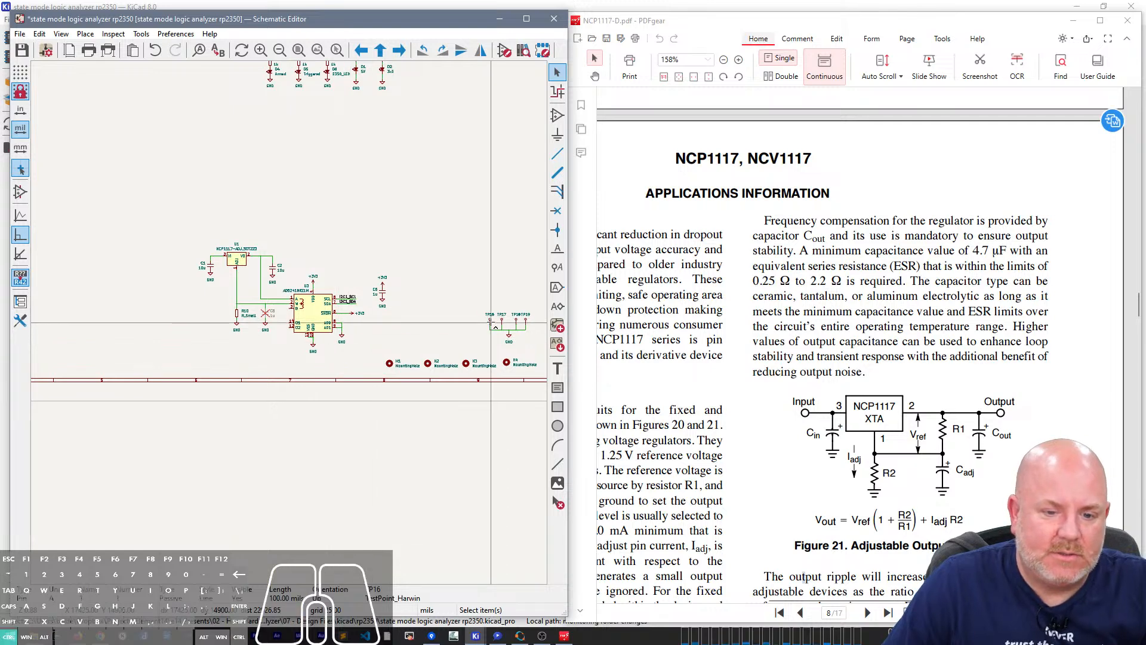
pyautogui.scroll(6, 489, 323)
pyautogui.scroll(-2, 291, 333)
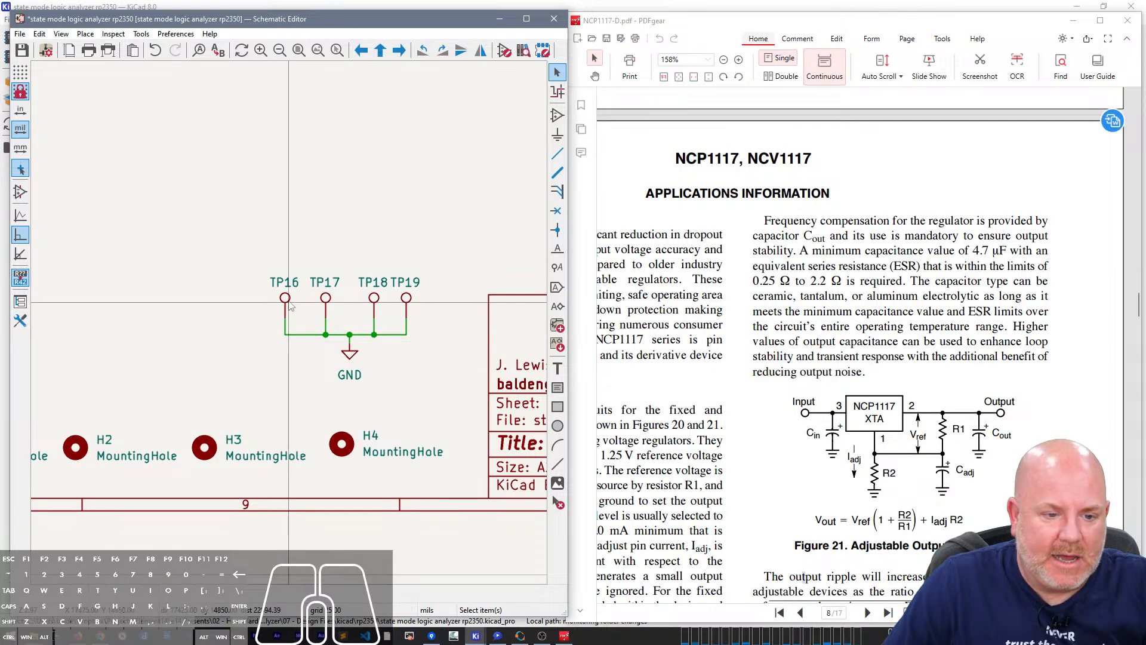
pyautogui.scroll(-3, 195, 316)
pyautogui.moveTo(174, 370); pyautogui.dragTo(418, 400, button='right')
pyautogui.scroll(4, 267, 386)
pyautogui.hotkey('ctrl', 'v')
pyautogui.press('r')
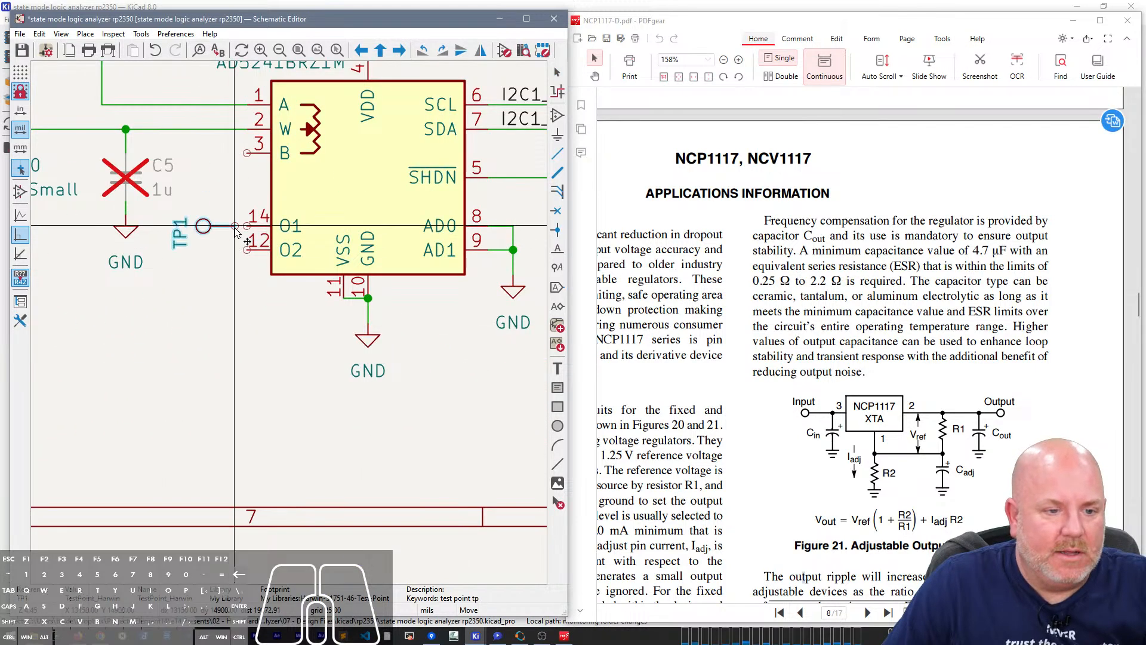
pyautogui.click(241, 227)
pyautogui.hotkey('ctrl', 'v')
pyautogui.press('r')
pyautogui.click(241, 253)
# Step: Rotate the TP1 and TP2 labels to horizontal and position each one beside its test point
pyautogui.click(193, 229)
pyautogui.press('r')
pyautogui.moveTo(179, 251); pyautogui.dragTo(186, 227)
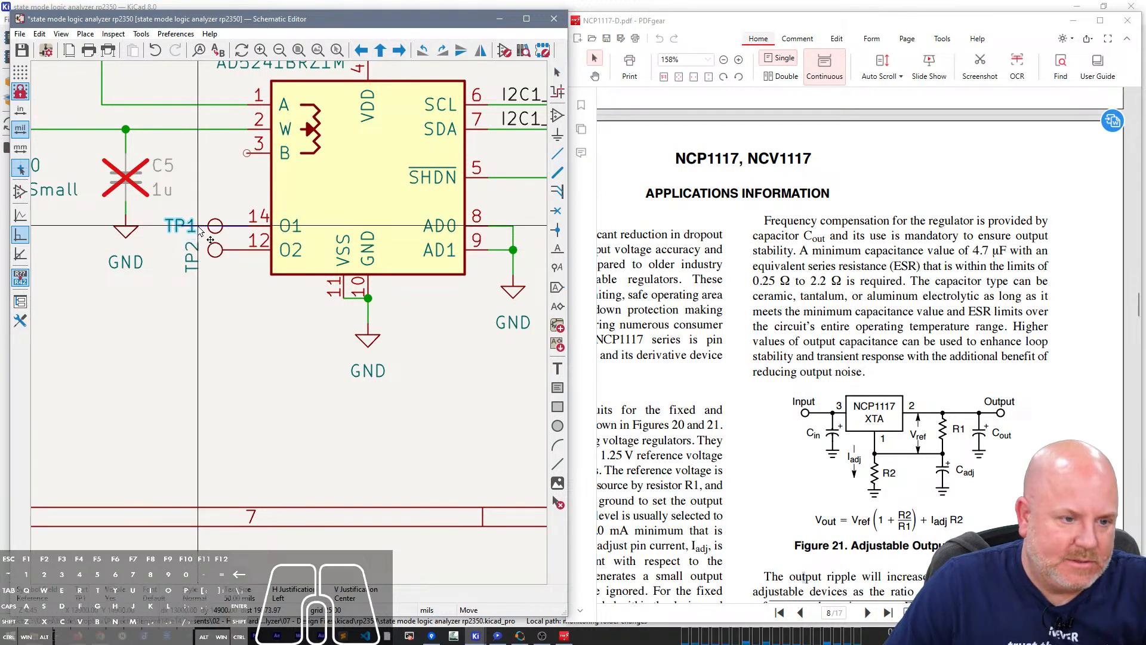
pyautogui.click(197, 255)
pyautogui.press('r')
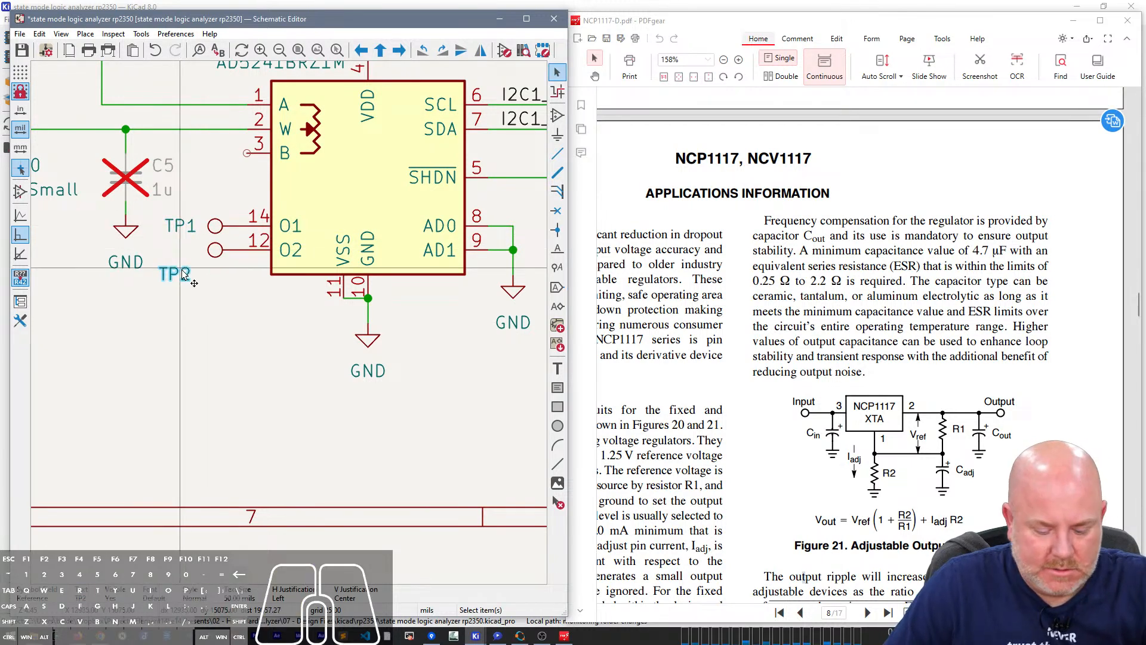
pyautogui.press('m')
pyautogui.click(197, 249)
# Step: Rotate the +3V3 power symbol at SHDN upright and move it farther from U3, past the end of the I2C labels
pyautogui.moveTo(272, 328); pyautogui.dragTo(84, 410, button='right')
pyautogui.moveTo(402, 320); pyautogui.dragTo(397, 321, button='right')
pyautogui.click(379, 261)
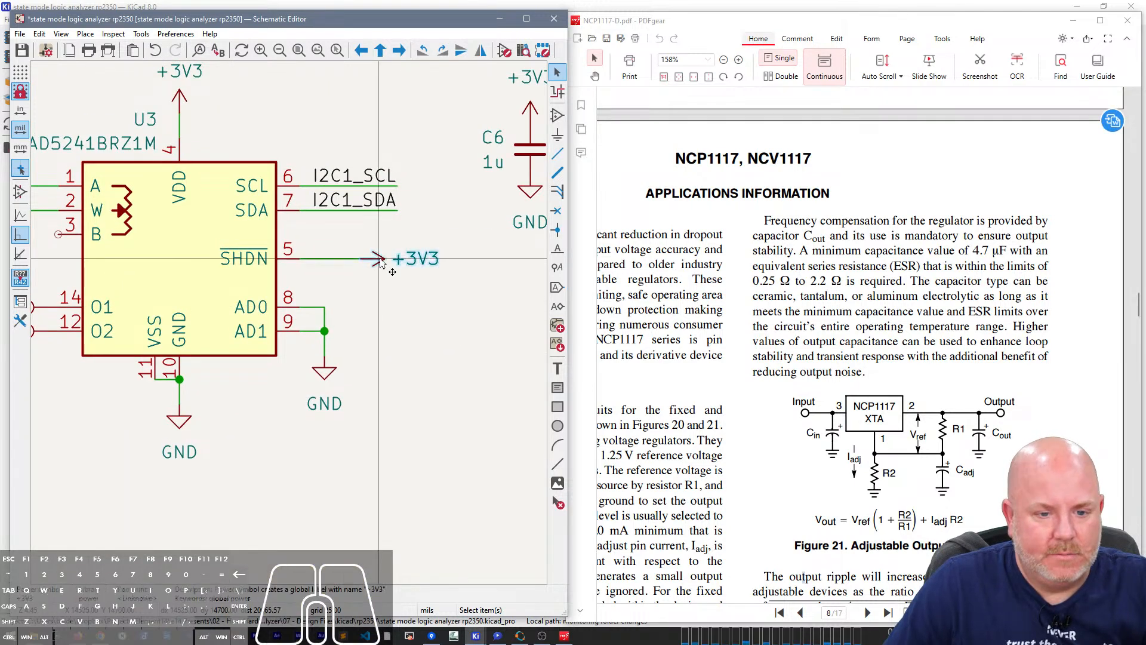
pyautogui.press('m')
pyautogui.press('r')
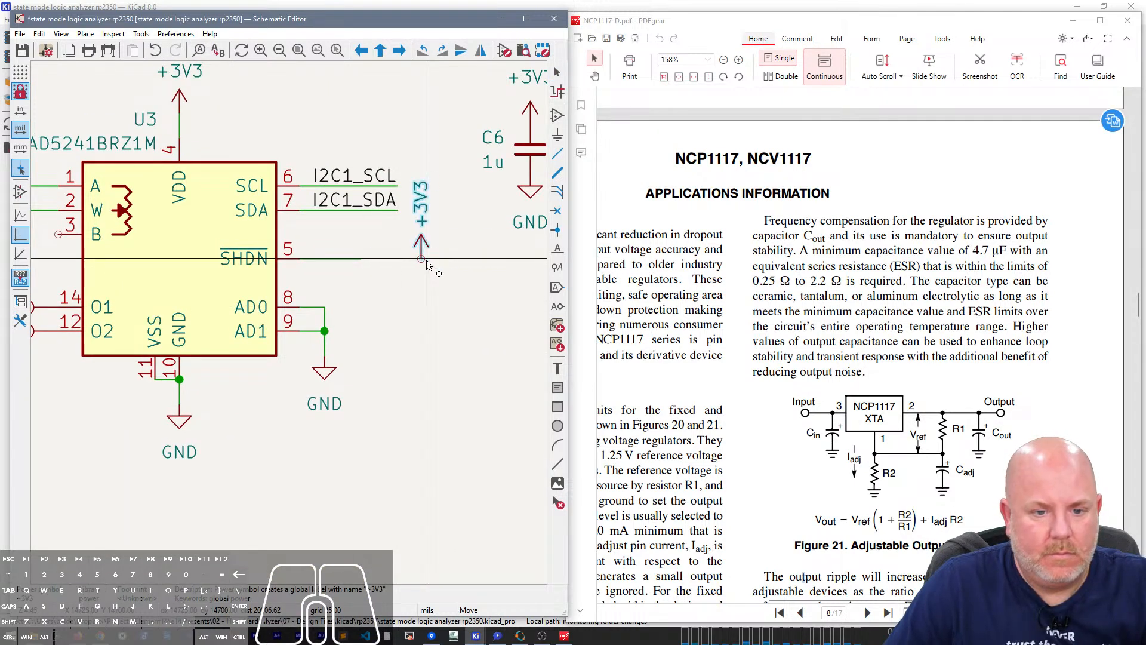
pyautogui.click(422, 260)
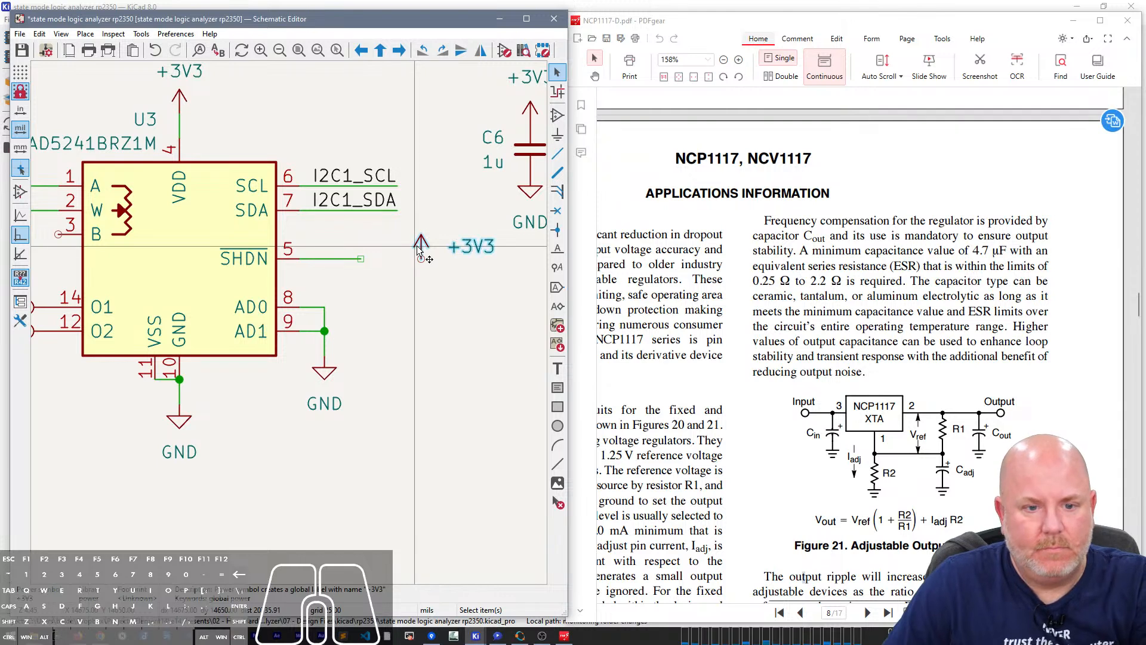
# Step: Center the +3V3 label above its arrow and extend the SHDN wire to the moved power symbol
pyautogui.press('Escape')
pyautogui.click(486, 251)
pyautogui.press('m')
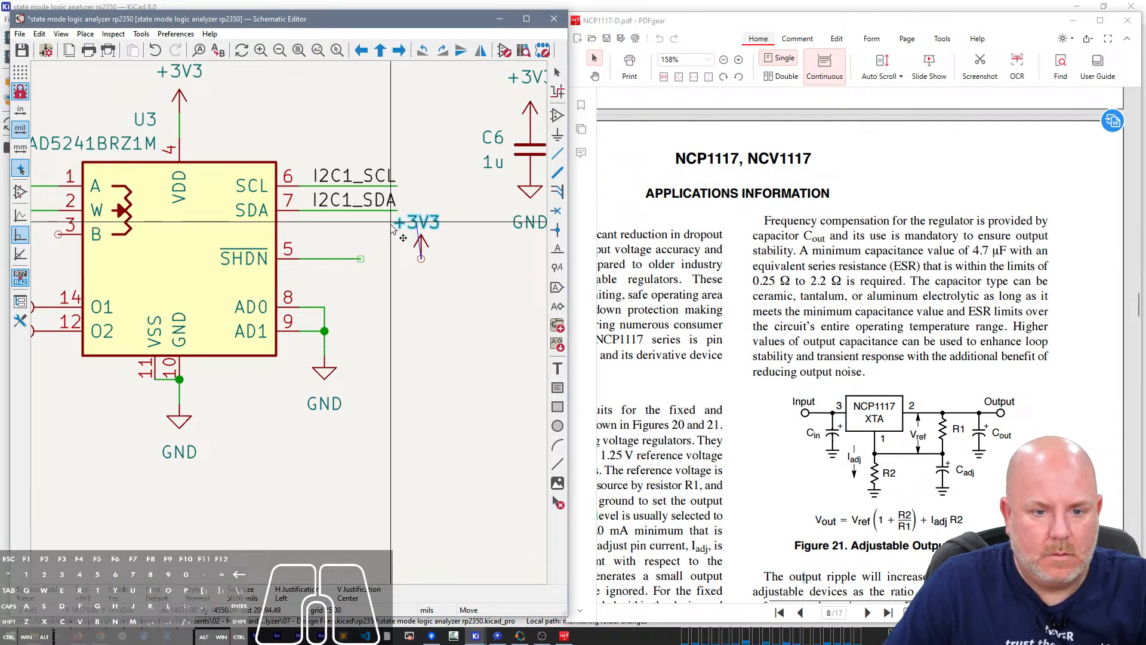
pyautogui.click(394, 229)
pyautogui.press('w')
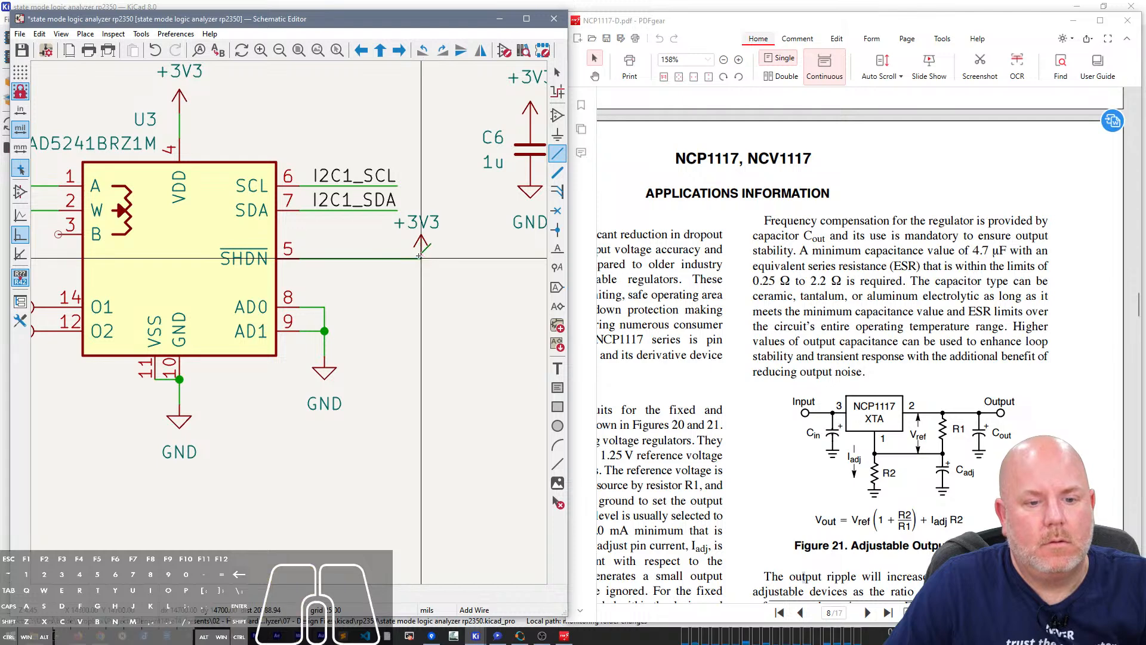
pyautogui.click(420, 258)
# Step: Copy test point TP2 and paste it, facing the other way, at the +3V3 end of U3's SHDN wire
pyautogui.moveTo(241, 393); pyautogui.dragTo(317, 420, button='right')
pyautogui.click(109, 362)
pyautogui.hotkey('ctrl', 'c')
pyautogui.hotkey('ctrl', 'v')
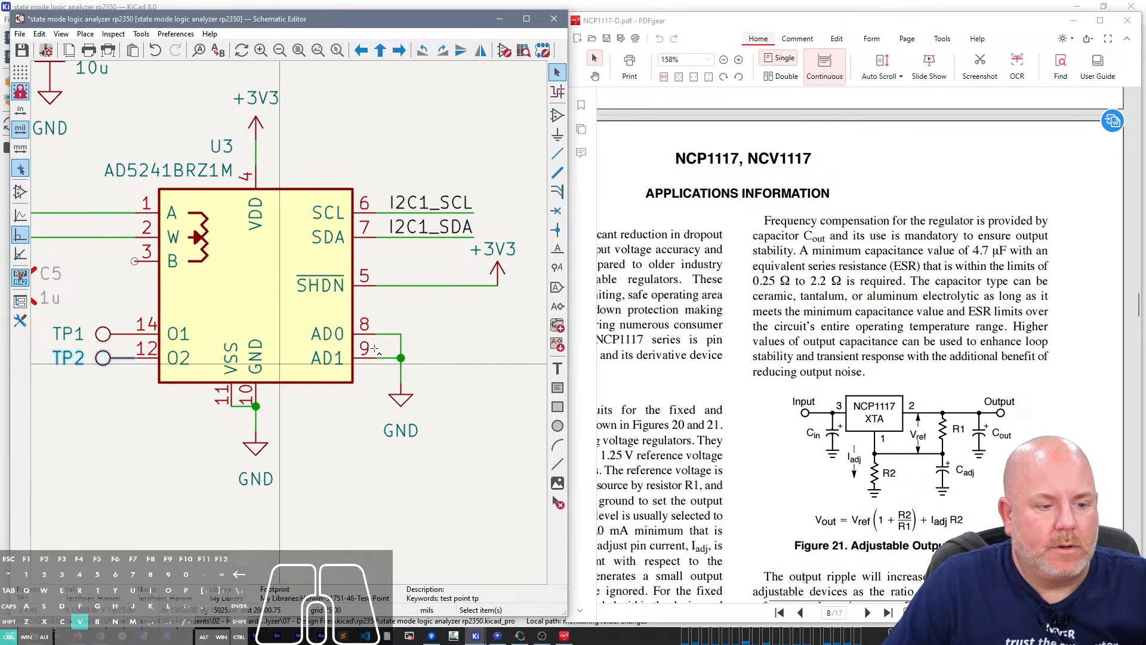
pyautogui.click(509, 286)
# Step: Examine the U1 regulator and U3 circuit alongside the datasheet's adjustable output regulator section and its notes on R1
pyautogui.scroll(-5, 292, 327)
pyautogui.scroll(3, 292, 327)
pyautogui.scroll(-2, 293, 327)
pyautogui.scroll(2, 341, 333)
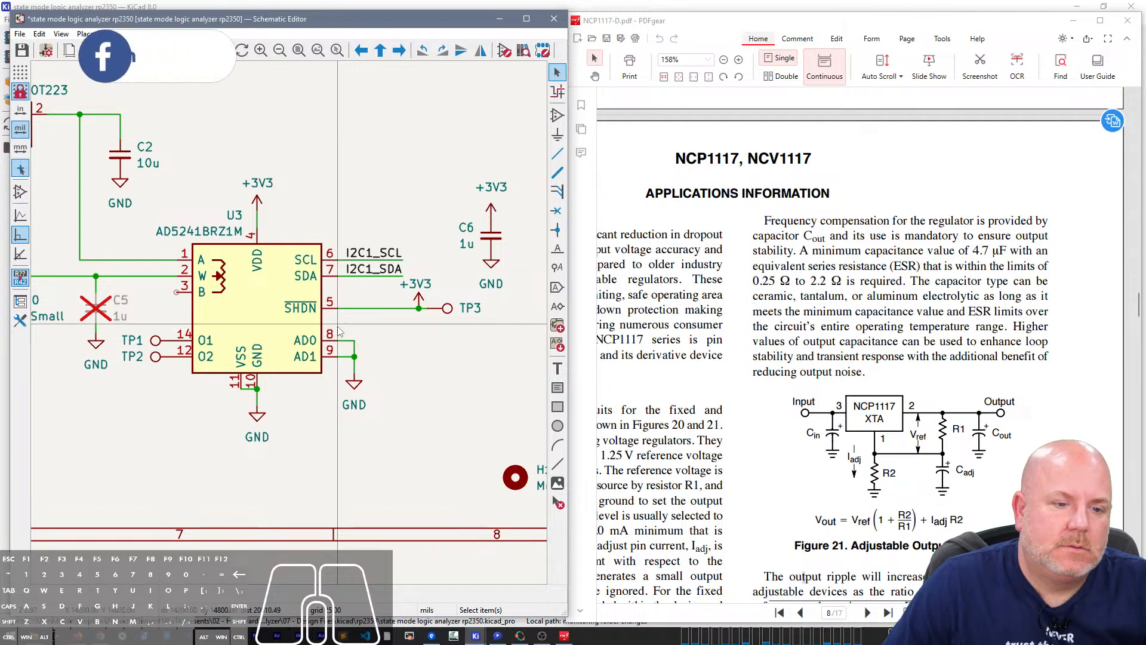
pyautogui.scroll(-2, 291, 328)
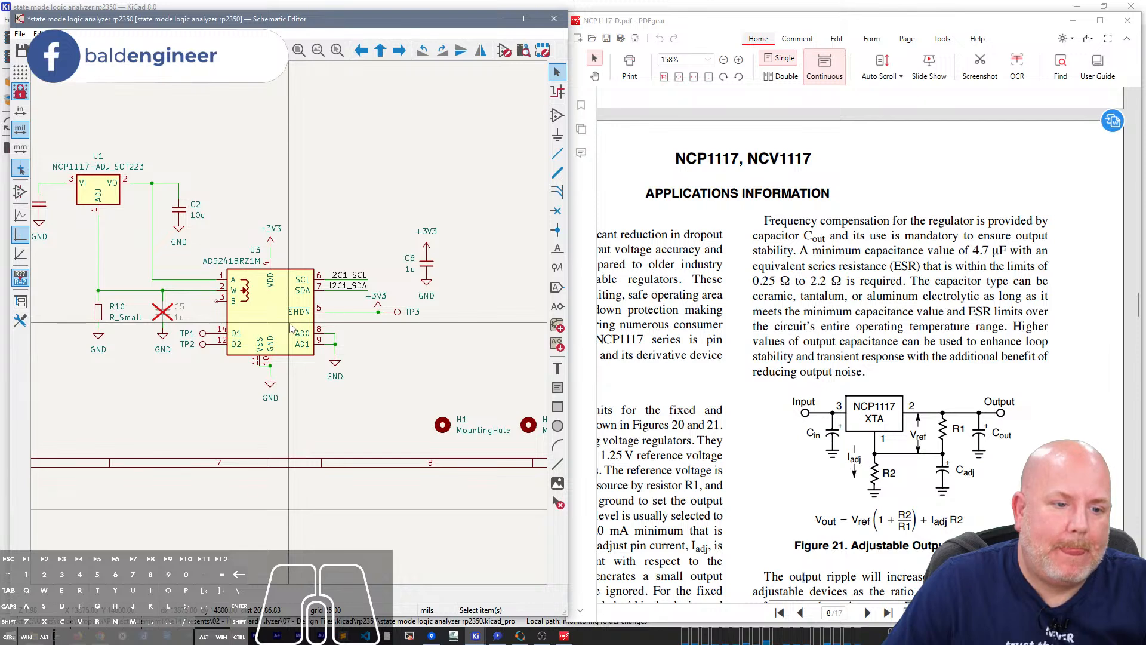
pyautogui.moveTo(242, 211); pyautogui.dragTo(387, 143, button='right')
pyautogui.scroll(-5, 919, 483)
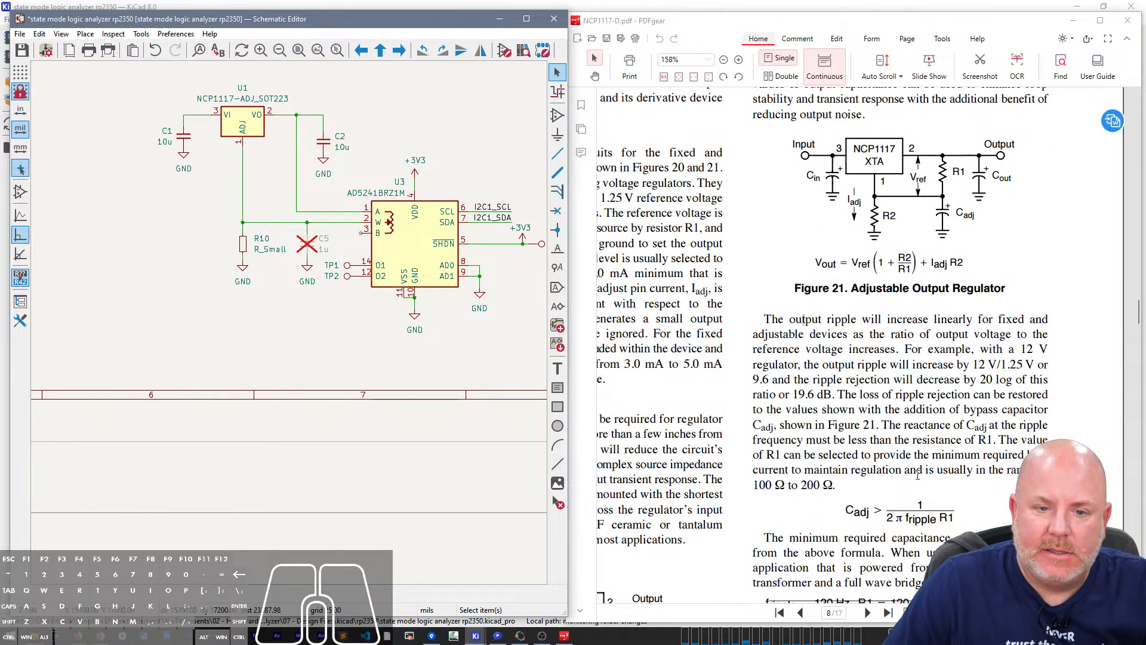
pyautogui.scroll(2, 918, 475)
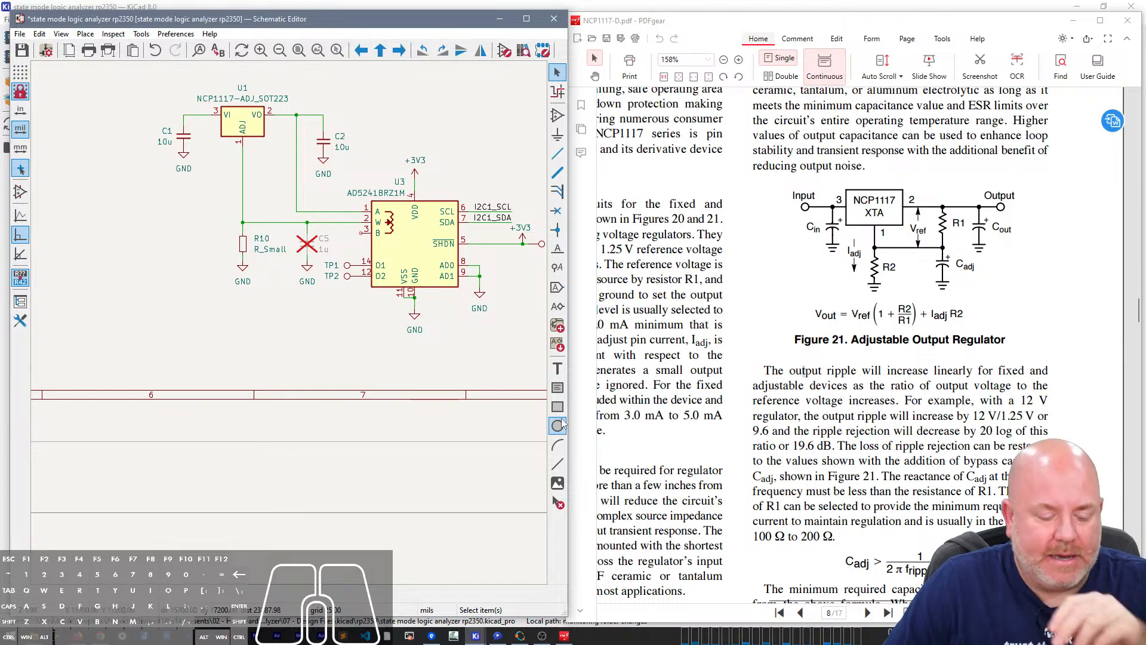
# Step: Open a new LibreOffice Calc spreadsheet and size its window to leave the datasheet visible beside it
pyautogui.press('super')
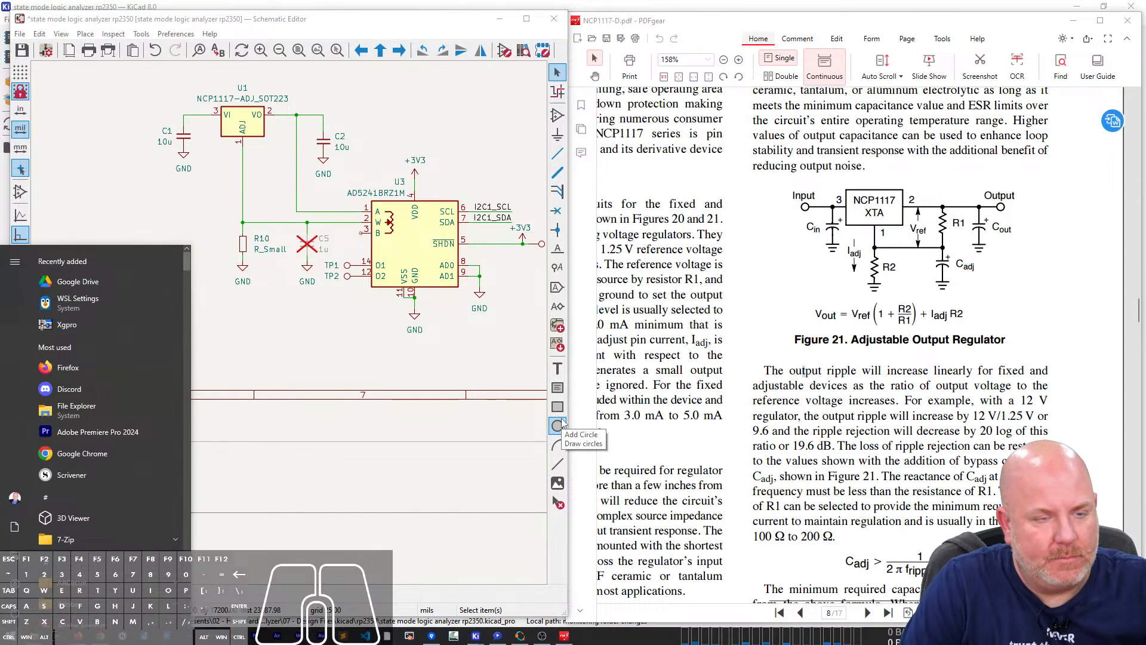
pyautogui.write('libre')
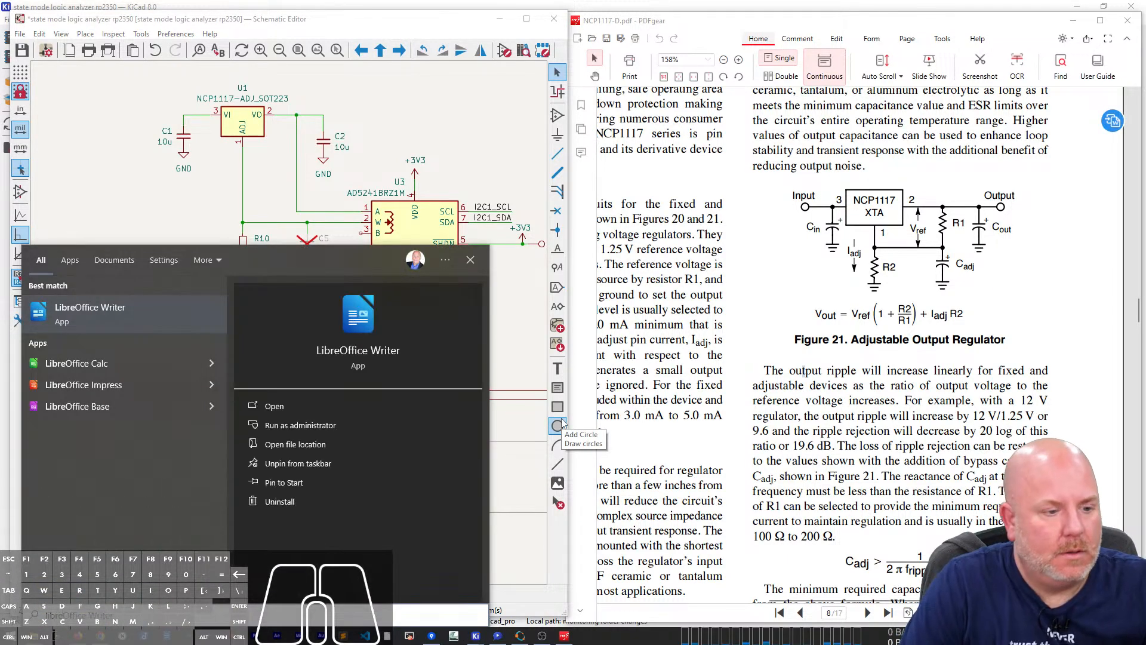
pyautogui.click(94, 371)
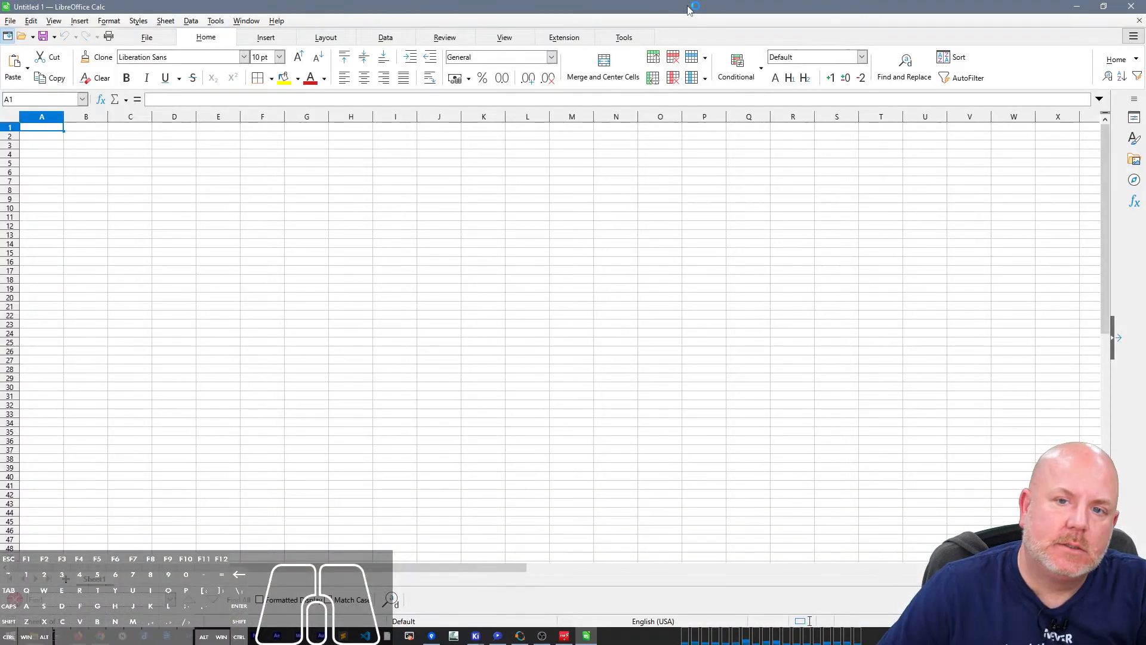
pyautogui.doubleClick(688, 7)
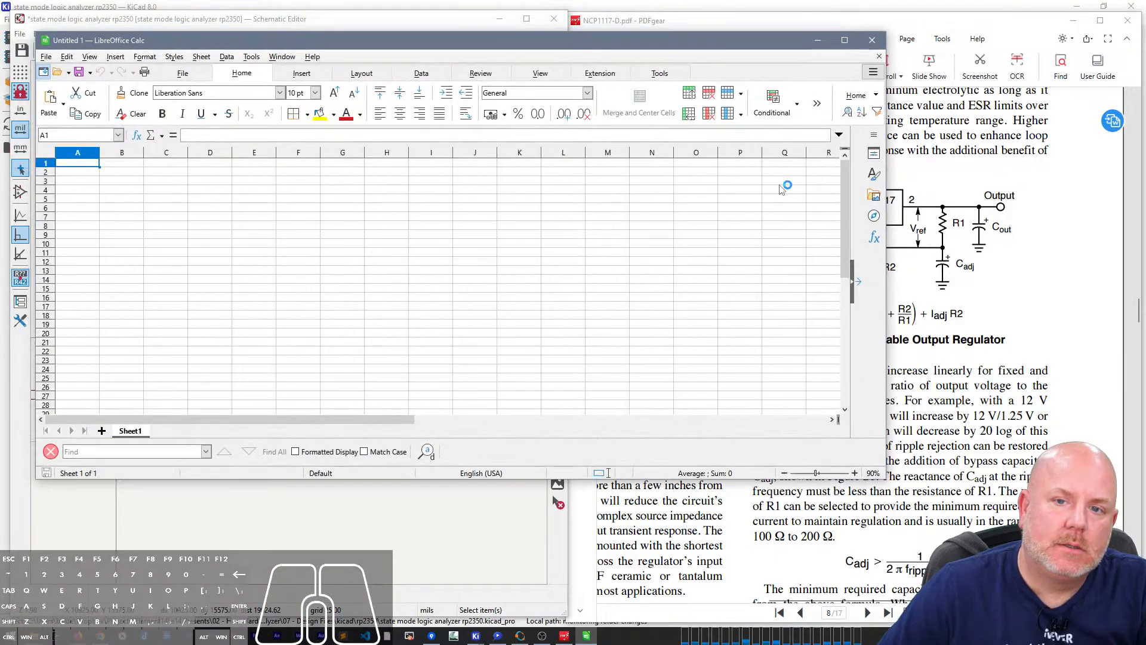
pyautogui.moveTo(886, 480); pyautogui.dragTo(572, 549)
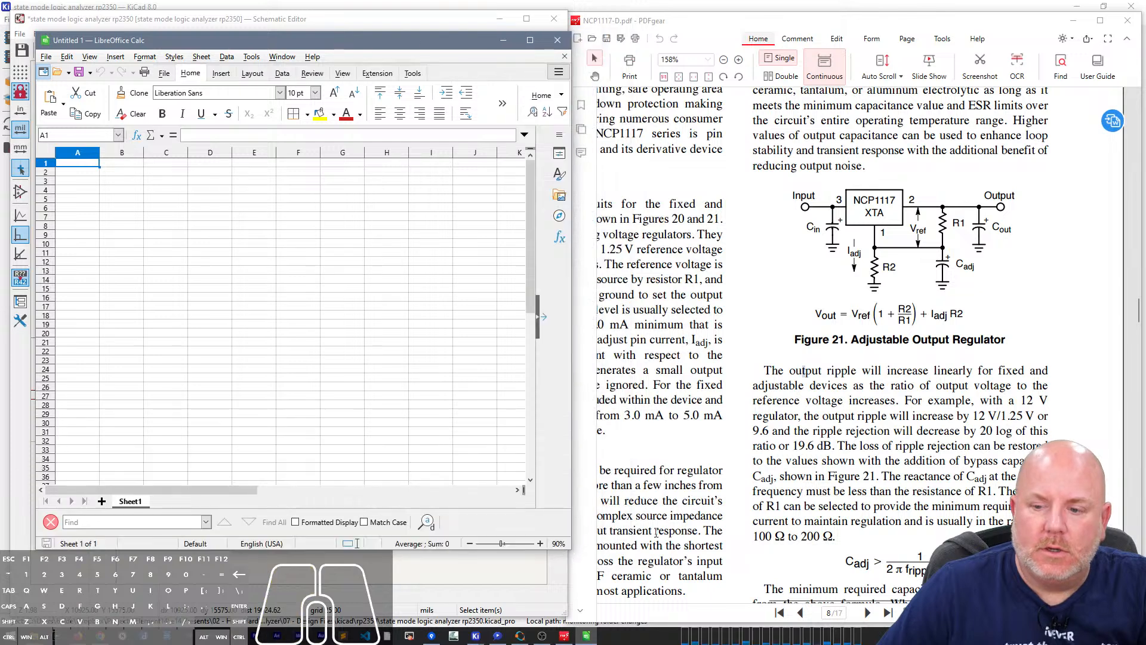
# Step: Enter the row labels Vref, R1, R2 and Iadj in cells A1 to A4
pyautogui.write('V')
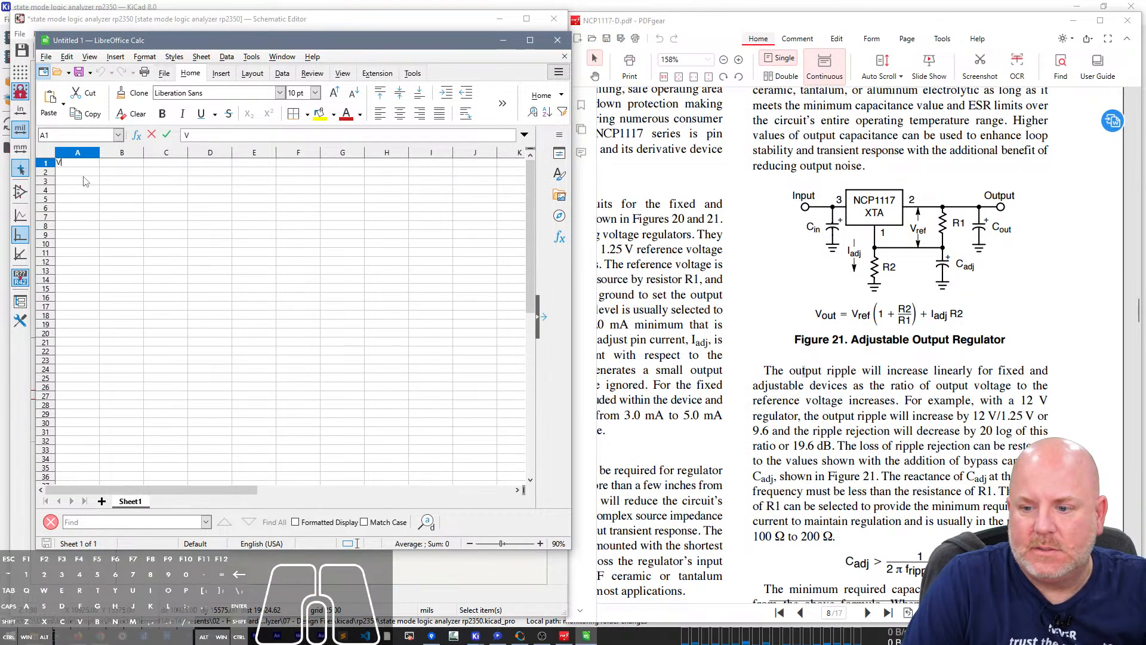
pyautogui.write('ref')
pyautogui.press('Return')
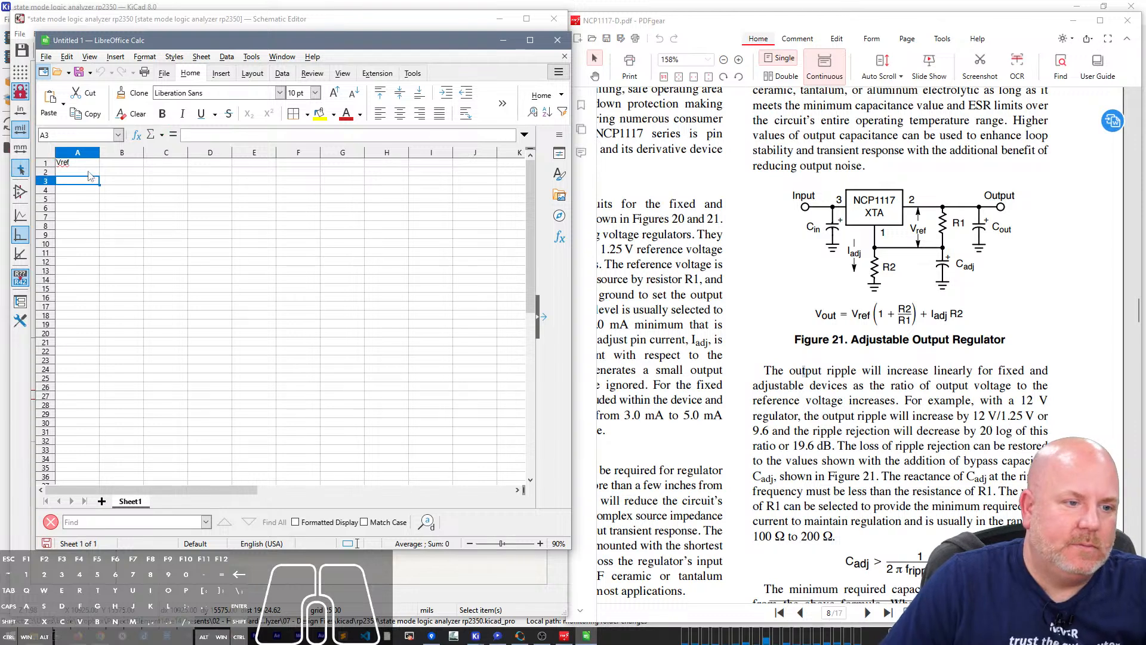
pyautogui.write('R1')
pyautogui.press('Return')
pyautogui.write('R2')
pyautogui.press('Return')
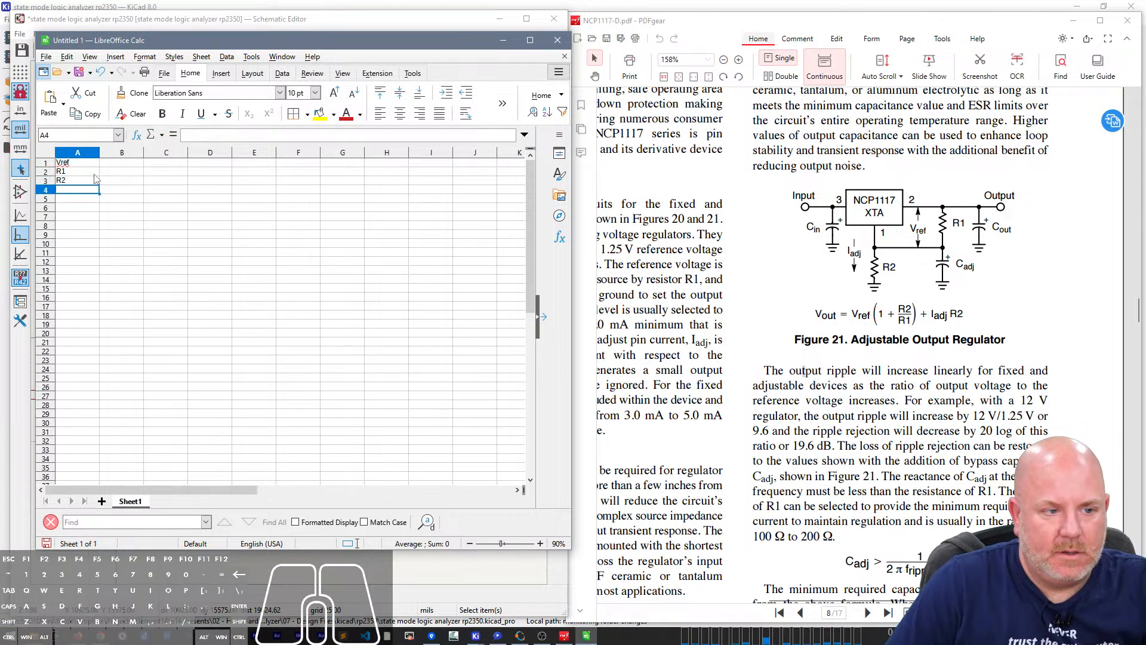
pyautogui.write('Iadj')
pyautogui.press('Return')
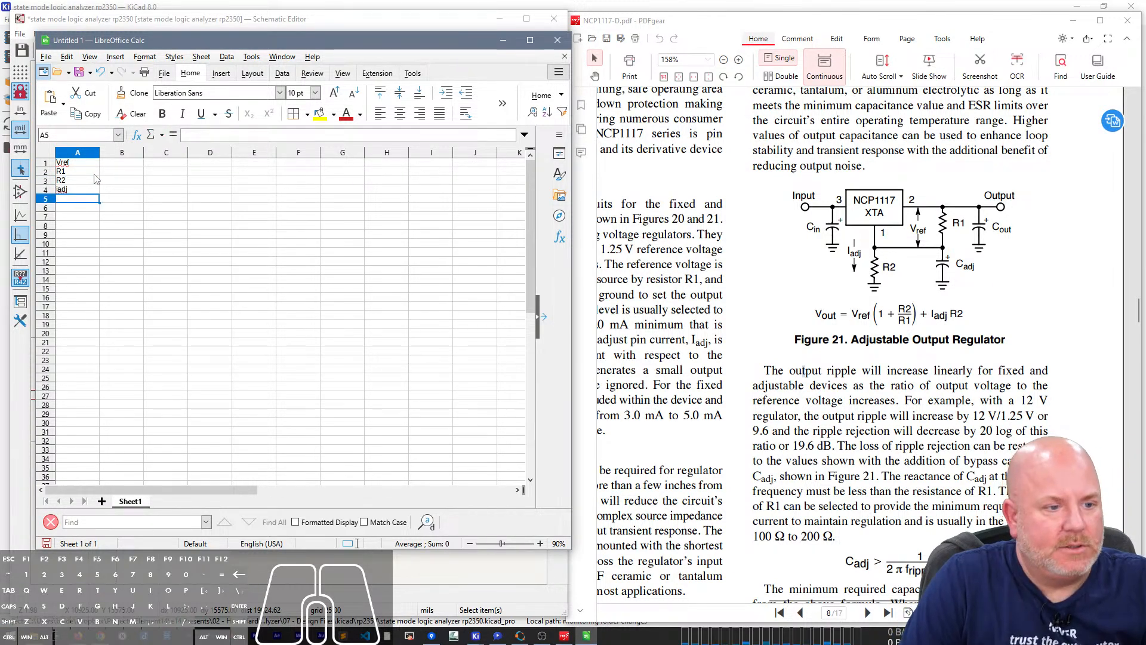
# Step: Correct the Iadj label in A4 and enter the label Vout in A6
pyautogui.press('Up')
pyautogui.press('F2')
pyautogui.press('BackSpace')
pyautogui.write('dj')
pyautogui.press('Return')
pyautogui.press('Return')
pyautogui.write('Vout')
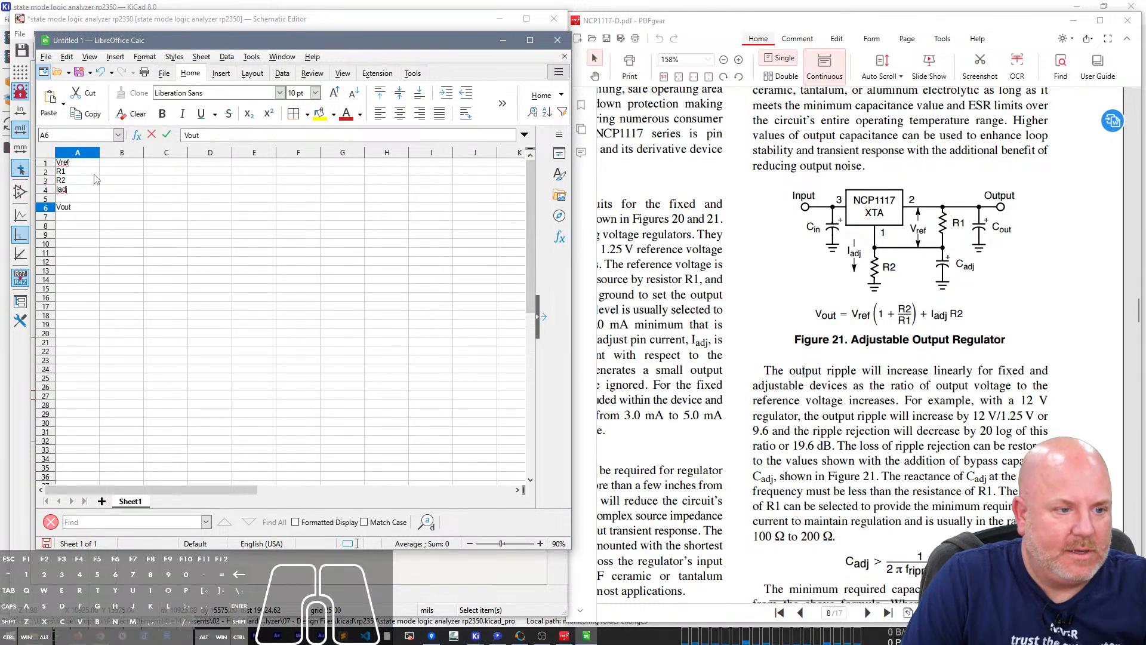
pyautogui.press('Tab')
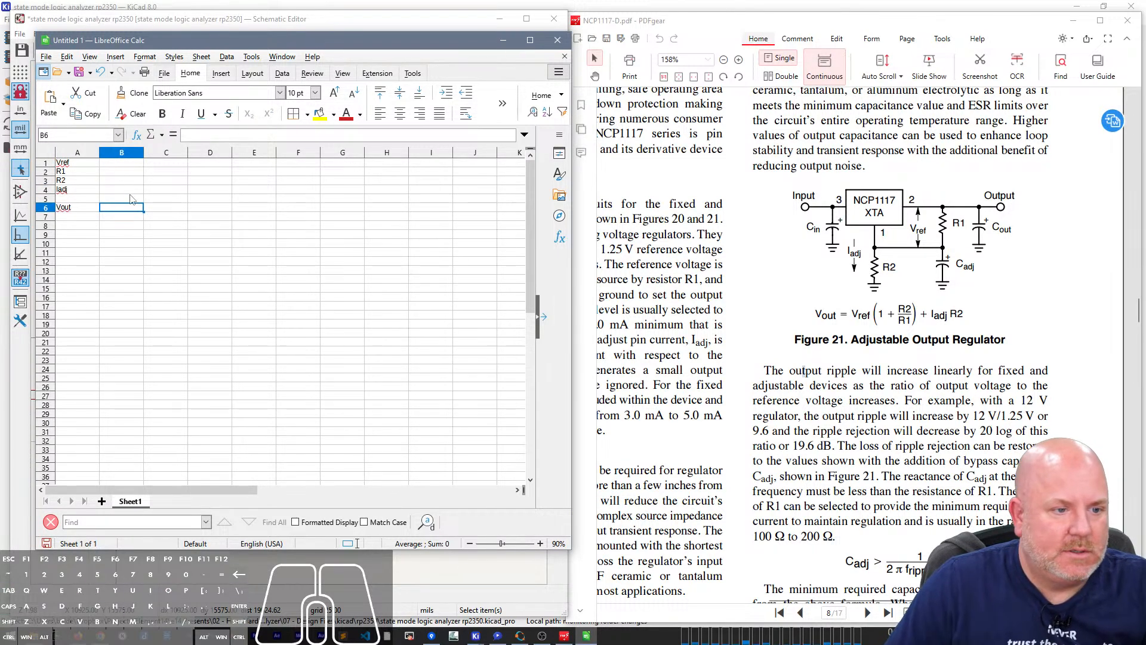
# Step: Enter the datasheet's output voltage formula in B6 as =B1*(1+B3/B2)+(B4*B3)
pyautogui.write('=')
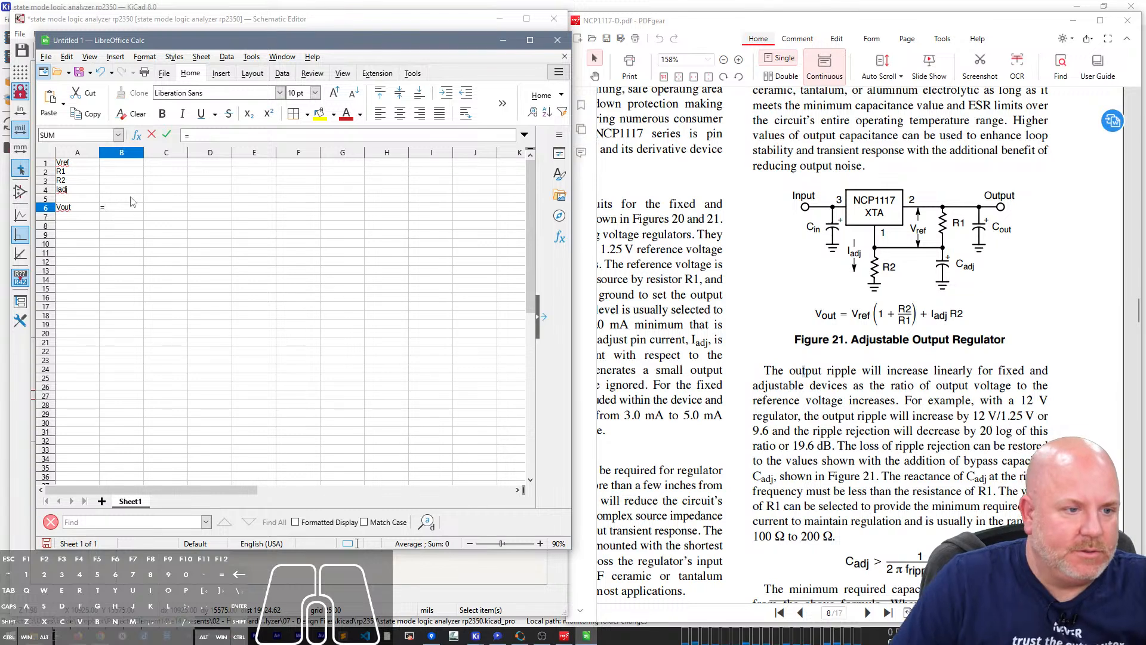
pyautogui.click(126, 164)
pyautogui.write('*(')
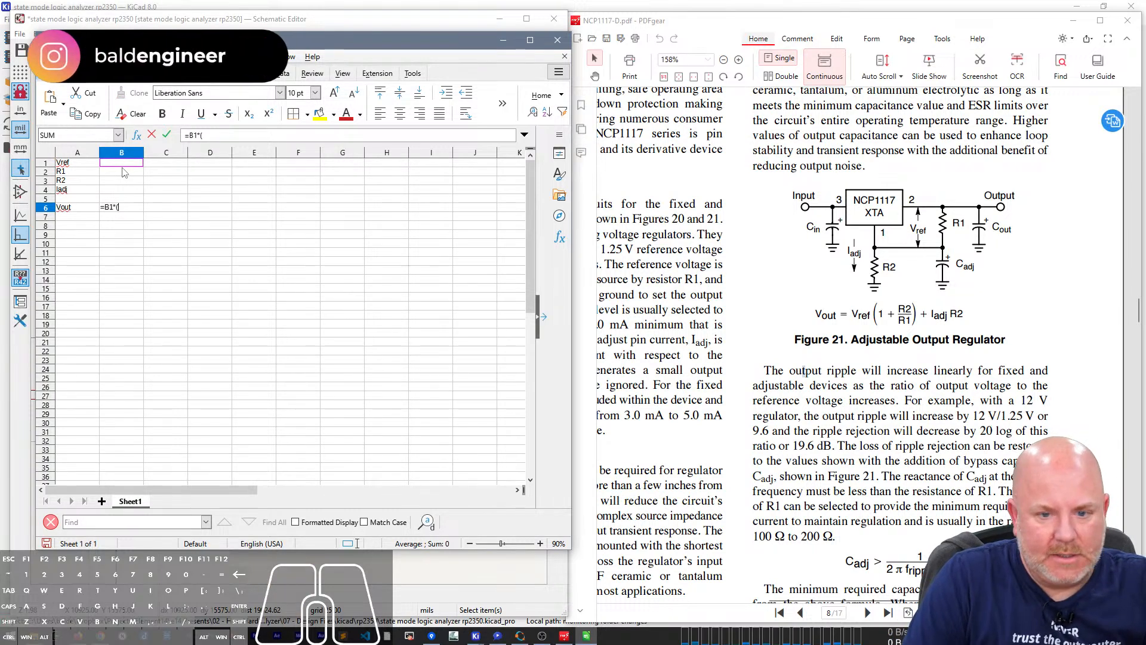
pyautogui.write('1+')
pyautogui.click(119, 182)
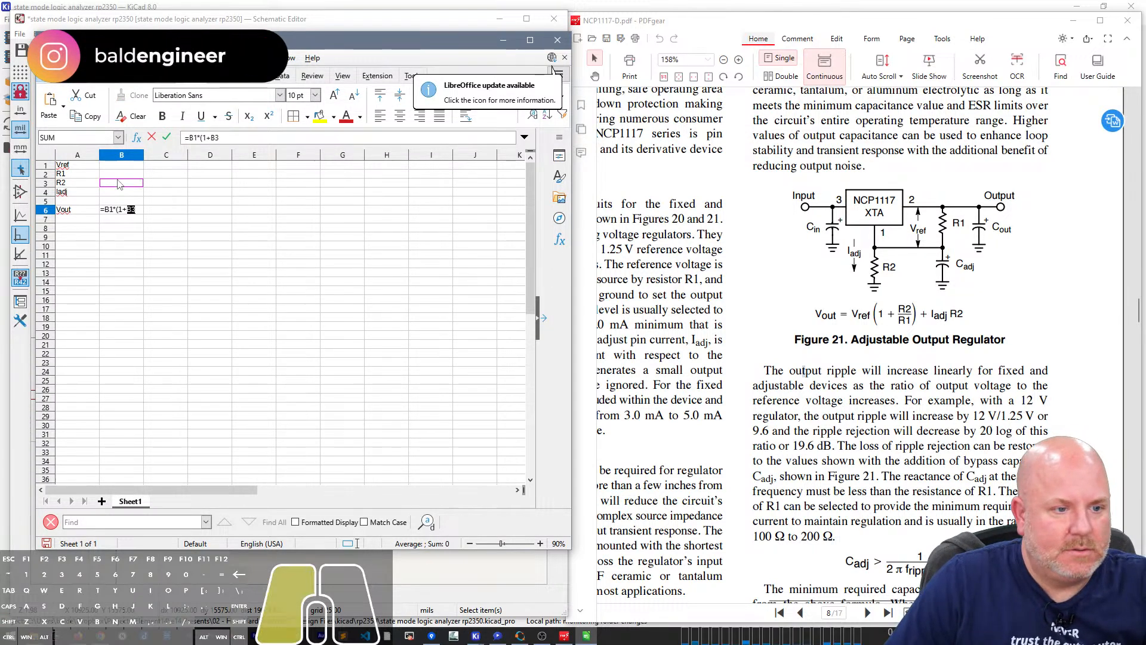
pyautogui.write('/')
pyautogui.click(124, 174)
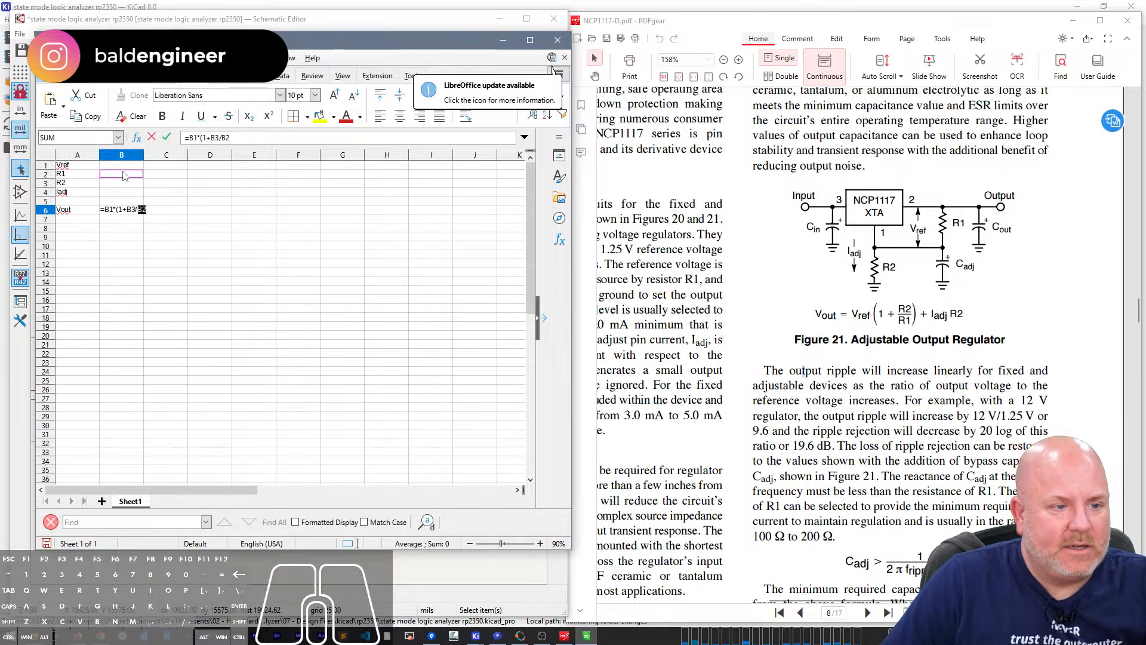
pyautogui.write(')+')
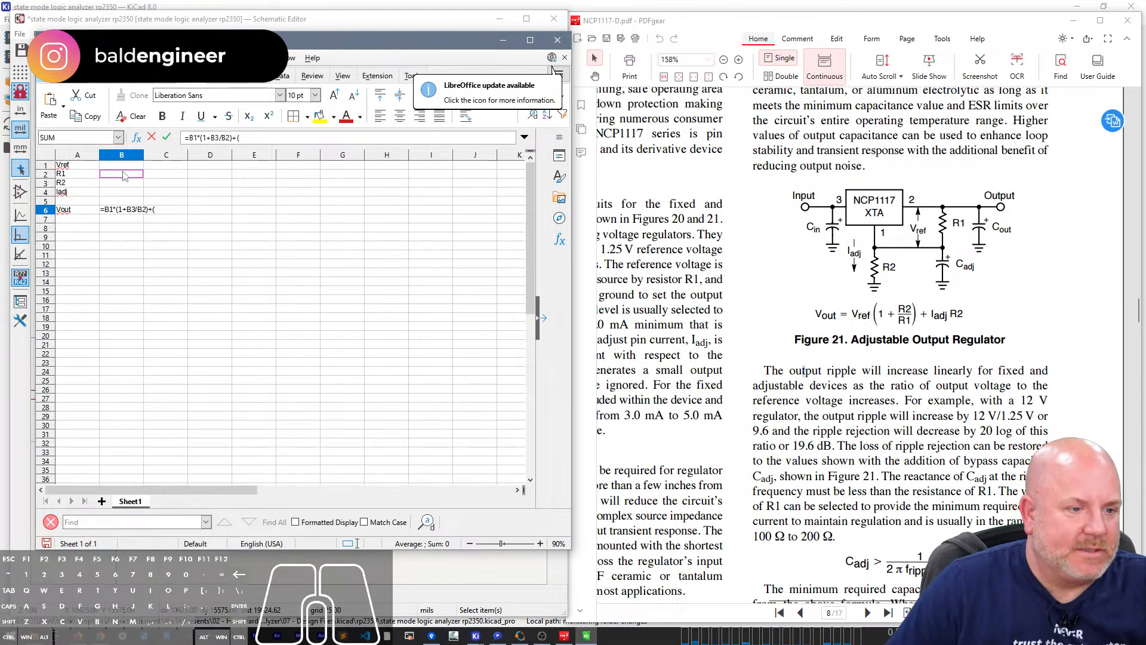
pyautogui.write('(')
pyautogui.click(126, 192)
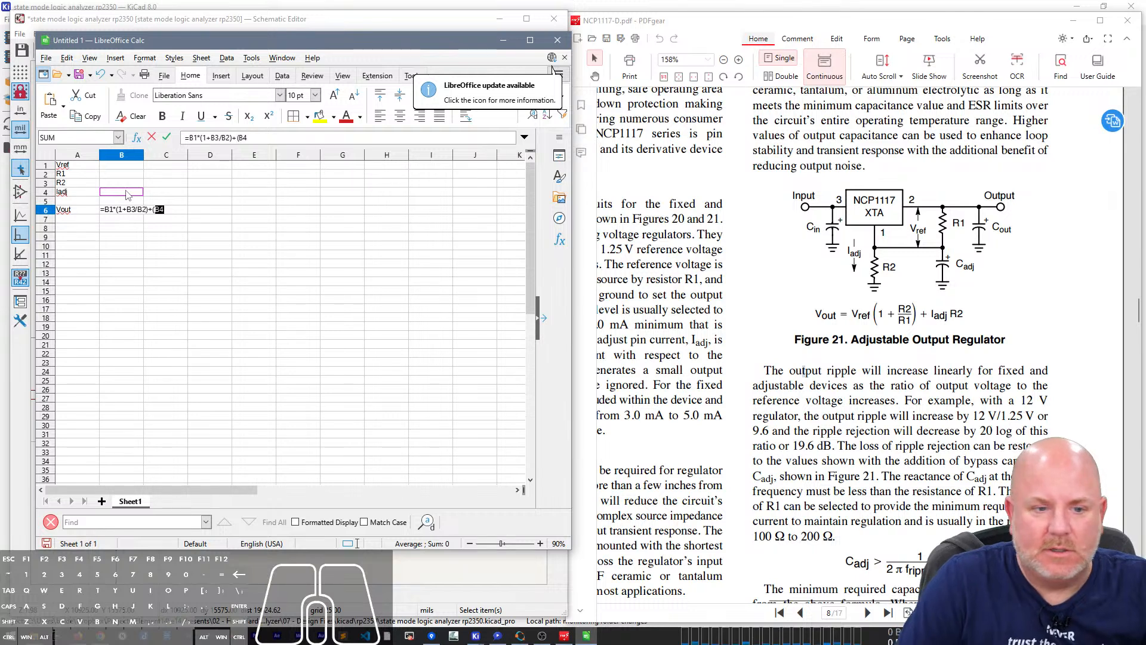
pyautogui.write('*')
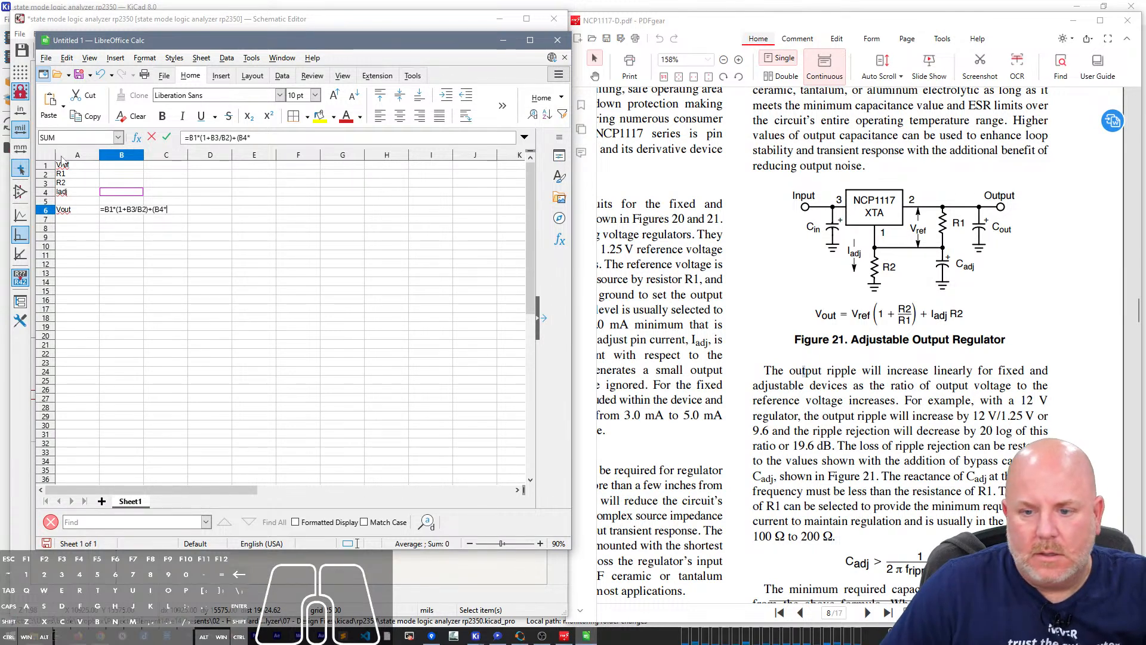
pyautogui.click(117, 185)
pyautogui.write(')')
pyautogui.press('Return')
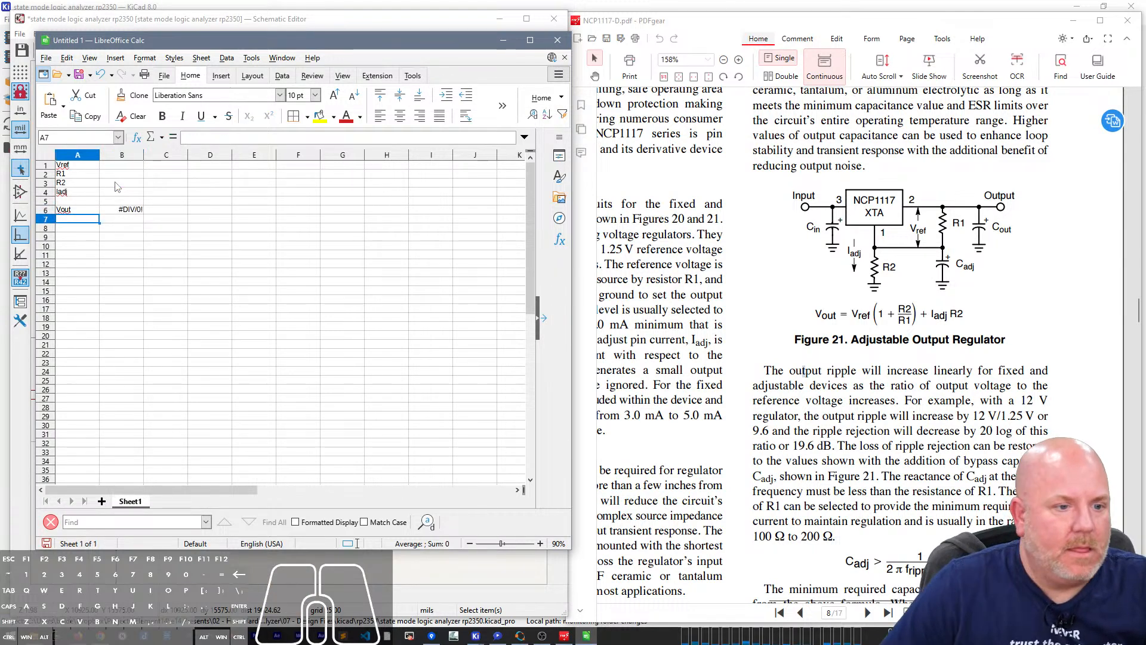
# Step: Fill the R2 value cell B3 with yellow and the Vout result cell B6 with orange
pyautogui.click(128, 169)
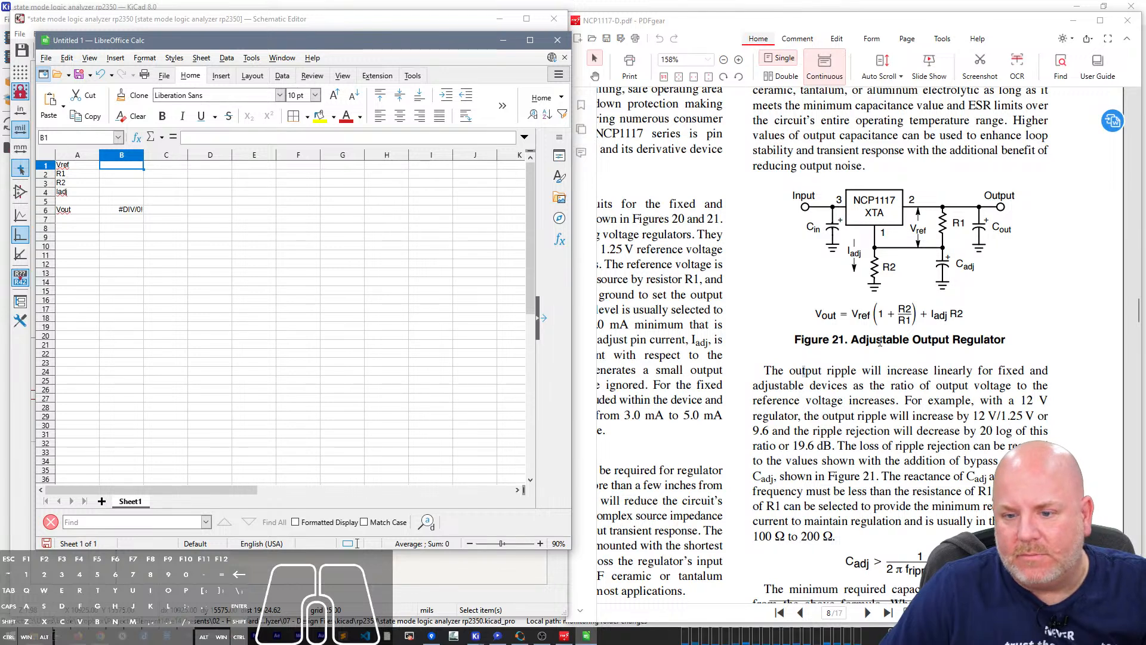
pyautogui.scroll(-3, 880, 342)
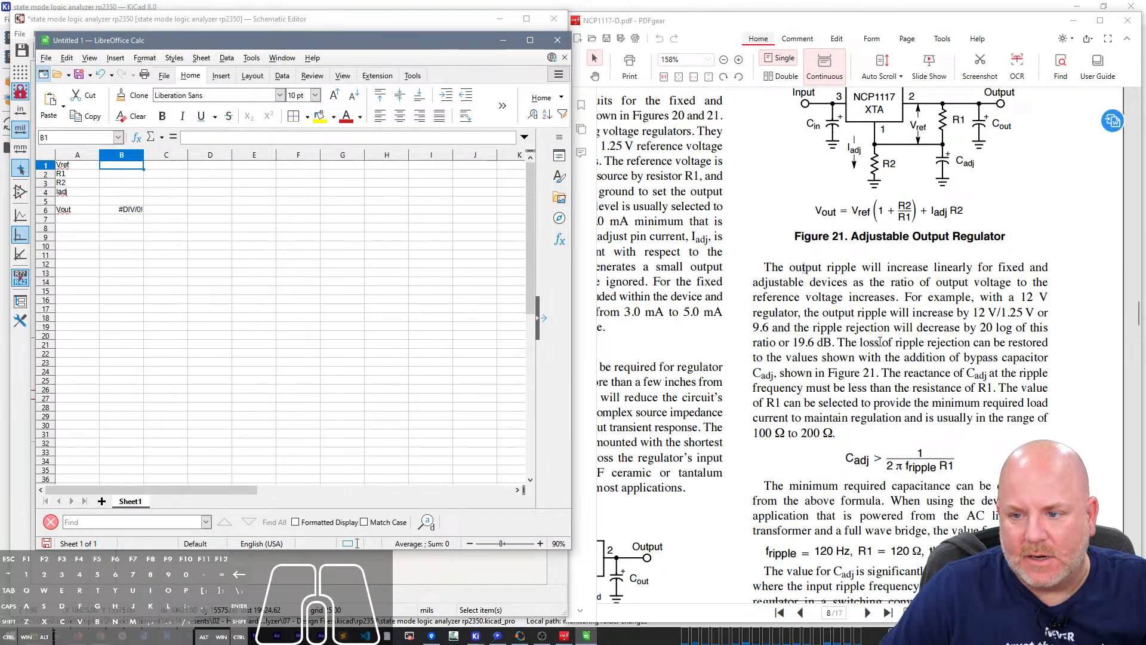
pyautogui.click(105, 186)
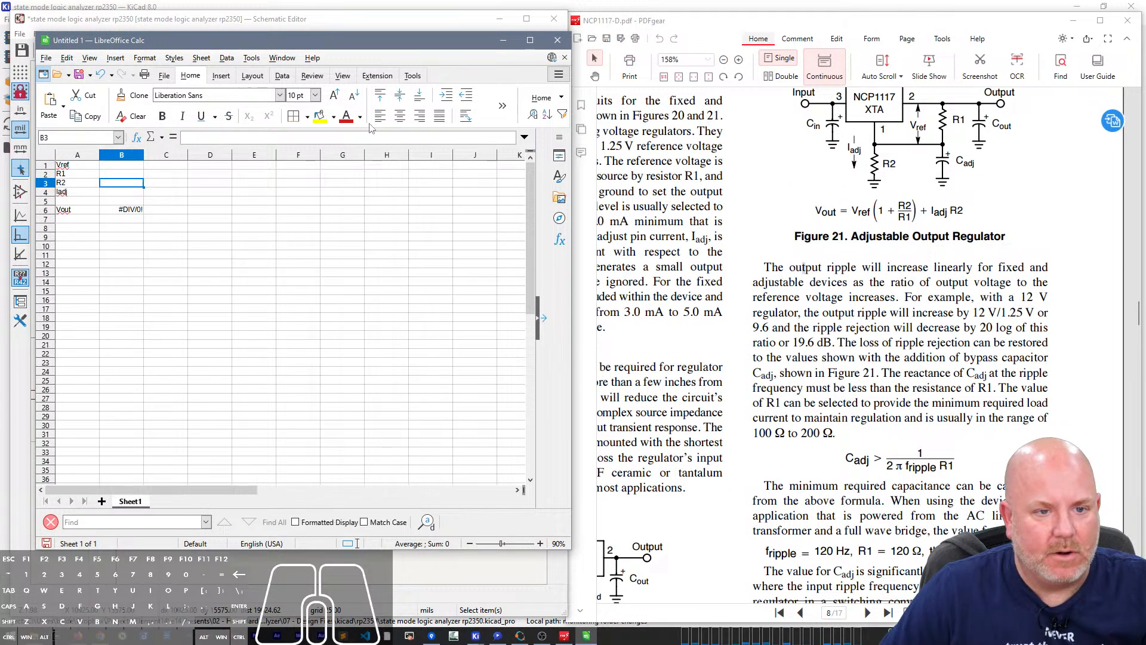
pyautogui.click(321, 120)
pyautogui.click(122, 209)
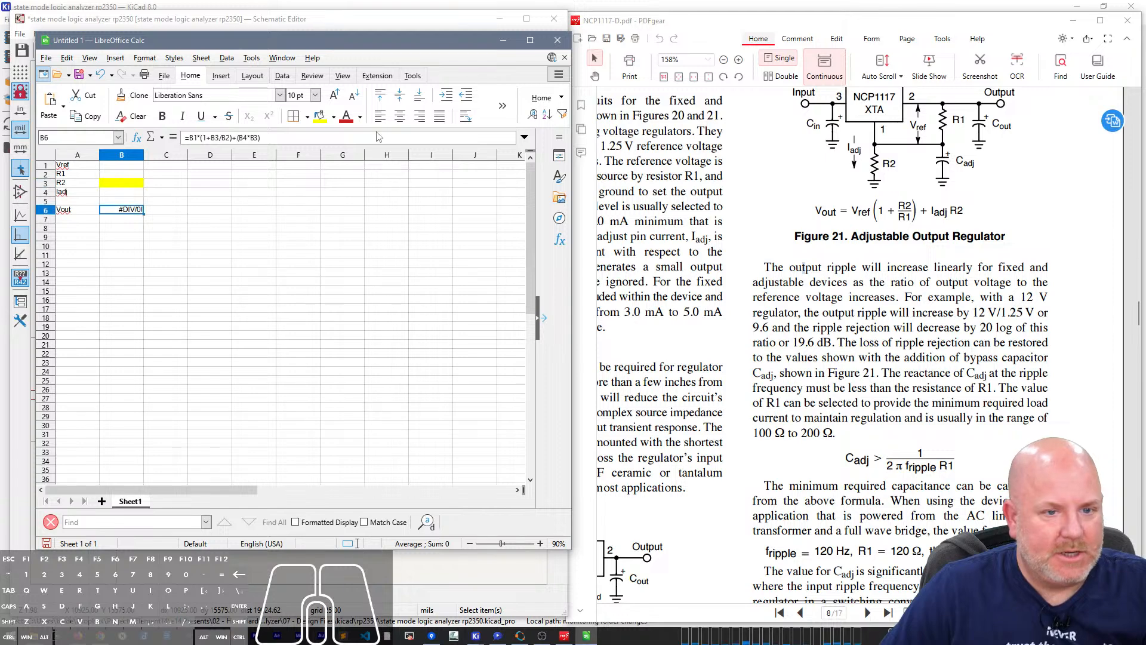
pyautogui.click(333, 117)
pyautogui.click(339, 152)
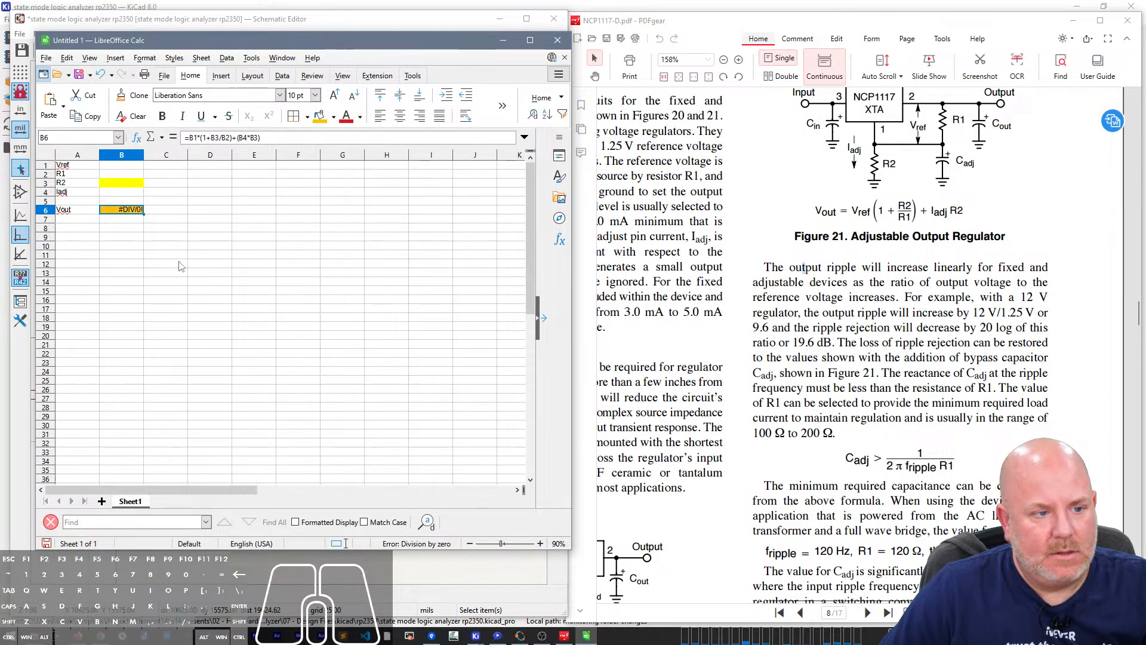
pyautogui.click(176, 264)
# Step: Search the NCP1117 datasheet for "vref" and go back to its match in the electrical characteristics table
pyautogui.scroll(-5, 857, 348)
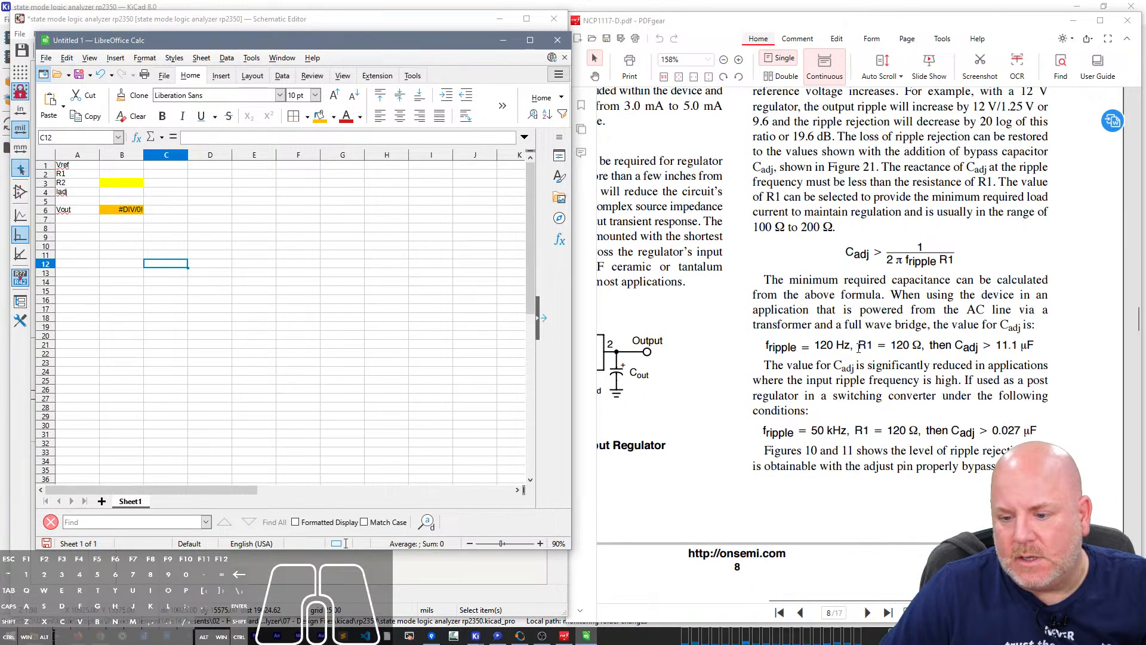
pyautogui.scroll(3, 841, 482)
pyautogui.scroll(6, 888, 517)
pyautogui.click(887, 491)
pyautogui.hotkey('ctrl', 'f')
pyautogui.write('vrfe')
pyautogui.press('BackSpace')
pyautogui.press('BackSpace')
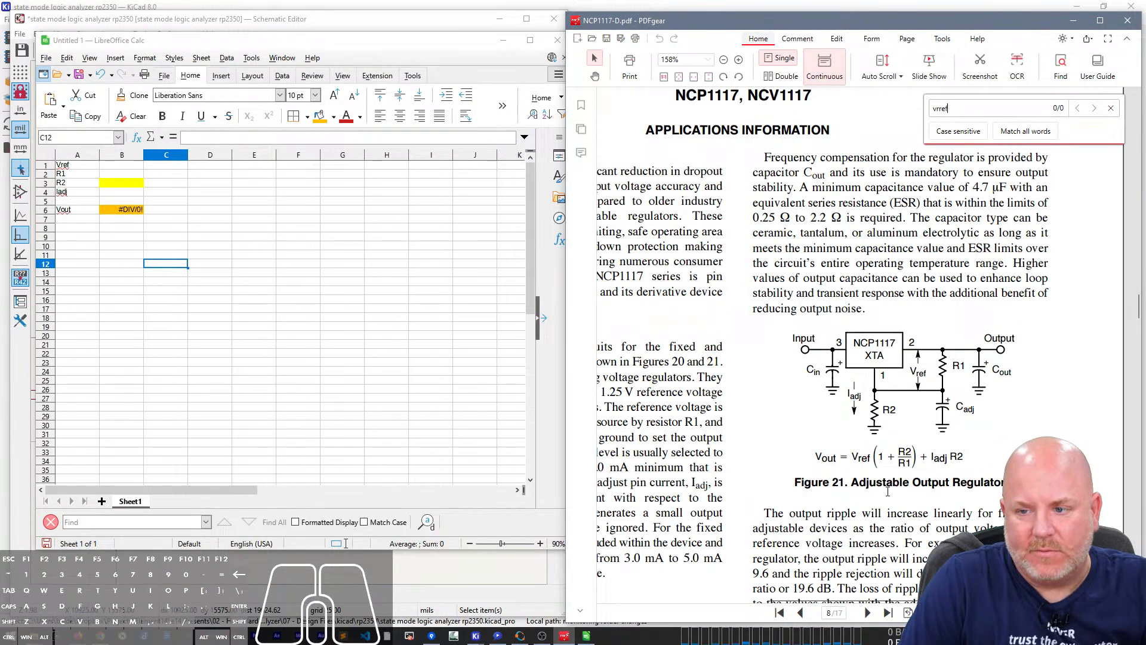
pyautogui.write('ef')
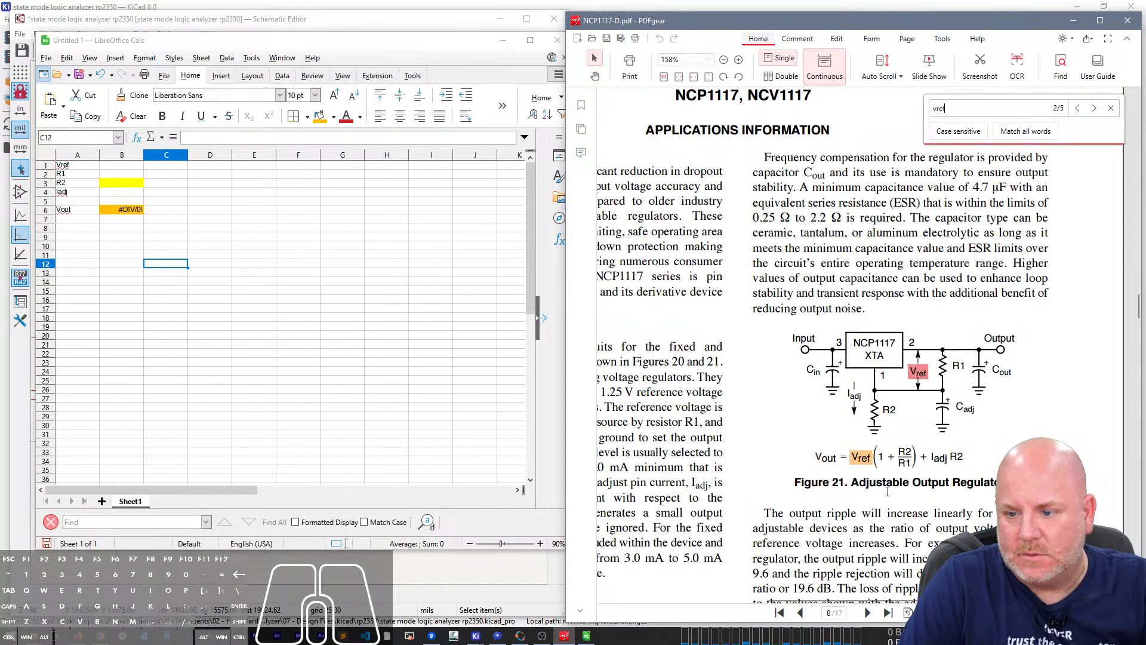
pyautogui.hotkey('shift', 'Return')
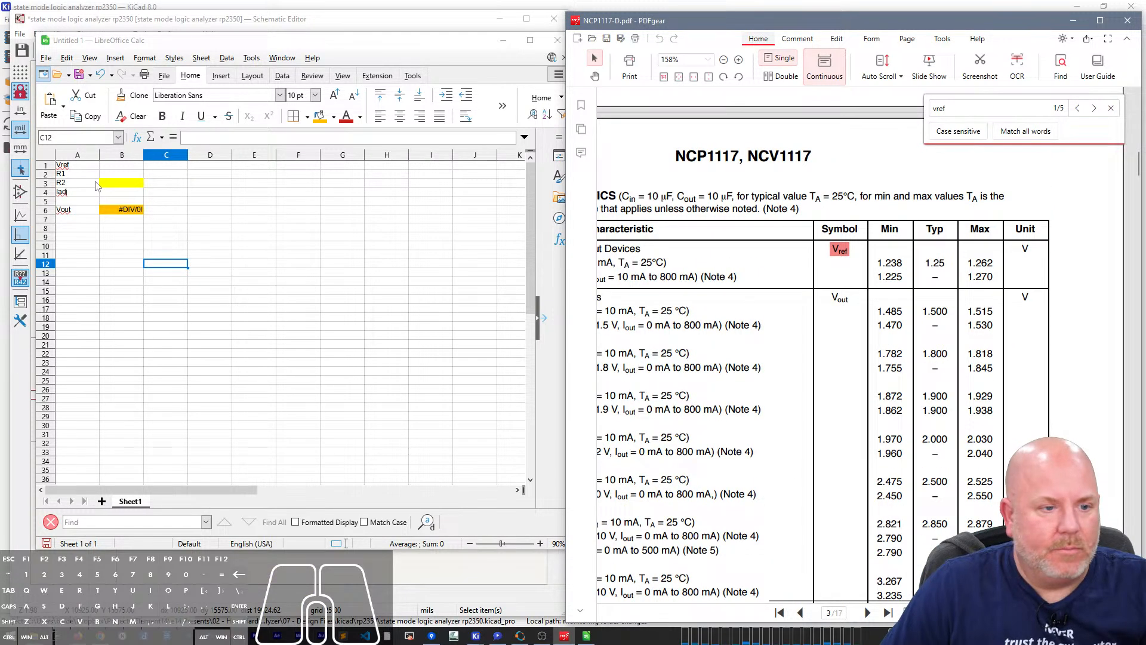
# Step: Enter the typical reference voltage, 1.25, as the Vref value in B1 and return to the datasheet
pyautogui.click(109, 167)
pyautogui.write('1.25')
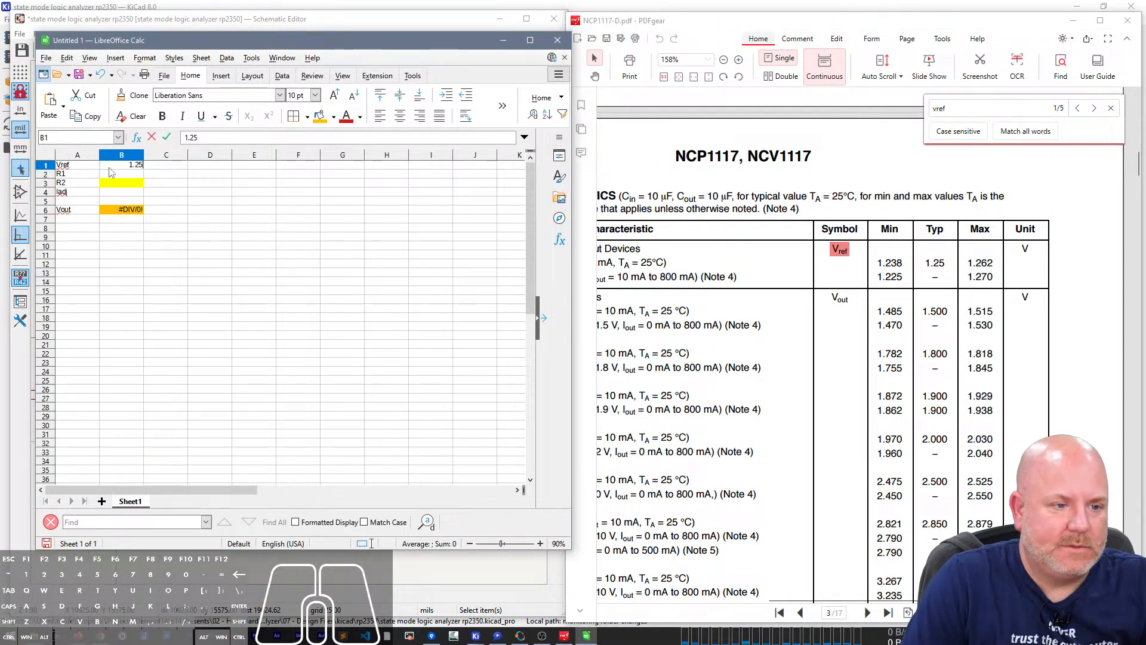
pyautogui.press('Return')
pyautogui.click(854, 184)
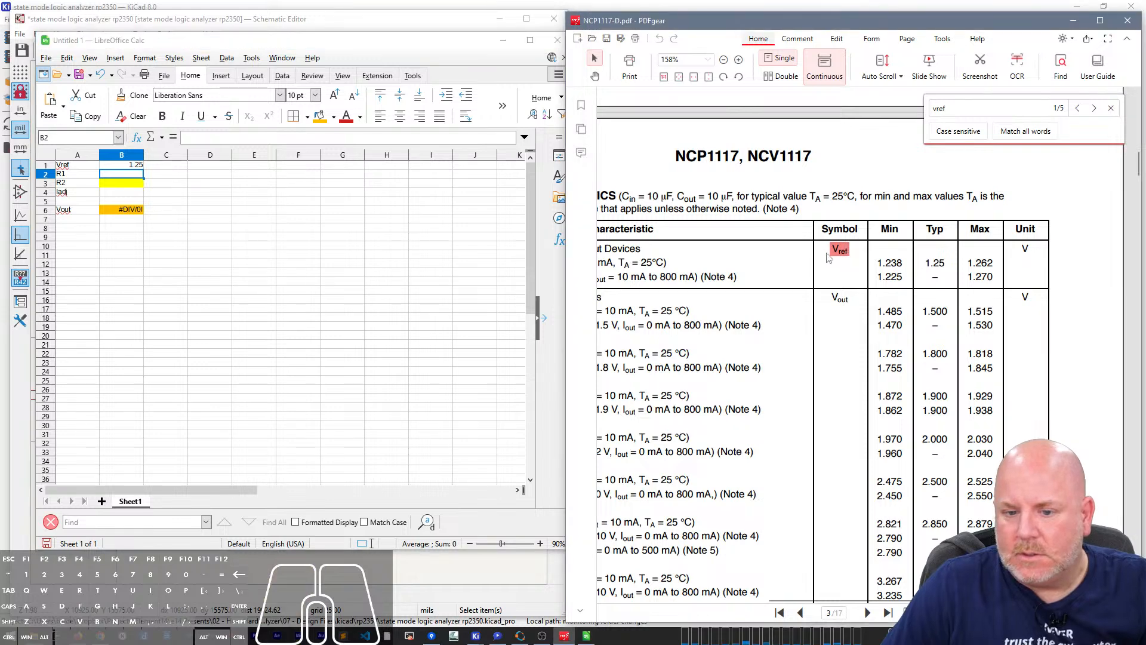
# Step: Search the NCP1117 datasheet for "iadj" and read the adjustment pin current row in the electrical characteristics table
pyautogui.doubleClick(1031, 108)
pyautogui.write('iadj')
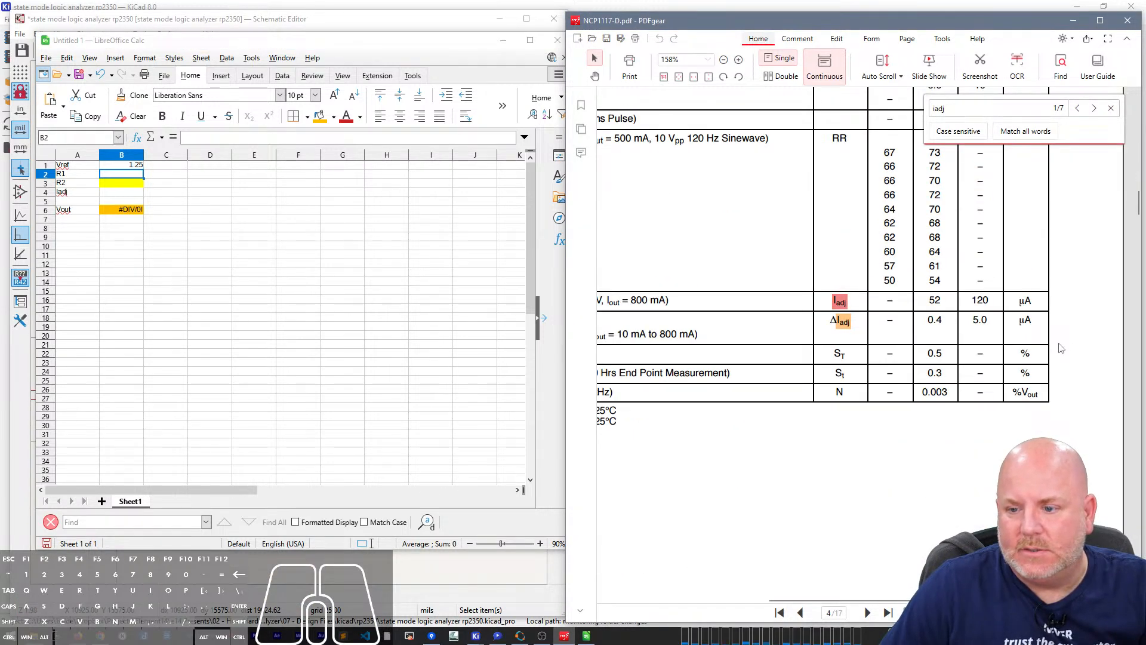
pyautogui.moveTo(927, 599); pyautogui.dragTo(803, 598)
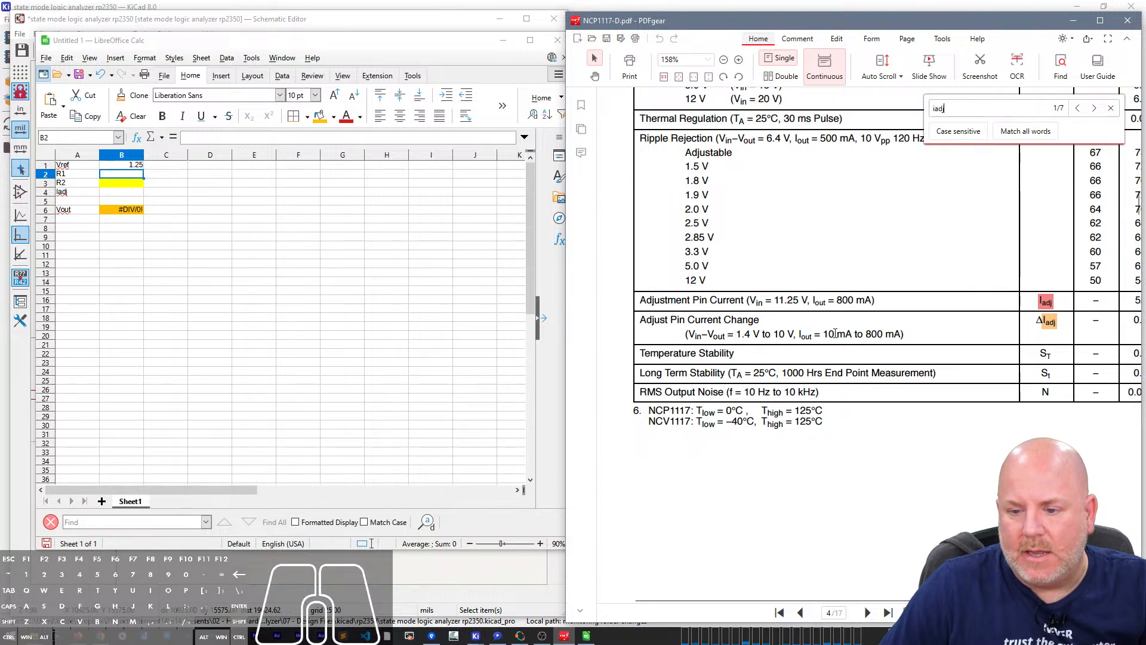
pyautogui.moveTo(896, 598); pyautogui.dragTo(1012, 598)
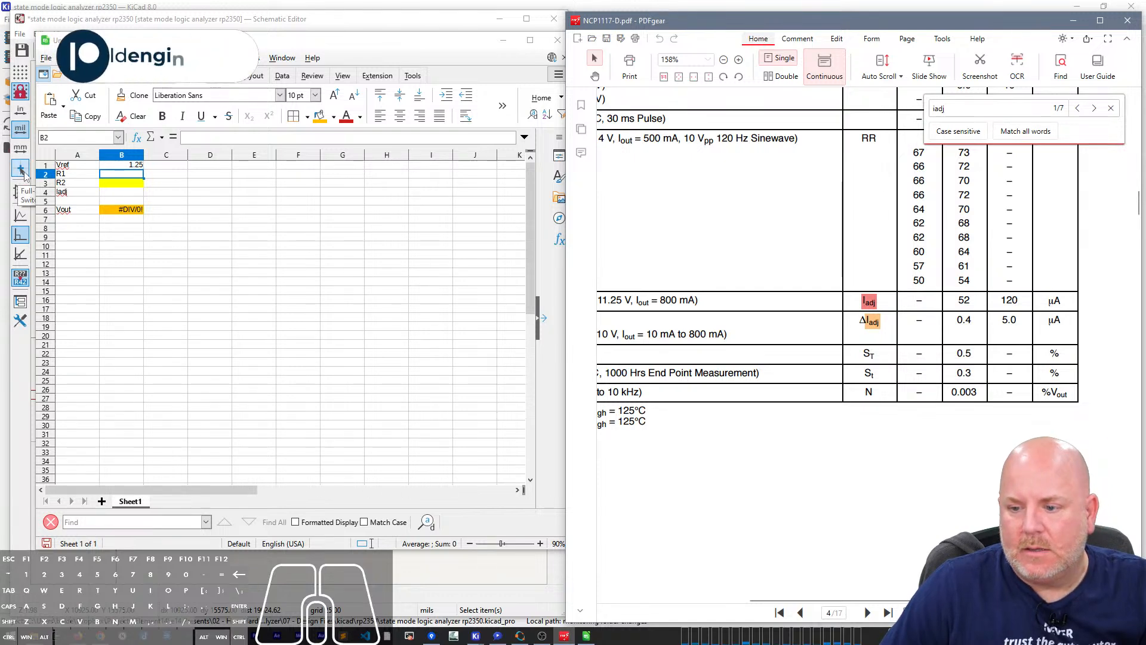
# Step: Enter 0.5e-6 as the Iadj value in B4 of the spreadsheet
pyautogui.click(117, 197)
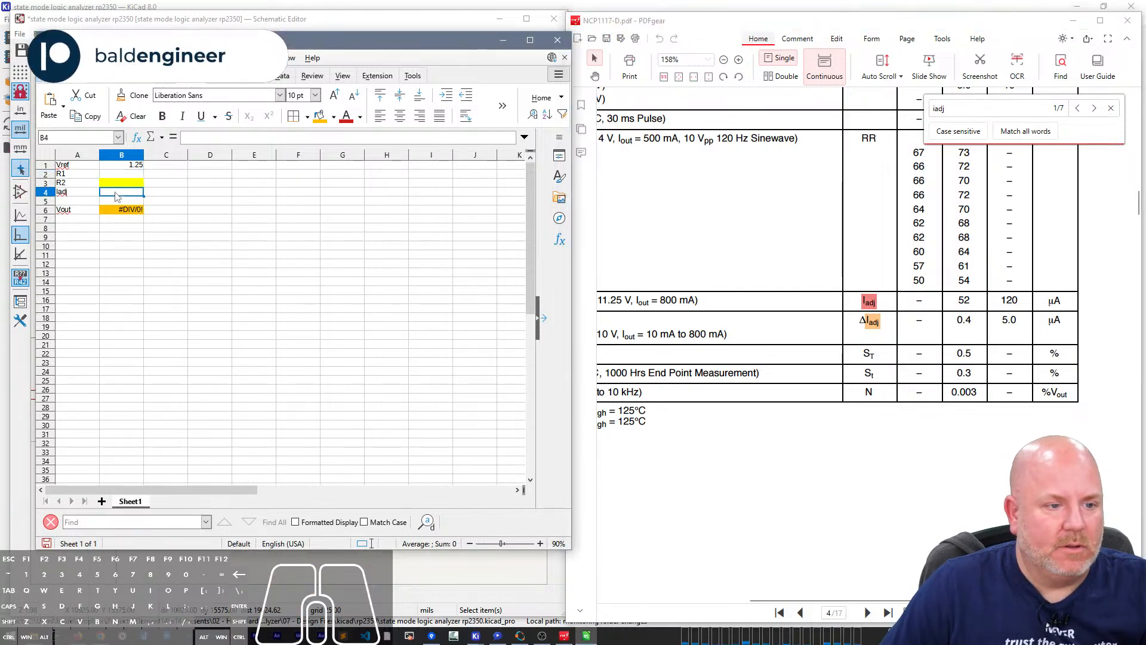
pyautogui.write('0.5e-6')
pyautogui.press('Return')
pyautogui.moveTo(119, 164); pyautogui.dragTo(139, 197)
pyautogui.click(113, 255)
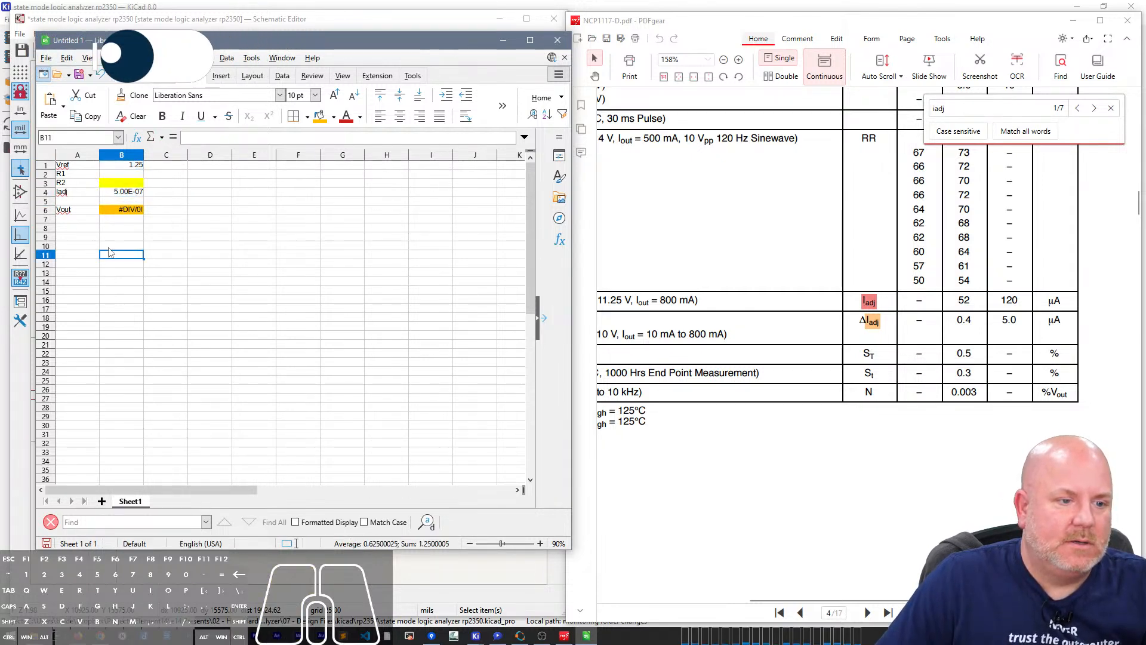
pyautogui.click(121, 192)
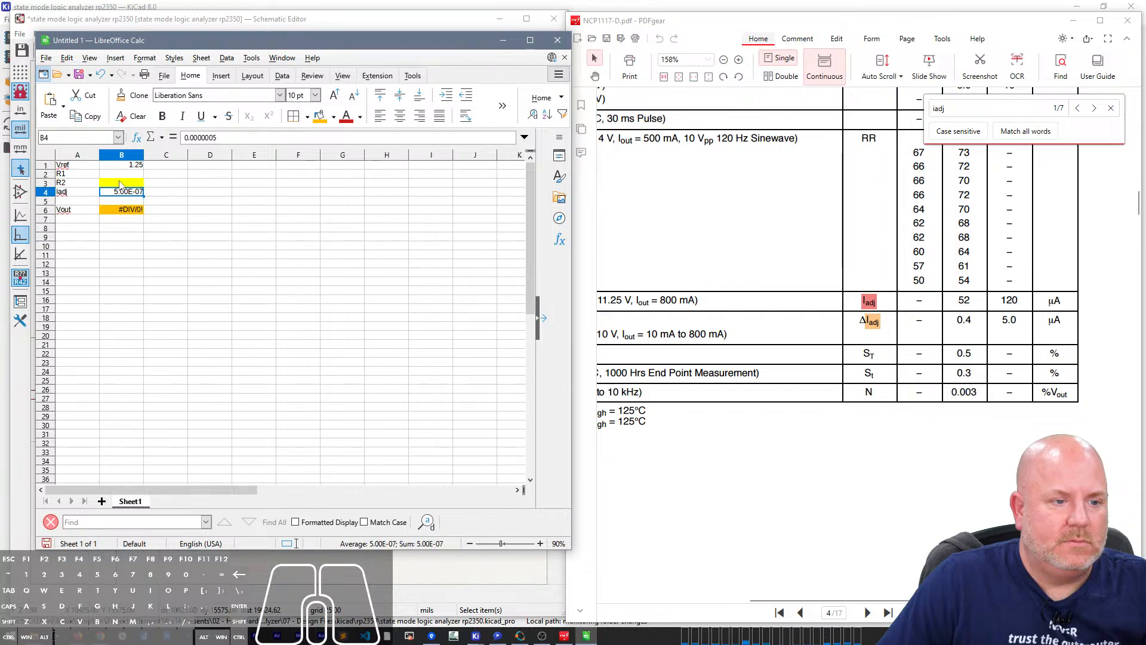
pyautogui.keyDown('shift'); pyautogui.click(119, 173); pyautogui.keyUp('shift')
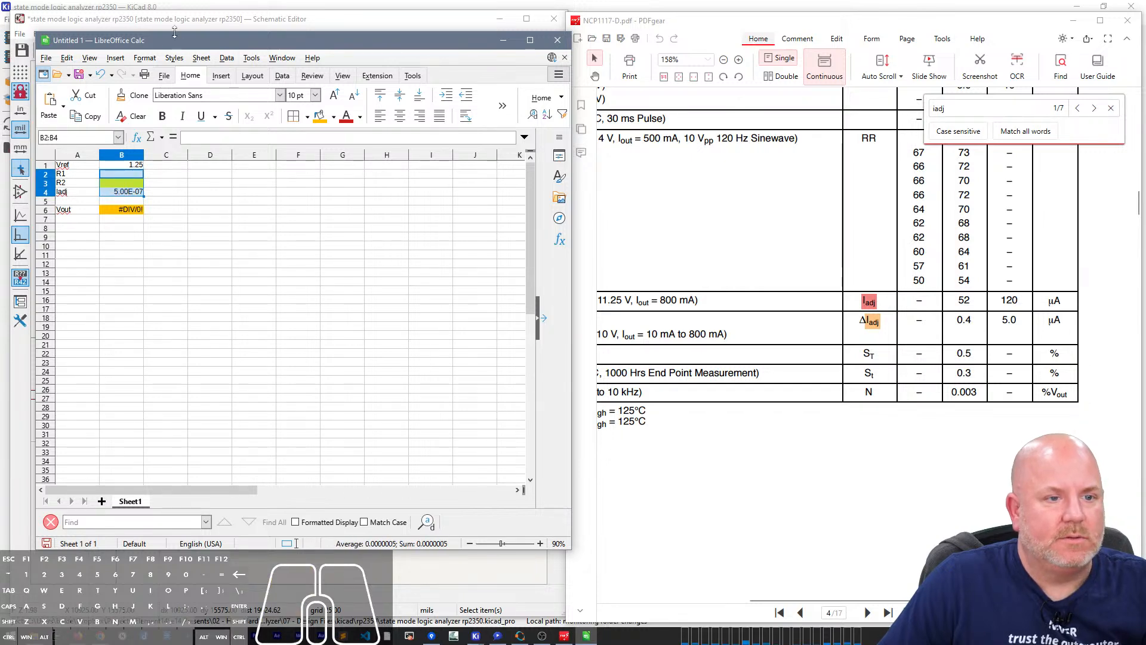
pyautogui.click(141, 59)
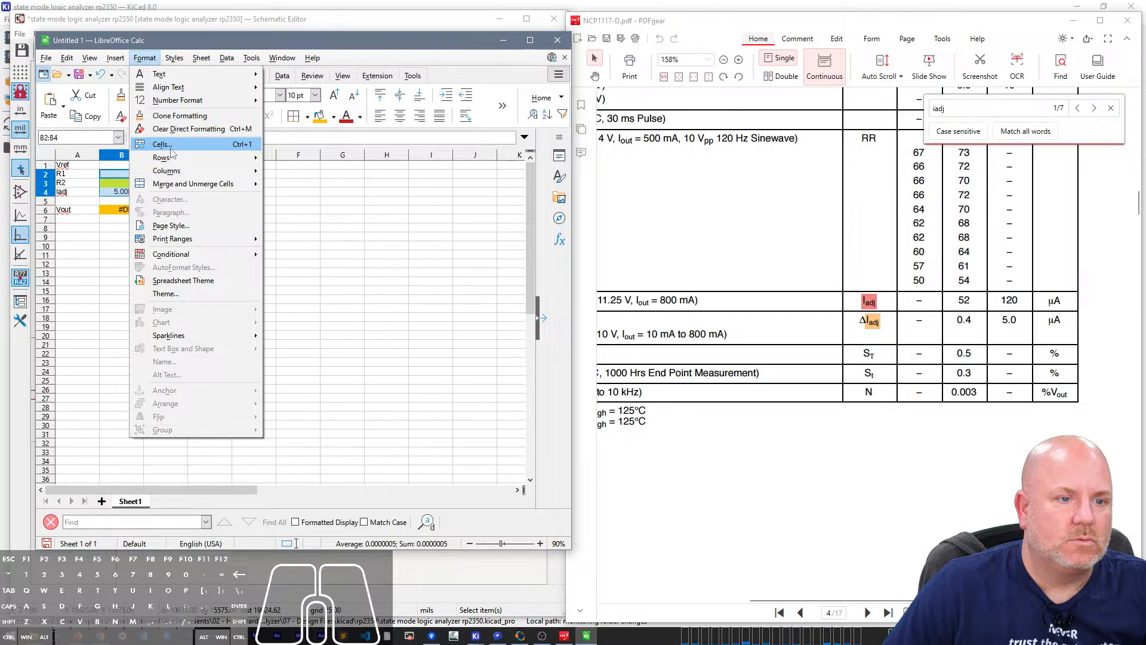
pyautogui.moveTo(194, 105)
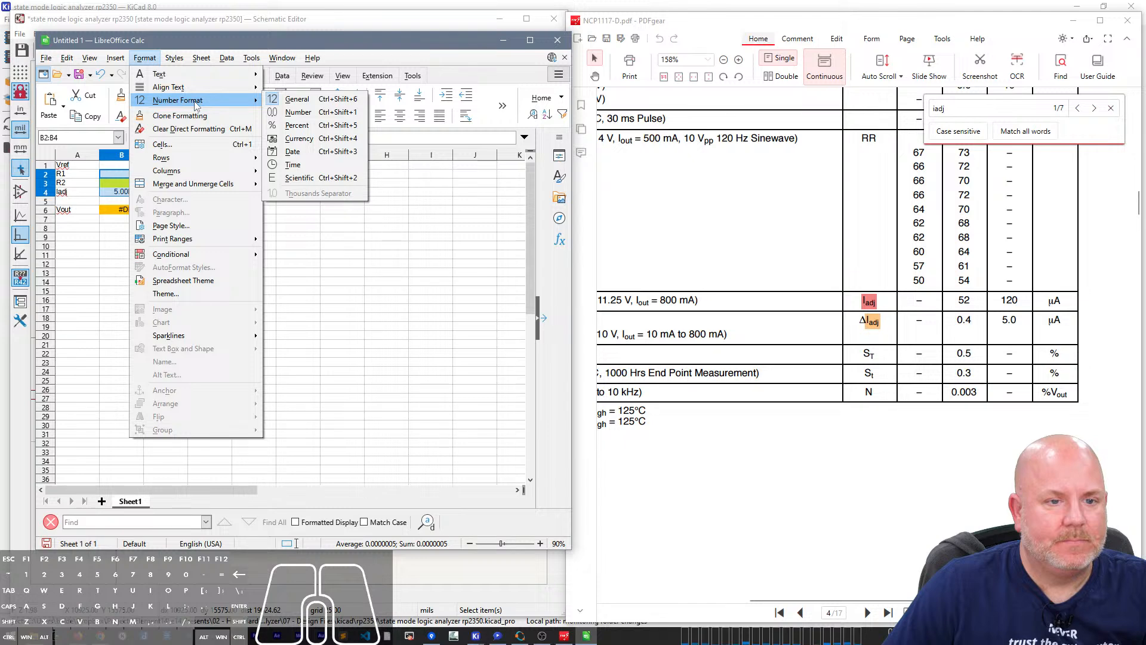
pyautogui.click(99, 318)
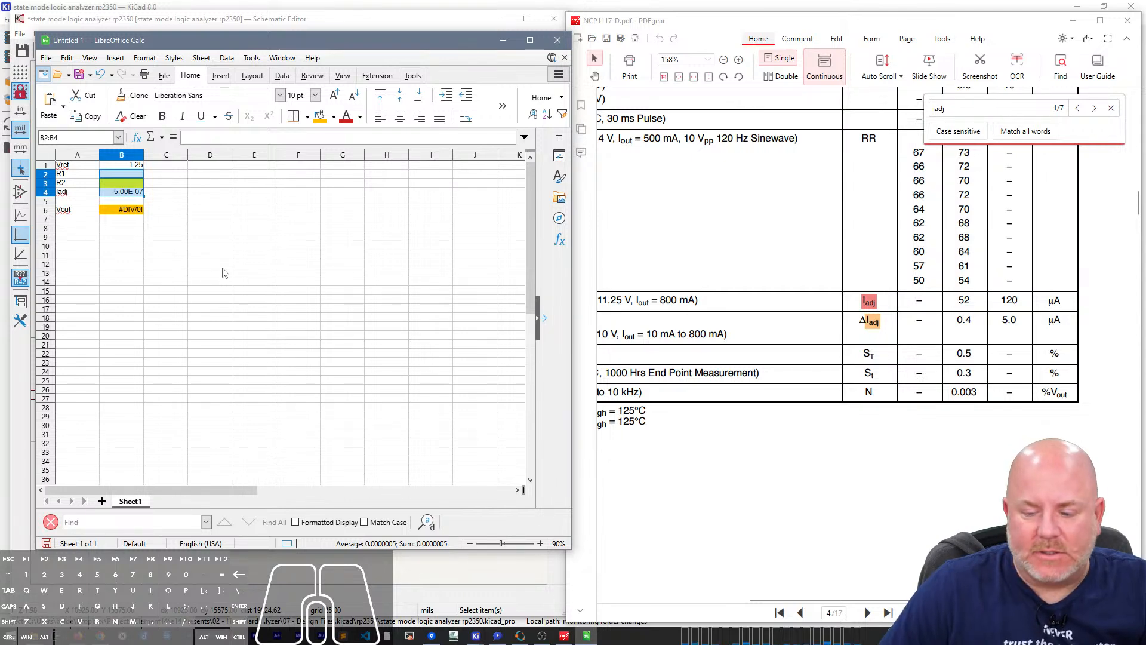
pyautogui.click(215, 202)
# Step: Enter trial resistor values of 100e3 for R2 in B3 and 50e3 for R1 in B2, and check the Vout cell
pyautogui.click(121, 183)
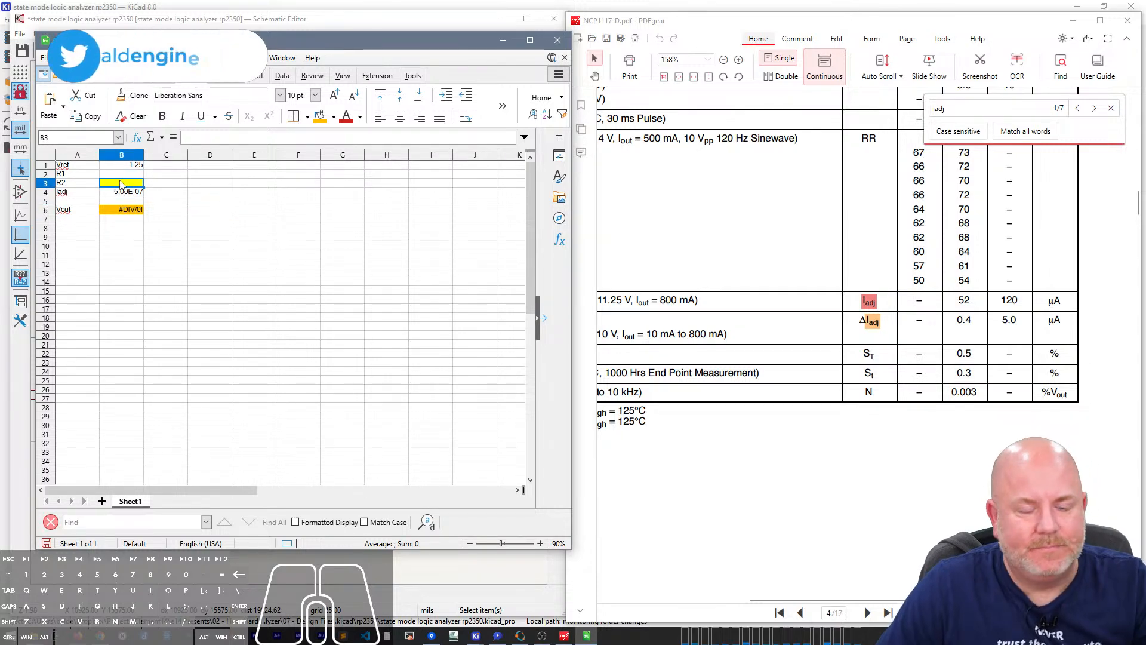
pyautogui.scroll(10, 839, 387)
pyautogui.scroll(-8, 838, 387)
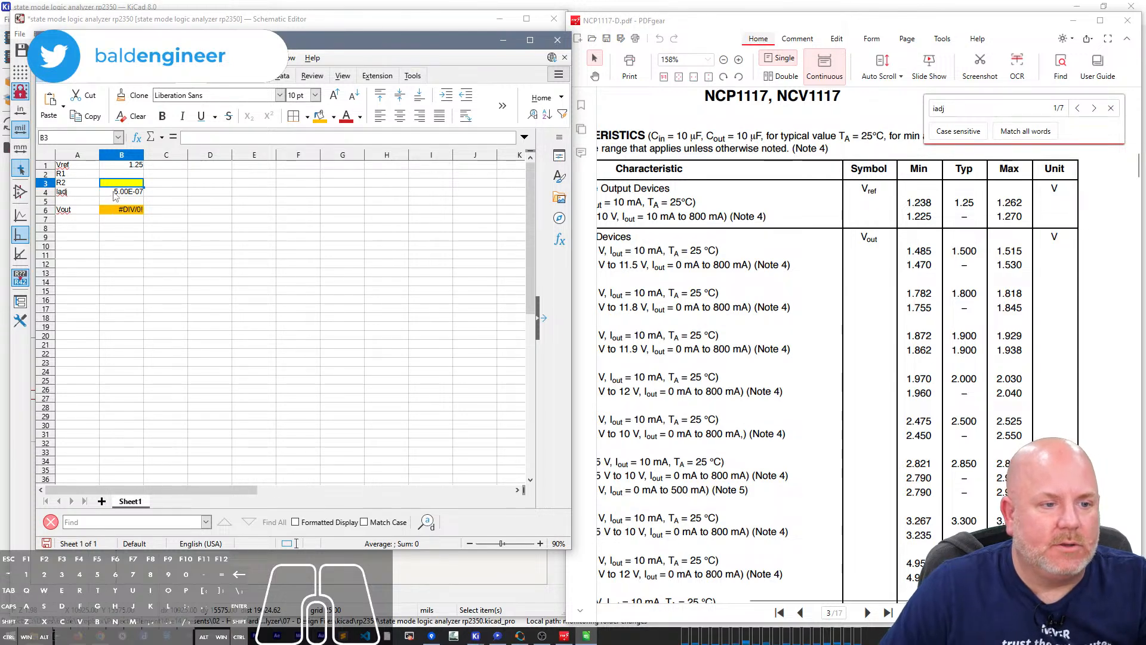
pyautogui.write('100e3')
pyautogui.press('Return')
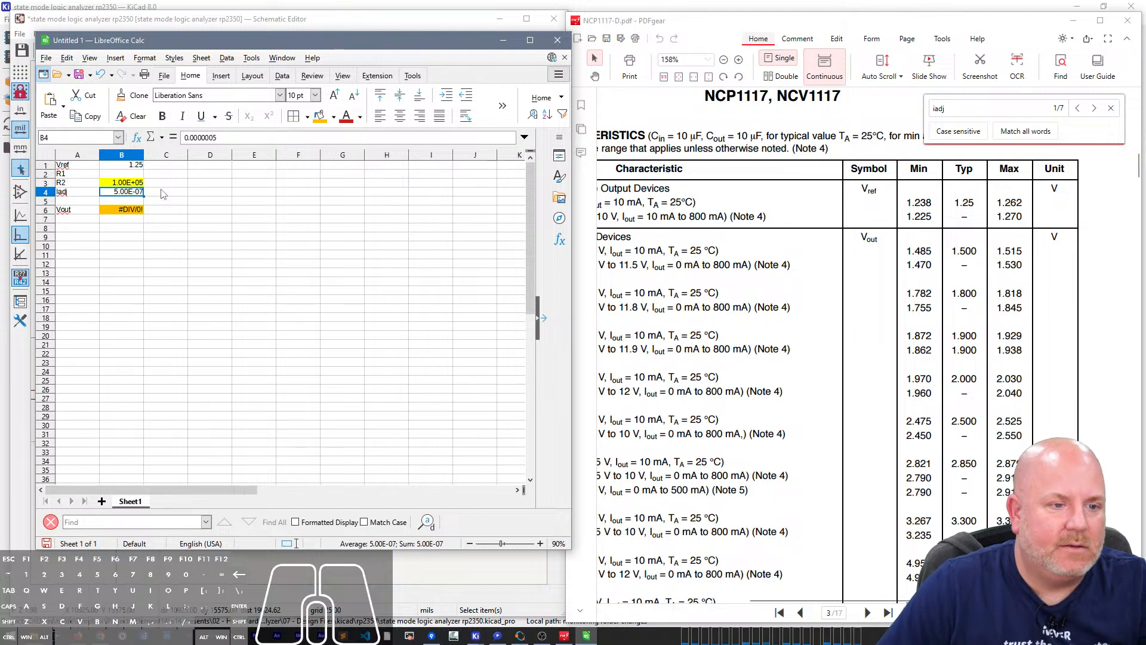
pyautogui.press('Up')
pyautogui.press('Up')
pyautogui.write('50e3')
pyautogui.press('Return')
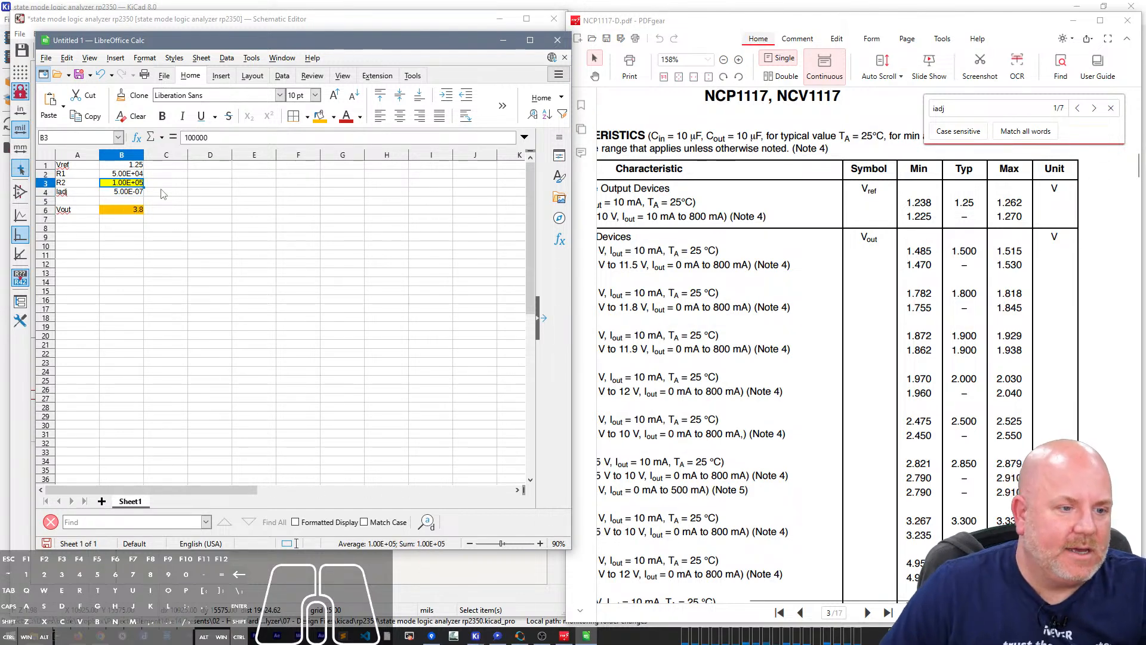
pyautogui.click(122, 210)
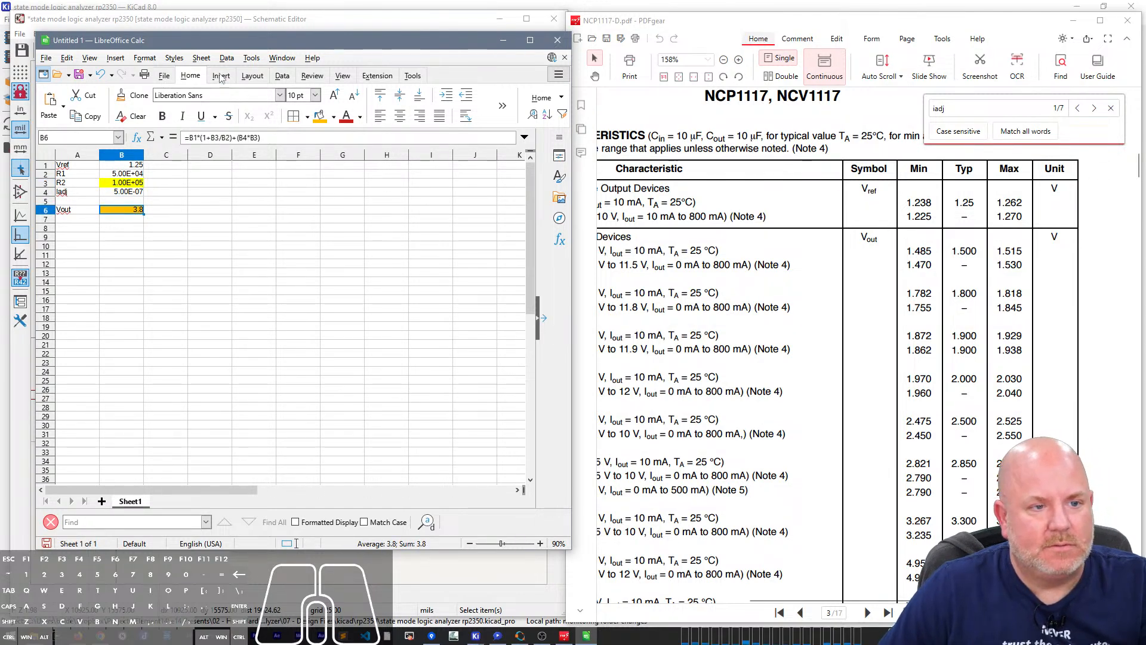
# Step: Try 100000 for R1 in B2 and 10000 for R2 in B3
pyautogui.click(126, 183)
pyautogui.click(124, 175)
pyautogui.write('100000')
pyautogui.press('Return')
pyautogui.write('10000')
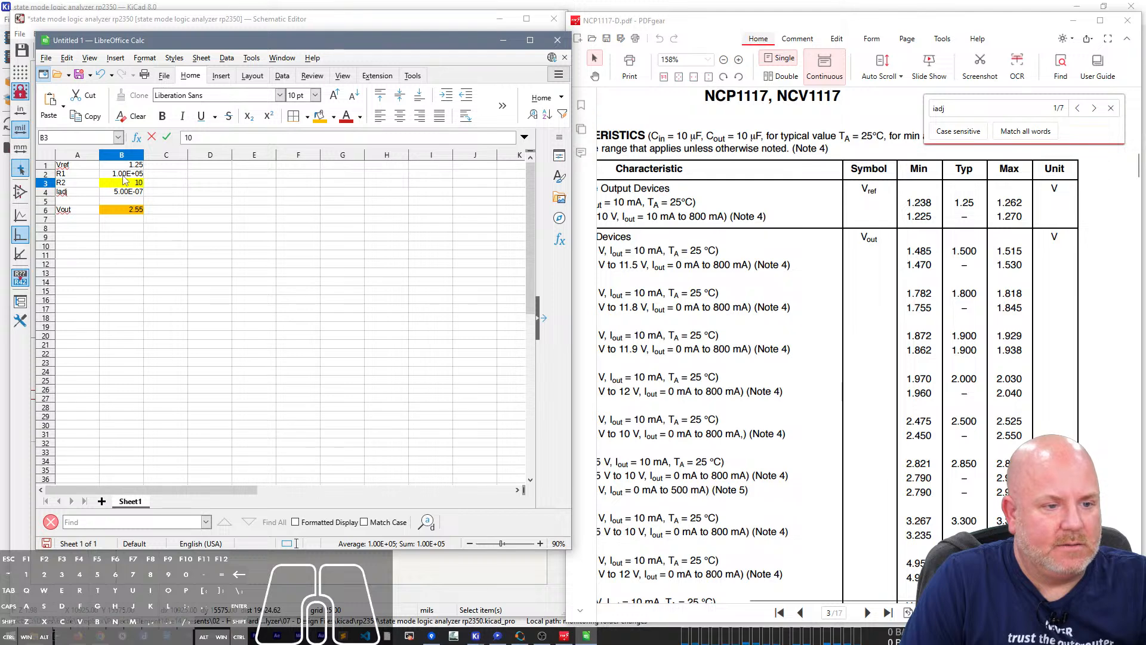
pyautogui.press('Return')
pyautogui.click(124, 180)
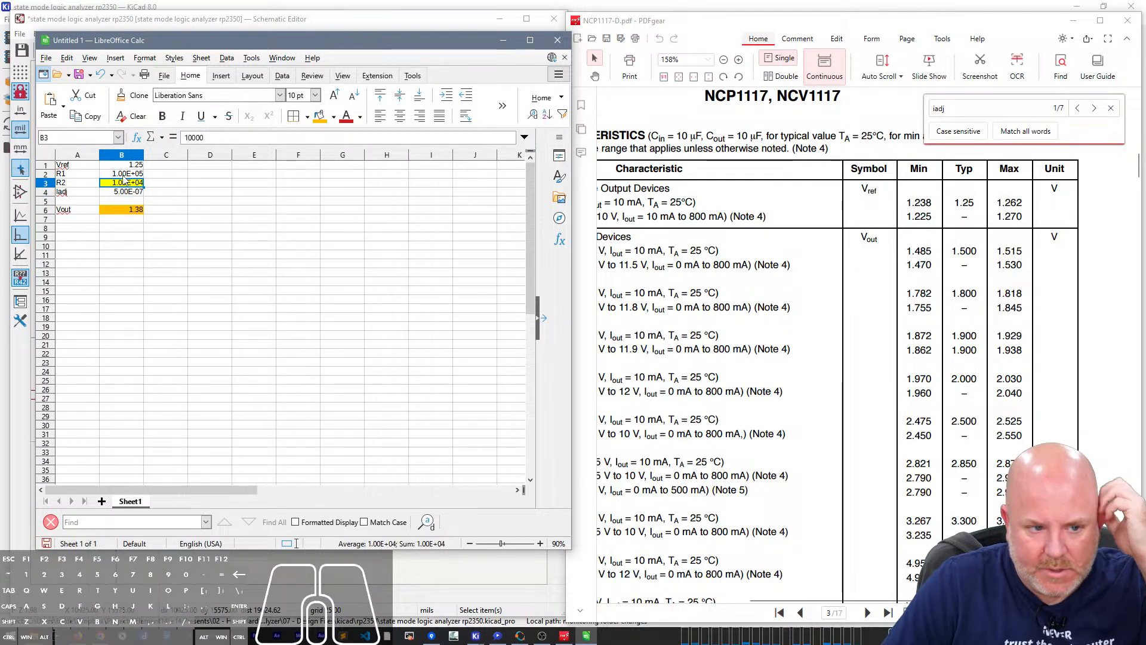
# Step: Set R1 in B2 to 100e3 and R2 in B3 to 50e3
pyautogui.press('Up')
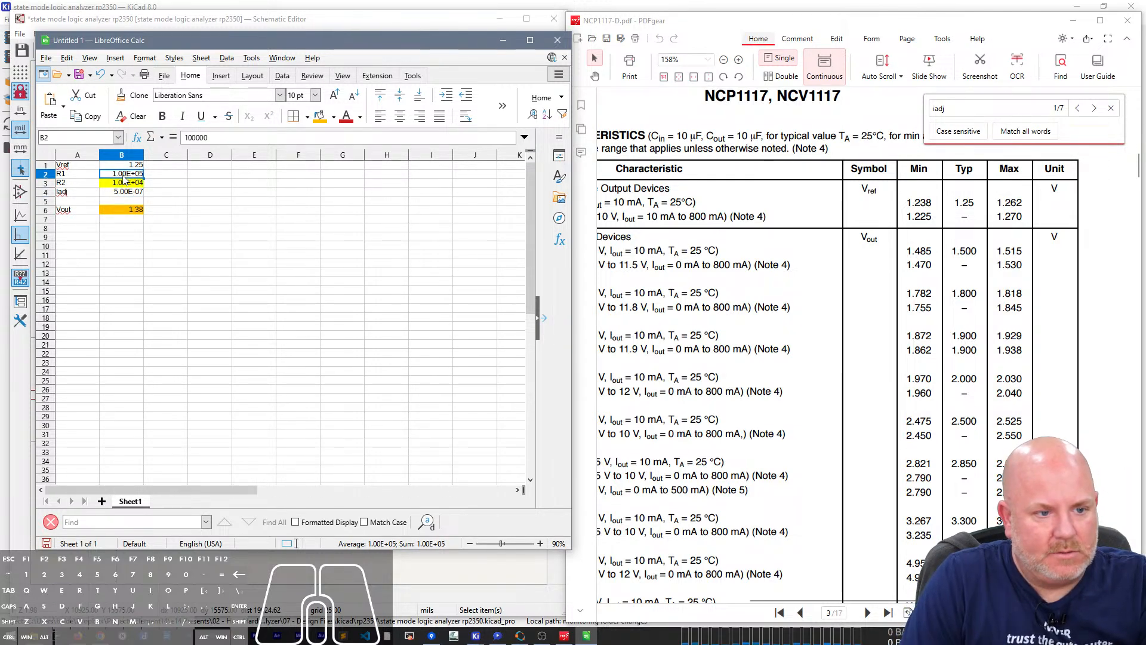
pyautogui.write('100000')
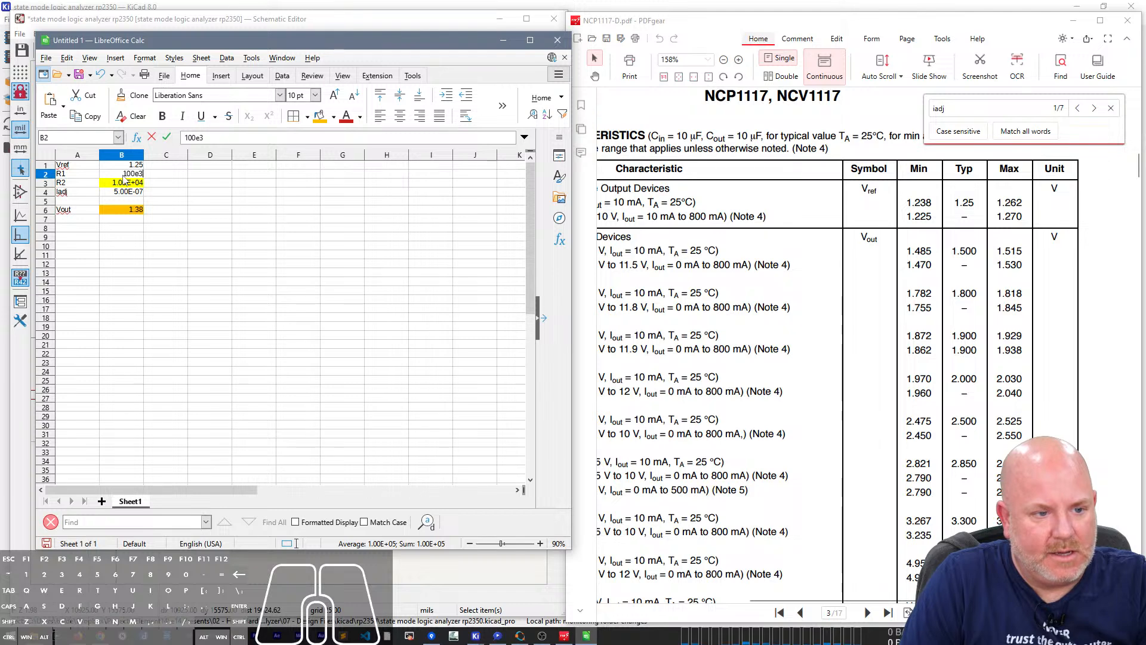
pyautogui.press('Return')
pyautogui.write('1')
pyautogui.press('BackSpace')
pyautogui.write('5e4')
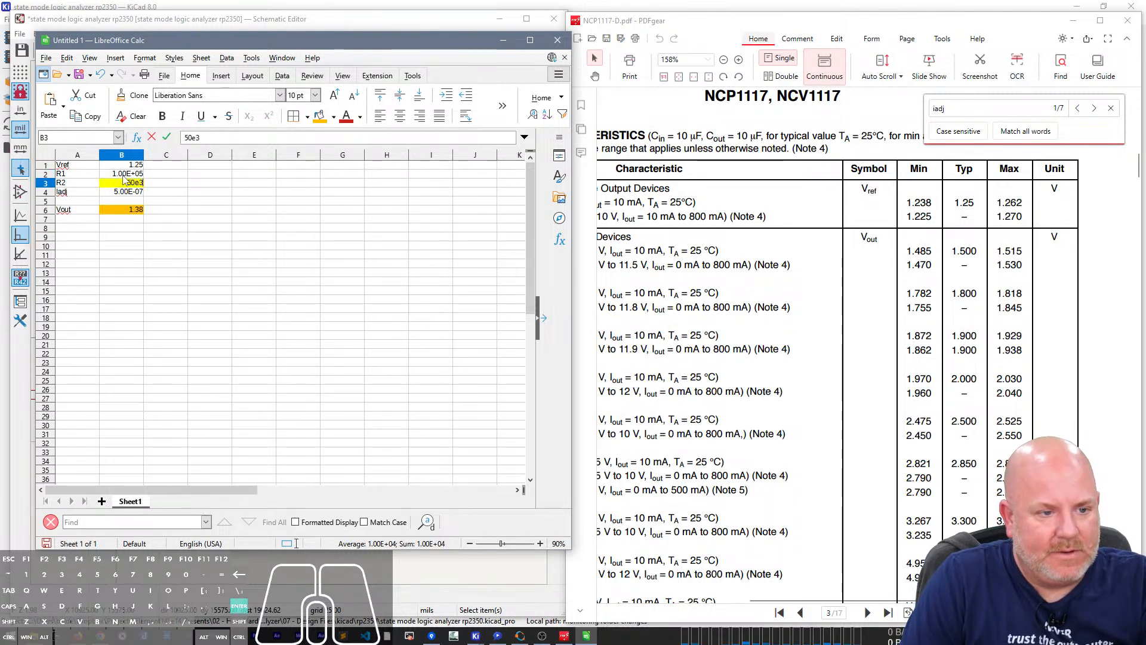
pyautogui.press('Return')
pyautogui.press('Up')
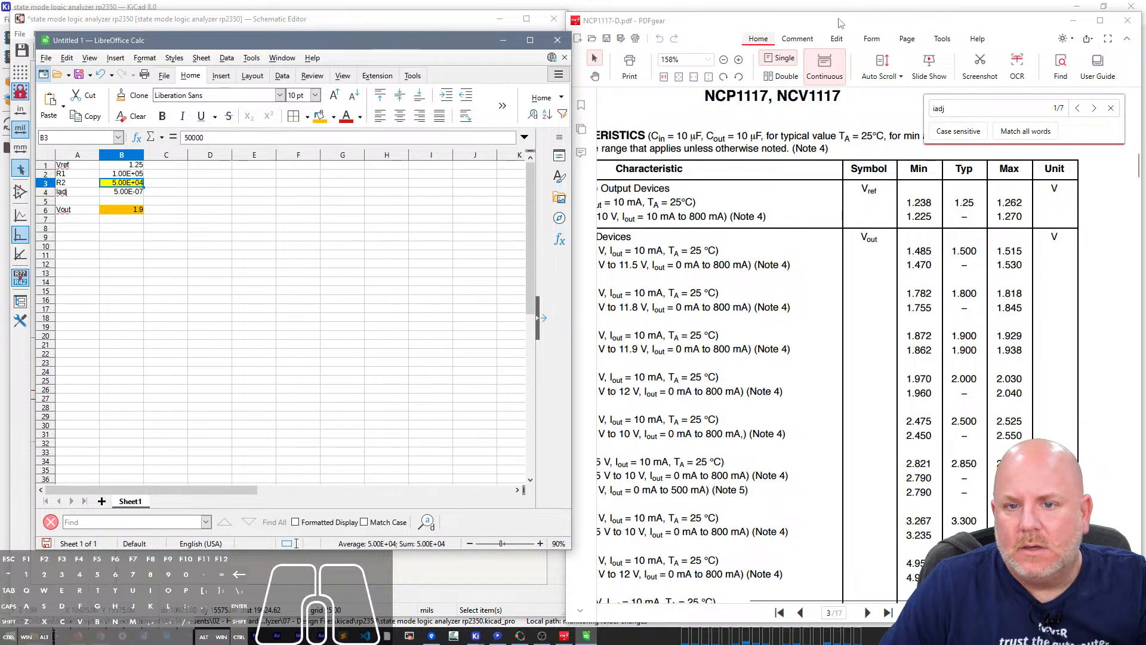
# Step: Step through the datasheet's "iadj" matches to the adjustable output regulator circuit and its output voltage formula in Figure 21
pyautogui.scroll(20, 950, 398)
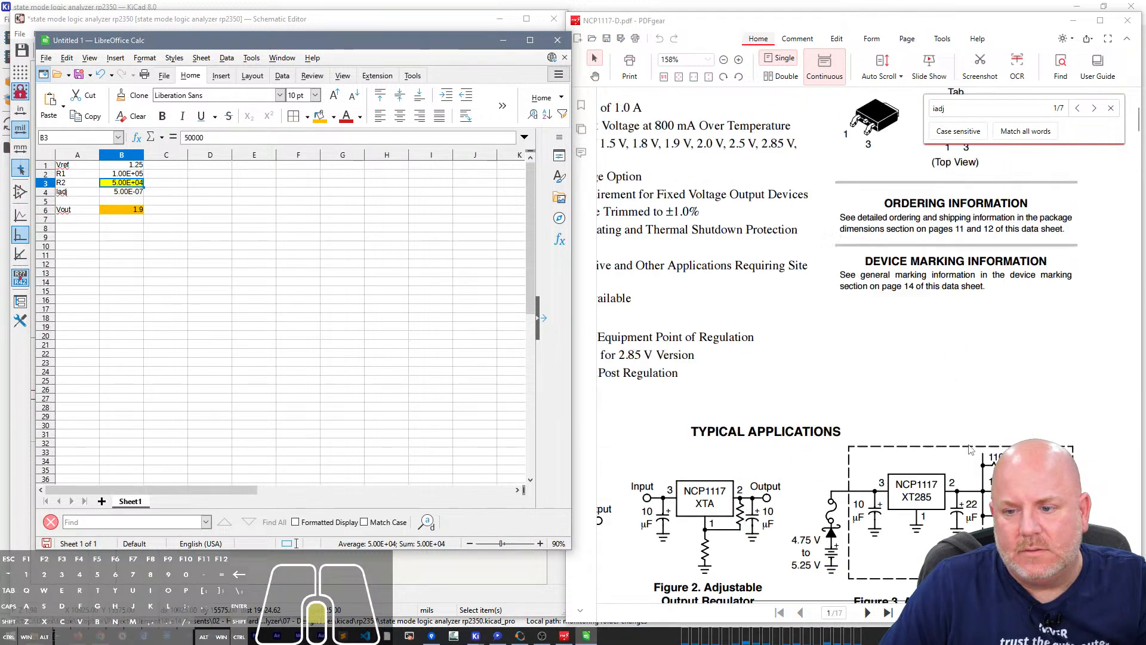
pyautogui.click(941, 327)
pyautogui.hotkey('ctrl', 'f')
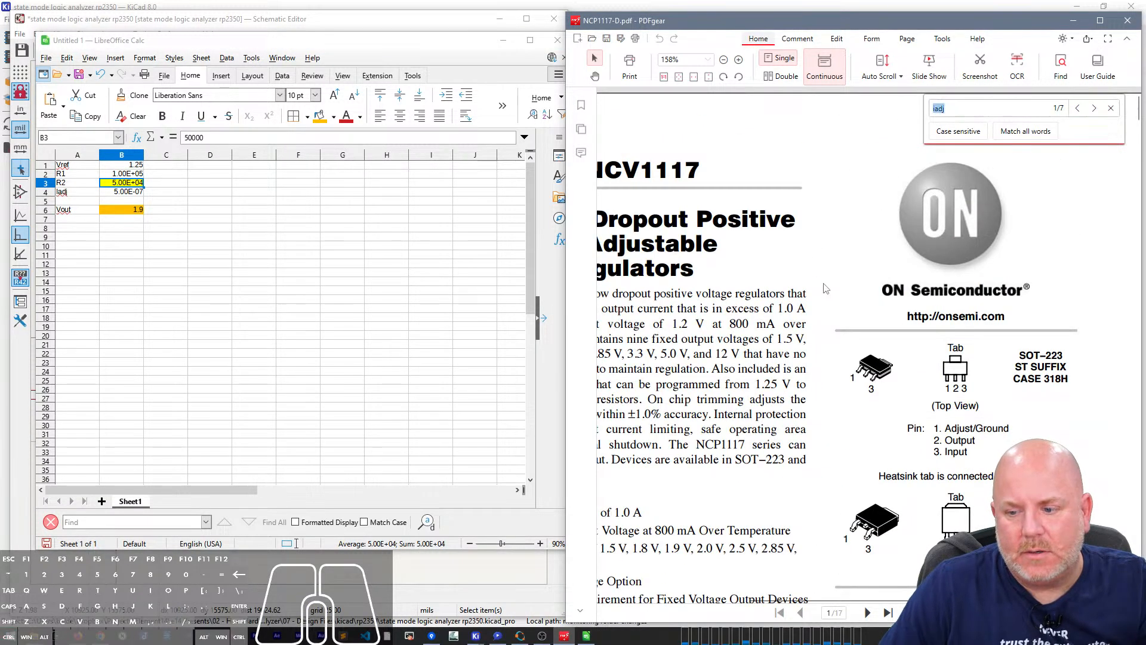
pyautogui.click(1094, 110)
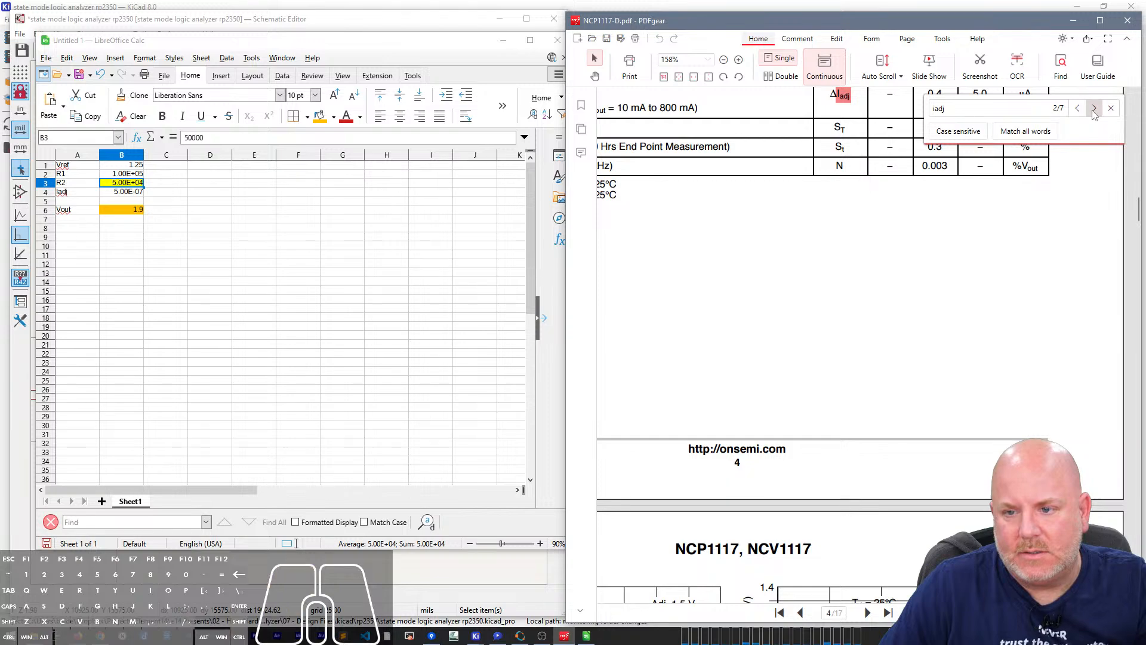
pyautogui.click(1094, 110)
pyautogui.click(1093, 110)
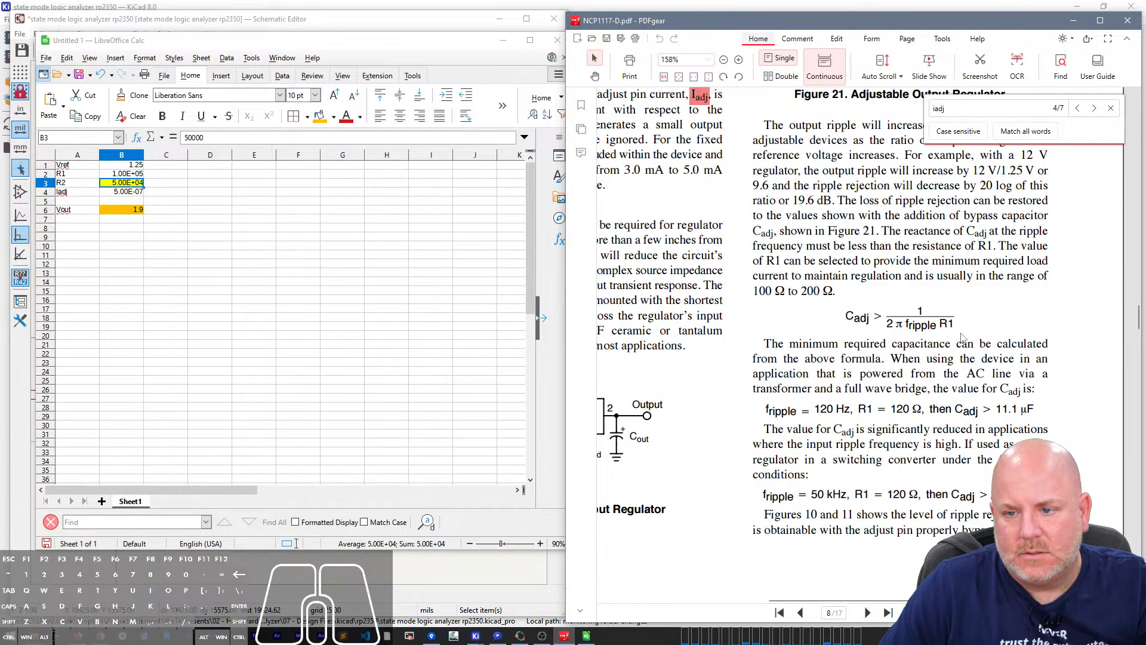
pyautogui.scroll(5, 970, 334)
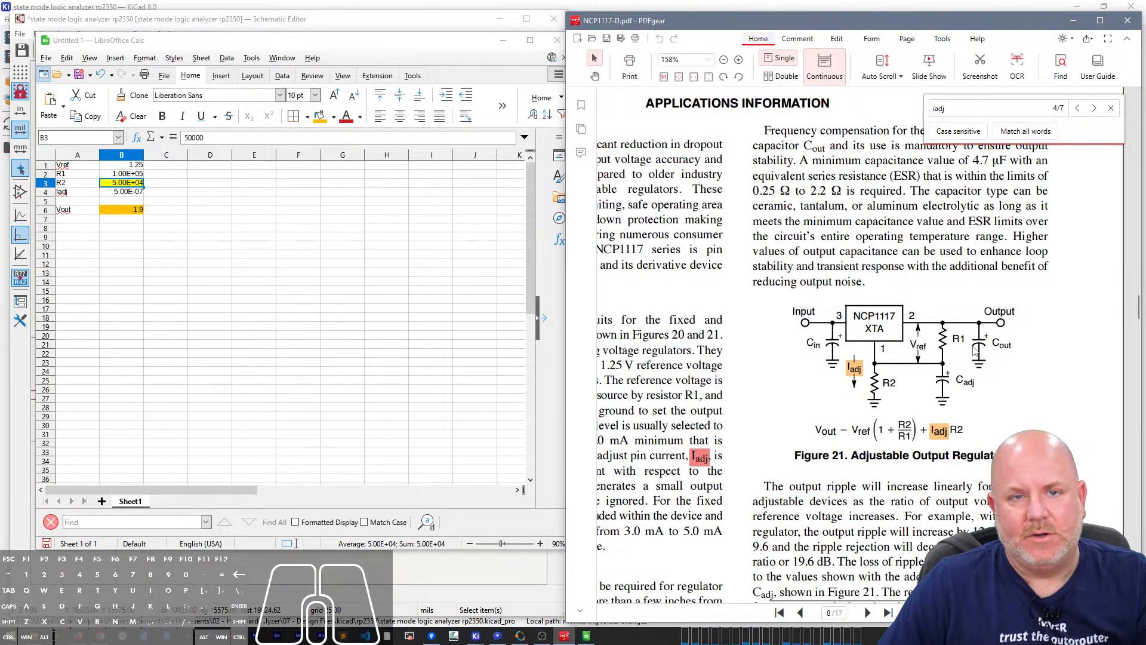
pyautogui.scroll(1, 942, 331)
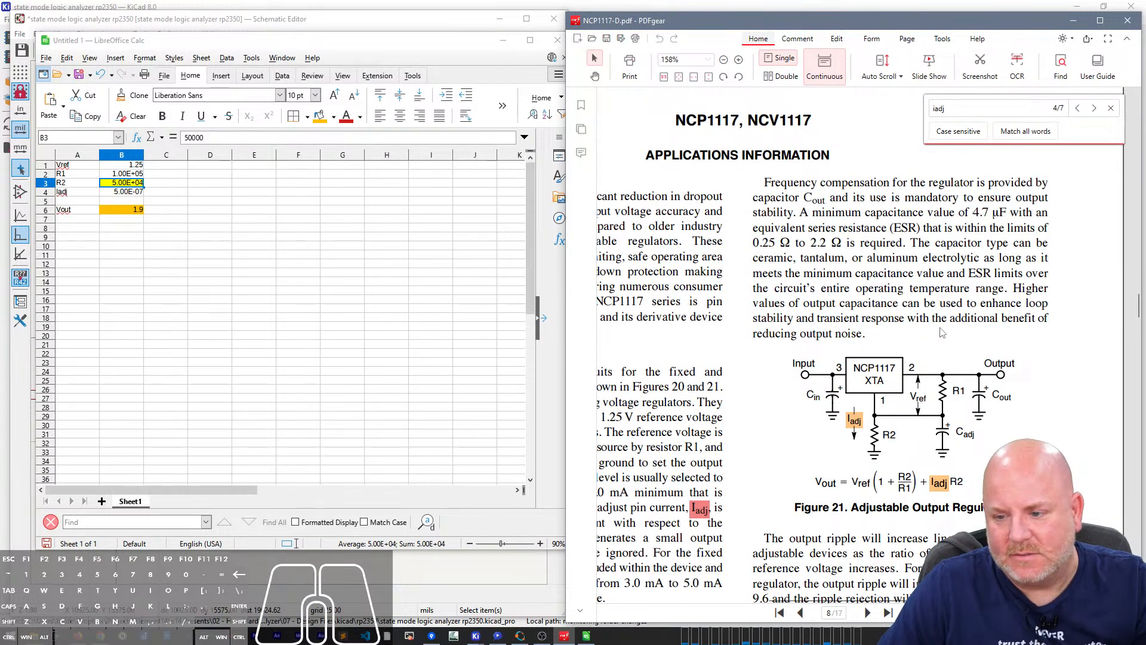
# Step: Read the datasheet's notes on output ripple, R1 selection and Cadj, plus the protection diode and thermal sections on page 9
pyautogui.scroll(-7, 942, 332)
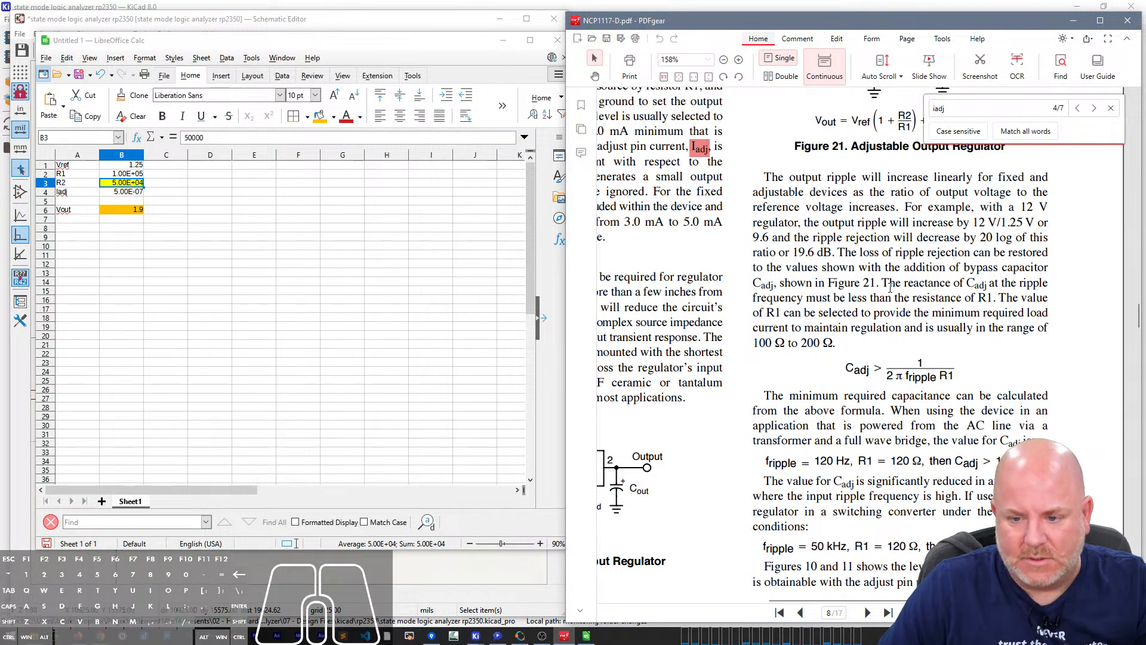
pyautogui.scroll(-4, 889, 291)
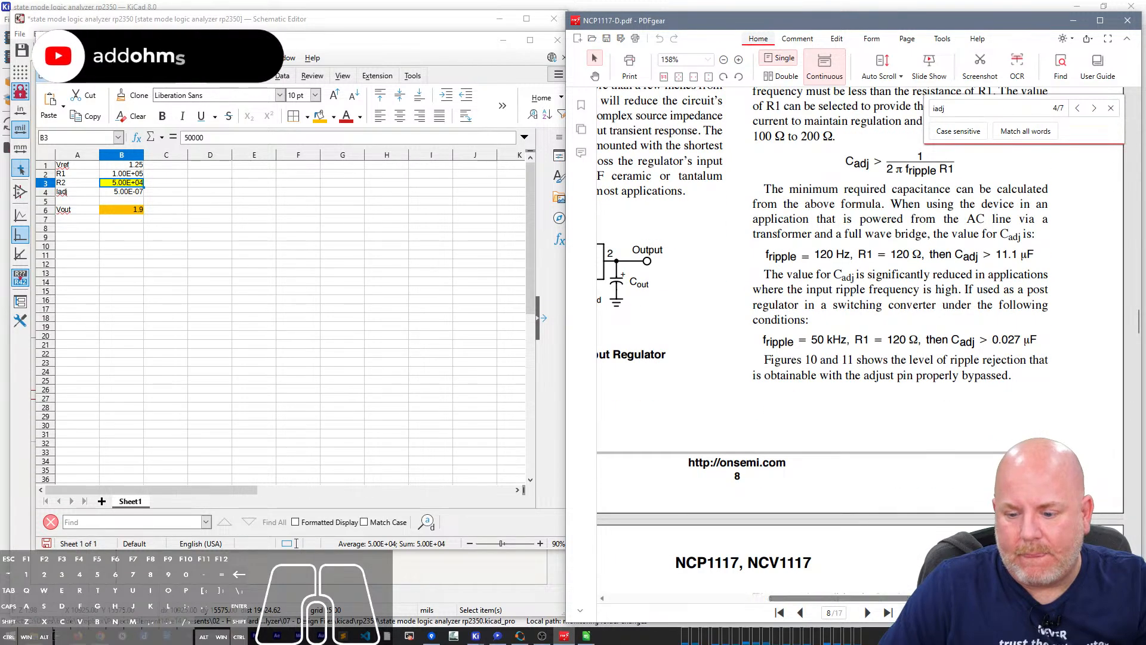
pyautogui.moveTo(903, 599); pyautogui.dragTo(758, 599)
pyautogui.scroll(-10, 918, 520)
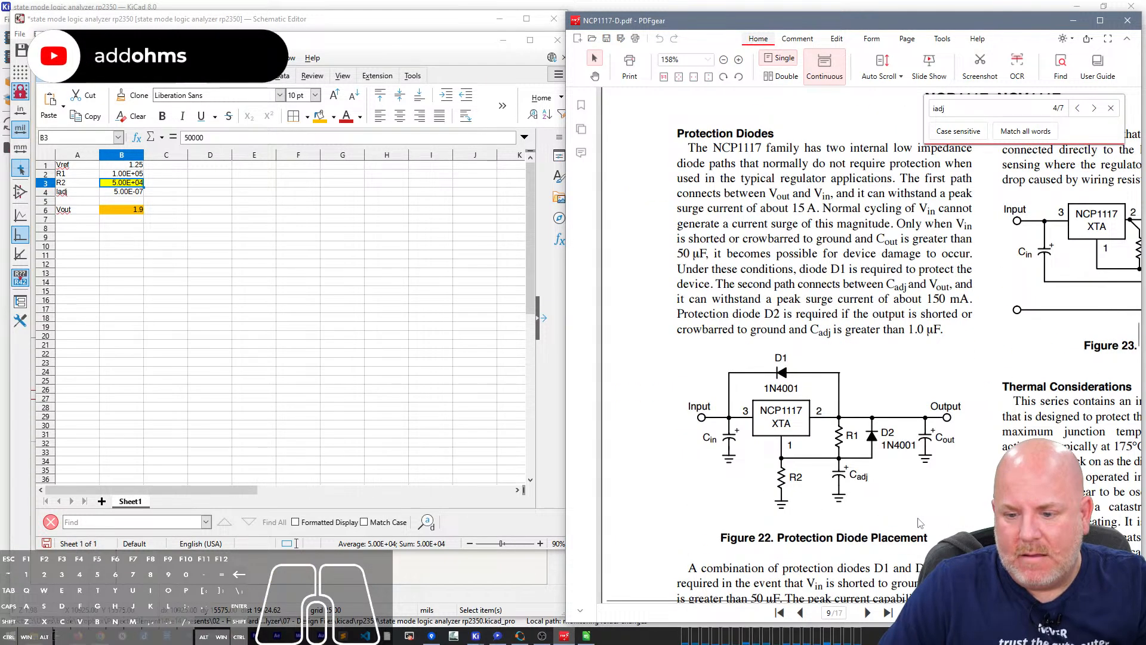
pyautogui.moveTo(866, 600); pyautogui.dragTo(961, 600)
pyautogui.scroll(-3, 961, 555)
pyautogui.scroll(-5, 1139, 342)
pyautogui.scroll(7, 1139, 337)
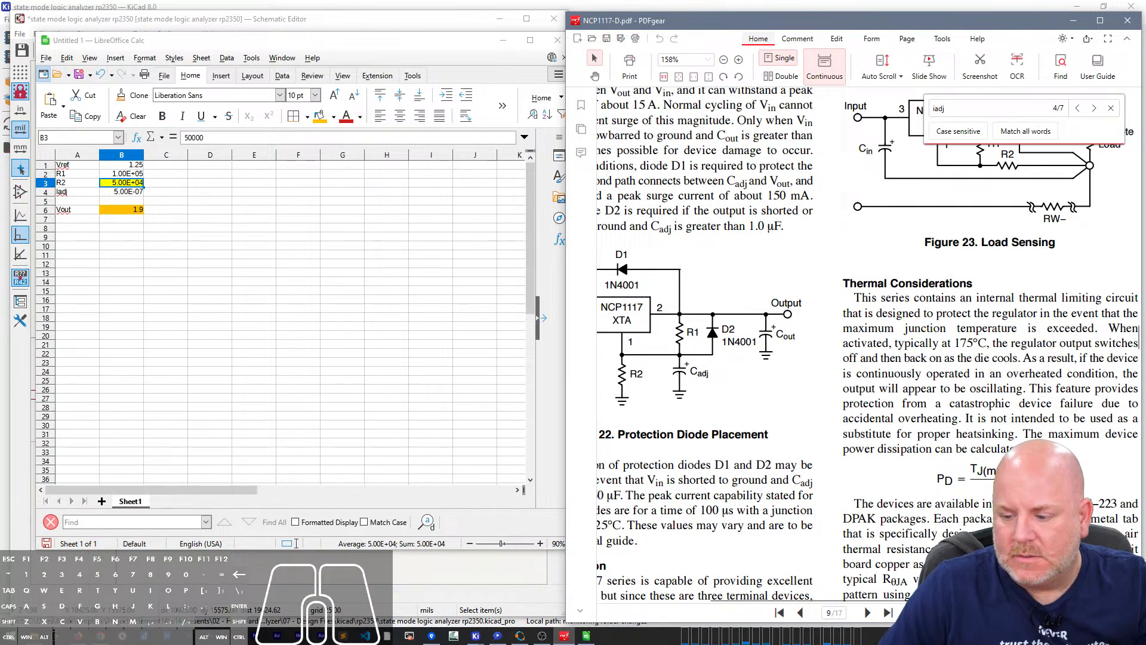
# Step: Return to the Output Voltage section on page 8 and read how R1, R2 and the adjust pin current set the output
pyautogui.scroll(2, 924, 417)
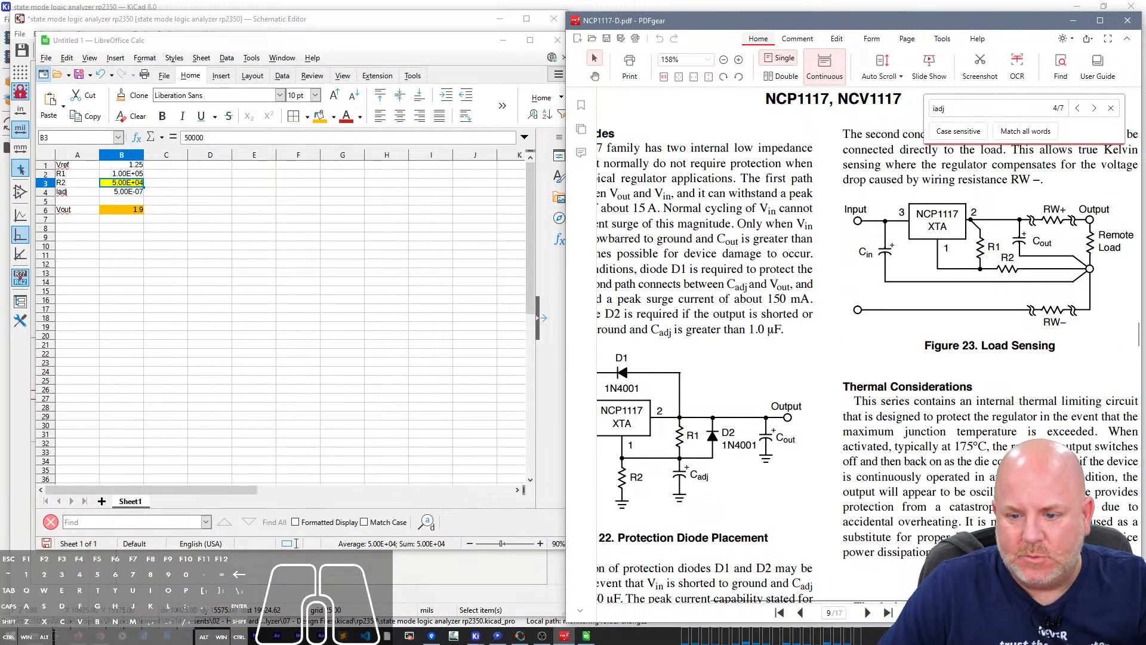
pyautogui.hscroll(-3, 920, 486)
pyautogui.scroll(3, 919, 486)
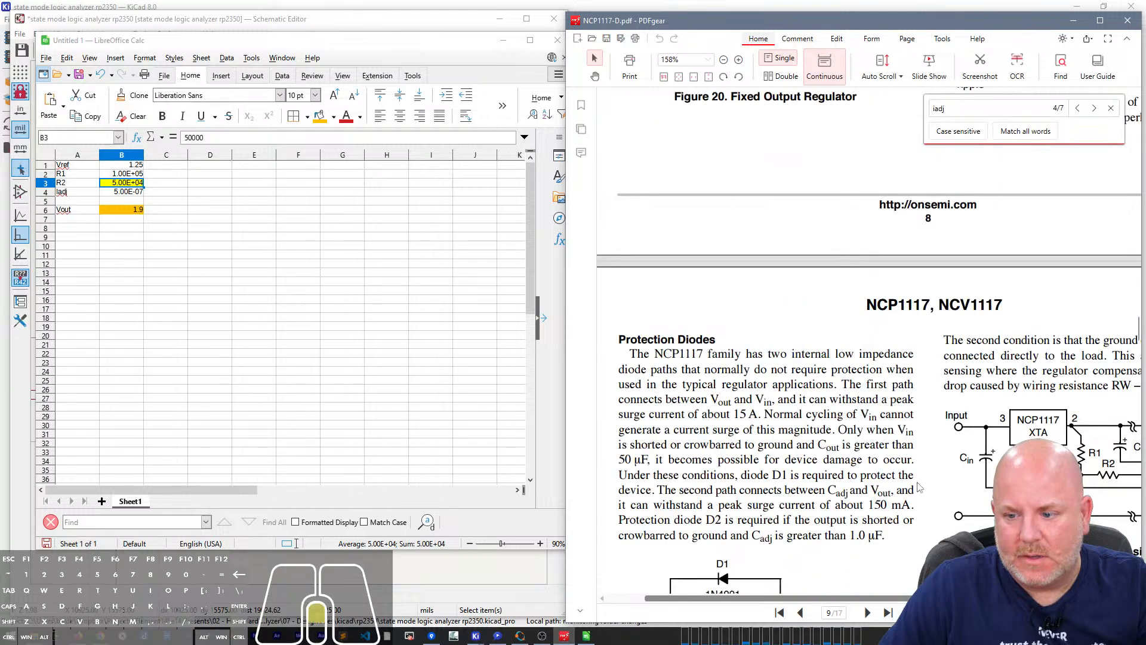
pyautogui.scroll(8, 919, 486)
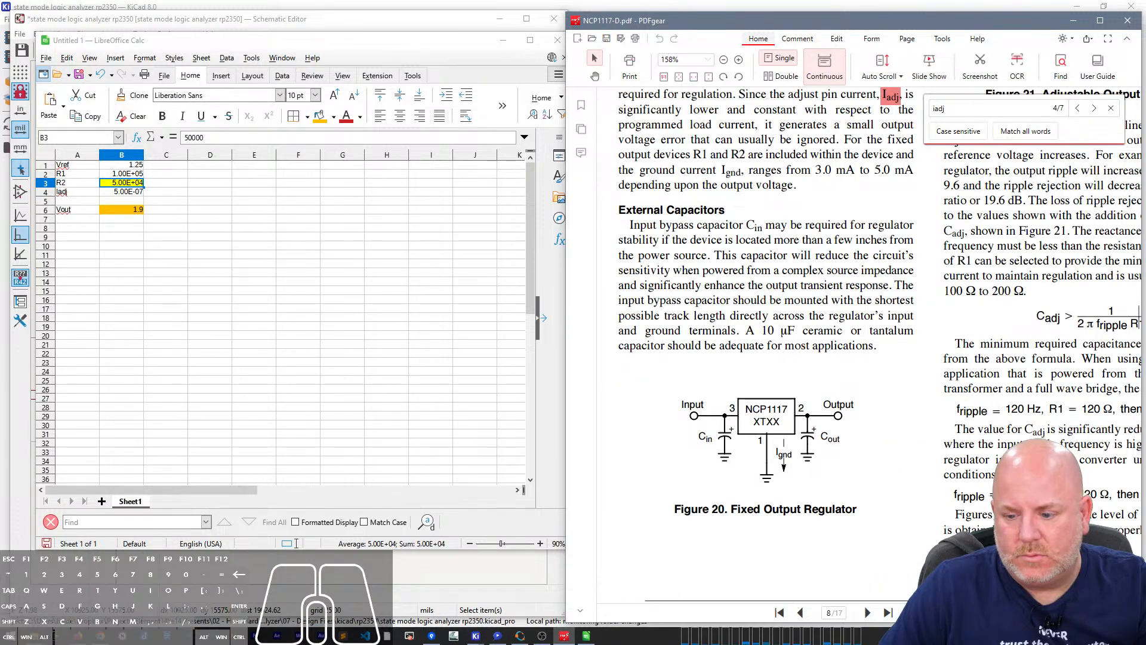
pyautogui.scroll(4, 919, 544)
pyautogui.scroll(1, 778, 221)
pyautogui.moveTo(788, 263); pyautogui.dragTo(828, 263)
pyautogui.click(743, 307)
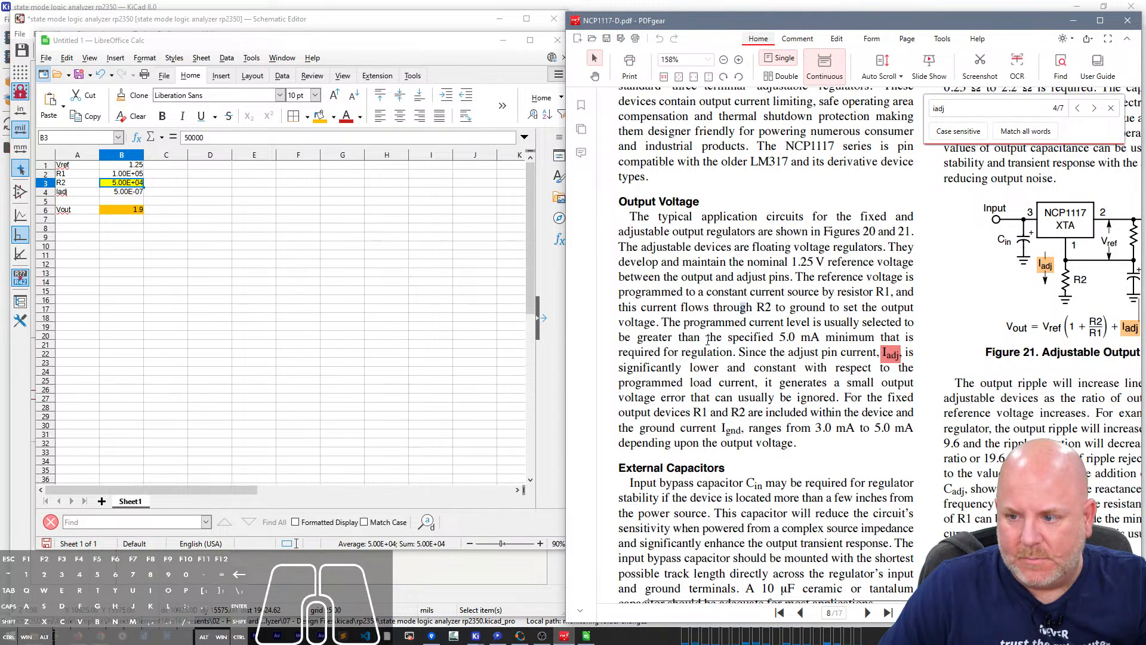
# Step: Calculate the divider current in D3 with the formula =B6/(B2+B3), dividing Vout by the sum of R1 and R2
pyautogui.moveTo(885, 599); pyautogui.dragTo(988, 599)
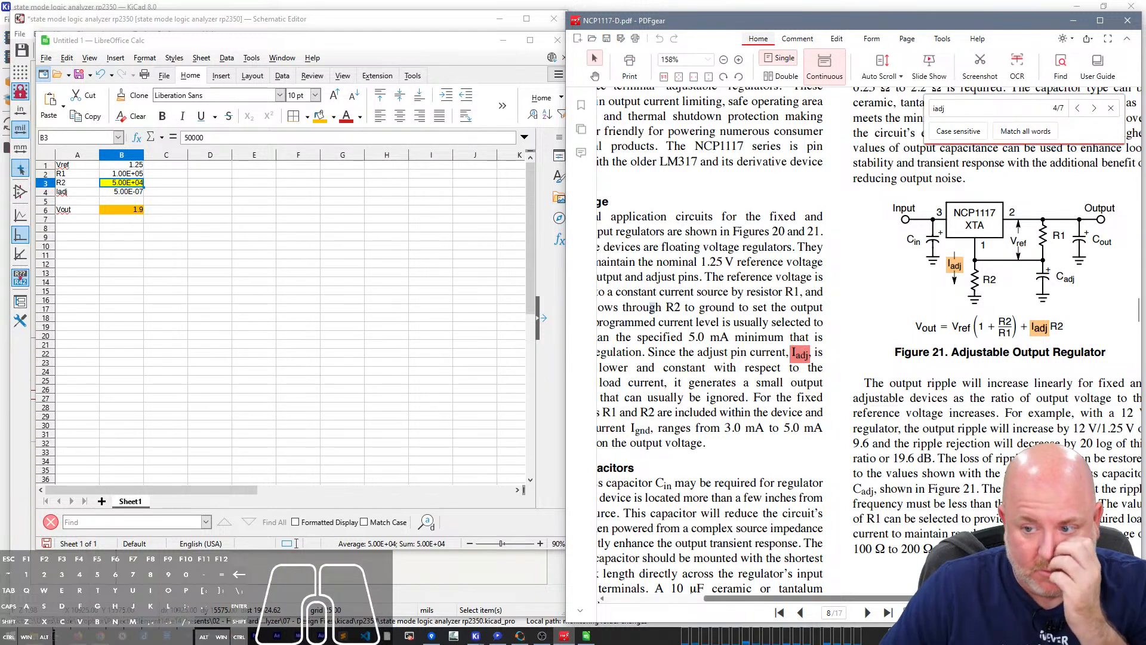
pyautogui.click(193, 185)
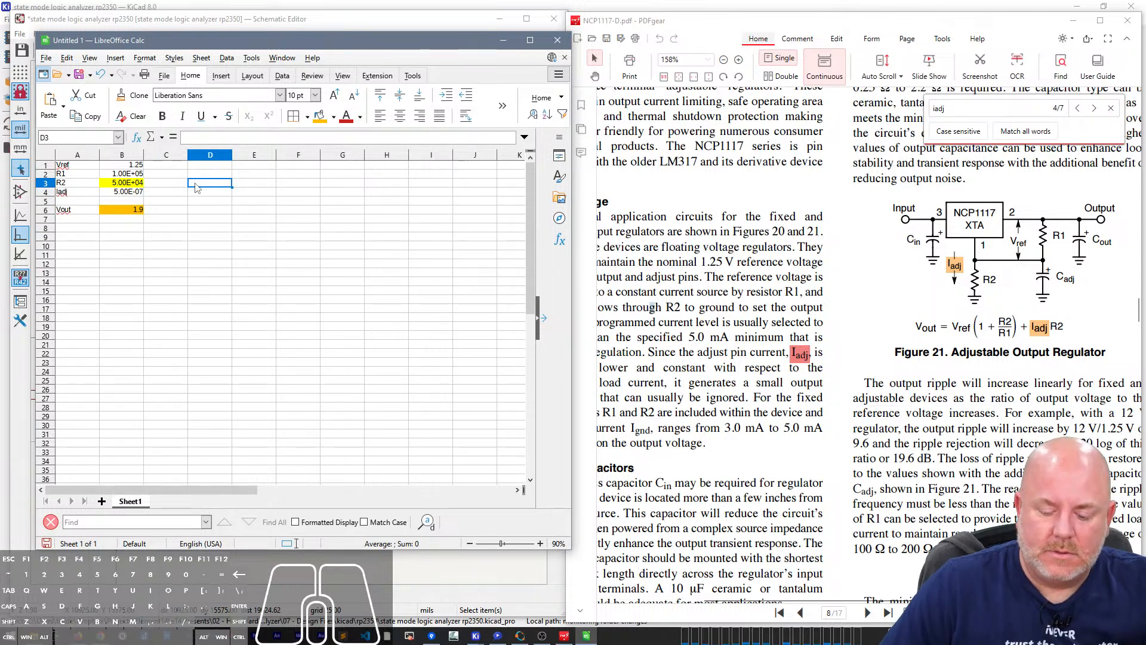
pyautogui.write('=')
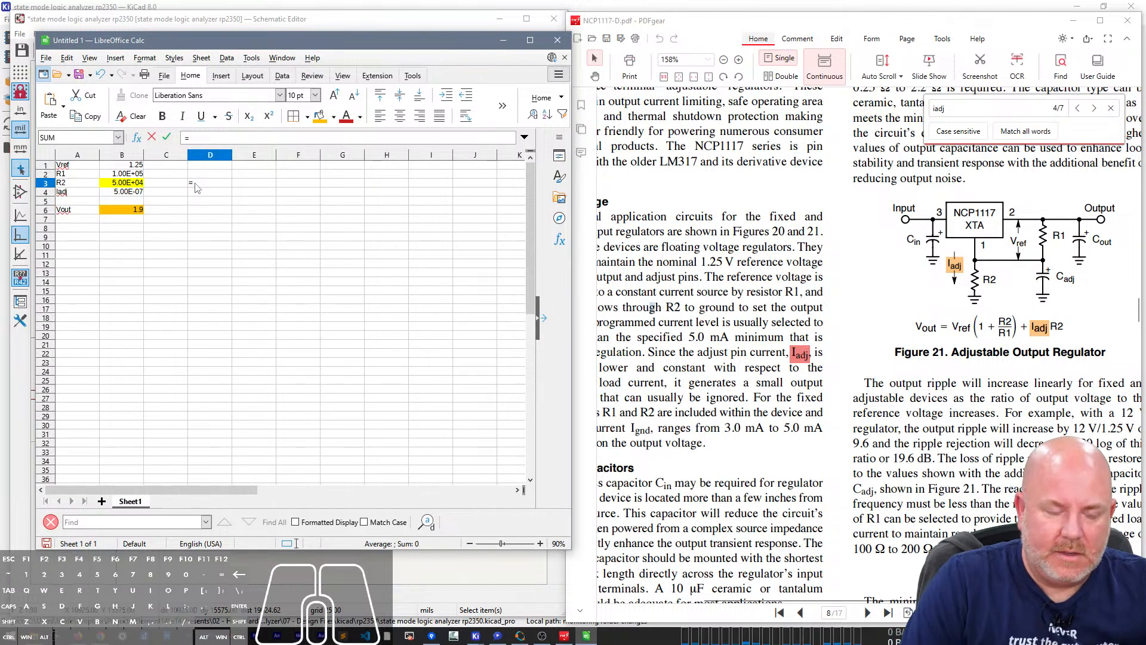
pyautogui.click(111, 211)
pyautogui.write('/(')
pyautogui.click(128, 174)
pyautogui.write('+')
pyautogui.click(134, 183)
pyautogui.write(')')
pyautogui.press('Return')
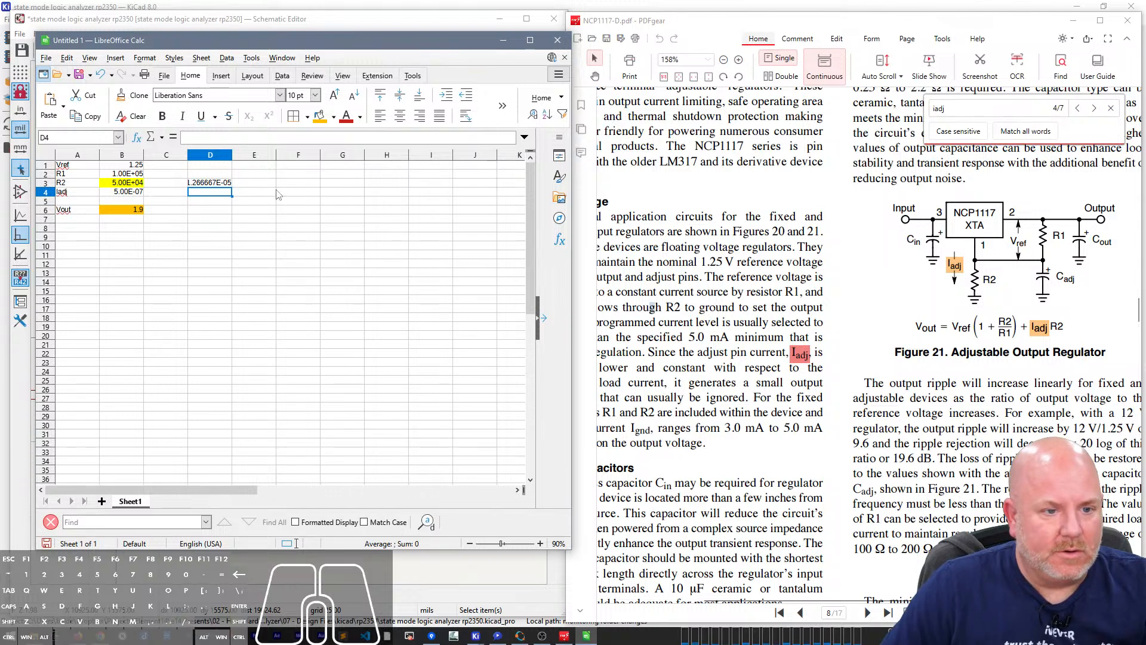
# Step: Format D3 as a scientific number in the engineering notation style 12.35E+03
pyautogui.click(219, 186)
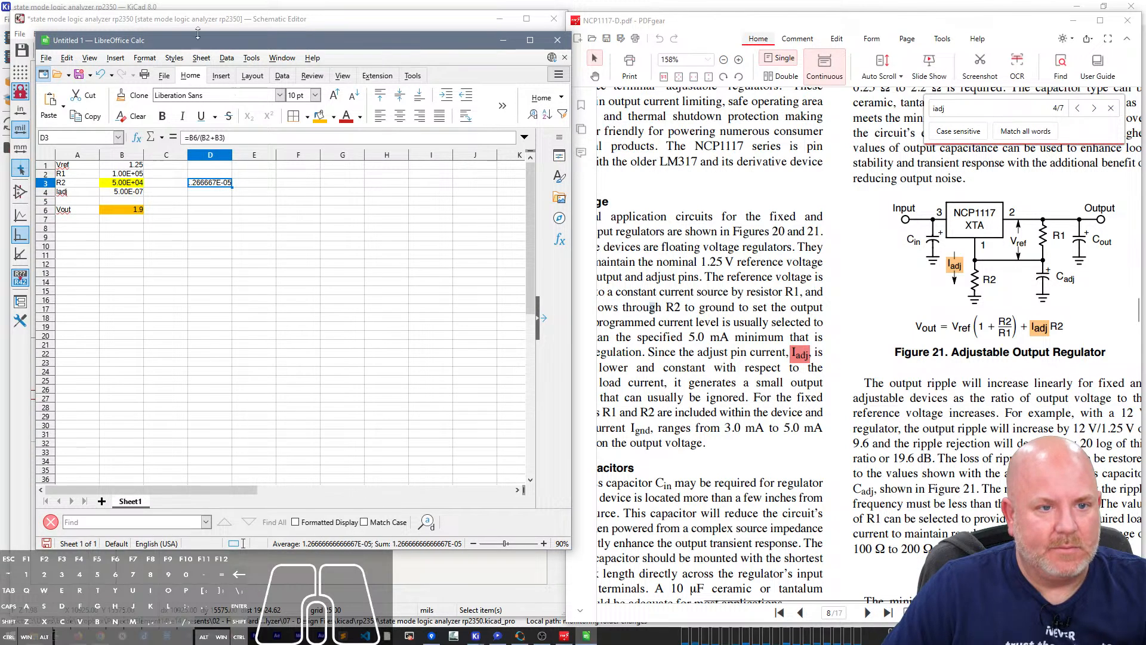
pyautogui.click(182, 58)
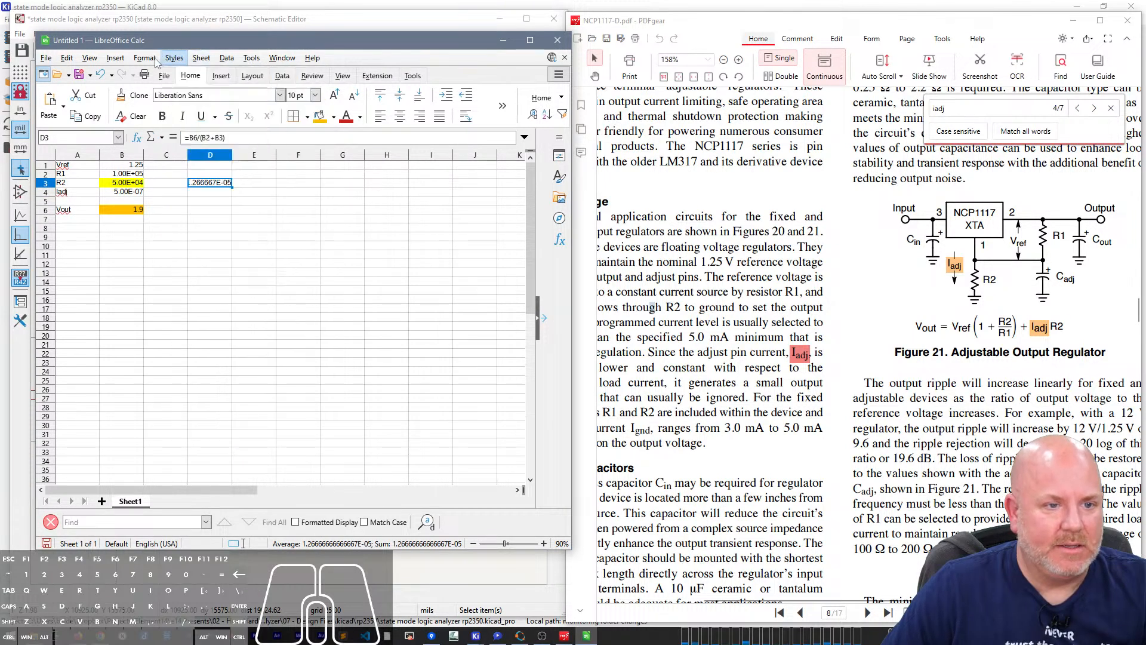
pyautogui.moveTo(144, 58)
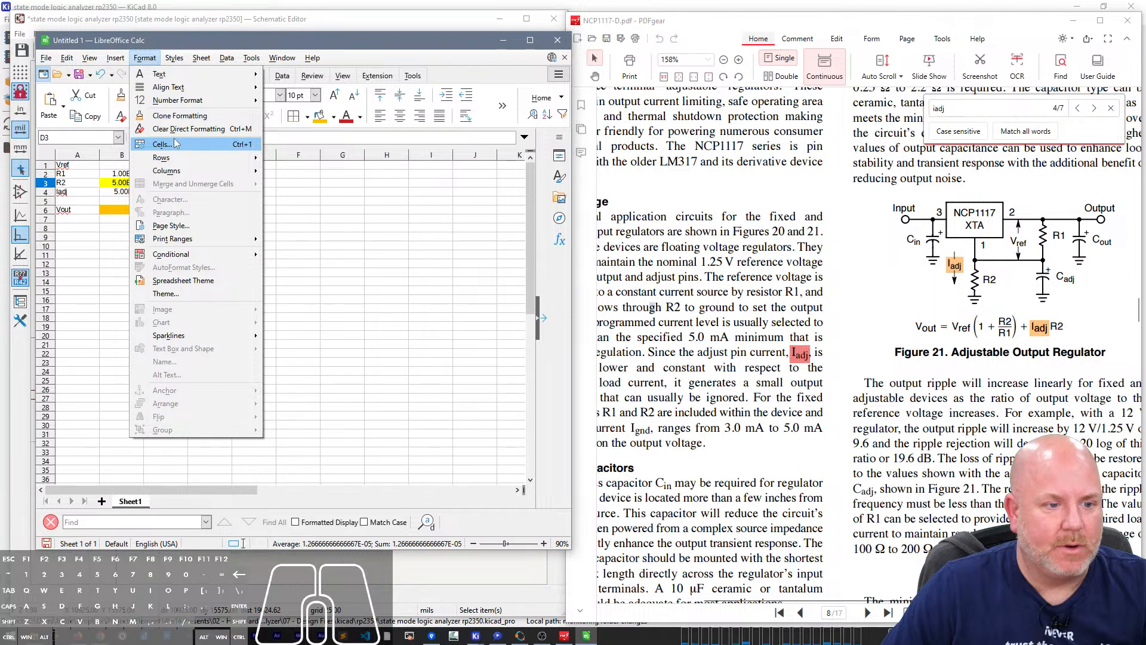
pyautogui.moveTo(250, 100)
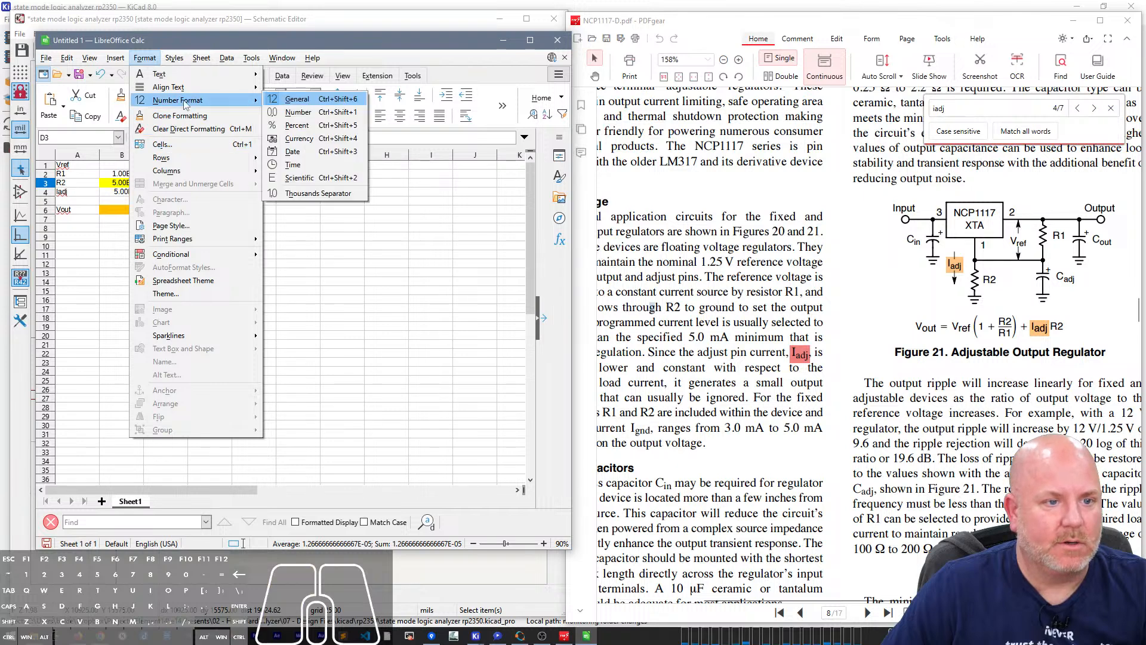
pyautogui.click(328, 179)
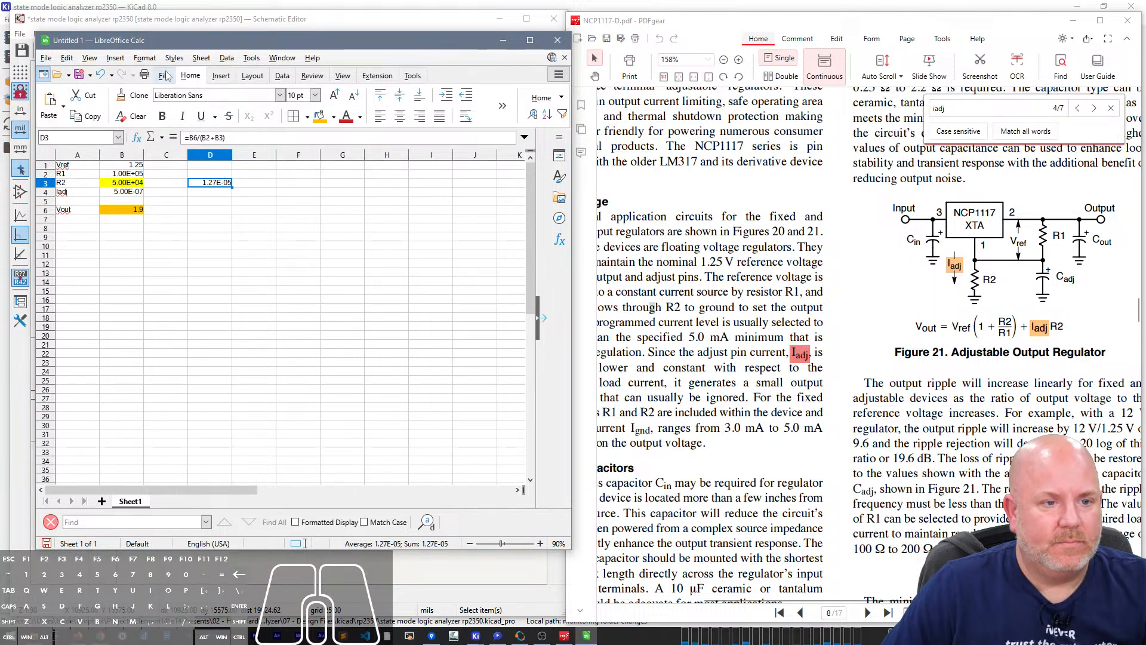
pyautogui.click(145, 58)
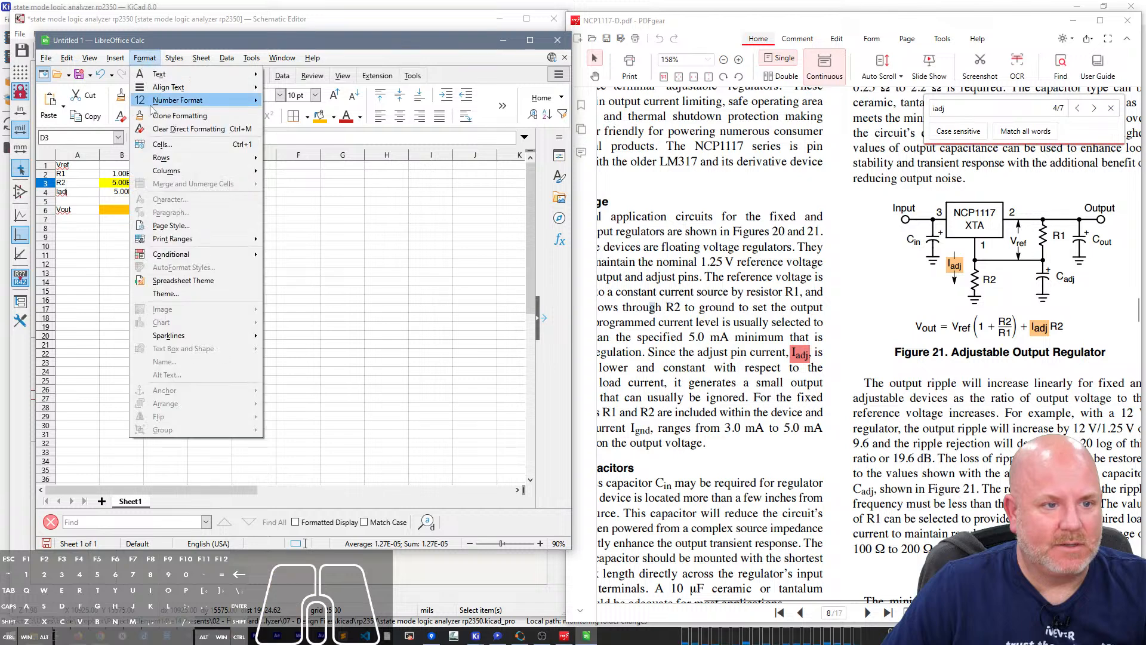
pyautogui.press('Escape')
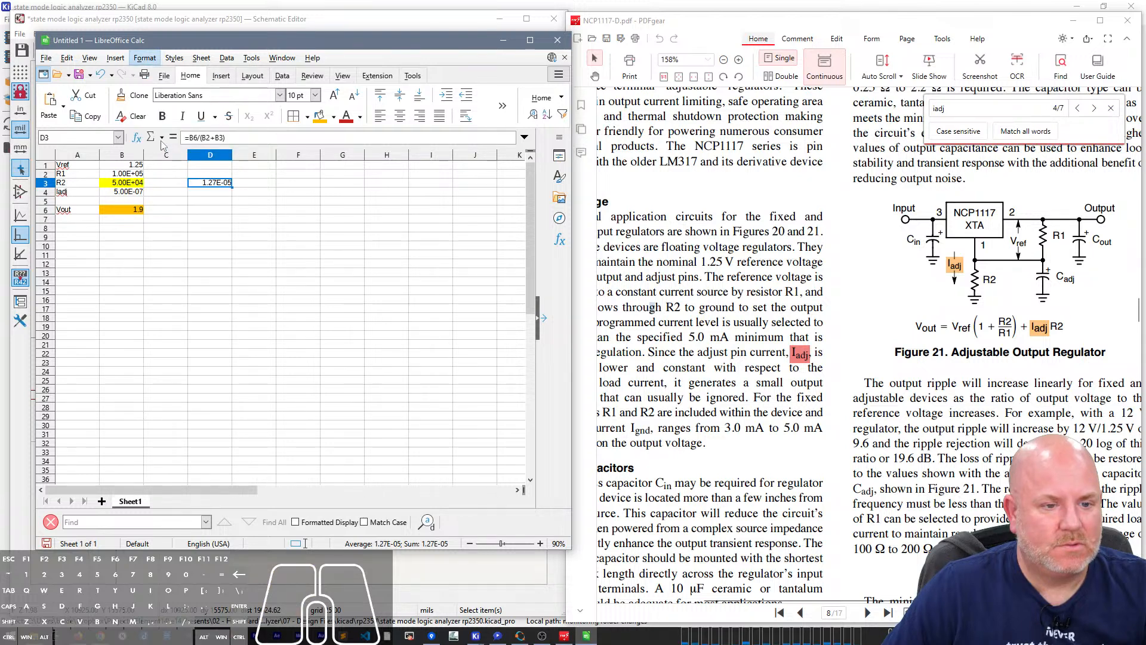
pyautogui.hotkey('ctrl', '1')
pyautogui.moveTo(314, 143); pyautogui.dragTo(450, 141)
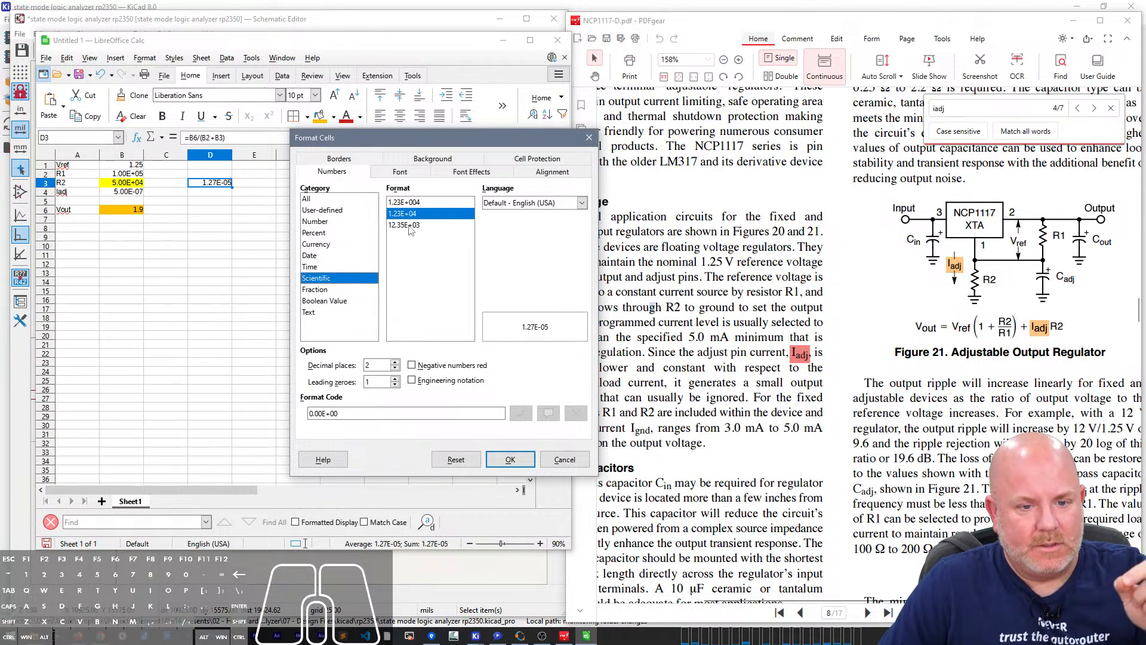
pyautogui.click(410, 225)
pyautogui.click(511, 459)
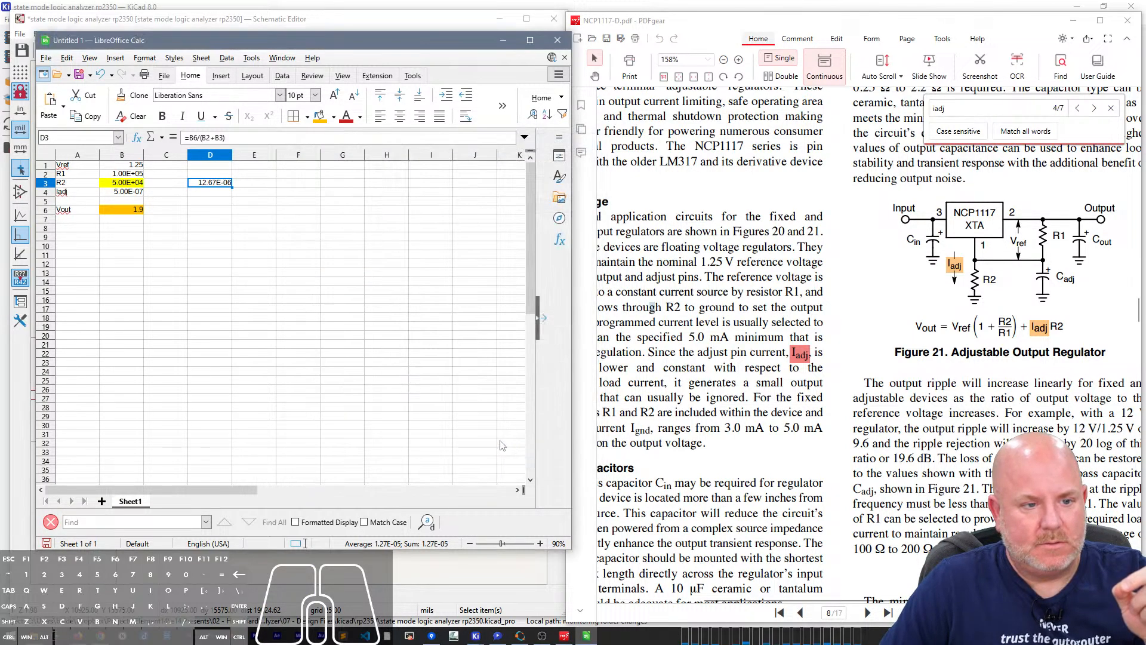
# Step: Format the Vref to Vout values in B1:B6 as scientific numbers in the 12.35E+03 engineering style
pyautogui.moveTo(138, 165); pyautogui.dragTo(140, 210)
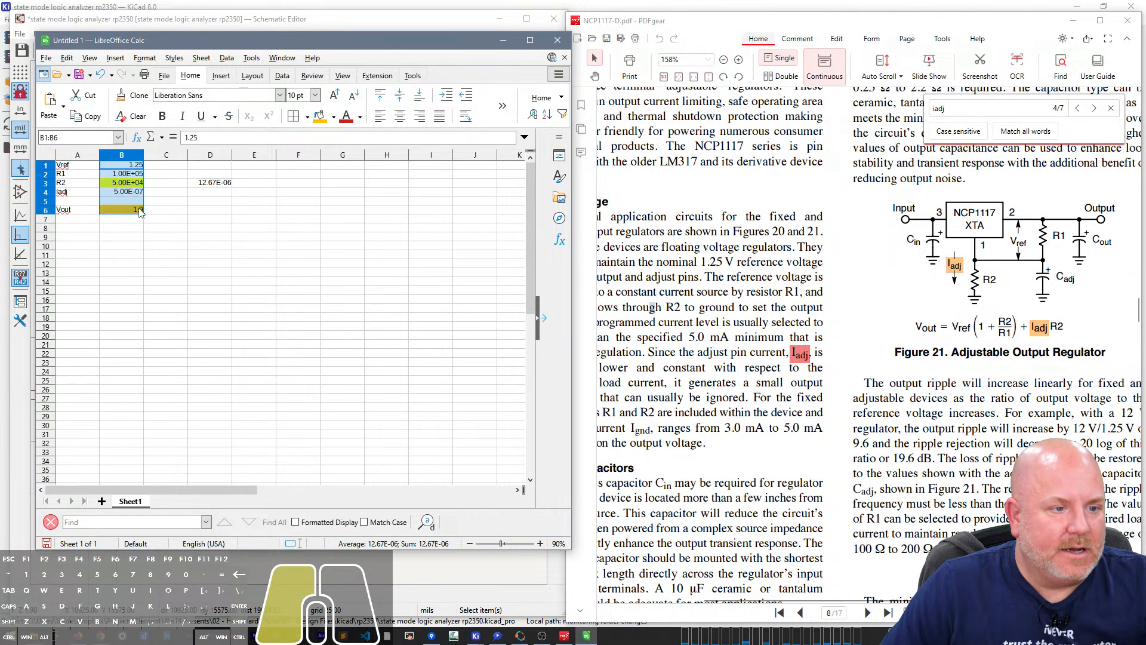
pyautogui.click(228, 60)
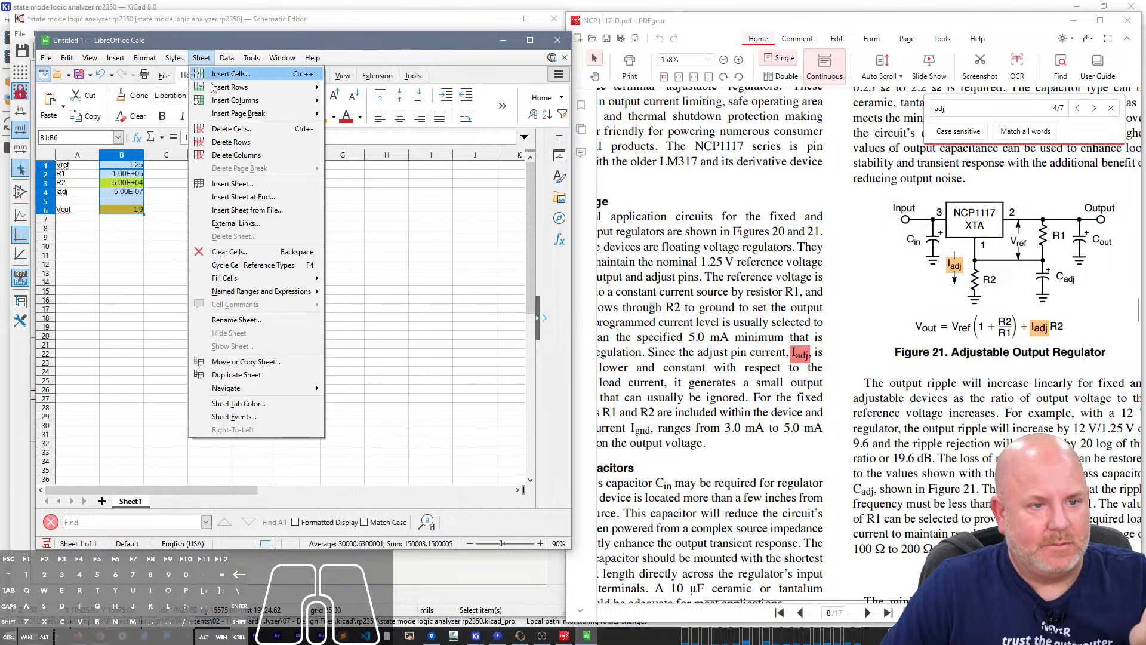
pyautogui.moveTo(201, 58)
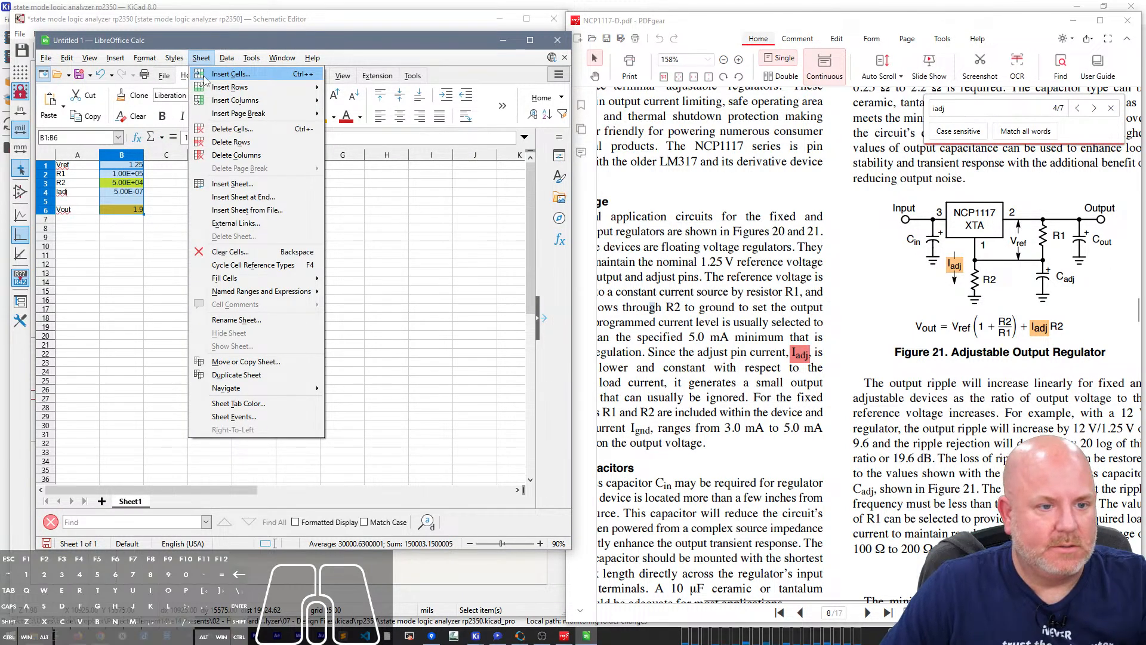
pyautogui.moveTo(140, 62)
pyautogui.click(173, 144)
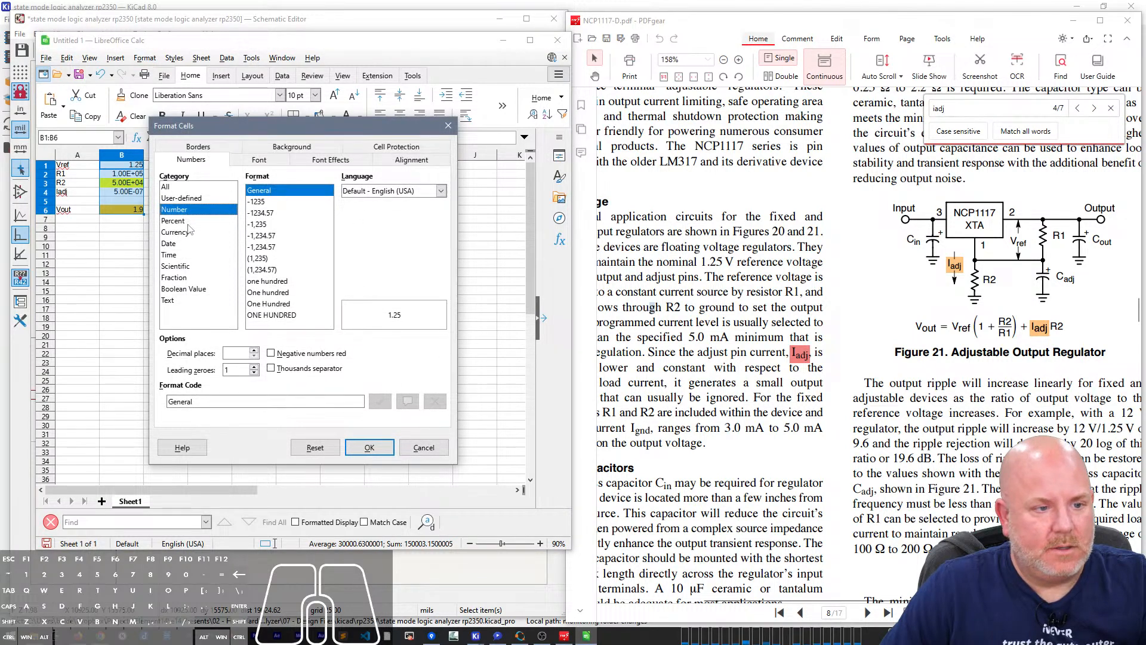
pyautogui.click(179, 266)
pyautogui.click(278, 213)
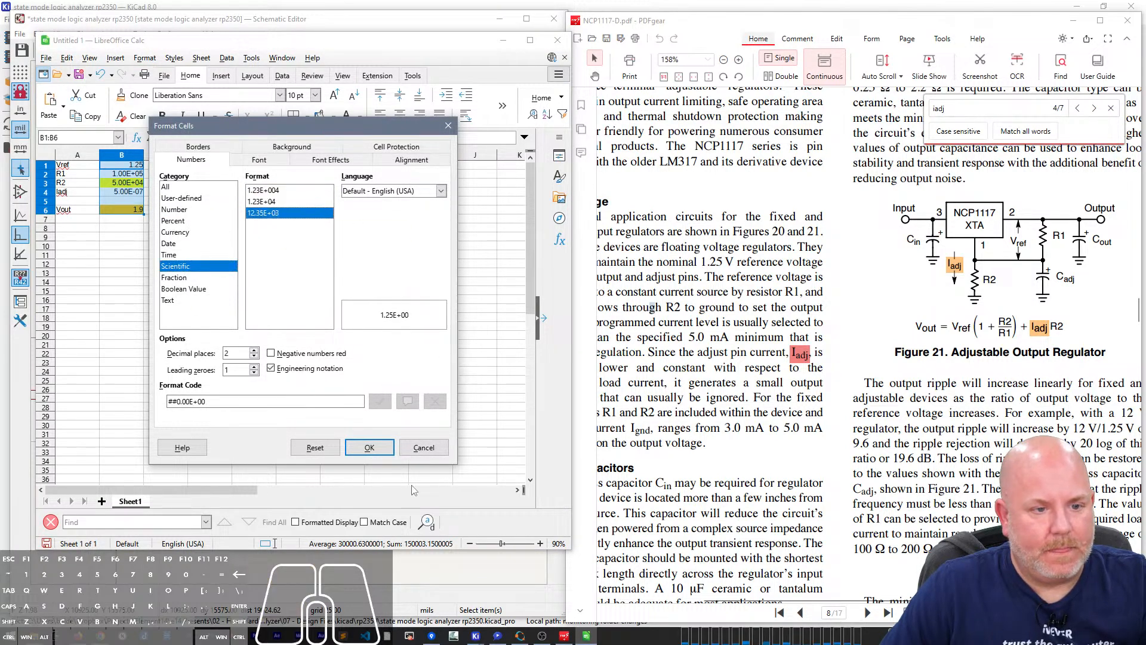
pyautogui.click(370, 448)
pyautogui.click(210, 264)
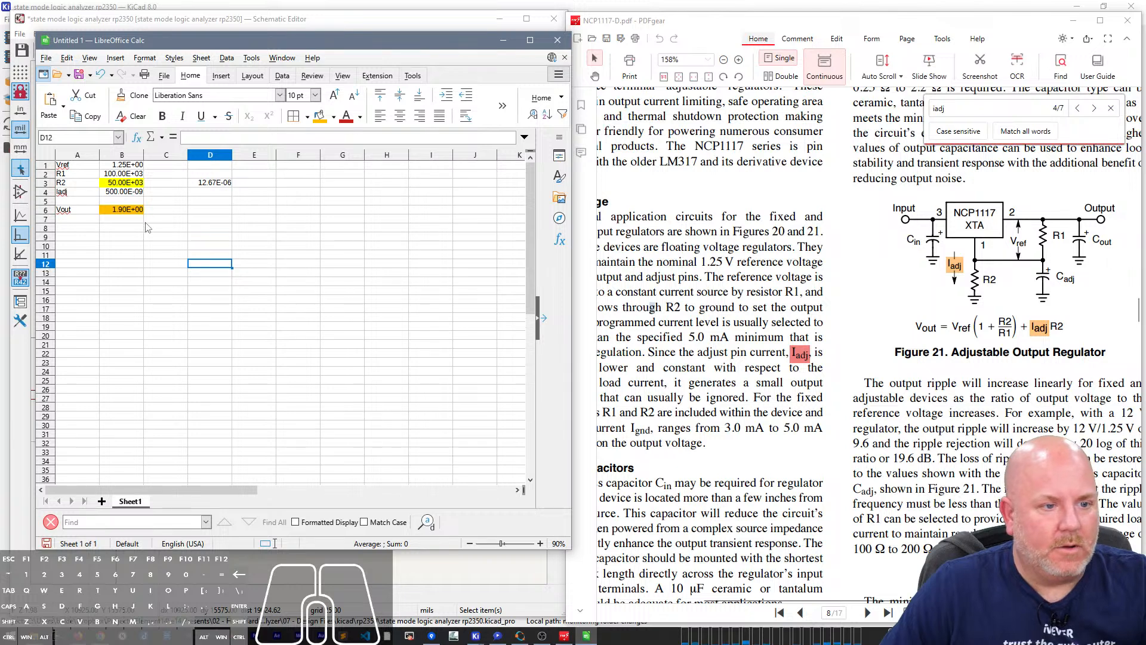
# Step: Try R1 at 10e3 in B2 and R2 at 5e3 in B3
pyautogui.click(135, 184)
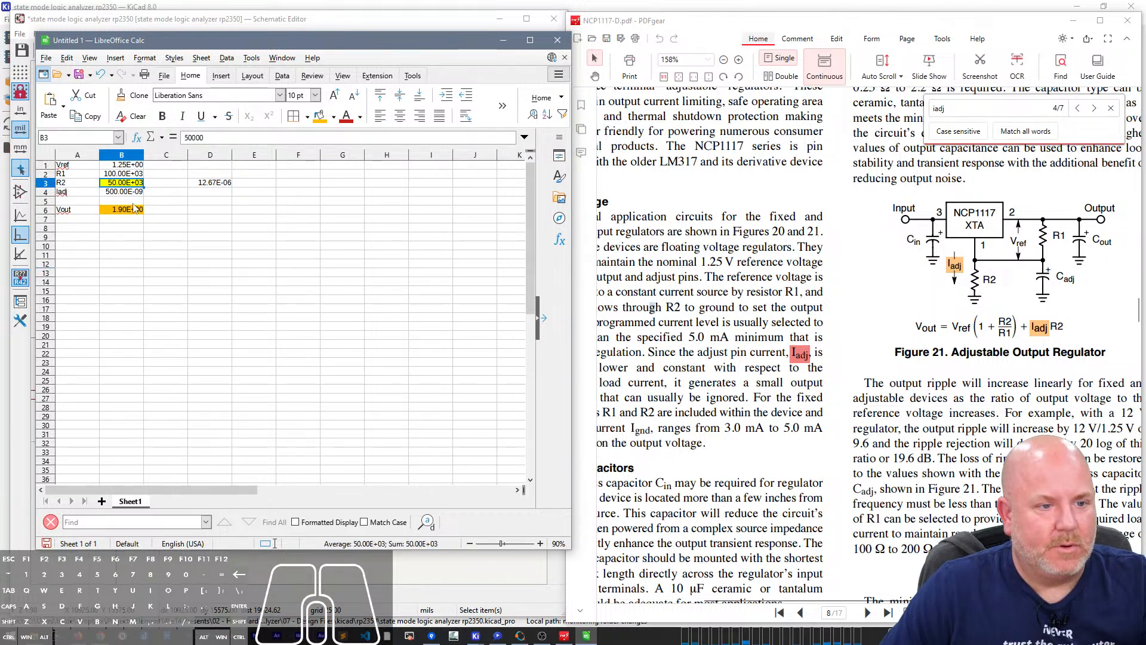
pyautogui.press('Up')
pyautogui.write('10000')
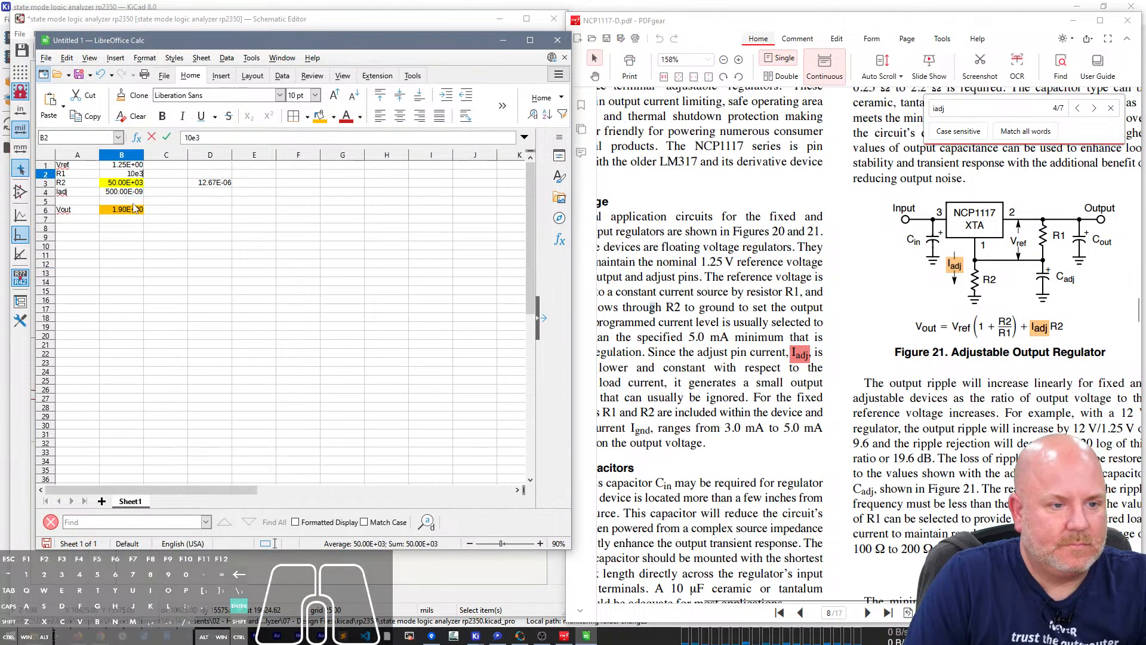
pyautogui.press('Return')
pyautogui.write('te3')
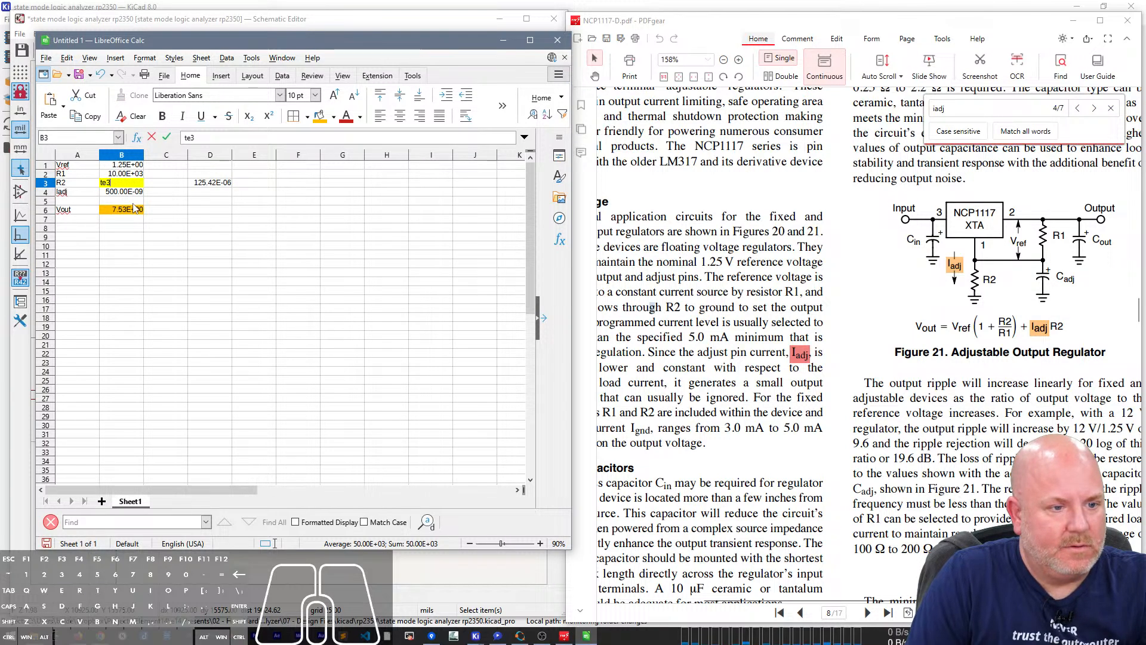
pyautogui.press('BackSpace')
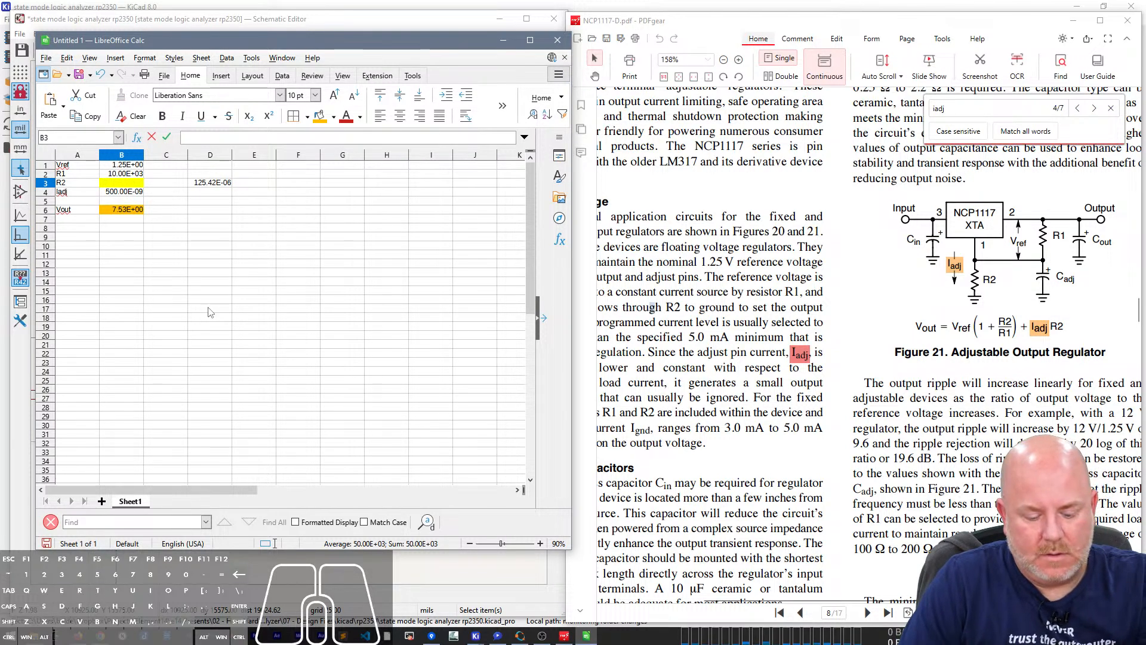
pyautogui.write('5e3')
pyautogui.press('Return')
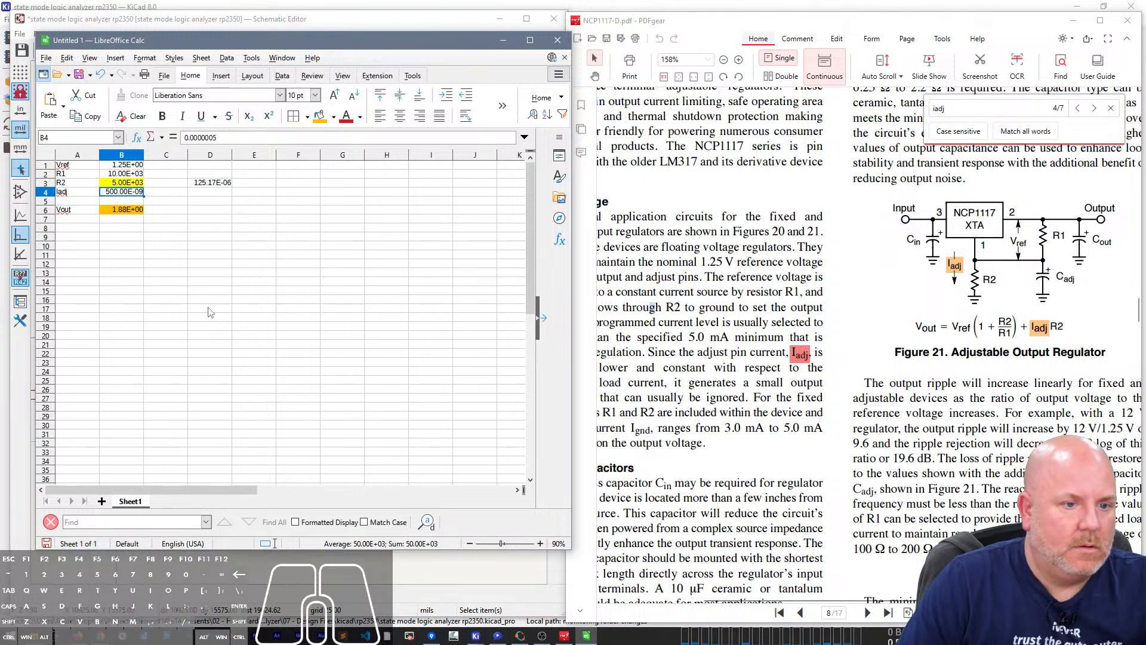
# Step: Try R1 at 100 in B2 and R2 at 5 in B3
pyautogui.click(132, 174)
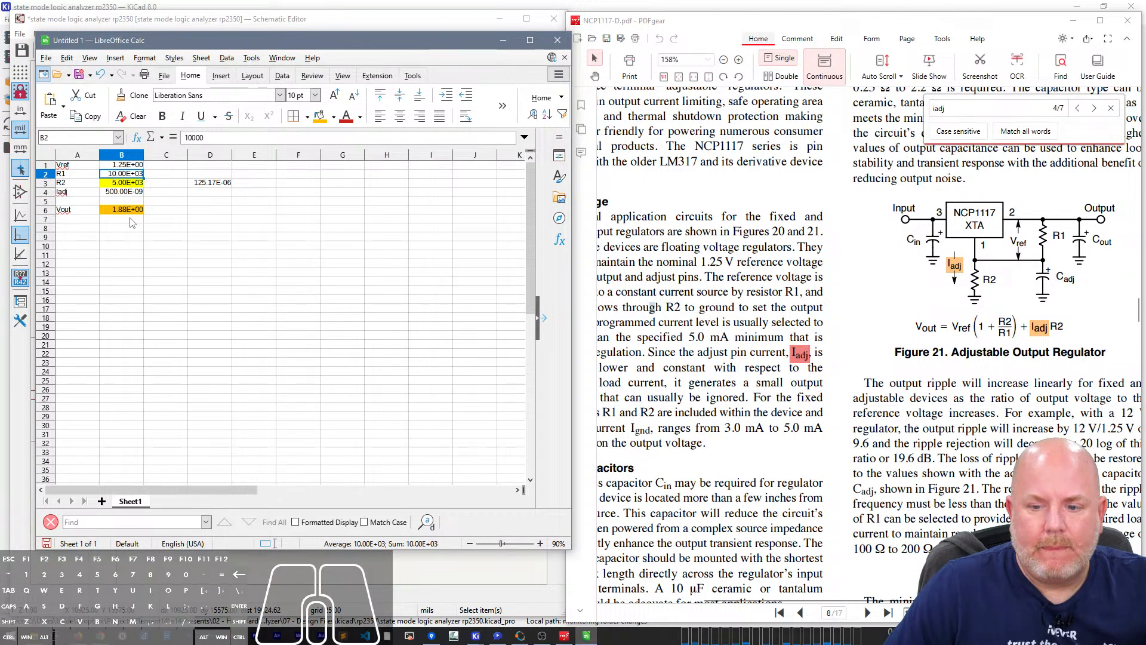
pyautogui.write('100')
pyautogui.press('Return')
pyautogui.press('Return')
pyautogui.press('Up')
pyautogui.press('Up')
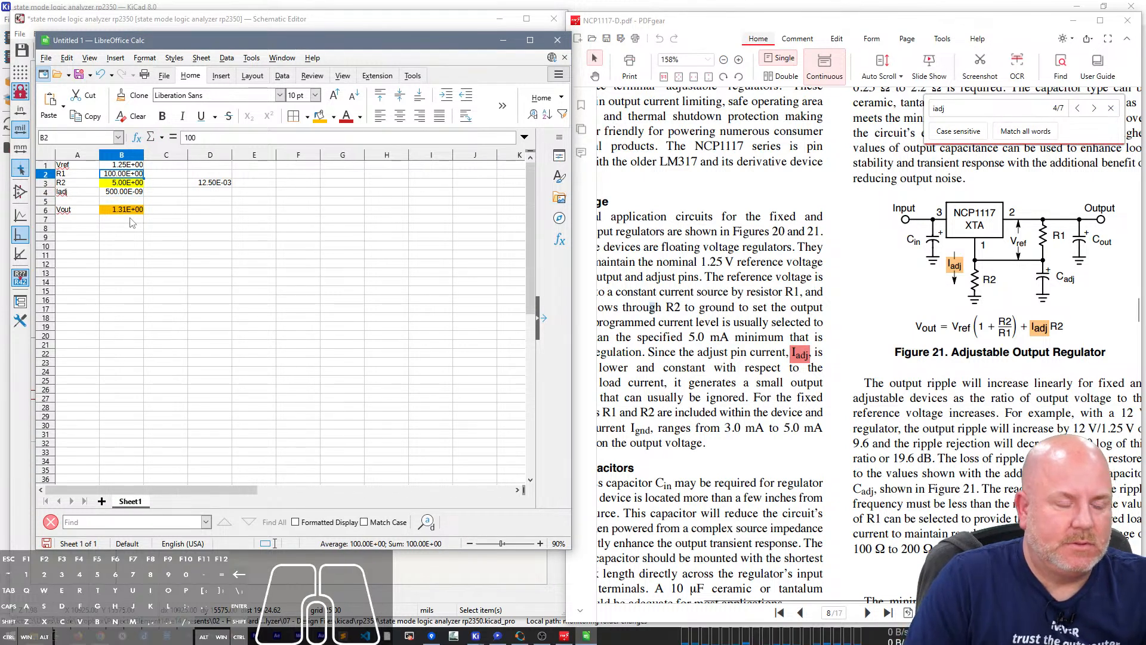
# Step: Set R1 in B2 to 1e3 and R2 in B3 to 500
pyautogui.write('1e3')
pyautogui.press('Return')
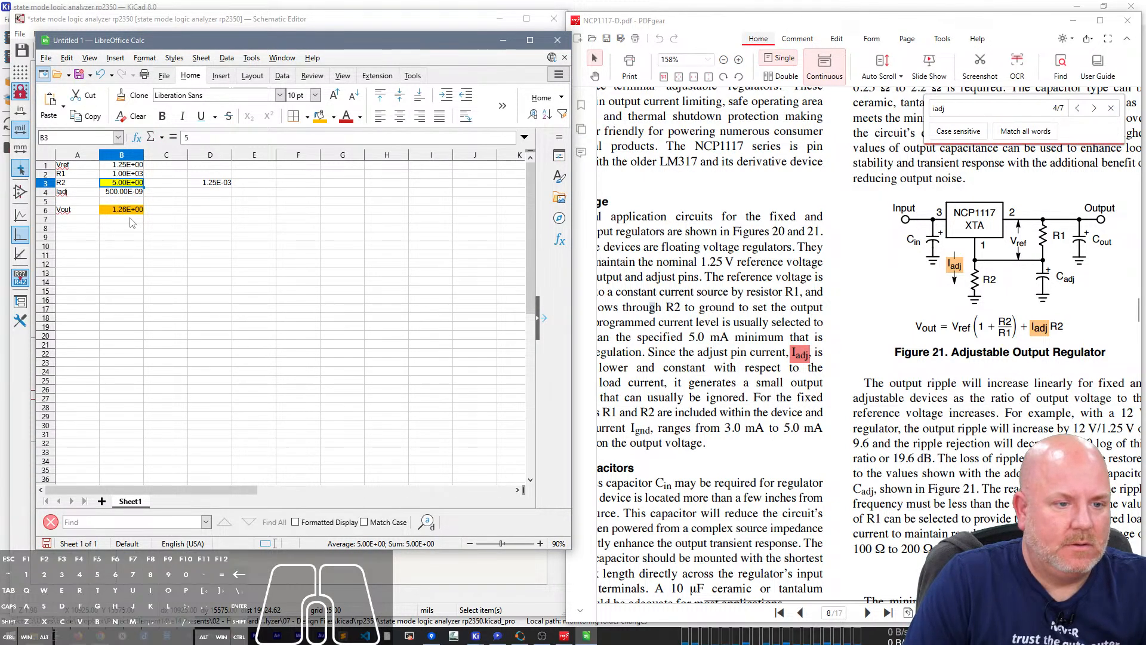
pyautogui.write('500')
pyautogui.press('Return')
pyautogui.press('Up')
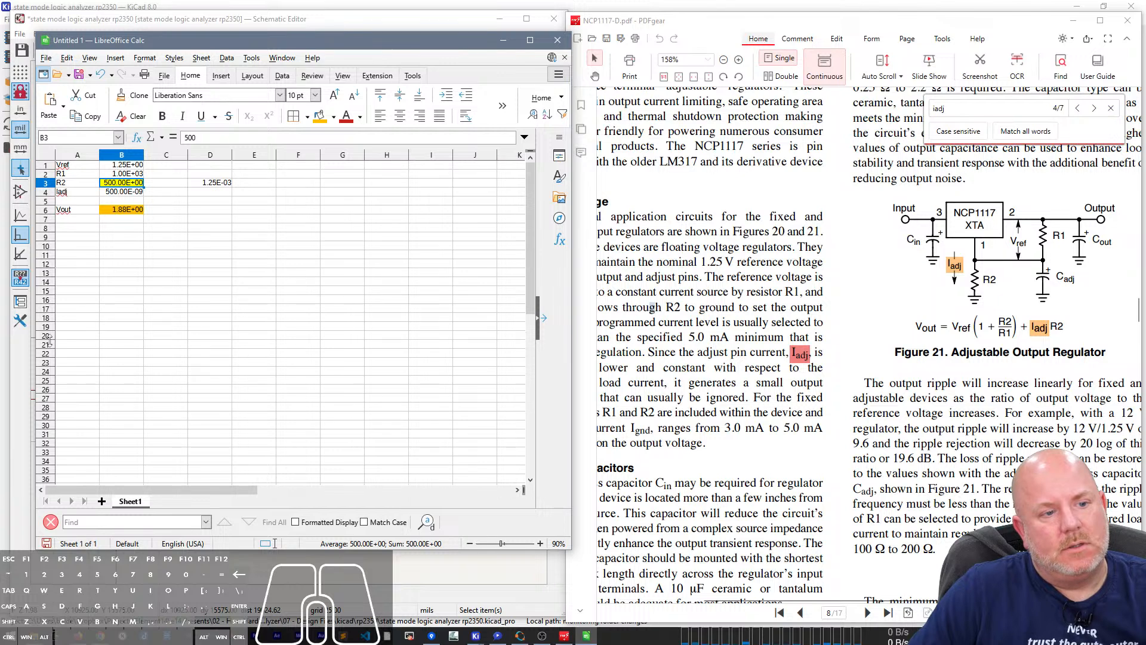
# Step: Enter the labels Vout, Rf and If in cells D5 to D7
pyautogui.click(212, 204)
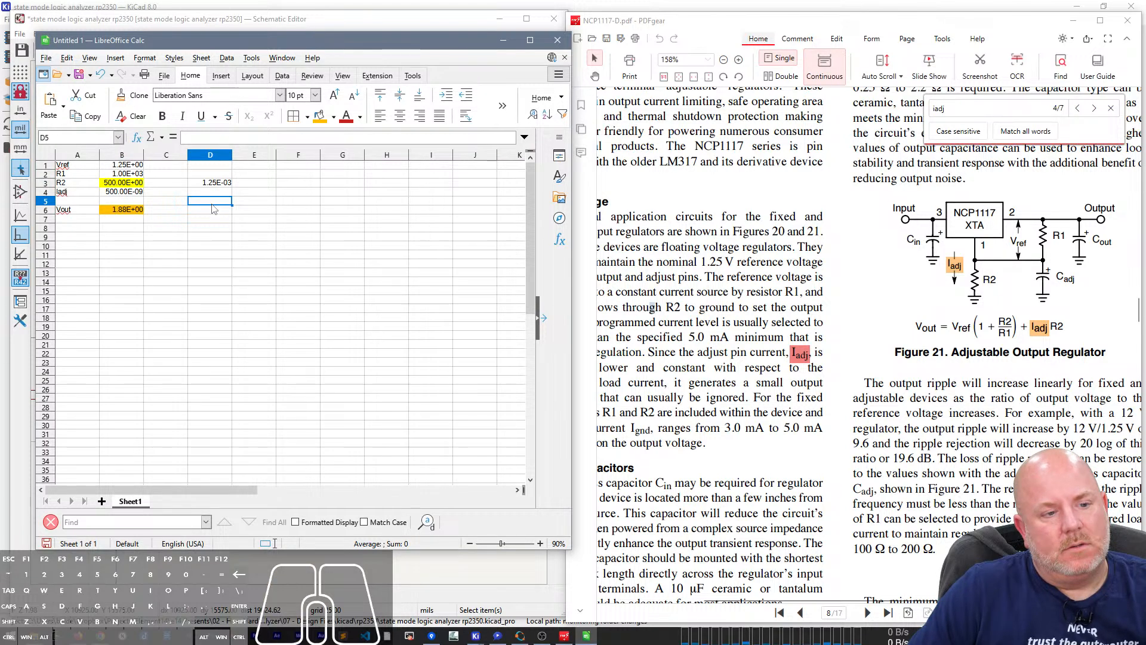
pyautogui.write('V')
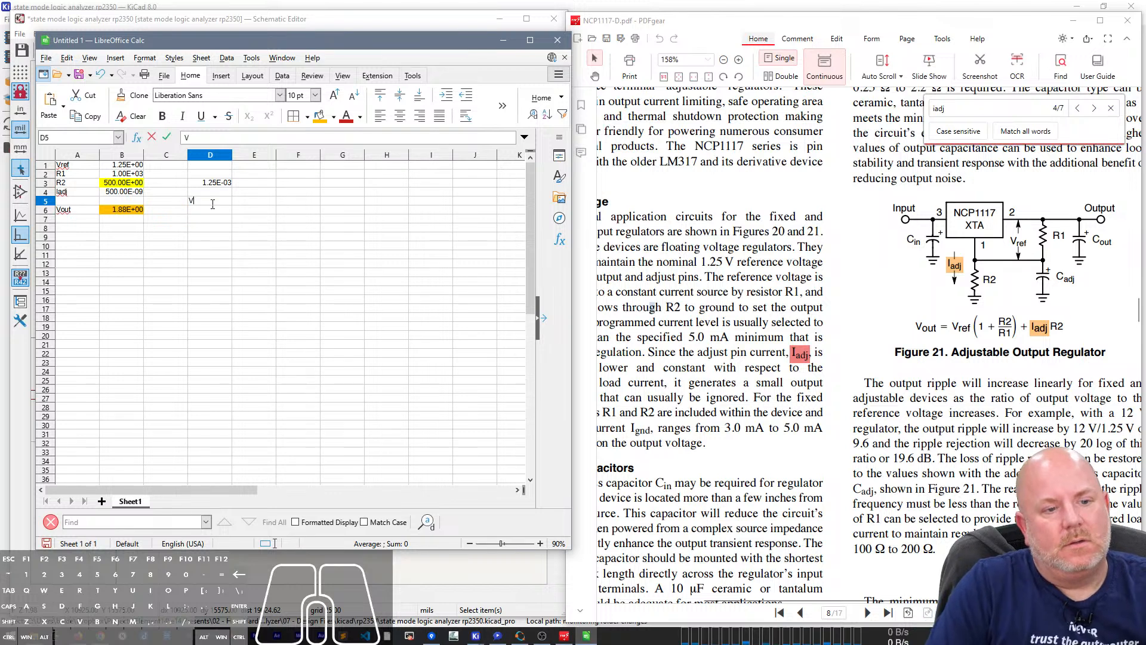
pyautogui.write('out')
pyautogui.press('Return')
pyautogui.write('R')
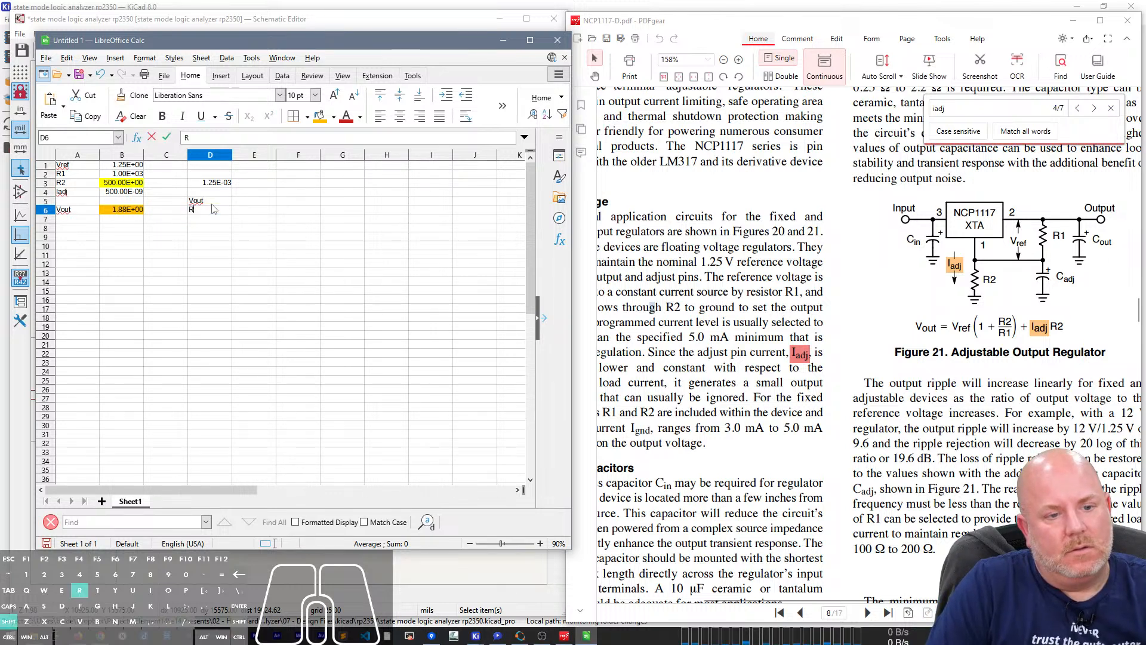
pyautogui.write('f')
pyautogui.press('Return')
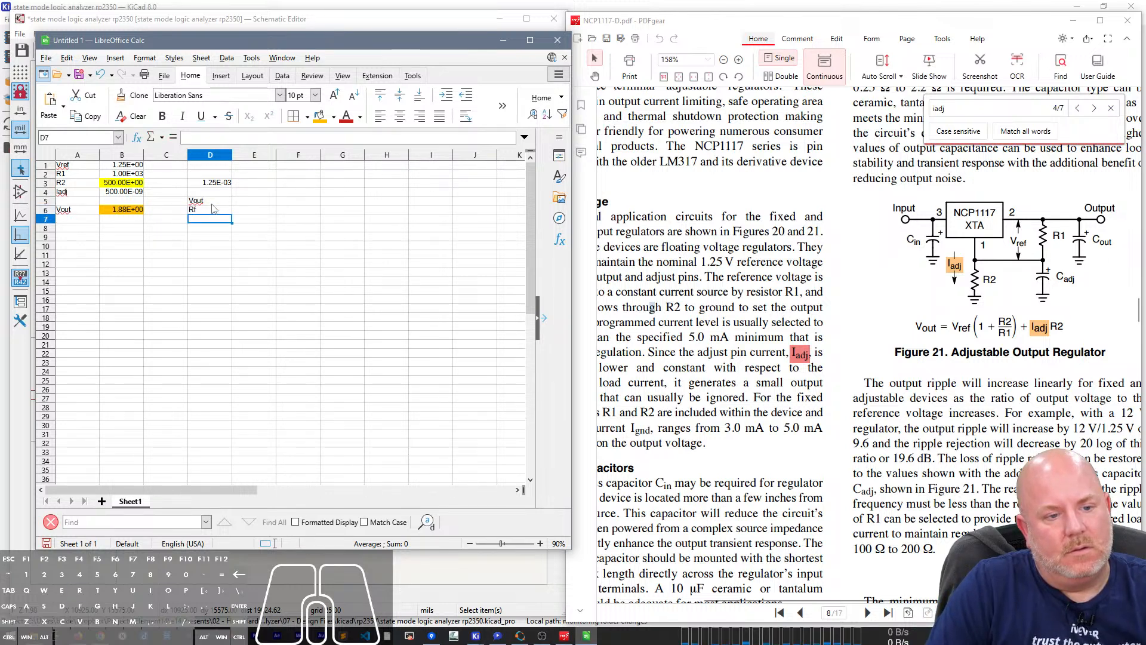
pyautogui.write('I')
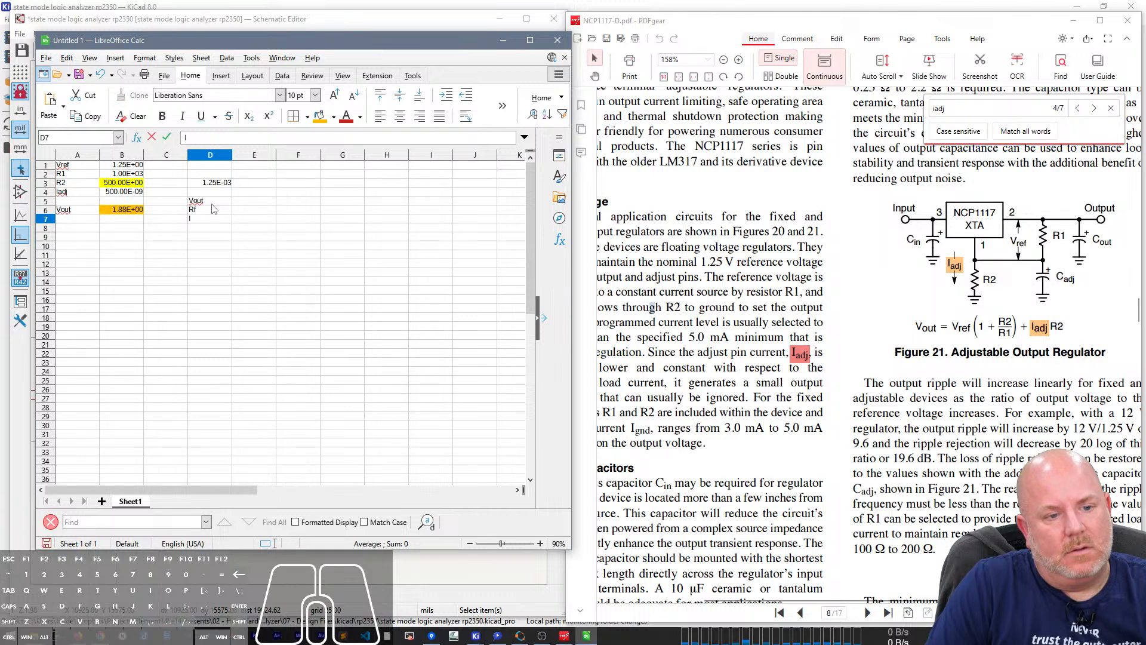
pyautogui.write('f')
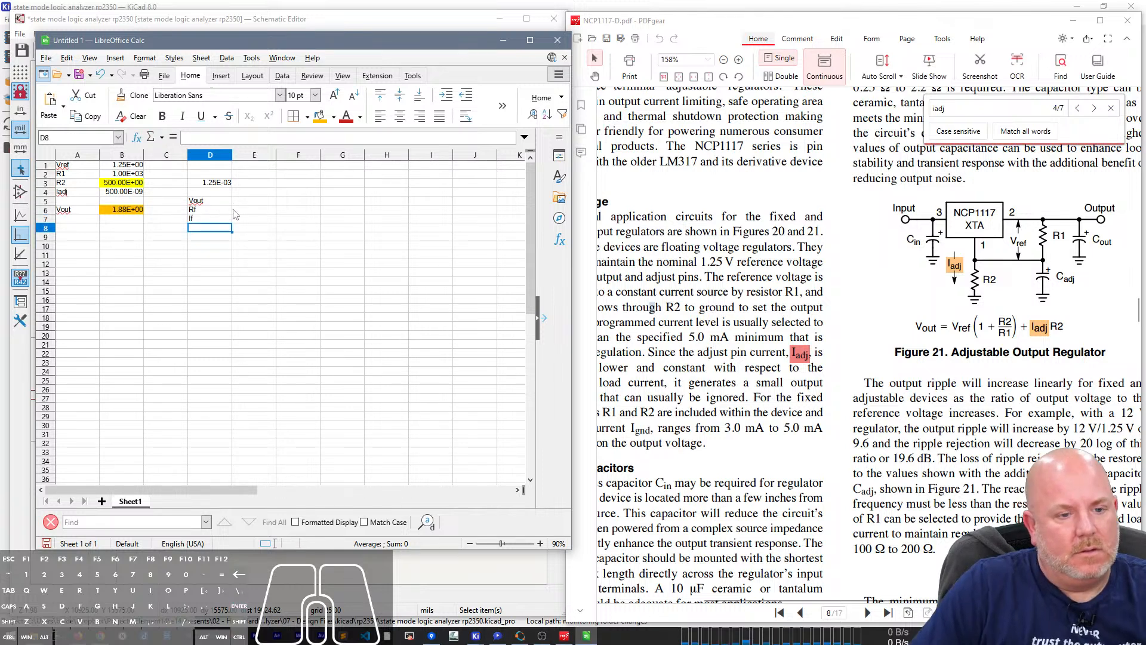
# Step: Calculate If in E7 by dividing the Vout cell E5 by the Rf cell E6
pyautogui.click(258, 221)
pyautogui.write('=')
pyautogui.click(253, 201)
pyautogui.write('/')
pyautogui.click(253, 209)
pyautogui.press('Return')
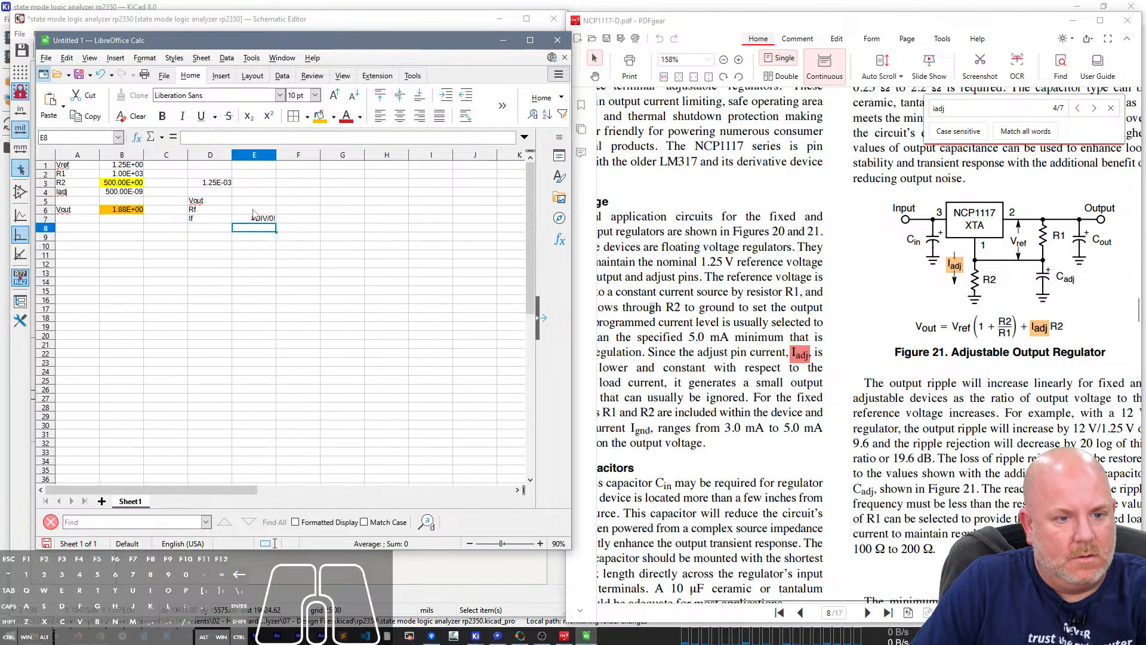
# Step: Set Vout in E5 to 5 and try Goal Seek on E7 with target 5e-3, varying E6 and accepting the closest value
pyautogui.click(253, 202)
pyautogui.click(253, 210)
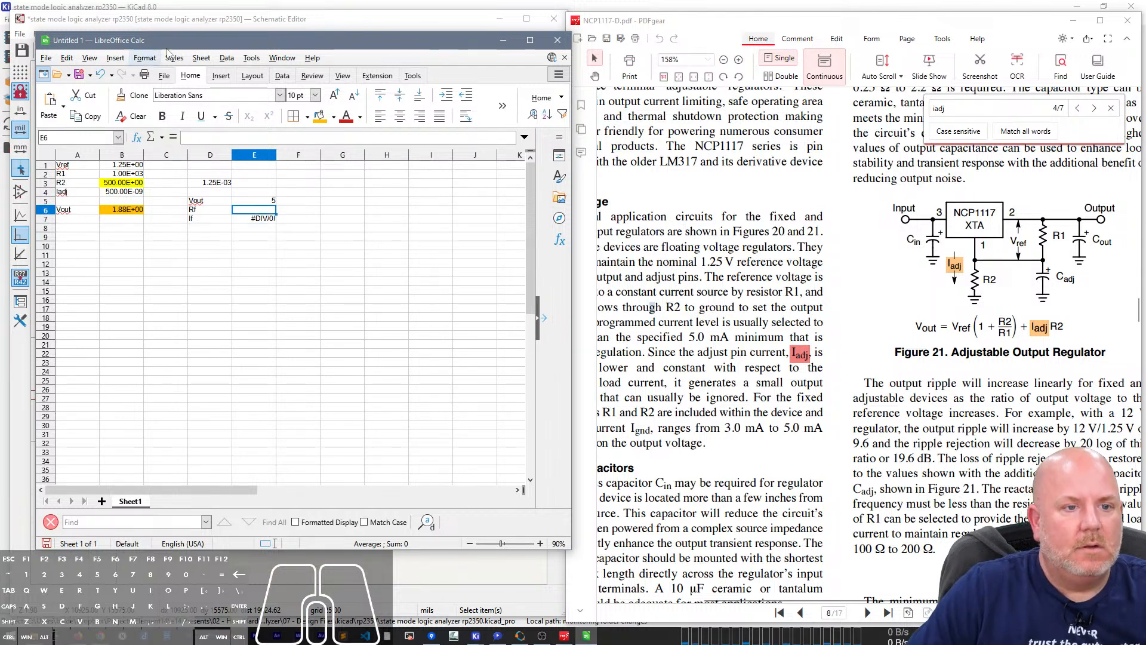
pyautogui.click(226, 58)
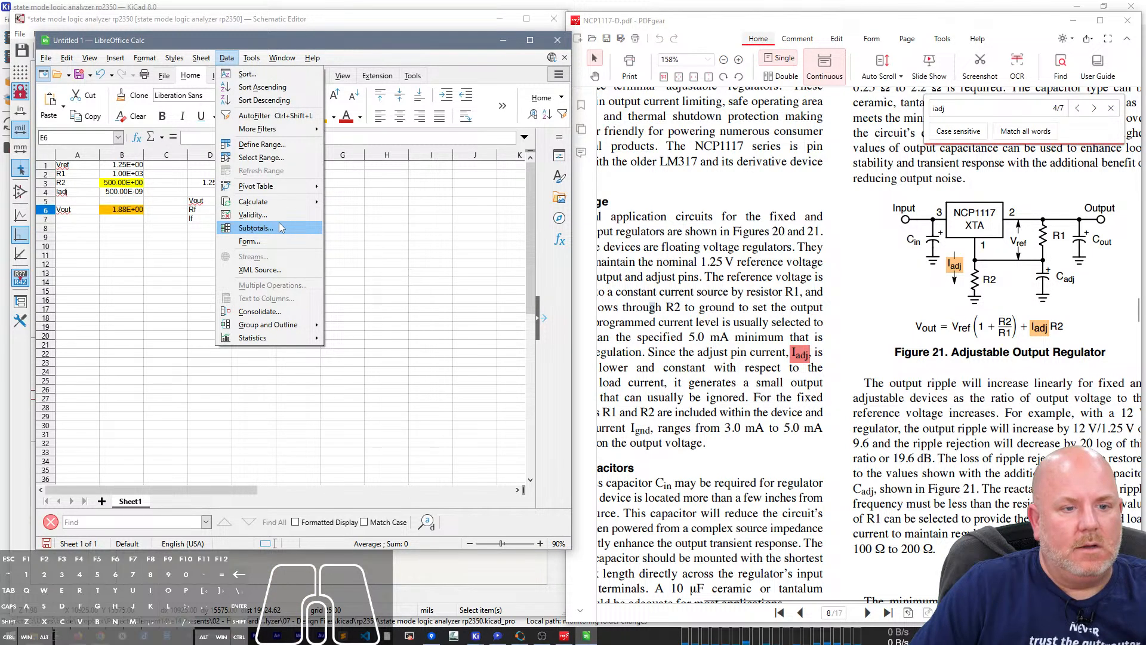
pyautogui.moveTo(277, 203)
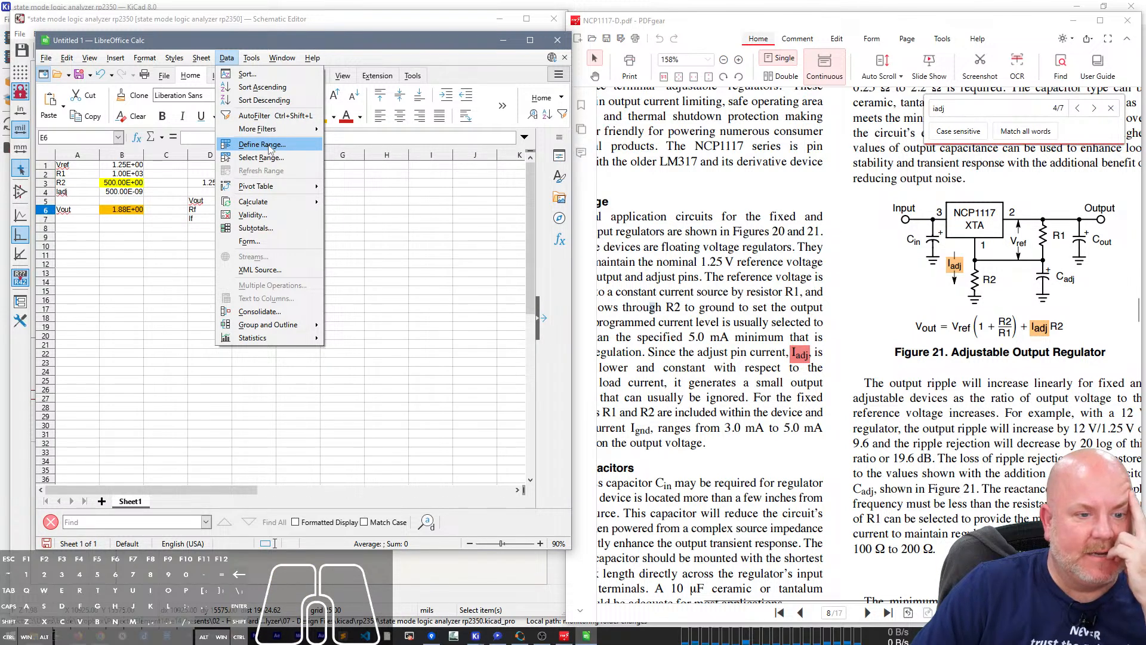
pyautogui.moveTo(245, 63)
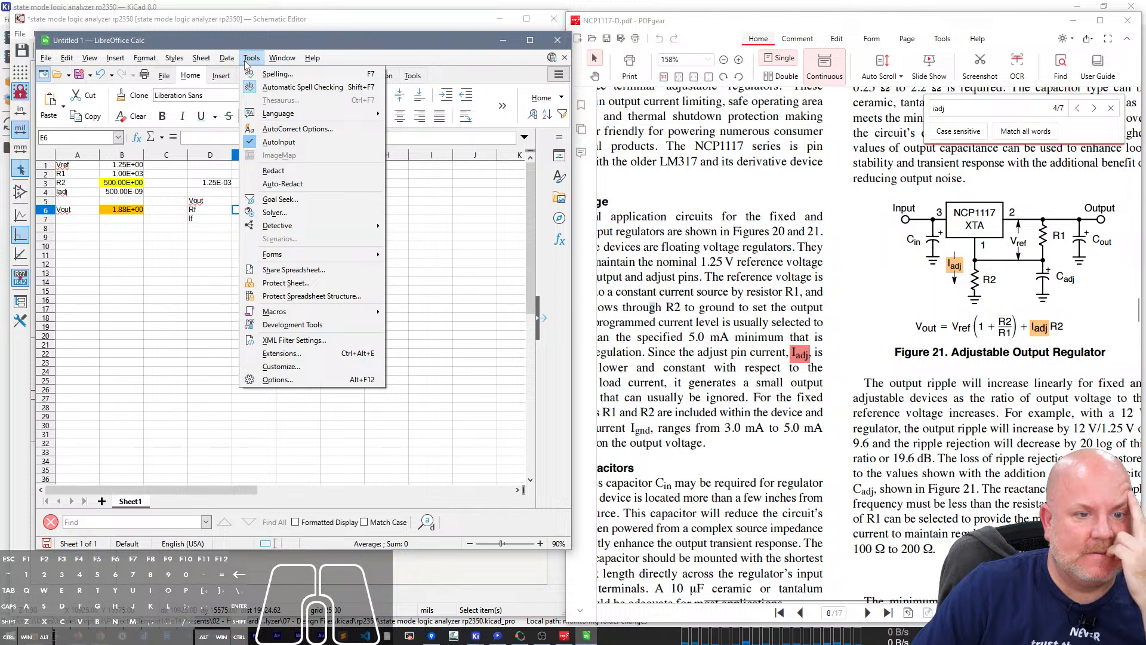
pyautogui.click(295, 198)
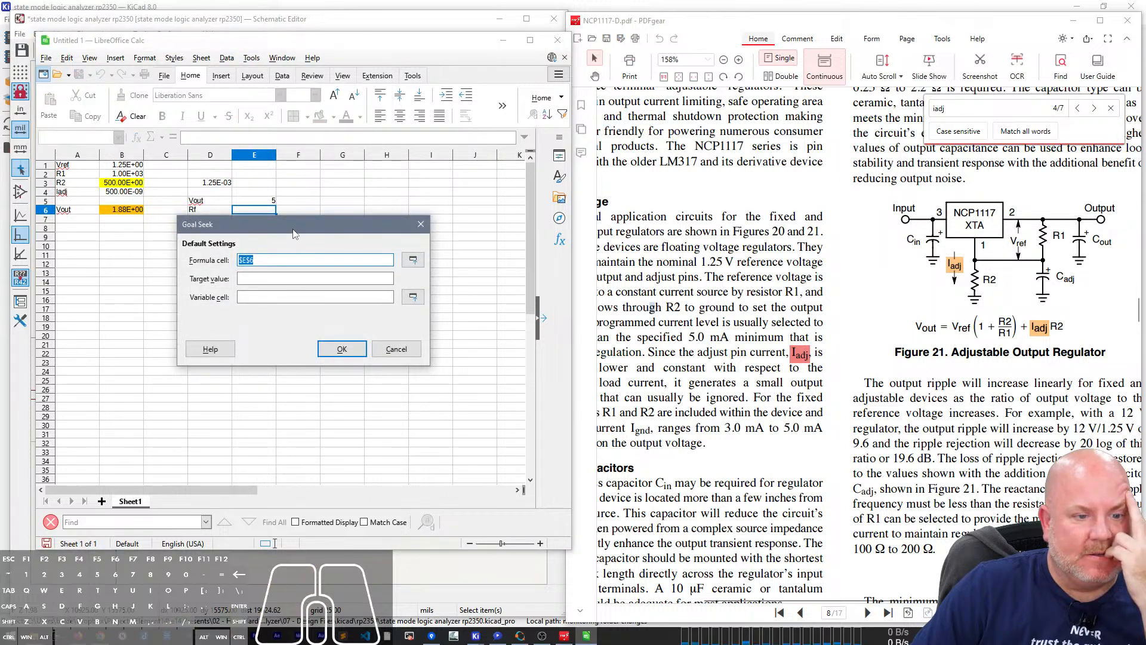
pyautogui.moveTo(280, 212); pyautogui.dragTo(443, 211)
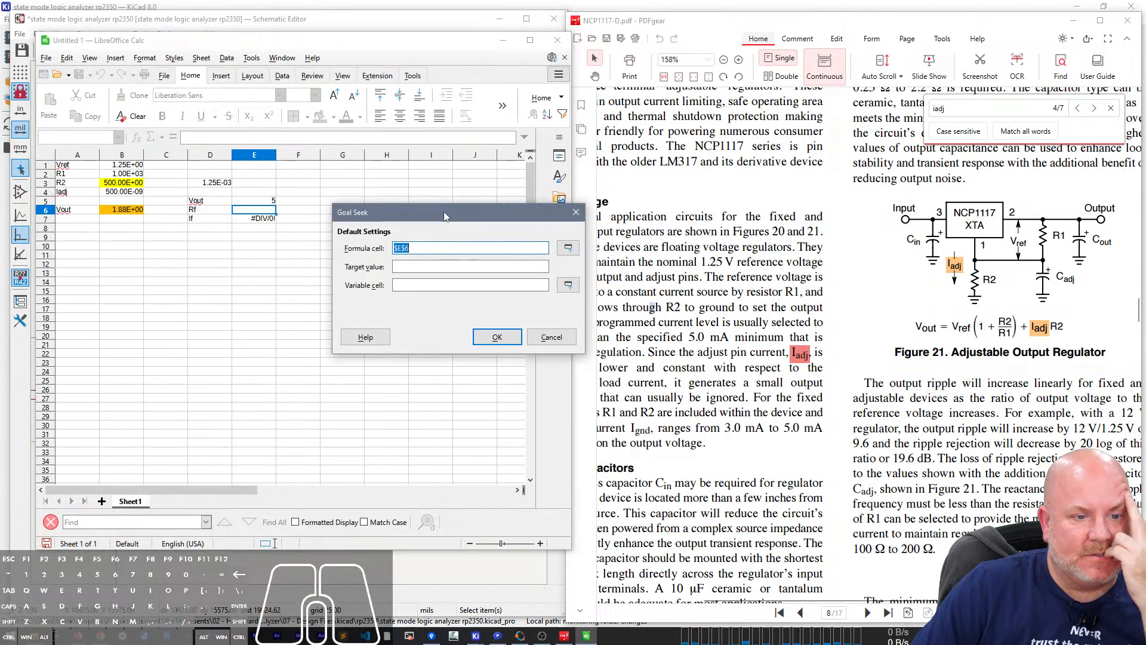
pyautogui.click(259, 218)
pyautogui.click(405, 267)
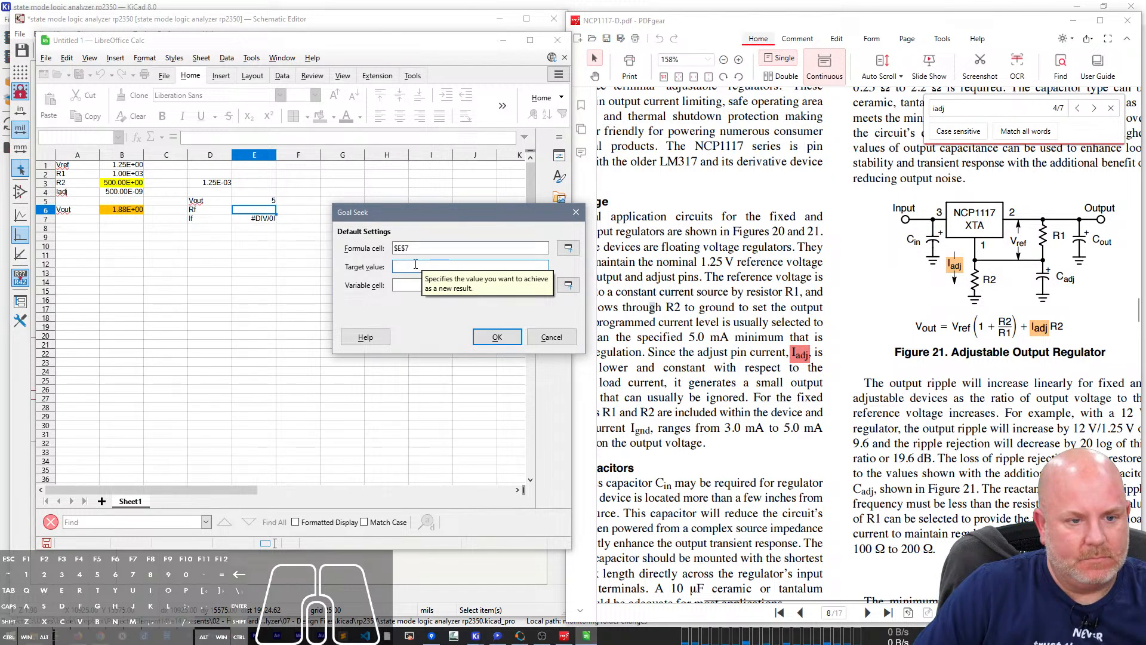
pyautogui.write('5e-3')
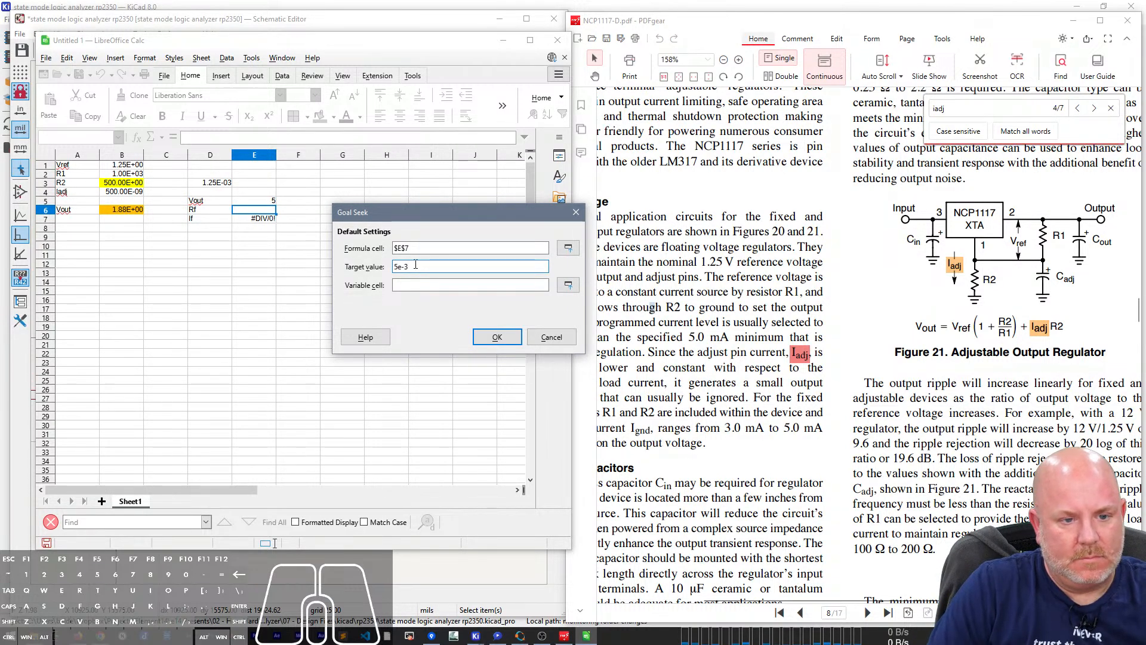
pyautogui.press('Tab')
pyautogui.click(267, 210)
pyautogui.click(497, 337)
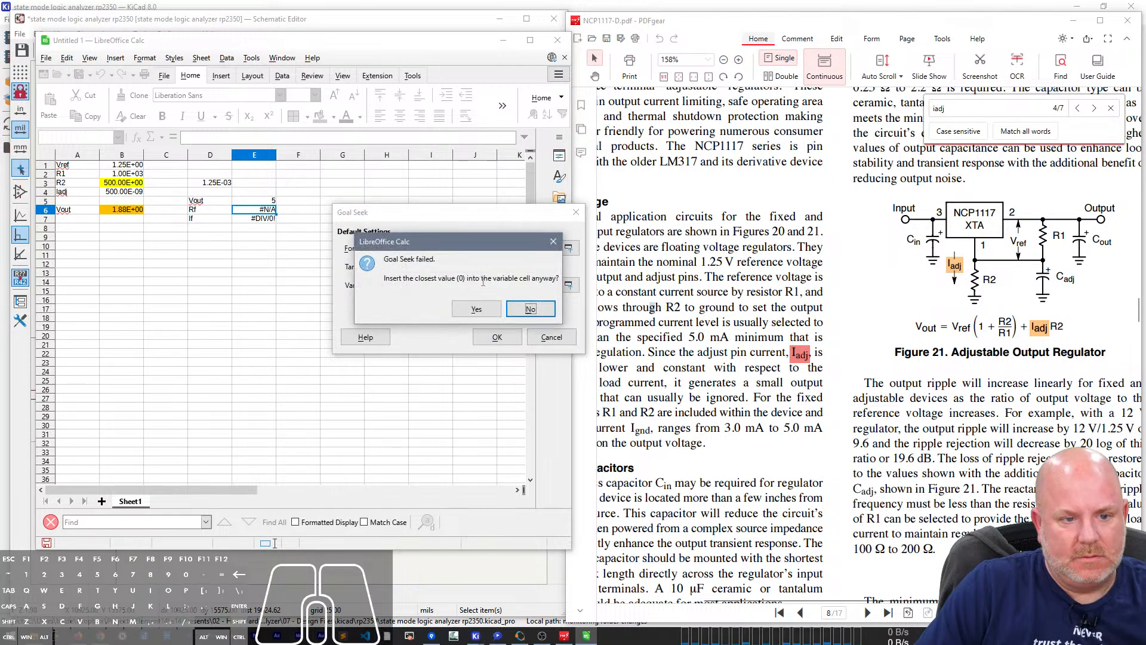
pyautogui.click(477, 308)
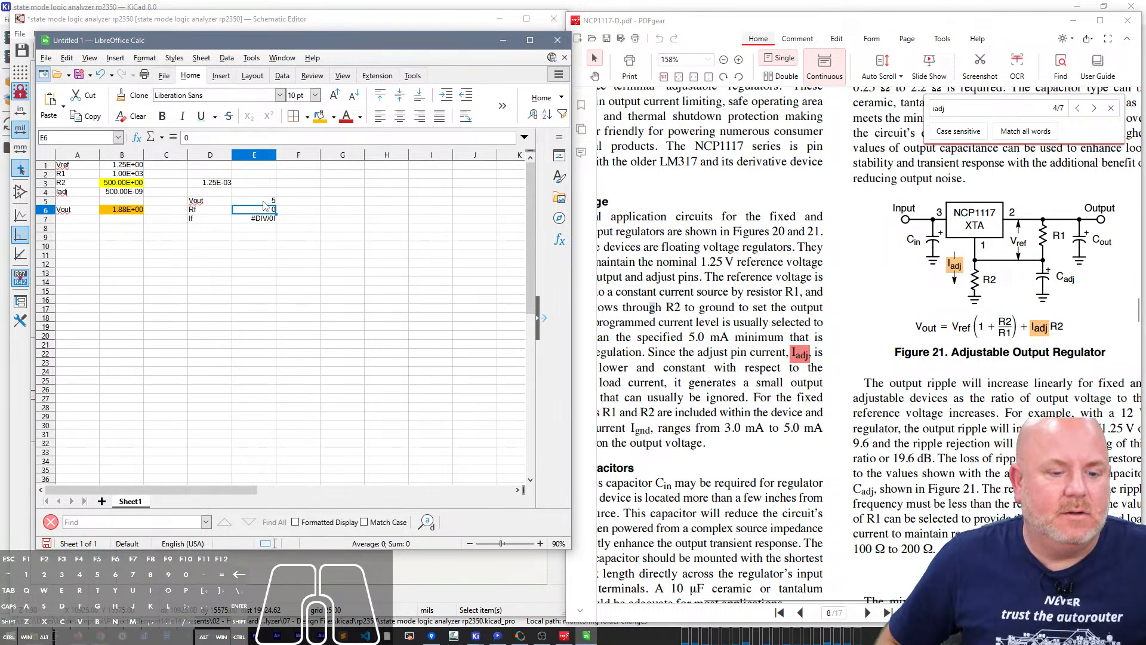
# Step: Set Rf in E6 to 100
pyautogui.moveTo(264, 193); pyautogui.dragTo(270, 243)
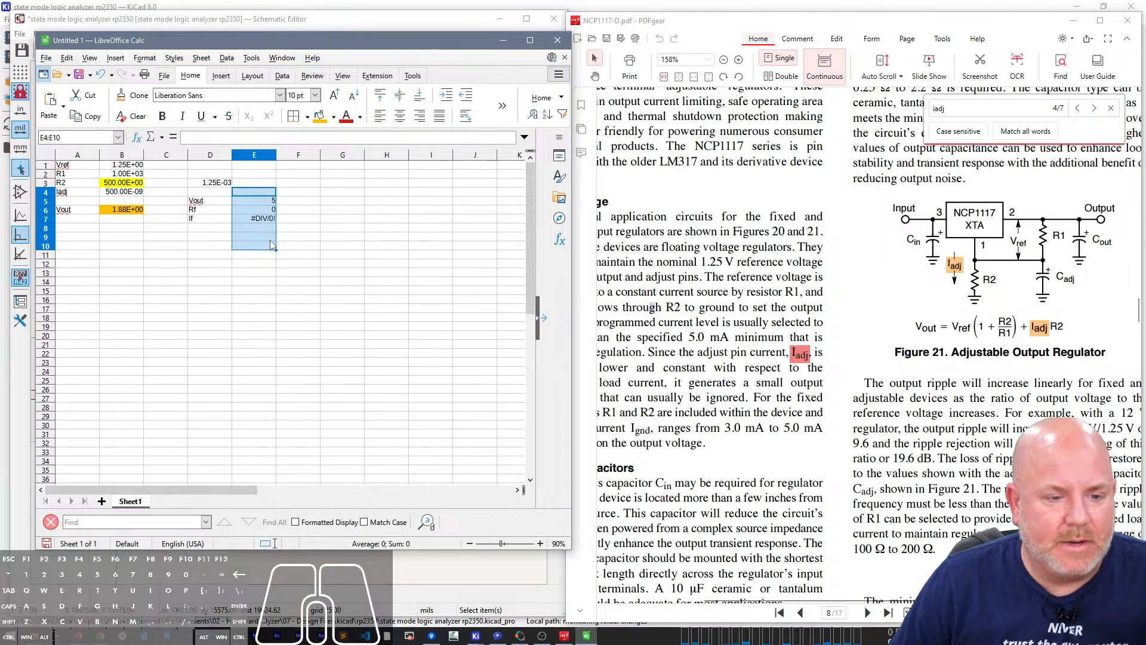
pyautogui.press('Up')
pyautogui.press('Down')
pyautogui.press('Down')
pyautogui.press('Down')
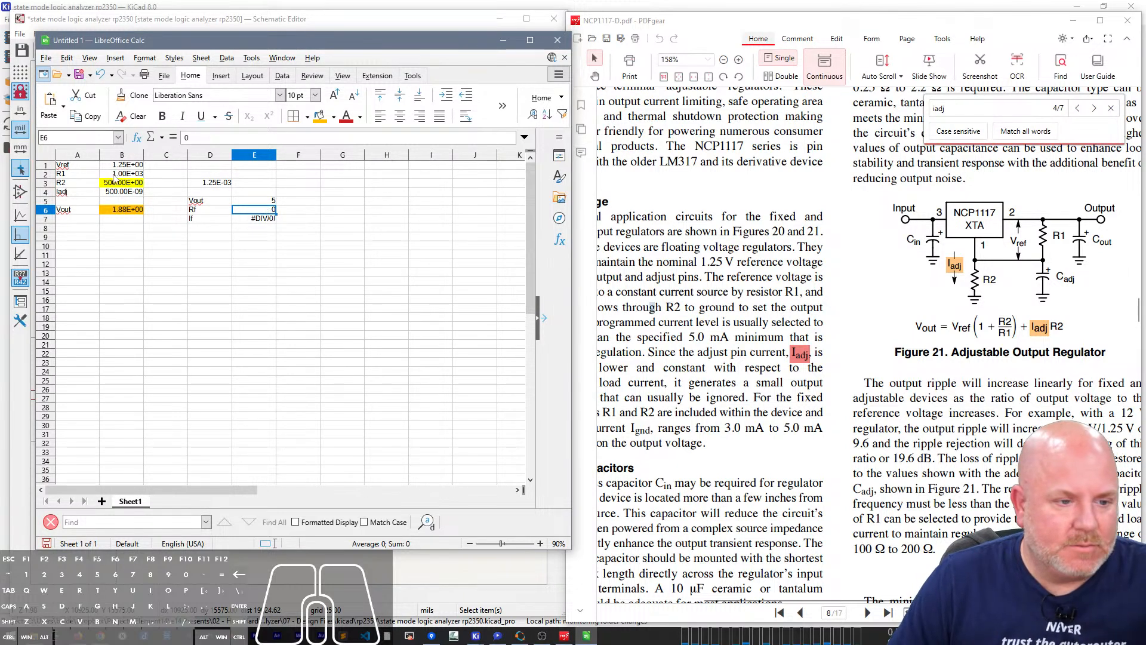
pyautogui.click(252, 218)
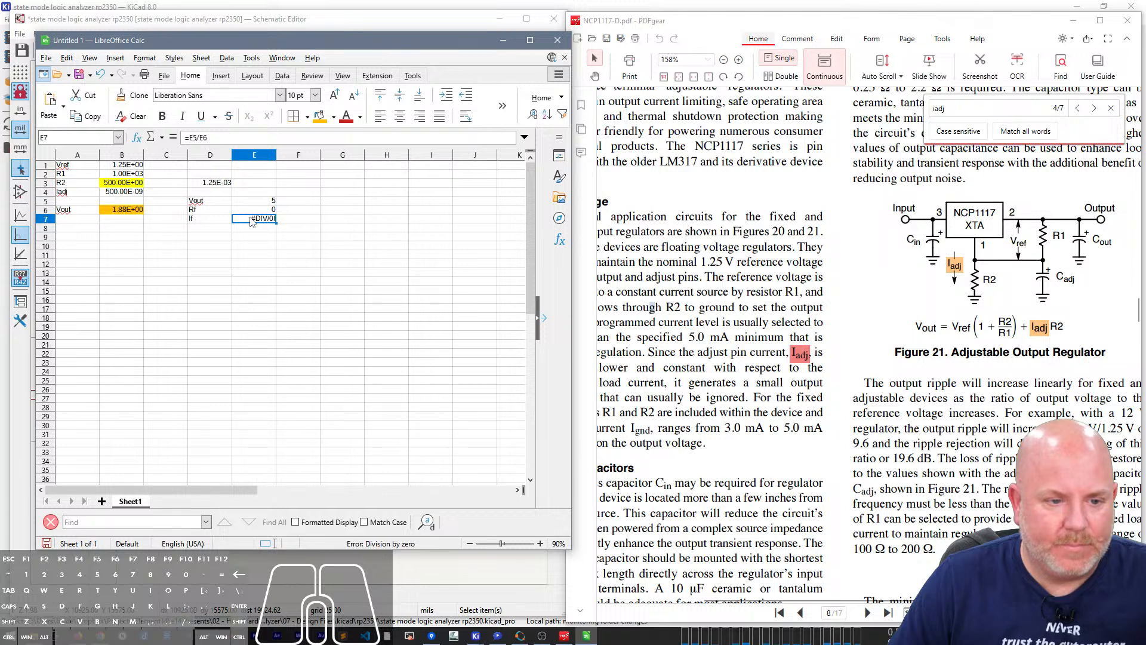
pyautogui.click(254, 210)
pyautogui.write('100')
pyautogui.press('Return')
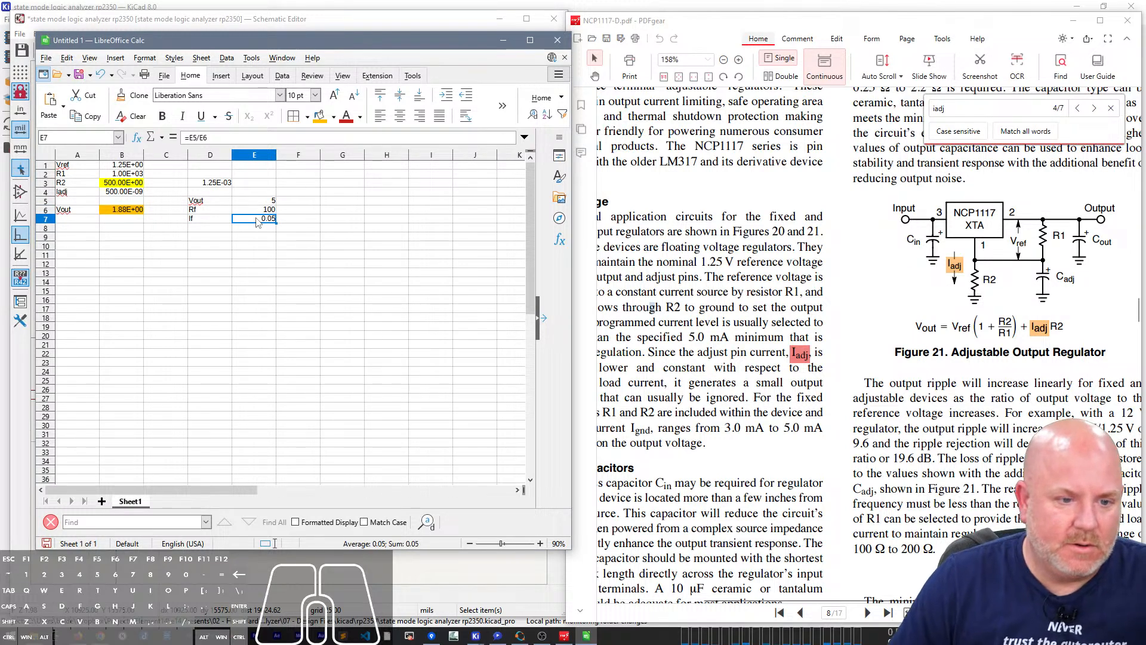
pyautogui.rightClick(256, 218)
pyautogui.click(216, 212)
pyautogui.click(177, 57)
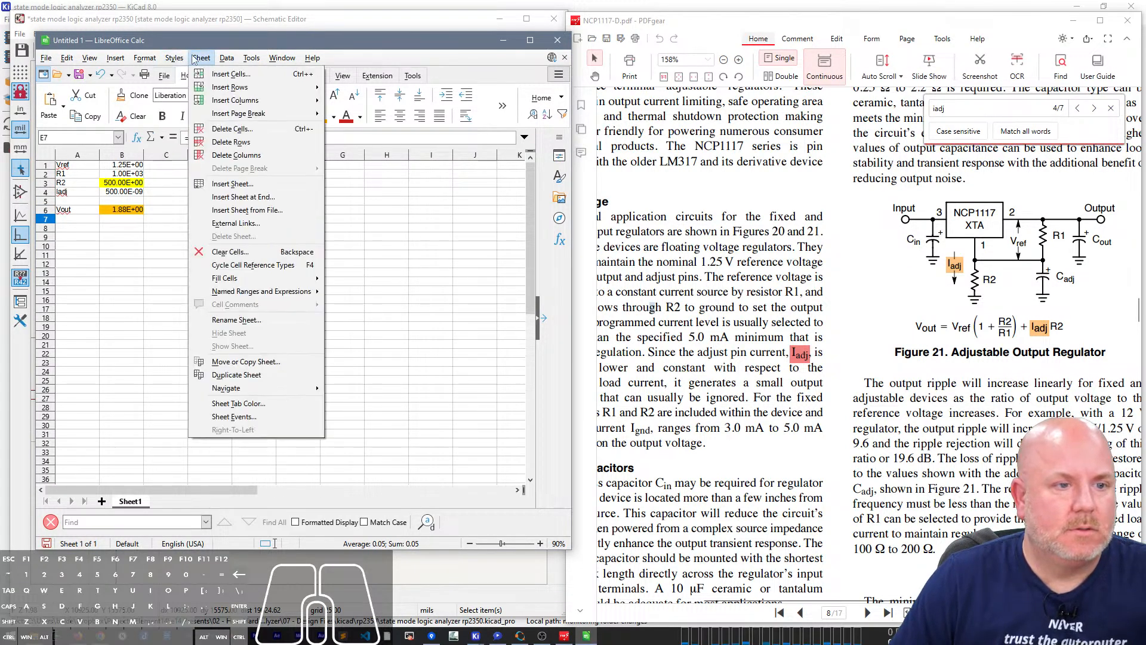
pyautogui.moveTo(227, 58)
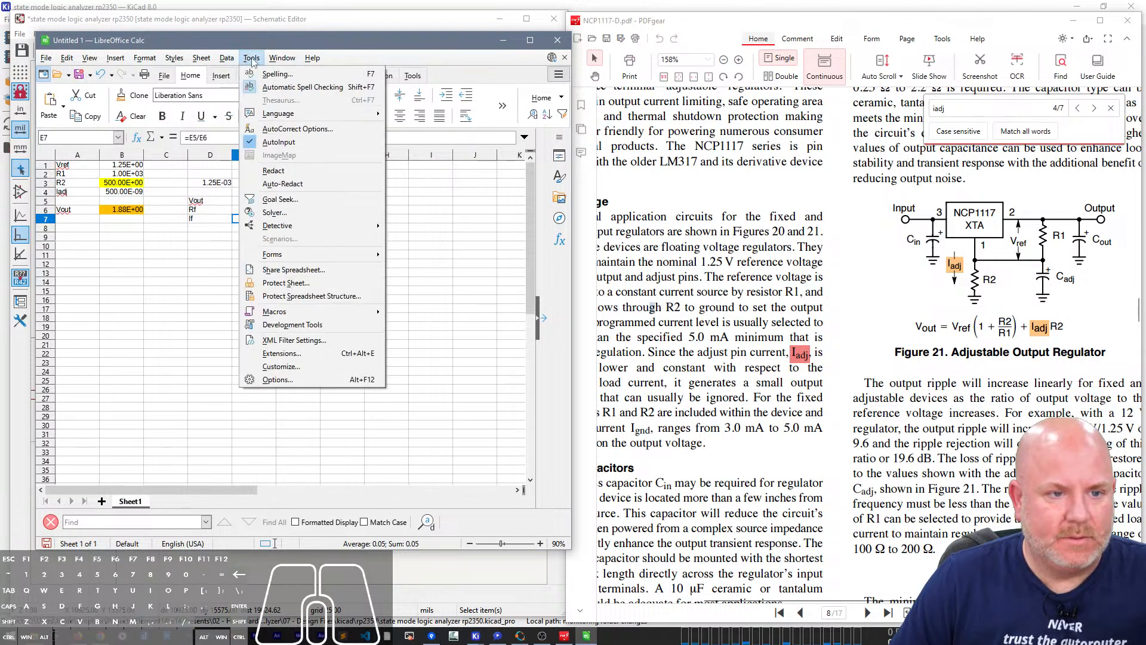
pyautogui.click(305, 203)
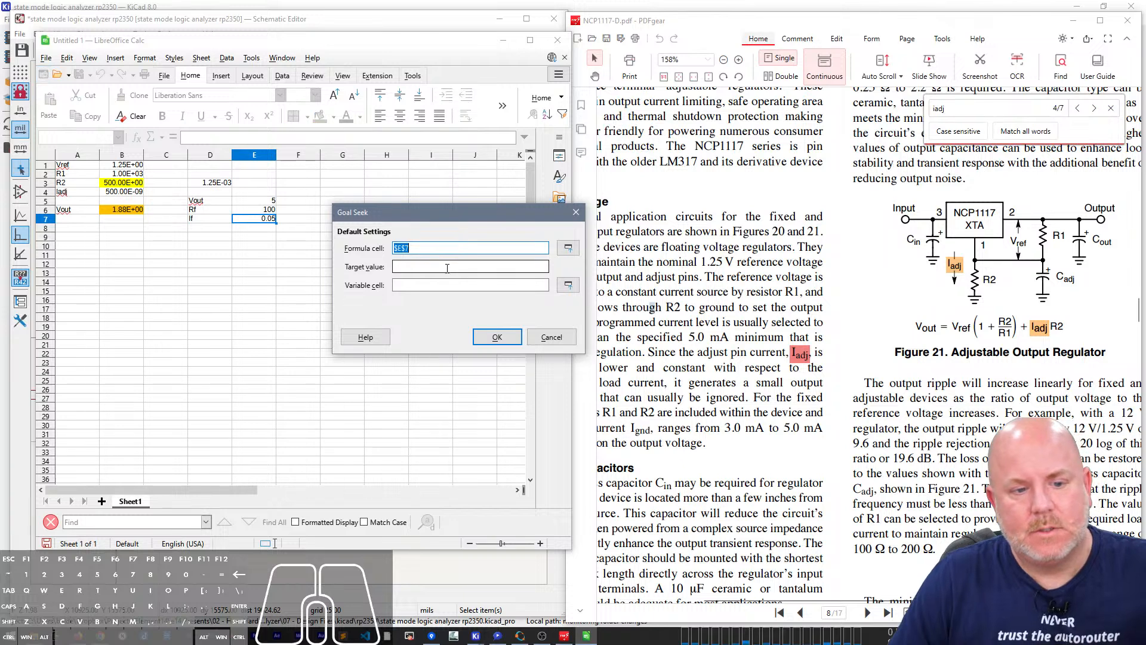
pyautogui.press('Escape')
# Step: Format the If cell E7 as scientific with the engineering-style 12.35E+03 format
pyautogui.click(144, 58)
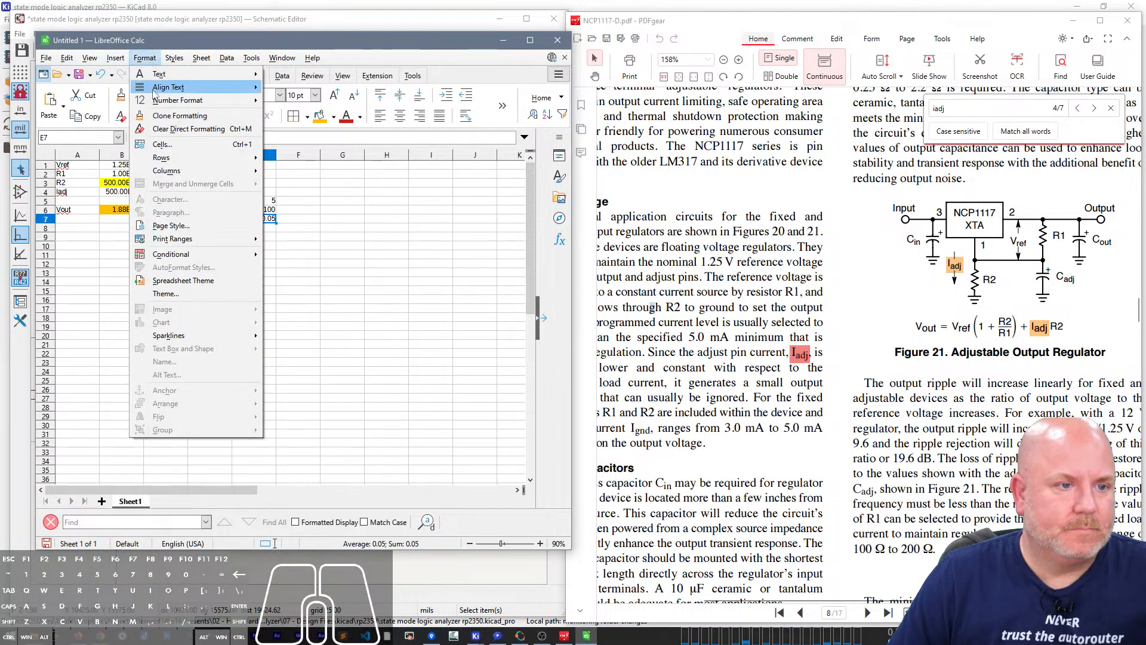
pyautogui.press('Escape')
pyautogui.hotkey('ctrl', '1')
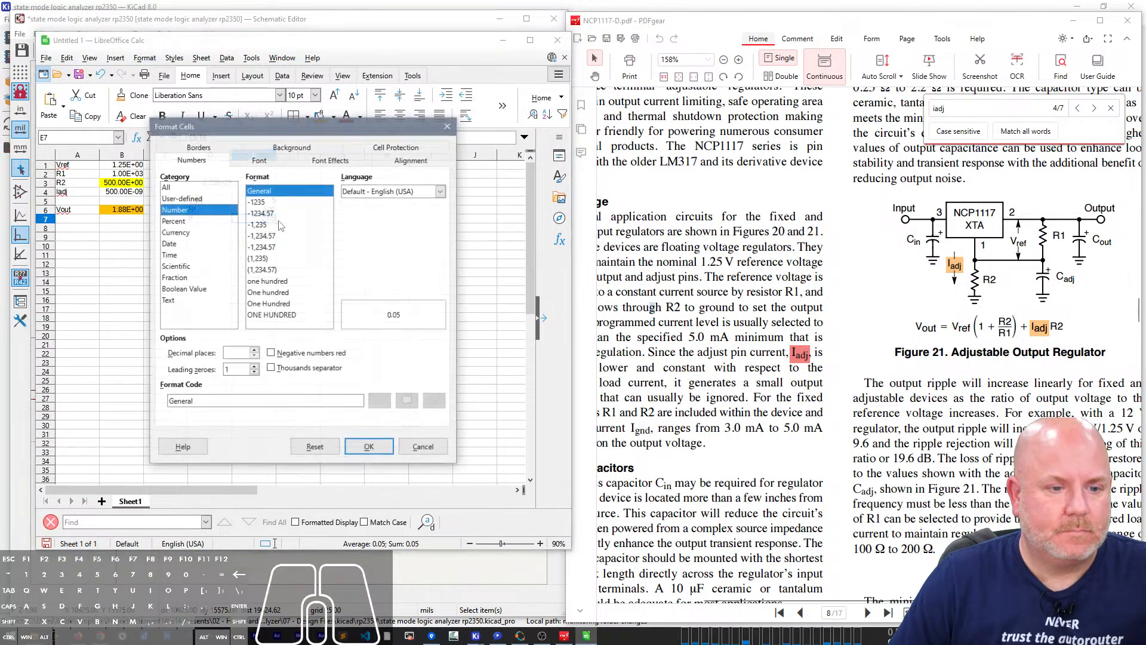
pyautogui.click(179, 266)
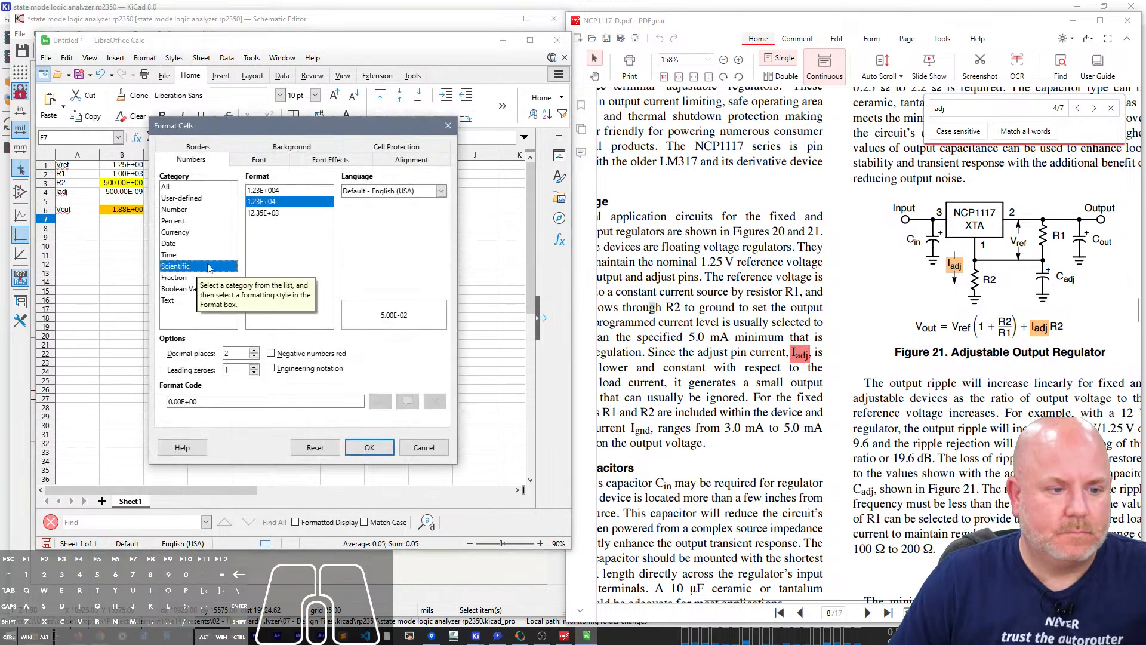
pyautogui.click(269, 214)
pyautogui.click(369, 448)
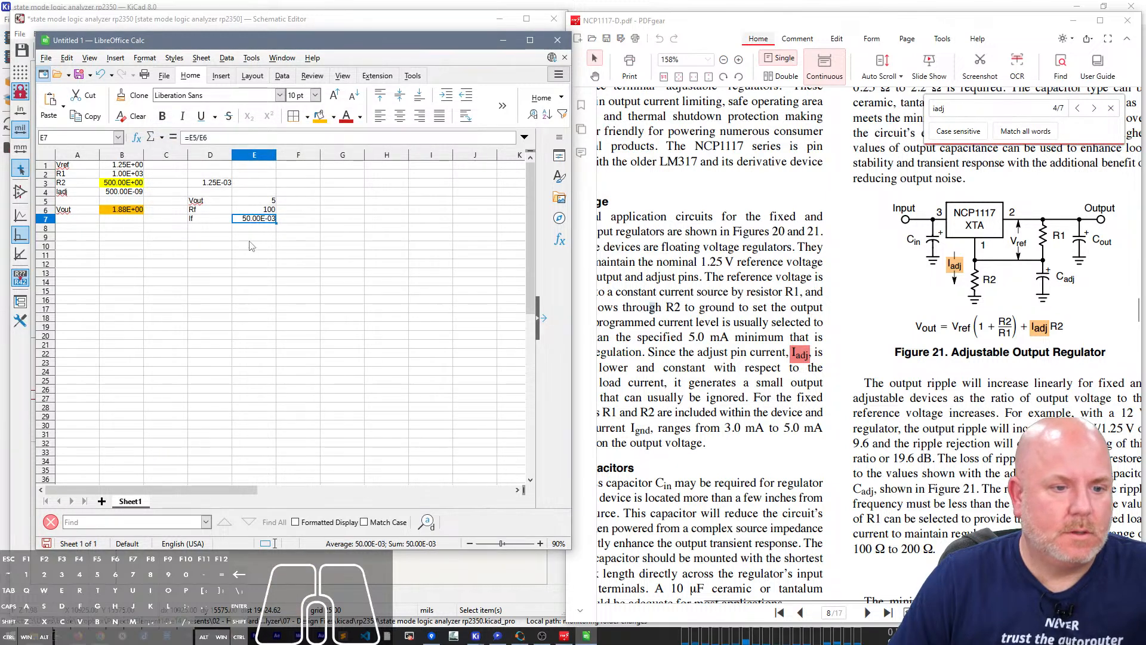
# Step: Set Rf in E6 to 1000 to evaluate the resulting If current
pyautogui.press('Up')
pyautogui.press('Up')
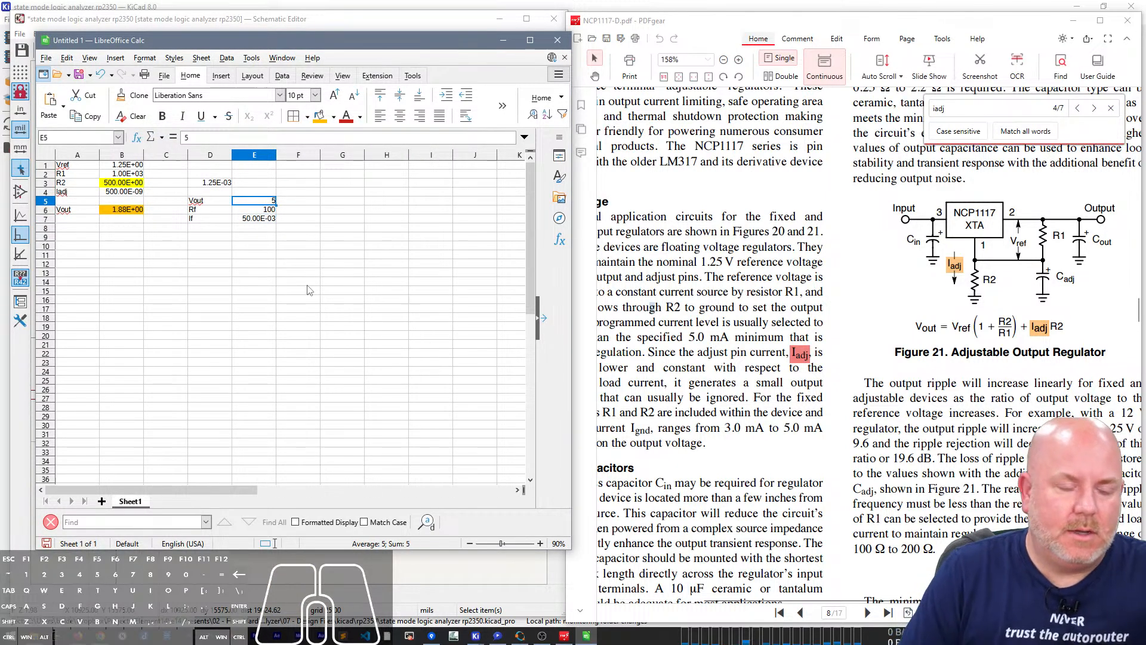
pyautogui.press('Down')
pyautogui.write('1000')
pyautogui.press('Return')
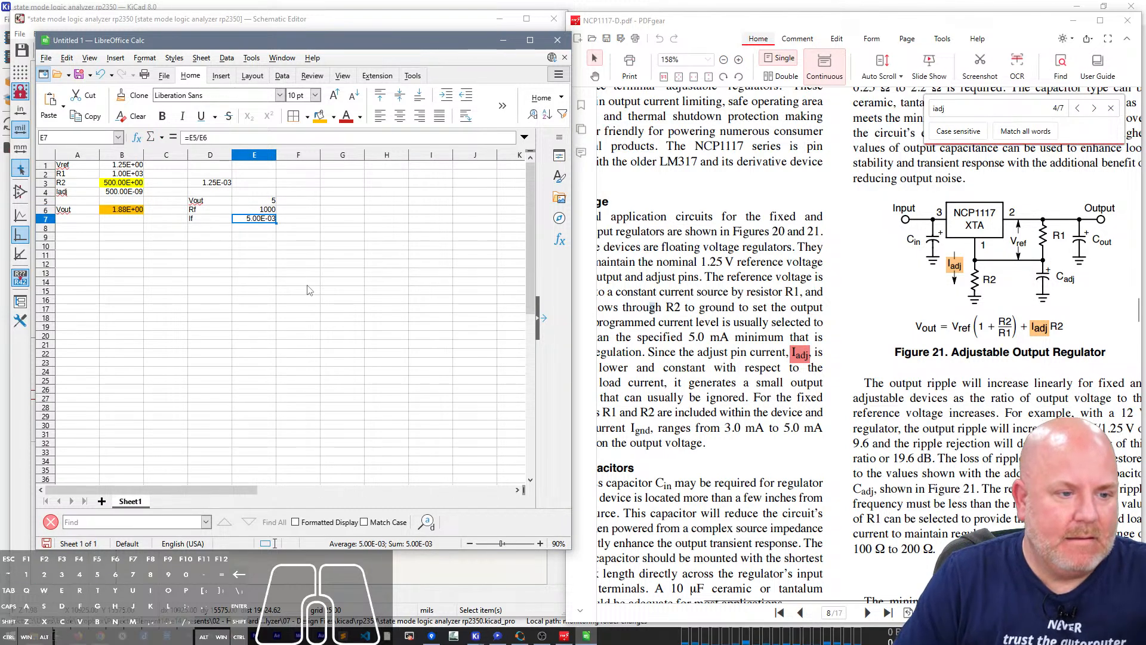
# Step: Clear the scratch current calculations from the range D2:G8
pyautogui.click(692, 224)
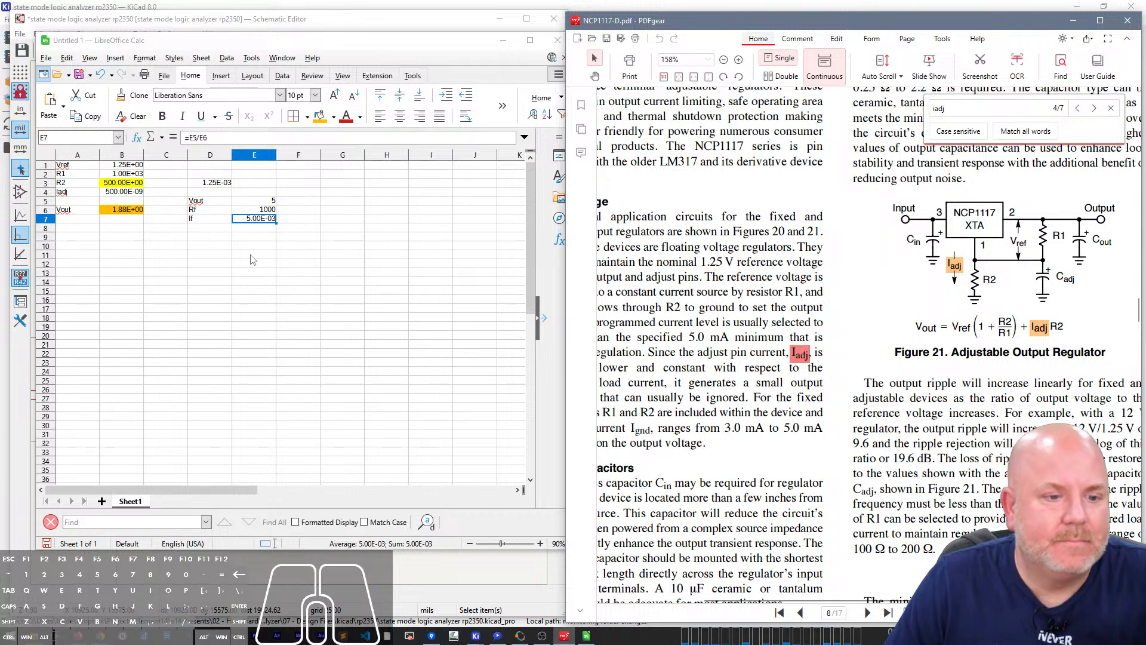
pyautogui.moveTo(203, 182); pyautogui.dragTo(322, 226)
pyautogui.click(320, 226)
pyautogui.moveTo(203, 191); pyautogui.dragTo(263, 224)
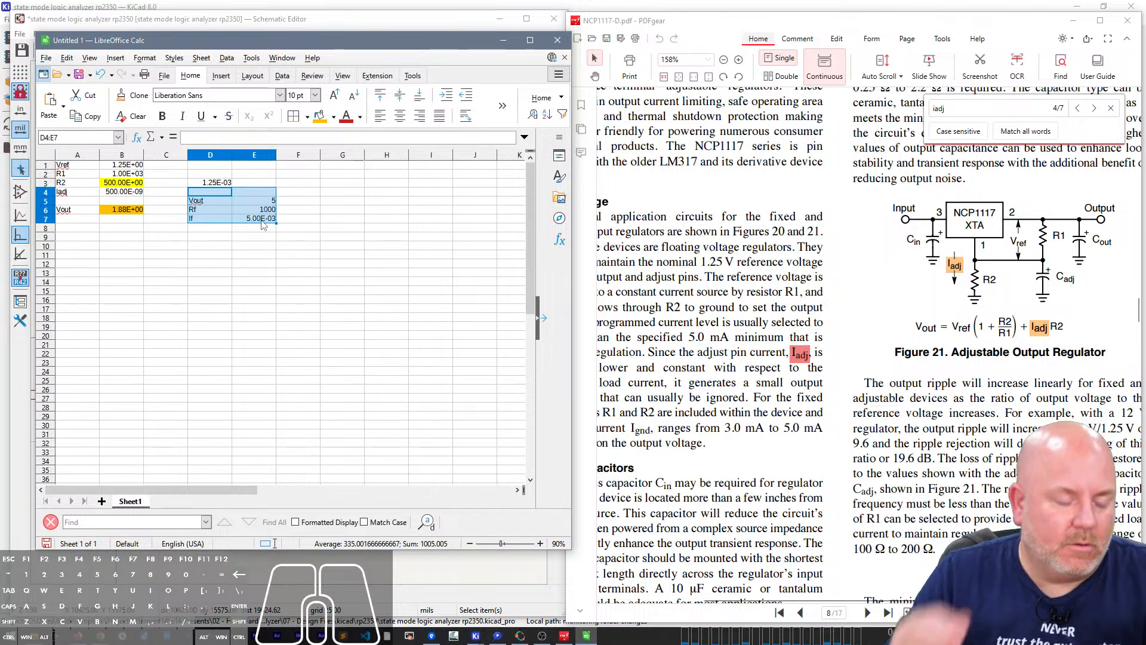
pyautogui.moveTo(191, 173); pyautogui.dragTo(364, 235)
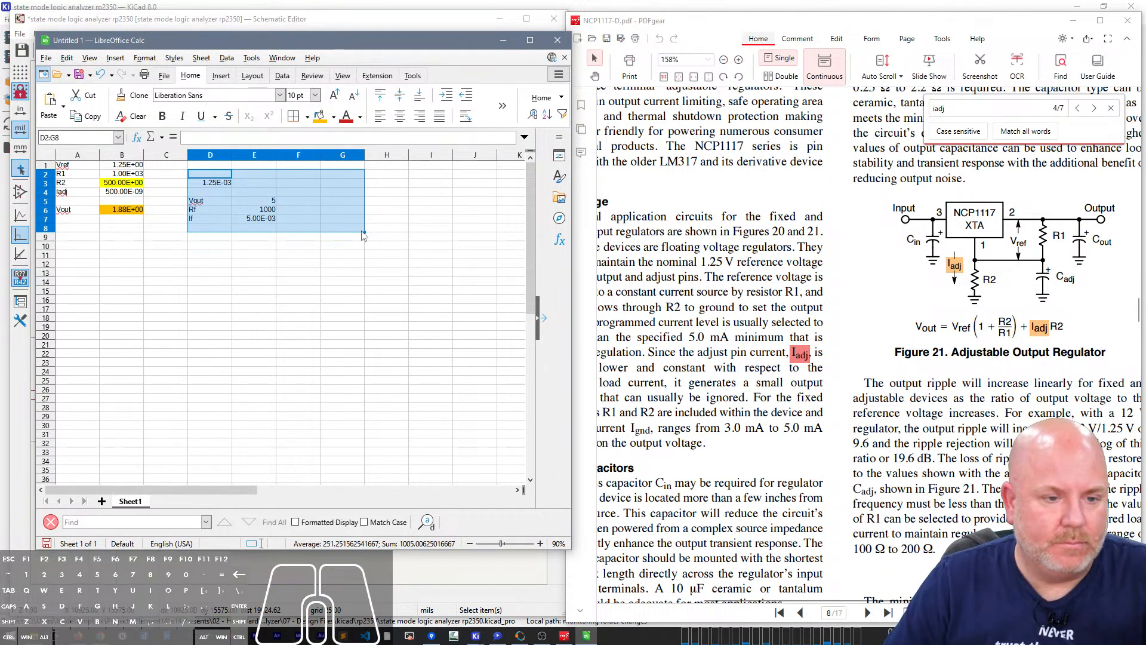
pyautogui.press('Delete')
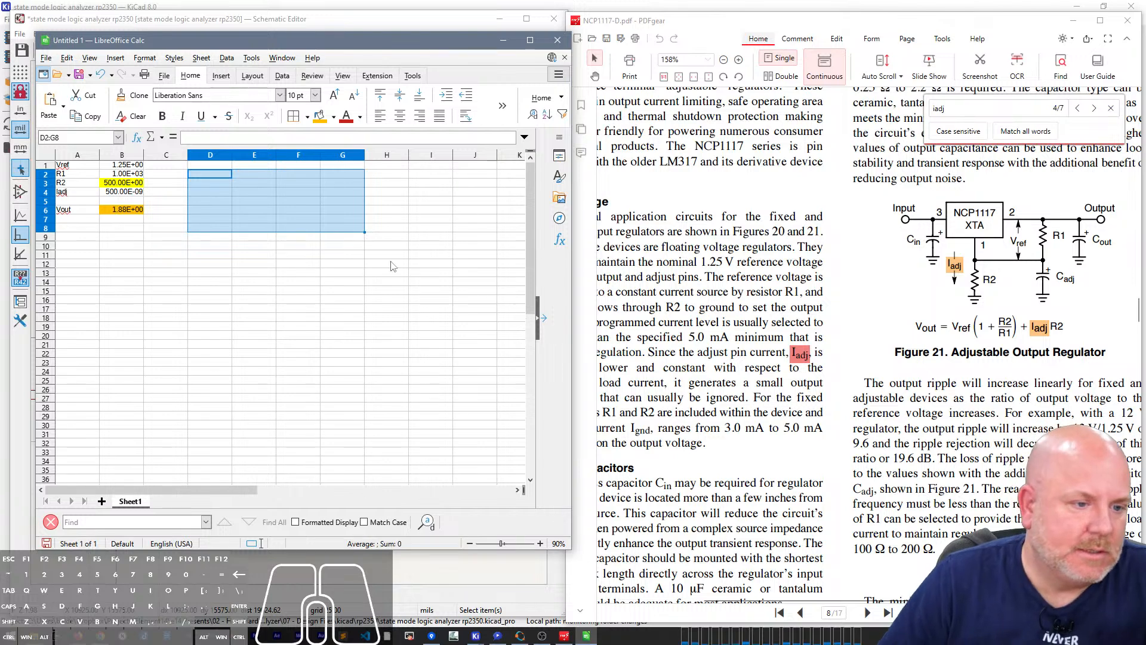
pyautogui.click(298, 317)
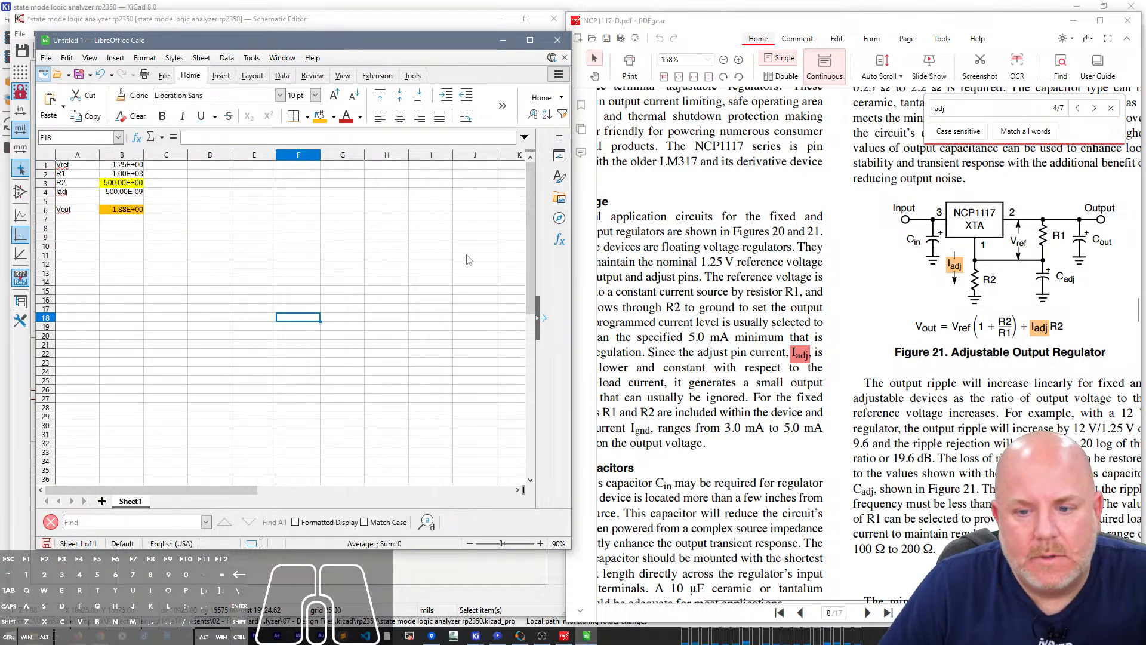
# Step: Switch to the AD5241/AD5242 datasheet in the web browser and enlarge its window beside the spreadsheet
pyautogui.click(741, 234)
pyautogui.click(1082, 21)
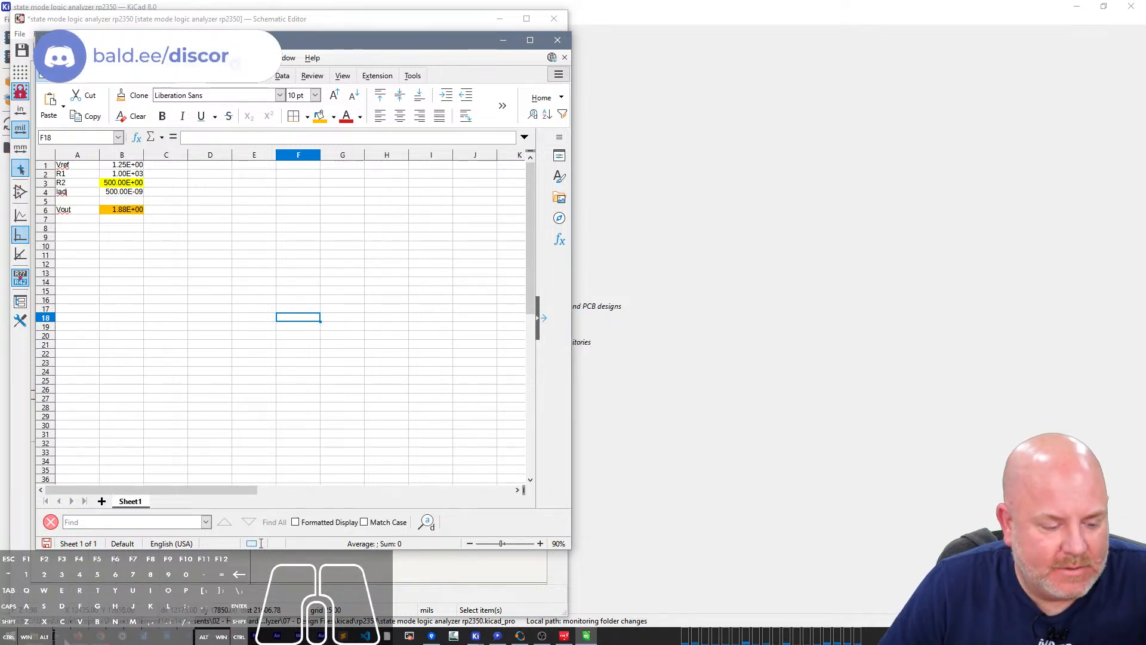
pyautogui.moveTo(82, 640)
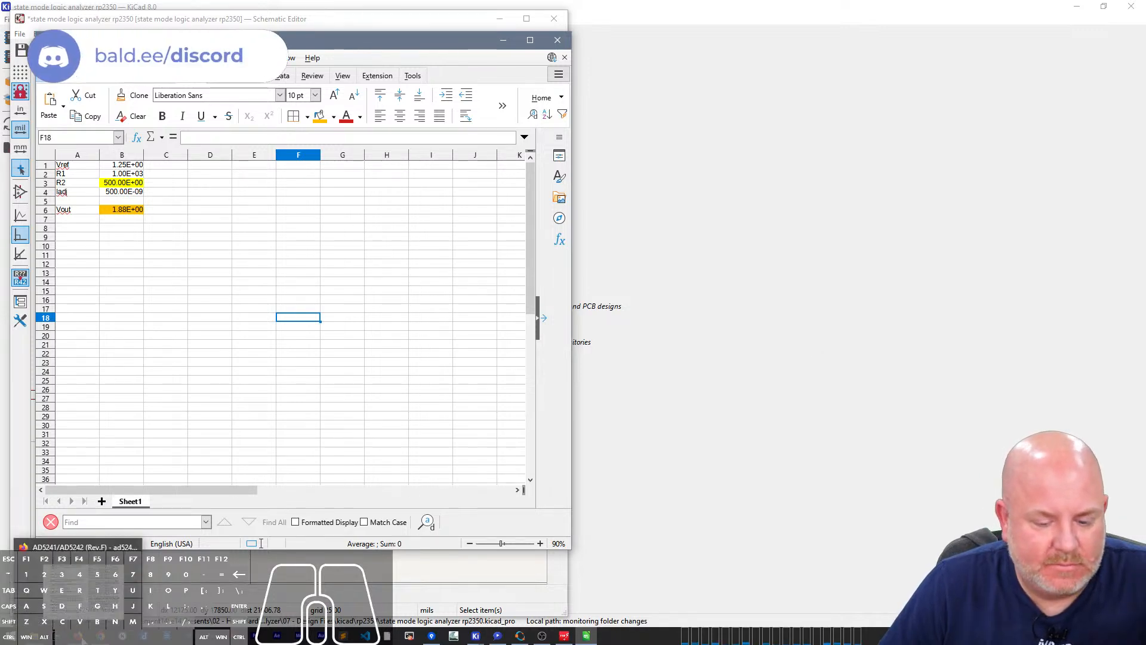
pyautogui.click(565, 636)
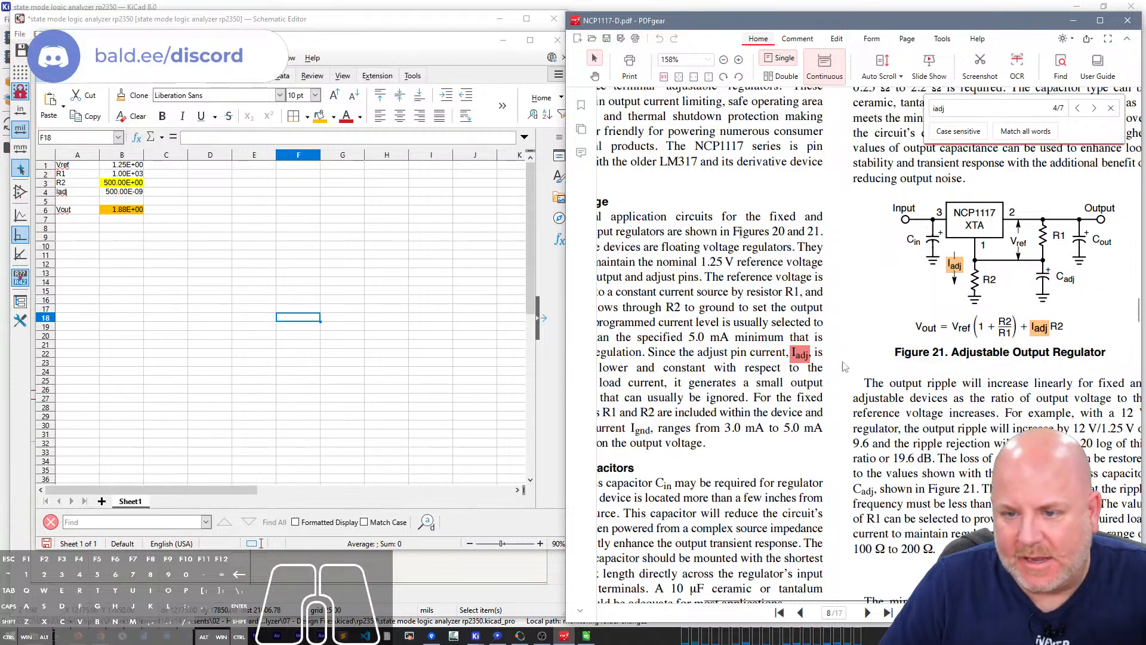
pyautogui.click(78, 638)
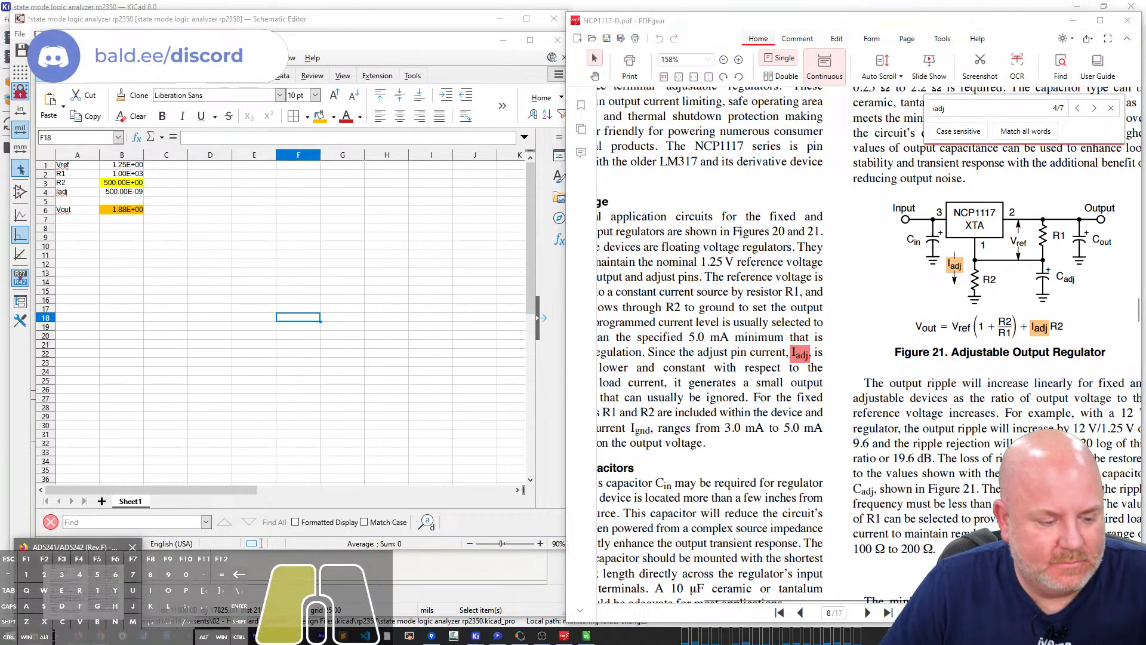
pyautogui.moveTo(1028, 22); pyautogui.dragTo(1142, 5)
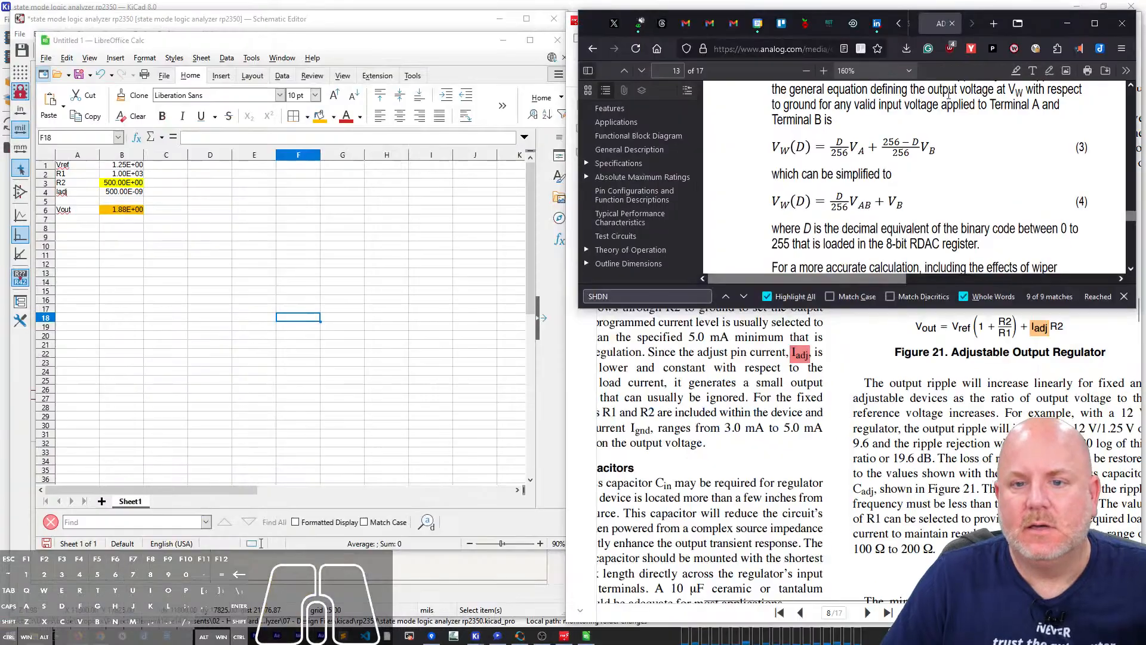
pyautogui.moveTo(982, 307); pyautogui.dragTo(982, 615)
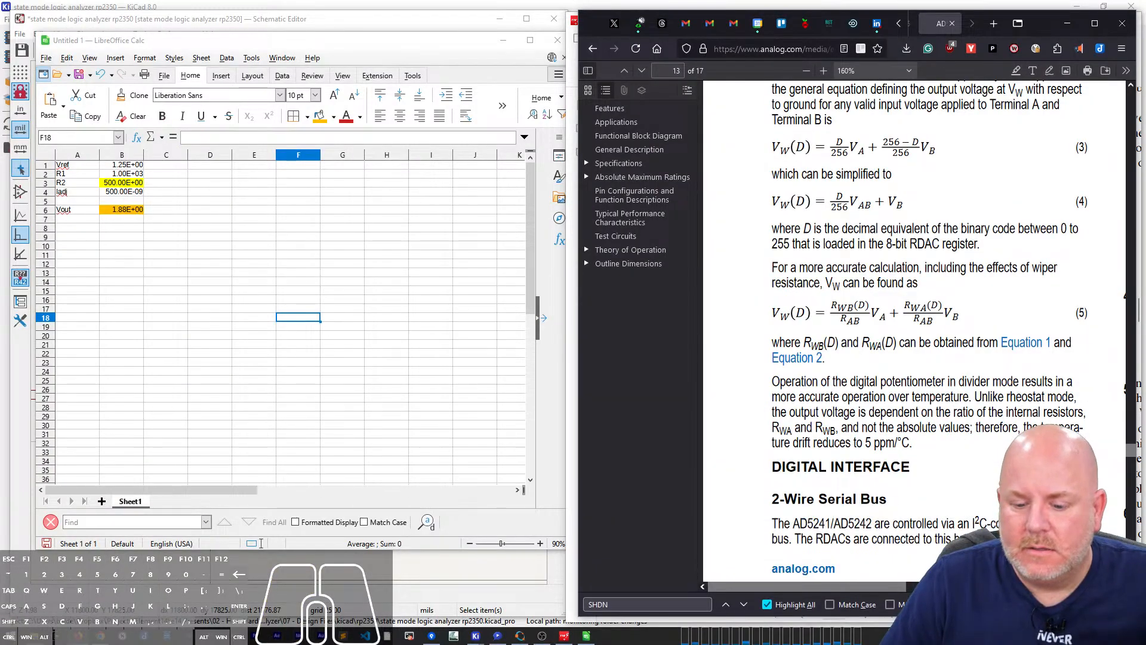
# Step: Switch to the KiCad Schematic Editor and duplicate resistor R10, placing the copy above capacitor C2
pyautogui.click(170, 608)
pyautogui.scroll(-1, 306, 335)
pyautogui.scroll(2, 281, 235)
pyautogui.moveTo(403, 234); pyautogui.dragTo(330, 245, button='right')
pyautogui.click(144, 399)
pyautogui.hotkey('ctrl', 'd')
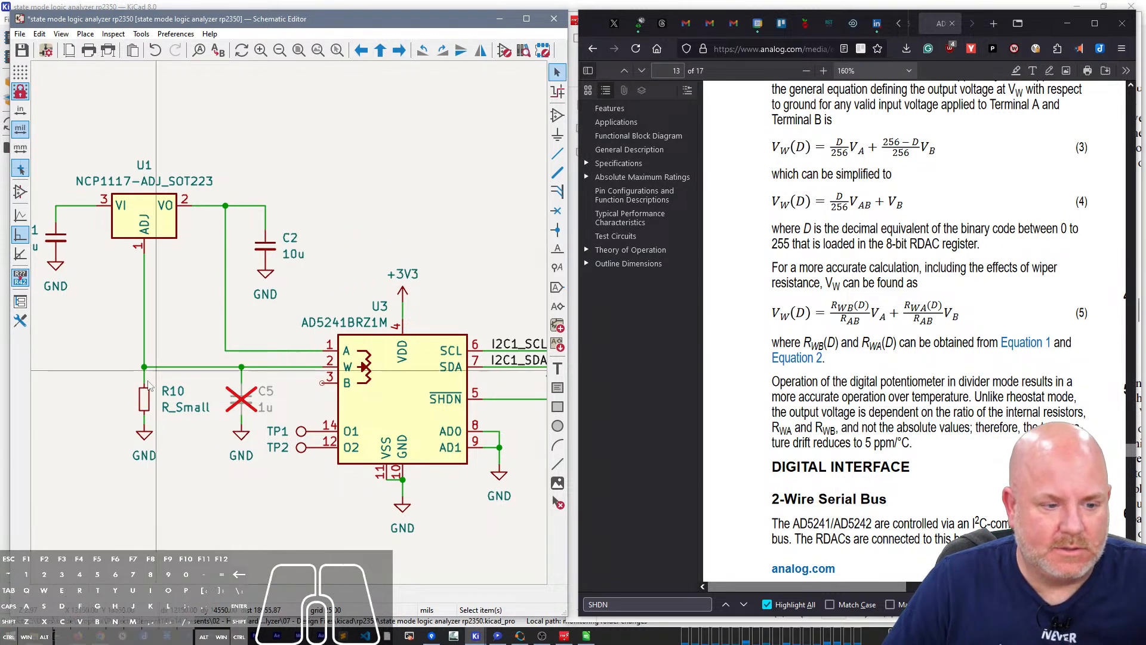
pyautogui.click(274, 157)
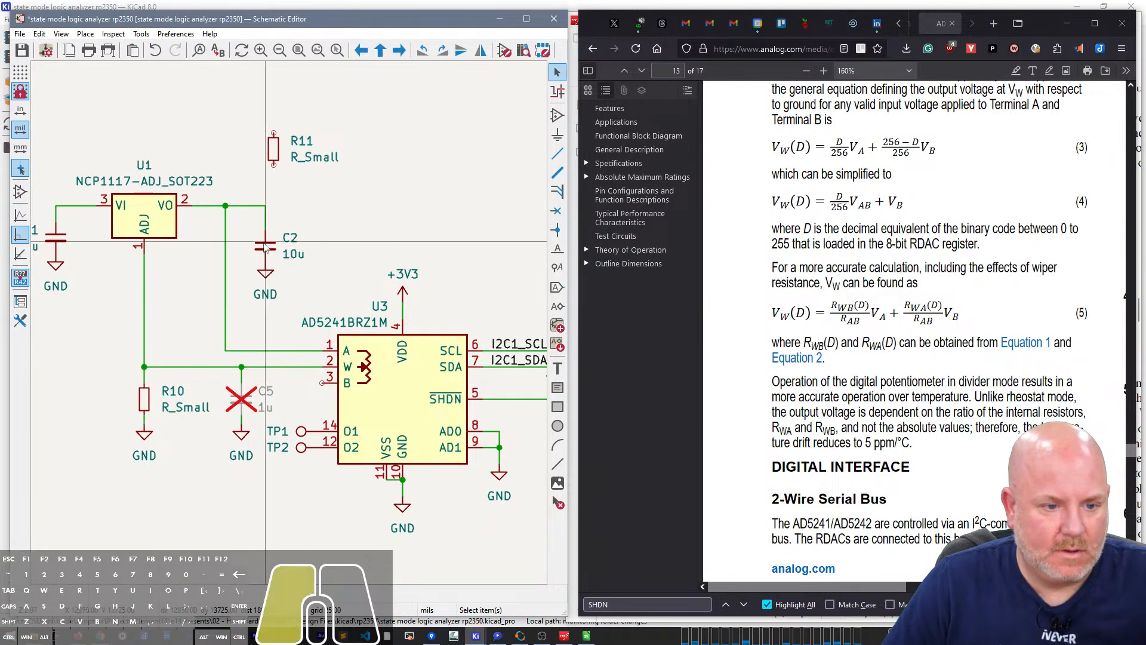
# Step: Move capacitor C2 and its ground symbol farther from regulator U1, keeping the output wire attached
pyautogui.press('g')
pyautogui.click(314, 246)
pyautogui.press('g')
pyautogui.click(313, 262)
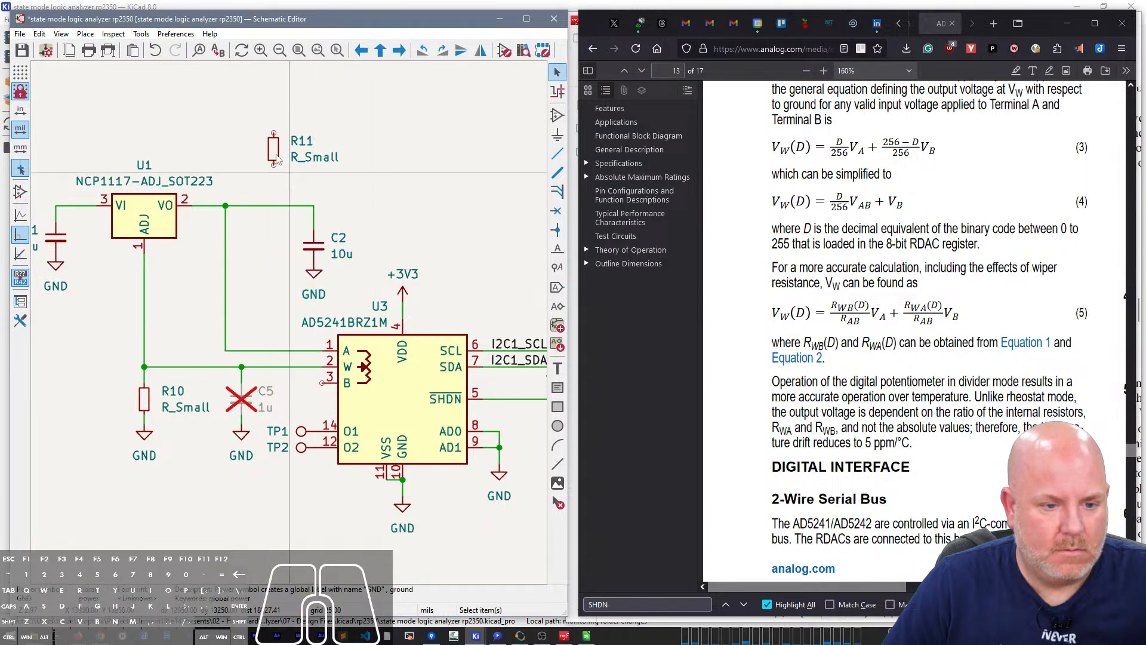
# Step: Place R11 between U1's output and C2, wired to the VO net with a ground symbol beneath it
pyautogui.press('m')
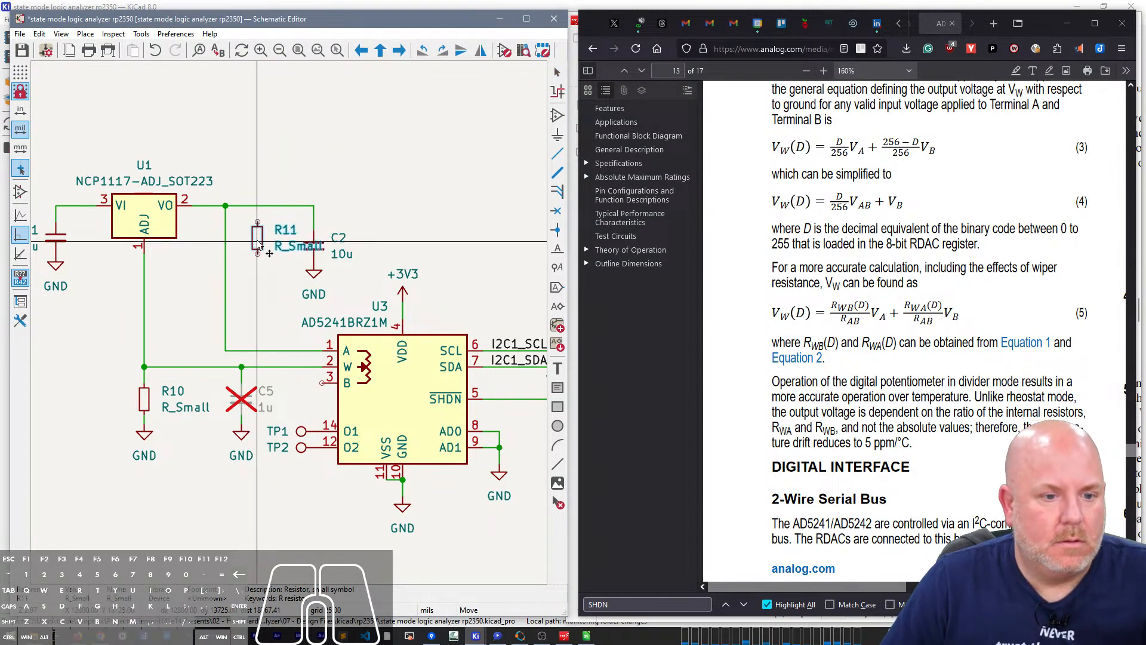
pyautogui.click(257, 221)
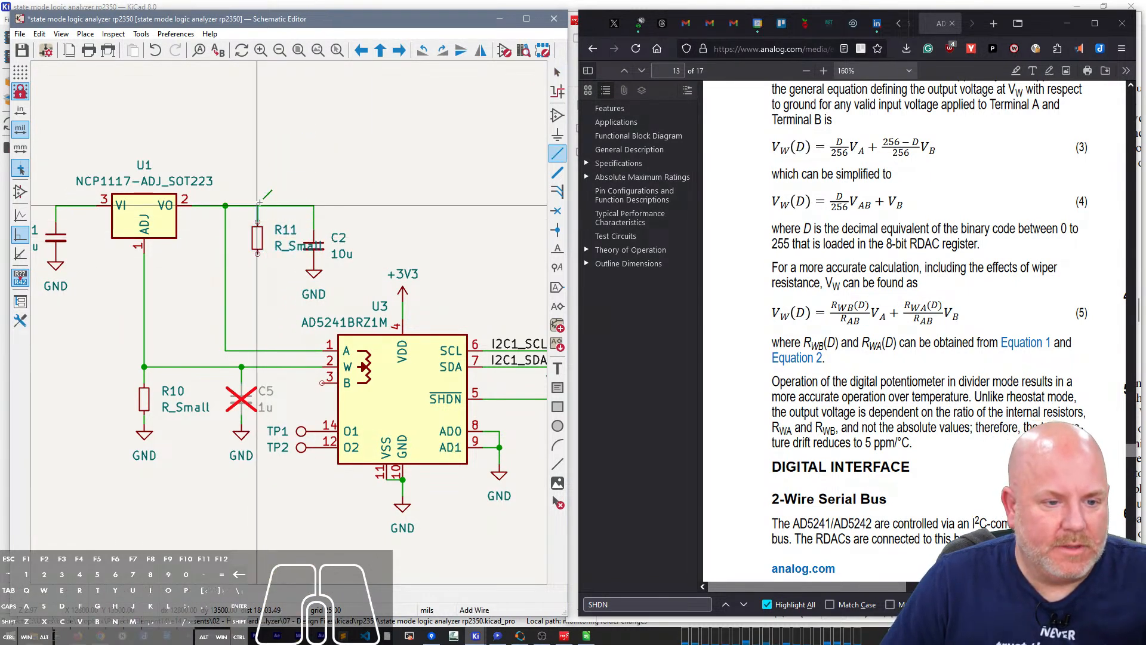
pyautogui.click(257, 278)
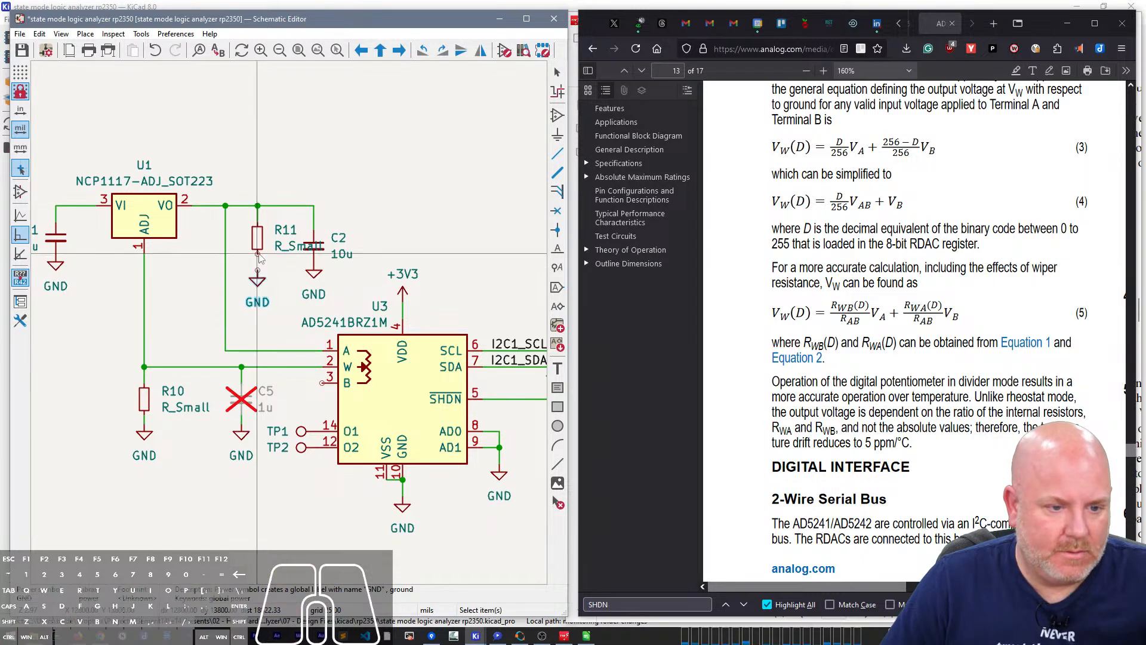
# Step: Set R11's value to 1k and save the schematic
pyautogui.write('v1k')
pyautogui.press('Return')
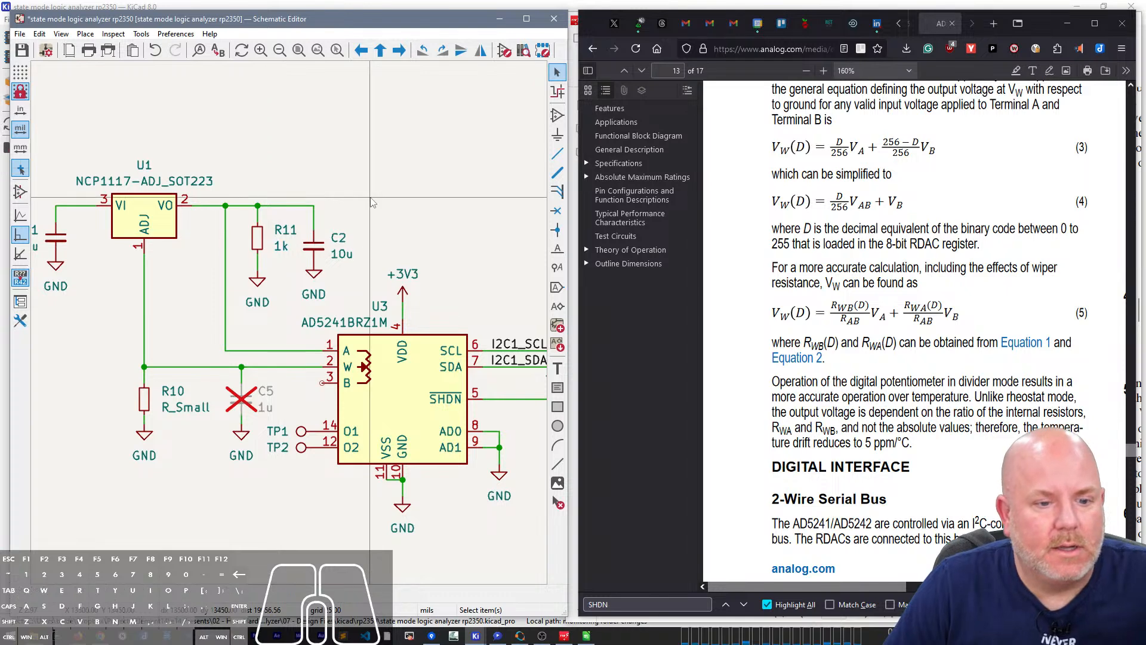
pyautogui.scroll(-3, 342, 293)
pyautogui.moveTo(342, 292); pyautogui.dragTo(378, 202, button='right')
pyautogui.hotkey('ctrl', 's')
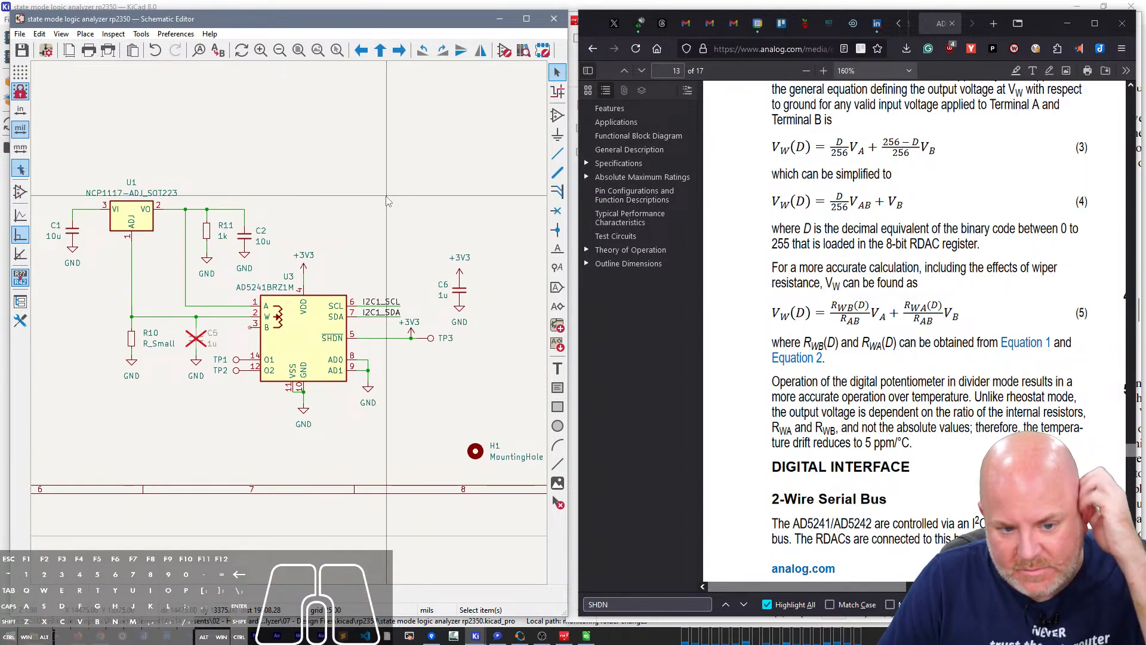
# Step: Minimize the KiCad project manager and review the AD5241/AD5242 datasheet's rheostat operation, features and general description
pyautogui.click(573, 10)
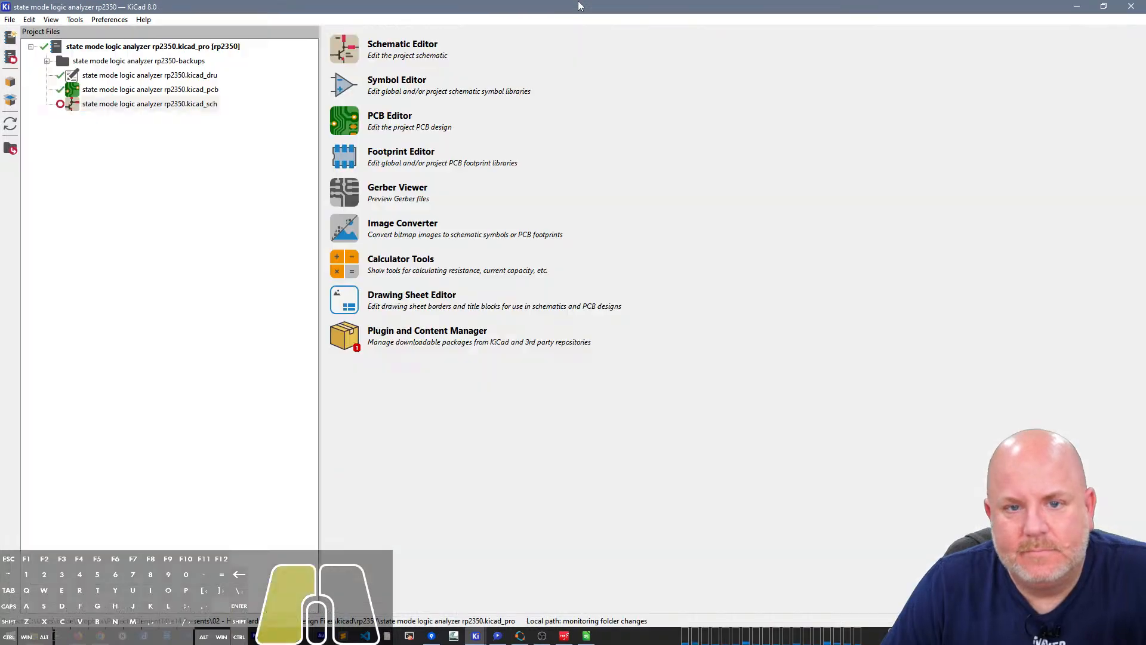
pyautogui.click(1077, 7)
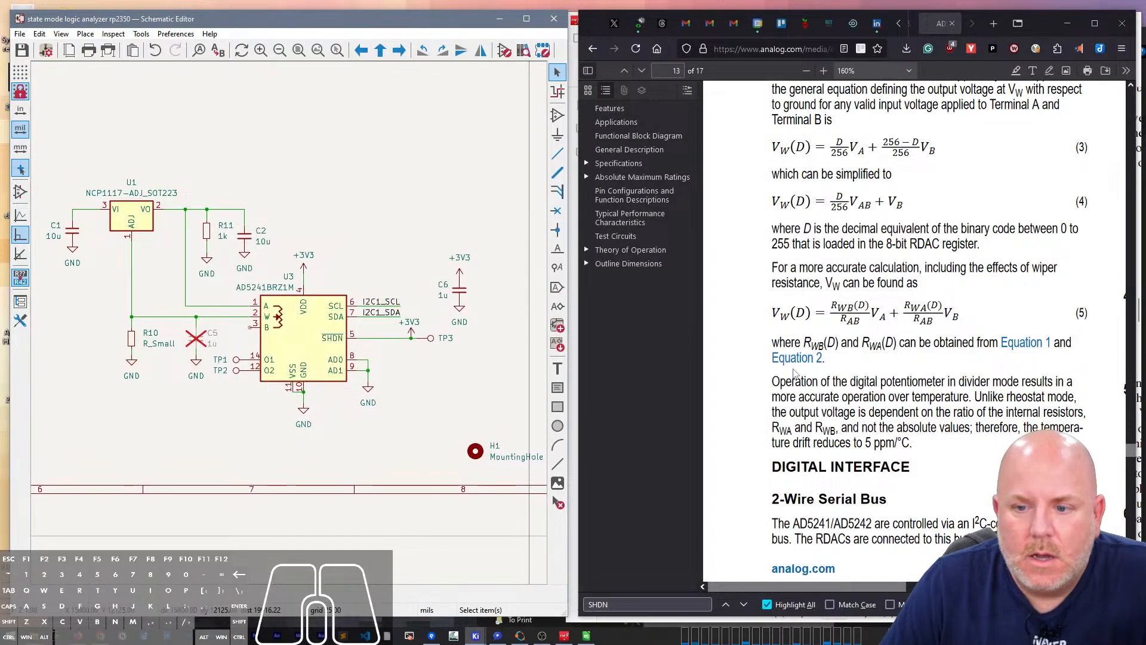
pyautogui.scroll(10, 874, 403)
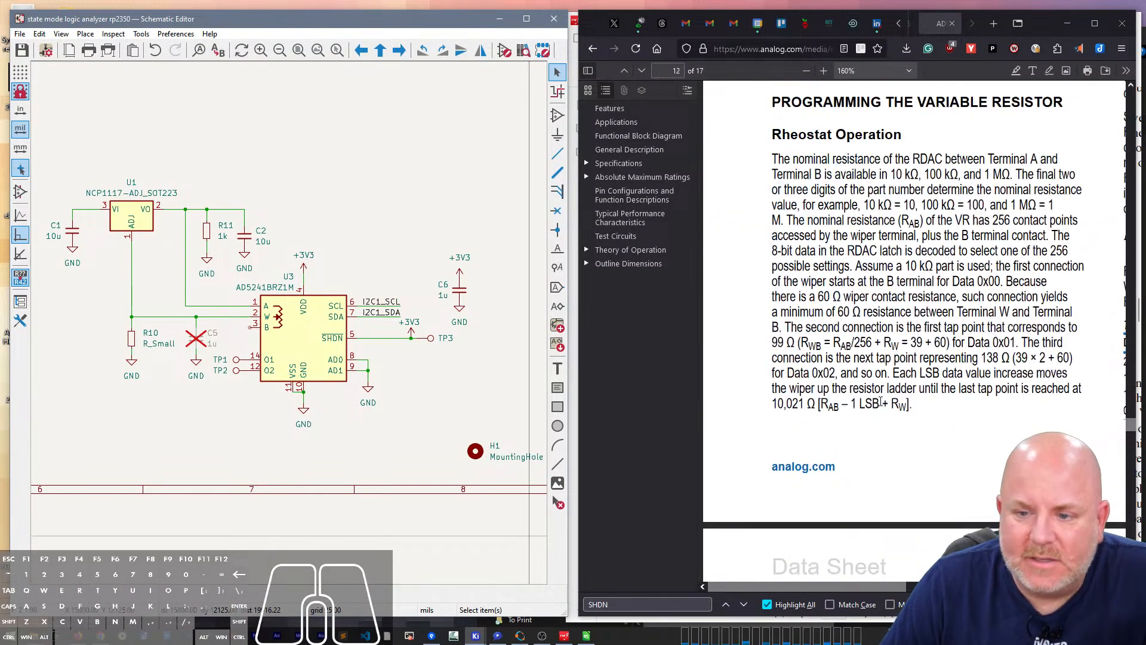
pyautogui.scroll(12, 880, 398)
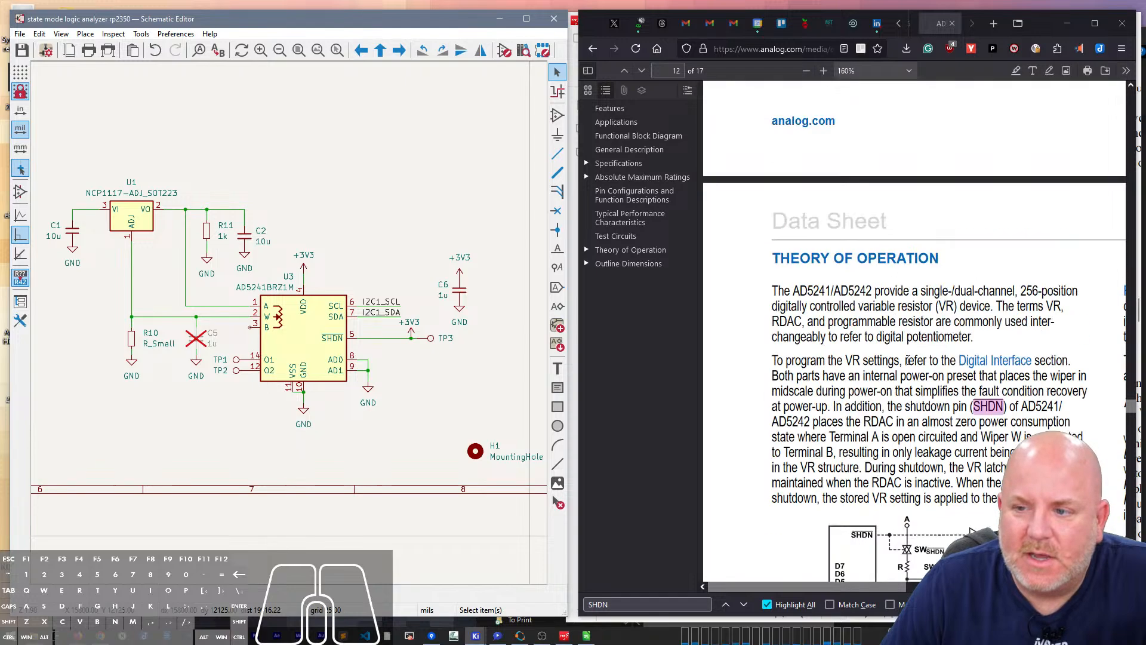
pyautogui.scroll(10, 914, 361)
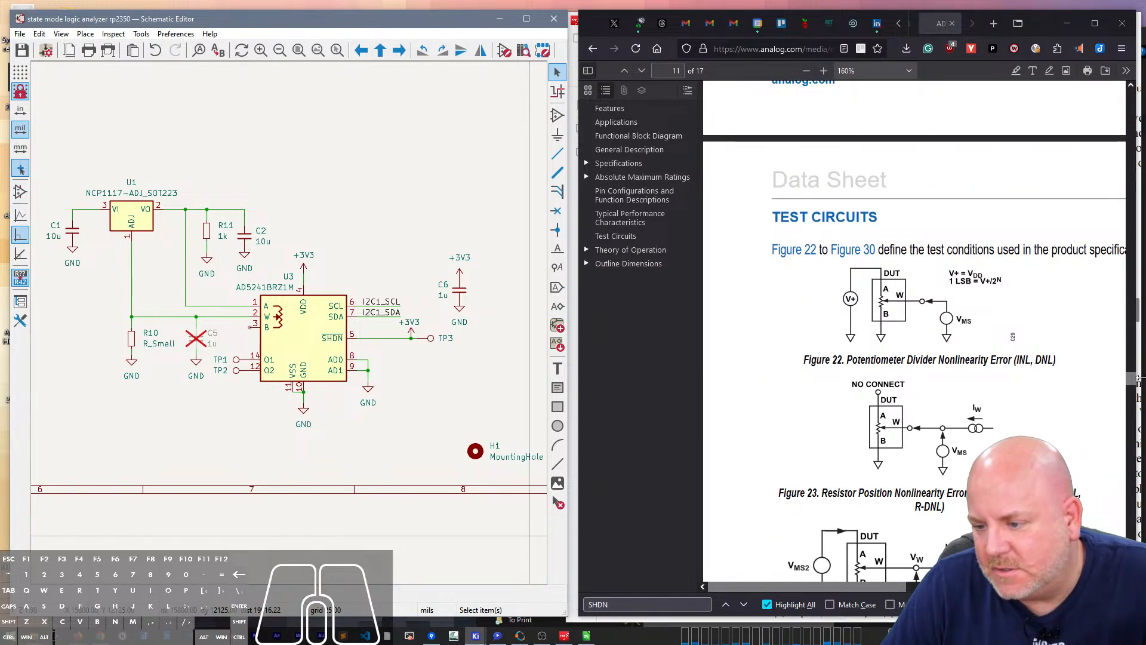
pyautogui.click(1124, 280)
pyautogui.press('Home')
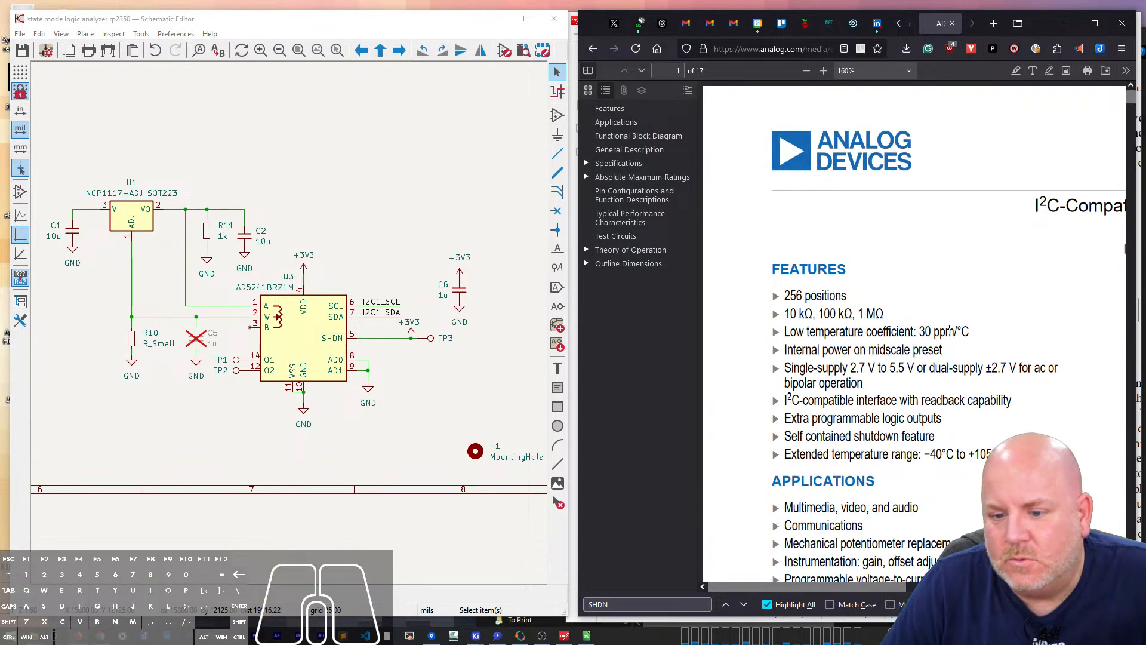
pyautogui.scroll(-2, 950, 330)
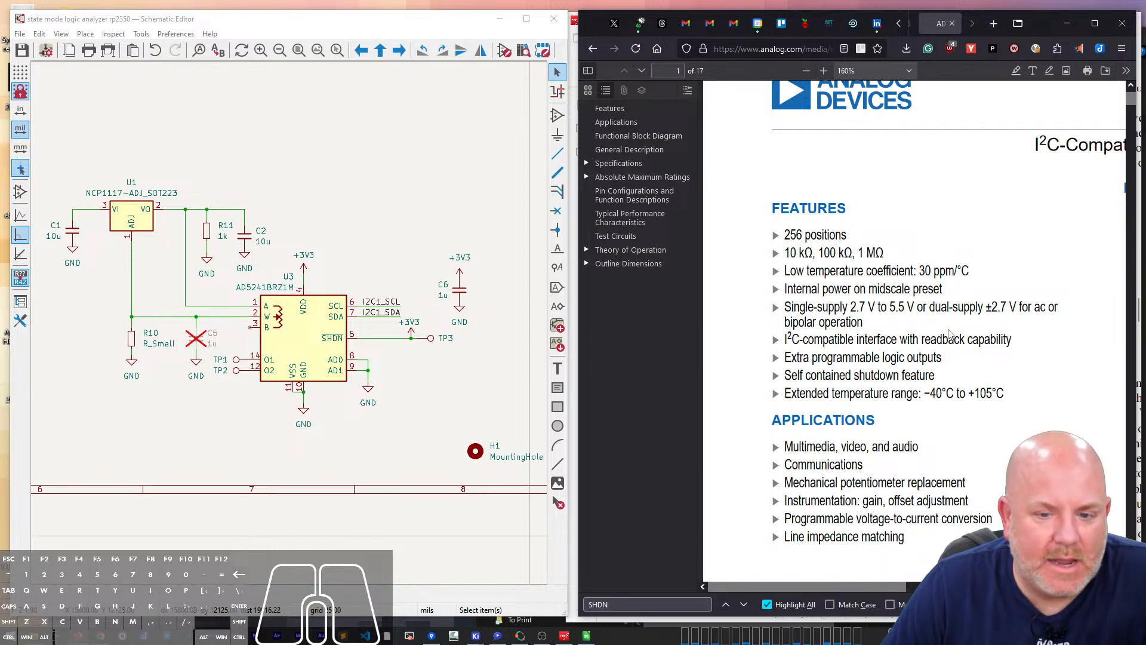
pyautogui.scroll(-5, 949, 334)
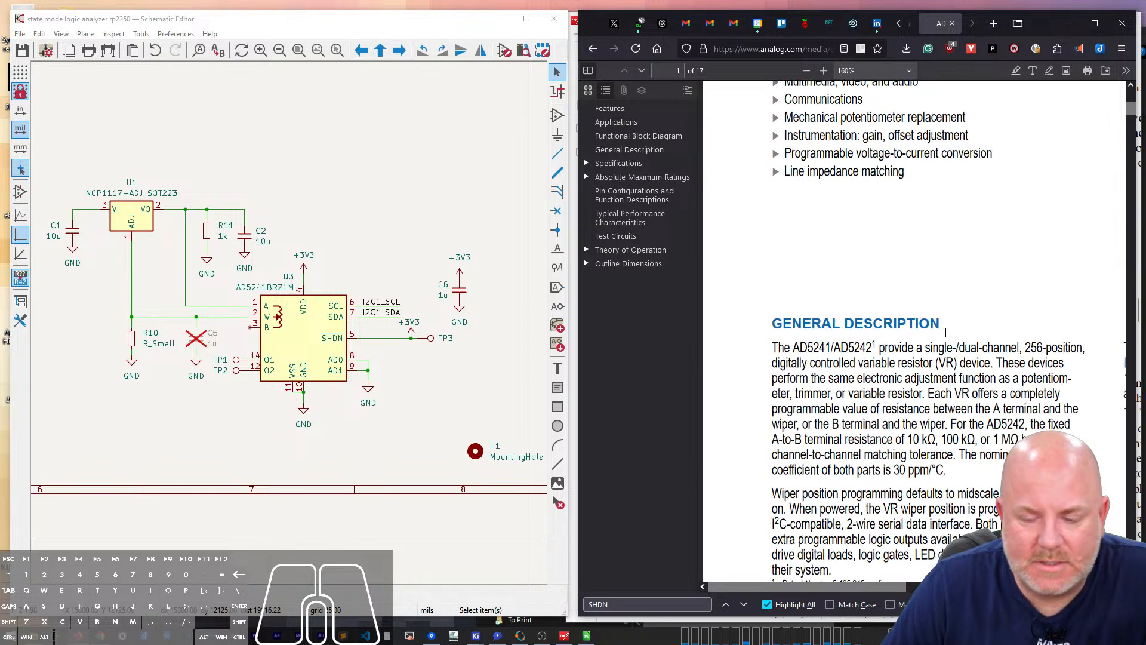
pyautogui.scroll(5, 946, 333)
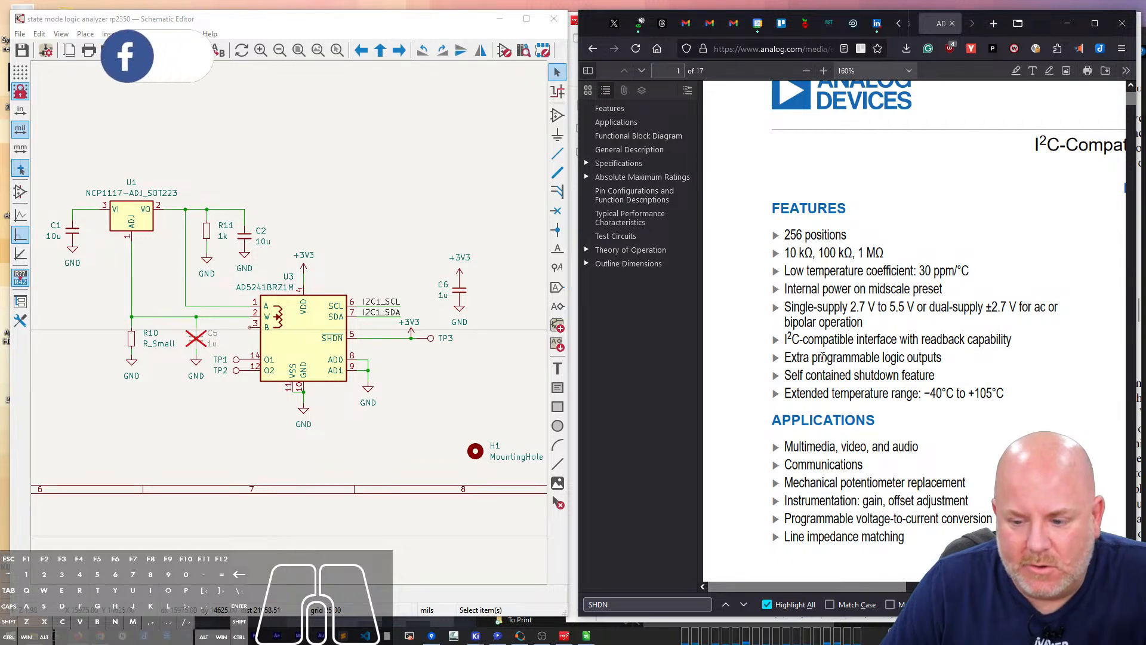
pyautogui.scroll(-3, 822, 358)
pyautogui.scroll(-2, 824, 359)
pyautogui.scroll(-1, 822, 361)
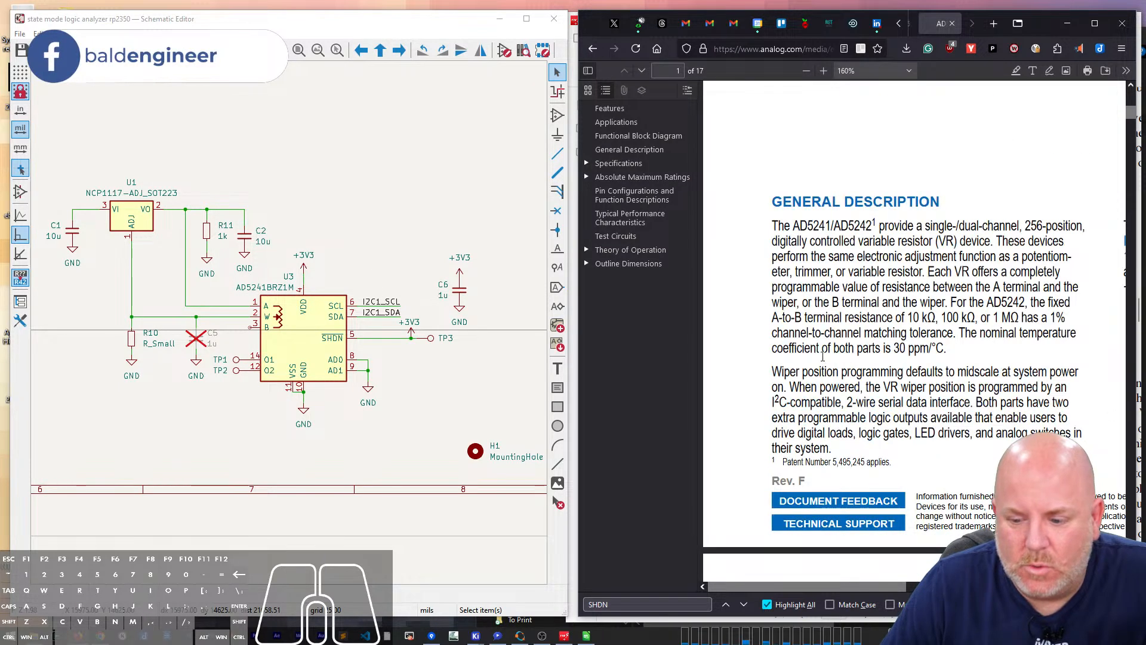
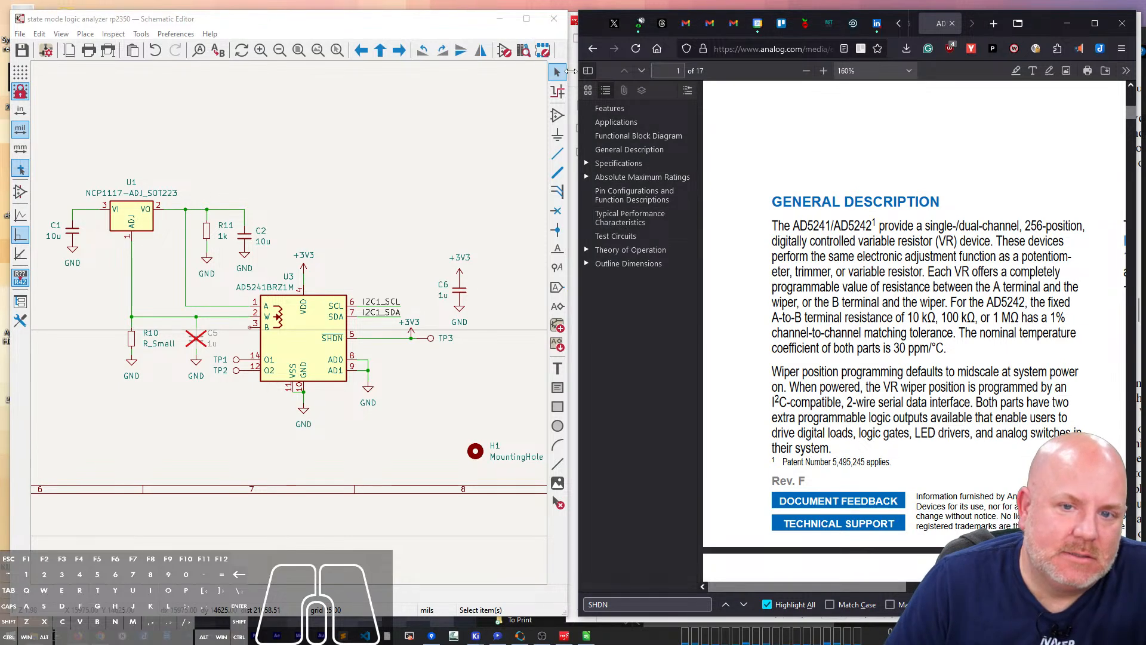
# Step: Bring up the NCP1117 datasheet and the LibreOffice Calc sheet, and set R1 in cell B2 to 1e6
pyautogui.click(574, 81)
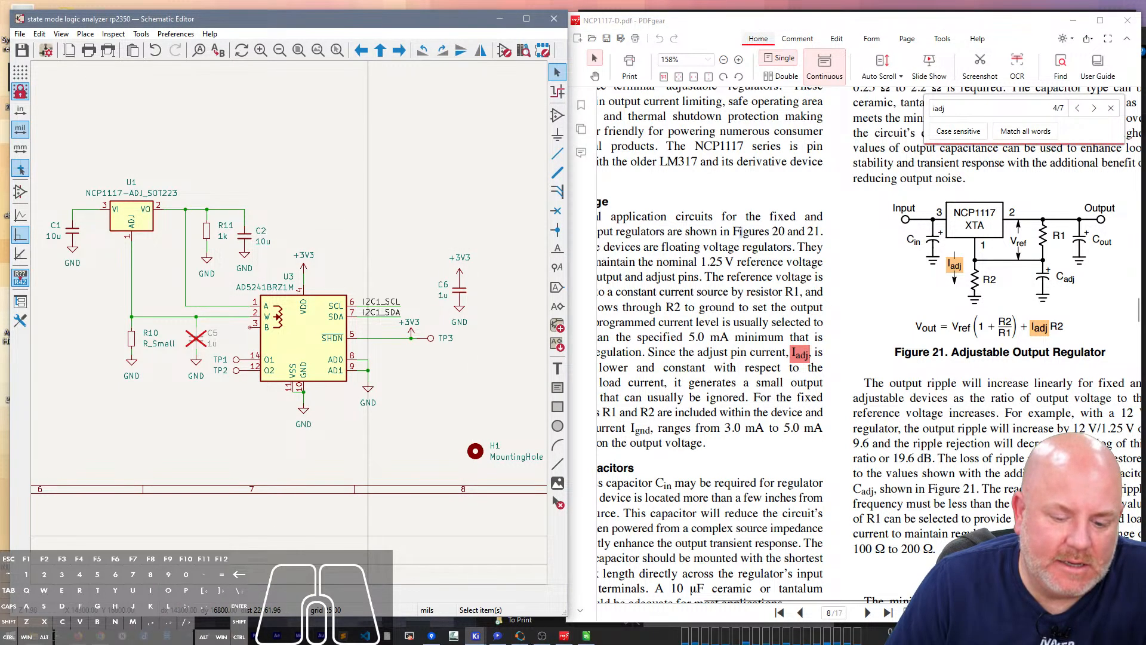
pyautogui.moveTo(476, 635)
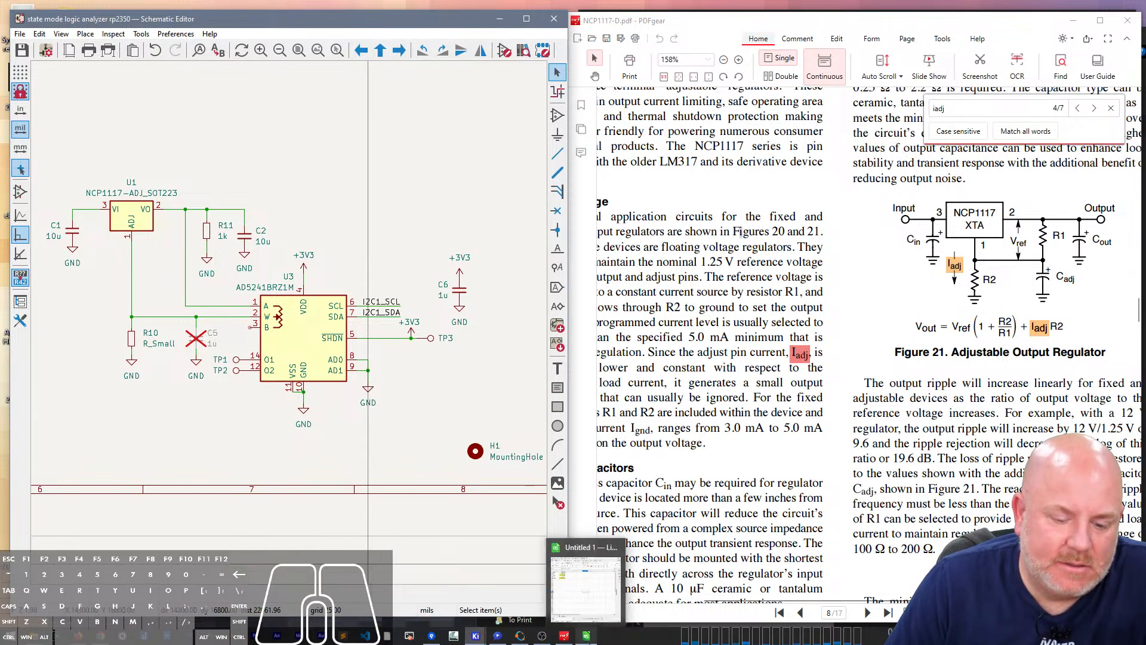
pyautogui.click(586, 635)
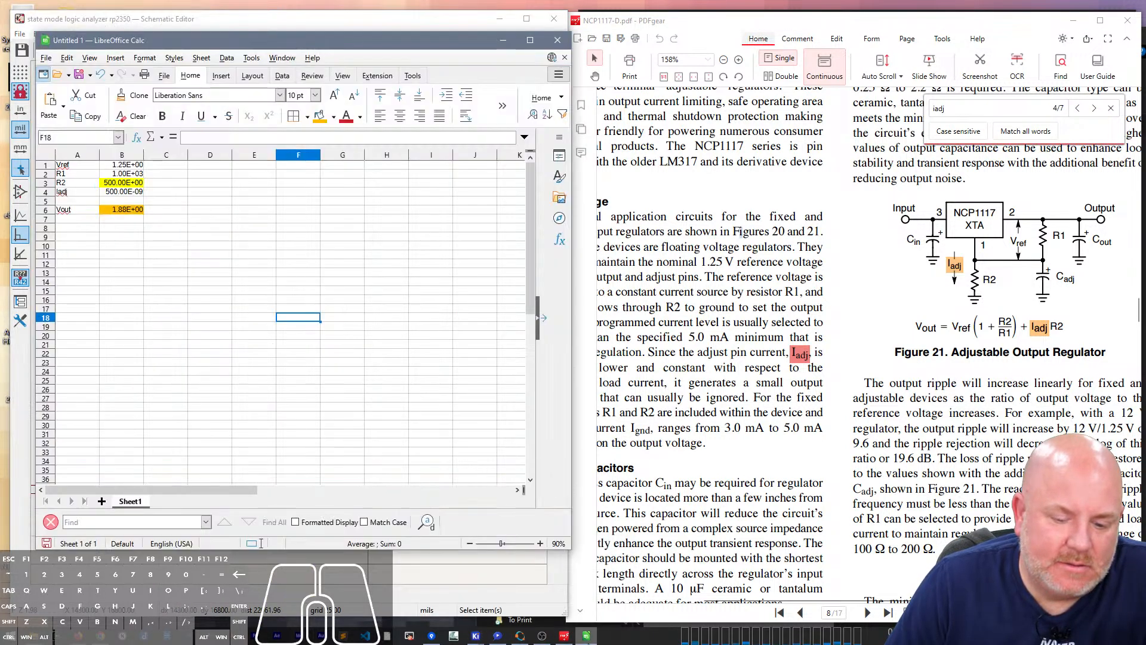
pyautogui.click(134, 175)
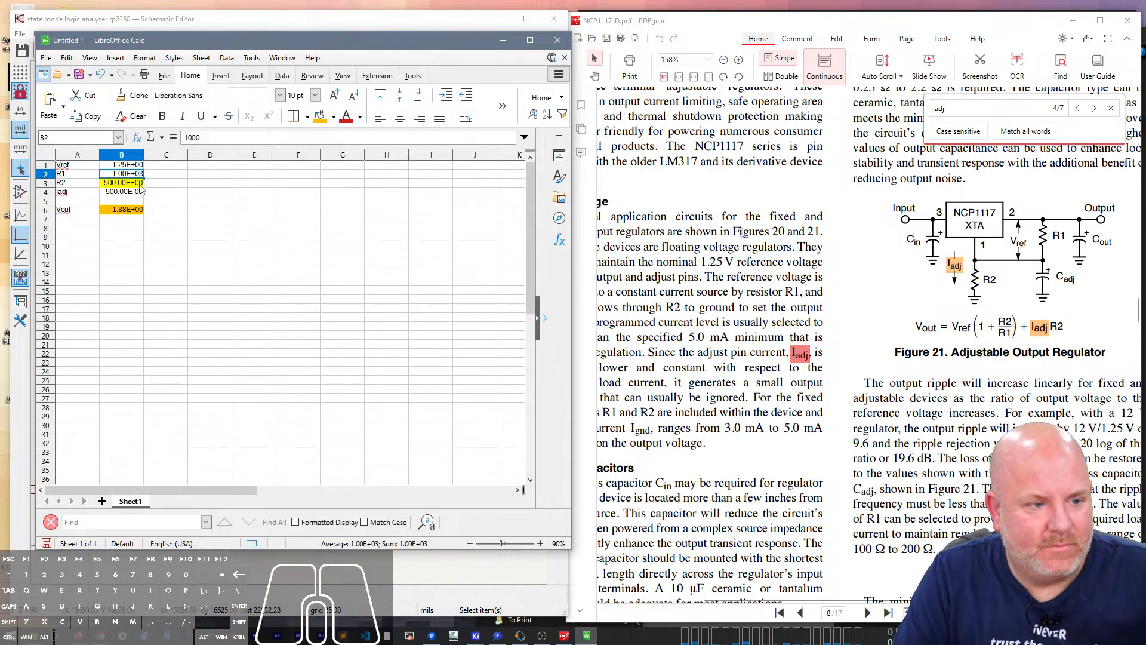
pyautogui.write('1e6')
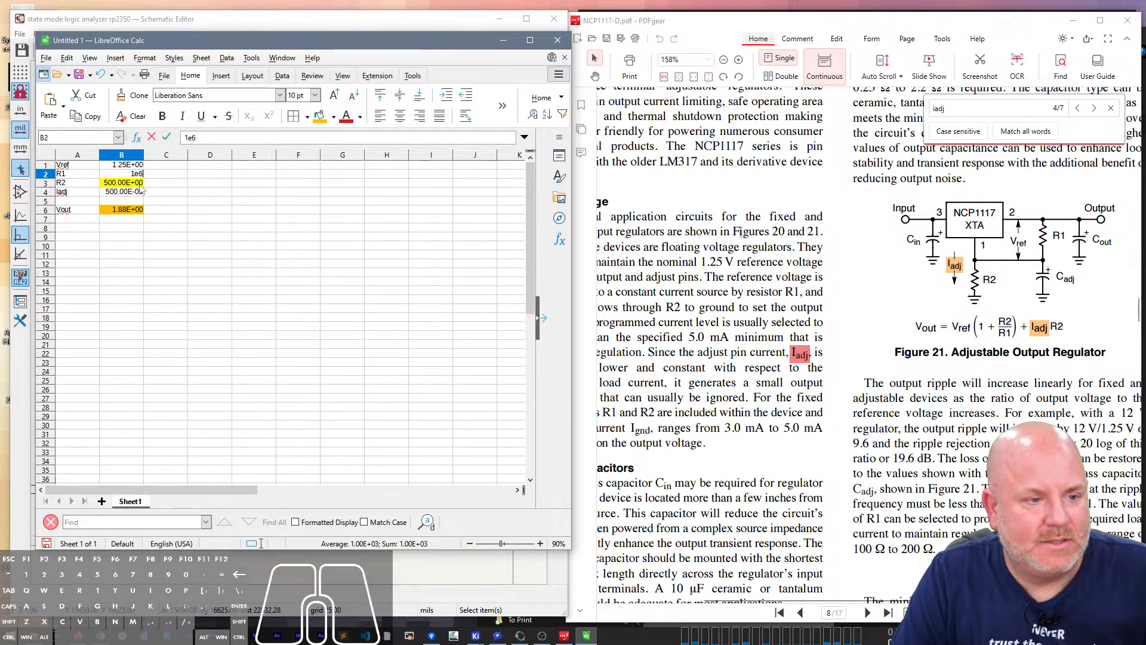
pyautogui.press('Return')
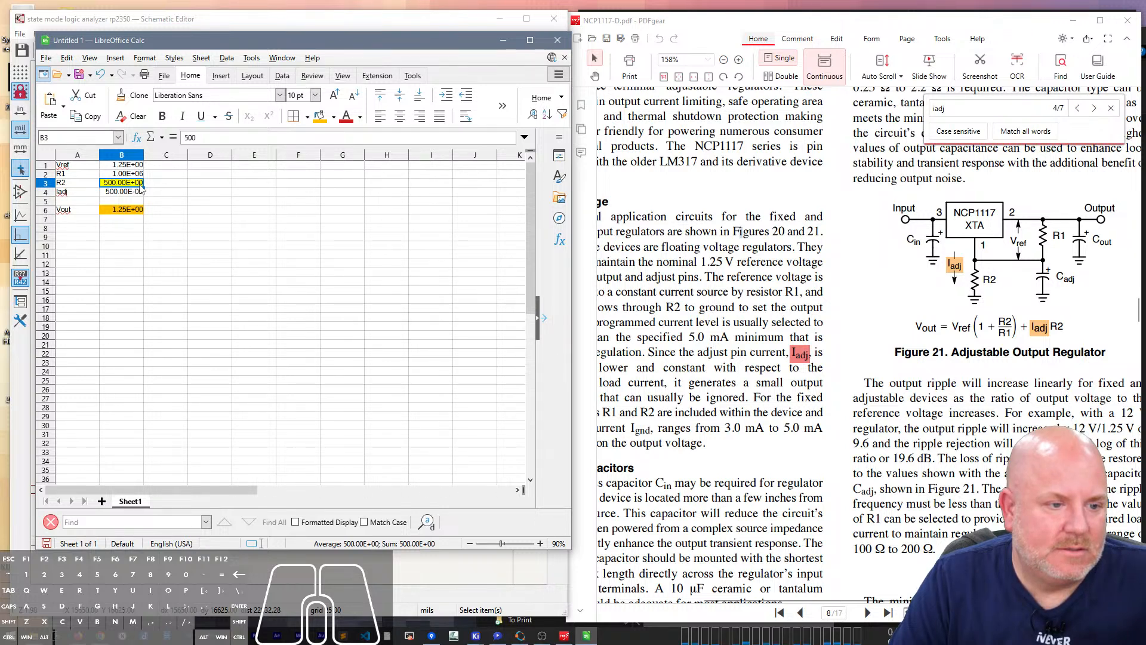
# Step: Run Goal Seek on Vout cell B6 with target value 5 and R2 cell B3 as variable, and insert the result
pyautogui.click(227, 57)
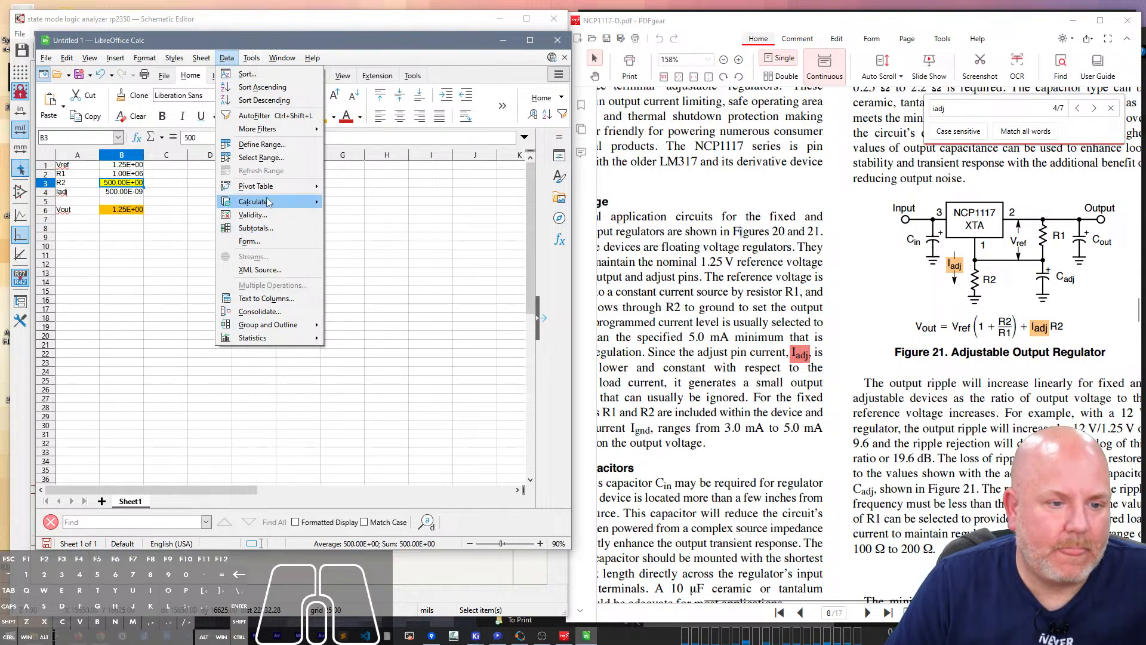
pyautogui.moveTo(251, 58)
pyautogui.click(233, 169)
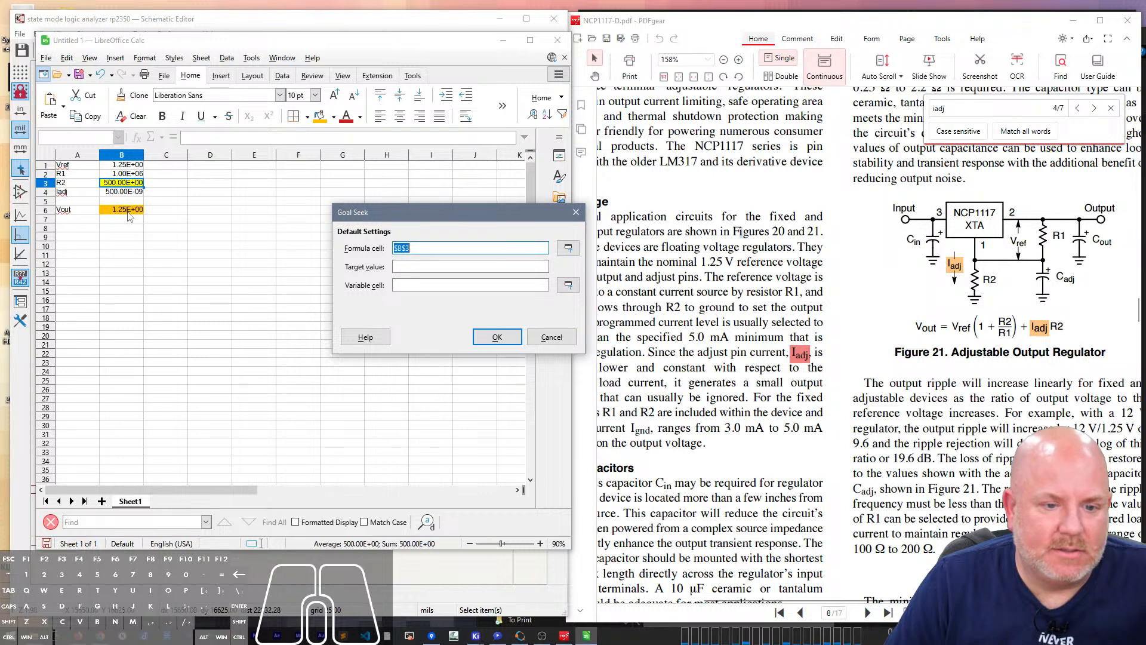
pyautogui.click(115, 213)
pyautogui.click(453, 266)
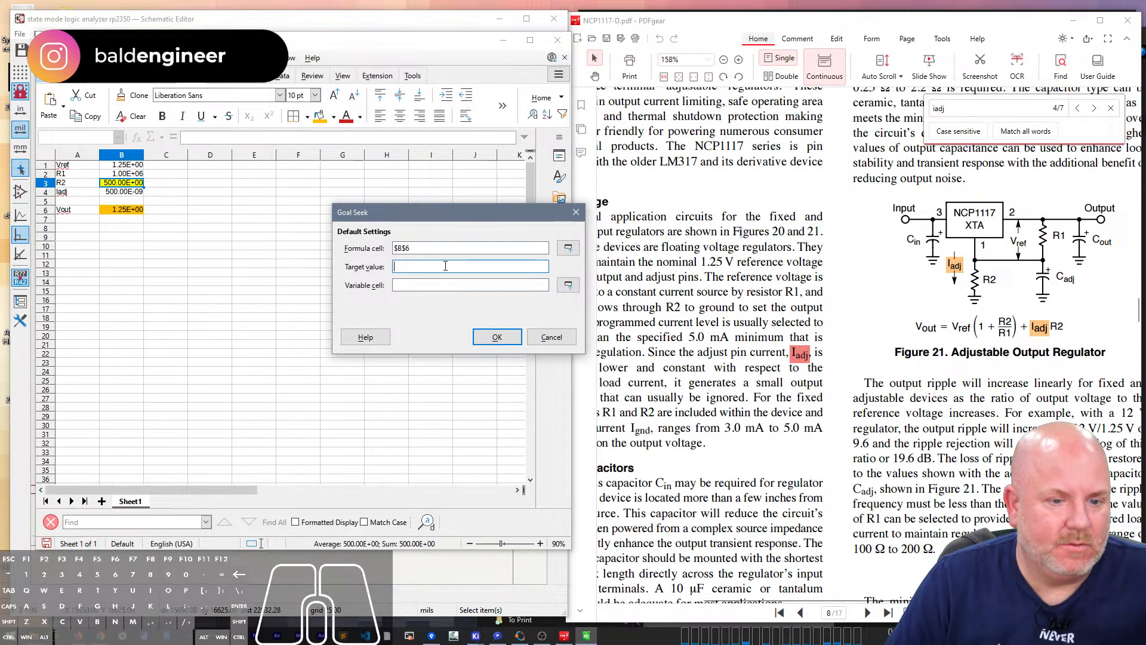
pyautogui.write('5')
pyautogui.press('Tab')
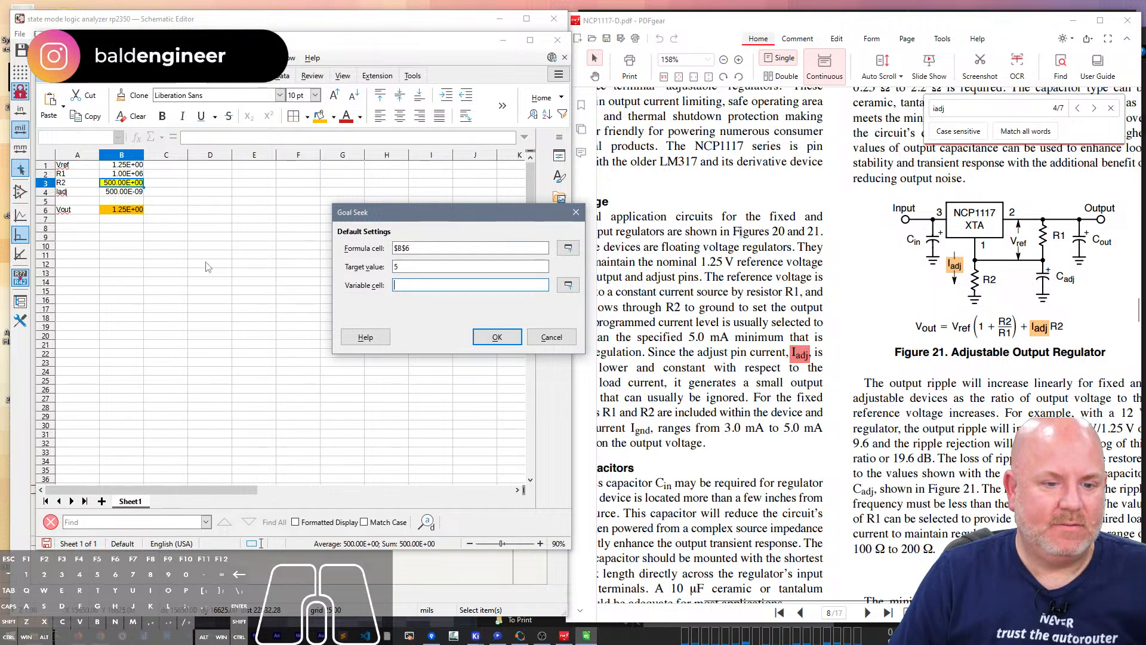
pyautogui.click(122, 183)
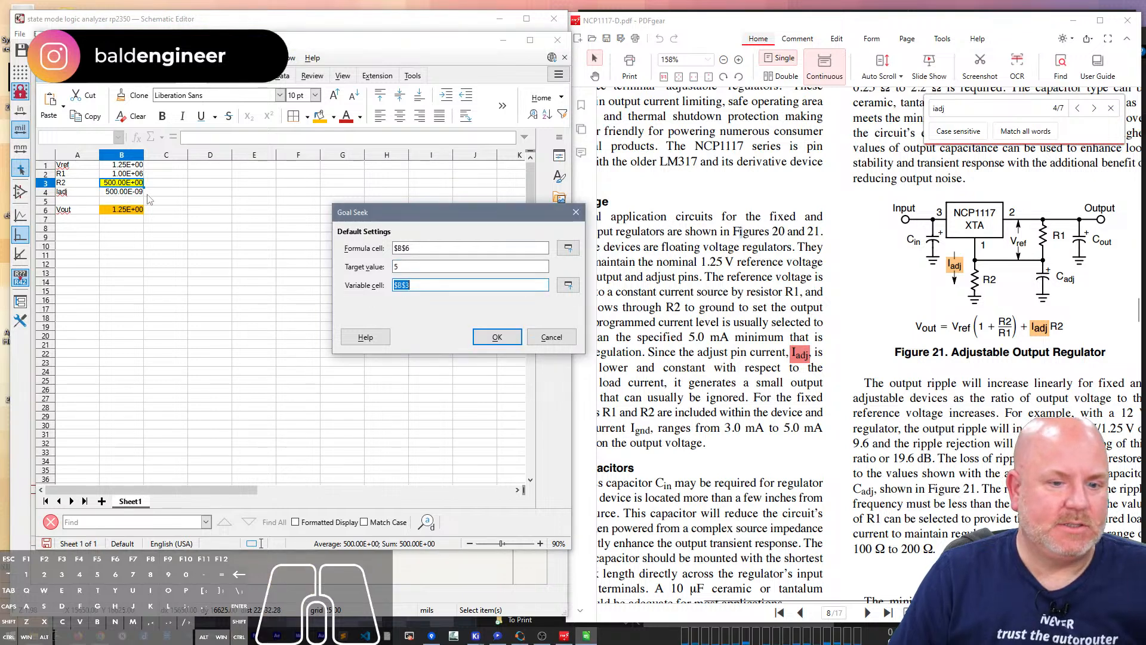
pyautogui.click(498, 336)
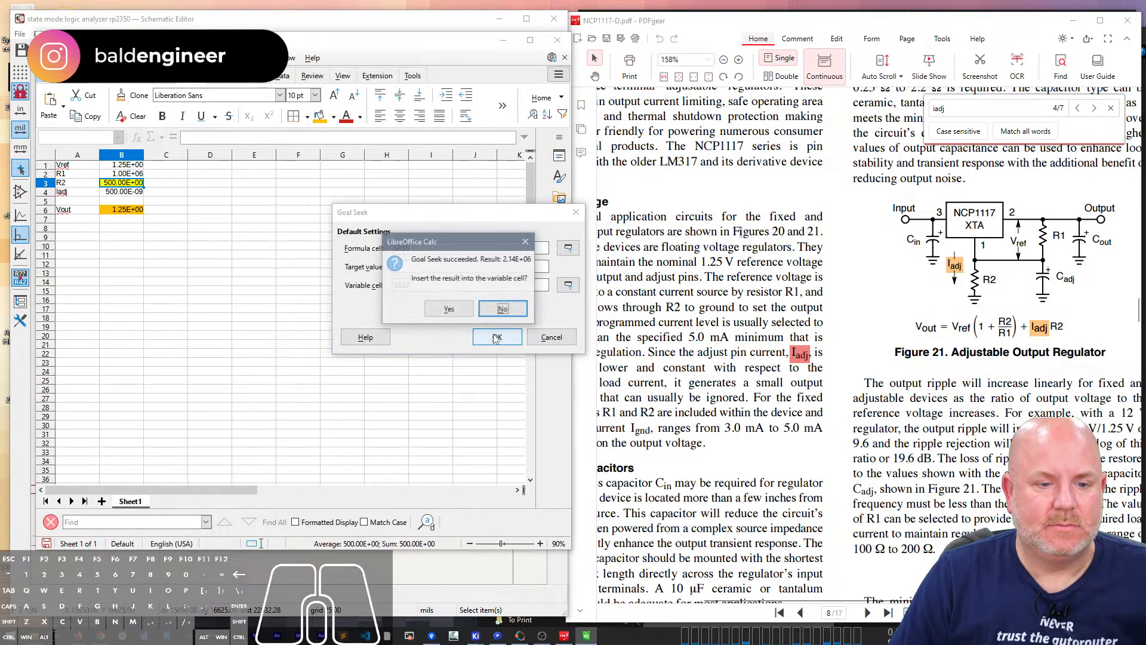
pyautogui.click(442, 312)
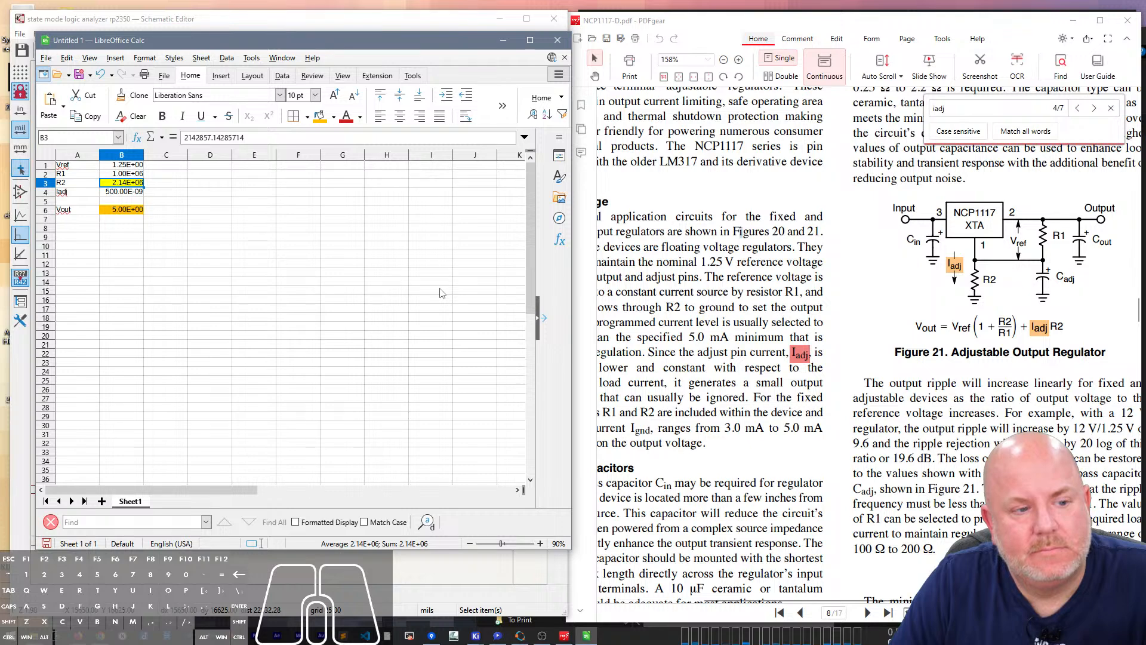
# Step: Switch back to the KiCad schematic and inspect the SN74LVC8T245 buffers and their Vcca and Vccb supply connections
pyautogui.click(369, 28)
pyautogui.scroll(-5, 445, 379)
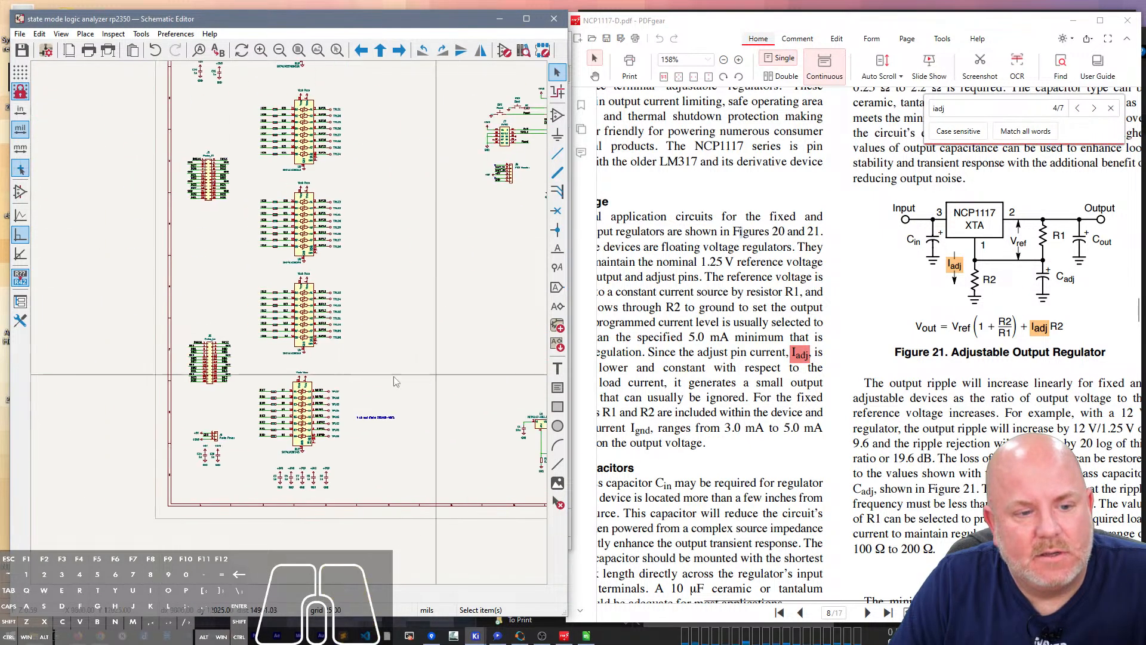
pyautogui.scroll(5, 370, 295)
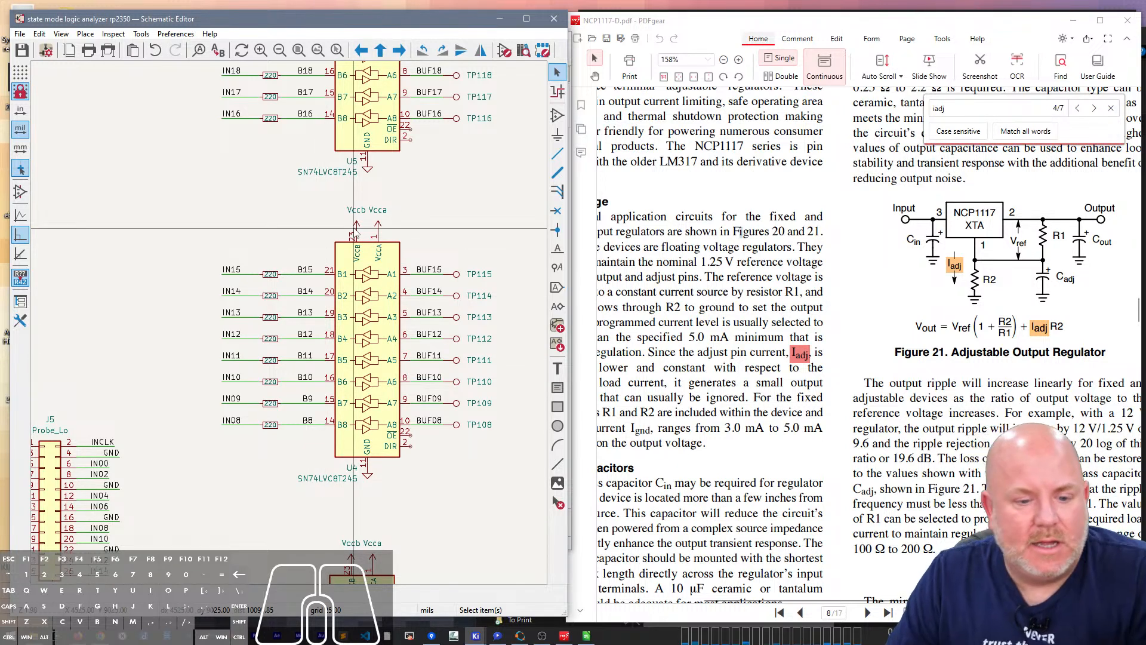
pyautogui.scroll(-5, 327, 400)
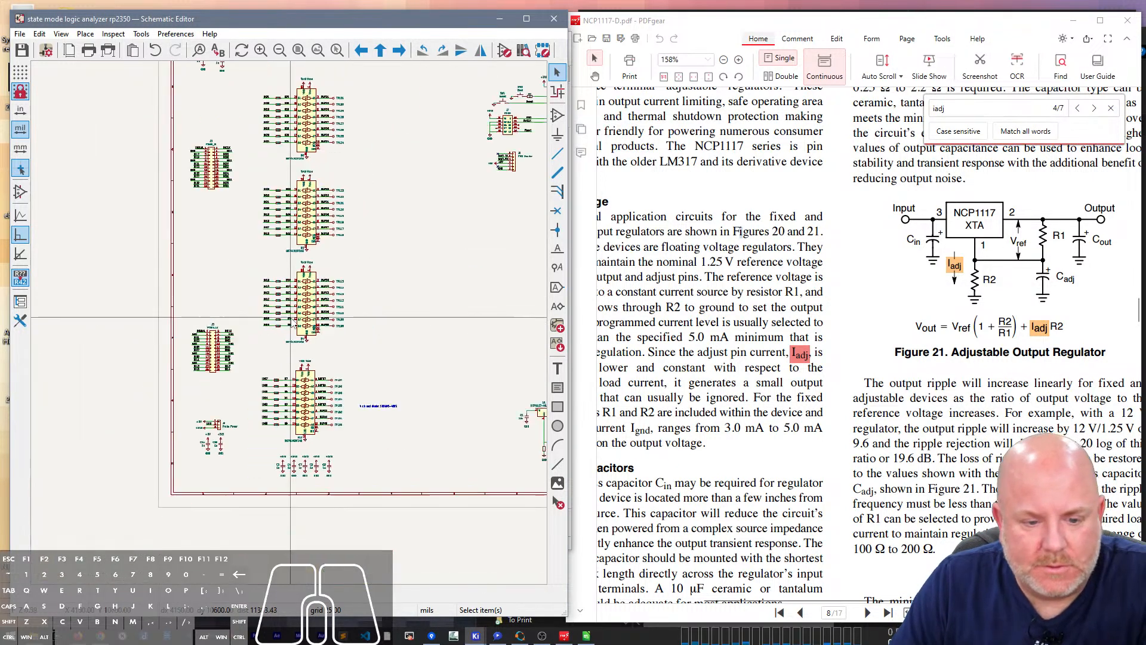
# Step: Check the lower SN74LVC8T245 buffers' supply pins in the schematic, and switch to the LibreOffice Calc sheet's R1 cell B2
pyautogui.scroll(5, 292, 321)
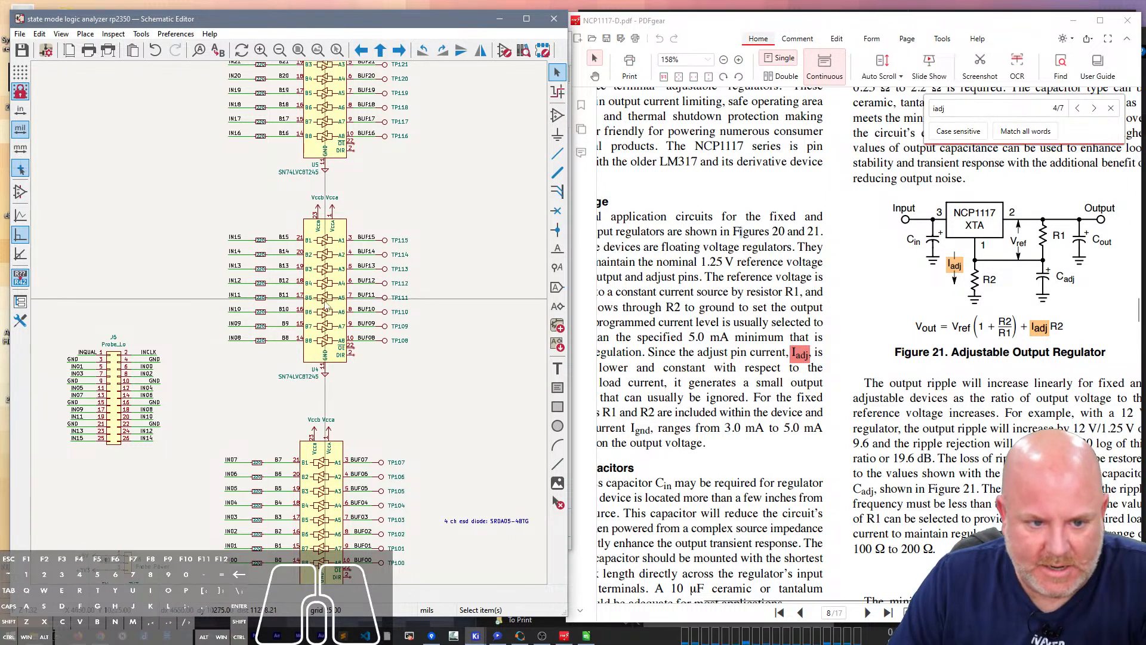
pyautogui.scroll(-1, 275, 338)
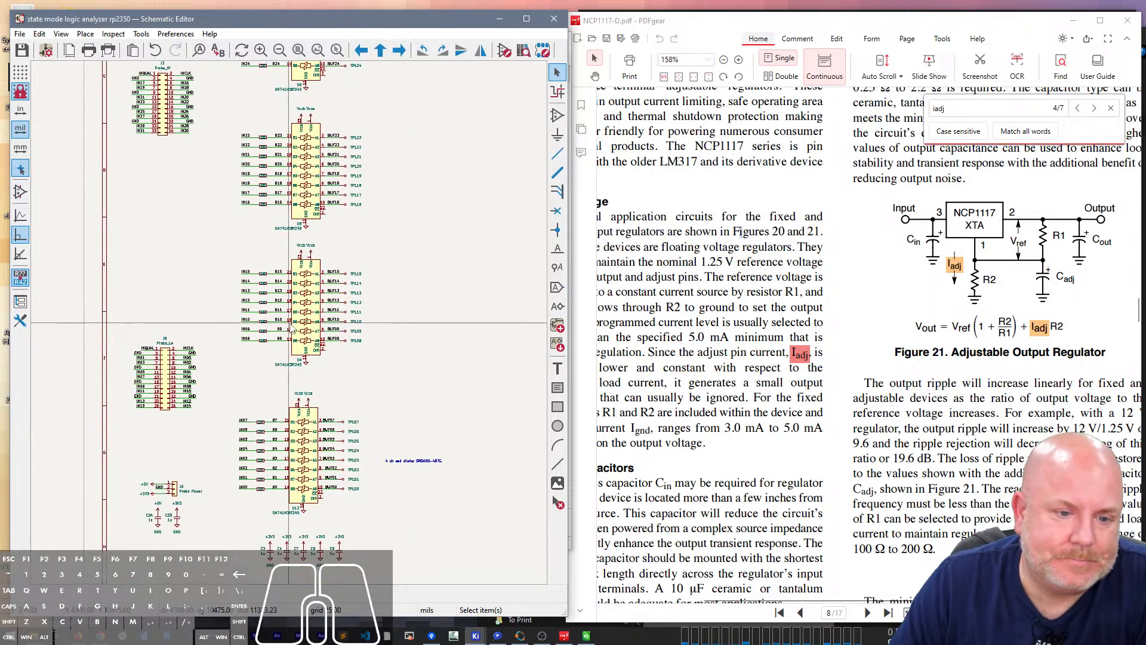
pyautogui.scroll(1, 291, 324)
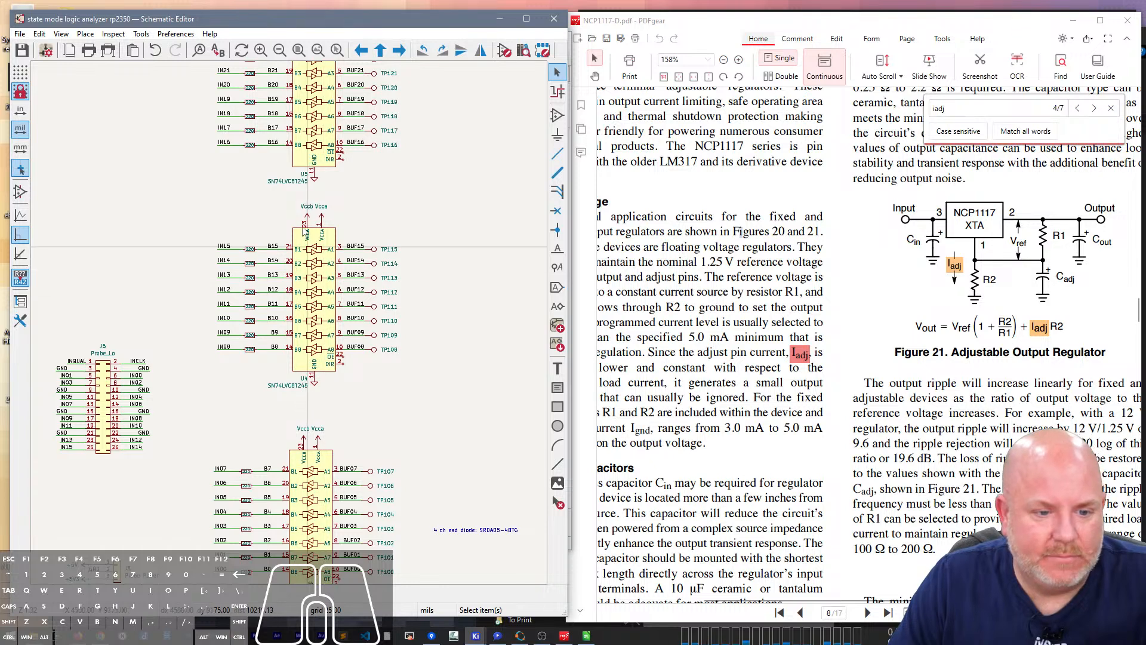
pyautogui.hotkey('alt', 'Tab')
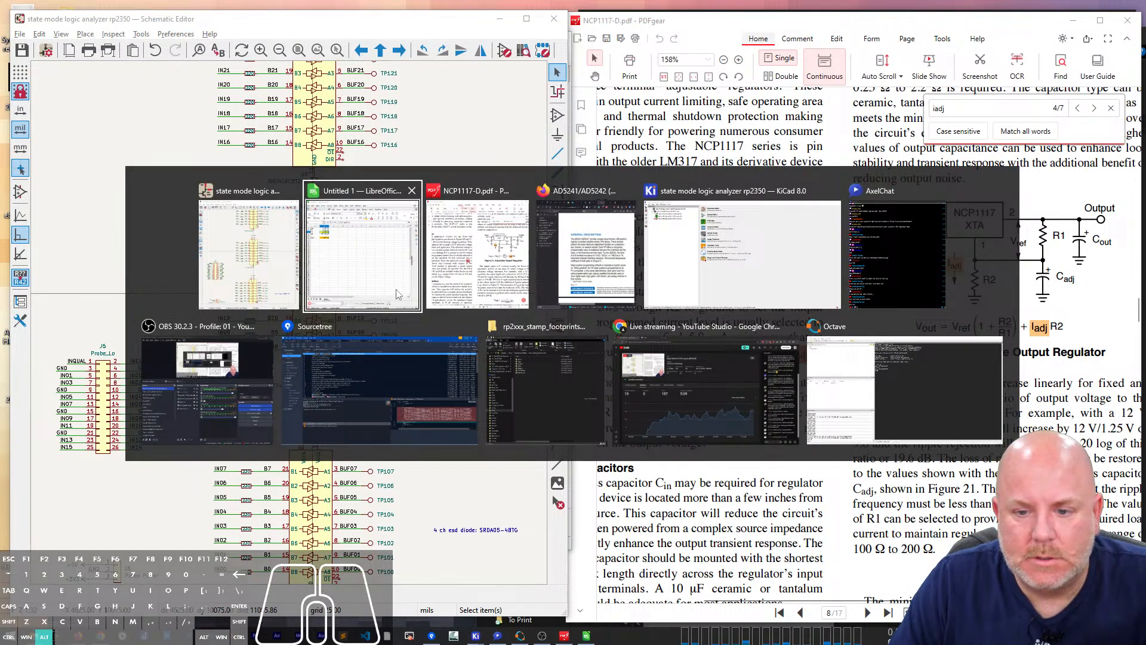
pyautogui.click(398, 293)
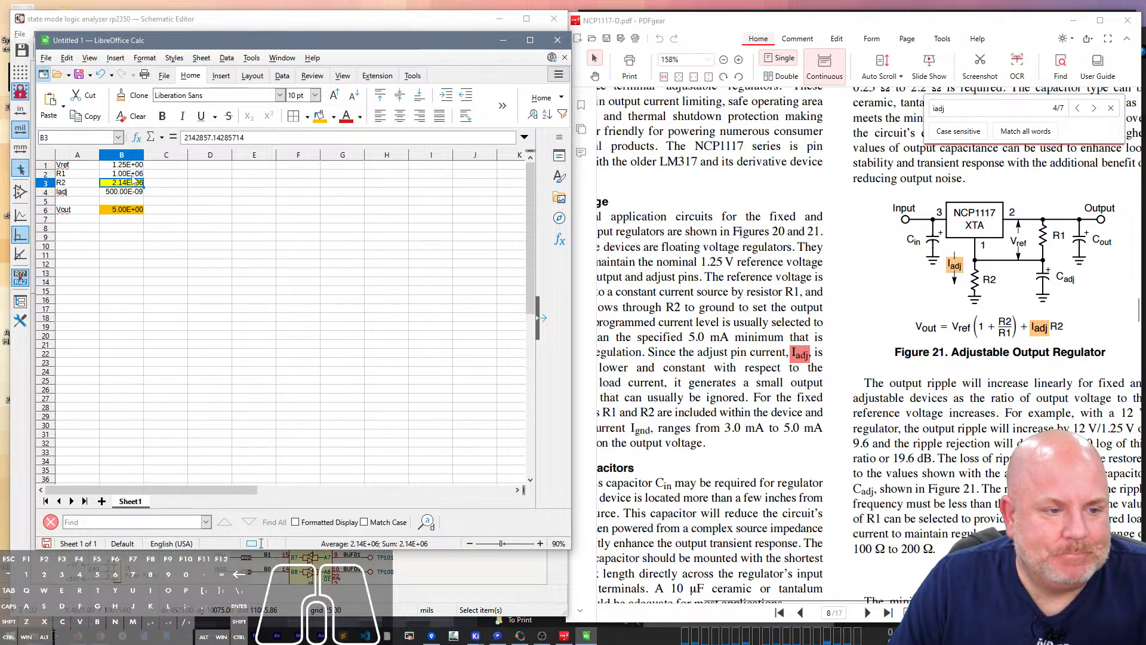
pyautogui.press('Up')
# Step: Read through the NCP1117 datasheet's applications information, including the adjustable output, protection diode and constant current regulator circuits
pyautogui.scroll(10, 687, 277)
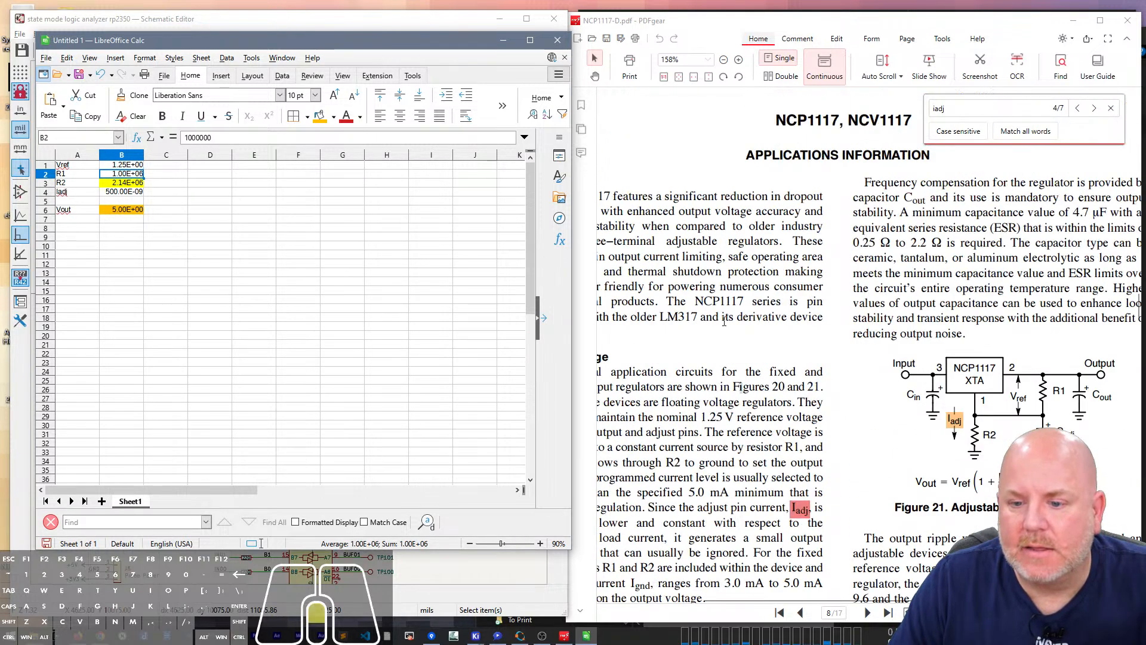
pyautogui.click(681, 12)
pyautogui.hotkey('alt', 'Tab')
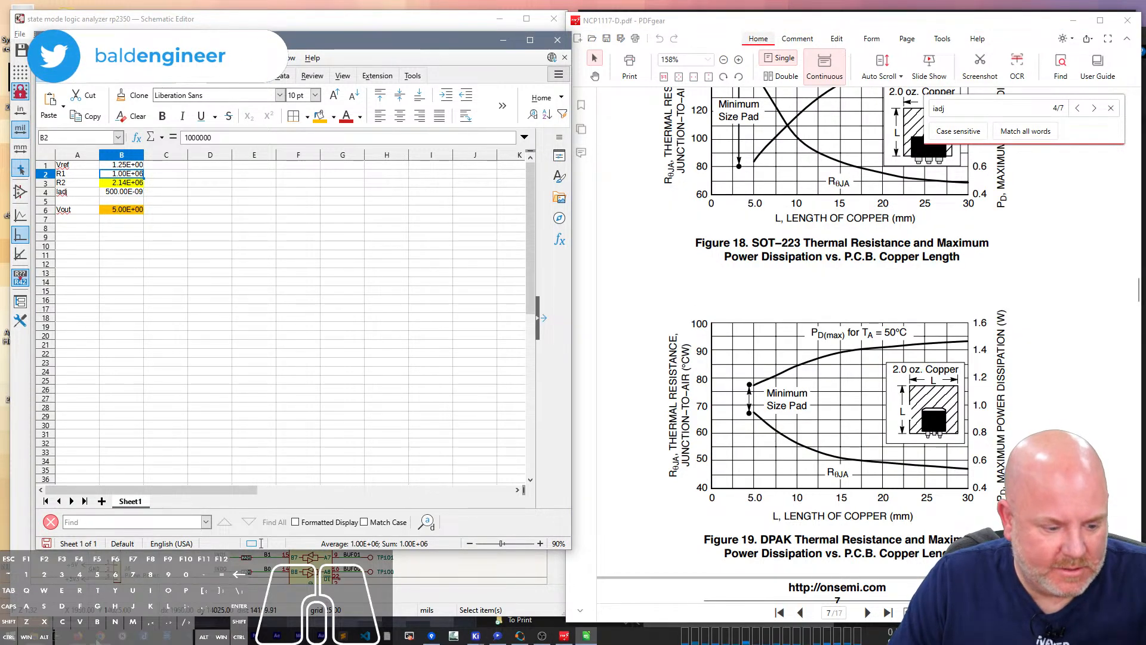
pyautogui.moveTo(87, 637)
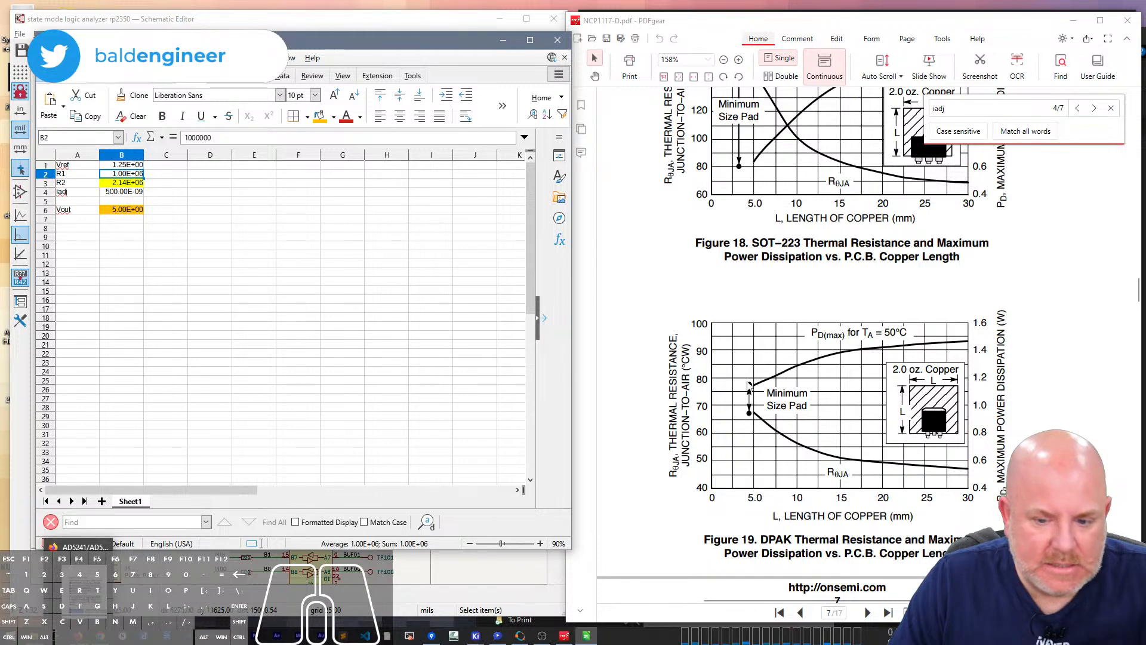
pyautogui.click(735, 395)
pyautogui.scroll(-3, 735, 395)
pyautogui.scroll(-6, 735, 395)
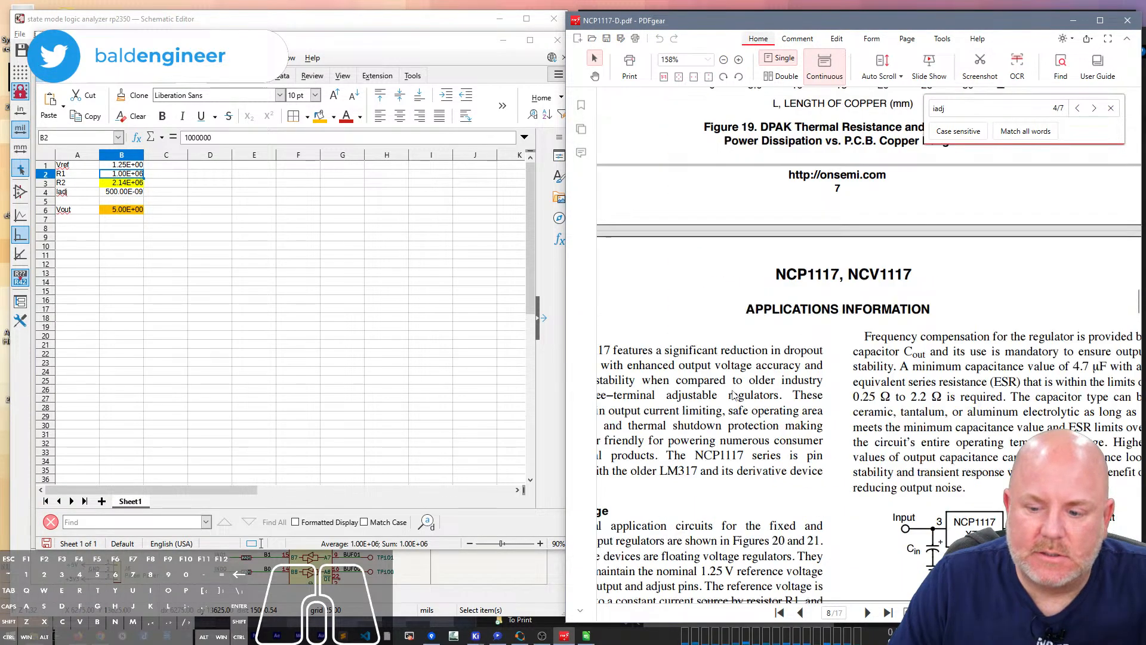
pyautogui.scroll(-4, 733, 394)
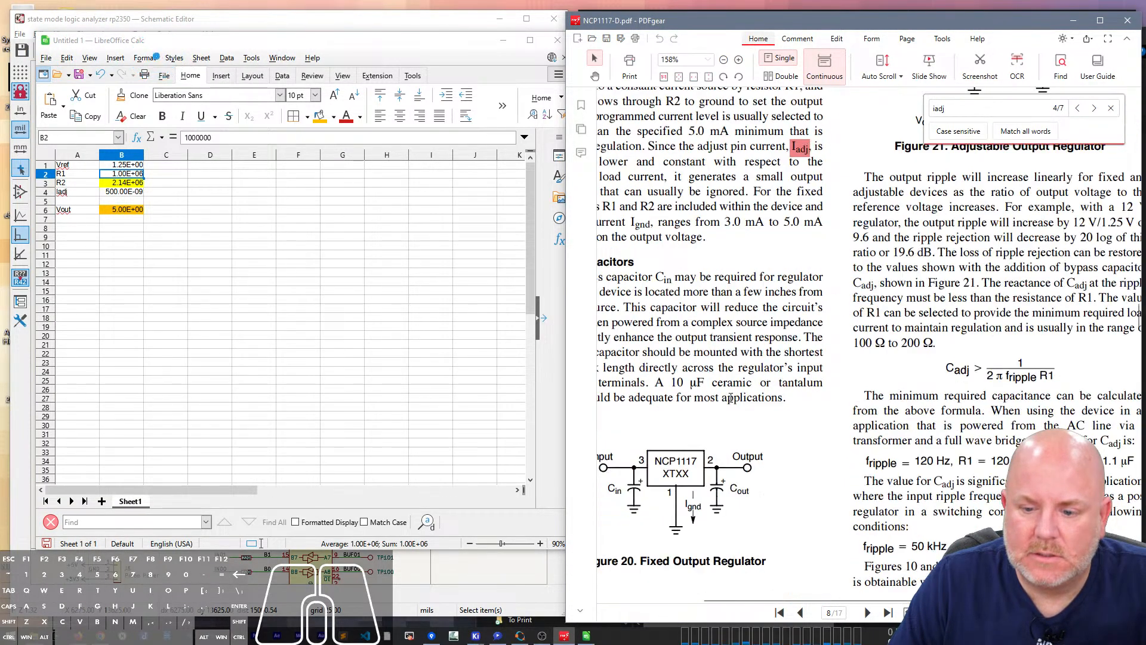
pyautogui.scroll(-2, 731, 398)
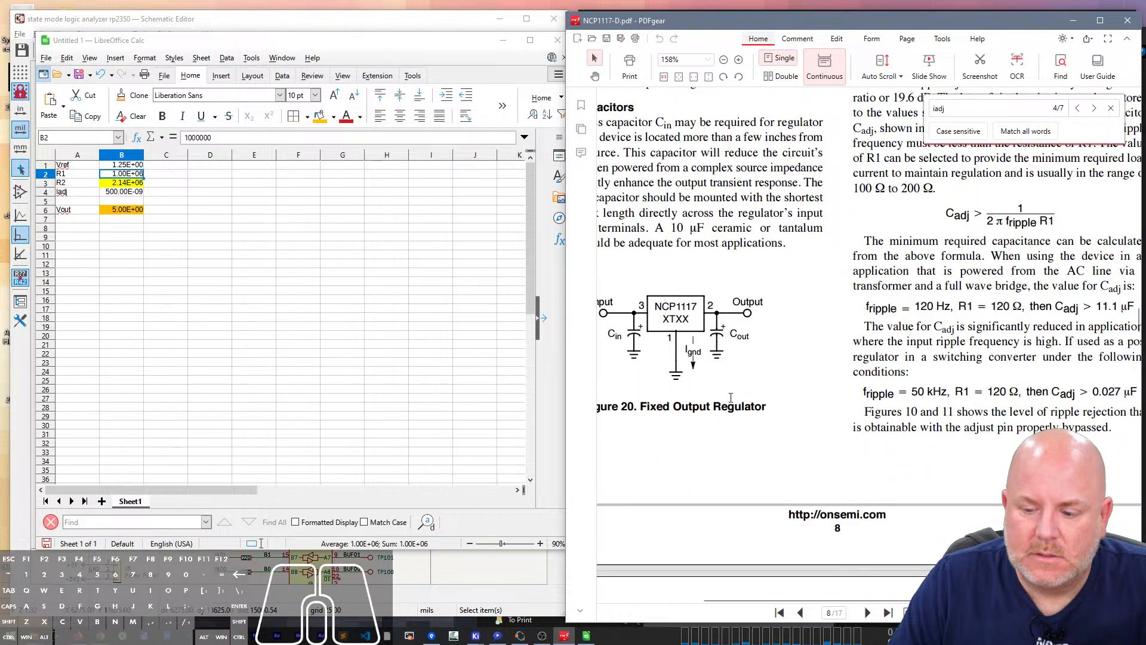
pyautogui.scroll(-12, 731, 397)
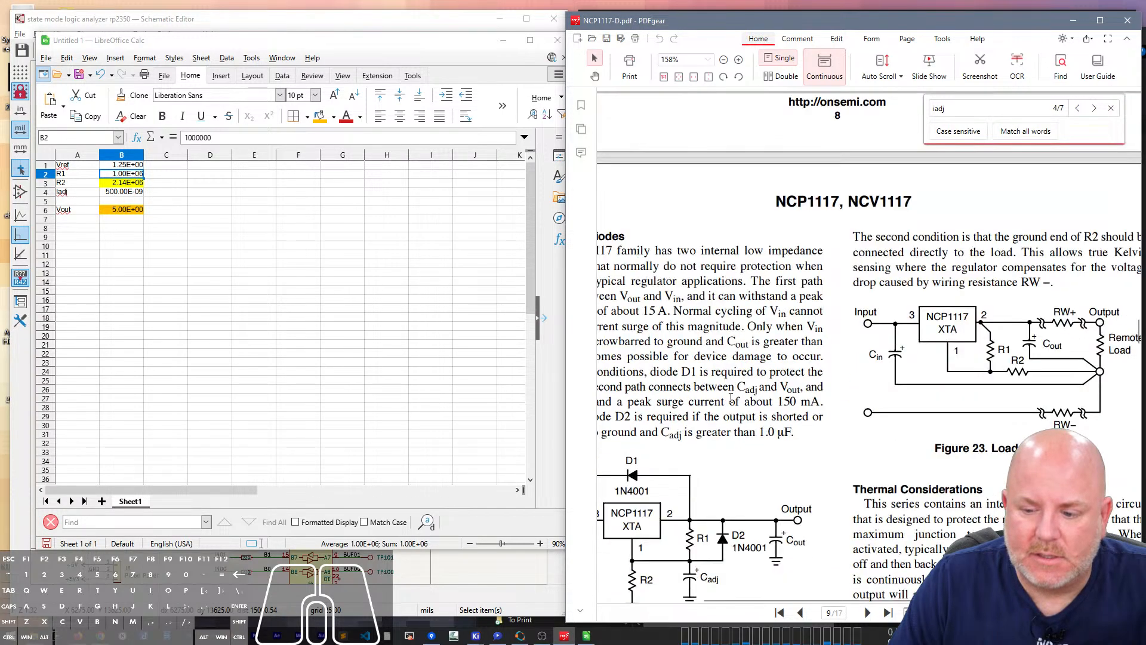
pyautogui.scroll(-11, 730, 397)
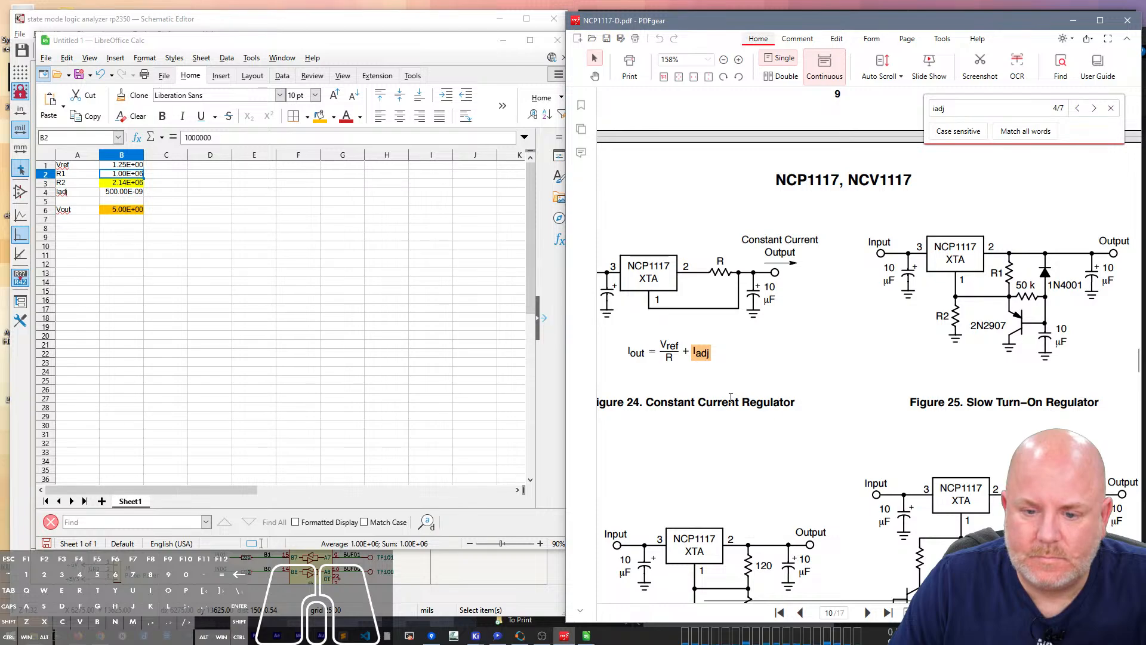
# Step: Go back to the NCP1117 electrical characteristics table and examine the adjustment pin current rows
pyautogui.scroll(20, 731, 397)
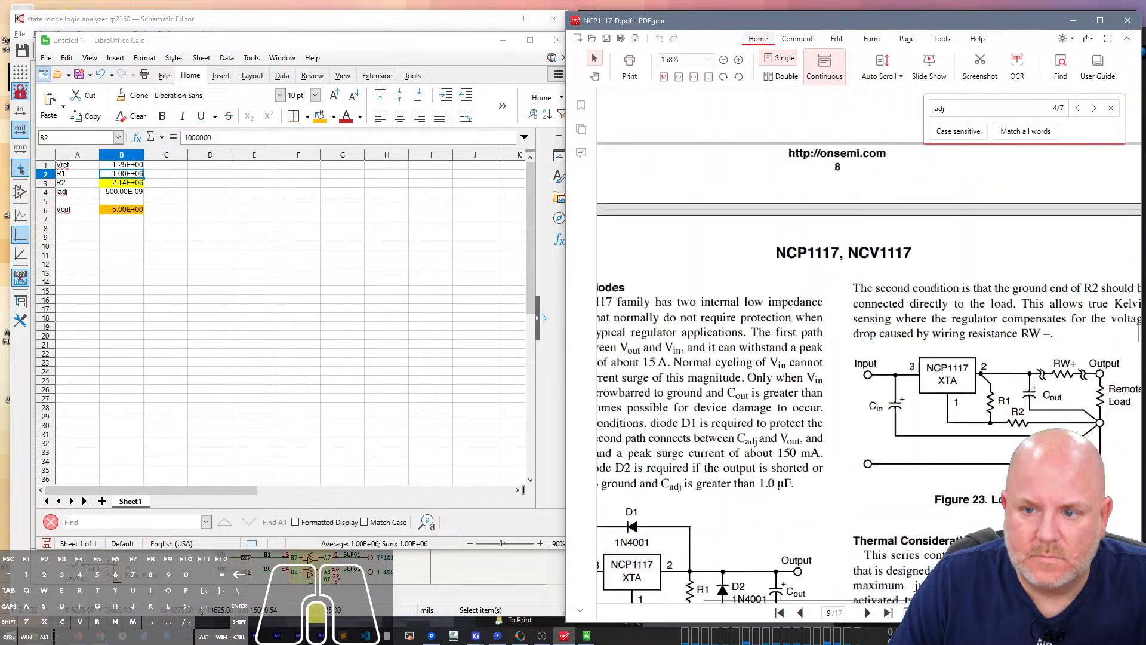
pyautogui.scroll(20, 734, 390)
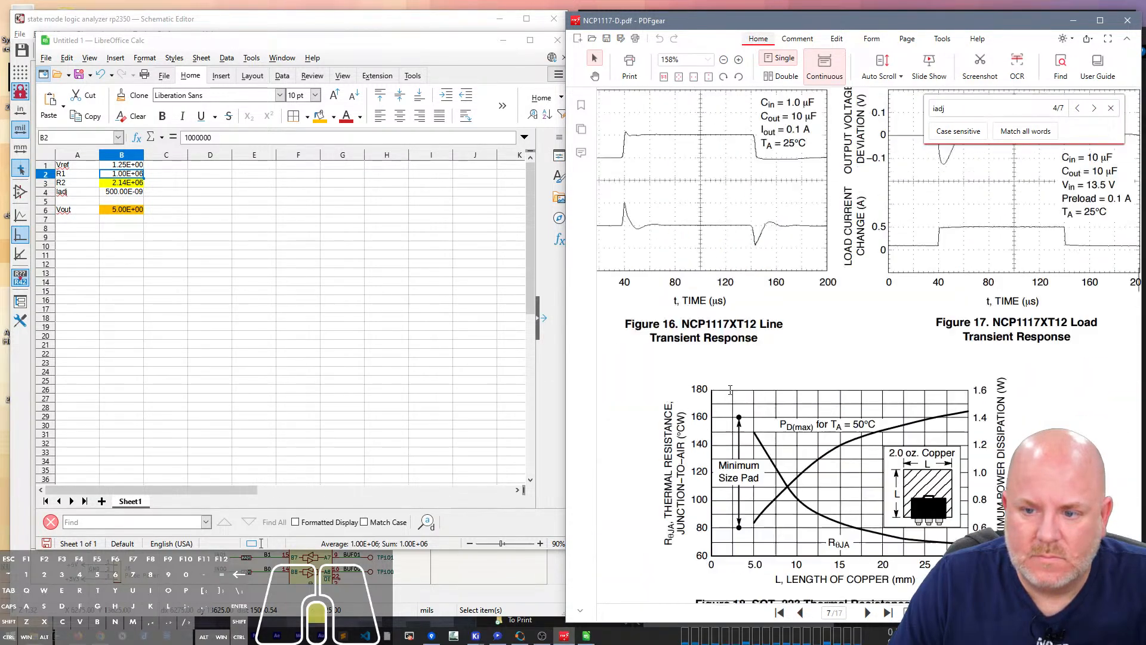
pyautogui.scroll(20, 730, 393)
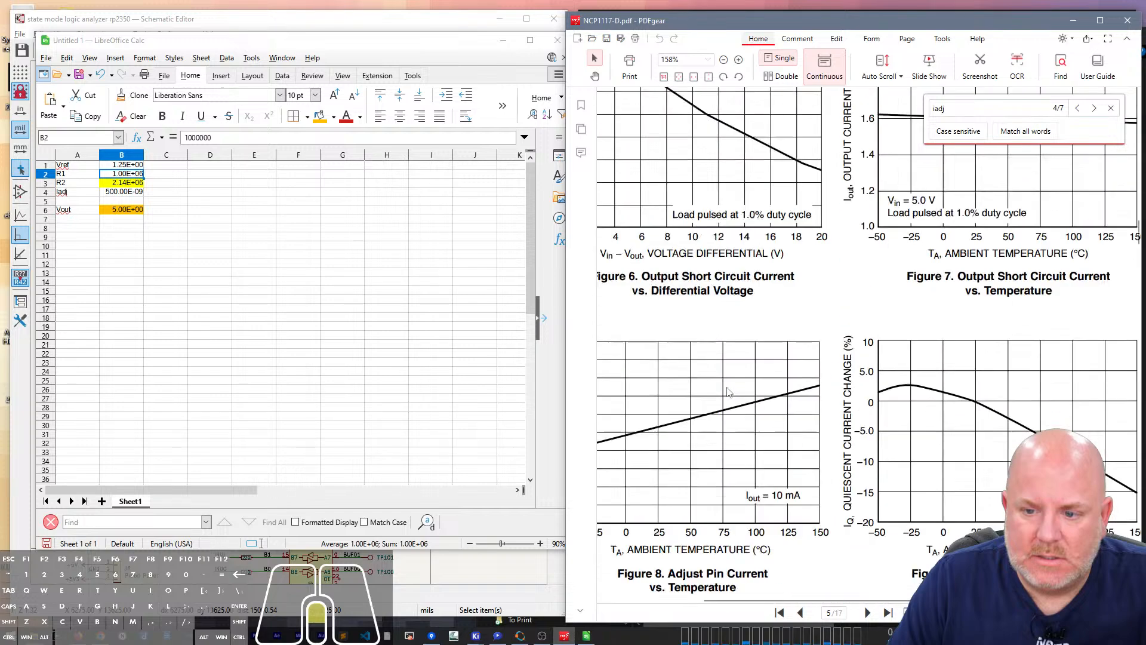
pyautogui.scroll(10, 728, 393)
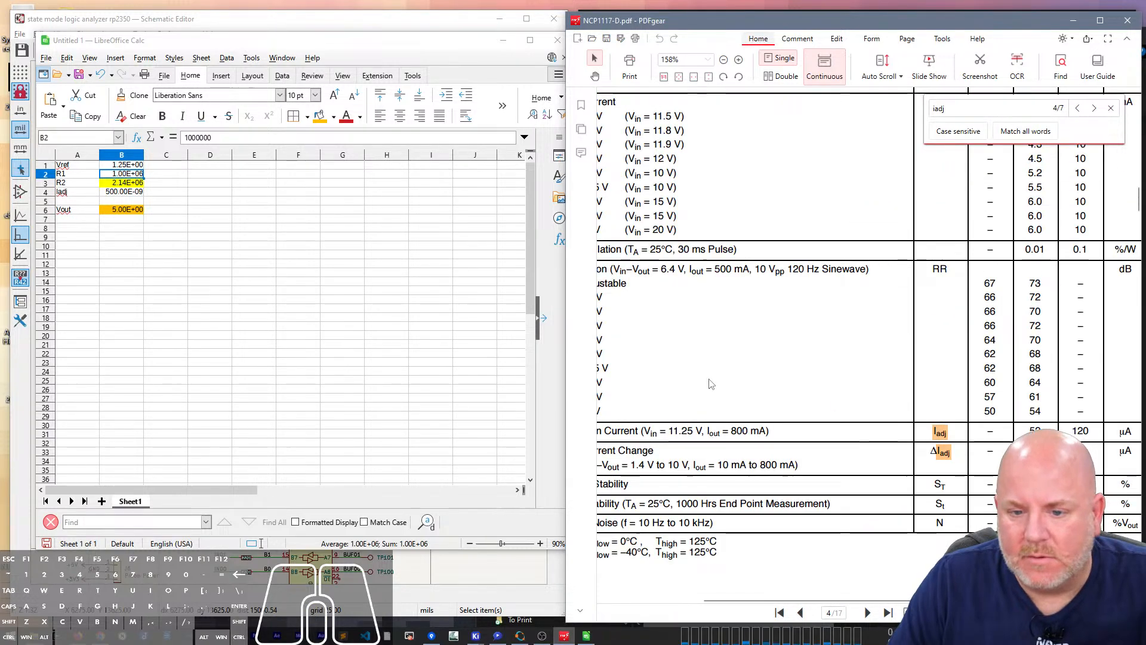
pyautogui.moveTo(745, 599); pyautogui.dragTo(702, 599)
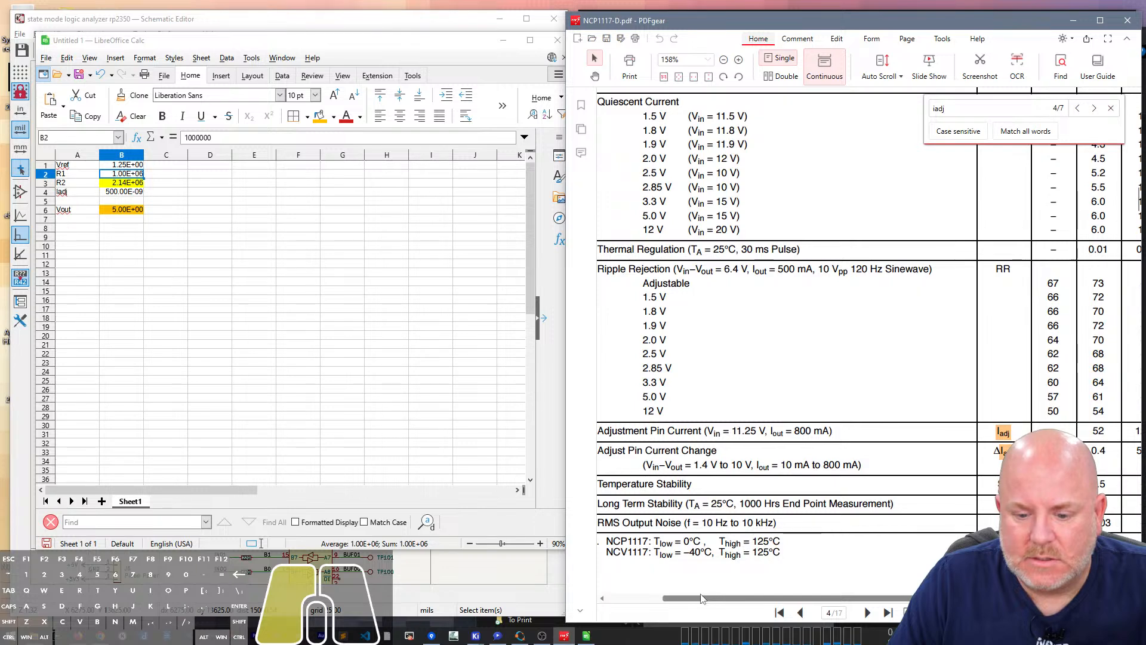
# Step: Set R1 in cell B2 of the LibreOffice Calc sheet to 10e3
pyautogui.click(103, 265)
pyautogui.click(133, 173)
pyautogui.write('10e3')
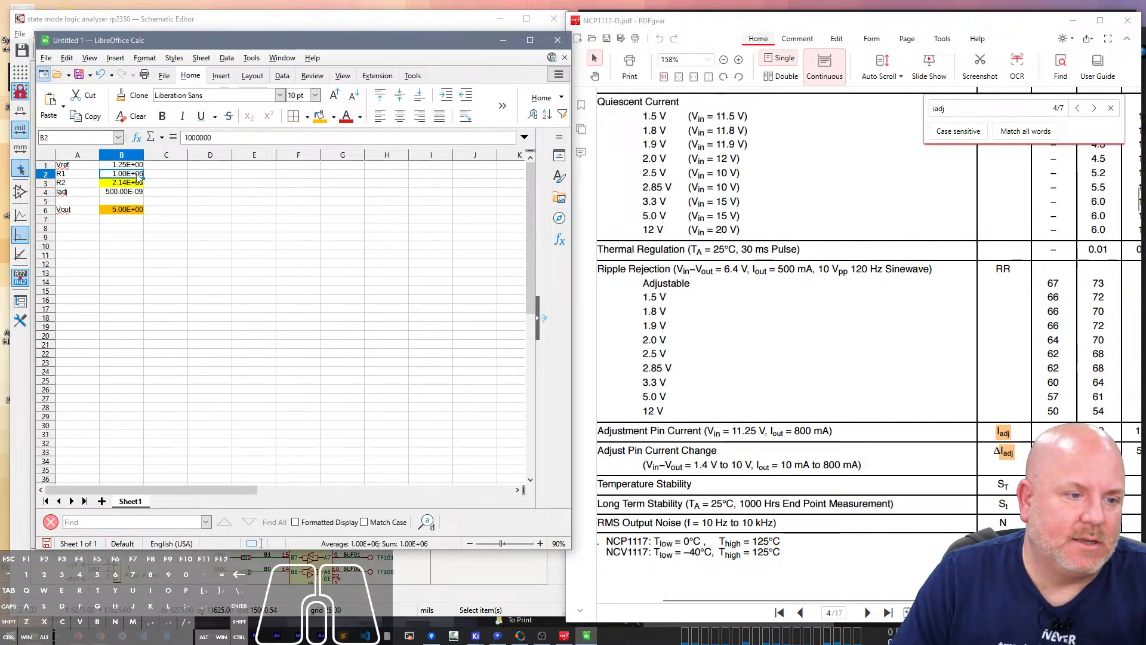
pyautogui.press('Return')
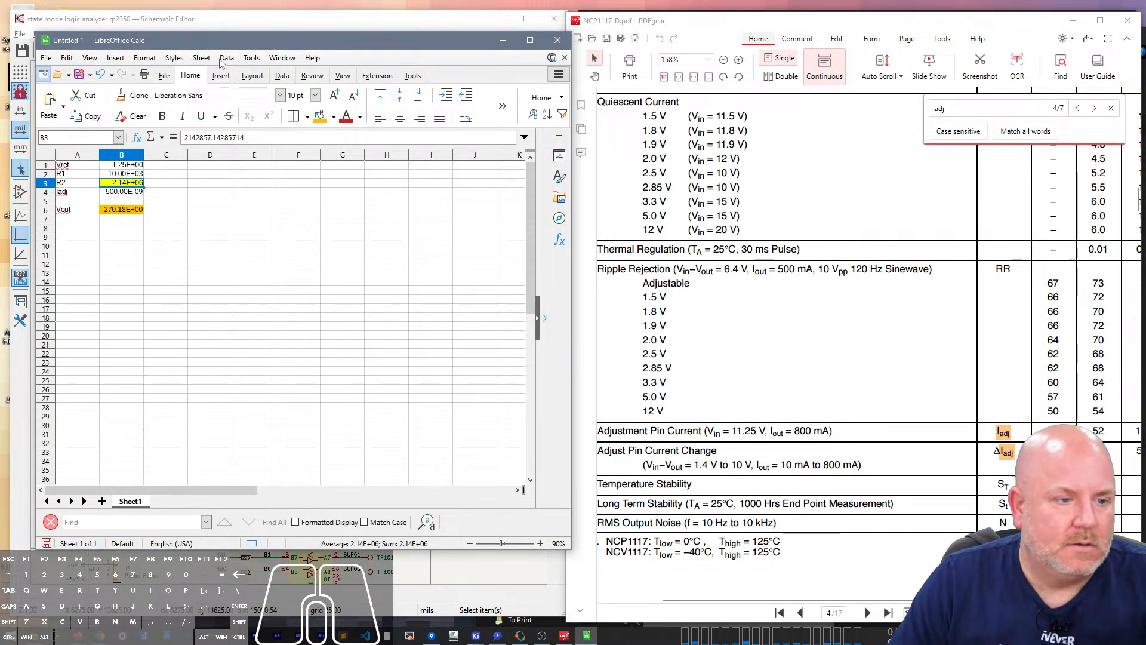
# Step: Run Goal Seek on Vout cell B6 with target value 5 and R2 cell B3 as variable, and insert the result
pyautogui.click(246, 58)
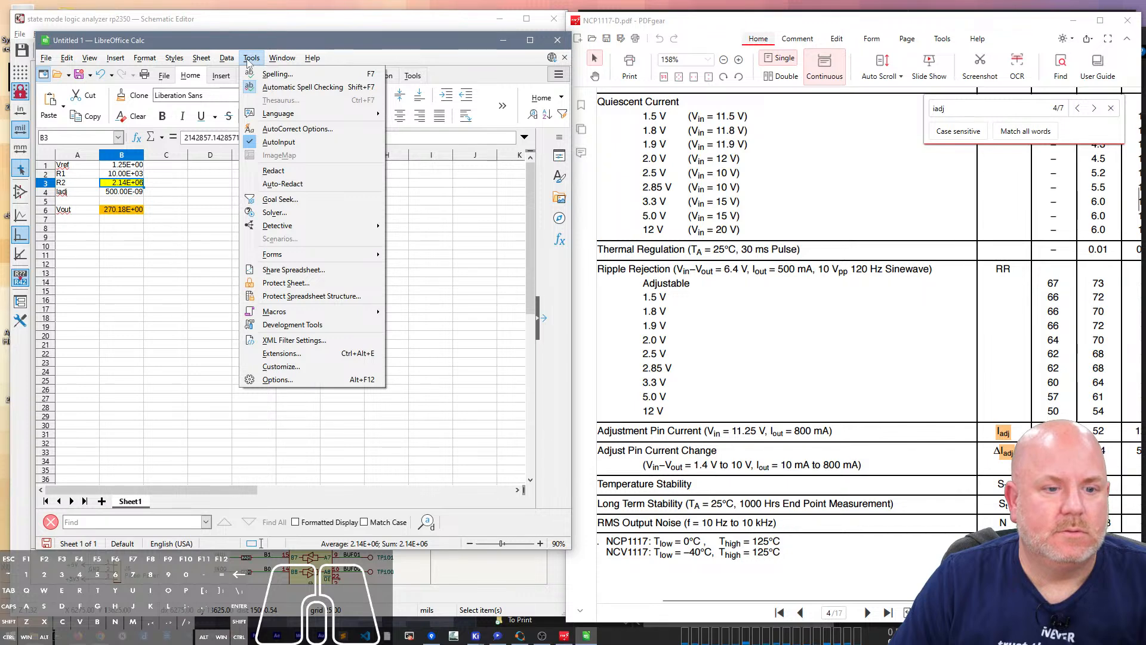
pyautogui.click(278, 199)
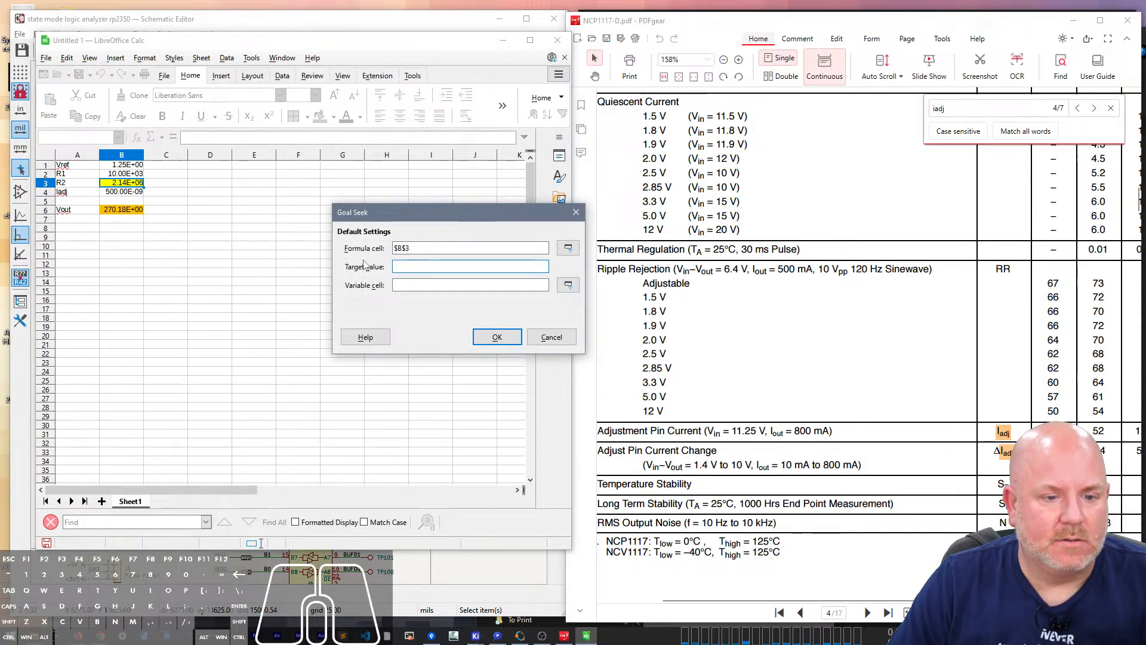
pyautogui.write('5')
pyautogui.click(413, 249)
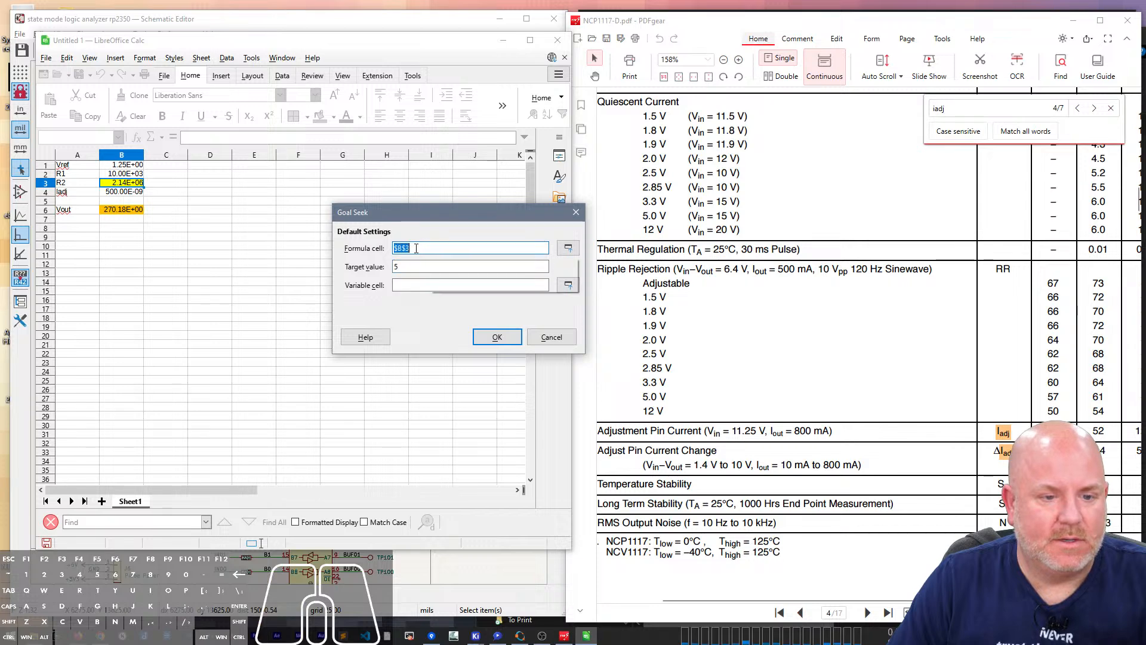
pyautogui.click(126, 210)
pyautogui.click(415, 285)
pyautogui.click(125, 183)
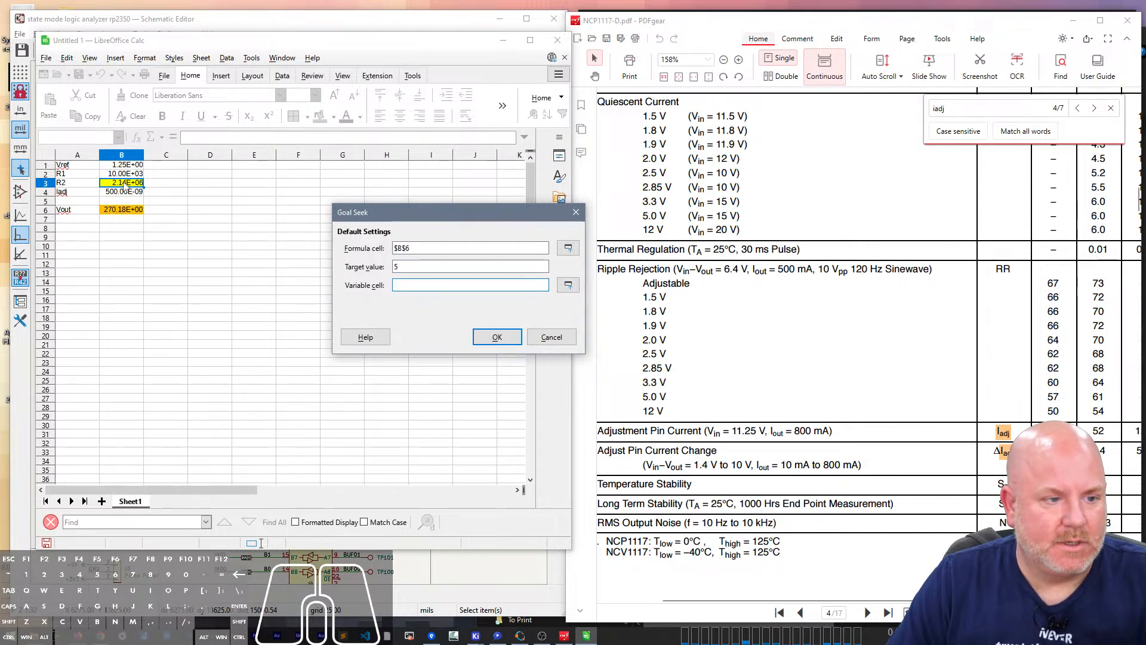
pyautogui.click(497, 337)
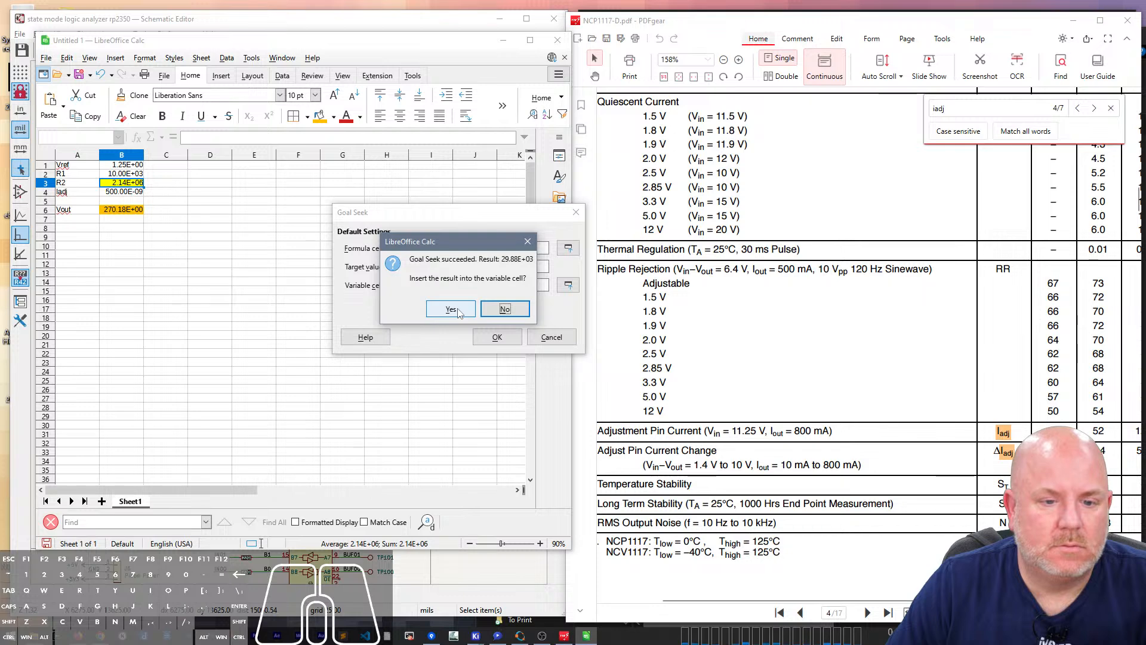
pyautogui.click(451, 309)
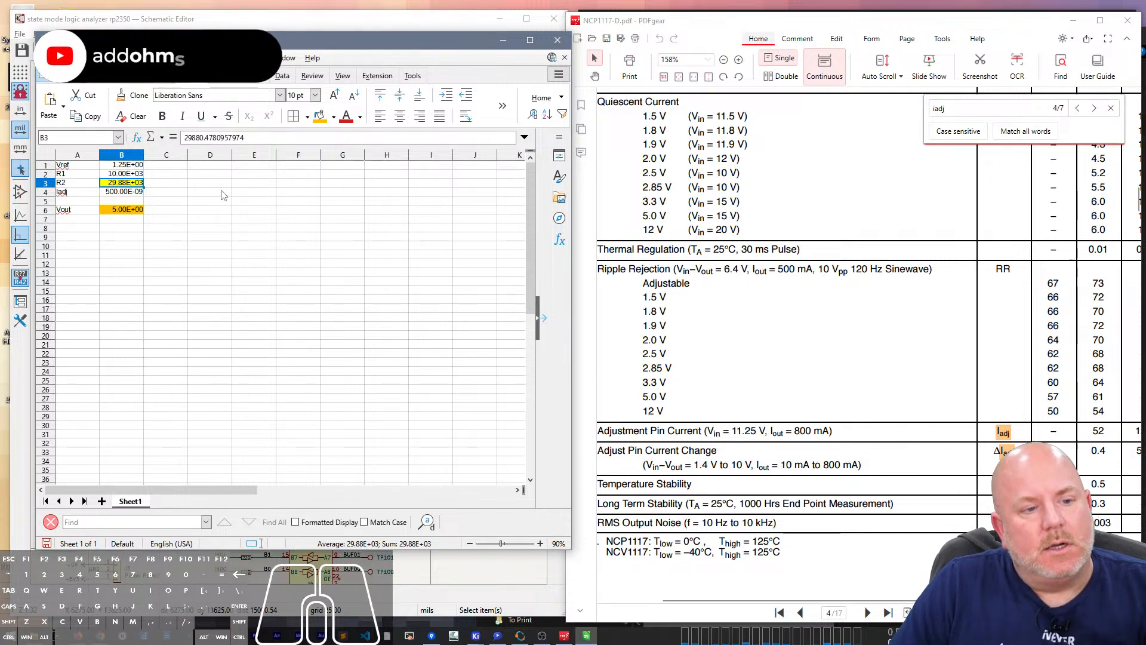
# Step: Try 33e3 as the R2 value in cell B3
pyautogui.write('ee3e')
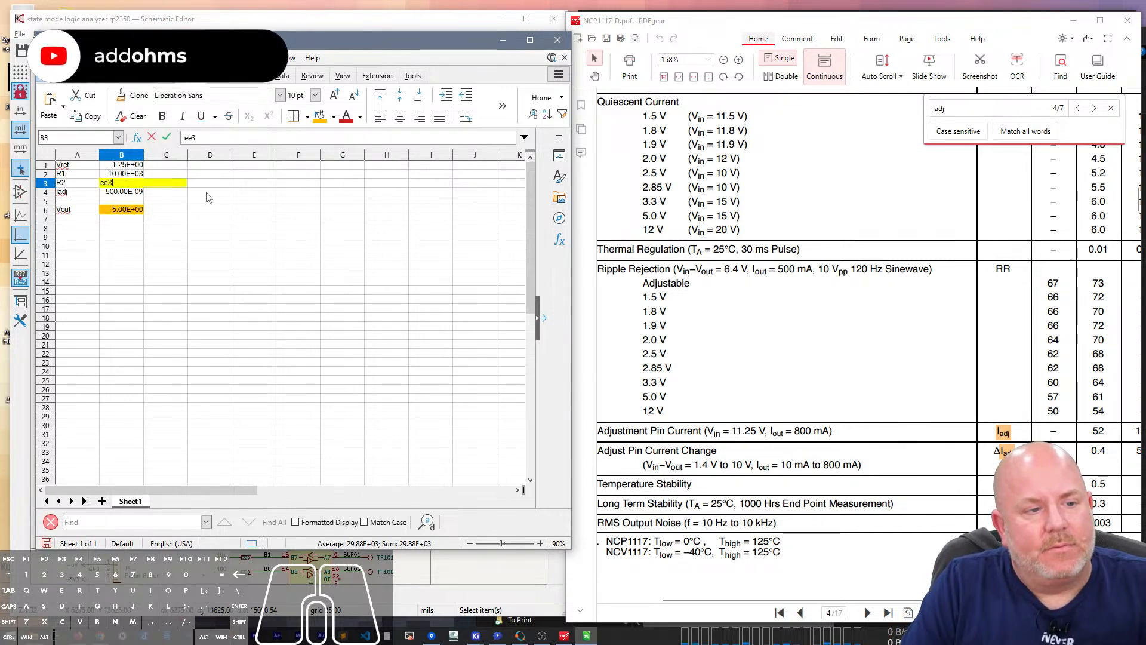
pyautogui.press('BackSpace')
pyautogui.press('BackSpace')
pyautogui.press('BackSpace')
pyautogui.press('BackSpace')
pyautogui.write('33e3')
pyautogui.press('Return')
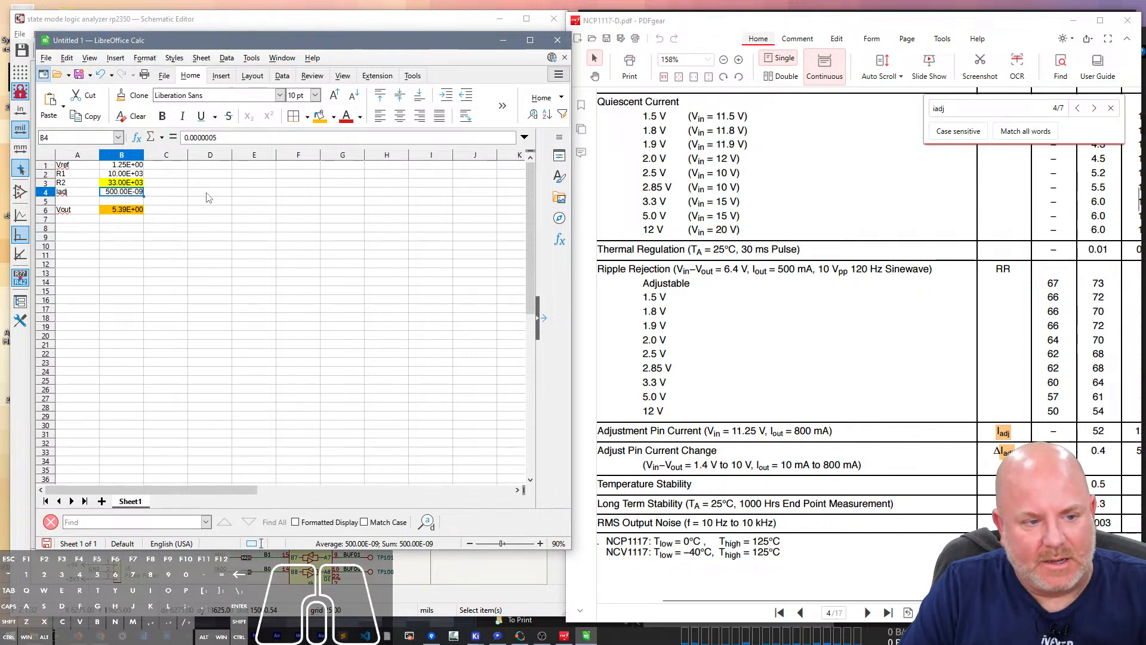
# Step: Set R2 in cell B3 to 27e3
pyautogui.press('Up')
pyautogui.write('27e3')
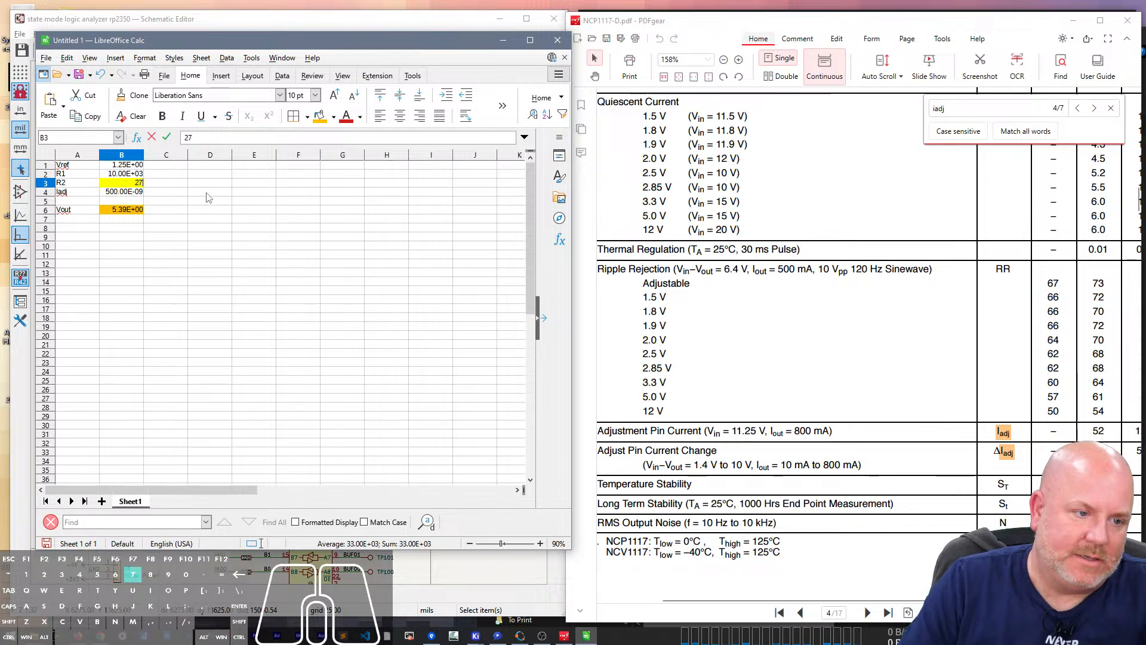
pyautogui.press('Return')
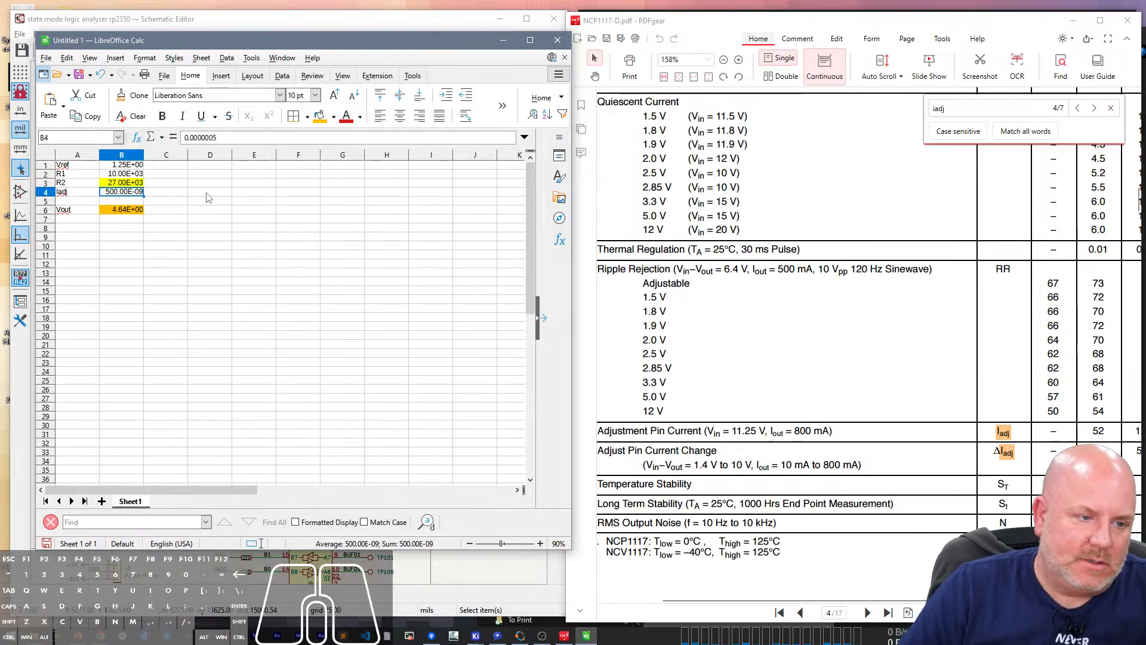
# Step: Try 1e3 as the R1 value in cell B2
pyautogui.press('Up')
pyautogui.press('Up')
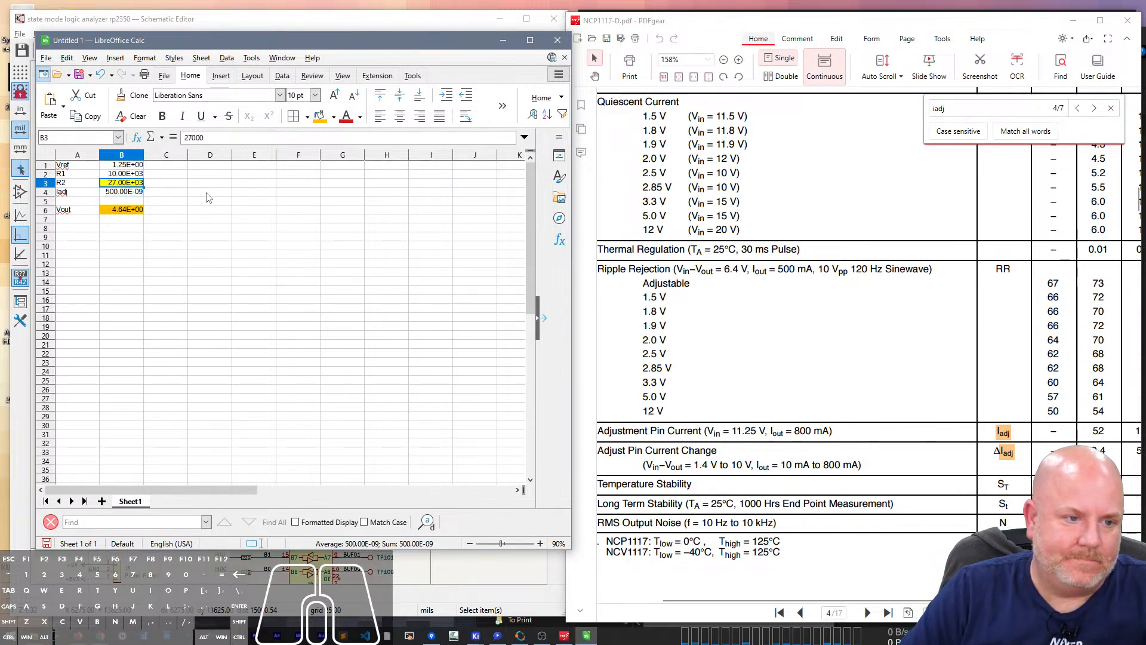
pyautogui.write('1e3')
pyautogui.press('Return')
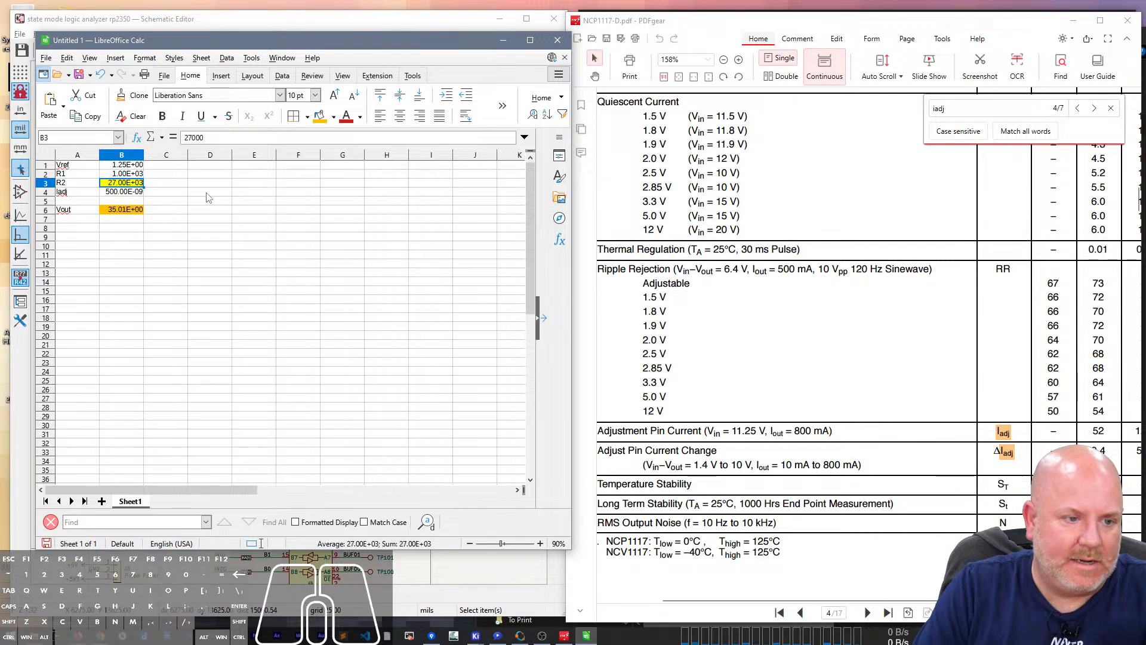
# Step: Set R1 in cell B2 to 5e3 and reselect that cell
pyautogui.press('Up')
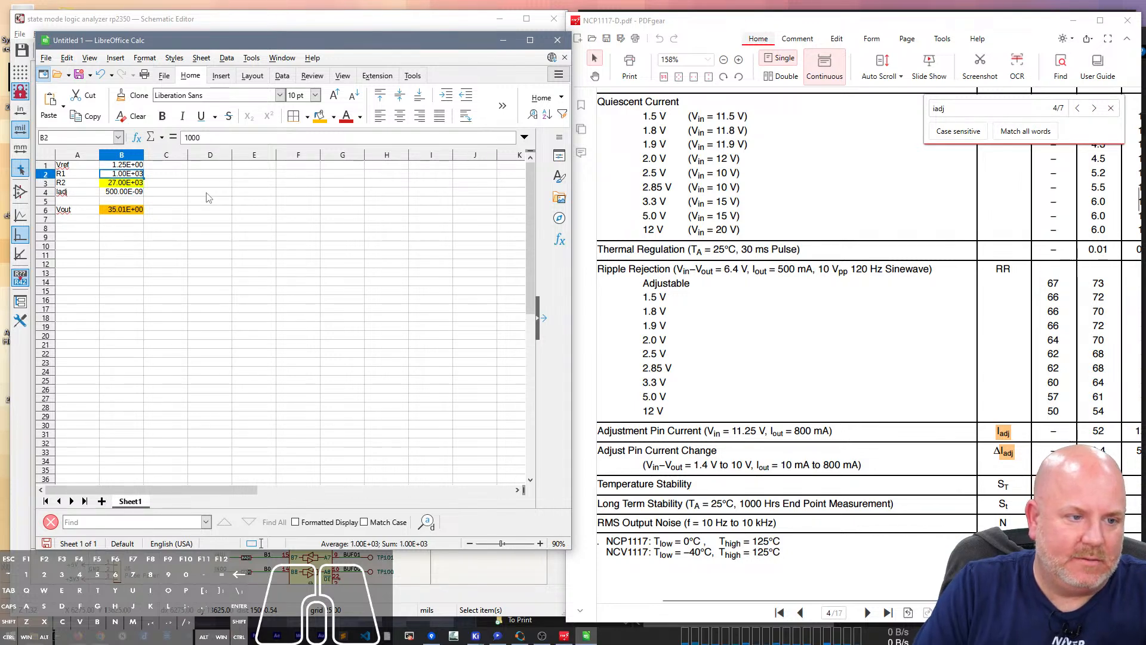
pyautogui.write('5e3')
pyautogui.press('Return')
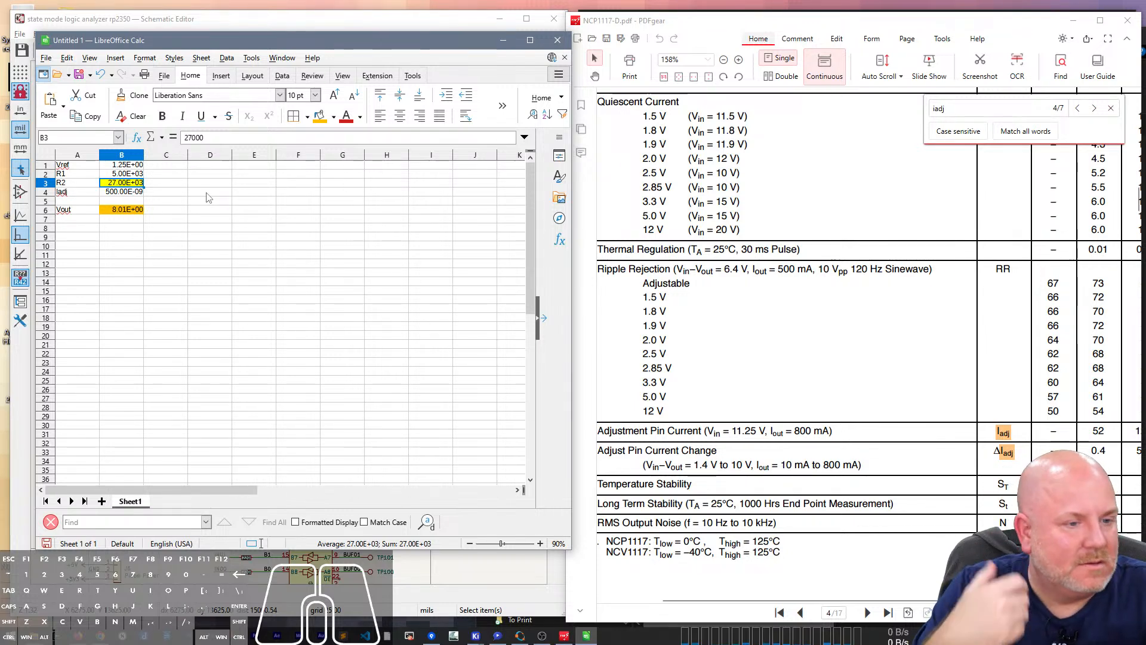
pyautogui.press('Up')
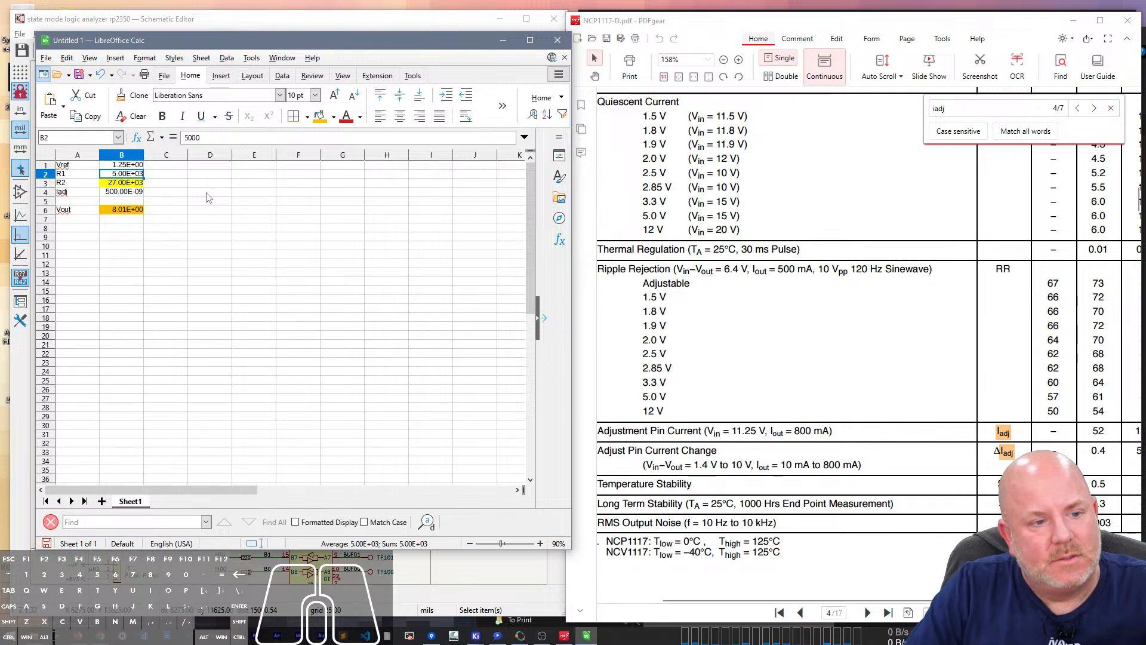
# Step: Set R1 in cell B2 to 10 and link cell D1 to the Vref value with =B1
pyautogui.write('10')
pyautogui.press('Return')
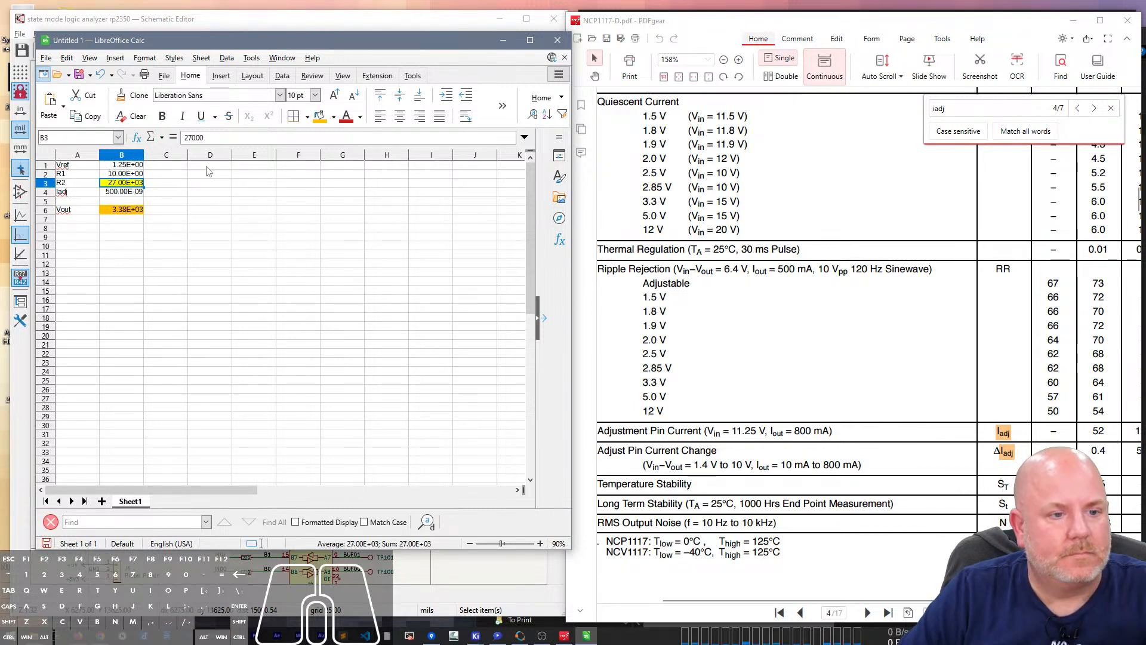
pyautogui.click(201, 170)
pyautogui.click(179, 170)
pyautogui.click(206, 170)
pyautogui.write('=B1')
pyautogui.press('Return')
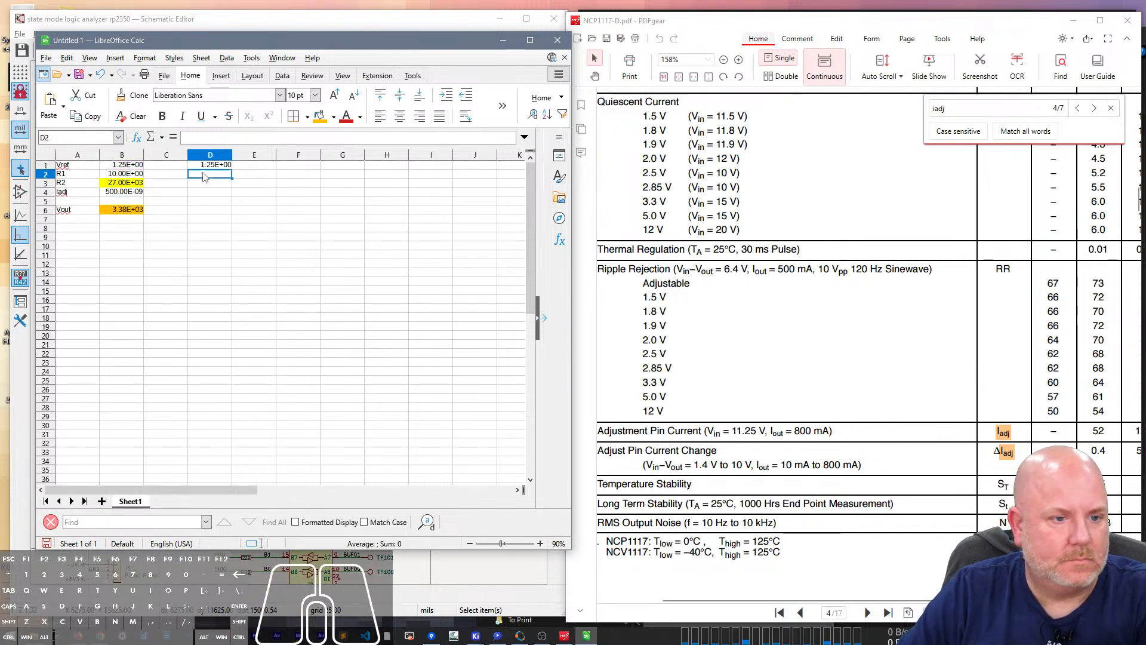
# Step: Fill the D1 reference down through D6 and clear the blank-row cell D5
pyautogui.click(221, 166)
pyautogui.moveTo(231, 169); pyautogui.dragTo(229, 213)
pyautogui.click(218, 228)
pyautogui.click(218, 202)
pyautogui.press('Delete')
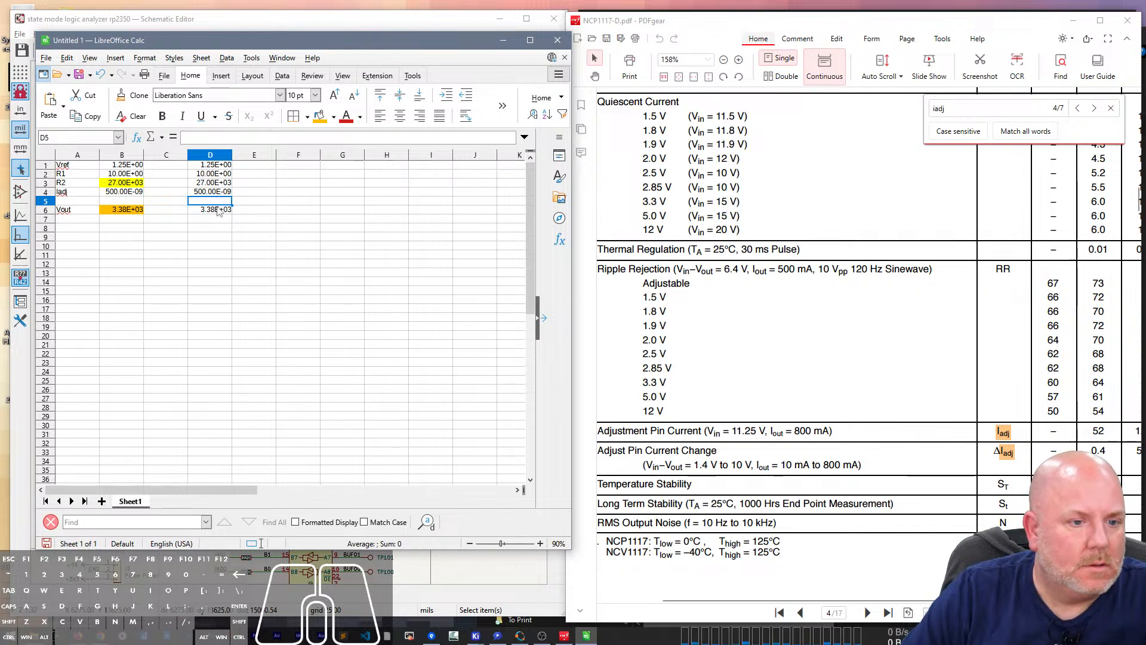
# Step: Try to reuse the Vout formula =B1*(1+B3/B2)+(B4*B3) from B6 as text in D6
pyautogui.click(117, 212)
pyautogui.tripleClick(180, 209)
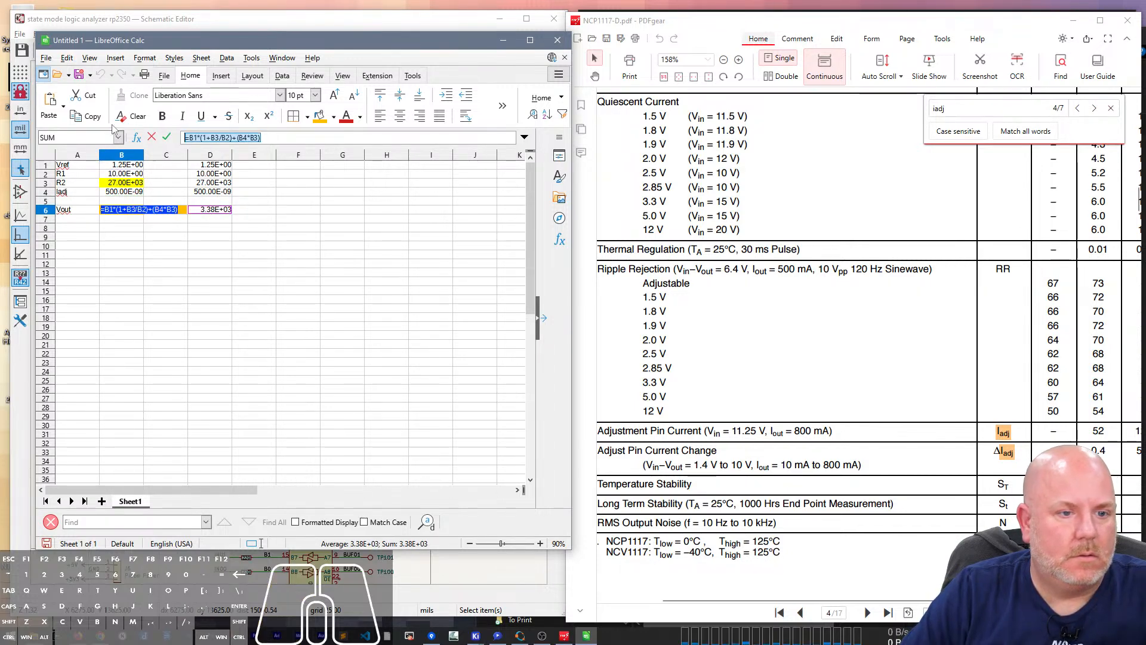
pyautogui.click(281, 140)
pyautogui.press('Return')
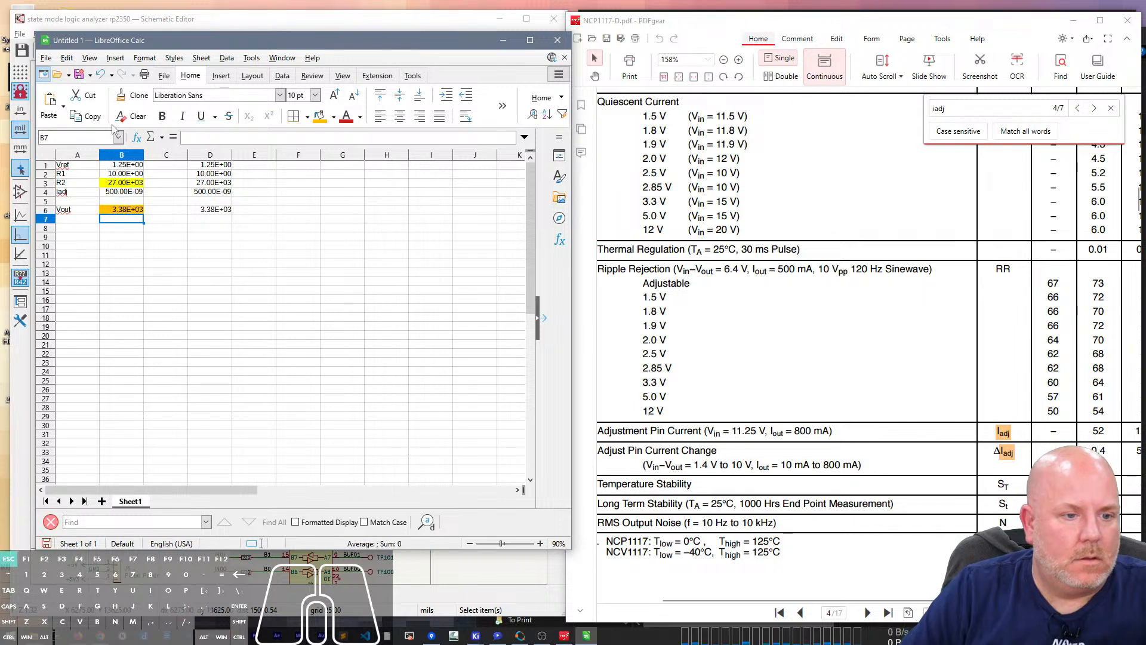
pyautogui.click(123, 214)
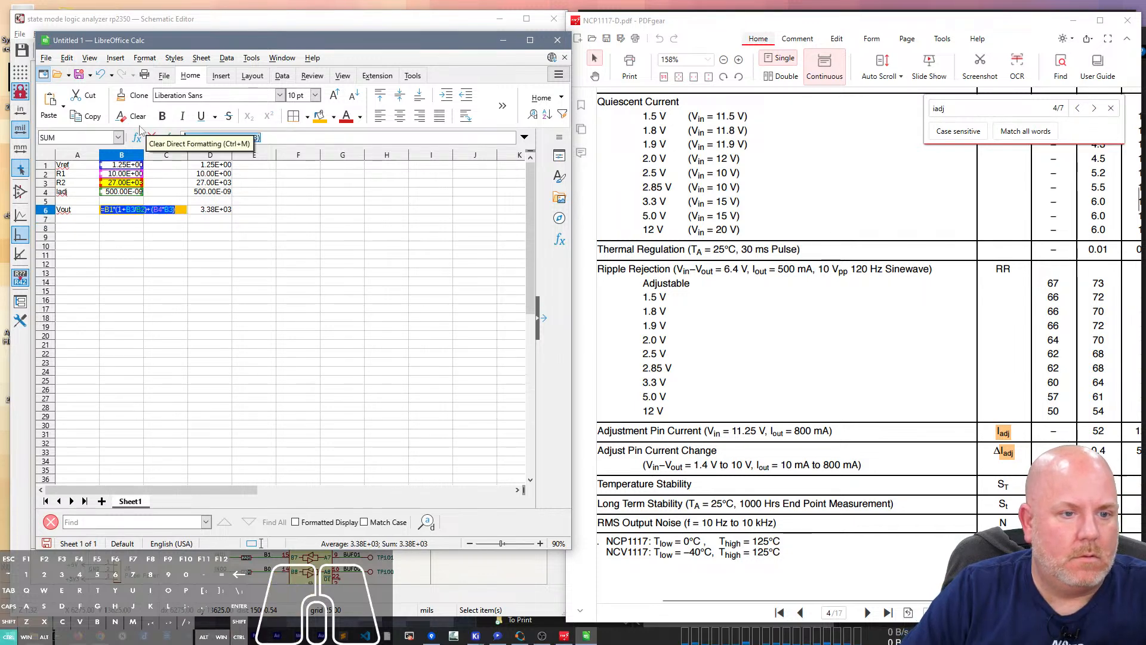
pyautogui.press('Right')
pyautogui.press('Right')
pyautogui.moveTo(256, 139); pyautogui.dragTo(122, 140)
pyautogui.write('=B1*(1+B3/B2)+B4*B3')
pyautogui.press('Return')
pyautogui.click(209, 211)
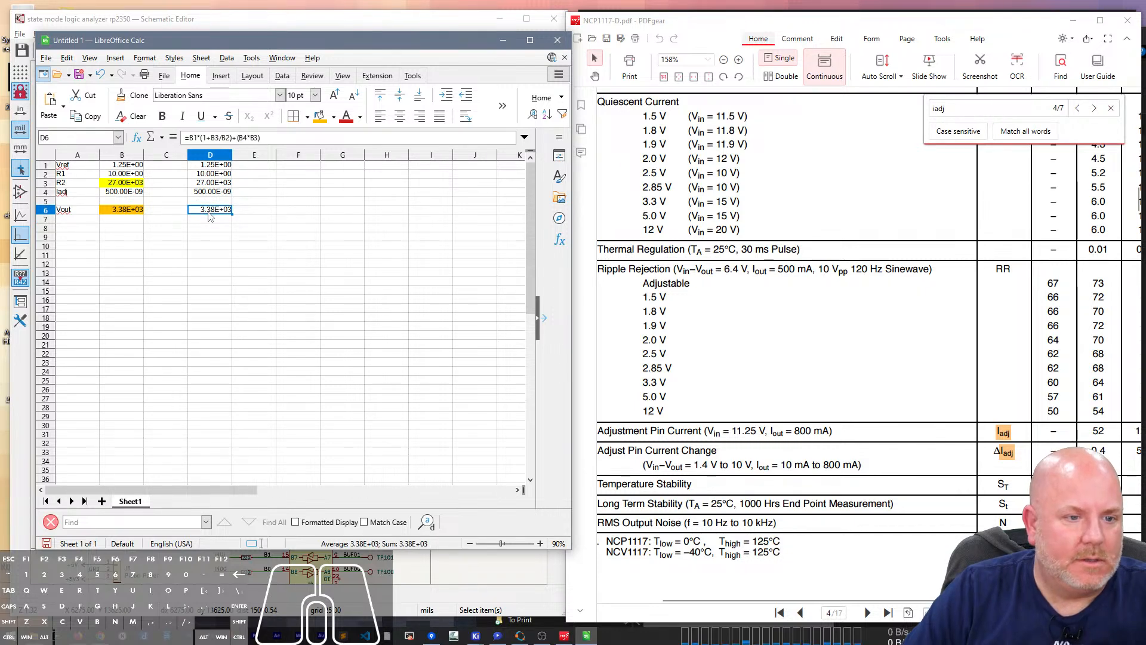
# Step: Try editing the Vout formula in D6 by hand to refer to column D
pyautogui.click(194, 136)
pyautogui.press('BackSpace')
pyautogui.write('D')
pyautogui.press('Return')
# Step: Copy the Vout cell B6 with its formula and orange fill into D6
pyautogui.click(130, 210)
pyautogui.hotkey('ctrl', 'c')
pyautogui.click(222, 213)
pyautogui.hotkey('ctrl', 'v')
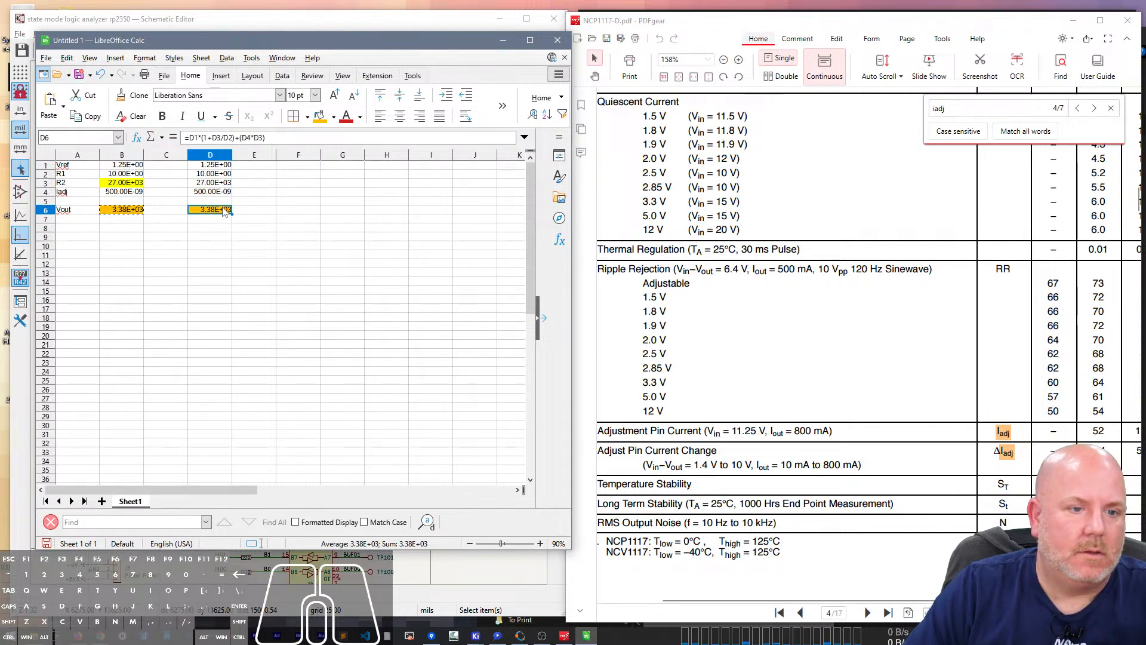
# Step: Replace the linked values in column D with R1 27e3 in D2 and R2 10000 in D3
pyautogui.click(219, 167)
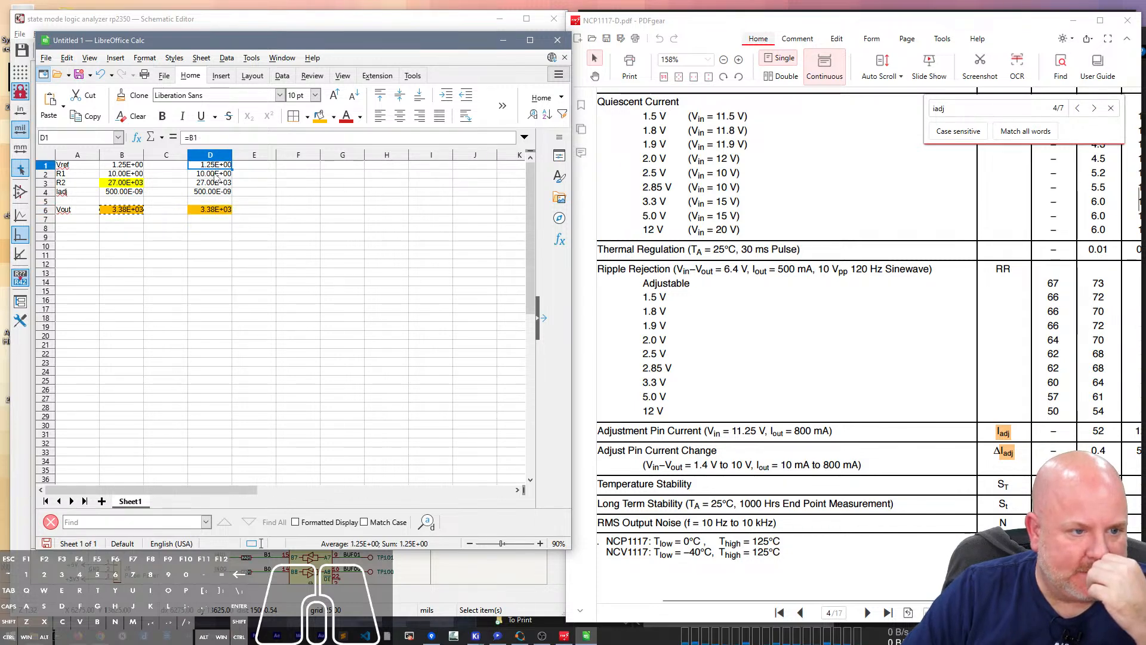
pyautogui.click(215, 193)
pyautogui.click(215, 174)
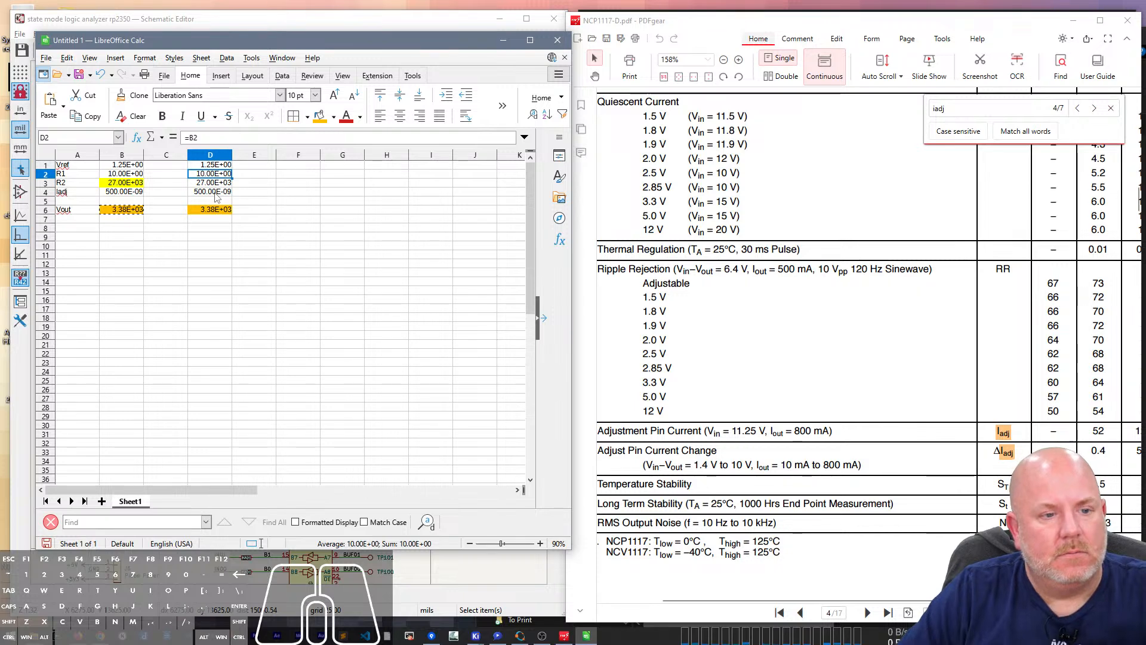
pyautogui.press('Delete')
pyautogui.write('27e3')
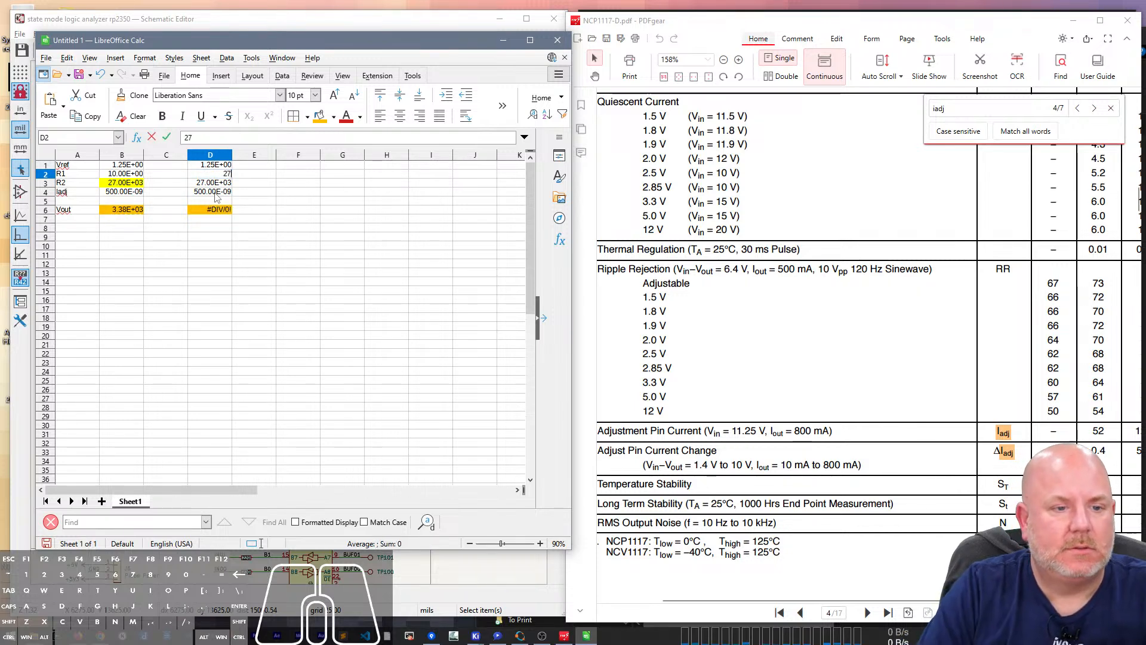
pyautogui.press('Return')
pyautogui.write('10000')
pyautogui.press('Return')
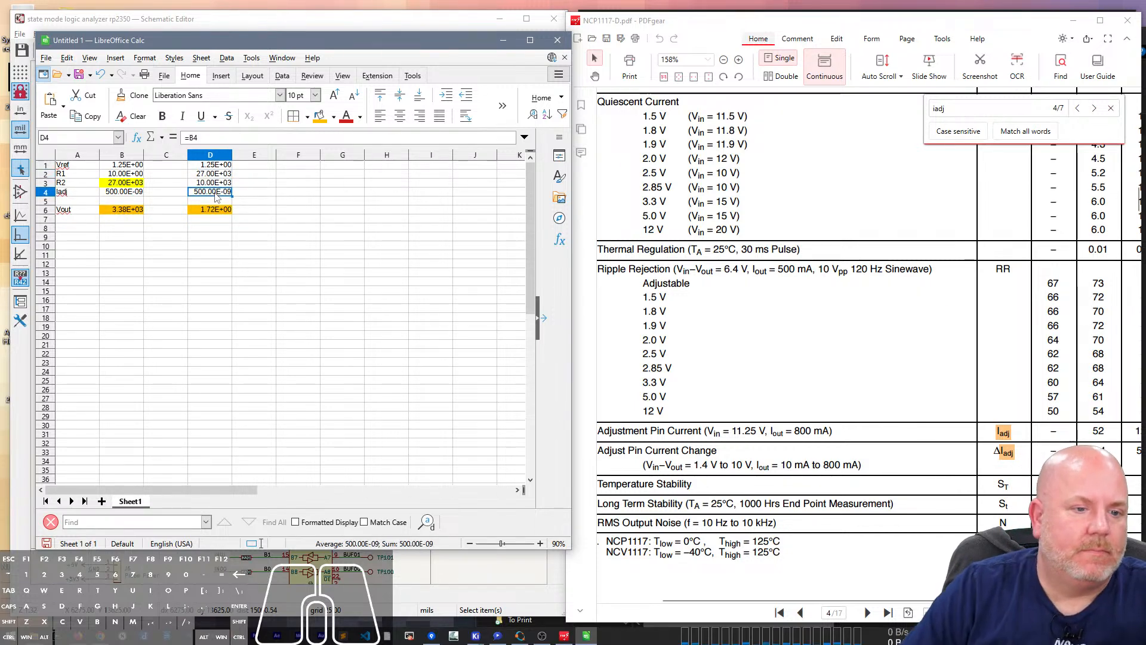
# Step: Try Goal Seek on Vout cell D6 with target value 5 and variable cell D2, accepting the closest value
pyautogui.click(216, 187)
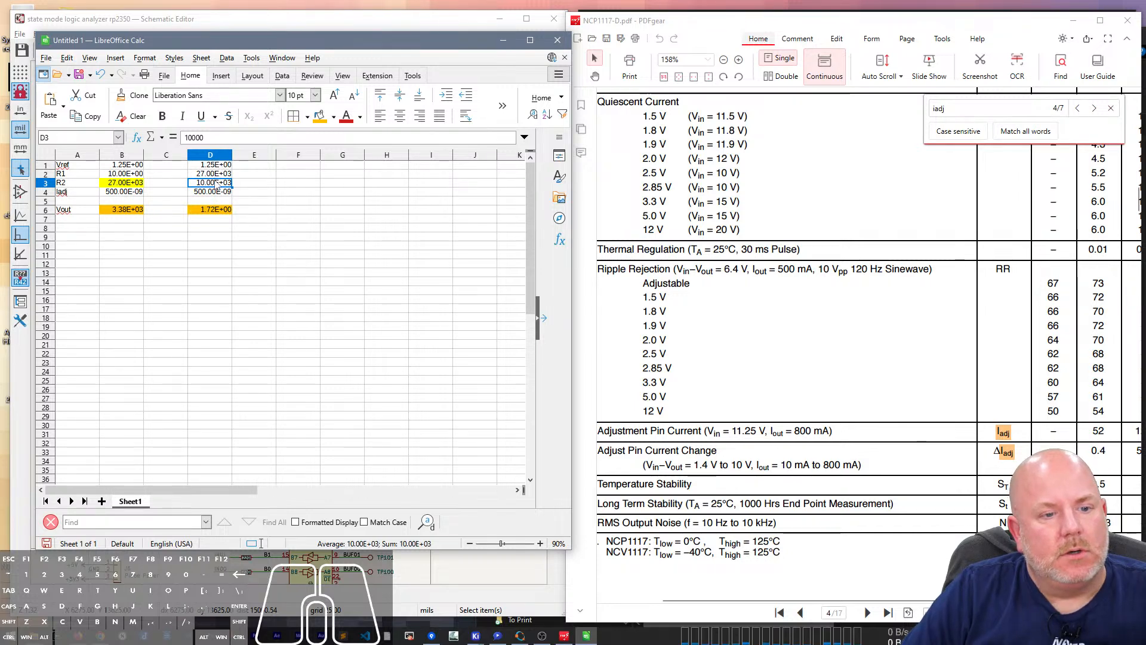
pyautogui.click(222, 213)
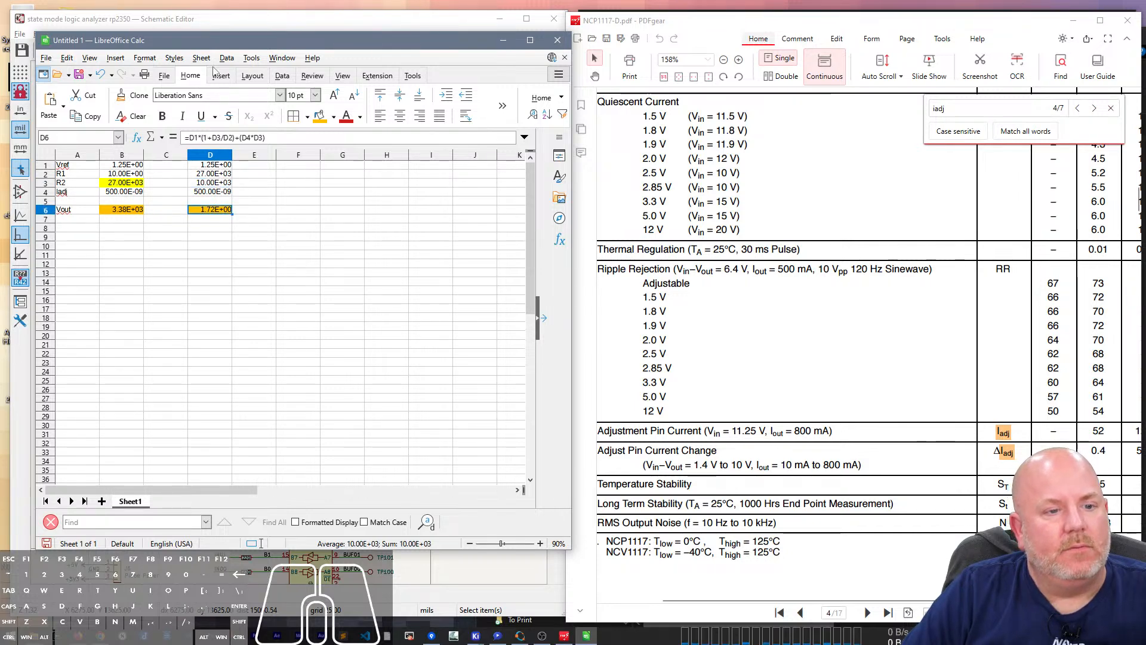
pyautogui.click(227, 58)
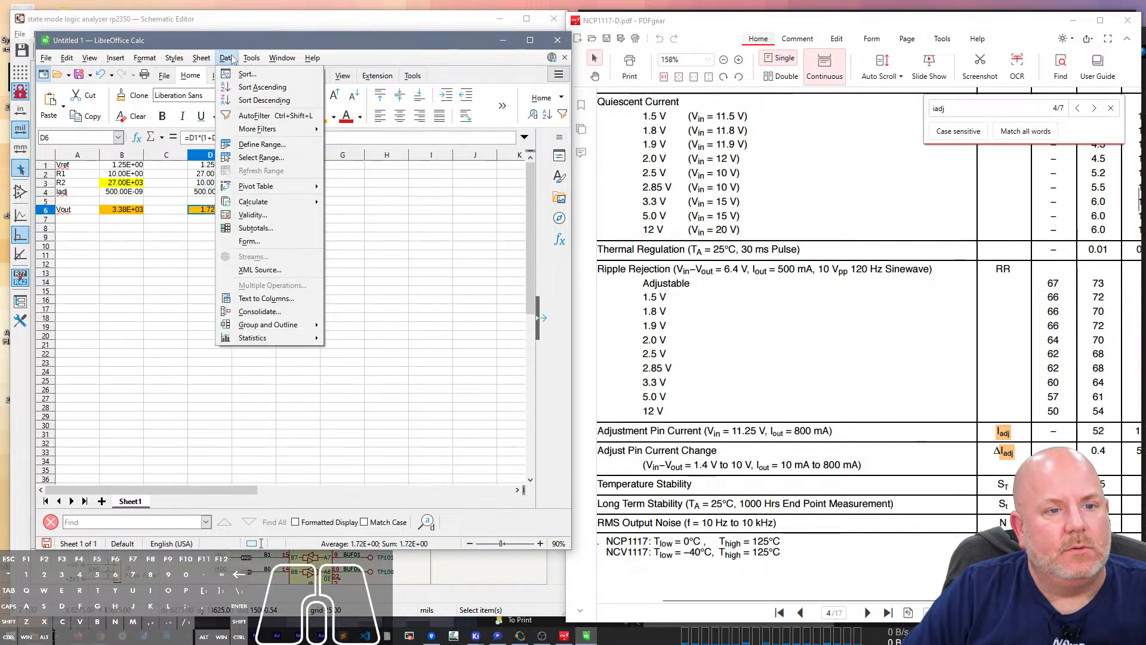
pyautogui.moveTo(257, 59)
pyautogui.click(277, 199)
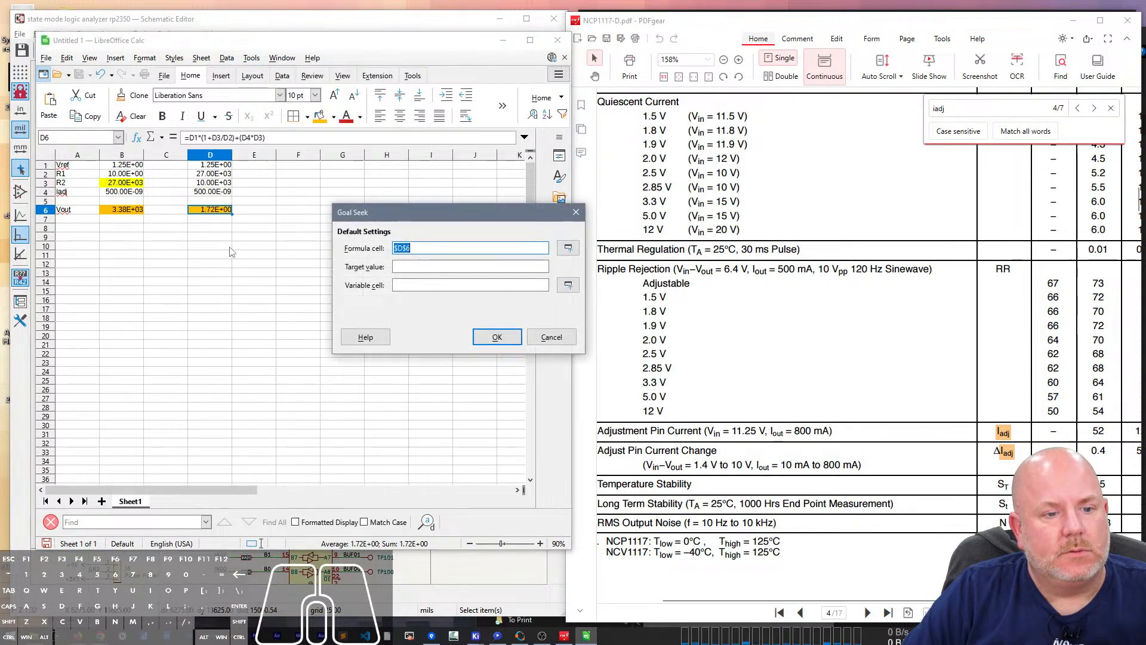
pyautogui.click(404, 270)
pyautogui.write('5')
pyautogui.press('Tab')
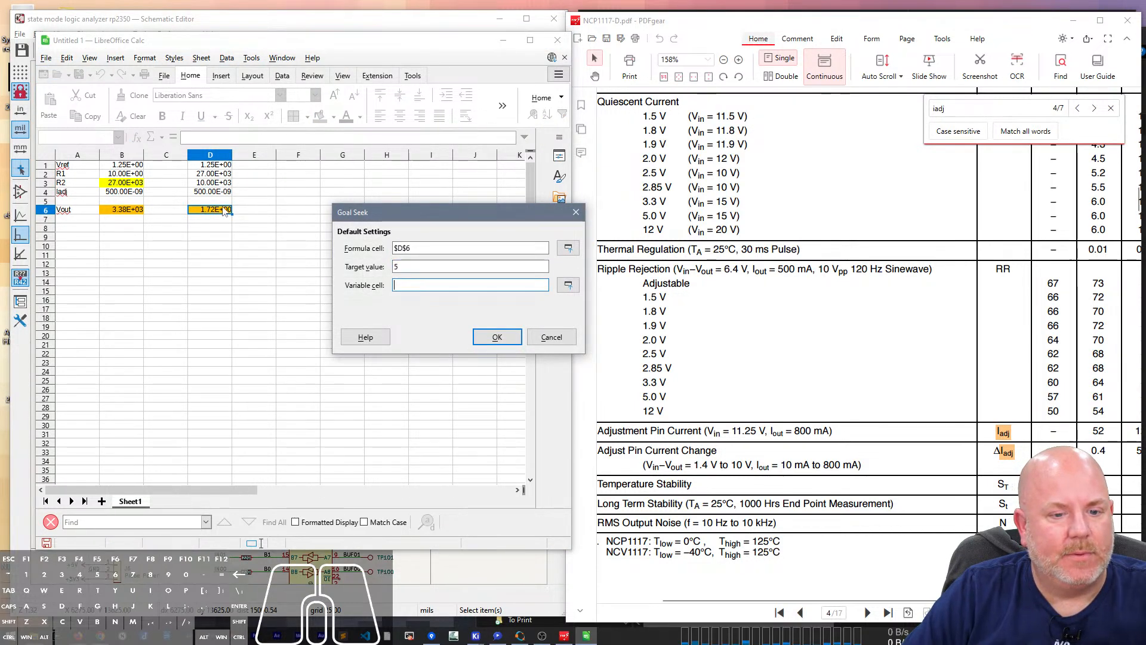
pyautogui.click(220, 173)
pyautogui.click(517, 342)
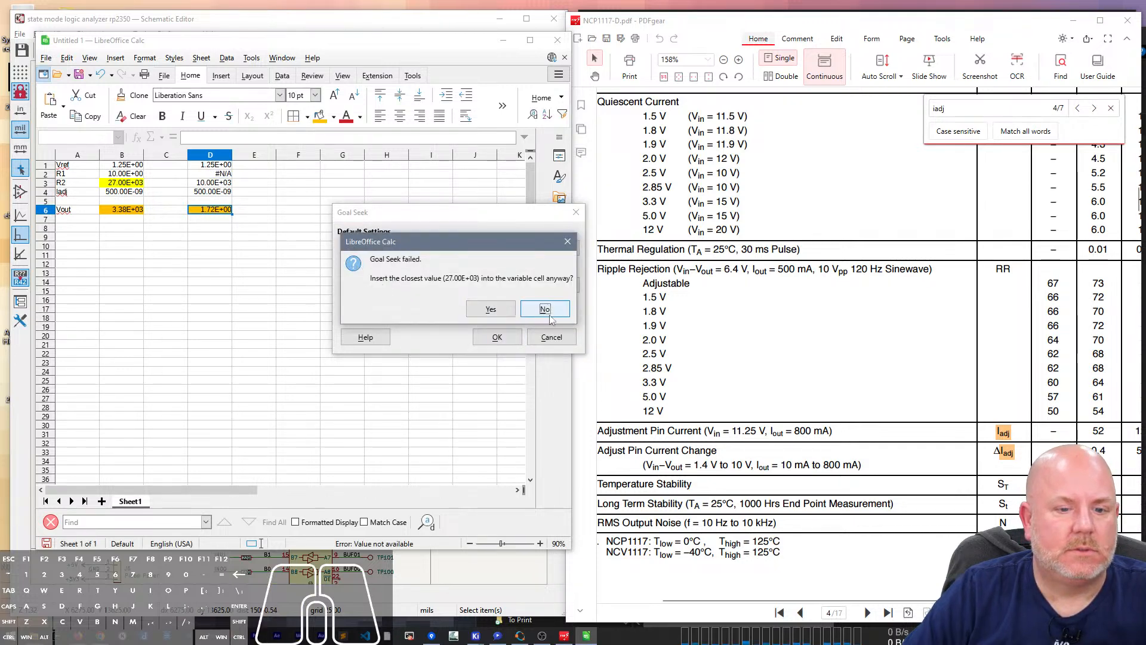
pyautogui.click(490, 309)
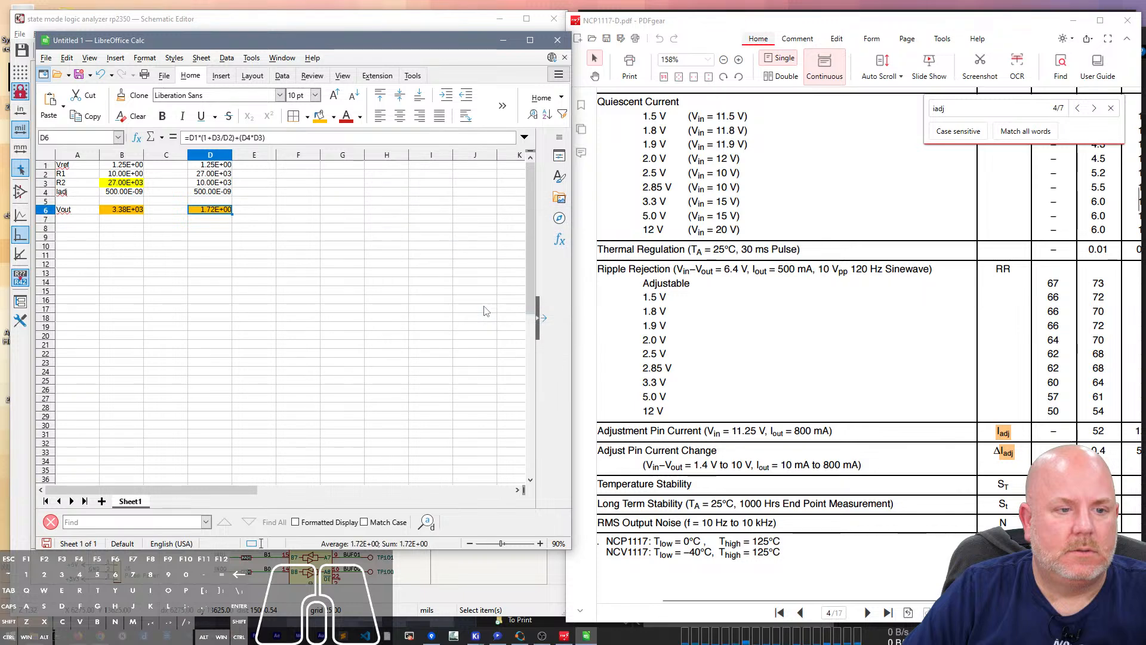
# Step: Give the R1 cell D2 a yellow background and set its value to 1000
pyautogui.click(206, 175)
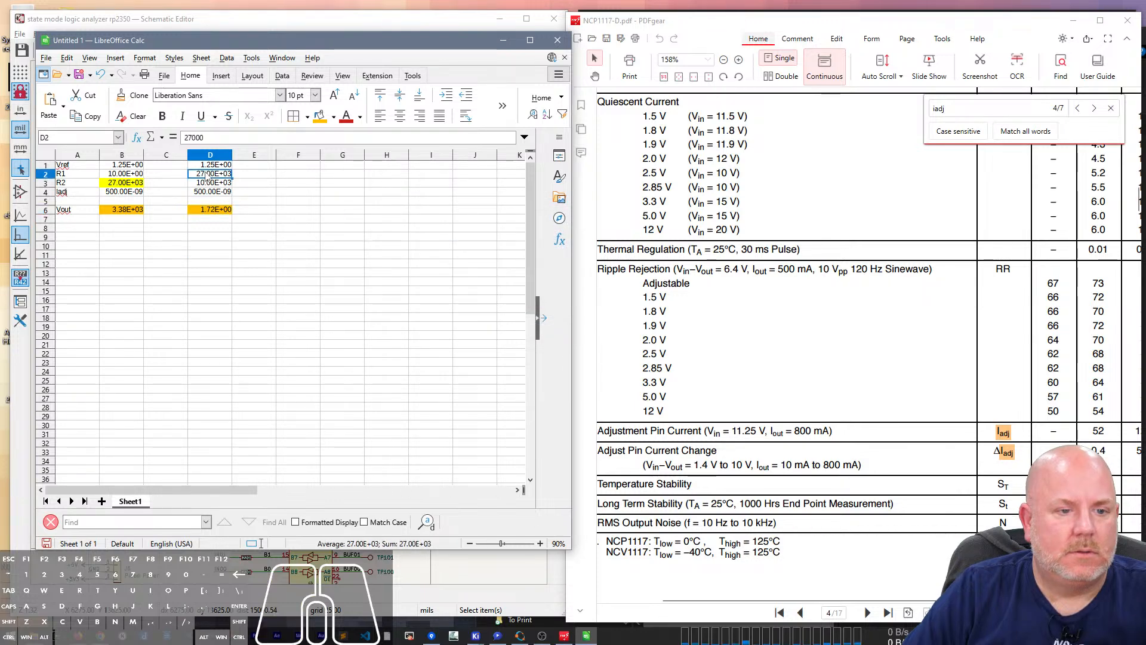
pyautogui.click(212, 210)
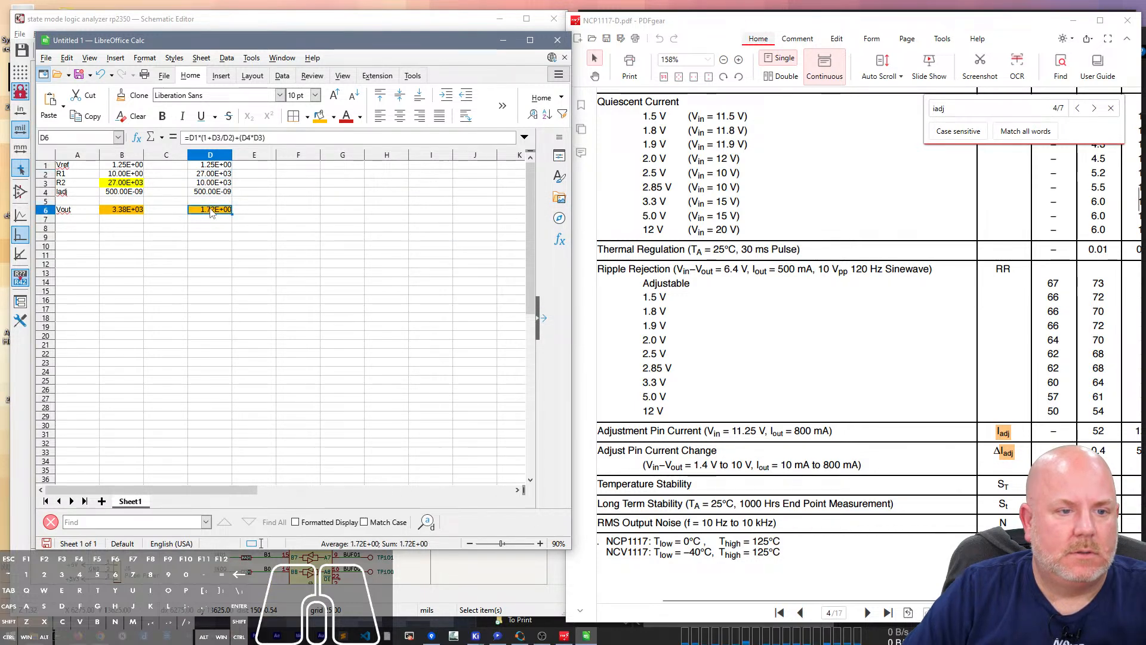
pyautogui.click(213, 174)
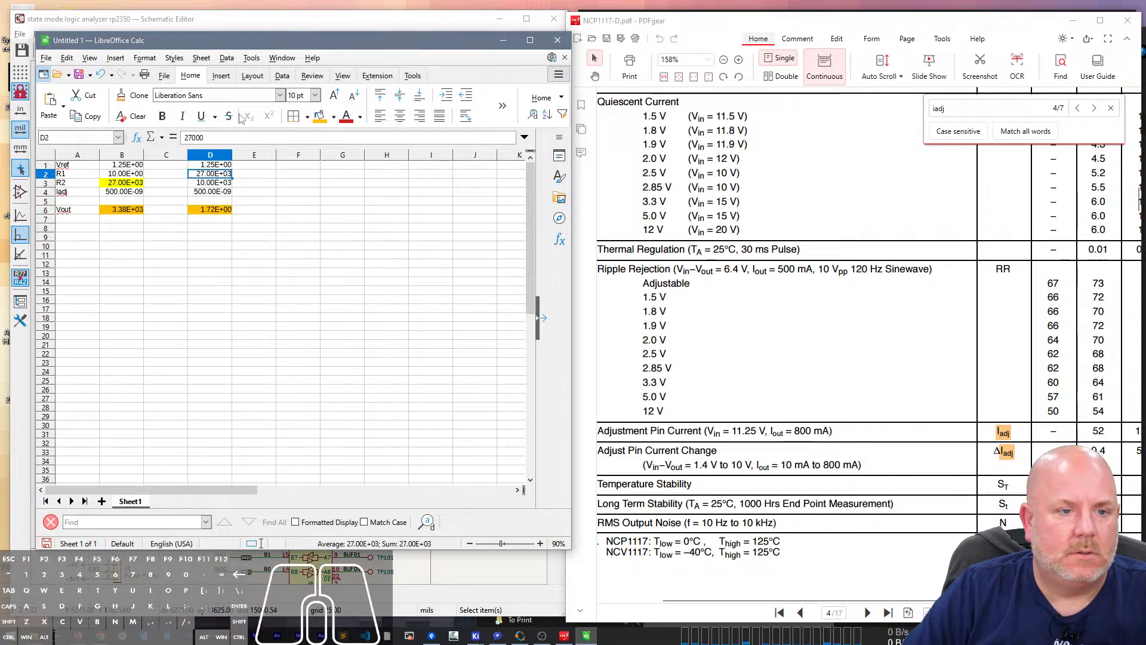
pyautogui.click(333, 117)
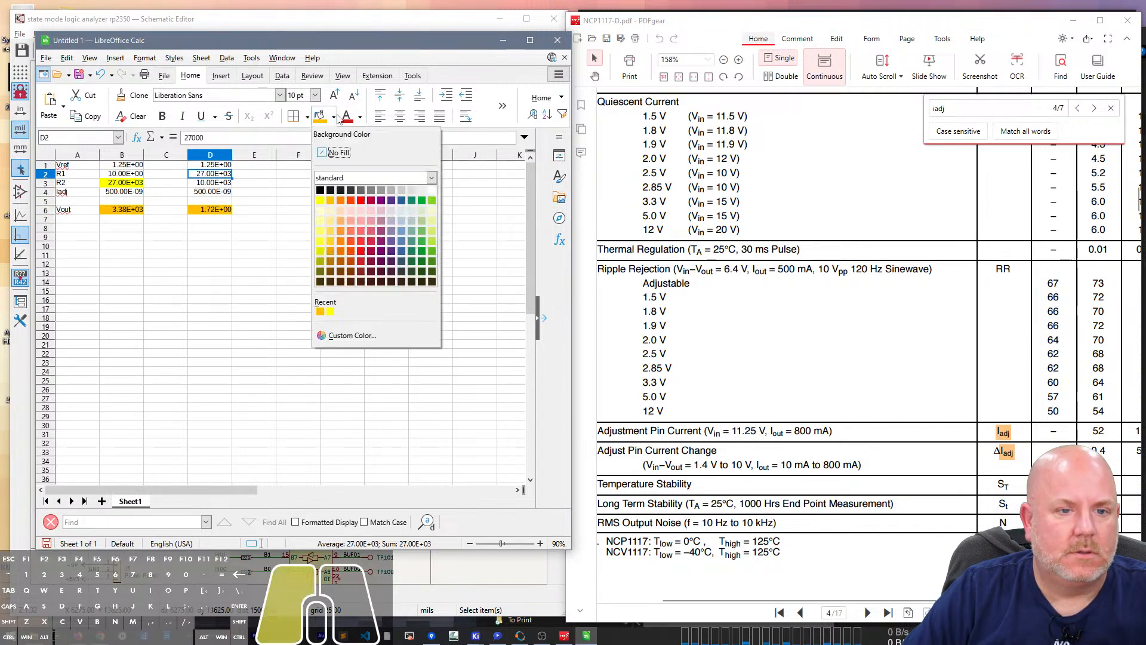
pyautogui.click(321, 202)
pyautogui.write('1000')
pyautogui.press('Return')
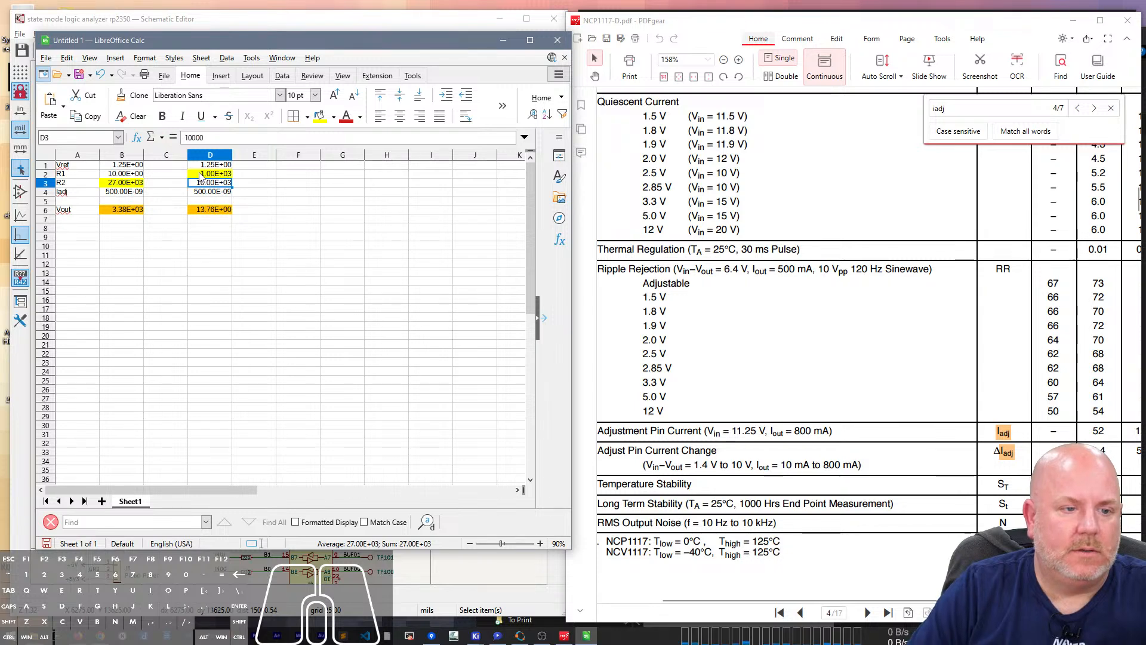
# Step: Try R1 values of 2000 and 3000 in cell D2
pyautogui.click(201, 175)
pyautogui.write('2000')
pyautogui.press('Return')
pyautogui.click(201, 175)
pyautogui.write('3000')
pyautogui.press('Return')
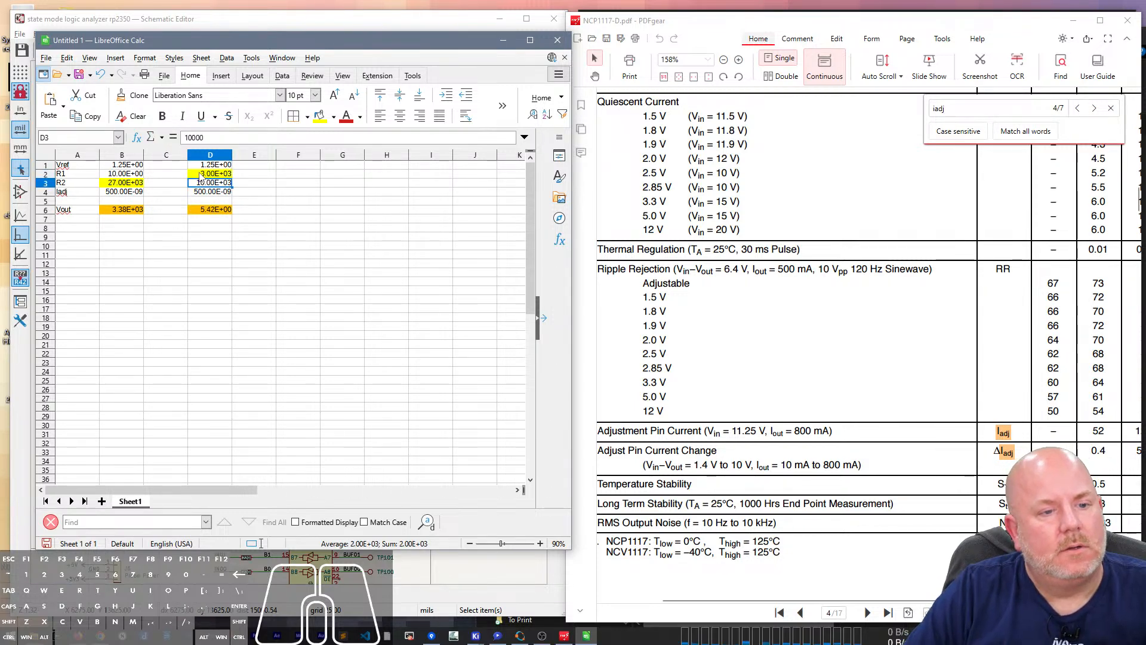
# Step: Set R1 in cell D2 to 4e3
pyautogui.click(202, 176)
pyautogui.write('4ed')
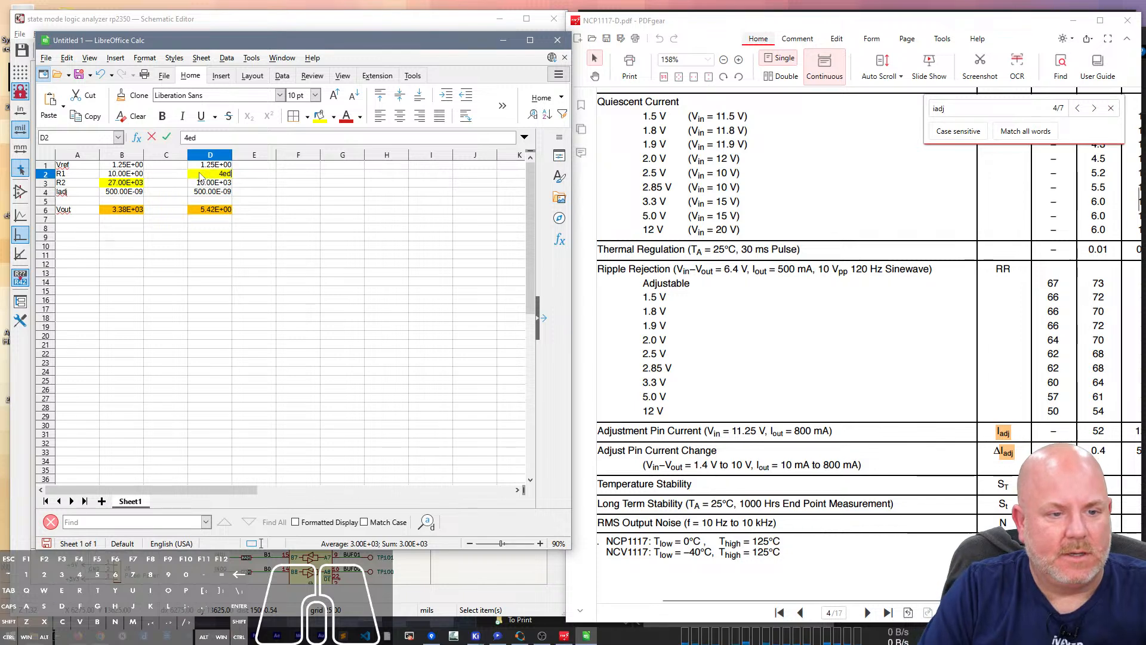
pyautogui.write('3')
pyautogui.press('Return')
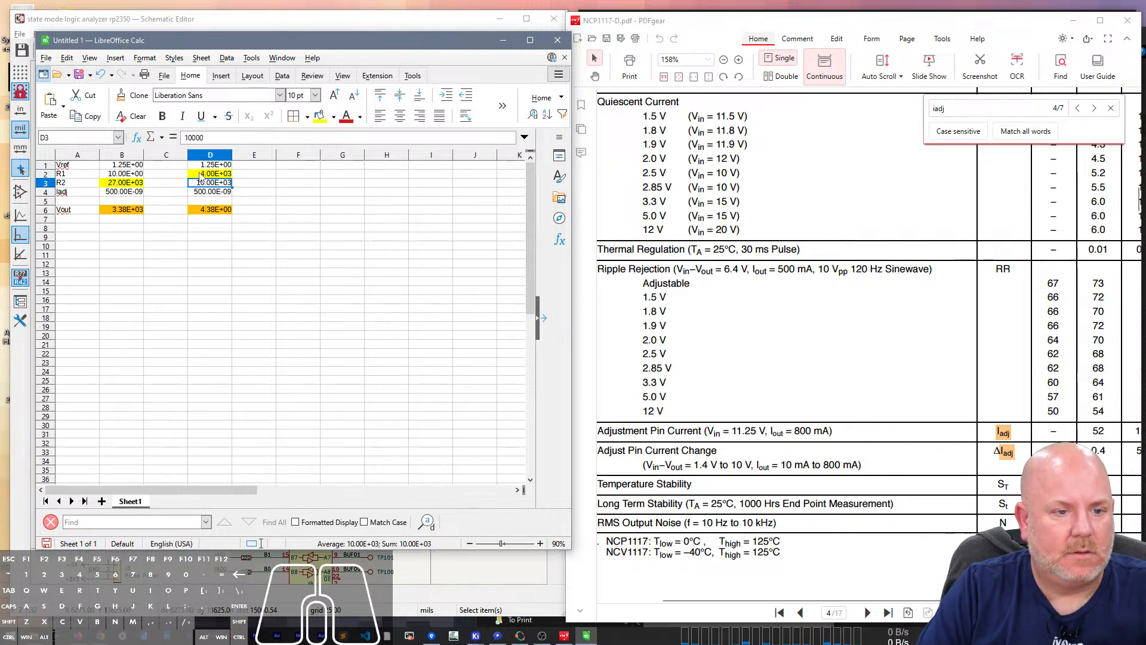
# Step: Run Goal Seek on Vout cell D6 with target value 5 and variable cell D2, and insert the result
pyautogui.click(216, 210)
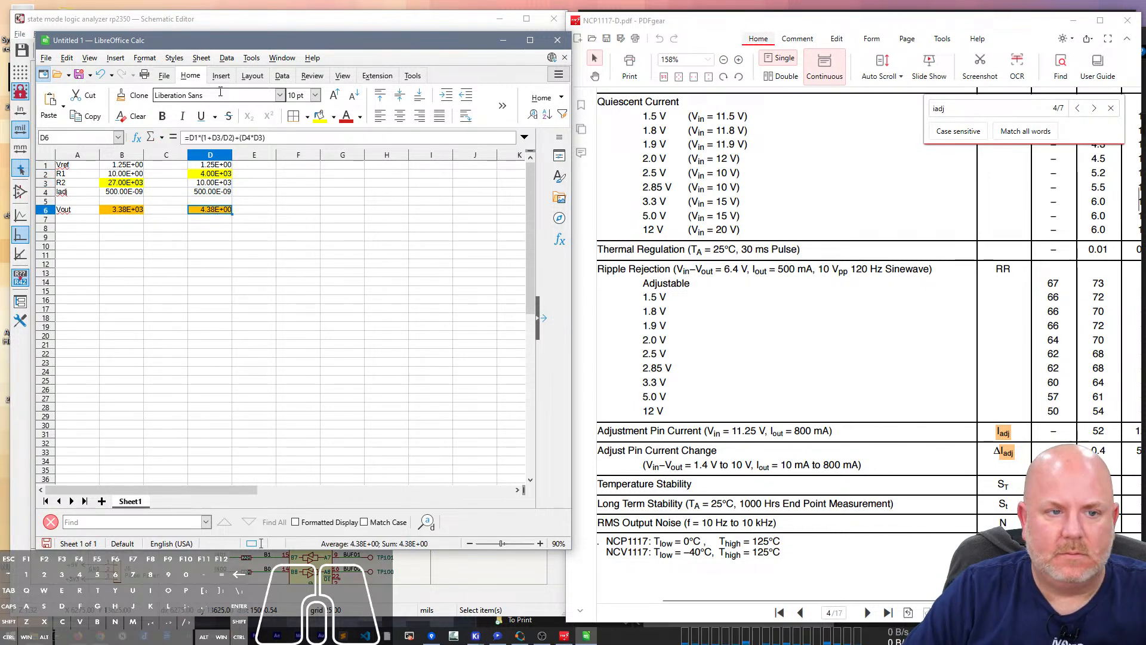
pyautogui.click(227, 58)
pyautogui.moveTo(252, 59)
pyautogui.click(281, 200)
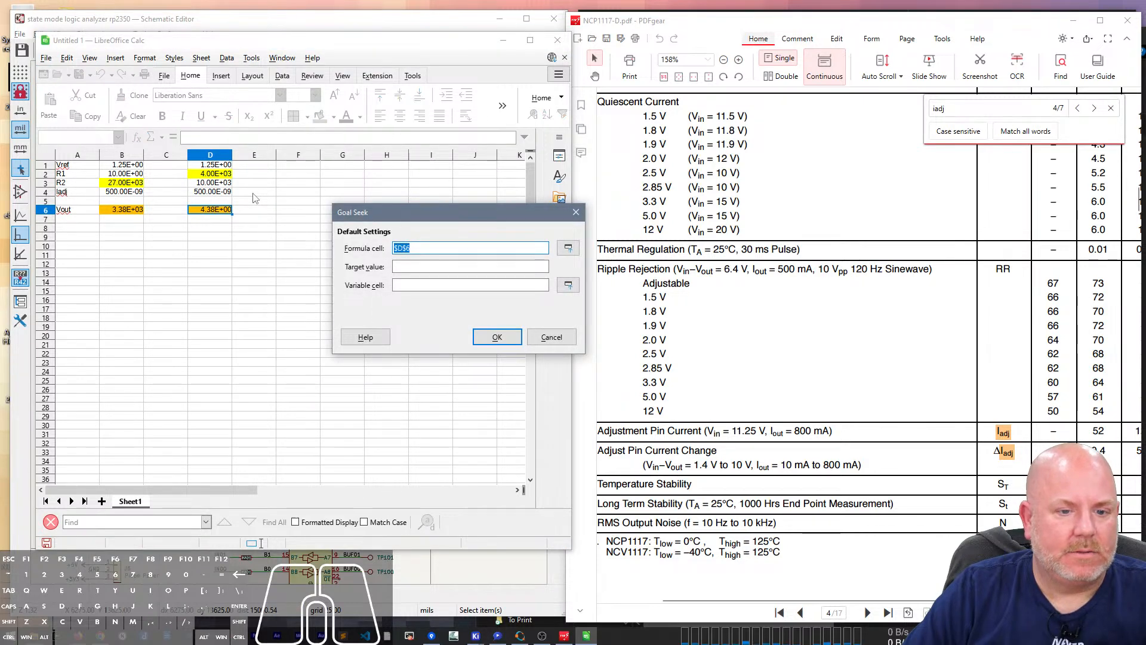
pyautogui.click(406, 269)
pyautogui.write('5')
pyautogui.click(412, 285)
pyautogui.click(225, 175)
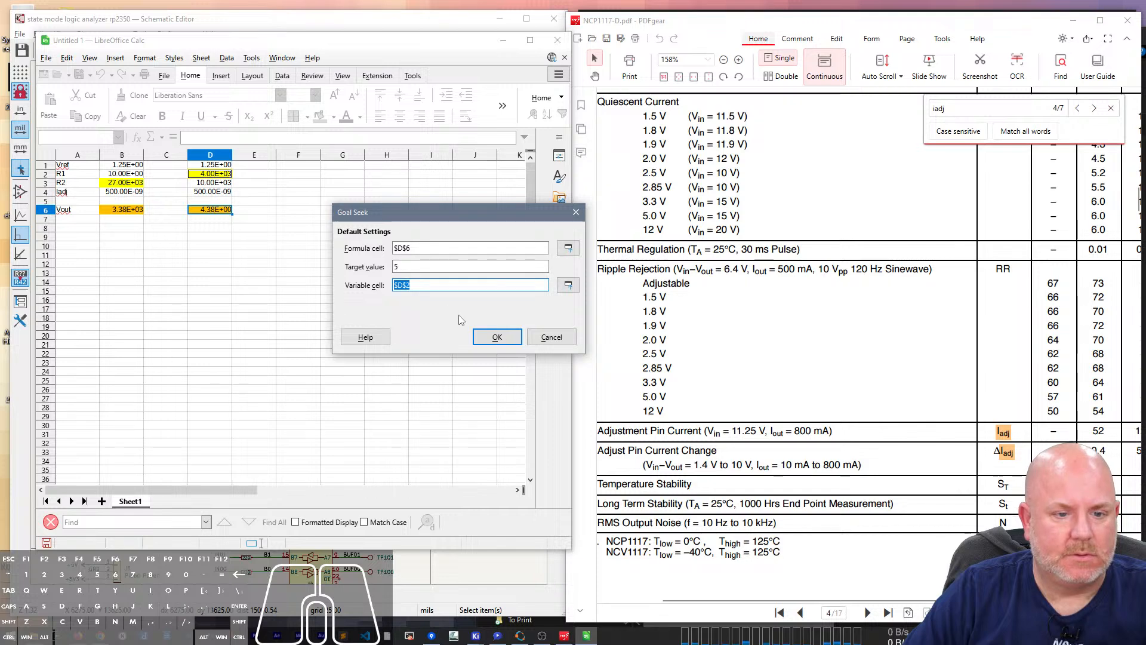
pyautogui.click(508, 344)
pyautogui.click(449, 309)
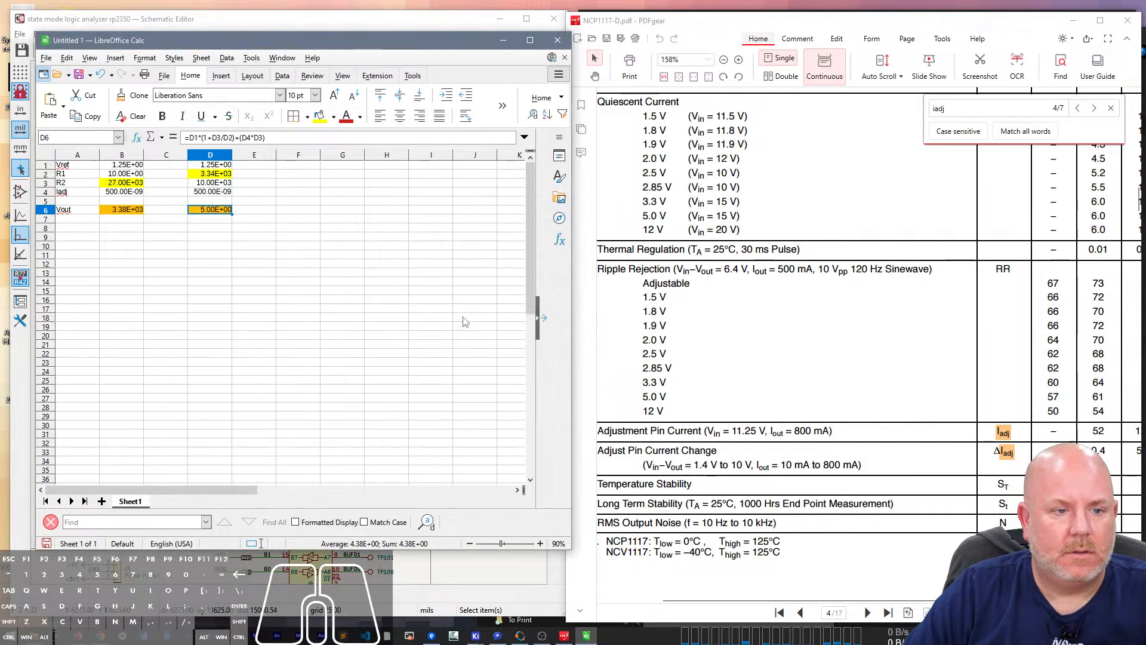
# Step: Try 1000 as the R2 value in cell D3 and reselect that cell
pyautogui.click(227, 182)
pyautogui.write('1000')
pyautogui.press('Return')
pyautogui.click(224, 186)
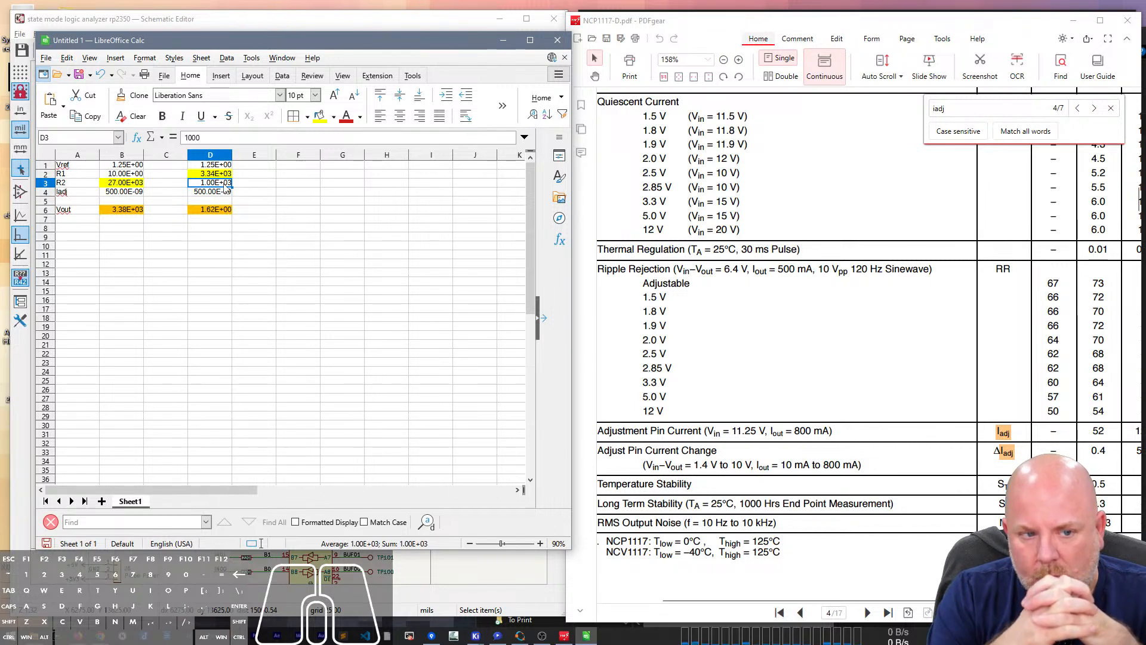
# Step: Set R1 in cell D2 to 3300 and R2 in cell D3 to 10000
pyautogui.press('Up')
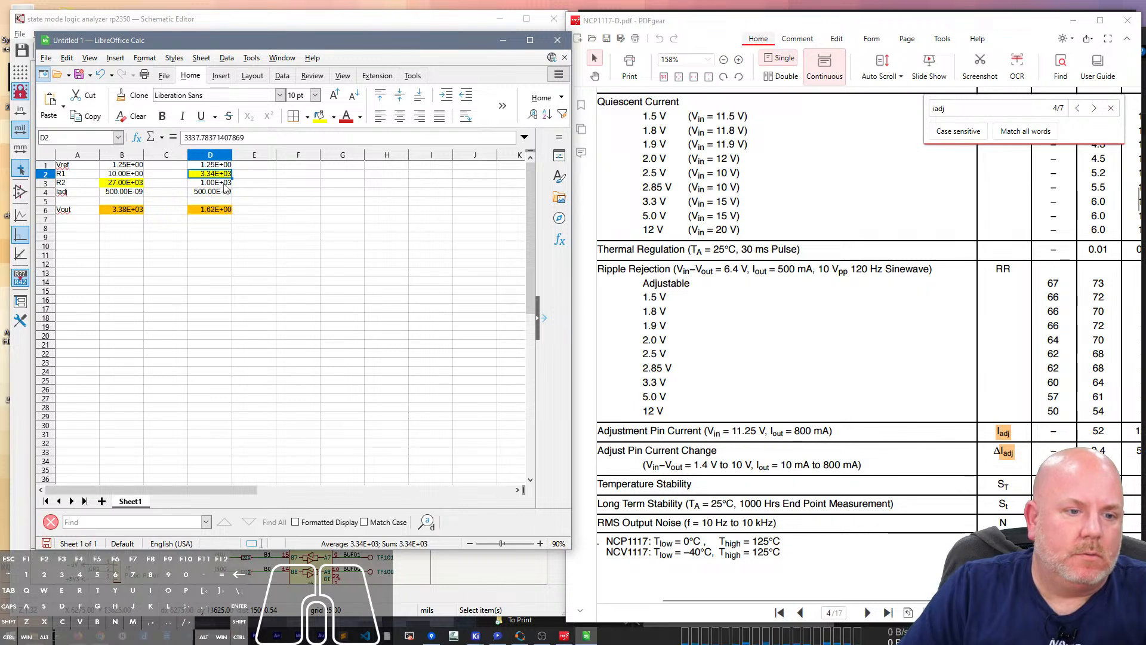
pyautogui.write('3300')
pyautogui.press('Return')
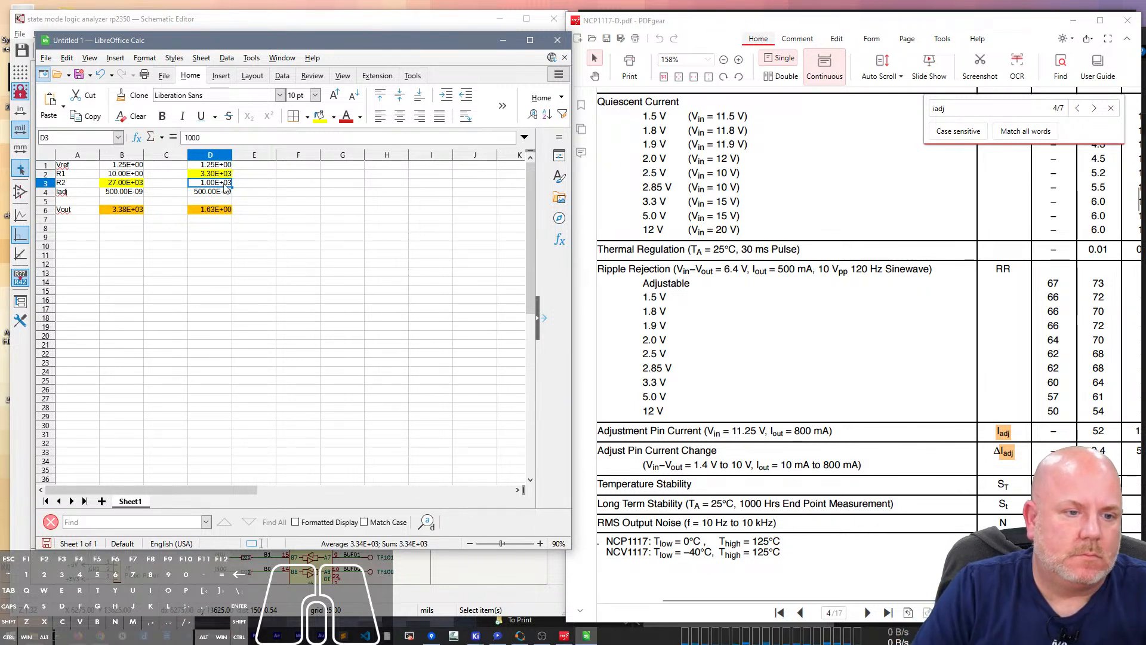
pyautogui.write('10000')
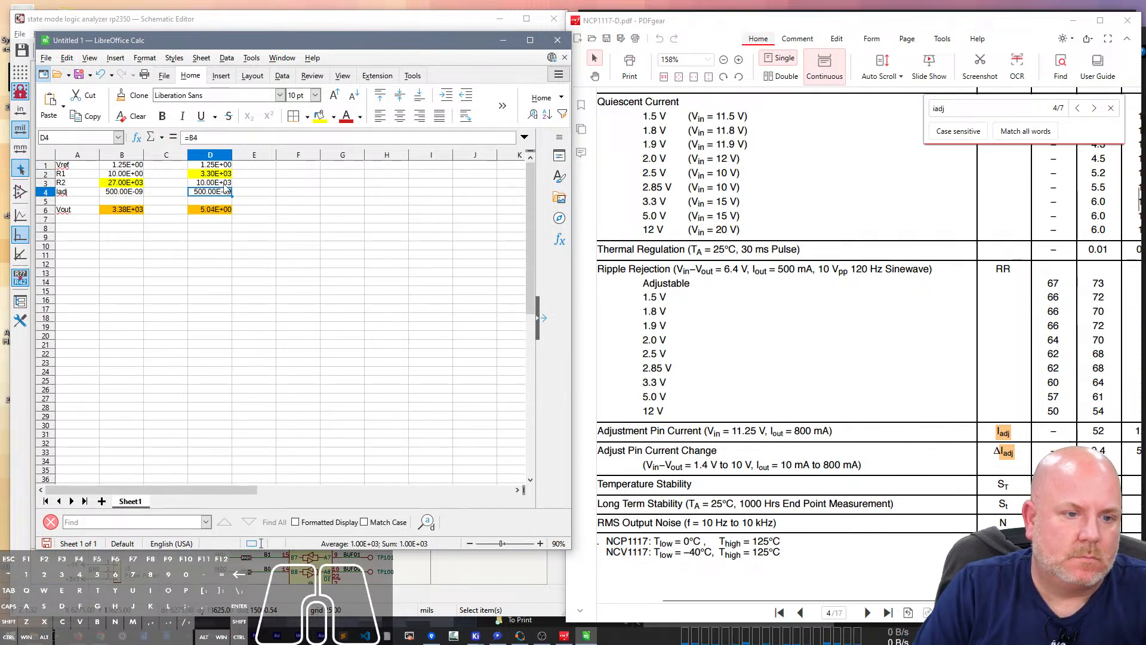
pyautogui.press('Return')
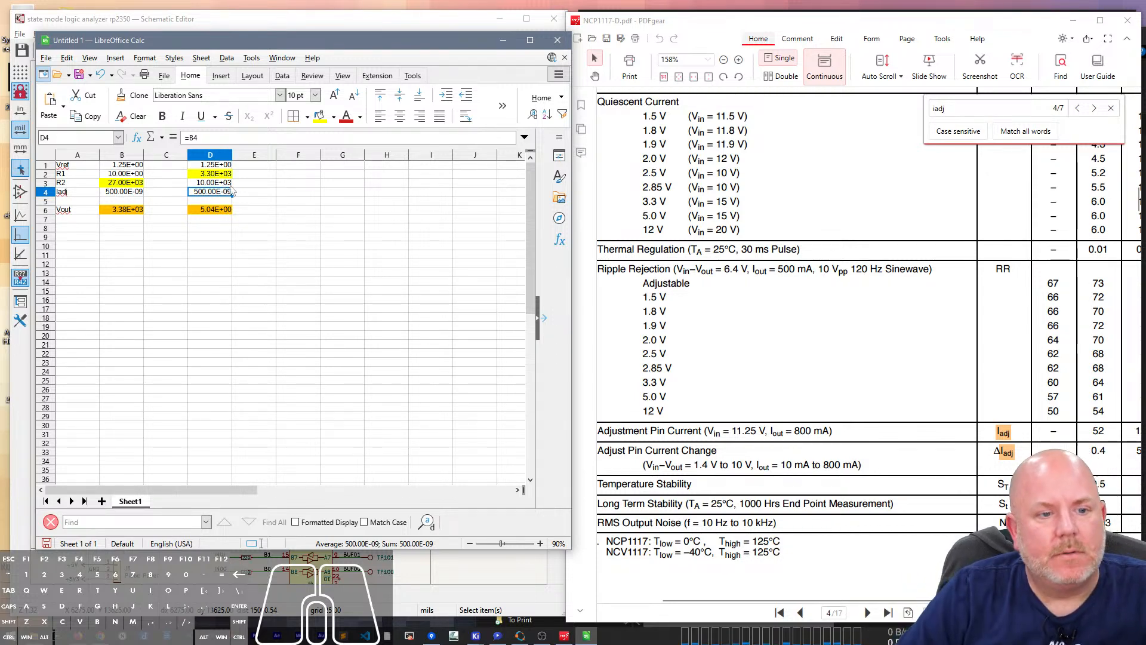
pyautogui.click(45, 58)
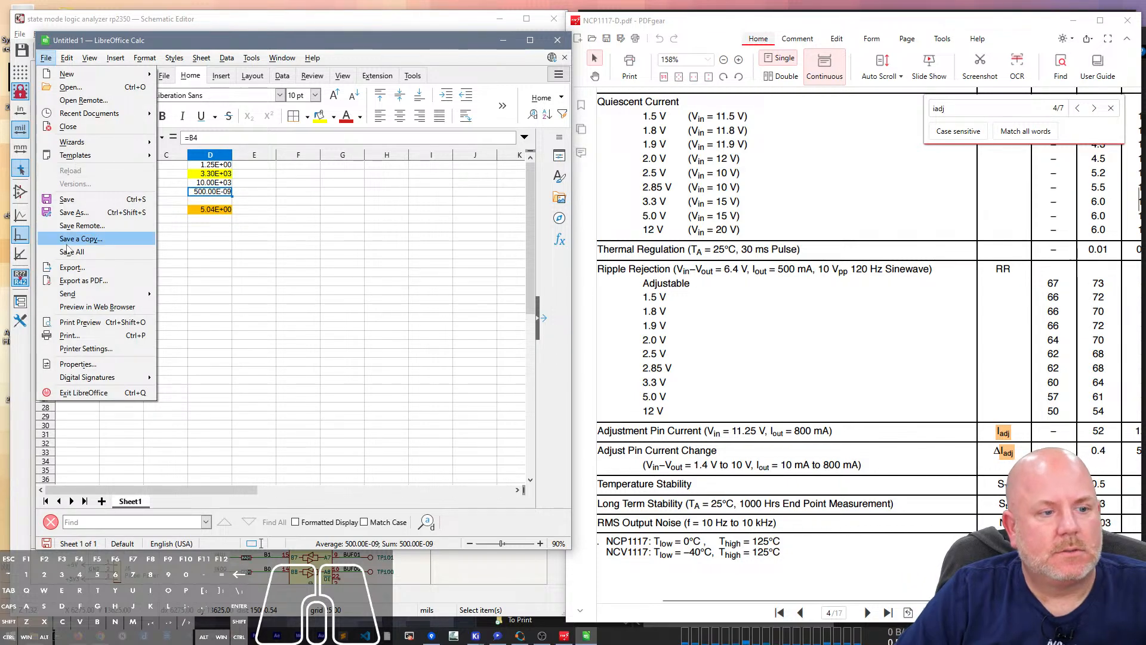
pyautogui.click(75, 213)
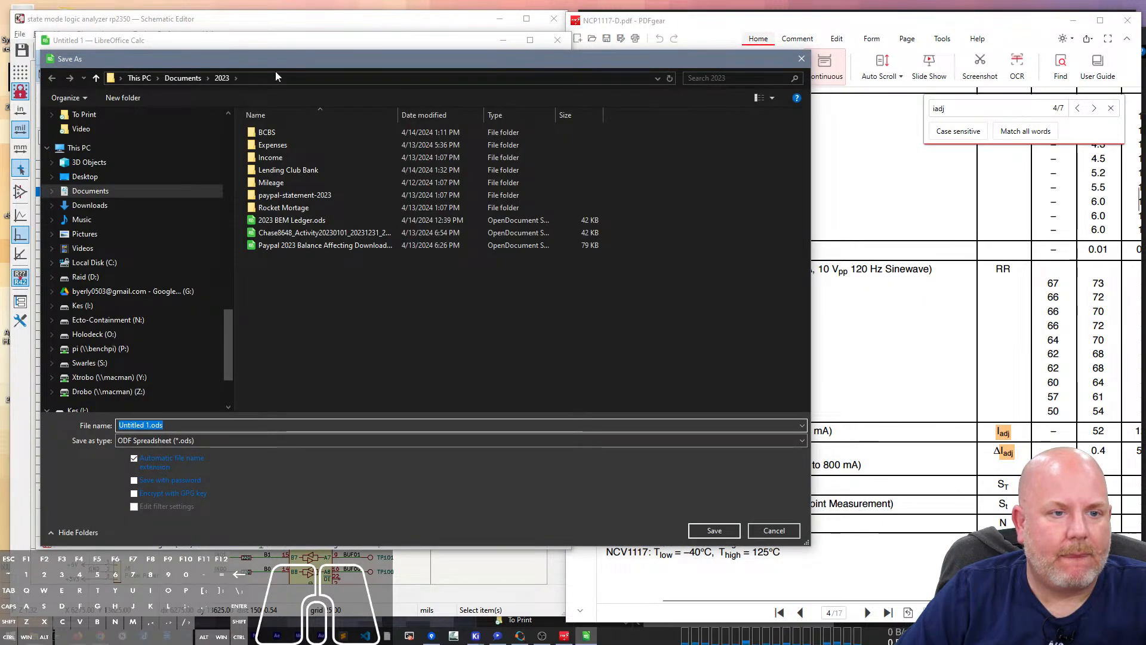
pyautogui.press('Escape')
pyautogui.moveTo(290, 40); pyautogui.dragTo(771, 50)
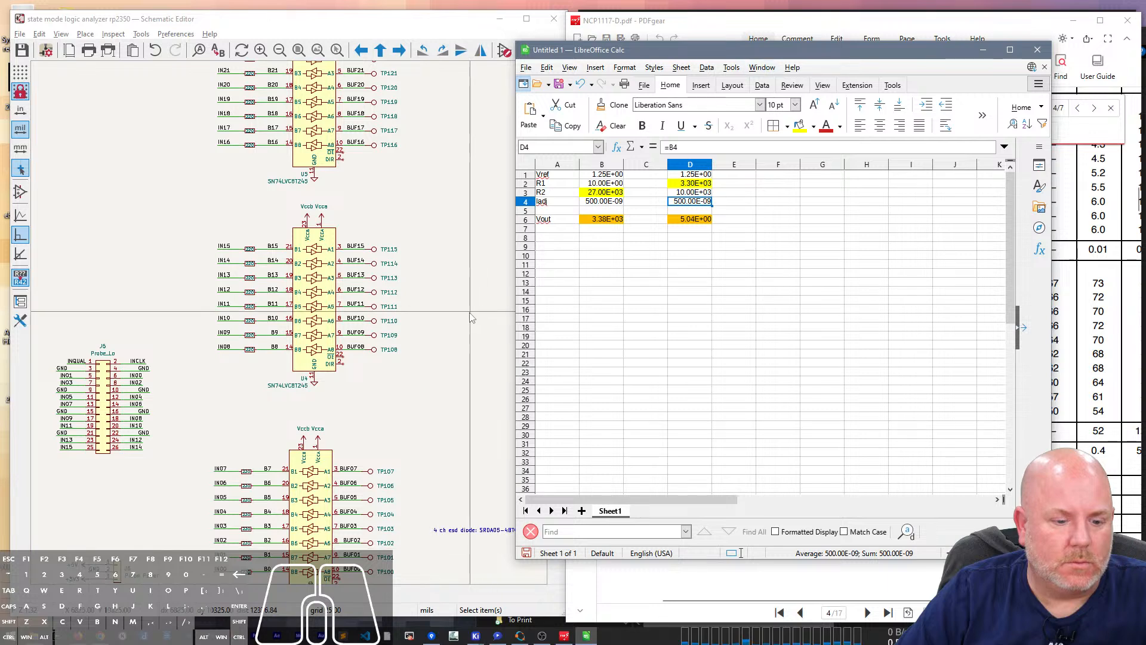
pyautogui.click(35, 639)
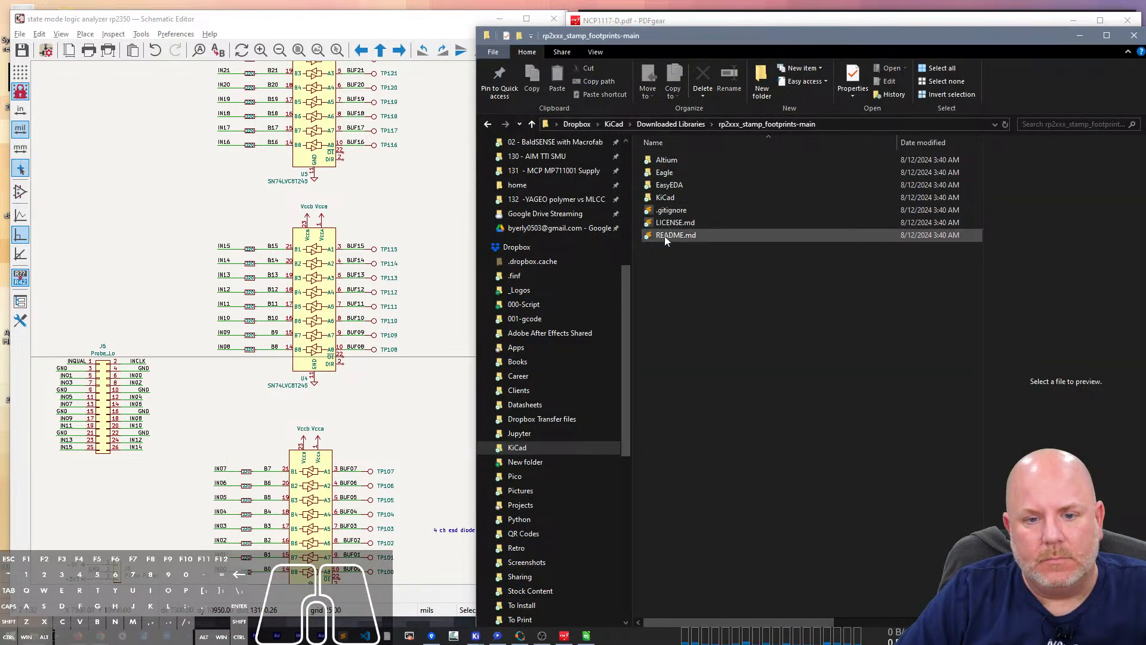
pyautogui.click(1133, 35)
# Step: Reposition the spreadsheet window and open its file commands for saving
pyautogui.moveTo(705, 54); pyautogui.dragTo(600, 191)
pyautogui.click(420, 203)
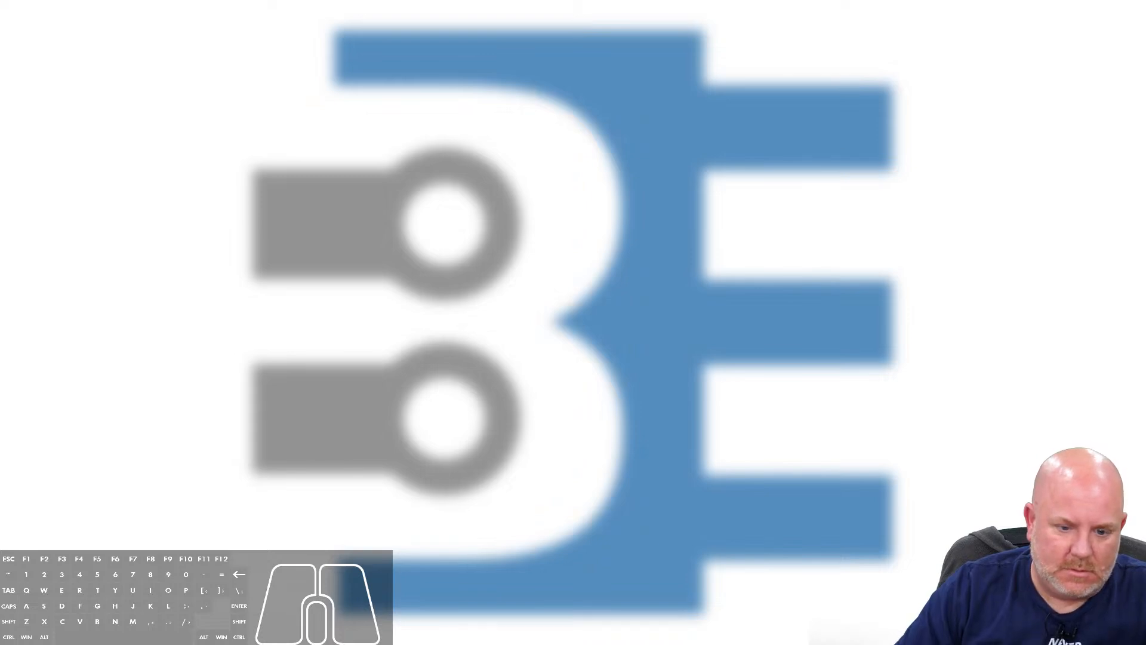
pyautogui.click(573, 322)
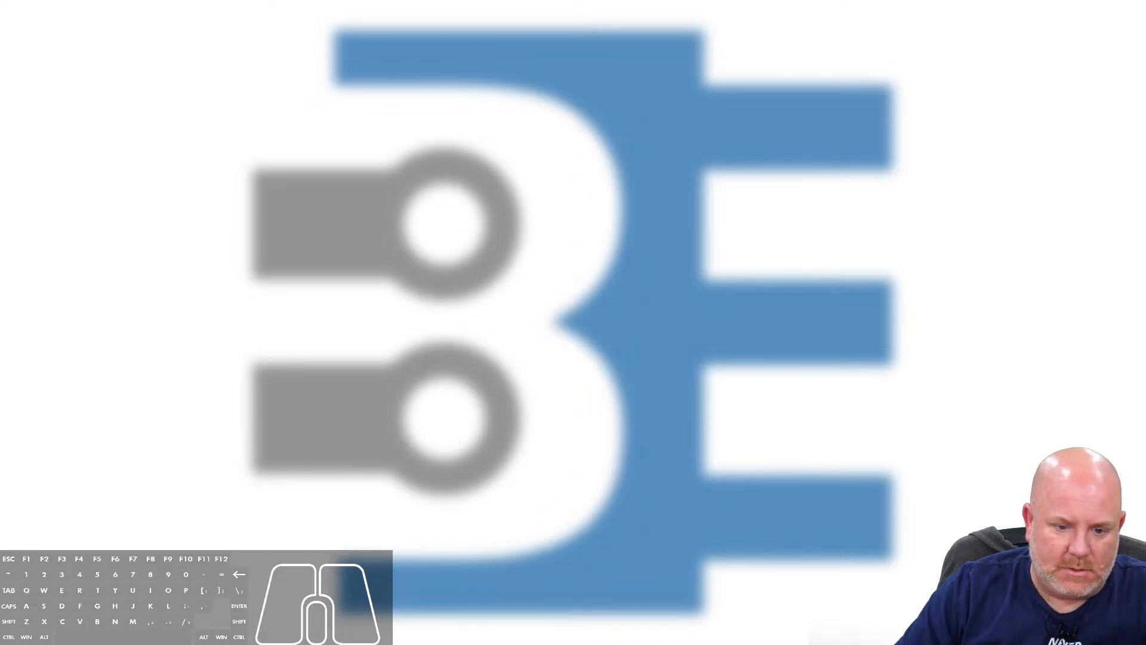
pyautogui.scroll(1, 573, 322)
pyautogui.scroll(2, 573, 322)
pyautogui.scroll(2, 573, 322)
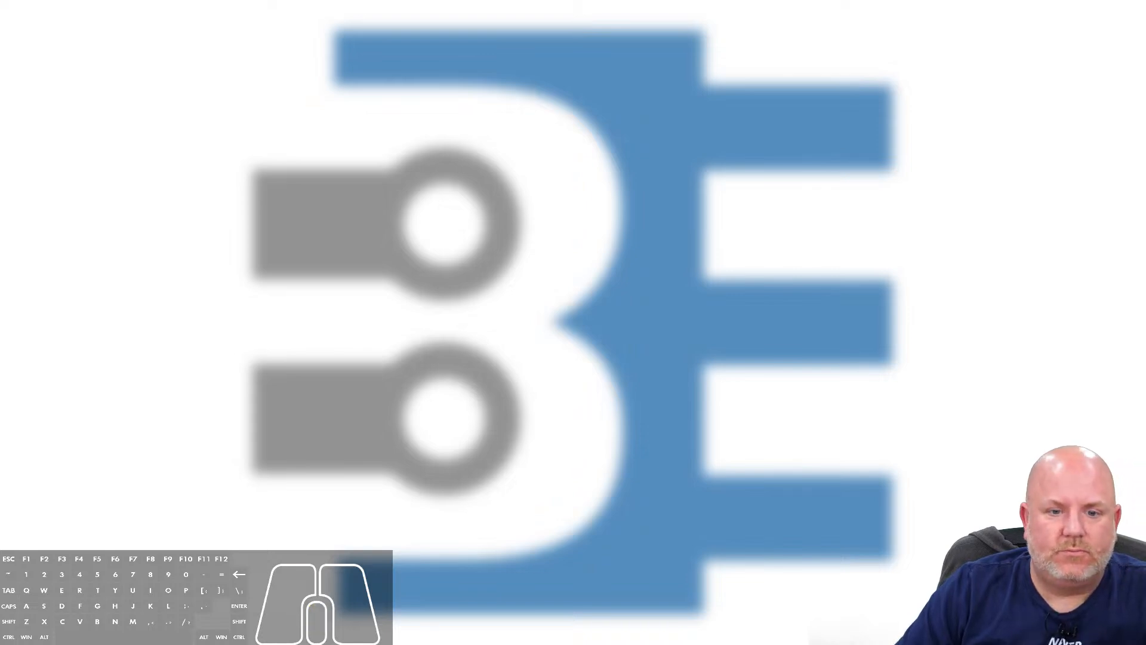
pyautogui.click(573, 323)
pyautogui.click(574, 323)
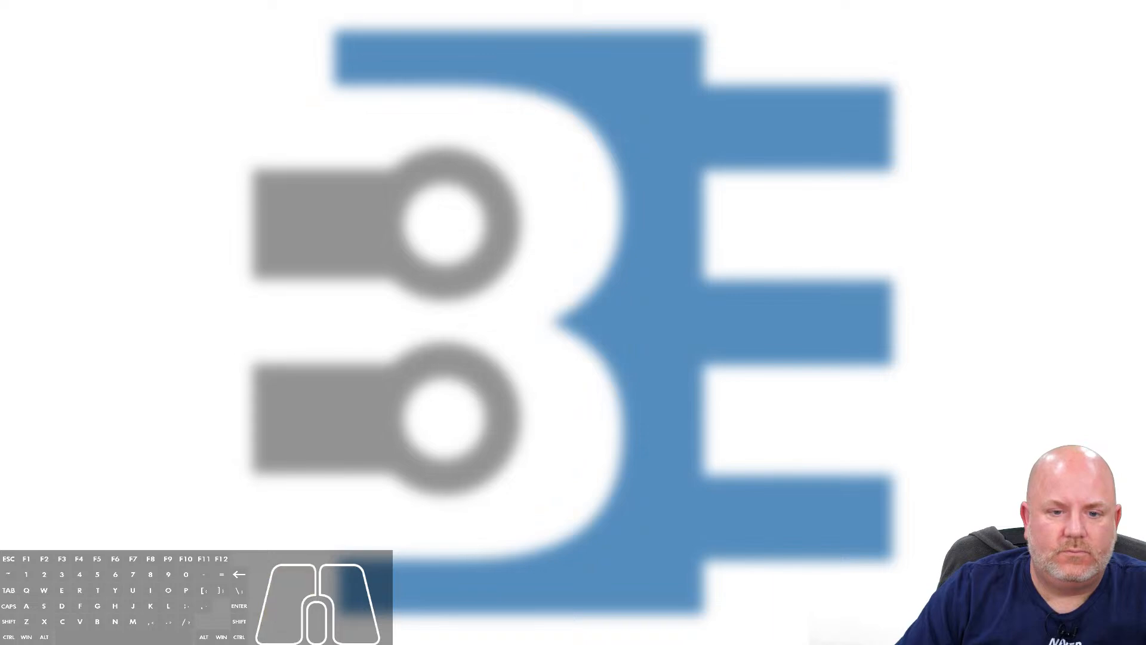
pyautogui.click(573, 322)
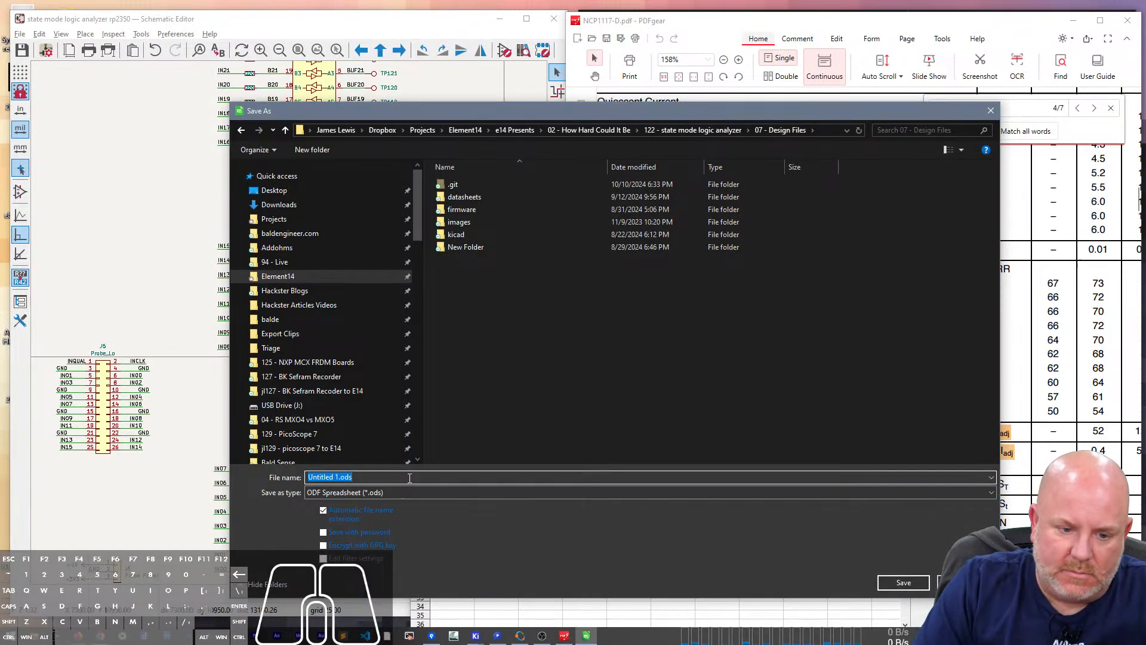
# Step: Save the spreadsheet as ldo calcs in the logic analyzer project's 07 - Design Files folder
pyautogui.write('ldo calcs')
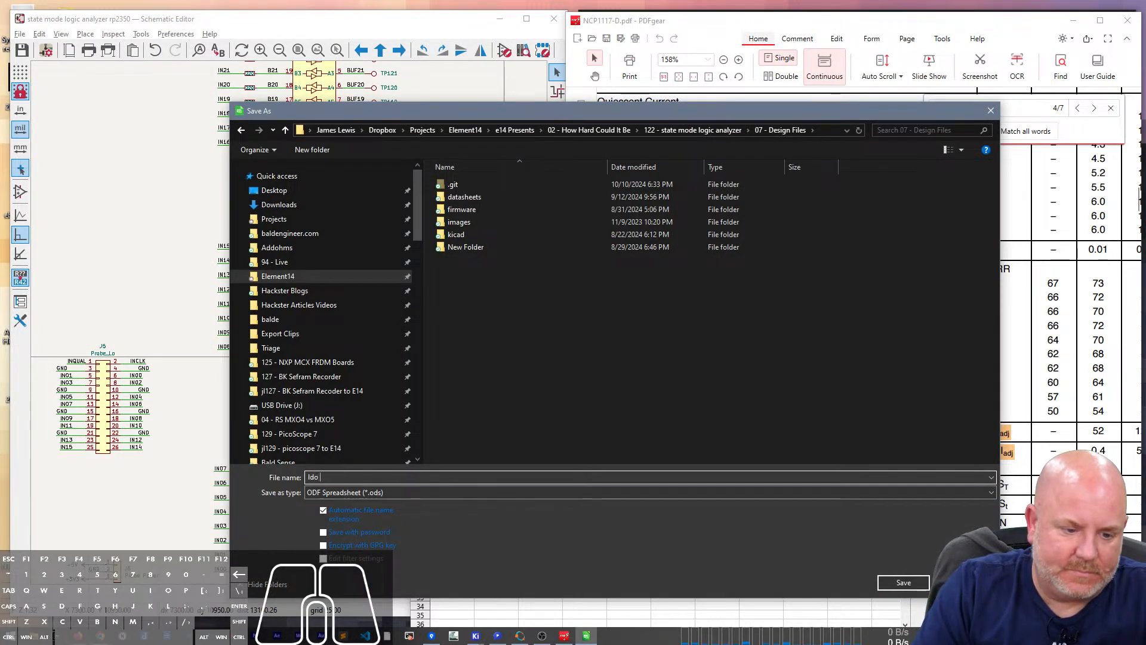
pyautogui.press('Return')
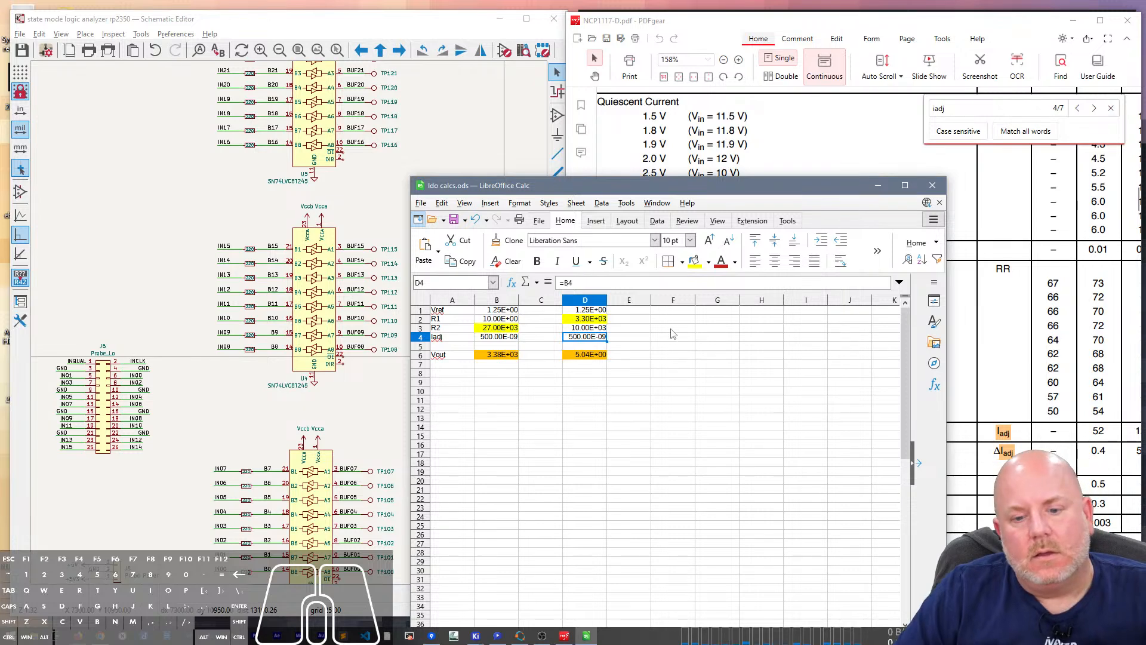
# Step: In the KiCad schematic, delete the wires linking regulator U1's output and ADJ nets to the A, W and B pins of digital potentiometer U3
pyautogui.scroll(-3, 291, 316)
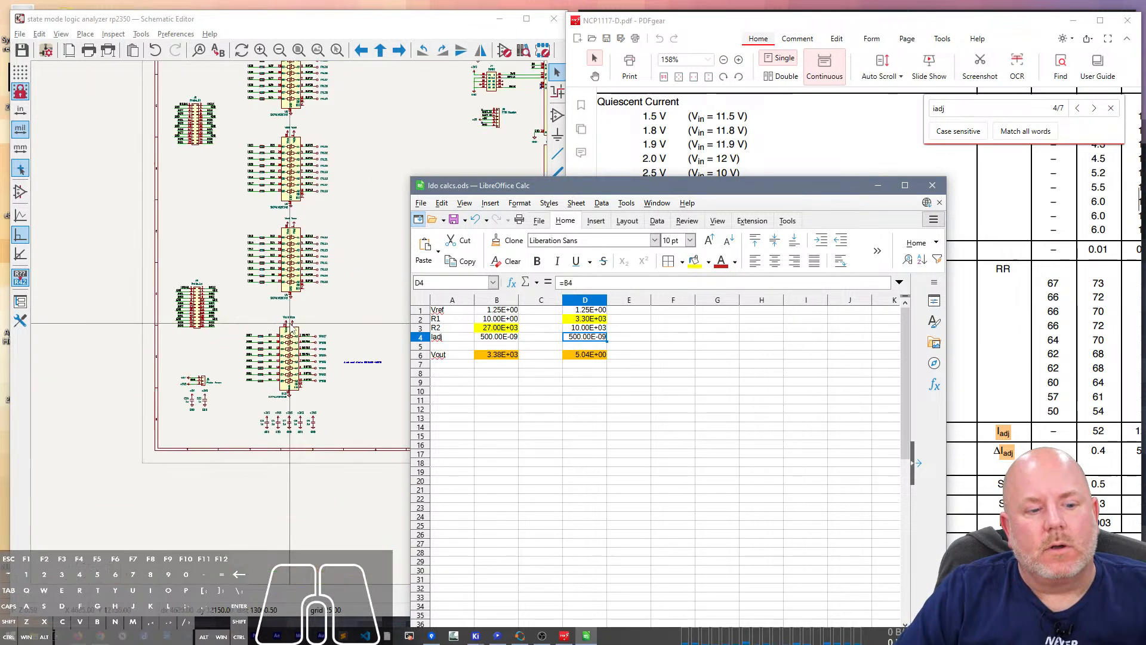
pyautogui.rightClick(347, 286)
pyautogui.click(497, 264)
pyautogui.moveTo(508, 391); pyautogui.dragTo(276, 364, button='middle')
pyautogui.scroll(5, 305, 395)
pyautogui.scroll(-3, 281, 334)
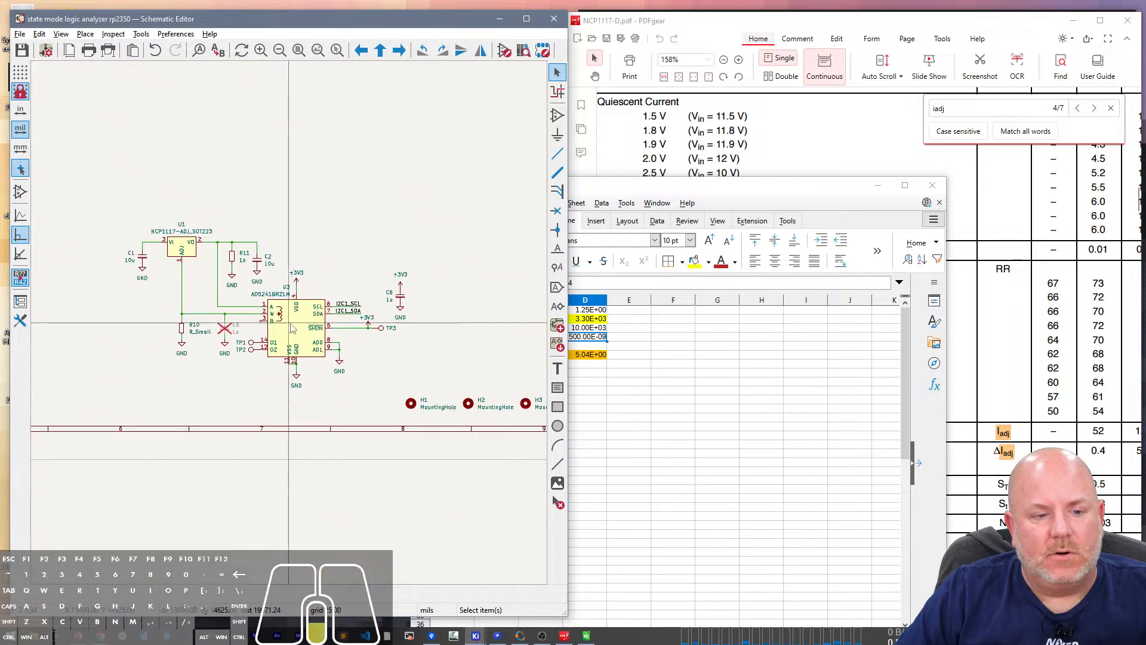
pyautogui.scroll(1, 232, 325)
pyautogui.moveTo(309, 313); pyautogui.dragTo(305, 283)
pyautogui.press('Delete')
pyautogui.press('Delete')
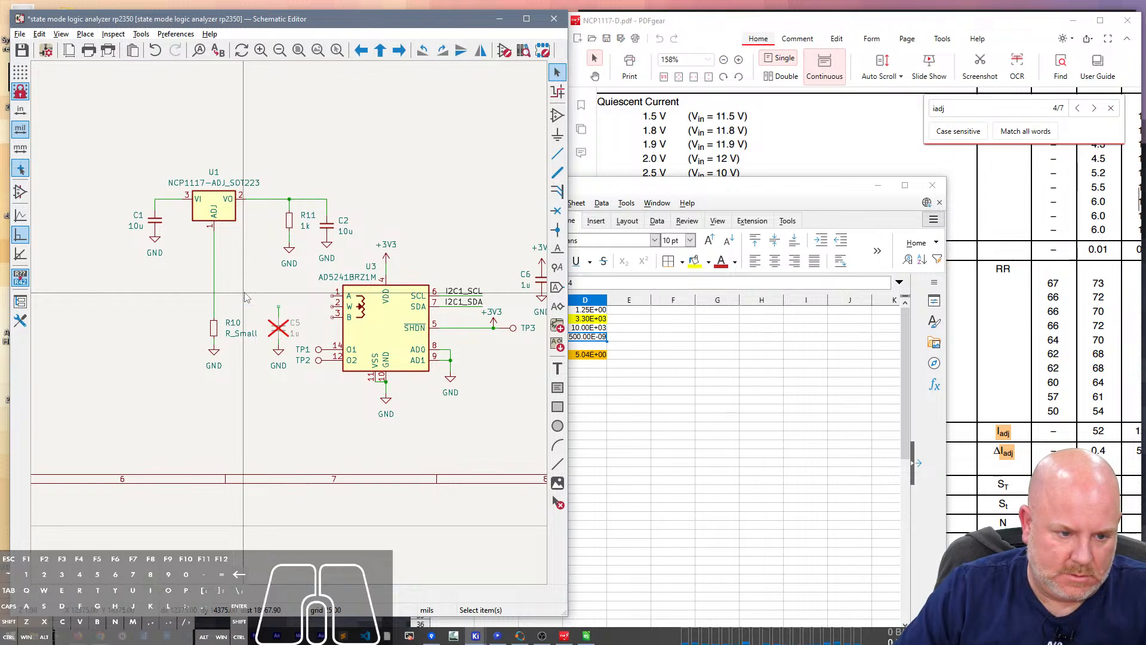
# Step: Move resistor R10 beneath U1's output net beside R11 and set its value to 3k3
pyautogui.click(215, 328)
pyautogui.press('m')
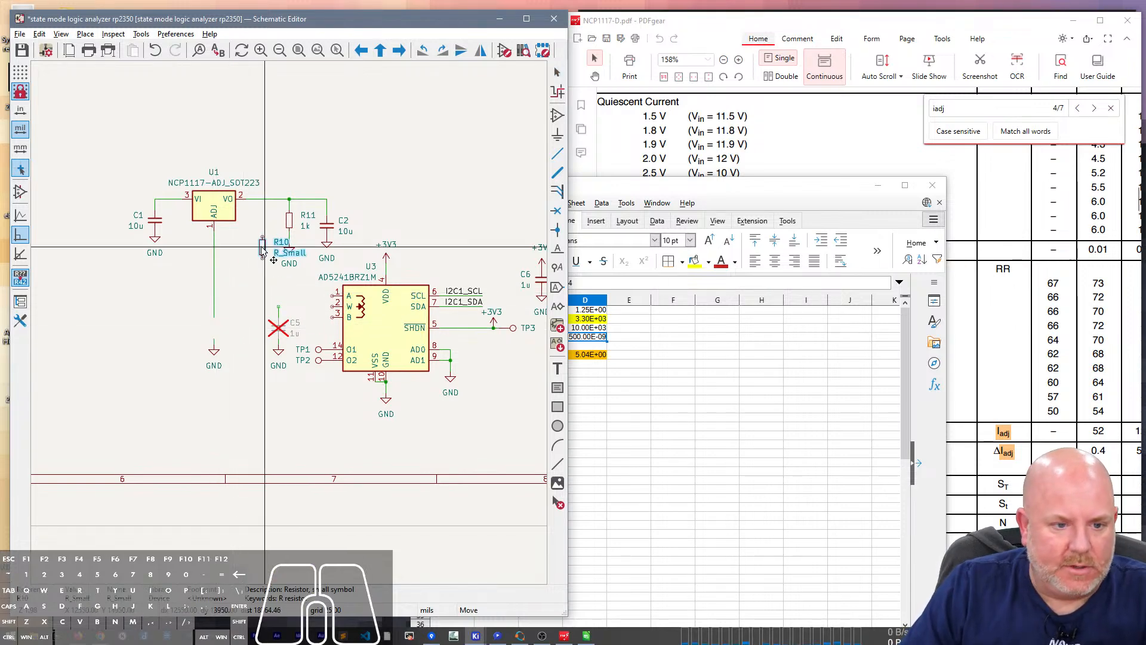
pyautogui.click(253, 237)
pyautogui.click(278, 245)
pyautogui.click(278, 247)
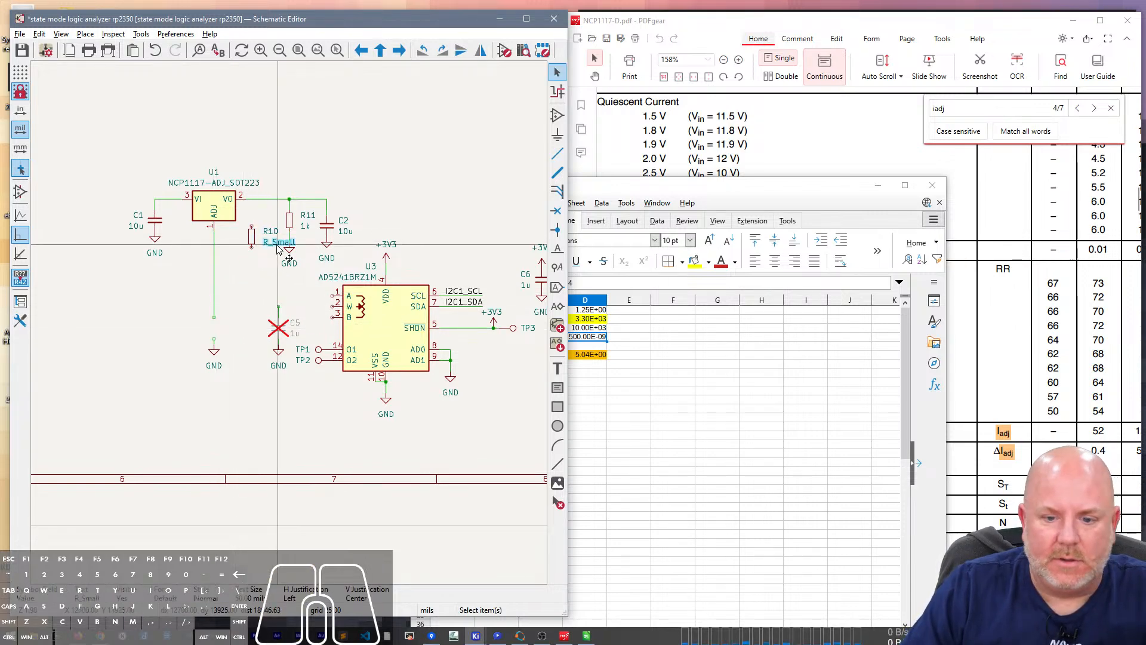
pyautogui.doubleClick(277, 249)
pyautogui.press('Return')
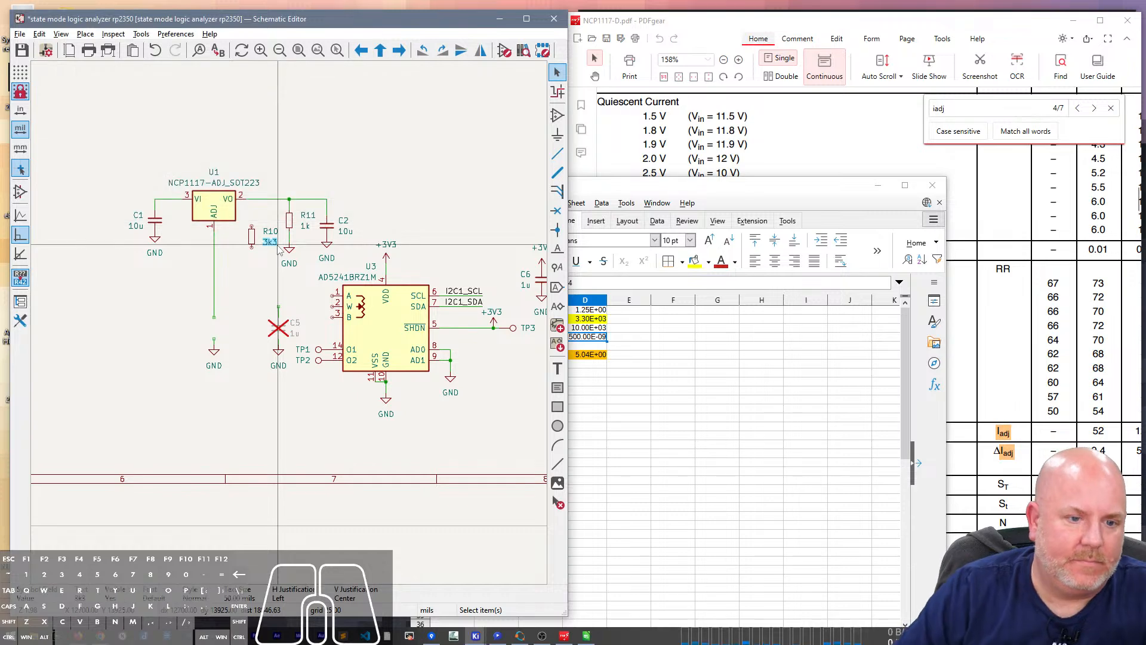
# Step: Wire R10 between U1's VO net and the W pin of U3
pyautogui.press('w')
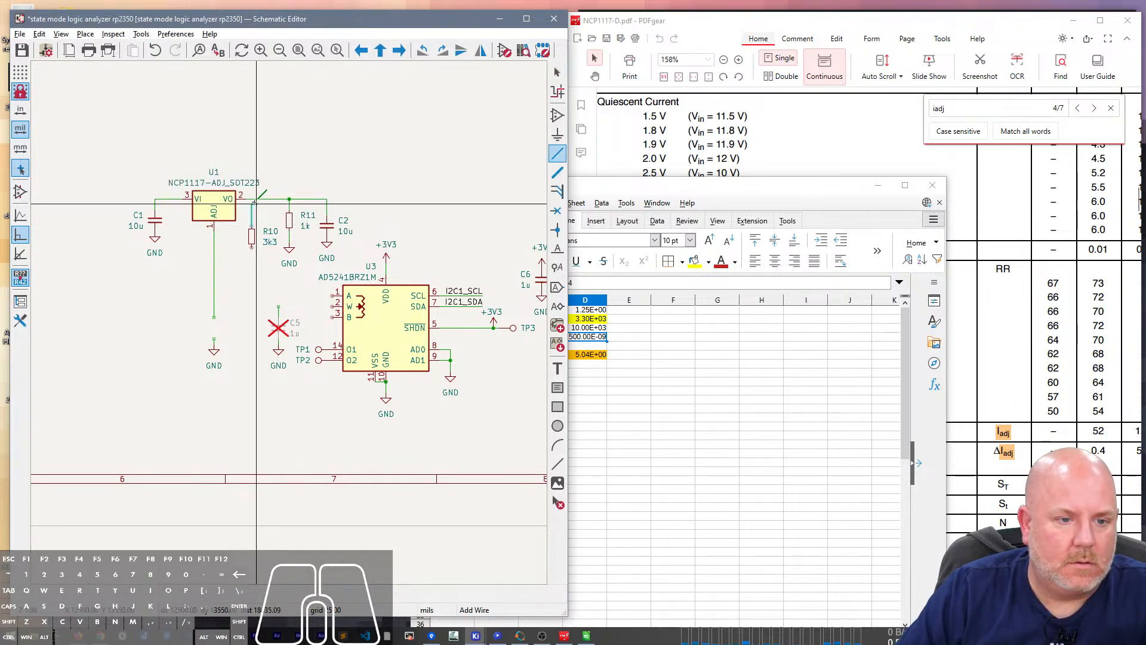
pyautogui.click(252, 200)
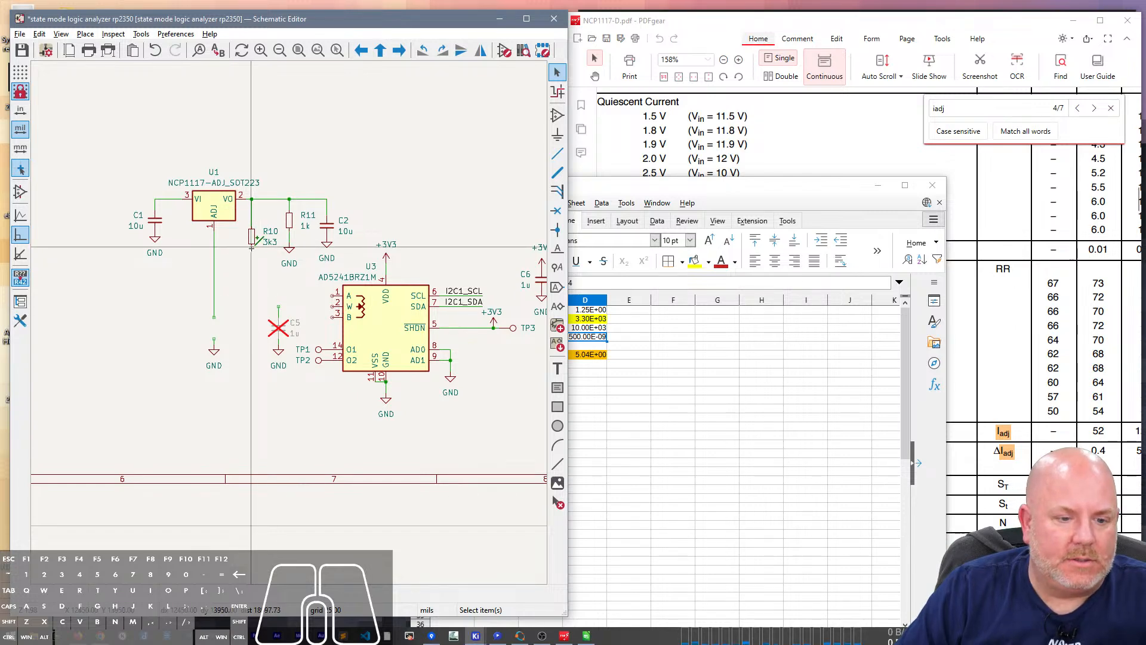
pyautogui.click(252, 246)
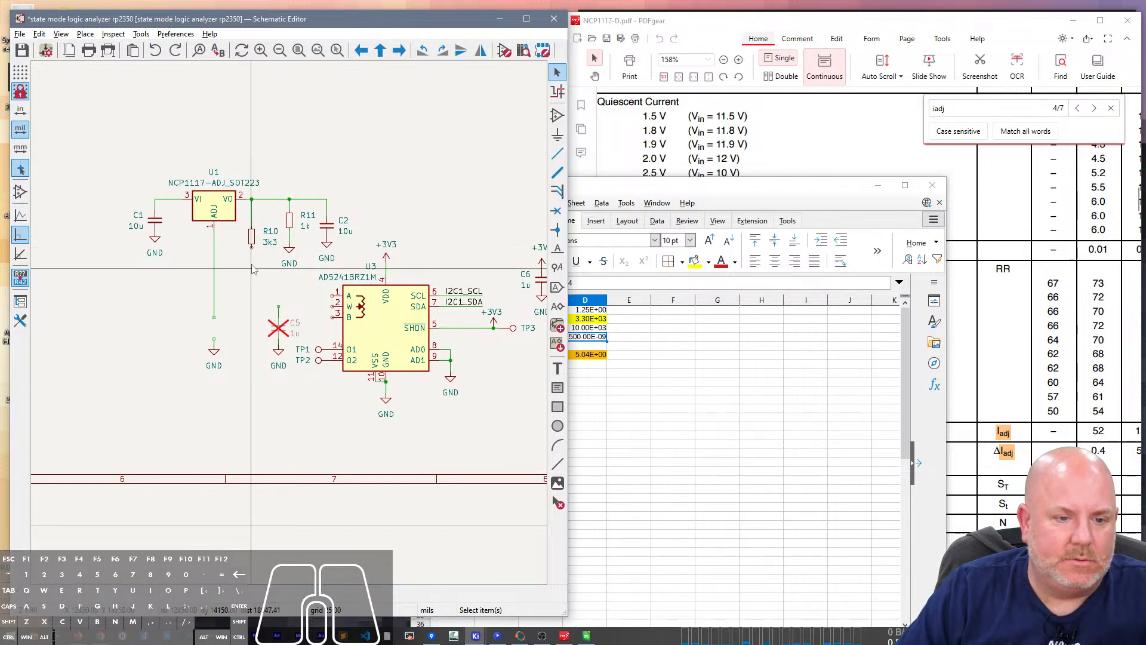
pyautogui.press('w')
pyautogui.click(332, 306)
pyautogui.press('Escape')
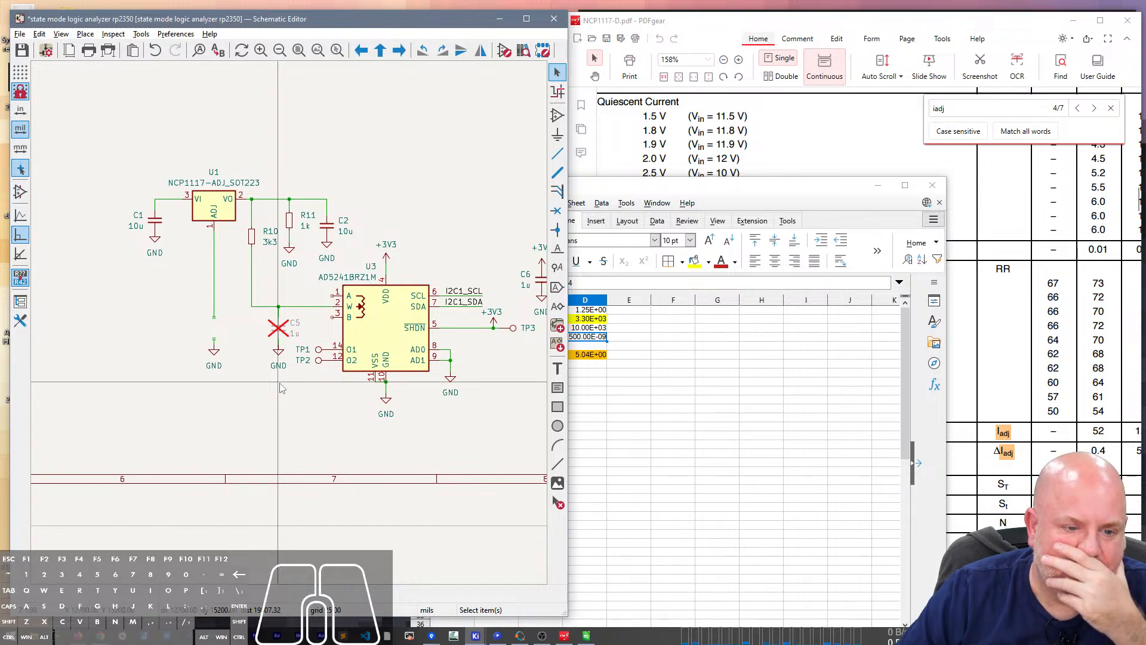
# Step: Move capacitor C5 with its ground symbol directly below R10, onto the wire to U3's W pin
pyautogui.moveTo(294, 384); pyautogui.dragTo(270, 318)
pyautogui.press('h')
pyautogui.press('Escape')
pyautogui.press('Escape')
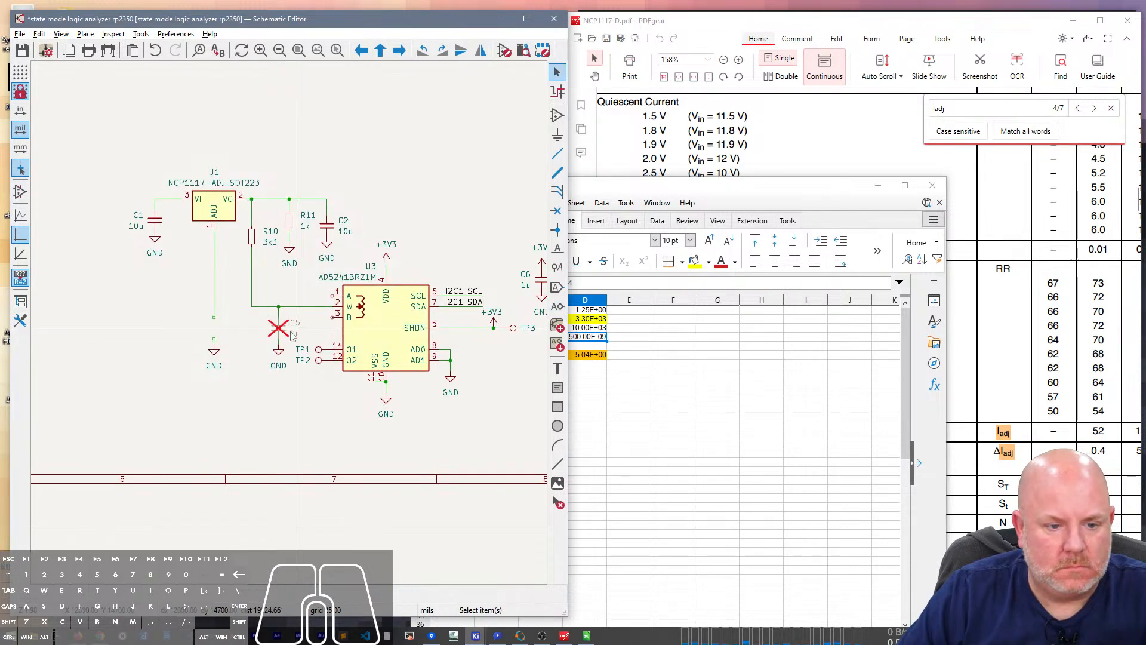
pyautogui.click(280, 330)
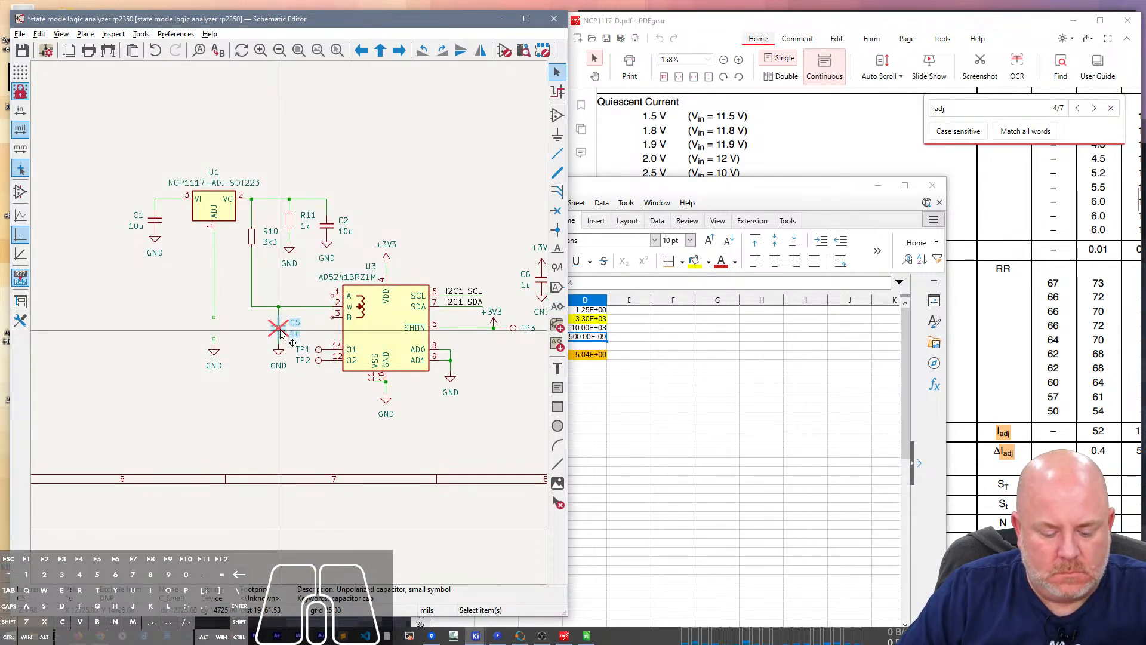
pyautogui.moveTo(280, 330); pyautogui.dragTo(252, 354)
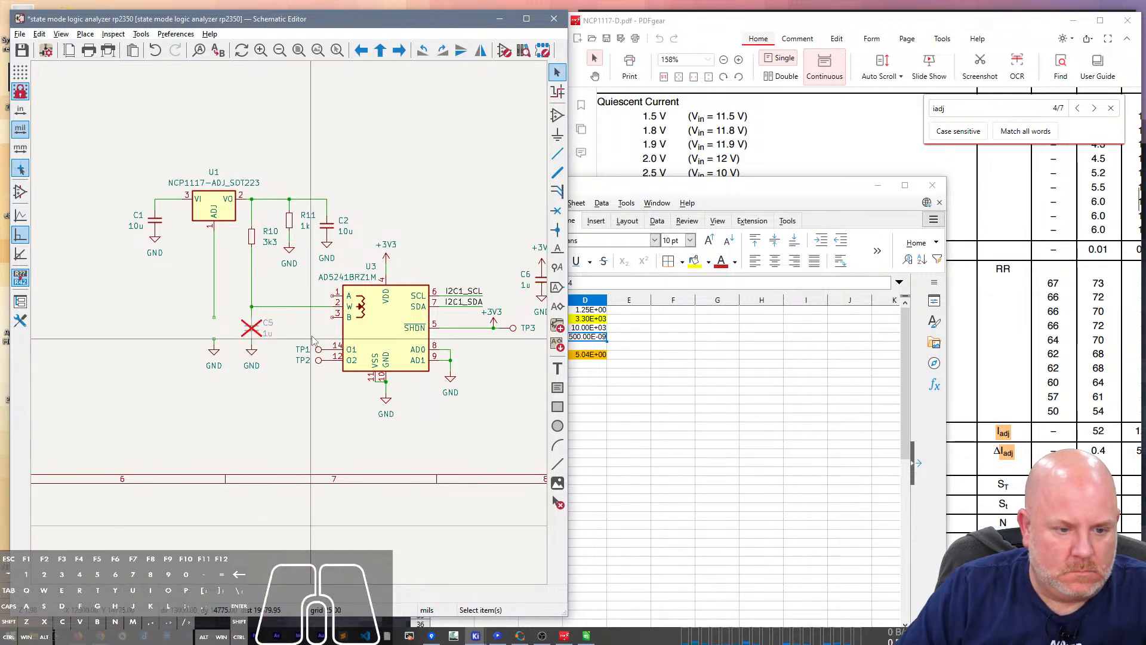
# Step: Wire U3's B pin around beneath C5 to the end of U1's ADJ wire
pyautogui.press('w')
pyautogui.click(284, 380)
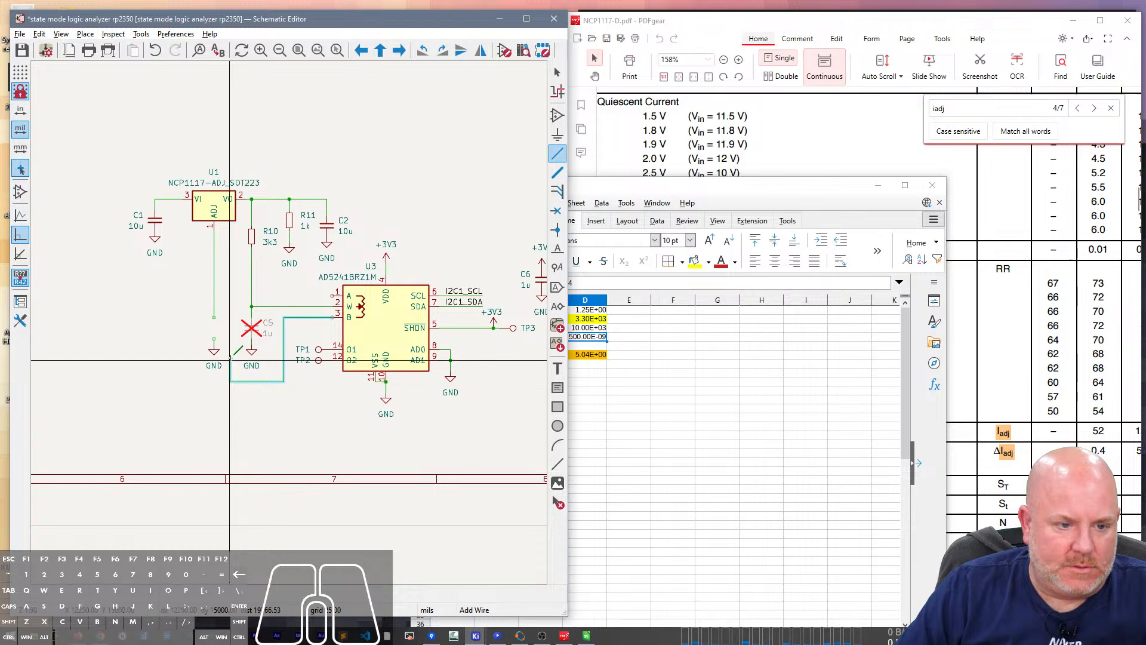
pyautogui.click(229, 317)
pyautogui.click(214, 318)
pyautogui.press('Escape')
# Step: Delete the leftover ground symbol and wire stub where R10 used to be
pyautogui.click(216, 350)
pyautogui.press('Delete')
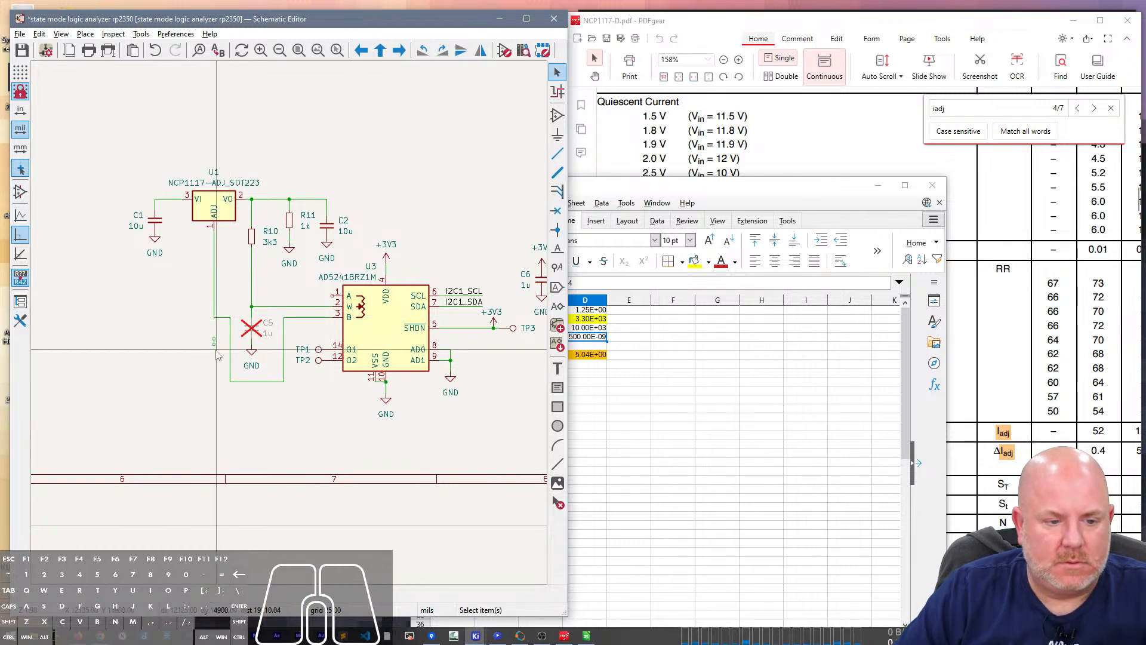
pyautogui.click(222, 346)
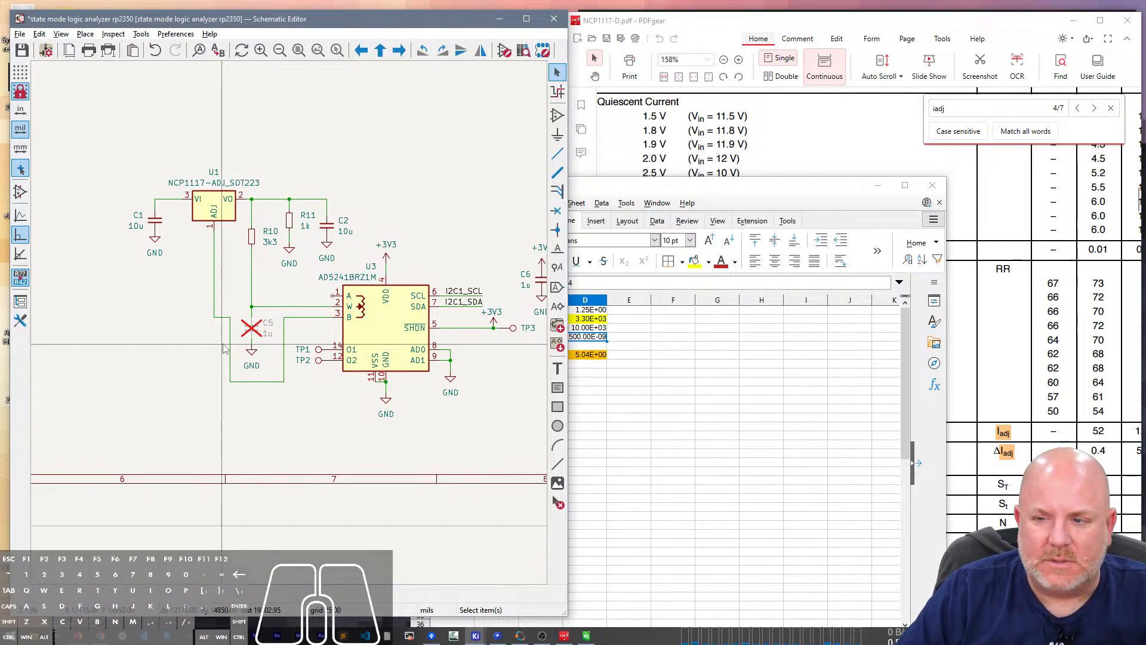
# Step: Minimize the spreadsheet and look up the adjustable output regulator circuit on the NCP1117 datasheet's first page
pyautogui.click(878, 185)
pyautogui.scroll(10, 879, 293)
pyautogui.scroll(20, 880, 293)
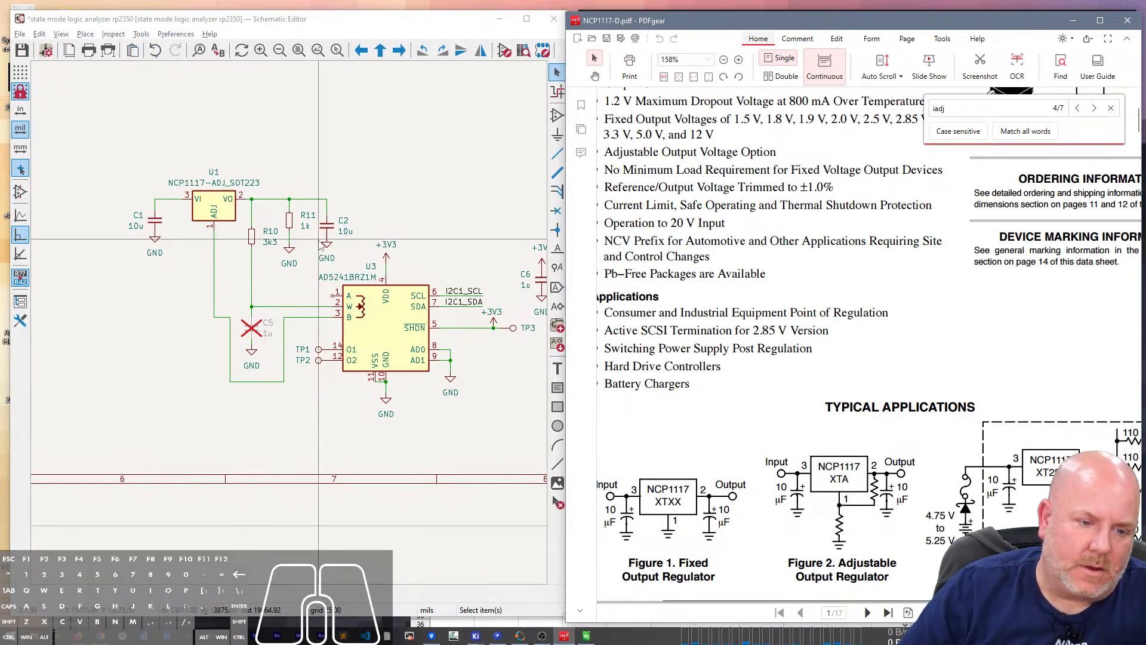
# Step: Delete the vertical wire beside C5 and drag the ADJ wire up to join the net of R10 and U3's W pin
pyautogui.click(231, 355)
pyautogui.press('Delete')
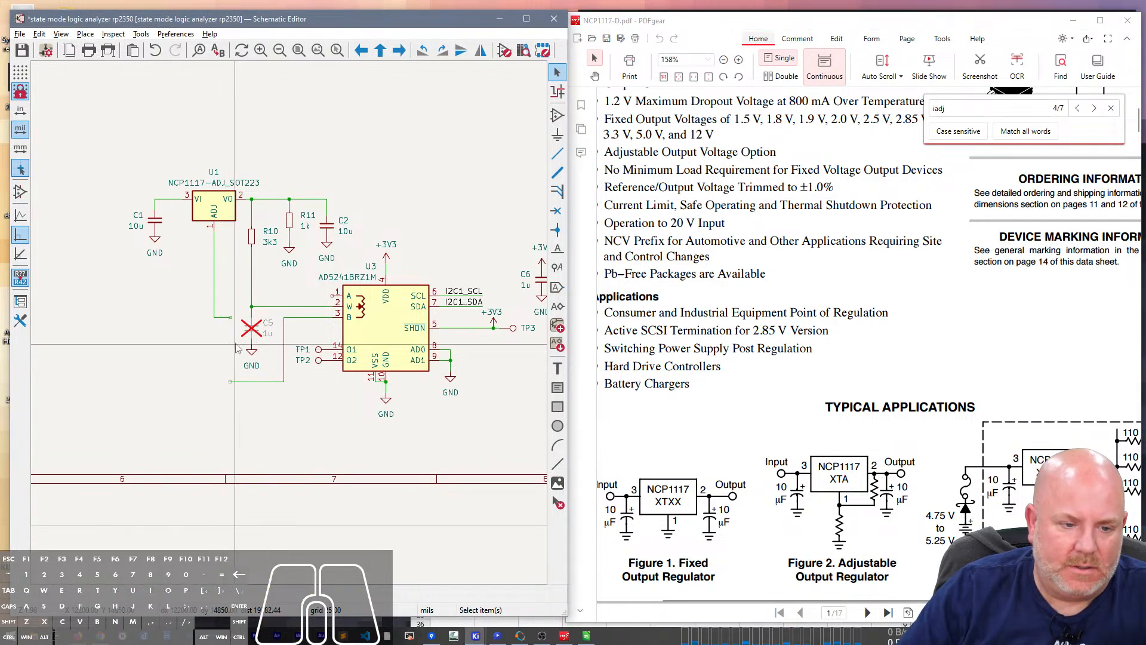
pyautogui.press('g')
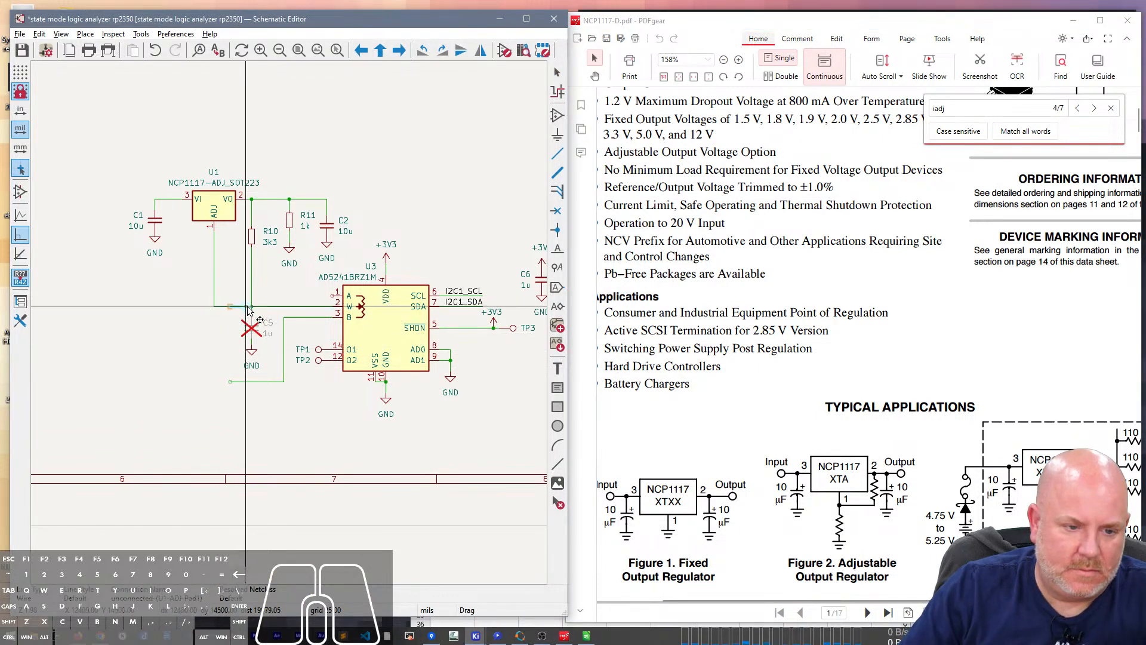
pyautogui.click(251, 307)
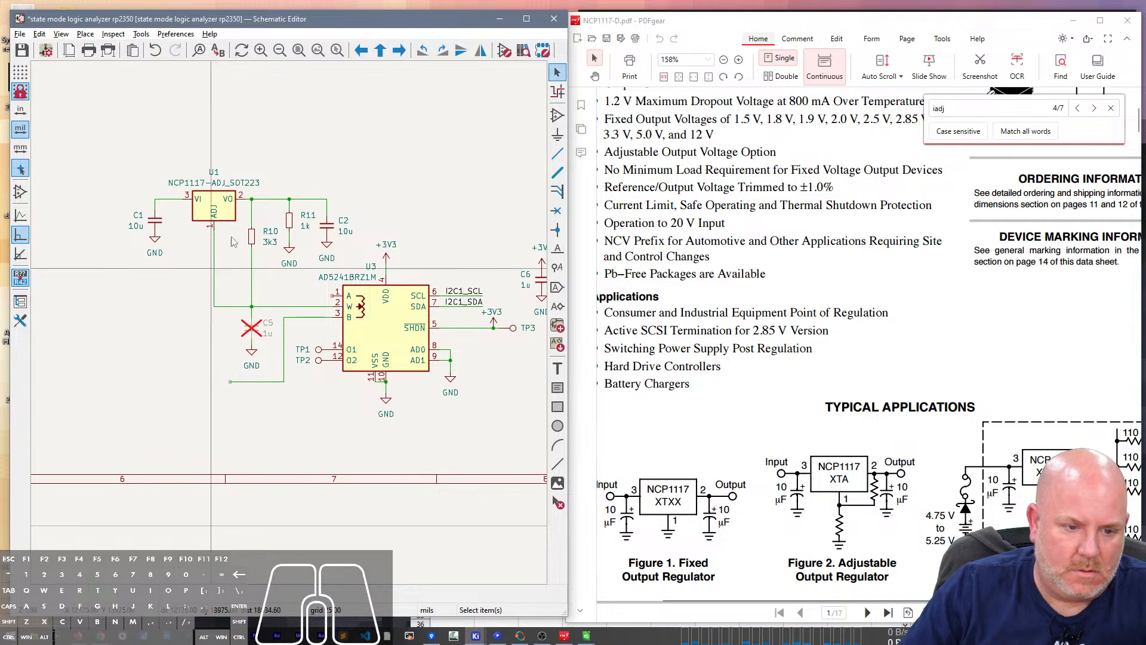
# Step: Remove the leftover wiring from U3's B pin and ground the pin with a duplicate of C5's ground symbol, tightening its GND label
pyautogui.moveTo(276, 395); pyautogui.dragTo(224, 382)
pyautogui.click(277, 329)
pyautogui.click(252, 353)
pyautogui.hotkey('ctrl', 'd')
pyautogui.click(285, 320)
pyautogui.press('g')
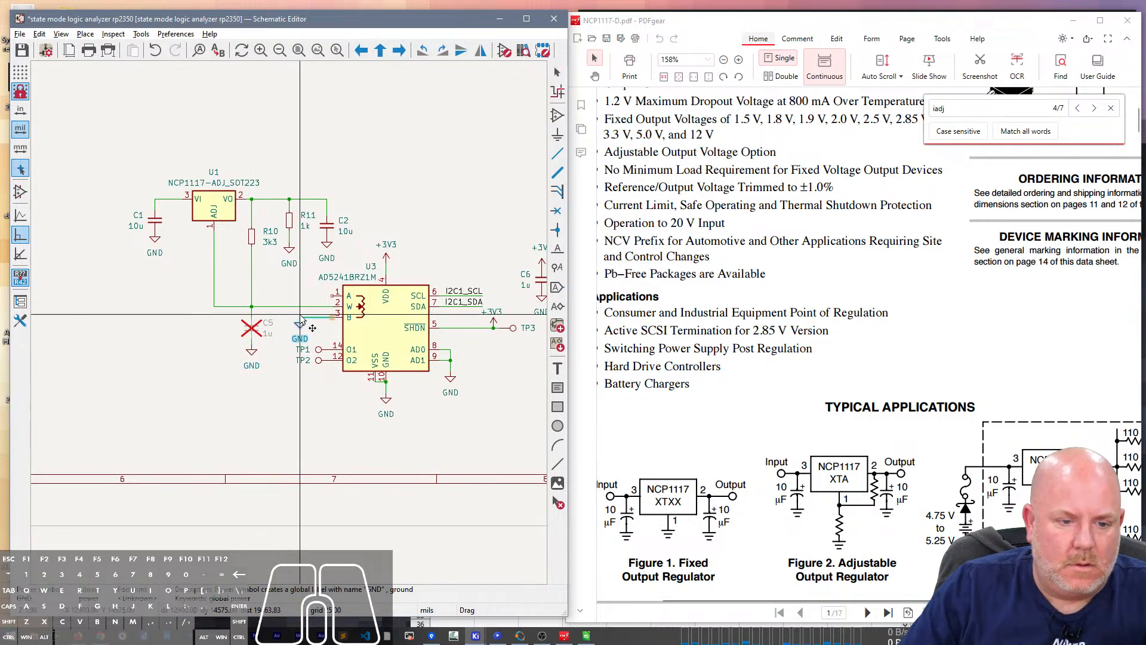
pyautogui.click(305, 319)
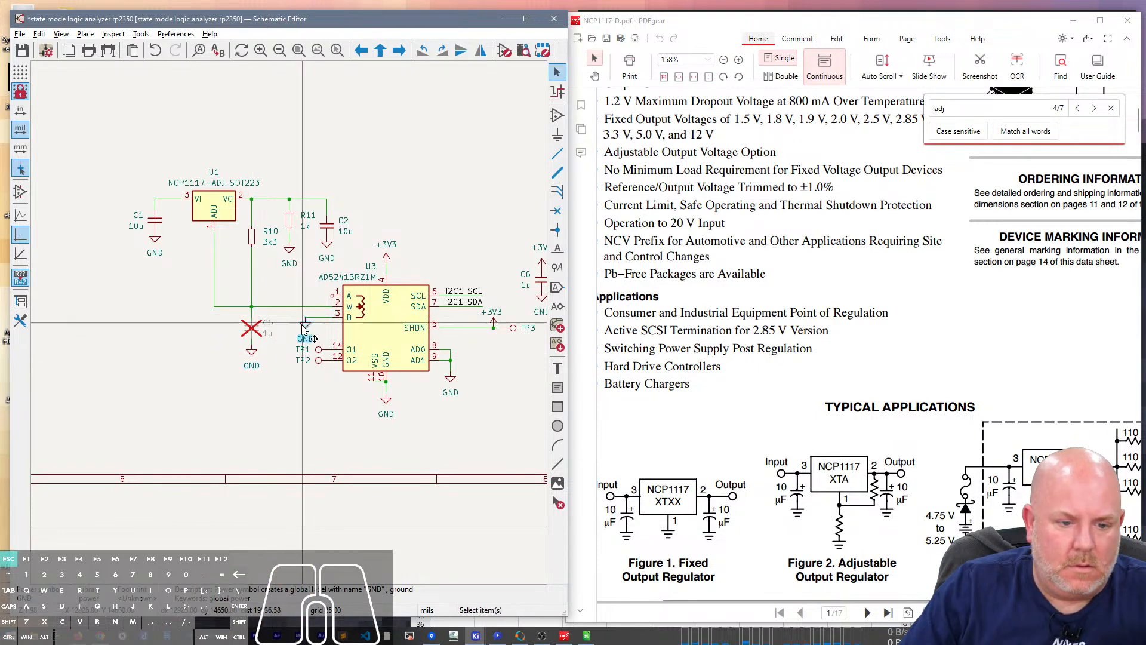
pyautogui.moveTo(305, 339); pyautogui.dragTo(305, 333)
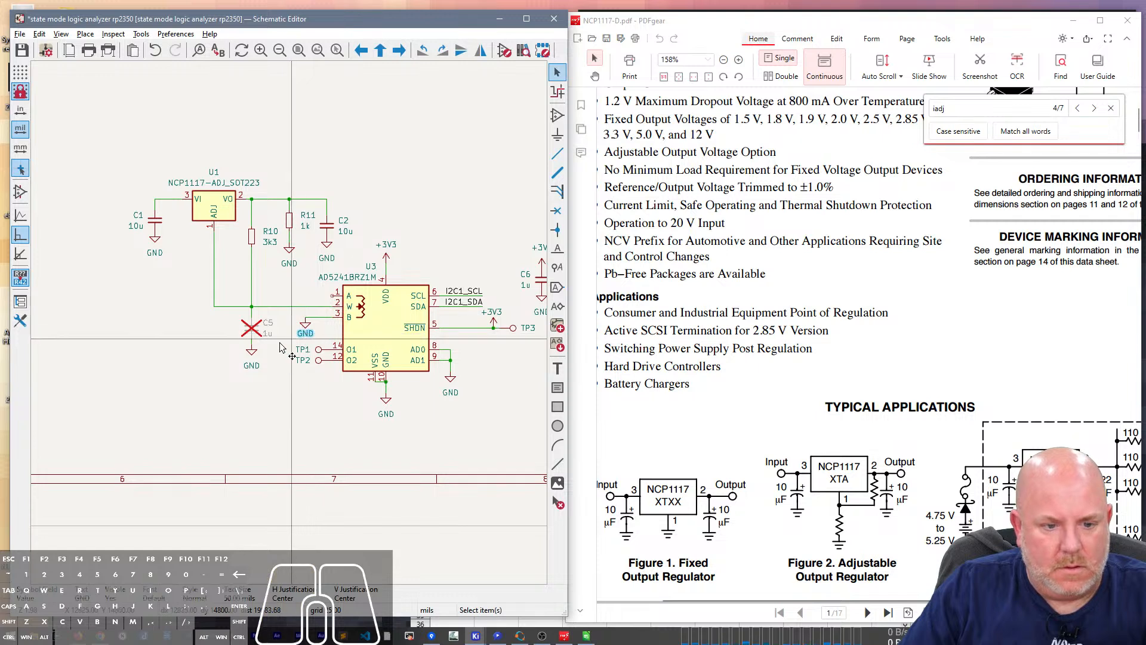
# Step: Move C5 and its ground symbol clear of the ADJ net and delete the wire leading to U3's W pin
pyautogui.click(191, 343)
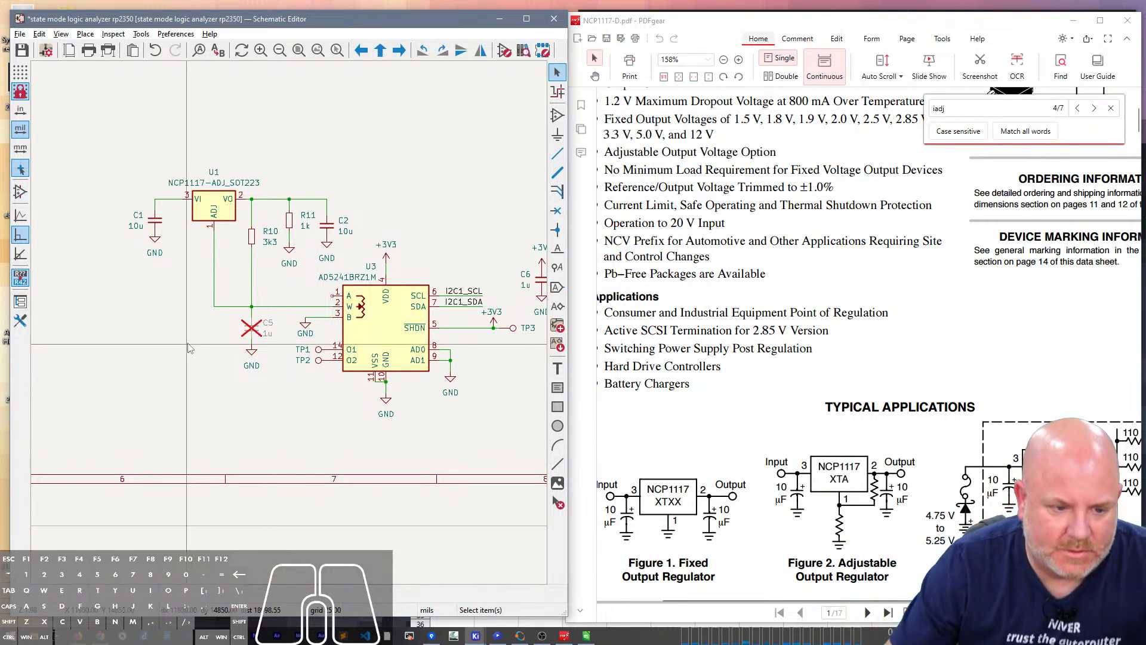
pyautogui.moveTo(267, 383); pyautogui.dragTo(238, 310)
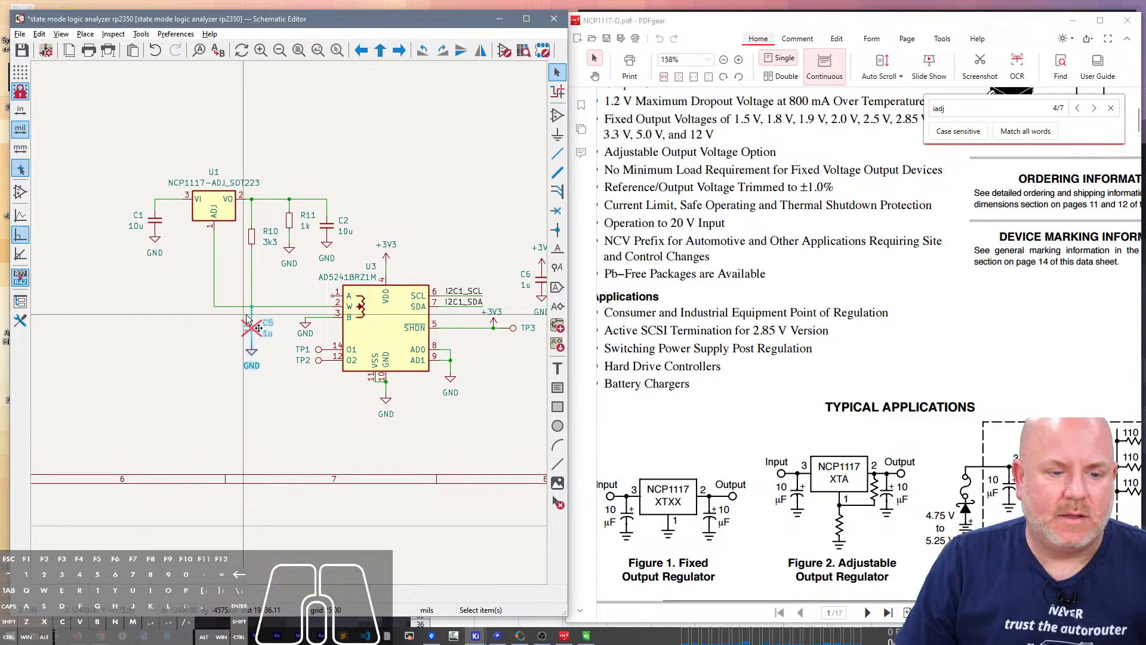
pyautogui.press('m')
pyautogui.click(192, 413)
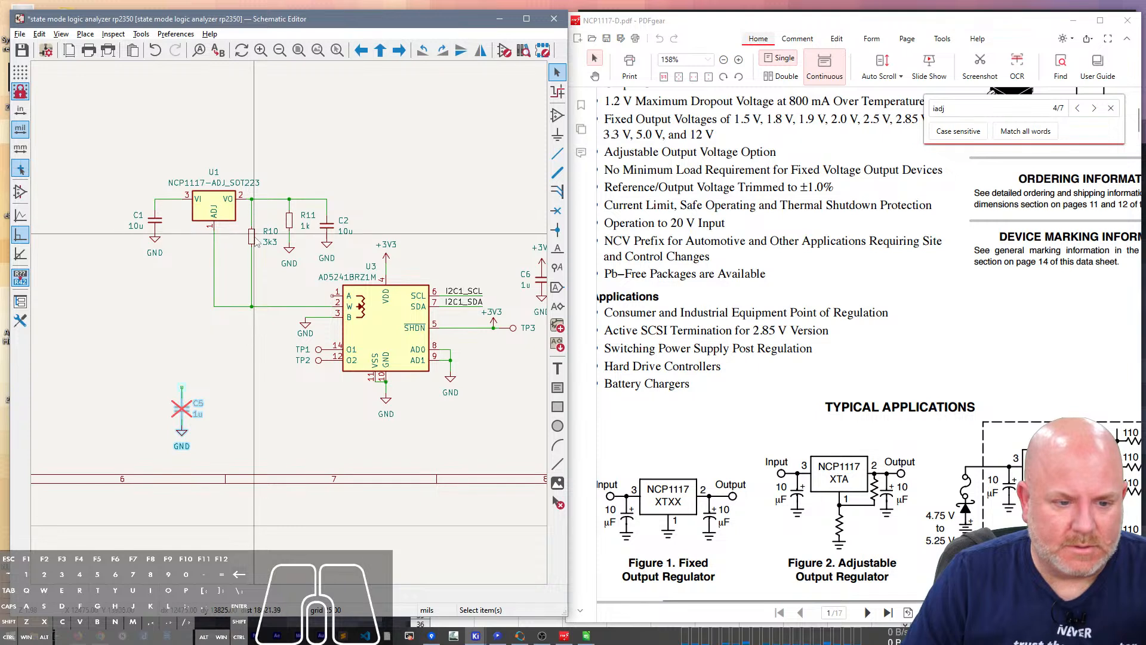
pyautogui.click(291, 311)
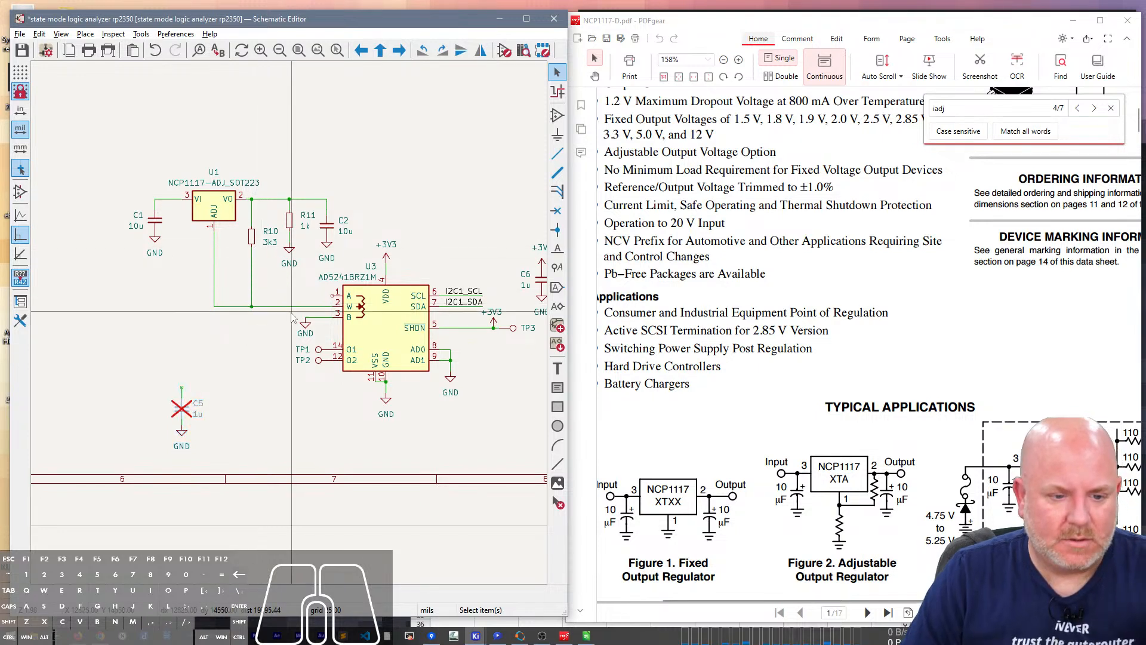
pyautogui.click(286, 306)
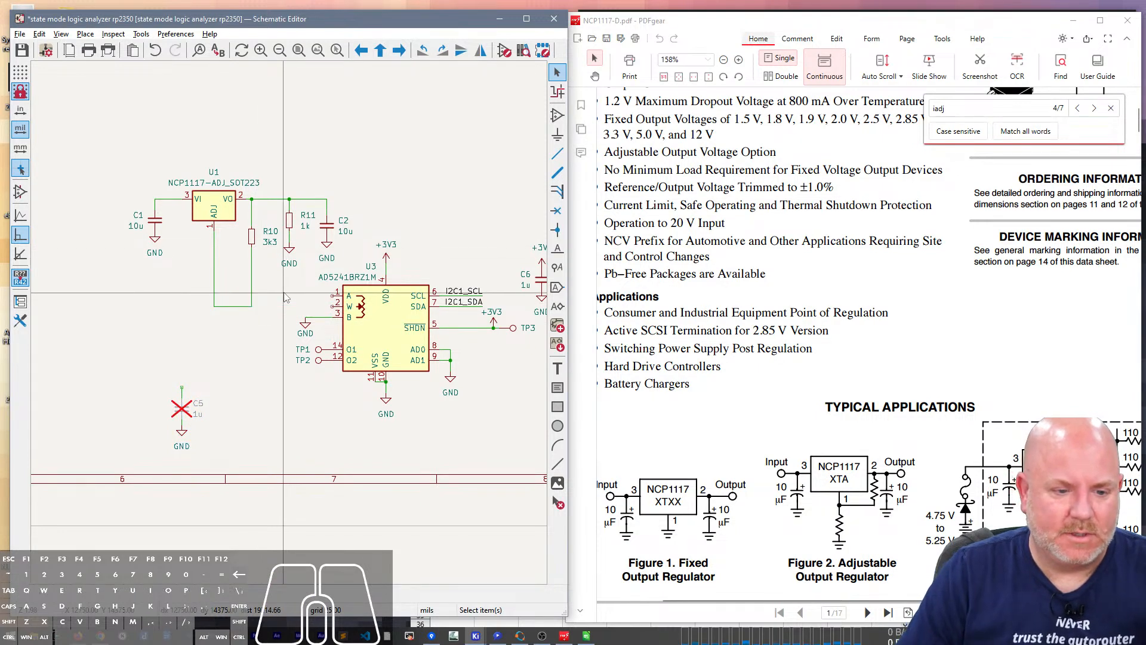
# Step: Add a rotated copy of R10 at the ADJ junction and ground its free end with a copy of U3's B-pin ground symbol
pyautogui.hotkey('ctrl', 'd')
pyautogui.press('r')
pyautogui.click(269, 307)
pyautogui.click(305, 326)
pyautogui.hotkey('ctrl', 'c')
pyautogui.hotkey('ctrl', 'v')
pyautogui.click(273, 310)
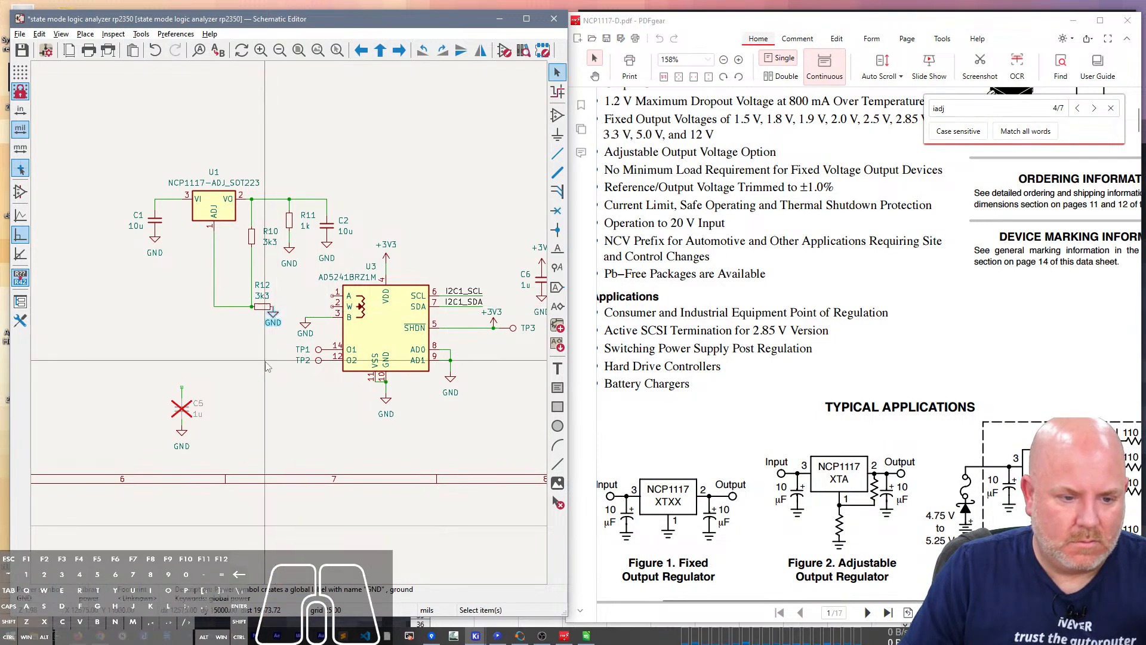
# Step: Rearrange the copied resistor and its ground symbol into a vertical line directly beneath R10, keeping them wired to the ADJ junction
pyautogui.press('g')
pyautogui.click(273, 358)
pyautogui.click(262, 306)
pyautogui.press('g')
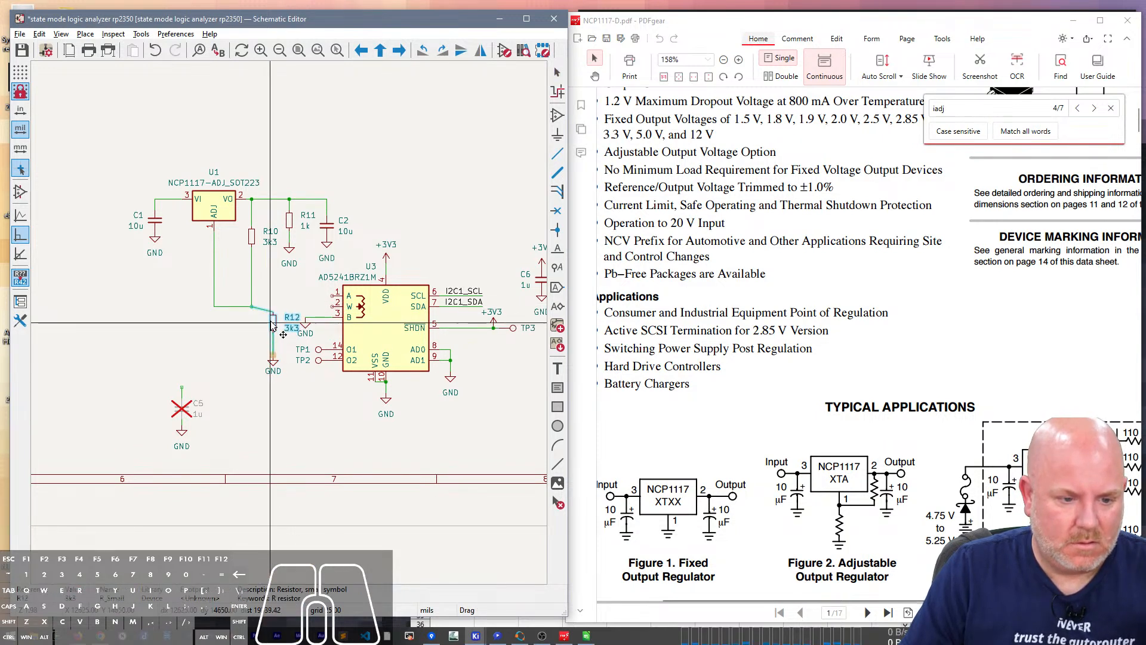
pyautogui.click(275, 321)
pyautogui.click(271, 315)
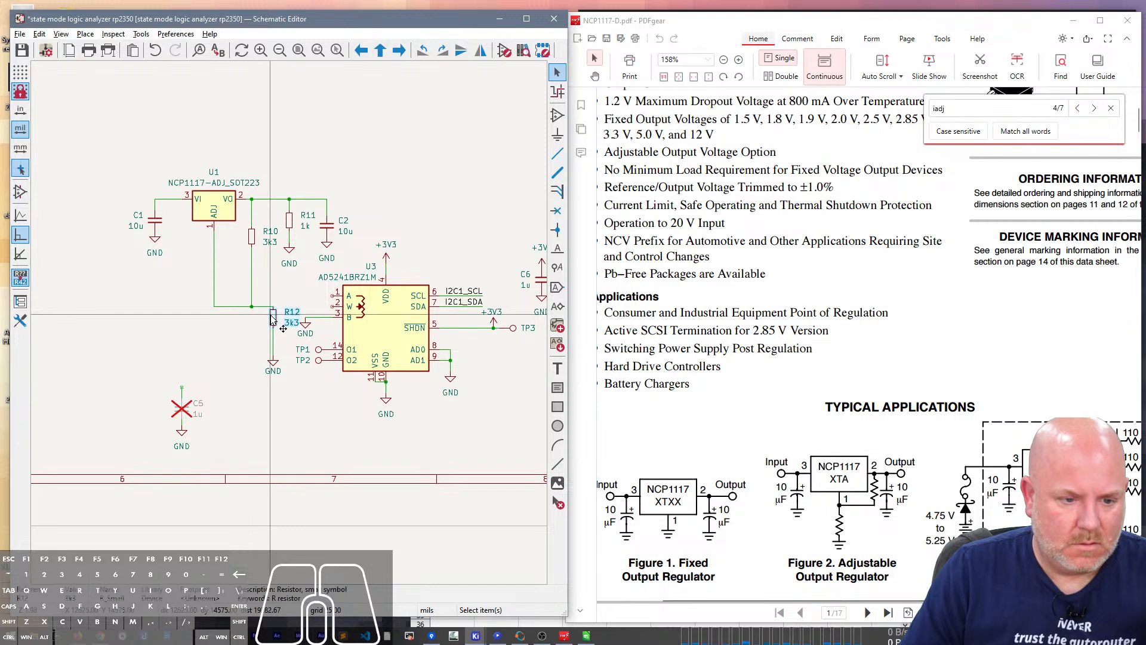
pyautogui.press('g')
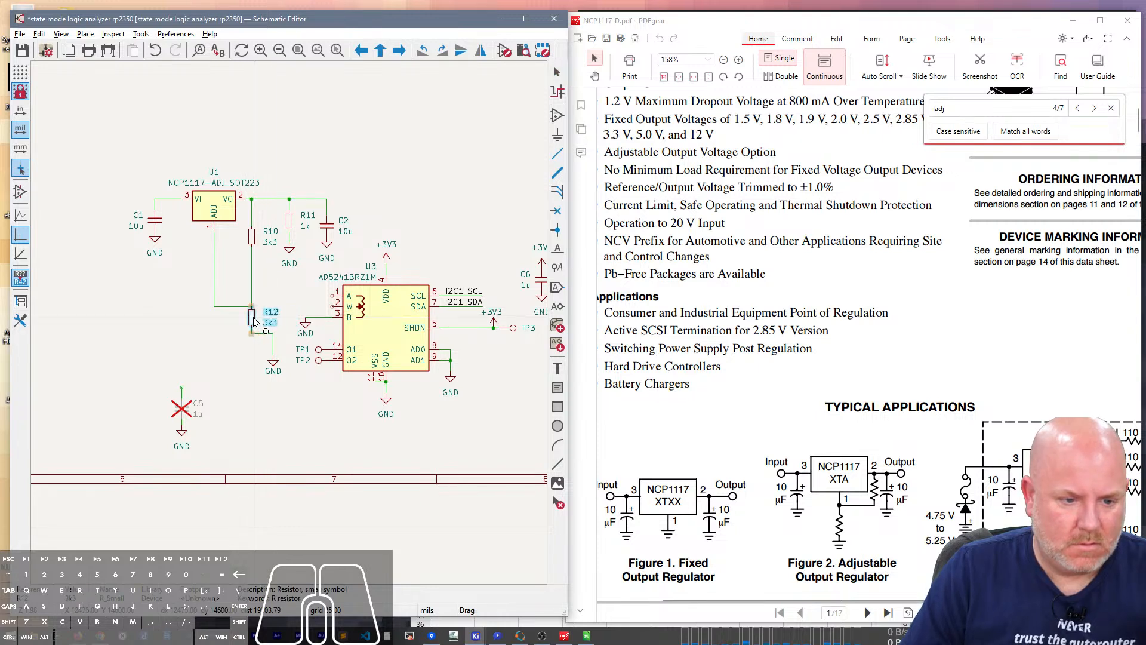
pyautogui.click(253, 321)
pyautogui.click(273, 361)
pyautogui.press('g')
pyautogui.click(252, 358)
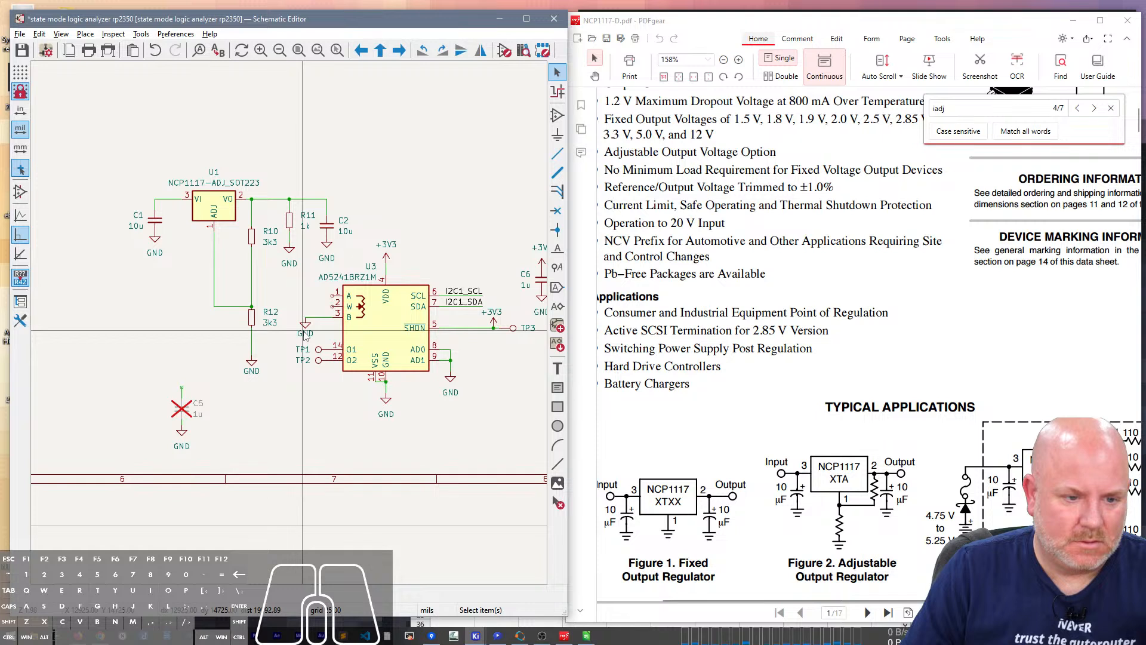
# Step: Delete the copied resistor with its ground symbol and rewire the ADJ junction to U3's W pin
pyautogui.moveTo(263, 389); pyautogui.dragTo(241, 314)
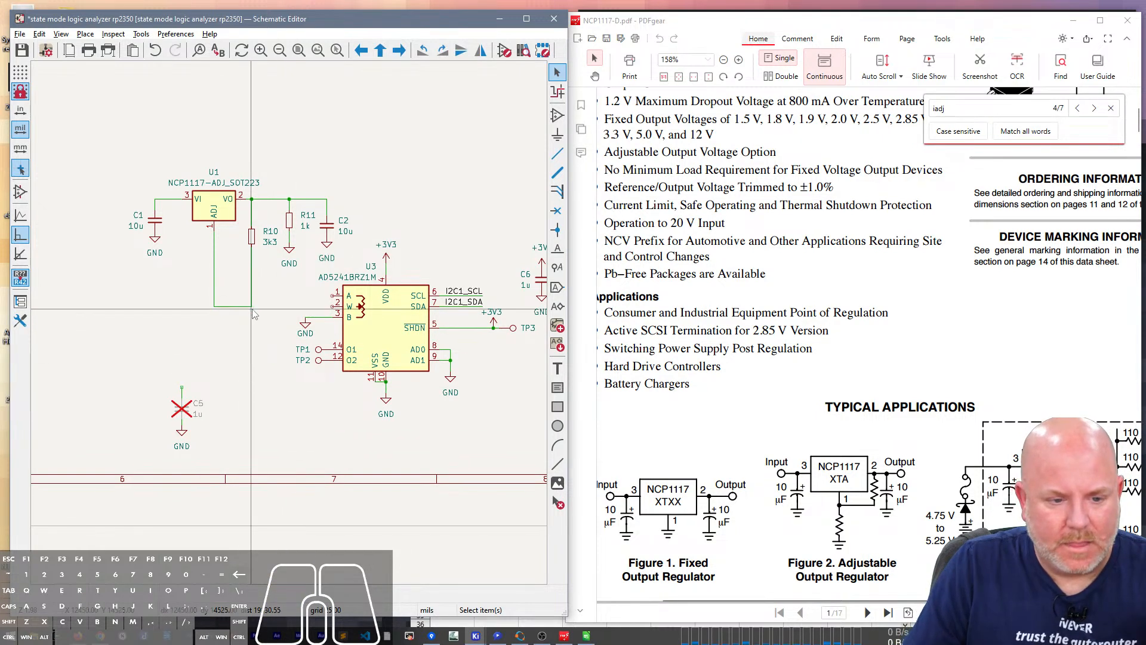
pyautogui.press('w')
pyautogui.click(337, 306)
pyautogui.press('Escape')
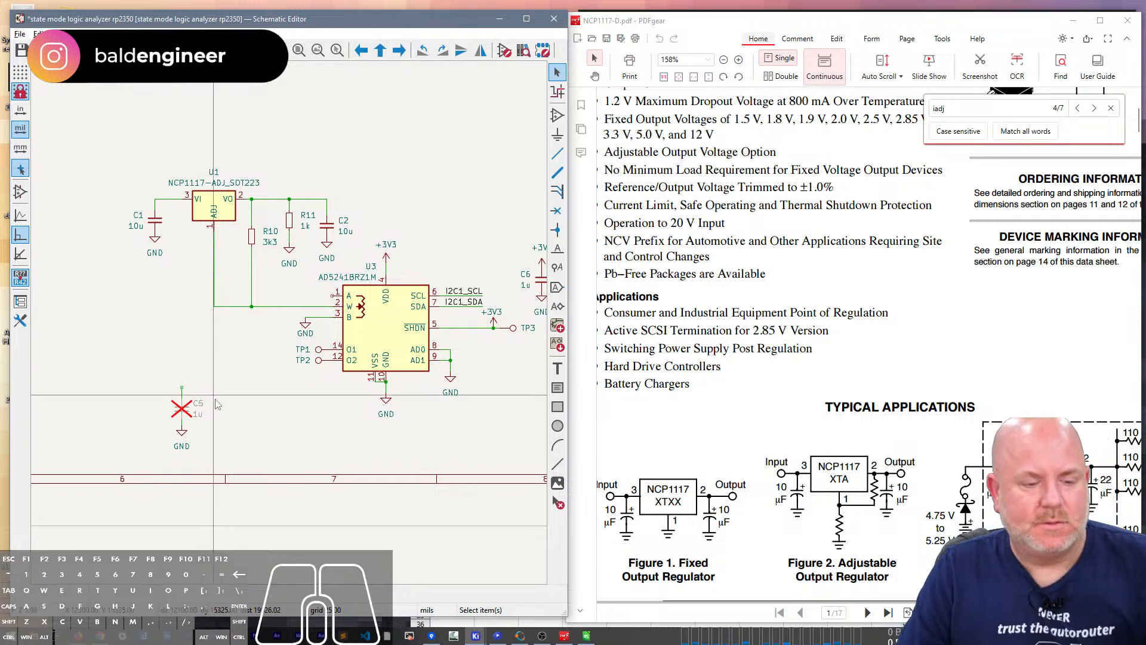
# Step: Move C5 and its ground symbol back onto the junction below R10
pyautogui.click(181, 409)
pyautogui.moveTo(182, 412); pyautogui.dragTo(251, 329)
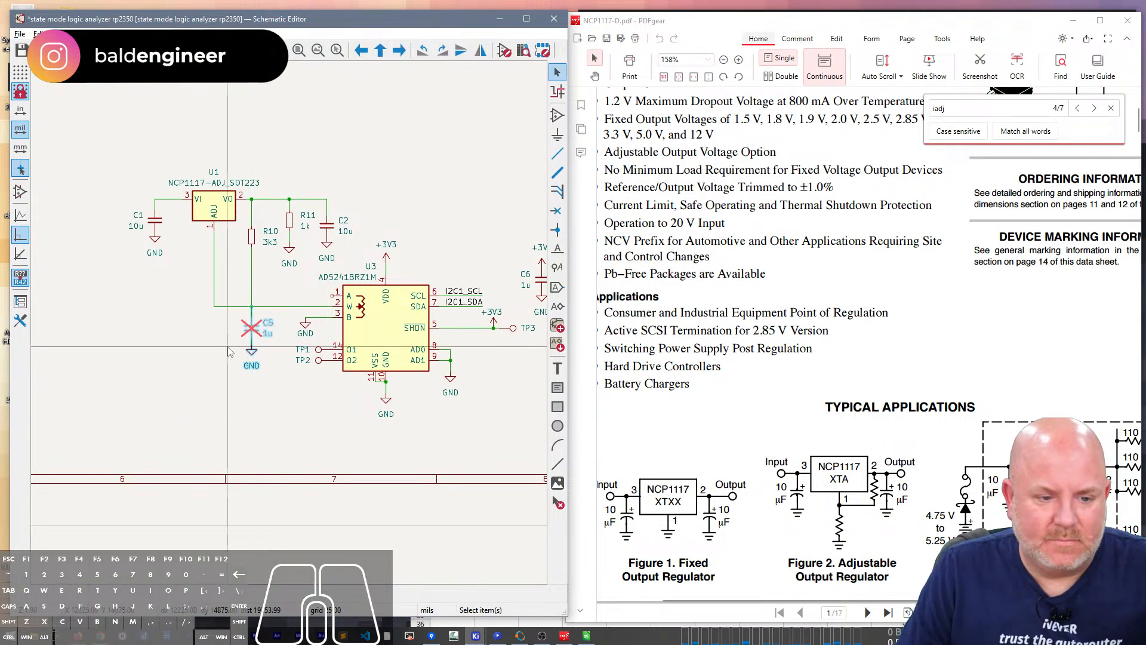
pyautogui.click(178, 356)
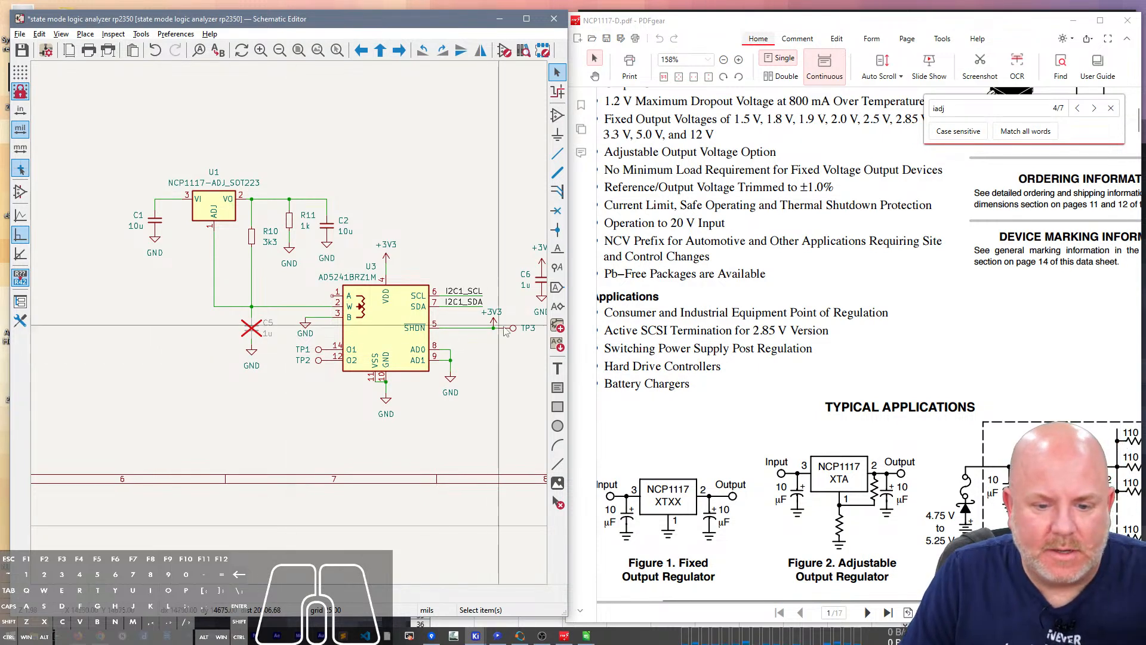
# Step: Place a copy of the TP3 test point, rotated 180 degrees, on the corner of U1's ADJ wire
pyautogui.hotkey('ctrl', 'v')
pyautogui.press('r')
pyautogui.press('r')
pyautogui.click(214, 306)
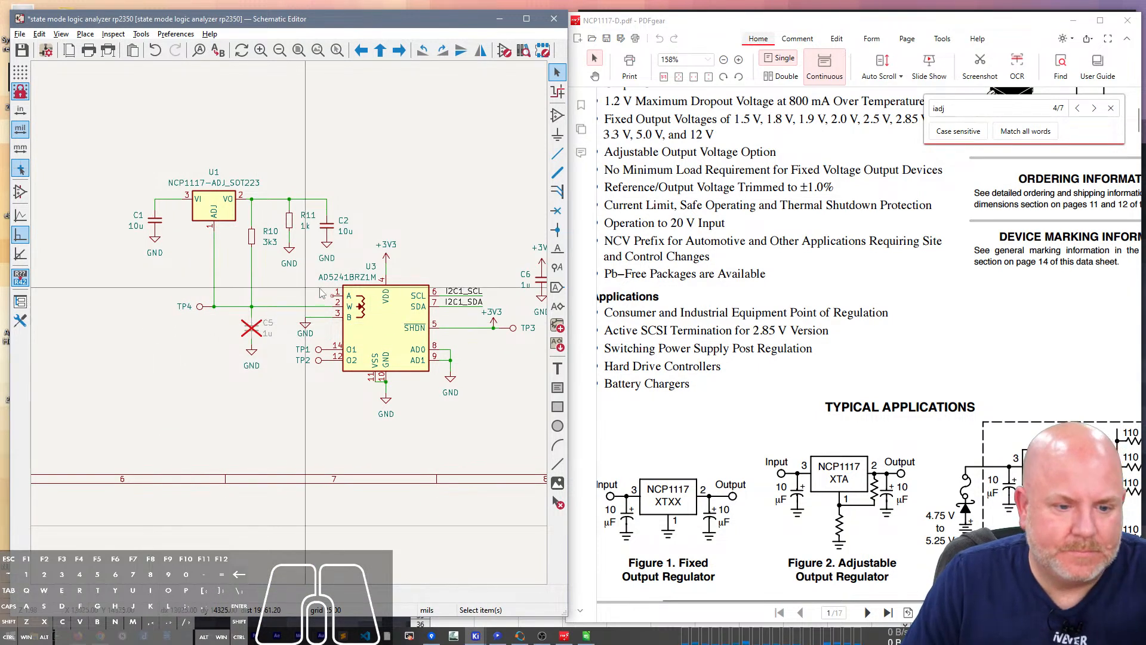
# Step: Copy the ADJ test point onto U3's unconnected A pin
pyautogui.click(215, 302)
pyautogui.click(200, 307)
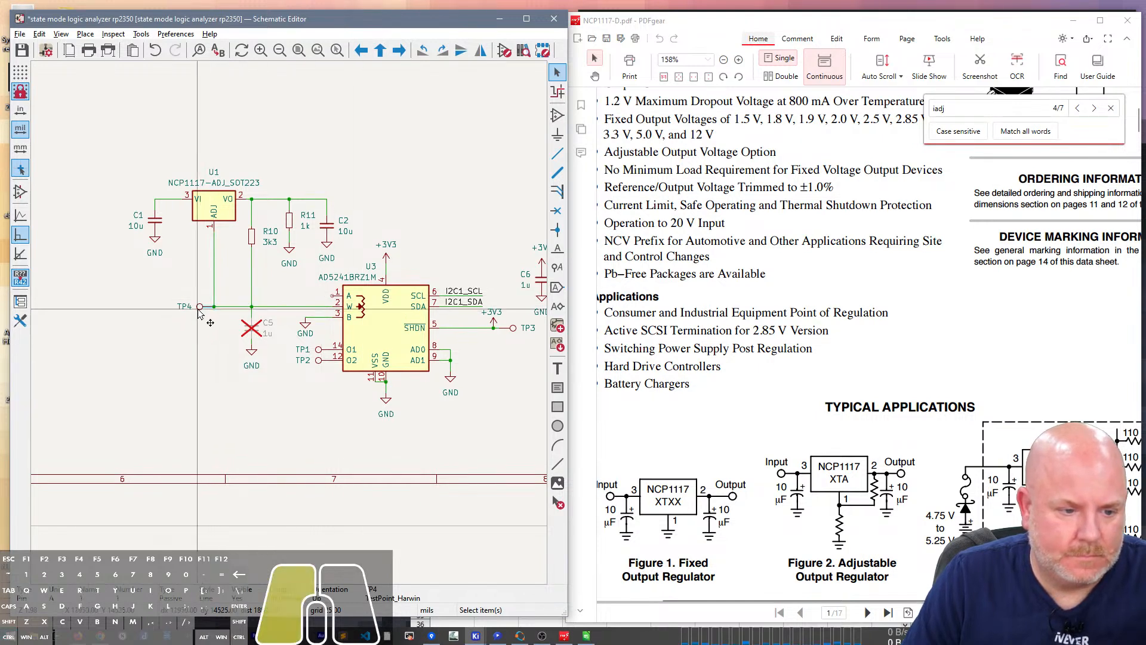
pyautogui.hotkey('ctrl', 'c')
pyautogui.hotkey('ctrl', 'v')
pyautogui.click(332, 295)
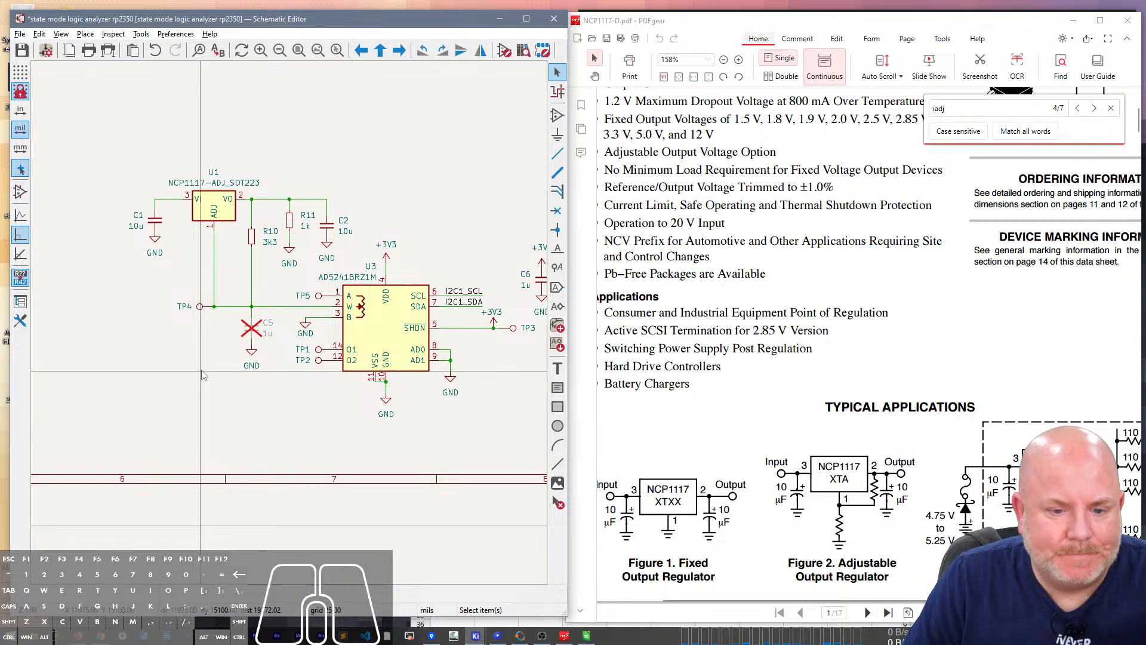
# Step: Drag the ground symbol under U3's VSS and GND pins lower, stretching the wiring between them
pyautogui.scroll(-1, 202, 371)
pyautogui.scroll(1, 289, 323)
pyautogui.moveTo(516, 149); pyautogui.dragTo(382, 179, button='right')
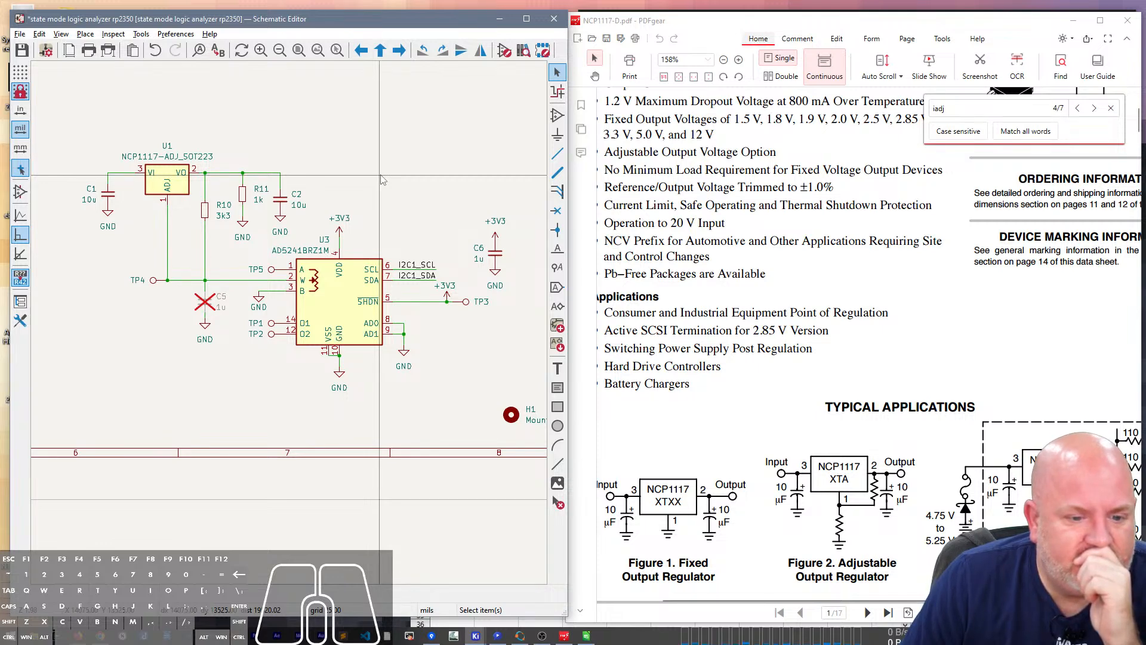
pyautogui.scroll(2, 339, 373)
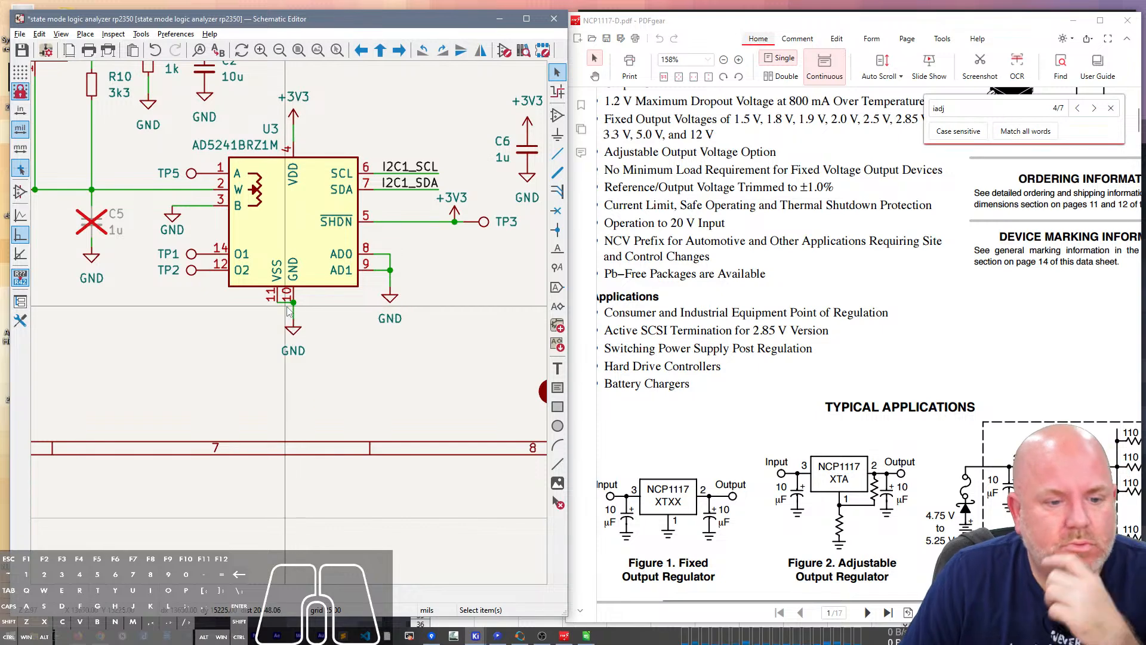
pyautogui.click(295, 335)
pyautogui.moveTo(295, 336); pyautogui.dragTo(294, 359)
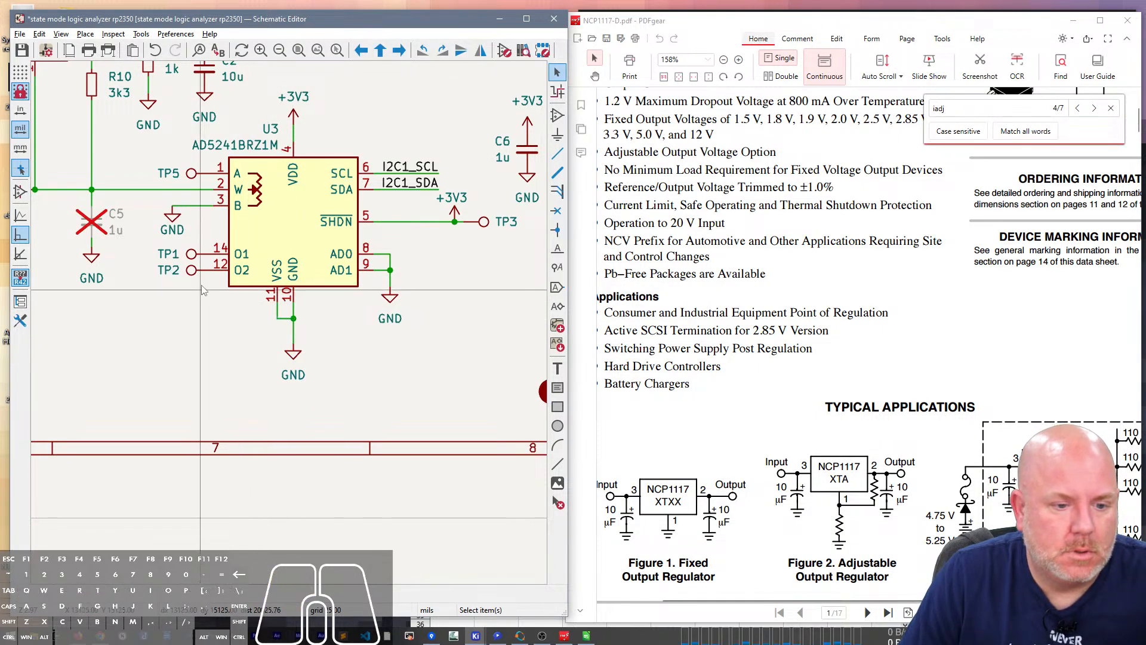
# Step: Check how the Vcca, Vccb and +3V3 power symbols are tied together above the RP2350 module
pyautogui.scroll(-3, 203, 288)
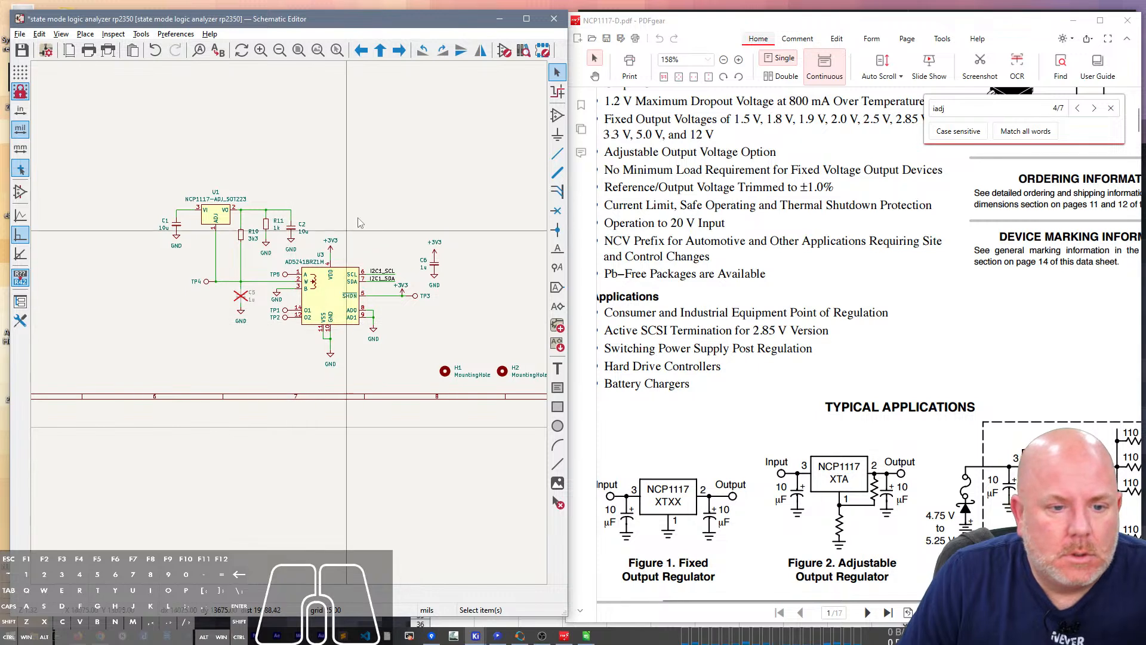
pyautogui.moveTo(361, 193); pyautogui.dragTo(338, 178, button='right')
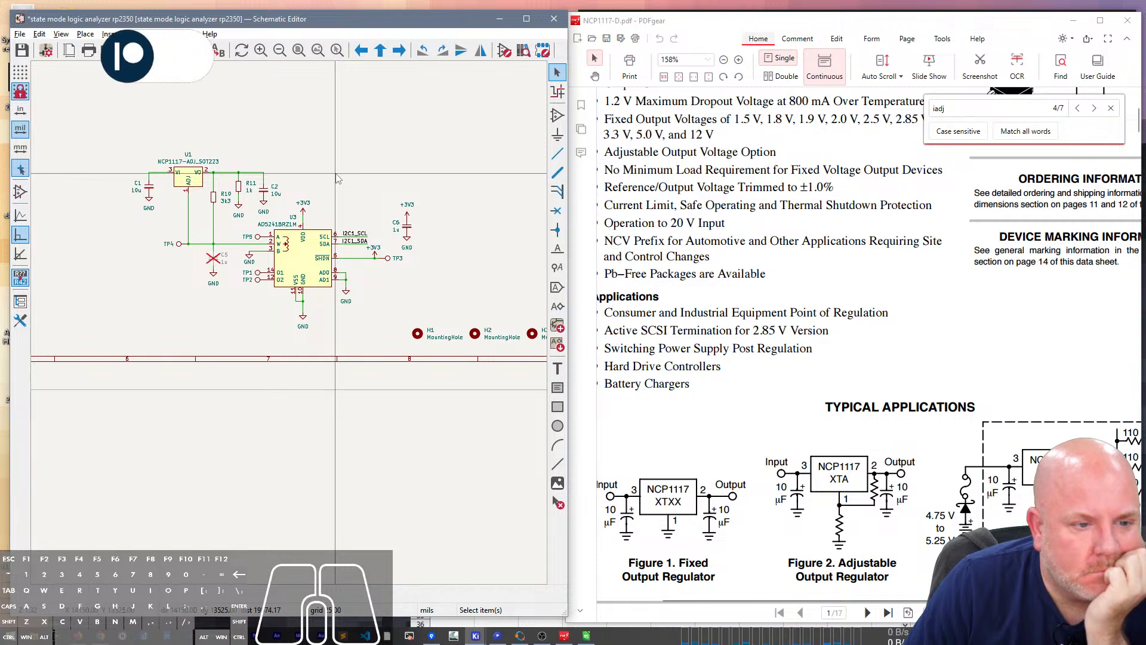
pyautogui.scroll(-2, 337, 178)
pyautogui.scroll(-2, 289, 324)
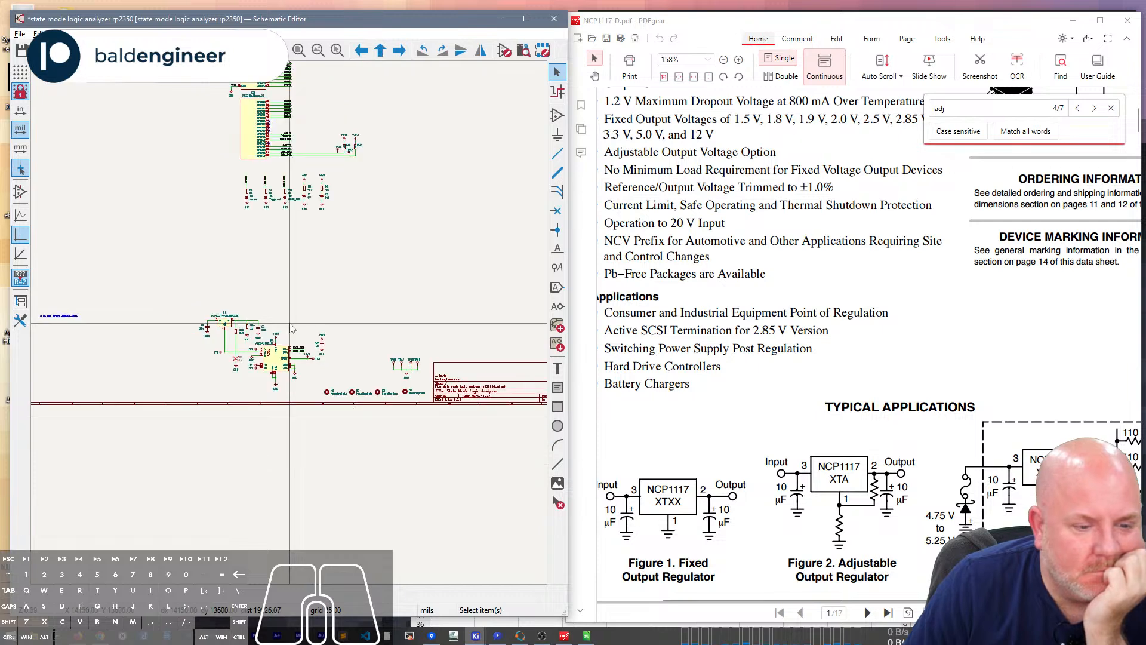
pyautogui.moveTo(287, 297); pyautogui.dragTo(342, 517, button='right')
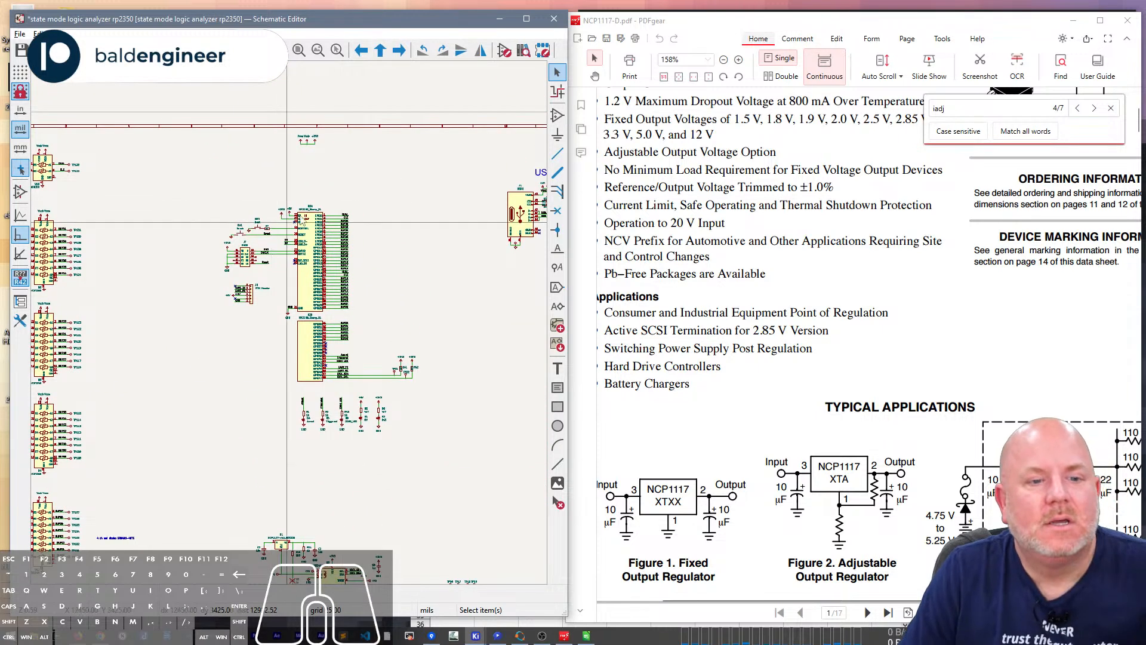
pyautogui.scroll(4, 305, 198)
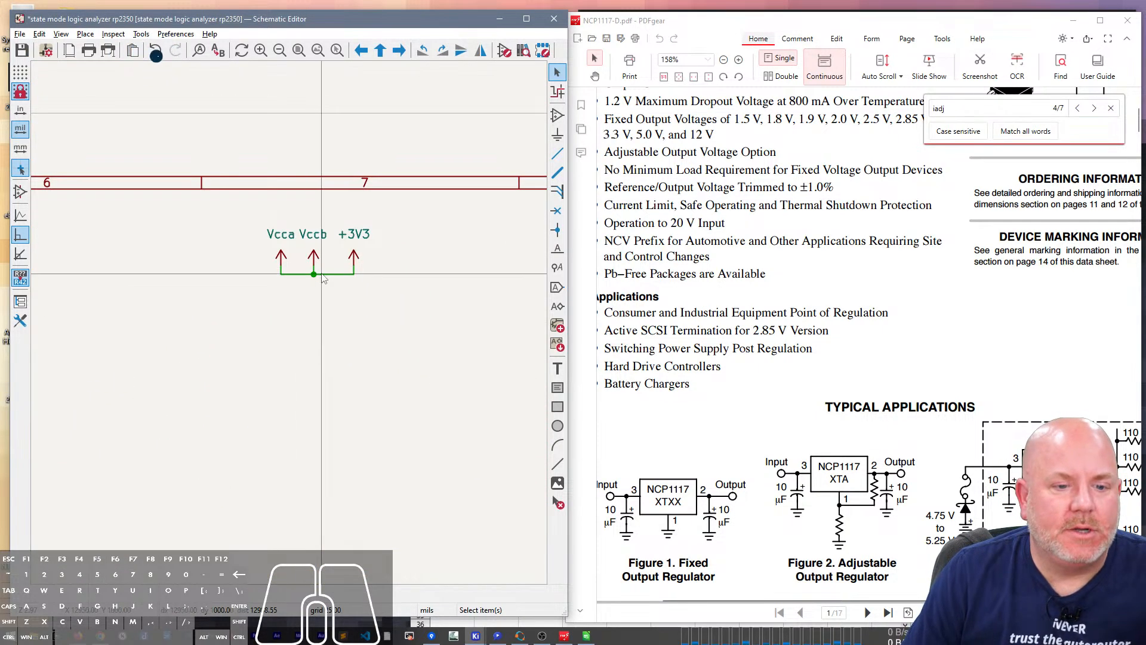
pyautogui.scroll(-4, 430, 286)
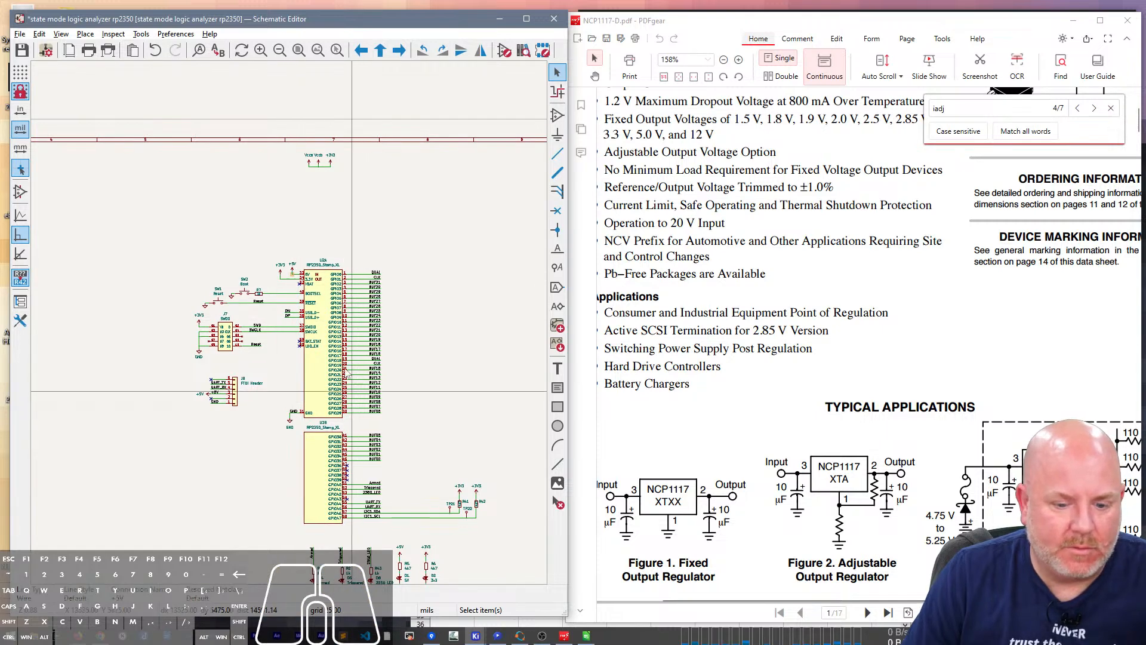
# Step: Copy the +5V power symbol from the RP2350 module onto the node joining C1 and U1's VI pin
pyautogui.click(291, 270)
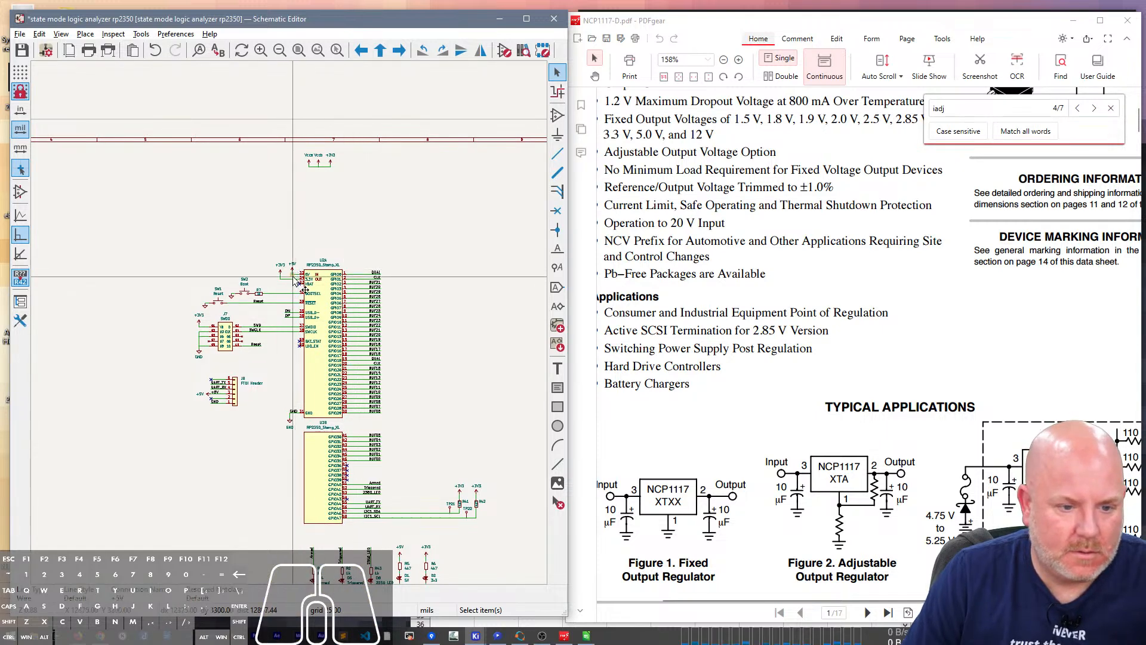
pyautogui.scroll(5, 293, 272)
pyautogui.scroll(-3, 261, 389)
pyautogui.moveTo(289, 461); pyautogui.dragTo(263, 147, button='right')
pyautogui.moveTo(261, 433); pyautogui.dragTo(301, 116, button='right')
pyautogui.moveTo(320, 377); pyautogui.dragTo(334, 56, button='right')
pyautogui.hotkey('ctrl', 'v')
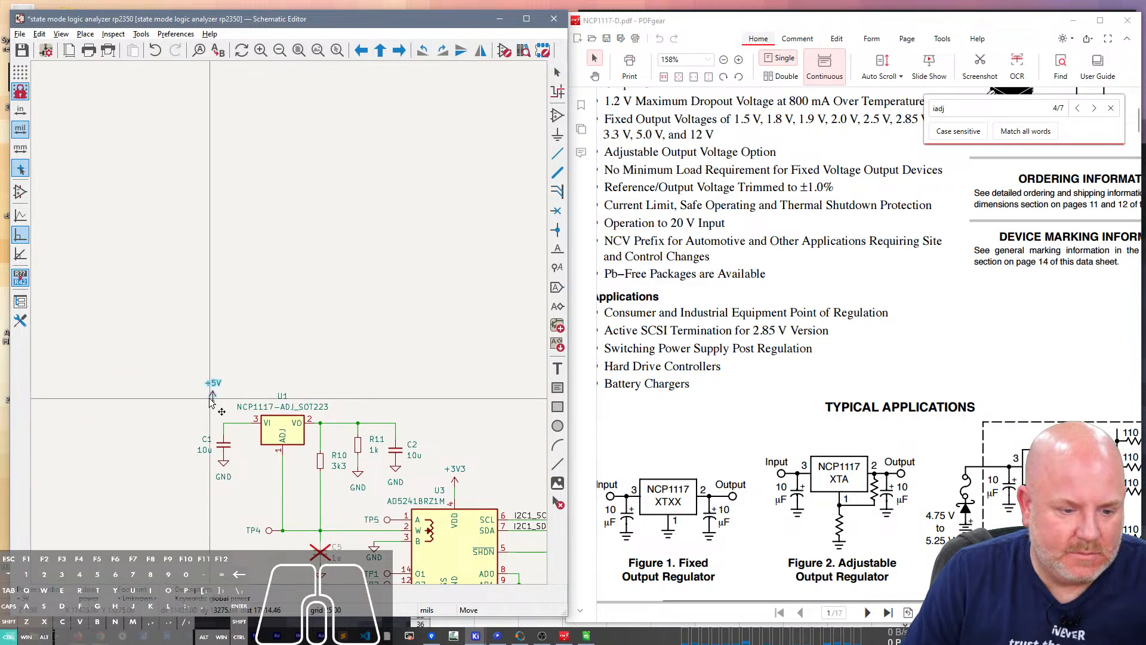
pyautogui.click(223, 423)
pyautogui.click(293, 352)
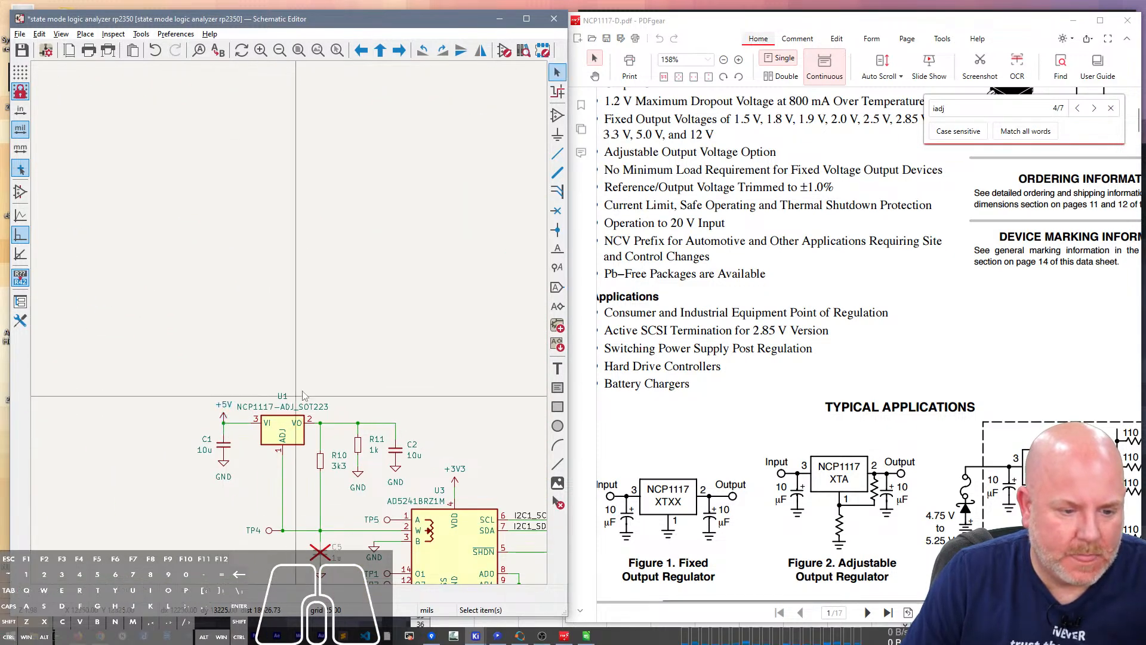
# Step: Switch to the AD5241 datasheet in the browser and look up U3's AD5241BRZ1M part number in the ordering guide
pyautogui.moveTo(417, 344); pyautogui.dragTo(293, 160, button='right')
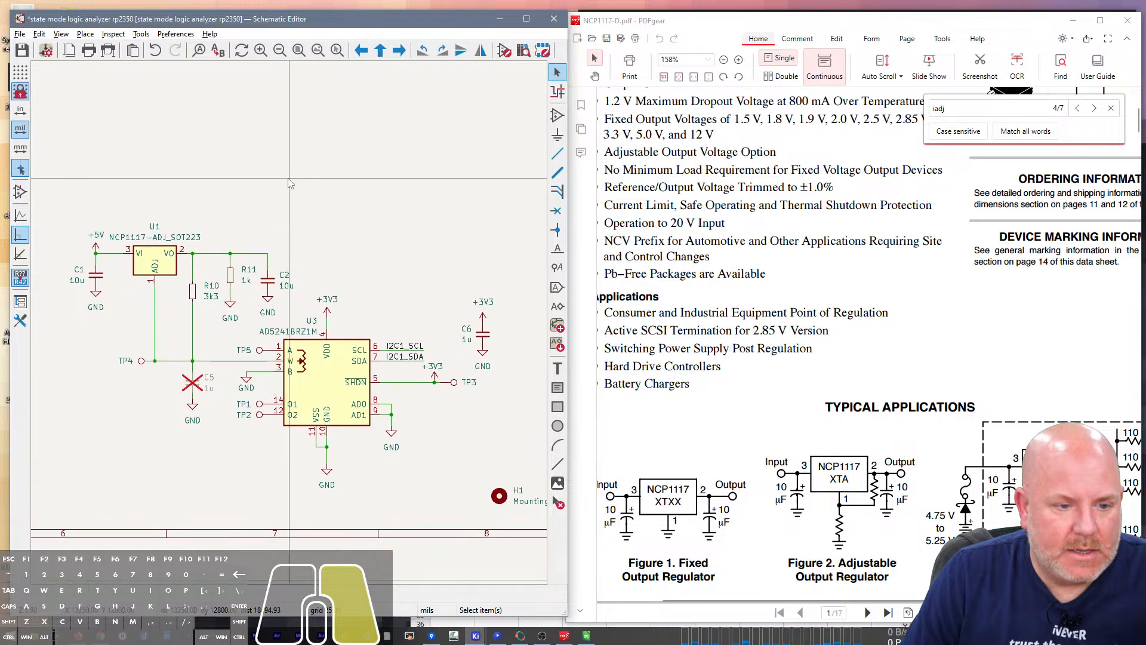
pyautogui.click(288, 332)
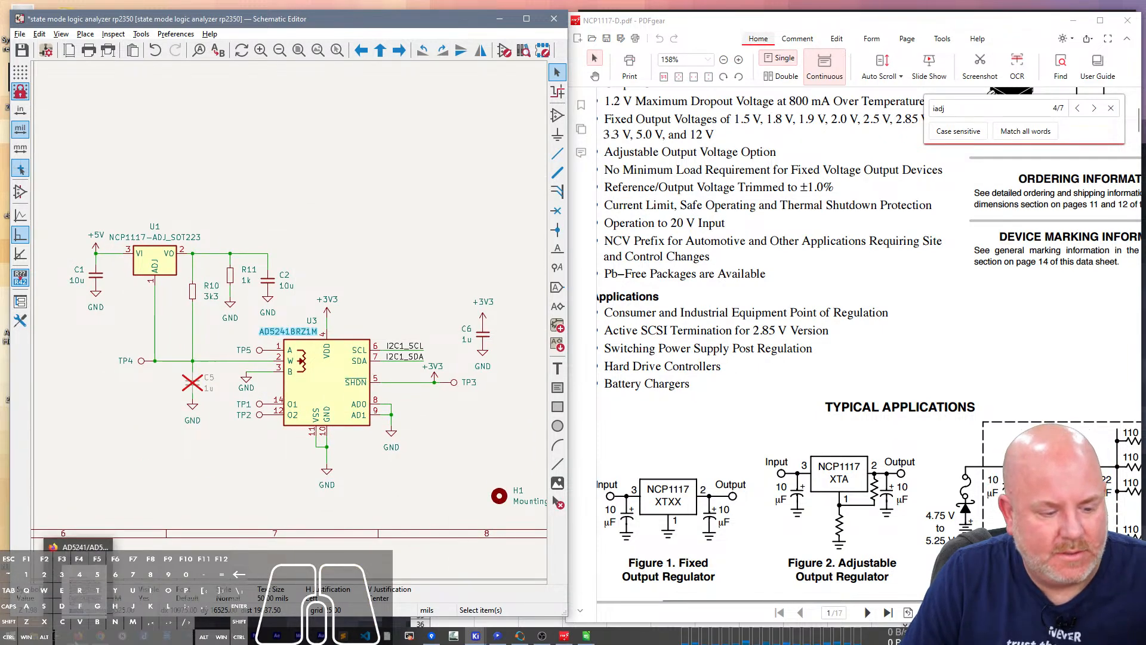
pyautogui.click(78, 635)
pyautogui.scroll(10, 697, 481)
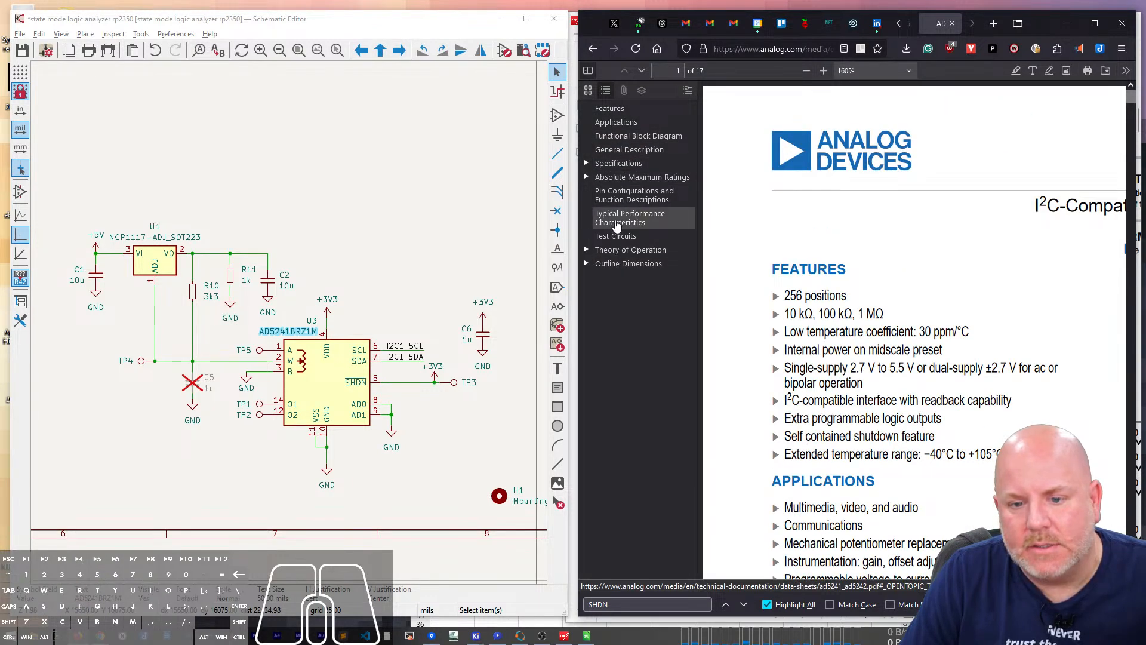
pyautogui.click(610, 109)
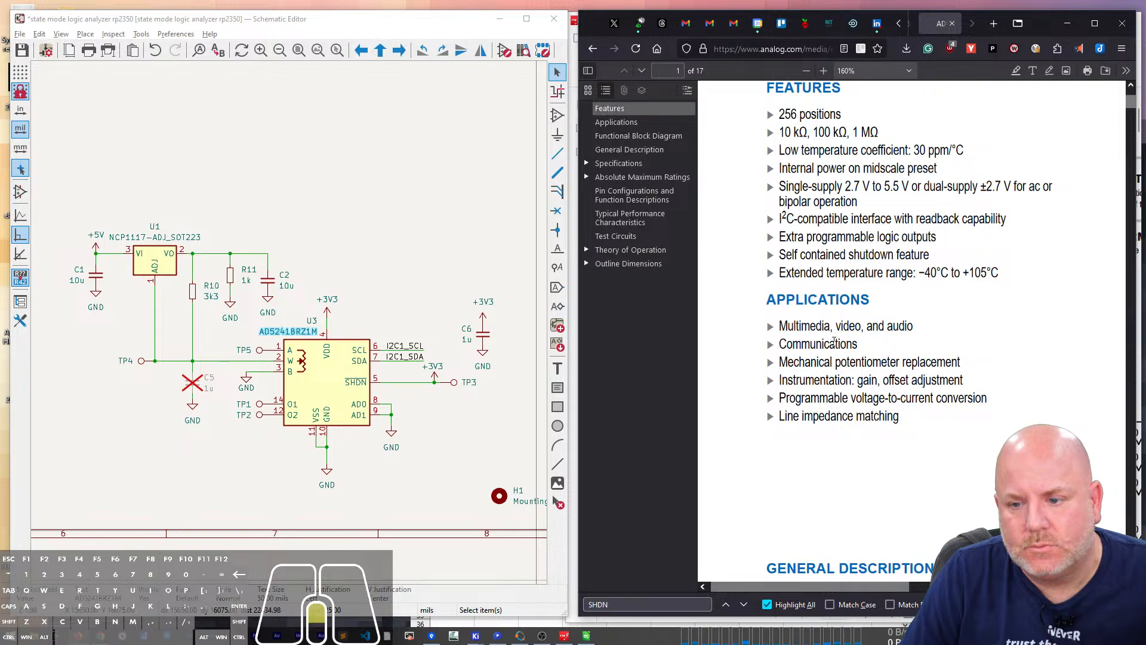
pyautogui.scroll(-15, 842, 348)
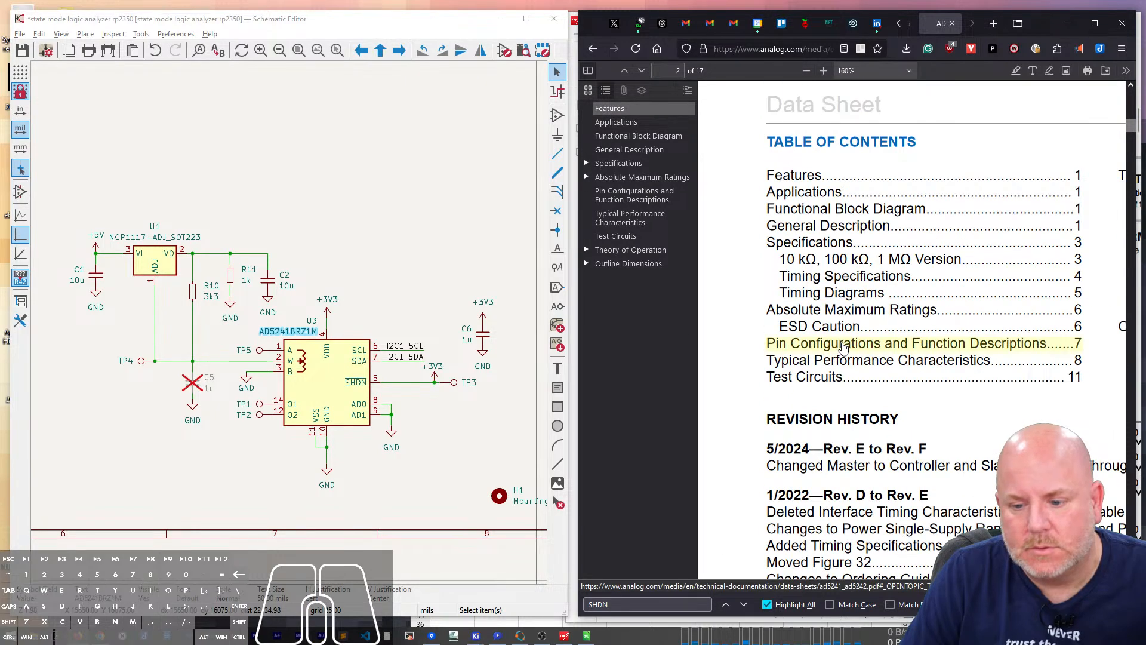
pyautogui.moveTo(813, 586); pyautogui.dragTo(985, 586)
pyautogui.click(860, 347)
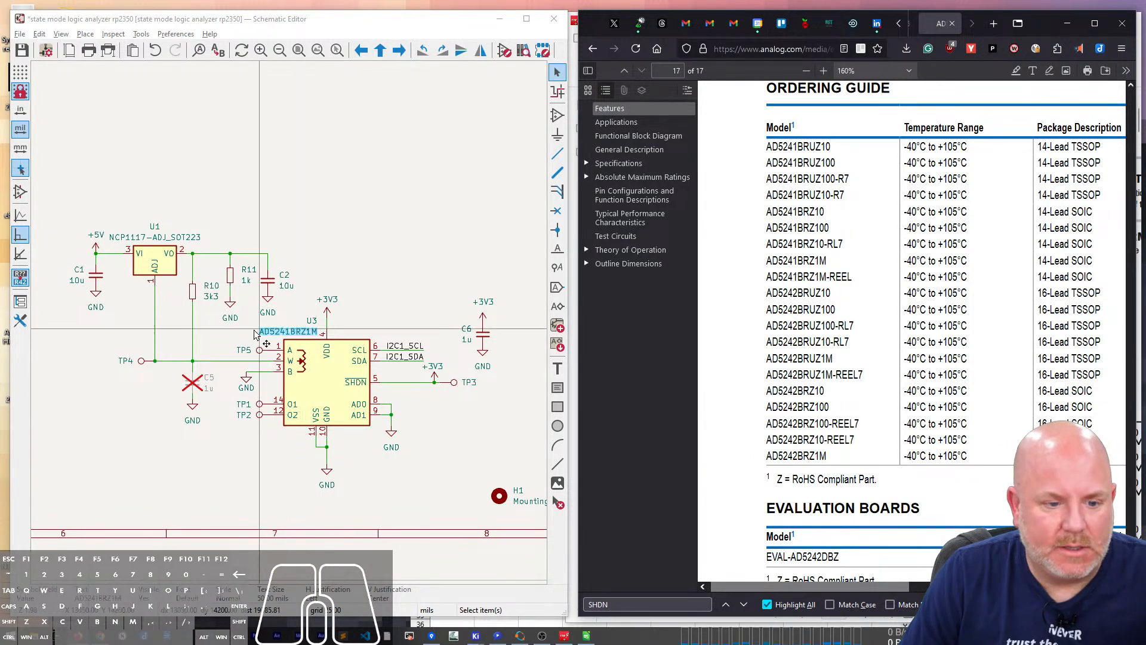
# Step: Change U3's value to AD5241BRZ10, matching the part number in the datasheet's ordering guide
pyautogui.doubleClick(317, 336)
pyautogui.click(226, 100)
pyautogui.press('BackSpace')
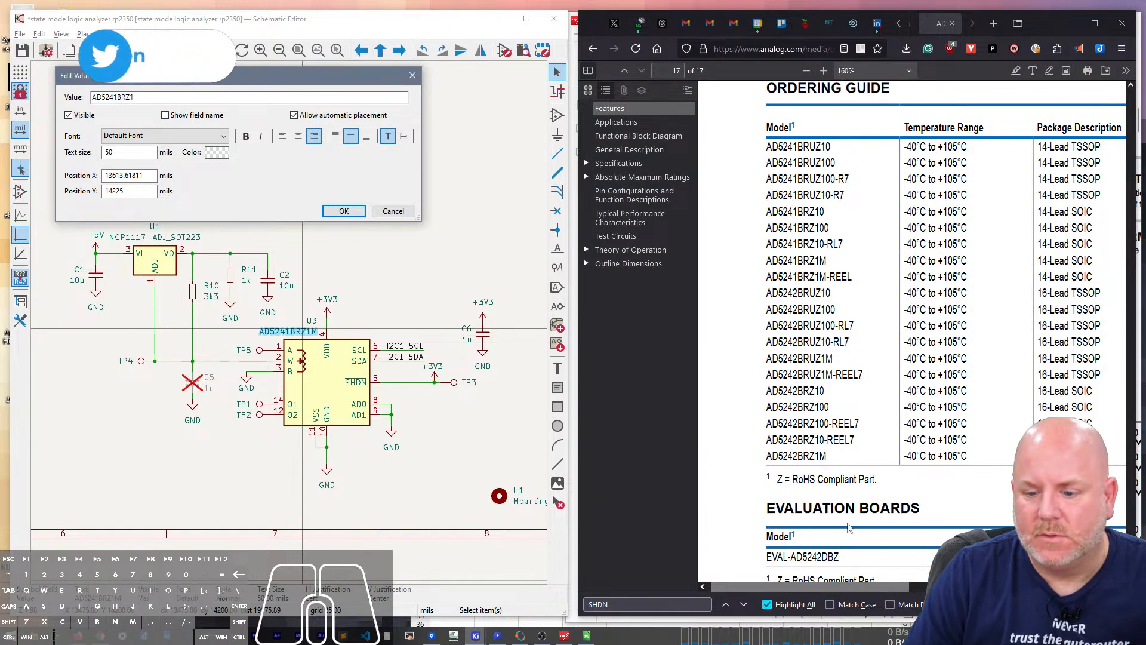
pyautogui.moveTo(825, 586)
pyautogui.mouseDown()
pyautogui.moveTo(985, 586)
pyautogui.moveTo(833, 585)
pyautogui.mouseUp()
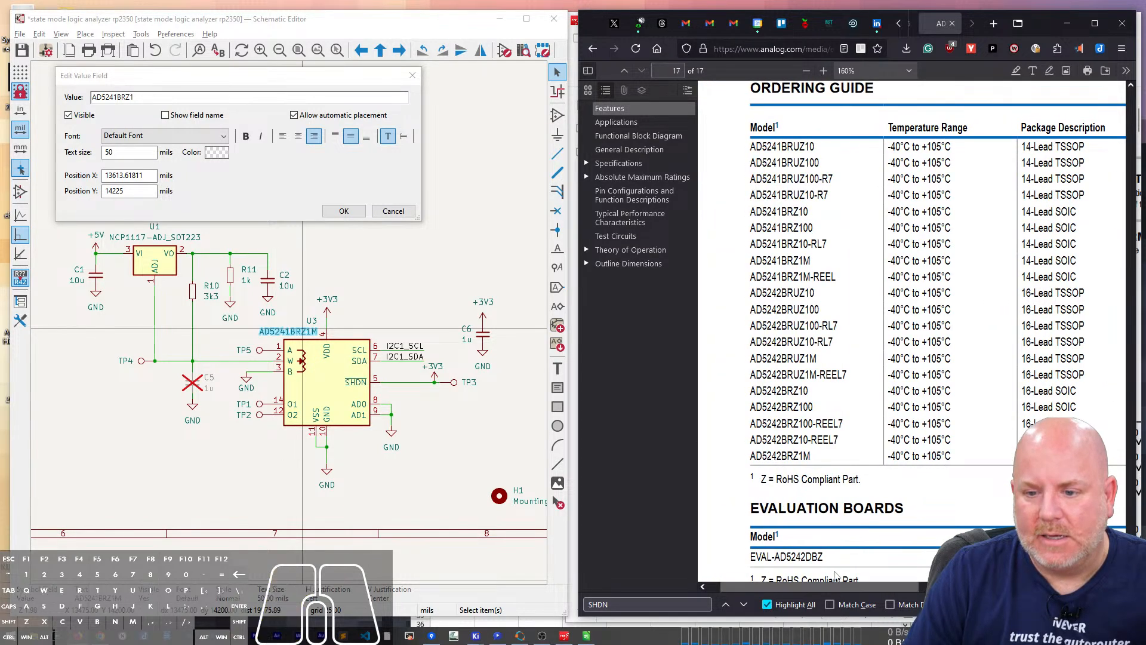
pyautogui.click(149, 97)
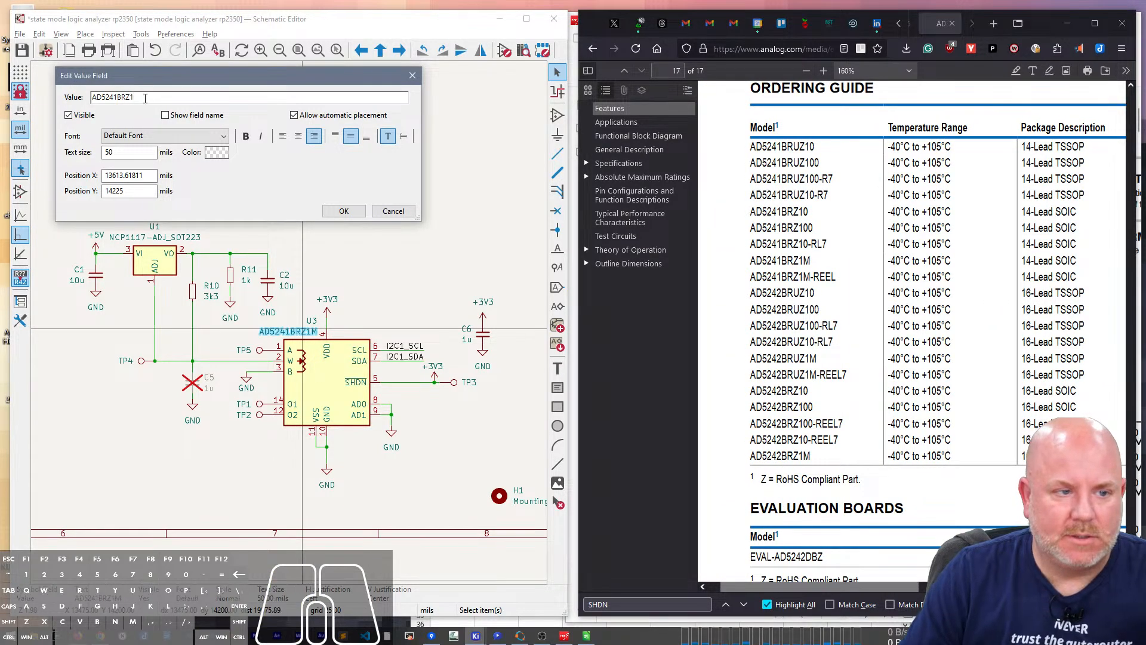
pyautogui.write('0')
pyautogui.press('Return')
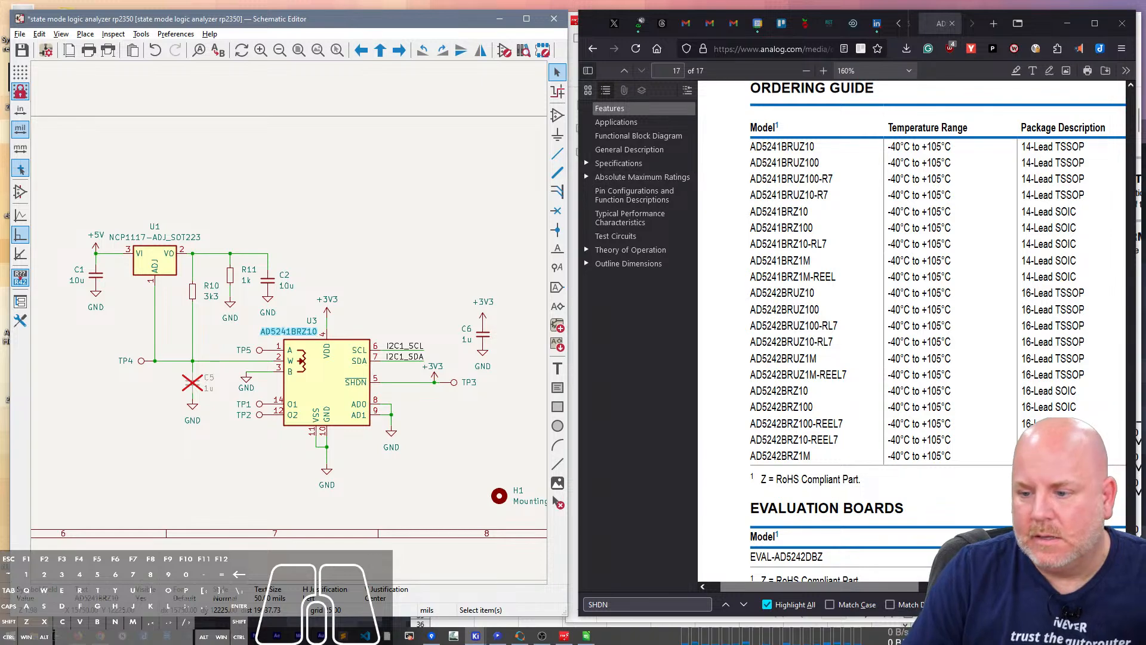
# Step: Open U3's symbol properties, accept them as they are, and save the schematic
pyautogui.doubleClick(344, 394)
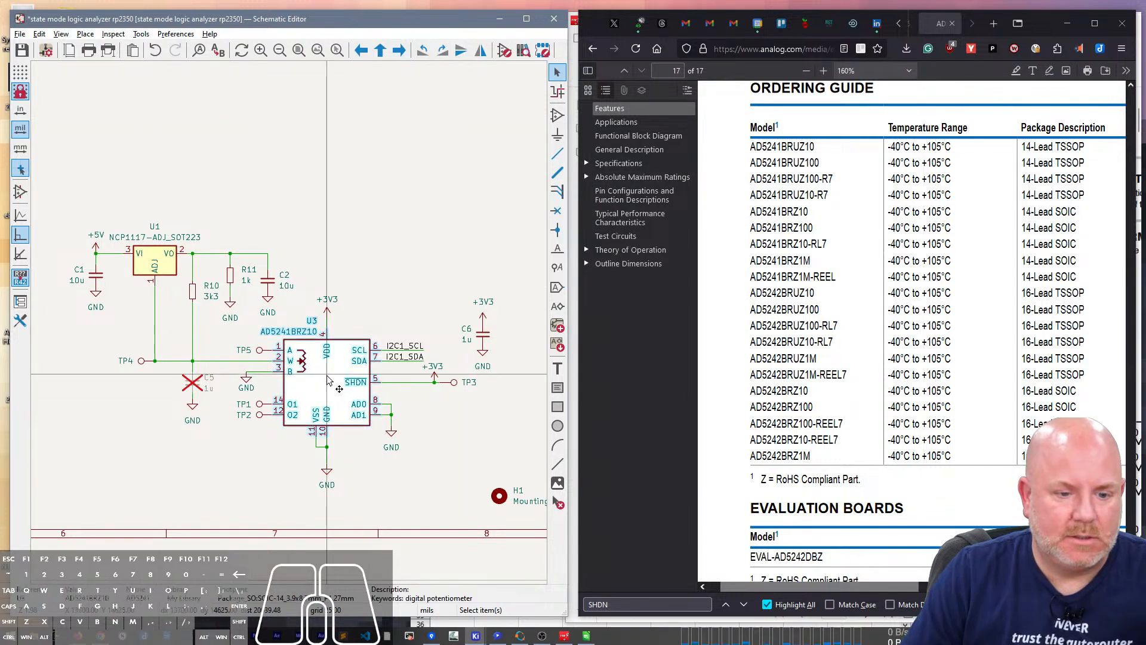
pyautogui.press('Return')
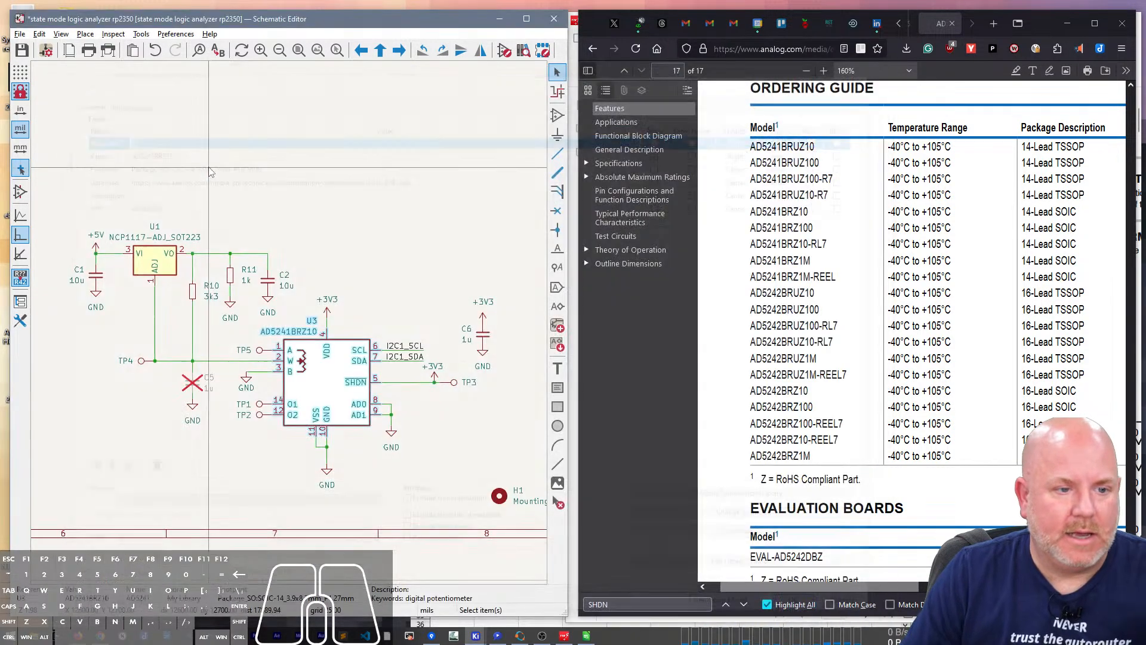
pyautogui.hotkey('ctrl', 's')
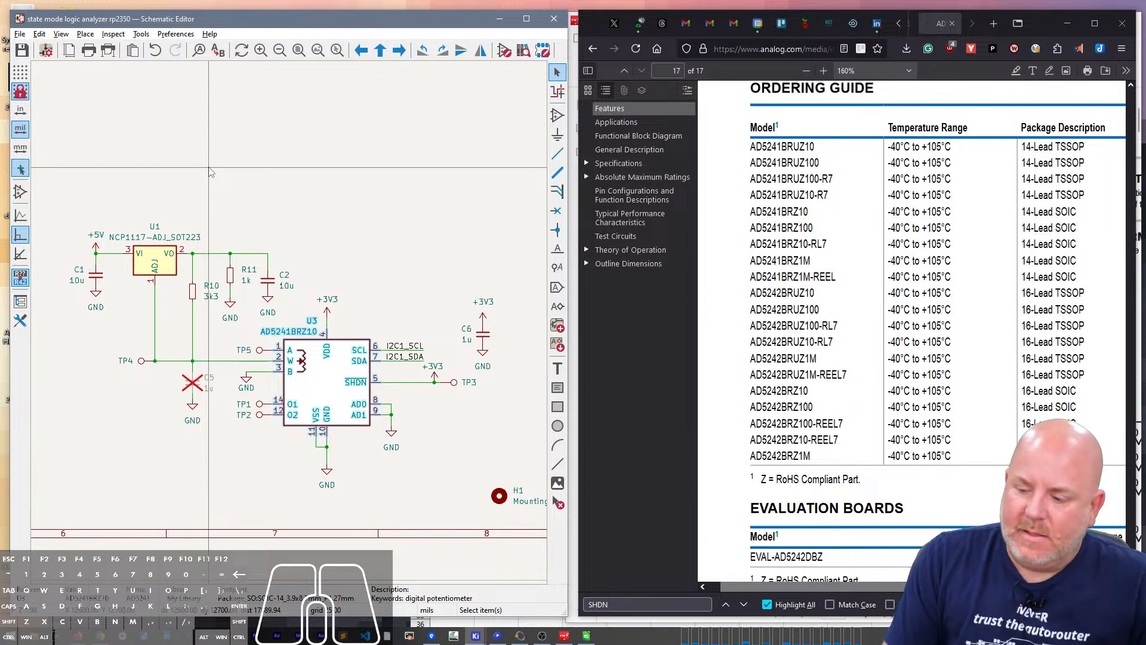
# Step: Examine the SN74LVC8T245 level shifters' Vcca and Vccb supplies alongside the NCP1117 regulator circuit
pyautogui.scroll(-3, 210, 172)
pyautogui.scroll(2, 289, 323)
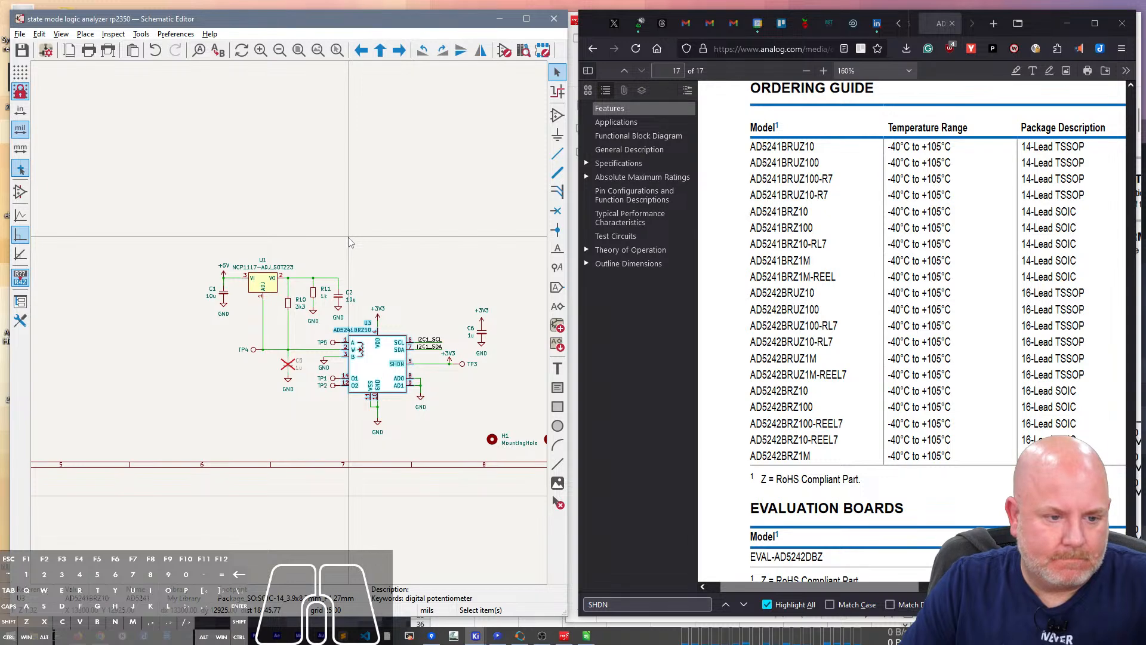
pyautogui.scroll(-5, 350, 242)
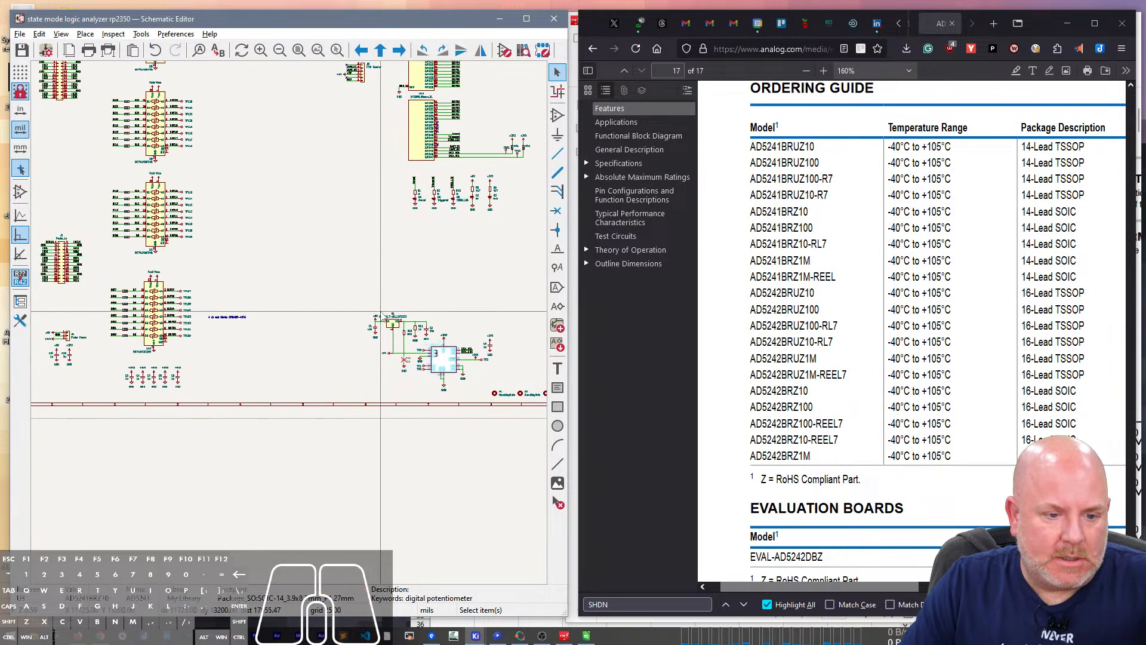
pyautogui.scroll(5, 284, 295)
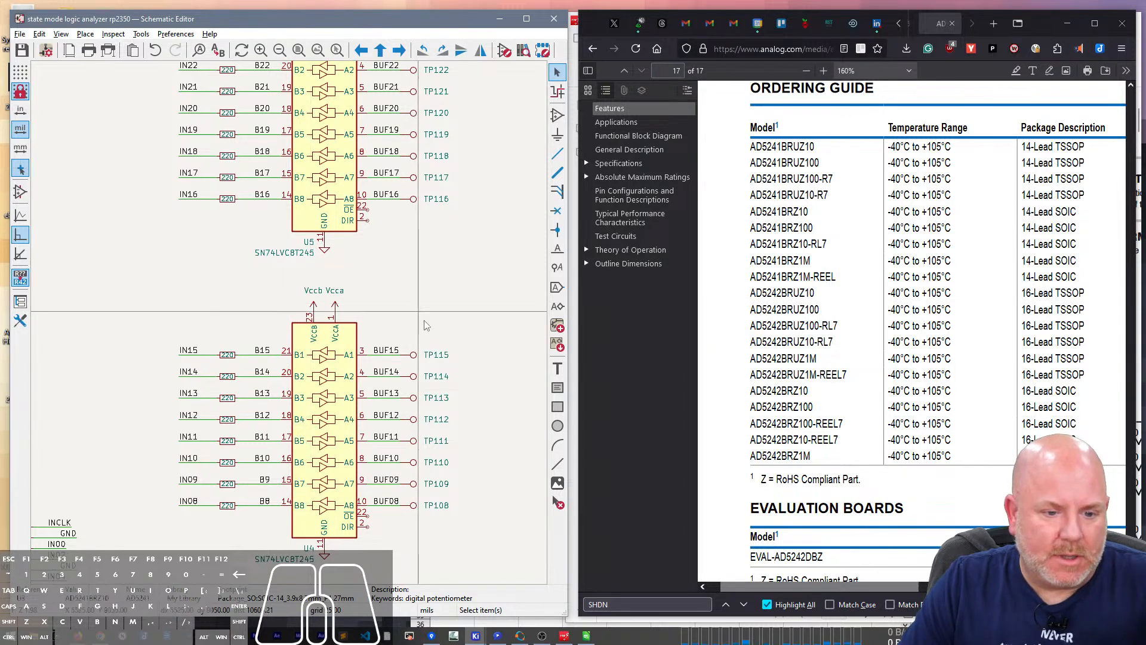
pyautogui.moveTo(418, 305); pyautogui.dragTo(380, 177, button='right')
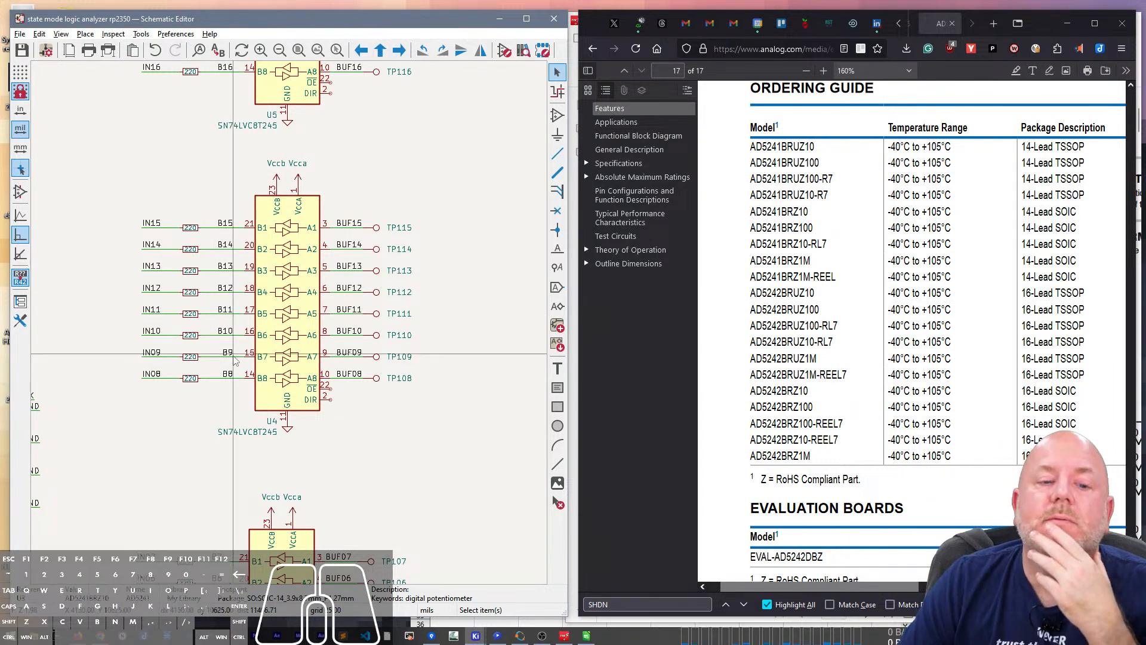
pyautogui.scroll(-5, 218, 314)
pyautogui.scroll(8, 292, 323)
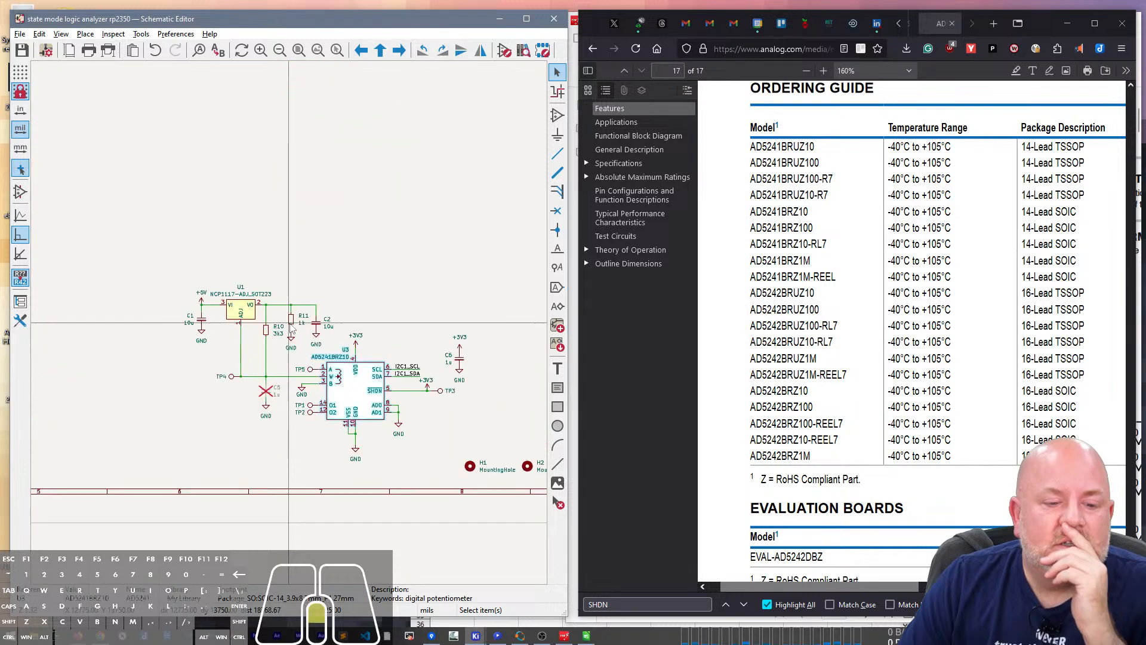
pyautogui.moveTo(313, 192); pyautogui.dragTo(346, 161, button='right')
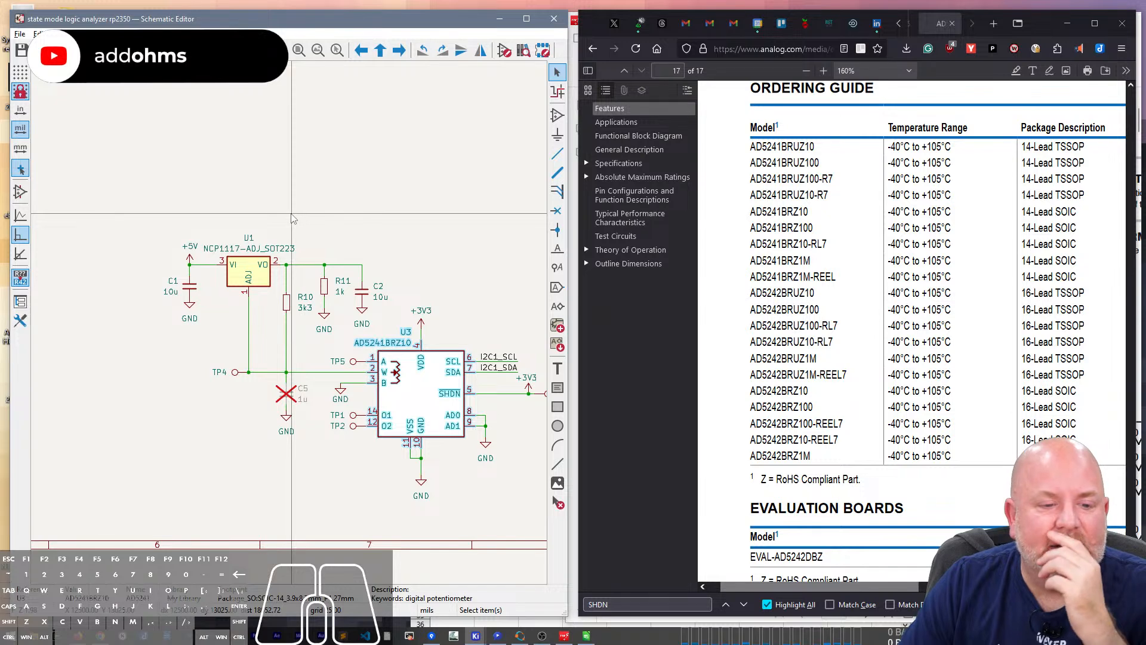
pyautogui.scroll(-4, 292, 219)
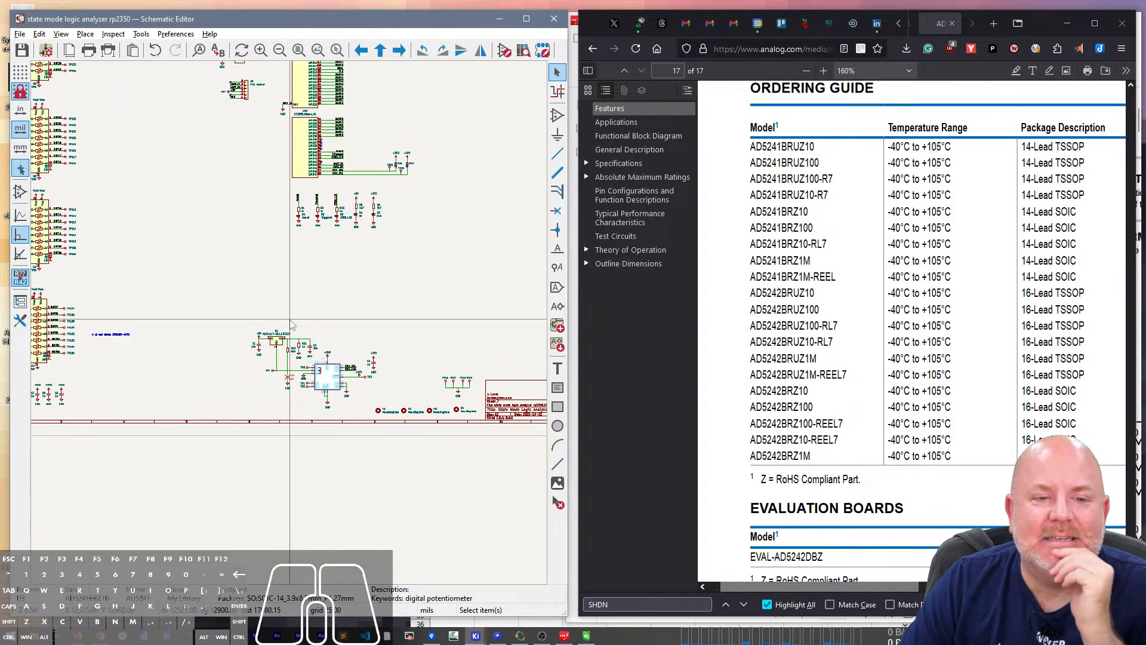
pyautogui.moveTo(167, 320); pyautogui.dragTo(373, 321, button='right')
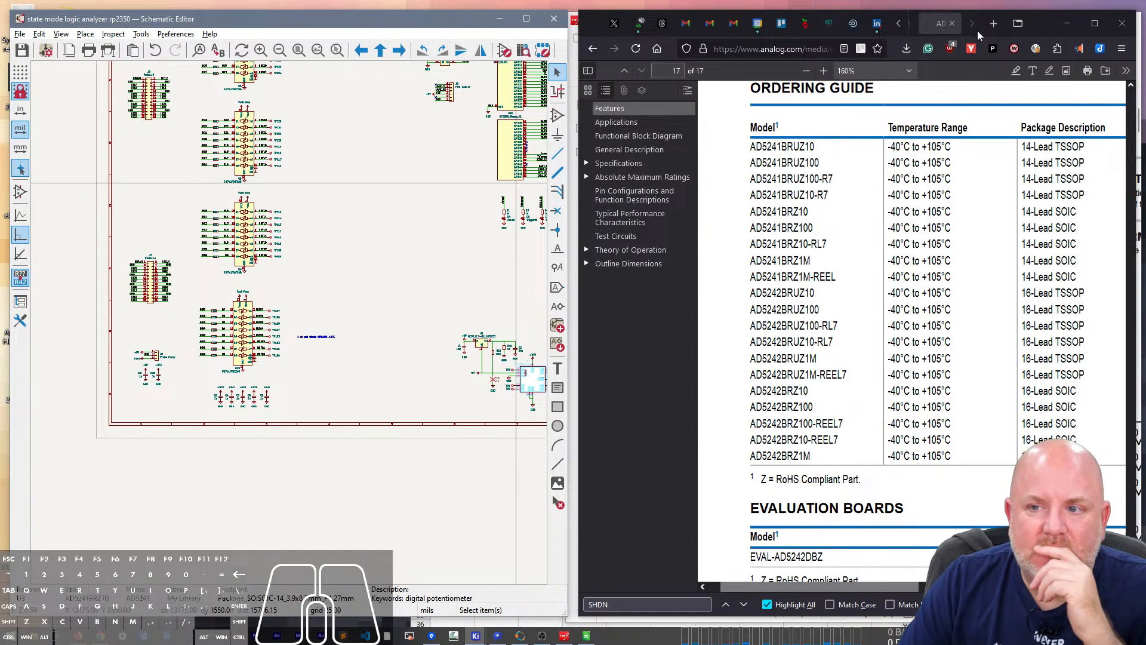
# Step: Switch to the NCP1117 datasheet in PDFgear and check the input-voltage conditions for each output voltage in the electrical characteristics
pyautogui.moveTo(78, 635)
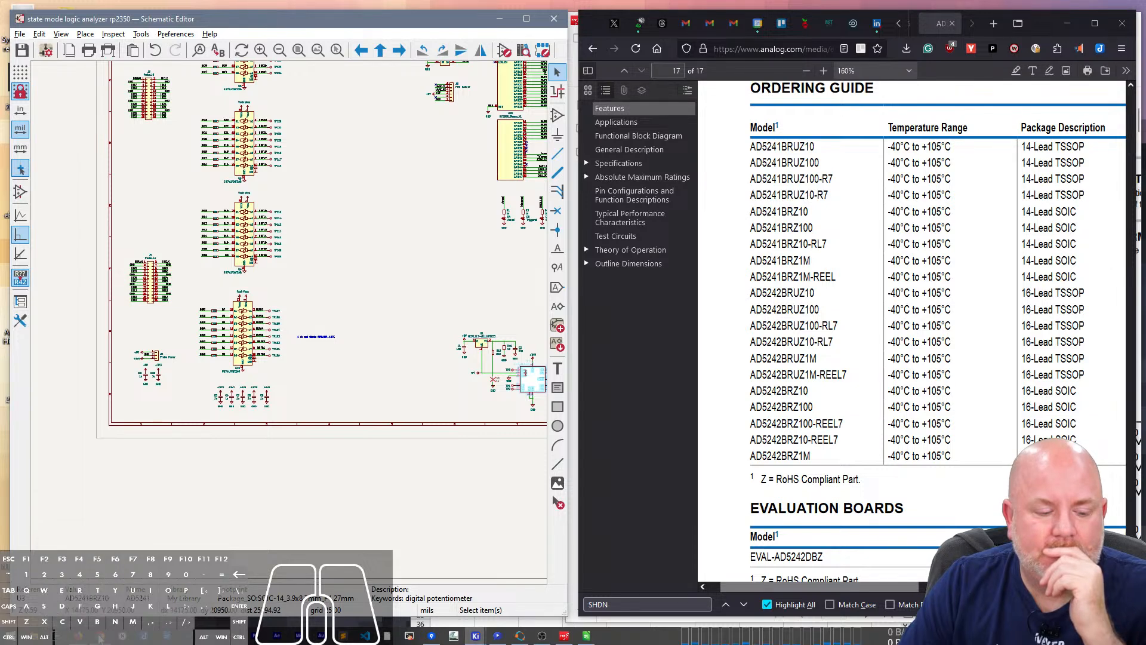
pyautogui.click(564, 635)
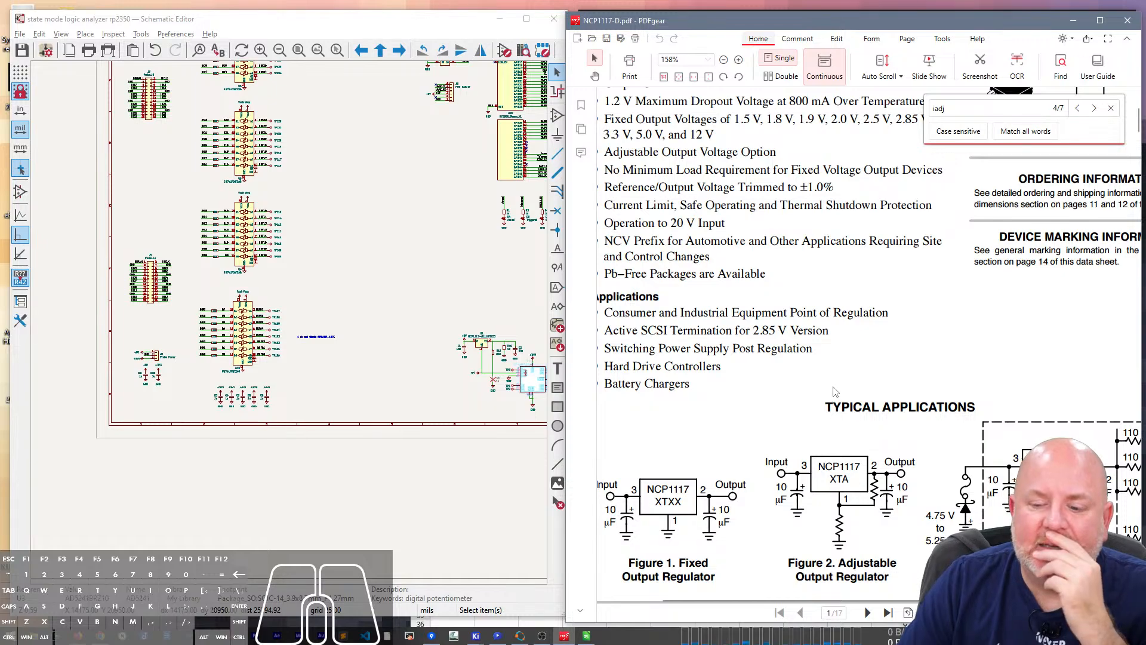
pyautogui.scroll(5, 830, 397)
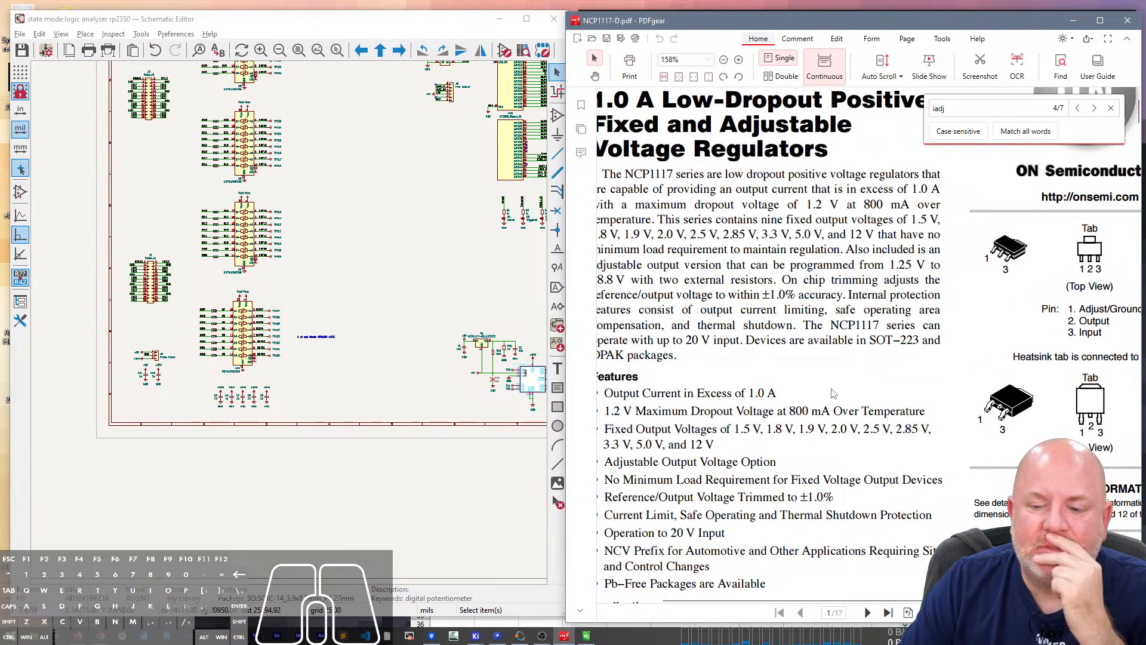
pyautogui.scroll(-4, 834, 393)
pyautogui.scroll(-6, 828, 397)
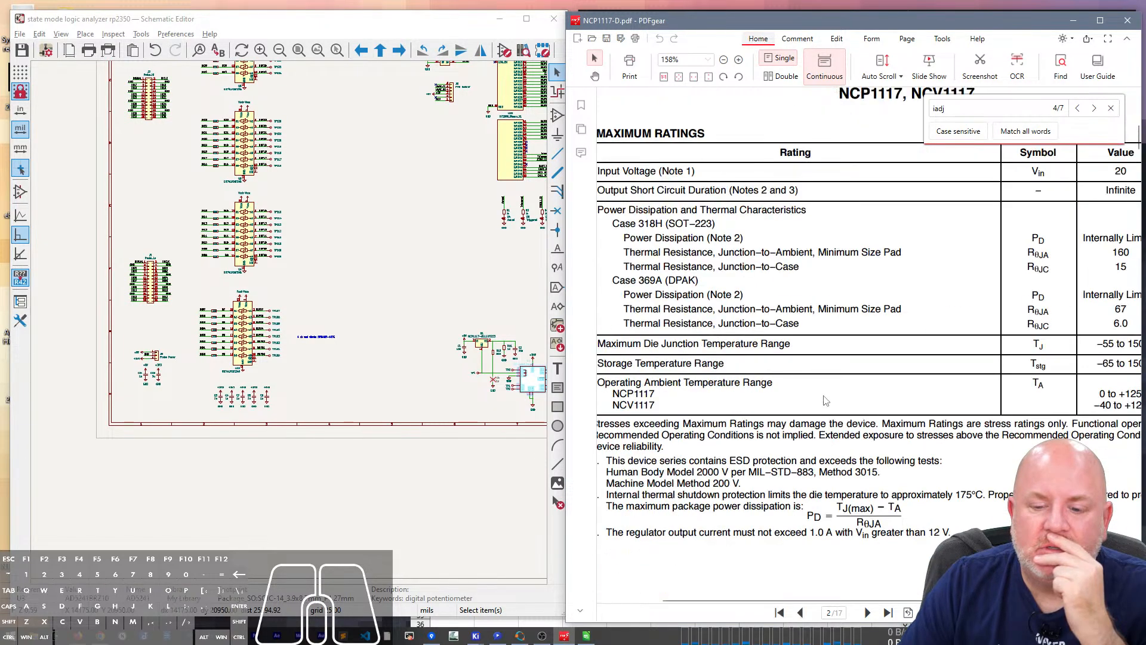
pyautogui.scroll(-10, 825, 400)
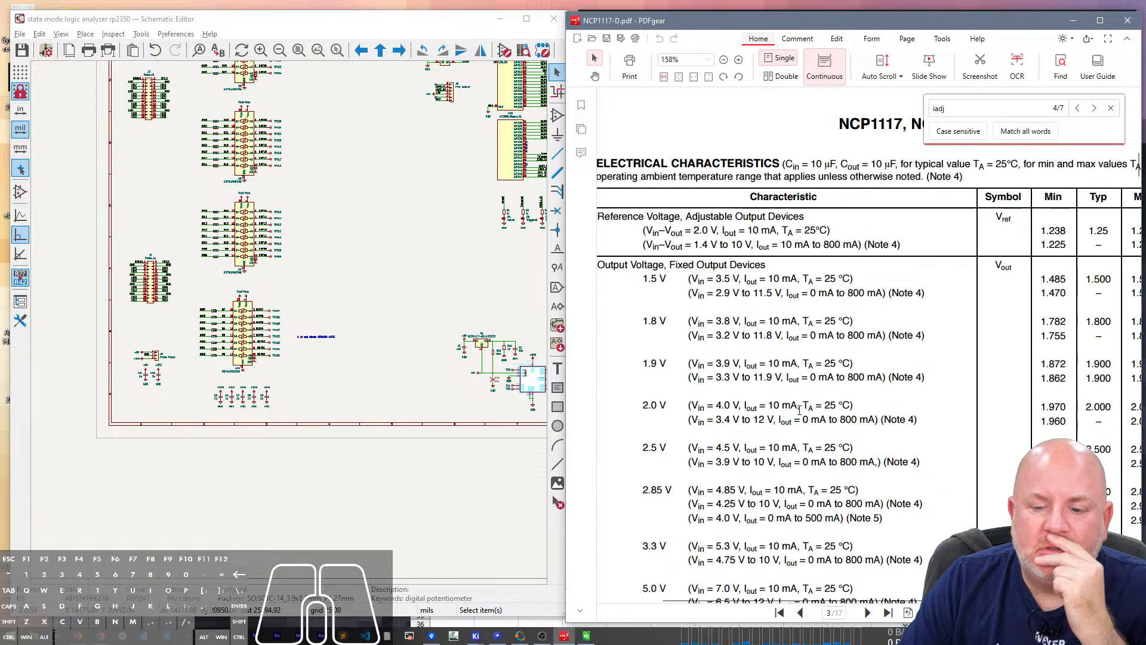
pyautogui.scroll(-3, 800, 411)
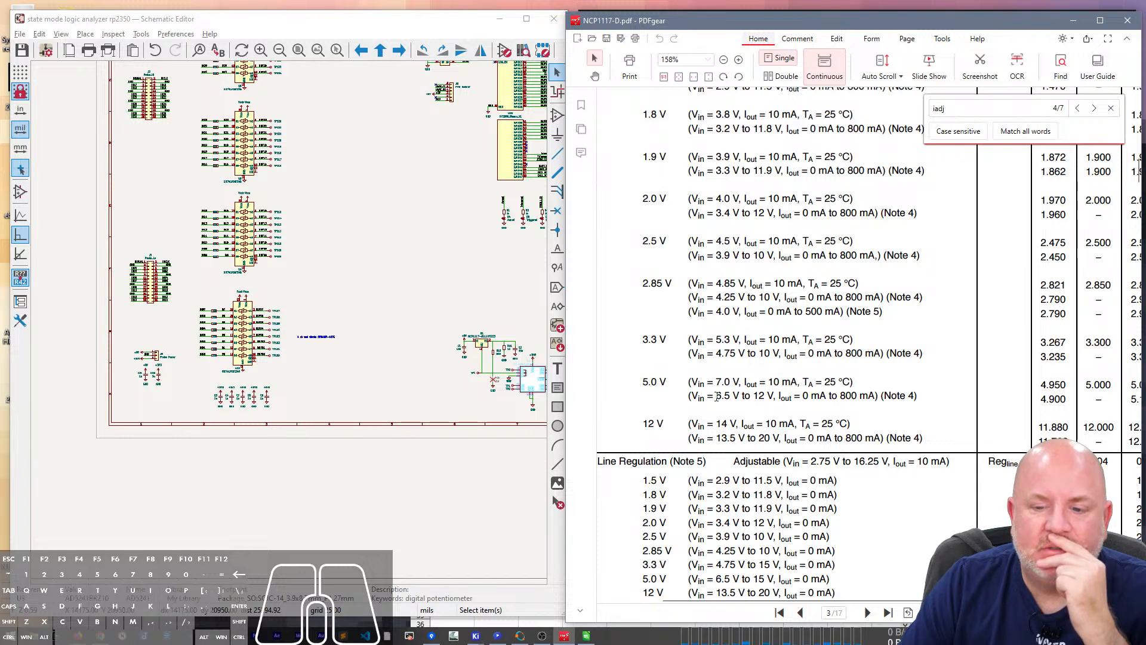
pyautogui.scroll(4, 716, 397)
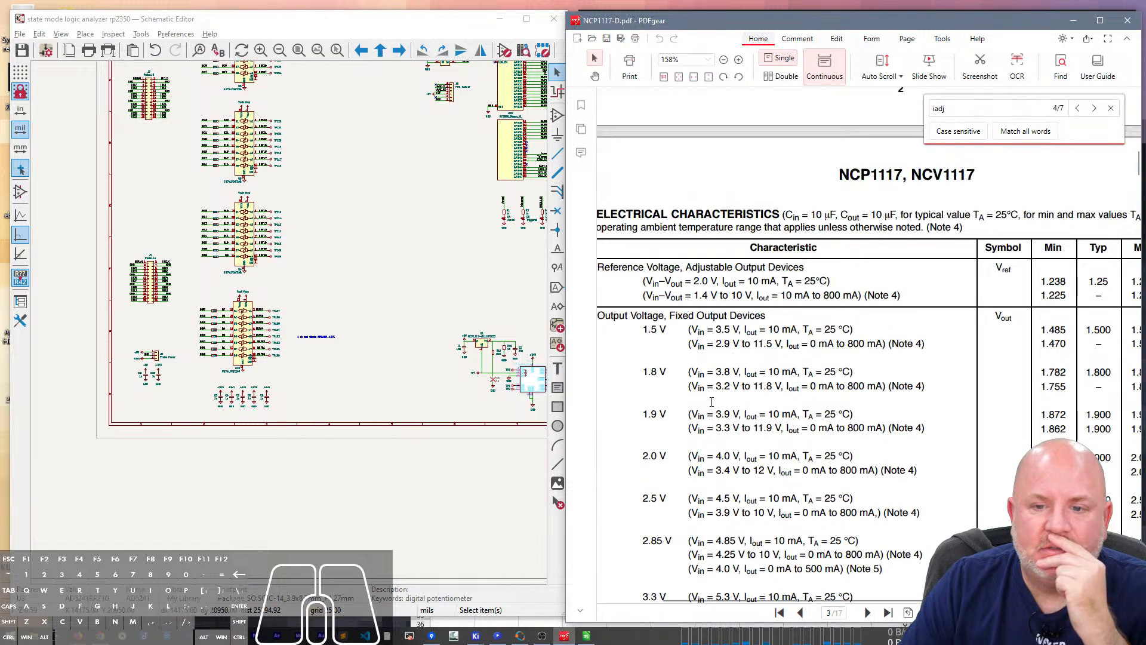
pyautogui.scroll(-2, 712, 401)
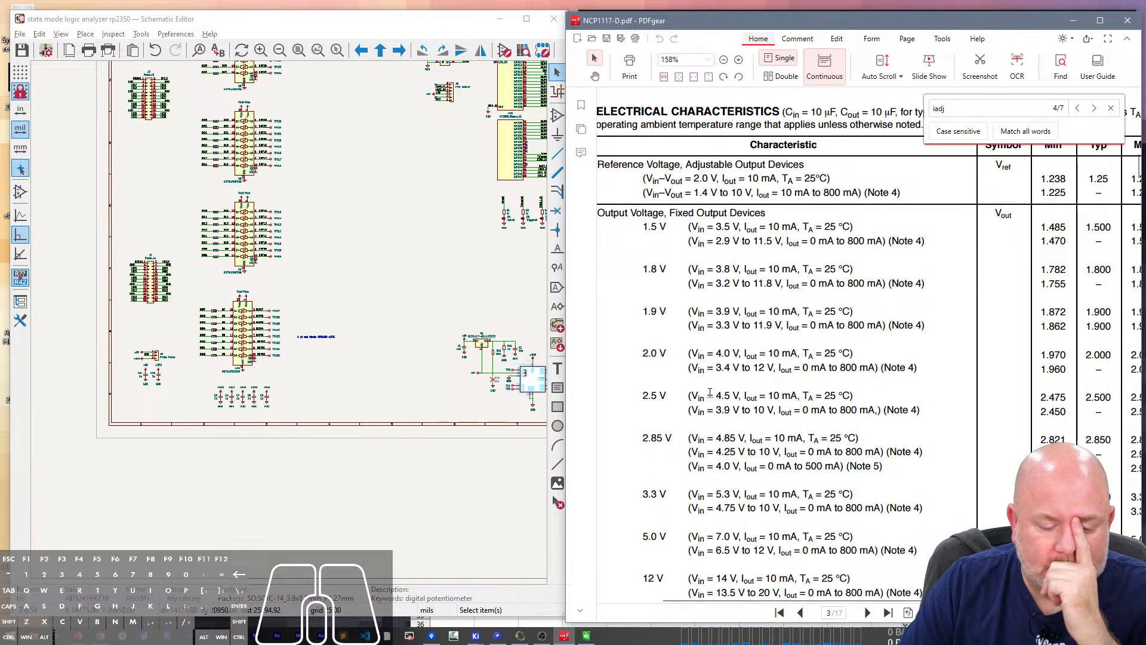
# Step: Return to the KiCad schematic and cut the Vccb power symbol out from between Vcca and +3V3 above the RP2350 module
pyautogui.click(338, 45)
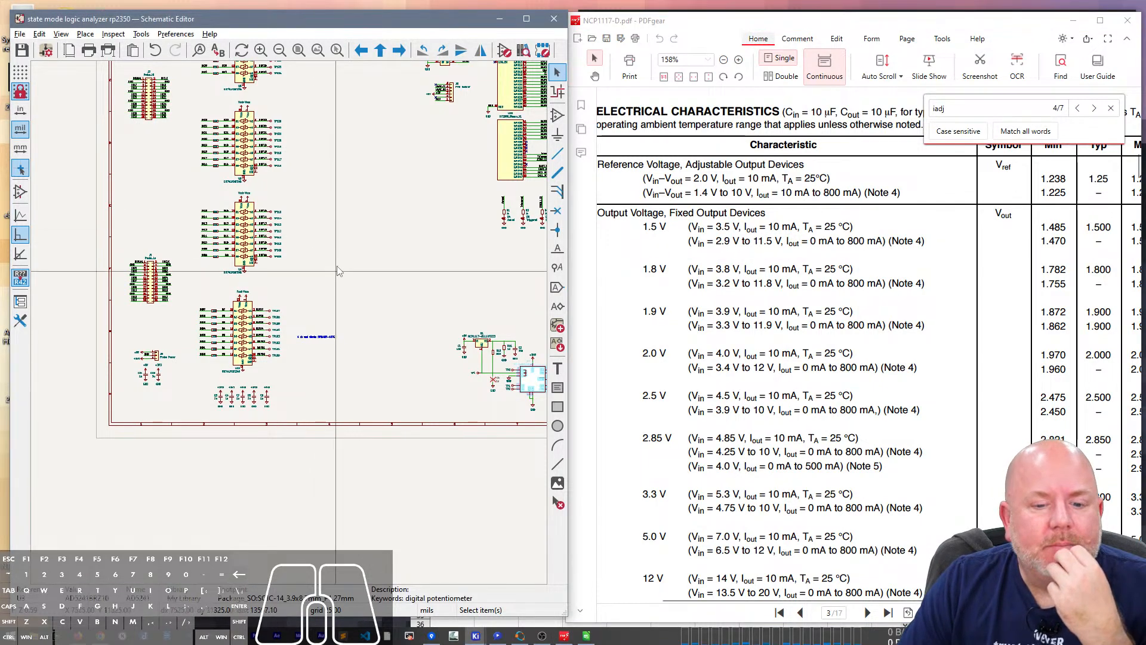
pyautogui.scroll(3, 525, 331)
pyautogui.scroll(-4, 258, 263)
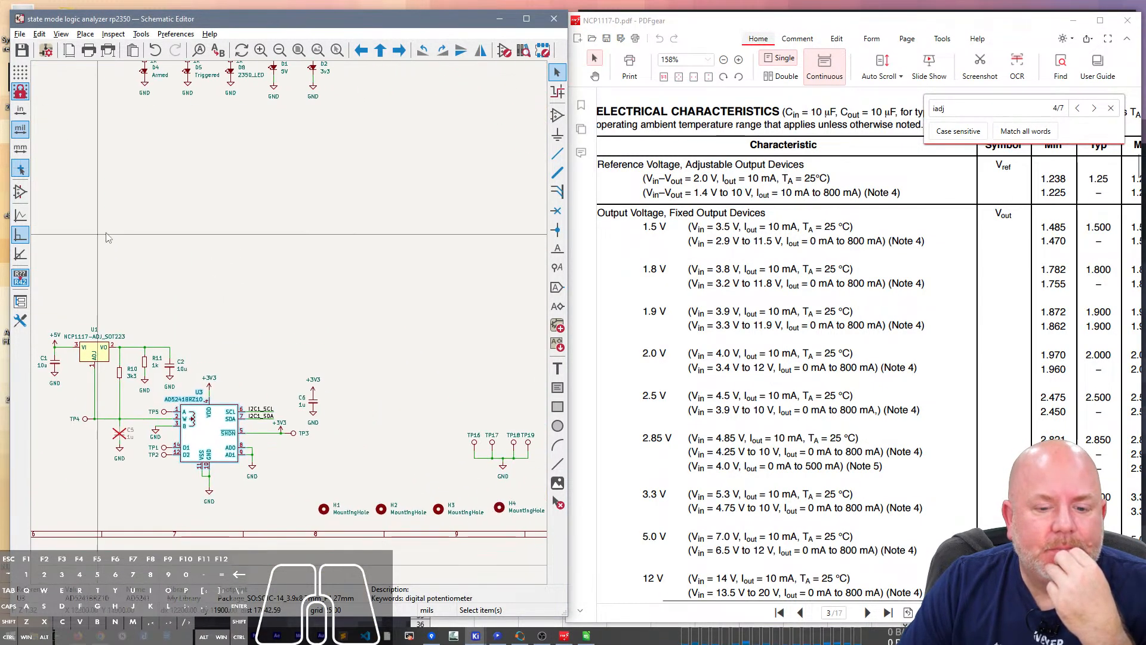
pyautogui.scroll(-4, 302, 336)
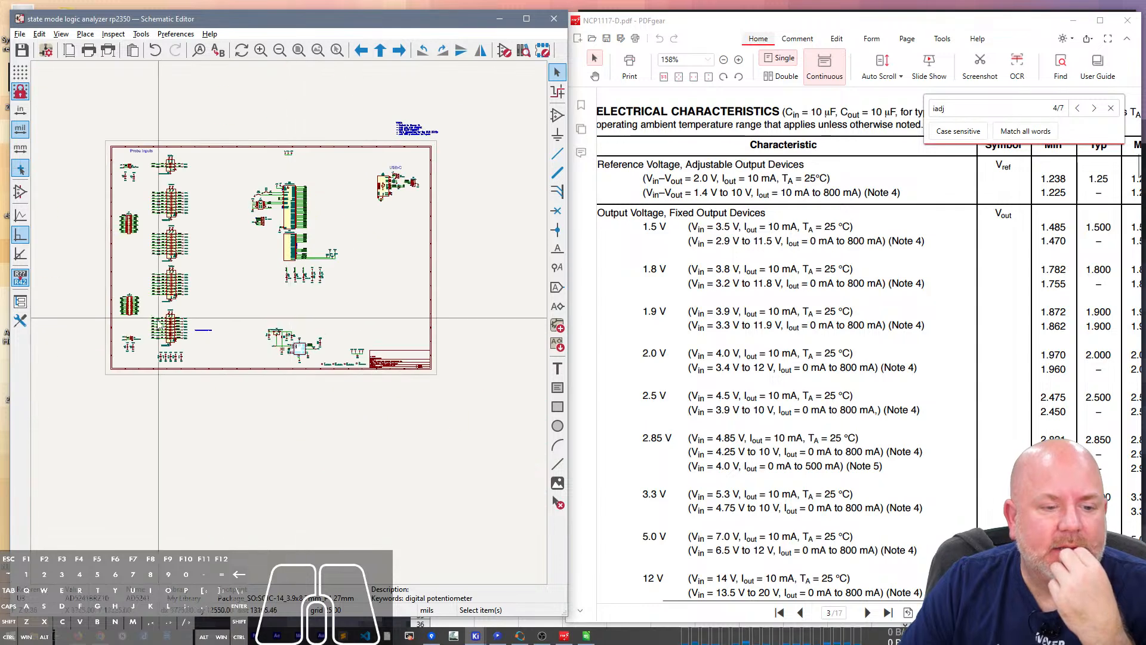
pyautogui.scroll(3, 293, 328)
pyautogui.scroll(-3, 291, 326)
pyautogui.scroll(5, 292, 326)
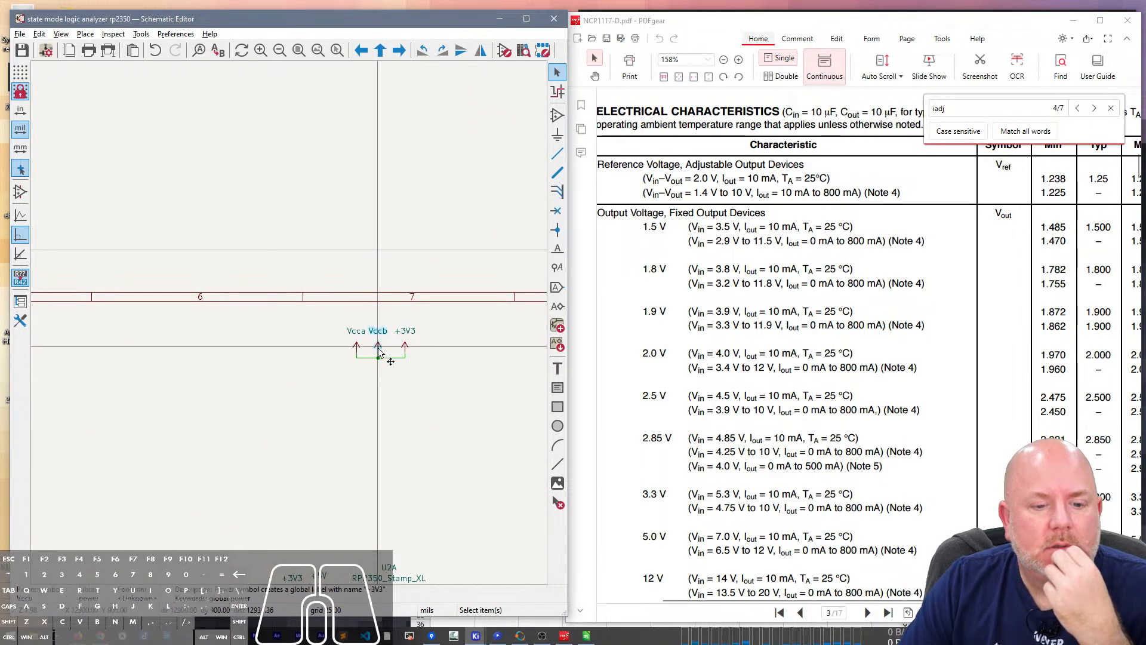
pyautogui.scroll(-5, 290, 327)
pyautogui.scroll(5, 291, 327)
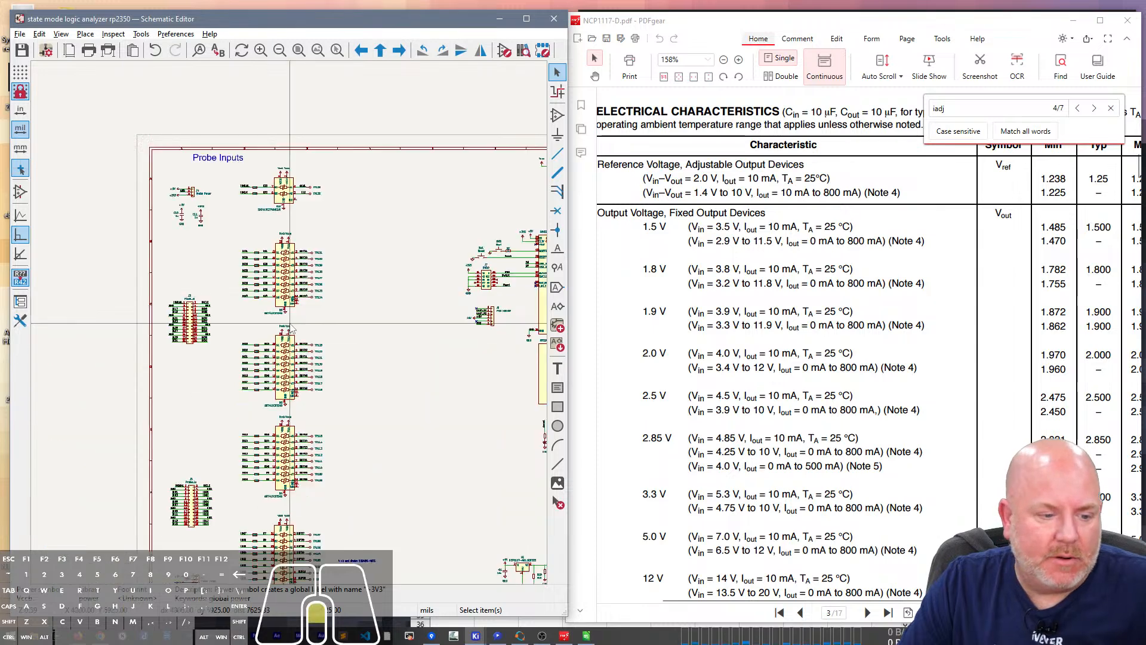
pyautogui.scroll(-4, 291, 327)
pyautogui.scroll(8, 290, 326)
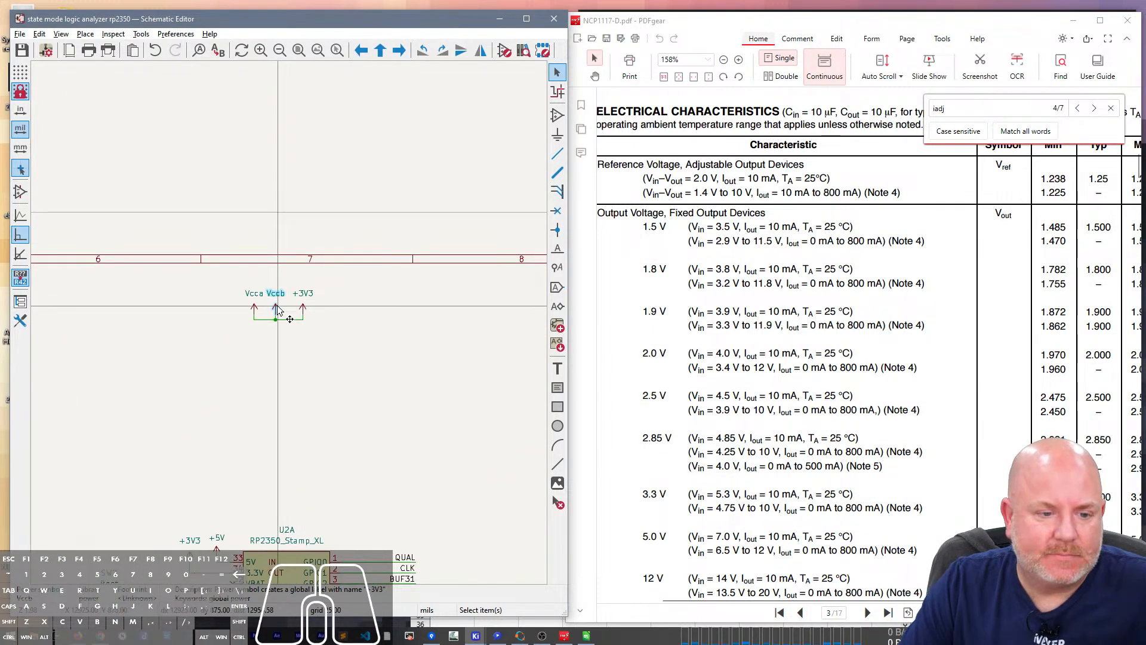
pyautogui.press('Delete')
# Step: Paste the Vccb power symbol into the empty area to the right of the NCP1117 regulator's output
pyautogui.scroll(-4, 211, 411)
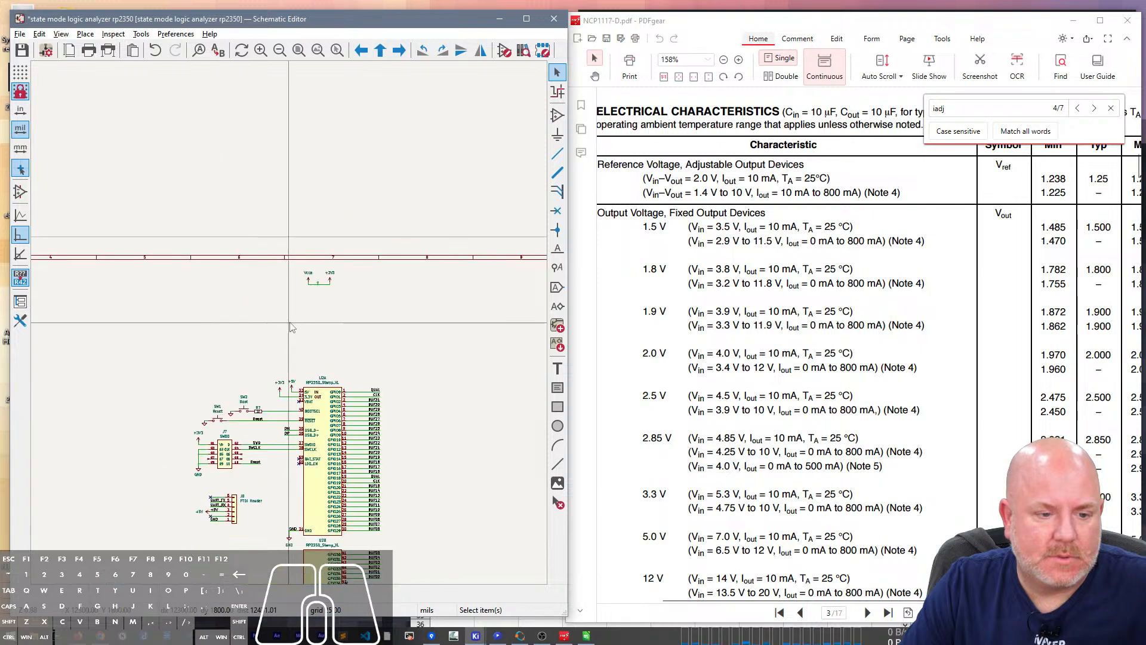
pyautogui.scroll(4, 288, 313)
pyautogui.moveTo(227, 261); pyautogui.dragTo(395, 234, button='right')
pyautogui.hotkey('ctrl', 'v')
pyautogui.press('Escape')
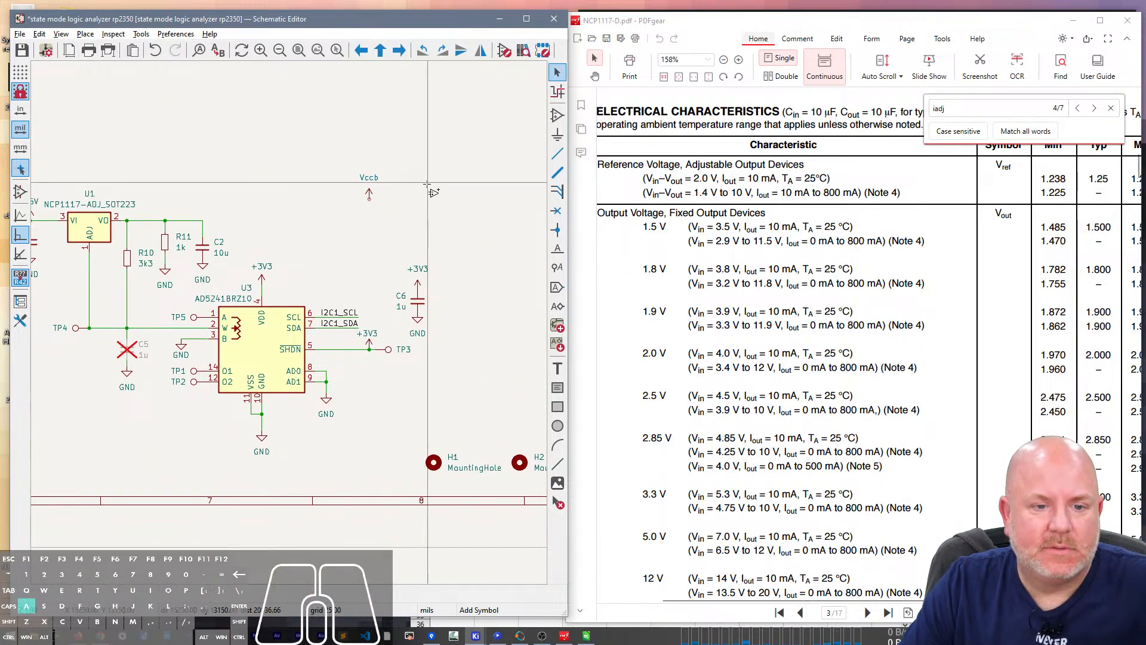
# Step: Add a Conn_01x03 connector beside the Vccb symbol, rotated so that its three pins point upward
pyautogui.write('all')
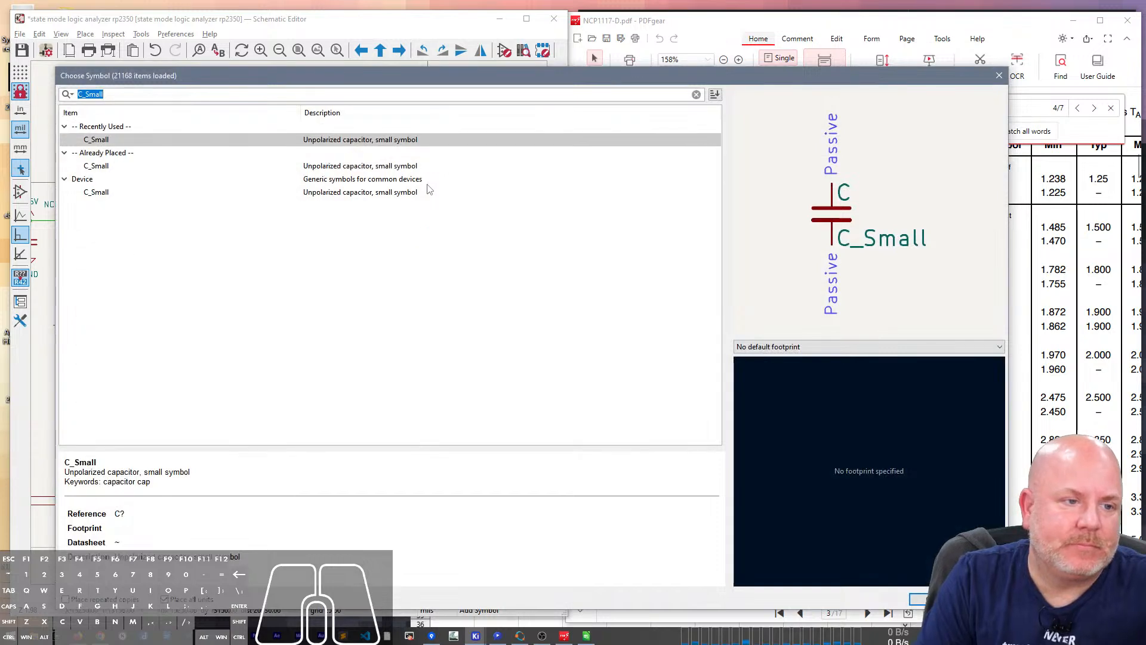
pyautogui.write('Conn_01x03')
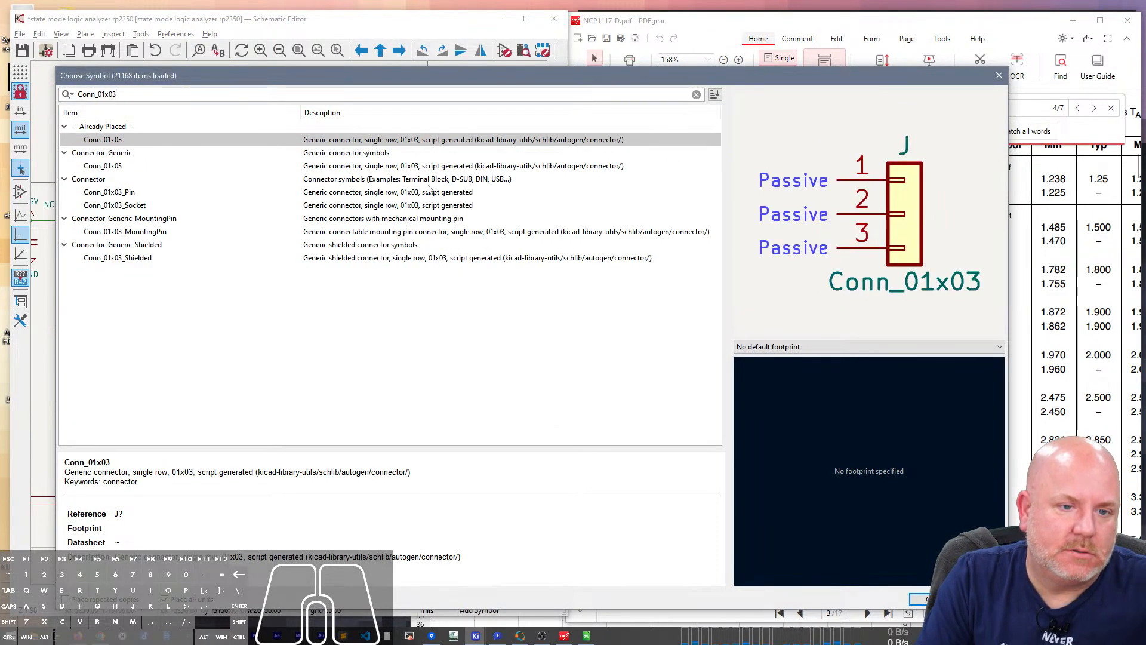
pyautogui.press('Return')
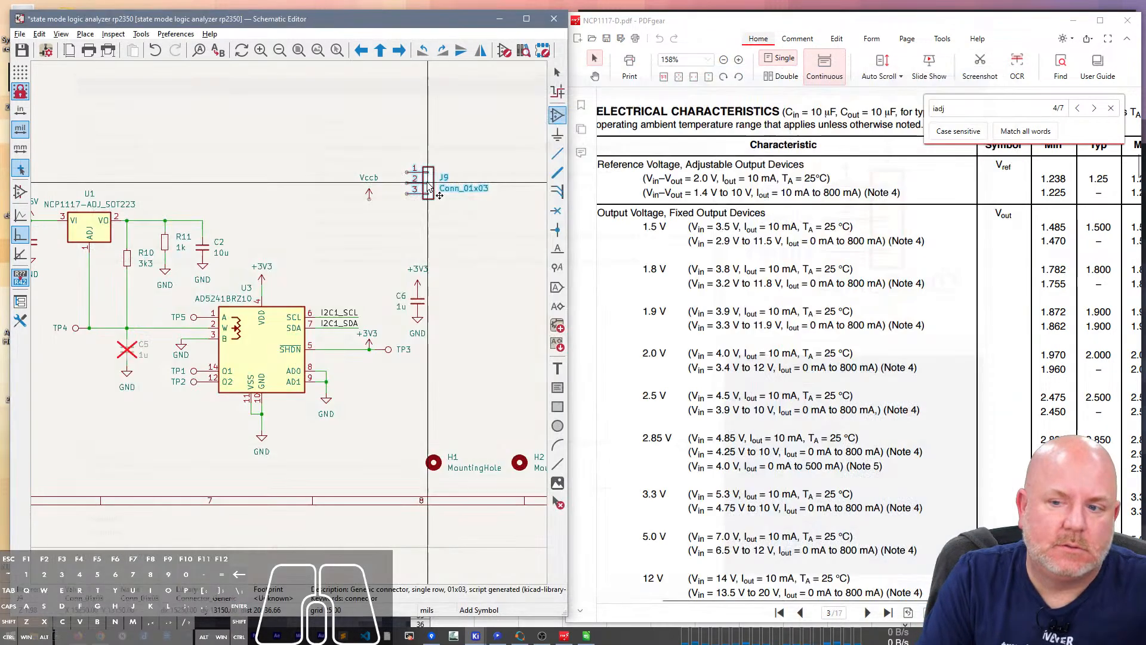
pyautogui.press('r')
pyautogui.press('r')
pyautogui.press('r')
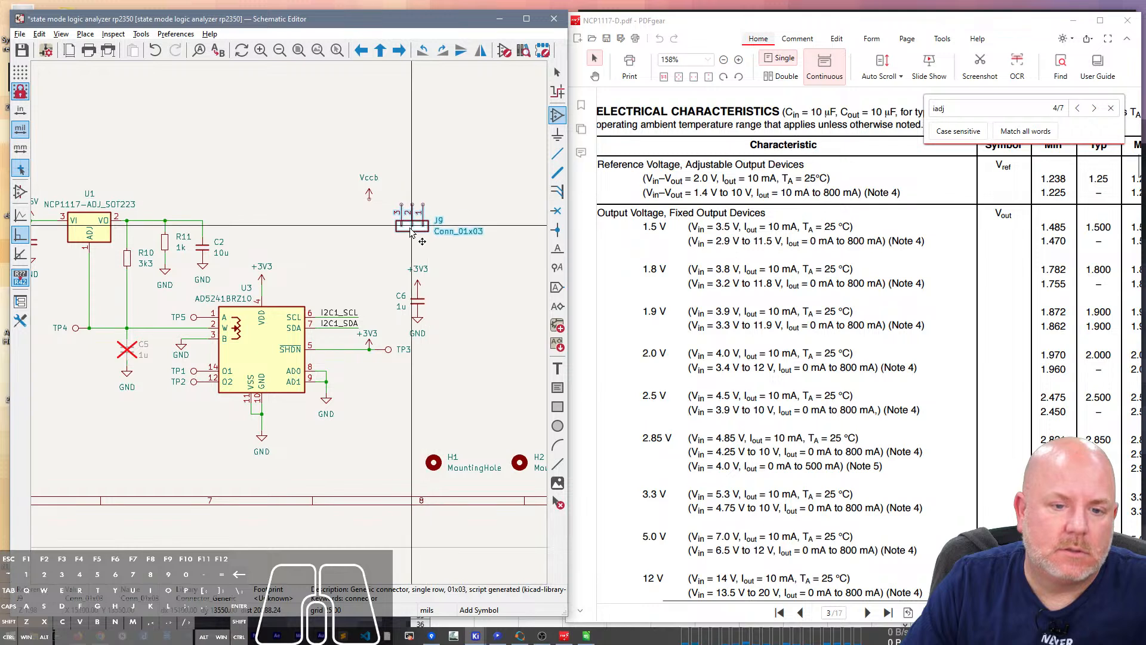
pyautogui.click(412, 232)
pyautogui.press('Escape')
# Step: Attach the Vccb symbol to the connector's middle pin and move both into line with the regulator's output wire
pyautogui.click(369, 193)
pyautogui.press('m')
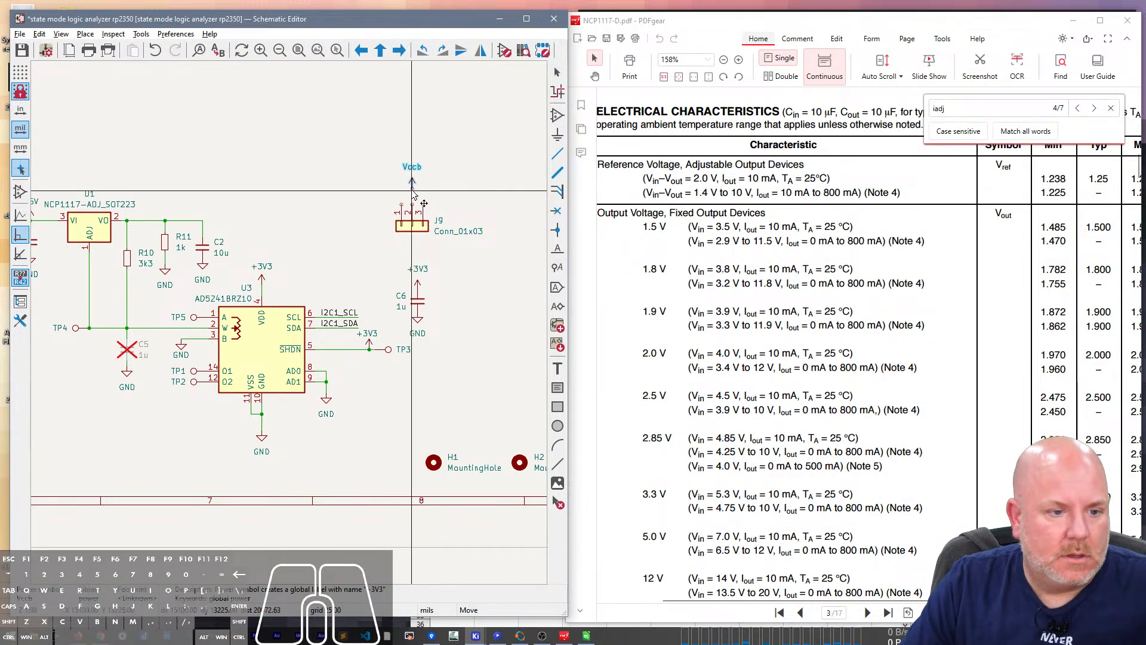
pyautogui.click(413, 194)
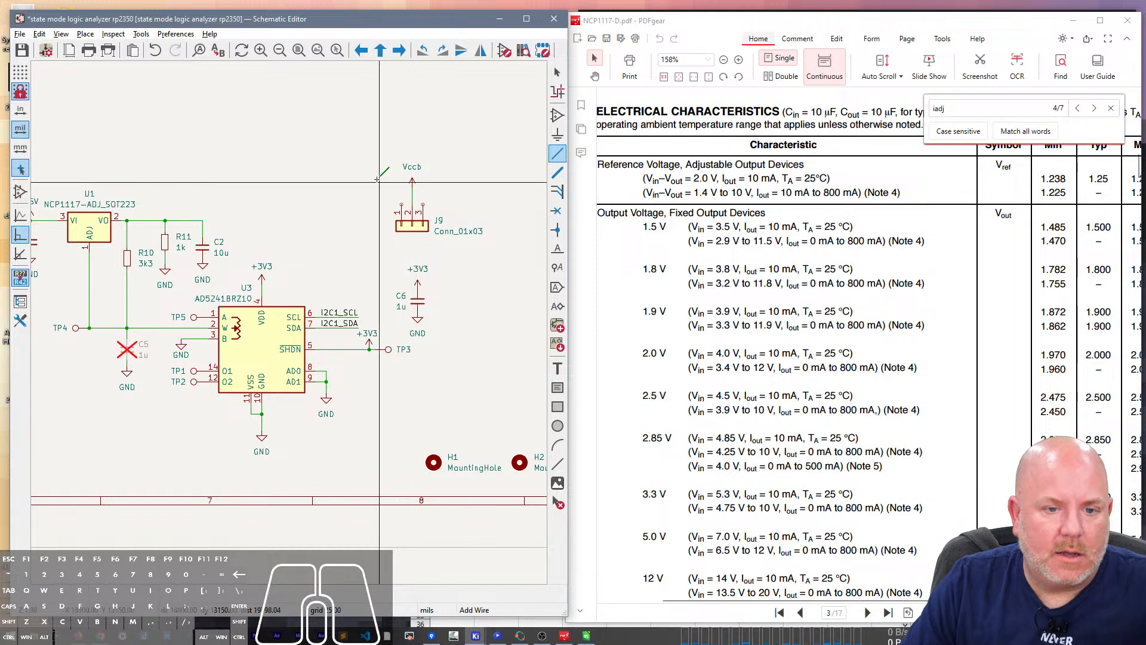
pyautogui.moveTo(429, 241); pyautogui.dragTo(381, 140)
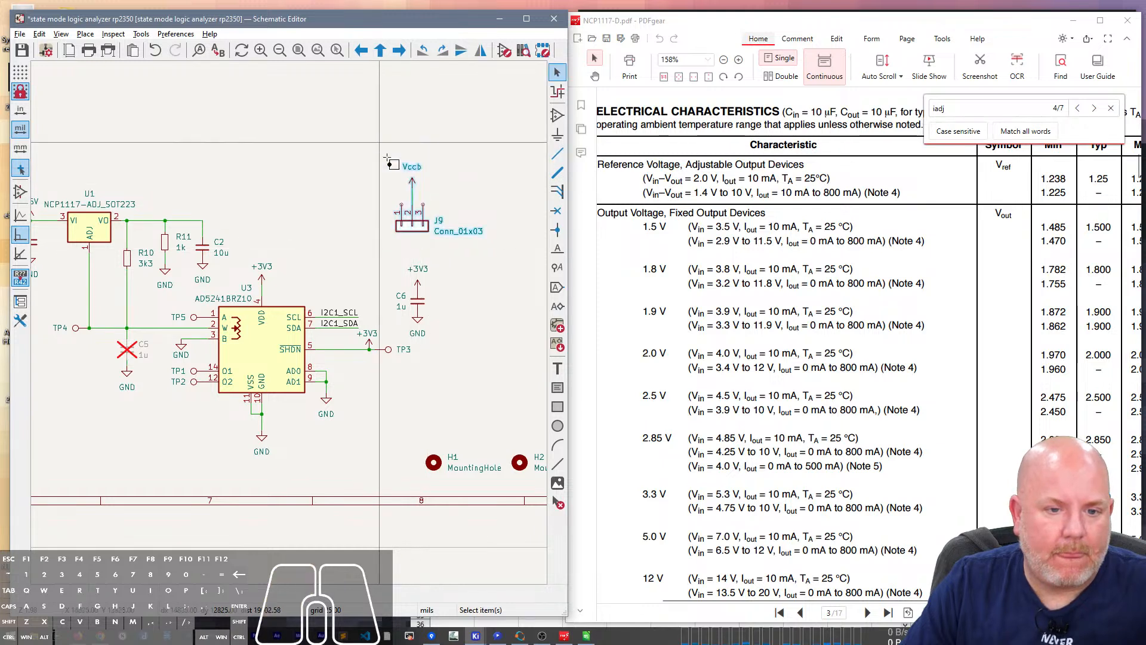
pyautogui.press('m')
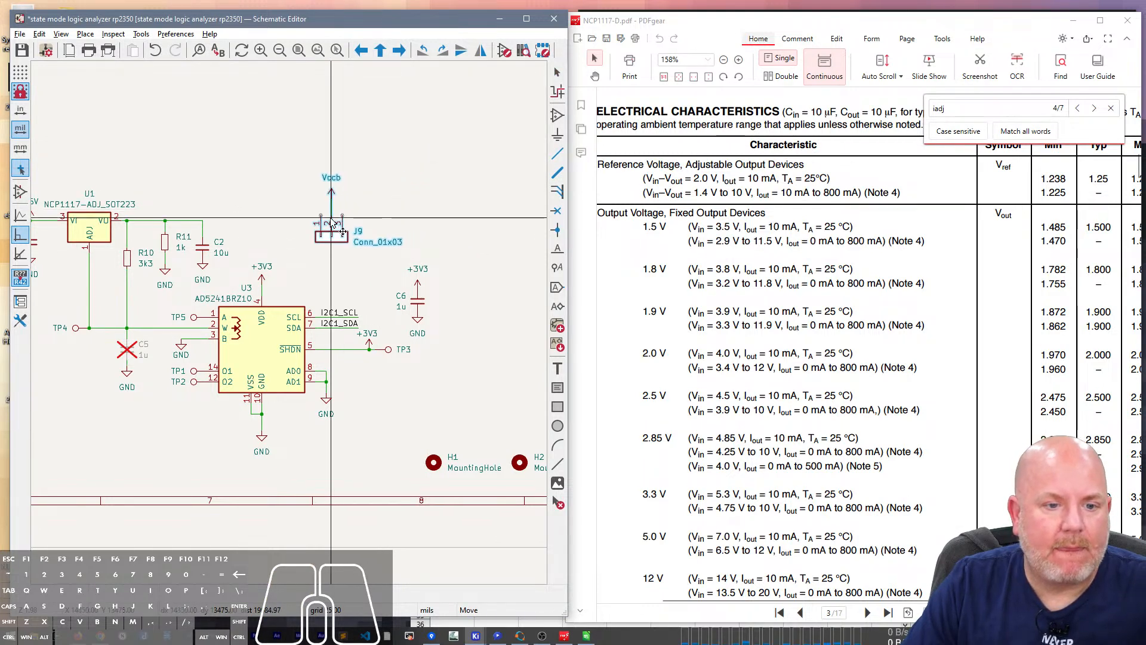
pyautogui.click(328, 221)
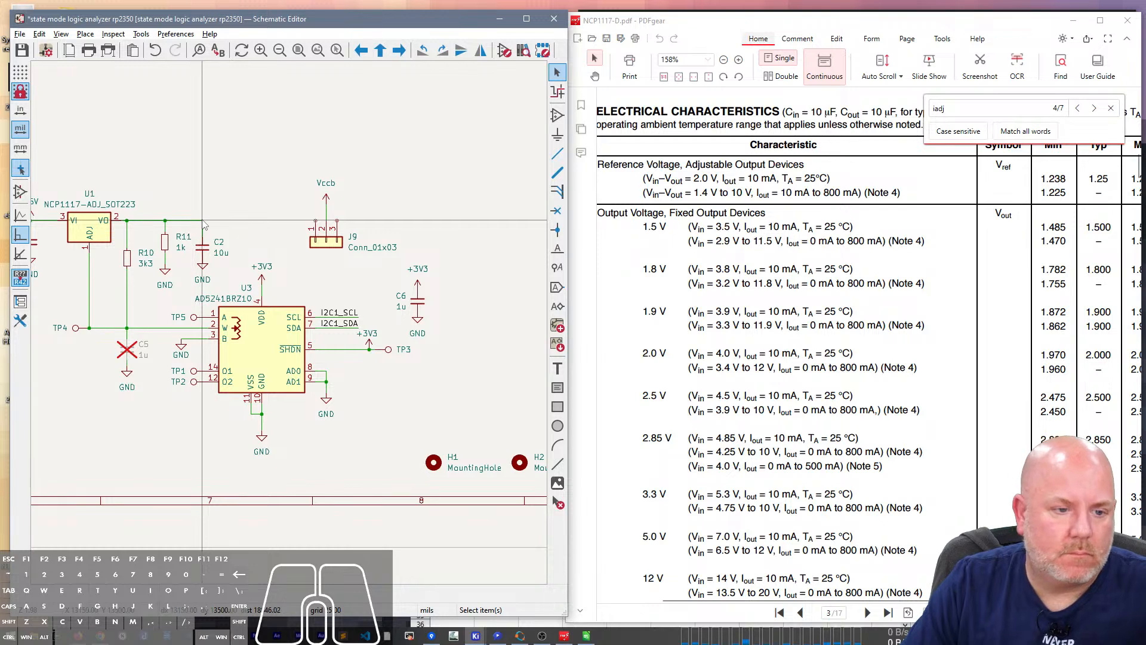
# Step: Wire the regulator output to pin 1 of J9 and put a copy of the +5V symbol on pin 3
pyautogui.press('w')
pyautogui.click(315, 221)
pyautogui.press('Escape')
pyautogui.moveTo(203, 179); pyautogui.dragTo(317, 172, button='right')
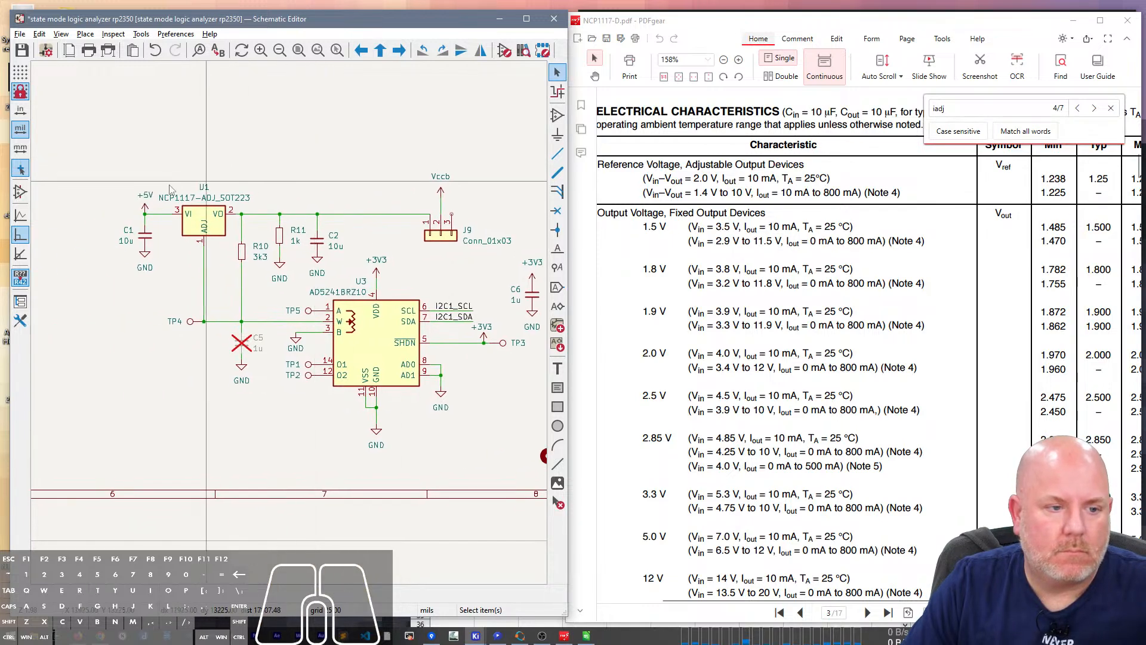
pyautogui.hotkey('ctrl', 'd')
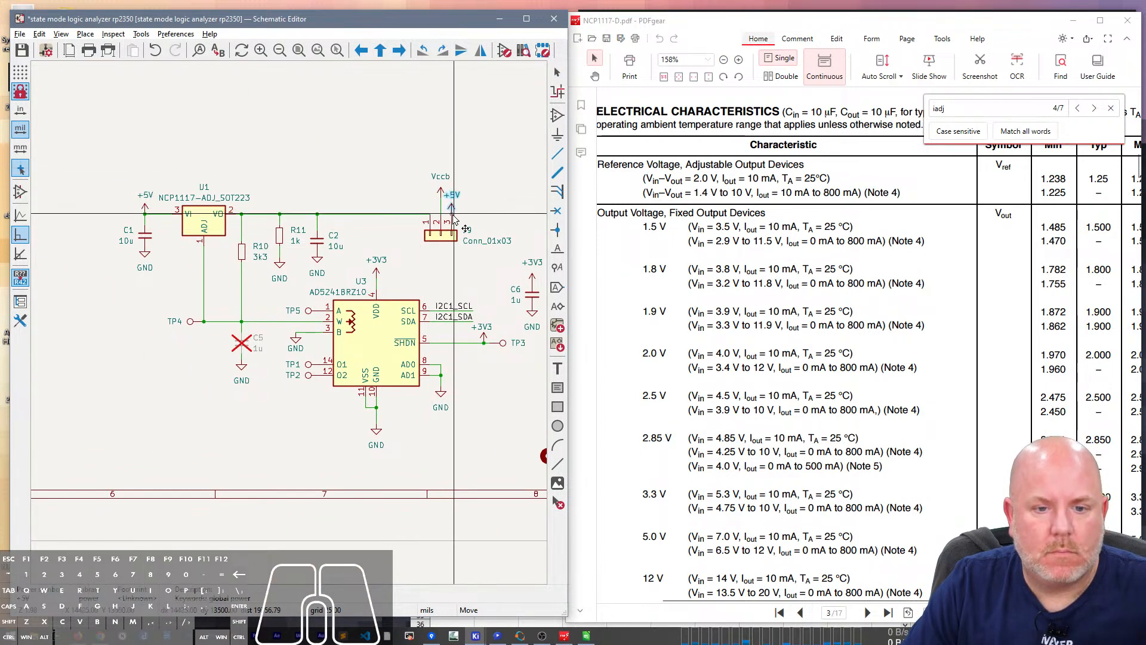
pyautogui.click(452, 218)
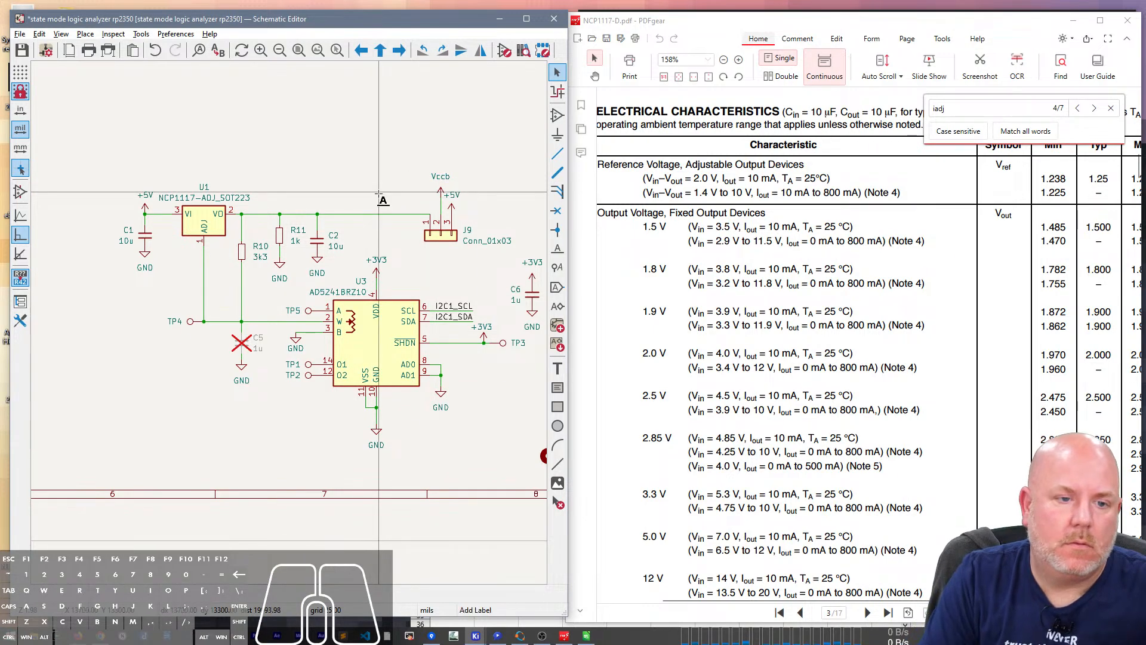
# Step: Label the wire between the regulator output and J9 as Vvar
pyautogui.write('lV')
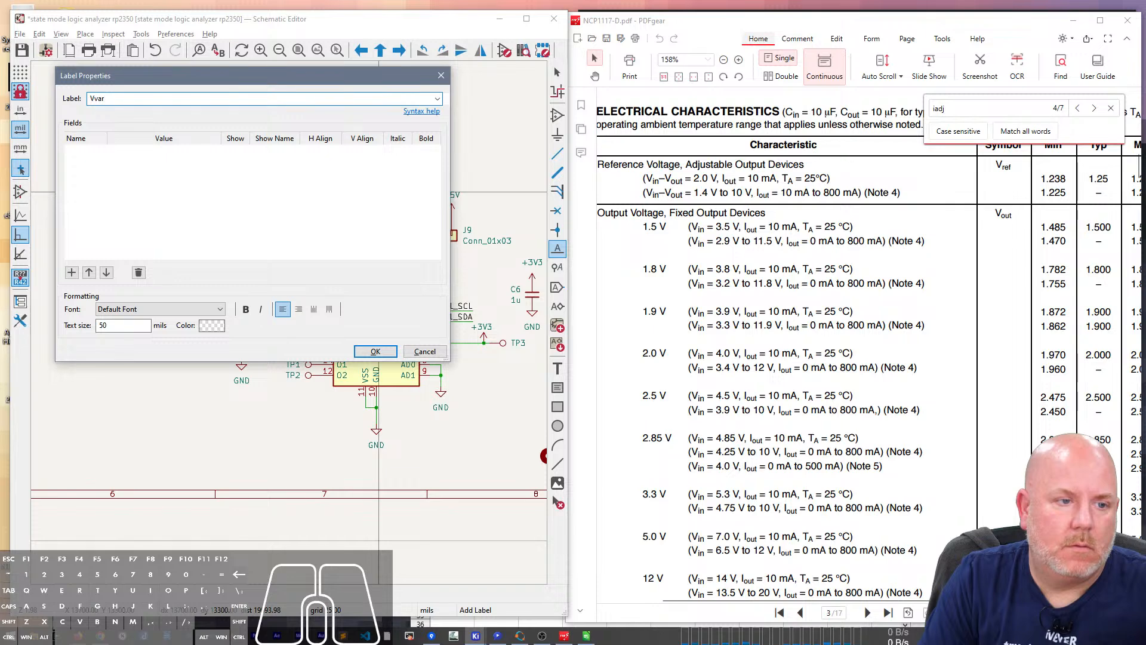
pyautogui.press('Return')
pyautogui.click(359, 215)
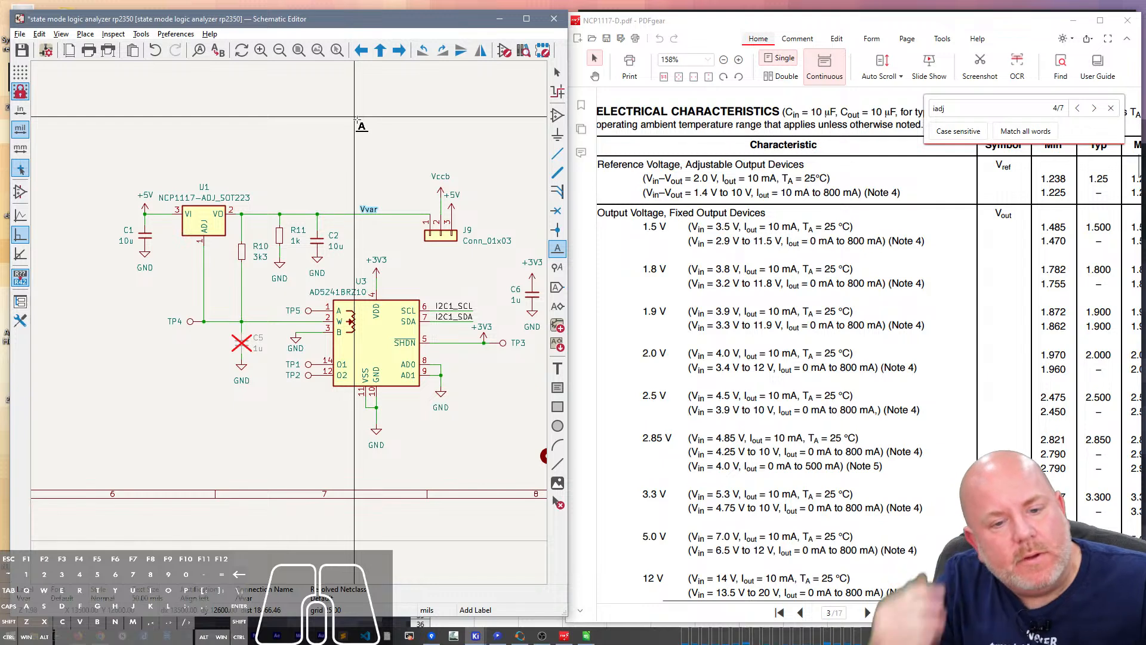
pyautogui.press('Escape')
# Step: Set the value of connector J9 to Vth_select
pyautogui.click(494, 241)
pyautogui.write('e')
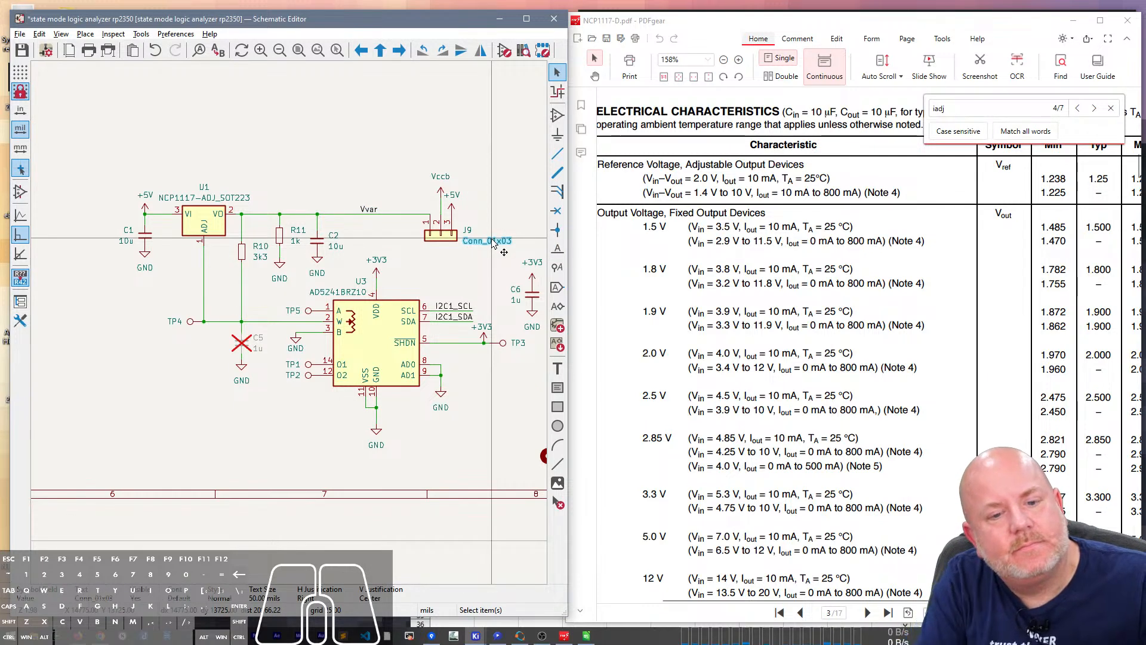
pyautogui.write('Header')
pyautogui.press('BackSpace')
pyautogui.press('BackSpace')
pyautogui.press('BackSpace')
pyautogui.press('BackSpace')
pyautogui.press('BackSpace')
pyautogui.press('BackSpace')
pyautogui.write('Vth se')
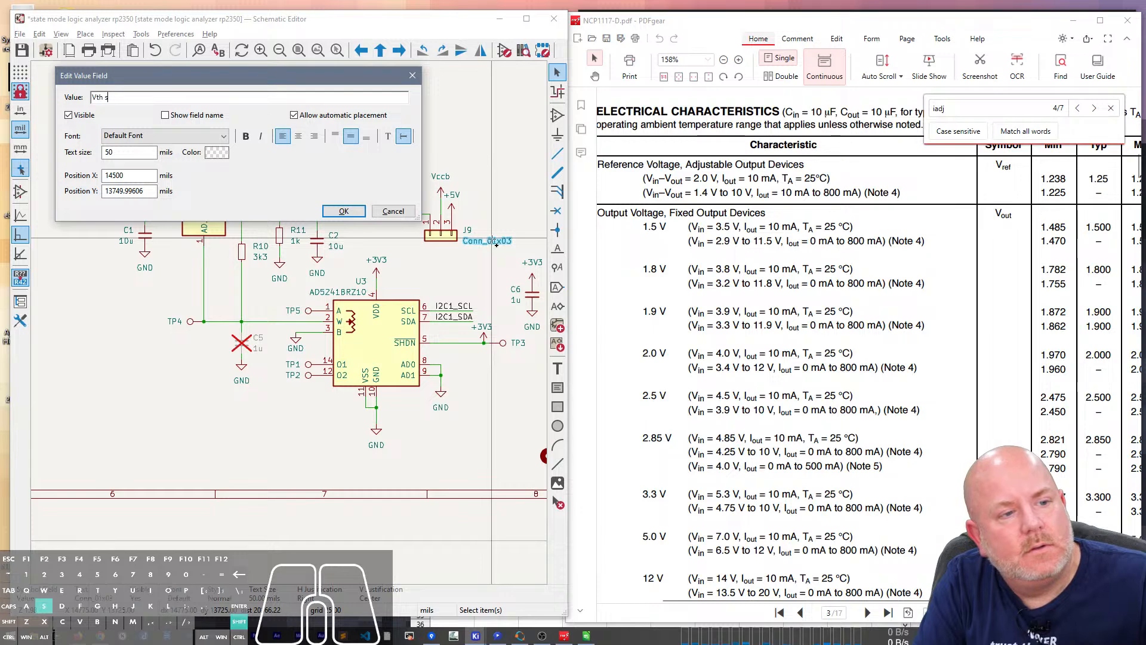
pyautogui.press('BackSpace')
pyautogui.write('_select')
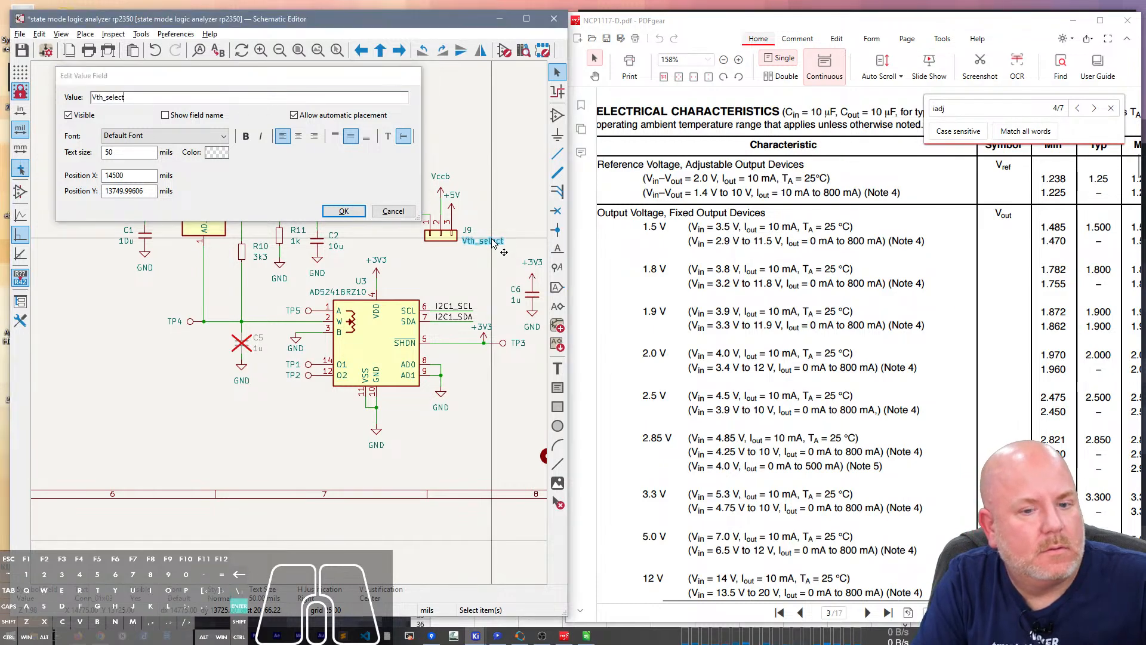
pyautogui.press('Return')
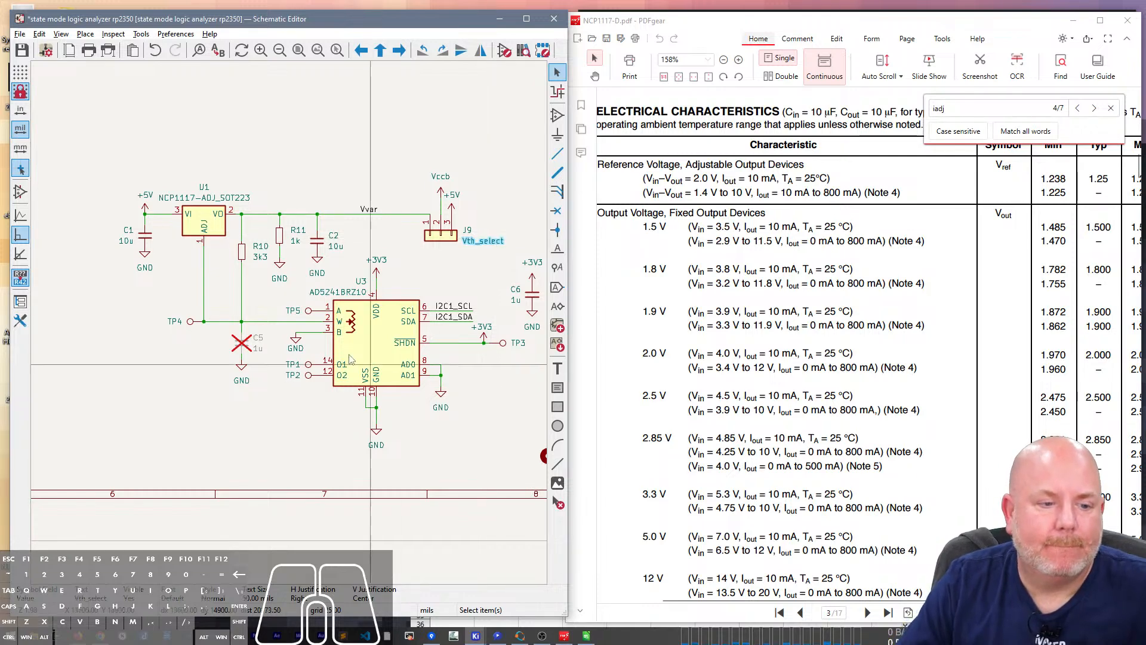
# Step: Place a copy of test point TP4 on the Vvar wire, rotated to point upward, with its reference text auto-placed
pyautogui.click(190, 321)
pyautogui.hotkey('ctrl', 'c')
pyautogui.hotkey('ctrl', 'v')
pyautogui.press('r')
pyautogui.press('r')
pyautogui.click(392, 211)
pyautogui.press('Escape')
pyautogui.click(393, 199)
pyautogui.press('o')
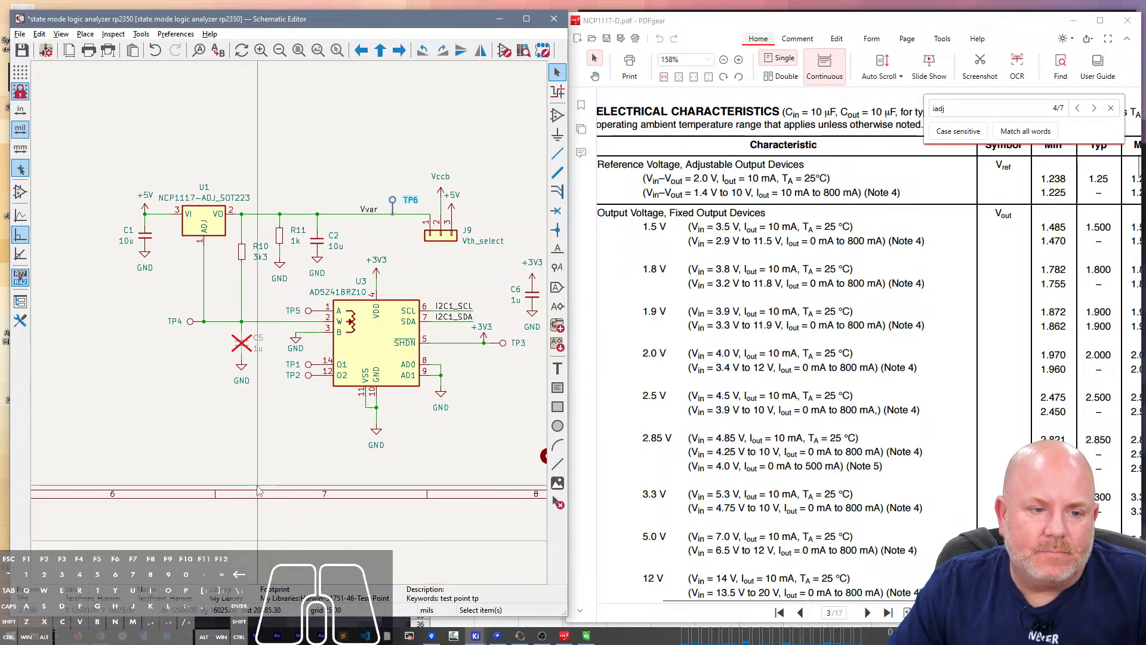
pyautogui.scroll(-3, 258, 491)
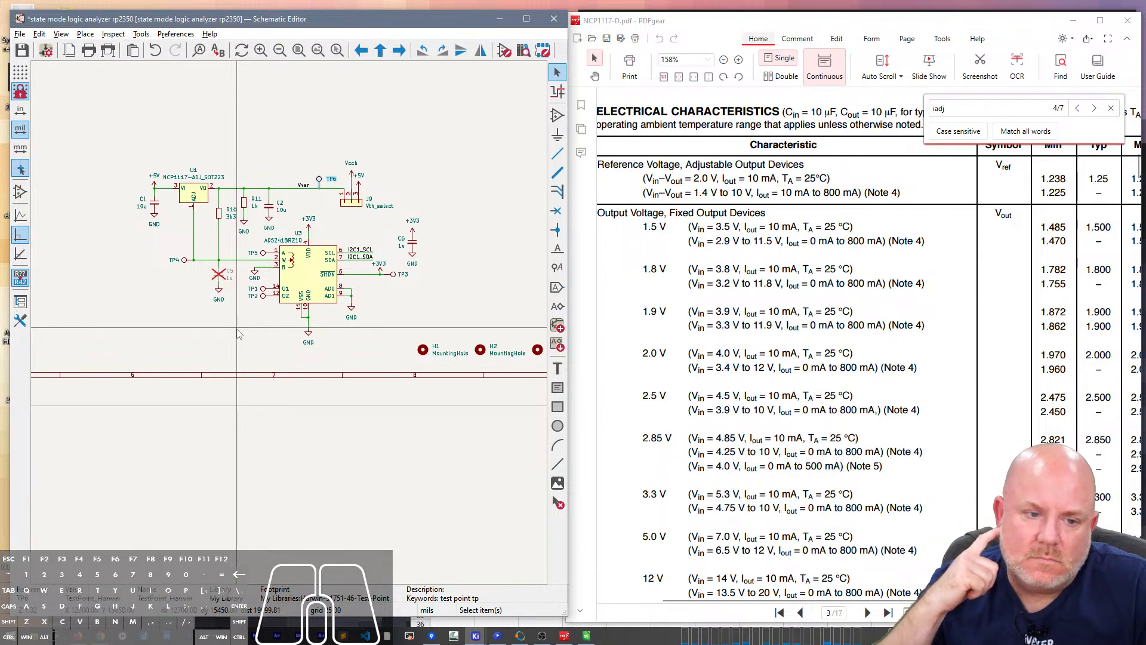
pyautogui.click(301, 272)
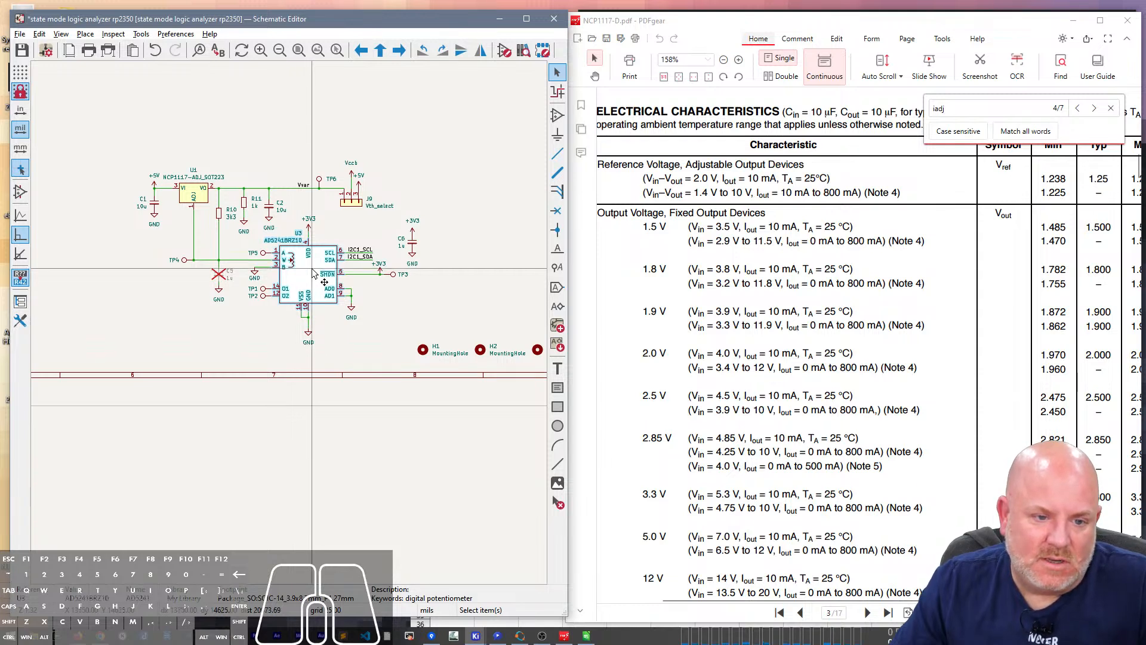
pyautogui.click(197, 195)
pyautogui.click(196, 196)
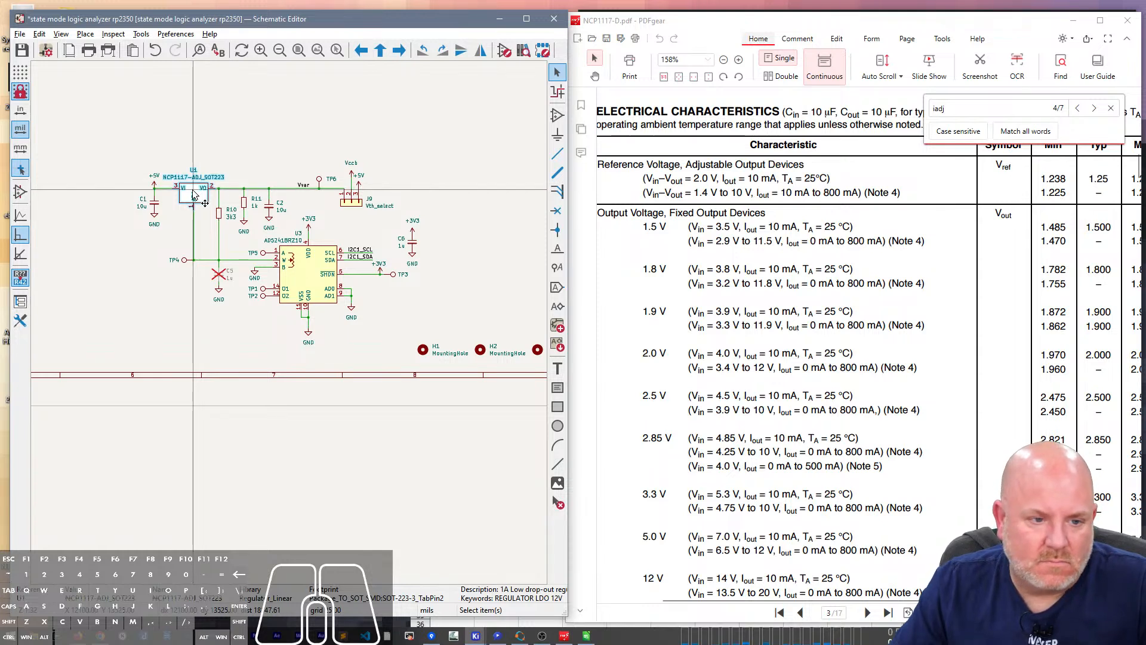
pyautogui.click(167, 241)
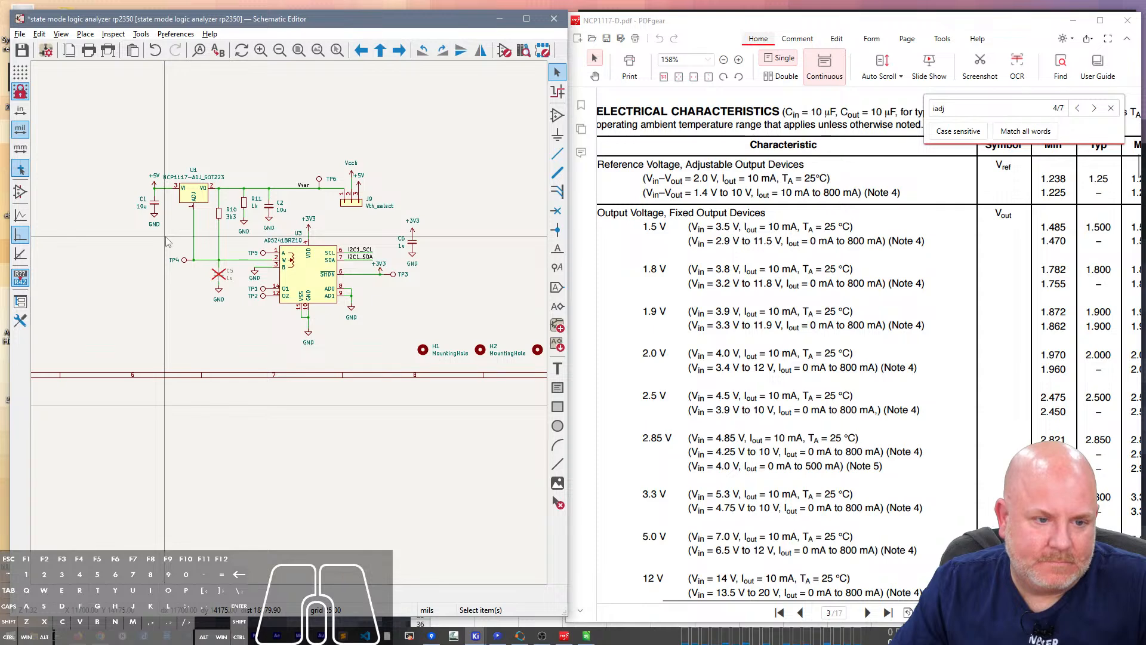
# Step: Copy the part number SN74LVC8T245 from the value of level shifter U12
pyautogui.scroll(-4, 167, 241)
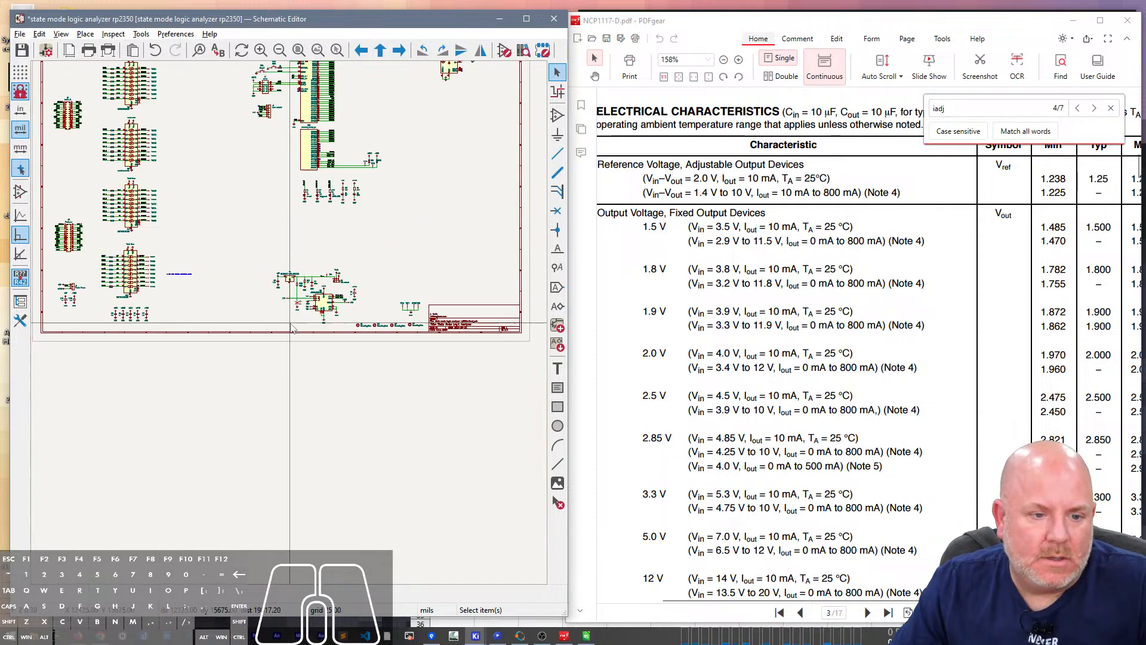
pyautogui.scroll(5, 291, 327)
pyautogui.moveTo(465, 339); pyautogui.dragTo(529, 211, button='right')
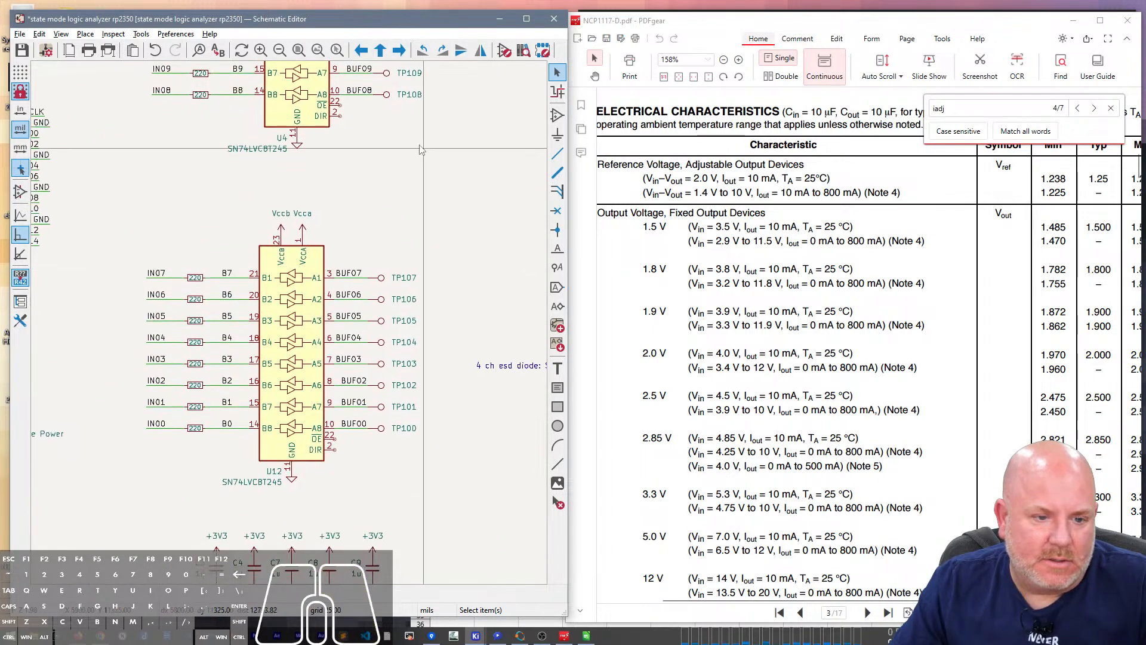
pyautogui.click(233, 484)
pyautogui.press('e')
pyautogui.hotkey('ctrl', 'c')
pyautogui.press('Escape')
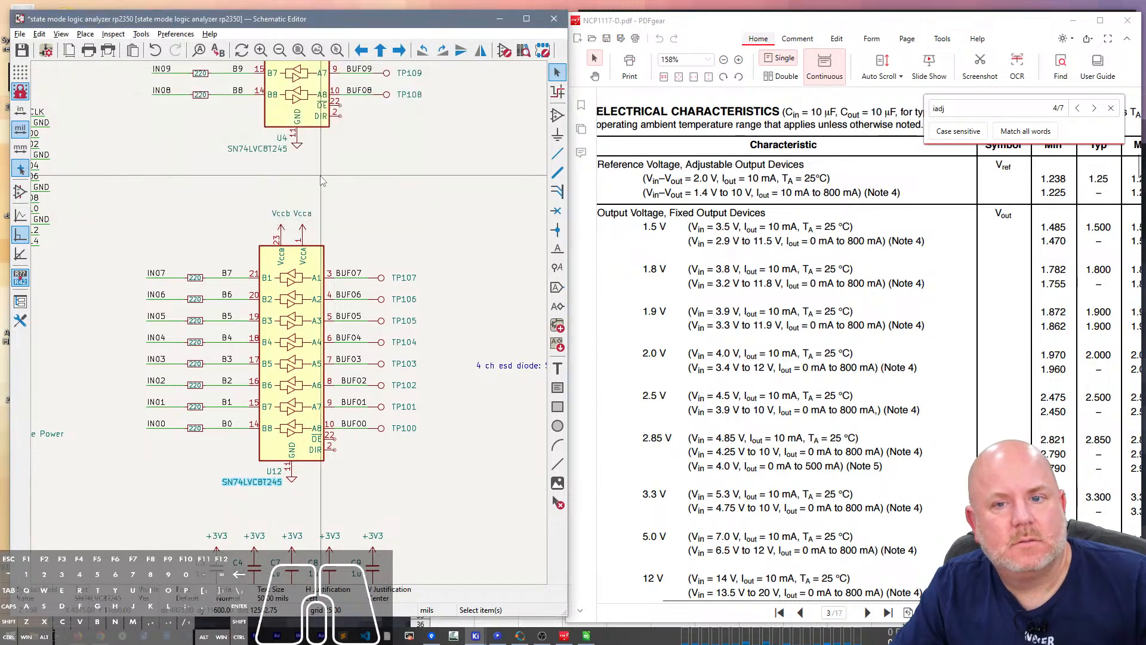
# Step: Switch to Firefox and search the web in a new tab for "SN74LVC8T245 datasheet"
pyautogui.click(81, 639)
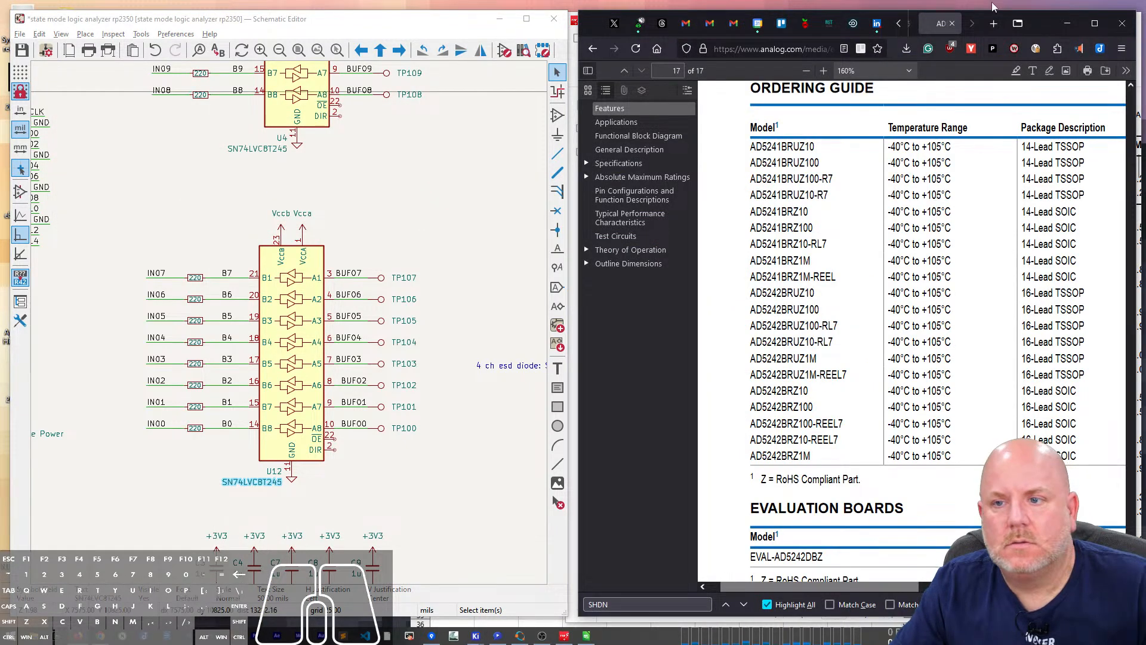
pyautogui.click(994, 24)
pyautogui.hotkey('ctrl', 'v')
pyautogui.write('datasheet')
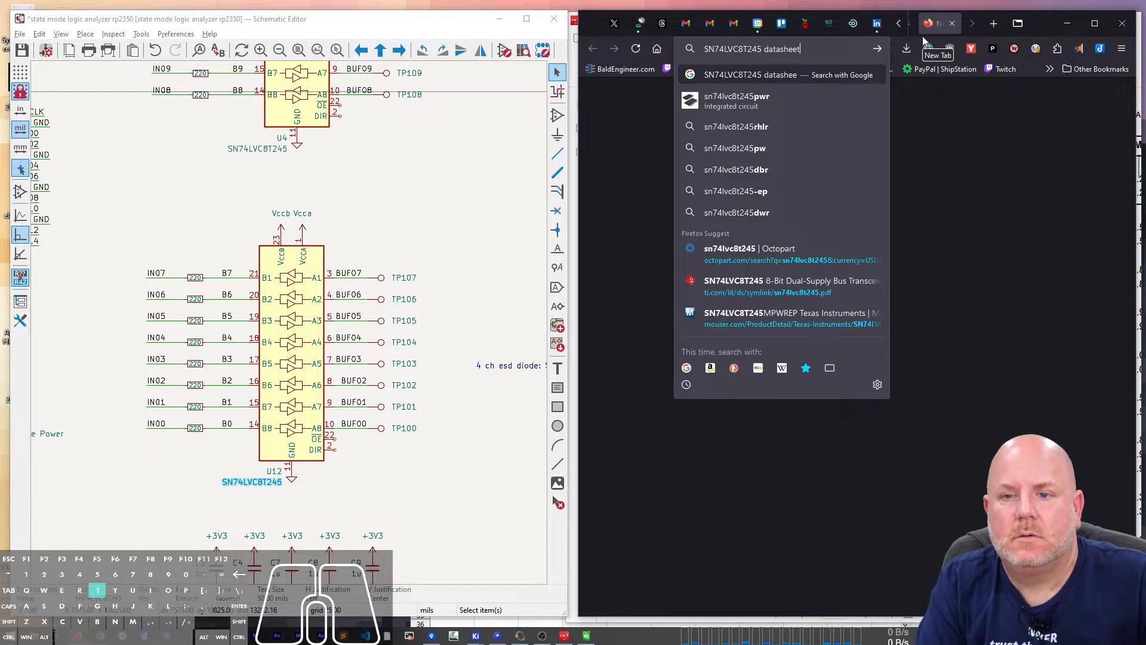
pyautogui.press('Return')
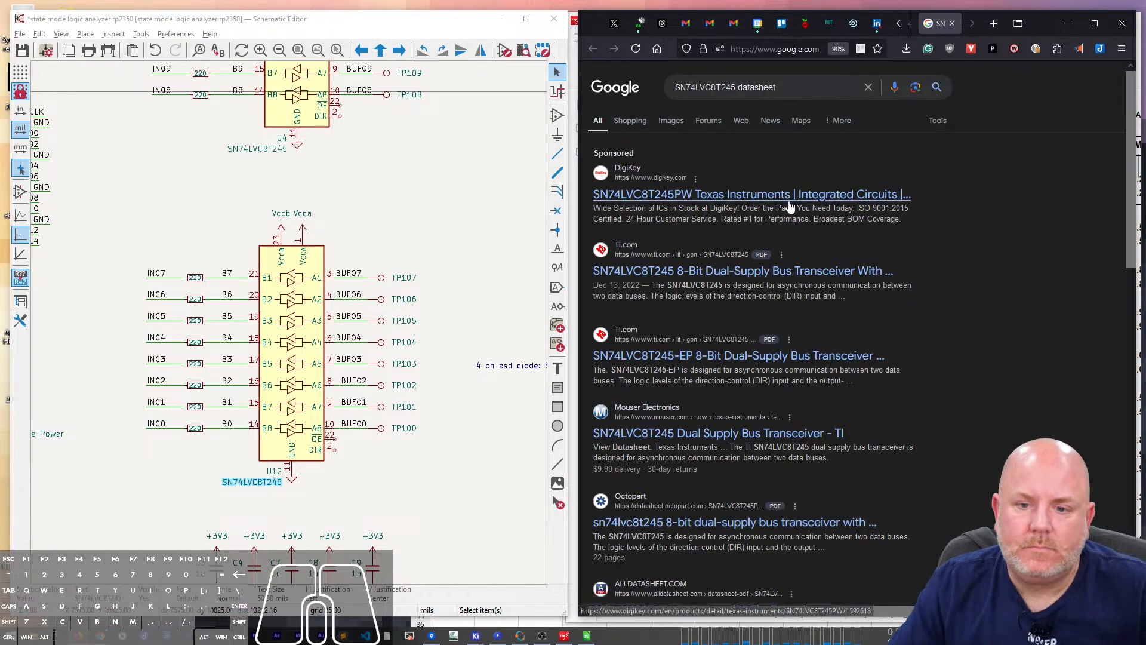
# Step: Open the TI SN74LVC8T245 datasheet and check the supply and input voltages under Recommended Operating Conditions
pyautogui.scroll(-2, 710, 206)
pyautogui.click(692, 216)
pyautogui.scroll(-15, 795, 293)
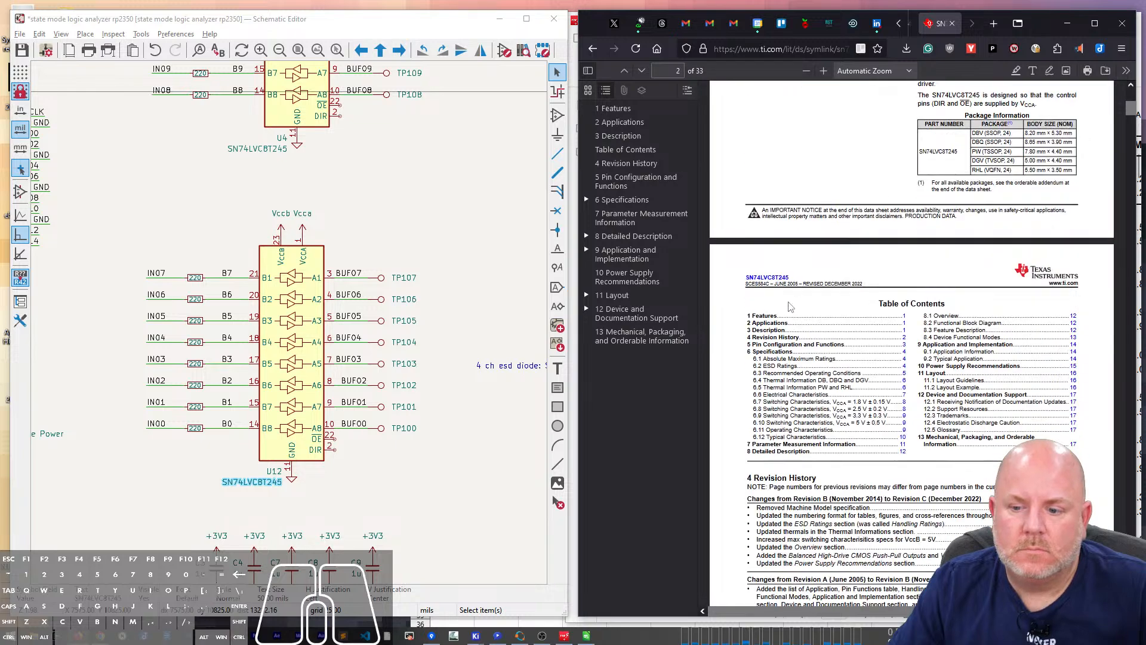
pyautogui.scroll(-12, 794, 294)
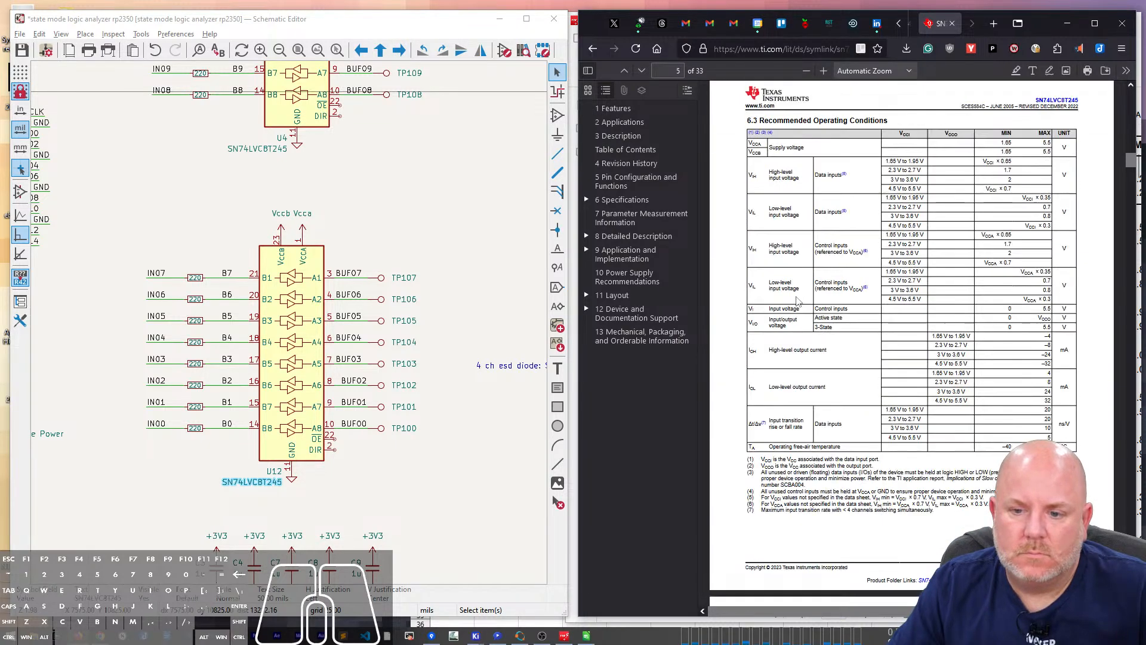
pyautogui.scroll(4, 795, 296)
pyautogui.scroll(-2, 796, 297)
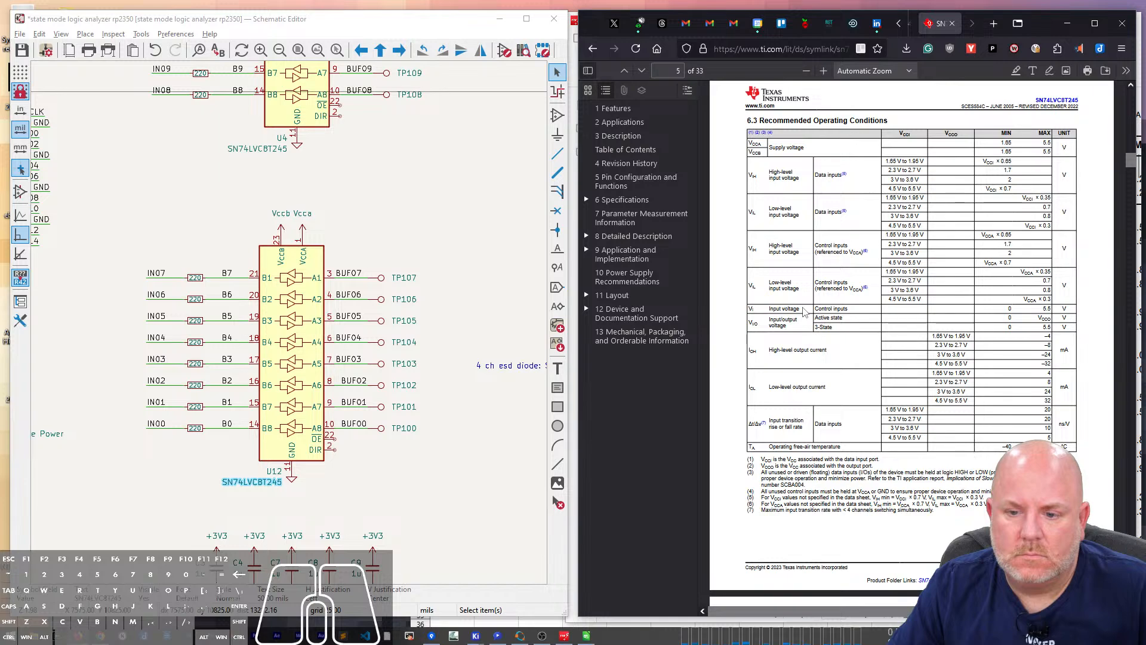
# Step: Find the Electrical Characteristics table in section 6.6 of the datasheet and enlarge it to 150%
pyautogui.scroll(-5, 804, 311)
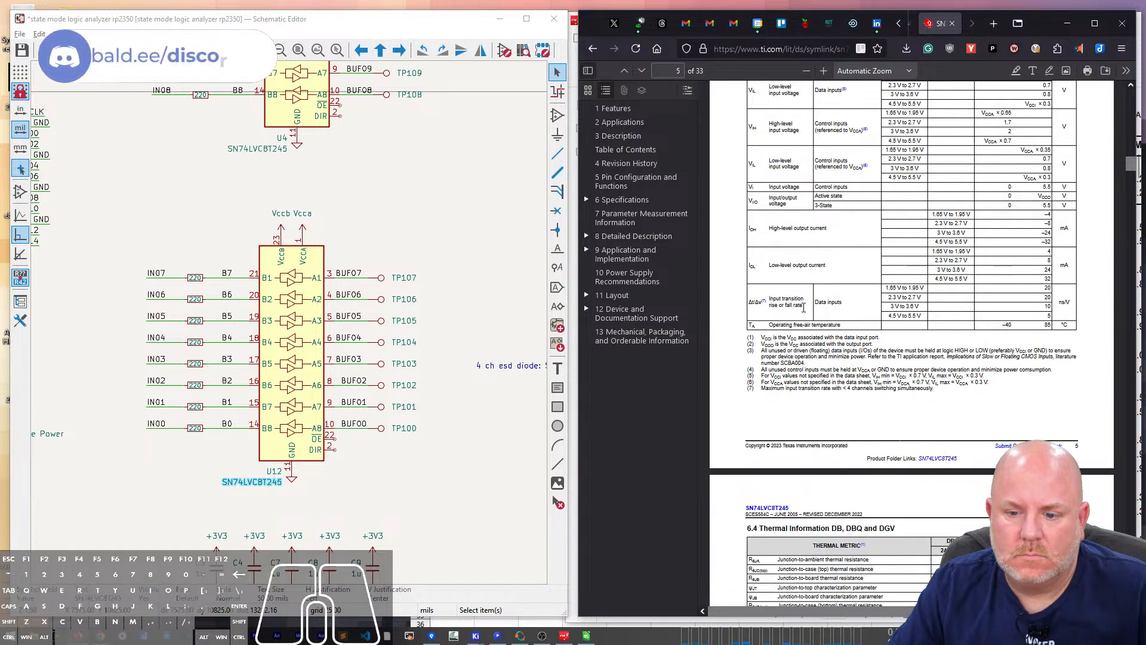
pyautogui.scroll(-12, 804, 311)
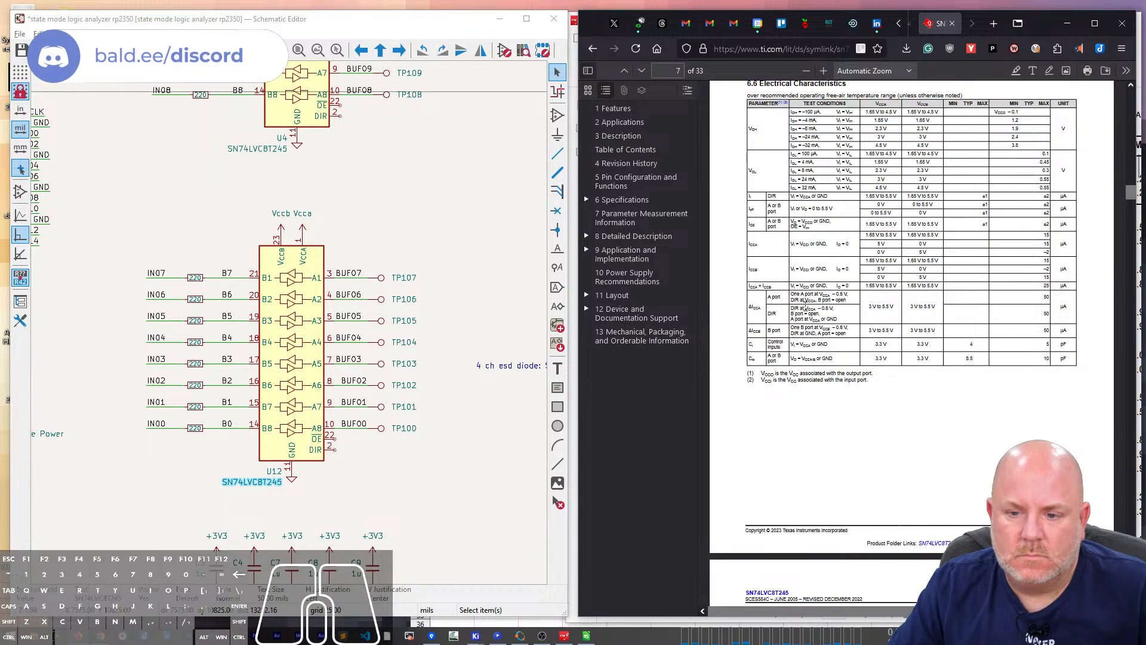
pyautogui.scroll(2, 808, 248)
pyautogui.click(823, 71)
pyautogui.click(824, 71)
pyautogui.click(824, 70)
pyautogui.click(824, 70)
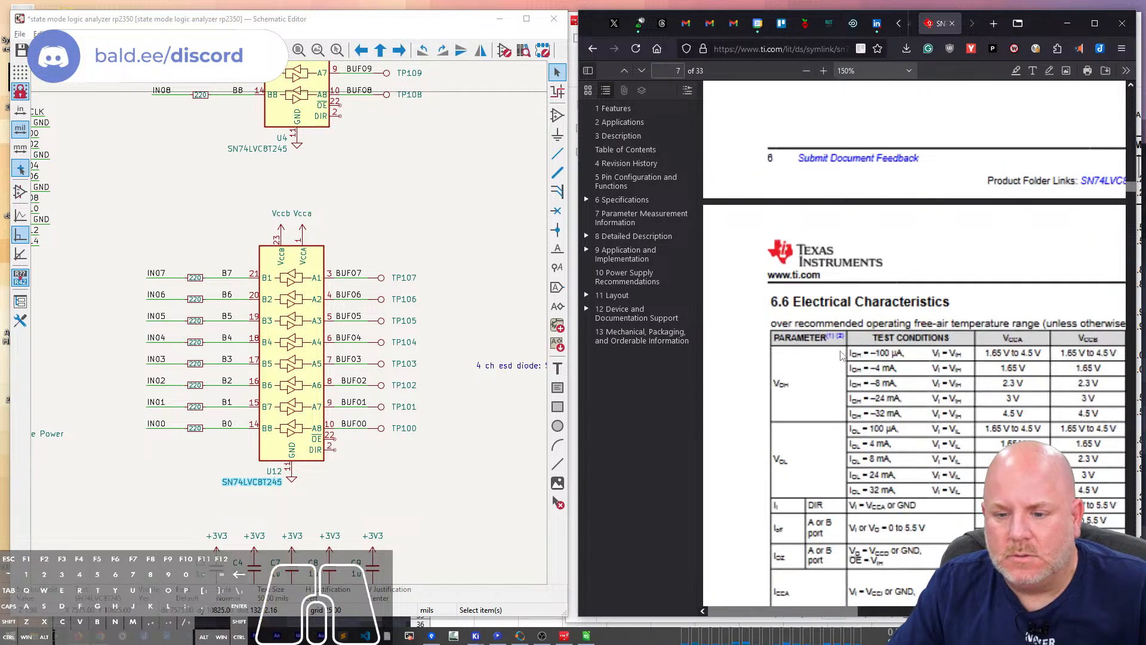
# Step: Examine the section 6.6 Electrical Characteristics table across its full width, from the output voltage rows down to the footnotes
pyautogui.scroll(-3, 825, 347)
pyautogui.scroll(-3, 821, 334)
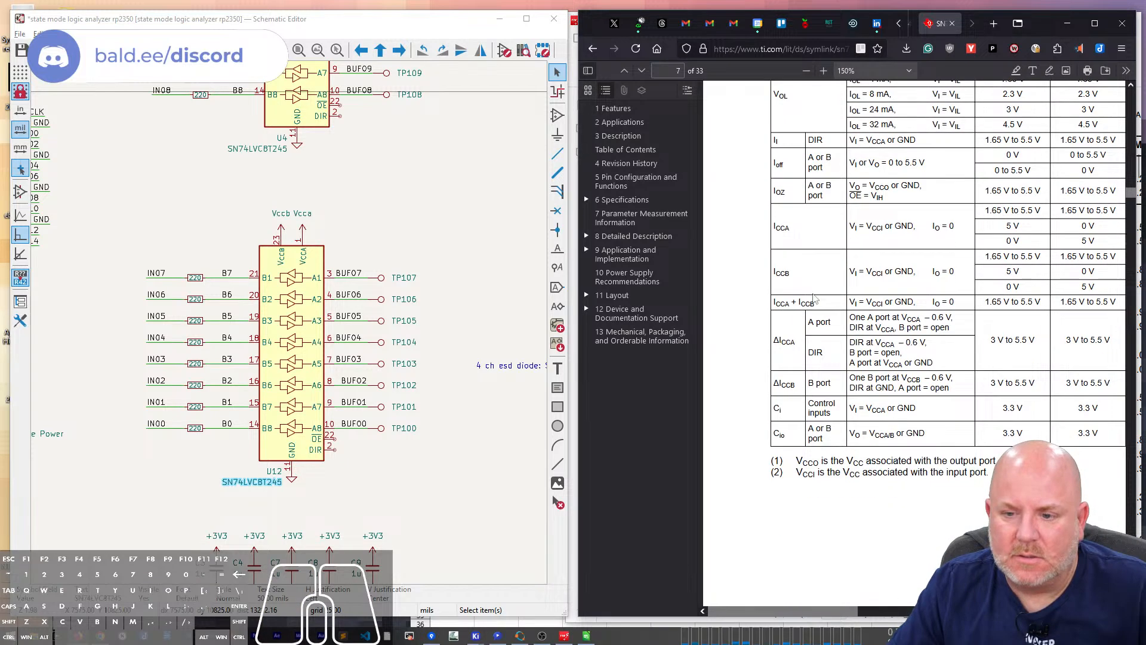
pyautogui.hscroll(3, 884, 557)
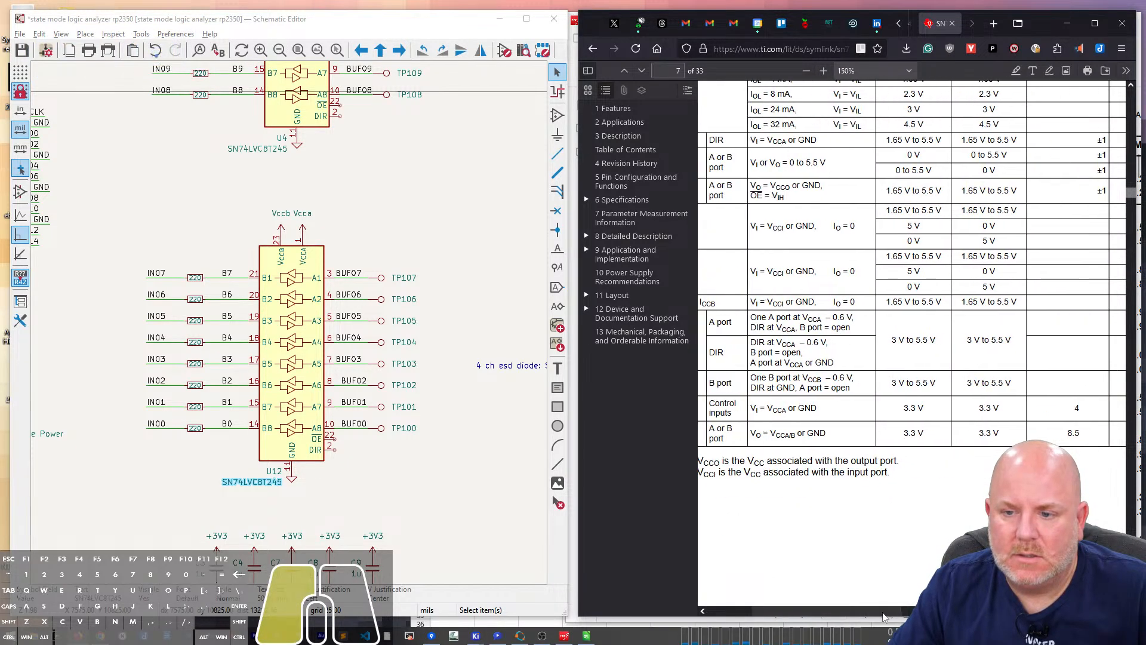
pyautogui.scroll(3, 925, 420)
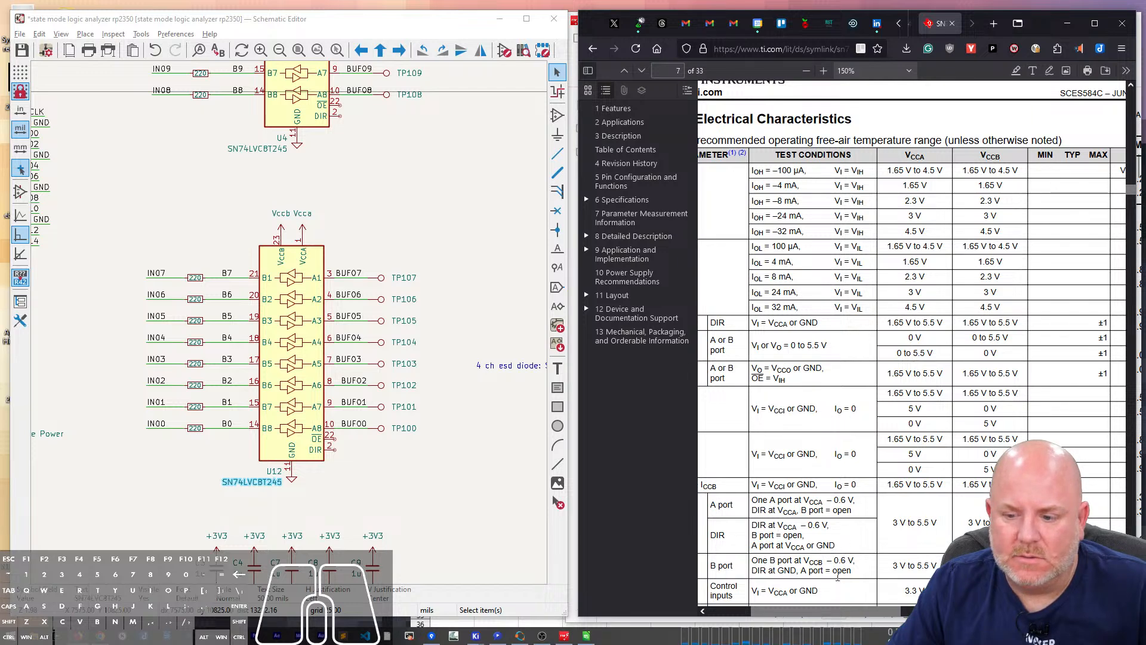
pyautogui.moveTo(783, 614); pyautogui.dragTo(806, 607)
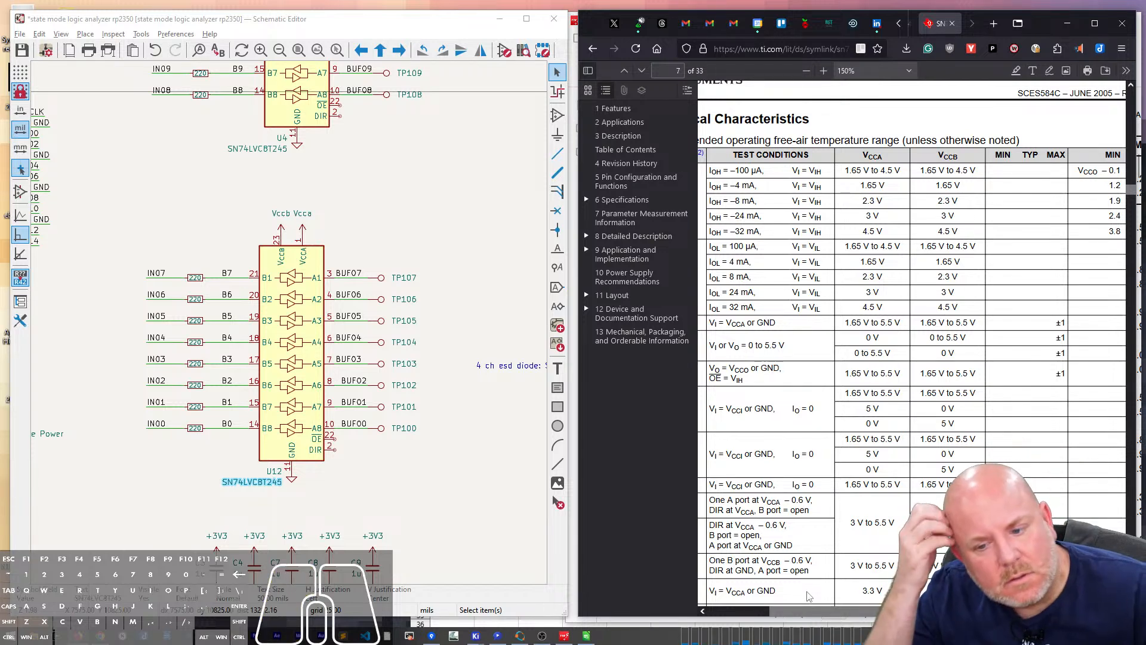
pyautogui.moveTo(872, 611); pyautogui.dragTo(832, 624)
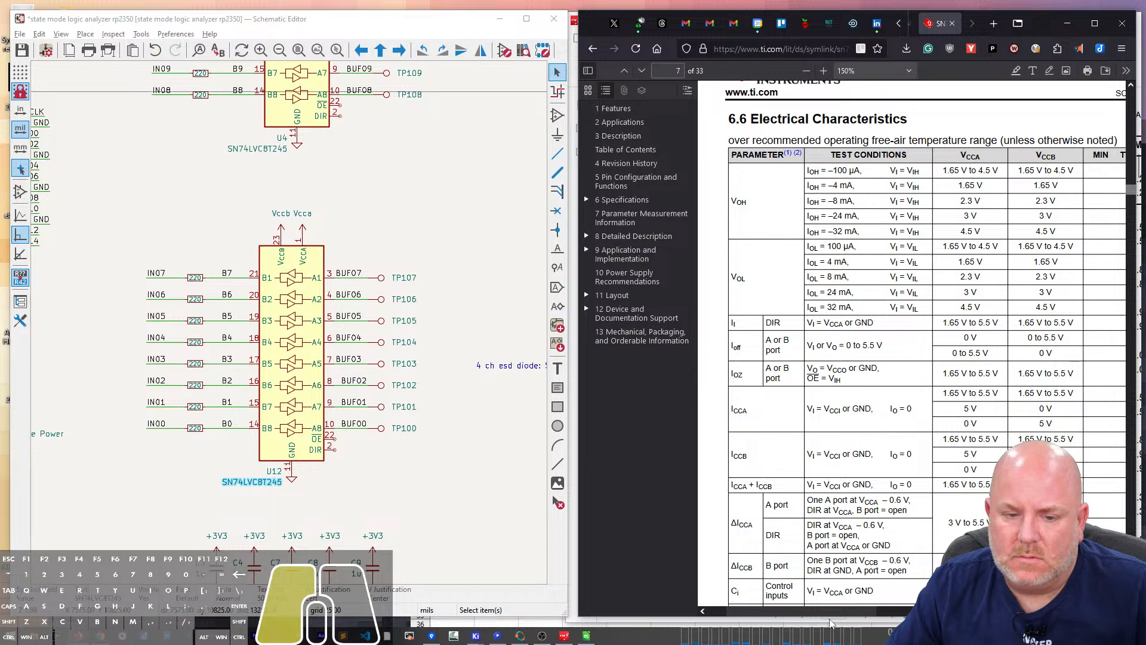
pyautogui.scroll(-2, 758, 400)
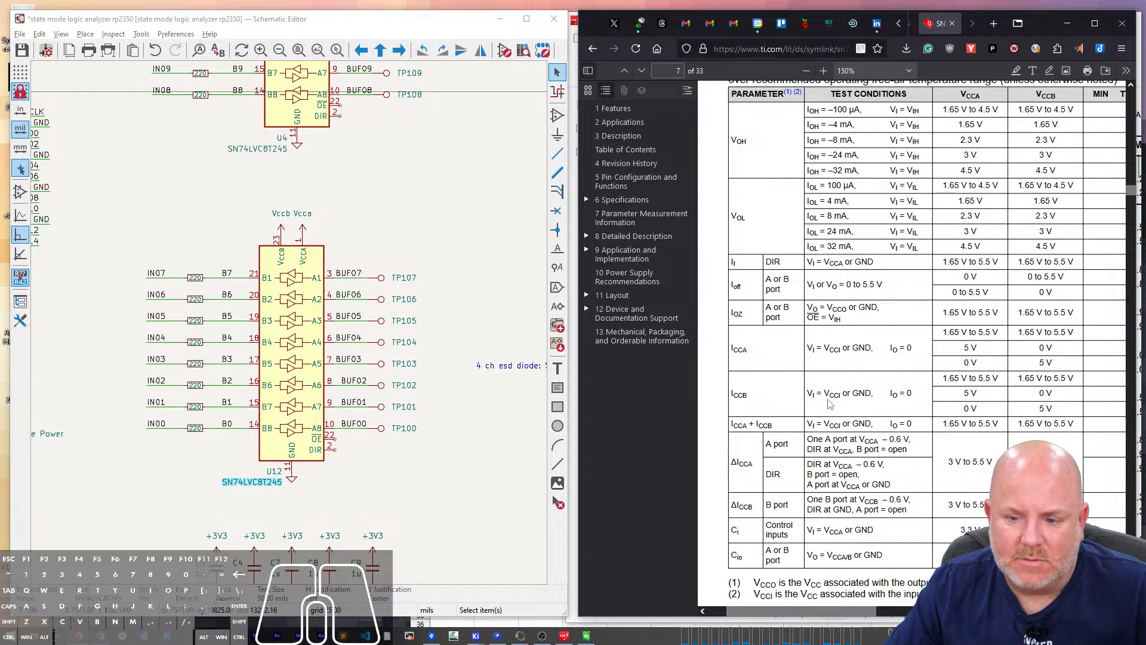
# Step: Examine the ICCA and ICCB supply current rows, marking the ICCB IO = 0 condition and the ICCA supply voltage ranges
pyautogui.moveTo(830, 395); pyautogui.dragTo(852, 395)
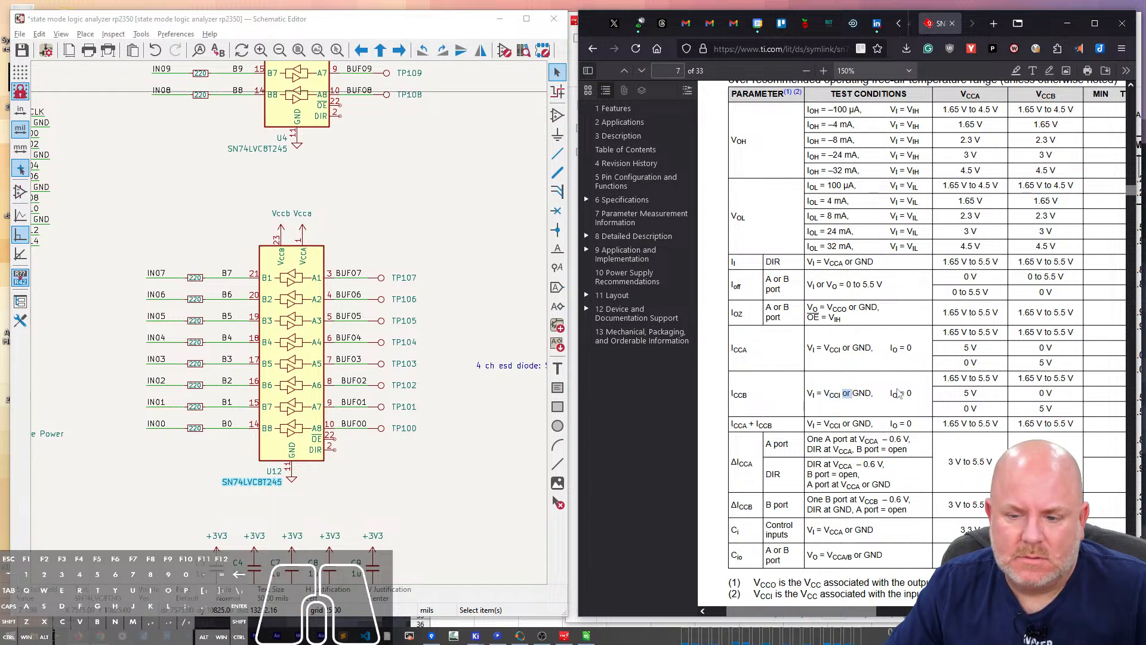
pyautogui.moveTo(891, 394); pyautogui.dragTo(913, 399)
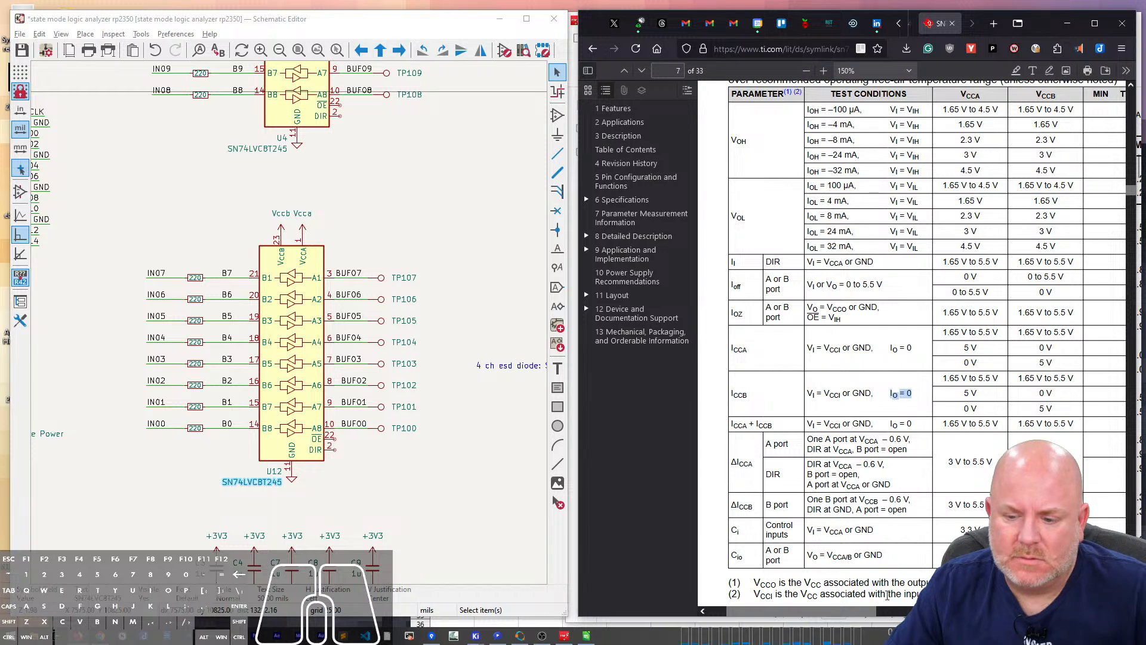
pyautogui.moveTo(865, 610); pyautogui.dragTo(924, 614)
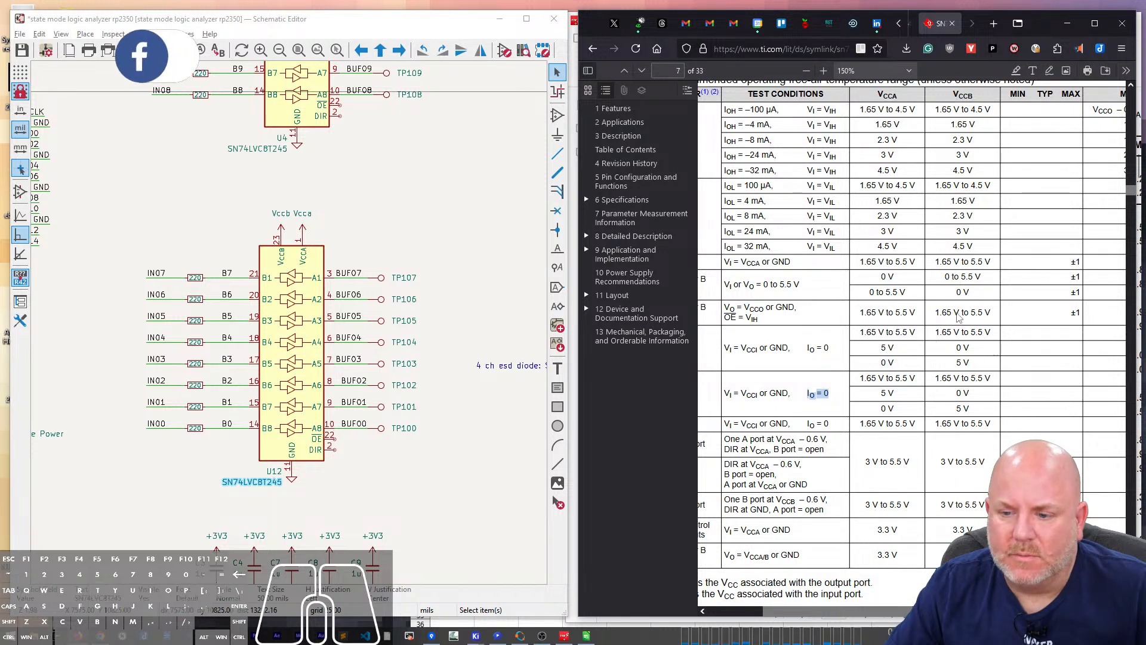
pyautogui.tripleClick(962, 335)
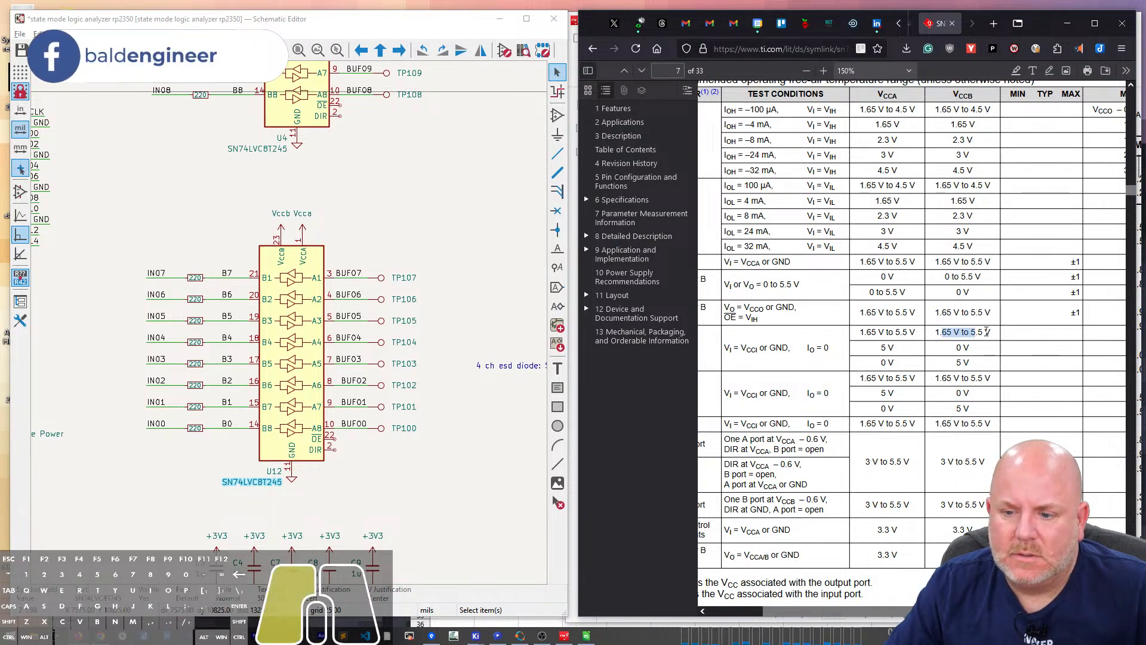
pyautogui.click(883, 334)
pyautogui.moveTo(884, 334); pyautogui.dragTo(911, 333)
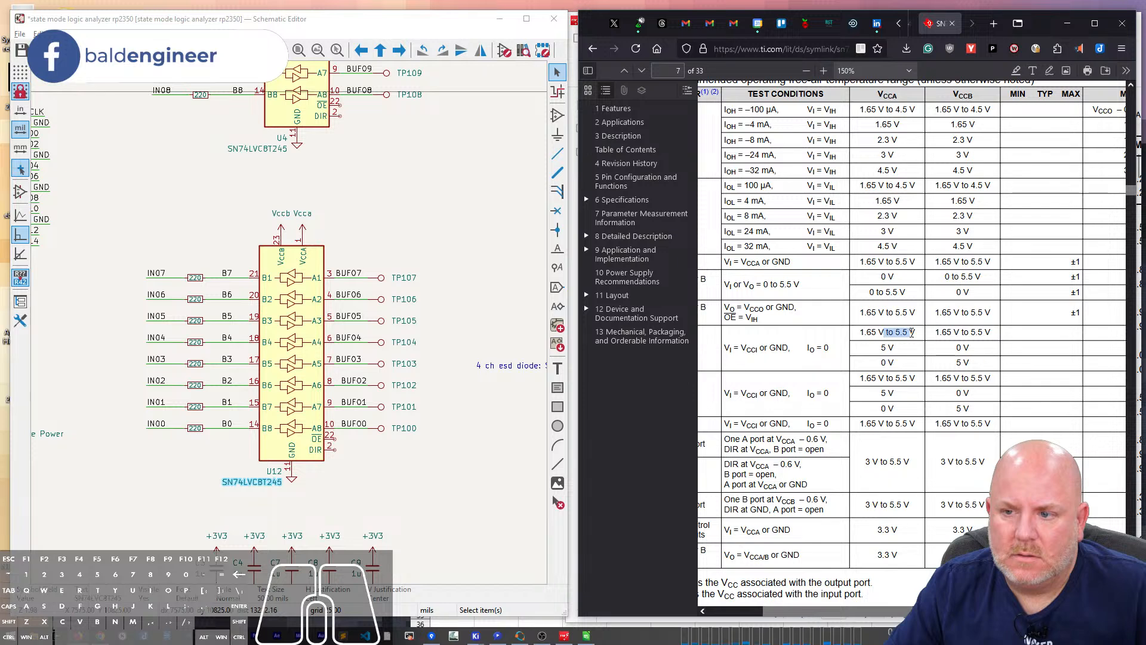
pyautogui.moveTo(840, 611); pyautogui.dragTo(784, 612)
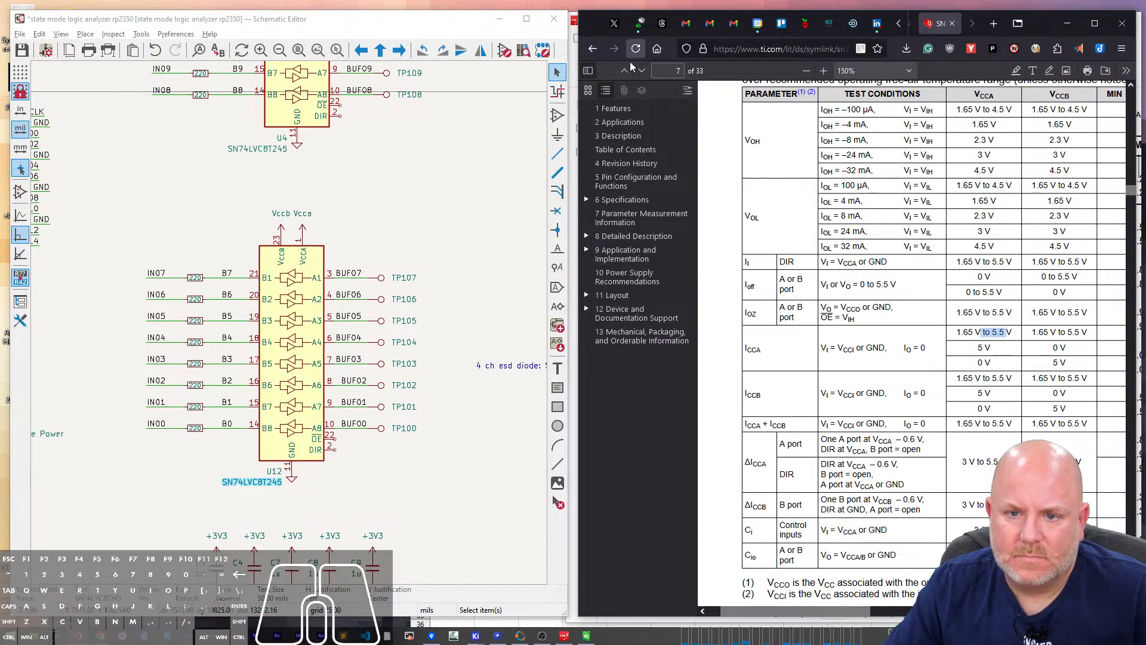
# Step: Hide the datasheet's outline sidebar and widen the browser window to fit all columns of the Electrical Characteristics table
pyautogui.click(588, 71)
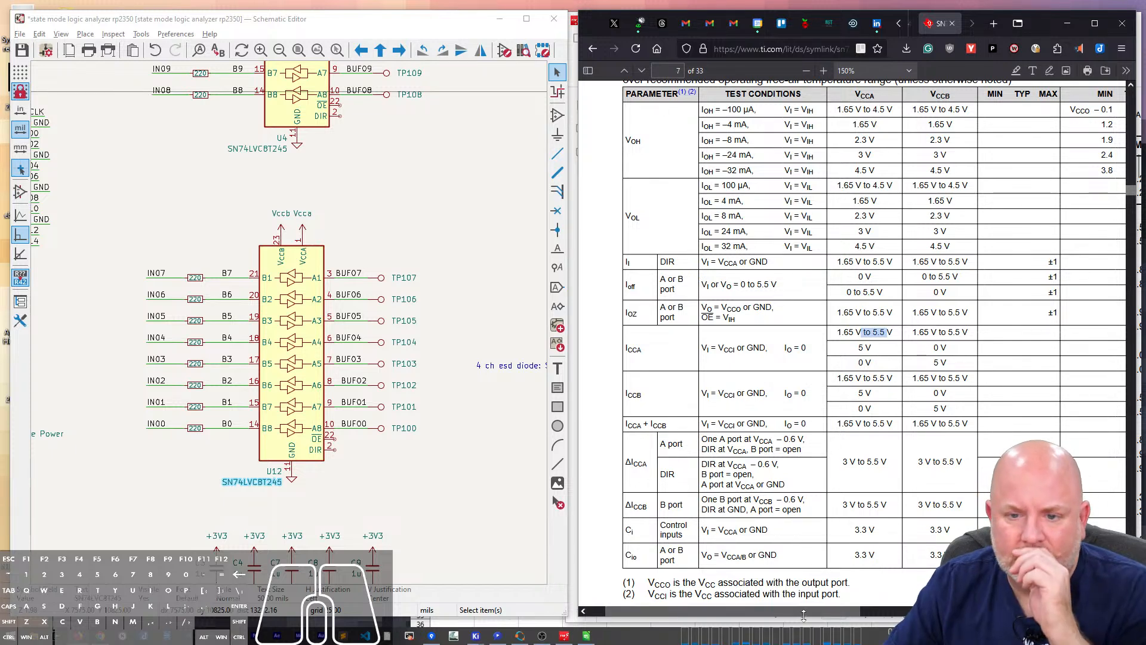
pyautogui.moveTo(798, 611); pyautogui.dragTo(821, 614)
pyautogui.moveTo(577, 363); pyautogui.dragTo(421, 368)
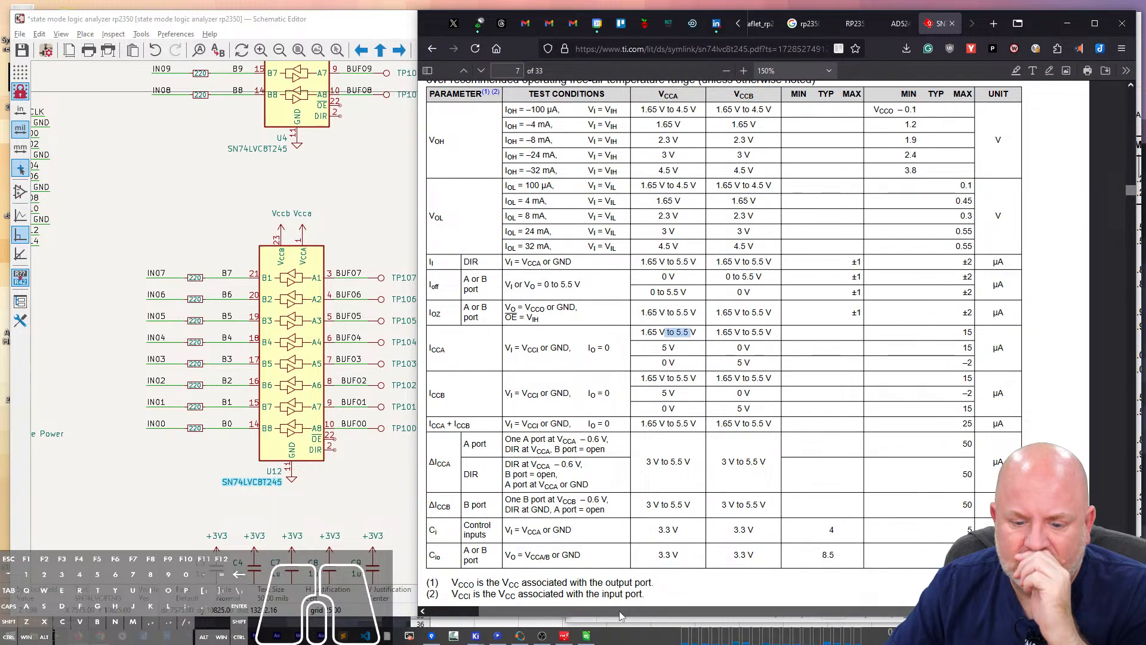
pyautogui.hscroll(-1, 667, 489)
# Step: Look through the Switching Characteristics, Typical Characteristics and Parameter Measurement sections, and return to the supply current rows in section 6.6
pyautogui.scroll(-10, 667, 488)
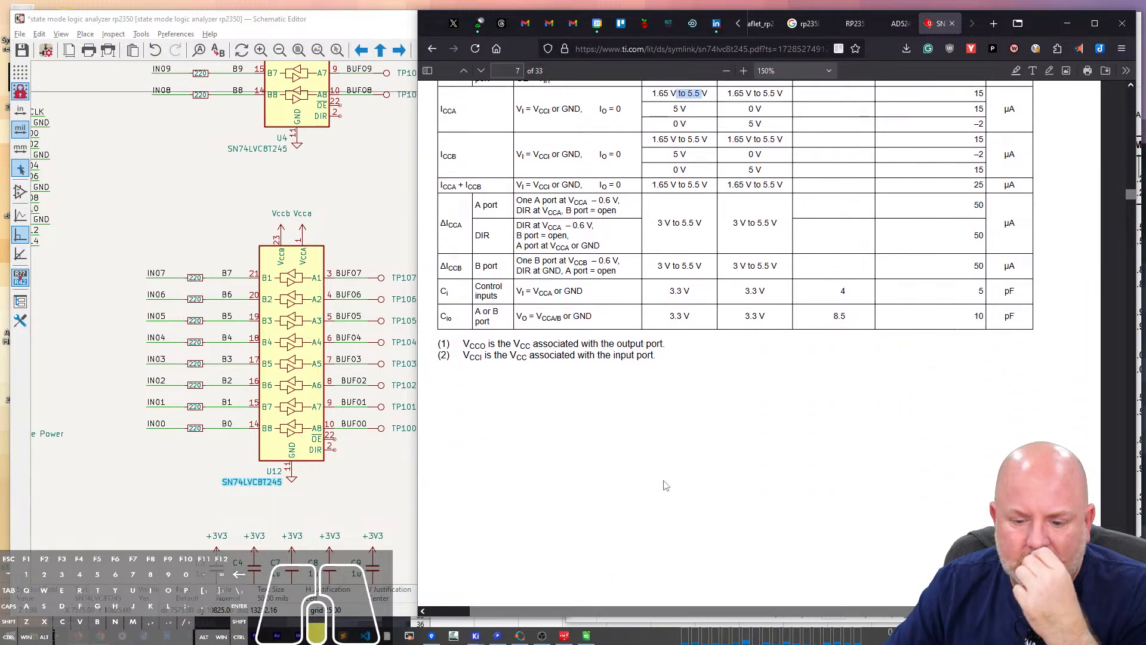
pyautogui.scroll(-20, 665, 481)
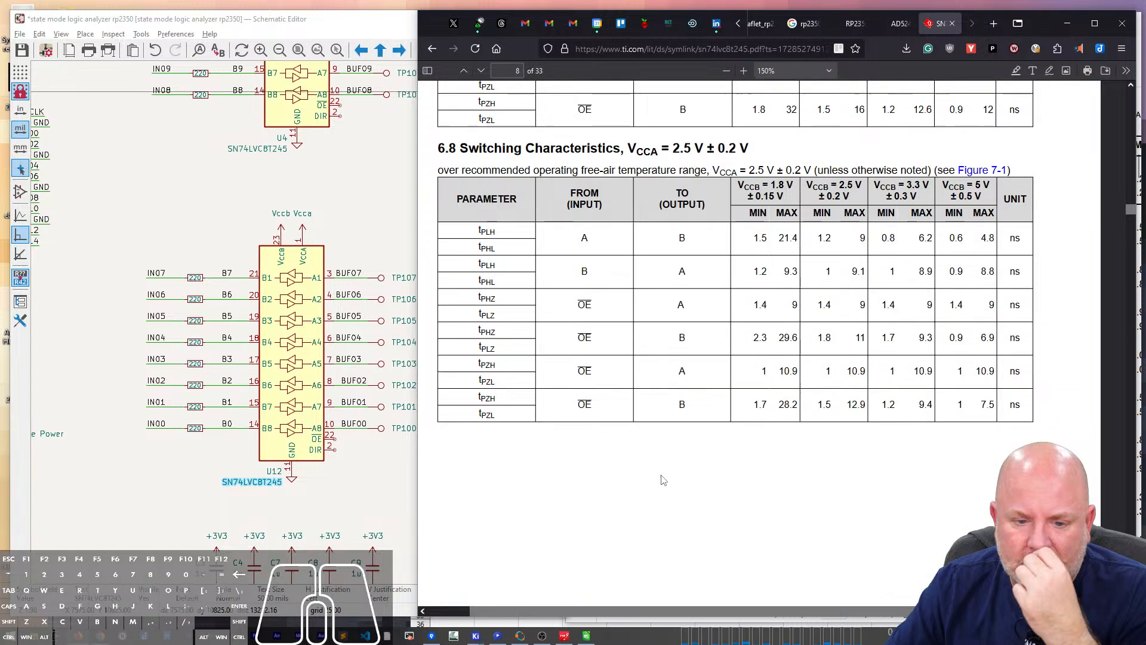
pyautogui.scroll(-15, 659, 483)
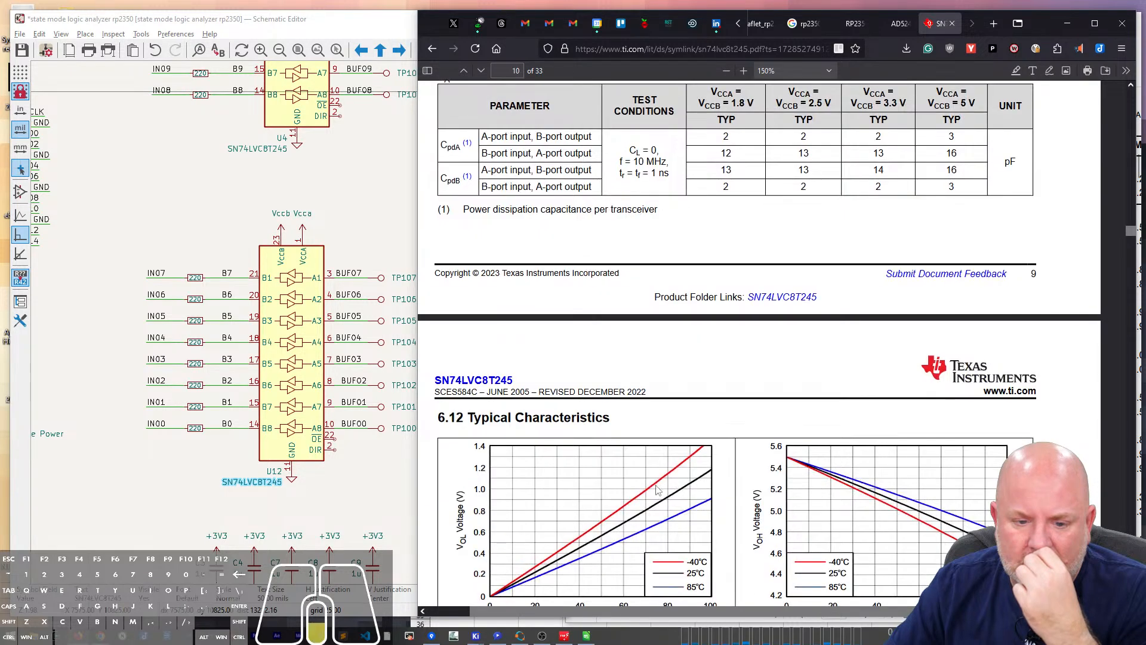
pyautogui.scroll(3, 658, 490)
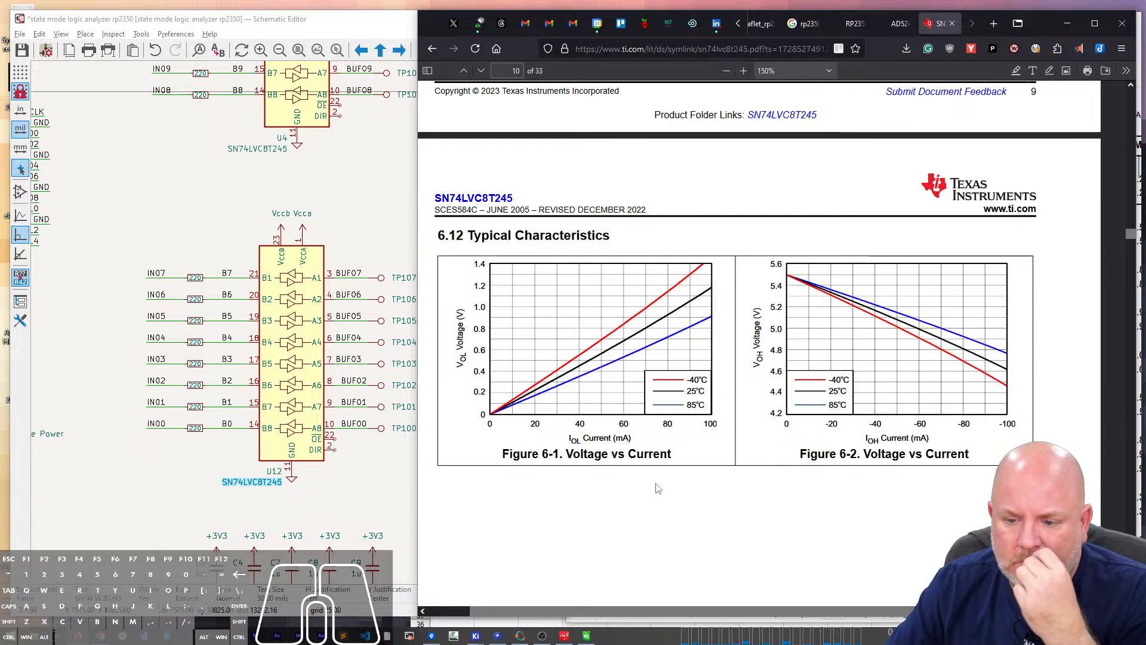
pyautogui.scroll(-15, 657, 489)
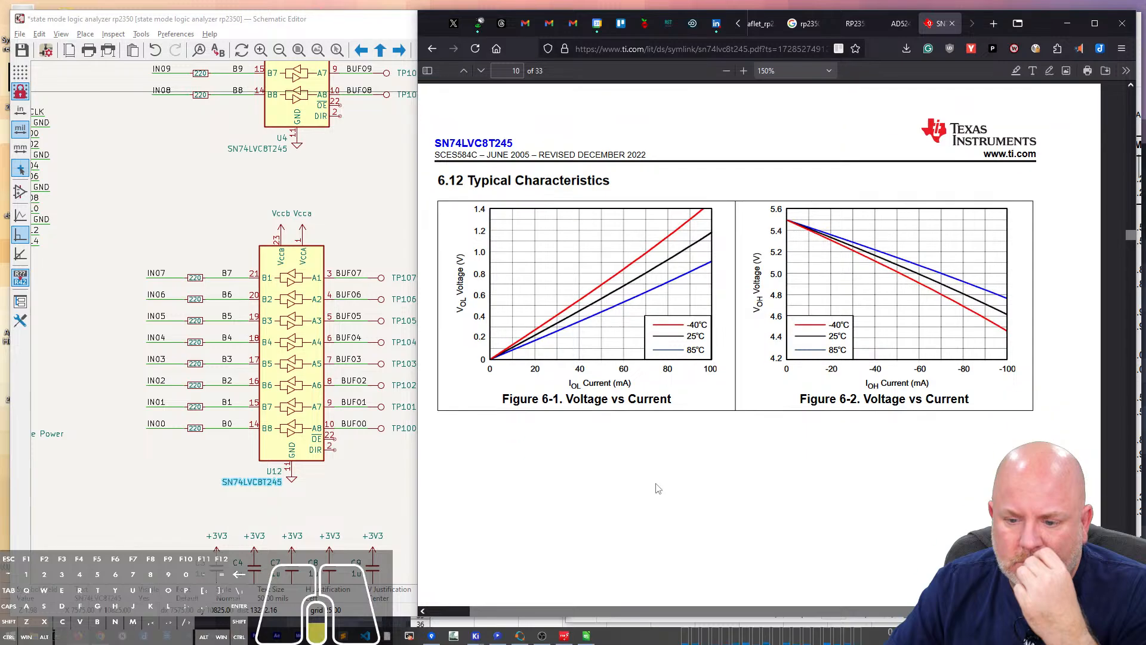
pyautogui.scroll(20, 657, 488)
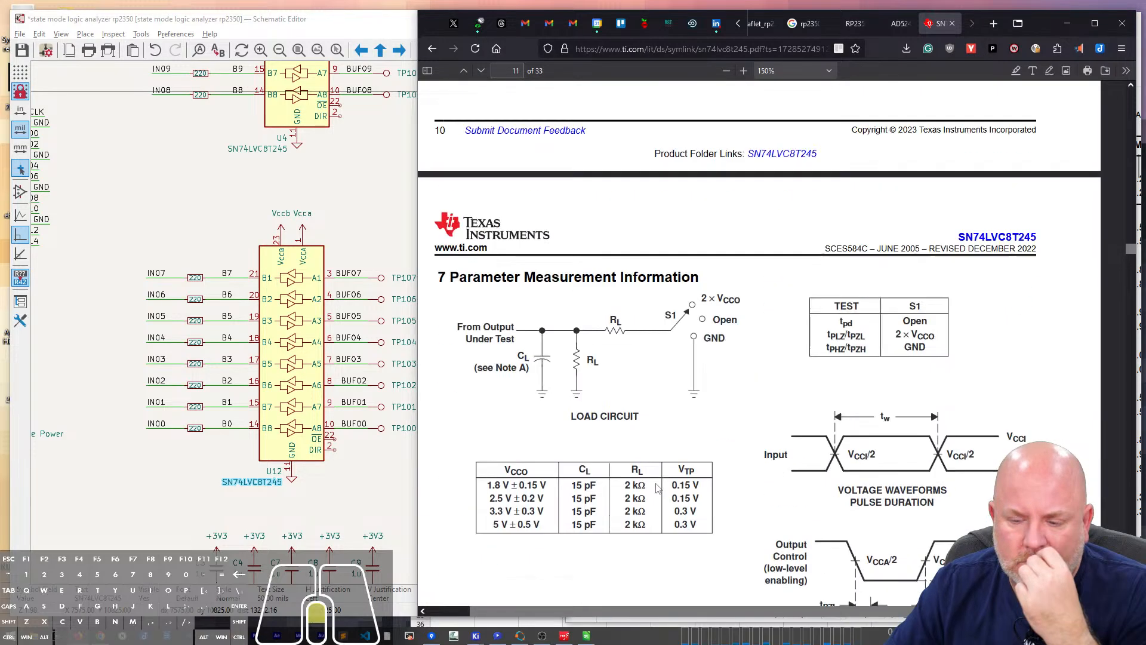
pyautogui.scroll(10, 650, 488)
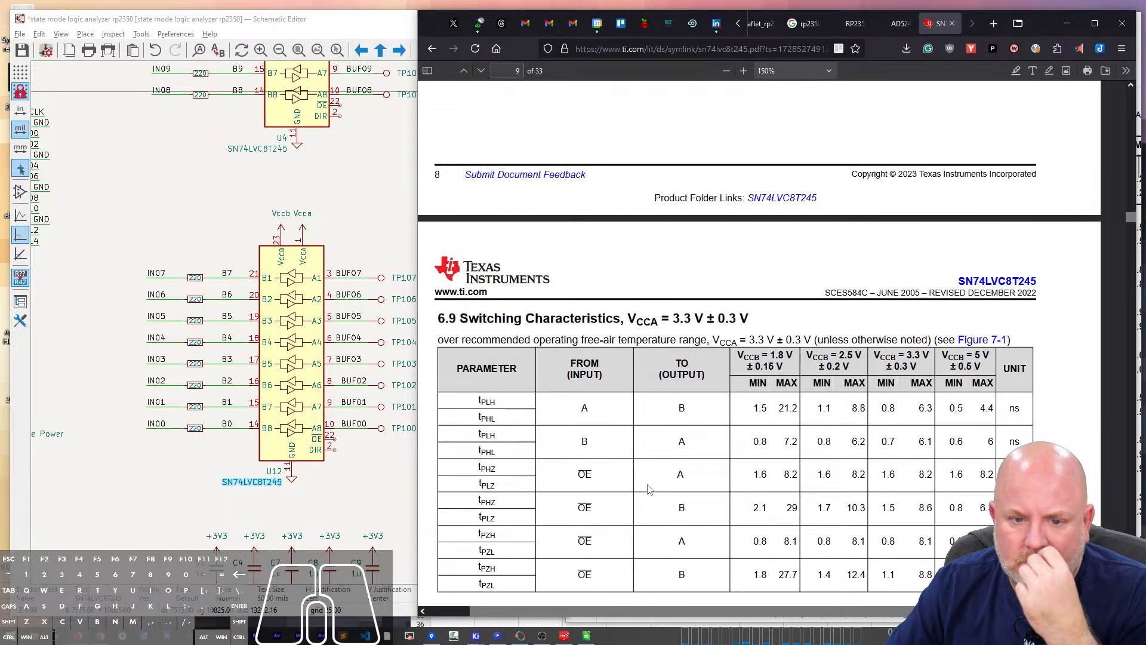
pyautogui.scroll(15, 650, 489)
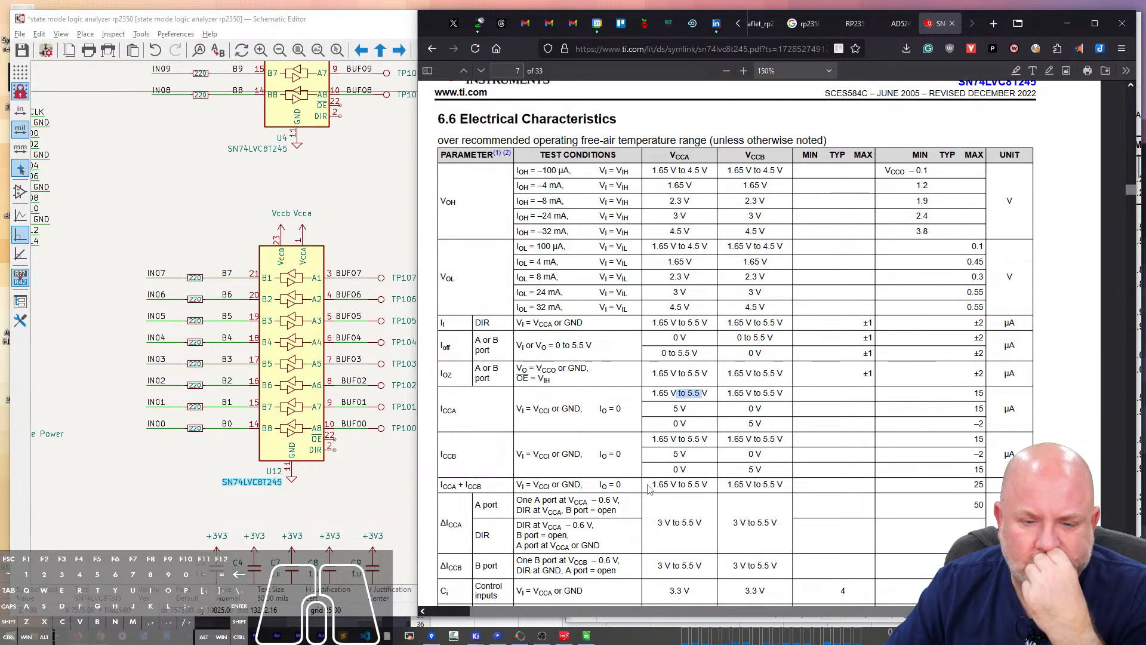
pyautogui.scroll(-2, 650, 488)
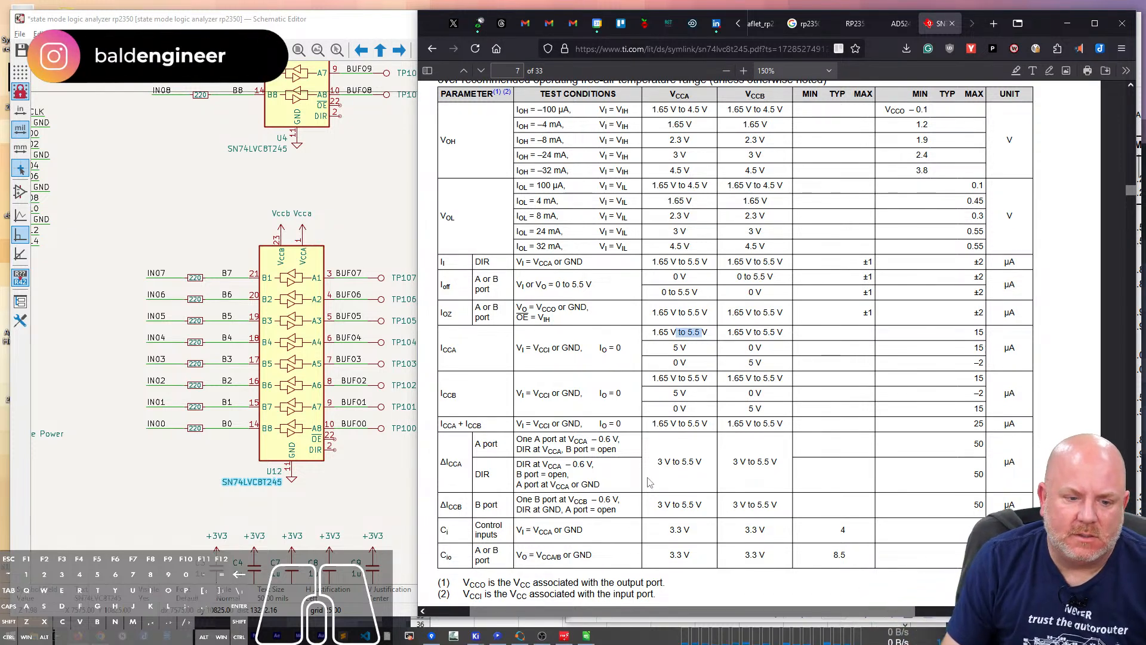
pyautogui.hotkey('ctrl', 'w')
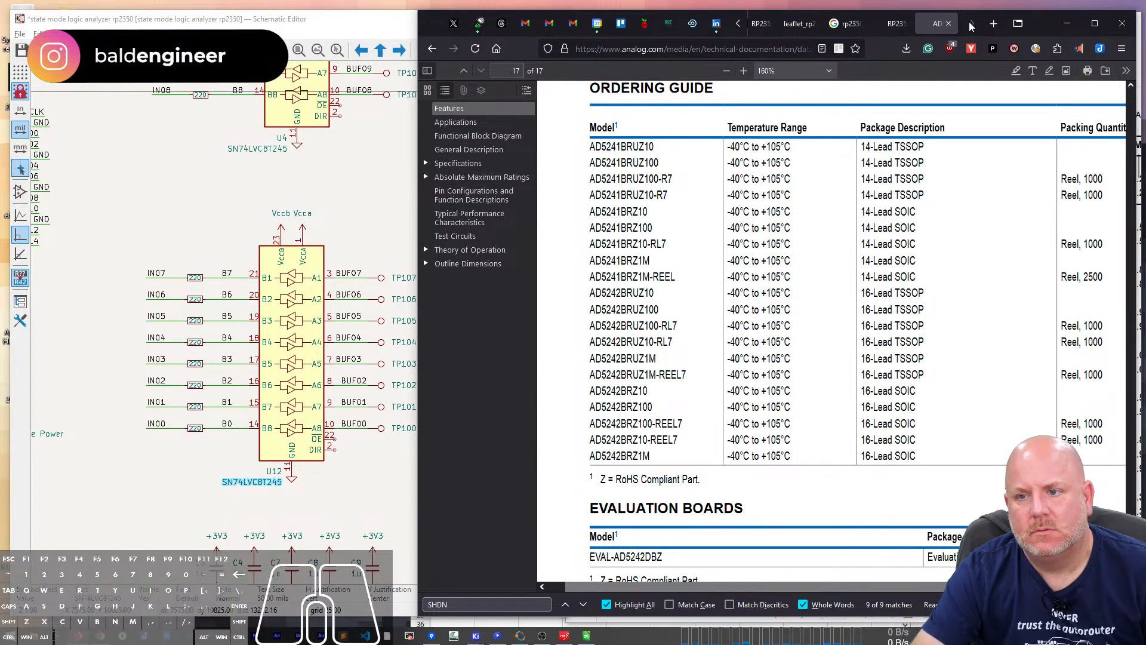
pyautogui.click(889, 21)
pyautogui.click(933, 21)
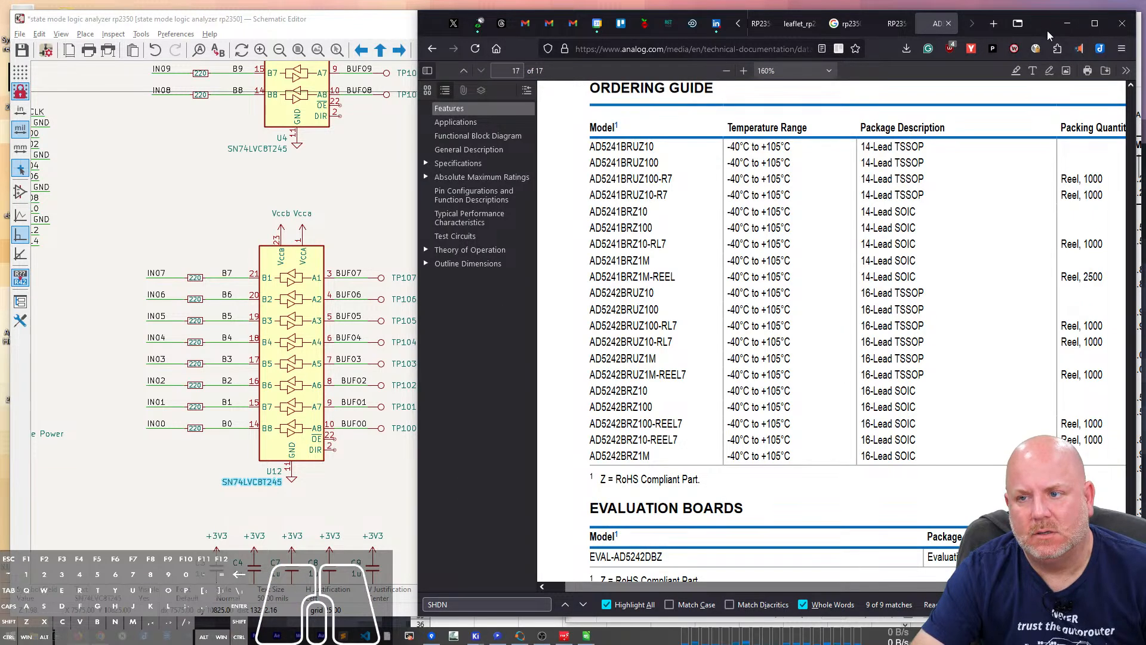
pyautogui.click(959, 11)
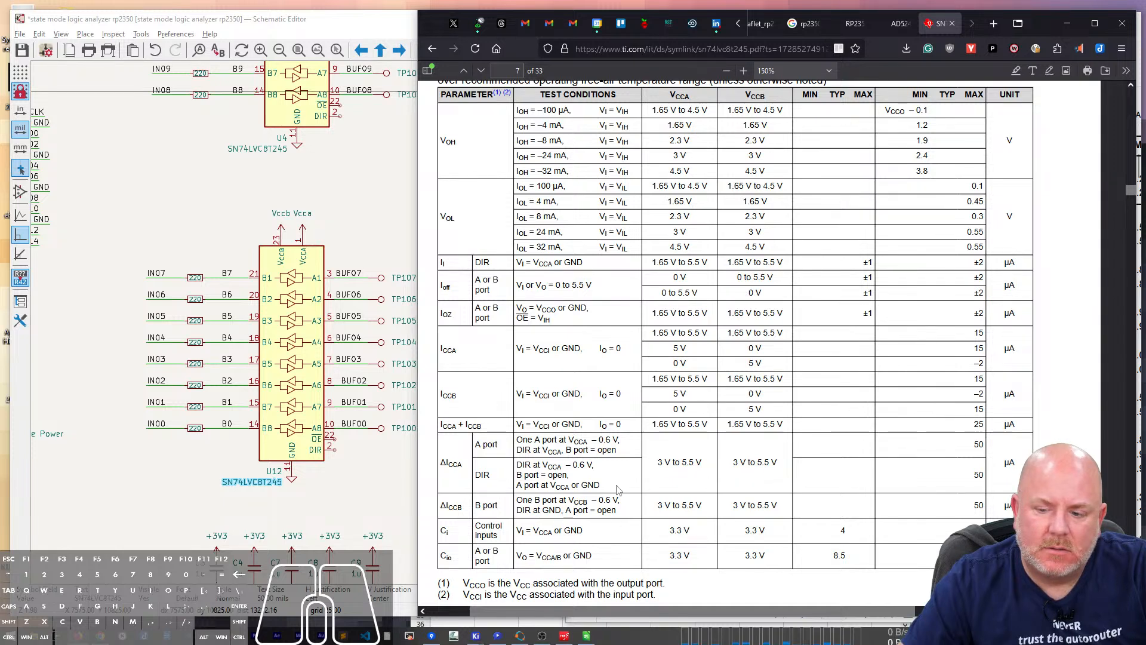
# Step: Check the supply voltage and high- and low-level output current limits in section 6.3, its footnotes, and the thermal tables after it
pyautogui.scroll(-3, 616, 471)
pyautogui.scroll(3, 612, 469)
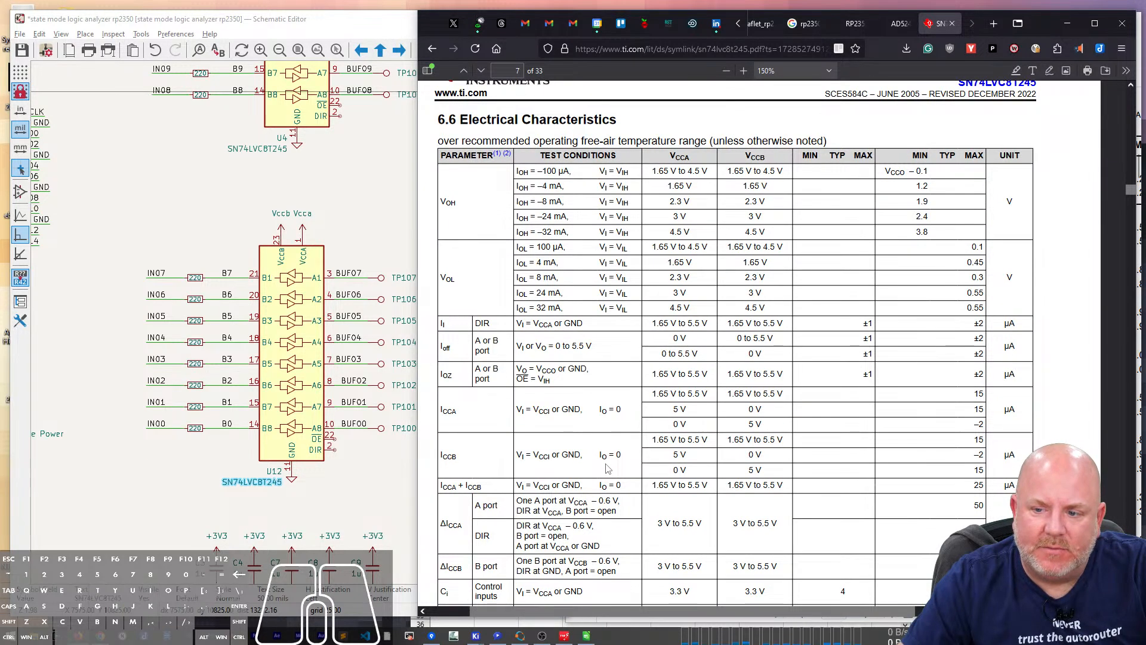
pyautogui.scroll(20, 608, 467)
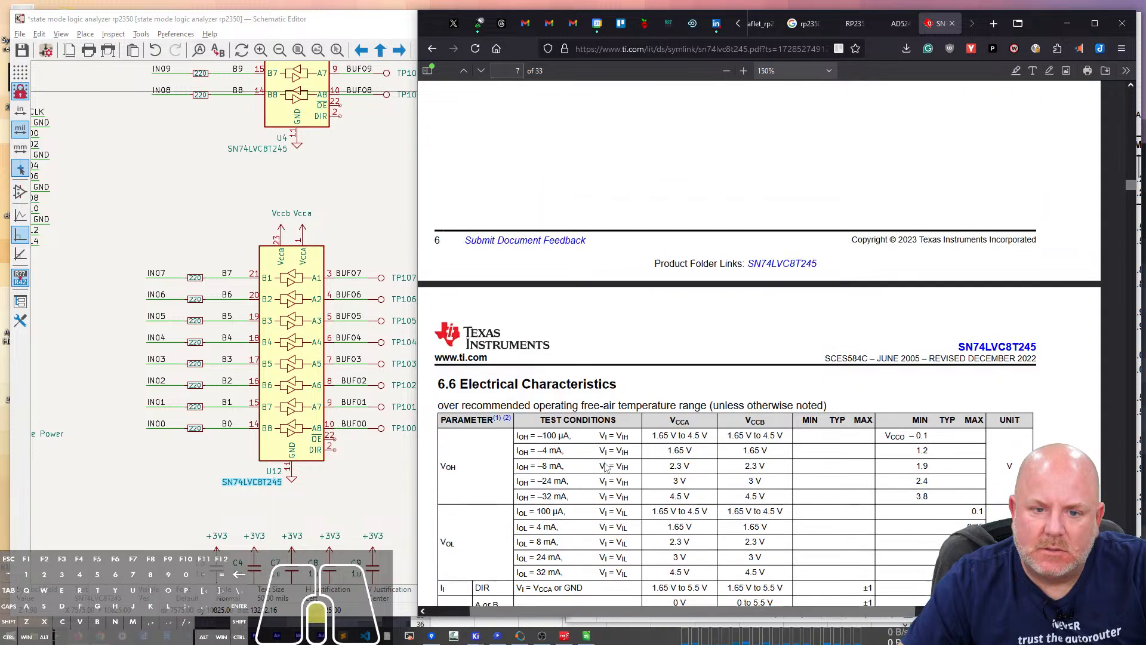
pyautogui.scroll(10, 603, 463)
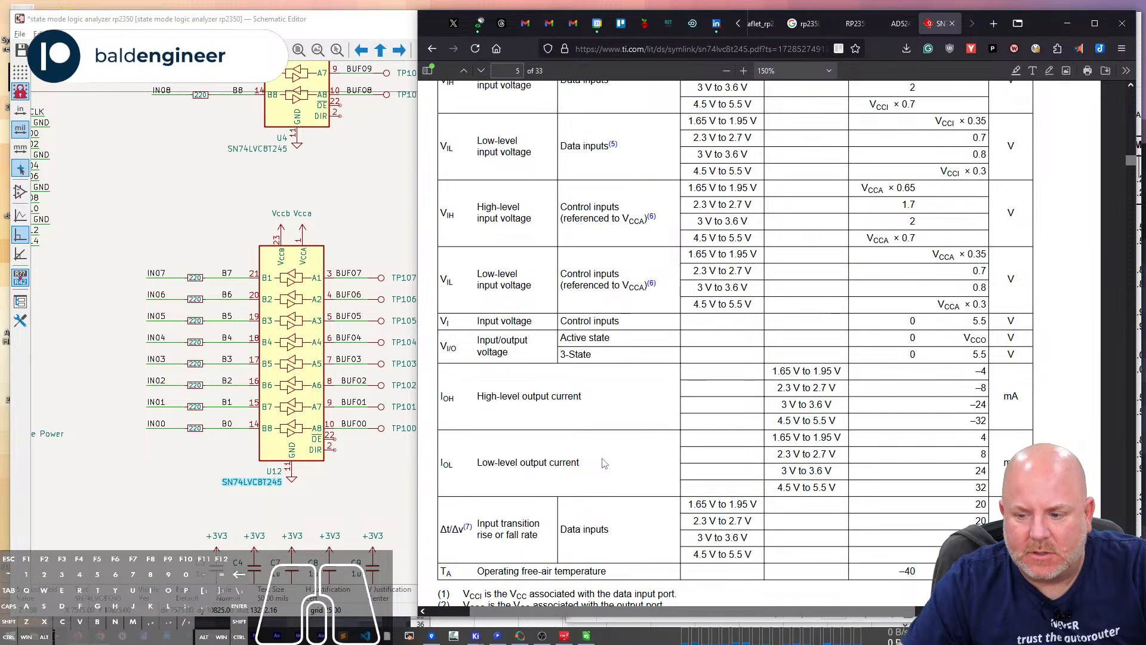
pyautogui.scroll(2, 604, 464)
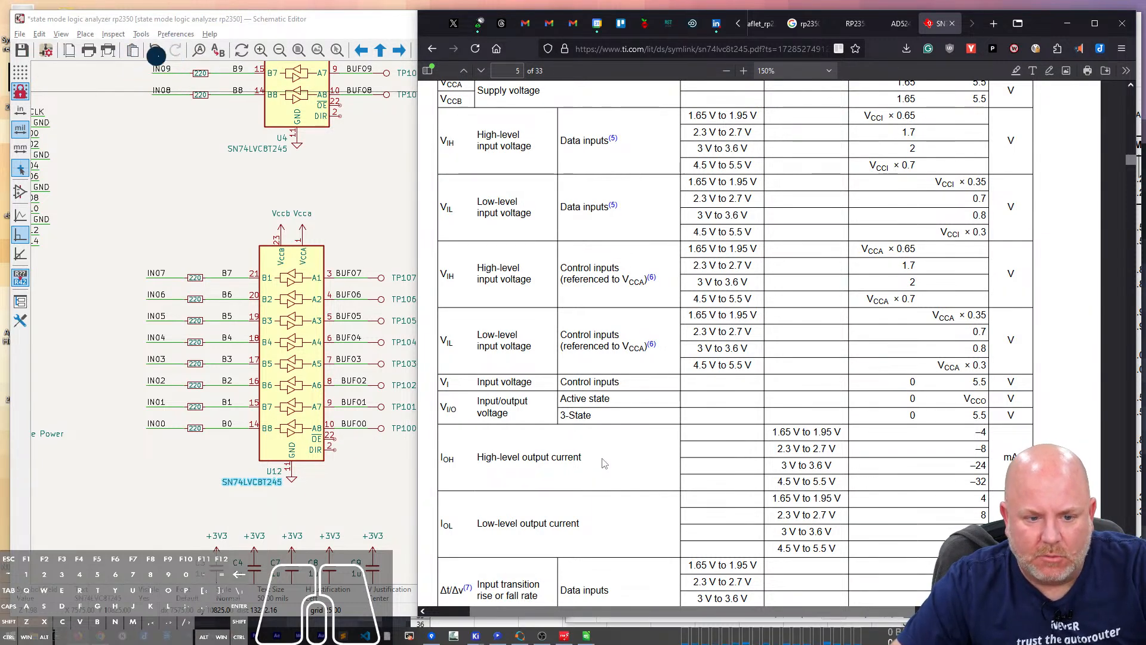
pyautogui.scroll(2, 603, 462)
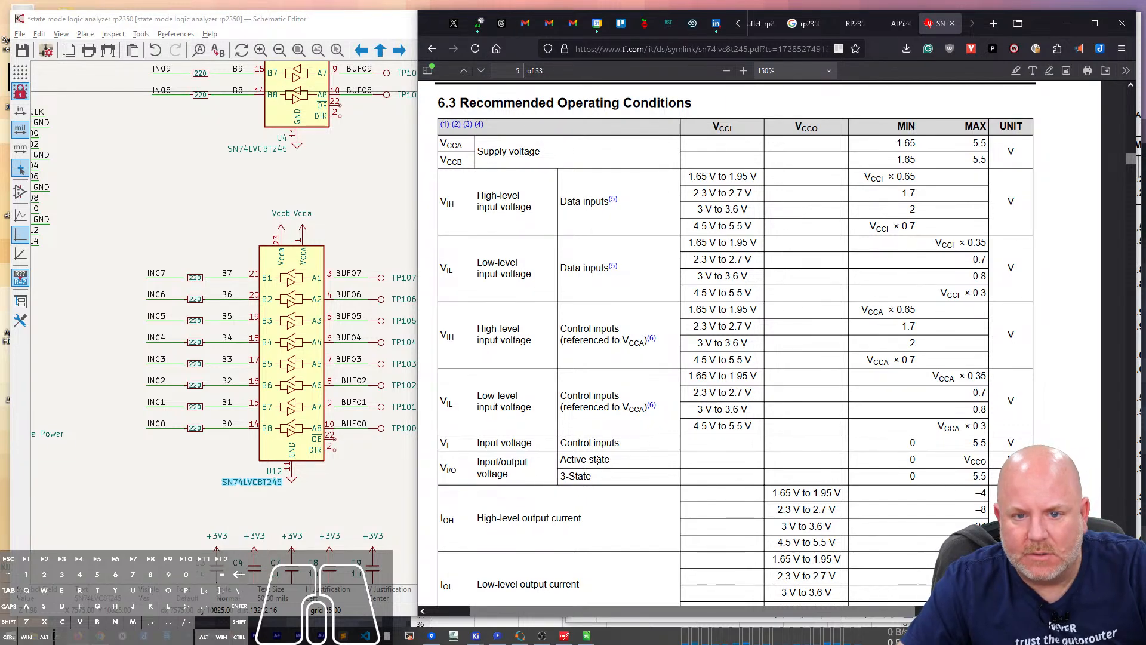
pyautogui.scroll(-5, 598, 461)
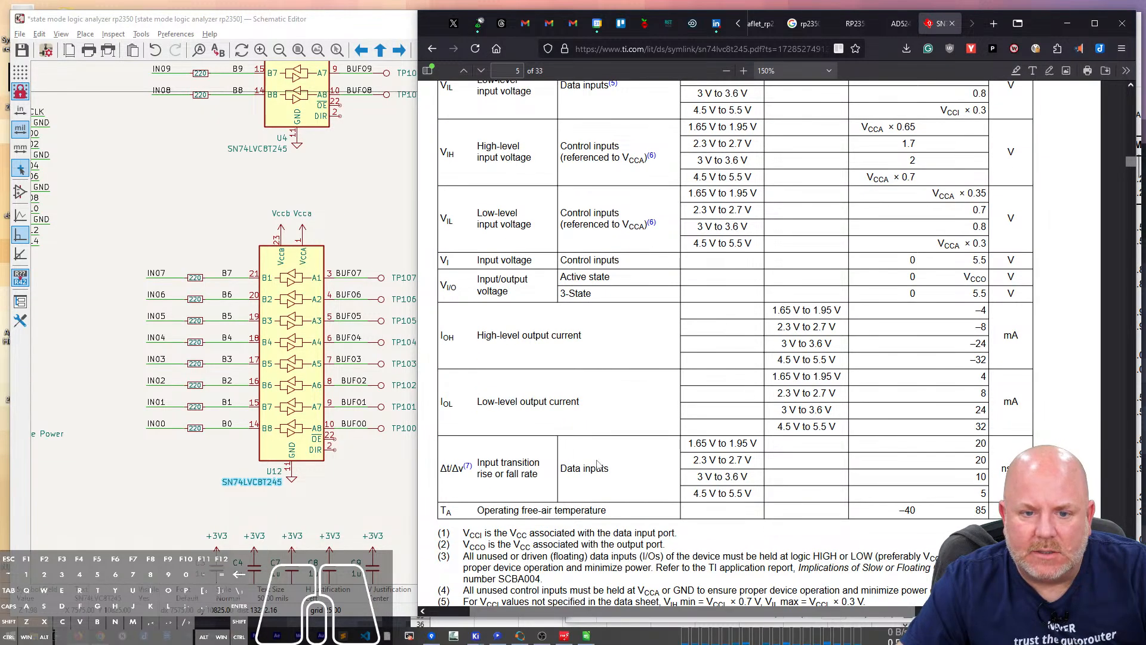
pyautogui.scroll(-5, 598, 464)
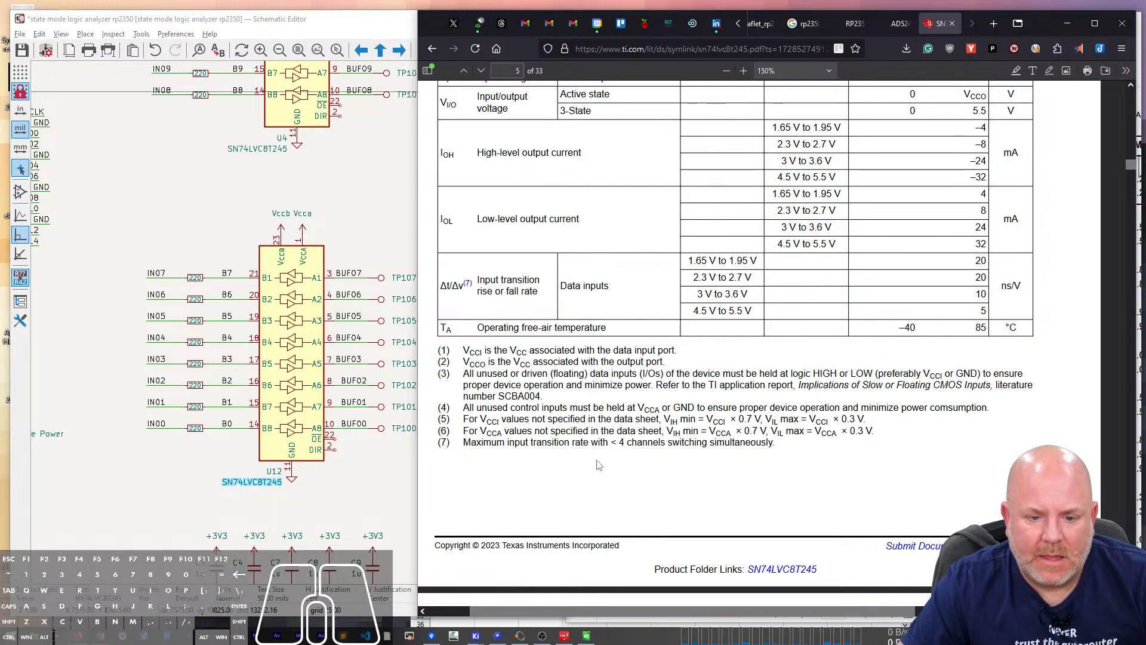
pyautogui.scroll(-10, 598, 461)
pyautogui.scroll(-6, 598, 461)
# Step: Switch back to the KiCad Schematic Editor and look over all level shifters in the Probe Inputs section
pyautogui.click(291, 327)
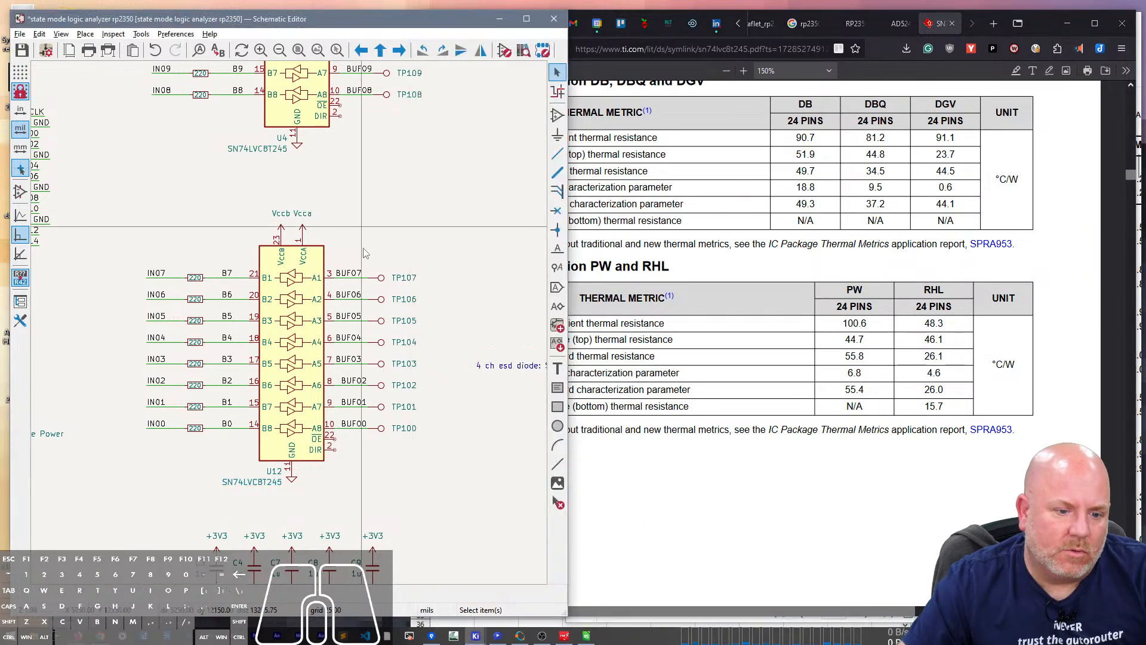
pyautogui.scroll(-5, 291, 327)
pyautogui.moveTo(387, 321); pyautogui.dragTo(412, 447, button='right')
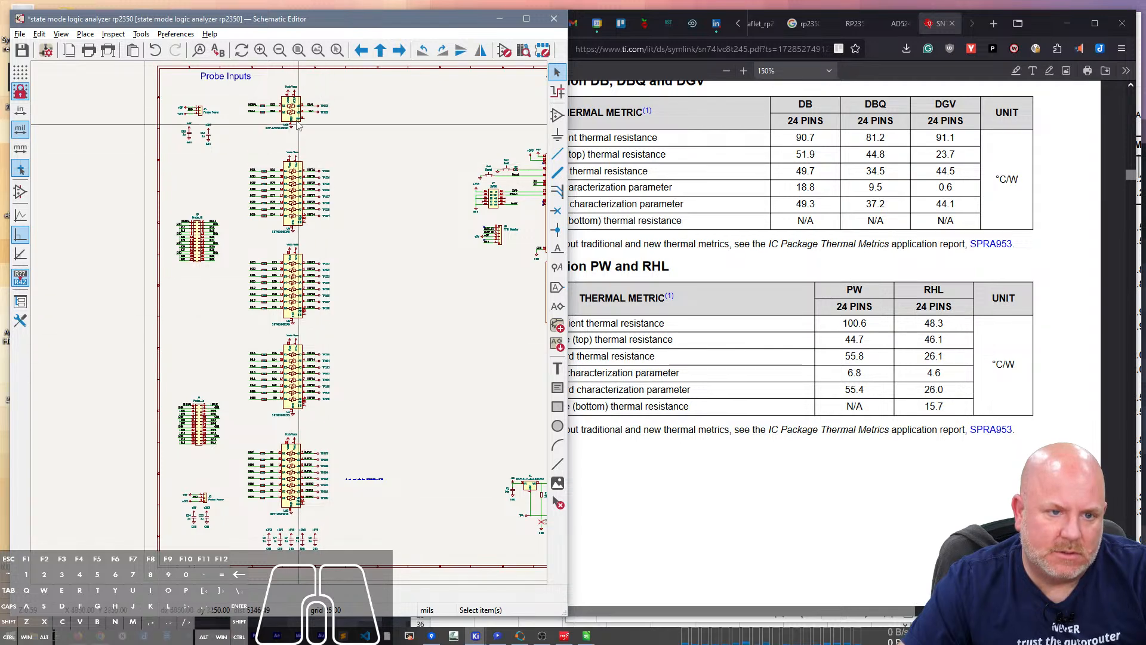
# Step: Examine the INQUAL/INCLK level shifter U13 and the adjustable Vccb supply circuit around regulator U1 and digital potentiometer U3
pyautogui.scroll(3, 291, 107)
pyautogui.scroll(1, 291, 328)
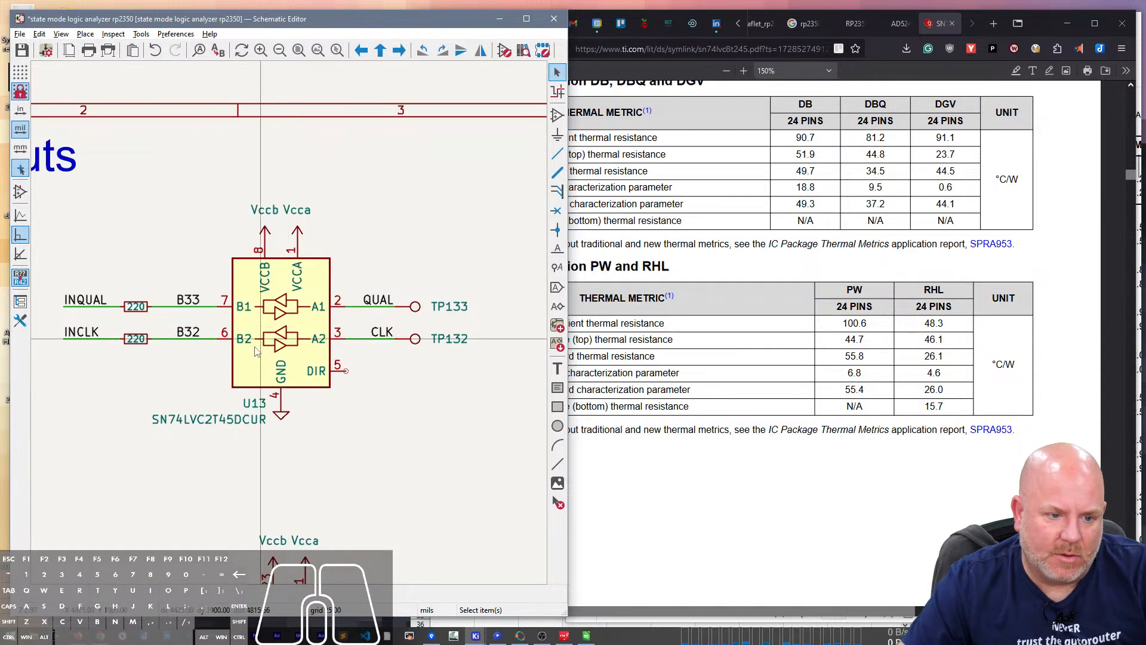
pyautogui.scroll(-4, 291, 328)
pyautogui.scroll(-4, 291, 327)
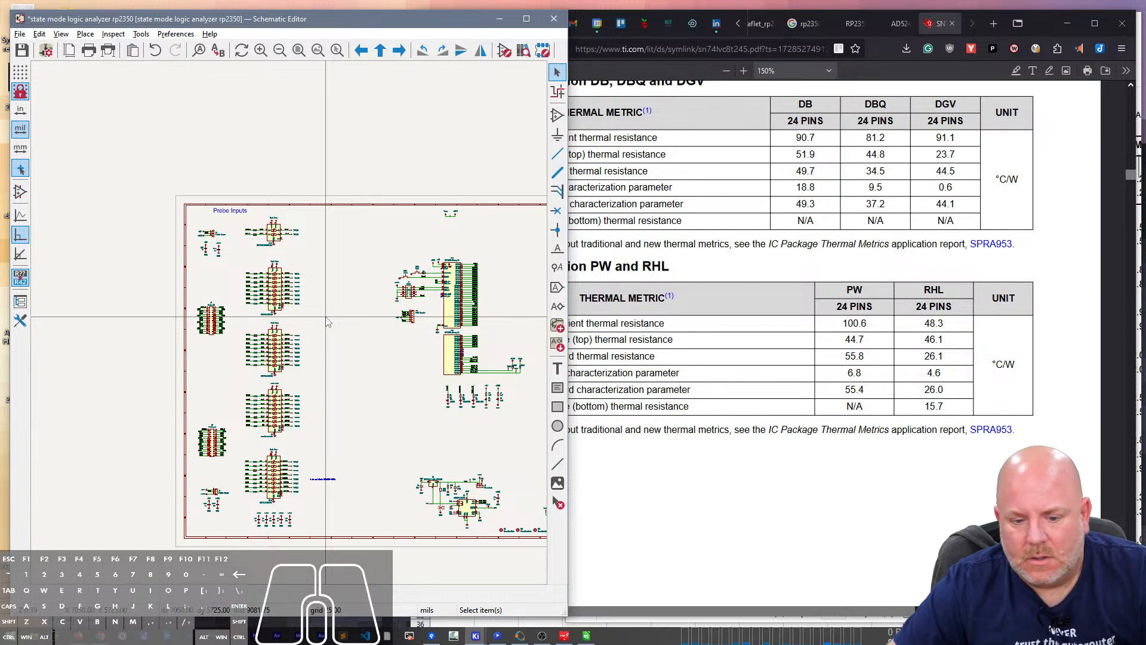
pyautogui.moveTo(373, 397); pyautogui.dragTo(276, 328, button='right')
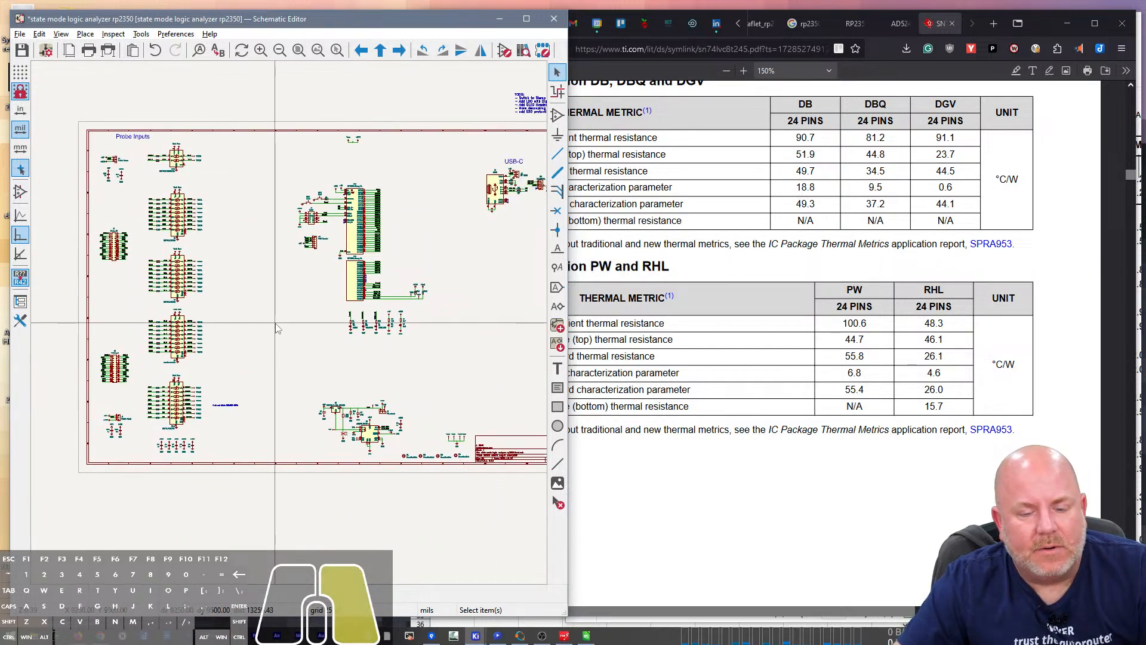
pyautogui.moveTo(340, 352); pyautogui.dragTo(274, 361, button='right')
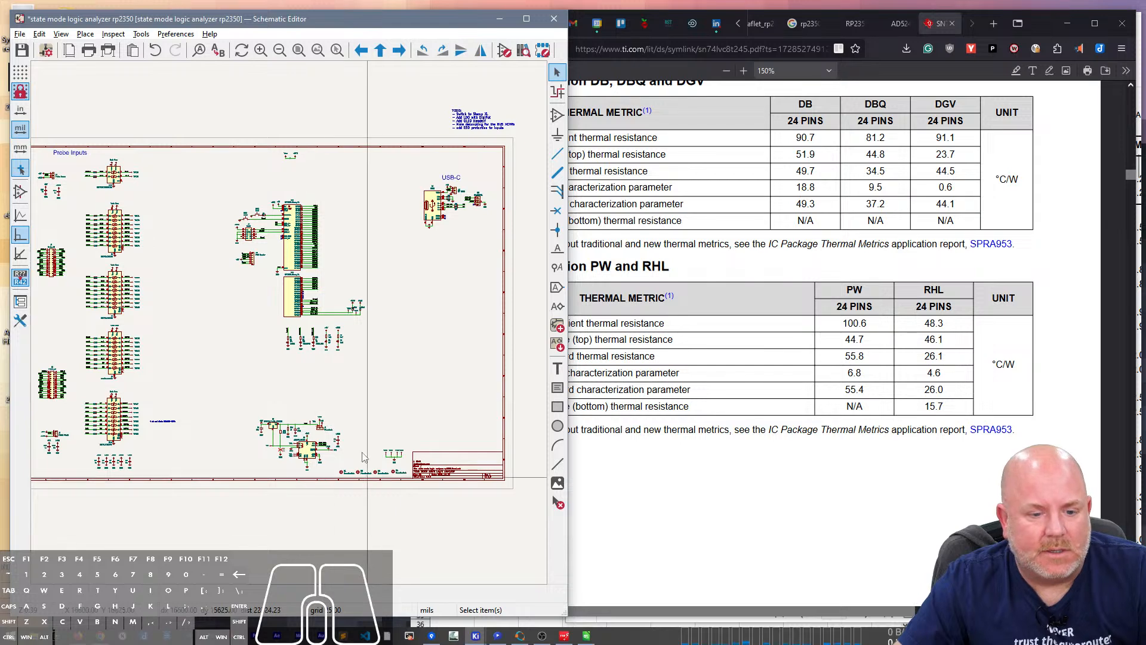
pyautogui.moveTo(246, 409); pyautogui.dragTo(344, 471)
pyautogui.scroll(8, 290, 327)
pyautogui.scroll(-3, 289, 327)
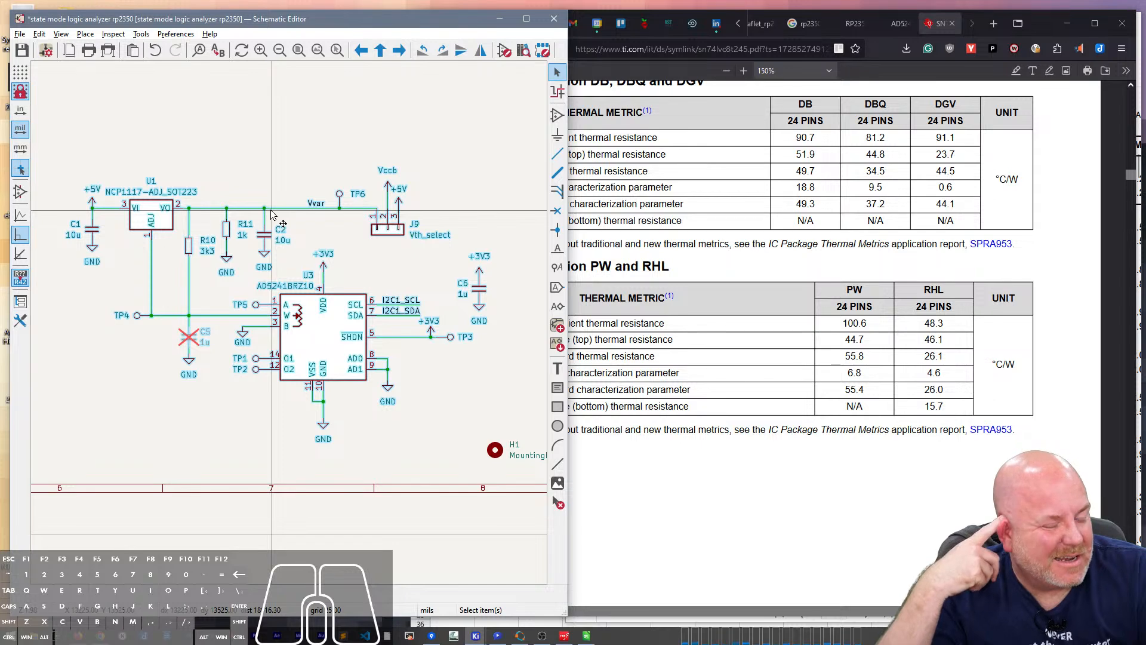
pyautogui.click(325, 248)
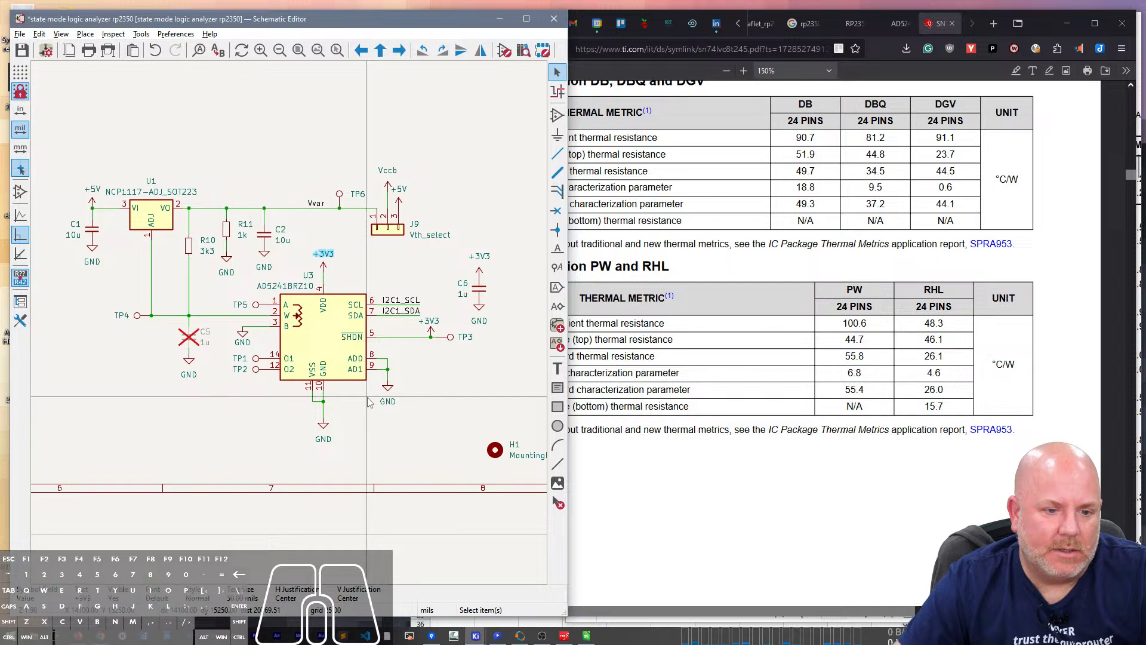
pyautogui.click(338, 315)
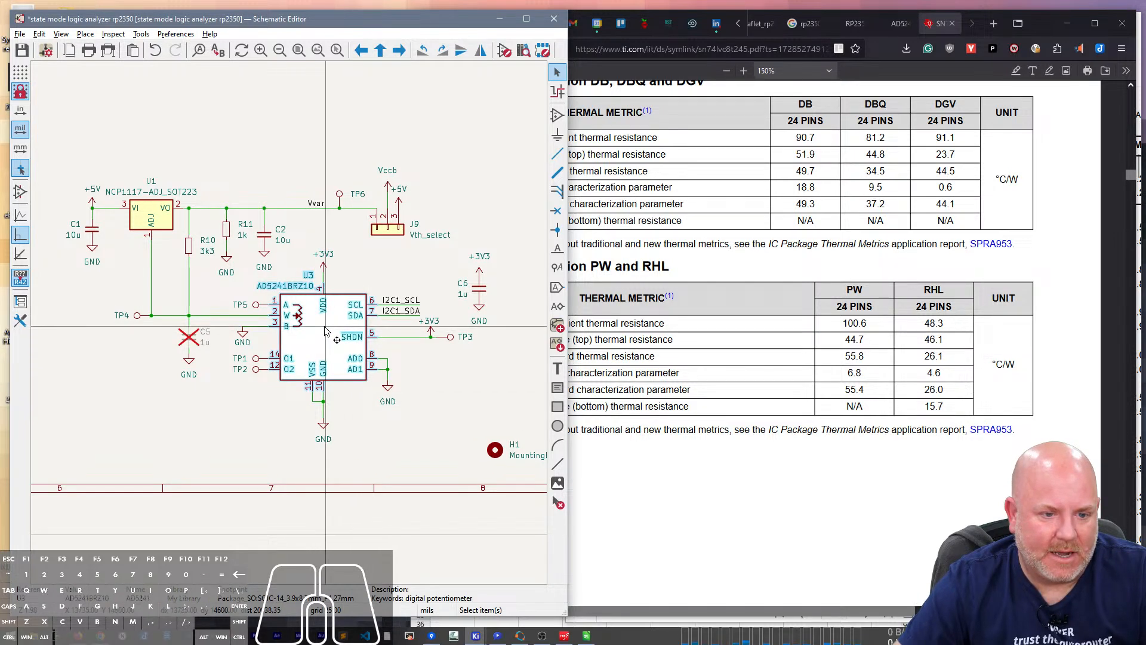
pyautogui.click(159, 216)
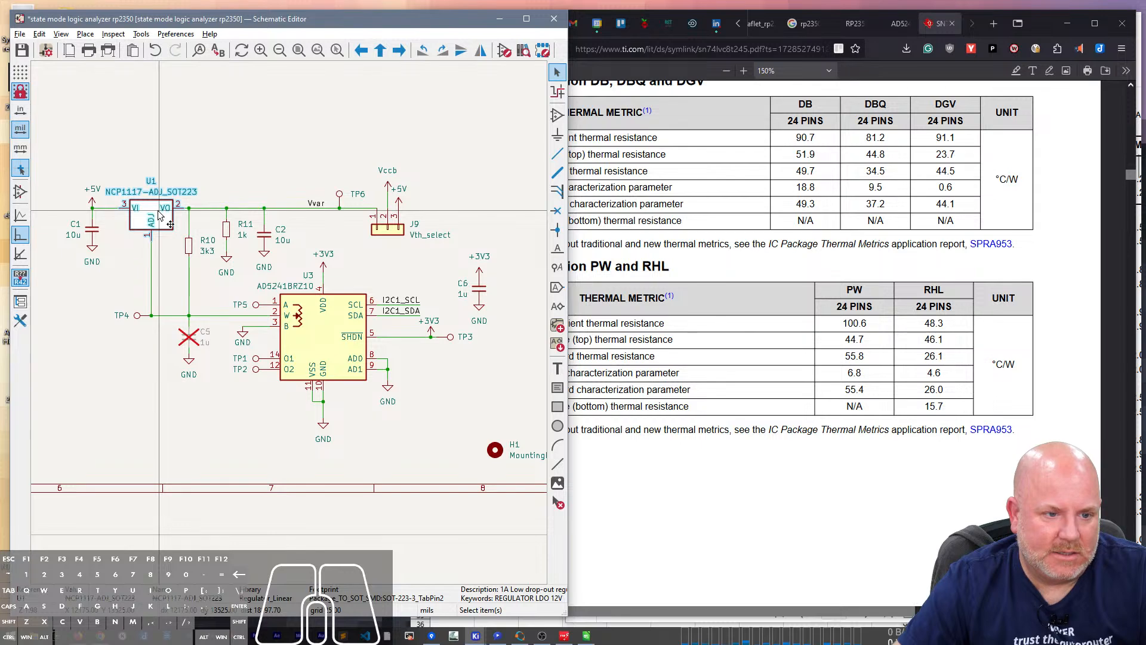
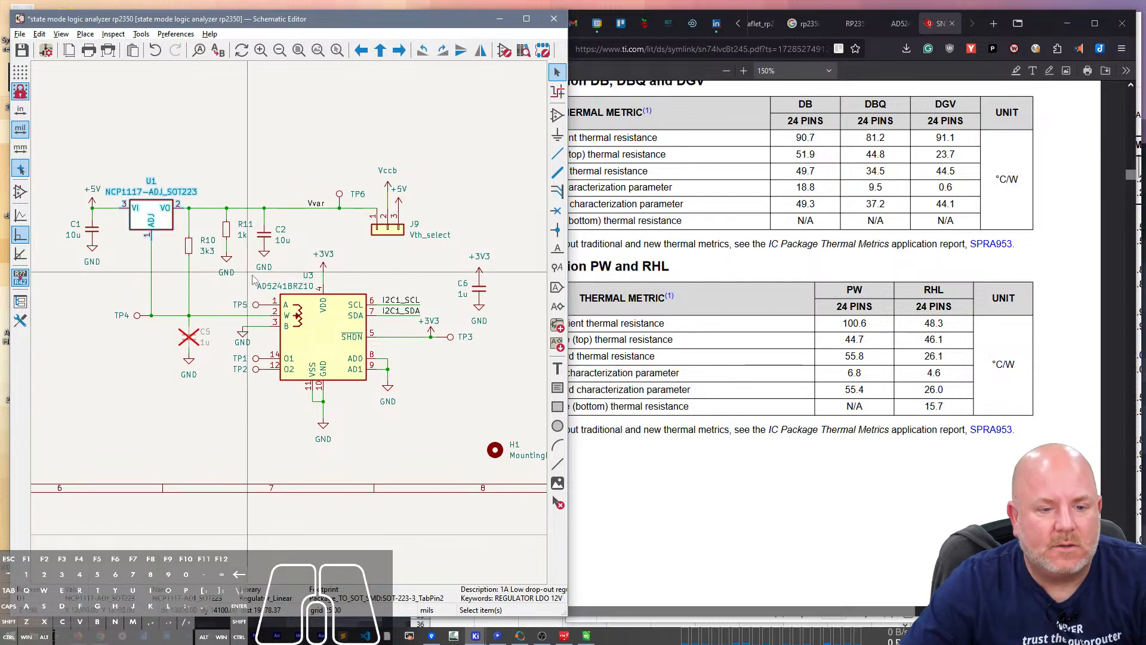
# Step: Change the value of digital potentiometer U3 to AD5241BRZ1M
pyautogui.press('Escape')
pyautogui.doubleClick(293, 289)
pyautogui.press('End')
pyautogui.press('BackSpace')
pyautogui.write('M')
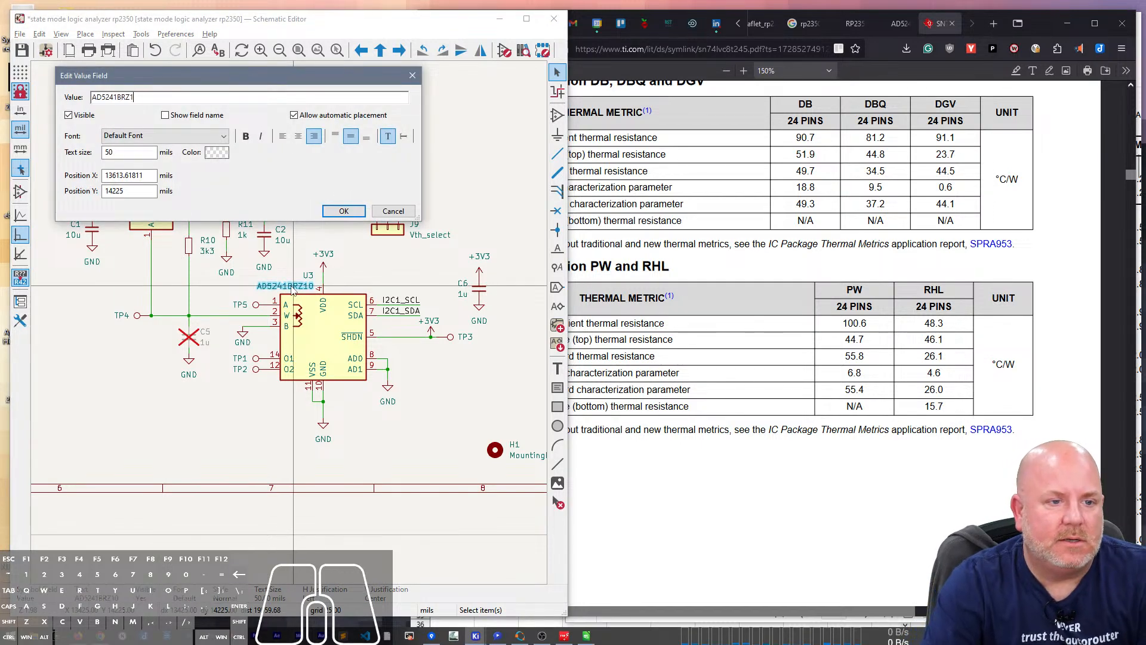
pyautogui.press('Return')
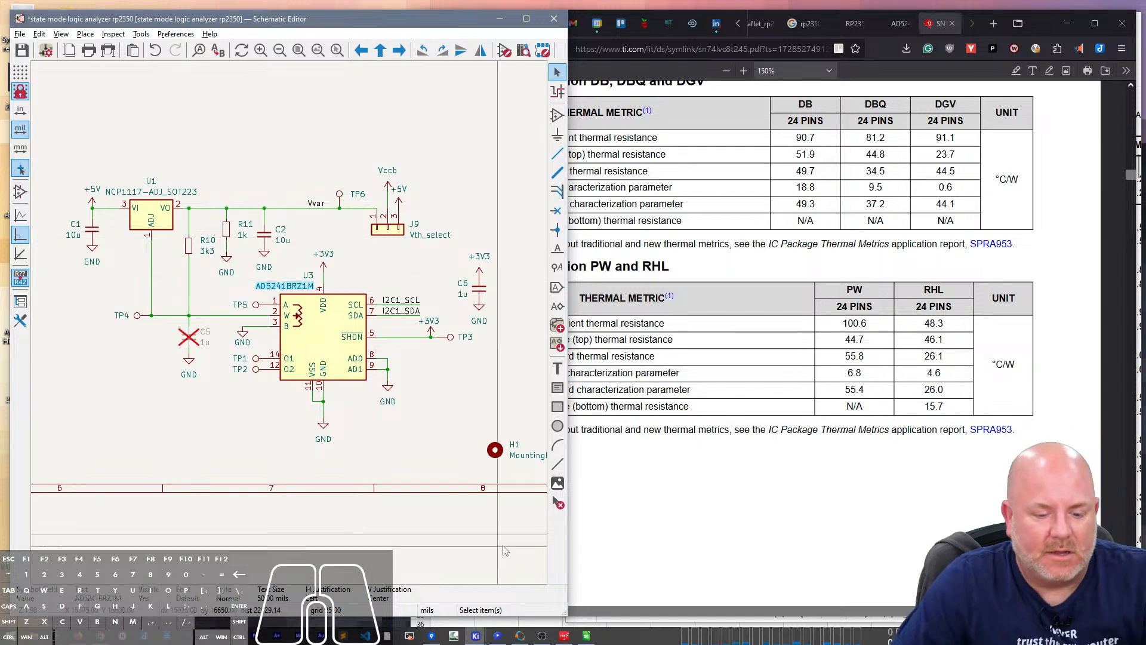
# Step: Switch to the ldo calcs spreadsheet in LibreOffice Calc and set R2 in cell D3 to 1e6
pyautogui.click(586, 636)
pyautogui.moveTo(625, 191); pyautogui.dragTo(705, 151)
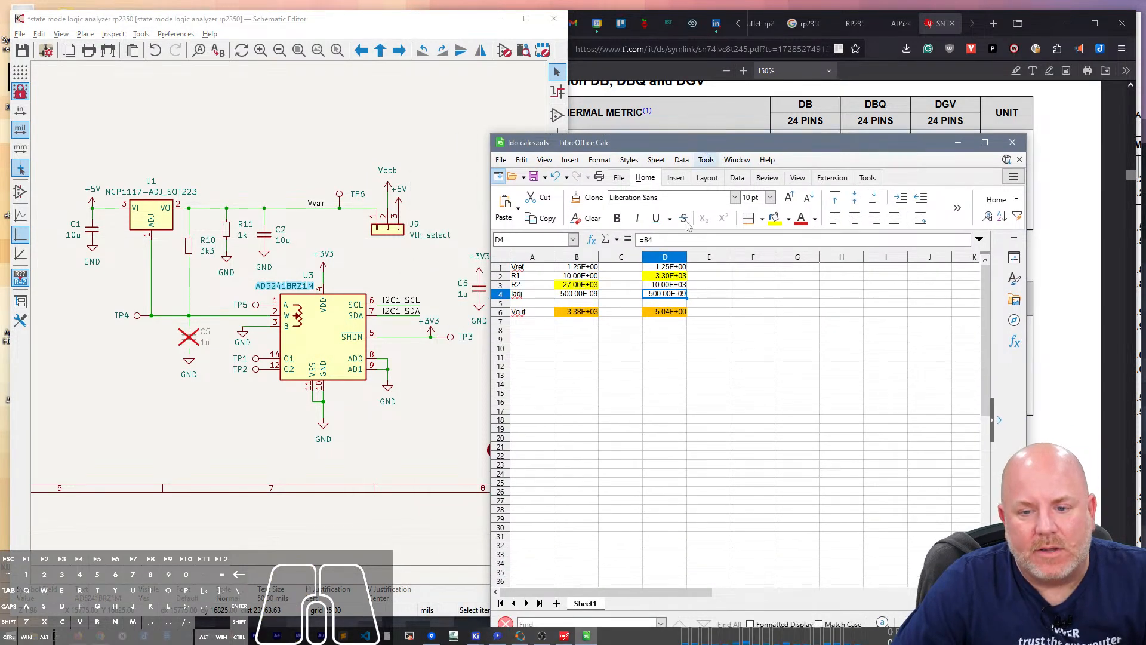
pyautogui.click(680, 286)
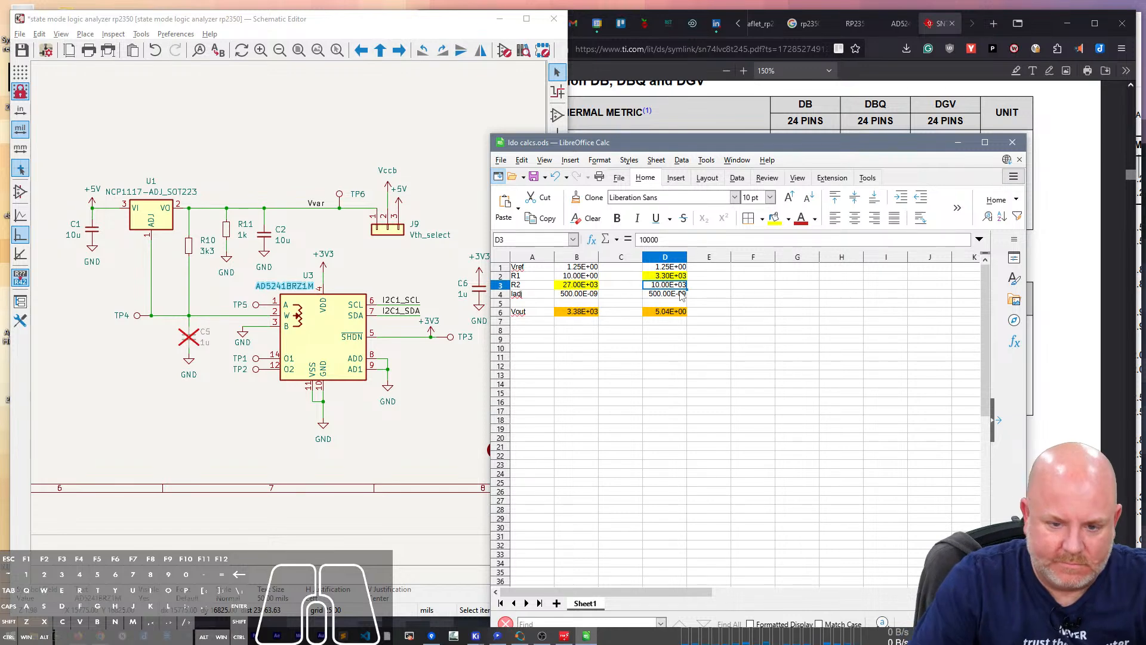
pyautogui.write('1e6')
pyautogui.press('Return')
pyautogui.press('Up')
pyautogui.press('Up')
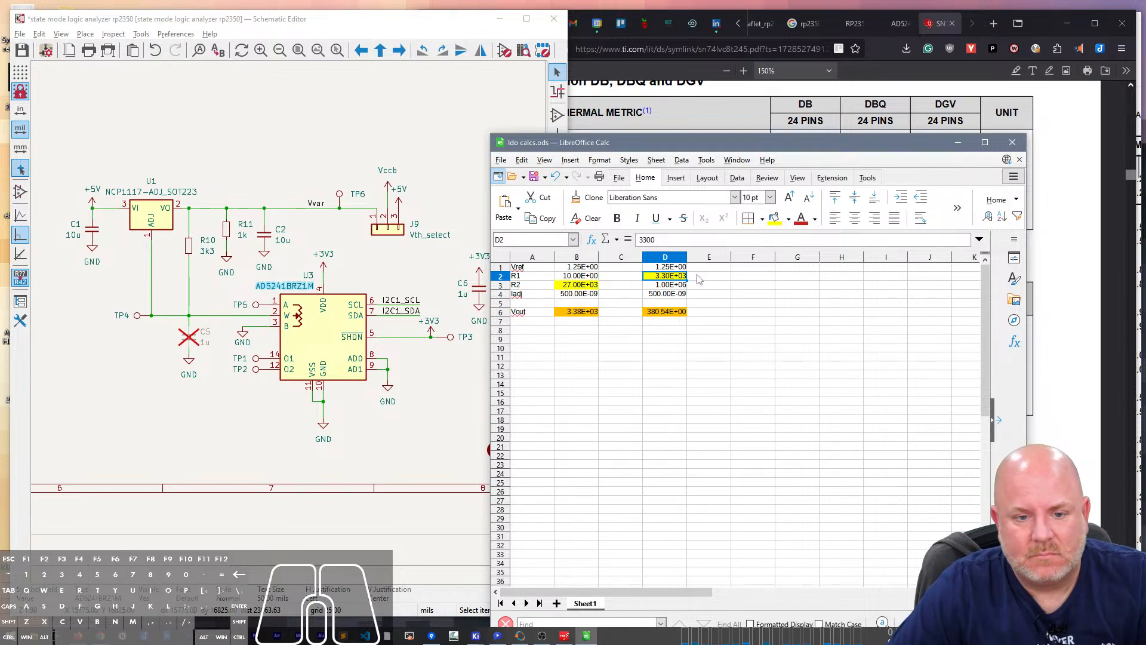
# Step: Switch back to the KiCad Schematic Editor, look over the whole sheet, and return to the adjustable regulator circuit
pyautogui.click(266, 22)
pyautogui.scroll(-3, 235, 311)
pyautogui.scroll(-1, 289, 326)
pyautogui.moveTo(167, 236); pyautogui.dragTo(517, 345, button='right')
pyautogui.scroll(-1, 513, 347)
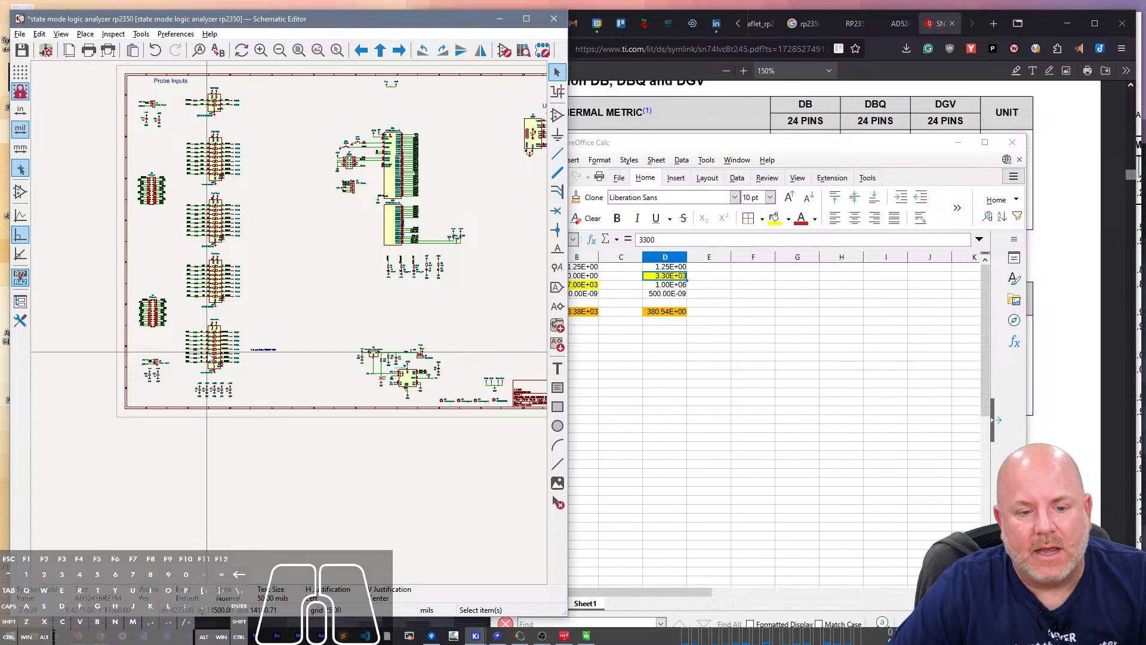
pyautogui.scroll(5, 397, 351)
pyautogui.moveTo(322, 325); pyautogui.dragTo(319, 149, button='middle')
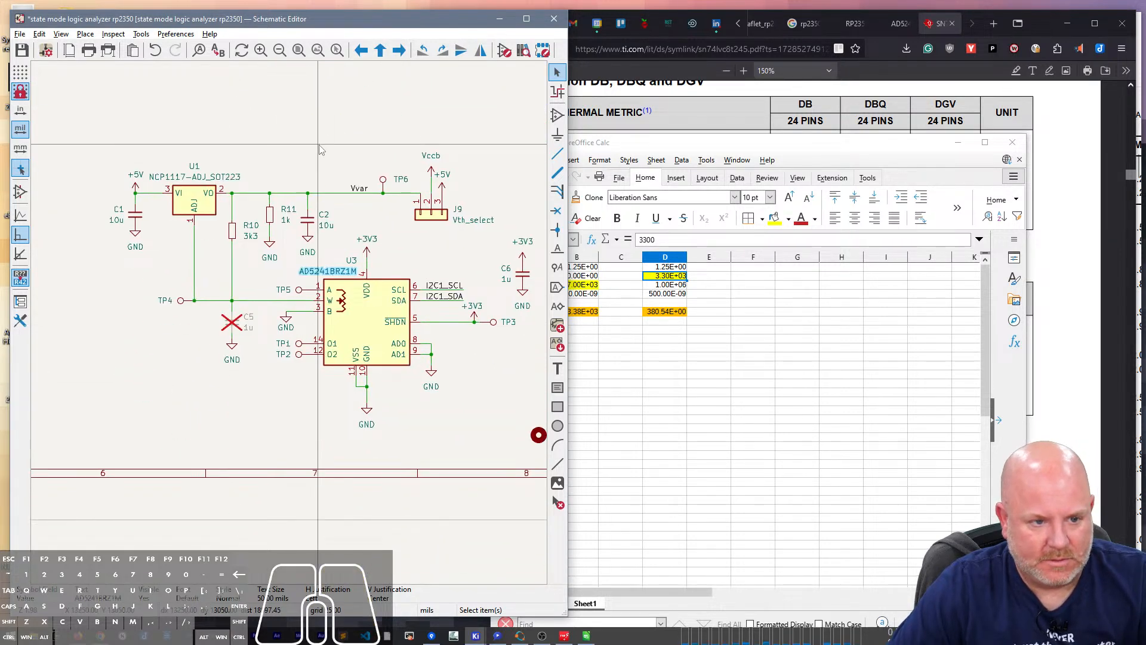
pyautogui.moveTo(320, 149); pyautogui.dragTo(282, 143, button='middle')
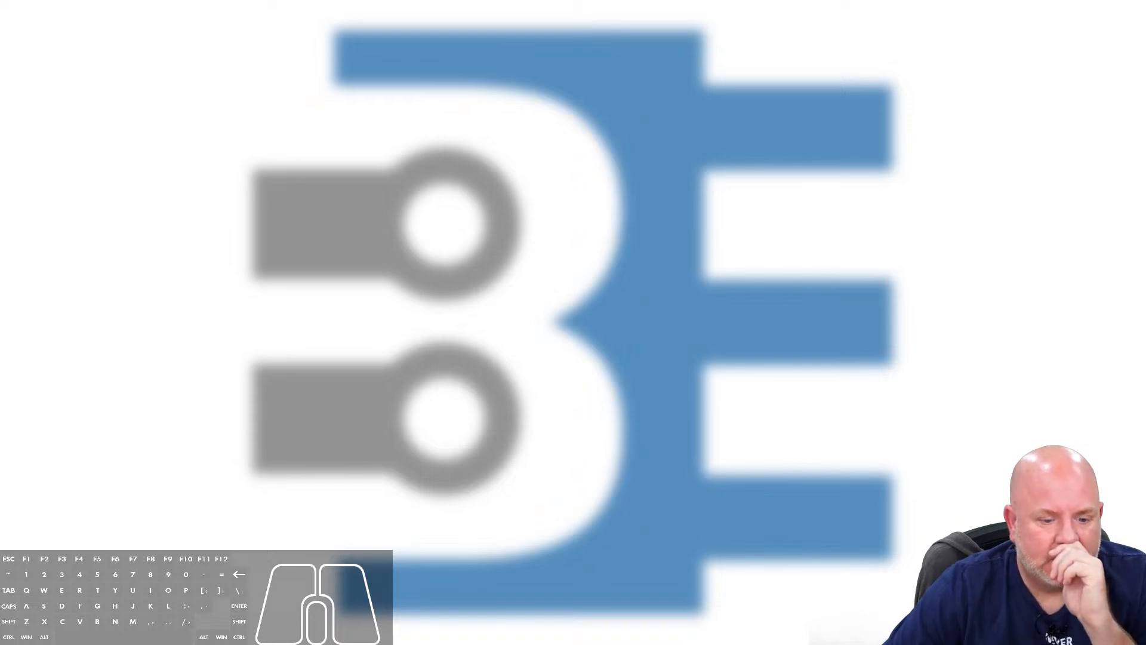
# Step: Add a two-line schematic text note, ADS1015 with the suggester's username in parentheses, below the capacitor C5
pyautogui.press('t')
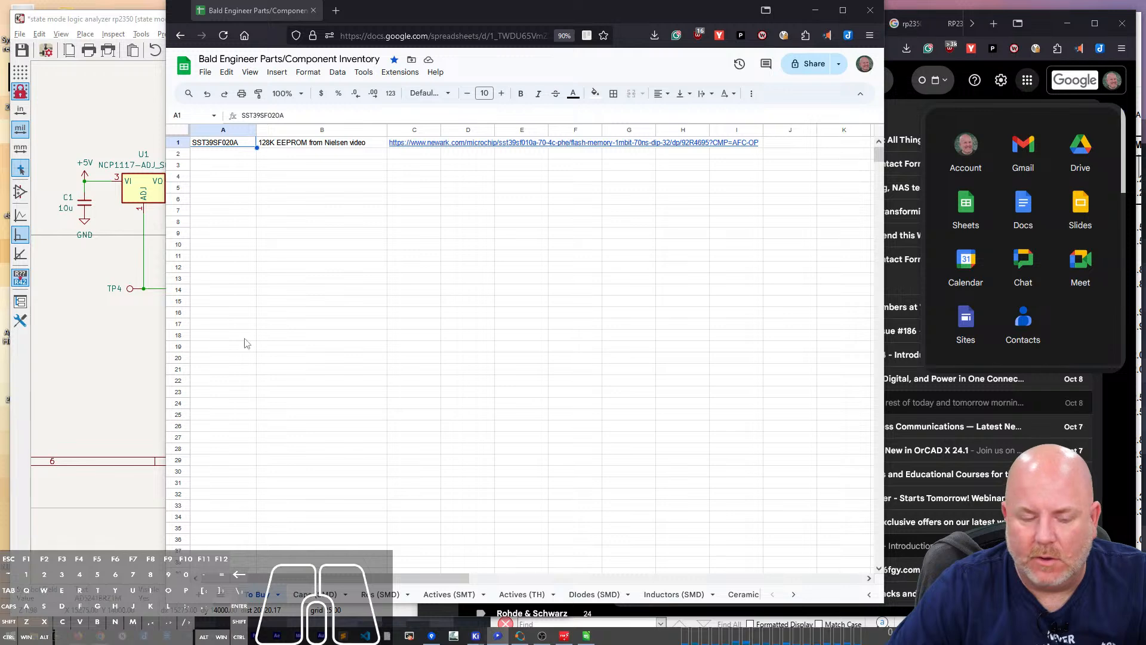
pyautogui.click(114, 358)
pyautogui.click(160, 377)
pyautogui.write('ADS1015')
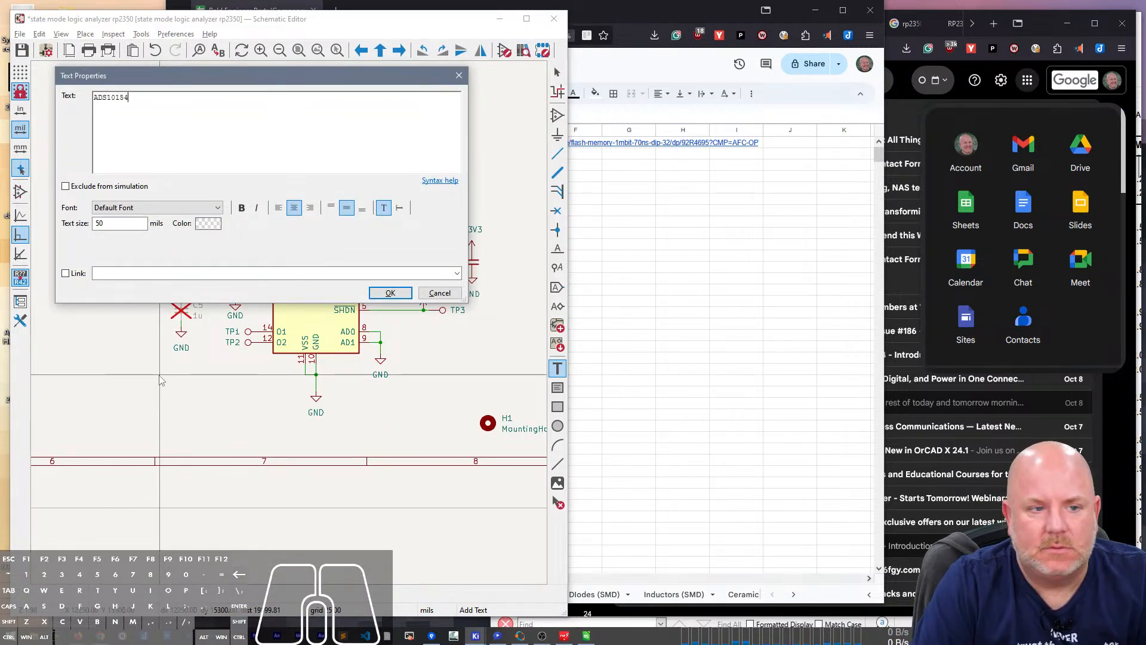
pyautogui.press('Return')
pyautogui.write('(from')
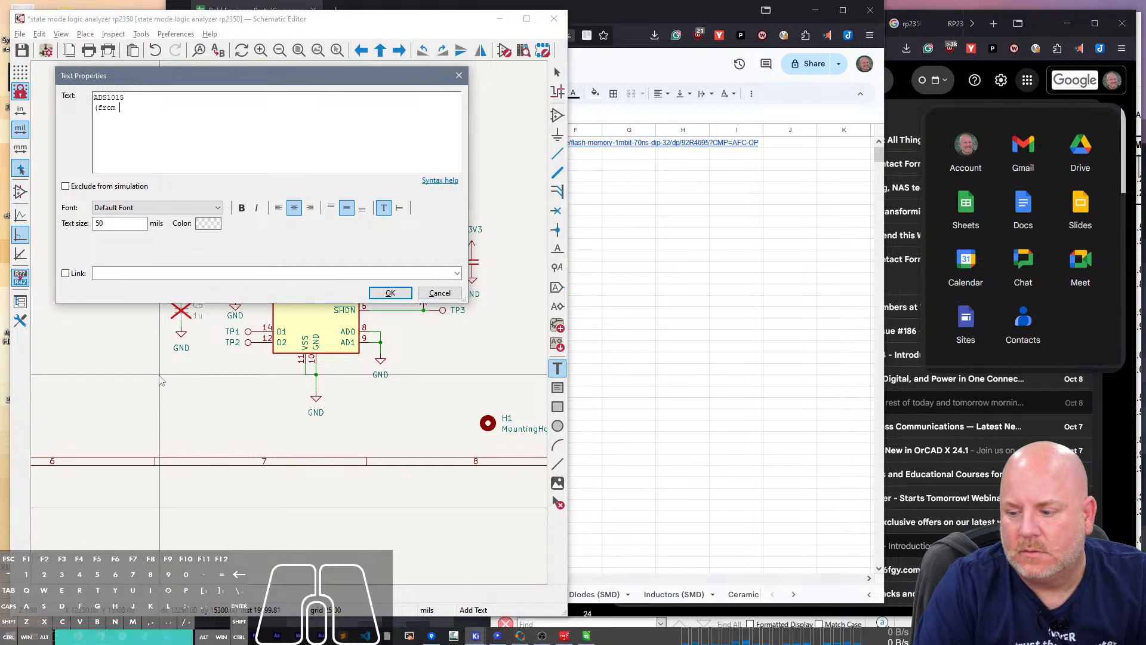
pyautogui.write(' enbaldur')
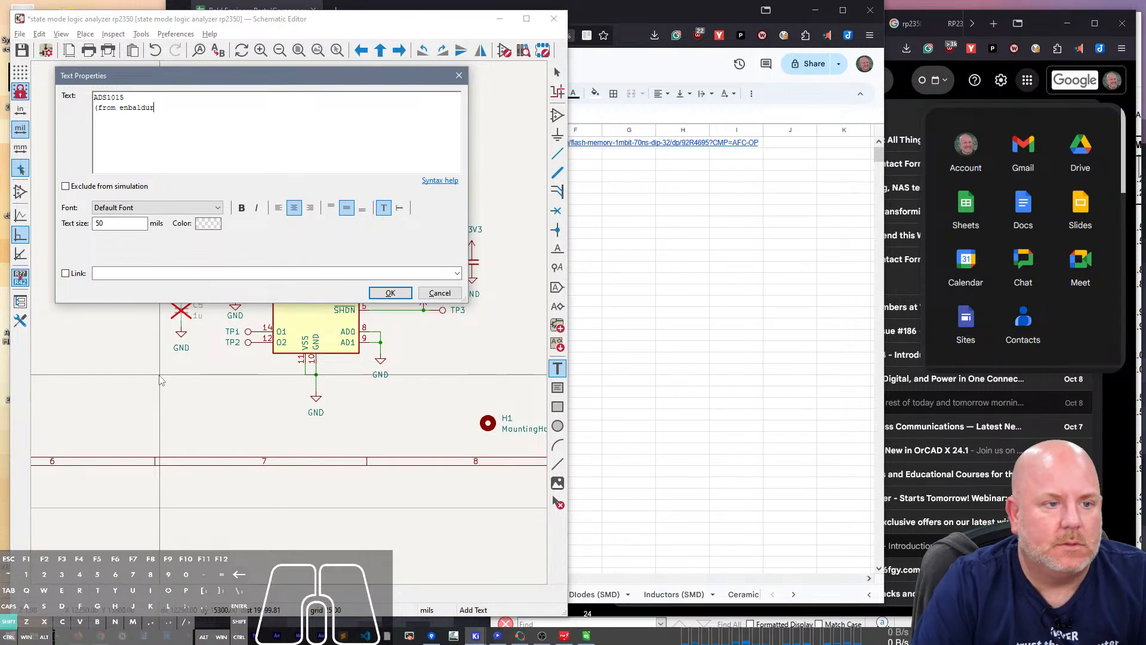
pyautogui.write(')')
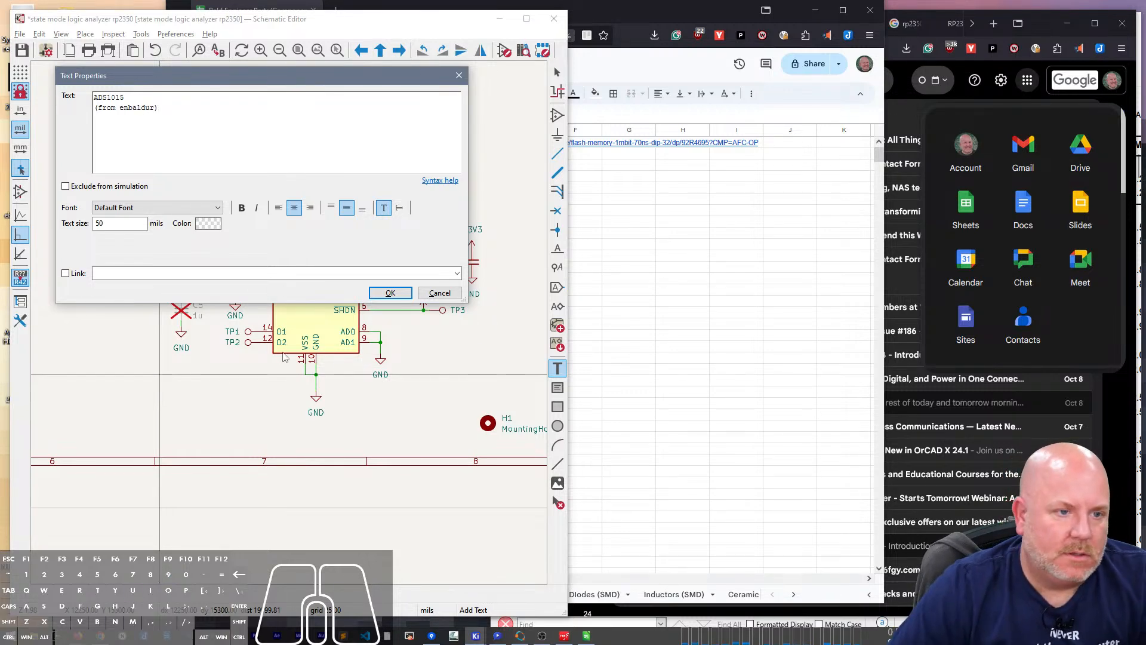
pyautogui.click(390, 293)
pyautogui.click(143, 418)
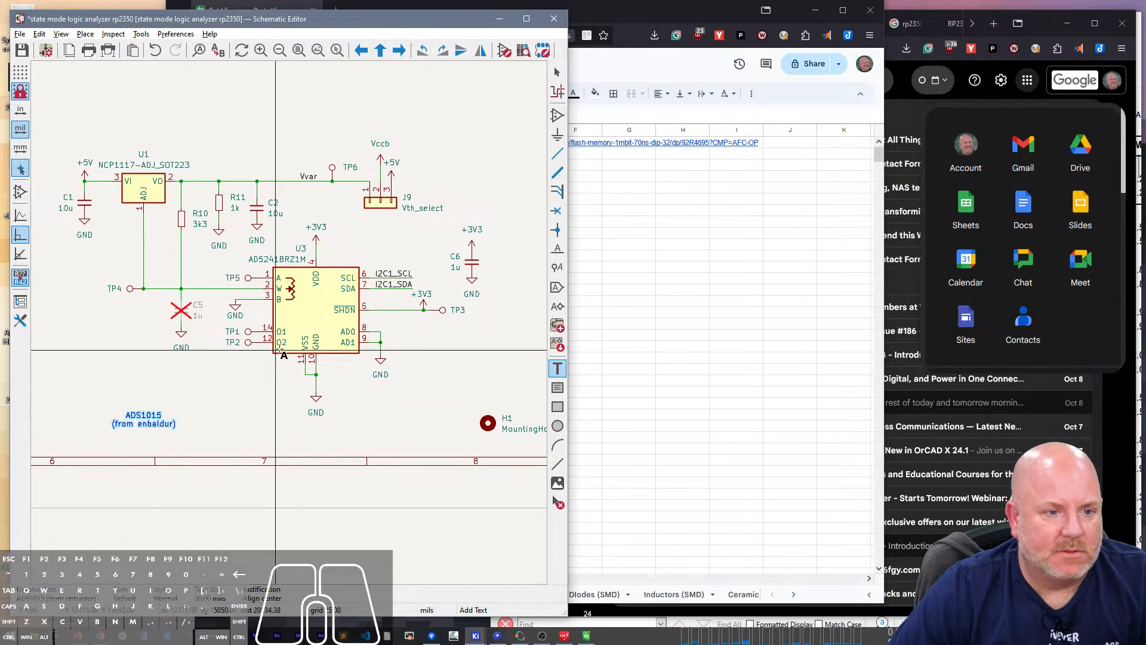
pyautogui.press('Escape')
# Step: Switch to the Google Sheets component inventory and look through the parts on the Actives (SMT) sheet
pyautogui.click(842, 91)
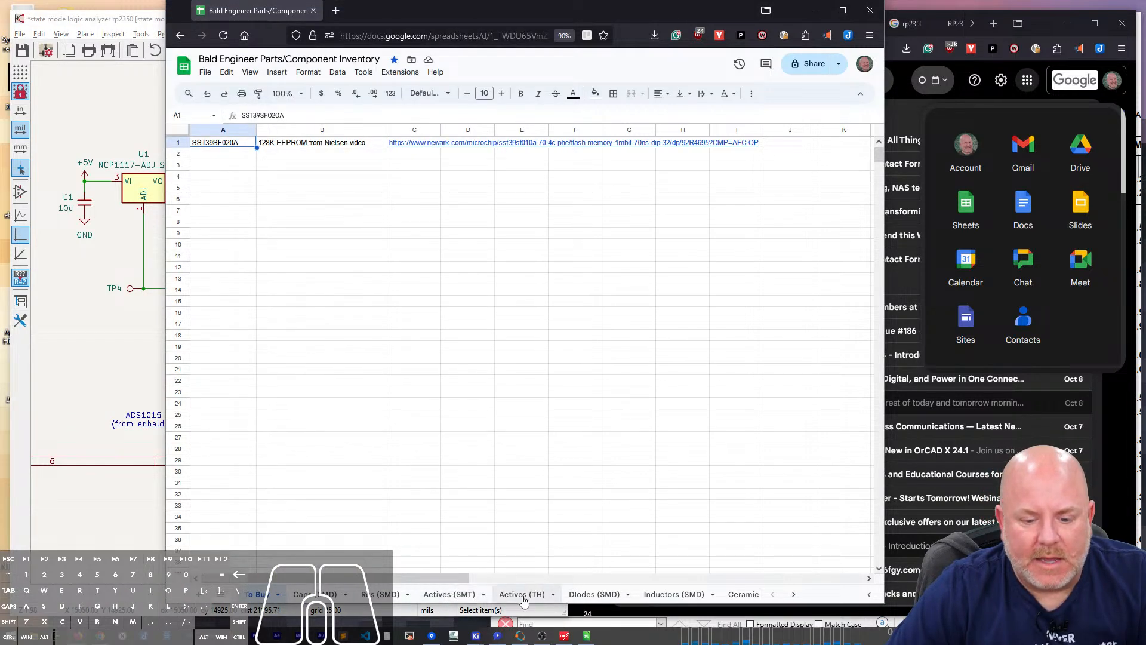
pyautogui.click(442, 595)
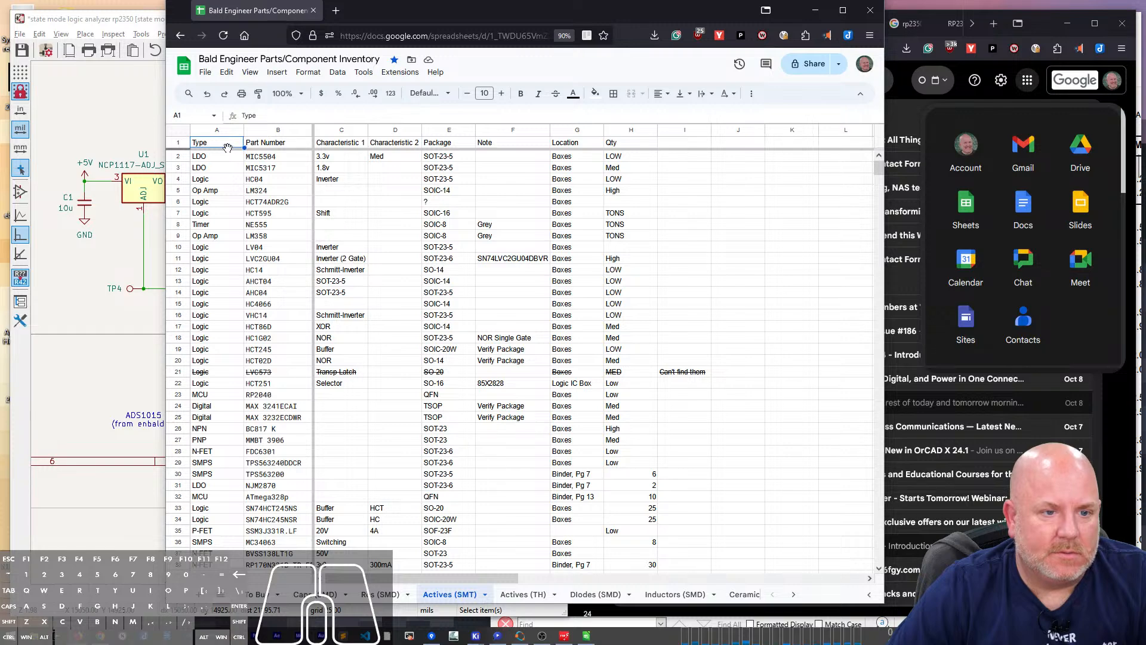
pyautogui.scroll(-7, 220, 397)
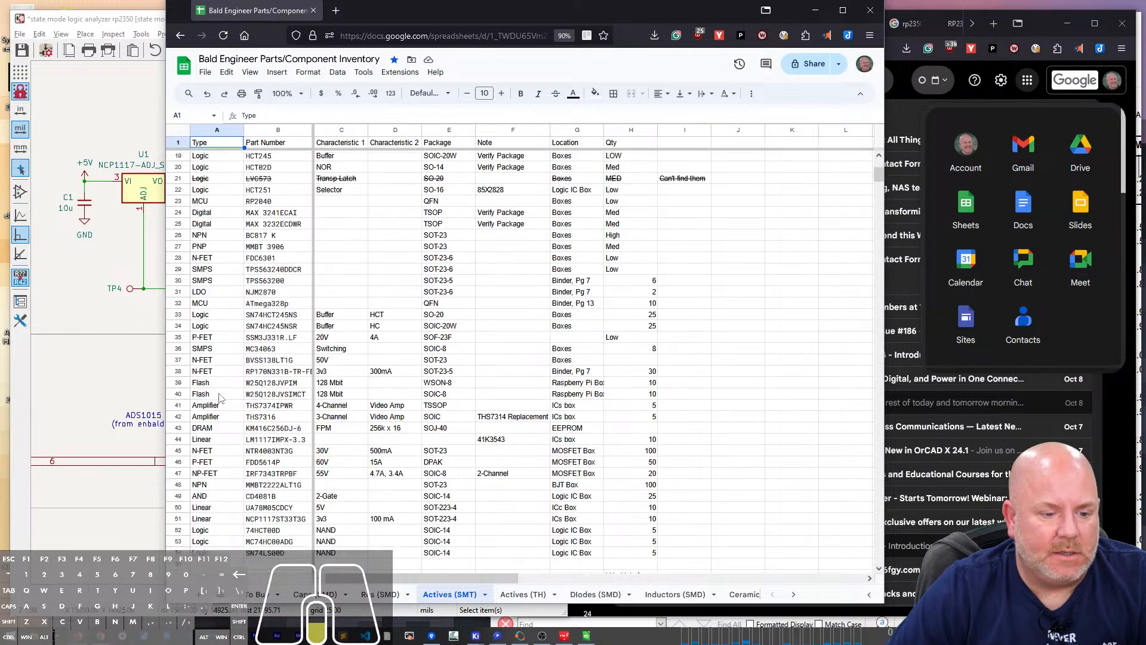
pyautogui.scroll(7, 220, 398)
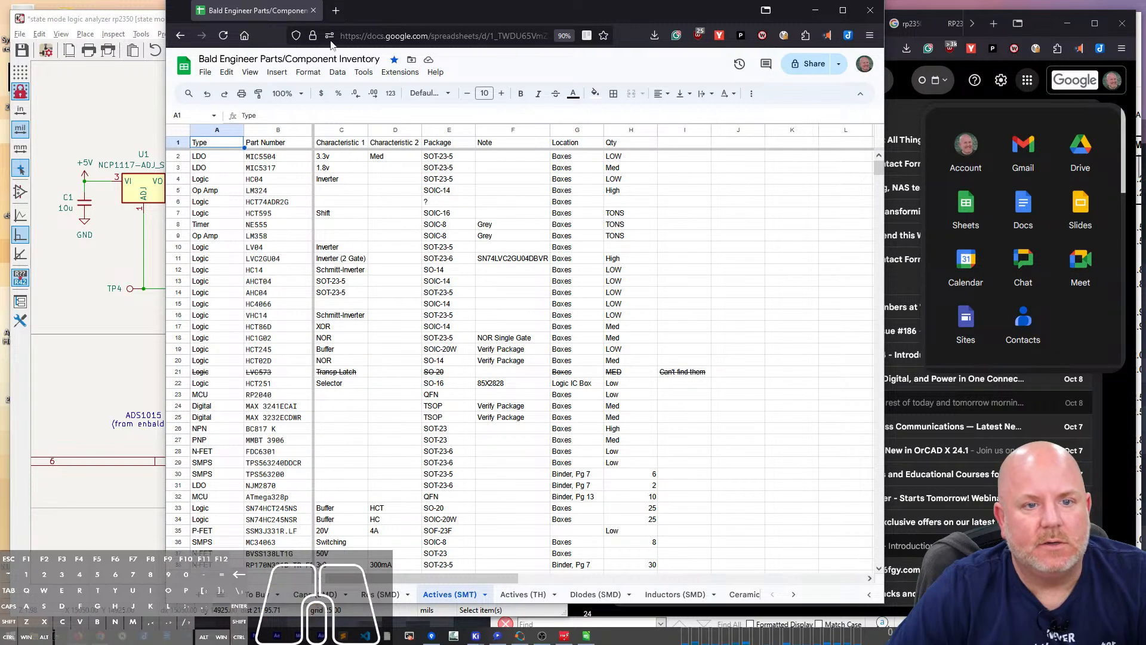
# Step: Create a filter on the Type column of the Actives (SMT) sheet
pyautogui.click(308, 72)
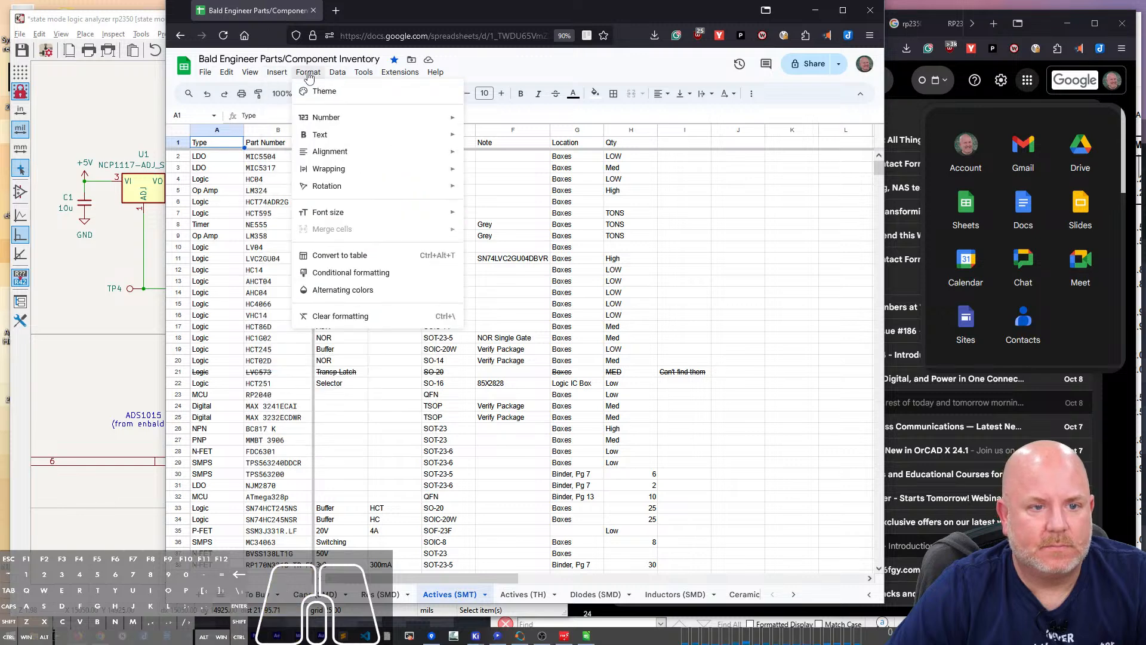
pyautogui.press('Escape')
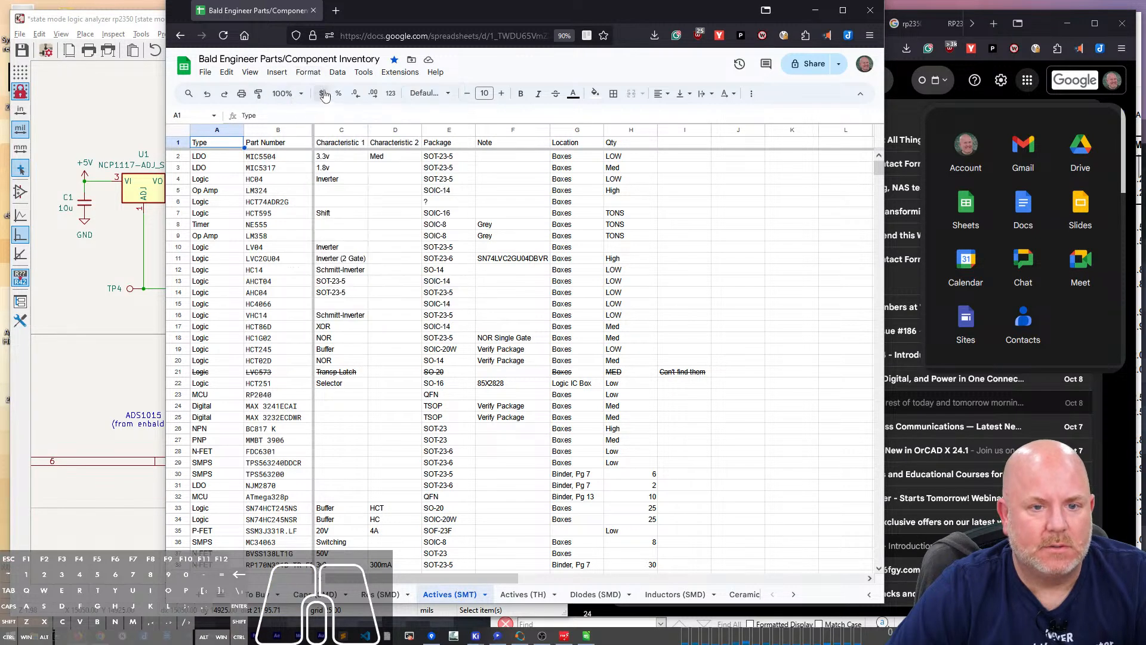
pyautogui.rightClick(221, 144)
pyautogui.rightClick(211, 130)
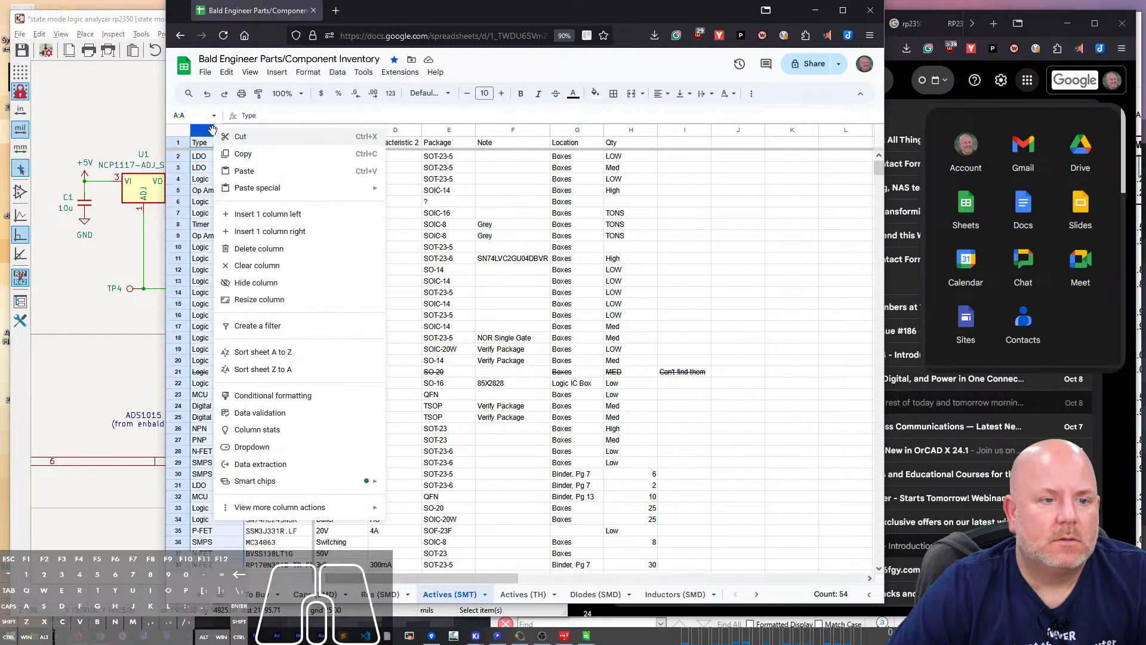
pyautogui.click(271, 327)
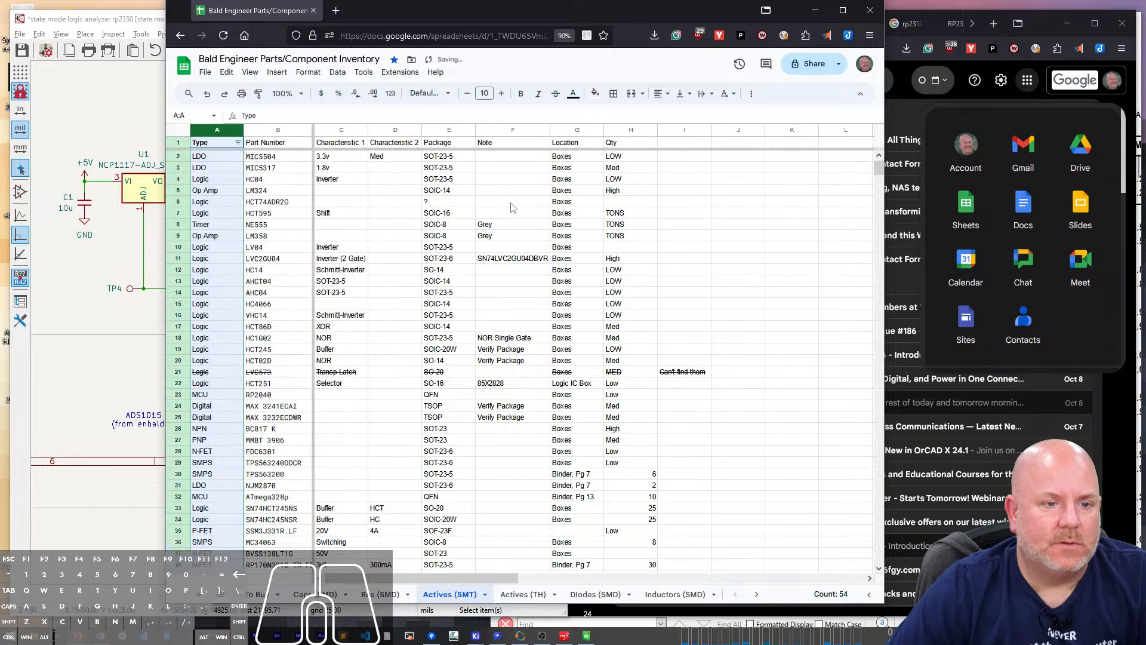
# Step: Filter the Type column of the Actives (SMT) sheet to show only LDO and Linear parts
pyautogui.click(238, 142)
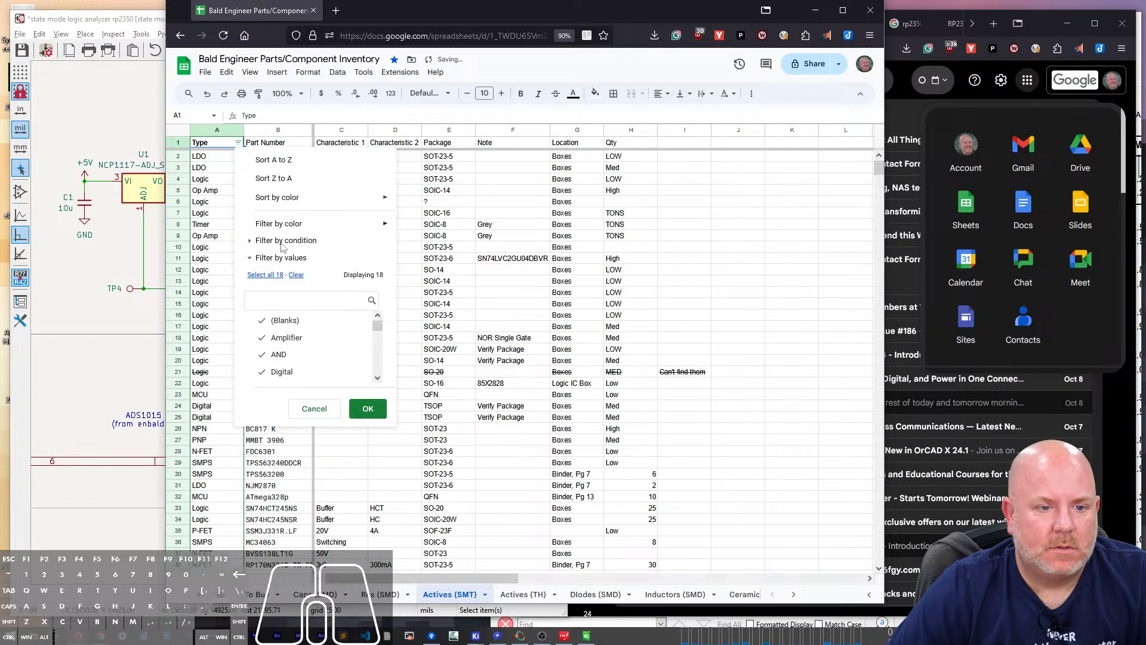
pyautogui.click(293, 277)
pyautogui.click(280, 300)
pyautogui.write('LD')
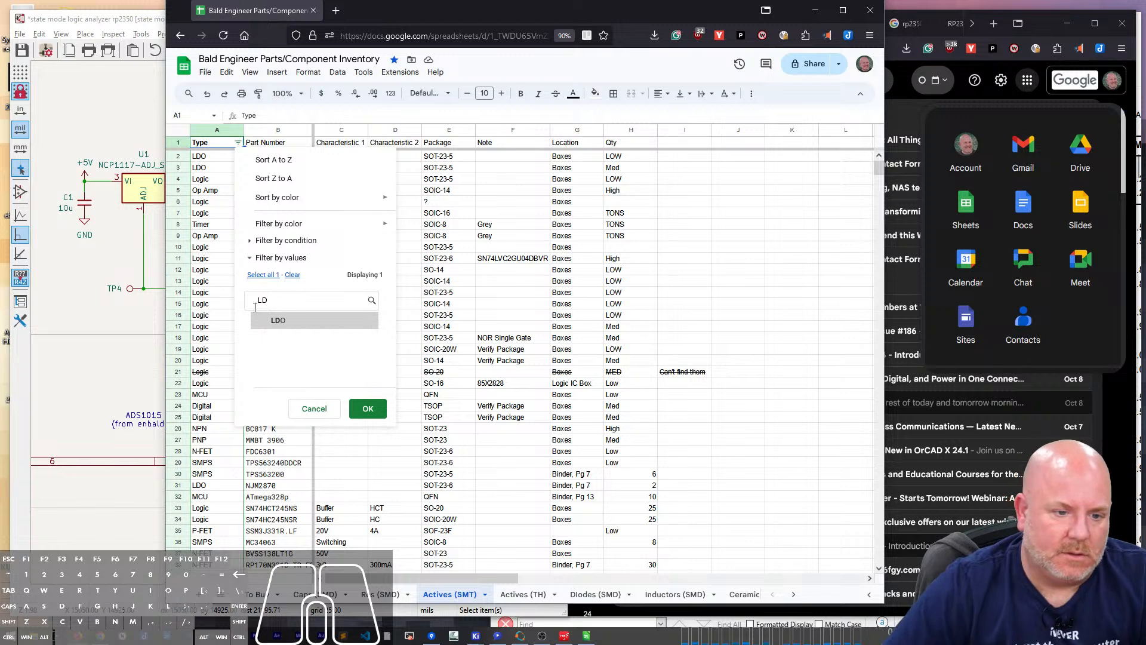
pyautogui.click(285, 297)
pyautogui.press('BackSpace')
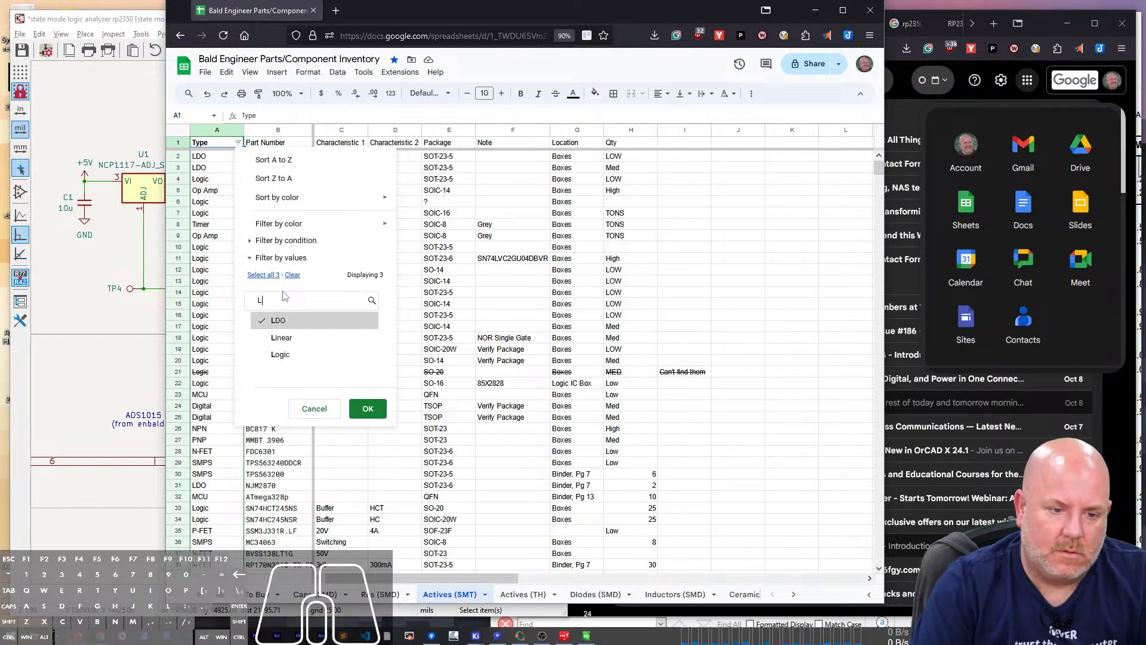
pyautogui.click(281, 338)
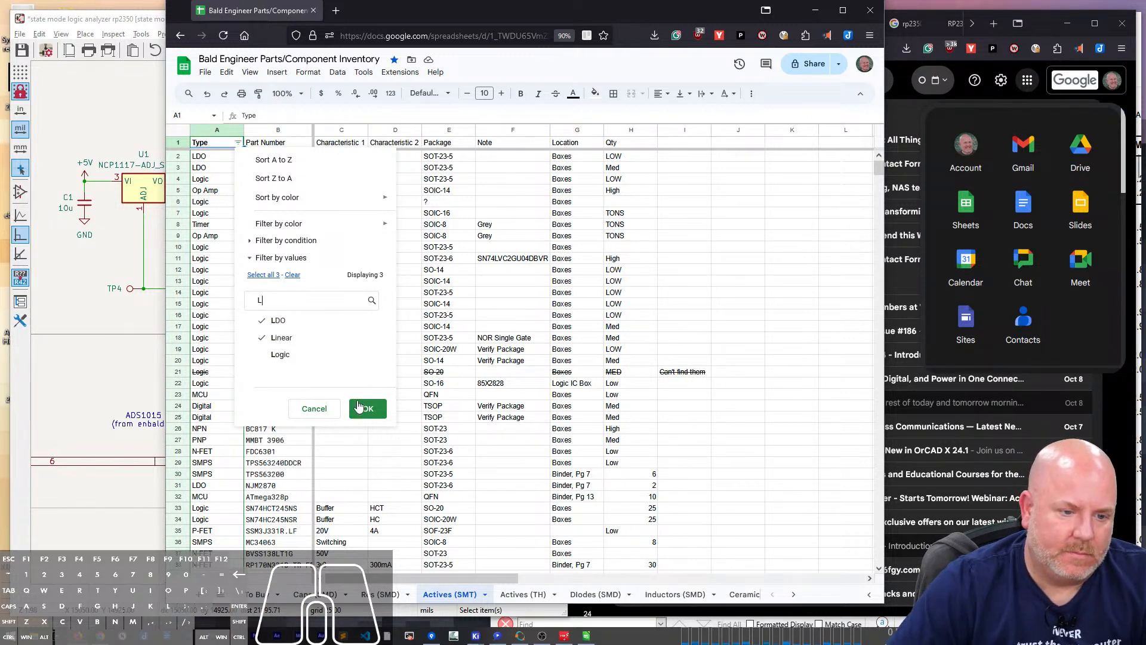
pyautogui.click(367, 409)
# Step: Look through the part numbers, characteristics and quantities of the filtered LDO and Linear regulators
pyautogui.click(388, 213)
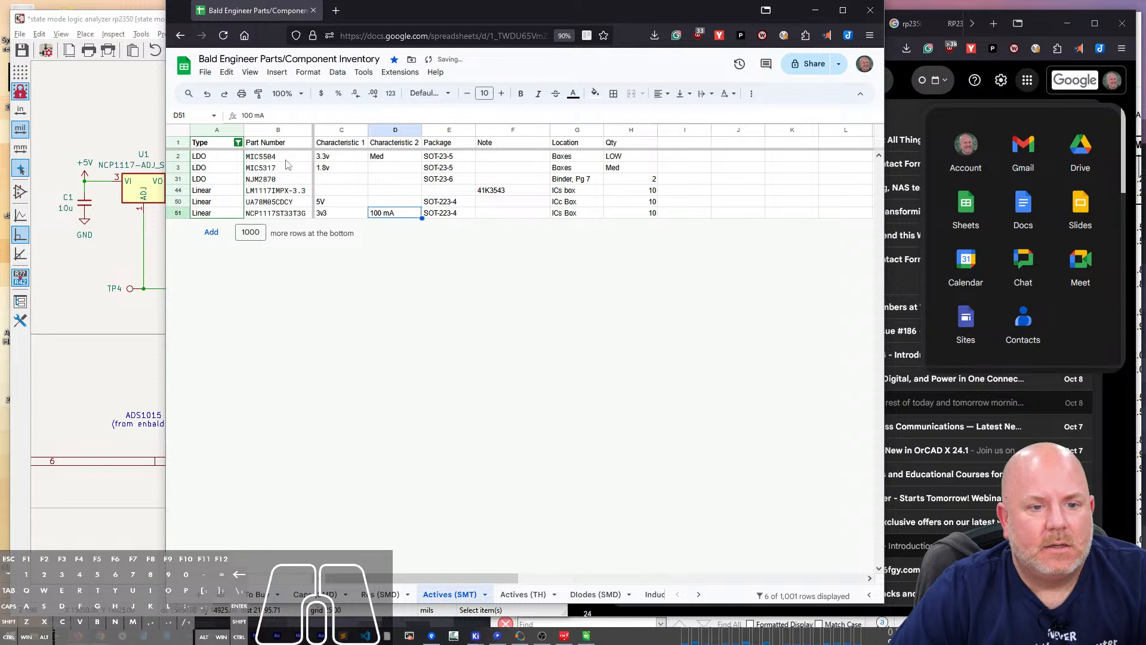
pyautogui.click(286, 158)
pyautogui.press('Down')
pyautogui.press('Down')
pyautogui.press('Down')
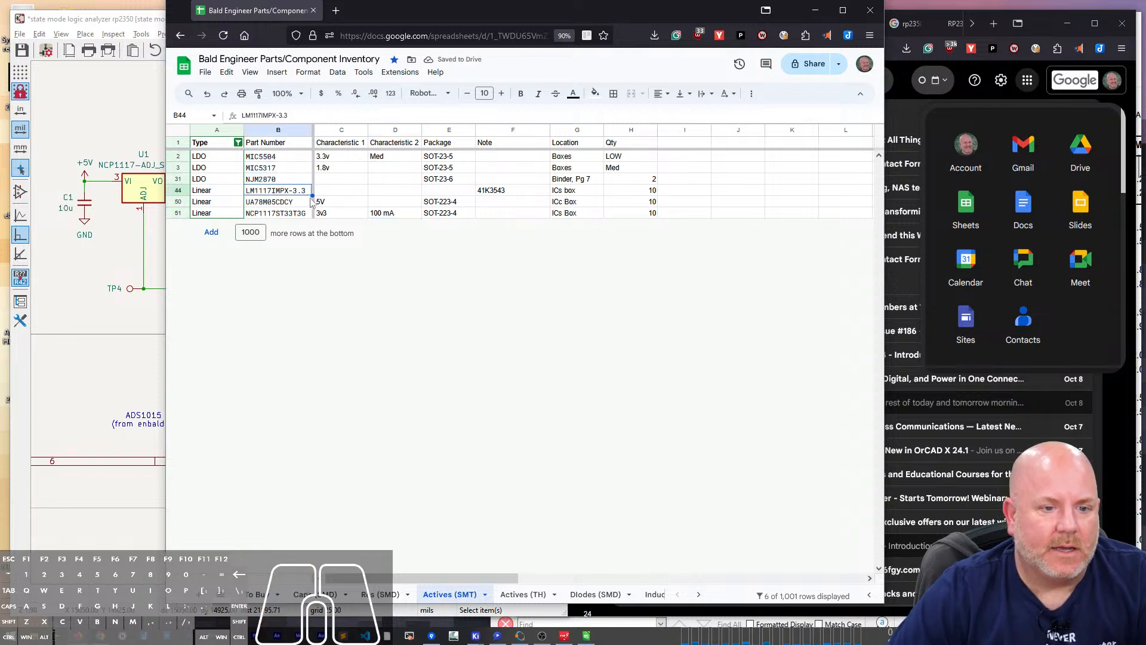
pyautogui.press('Down')
pyautogui.press('Down')
pyautogui.press('Up')
pyautogui.press('Up')
pyautogui.press('Up')
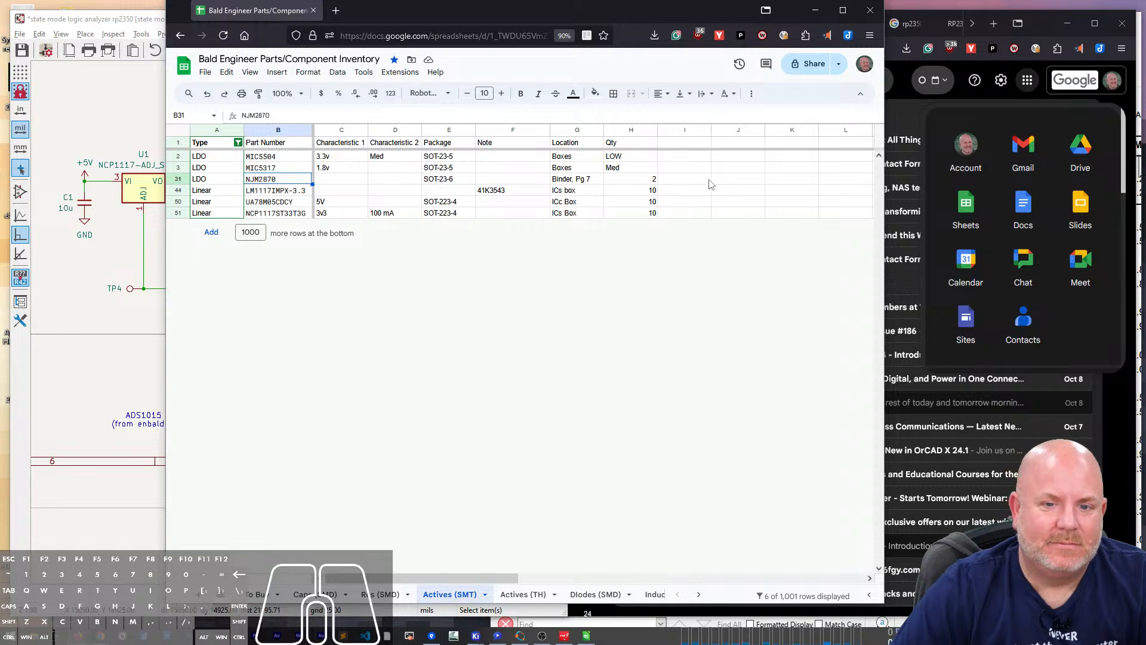
pyautogui.click(625, 180)
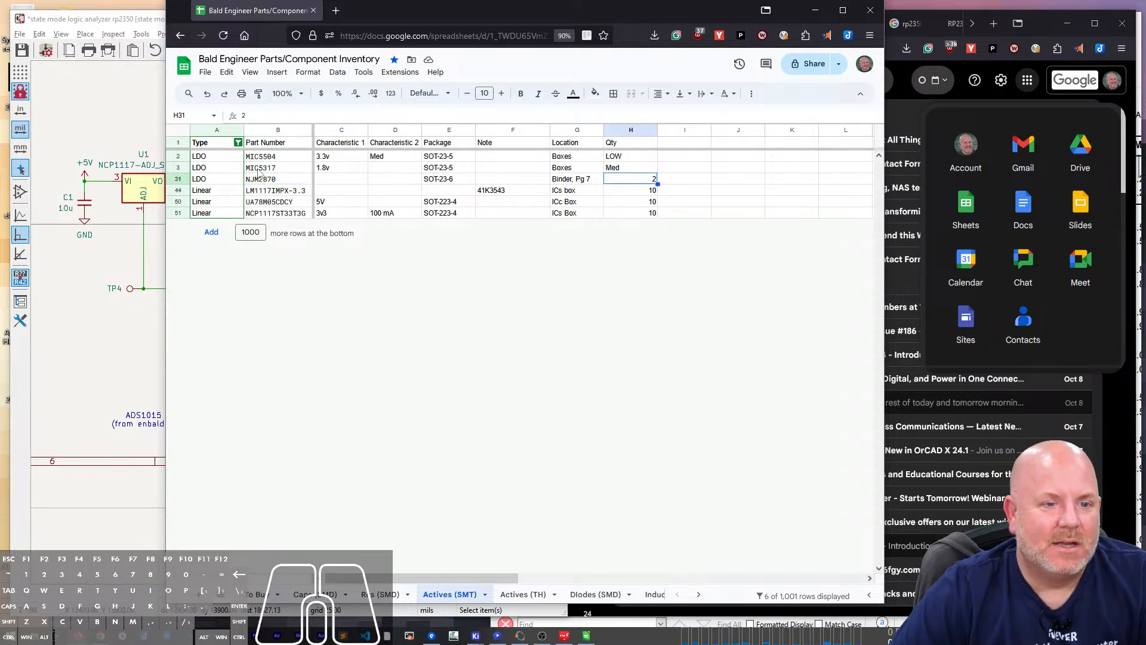
# Step: Search the web for the part number NJM2870 from the inventory and open Nisshinbo's NJM2870 Series page
pyautogui.click(287, 178)
pyautogui.hotkey('ctrl', 'c')
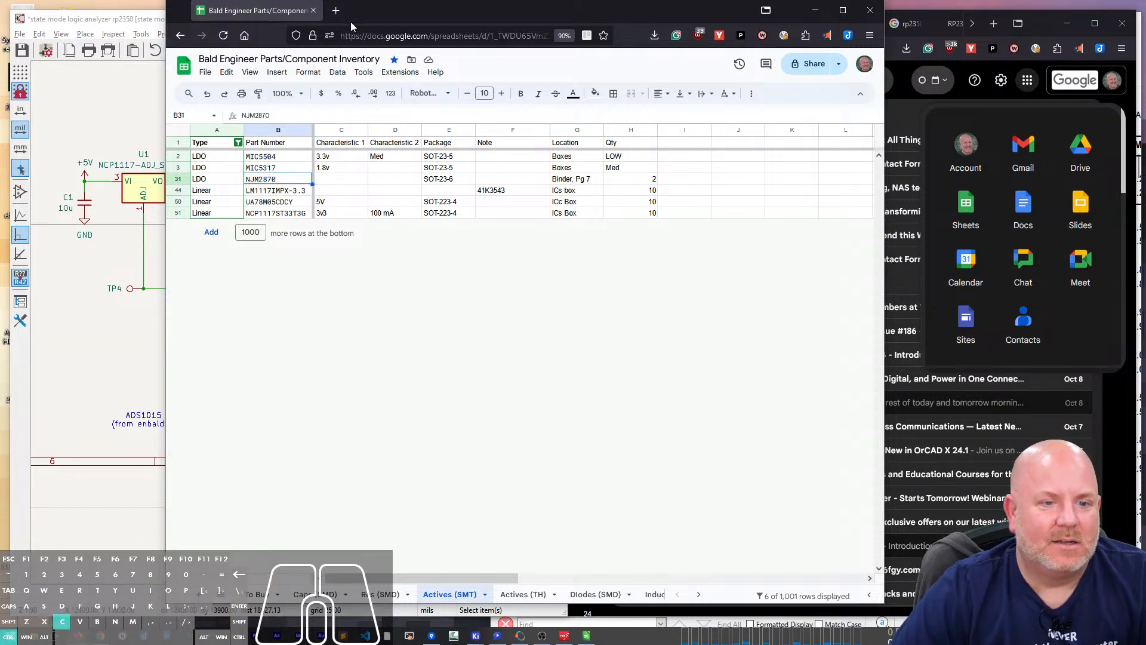
pyautogui.click(336, 10)
pyautogui.hotkey('ctrl', 'v')
pyautogui.press('Return')
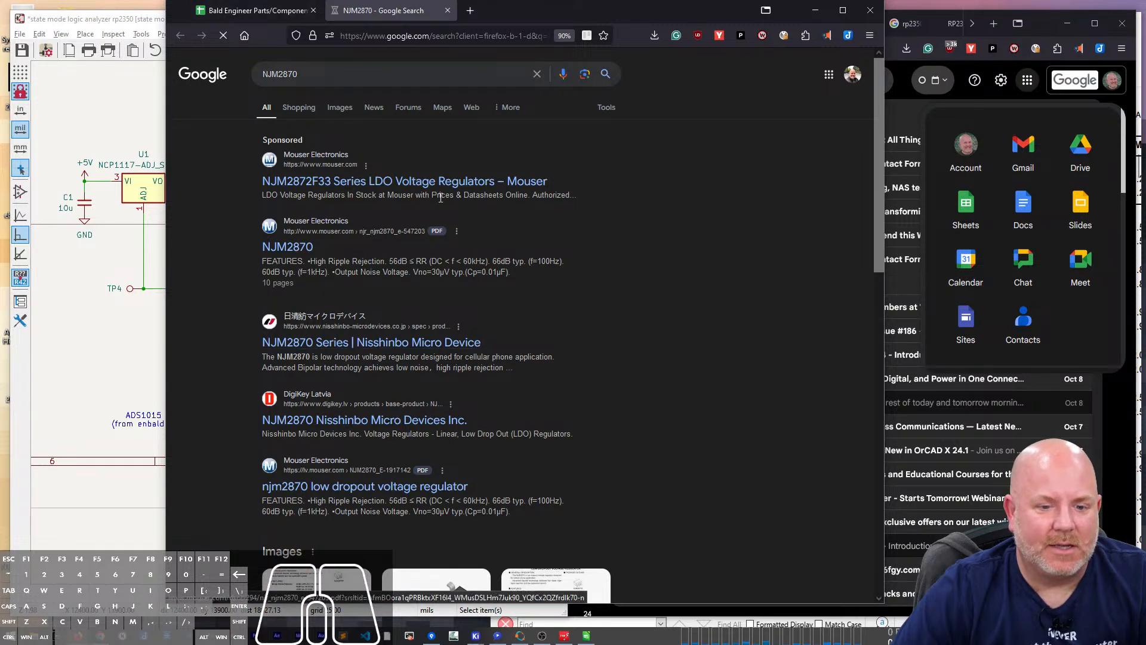
pyautogui.click(465, 346)
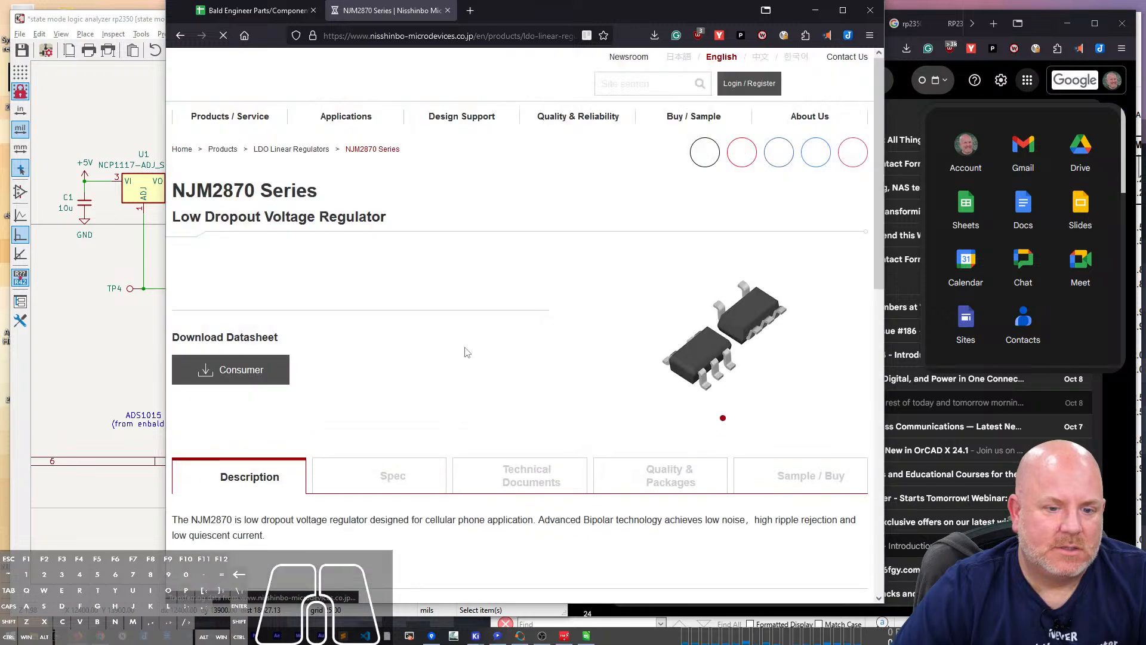
# Step: Look over the NJM2870 product page and open its Consumer datasheet
pyautogui.scroll(-2, 465, 352)
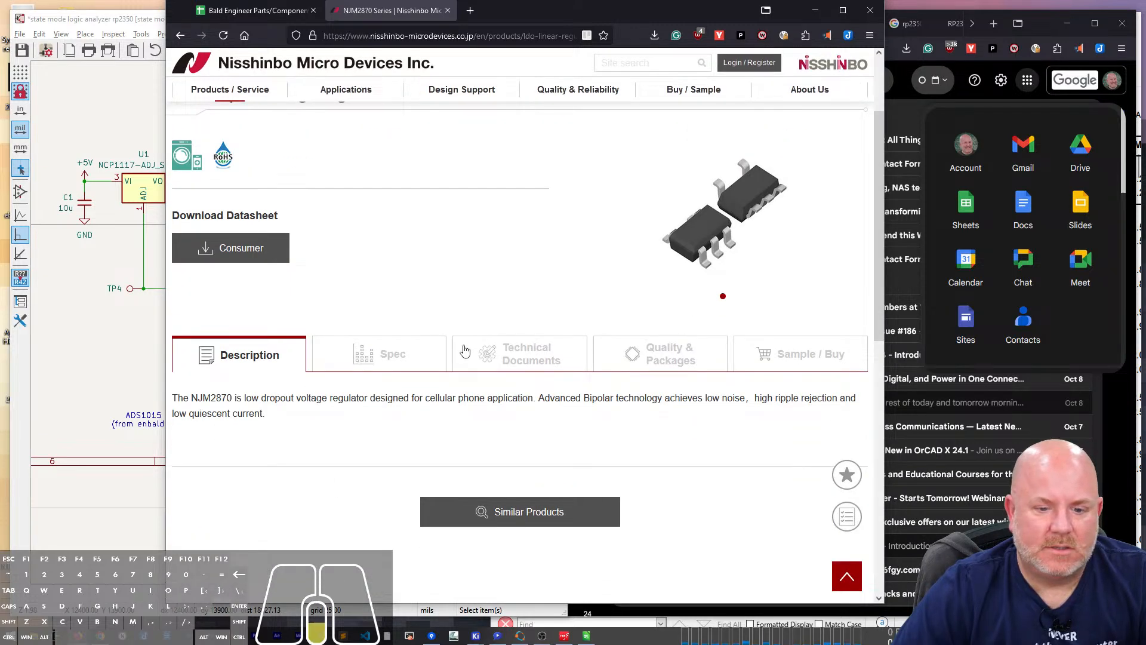
pyautogui.scroll(-8, 466, 351)
pyautogui.scroll(9, 467, 340)
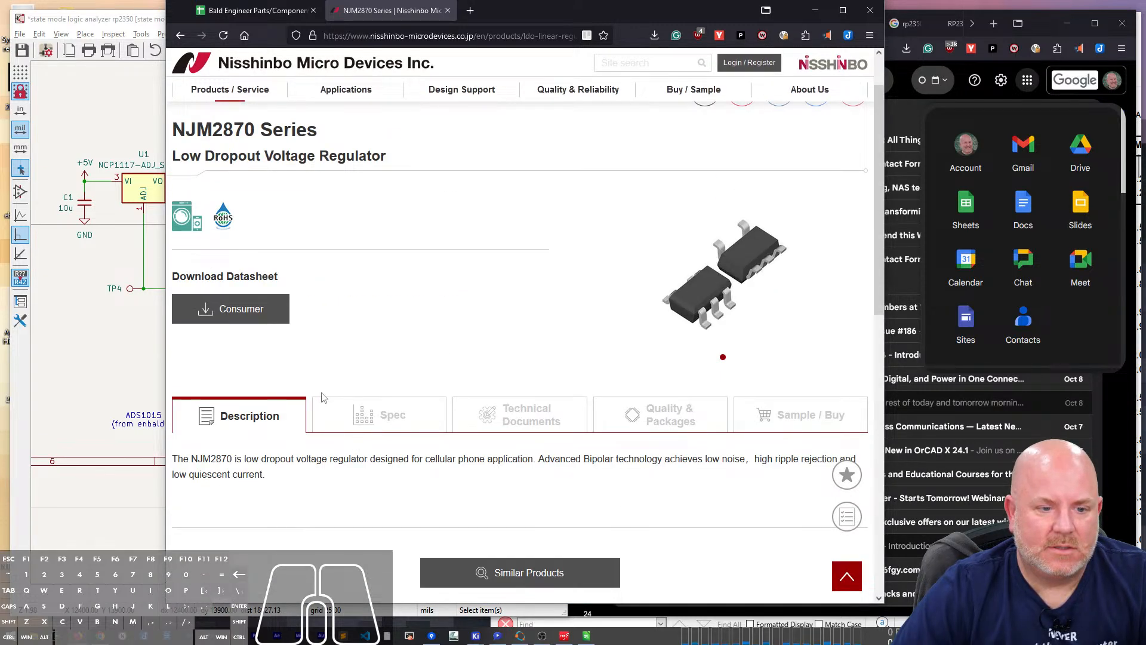
pyautogui.click(232, 319)
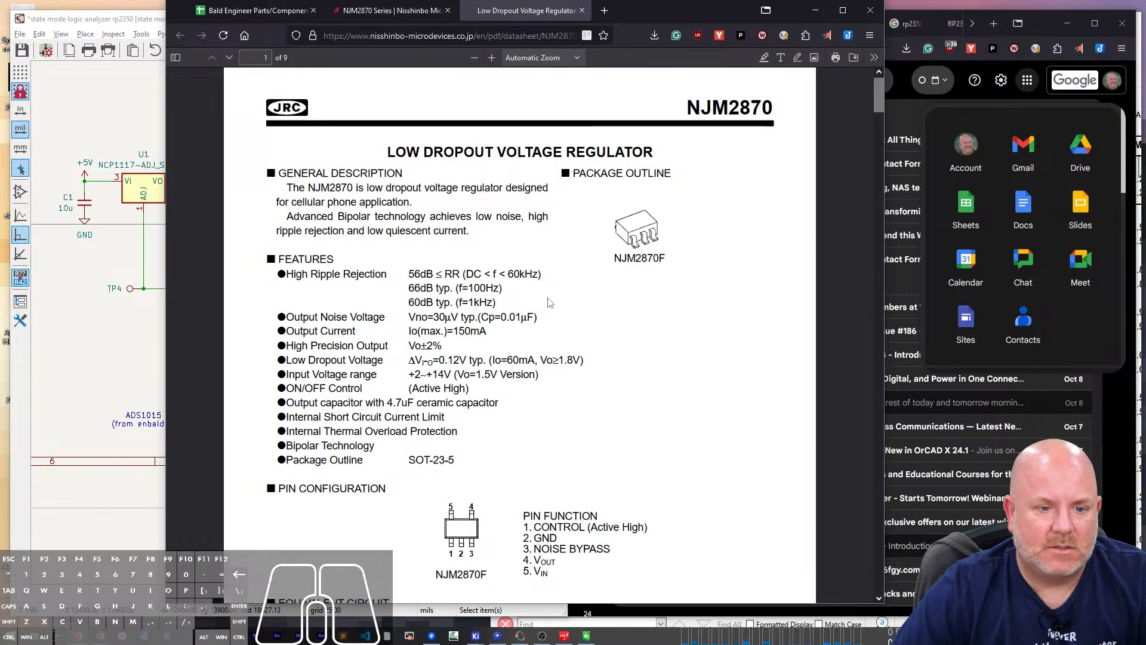
# Step: Read the NJM2870 datasheet's features, pin configuration, equivalent circuit, ratings and test circuit
pyautogui.scroll(-5, 550, 303)
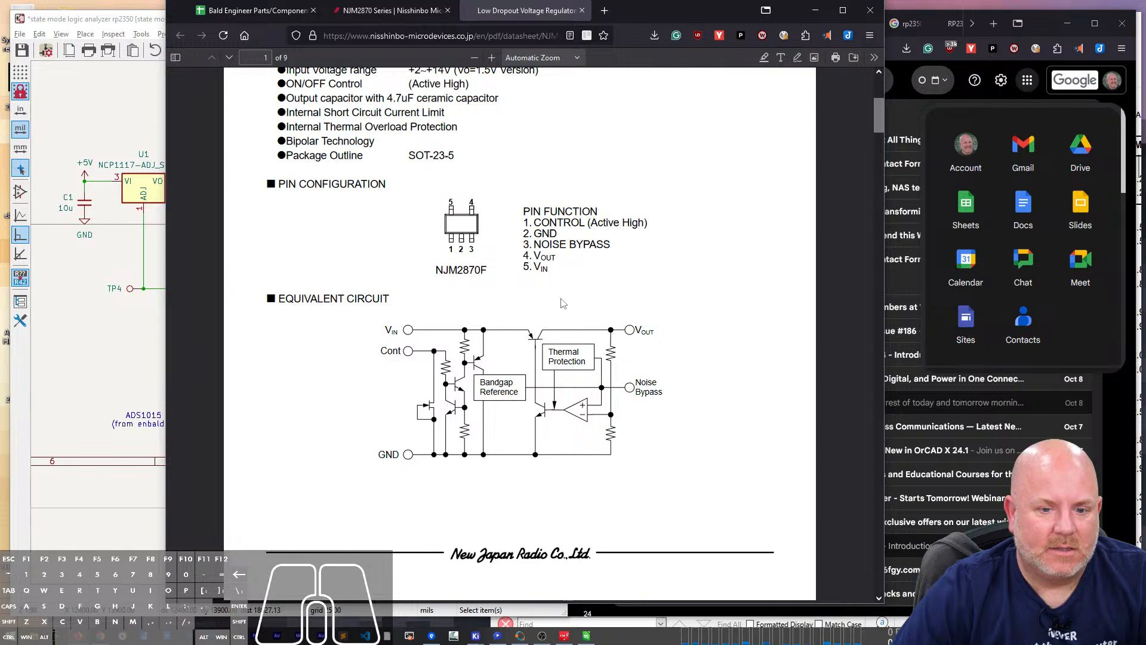
pyautogui.scroll(4, 563, 299)
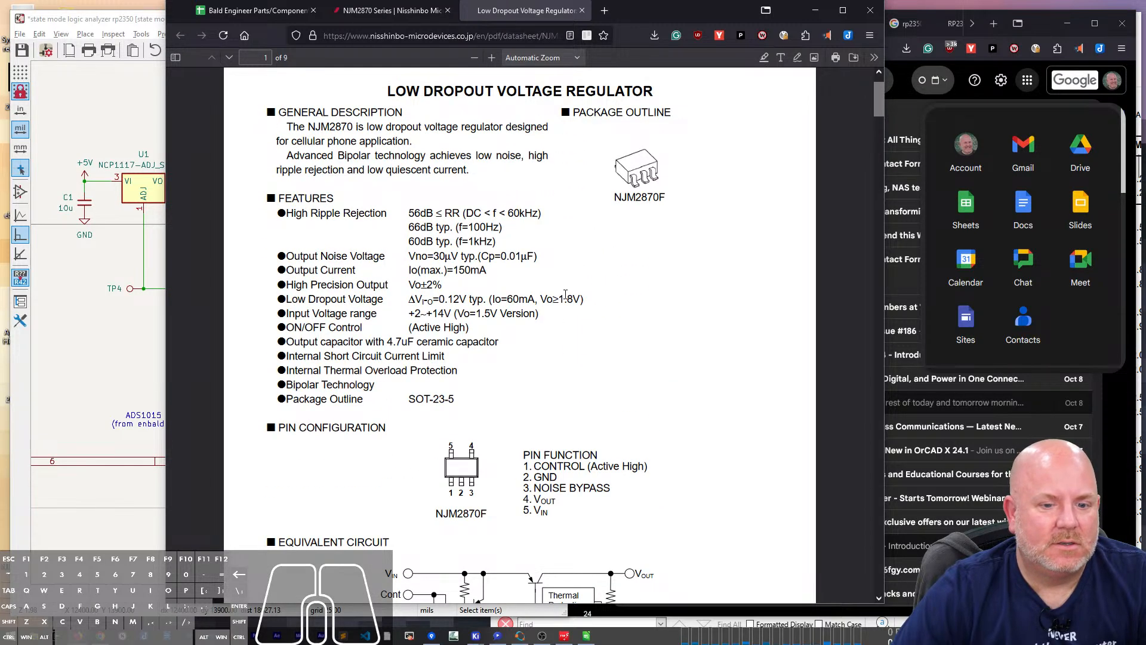
pyautogui.scroll(-4, 566, 295)
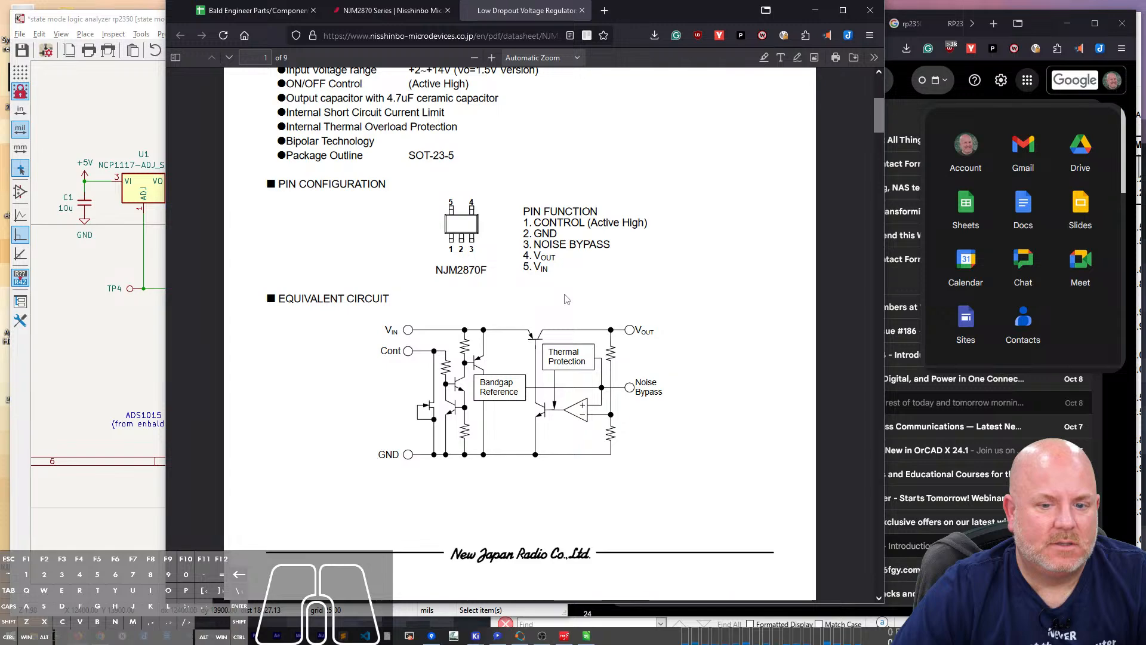
pyautogui.scroll(-7, 566, 298)
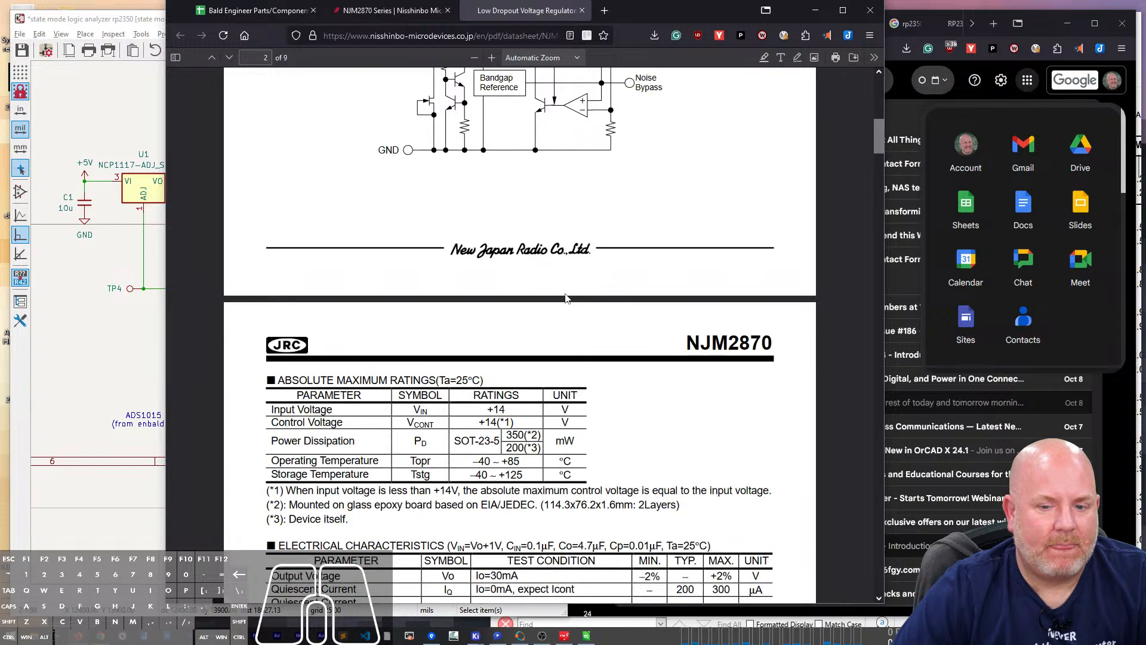
pyautogui.scroll(-11, 568, 297)
pyautogui.scroll(-10, 568, 297)
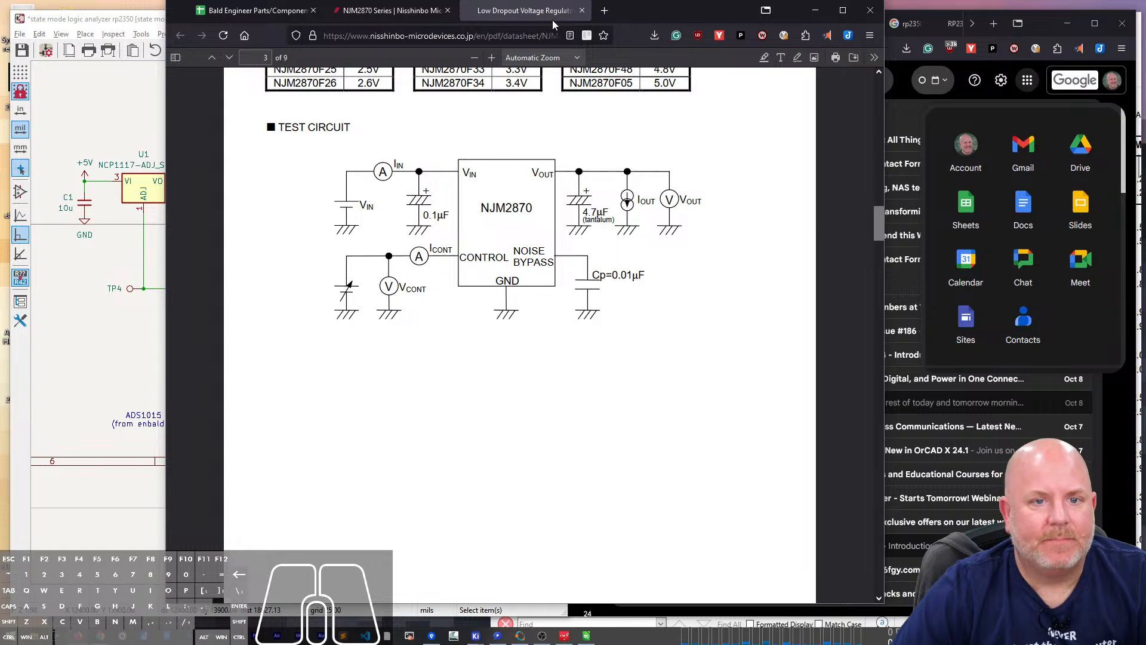
# Step: Close the NJM2870 datasheet and product page, and check the LM317 entry on the inventory's Actives (TH) sheet
pyautogui.click(582, 11)
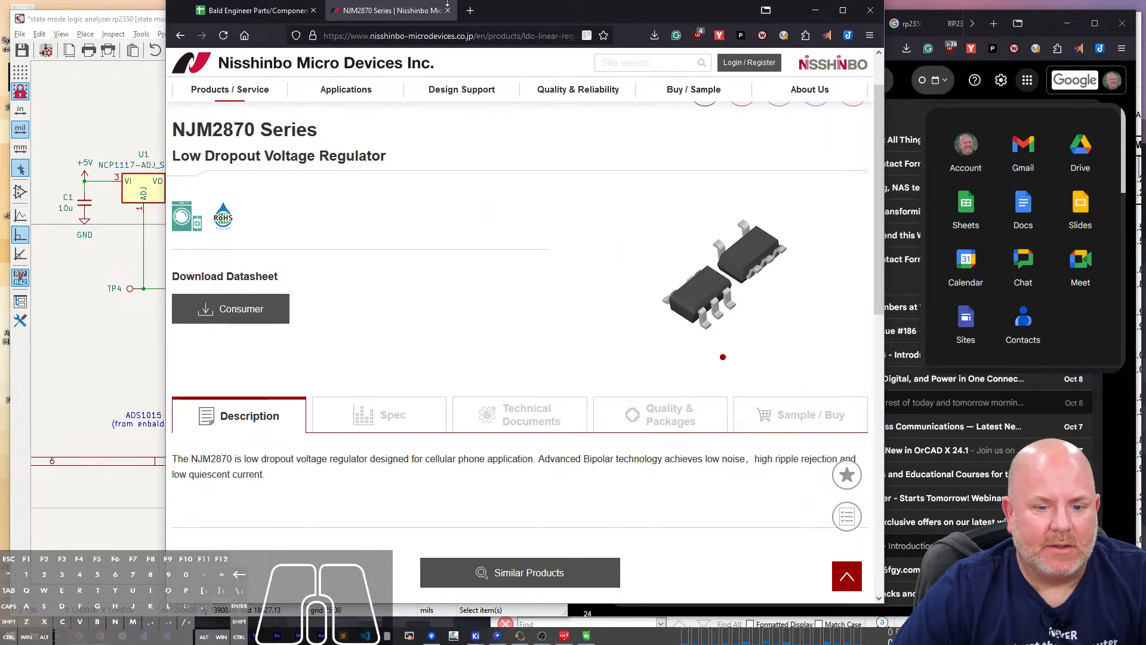
pyautogui.click(447, 9)
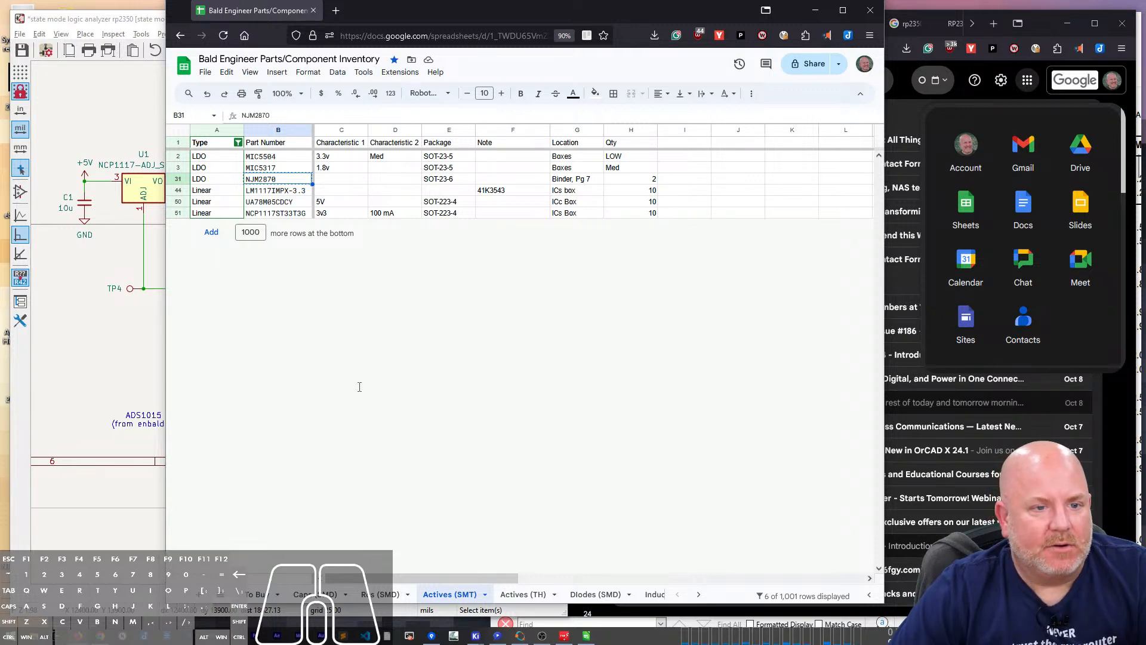
pyautogui.click(525, 594)
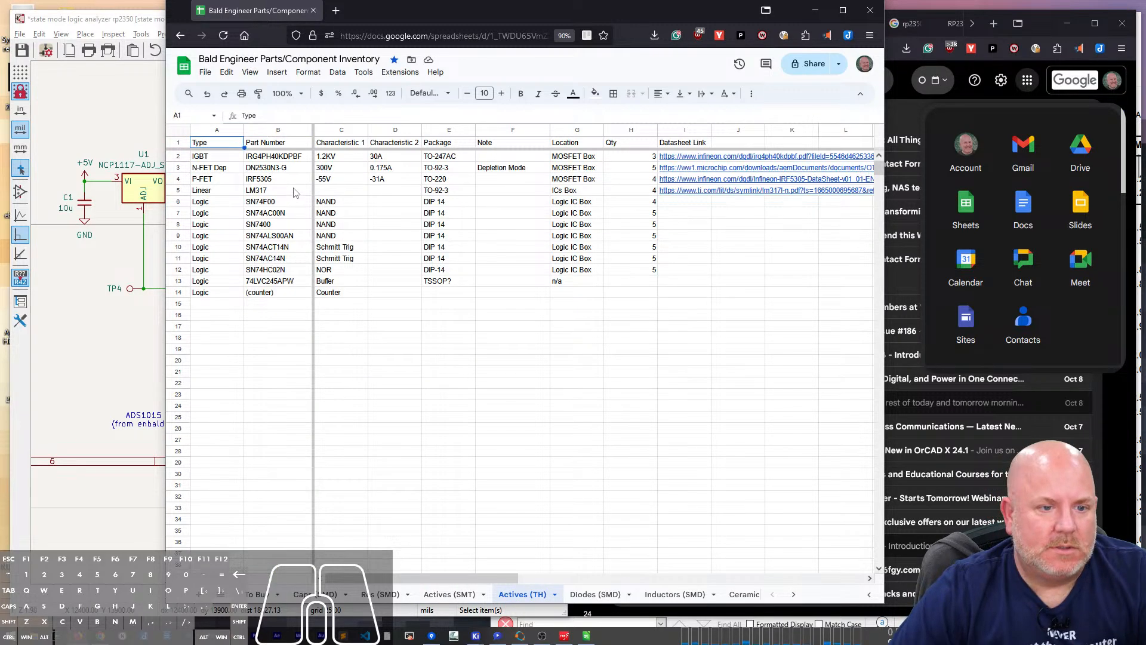
pyautogui.click(266, 192)
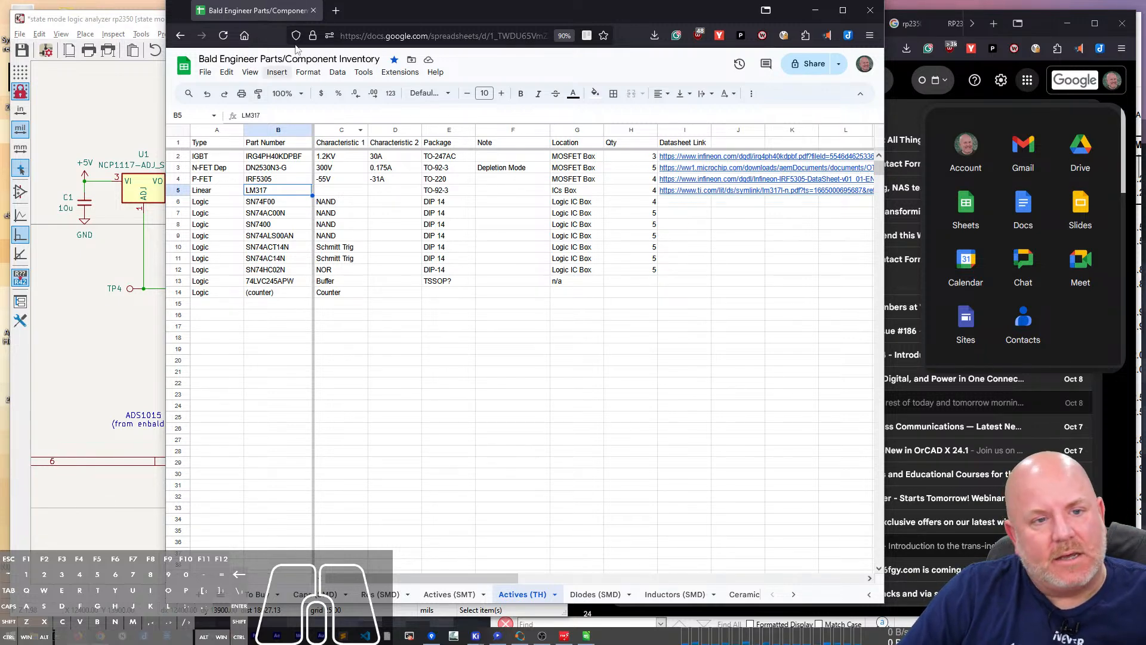
# Step: Open the Mouser website in a new browser tab and find its Digital to Analog Converters - DAC category
pyautogui.moveTo(357, 14); pyautogui.dragTo(417, 24)
pyautogui.click(398, 24)
pyautogui.write('mouser')
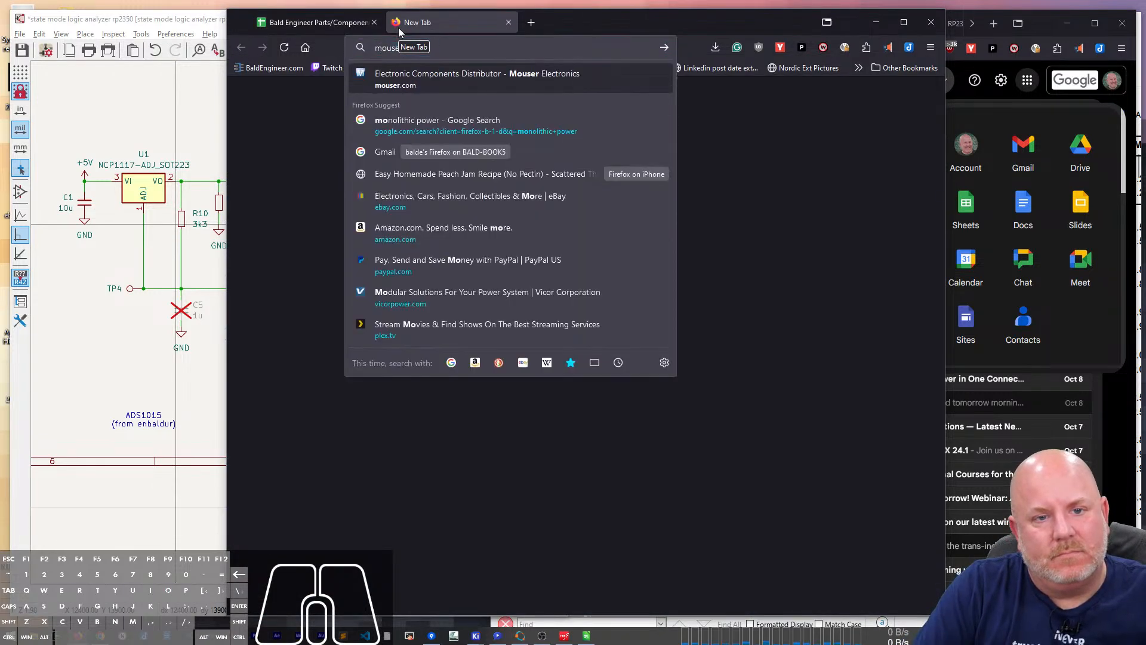
pyautogui.press('Return')
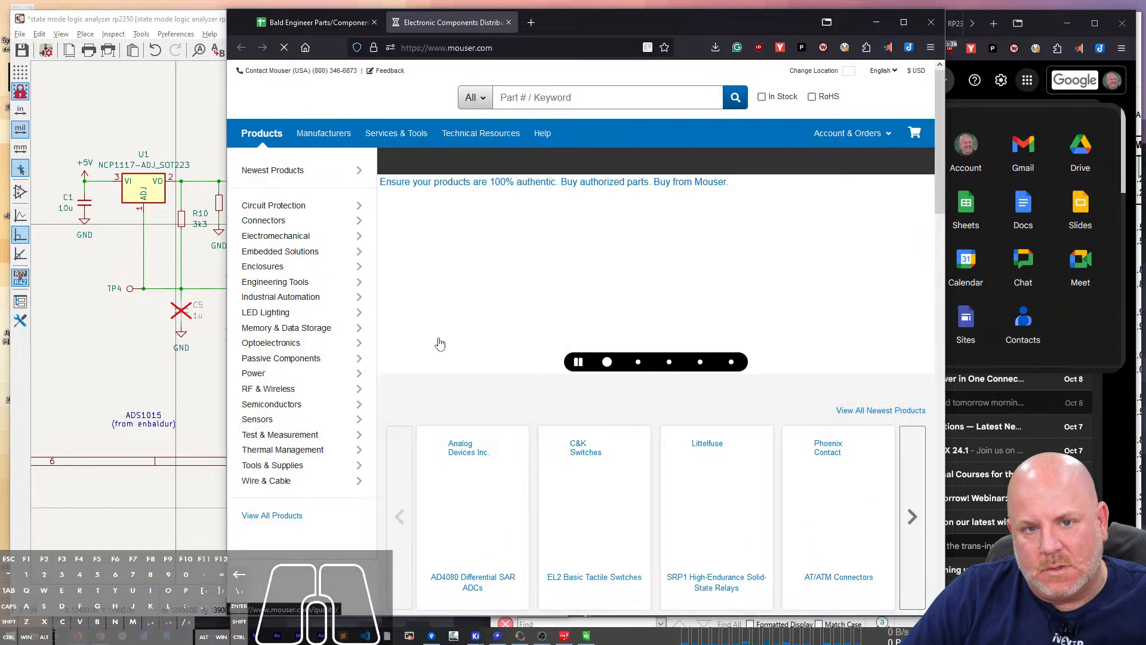
pyautogui.click(518, 95)
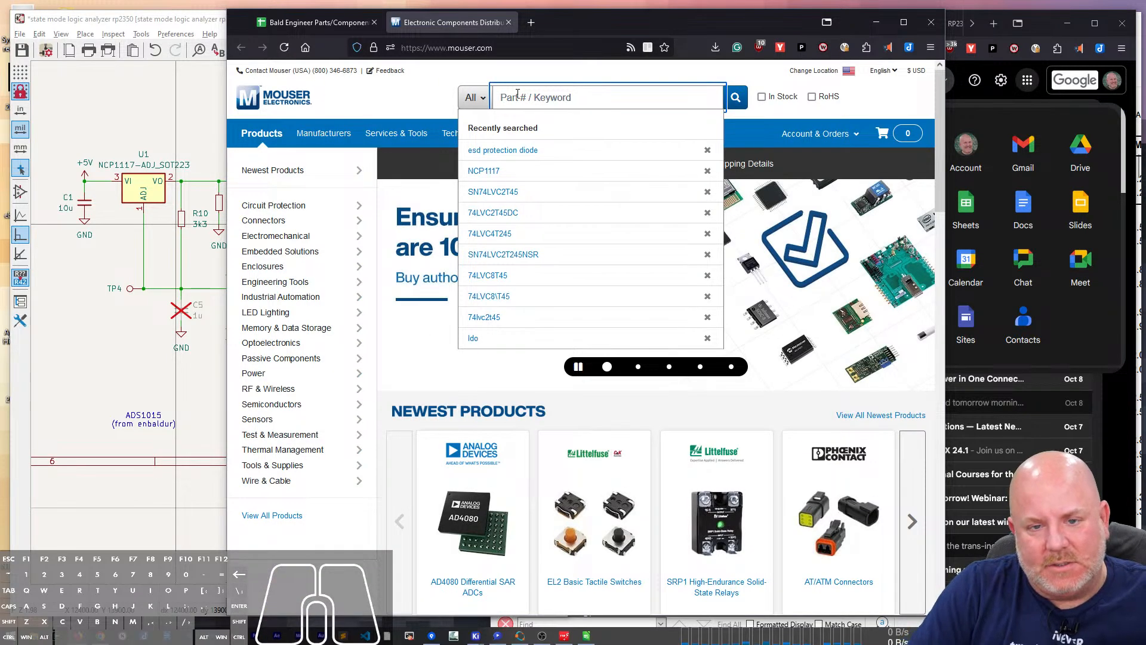
pyautogui.write('DAe')
pyautogui.write('C')
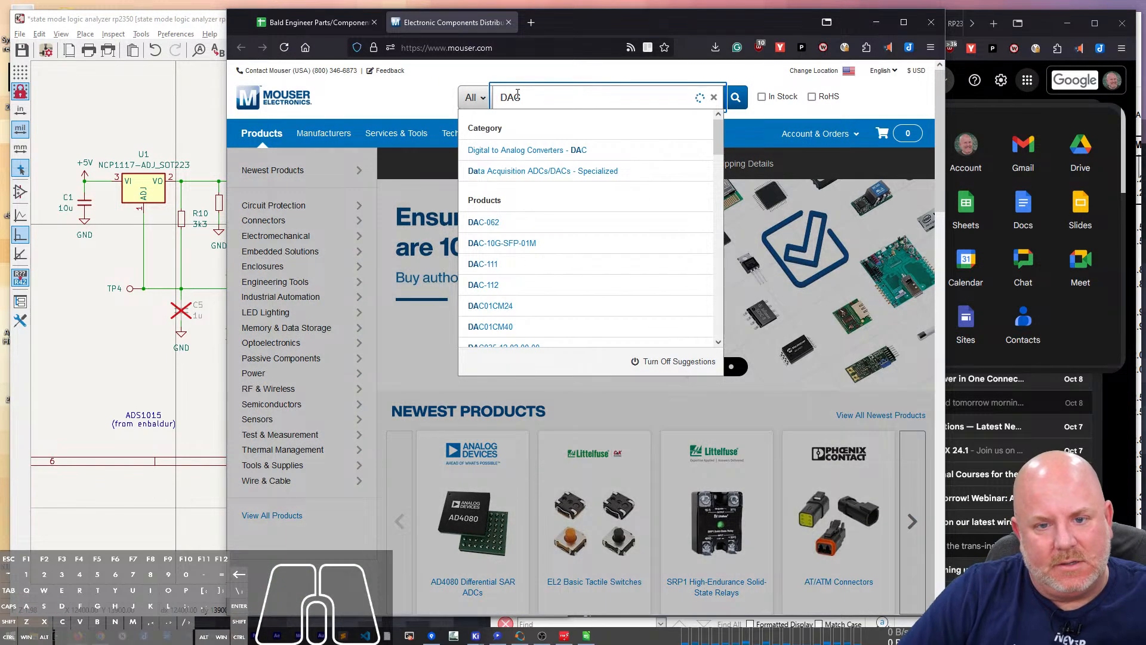
pyautogui.click(538, 149)
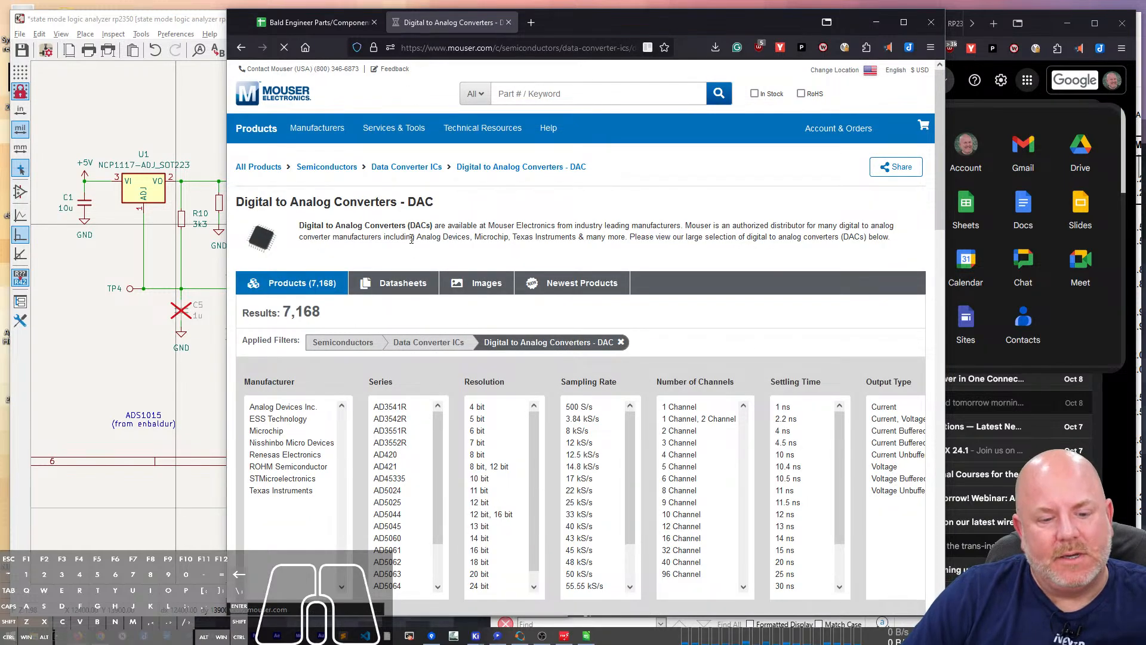
# Step: Reposition and enlarge the browser window, and filter the DAC results to parts that are In Stock and Active
pyautogui.moveTo(610, 27); pyautogui.dragTo(649, 24)
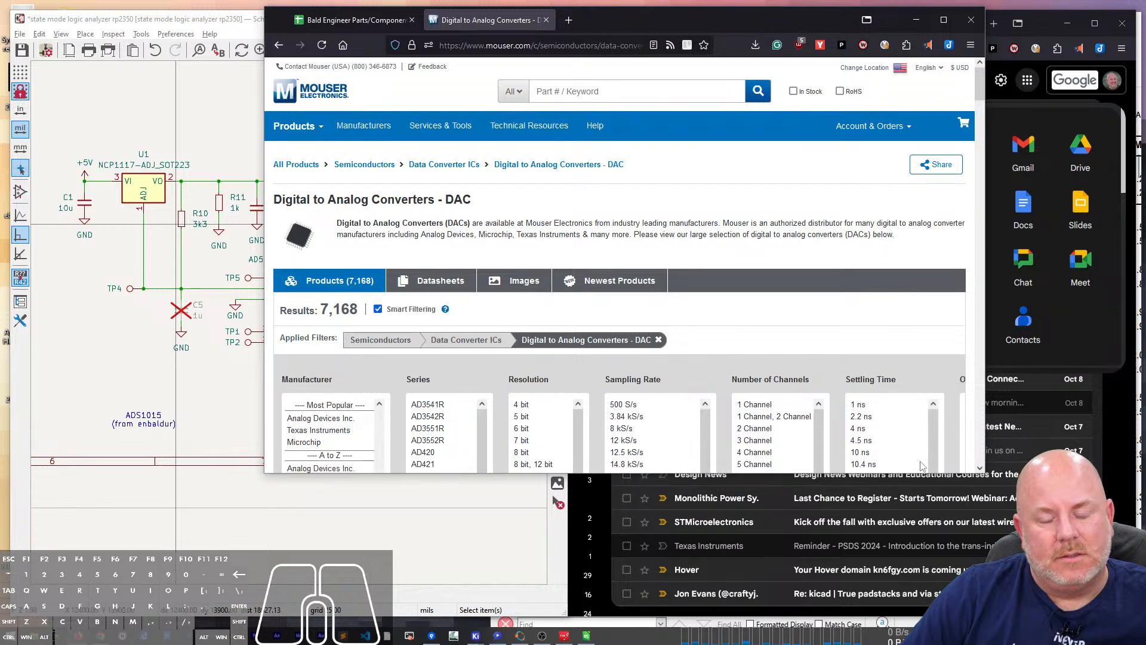
pyautogui.moveTo(923, 473); pyautogui.dragTo(926, 587)
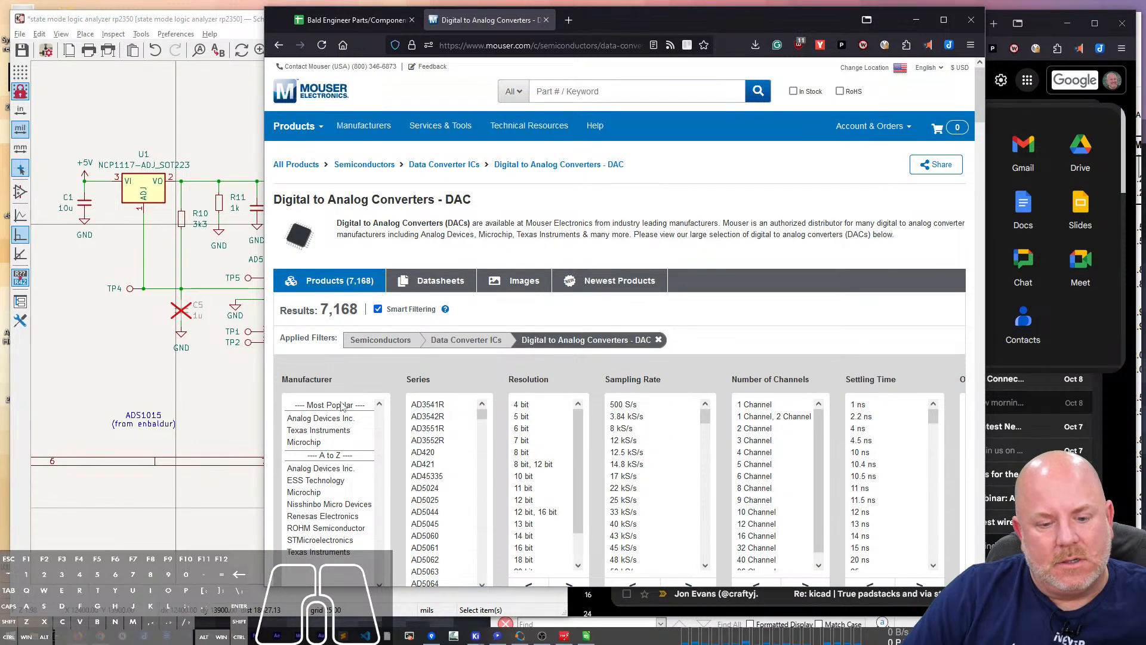
pyautogui.scroll(-4, 333, 405)
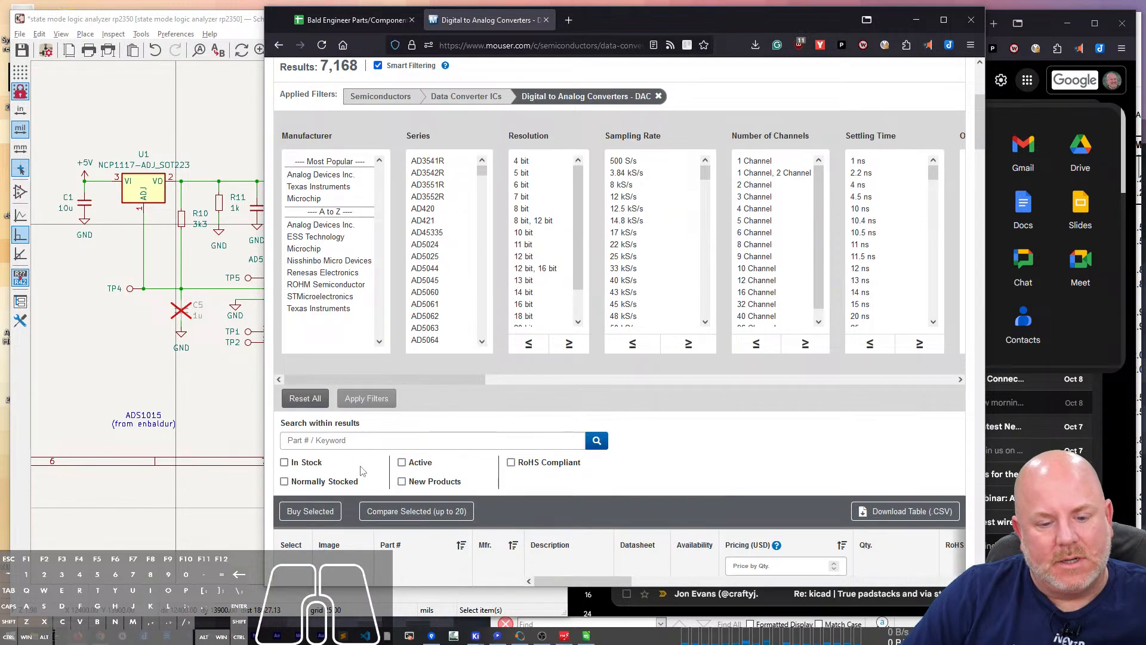
pyautogui.click(284, 462)
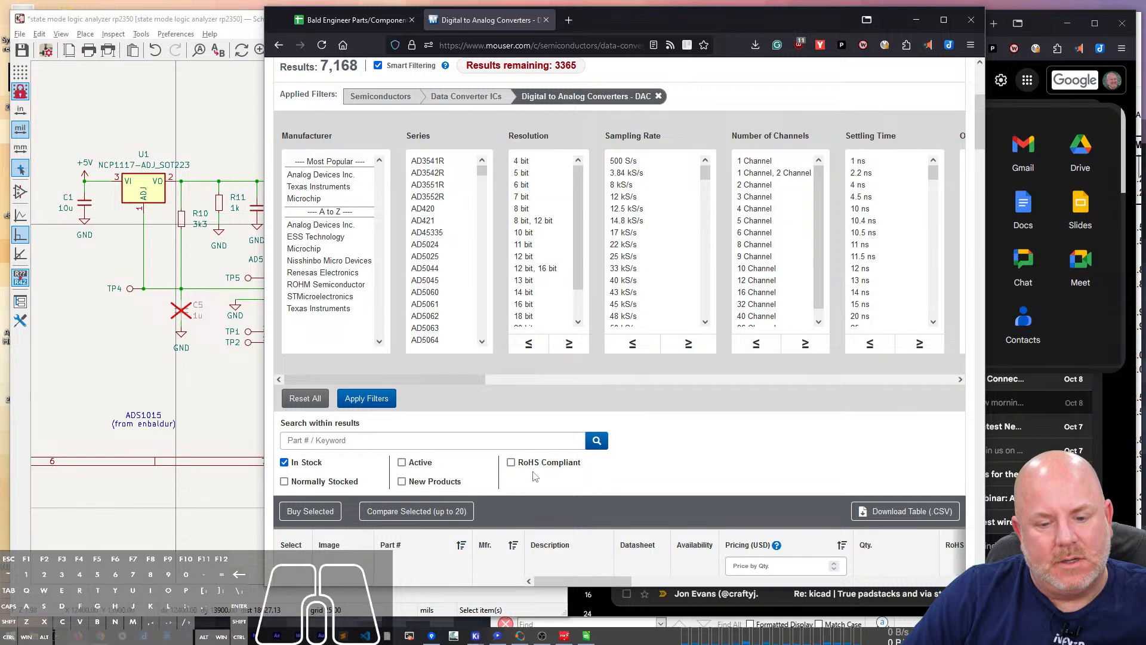
pyautogui.click(363, 400)
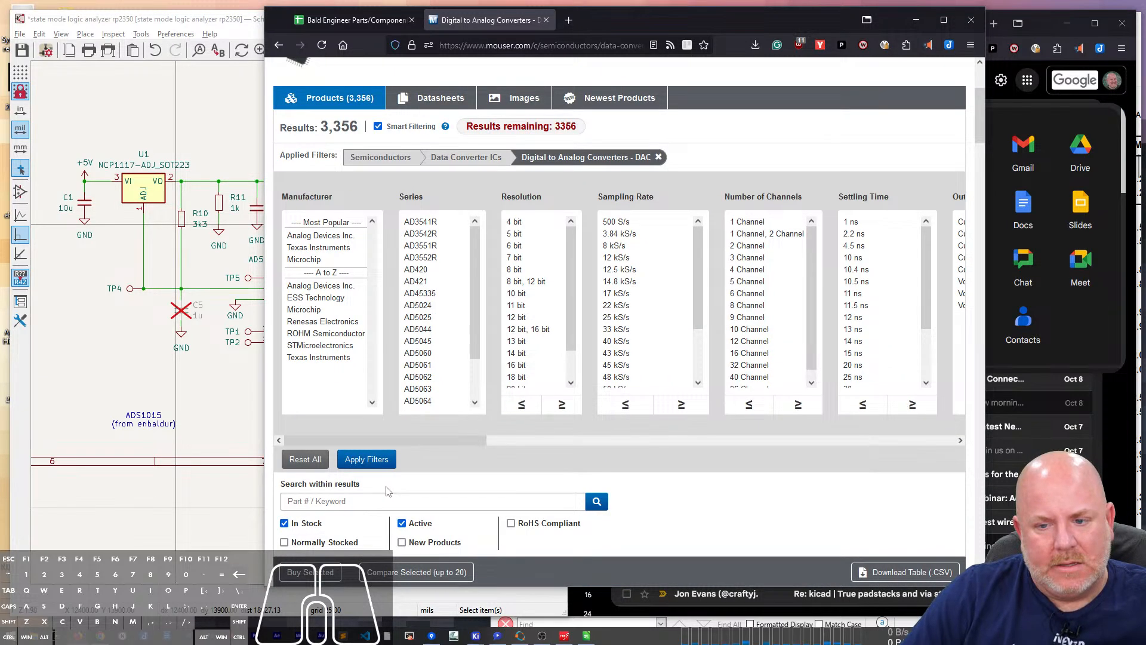
# Step: Set the DAC filters to 1 Channel and the SMD/SMT mounting style, looking over the interface types on the way
pyautogui.click(752, 224)
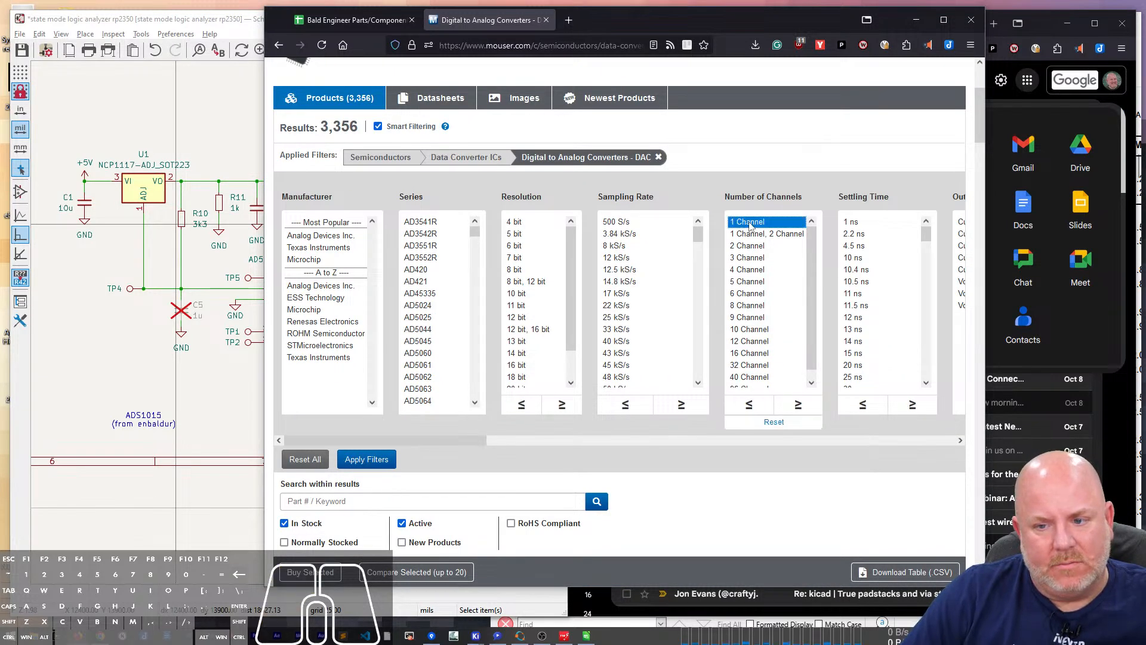
pyautogui.moveTo(450, 439); pyautogui.dragTo(653, 438)
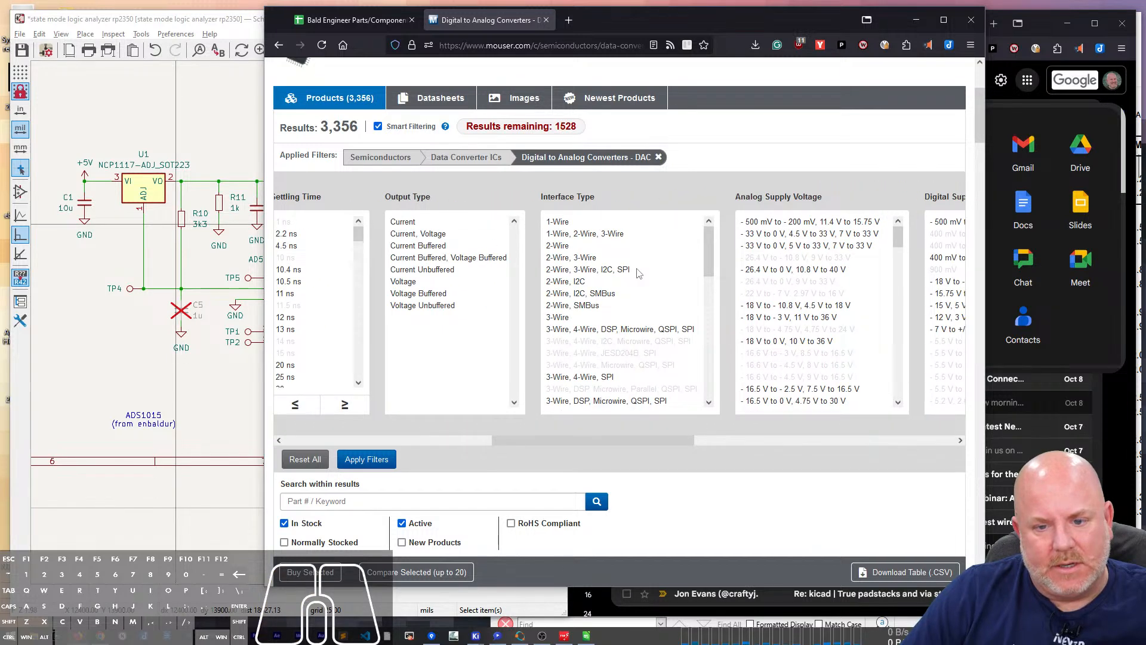
pyautogui.scroll(-5, 655, 328)
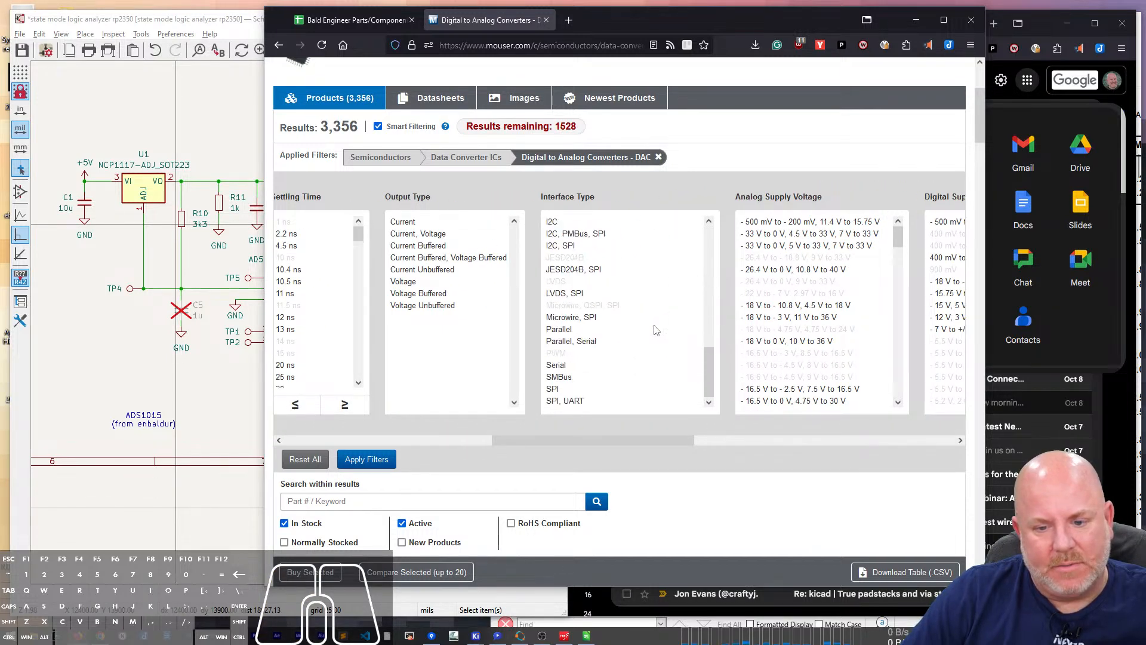
pyautogui.moveTo(657, 440); pyautogui.dragTo(899, 436)
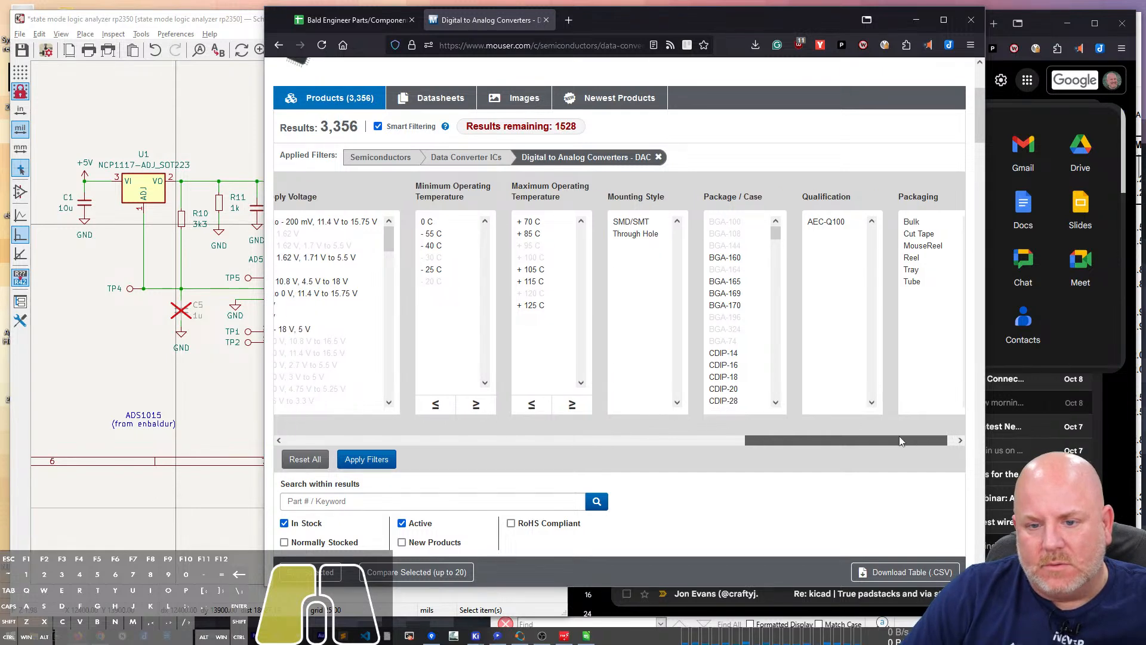
pyautogui.click(633, 222)
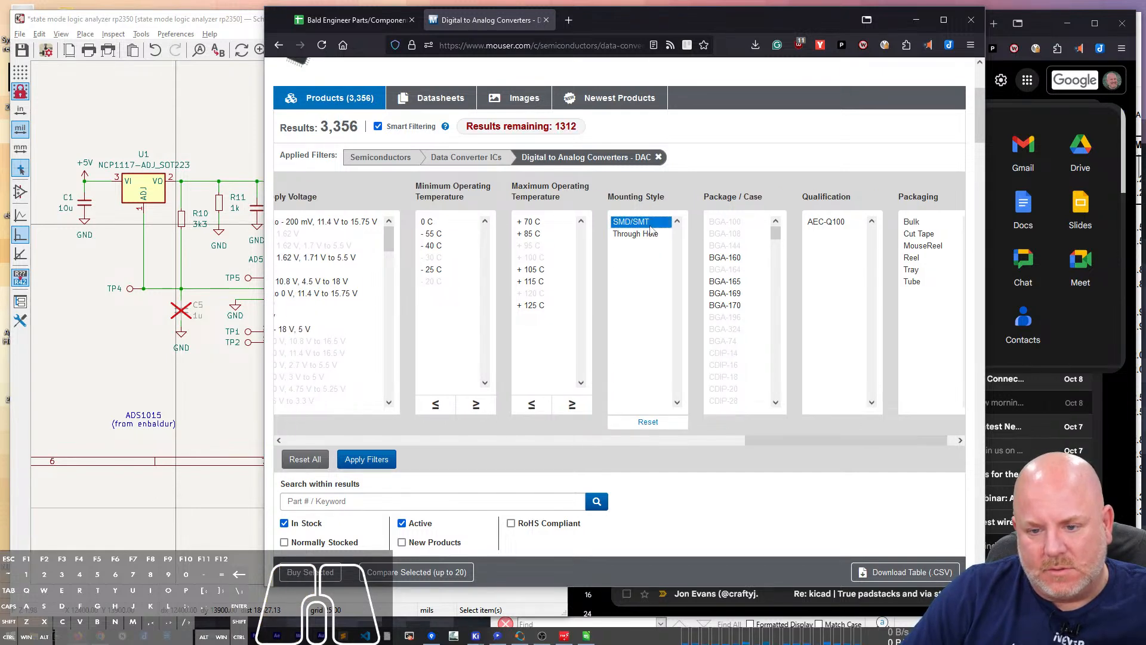
# Step: Add the SOIC and SOT-23 package variants to the Package / Case filter and apply the filters
pyautogui.scroll(-15, 746, 286)
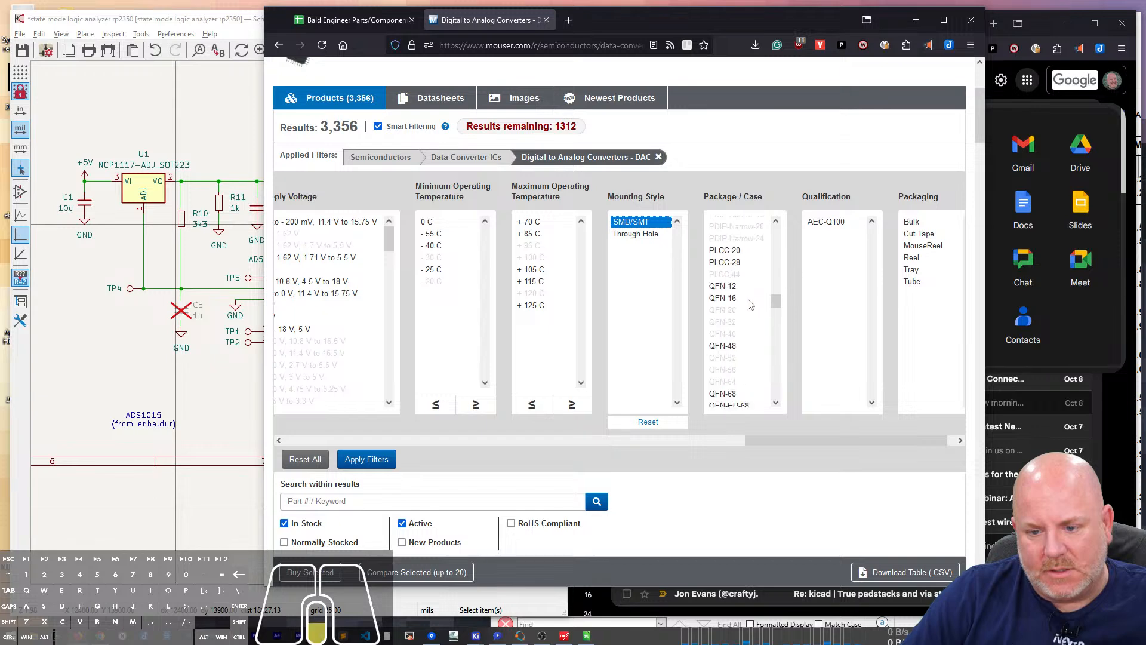
pyautogui.scroll(-10, 751, 304)
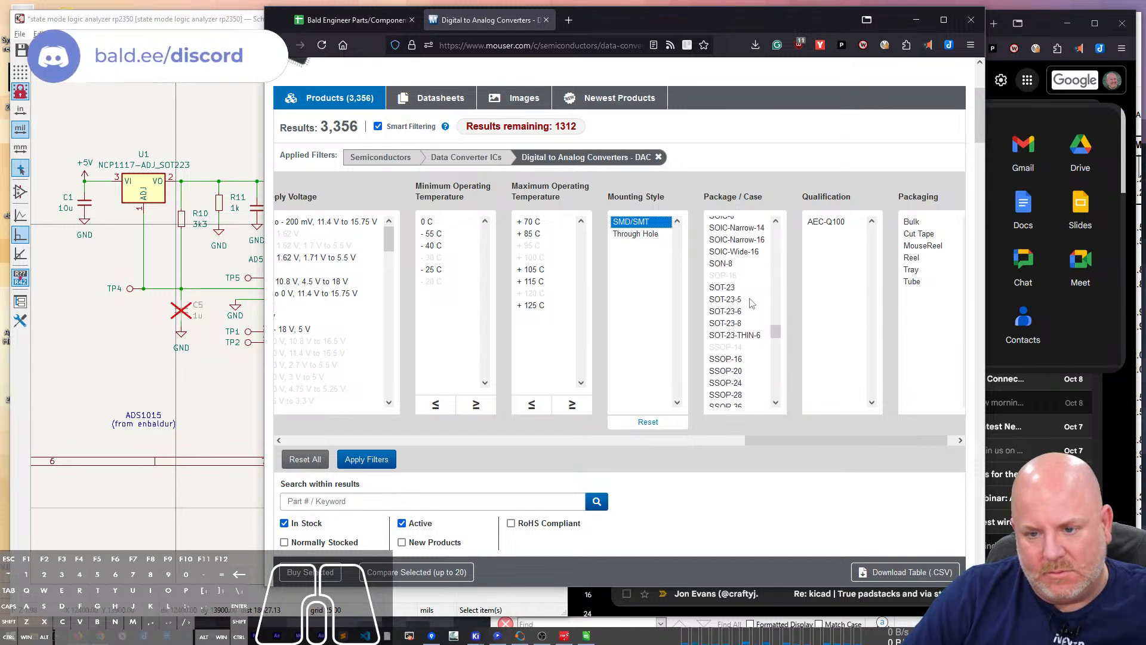
pyautogui.moveTo(738, 292); pyautogui.dragTo(740, 334)
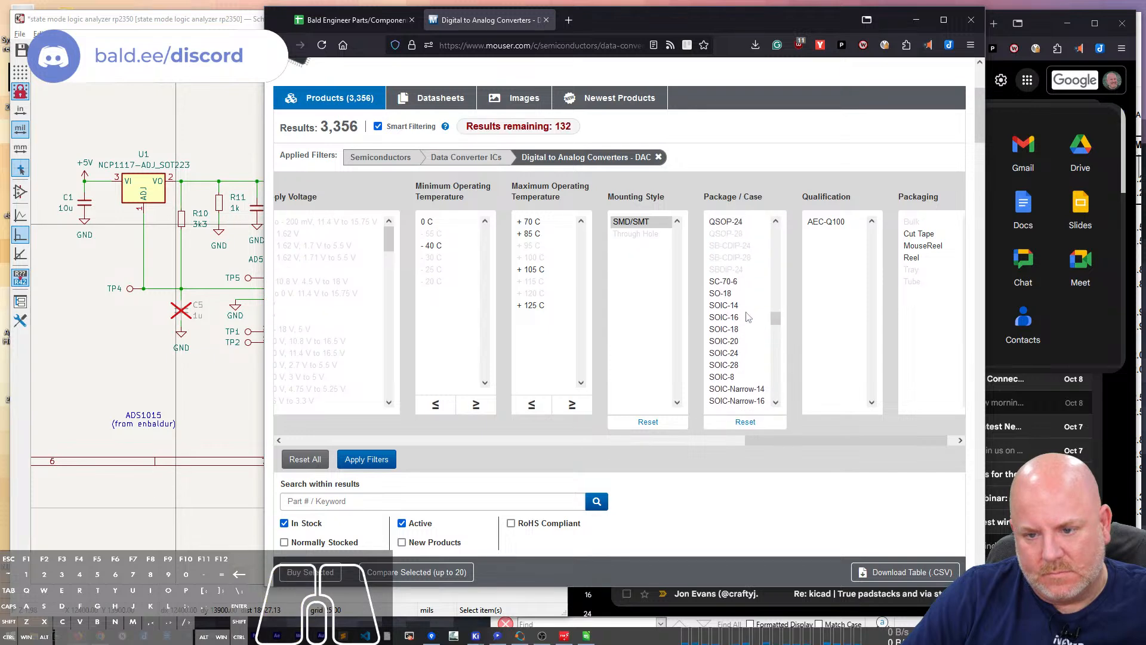
pyautogui.moveTo(730, 253); pyautogui.dragTo(734, 359)
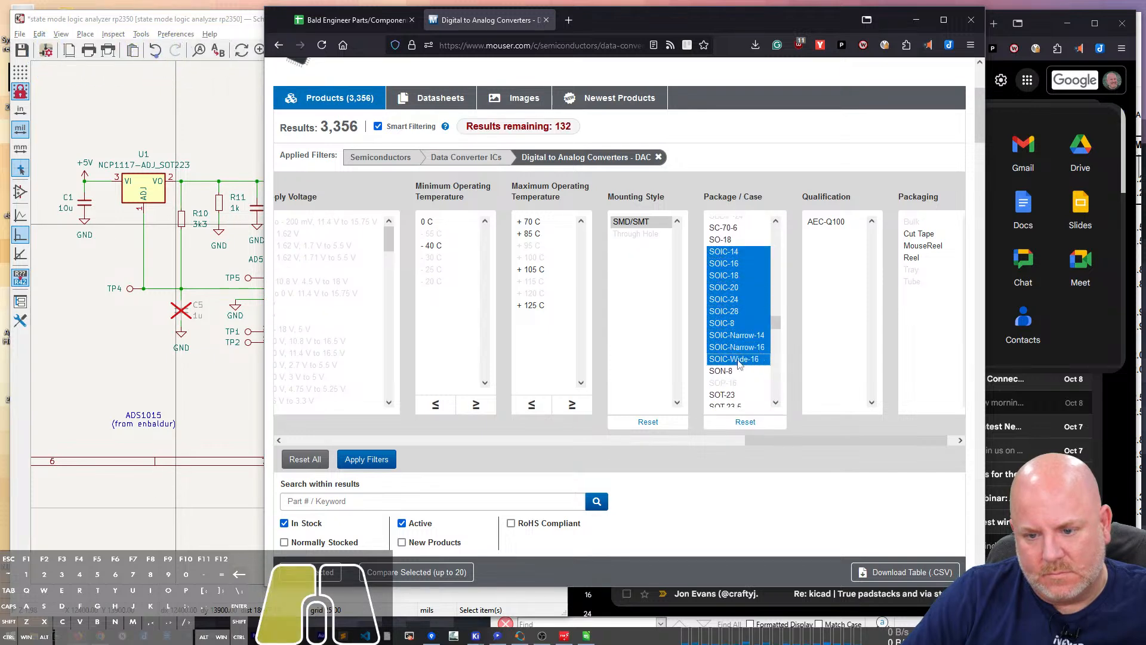
pyautogui.moveTo(722, 244); pyautogui.dragTo(744, 363)
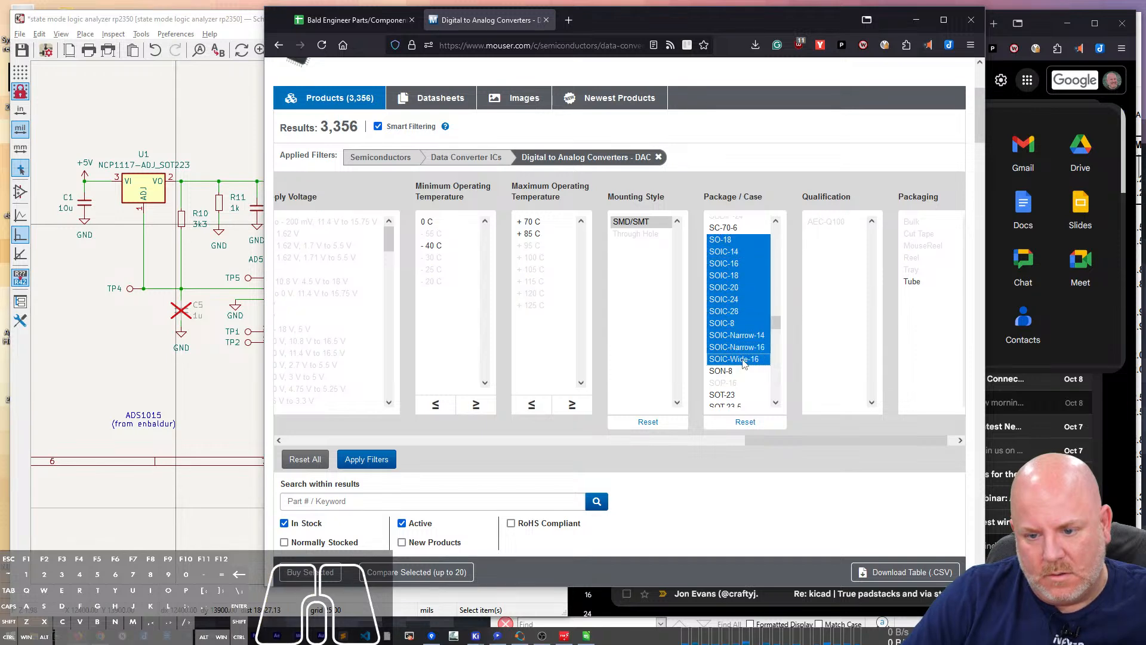
pyautogui.scroll(-3, 746, 356)
pyautogui.moveTo(730, 237); pyautogui.dragTo(735, 283)
pyautogui.click(387, 465)
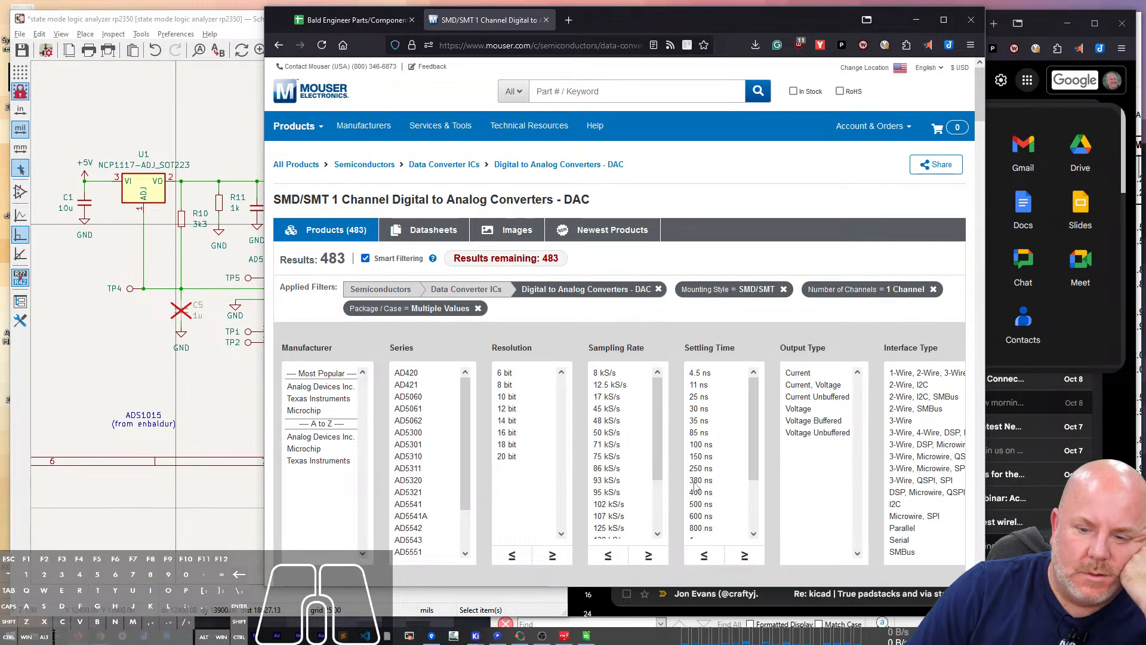
# Step: Look through the remaining filter categories and narrow the DACs to the Voltage Buffered output type
pyautogui.scroll(-2, 753, 542)
pyautogui.scroll(-2, 753, 540)
pyautogui.moveTo(539, 468); pyautogui.dragTo(818, 463)
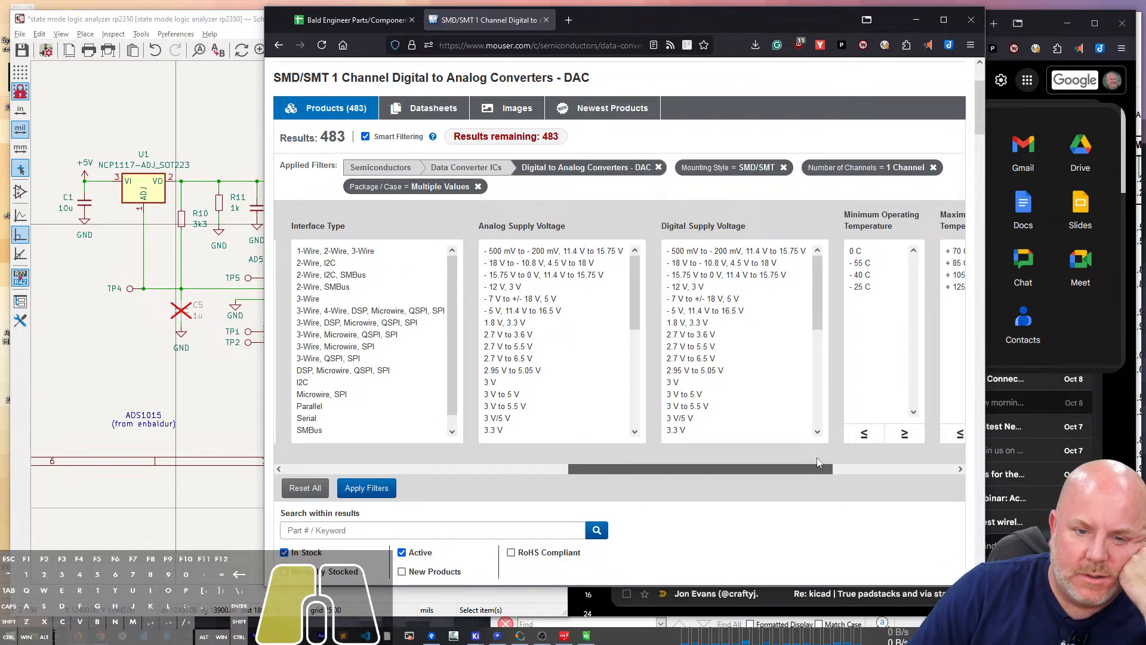
pyautogui.moveTo(818, 463); pyautogui.dragTo(548, 446)
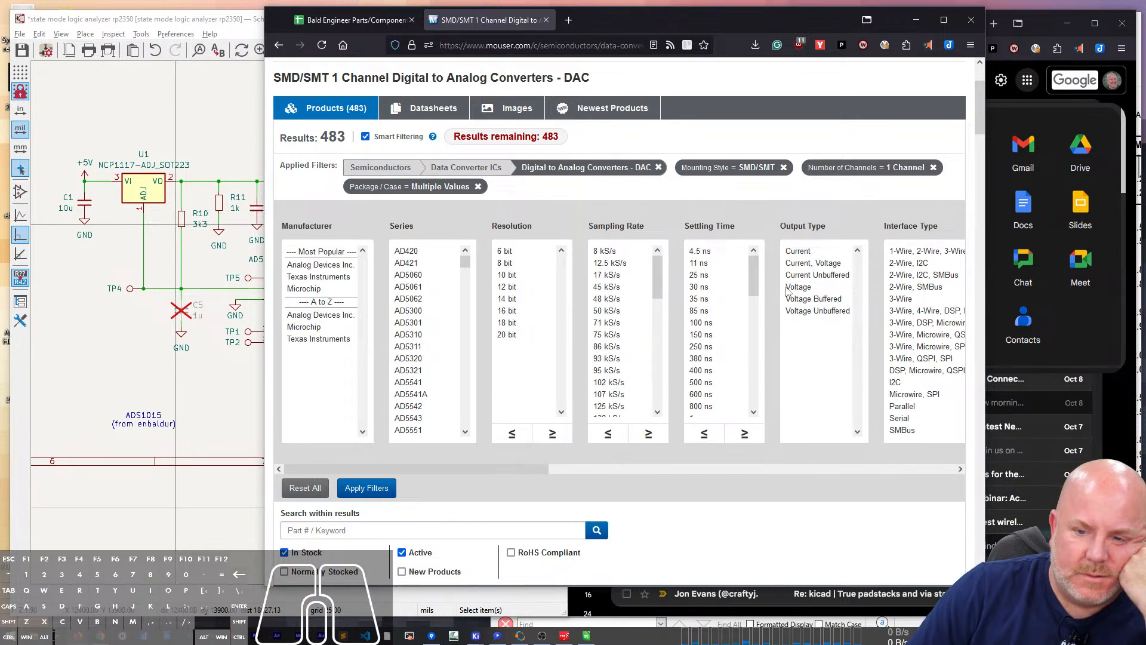
pyautogui.click(813, 177)
pyautogui.scroll(-3, 418, 508)
pyautogui.scroll(2, 418, 509)
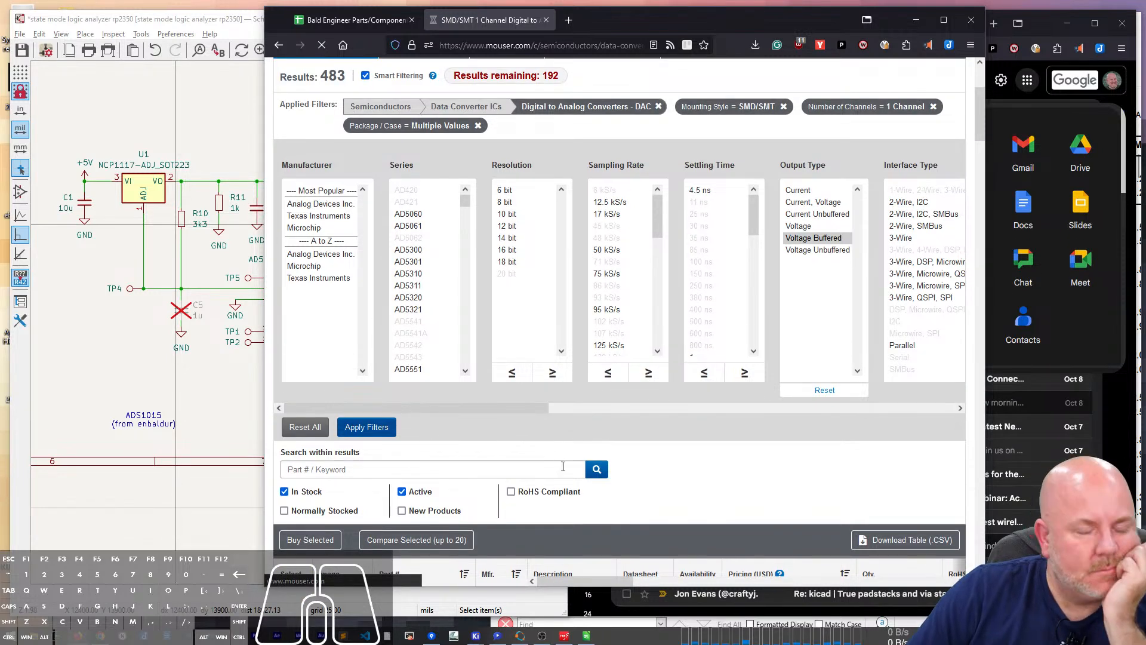
# Step: Sort the filtered DAC results by price from lowest to highest and view the cheapest parts
pyautogui.scroll(-5, 536, 461)
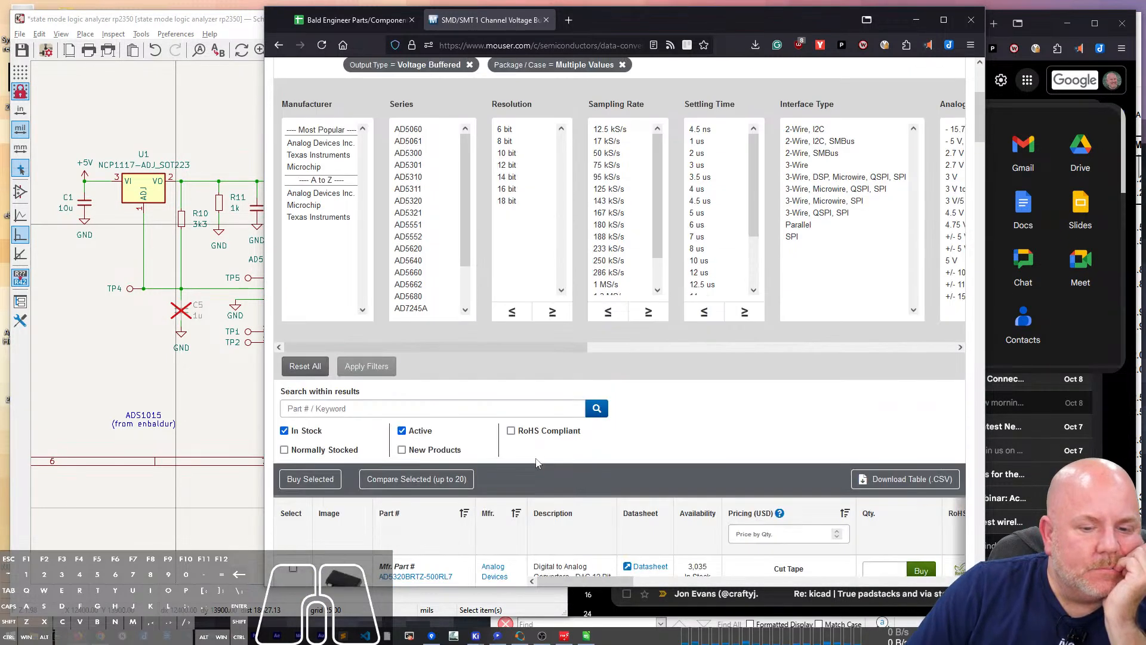
pyautogui.scroll(-4, 537, 462)
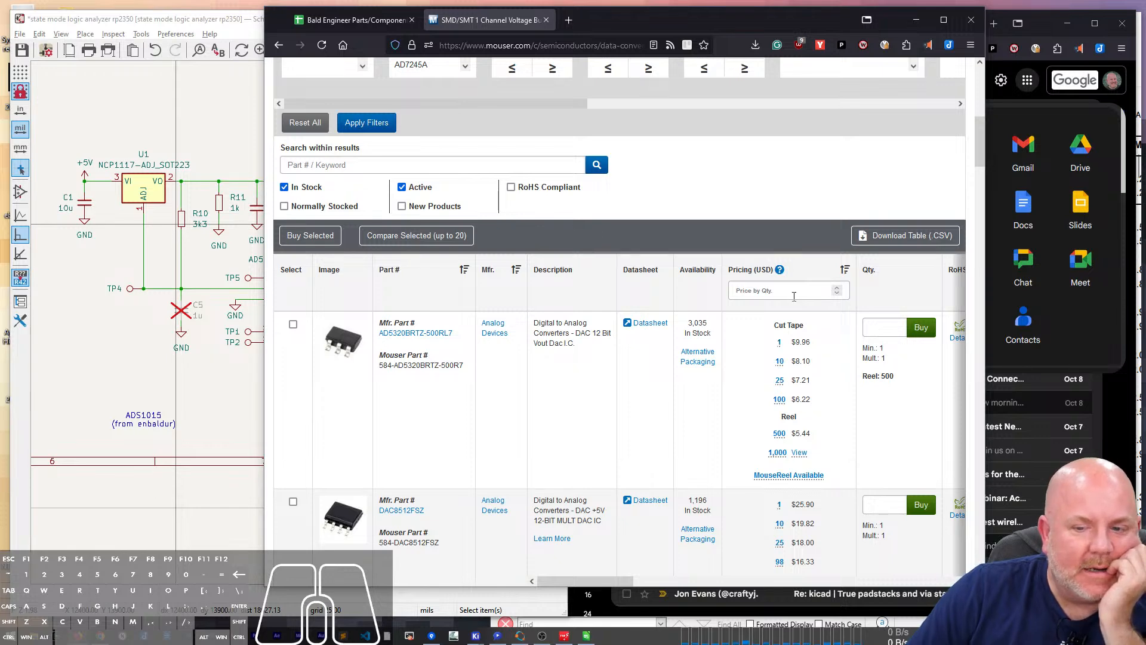
pyautogui.click(844, 272)
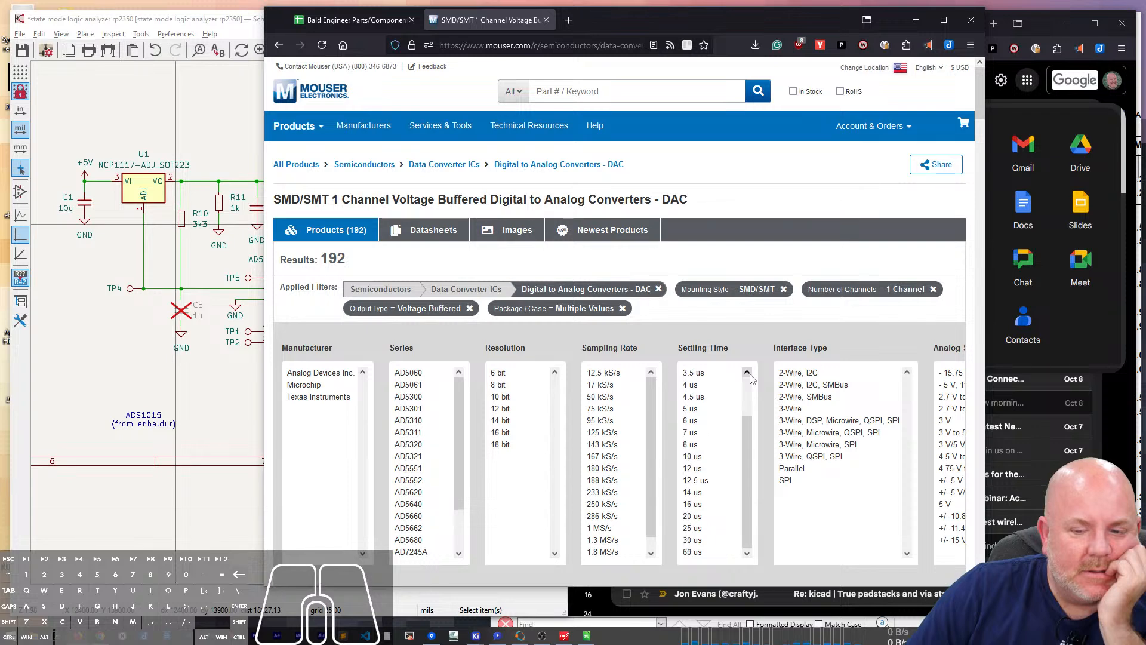
pyautogui.scroll(-8, 787, 494)
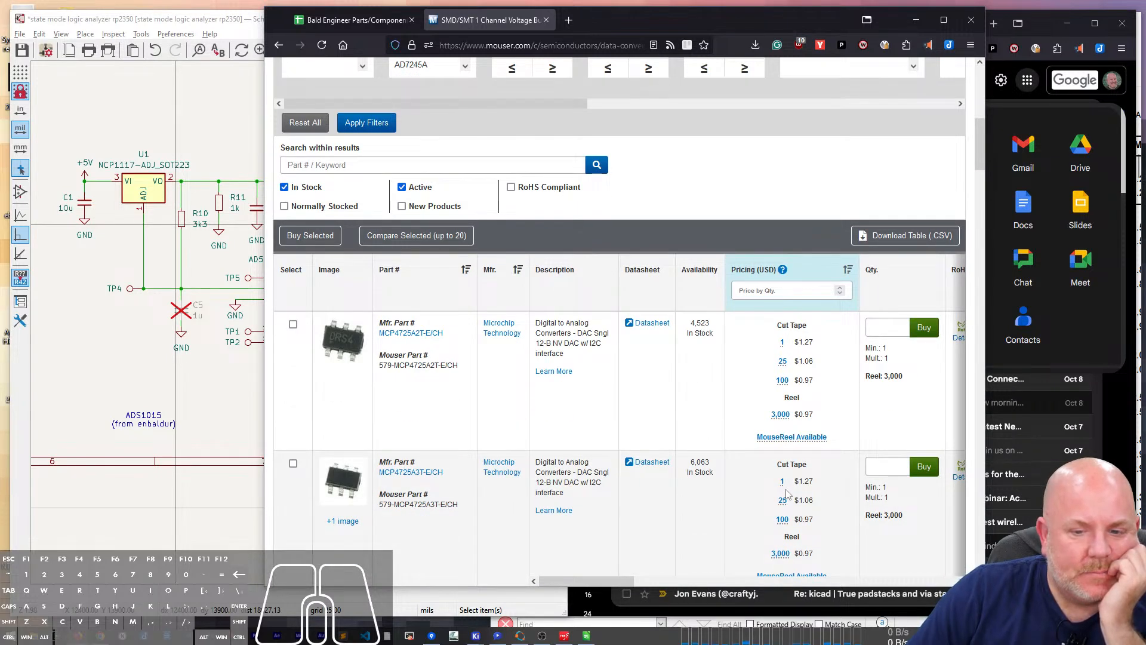
pyautogui.moveTo(597, 583); pyautogui.dragTo(515, 579)
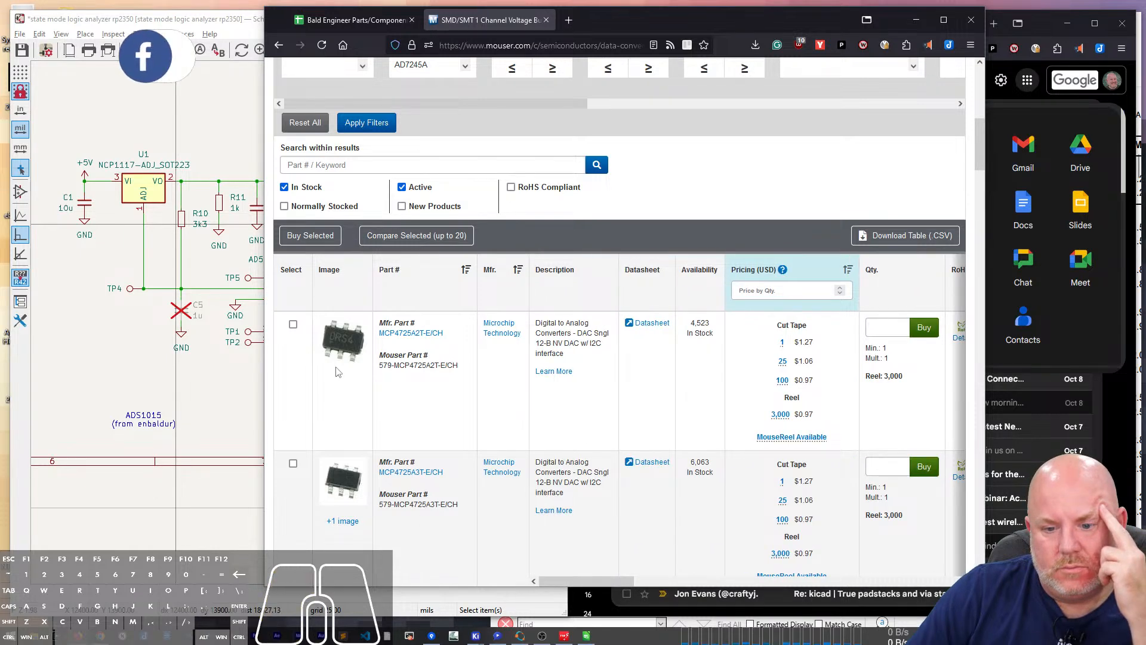
# Step: Open the MCP4725A2T-E/CH product page in a new browser tab and open its datasheet
pyautogui.rightClick(413, 333)
pyautogui.click(428, 344)
pyautogui.click(668, 578)
pyautogui.moveTo(669, 581); pyautogui.dragTo(588, 578)
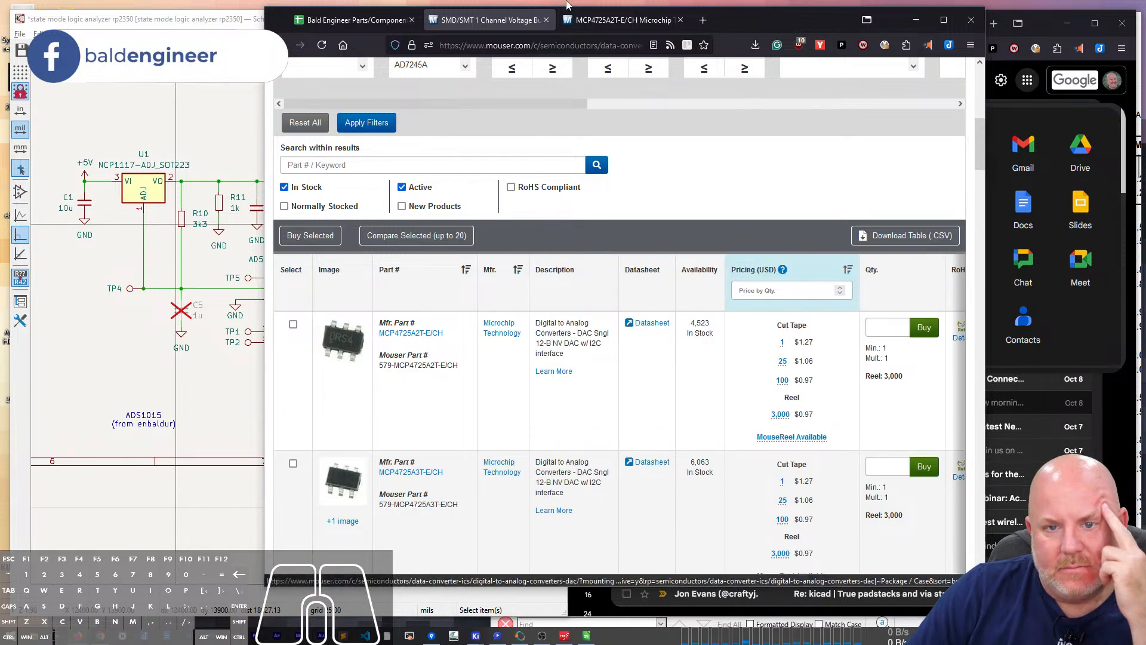
pyautogui.click(615, 20)
pyautogui.click(554, 414)
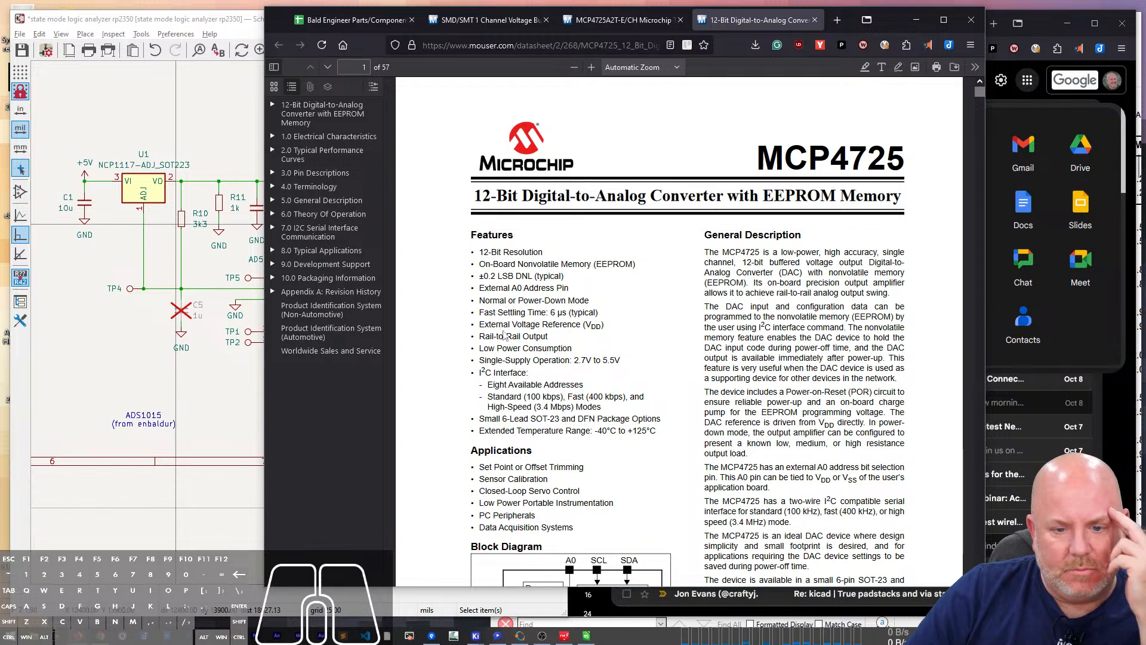
# Step: Read the MCP4725 datasheet's features, general description, I2C speed modes and block diagram
pyautogui.moveTo(486, 337); pyautogui.dragTo(541, 336)
pyautogui.scroll(-3, 556, 335)
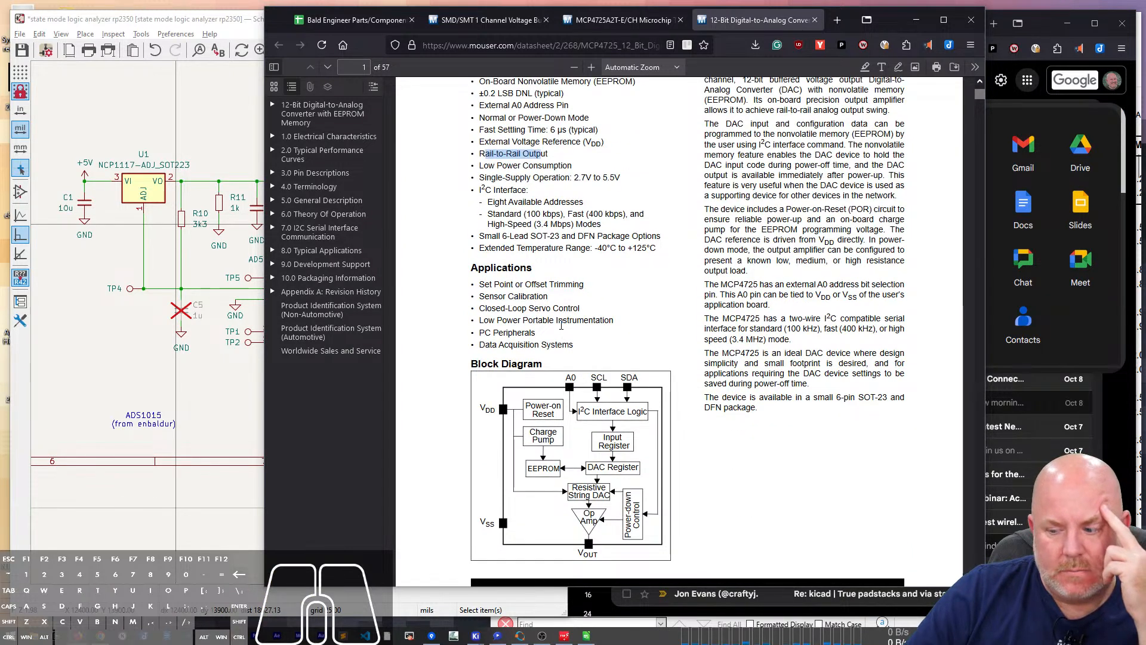
pyautogui.scroll(-1, 561, 325)
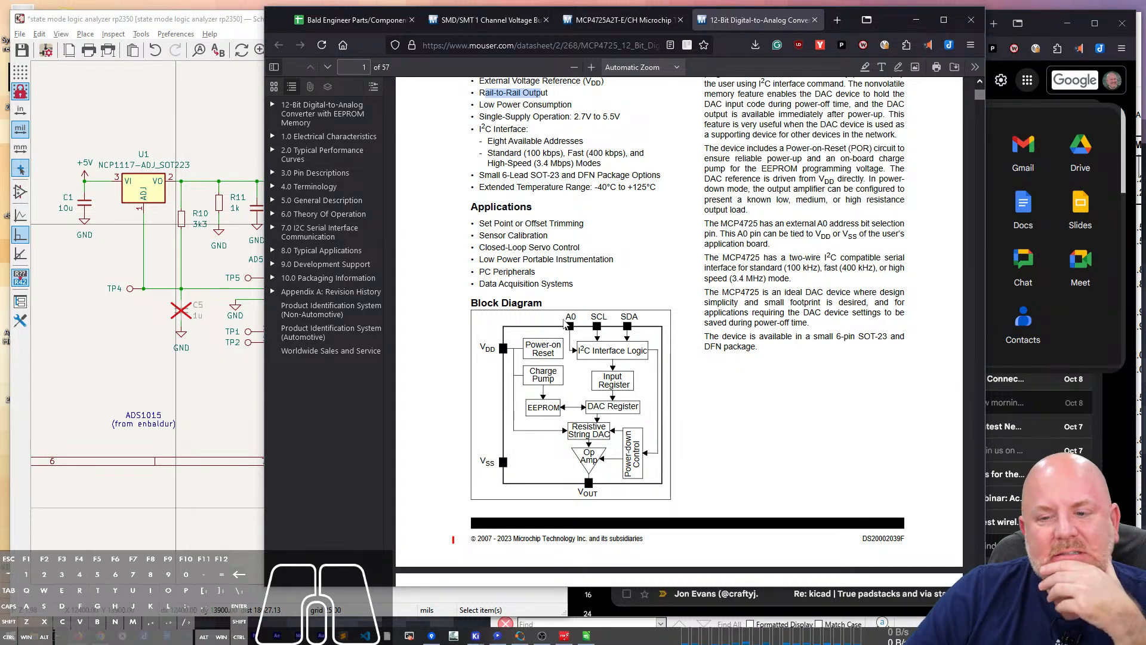
pyautogui.scroll(2, 566, 323)
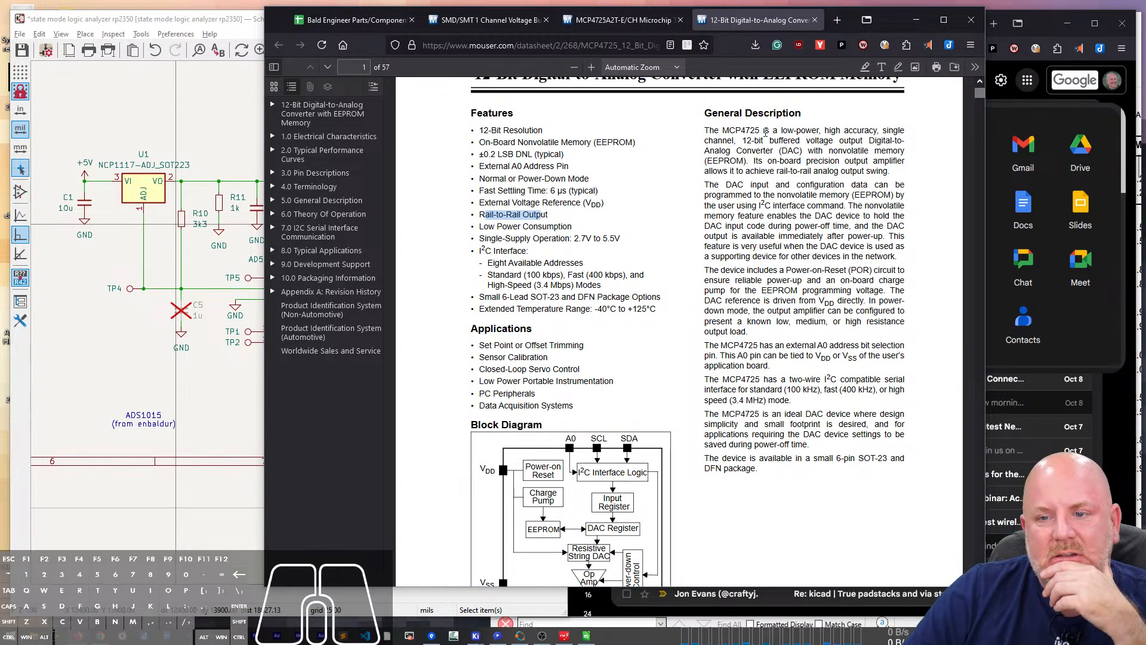
pyautogui.moveTo(729, 187); pyautogui.dragTo(780, 357)
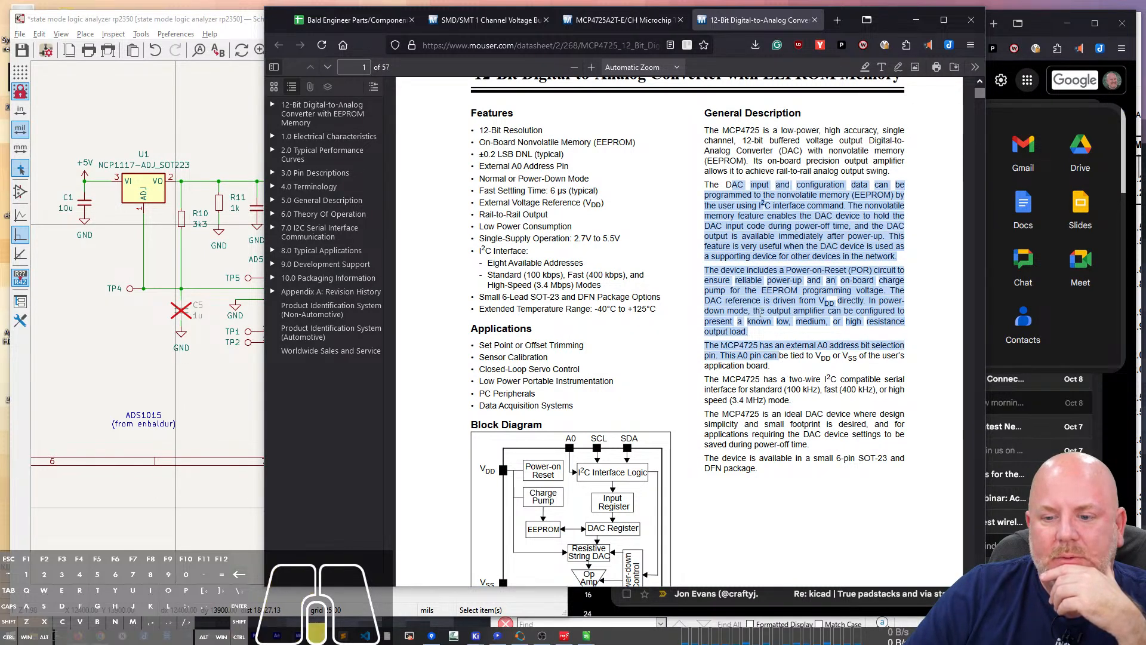
pyautogui.scroll(-3, 760, 312)
pyautogui.click(768, 195)
pyautogui.moveTo(720, 164); pyautogui.dragTo(802, 231)
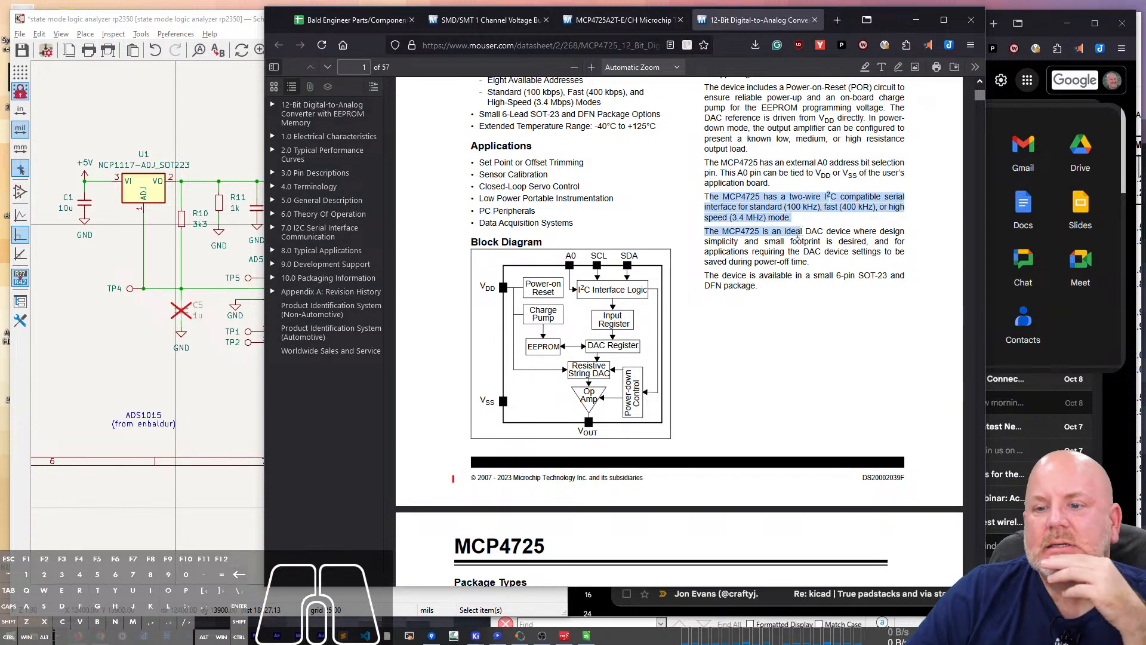
pyautogui.scroll(-2, 798, 233)
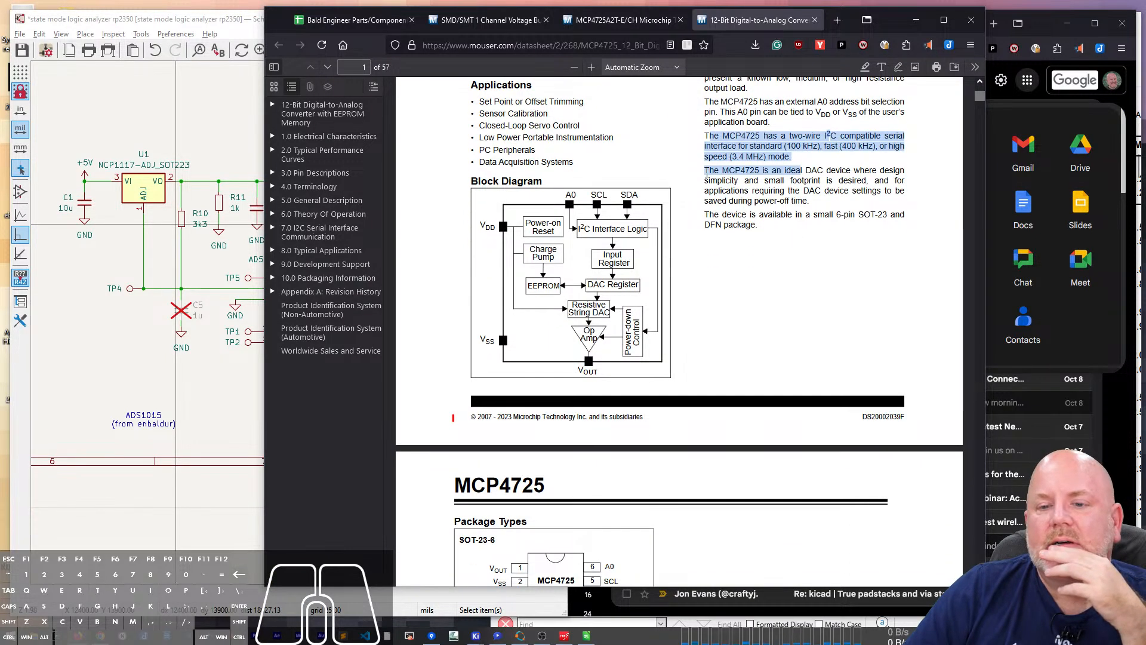
pyautogui.moveTo(733, 156); pyautogui.dragTo(766, 156)
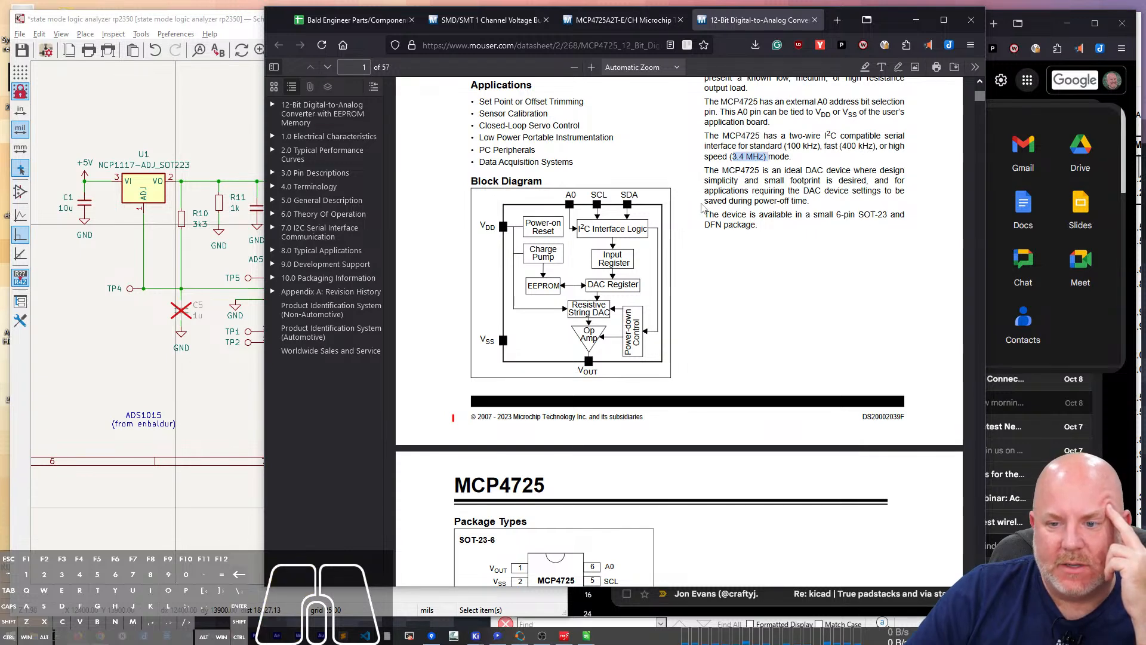
# Step: Read through the MCP4725 electrical characteristics tables, including the output amplifier and DC output impedance entries
pyautogui.scroll(-4, 703, 207)
pyautogui.scroll(-14, 702, 207)
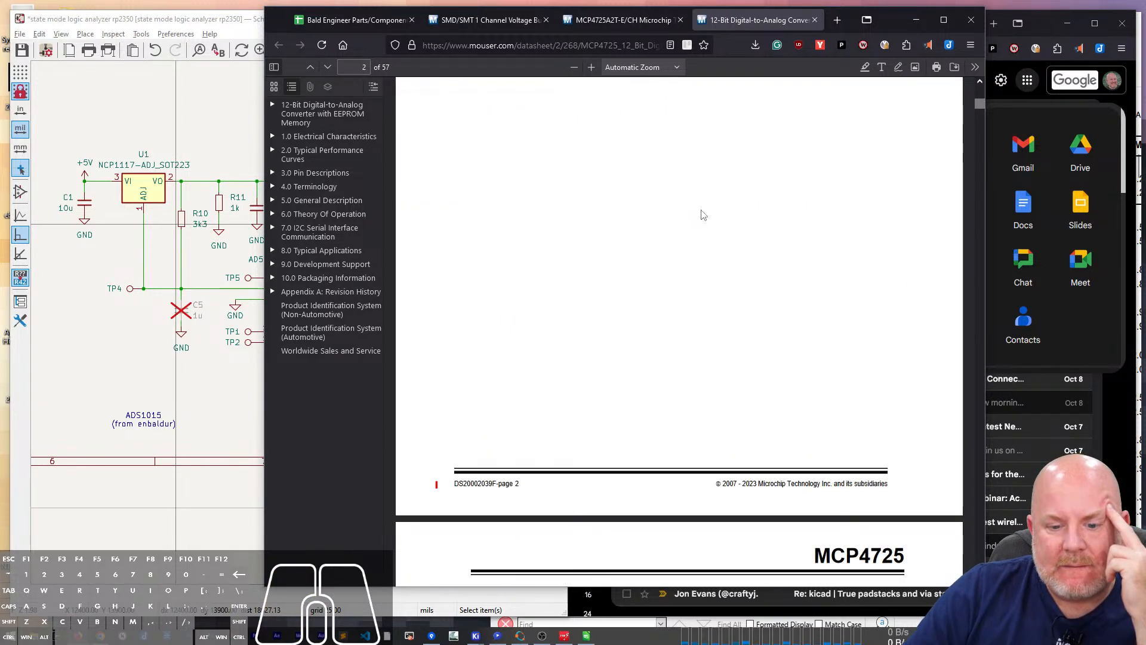
pyautogui.scroll(-3, 702, 218)
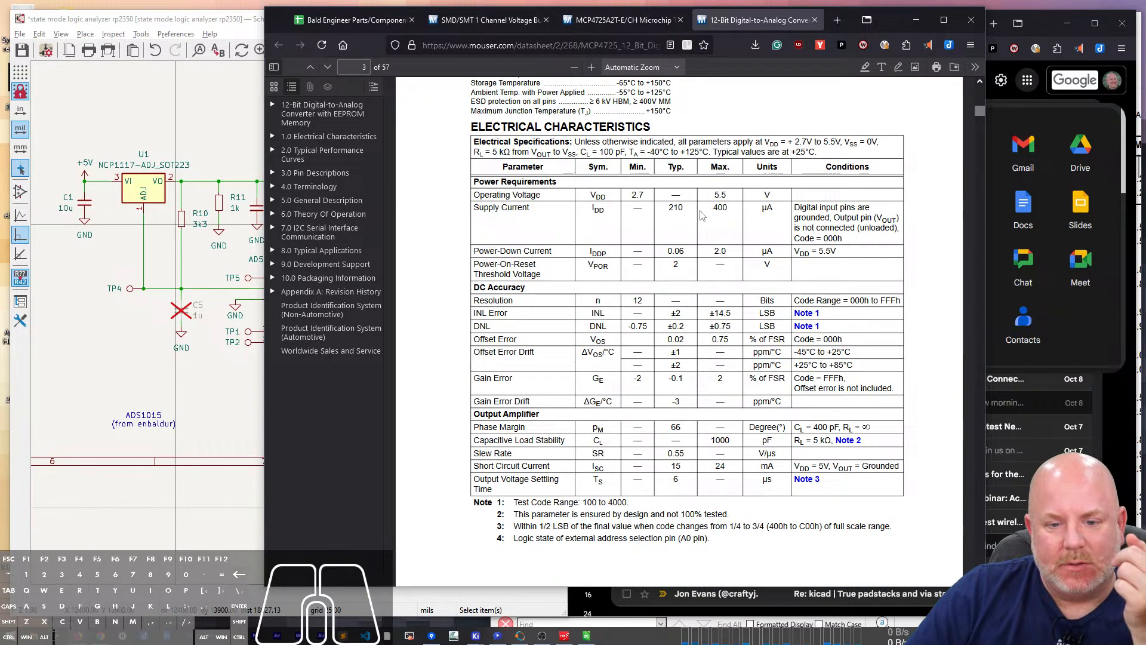
pyautogui.scroll(-2, 702, 216)
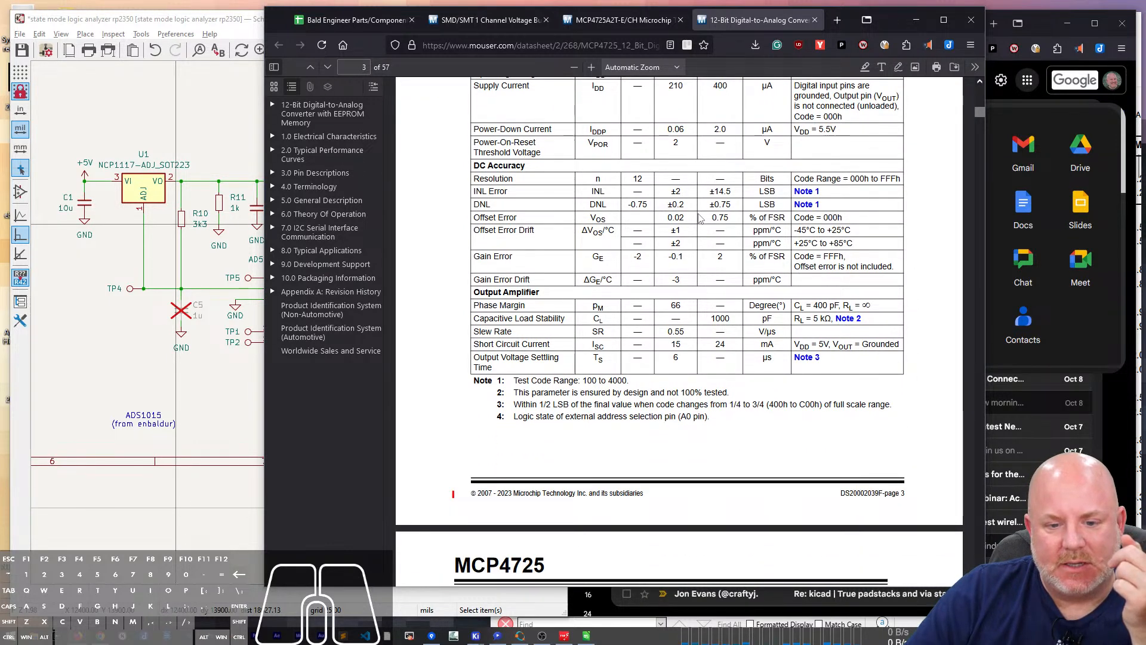
pyautogui.scroll(-4, 701, 218)
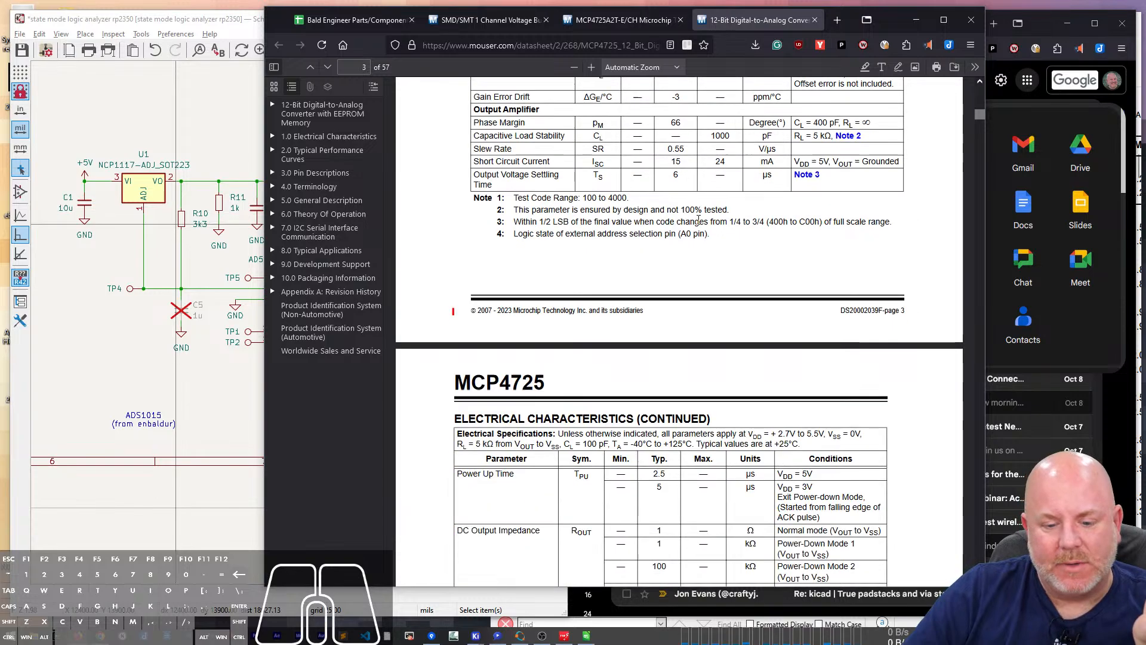
pyautogui.scroll(-3, 701, 226)
pyautogui.scroll(-3, 697, 224)
pyautogui.scroll(3, 698, 225)
pyautogui.scroll(-10, 697, 226)
# Step: Check the output pin current limit in the MCP4725's Absolute Maximum Ratings
pyautogui.scroll(18, 700, 233)
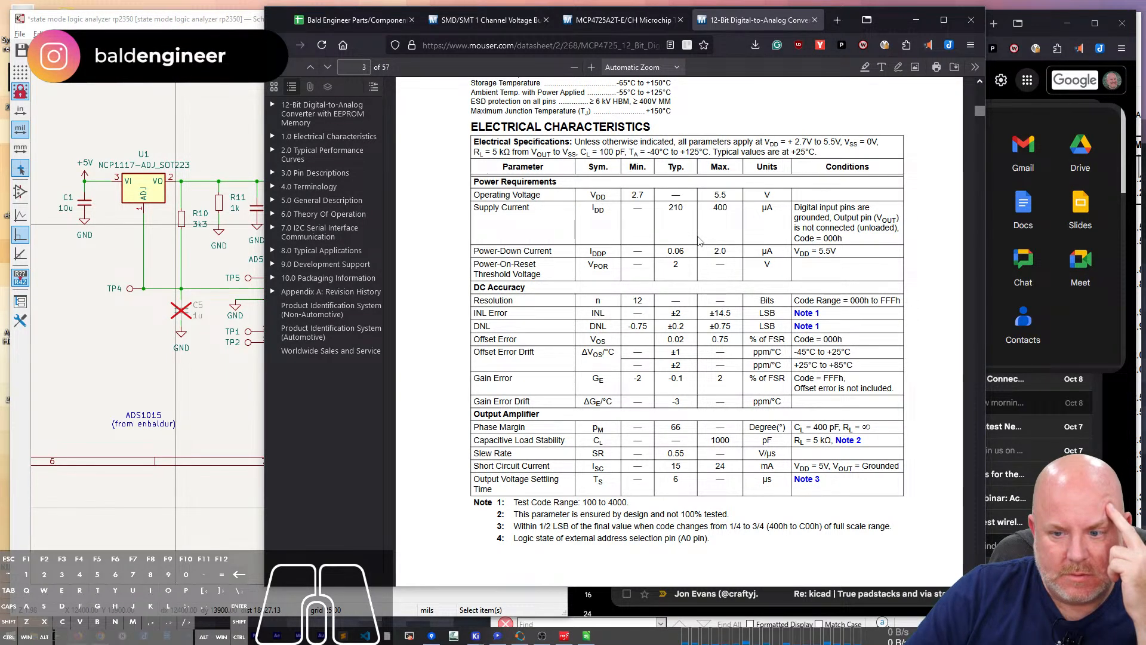
pyautogui.scroll(3, 700, 239)
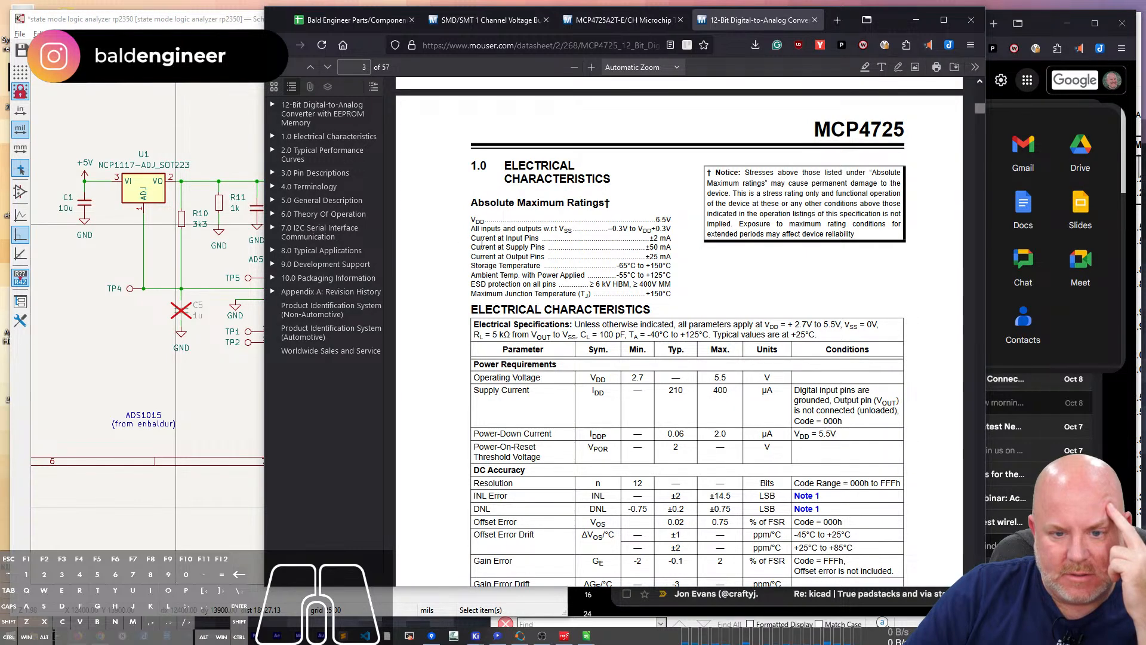
pyautogui.moveTo(479, 258); pyautogui.dragTo(550, 257)
pyautogui.moveTo(634, 257); pyautogui.dragTo(642, 258)
pyautogui.moveTo(639, 257); pyautogui.dragTo(677, 260)
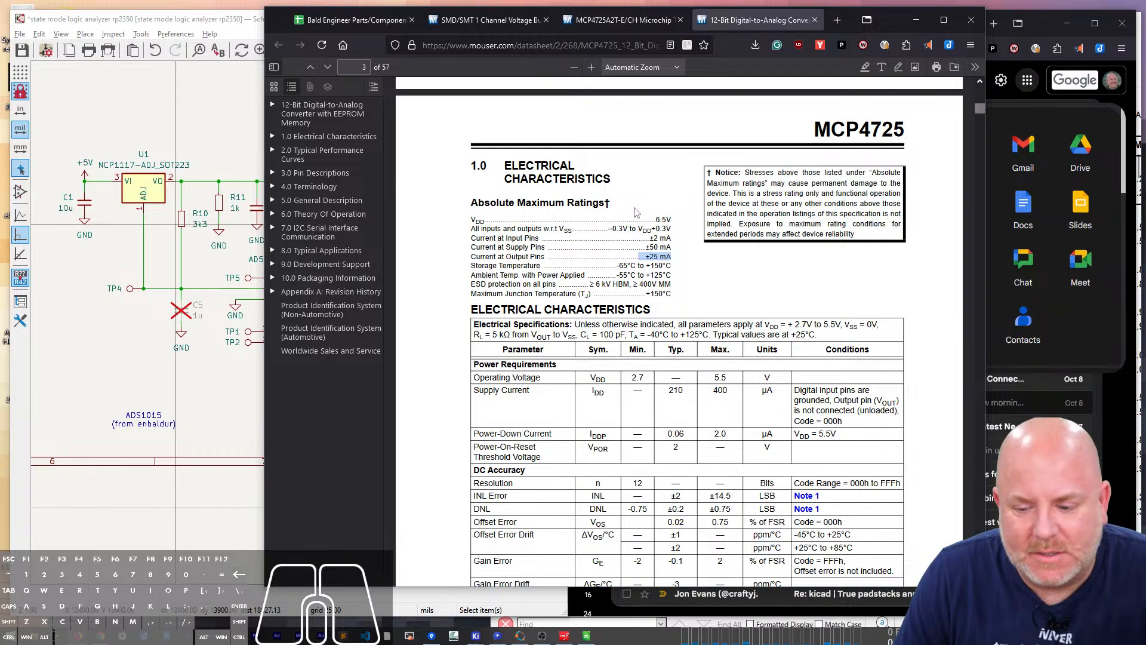
# Step: Check the single-unit price on the MCP4725A2T-E/CH product page, and review the datasheet's electrical ratings again
pyautogui.click(639, 21)
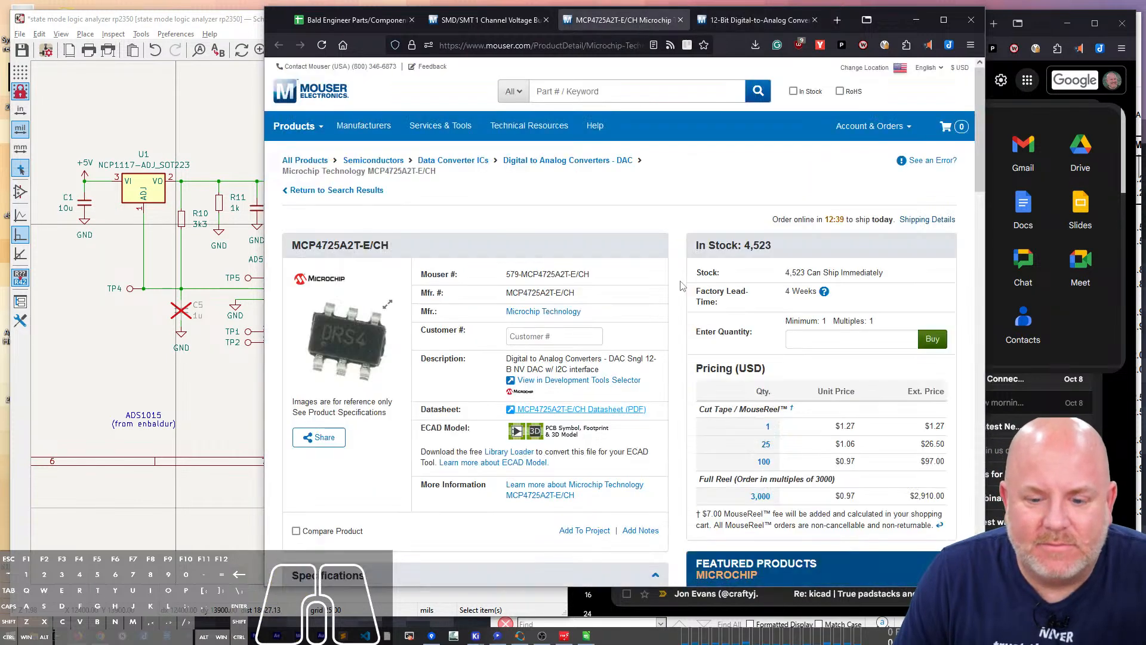
pyautogui.doubleClick(846, 426)
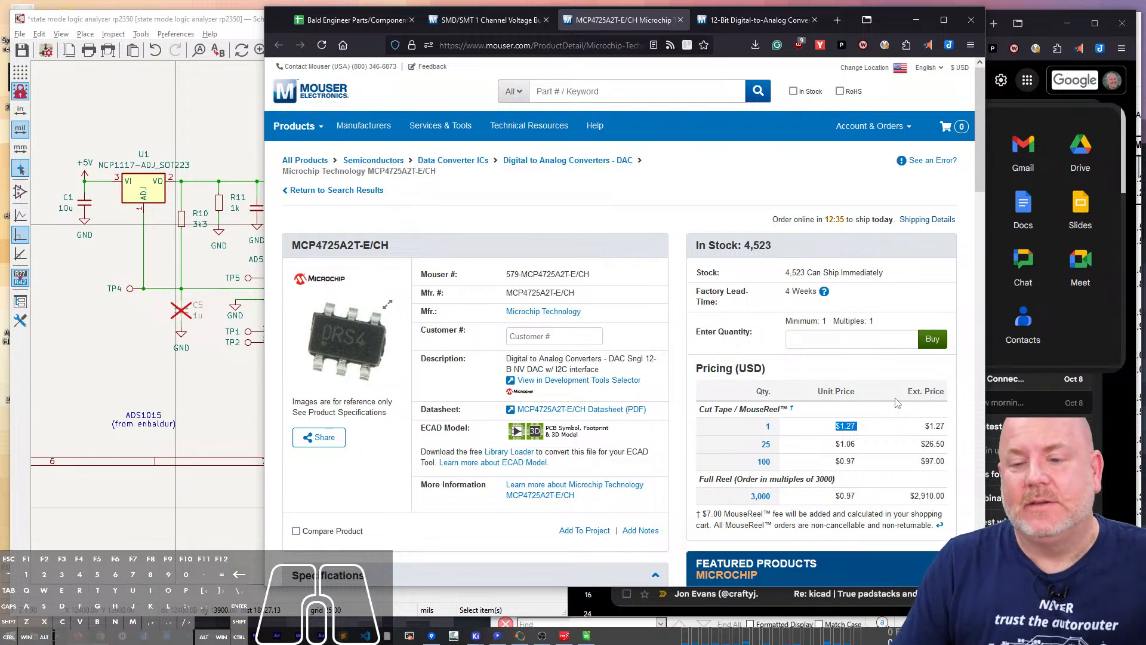
pyautogui.click(756, 13)
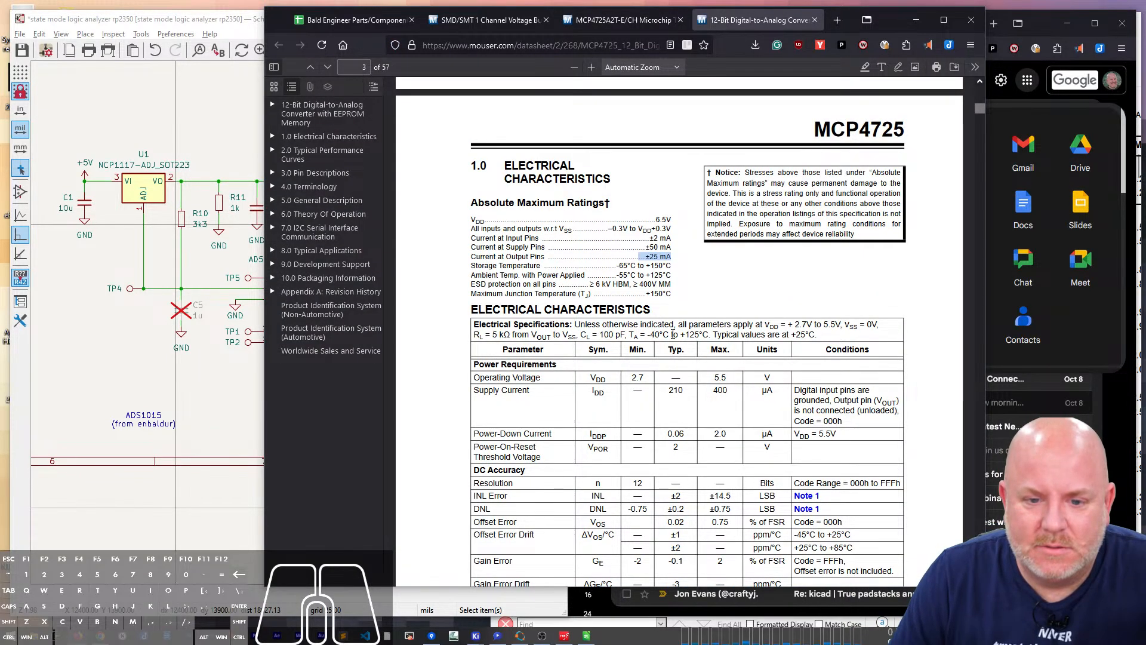
pyautogui.scroll(-3, 674, 335)
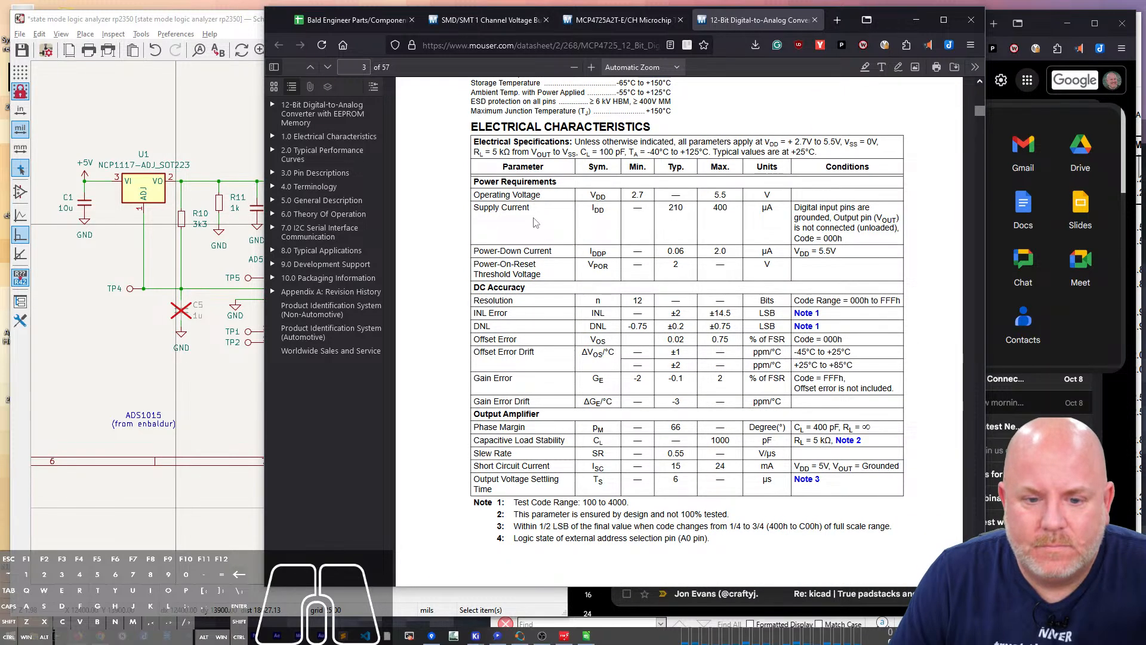
pyautogui.scroll(3, 535, 222)
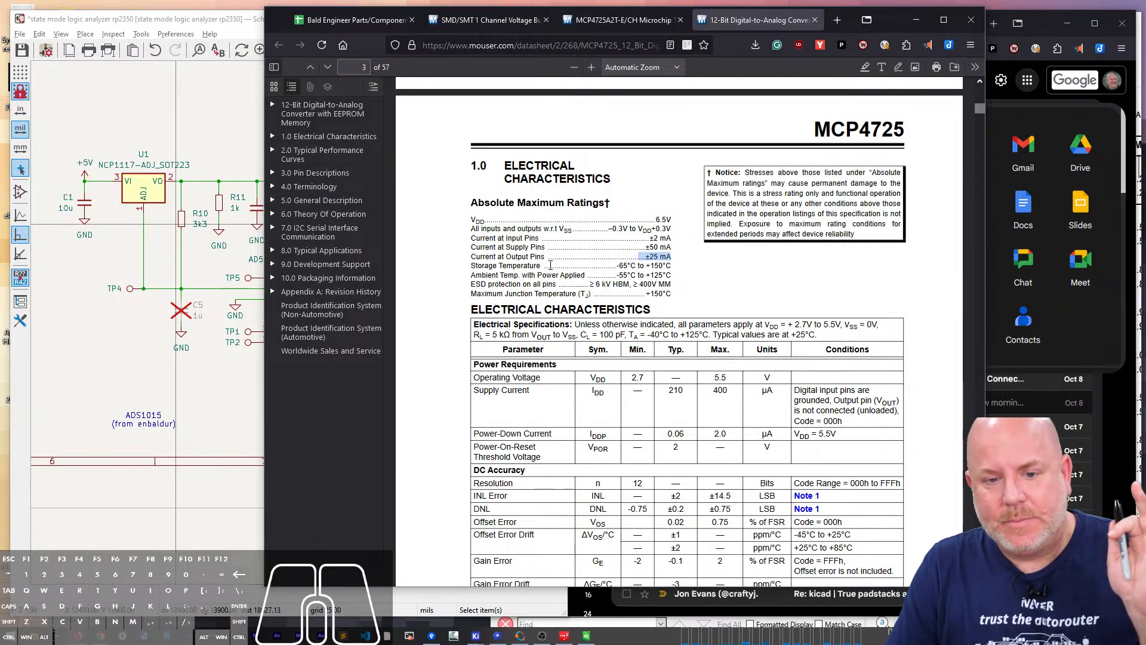
# Step: Examine the MCP4725 datasheet's maximum ratings and electrical characteristics tables on pages 3 and 4 for output current limits
pyautogui.scroll(-3, 551, 265)
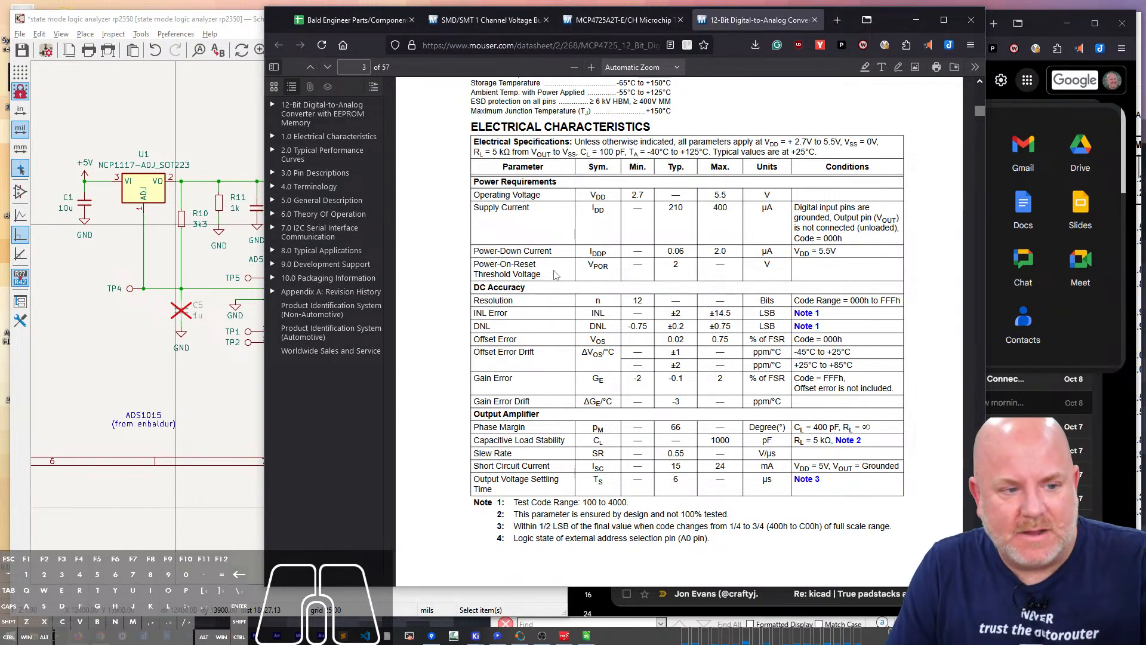
pyautogui.scroll(-1, 554, 274)
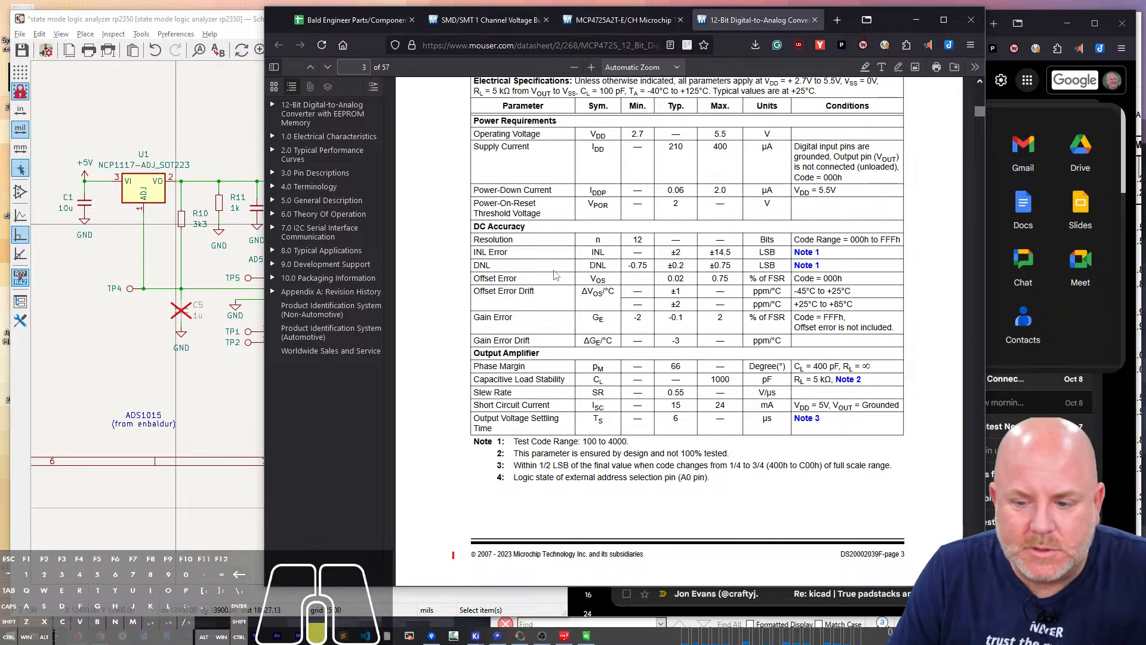
pyautogui.scroll(-6, 555, 273)
pyautogui.scroll(-2, 558, 273)
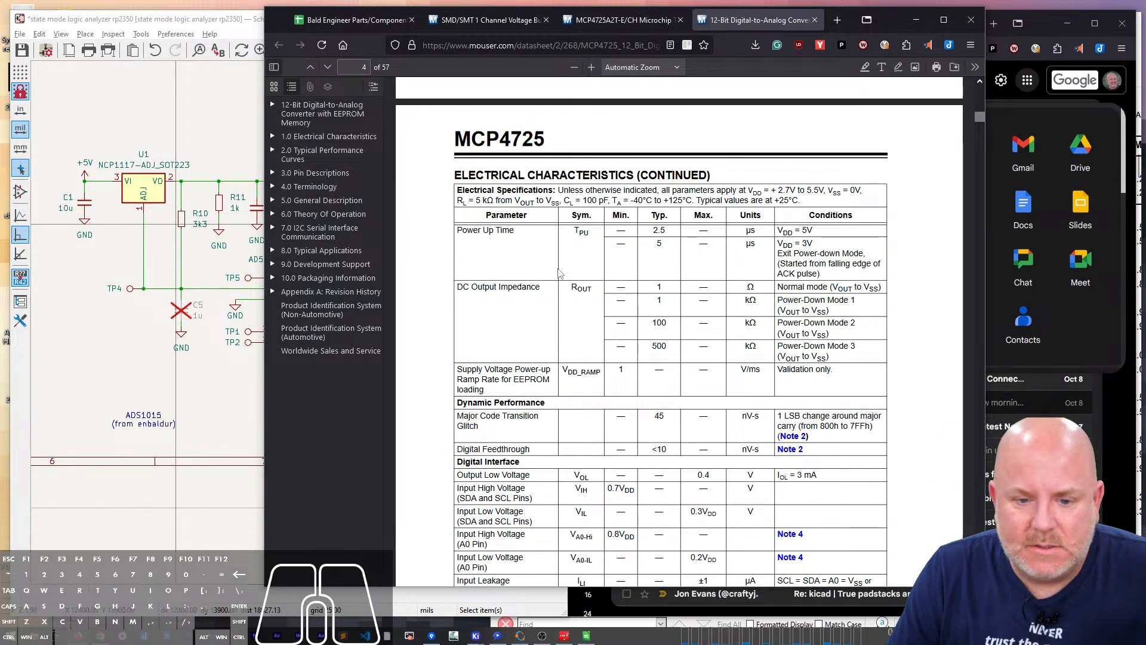
pyautogui.scroll(-1, 559, 274)
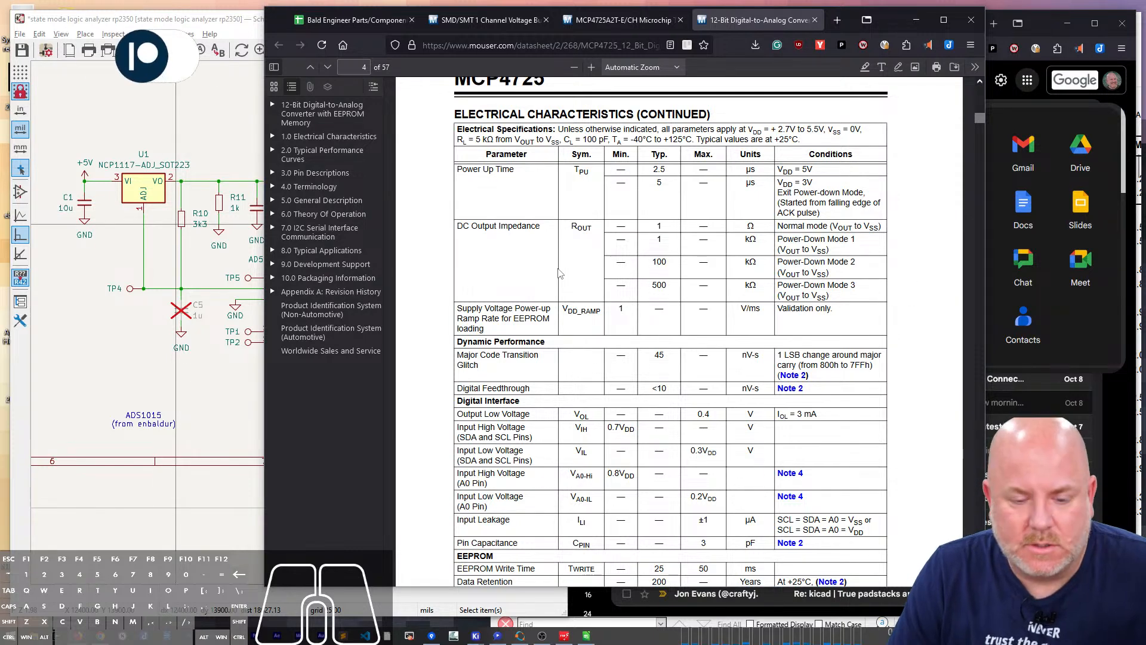
pyautogui.scroll(-1, 559, 273)
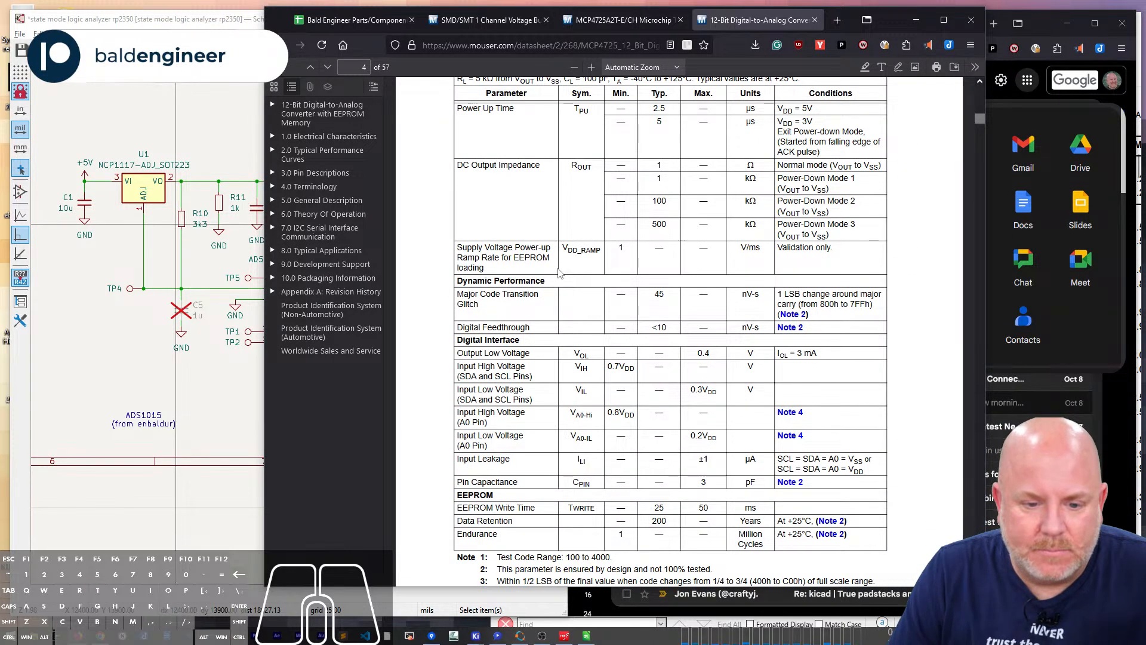
pyautogui.scroll(-2, 559, 273)
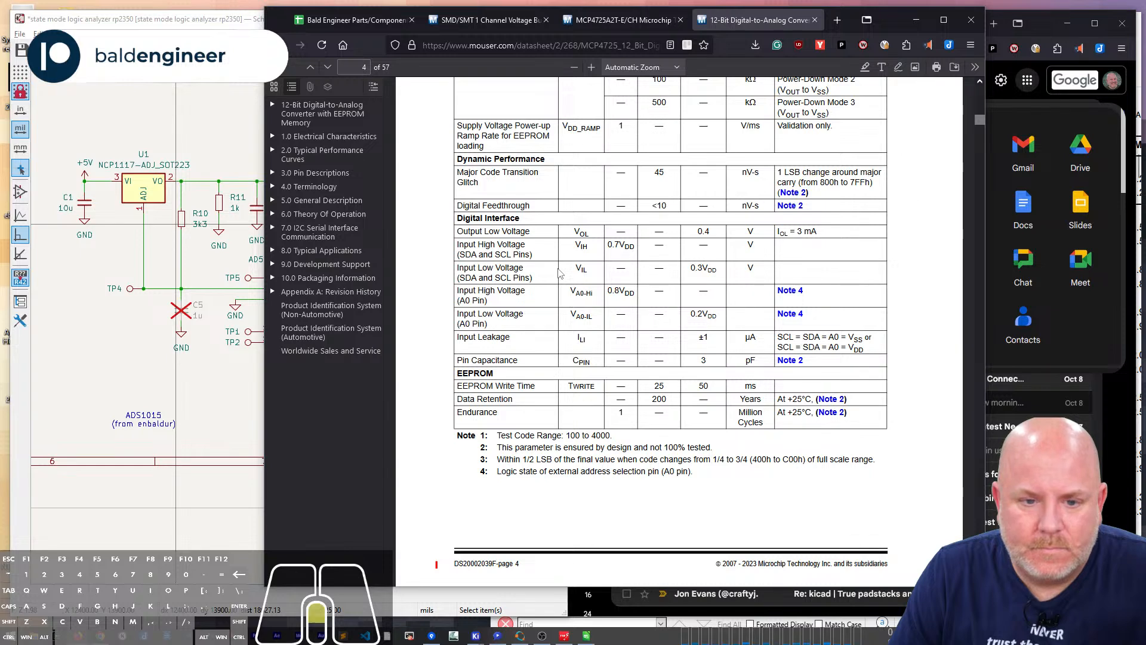
pyautogui.scroll(4, 560, 273)
pyautogui.scroll(10, 559, 273)
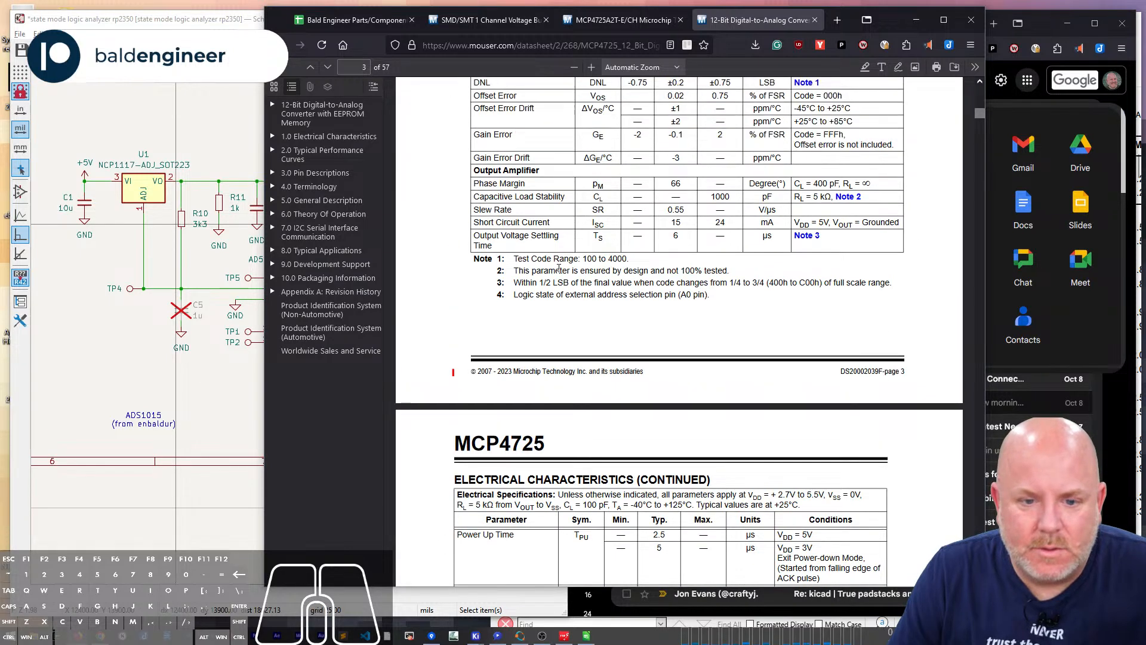
pyautogui.scroll(2, 559, 274)
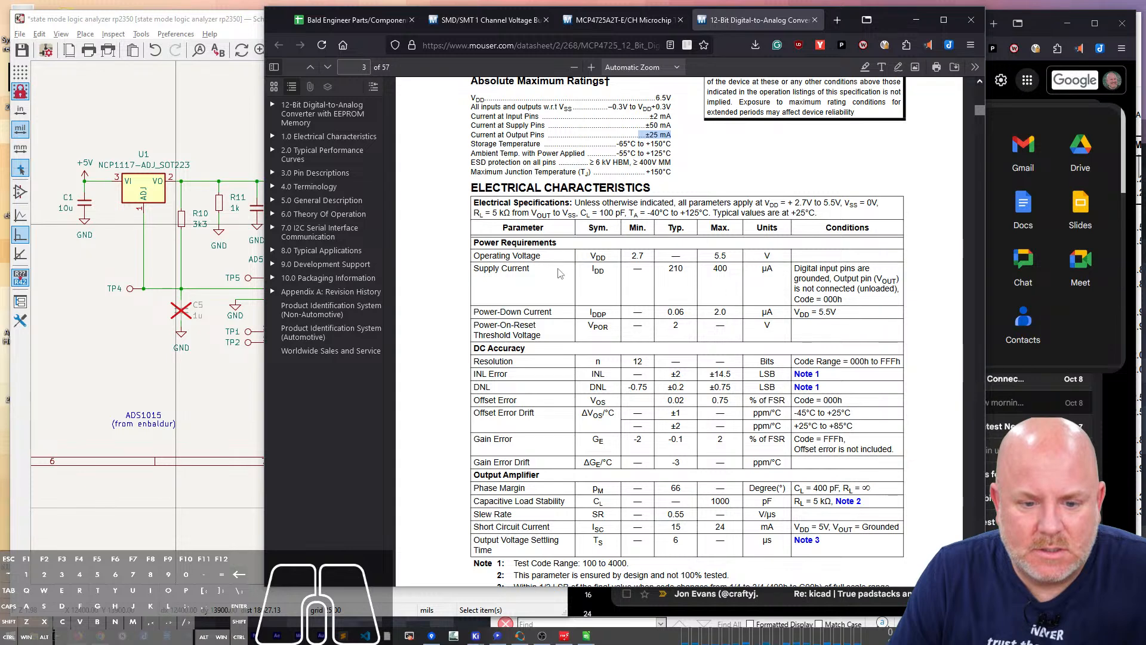
pyautogui.scroll(2, 559, 271)
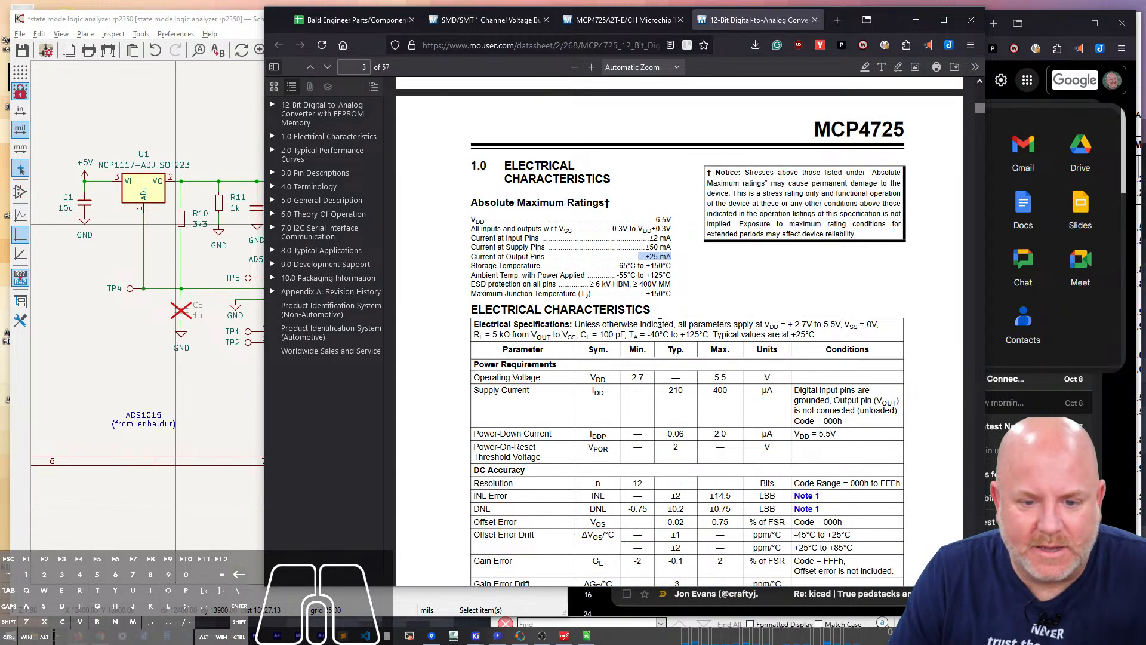
# Step: Find the Short Circuit Current row in the Output Amplifier section and highlight its typical value
pyautogui.scroll(-2, 674, 341)
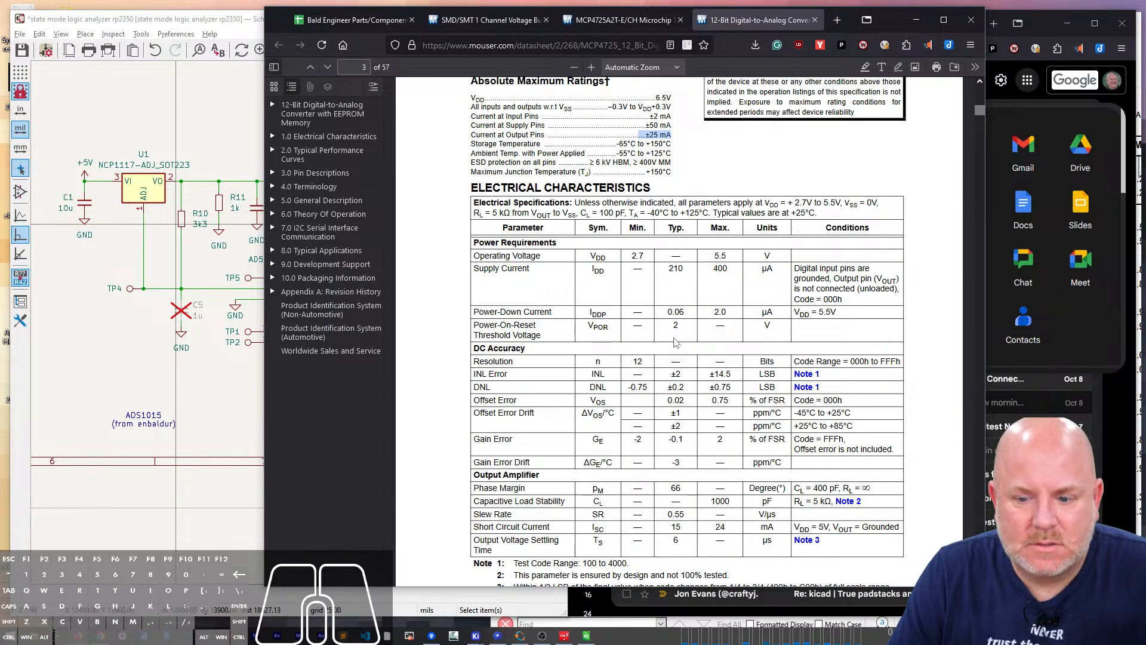
pyautogui.scroll(-2, 675, 340)
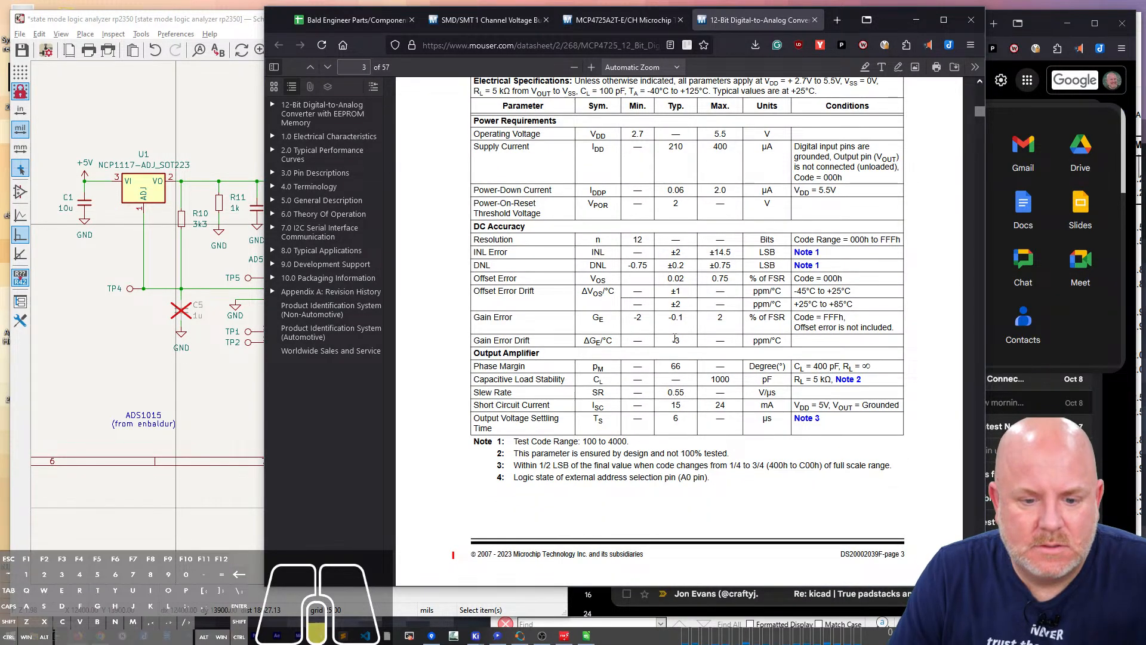
pyautogui.scroll(-2, 675, 338)
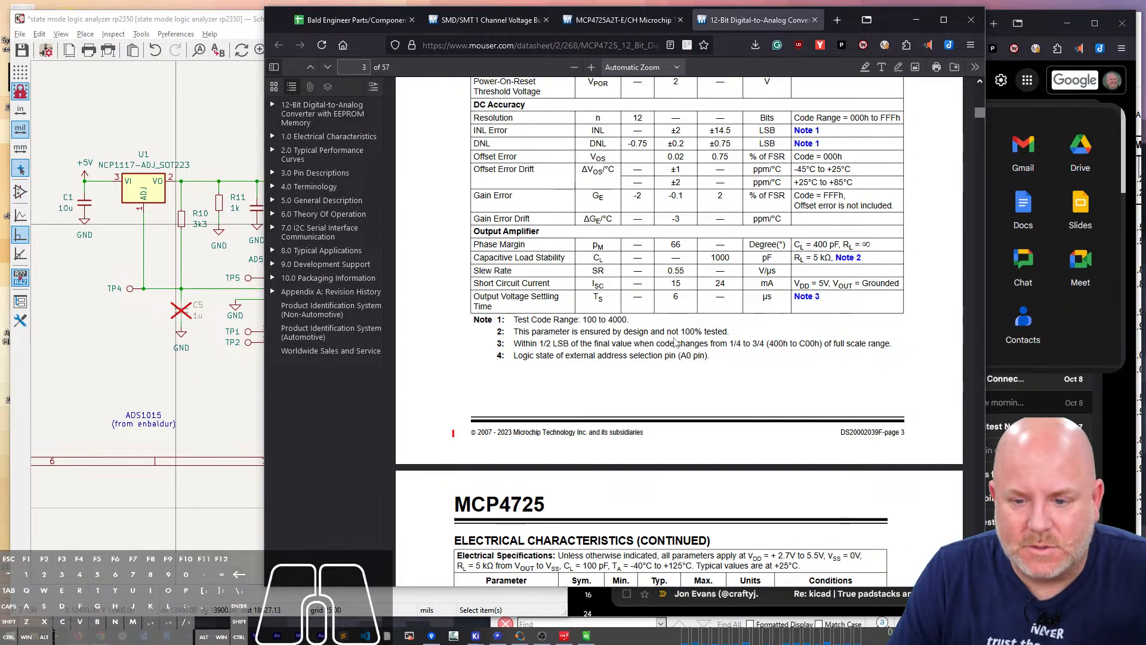
pyautogui.click(675, 283)
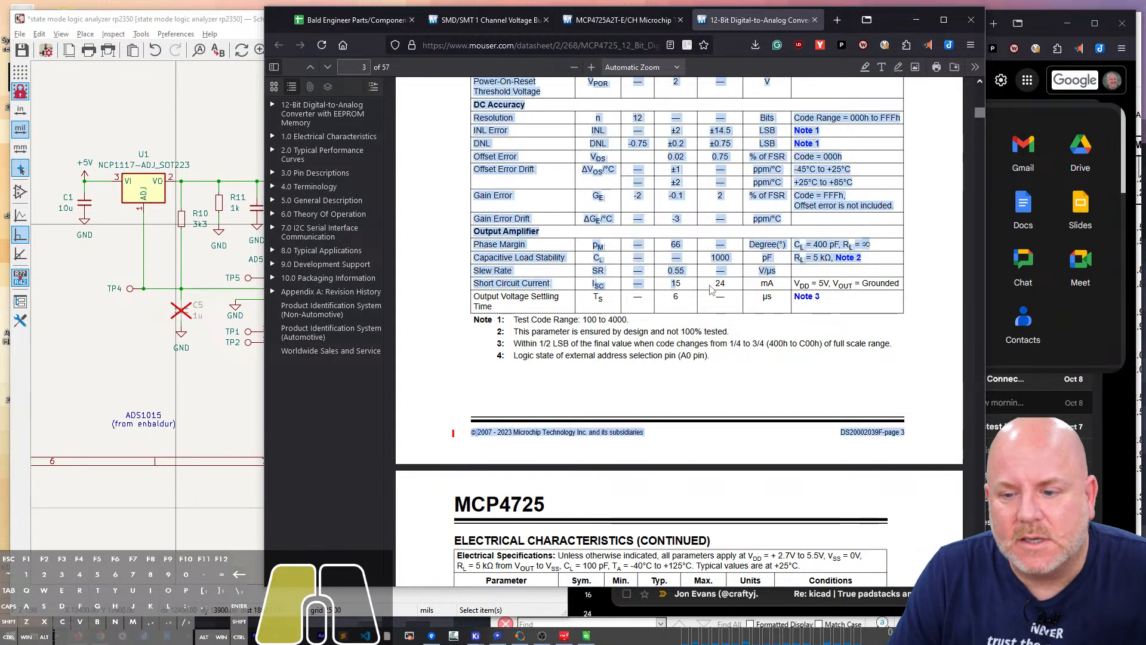
pyautogui.doubleClick(675, 283)
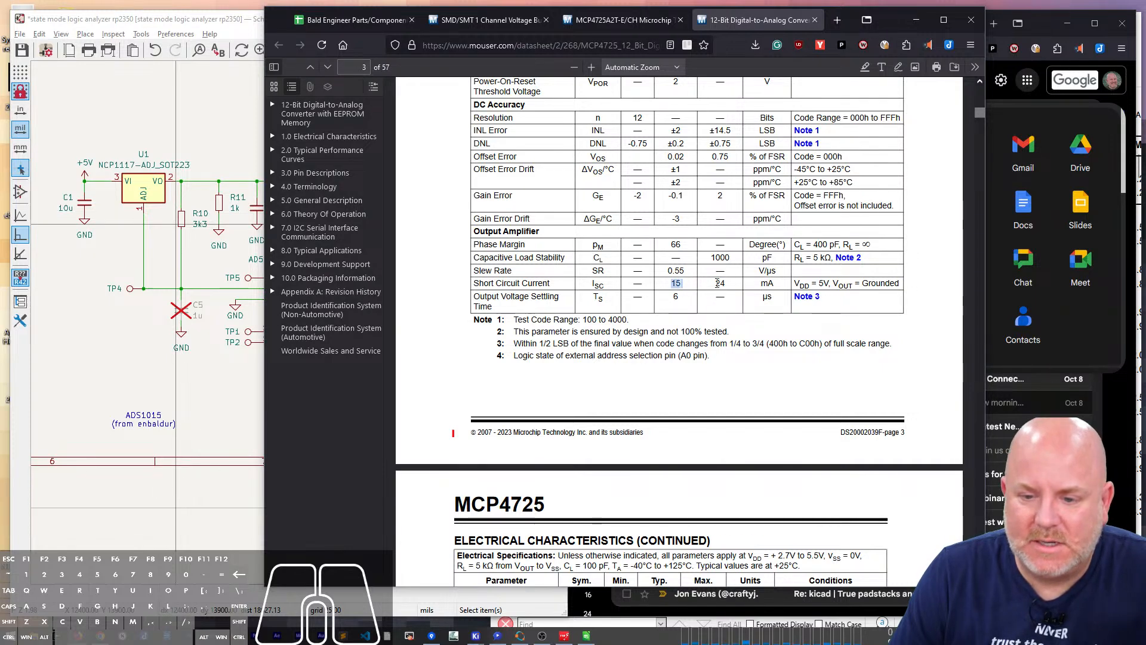
# Step: Review the continued electrical and temperature characteristics on pages 4 and 5, and return to the datasheet's first page
pyautogui.scroll(-3, 718, 283)
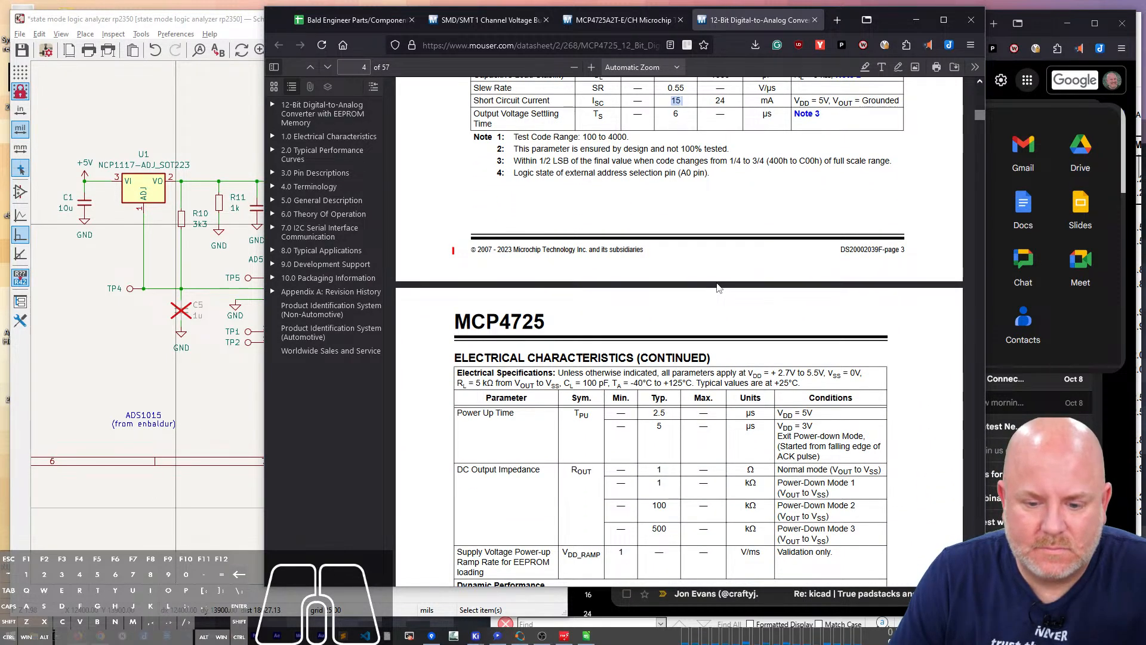
pyautogui.scroll(-1, 718, 288)
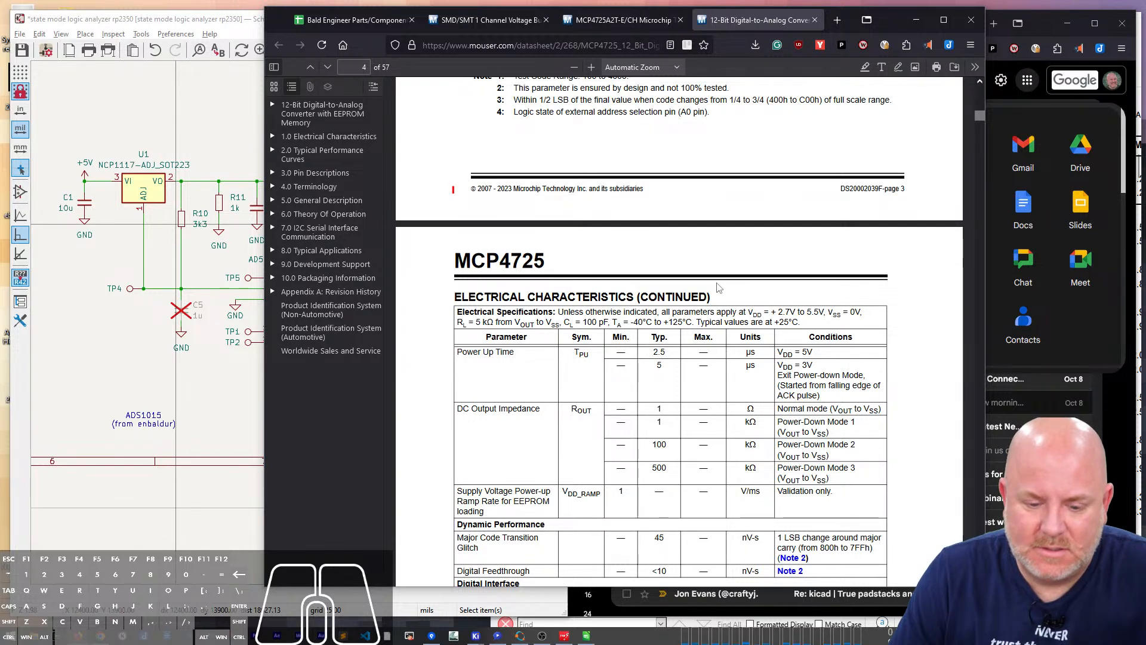
pyautogui.scroll(-1, 718, 288)
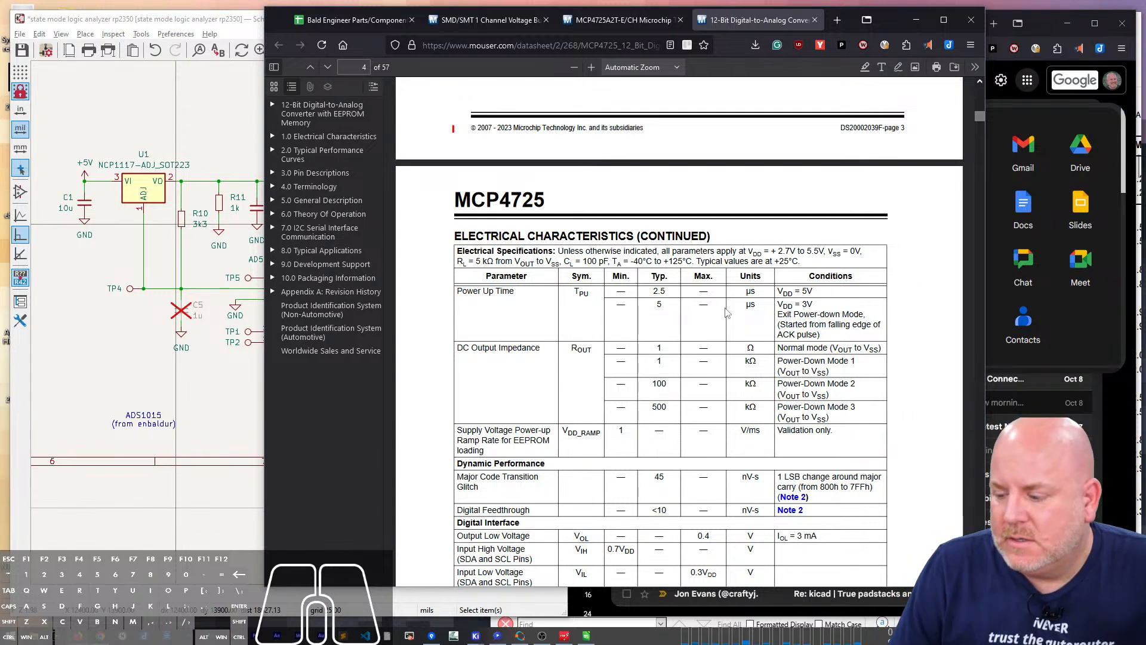
pyautogui.scroll(-2, 727, 313)
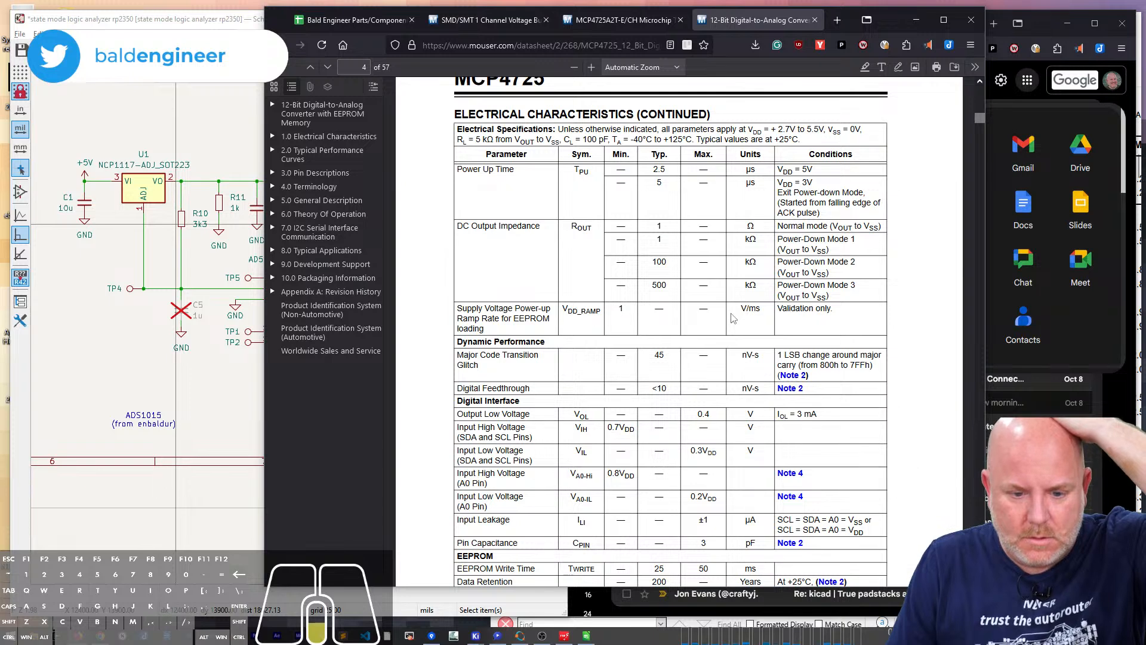
pyautogui.scroll(-2, 733, 318)
pyautogui.scroll(-4, 733, 318)
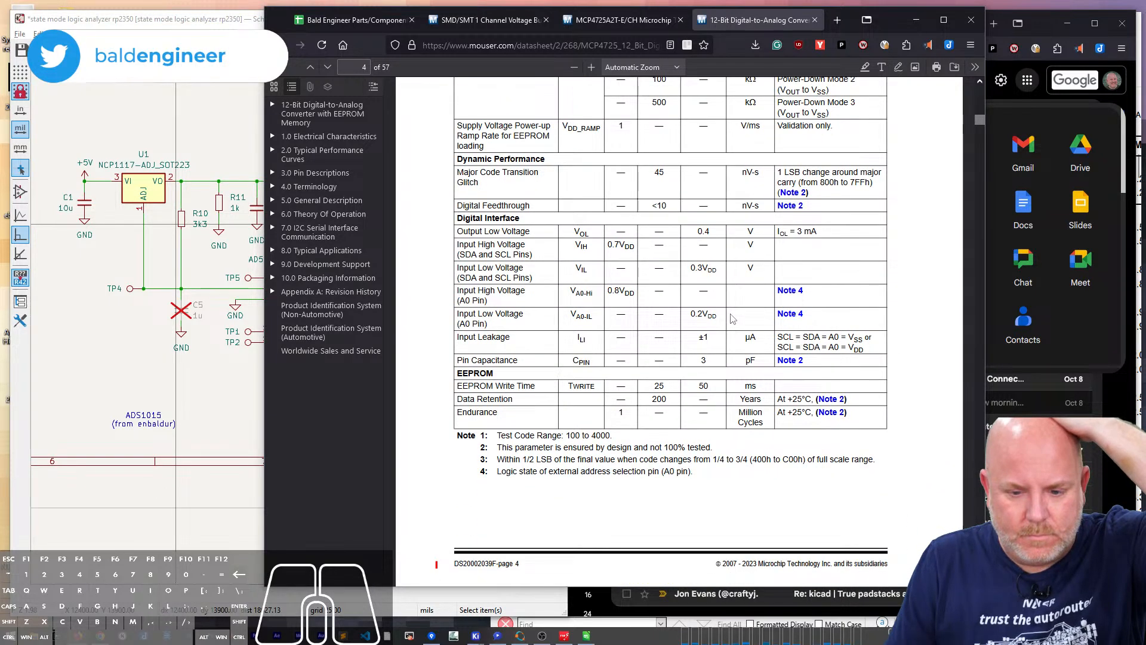
pyautogui.scroll(-12, 734, 319)
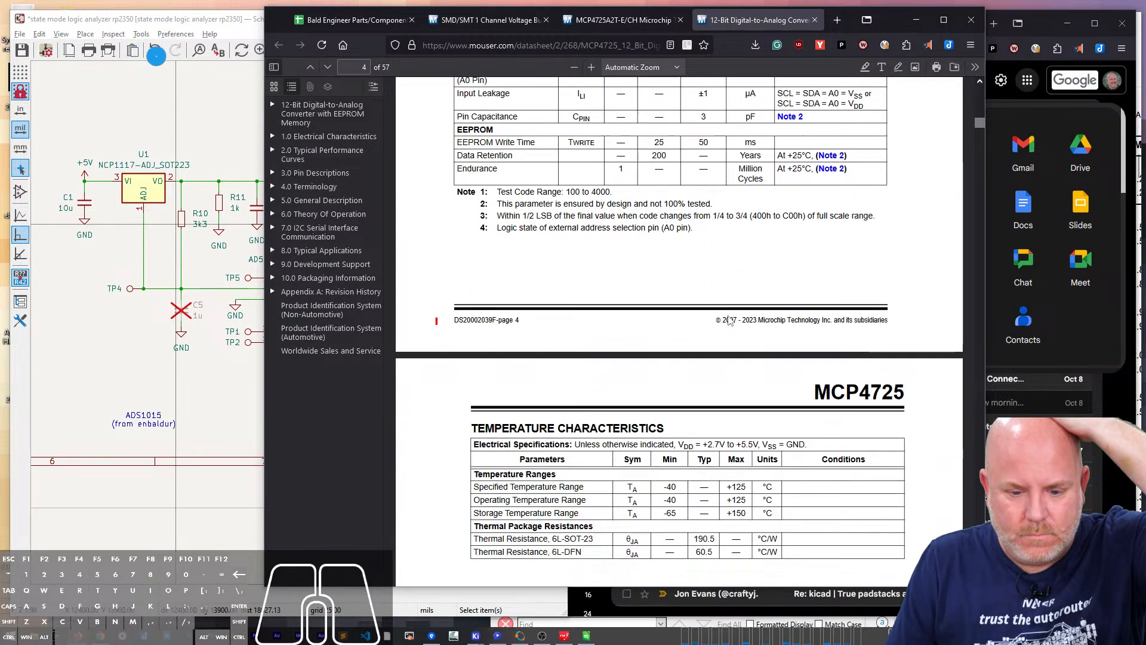
pyautogui.scroll(-20, 729, 321)
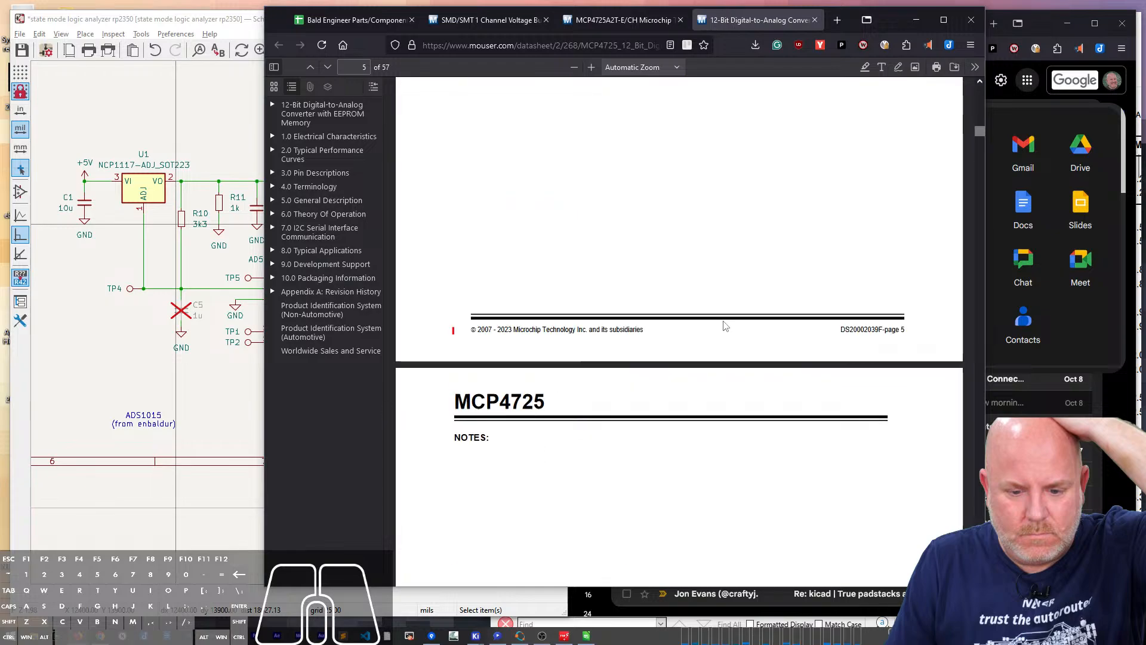
pyautogui.scroll(20, 731, 334)
pyautogui.scroll(20, 734, 371)
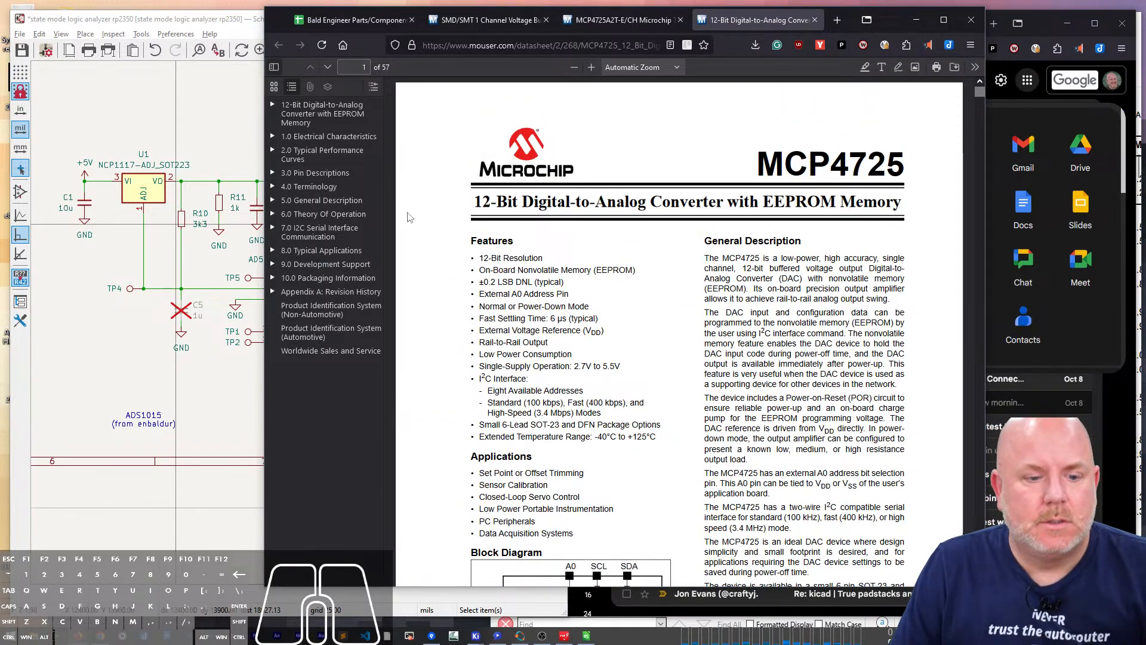
# Step: Open section 10.0 Packaging Information and highlight the MCP4725A2T-E/CH part's address option in the SOT-23 table
pyautogui.click(330, 281)
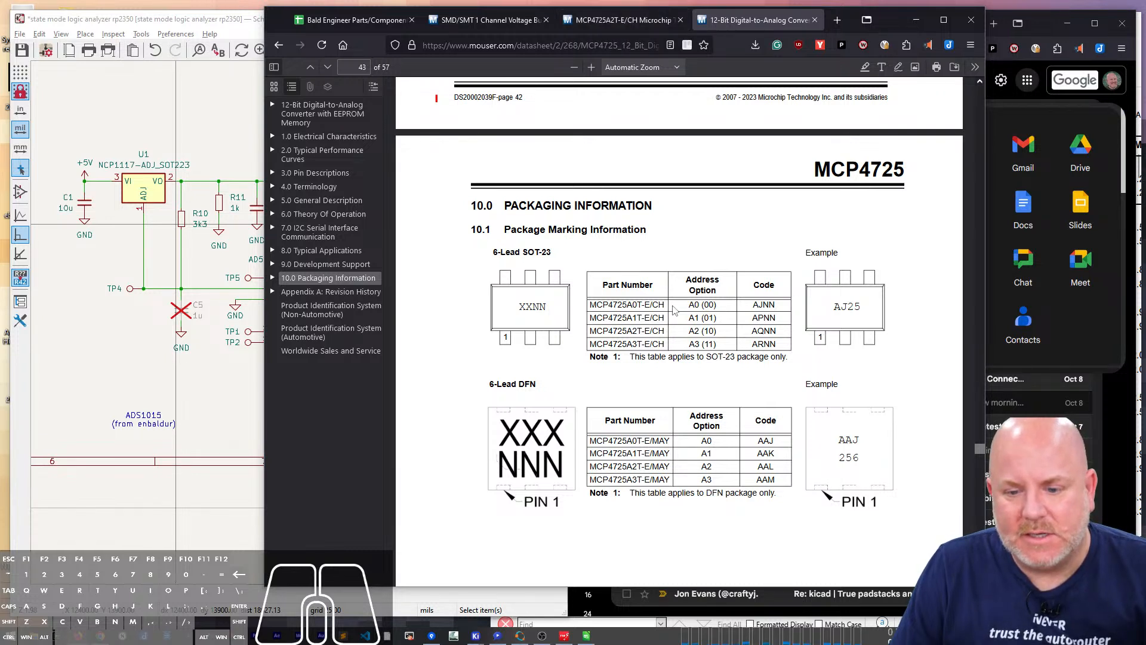
pyautogui.moveTo(612, 331); pyautogui.dragTo(717, 332)
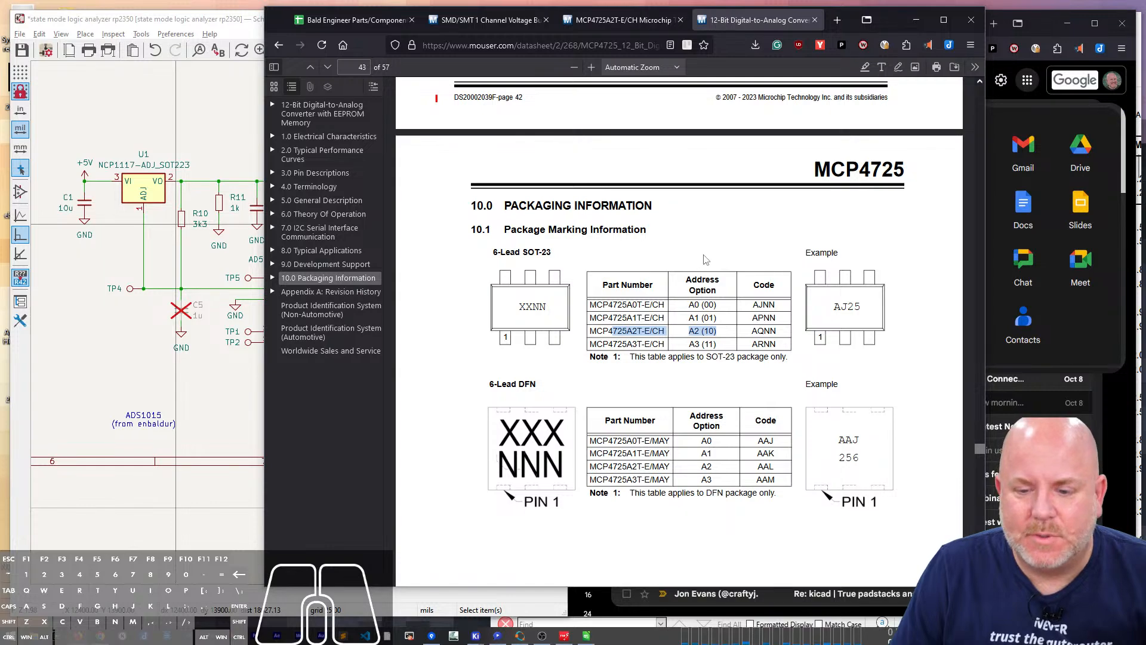
pyautogui.scroll(10, 824, 370)
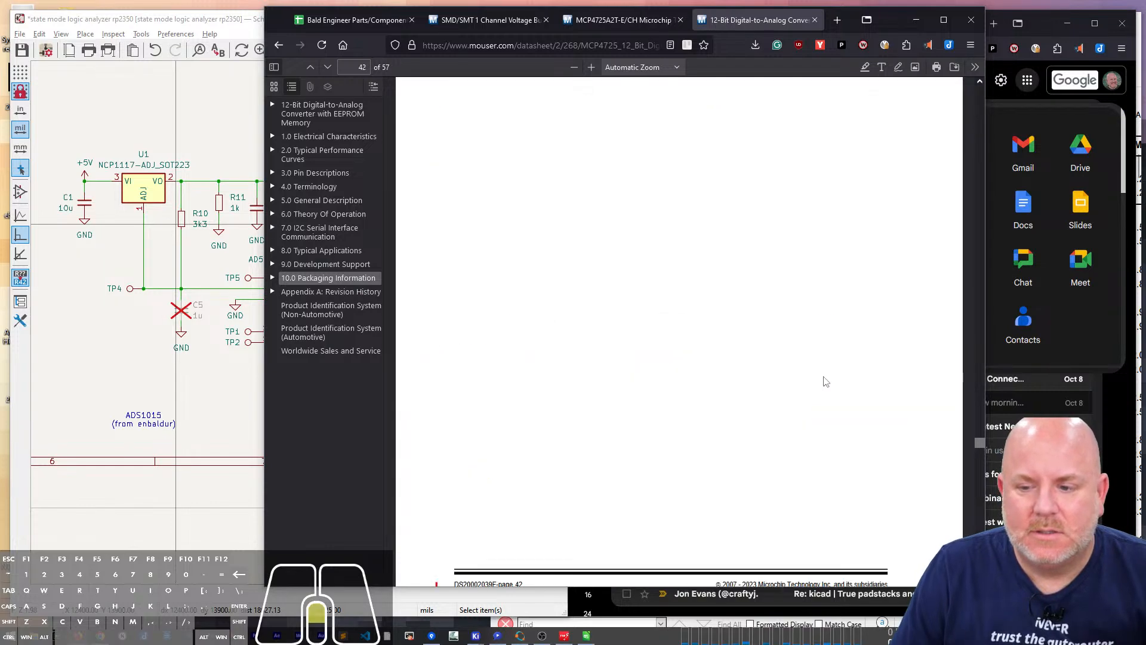
# Step: Return to the first page and save the datasheet PDF to the Downloads folder under its suggested file name
pyautogui.moveTo(978, 430); pyautogui.dragTo(958, 99)
pyautogui.scroll(-3, 584, 323)
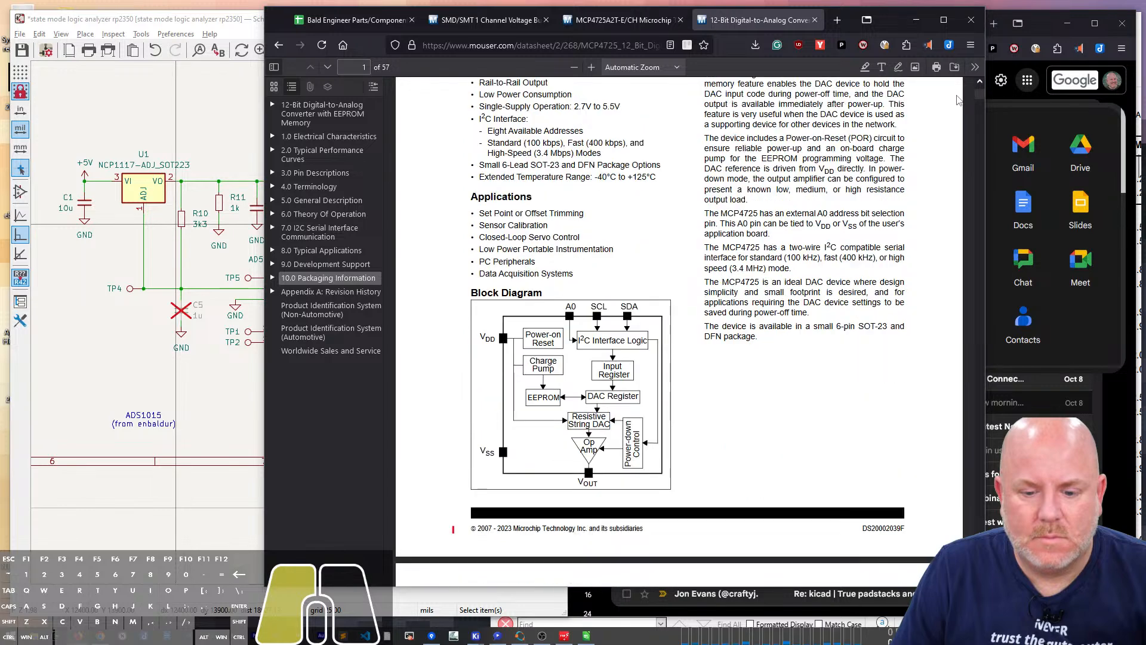
pyautogui.rightClick(665, 224)
pyautogui.click(683, 253)
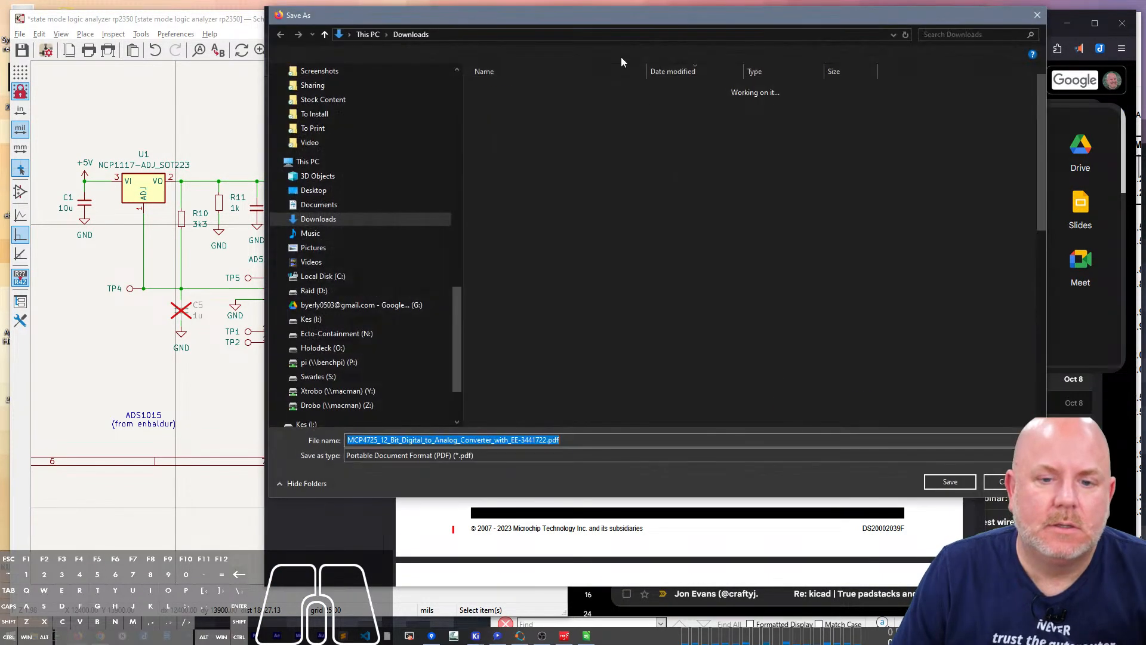
pyautogui.click(950, 482)
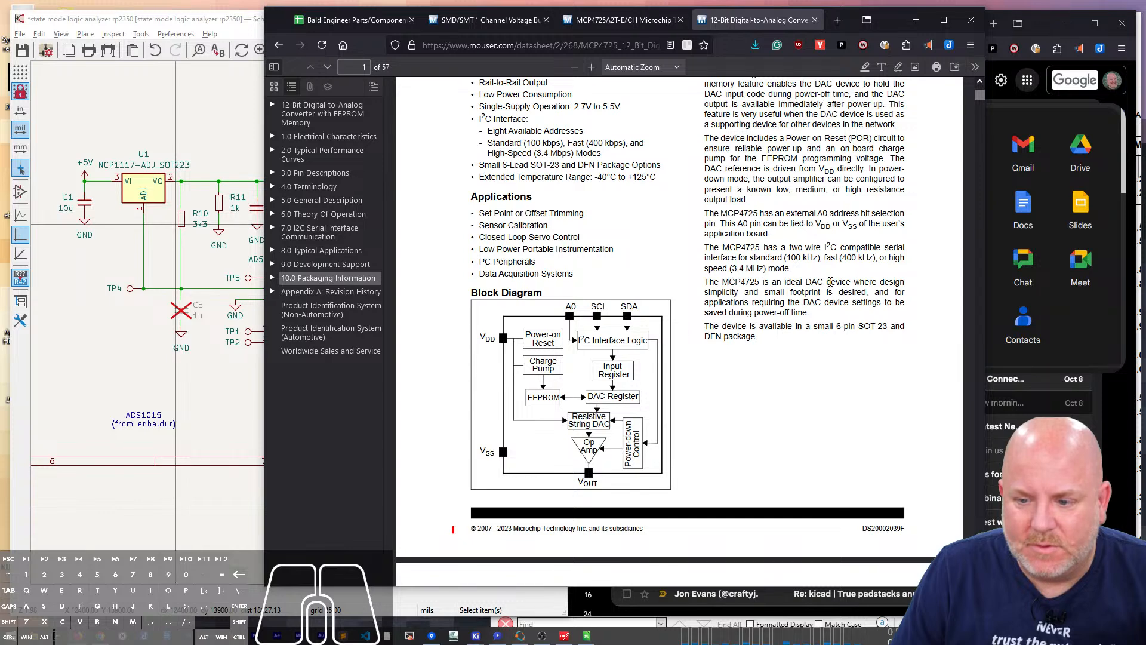
# Step: Read the General Description paragraphs on saved DAC settings, the external A0 address pin and the power-on reset circuit
pyautogui.moveTo(761, 303); pyautogui.dragTo(857, 303)
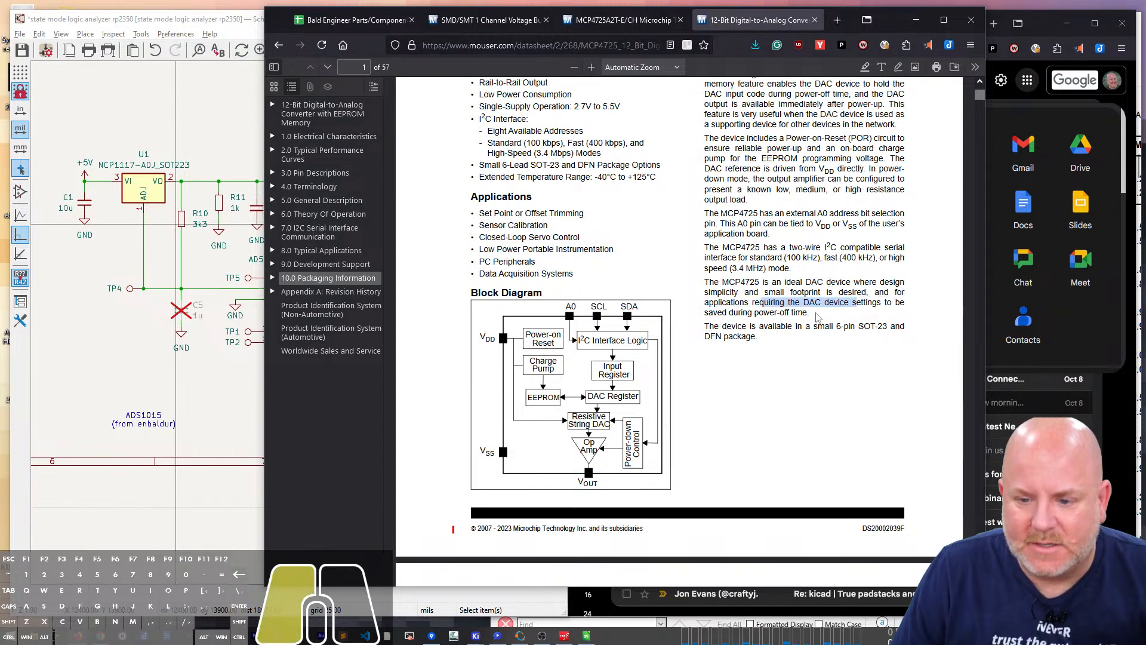
pyautogui.scroll(2, 820, 319)
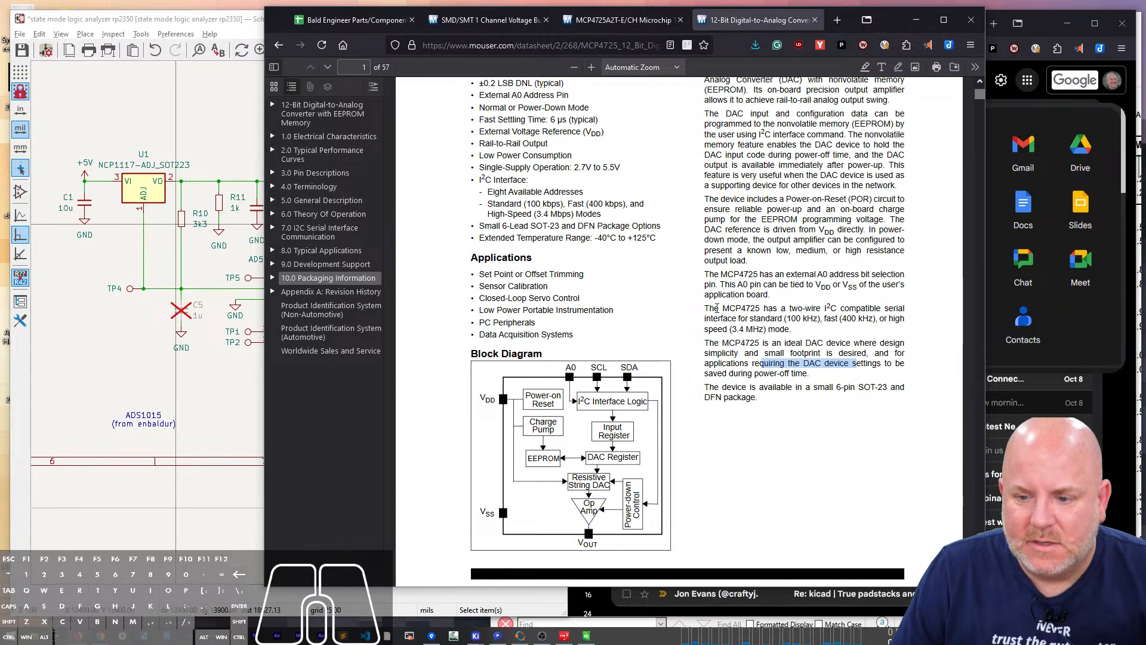
pyautogui.moveTo(721, 275); pyautogui.dragTo(817, 295)
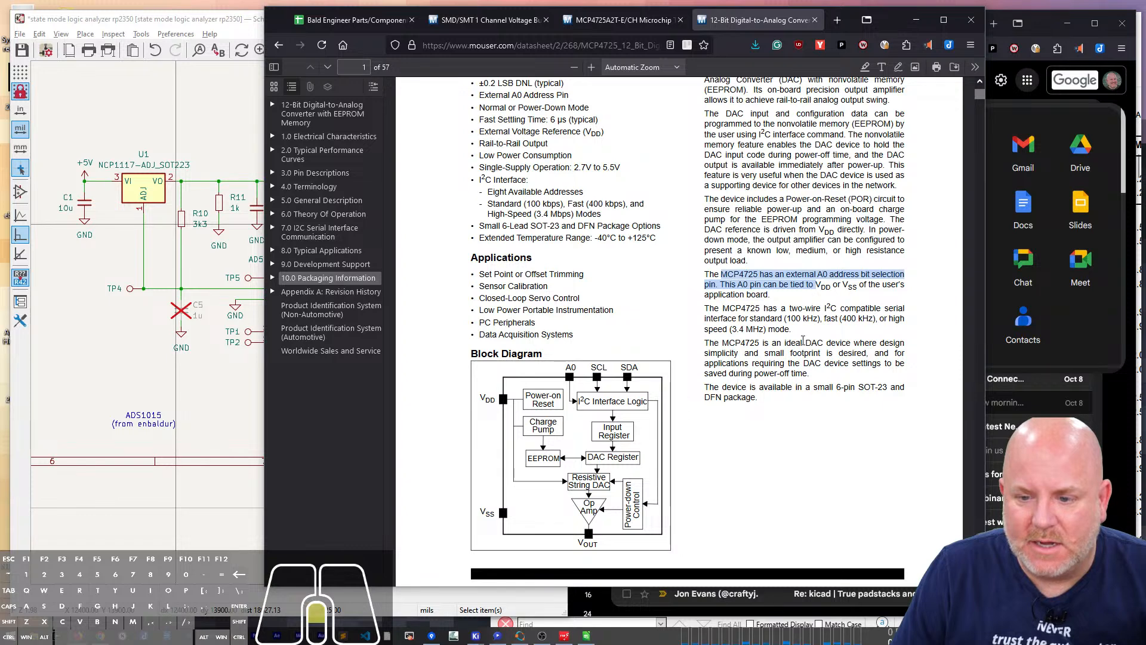
pyautogui.scroll(4, 776, 316)
pyautogui.moveTo(713, 321); pyautogui.dragTo(811, 394)
pyautogui.scroll(2, 779, 385)
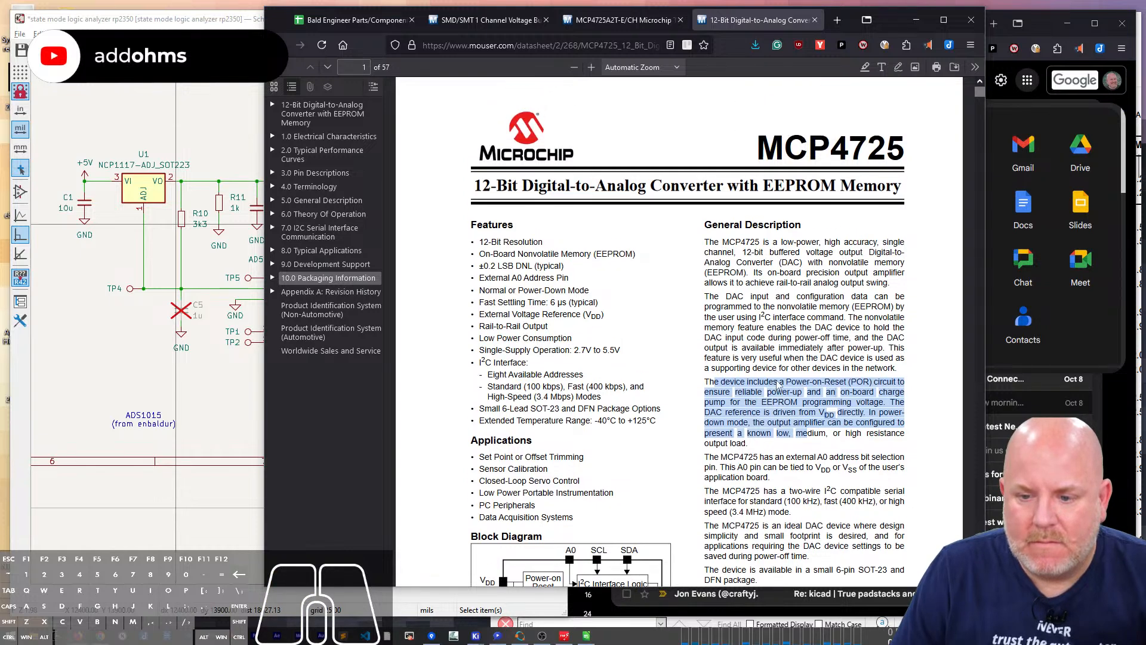
# Step: Read the General Description paragraph on nonvolatile memory and highlight the passage about output availability after power-up
pyautogui.moveTo(722, 296); pyautogui.dragTo(769, 358)
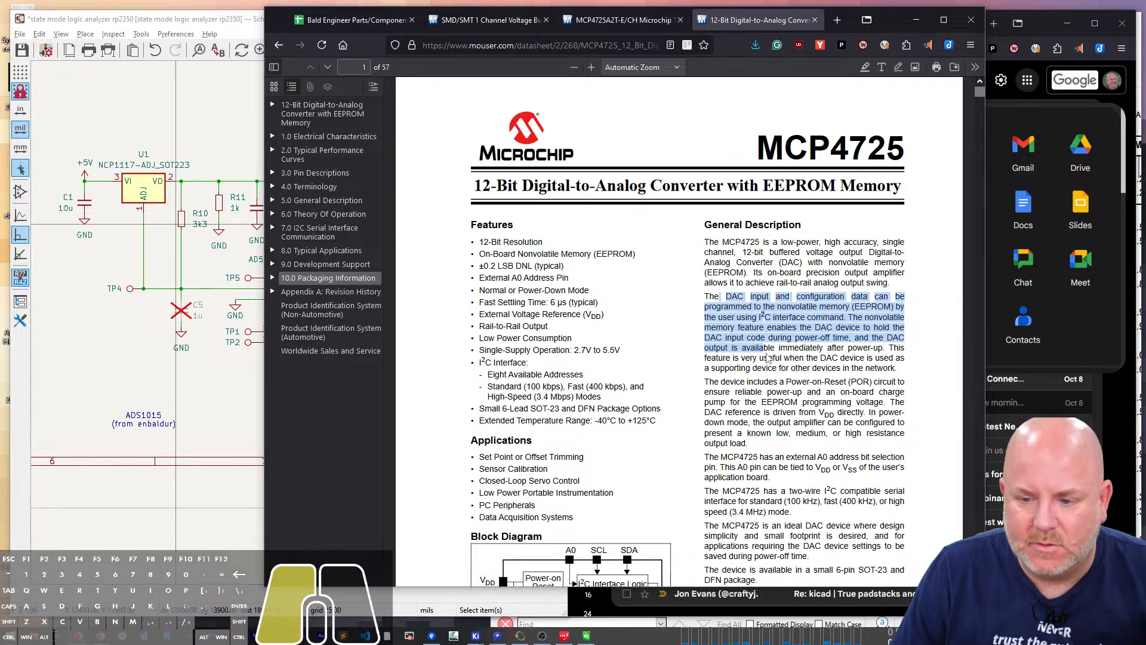
pyautogui.moveTo(768, 358); pyautogui.dragTo(769, 358)
pyautogui.moveTo(749, 348); pyautogui.dragTo(880, 348)
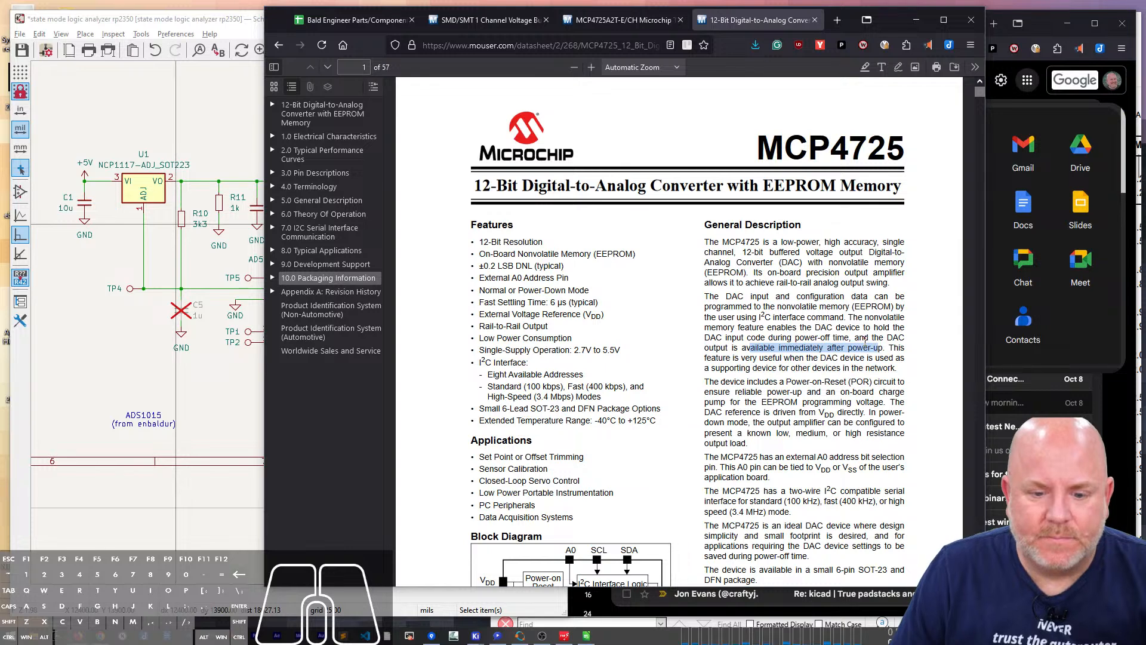
pyautogui.scroll(-3, 632, 378)
pyautogui.scroll(3, 633, 377)
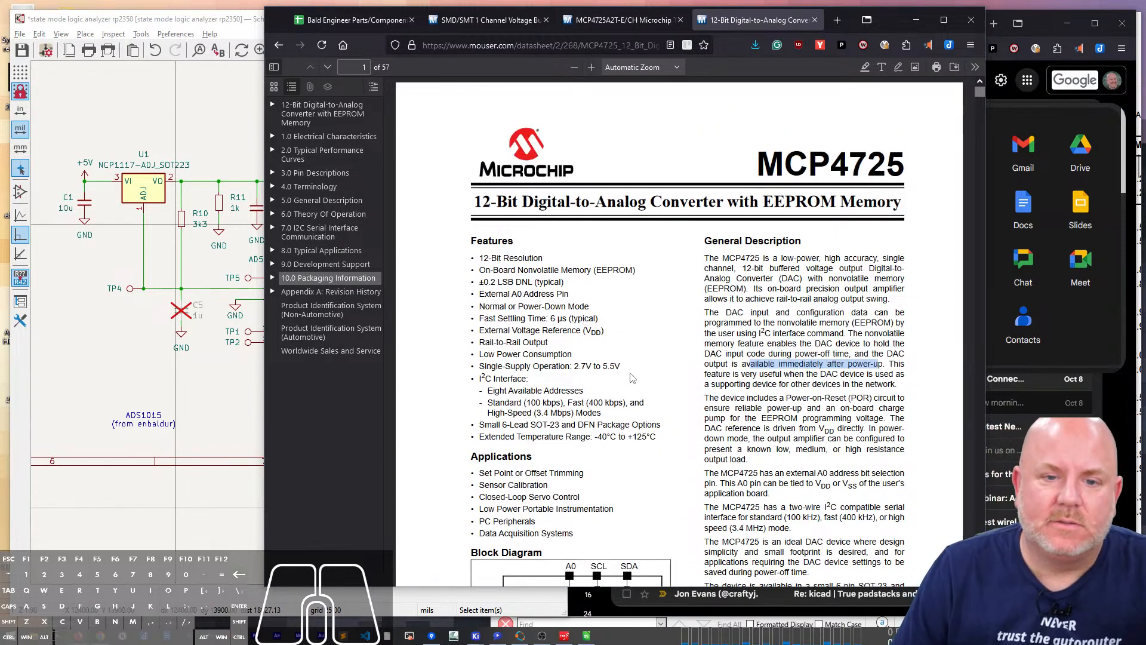
# Step: Return to the state mode logic analyzer rp2350 schematic and save it
pyautogui.click(218, 353)
pyautogui.scroll(-2, 466, 199)
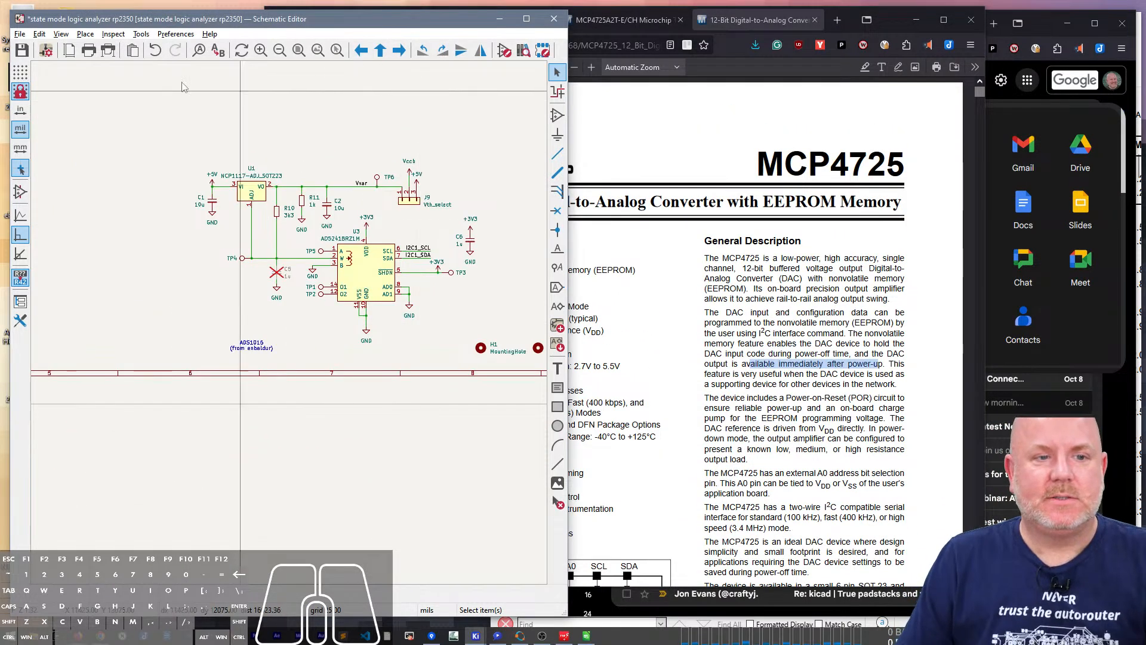
pyautogui.hotkey('ctrl', 's')
# Step: Switch to Sourcetree and stage only the modified state mode logic analyzer rp2350.kicad_sch file from the pending changes
pyautogui.moveTo(471, 640)
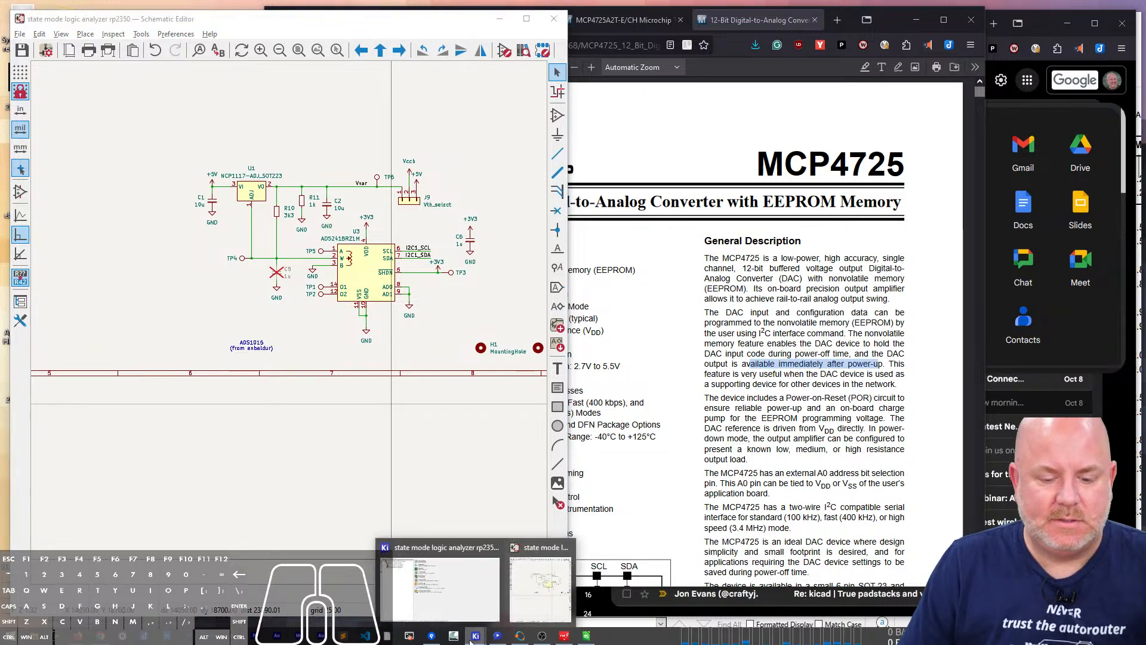
pyautogui.click(440, 585)
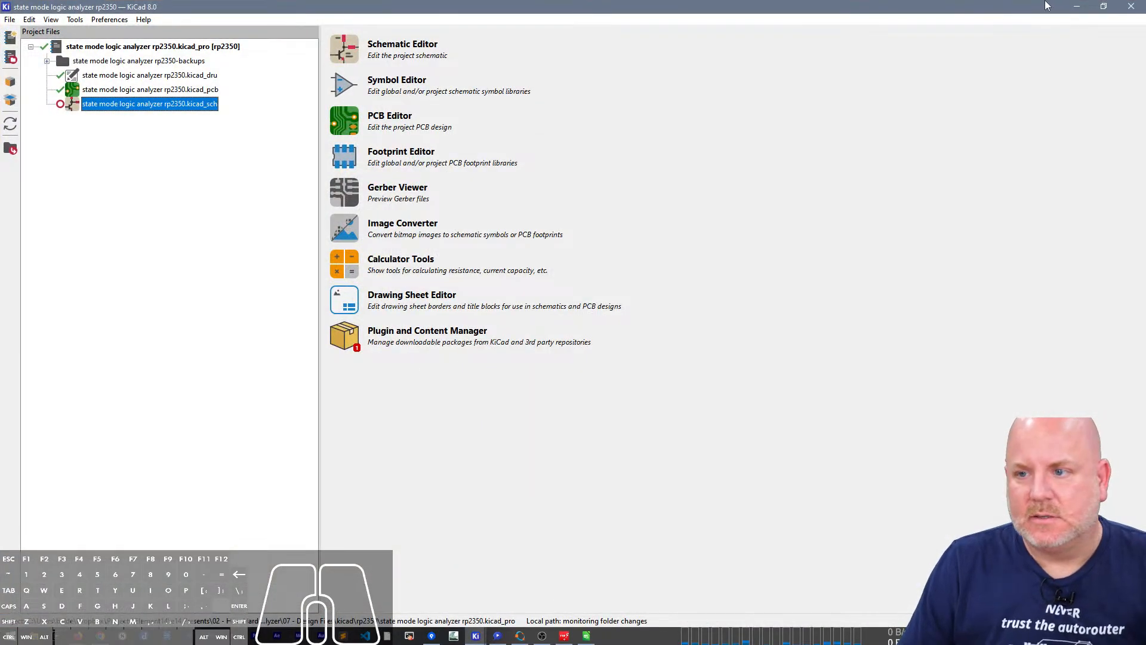
pyautogui.click(1077, 6)
pyautogui.click(431, 636)
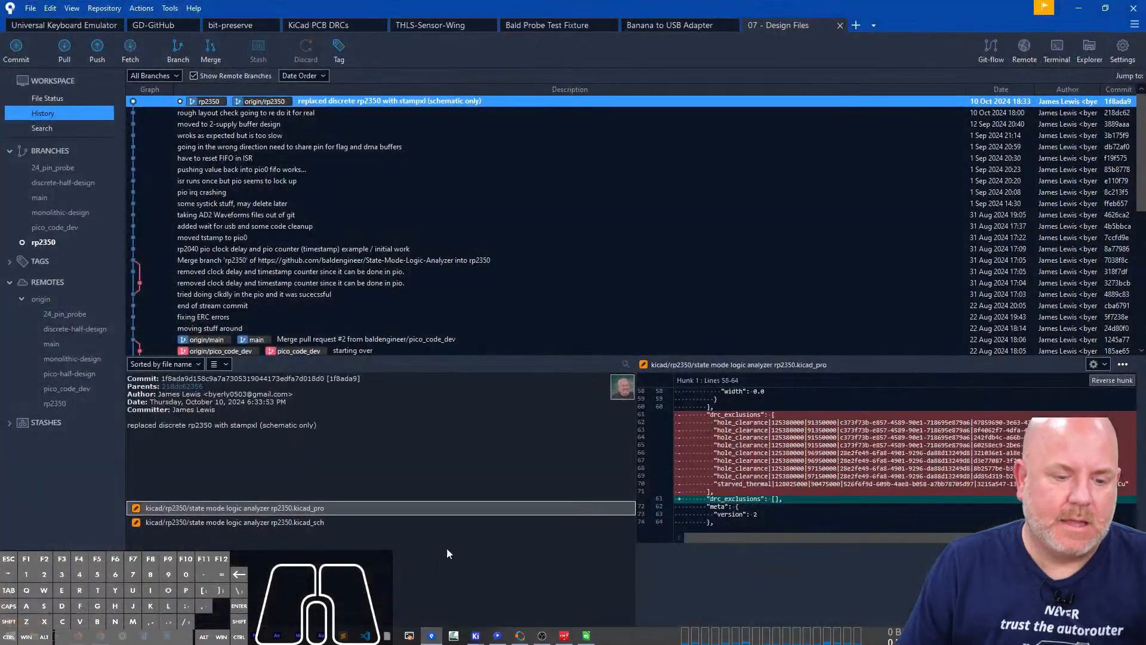
pyautogui.click(61, 96)
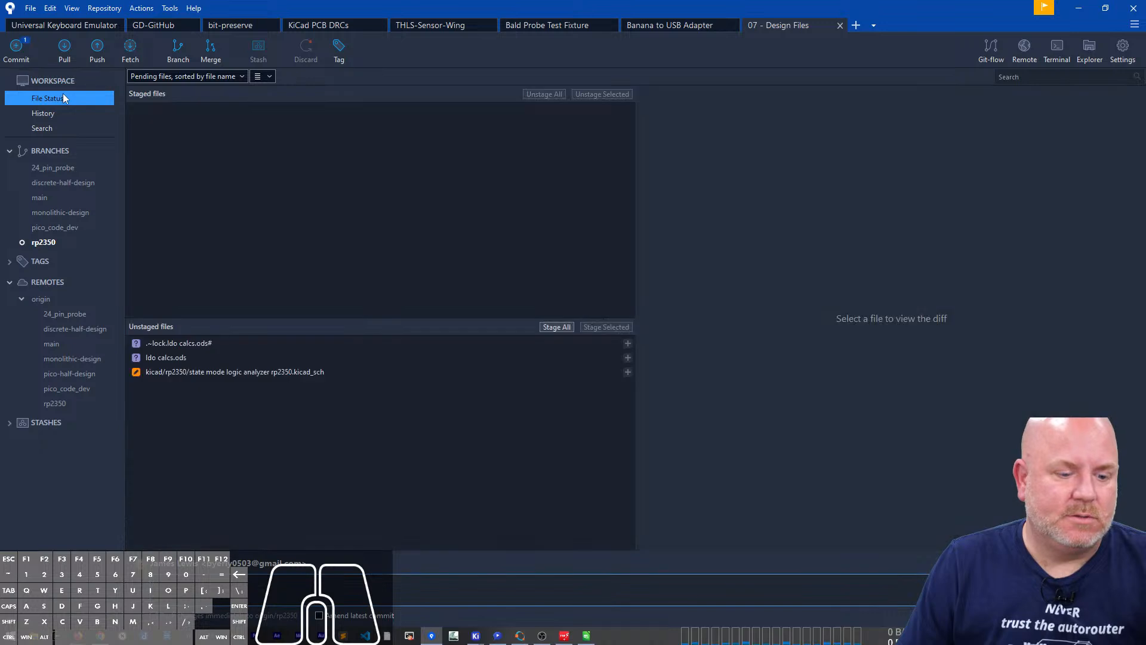
pyautogui.click(400, 372)
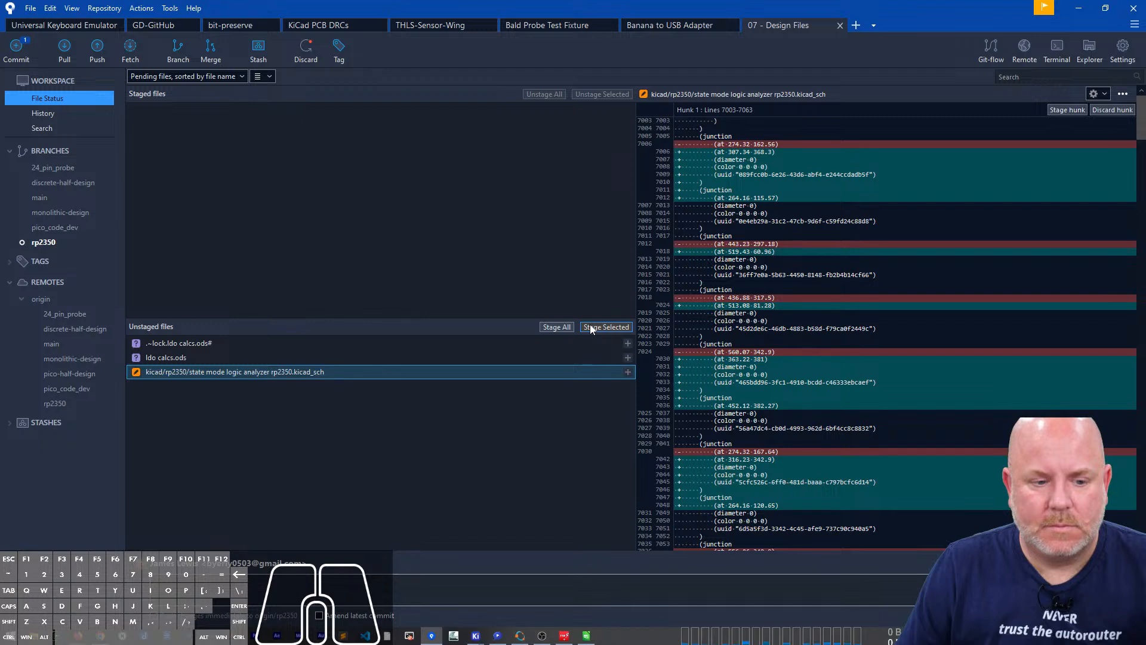
pyautogui.click(222, 357)
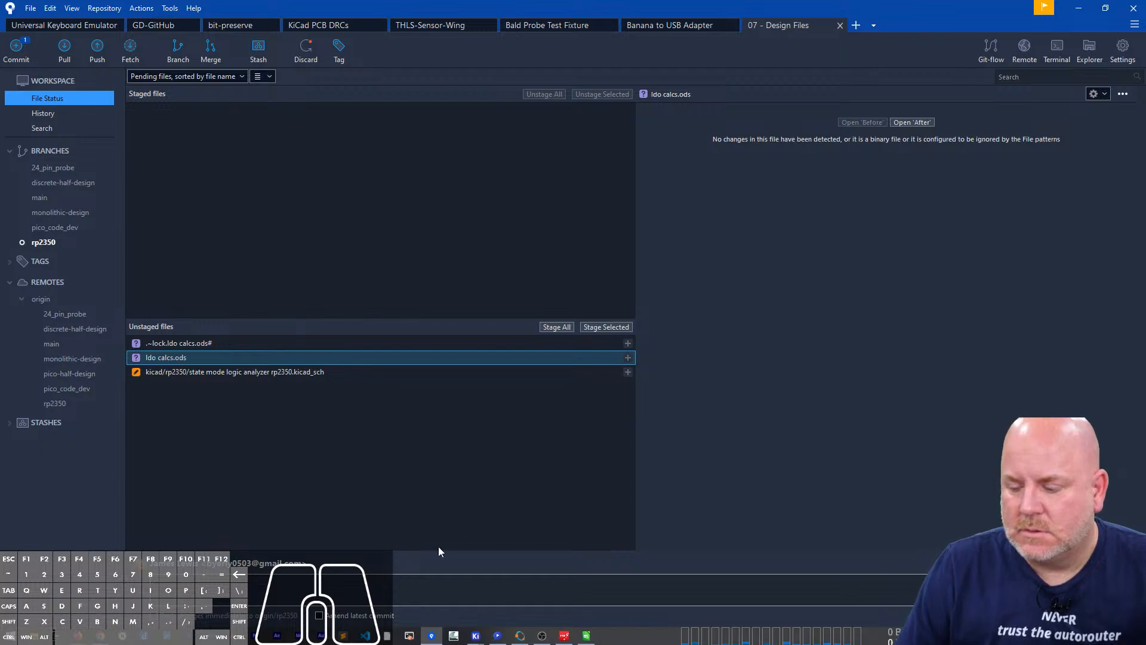
pyautogui.click(418, 372)
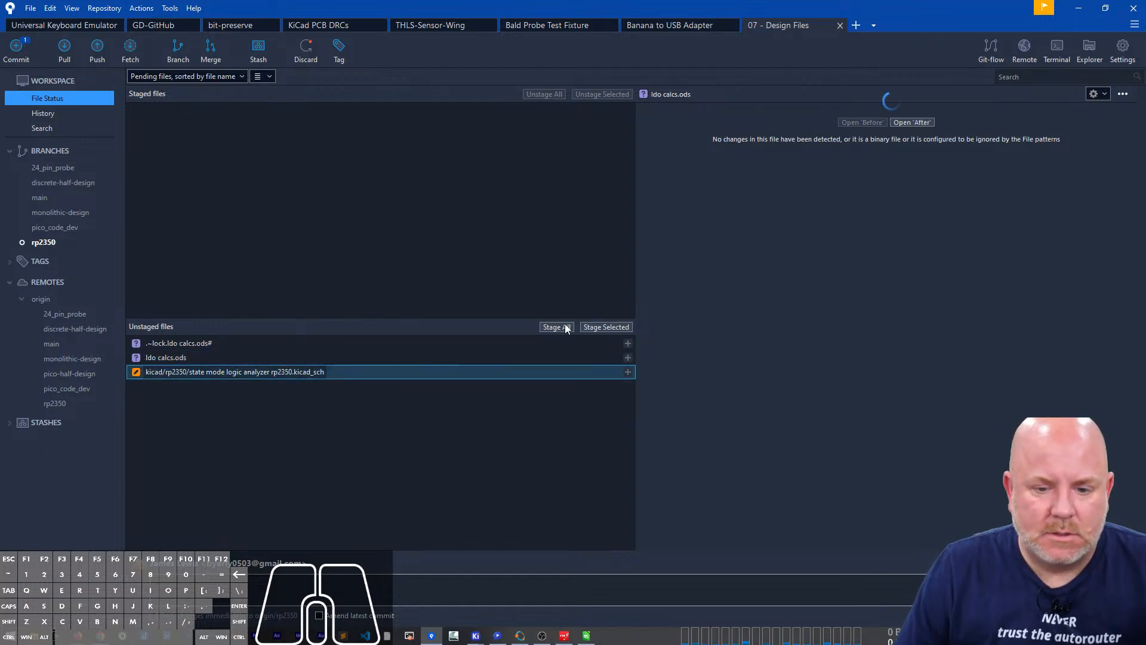
pyautogui.click(606, 327)
# Step: Commit the staged schematic with the message "remove complicated vcore supply circuit" and put the Git client away
pyautogui.write('remove complicated')
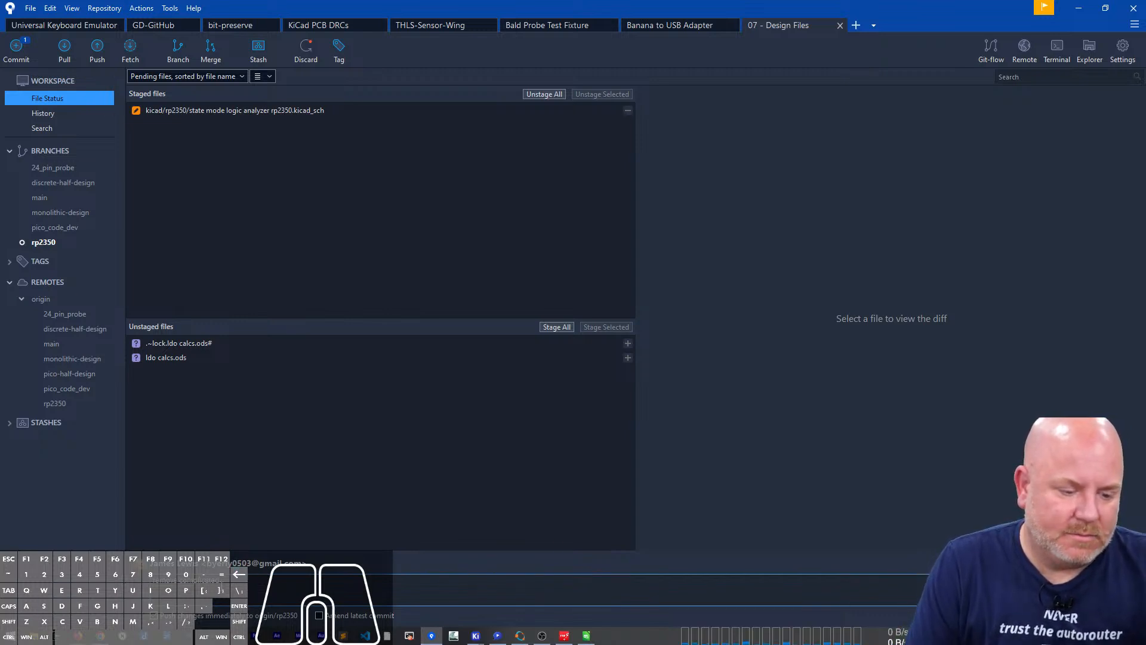
pyautogui.write(' vcore supply circuit')
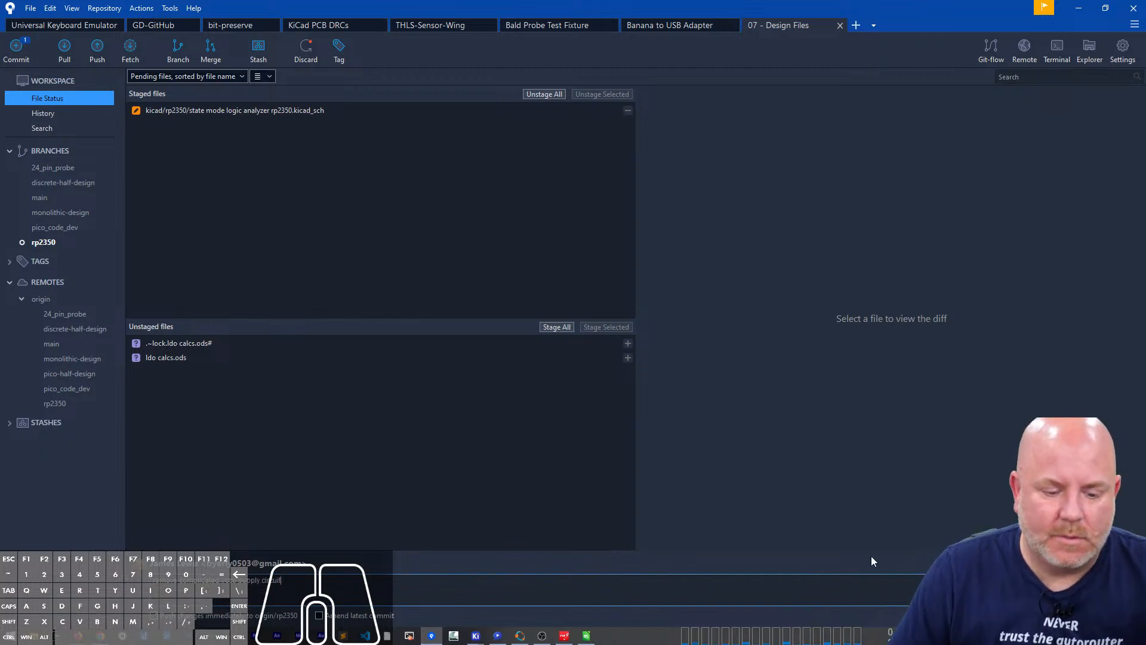
pyautogui.hotkey('ctrl', 'Return')
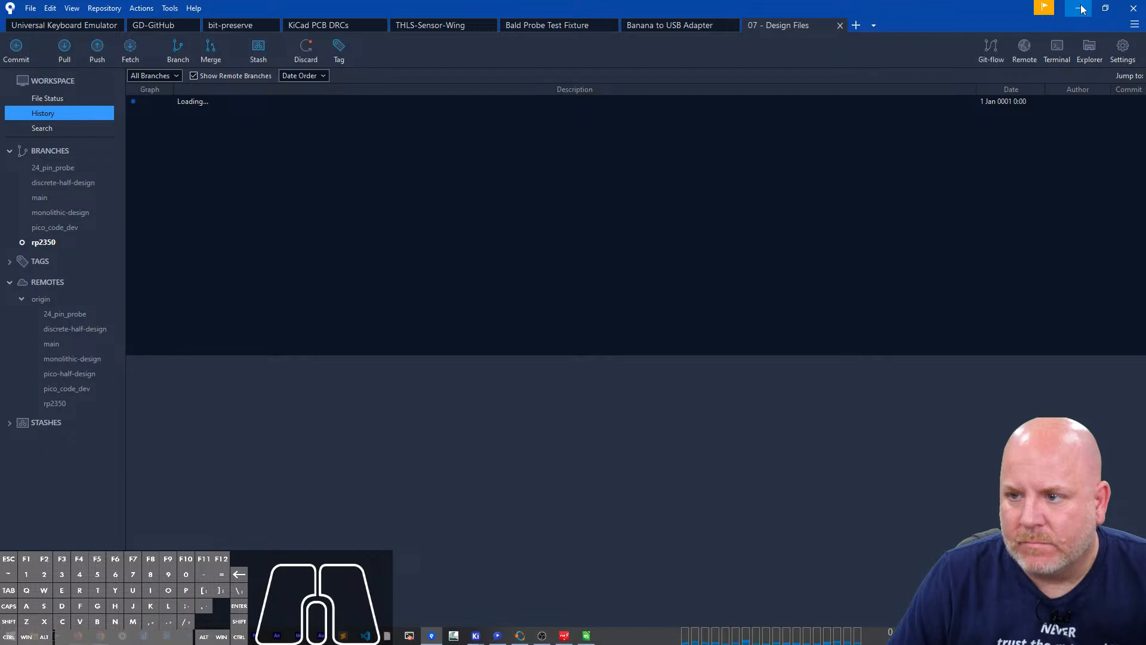
pyautogui.click(1082, 9)
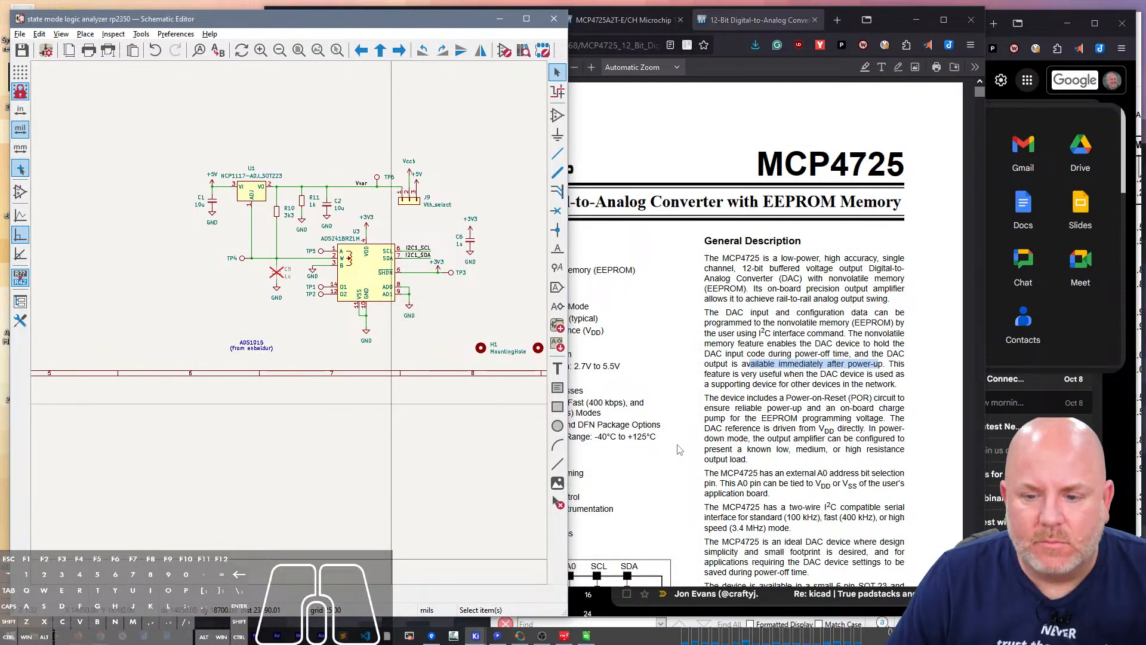
# Step: Examine the MCP4725 block diagram on the datasheet's first page and shift the browser window to uncover more of the schematic
pyautogui.click(701, 442)
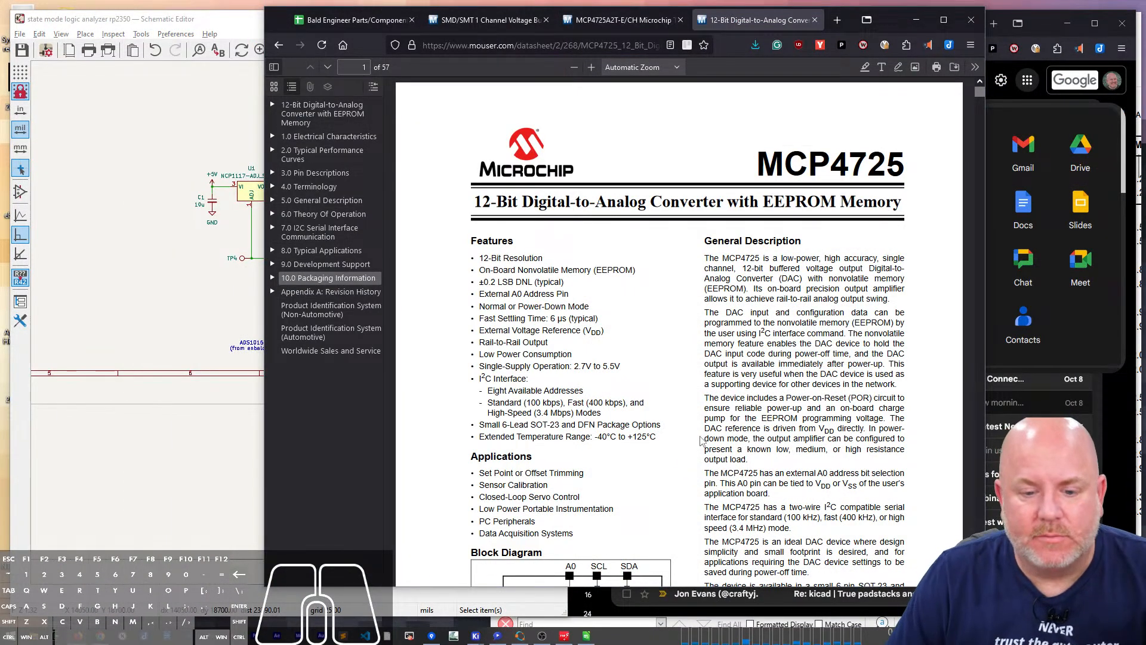
pyautogui.scroll(-2, 702, 442)
pyautogui.scroll(-3, 702, 442)
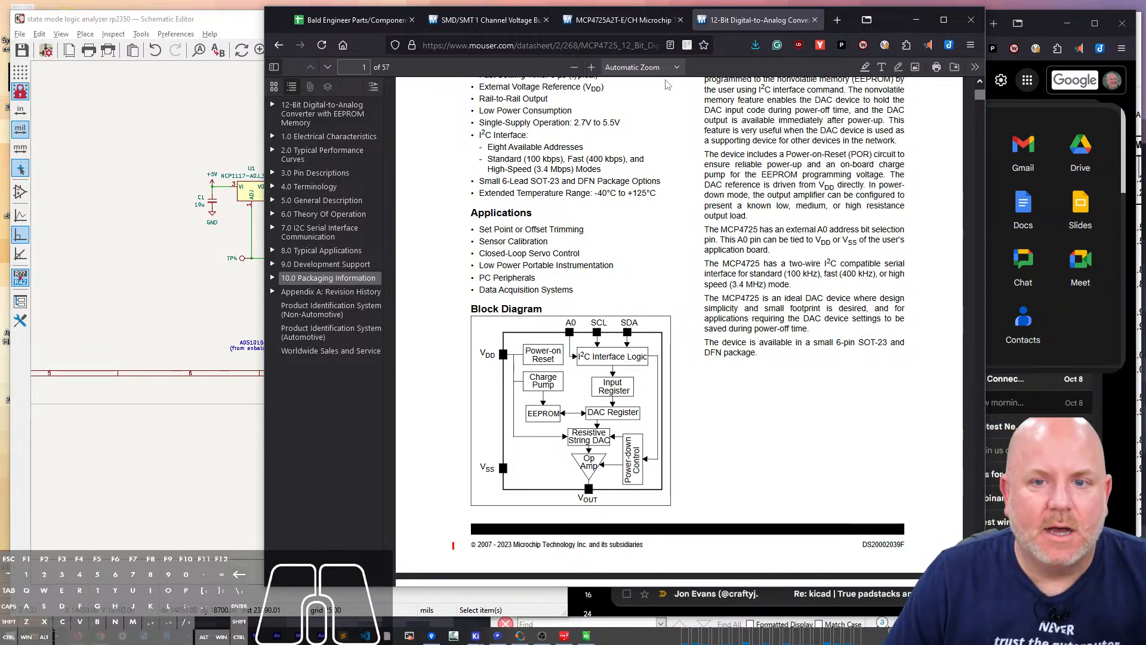
pyautogui.moveTo(280, 28); pyautogui.dragTo(345, 47)
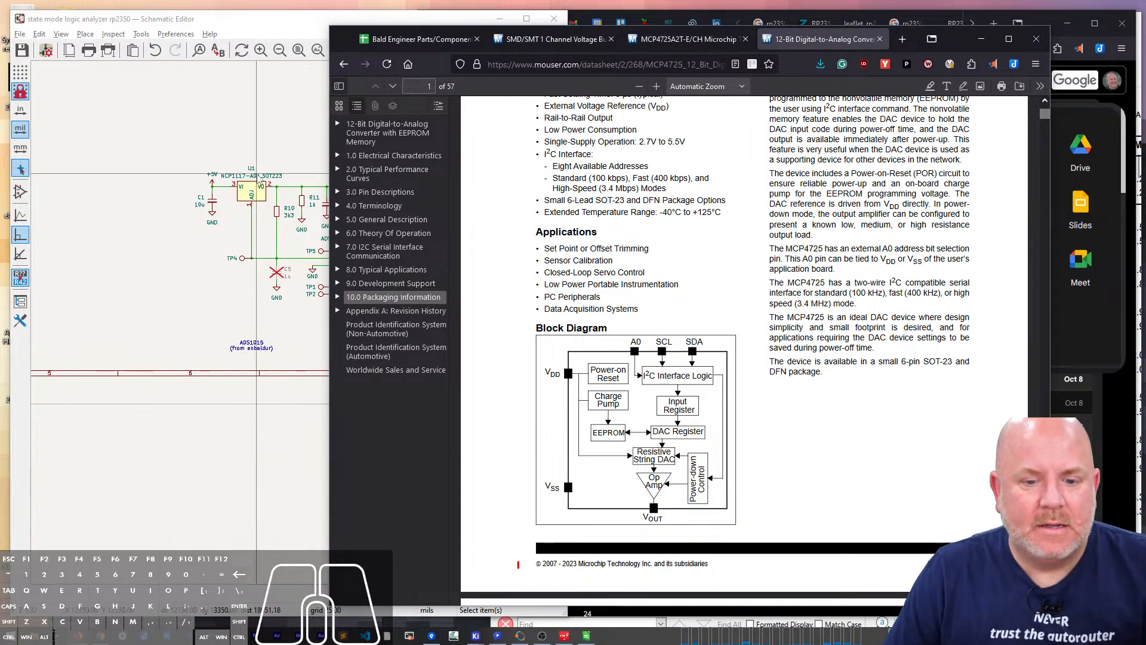
# Step: Delete the NCP1117 regulator and AD5241 potentiometer circuit with its parts, labels and ADS1015 note, keeping capacitor C6
pyautogui.click(199, 251)
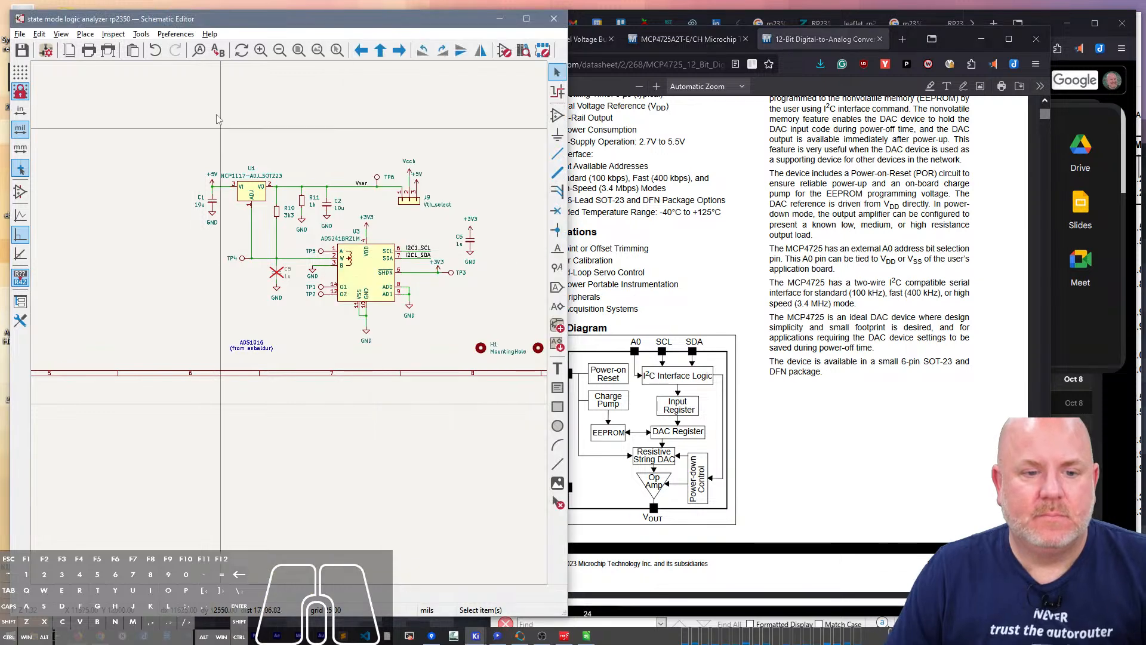
pyautogui.moveTo(173, 139); pyautogui.dragTo(466, 345)
pyautogui.press('Delete')
pyautogui.moveTo(378, 196); pyautogui.dragTo(428, 266)
pyautogui.press('Delete')
pyautogui.press('Delete')
pyautogui.scroll(-1, 759, 347)
# Step: Copy the manufacturer part number MCP4725A2T-E/CH from the Mouser product page
pyautogui.click(759, 346)
pyautogui.scroll(5, 760, 346)
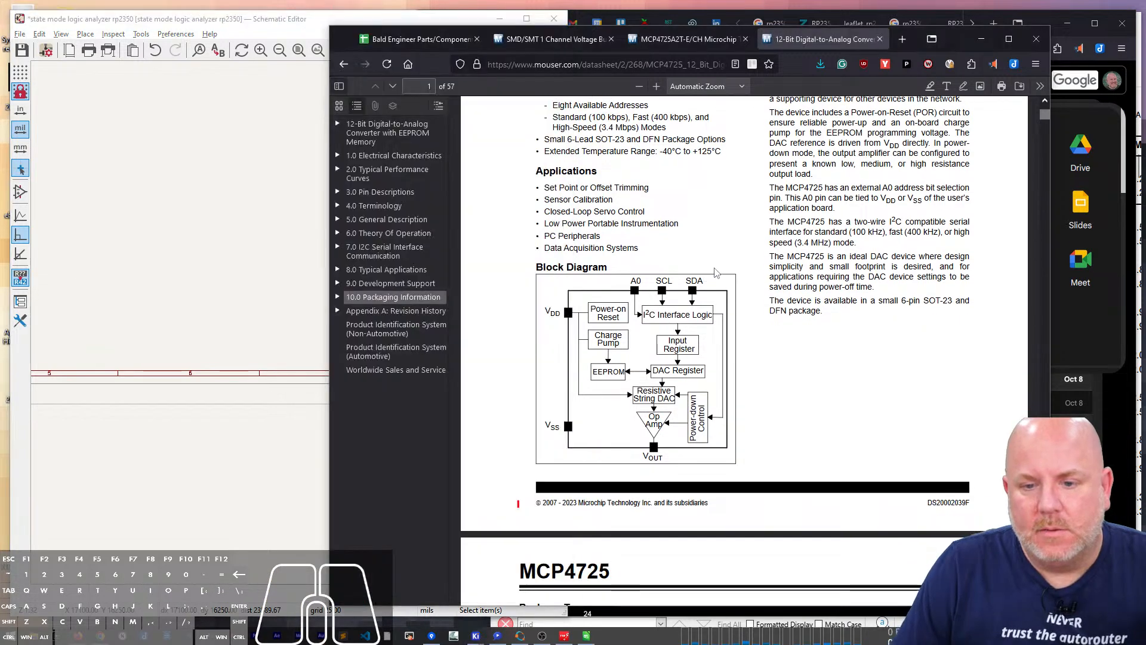
pyautogui.click(665, 40)
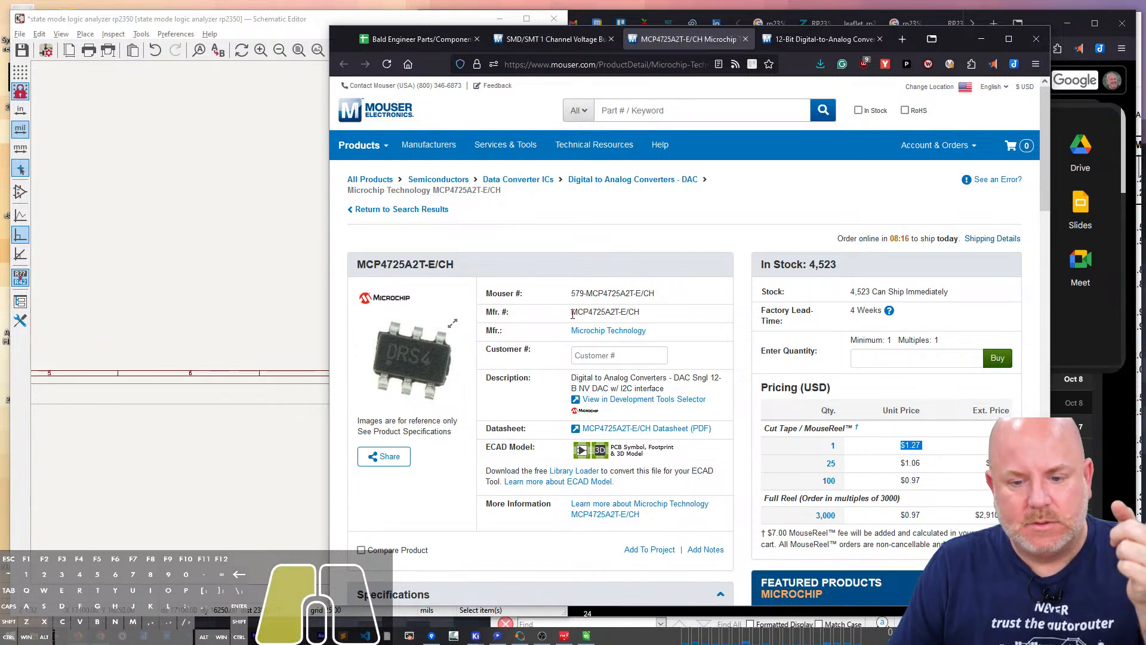
pyautogui.moveTo(573, 314); pyautogui.dragTo(673, 323)
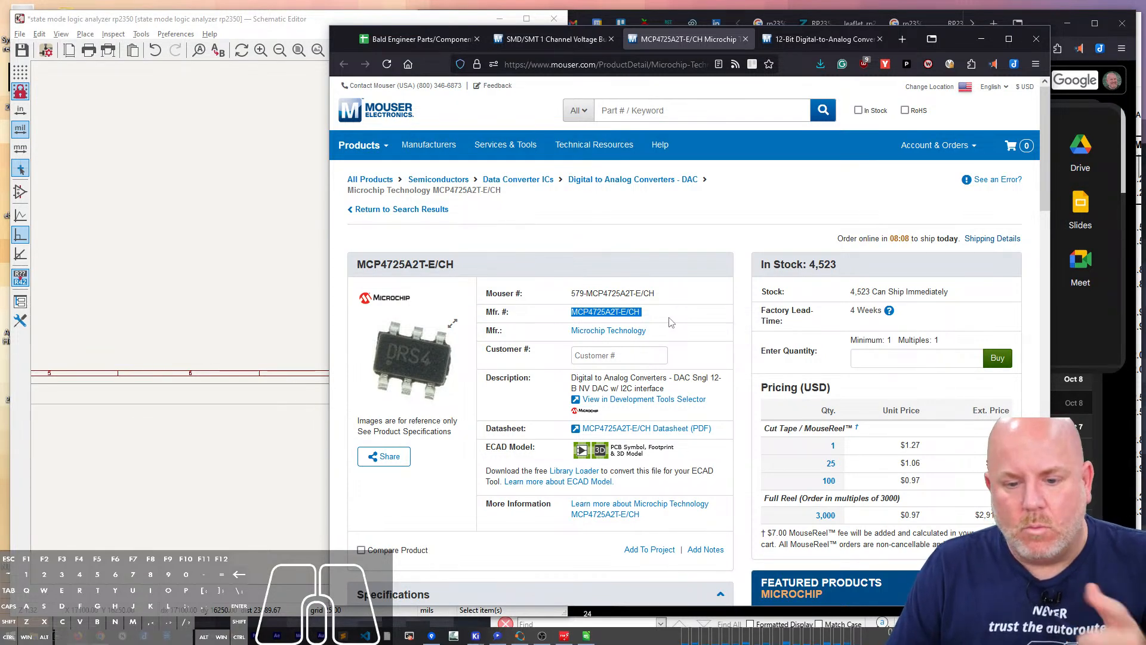
pyautogui.hotkey('ctrl', 'c')
# Step: Add a text note reading MCP4725A2T-E/CH to the schematic just above capacitor C6
pyautogui.click(295, 258)
pyautogui.press('t')
pyautogui.click(308, 186)
pyautogui.hotkey('ctrl', 'v')
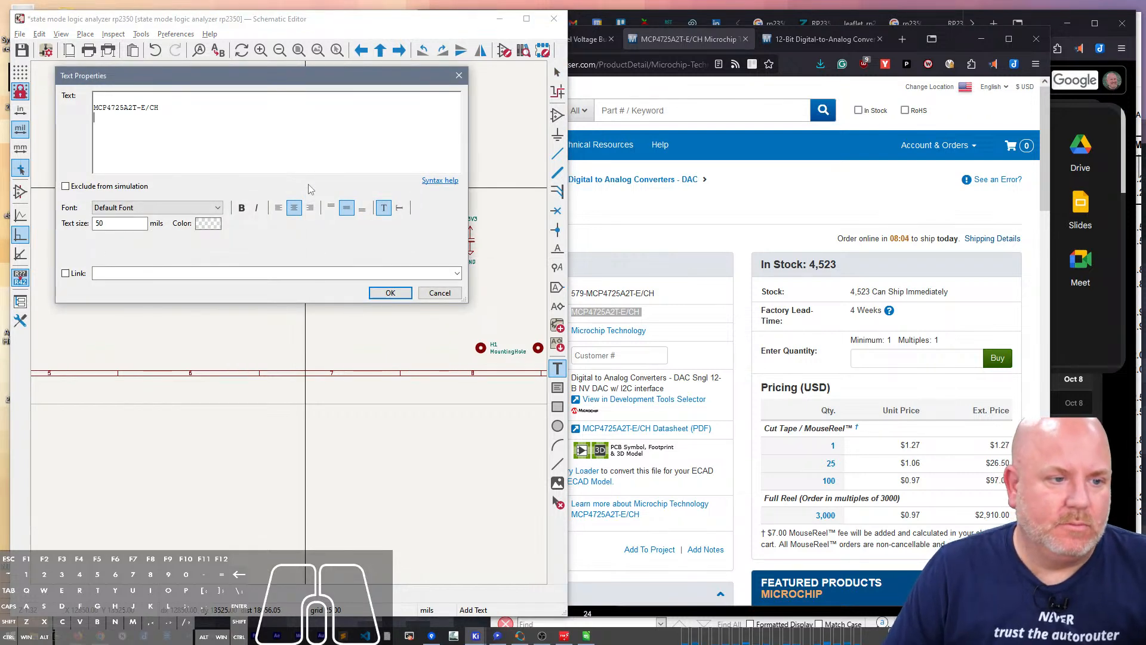
pyautogui.press('Delete')
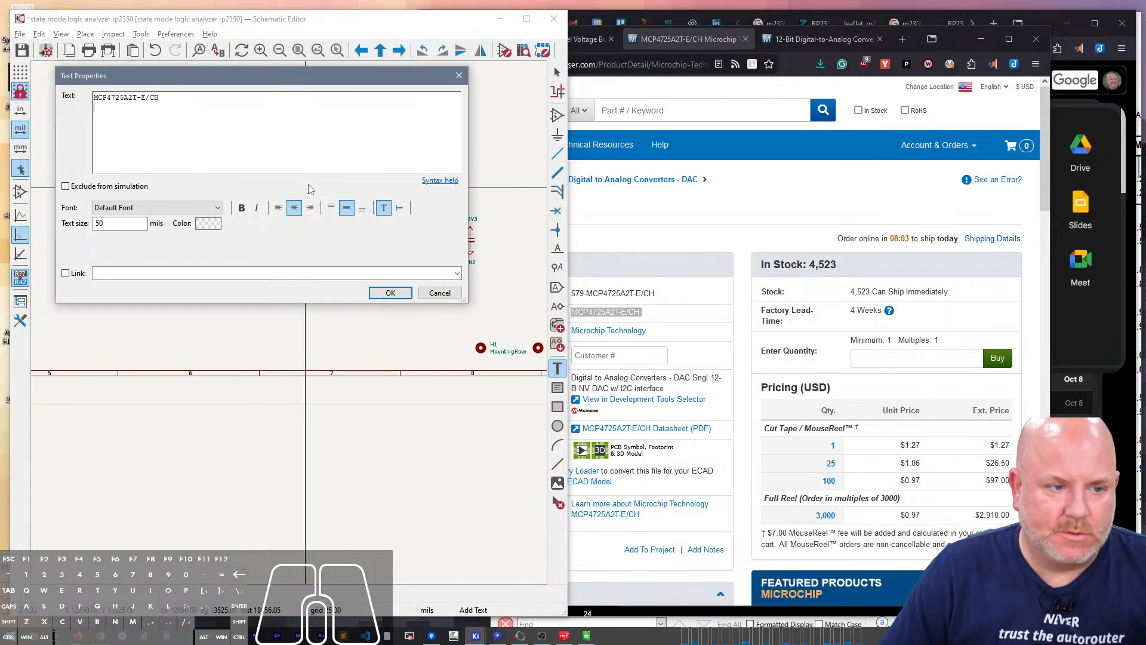
pyautogui.click(388, 292)
pyautogui.click(424, 195)
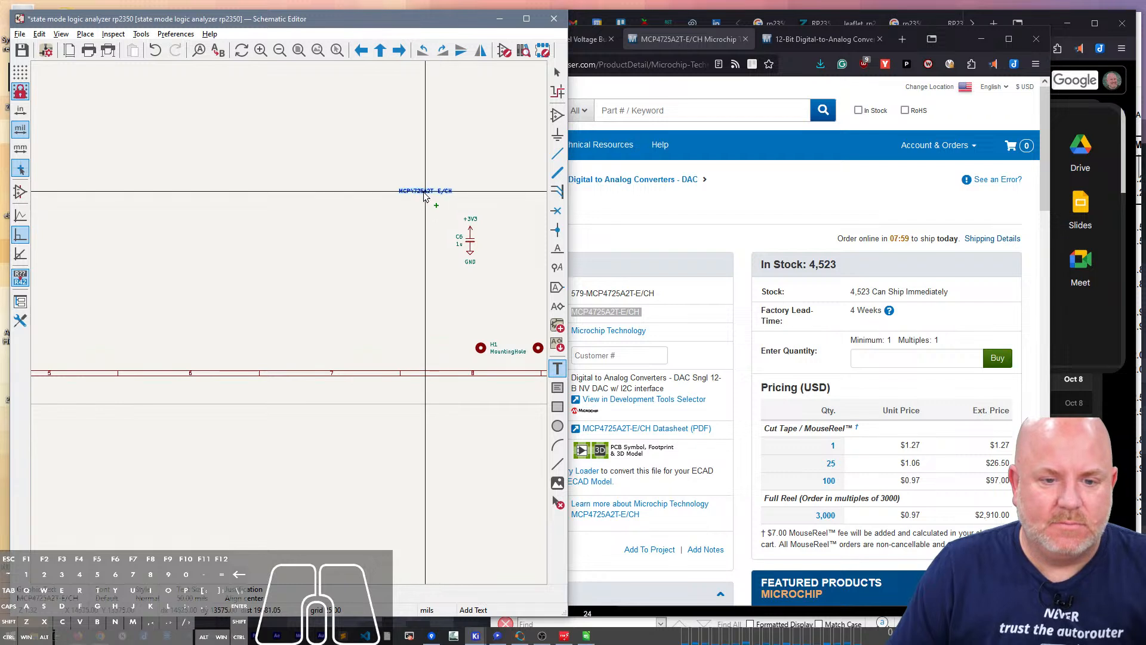
pyautogui.press('Escape')
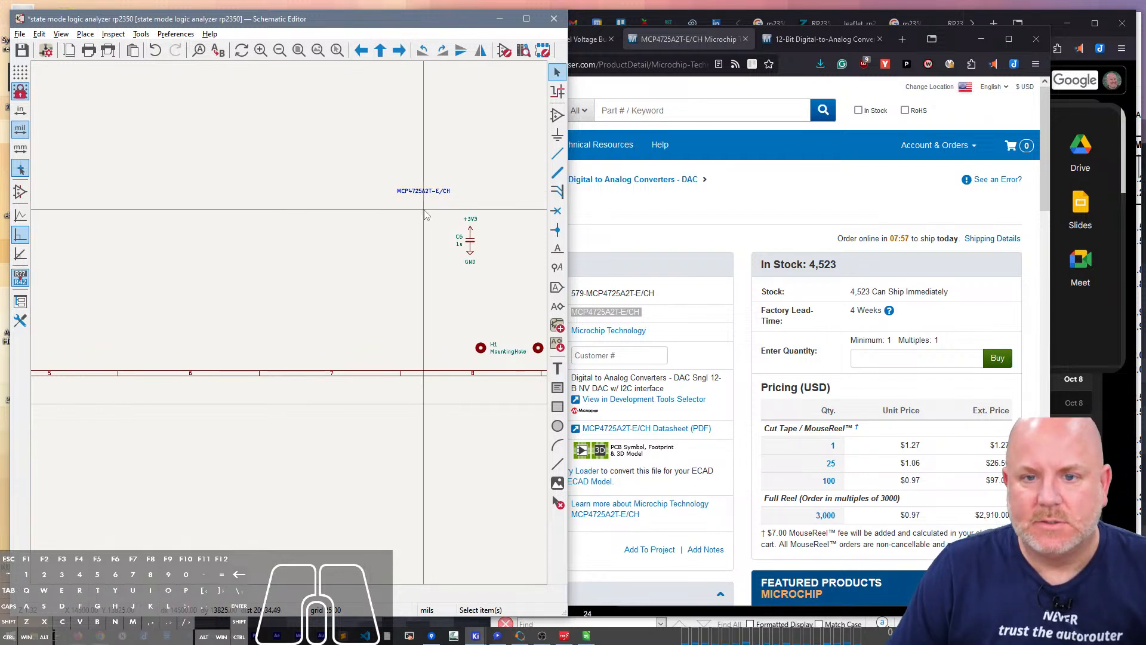
# Step: Find the MCP4725xxx-xCH symbol in the library and place it beside capacitor C6, below the part number note
pyautogui.scroll(3, 425, 215)
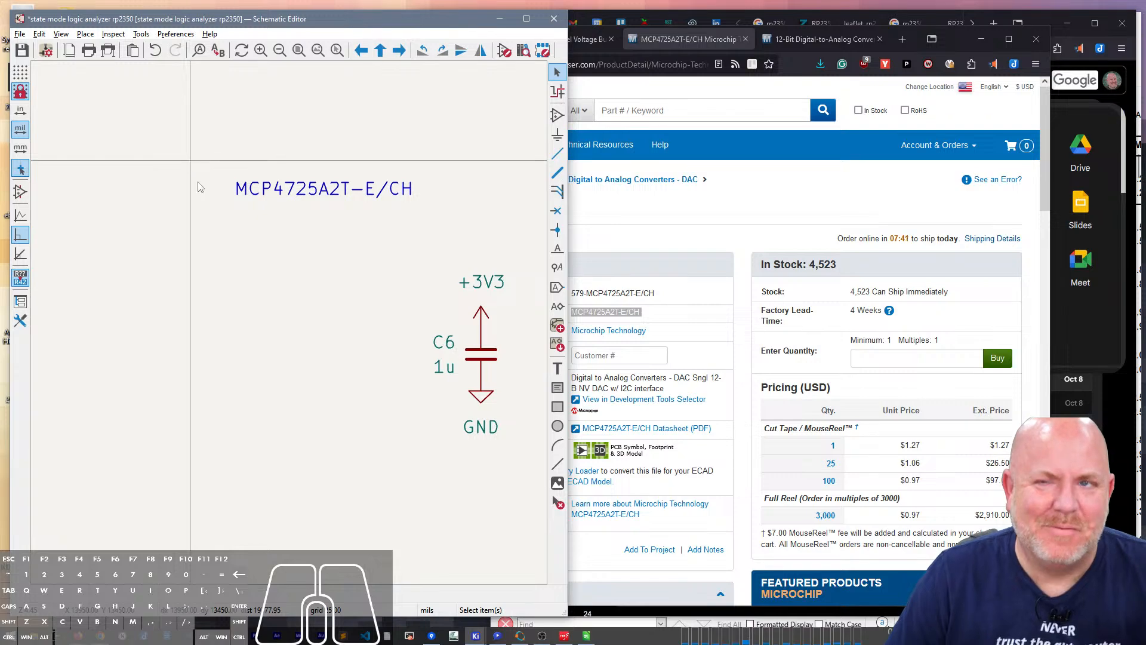
pyautogui.press('a')
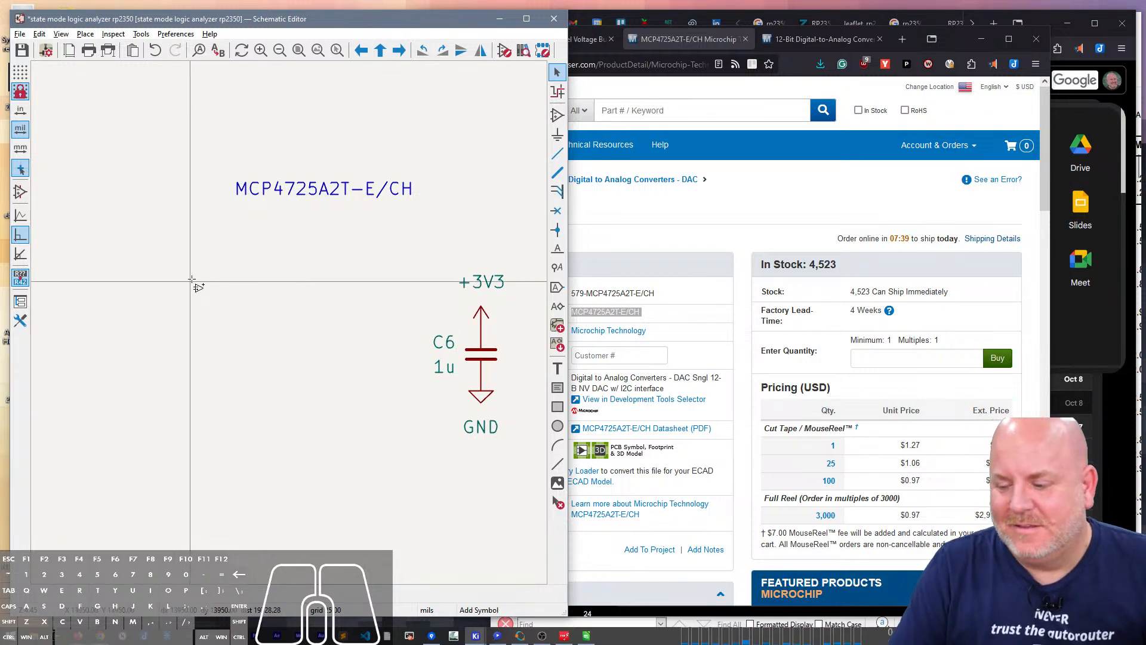
pyautogui.click(192, 280)
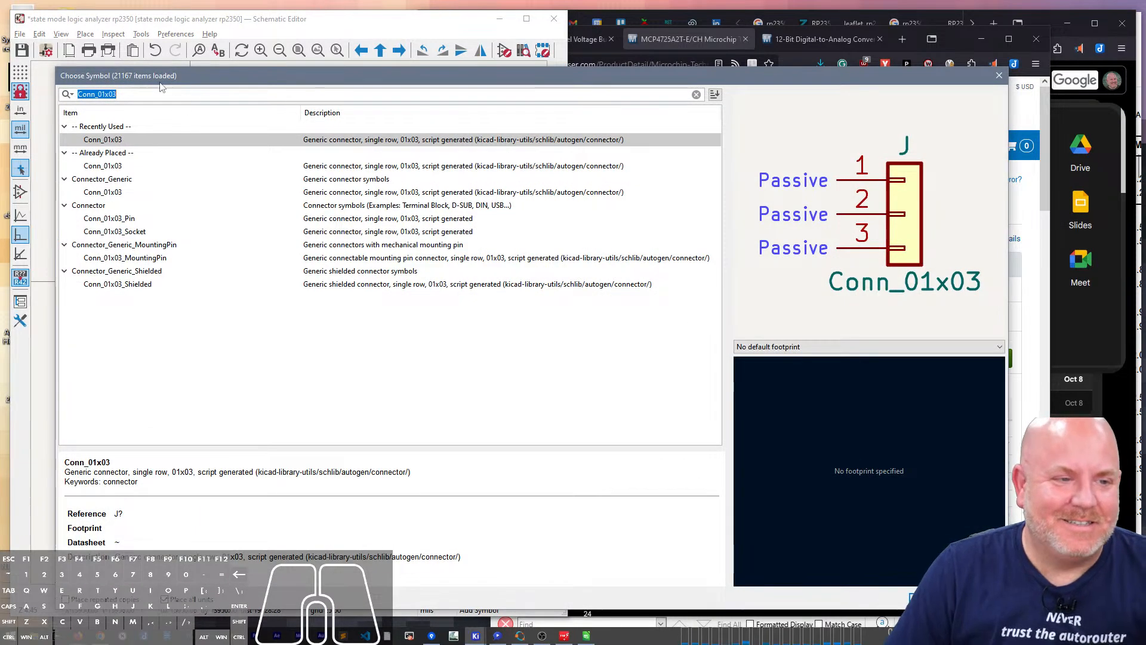
pyautogui.moveTo(54, 66); pyautogui.dragTo(549, 225)
pyautogui.moveTo(693, 232); pyautogui.dragTo(247, 255)
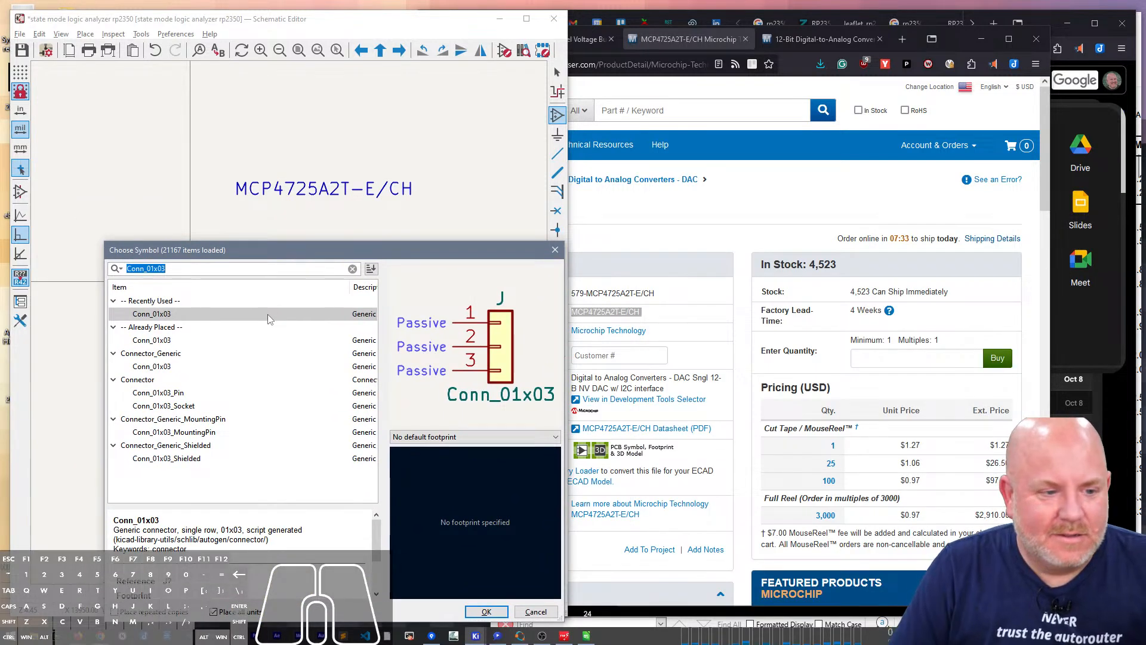
pyautogui.write('MP')
pyautogui.press('BackSpace')
pyautogui.write('CP4725')
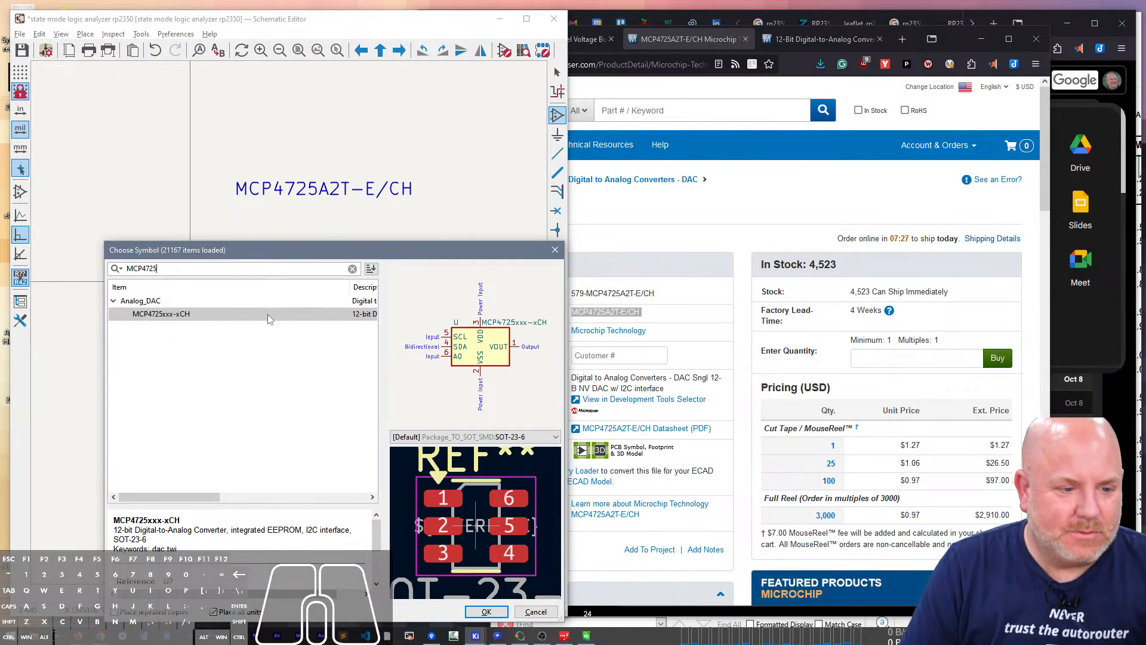
pyautogui.doubleClick(167, 315)
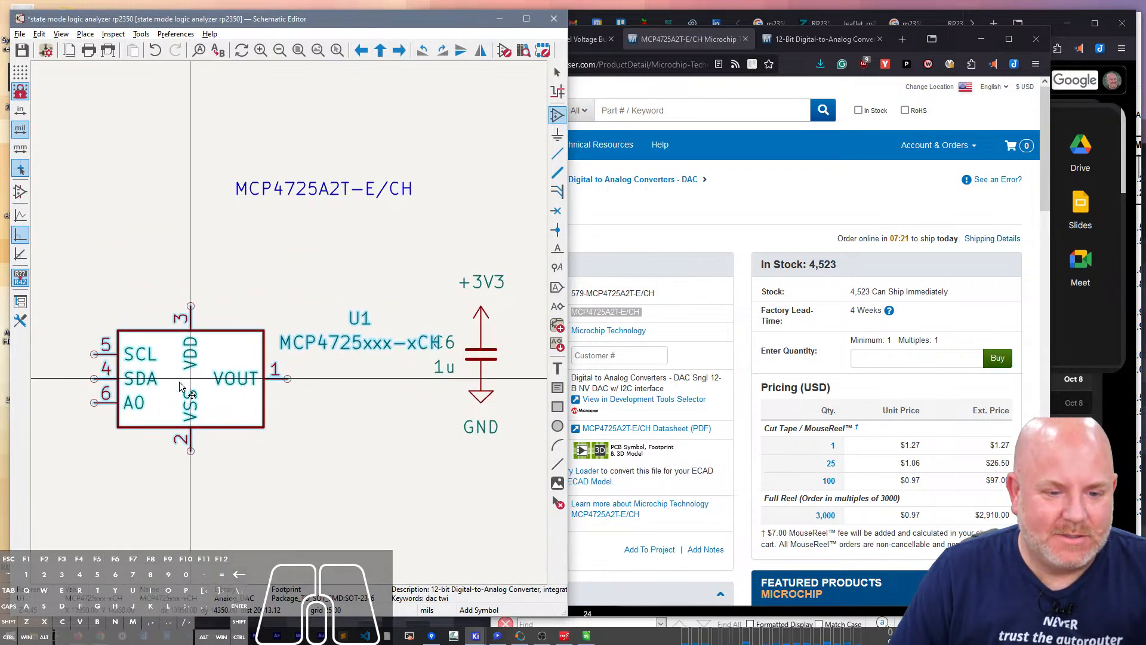
pyautogui.click(170, 382)
# Step: Move the DAC symbol's value and U1 reference so they sit stacked directly above its body
pyautogui.click(306, 347)
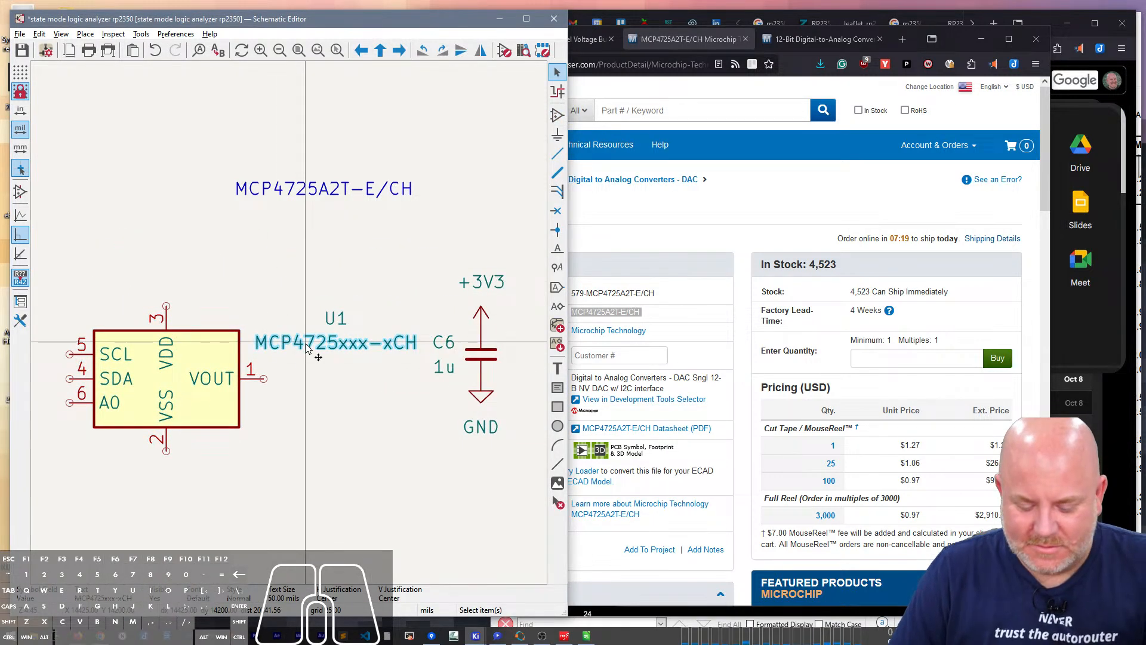
pyautogui.press('m')
pyautogui.click(264, 317)
pyautogui.click(334, 323)
pyautogui.press('m')
pyautogui.click(194, 289)
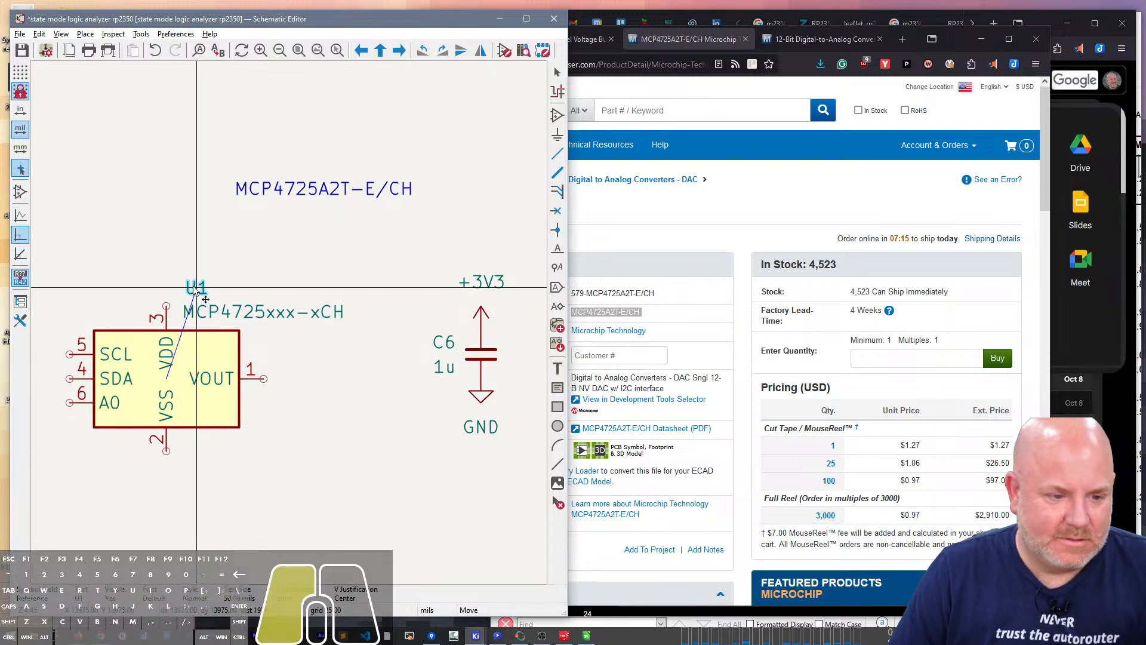
# Step: Set the value field of U1 to MCP4725A2T-E/CH
pyautogui.click(224, 313)
pyautogui.doubleClick(225, 312)
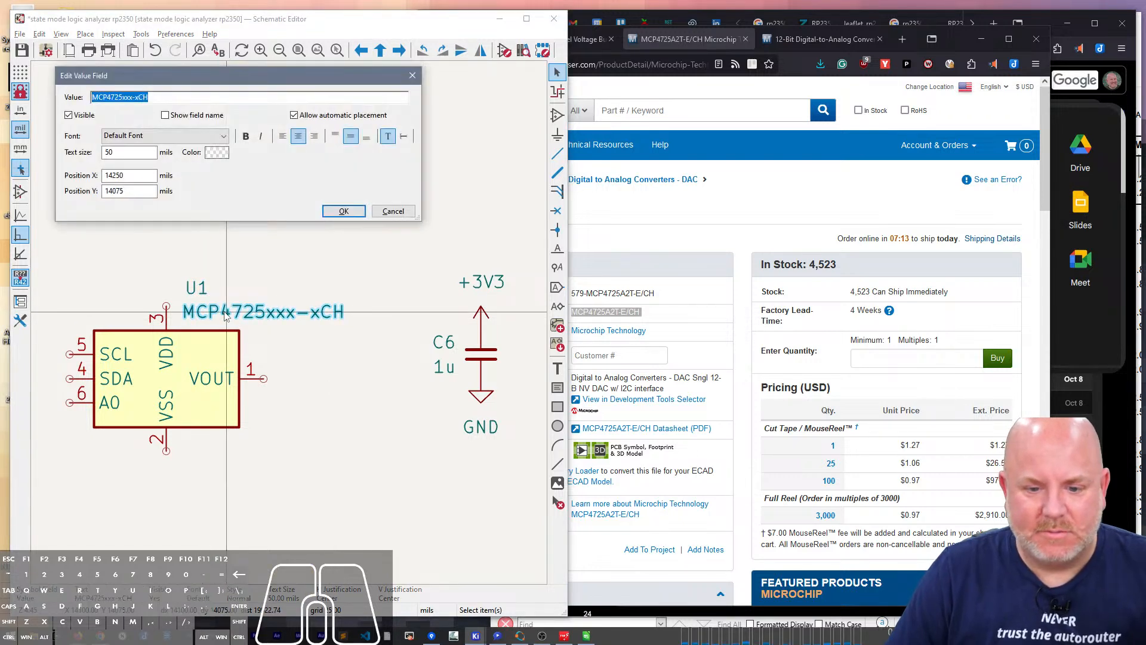
pyautogui.hotkey('ctrl', 'v')
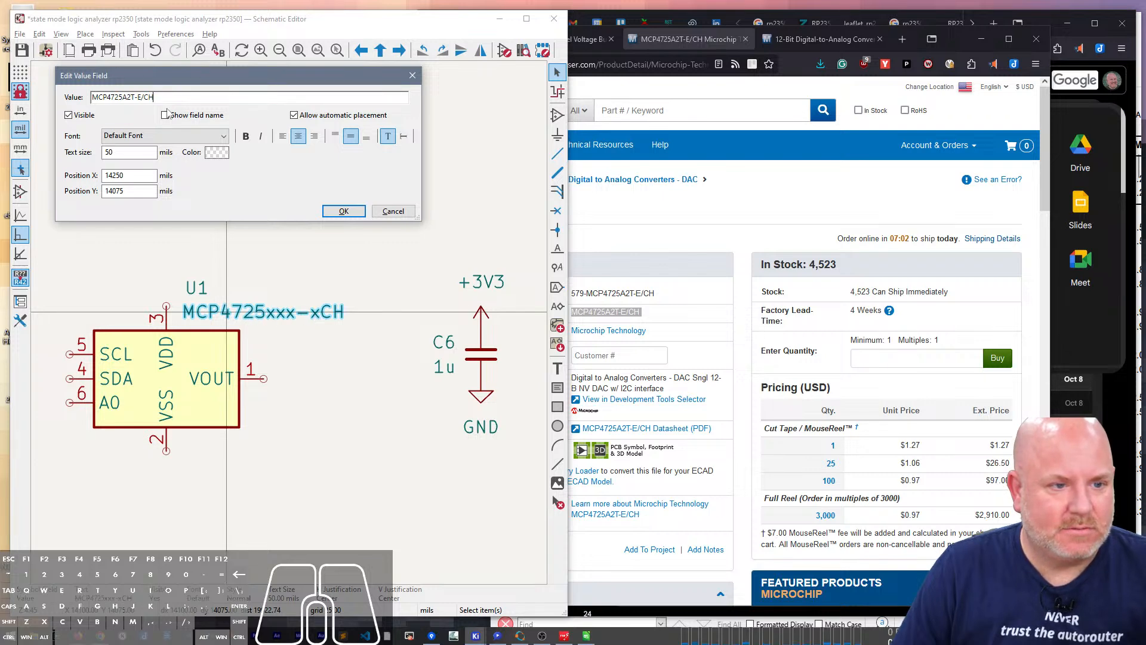
pyautogui.press('Return')
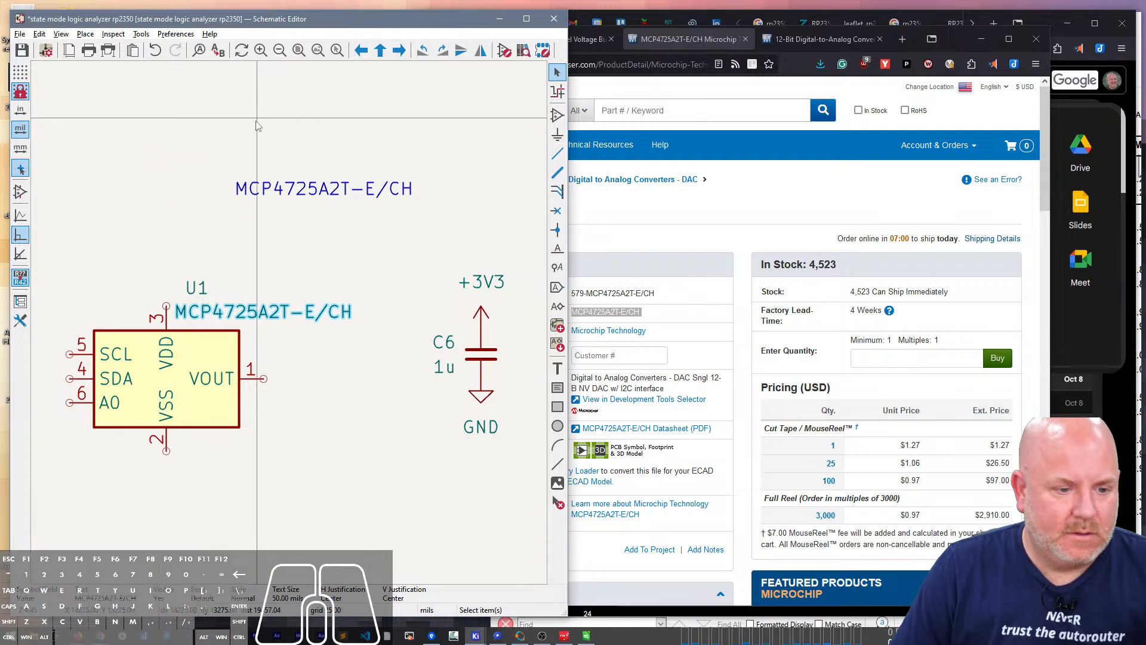
# Step: Align the U1 reference with the start of its value text and shift both labels clear of the VDD pin
pyautogui.click(192, 287)
pyautogui.press('m')
pyautogui.click(184, 288)
pyautogui.moveTo(301, 266); pyautogui.dragTo(334, 218, button='right')
pyautogui.moveTo(246, 269); pyautogui.dragTo(208, 227)
pyautogui.press('m')
pyautogui.click(228, 240)
pyautogui.click(235, 197)
pyautogui.scroll(-6, 203, 226)
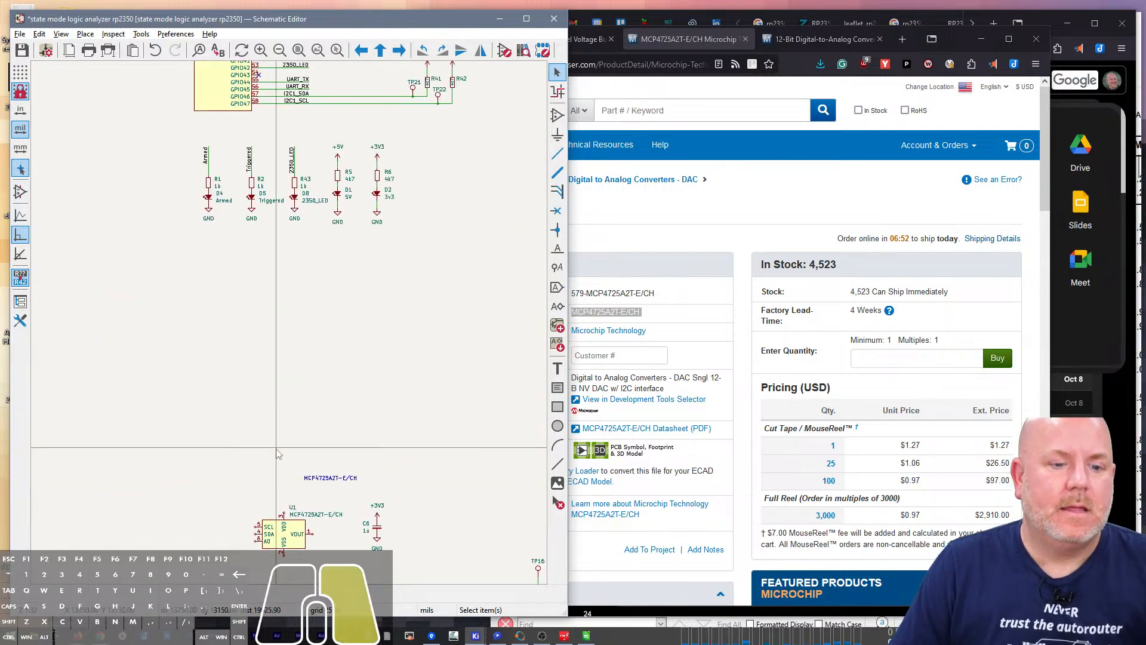
# Step: Copy an existing +5V power symbol, place it above U1 and wire it to the VDD pin
pyautogui.scroll(4, 361, 287)
pyautogui.click(369, 164)
pyautogui.moveTo(350, 487); pyautogui.dragTo(289, 350, button='right')
pyautogui.scroll(3, 210, 410)
pyautogui.hotkey('ctrl', 'v')
pyautogui.click(277, 281)
pyautogui.press('w')
pyautogui.press('Escape')
pyautogui.scroll(-5, 399, 478)
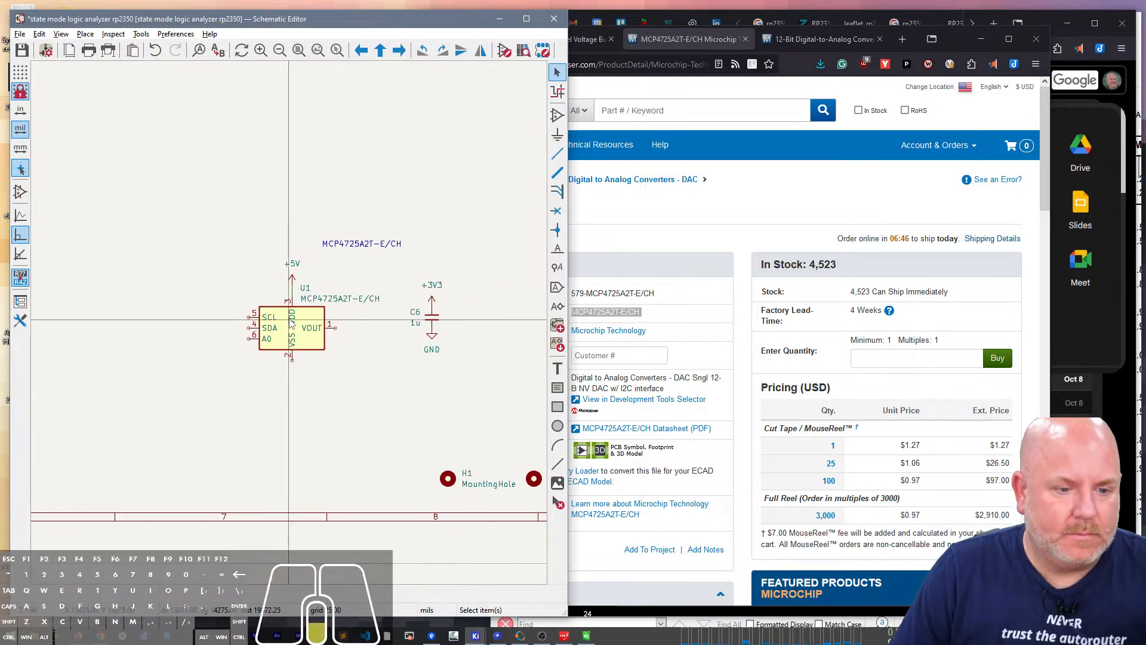
# Step: Copy the GND symbol under C6, place it below U1 and wire it to the VSS pin
pyautogui.click(393, 445)
pyautogui.hotkey('ctrl', 'c')
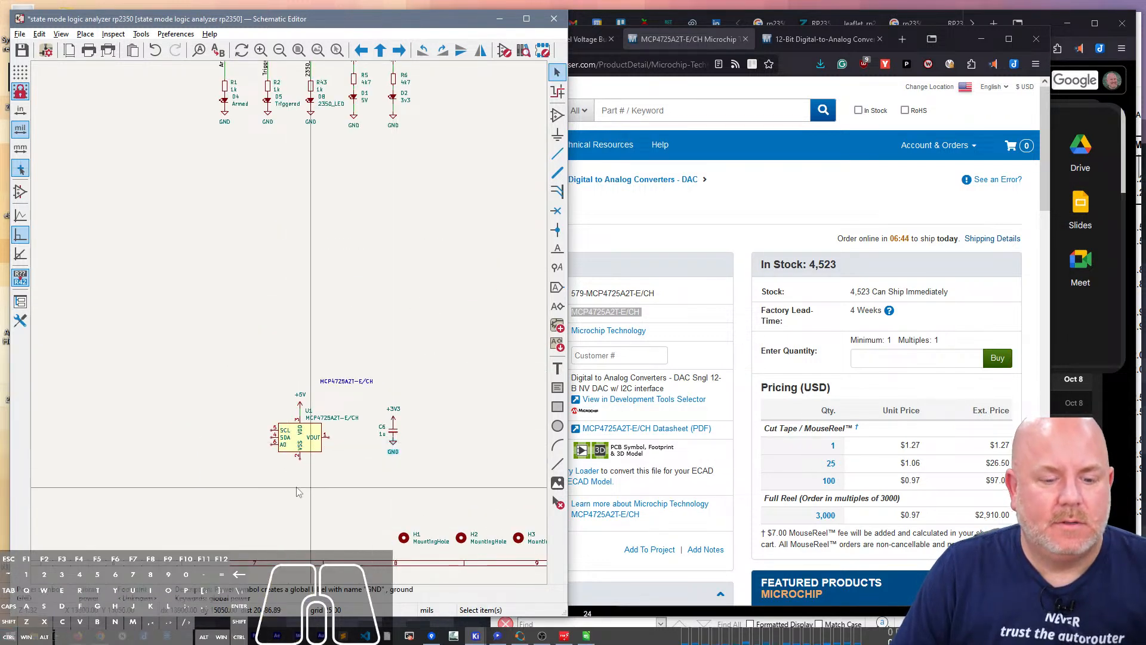
pyautogui.scroll(4, 286, 483)
pyautogui.hotkey('ctrl', 'v')
pyautogui.click(338, 263)
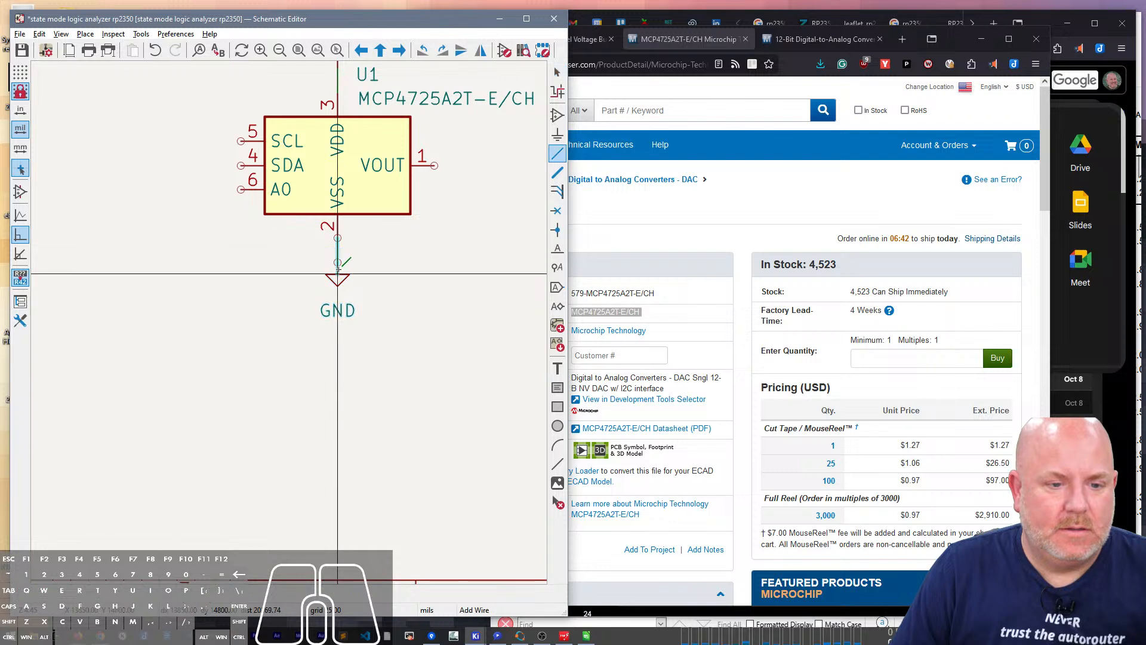
pyautogui.click(337, 237)
pyautogui.click(338, 262)
pyautogui.moveTo(377, 293)
pyautogui.mouseDown(button='right')
pyautogui.moveTo(303, 419)
pyautogui.moveTo(288, 328)
pyautogui.mouseUp(button='right')
pyautogui.scroll(-2, 288, 329)
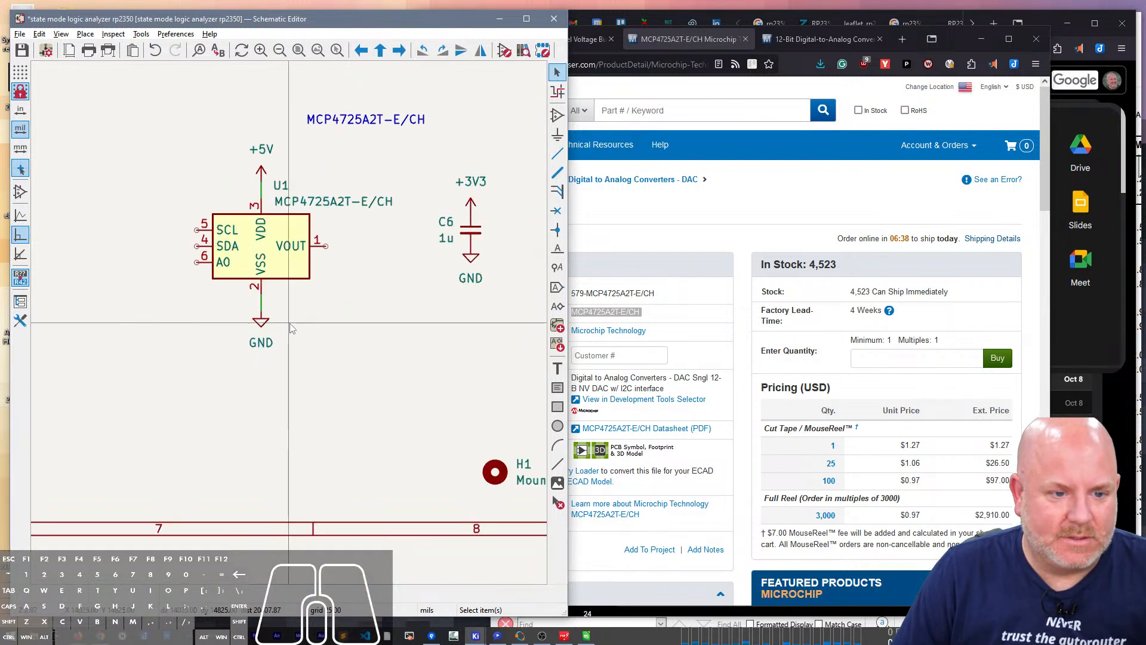
# Step: Shift the +5V and GND symbols one grid step closer to U1, shortening their wires to VDD and VSS
pyautogui.press('g')
pyautogui.click(263, 190)
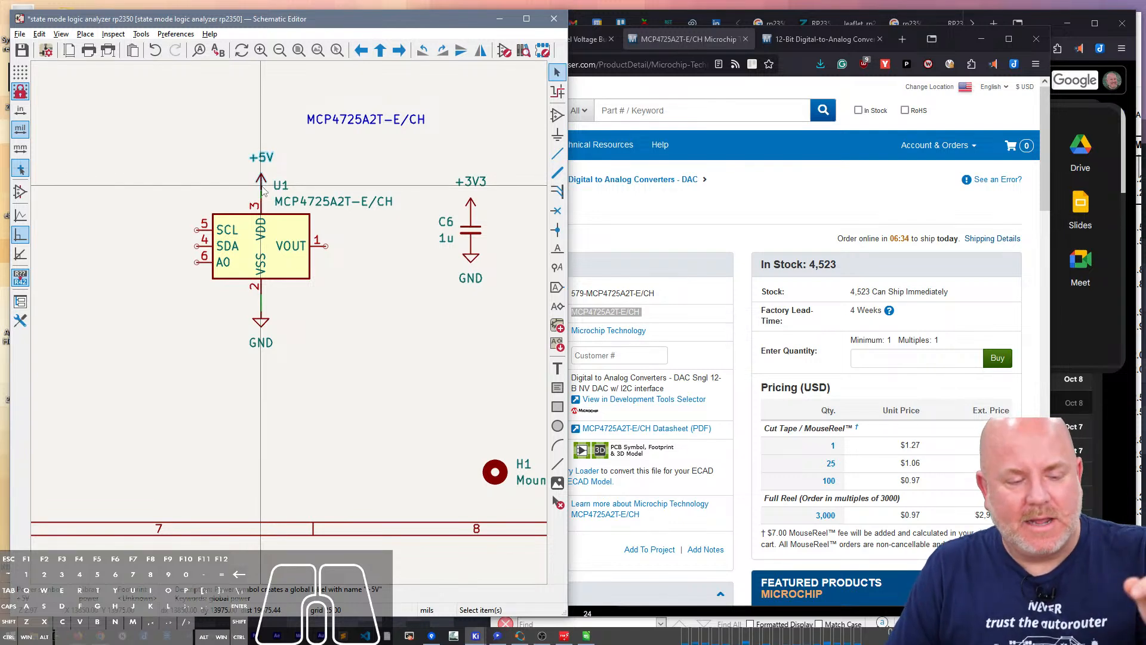
pyautogui.press('g')
pyautogui.click(261, 309)
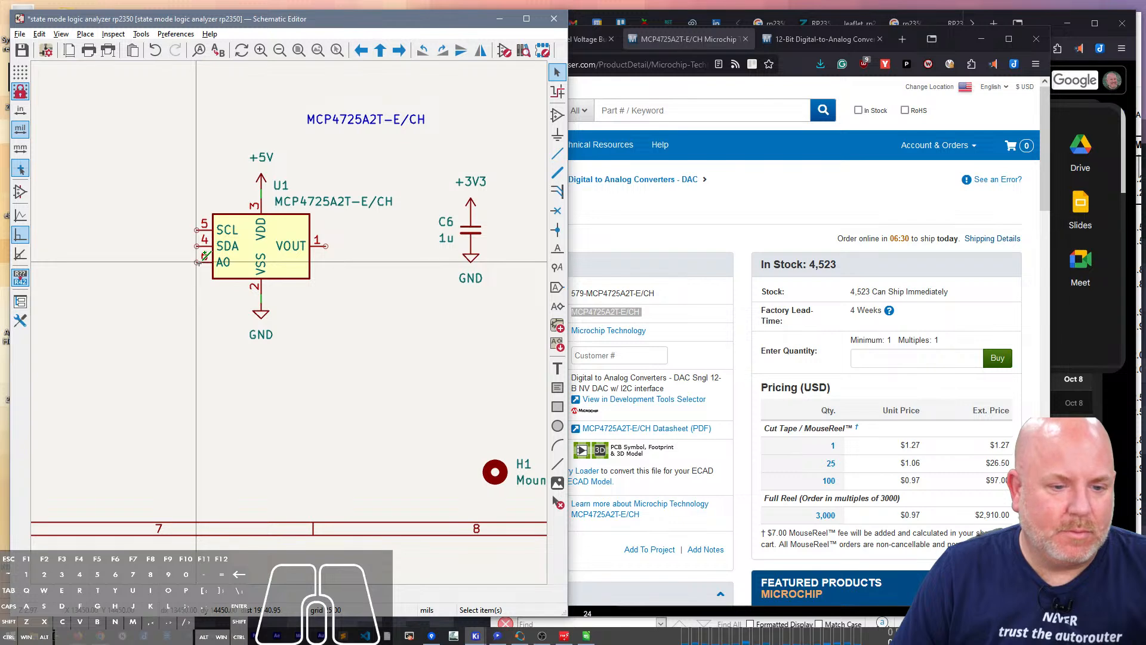
# Step: Duplicate the GND symbol, place it just below and outside U1's A0 pin, and wire A0 to it
pyautogui.hotkey('ctrl', 'd')
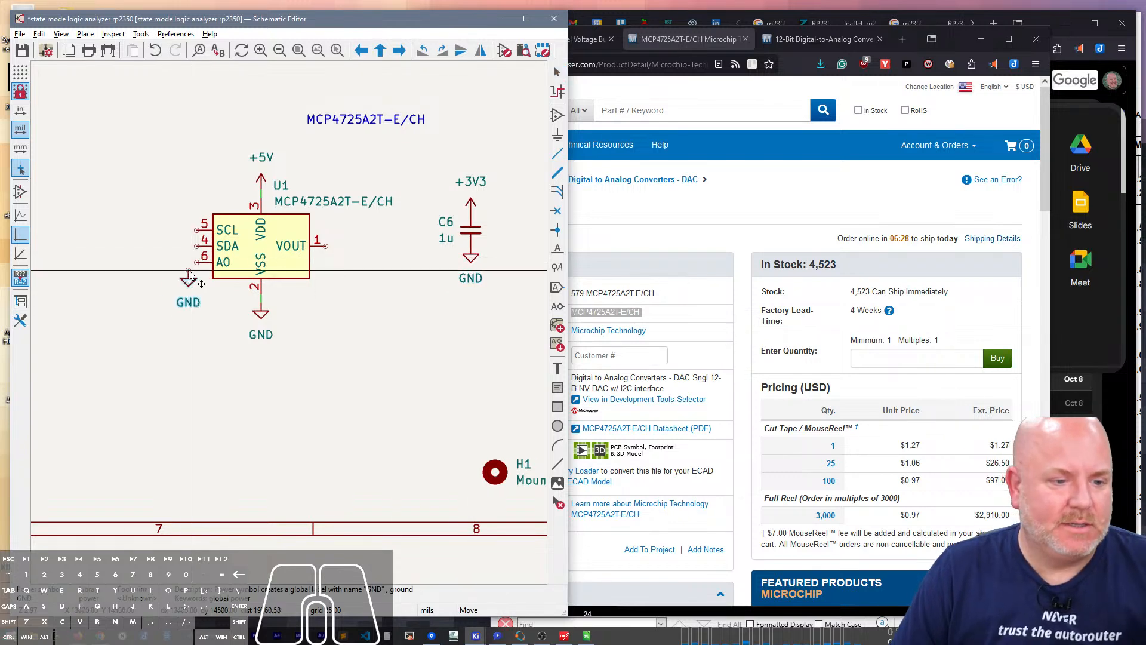
pyautogui.click(180, 286)
pyautogui.press('w')
pyautogui.click(180, 286)
pyautogui.press('Escape')
# Step: Copy the labelled I2C1_SDA and I2C1_SCL wires from GPIO46 and GPIO47 and place them horizontally mirrored above U1
pyautogui.moveTo(407, 351); pyautogui.dragTo(459, 410, button='middle')
pyautogui.scroll(-4, 459, 410)
pyautogui.scroll(4, 290, 329)
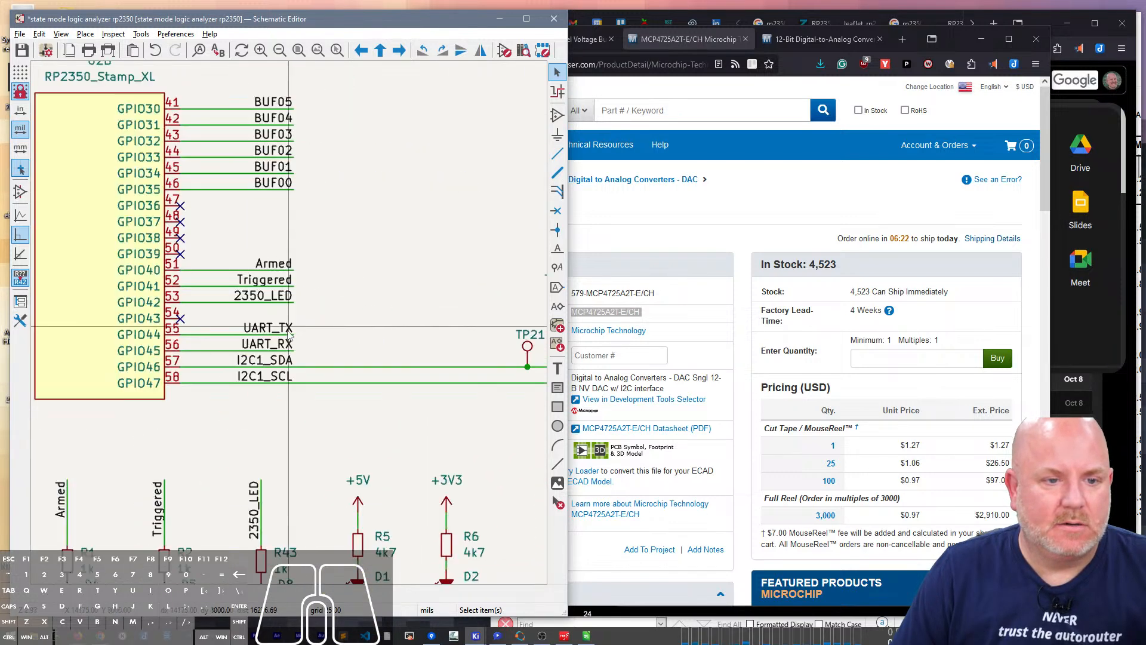
pyautogui.moveTo(297, 405); pyautogui.dragTo(254, 359)
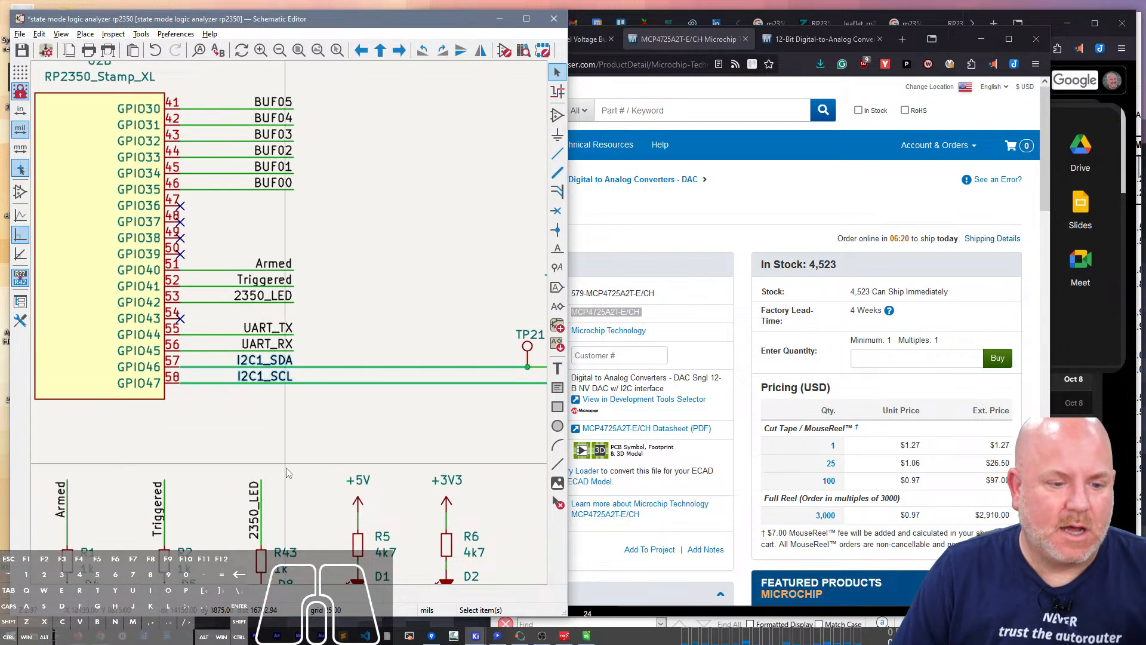
pyautogui.press('m')
pyautogui.scroll(-4, 284, 471)
pyautogui.scroll(5, 305, 370)
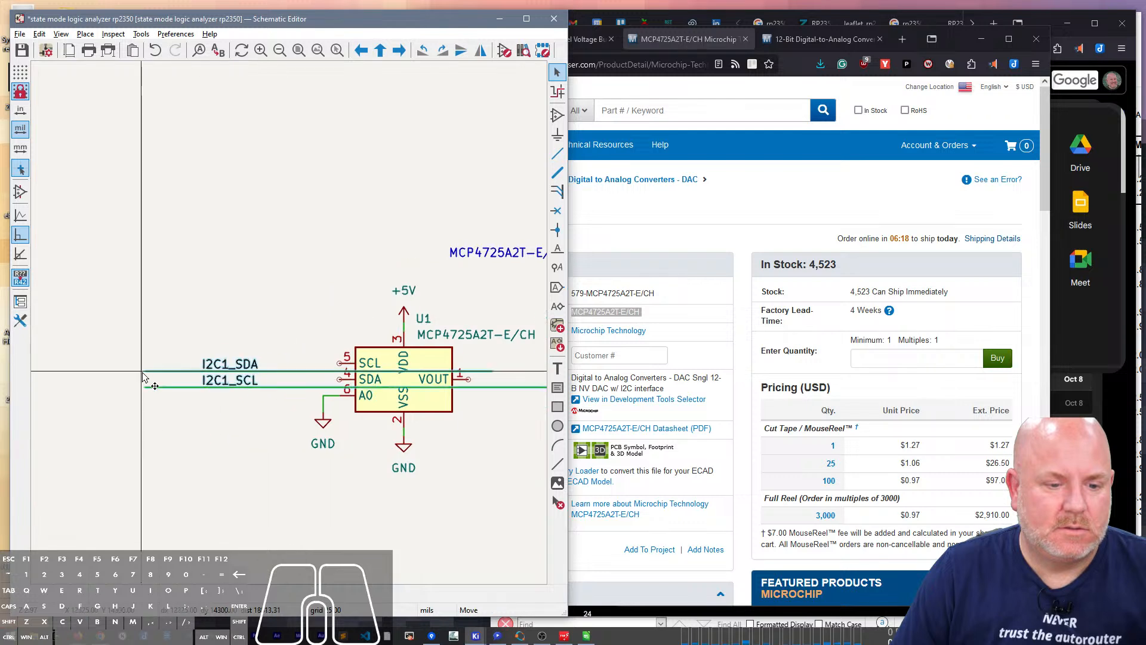
pyautogui.press('x')
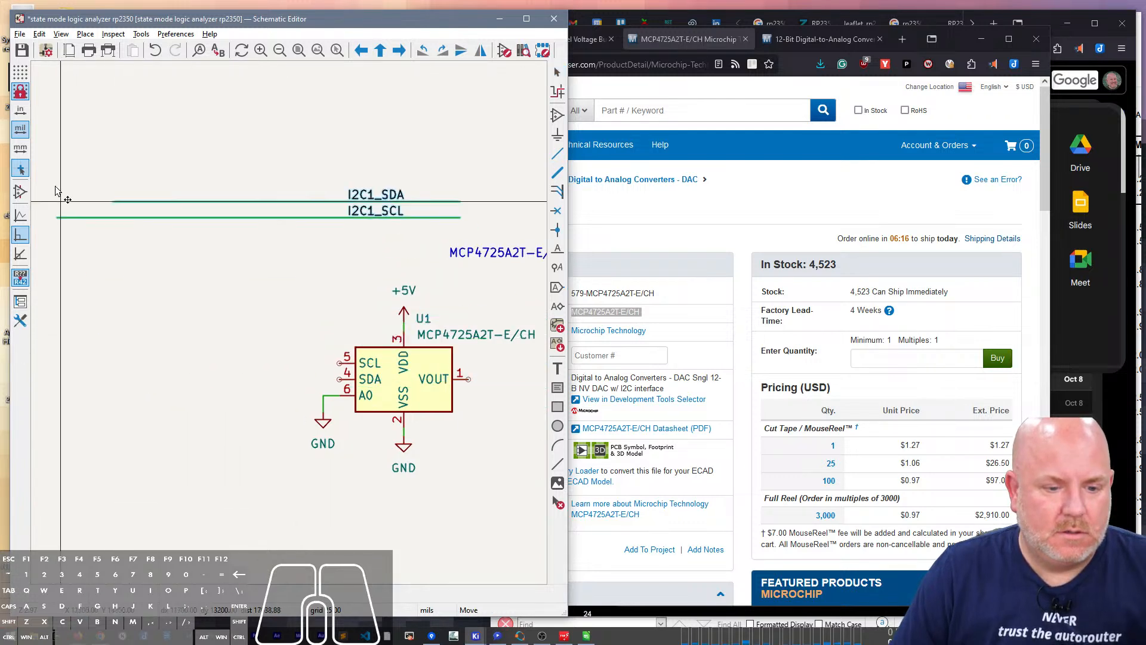
pyautogui.click(69, 165)
# Step: Move the copied I2C1_SCL and I2C1_SDA labels off their wires to line up with U1's SCL and SDA pins
pyautogui.click(389, 154)
pyautogui.keyDown('shift'); pyautogui.click(387, 170); pyautogui.keyUp('shift')
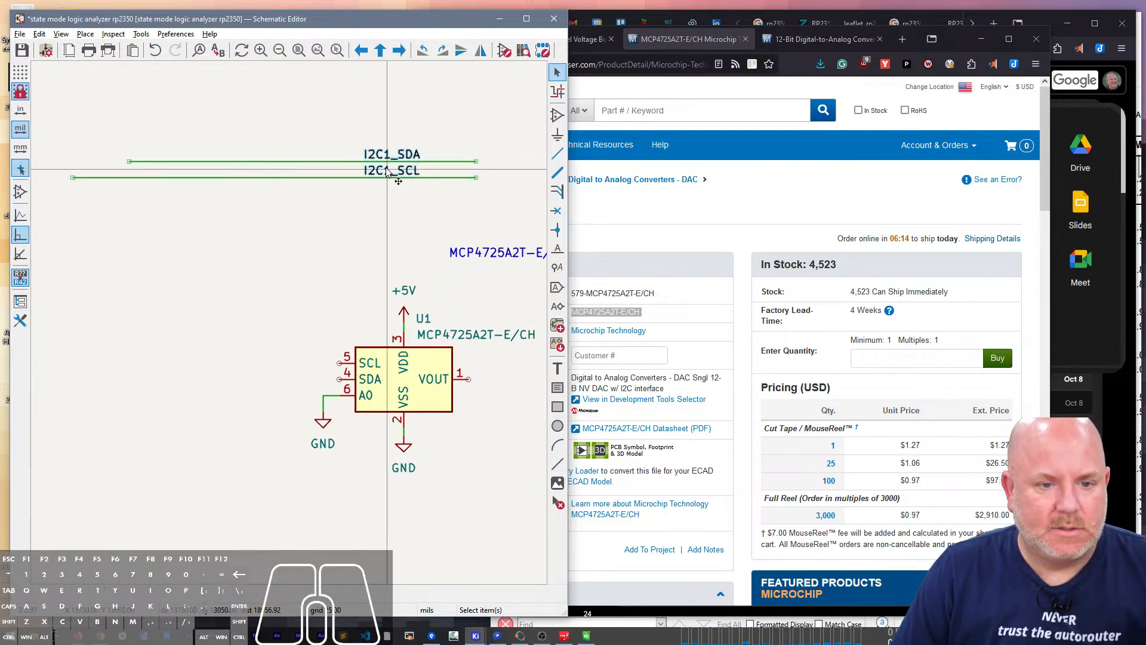
pyautogui.press('m')
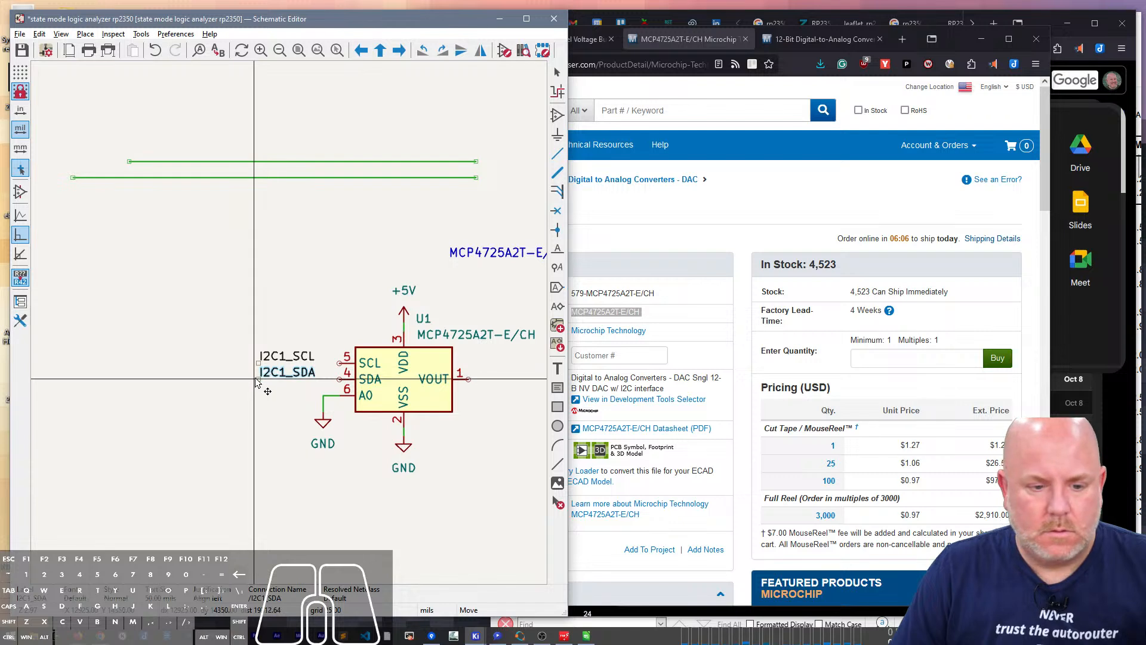
pyautogui.click(255, 380)
# Step: Wire the I2C1_SDA and I2C1_SCL labels to U1's SDA and SCL pins and delete the leftover copied wires
pyautogui.press('w')
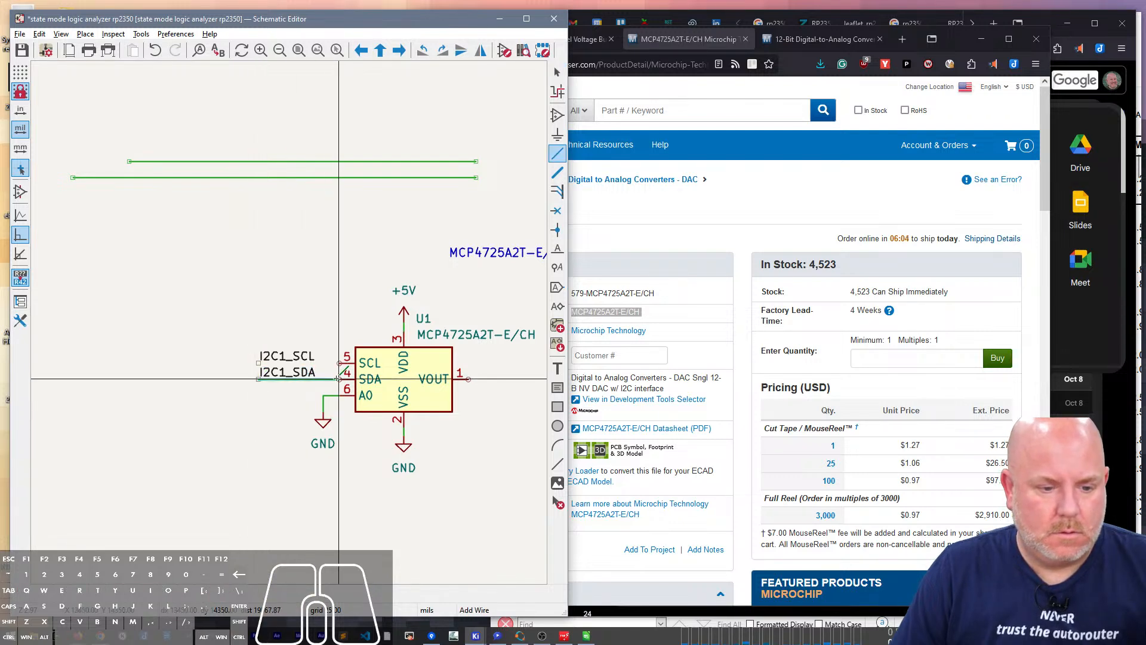
pyautogui.click(258, 362)
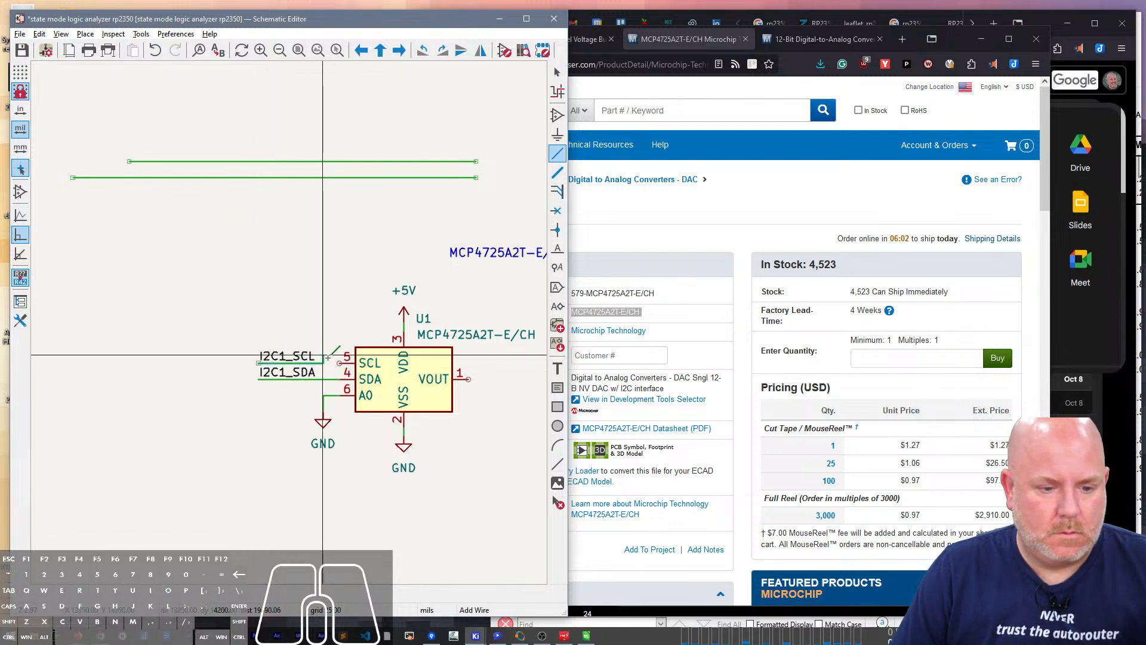
pyautogui.click(340, 361)
pyautogui.press('Escape')
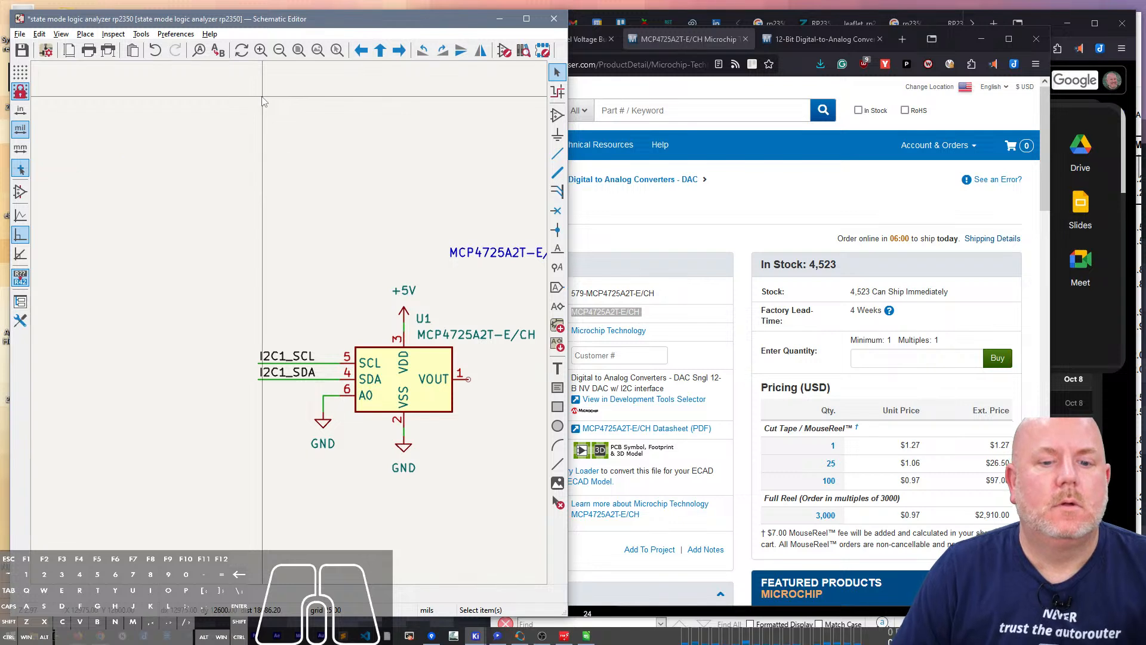
# Step: Delete the blue MCP4725A2T-E/CH part number note above U1
pyautogui.scroll(-2, 427, 334)
pyautogui.moveTo(480, 357); pyautogui.dragTo(288, 277, button='middle')
pyautogui.click(286, 277)
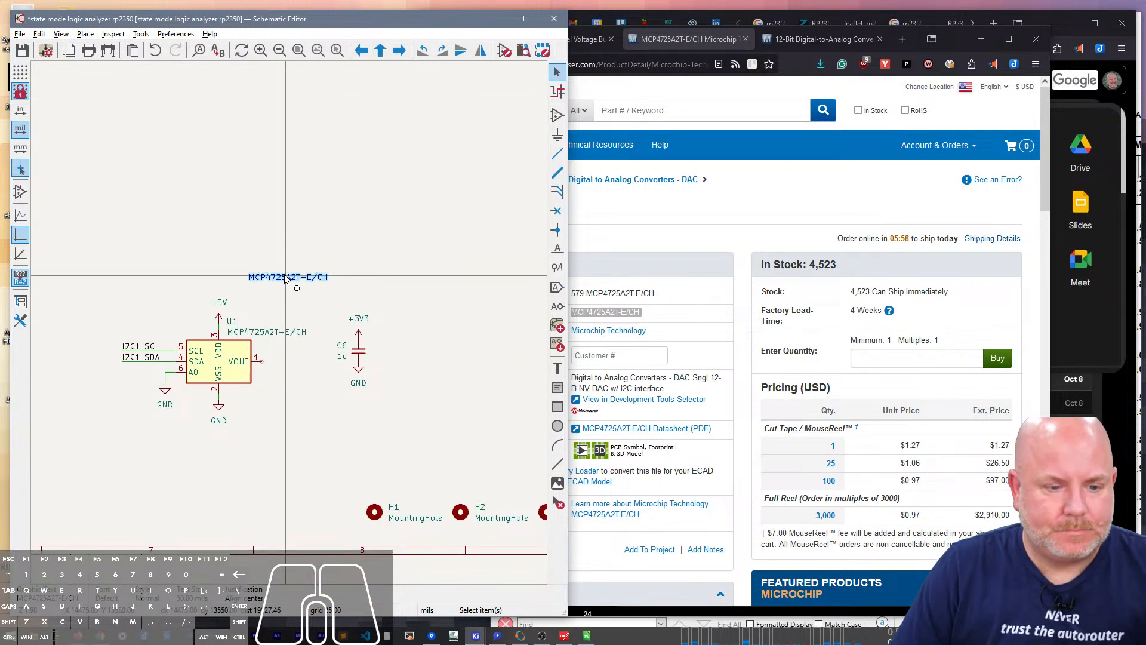
# Step: Replace the +3V3 symbol on capacitor C6 with a duplicate of U1's +5V symbol
pyautogui.click(358, 334)
pyautogui.press('Delete')
pyautogui.click(218, 315)
pyautogui.hotkey('ctrl', 'd')
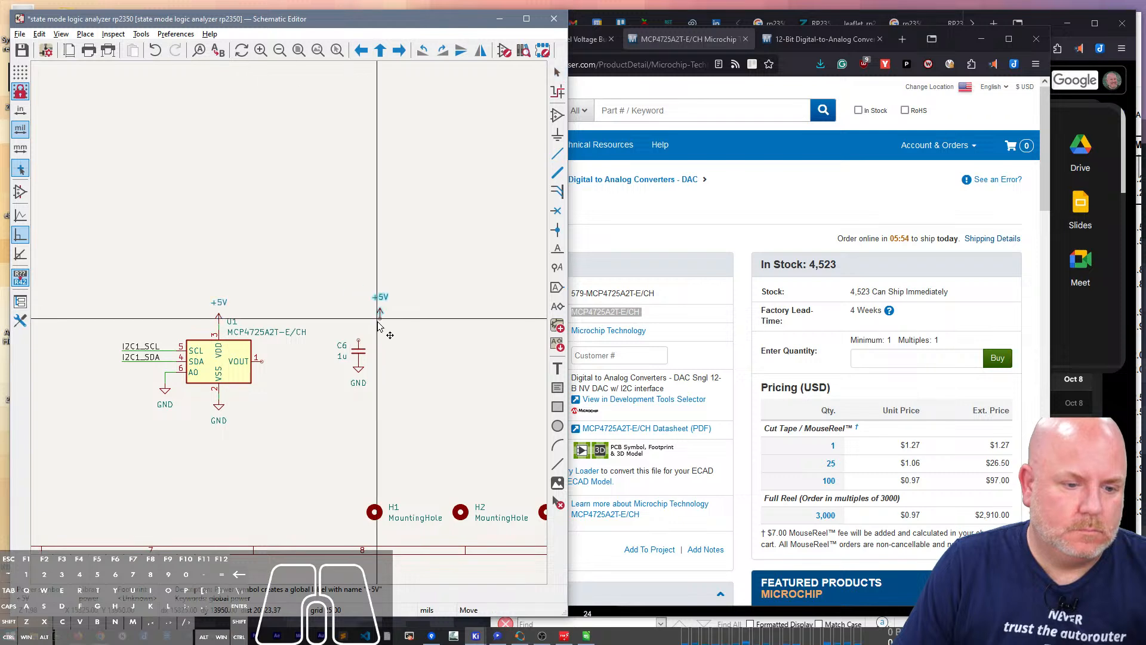
pyautogui.click(358, 340)
# Step: Move capacitor C6 with its +5V and GND symbols to the input side of U1, beyond the I2C labels
pyautogui.moveTo(332, 305); pyautogui.dragTo(407, 388)
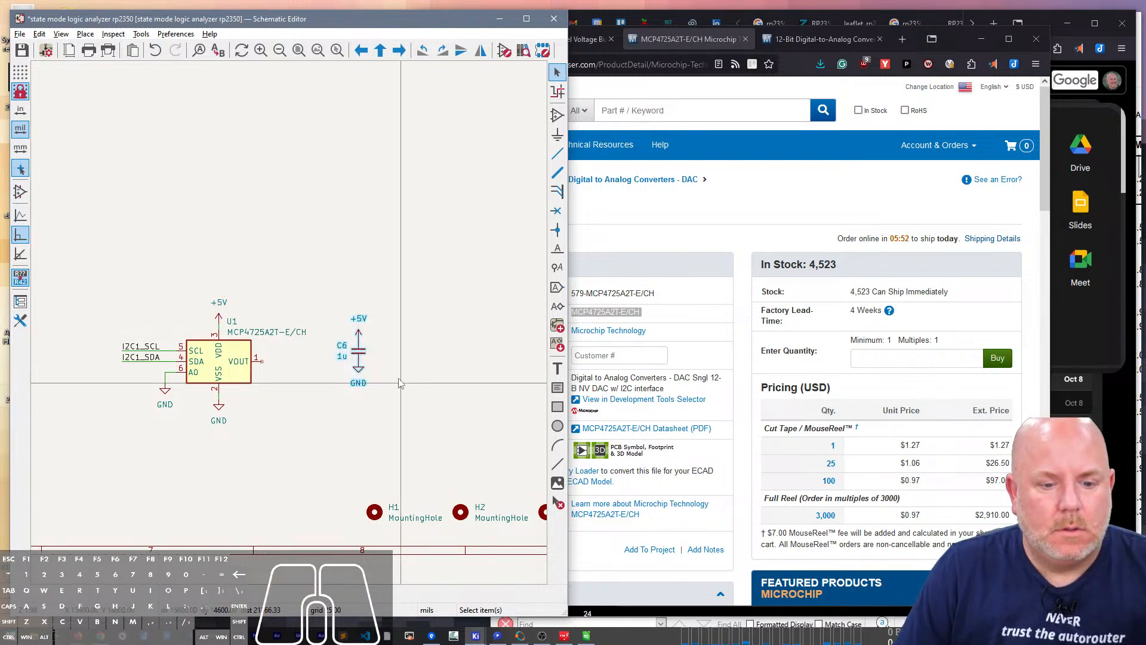
pyautogui.press('m')
pyautogui.moveTo(229, 273); pyautogui.dragTo(187, 259, button='right')
pyautogui.click(228, 343)
# Step: Draw a horizontal wire outward from U1's VOUT pin and end it in open space
pyautogui.moveTo(238, 352); pyautogui.dragTo(322, 362, button='right')
pyautogui.press('w')
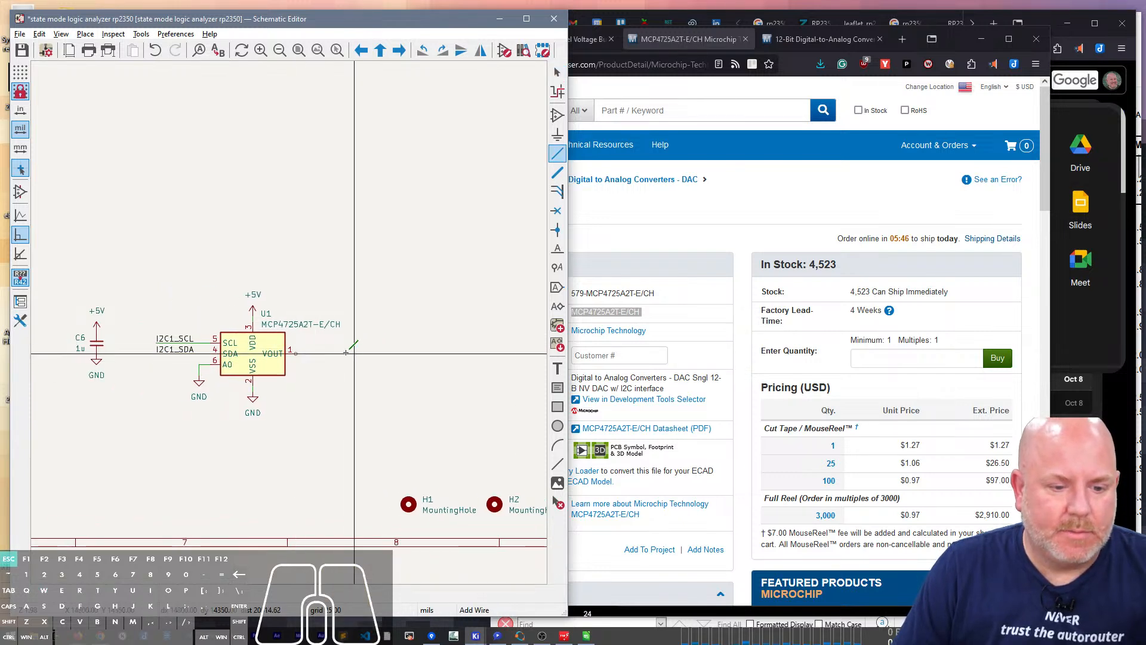
pyautogui.click(295, 354)
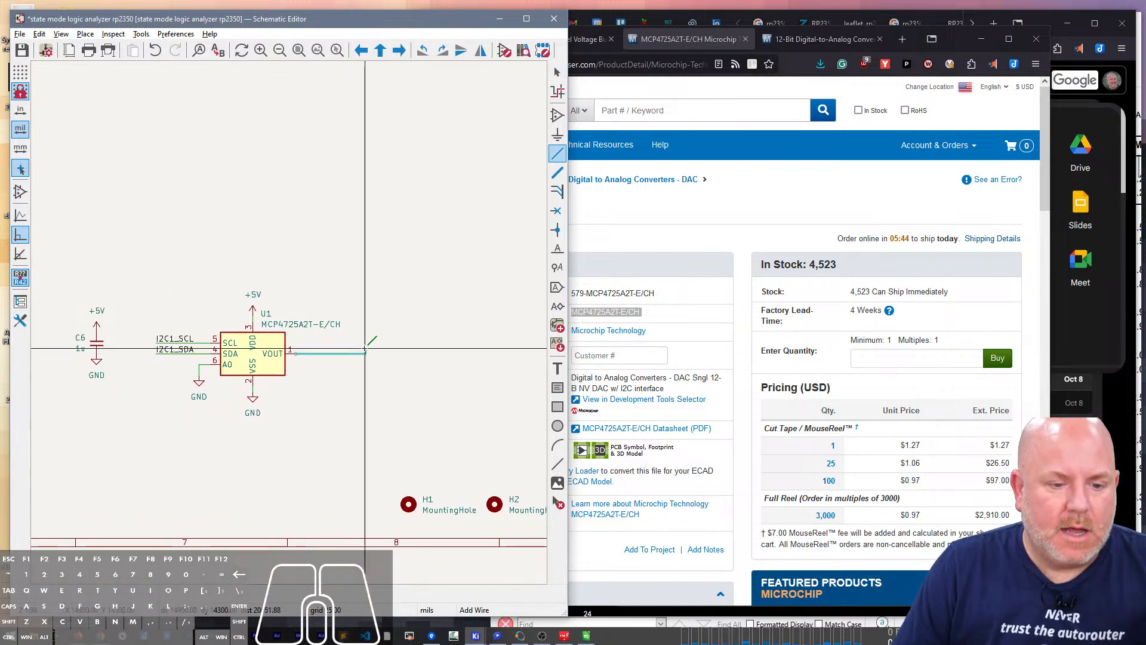
pyautogui.doubleClick(367, 354)
# Step: Add a Conn_01x03 connector, rotated so its pins point up, with pin 3 at the end of the VOUT wire
pyautogui.press('a')
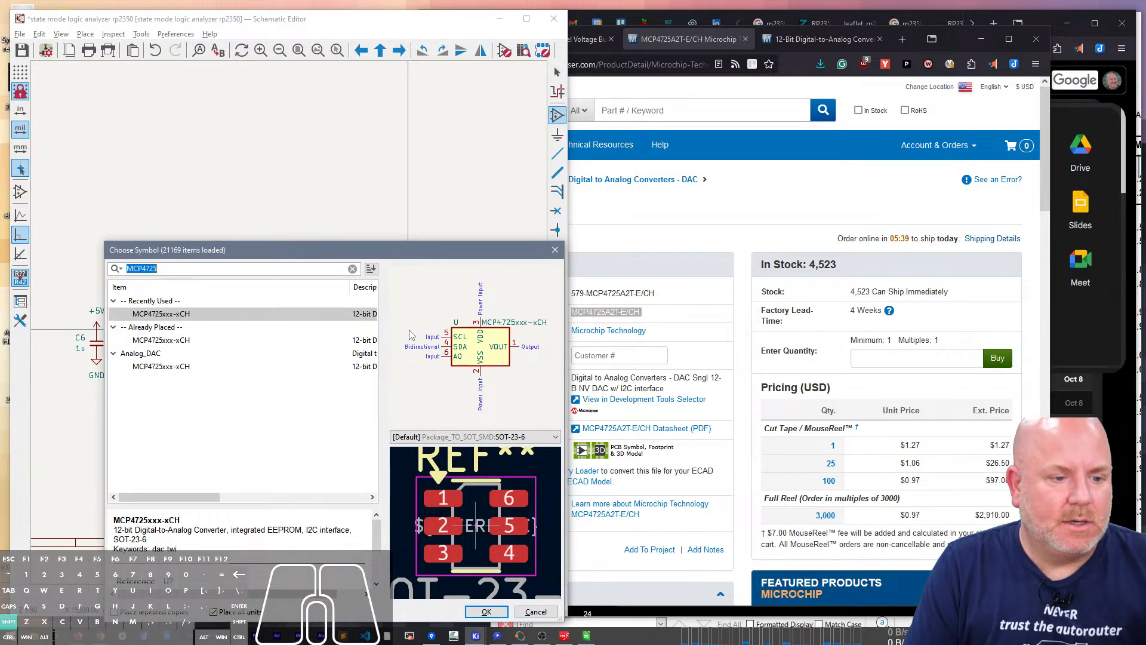
pyautogui.write('CONn')
pyautogui.press('BackSpace')
pyautogui.press('BackSpace')
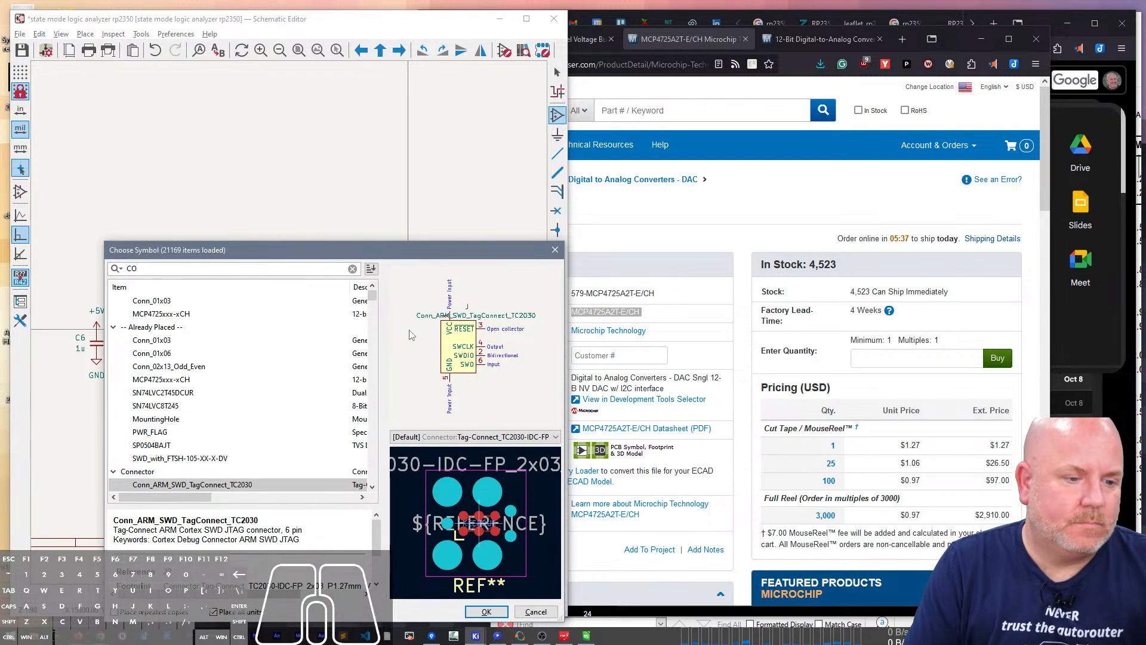
pyautogui.doubleClick(161, 301)
pyautogui.scroll(3, 299, 332)
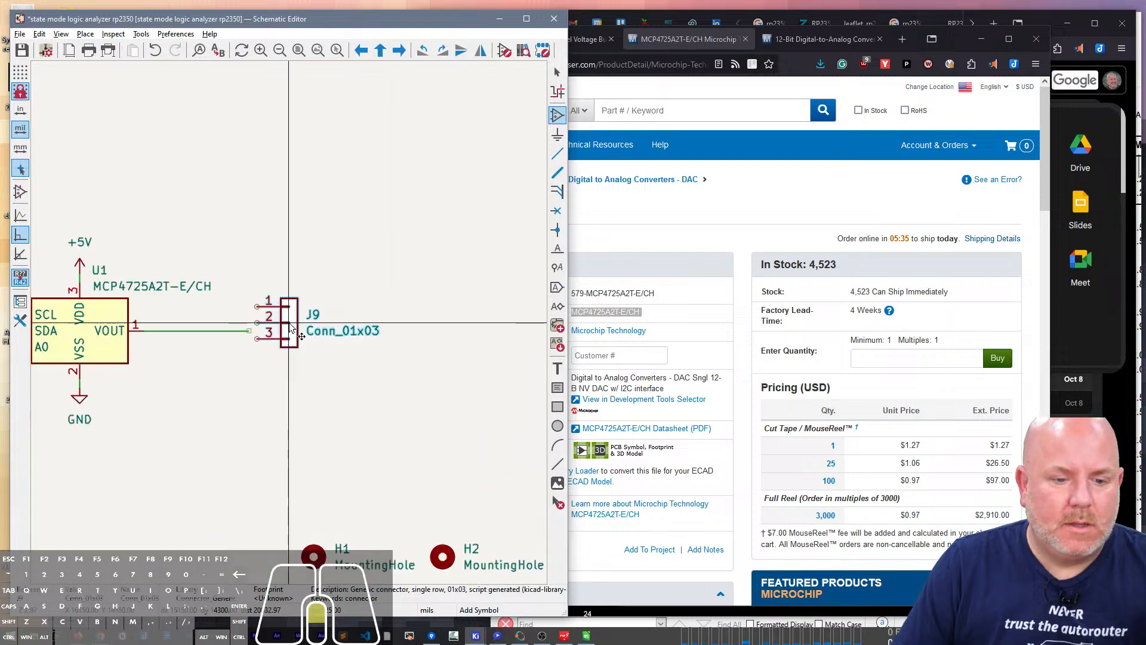
pyautogui.press('e')
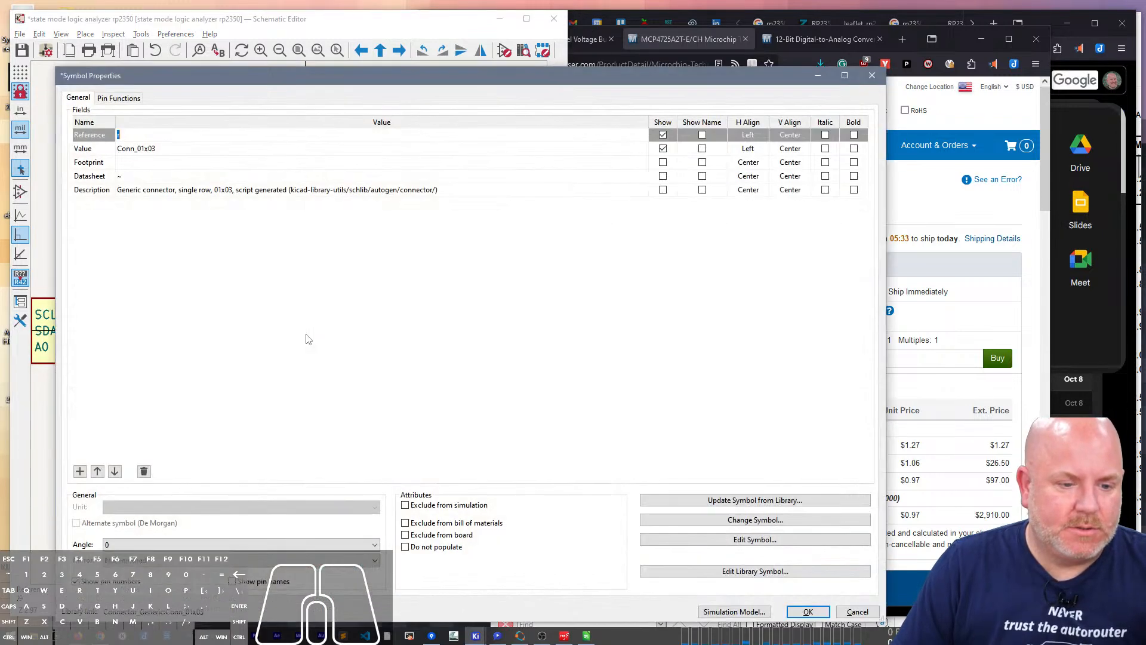
pyautogui.press('Escape')
pyautogui.press('r')
pyautogui.press('r')
pyautogui.press('r')
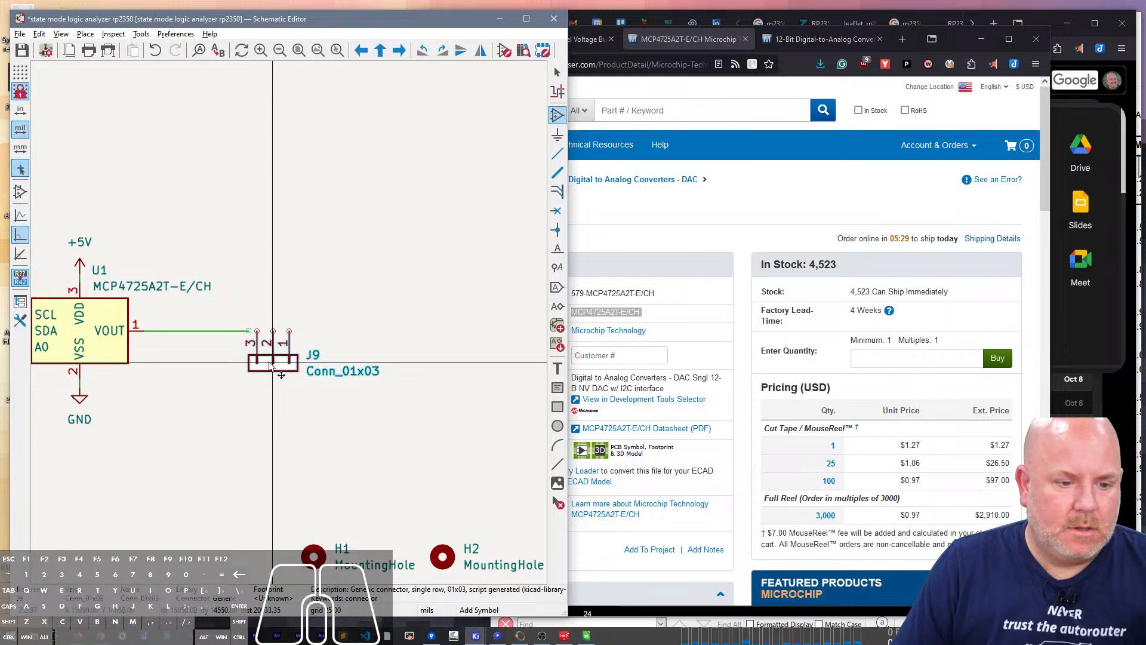
pyautogui.click(267, 363)
pyautogui.press('Escape')
pyautogui.moveTo(224, 273); pyautogui.dragTo(327, 276, button='middle')
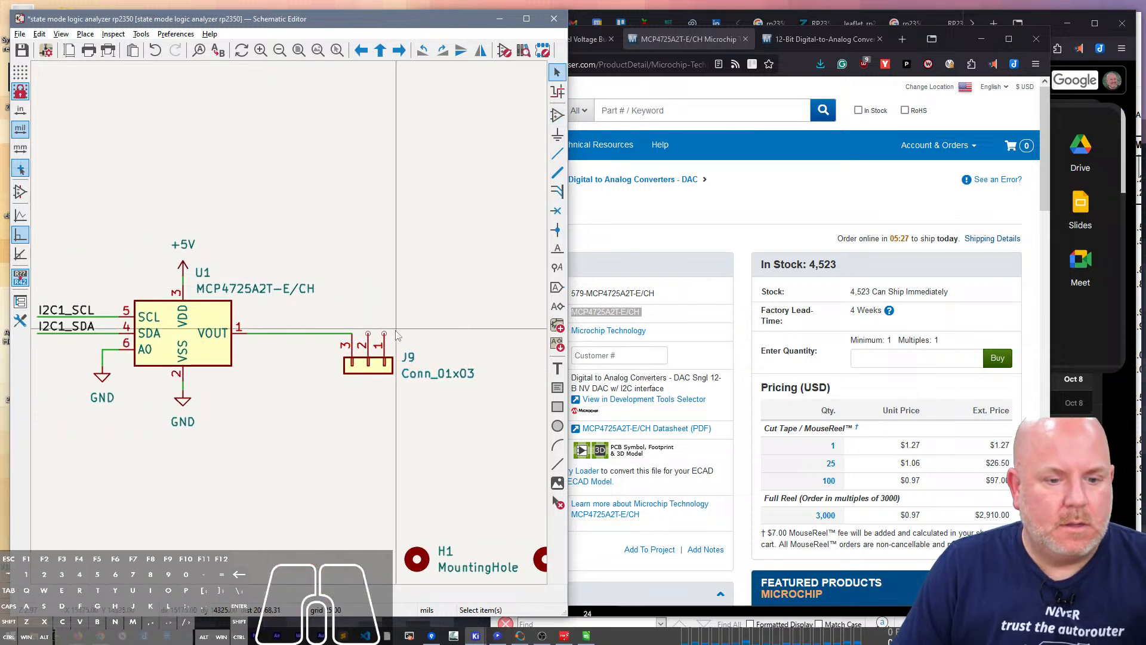
# Step: Copy the Vccb power symbol from elsewhere in the schematic and attach it to pin 2 of J9
pyautogui.scroll(-8, 267, 298)
pyautogui.scroll(8, 267, 298)
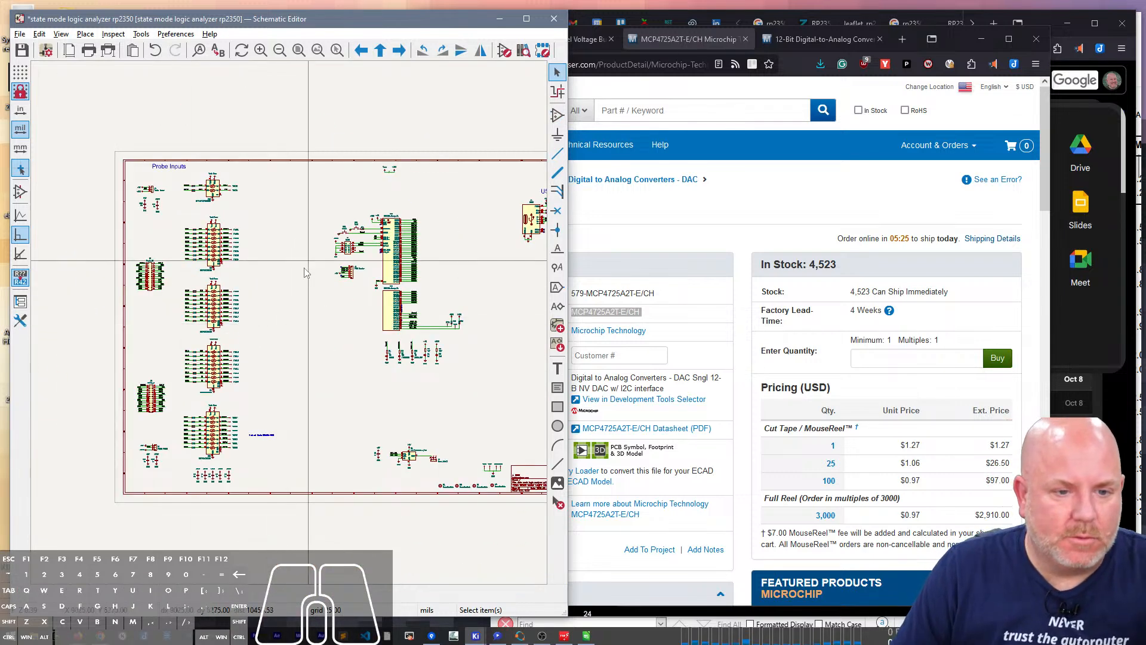
pyautogui.scroll(-6, 266, 298)
pyautogui.scroll(6, 291, 328)
pyautogui.moveTo(149, 272); pyautogui.dragTo(323, 274, button='right')
pyautogui.scroll(4, 288, 325)
pyautogui.hotkey('ctrl', 'v')
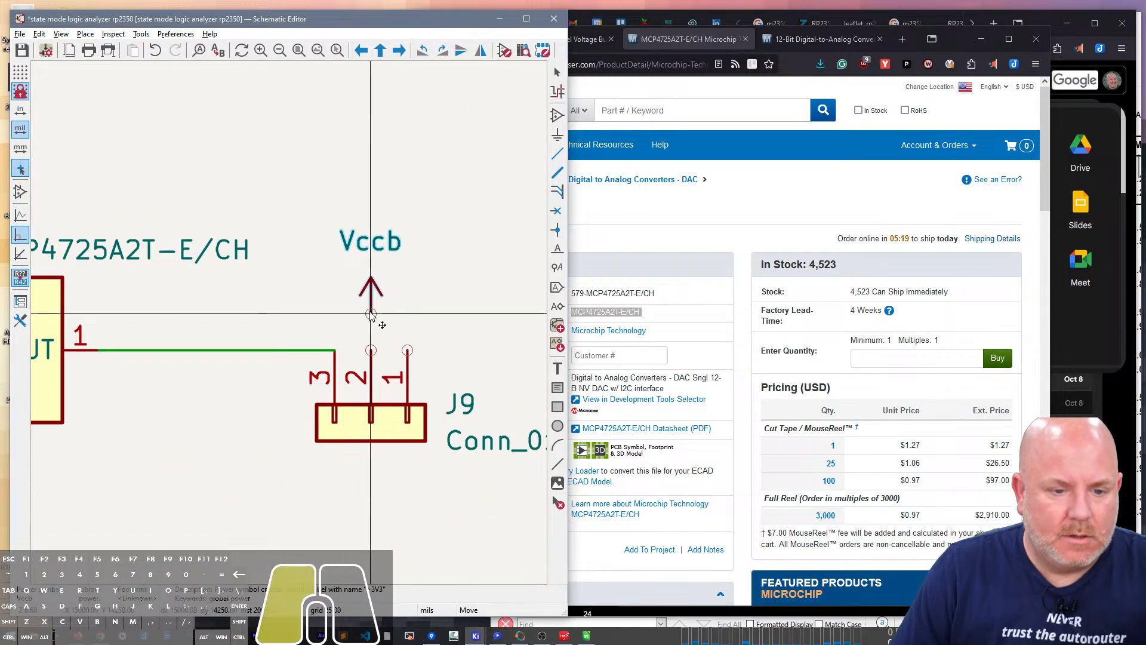
pyautogui.click(370, 350)
# Step: Attach a copy of the +5V symbol to pin 1 of J9 and raise the Vccb symbol above it
pyautogui.scroll(-3, 238, 293)
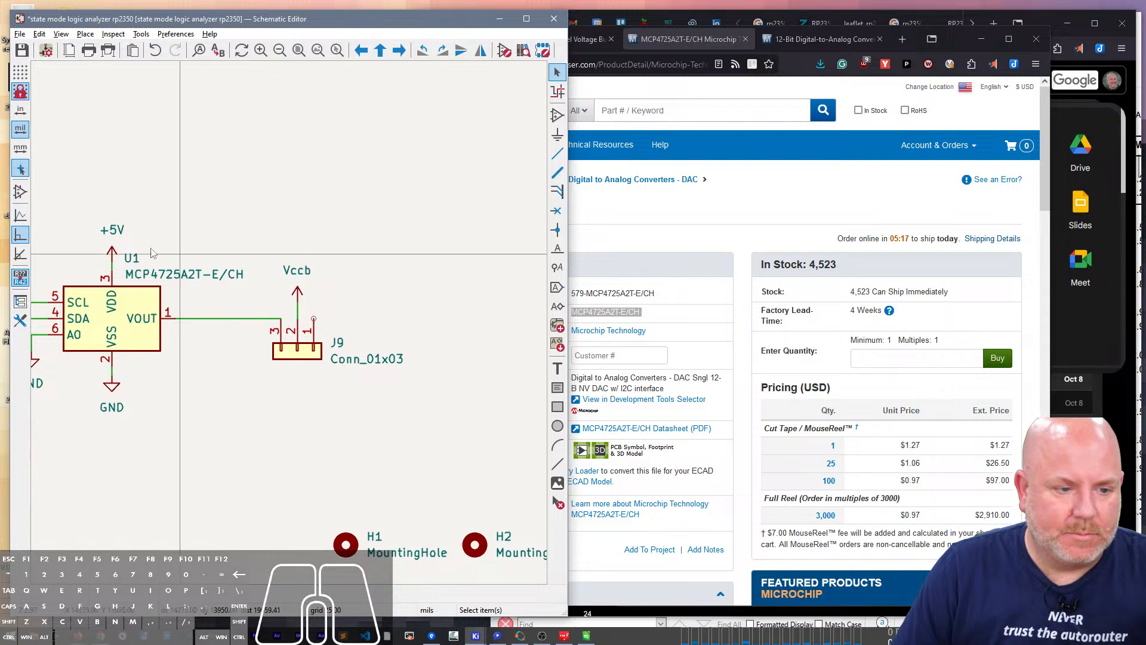
pyautogui.hotkey('ctrl', 'c')
pyautogui.hotkey('ctrl', 'v')
pyautogui.click(316, 312)
pyautogui.moveTo(297, 302); pyautogui.dragTo(297, 294)
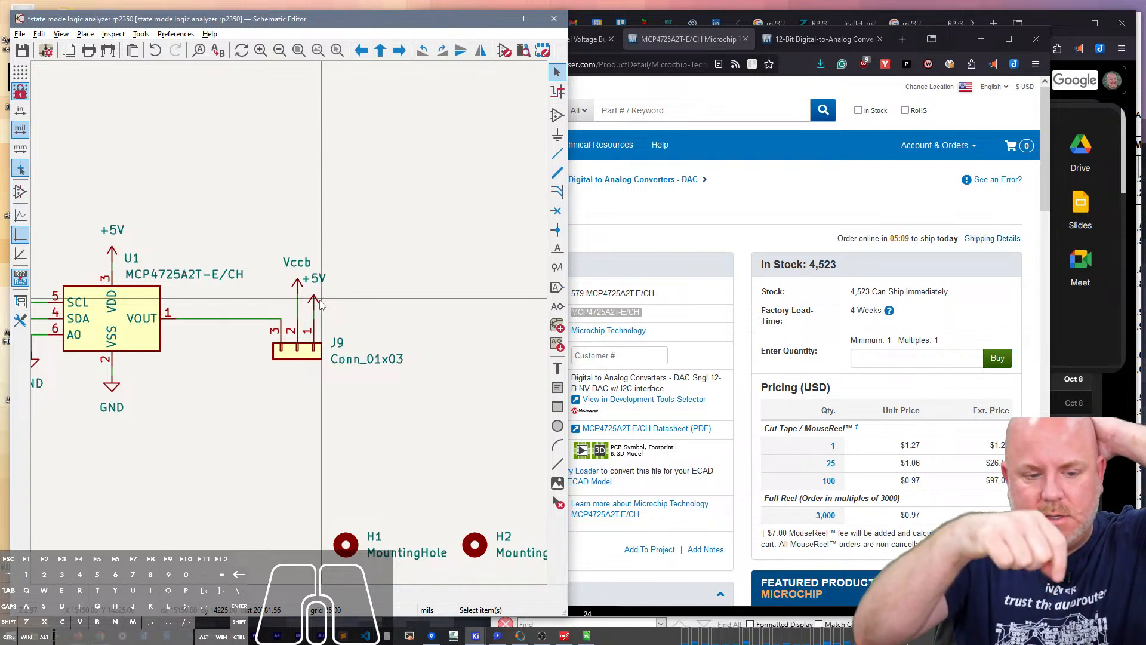
pyautogui.moveTo(396, 403); pyautogui.dragTo(278, 246)
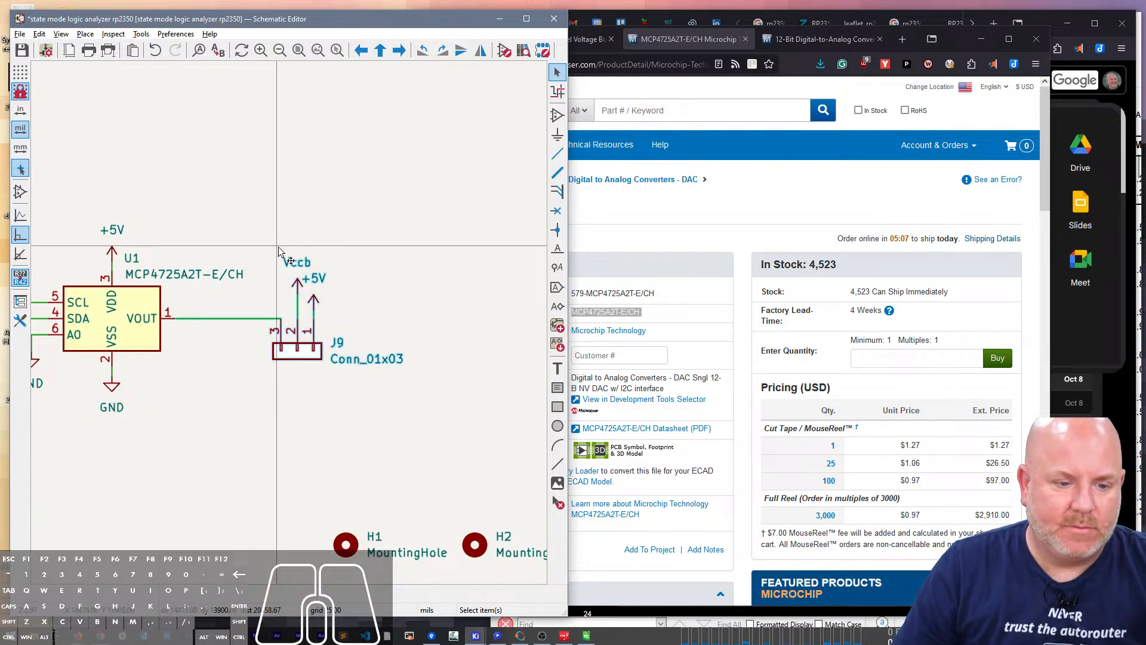
pyautogui.press('m')
pyautogui.press('Escape')
pyautogui.press('Escape')
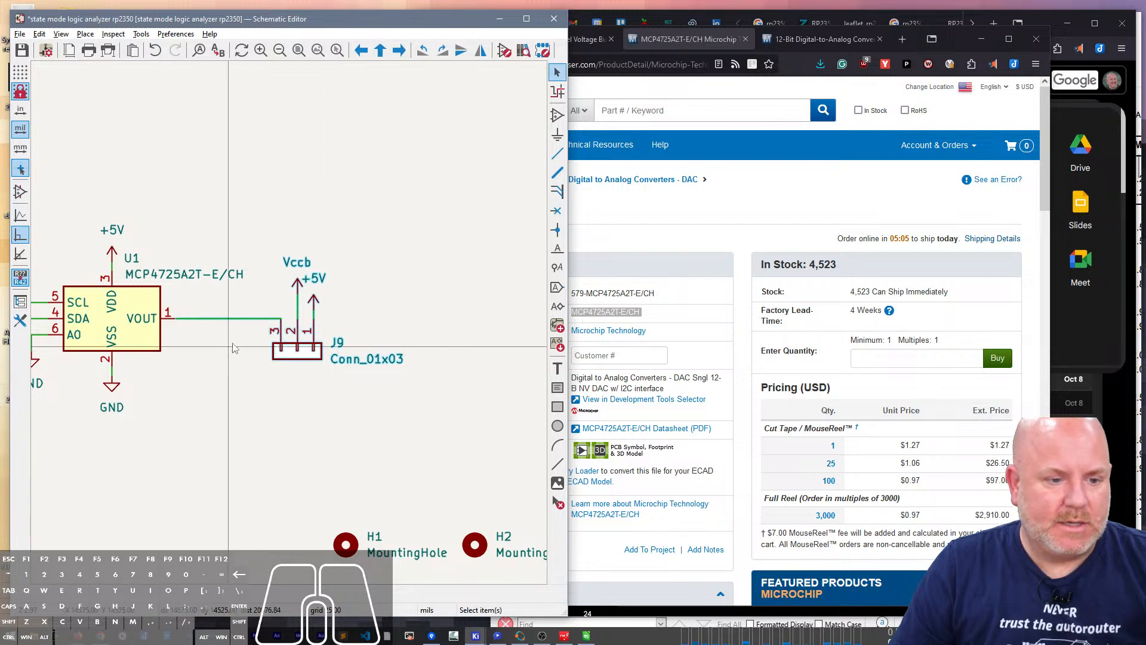
pyautogui.moveTo(326, 383); pyautogui.dragTo(258, 385)
# Step: Copy capacitor C6, place it below the VOUT wire between U1 and J9, and wire it to VOUT
pyautogui.moveTo(199, 388); pyautogui.dragTo(365, 398, button='right')
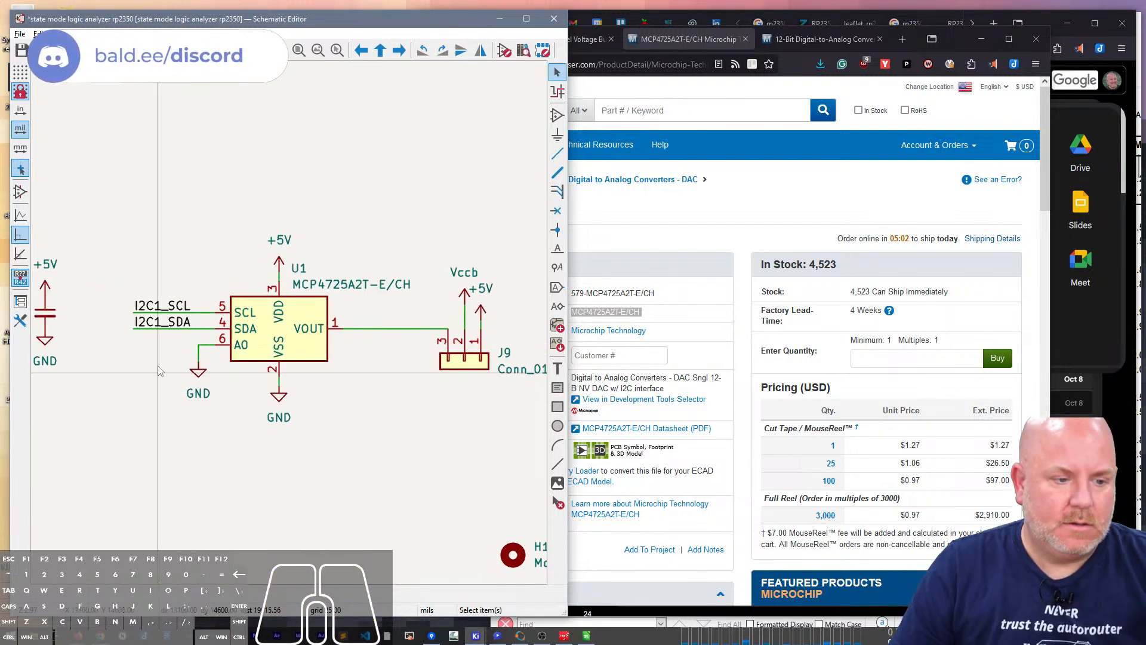
pyautogui.click(42, 315)
pyautogui.click(43, 317)
pyautogui.hotkey('ctrl', 'c')
pyautogui.hotkey('ctrl', 'v')
pyautogui.click(415, 353)
pyautogui.press('w')
pyautogui.click(416, 329)
# Step: Copy the GND symbol below U1, place it under capacitor C1, and wire it to the capacitor's lower pin
pyautogui.click(278, 396)
pyautogui.hotkey('ctrl', 'c')
pyautogui.hotkey('ctrl', 'v')
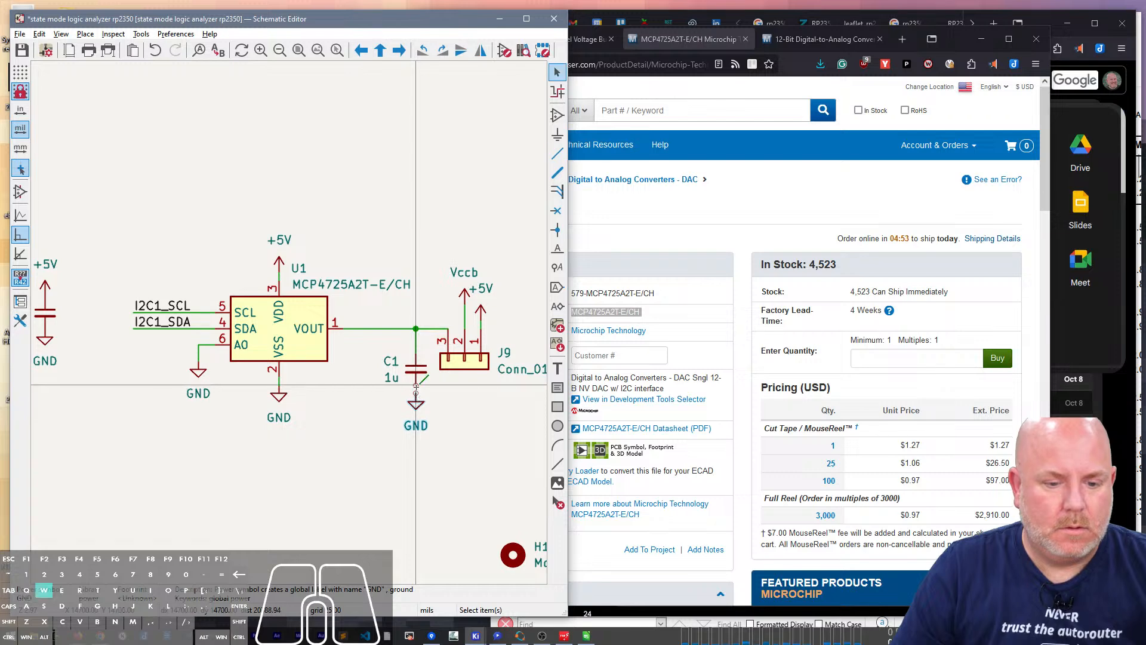
pyautogui.click(413, 383)
# Step: Mark capacitor C1 as Do not populate and remove the wire between U1's VOUT pin and the capacitor node
pyautogui.click(412, 379)
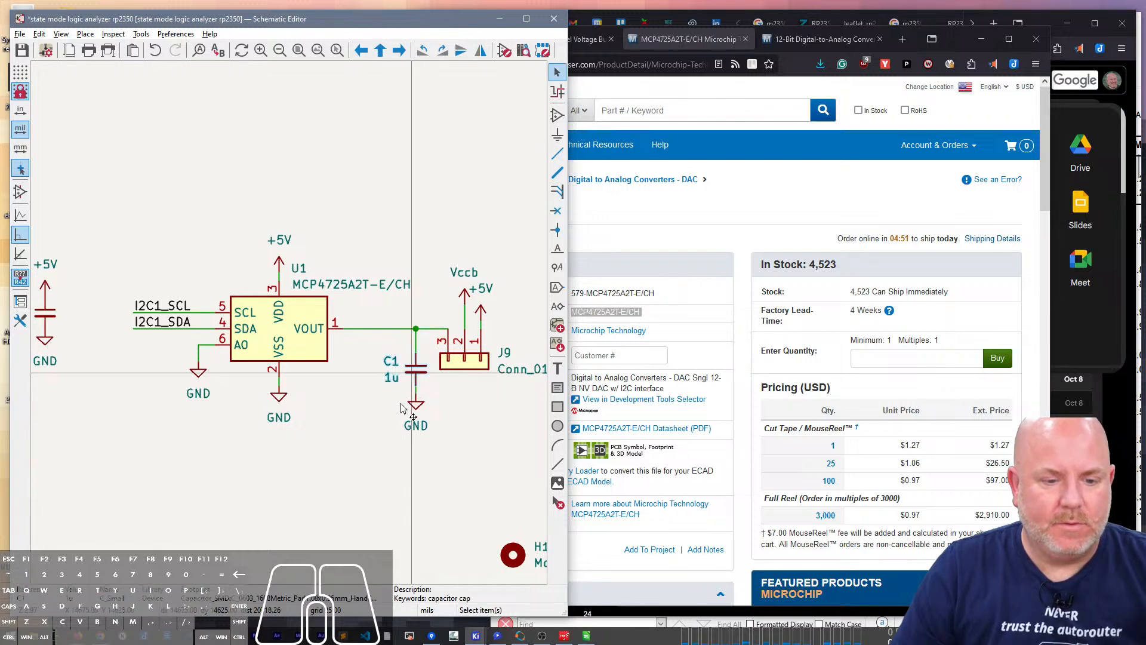
pyautogui.doubleClick(407, 391)
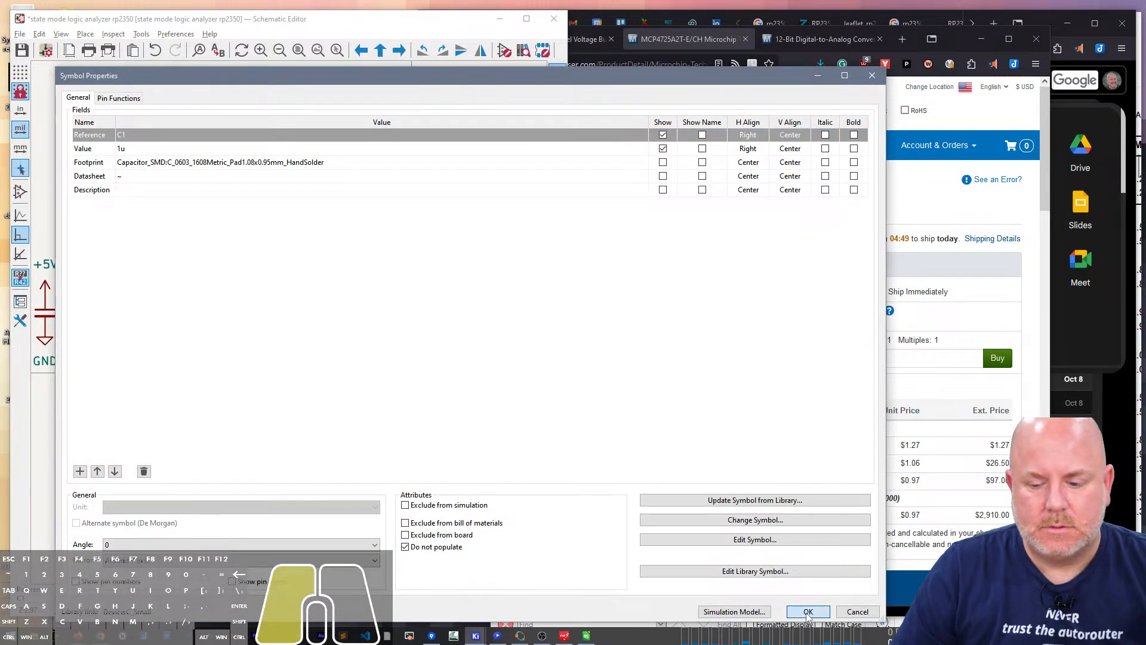
pyautogui.click(808, 612)
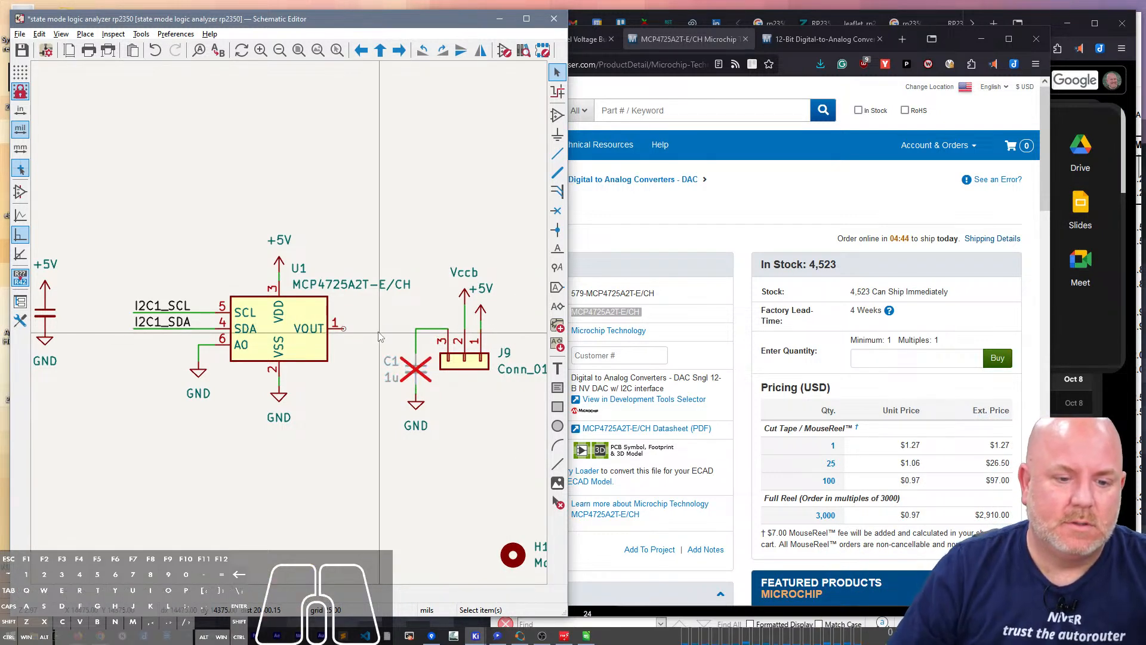
pyautogui.press('w')
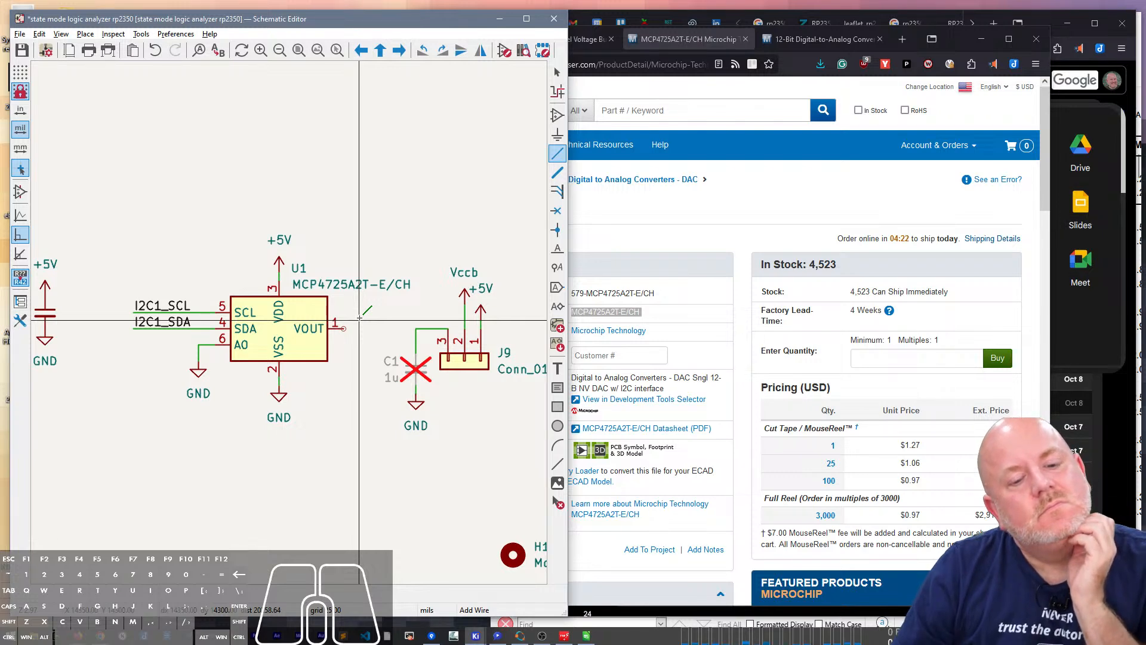
pyautogui.press('Escape')
# Step: Set the value of capacitor C1 to 100n
pyautogui.click(399, 387)
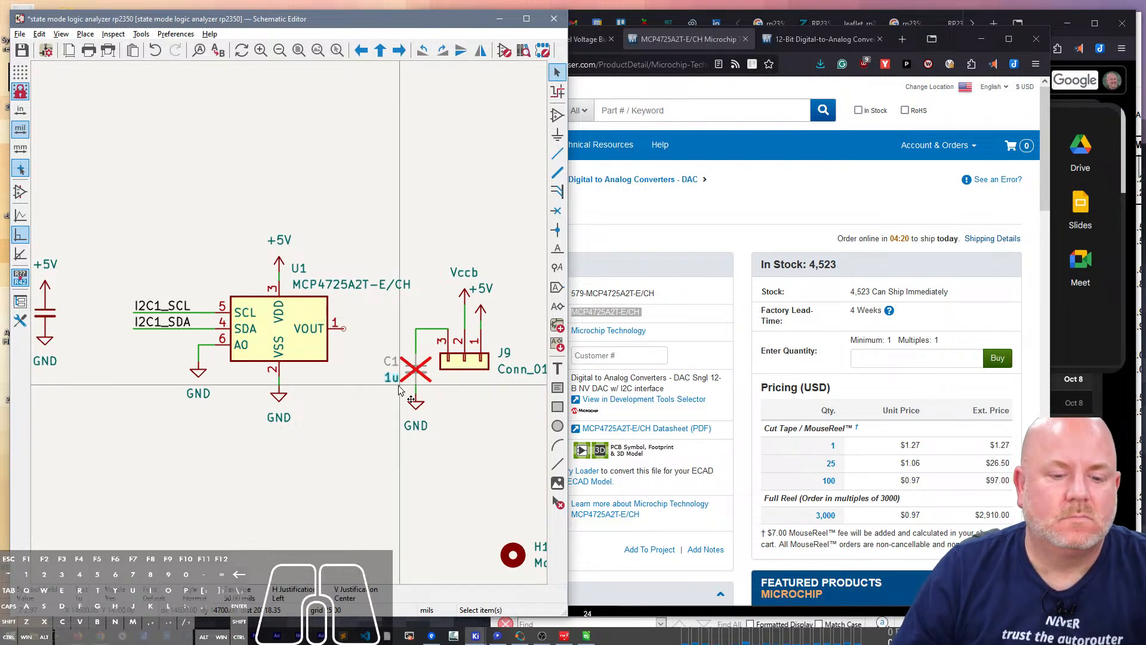
pyautogui.write('v100n')
pyautogui.press('Return')
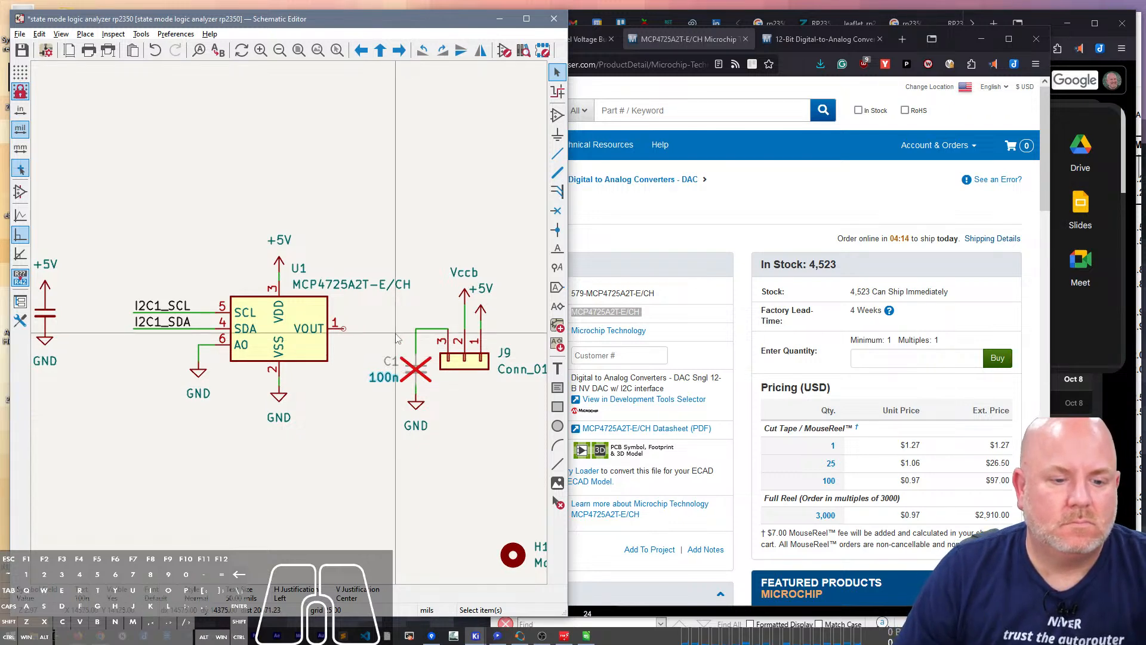
# Step: Add a horizontal R_Small resistor in series between U1's VOUT pin and the C1 node, and wire it to that node
pyautogui.click(379, 325)
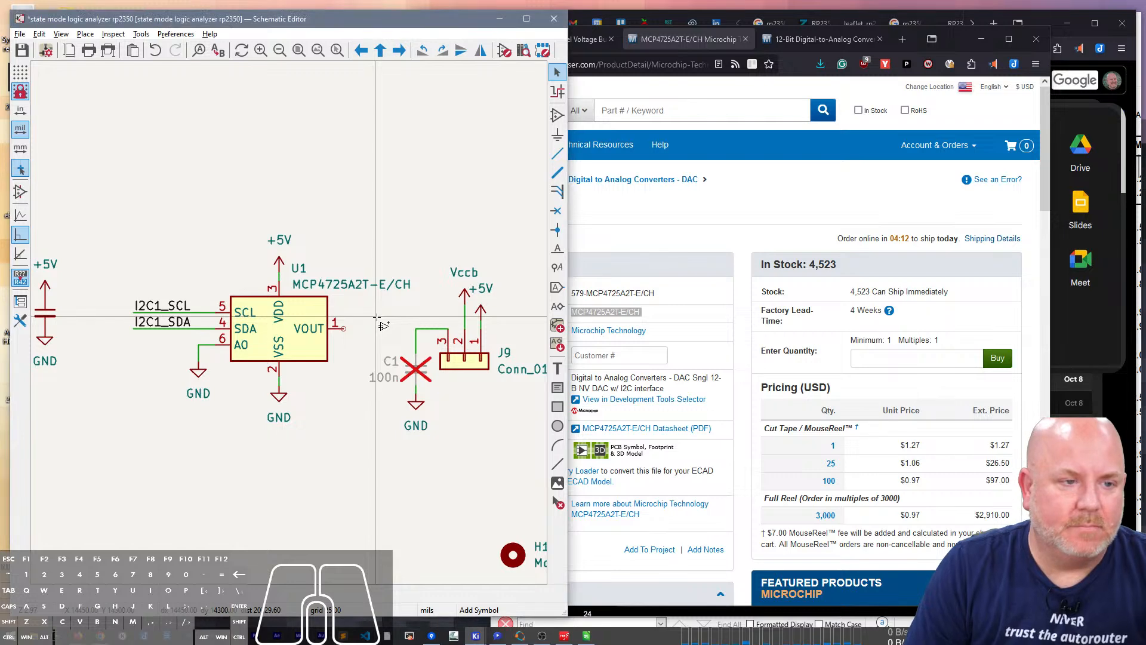
pyautogui.click(379, 324)
pyautogui.write('R_small')
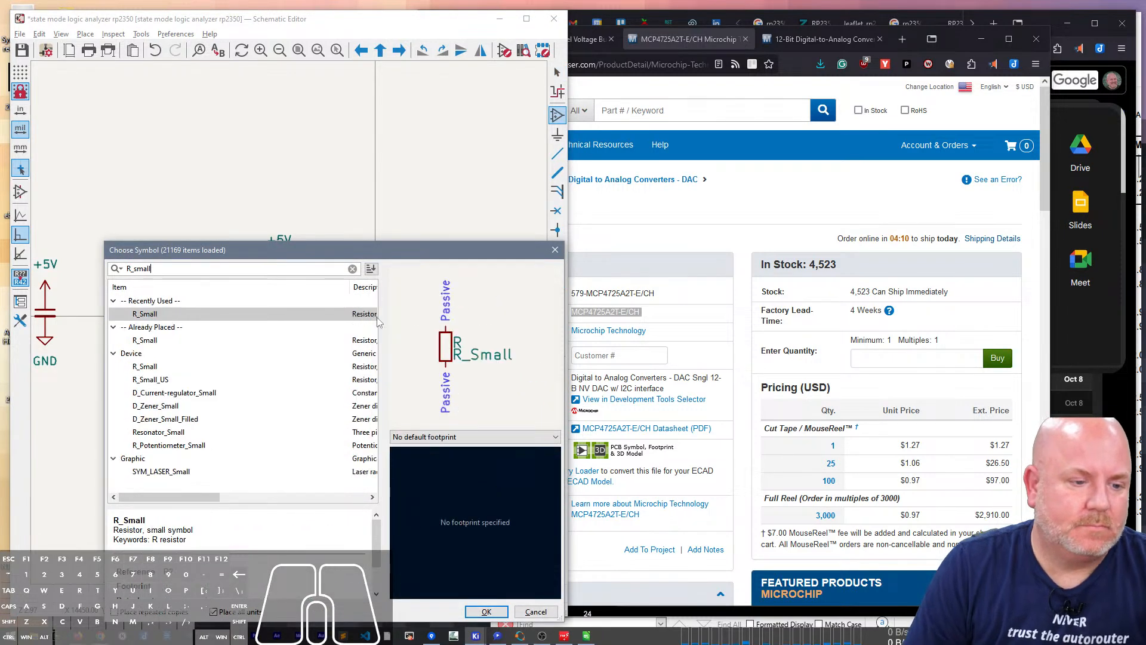
pyautogui.press('Return')
pyautogui.press('r')
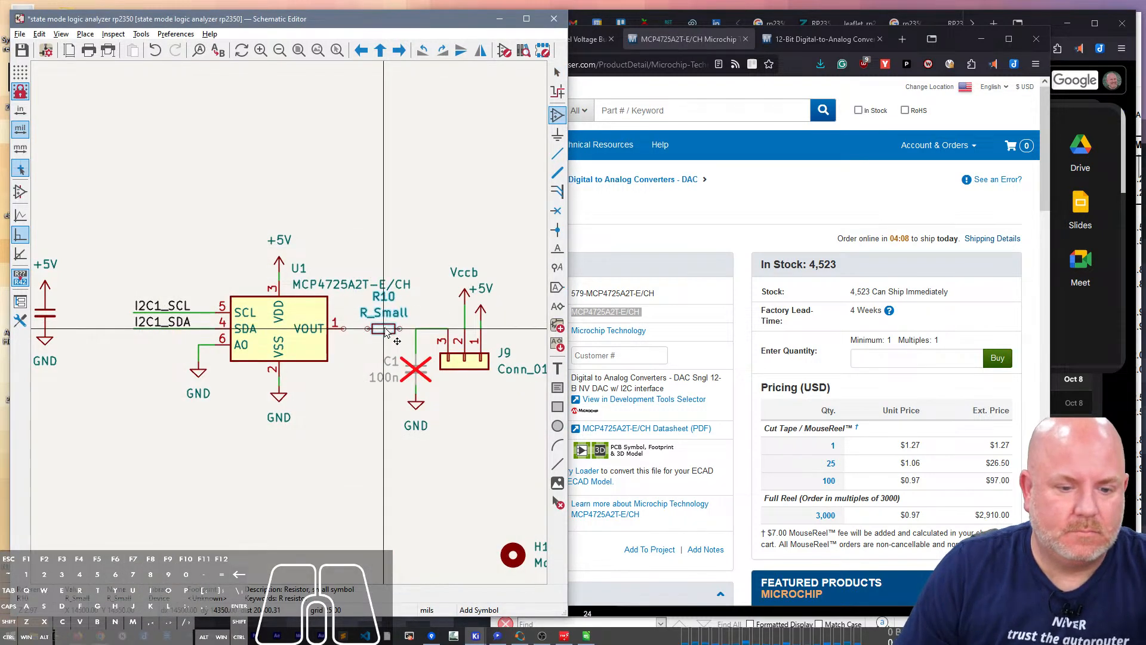
pyautogui.click(367, 328)
pyautogui.press('w')
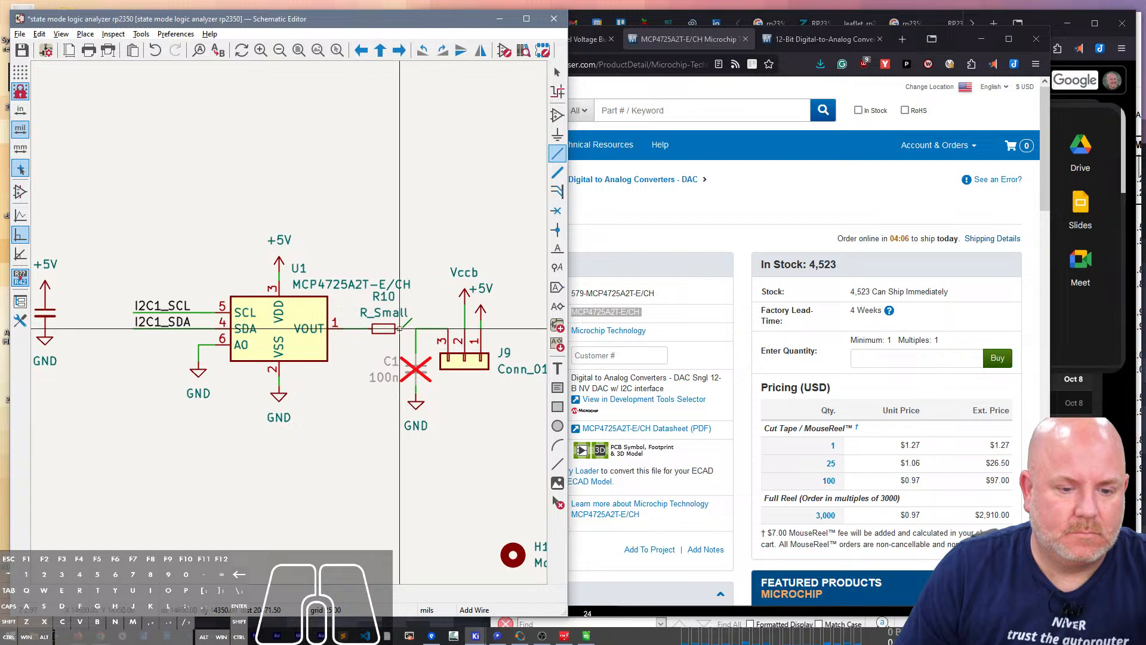
pyautogui.click(418, 329)
pyautogui.moveTo(384, 328); pyautogui.dragTo(376, 329)
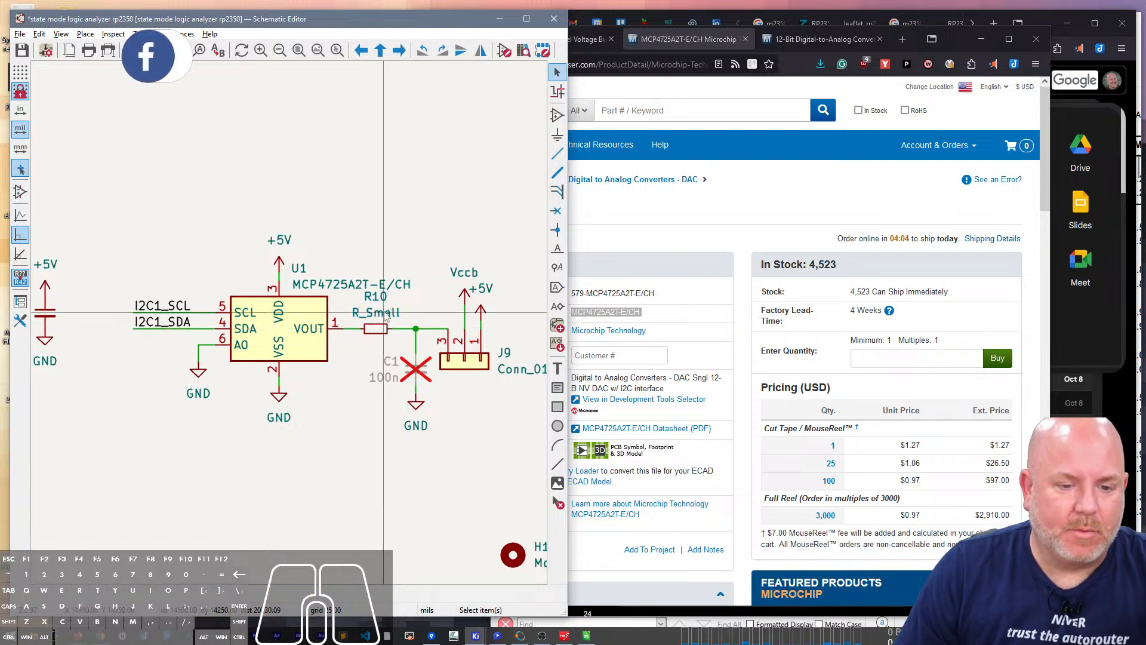
# Step: Set the value of the series resistor at VOUT to 0
pyautogui.click(384, 313)
pyautogui.write('v0')
pyautogui.press('Return')
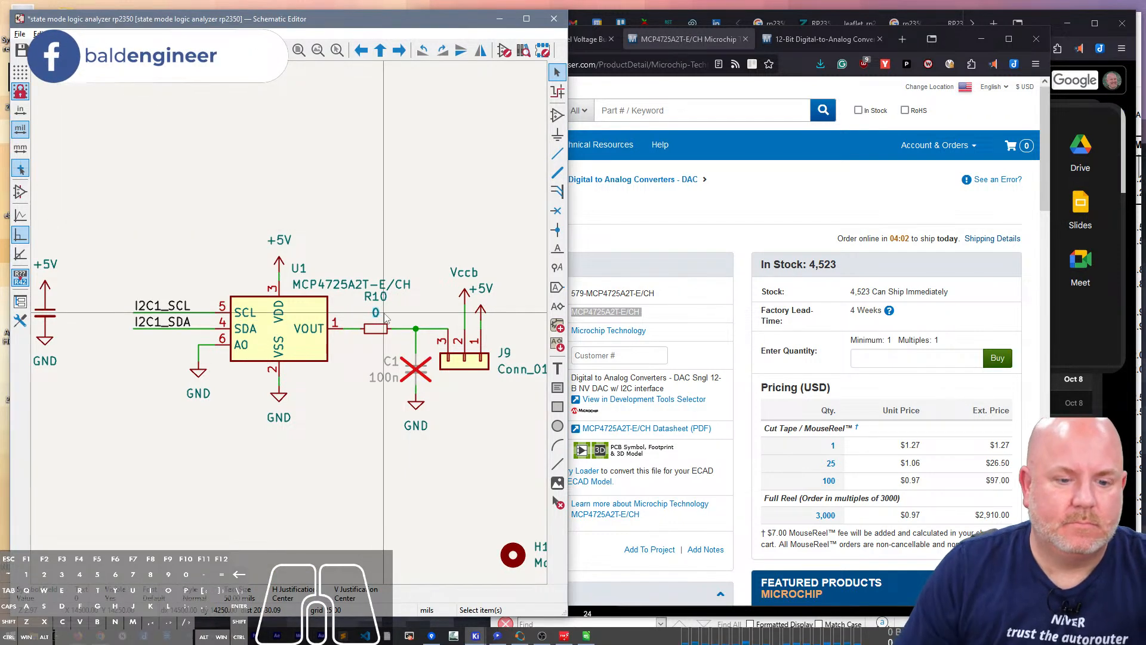
# Step: Move U1's reference and value labels up, clear of the resistor's labels
pyautogui.click(301, 269)
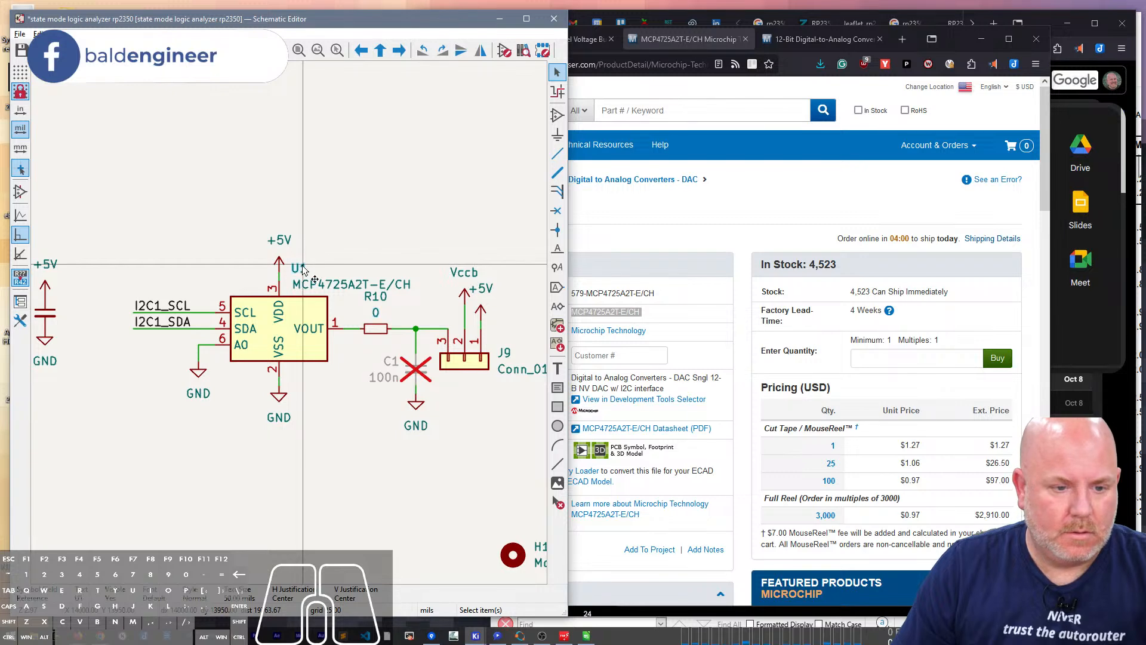
pyautogui.press('m')
pyautogui.click(299, 260)
pyautogui.press('m')
pyautogui.click(351, 277)
pyautogui.click(378, 332)
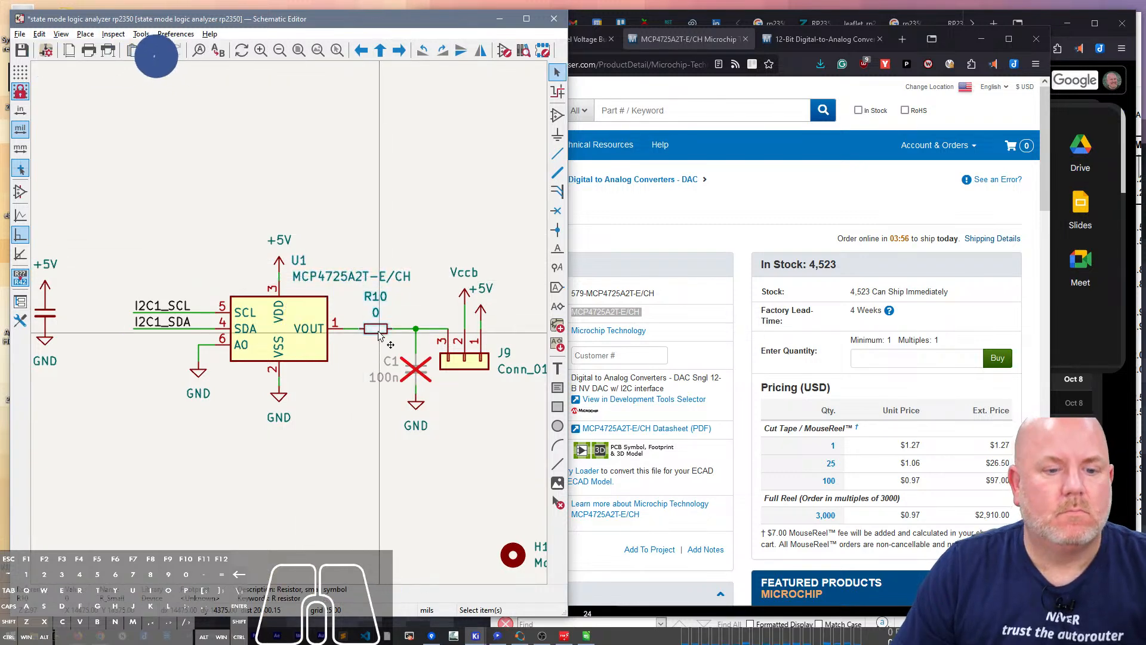
pyautogui.press('e')
pyautogui.press('Escape')
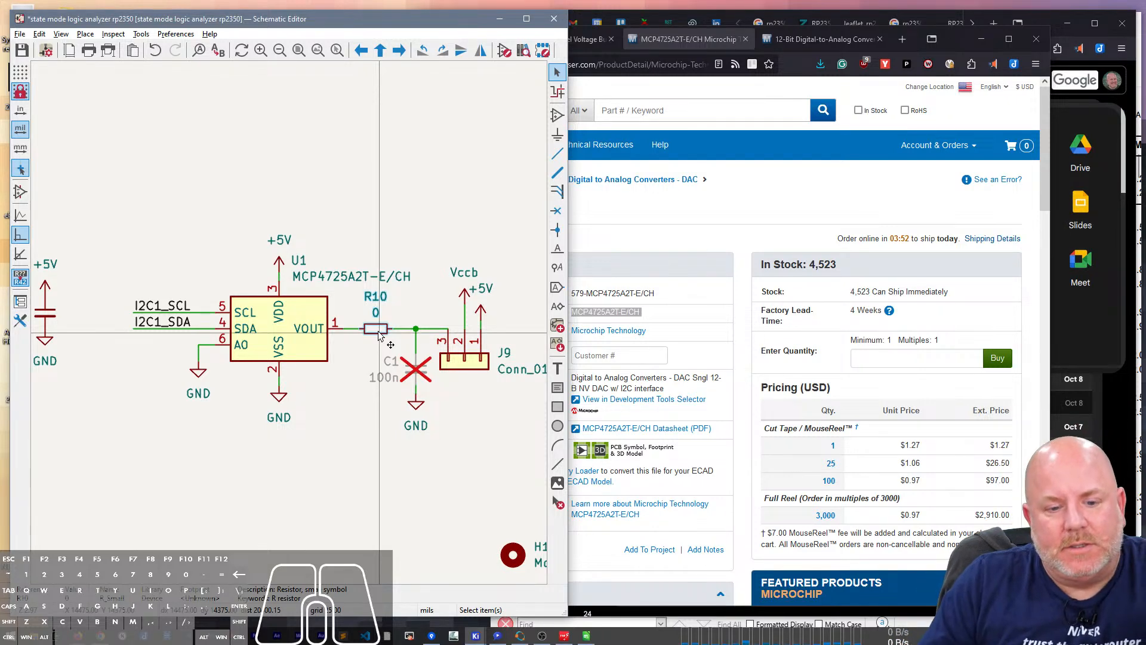
# Step: Set the value of connector J9 to Vth_select
pyautogui.scroll(-3, 379, 336)
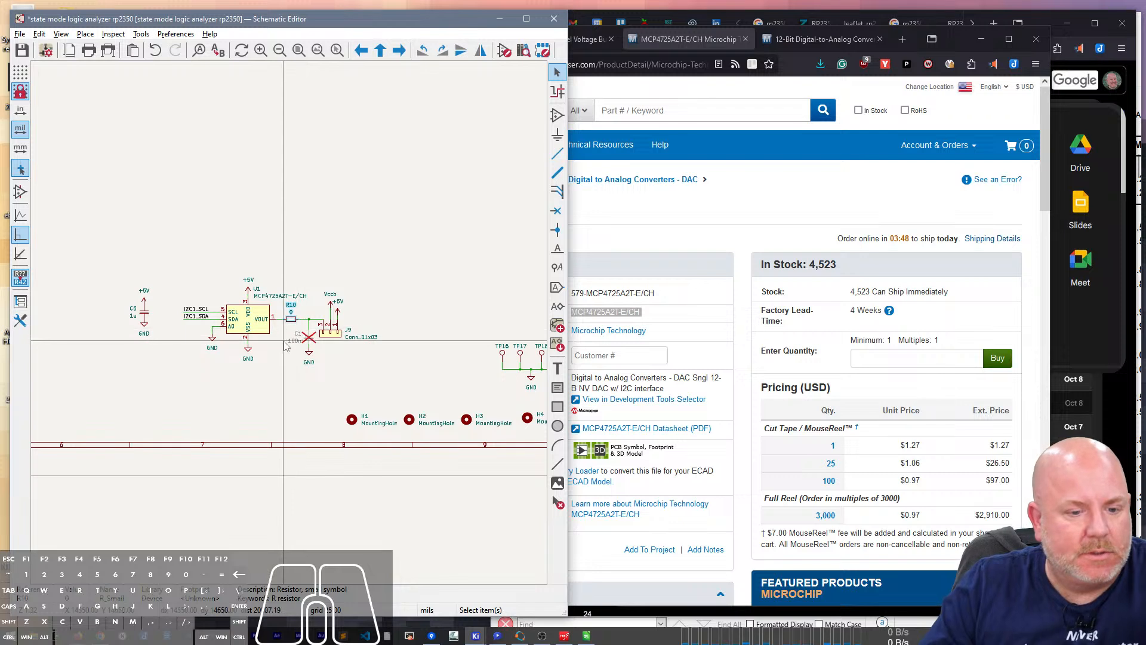
pyautogui.scroll(3, 291, 328)
pyautogui.moveTo(285, 326); pyautogui.dragTo(318, 364, button='right')
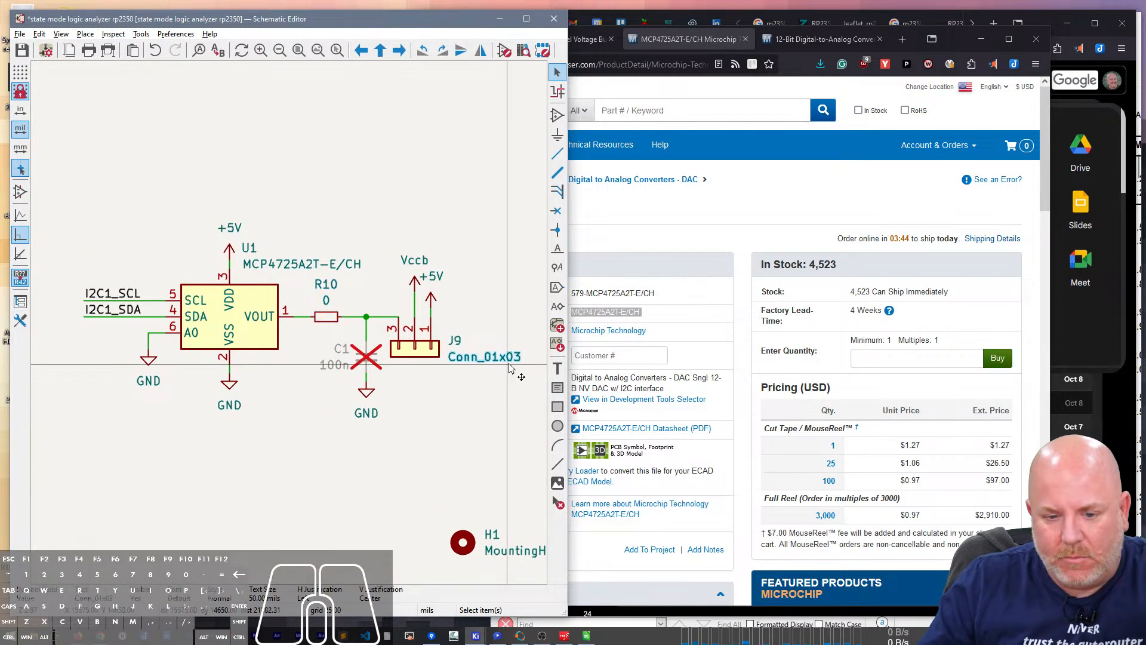
pyautogui.write('vVth_select')
pyautogui.press('Return')
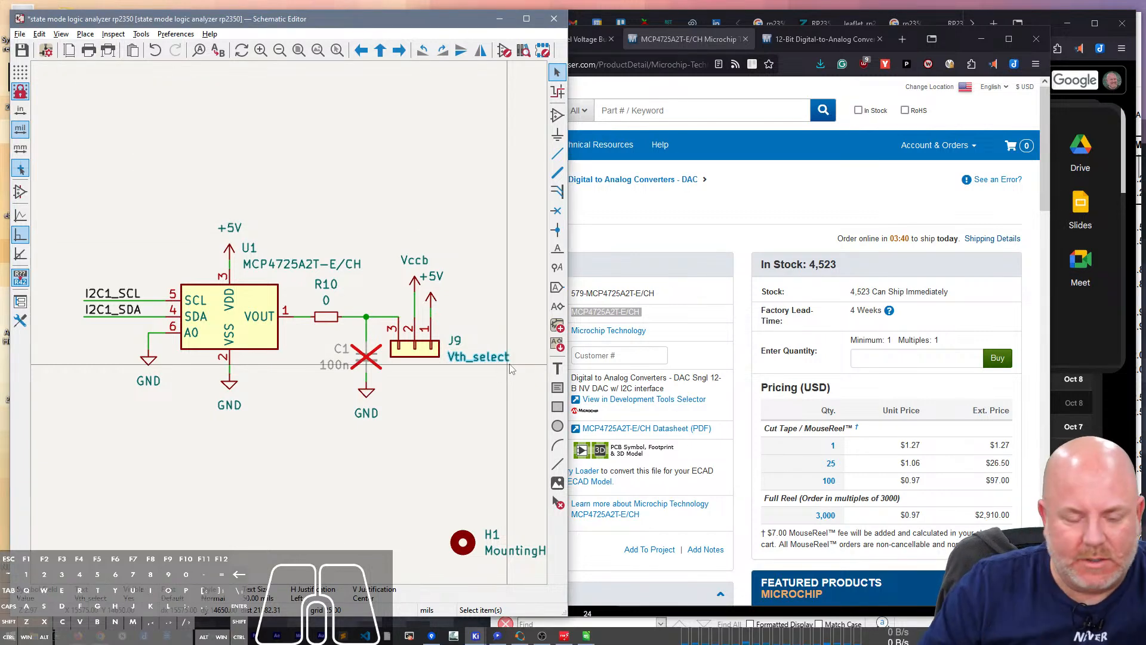
# Step: Clear the selection and save the schematic
pyautogui.scroll(-2, 292, 329)
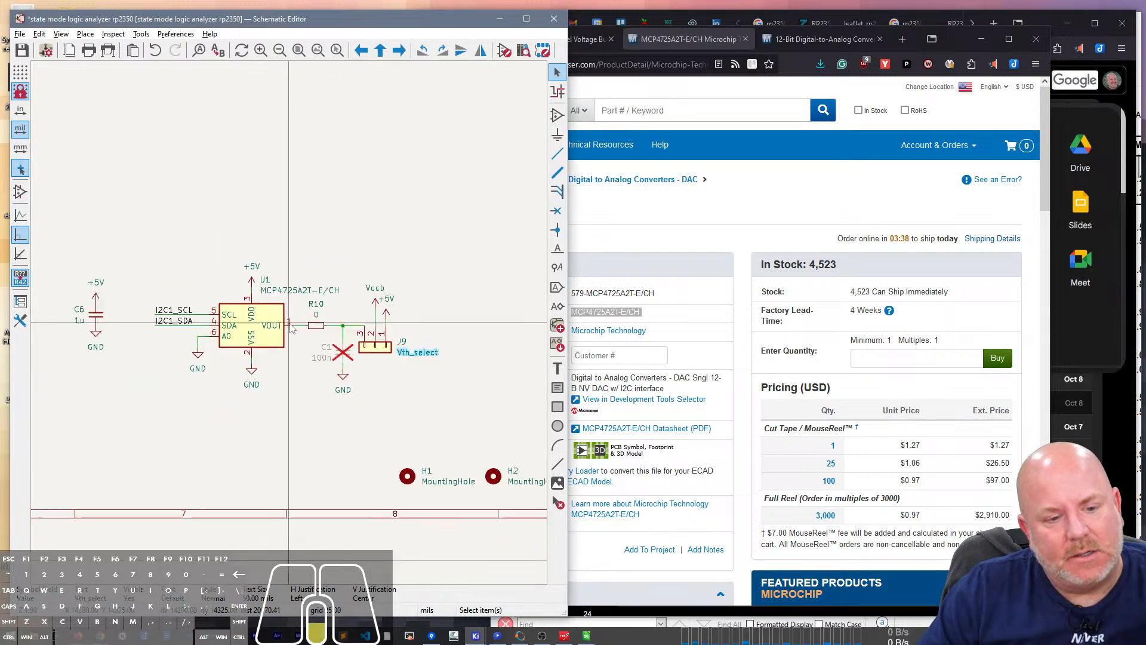
pyautogui.moveTo(158, 261); pyautogui.dragTo(152, 185, button='right')
pyautogui.press('Escape')
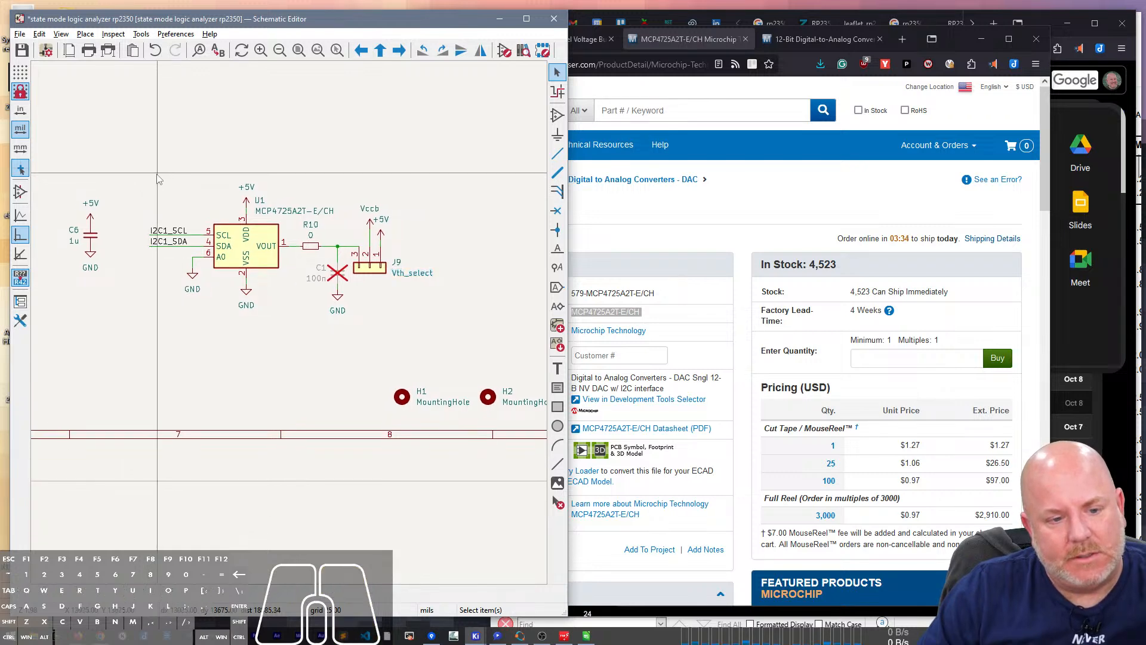
pyautogui.scroll(-3, 340, 357)
pyautogui.hotkey('ctrl', 's')
# Step: Check the symbol properties of U1, including its assigned footprint, without changing them
pyautogui.scroll(3, 340, 357)
pyautogui.click(245, 312)
pyautogui.doubleClick(245, 315)
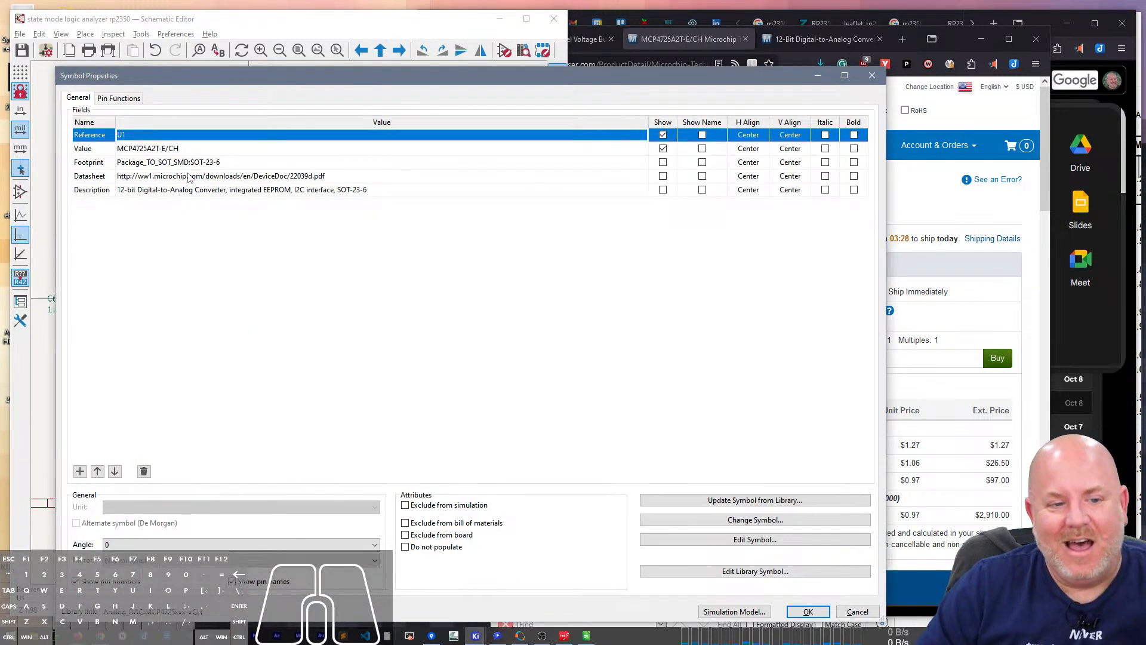
pyautogui.press('Escape')
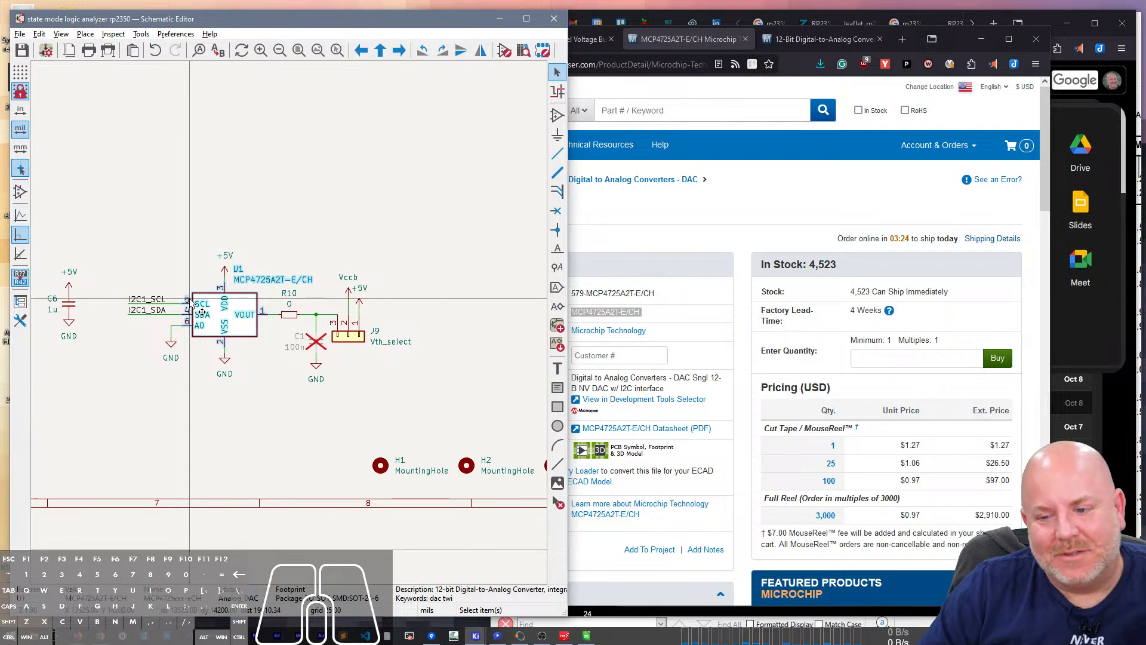
# Step: Review the new DAC circuit and the RP2350 section of the schematic
pyautogui.scroll(-3, 314, 311)
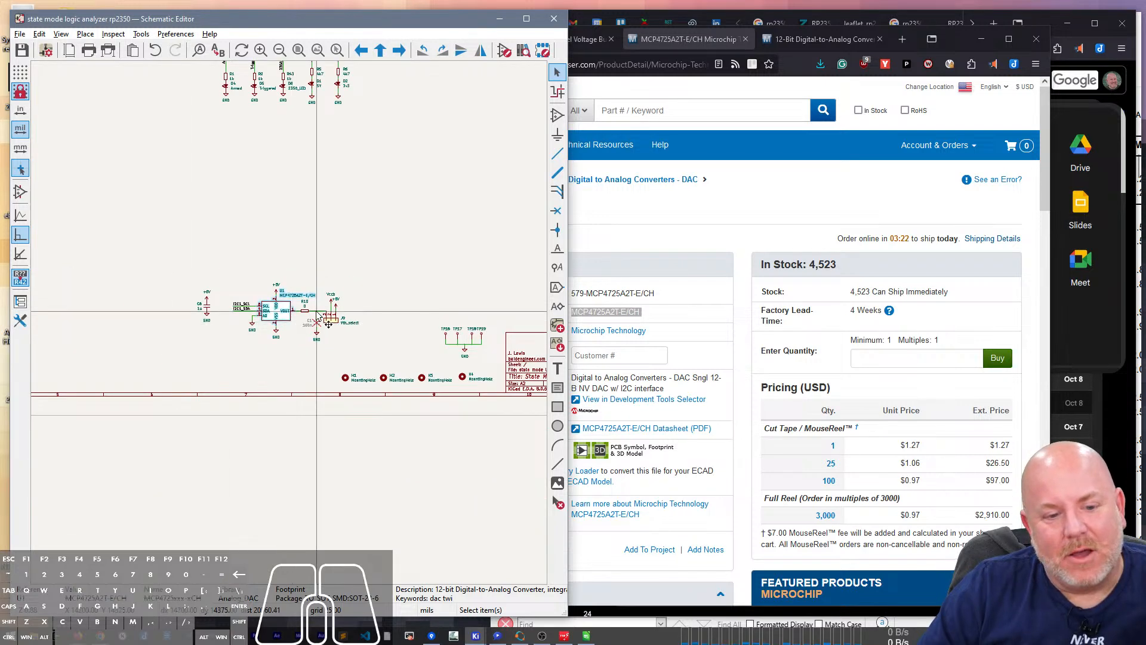
pyautogui.scroll(1, 318, 311)
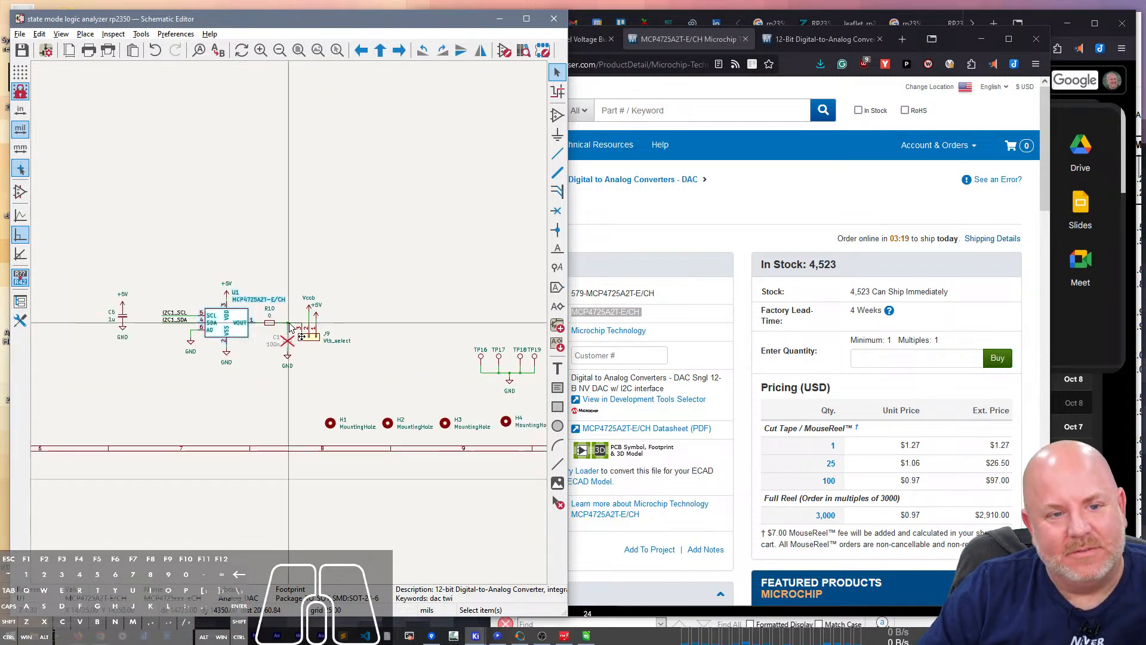
pyautogui.scroll(-1, 164, 322)
pyautogui.scroll(-4, 322, 335)
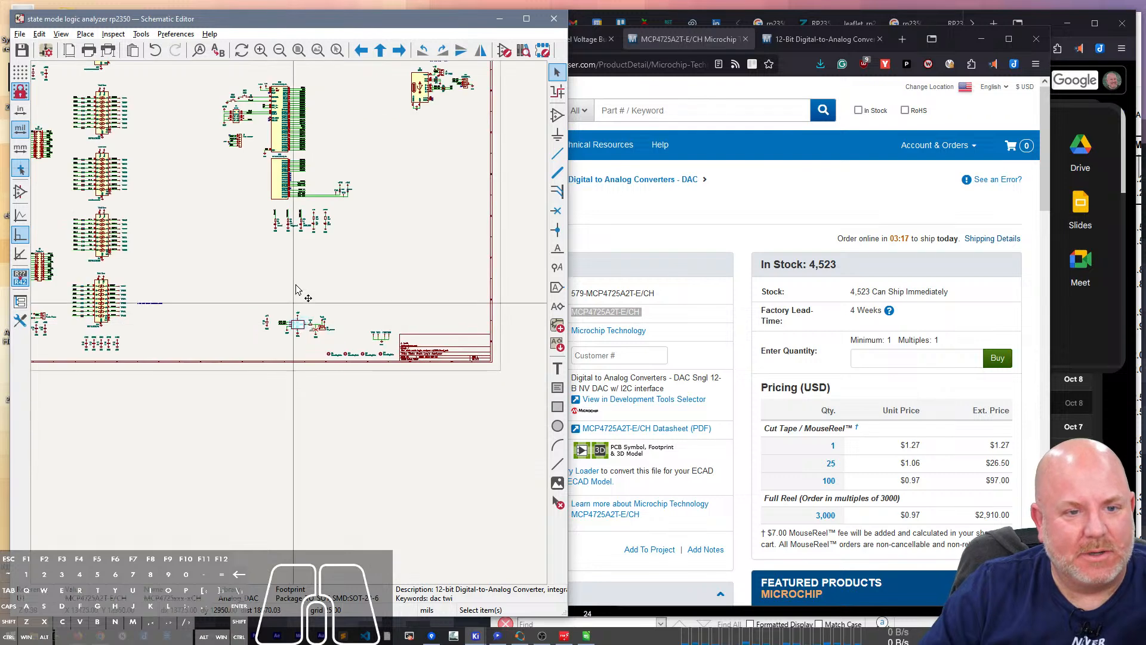
pyautogui.scroll(4, 303, 213)
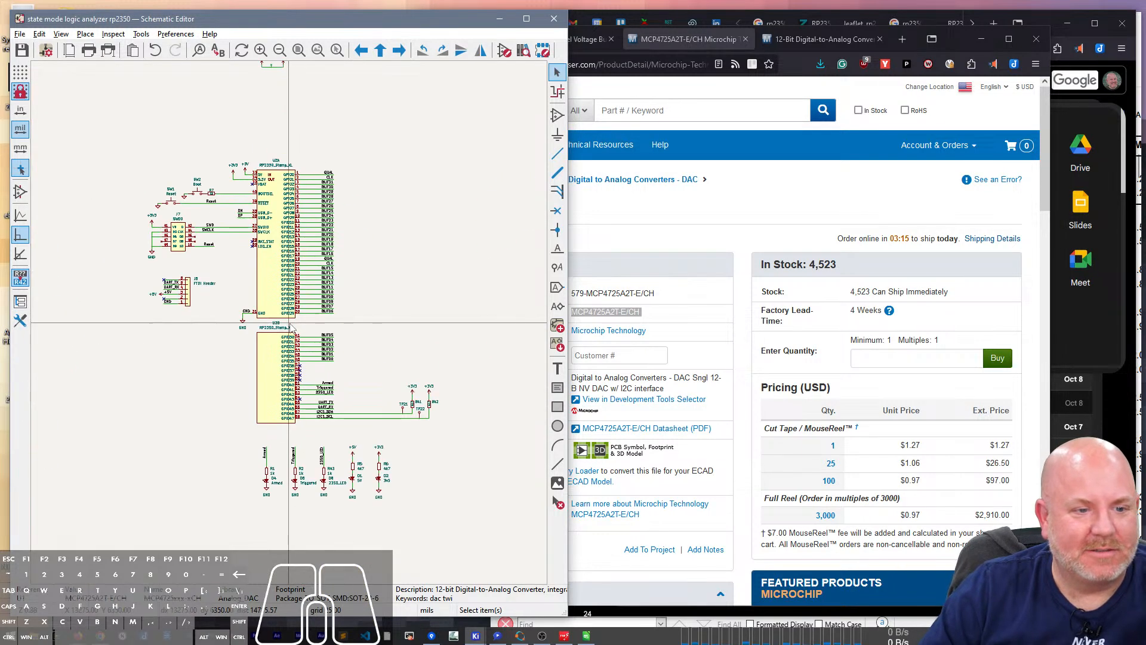
pyautogui.scroll(-2, 291, 328)
pyautogui.scroll(2, 289, 332)
pyautogui.scroll(-4, 280, 418)
pyautogui.scroll(5, 278, 461)
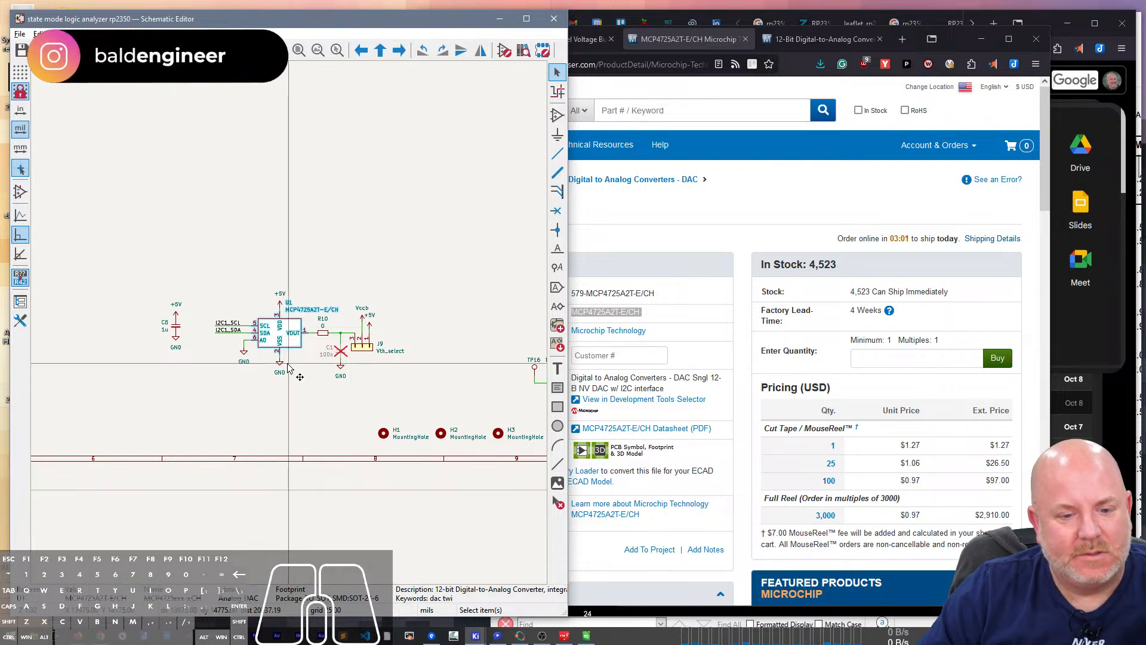
pyautogui.scroll(-2, 289, 366)
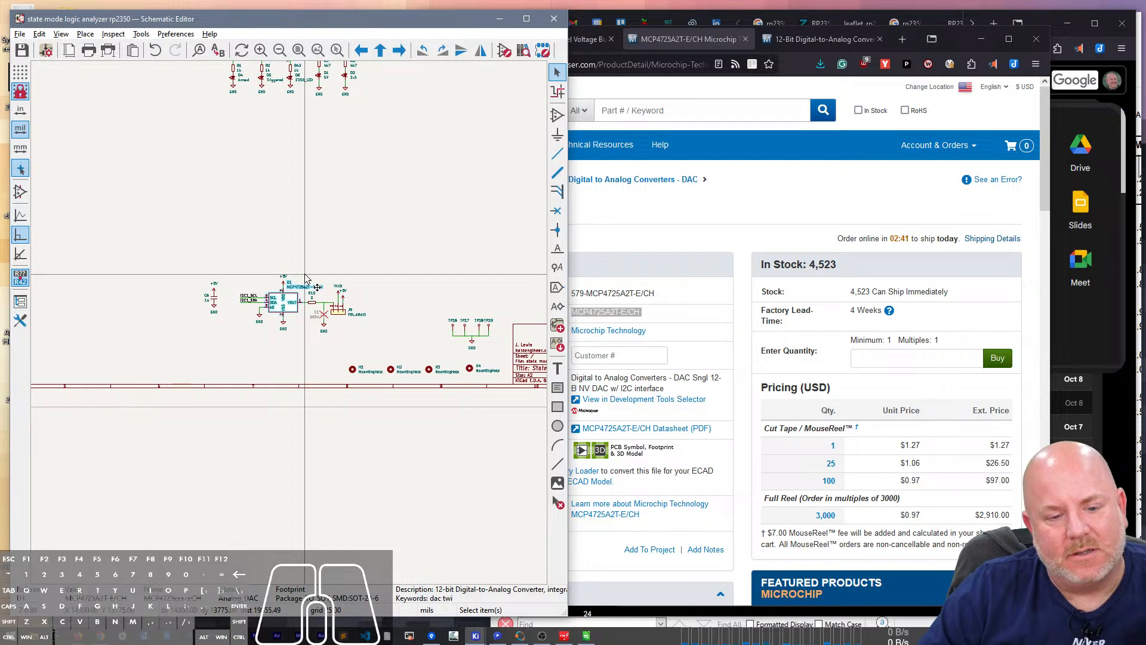
pyautogui.scroll(5, 306, 279)
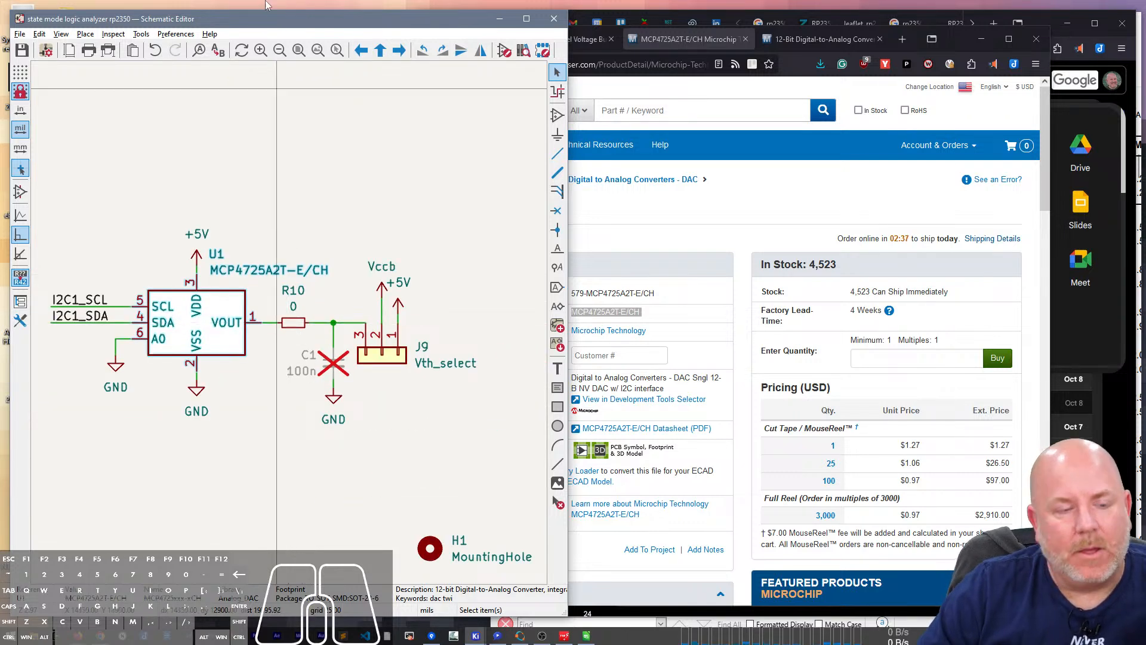
# Step: Open the symbol fields table and place the Footprint column directly after the Value column
pyautogui.click(114, 34)
pyautogui.moveTo(143, 35)
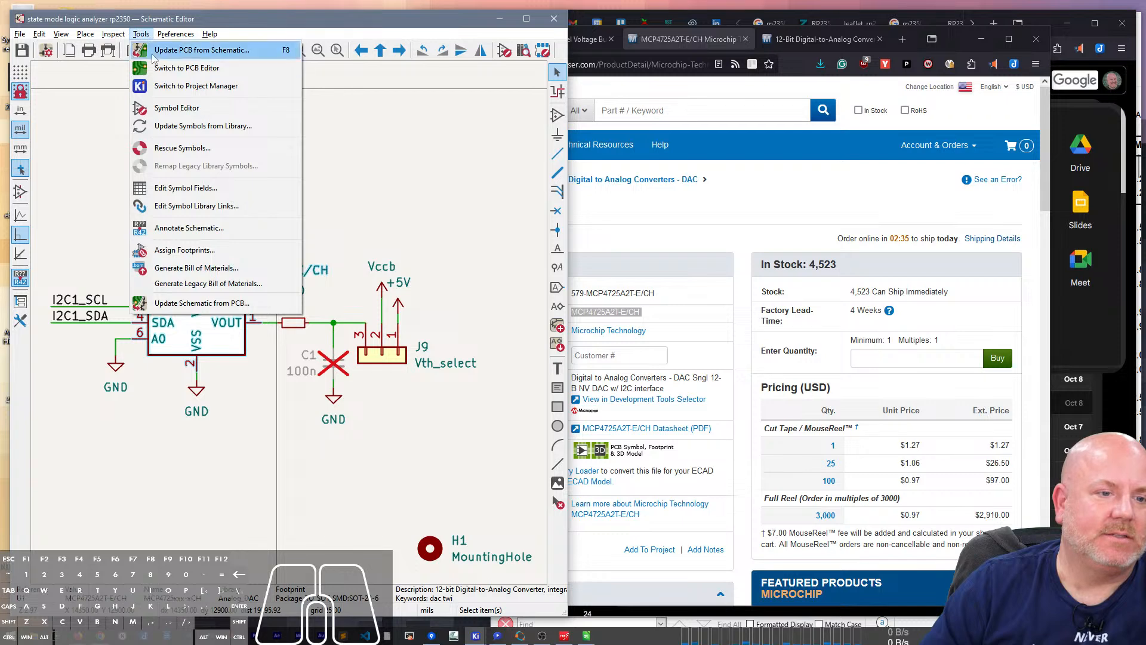
pyautogui.click(192, 188)
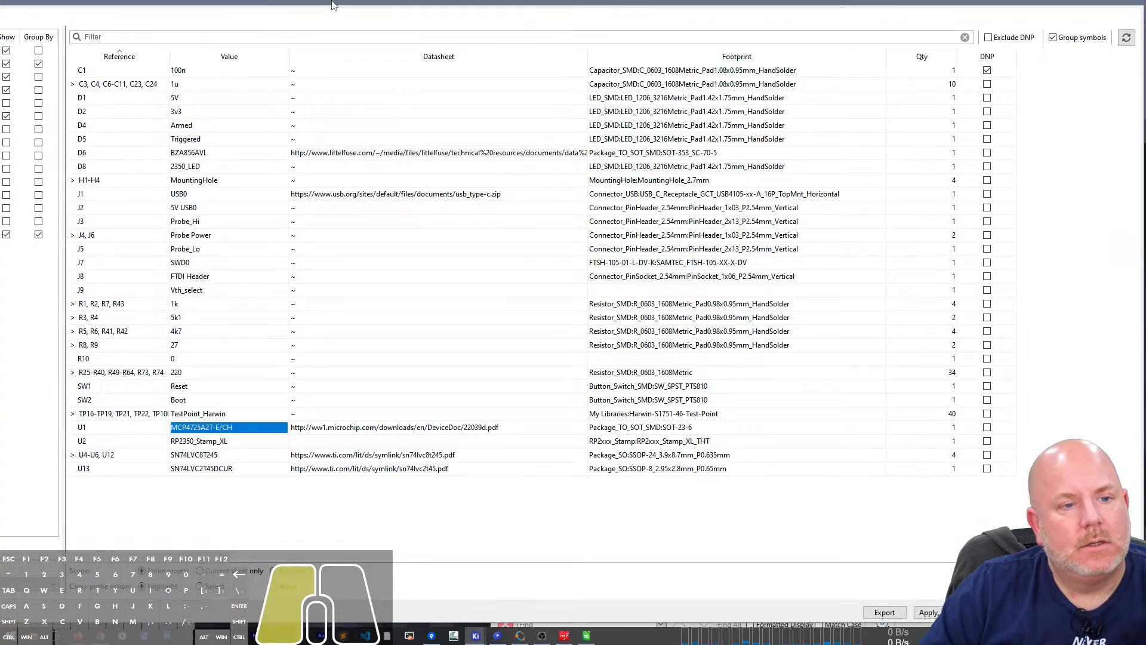
pyautogui.doubleClick(349, 71)
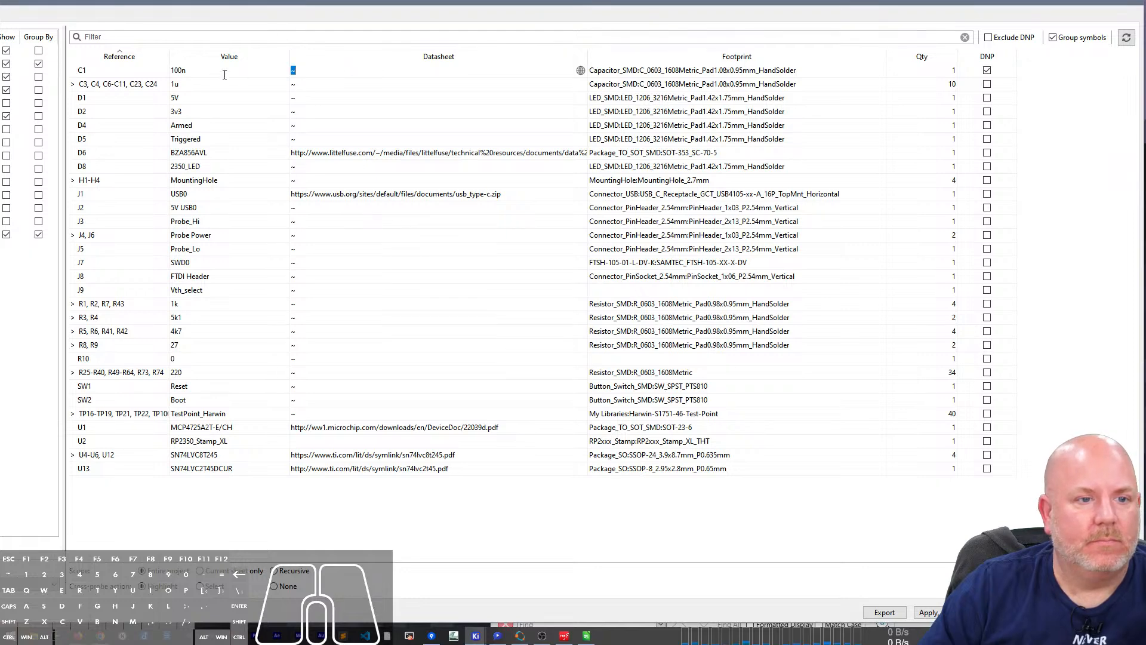
pyautogui.moveTo(659, 61); pyautogui.dragTo(353, 57)
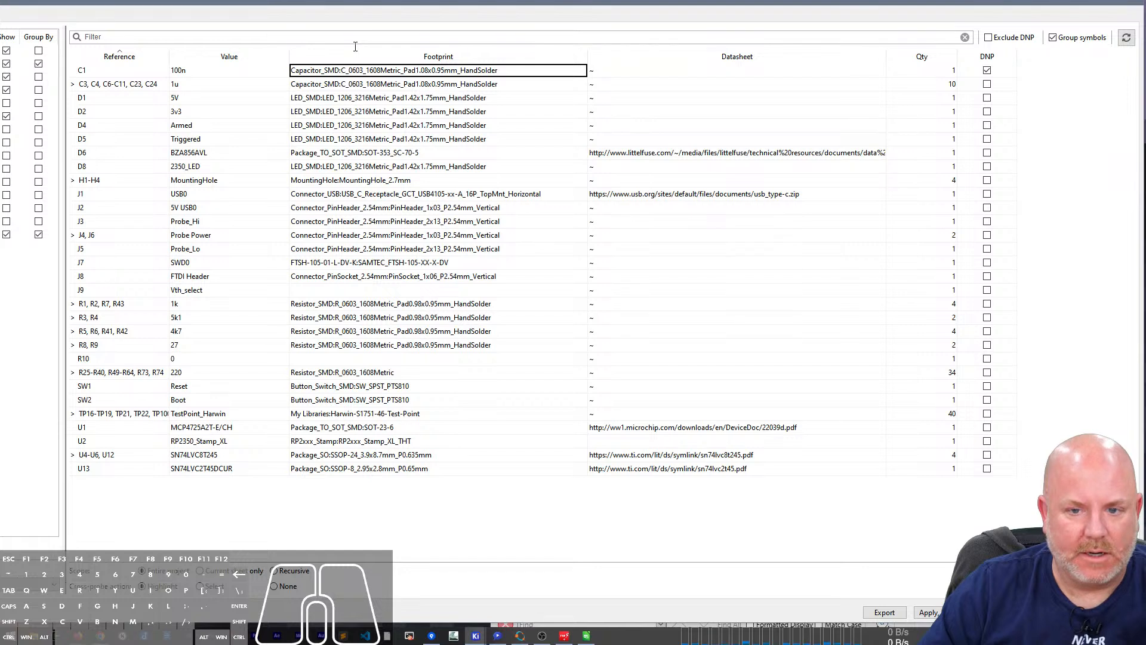
pyautogui.doubleClick(382, 70)
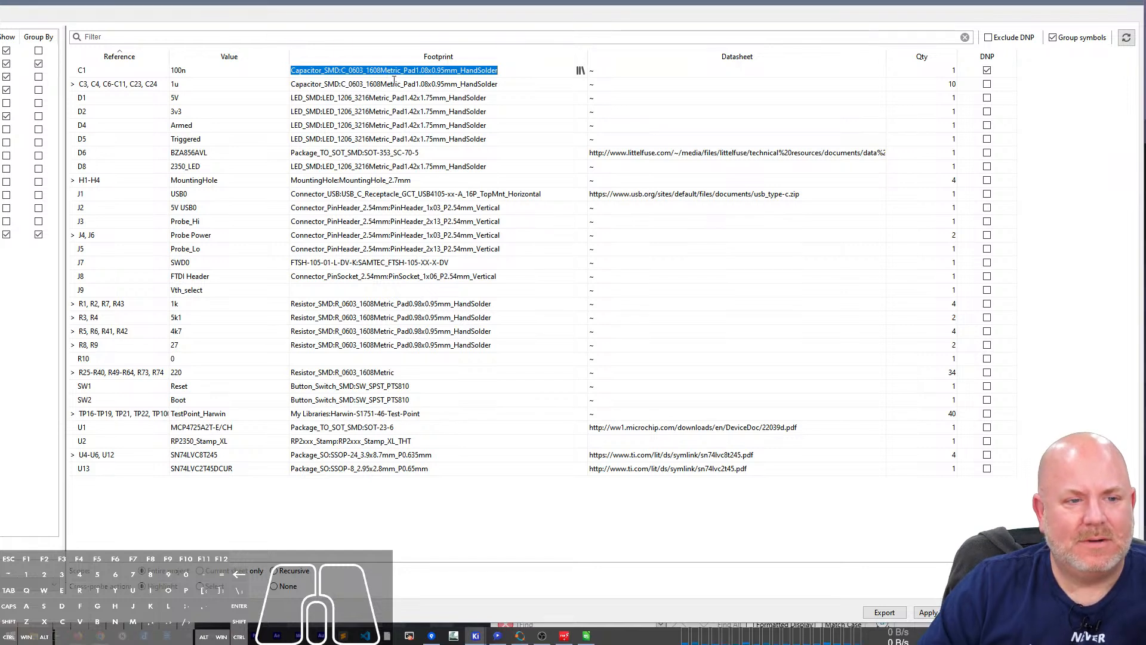
pyautogui.moveTo(360, 71); pyautogui.dragTo(357, 71)
pyautogui.click(581, 70)
pyautogui.click(579, 71)
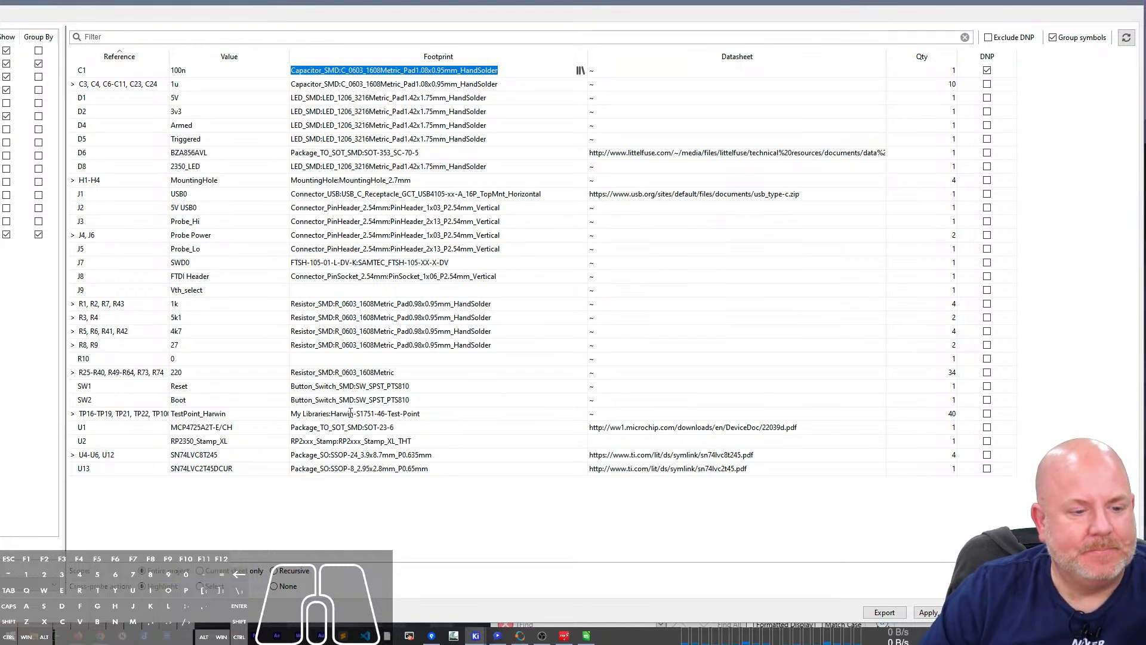
# Step: Copy the footprint Resistor_SMD:R_0603_1608Metric from the 220 ohm resistor group to R10
pyautogui.doubleClick(335, 372)
pyautogui.hotkey('ctrl', 'c')
pyautogui.doubleClick(337, 359)
pyautogui.hotkey('ctrl', 'v')
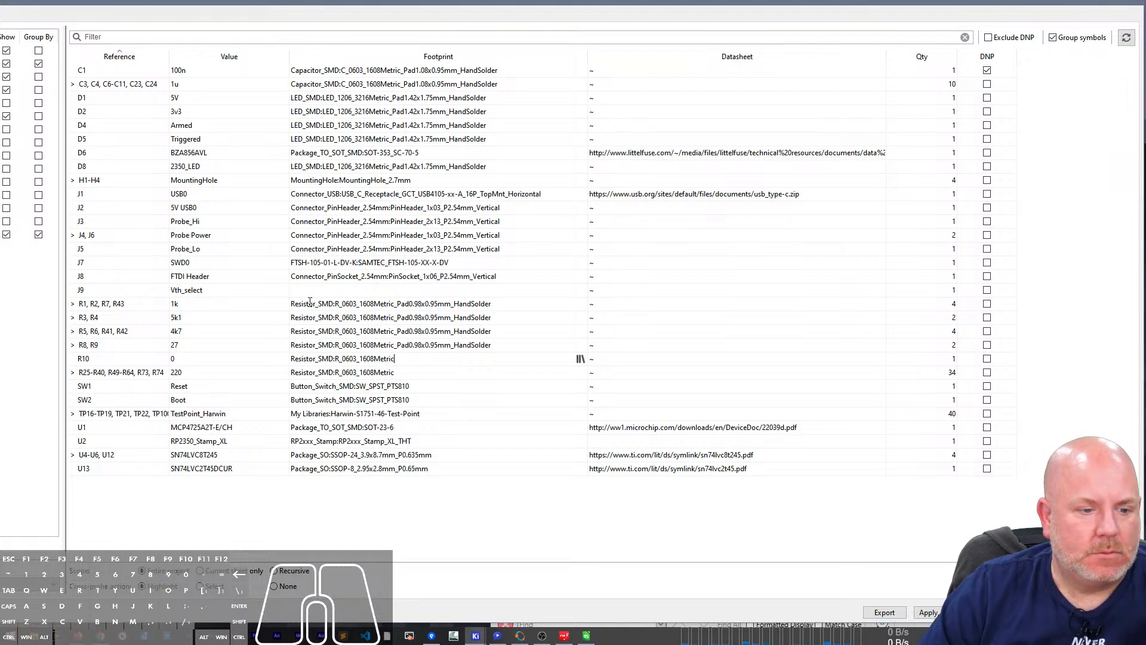
# Step: Open the footprint chooser for the Vth_select connector J9
pyautogui.click(198, 290)
pyautogui.click(312, 275)
pyautogui.click(317, 289)
pyautogui.click(580, 291)
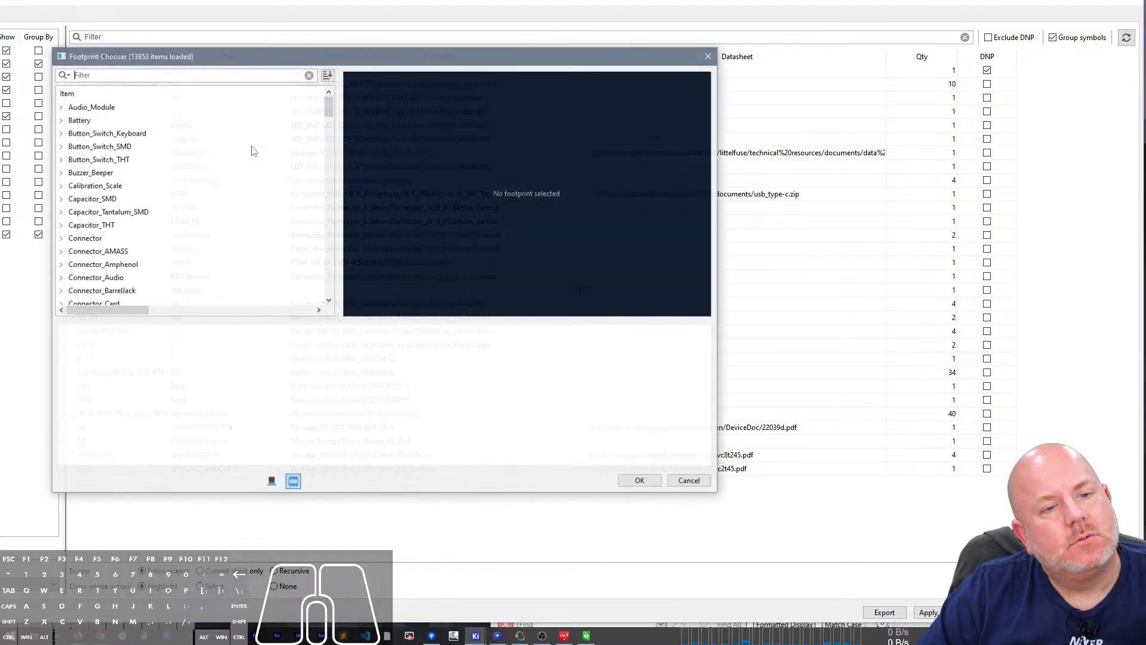
pyautogui.write('pin')
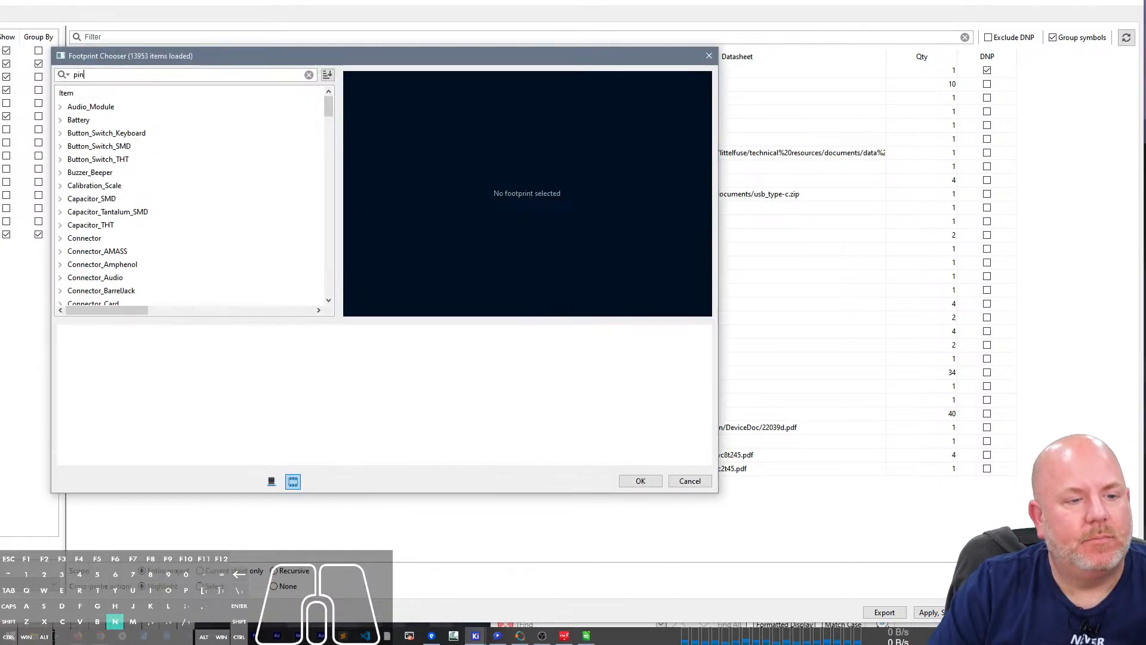
pyautogui.write('_head')
pyautogui.hotkey('shift', 'Home')
pyautogui.press('BackSpace')
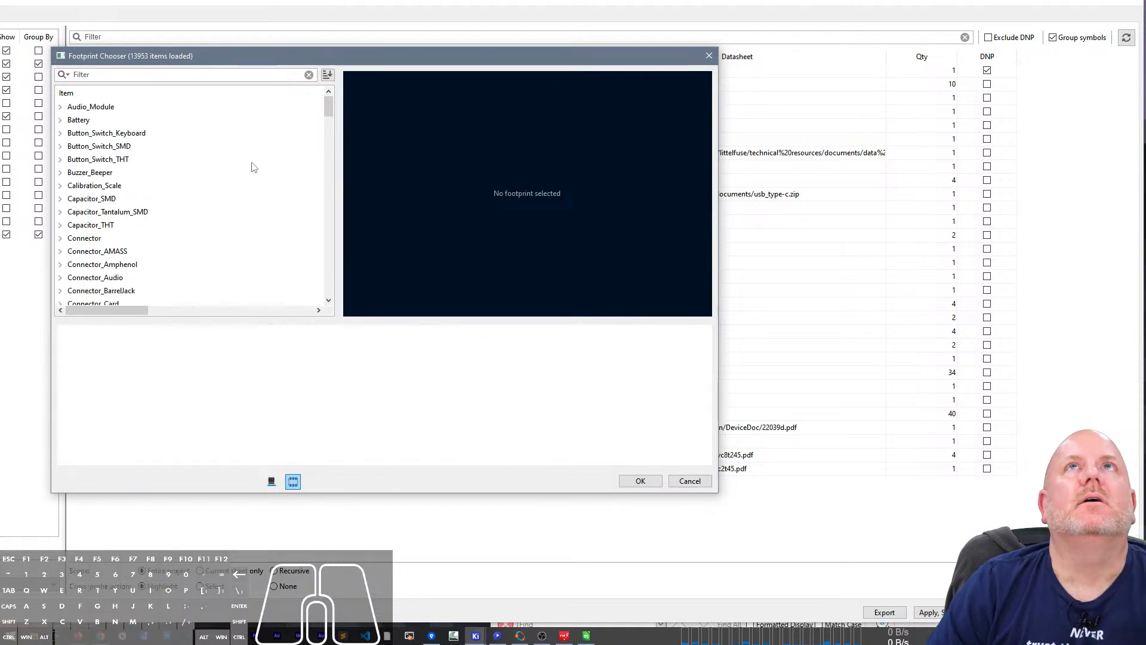
# Step: Assign PinHeader_1x03_P2.54mm_Vertical from the Connector_PinHeader_2.54mm library to J9, and apply the footprint changes to the schematic
pyautogui.scroll(-5, 83, 225)
pyautogui.scroll(-4, 85, 224)
pyautogui.click(59, 251)
pyautogui.scroll(-3, 60, 252)
pyautogui.click(143, 227)
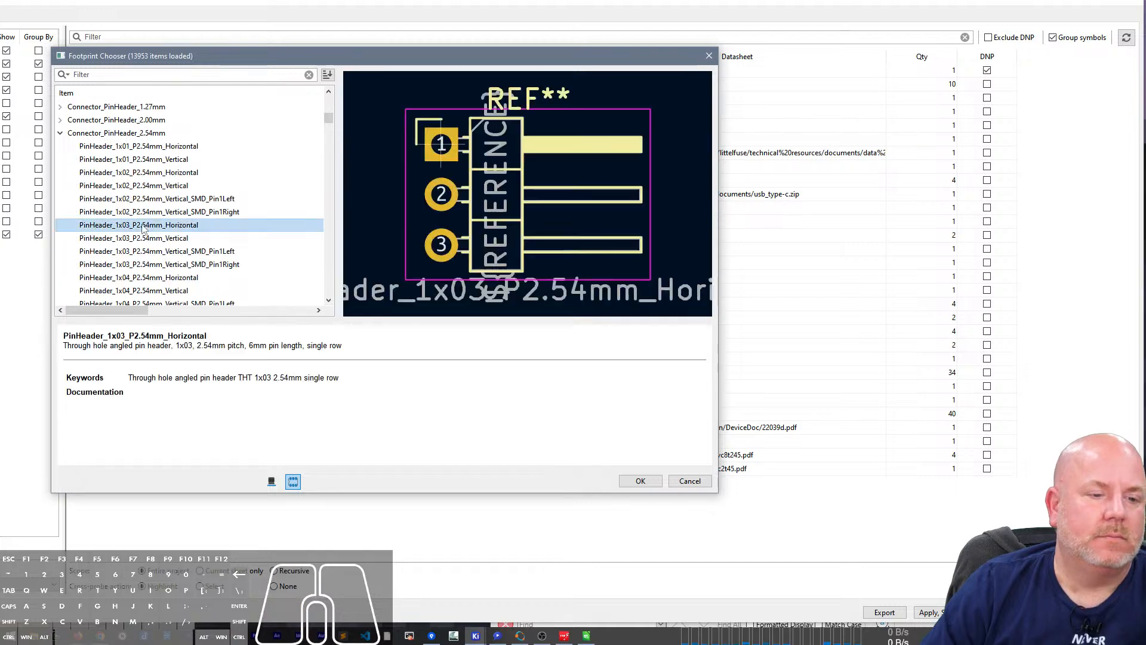
pyautogui.click(145, 239)
pyautogui.doubleClick(154, 242)
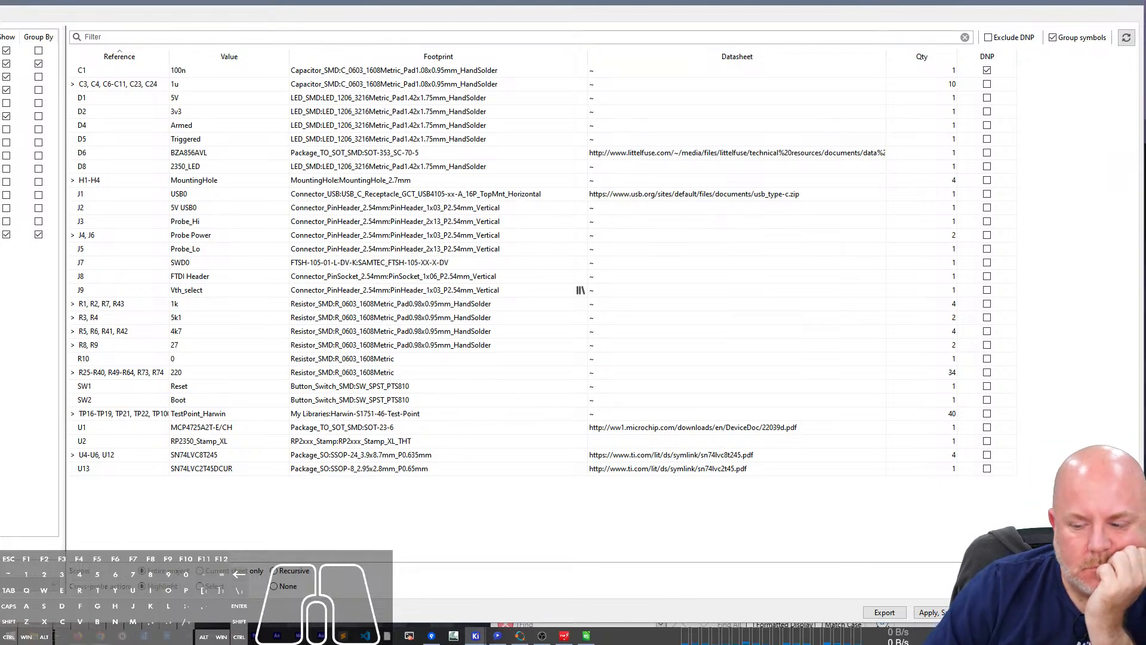
pyautogui.click(1065, 612)
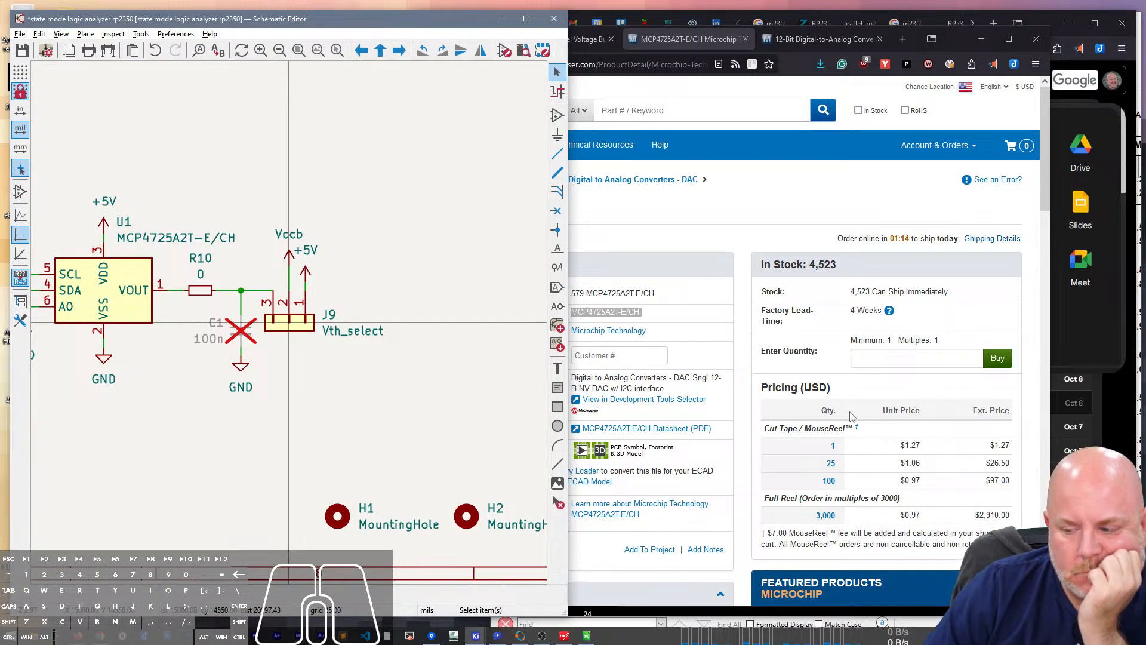
# Step: Shift connector J9 with its Vccb and +5V symbols farther from C1, keeping the wires attached, to make room for another part
pyautogui.click(379, 371)
pyautogui.moveTo(379, 368); pyautogui.dragTo(269, 223)
pyautogui.press('g')
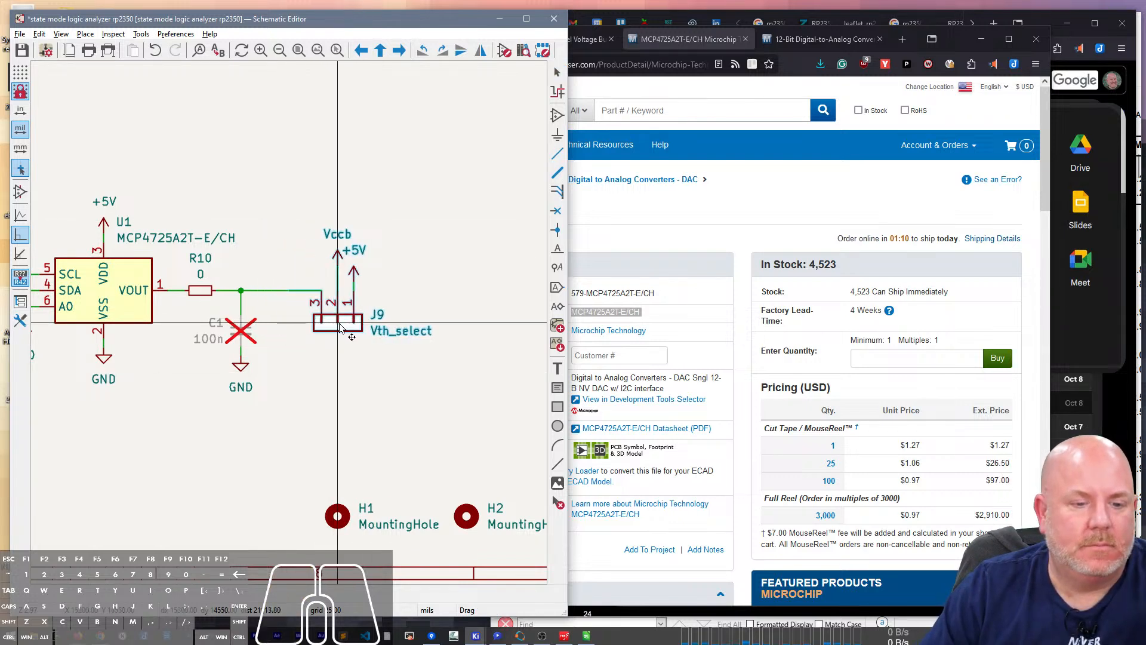
pyautogui.click(338, 328)
pyautogui.moveTo(454, 366); pyautogui.dragTo(304, 213)
pyautogui.press('g')
pyautogui.click(363, 325)
# Step: Duplicate R10, rotate the copy vertical, place it between C1 and J9, and wire its upper end to the DAC output line
pyautogui.click(194, 289)
pyautogui.hotkey('ctrl', 'd')
pyautogui.press('r')
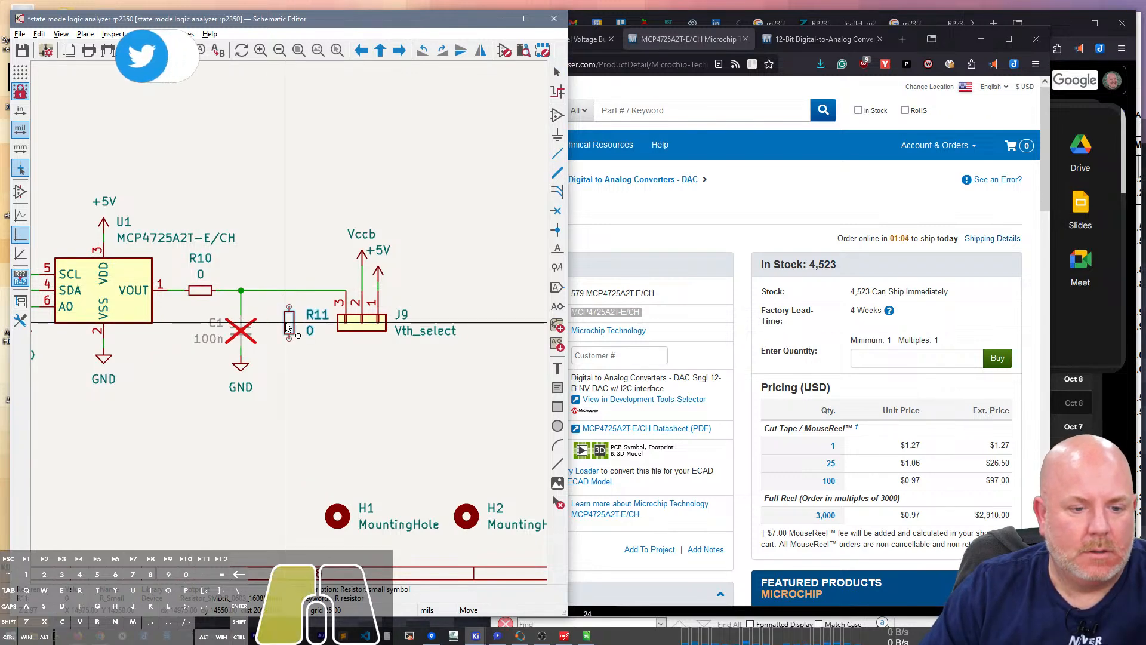
pyautogui.click(289, 326)
pyautogui.press('w')
pyautogui.press('Escape')
# Step: Duplicate C1's GND symbol, place it below R11, and wire it to the resistor's lower end
pyautogui.click(242, 366)
pyautogui.hotkey('ctrl', 'd')
pyautogui.click(289, 356)
pyautogui.press('w')
pyautogui.click(290, 354)
pyautogui.press('Escape')
# Step: Set R11's value to 1k and arrange its reference and value text on the side facing J9
pyautogui.doubleClick(307, 336)
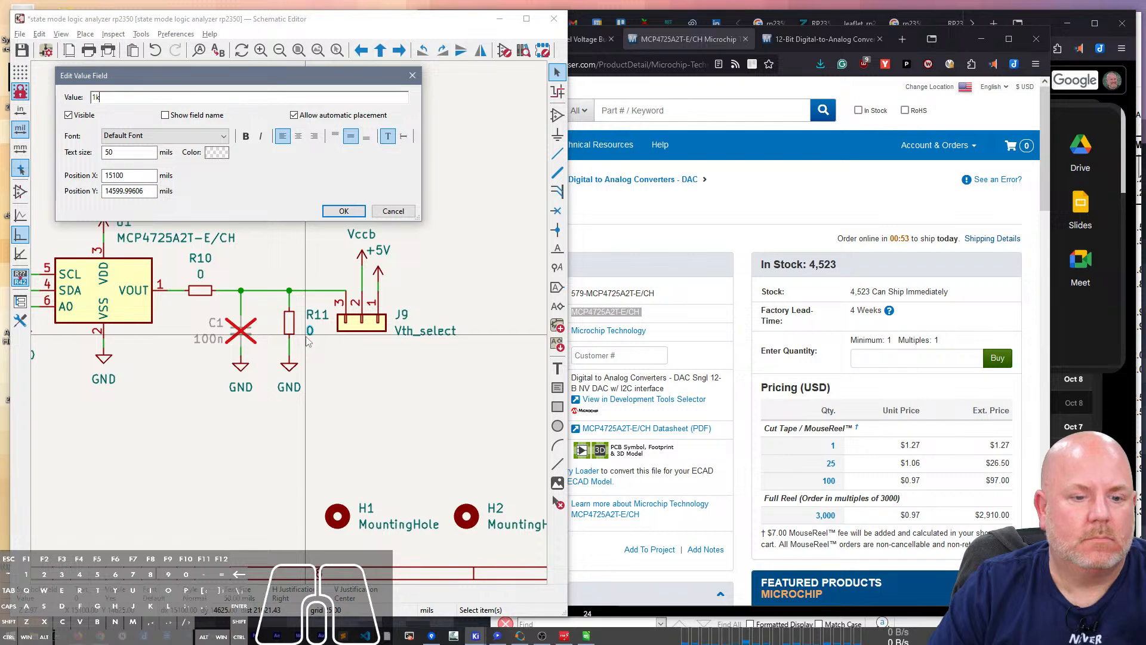
pyautogui.press('Return')
pyautogui.press('o')
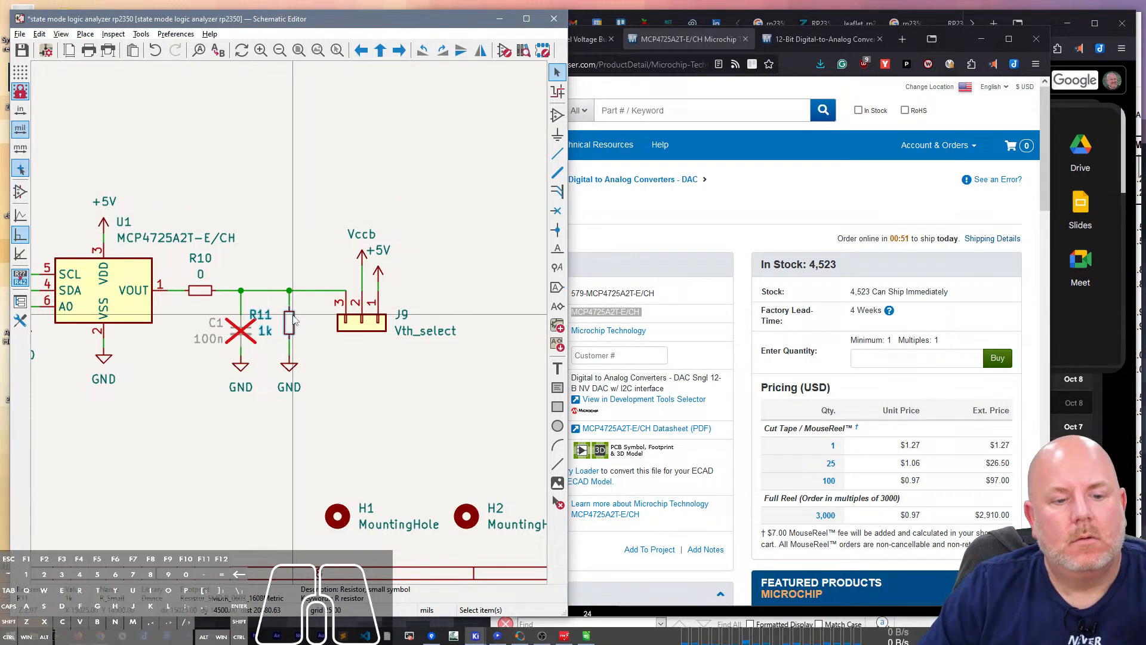
pyautogui.press('x')
pyautogui.click(289, 319)
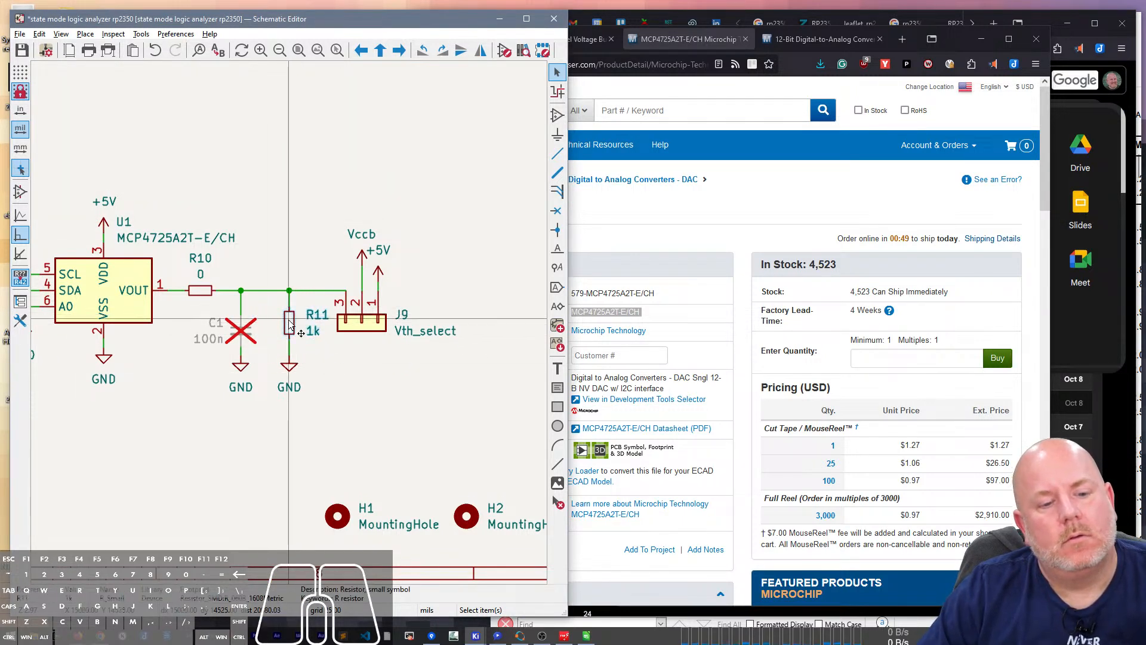
# Step: Mark resistor R11 as do not populate
pyautogui.press('e')
pyautogui.click(452, 548)
pyautogui.press('Return')
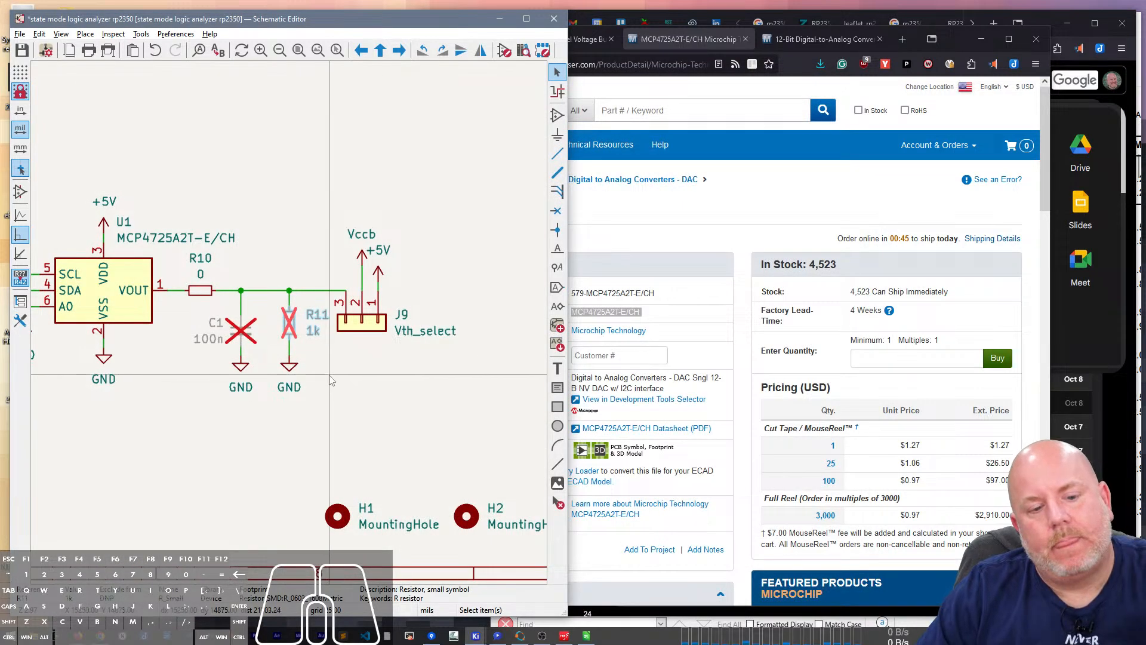
pyautogui.press('h')
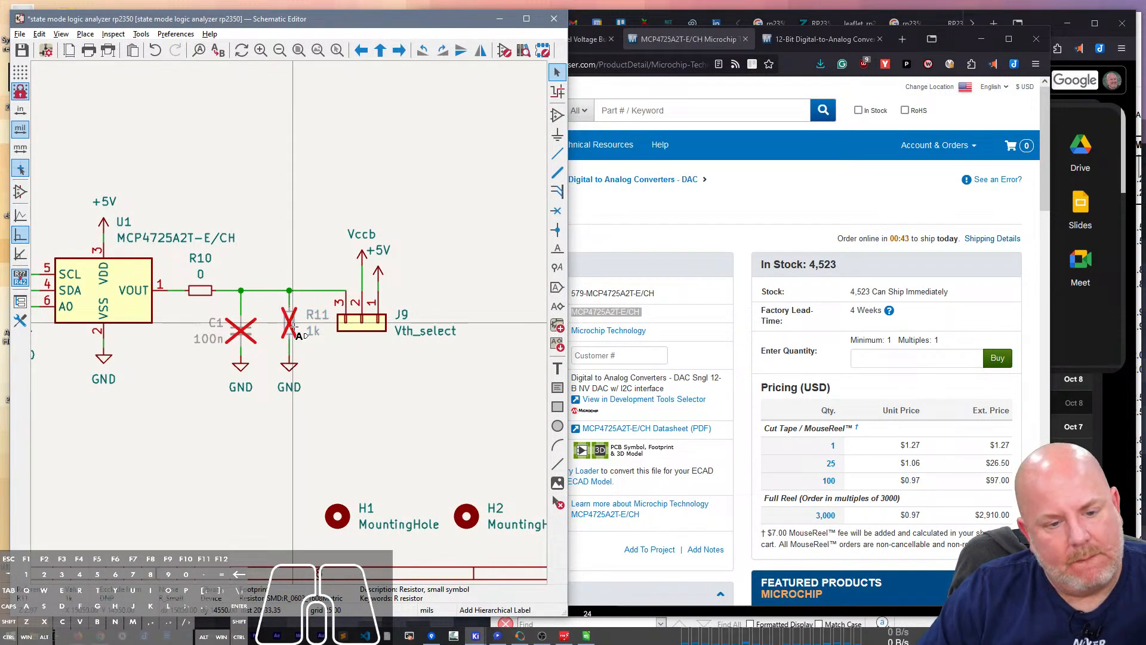
pyautogui.press('Escape')
pyautogui.press('Escape')
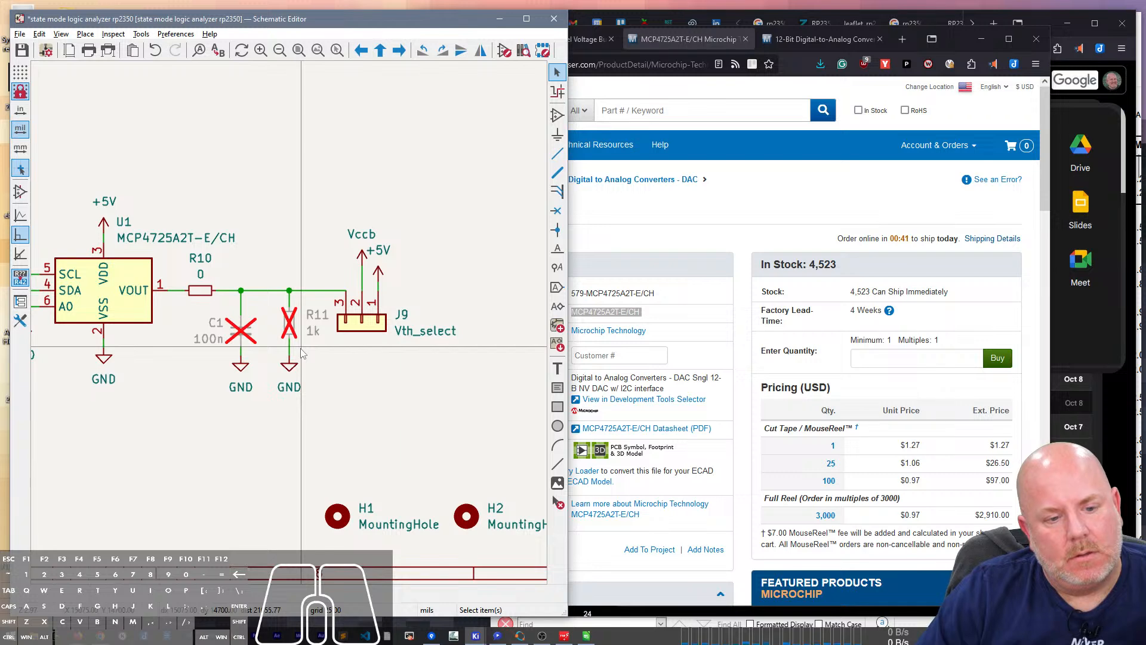
# Step: Look over the DAC circuit and the probe input buffers, and save the schematic
pyautogui.scroll(-3, 301, 352)
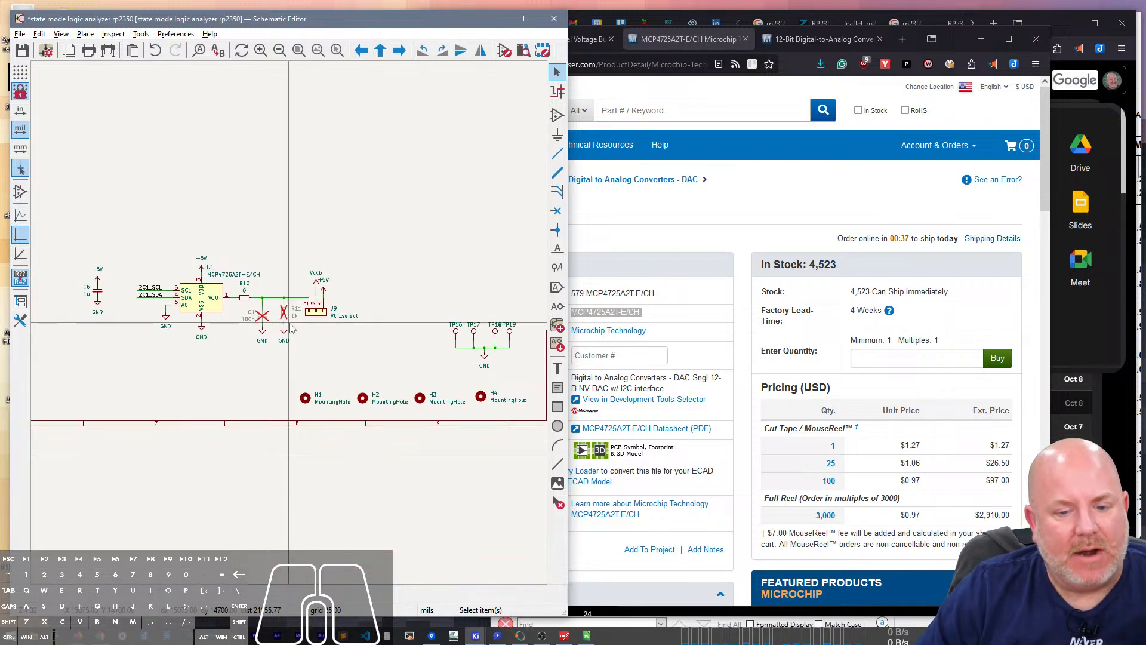
pyautogui.scroll(-1, 291, 328)
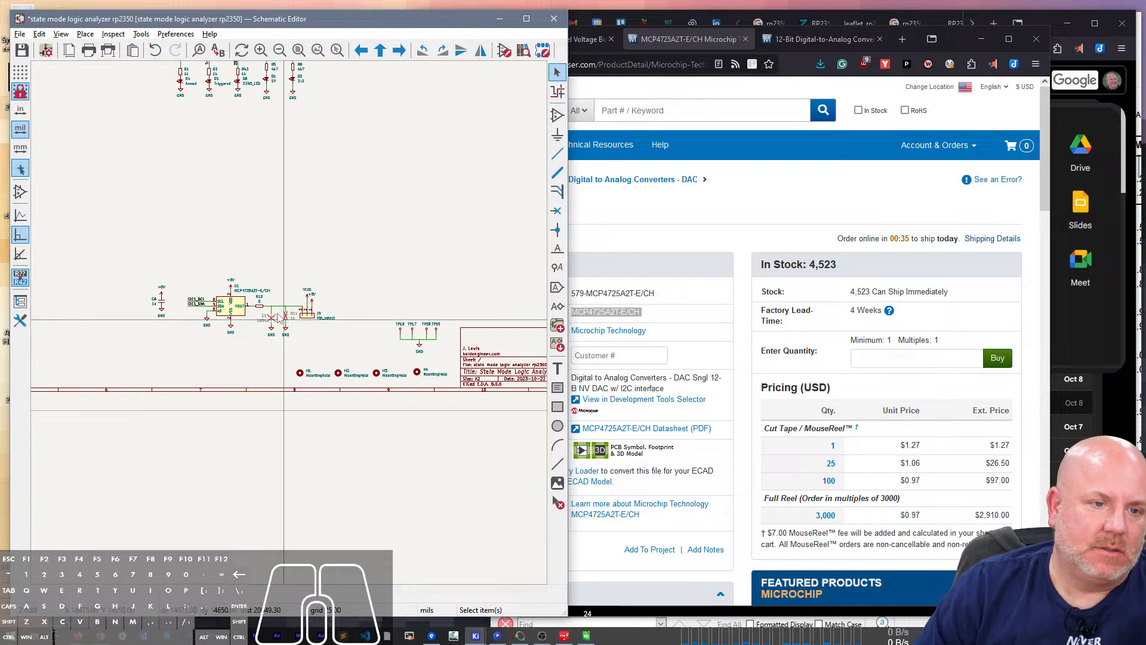
pyautogui.scroll(-2, 245, 305)
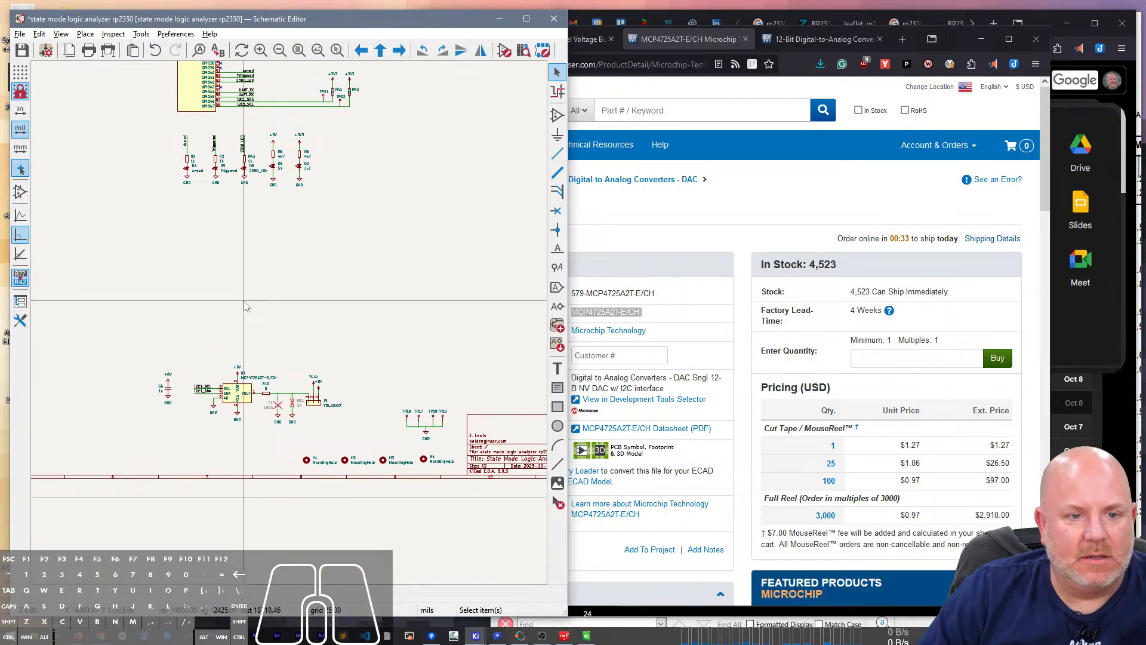
pyautogui.moveTo(207, 292); pyautogui.dragTo(421, 246, button='right')
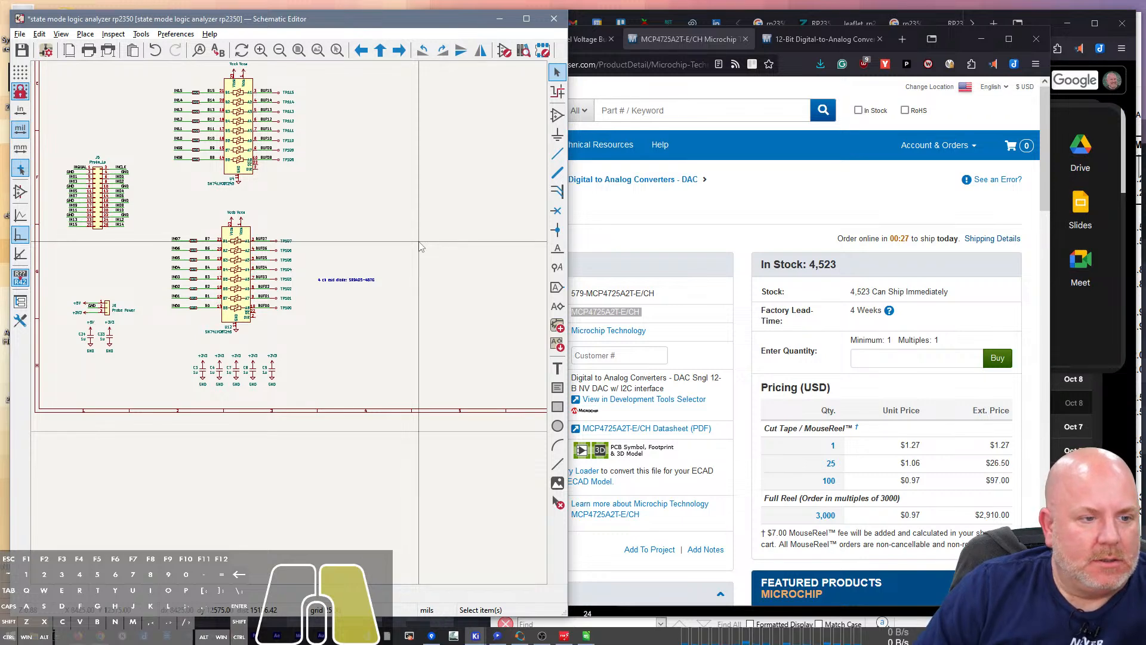
pyautogui.moveTo(421, 246); pyautogui.dragTo(268, 248, button='right')
pyautogui.hotkey('ctrl', 's')
# Step: Examine the 4-channel ESD diode note and the remaining sections of the schematic sheet
pyautogui.scroll(5, 291, 328)
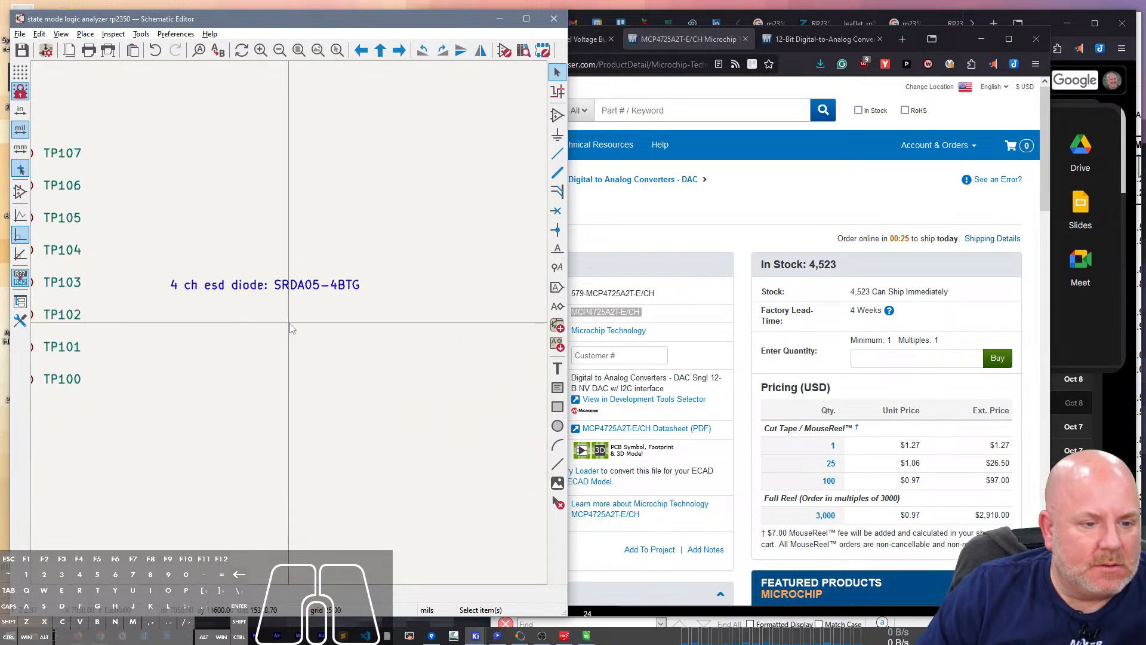
pyautogui.scroll(-6, 291, 328)
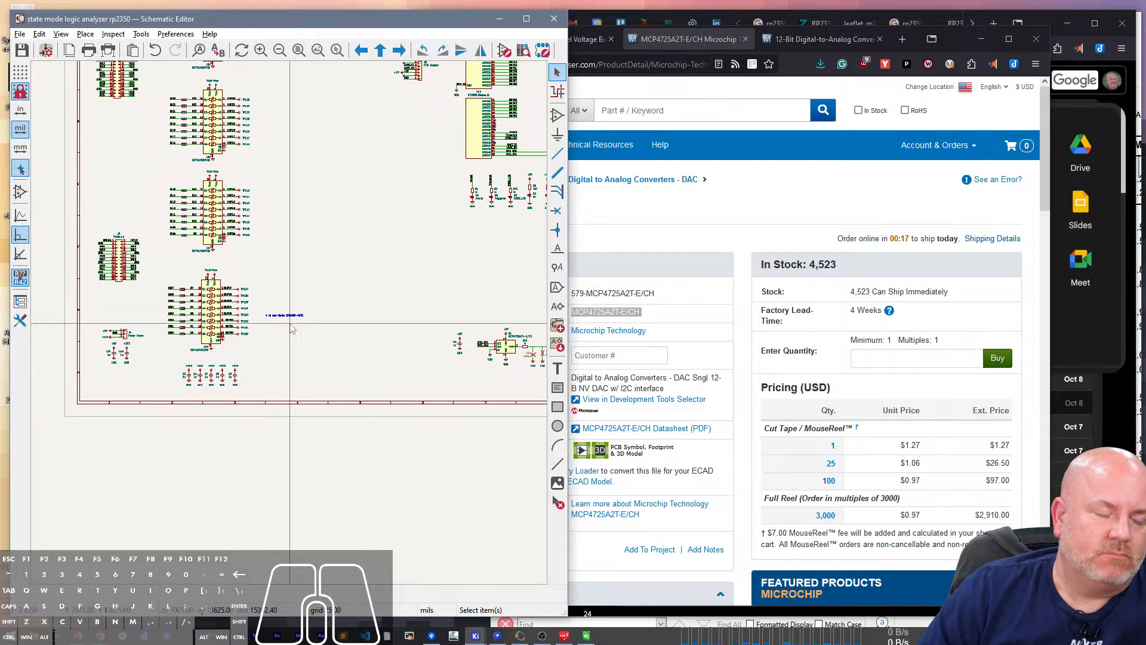
pyautogui.moveTo(340, 136); pyautogui.dragTo(179, 254, button='right')
pyautogui.scroll(-1, 178, 252)
pyautogui.scroll(2, 290, 323)
pyautogui.moveTo(436, 313); pyautogui.dragTo(216, 308, button='right')
pyautogui.moveTo(477, 264); pyautogui.dragTo(263, 222, button='right')
pyautogui.moveTo(409, 295); pyautogui.dragTo(546, 336, button='right')
pyautogui.moveTo(138, 376); pyautogui.dragTo(235, 357, button='right')
pyautogui.scroll(-4, 235, 357)
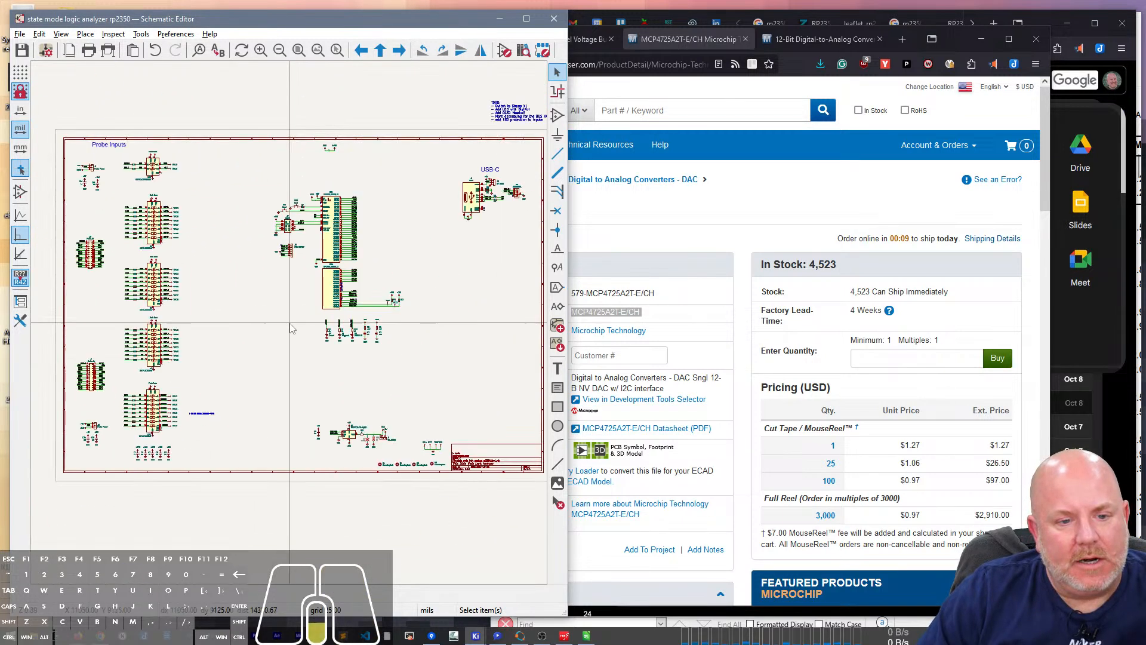
pyautogui.scroll(2, 290, 328)
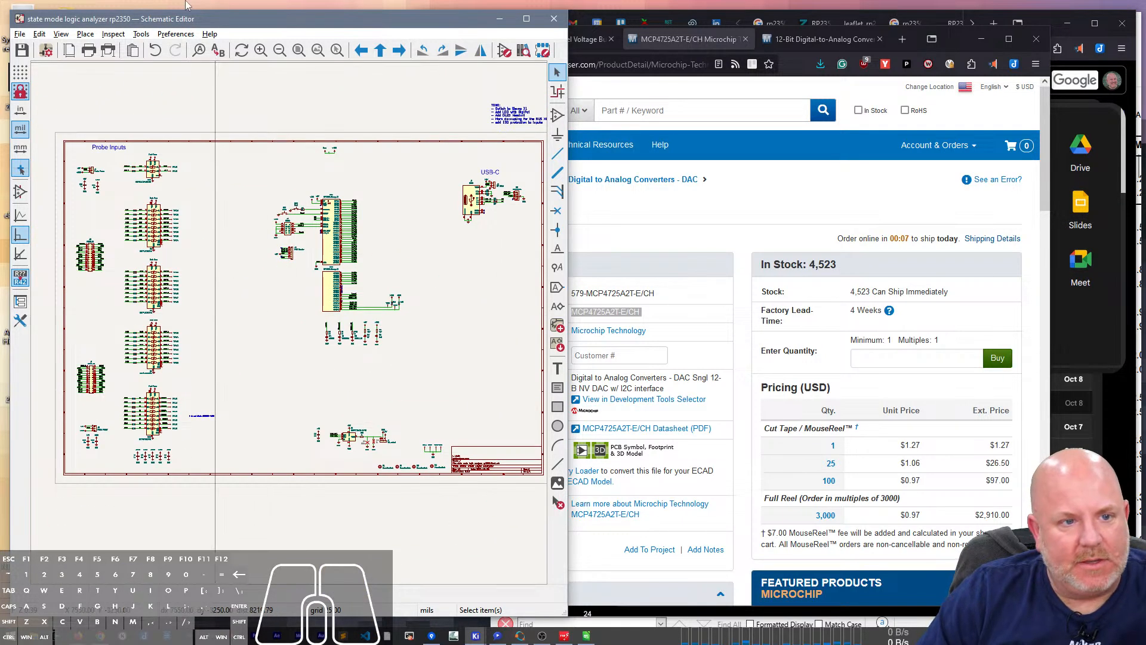
# Step: Maximize the schematic editor window, and open and close the Electrical Rules Checker without running it
pyautogui.doubleClick(369, 23)
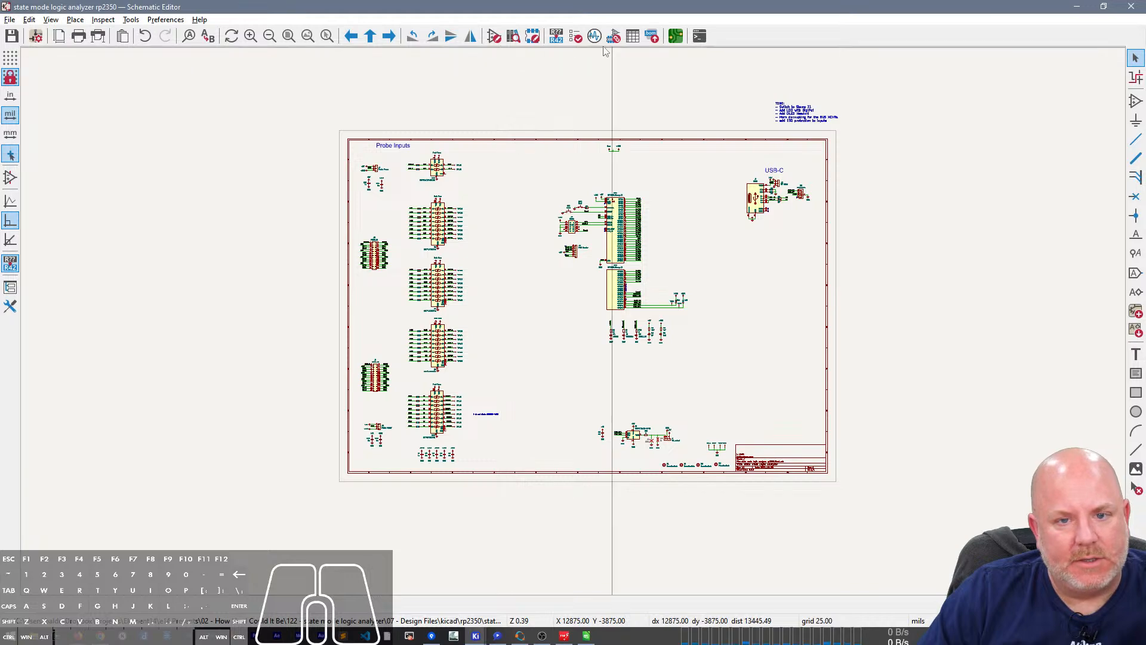
pyautogui.click(575, 37)
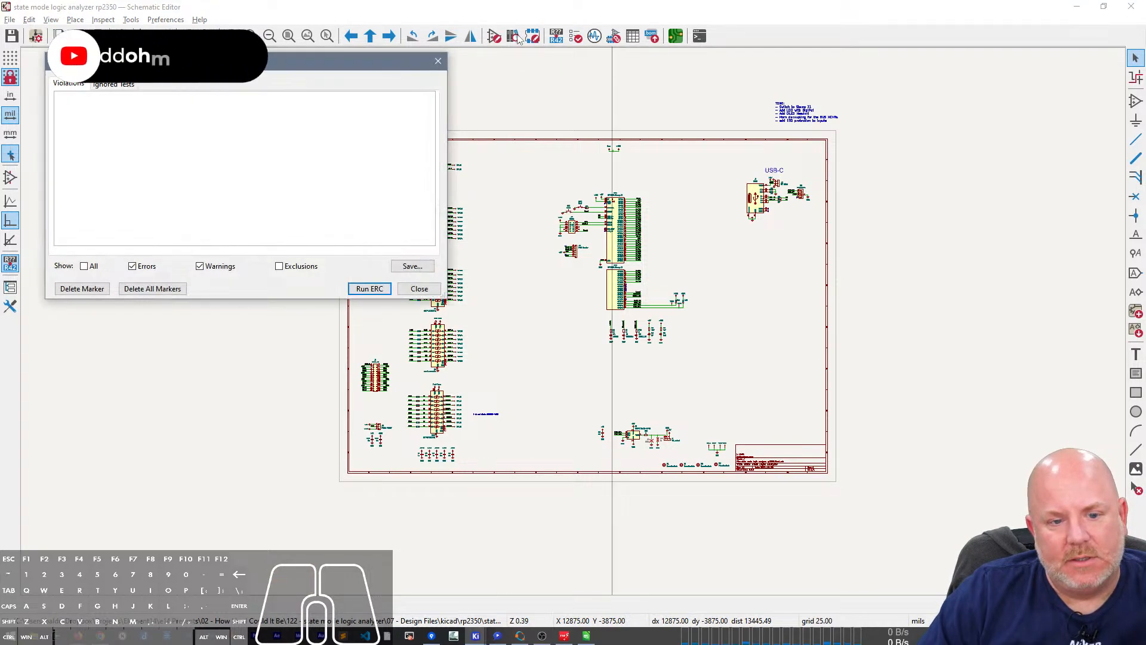
pyautogui.click(426, 289)
# Step: Switch to Sourcetree and stage the modified state mode logic analyzer rp2350 .kicad_pro and .kicad_sch files
pyautogui.click(432, 635)
pyautogui.click(292, 523)
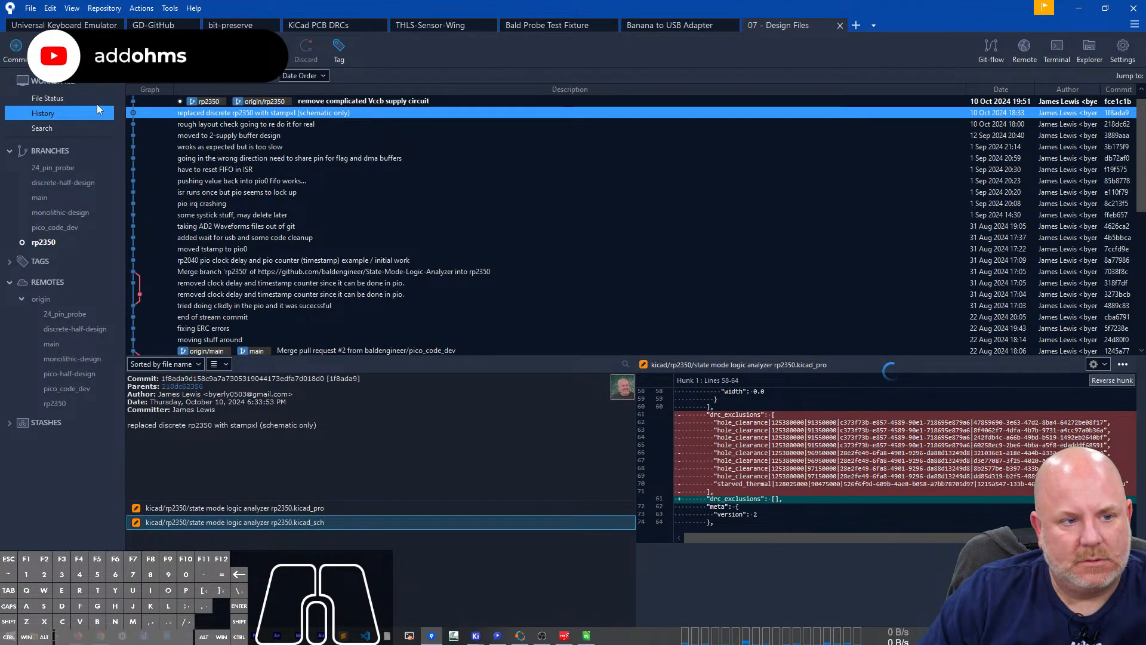
pyautogui.click(43, 98)
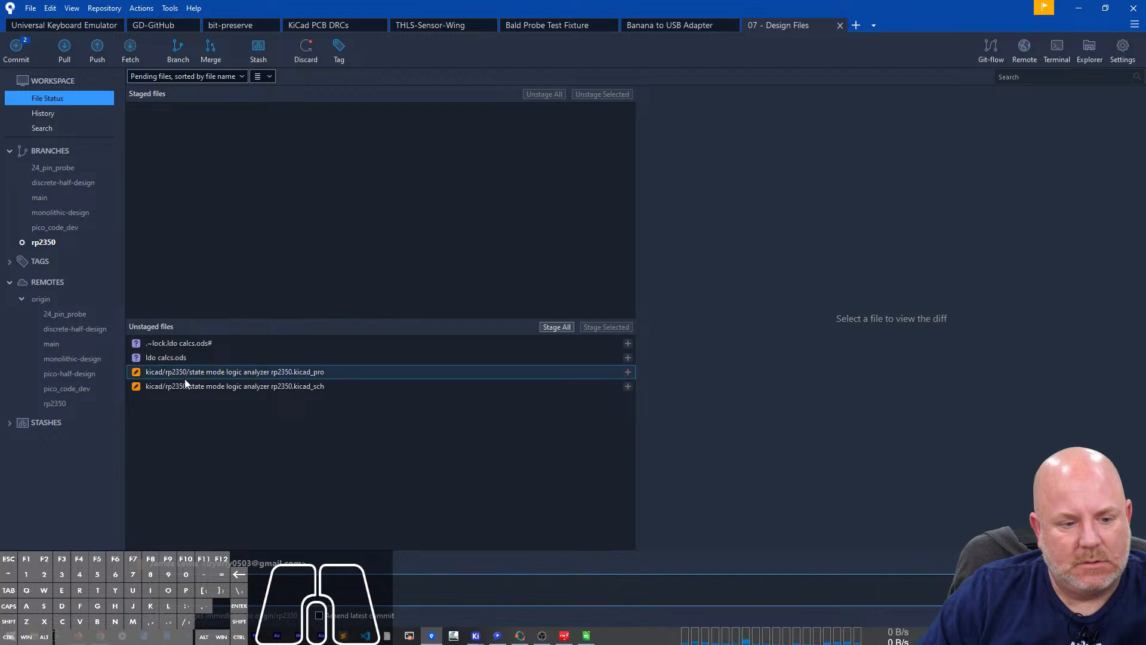
pyautogui.click(185, 375)
pyautogui.keyDown('shift'); pyautogui.click(191, 389); pyautogui.keyUp('shift')
pyautogui.click(606, 327)
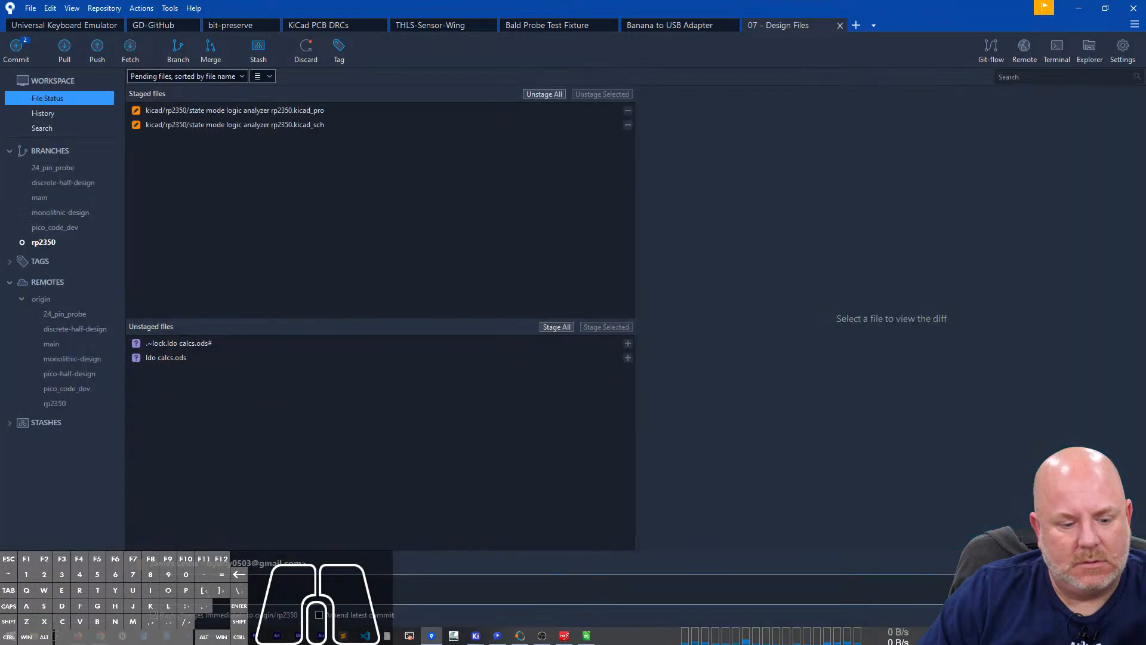
# Step: Commit the staged files with the message "erc after adding in Buffered DAC"
pyautogui.write('erc after adding in DC')
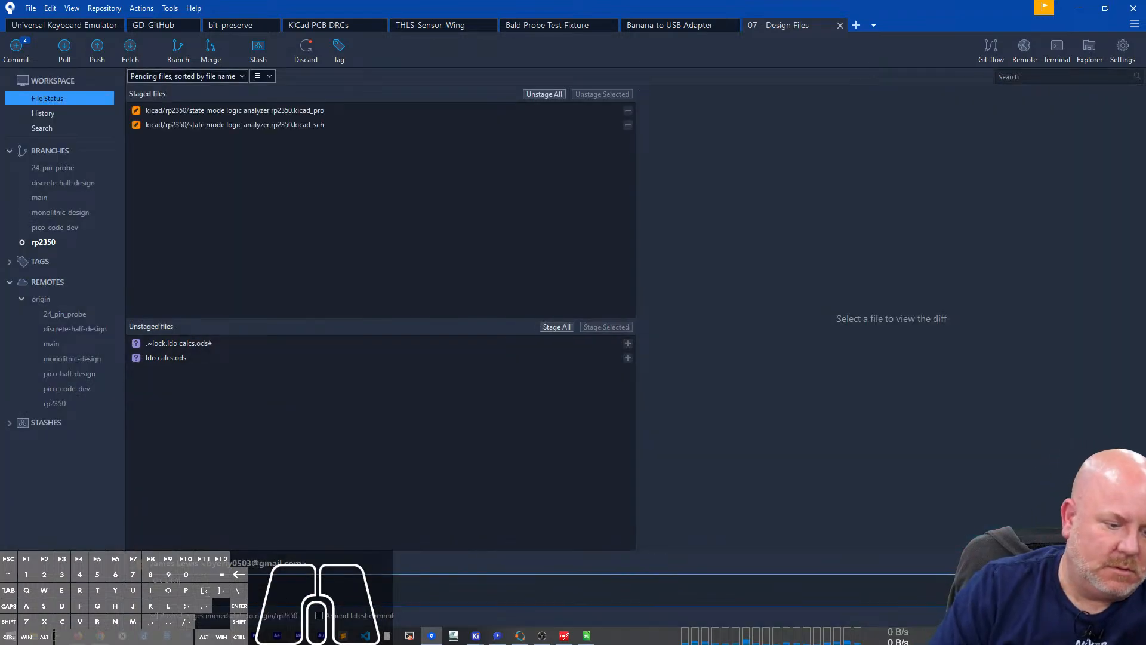
pyautogui.write('C')
pyautogui.press('BackSpace')
pyautogui.press('BackSpace')
pyautogui.press('BackSpace')
pyautogui.write('Buffered DAC')
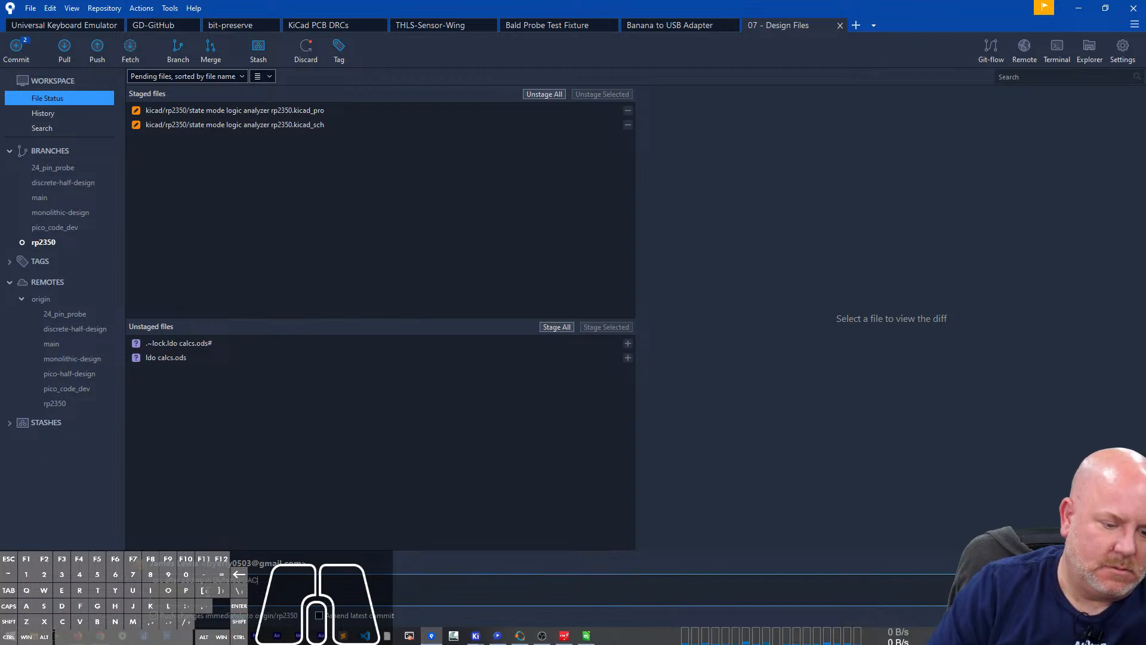
pyautogui.click(1121, 615)
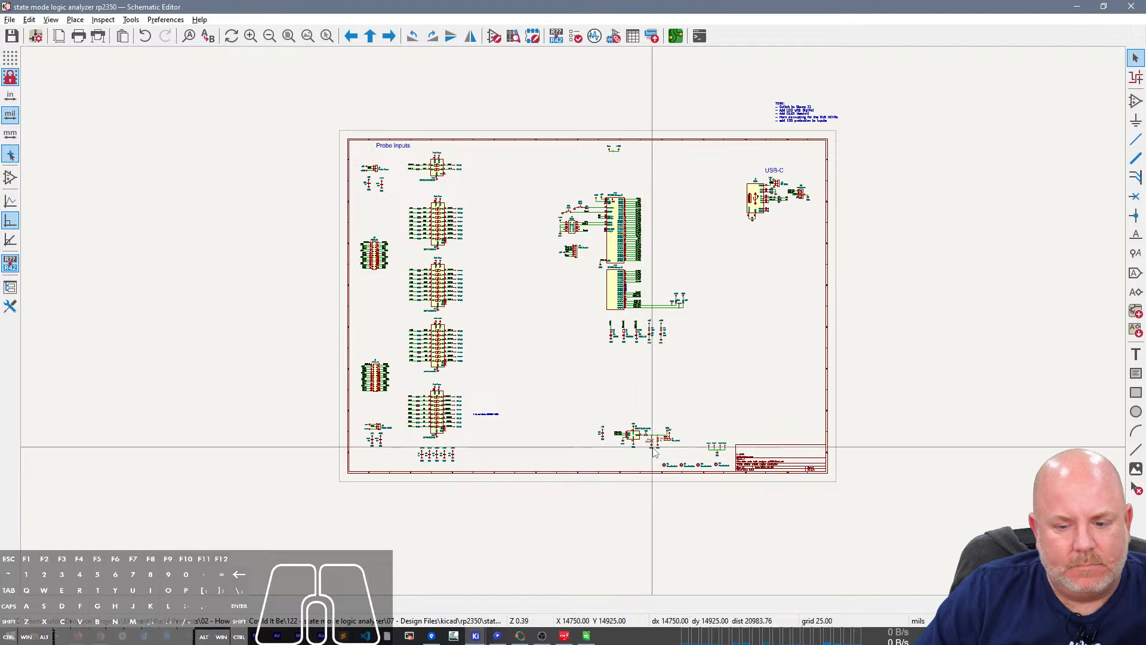
# Step: Return to the schematic editor and run the electrical rules check on the schematic
pyautogui.scroll(6, 651, 445)
pyautogui.scroll(-4, 574, 321)
pyautogui.moveTo(462, 206); pyautogui.dragTo(435, 377, button='right')
pyautogui.moveTo(481, 431); pyautogui.dragTo(499, 421, button='middle')
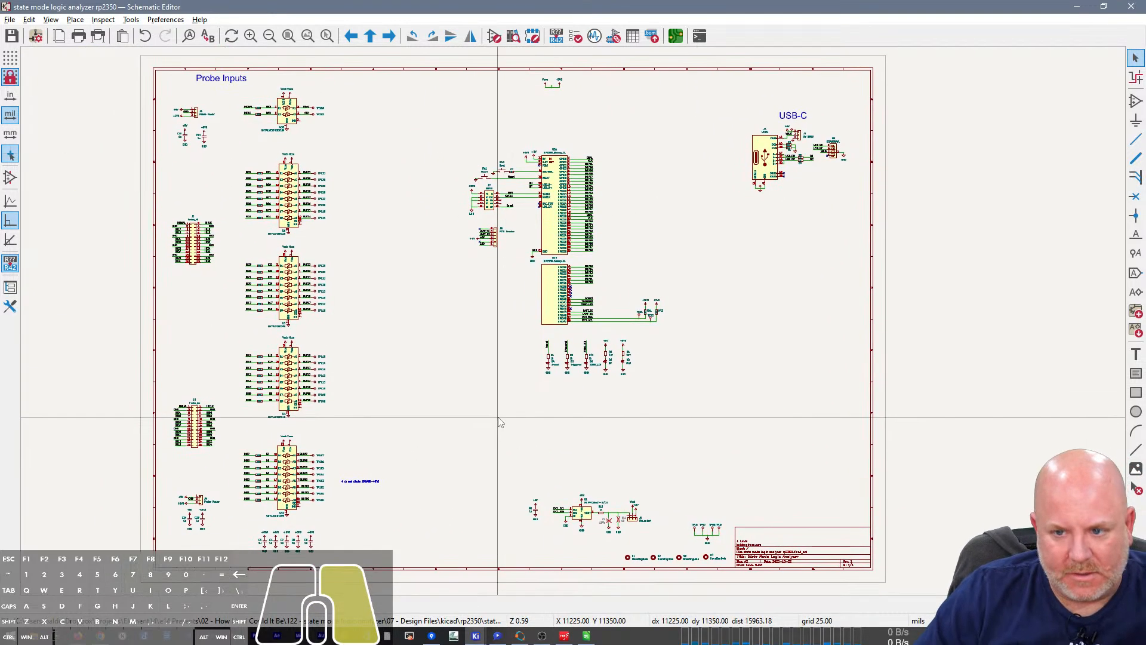
pyautogui.click(574, 36)
pyautogui.click(355, 289)
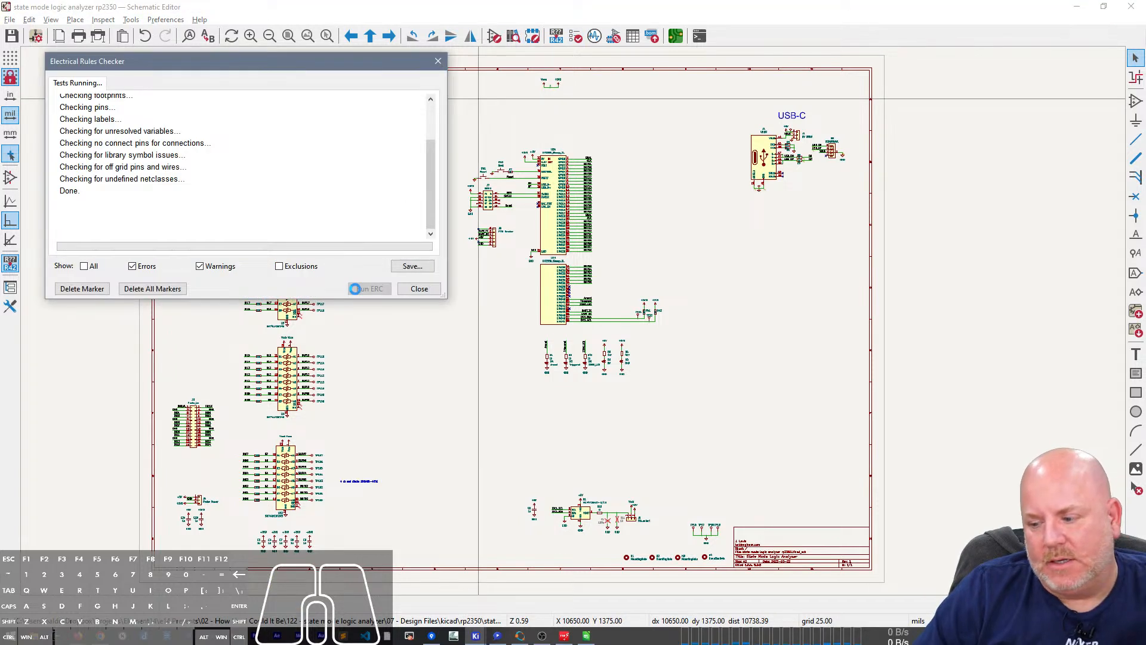
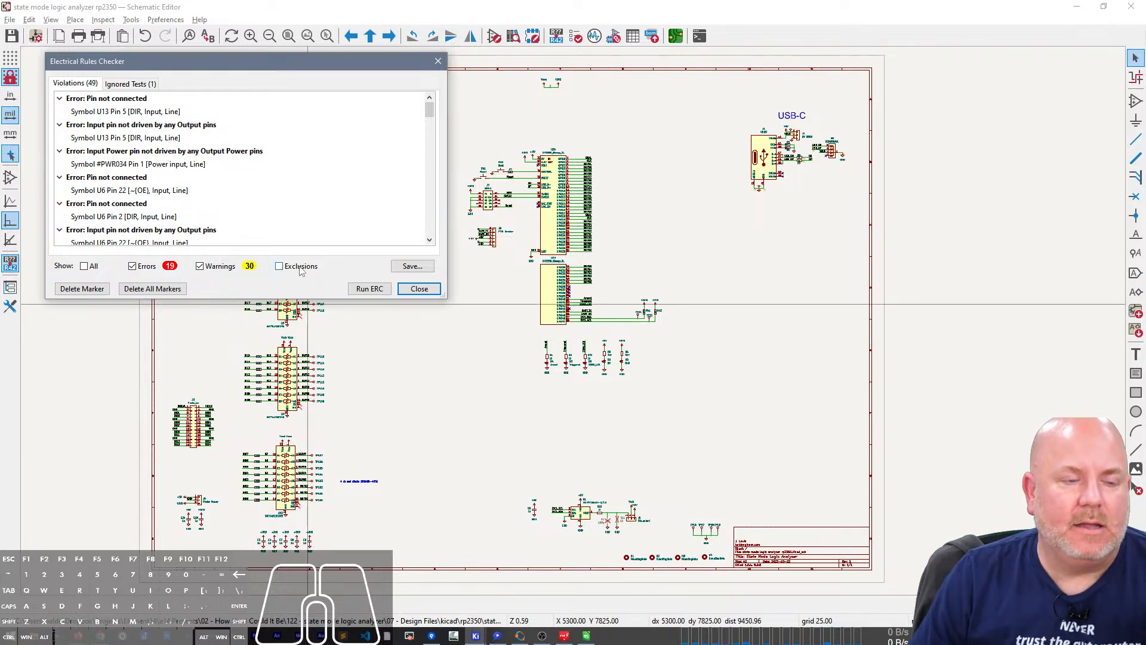
# Step: Locate the unconnected pin violation on U13 pin 5 from the ERC results and close the checker
pyautogui.click(153, 112)
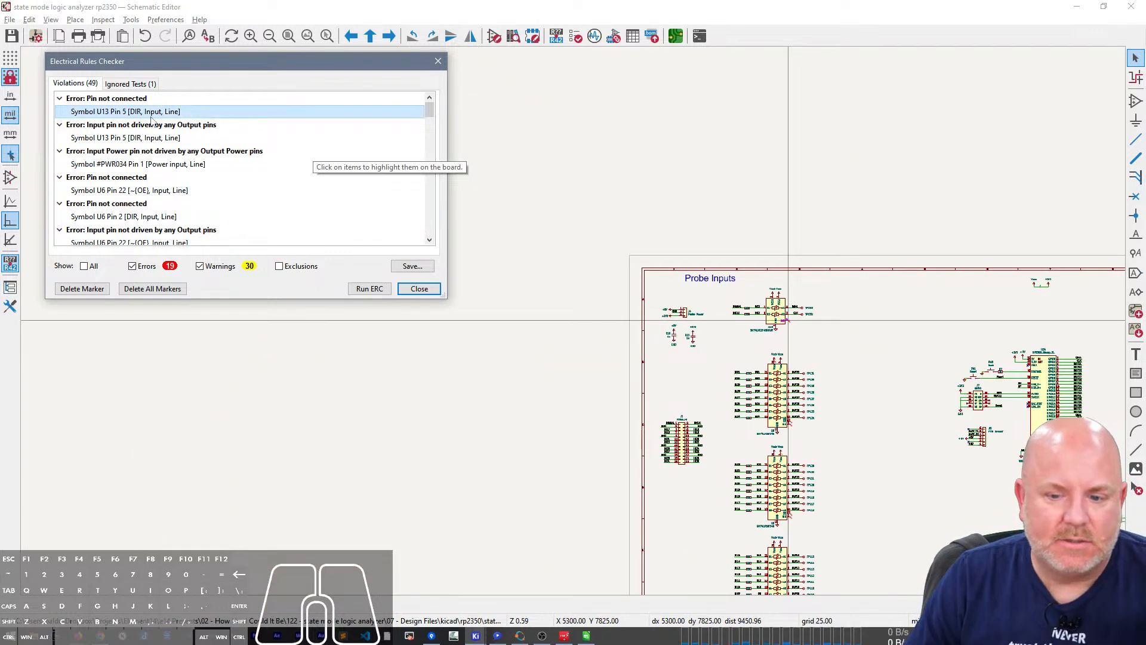
pyautogui.click(419, 289)
pyautogui.keyDown('shift'); pyautogui.scroll(3, 367, 284); pyautogui.keyUp('shift')
pyautogui.keyDown('ctrl'); pyautogui.hscroll(3, 311, 299); pyautogui.keyUp('ctrl')
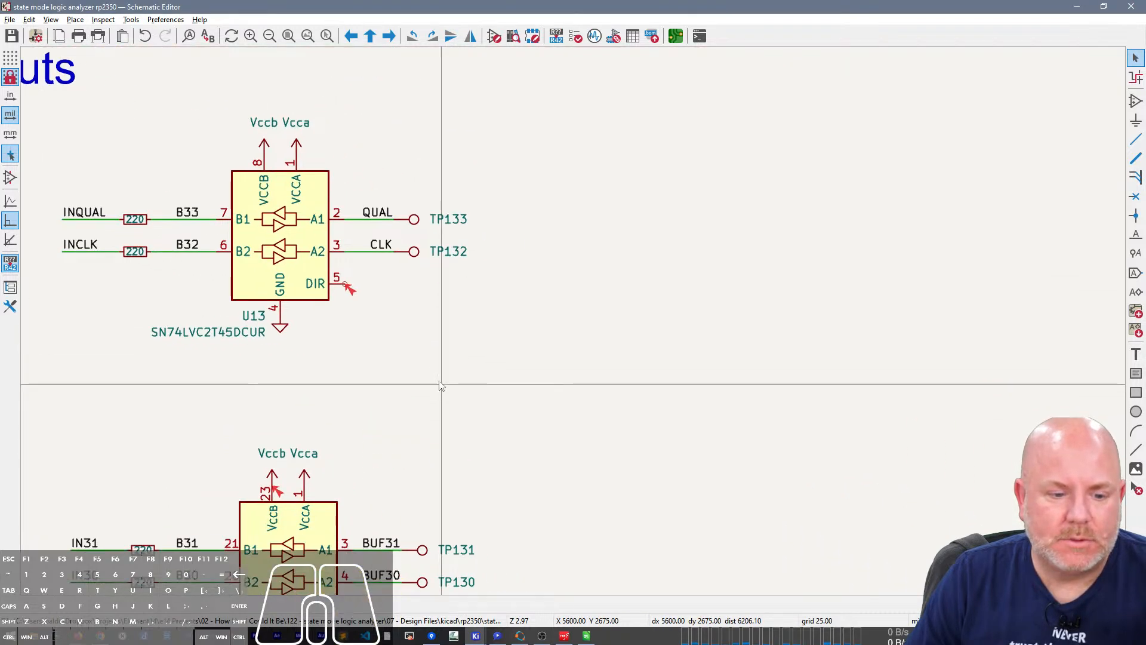
# Step: Copy U13's part number SN74LVC2T45DCUR from the schematic and search the web for it in a new Firefox tab
pyautogui.click(233, 331)
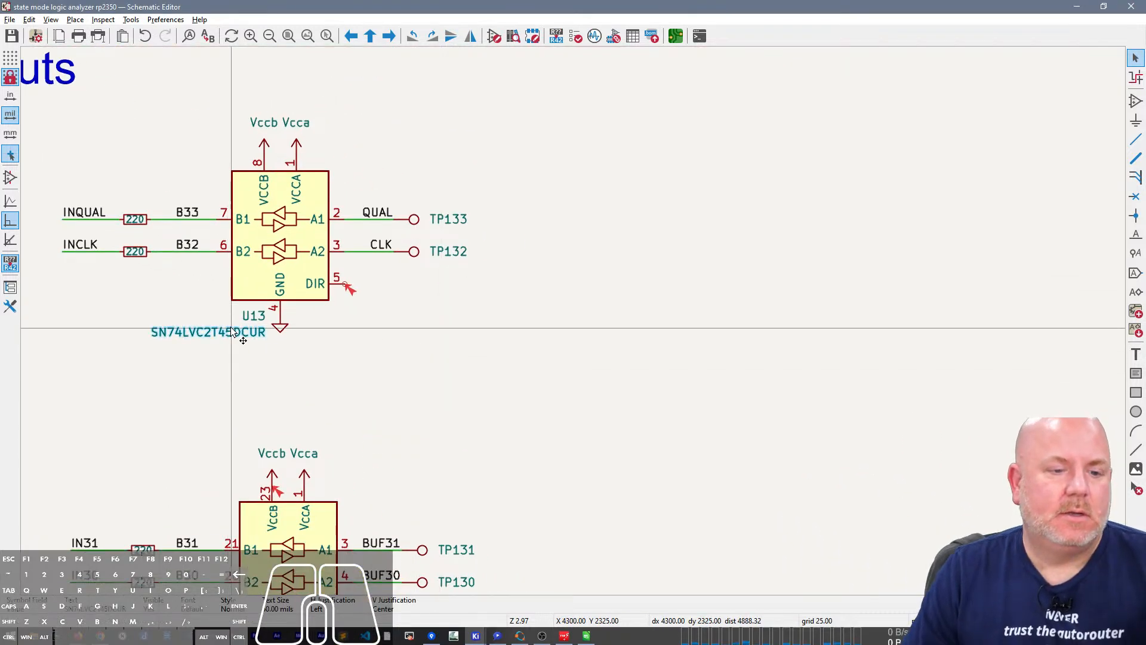
pyautogui.press('e')
pyautogui.hotkey('ctrl', 'c')
pyautogui.press('Escape')
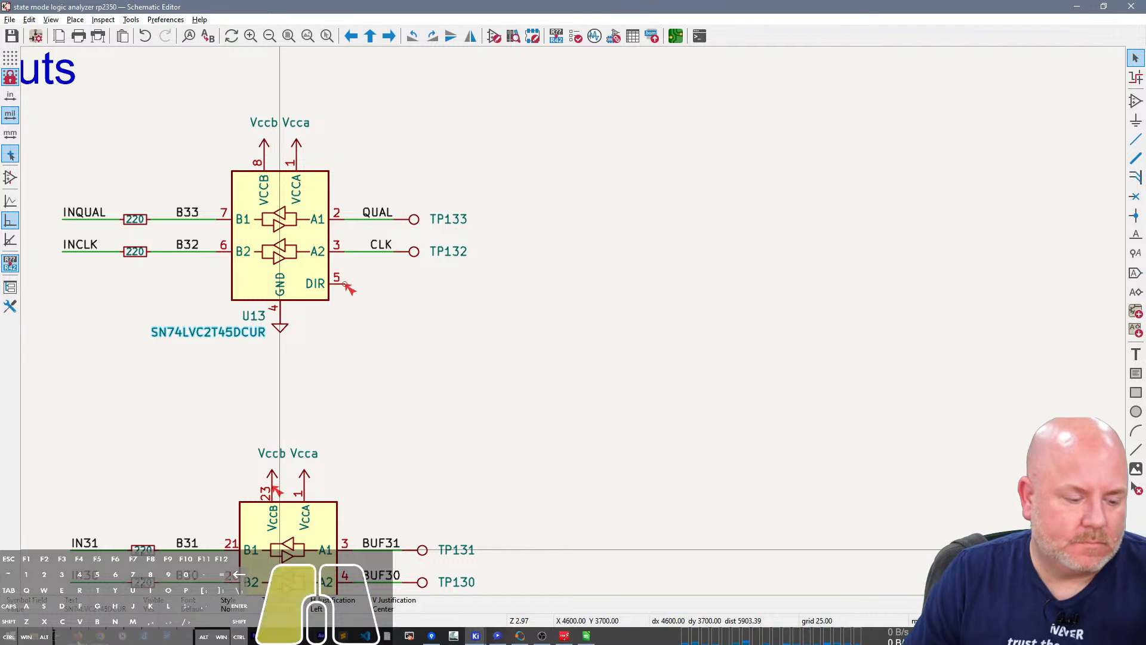
pyautogui.click(79, 639)
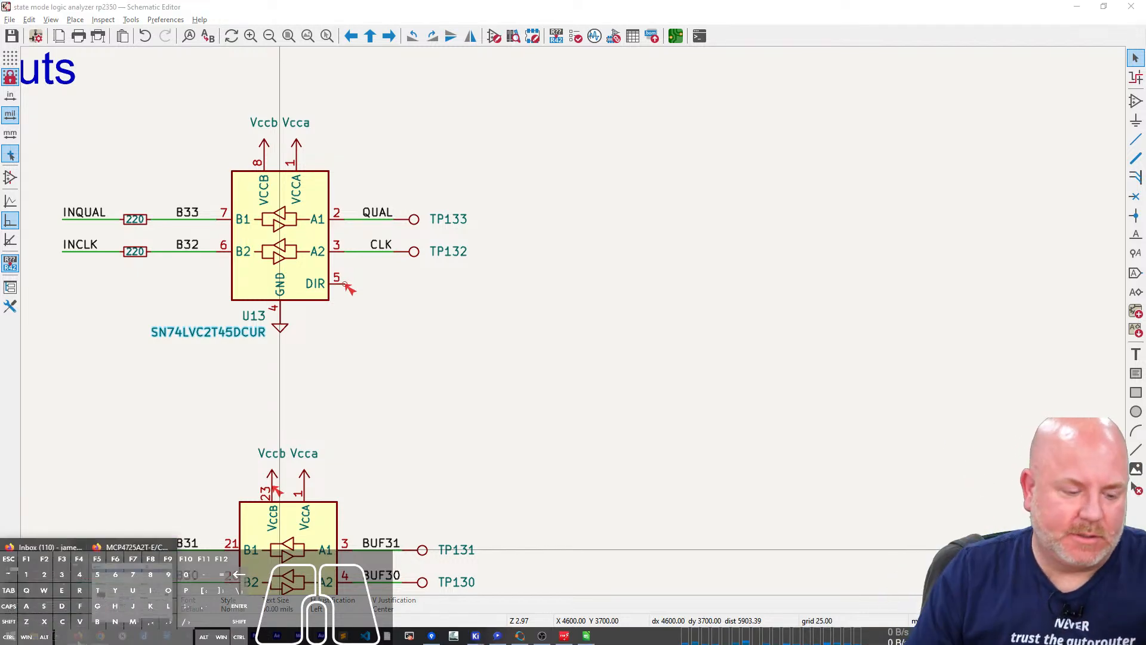
pyautogui.click(131, 546)
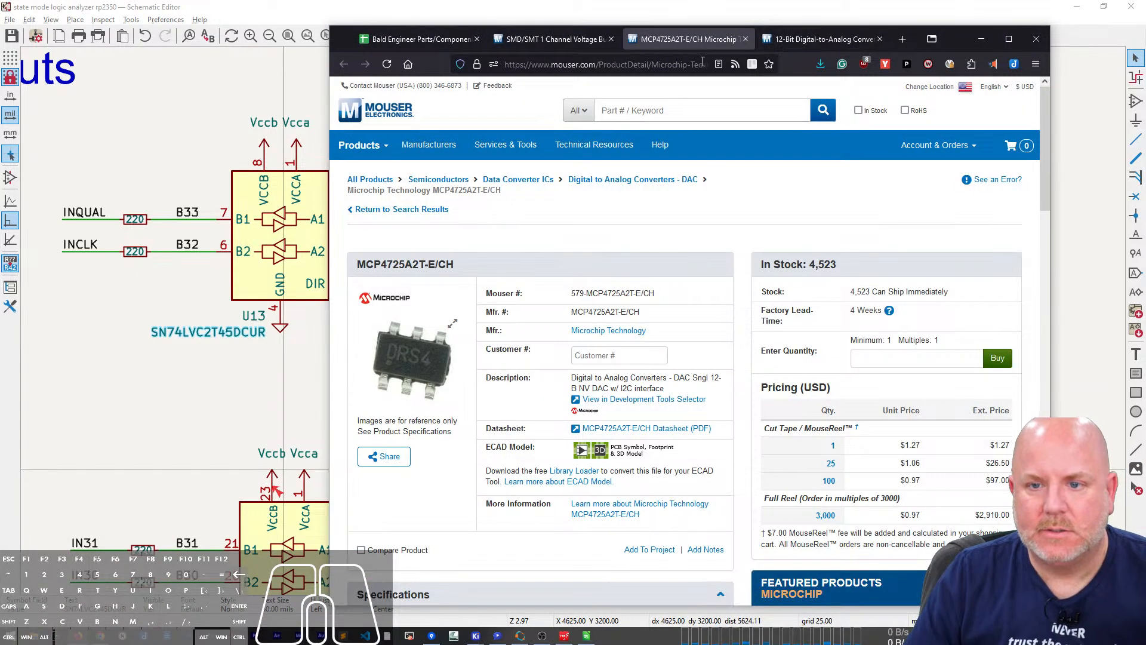
pyautogui.click(903, 40)
pyautogui.hotkey('ctrl', 'v')
pyautogui.press('Return')
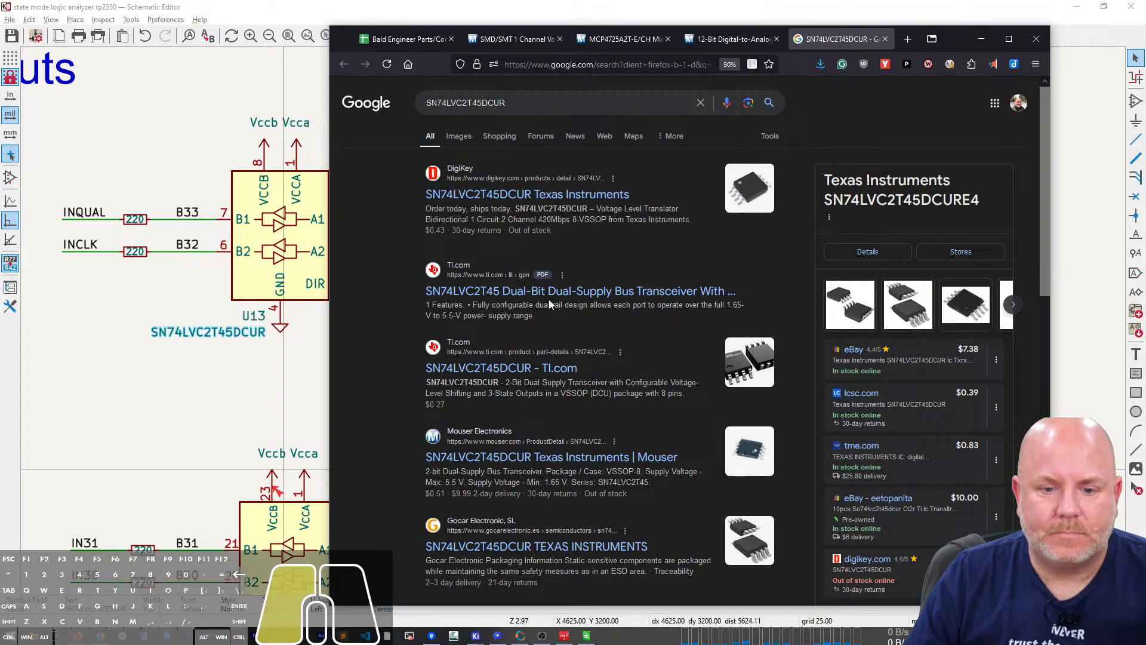
# Step: Open the TI SN74LVC2T45 datasheet from the search results and search it for "DIR"
pyautogui.click(551, 293)
pyautogui.moveTo(340, 37); pyautogui.dragTo(393, 1)
pyautogui.scroll(-3, 804, 401)
pyautogui.hotkey('ctrl', 'f')
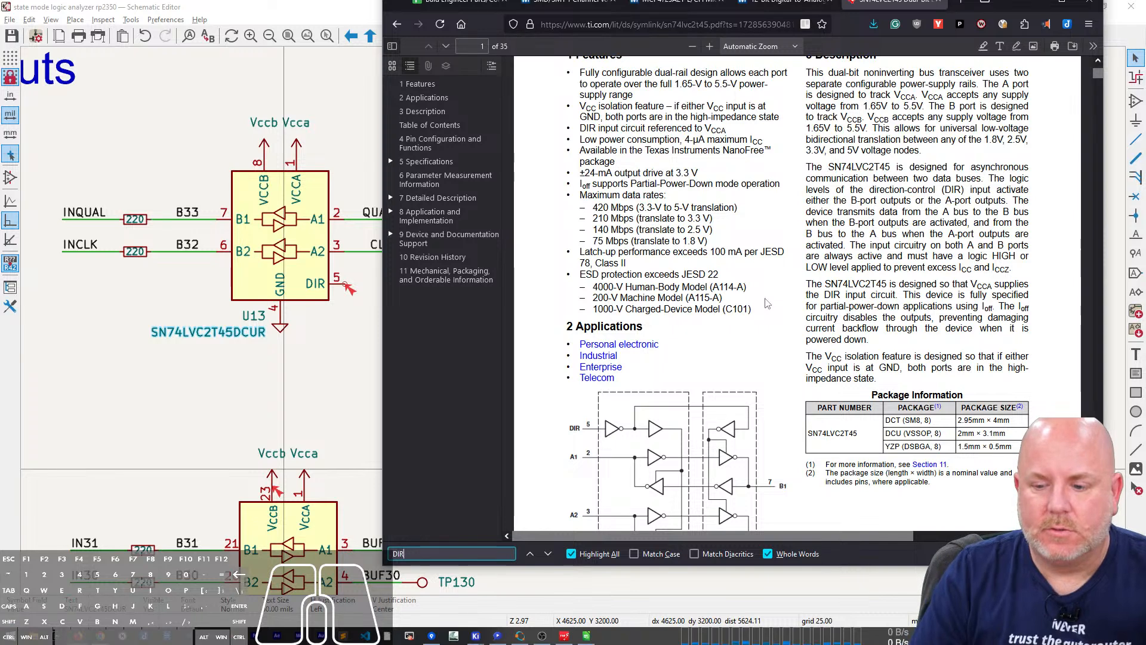
pyautogui.write('DIR')
# Step: Step through the DIR matches to the DCT/DCU pin functions table and bring its full width into view
pyautogui.click(548, 554)
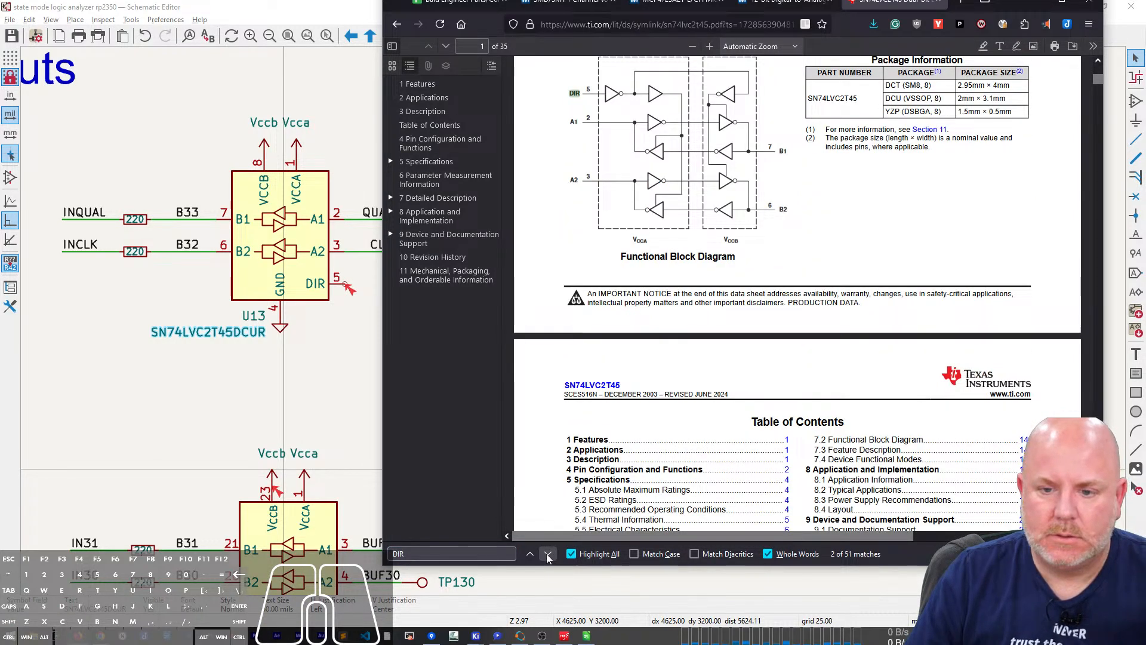
pyautogui.click(548, 555)
pyautogui.click(548, 554)
pyautogui.click(548, 554)
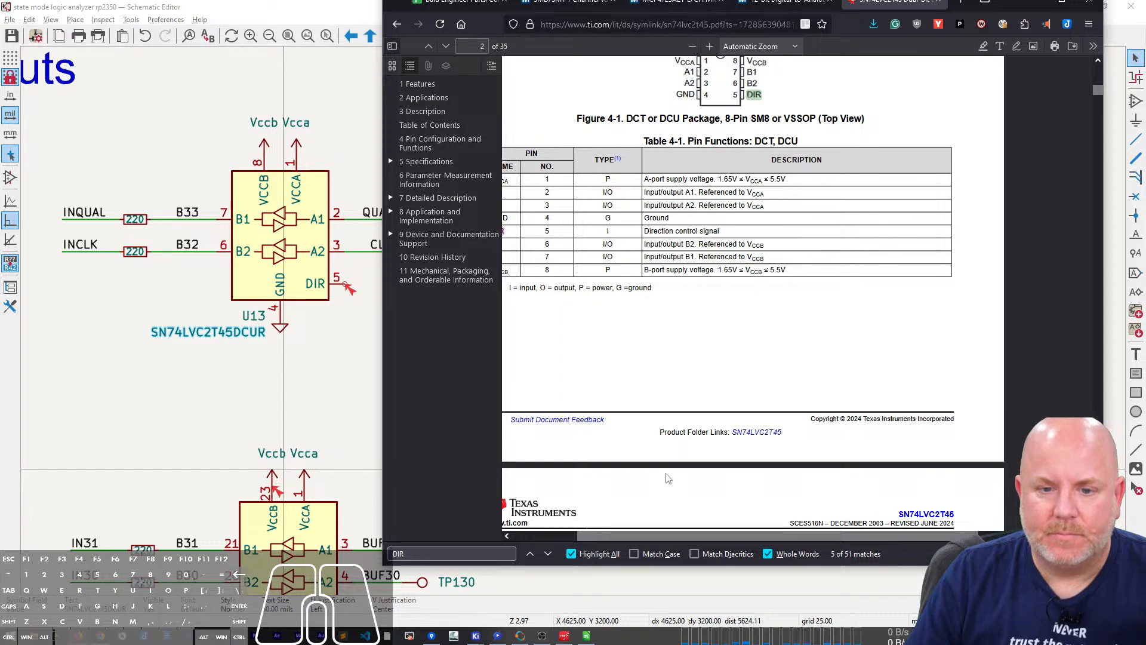
pyautogui.moveTo(686, 532); pyautogui.dragTo(608, 532)
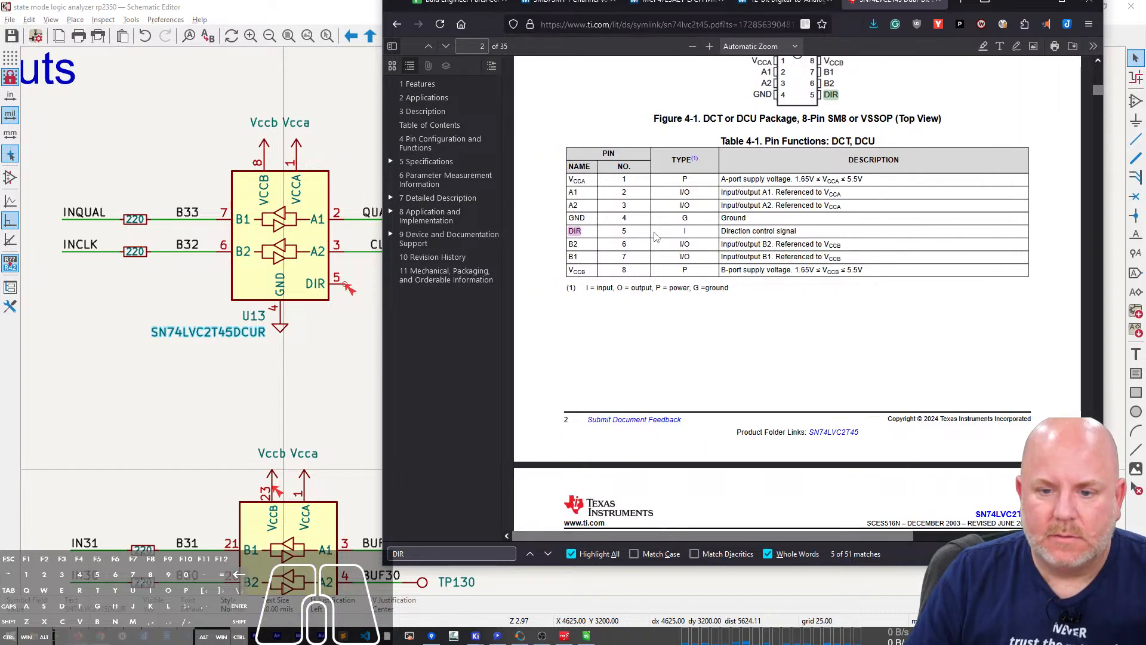
# Step: Step through the following DIR matches in the YZP pin table, recommended operating conditions and switching characteristics
pyautogui.click(548, 554)
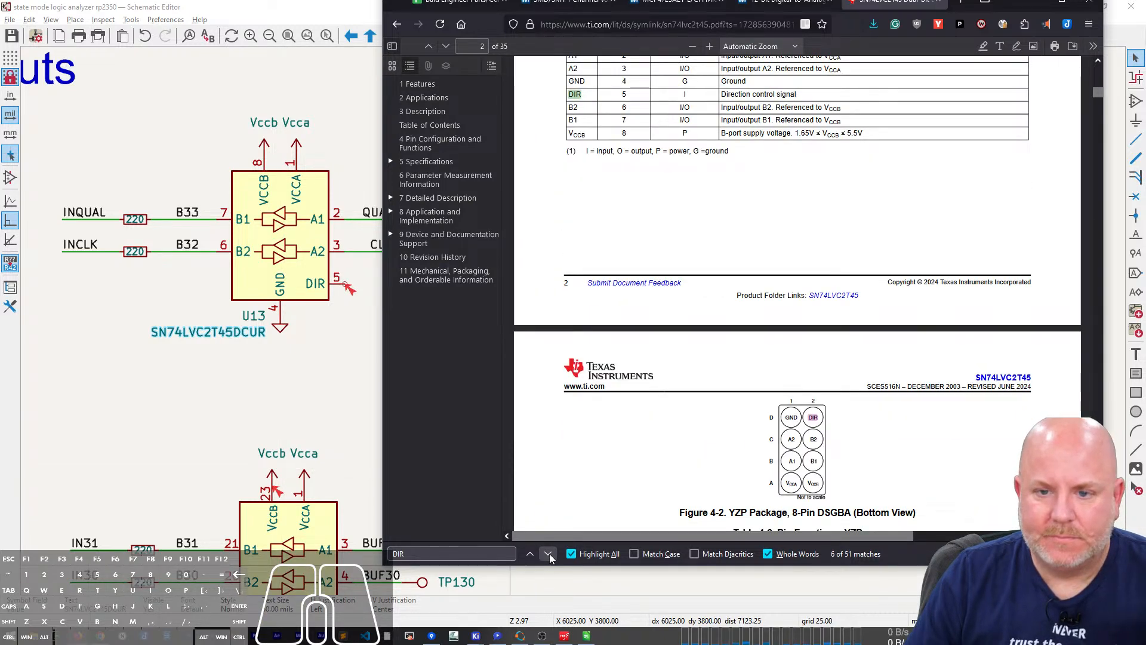
pyautogui.click(548, 554)
pyautogui.click(548, 554)
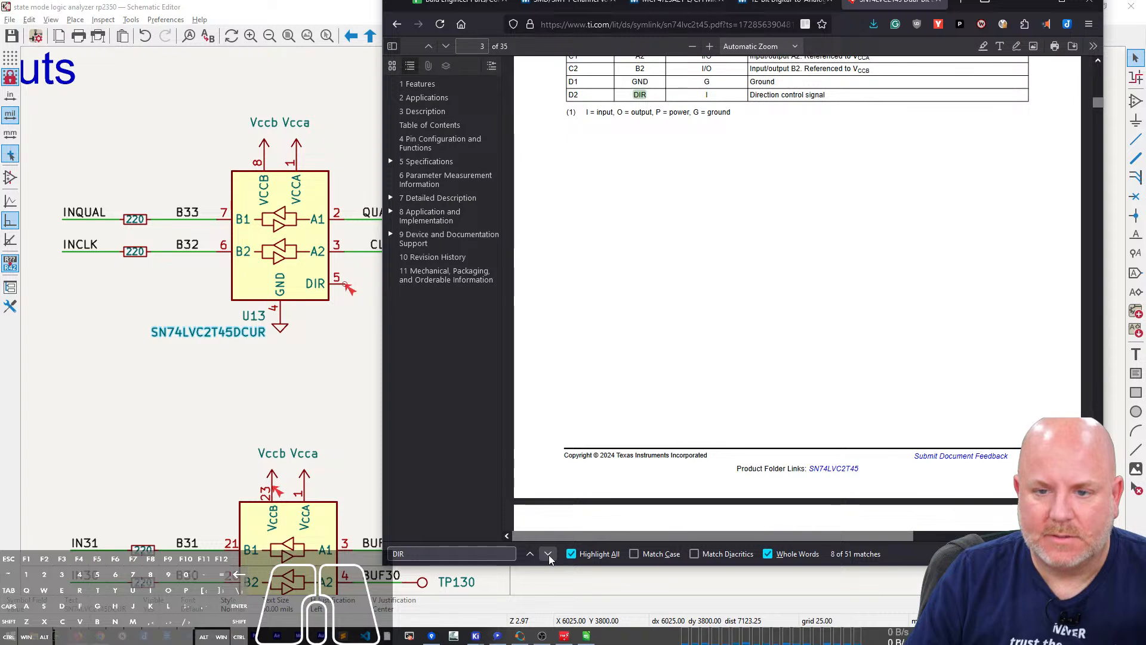
pyautogui.click(548, 554)
pyautogui.click(548, 555)
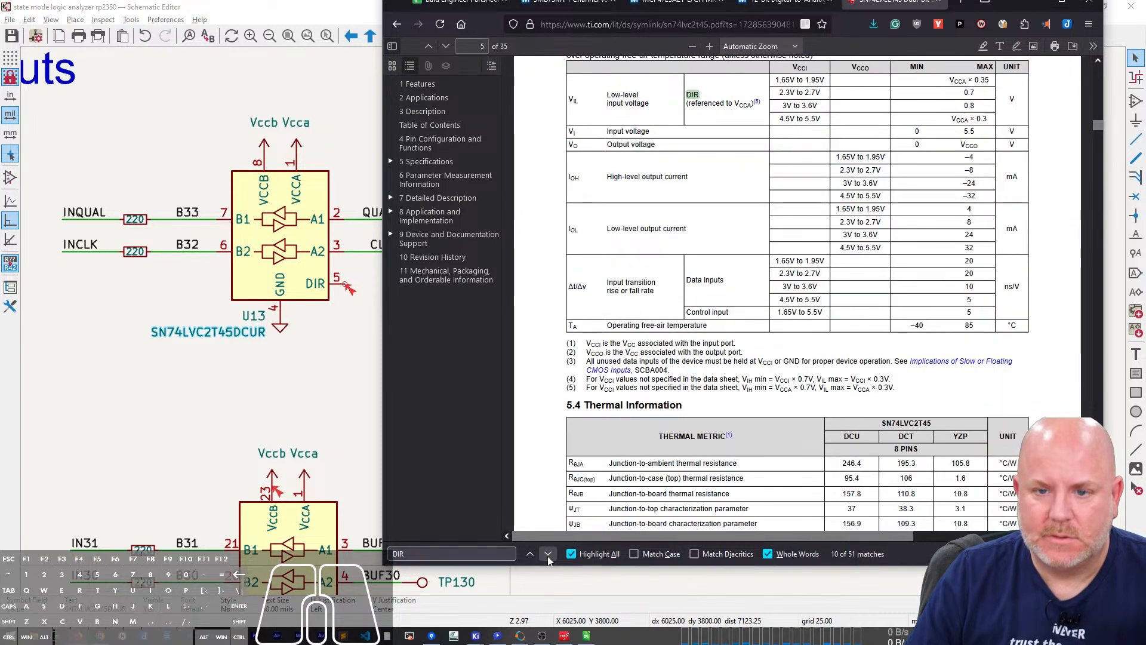
pyautogui.click(548, 554)
pyautogui.click(548, 554)
pyautogui.click(548, 554)
pyautogui.click(548, 554)
pyautogui.click(548, 554)
pyautogui.click(548, 554)
pyautogui.click(548, 554)
pyautogui.click(548, 554)
pyautogui.click(548, 554)
pyautogui.click(549, 554)
pyautogui.click(548, 555)
pyautogui.click(549, 554)
pyautogui.click(548, 554)
pyautogui.click(548, 554)
# Step: Skim the typical characteristics, then go back to the datasheet's first page and read how the description covers the DIR input
pyautogui.scroll(-15, 967, 411)
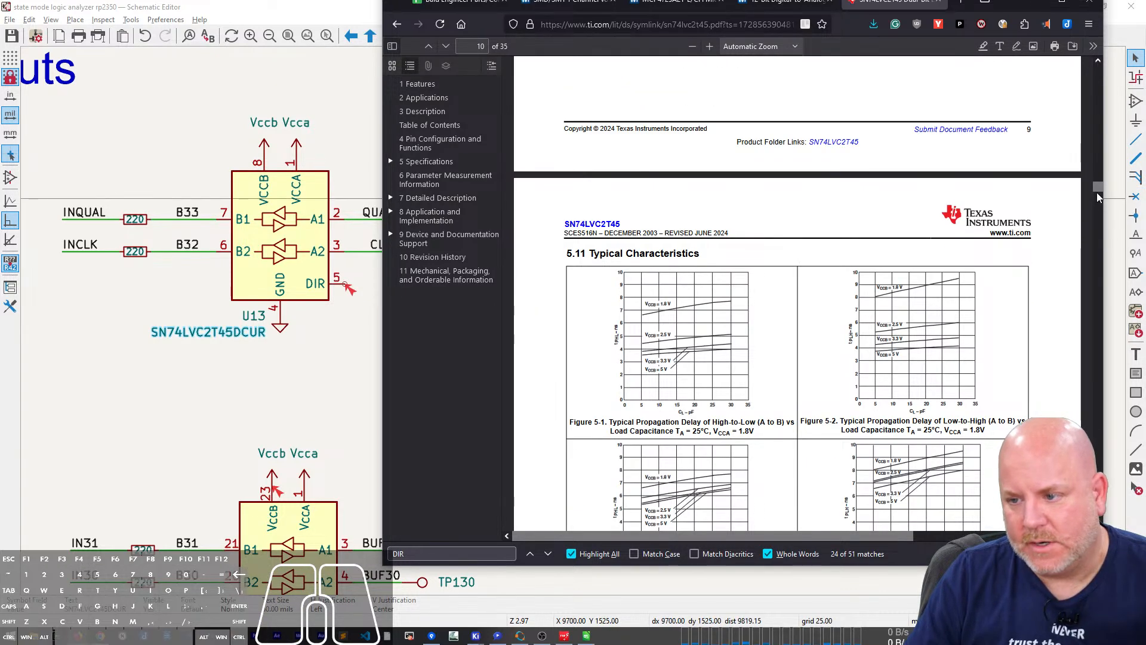
pyautogui.scroll(-6, 1097, 193)
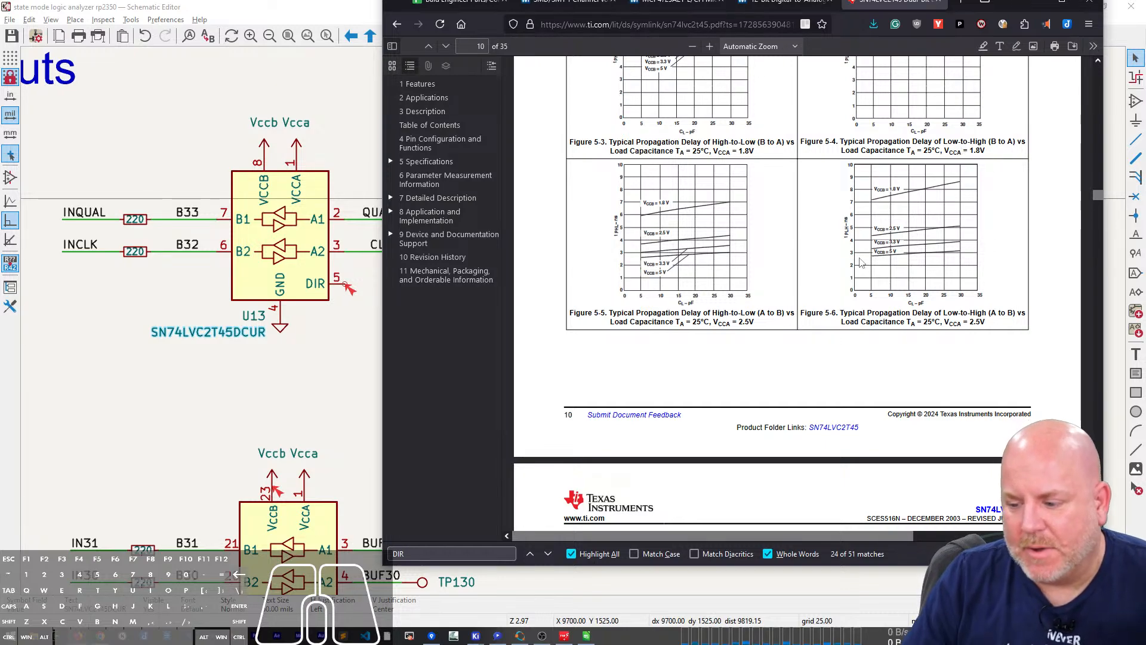
pyautogui.scroll(18, 838, 335)
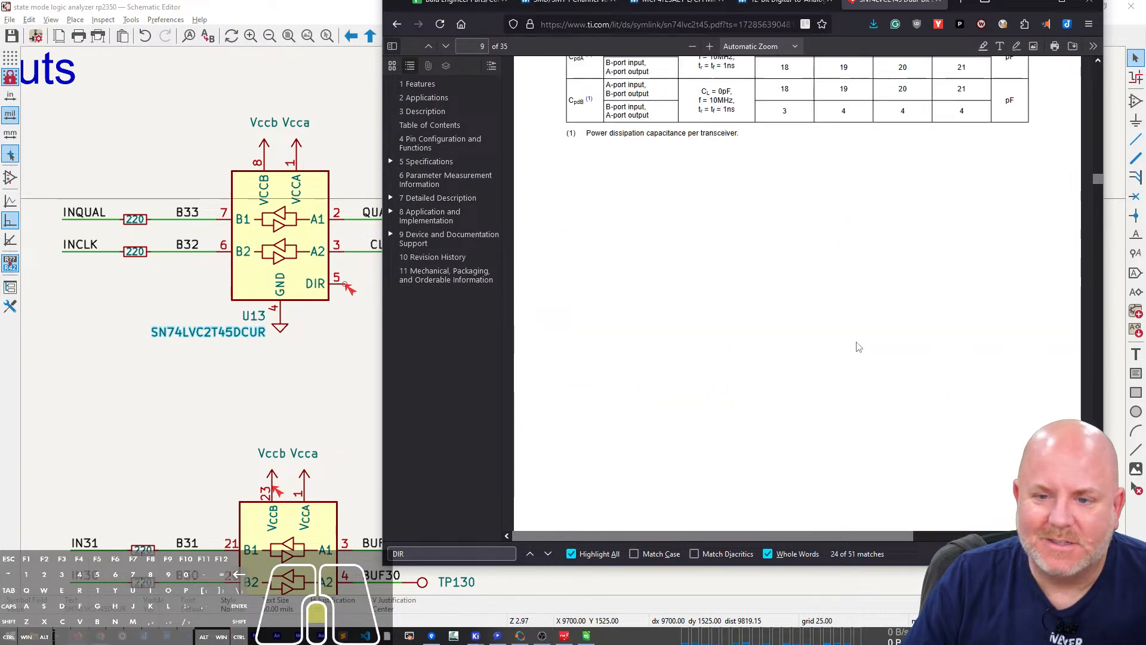
pyautogui.scroll(18, 849, 341)
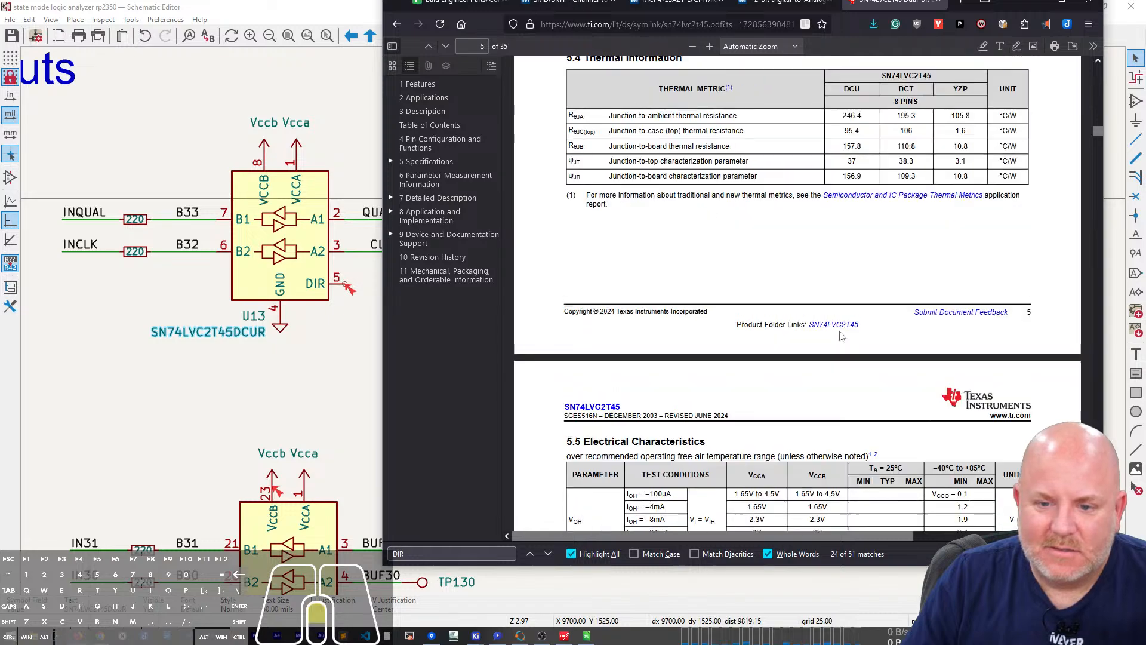
pyautogui.scroll(12, 838, 327)
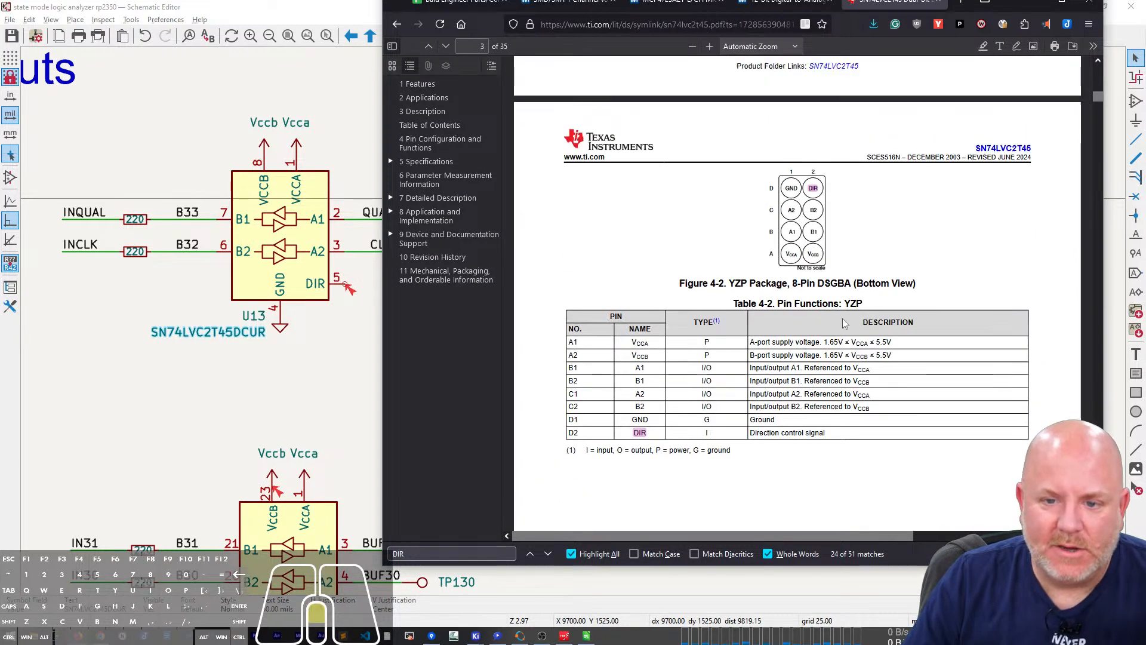
pyautogui.scroll(6, 842, 306)
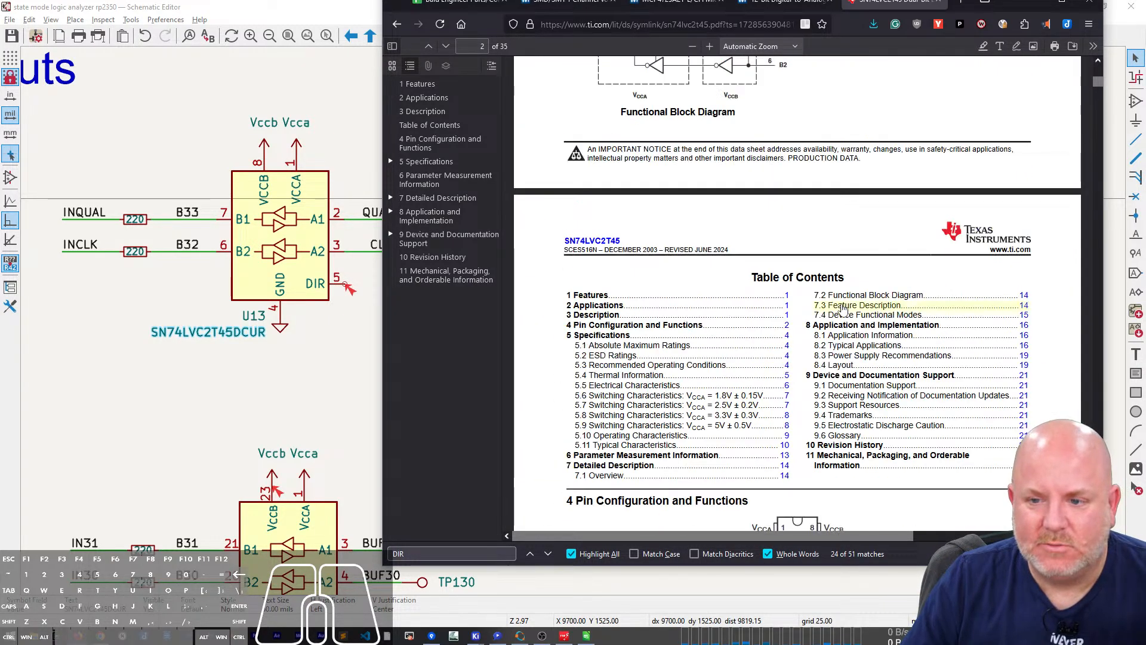
pyautogui.scroll(3, 843, 296)
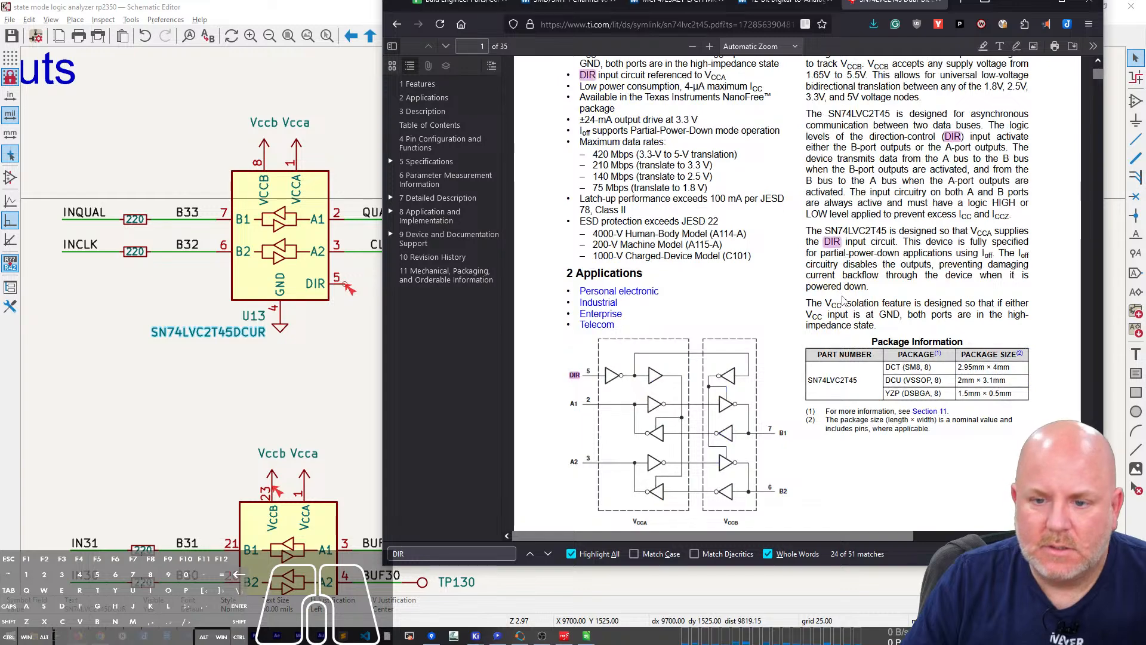
pyautogui.scroll(3, 843, 298)
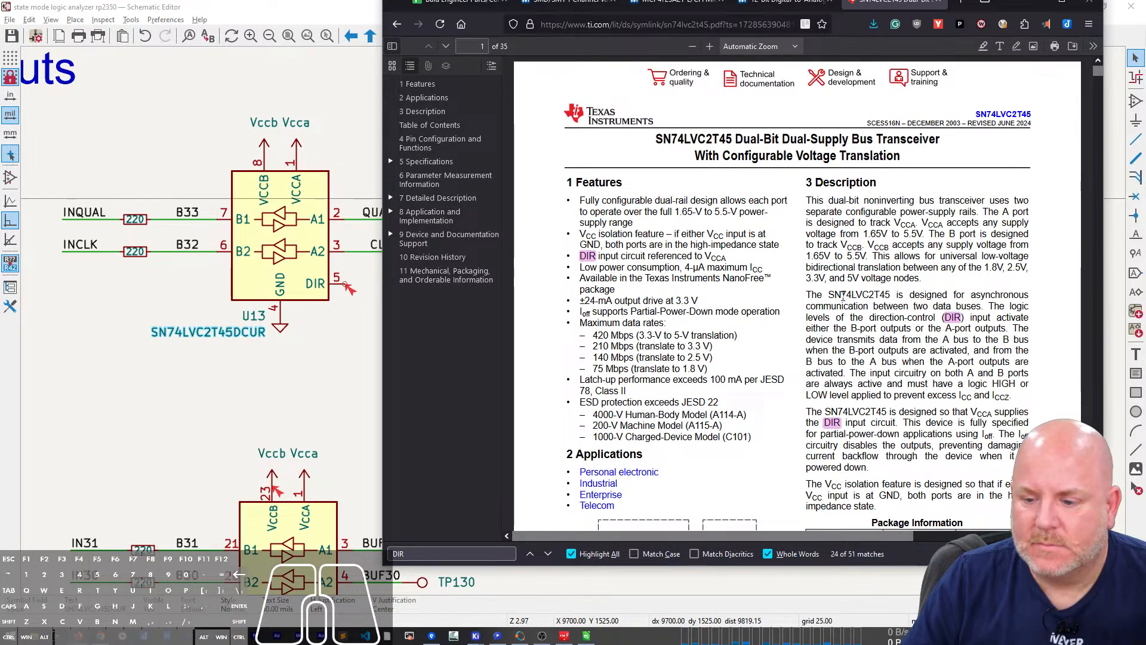
# Step: Examine the datasheet's detailed description and function table for how the DIR level sets the data direction
pyautogui.scroll(-20, 843, 296)
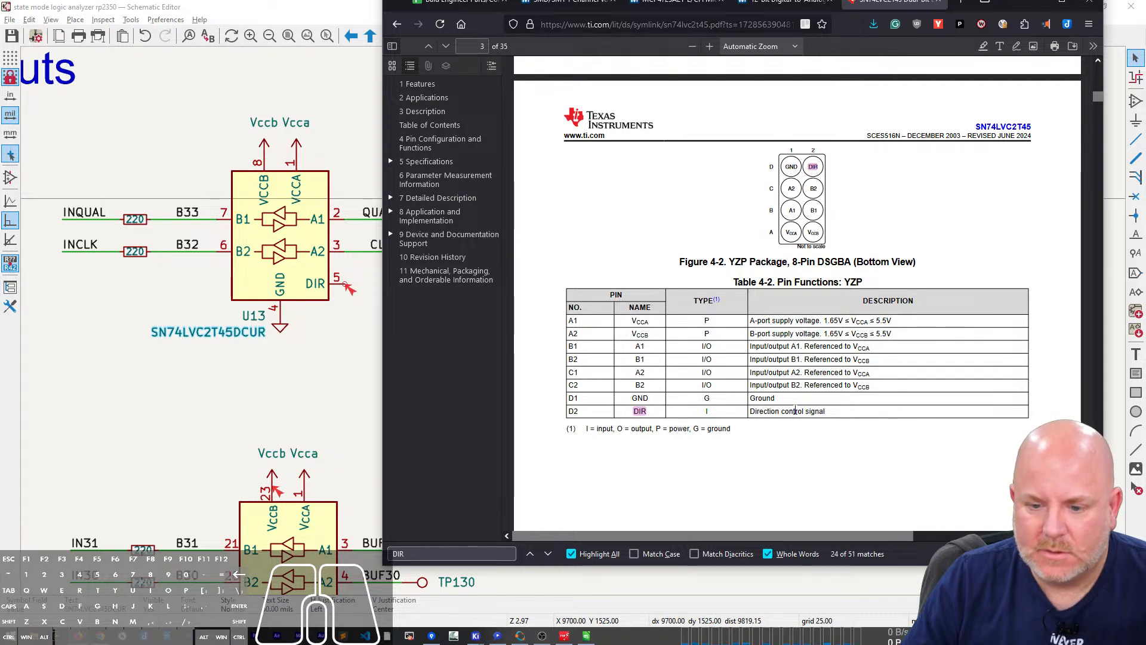
pyautogui.scroll(-12, 796, 411)
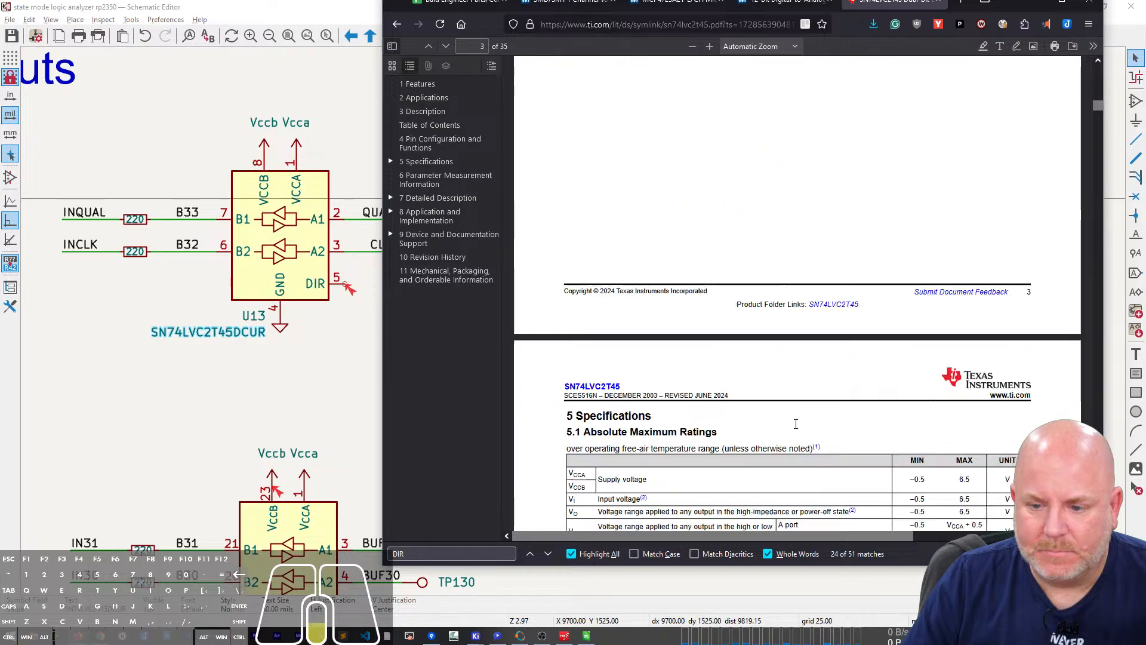
pyautogui.scroll(-8, 796, 425)
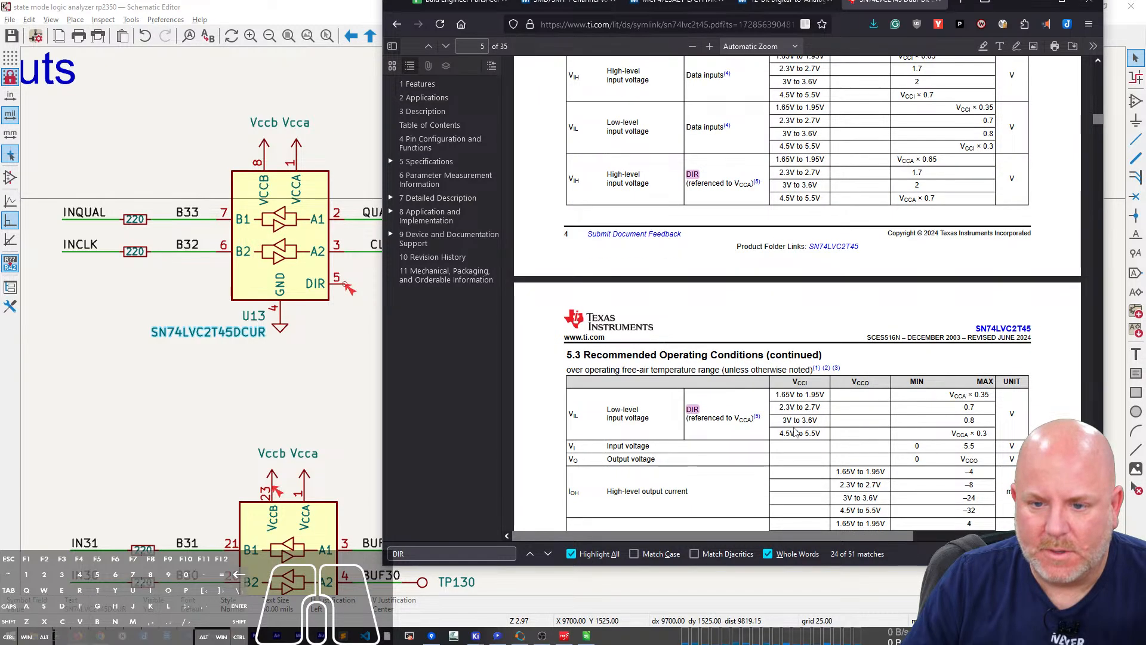
pyautogui.scroll(-15, 795, 430)
pyautogui.scroll(-12, 613, 379)
pyautogui.scroll(3, 673, 434)
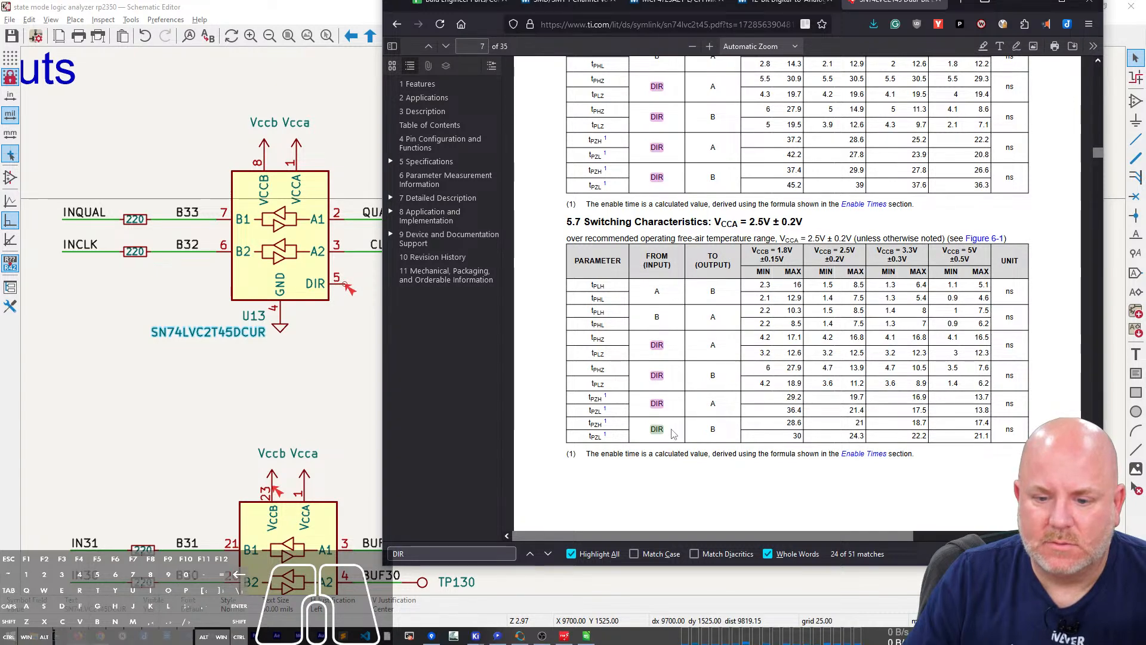
pyautogui.scroll(-20, 673, 434)
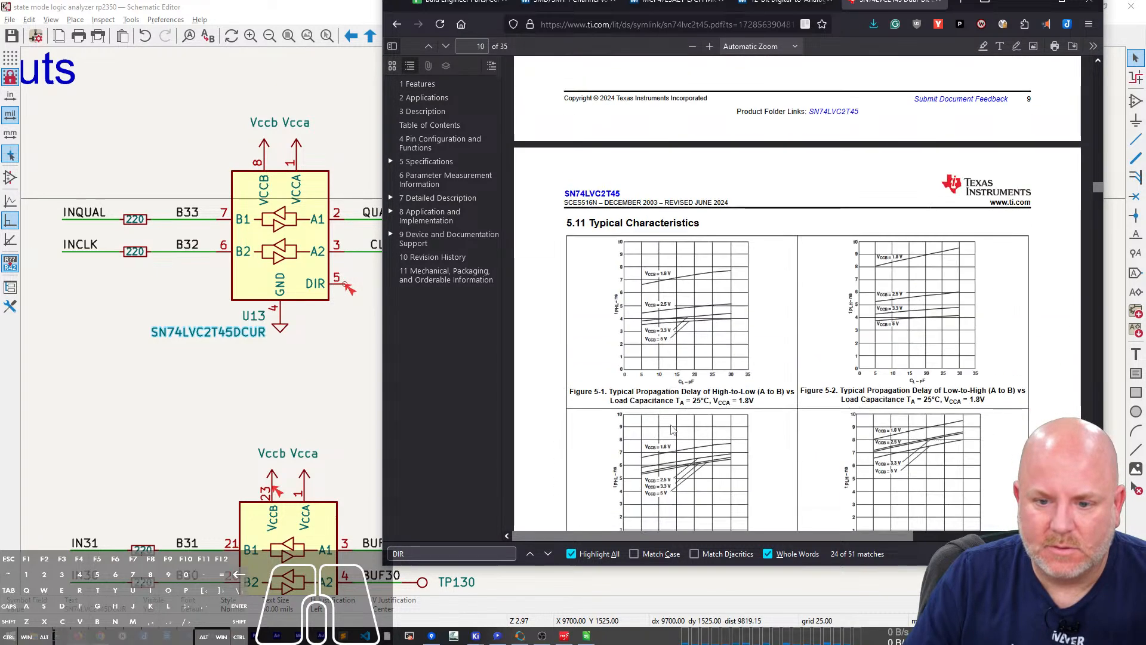
pyautogui.scroll(-20, 672, 430)
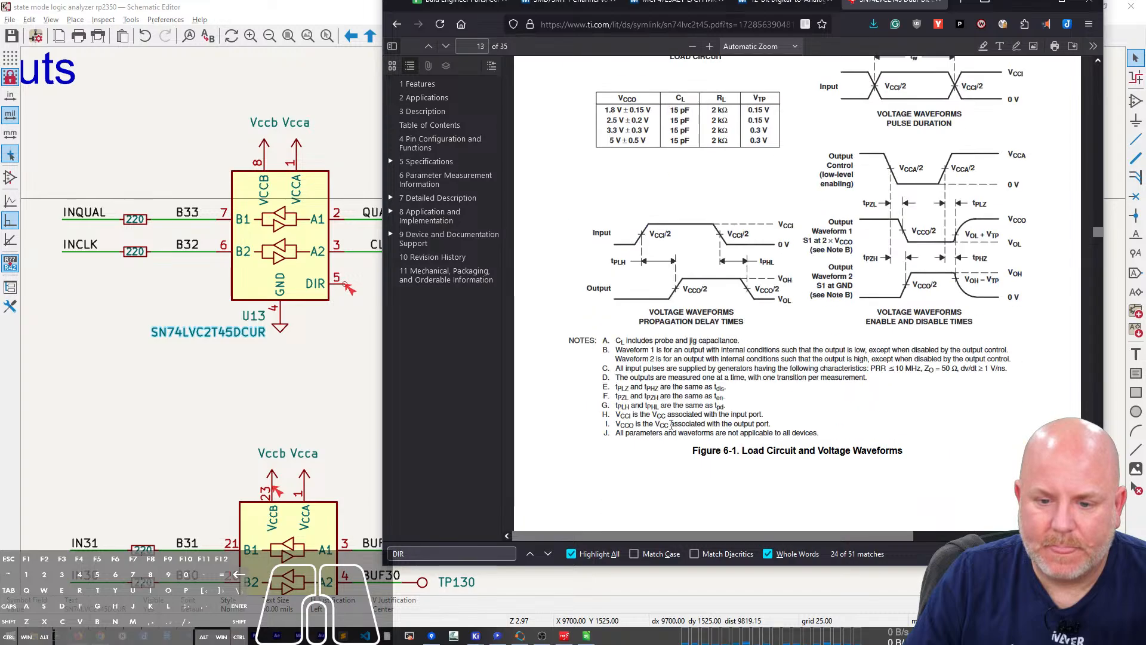
pyautogui.scroll(-6, 672, 430)
pyautogui.scroll(15, 672, 430)
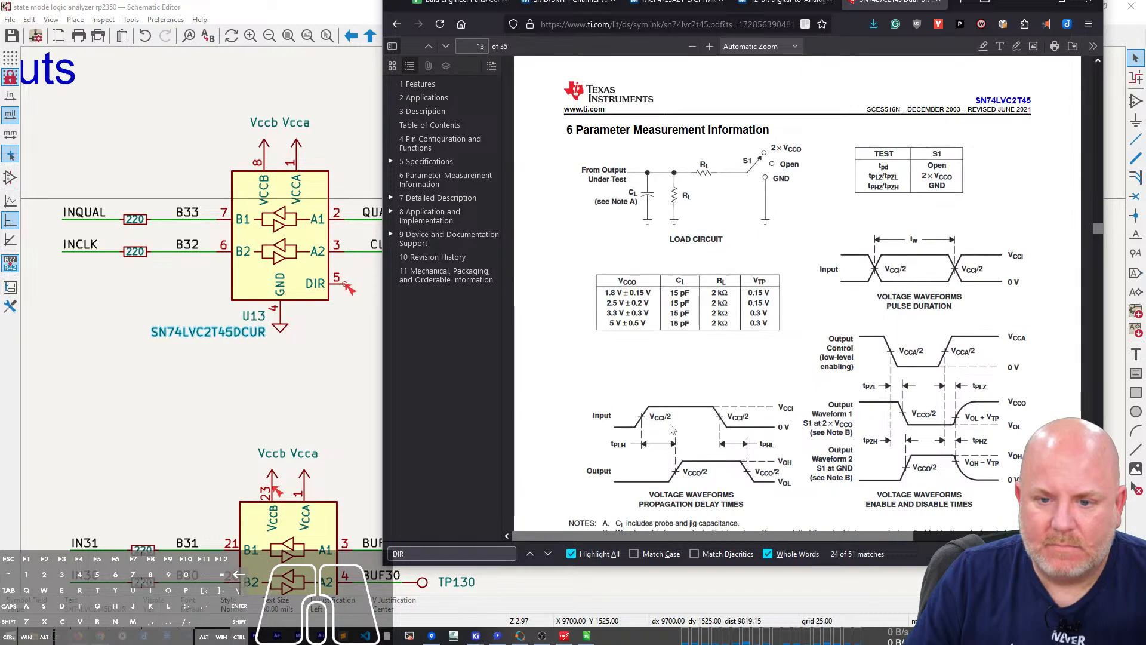
pyautogui.scroll(-8, 673, 429)
pyautogui.scroll(-10, 672, 430)
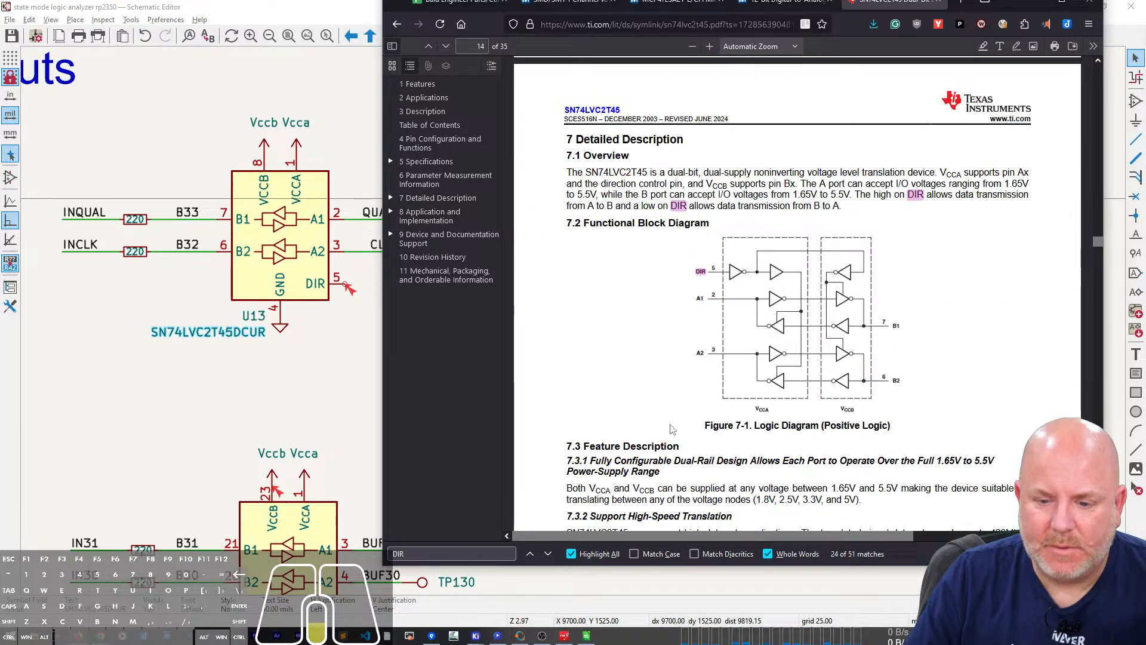
pyautogui.scroll(-3, 672, 430)
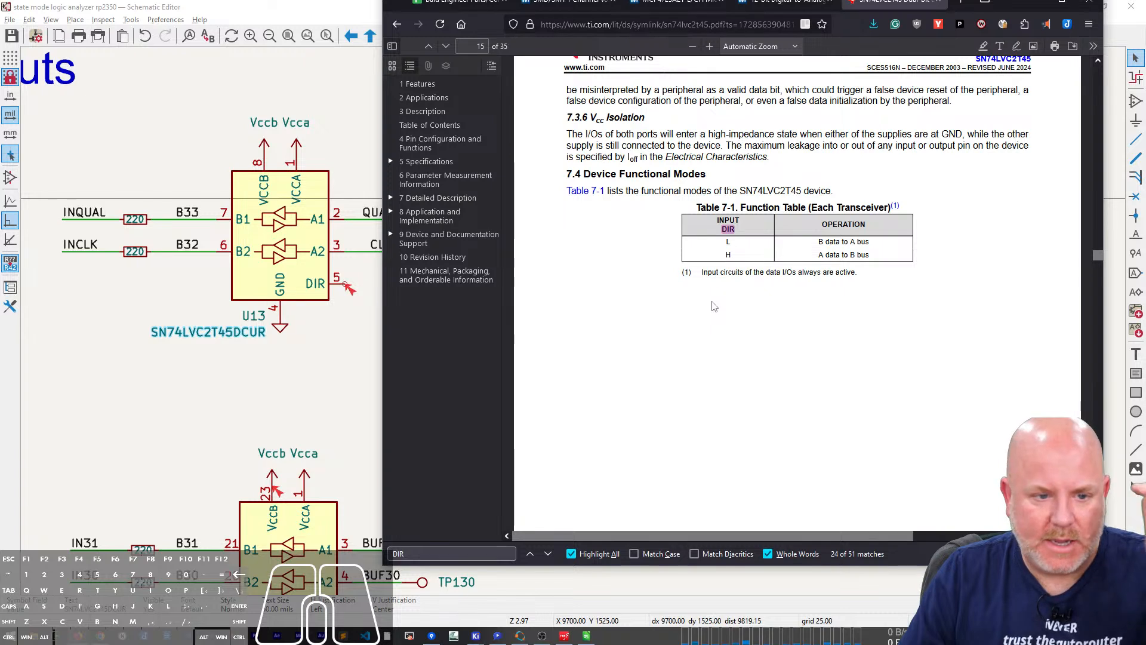
# Step: Return to the schematic editor, place a copy of U13's ground symbol beside its DIR pin, and wire pin 5 to it
pyautogui.click(293, 7)
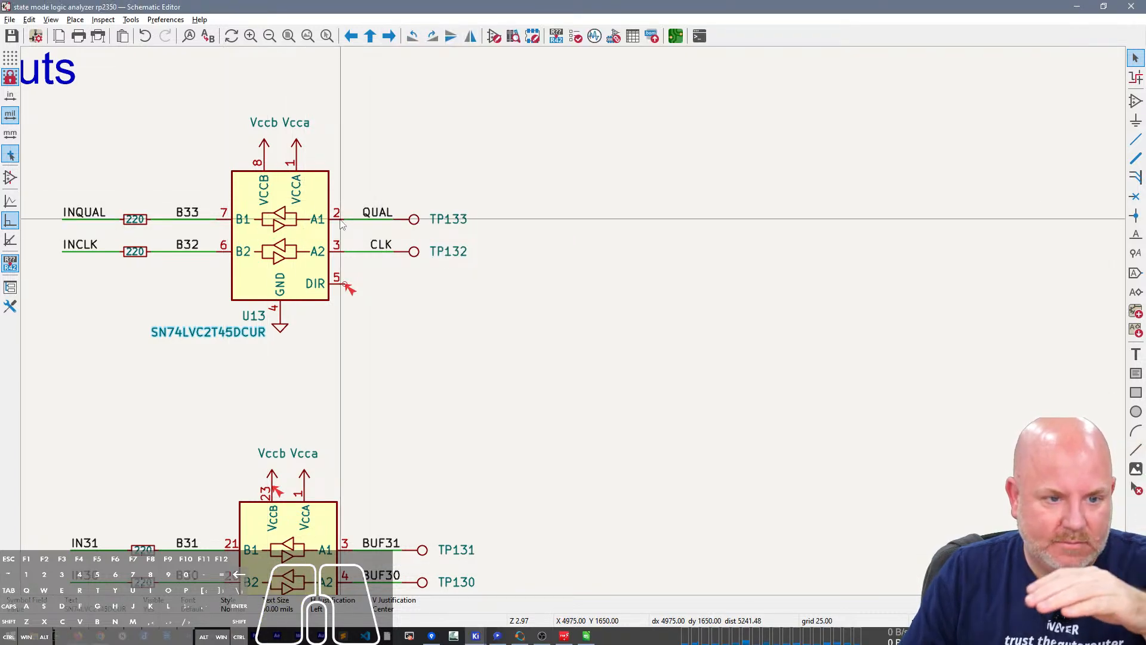
pyautogui.click(282, 328)
pyautogui.hotkey('ctrl', 'c')
pyautogui.hotkey('ctrl', 'v')
pyautogui.click(369, 300)
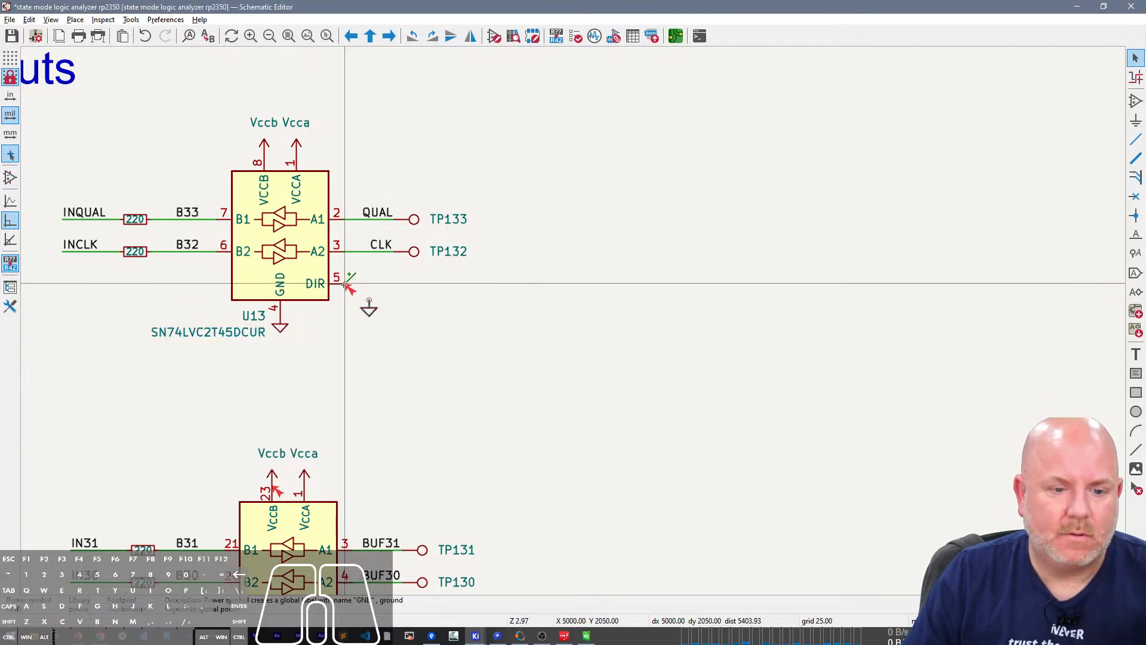
pyautogui.click(345, 284)
pyautogui.click(369, 301)
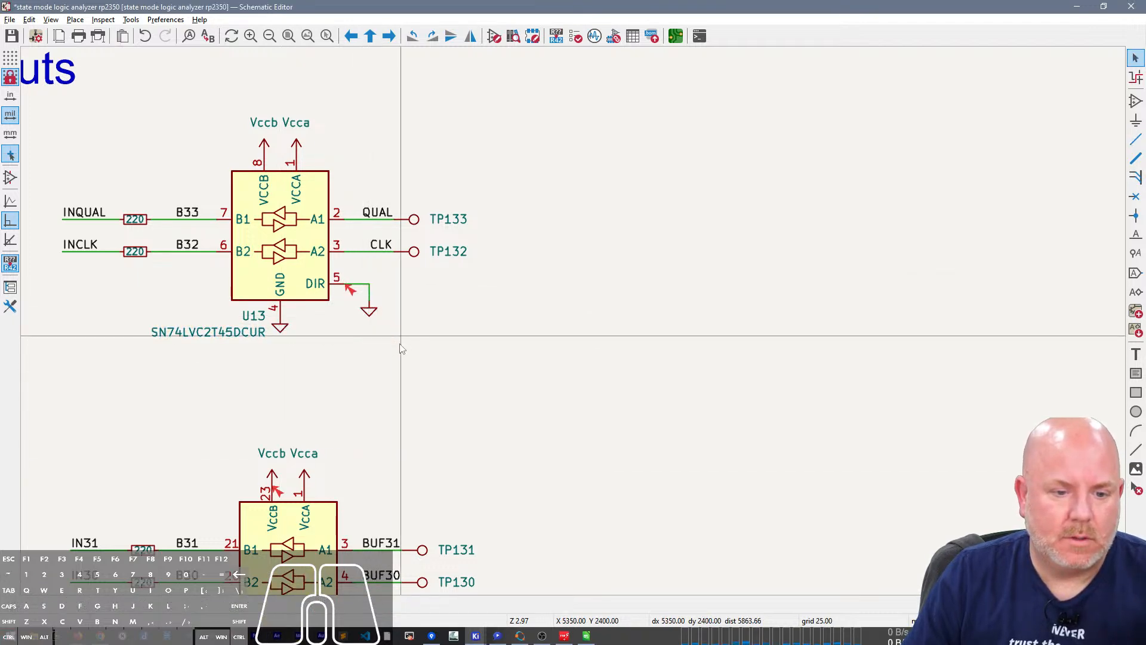
# Step: Copy U6's part name from its value field, switch to the web browser and search for the SN74LVC8T245 datasheet
pyautogui.scroll(-4, 400, 345)
pyautogui.scroll(4, 573, 324)
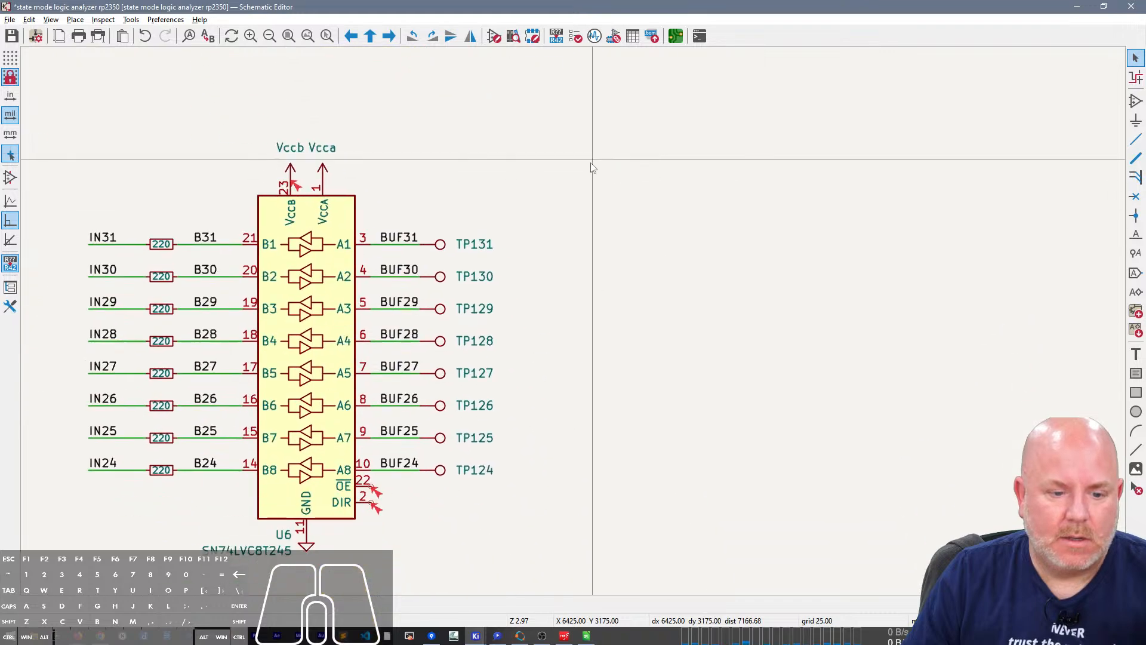
pyautogui.doubleClick(266, 554)
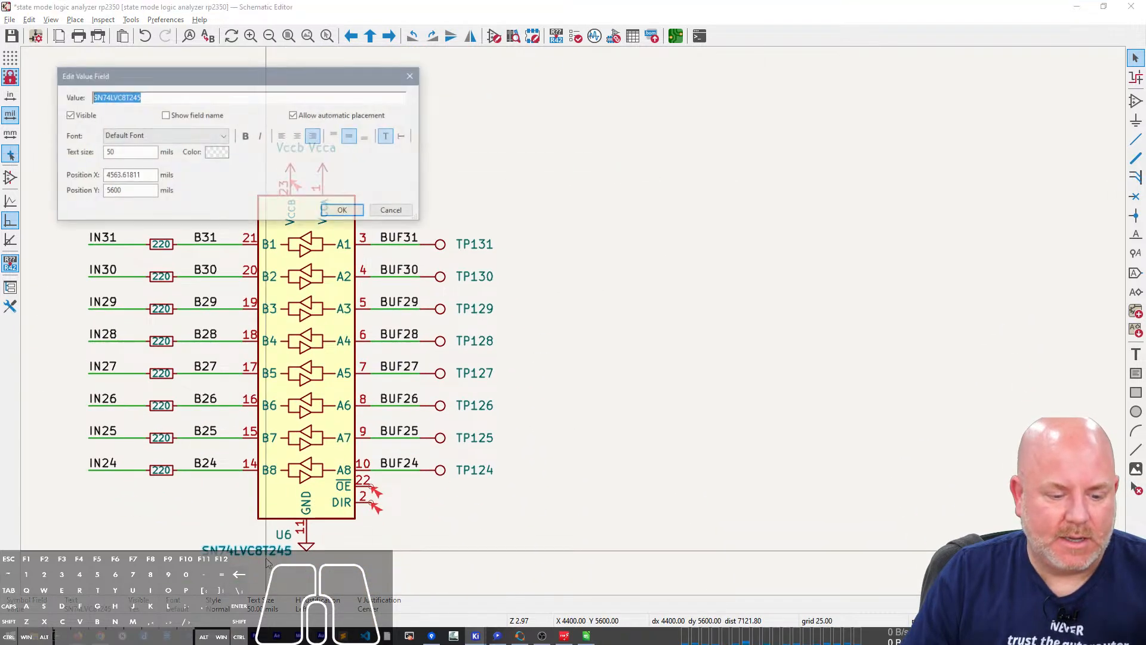
pyautogui.press('Escape')
pyautogui.hotkey('alt', 'Tab')
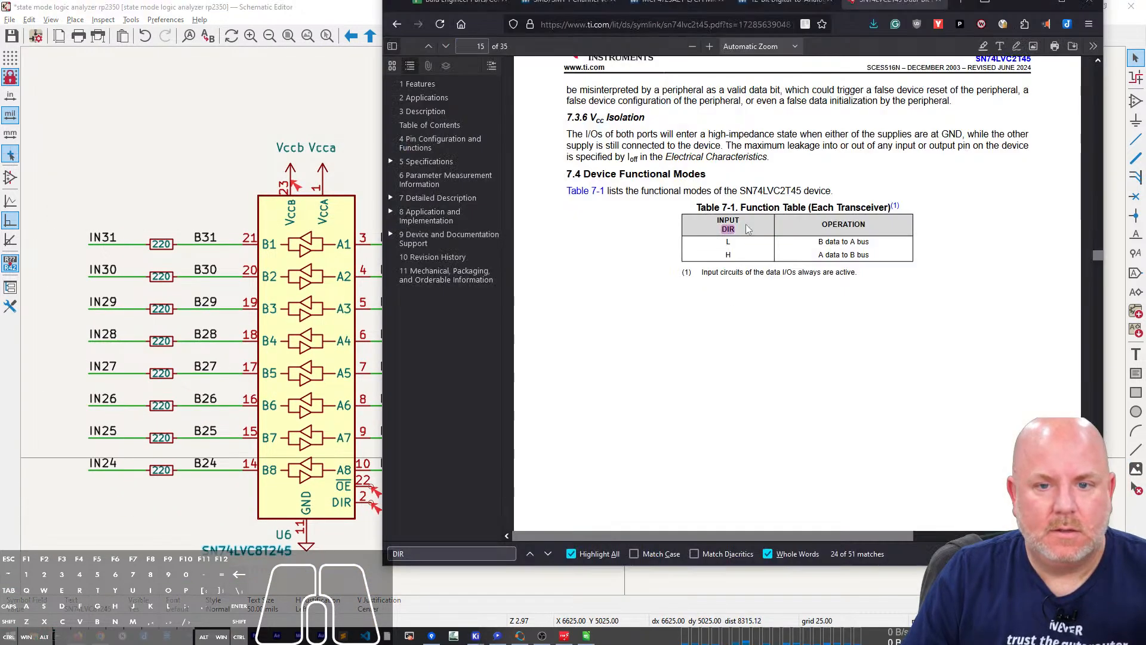
pyautogui.click(624, 27)
pyautogui.hotkey('ctrl', 'v')
pyautogui.write('dat')
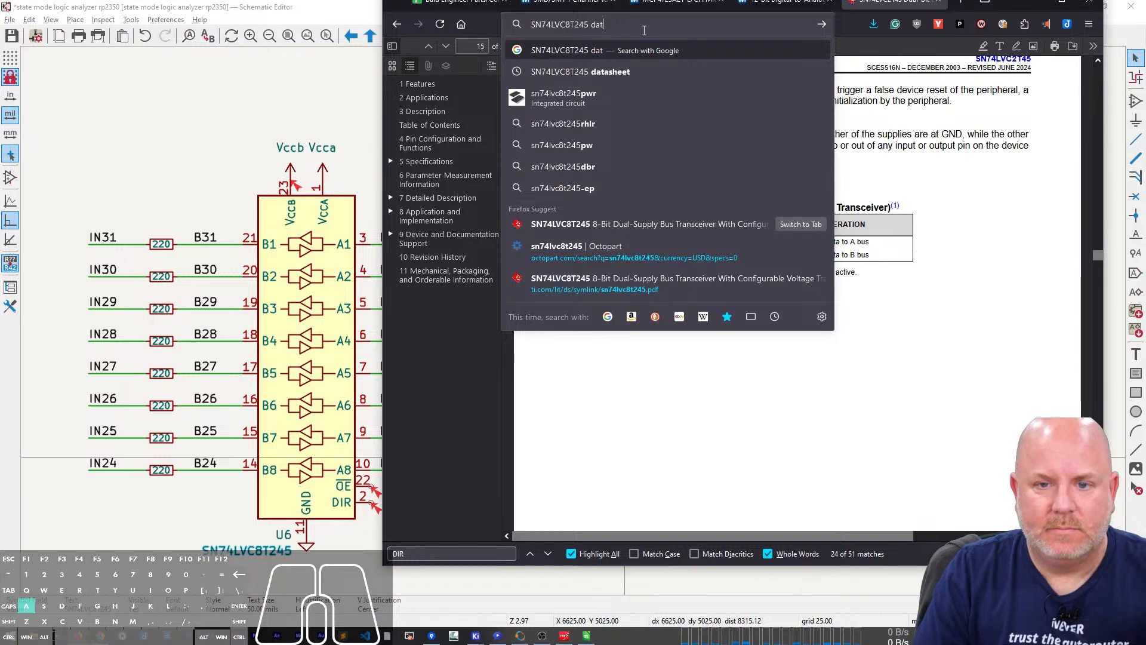
pyautogui.write('asheet')
pyautogui.press('Return')
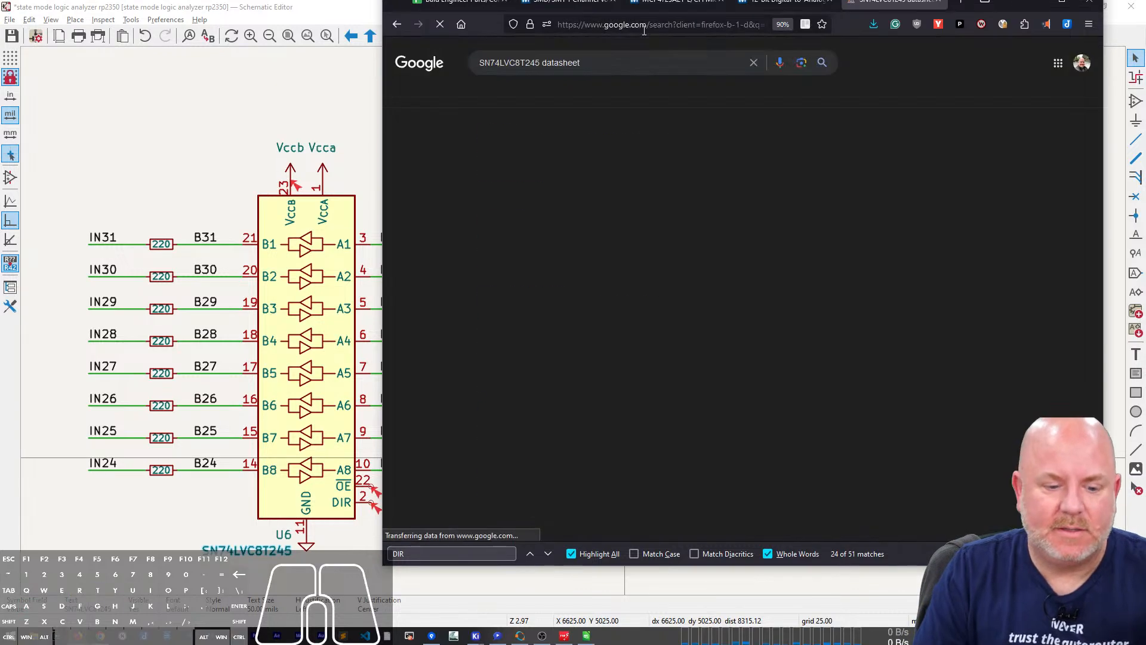
# Step: Open TI's SN74LVC8T245 datasheet and find "B to A" to read how OE and DIR set the direction in the function table
pyautogui.click(561, 156)
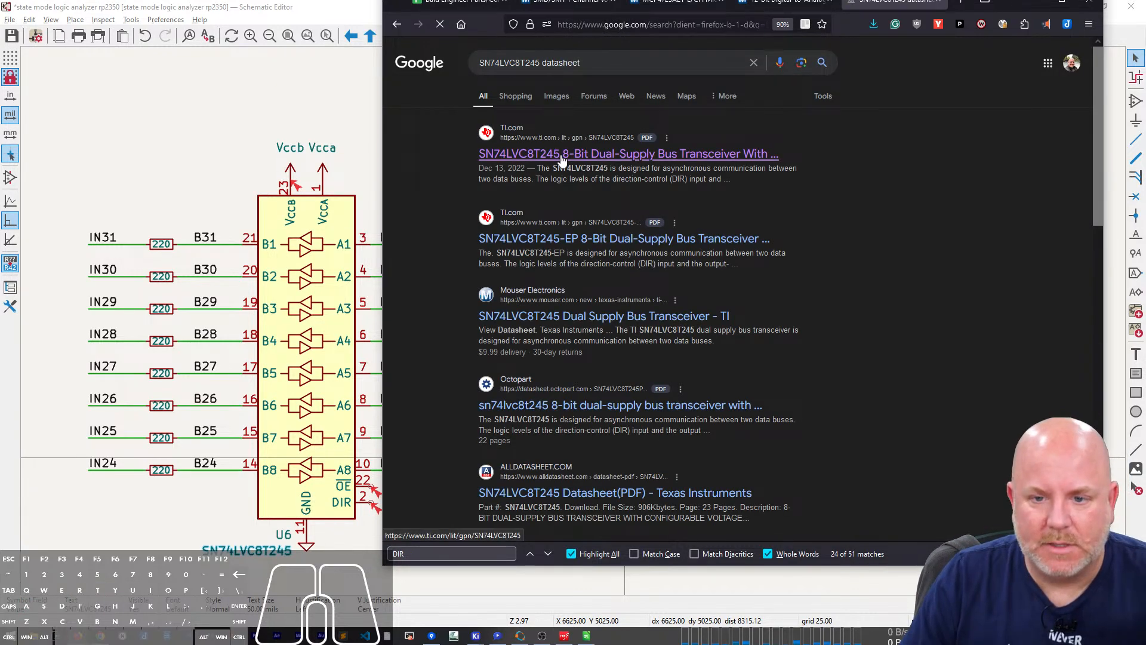
pyautogui.scroll(-4, 693, 309)
pyautogui.scroll(-6, 693, 309)
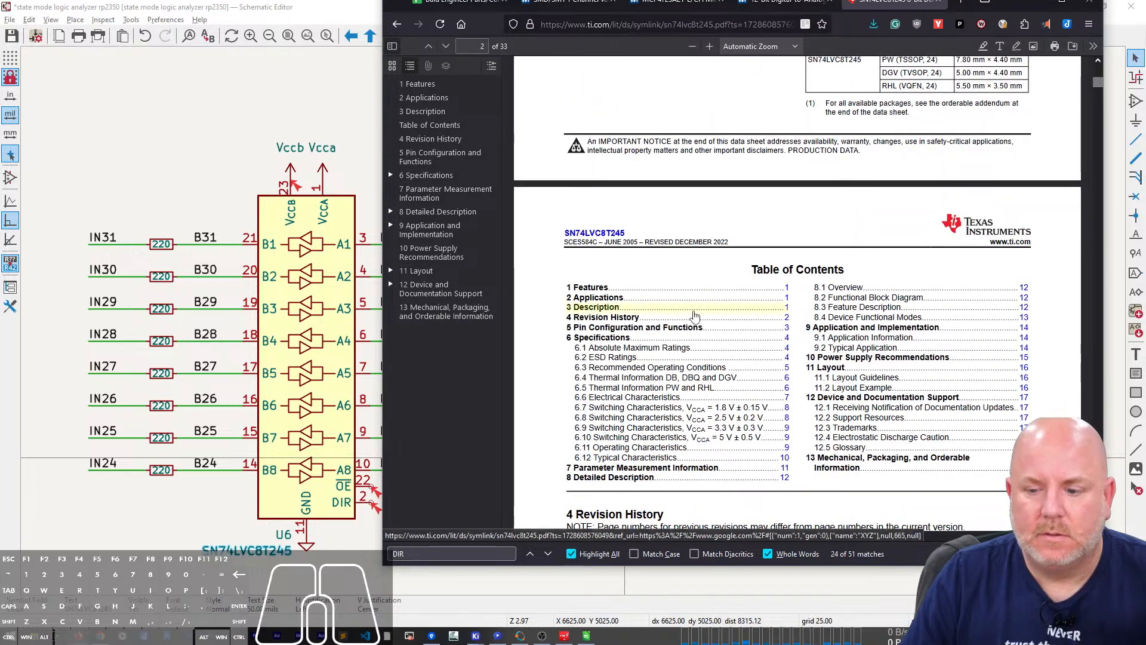
pyautogui.hotkey('ctrl', 'f')
pyautogui.write('Data B to A')
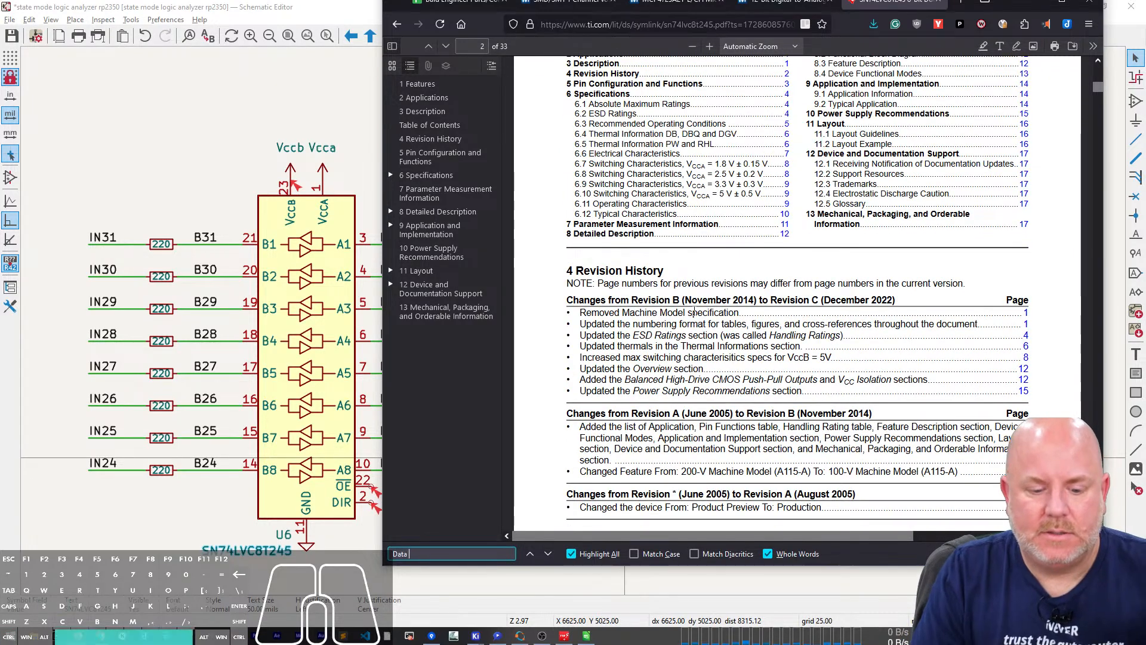
pyautogui.press('BackSpace')
pyautogui.press('BackSpace')
pyautogui.press('BackSpace')
pyautogui.press('BackSpace')
pyautogui.press('BackSpace')
pyautogui.press('BackSpace')
pyautogui.press('BackSpace')
pyautogui.press('BackSpace')
pyautogui.press('BackSpace')
pyautogui.press('BackSpace')
pyautogui.press('BackSpace')
pyautogui.write('B to A')
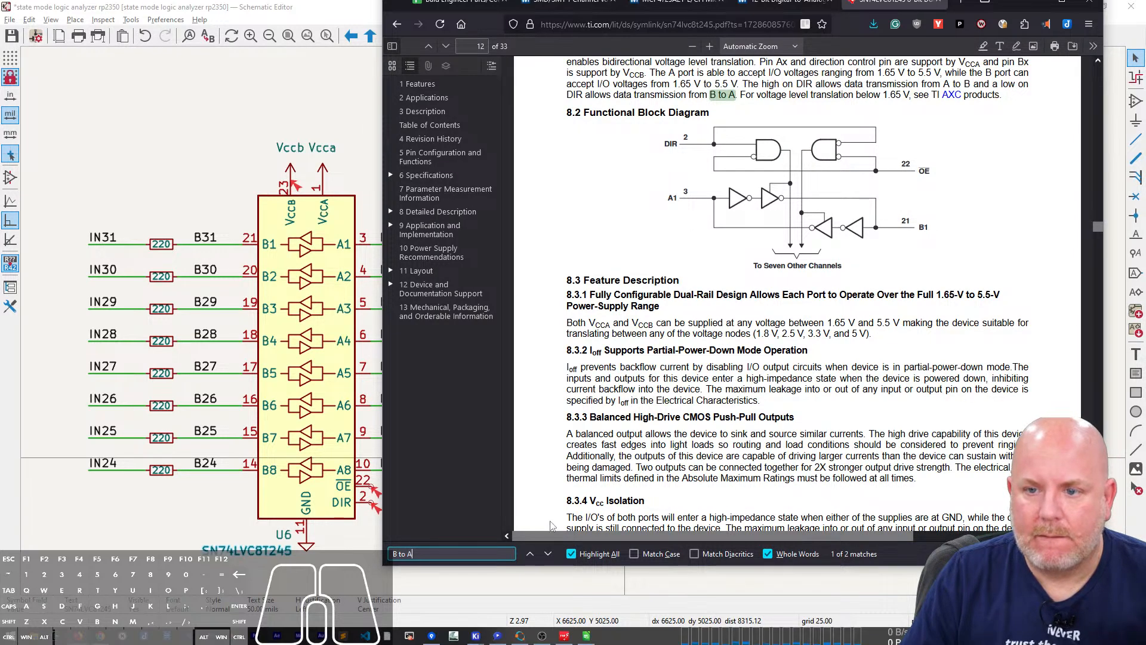
pyautogui.click(547, 555)
pyautogui.moveTo(709, 530); pyautogui.dragTo(576, 539)
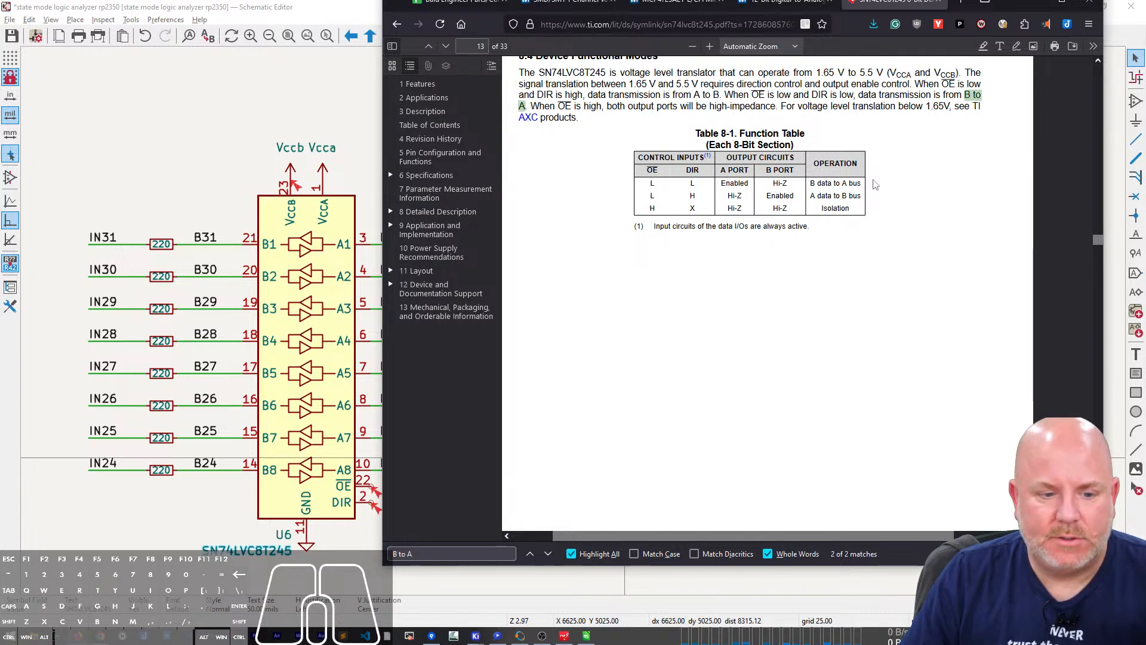
# Step: Return to the schematic editor and wire U6's OE pin 22 and DIR pin 2 to a copy of its ground symbol
pyautogui.click(253, 188)
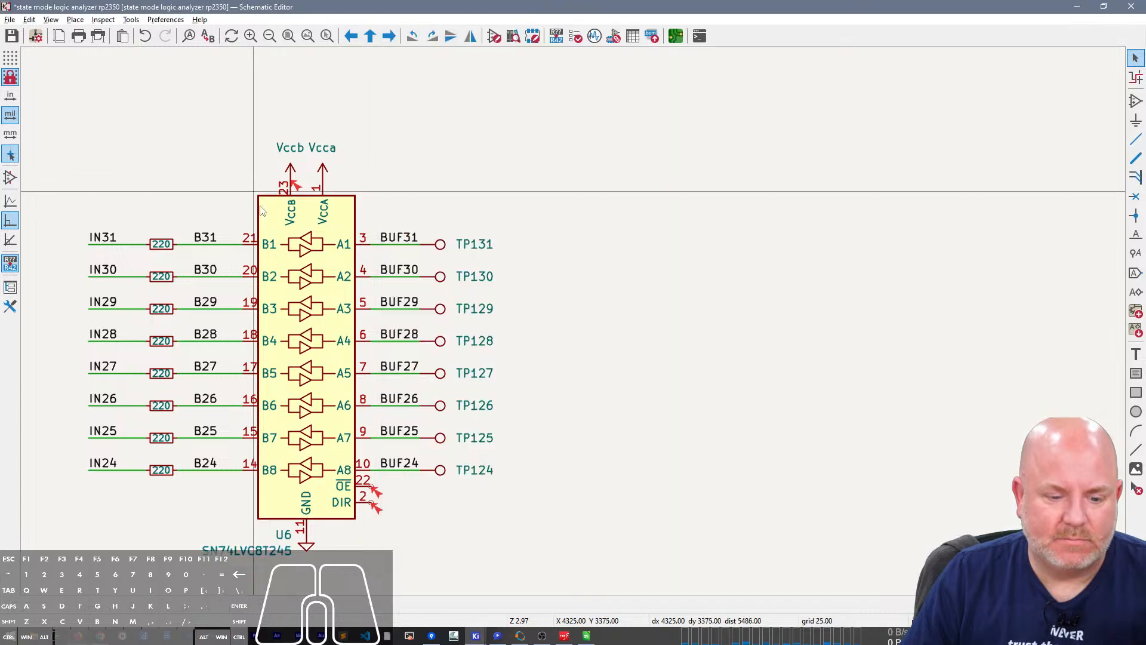
pyautogui.scroll(2, 443, 442)
pyautogui.scroll(-3, 573, 321)
pyautogui.moveTo(572, 388); pyautogui.dragTo(481, 308, button='right')
pyautogui.scroll(3, 440, 279)
pyautogui.press('w')
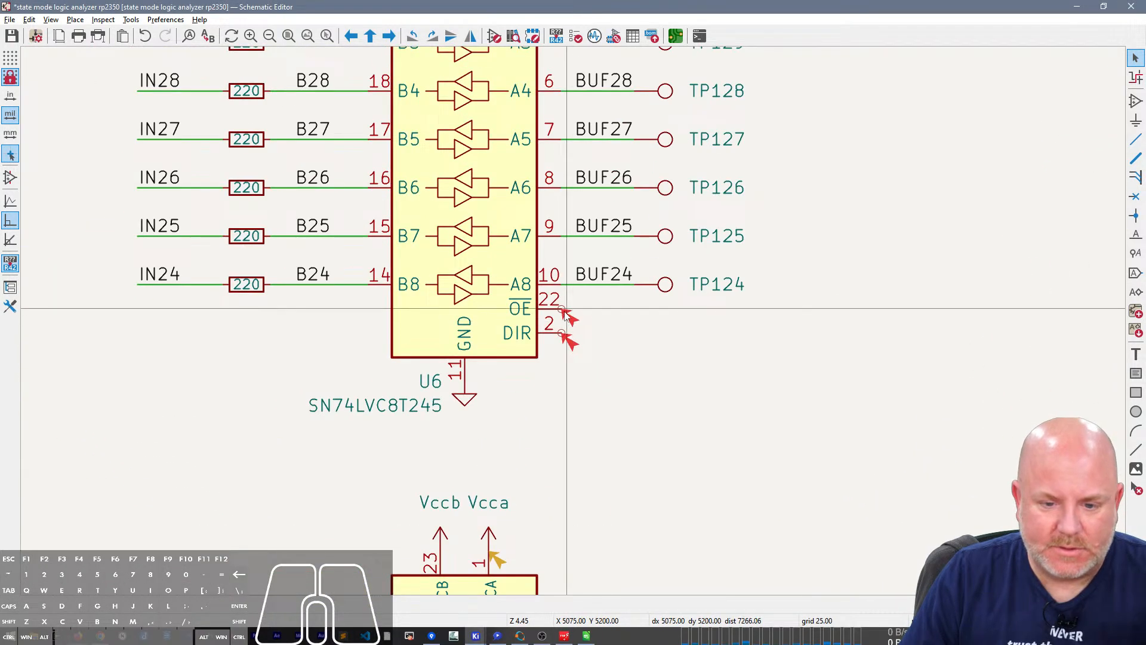
pyautogui.click(562, 333)
pyautogui.click(465, 406)
pyautogui.hotkey('ctrl', 'c')
pyautogui.hotkey('ctrl', 'v')
pyautogui.click(610, 335)
# Step: Copy U6's OE/DIR ground wiring onto the same pins of the other three SN74LVC8T245 buffers, down to U12
pyautogui.moveTo(639, 382); pyautogui.dragTo(591, 304)
pyautogui.moveTo(727, 469); pyautogui.dragTo(645, 62, button='right')
pyautogui.scroll(-3, 626, 362)
pyautogui.moveTo(603, 479); pyautogui.dragTo(608, 326, button='right')
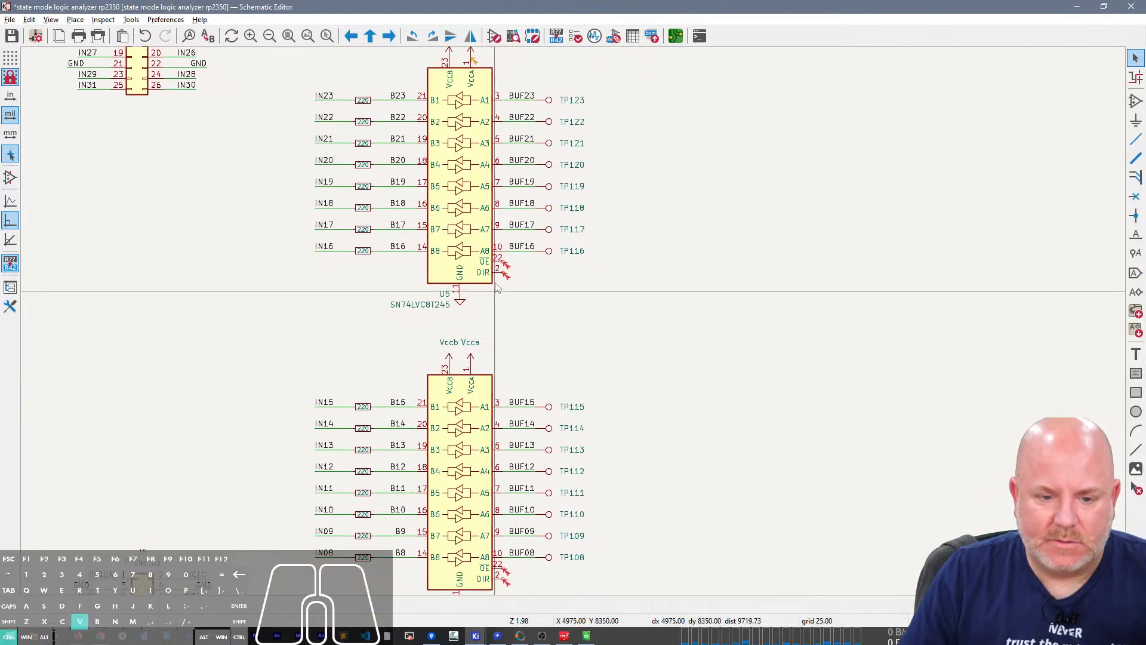
pyautogui.scroll(3, 511, 269)
pyautogui.hotkey('ctrl', 'v')
pyautogui.moveTo(683, 522); pyautogui.dragTo(672, 77, button='right')
pyautogui.moveTo(791, 398); pyautogui.dragTo(746, 107, button='right')
pyautogui.hotkey('ctrl', 'v')
pyautogui.click(497, 258)
pyautogui.moveTo(622, 475); pyautogui.dragTo(660, 195, button='right')
pyautogui.moveTo(666, 460); pyautogui.dragTo(686, 154, button='right')
pyautogui.moveTo(731, 463); pyautogui.dragTo(734, 310, button='right')
pyautogui.hotkey('ctrl', 'v')
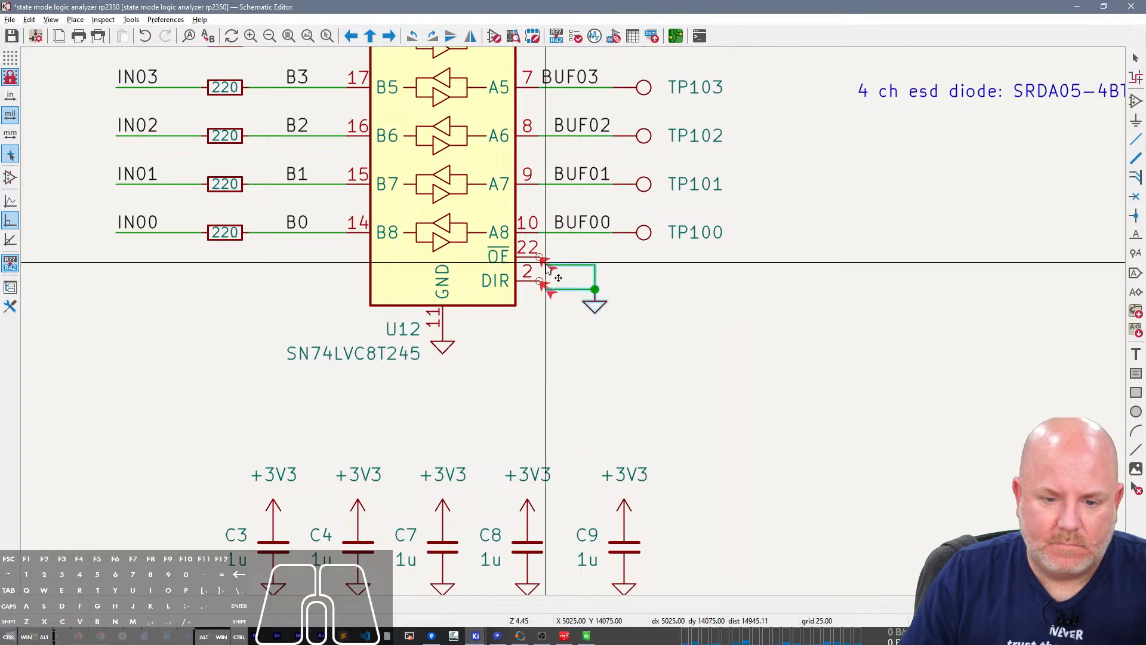
pyautogui.click(539, 257)
# Step: Save the schematic and rerun the electrical rules check
pyautogui.moveTo(767, 484); pyautogui.dragTo(751, 262, button='right')
pyautogui.scroll(-1, 686, 328)
pyautogui.scroll(-4, 597, 269)
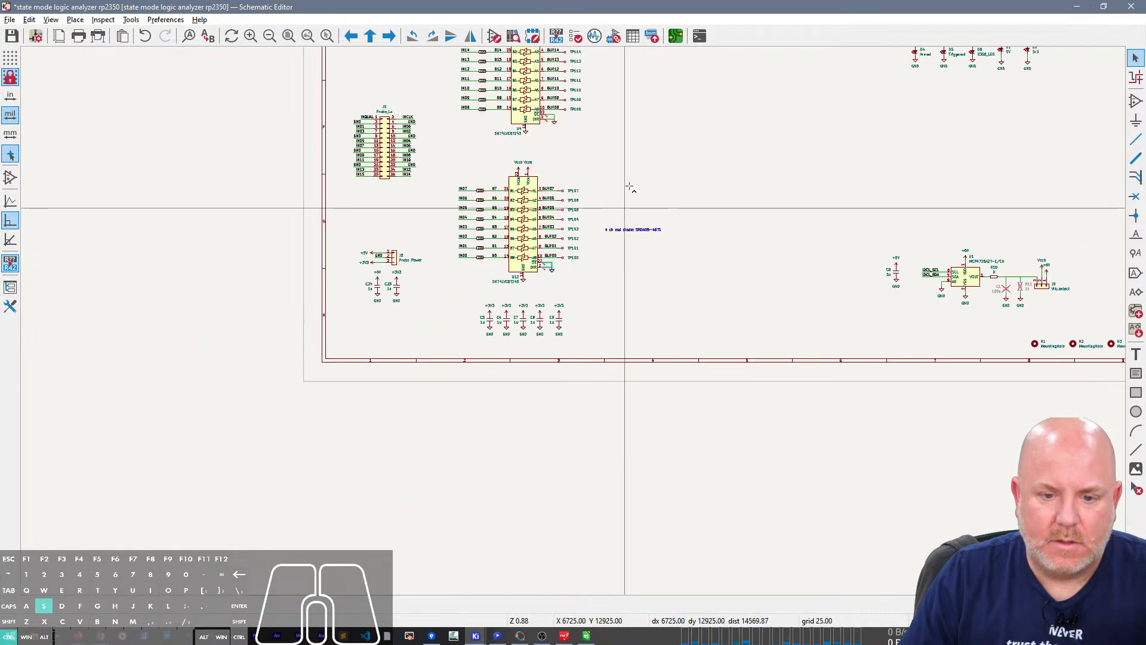
pyautogui.hotkey('ctrl', 's')
pyautogui.scroll(-2, 650, 299)
pyautogui.click(575, 36)
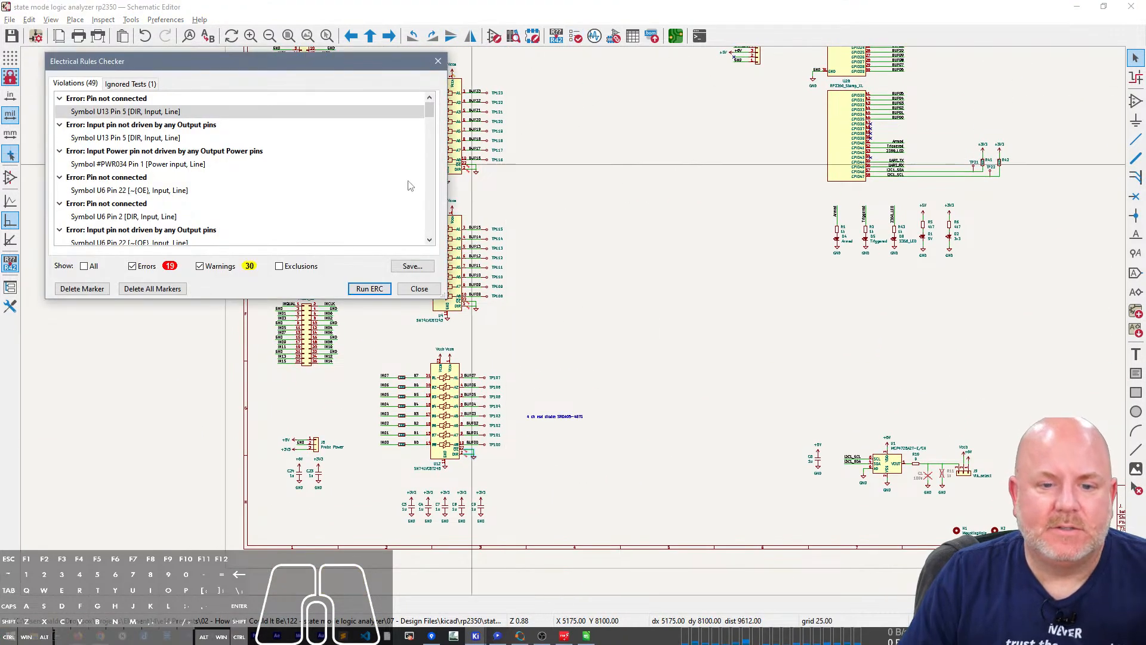
pyautogui.click(369, 288)
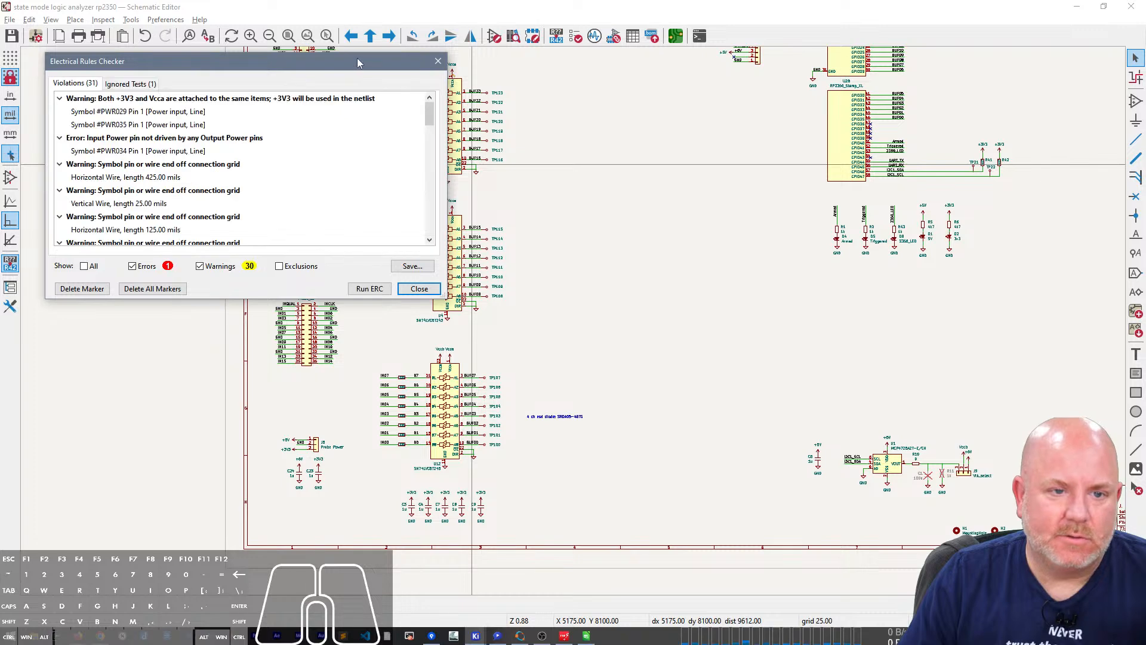
# Step: Hide the ERC warnings, locate the undriven power input error for #PWR034 on the sheet, and close the checker
pyautogui.moveTo(358, 61); pyautogui.dragTo(541, 44)
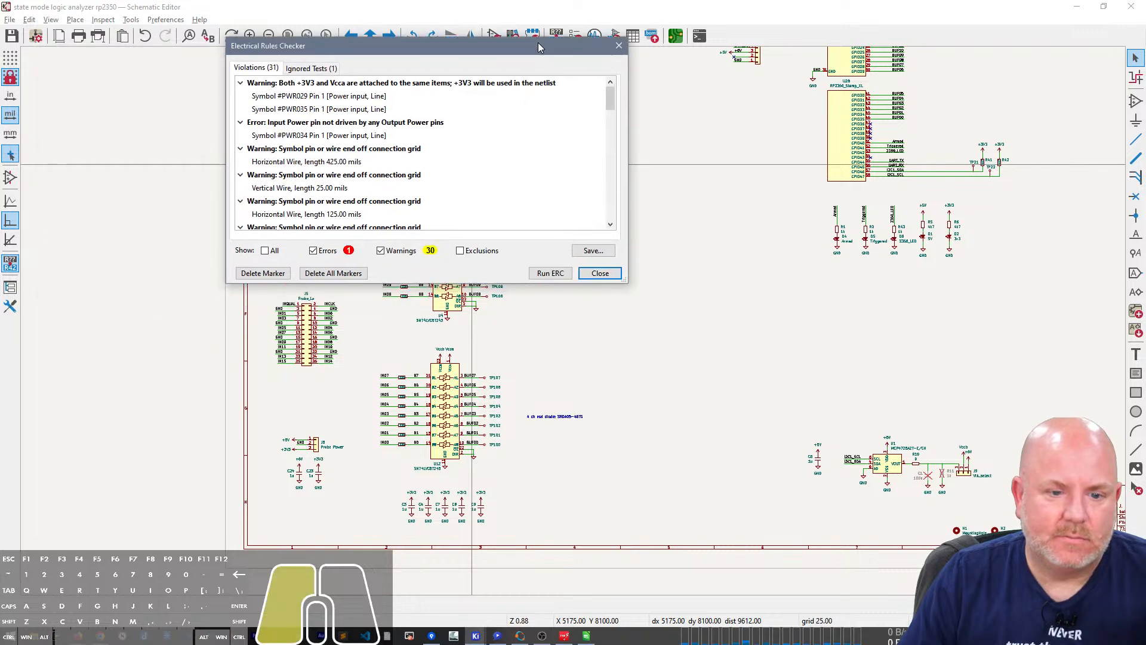
pyautogui.click(383, 250)
pyautogui.click(323, 97)
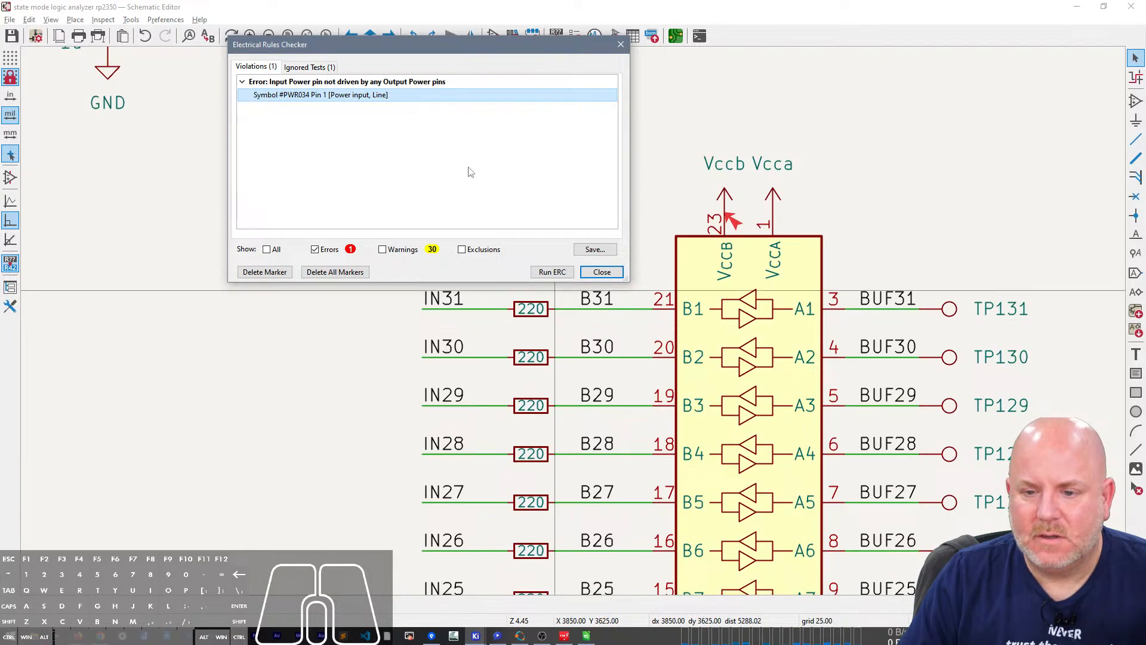
pyautogui.click(602, 272)
# Step: Place a sideways PWR_FLAG on the Vccb wire above J9 pin 2 and hide its value text
pyautogui.scroll(-5, 413, 224)
pyautogui.scroll(3, 414, 224)
pyautogui.scroll(-6, 414, 224)
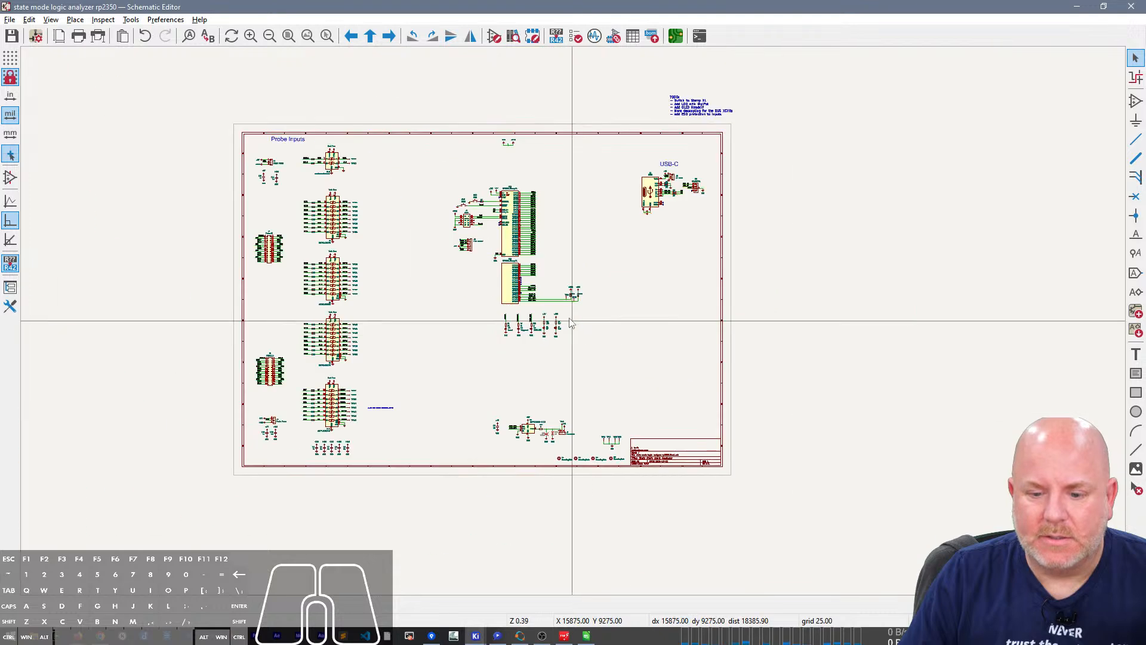
pyautogui.scroll(8, 561, 429)
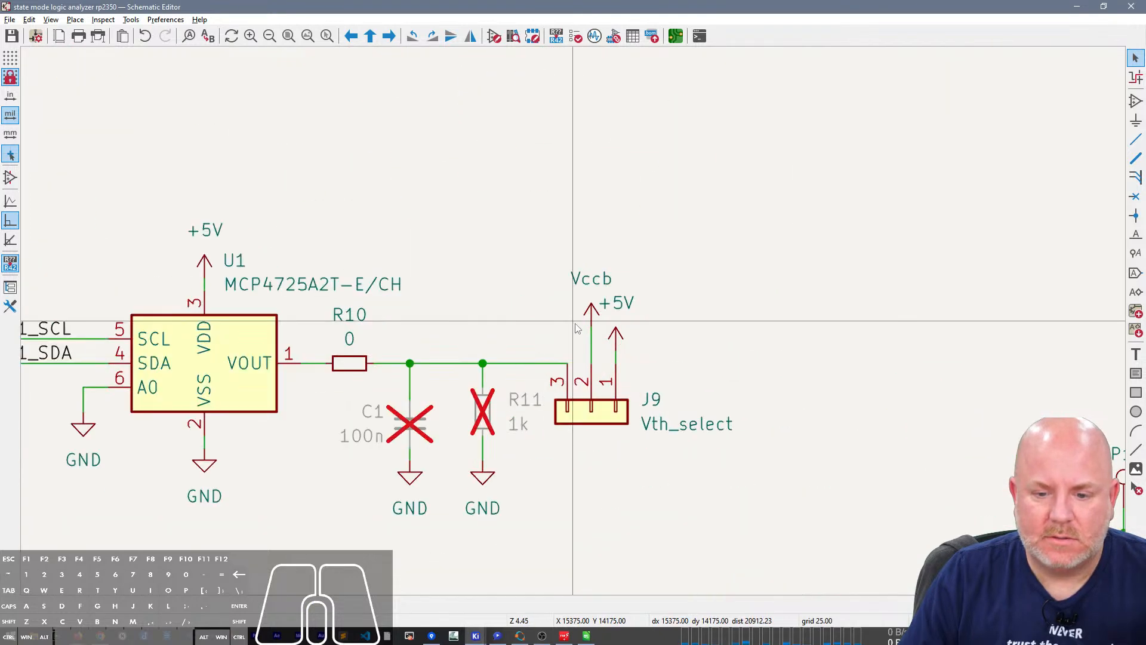
pyautogui.scroll(3, 576, 327)
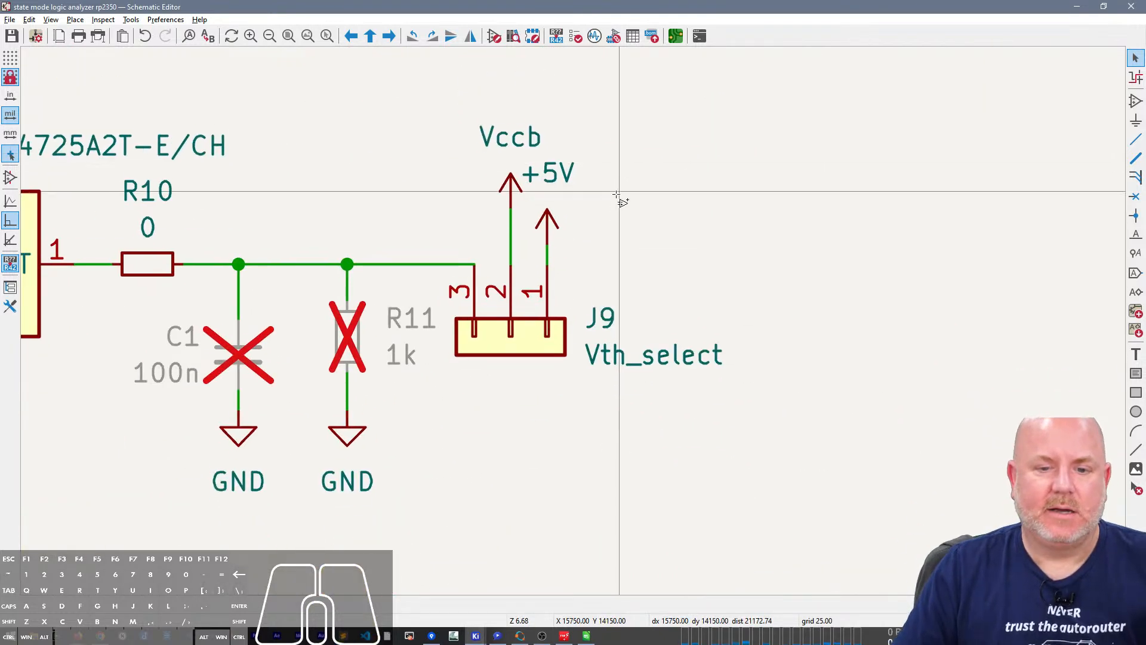
pyautogui.write('PWR-FA')
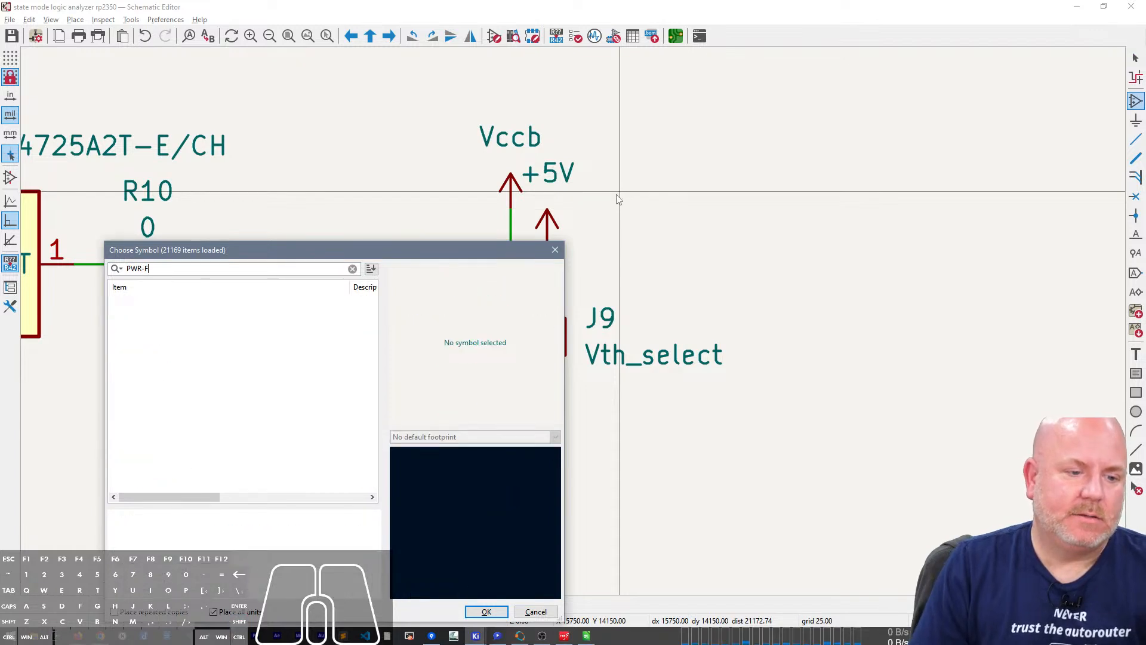
pyautogui.click(162, 317)
pyautogui.doubleClick(162, 314)
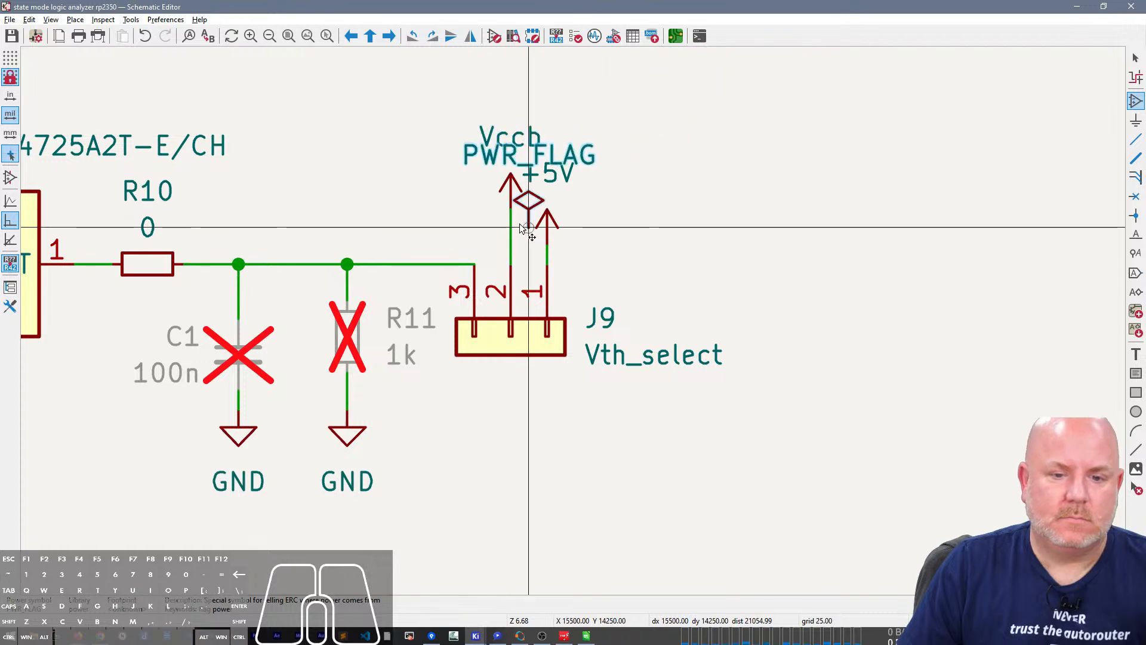
pyautogui.click(503, 220)
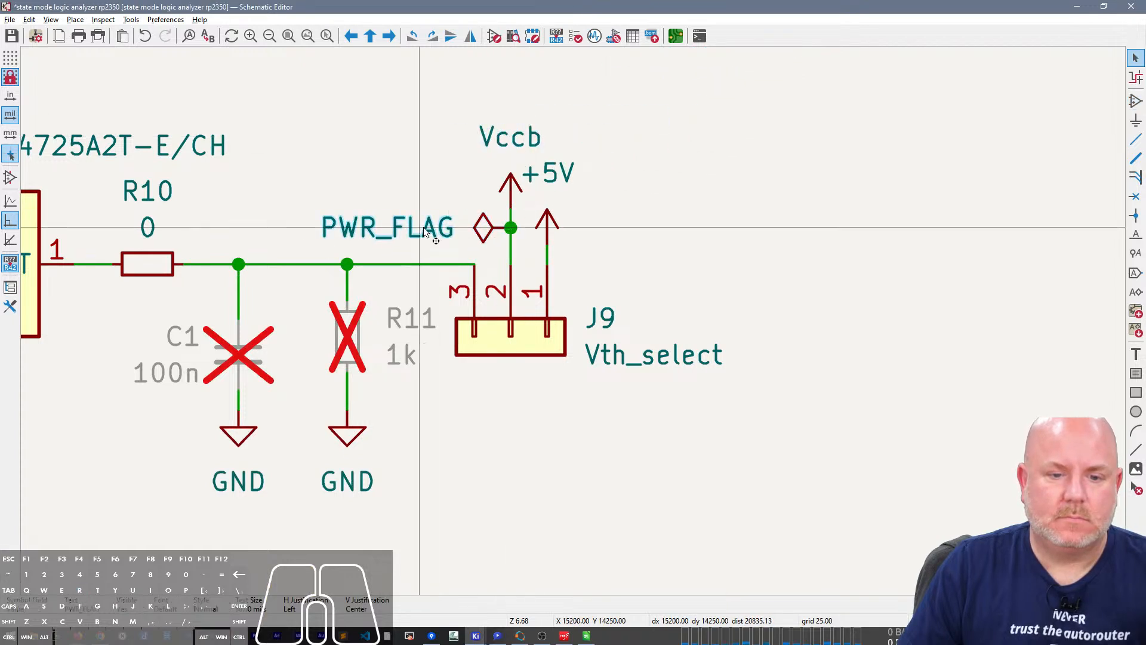
pyautogui.press('v')
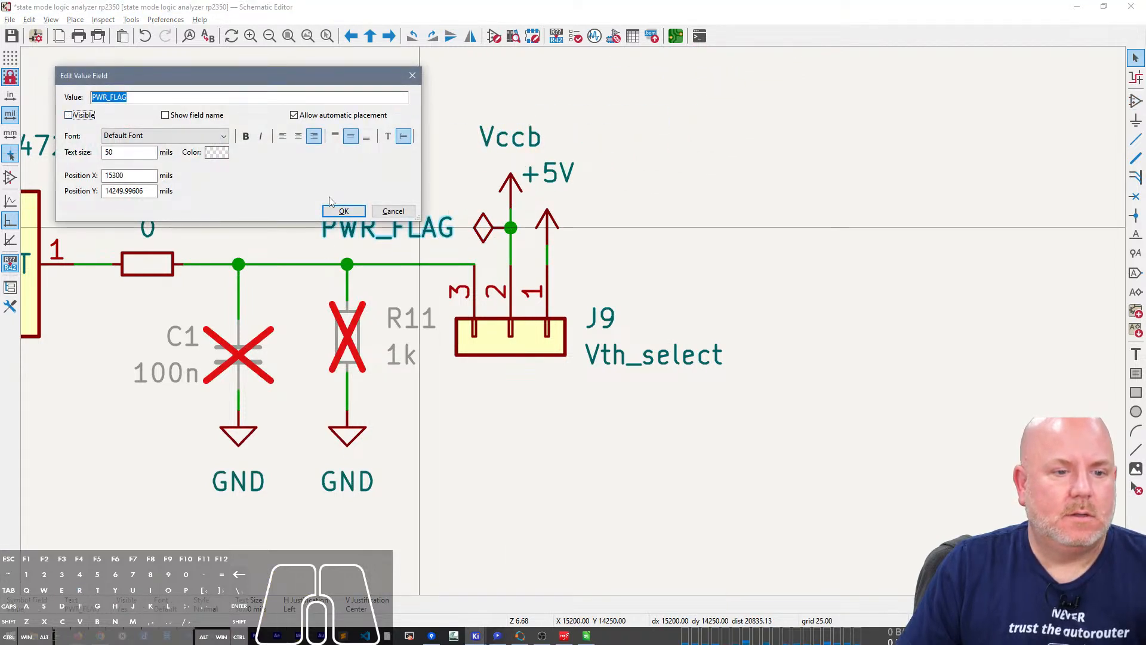
pyautogui.click(337, 211)
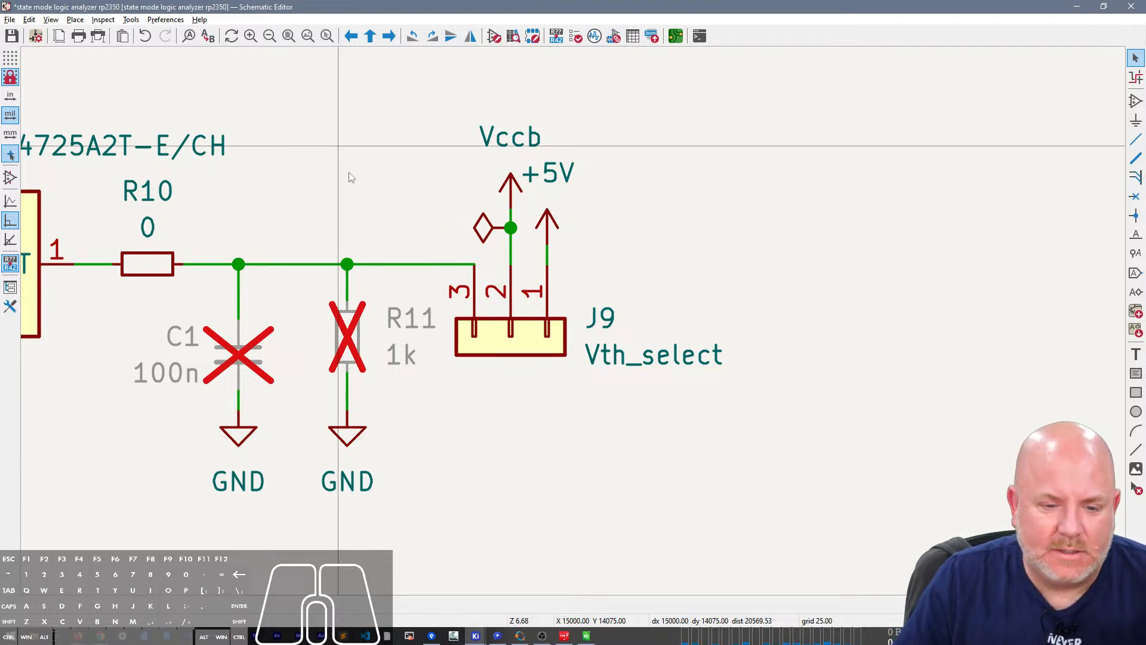
# Step: Rerun ERC, list the warnings, inspect the one about +3V3 and Vcca sharing the same items, and close the checker
pyautogui.scroll(-8, 337, 215)
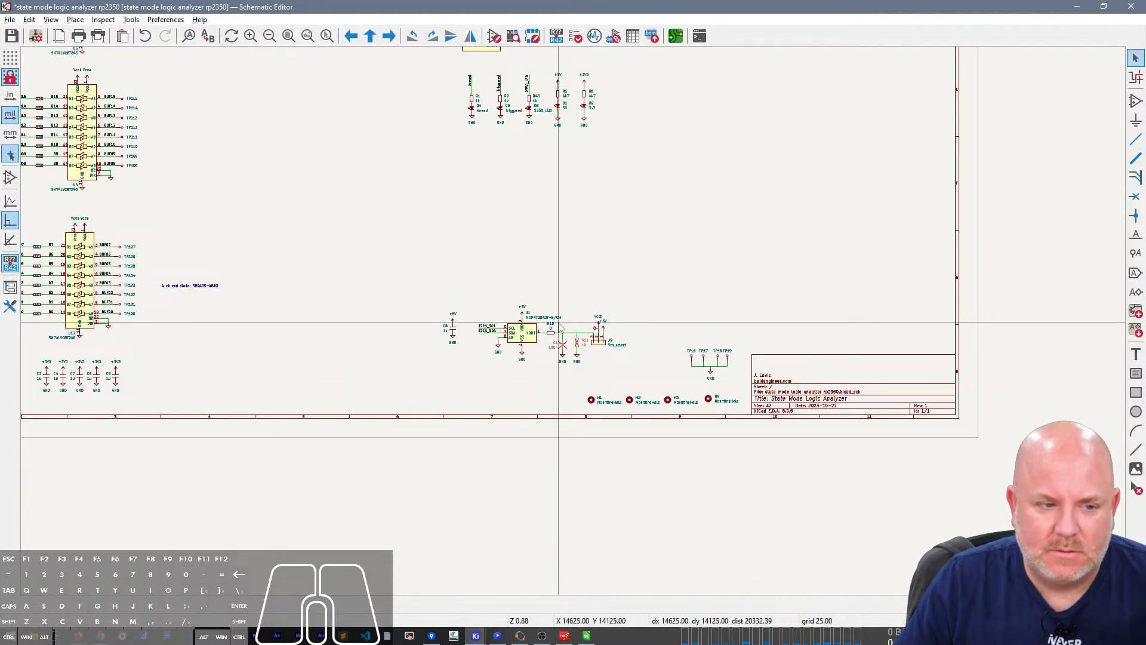
pyautogui.moveTo(410, 244); pyautogui.dragTo(709, 347, button='right')
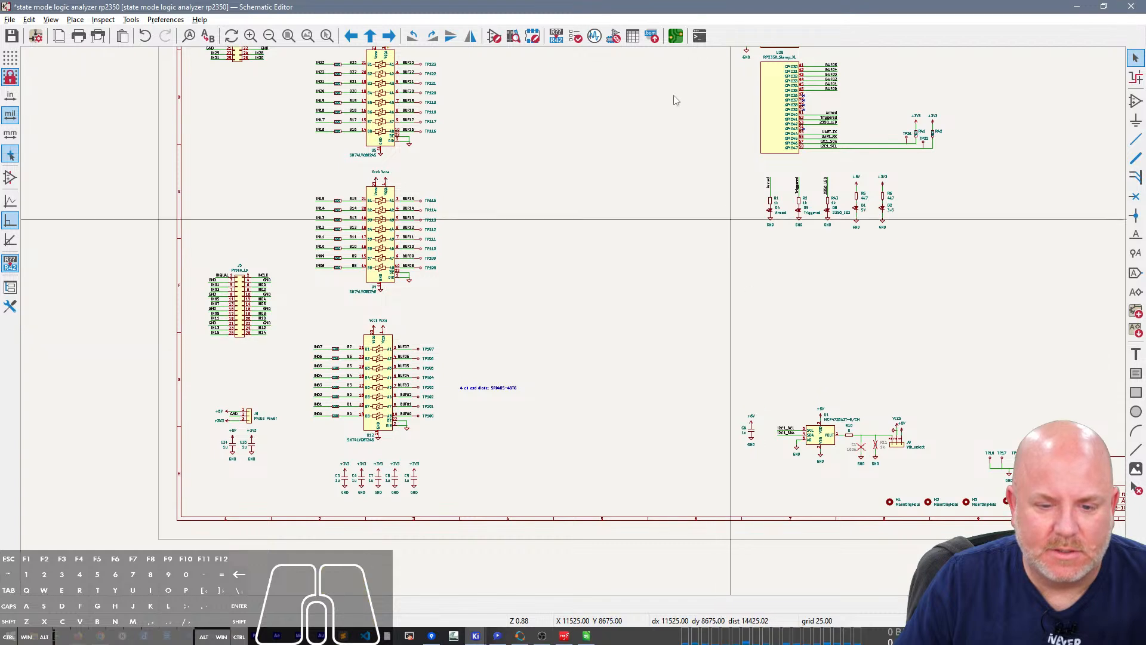
pyautogui.click(579, 32)
pyautogui.click(545, 272)
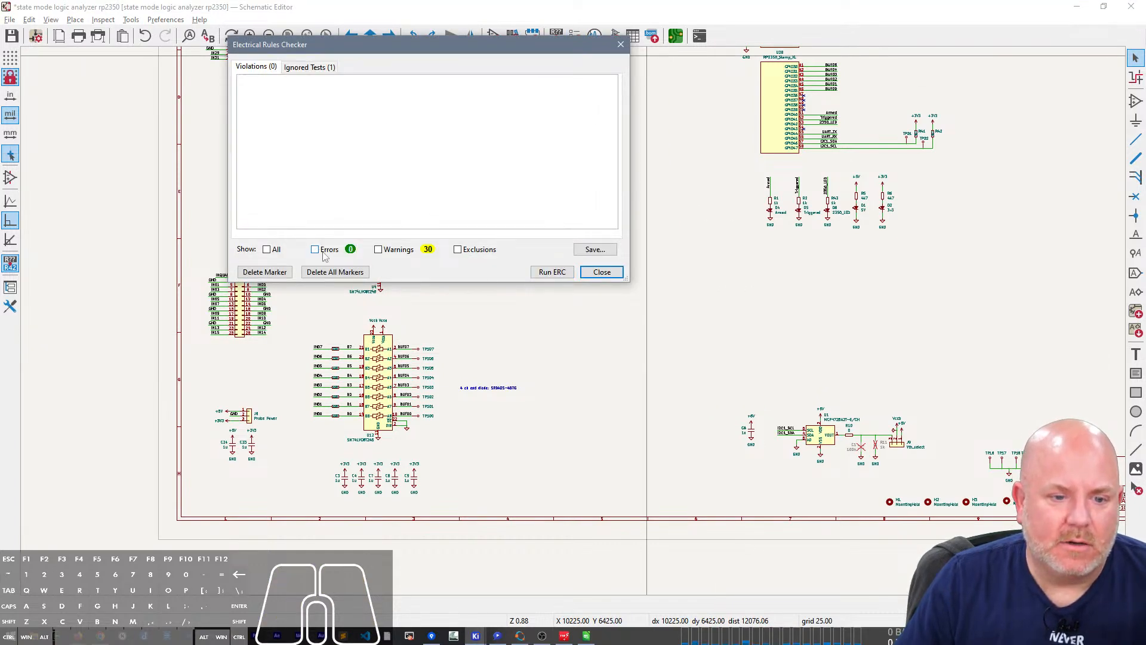
pyautogui.click(397, 251)
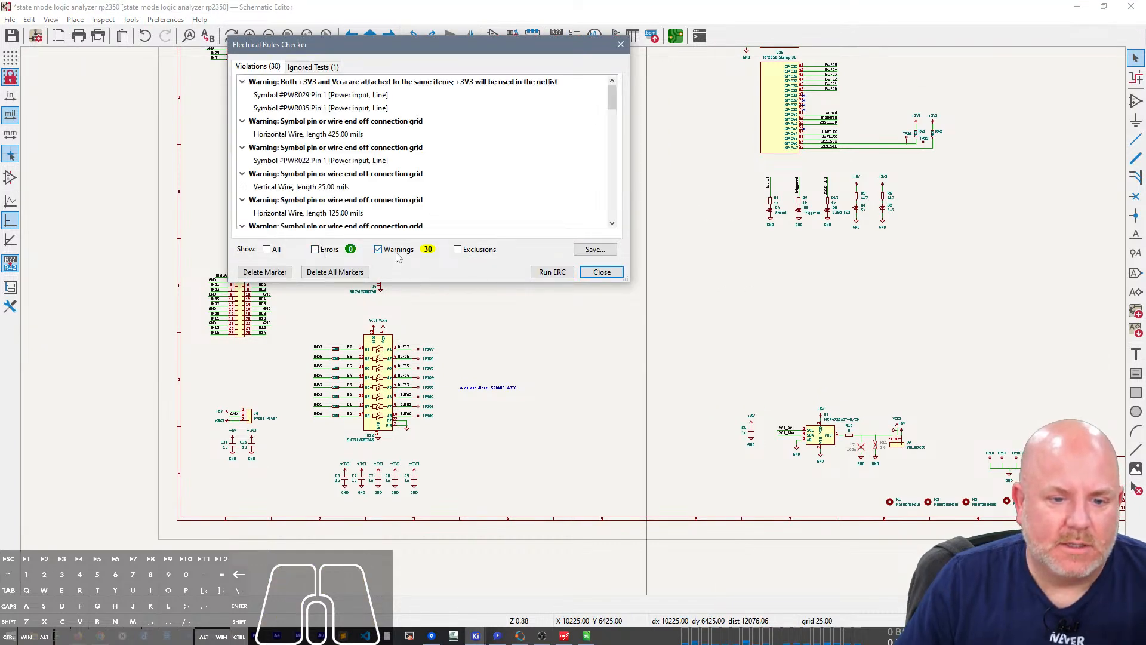
pyautogui.click(422, 82)
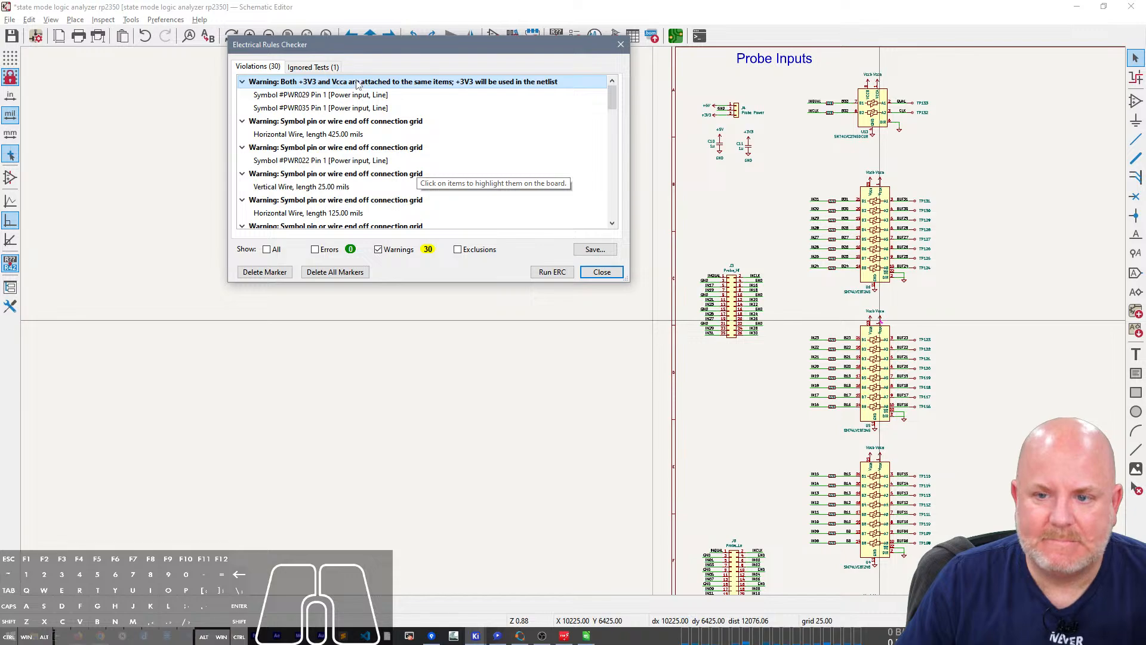
pyautogui.click(594, 273)
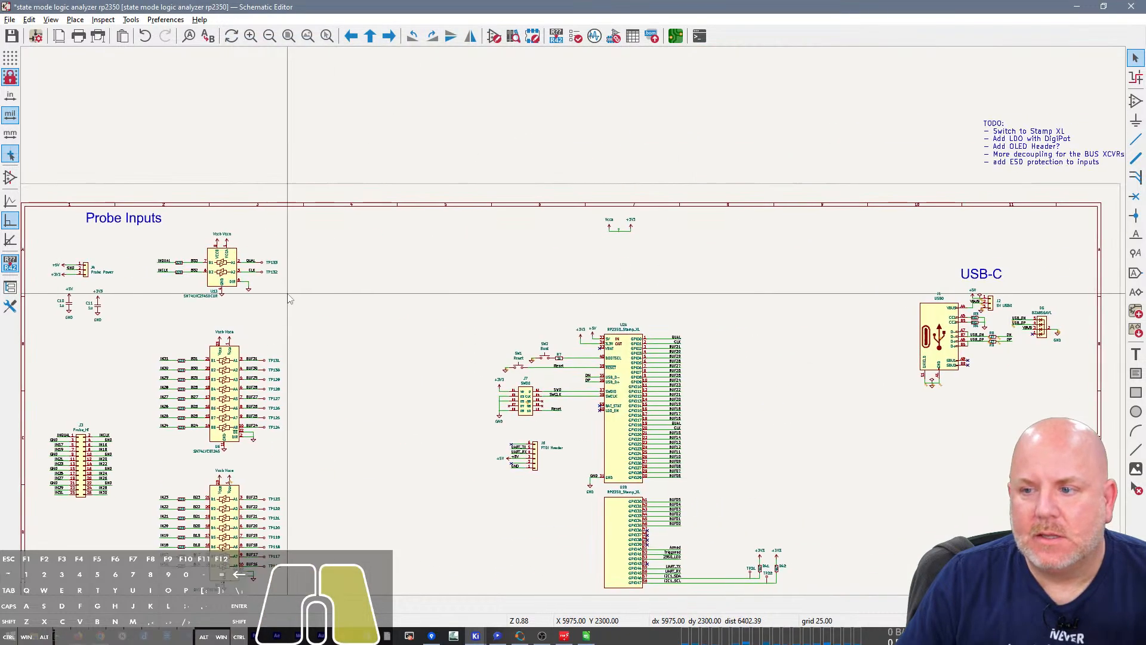
# Step: Remove the wire joining the Vcca and +3V3 power symbols near the sheet's upper border
pyautogui.scroll(4, 604, 242)
pyautogui.scroll(-3, 573, 321)
pyautogui.moveTo(775, 555); pyautogui.dragTo(705, 119, button='right')
pyautogui.moveTo(747, 376); pyautogui.dragTo(746, 192, button='right')
pyautogui.scroll(-2, 575, 326)
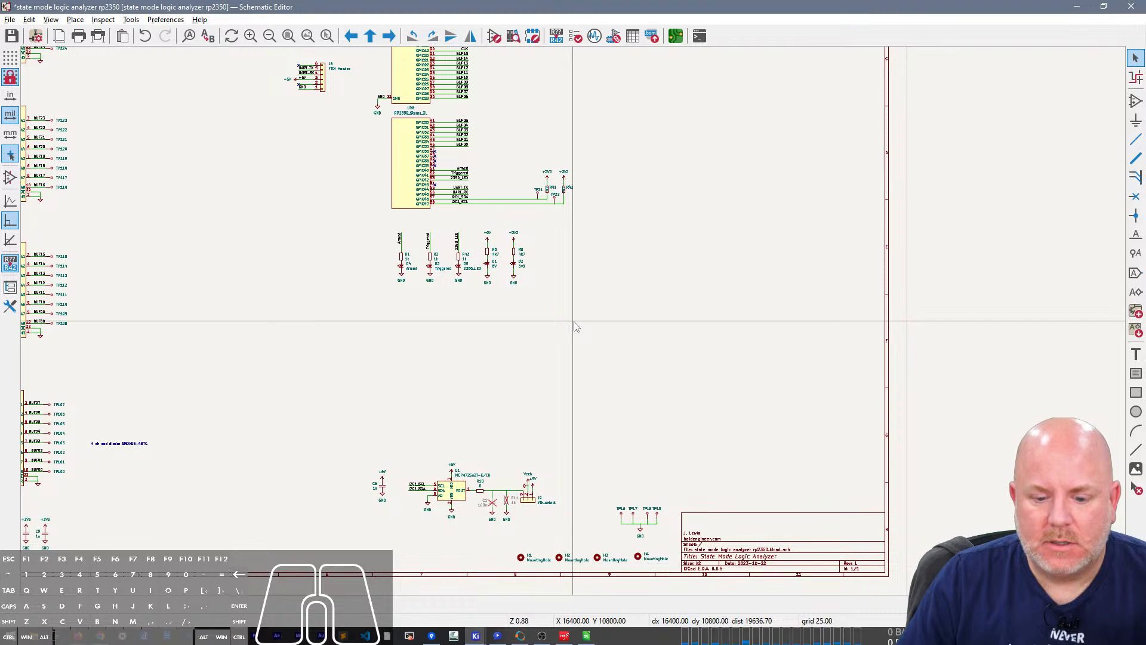
pyautogui.moveTo(586, 121); pyautogui.dragTo(609, 479, button='right')
pyautogui.scroll(3, 415, 220)
pyautogui.moveTo(625, 318); pyautogui.dragTo(602, 272)
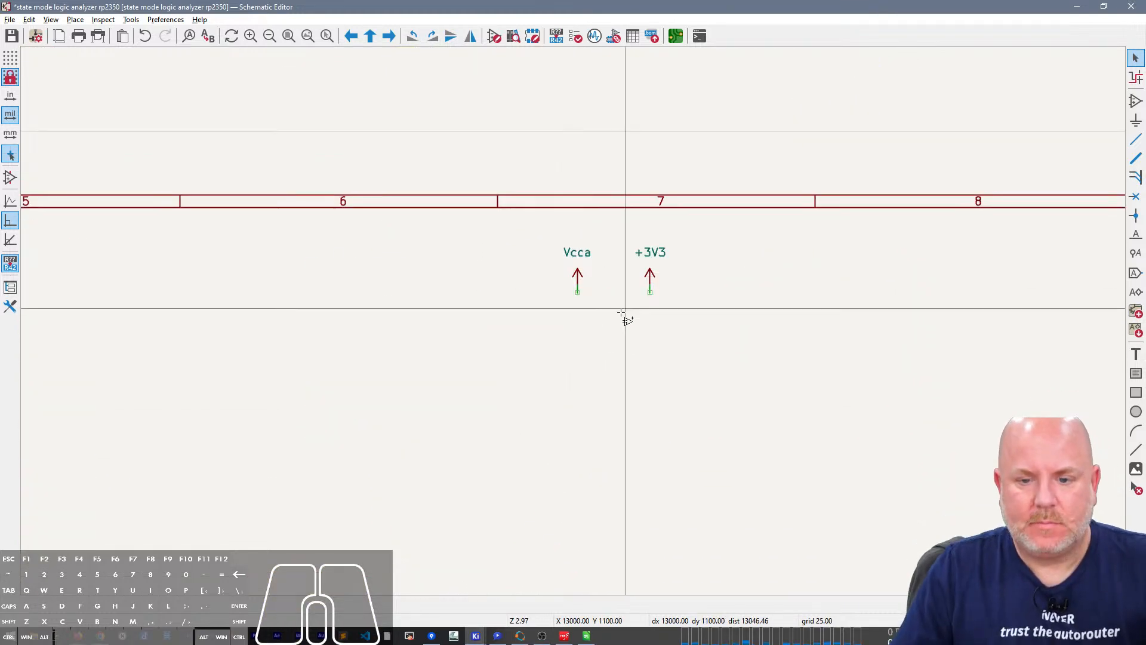
# Step: Place a two-pin Conn_01x02 connector below the power symbols near the upper border, pins up, with pin 2 on Vcca
pyautogui.press('p')
pyautogui.press('BackSpace')
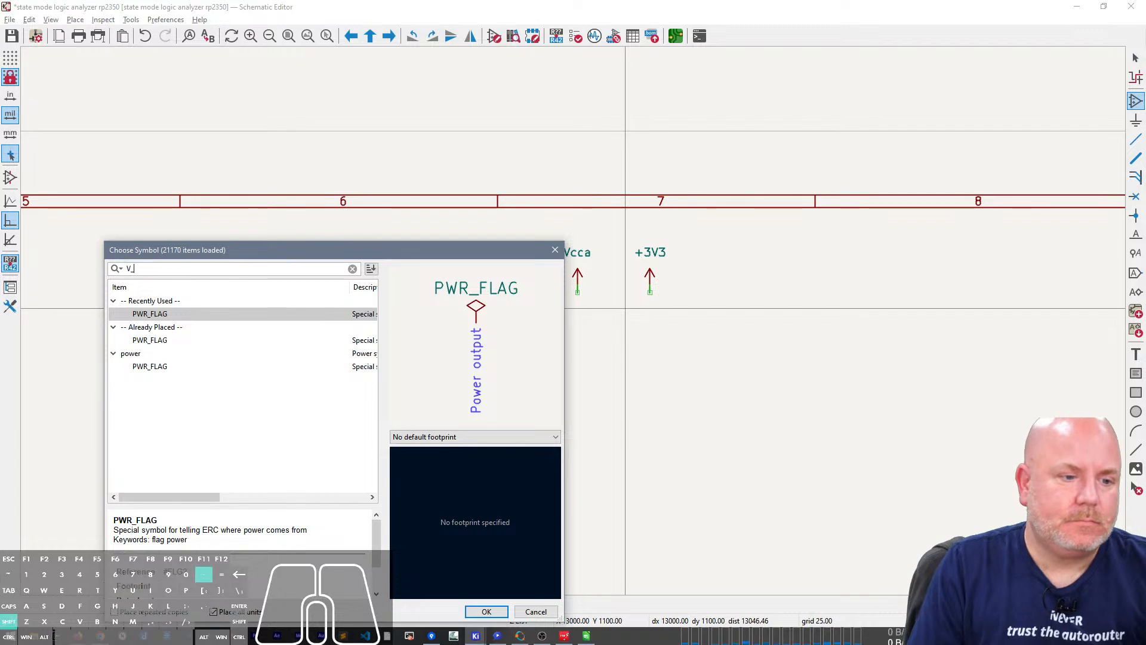
pyautogui.write('V_CONN')
pyautogui.press('BackSpace')
pyautogui.press('BackSpace')
pyautogui.press('BackSpace')
pyautogui.press('BackSpace')
pyautogui.press('BackSpace')
pyautogui.press('BackSpace')
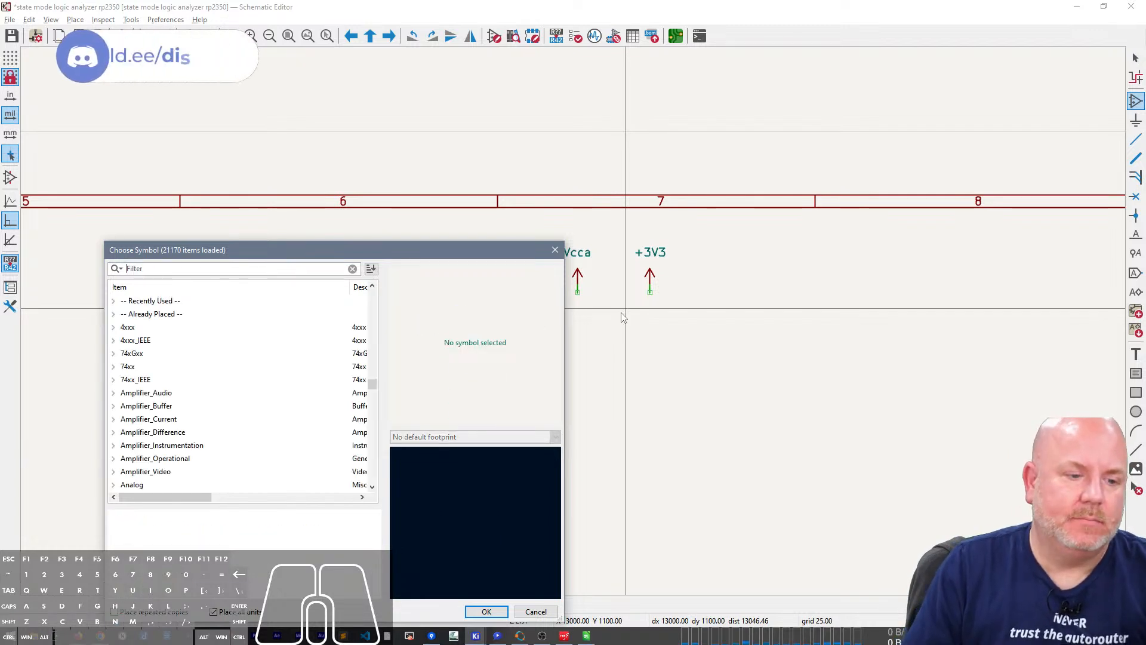
pyautogui.write('COnn')
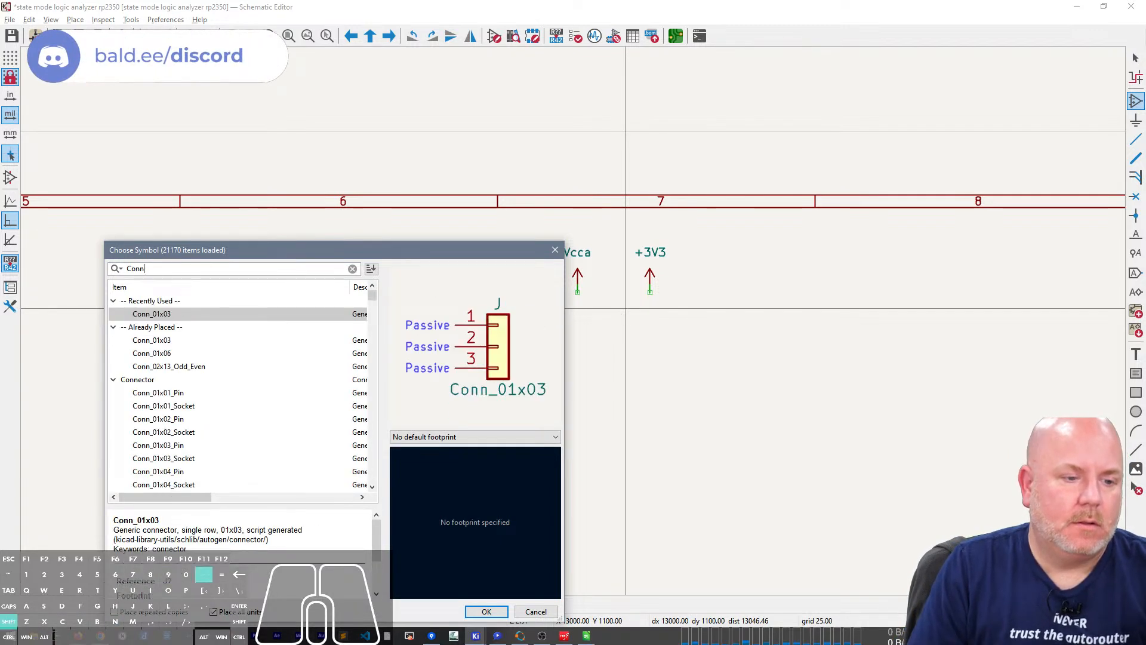
pyautogui.write('_1x')
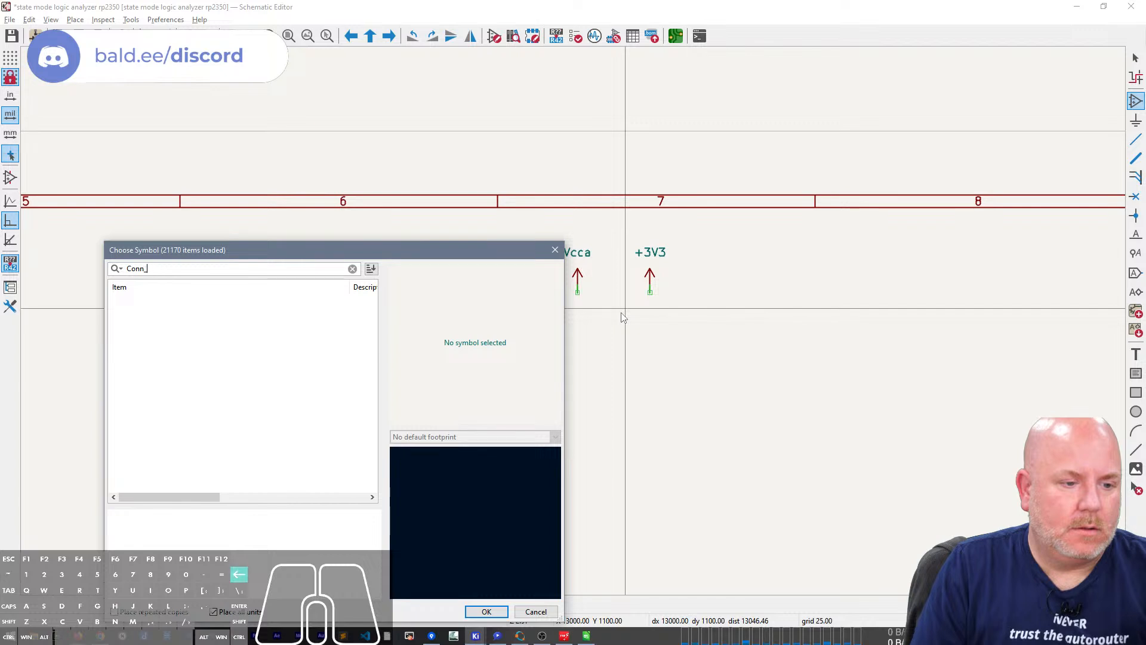
pyautogui.press('BackSpace')
pyautogui.write('x02')
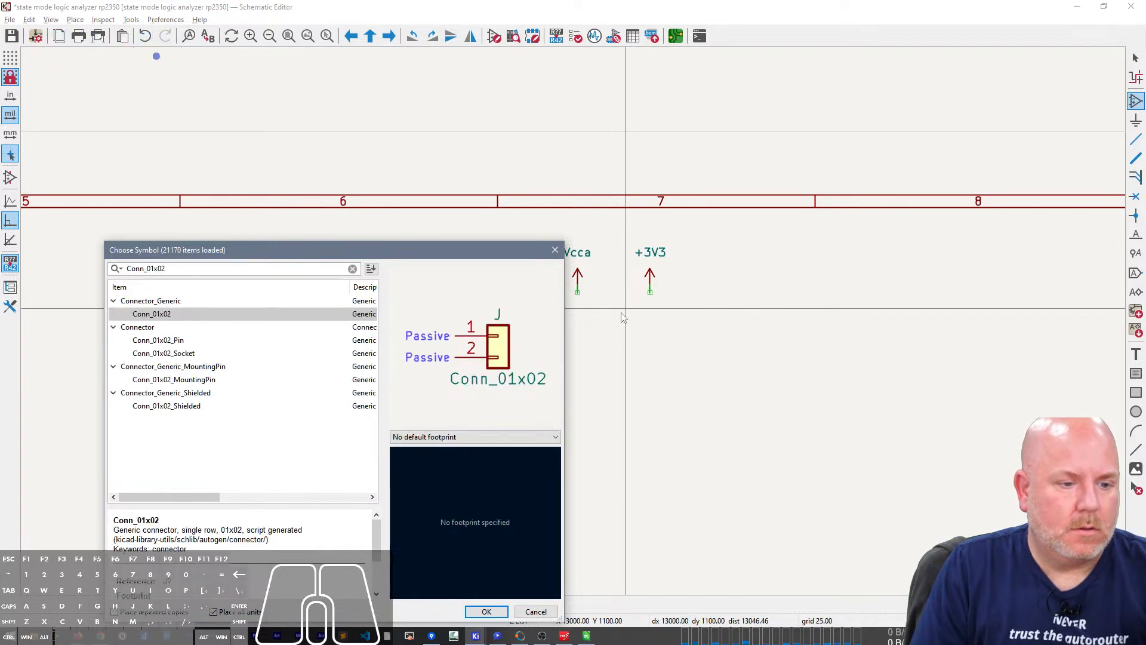
pyautogui.press('Return')
pyautogui.press('r')
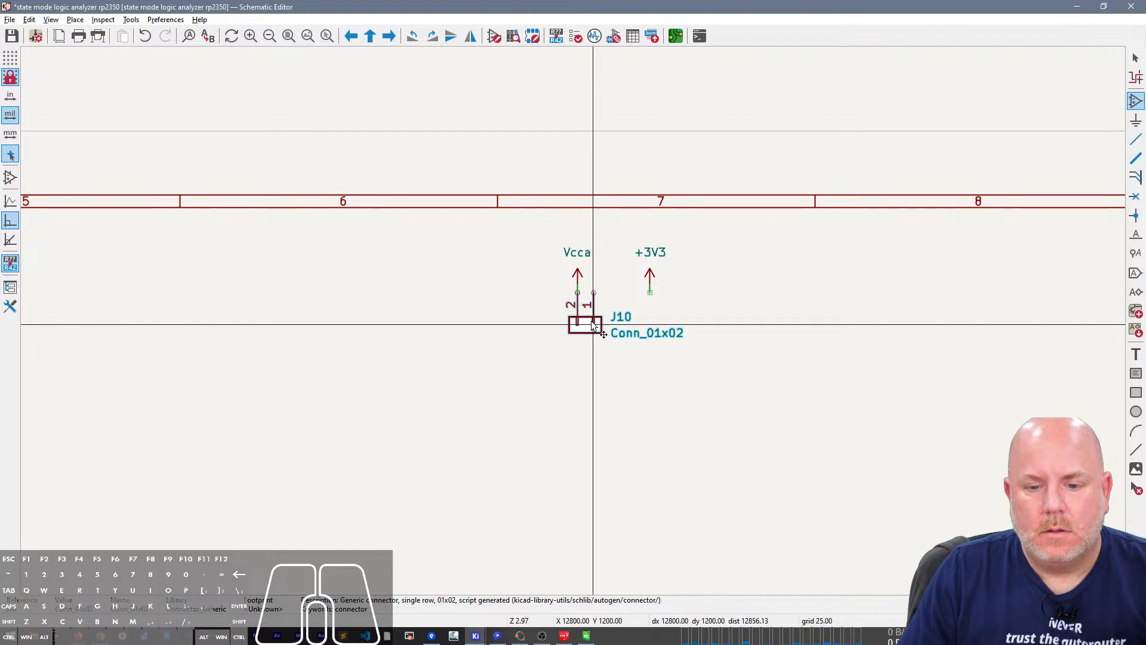
pyautogui.click(591, 320)
pyautogui.press('Escape')
# Step: Move the +3V3 power symbol onto pin 1 of the new connector and raise its label above the Vcca label
pyautogui.moveTo(651, 281); pyautogui.dragTo(594, 286)
pyautogui.click(602, 253)
pyautogui.press('m')
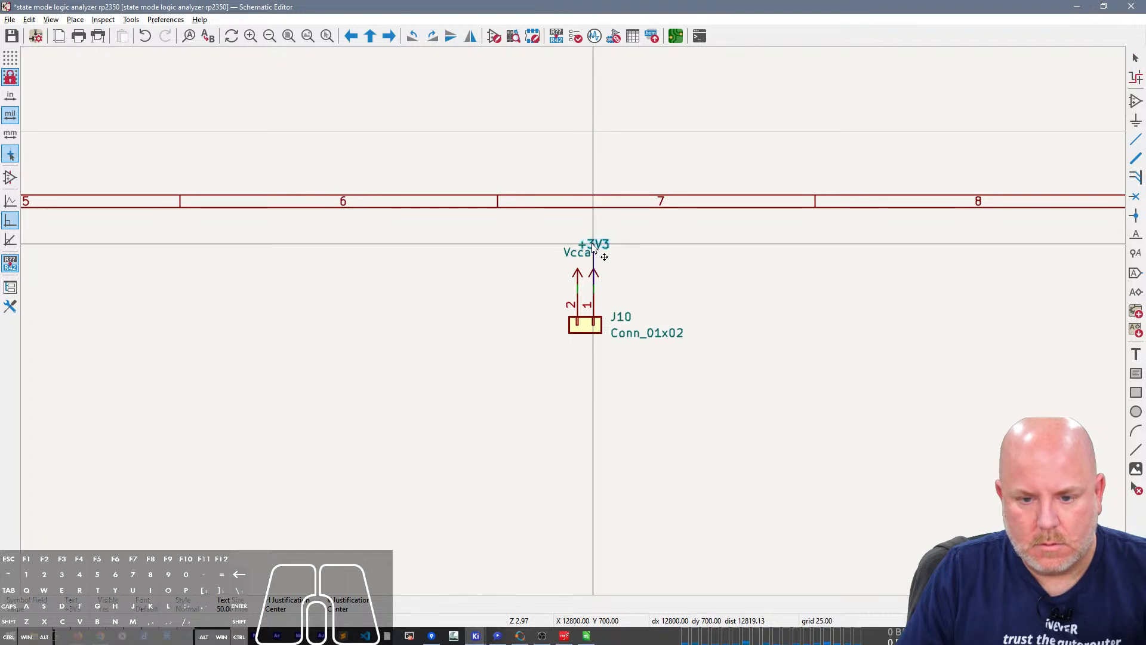
pyautogui.click(594, 236)
# Step: Set the value of connector J10 to Vcca_select
pyautogui.click(650, 328)
pyautogui.write('e')
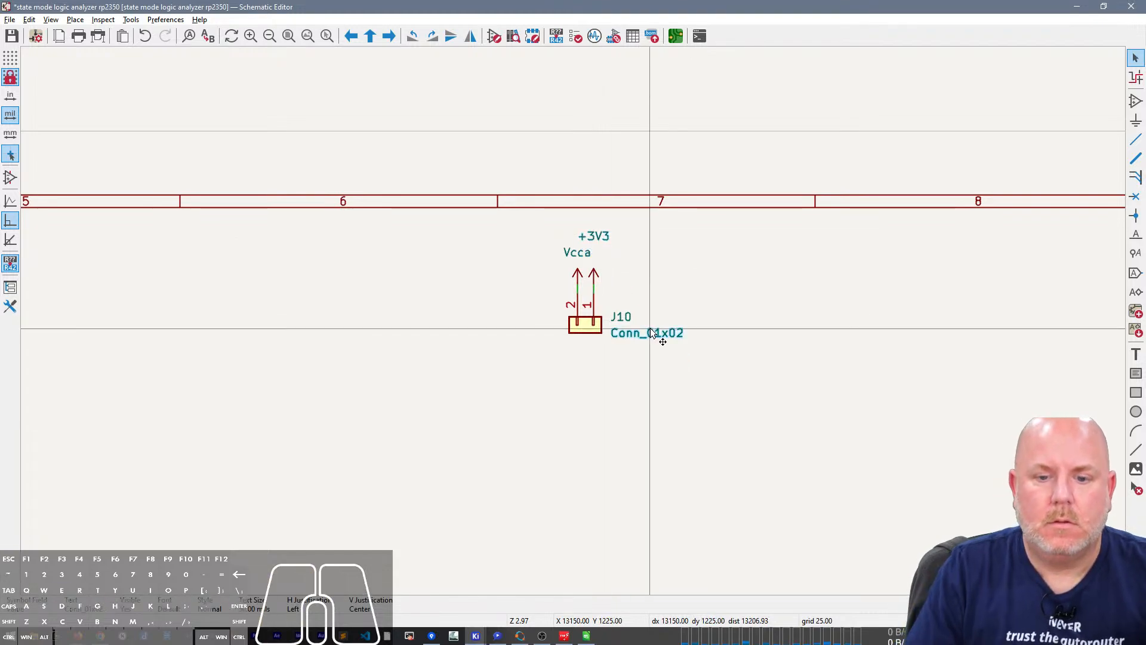
pyautogui.write('Vcca_selec')
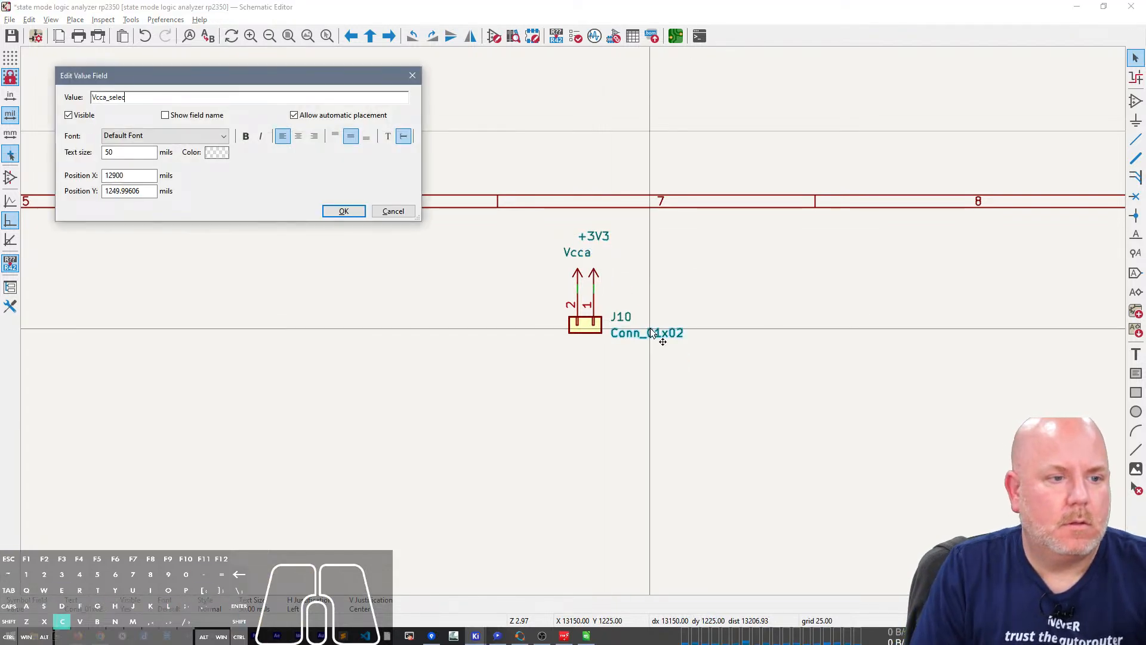
pyautogui.write('t')
pyautogui.press('Return')
# Step: Rename the value of connector J9 beside the DAC circuit to Vccb_select
pyautogui.scroll(-10, 683, 404)
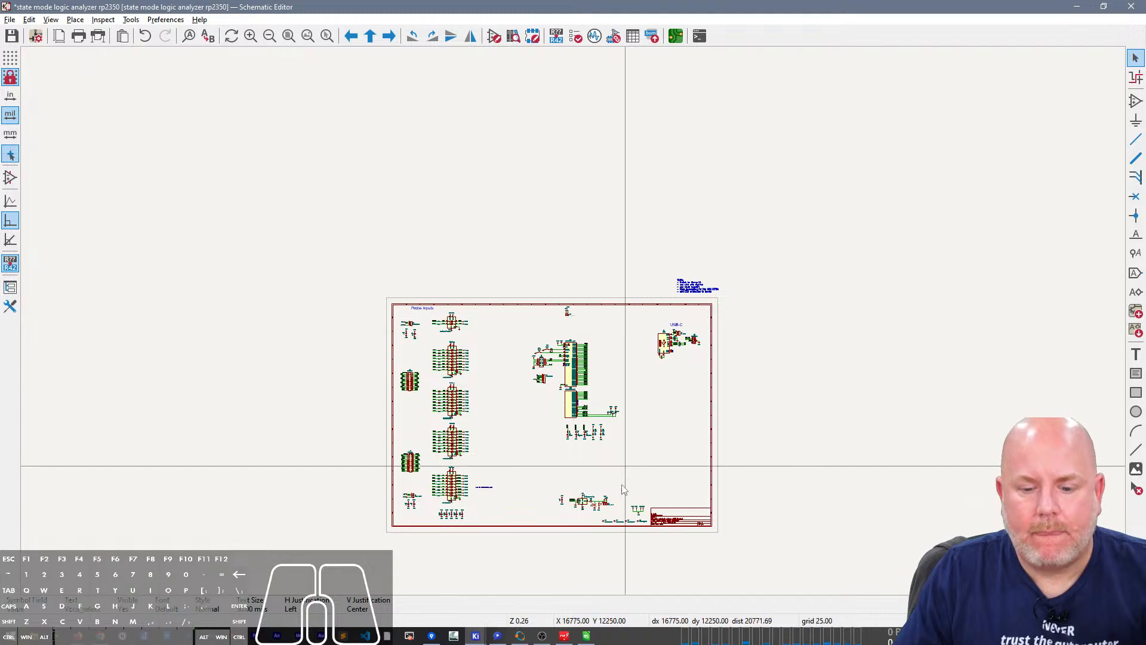
pyautogui.scroll(8, 627, 475)
pyautogui.click(619, 149)
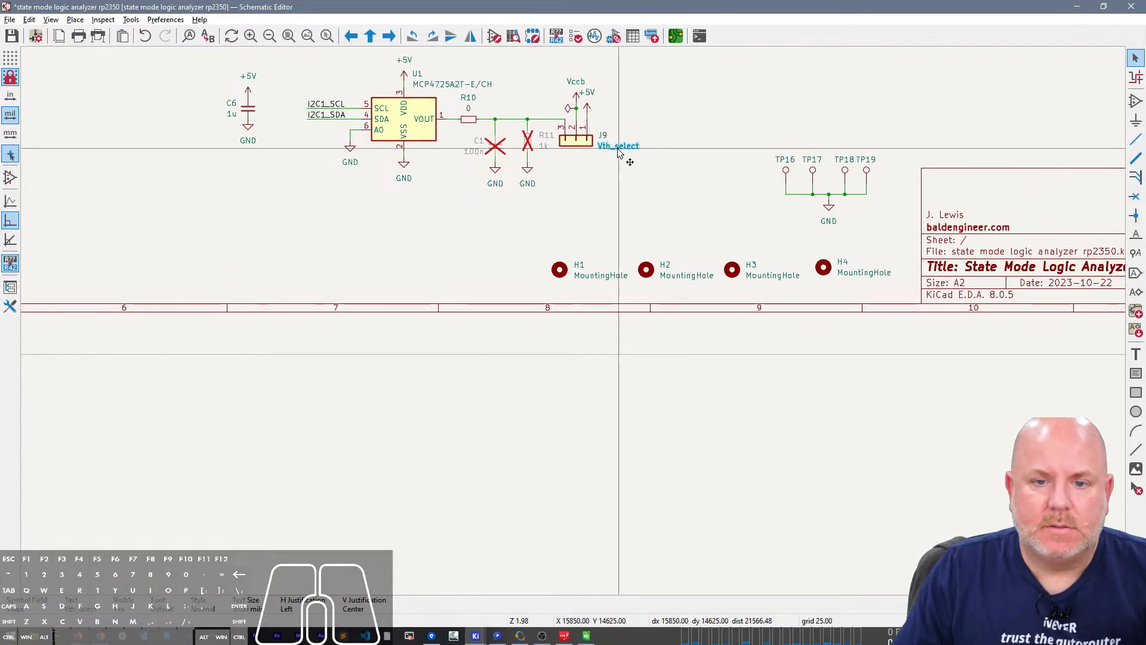
pyautogui.press('e')
pyautogui.write('Vccb_select')
pyautogui.press('Return')
# Step: Rerun ERC with the new J10 connector in place and close the checker
pyautogui.scroll(-8, 577, 279)
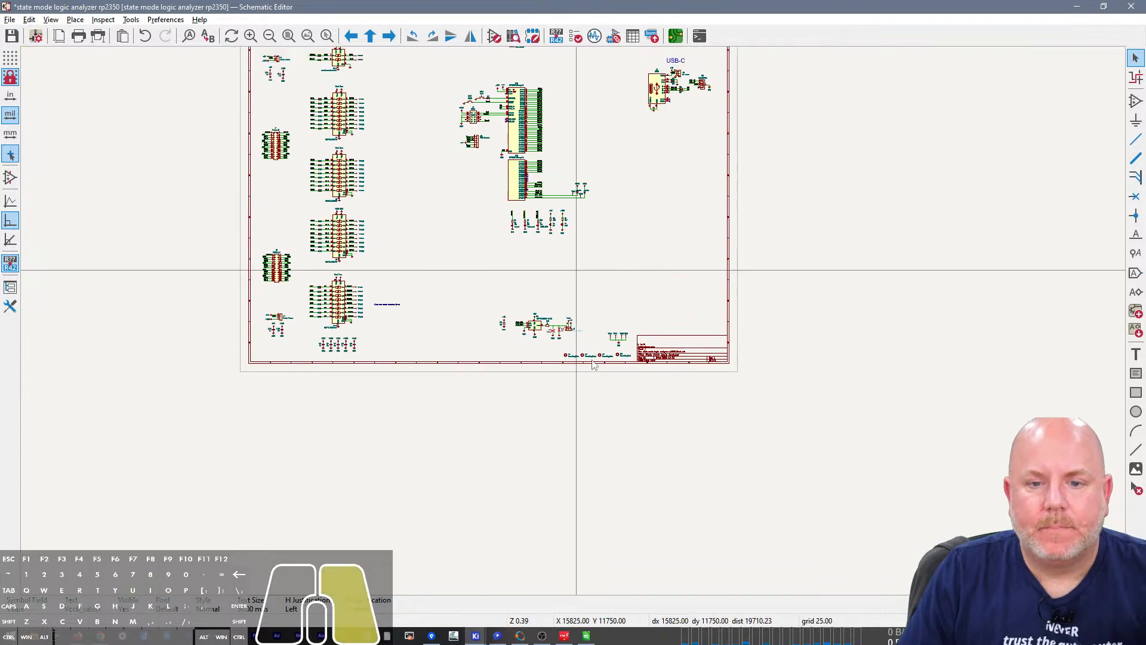
pyautogui.scroll(9, 578, 279)
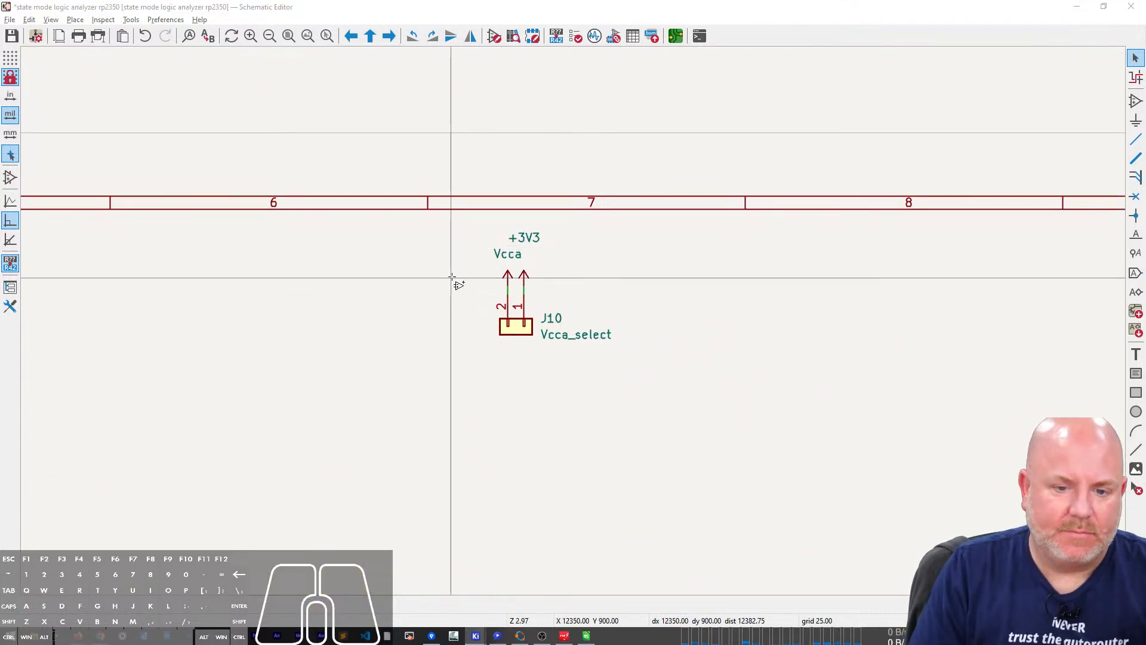
pyautogui.click(573, 37)
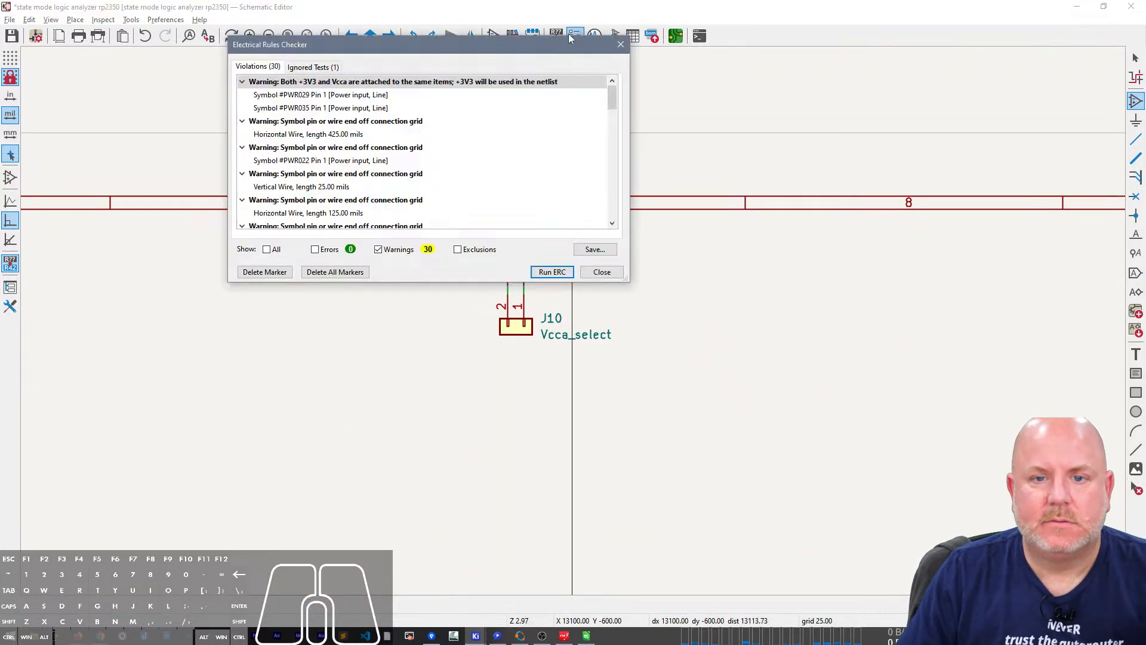
pyautogui.click(552, 272)
pyautogui.click(602, 272)
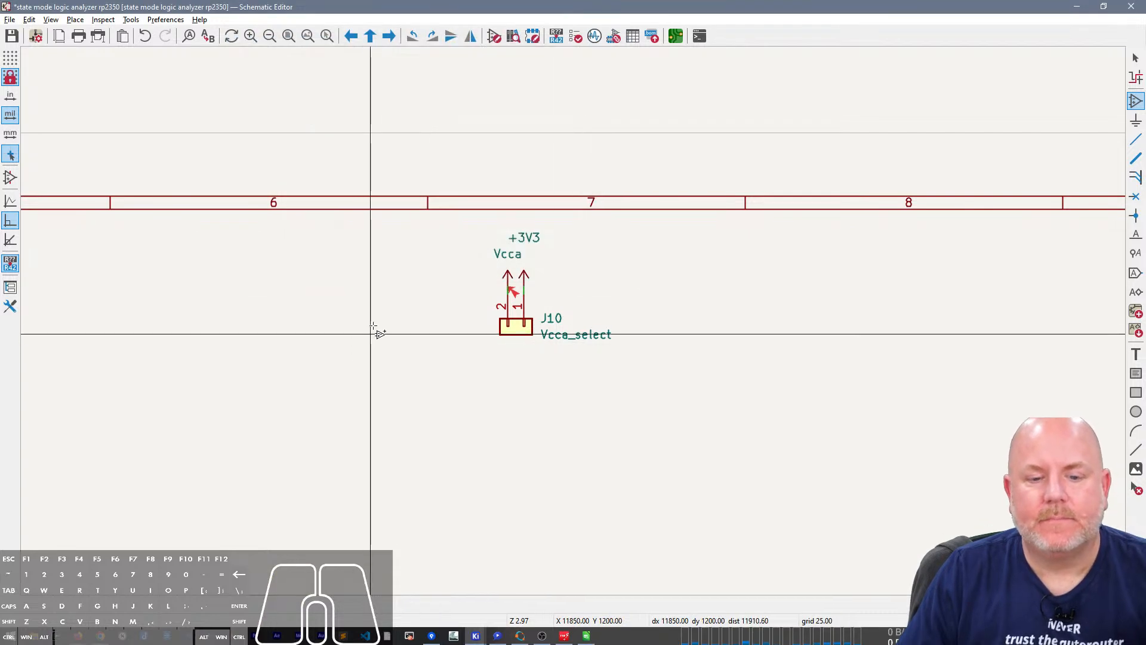
# Step: Place a sideways PWR_FLAG on the Vcca connection at J10 pin 2 and hide its value text
pyautogui.click(379, 319)
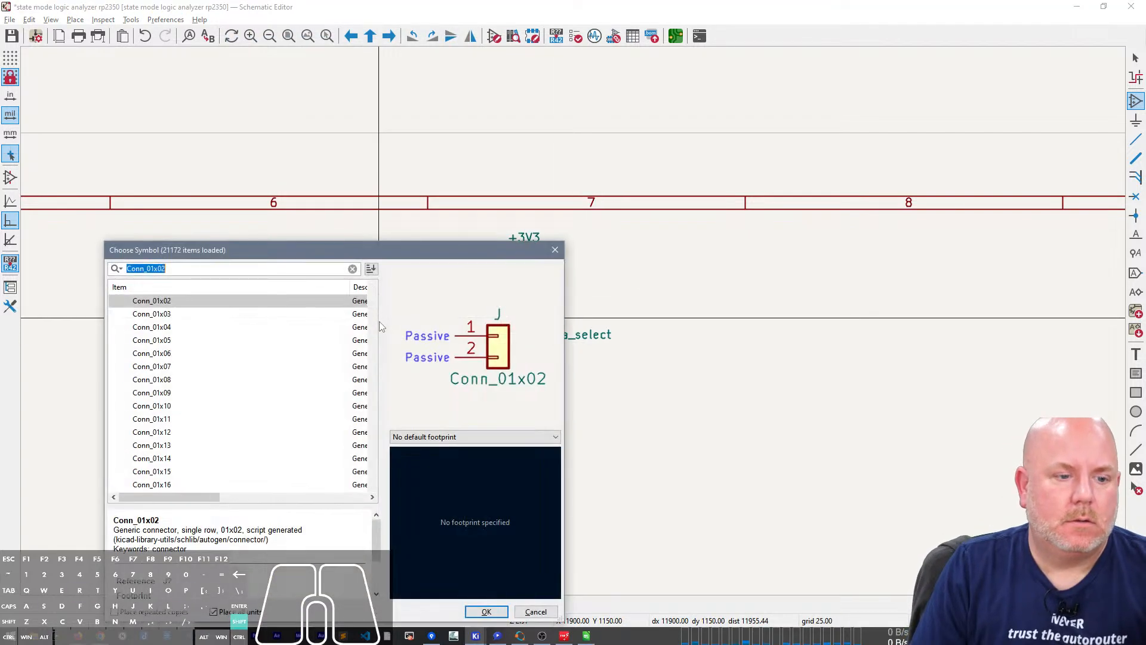
pyautogui.write('pwr_flag')
pyautogui.press('Return')
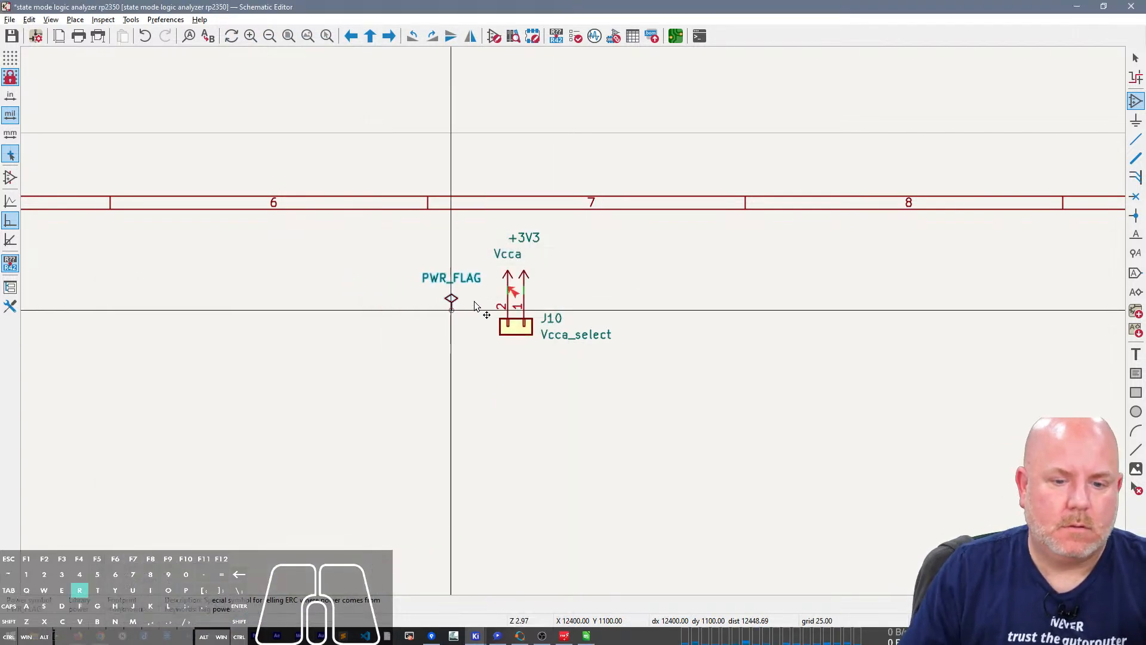
pyautogui.click(507, 294)
pyautogui.press('Escape')
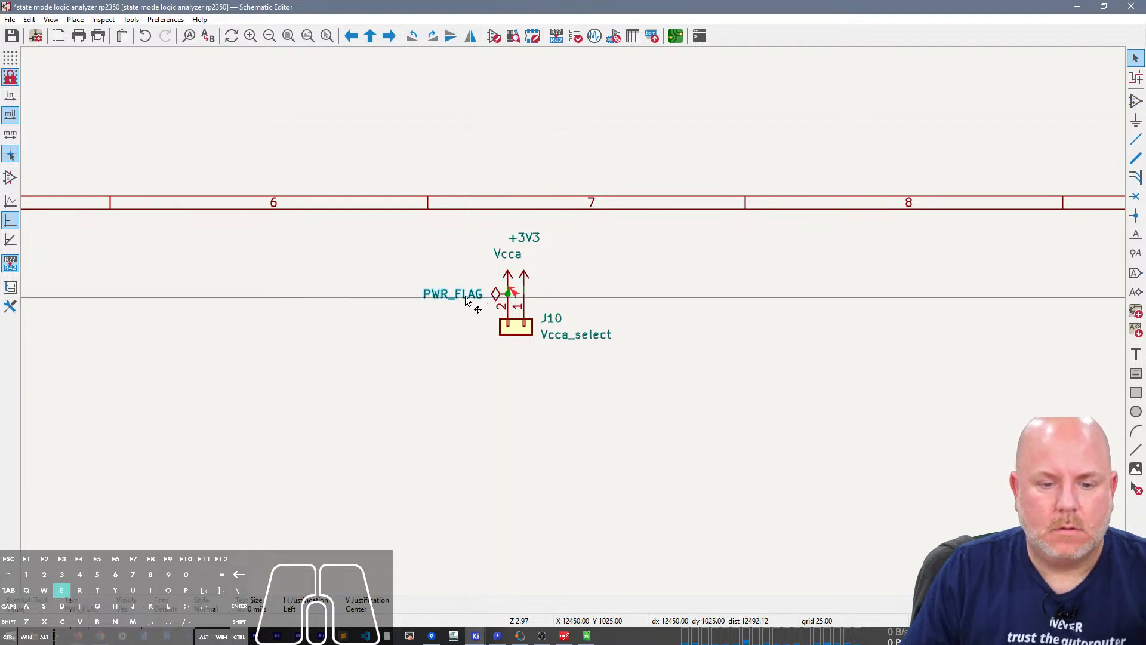
pyautogui.press('e')
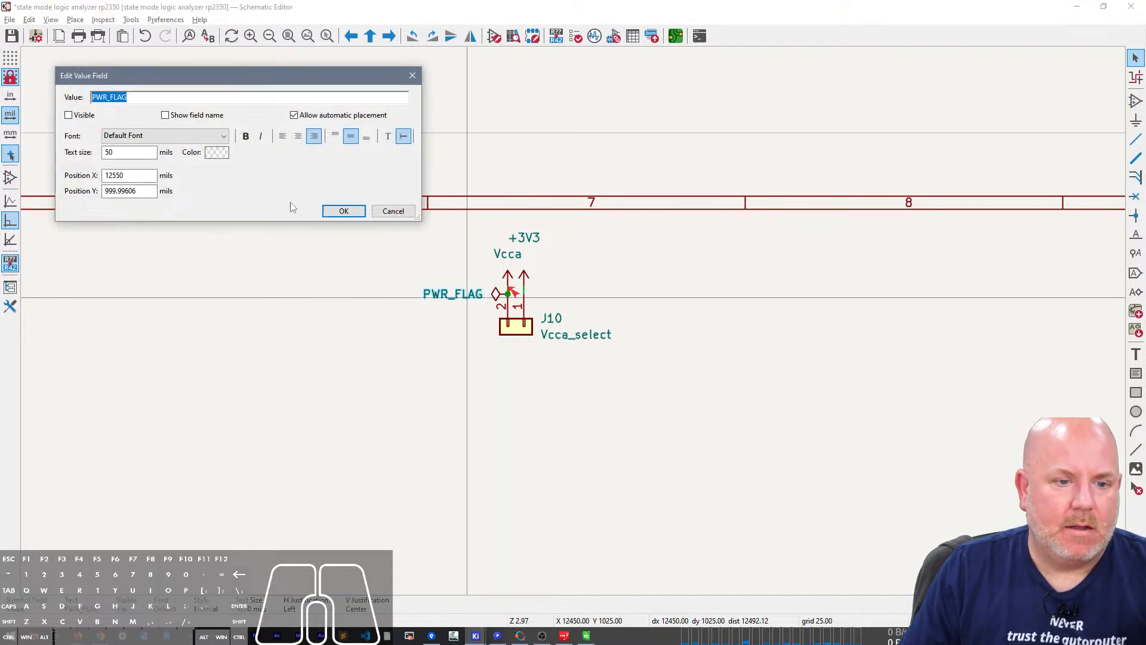
pyautogui.click(344, 211)
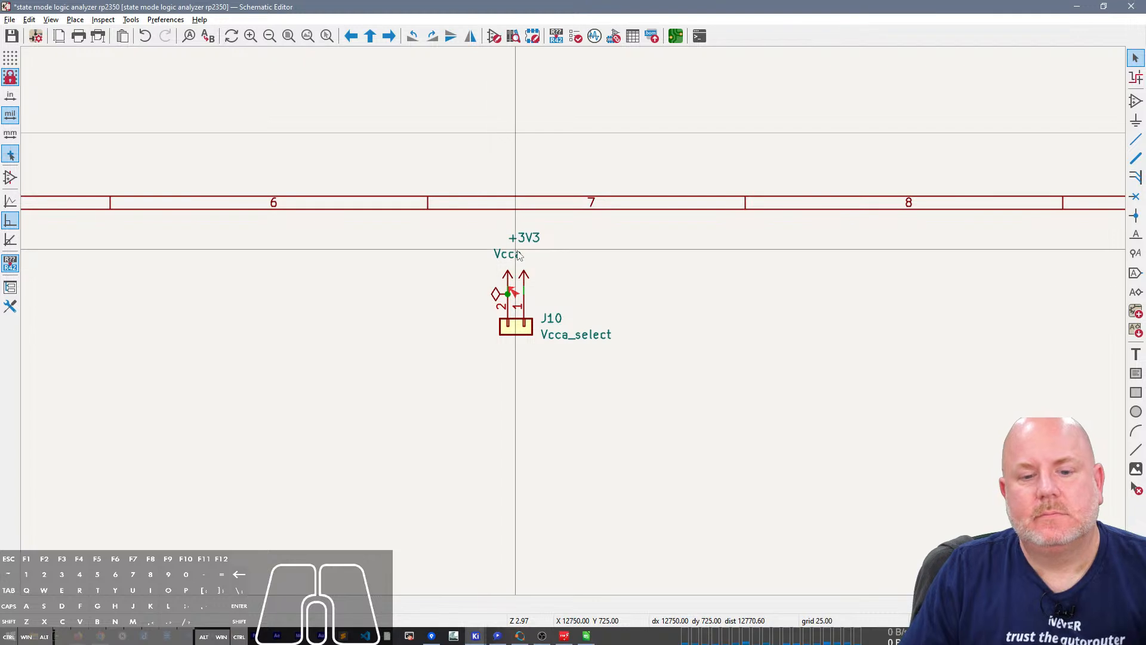
# Step: Spread the +3V3 and Vcca symbols outward from J10, keeping their wires attached to the pins
pyautogui.click(528, 285)
pyautogui.click(545, 286)
pyautogui.click(509, 285)
pyautogui.press('g')
pyautogui.click(487, 287)
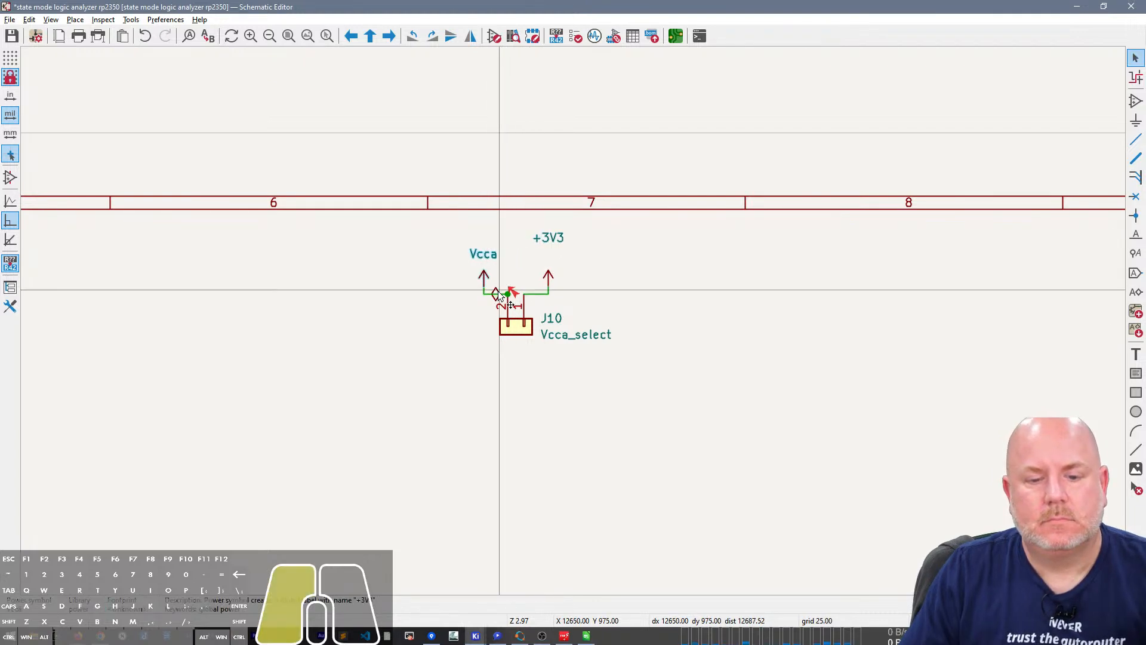
# Step: Stand the PWR_FLAG upright on J10 pin 2 and wire the Vcca symbol to that pin
pyautogui.press('s')
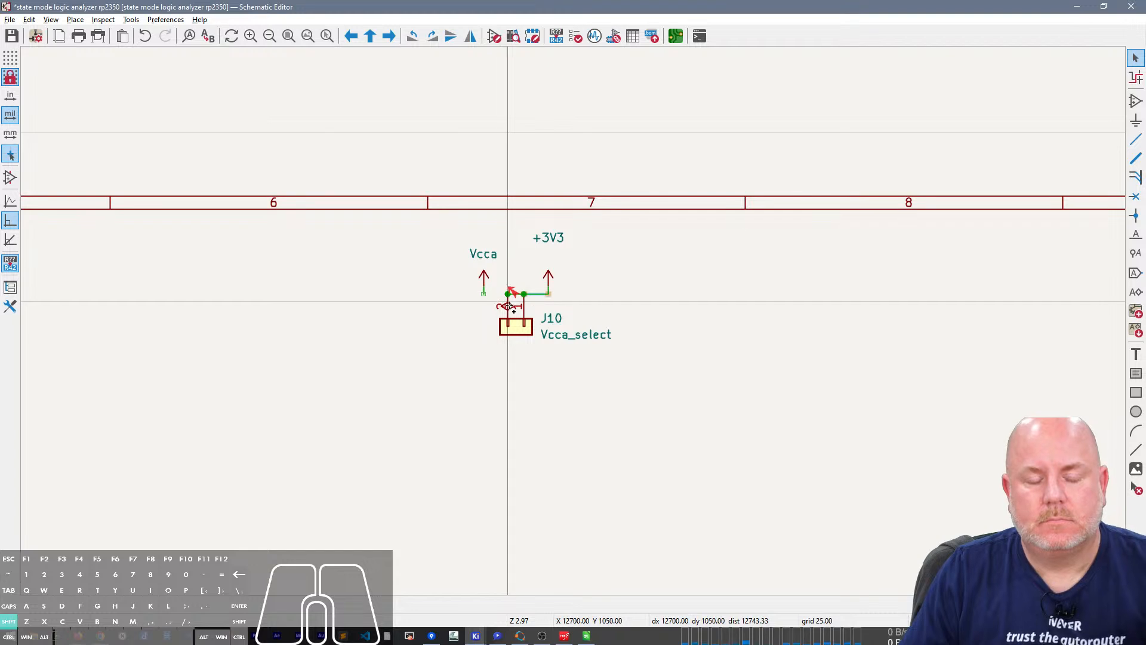
pyautogui.click(511, 305)
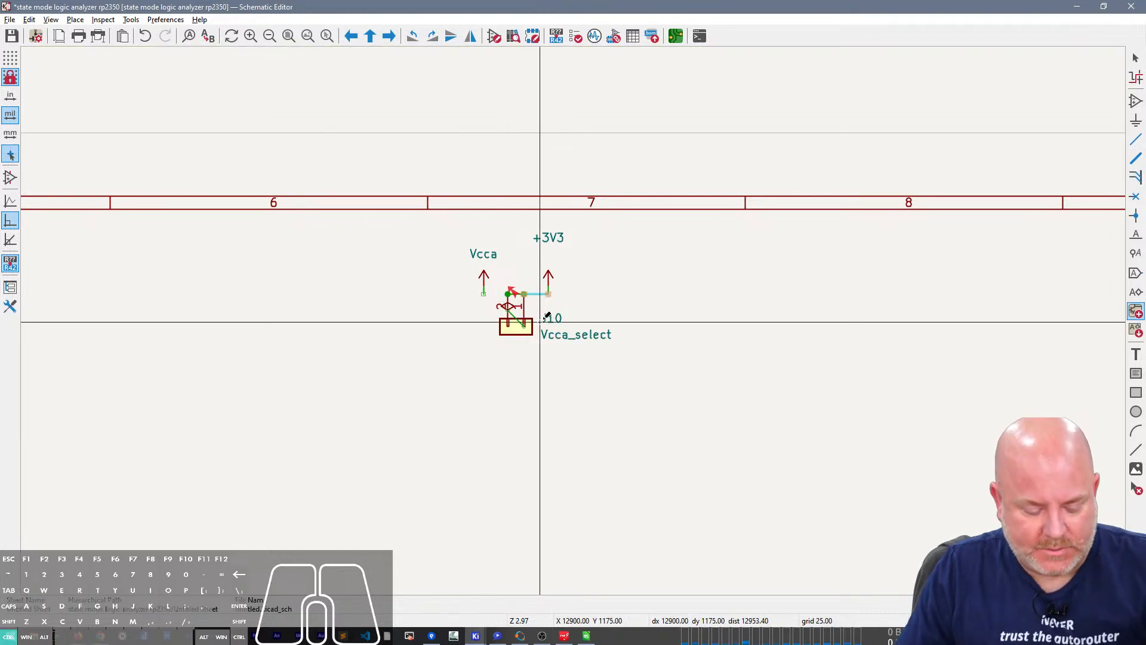
pyautogui.press('Escape')
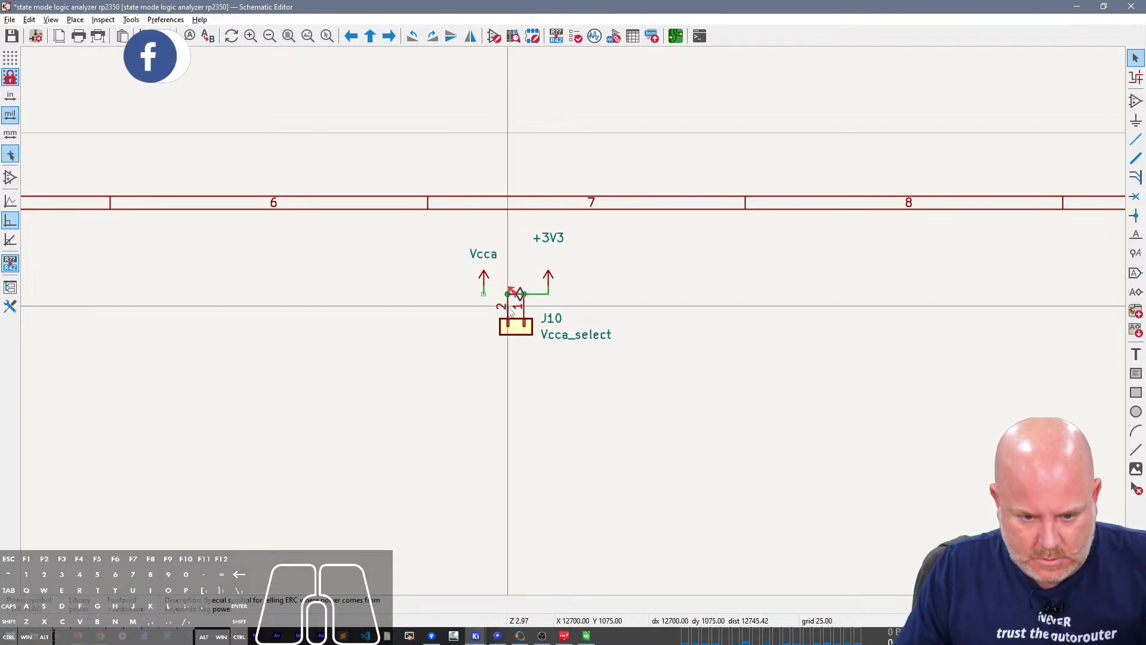
pyautogui.click(483, 294)
pyautogui.click(507, 294)
pyautogui.press('Escape')
# Step: Lower the +3V3 label so it sits level with the Vcca label
pyautogui.click(544, 280)
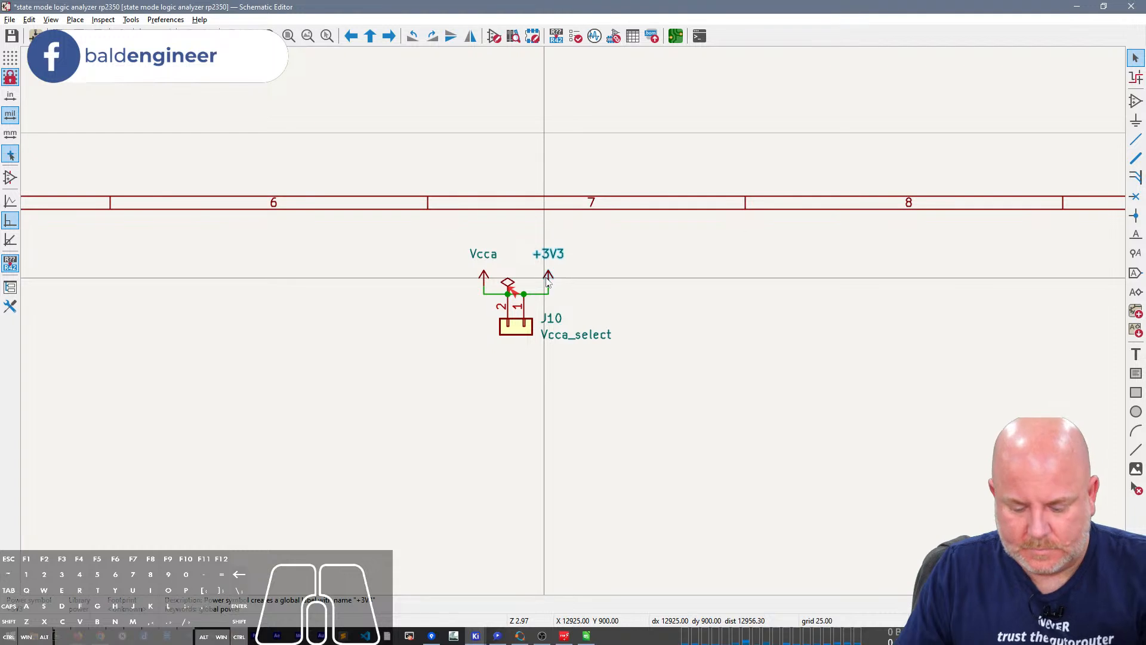
pyautogui.click(482, 256)
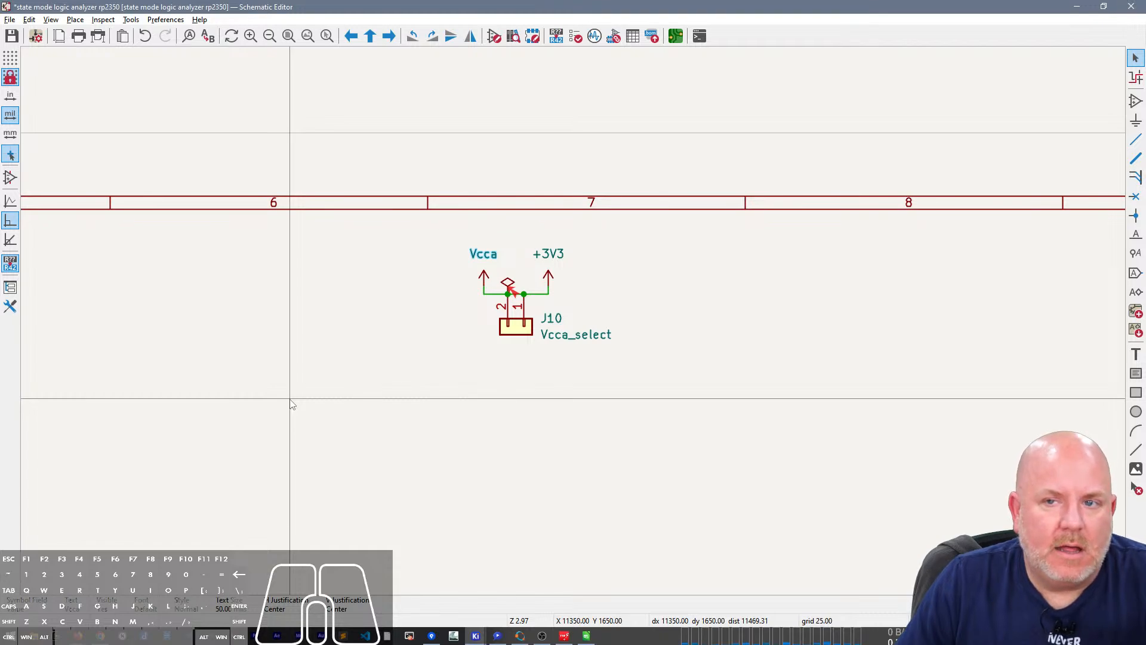
# Step: Delete the PWR_FLAG above J10 together with the wire segment bridging pins 1 and 2
pyautogui.scroll(-3, 291, 404)
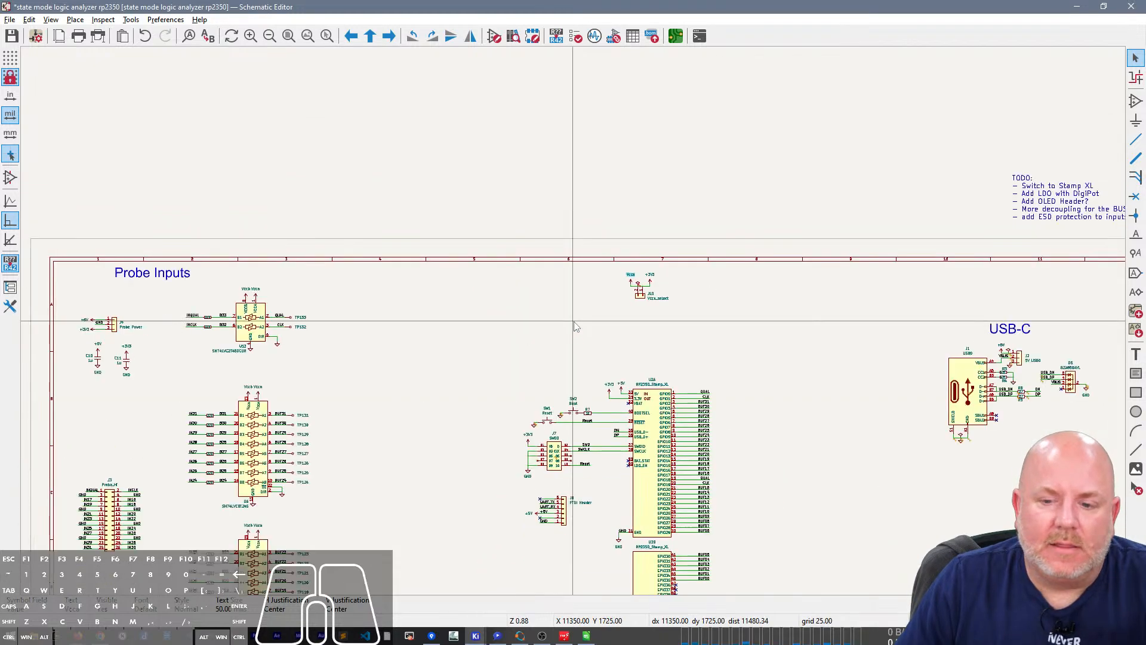
pyautogui.scroll(2, 575, 326)
pyautogui.scroll(5, 783, 190)
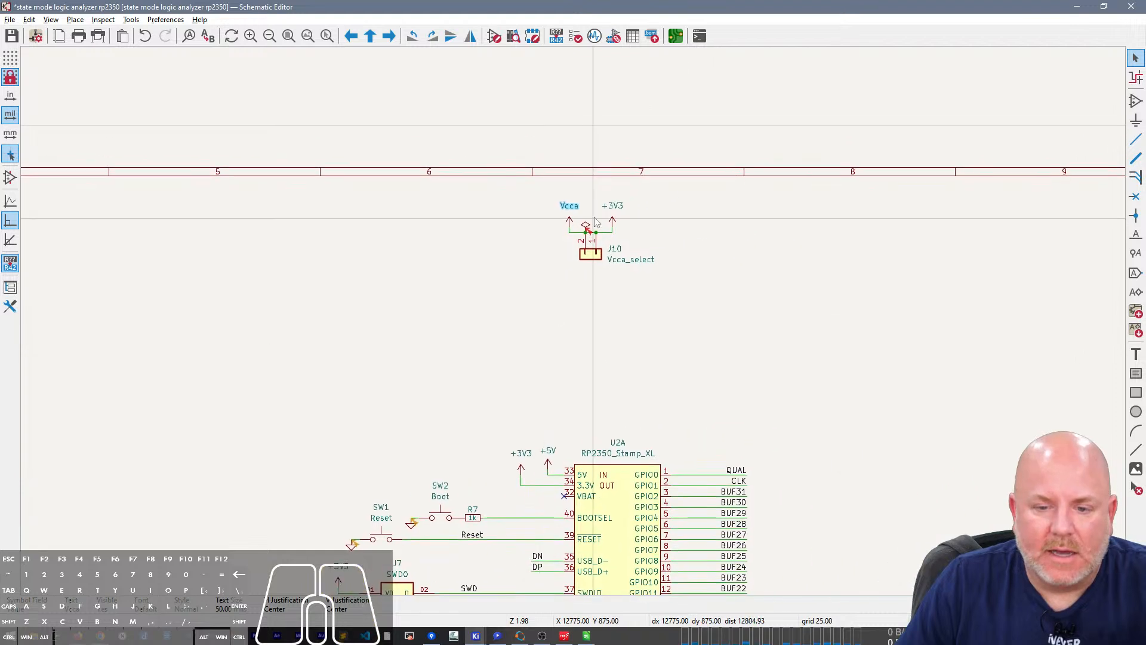
pyautogui.moveTo(557, 392); pyautogui.dragTo(551, 358)
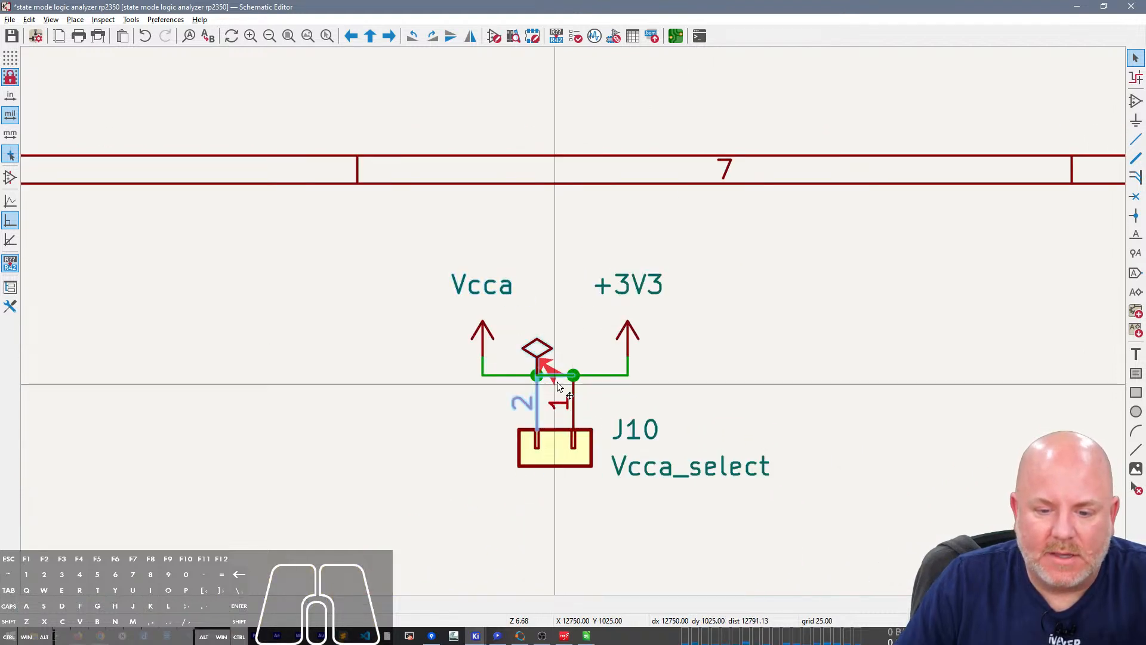
pyautogui.press('Delete')
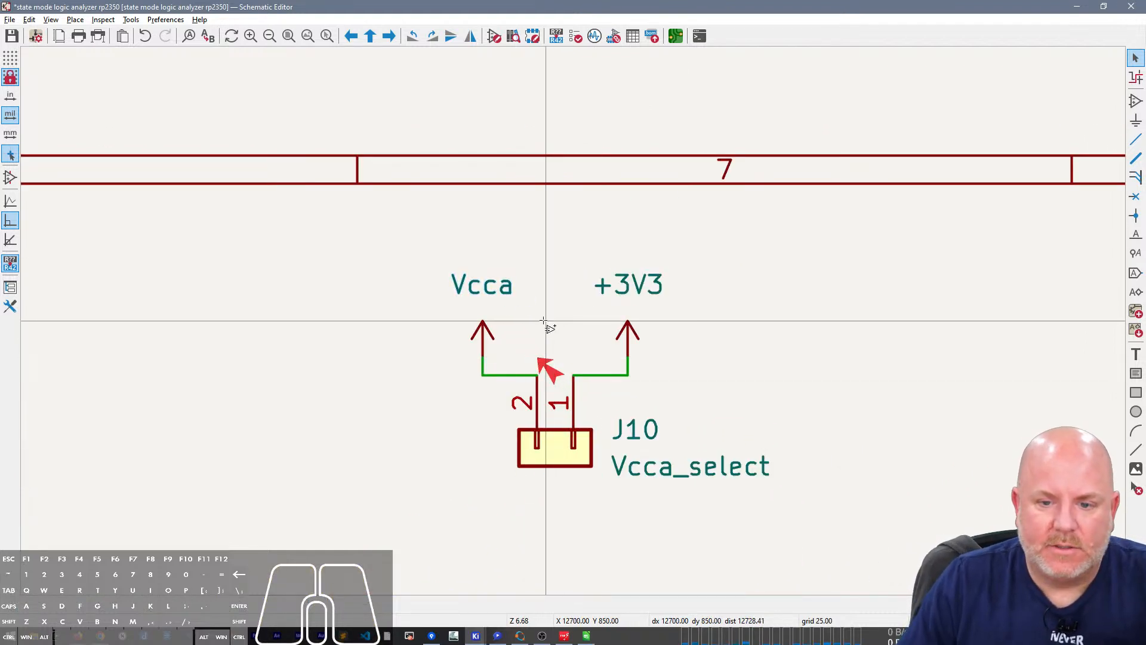
# Step: Place an upright PWR_FLAG on the Vcca wire at J10 pin 2 and hide its value text
pyautogui.press('a')
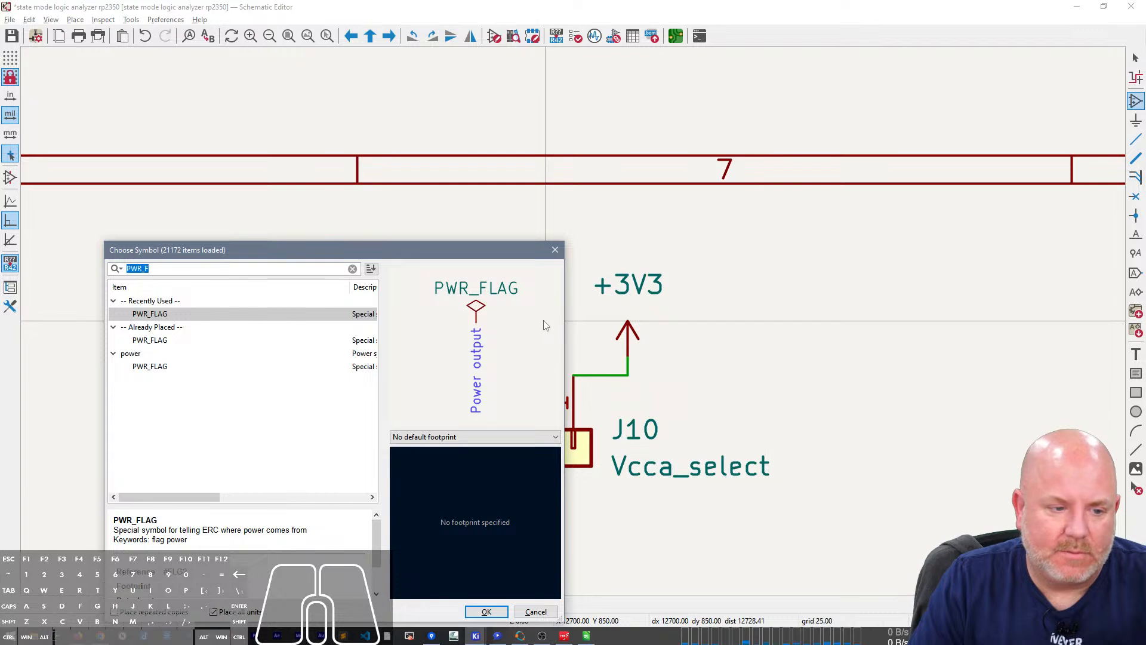
pyautogui.press('Return')
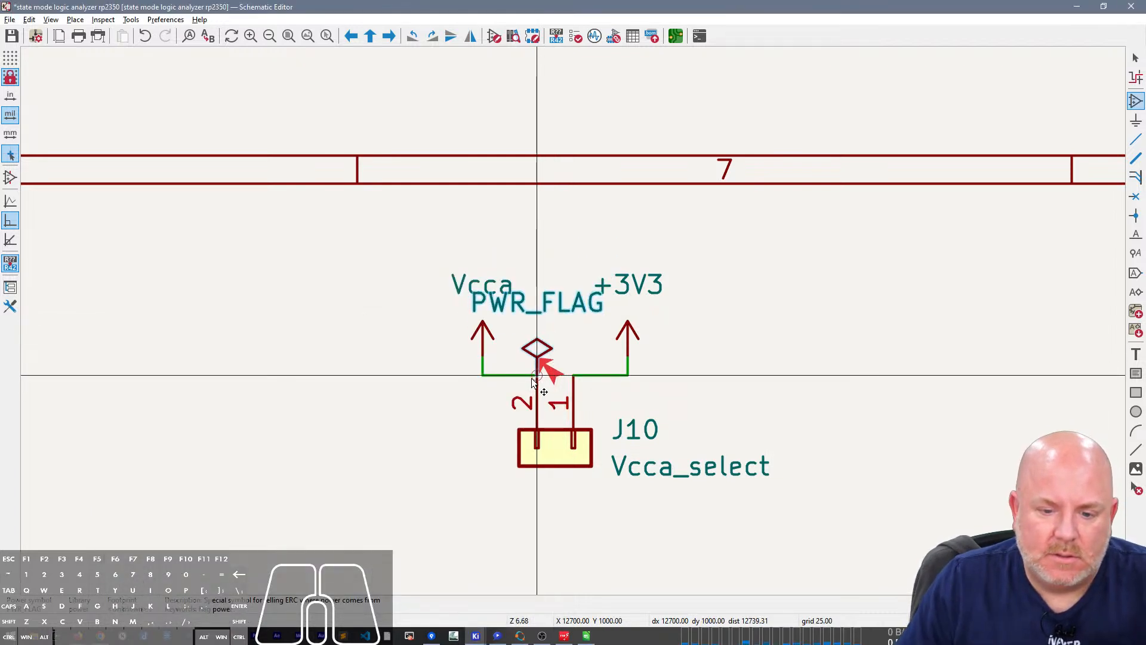
pyautogui.click(535, 377)
pyautogui.press('v')
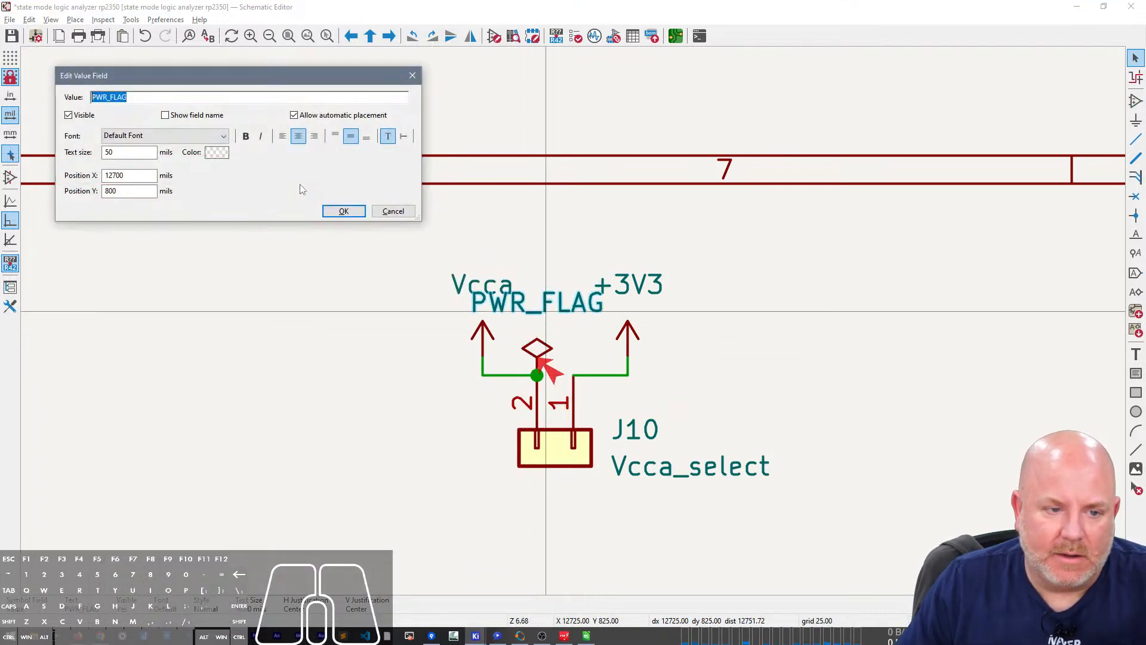
pyautogui.click(88, 115)
pyautogui.press('Return')
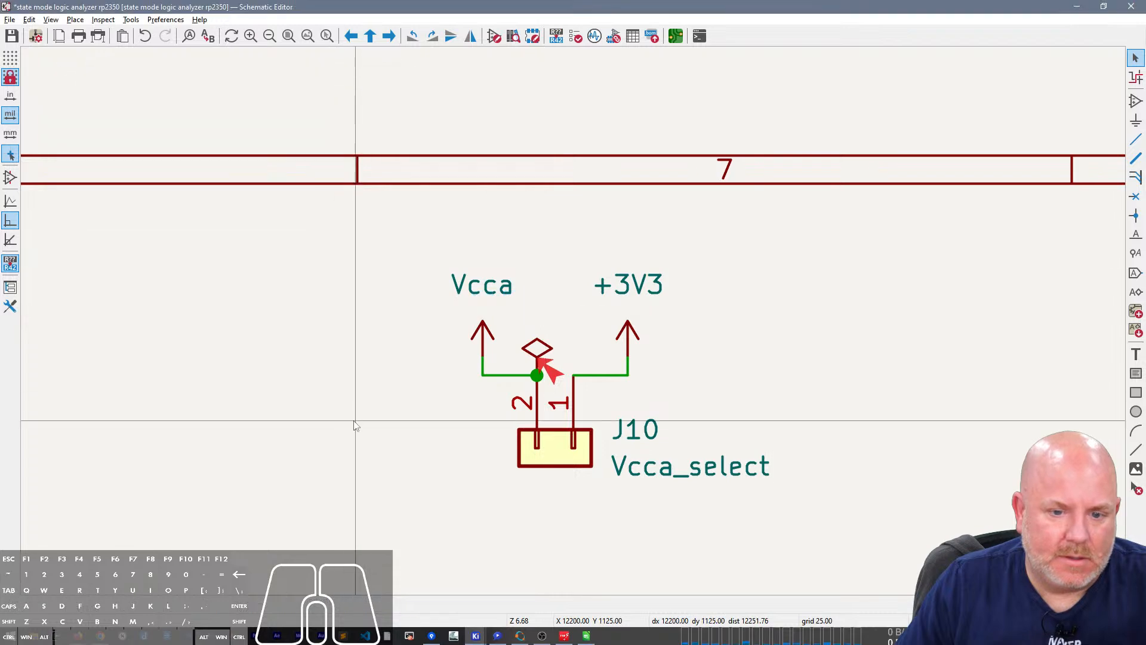
pyautogui.scroll(-5, 542, 382)
pyautogui.moveTo(542, 382); pyautogui.dragTo(545, 219, button='right')
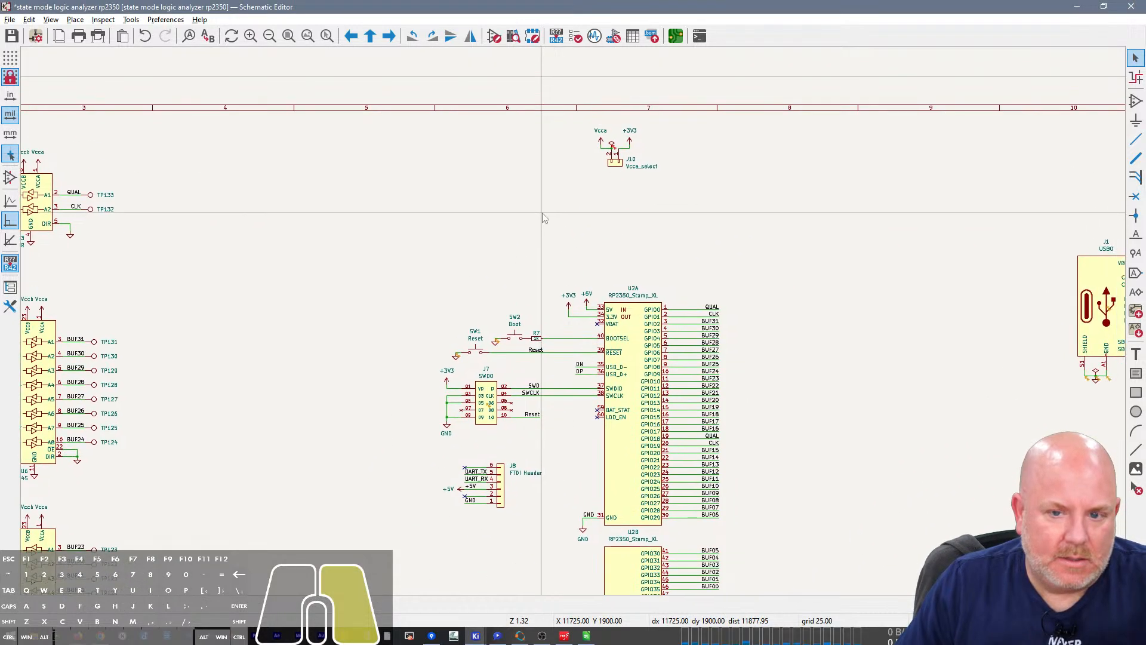
# Step: Run the electrical rules check and locate the first off-grid wire warning on the schematic
pyautogui.click(577, 36)
pyautogui.click(549, 271)
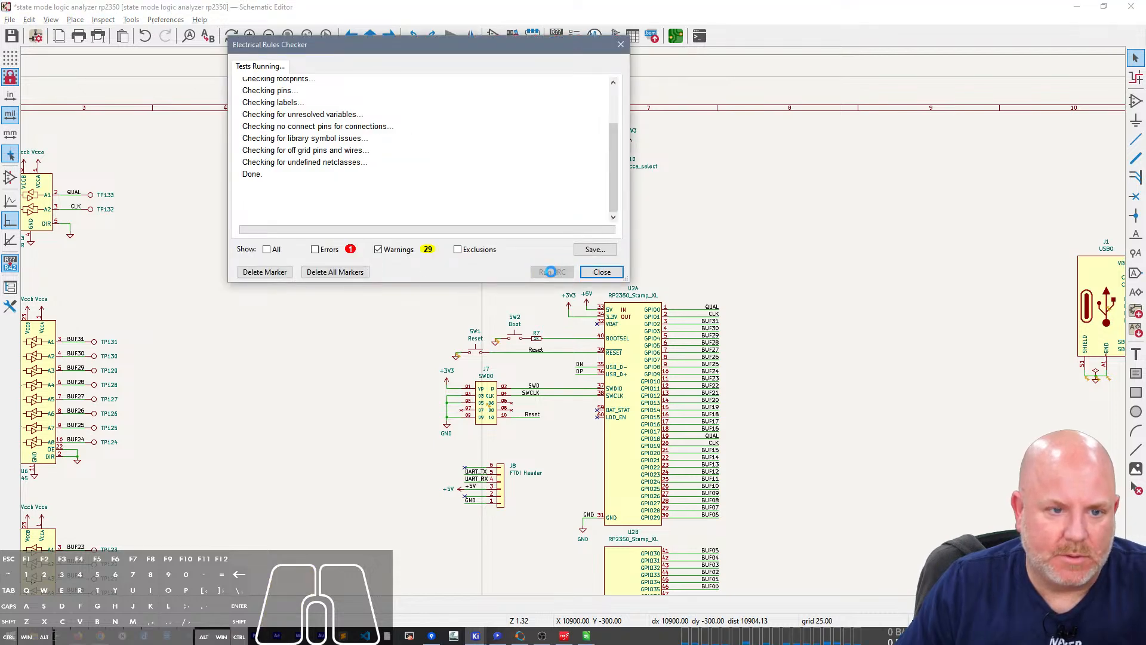
pyautogui.click(325, 96)
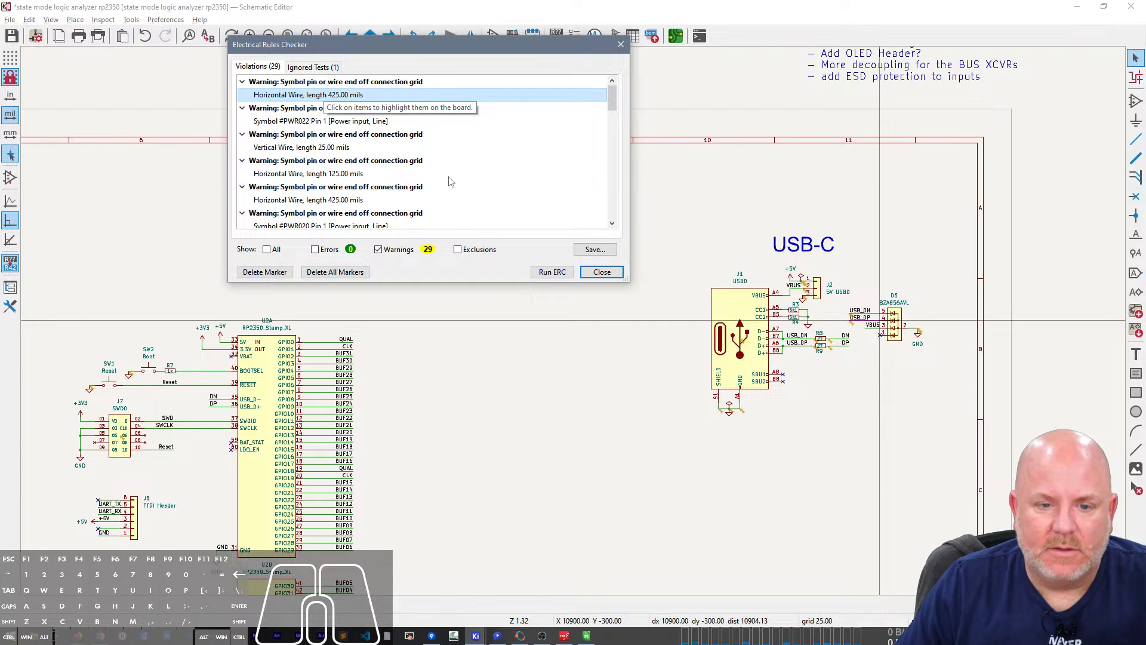
pyautogui.click(603, 273)
# Step: Align all items of the USB-C circuit, from connector J1 to ESD diode D6, to the grid
pyautogui.scroll(3, 632, 366)
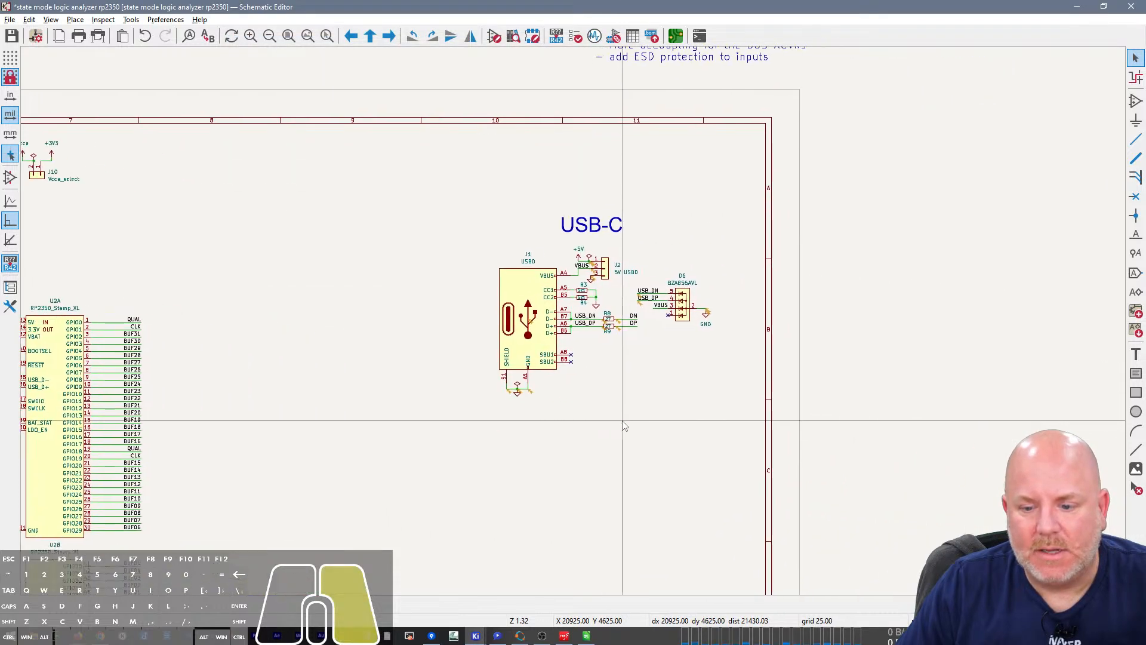
pyautogui.moveTo(646, 329); pyautogui.dragTo(609, 356, button='right')
pyautogui.moveTo(347, 173); pyautogui.dragTo(762, 431)
pyautogui.rightClick(429, 258)
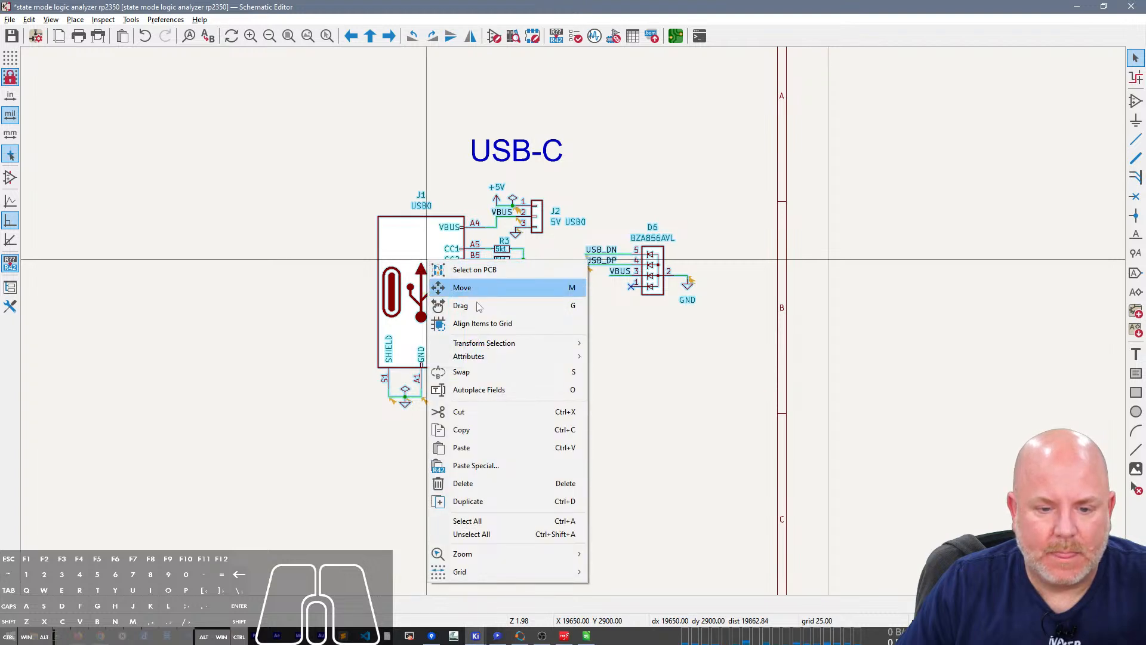
pyautogui.click(489, 324)
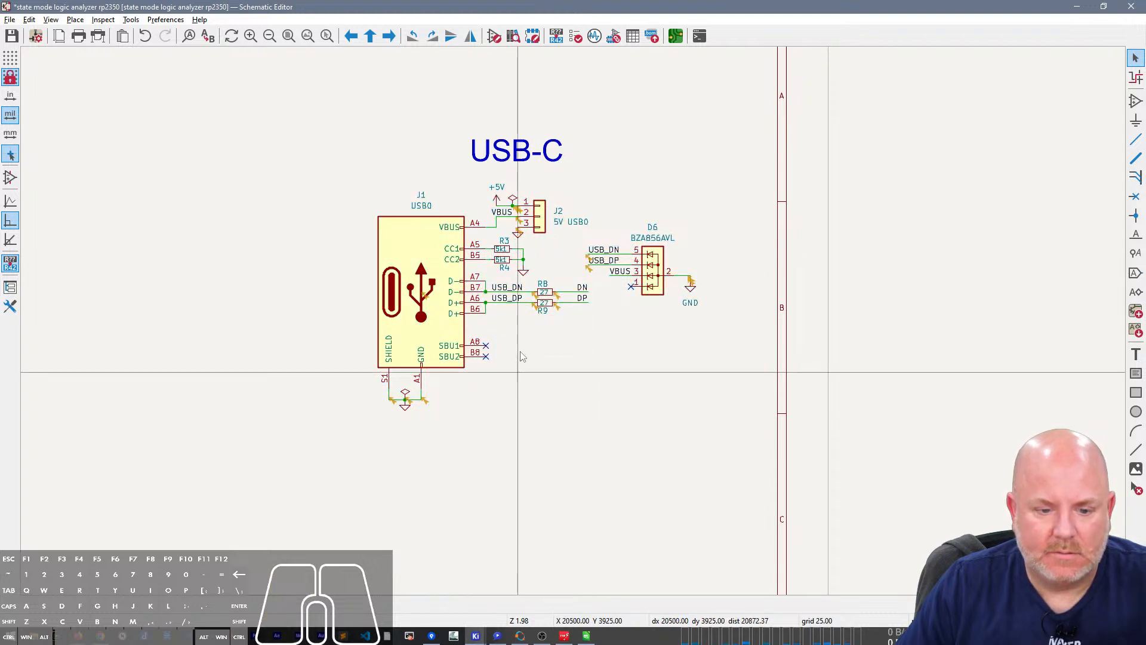
# Step: Rerun the electrical rules check and locate the first listed warning on the schematic
pyautogui.click(574, 36)
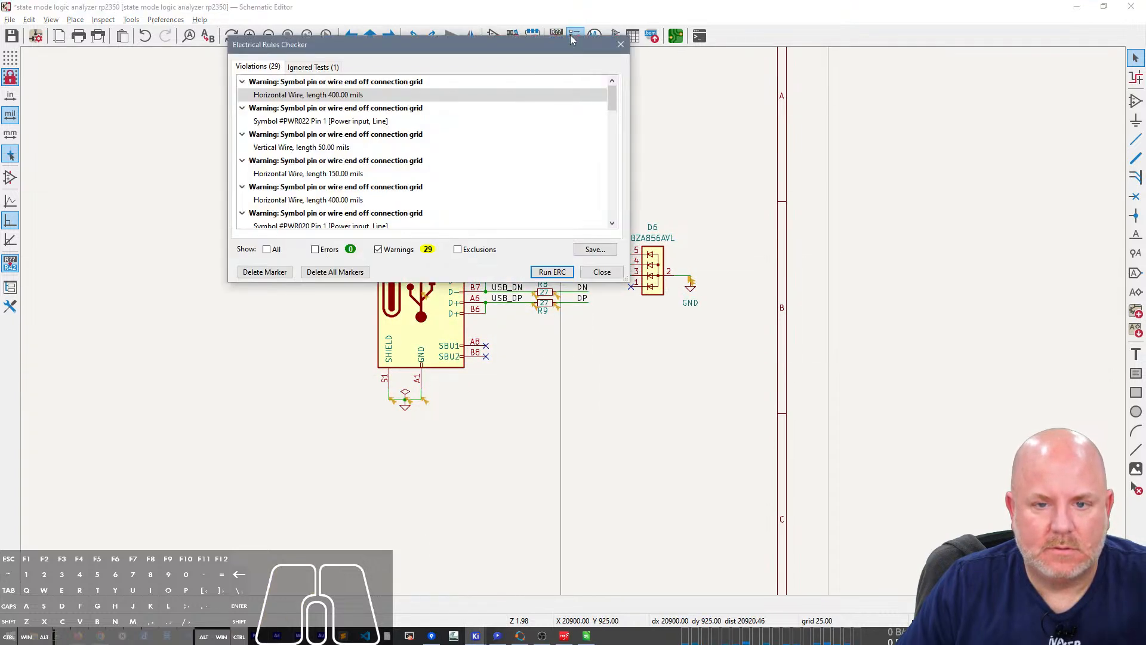
pyautogui.click(536, 271)
pyautogui.click(330, 97)
pyautogui.press('Escape')
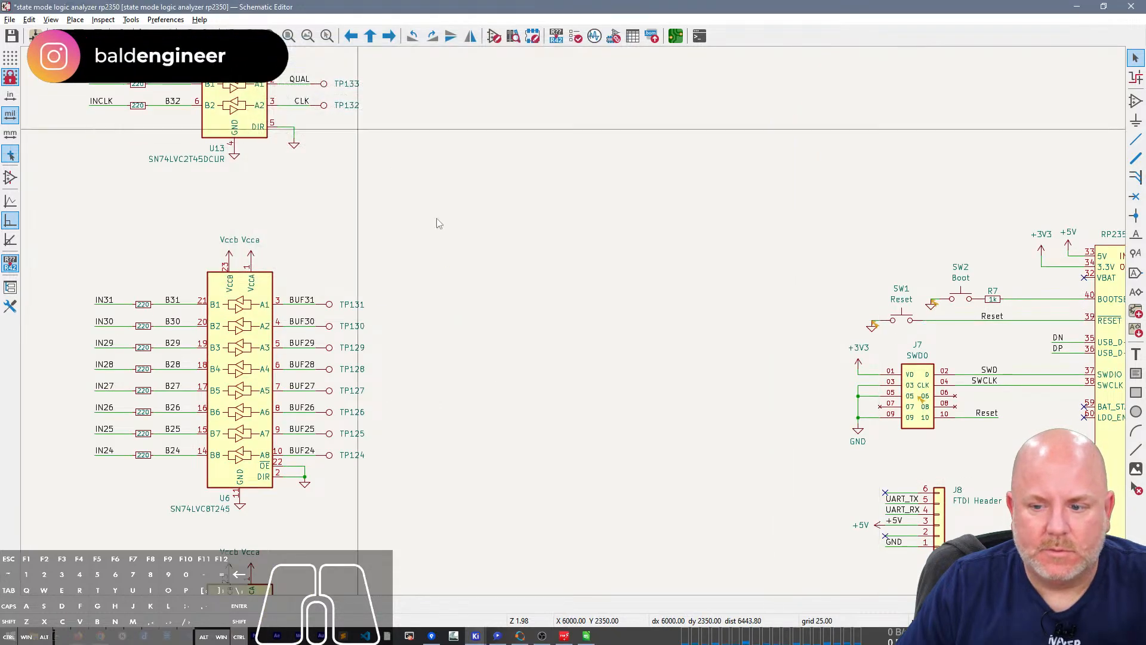
# Step: Align the SW2 Boot switch and its ground symbol to the grid
pyautogui.moveTo(696, 366); pyautogui.dragTo(214, 288, button='right')
pyautogui.scroll(3, 449, 248)
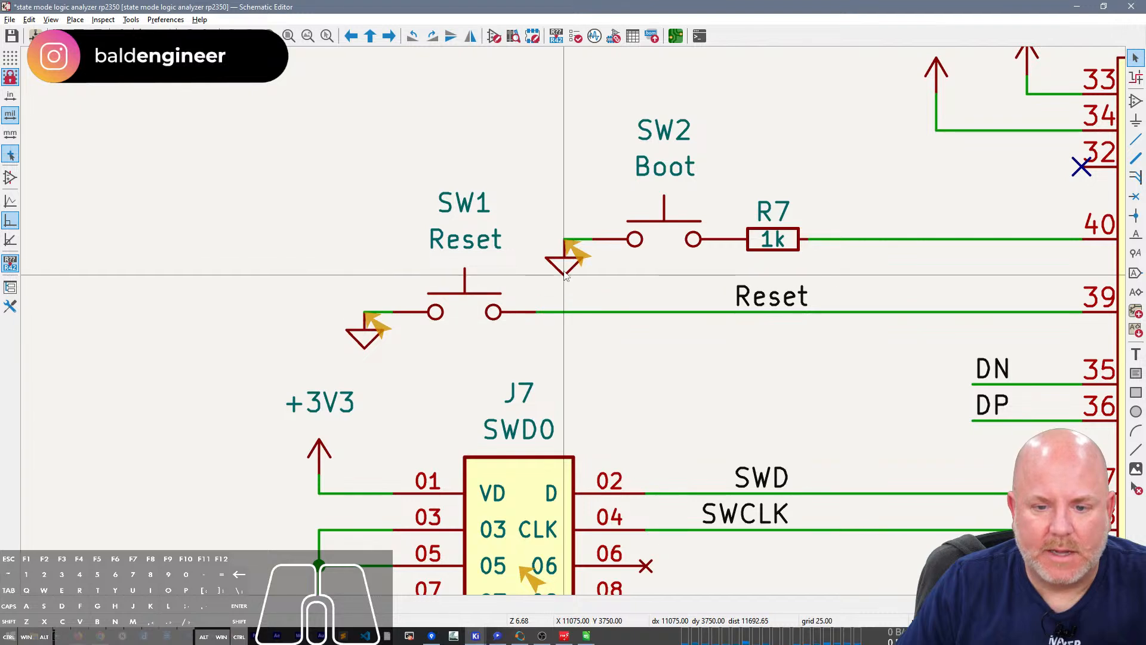
pyautogui.moveTo(545, 184)
pyautogui.mouseDown()
pyautogui.moveTo(661, 261)
pyautogui.moveTo(664, 231)
pyautogui.moveTo(528, 194)
pyautogui.mouseUp()
pyautogui.rightClick(674, 222)
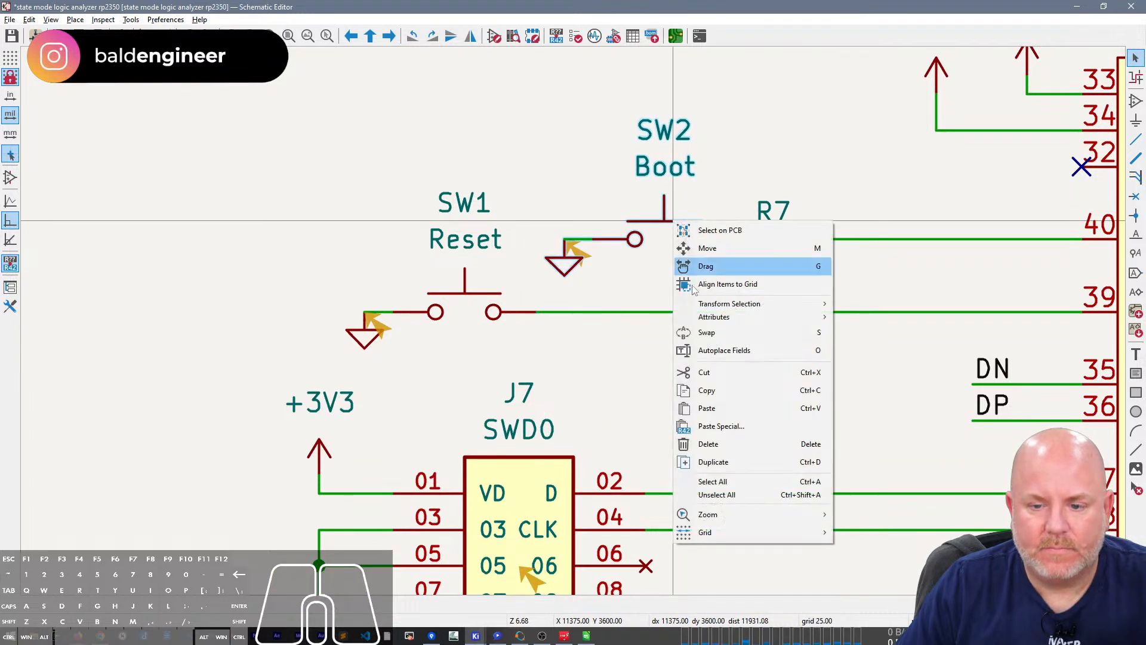
pyautogui.click(728, 284)
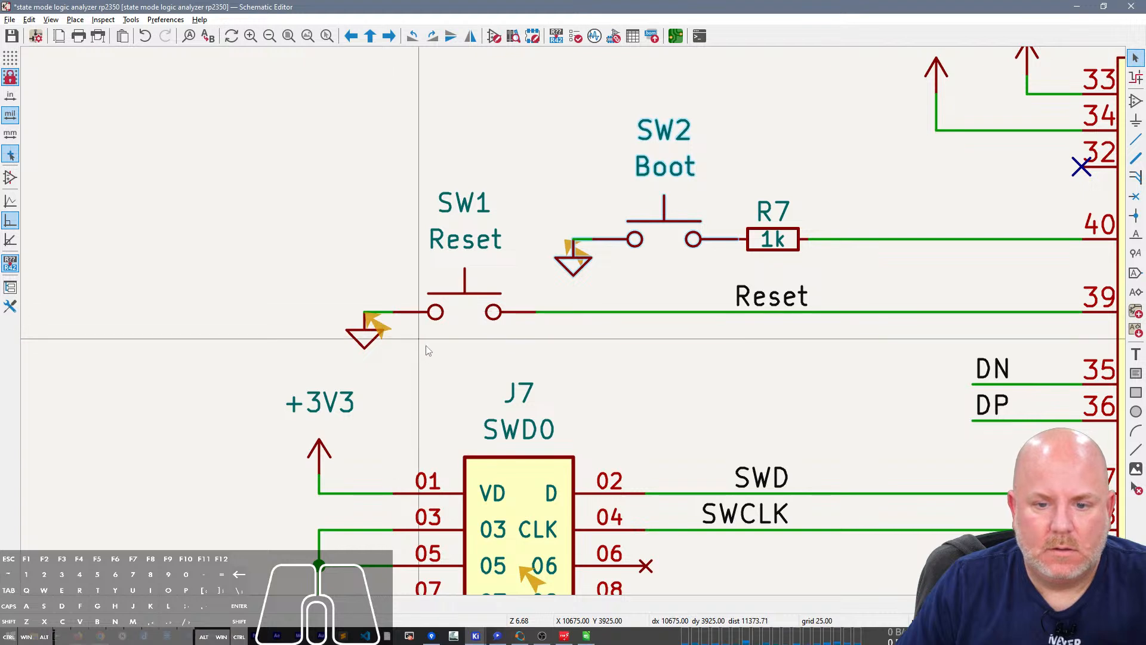
# Step: Bring the SW1 Reset switch and its ground symbol onto the grid
pyautogui.moveTo(457, 374); pyautogui.dragTo(328, 284)
pyautogui.rightClick(387, 317)
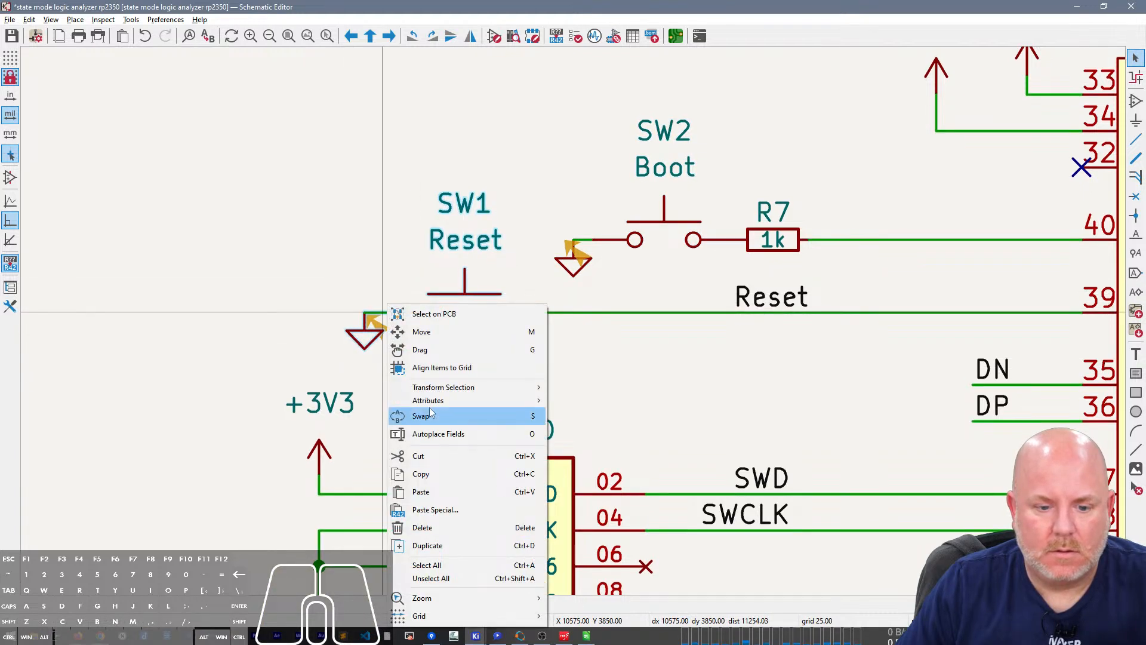
pyautogui.click(420, 349)
pyautogui.click(374, 312)
# Step: Delete the 1k resistor R7 and wire SW2 directly to the BOOTSEL line
pyautogui.moveTo(692, 365); pyautogui.dragTo(429, 363, button='middle')
pyautogui.click(533, 234)
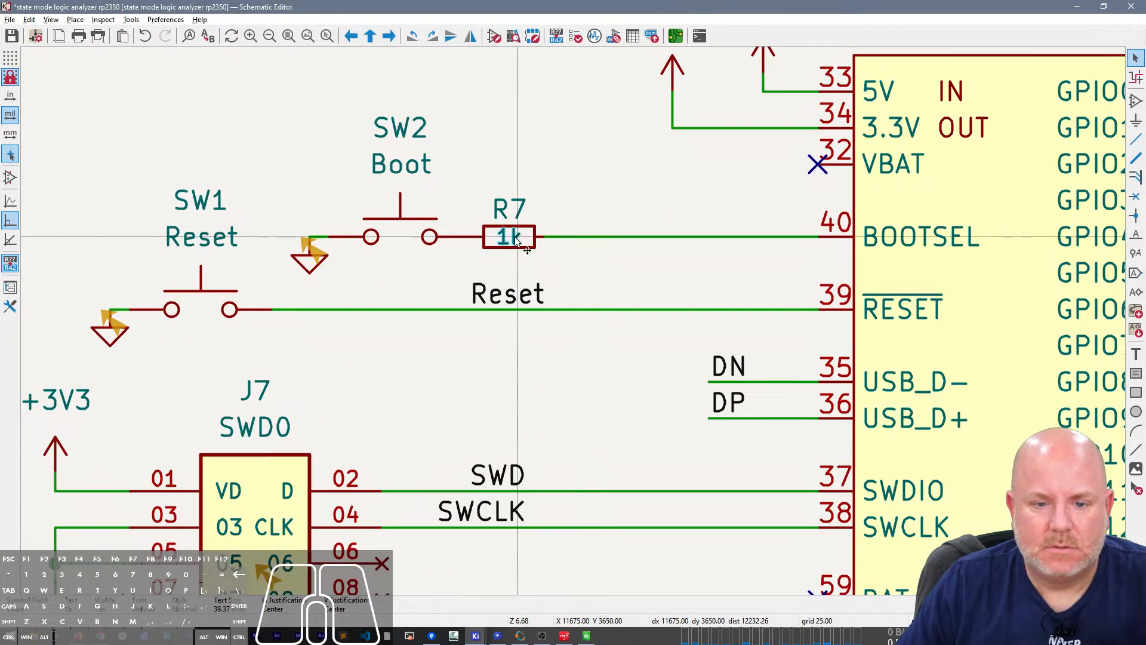
pyautogui.press('Delete')
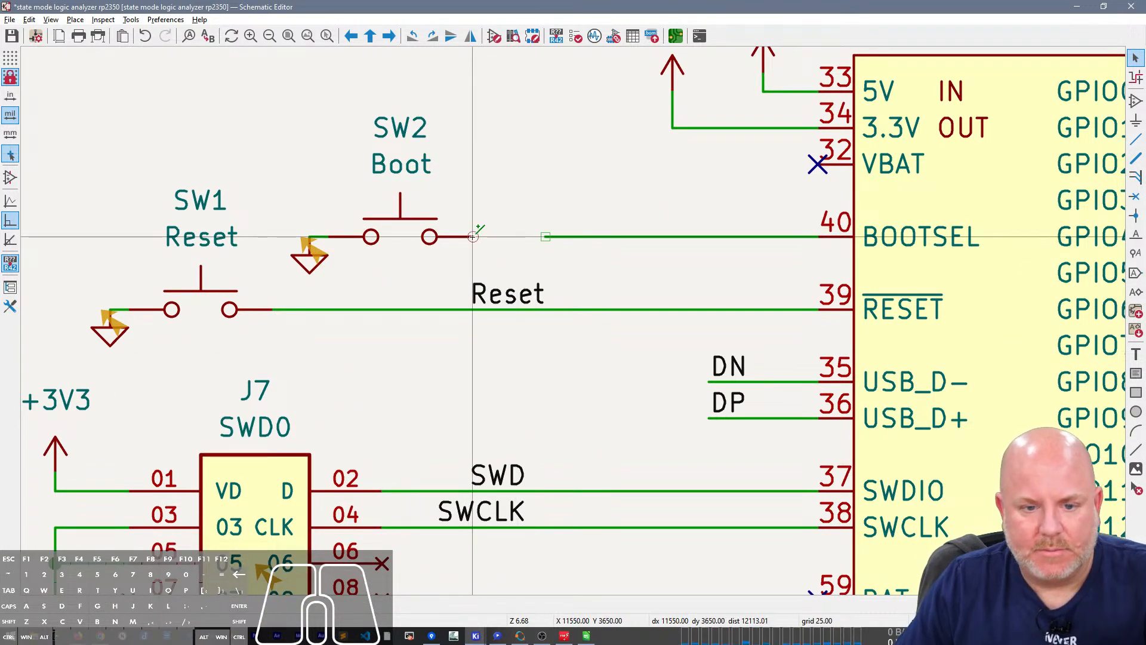
pyautogui.press('w')
pyautogui.click(529, 237)
pyautogui.press('Escape')
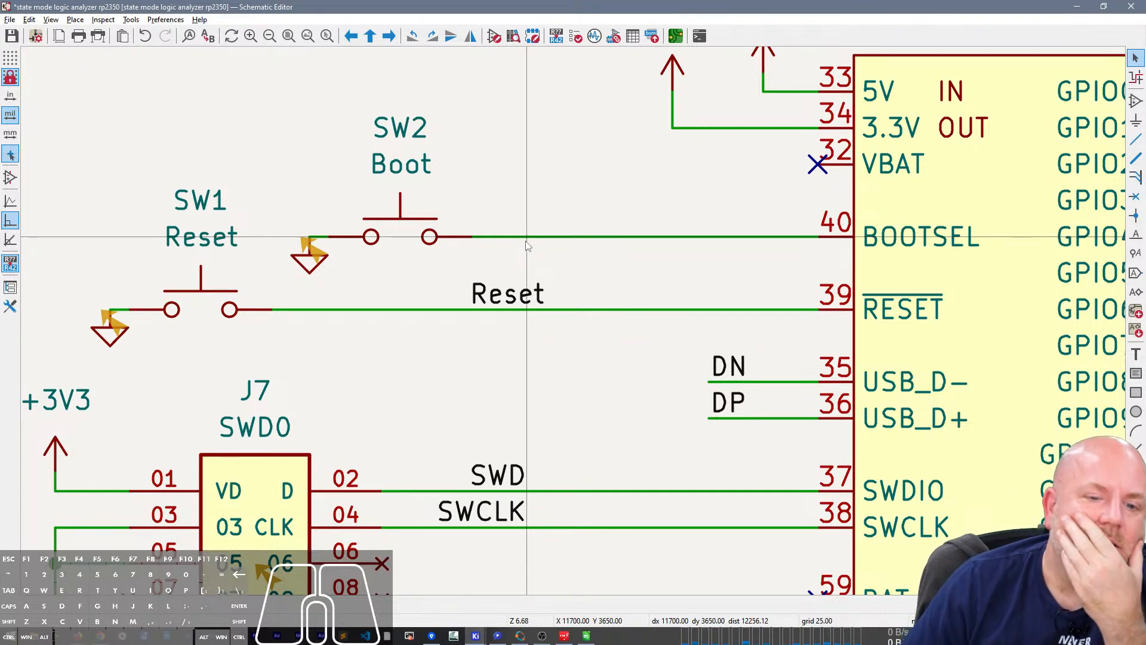
# Step: Switch to Firefox and bring up the browser window that holds the RP2350 reference tabs
pyautogui.scroll(-3, 527, 244)
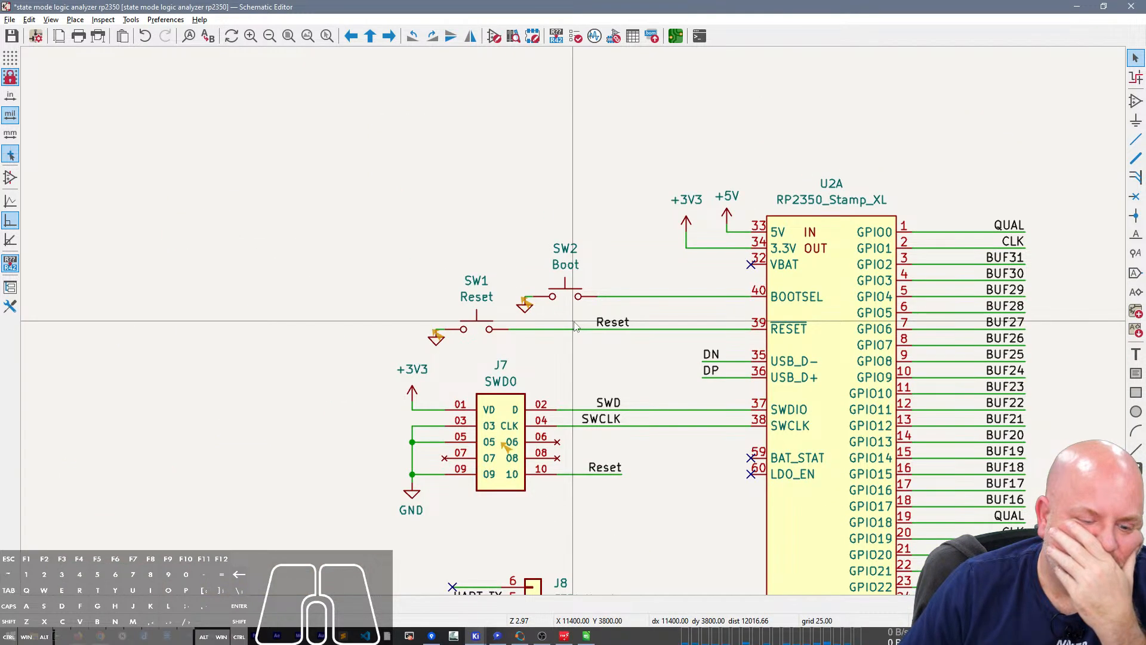
pyautogui.moveTo(72, 640)
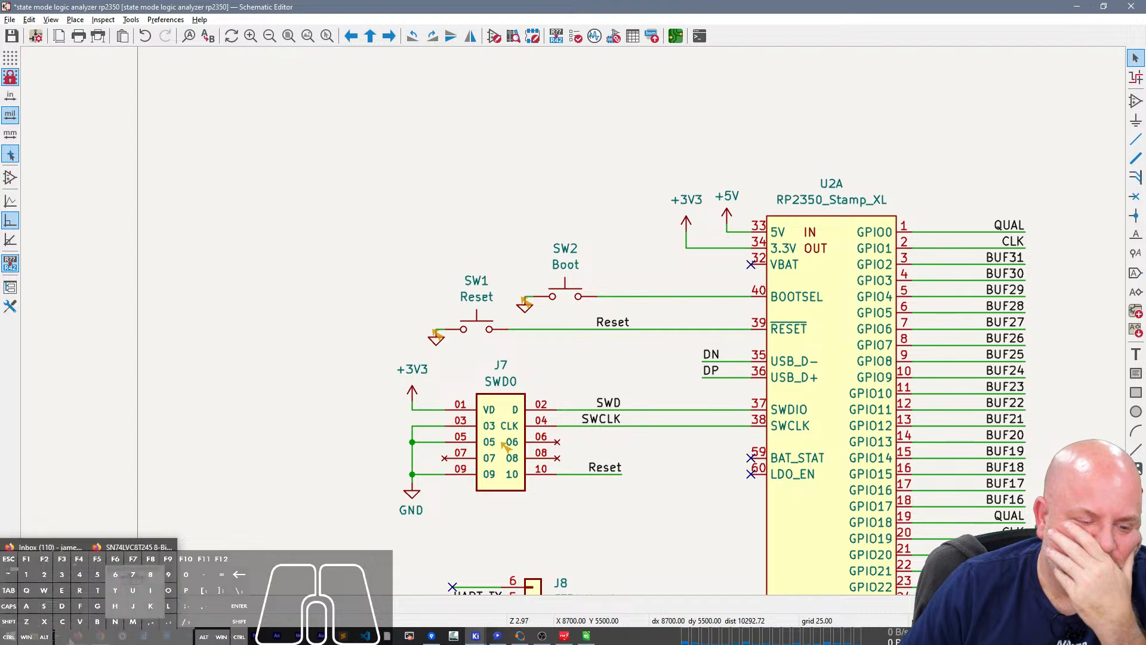
pyautogui.click(136, 547)
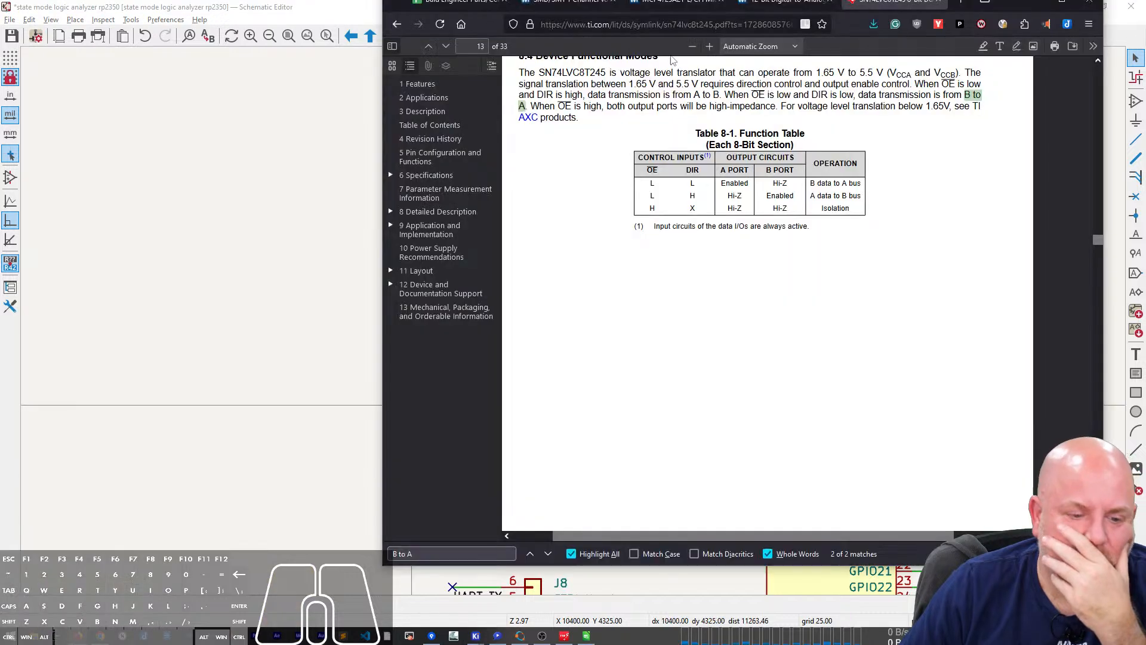
pyautogui.moveTo(1037, 5); pyautogui.dragTo(874, 38)
pyautogui.click(75, 637)
pyautogui.click(87, 616)
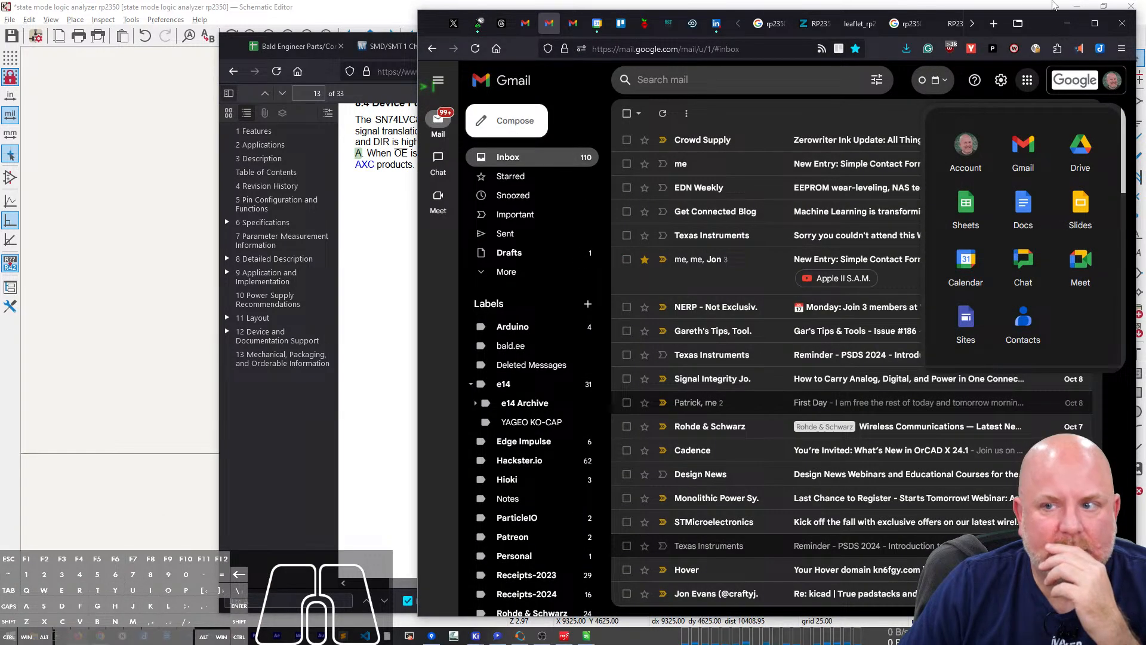
pyautogui.click(1067, 23)
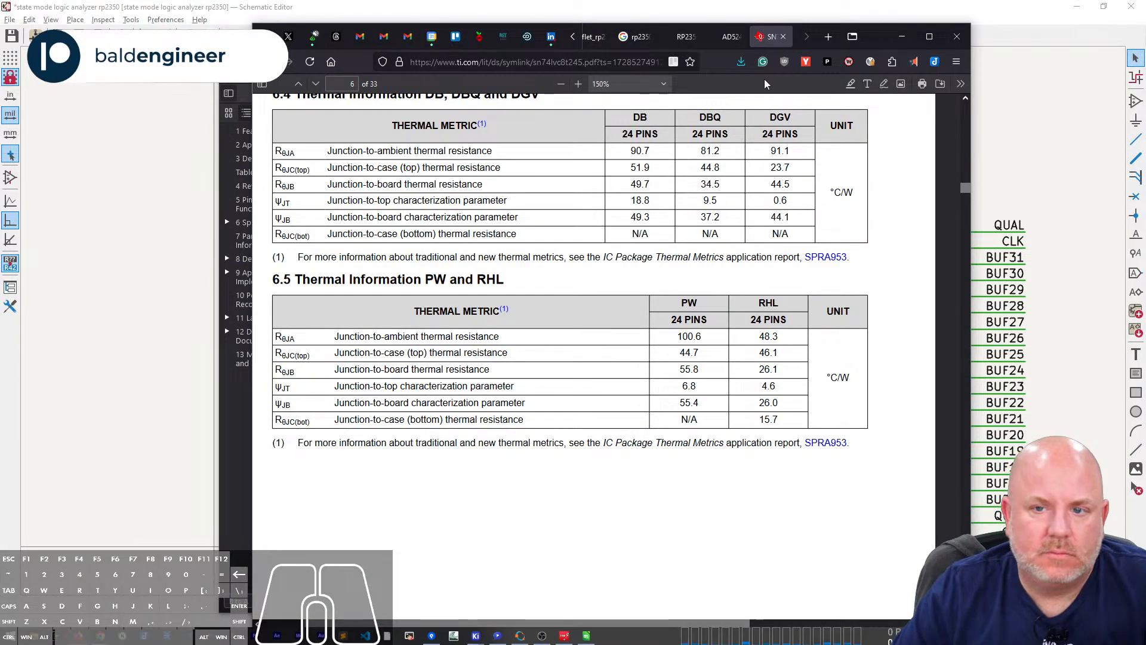
# Step: Find the RP2350 Stamp XL leaflet among the open tabs and go back to its Solder Party documentation page
pyautogui.click(728, 37)
pyautogui.click(678, 37)
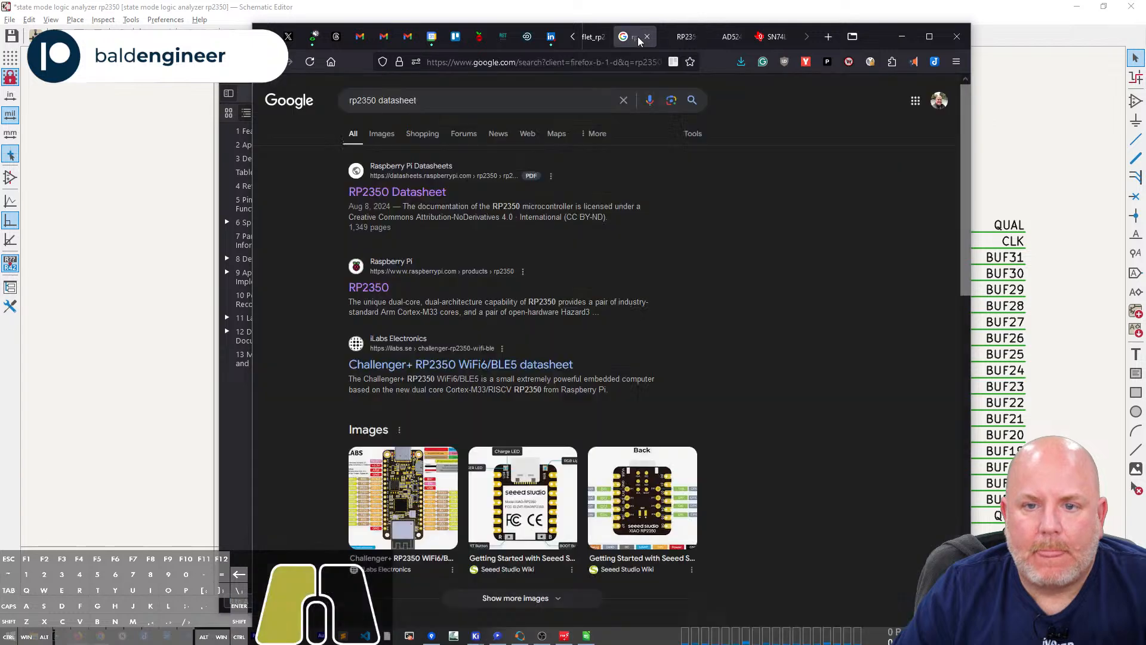
pyautogui.click(634, 36)
pyautogui.click(594, 40)
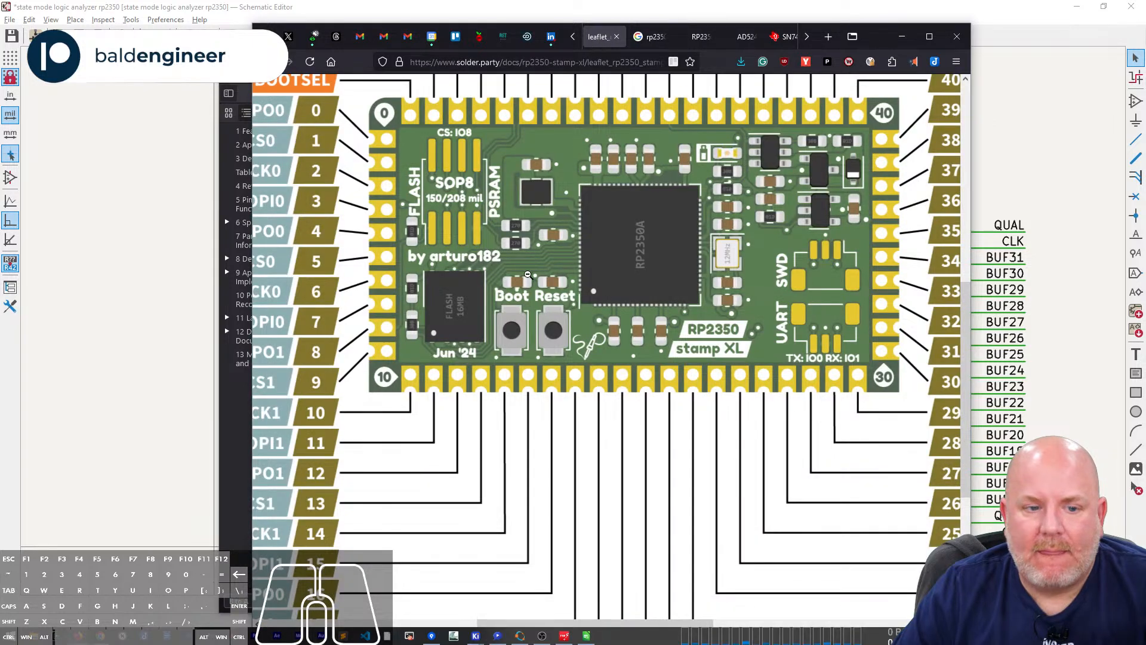
pyautogui.click(498, 172)
pyautogui.click(267, 62)
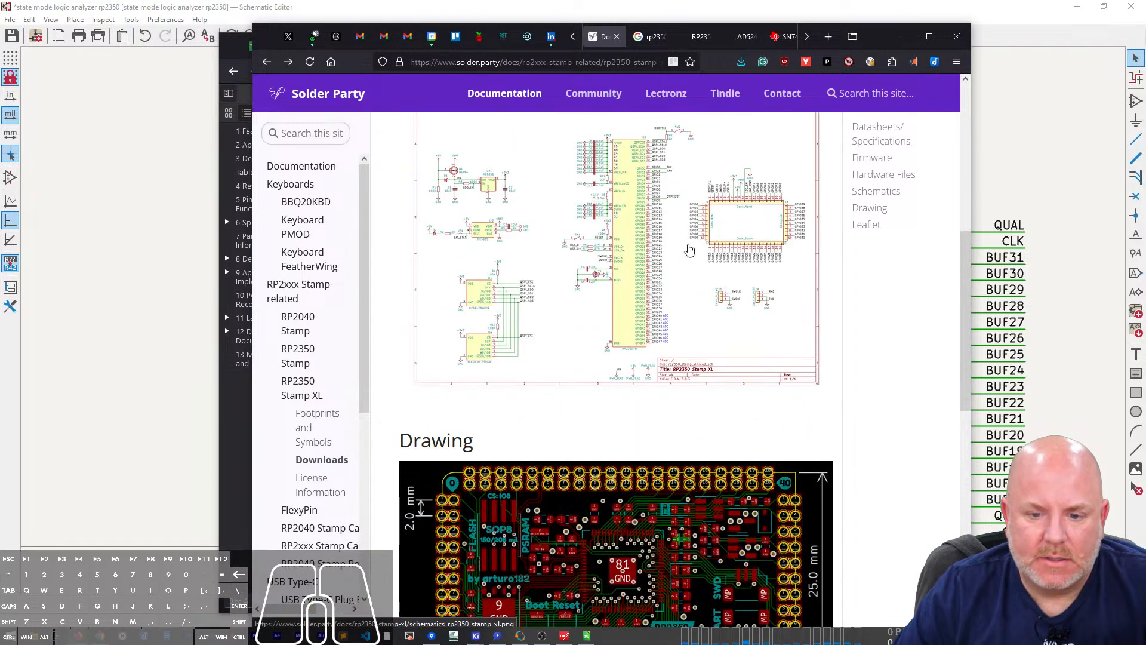
# Step: Open the RP2350 Stamp XL schematic image enlarged, examine its BOOTSEL switch circuit, and return to the KiCad schematic
pyautogui.click(642, 237)
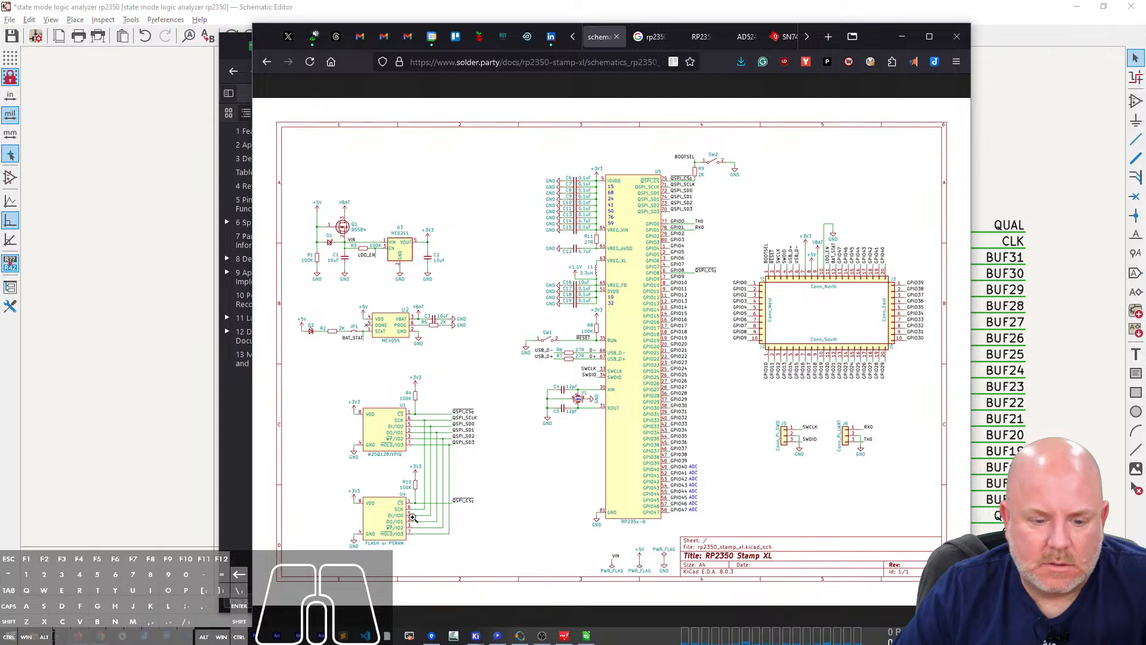
pyautogui.middleClick(478, 508)
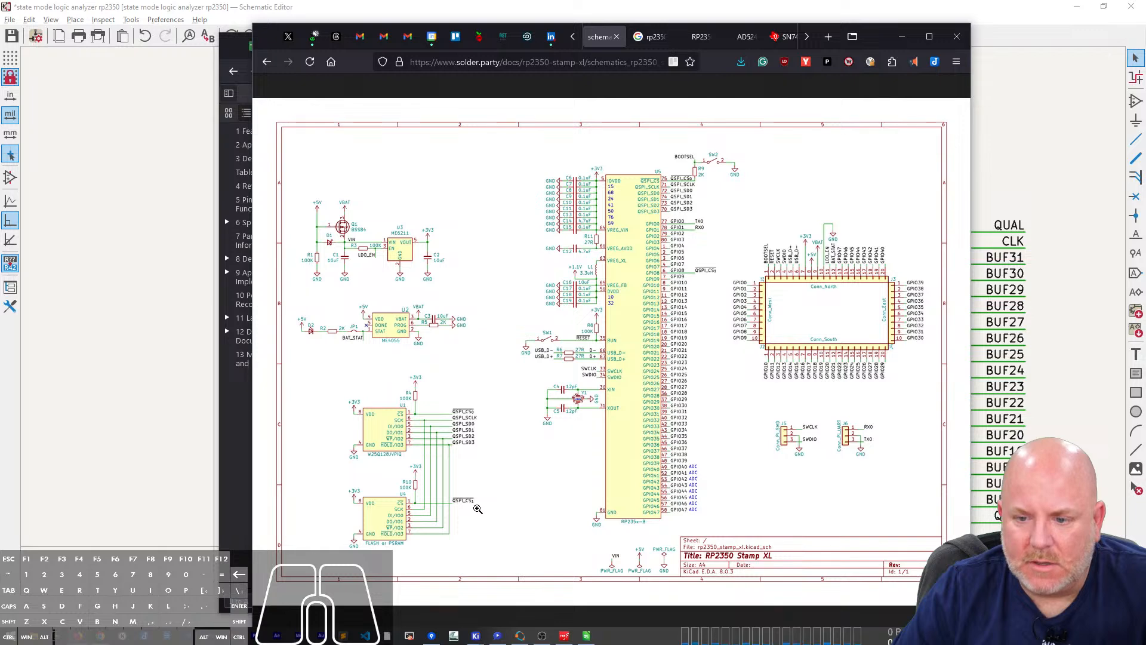
pyautogui.click(930, 37)
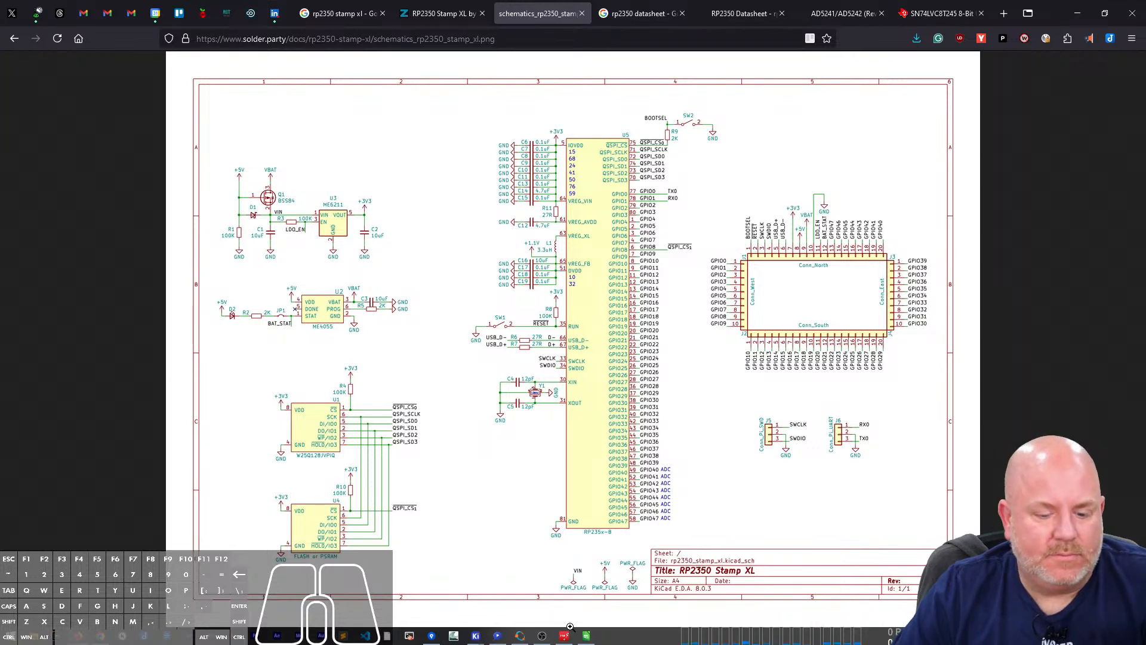
pyautogui.moveTo(491, 641)
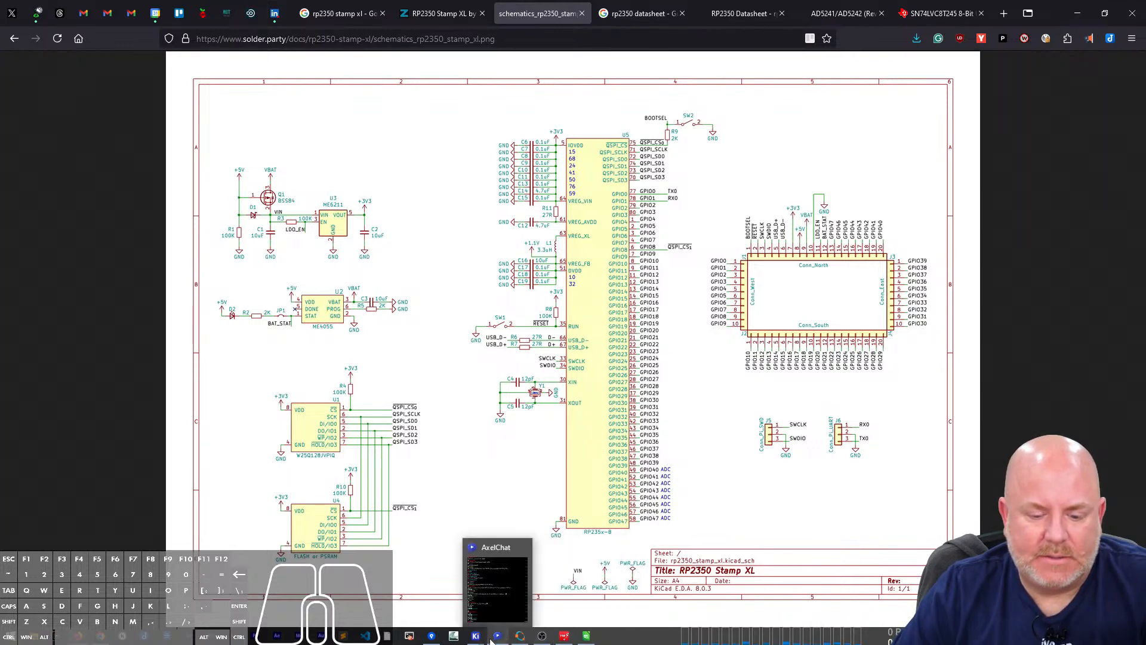
pyautogui.click(452, 638)
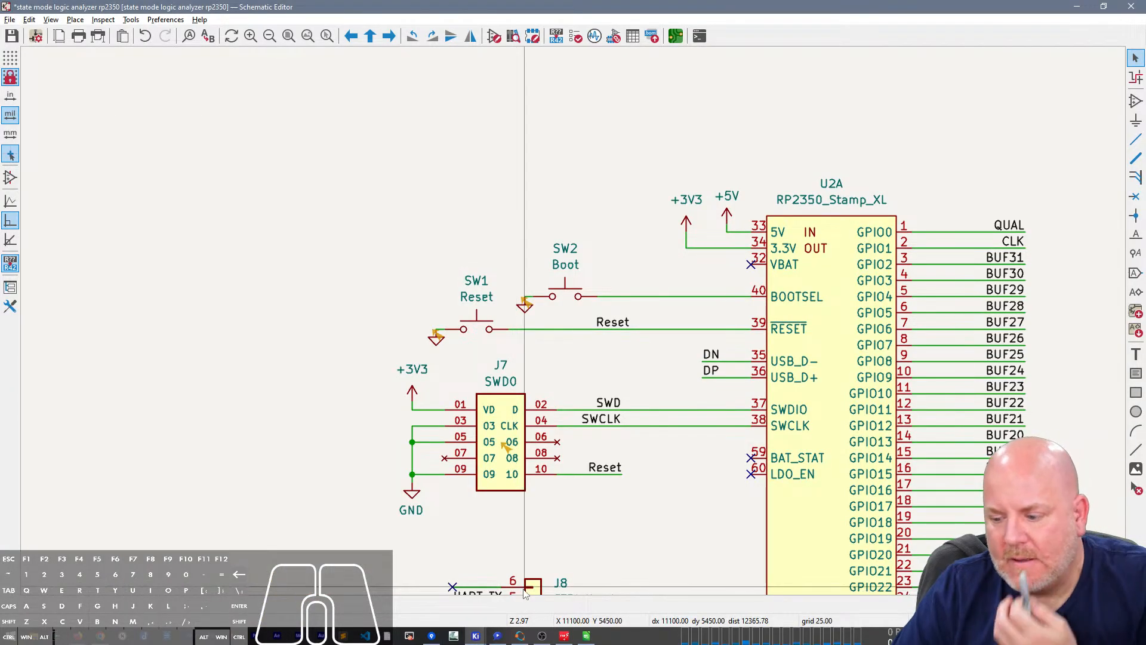
# Step: Run the electrical rules check again after the grid alignment and R7 removal
pyautogui.scroll(-2, 577, 332)
pyautogui.moveTo(640, 336); pyautogui.dragTo(562, 341, button='right')
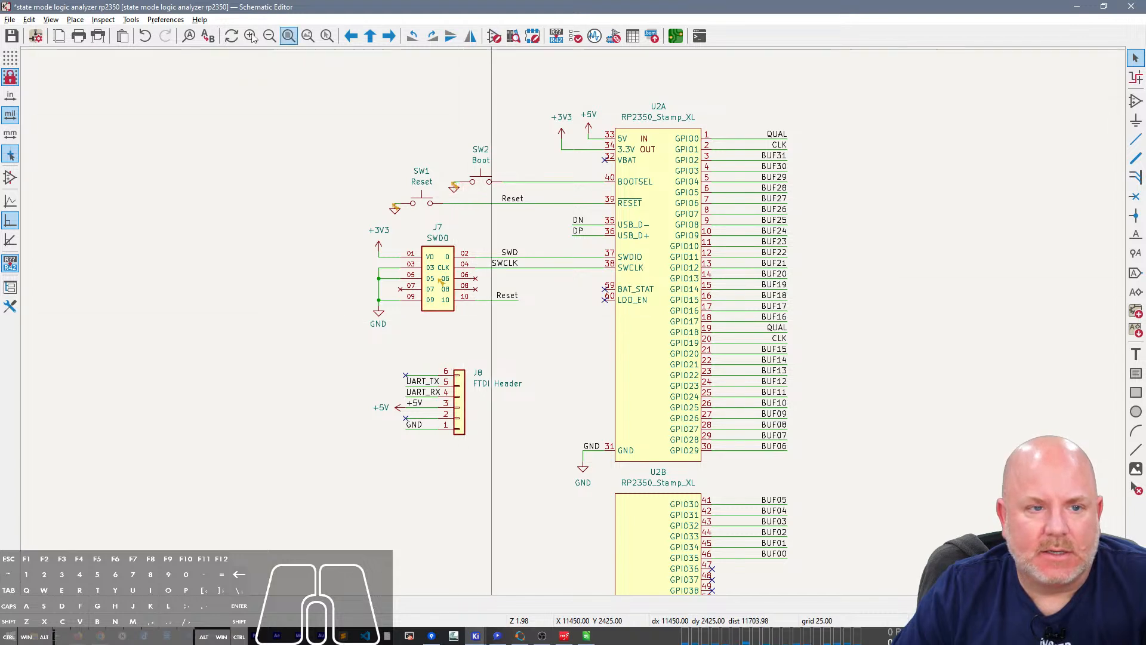
pyautogui.click(575, 36)
pyautogui.click(560, 273)
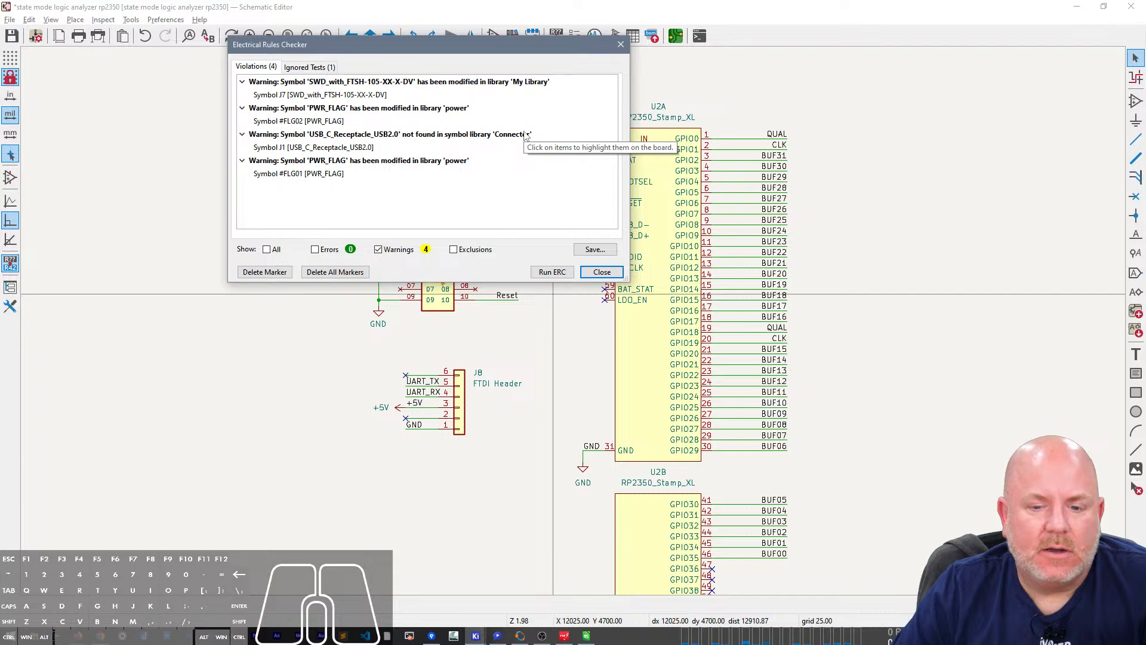
# Step: Exclude the modified-library-symbol violation for J7, SWD_with_FTSH-105-XX-X-DV
pyautogui.click(345, 85)
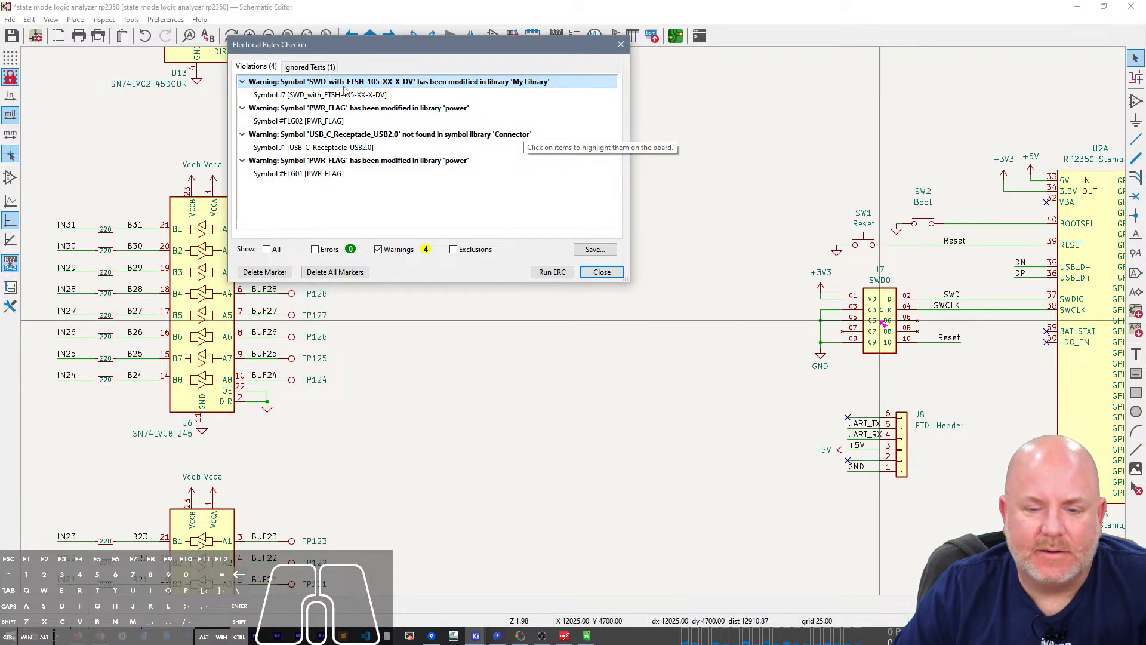
pyautogui.rightClick(354, 90)
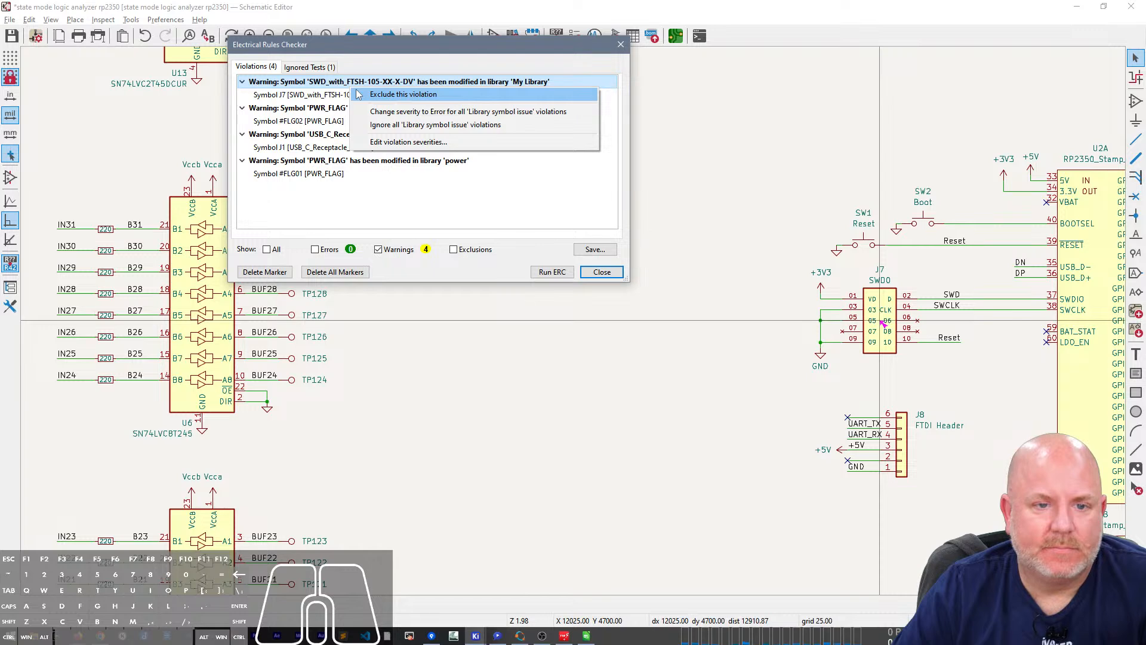
pyautogui.click(358, 93)
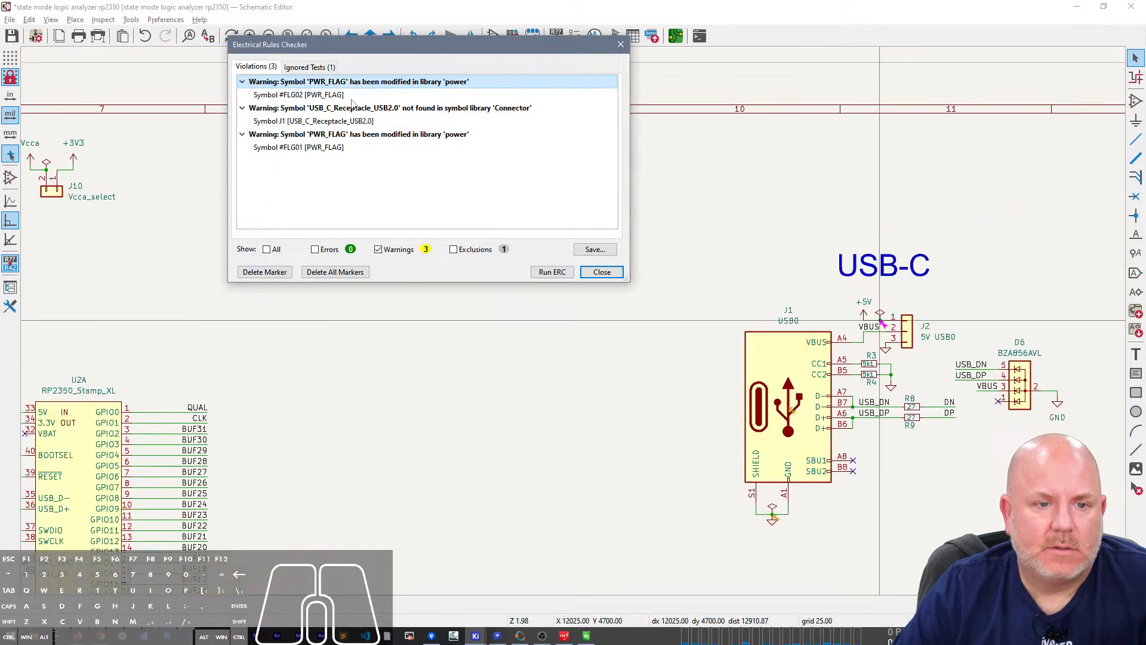
# Step: Exclude the library-symbol violations for #FLG02, J1 and #FLG01, and rerun the electrical rules check
pyautogui.rightClick(350, 87)
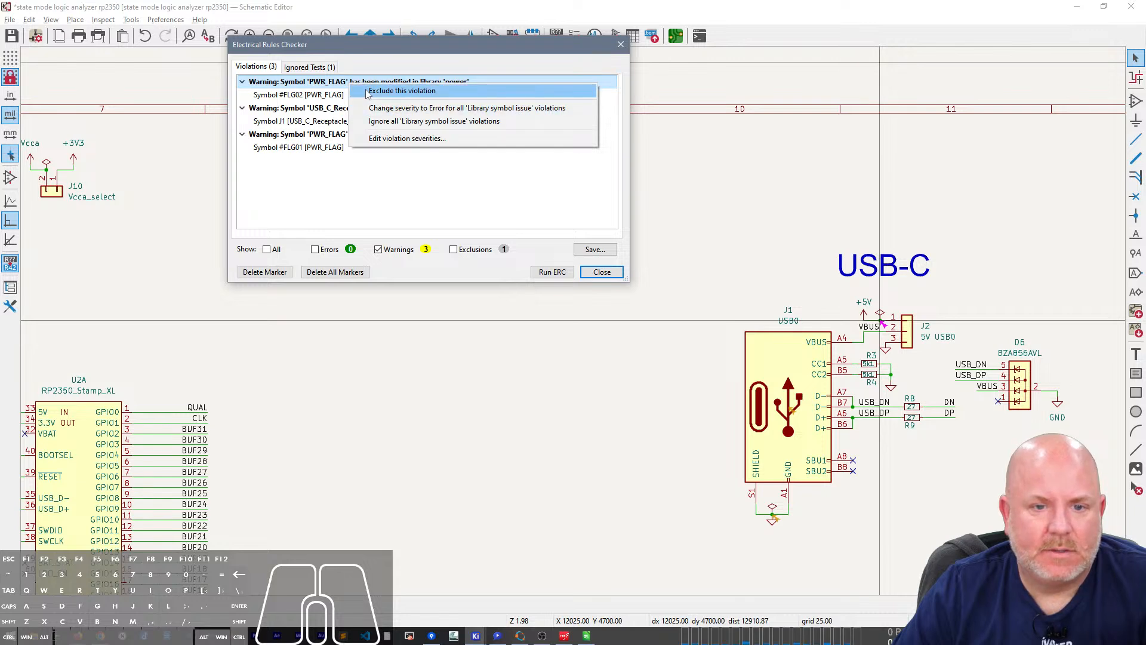
pyautogui.click(368, 92)
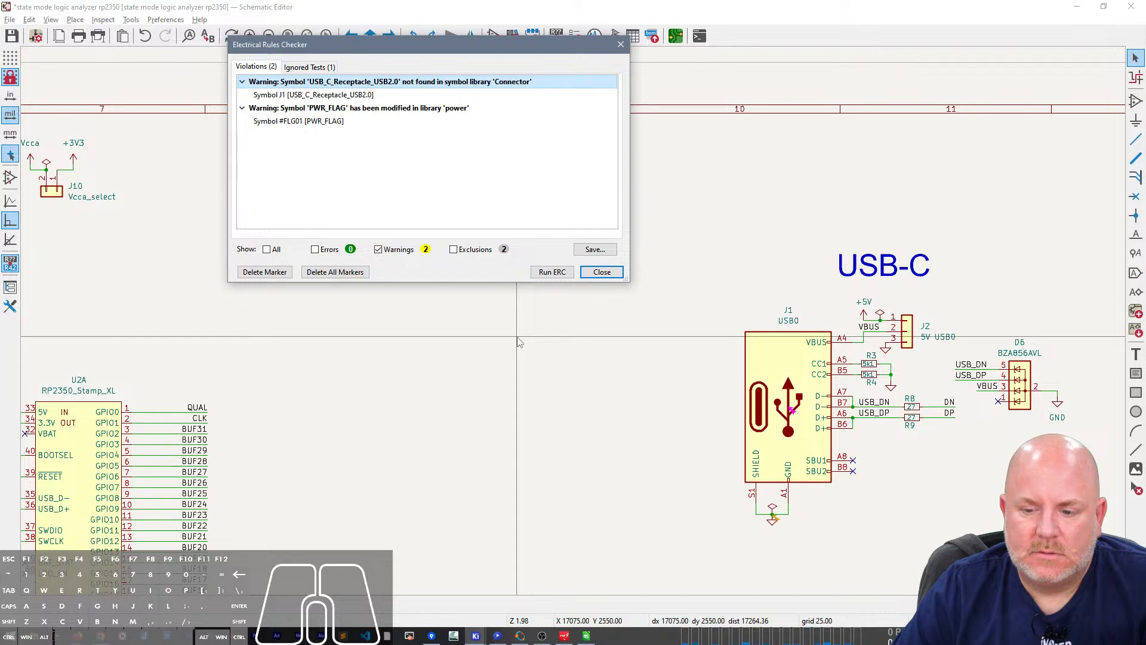
pyautogui.rightClick(427, 83)
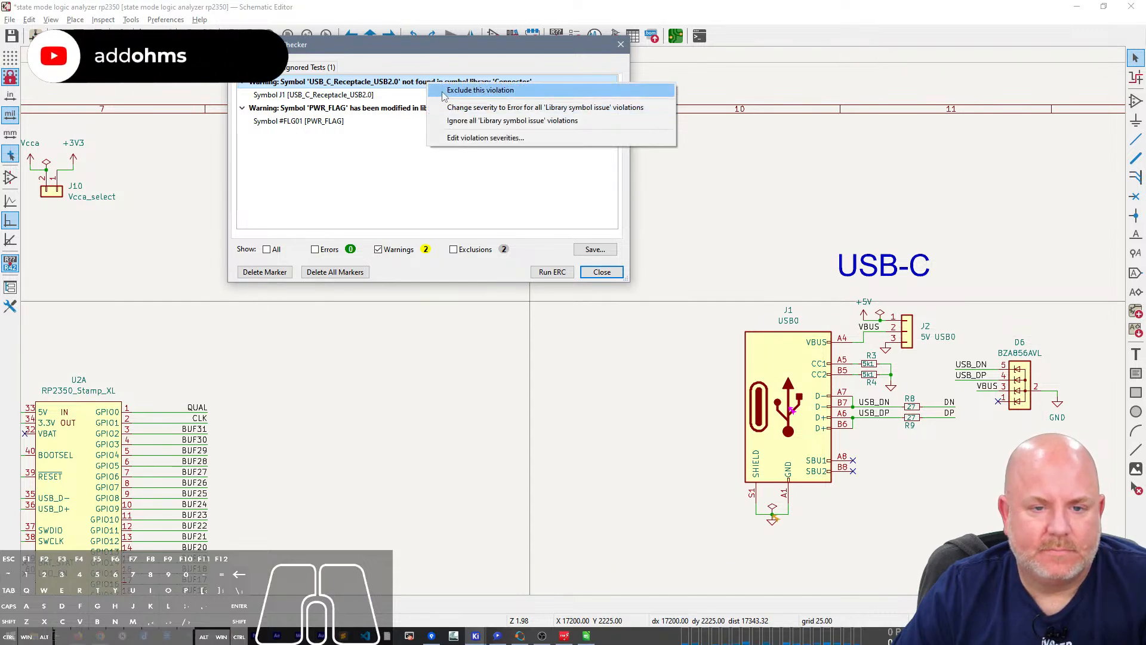
pyautogui.click(444, 96)
pyautogui.rightClick(400, 88)
pyautogui.click(404, 92)
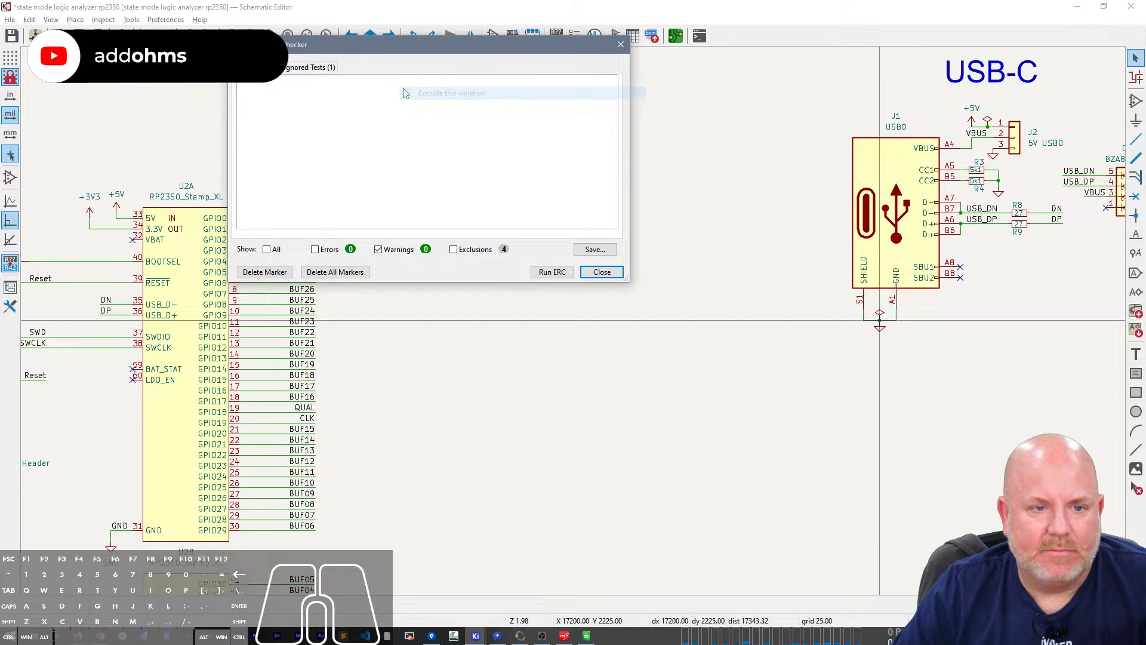
pyautogui.click(552, 272)
pyautogui.click(599, 273)
# Step: Review the whole schematic sheet, including the buffers and the DAC circuit, and save the schematic
pyautogui.scroll(-5, 576, 328)
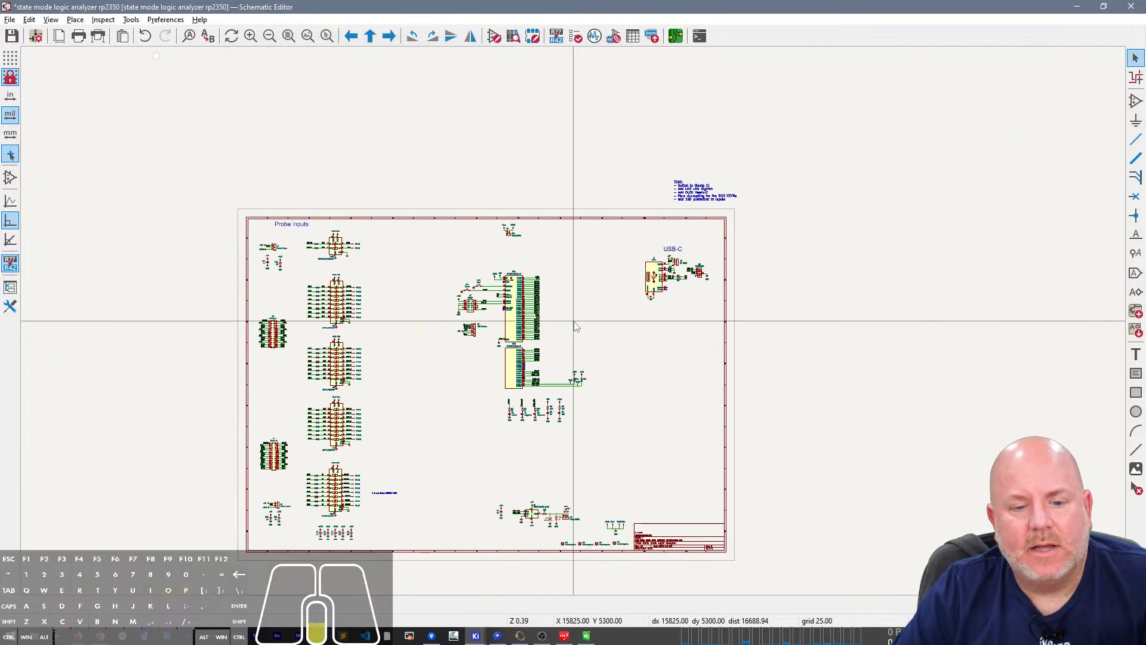
pyautogui.moveTo(576, 325); pyautogui.dragTo(742, 262, button='right')
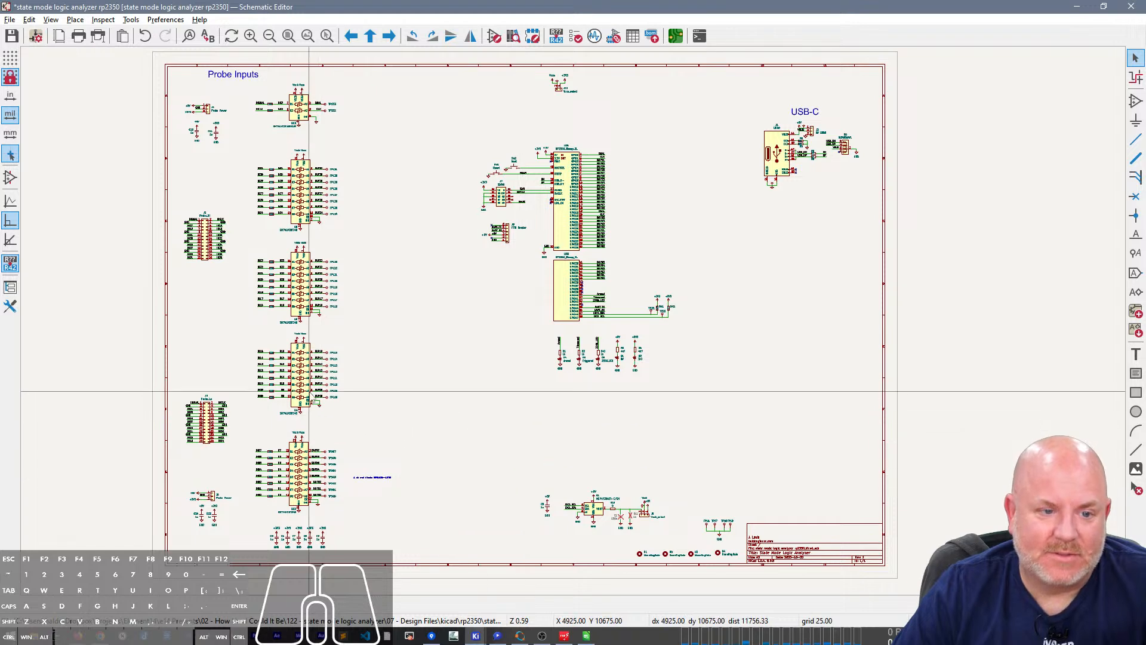
pyautogui.scroll(3, 309, 300)
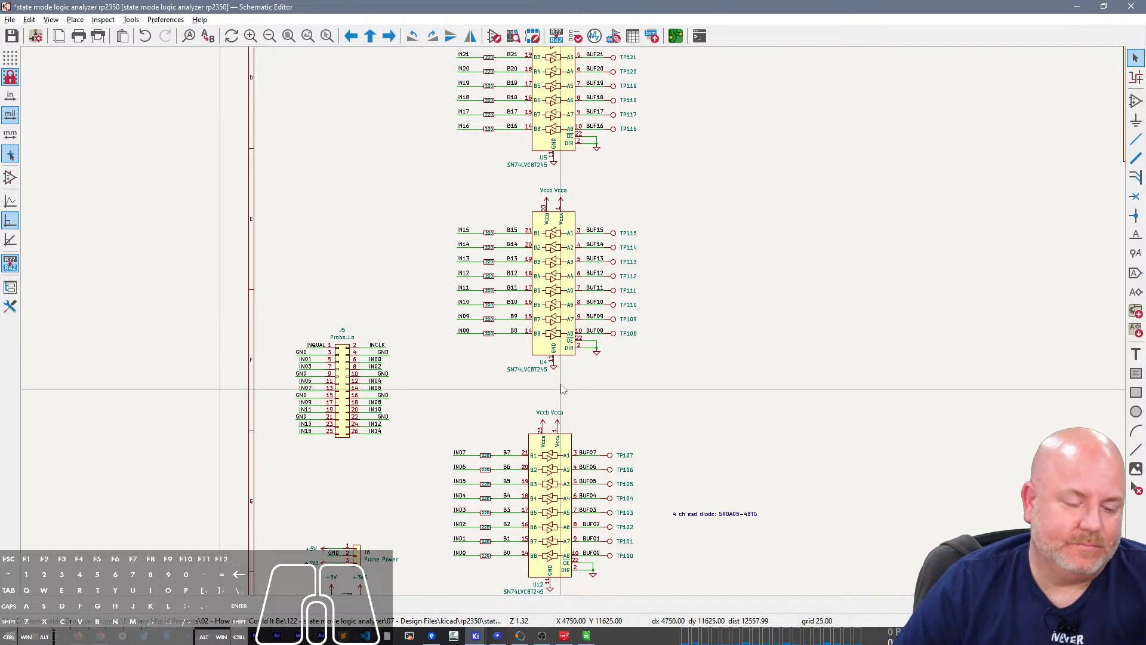
pyautogui.moveTo(744, 424); pyautogui.dragTo(652, 373, button='right')
pyautogui.scroll(-6, 573, 325)
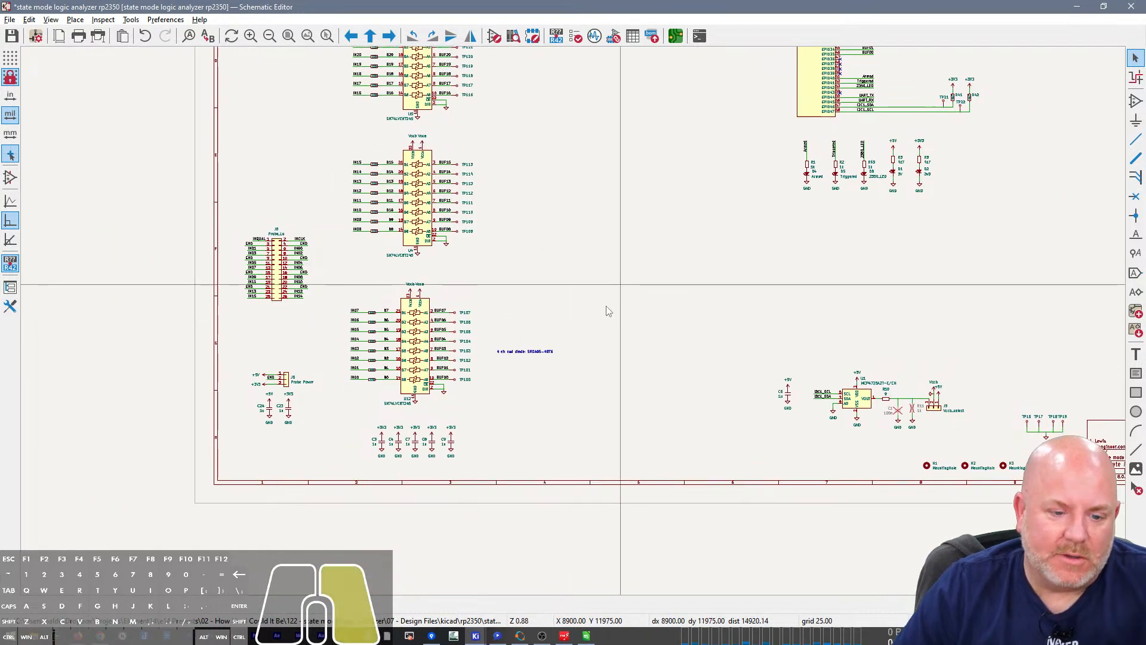
pyautogui.scroll(3, 574, 327)
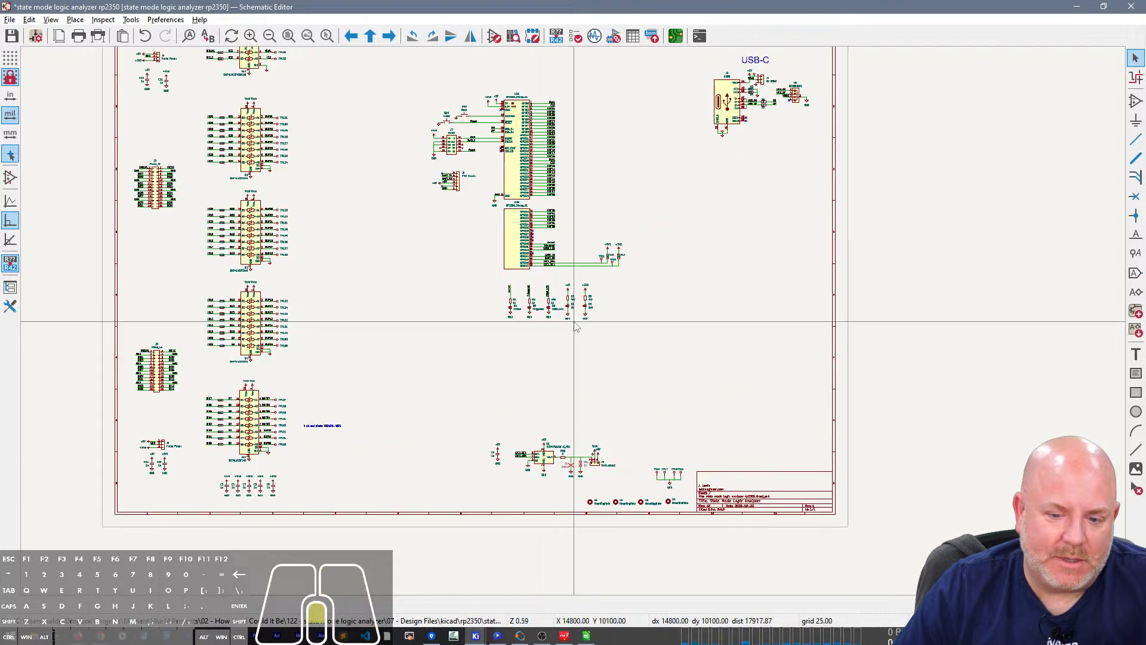
pyautogui.moveTo(656, 365); pyautogui.dragTo(646, 395, button='right')
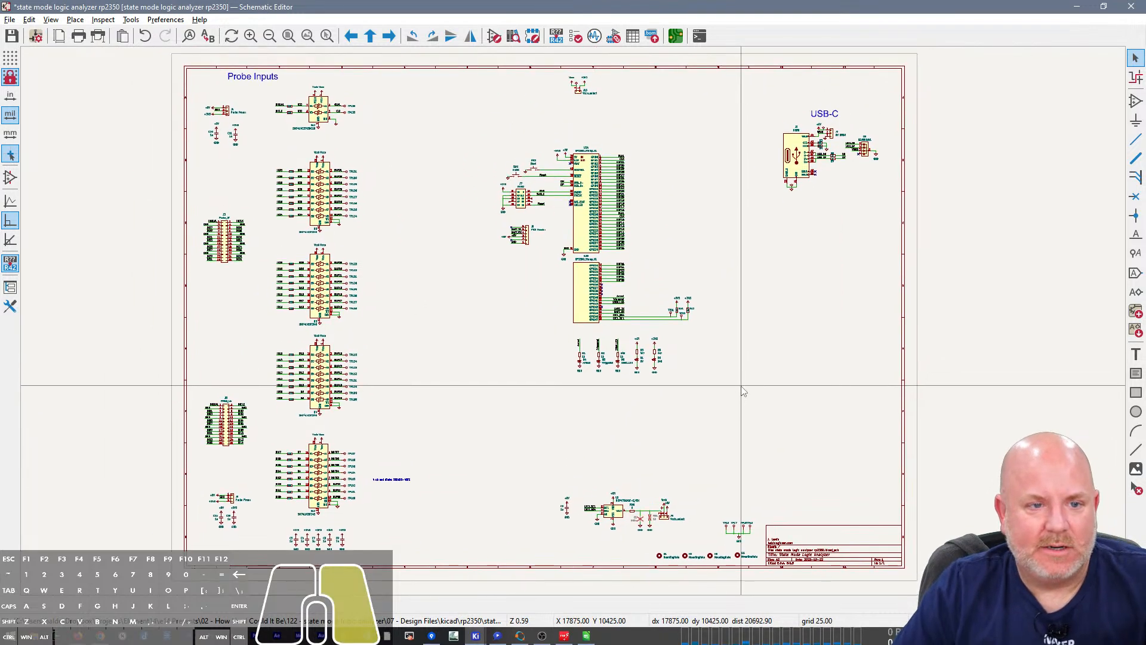
pyautogui.hotkey('ctrl', 's')
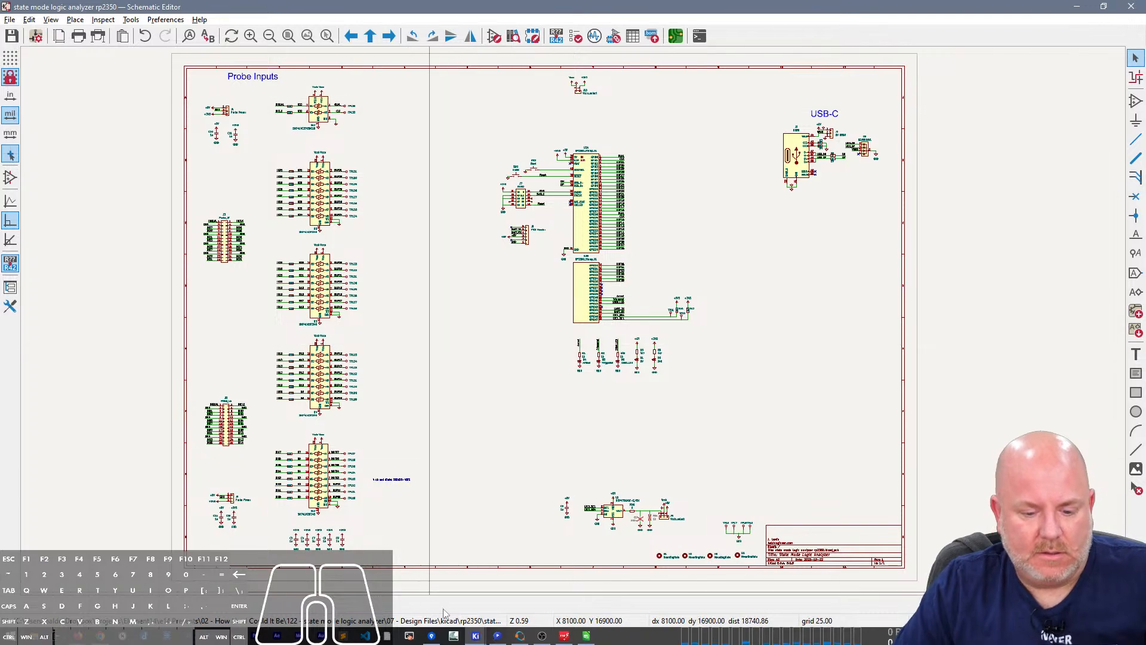
# Step: Close the schematic editor and the KiCad project
pyautogui.click(431, 635)
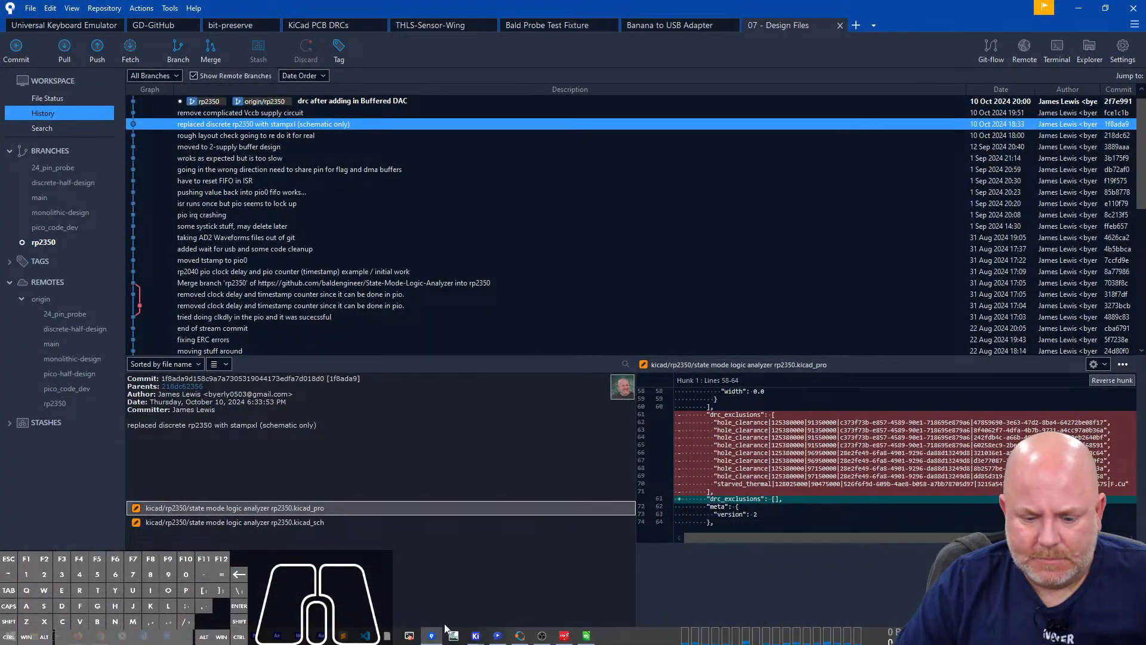
pyautogui.moveTo(476, 636)
pyautogui.click(538, 576)
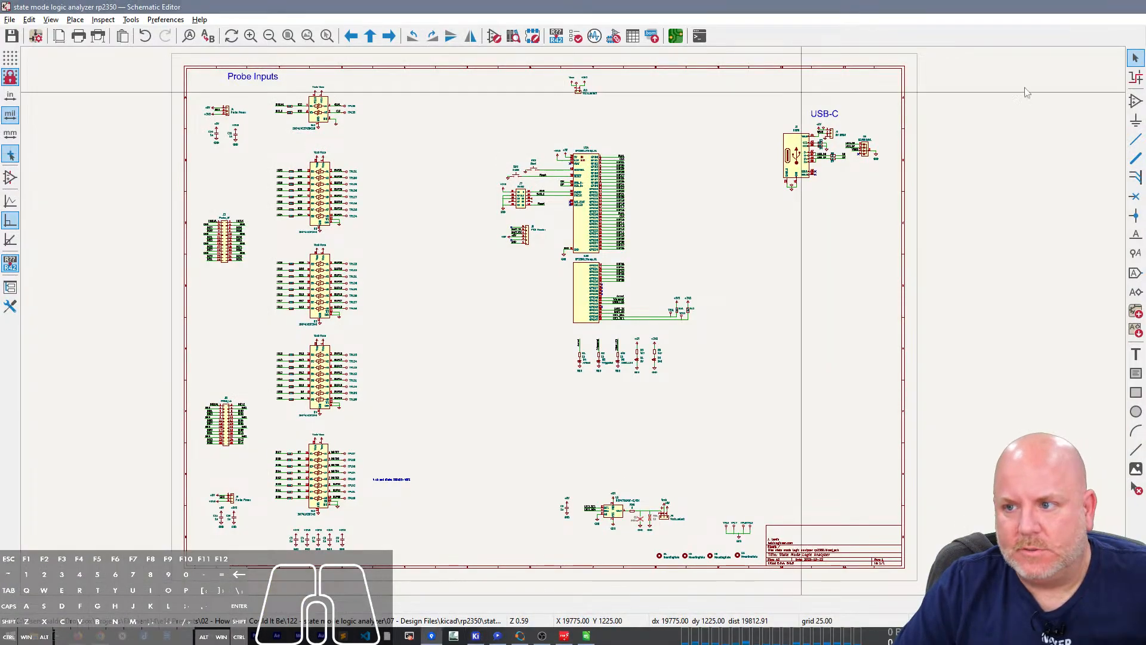
pyautogui.click(1124, 9)
pyautogui.click(476, 636)
pyautogui.click(1126, 10)
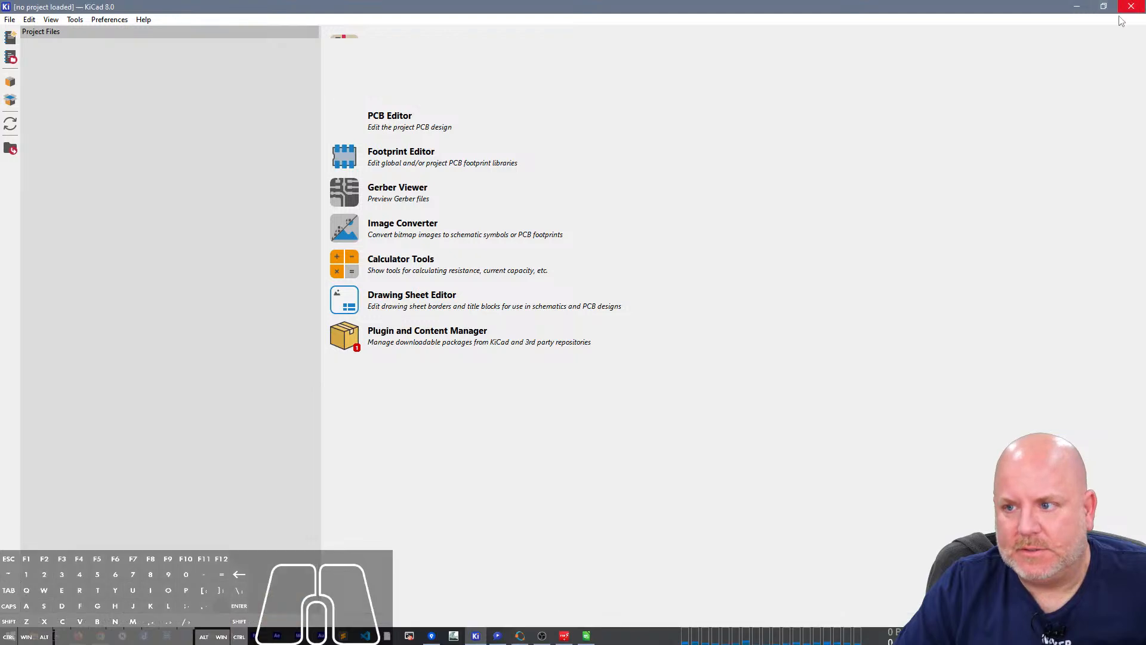
# Step: In Sourcetree, stage the modified state mode logic analyzer rp2350 .kicad_pro and .kicad_sch files
pyautogui.click(27, 96)
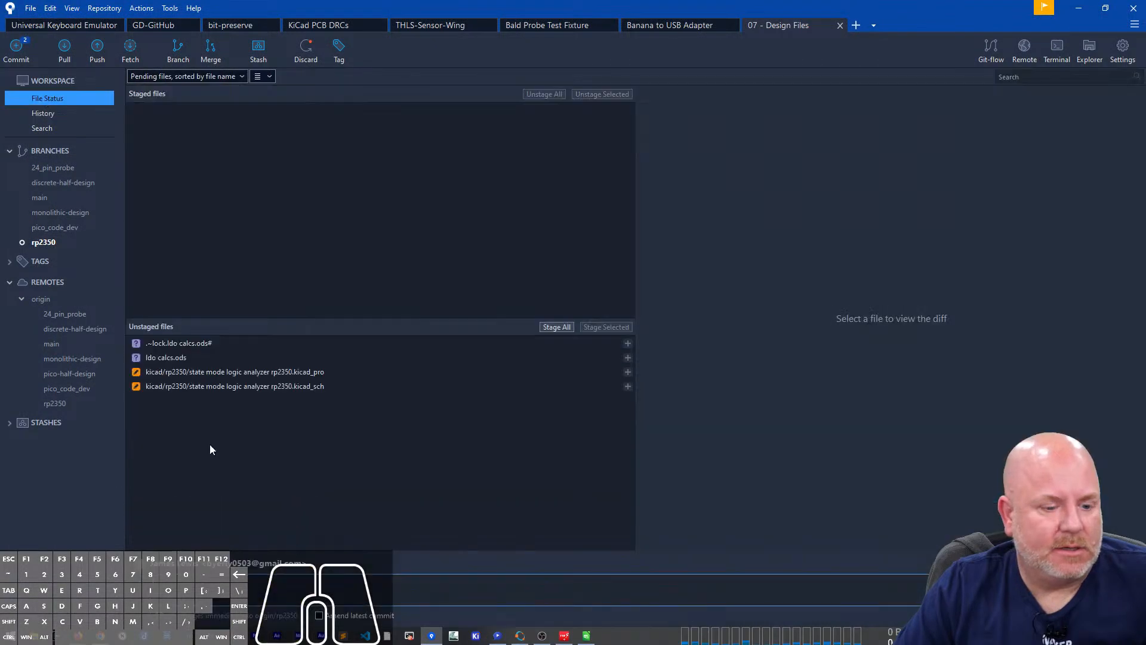
pyautogui.click(250, 359)
pyautogui.click(255, 373)
pyautogui.keyDown('ctrl'); pyautogui.click(256, 386); pyautogui.keyUp('ctrl')
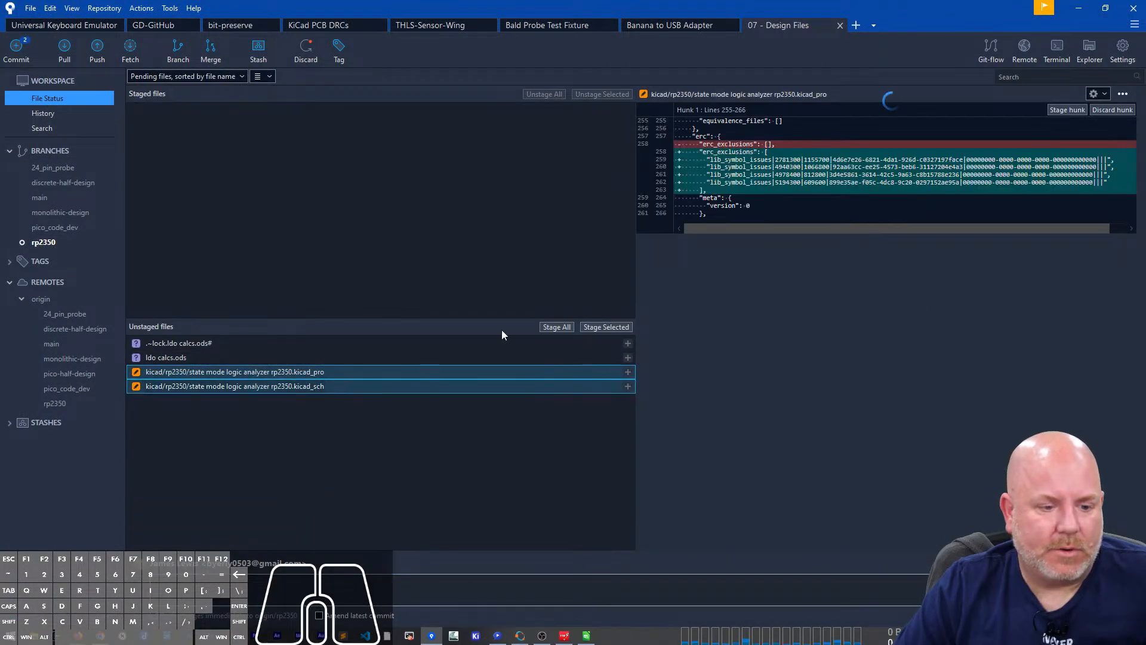
pyautogui.click(595, 327)
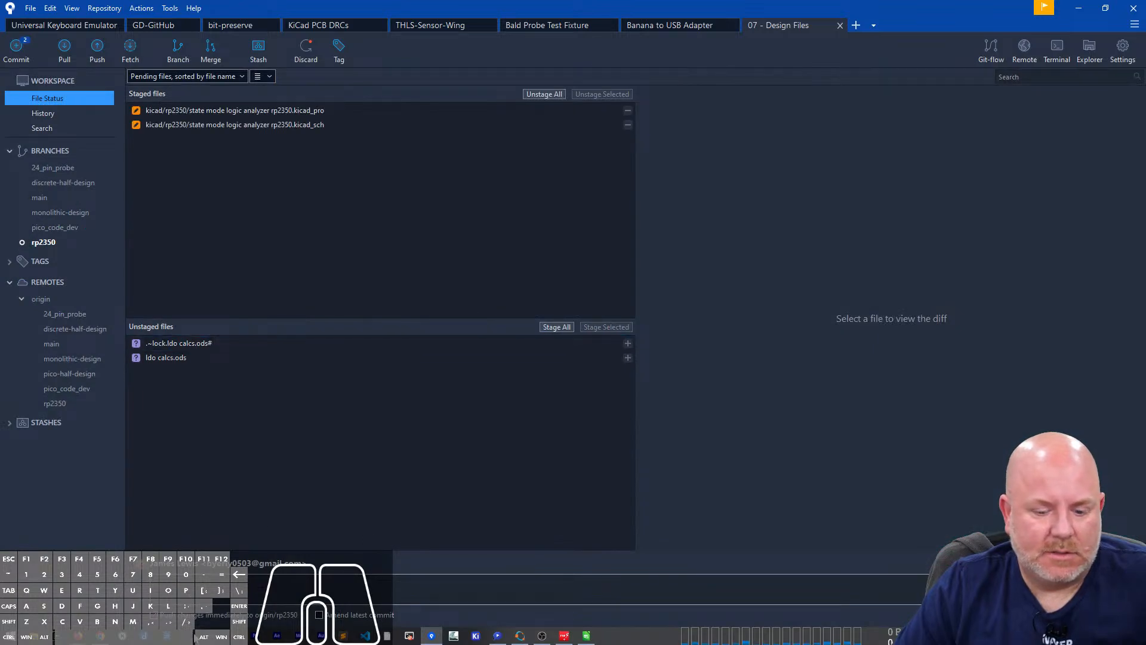
# Step: Switch to LibreOffice Calc and close the ldo calcs.ods spreadsheet
pyautogui.click(586, 635)
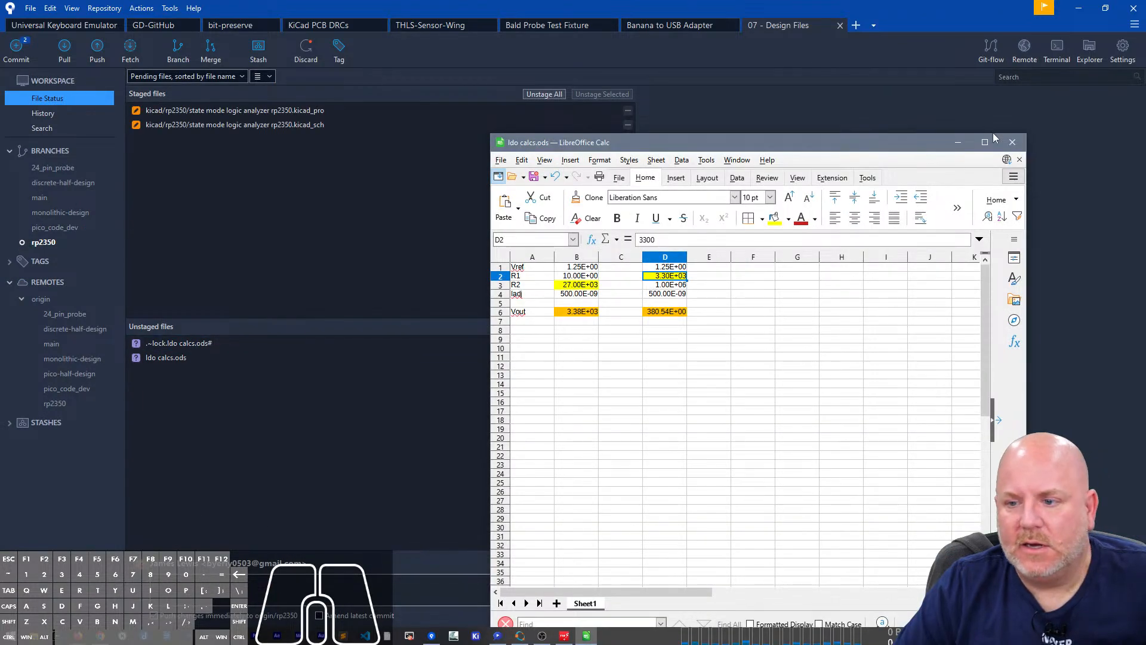
pyautogui.click(1012, 142)
pyautogui.click(741, 421)
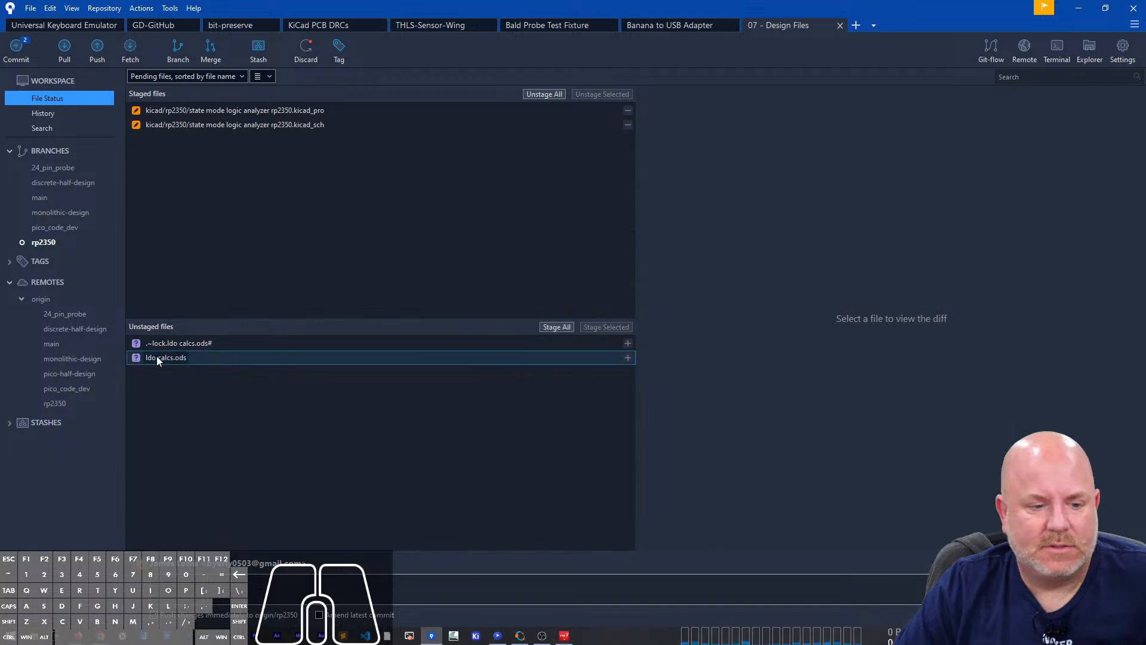
# Step: Locate the unstaged ldo calcs.ods in File Explorer and remove it from the 07 - Design Files folder
pyautogui.click(166, 358)
pyautogui.rightClick(166, 358)
pyautogui.click(197, 382)
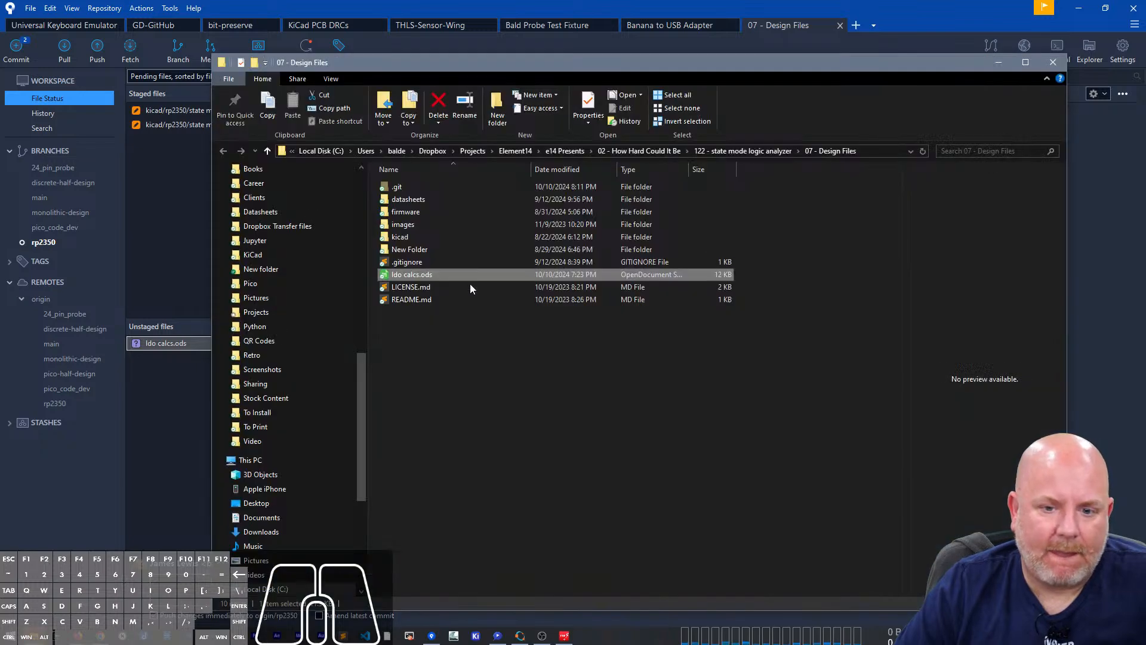
pyautogui.rightClick(412, 274)
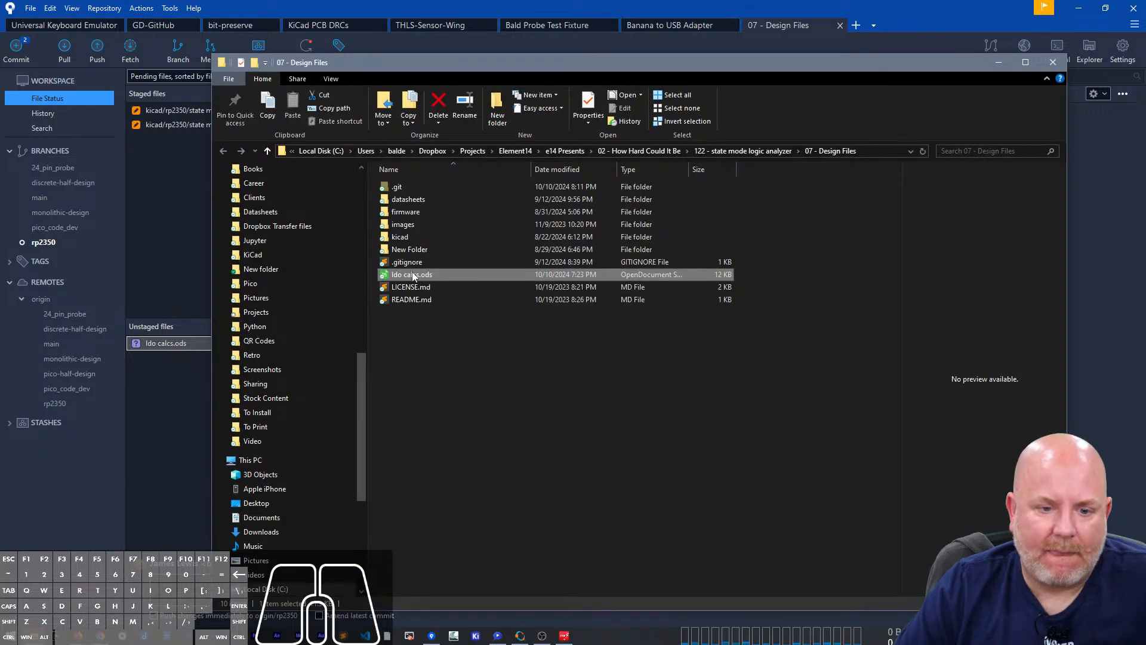
pyautogui.click(437, 586)
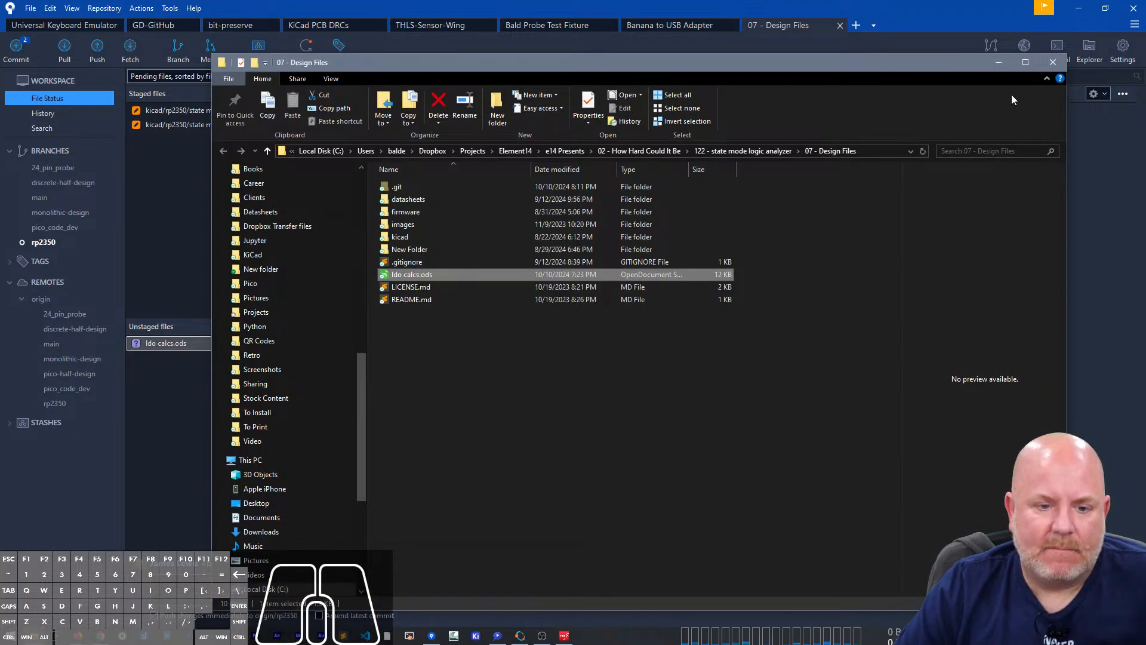
pyautogui.click(1053, 62)
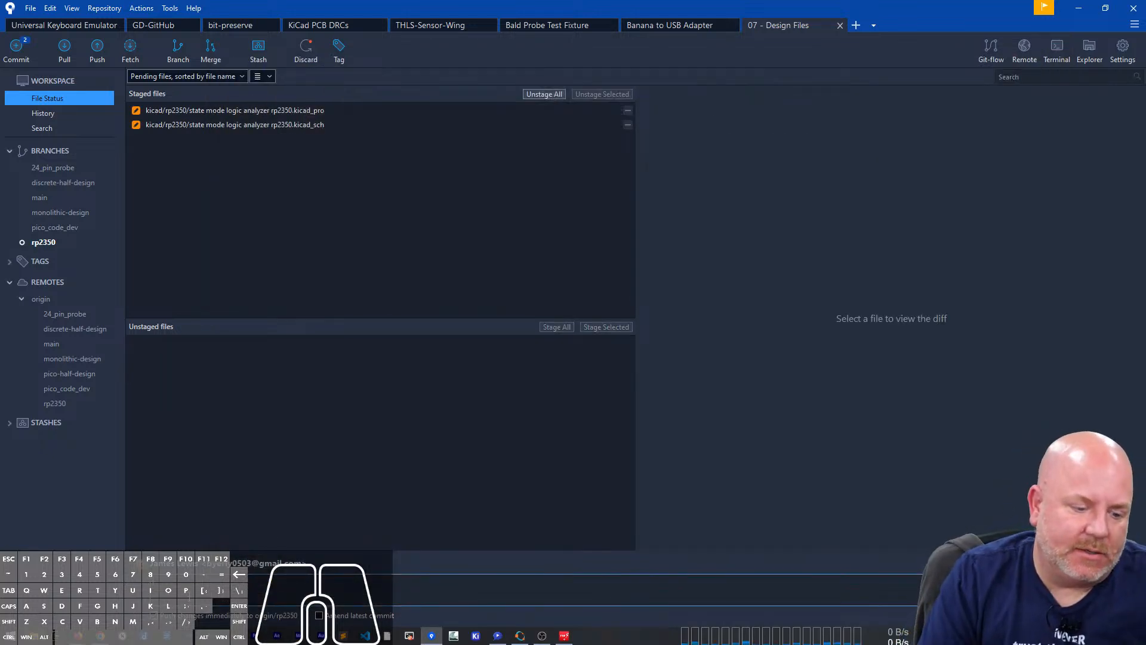
# Step: Commit the staged files with the message "moving from schematic to pcb"
pyautogui.press('BackSpace')
pyautogui.write('moving from schematic to pcb')
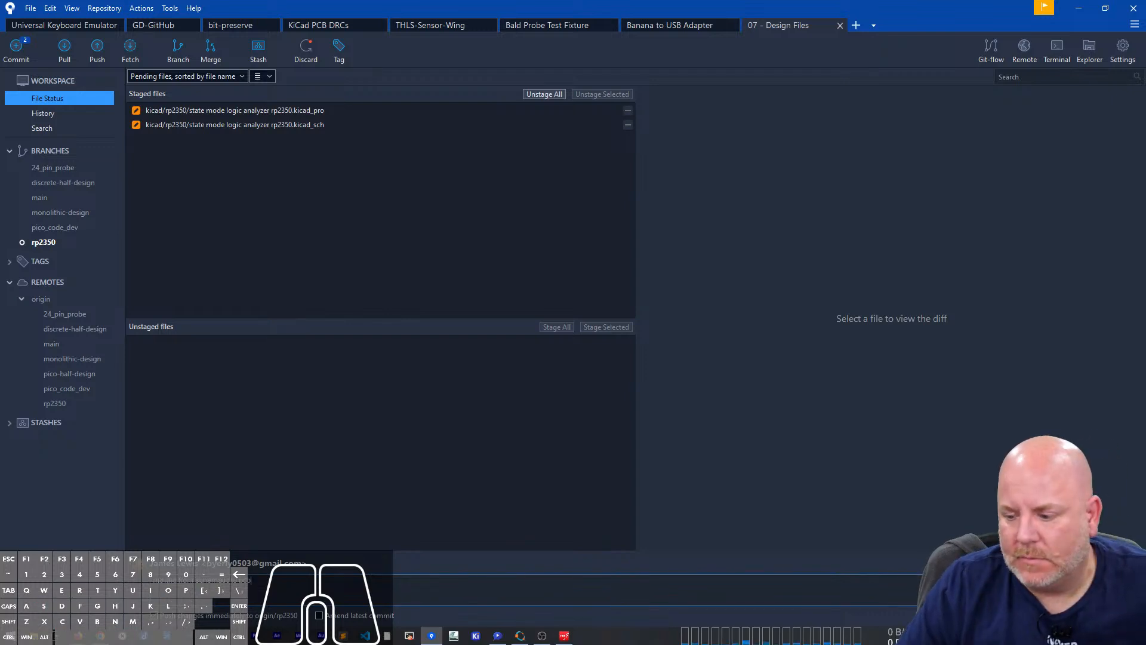
pyautogui.click(1121, 615)
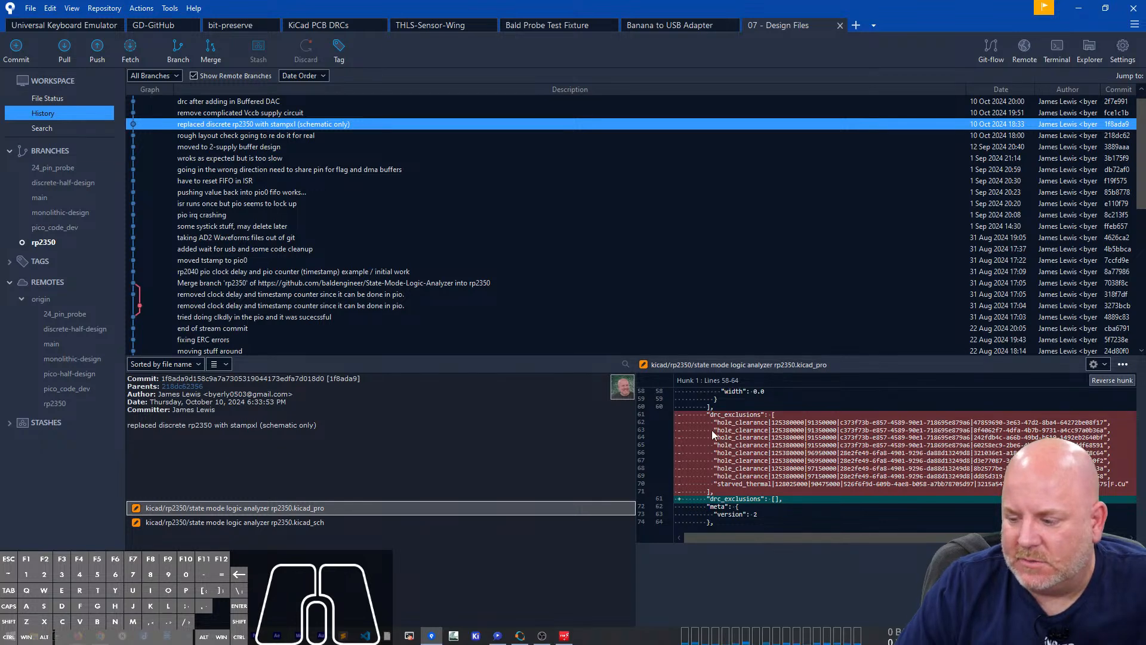
# Step: Return to KiCad and open the state mode logic analyzer rp2350 schematic from the project files
pyautogui.click(1079, 8)
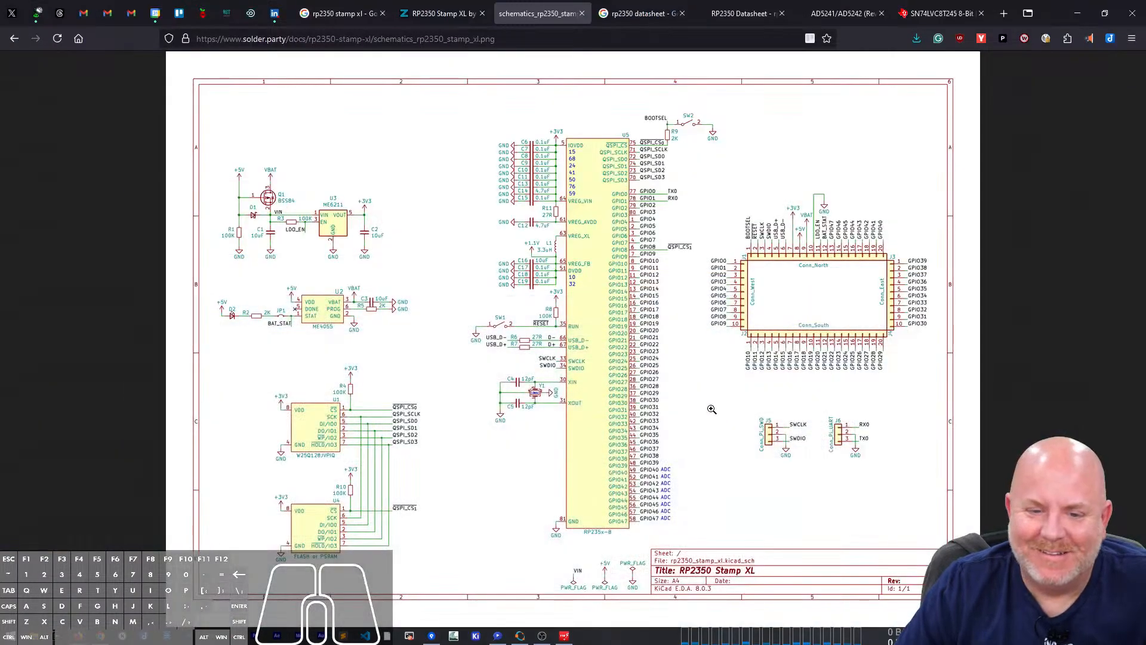
pyautogui.click(1088, 6)
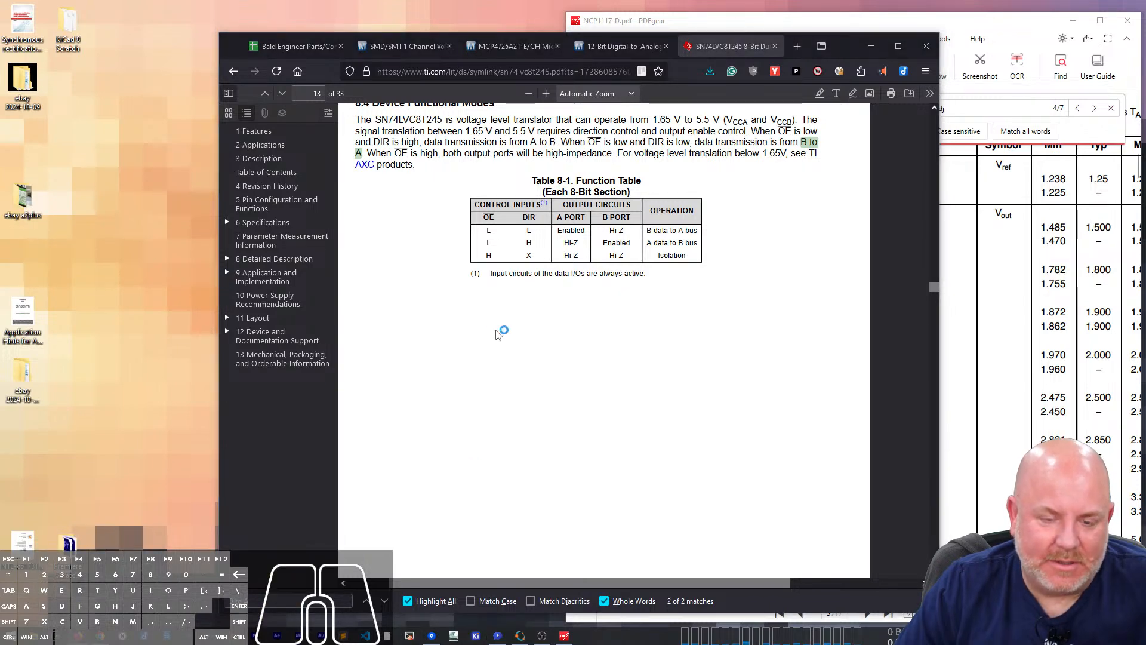
pyautogui.click(476, 636)
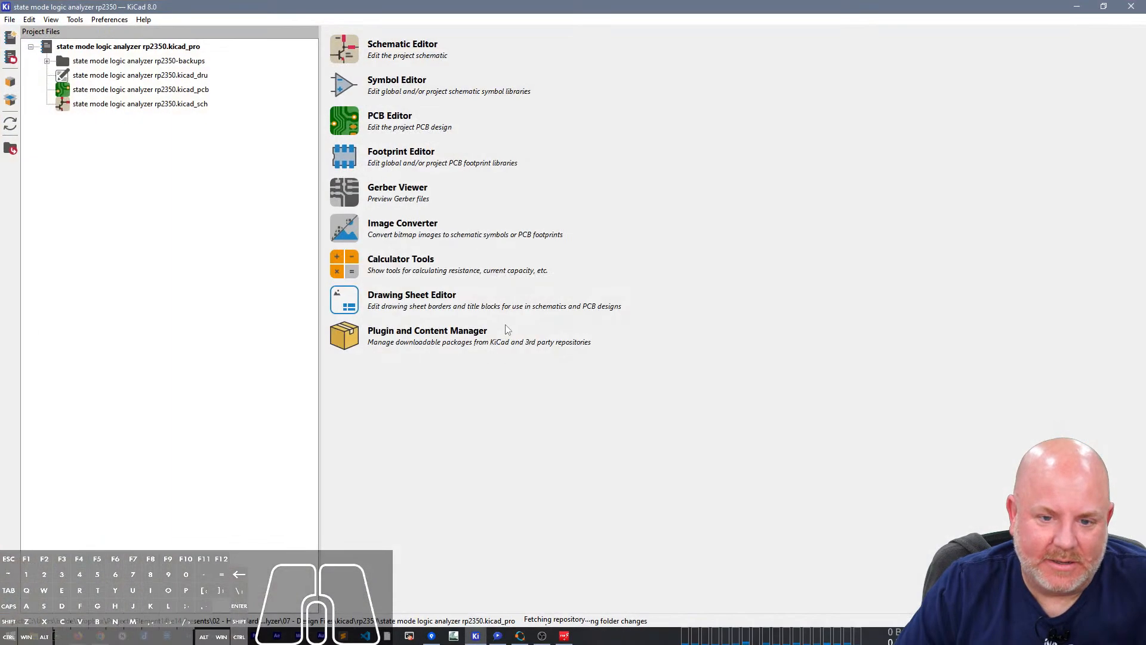
pyautogui.doubleClick(131, 105)
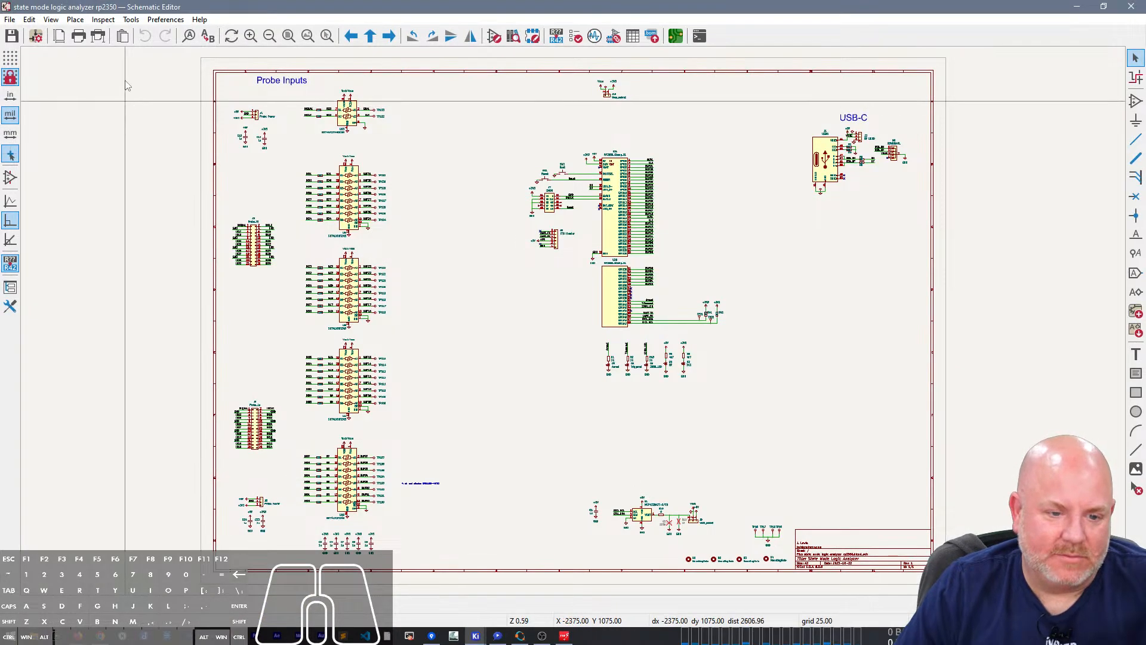
# Step: Start updating the PCB from the schematic and dismiss the KiKit installation notice
pyautogui.click(130, 19)
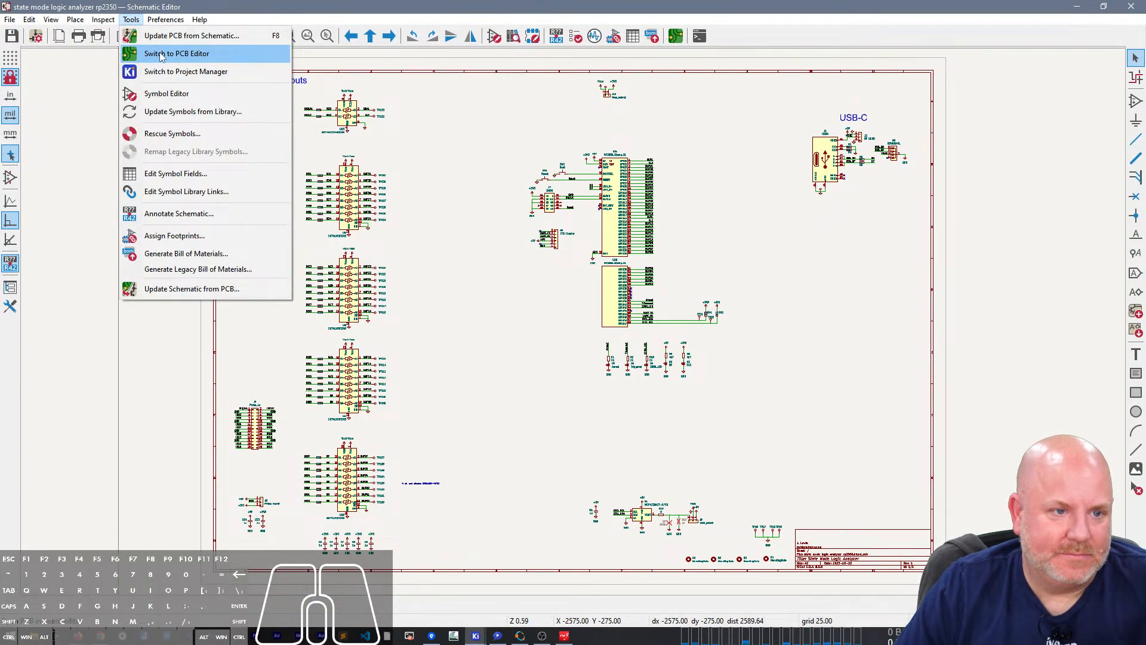
pyautogui.click(149, 42)
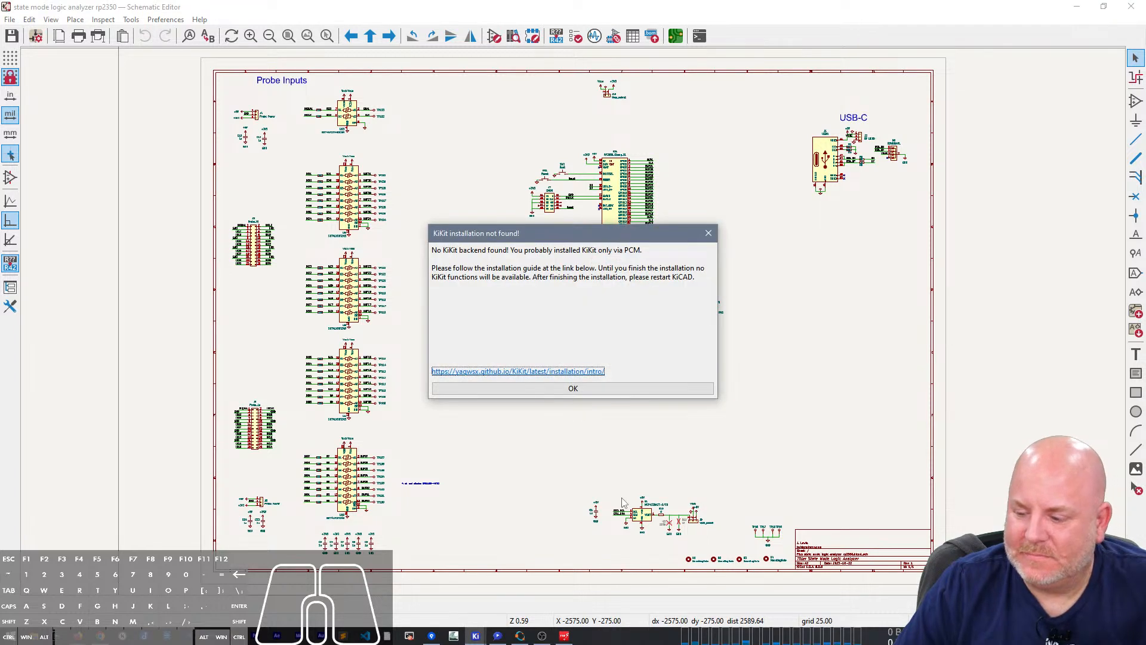
pyautogui.click(575, 389)
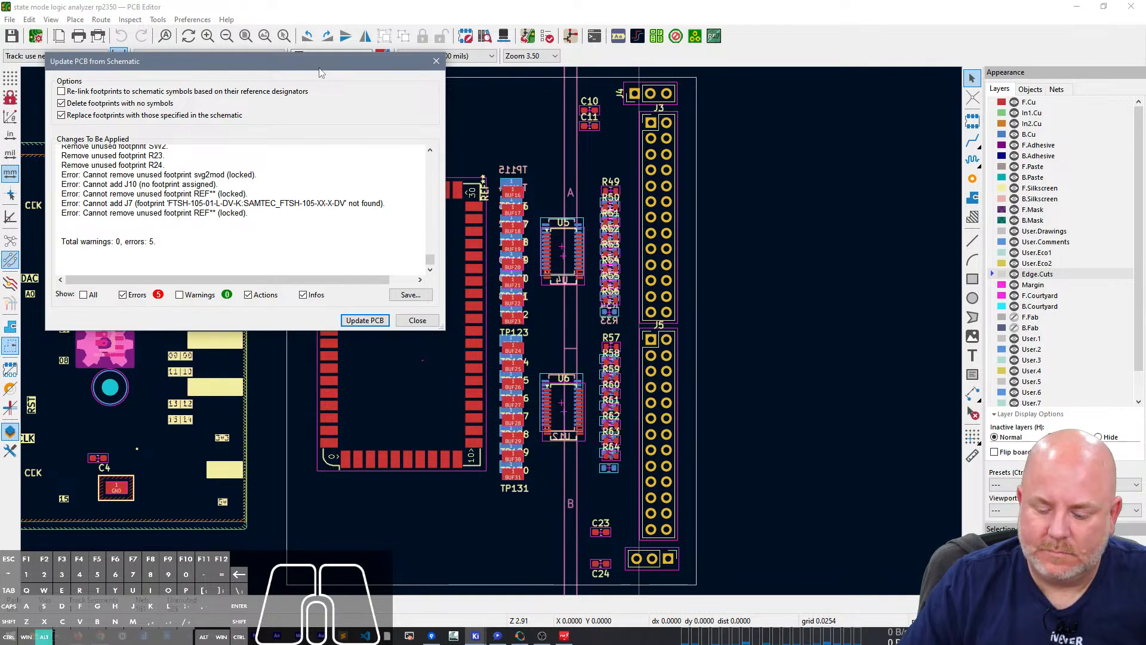
# Step: Capture a screenshot of the PCB update error list, and close the dialog without updating to return to the schematic
pyautogui.press('alt+Print')
pyautogui.moveTo(181, 26); pyautogui.dragTo(1145, 84)
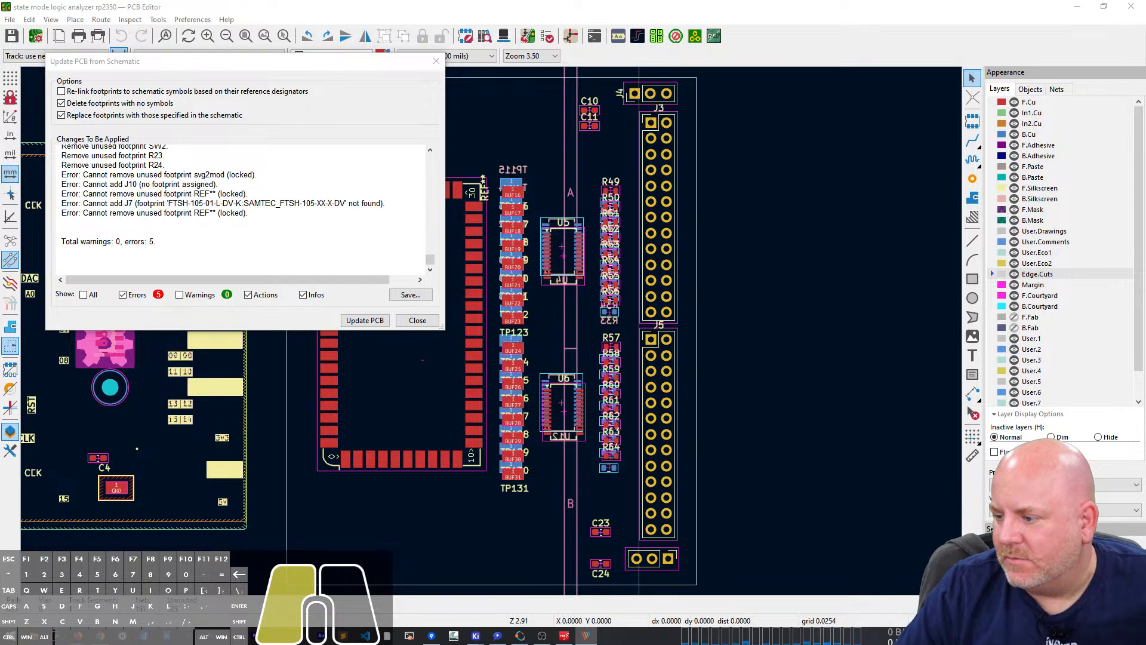
pyautogui.click(417, 322)
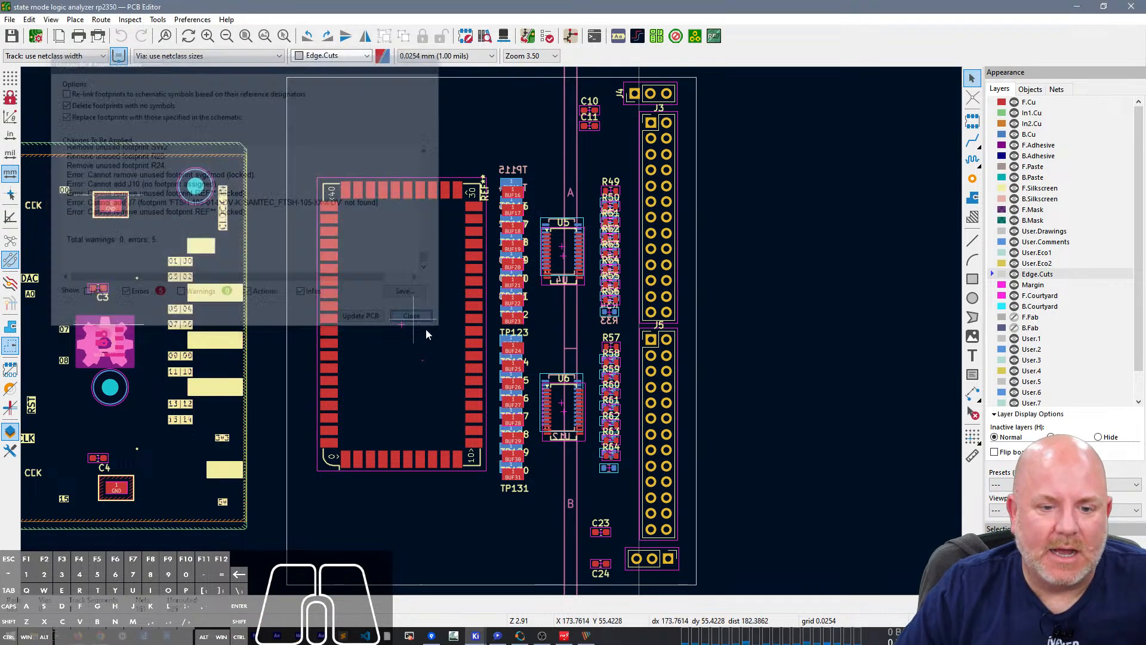
pyautogui.click(1075, 7)
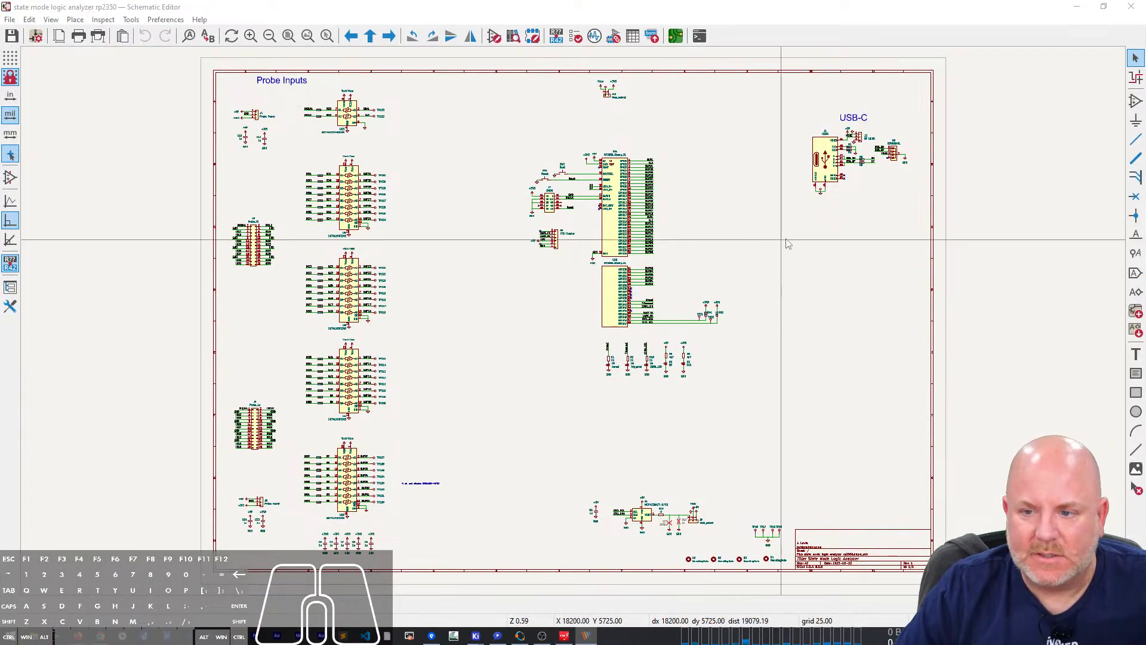
# Step: Check the footprint assigned to the SWD0 connector J7, search the footprint chooser for FTSH, and close without changes
pyautogui.scroll(6, 583, 215)
pyautogui.moveTo(651, 509); pyautogui.dragTo(653, 520, button='right')
pyautogui.click(471, 414)
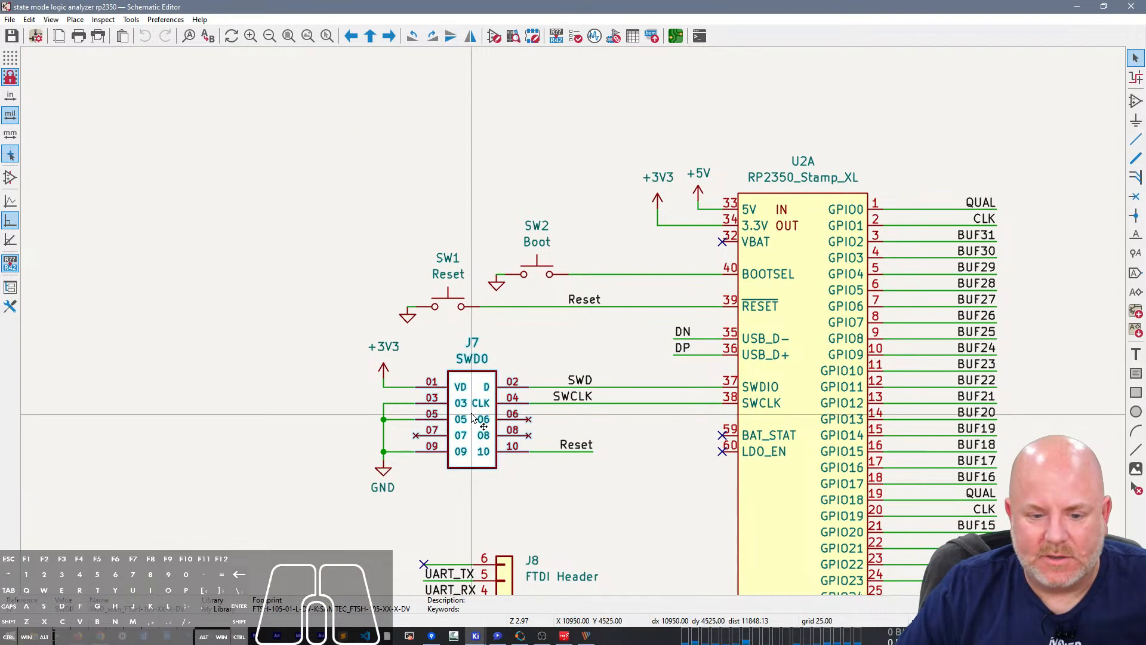
pyautogui.doubleClick(471, 417)
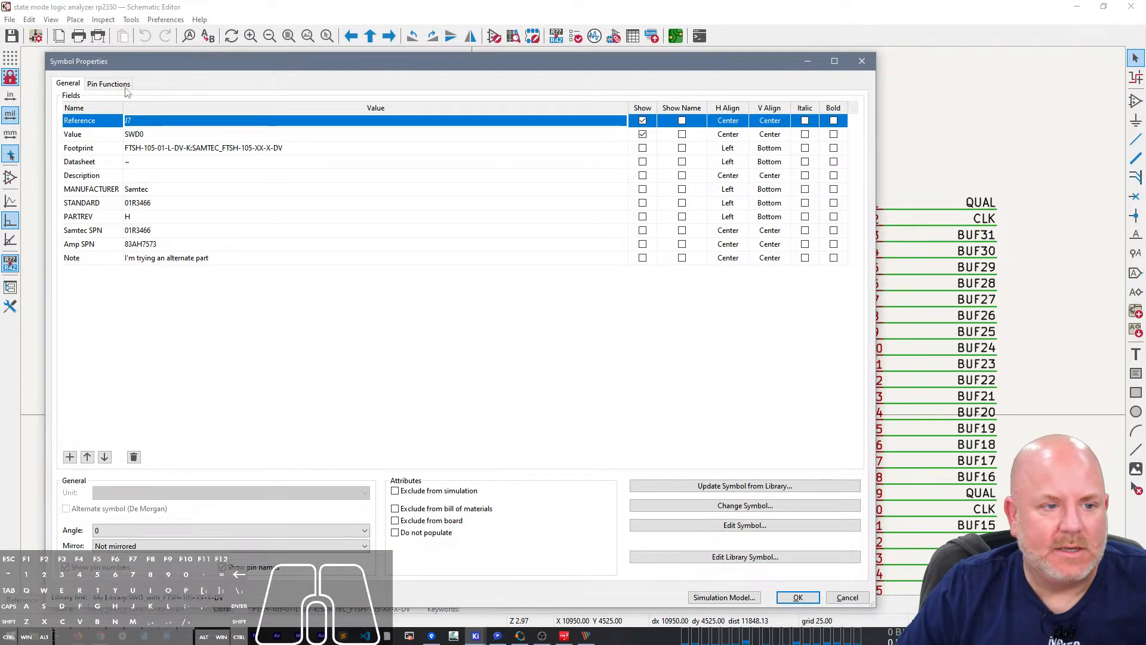
pyautogui.click(109, 83)
pyautogui.click(86, 85)
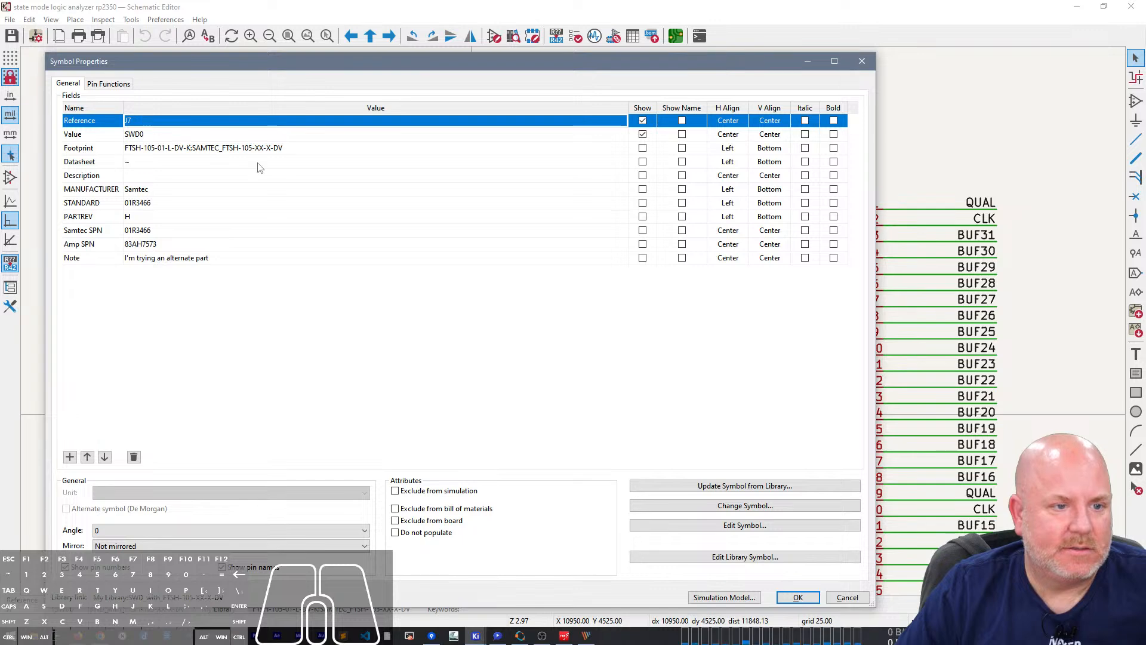
pyautogui.click(320, 149)
pyautogui.click(621, 148)
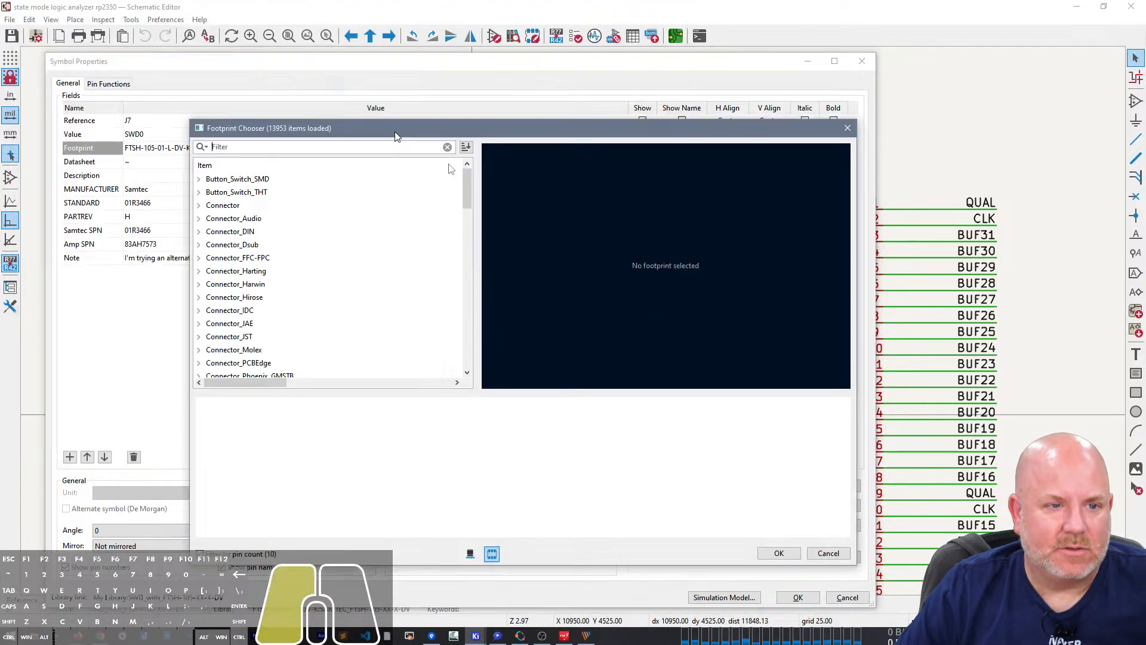
pyautogui.write('FTSH')
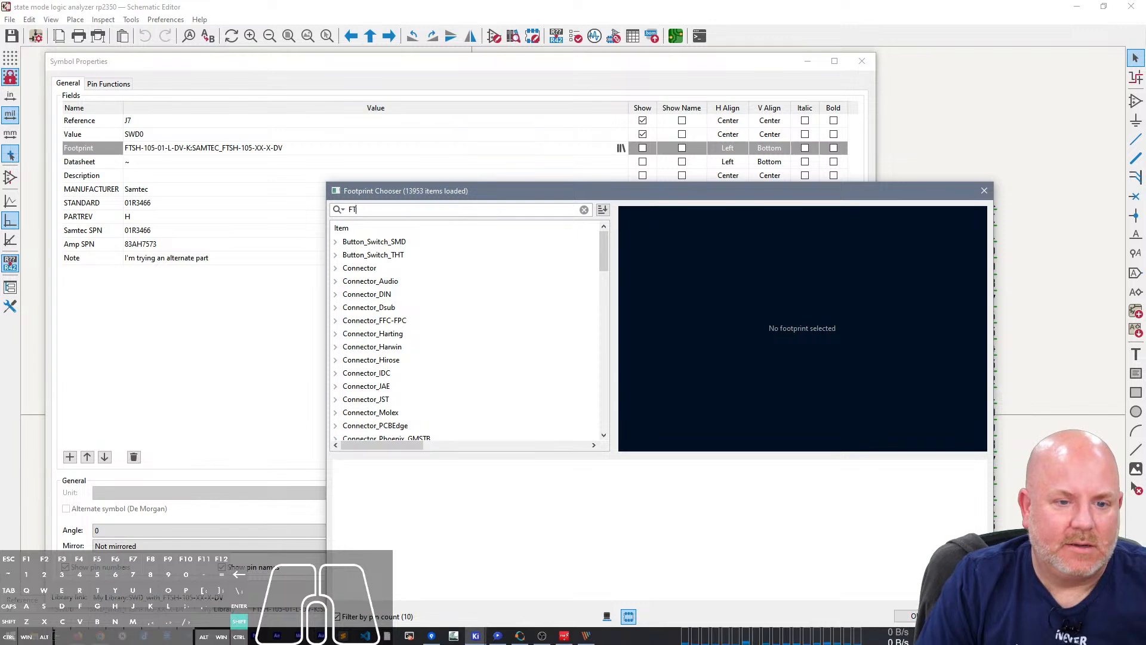
pyautogui.press('Escape')
pyautogui.press('Escape')
pyautogui.press('Escape')
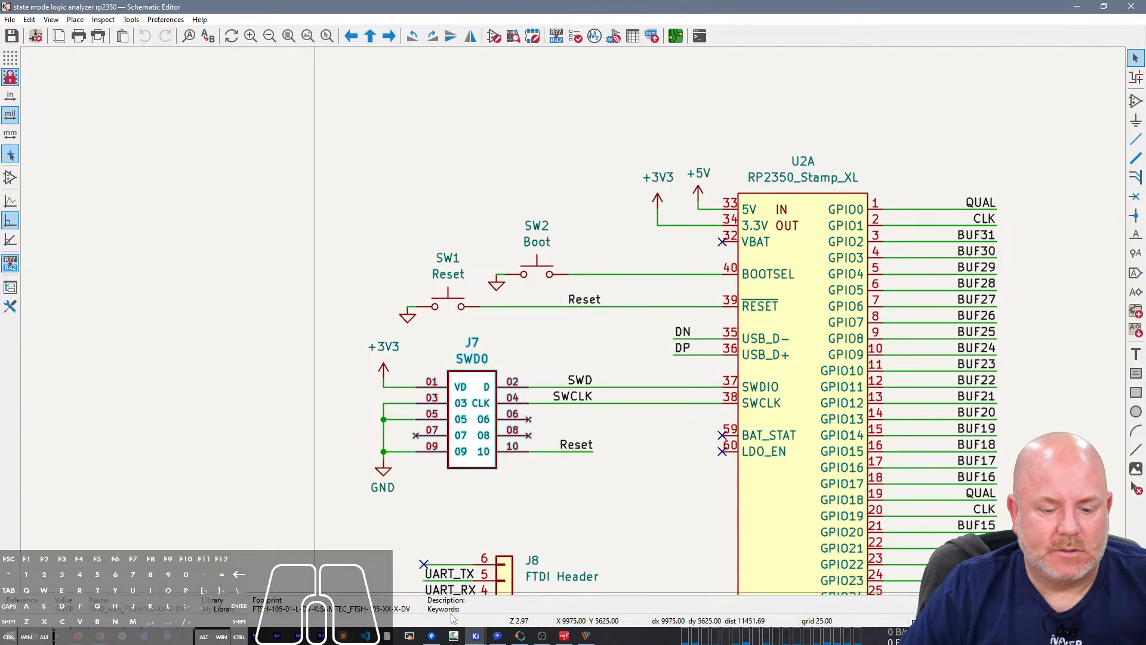
# Step: Switch to the KiCad project manager and open the global footprint library table
pyautogui.click(475, 636)
pyautogui.click(369, 615)
pyautogui.click(109, 19)
pyautogui.click(126, 72)
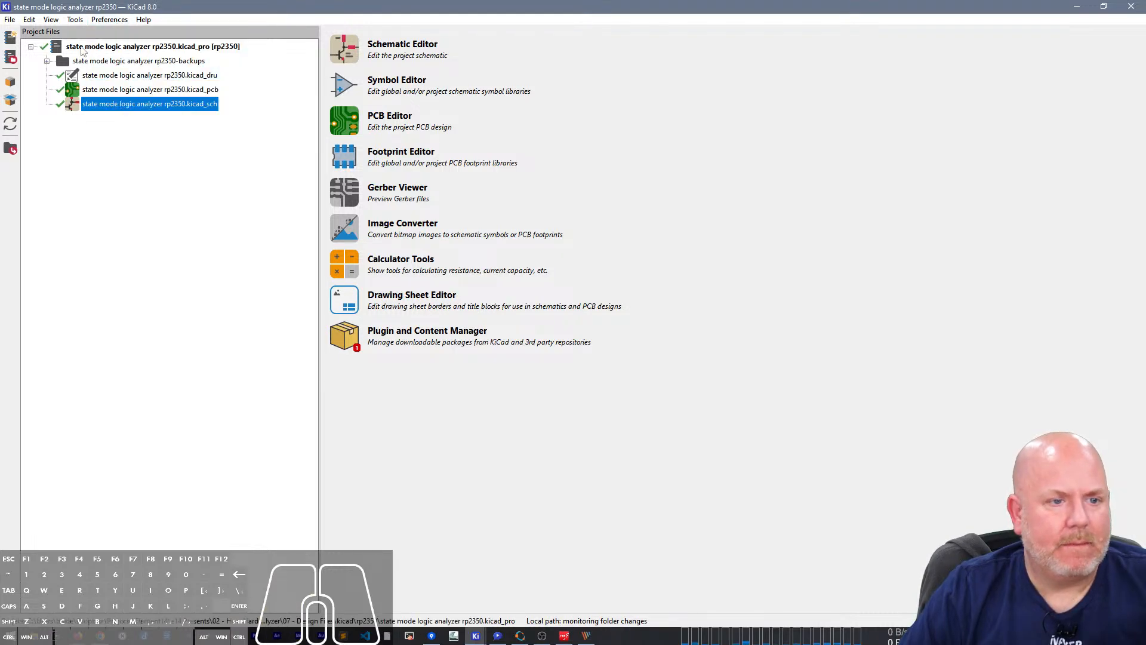
pyautogui.moveTo(631, 118); pyautogui.dragTo(657, 317)
pyautogui.click(173, 81)
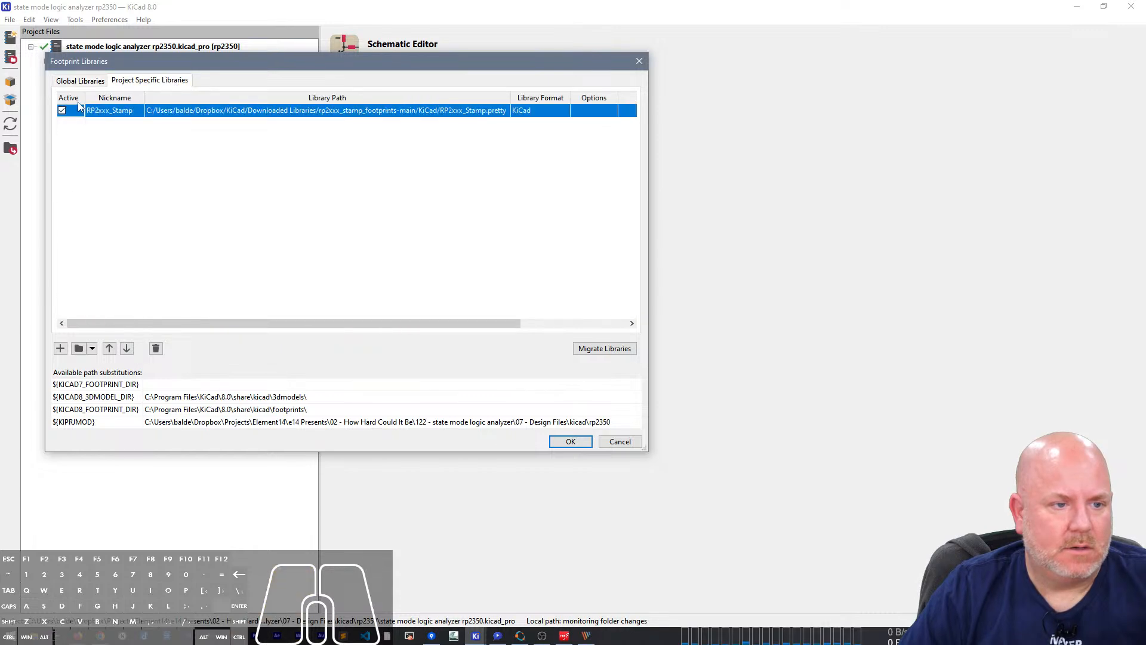
pyautogui.click(80, 80)
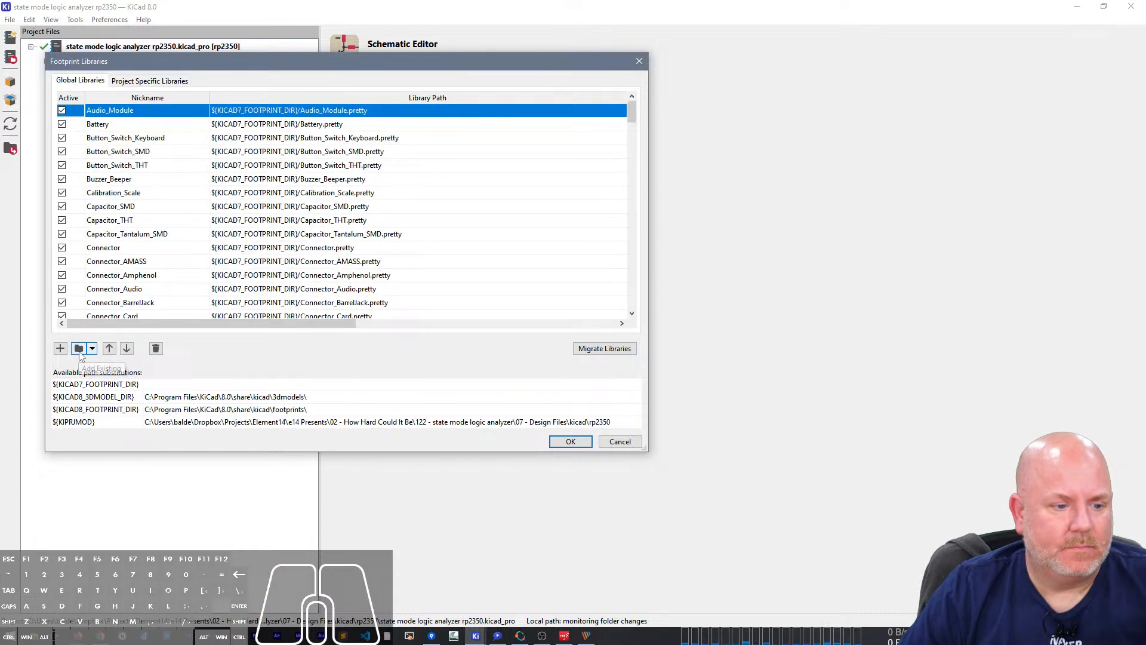
# Step: Add the FTSH-105-01-L-DV-K folder from KiCad's Downloaded Libraries as a global footprint library and save the library table
pyautogui.click(78, 348)
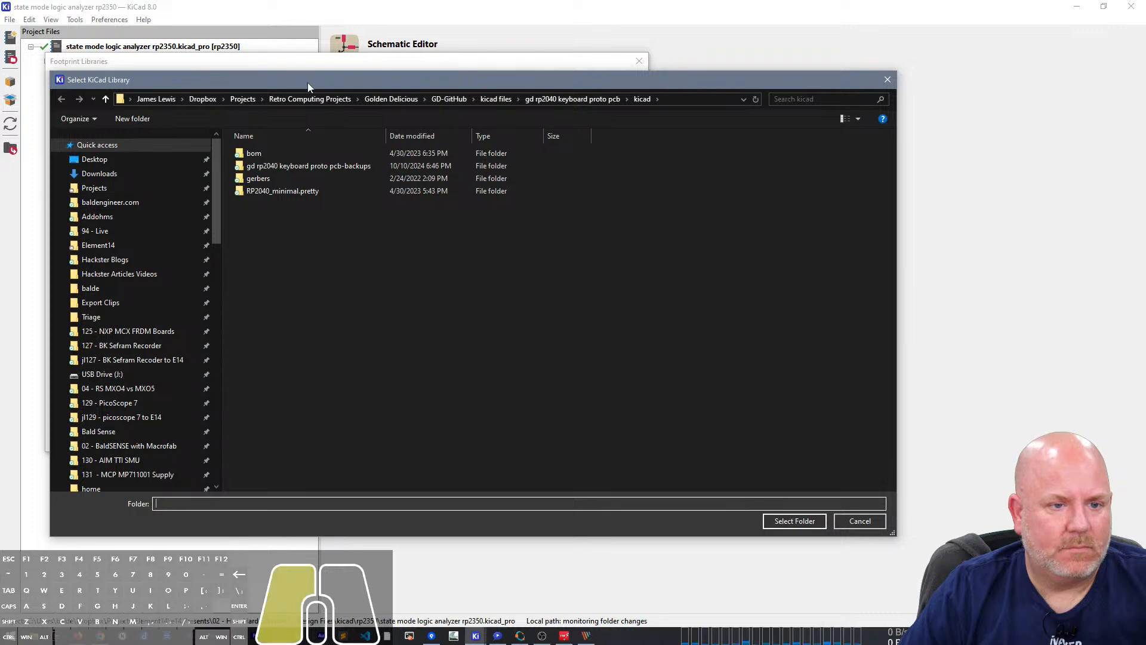
pyautogui.moveTo(307, 83); pyautogui.dragTo(422, 90)
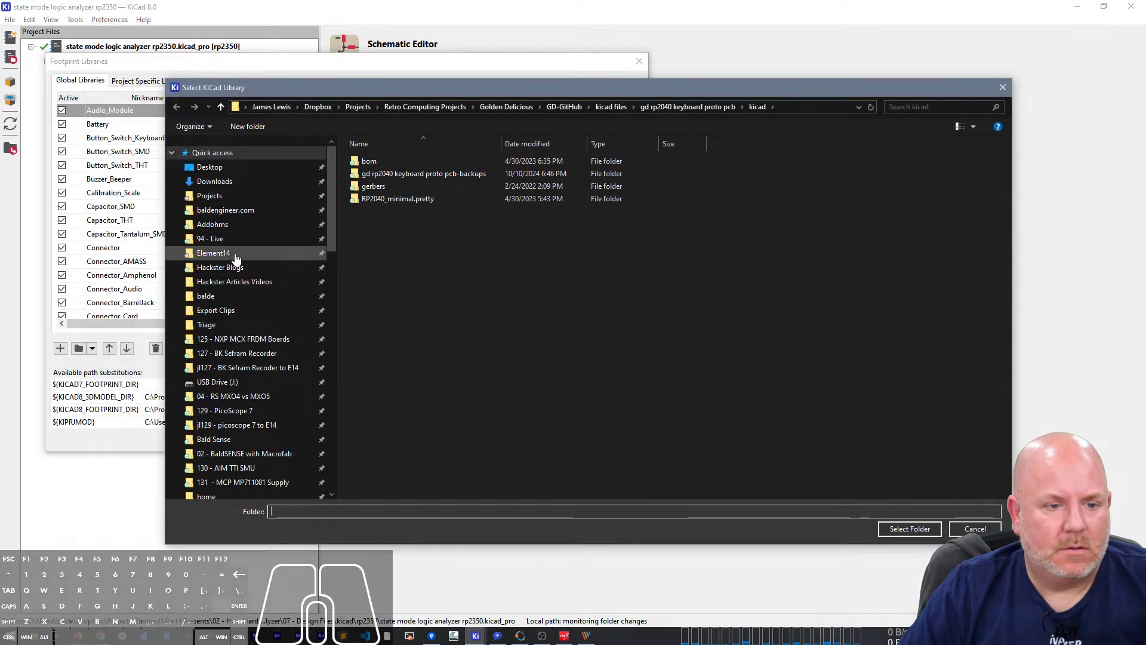
pyautogui.scroll(-2, 237, 264)
pyautogui.scroll(-5, 238, 264)
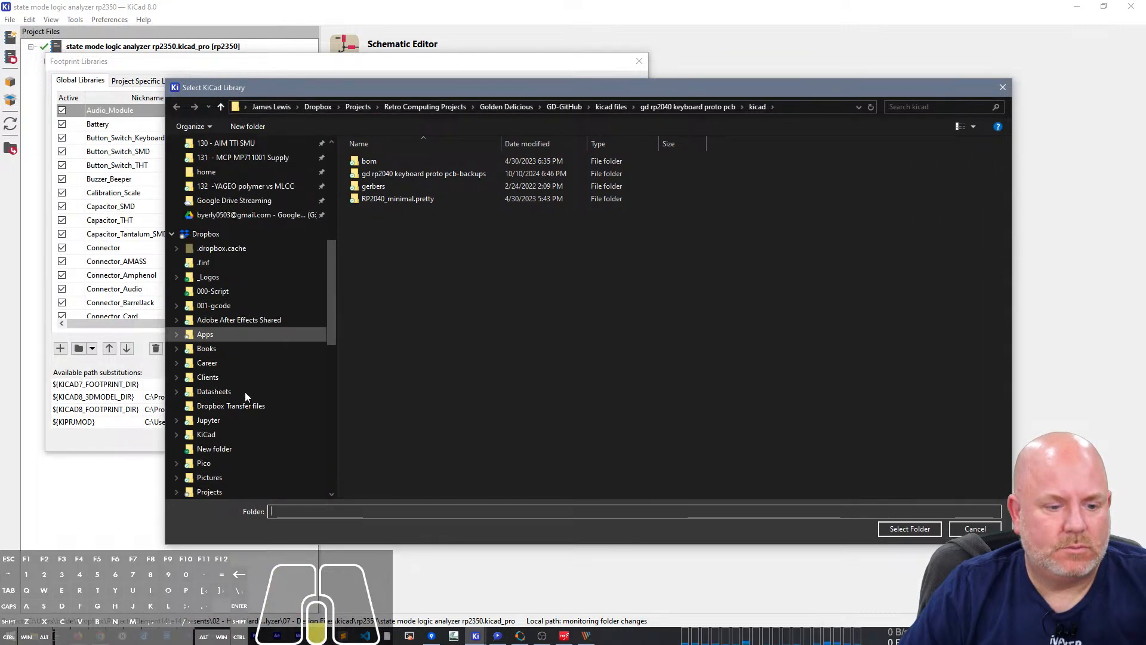
pyautogui.click(231, 434)
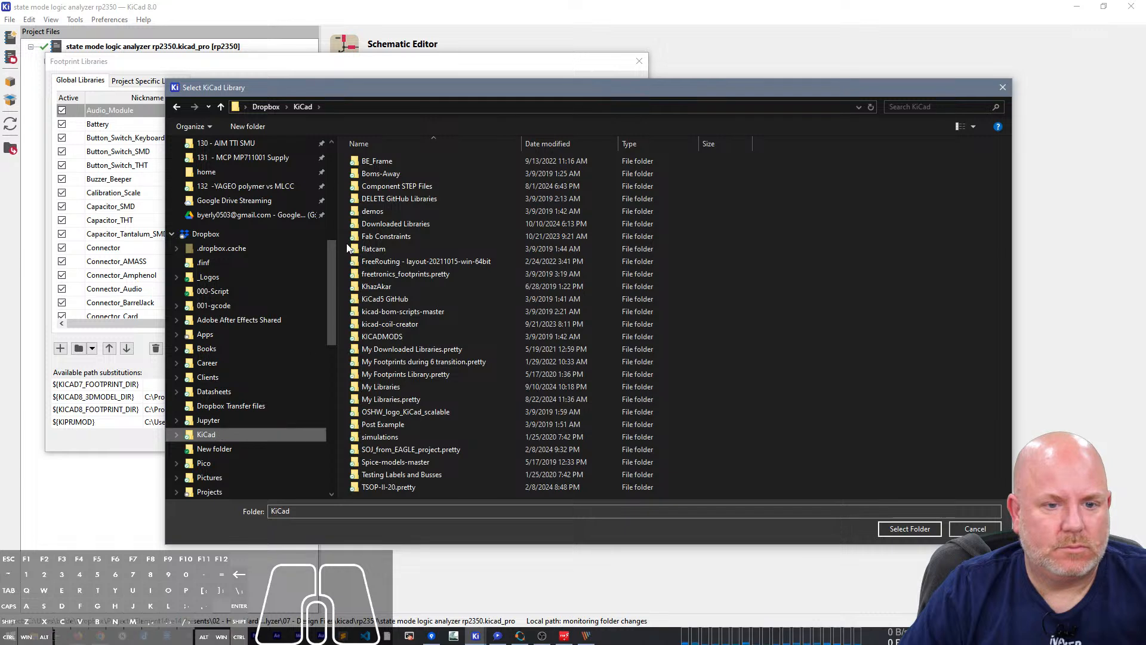
pyautogui.doubleClick(416, 224)
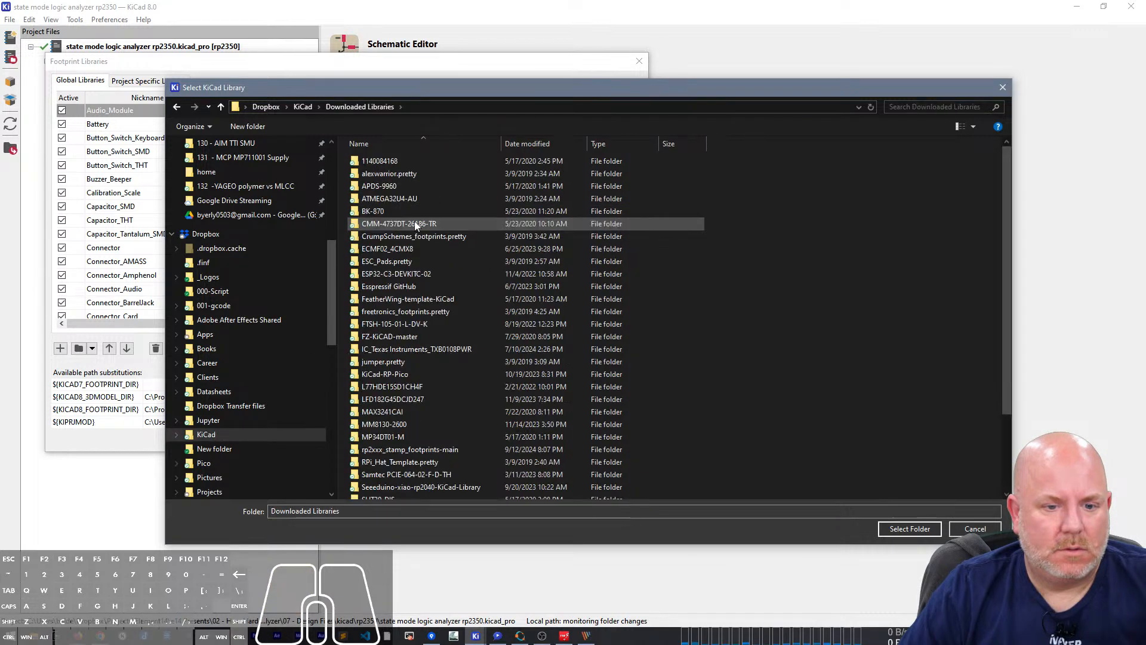
pyautogui.doubleClick(397, 324)
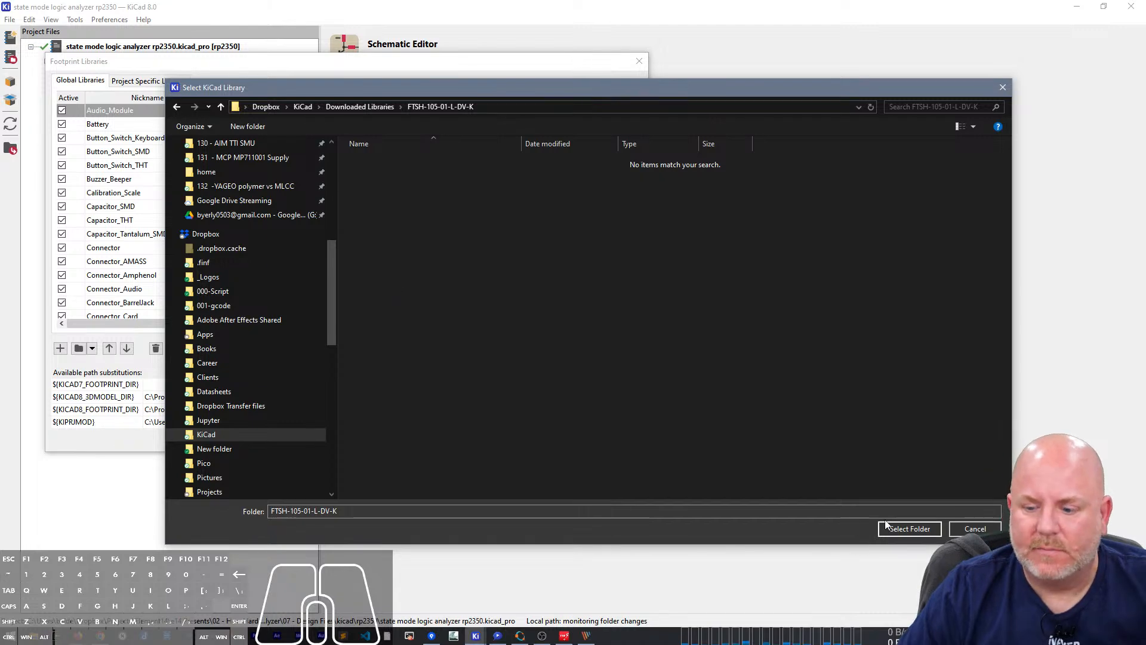
pyautogui.click(909, 528)
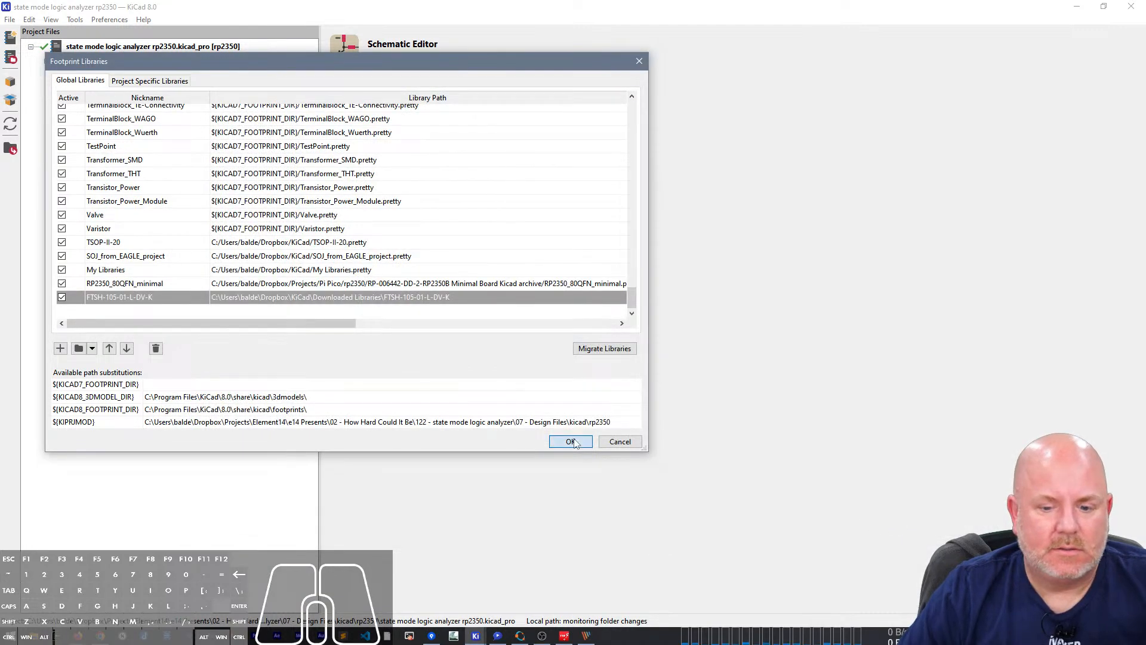
pyautogui.click(573, 443)
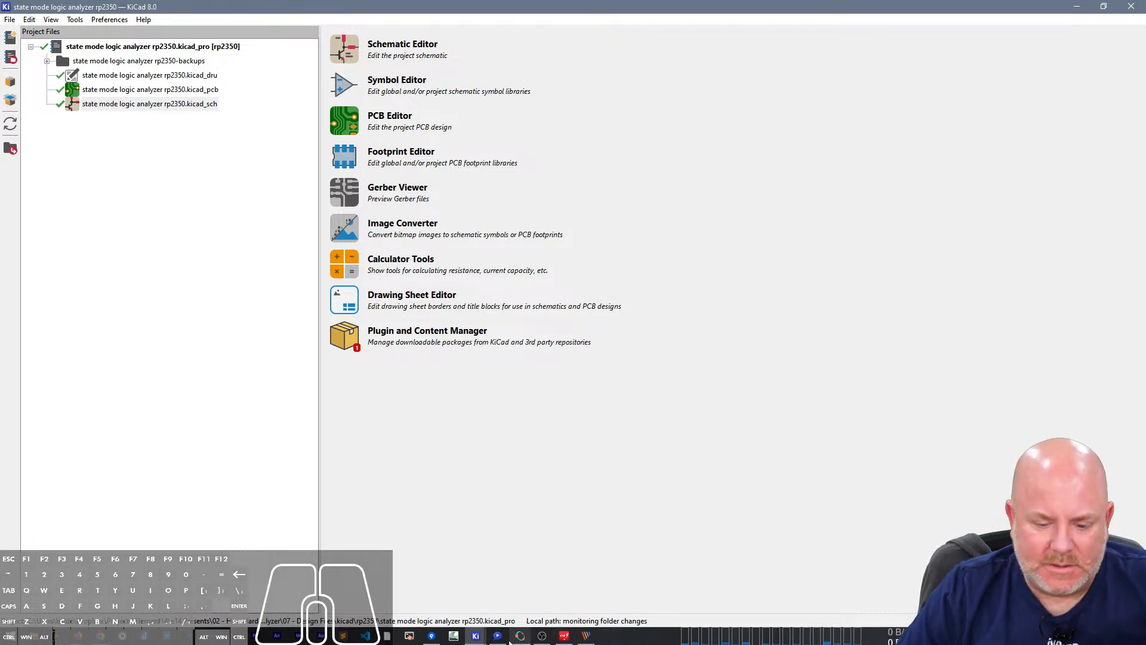
# Step: Return to the schematic and open the properties of the Vcca_select connector J10
pyautogui.moveTo(473, 638)
pyautogui.click(541, 591)
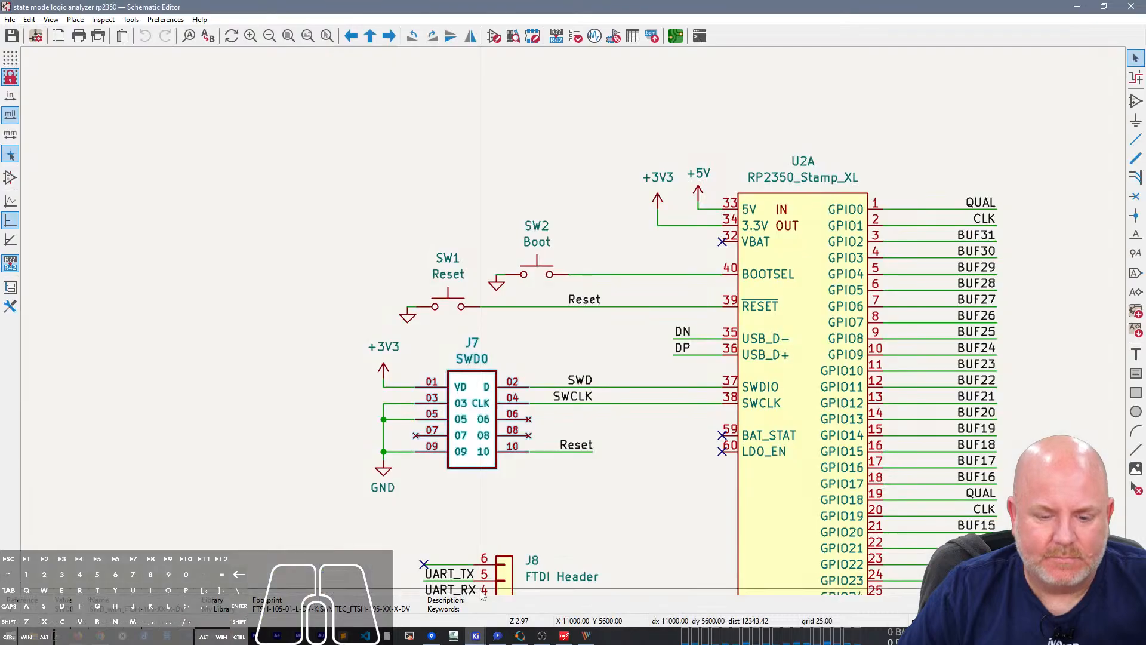
pyautogui.scroll(-2, 574, 317)
pyautogui.moveTo(661, 231); pyautogui.dragTo(443, 282, button='right')
pyautogui.scroll(4, 456, 233)
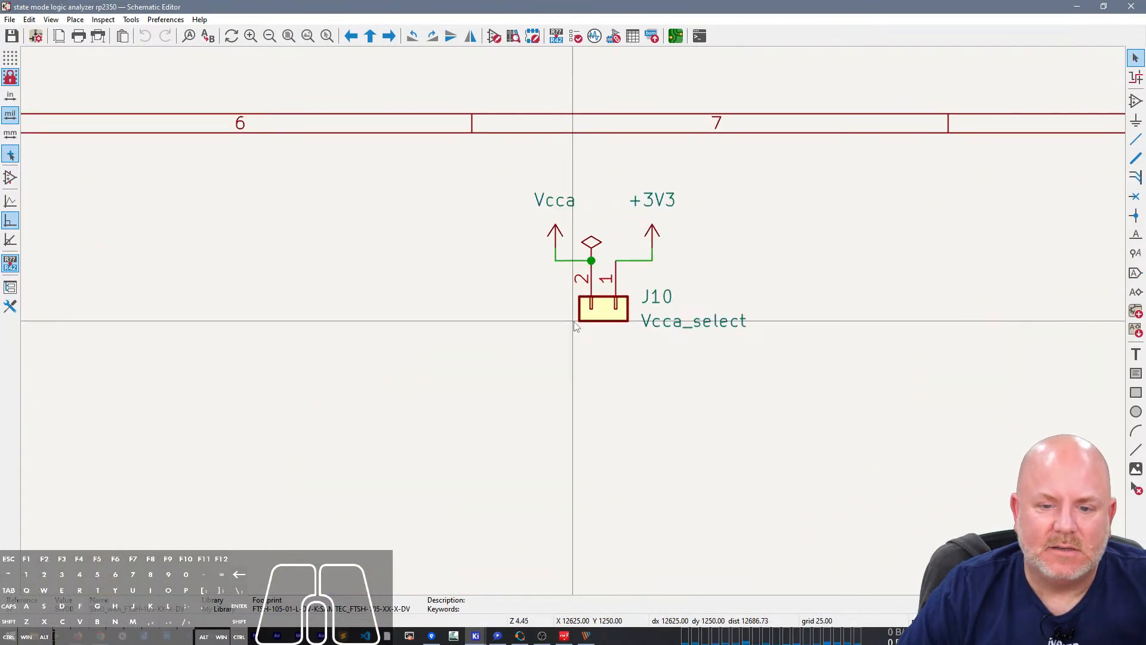
pyautogui.click(579, 321)
pyautogui.press('e')
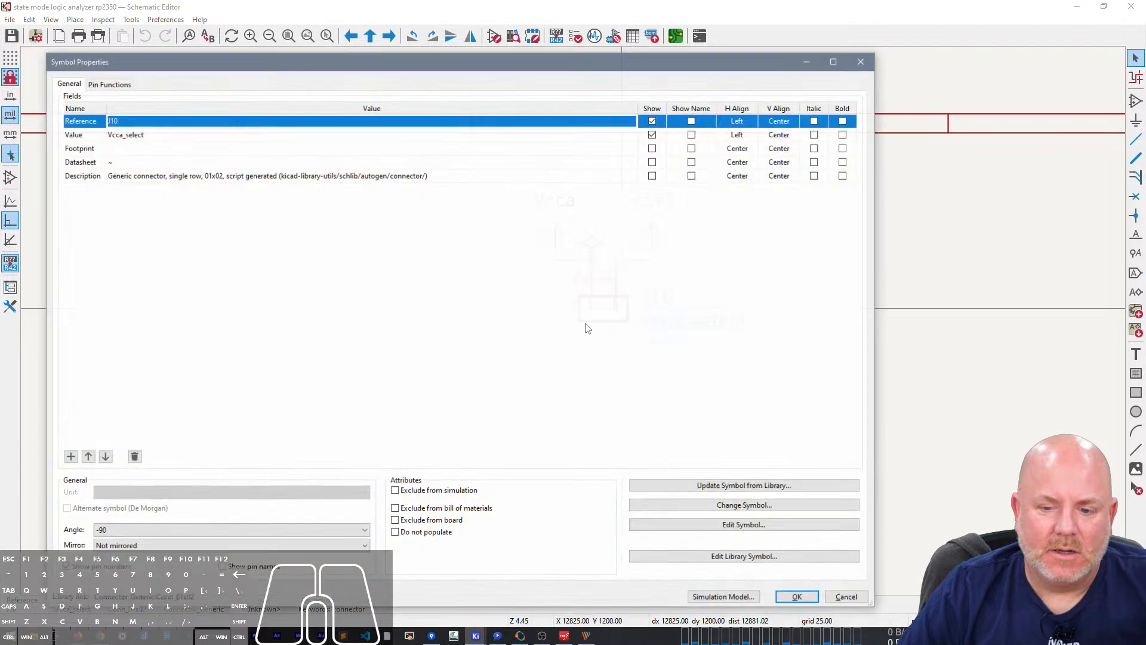
# Step: Search footprints for 2.54 and assign Connector_PinHeader_2.54mm:PinHeader_2x01_P2.54mm_Vertical to connector J10
pyautogui.click(323, 150)
pyautogui.click(631, 148)
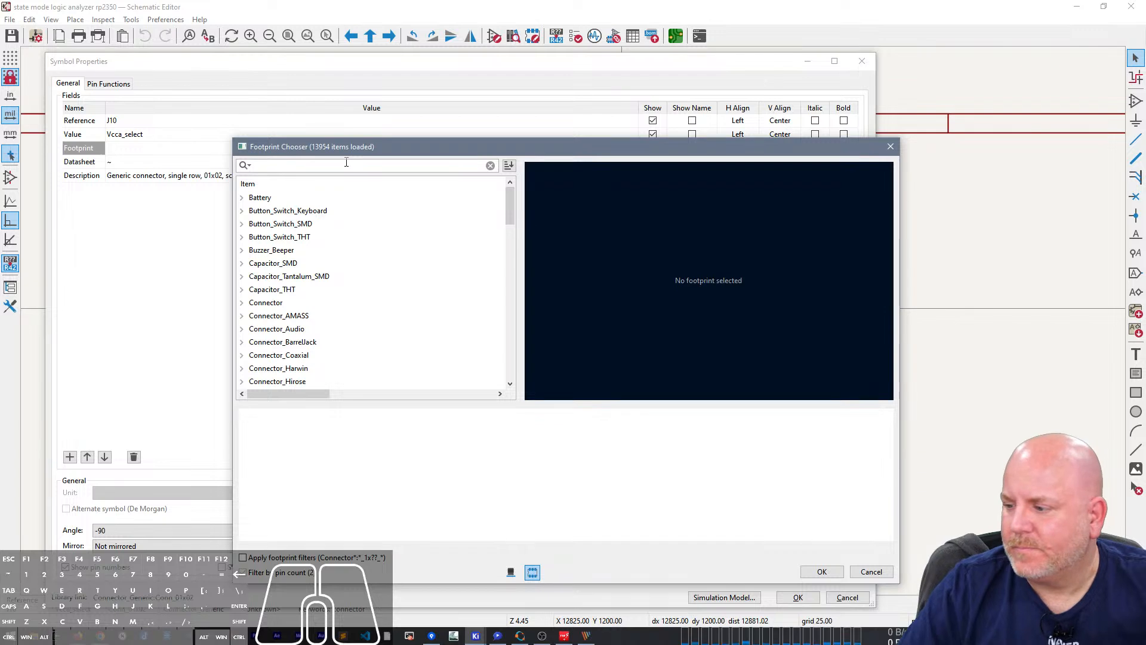
pyautogui.write('2.54')
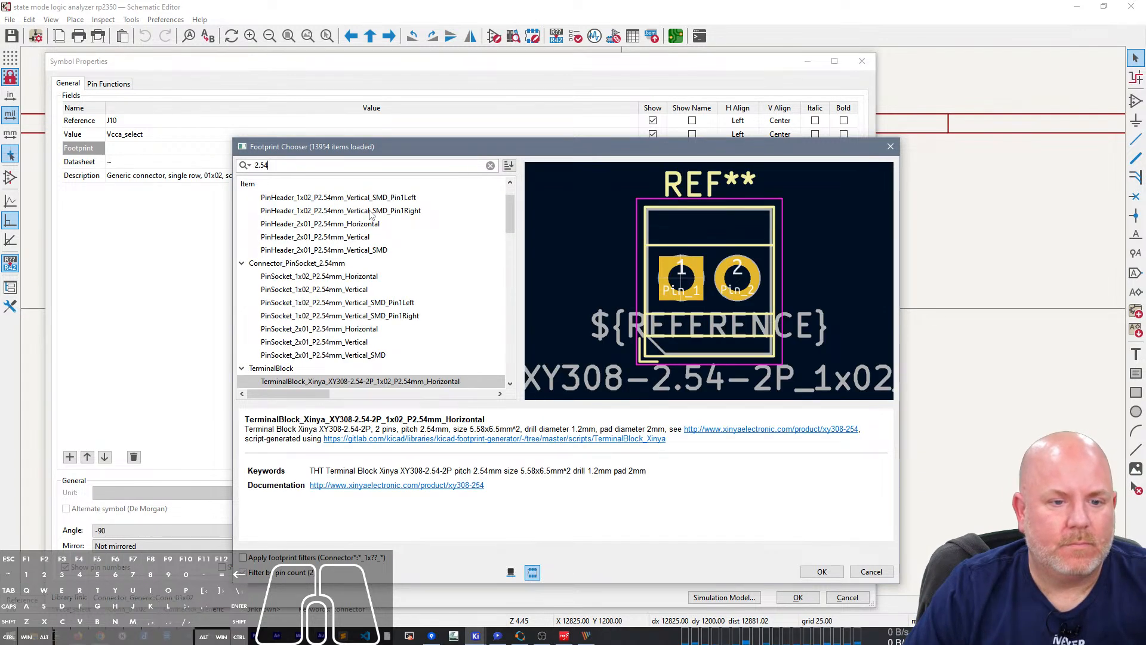
pyautogui.click(361, 211)
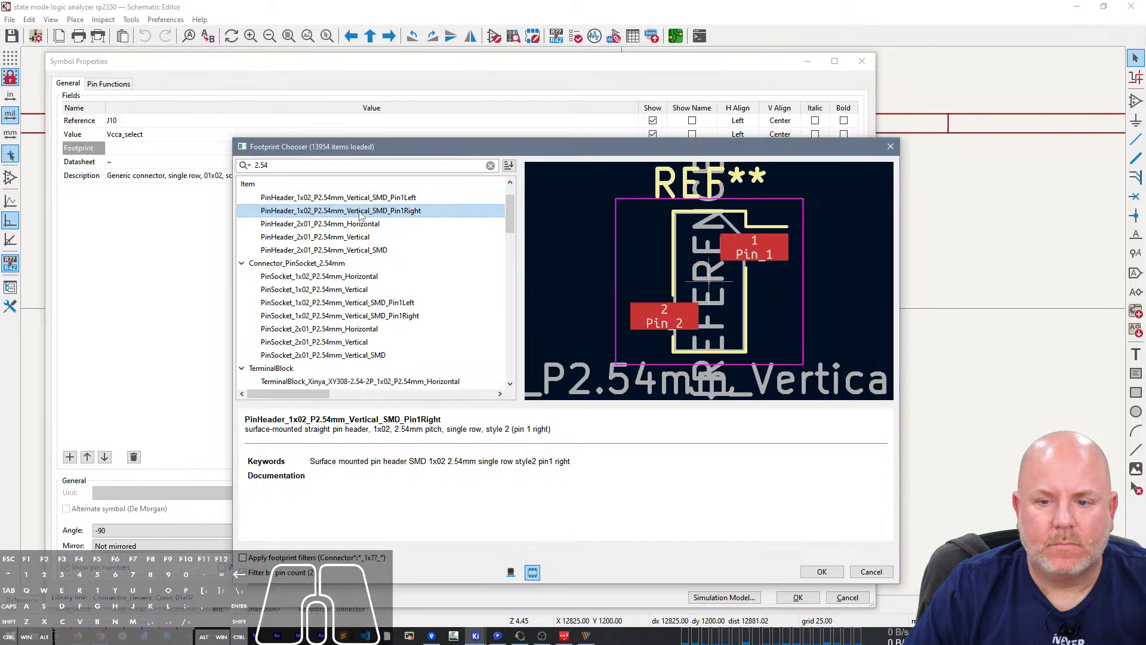
pyautogui.click(340, 224)
pyautogui.click(339, 236)
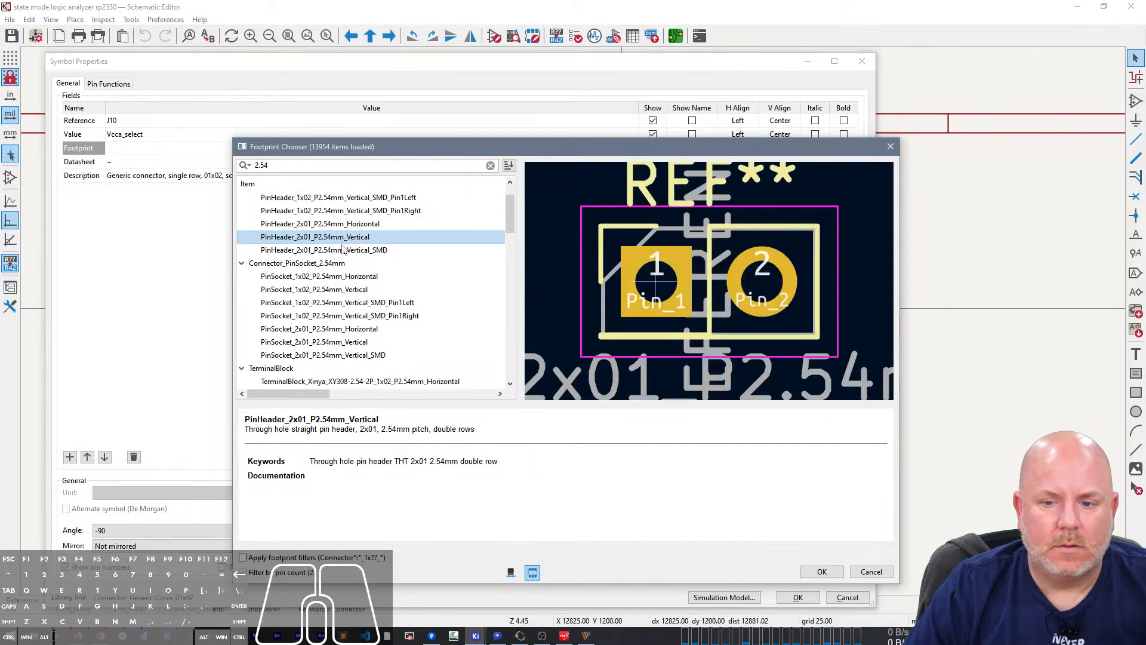
pyautogui.click(343, 249)
pyautogui.click(344, 238)
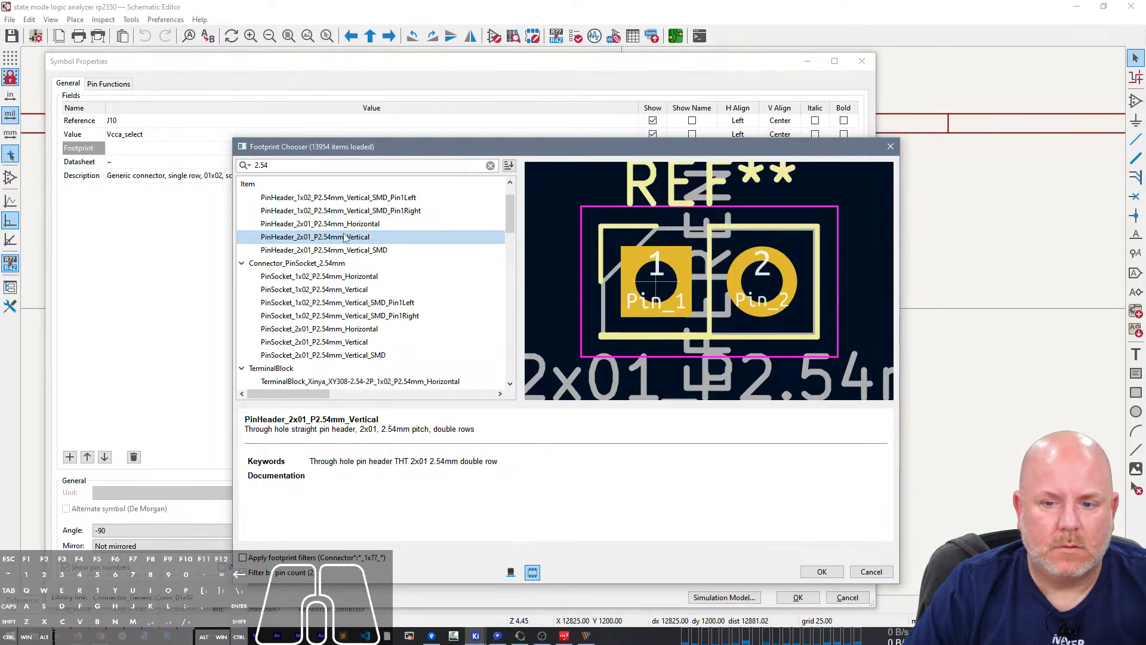
pyautogui.doubleClick(344, 237)
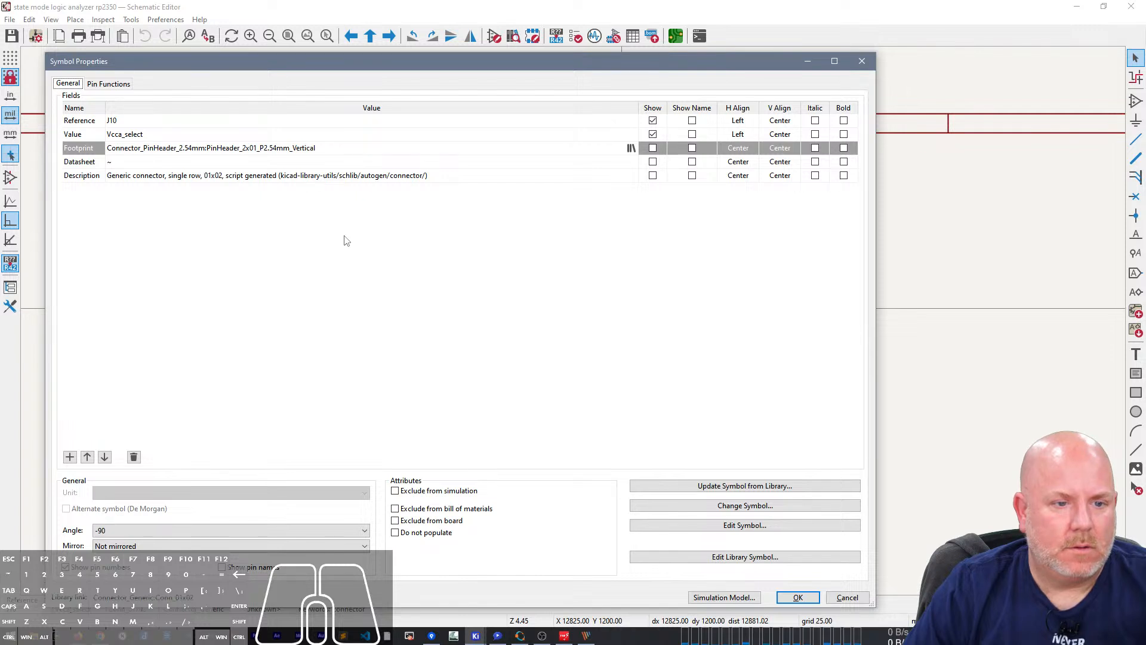
pyautogui.click(790, 599)
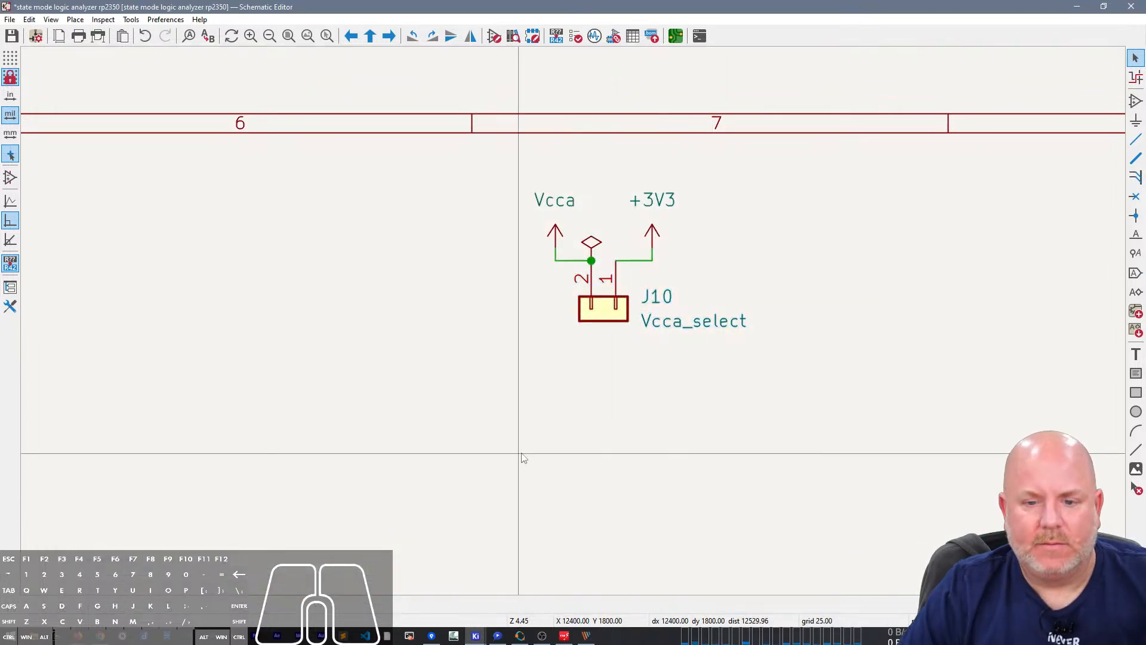
# Step: Save the schematic, and update the PCB from it with unused footprints deleted and changed footprints replaced
pyautogui.hotkey('ctrl', 's')
pyautogui.hotkey('ctrl', 'p')
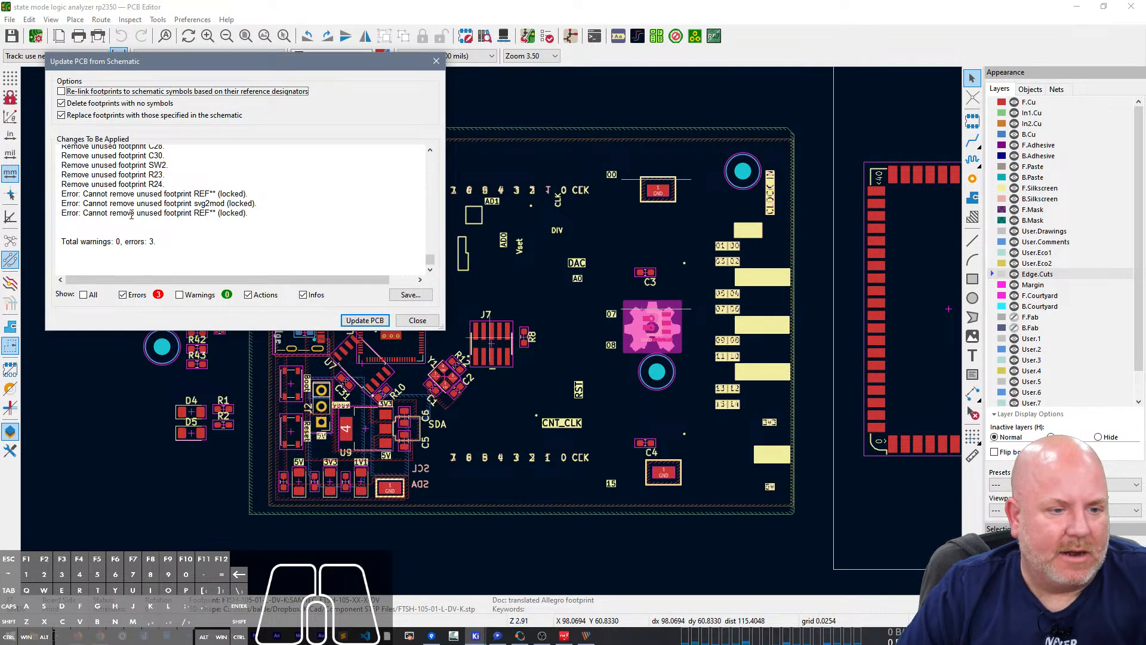
pyautogui.click(366, 320)
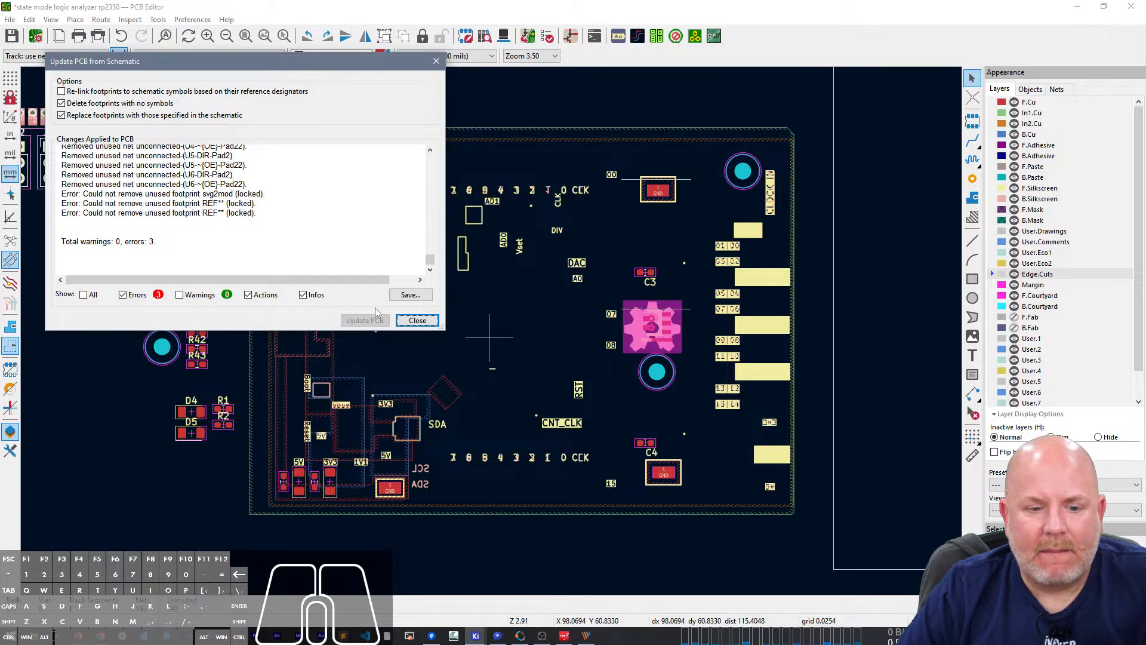
pyautogui.click(417, 321)
# Step: Place the newly imported footprints, including the RP2350 Stamp, in the empty area right of the probe headers
pyautogui.scroll(-3, 492, 331)
pyautogui.scroll(3, 778, 325)
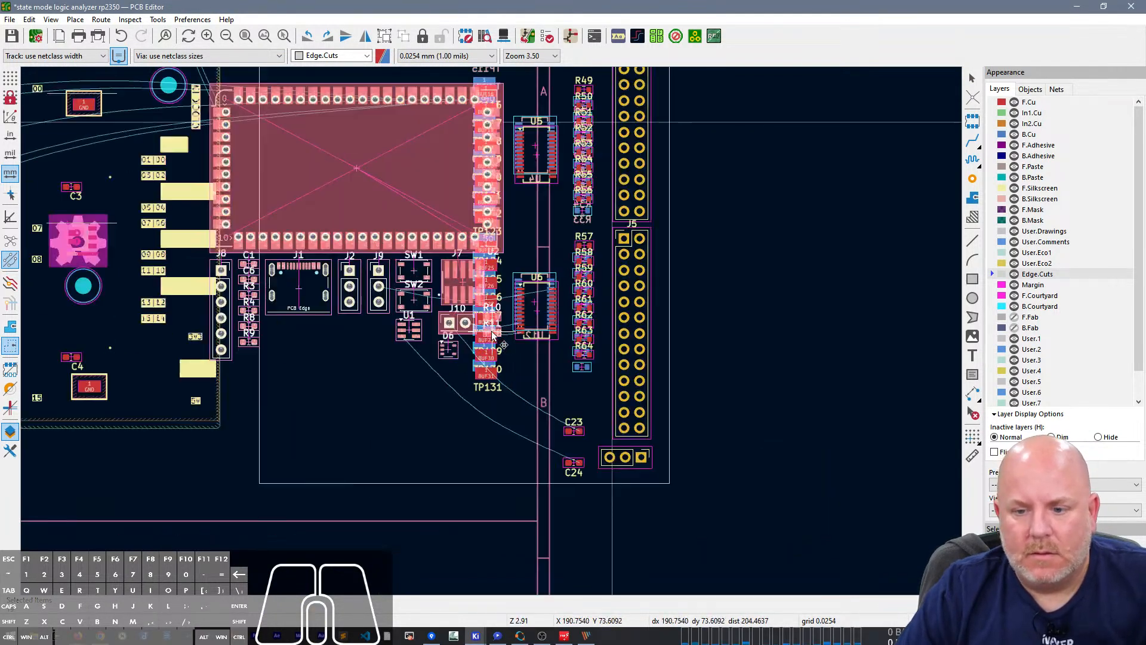
pyautogui.scroll(-3, 491, 331)
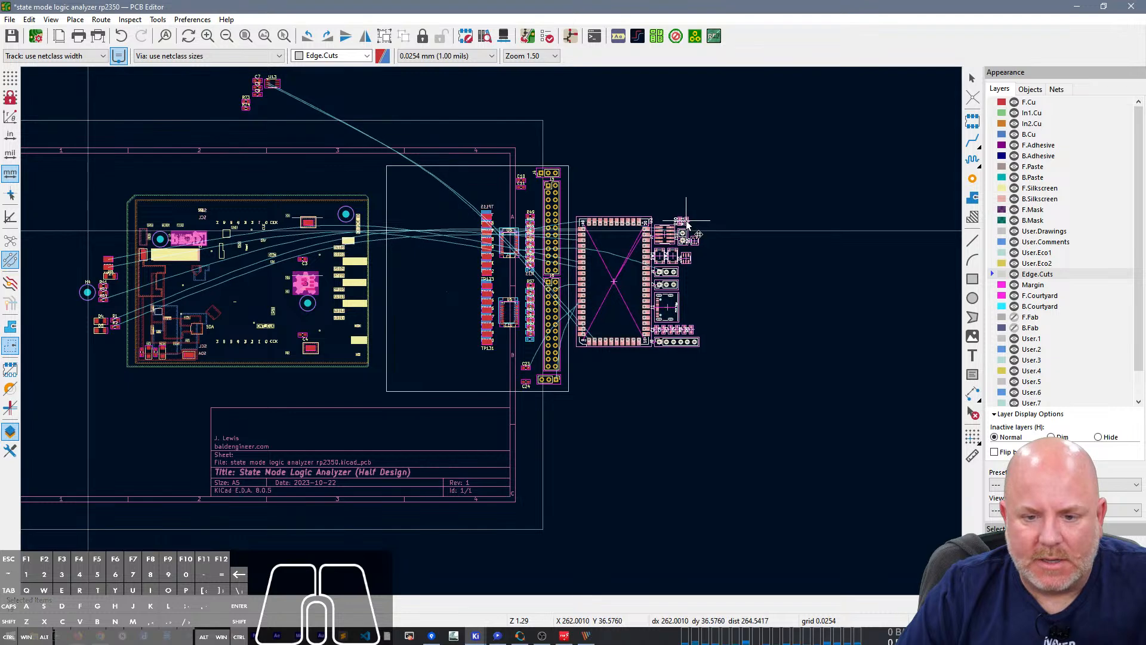
pyautogui.click(686, 222)
pyautogui.click(683, 148)
# Step: Unlock and delete the gear logo above the mounting hole between capacitors C3 and C4
pyautogui.scroll(4, 294, 273)
pyautogui.moveTo(391, 241)
pyautogui.mouseDown()
pyautogui.moveTo(485, 318)
pyautogui.moveTo(494, 343)
pyautogui.moveTo(406, 242)
pyautogui.mouseUp()
pyautogui.click(465, 305)
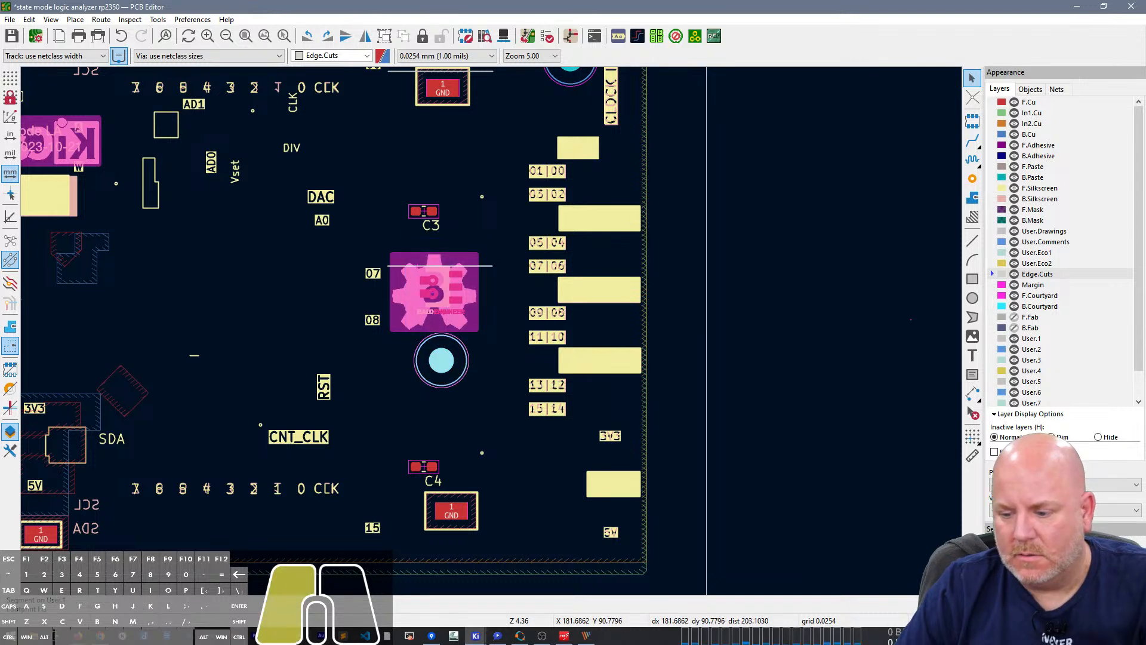
pyautogui.moveTo(518, 345); pyautogui.dragTo(396, 245)
pyautogui.press('l')
pyautogui.moveTo(488, 316); pyautogui.dragTo(400, 253)
pyautogui.press('Delete')
# Step: Select the locked KiCad logo footprint in the board's upper-left area
pyautogui.scroll(-1, 436, 294)
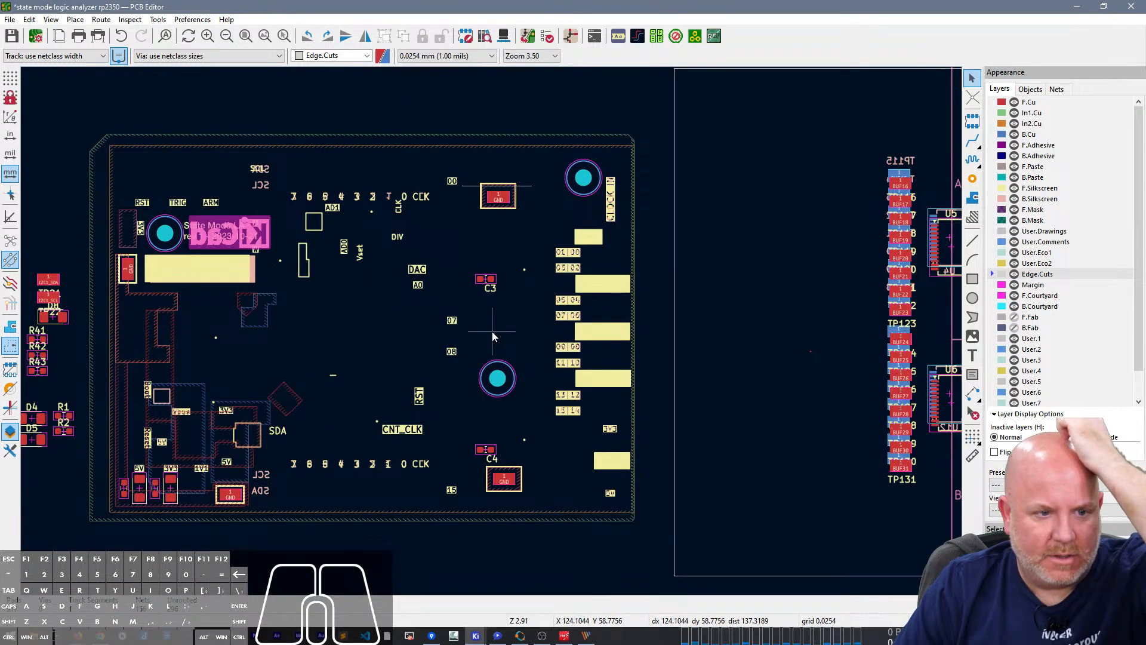
pyautogui.click(266, 223)
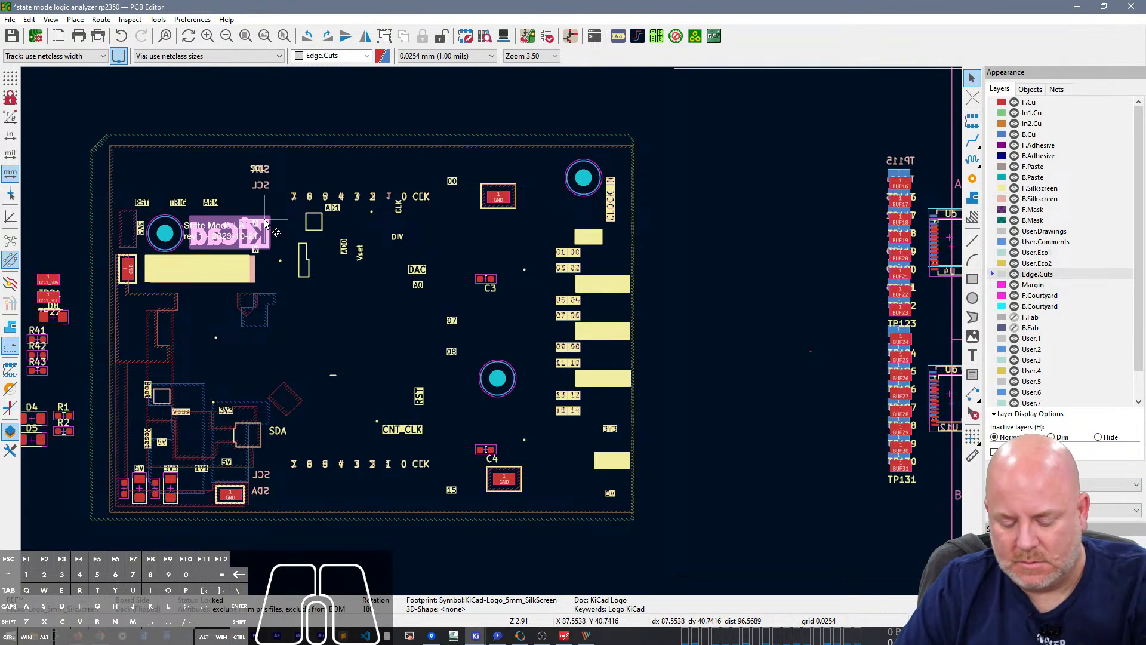
# Step: Unlock and delete the KiCad logo footprint beside the State Mode LA text, and save the board
pyautogui.press('l')
pyautogui.press('Delete')
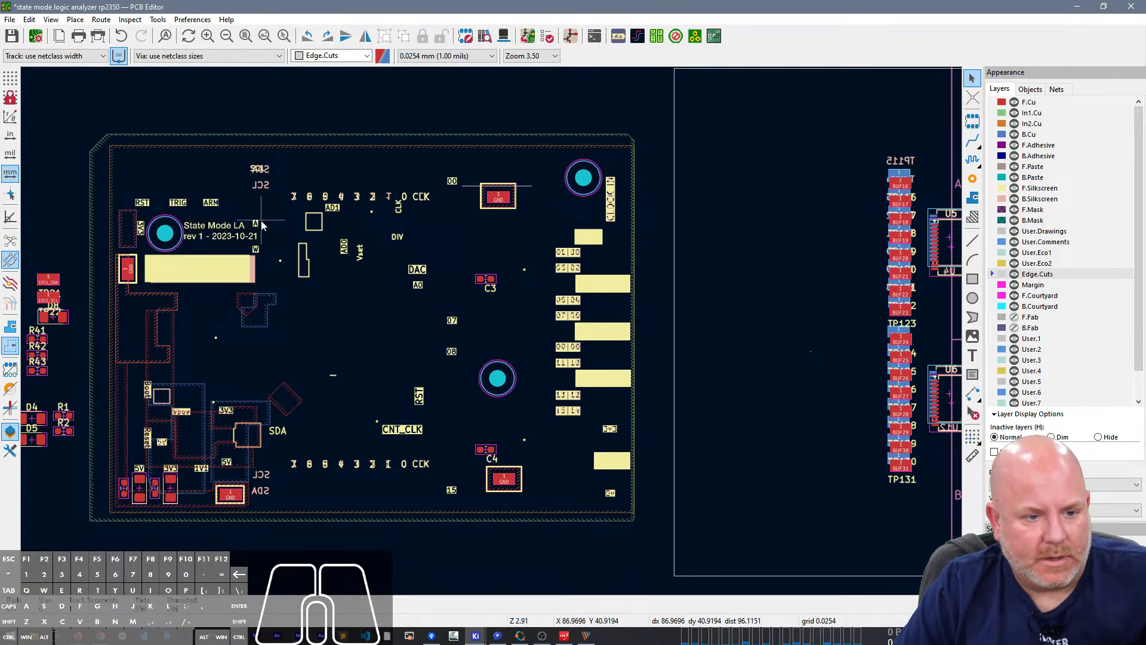
pyautogui.hotkey('ctrl', 's')
# Step: Move the RP2350 Stamp XL module into the empty rectangular board outline, beside the column of test points
pyautogui.scroll(-2, 269, 233)
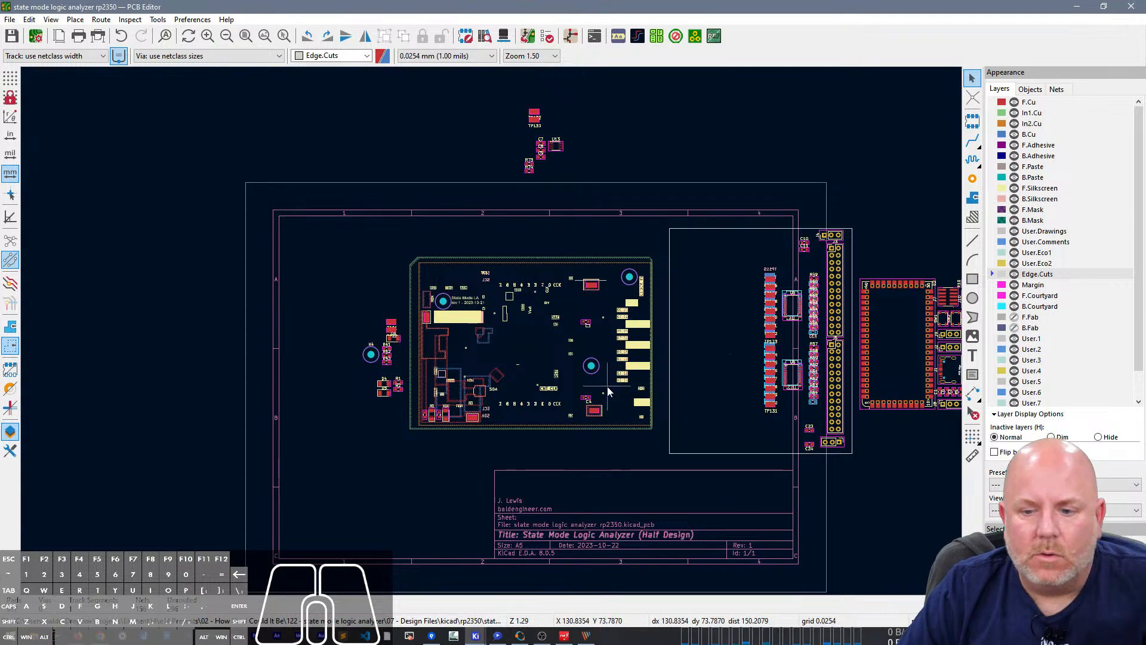
pyautogui.scroll(1, 606, 386)
pyautogui.moveTo(585, 269); pyautogui.dragTo(192, 335, button='right')
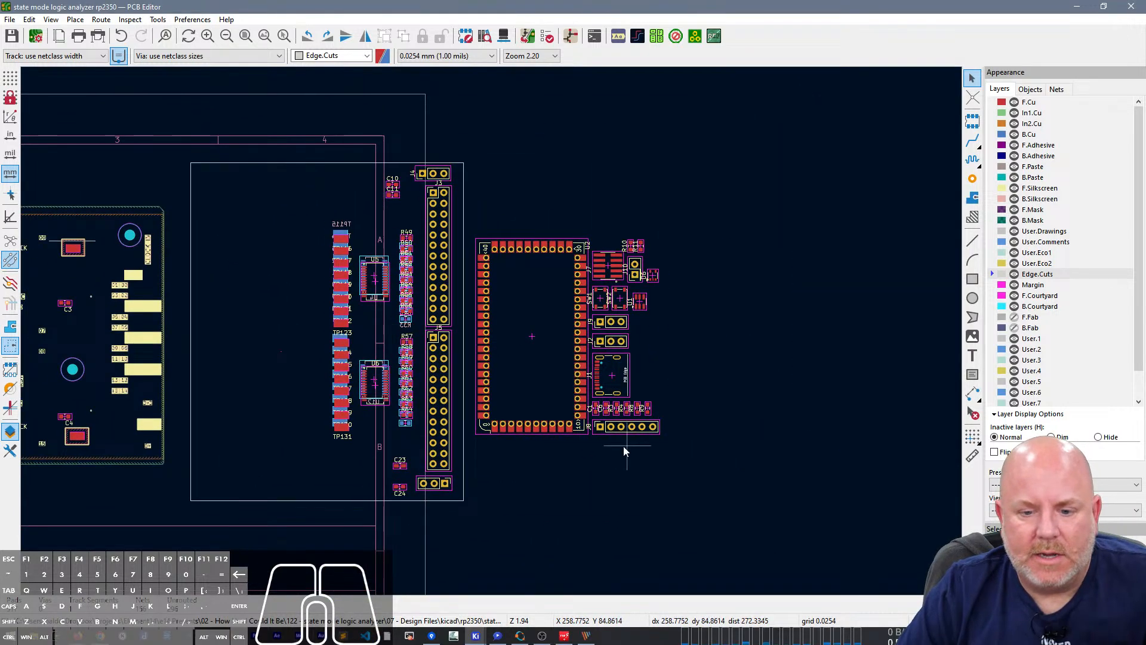
pyautogui.click(523, 338)
pyautogui.press('m')
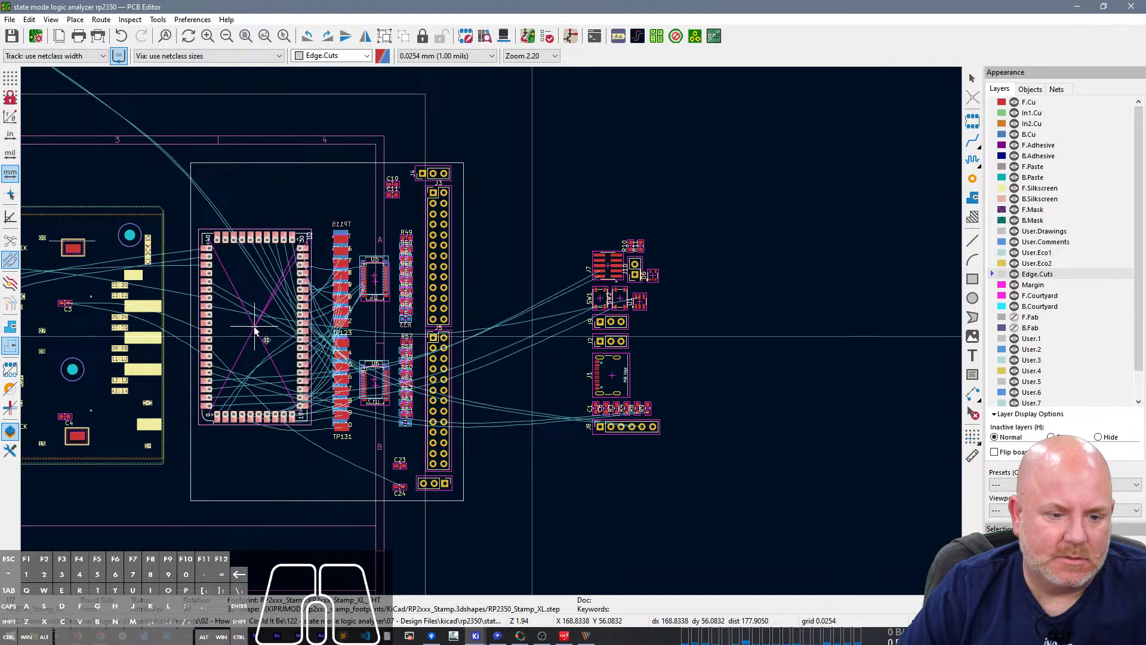
pyautogui.click(266, 328)
# Step: Move USB-C connector J1 below the module into the outline's lower-left corner, rotated so its opening faces the bottom board edge
pyautogui.click(604, 370)
pyautogui.press('m')
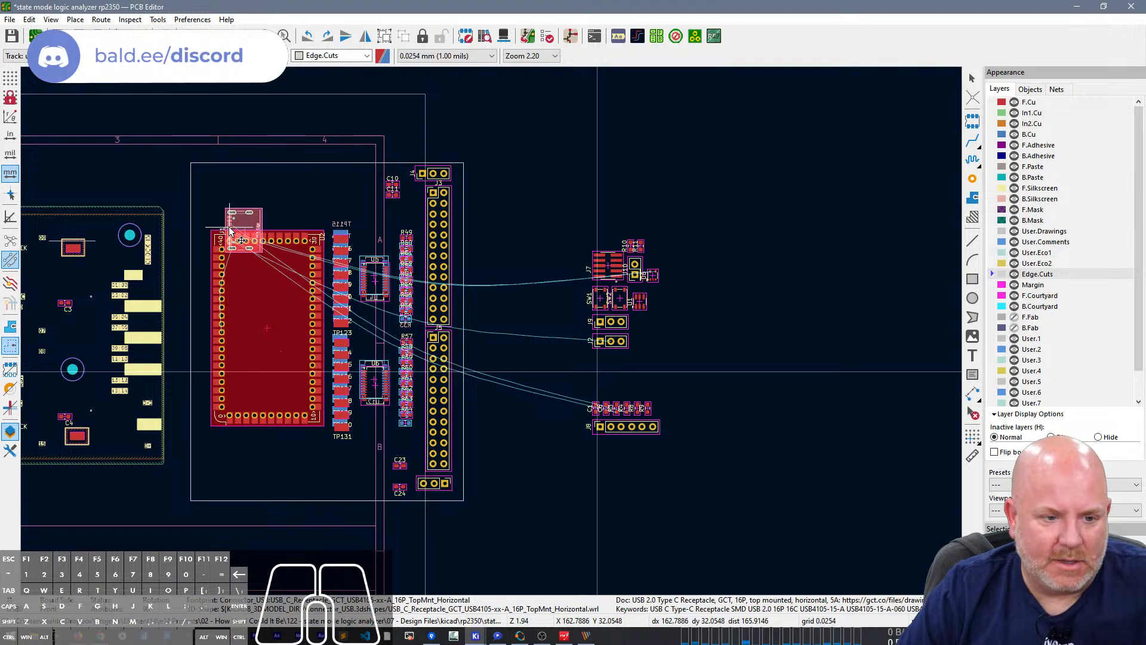
pyautogui.press('r')
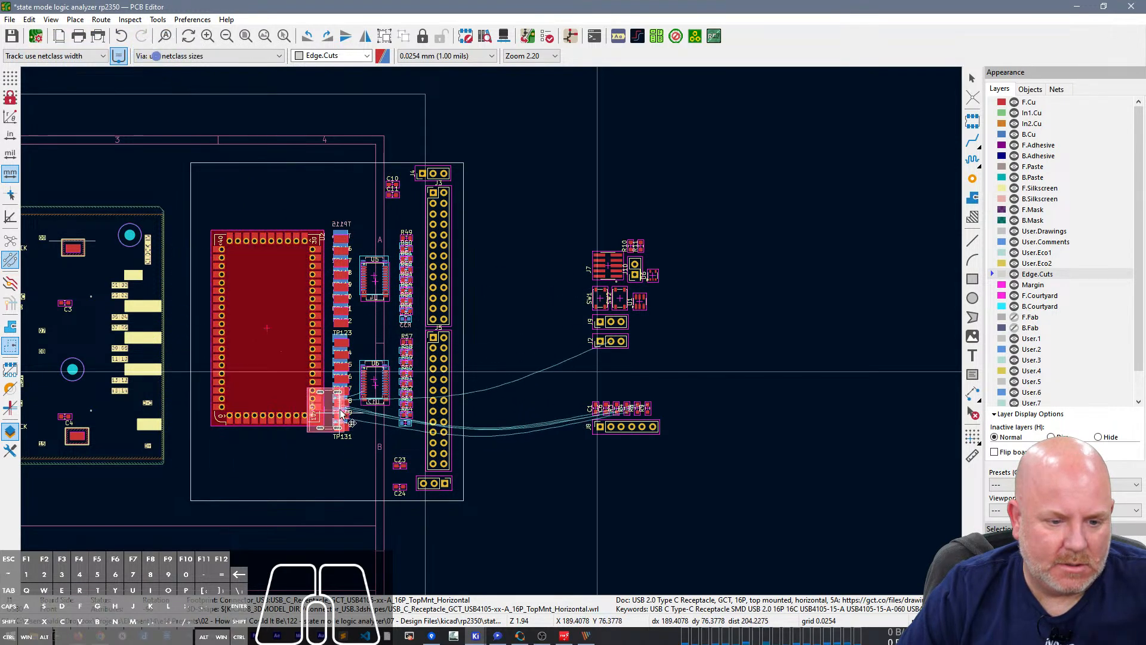
pyautogui.press('r')
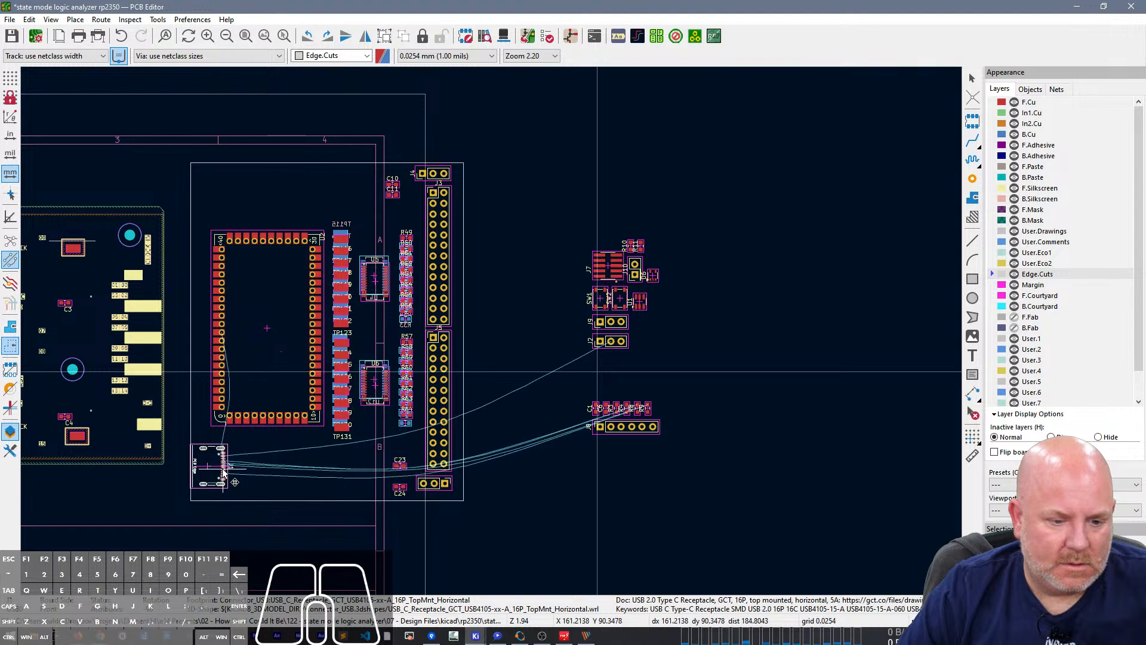
pyautogui.click(230, 467)
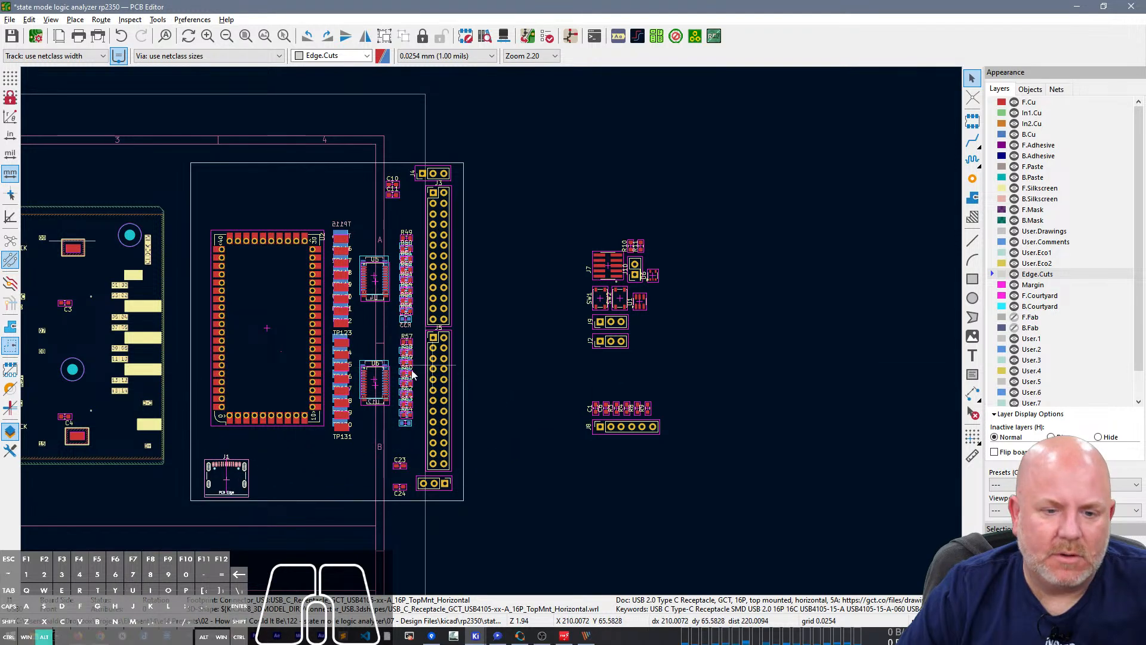
pyautogui.hotkey('alt', 'Tab')
pyautogui.hotkey('alt', 'Tab')
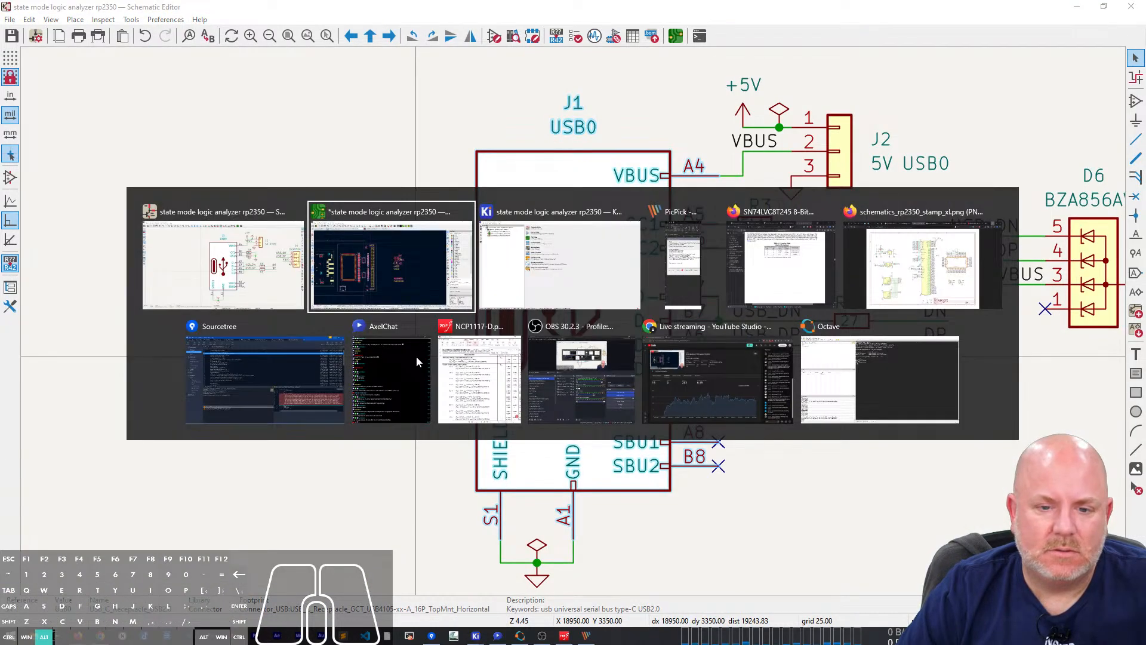
pyautogui.hotkey('alt', 'Tab')
pyautogui.hotkey('alt', 'Tab')
pyautogui.hotkey('alt', 'Tab')
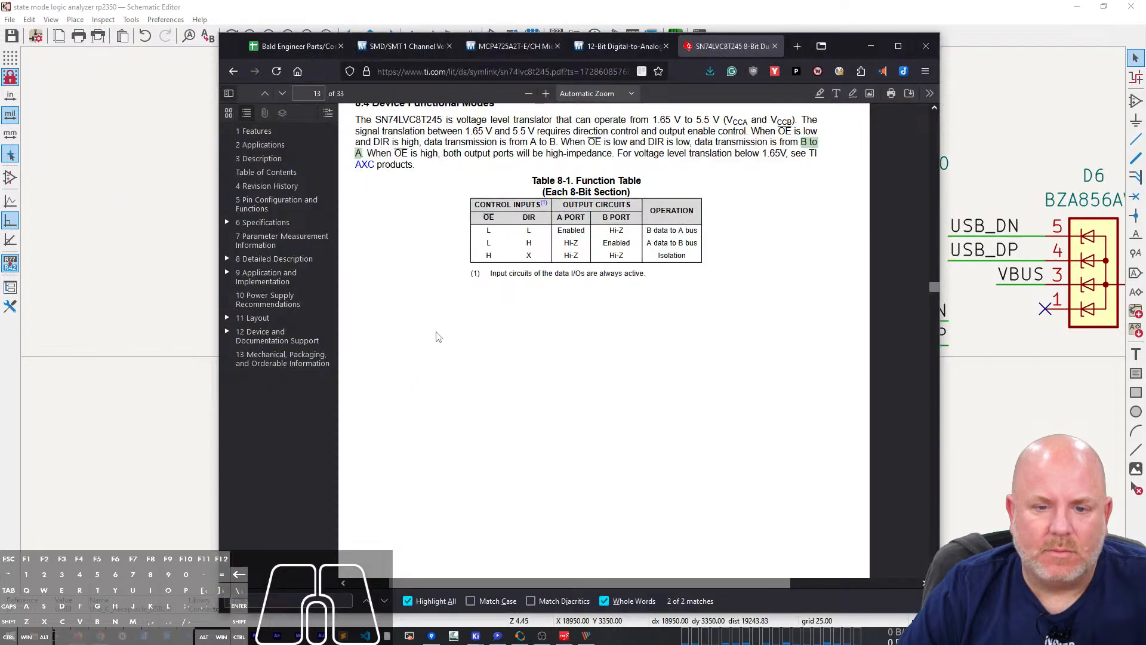
pyautogui.hotkey('alt', 'Tab')
pyautogui.hotkey('alt', 'Tab')
pyautogui.hotkey('alt', 'Tab')
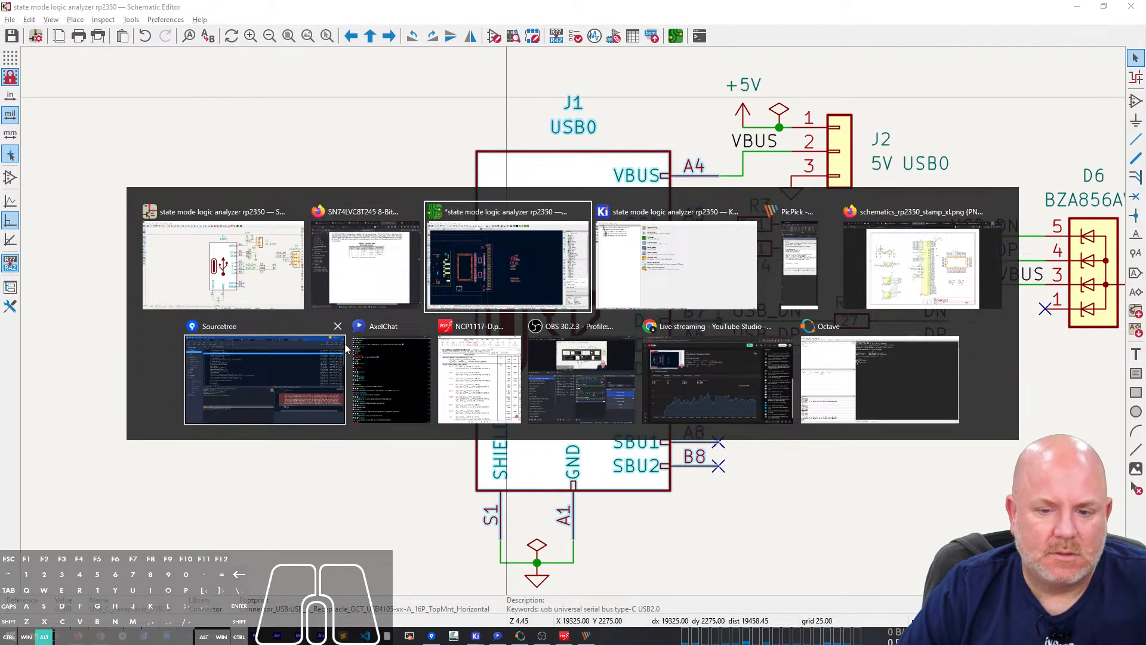
pyautogui.click(361, 279)
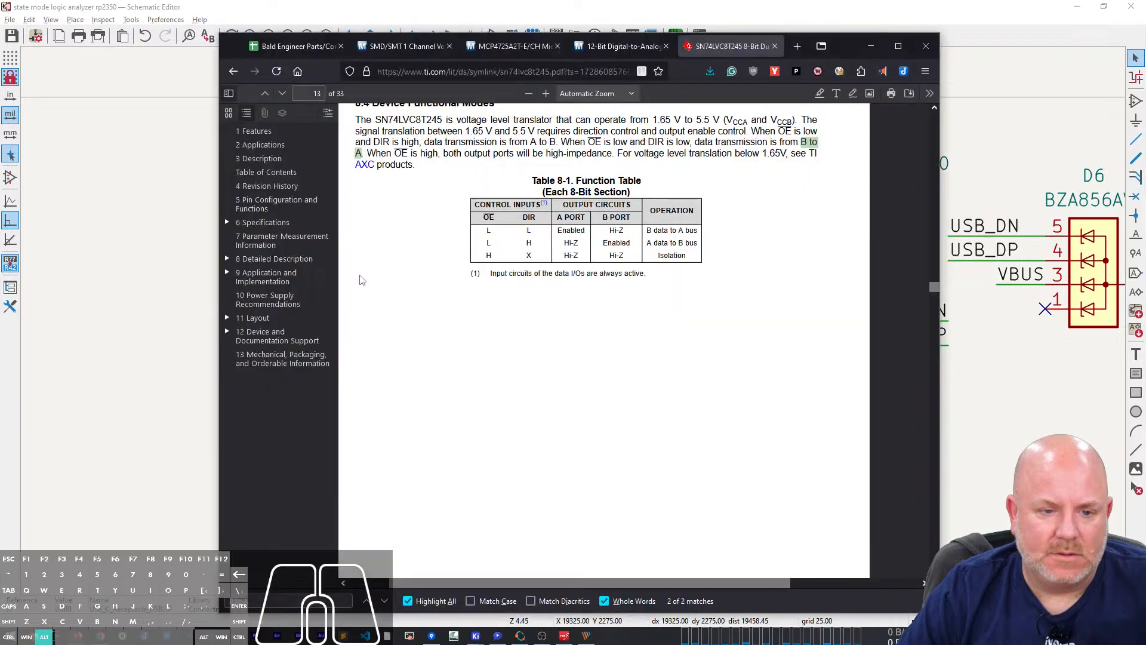
pyautogui.hotkey('alt', 'Tab')
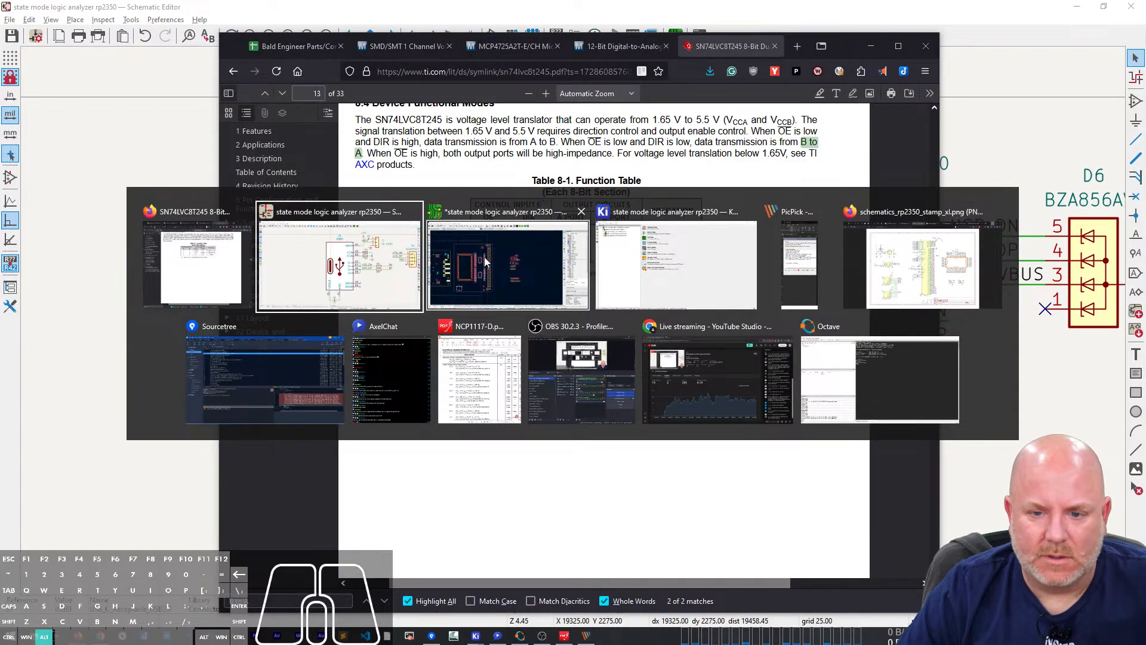
pyautogui.click(922, 266)
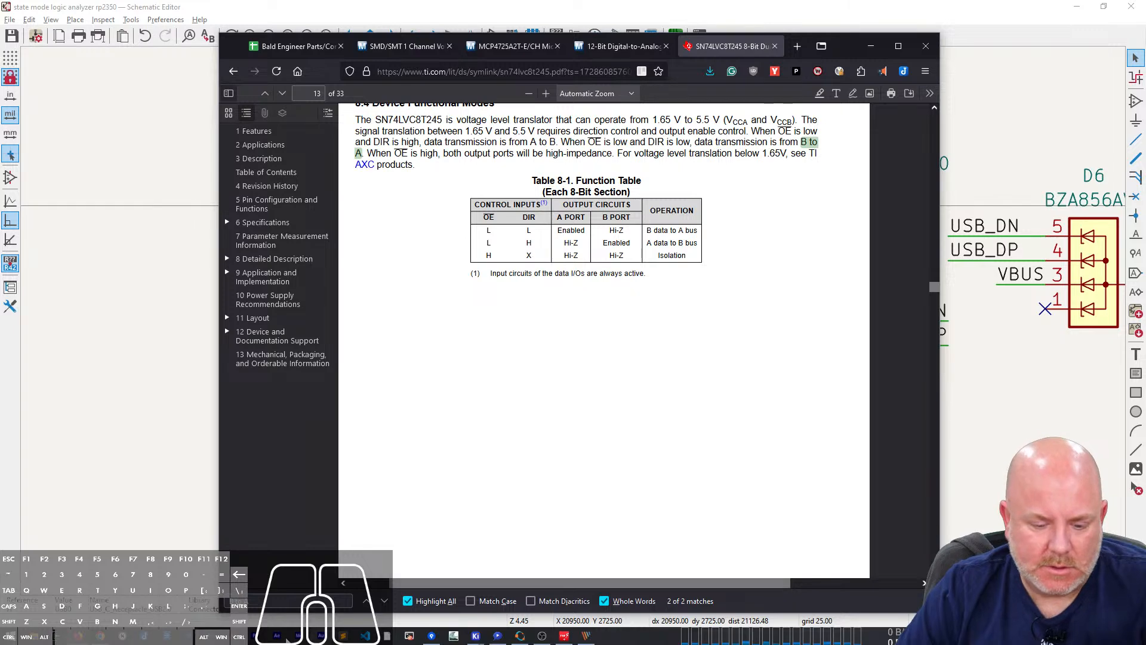
# Step: Arrange the Schematic Editor and PCB Editor windows side by side, each about half the screen wide
pyautogui.click(542, 635)
pyautogui.moveTo(401, 4); pyautogui.dragTo(303, 257)
pyautogui.doubleClick(756, 8)
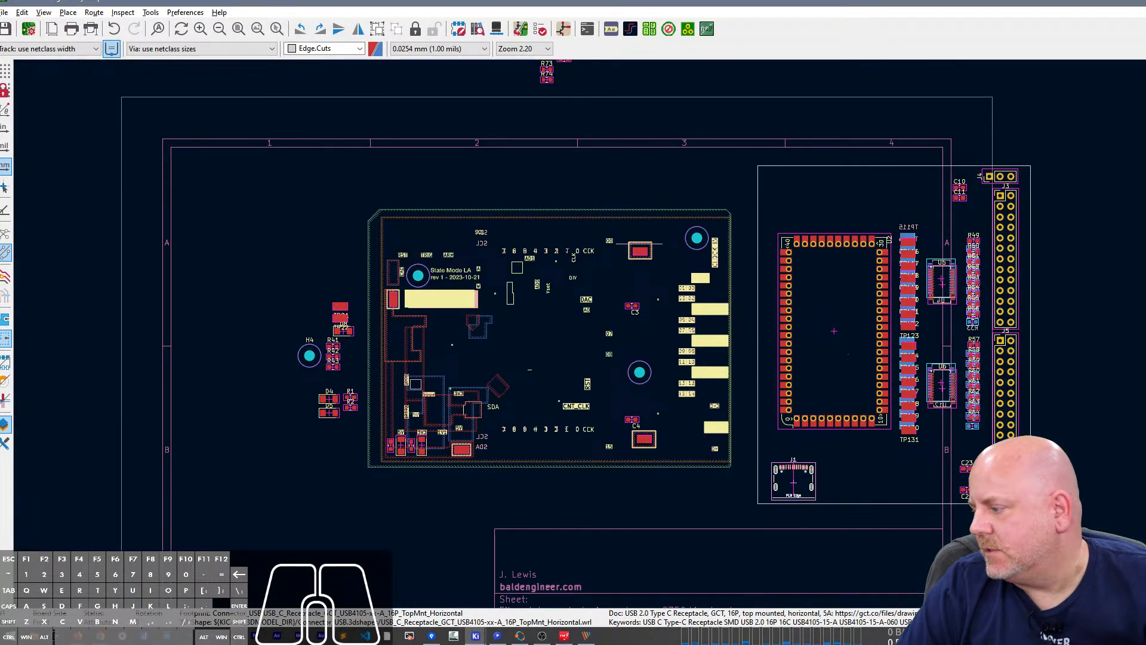
pyautogui.moveTo(1145, 640); pyautogui.dragTo(904, 268)
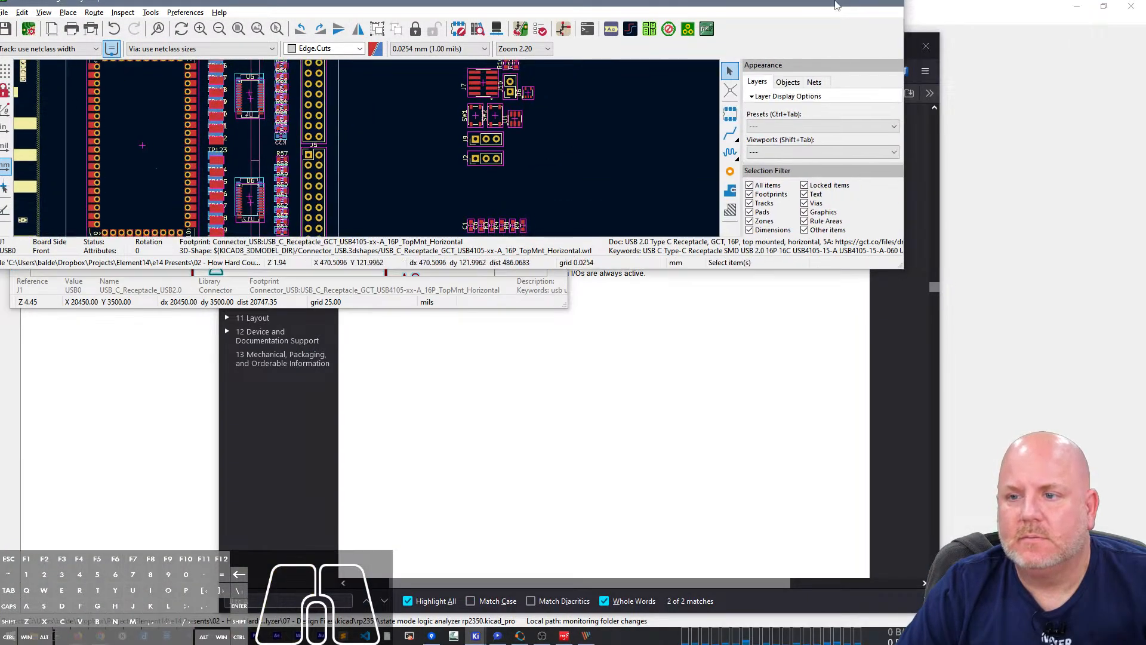
pyautogui.moveTo(812, 7); pyautogui.dragTo(1044, 59)
pyautogui.moveTo(745, 309); pyautogui.dragTo(834, 598)
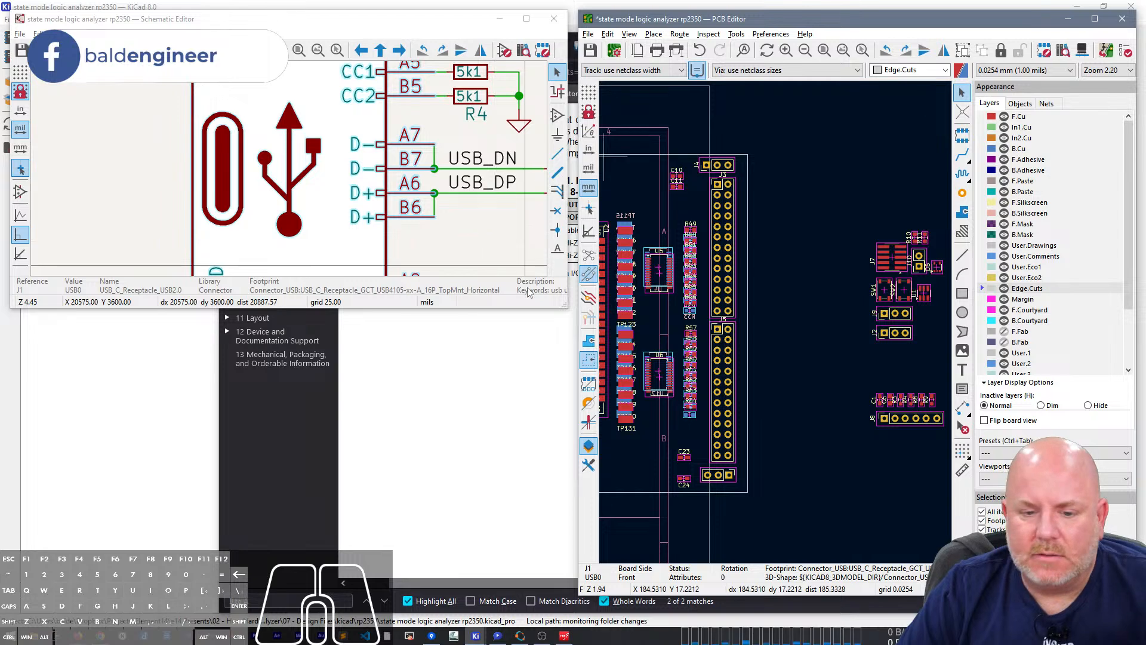
pyautogui.moveTo(518, 308); pyautogui.dragTo(545, 597)
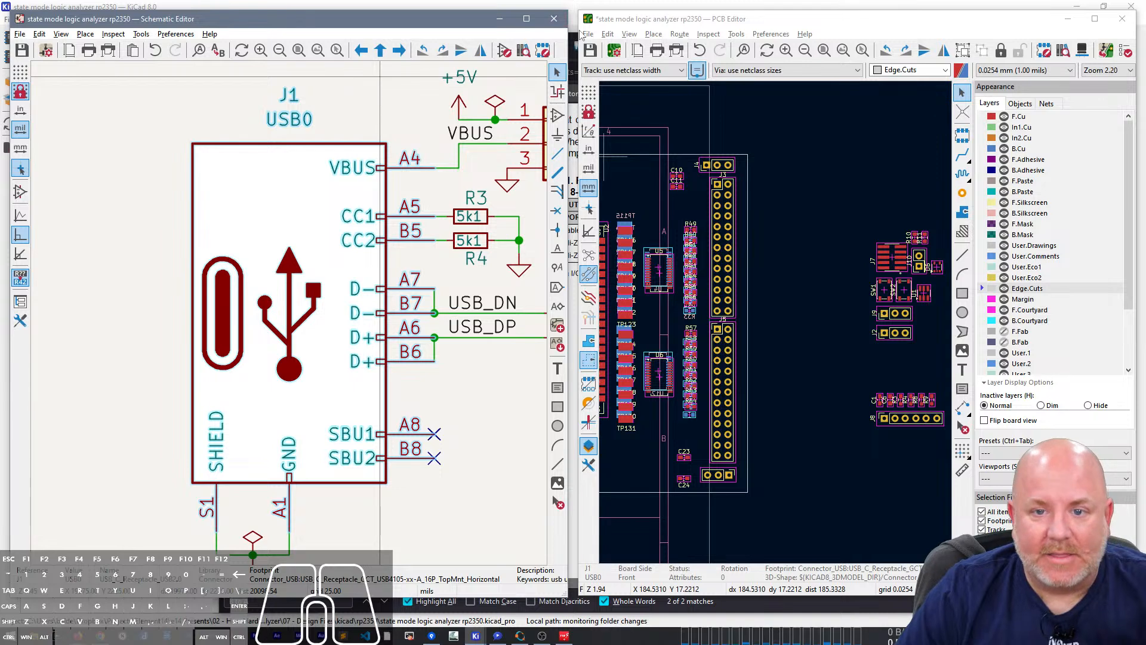
pyautogui.moveTo(580, 34)
pyautogui.mouseDown()
pyautogui.moveTo(614, 33)
pyautogui.moveTo(569, 30)
pyautogui.mouseUp()
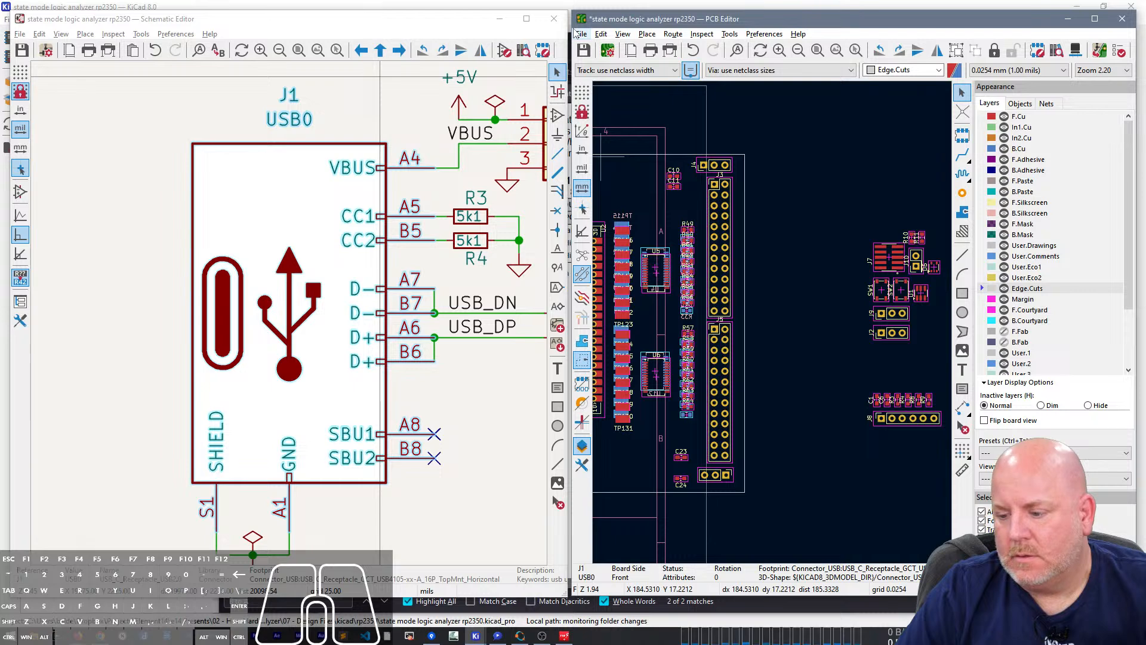
# Step: Examine J1's USB data lines in the schematic and board, and check the RP2350 Stamp XL reference schematic for its USB resistors
pyautogui.scroll(-3, 378, 388)
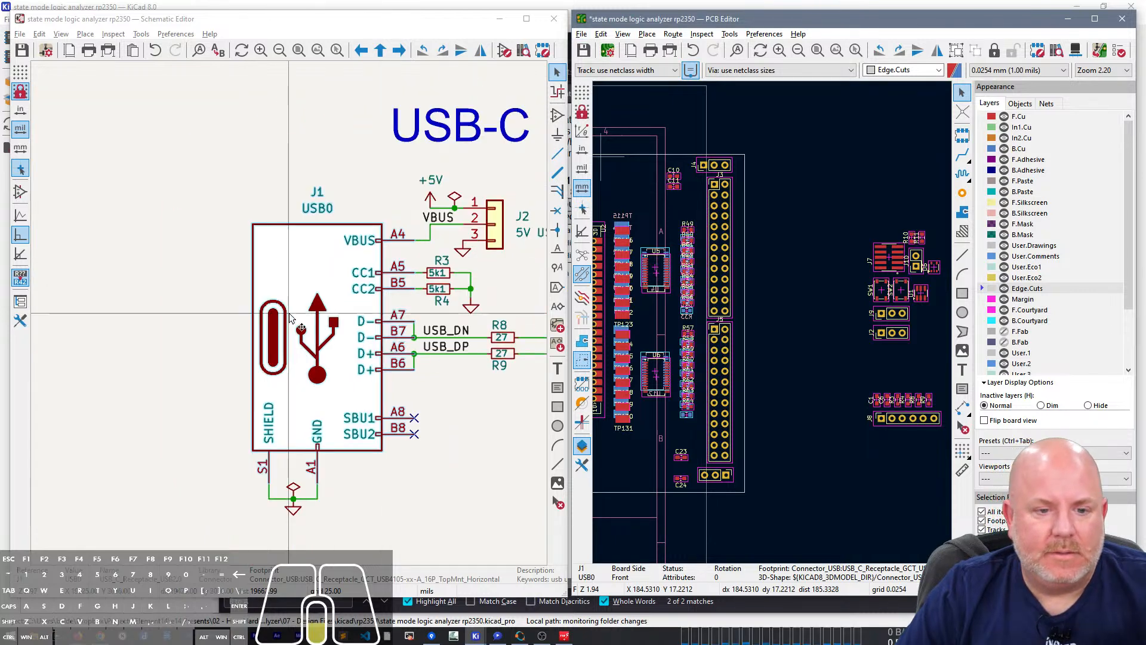
pyautogui.scroll(1, 378, 388)
pyautogui.moveTo(378, 388); pyautogui.dragTo(247, 374, button='middle')
pyautogui.click(742, 368)
pyautogui.moveTo(742, 368); pyautogui.dragTo(869, 258, button='right')
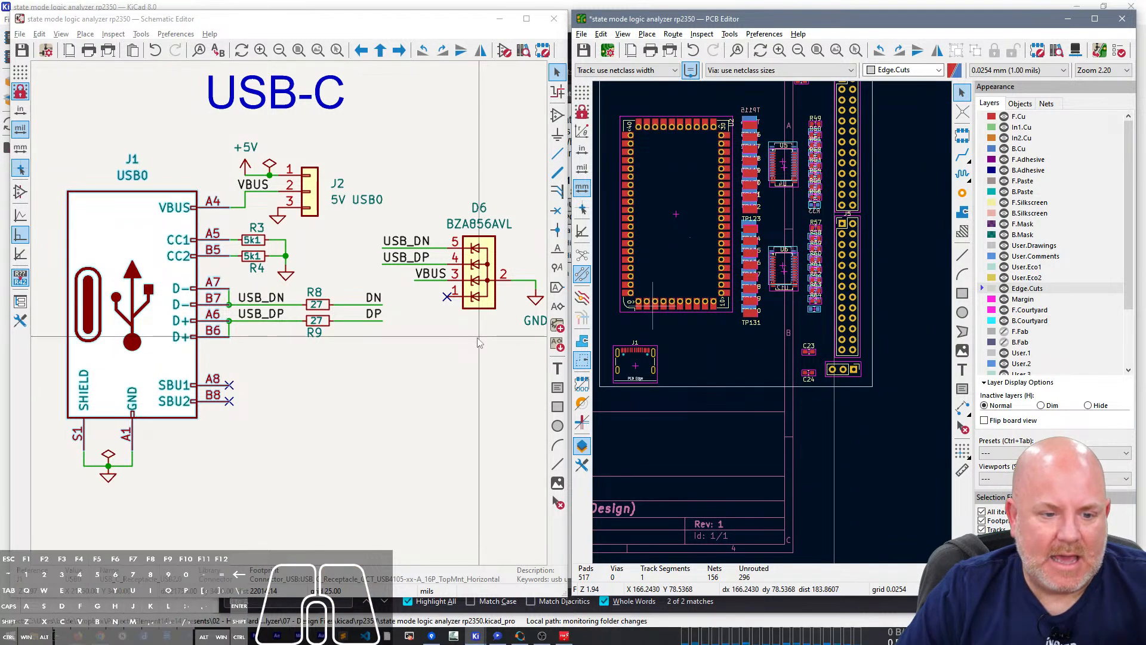
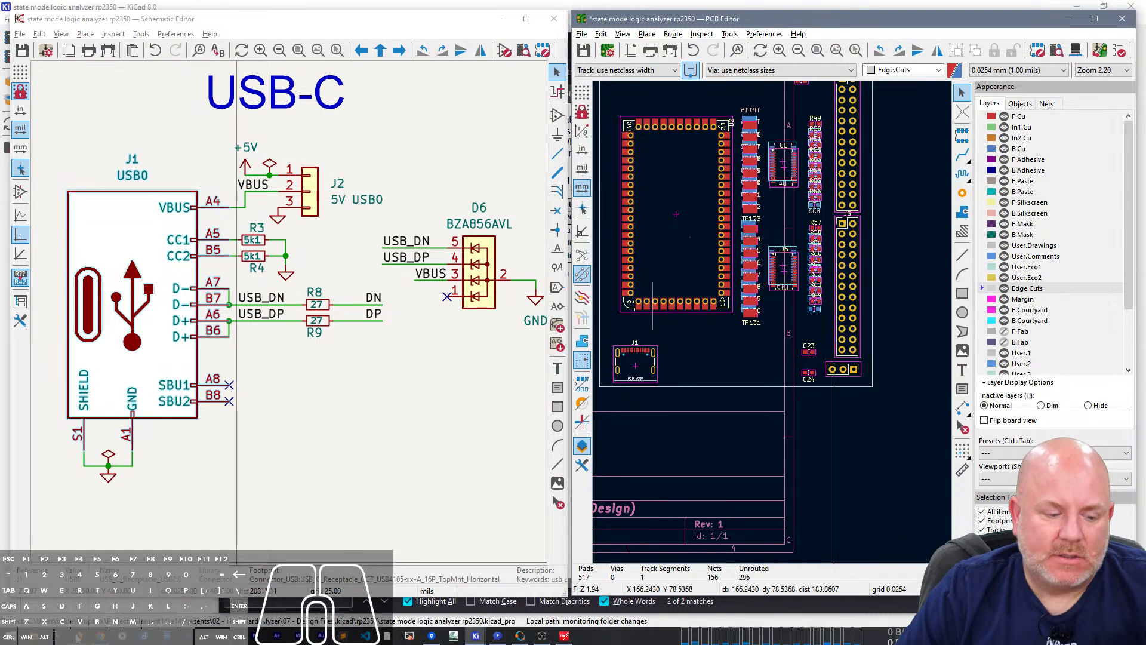
pyautogui.moveTo(78, 636)
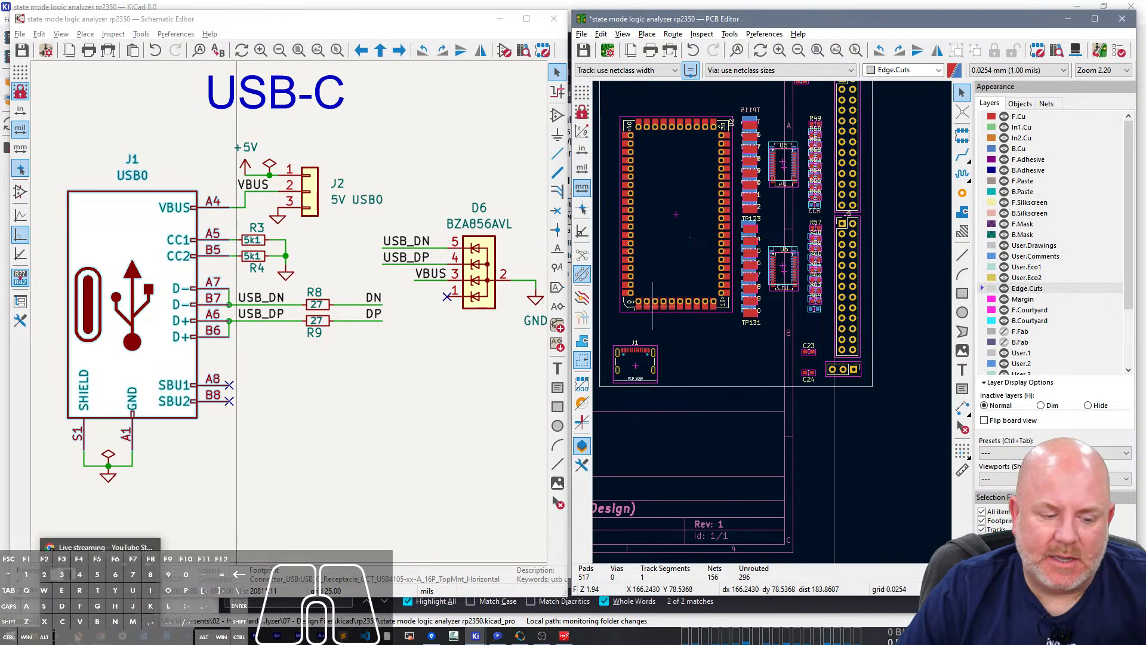
pyautogui.click(68, 547)
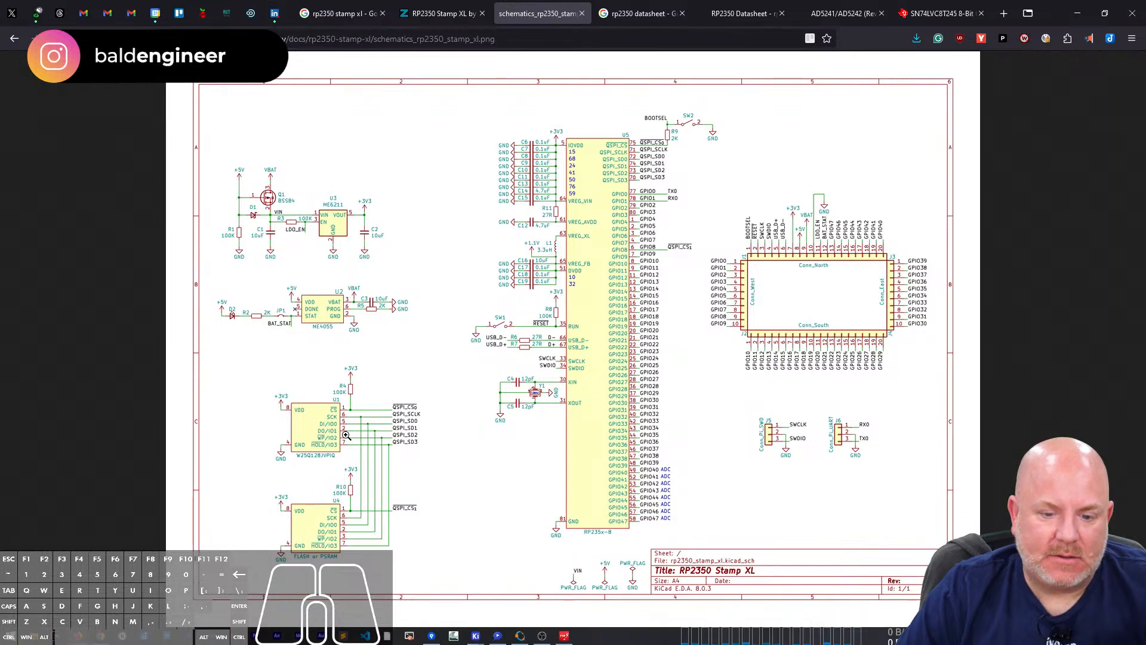
pyautogui.click(1077, 13)
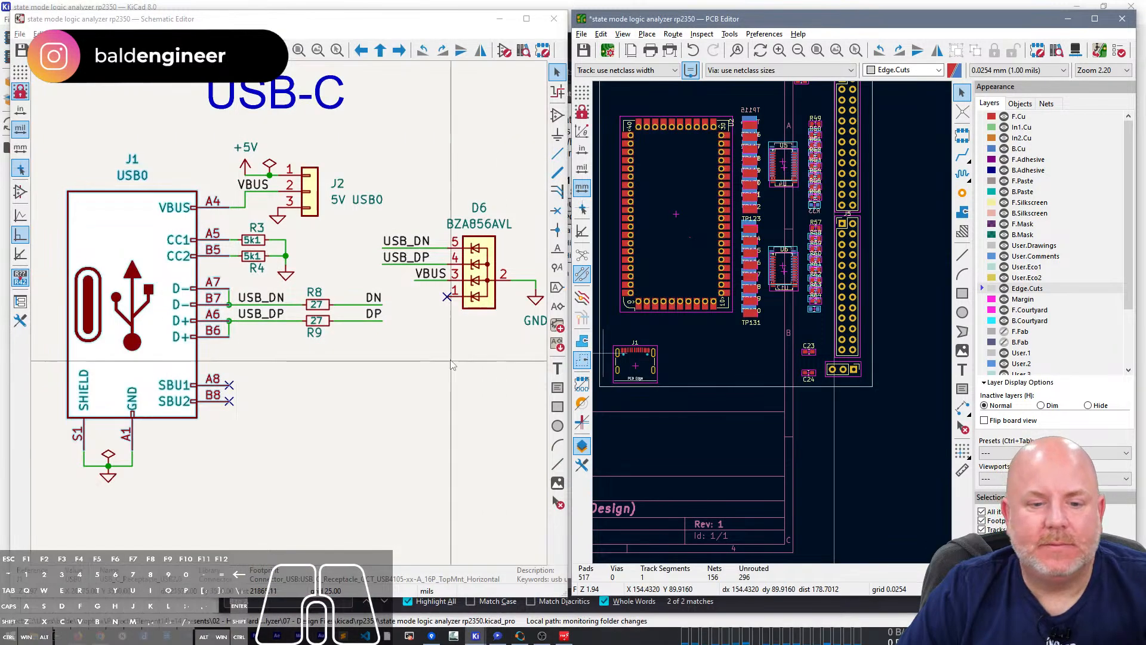
# Step: Delete resistors R8 and R9 with the USB_DN and USB_DP wires at J1, and attach the DN and DP wires directly to its data pins
pyautogui.moveTo(349, 352); pyautogui.dragTo(272, 298)
pyautogui.press('Delete')
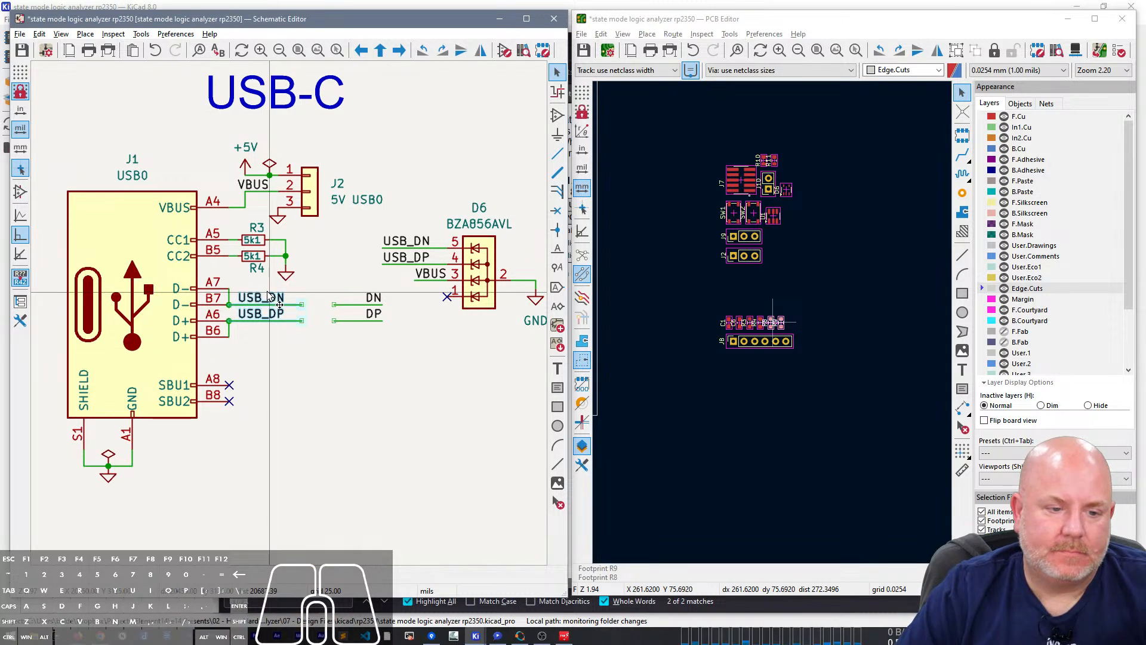
pyautogui.hotkey('ctrl', 'z')
pyautogui.moveTo(290, 344); pyautogui.dragTo(253, 292)
pyautogui.press('Delete')
pyautogui.moveTo(397, 349); pyautogui.dragTo(349, 284)
pyautogui.press('Delete')
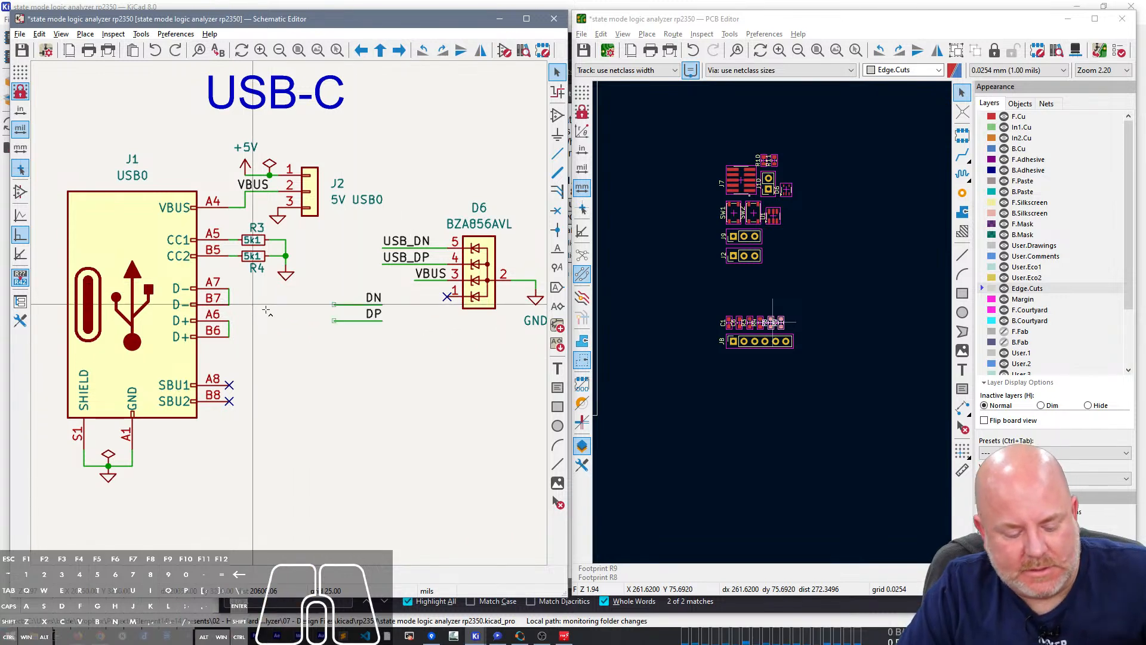
pyautogui.moveTo(377, 310); pyautogui.dragTo(281, 309)
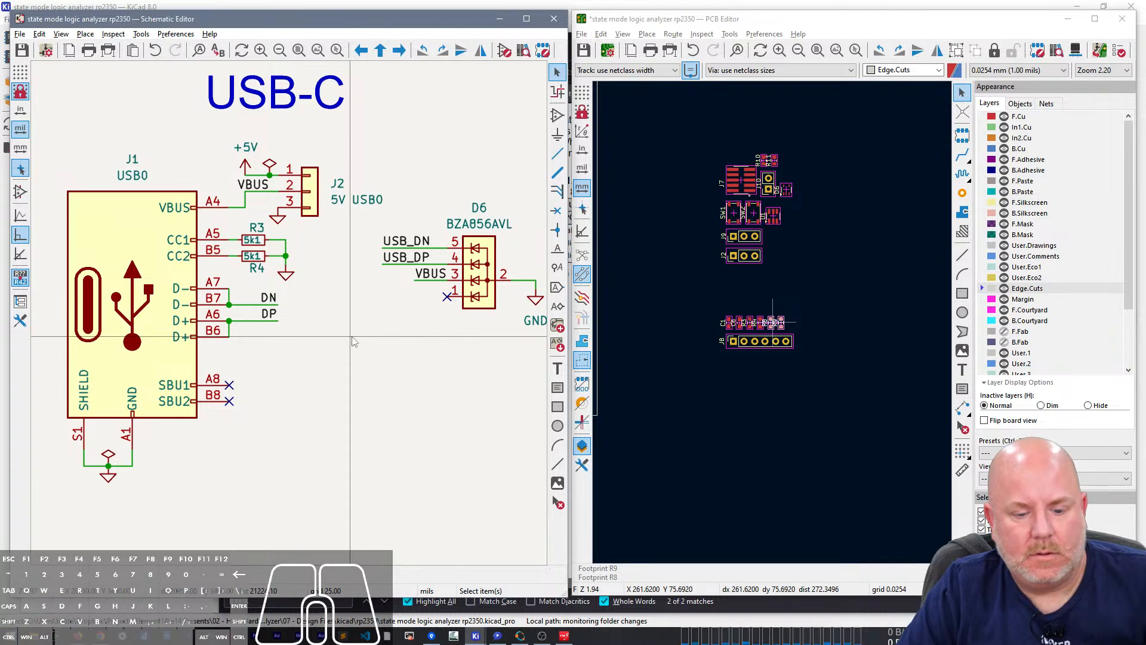
# Step: Update the PCB from the edited schematic
pyautogui.press('F8')
pyautogui.click(365, 321)
pyautogui.click(417, 320)
# Step: Move J1 to the left board edge beside the module's DN and DP pads, rotated to -90 degrees with its pads facing the module
pyautogui.scroll(-3, 716, 396)
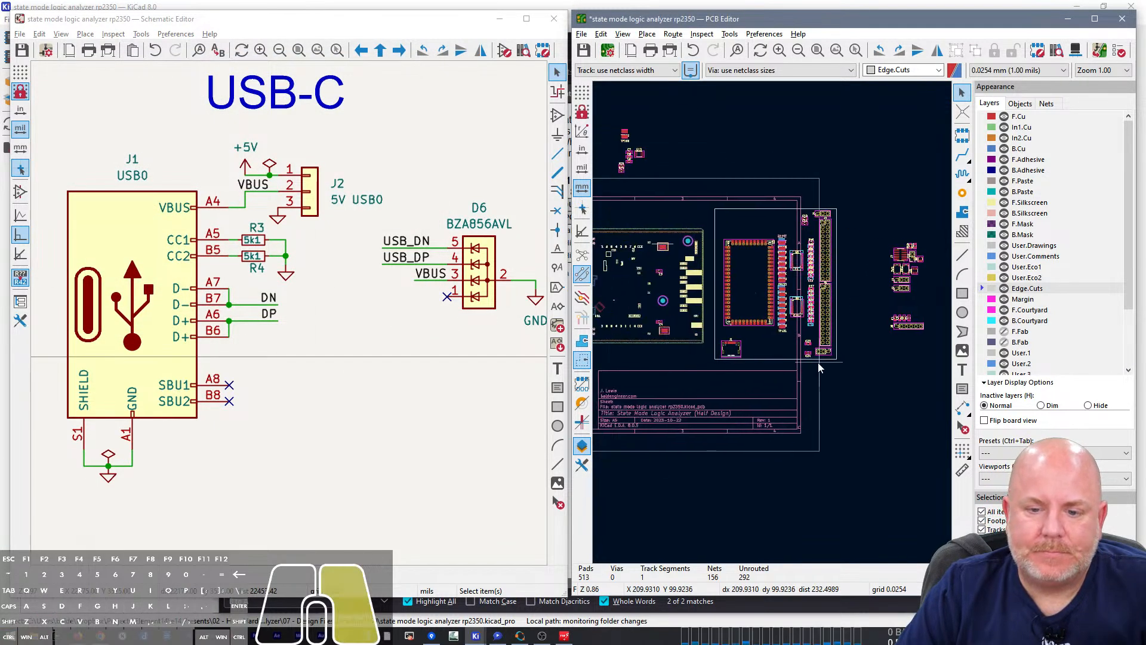
pyautogui.scroll(2, 820, 368)
pyautogui.scroll(4, 771, 341)
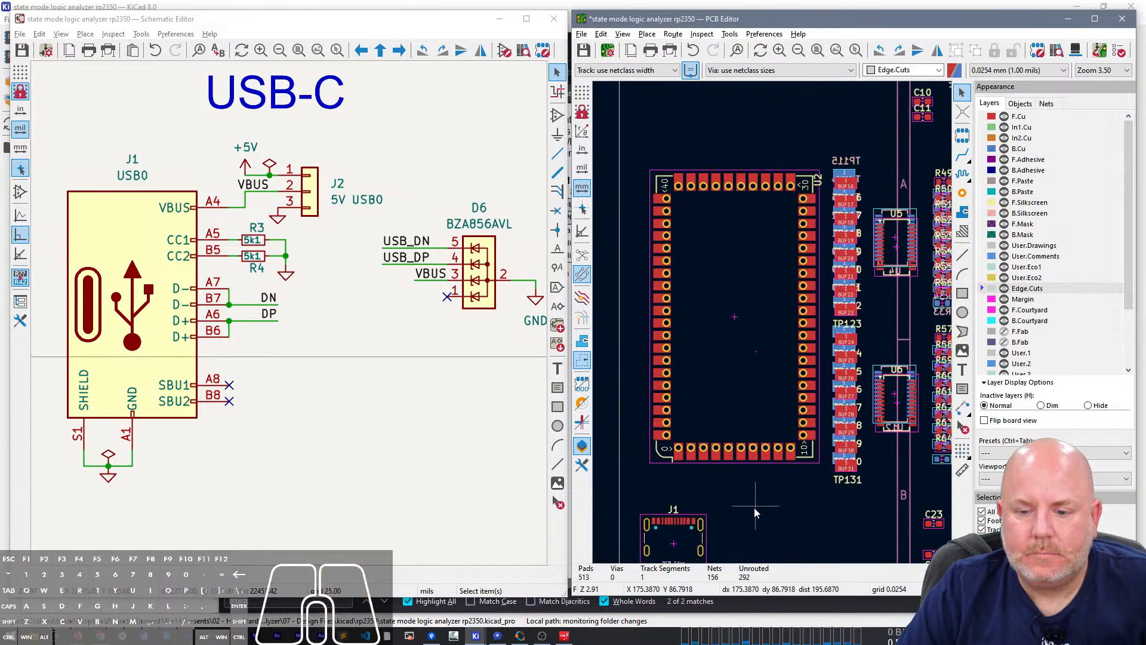
pyautogui.click(673, 538)
pyautogui.moveTo(674, 537); pyautogui.dragTo(609, 383)
pyautogui.press('r')
pyautogui.scroll(4, 610, 384)
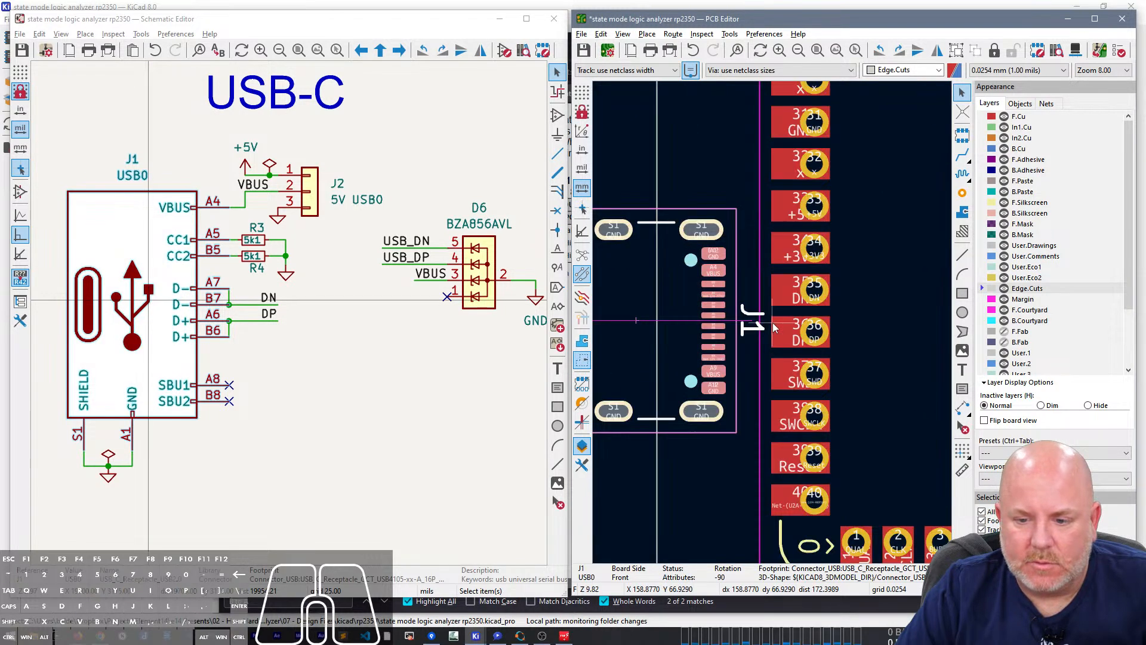
# Step: Shift J1 slightly down along the left board edge to align its data pads with the module's DN and DP pads
pyautogui.scroll(2, 773, 323)
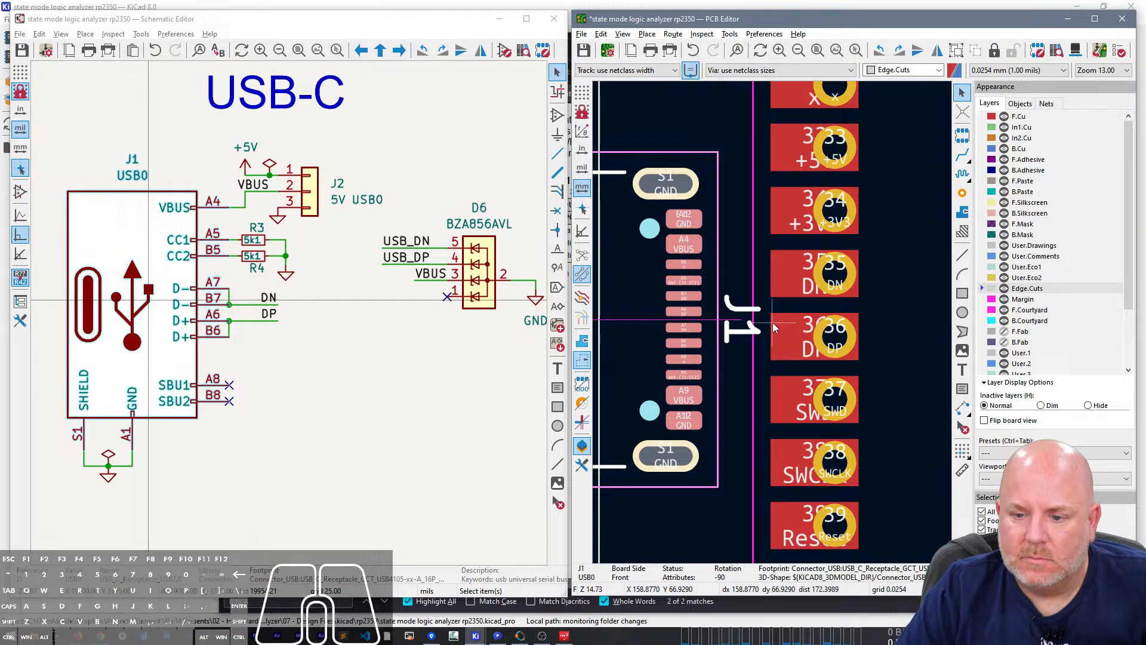
pyautogui.scroll(-2, 773, 322)
pyautogui.click(665, 322)
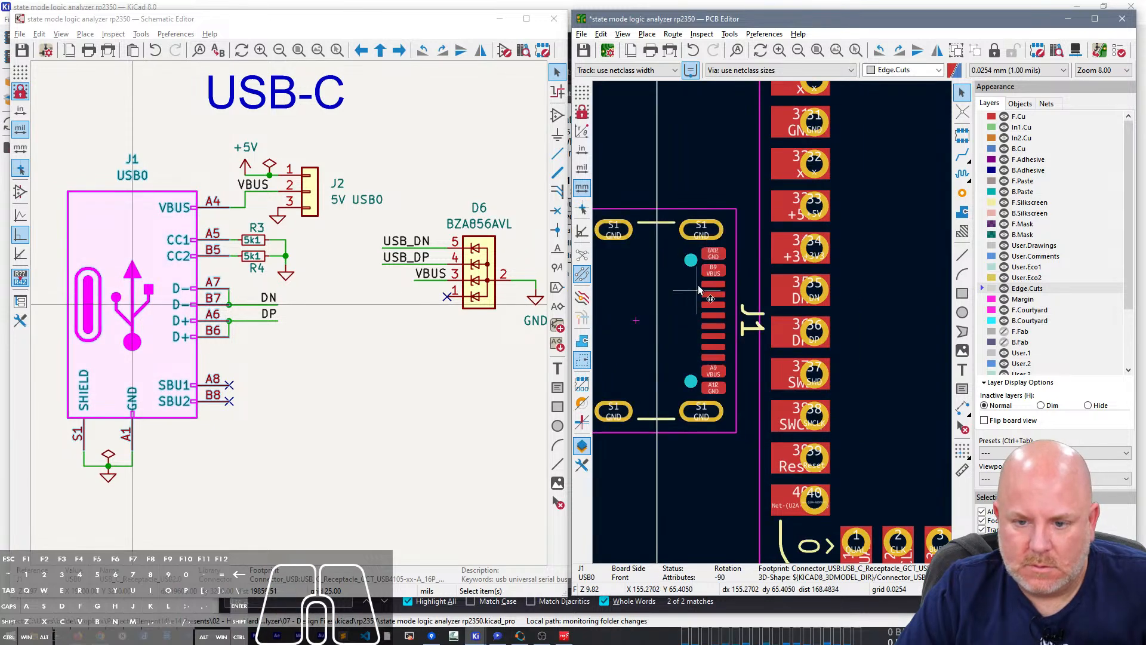
pyautogui.moveTo(644, 297); pyautogui.dragTo(650, 326)
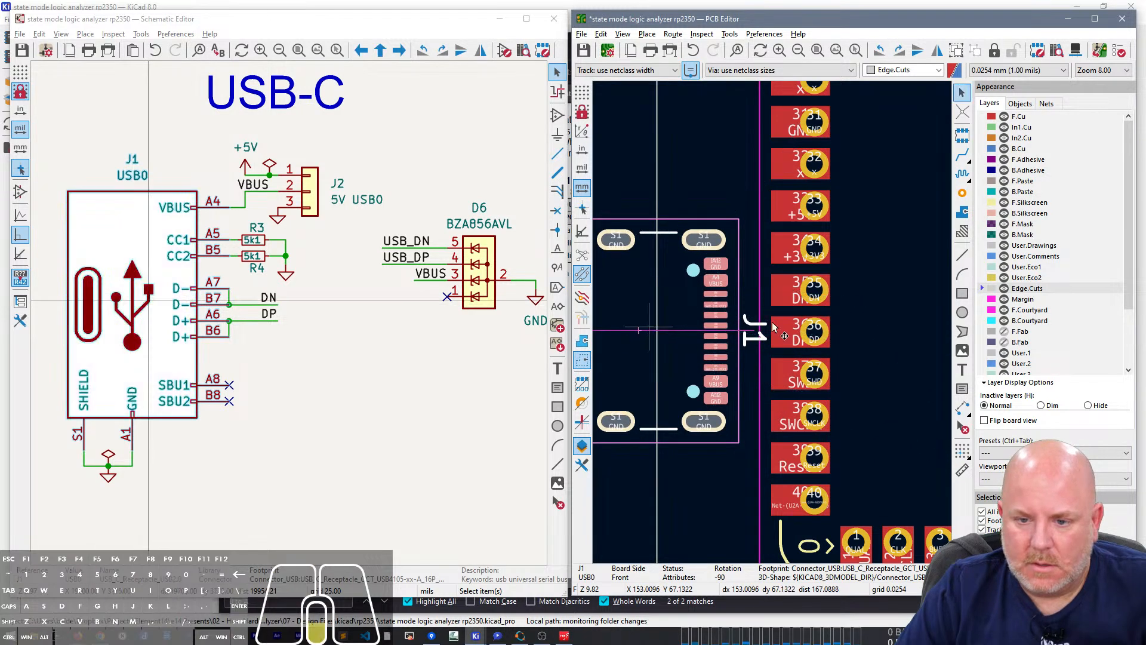
pyautogui.scroll(-2, 650, 326)
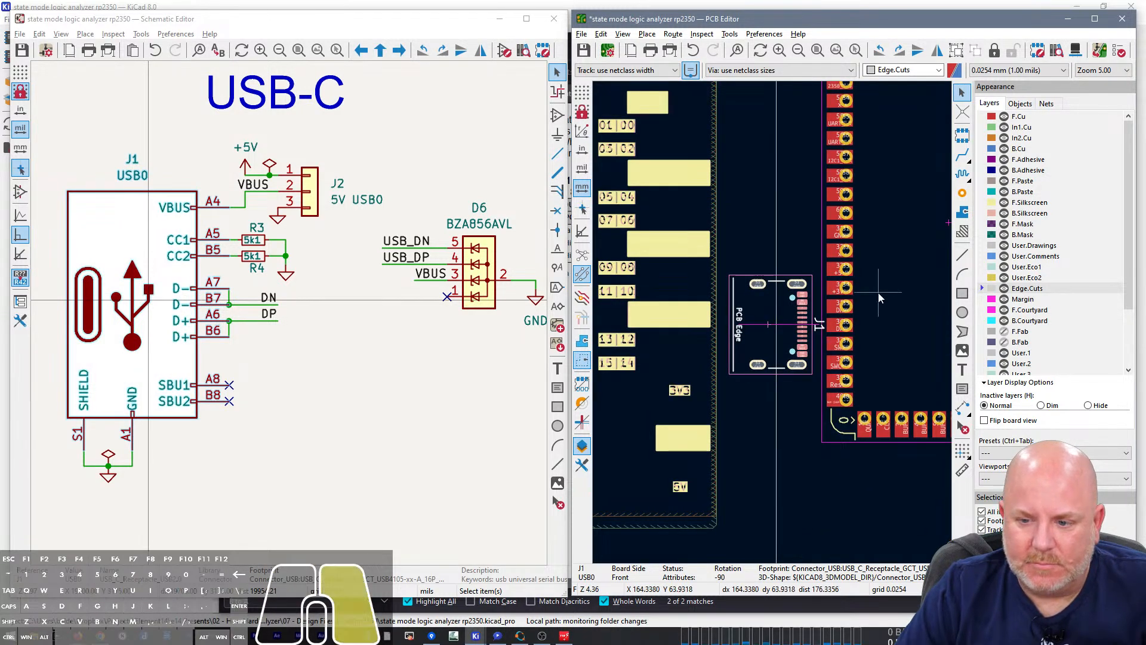
# Step: Nudge J1, the U2 module and the row of test points slightly as one group on the board
pyautogui.scroll(-3, 772, 326)
pyautogui.moveTo(823, 315); pyautogui.dragTo(772, 322, button='right')
pyautogui.moveTo(831, 434); pyautogui.dragTo(676, 180)
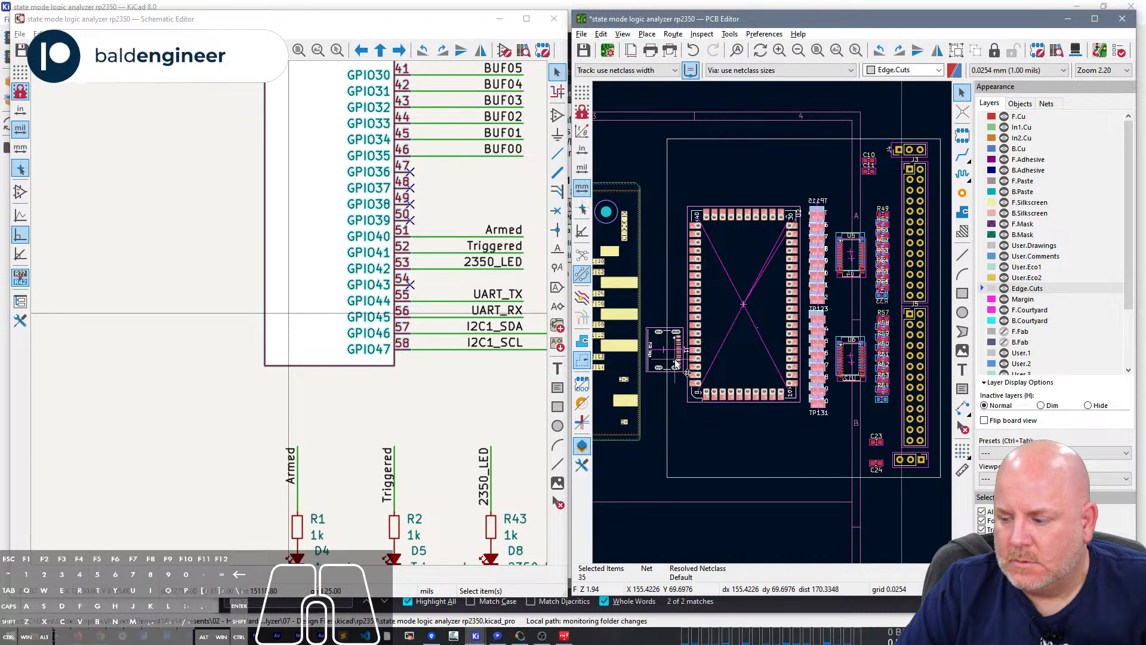
pyautogui.moveTo(677, 363); pyautogui.dragTo(687, 360)
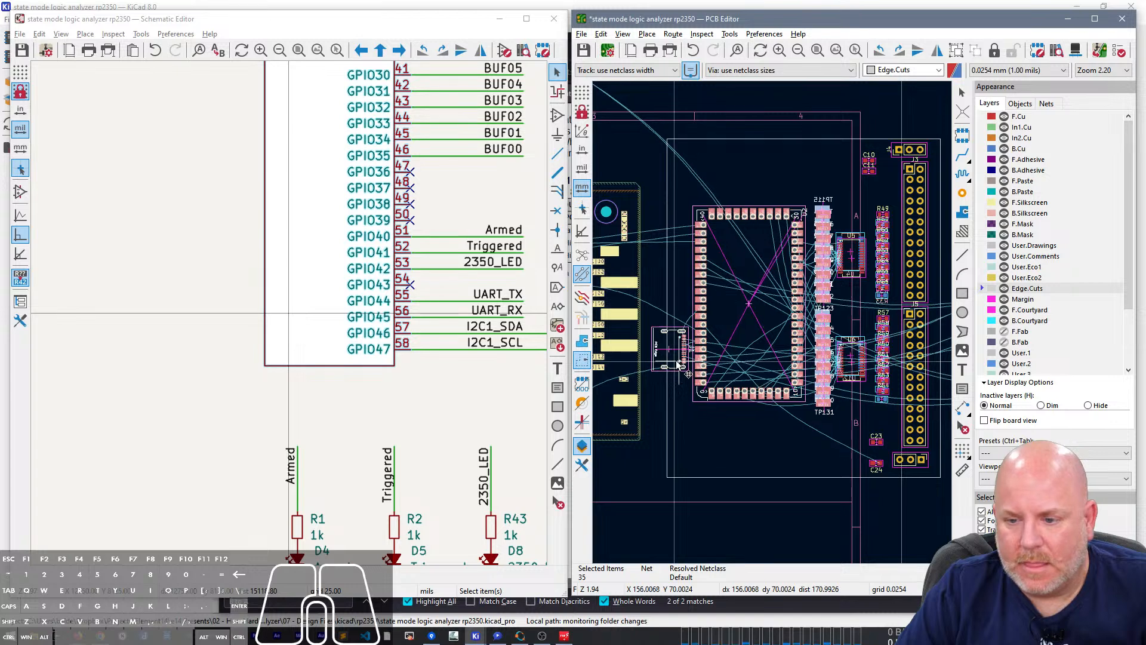
pyautogui.click(671, 360)
pyautogui.moveTo(741, 407); pyautogui.dragTo(694, 421, button='right')
pyautogui.click(734, 472)
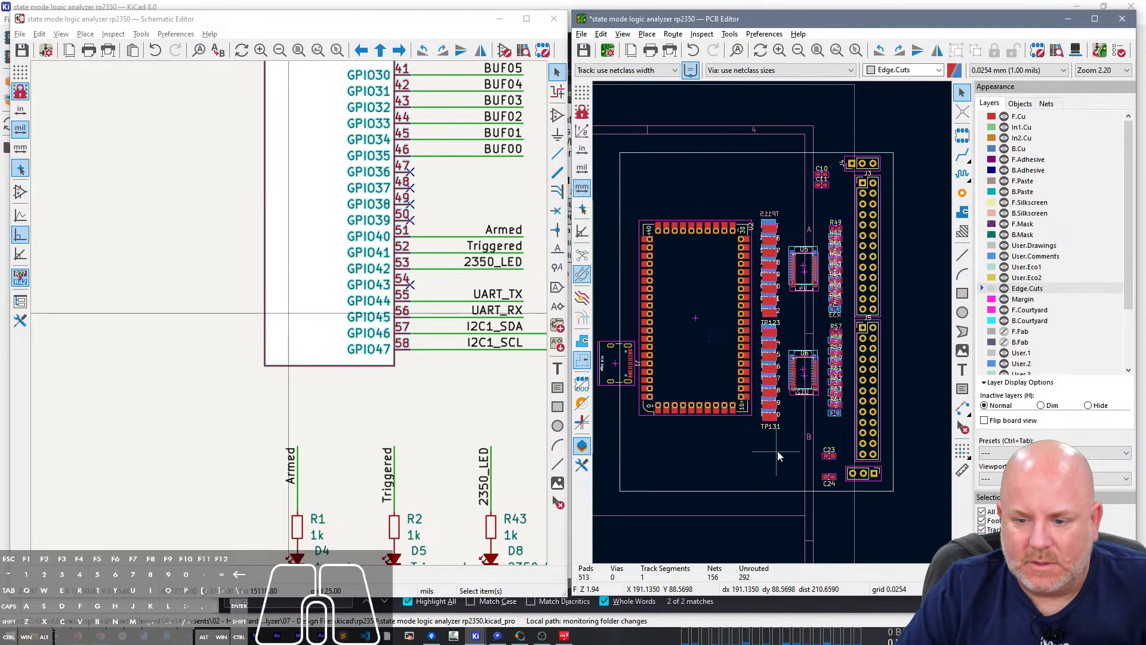
# Step: Move the two columns of test points off the board, just outside its right edge beyond the long headers
pyautogui.moveTo(780, 448); pyautogui.dragTo(760, 190)
pyautogui.press('m')
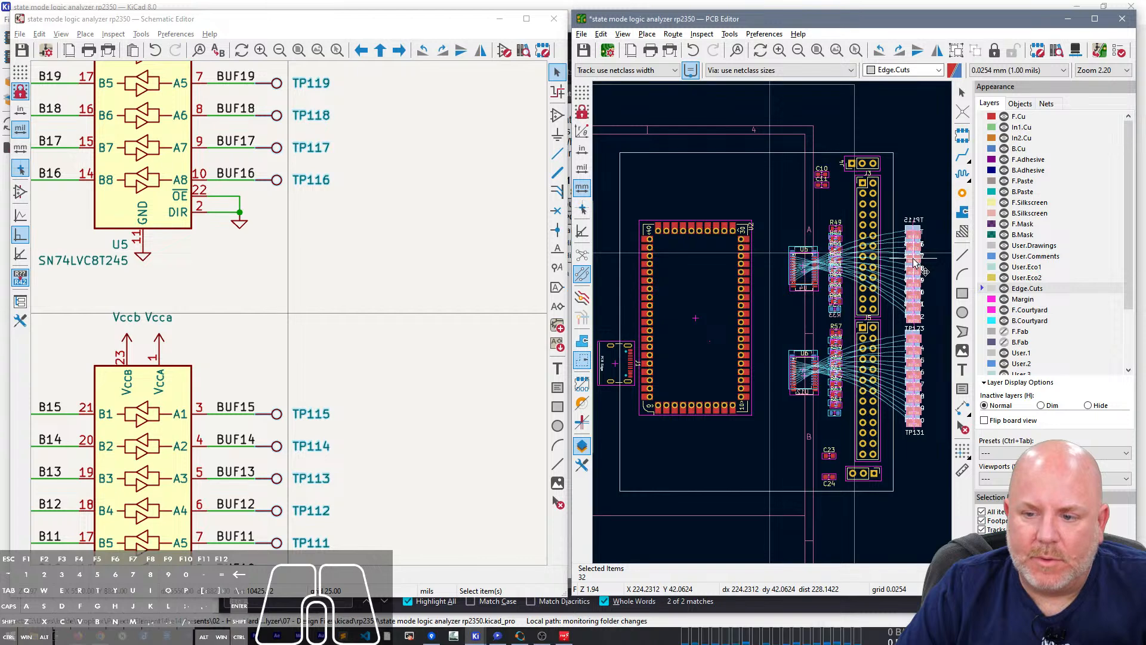
pyautogui.click(922, 263)
# Step: Shift the U2 module right toward the buffers and position J1 with its PCB edge line on the left board edge
pyautogui.moveTo(758, 434); pyautogui.dragTo(686, 174)
pyautogui.press('m')
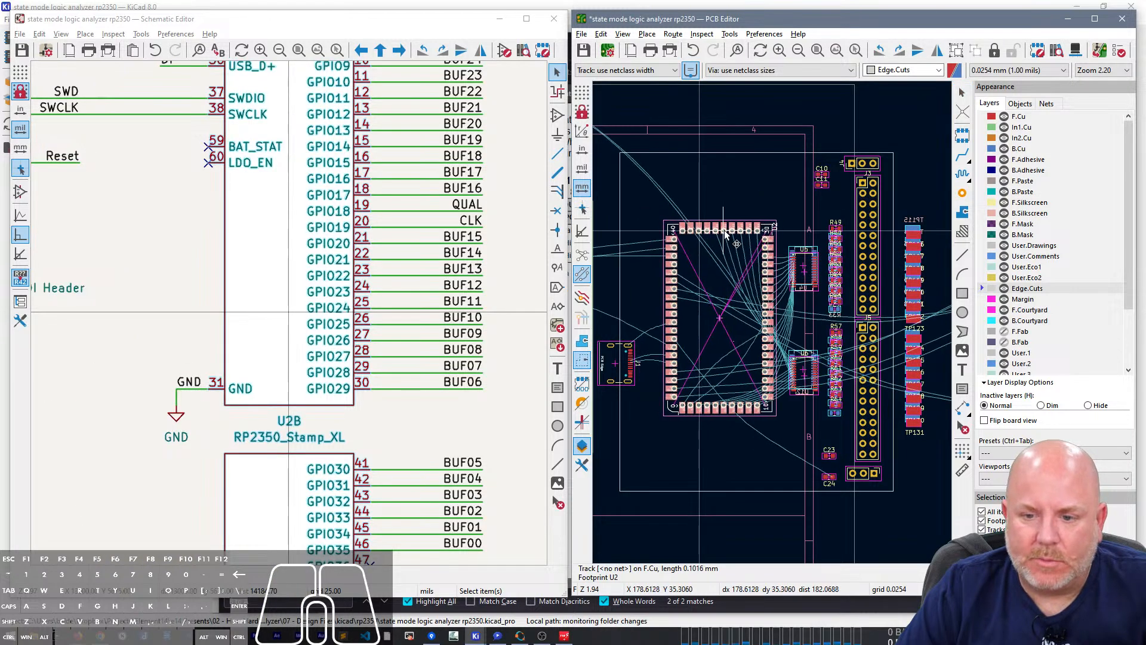
pyautogui.click(738, 241)
pyautogui.moveTo(638, 408); pyautogui.dragTo(627, 315)
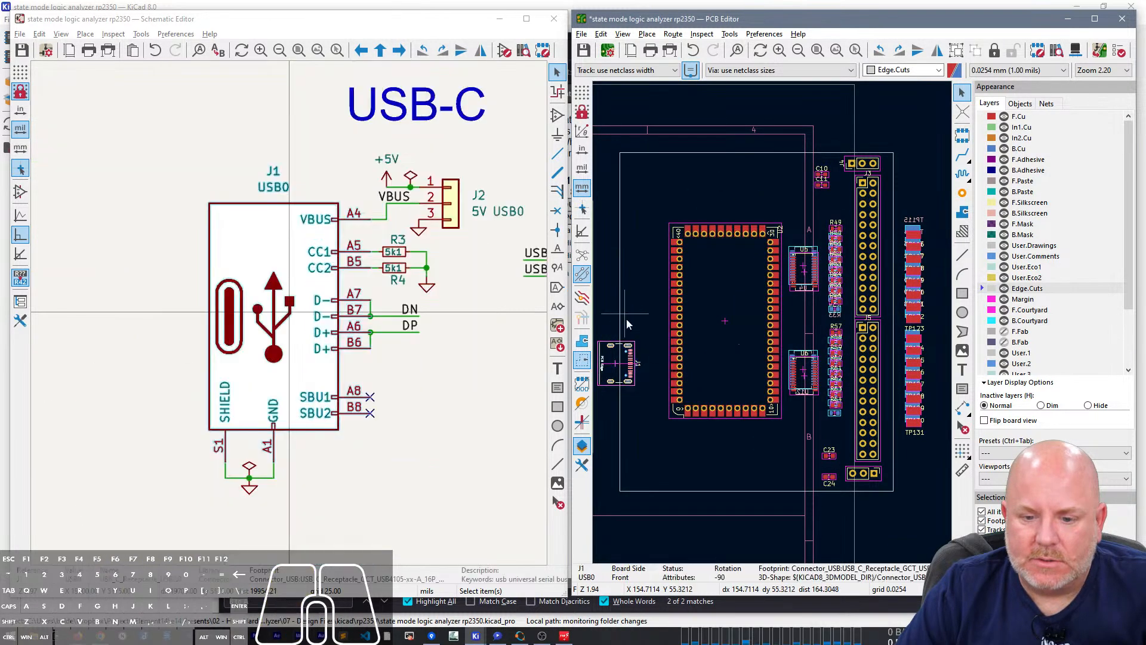
pyautogui.scroll(2, 631, 361)
pyautogui.press('m')
pyautogui.click(803, 340)
# Step: Move the U2 module back left so it sits directly beside J1
pyautogui.scroll(-2, 773, 322)
pyautogui.scroll(-2, 743, 358)
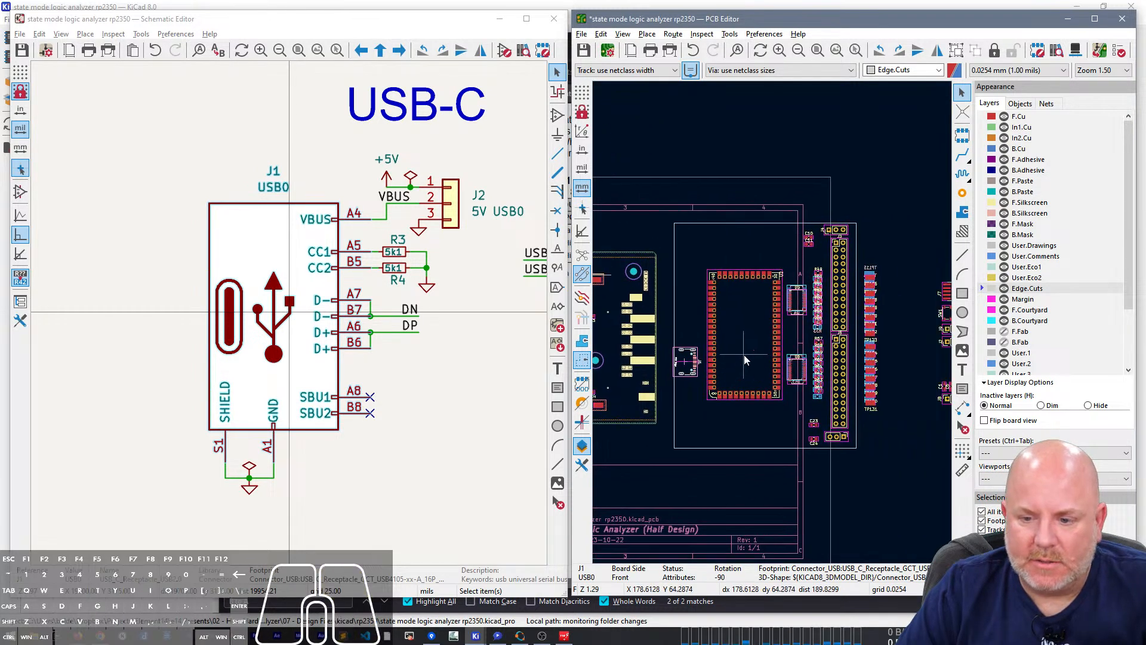
pyautogui.press('m')
pyautogui.scroll(3, 772, 325)
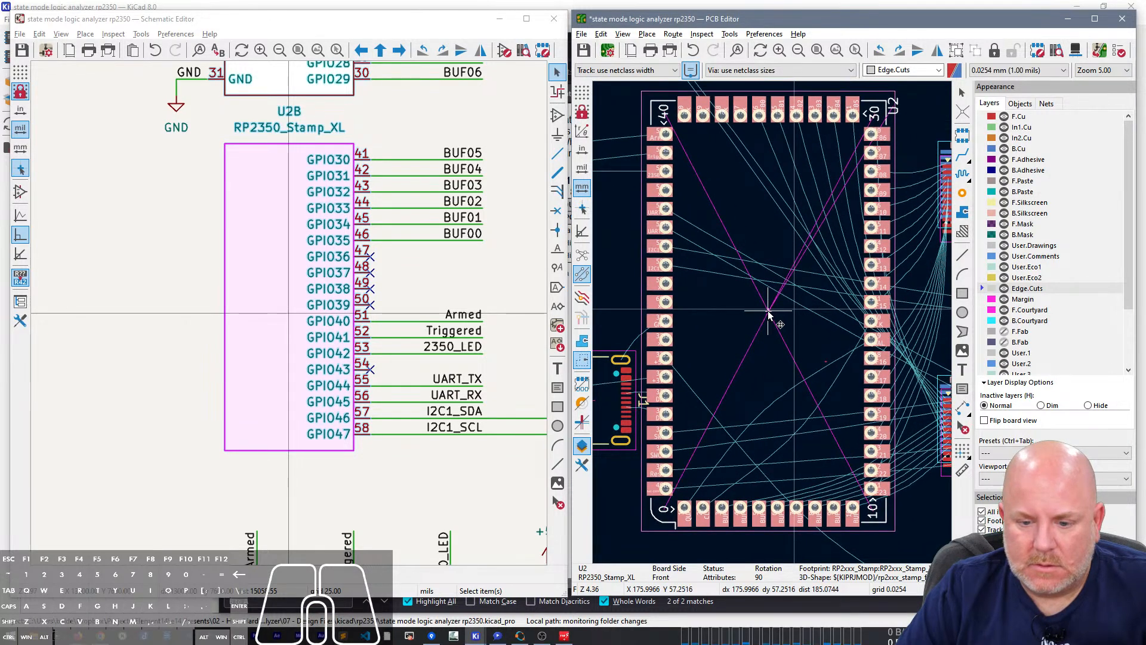
pyautogui.scroll(-3, 771, 323)
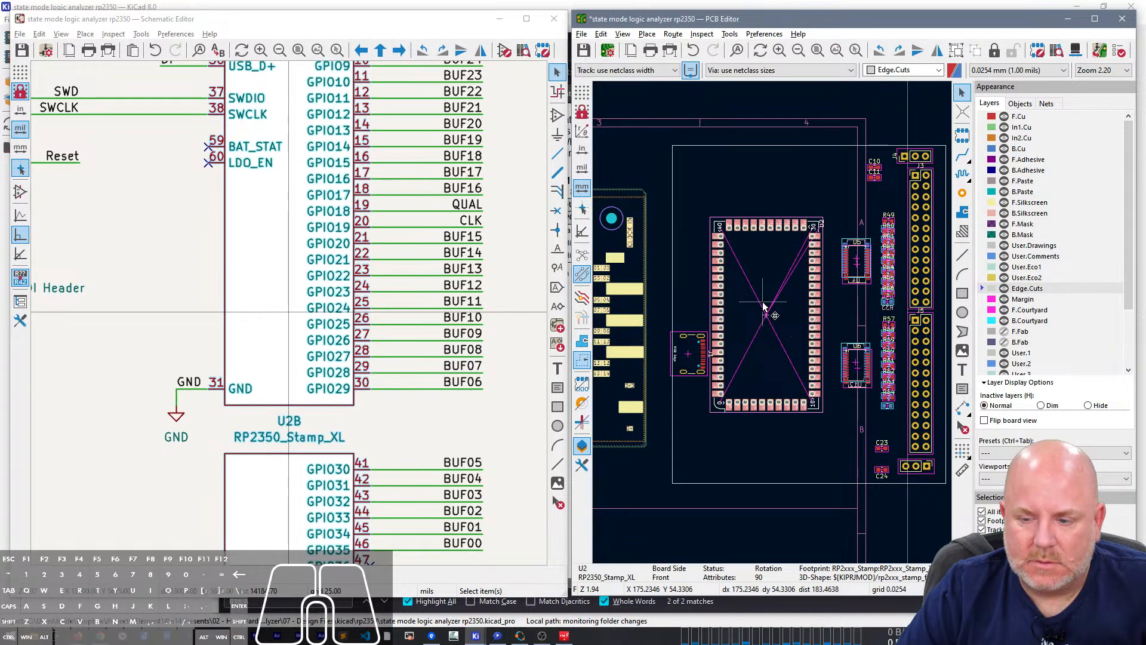
pyautogui.moveTo(821, 314); pyautogui.dragTo(780, 302, button='right')
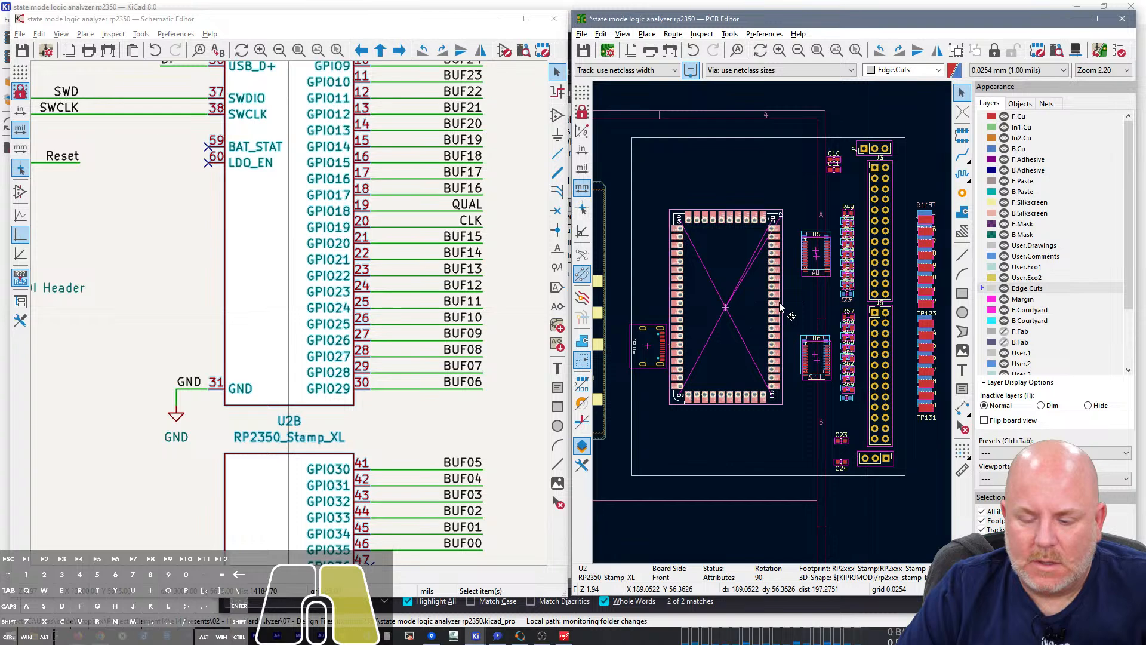
# Step: Place the SWD header J7 directly below J1 near the left board edge, beside the module's SWD pads
pyautogui.scroll(-3, 779, 303)
pyautogui.scroll(1, 873, 332)
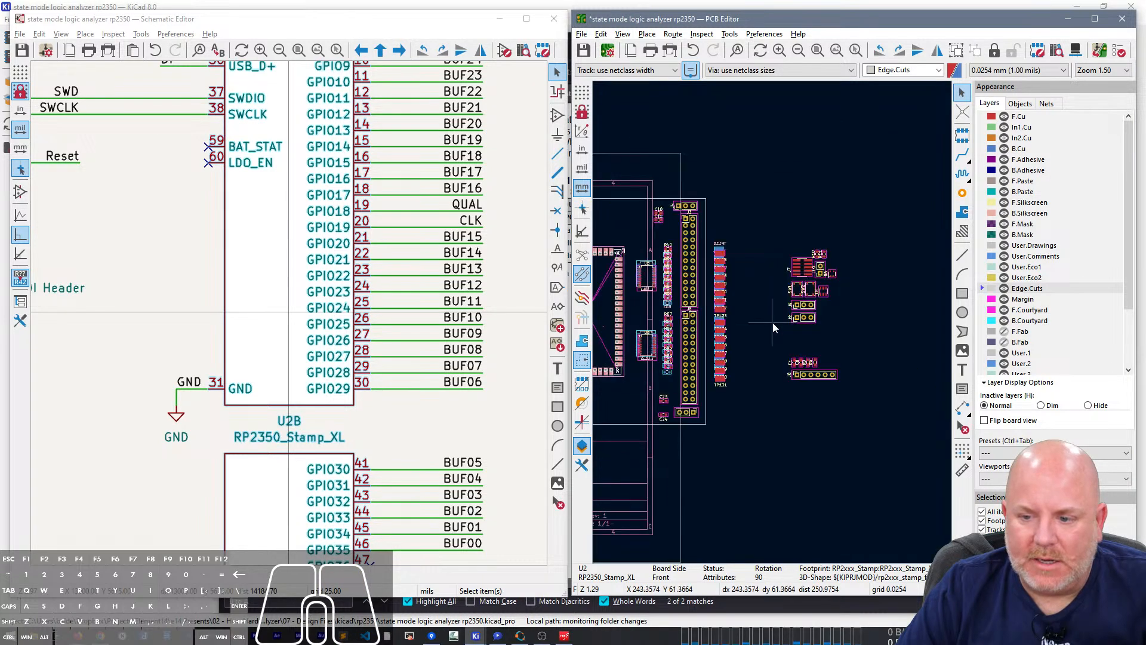
pyautogui.click(802, 259)
pyautogui.press('m')
pyautogui.moveTo(667, 284); pyautogui.dragTo(824, 294, button='right')
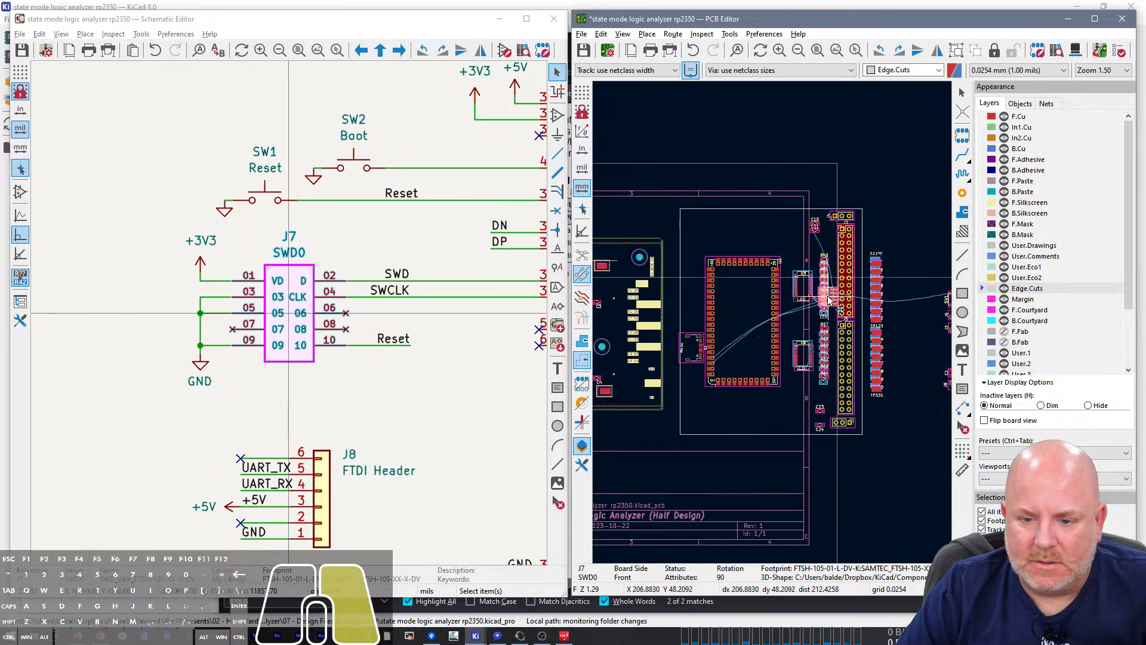
pyautogui.scroll(4, 691, 381)
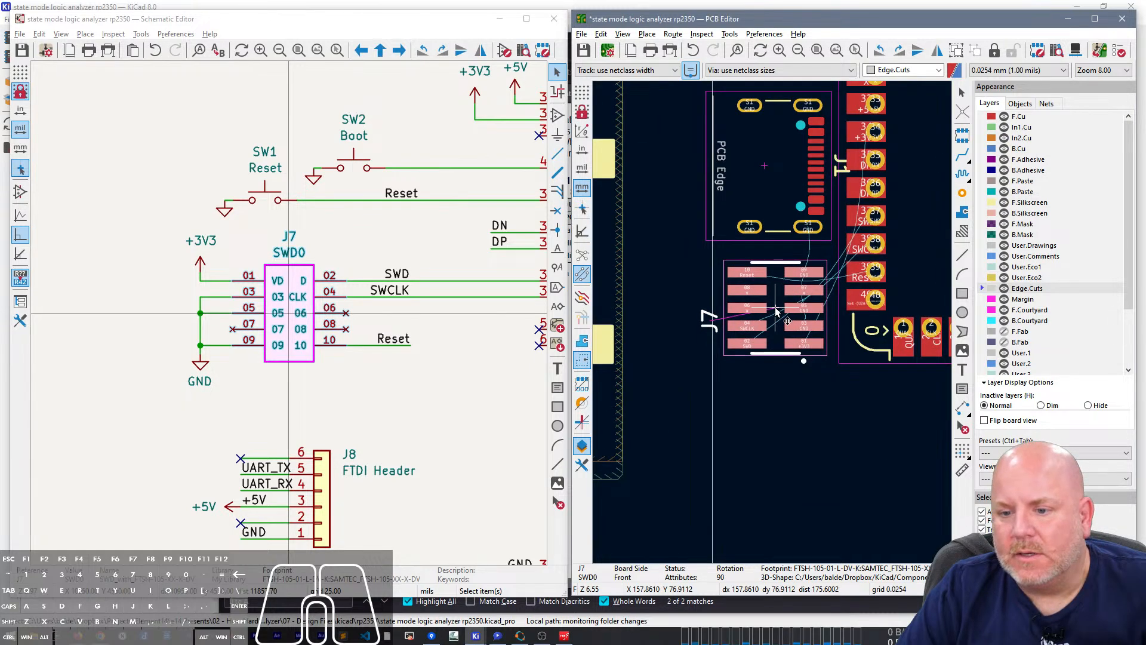
pyautogui.click(775, 308)
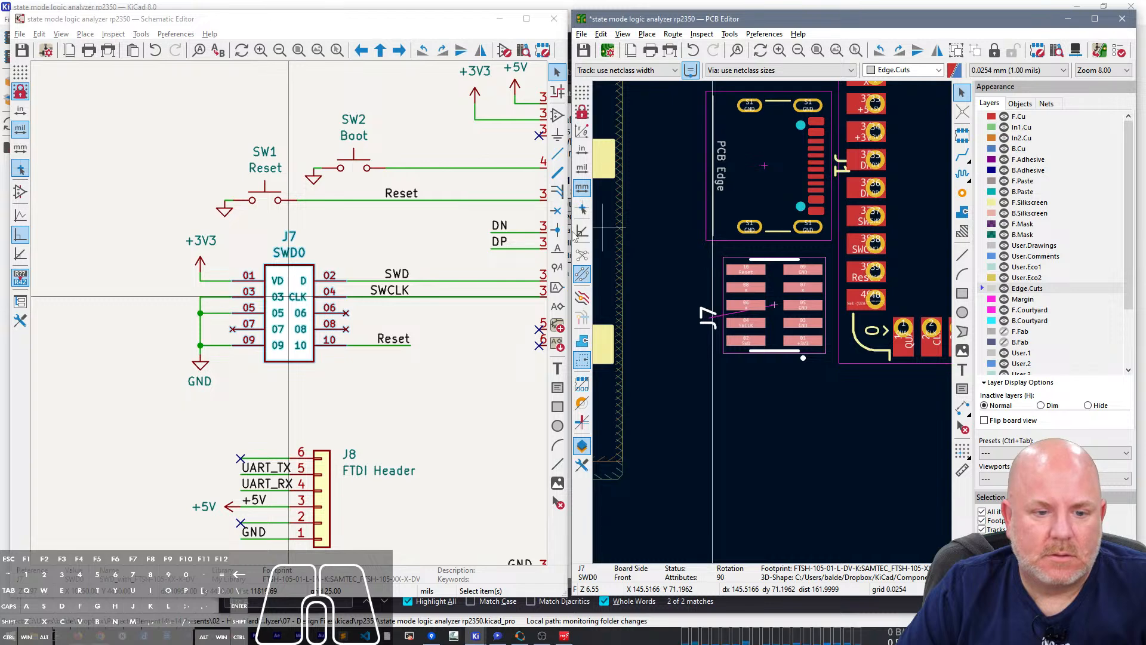
# Step: Select SW1 and SW2 from the schematic and move both footprints into the board's lower left corner below J7
pyautogui.moveTo(217, 128); pyautogui.dragTo(372, 207)
pyautogui.click(836, 22)
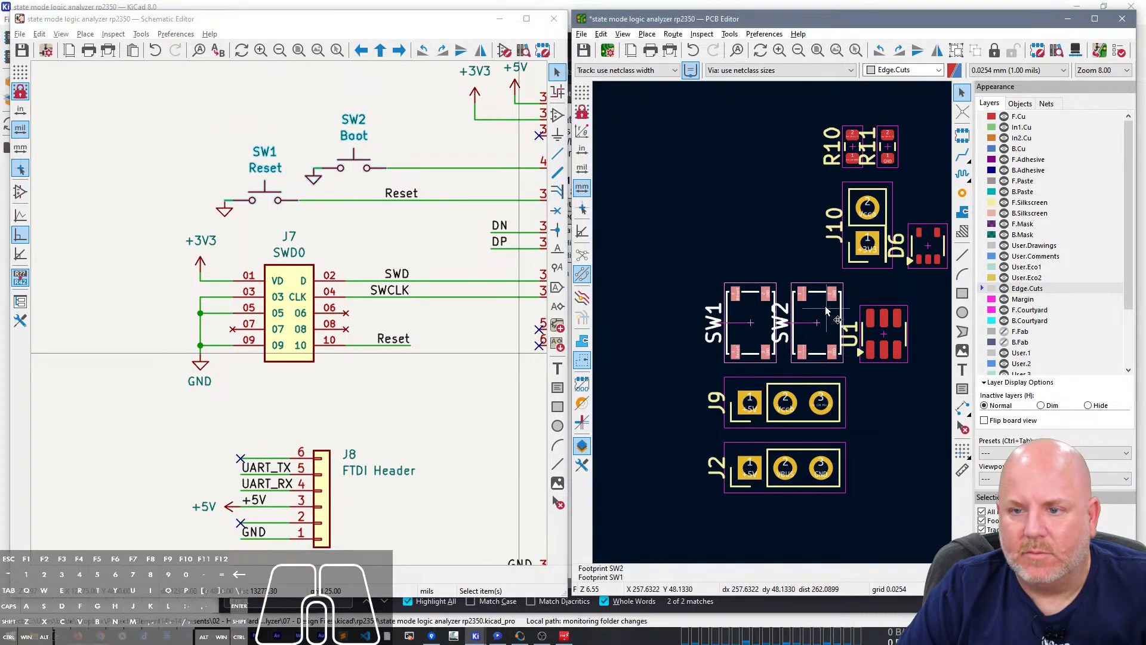
pyautogui.scroll(-6, 818, 308)
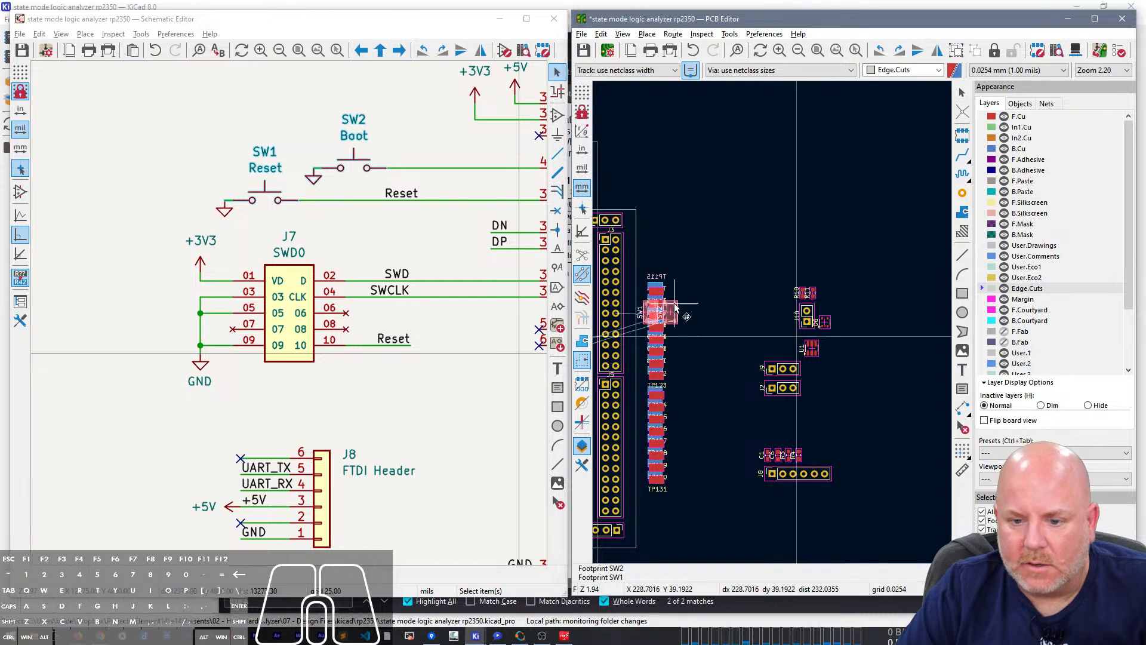
pyautogui.moveTo(857, 279); pyautogui.dragTo(967, 243, button='right')
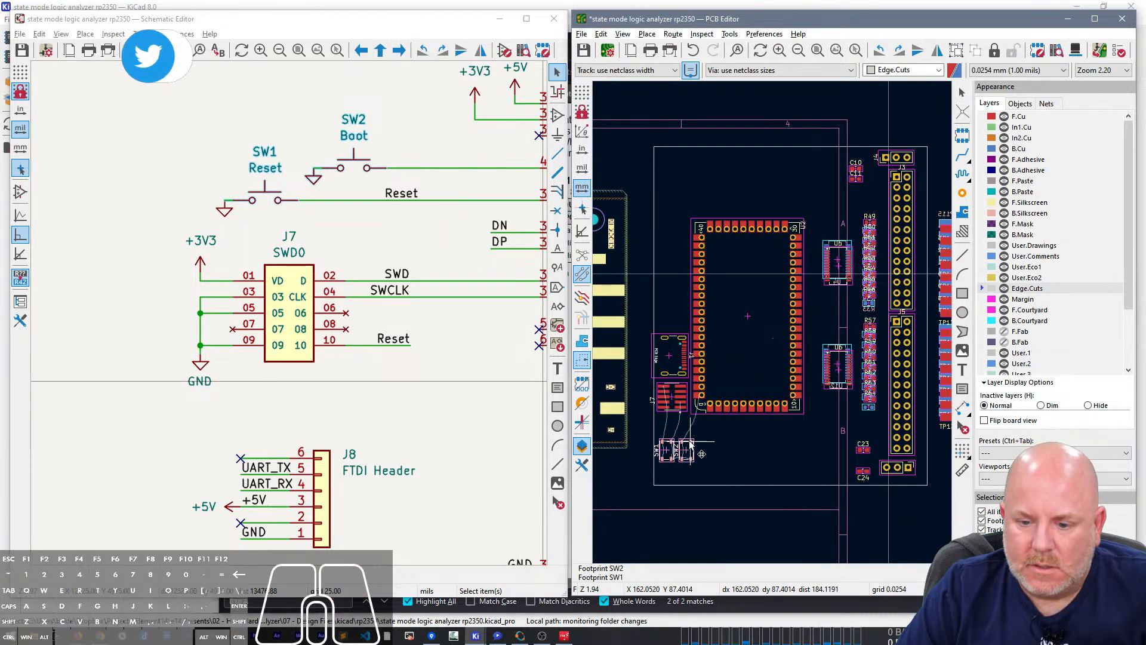
pyautogui.scroll(2, 685, 441)
pyautogui.click(775, 320)
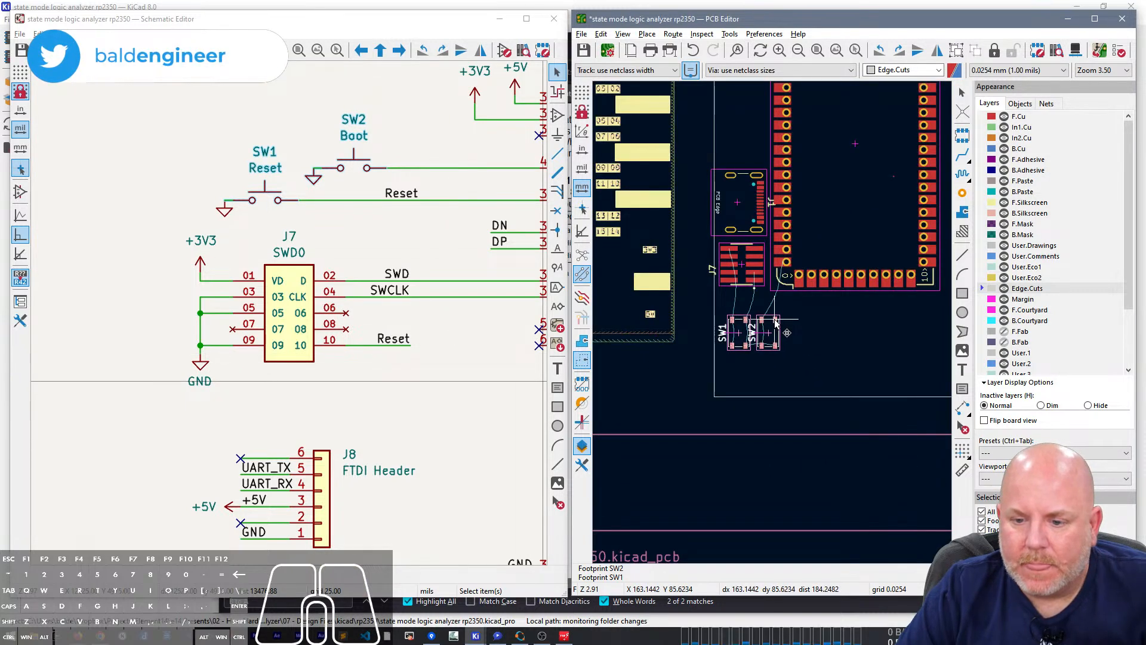
pyautogui.click(843, 307)
# Step: Move J1 and J7 together upward along the left board edge
pyautogui.moveTo(818, 310); pyautogui.dragTo(818, 394, button='right')
pyautogui.moveTo(755, 376); pyautogui.dragTo(725, 214)
pyautogui.press('m')
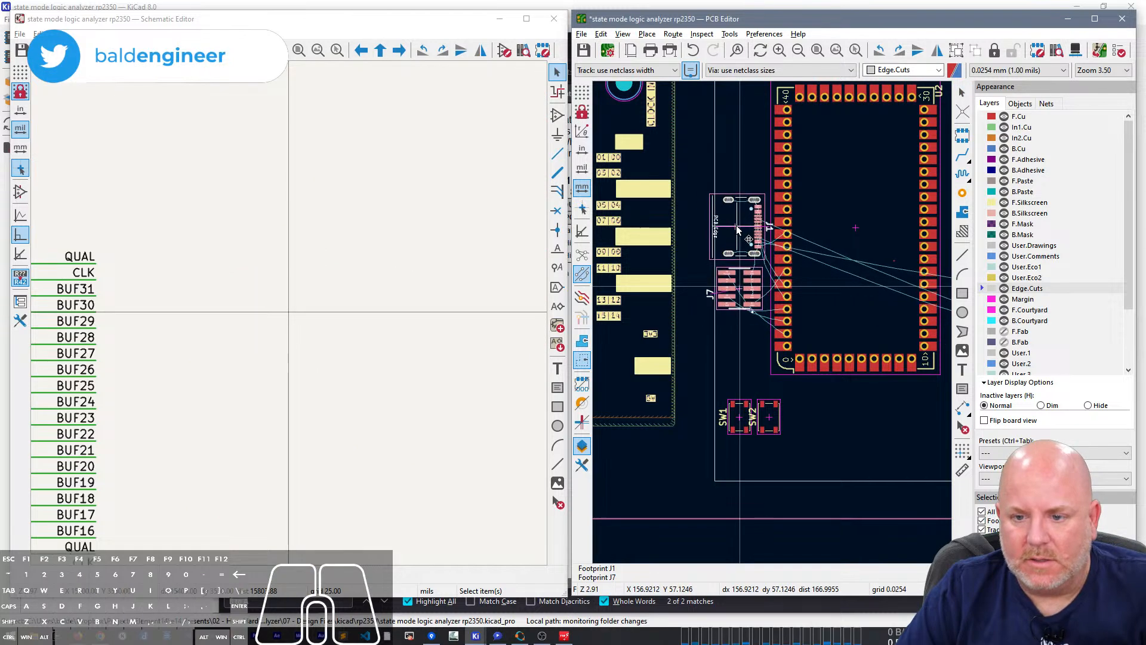
pyautogui.click(740, 225)
# Step: Rotate reset switch SW1 to lie horizontally and place it directly below J7
pyautogui.click(739, 417)
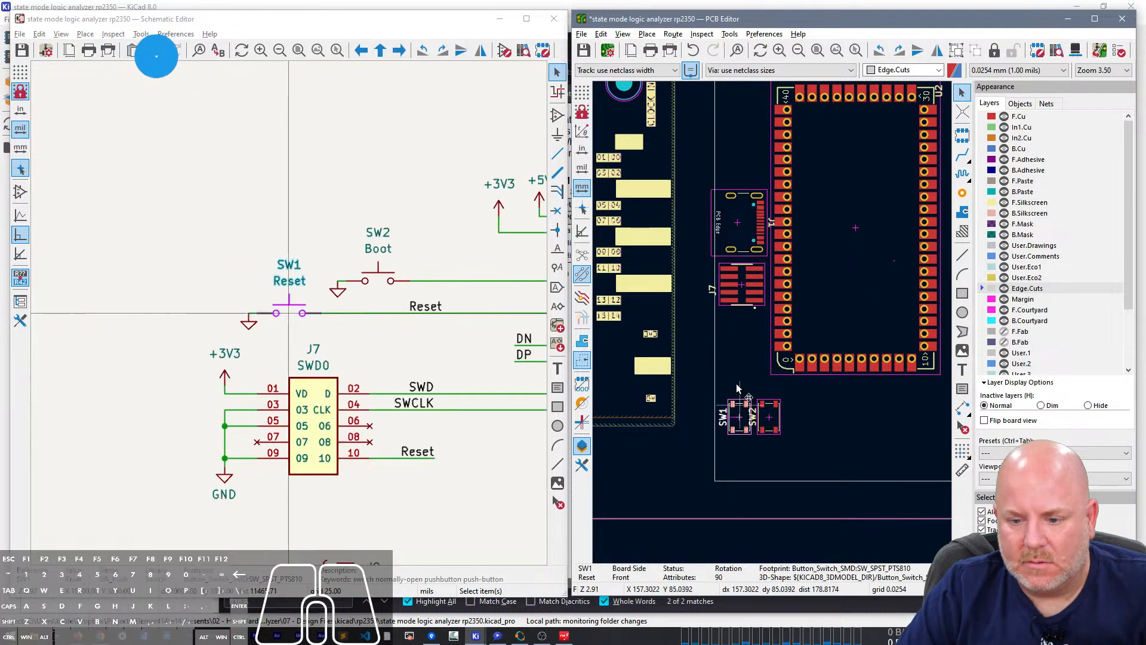
pyautogui.press('m')
pyautogui.press('t')
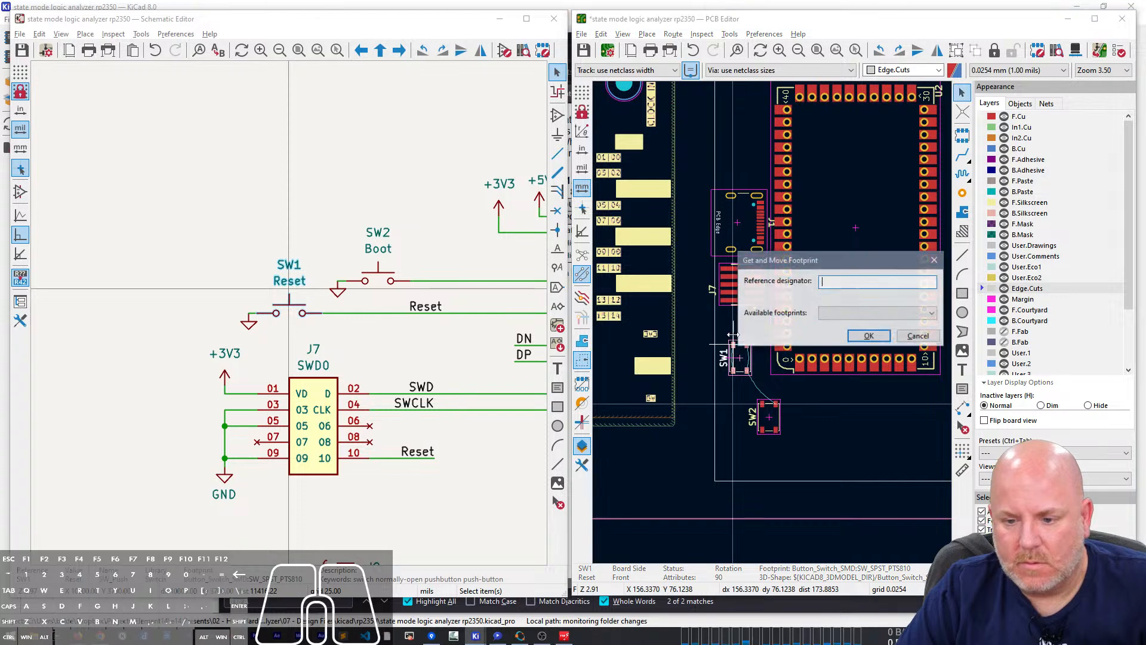
pyautogui.press('Escape')
pyautogui.press('m')
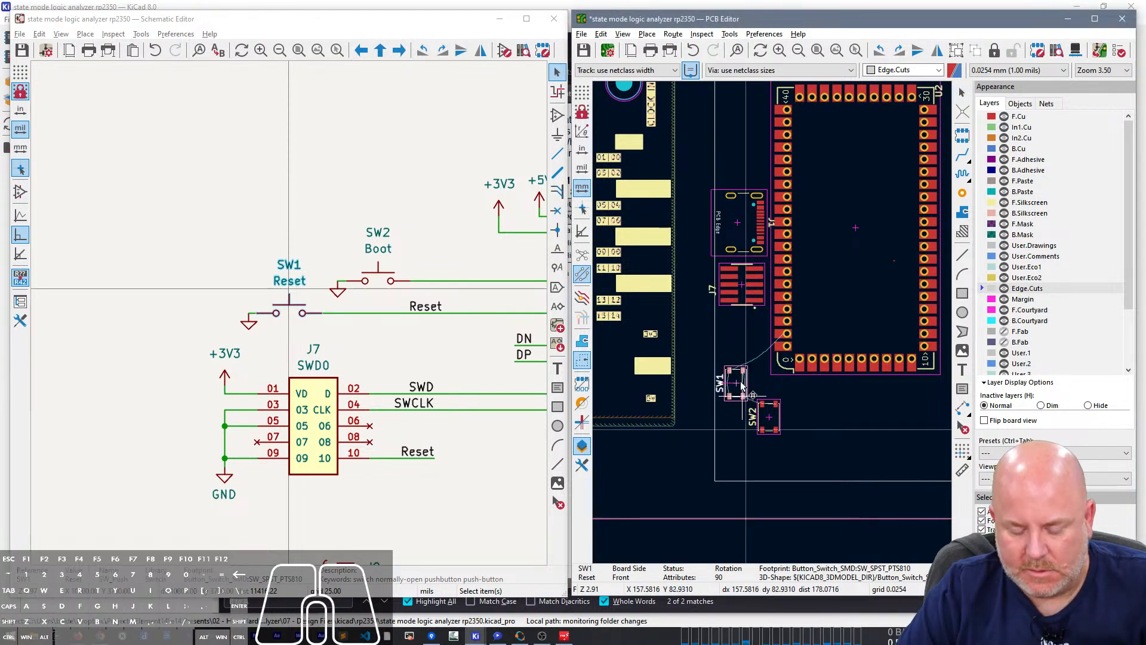
pyautogui.click(755, 320)
# Step: Rotate boot switch SW2 to 180 degrees and place it directly below SW1
pyautogui.click(770, 418)
pyautogui.press('m')
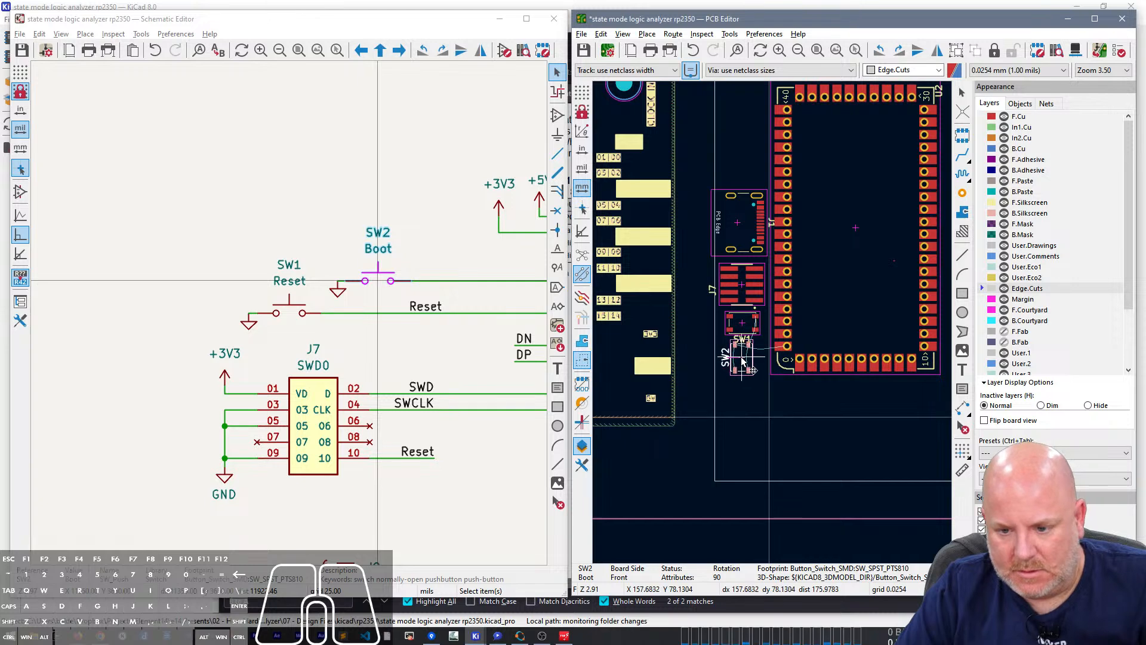
pyautogui.click(743, 358)
pyautogui.scroll(-2, 775, 323)
# Step: Move the FTDI header J8 above J1 on the left side of the board, oriented vertically at 0 degrees rotation
pyautogui.moveTo(850, 389); pyautogui.dragTo(691, 391, button='right')
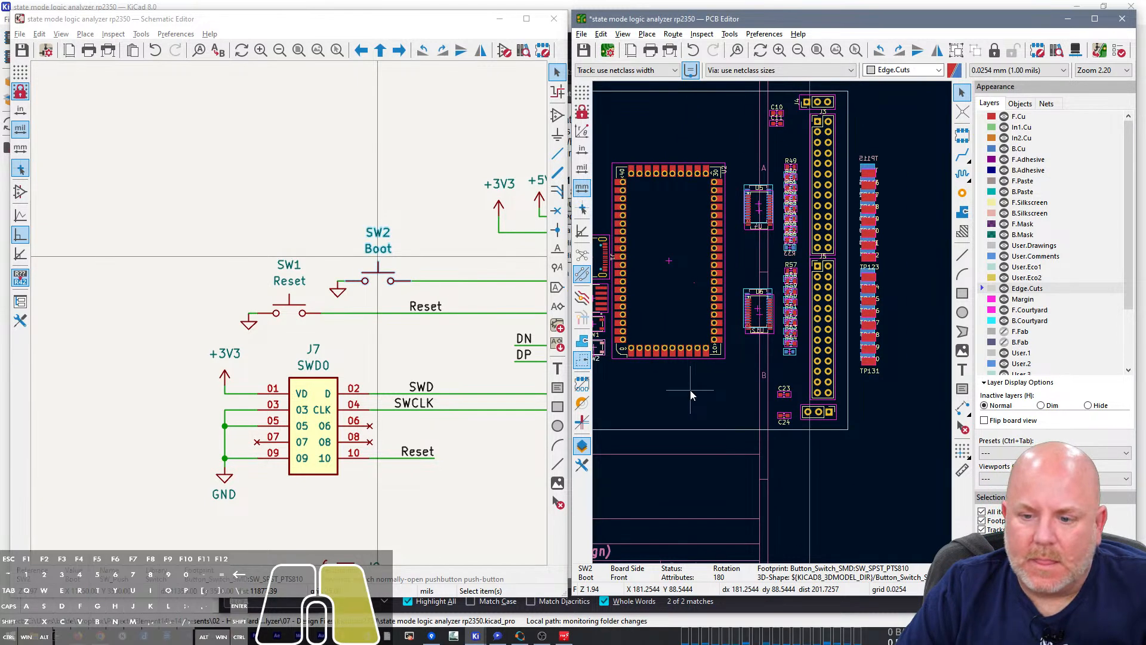
pyautogui.scroll(-2, 773, 323)
pyautogui.scroll(-1, 774, 339)
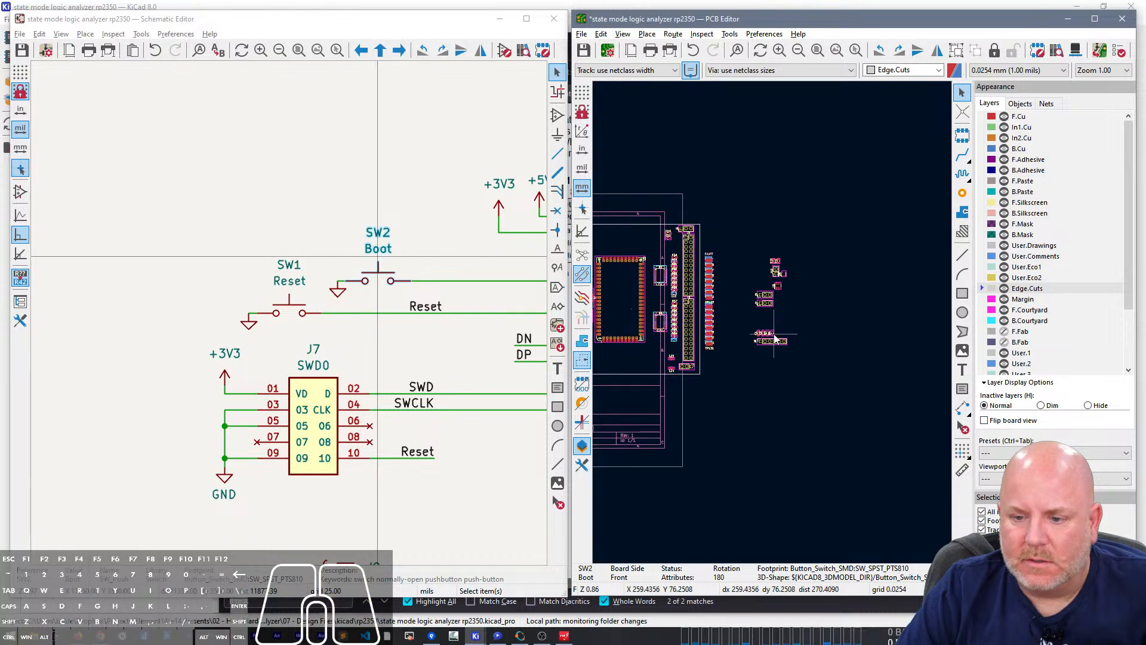
pyautogui.scroll(3, 774, 339)
pyautogui.click(784, 339)
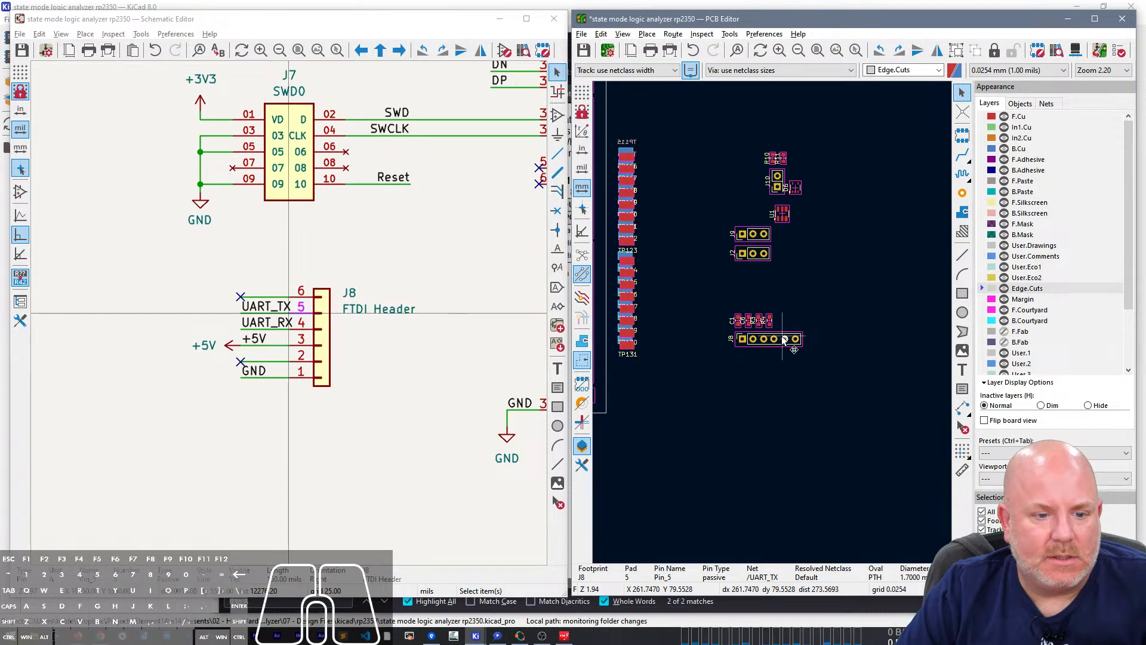
pyautogui.press('m')
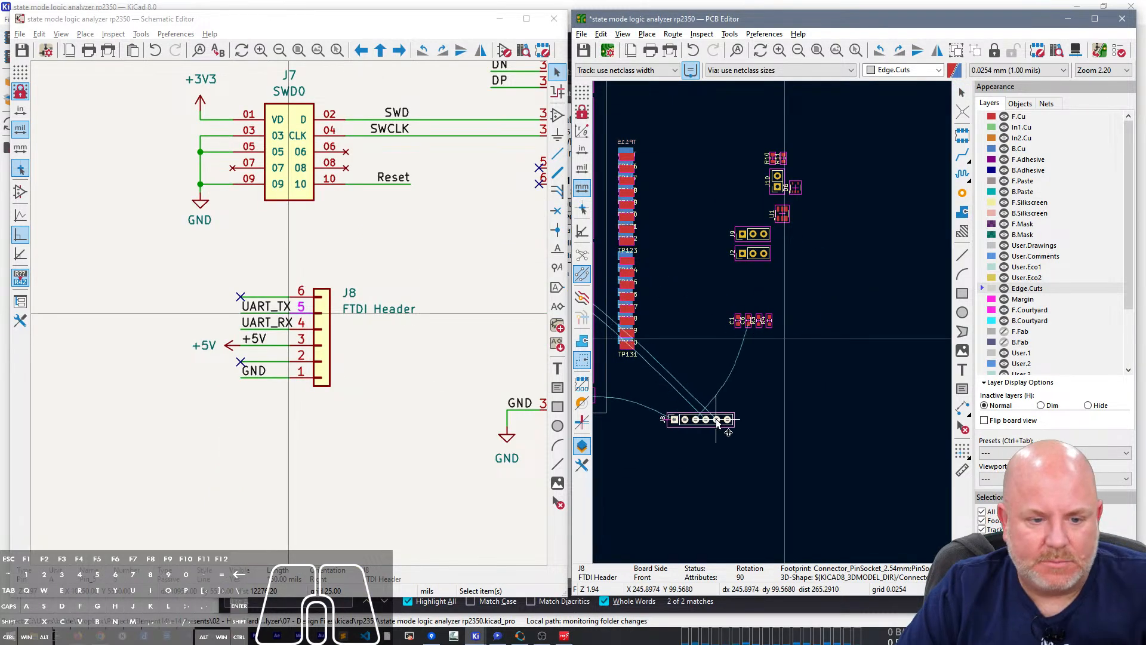
pyautogui.scroll(-3, 773, 326)
pyautogui.scroll(2, 774, 322)
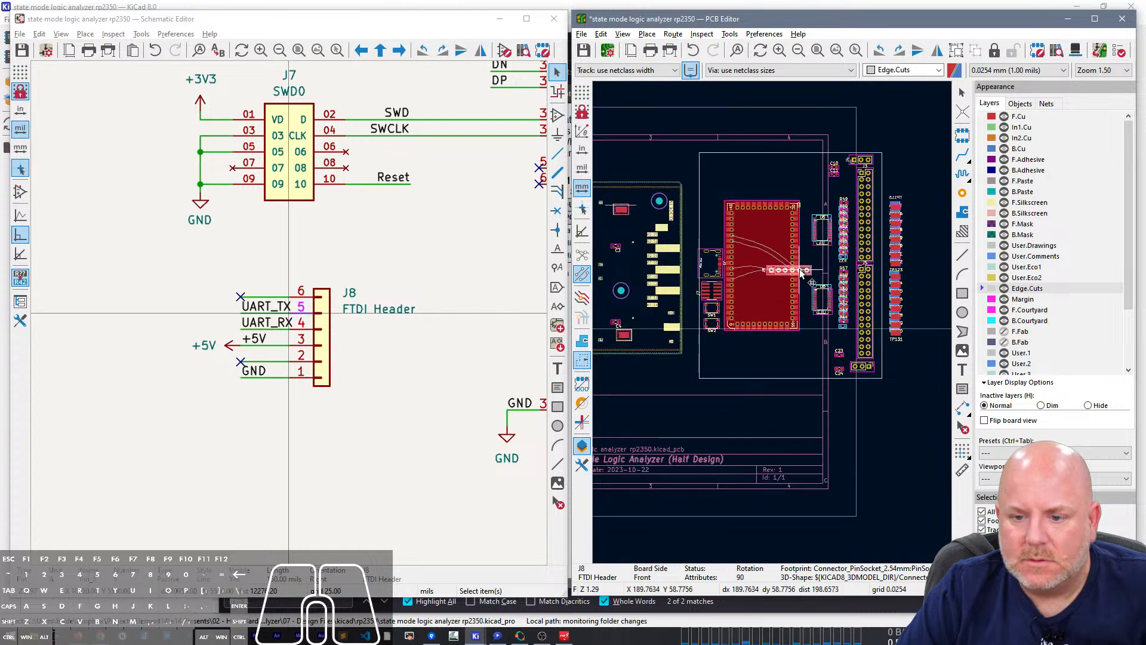
pyautogui.scroll(4, 725, 269)
pyautogui.press('r')
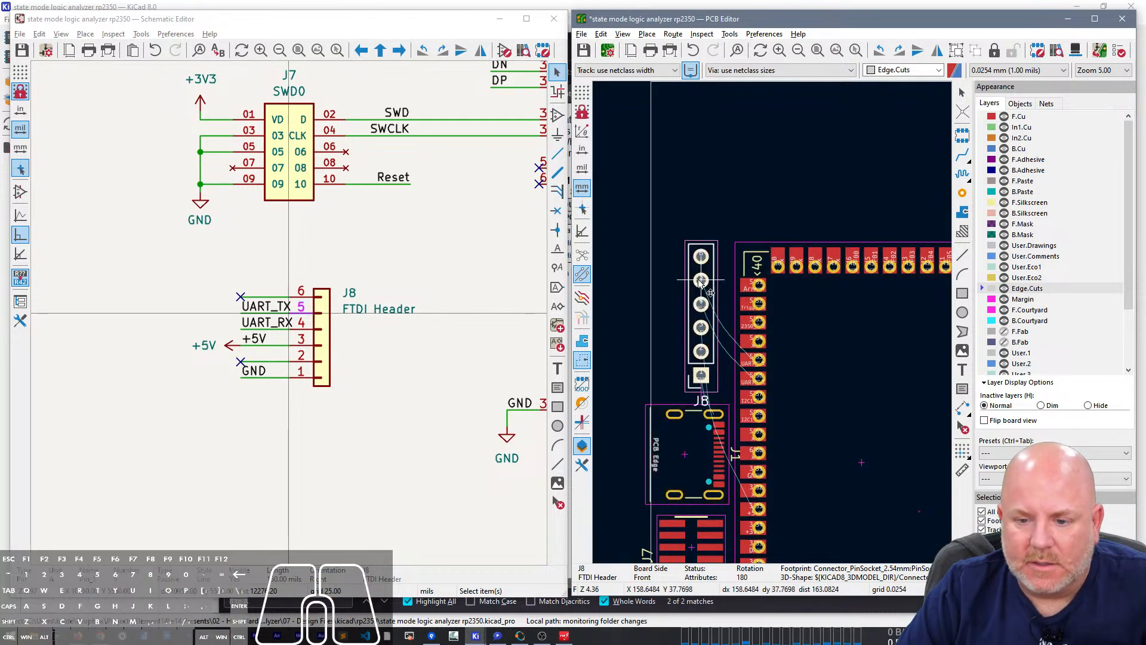
pyautogui.press('r')
pyautogui.press('r')
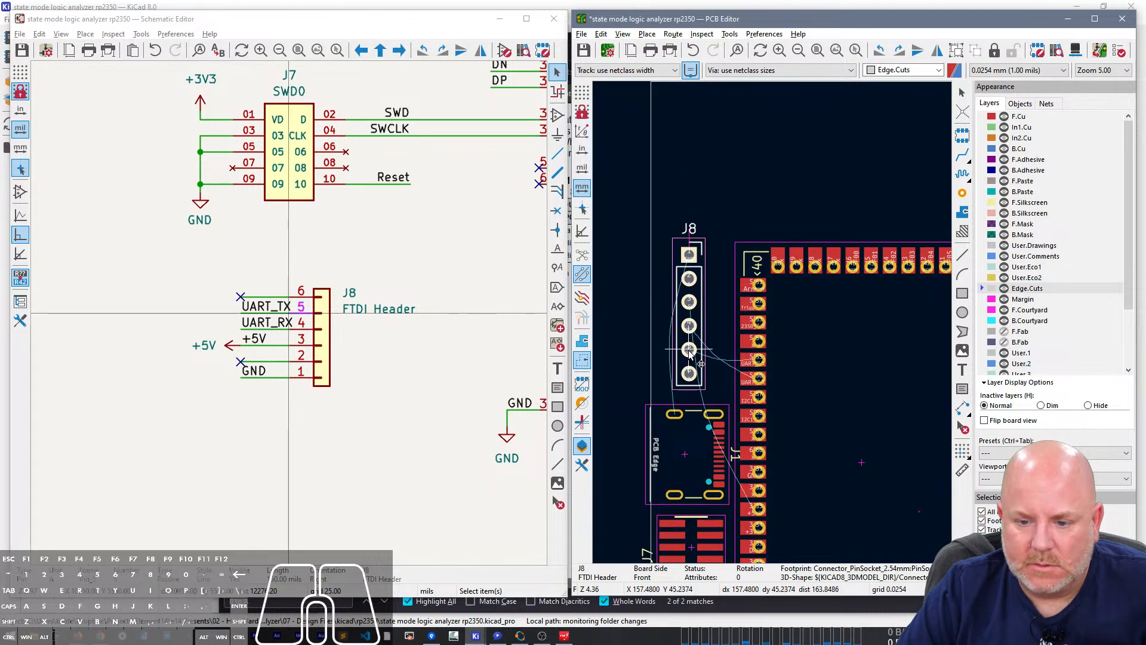
pyautogui.click(689, 356)
# Step: Locate the footprints of the 2350_LED, Triggered and Armed LEDs and their resistors by selecting each pair in the schematic
pyautogui.scroll(-2, 849, 304)
pyautogui.moveTo(898, 333); pyautogui.dragTo(669, 251, button='right')
pyautogui.moveTo(846, 240); pyautogui.dragTo(745, 232, button='right')
pyautogui.scroll(-2, 405, 338)
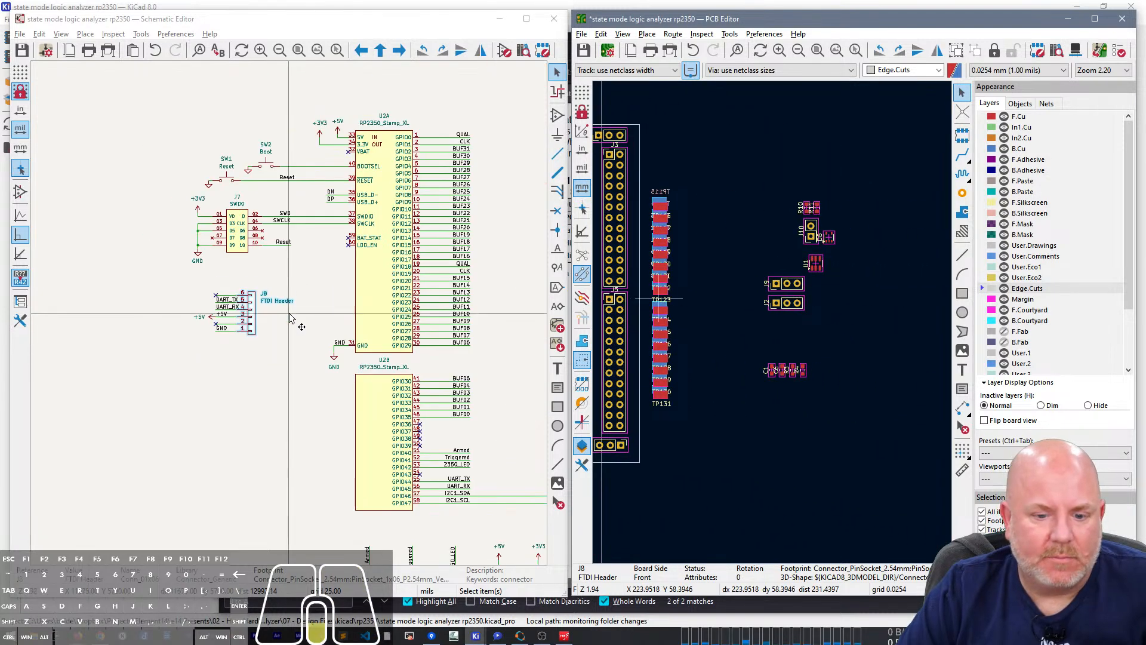
pyautogui.moveTo(316, 307); pyautogui.dragTo(146, 218, button='right')
pyautogui.moveTo(407, 300); pyautogui.dragTo(428, 141, button='right')
pyautogui.moveTo(419, 395); pyautogui.dragTo(297, 279)
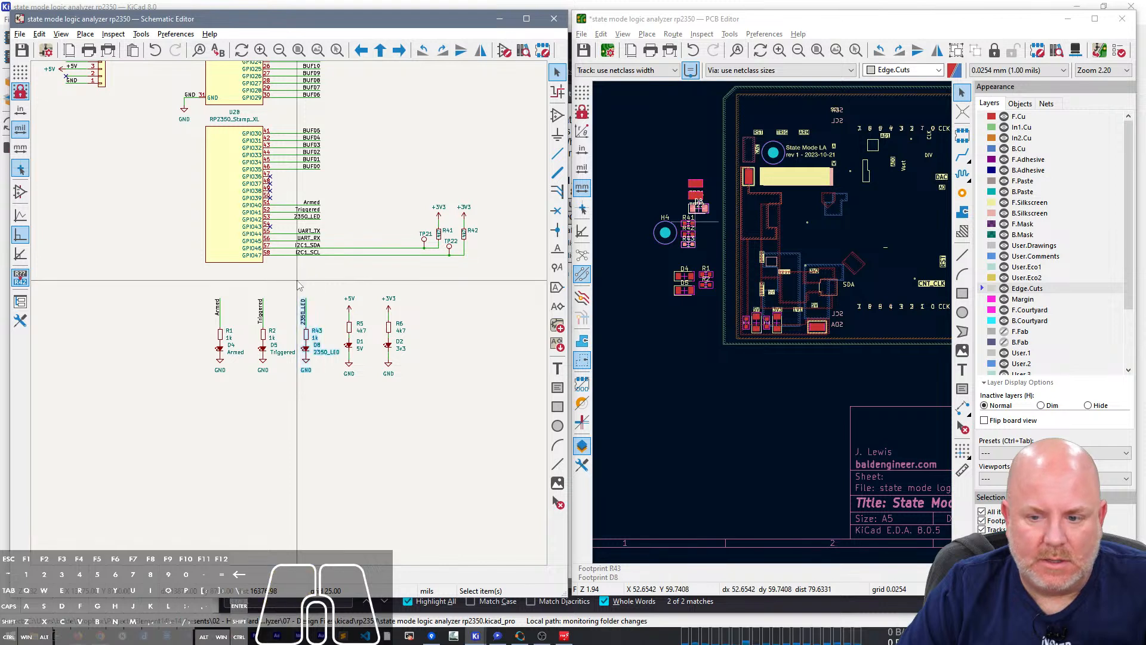
pyautogui.moveTo(274, 385); pyautogui.dragTo(243, 288)
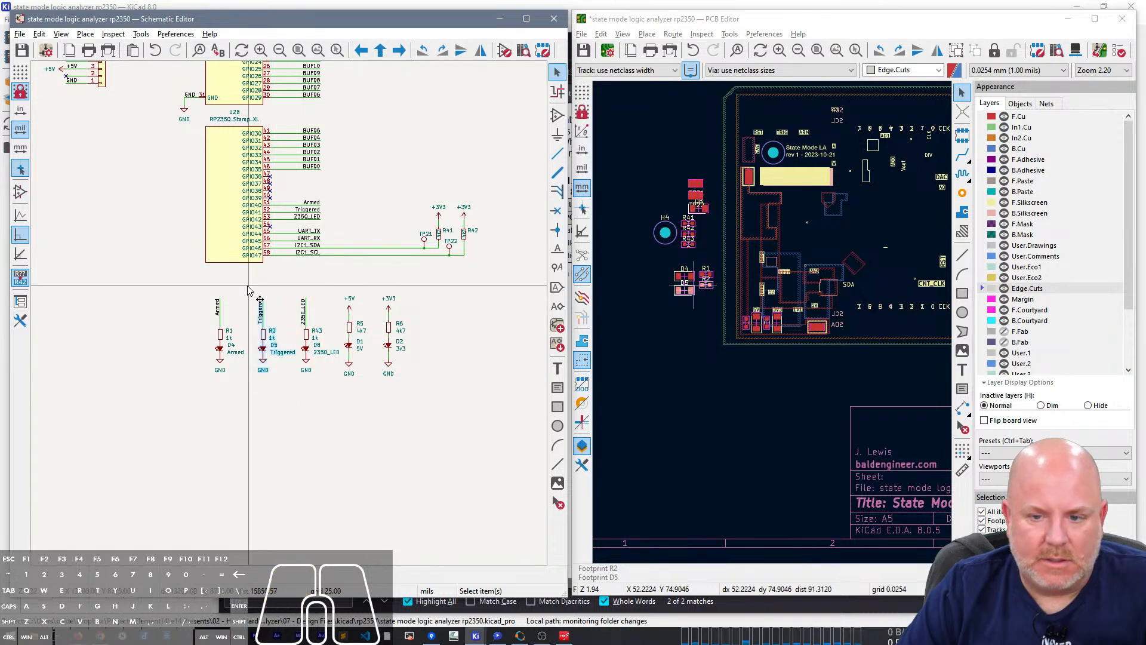
pyautogui.moveTo(231, 383); pyautogui.dragTo(204, 287)
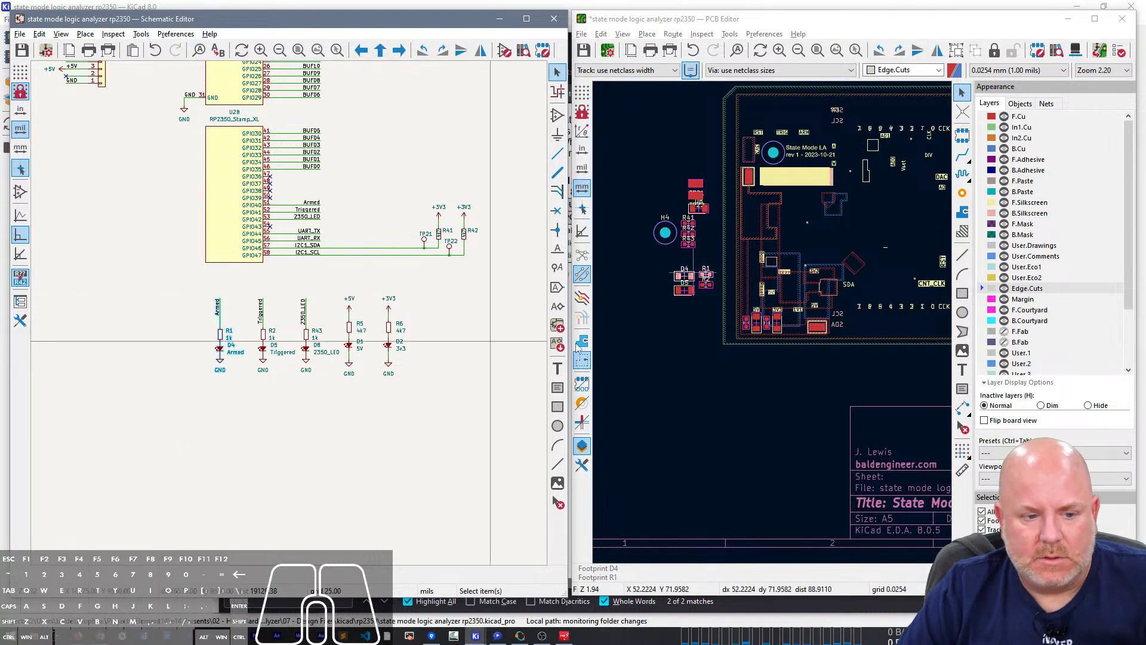
# Step: Move the Armed and Triggered LEDs D4 and D5 with resistors R1 and R2 to the free area above the RP2350 module
pyautogui.click(662, 266)
pyautogui.moveTo(662, 257); pyautogui.dragTo(717, 305)
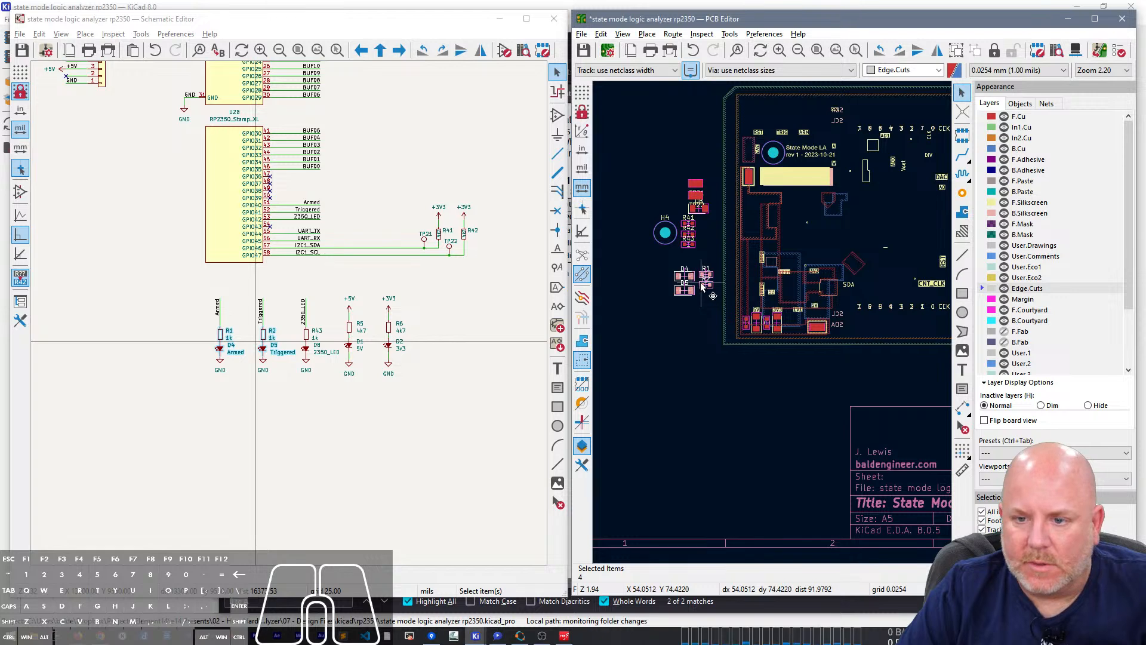
pyautogui.press('m')
pyautogui.moveTo(791, 308); pyautogui.dragTo(597, 284, button='right')
pyautogui.rightClick(991, 280)
pyautogui.click(759, 350)
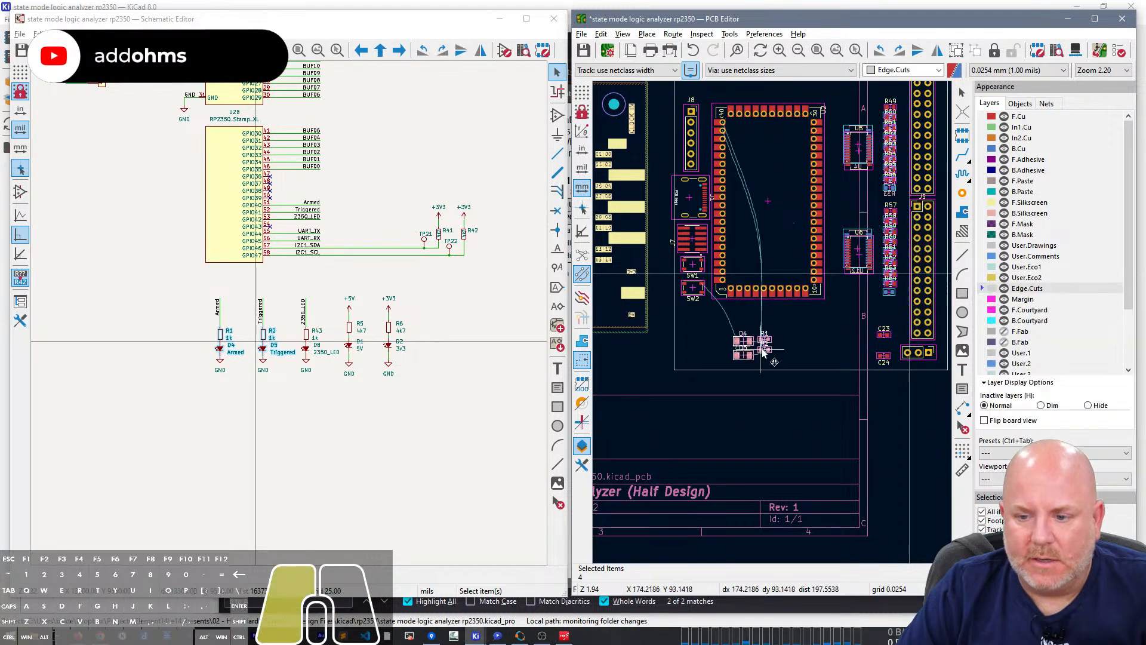
pyautogui.press('m')
pyautogui.moveTo(747, 223); pyautogui.dragTo(860, 257, button='right')
pyautogui.click(718, 203)
# Step: Move power LEDs D1 and D2 with resistors R5 and R6 beside R1 and R2, above the RP2350 module
pyautogui.moveTo(669, 326); pyautogui.dragTo(824, 298, button='right')
pyautogui.moveTo(698, 280); pyautogui.dragTo(871, 263, button='right')
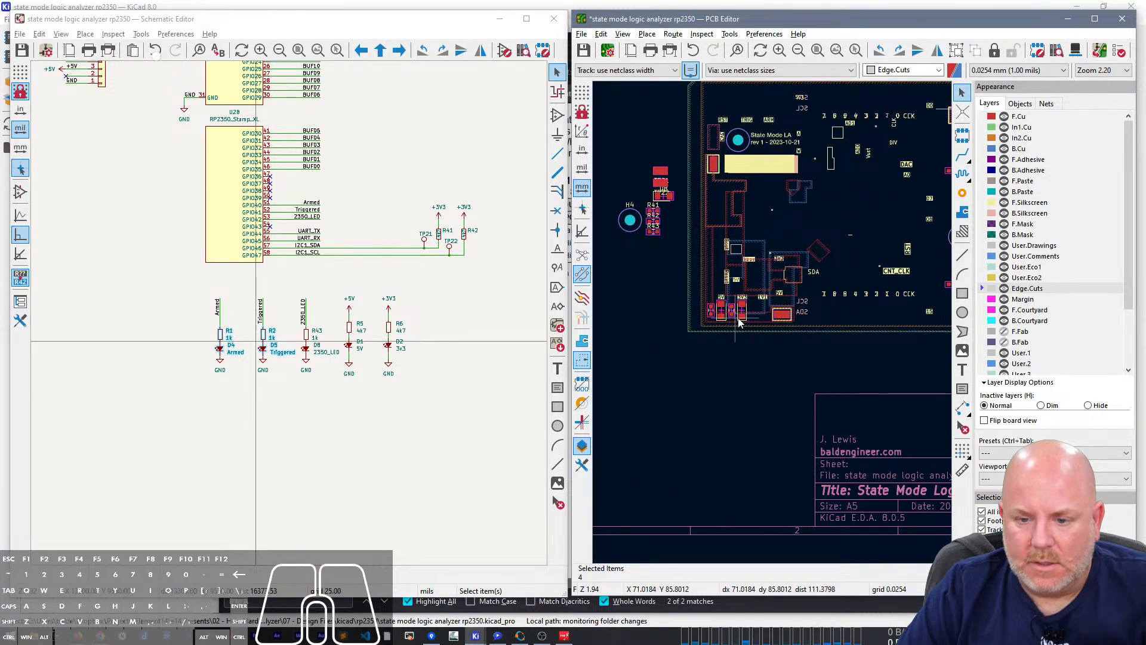
pyautogui.moveTo(754, 321); pyautogui.dragTo(710, 313)
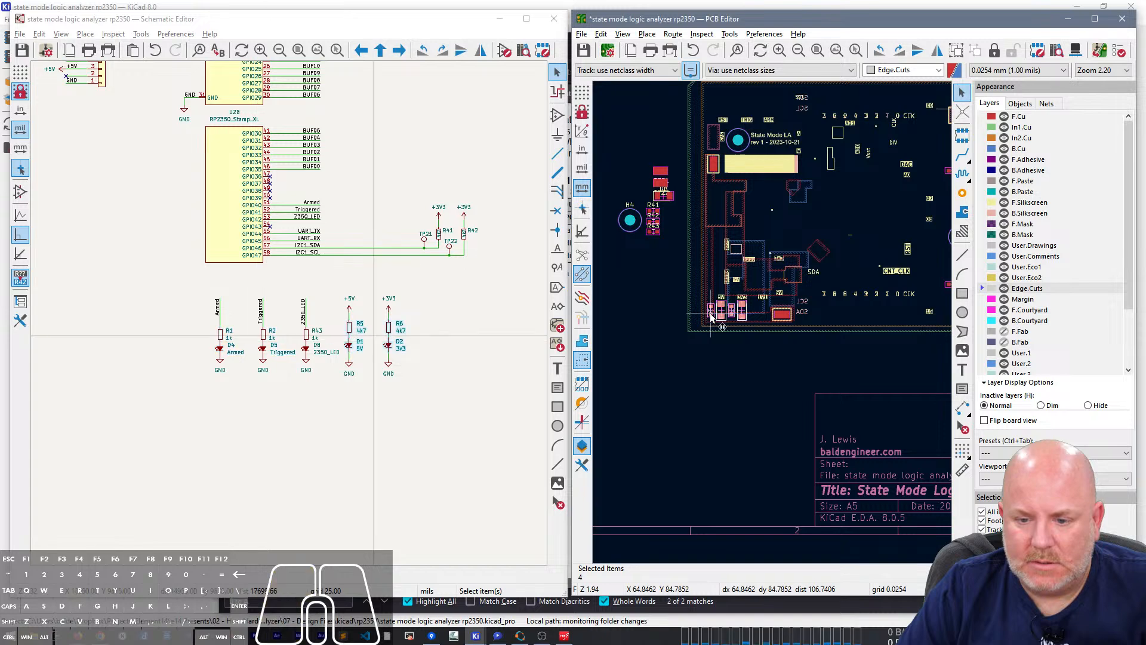
pyautogui.press('m')
pyautogui.moveTo(865, 206); pyautogui.dragTo(598, 361, button='right')
pyautogui.moveTo(773, 240); pyautogui.dragTo(677, 274, button='right')
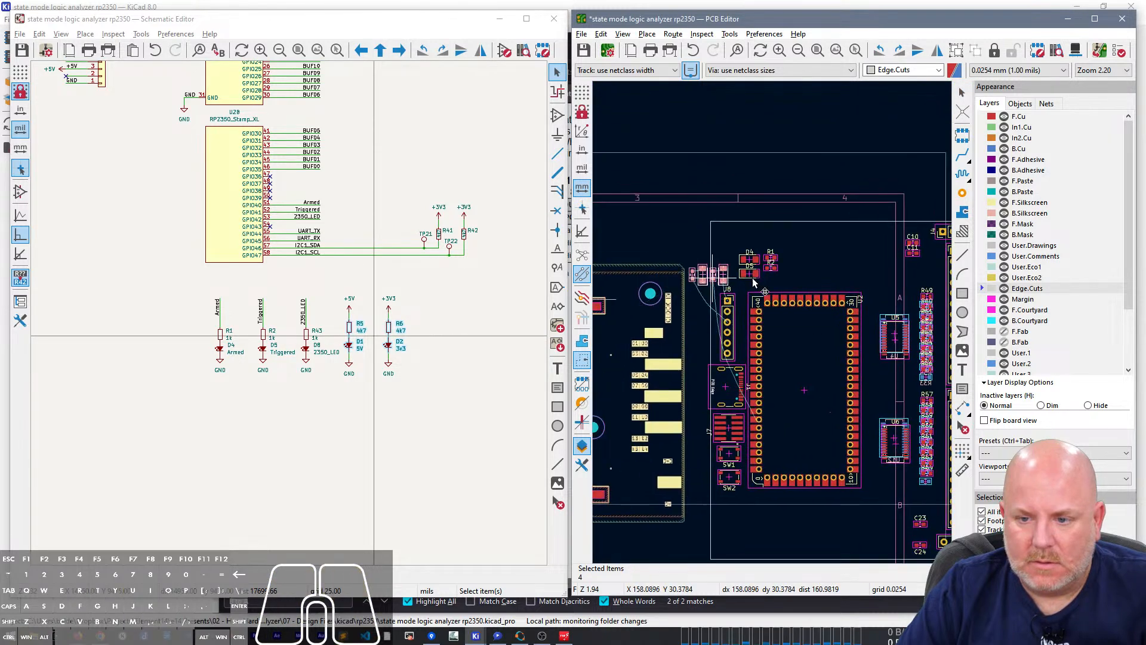
pyautogui.click(816, 279)
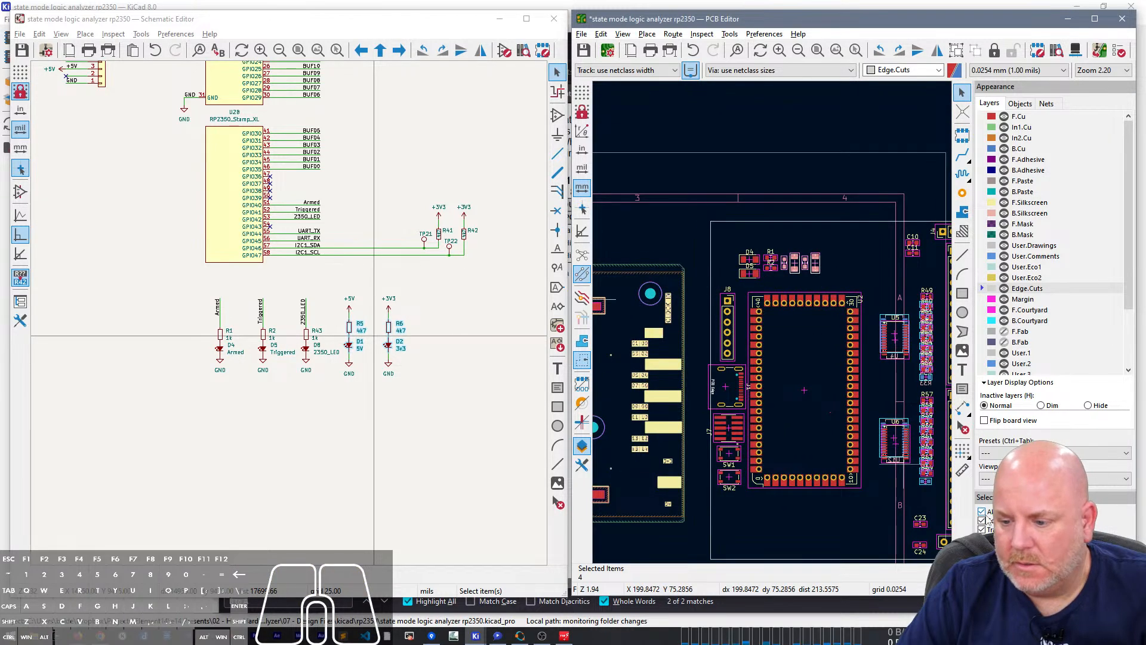
# Step: Move the level shifter U13 onto the board, directly above the upper of the two bus transceivers
pyautogui.scroll(-2, 775, 328)
pyautogui.moveTo(700, 390); pyautogui.dragTo(836, 471, button='right')
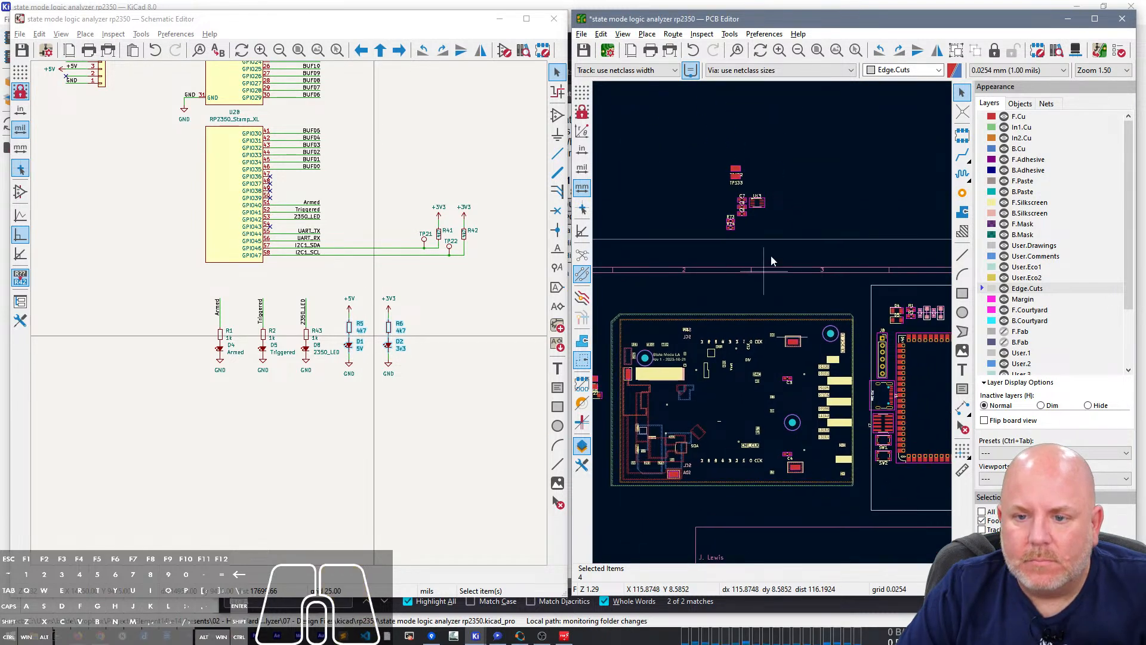
pyautogui.click(757, 203)
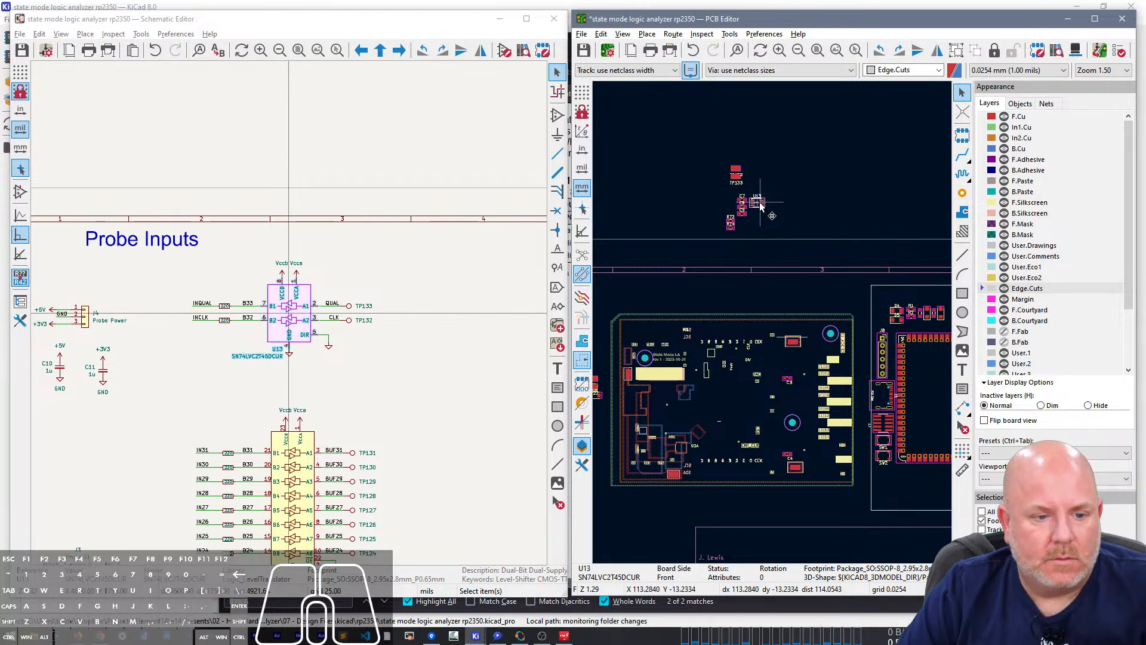
pyautogui.press('m')
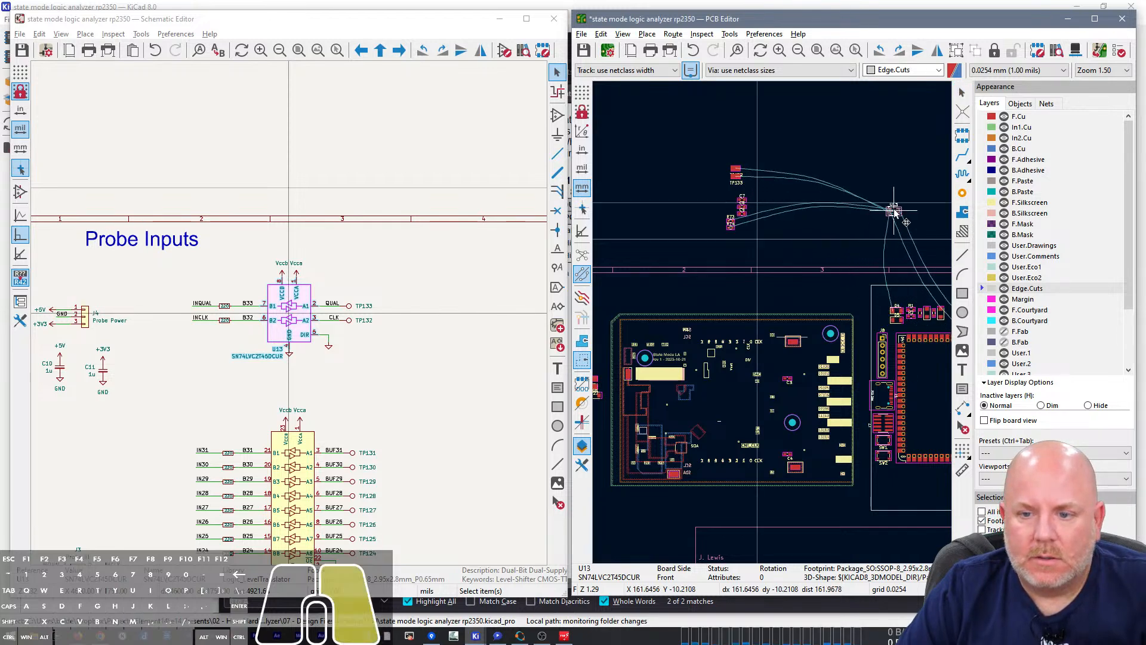
pyautogui.moveTo(893, 209); pyautogui.dragTo(678, 160, button='right')
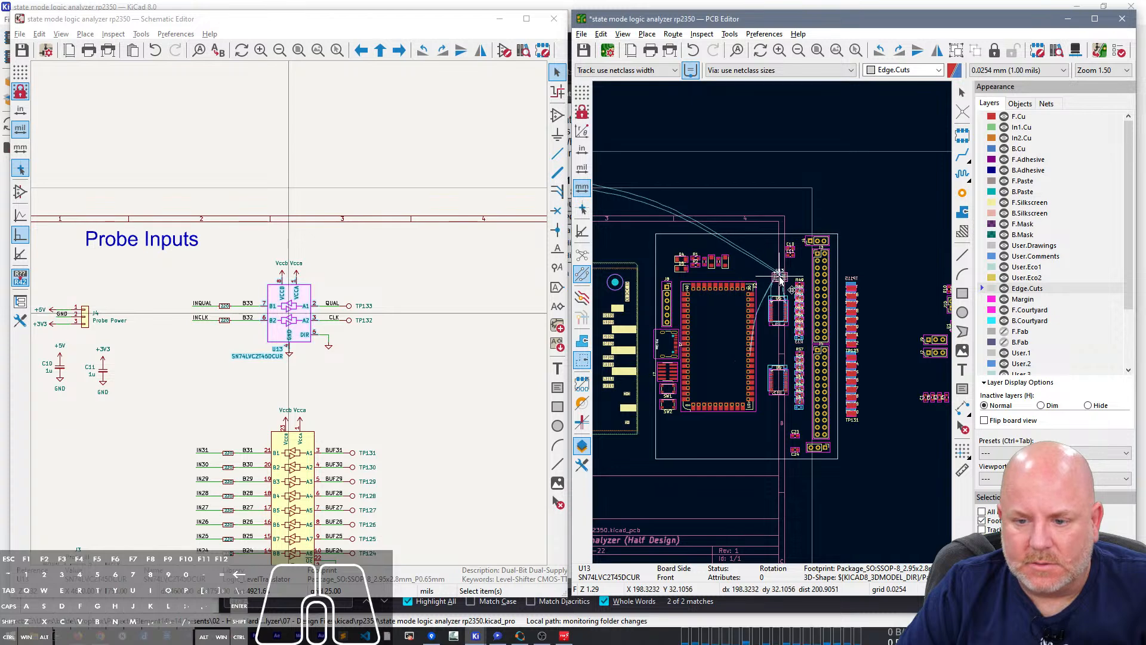
# Step: Delete the 5V USB0 header J2 from the USB-C section of the schematic
pyautogui.scroll(-2, 774, 332)
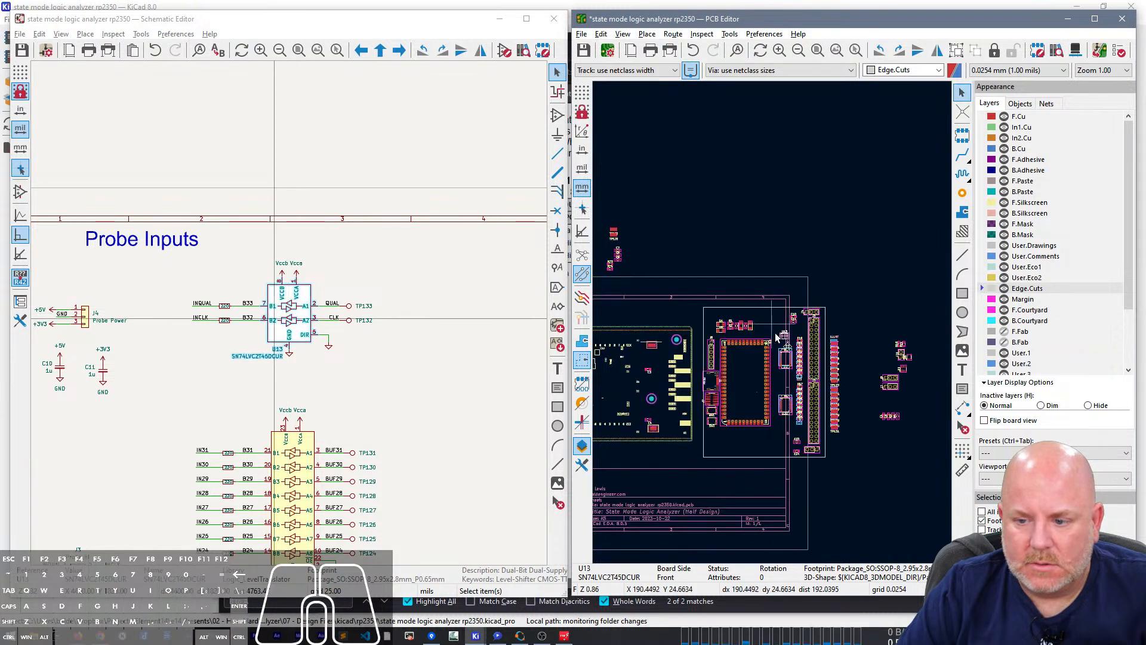
pyautogui.click(897, 388)
pyautogui.scroll(3, 899, 391)
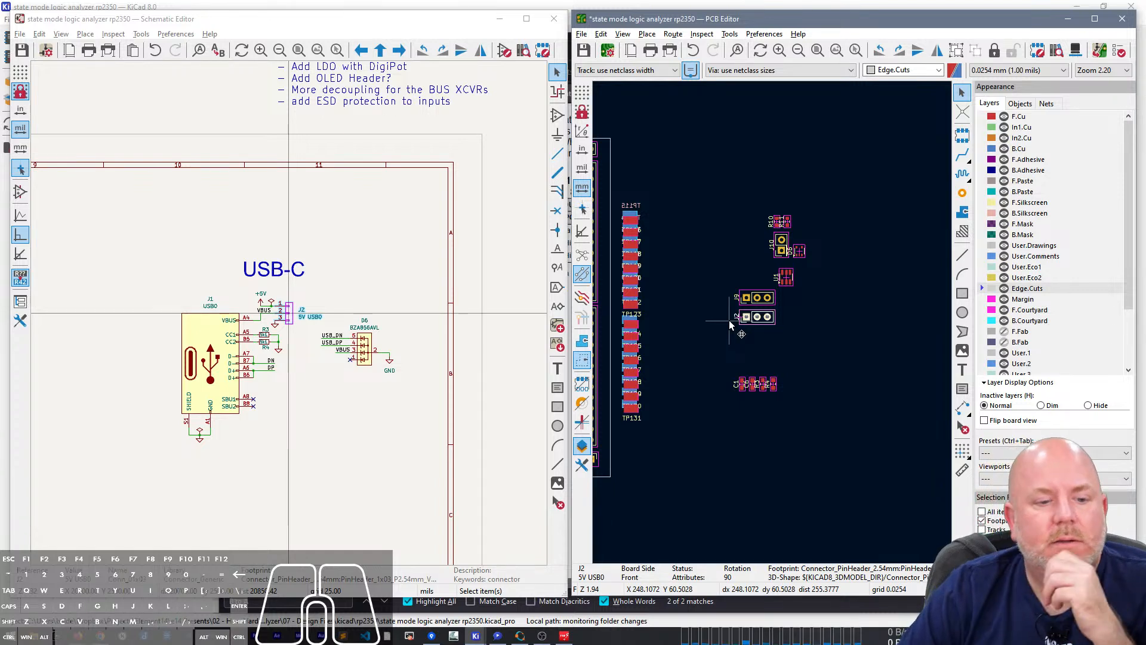
pyautogui.click(729, 359)
pyautogui.scroll(3, 306, 331)
pyautogui.click(275, 270)
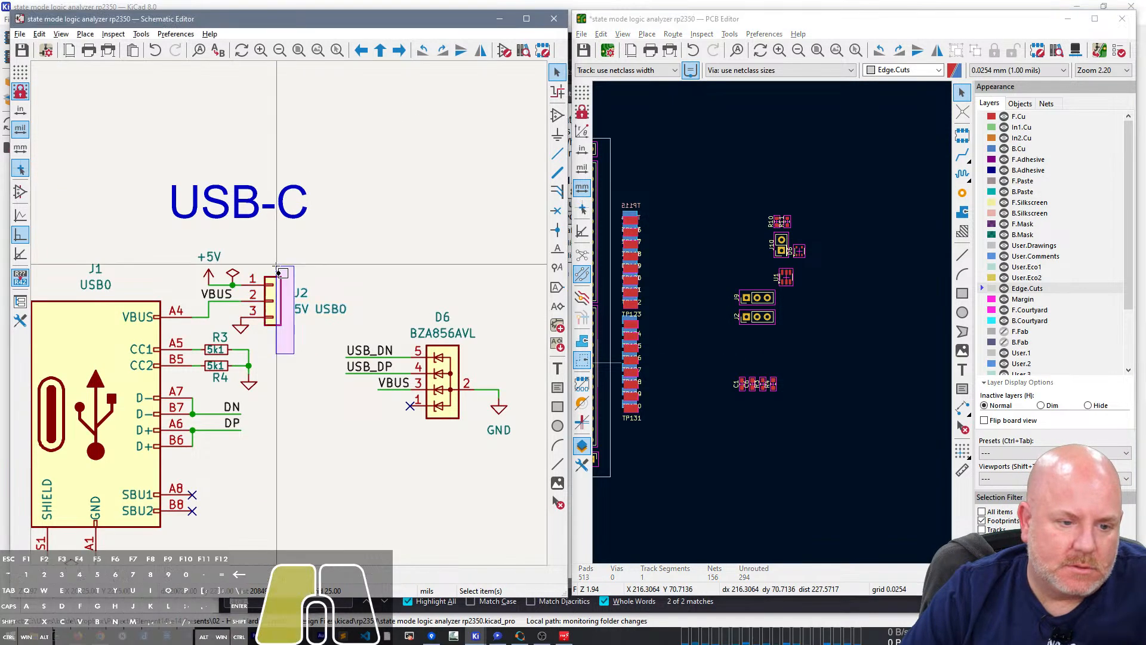
pyautogui.press('Delete')
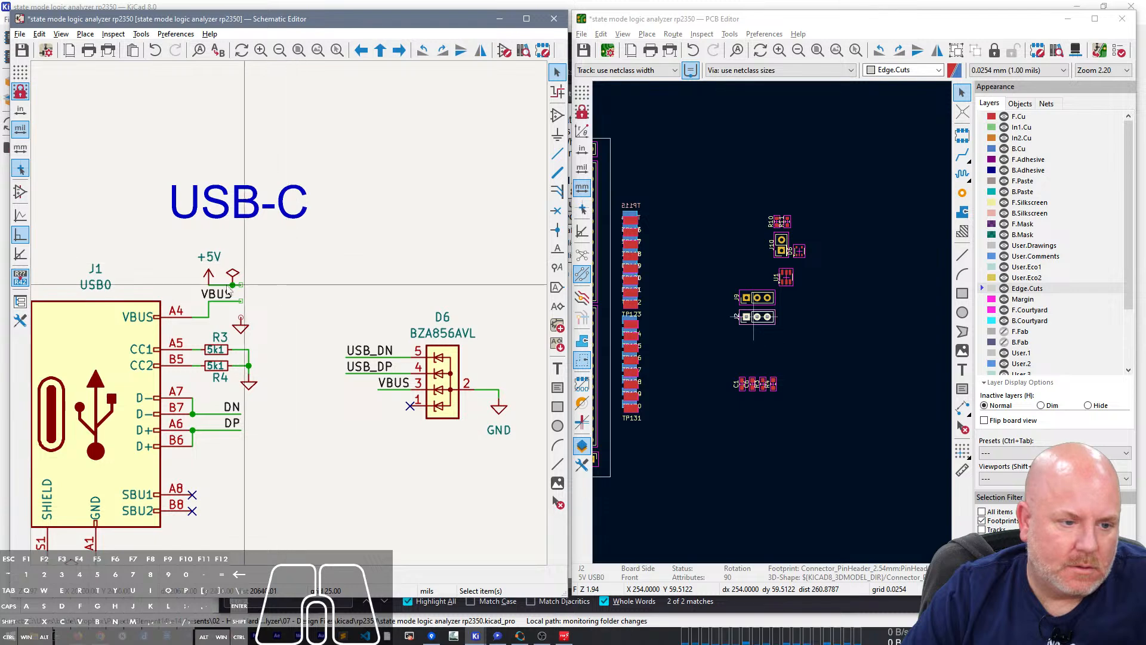
# Step: Remove the old +5V wire, move the +5V symbol above the end of the VBUS wire and wire the two together
pyautogui.scroll(3, 234, 285)
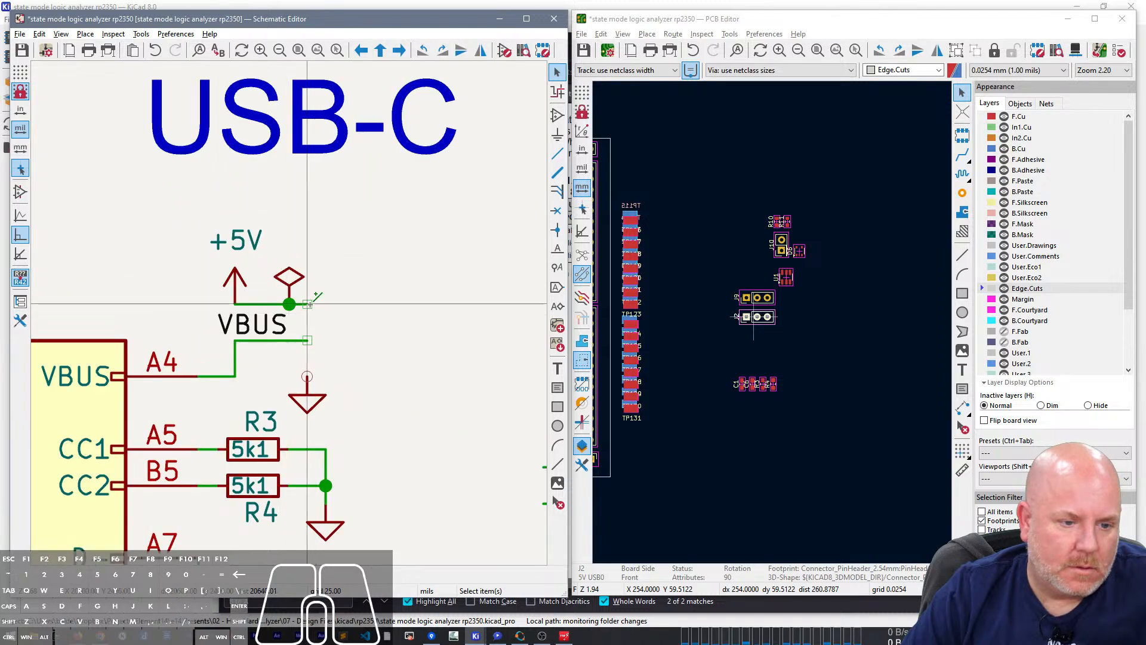
pyautogui.moveTo(290, 285); pyautogui.dragTo(377, 308)
pyautogui.moveTo(241, 304); pyautogui.dragTo(308, 304)
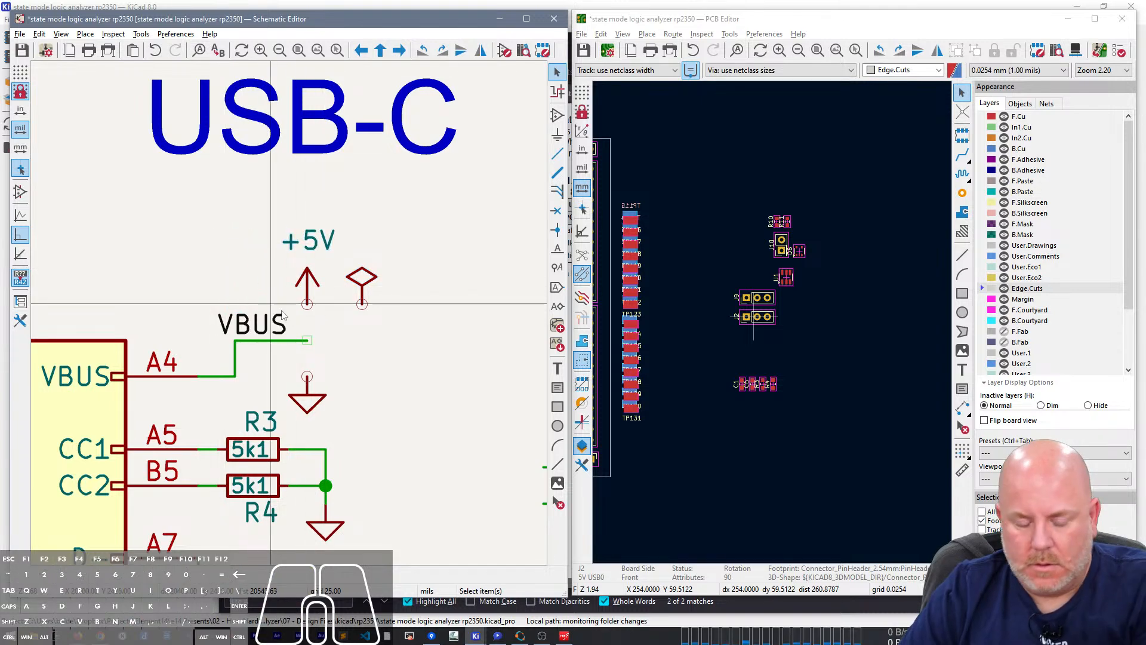
pyautogui.press('w')
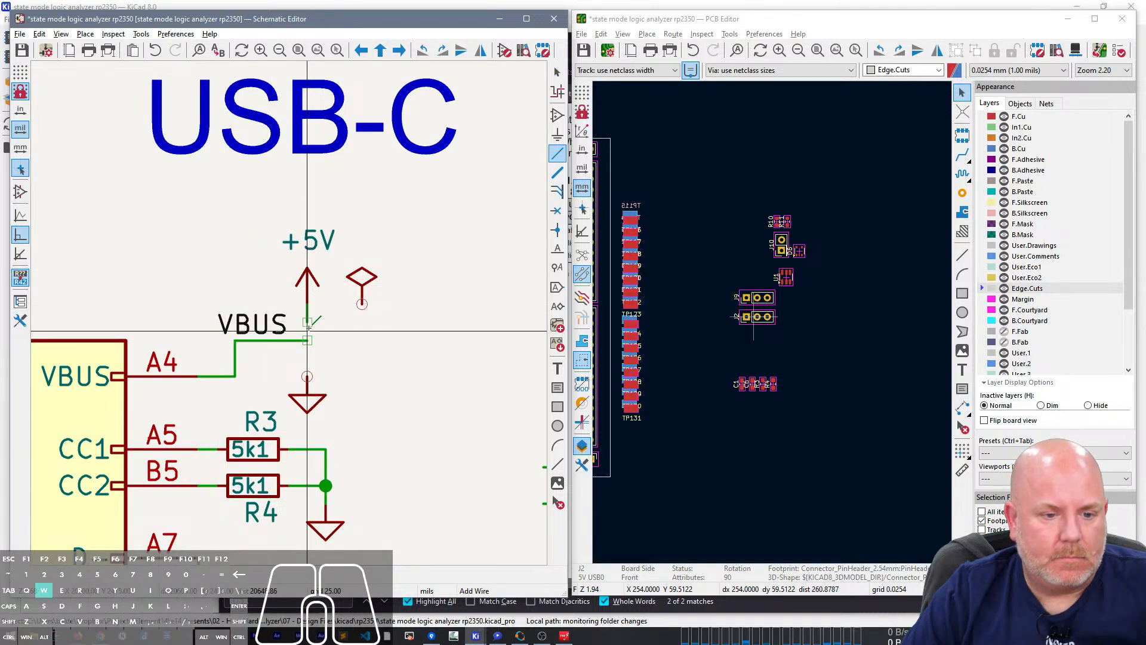
pyautogui.click(307, 304)
pyautogui.press('Escape')
# Step: Rotate the power flag and attach it to the VBUS and +5V corner, and delete the leftover ground symbol
pyautogui.press('m')
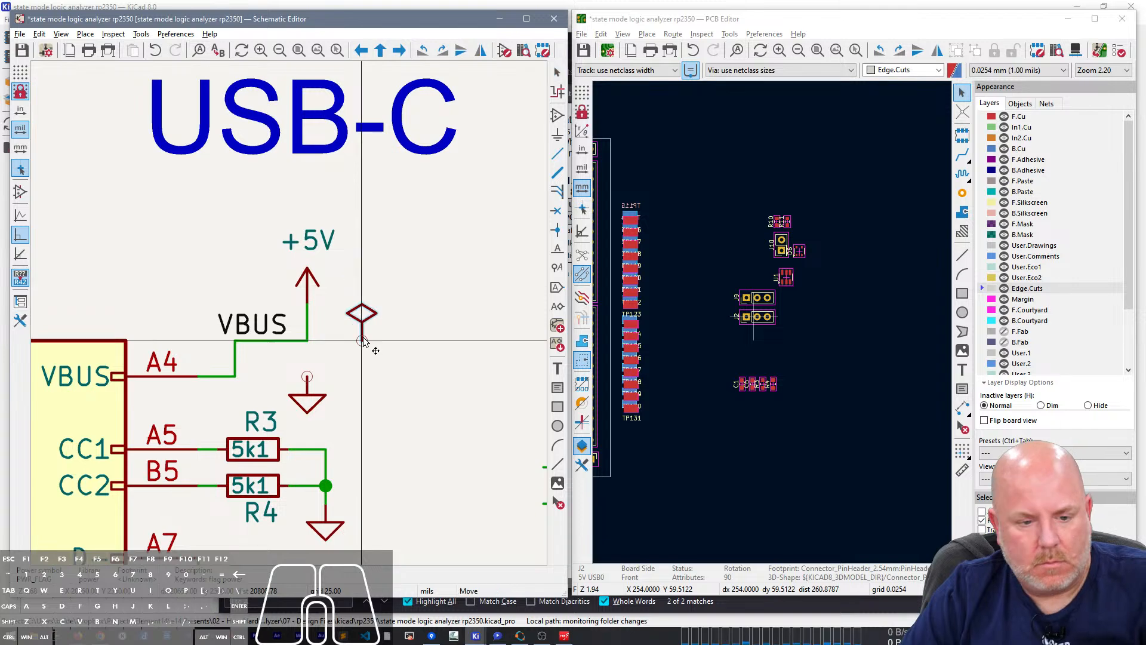
pyautogui.press('r')
pyautogui.click(307, 340)
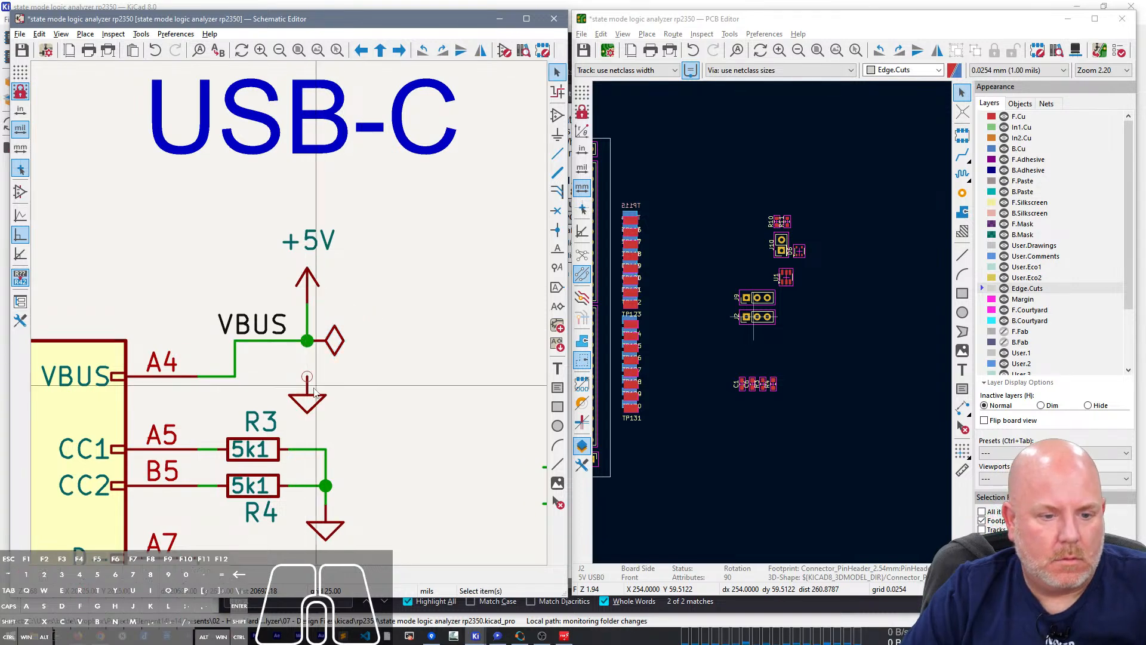
pyautogui.press('Delete')
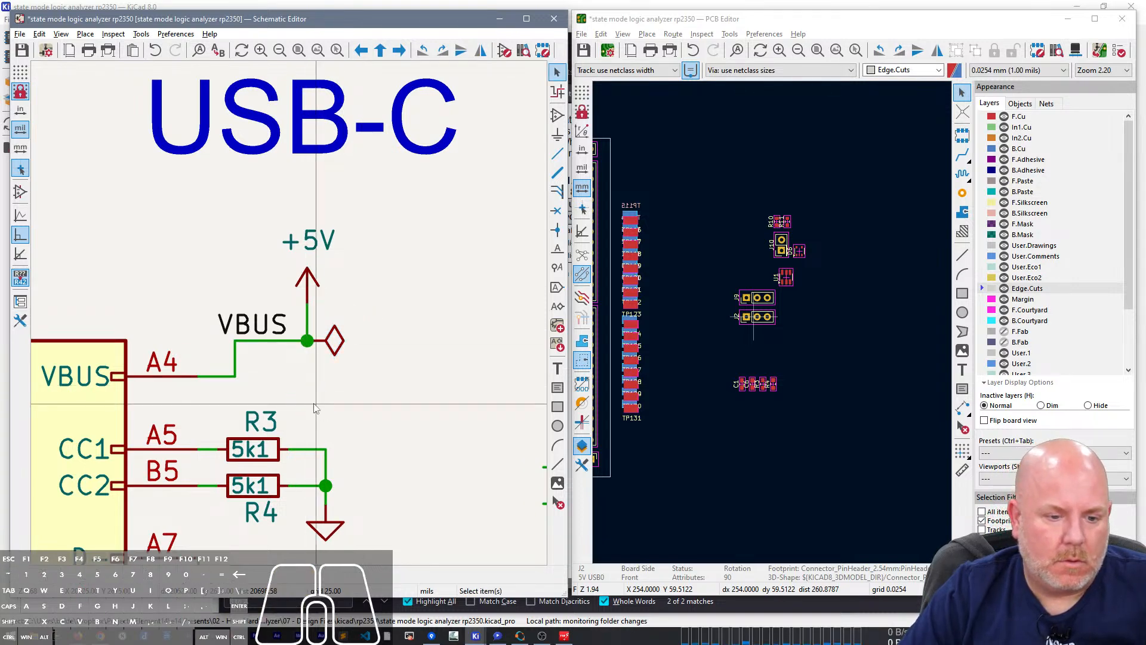
# Step: Save the schematic and update the PCB from it
pyautogui.scroll(-3, 333, 409)
pyautogui.hotkey('ctrl', 's')
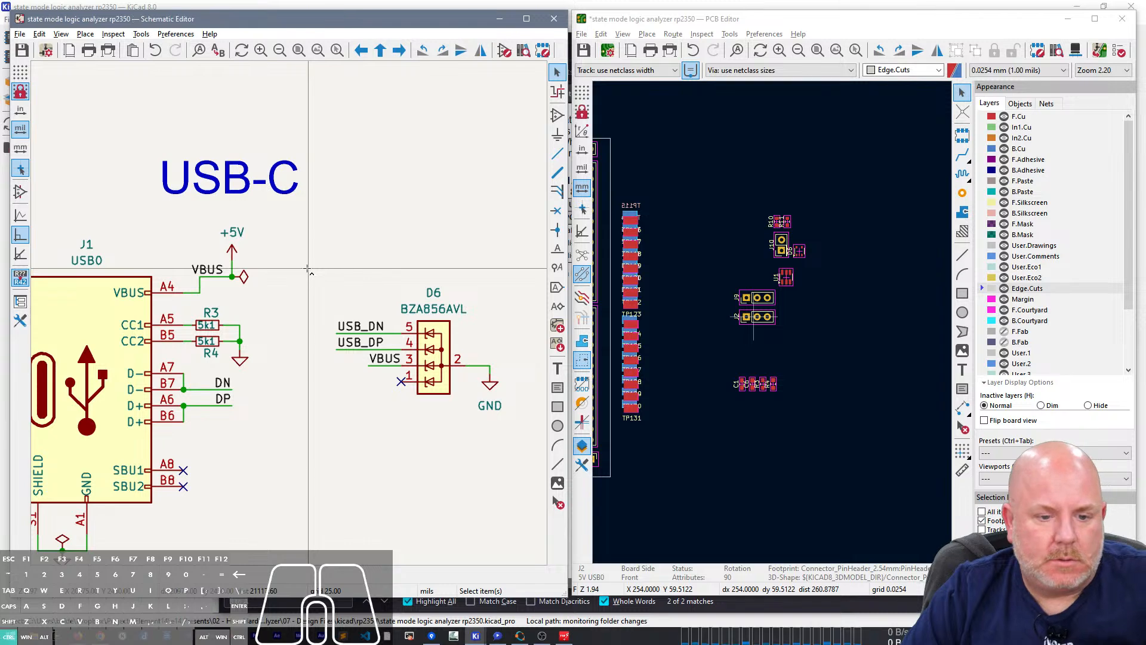
pyautogui.press('F8')
pyautogui.click(344, 320)
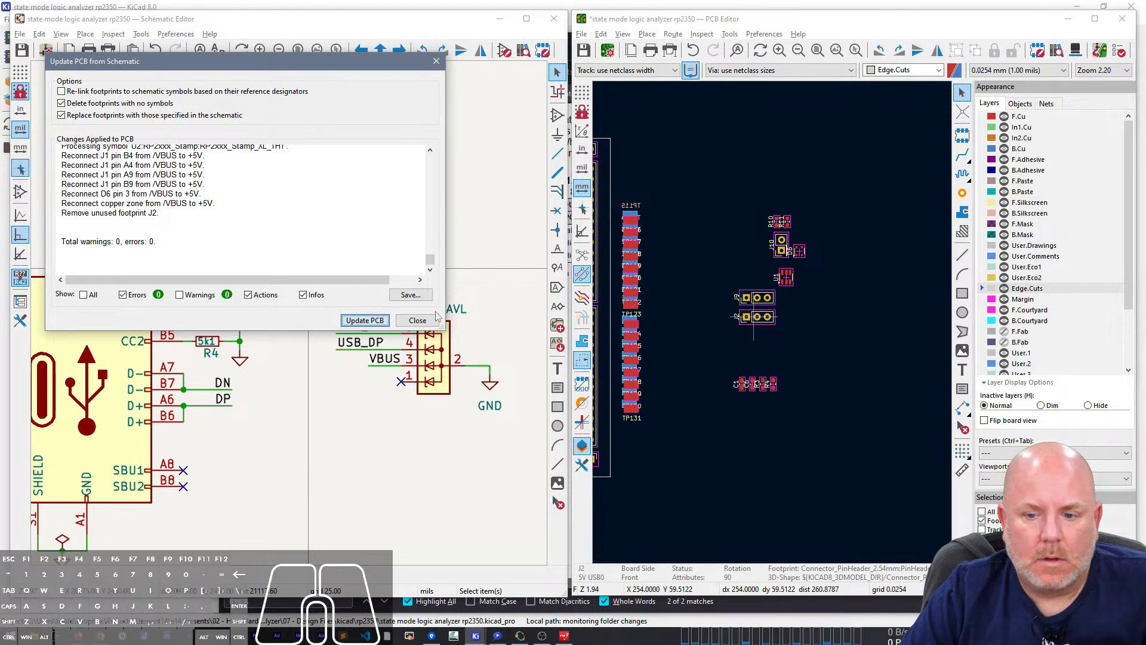
pyautogui.click(417, 320)
# Step: Move the Vccb_select header J9 directly below U1
pyautogui.click(766, 303)
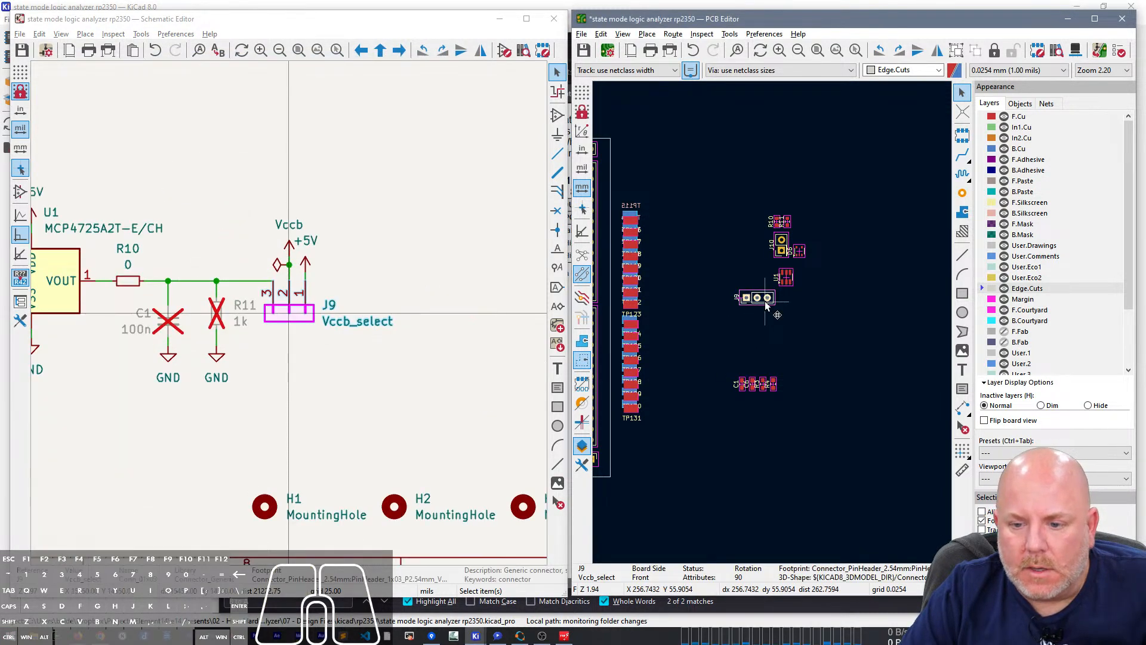
pyautogui.press('m')
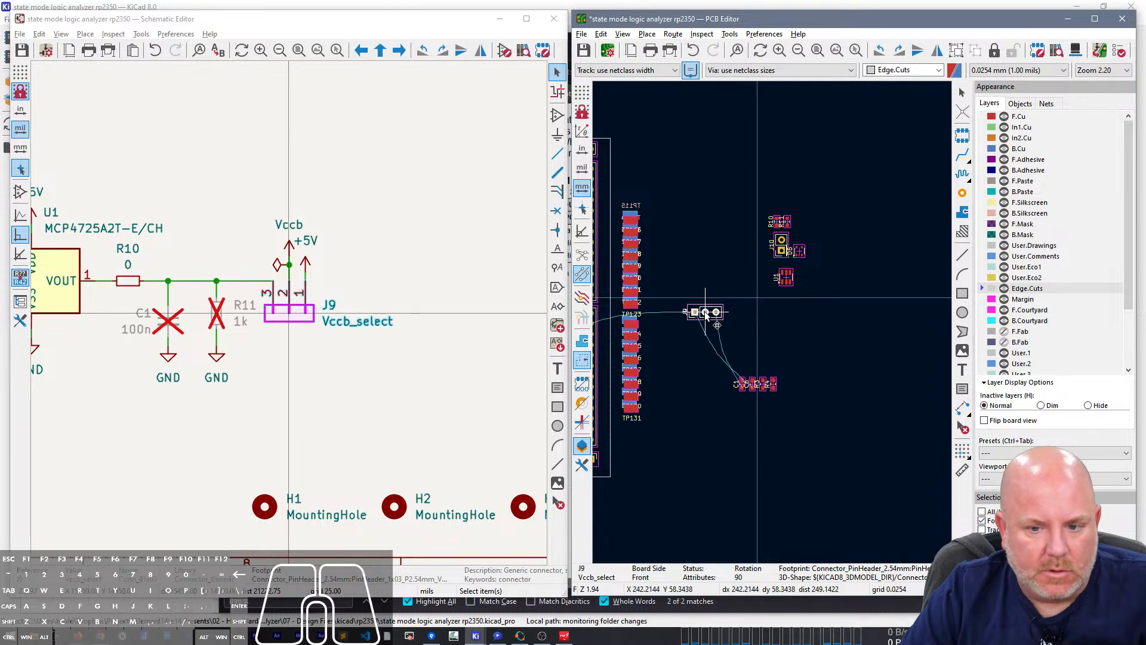
pyautogui.click(790, 302)
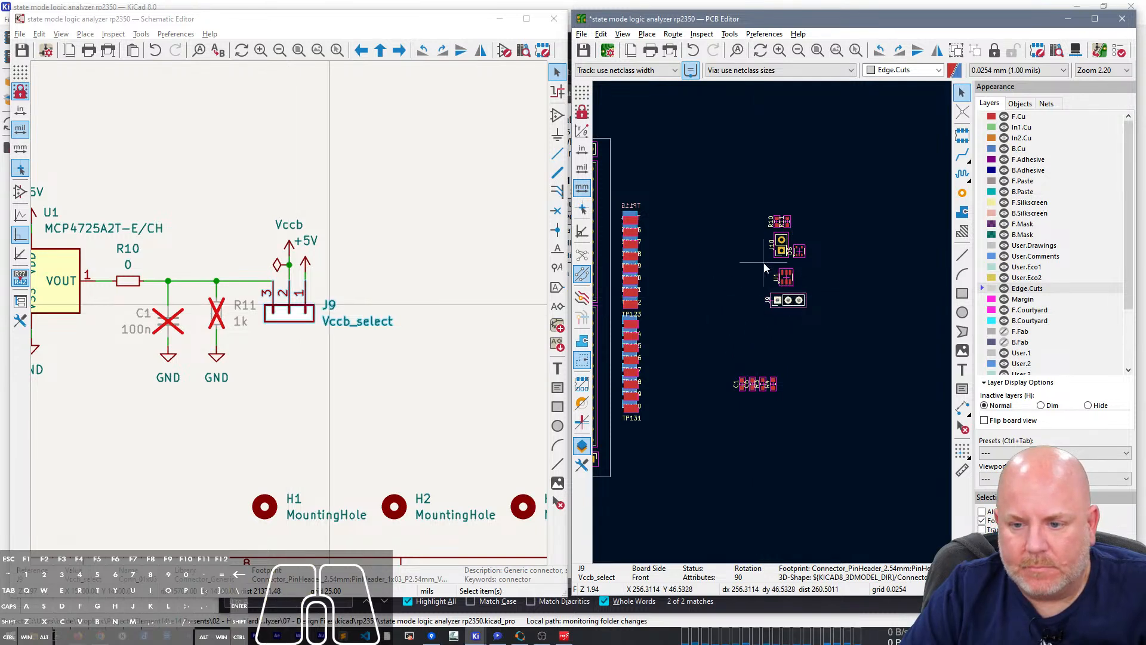
# Step: Move the USB ESD protection diode array D6 next to the USB-C connector J1 on the board
pyautogui.click(806, 251)
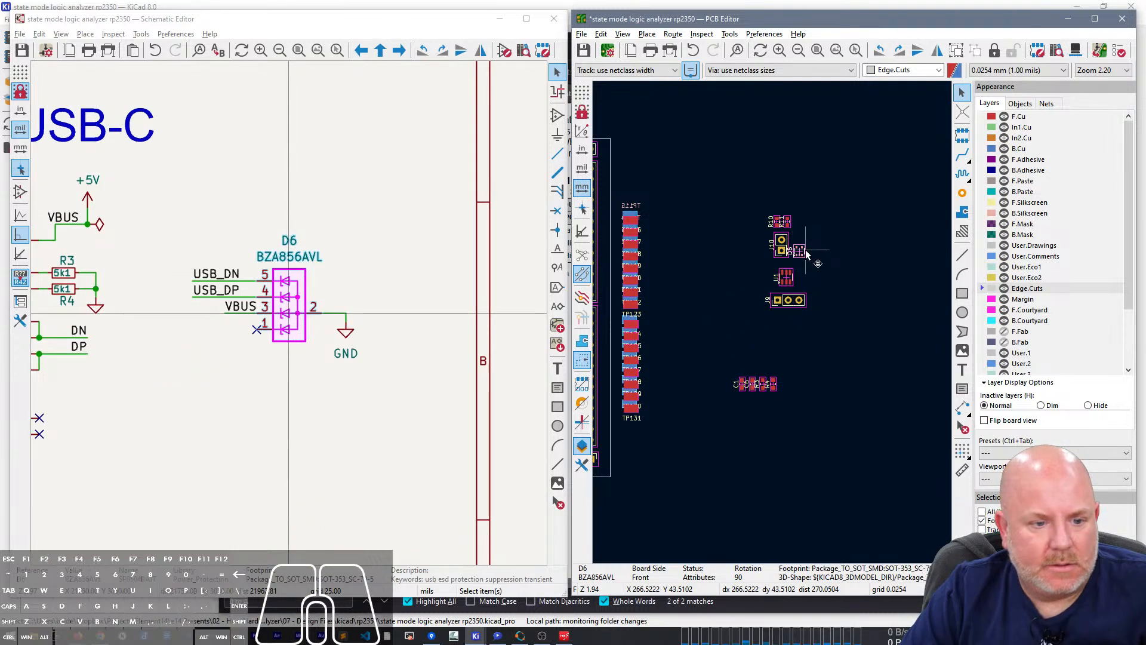
pyautogui.press('m')
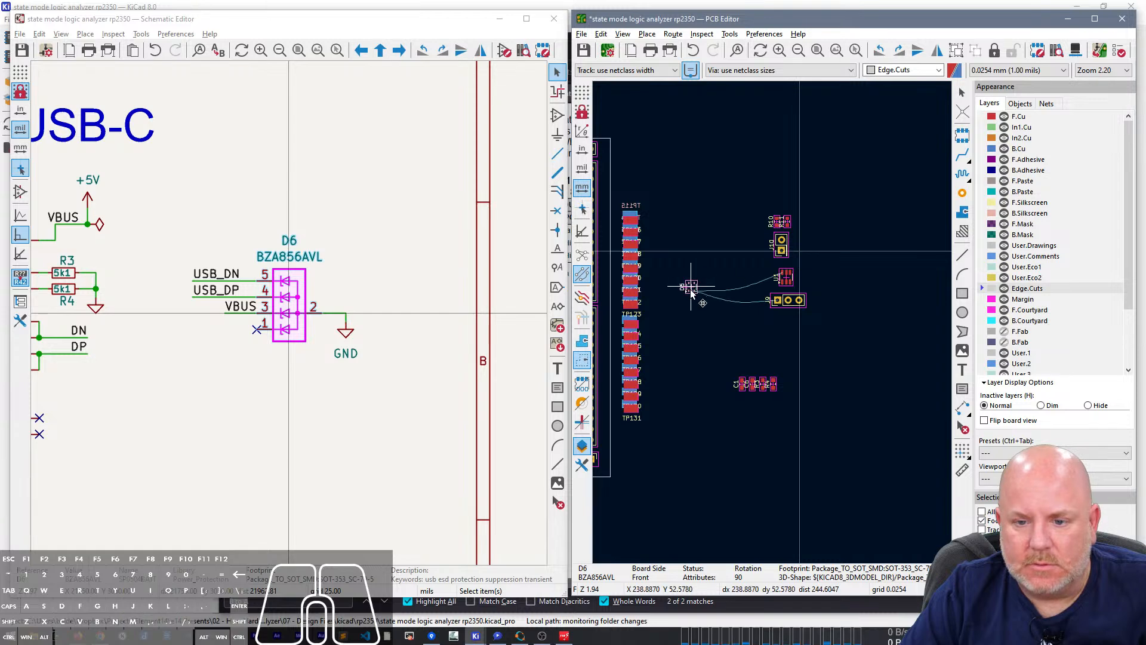
pyautogui.moveTo(670, 378); pyautogui.dragTo(824, 237, button='right')
pyautogui.moveTo(666, 326); pyautogui.dragTo(803, 382, button='right')
pyautogui.moveTo(651, 361); pyautogui.dragTo(799, 393, button='right')
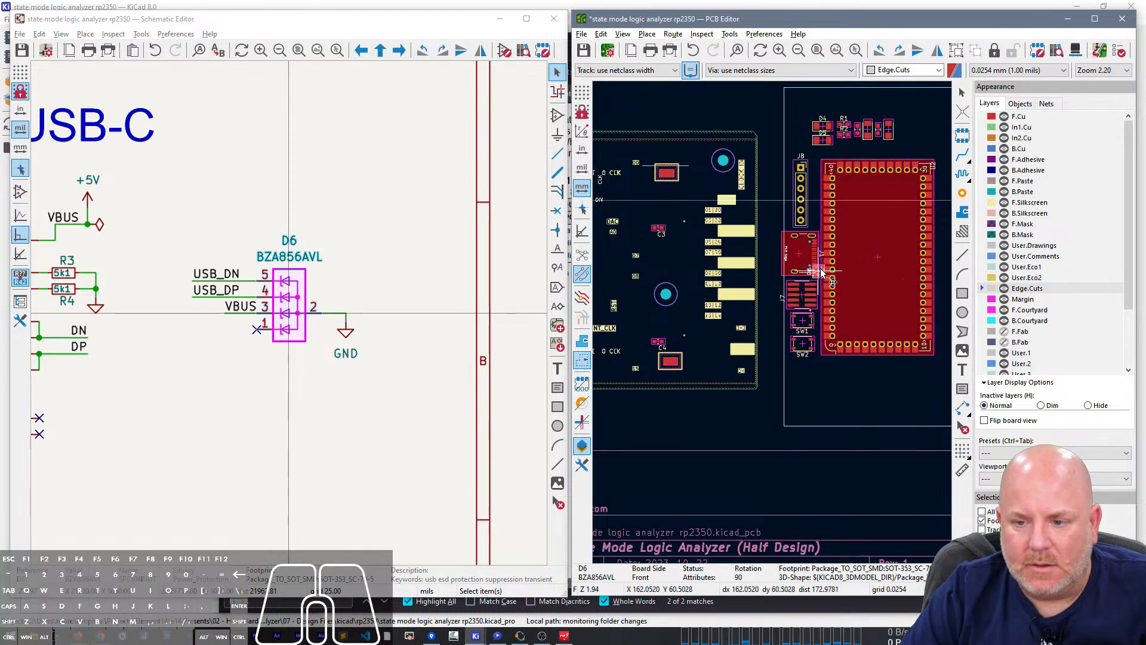
pyautogui.click(848, 253)
# Step: Select the MCP4725 DAC circuit in the schematic and move its footprints U1, R10, R11, C1 and J9 together into open space
pyautogui.moveTo(854, 327); pyautogui.dragTo(653, 316, button='right')
pyautogui.moveTo(790, 295); pyautogui.dragTo(677, 298, button='right')
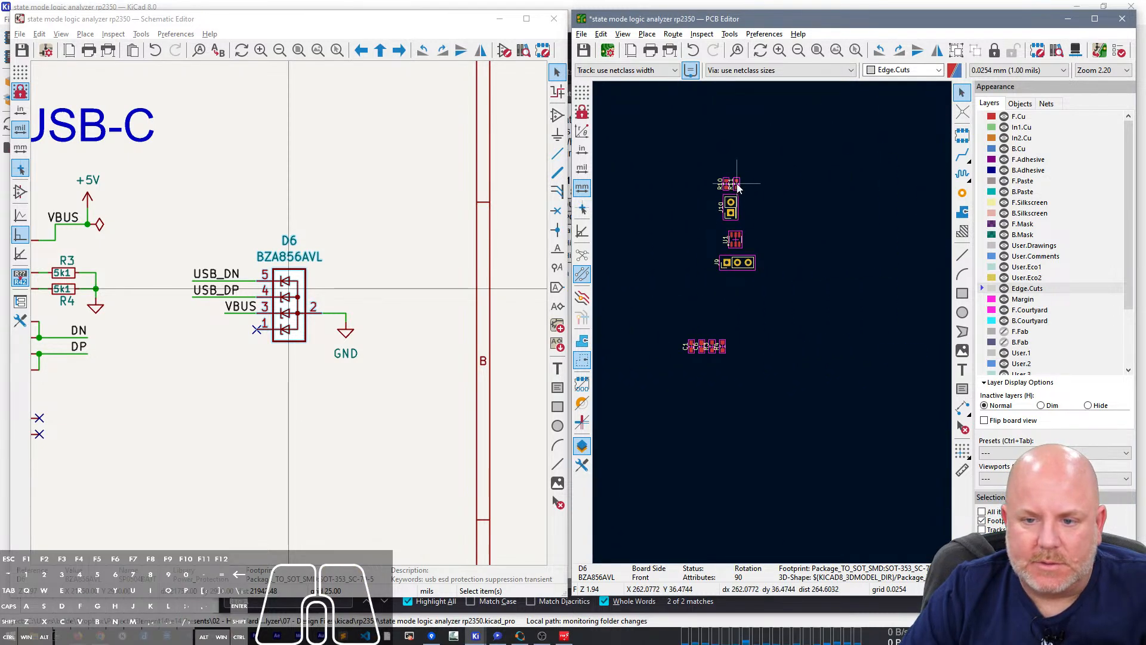
pyautogui.press('m')
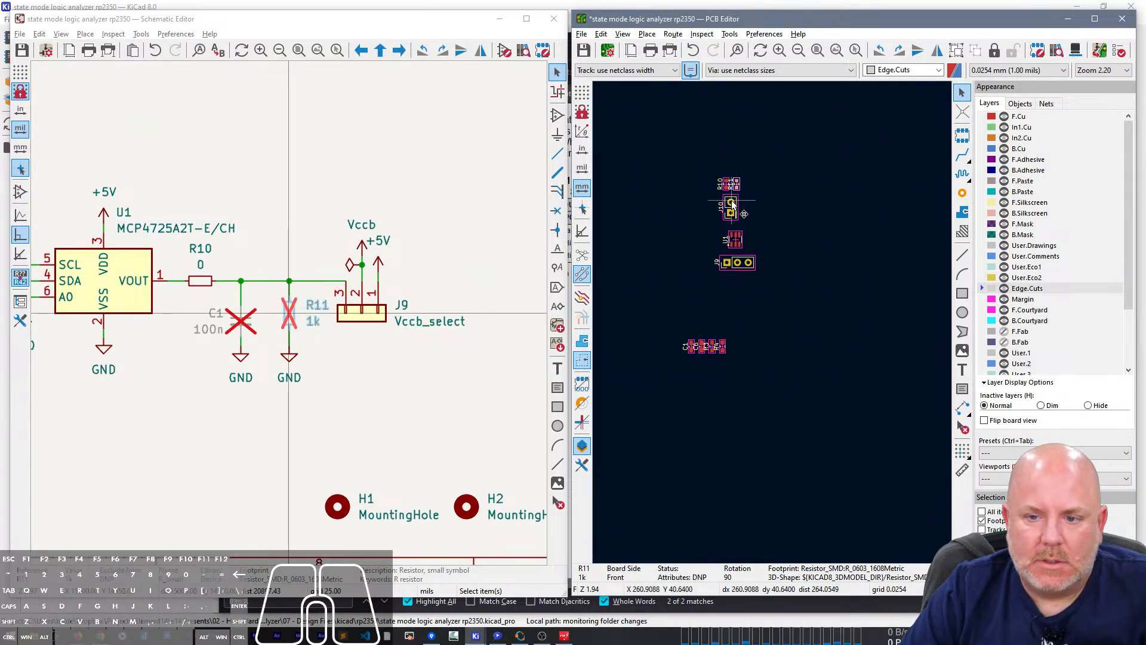
pyautogui.scroll(-1, 353, 232)
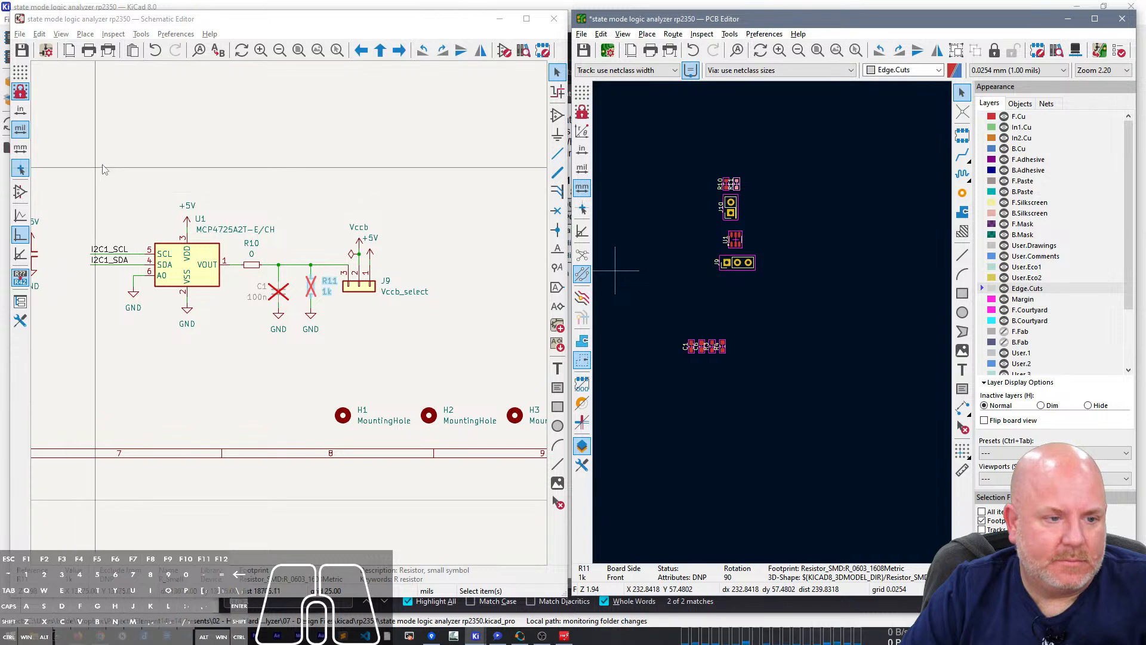
pyautogui.moveTo(98, 174); pyautogui.dragTo(452, 364)
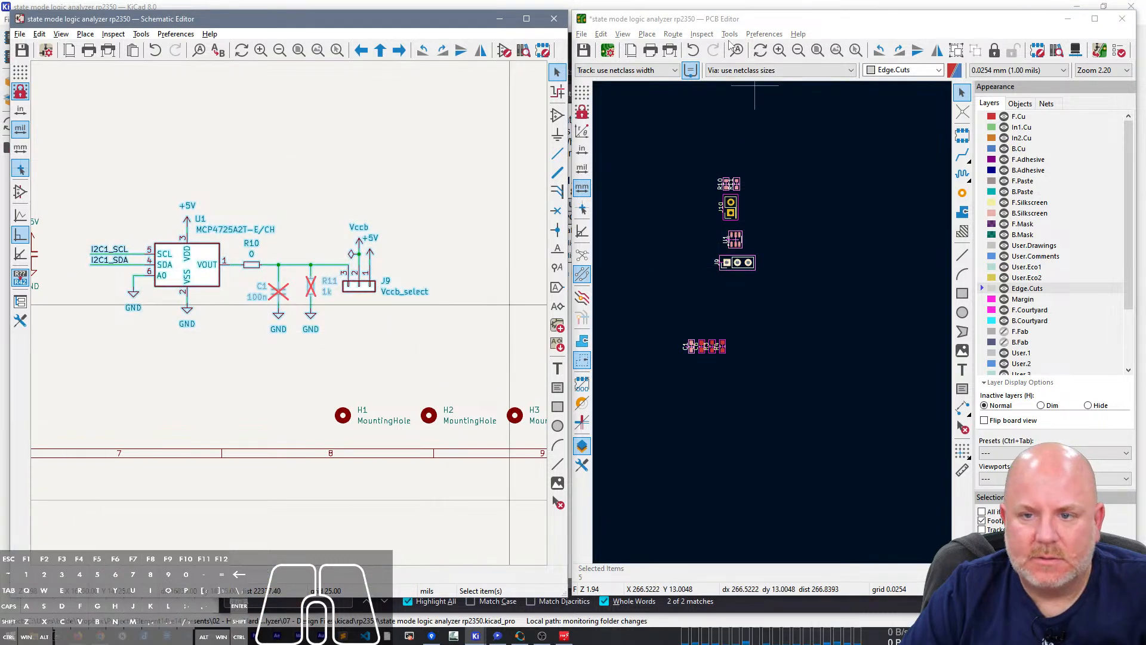
pyautogui.click(743, 21)
pyautogui.press('m')
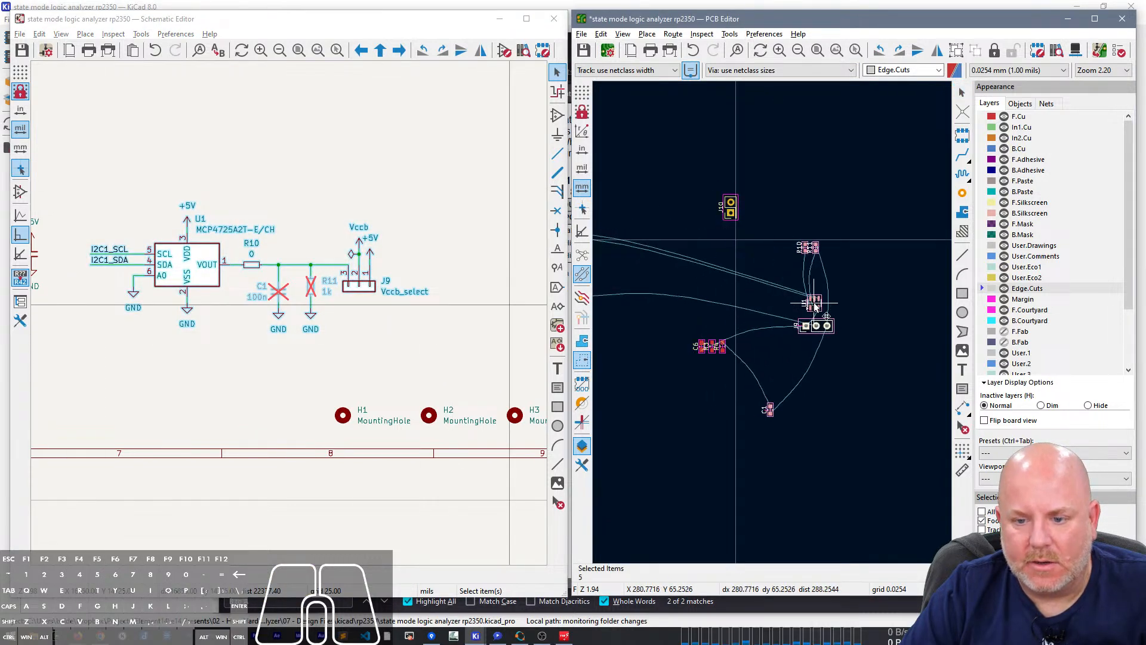
pyautogui.click(839, 368)
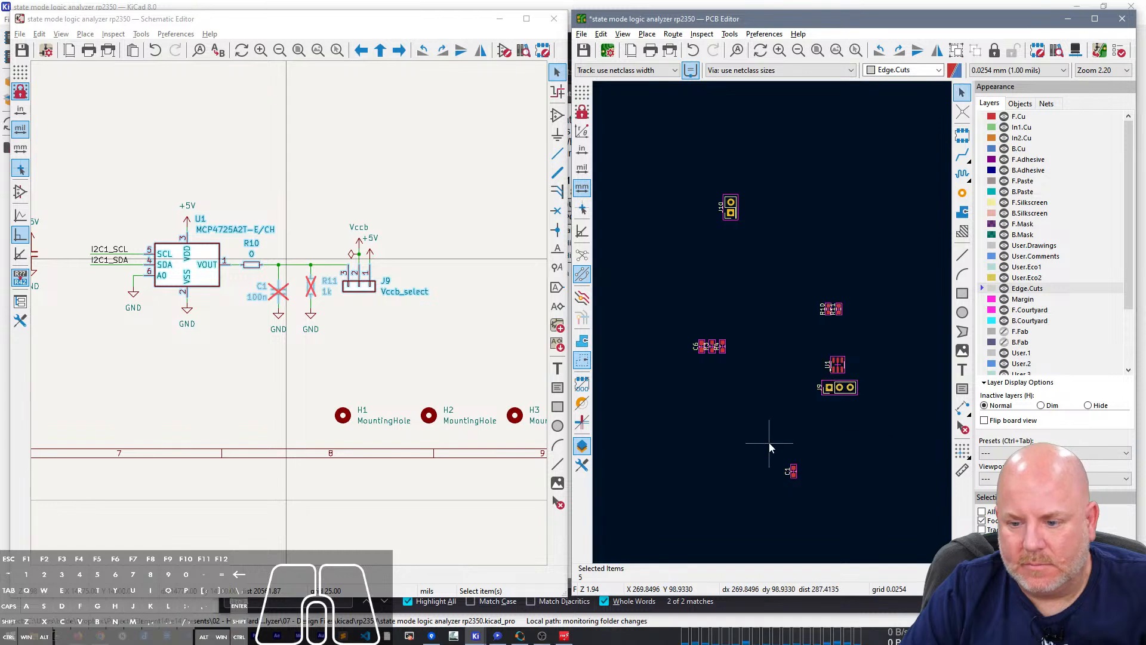
# Step: Move C1 just to the right of DAC chip U1, and line up R11 and R10 on its left side
pyautogui.click(791, 471)
pyautogui.press('m')
pyautogui.click(853, 365)
pyautogui.click(831, 309)
pyautogui.press('m')
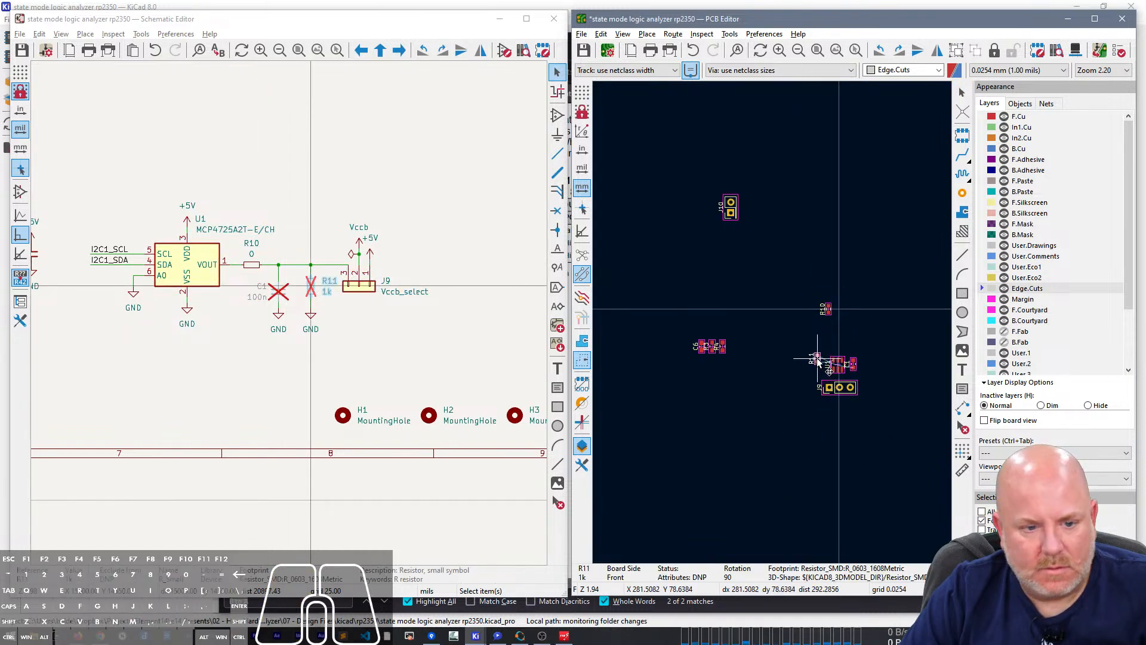
pyautogui.click(819, 367)
pyautogui.click(826, 309)
pyautogui.press('m')
pyautogui.click(807, 366)
# Step: Move the DAC group U1, R10, R11, C1 and J9 onto the board above U13, left of C10 and C11
pyautogui.moveTo(803, 338); pyautogui.dragTo(879, 395)
pyautogui.press('m')
pyautogui.scroll(3, 730, 366)
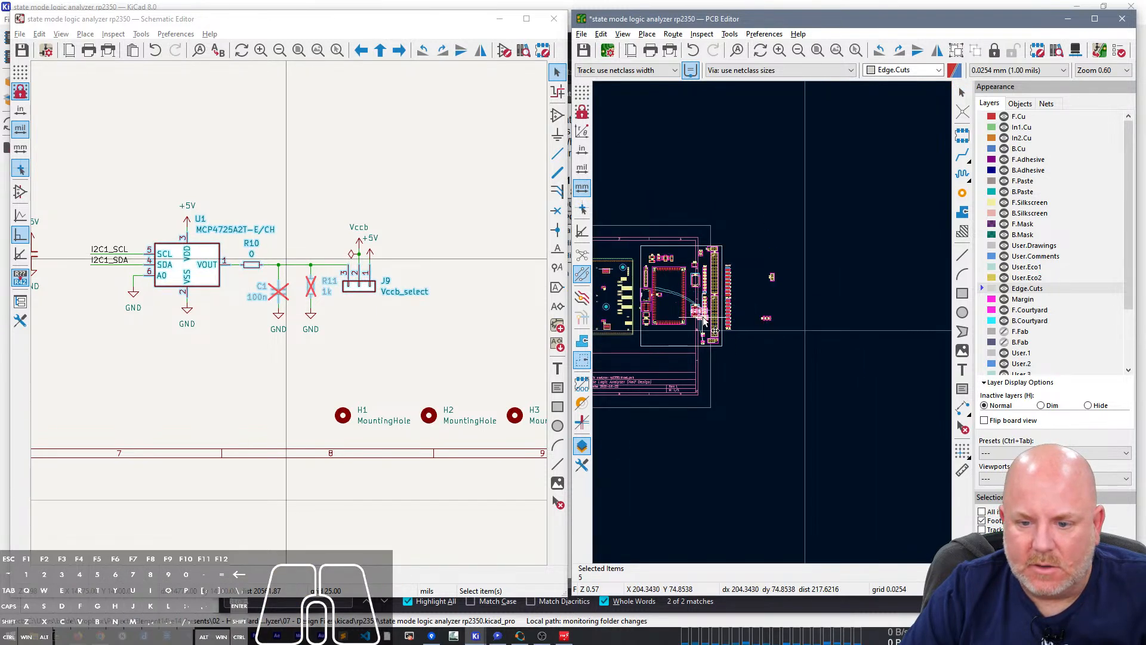
pyautogui.scroll(2, 761, 326)
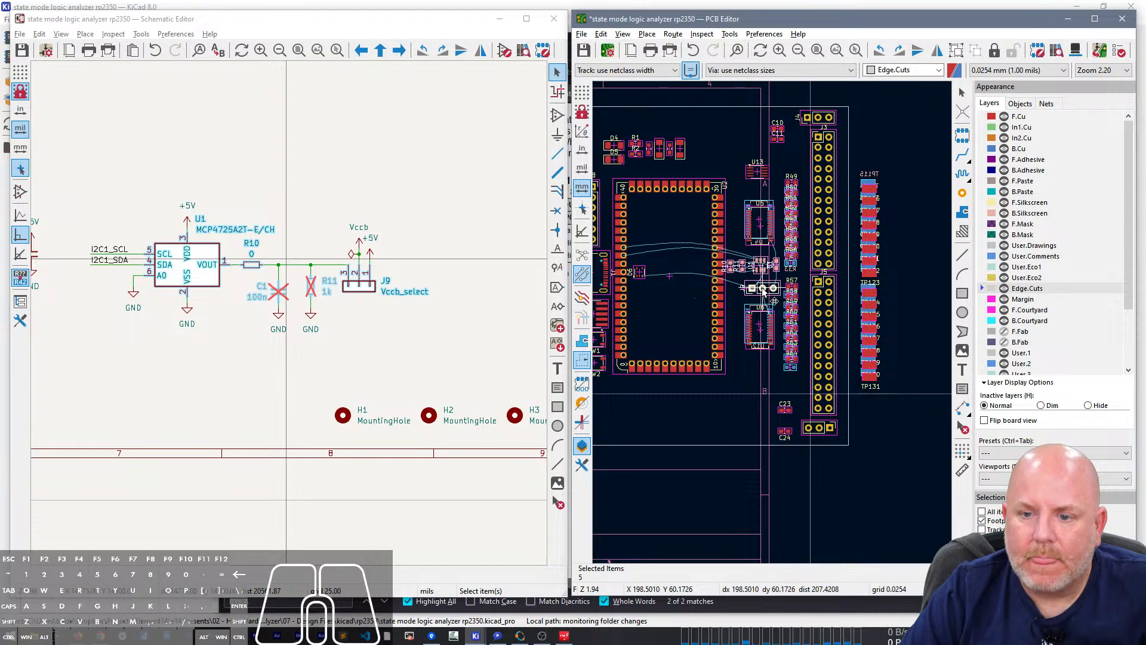
pyautogui.click(735, 151)
# Step: Move the Vcca_select header J10 onto the board, to the left of R10 in the DAC group
pyautogui.scroll(-4, 880, 336)
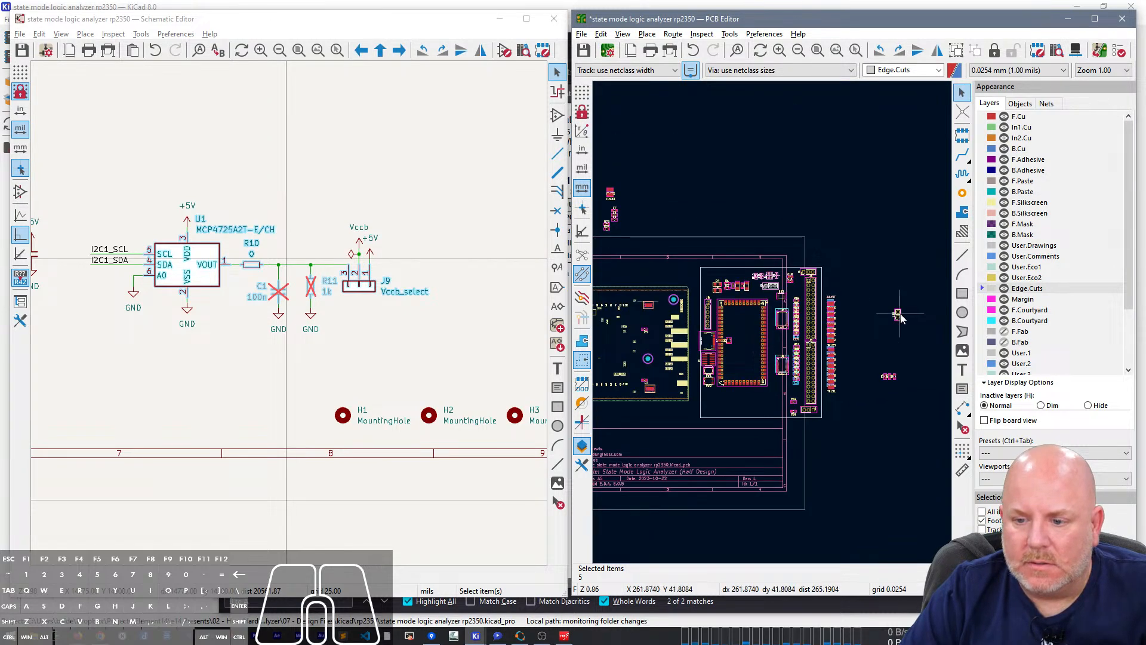
pyautogui.click(898, 315)
pyautogui.press('m')
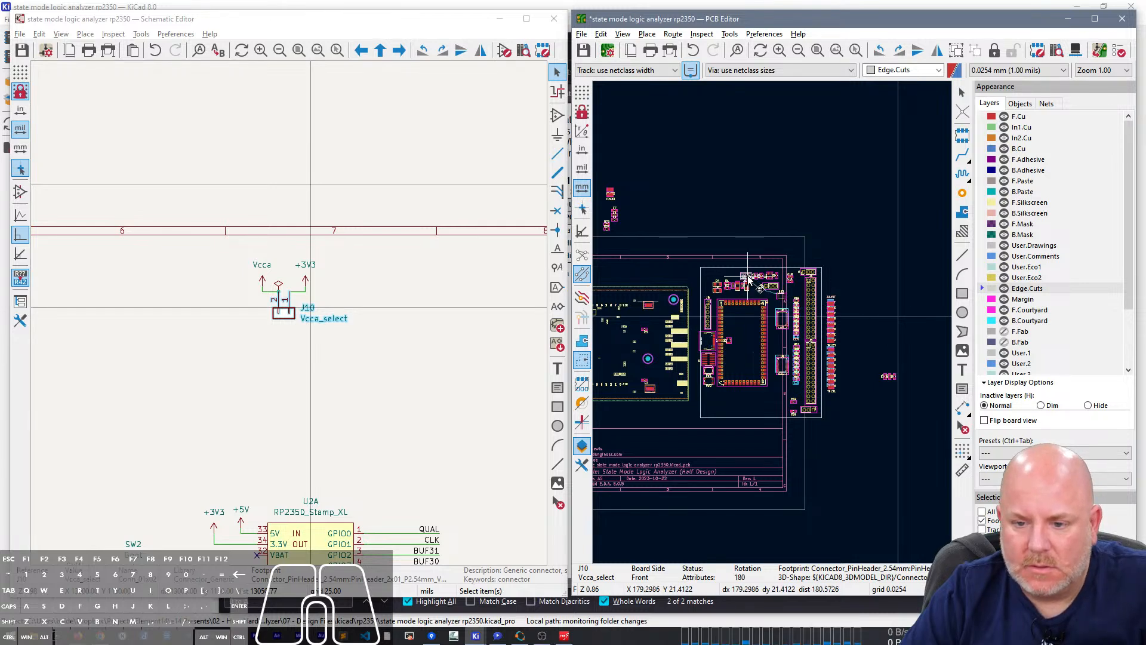
pyautogui.click(744, 275)
# Step: Move capacitor C6 onto the board beside C1, at the right end of the DAC circuit
pyautogui.moveTo(881, 365); pyautogui.dragTo(910, 390)
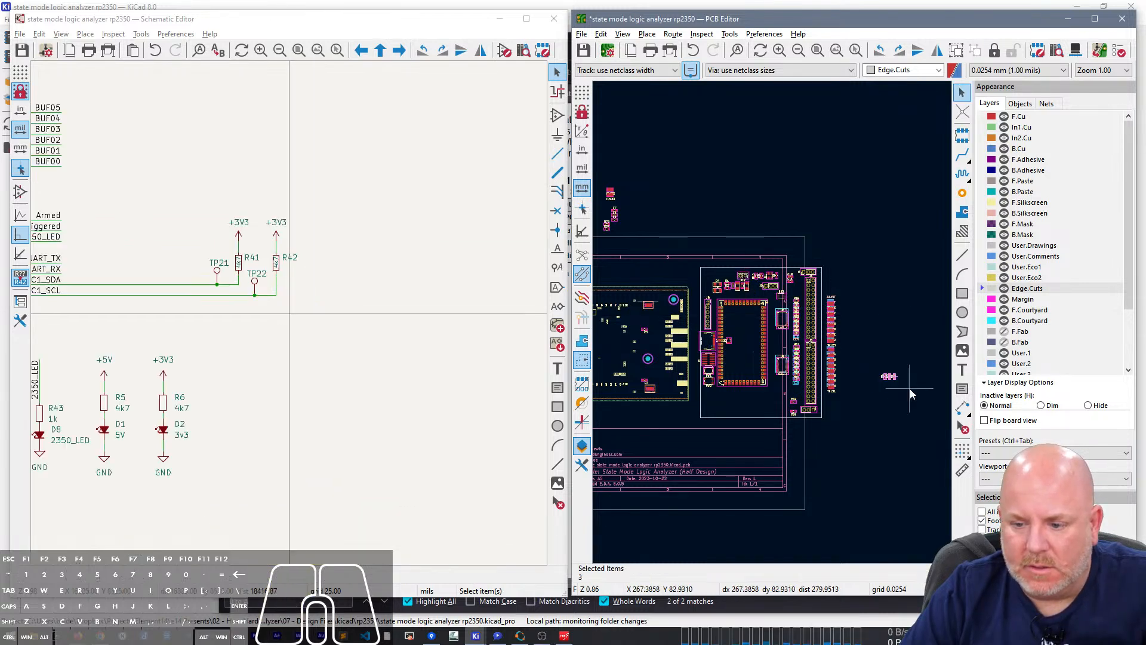
pyautogui.scroll(8, 891, 388)
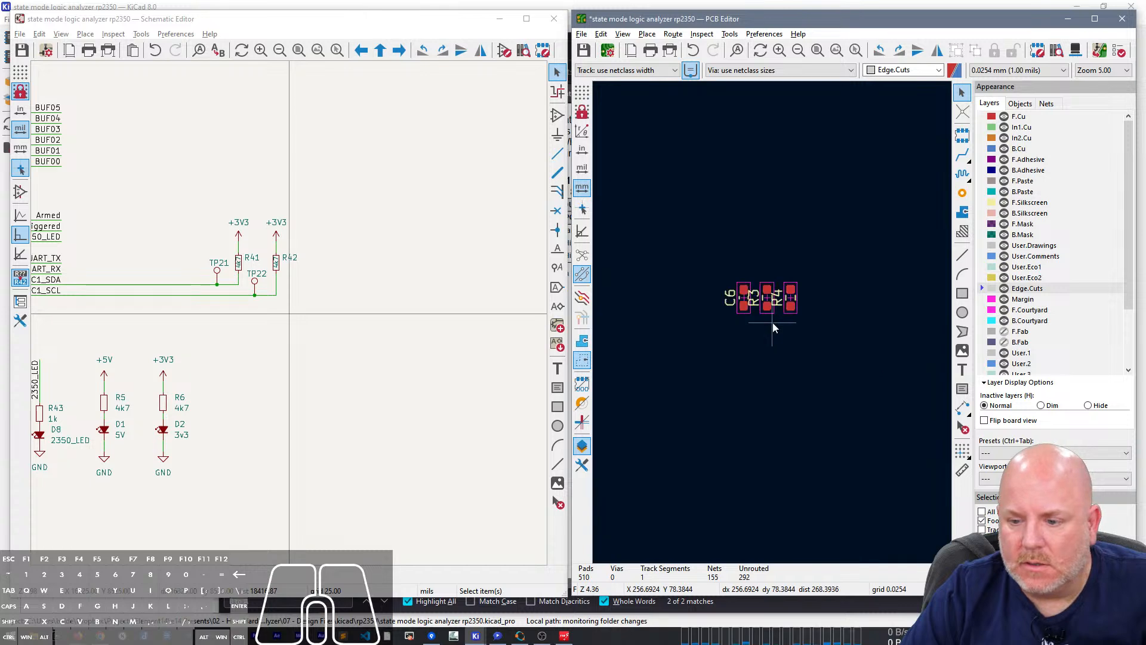
pyautogui.click(707, 264)
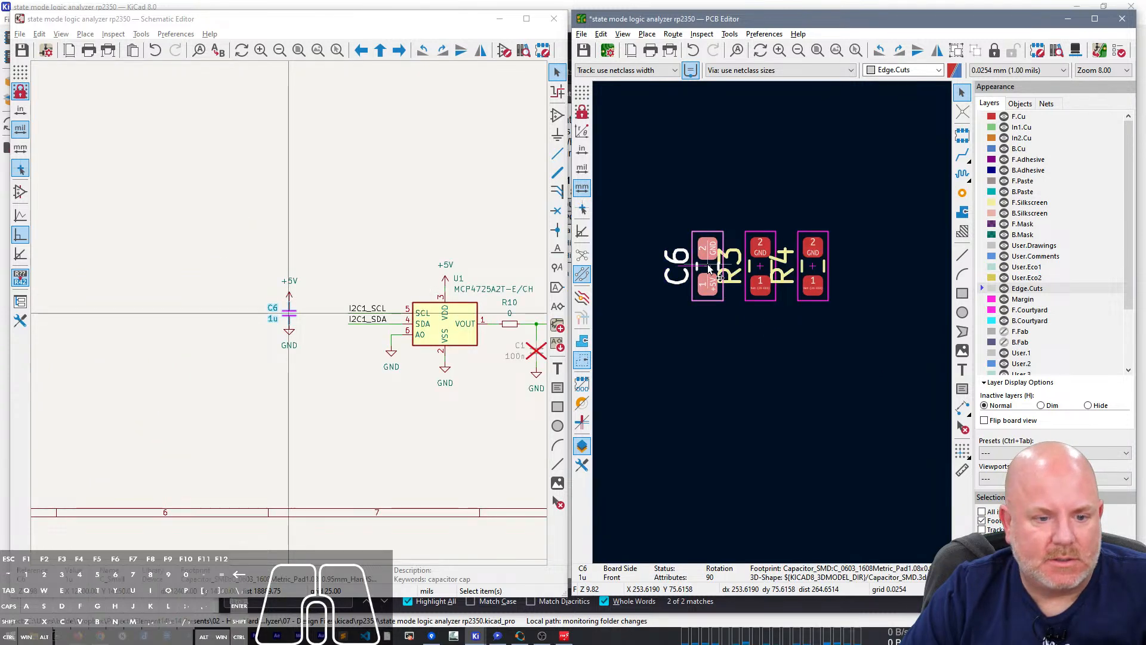
pyautogui.press('m')
pyautogui.scroll(-6, 707, 263)
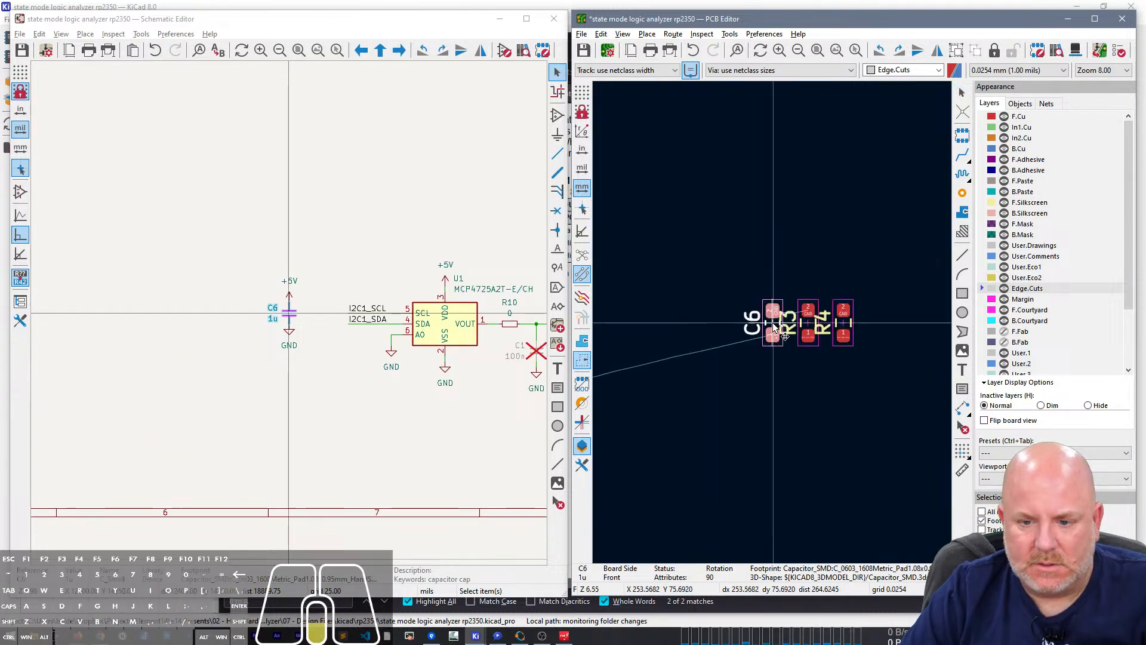
pyautogui.moveTo(758, 255); pyautogui.dragTo(838, 382, button='right')
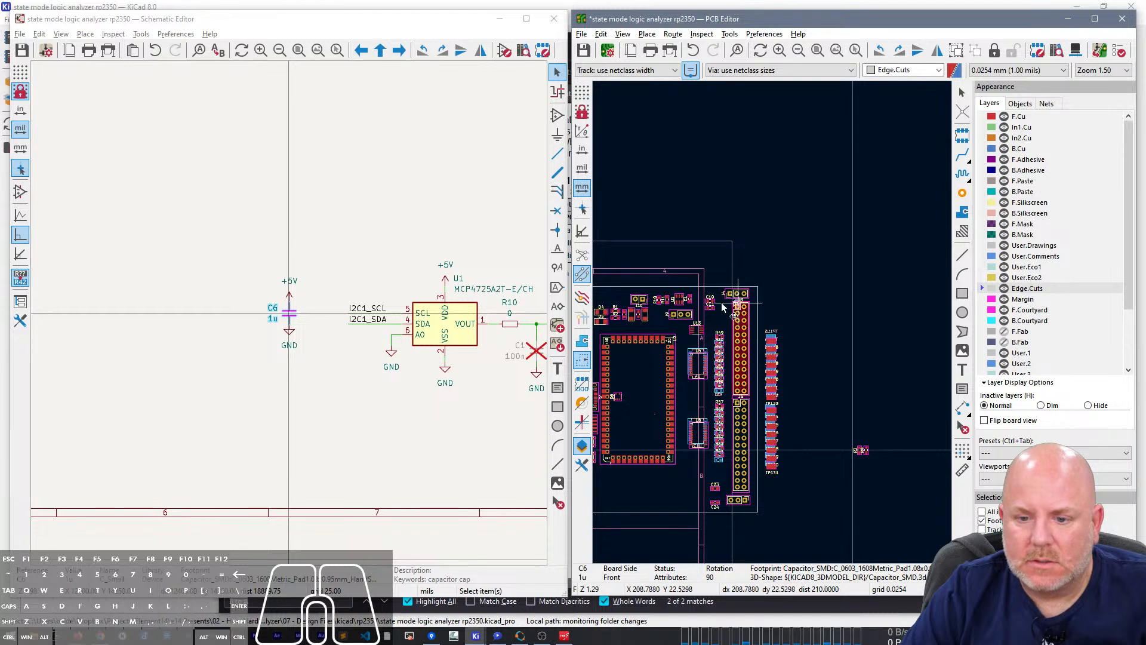
pyautogui.click(696, 300)
# Step: Move the USB-C CC resistors R3 and R4 together onto the board, just below switch SW2
pyautogui.moveTo(856, 436); pyautogui.dragTo(765, 348, button='right')
pyautogui.click(769, 361)
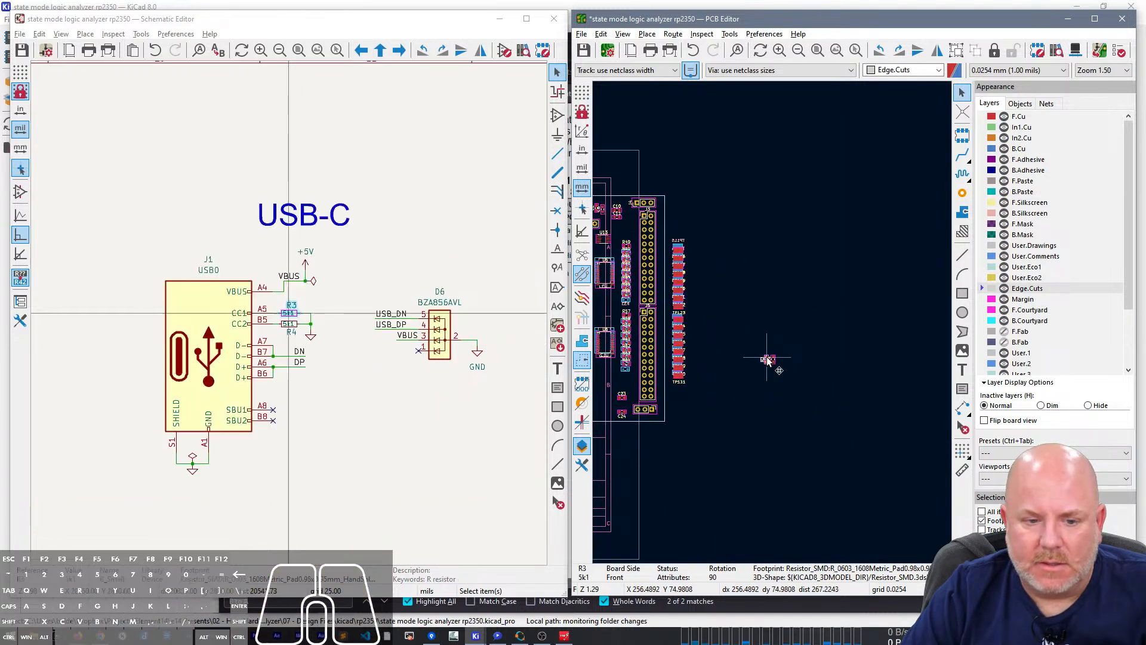
pyautogui.click(775, 359)
pyautogui.moveTo(756, 333); pyautogui.dragTo(797, 375)
pyautogui.press('m')
pyautogui.moveTo(795, 344); pyautogui.dragTo(911, 322, button='right')
pyautogui.moveTo(771, 327); pyautogui.dragTo(895, 332, button='right')
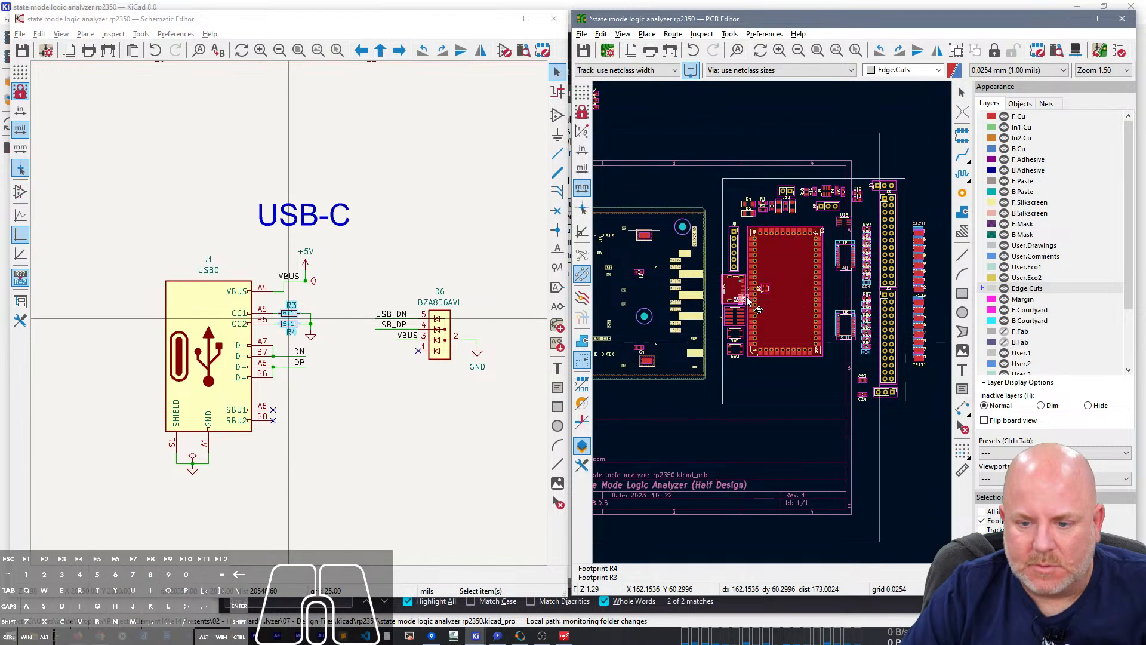
pyautogui.scroll(3, 746, 299)
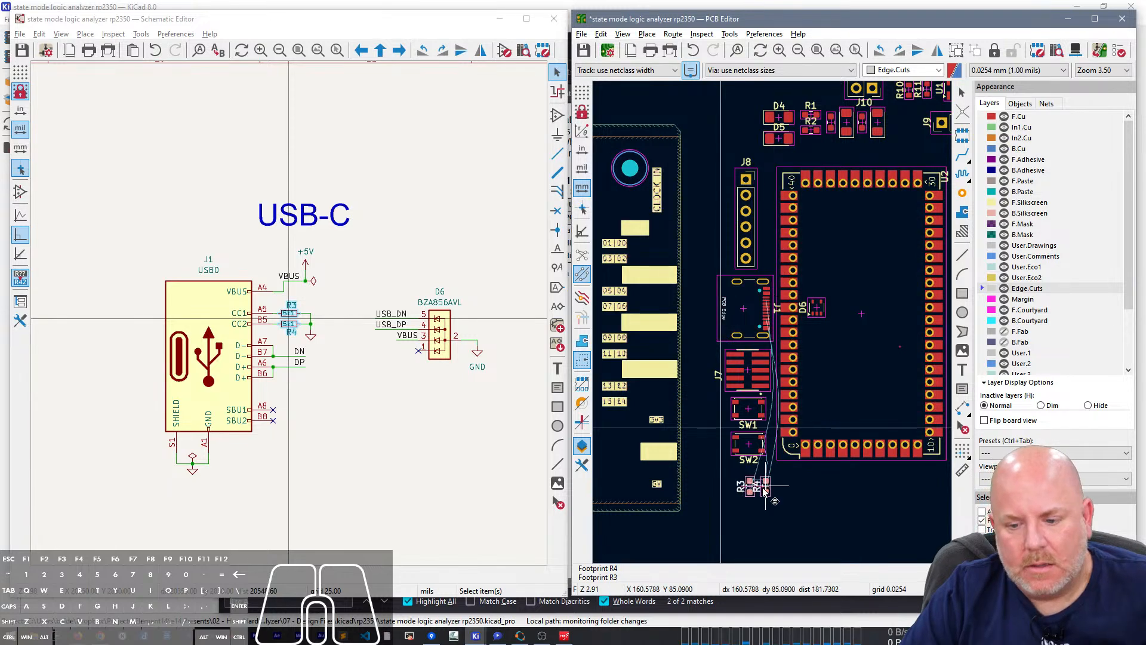
pyautogui.click(761, 489)
pyautogui.click(788, 494)
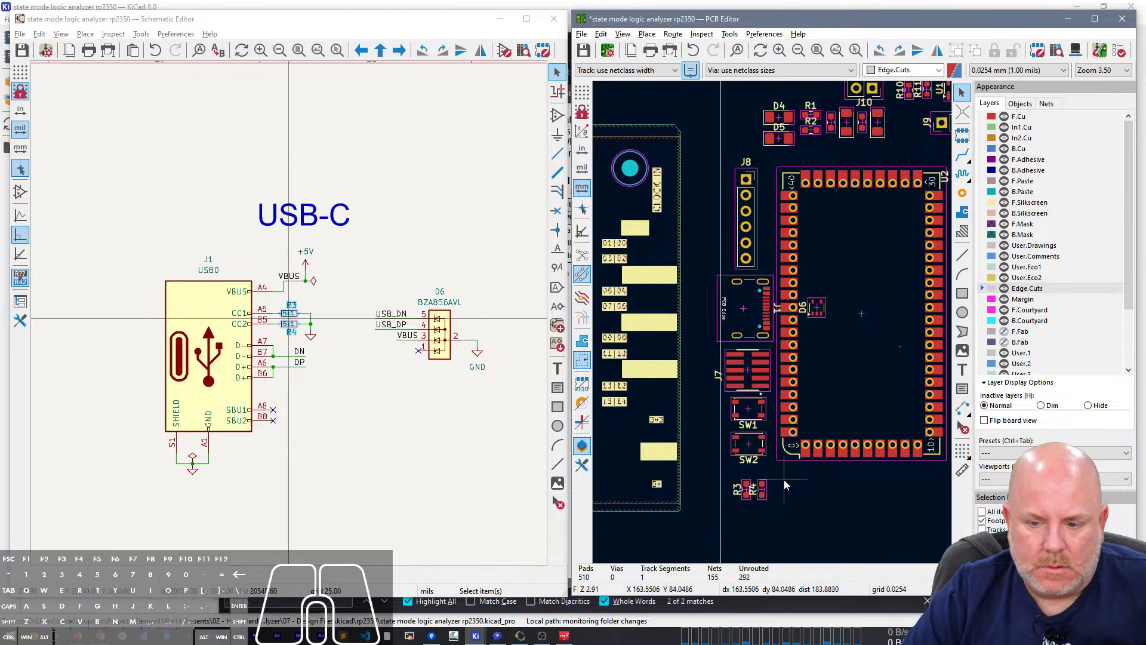
# Step: Inspect the component placement in the 3D view from several angles, especially J7 next to the USB-C connector
pyautogui.hotkey('alt', '3')
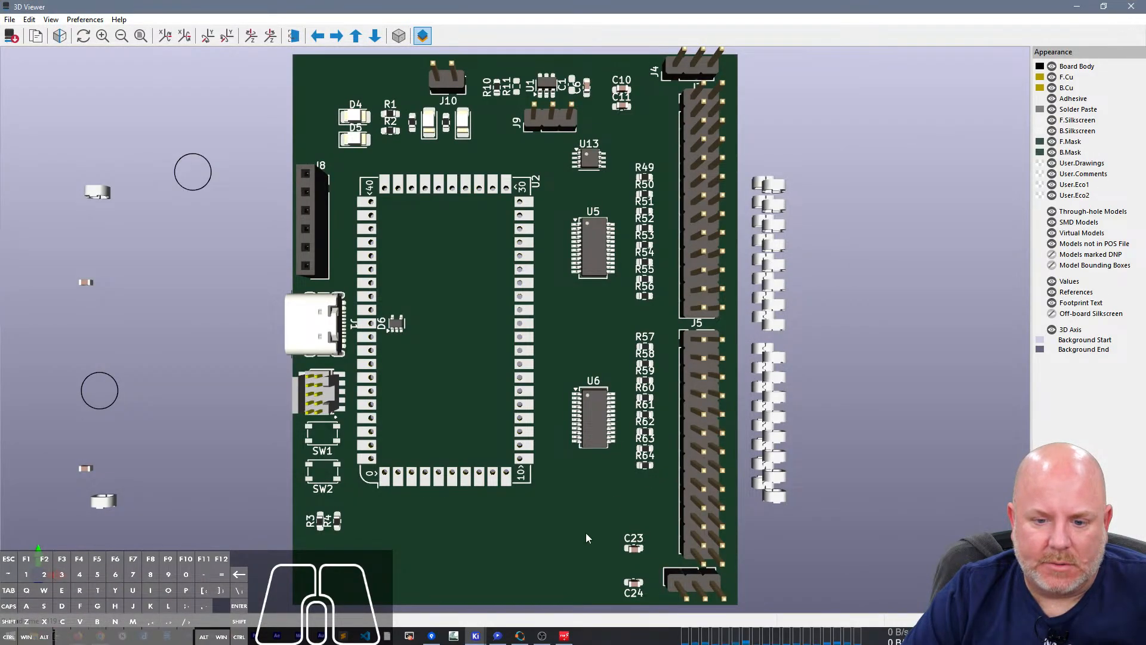
pyautogui.moveTo(585, 533); pyautogui.dragTo(679, 325)
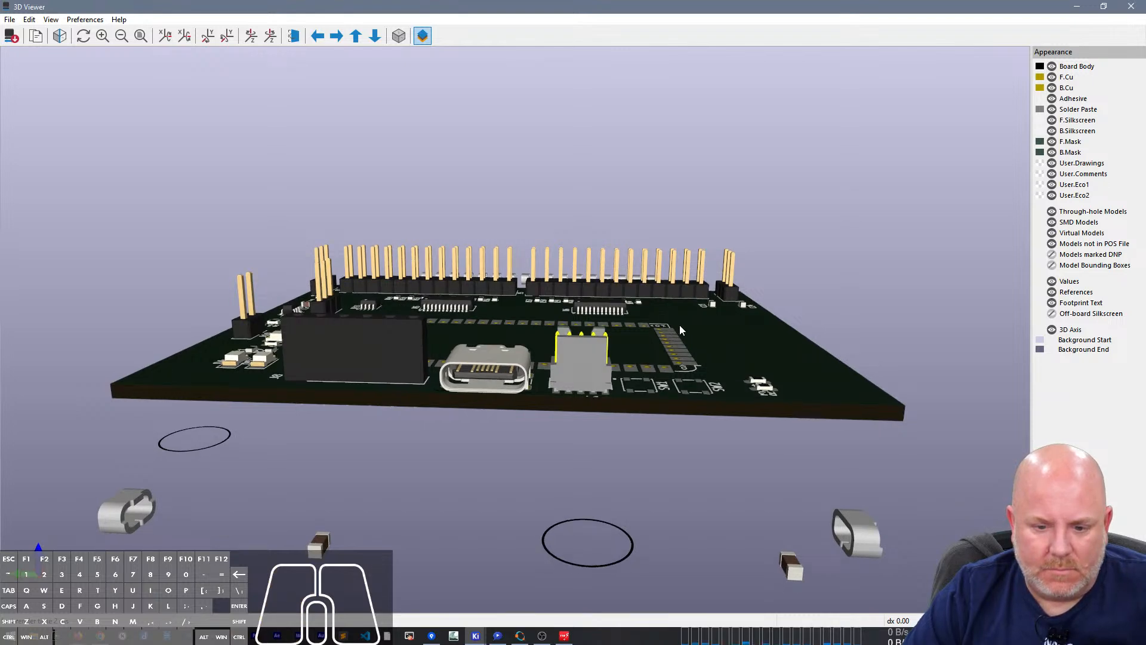
pyautogui.moveTo(548, 357); pyautogui.dragTo(535, 509)
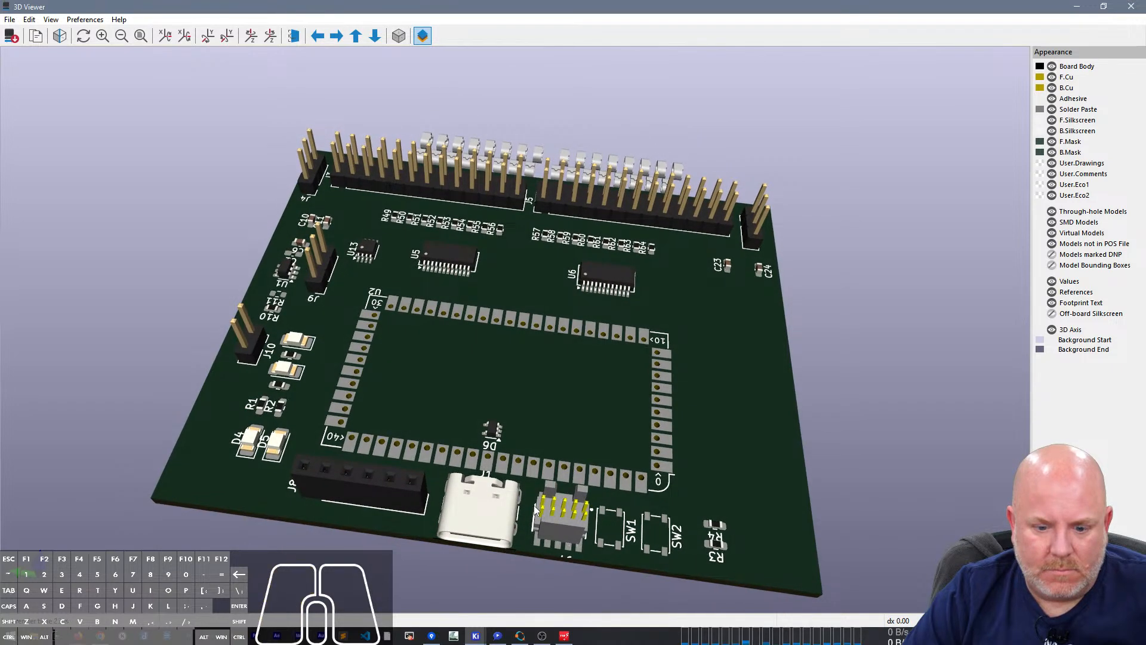
pyautogui.scroll(5, 538, 510)
pyautogui.scroll(-5, 538, 510)
pyautogui.rightClick(596, 499)
pyautogui.click(539, 518)
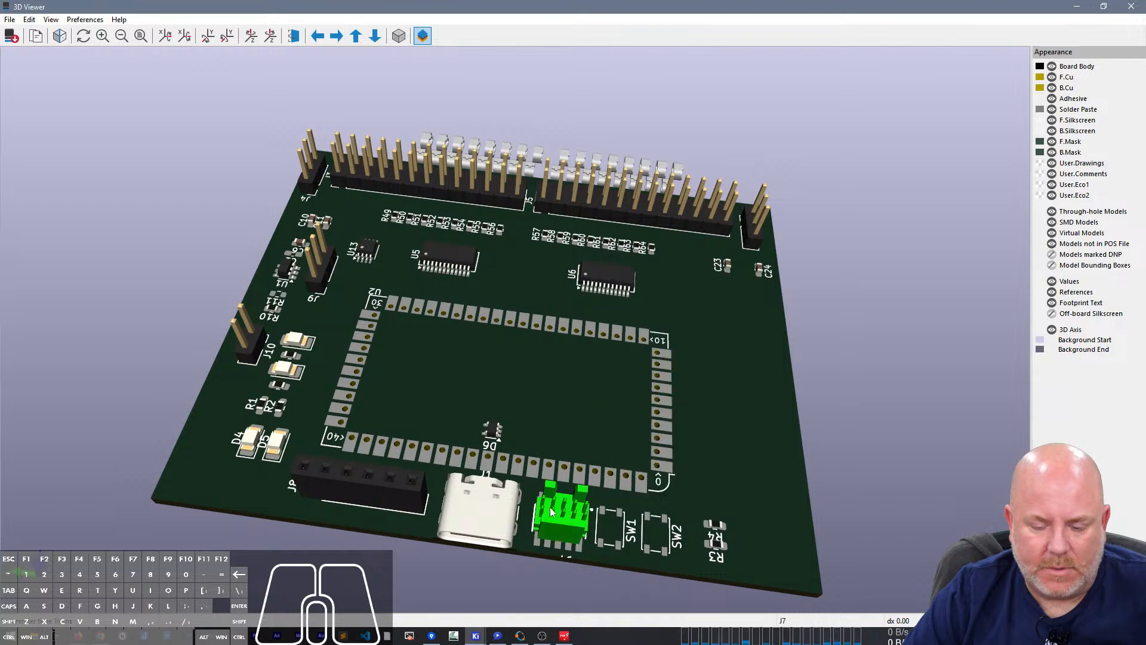
pyautogui.click(1130, 6)
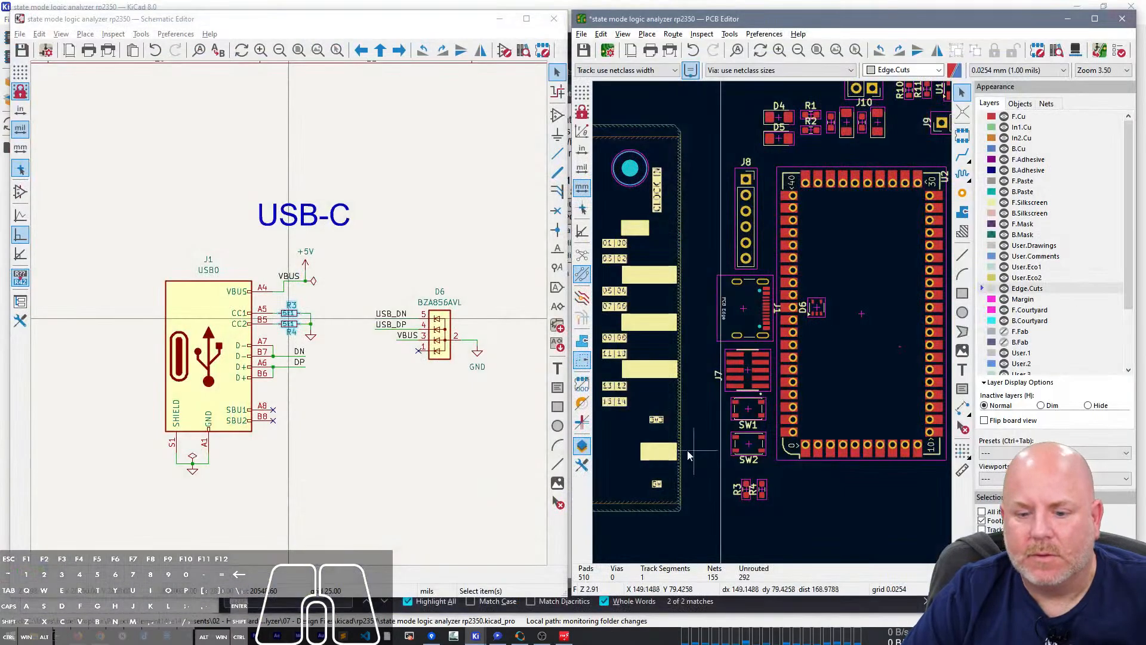
# Step: Shift J7, SW1 and SW2 slightly down from the USB-C connector, adding extra spacing between J7 and the two switches
pyautogui.moveTo(773, 474); pyautogui.dragTo(748, 384)
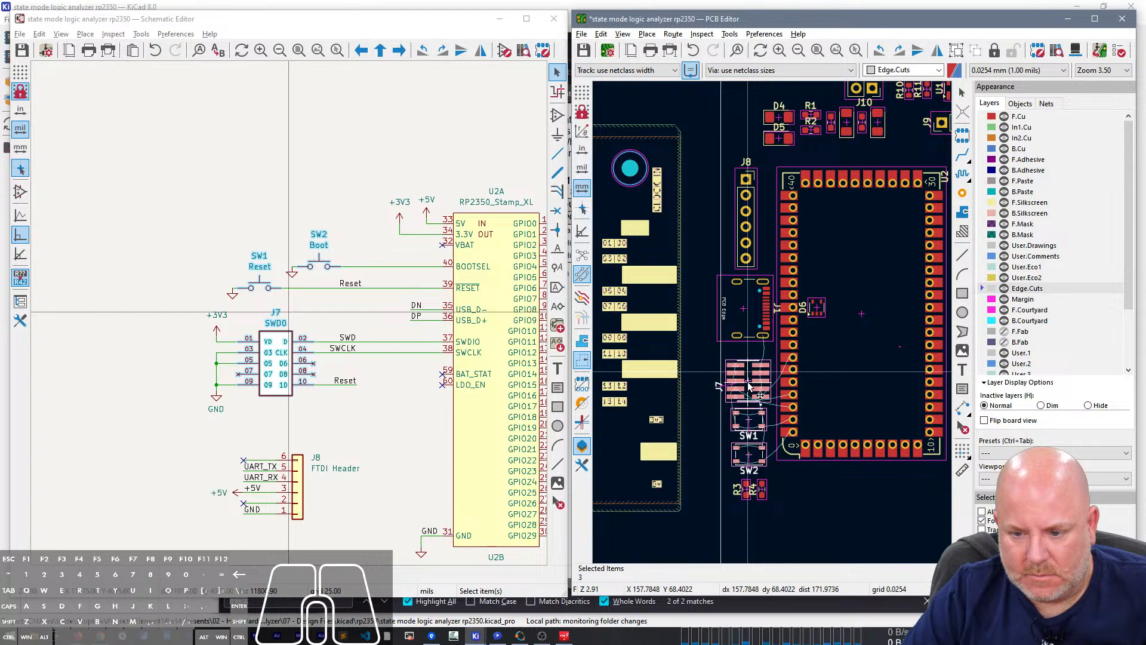
pyautogui.click(748, 382)
pyautogui.click(784, 472)
pyautogui.moveTo(770, 476); pyautogui.dragTo(711, 397)
pyautogui.press('m')
pyautogui.click(751, 429)
# Step: Add the note "Verify courtyard of FTSH" on layer User.4, rotated 90 degrees and placed alongside J7
pyautogui.click(761, 402)
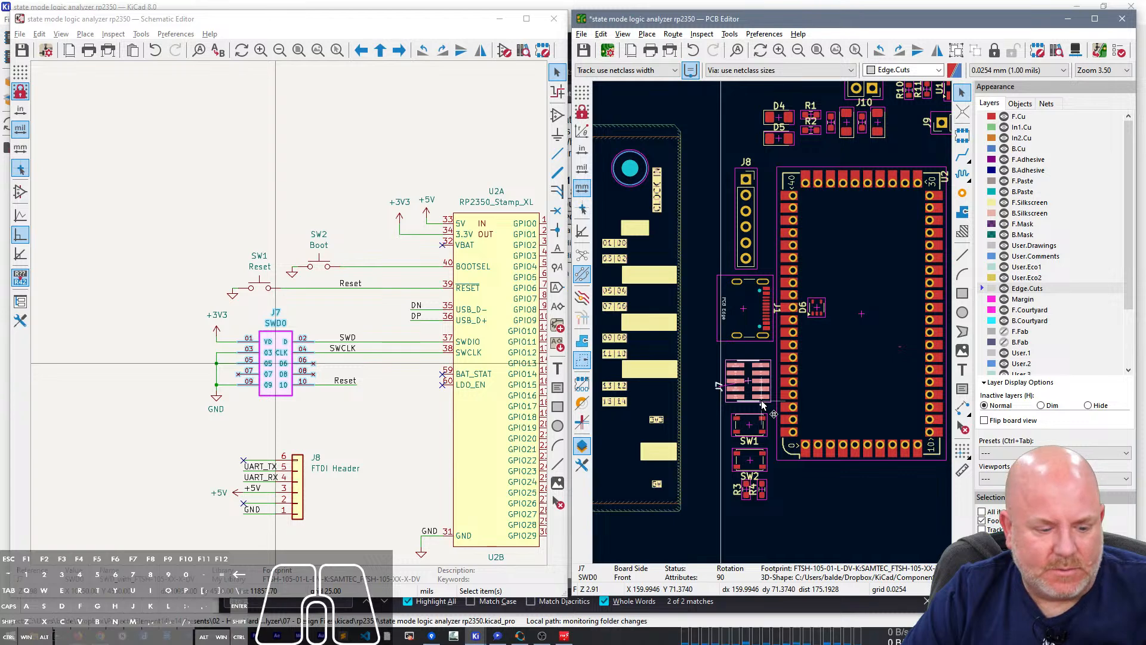
pyautogui.click(765, 348)
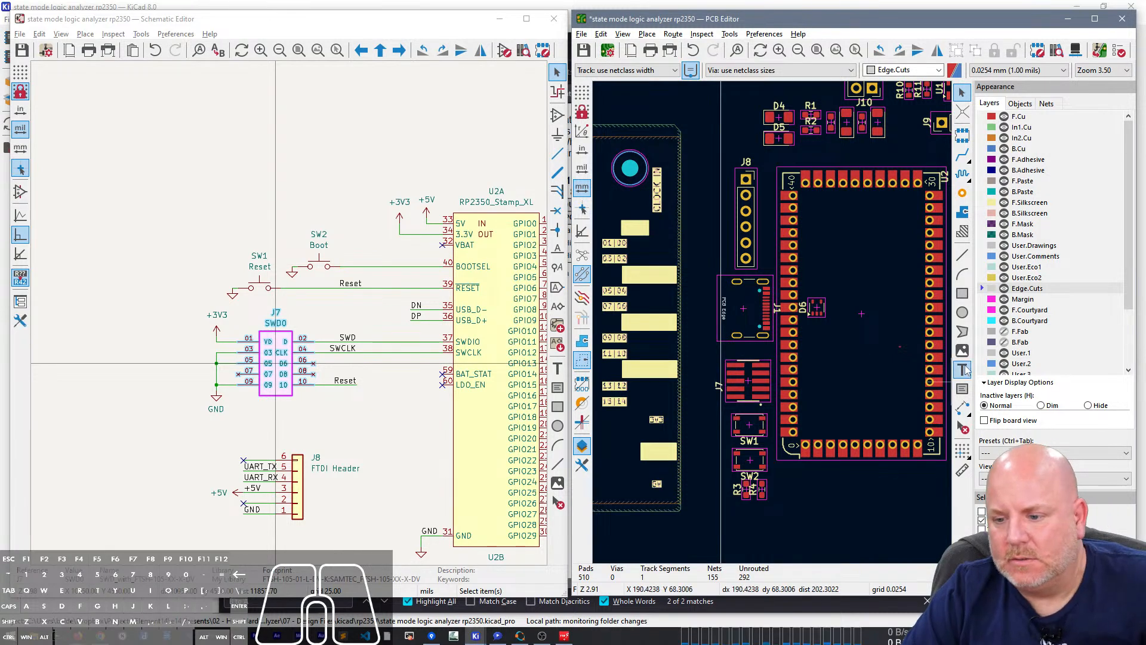
pyautogui.click(937, 401)
pyautogui.click(788, 287)
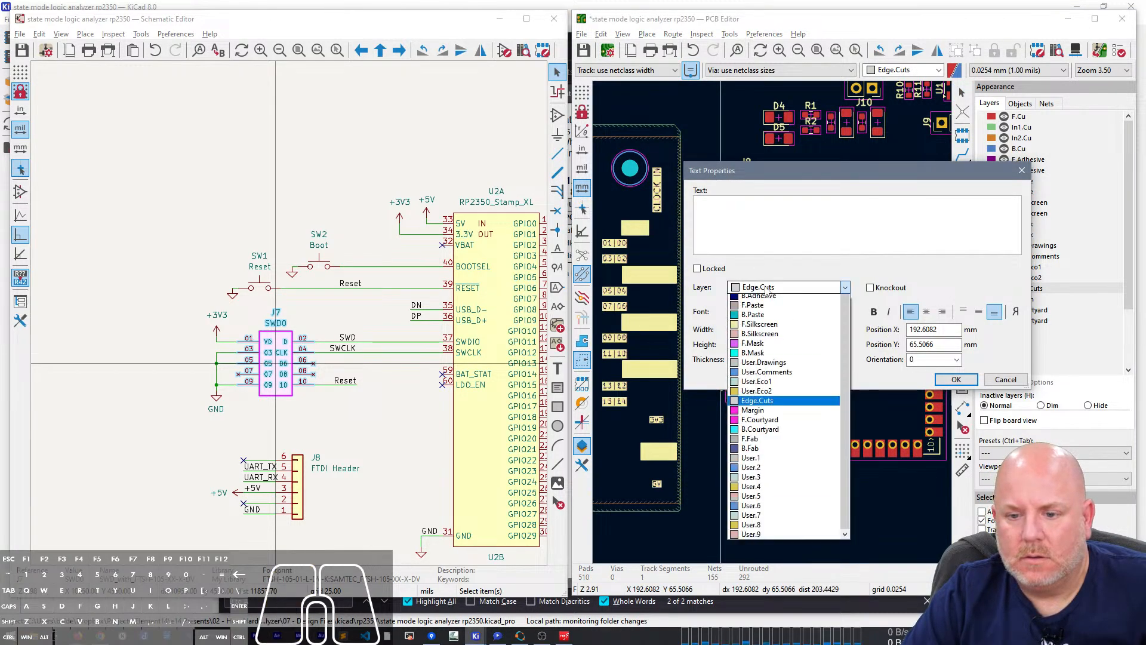
pyautogui.click(771, 528)
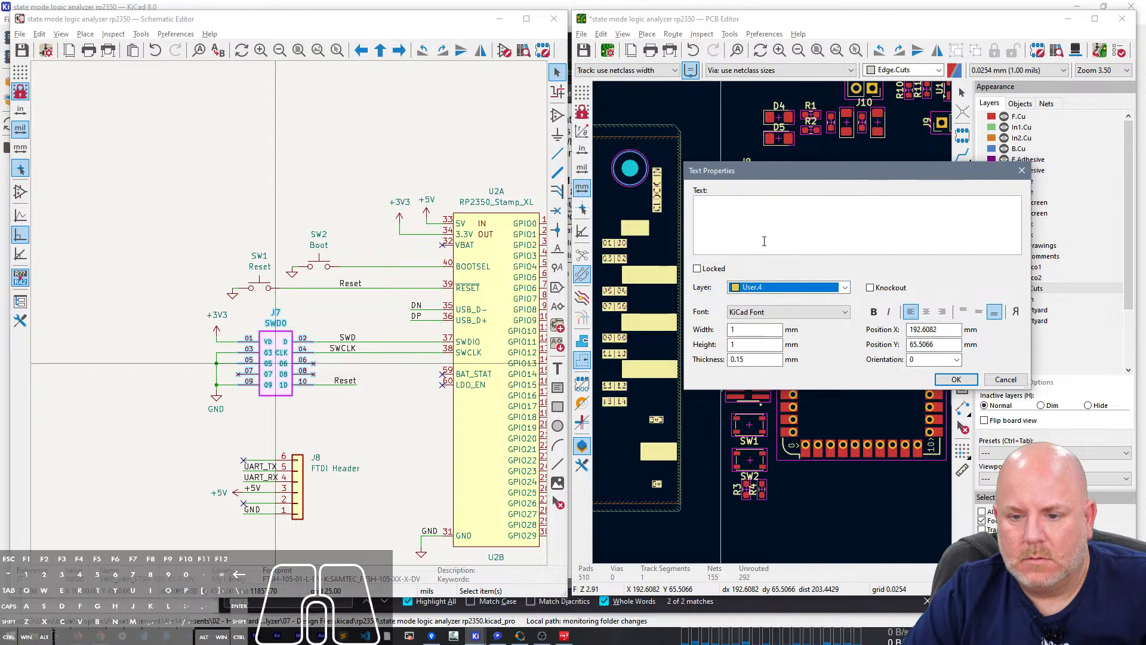
pyautogui.click(767, 233)
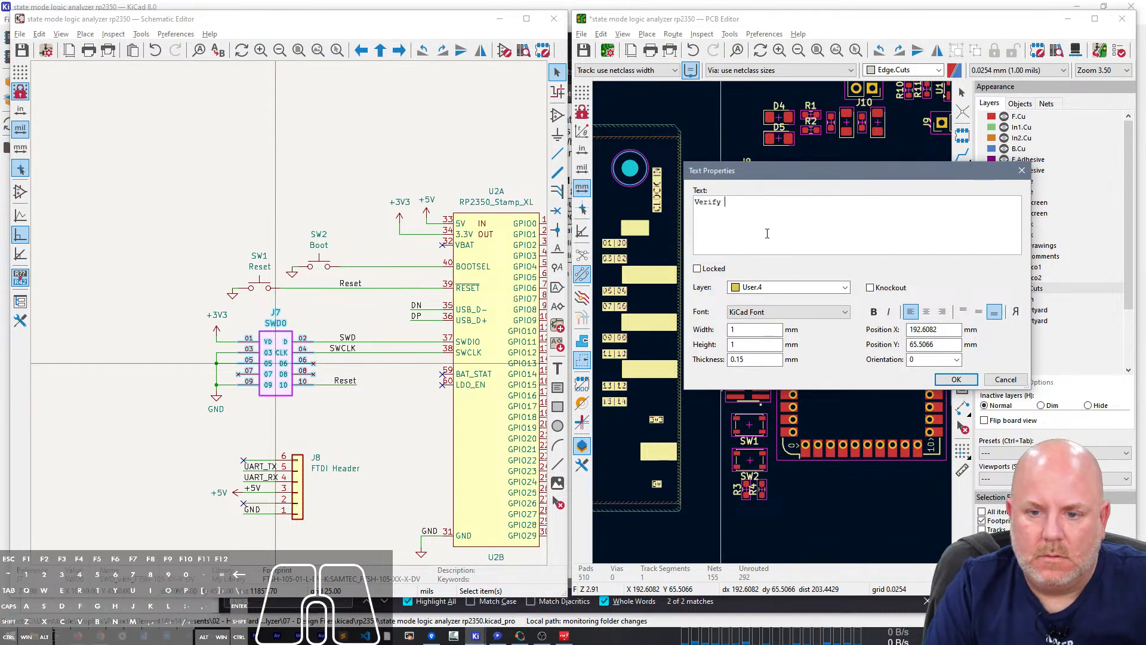
pyautogui.write('Verify courtyard of F')
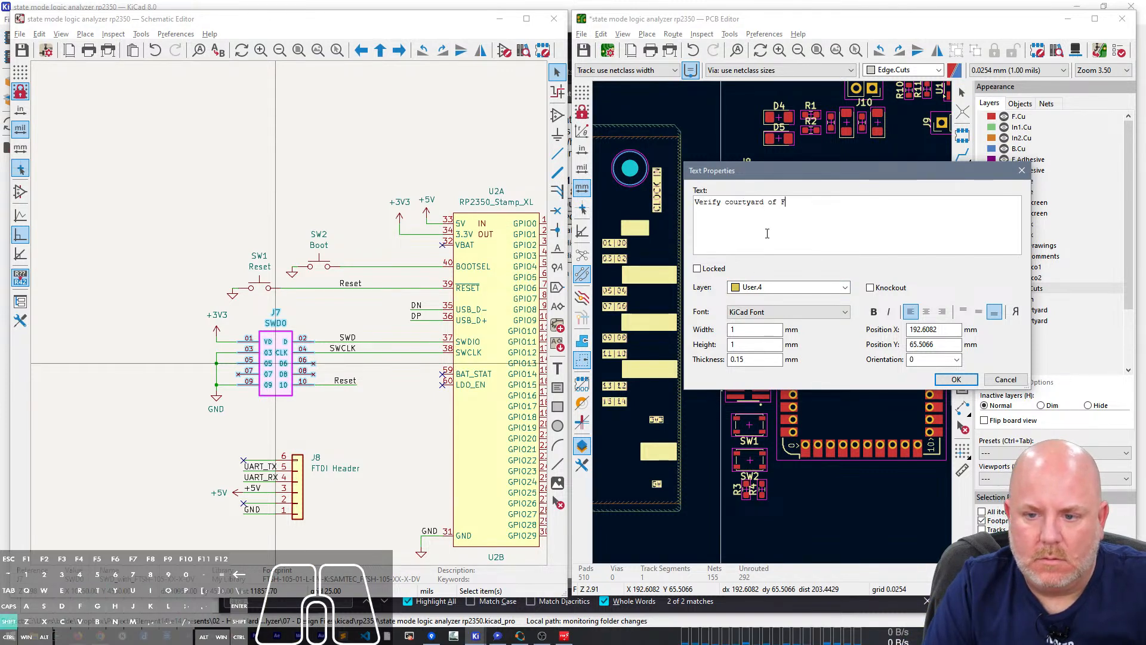
pyautogui.write('ISH')
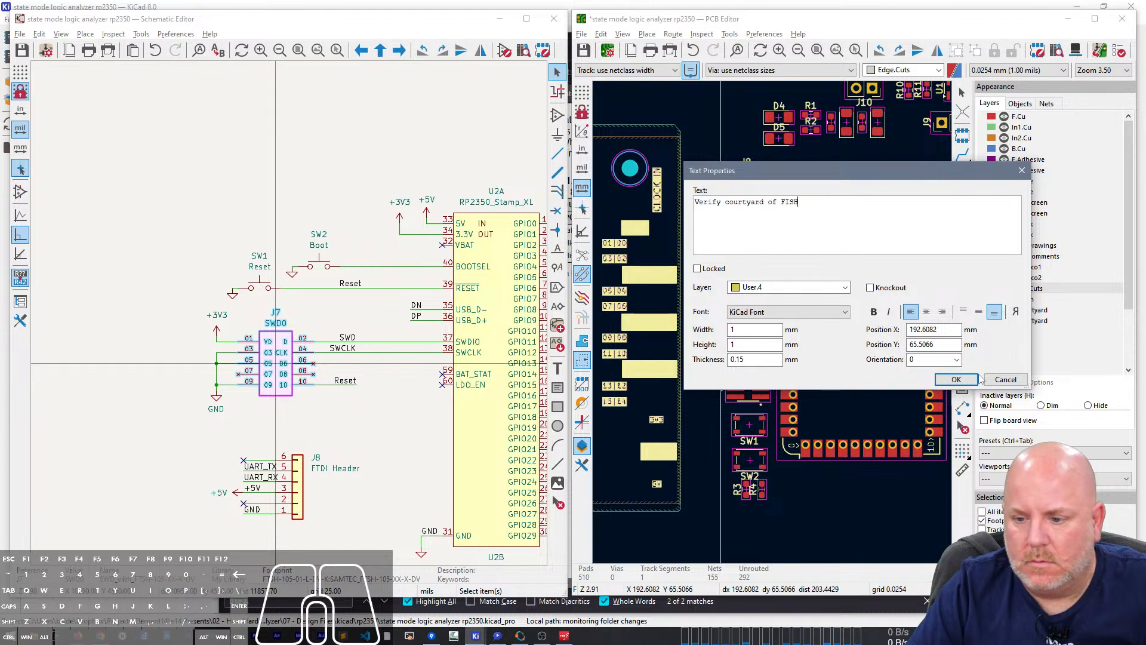
pyautogui.click(955, 380)
pyautogui.press('r')
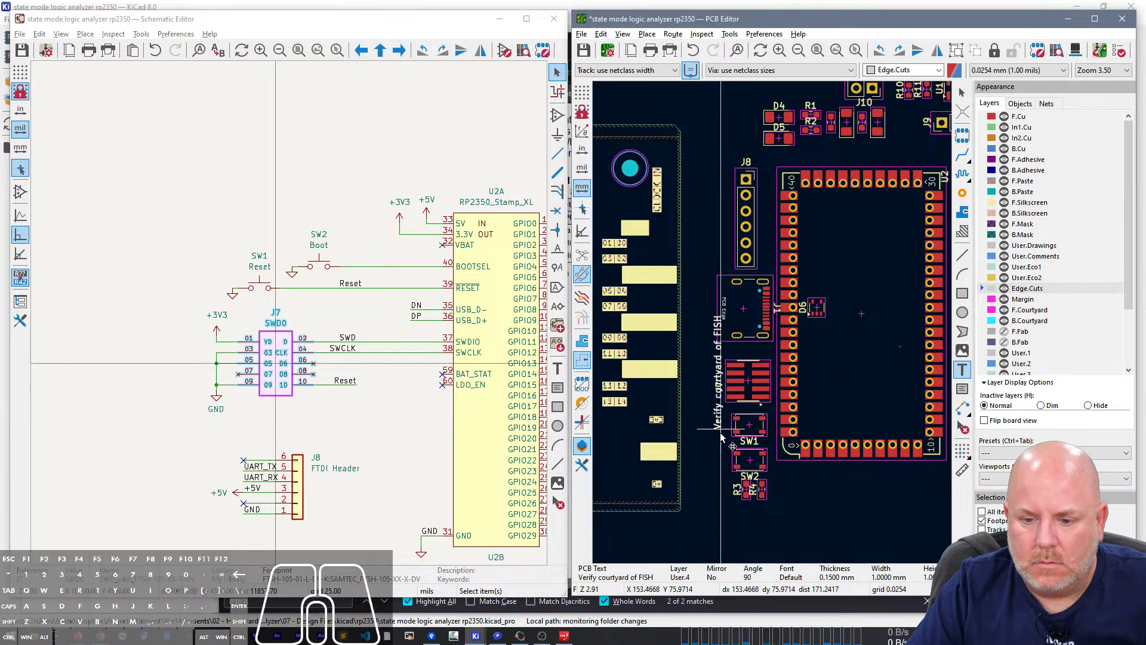
pyautogui.click(719, 454)
pyautogui.press('Escape')
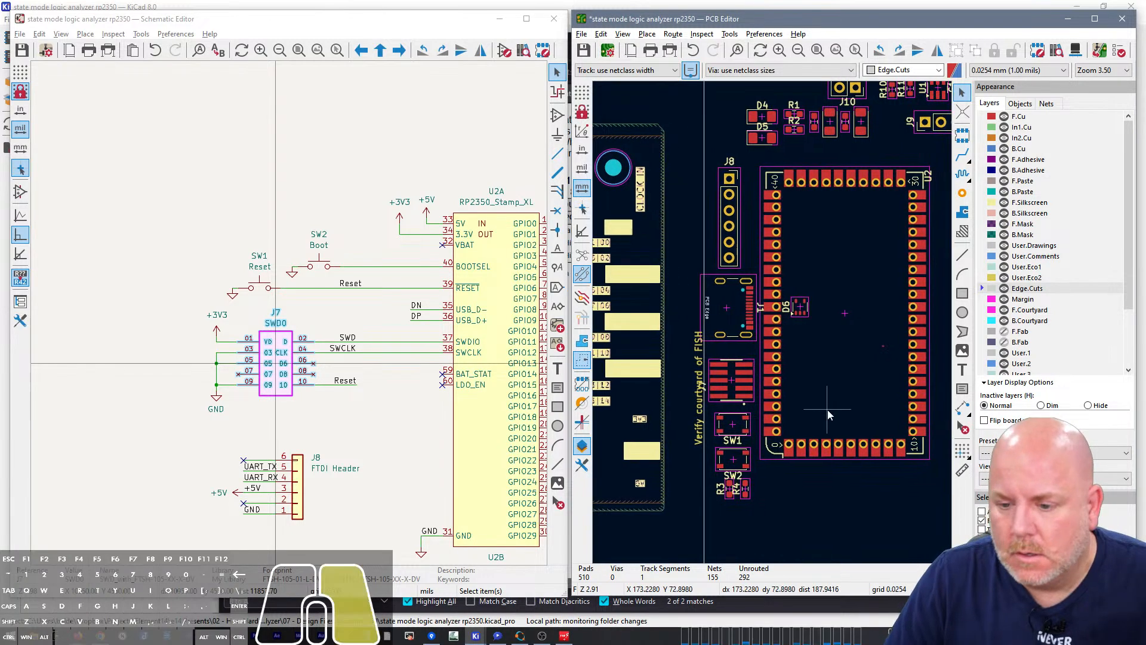
# Step: Review the board placement from J7 across to the probe input headers, and the overall schematic with its probe inputs
pyautogui.moveTo(827, 410); pyautogui.dragTo(746, 394, button='middle')
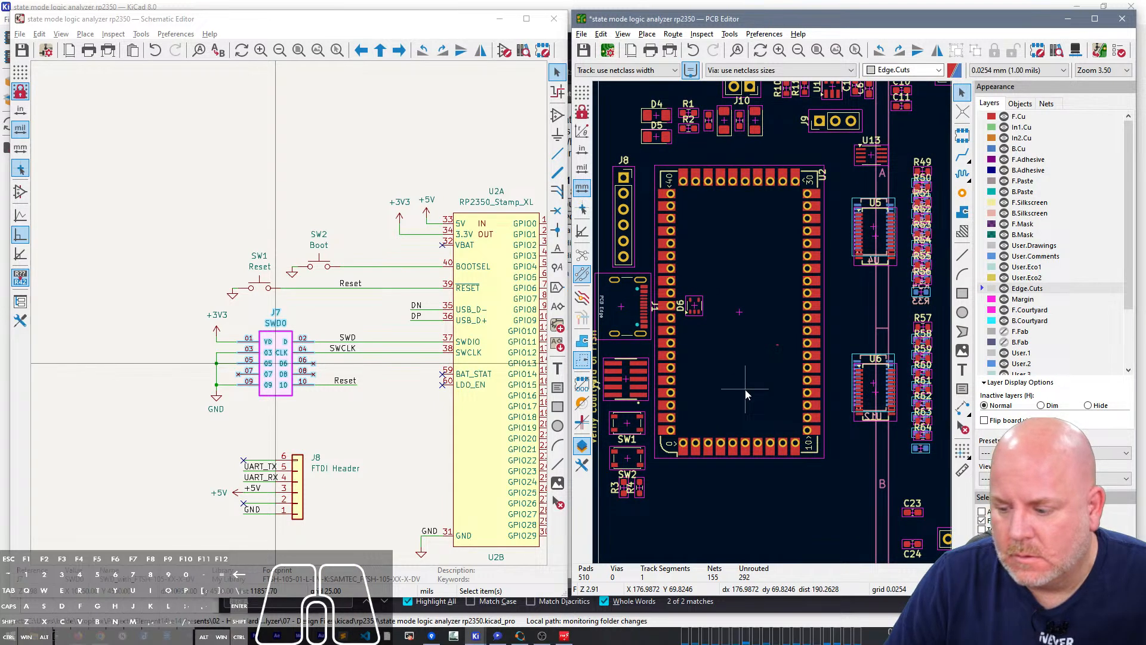
pyautogui.moveTo(704, 416); pyautogui.dragTo(775, 391, button='middle')
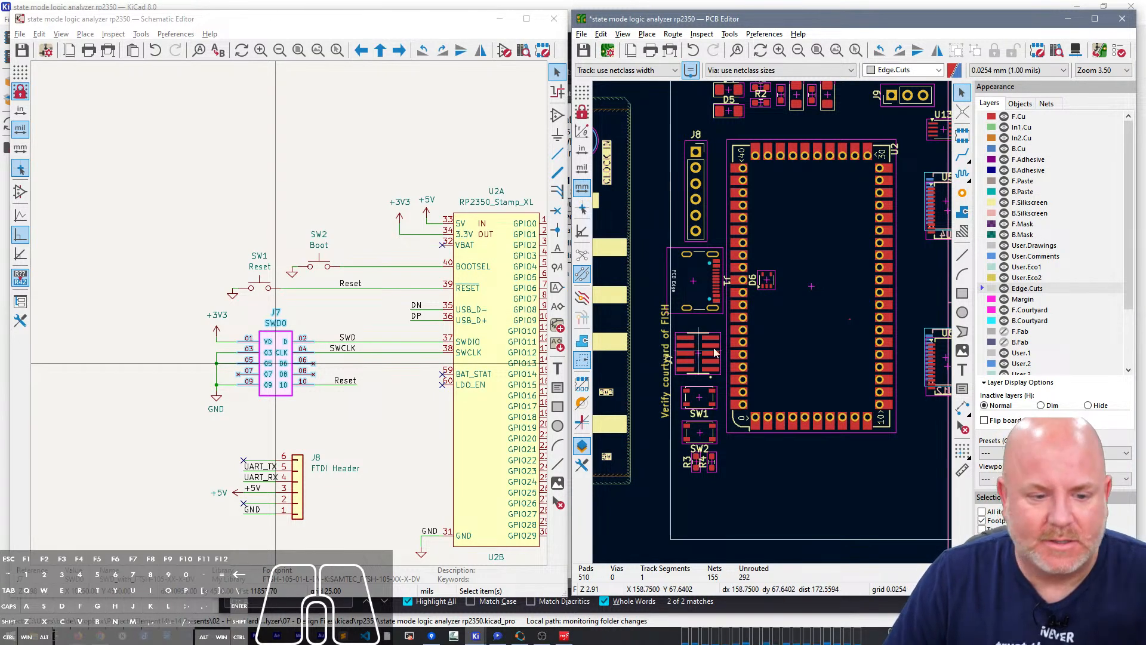
pyautogui.moveTo(845, 345); pyautogui.dragTo(759, 351, button='right')
pyautogui.moveTo(821, 314); pyautogui.dragTo(835, 219, button='right')
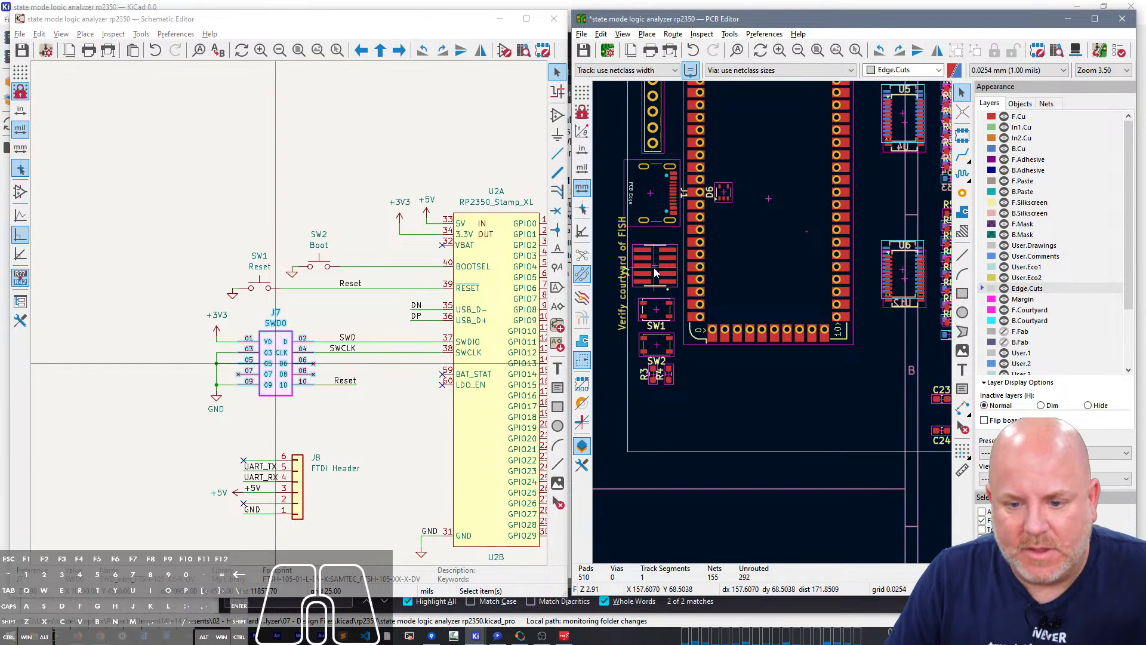
pyautogui.moveTo(839, 439); pyautogui.dragTo(650, 439, button='right')
pyautogui.moveTo(831, 416); pyautogui.dragTo(811, 424, button='right')
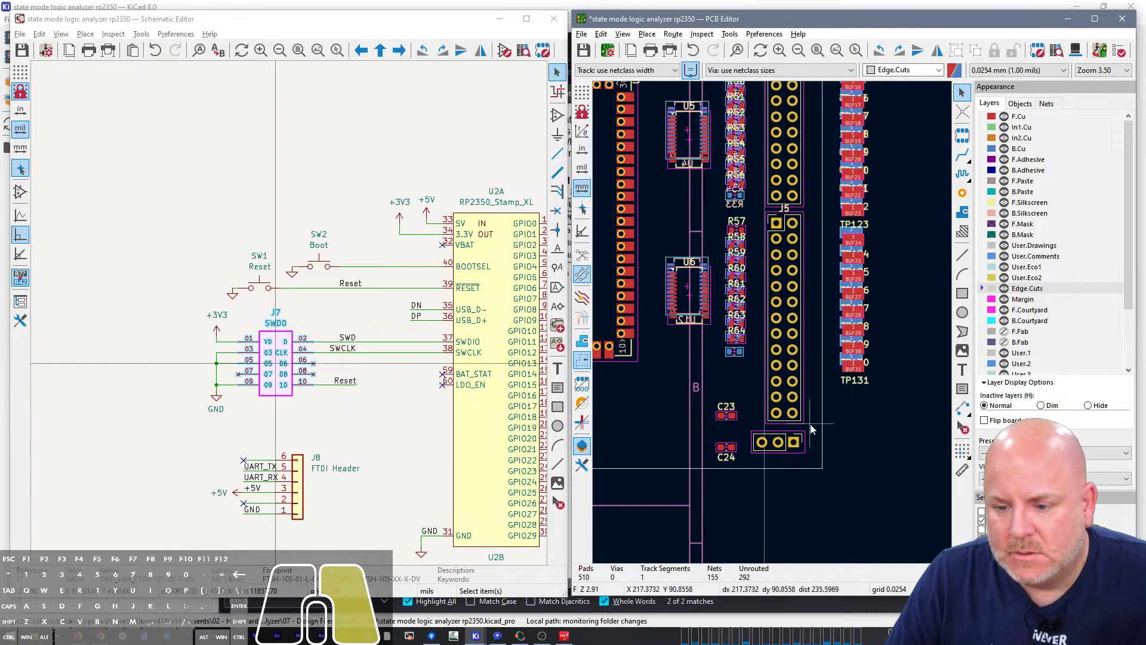
pyautogui.scroll(-4, 811, 424)
pyautogui.scroll(2, 769, 323)
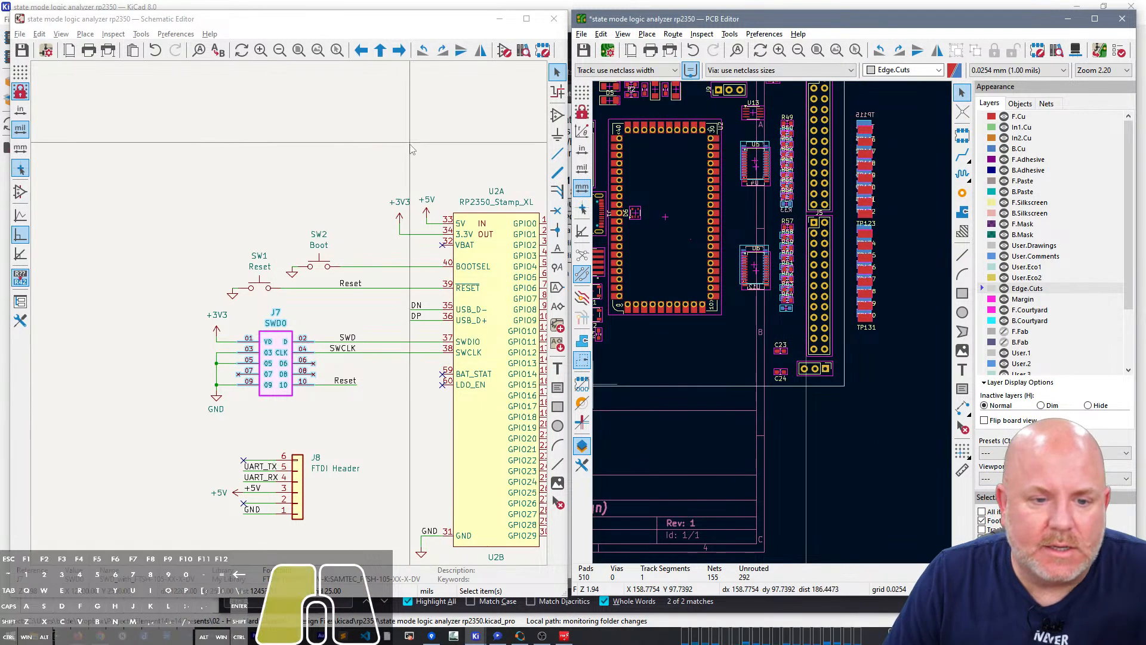
pyautogui.scroll(-5, 411, 149)
pyautogui.scroll(2, 343, 385)
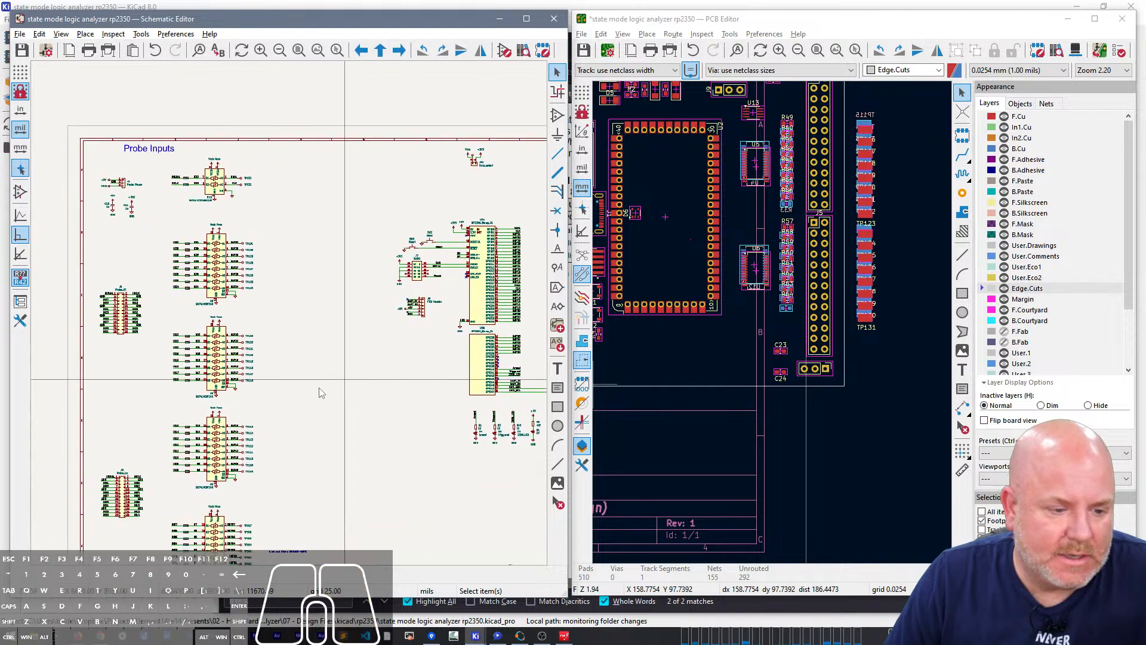
# Step: Delete the test points on the output nets of the upper three probe input buffers in the schematic
pyautogui.scroll(-2, 410, 333)
pyautogui.scroll(2, 377, 444)
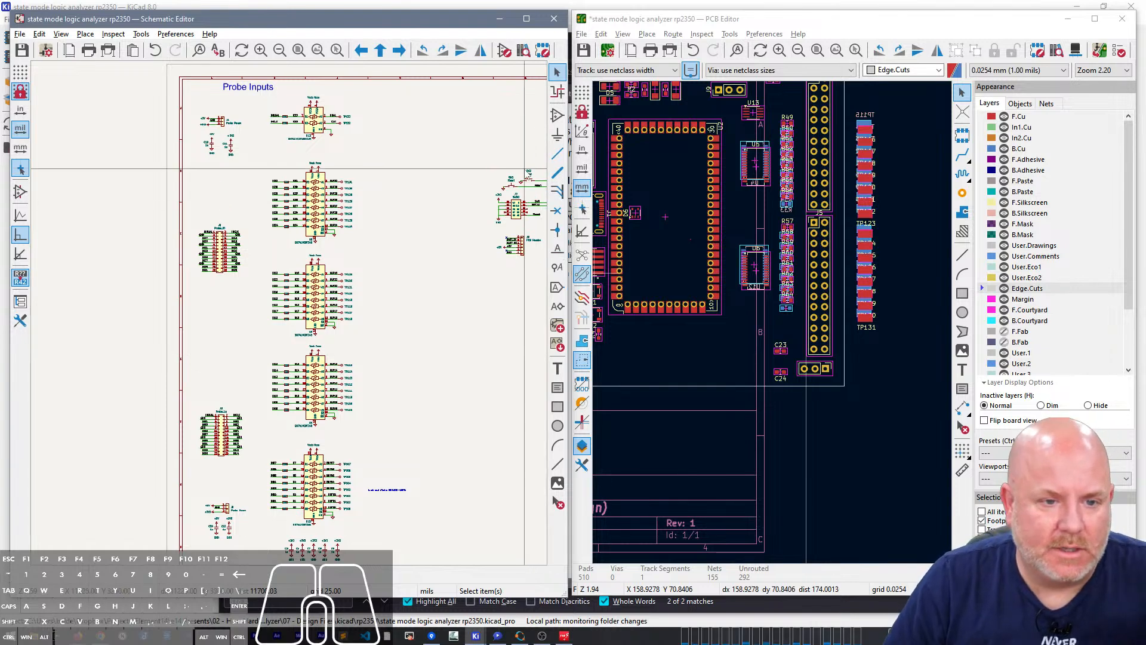
pyautogui.moveTo(366, 238); pyautogui.dragTo(337, 180)
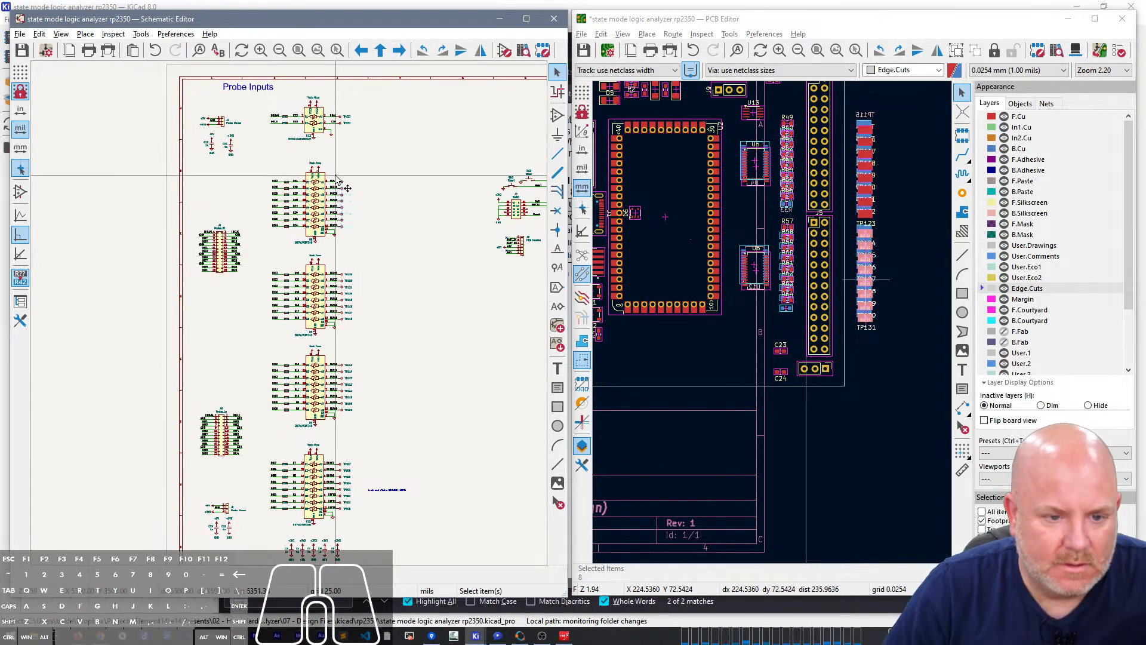
pyautogui.moveTo(353, 127); pyautogui.dragTo(342, 110)
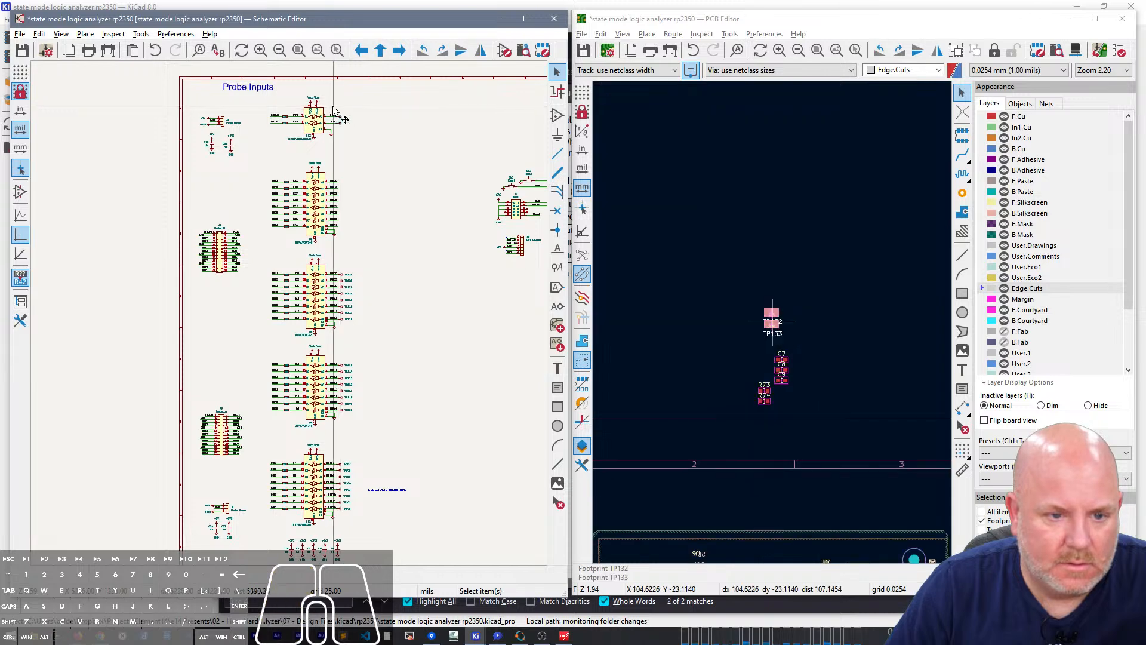
pyautogui.moveTo(376, 318); pyautogui.dragTo(343, 265)
pyautogui.press('Delete')
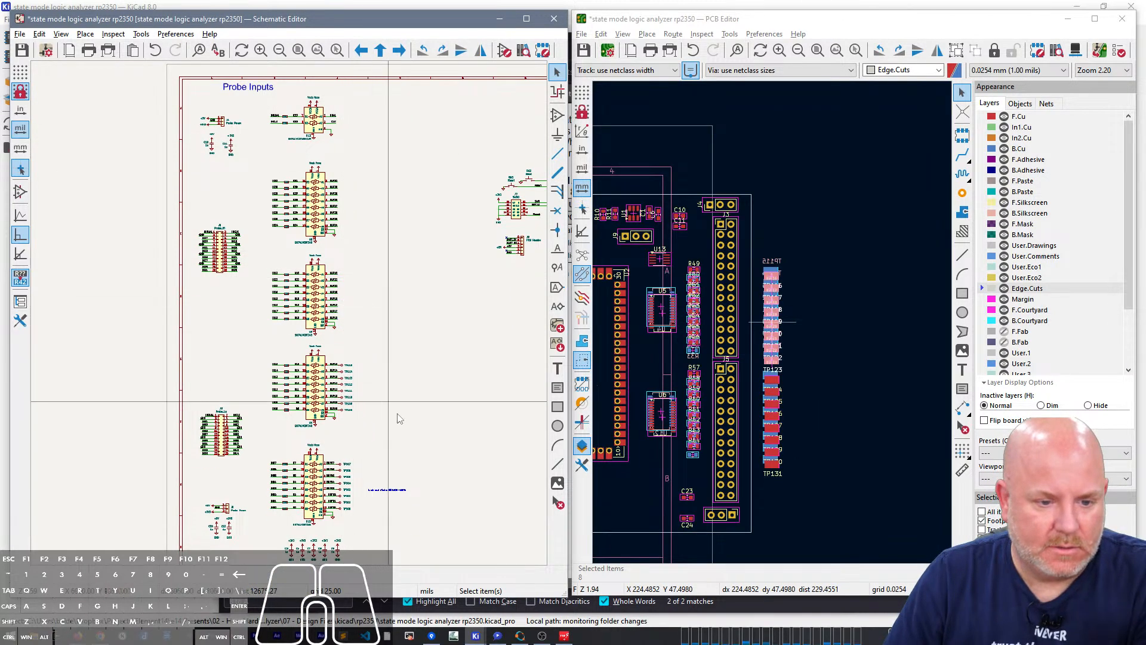
# Step: Delete the test points on the output nets of the two lower probe input buffers in the schematic
pyautogui.moveTo(405, 423); pyautogui.dragTo(423, 315, button='right')
pyautogui.moveTo(402, 310); pyautogui.dragTo(361, 241)
pyautogui.press('Delete')
pyautogui.moveTo(449, 334); pyautogui.dragTo(448, 281, button='right')
pyautogui.moveTo(373, 348); pyautogui.dragTo(359, 285)
pyautogui.press('Delete')
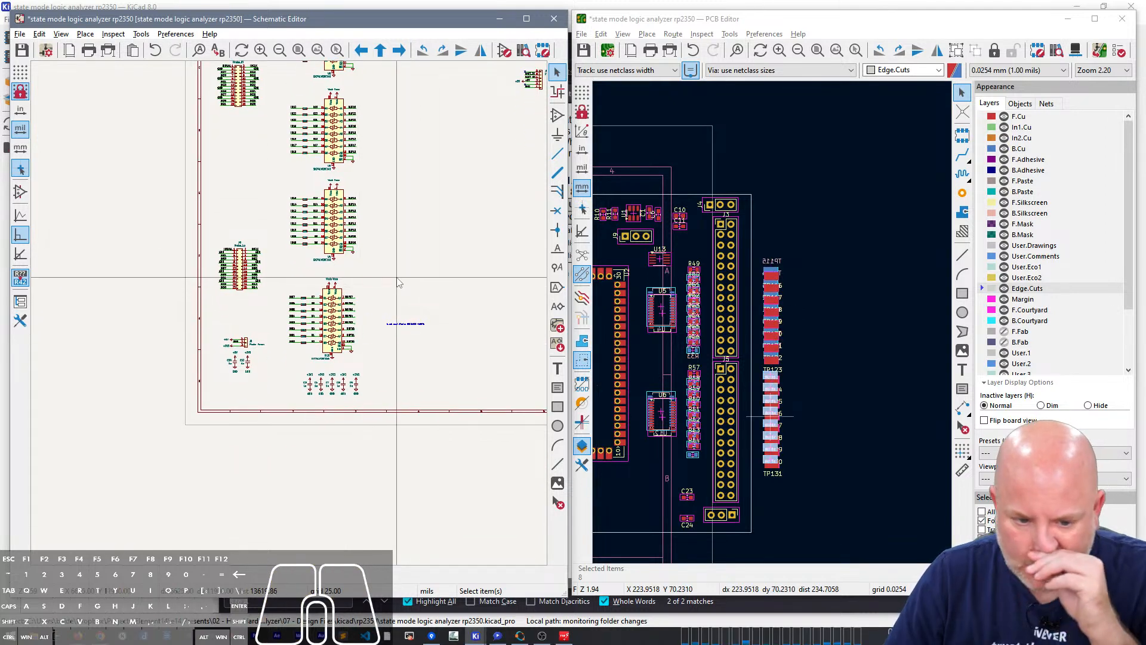
# Step: Save the schematic and update the PCB from it, removing the footprints of the deleted test points
pyautogui.hotkey('ctrl', 's')
pyautogui.press('F8')
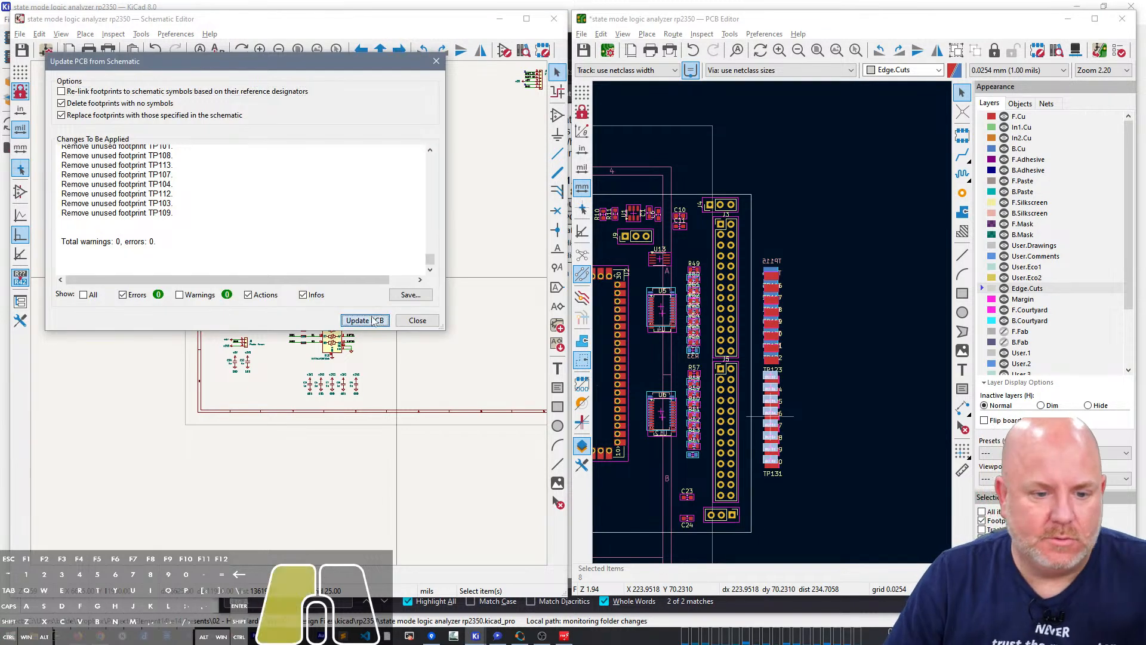
pyautogui.click(367, 316)
pyautogui.click(421, 318)
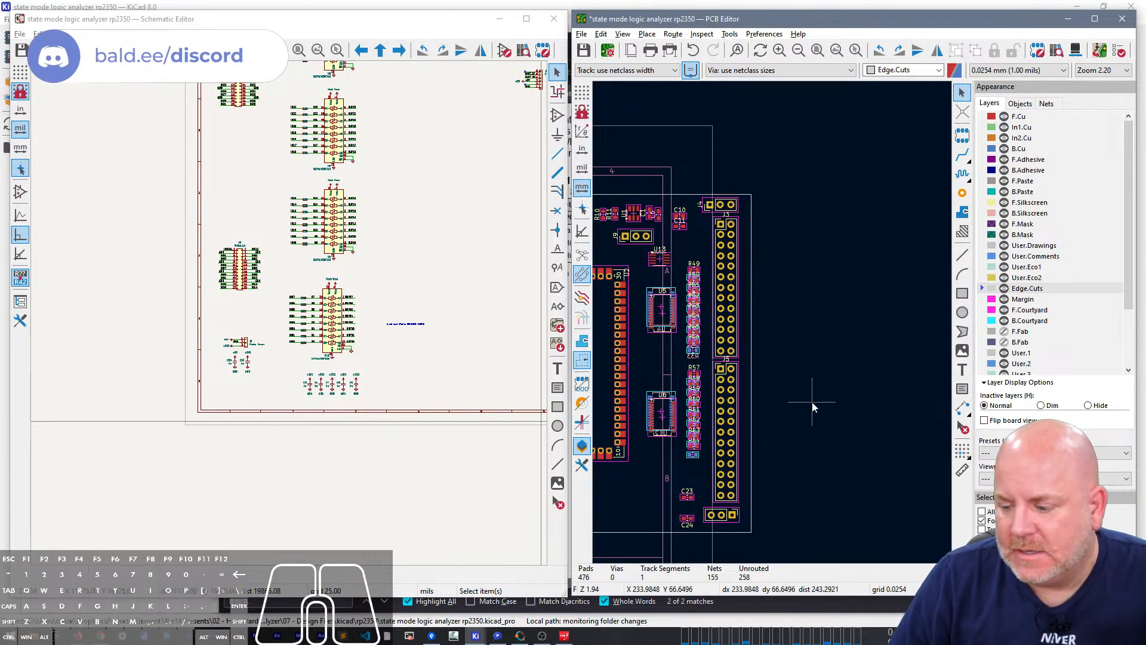
# Step: Examine the board from the probe headers to the USB-C side, and the surrounding area for footprints still left unplaced
pyautogui.scroll(-3, 775, 328)
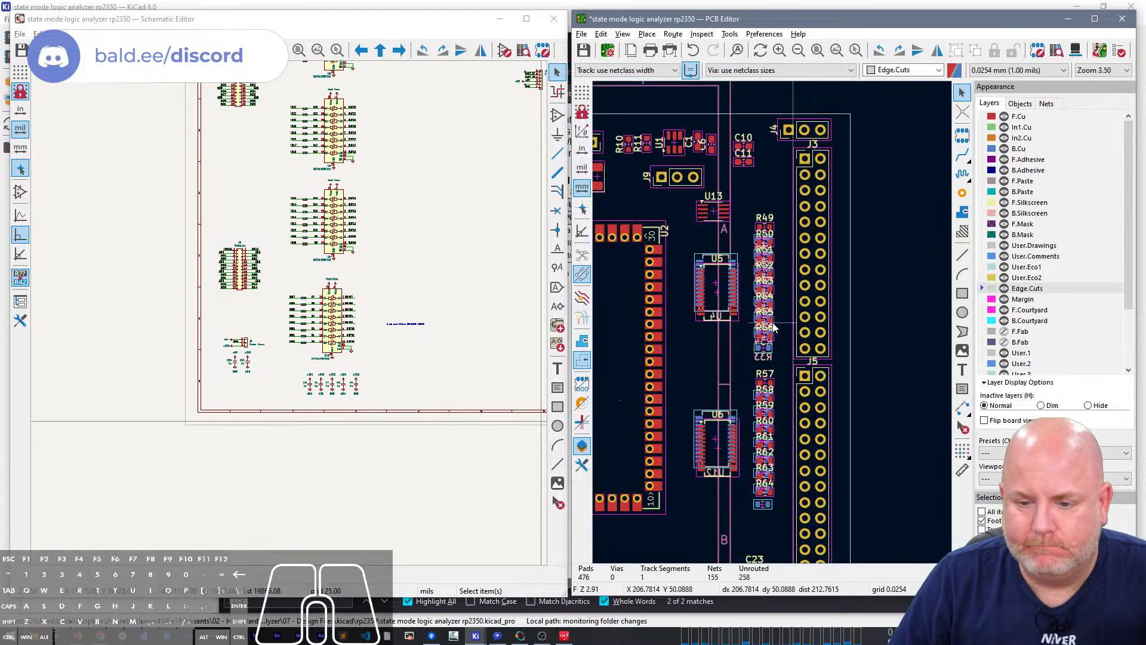
pyautogui.scroll(4, 773, 325)
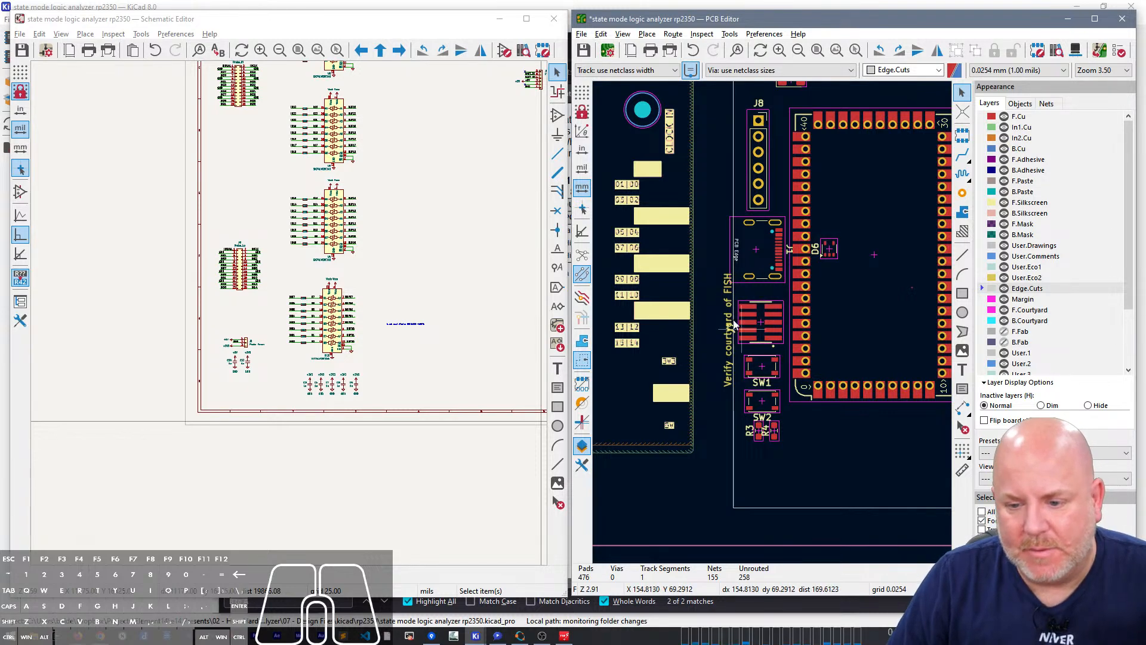
pyautogui.moveTo(846, 278); pyautogui.dragTo(798, 276, button='right')
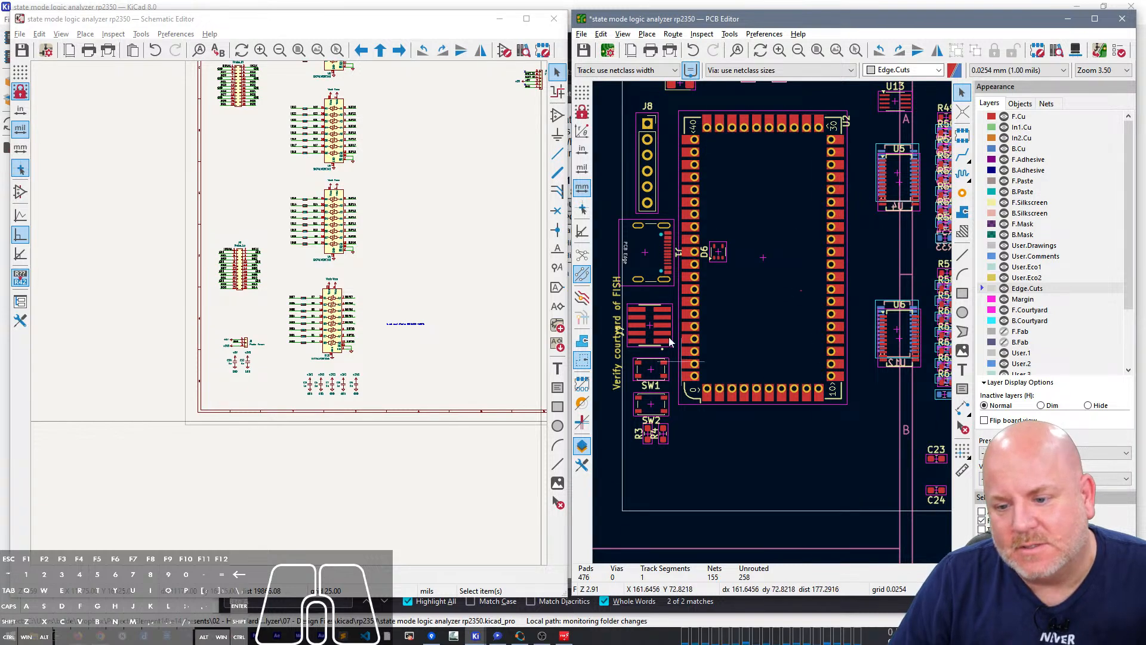
pyautogui.moveTo(849, 231); pyautogui.dragTo(718, 310, button='right')
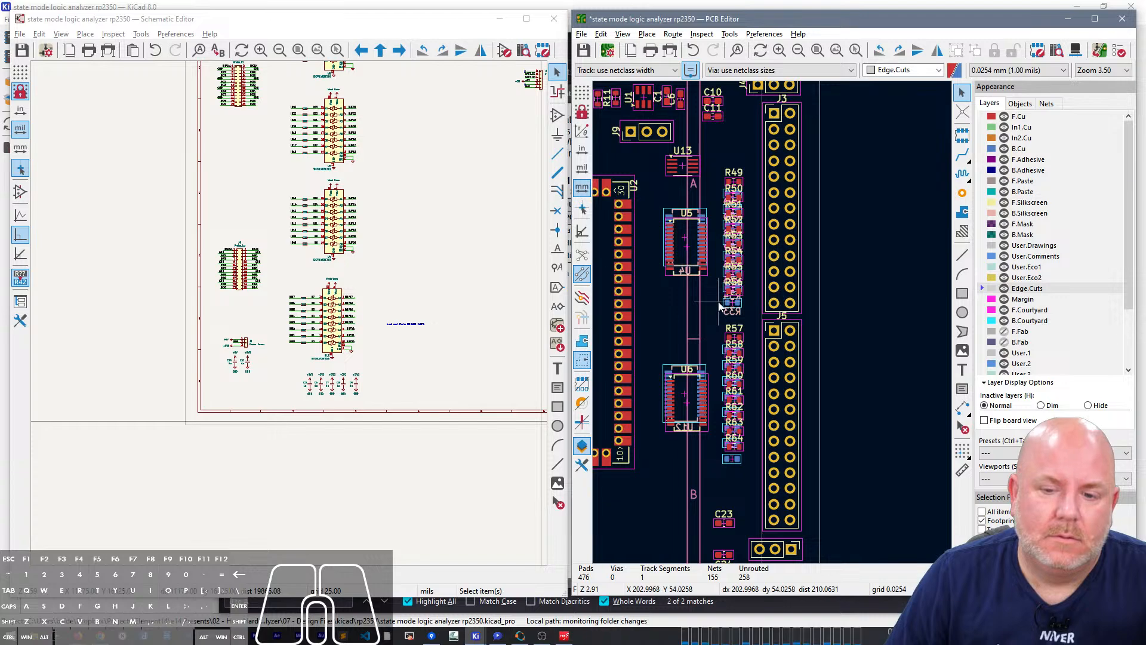
pyautogui.doubleClick(866, 15)
pyautogui.scroll(-8, 479, 322)
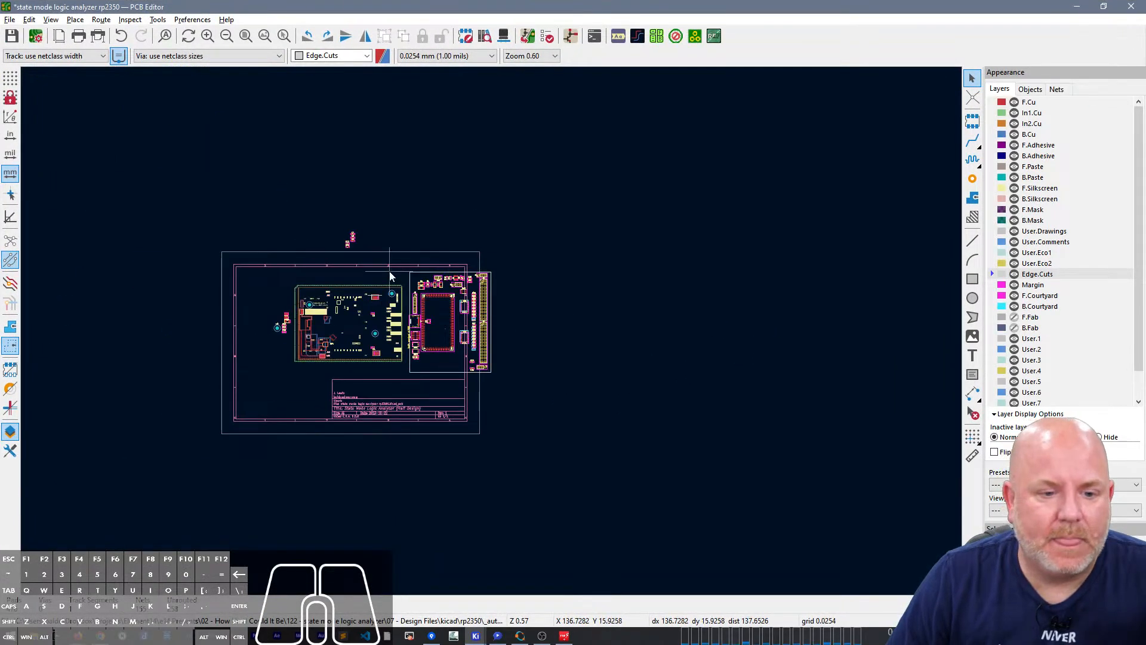
pyautogui.scroll(6, 348, 246)
pyautogui.doubleClick(547, 5)
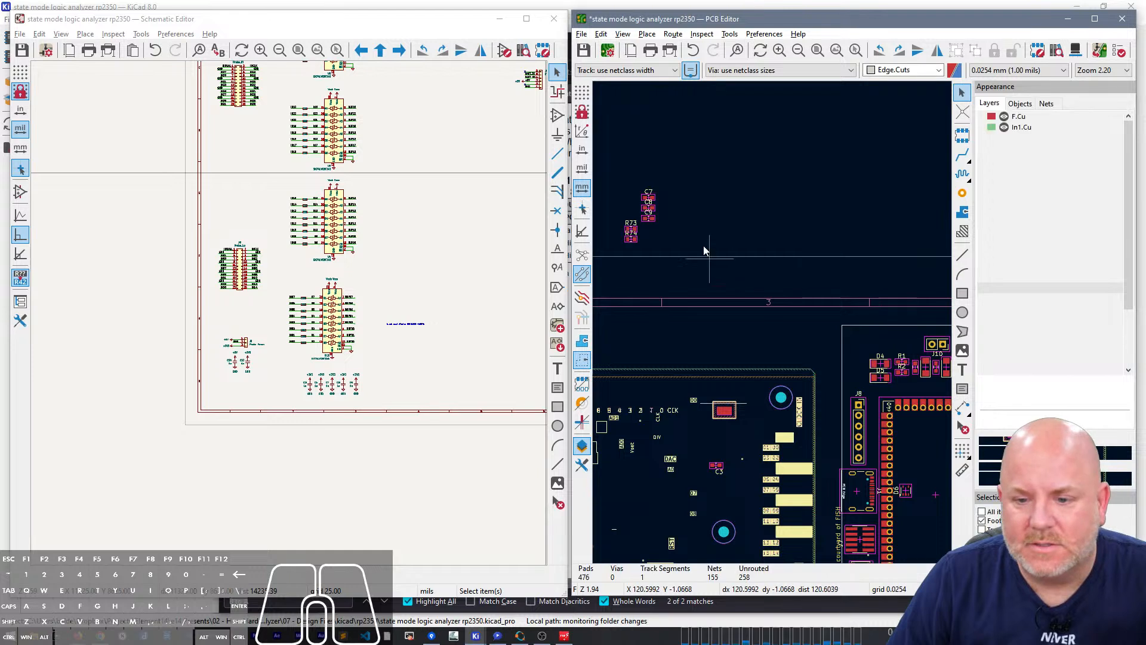
# Step: Move capacitors C7, C8 and C9 together onto the board, into the gap between U5 and U6
pyautogui.click(648, 209)
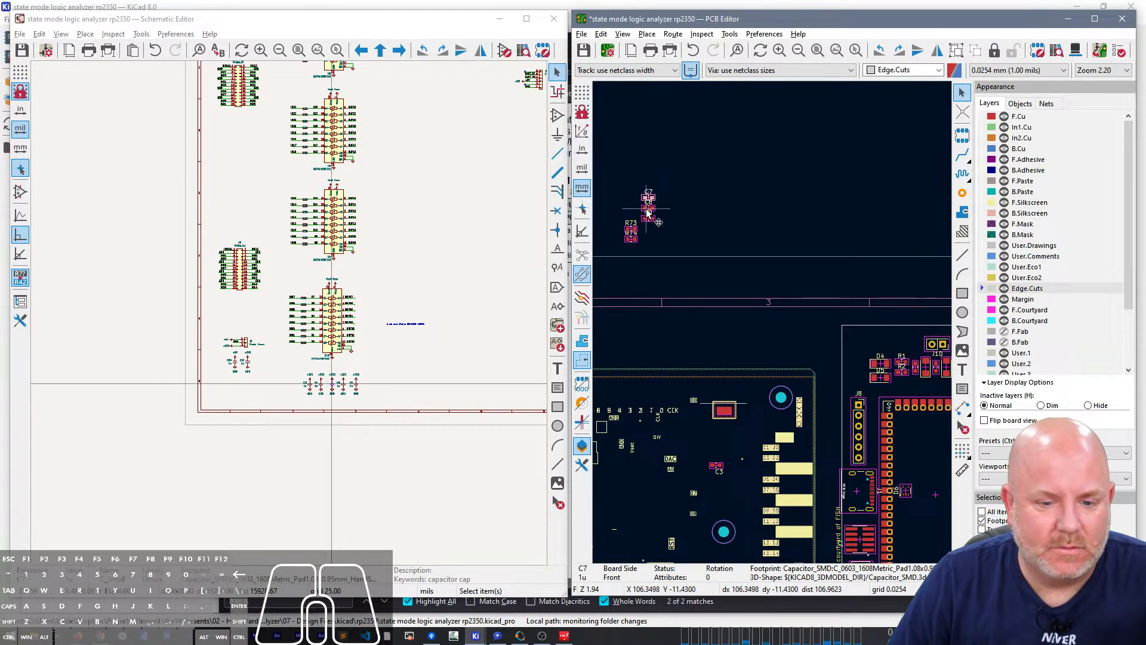
pyautogui.click(647, 220)
pyautogui.moveTo(663, 234); pyautogui.dragTo(639, 173)
pyautogui.press('m')
pyautogui.moveTo(751, 203); pyautogui.dragTo(603, 113, button='right')
pyautogui.moveTo(805, 152); pyautogui.dragTo(830, 155, button='right')
pyautogui.click(706, 370)
# Step: Identify R73 and R74 in the schematic and place both resistors beside U13, above the R49 resistor column
pyautogui.moveTo(648, 173); pyautogui.dragTo(777, 165, button='right')
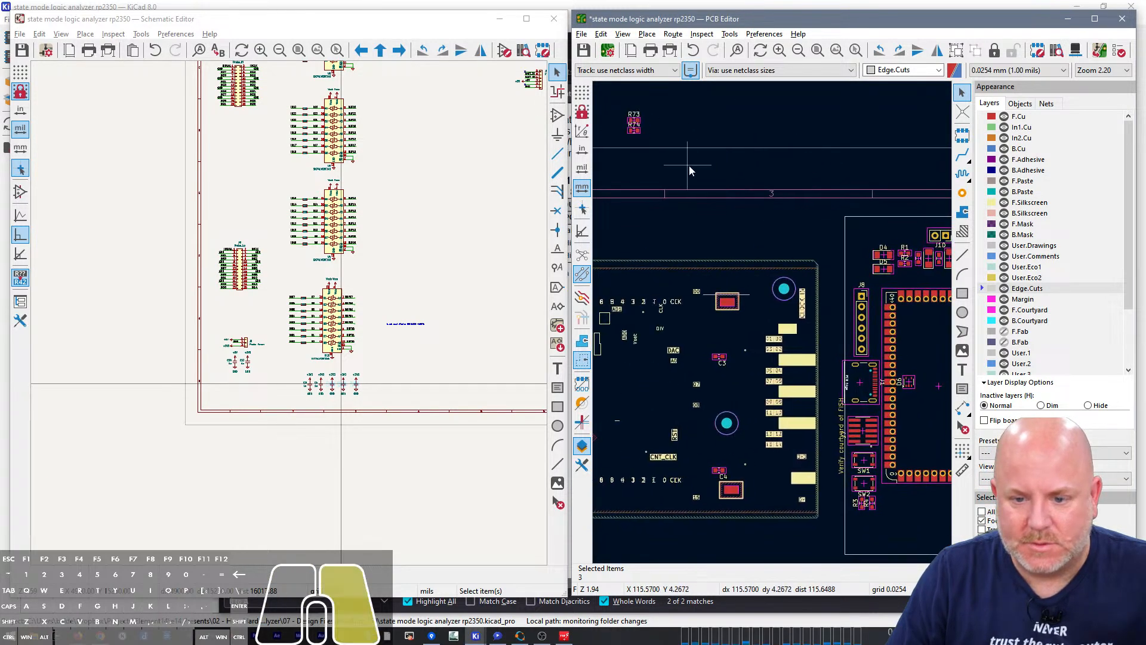
pyautogui.click(634, 123)
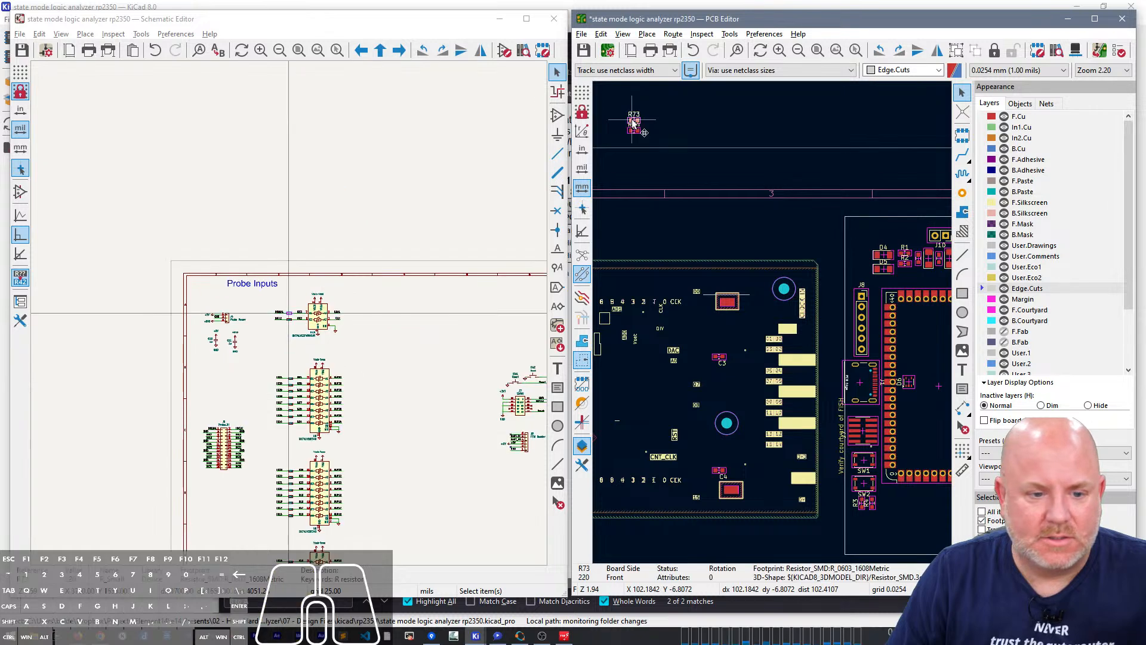
pyautogui.scroll(5, 290, 317)
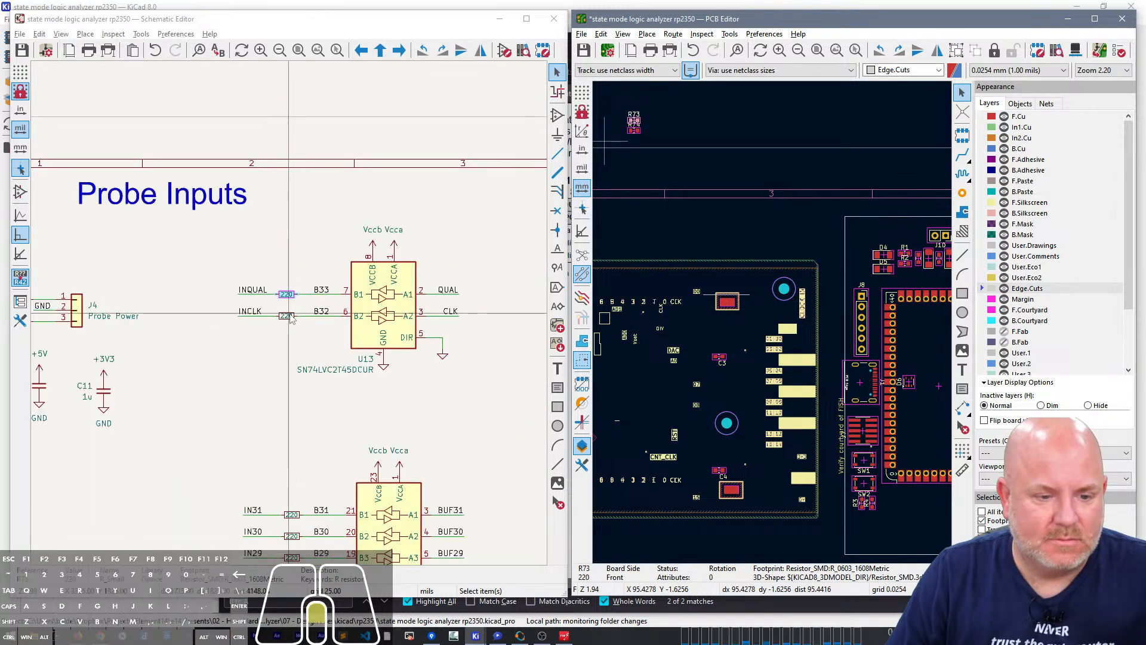
pyautogui.scroll(-3, 290, 318)
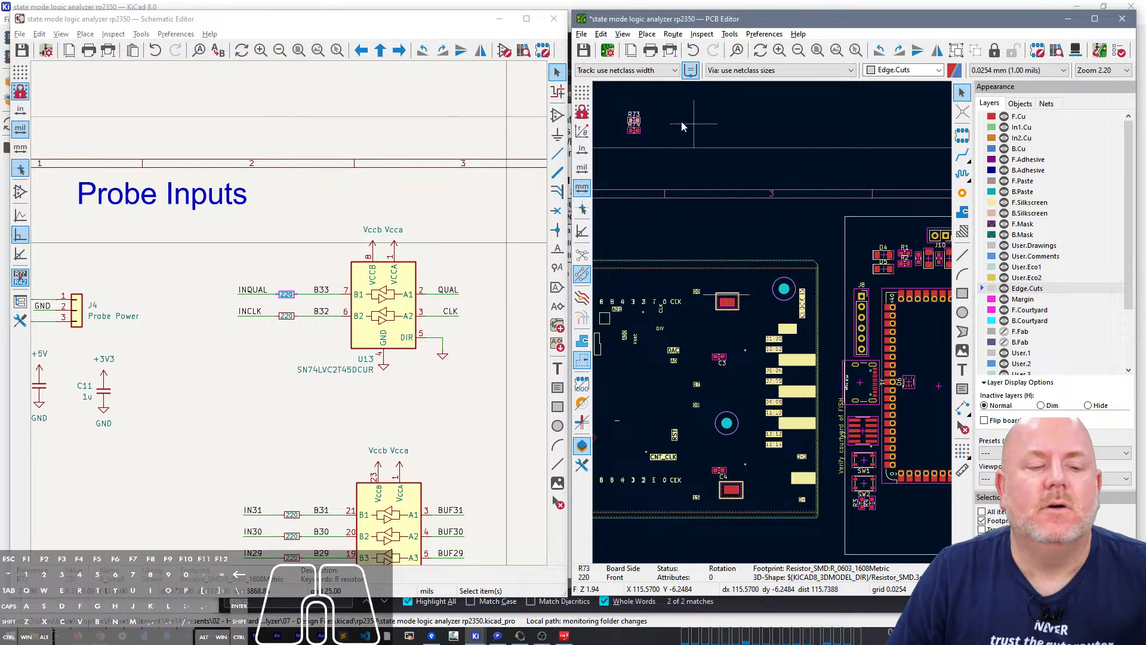
pyautogui.click(636, 131)
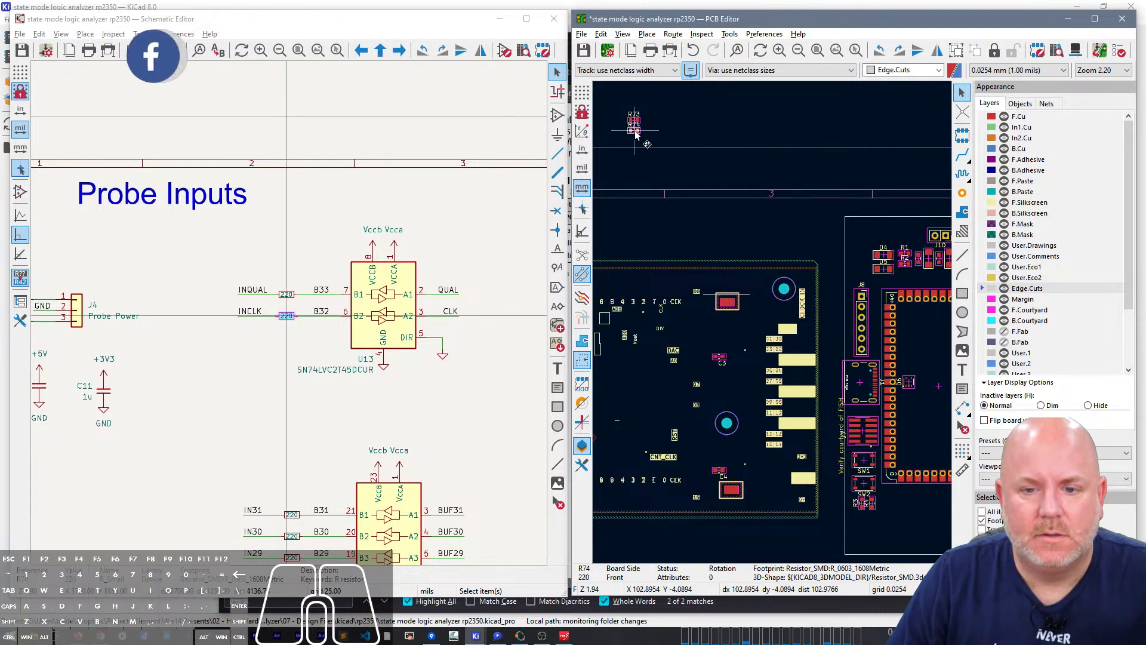
pyautogui.moveTo(653, 152); pyautogui.dragTo(816, 200)
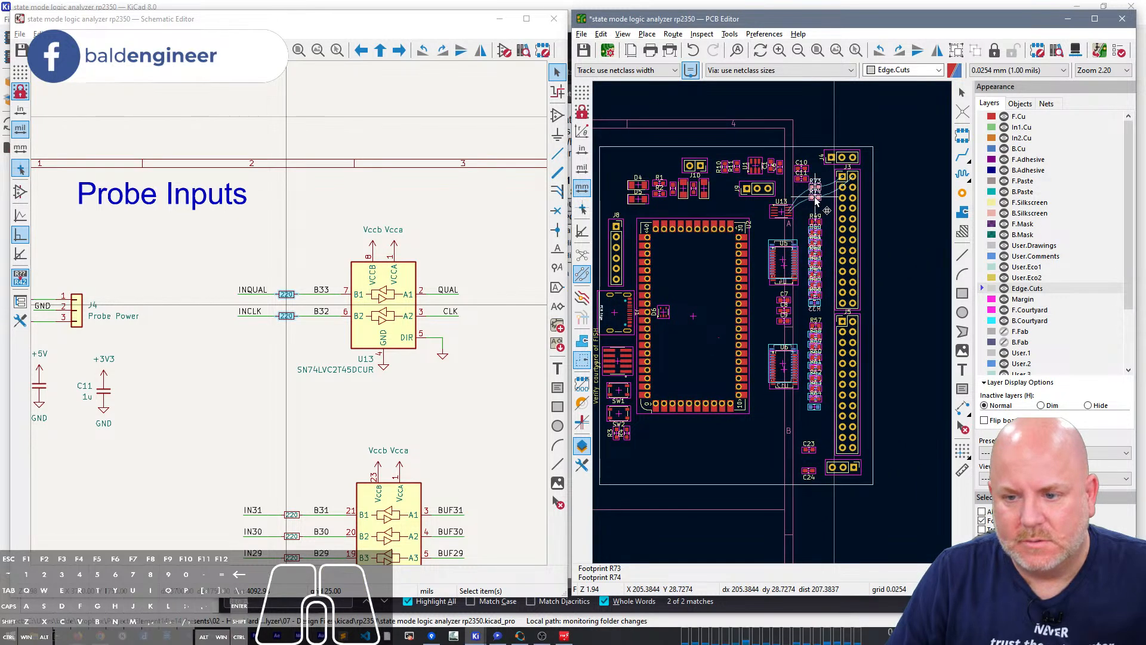
# Step: Place mounting holes H1, H2, H3 and H4 on the four corners of the board outline
pyautogui.scroll(-5, 774, 327)
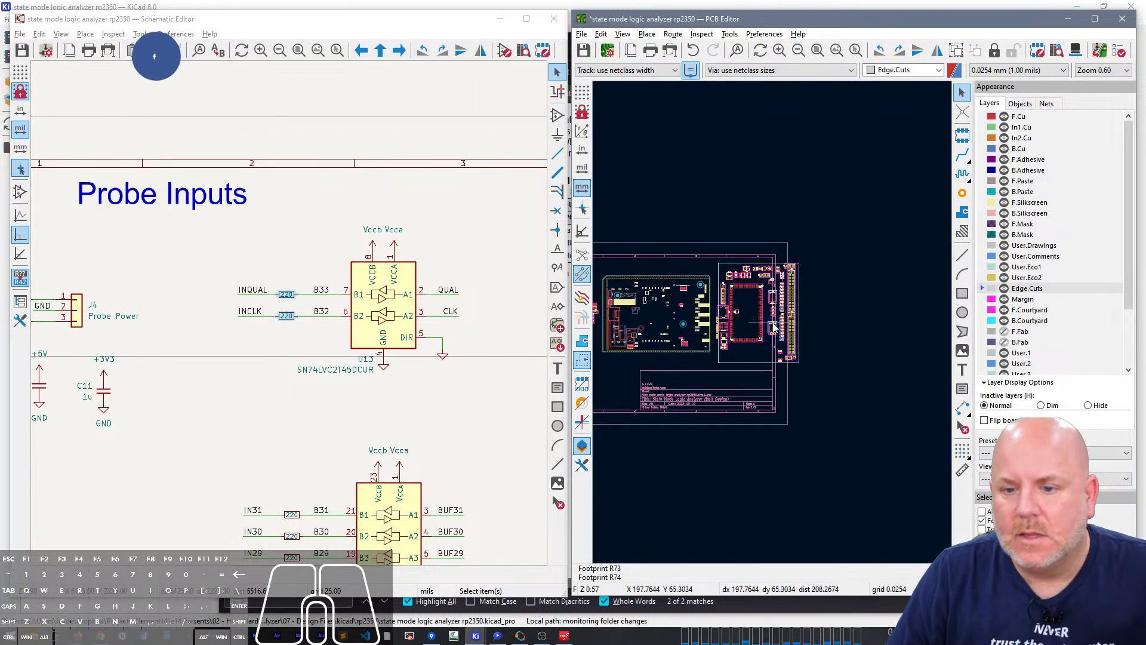
pyautogui.scroll(5, 773, 327)
pyautogui.scroll(-2, 773, 323)
pyautogui.moveTo(884, 324); pyautogui.dragTo(737, 298, button='right')
pyautogui.click(629, 314)
pyautogui.moveTo(629, 314); pyautogui.dragTo(838, 371)
pyautogui.moveTo(802, 261); pyautogui.dragTo(829, 224)
pyautogui.moveTo(679, 272); pyautogui.dragTo(843, 211)
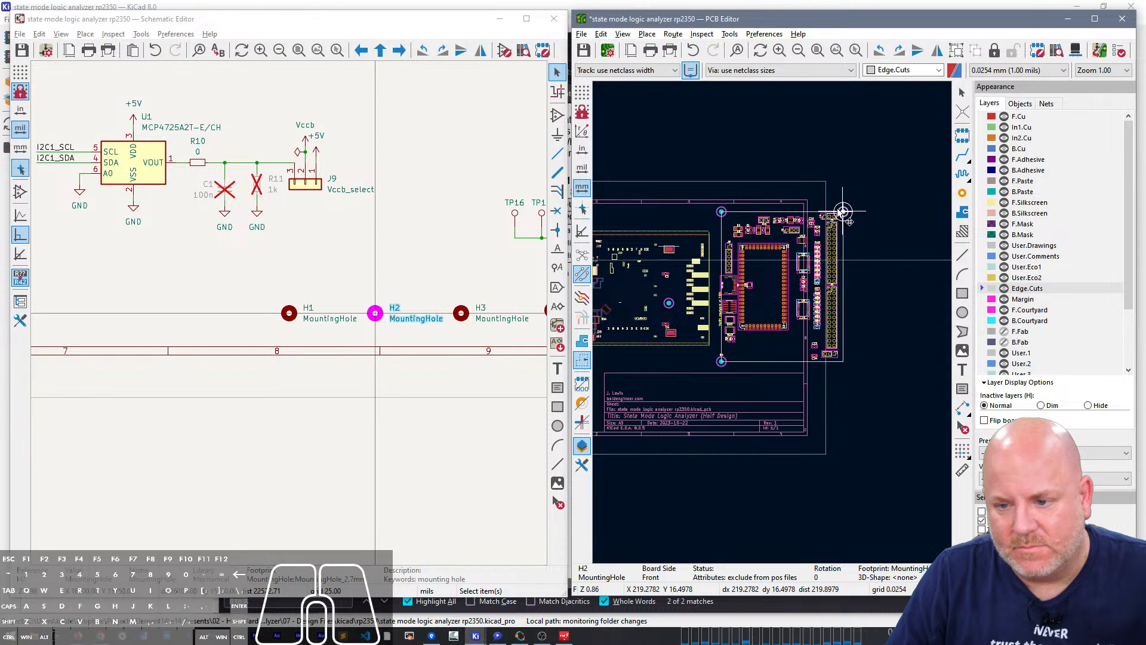
pyautogui.click(670, 304)
pyautogui.press('m')
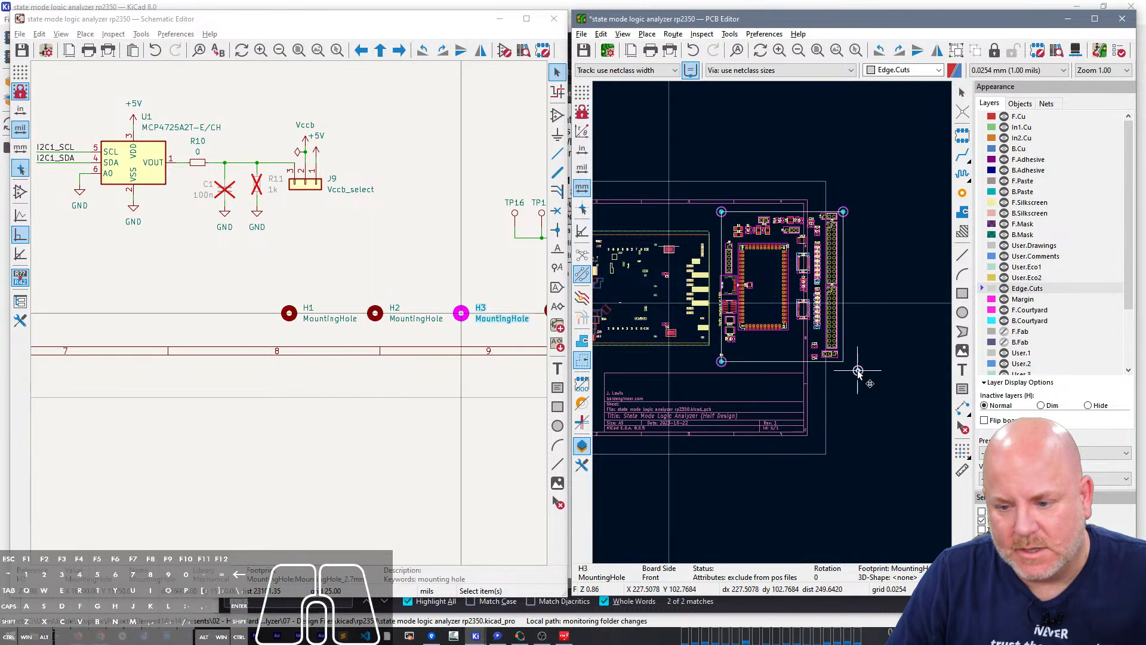
pyautogui.click(844, 363)
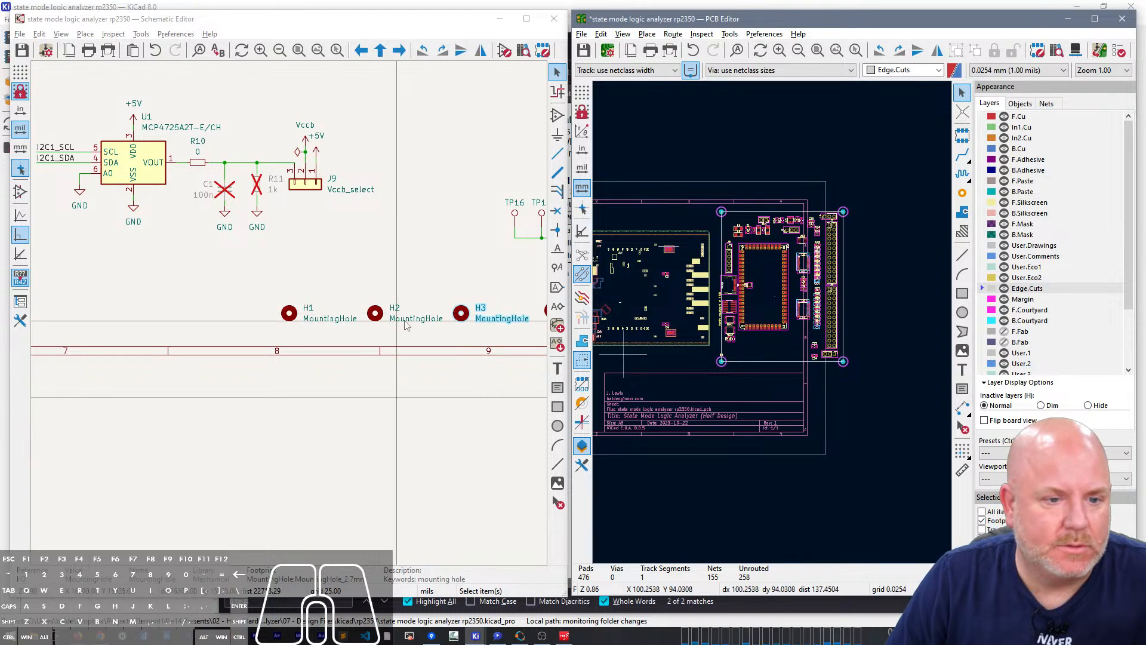
# Step: Move I2C test points TP21 and TP22 to the back side of the board, inside U2's outline just above D6
pyautogui.rightClick(654, 327)
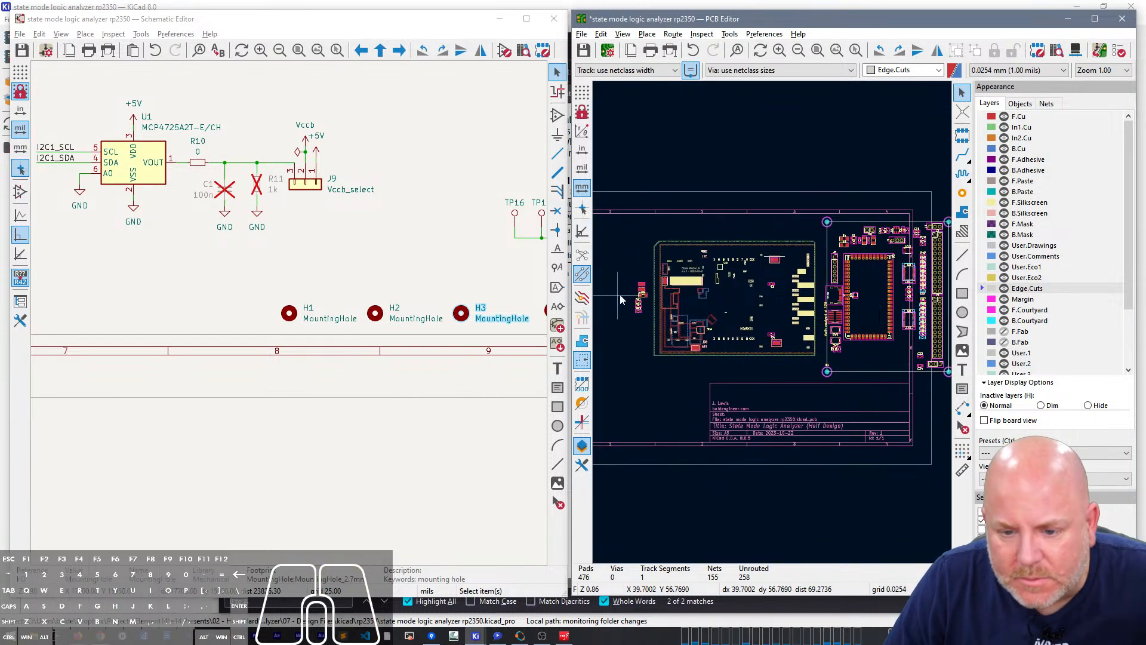
pyautogui.scroll(5, 654, 328)
pyautogui.click(746, 255)
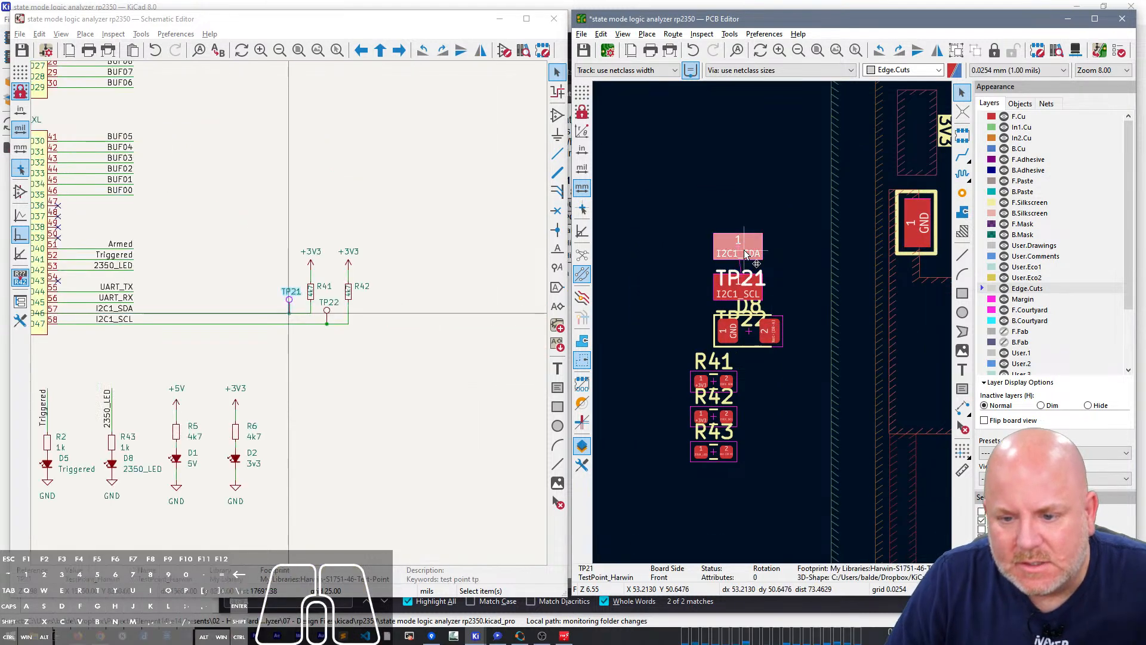
pyautogui.keyDown('shift'); pyautogui.click(725, 296); pyautogui.keyUp('shift')
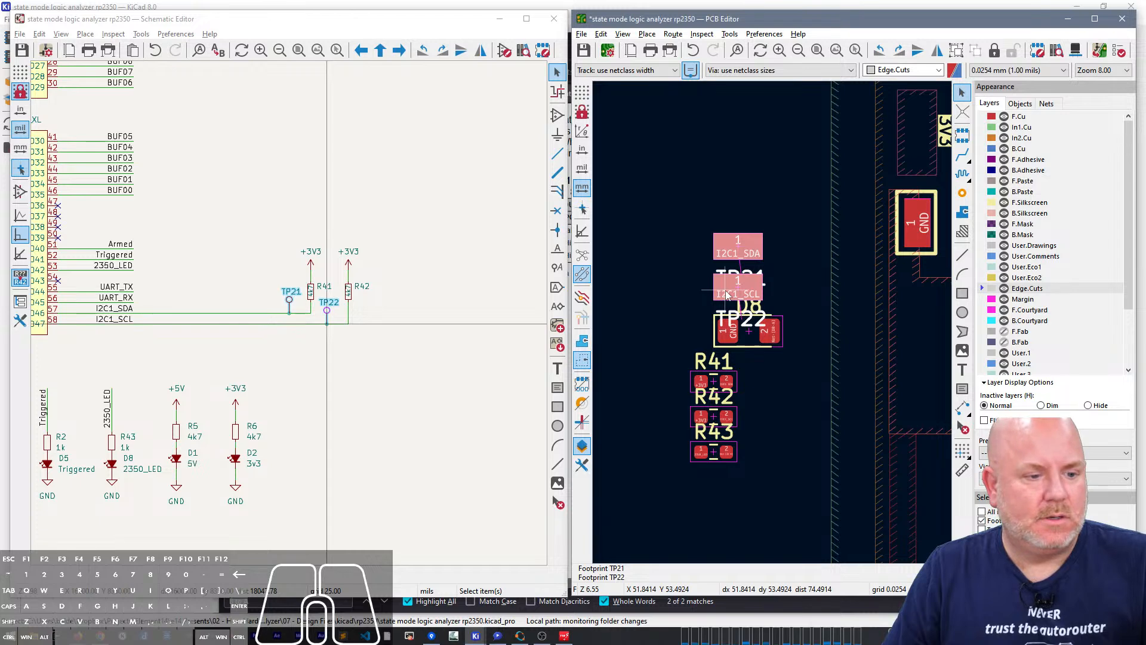
pyautogui.press('m')
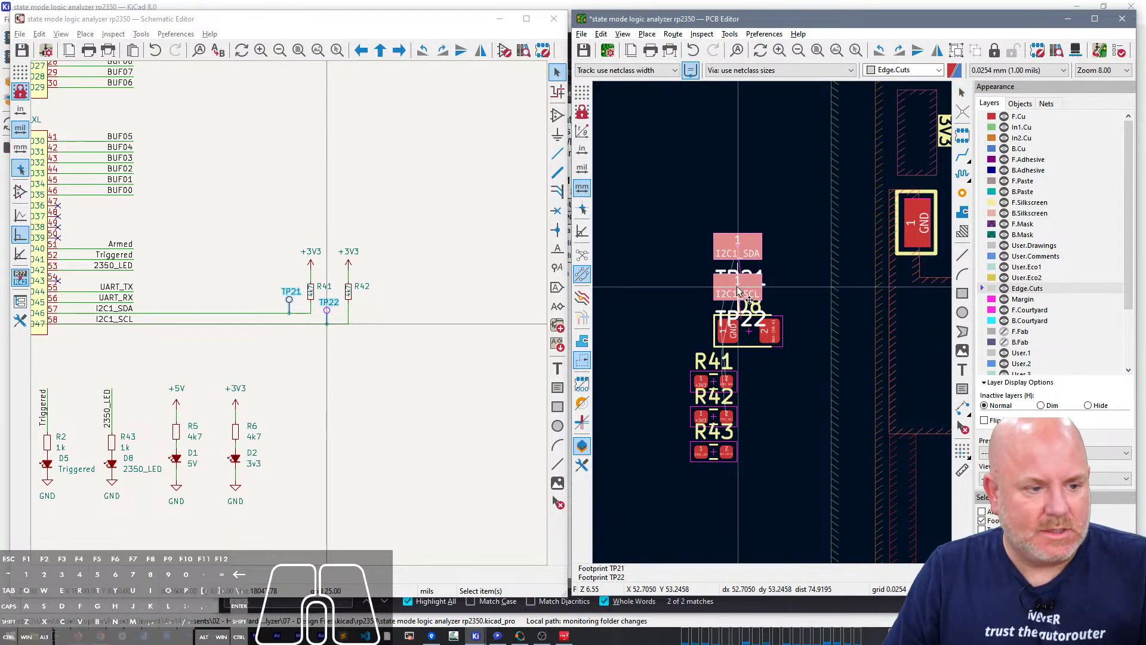
pyautogui.scroll(-4, 716, 293)
pyautogui.moveTo(677, 284); pyautogui.dragTo(597, 268, button='right')
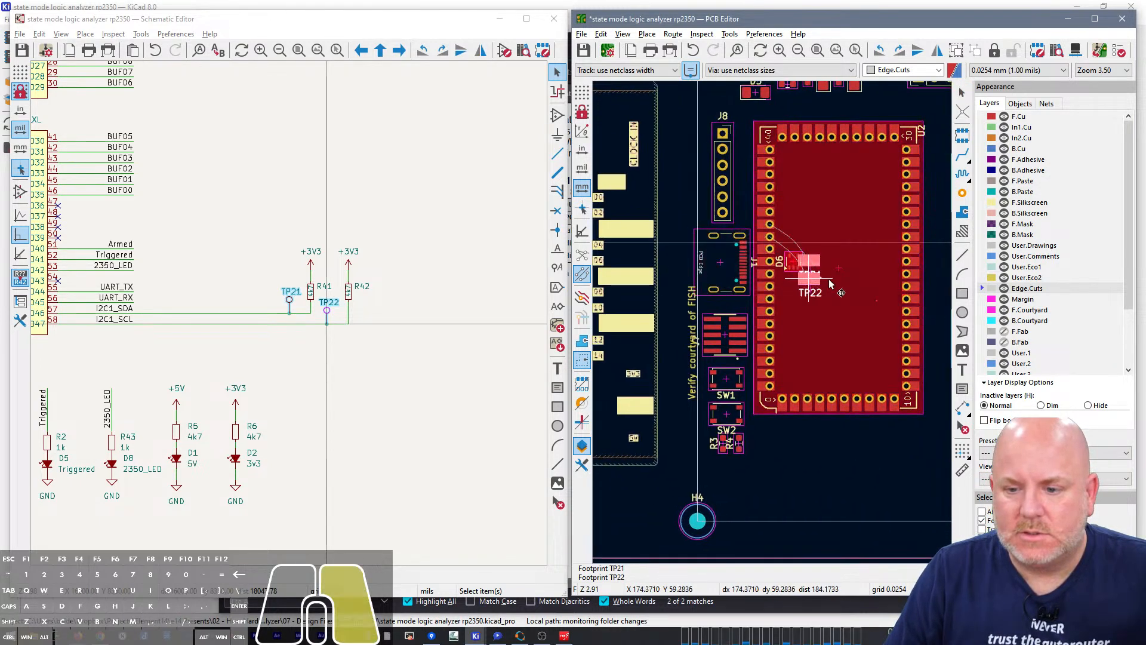
pyautogui.moveTo(842, 284); pyautogui.dragTo(688, 285, button='right')
pyautogui.moveTo(694, 245); pyautogui.dragTo(842, 287, button='right')
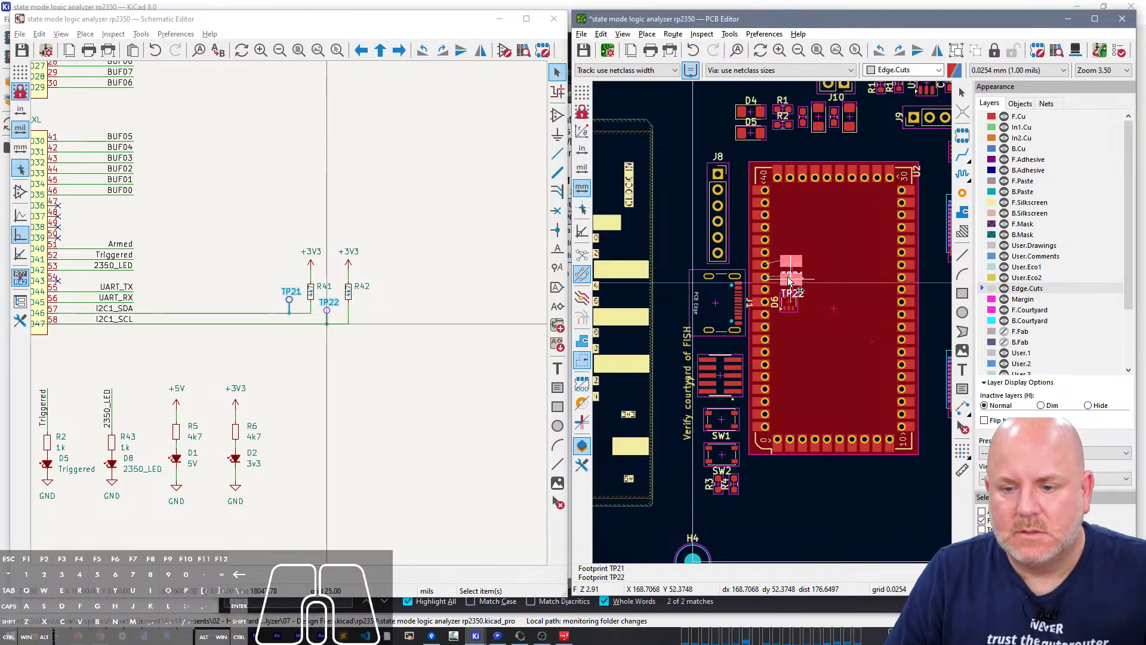
pyautogui.click(787, 275)
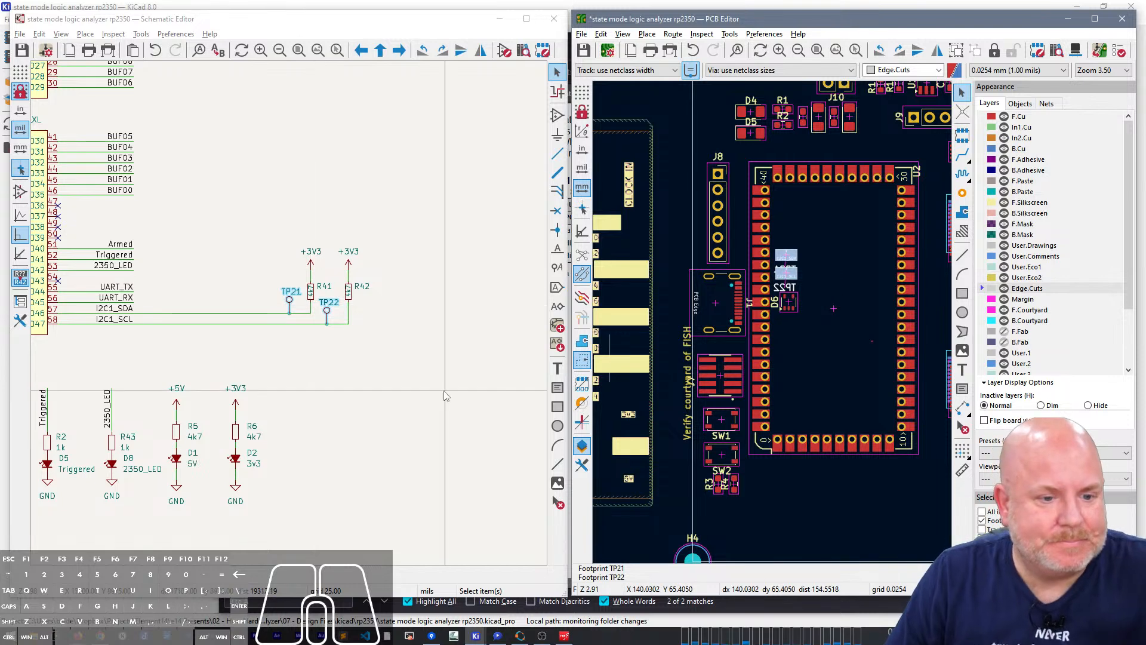
# Step: Place the I2C pull-up resistors R41 and R42 upright on the board, one above the other between J8 and U2
pyautogui.click(311, 295)
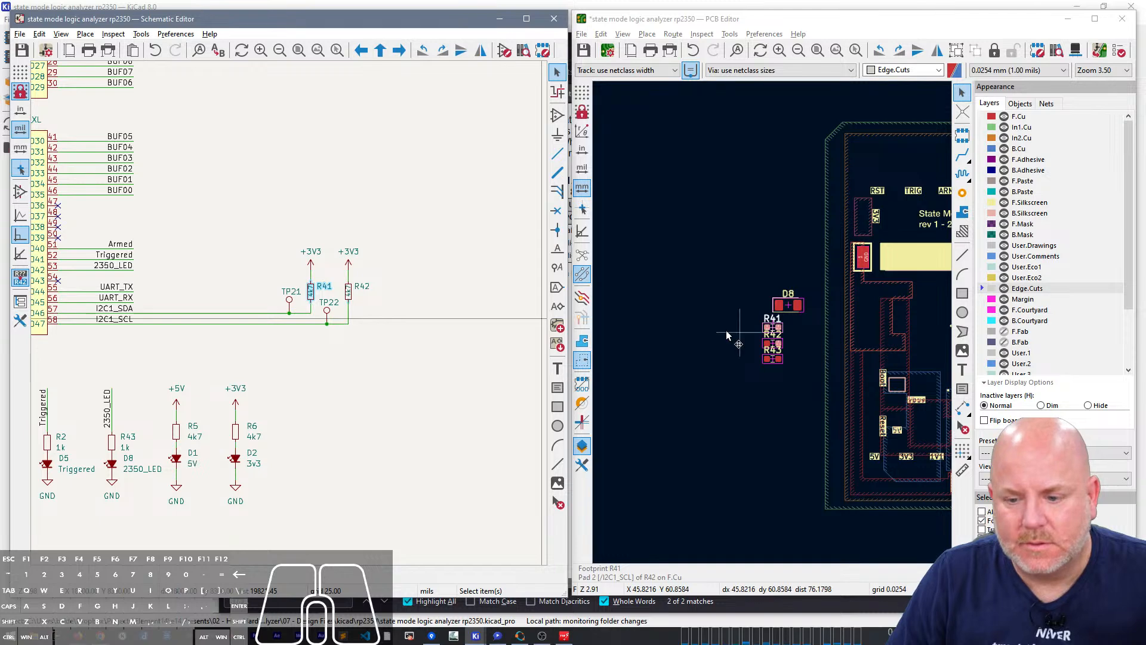
pyautogui.keyDown('shift'); pyautogui.click(773, 343); pyautogui.keyUp('shift')
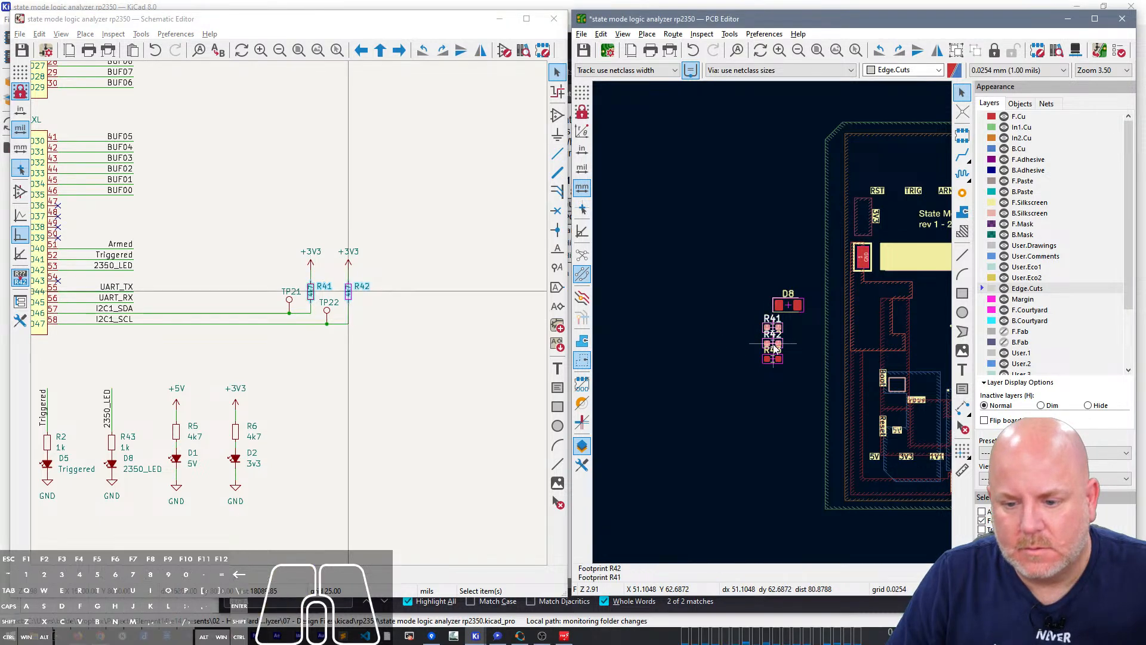
pyautogui.press('m')
pyautogui.moveTo(901, 319); pyautogui.dragTo(696, 303, button='right')
pyautogui.moveTo(940, 295); pyautogui.dragTo(620, 275, button='right')
pyautogui.moveTo(759, 301); pyautogui.dragTo(704, 358, button='right')
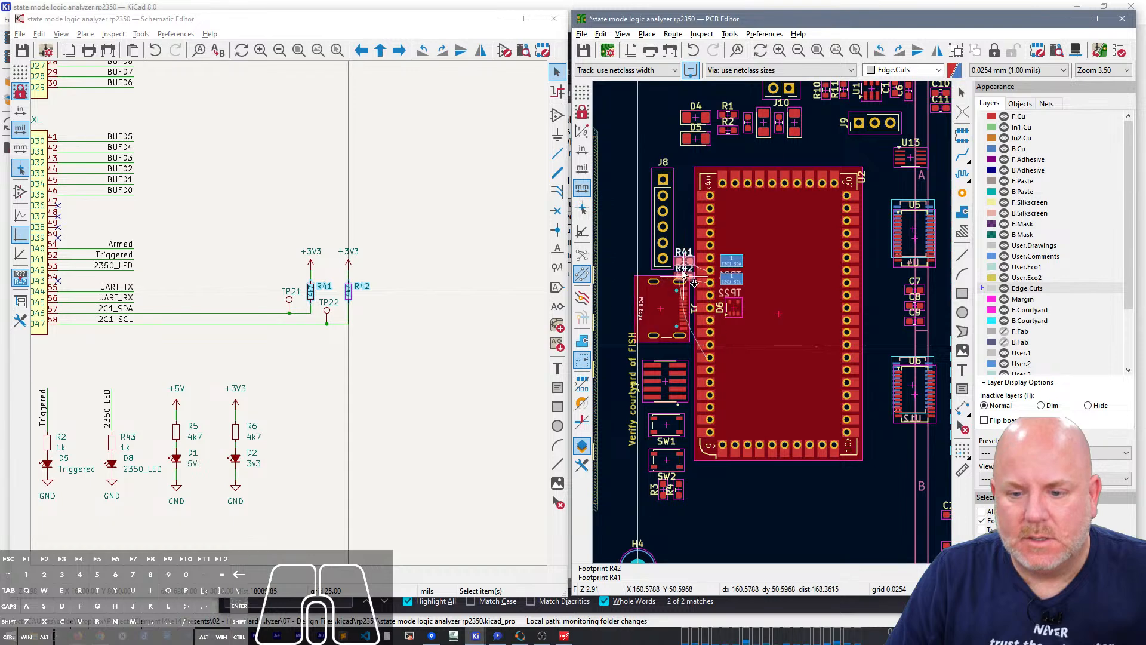
pyautogui.scroll(2, 686, 272)
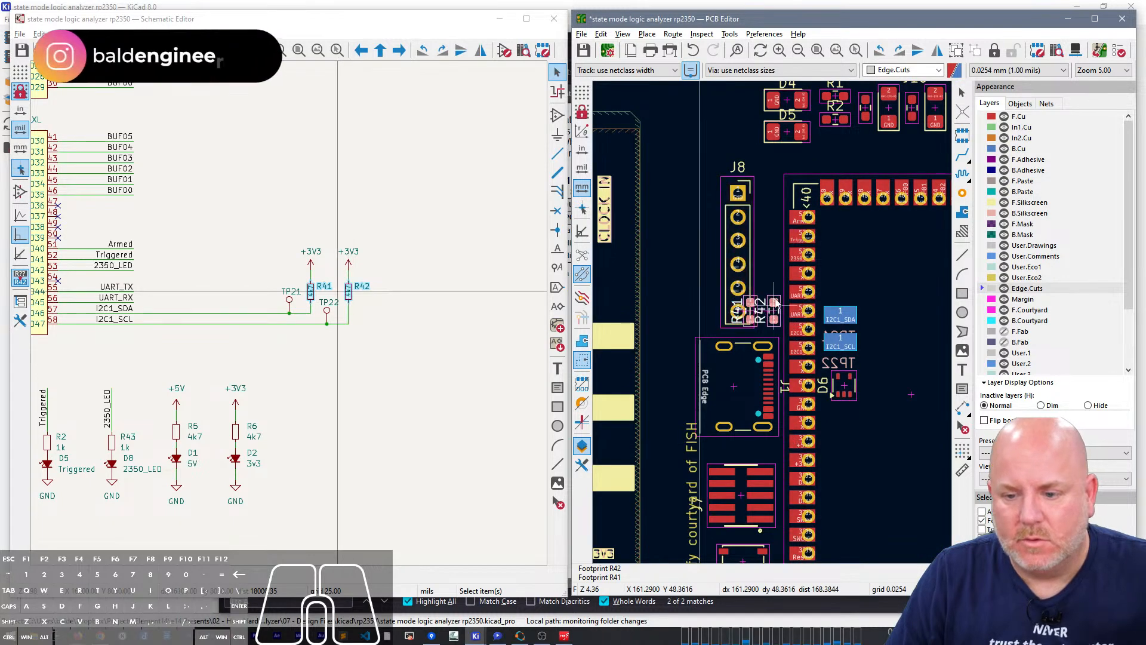
pyautogui.click(760, 314)
pyautogui.press('m')
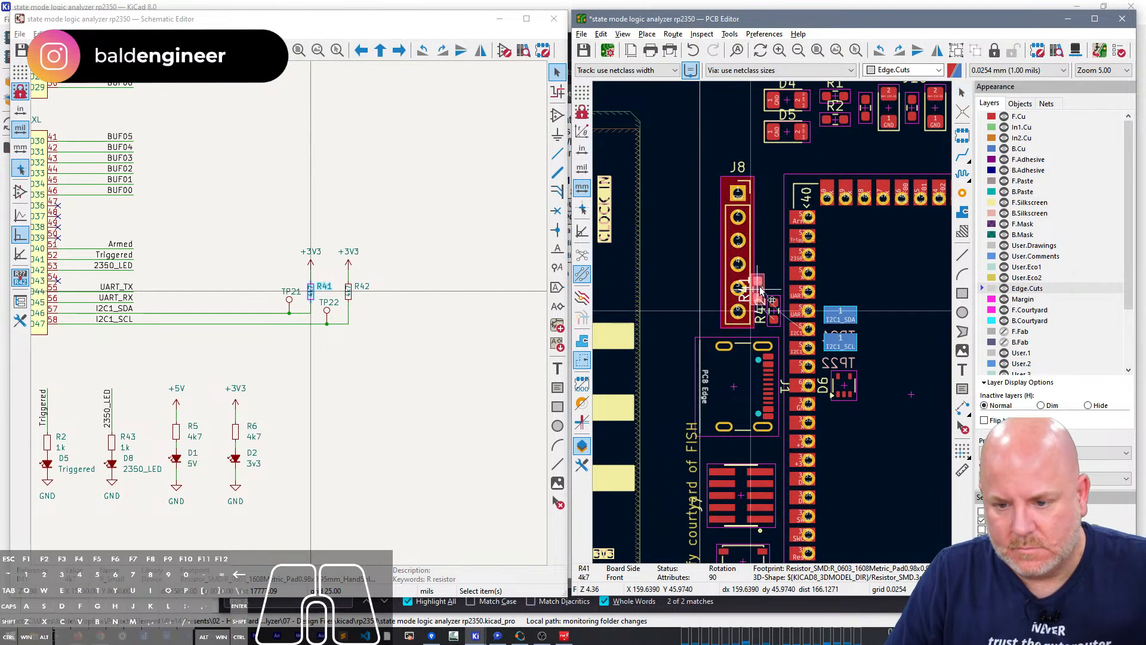
pyautogui.click(773, 276)
# Step: Move resistor R43 and LED D8 onto the board's upper-left corner, beside D4 and D5 and above J8
pyautogui.scroll(-5, 732, 345)
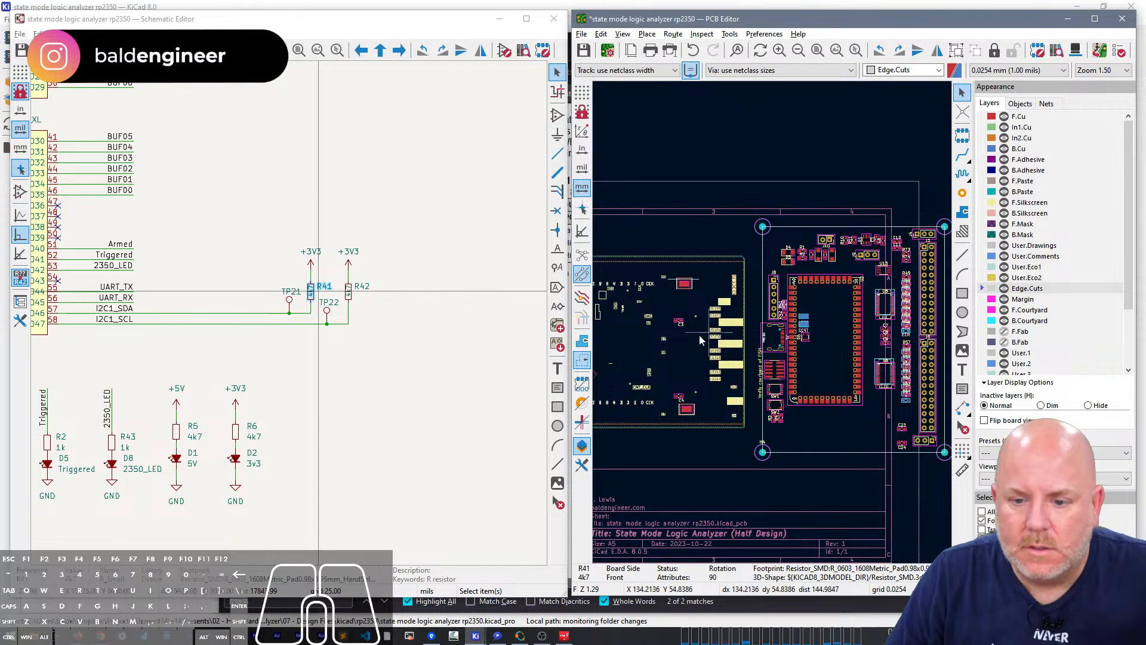
pyautogui.click(652, 320)
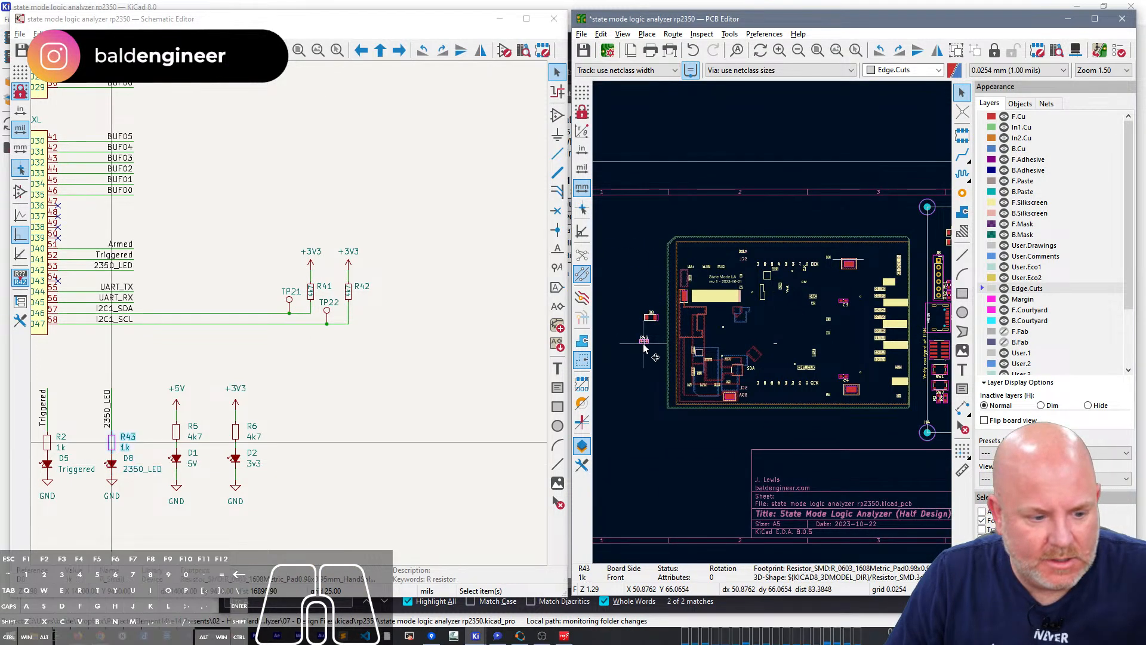
pyautogui.click(645, 339)
pyautogui.click(662, 353)
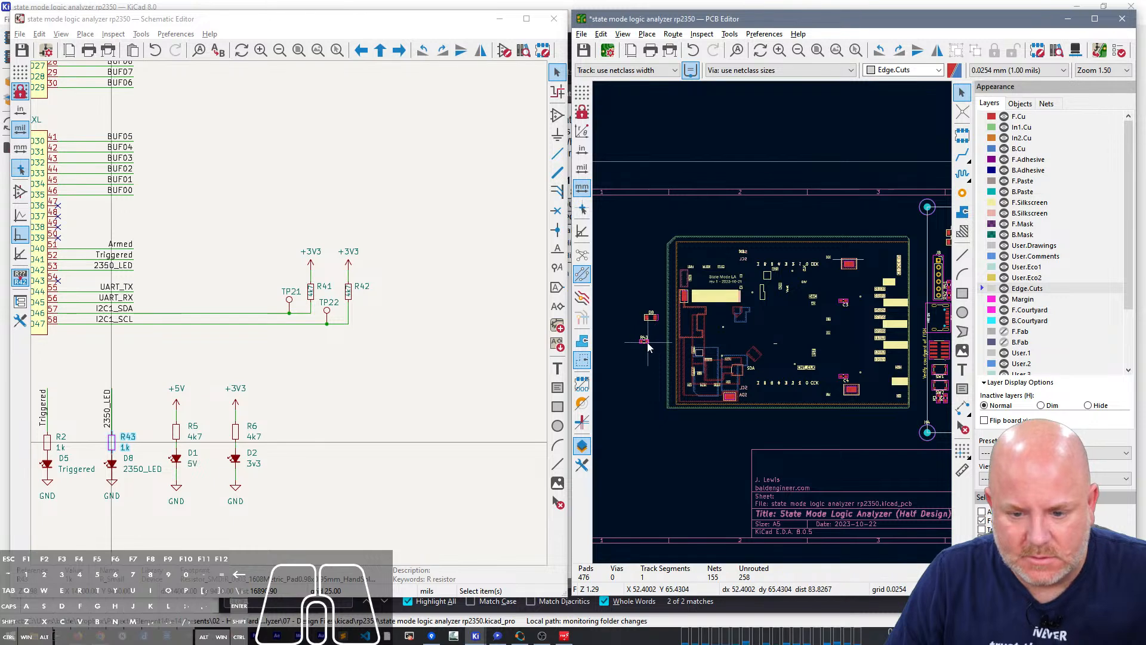
pyautogui.press('m')
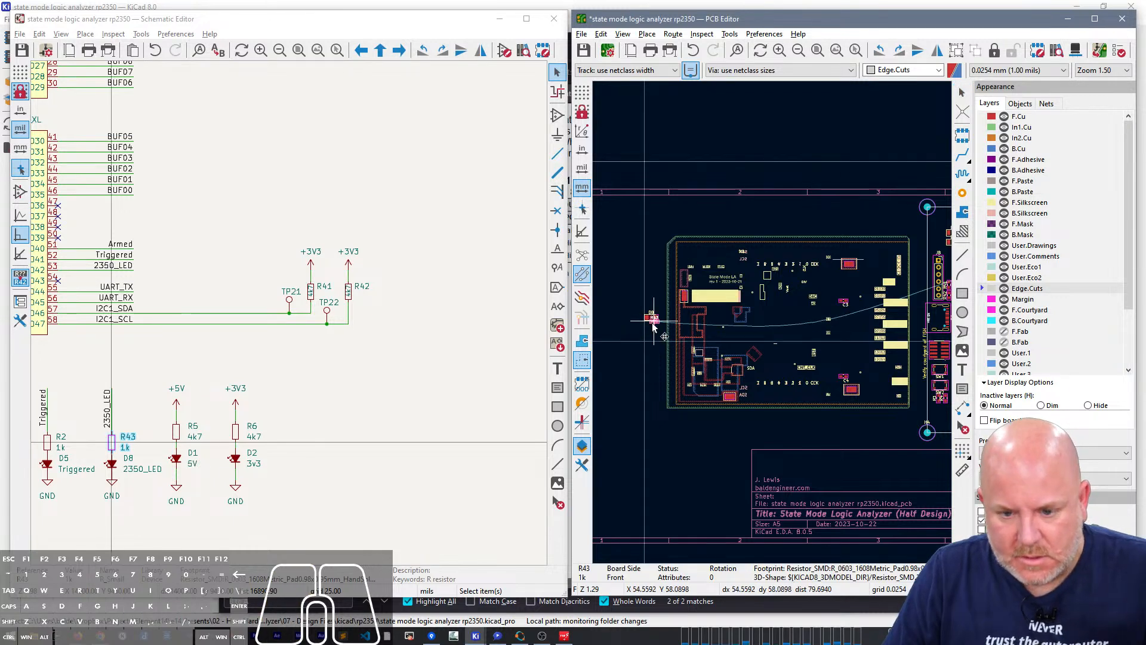
pyautogui.click(651, 322)
pyautogui.press('m')
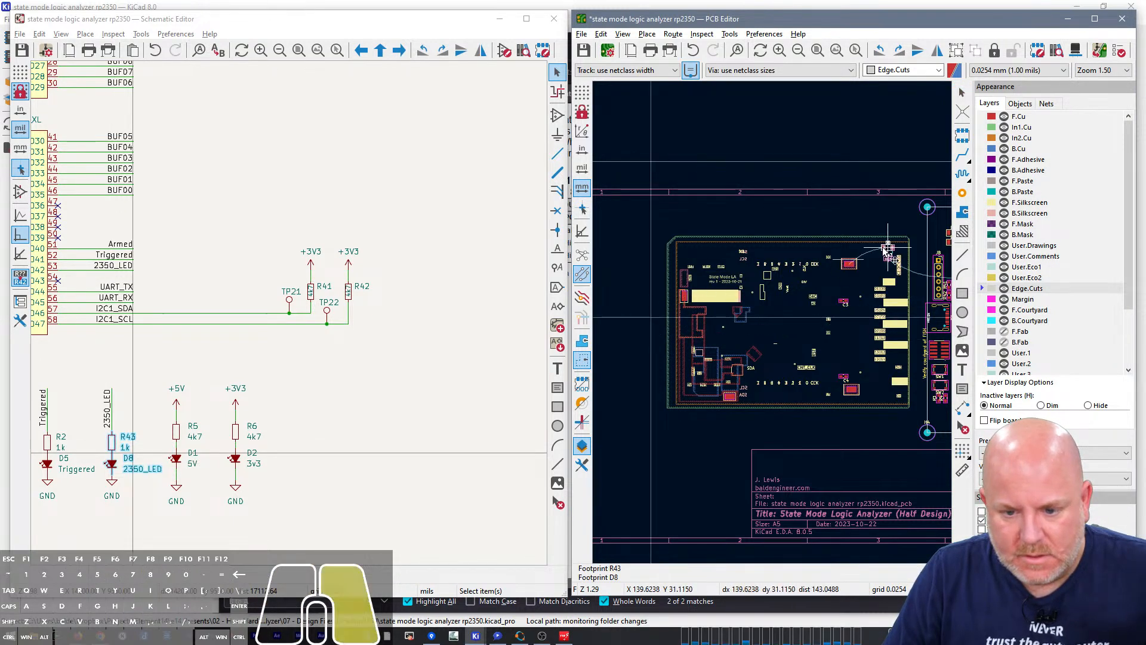
pyautogui.moveTo(890, 249); pyautogui.dragTo(687, 266, button='right')
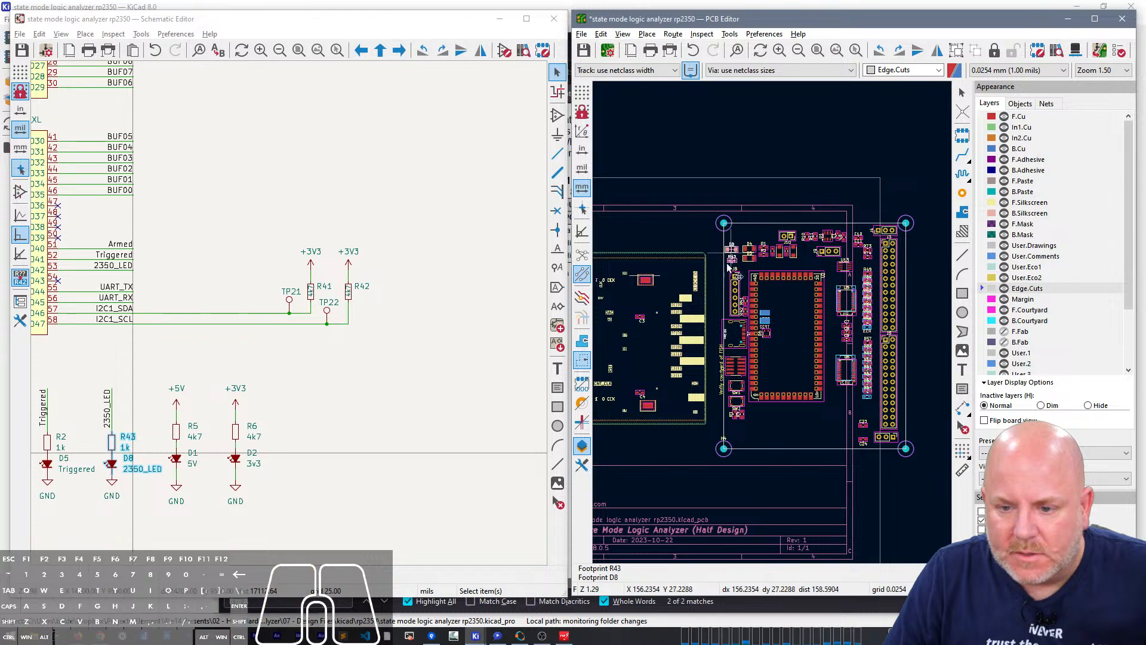
pyautogui.click(733, 257)
# Step: Select the GND test points TP16 to TP19 via the schematic and move them onto the board below U2
pyautogui.moveTo(694, 405); pyautogui.dragTo(773, 378, button='middle')
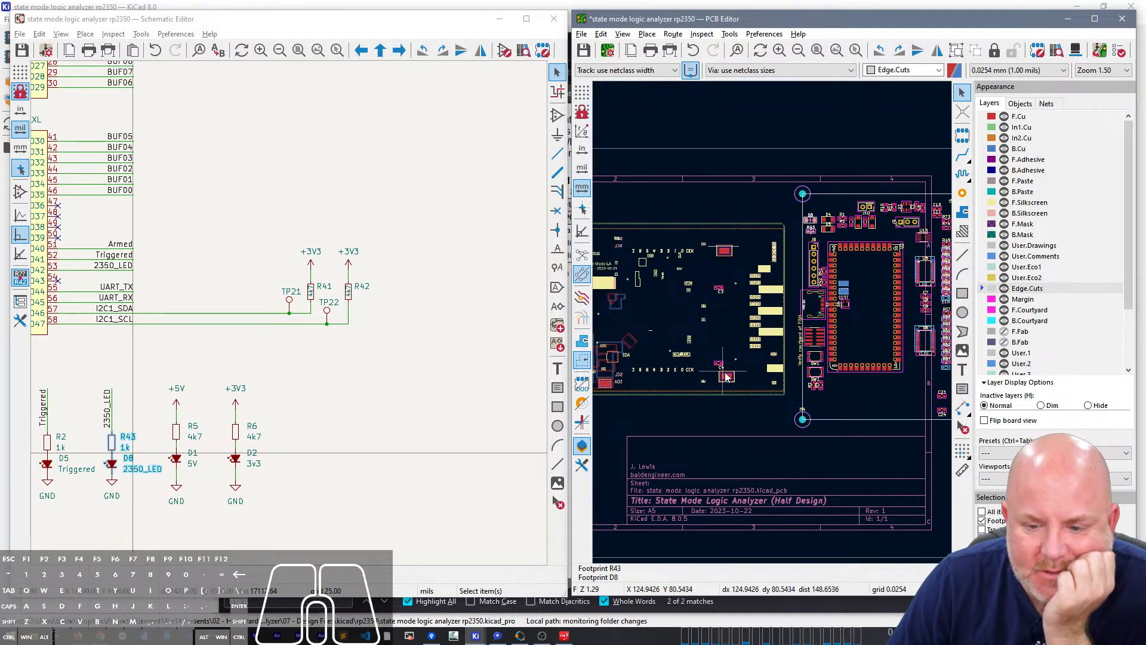
pyautogui.click(726, 375)
pyautogui.click(357, 306)
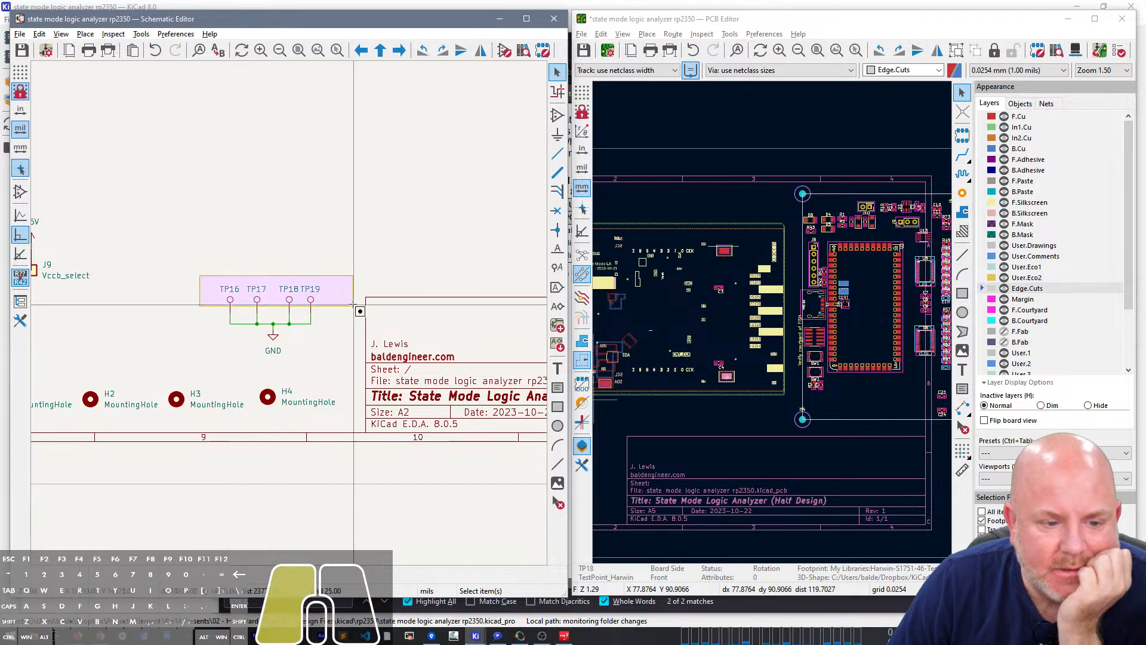
pyautogui.doubleClick(792, 18)
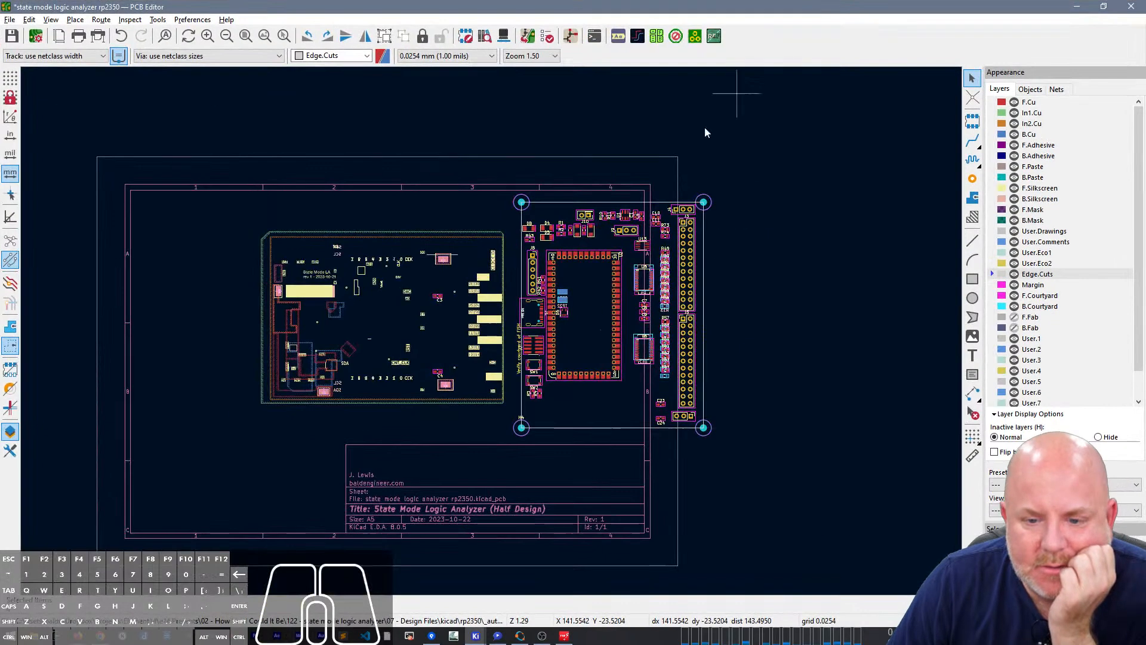
pyautogui.press('m')
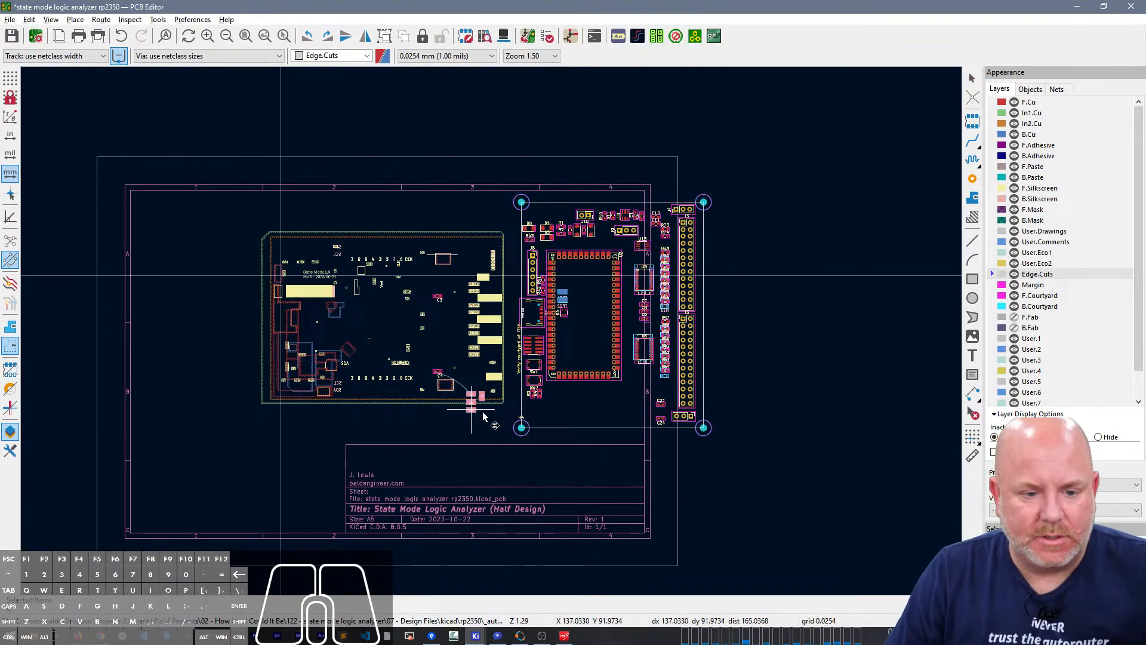
pyautogui.click(559, 421)
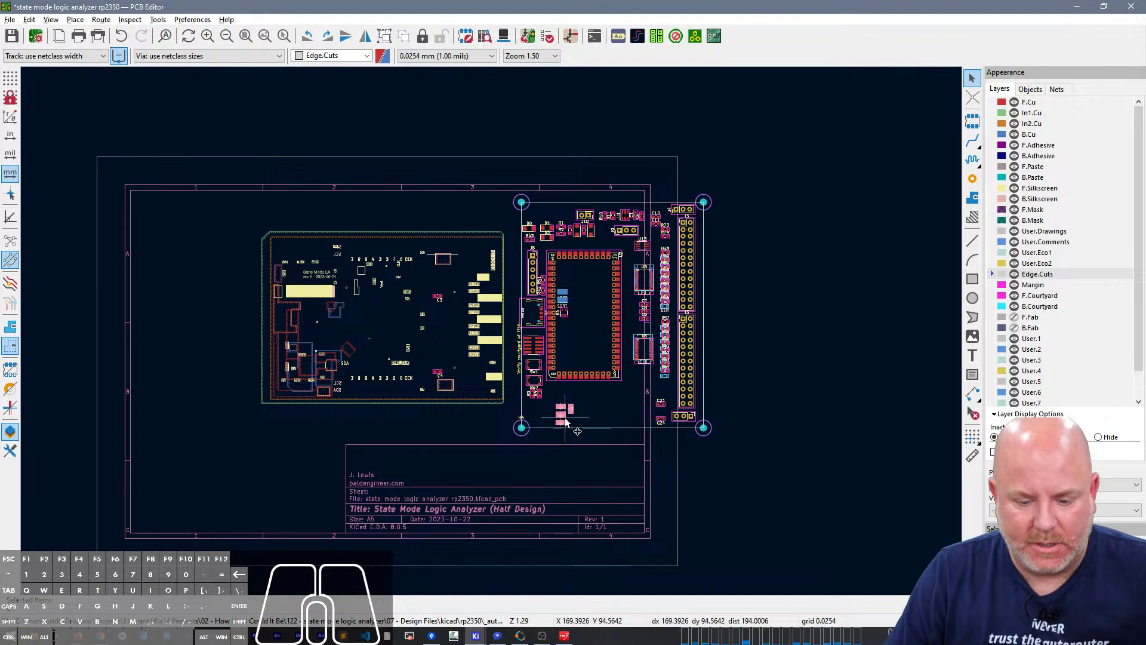
# Step: Arrange the four GND test points in a horizontal row near the board's lower edge, below U2
pyautogui.press('m')
pyautogui.click(615, 414)
pyautogui.click(571, 374)
pyautogui.click(605, 406)
pyautogui.press('m')
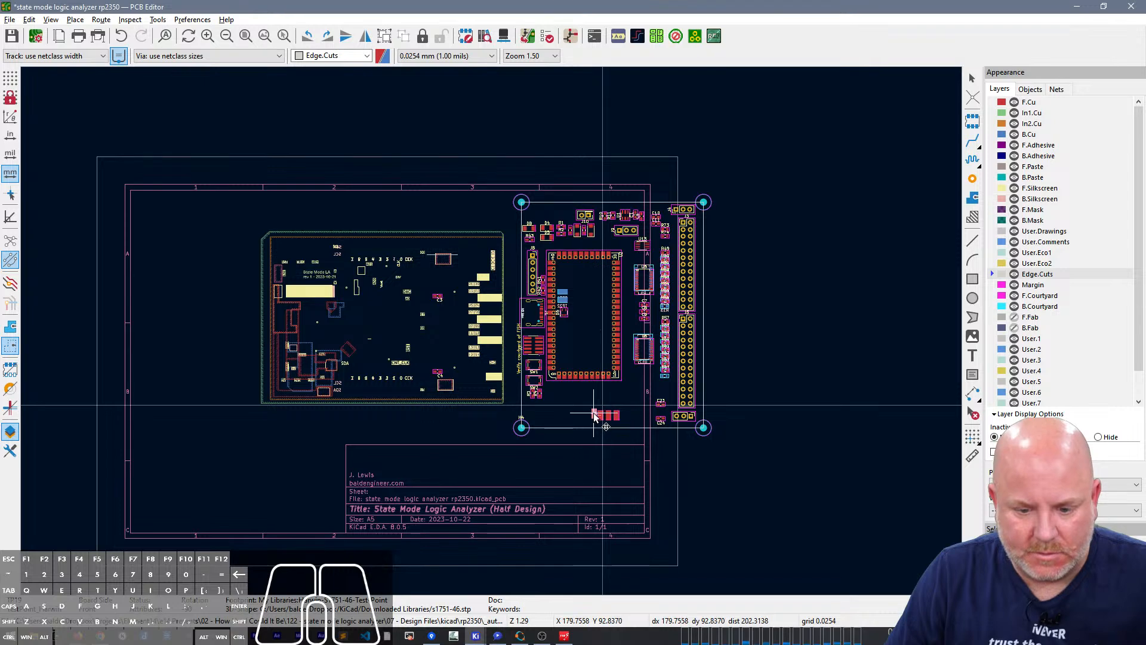
pyautogui.click(593, 416)
pyautogui.moveTo(244, 182); pyautogui.dragTo(811, 445)
pyautogui.press('m')
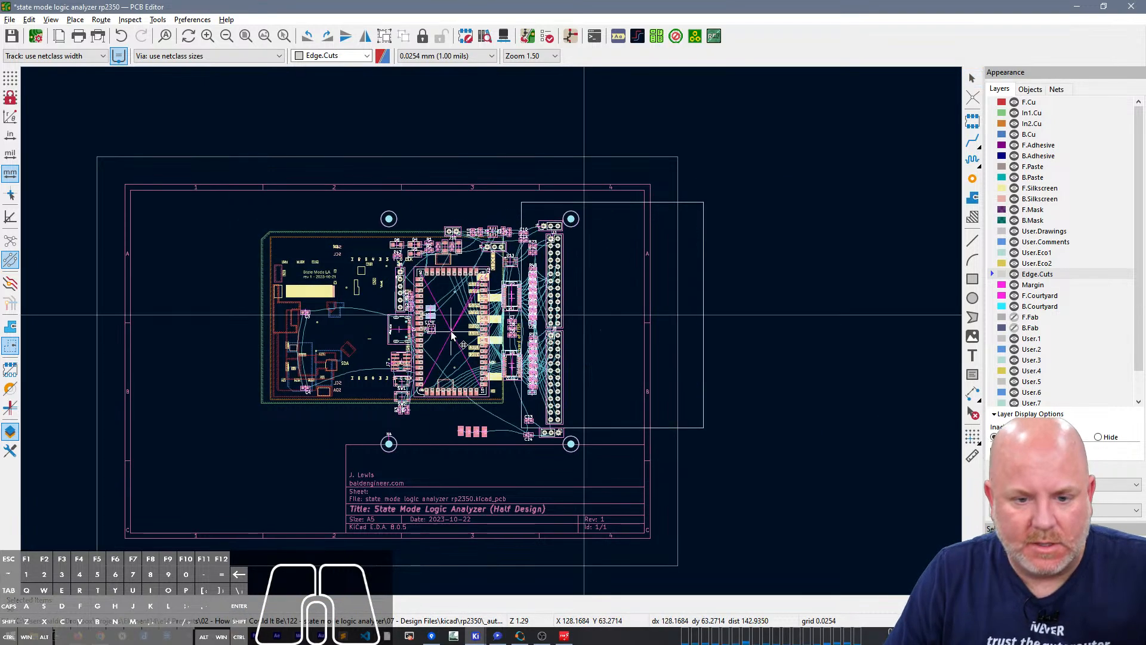
pyautogui.click(584, 321)
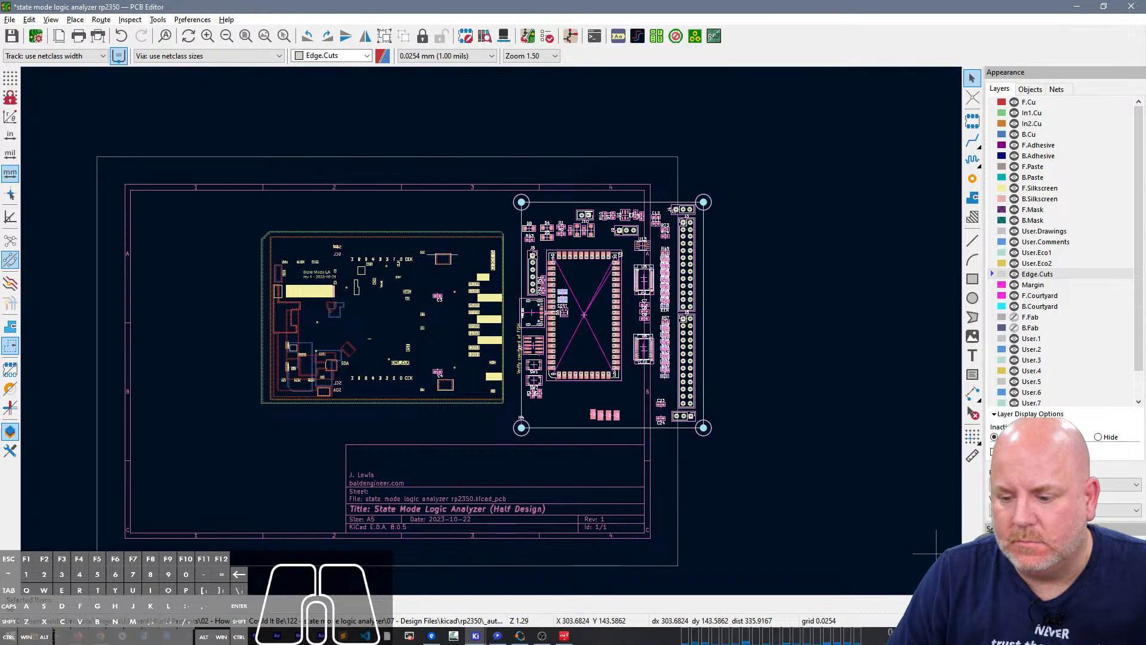
# Step: Move the complete new board with its outline, together with the old board graphics, left so the new board fits inside the drawing sheet
pyautogui.moveTo(183, 165); pyautogui.dragTo(767, 476)
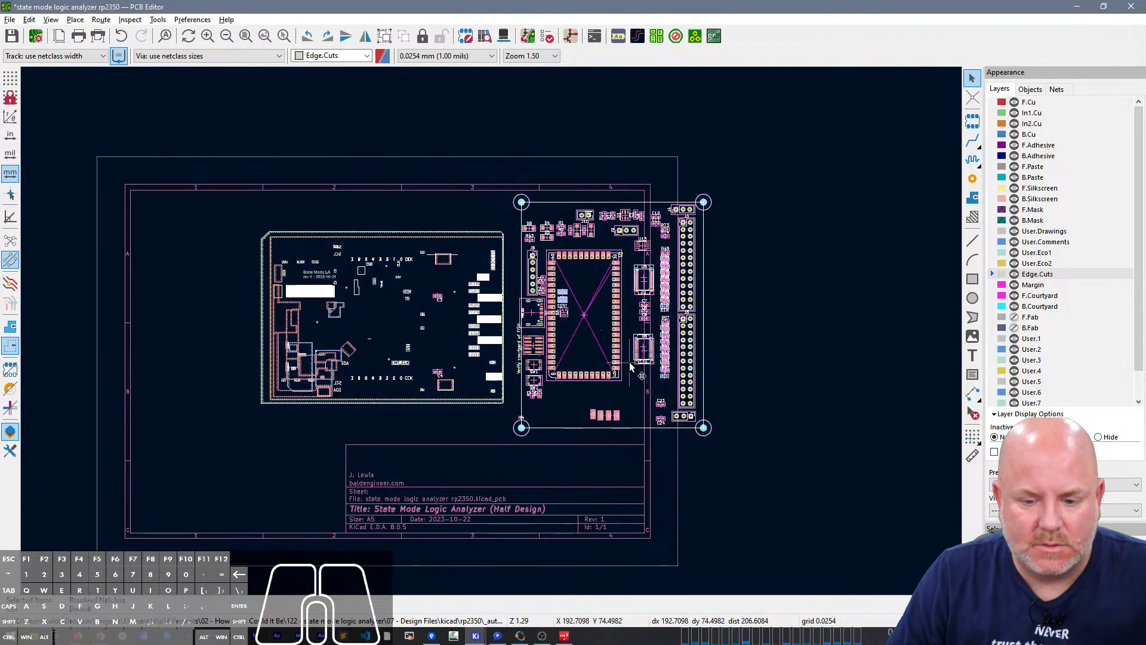
pyautogui.press('m')
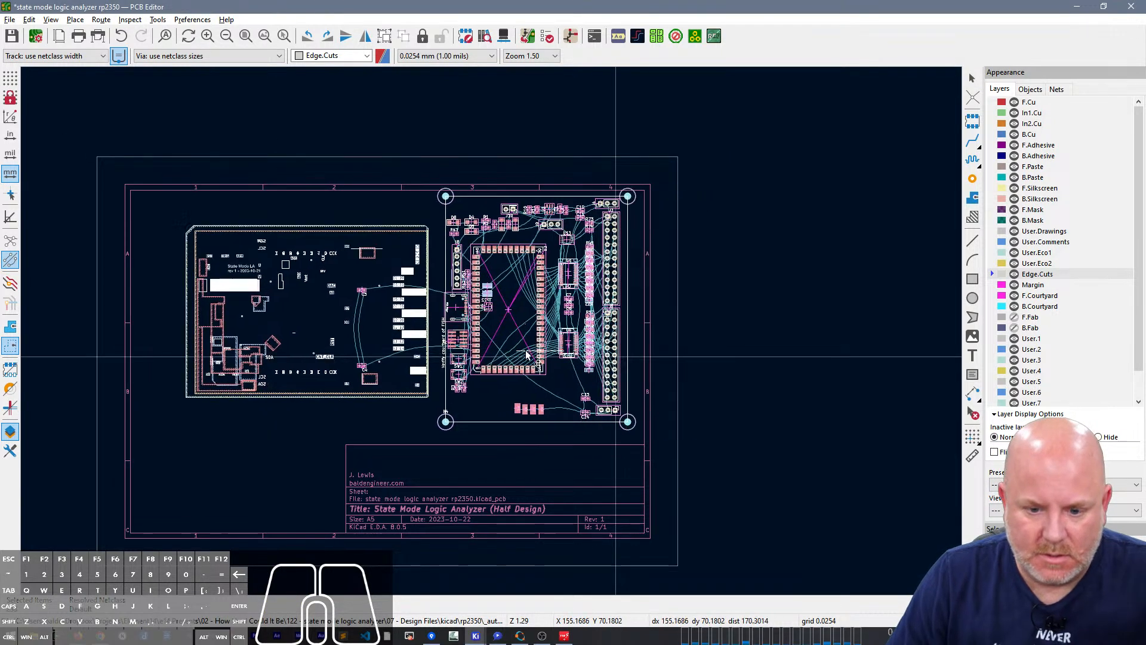
pyautogui.click(526, 371)
# Step: Move capacitors C3 and C4 together off the old board area into the empty space beyond the new board's right edge
pyautogui.scroll(3, 292, 397)
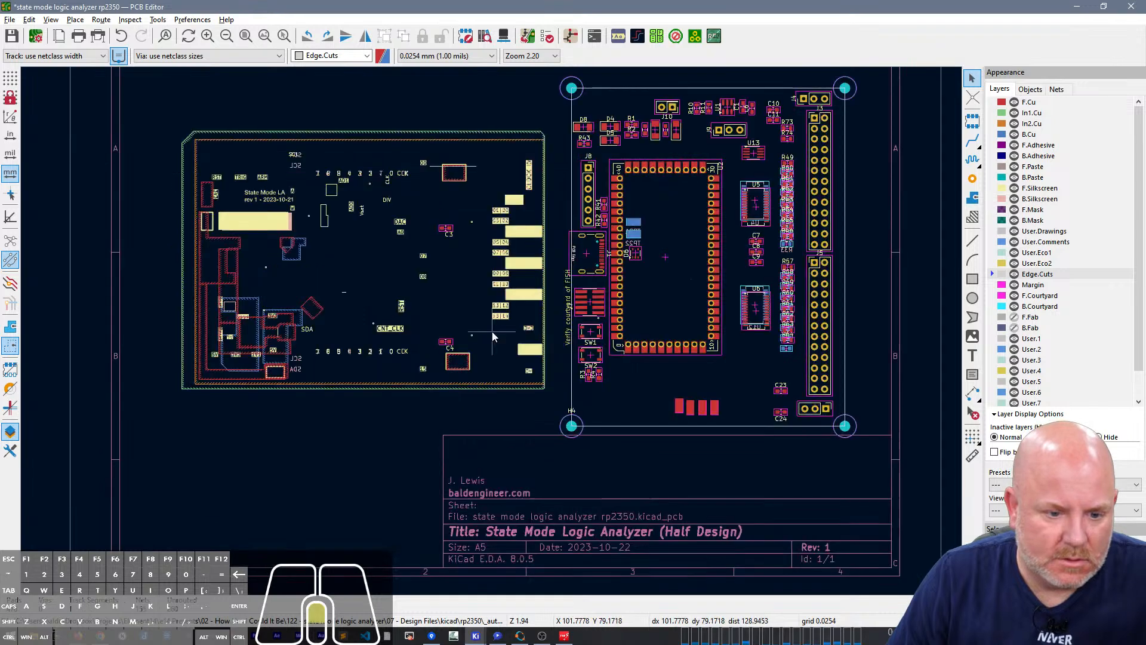
pyautogui.click(422, 347)
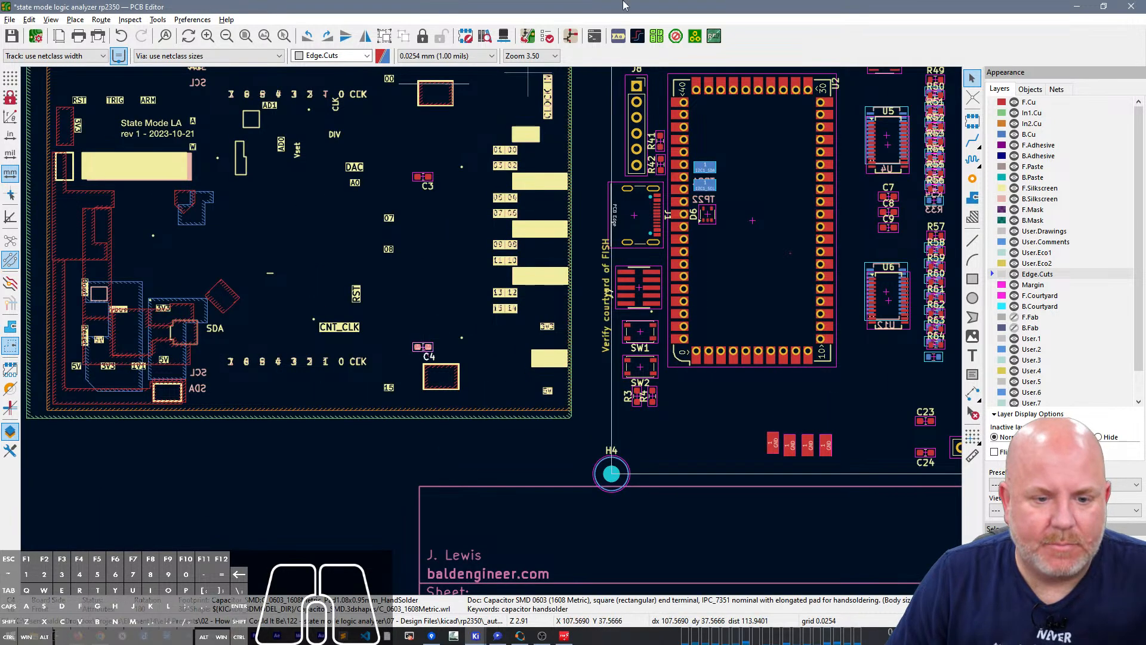
pyautogui.doubleClick(624, 4)
pyautogui.click(705, 170)
pyautogui.keyDown('shift'); pyautogui.click(704, 341); pyautogui.keyUp('shift')
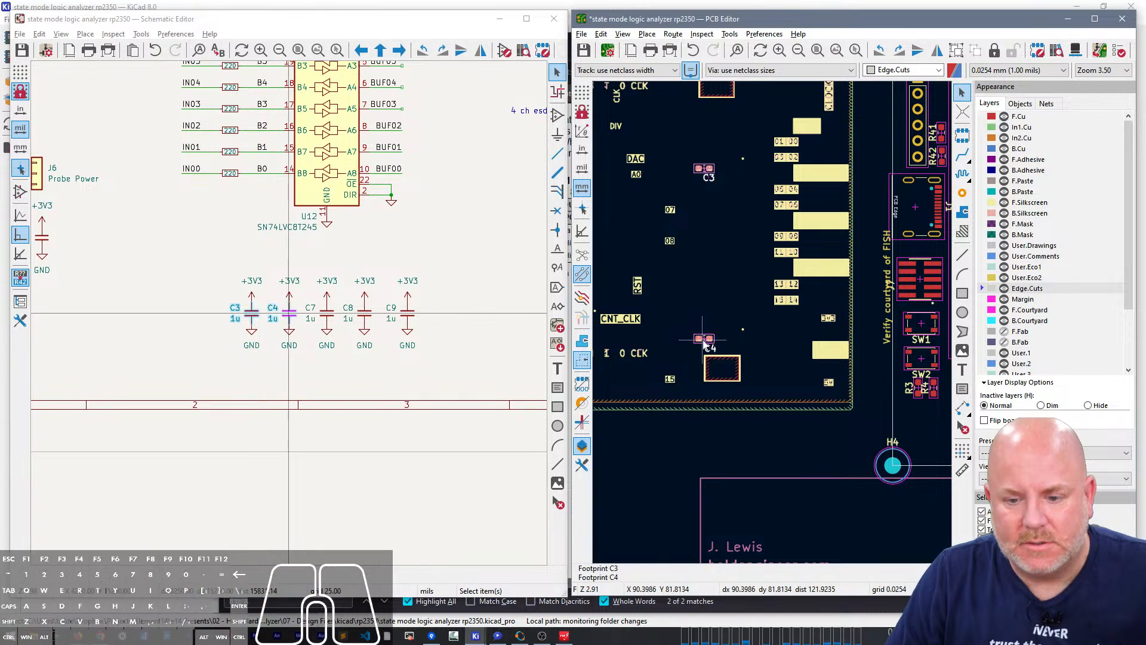
pyautogui.press('m')
pyautogui.scroll(-5, 772, 322)
pyautogui.scroll(3, 750, 300)
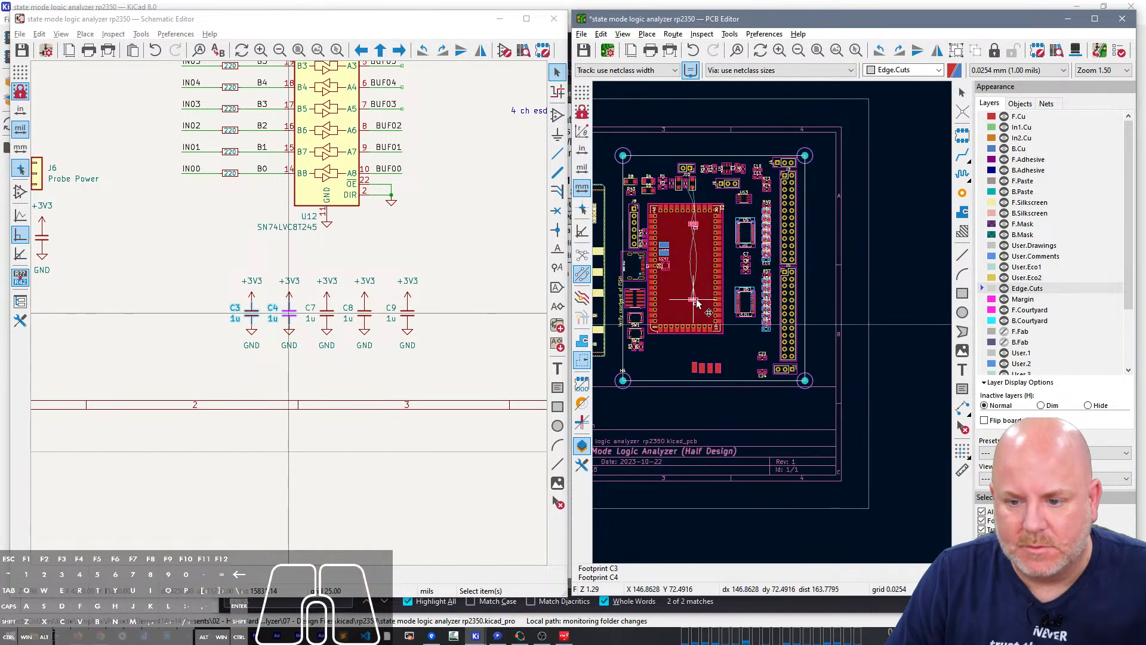
pyautogui.click(887, 327)
pyautogui.click(901, 305)
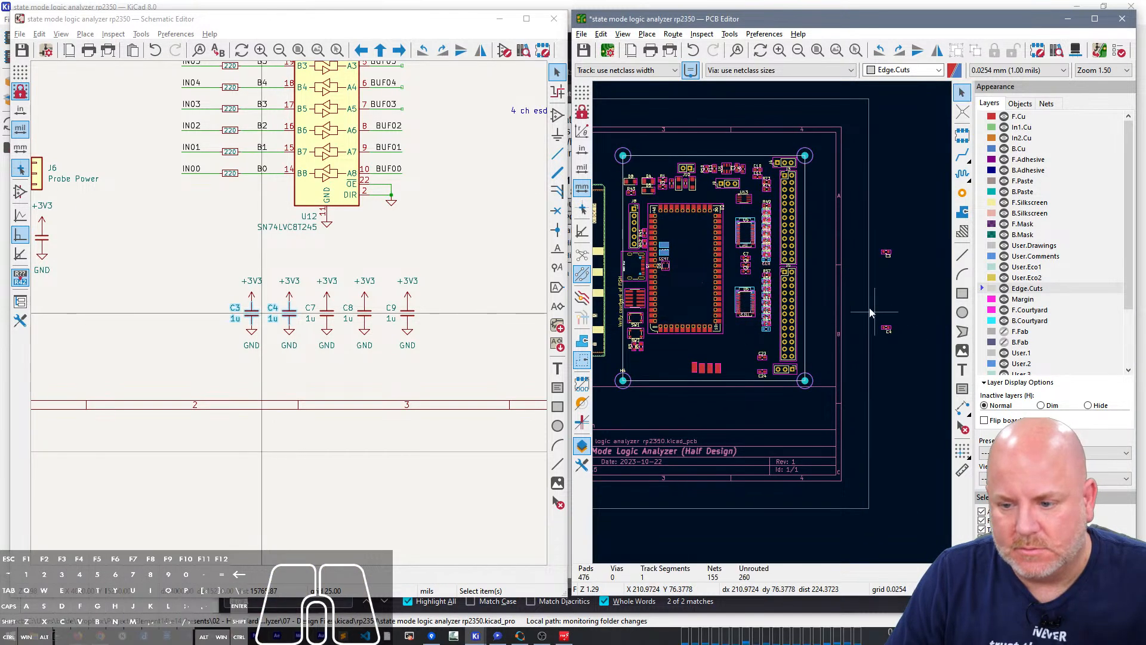
# Step: Place capacitors C4 and C3 into the capacitor column between U5 and U6, with C4 below C9 and C3 near C7
pyautogui.click(886, 328)
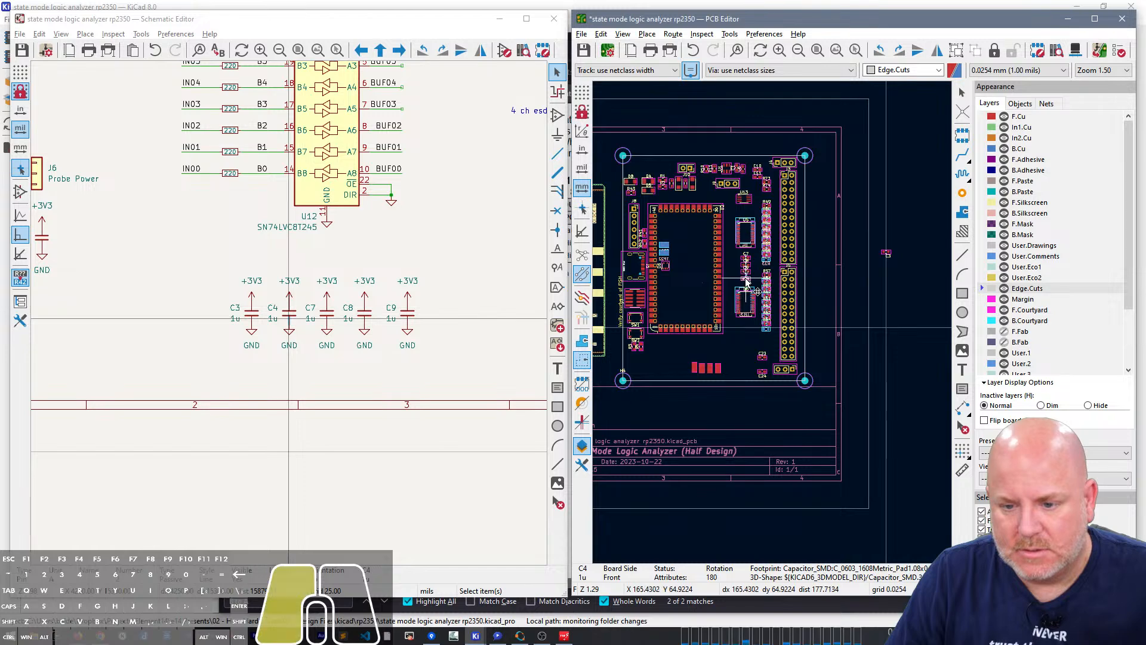
pyautogui.click(746, 278)
pyautogui.click(887, 255)
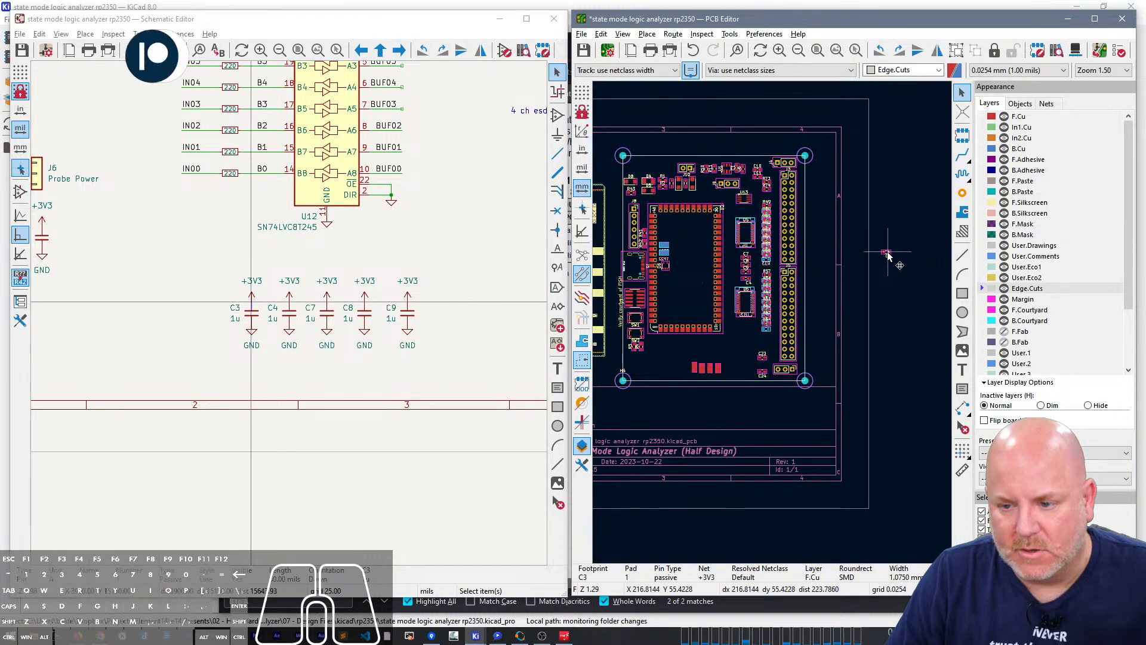
pyautogui.scroll(3, 887, 255)
pyautogui.click(778, 326)
pyautogui.click(787, 353)
pyautogui.press('m')
pyautogui.scroll(-3, 775, 324)
pyautogui.scroll(3, 775, 324)
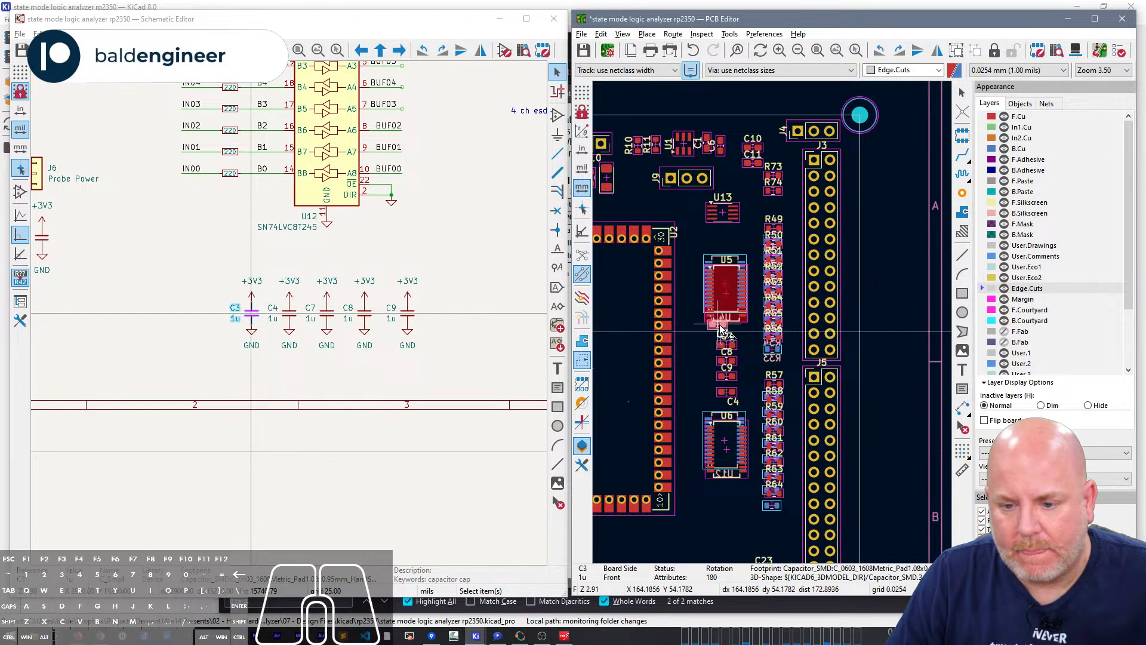
pyautogui.scroll(-3, 729, 334)
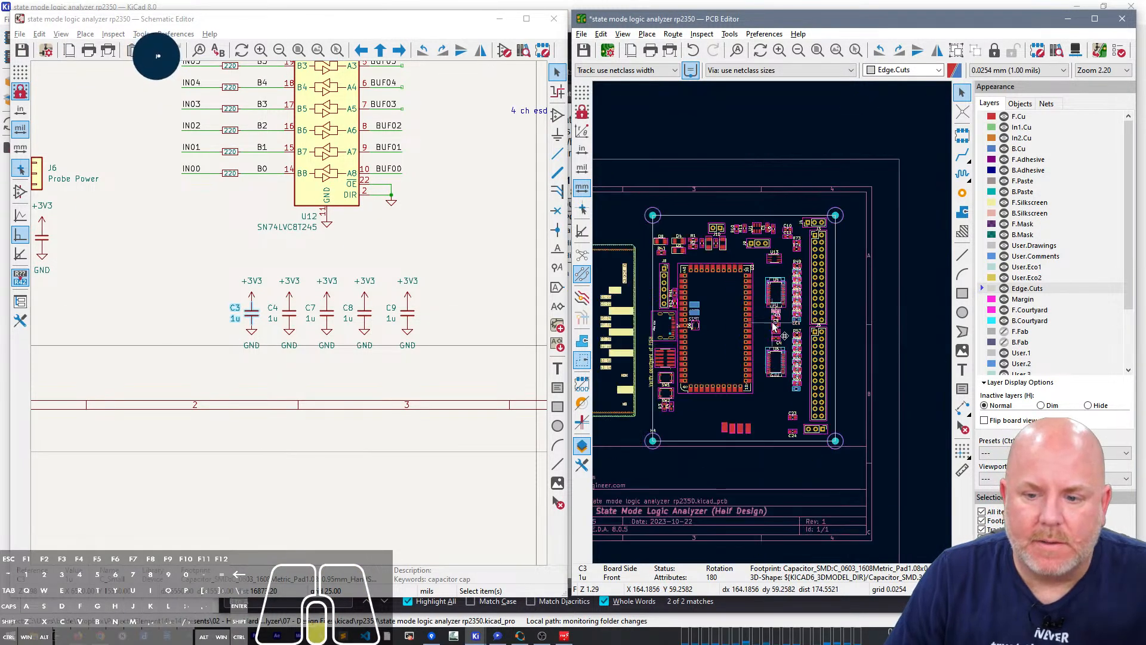
# Step: Delete all the old board graphics beside the new board in the drawing sheet
pyautogui.scroll(-3, 743, 354)
pyautogui.scroll(4, 645, 313)
pyautogui.scroll(2, 774, 327)
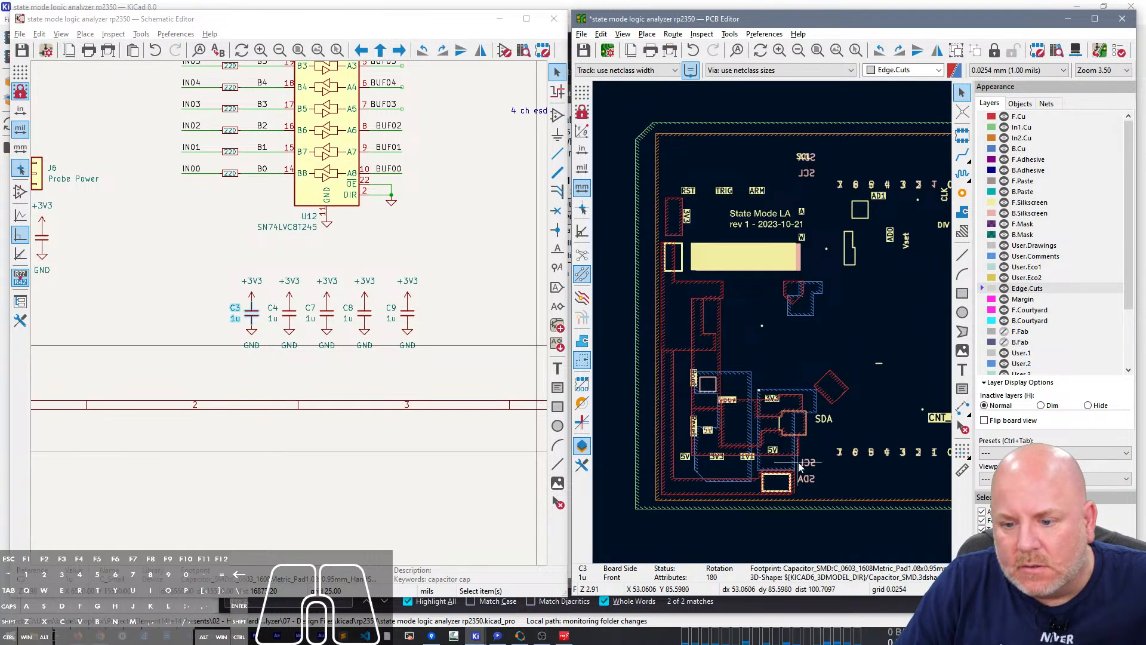
pyautogui.scroll(-2, 747, 522)
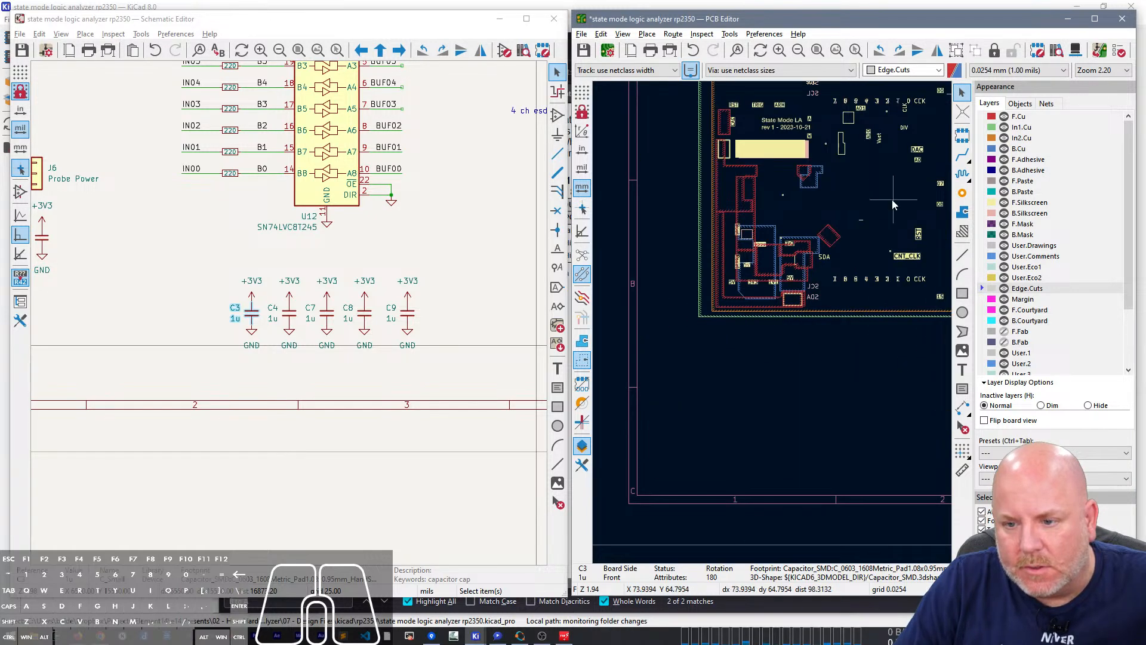
pyautogui.moveTo(771, 251); pyautogui.dragTo(736, 266, button='middle')
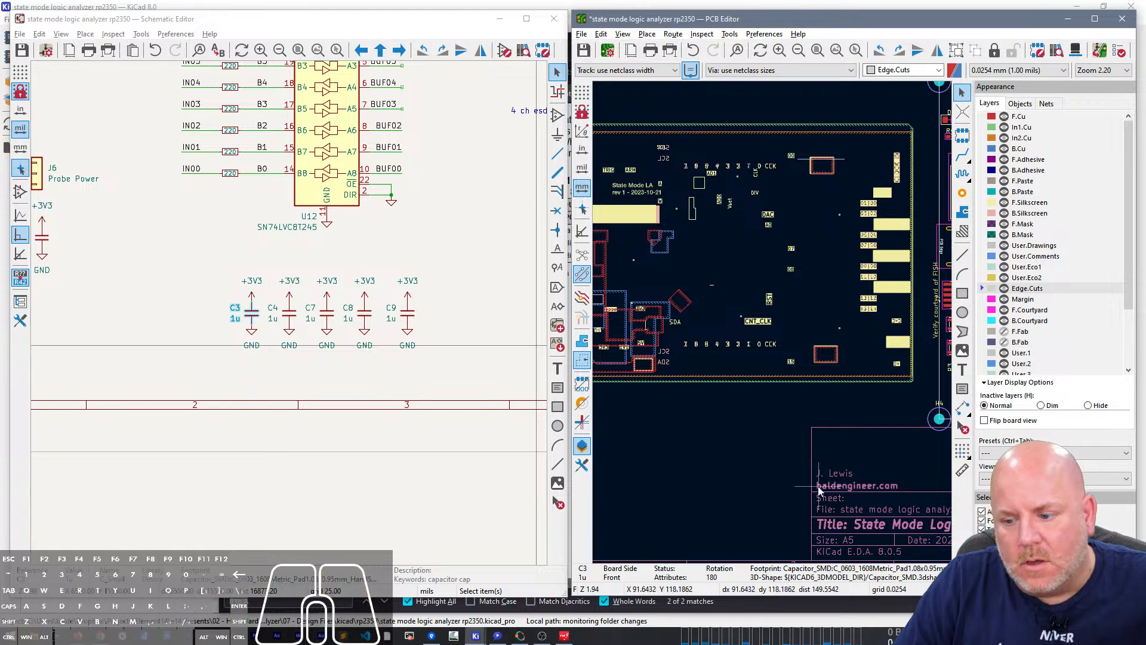
pyautogui.scroll(-2, 772, 321)
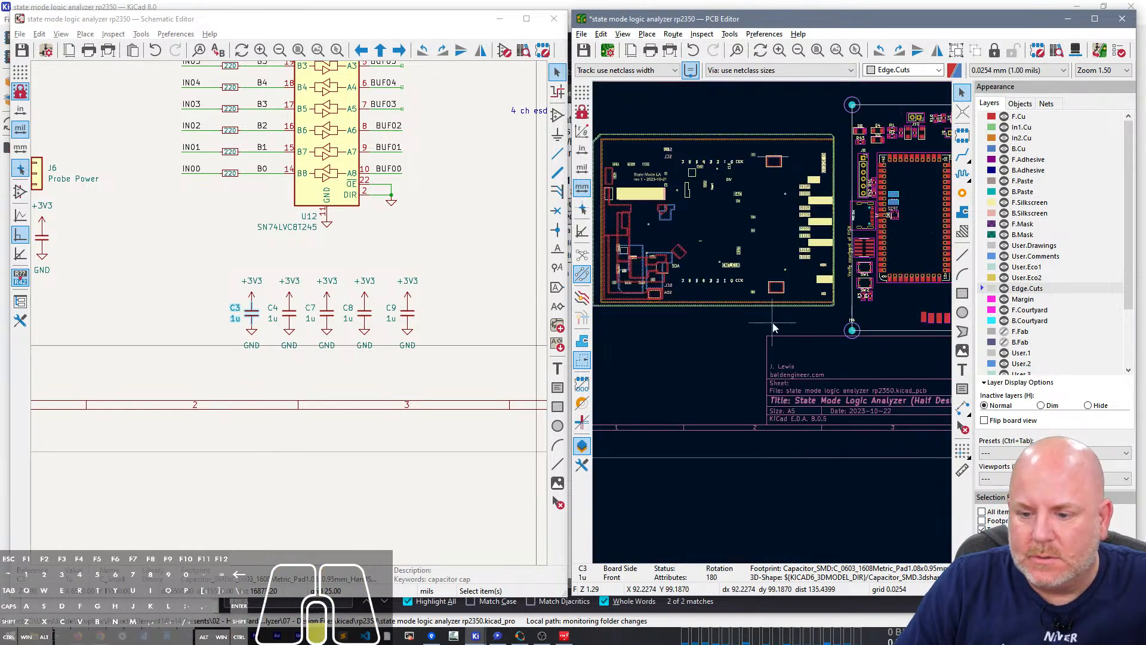
pyautogui.moveTo(882, 148); pyautogui.dragTo(617, 356)
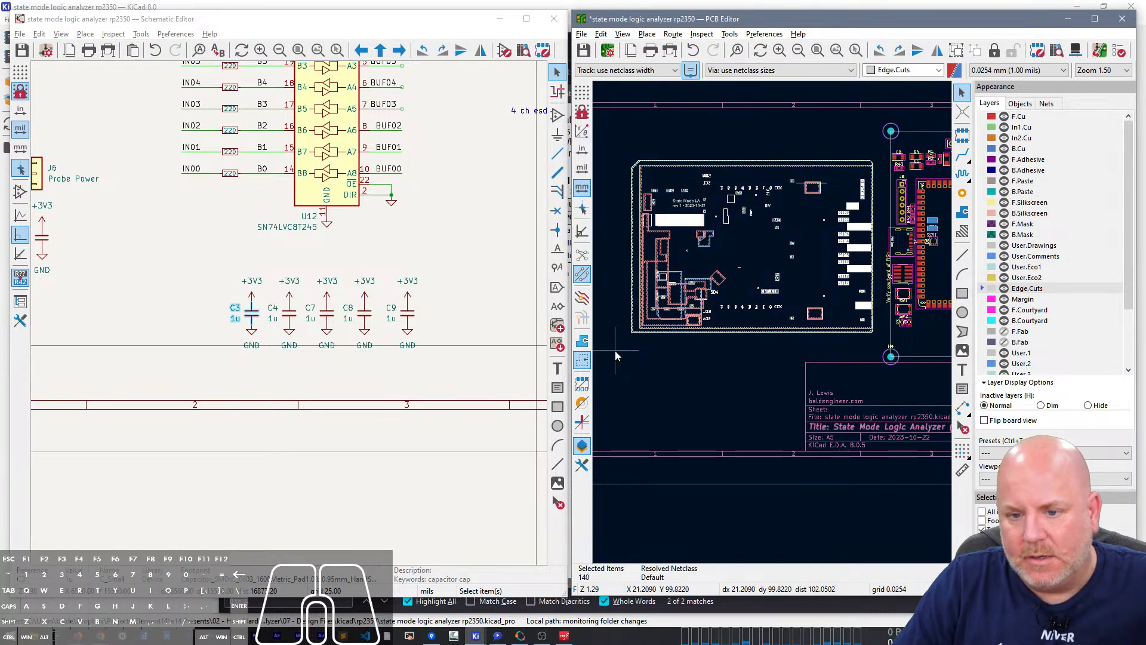
pyautogui.press('Delete')
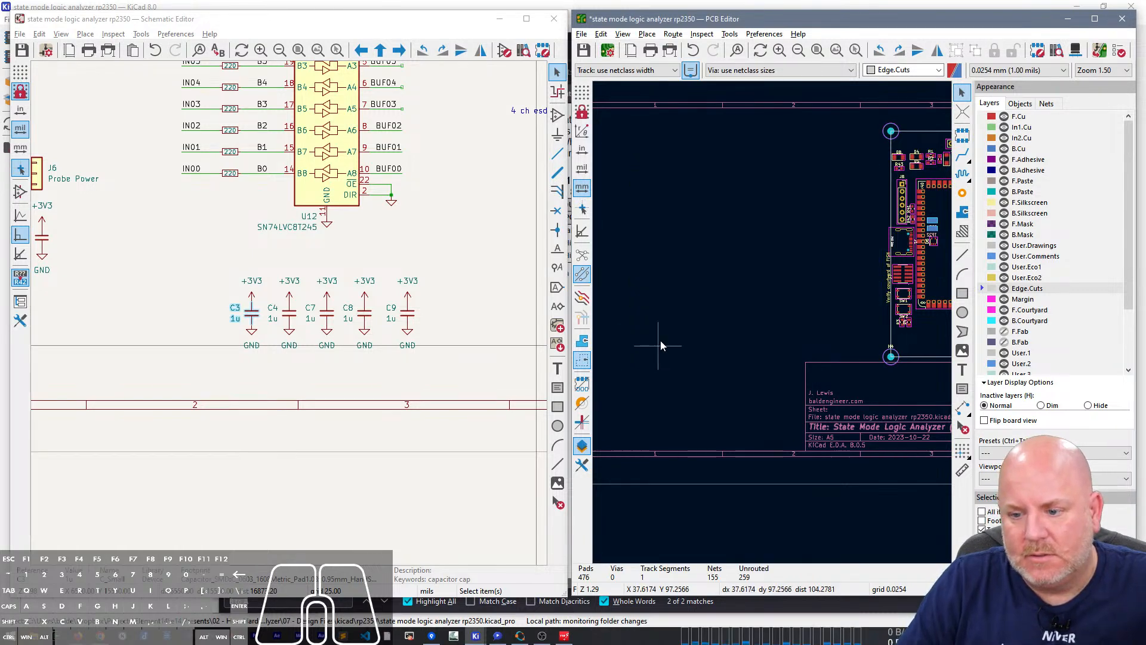
pyautogui.scroll(-3, 773, 318)
pyautogui.moveTo(668, 200); pyautogui.dragTo(846, 407)
pyautogui.moveTo(729, 288); pyautogui.dragTo(825, 293, button='right')
pyautogui.press('m')
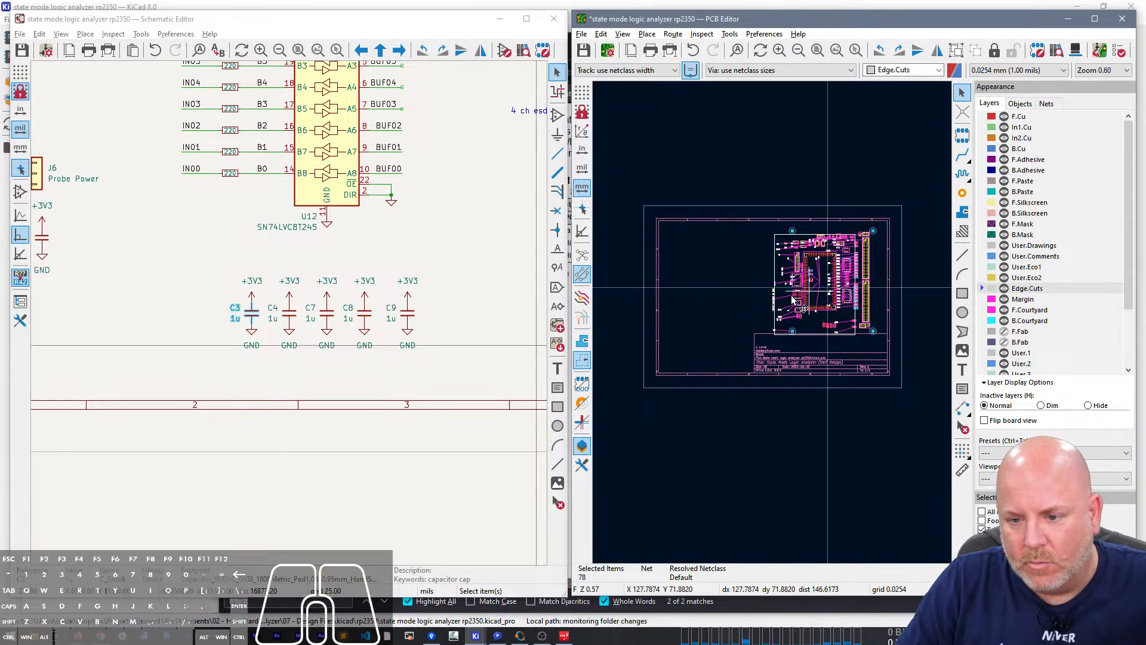
pyautogui.press('Escape')
pyautogui.press('Escape')
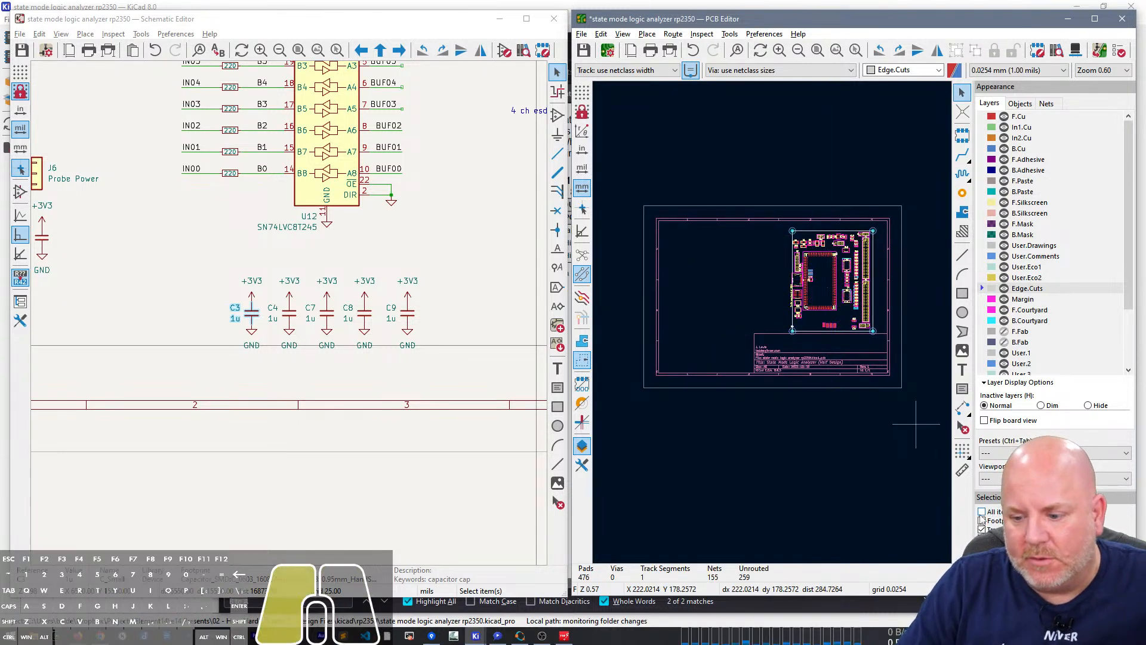
# Step: Move the complete new board with its outline and footprints left, above the title block near the sheet's middle, and save the board
pyautogui.moveTo(767, 213); pyautogui.dragTo(913, 357)
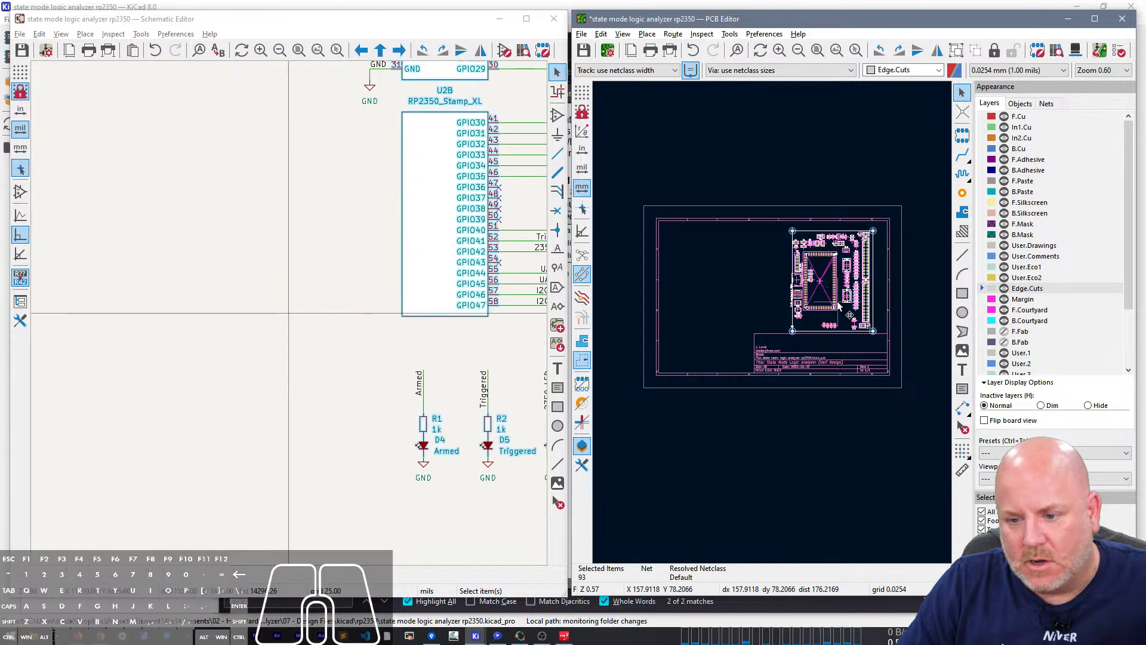
pyautogui.press('m')
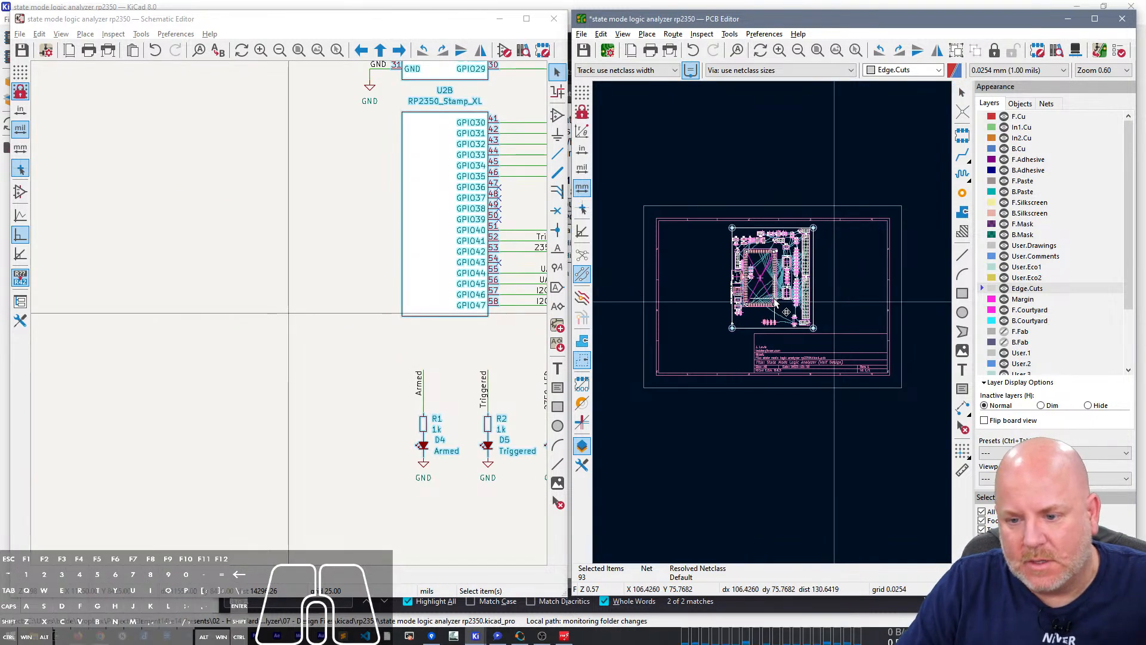
pyautogui.click(776, 303)
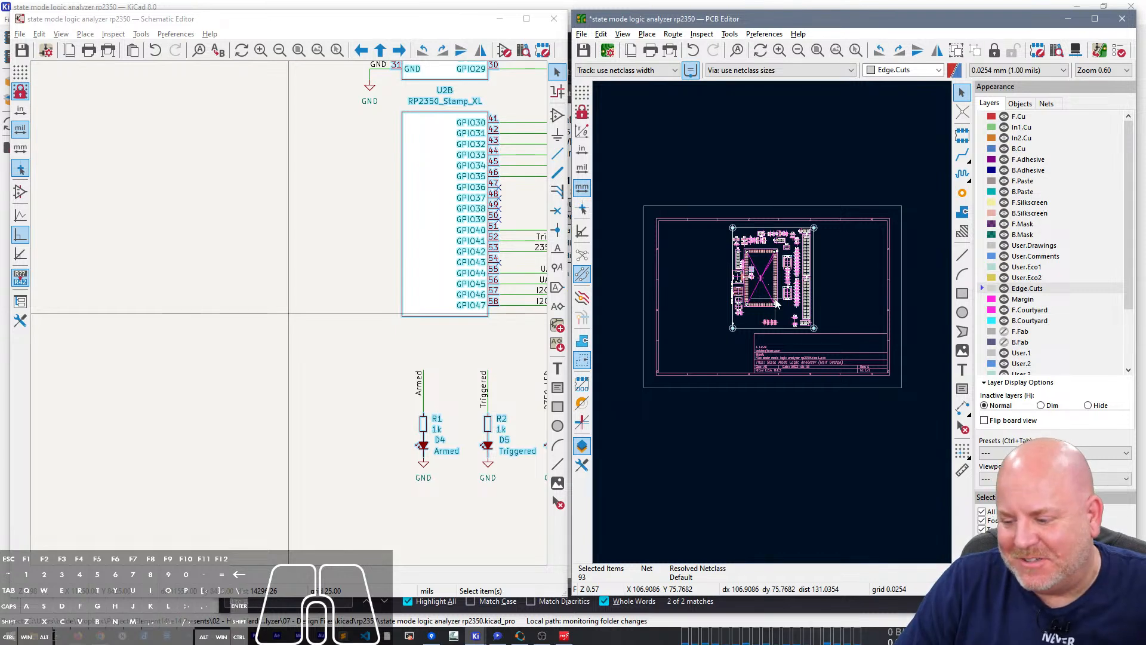
pyautogui.click(850, 245)
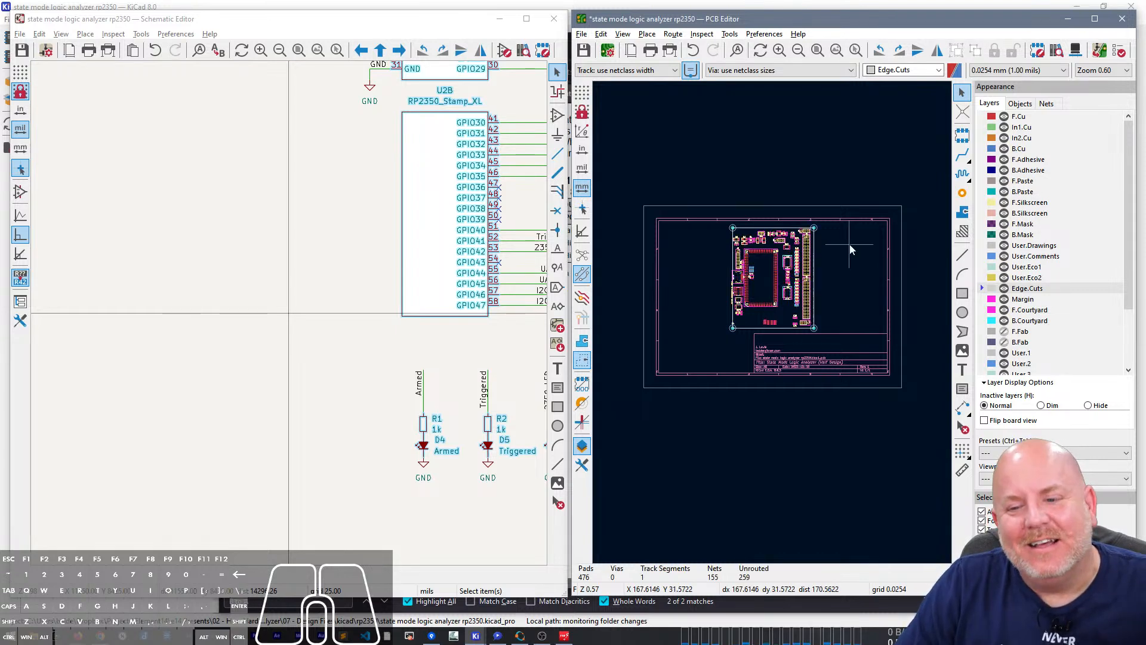
pyautogui.hotkey('ctrl', 's')
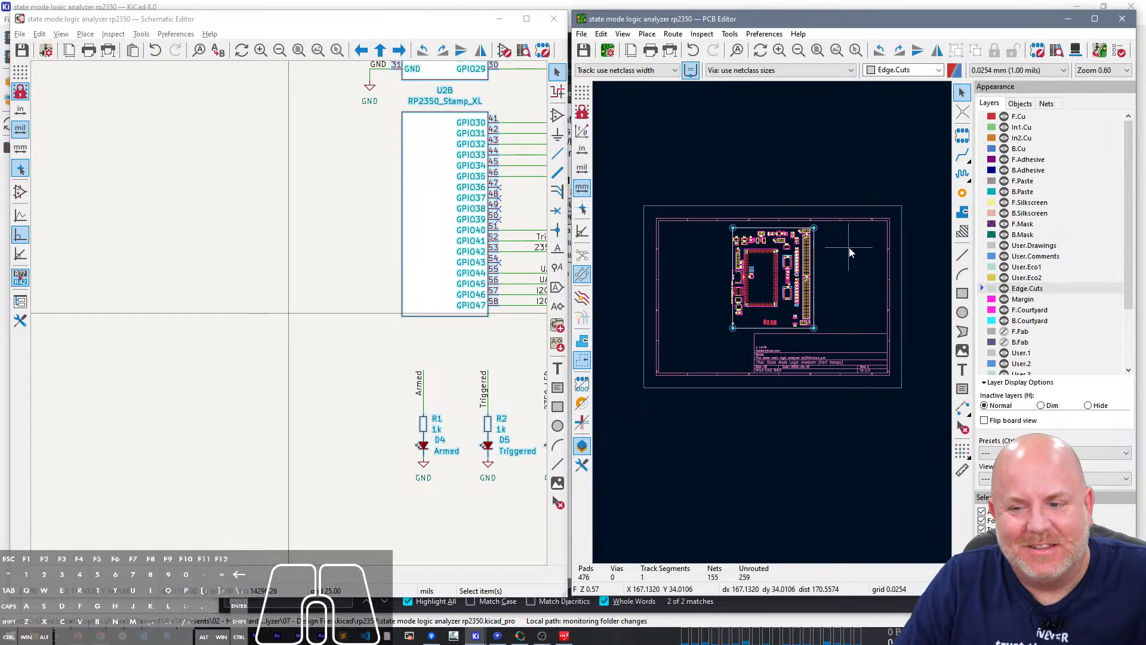
# Step: Examine the placed components on the board from several angles in the 3D Viewer, and return to the PCB layout
pyautogui.hotkey('alt', '3')
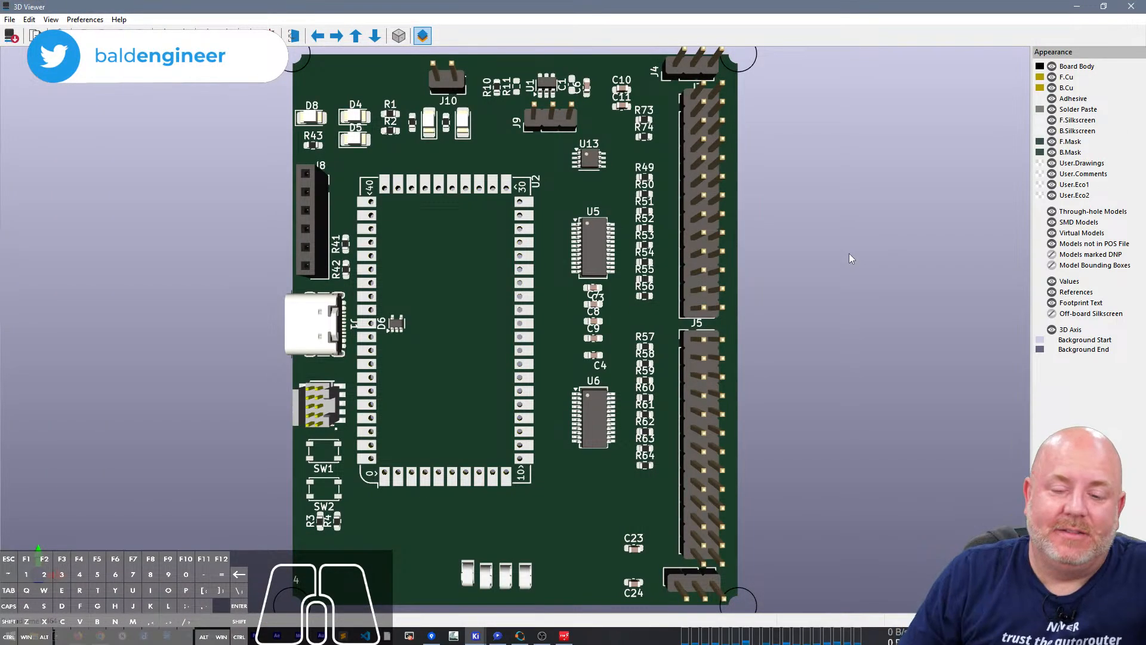
pyautogui.scroll(-2, 540, 457)
pyautogui.moveTo(561, 523); pyautogui.dragTo(794, 370)
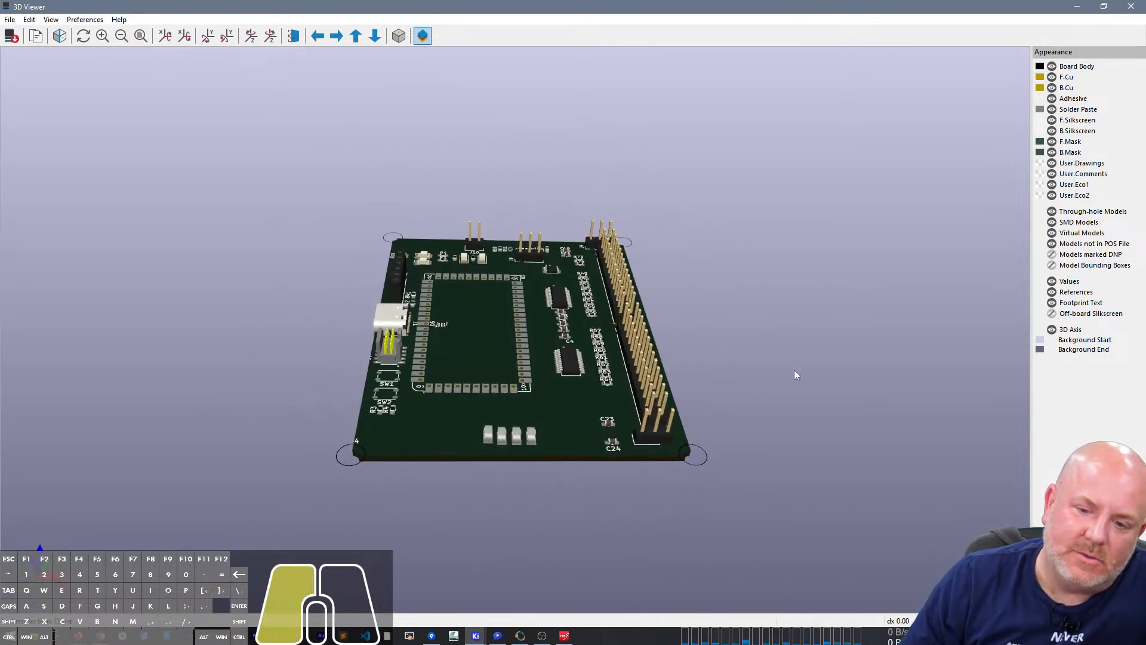
pyautogui.moveTo(539, 306); pyautogui.dragTo(510, 394)
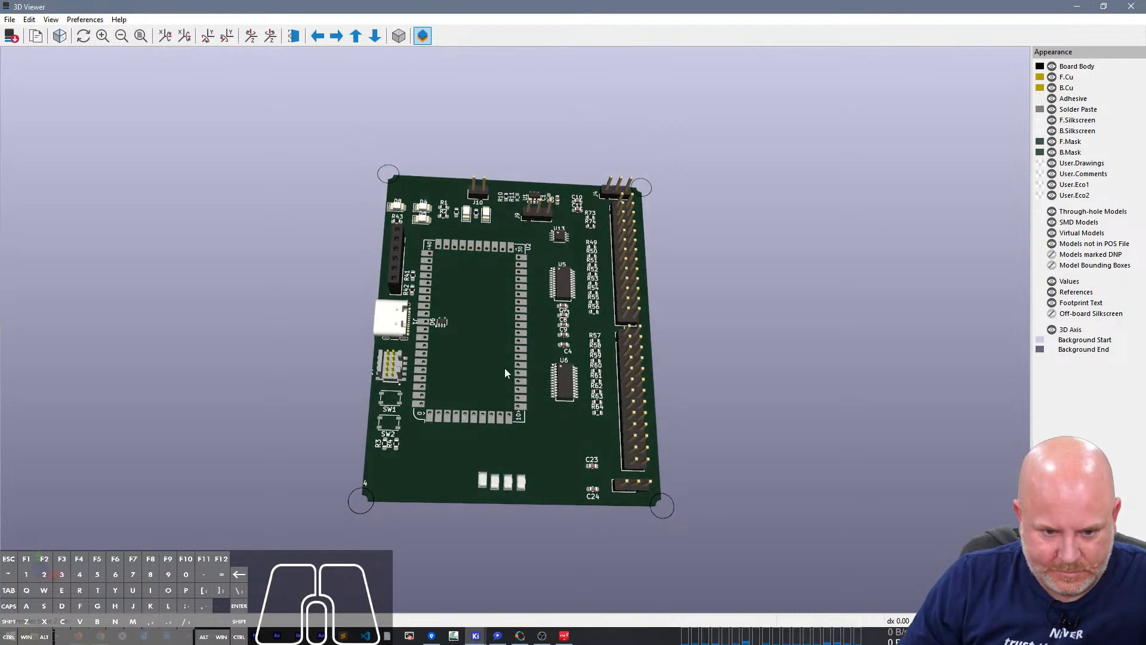
pyautogui.moveTo(501, 330); pyautogui.dragTo(445, 395)
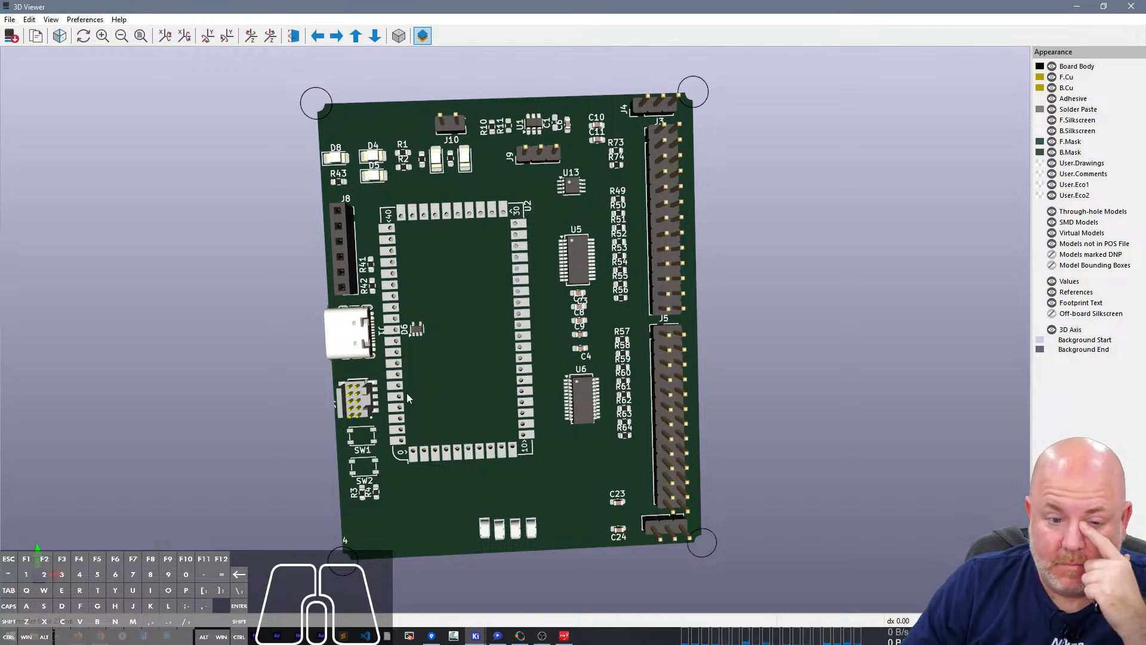
pyautogui.scroll(2, 406, 392)
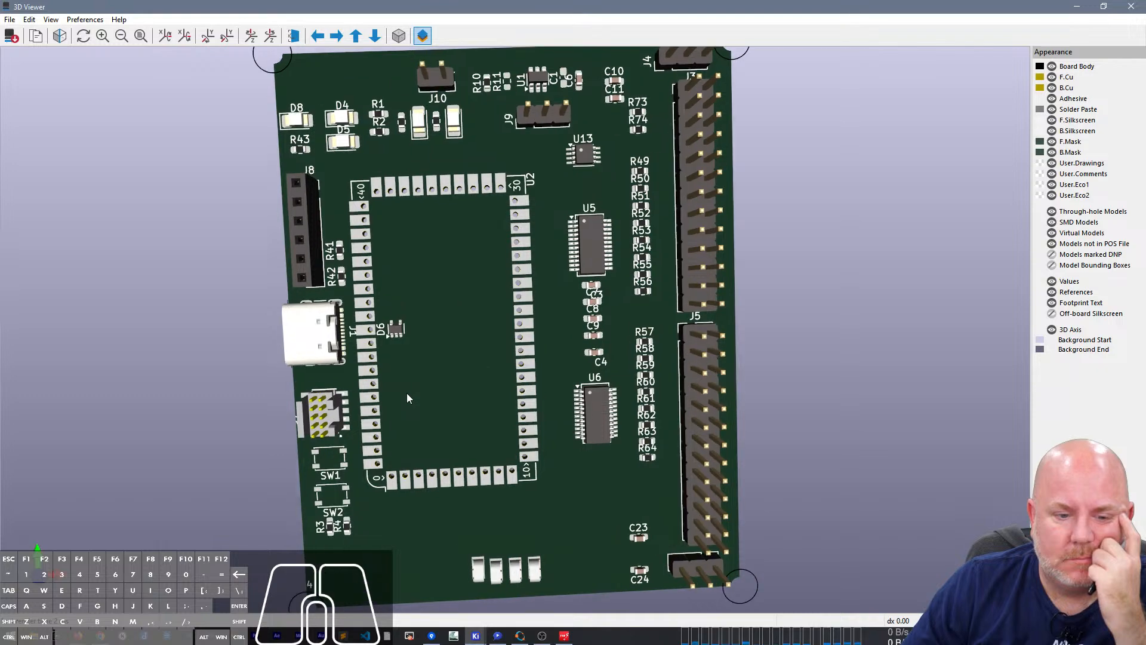
pyautogui.scroll(-2, 406, 393)
pyautogui.moveTo(435, 502); pyautogui.dragTo(414, 378)
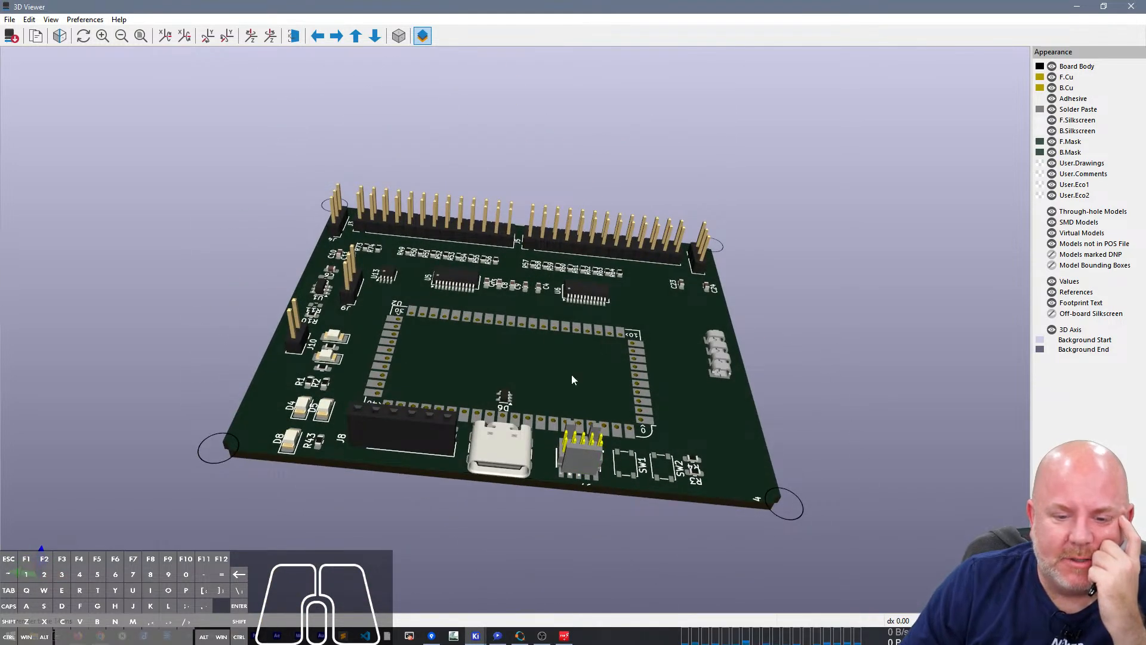
pyautogui.moveTo(800, 328); pyautogui.dragTo(708, 411)
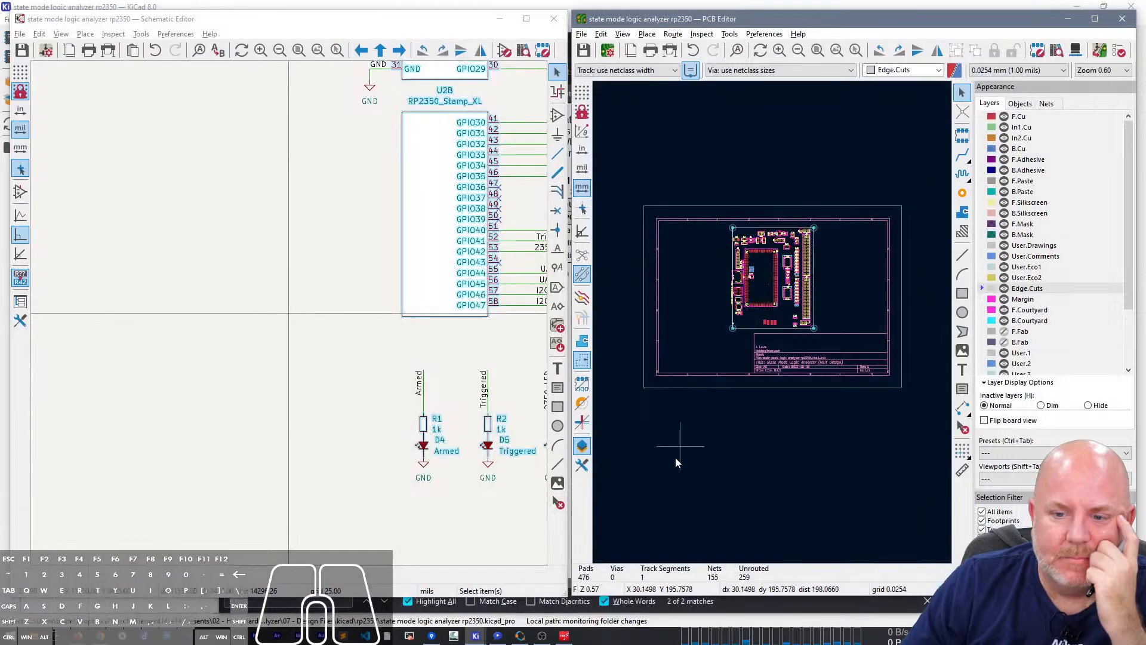
# Step: Open U2's footprint RP2xxx_Stamp_XL_THT from the RP2xxx_Stamp library in the Footprint Editor
pyautogui.scroll(6, 772, 322)
pyautogui.click(862, 228)
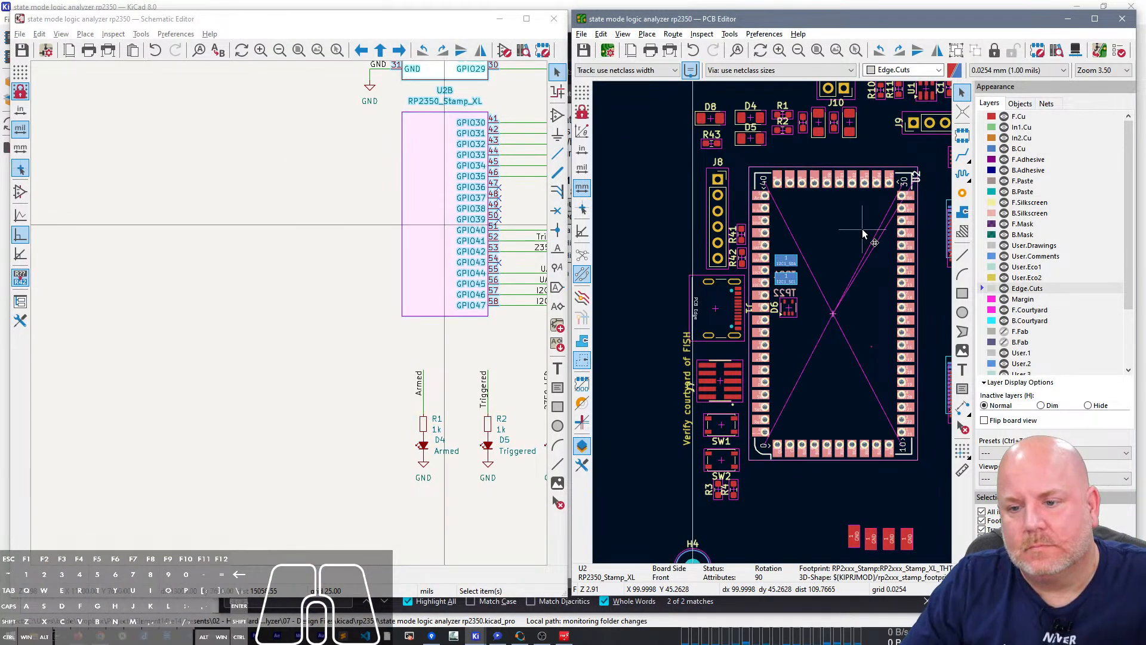
pyautogui.doubleClick(857, 247)
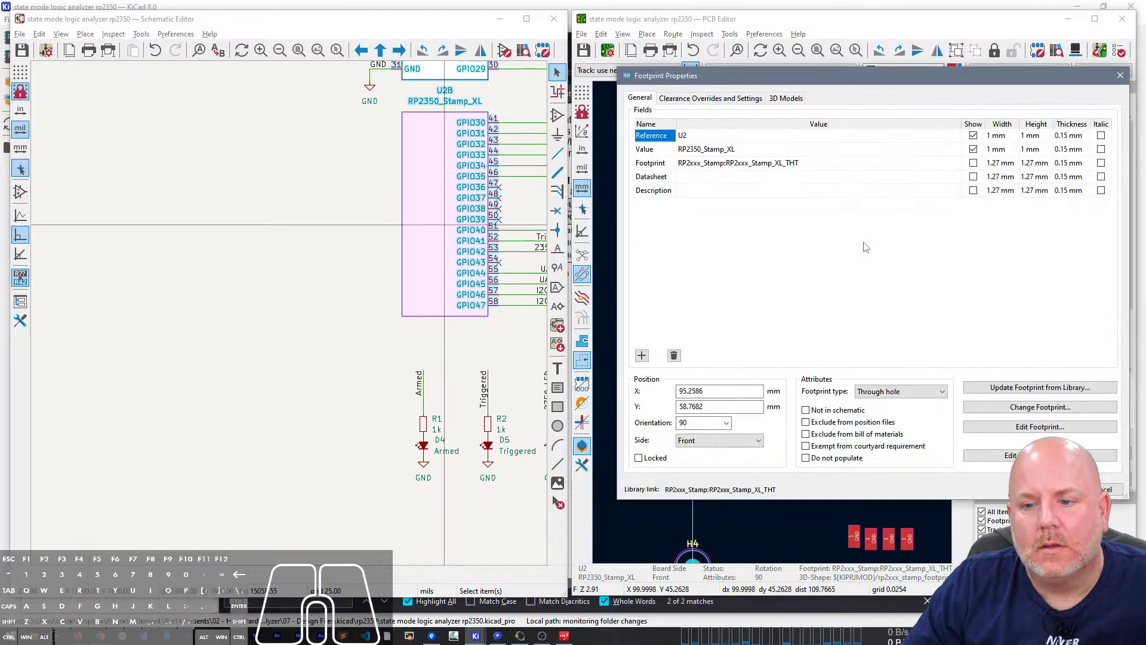
pyautogui.click(798, 168)
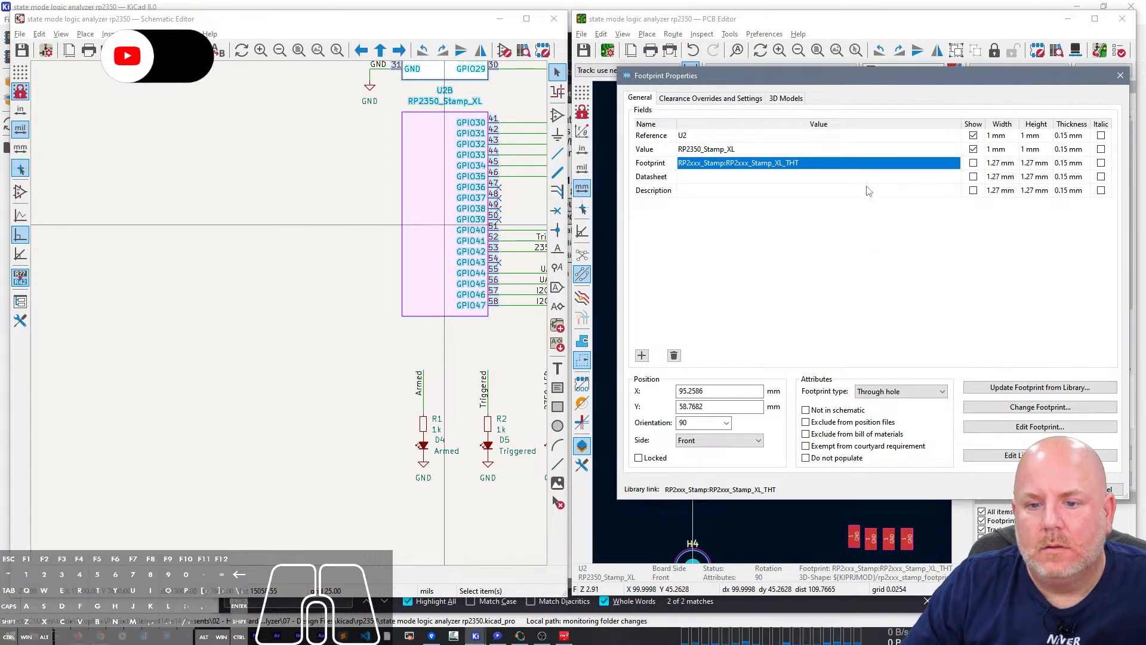
pyautogui.click(989, 457)
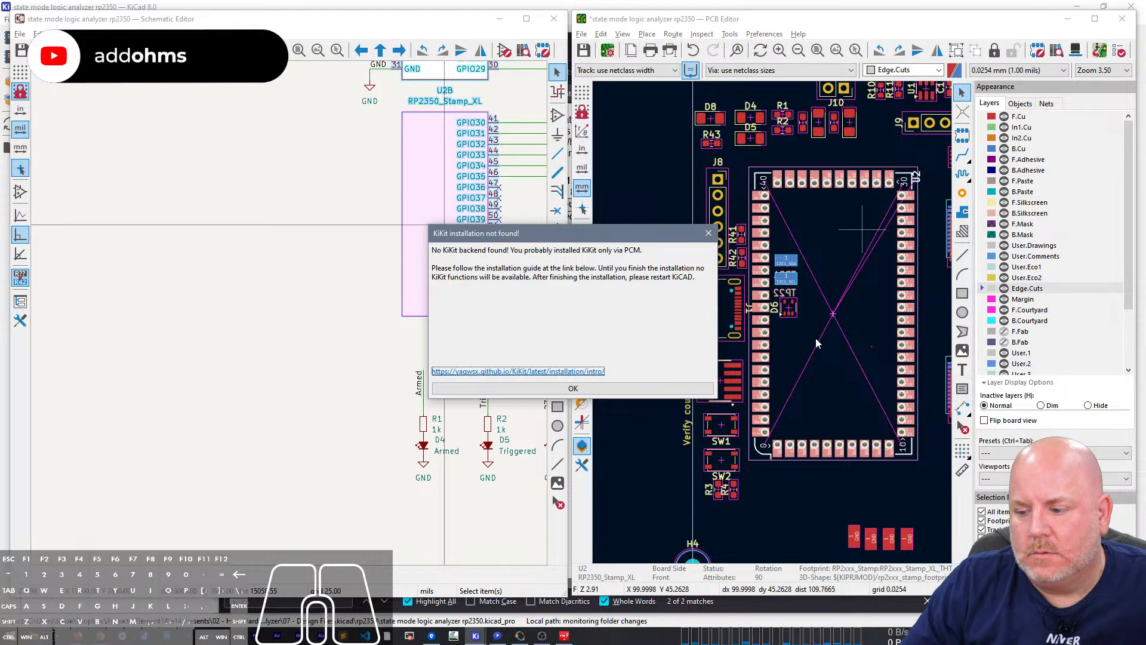
pyautogui.click(573, 388)
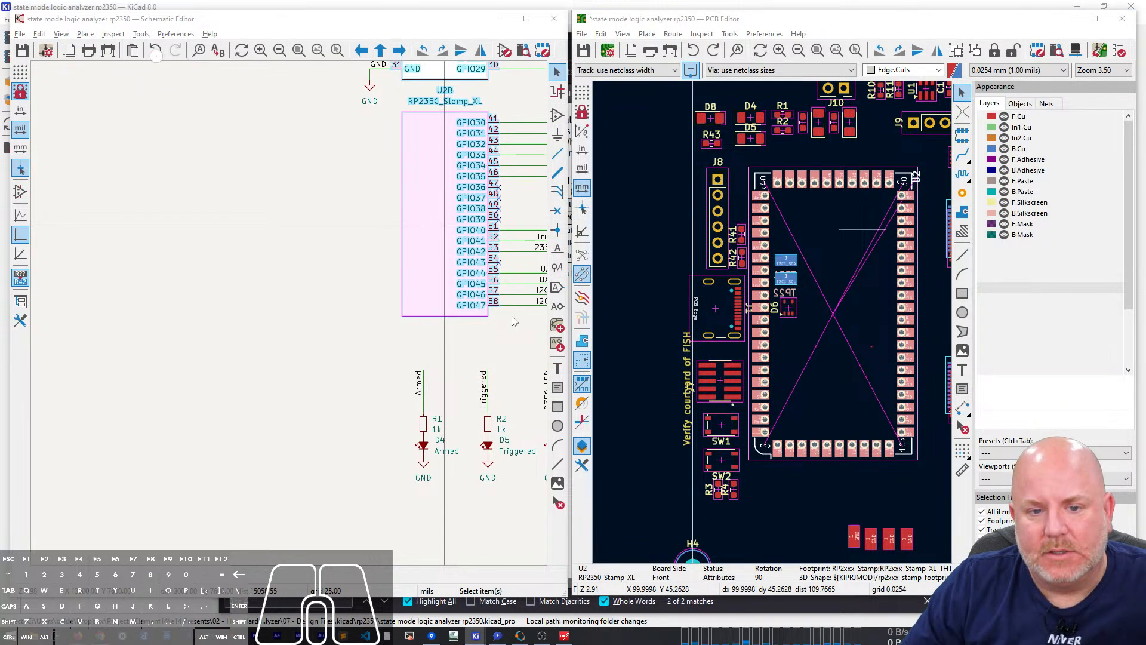
pyautogui.hotkey('ctrl', 'e')
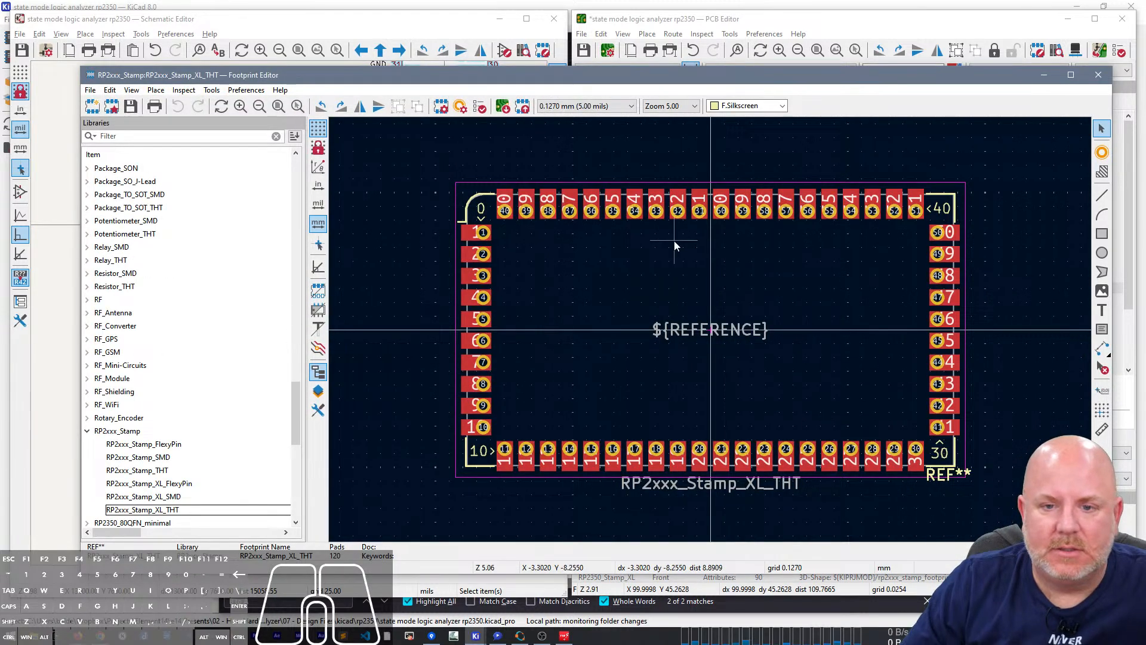
pyautogui.click(158, 511)
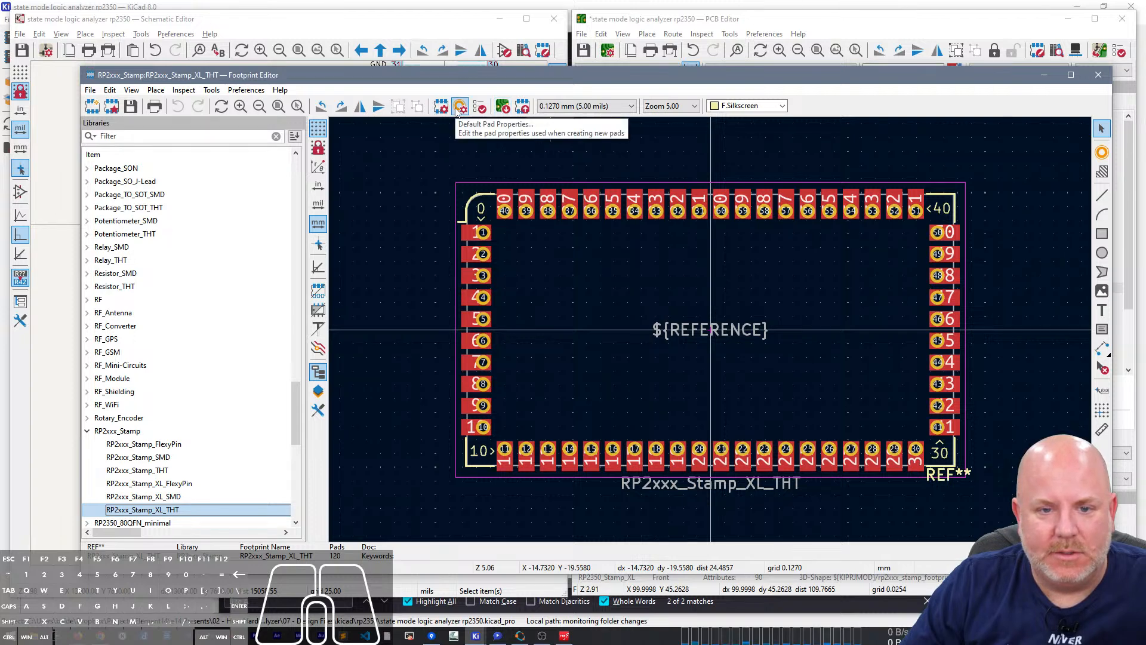
# Step: Open the 3D model settings of the RP2xxx_Stamp_XL_THT footprint and start choosing a model file for it
pyautogui.doubleClick(539, 167)
pyautogui.click(293, 154)
pyautogui.moveTo(407, 135); pyautogui.dragTo(654, 97)
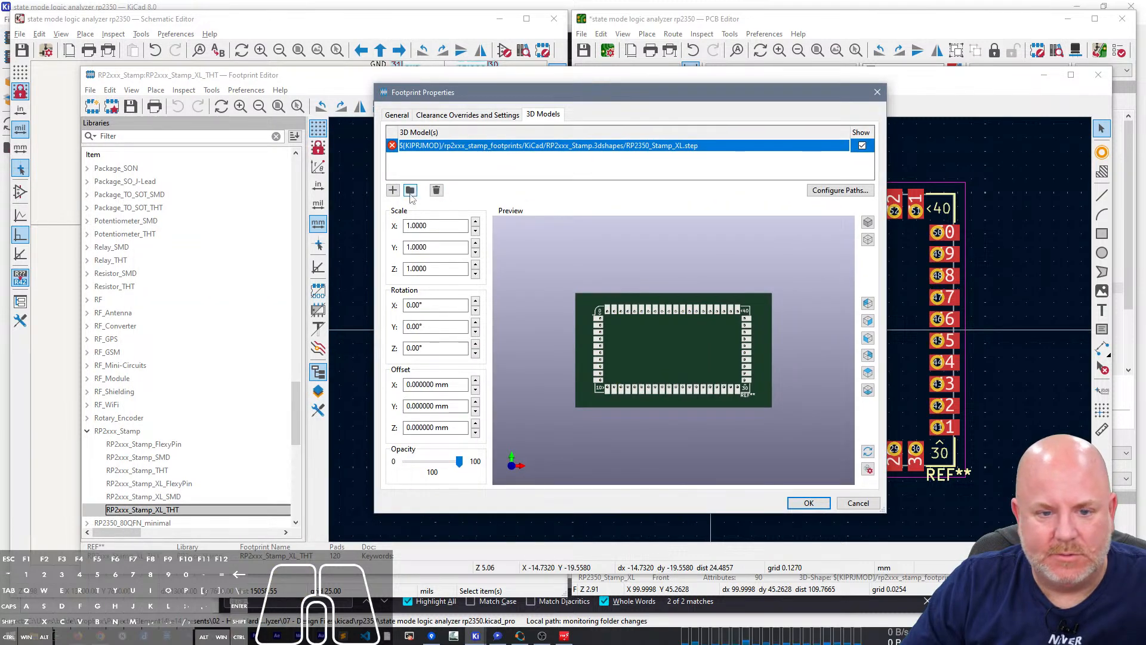
pyautogui.doubleClick(592, 145)
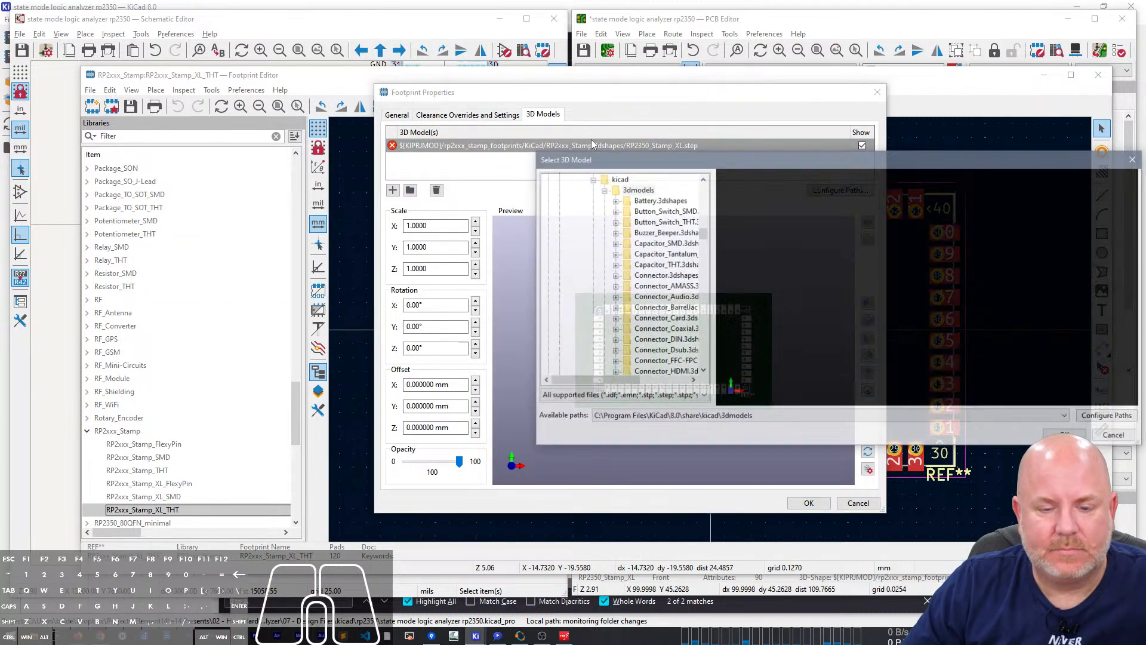
# Step: Collapse the Program Files folder and expand the personal user folder under Users on drive C
pyautogui.scroll(5, 408, 260)
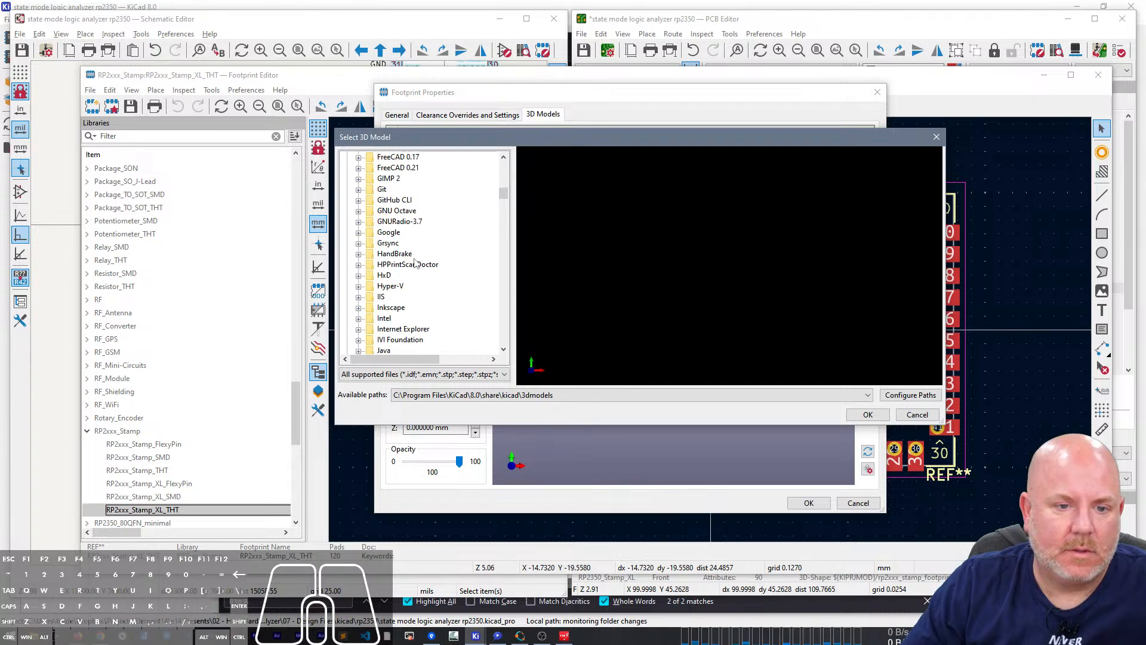
pyautogui.scroll(10, 373, 264)
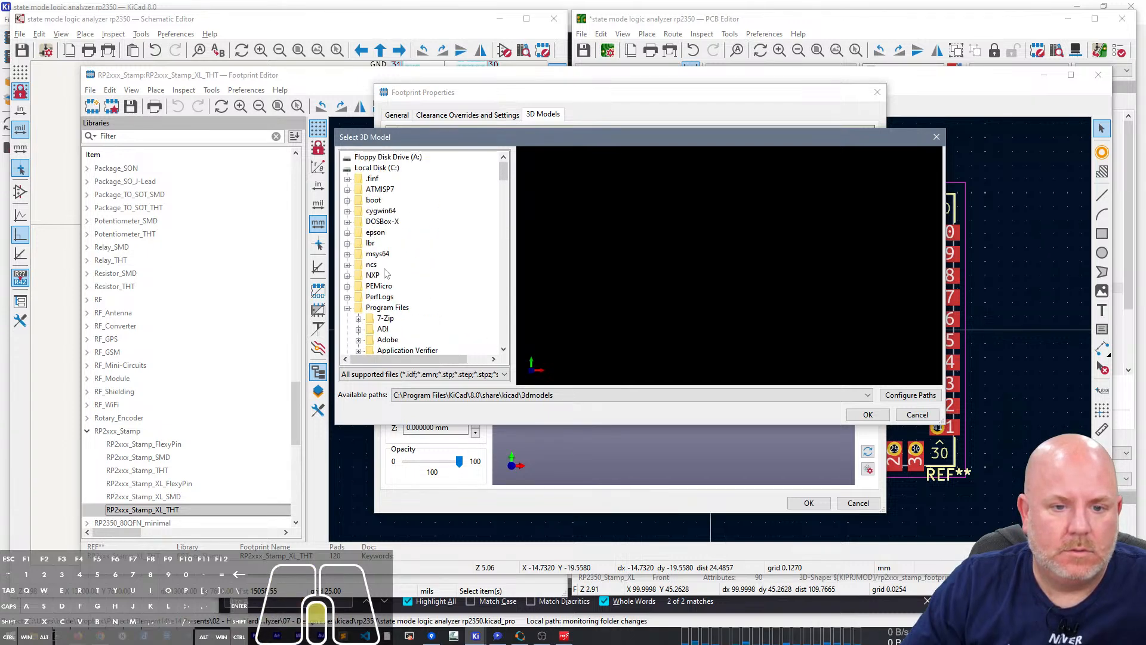
pyautogui.click(347, 308)
pyautogui.scroll(-7, 349, 306)
pyautogui.scroll(3, 348, 306)
pyautogui.scroll(-5, 349, 302)
pyautogui.scroll(2, 353, 180)
pyautogui.click(348, 189)
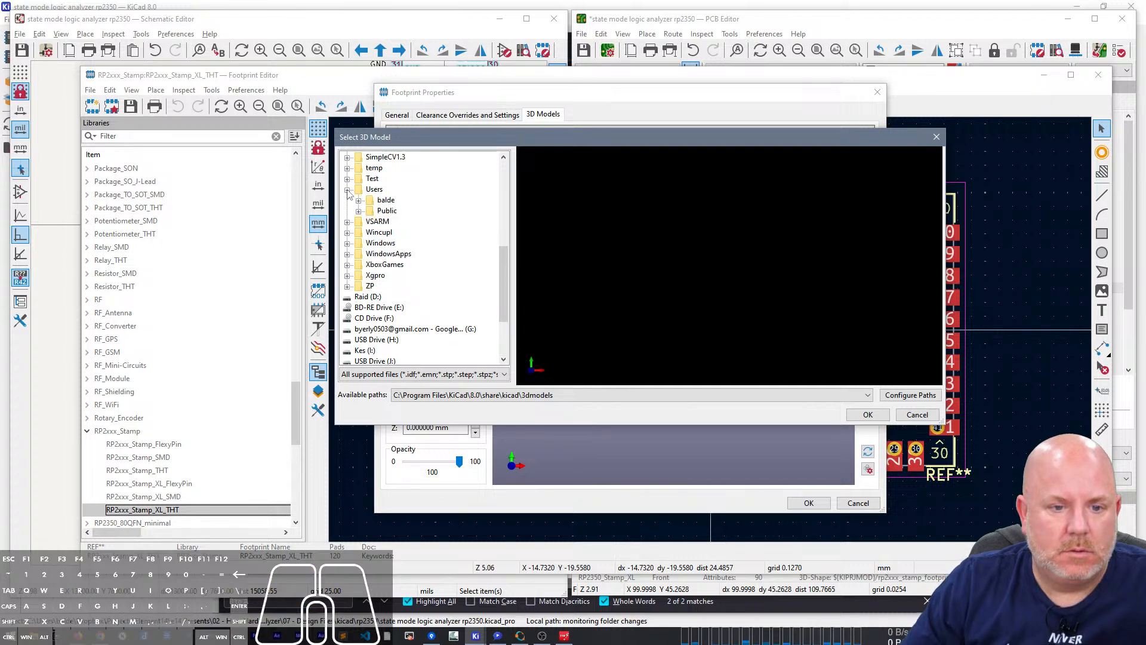
pyautogui.click(358, 200)
# Step: Browse the user folder to Dropbox, KiCad, Downloaded Libraries and find the rp2xxx_stamp_footprints-main folder
pyautogui.scroll(-5, 391, 275)
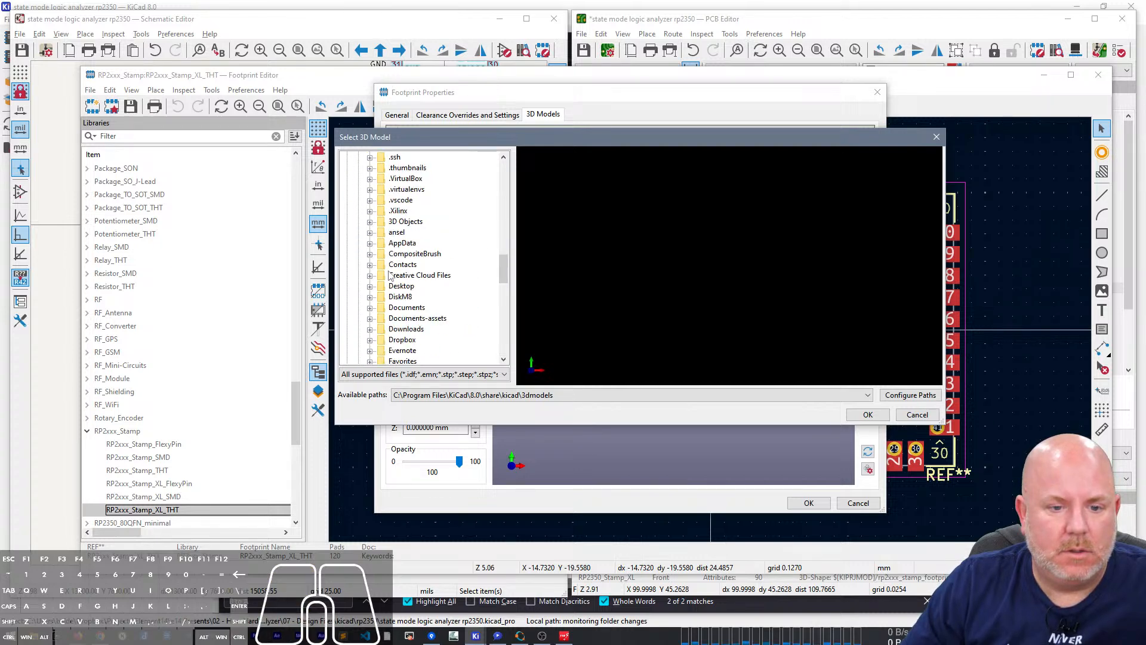
pyautogui.scroll(-1, 380, 283)
pyautogui.click(370, 307)
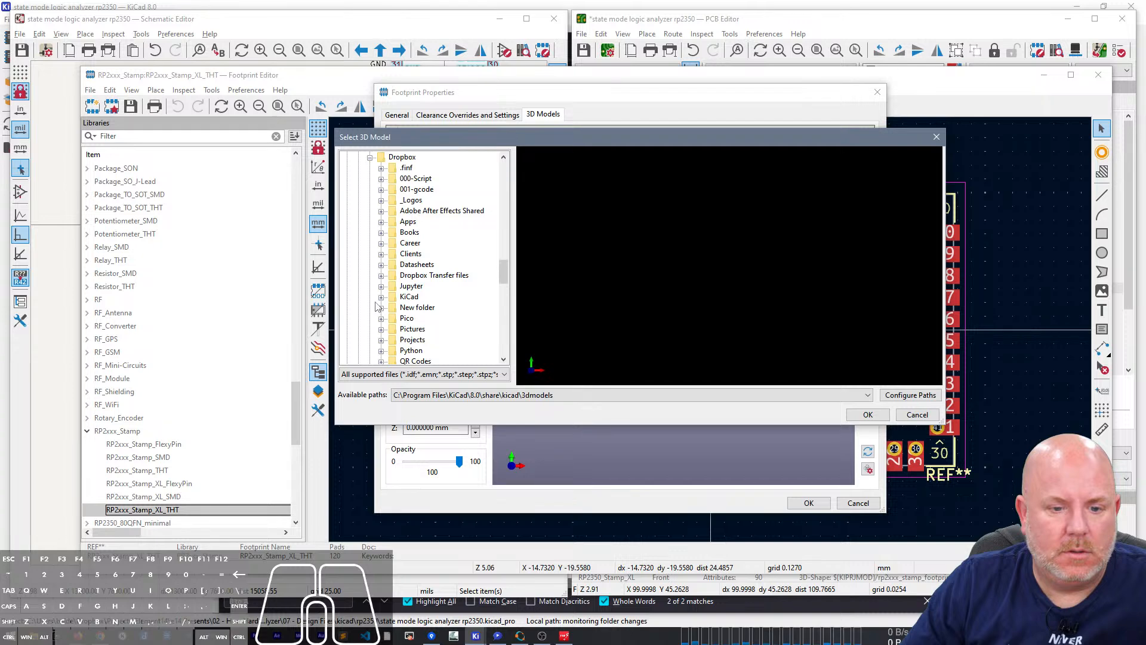
pyautogui.click(381, 297)
pyautogui.click(399, 225)
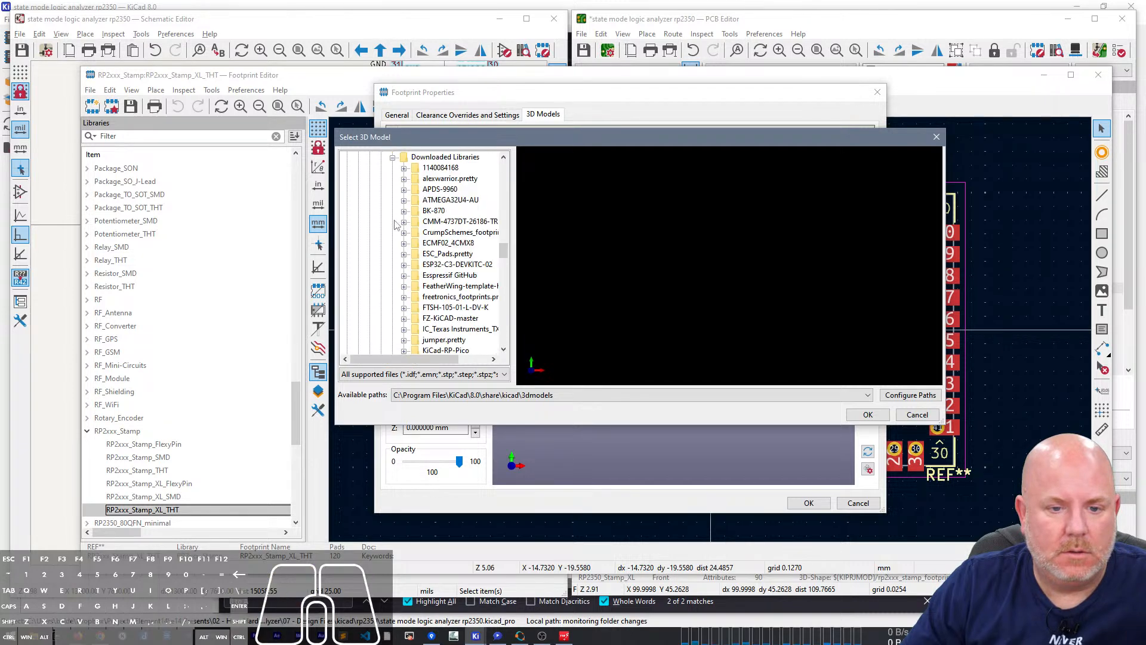
pyautogui.scroll(-3, 409, 280)
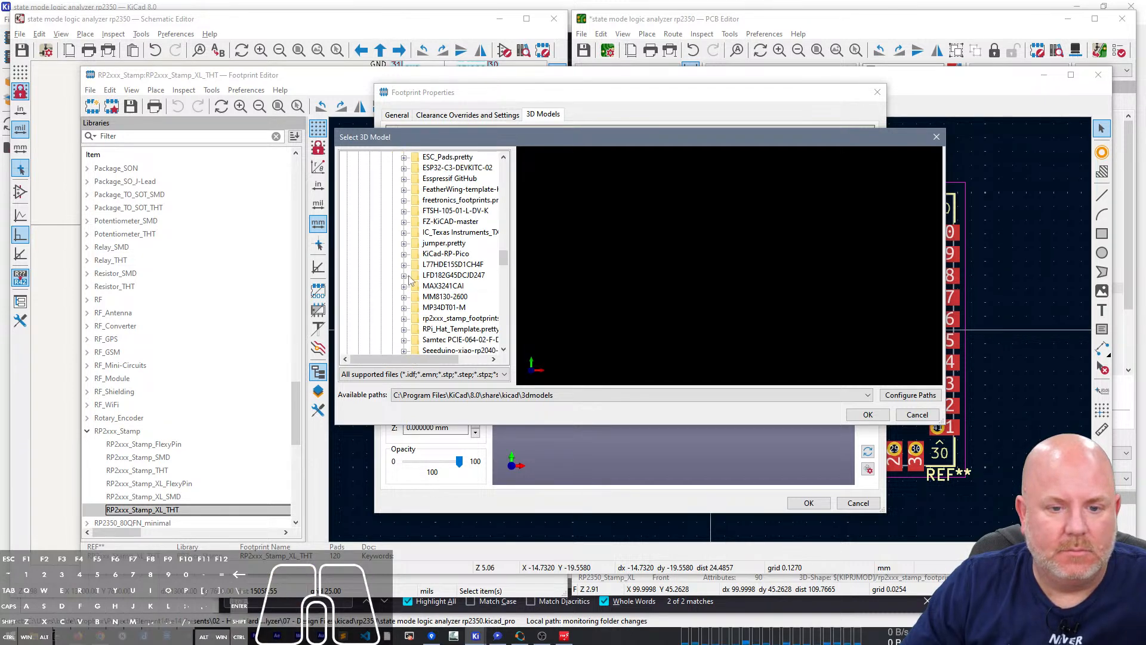
pyautogui.scroll(-2, 410, 279)
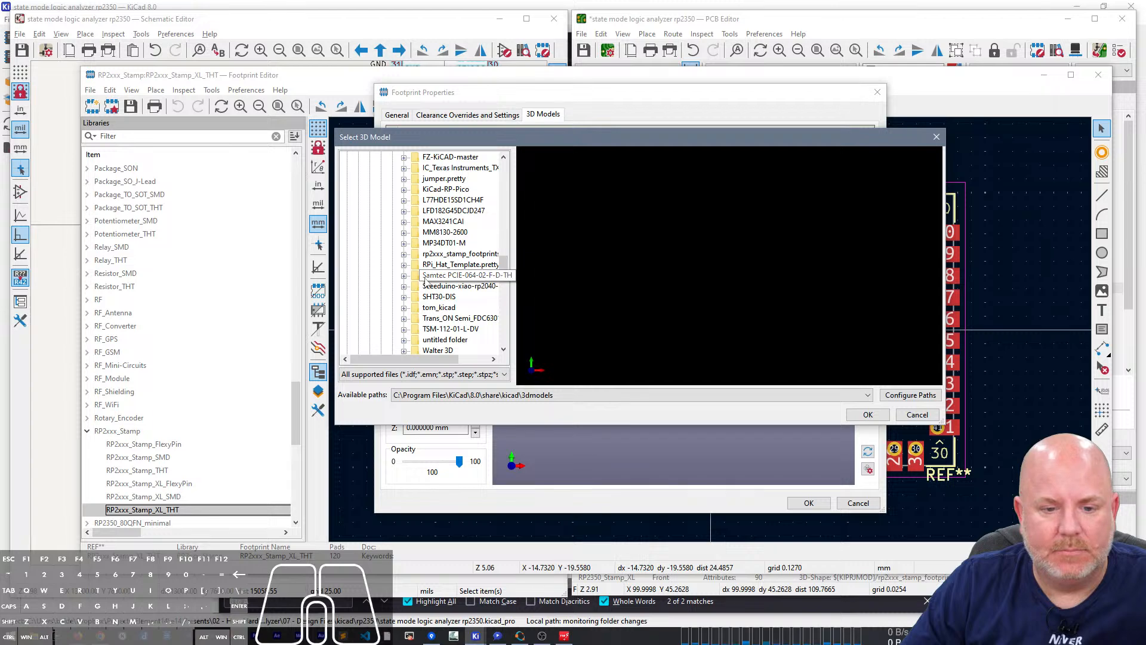
# Step: Add RP2350_Stamp_XL.step from the KiCad/RP2xxx_Stamp.3dshapes folder of rp2xxx_stamp_footprints-main as the footprint's 3D model
pyautogui.click(414, 256)
pyautogui.click(404, 256)
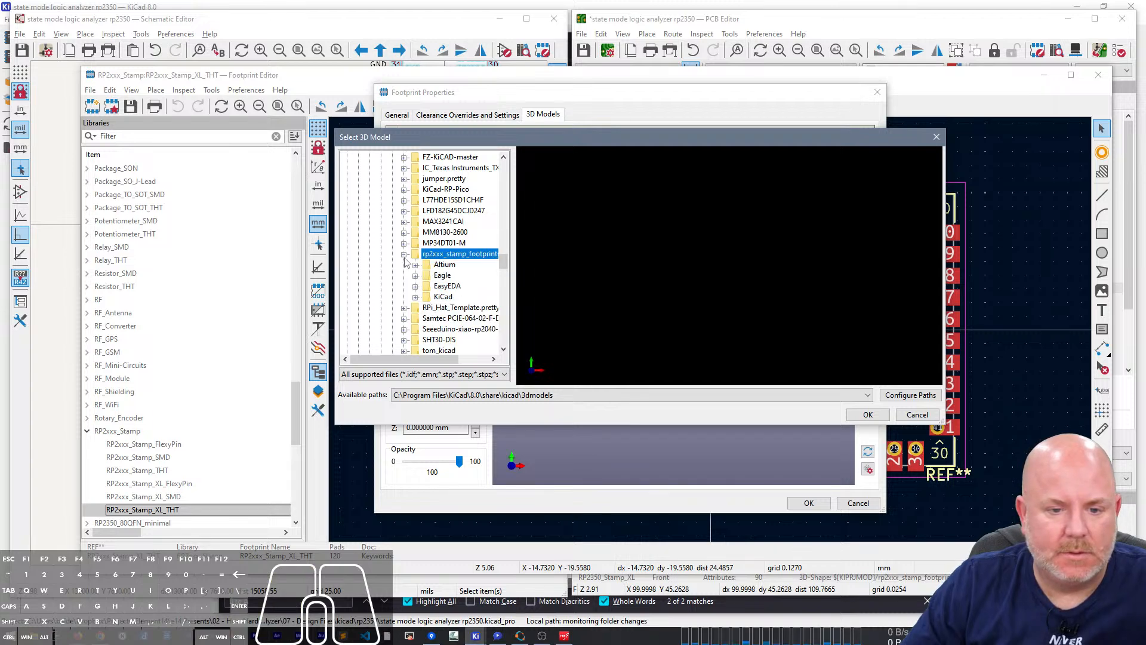
pyautogui.click(416, 297)
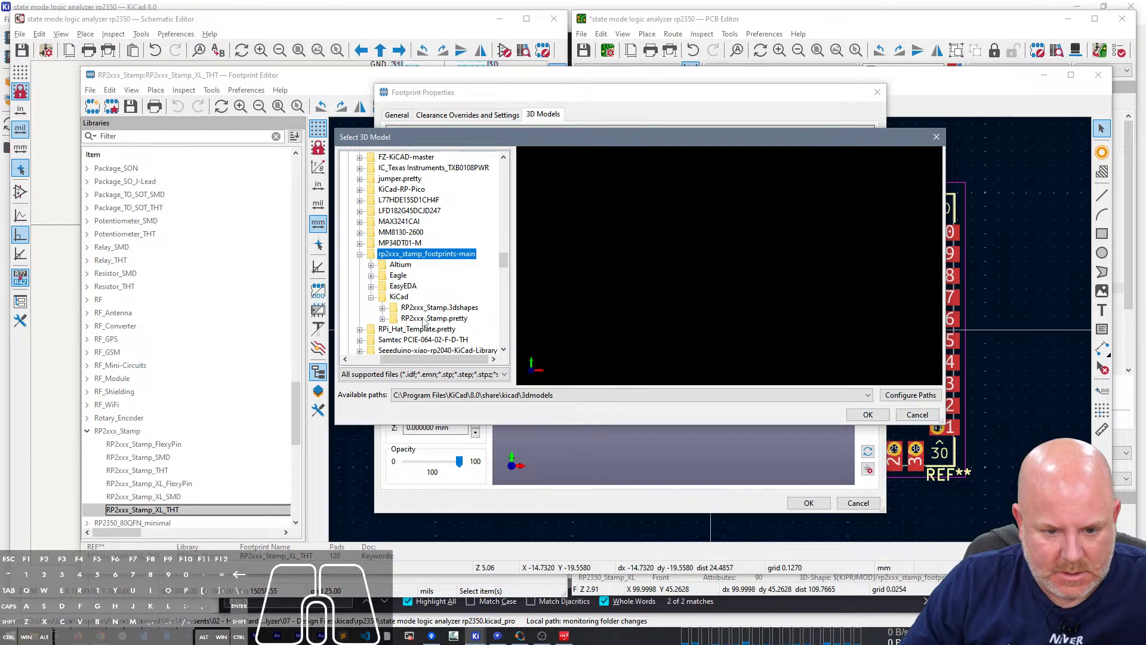
pyautogui.doubleClick(431, 307)
pyautogui.scroll(-1, 441, 287)
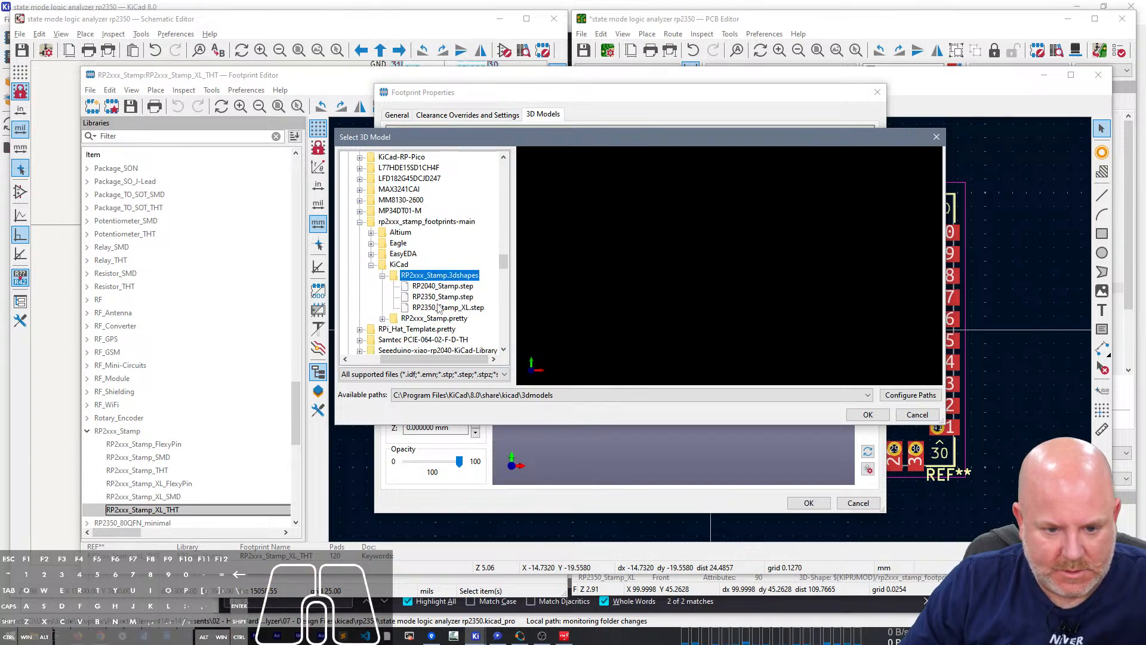
pyautogui.click(439, 307)
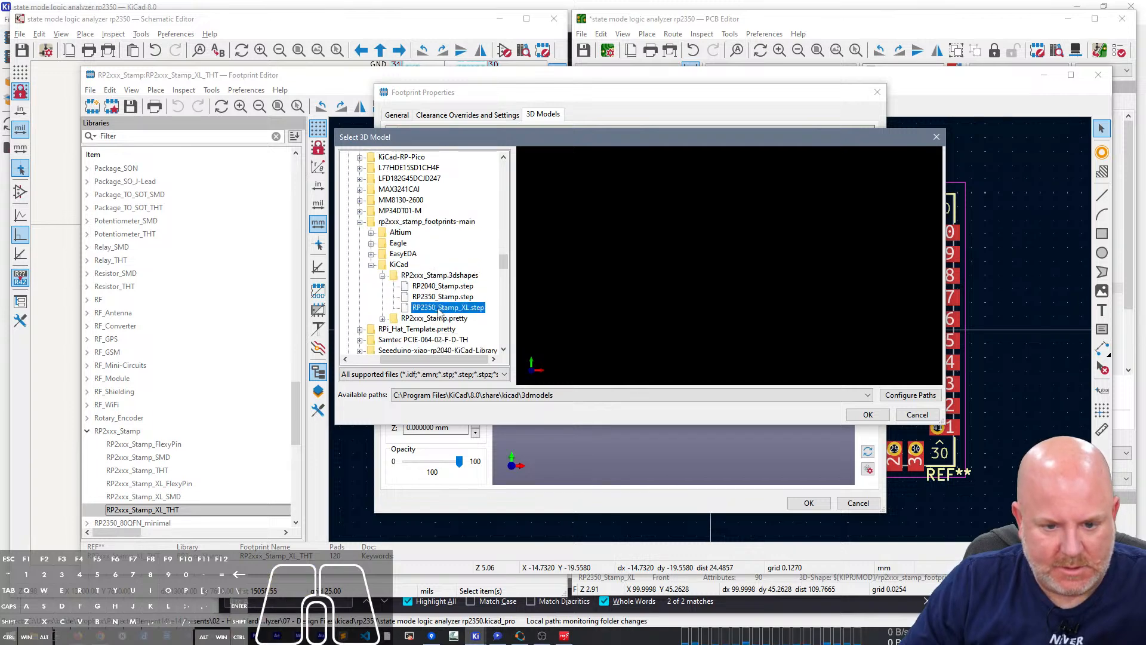
pyautogui.click(867, 415)
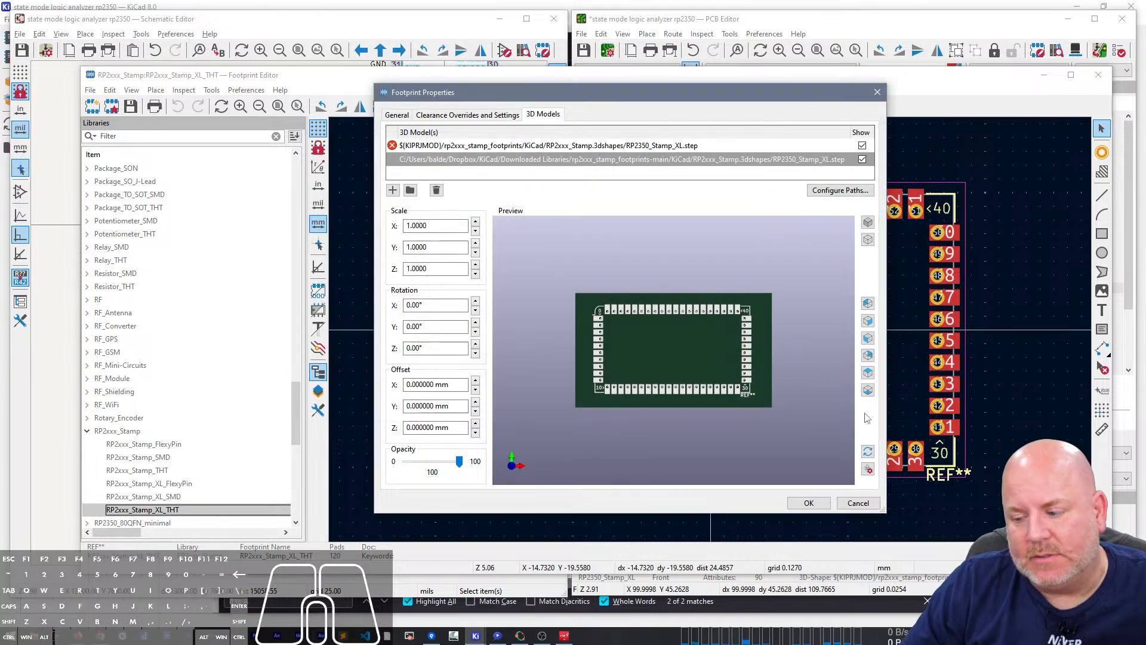
# Step: Hide the broken ${KIPRJMOD} model entry and check the added RP2350_Stamp_XL.step model in the preview, leaving it shown
pyautogui.moveTo(737, 464); pyautogui.dragTo(657, 251)
pyautogui.click(862, 146)
pyautogui.click(863, 160)
pyautogui.click(862, 160)
pyautogui.click(862, 160)
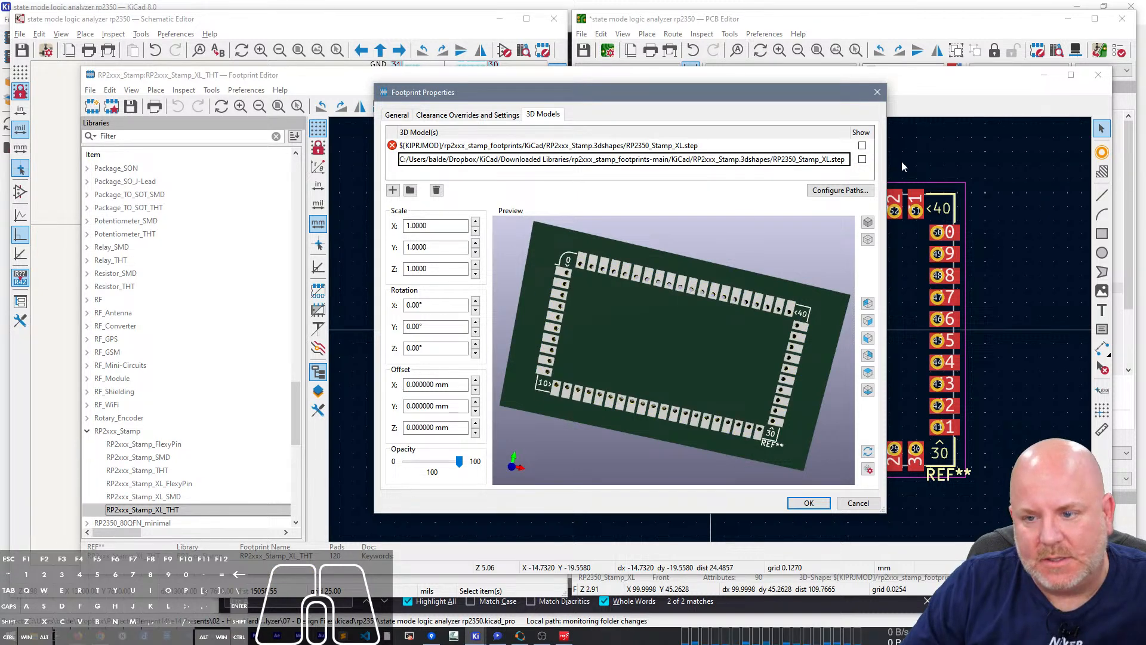
pyautogui.click(862, 160)
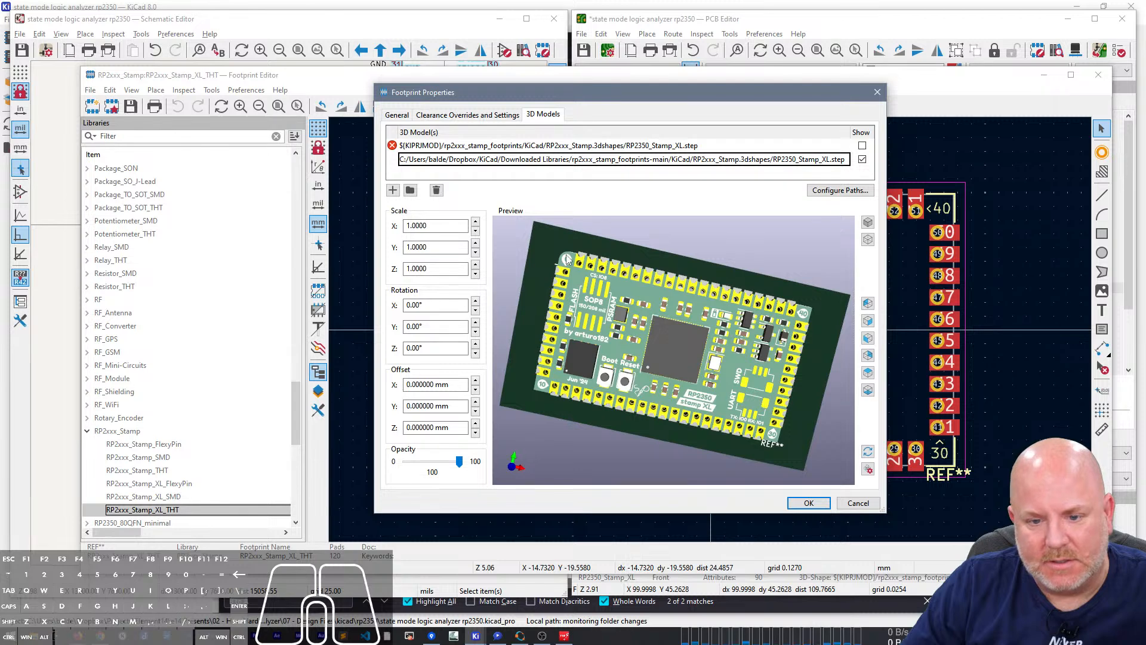
# Step: Apply the 3D model settings, save the RP2xxx_Stamp_XL_THT footprint, and close the Footprint Editor
pyautogui.click(809, 503)
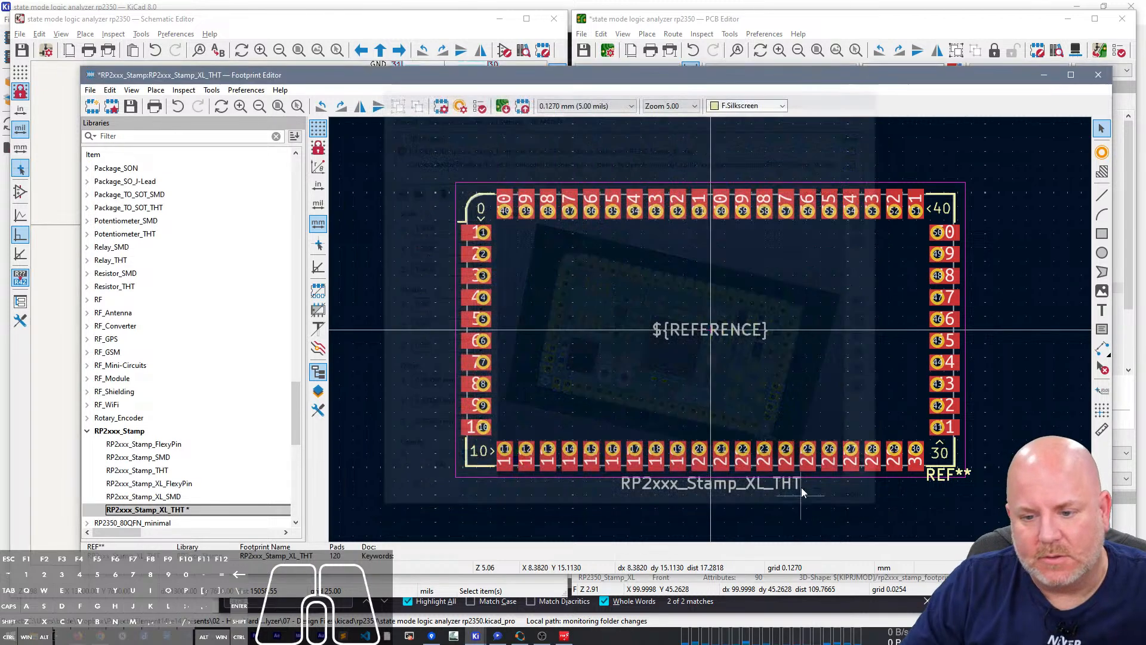
pyautogui.hotkey('ctrl', 's')
pyautogui.click(1098, 74)
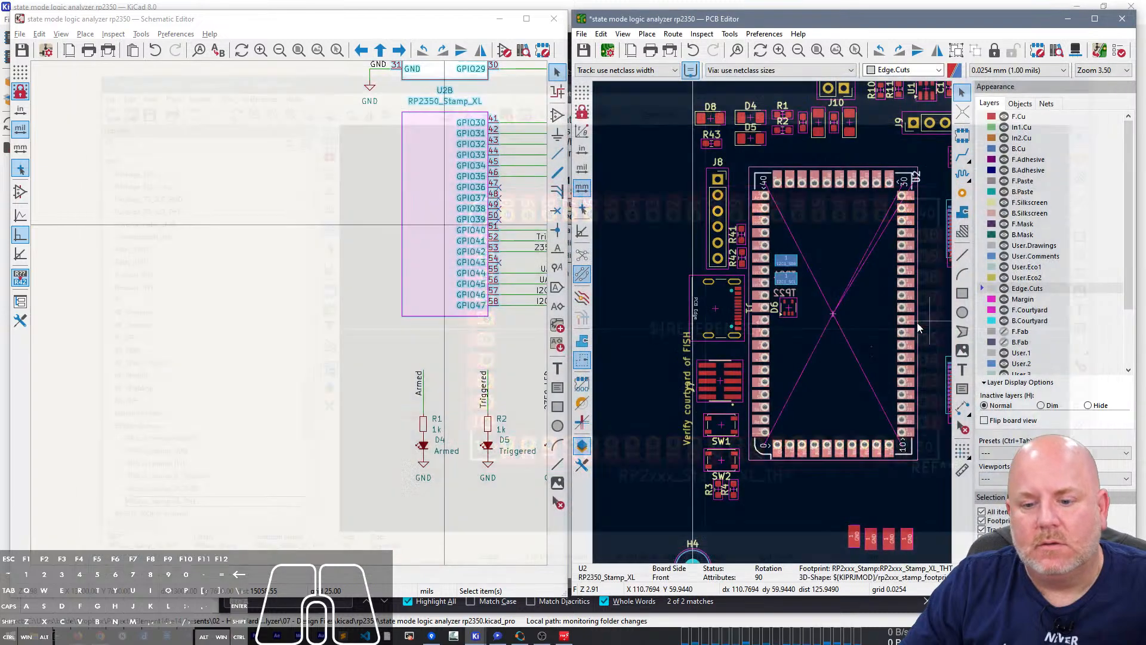
# Step: Update U2's footprint from the library with the 3D model reset option enabled
pyautogui.rightClick(837, 331)
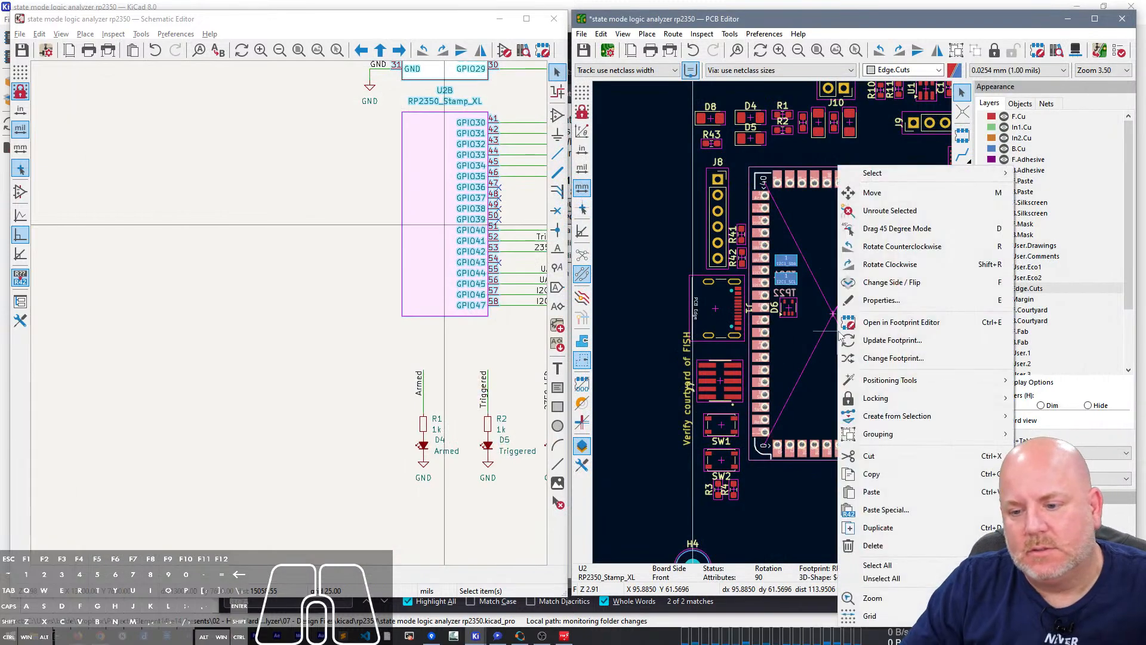
pyautogui.click(925, 341)
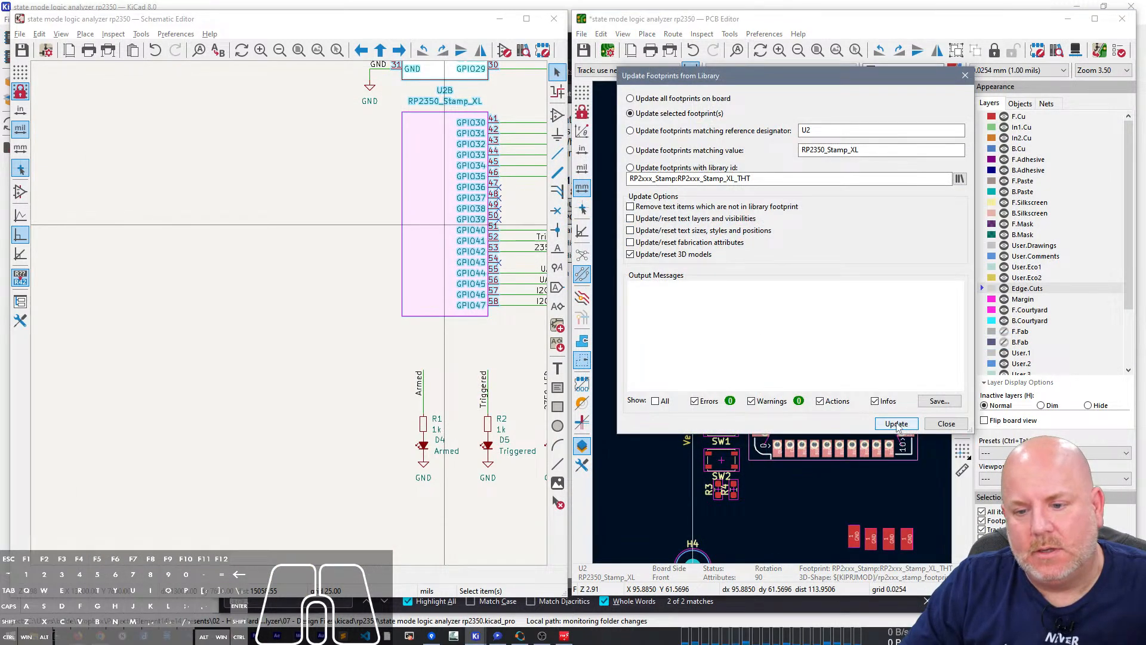
pyautogui.click(896, 424)
pyautogui.click(946, 424)
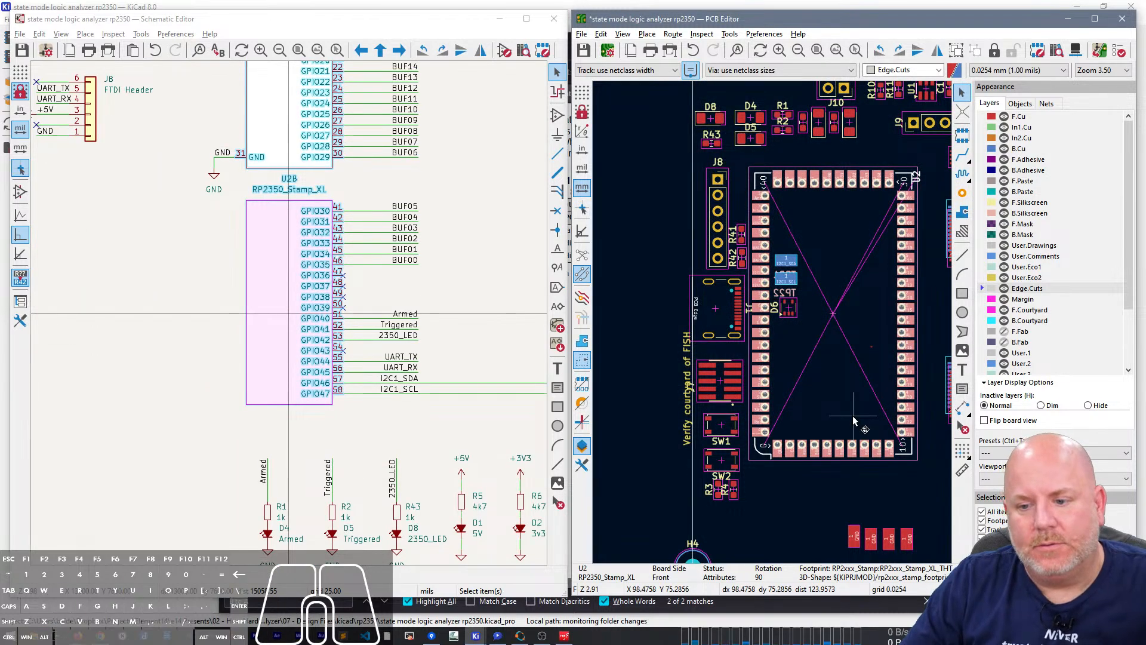
# Step: Open the 3D Viewer and clear the U2 selection in the PCB layout so the model displays without highlighting
pyautogui.hotkey('alt', '3')
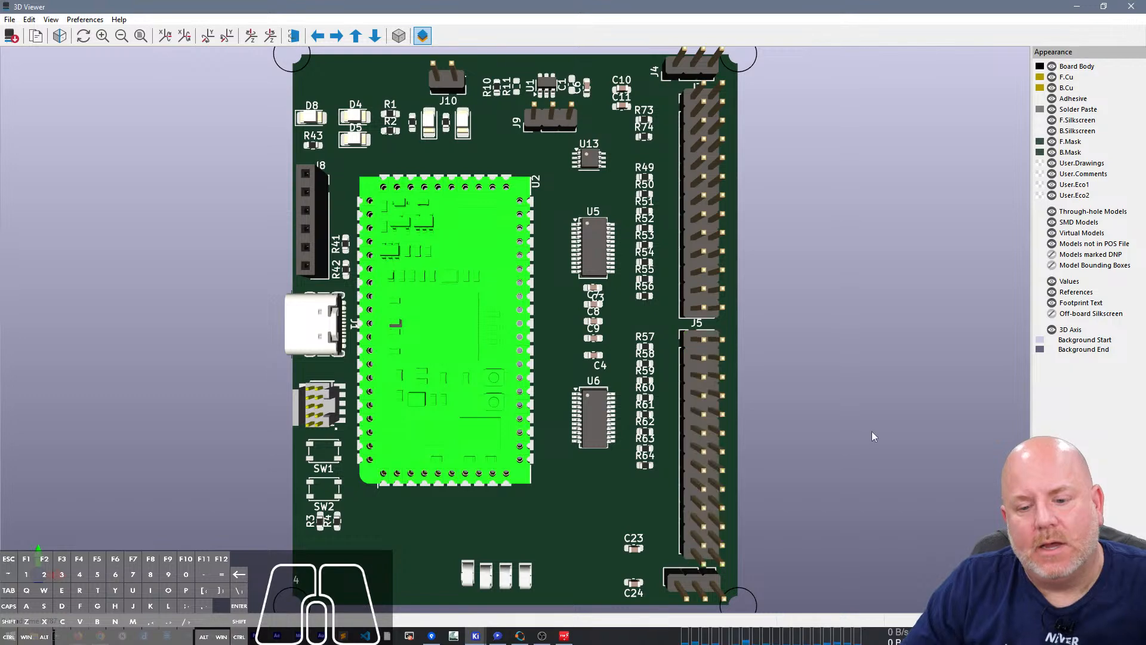
pyautogui.hotkey('alt', 'Tab')
pyautogui.click(827, 503)
pyautogui.hotkey('alt', 'Tab')
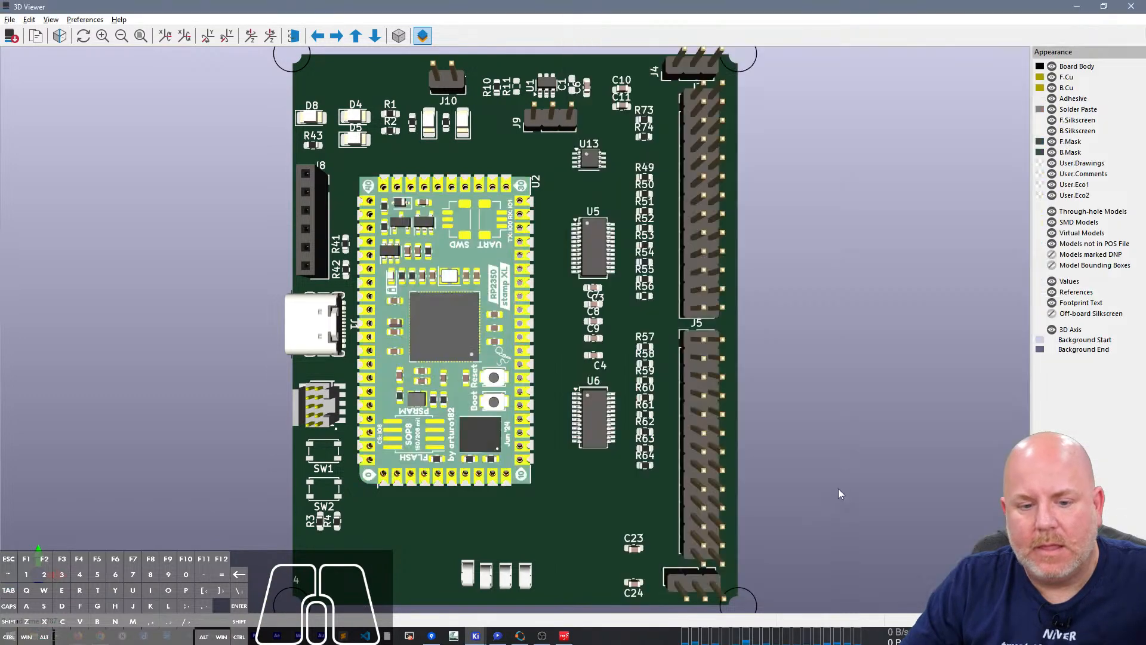
# Step: Examine the RP2350 Stamp XL model on the board from an oblique angle in the 3D Viewer
pyautogui.moveTo(568, 492); pyautogui.dragTo(818, 353)
pyautogui.scroll(-3, 653, 394)
pyautogui.moveTo(618, 496); pyautogui.dragTo(573, 500)
pyautogui.scroll(-2, 574, 500)
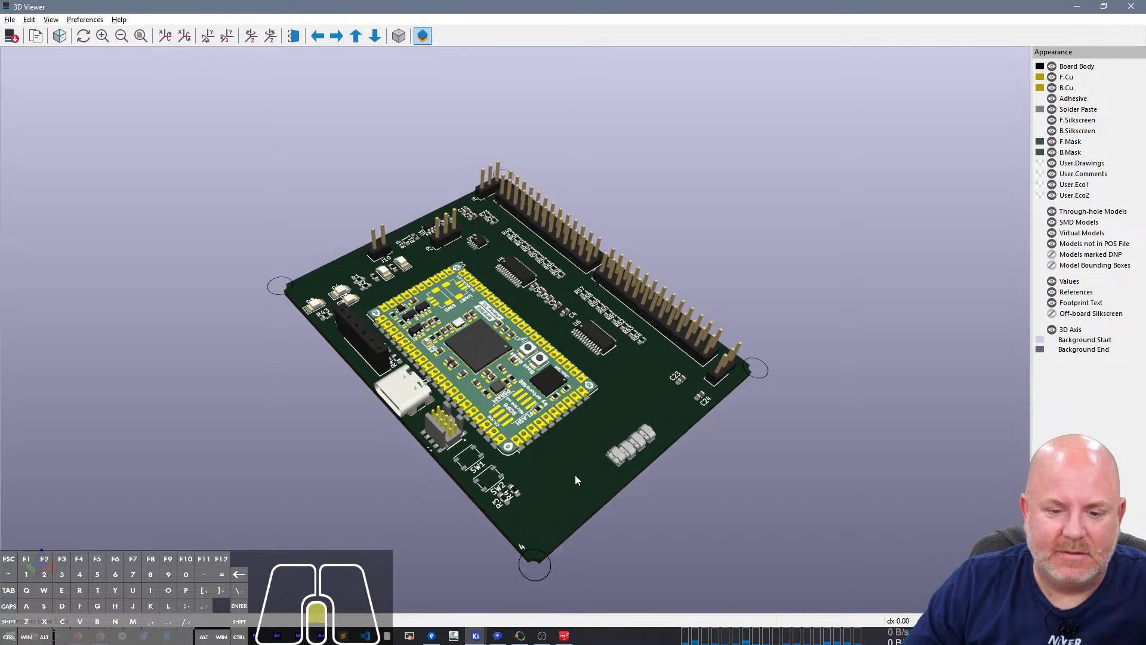
pyautogui.scroll(2, 576, 479)
pyautogui.scroll(1, 578, 469)
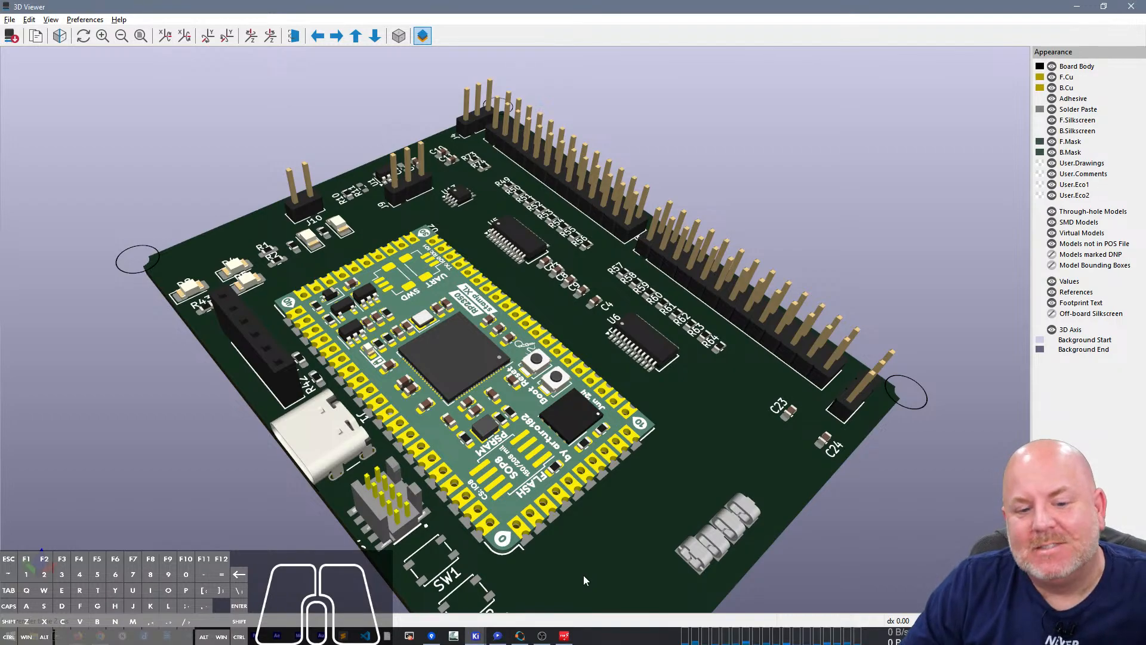
# Step: Inspect the board's probe header side, buffer chips and connectors from several angles in the 3D Viewer
pyautogui.moveTo(722, 474); pyautogui.dragTo(451, 358)
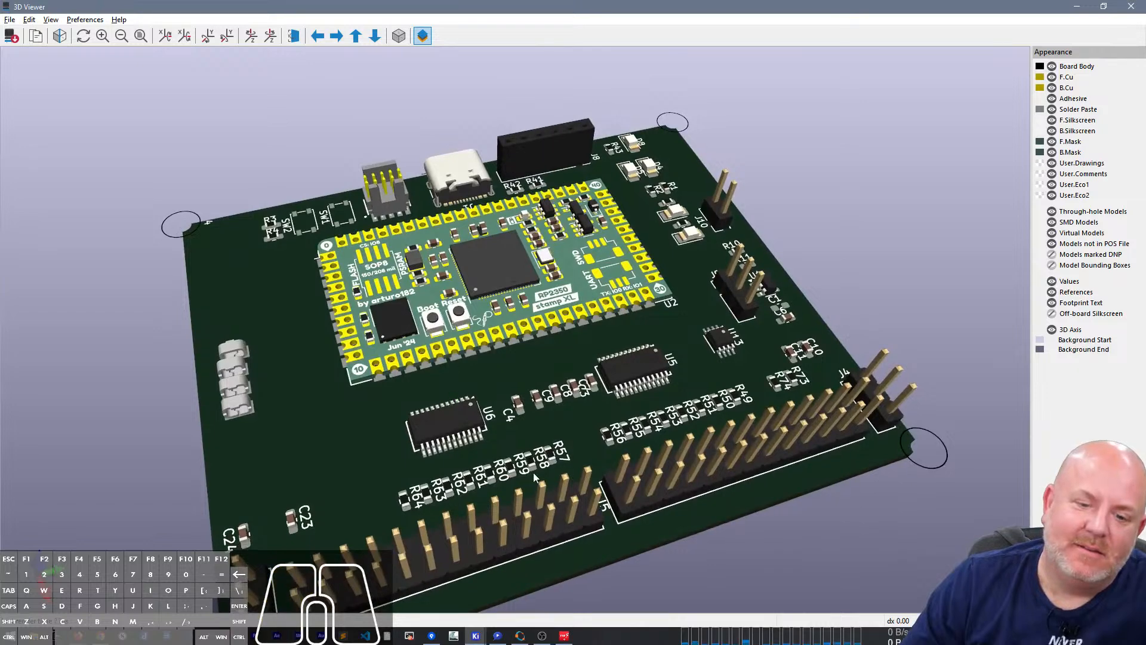
pyautogui.scroll(-4, 532, 467)
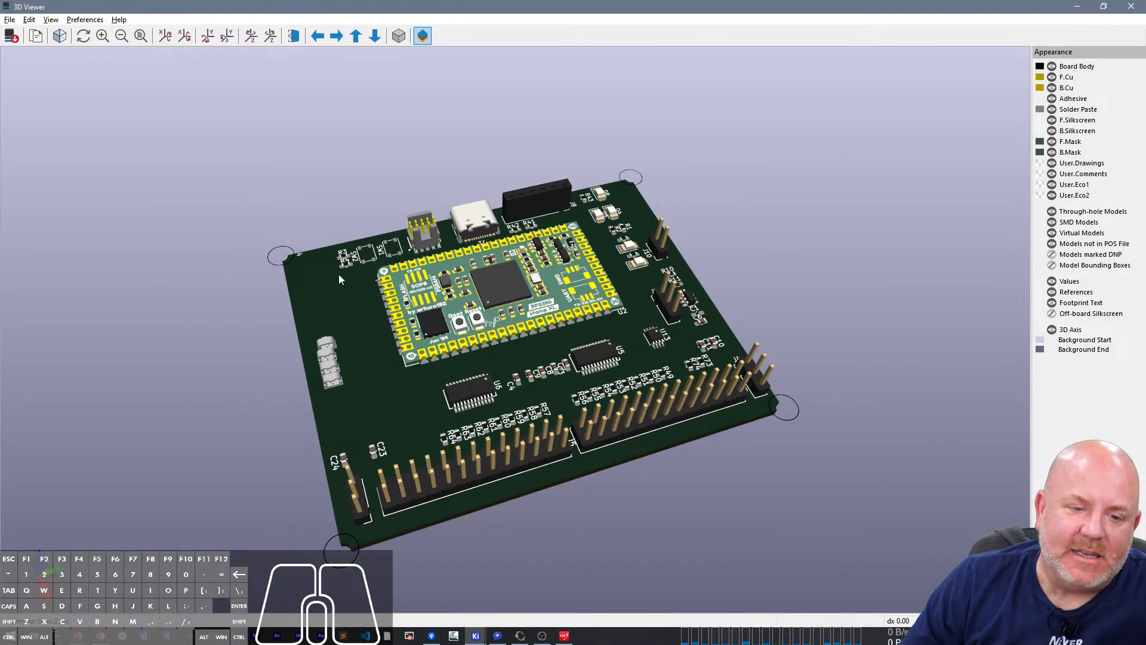
pyautogui.moveTo(690, 387); pyautogui.dragTo(568, 445)
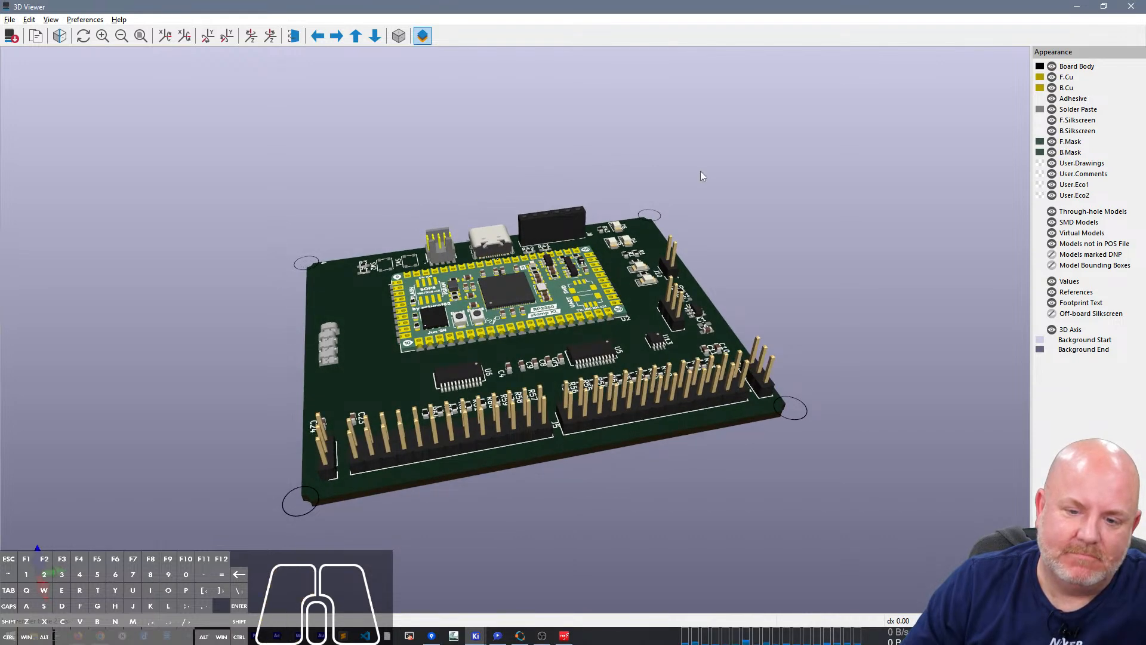
pyautogui.scroll(2, 566, 345)
pyautogui.moveTo(561, 346); pyautogui.dragTo(561, 504)
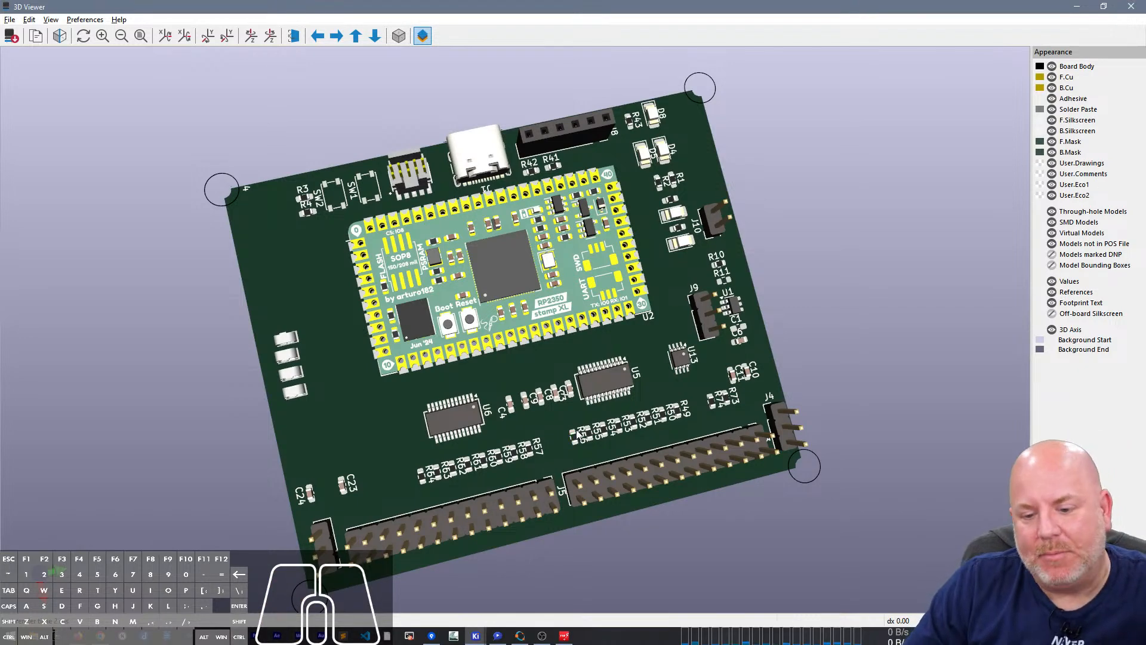
pyautogui.moveTo(553, 449); pyautogui.dragTo(378, 481)
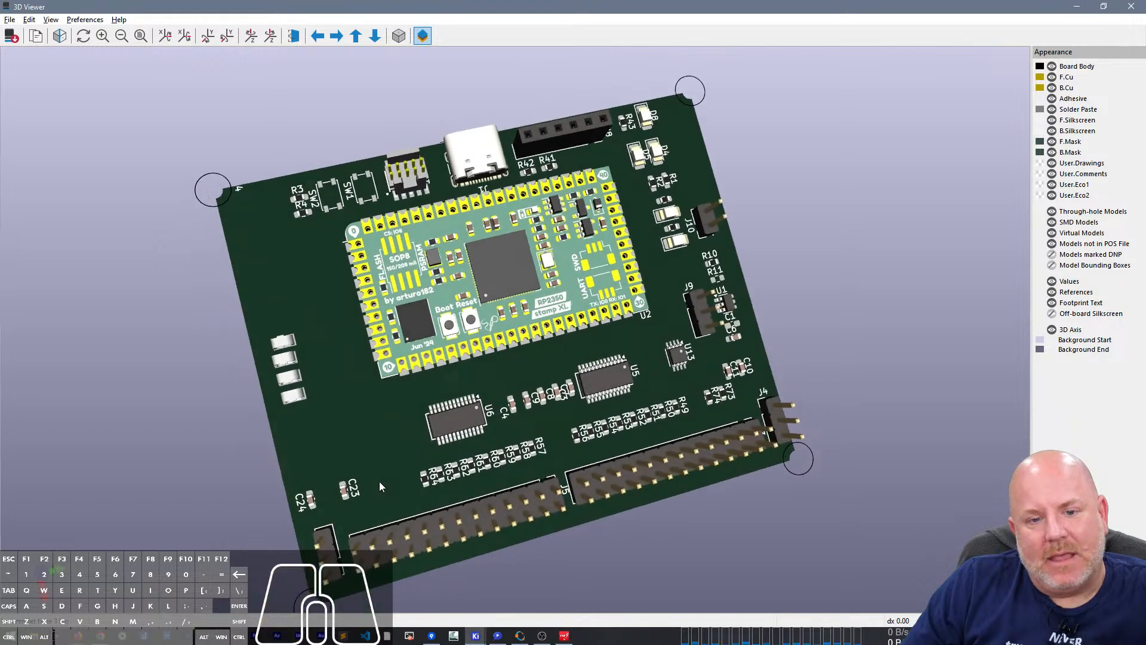
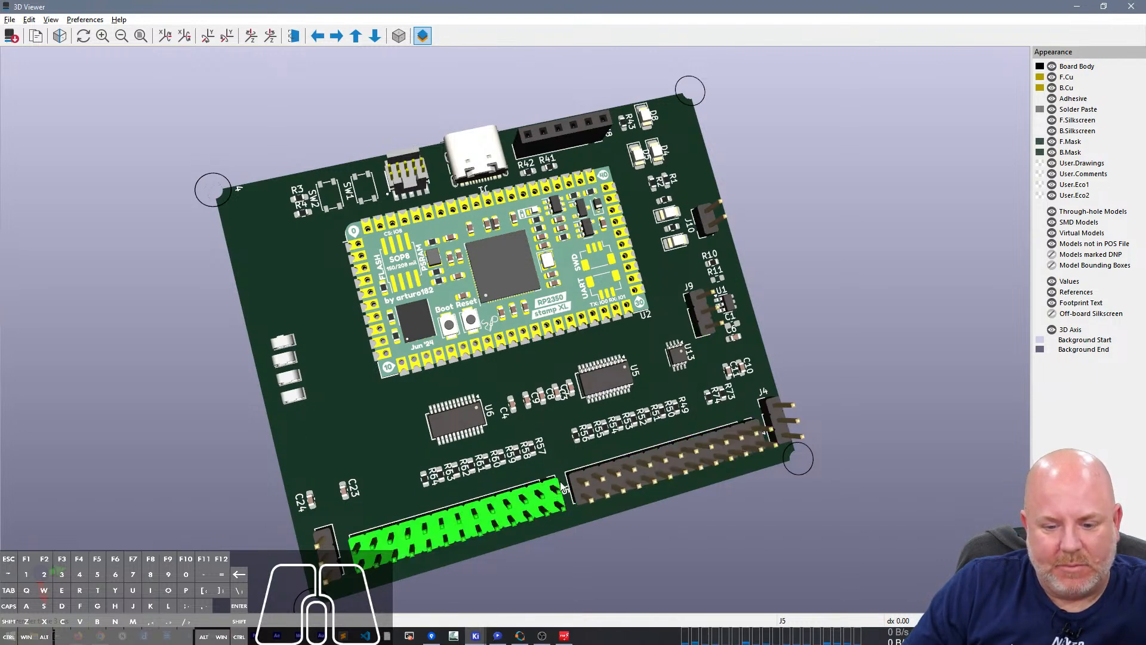
pyautogui.moveTo(553, 491); pyautogui.dragTo(514, 392)
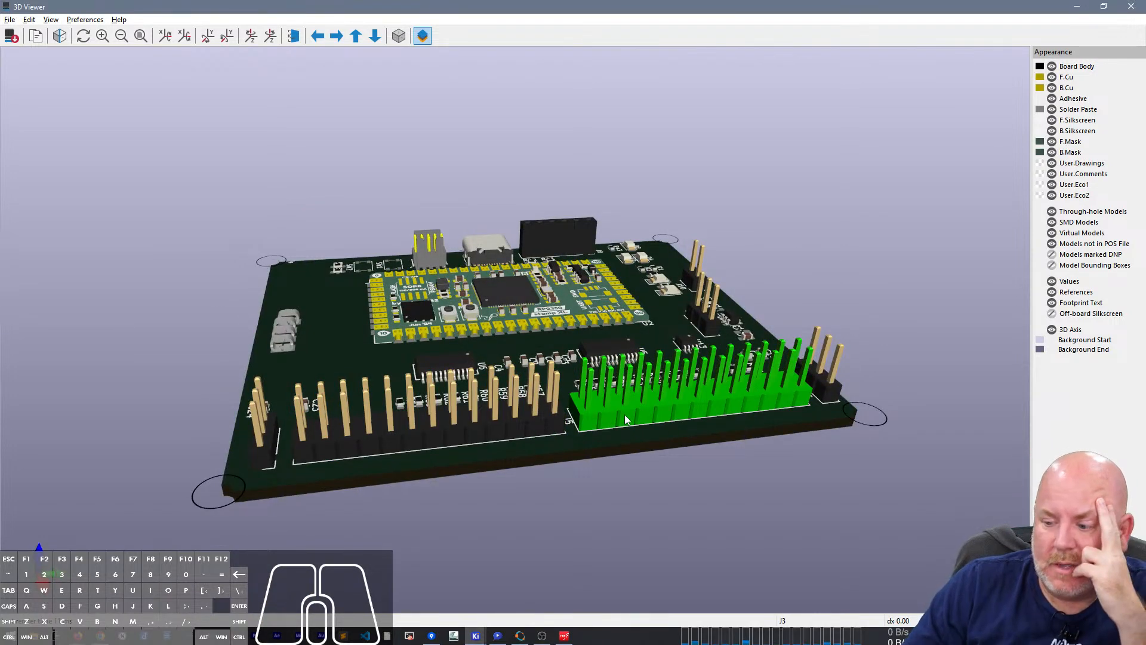
pyautogui.moveTo(625, 415); pyautogui.dragTo(404, 366)
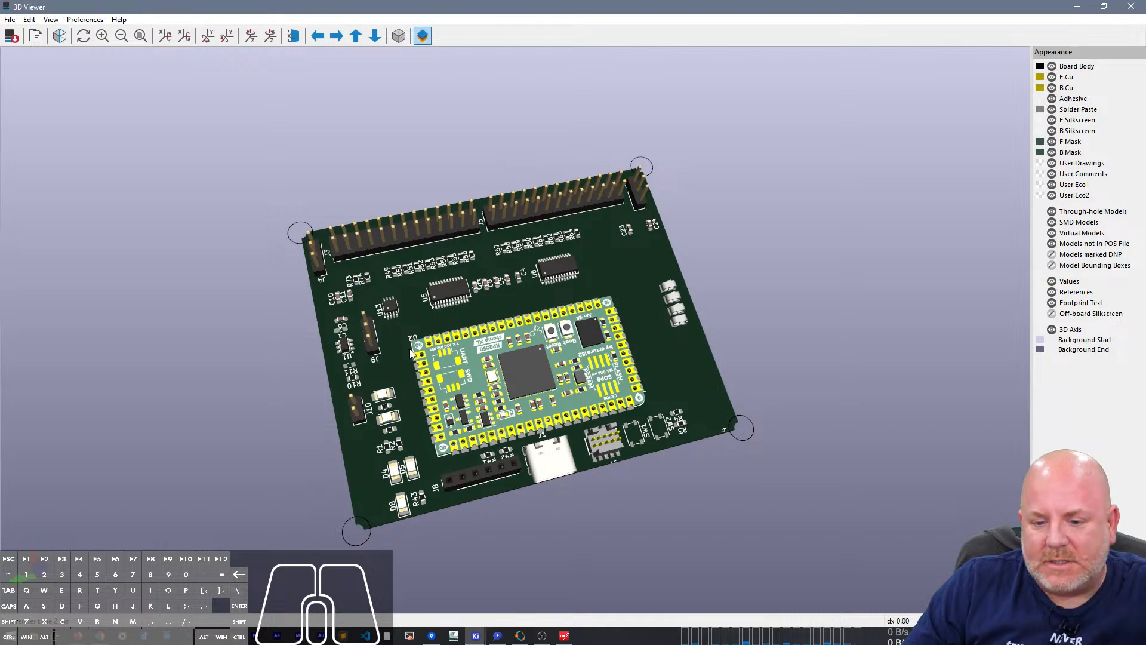
# Step: Close the 3D Viewer, maximize the Schematic Editor, and select the U1 circuit with its output connector to review it
pyautogui.click(1132, 6)
pyautogui.doubleClick(425, 24)
pyautogui.scroll(-5, 575, 321)
pyautogui.scroll(3, 580, 324)
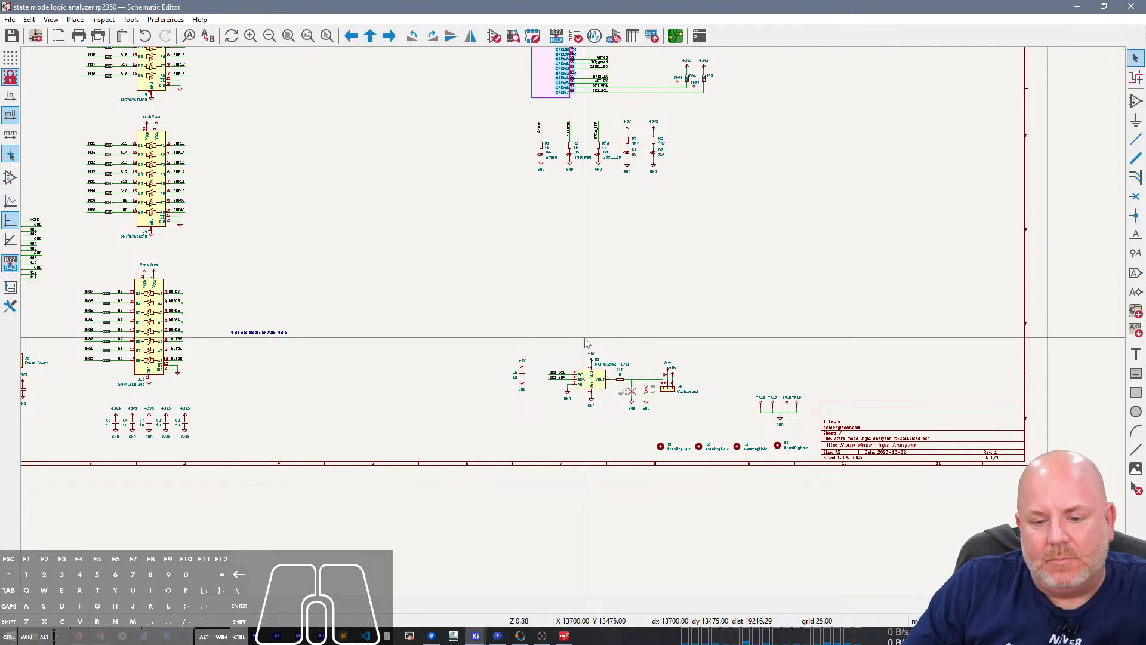
pyautogui.moveTo(467, 316); pyautogui.dragTo(701, 421)
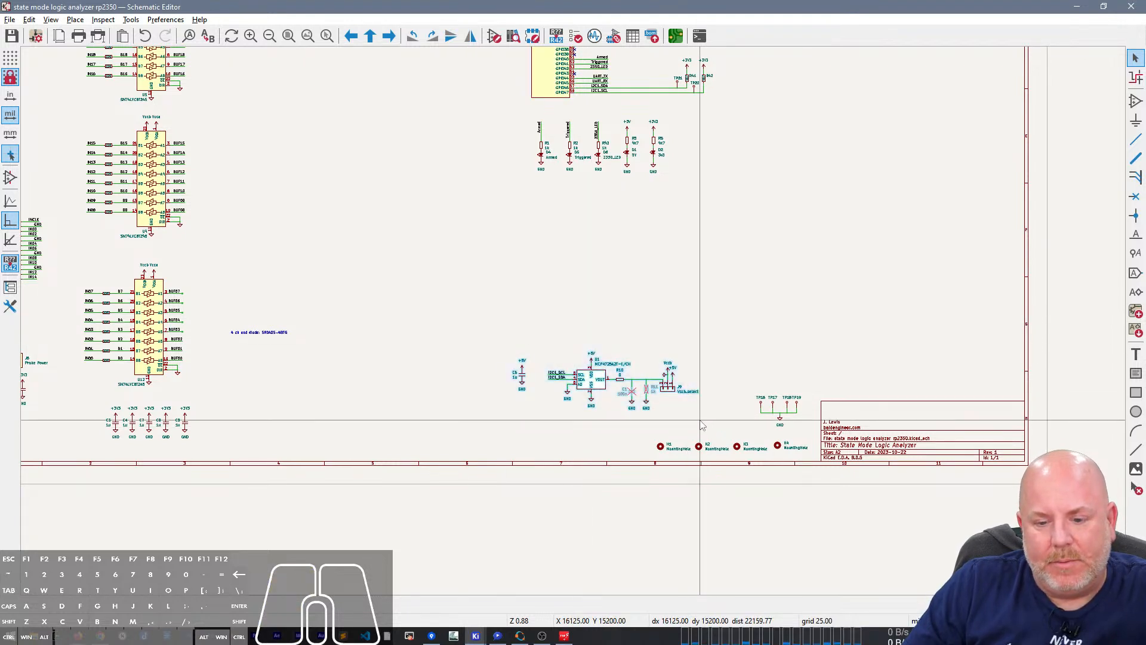
pyautogui.moveTo(419, 265); pyautogui.dragTo(571, 260, button='right')
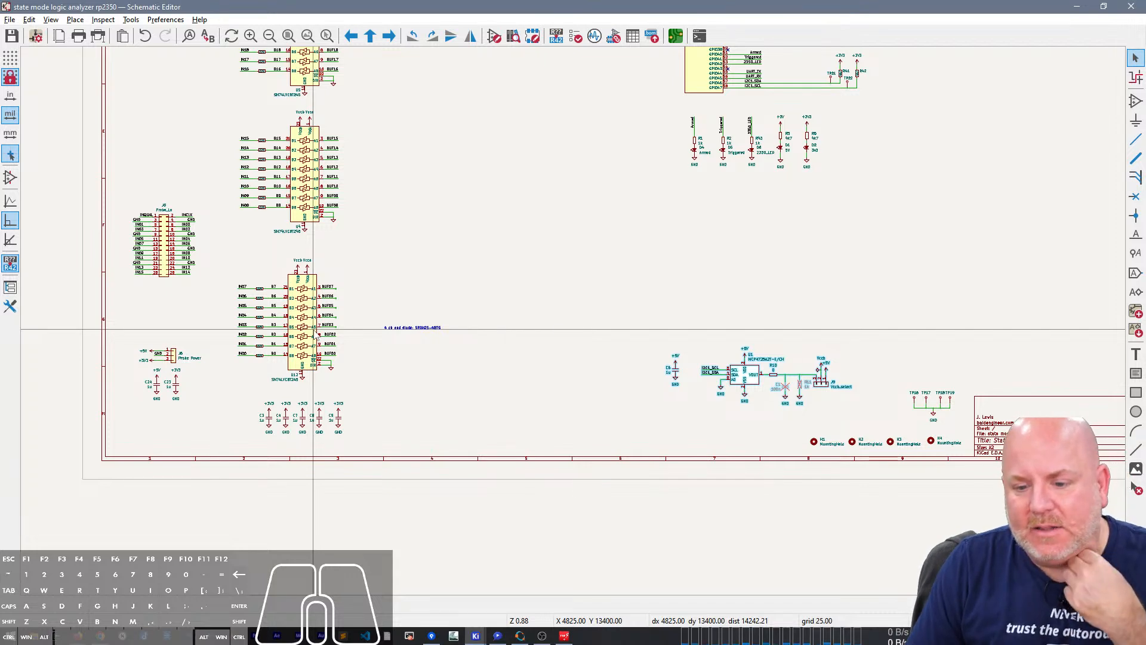
pyautogui.moveTo(818, 296); pyautogui.dragTo(618, 236, button='right')
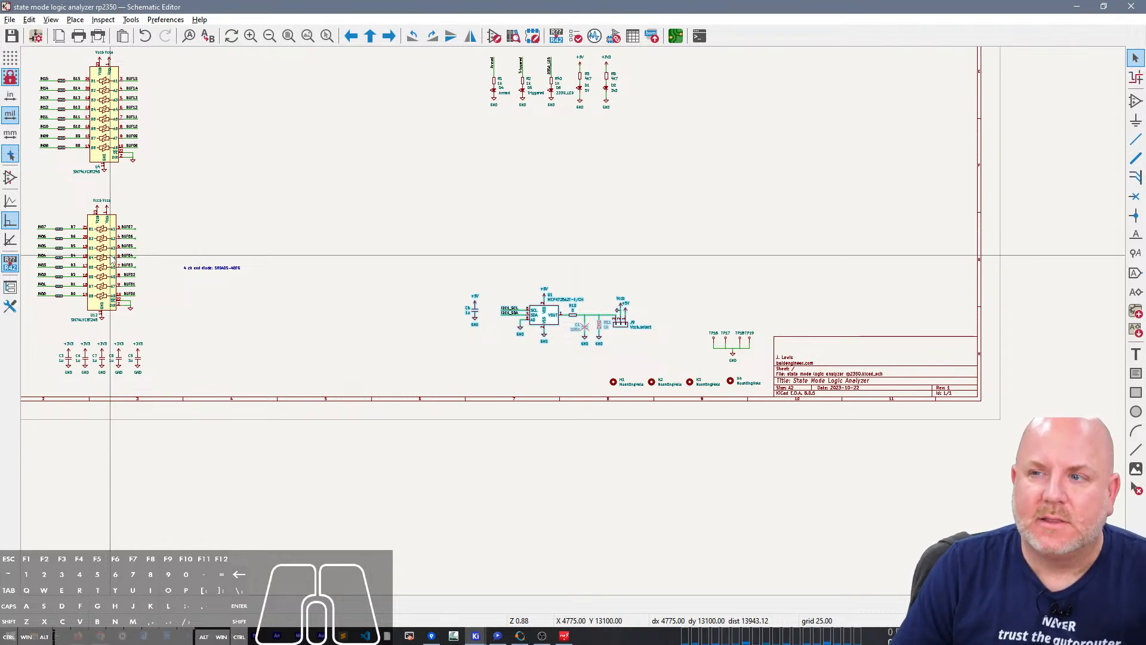
# Step: Launch the WaveForms application
pyautogui.press('super')
pyautogui.write('waveforms')
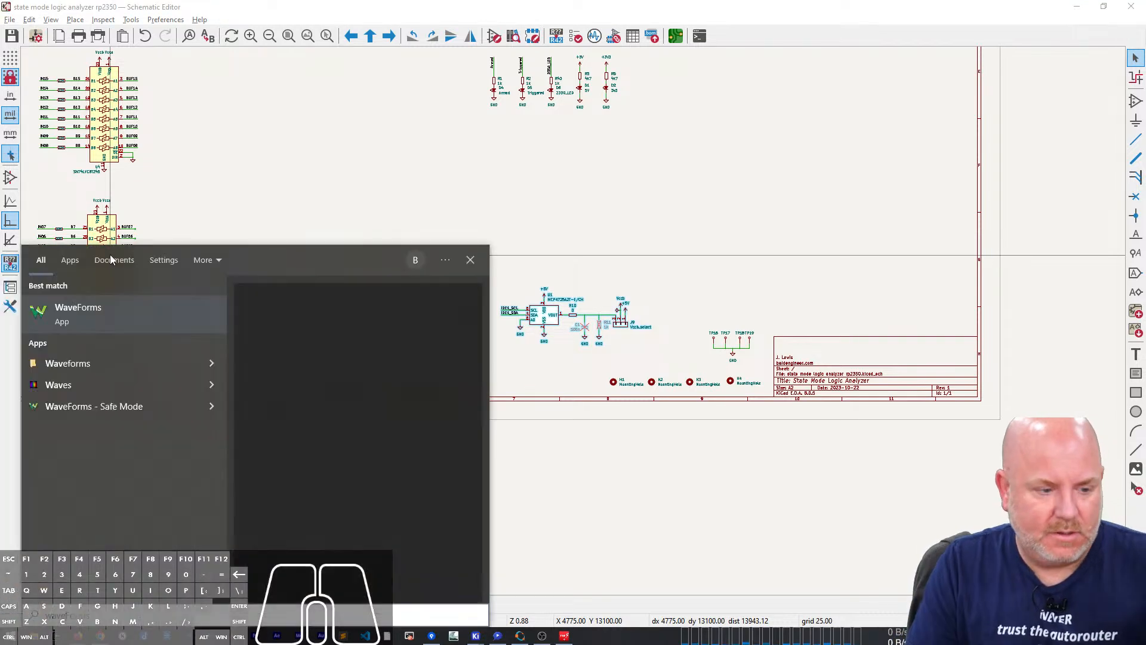
pyautogui.press('Return')
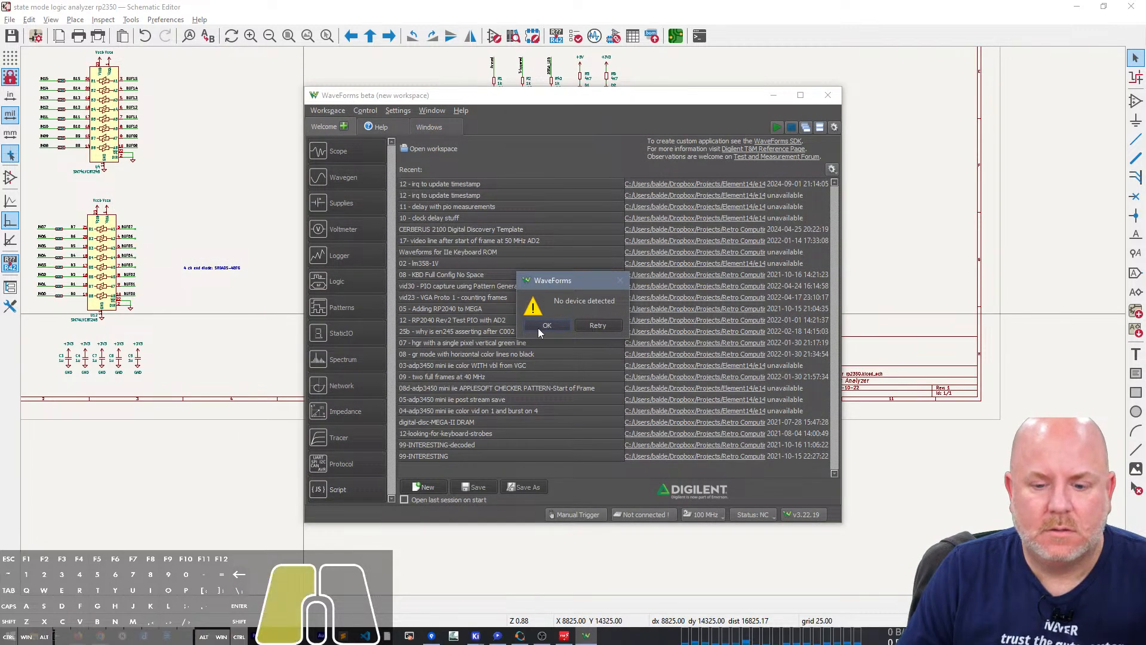
# Step: Dismiss the missing-device warning and select the Discovery2 demo device with its first 2 x 8 Ki scope configuration
pyautogui.click(539, 327)
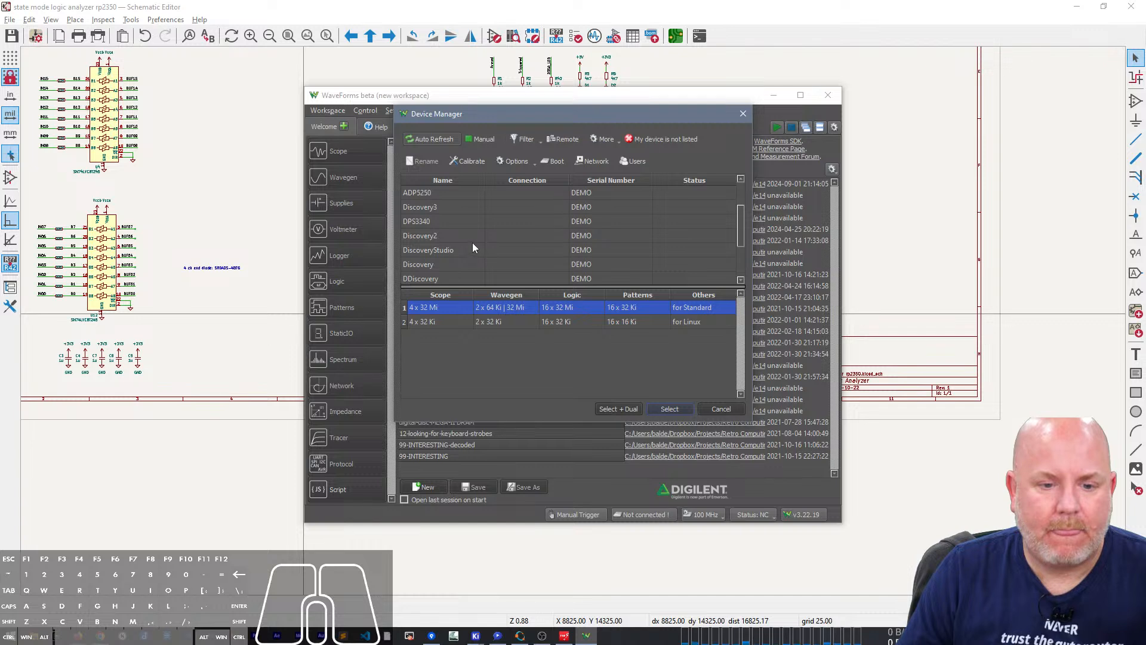
pyautogui.scroll(3, 473, 239)
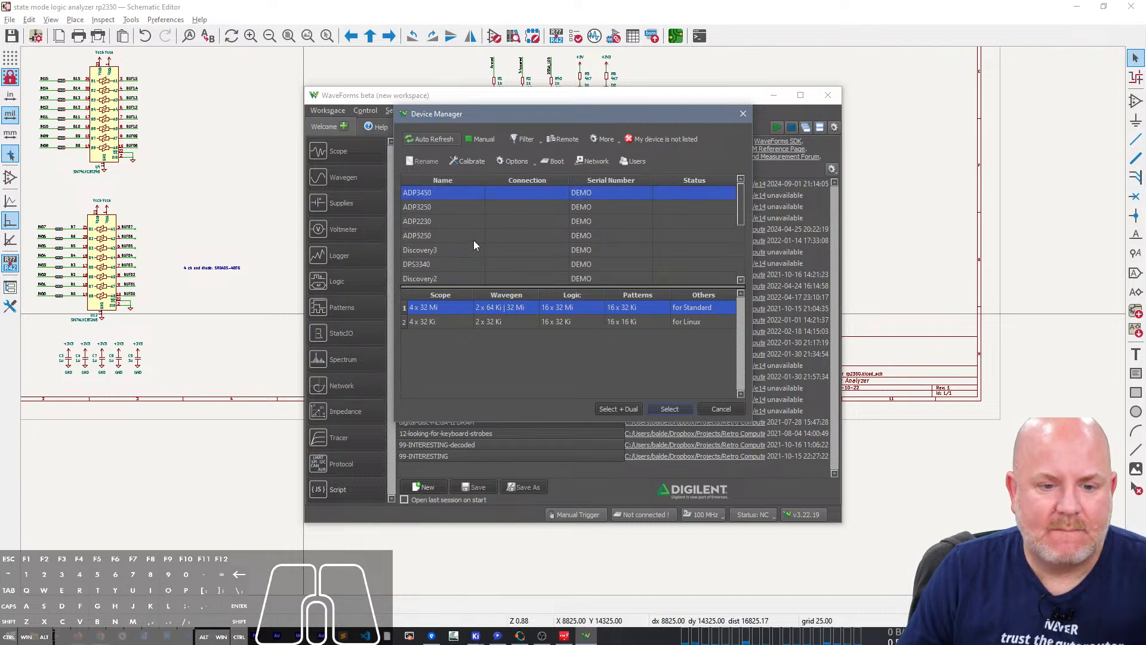
pyautogui.scroll(-1, 474, 240)
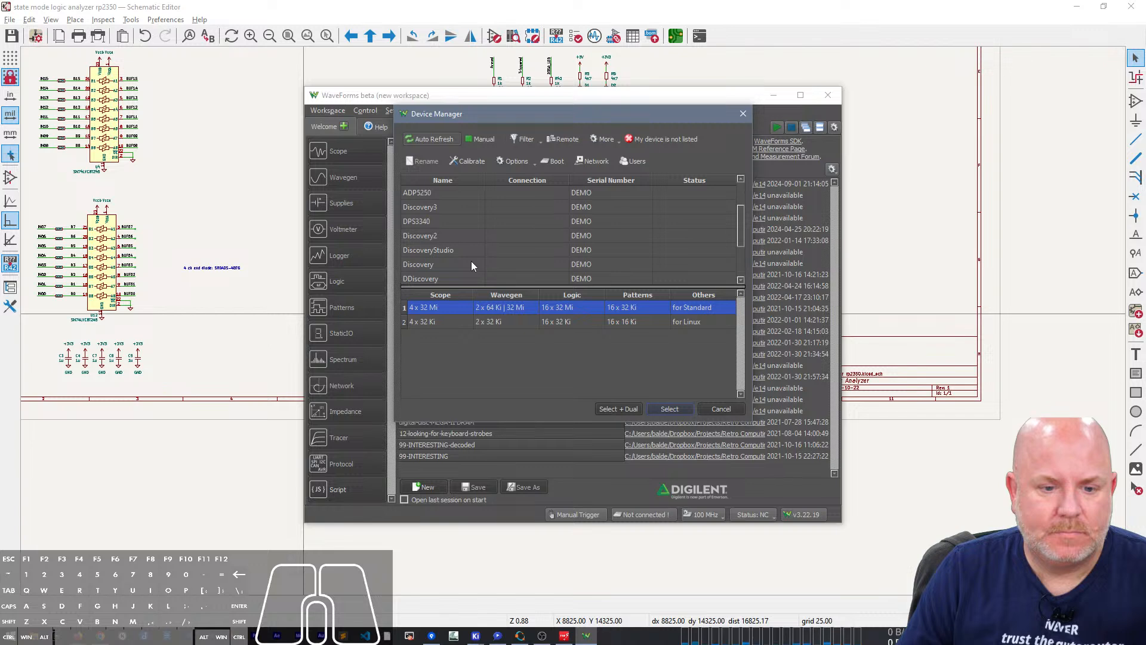
pyautogui.scroll(-1, 472, 261)
pyautogui.scroll(1, 471, 261)
pyautogui.click(473, 235)
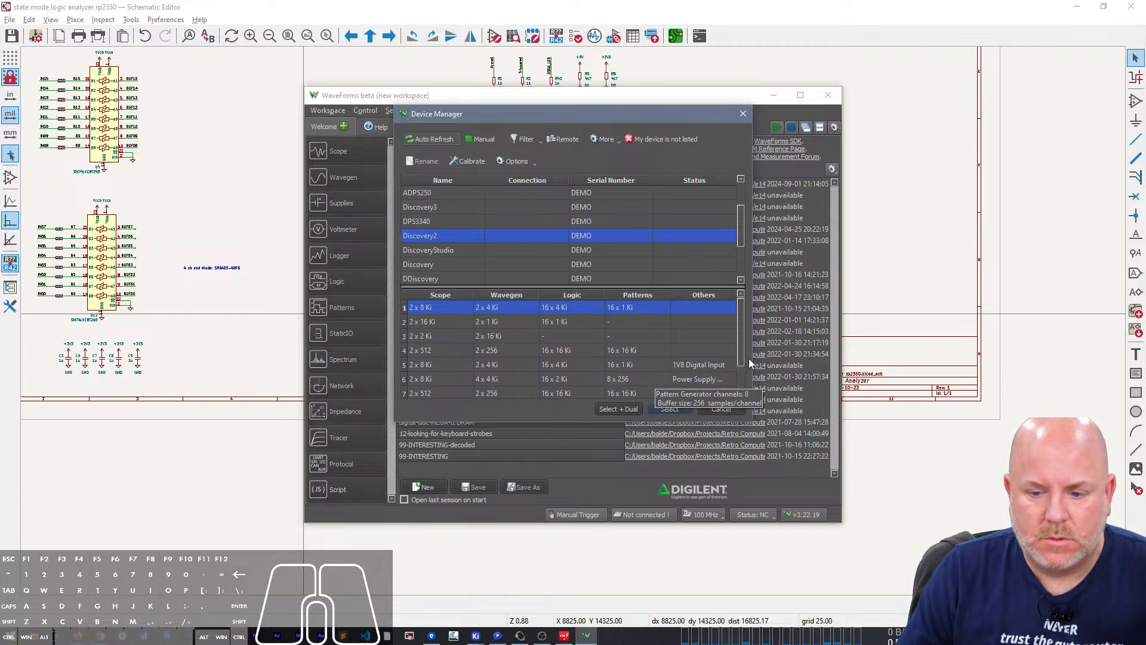
pyautogui.moveTo(751, 357); pyautogui.dragTo(890, 351)
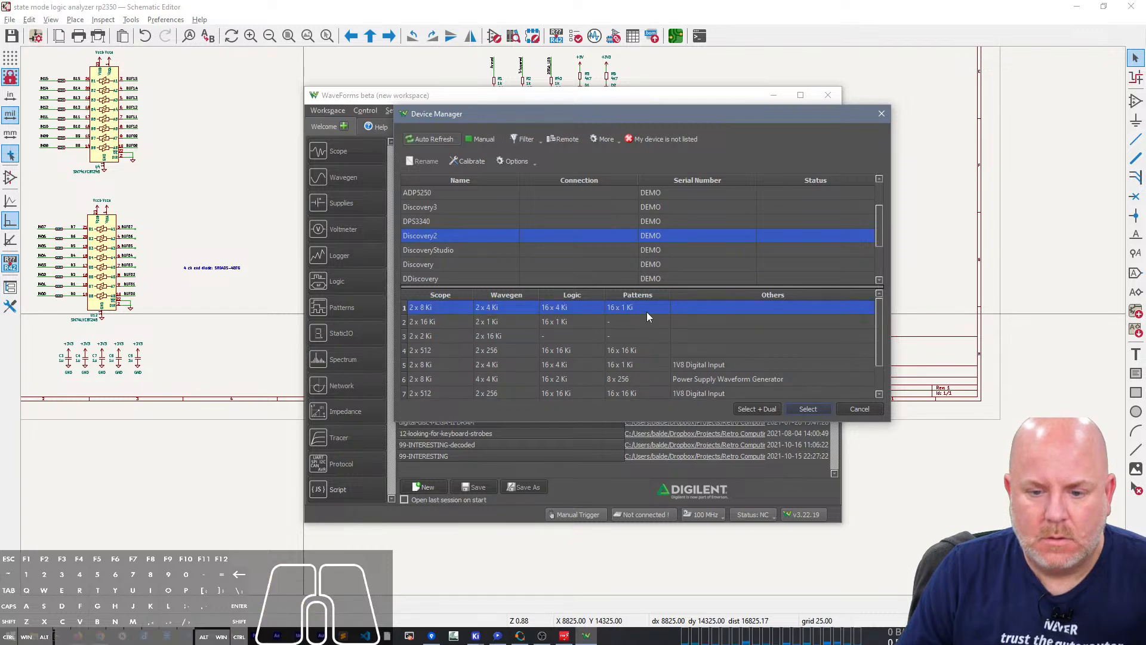
pyautogui.click(808, 409)
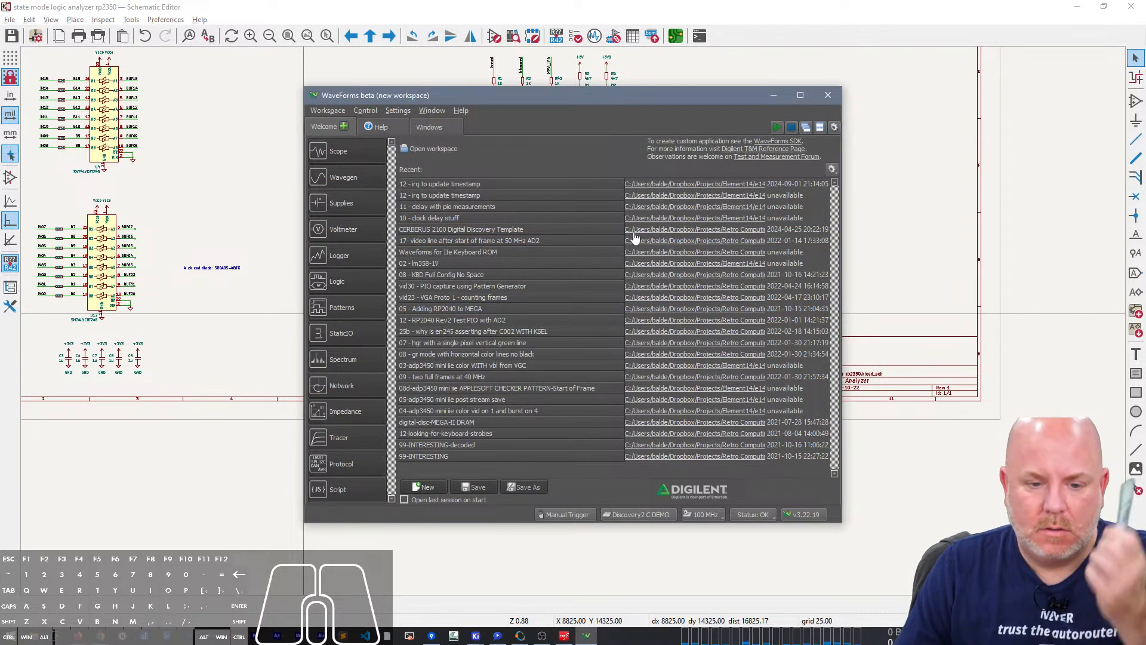
# Step: Open the Patterns instrument and add the signals DIO 7 through DIO 0 as separate channels
pyautogui.click(344, 306)
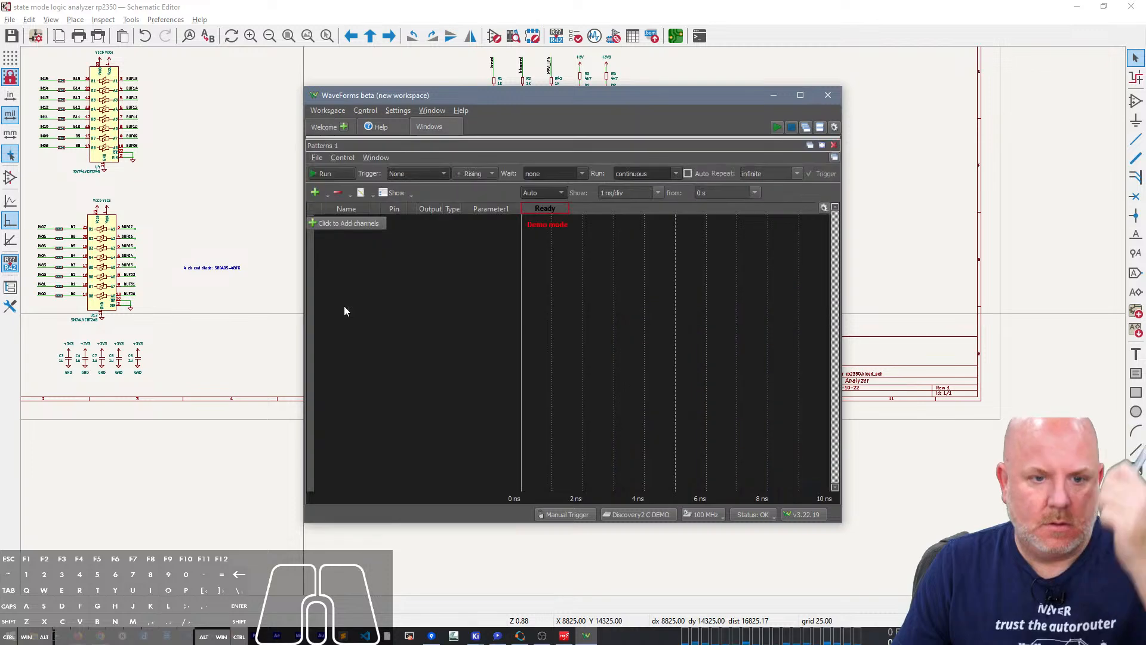
pyautogui.click(357, 224)
pyautogui.click(343, 240)
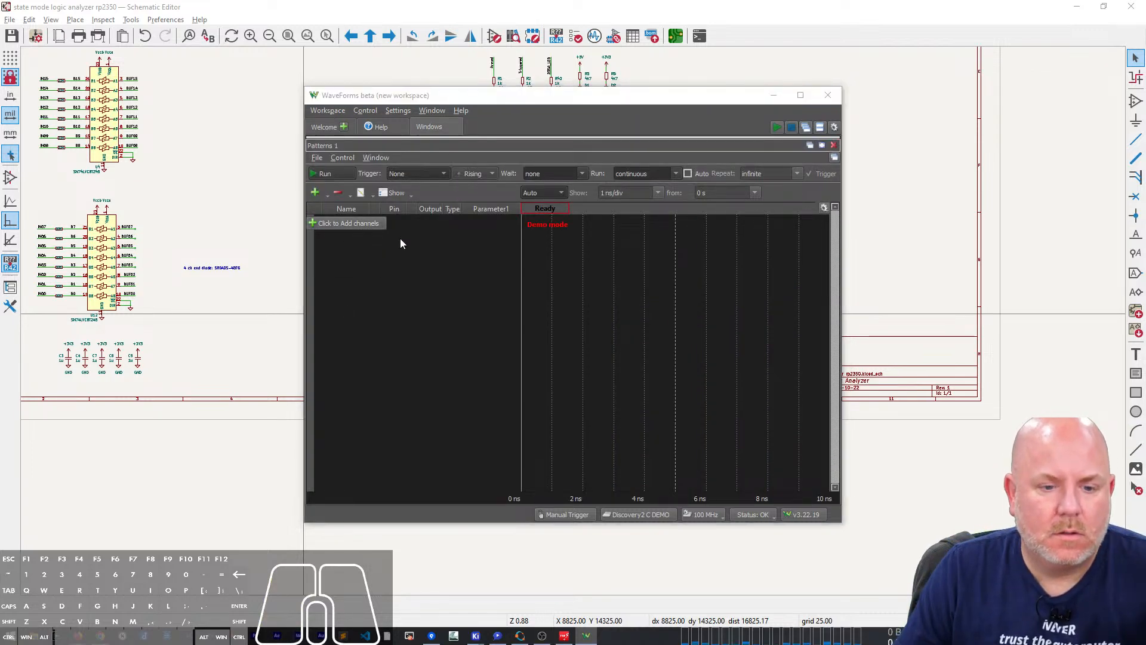
pyautogui.moveTo(549, 116); pyautogui.dragTo(495, 109)
pyautogui.moveTo(478, 279); pyautogui.dragTo(486, 219)
pyautogui.click(543, 326)
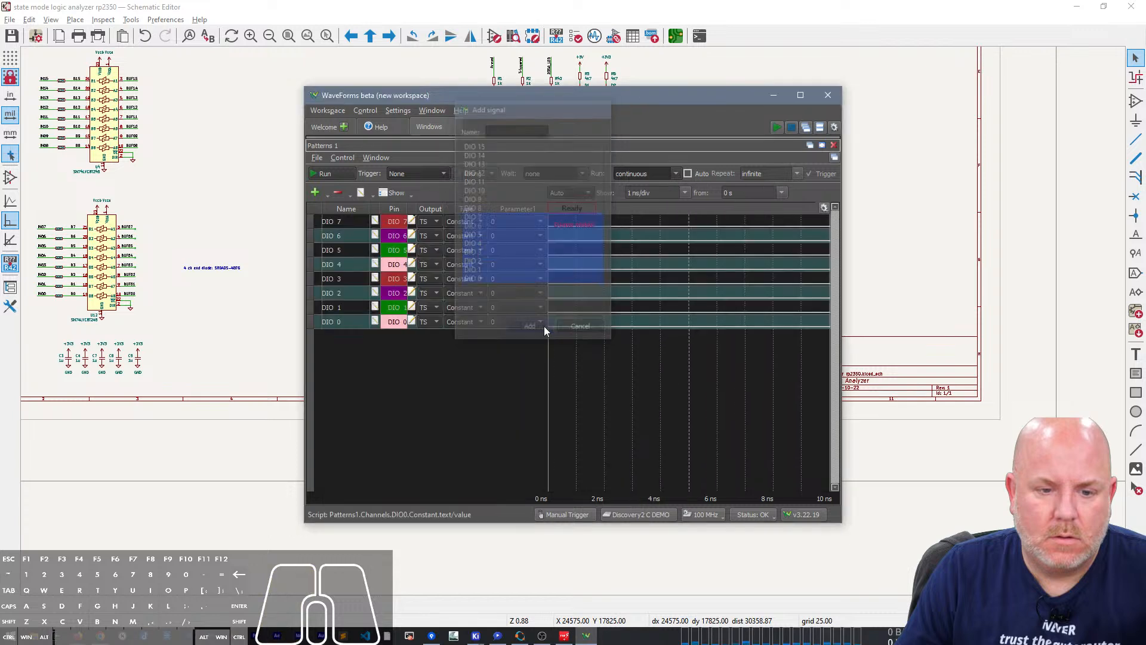
# Step: Check the output, parameter and type choices offered for the DIO 7 pattern channel
pyautogui.click(420, 221)
pyautogui.click(507, 222)
pyautogui.click(465, 221)
pyautogui.click(467, 223)
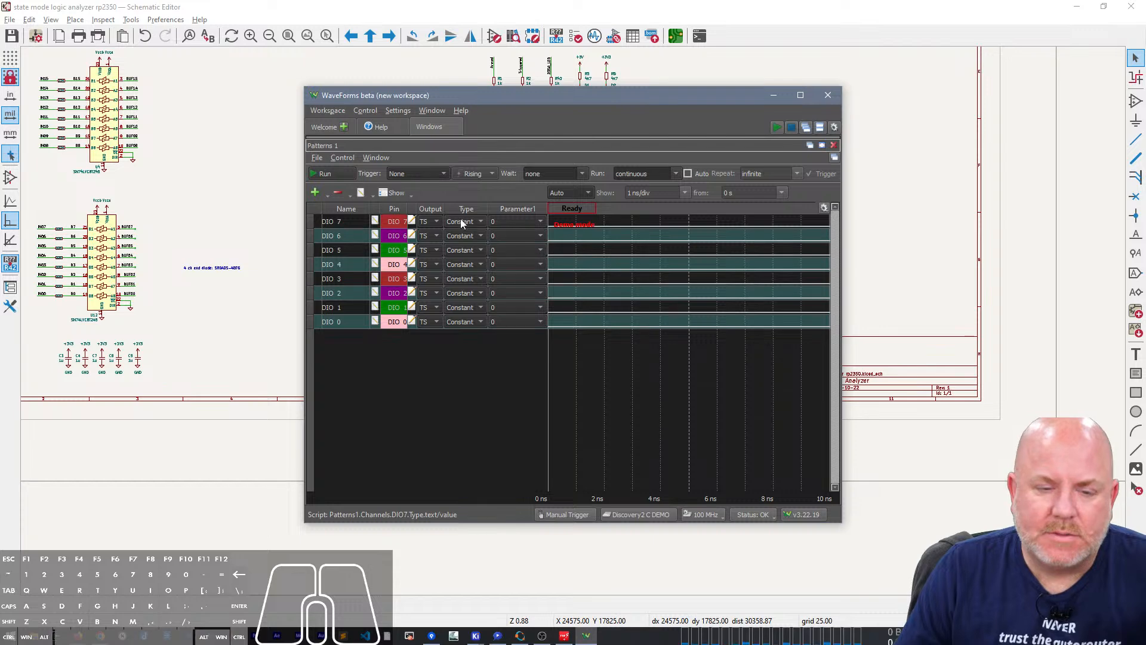
pyautogui.click(324, 126)
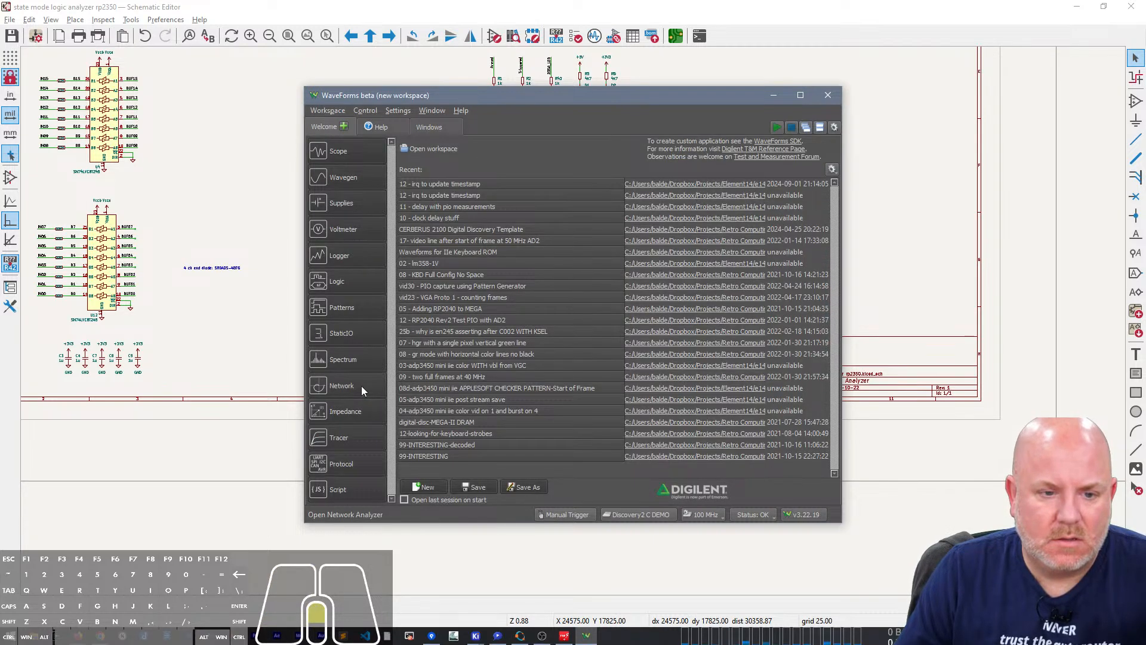
pyautogui.click(347, 234)
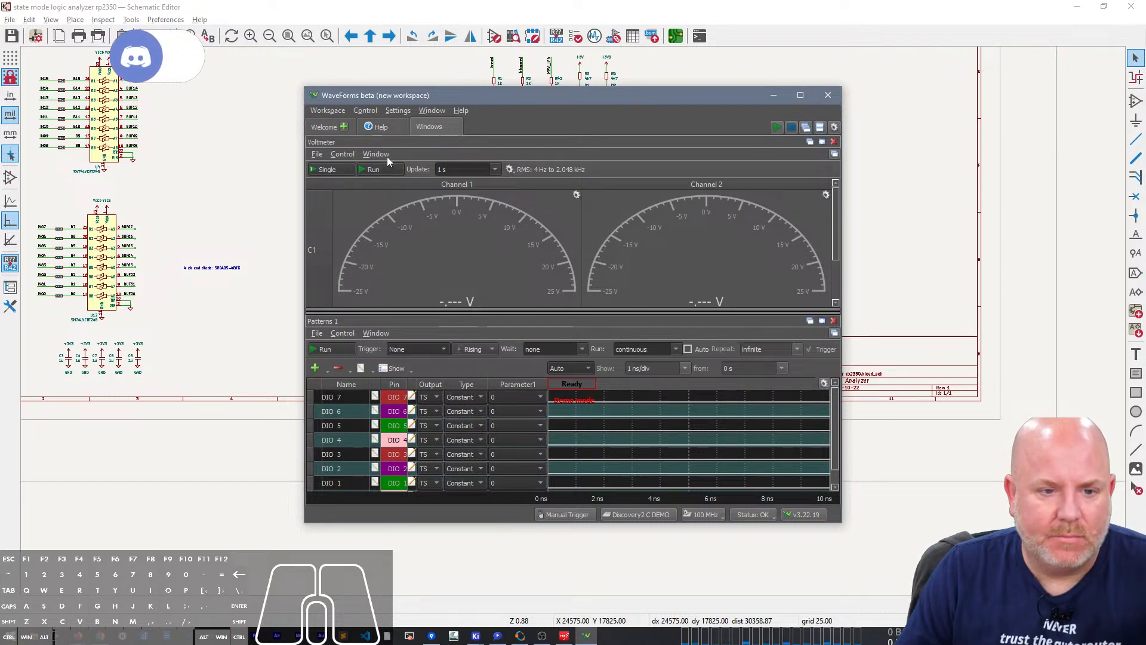
pyautogui.click(834, 143)
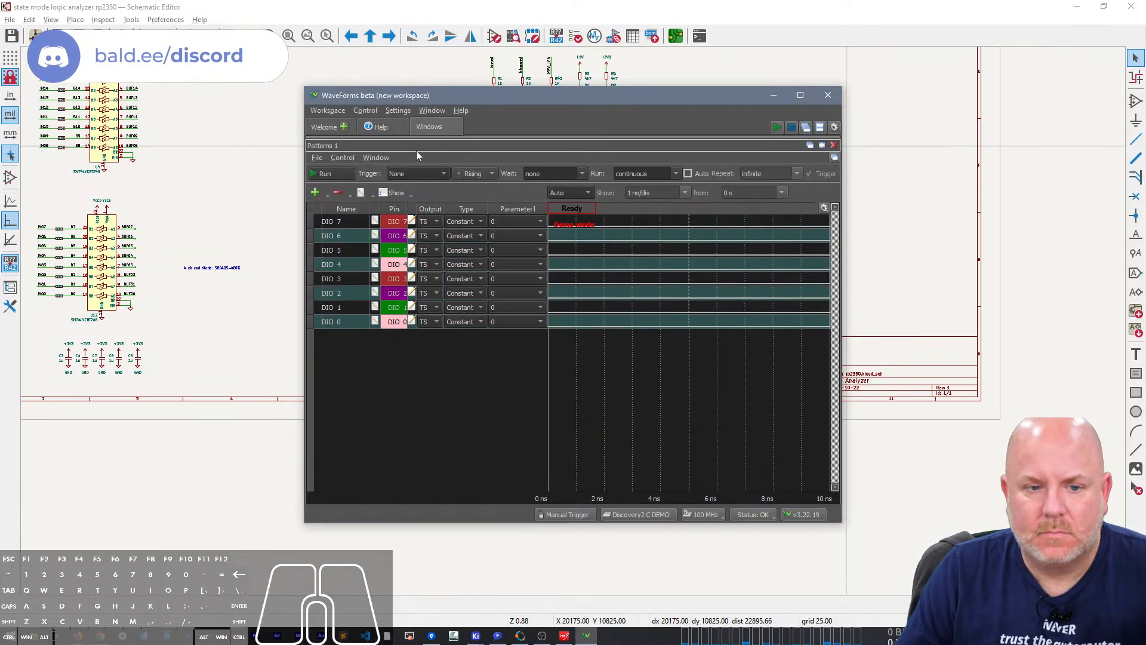
# Step: Open the Supplies instrument beside the pattern generator to review its voltage controls
pyautogui.click(328, 129)
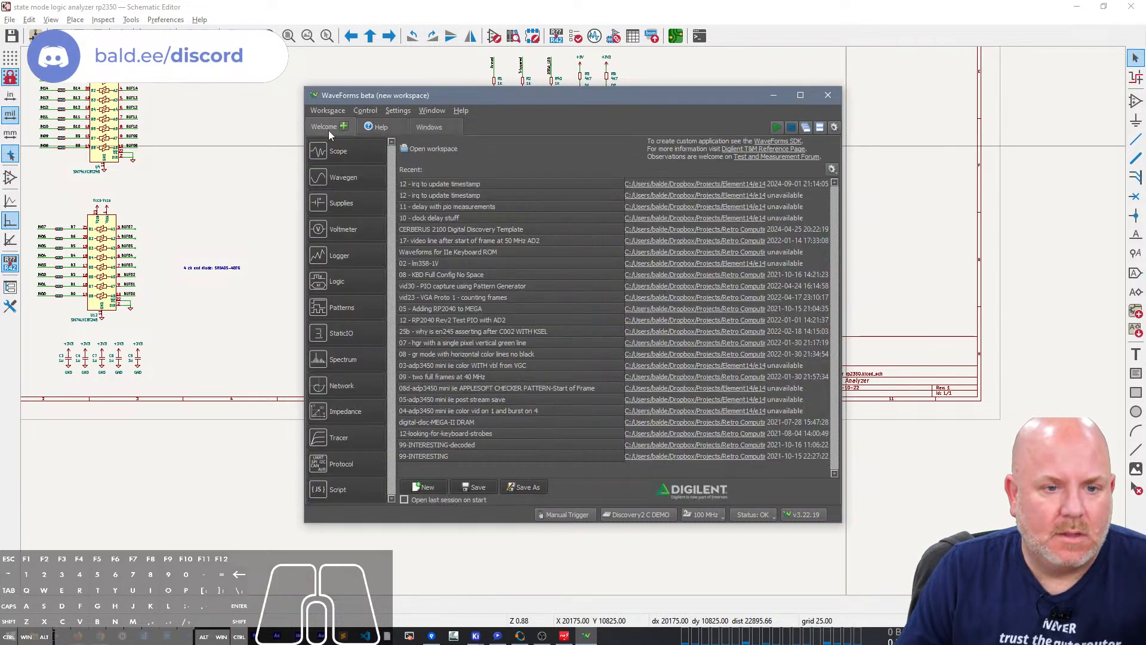
pyautogui.click(338, 196)
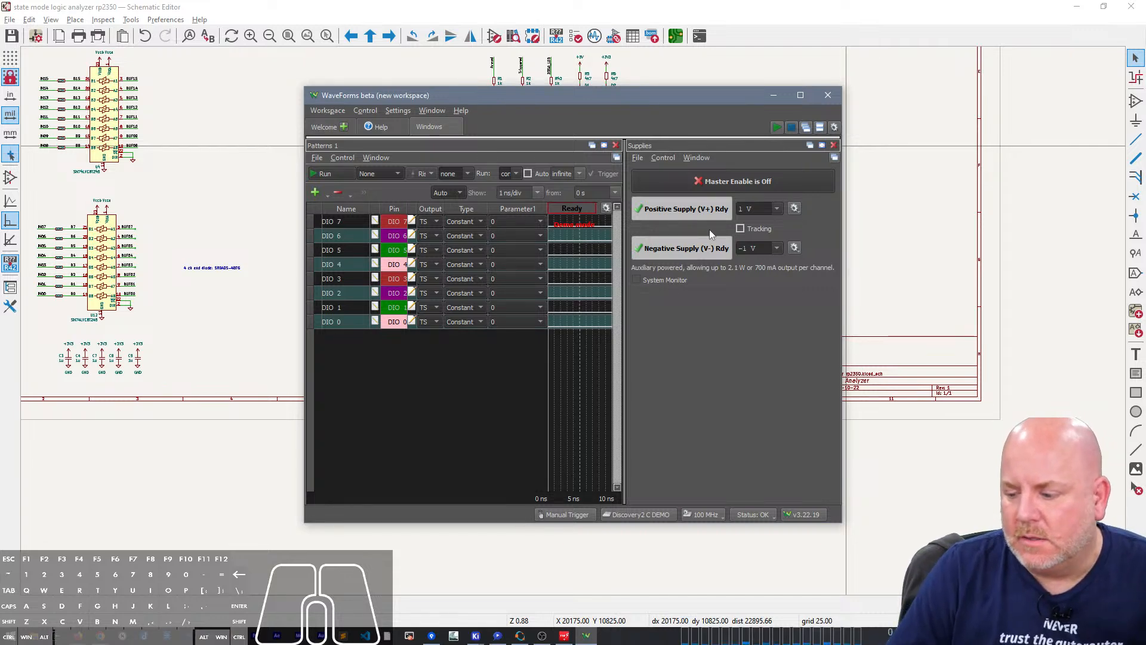
# Step: Switch back to the Schematic Editor and examine the U12 buffer with its series resistors and the J6 probe power connector
pyautogui.click(502, 5)
pyautogui.moveTo(310, 235); pyautogui.dragTo(602, 242, button='middle')
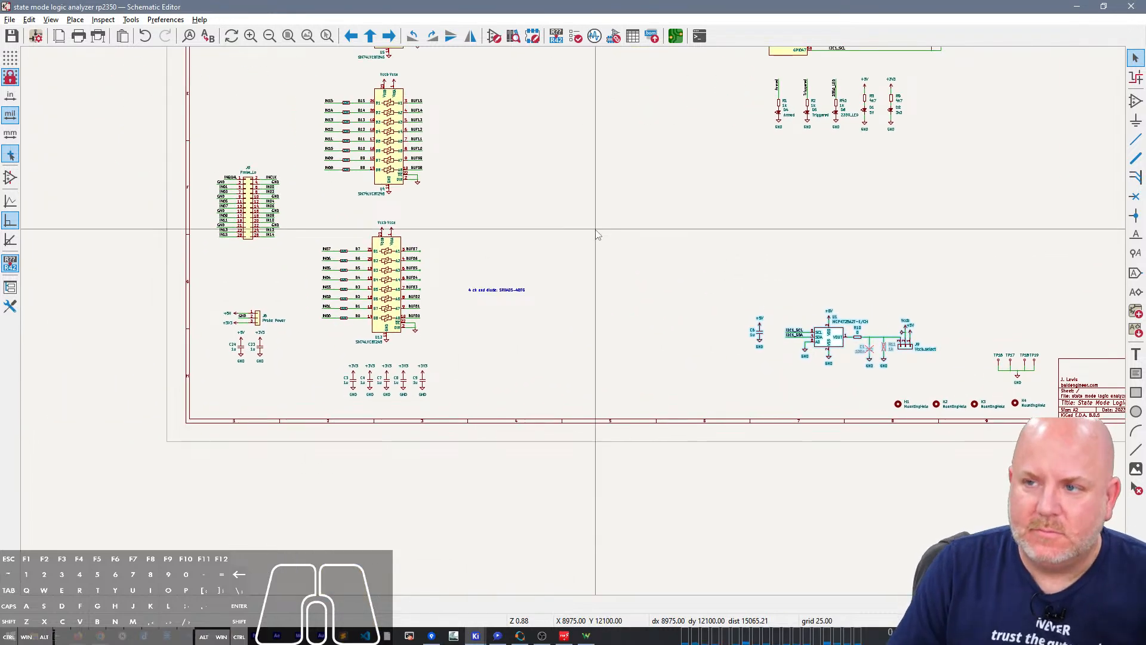
pyautogui.scroll(7, 597, 235)
pyautogui.scroll(-3, 588, 323)
pyautogui.moveTo(579, 321); pyautogui.dragTo(539, 240, button='middle')
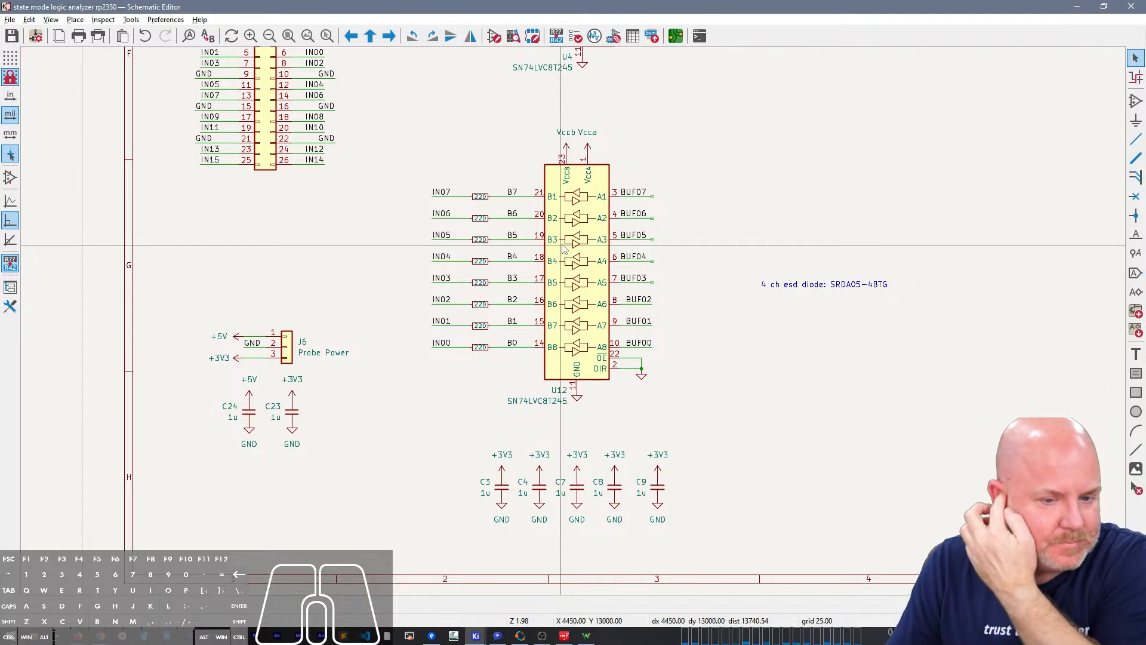
# Step: Clear the Do not populate attribute of resistor R11 at the output of the U1 DAC
pyautogui.scroll(-4, 614, 338)
pyautogui.moveTo(826, 315); pyautogui.dragTo(325, 289, button='right')
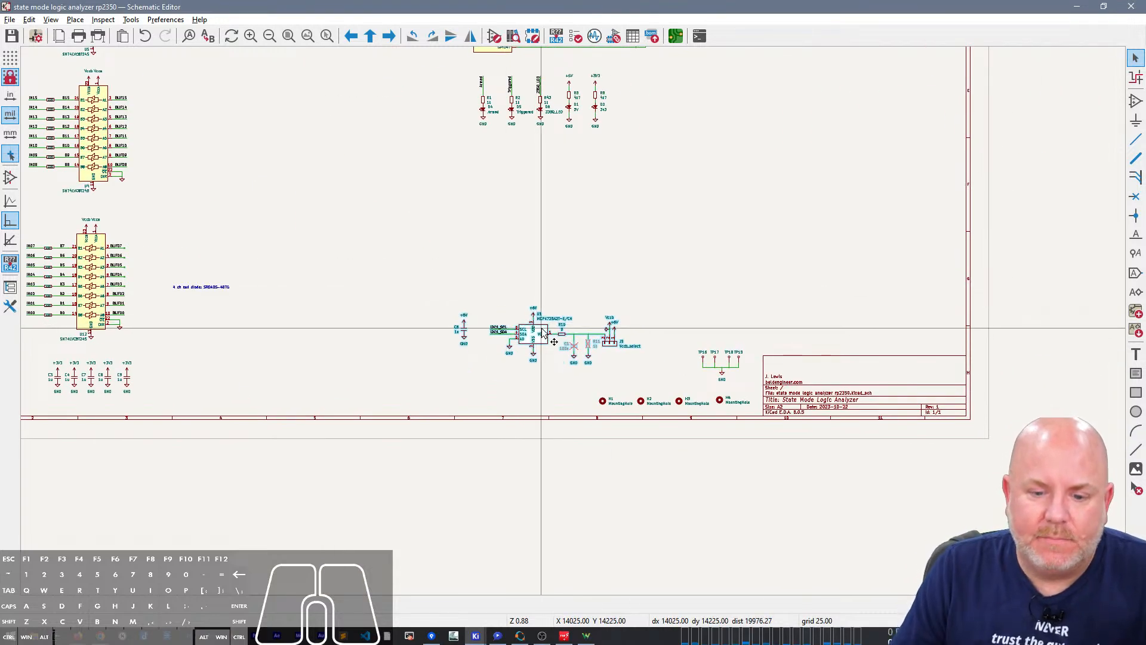
pyautogui.scroll(4, 532, 331)
pyautogui.moveTo(802, 272); pyautogui.dragTo(633, 257, button='right')
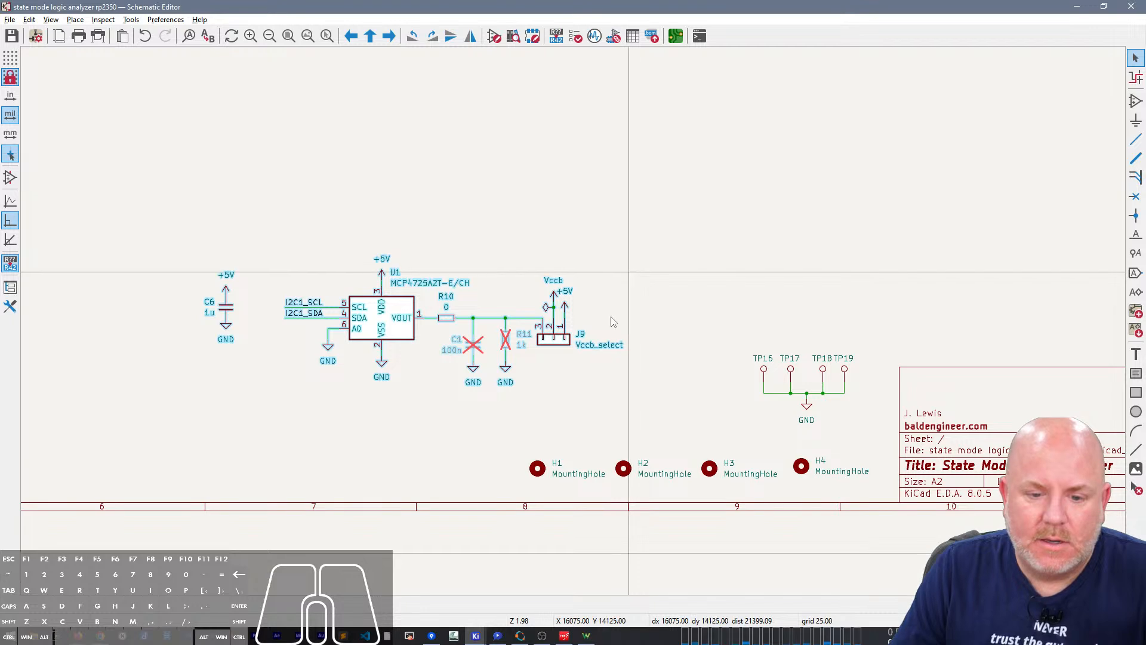
pyautogui.scroll(2, 603, 299)
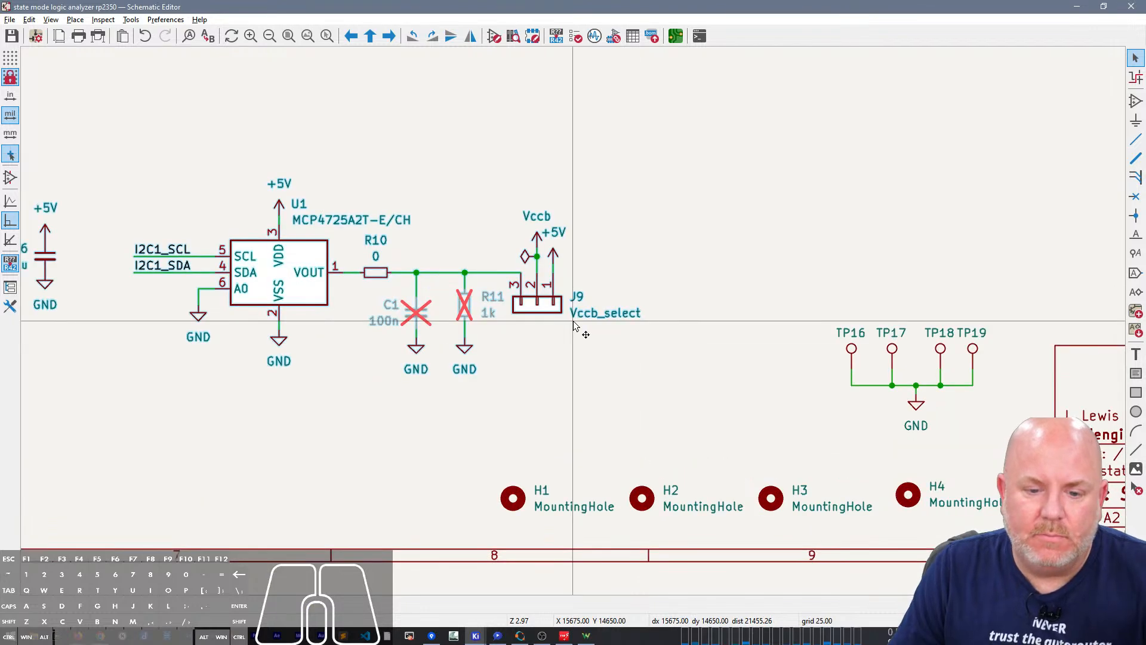
pyautogui.click(470, 310)
pyautogui.doubleClick(470, 311)
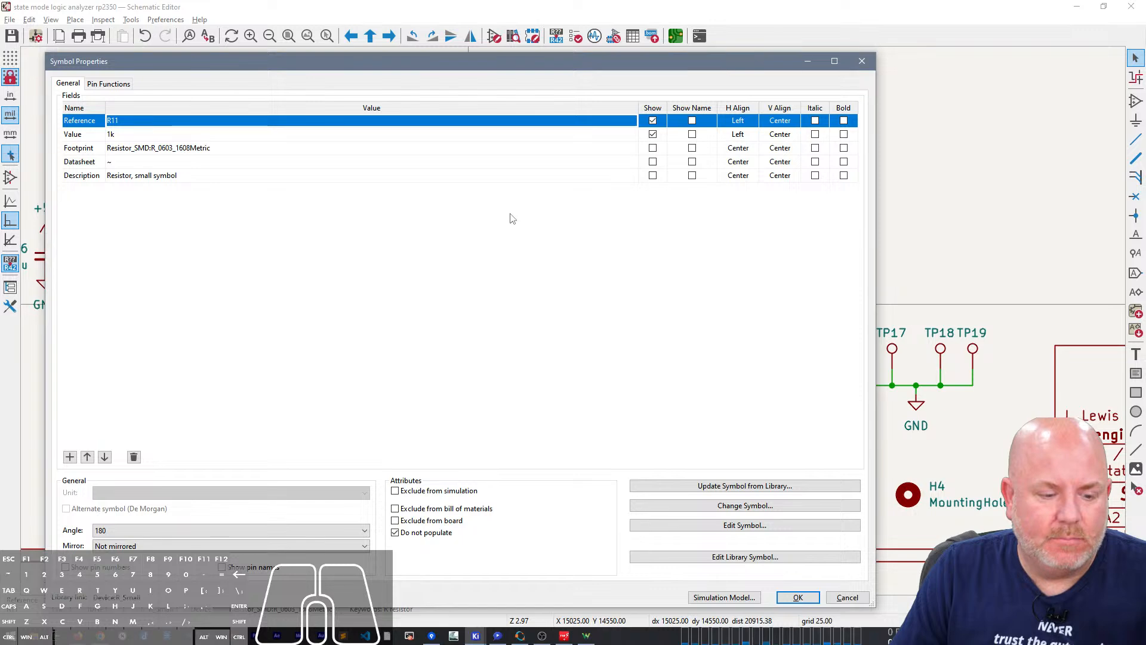
pyautogui.click(422, 536)
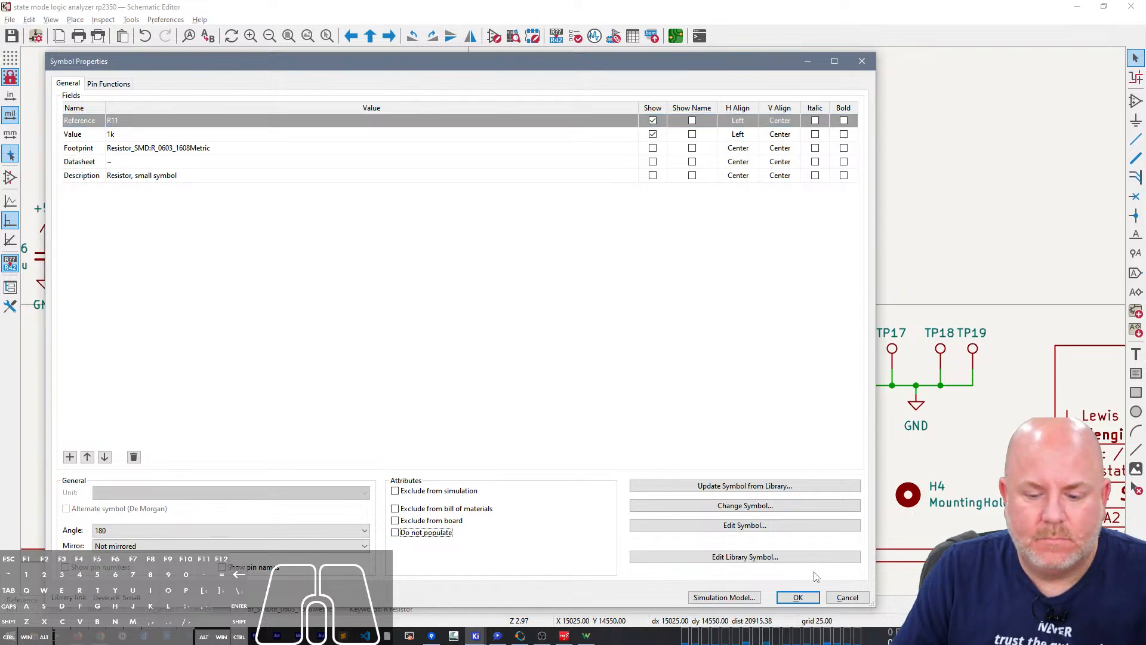
pyautogui.click(782, 597)
# Step: Move R11's GND symbol down to make room for another resistor beneath R11
pyautogui.click(466, 355)
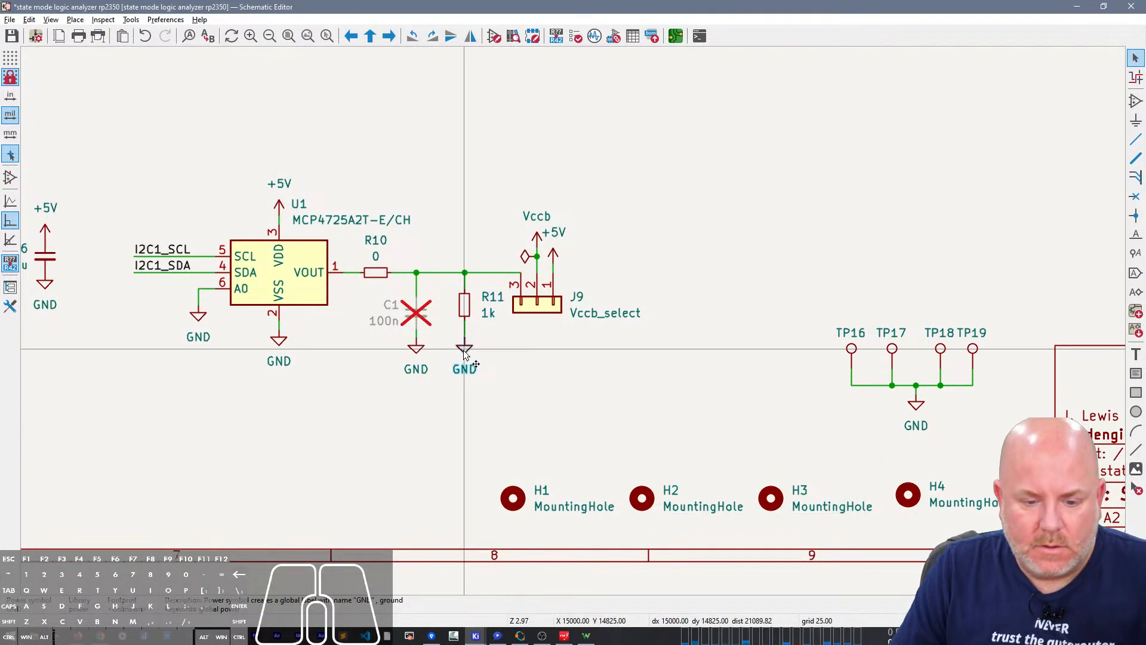
pyautogui.moveTo(465, 355); pyautogui.dragTo(465, 411)
pyautogui.click(466, 315)
pyautogui.press('v')
pyautogui.write('1k')
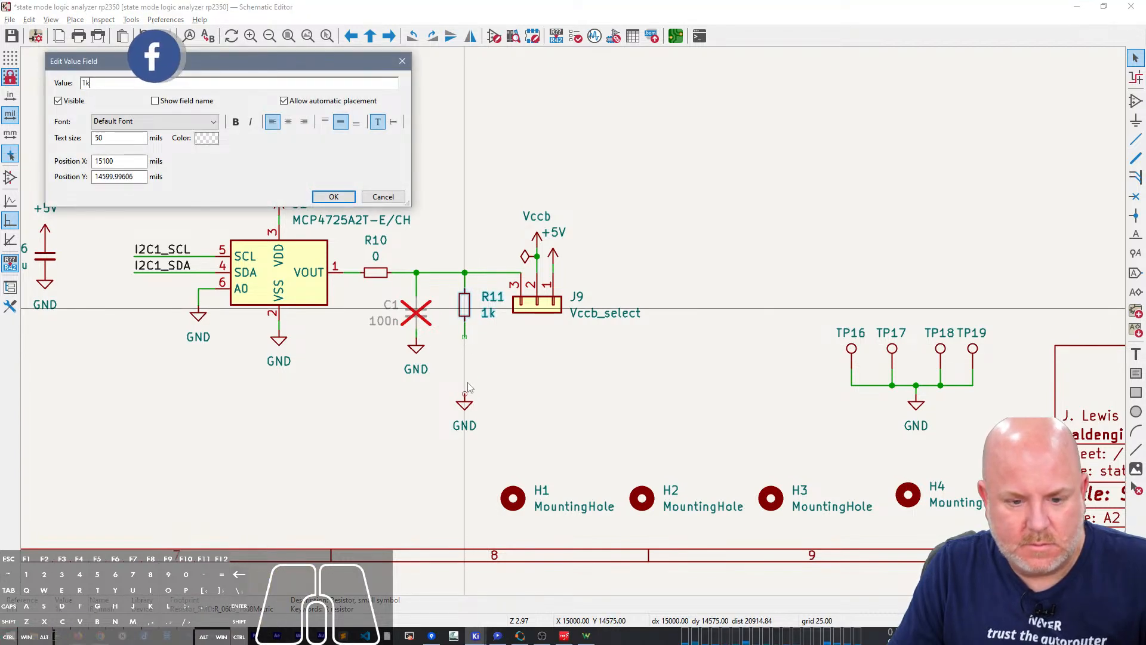
pyautogui.press('Escape')
pyautogui.write('1k')
pyautogui.press('Escape')
# Step: Paste a copy of R11 directly below it in series and connect its lower end to the GND symbol
pyautogui.hotkey('ctrl', 'c')
pyautogui.hotkey('ctrl', 'v')
pyautogui.click(466, 354)
pyautogui.click(466, 406)
pyautogui.moveTo(471, 409); pyautogui.dragTo(471, 394)
pyautogui.press('w')
pyautogui.click(464, 385)
# Step: Set the values of both divider resistors, R11 and R7, to 10k
pyautogui.doubleClick(488, 316)
pyautogui.write('10k')
pyautogui.press('Return')
pyautogui.doubleClick(491, 362)
pyautogui.write('10k')
pyautogui.press('Return')
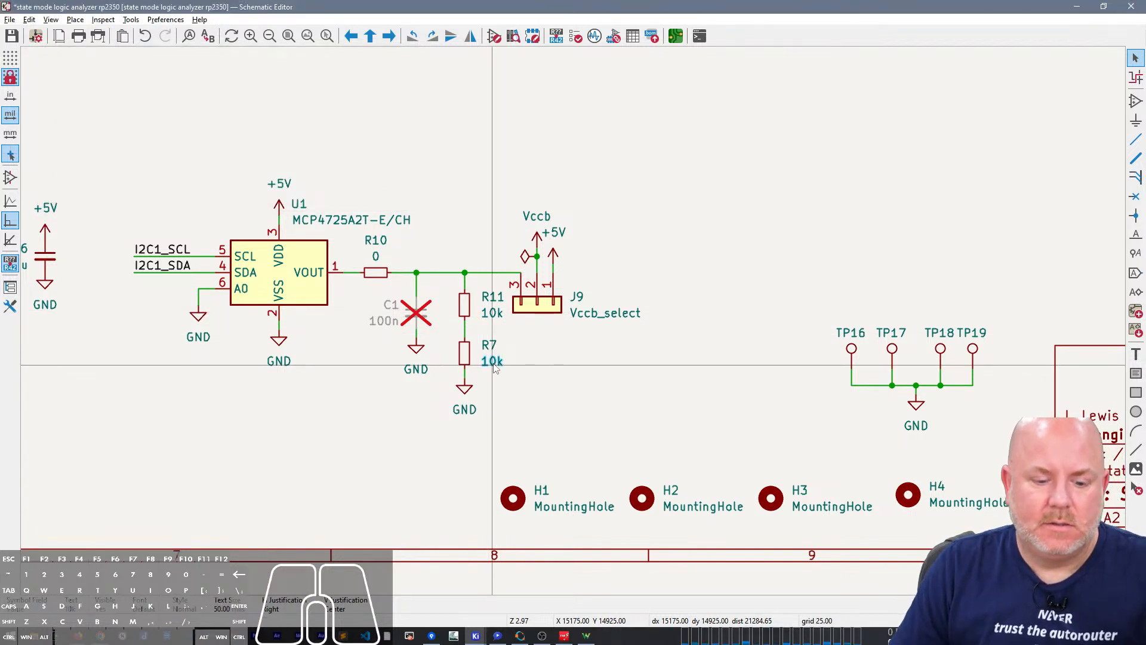
# Step: Open Calculator, work out the divider current as 5 ÷ 20000, and close Calculator
pyautogui.press('super')
pyautogui.write('calc')
pyautogui.press('Return')
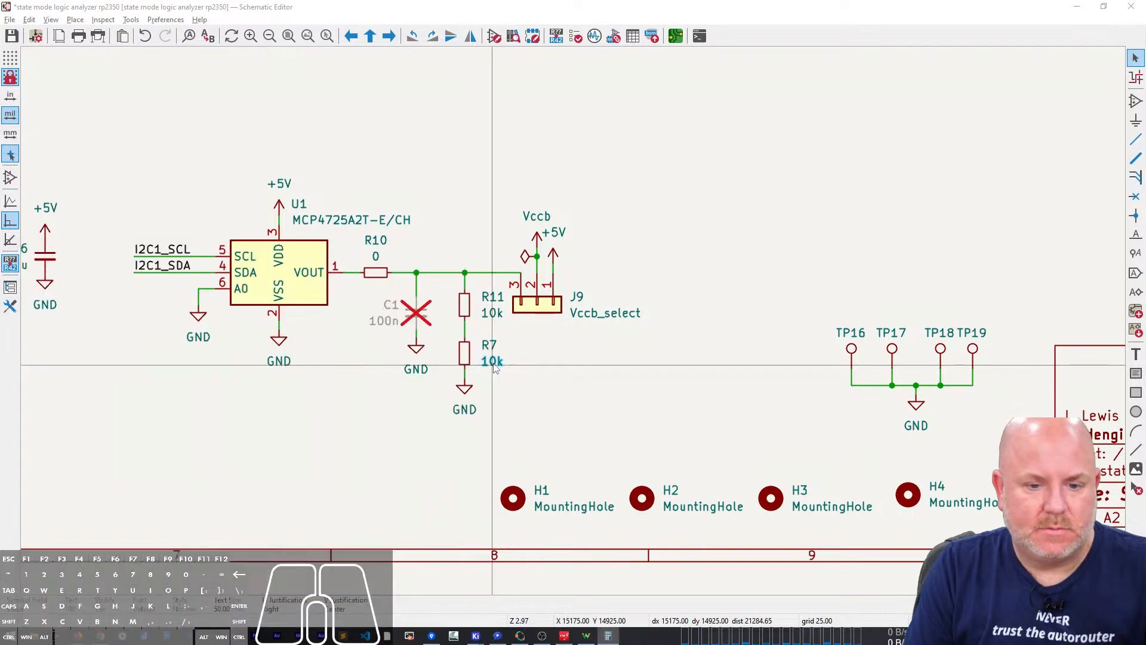
pyautogui.write('5/20000')
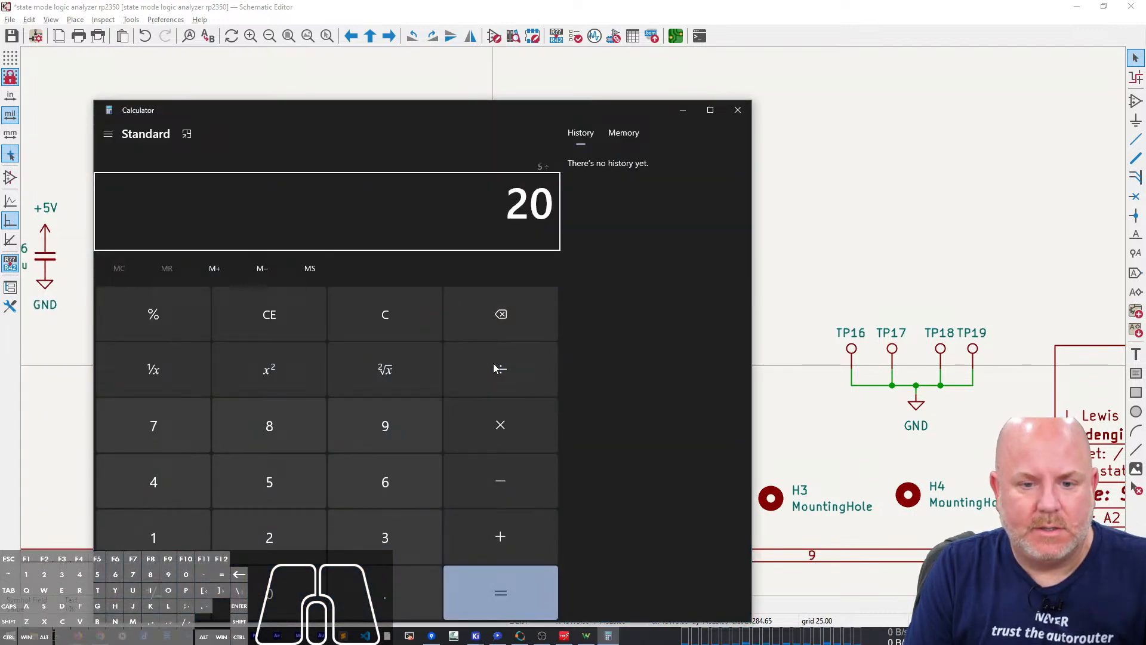
pyautogui.press('Return')
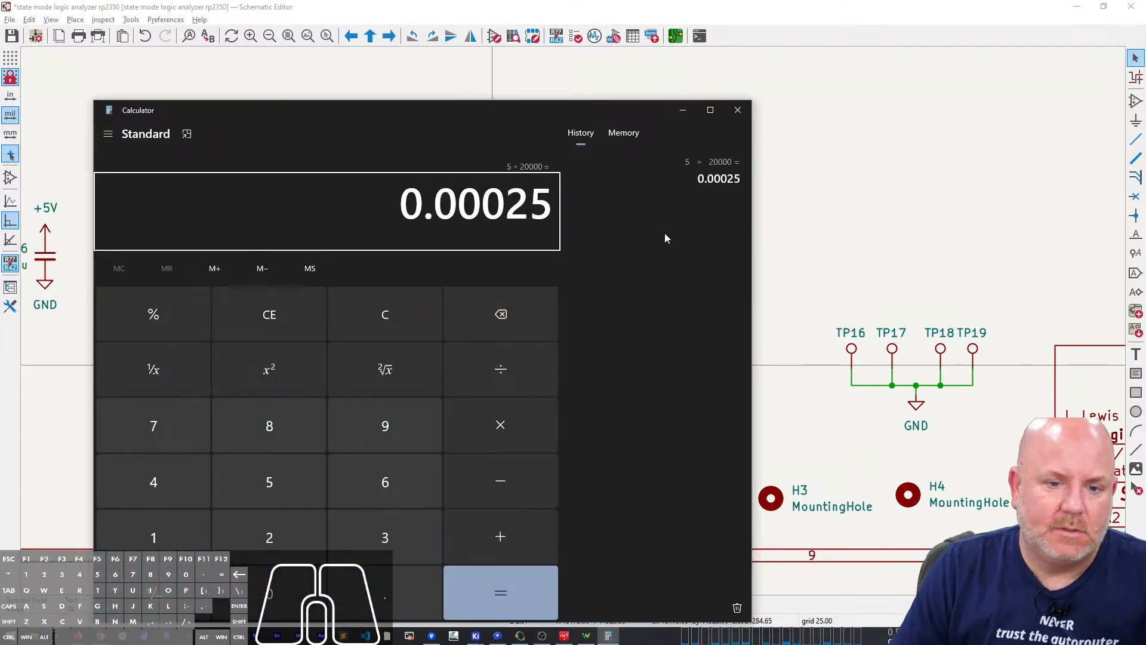
pyautogui.click(738, 110)
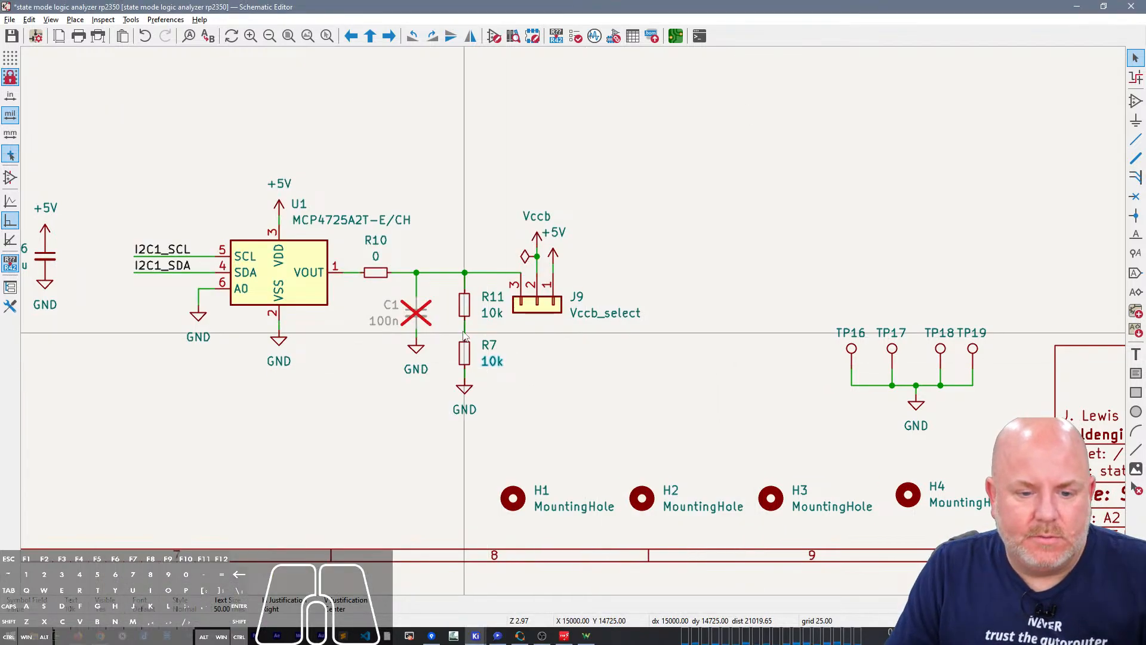
# Step: Draw a horizontal wire about 450 mils long from the junction between R11 and R7 toward J9
pyautogui.press('w')
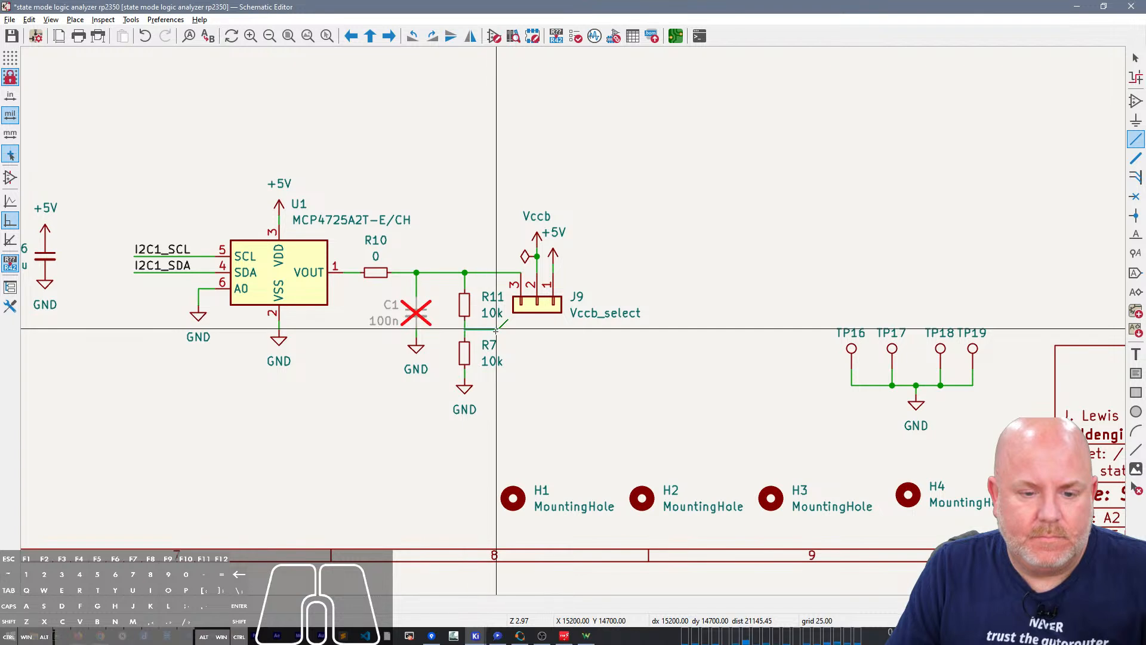
pyautogui.doubleClick(536, 329)
pyautogui.press('Escape')
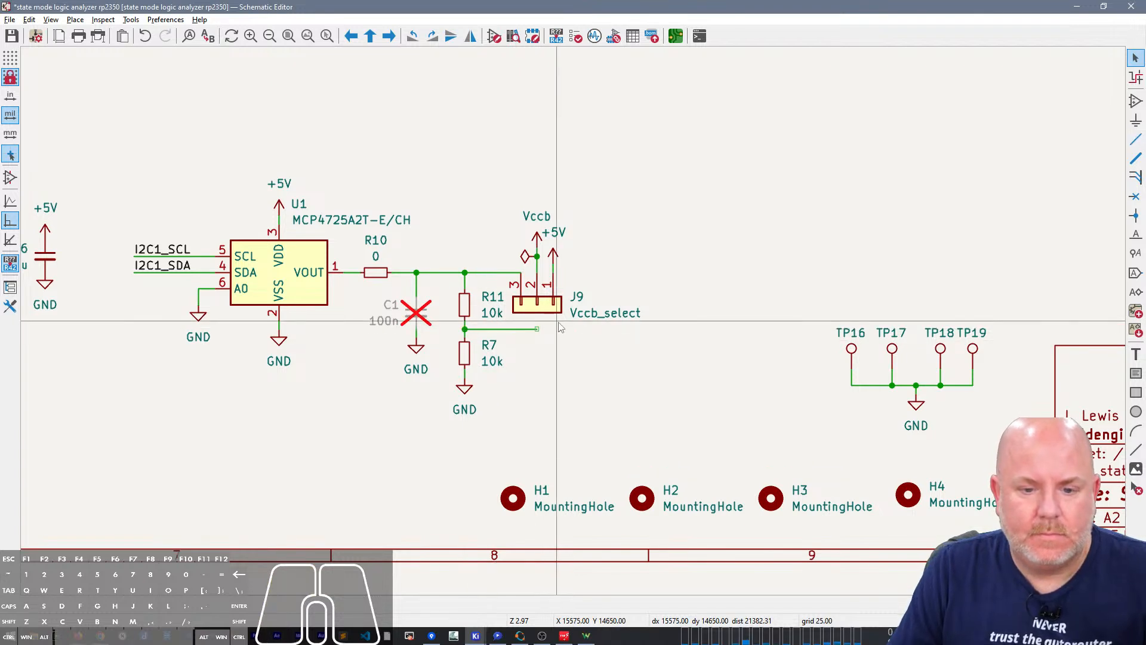
# Step: Place a mirrored copy of the I2C1_SCL label on the end of the divider wire and rename it Vdac
pyautogui.hotkey('ctrl', 'c')
pyautogui.hotkey('ctrl', 'v')
pyautogui.press('x')
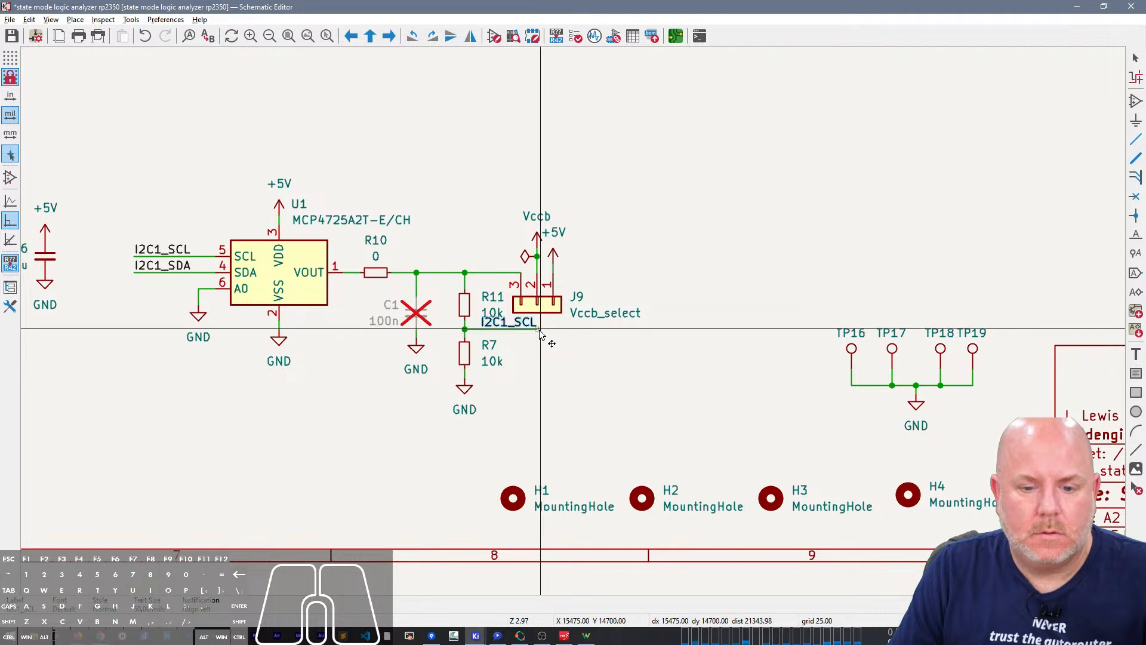
pyautogui.click(561, 329)
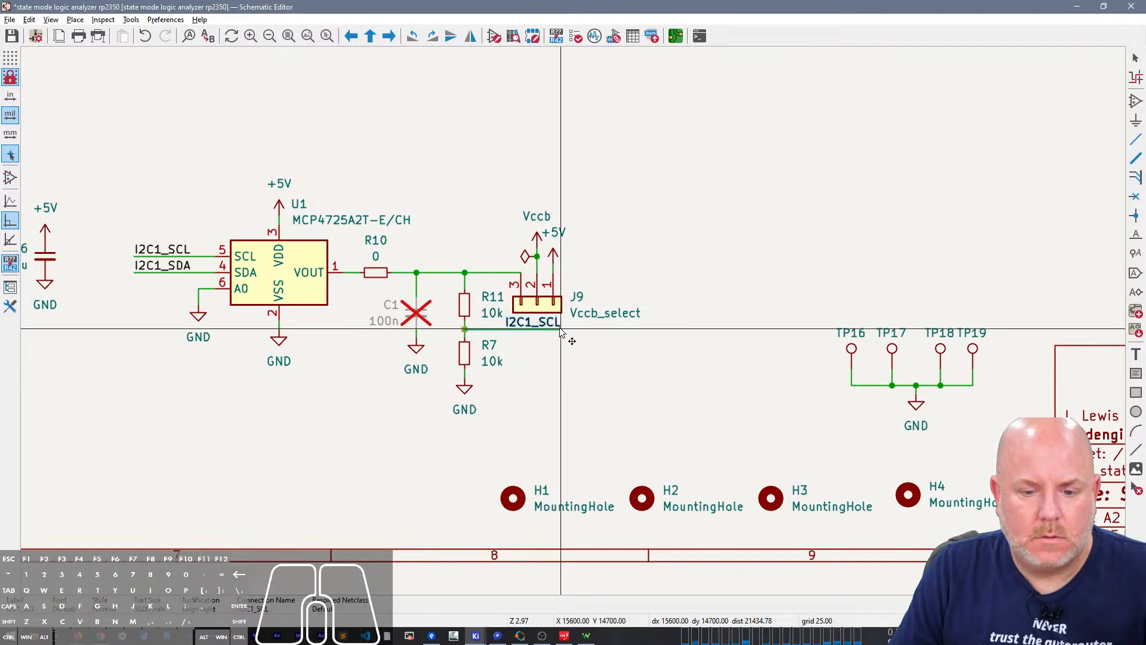
pyautogui.doubleClick(545, 327)
pyautogui.write('Vdc')
pyautogui.press('BackSpace')
pyautogui.press('BackSpace')
pyautogui.write('ccb')
pyautogui.press('Return')
# Step: Examine the GPIO assignments on U2B, the RP2350_Stamp_XL, for a pin that can take the Vdac net
pyautogui.scroll(-5, 571, 320)
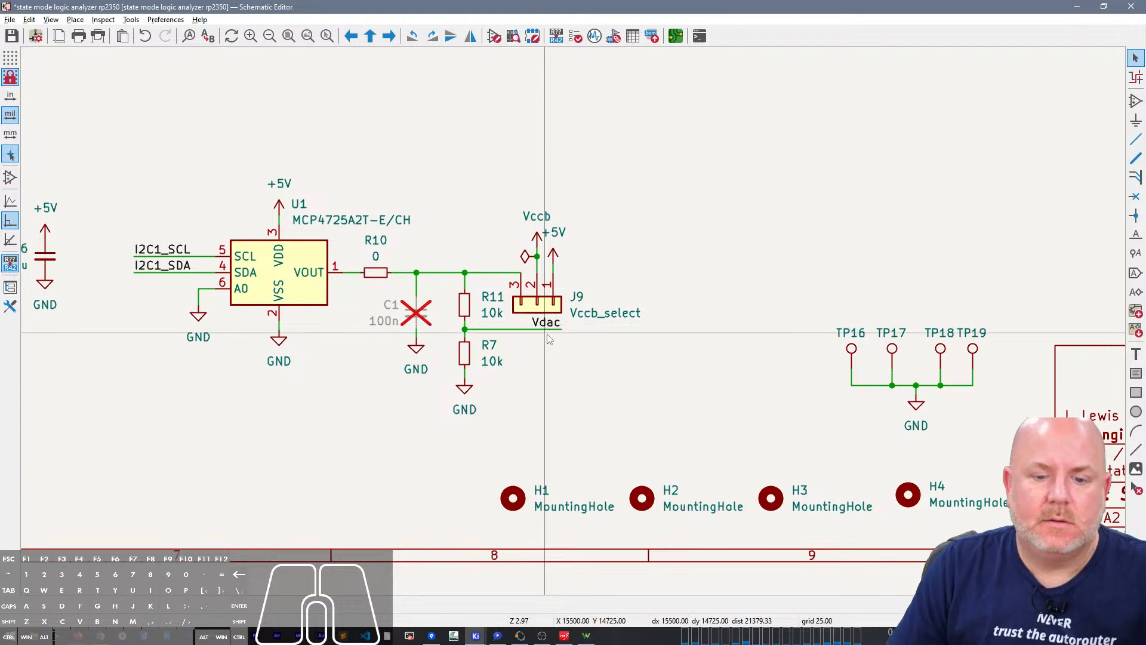
pyautogui.scroll(7, 475, 182)
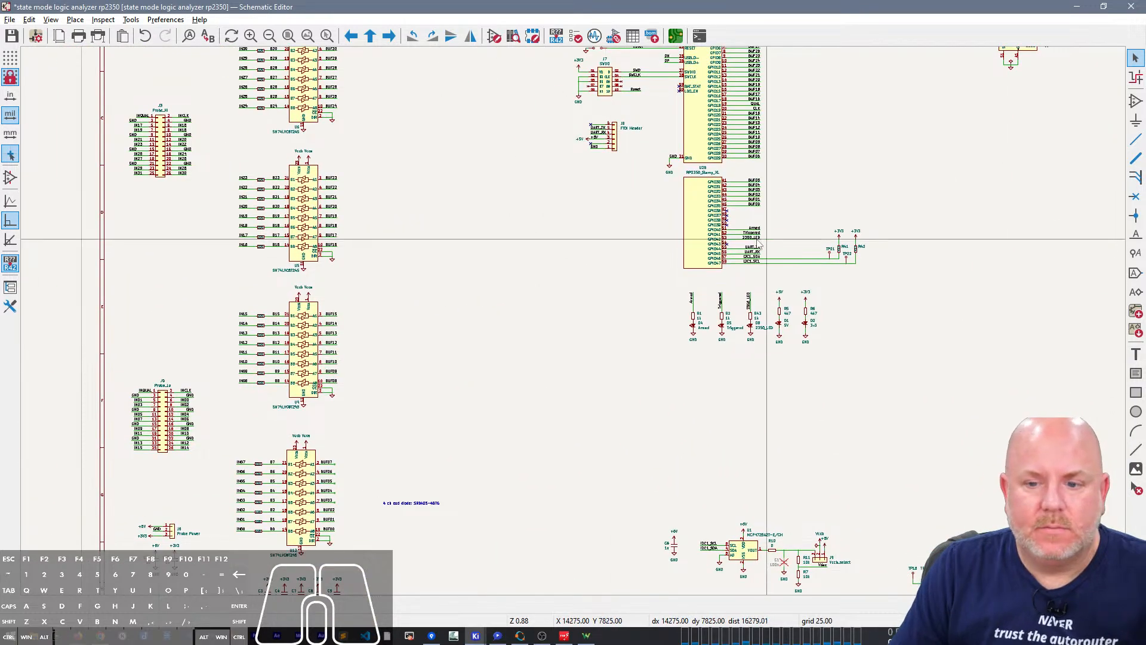
pyautogui.scroll(-5, 536, 344)
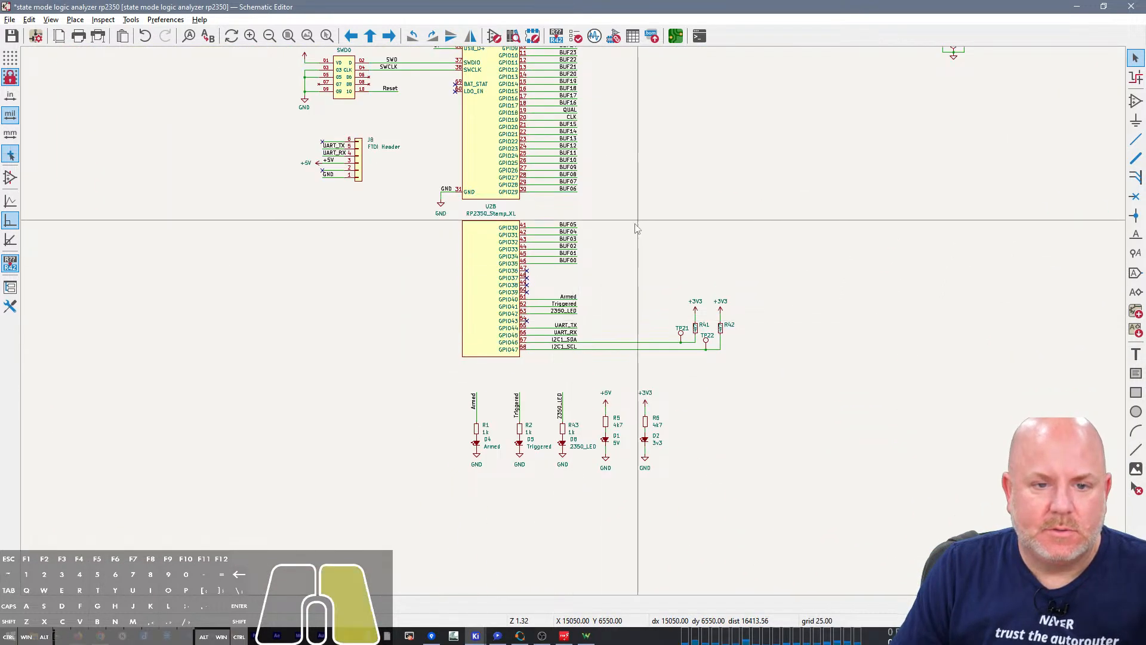
pyautogui.scroll(6, 535, 345)
pyautogui.scroll(-2, 575, 321)
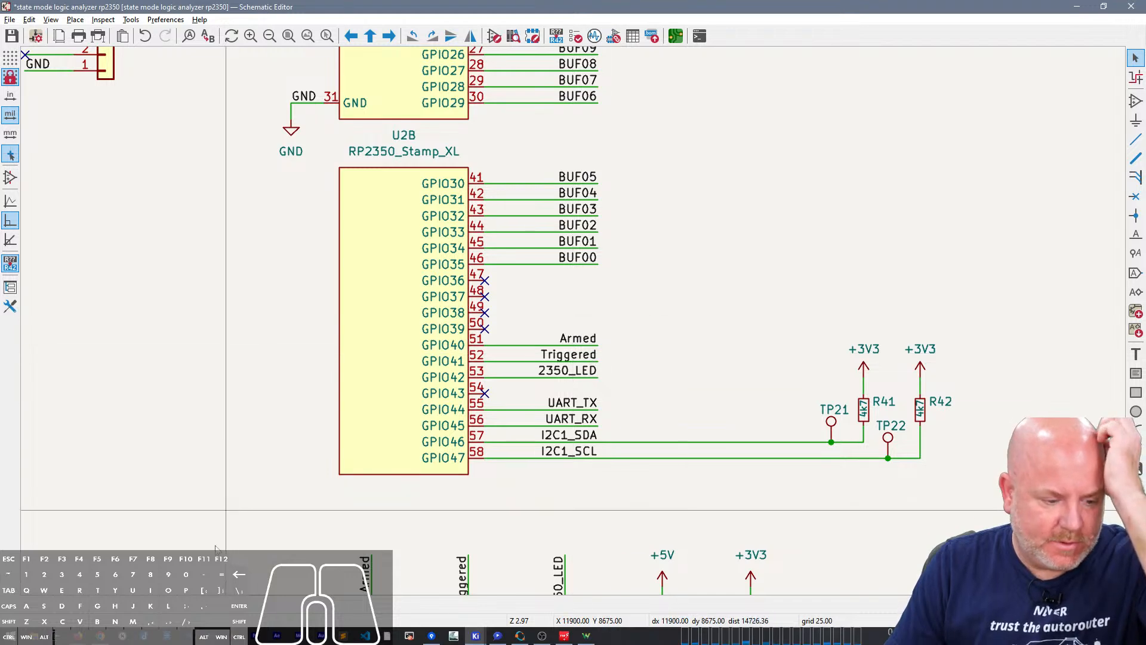
# Step: Switch to the Firefox window that holds the RP2350 datasheet and show that document
pyautogui.click(80, 635)
pyautogui.click(160, 597)
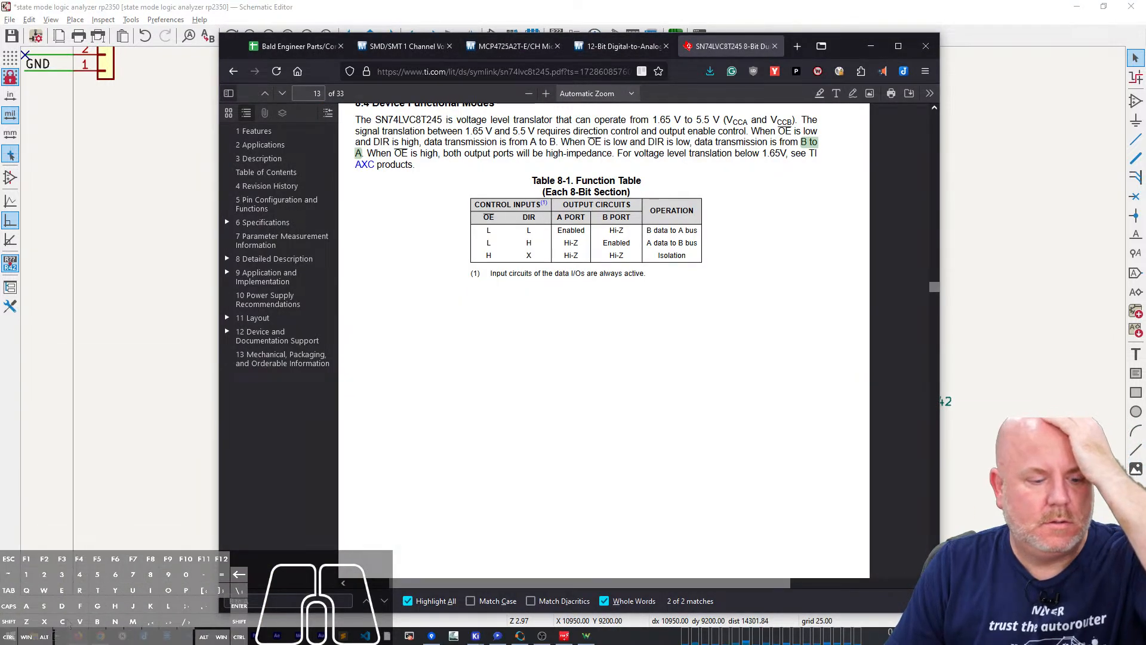
pyautogui.moveTo(80, 635)
pyautogui.click(65, 591)
pyautogui.click(725, 13)
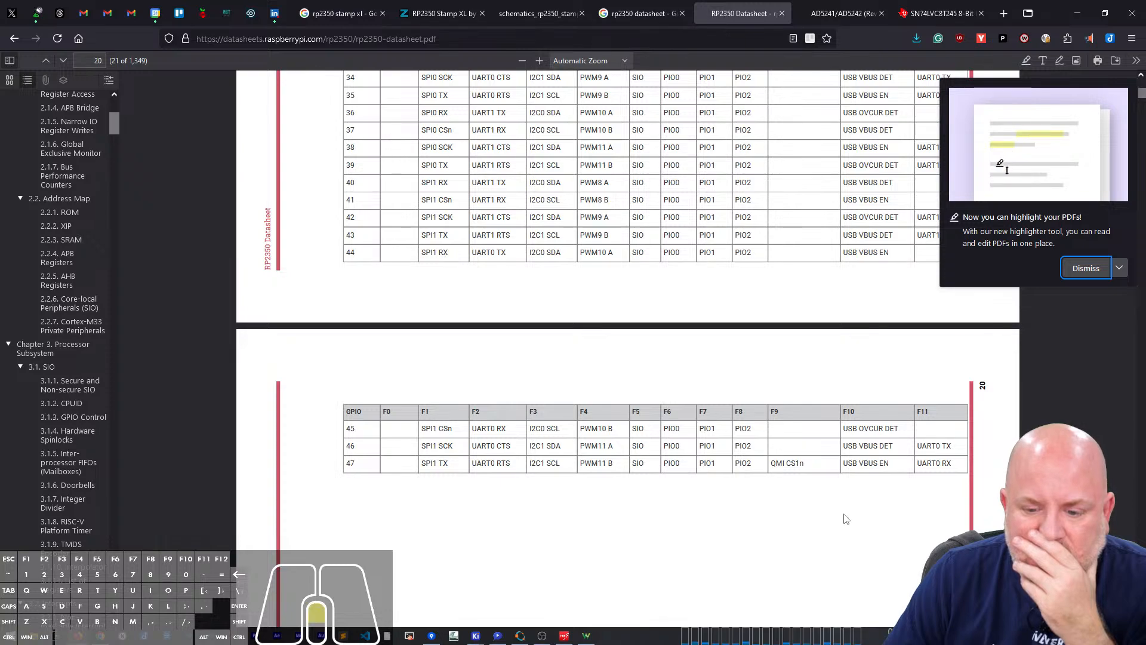
# Step: Dismiss the PDF highlighter tip and examine the GPIO Bank 0 function table for GPIO 0 through 47
pyautogui.scroll(5, 847, 519)
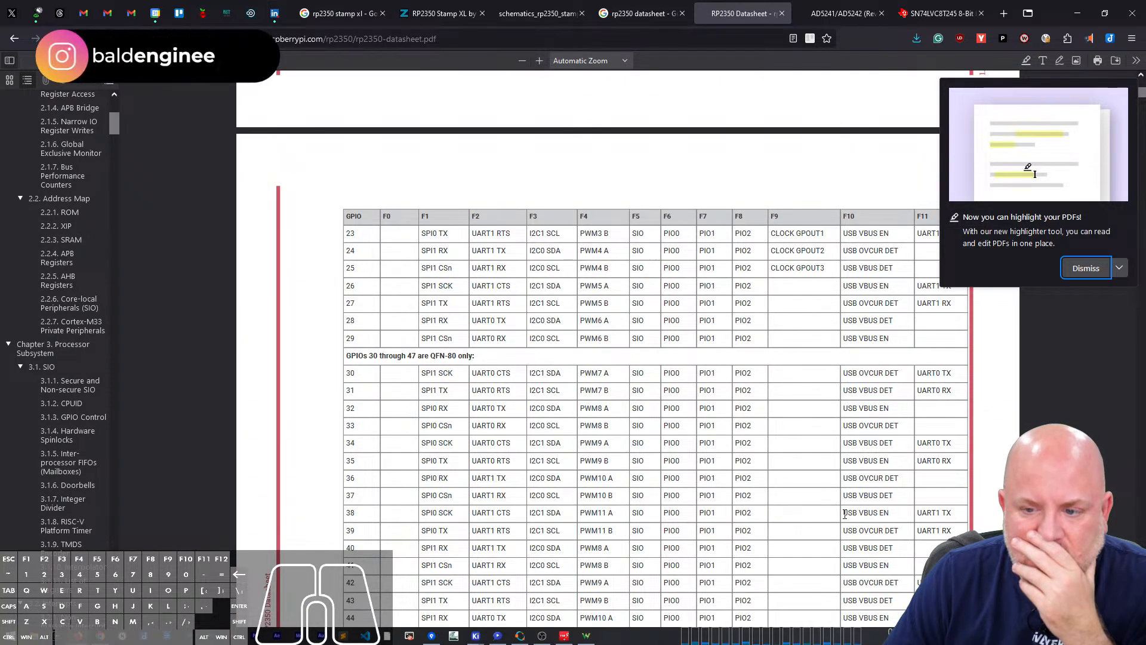
pyautogui.scroll(4, 844, 513)
pyautogui.scroll(2, 847, 519)
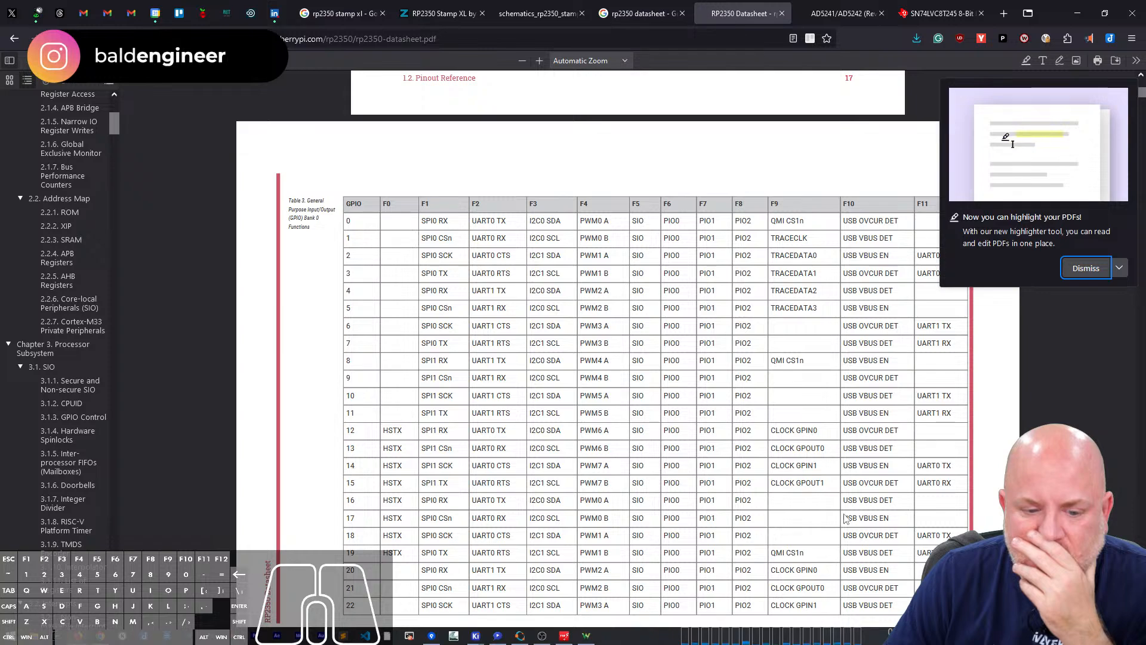
pyautogui.scroll(12, 844, 517)
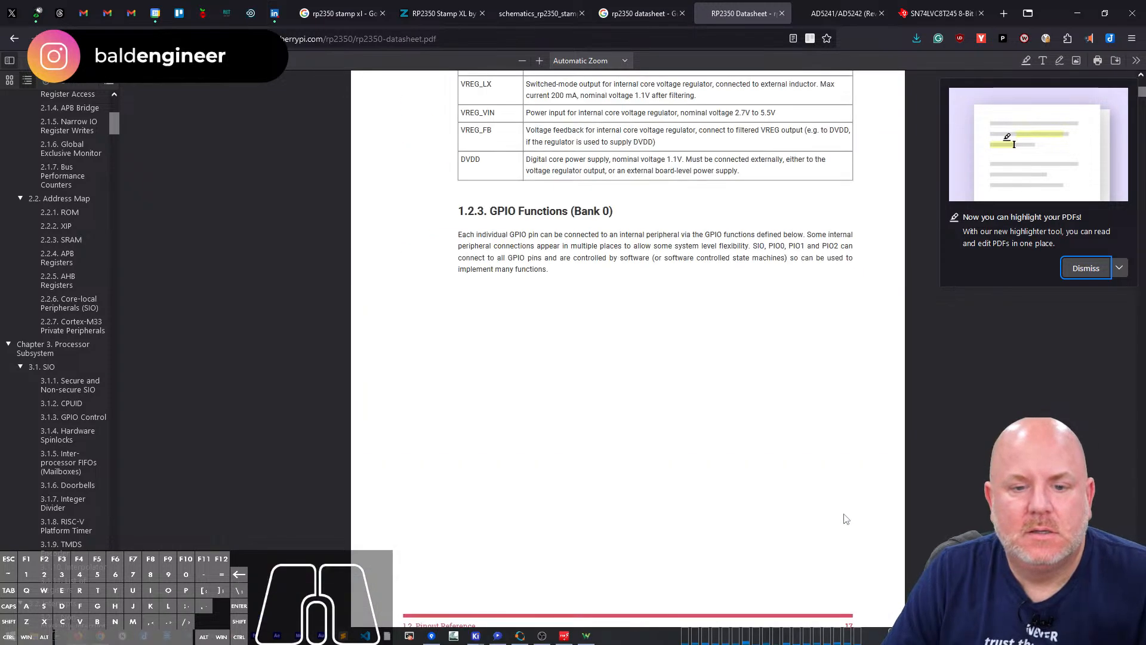
pyautogui.scroll(-12, 846, 519)
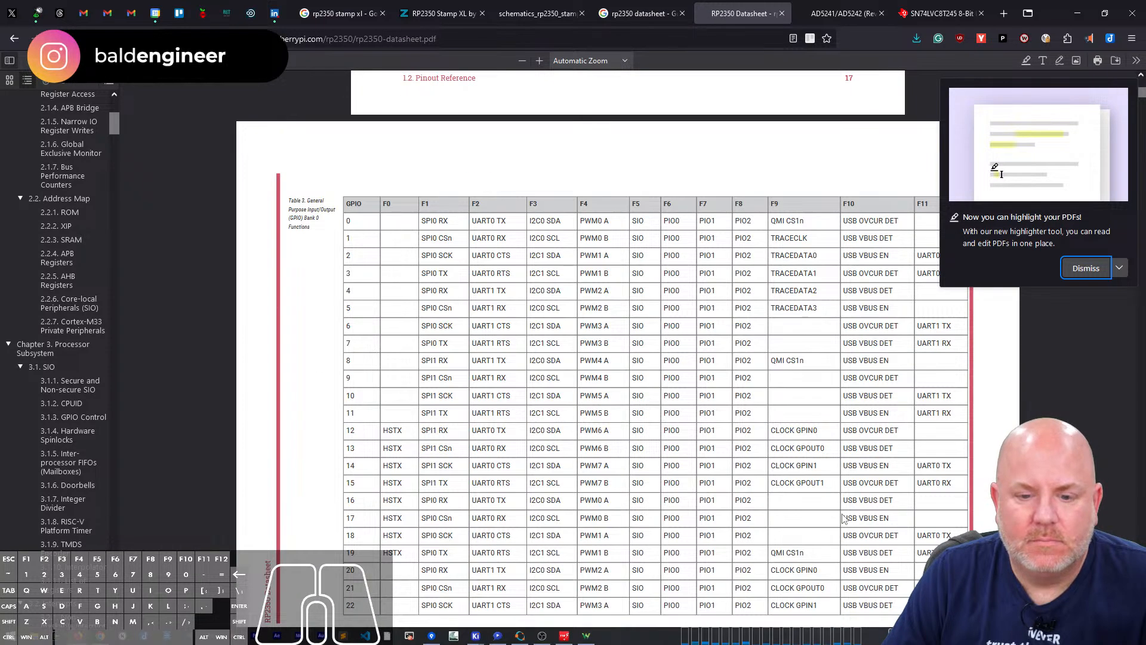
pyautogui.click(1086, 268)
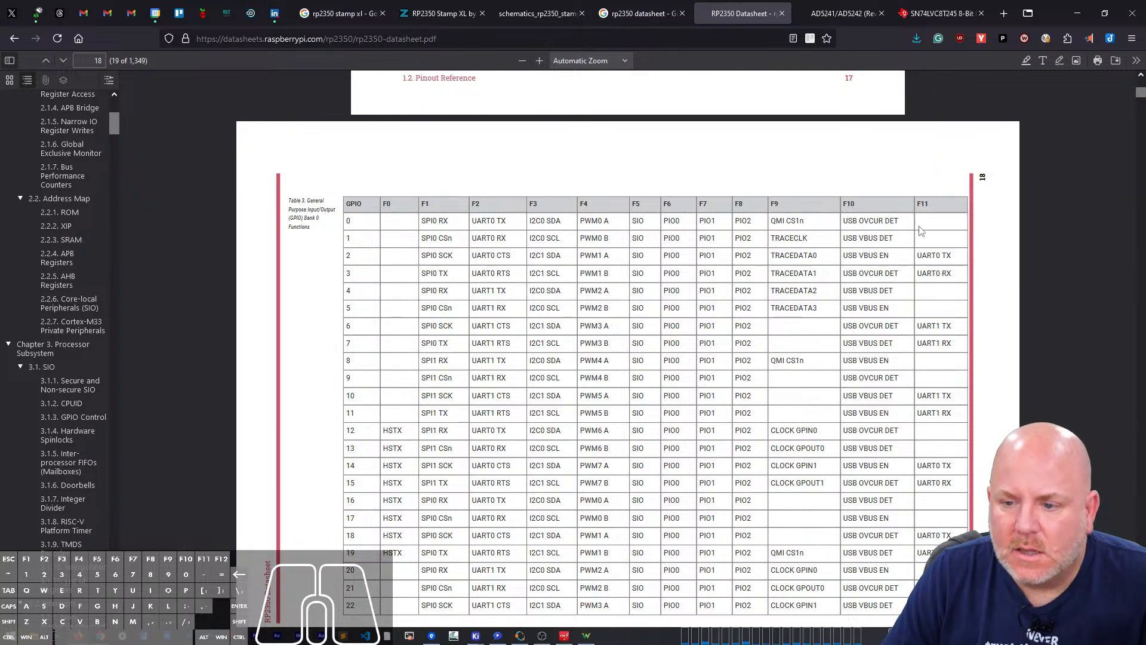
pyautogui.scroll(-4, 871, 272)
pyautogui.scroll(-12, 872, 273)
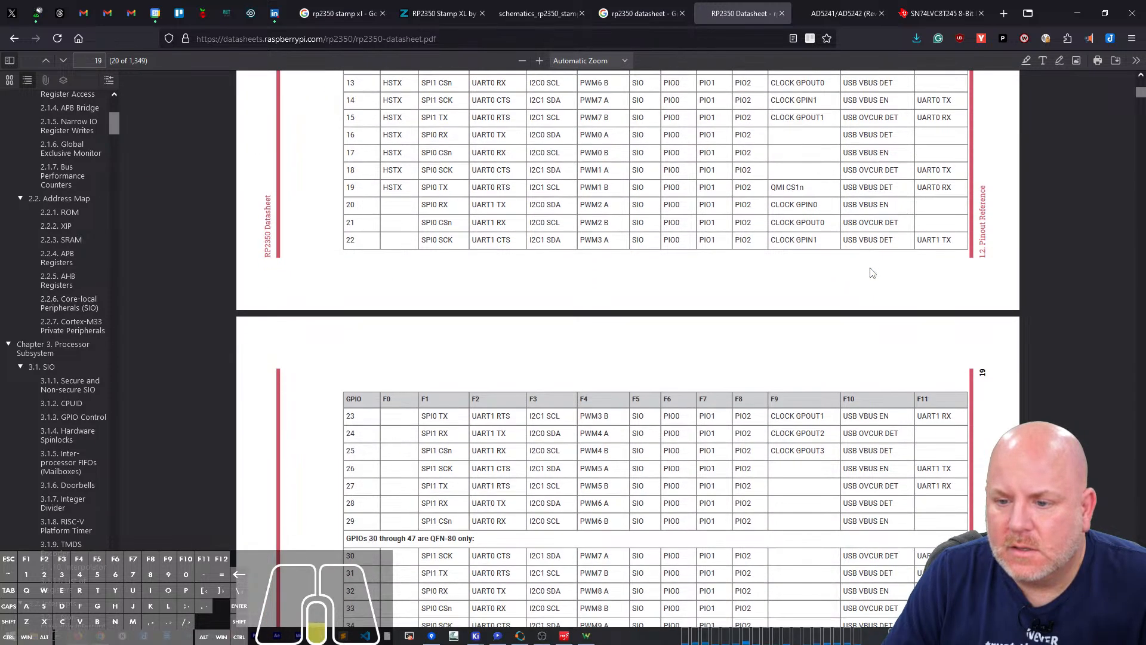
pyautogui.scroll(-1, 871, 273)
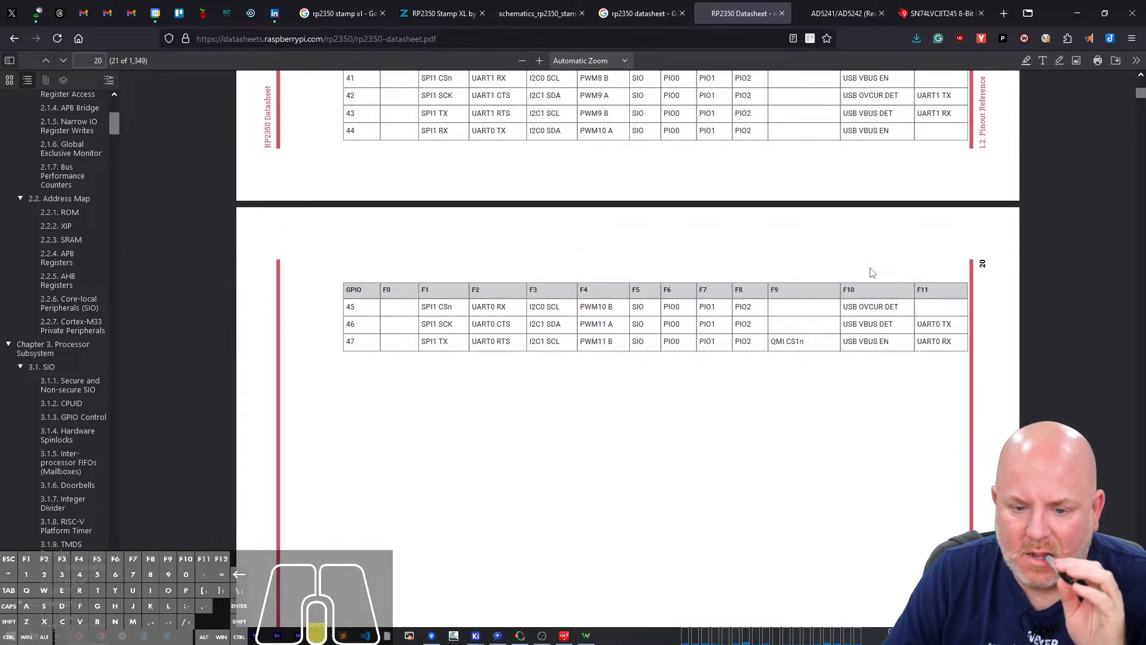
# Step: Read the analogue input note below Table 4, highlighting the parts on the QFN-60 and QFN-80 GPIO ranges
pyautogui.scroll(-16, 871, 272)
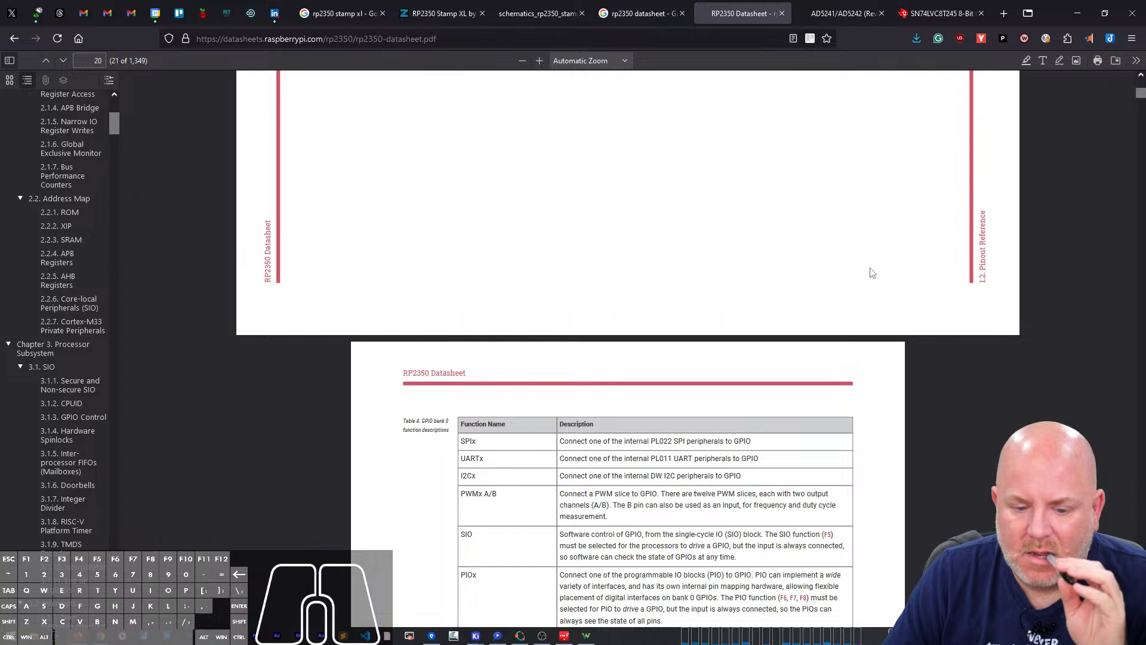
pyautogui.scroll(-3, 871, 273)
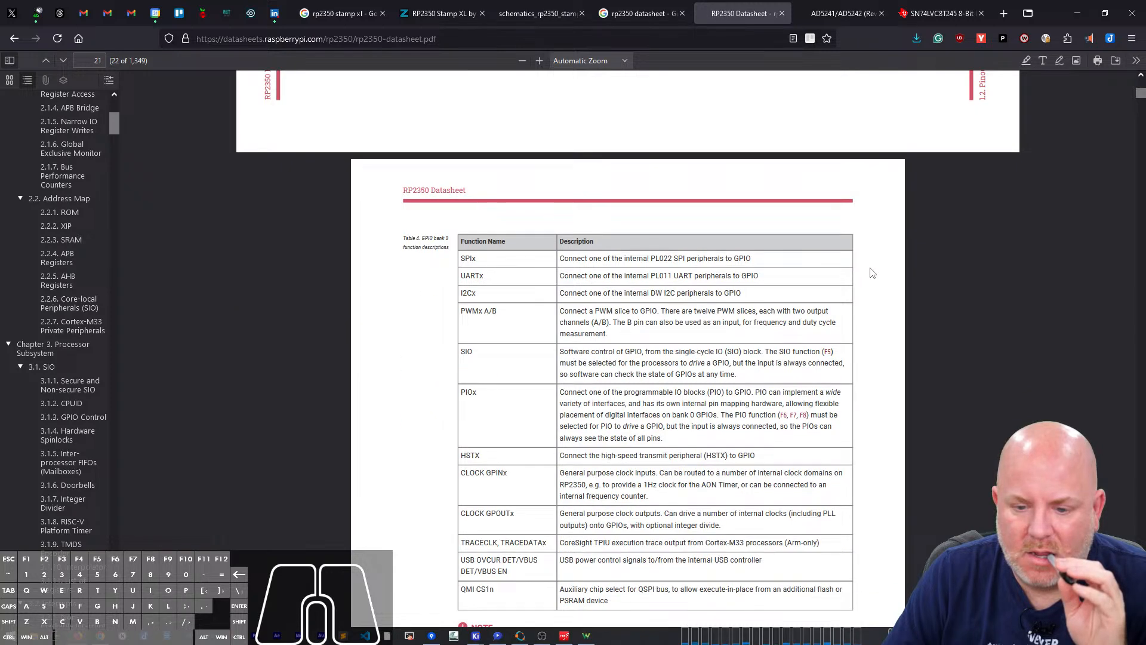
pyautogui.scroll(-3, 871, 272)
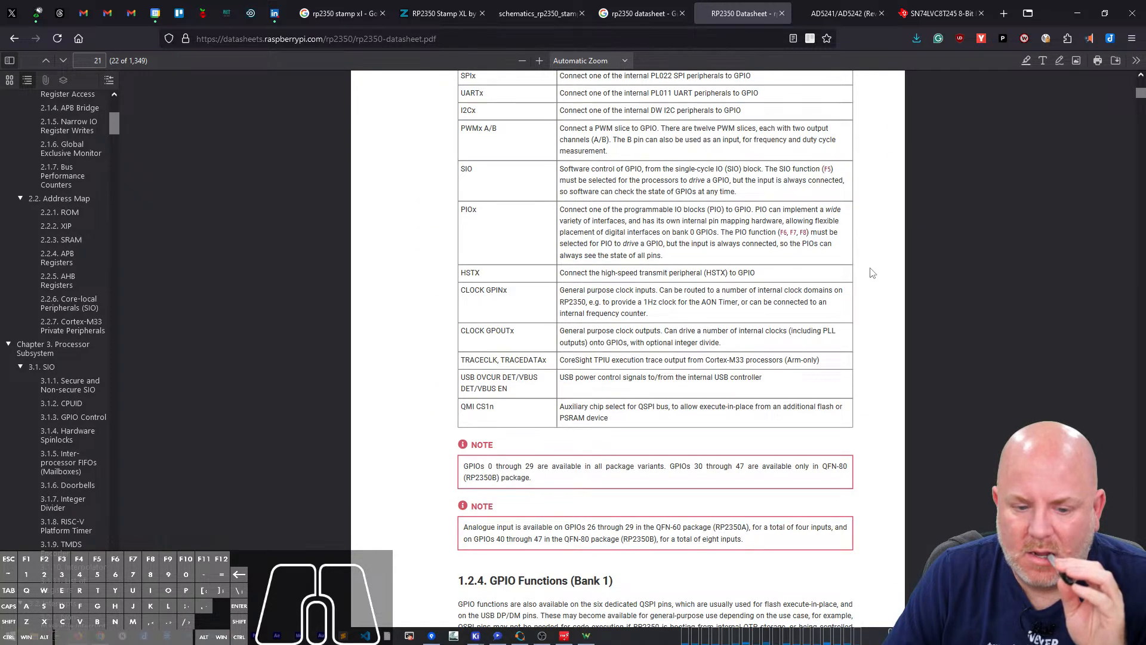
pyautogui.scroll(-3, 871, 272)
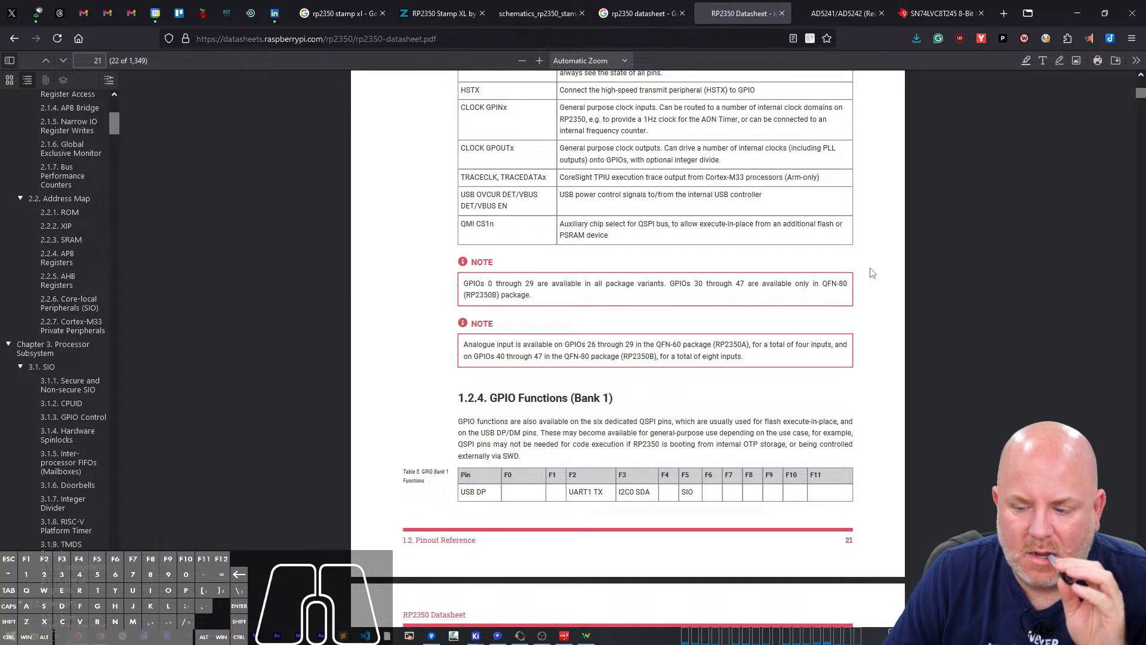
pyautogui.moveTo(462, 345); pyautogui.dragTo(681, 345)
pyautogui.click(588, 342)
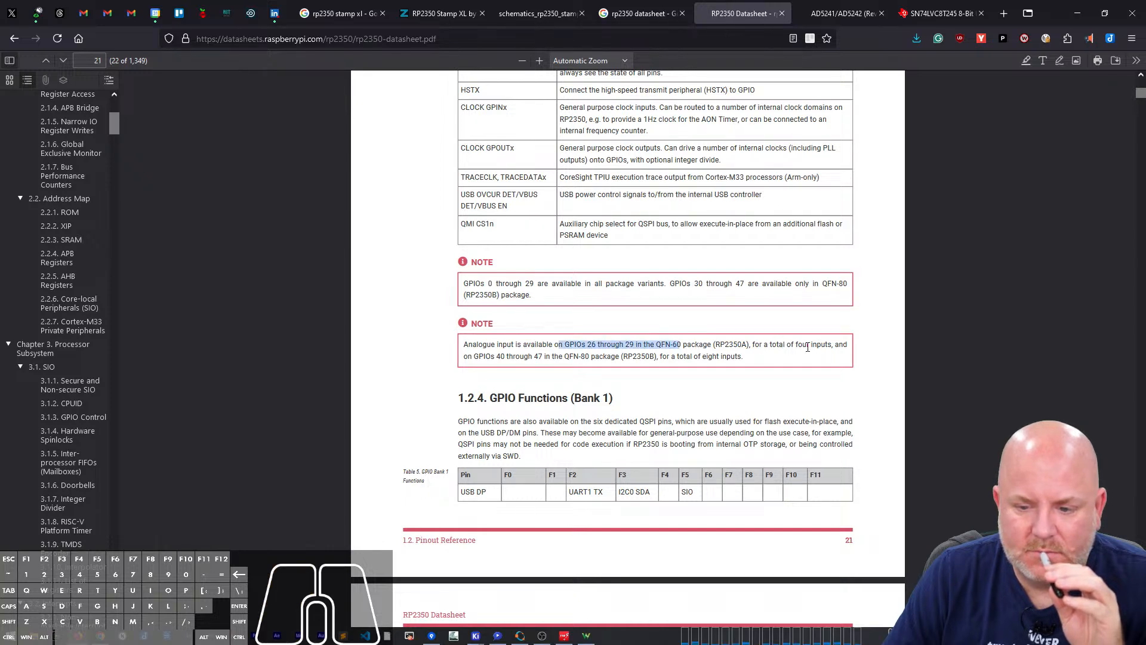
pyautogui.moveTo(495, 357); pyautogui.dragTo(589, 357)
pyautogui.scroll(2, 622, 419)
pyautogui.scroll(15, 623, 418)
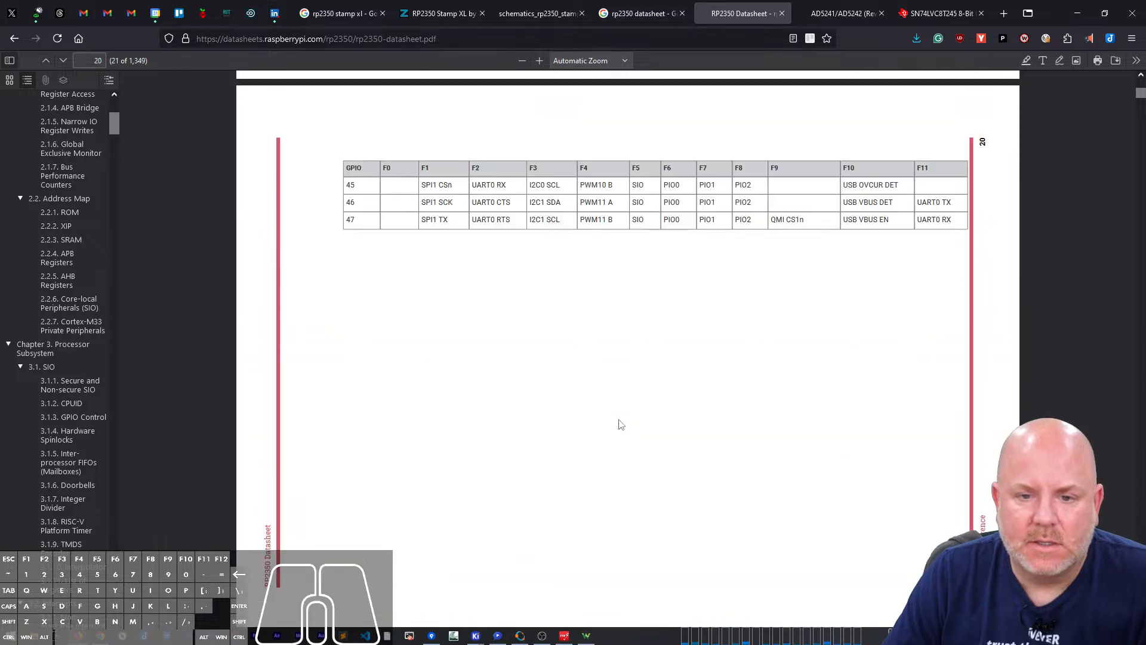
# Step: Return to the KiCad schematic and delete the no-connect flag from GPIO43, pin 54 of U2B
pyautogui.click(1077, 13)
pyautogui.click(107, 293)
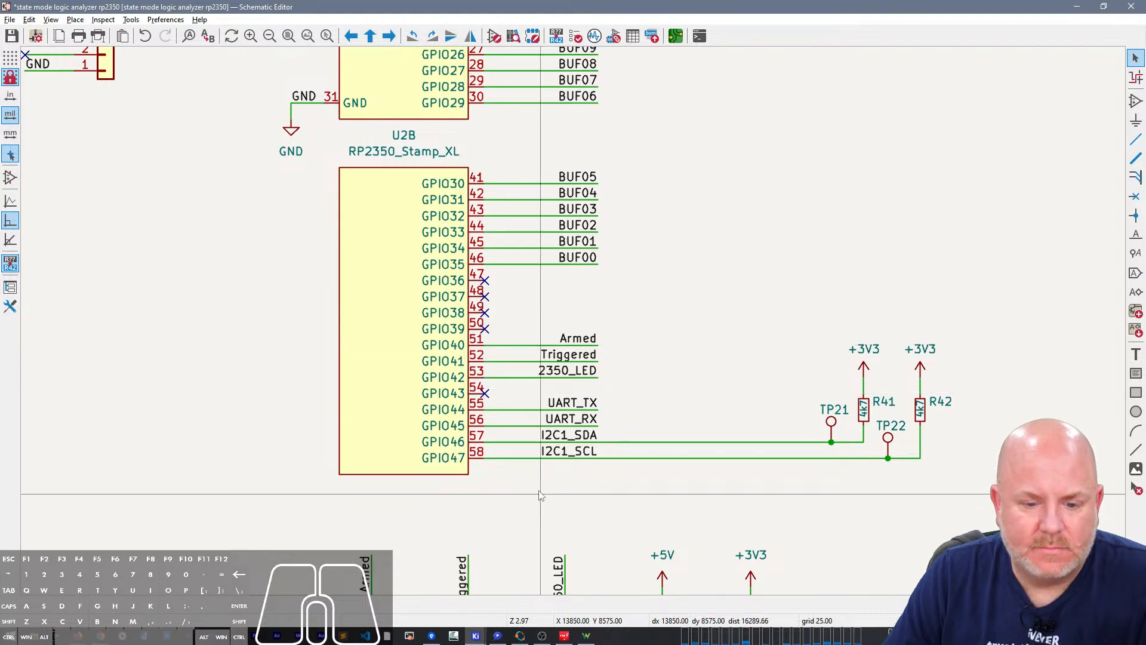
pyautogui.click(485, 395)
pyautogui.press('Delete')
pyautogui.moveTo(609, 482); pyautogui.dragTo(480, 446, button='right')
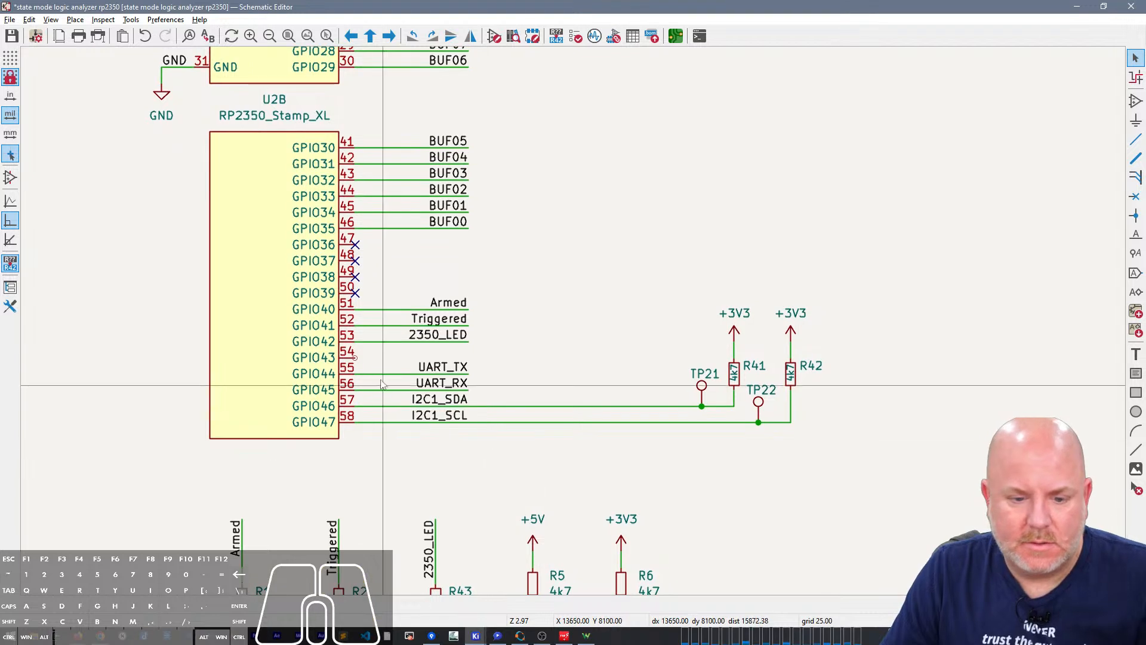
pyautogui.press('w')
pyautogui.doubleClick(467, 353)
pyautogui.hotkey('shift', 'z')
pyautogui.press('Escape')
pyautogui.hotkey('ctrl', 'z')
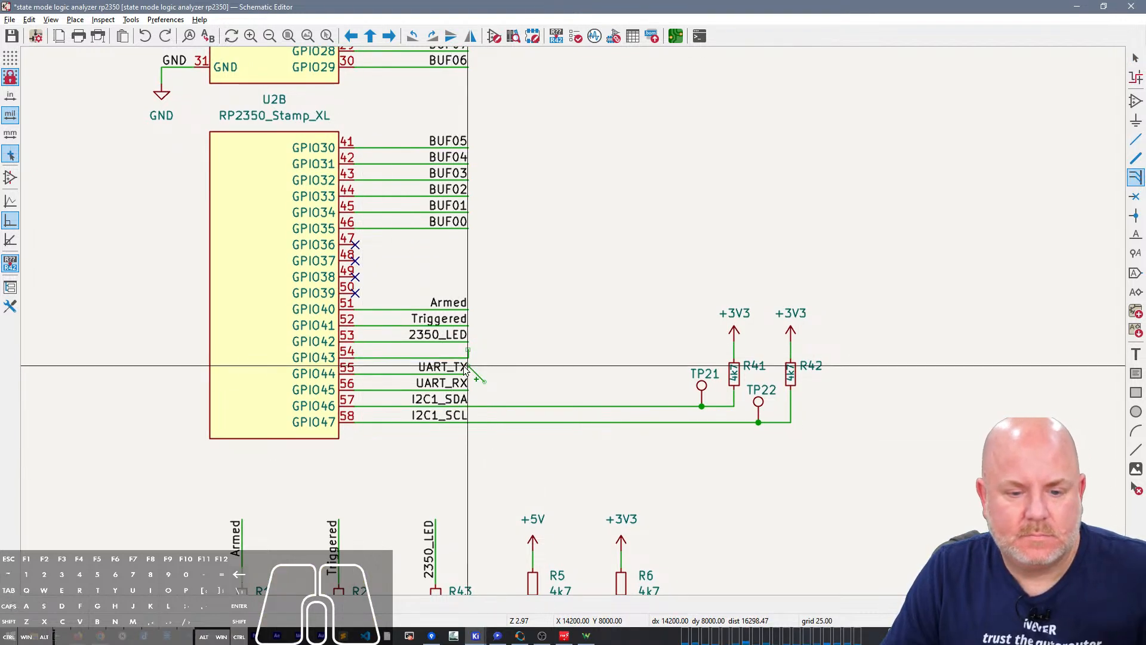
# Step: Draw a straight wire about 700 mils long from GPIO43, ending in line with the neighbouring labelled wires
pyautogui.press('w')
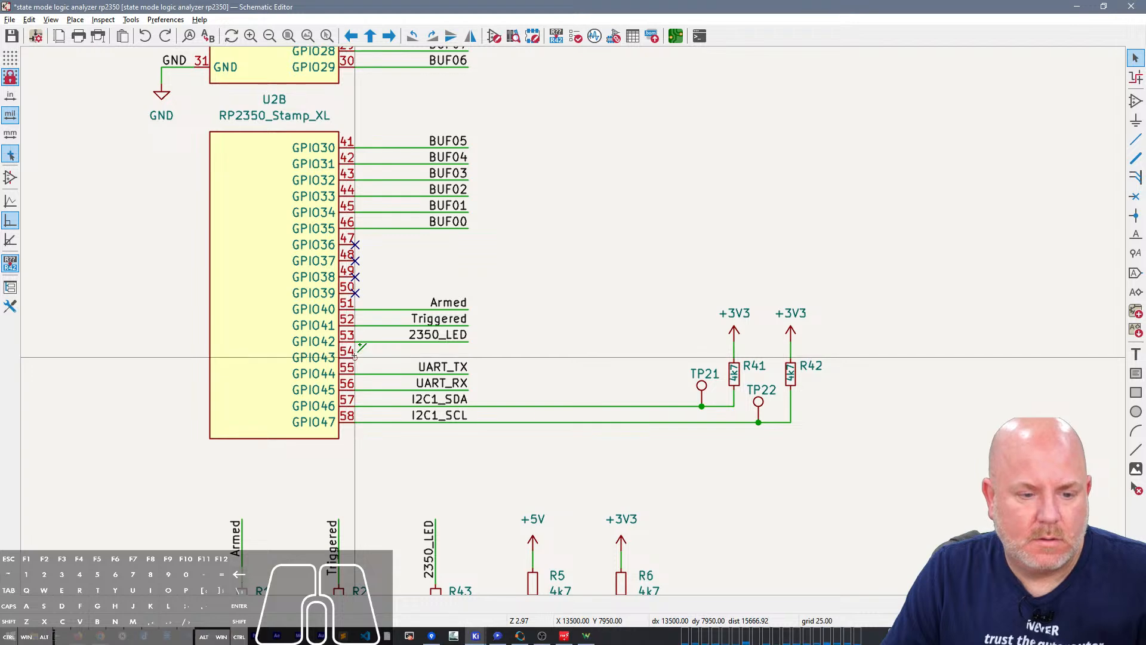
pyautogui.click(468, 357)
pyautogui.click(468, 357)
# Step: Place a copy of the divider's Vdac label on the end of the GPIO43 wire and save the schematic
pyautogui.scroll(-1, 682, 458)
pyautogui.moveTo(614, 369); pyautogui.dragTo(684, 221, button='right')
pyautogui.moveTo(659, 334); pyautogui.dragTo(664, 173, button='right')
pyautogui.scroll(-1, 634, 436)
pyautogui.scroll(-2, 575, 325)
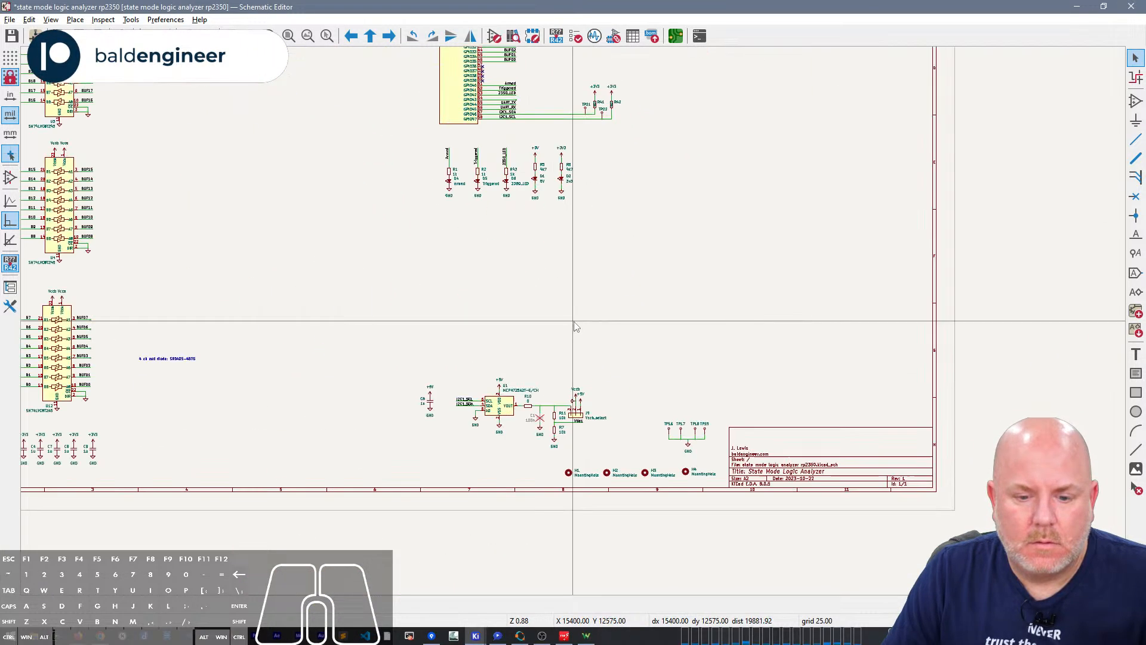
pyautogui.scroll(6, 559, 417)
pyautogui.click(560, 306)
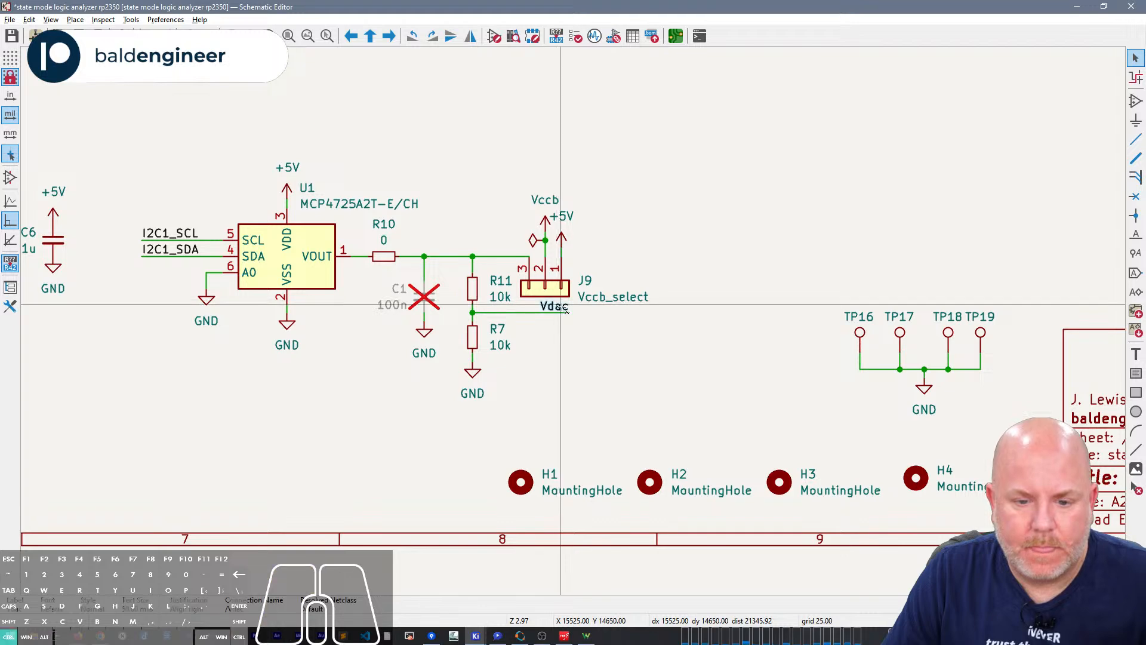
pyautogui.moveTo(648, 126); pyautogui.dragTo(657, 409, button='right')
pyautogui.moveTo(629, 251); pyautogui.dragTo(672, 447, button='right')
pyautogui.scroll(-2, 564, 313)
pyautogui.moveTo(541, 230); pyautogui.dragTo(561, 405, button='right')
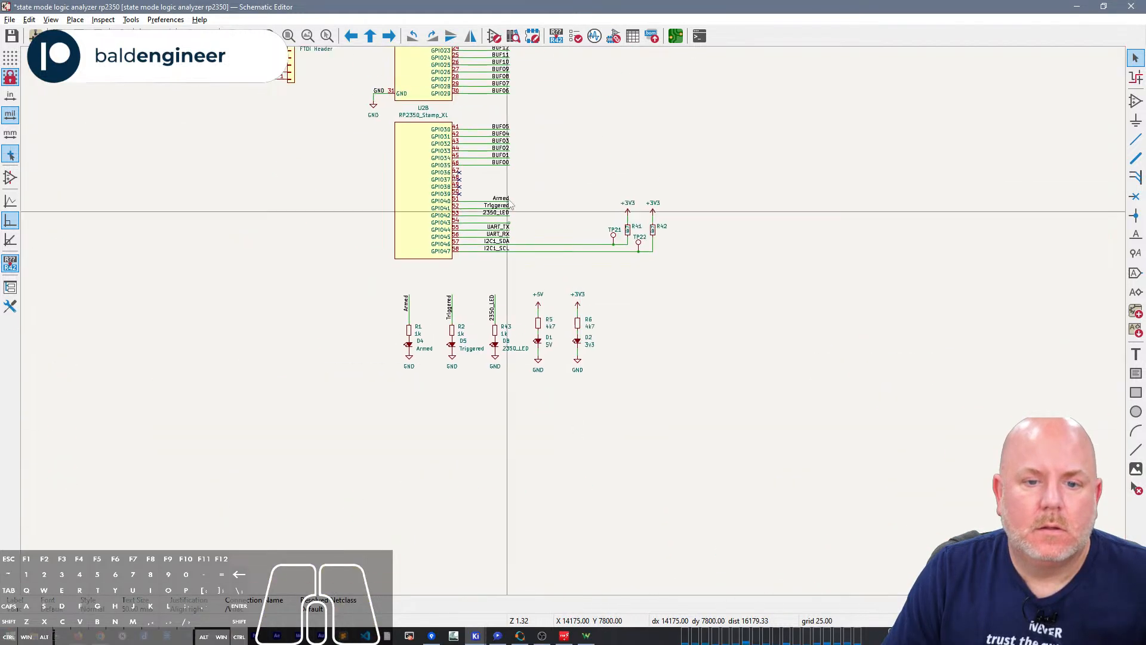
pyautogui.scroll(2, 510, 196)
pyautogui.press('m')
pyautogui.press('r')
pyautogui.press('r')
pyautogui.press('r')
pyautogui.press('r')
pyautogui.click(574, 382)
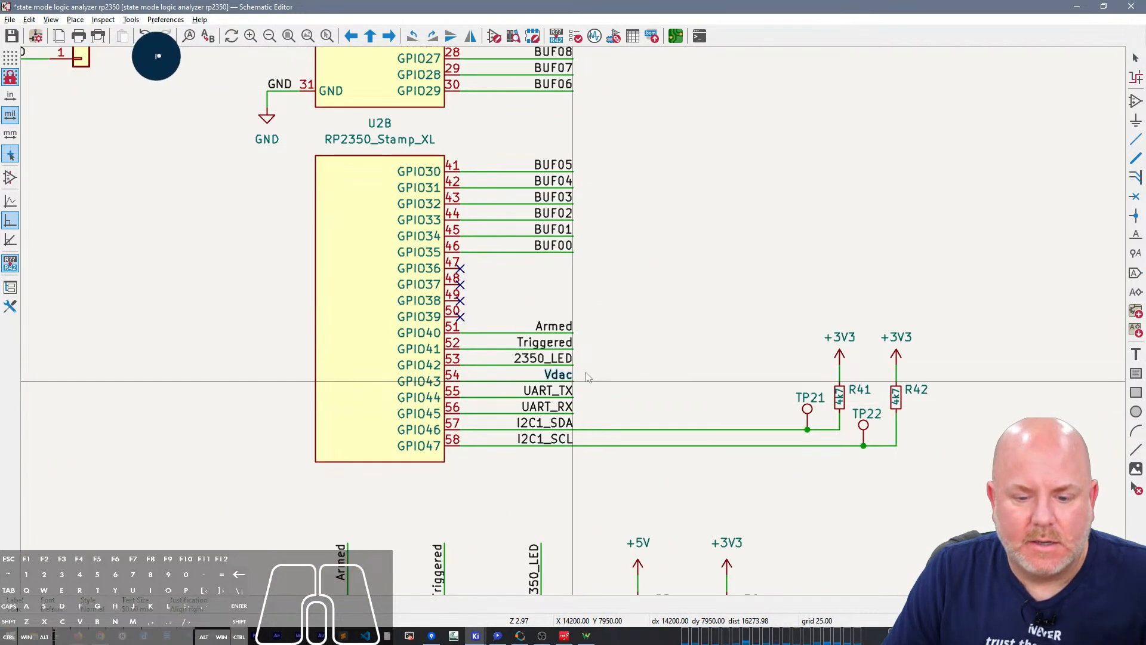
pyautogui.hotkey('ctrl', 's')
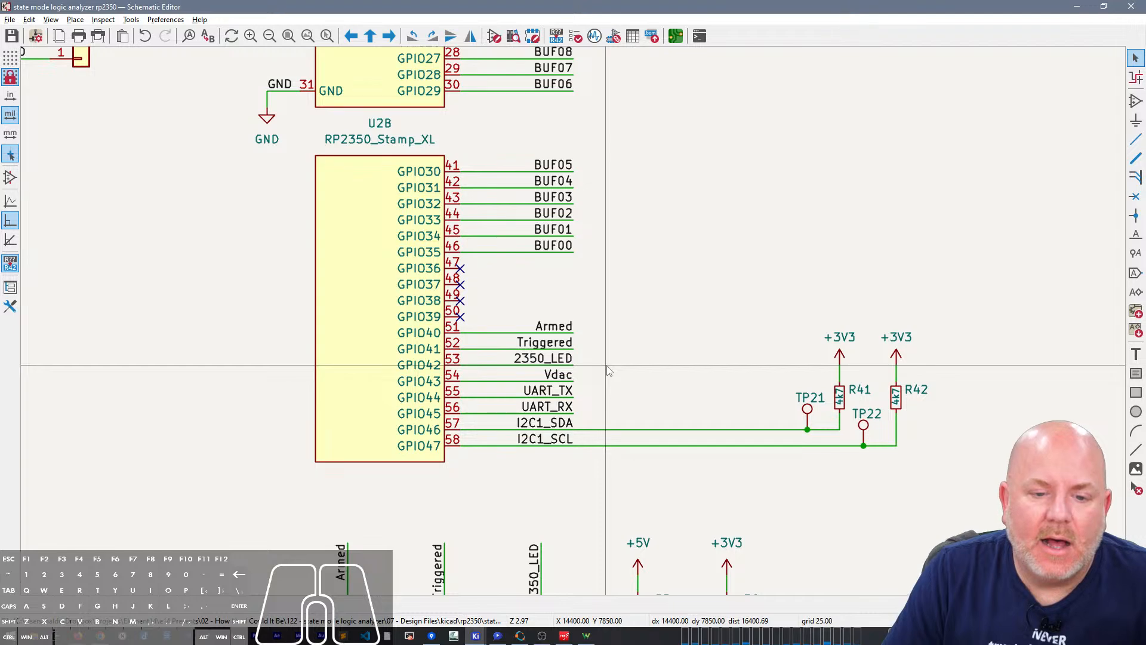
# Step: Look over the whole schematic sheet, from the probe inputs to the DAC and USB-C sections
pyautogui.scroll(-8, 608, 370)
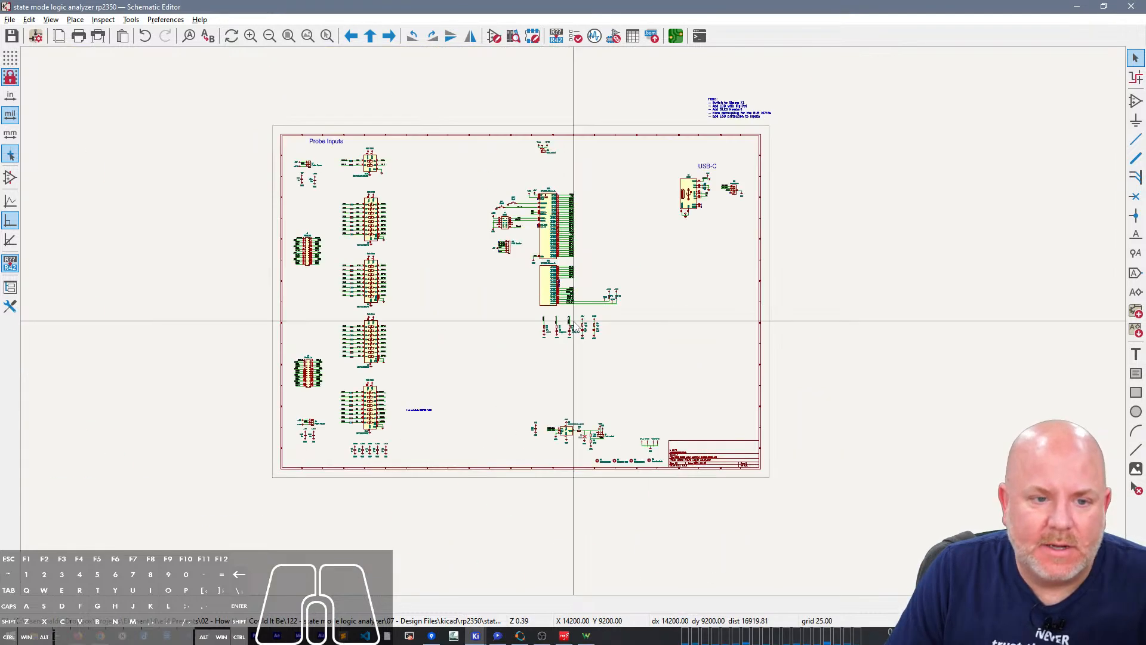
pyautogui.scroll(6, 574, 323)
pyautogui.scroll(-5, 576, 326)
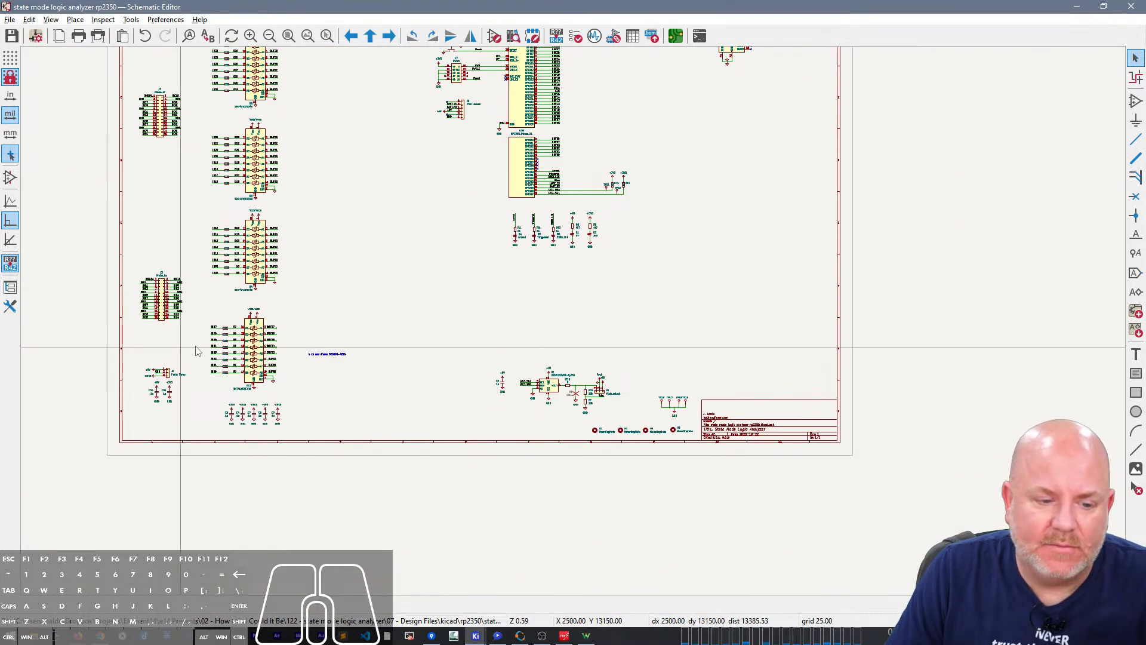
pyautogui.moveTo(341, 248); pyautogui.dragTo(366, 337, button='right')
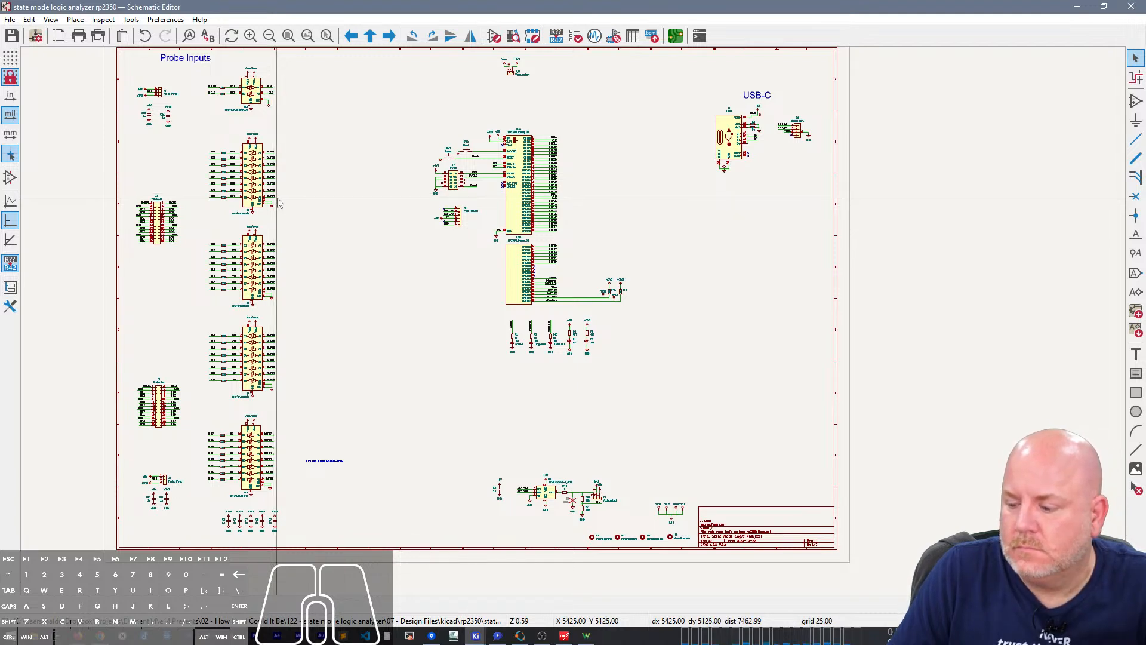
# Step: Switch to WaveForms, widen its window, and inspect the pattern types offered for DIO 7 without changing the type
pyautogui.click(586, 637)
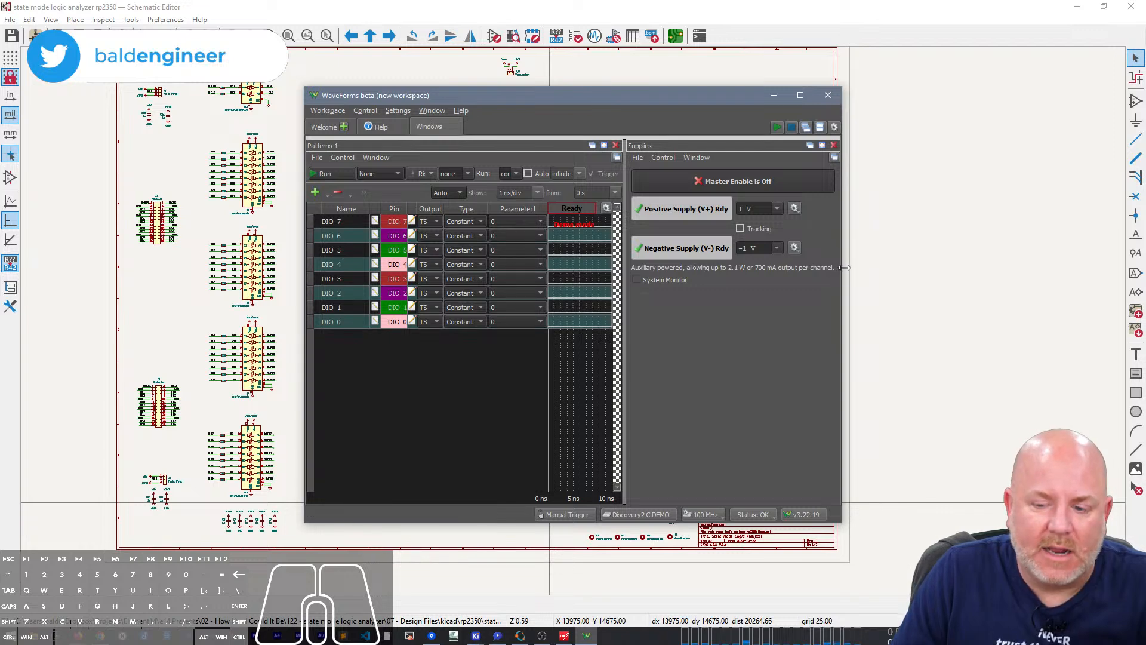
pyautogui.moveTo(842, 267); pyautogui.dragTo(1083, 249)
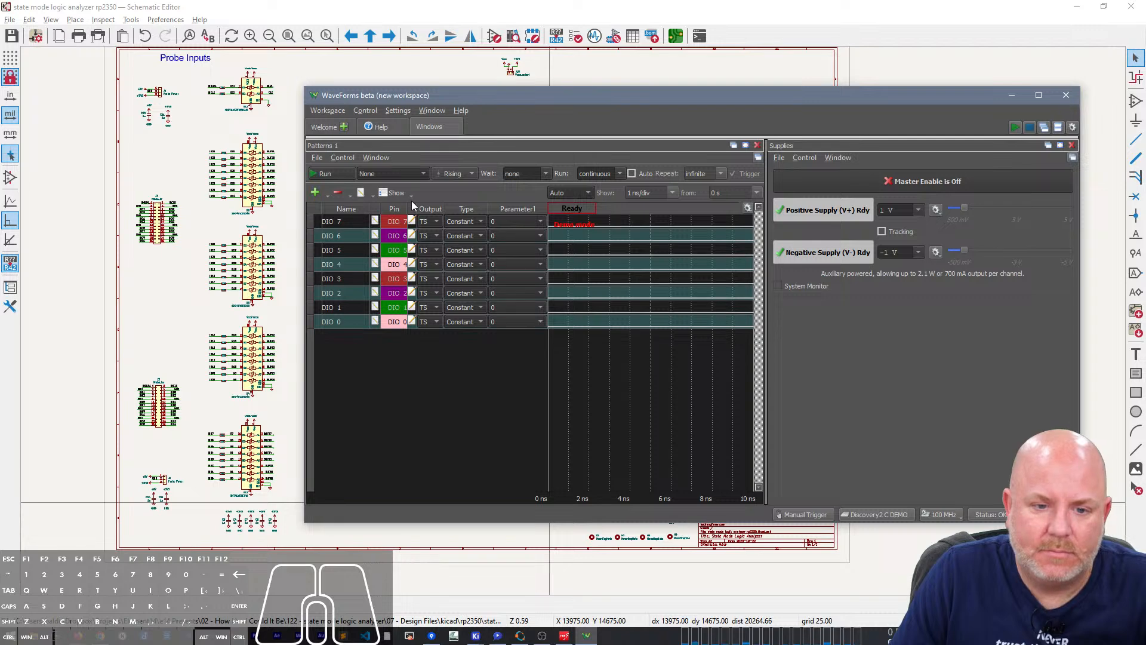
pyautogui.click(477, 223)
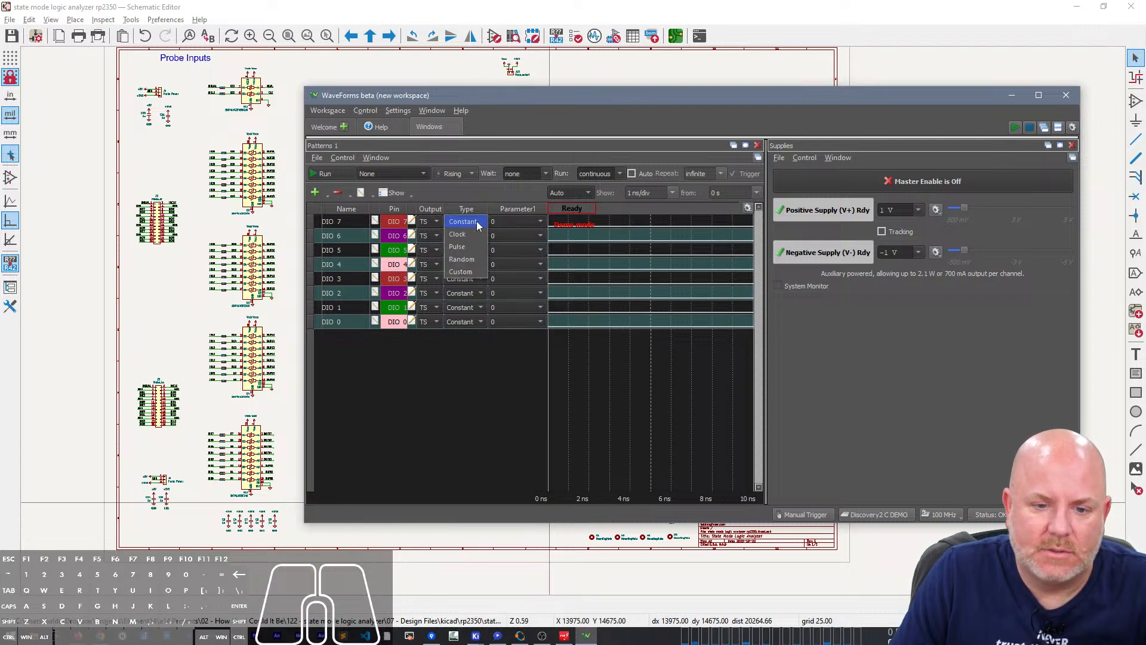
pyautogui.click(465, 191)
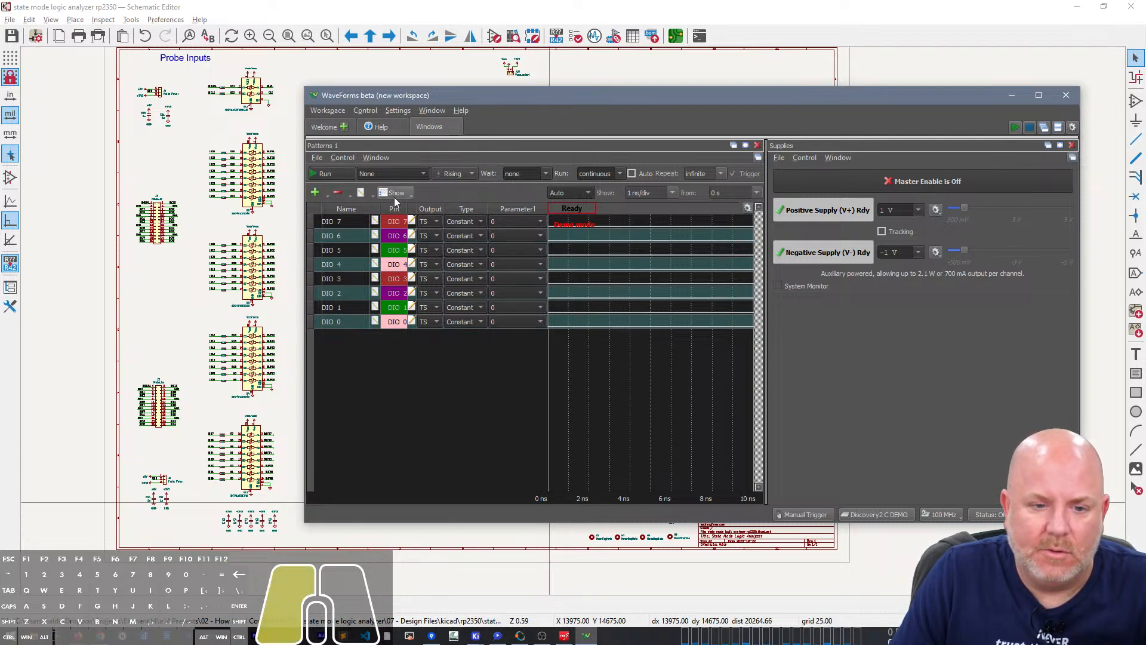
# Step: Show the Parameter 2 and Parameter 3 columns in the Patterns channel list
pyautogui.click(393, 196)
pyautogui.click(408, 262)
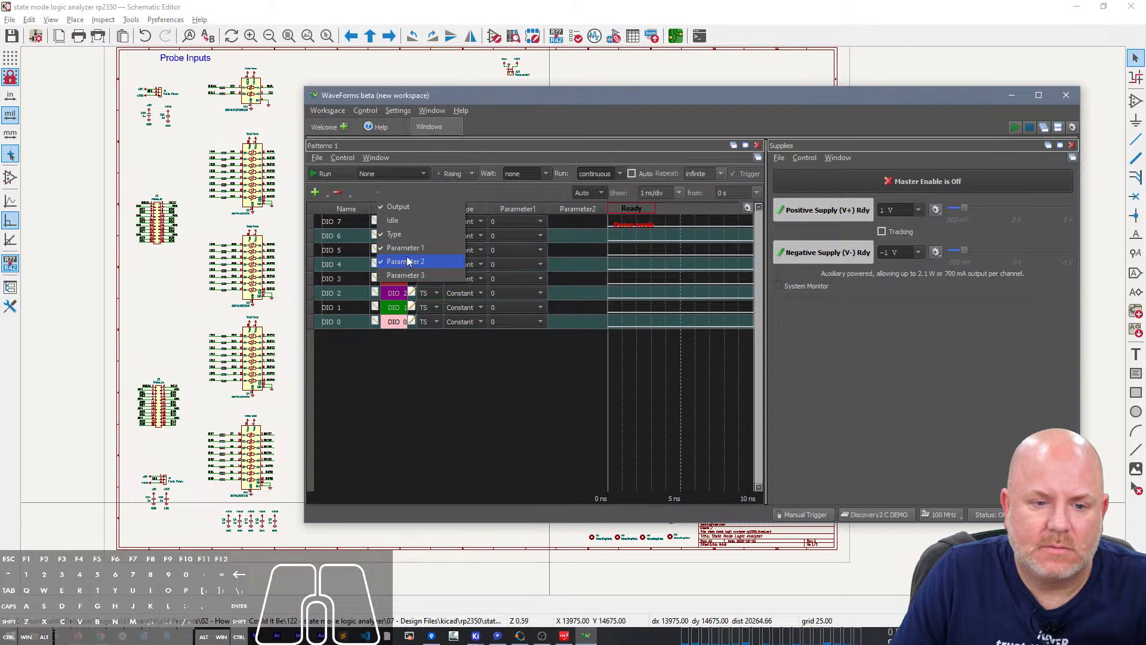
pyautogui.click(395, 204)
pyautogui.click(395, 204)
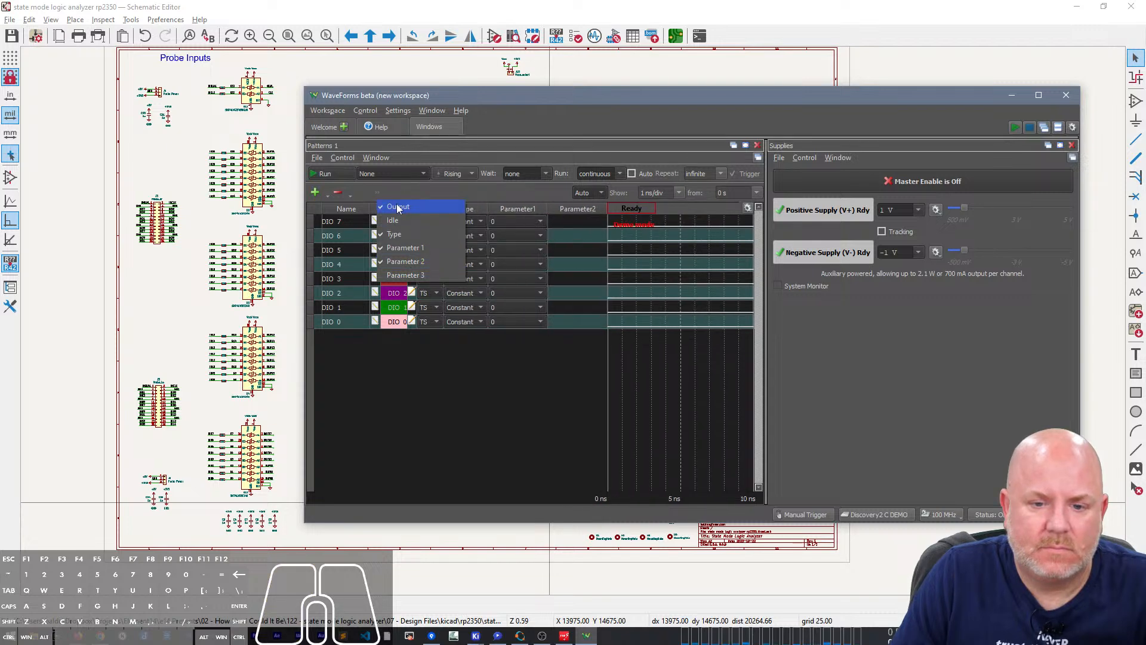
pyautogui.click(408, 277)
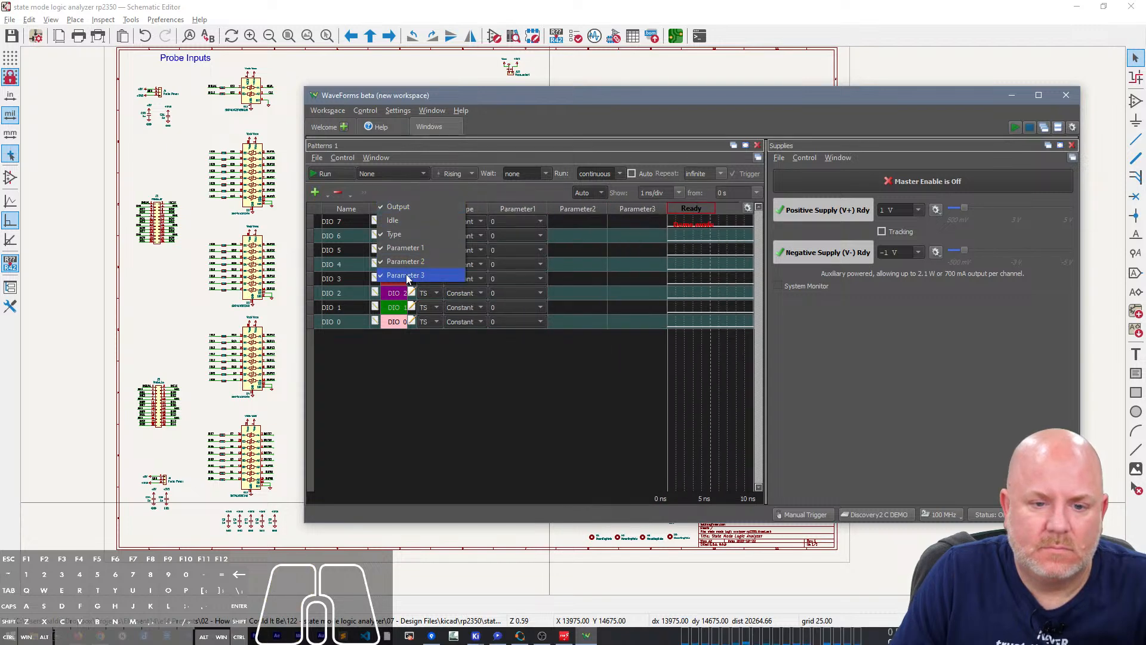
pyautogui.click(416, 192)
# Step: Inspect the WaveForms application options without changing them and close WaveForms
pyautogui.click(386, 111)
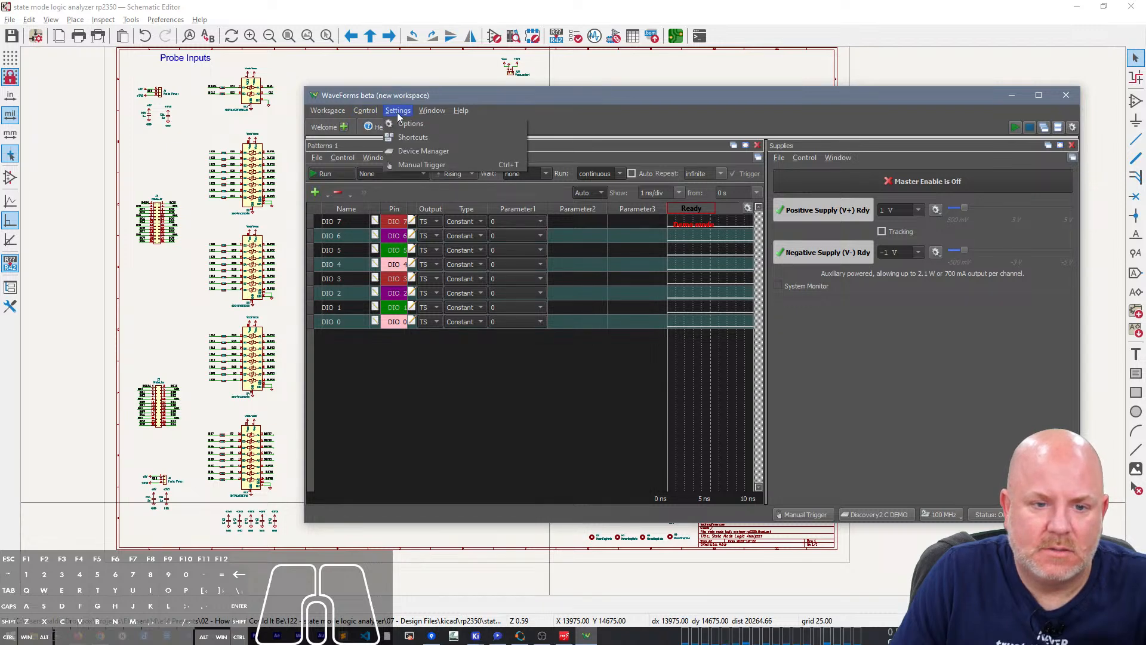
pyautogui.click(411, 123)
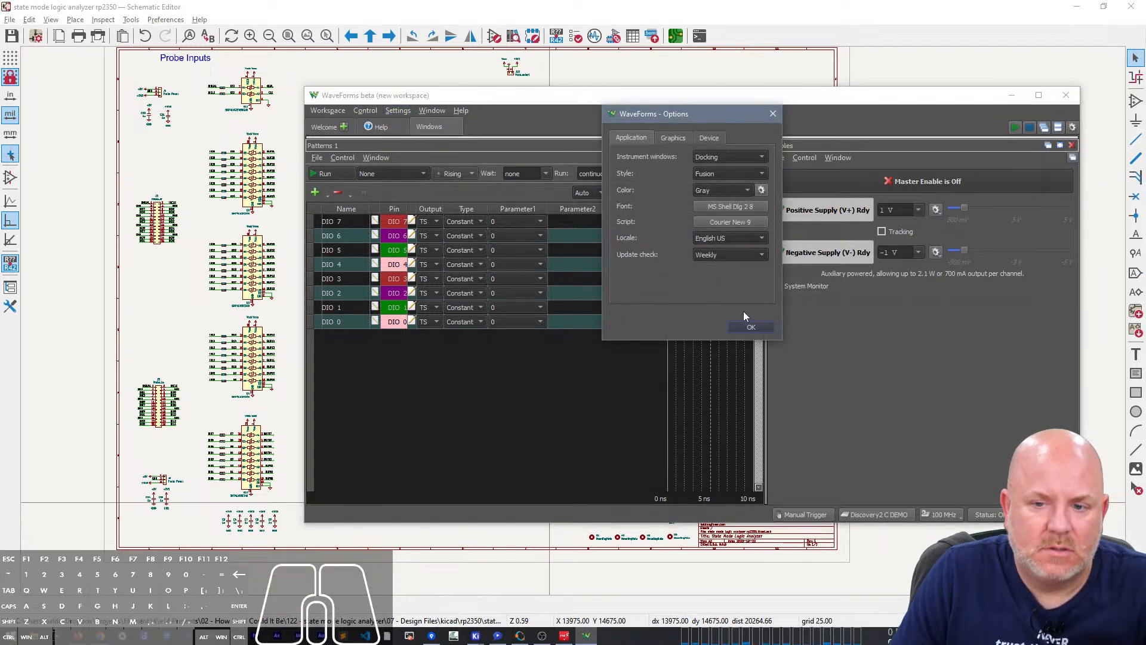
pyautogui.click(749, 326)
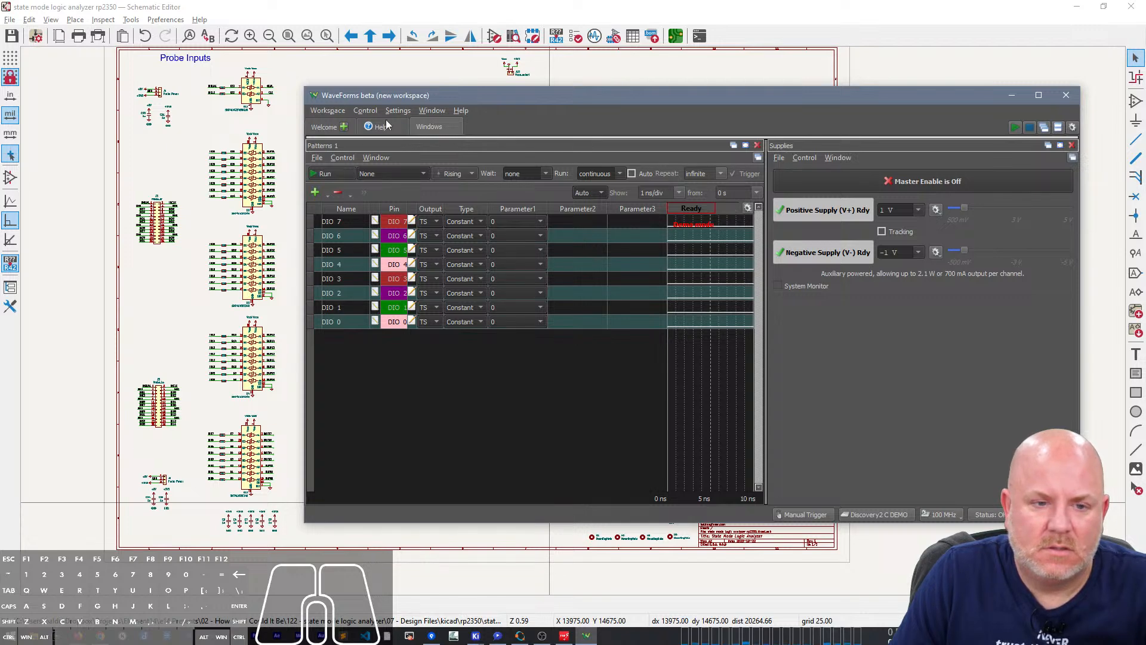
pyautogui.click(322, 111)
pyautogui.click(321, 112)
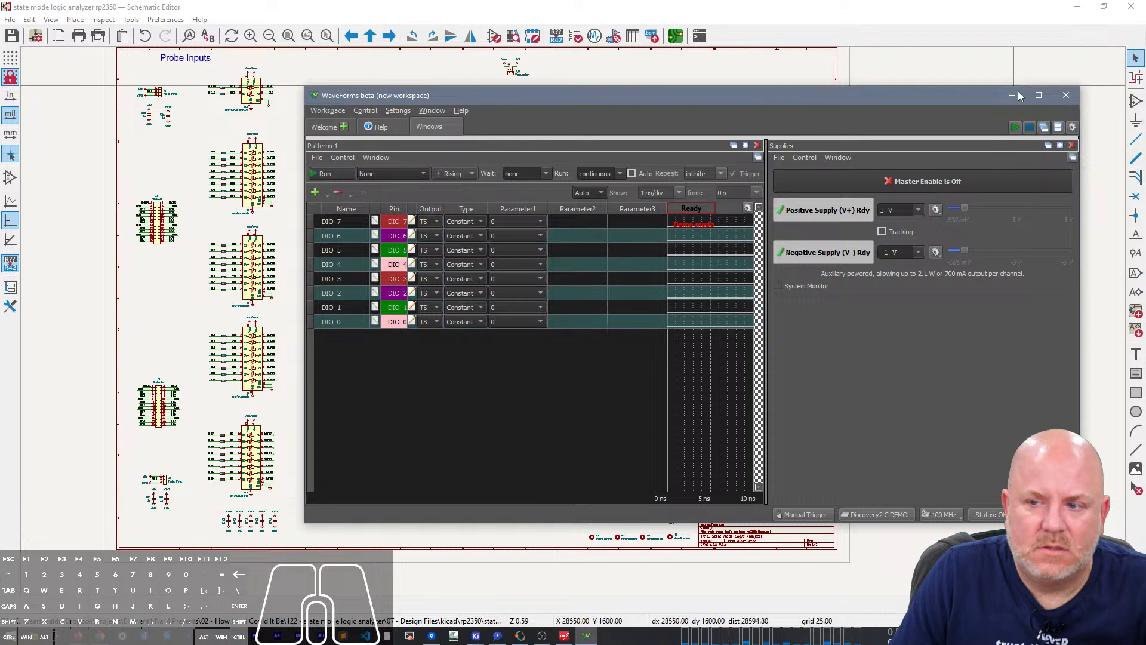
pyautogui.click(1062, 94)
pyautogui.click(700, 326)
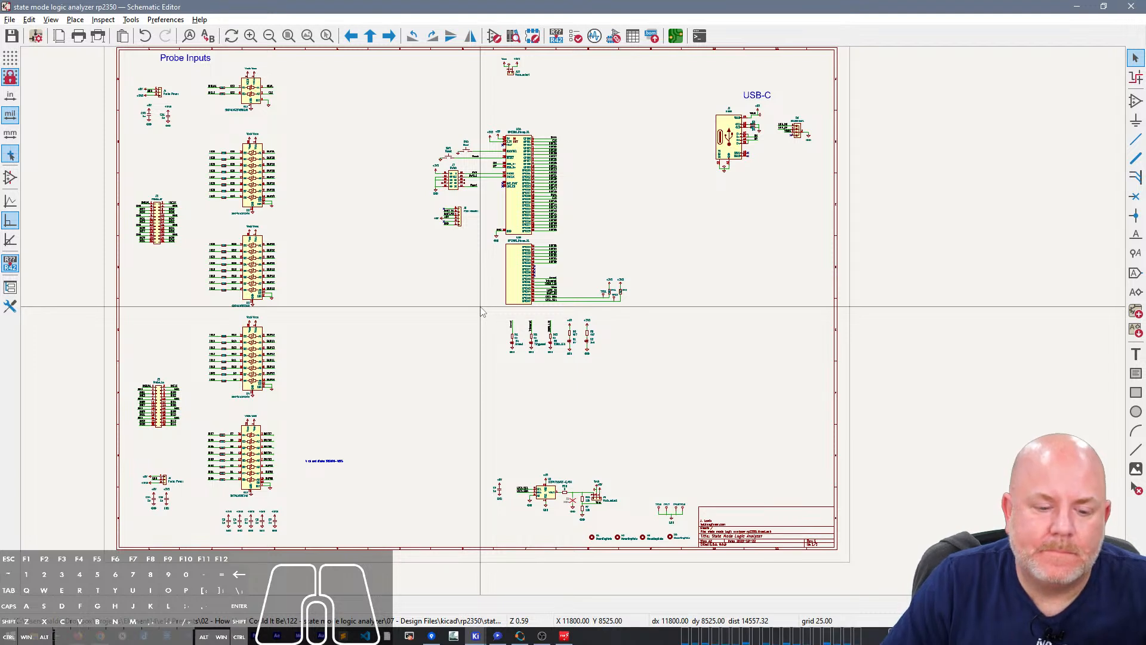
# Step: Place the text note "if build a test board add a buffer to eval the threshold" just above the MCP4725 DAC circuit
pyautogui.click(543, 458)
pyautogui.write('tif build a test board add a b')
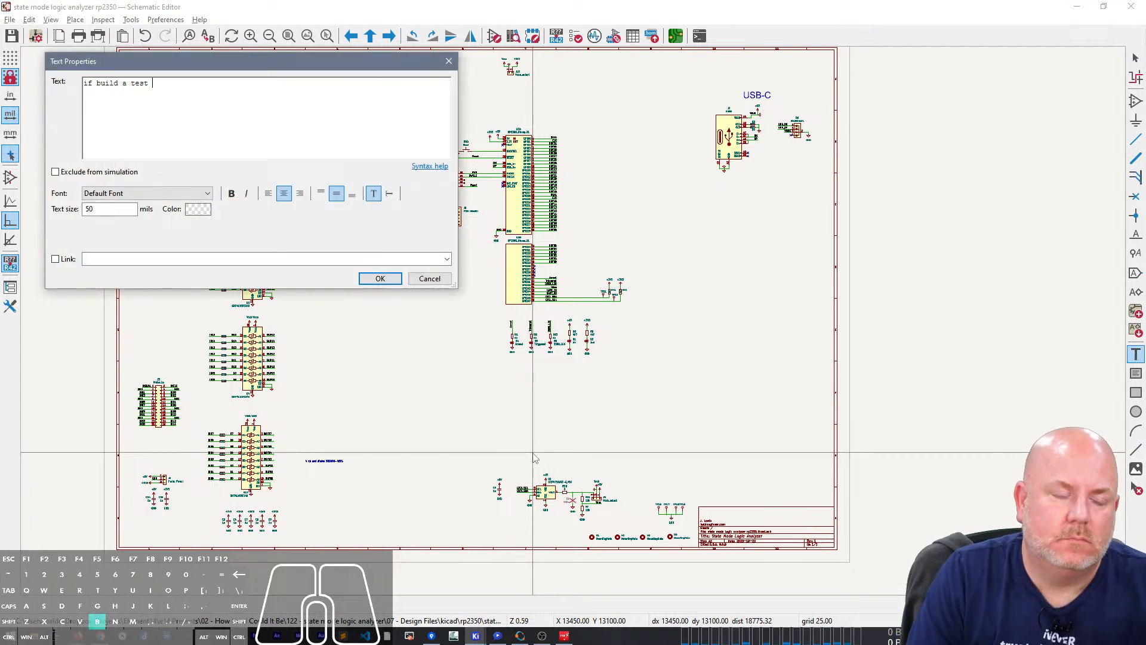
pyautogui.write('ffer ')
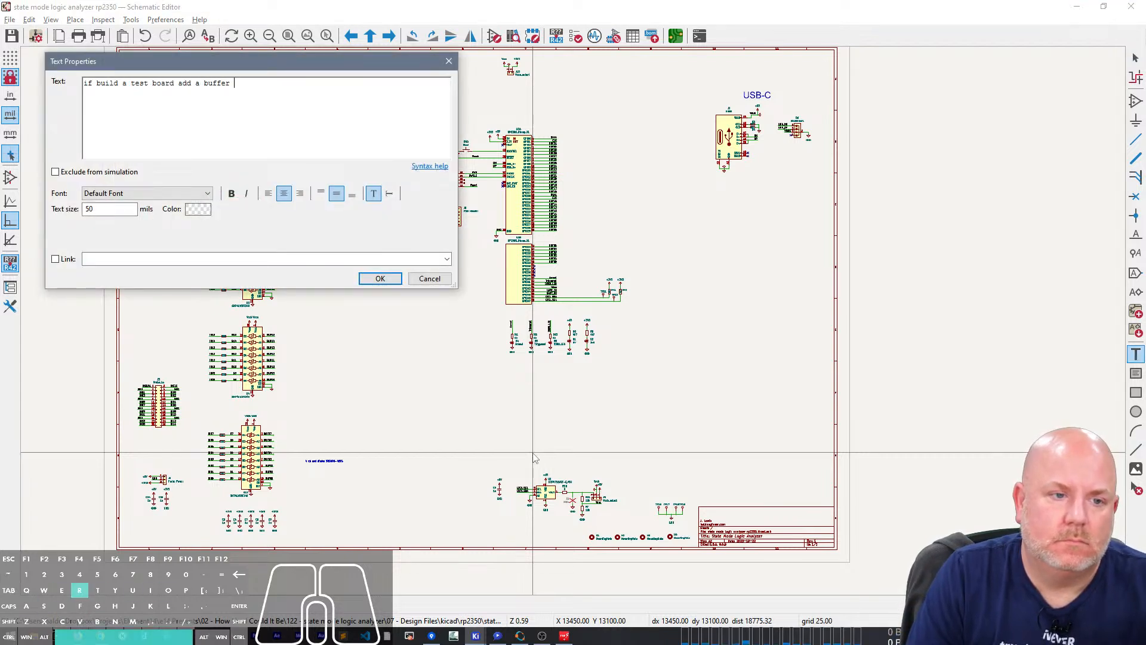
pyautogui.write('to eval the threshold')
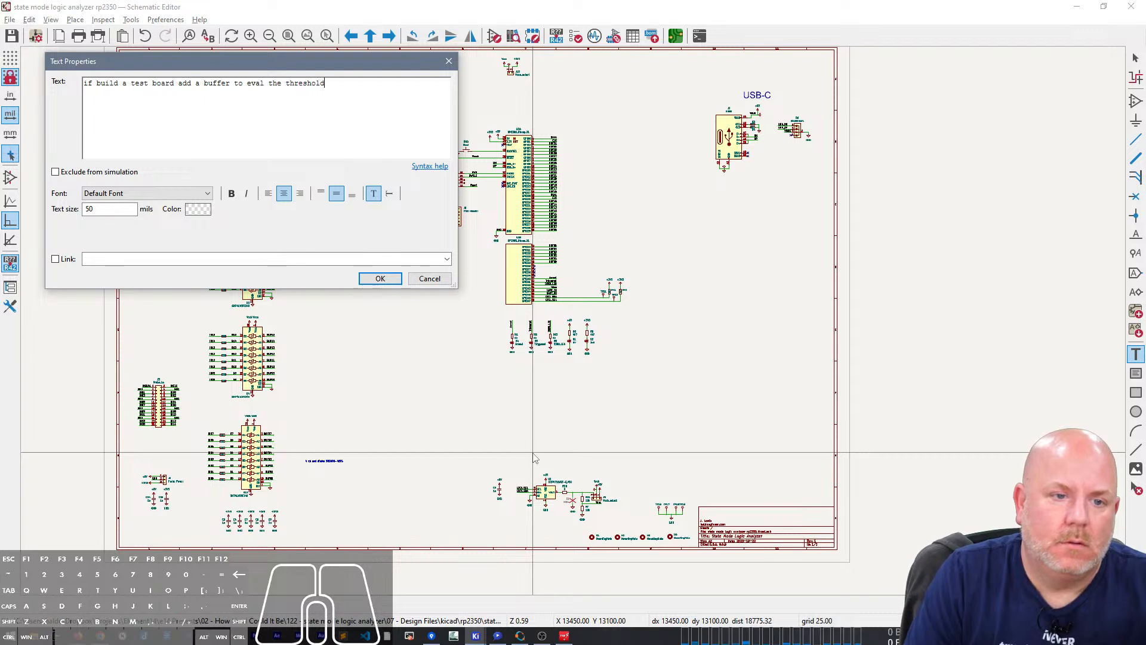
pyautogui.click(376, 280)
pyautogui.click(558, 465)
pyautogui.press('Escape')
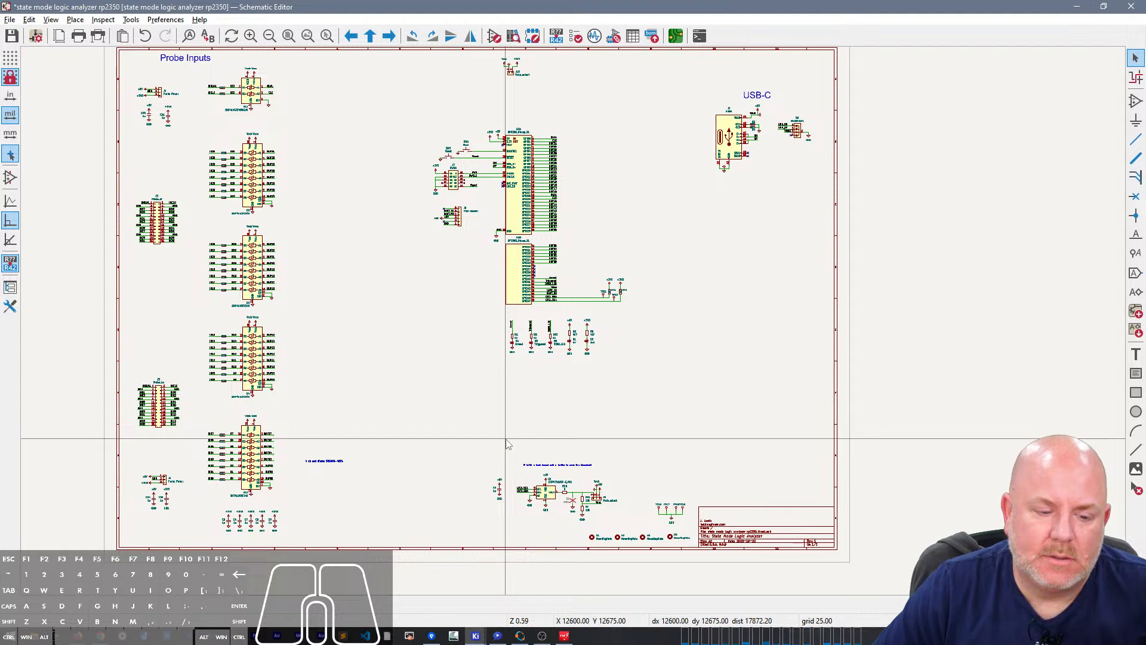
# Step: Examine the DAC and Vccb_select circuit with its new note, and how it sits within the whole schematic sheet
pyautogui.moveTo(192, 410); pyautogui.dragTo(627, 530)
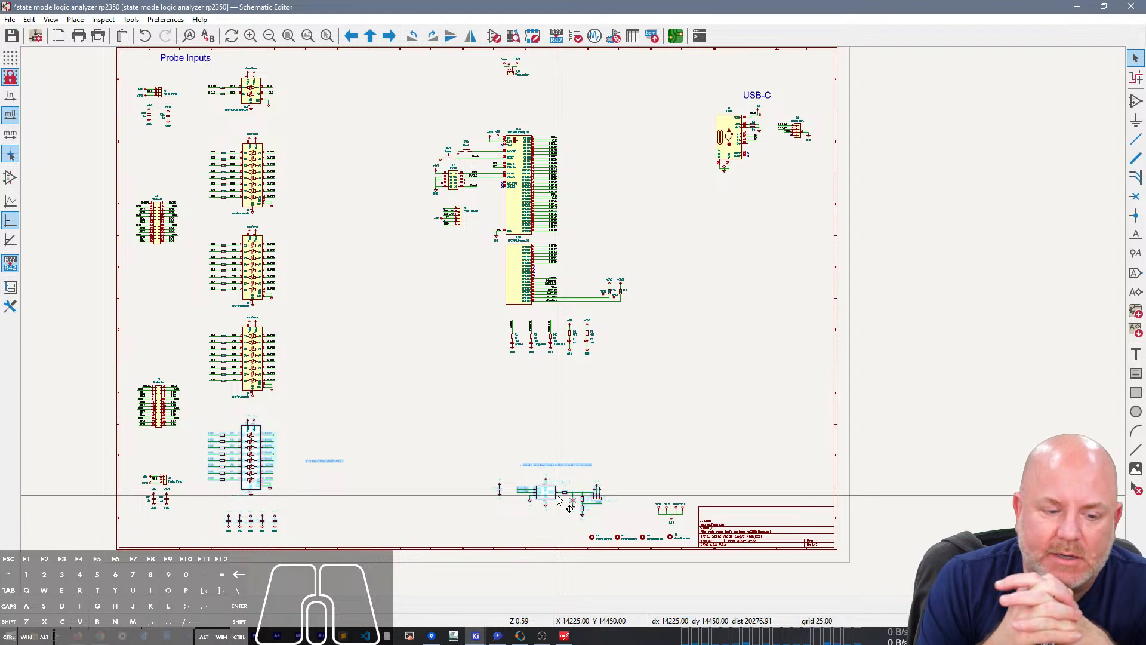
pyautogui.click(543, 435)
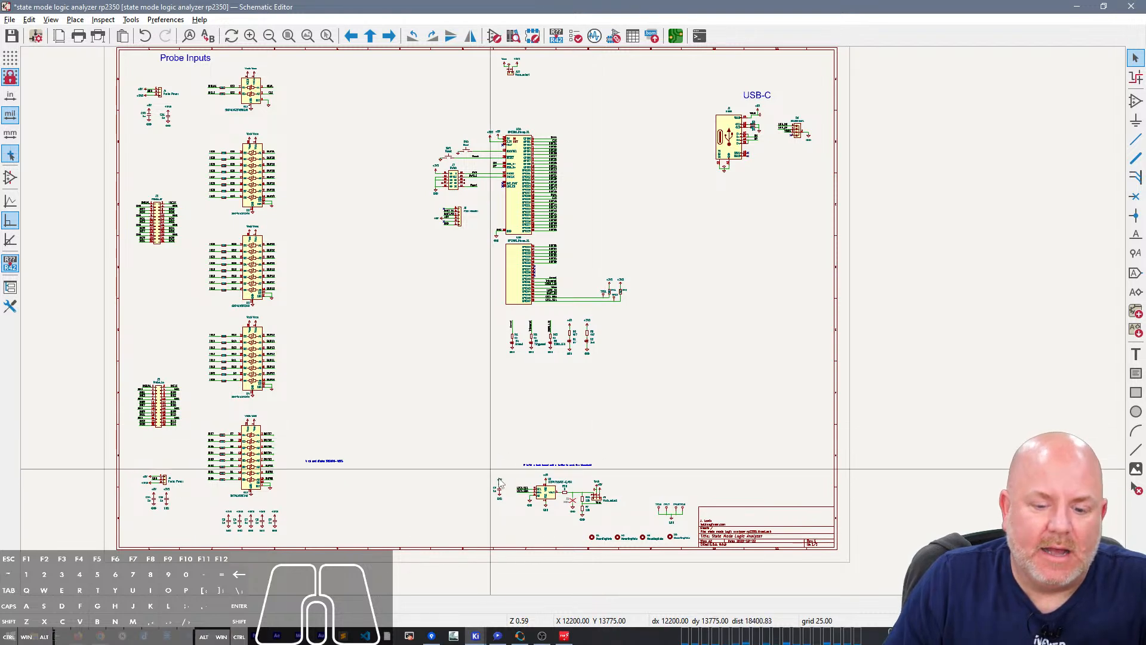
pyautogui.scroll(5, 548, 489)
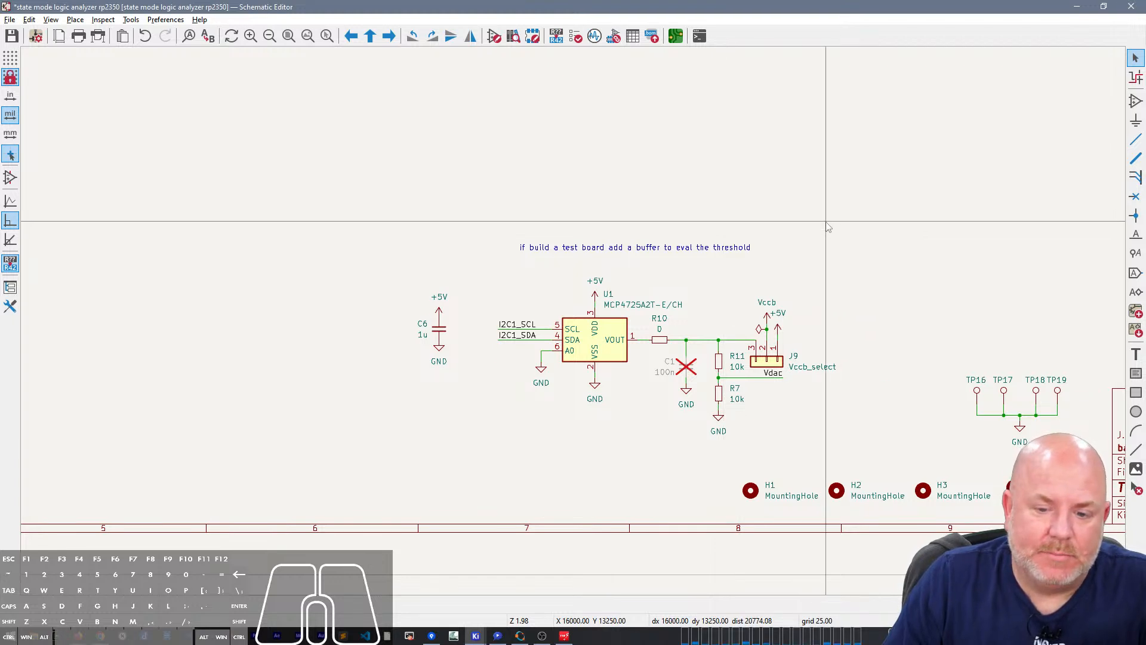
pyautogui.moveTo(825, 226); pyautogui.dragTo(604, 210, button='middle')
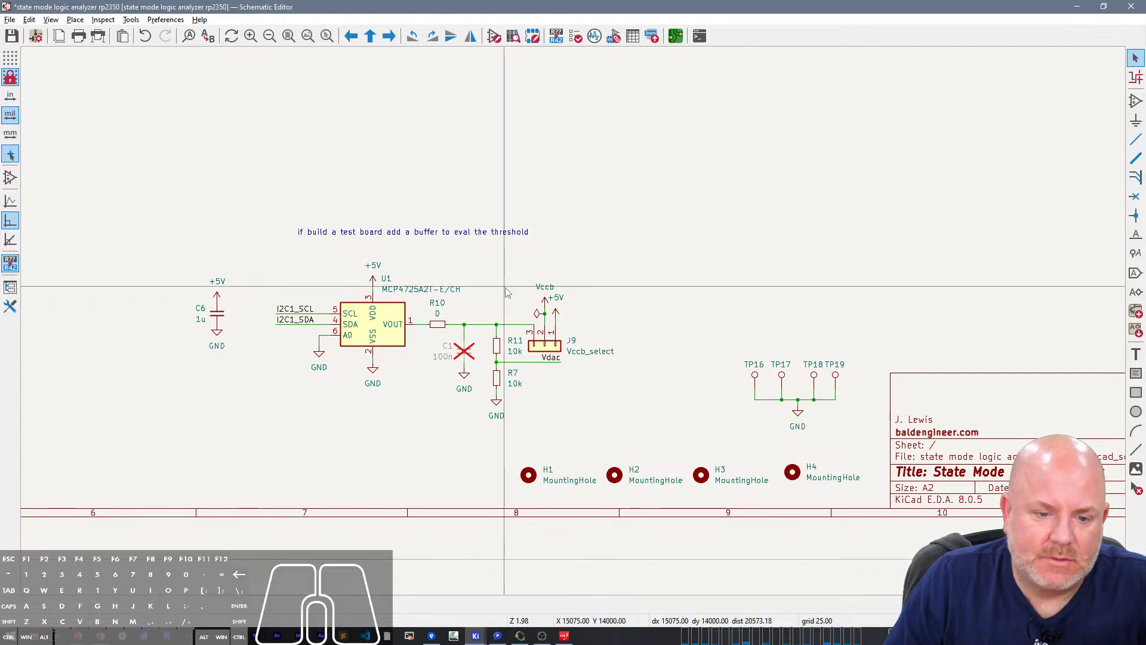
pyautogui.scroll(-5, 506, 291)
pyautogui.scroll(-2, 577, 325)
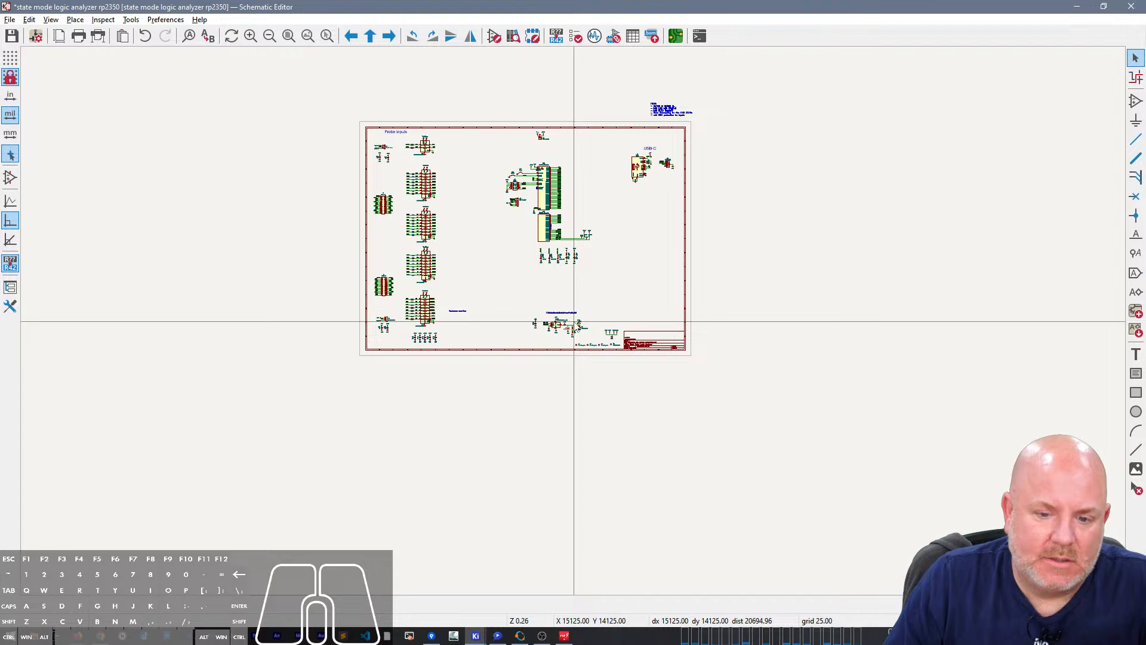
pyautogui.scroll(4, 576, 326)
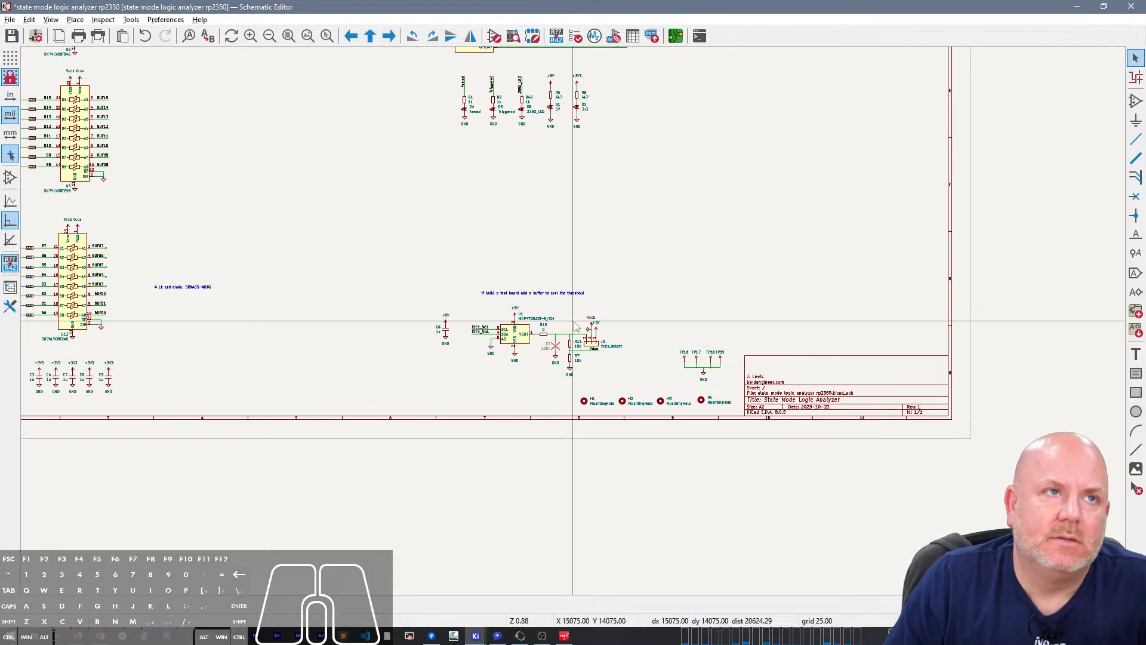
pyautogui.scroll(-3, 576, 325)
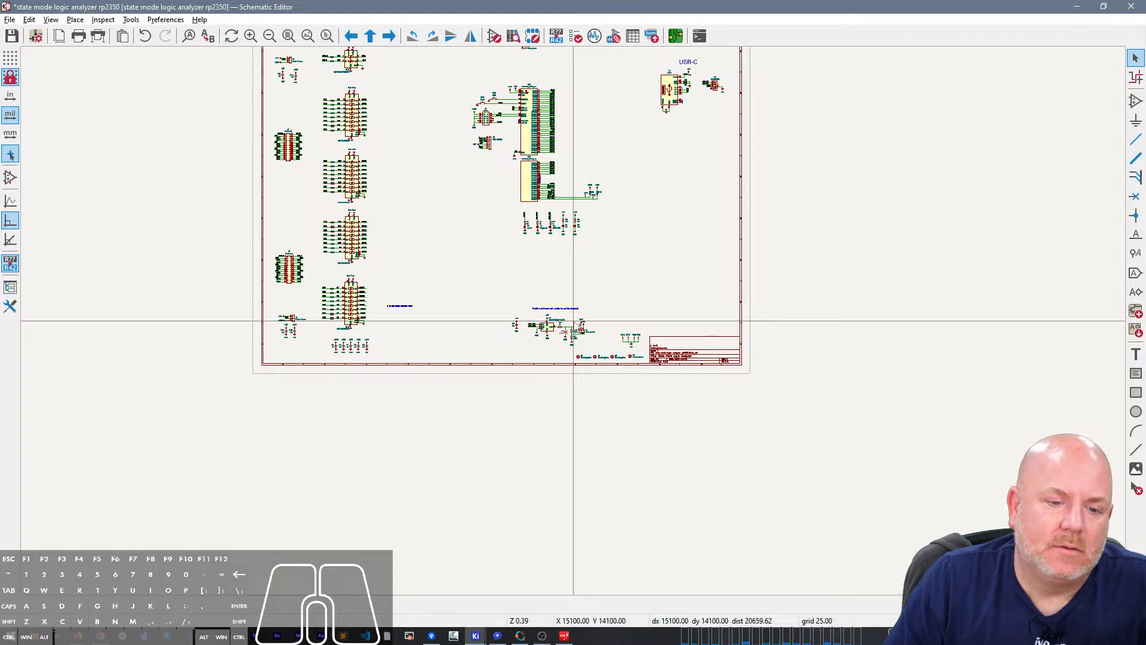
pyautogui.moveTo(535, 302); pyautogui.dragTo(505, 346, button='right')
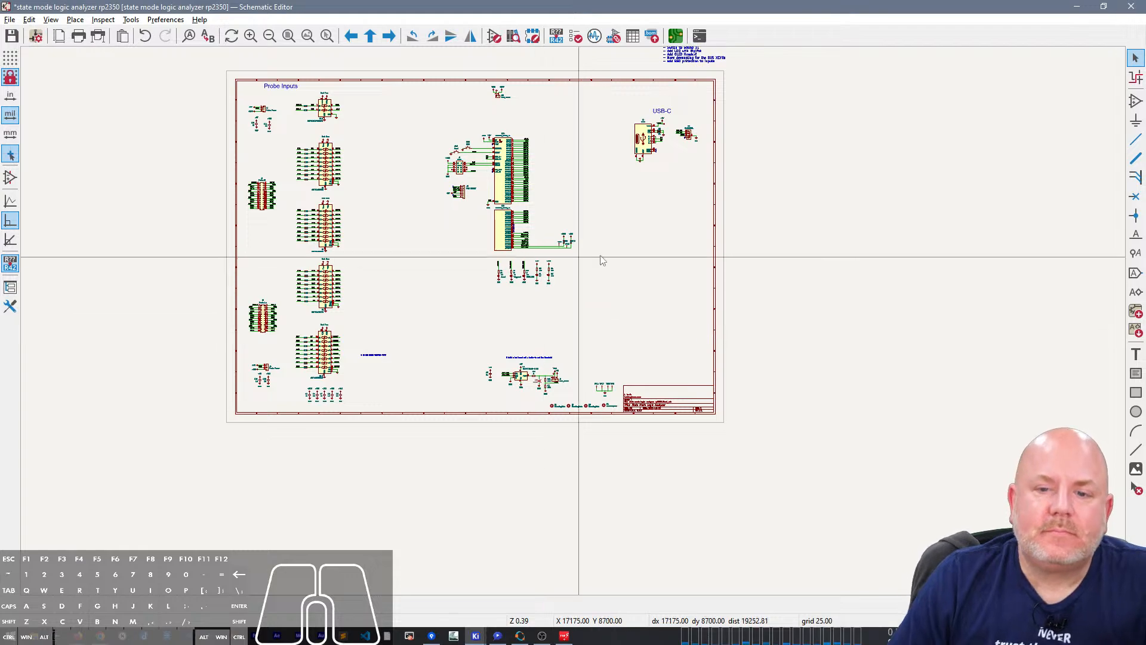
pyautogui.moveTo(526, 264); pyautogui.dragTo(600, 306, button='right')
# Step: Switch to the PCB Editor, maximize it to review the board layout, and save the board before closing the editor
pyautogui.click(475, 634)
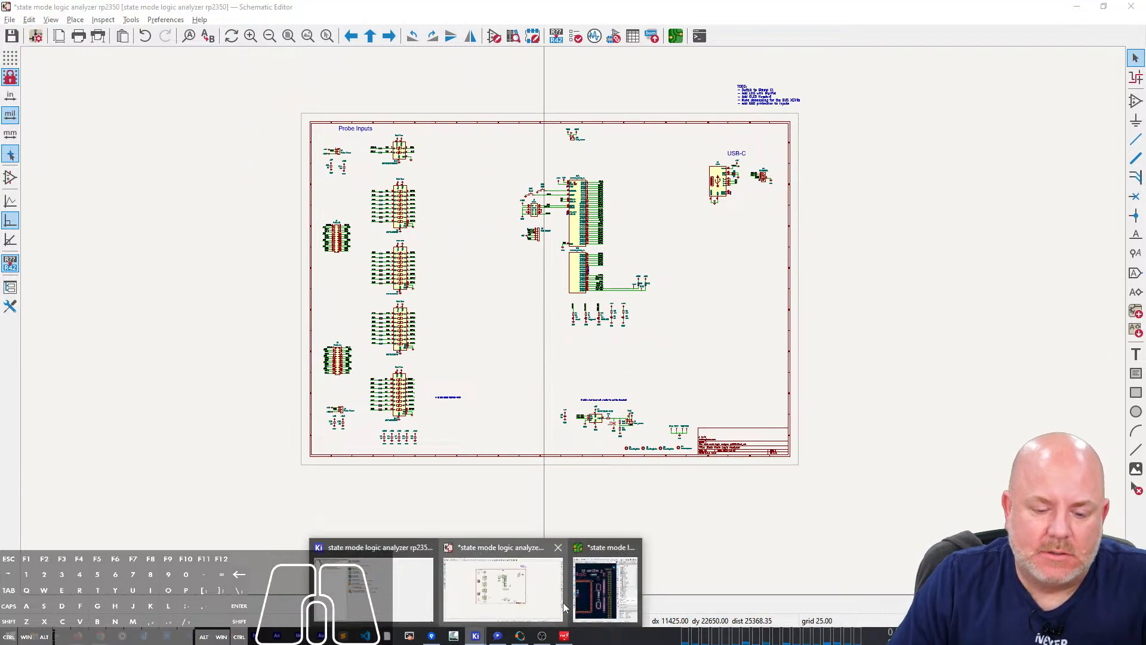
pyautogui.click(623, 606)
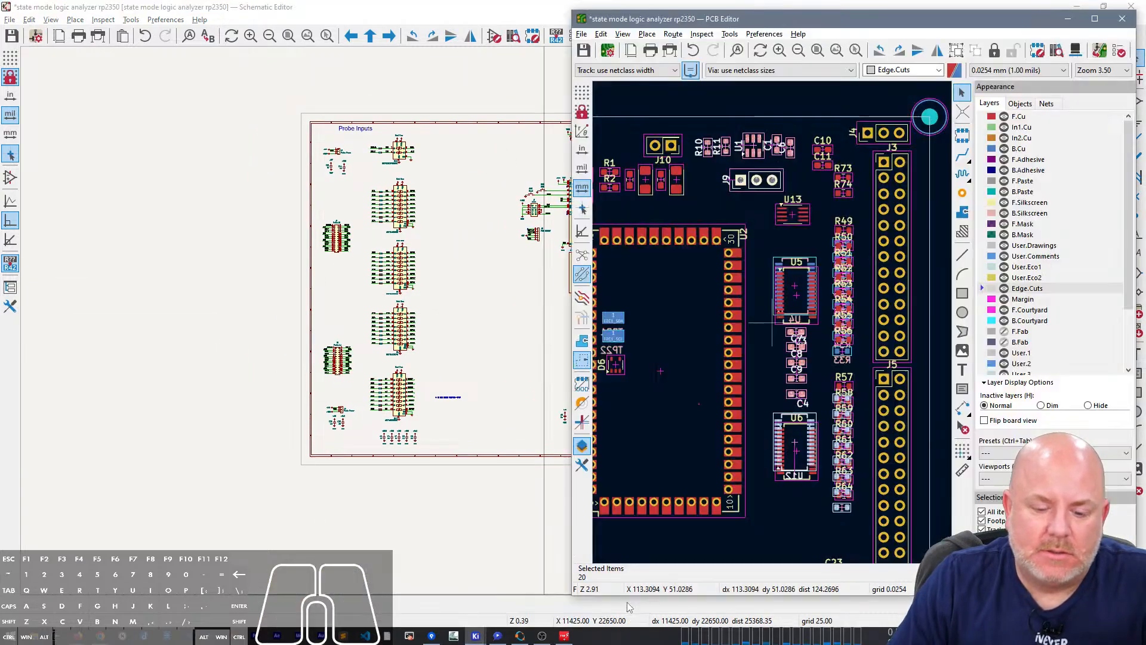
pyautogui.click(1095, 18)
pyautogui.scroll(-5, 493, 334)
pyautogui.scroll(3, 472, 374)
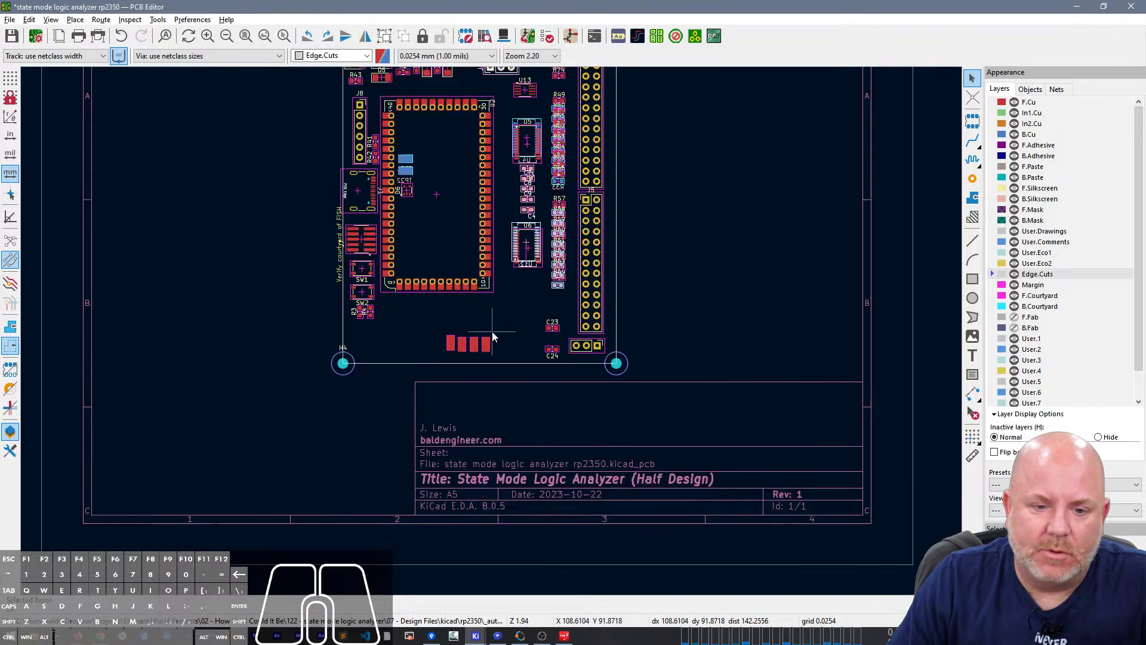
pyautogui.moveTo(697, 223); pyautogui.dragTo(704, 348, button='right')
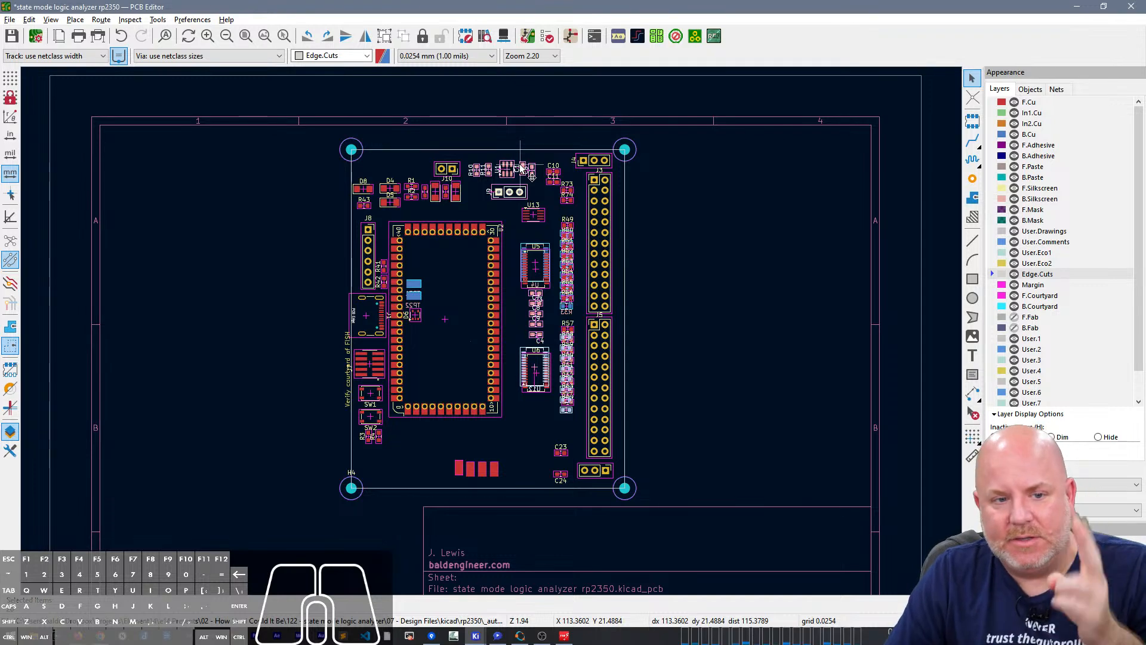
pyautogui.hotkey('ctrl', 's')
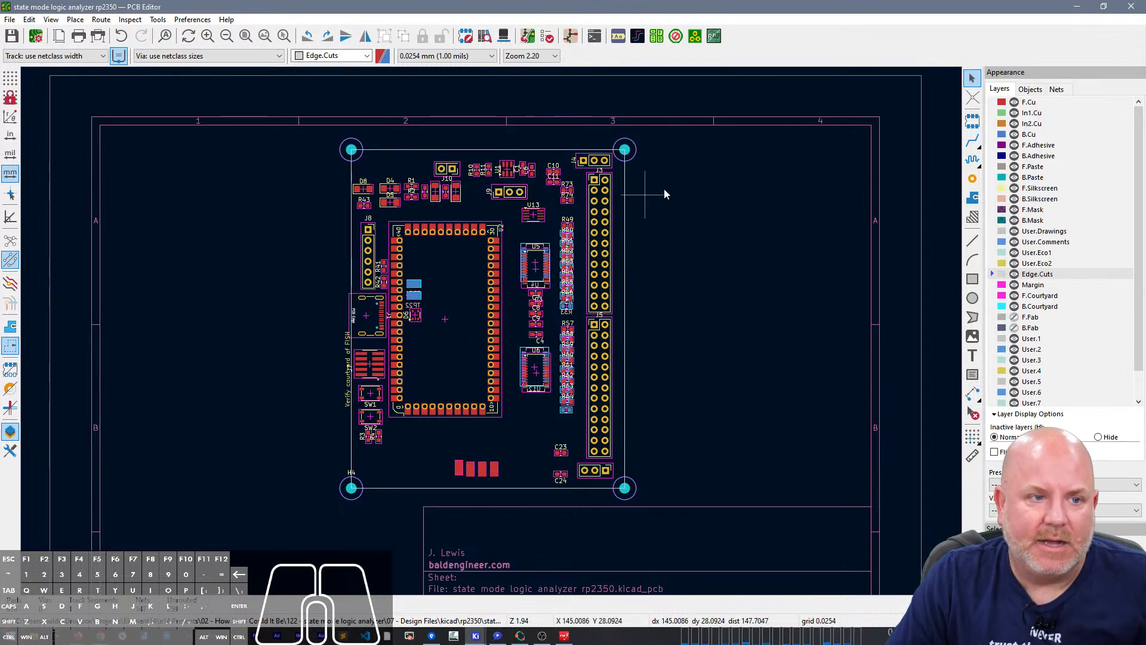
pyautogui.click(1132, 6)
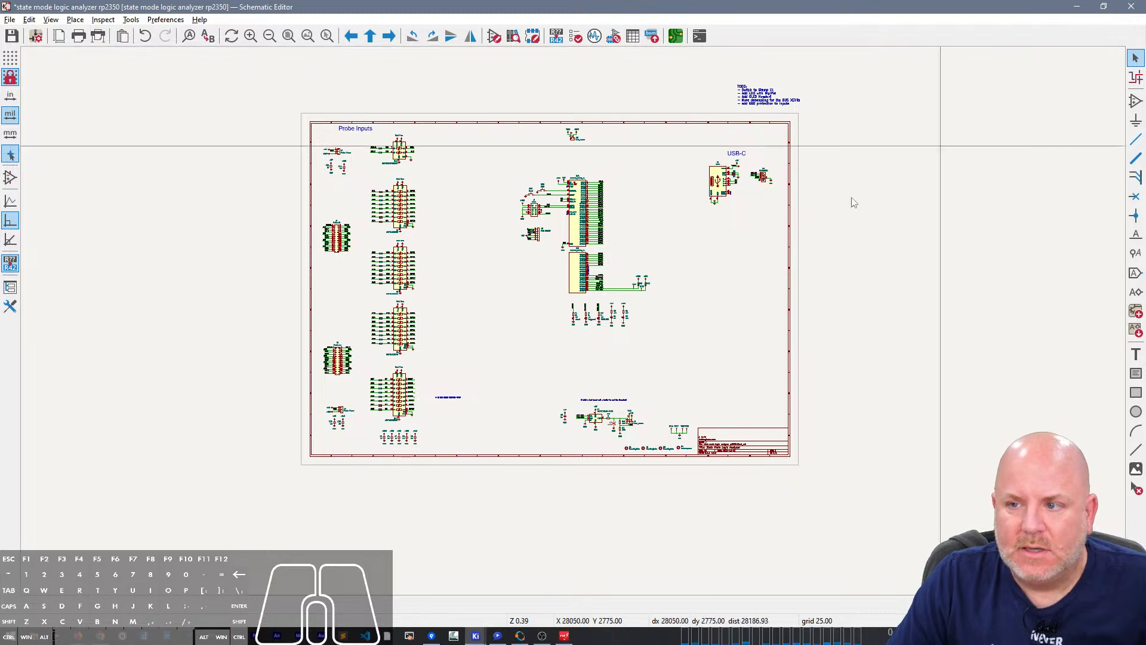
# Step: Remove the "Switch to Stamp XL" and "Add LDO with DigiPot" items from the TODO note outside the schematic frame
pyautogui.scroll(5, 757, 92)
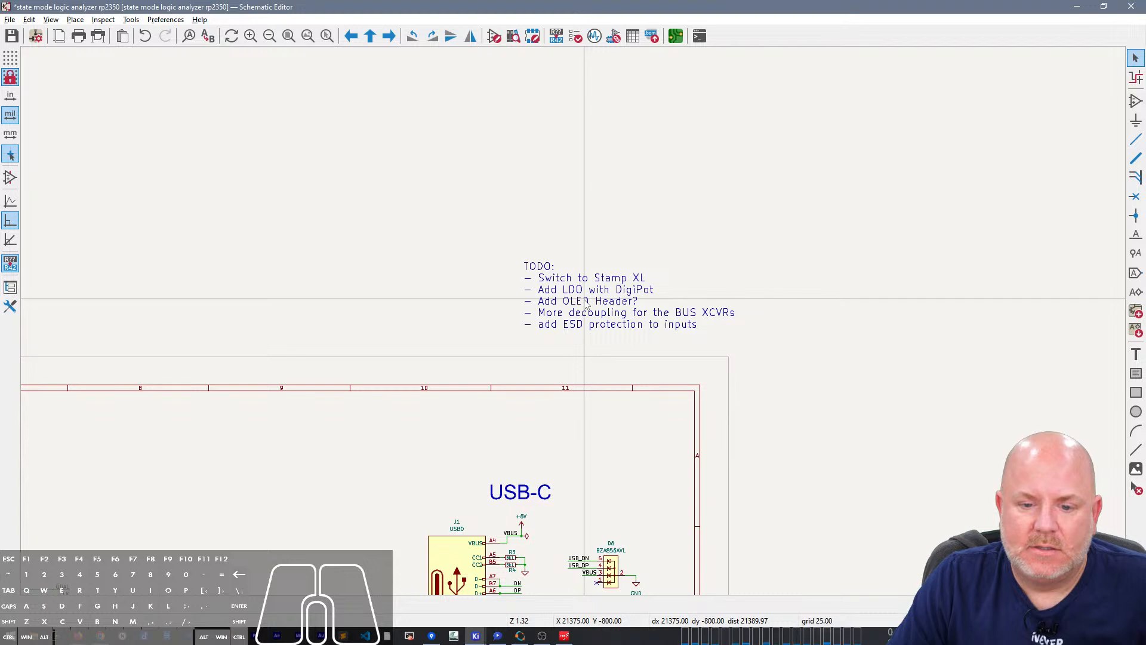
pyautogui.click(590, 306)
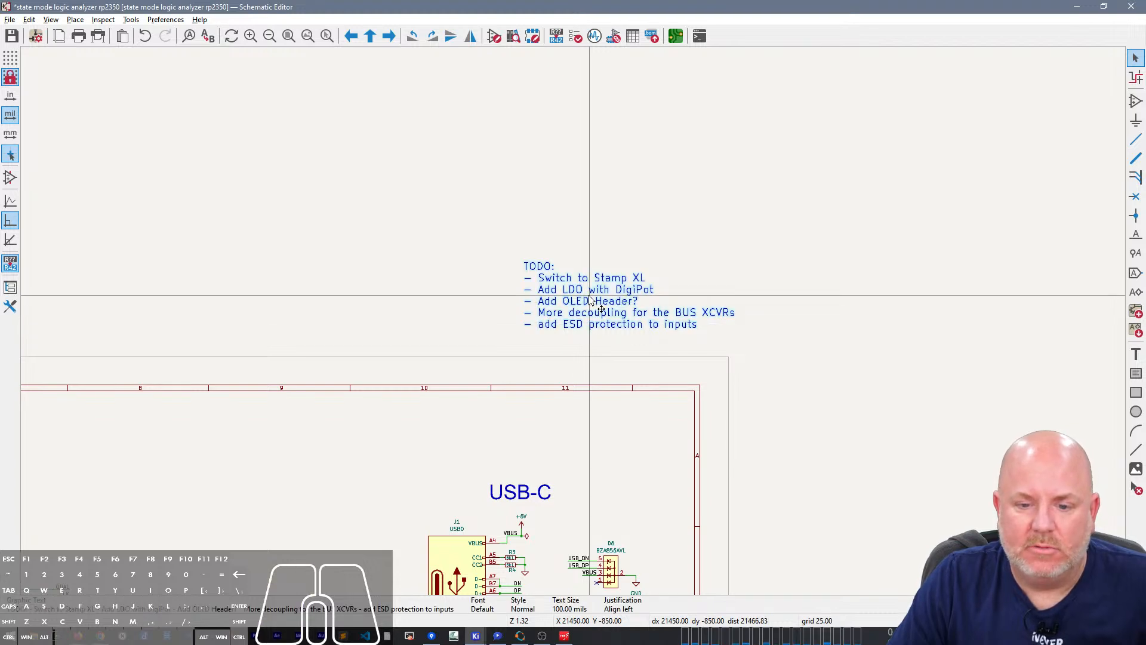
pyautogui.doubleClick(590, 300)
pyautogui.moveTo(163, 114); pyautogui.dragTo(88, 102)
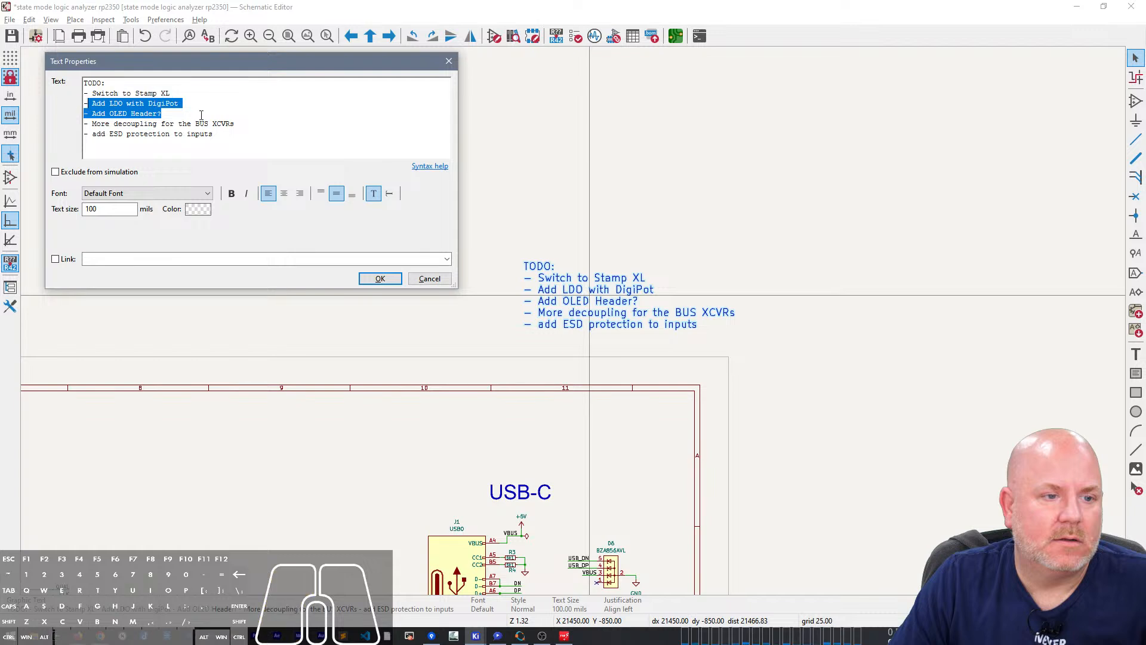
pyautogui.click(217, 109)
pyautogui.moveTo(215, 106); pyautogui.dragTo(63, 93)
pyautogui.press('Delete')
pyautogui.press('Delete')
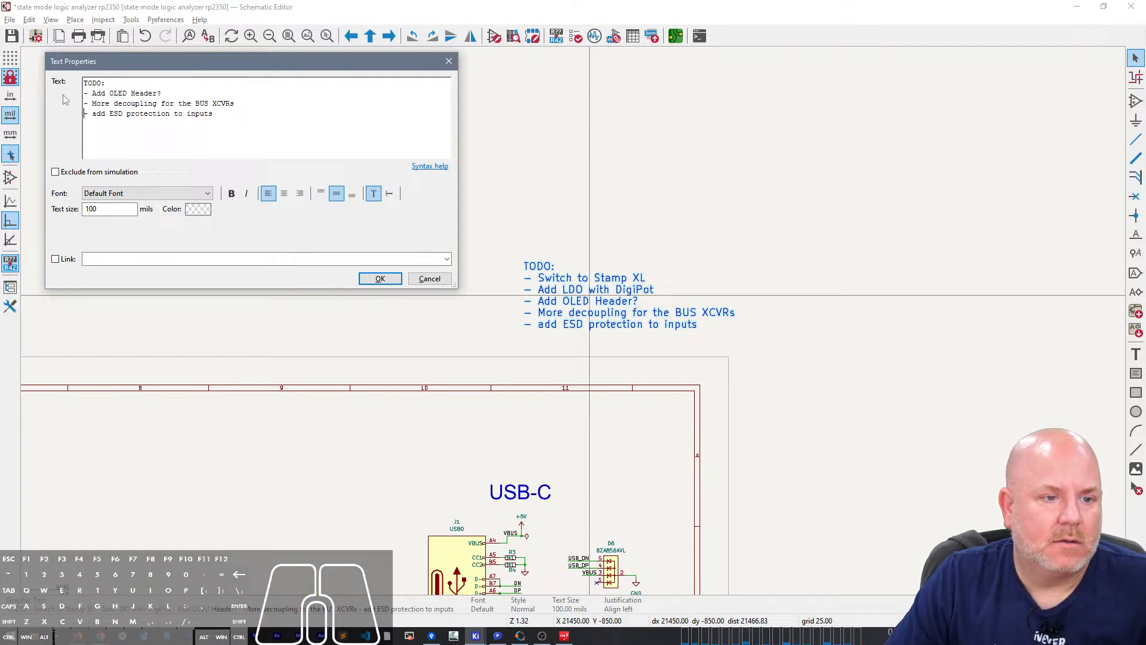
pyautogui.click(380, 278)
# Step: Move the TODO note inside the sheet frame, just above the USB-C heading, and save the schematic
pyautogui.press('m')
pyautogui.moveTo(440, 463); pyautogui.dragTo(509, 258, button='right')
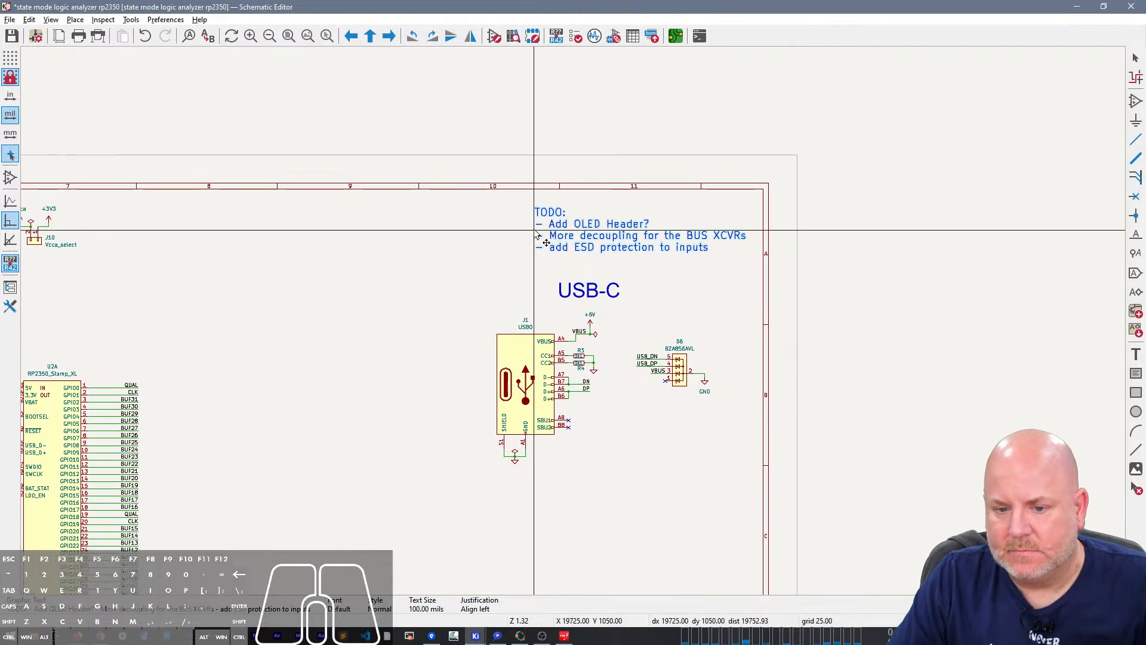
pyautogui.click(502, 236)
pyautogui.moveTo(672, 367); pyautogui.dragTo(619, 309, button='right')
pyautogui.scroll(-1, 604, 358)
pyautogui.scroll(-2, 575, 326)
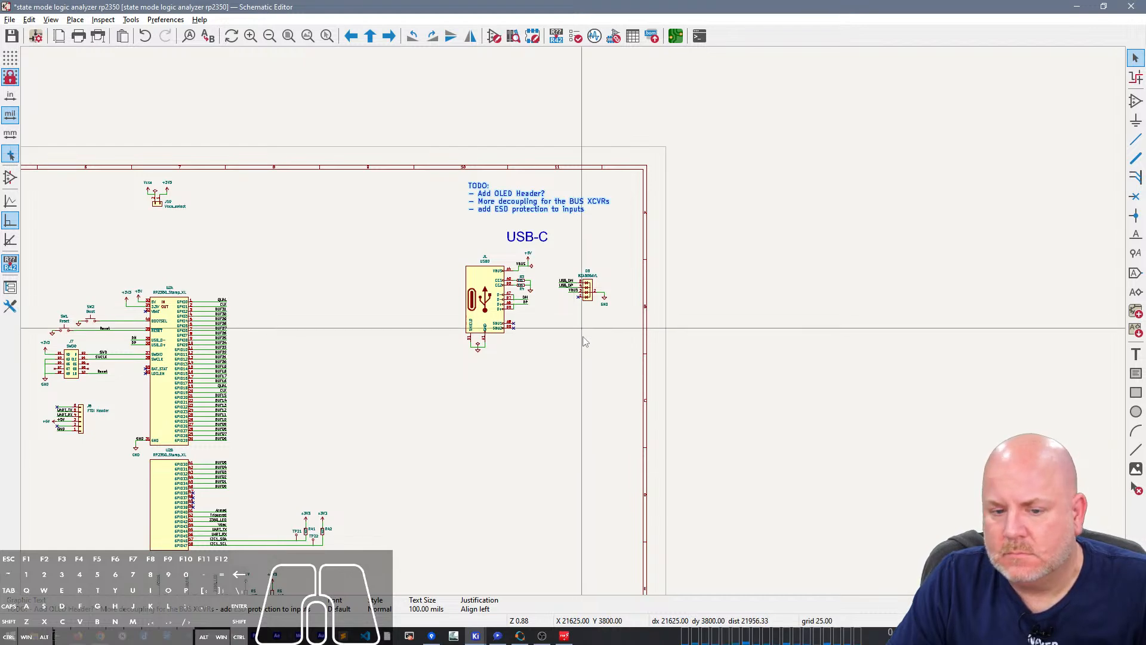
pyautogui.moveTo(399, 386); pyautogui.dragTo(705, 190, button='right')
pyautogui.scroll(-2, 407, 417)
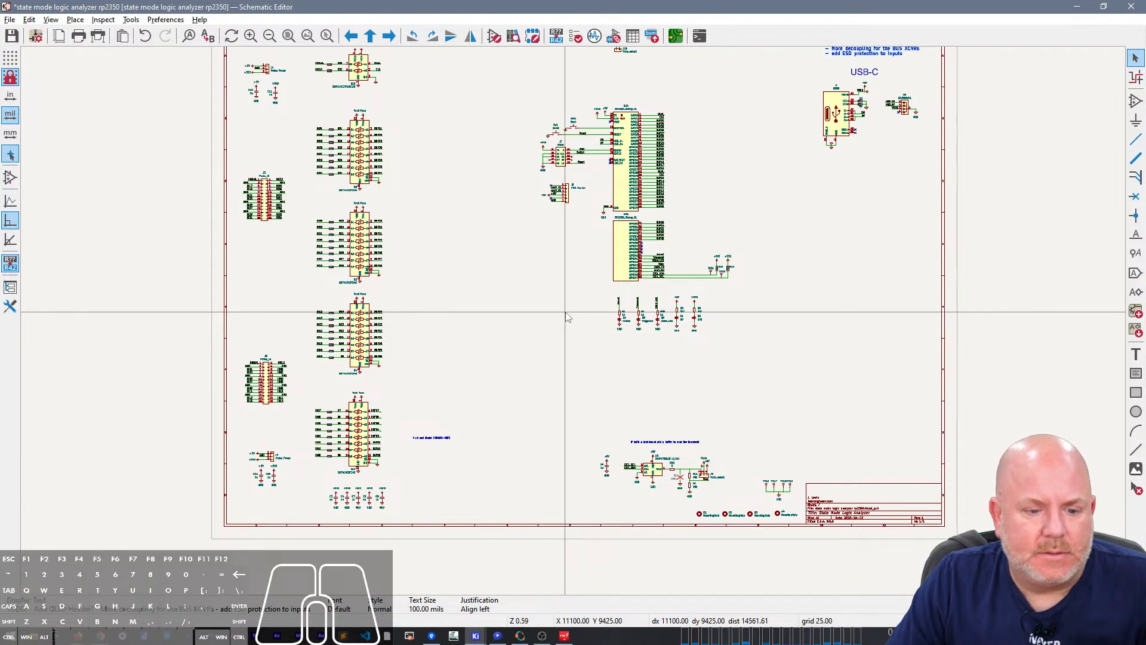
pyautogui.moveTo(568, 317); pyautogui.dragTo(544, 365, button='right')
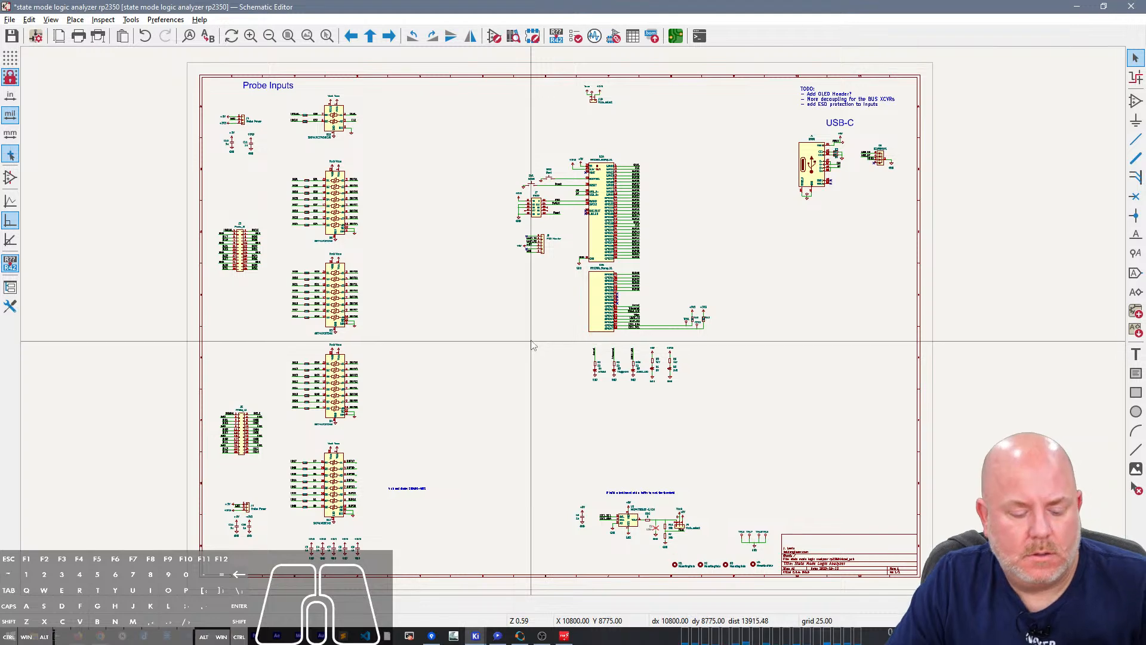
pyautogui.hotkey('ctrl', 's')
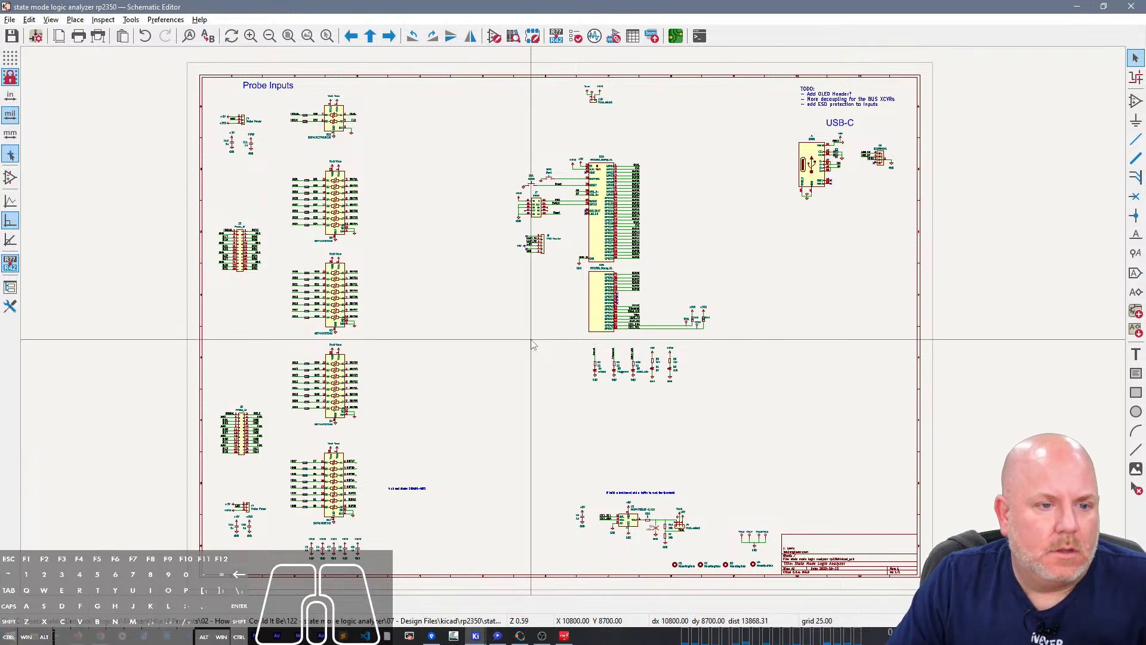
# Step: Close the Schematic Editor and the browser window with the datasheets, and minimize the Cortana window
pyautogui.click(1136, 6)
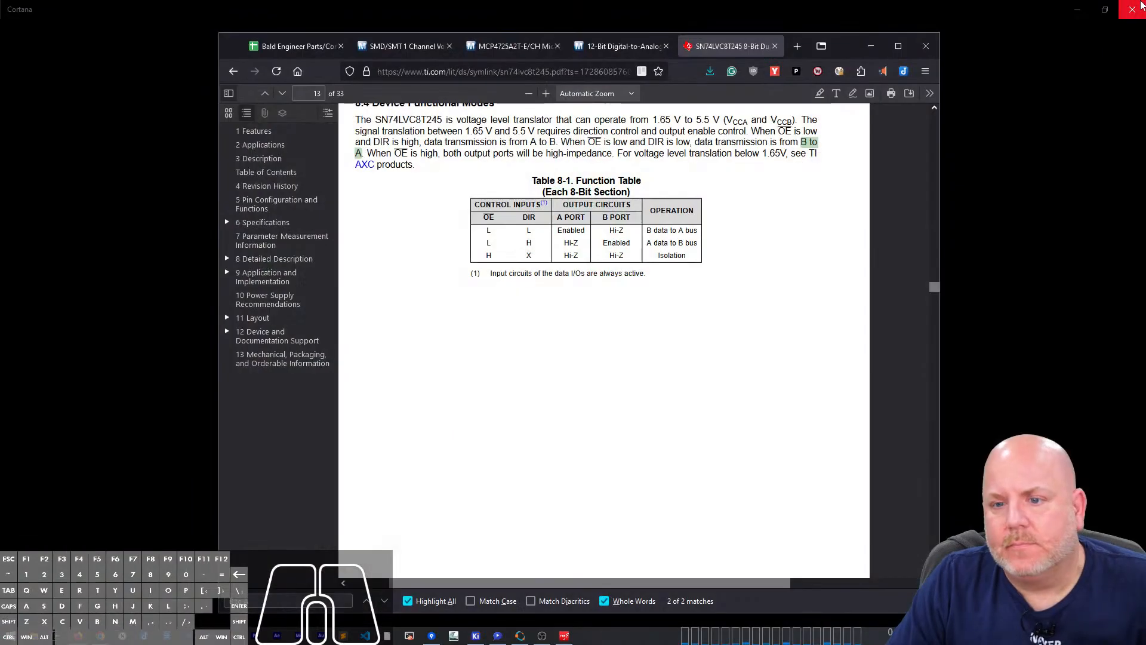
pyautogui.click(917, 48)
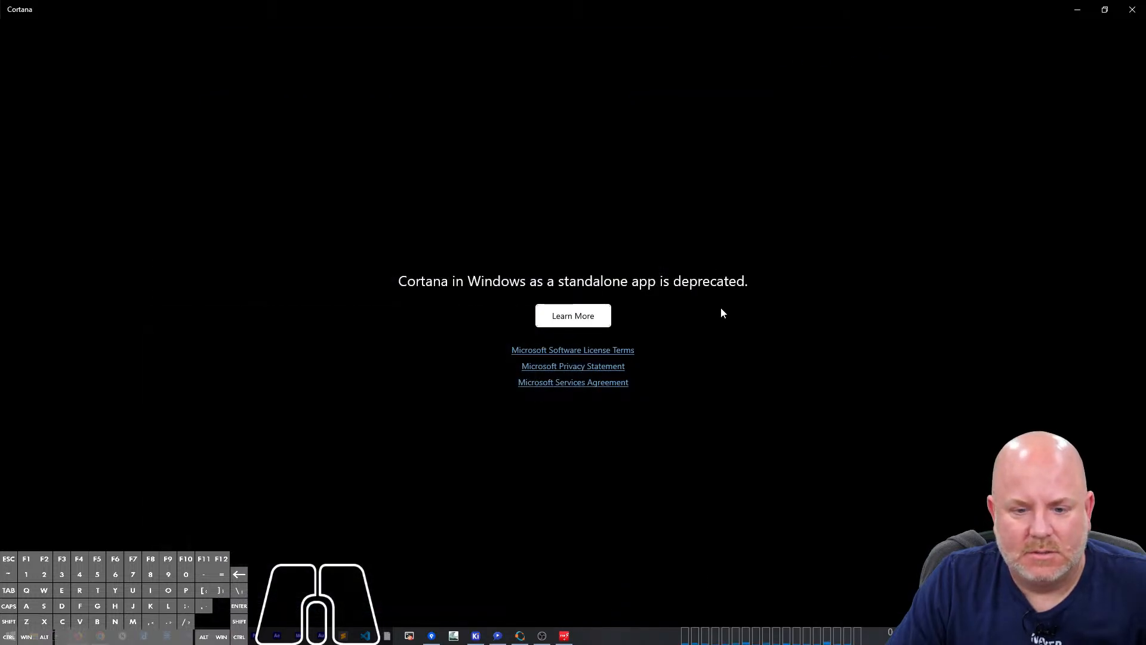
pyautogui.click(1079, 6)
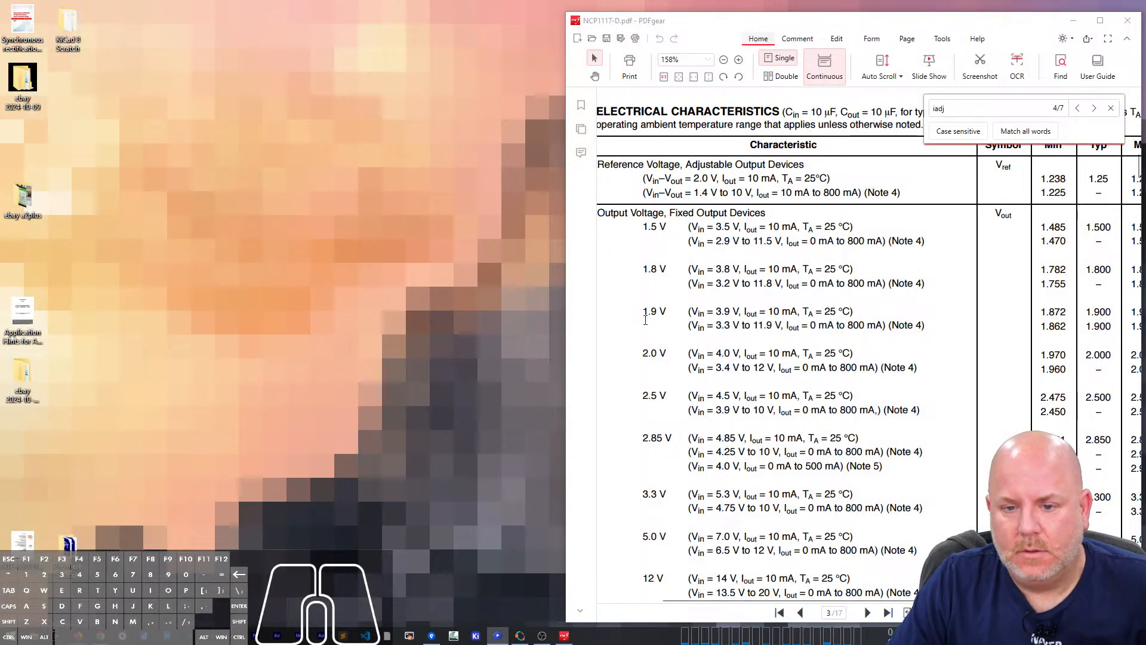
# Step: Switch to Sourcetree and stage the modified rp2350 kicad_pcb and kicad_sch files in the 07 - Design Files repository
pyautogui.click(430, 635)
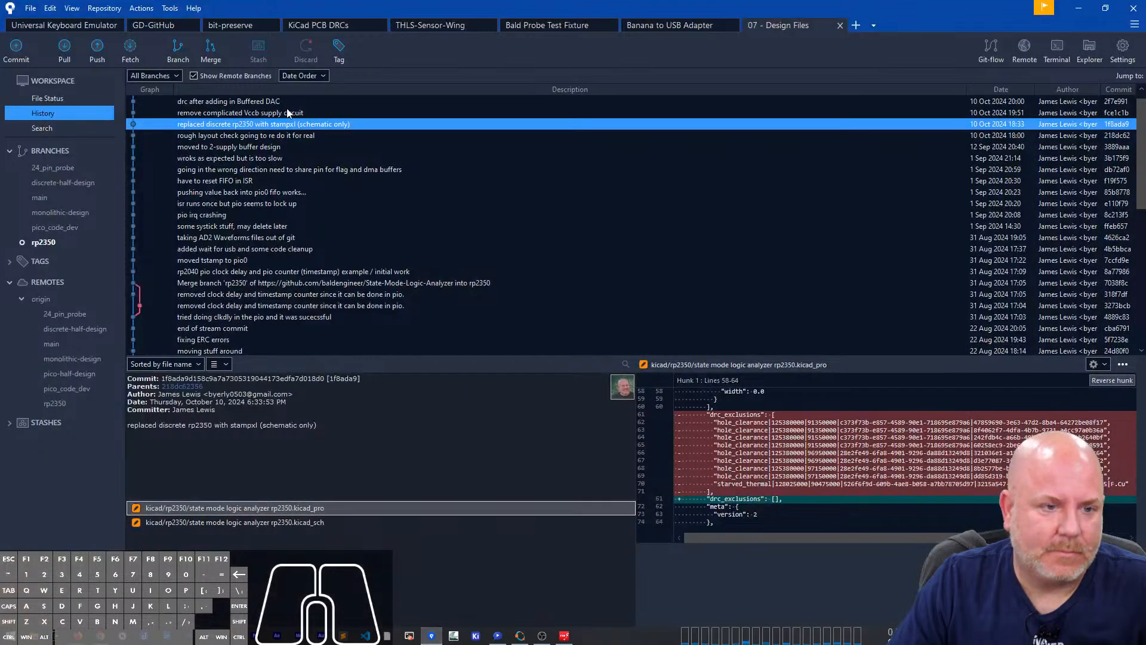
pyautogui.click(48, 98)
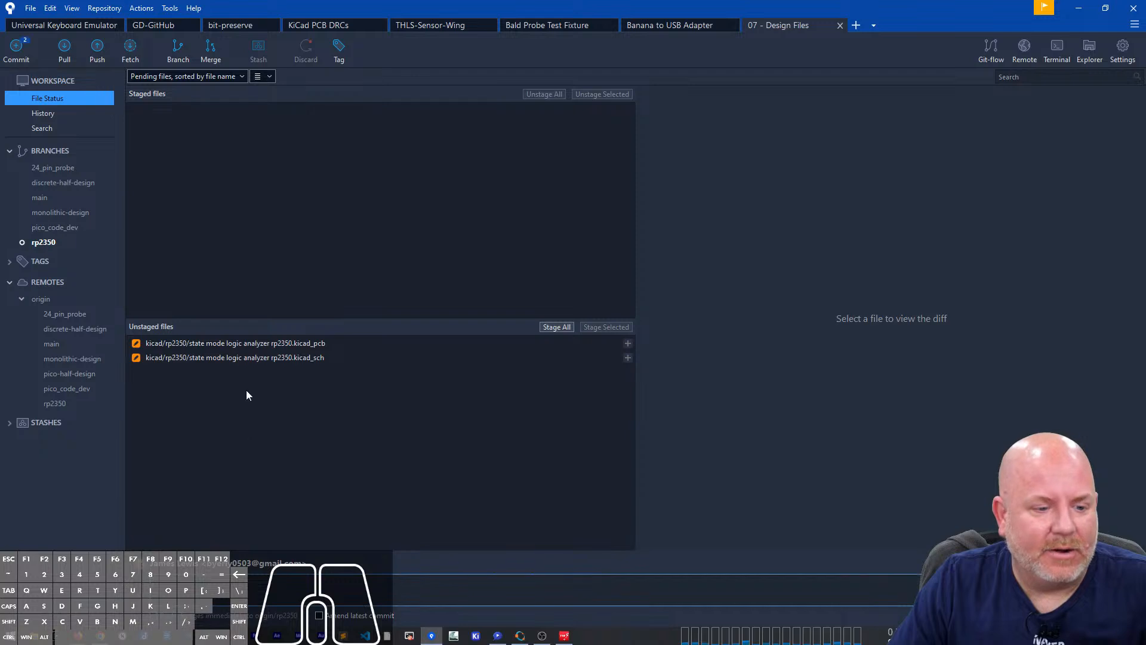
pyautogui.click(250, 357)
pyautogui.keyDown('shift'); pyautogui.click(269, 343); pyautogui.keyUp('shift')
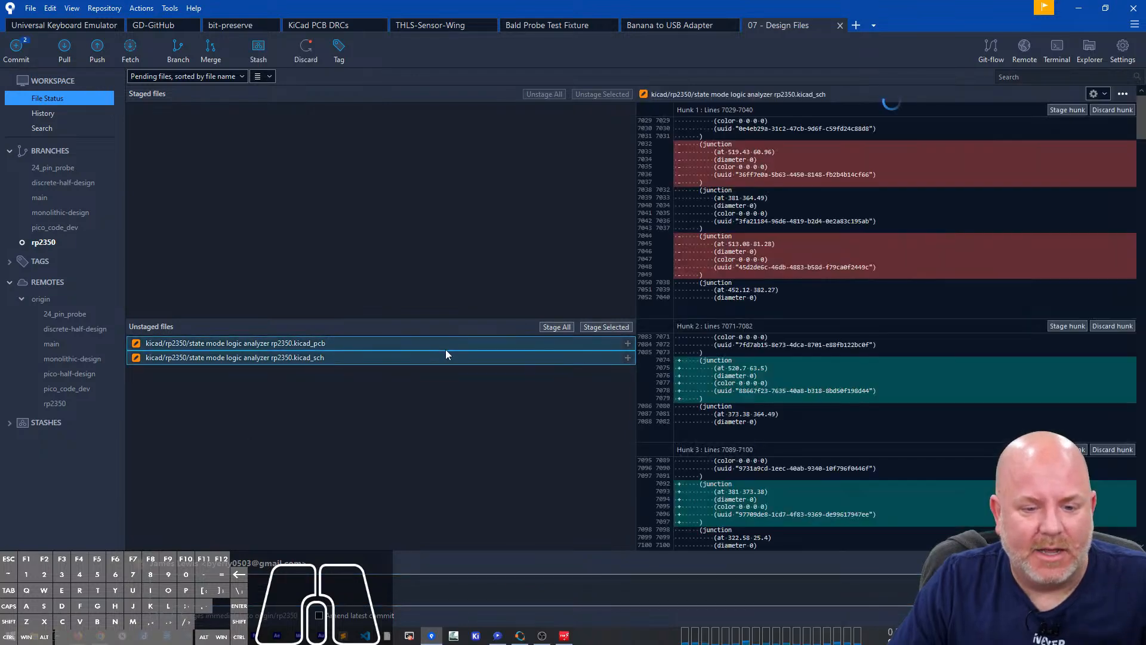
pyautogui.click(555, 327)
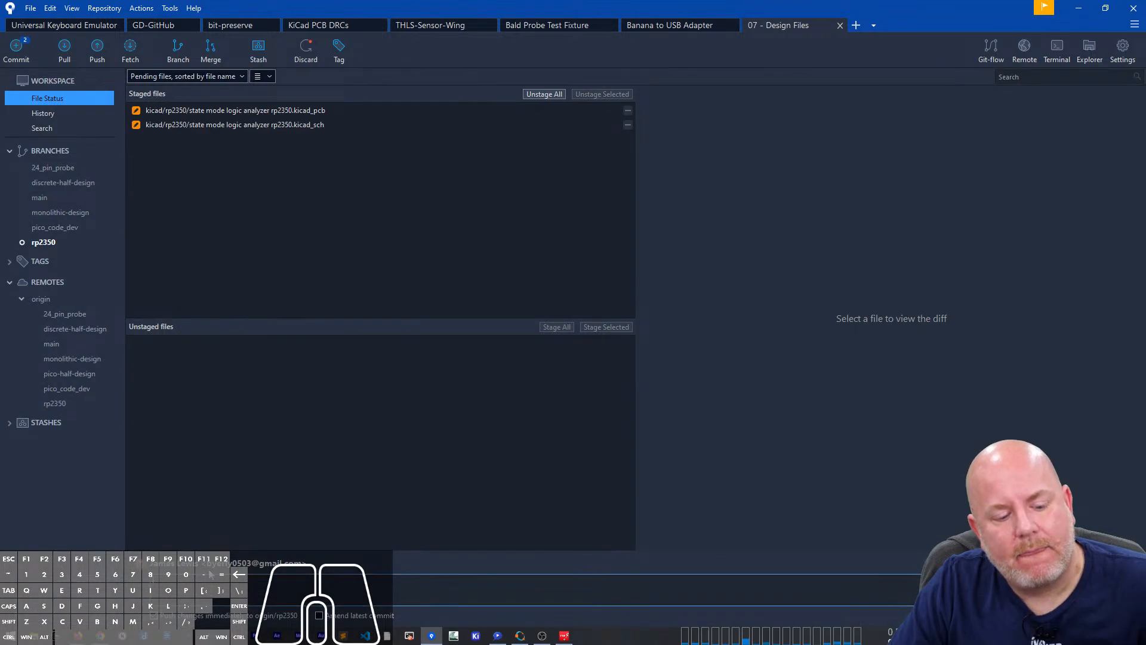
# Step: Commit the staged files with a message about the layout that ends in "build a demo/test board next"
pyautogui.write('b layout')
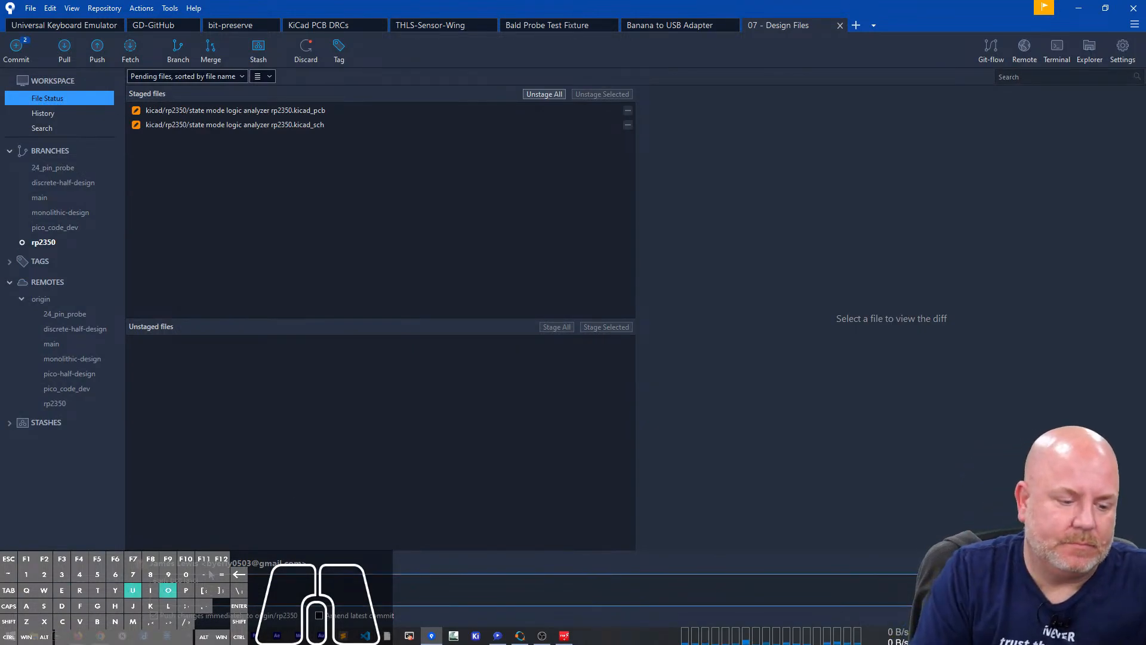
pyautogui.write(' - files for a demo')
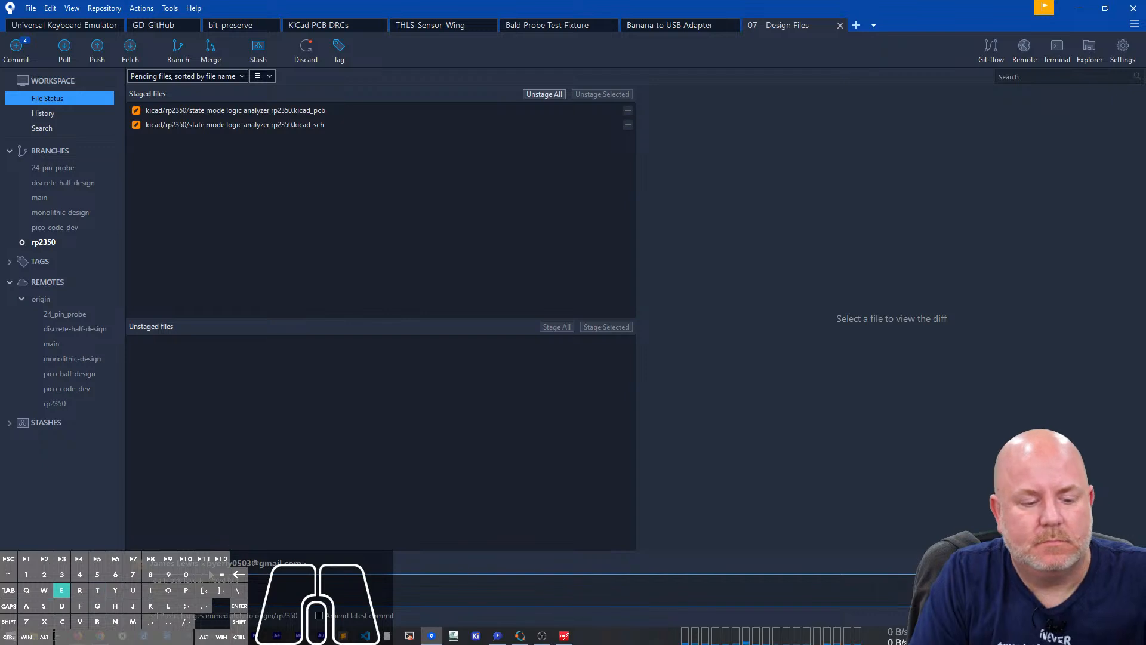
pyautogui.press('BackSpace')
pyautogui.press('BackSpace')
pyautogui.press('BackSpace')
pyautogui.press('BackSpace')
pyautogui.press('BackSpace')
pyautogui.press('BackSpace')
pyautogui.press('BackSpace')
pyautogui.press('BackSpace')
pyautogui.press('BackSpace')
pyautogui.press('BackSpace')
pyautogui.press('BackSpace')
pyautogui.press('BackSpace')
pyautogui.write('build a demo/te')
pyautogui.press('BackSpace')
pyautogui.press('BackSpace')
pyautogui.write('demo/test board next')
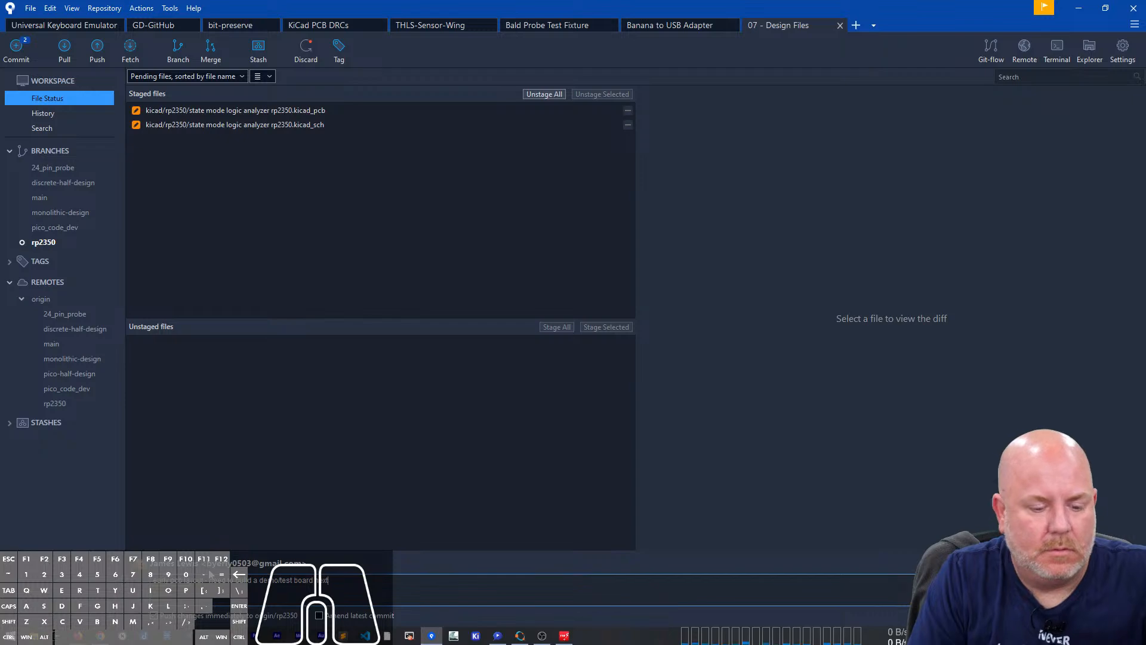
pyautogui.click(1121, 615)
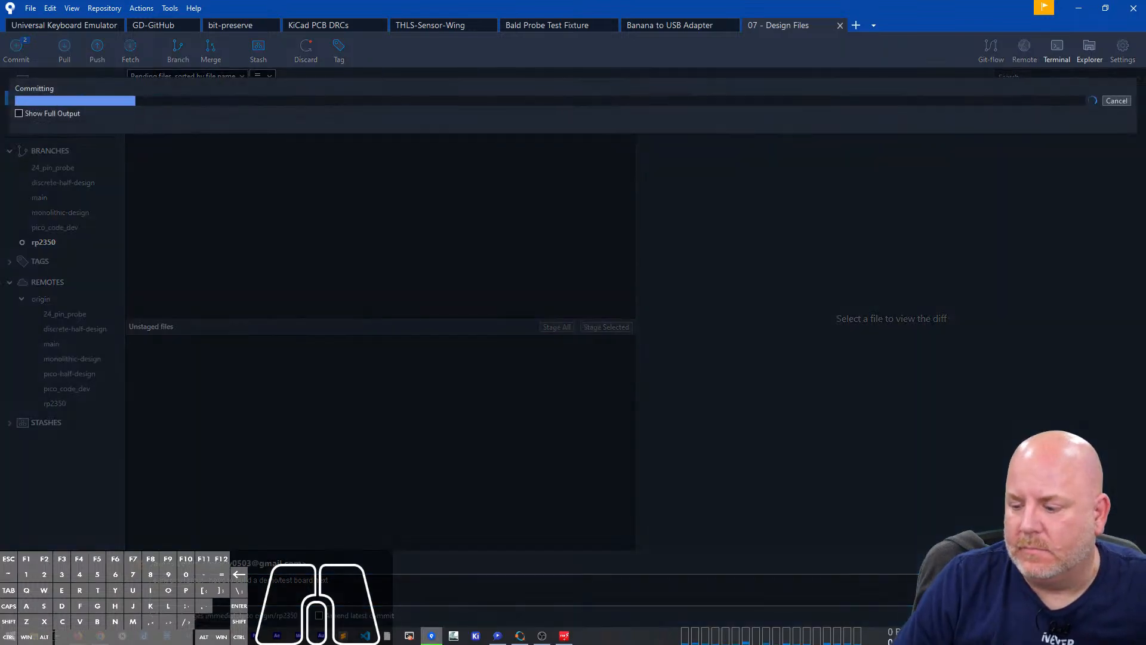